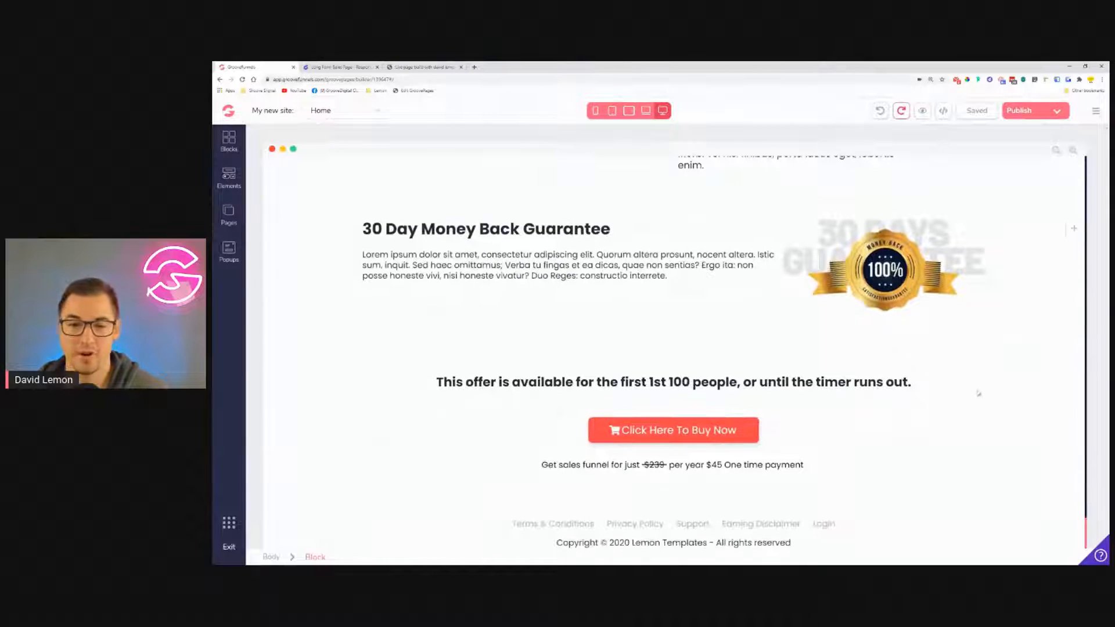
Review the desktop layout of the sales page from the money back guarantee section up to the main headline.
{"action": "scroll", "coordinate": [807, 355], "scroll_direction": "up", "scroll_amount": 3}
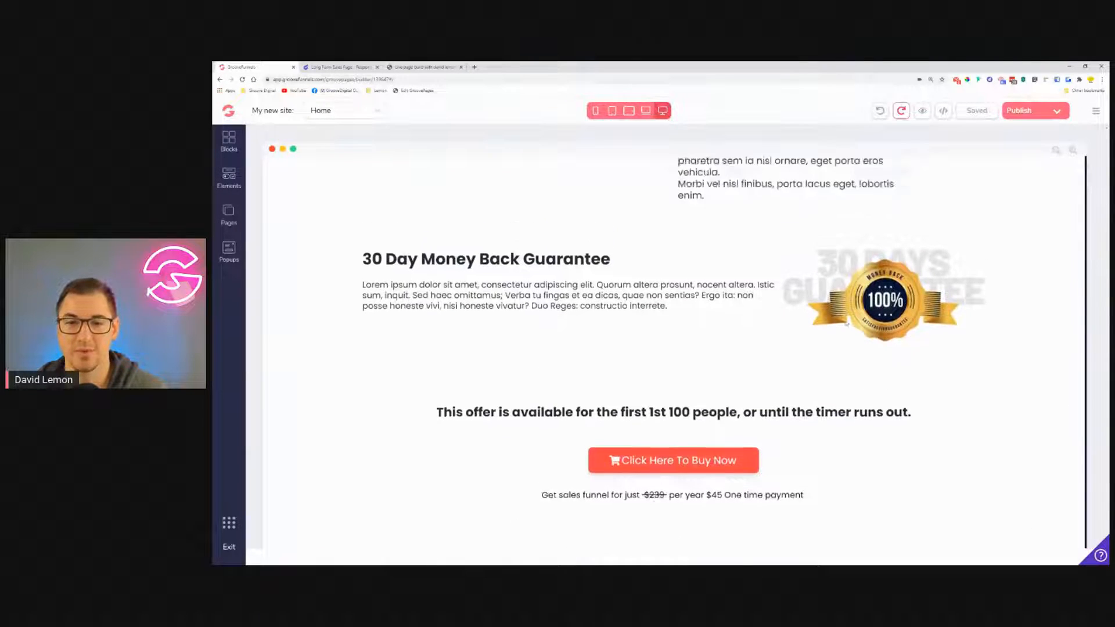
{"action": "scroll", "coordinate": [875, 320], "scroll_direction": "up", "scroll_amount": 15}
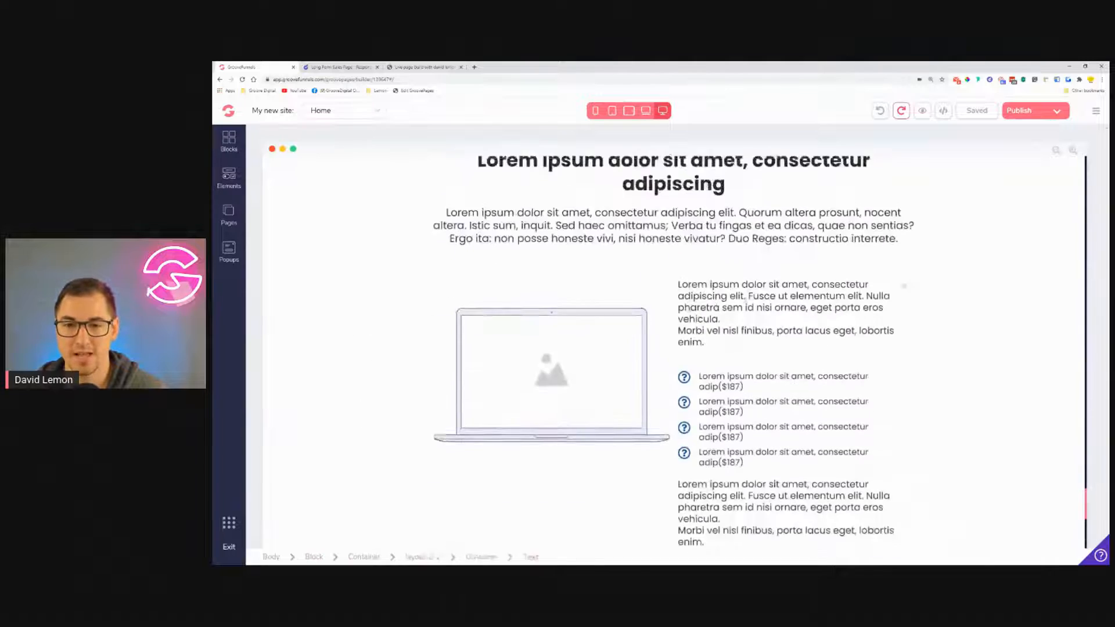
{"action": "scroll", "coordinate": [876, 320], "scroll_direction": "up", "scroll_amount": 20}
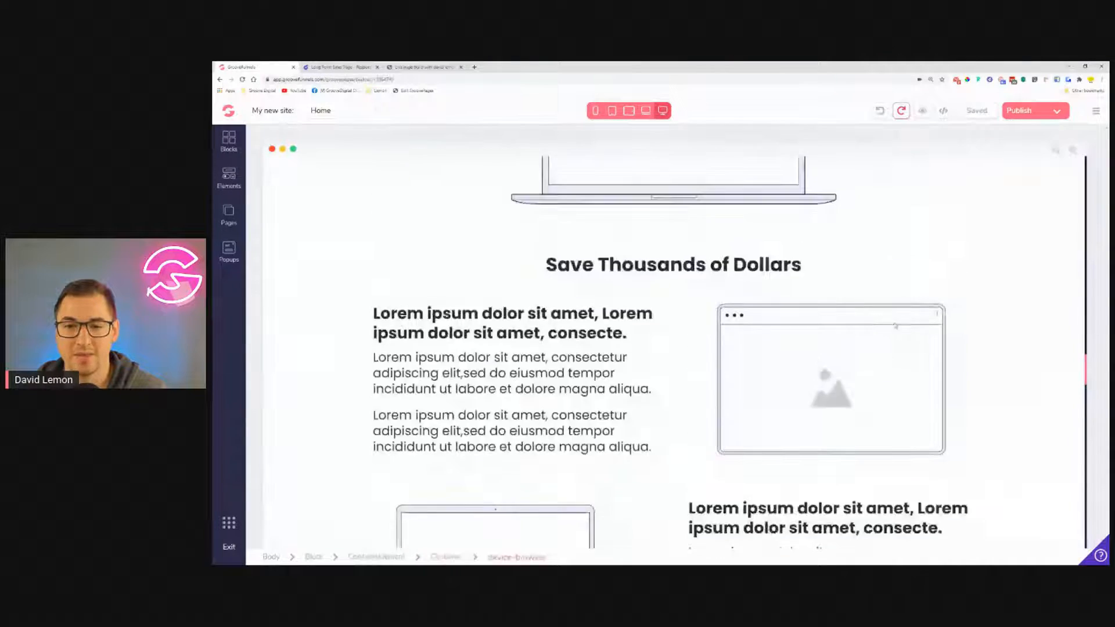
{"action": "scroll", "coordinate": [952, 330], "scroll_direction": "up", "scroll_amount": 20}
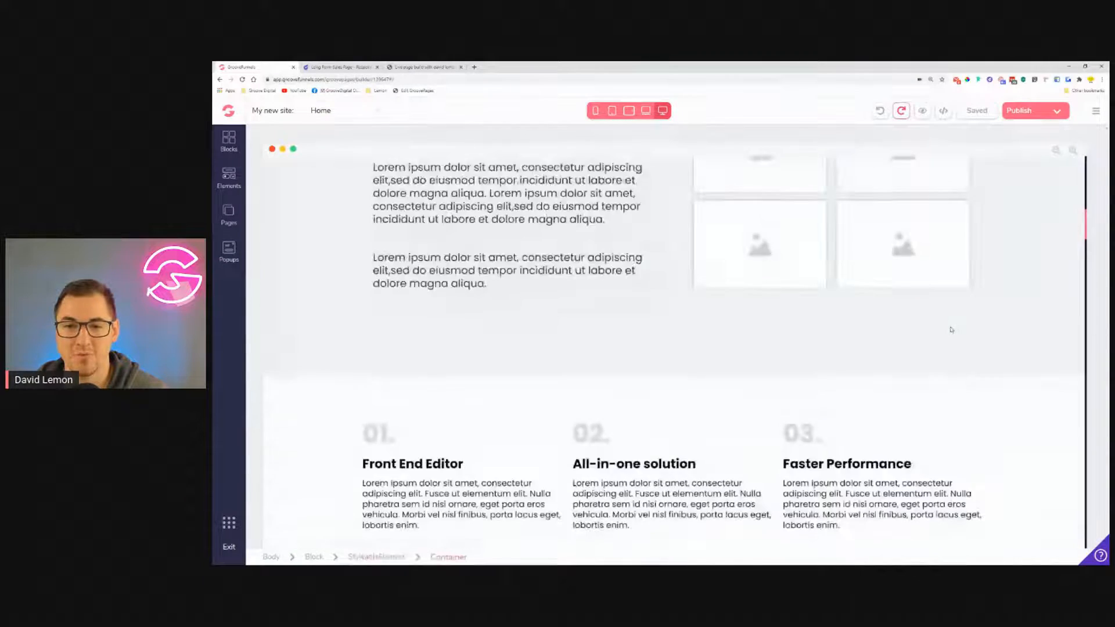
{"action": "scroll", "coordinate": [968, 286], "scroll_direction": "up", "scroll_amount": 3}
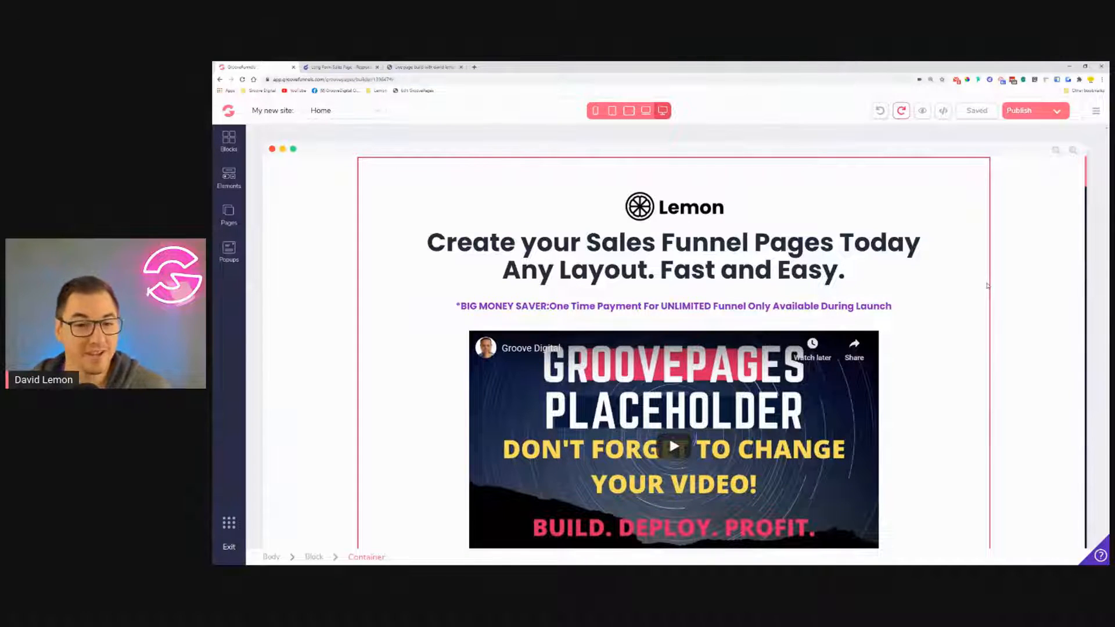
{"action": "left_click", "coordinate": [695, 251]}
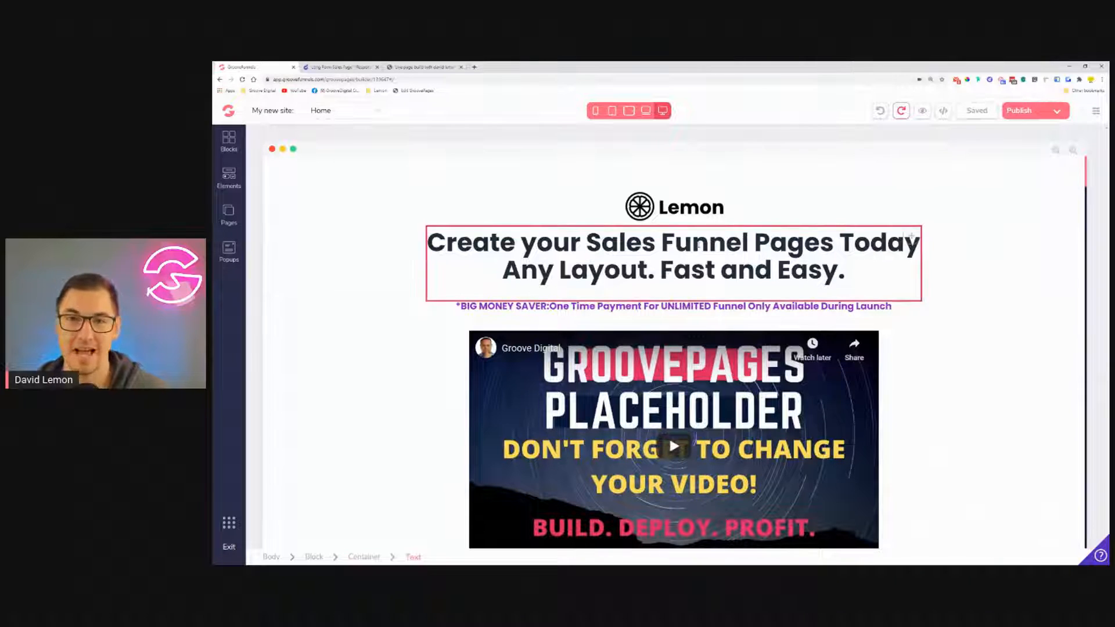
{"action": "left_click", "coordinate": [620, 156]}
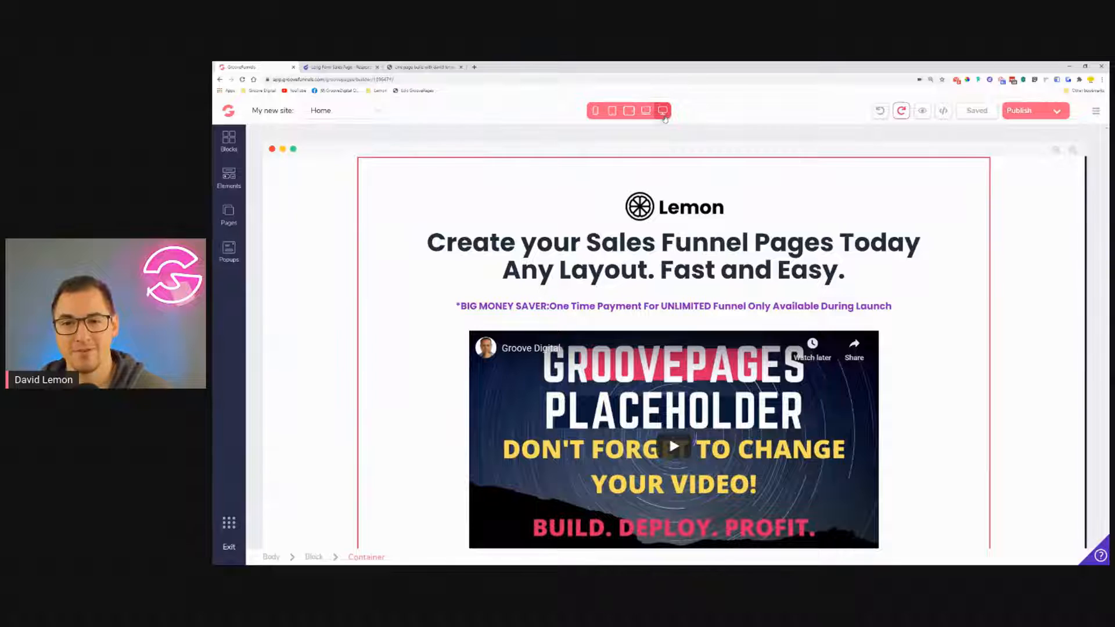
{"action": "left_click", "coordinate": [680, 238]}
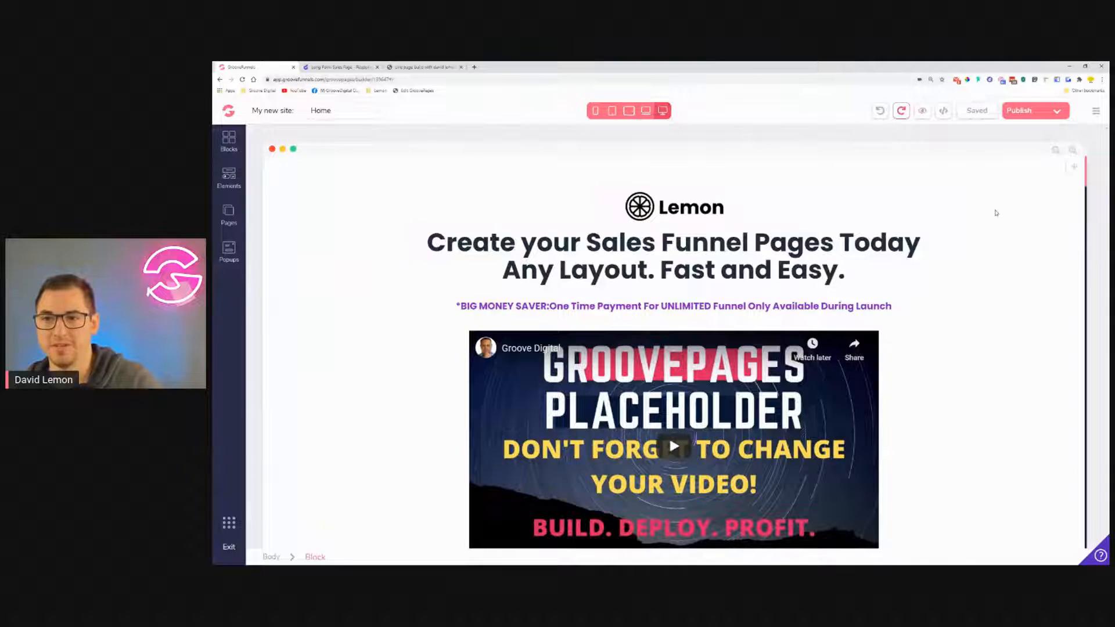
{"action": "key", "text": "ctrl+plus"}
{"action": "key", "text": "ctrl+plus"}
{"action": "key", "text": "ctrl+minus"}
{"action": "key", "text": "ctrl+minus"}
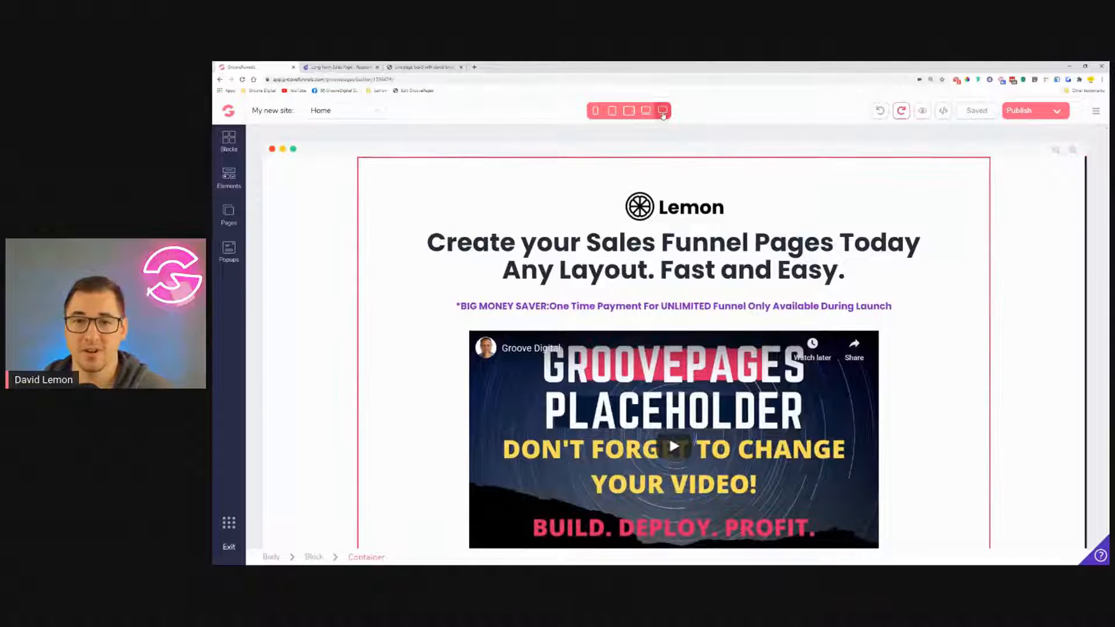
Check the desktop layout of the template, numbered benefits and feature sections below the video.
{"action": "scroll", "coordinate": [686, 170], "scroll_direction": "down", "scroll_amount": 10}
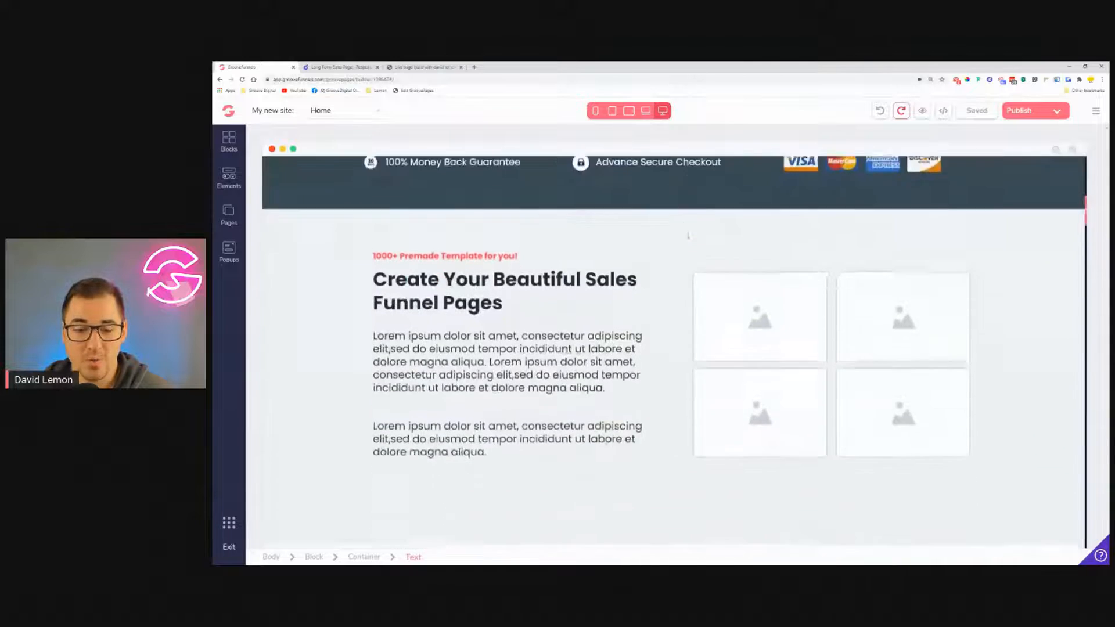
{"action": "scroll", "coordinate": [688, 236], "scroll_direction": "down", "scroll_amount": 6}
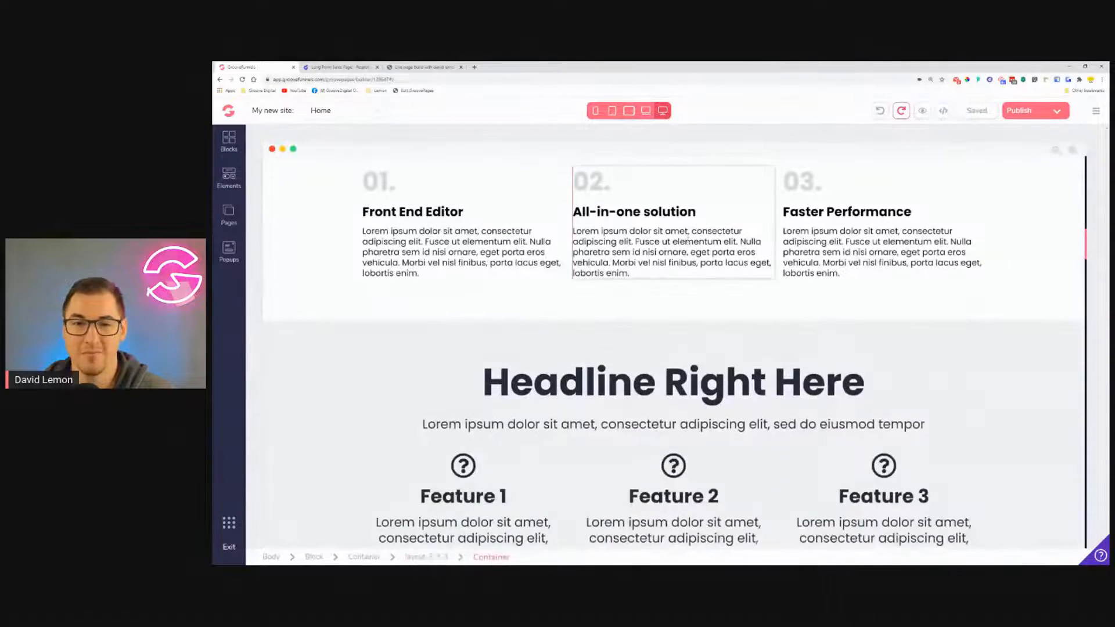
{"action": "scroll", "coordinate": [689, 239], "scroll_direction": "up", "scroll_amount": 5}
{"action": "scroll", "coordinate": [688, 239], "scroll_direction": "up", "scroll_amount": 10}
Switch the page preview to the laptop size and examine how every section down to the footer fits.
{"action": "left_click", "coordinate": [646, 110]}
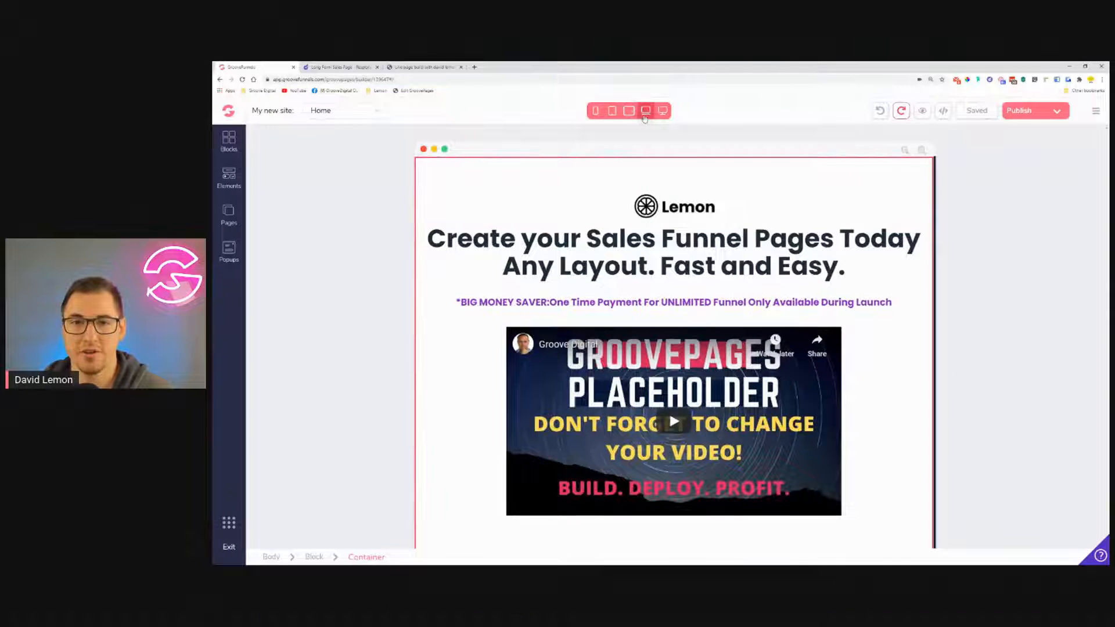
{"action": "scroll", "coordinate": [700, 240], "scroll_direction": "down", "scroll_amount": 10}
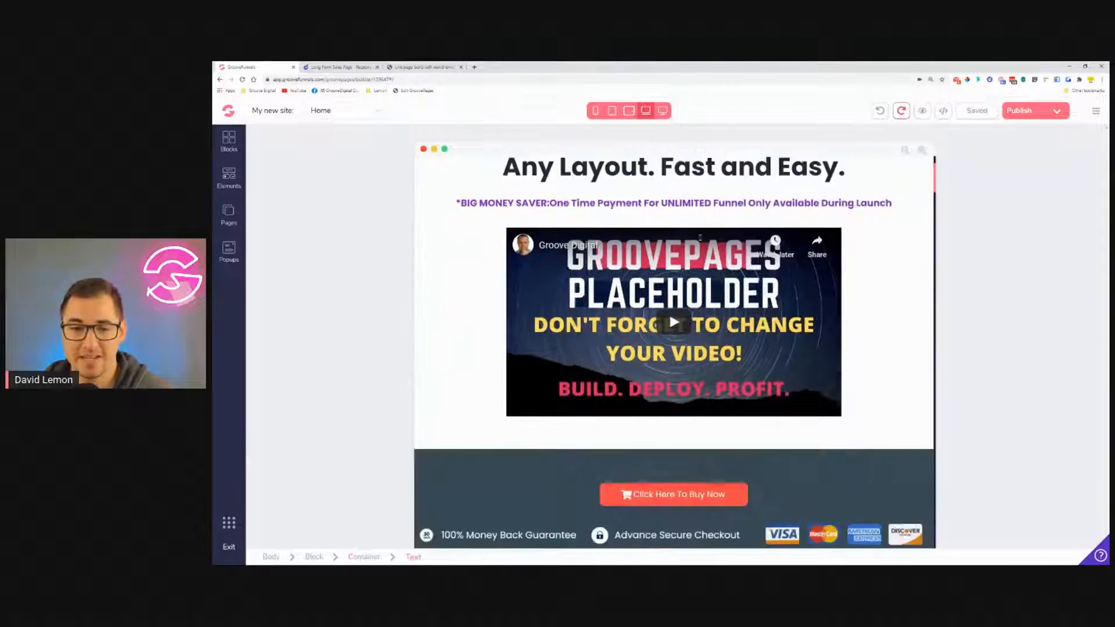
{"action": "scroll", "coordinate": [699, 241], "scroll_direction": "down", "scroll_amount": 5}
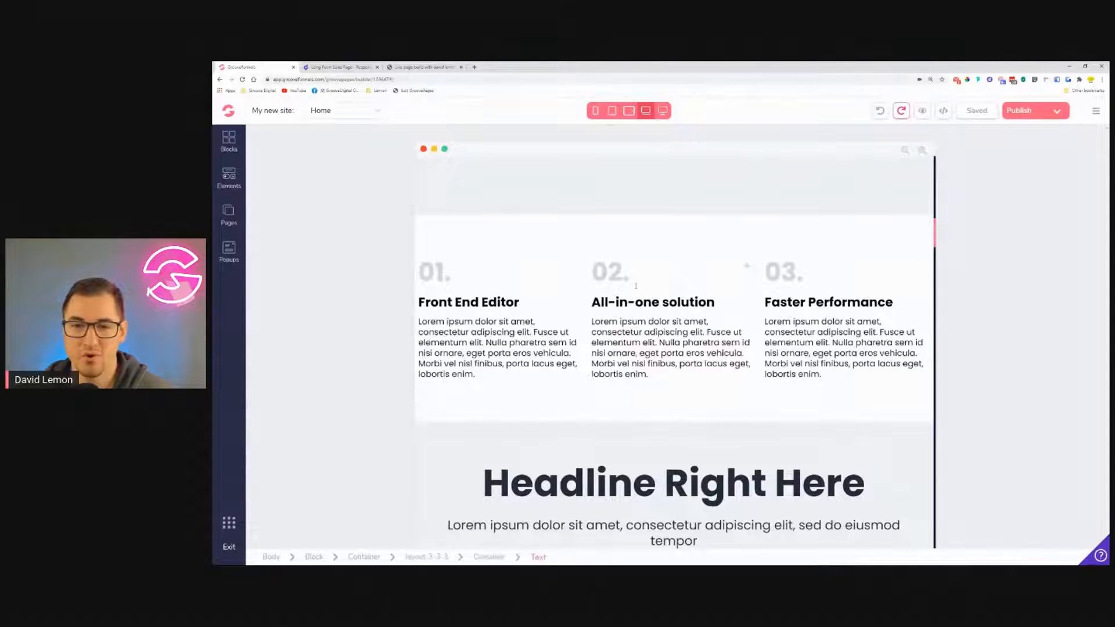
{"action": "scroll", "coordinate": [703, 274], "scroll_direction": "down", "scroll_amount": 8}
{"action": "scroll", "coordinate": [703, 274], "scroll_direction": "down", "scroll_amount": 12}
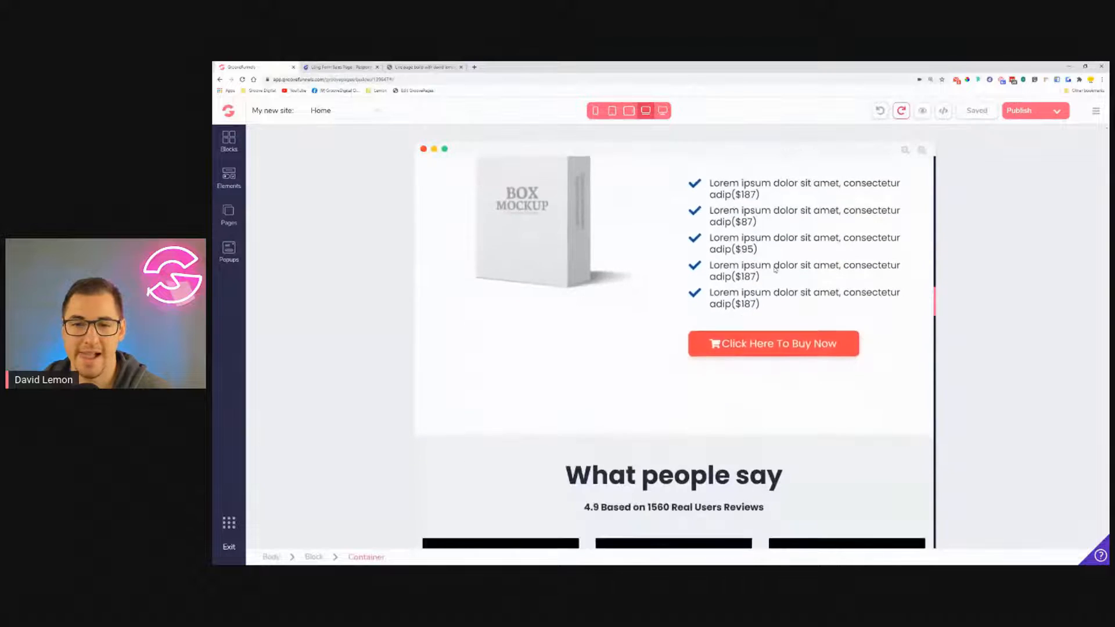
{"action": "scroll", "coordinate": [775, 270], "scroll_direction": "down", "scroll_amount": 1}
{"action": "scroll", "coordinate": [775, 270], "scroll_direction": "up", "scroll_amount": 4}
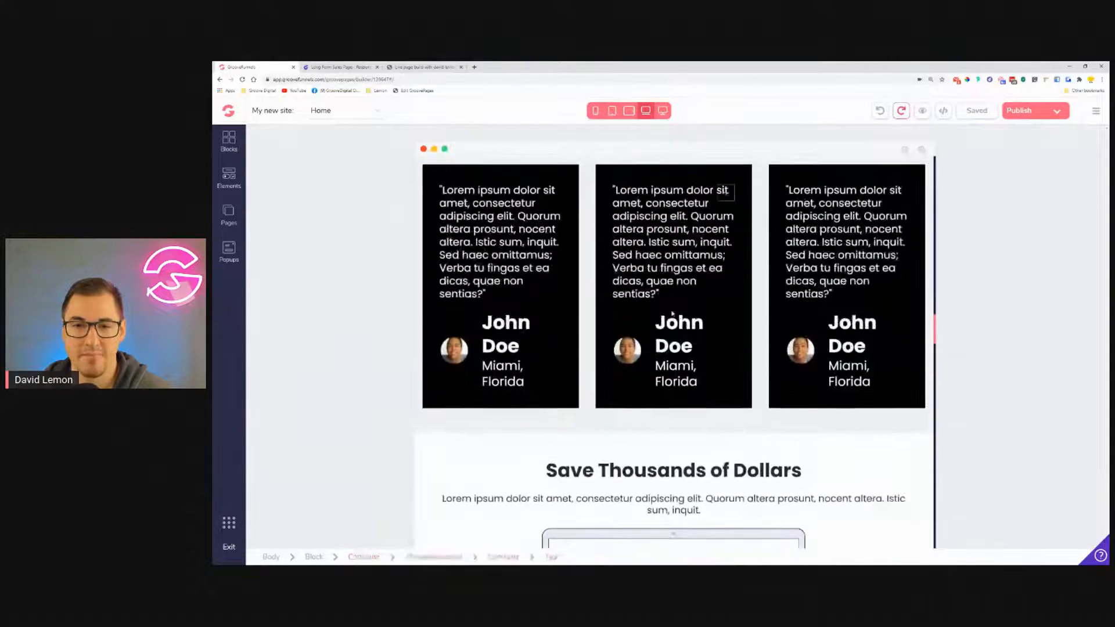
{"action": "scroll", "coordinate": [873, 284], "scroll_direction": "down", "scroll_amount": 8}
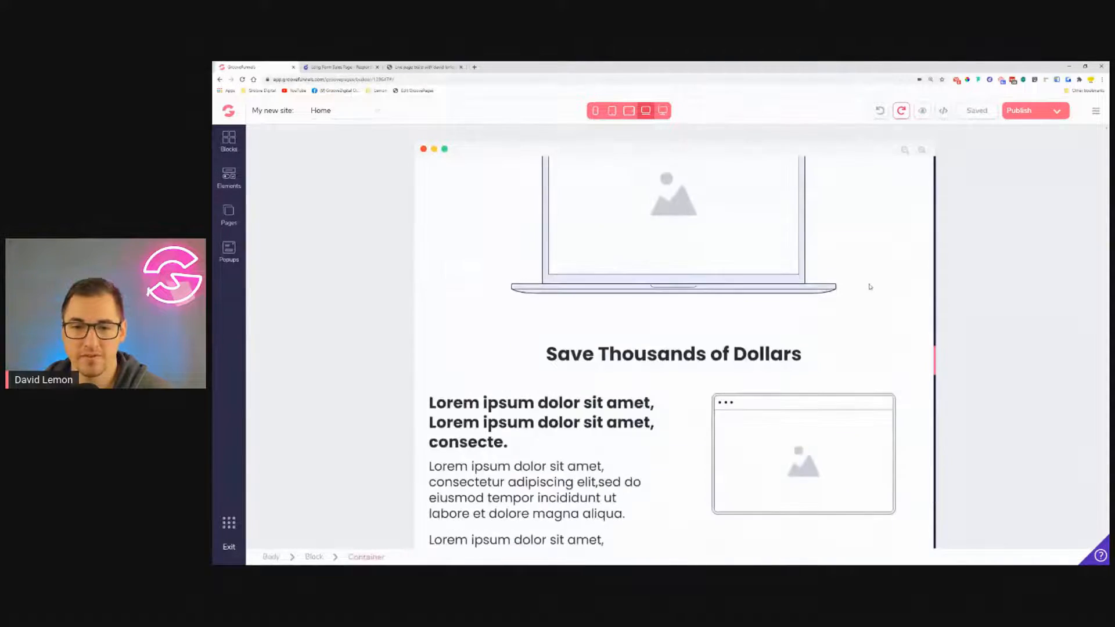
{"action": "scroll", "coordinate": [871, 303], "scroll_direction": "down", "scroll_amount": 10}
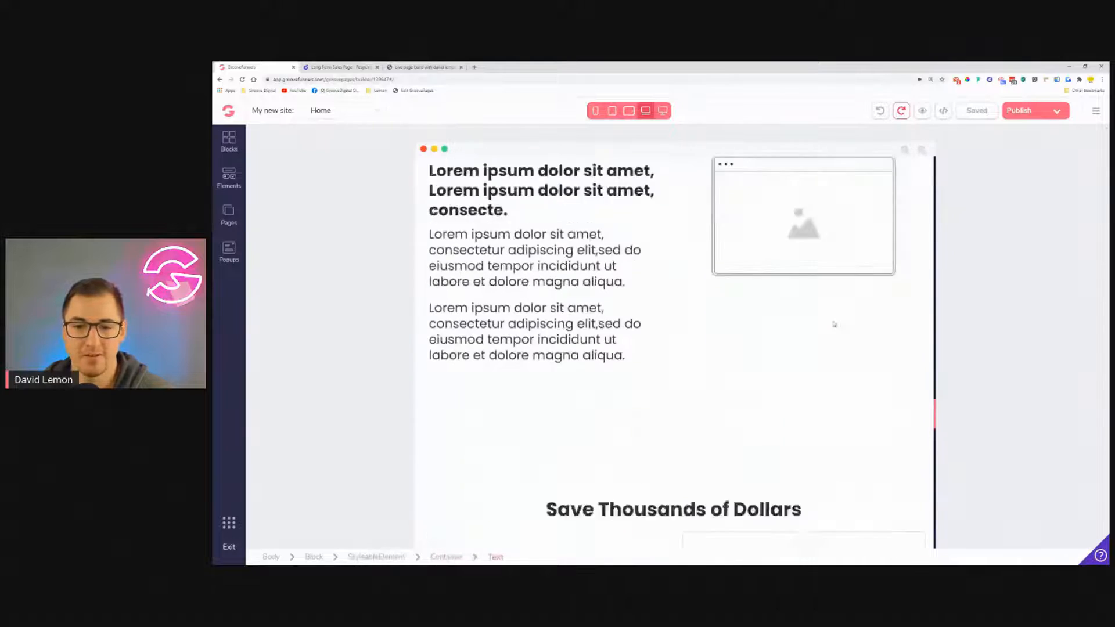
{"action": "scroll", "coordinate": [836, 320], "scroll_direction": "up", "scroll_amount": 3}
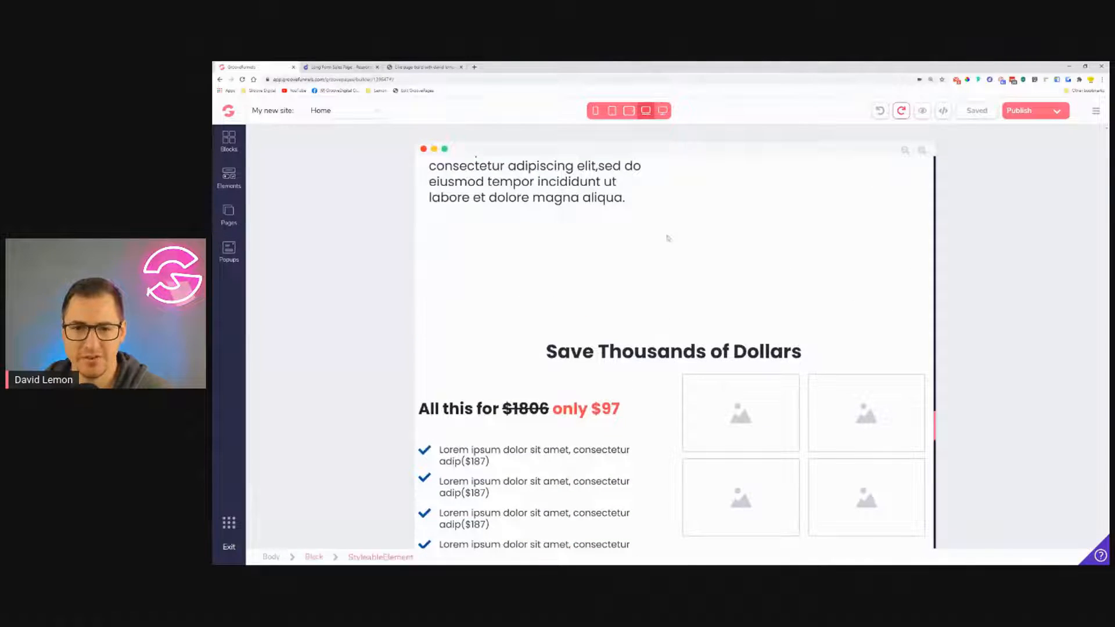
{"action": "scroll", "coordinate": [850, 264], "scroll_direction": "down", "scroll_amount": 12}
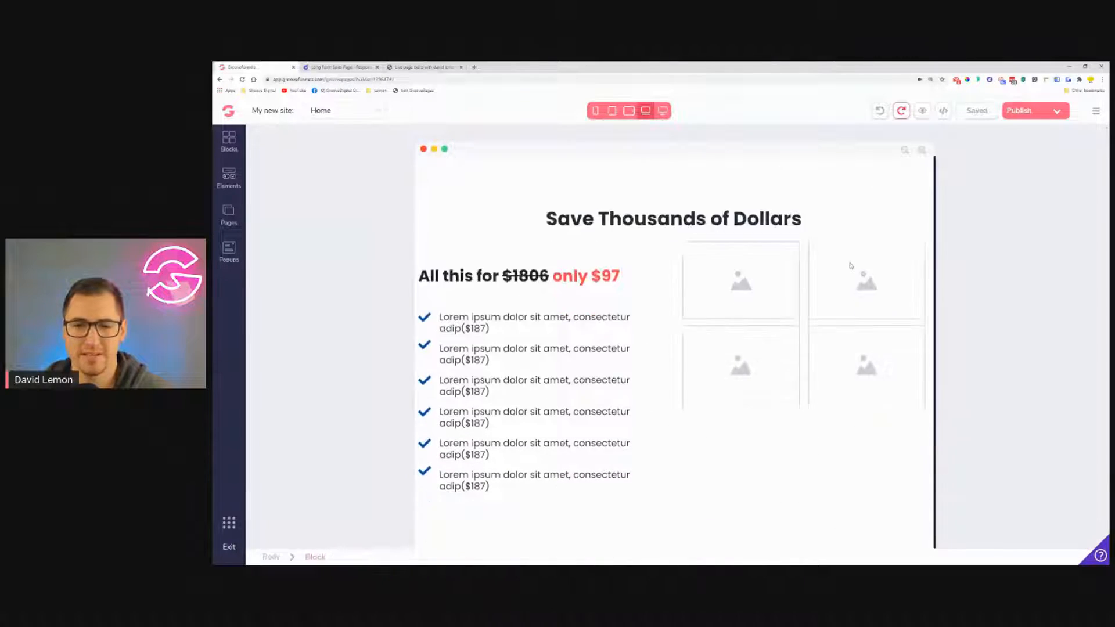
{"action": "scroll", "coordinate": [674, 348], "scroll_direction": "down", "scroll_amount": 15}
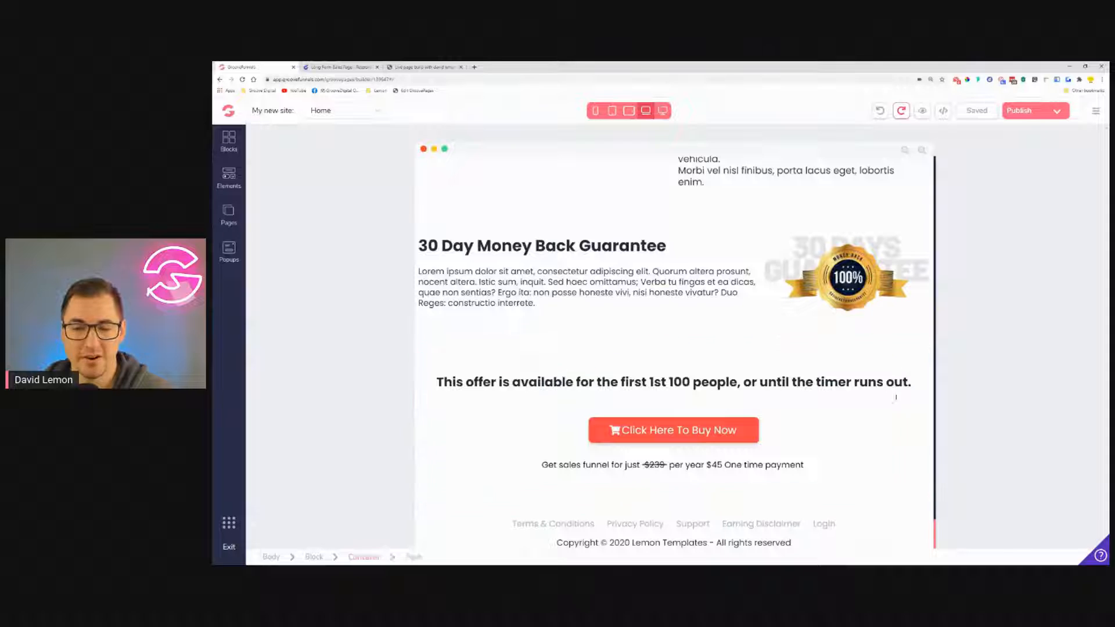
{"action": "scroll", "coordinate": [788, 309], "scroll_direction": "up", "scroll_amount": 8}
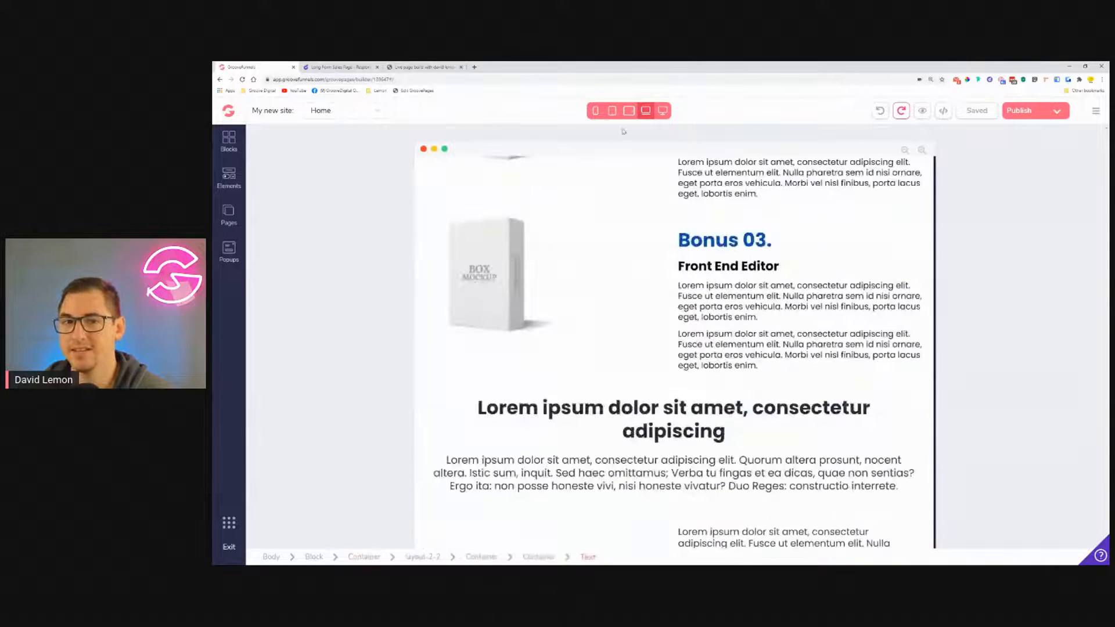
Switch the page preview to the landscape tablet size and examine the bonus, money back guarantee and footer sections.
{"action": "left_click", "coordinate": [629, 112]}
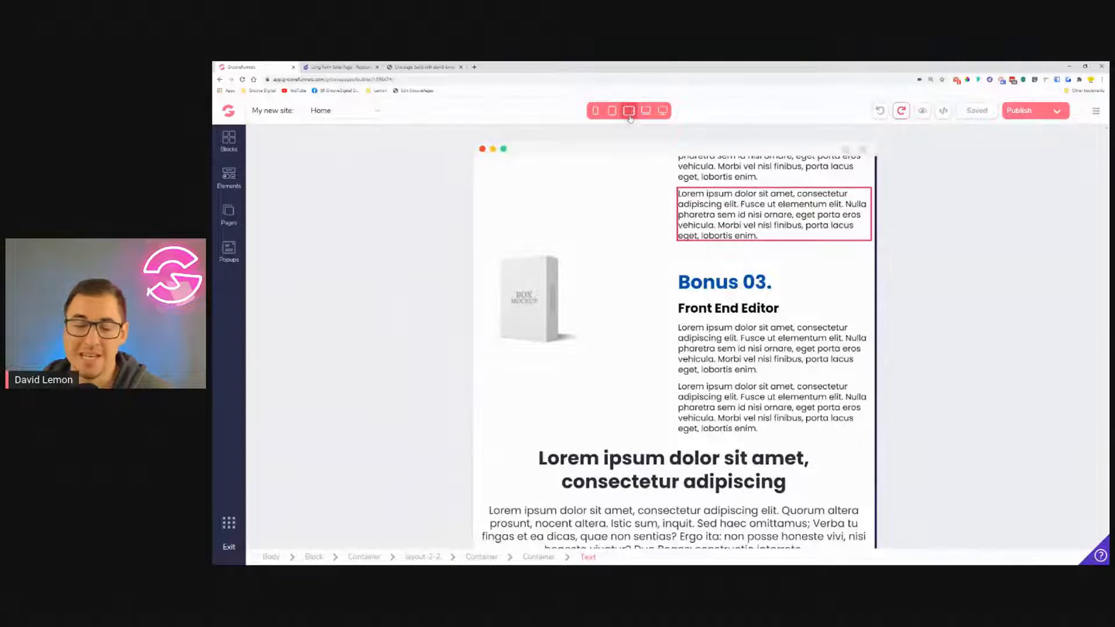
{"action": "scroll", "coordinate": [673, 253], "scroll_direction": "down", "scroll_amount": 10}
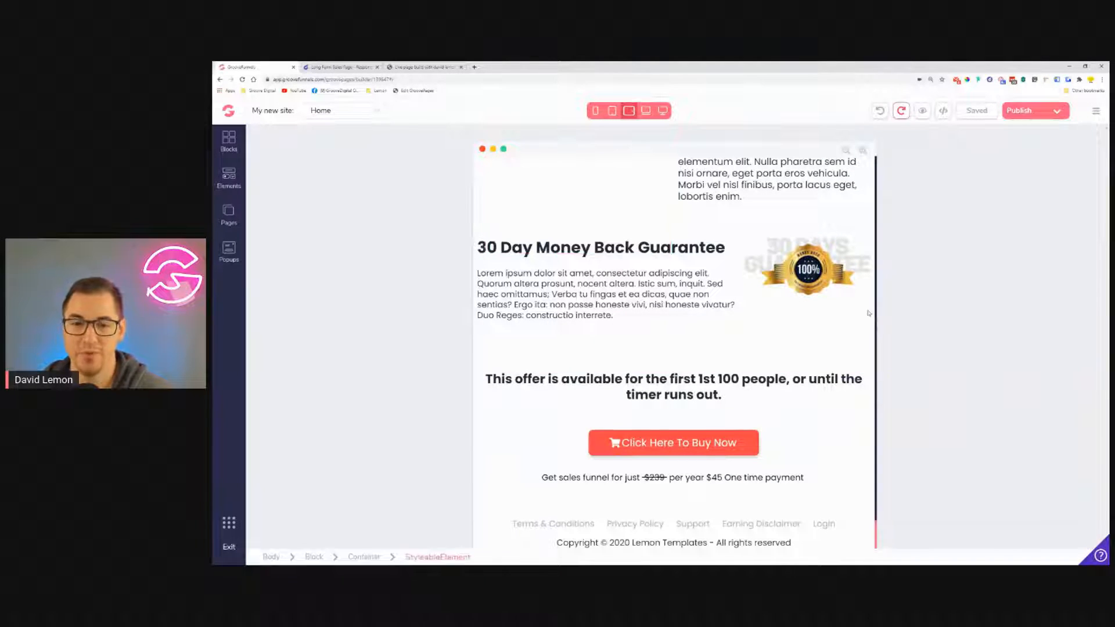
{"action": "scroll", "coordinate": [644, 283], "scroll_direction": "up", "scroll_amount": 10}
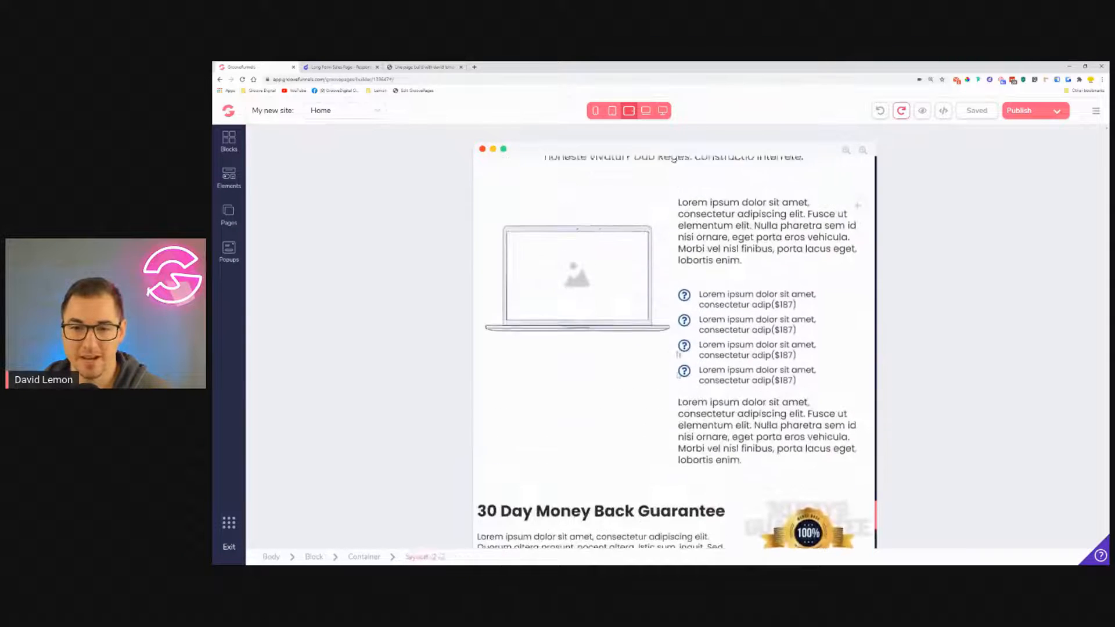
{"action": "scroll", "coordinate": [673, 395], "scroll_direction": "up", "scroll_amount": 11}
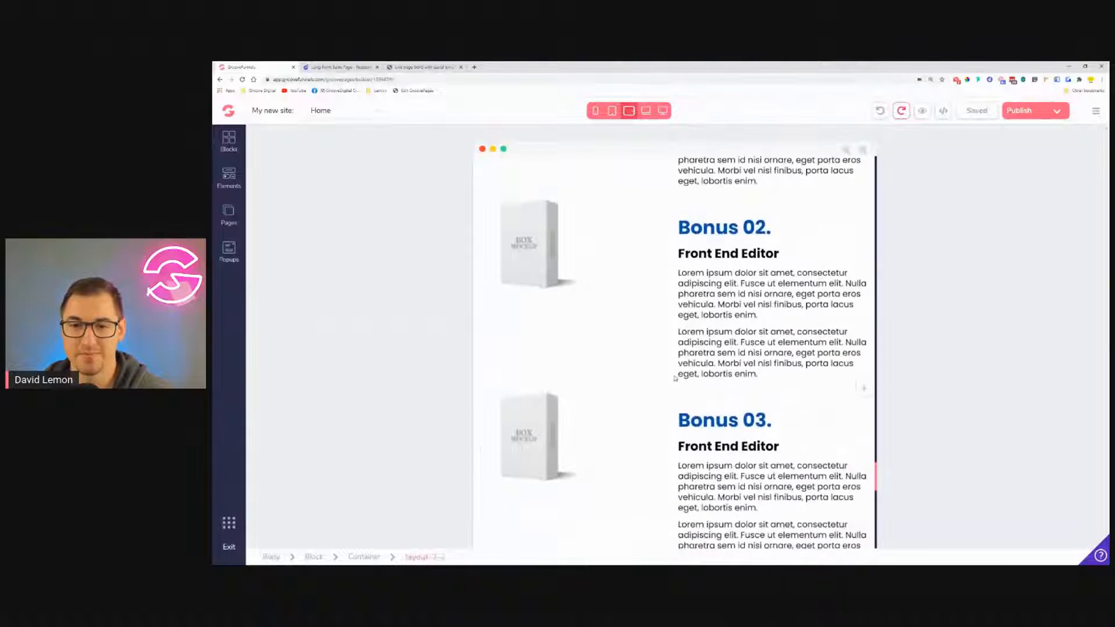
{"action": "scroll", "coordinate": [721, 362], "scroll_direction": "up", "scroll_amount": 3}
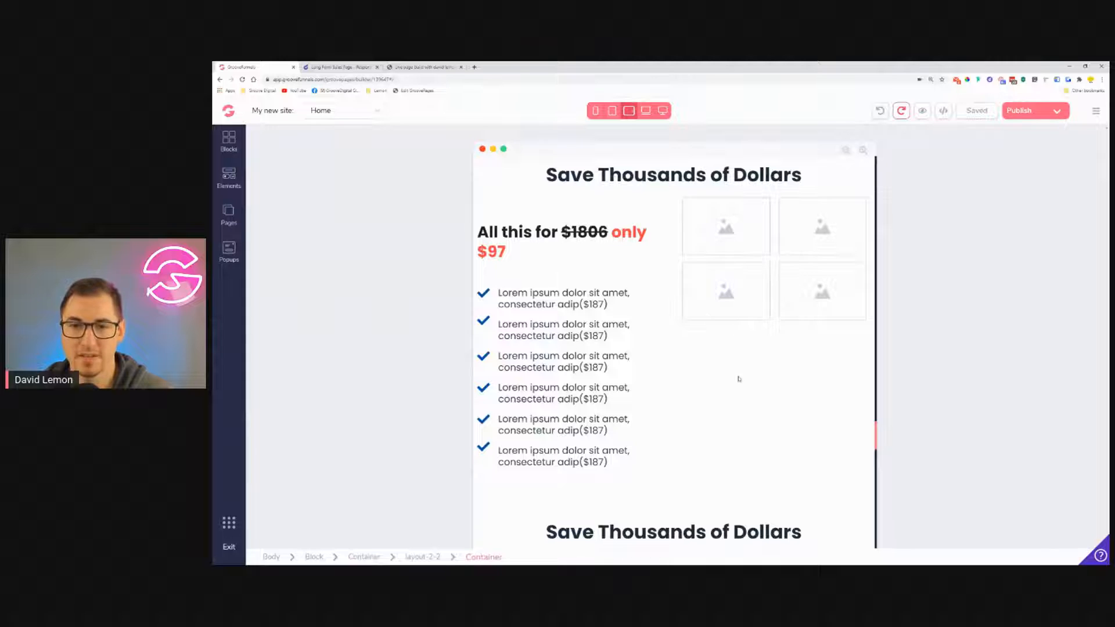
Check the landscape tablet layout from the price checklist up through the alternating image-and-text sections to the centered laptop image.
{"action": "scroll", "coordinate": [710, 382], "scroll_direction": "up", "scroll_amount": 5}
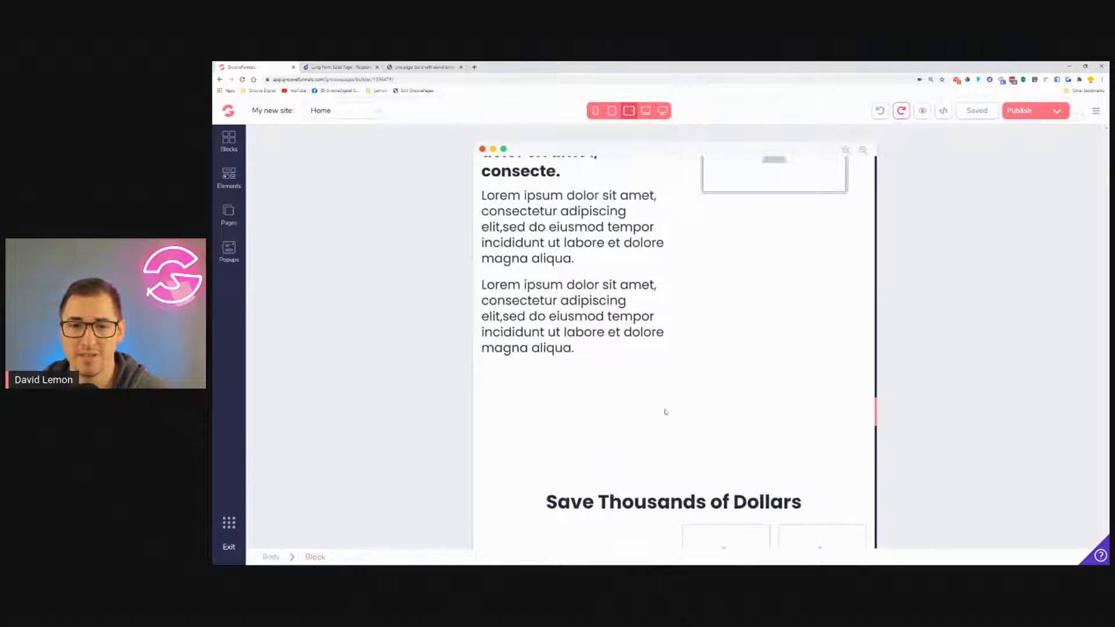
{"action": "scroll", "coordinate": [645, 395], "scroll_direction": "up", "scroll_amount": 3}
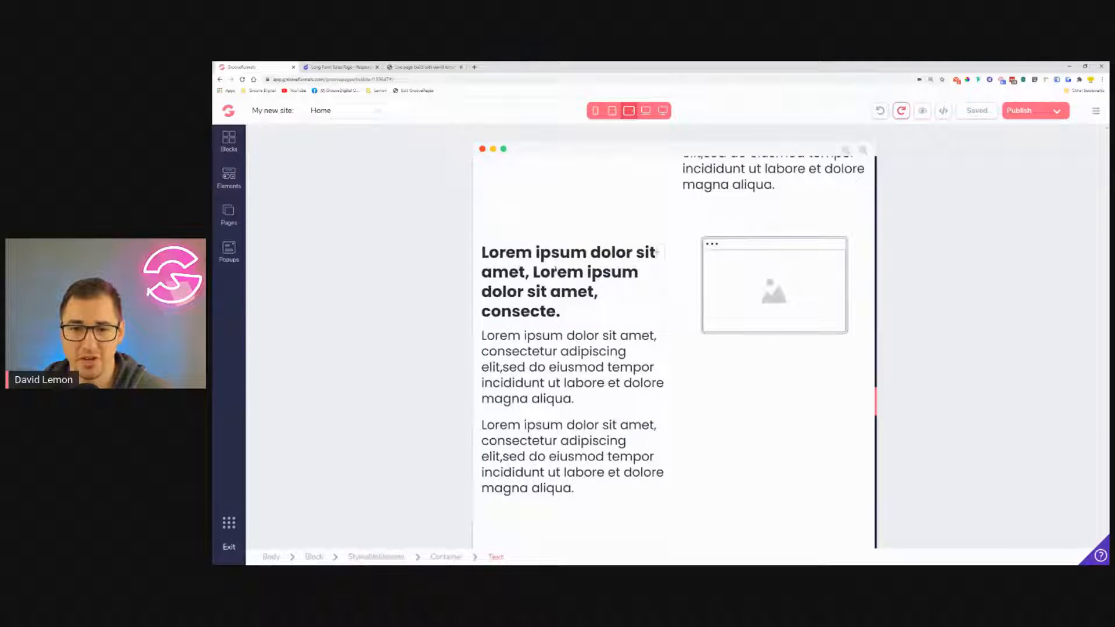
{"action": "scroll", "coordinate": [563, 383], "scroll_direction": "up", "scroll_amount": 5}
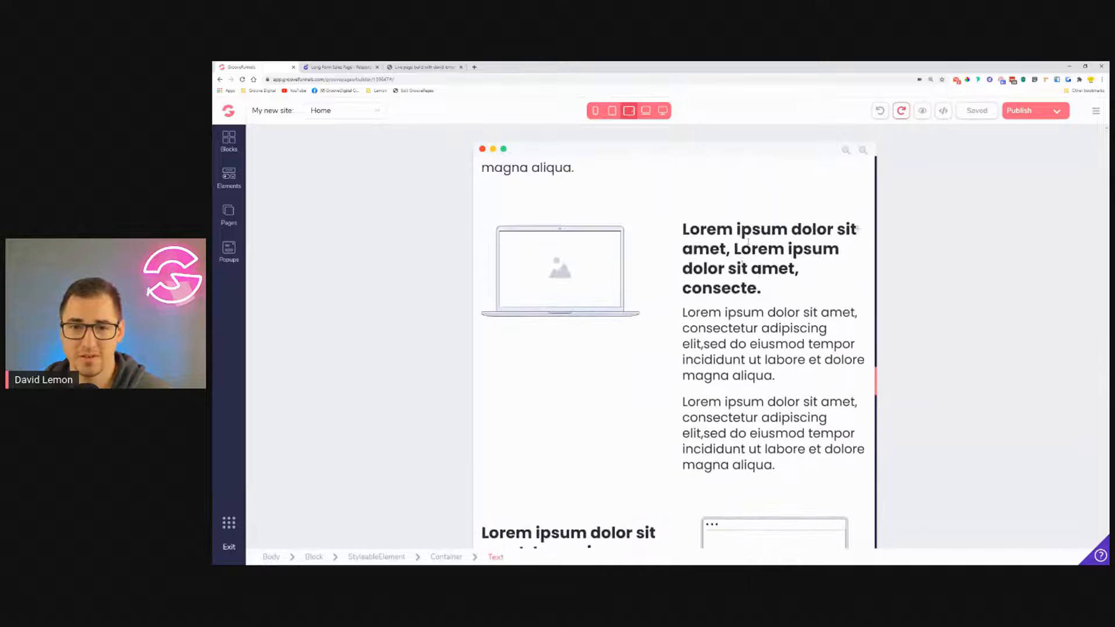
{"action": "scroll", "coordinate": [776, 351], "scroll_direction": "up", "scroll_amount": 10}
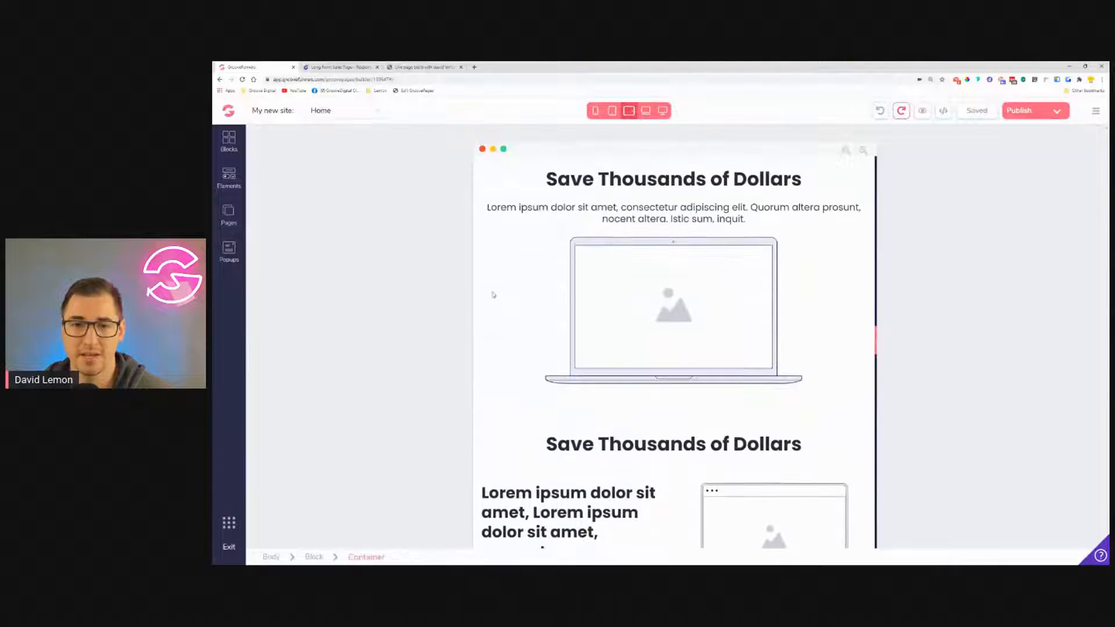
{"action": "scroll", "coordinate": [505, 296], "scroll_direction": "up", "scroll_amount": 5}
{"action": "scroll", "coordinate": [506, 296], "scroll_direction": "up", "scroll_amount": 1}
{"action": "scroll", "coordinate": [529, 314], "scroll_direction": "down", "scroll_amount": 2}
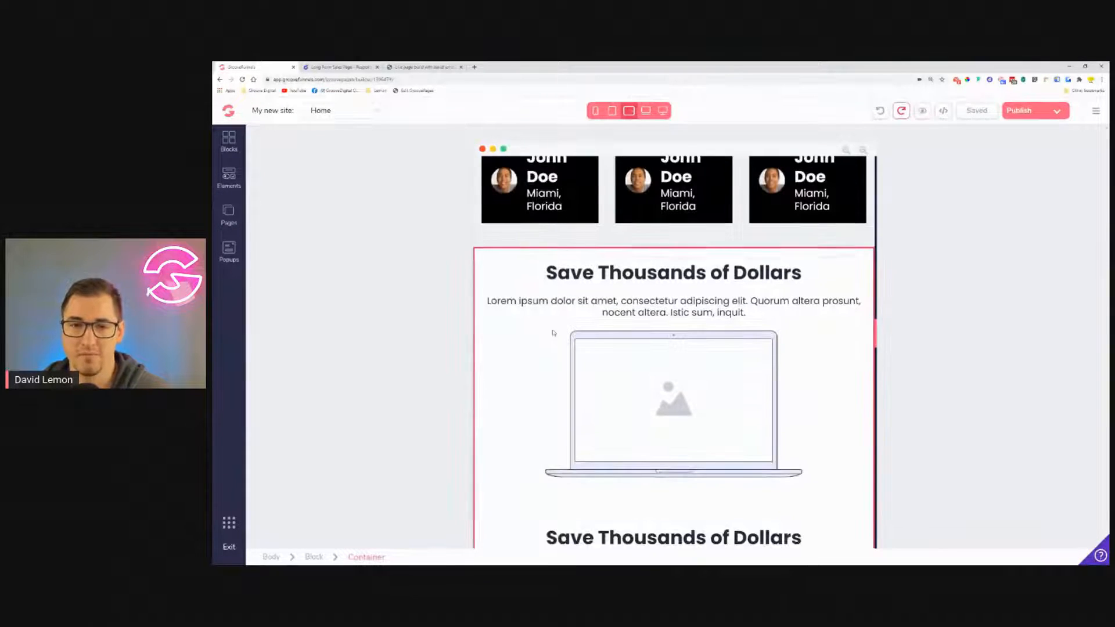
Review the landscape tablet layout from the testimonials up through the offer and feature sections to the main headline.
{"action": "scroll", "coordinate": [557, 335], "scroll_direction": "up", "scroll_amount": 5}
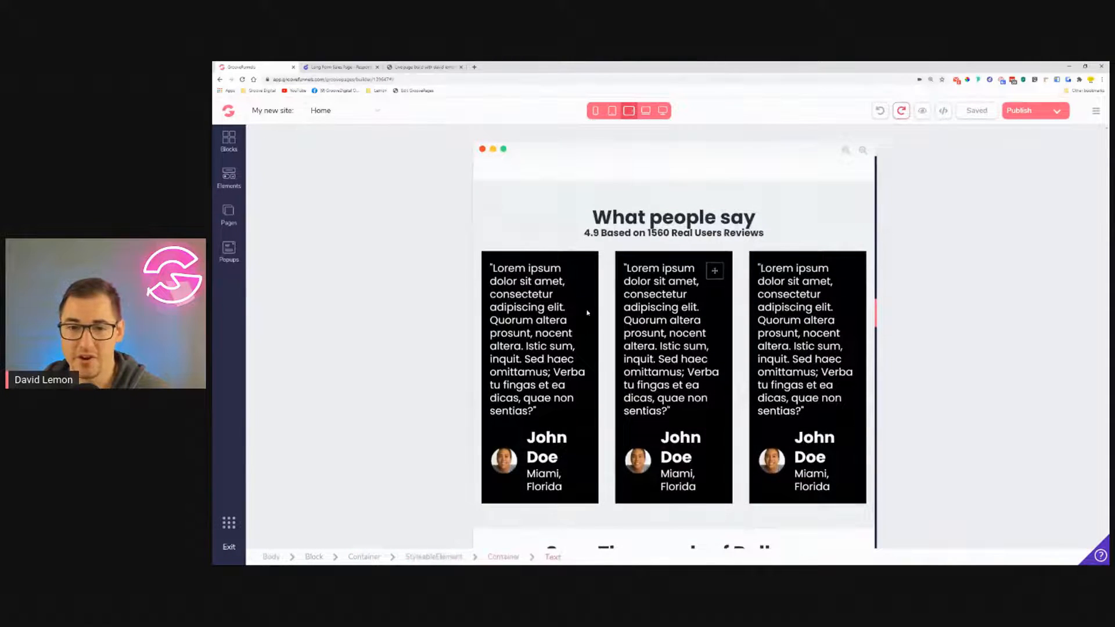
{"action": "scroll", "coordinate": [639, 327], "scroll_direction": "up", "scroll_amount": 8}
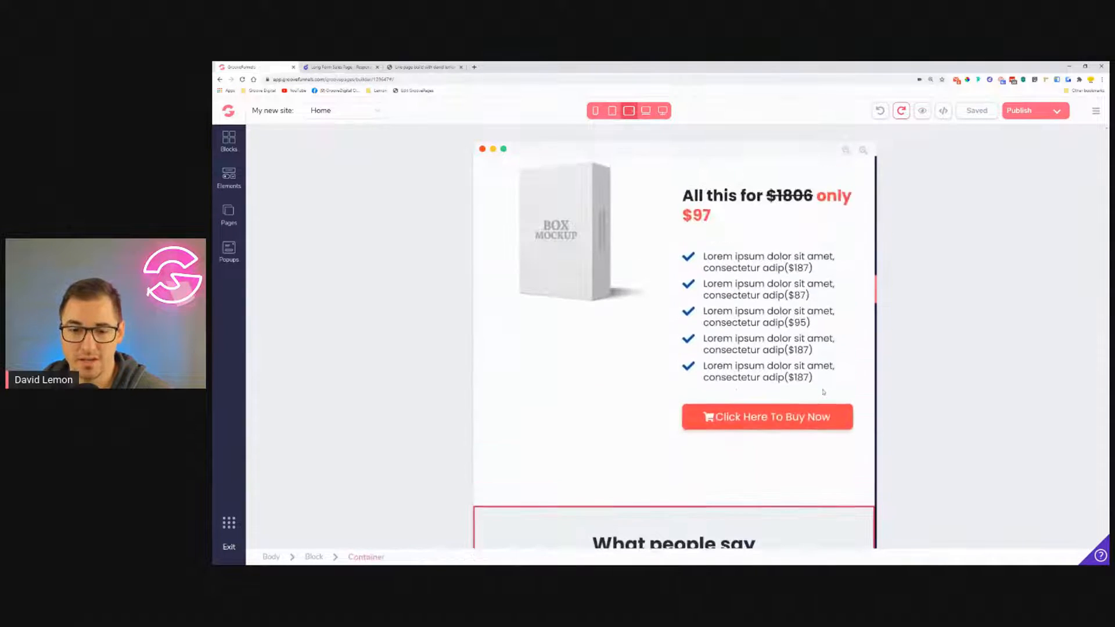
{"action": "scroll", "coordinate": [824, 393], "scroll_direction": "up", "scroll_amount": 10}
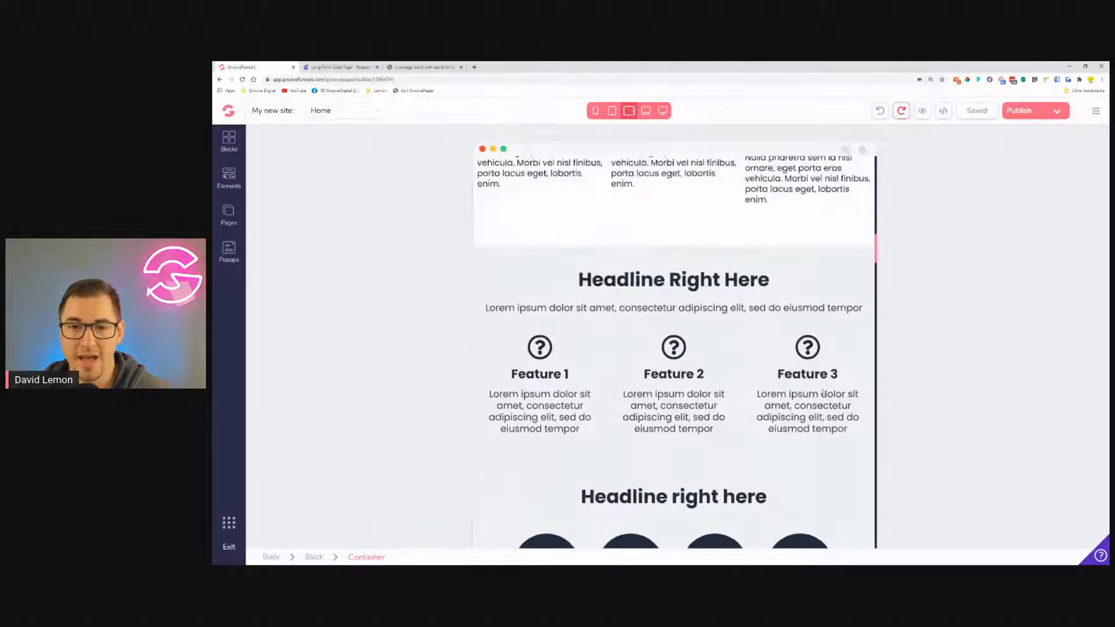
{"action": "scroll", "coordinate": [823, 392], "scroll_direction": "up", "scroll_amount": 10}
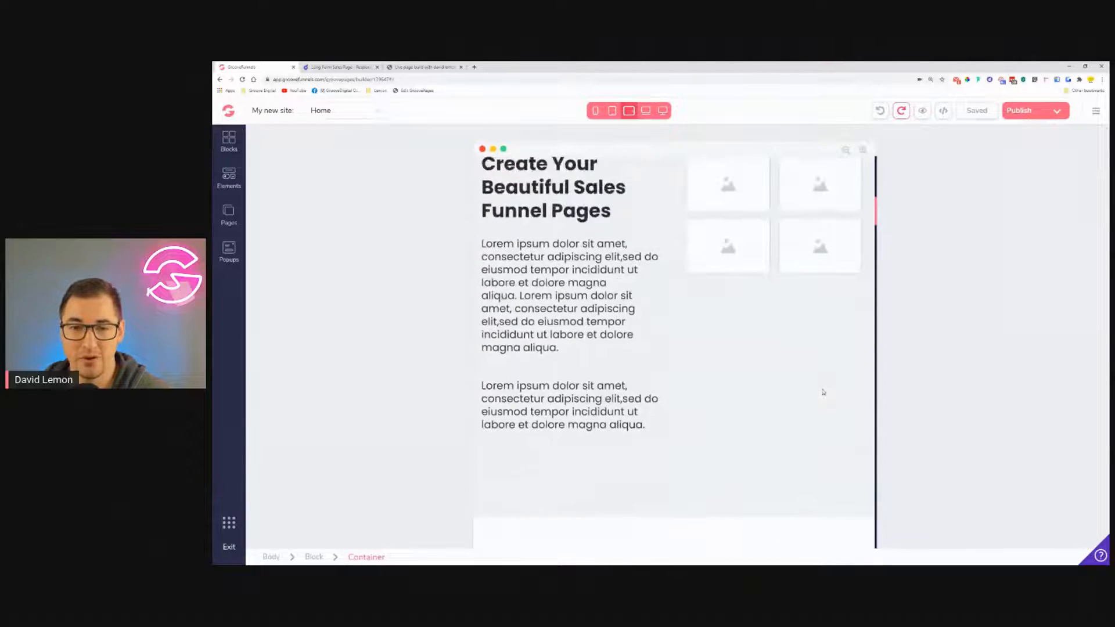
{"action": "scroll", "coordinate": [824, 392], "scroll_direction": "up", "scroll_amount": 5}
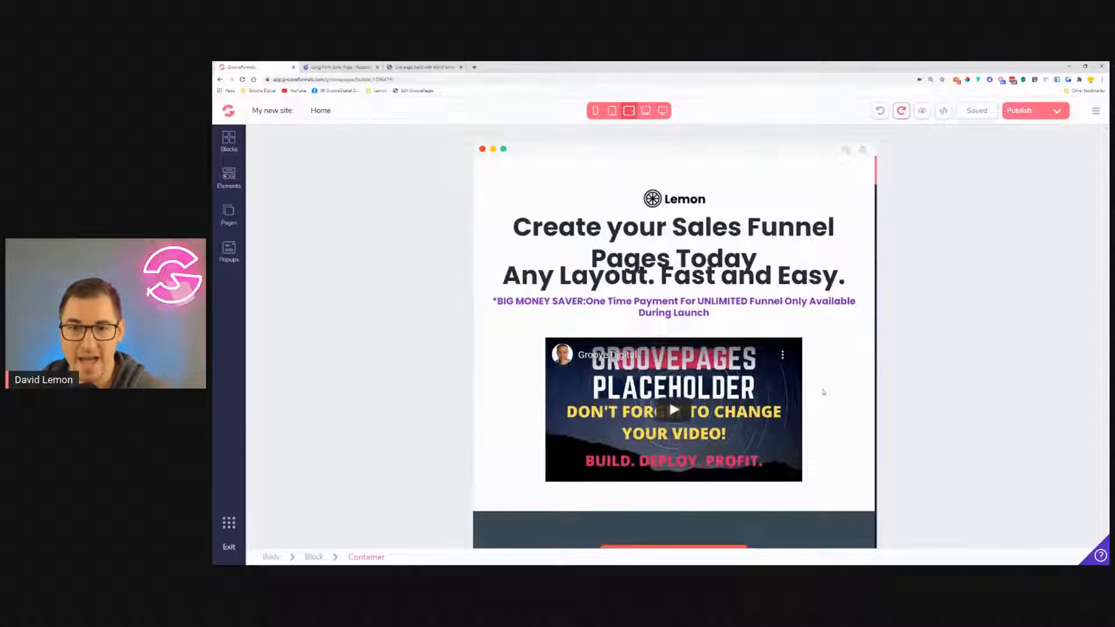
Switch the page preview to the portrait tablet size and examine the headline, buy button and premade template sections.
{"action": "left_click", "coordinate": [611, 111]}
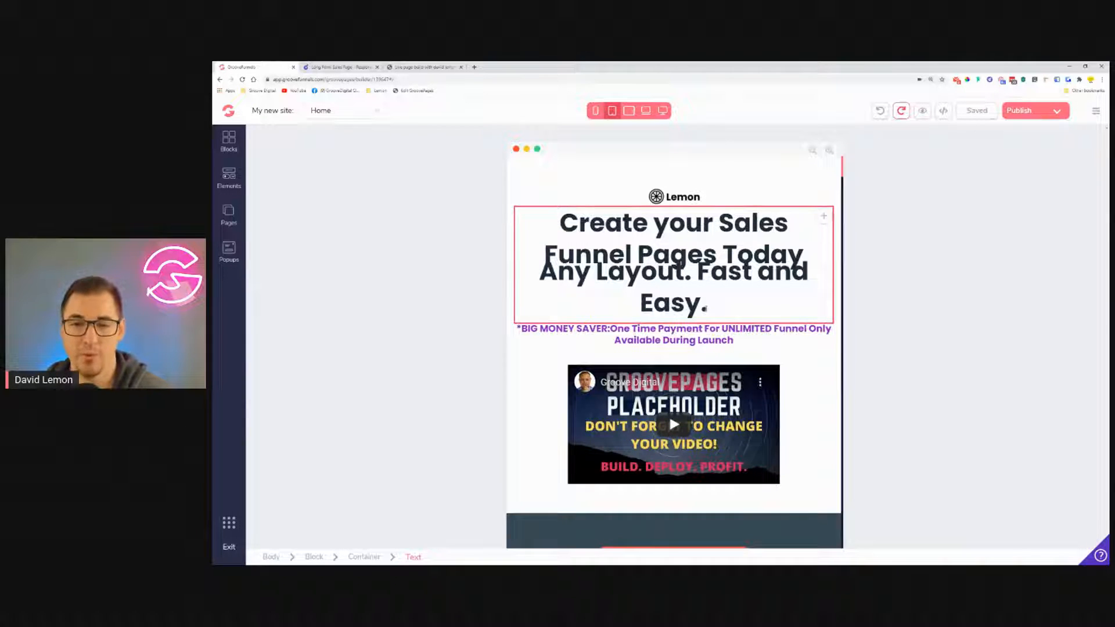
{"action": "scroll", "coordinate": [726, 240], "scroll_direction": "down", "scroll_amount": 5}
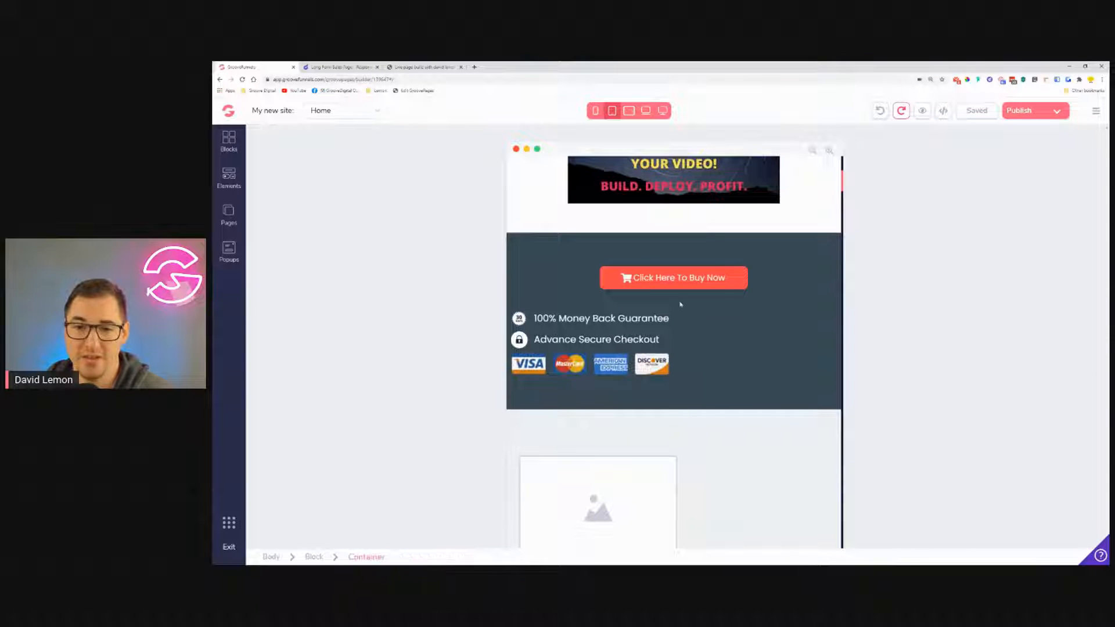
{"action": "scroll", "coordinate": [725, 278], "scroll_direction": "down", "scroll_amount": 8}
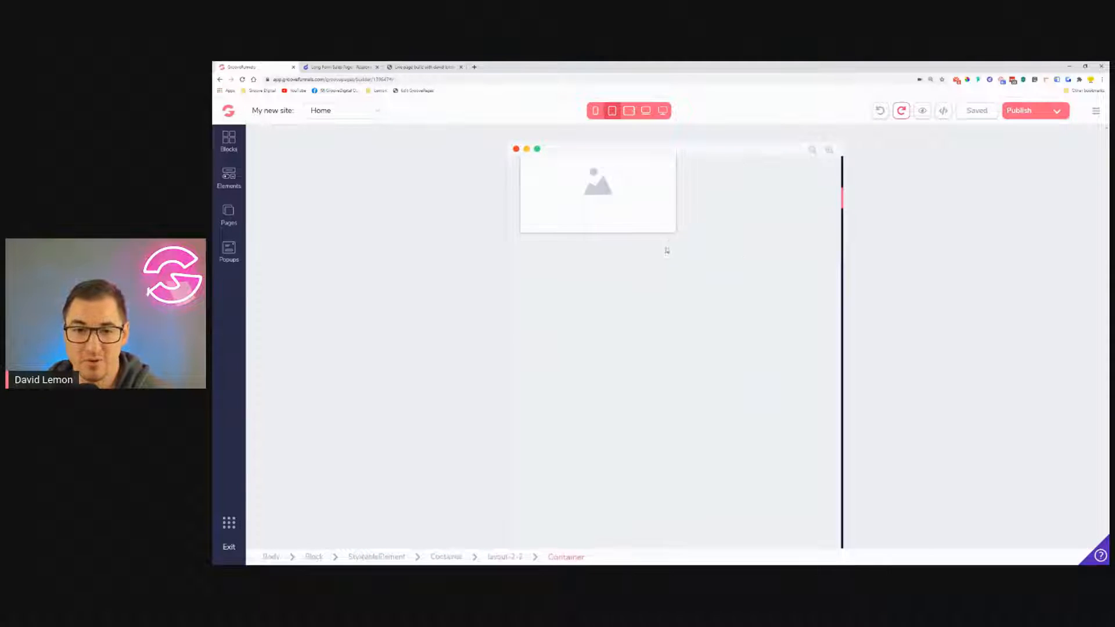
{"action": "scroll", "coordinate": [695, 267], "scroll_direction": "down", "scroll_amount": 1}
{"action": "scroll", "coordinate": [692, 291], "scroll_direction": "up", "scroll_amount": 4}
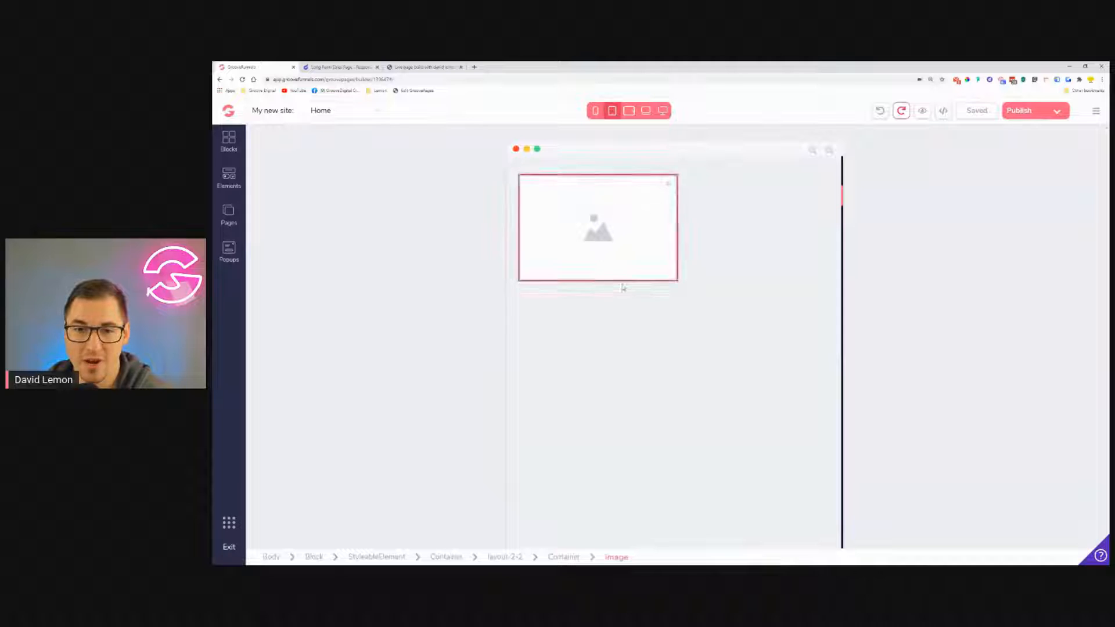
{"action": "scroll", "coordinate": [680, 356], "scroll_direction": "down", "scroll_amount": 1}
{"action": "scroll", "coordinate": [701, 328], "scroll_direction": "down", "scroll_amount": 3}
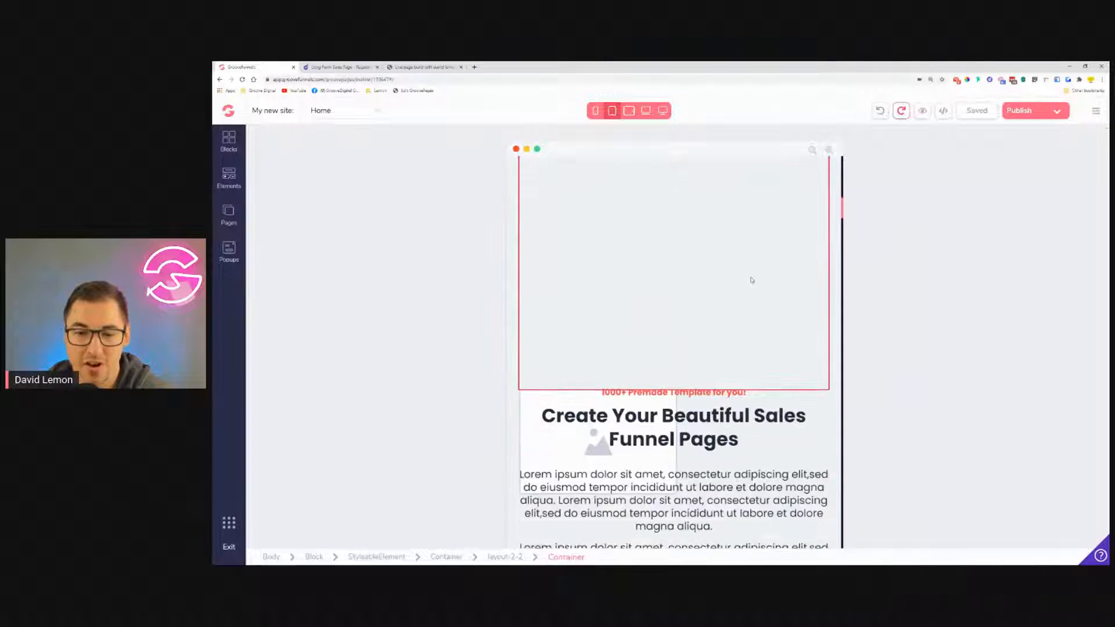
{"action": "scroll", "coordinate": [674, 406], "scroll_direction": "down", "scroll_amount": 2}
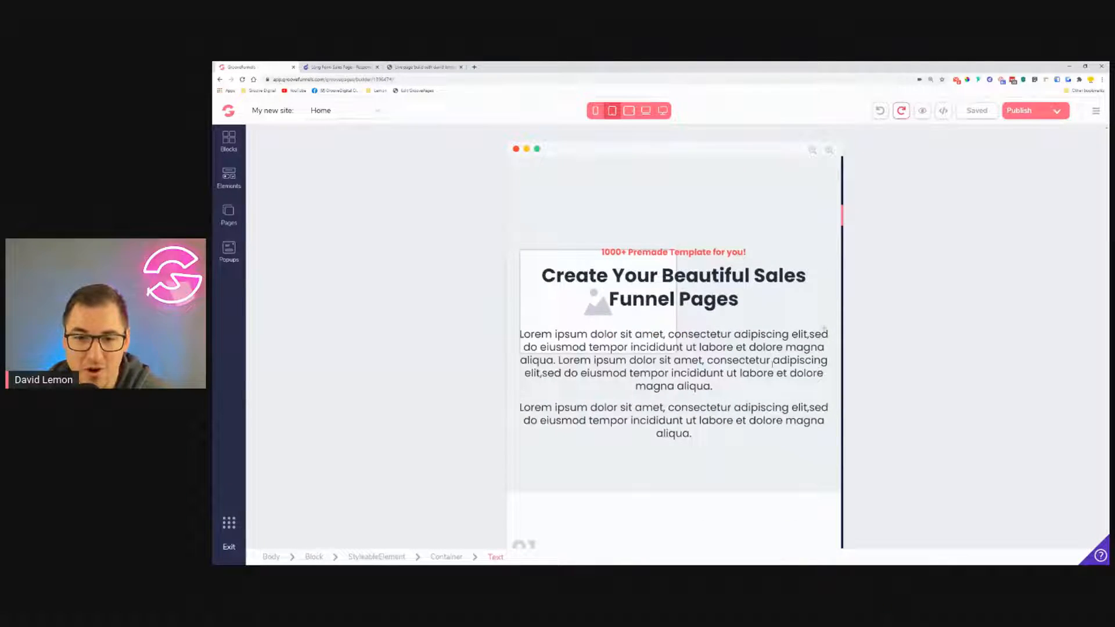
Inspect how the numbered benefits and feature sections stack in the portrait tablet layout, continuing down to the testimonials.
{"action": "scroll", "coordinate": [773, 361], "scroll_direction": "down", "scroll_amount": 2}
{"action": "scroll", "coordinate": [755, 348], "scroll_direction": "up", "scroll_amount": 3}
{"action": "scroll", "coordinate": [737, 331], "scroll_direction": "down", "scroll_amount": 7}
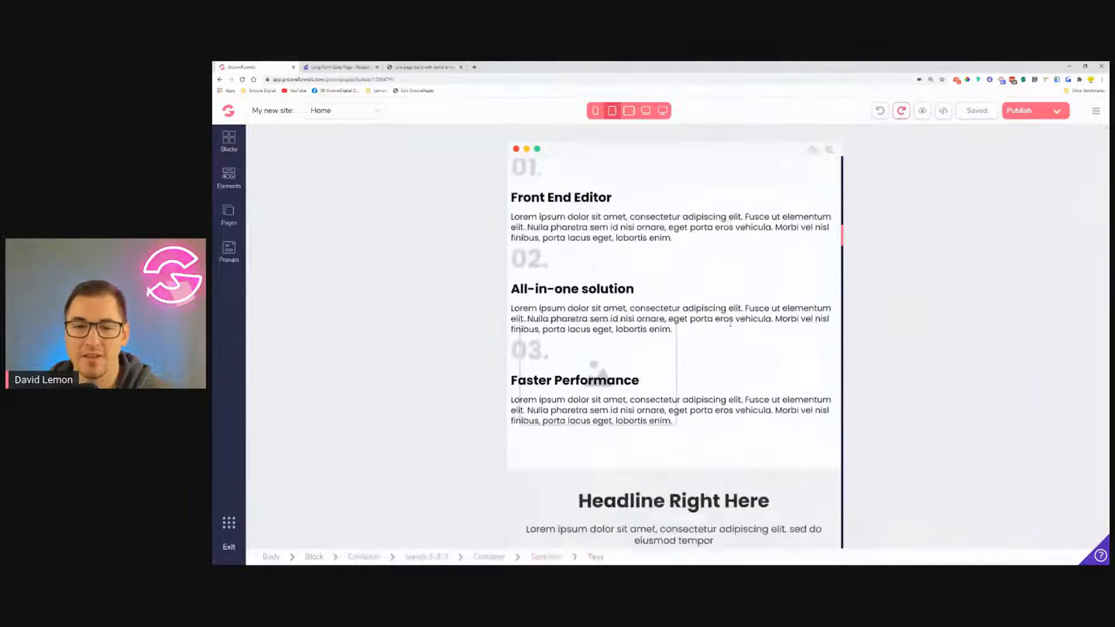
{"action": "scroll", "coordinate": [731, 324], "scroll_direction": "down", "scroll_amount": 3}
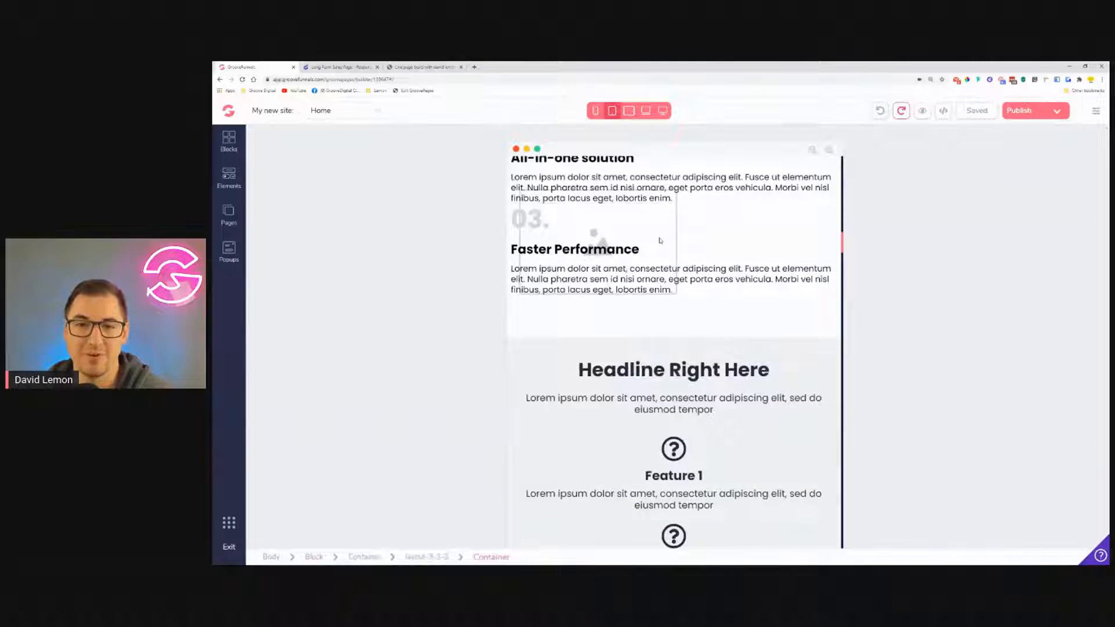
{"action": "scroll", "coordinate": [762, 264], "scroll_direction": "up", "scroll_amount": 1}
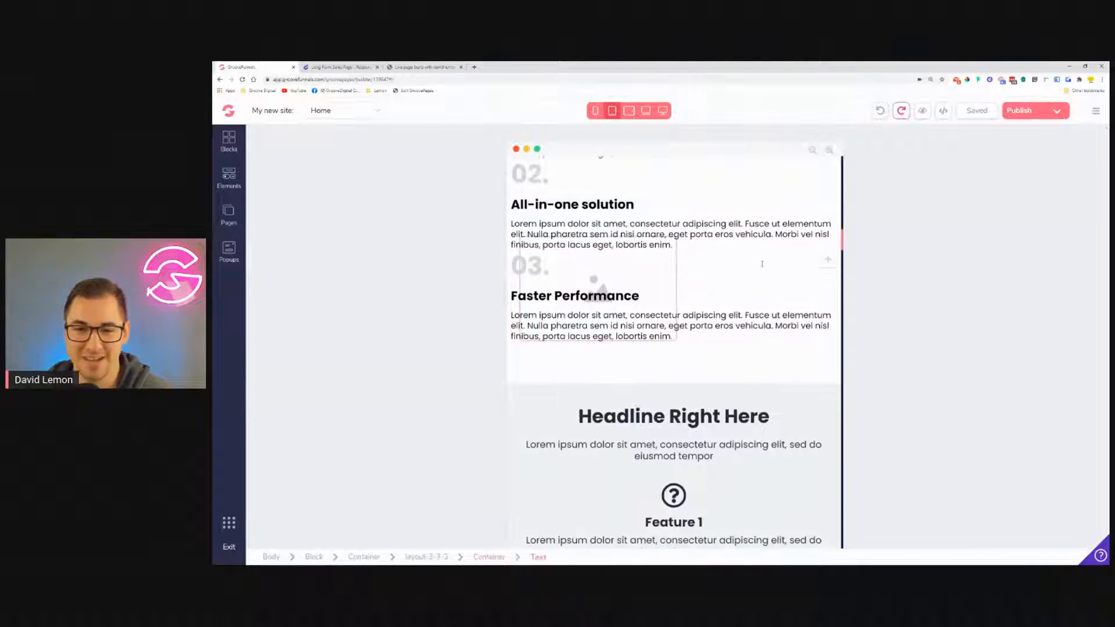
{"action": "scroll", "coordinate": [763, 264], "scroll_direction": "down", "scroll_amount": 20}
{"action": "scroll", "coordinate": [780, 259], "scroll_direction": "down", "scroll_amount": 10}
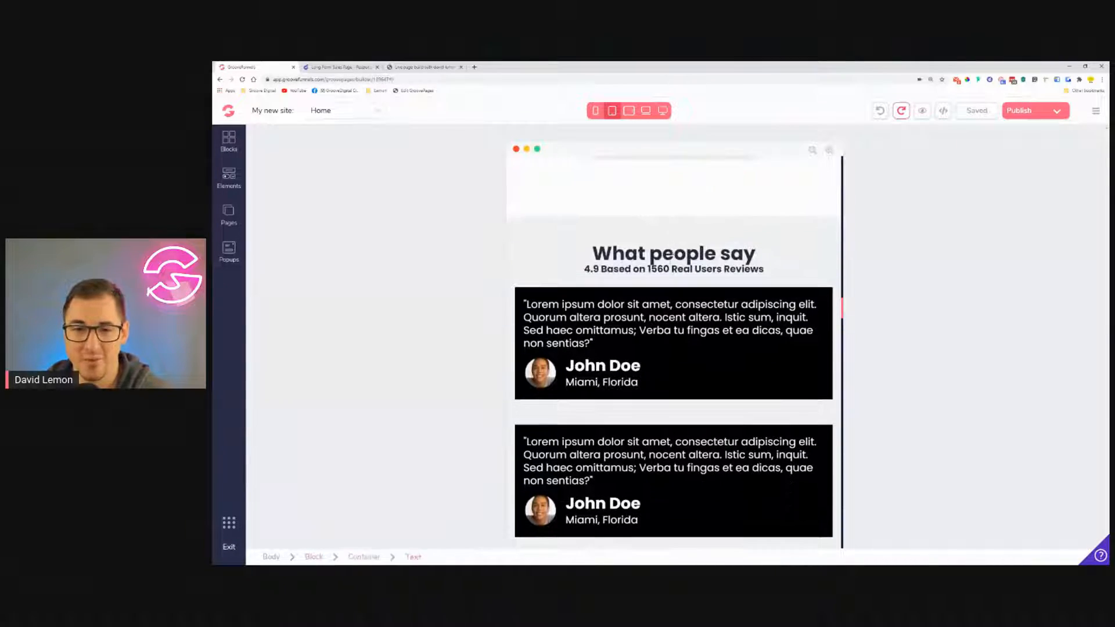
Examine the stacked testimonials and the order and text spacing of the device image sections in the portrait tablet layout.
{"action": "scroll", "coordinate": [668, 325], "scroll_direction": "down", "scroll_amount": 2}
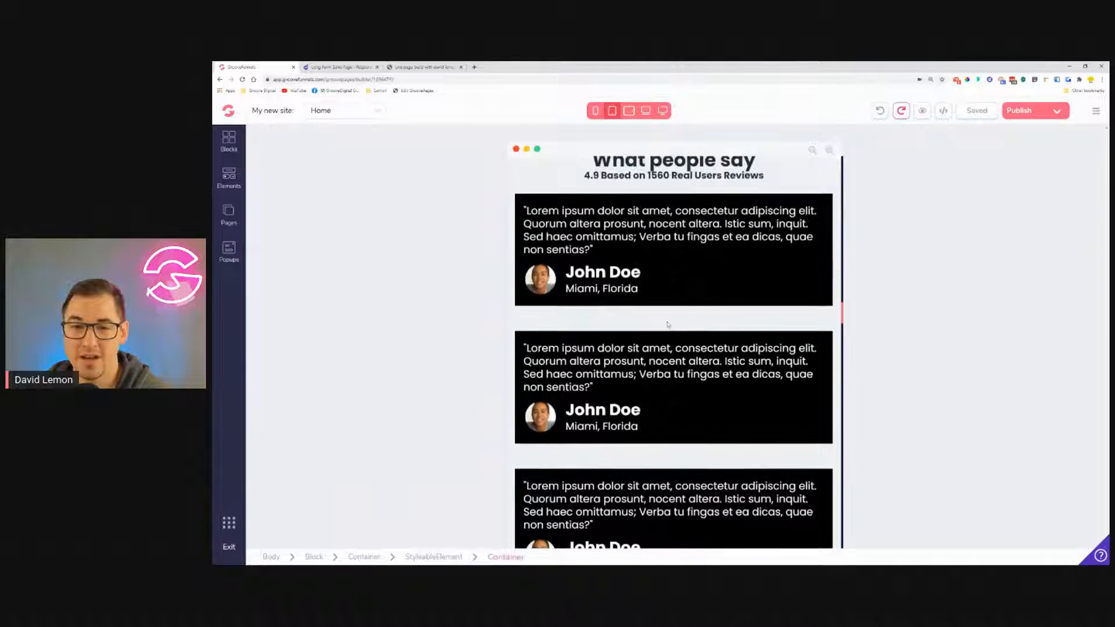
{"action": "scroll", "coordinate": [698, 291], "scroll_direction": "down", "scroll_amount": 6}
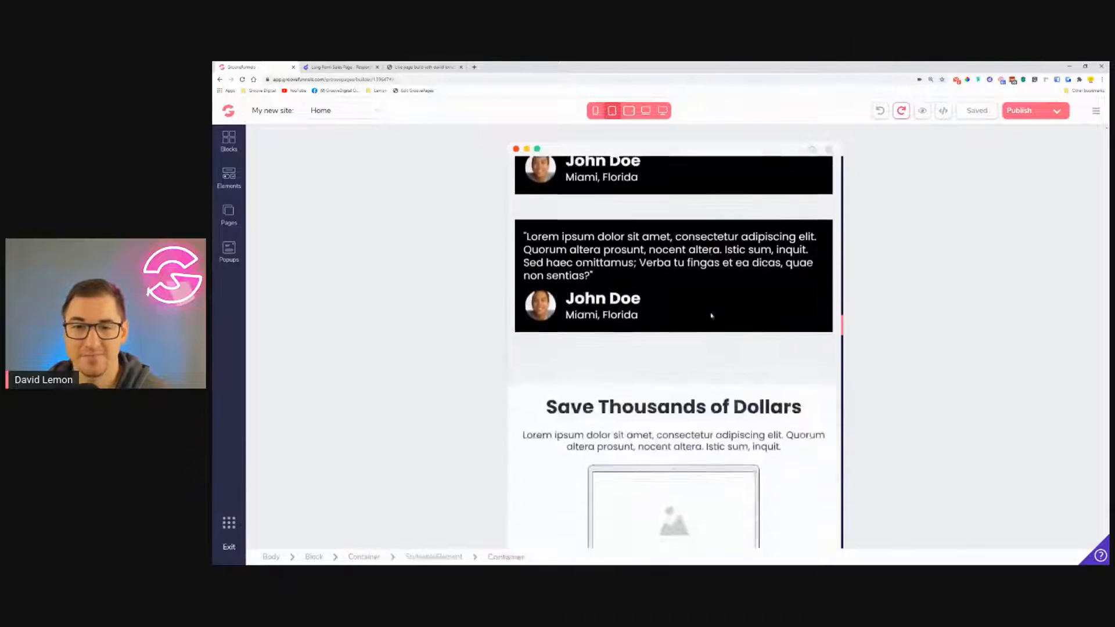
{"action": "scroll", "coordinate": [736, 316], "scroll_direction": "down", "scroll_amount": 12}
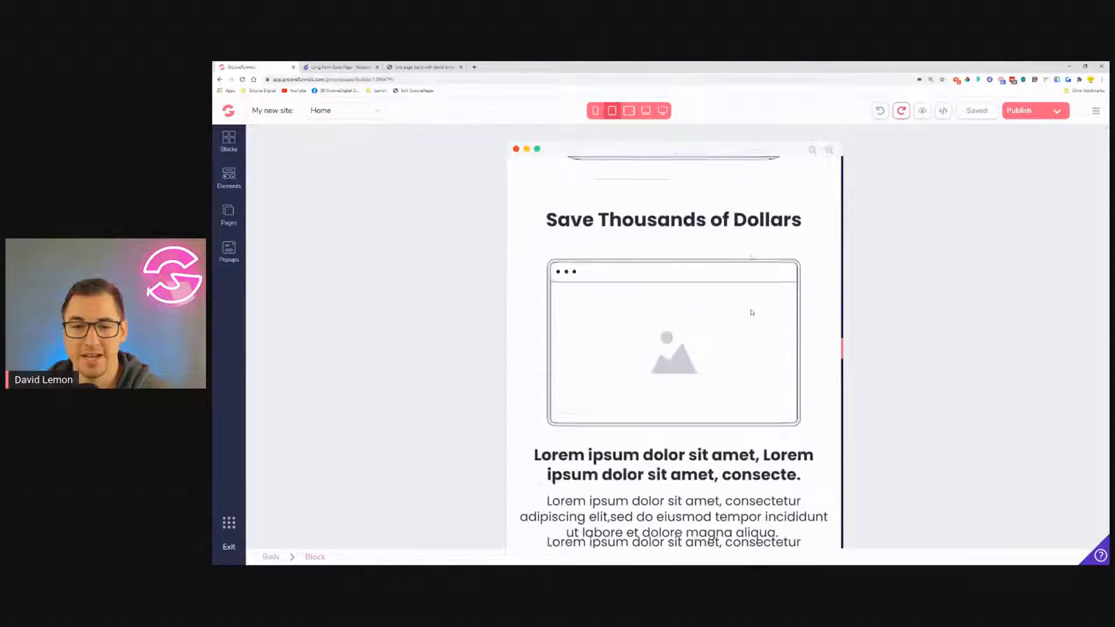
{"action": "scroll", "coordinate": [663, 328], "scroll_direction": "down", "scroll_amount": 2}
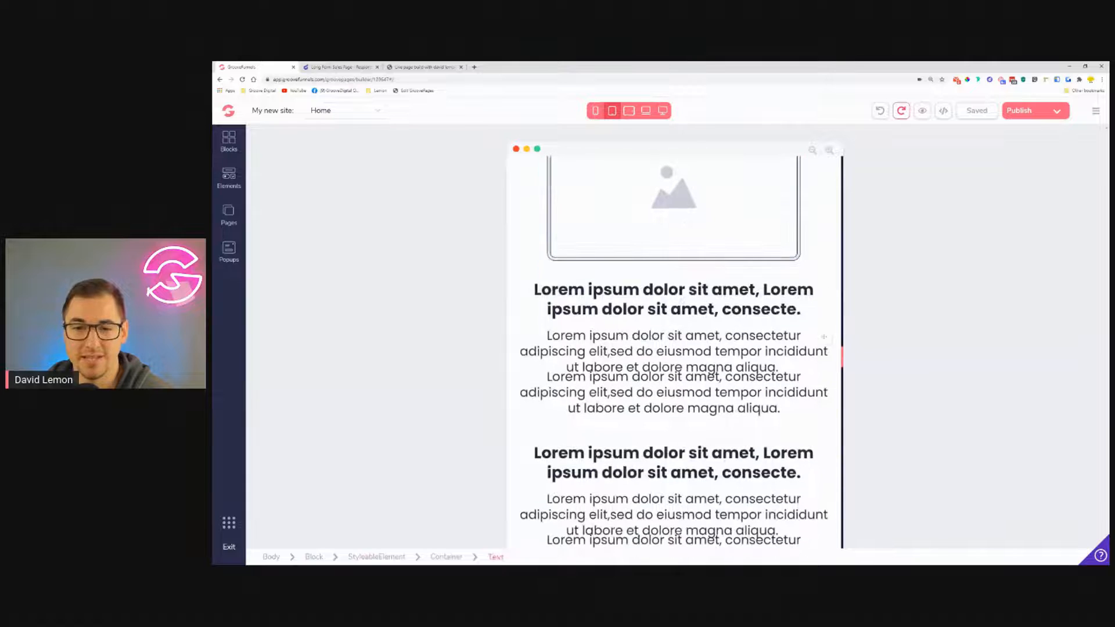
{"action": "scroll", "coordinate": [823, 337], "scroll_direction": "down", "scroll_amount": 8}
{"action": "scroll", "coordinate": [714, 312], "scroll_direction": "up", "scroll_amount": 1}
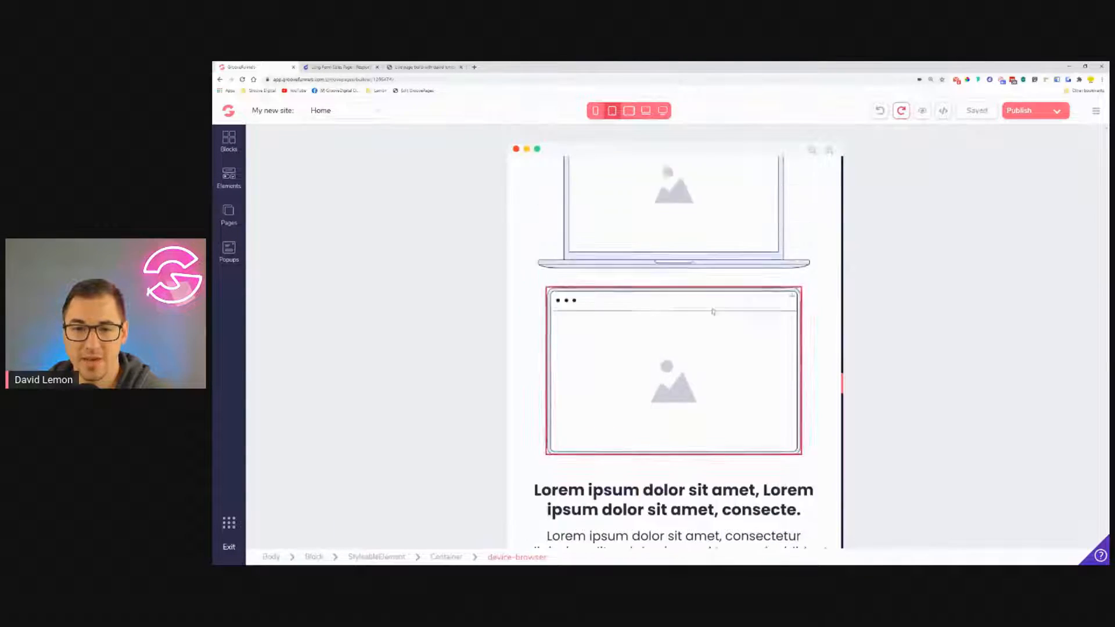
{"action": "scroll", "coordinate": [714, 312], "scroll_direction": "up", "scroll_amount": 2}
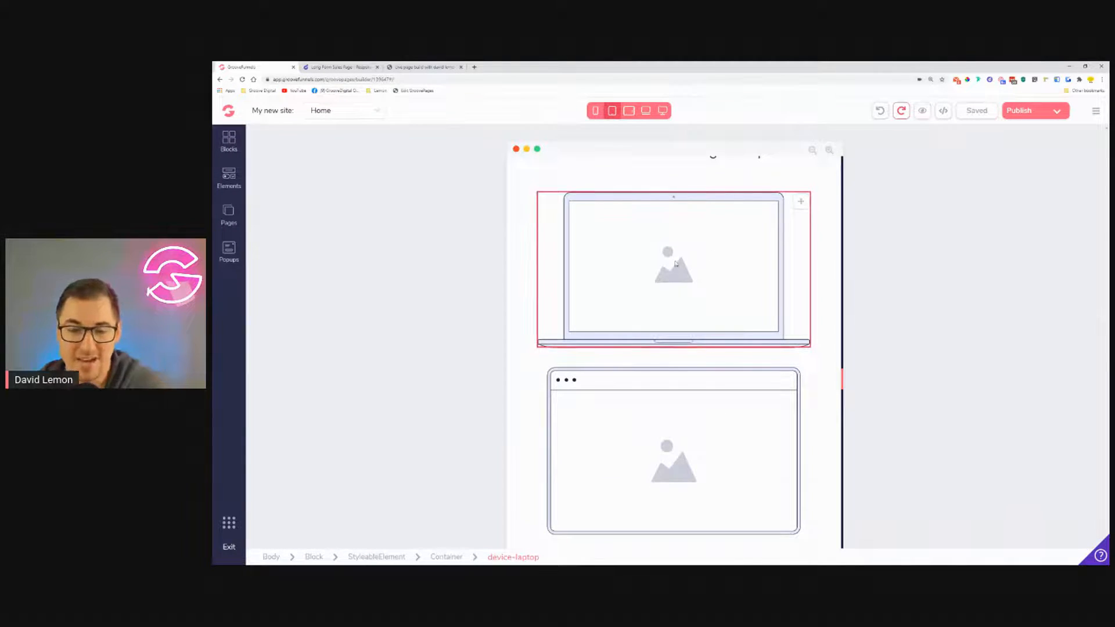
{"action": "scroll", "coordinate": [676, 313], "scroll_direction": "up", "scroll_amount": 5}
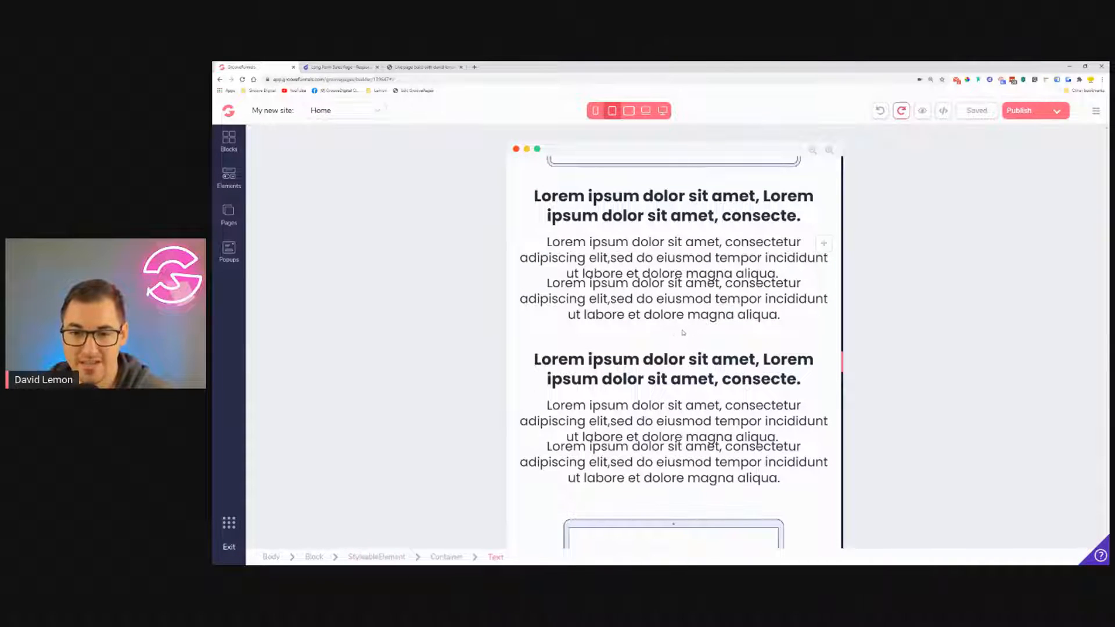
{"action": "scroll", "coordinate": [693, 328], "scroll_direction": "down", "scroll_amount": 12}
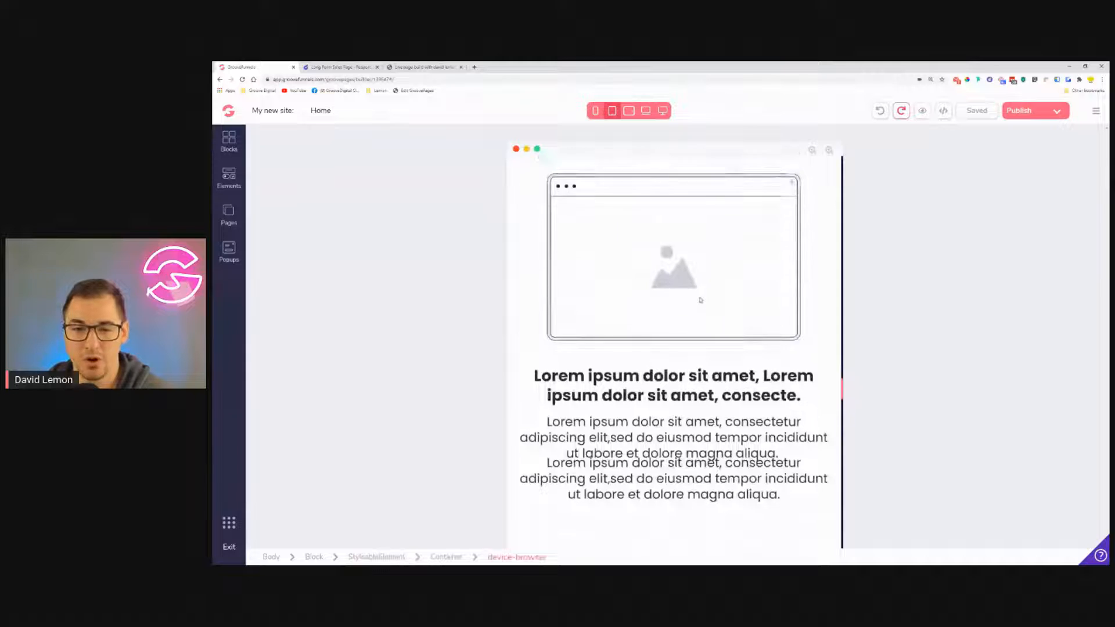
Check the portrait tablet layout of the price checklist and the image placeholders below it.
{"action": "scroll", "coordinate": [667, 203], "scroll_direction": "down", "scroll_amount": 2}
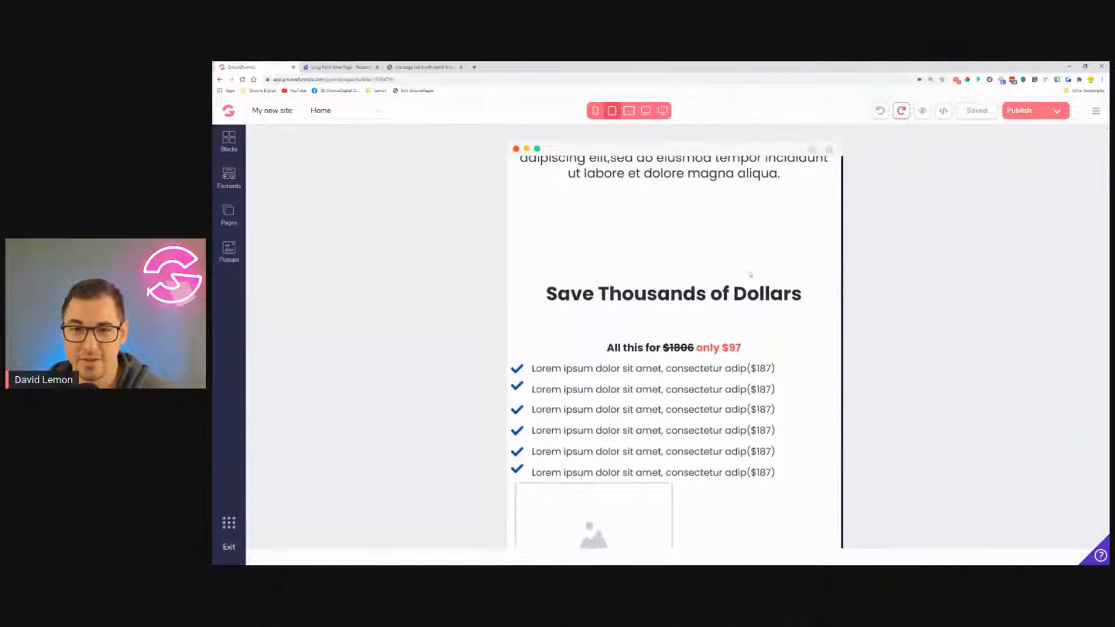
{"action": "scroll", "coordinate": [644, 193], "scroll_direction": "down", "scroll_amount": 5}
{"action": "scroll", "coordinate": [735, 265], "scroll_direction": "down", "scroll_amount": 3}
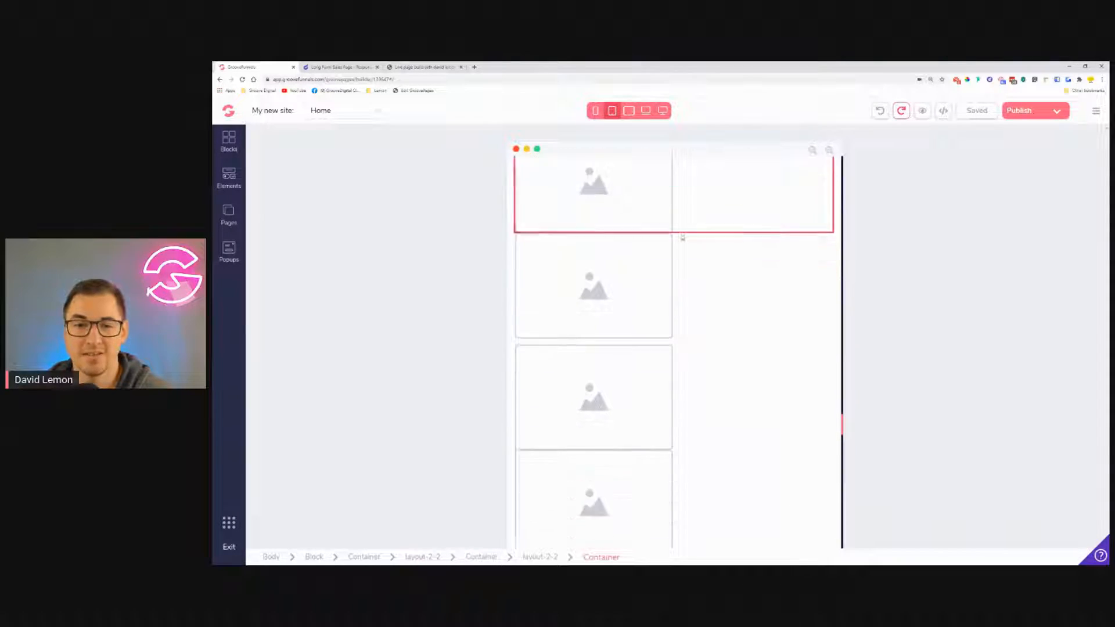
Check the stacked image placeholders and the numbered bonus sections with box mockups in the portrait tablet layout.
{"action": "scroll", "coordinate": [675, 327], "scroll_direction": "down", "scroll_amount": 2}
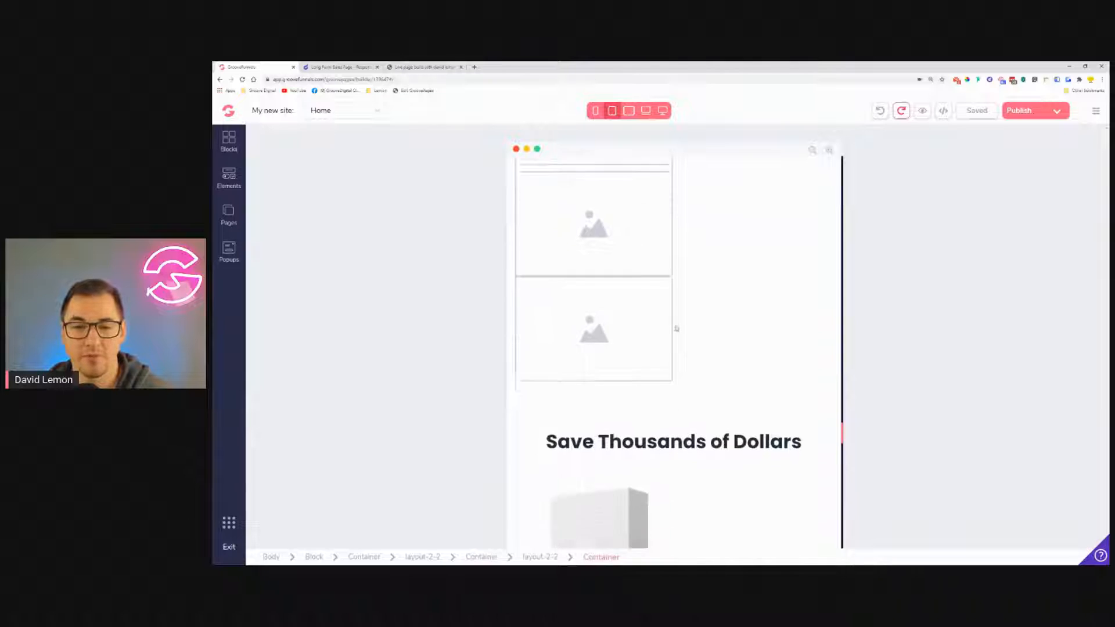
{"action": "scroll", "coordinate": [712, 290], "scroll_direction": "up", "scroll_amount": 2}
{"action": "scroll", "coordinate": [703, 281], "scroll_direction": "down", "scroll_amount": 6}
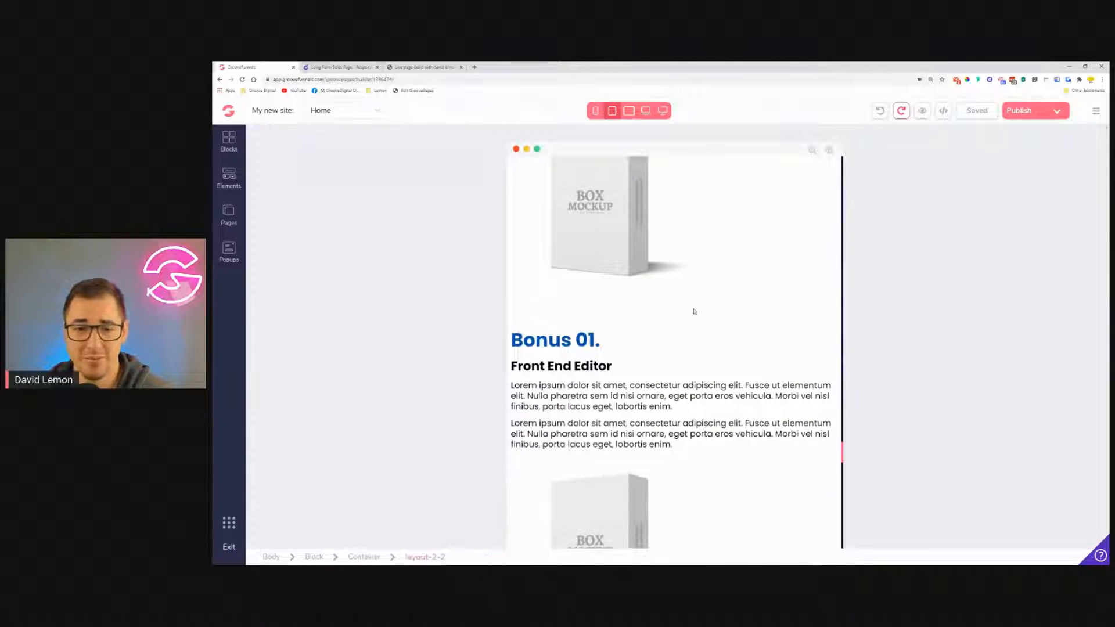
{"action": "scroll", "coordinate": [692, 311], "scroll_direction": "down", "scroll_amount": 2}
{"action": "scroll", "coordinate": [681, 338], "scroll_direction": "down", "scroll_amount": 14}
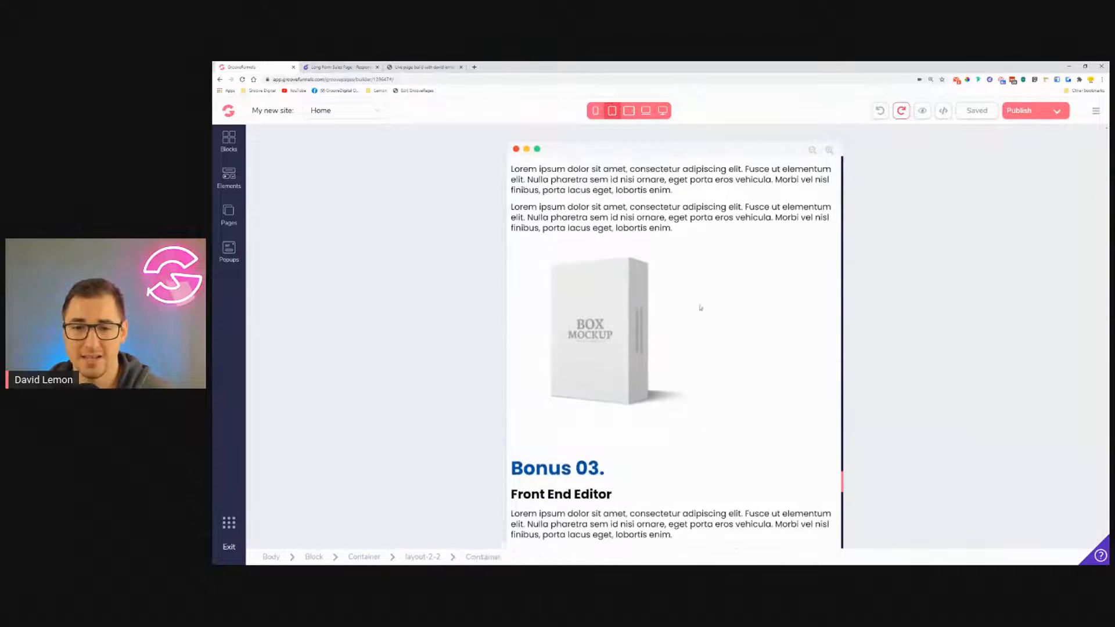
Examine the spacing between the laptop image, text and price list, continuing to the 30 Day Money Back Guarantee section in portrait tablet layout.
{"action": "scroll", "coordinate": [681, 338], "scroll_direction": "down", "scroll_amount": 5}
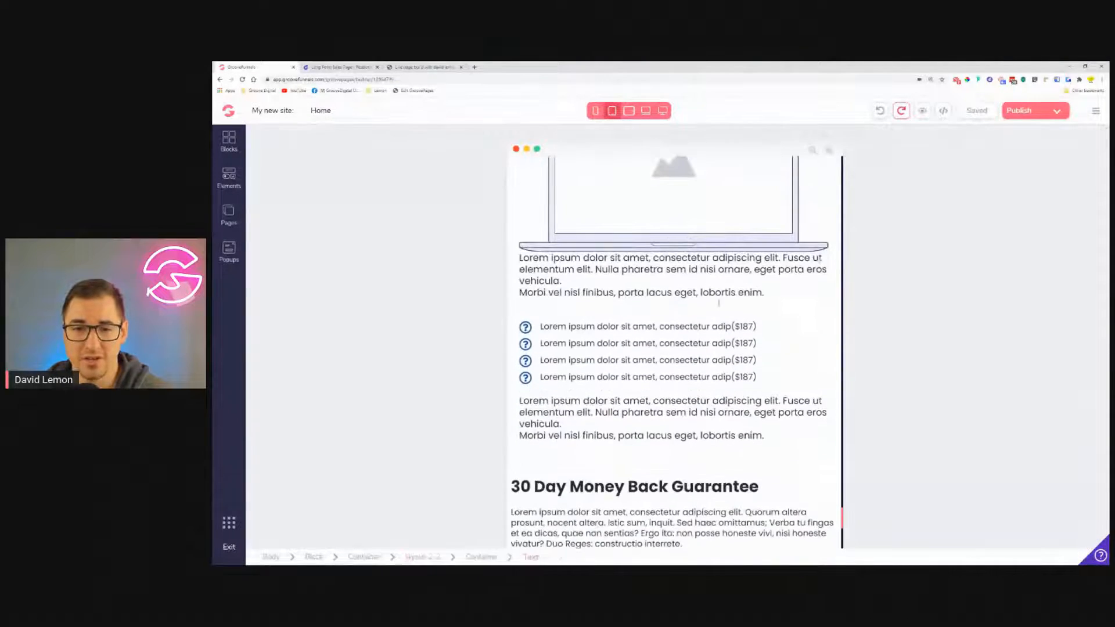
{"action": "scroll", "coordinate": [687, 249], "scroll_direction": "down", "scroll_amount": 2}
{"action": "scroll", "coordinate": [668, 307], "scroll_direction": "up", "scroll_amount": 5}
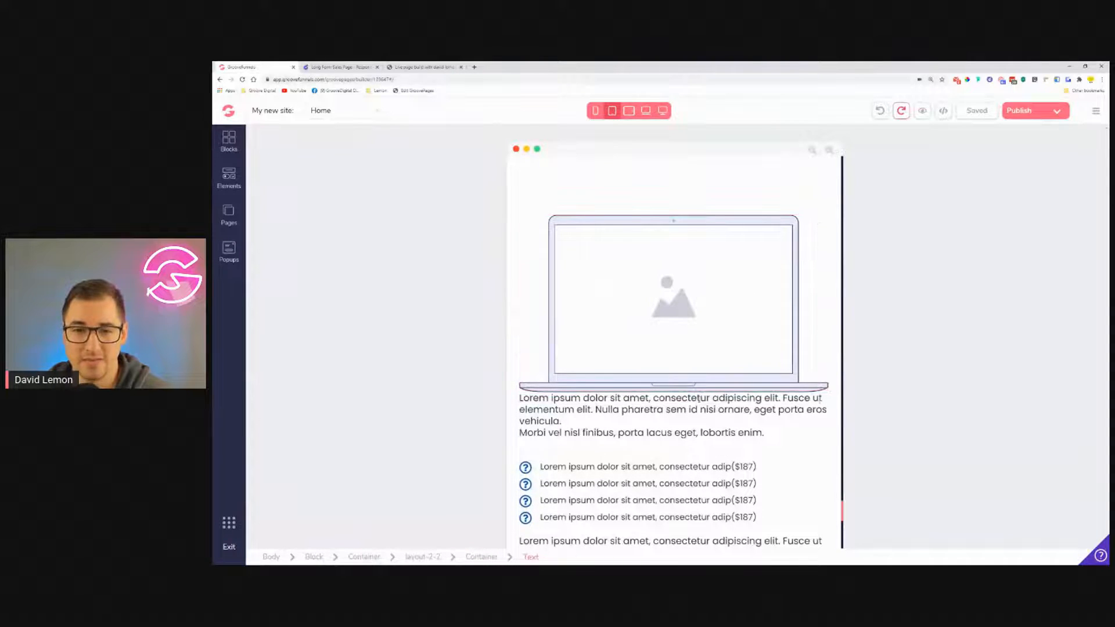
{"action": "scroll", "coordinate": [668, 406], "scroll_direction": "up", "scroll_amount": 3}
{"action": "scroll", "coordinate": [716, 464], "scroll_direction": "down", "scroll_amount": 9}
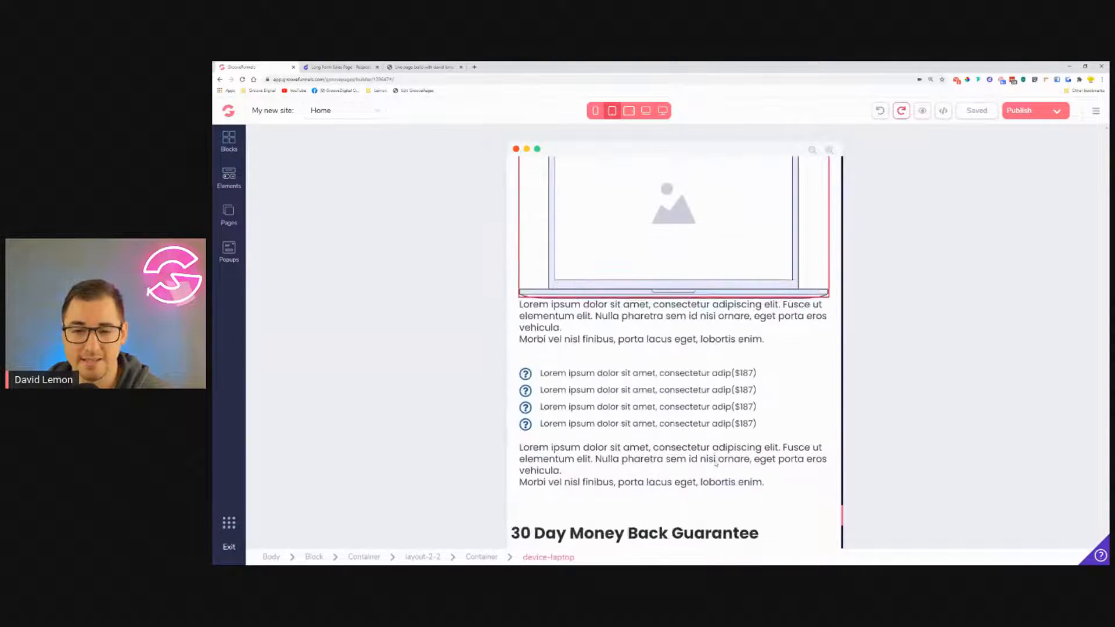
{"action": "scroll", "coordinate": [715, 463], "scroll_direction": "down", "scroll_amount": 3}
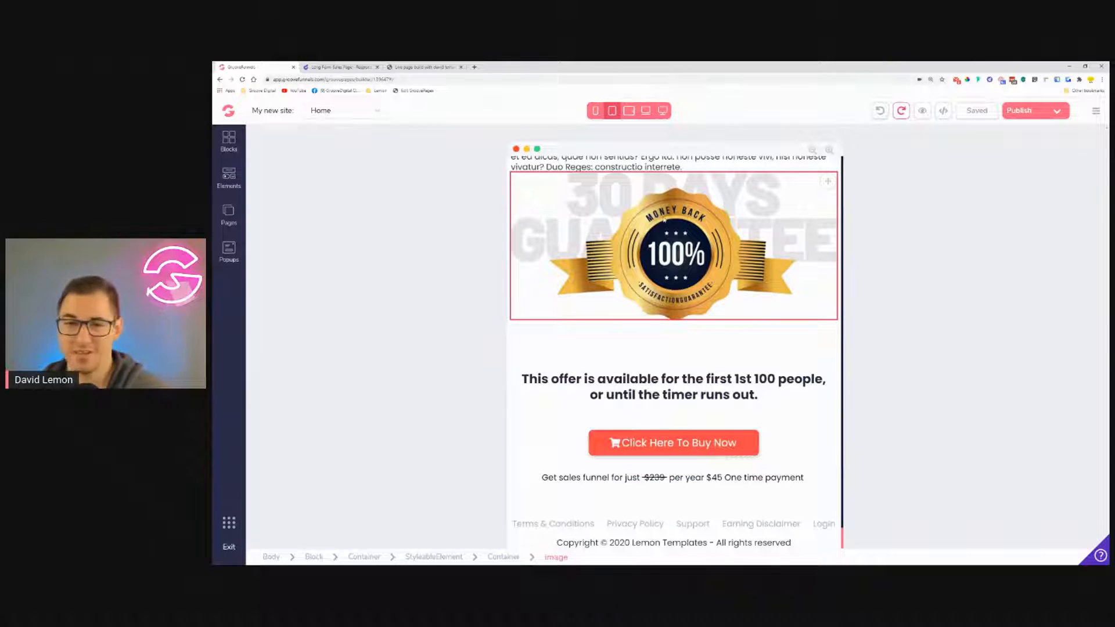
Compare the guarantee, offer and footer sections at phone and portrait tablet sizes, and check the phone preview for sideways scrolling.
{"action": "left_click", "coordinate": [595, 110]}
{"action": "scroll", "coordinate": [698, 474], "scroll_direction": "down", "scroll_amount": 1}
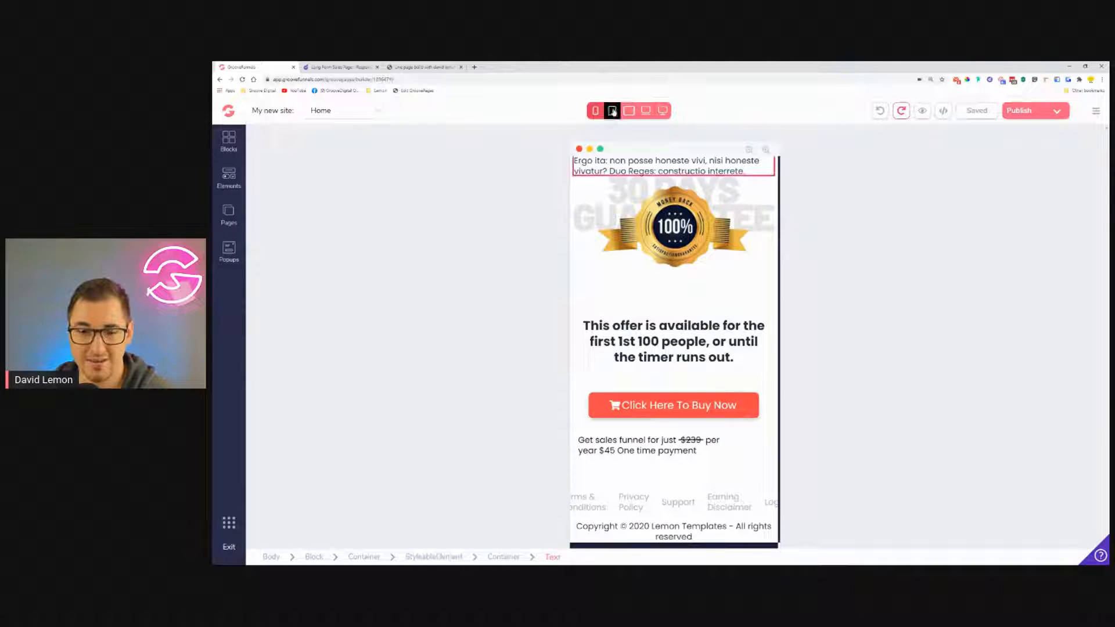
{"action": "left_click", "coordinate": [612, 111]}
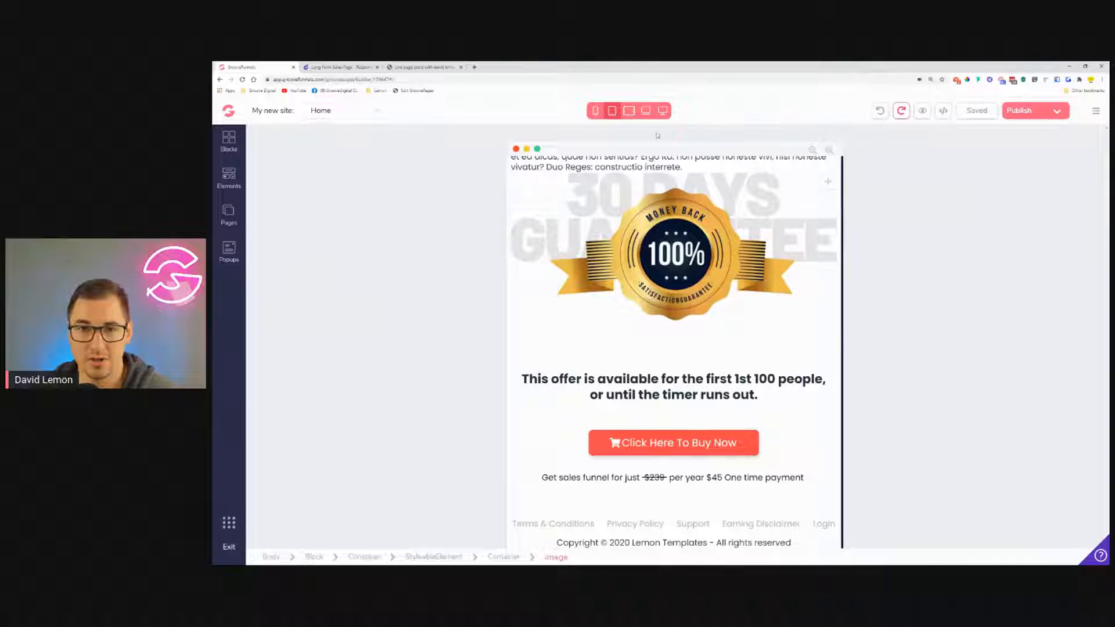
{"action": "left_click", "coordinate": [596, 110]}
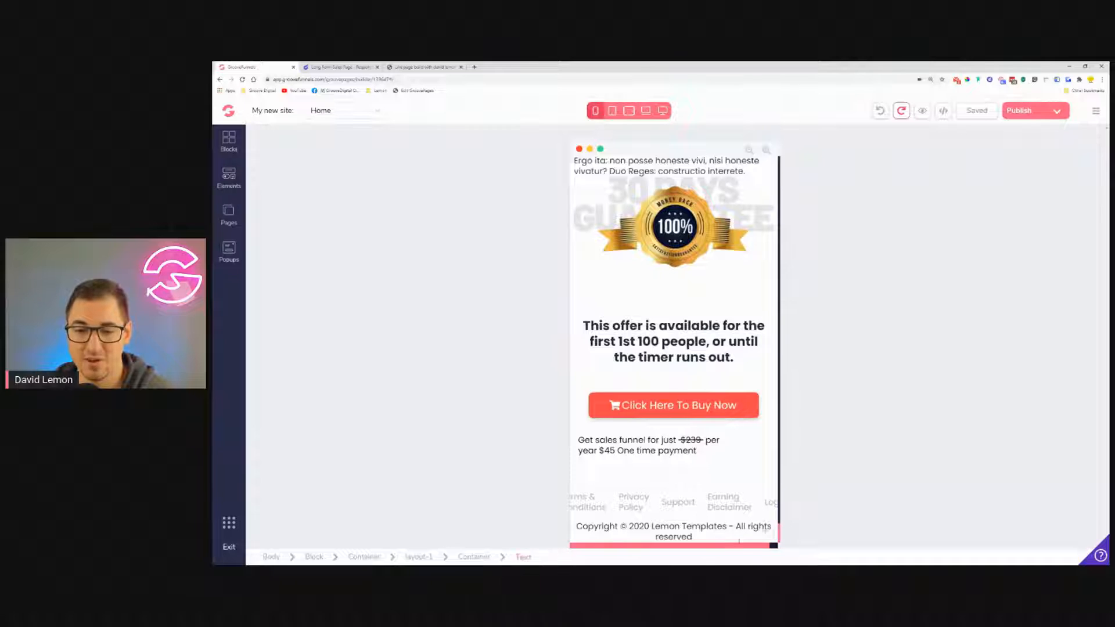
{"action": "left_click_drag", "start_coordinate": [739, 547], "coordinate": [693, 547]}
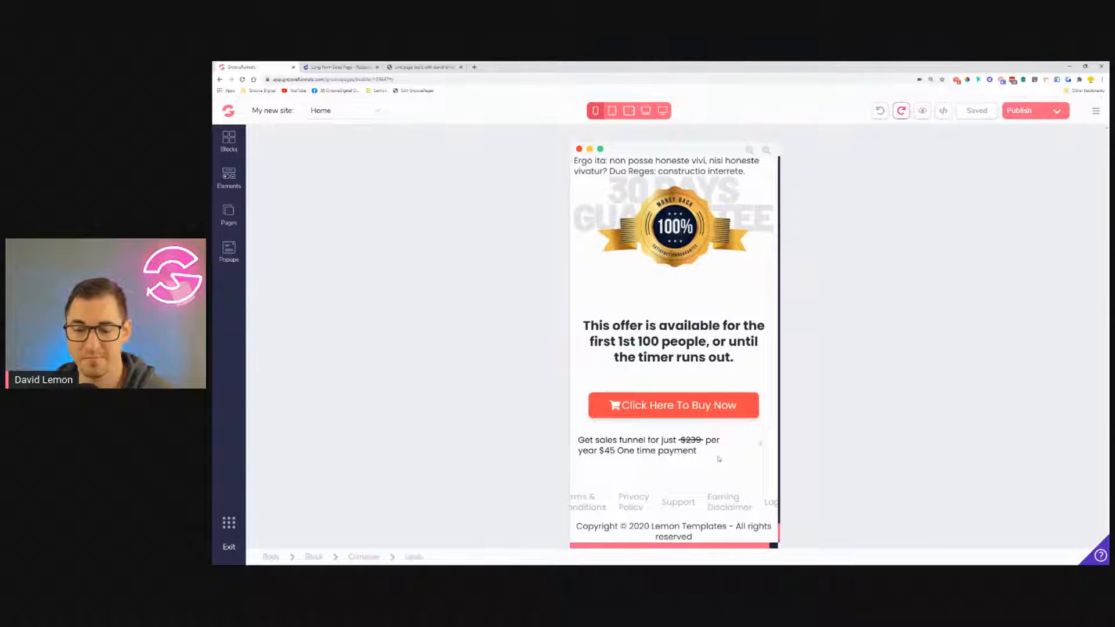
Review the phone layout upward from the footer through the device images, features and countdown to the main headline.
{"action": "scroll", "coordinate": [691, 407], "scroll_direction": "up", "scroll_amount": 10}
{"action": "scroll", "coordinate": [685, 391], "scroll_direction": "down", "scroll_amount": 10}
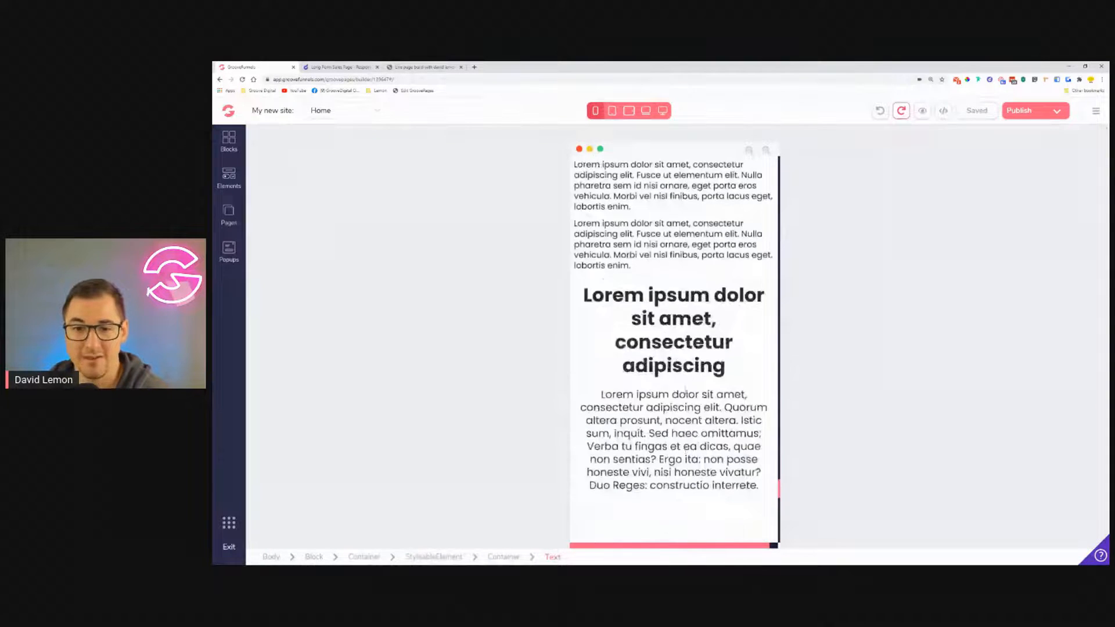
{"action": "scroll", "coordinate": [686, 391], "scroll_direction": "up", "scroll_amount": 20}
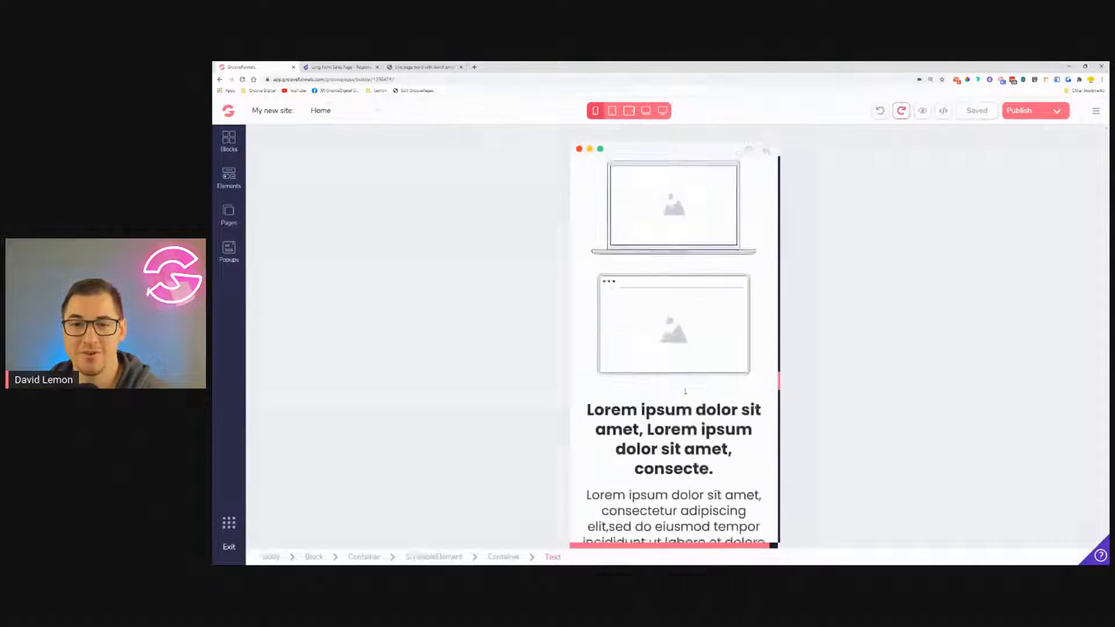
{"action": "scroll", "coordinate": [685, 389], "scroll_direction": "up", "scroll_amount": 20}
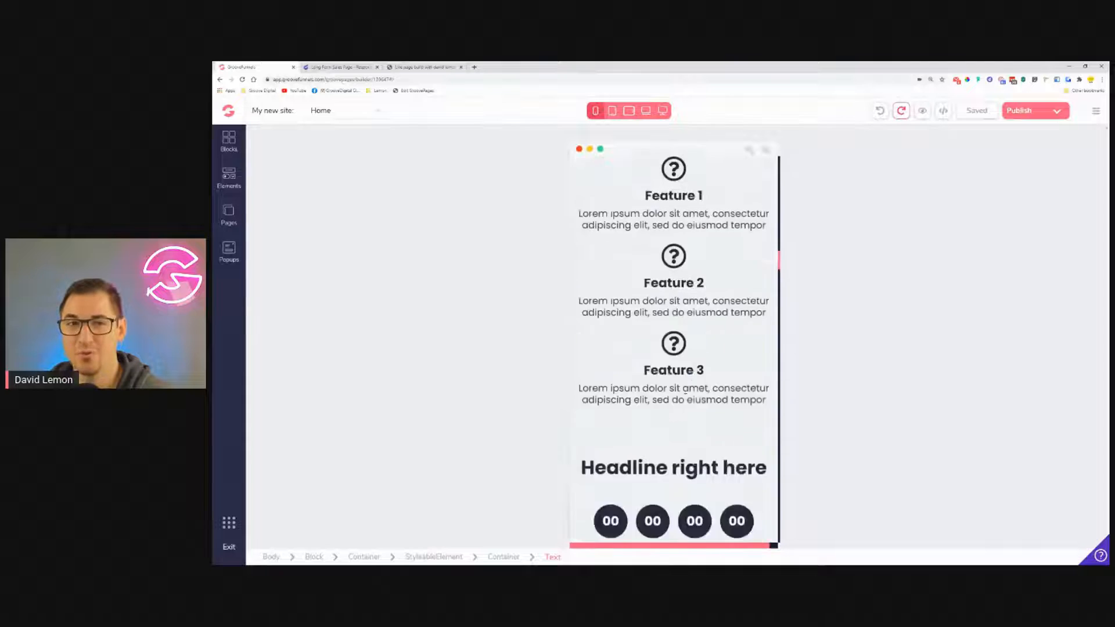
{"action": "scroll", "coordinate": [684, 391], "scroll_direction": "up", "scroll_amount": 2}
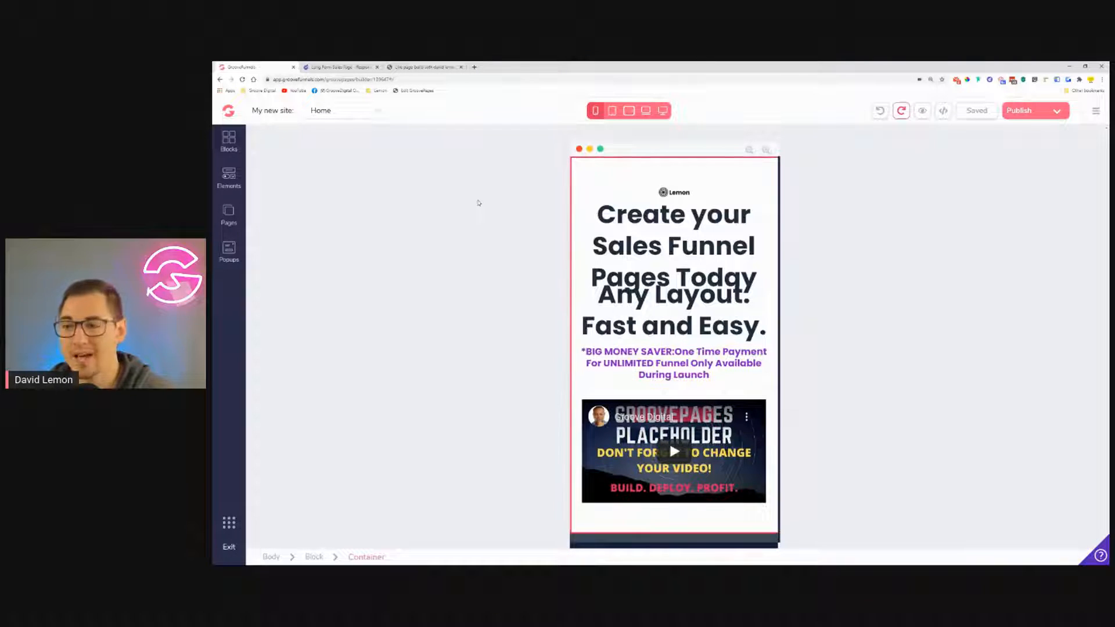
View the shared template file's Droplr page, and return to the page builder with the preview set to desktop size.
{"action": "left_click", "coordinate": [327, 69]}
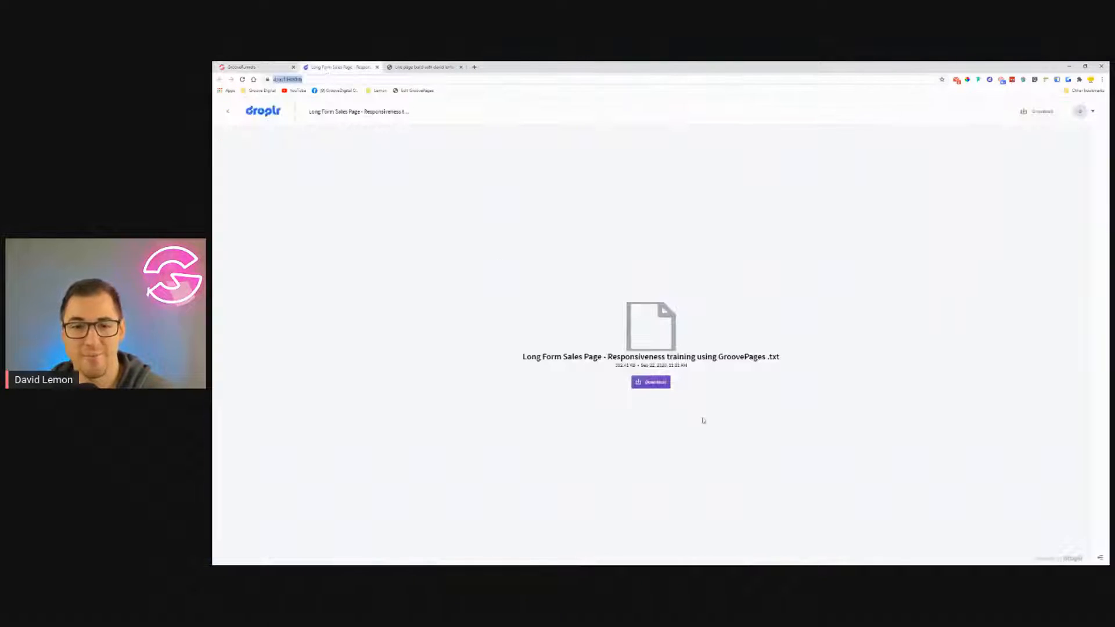
{"action": "left_click", "coordinate": [533, 231]}
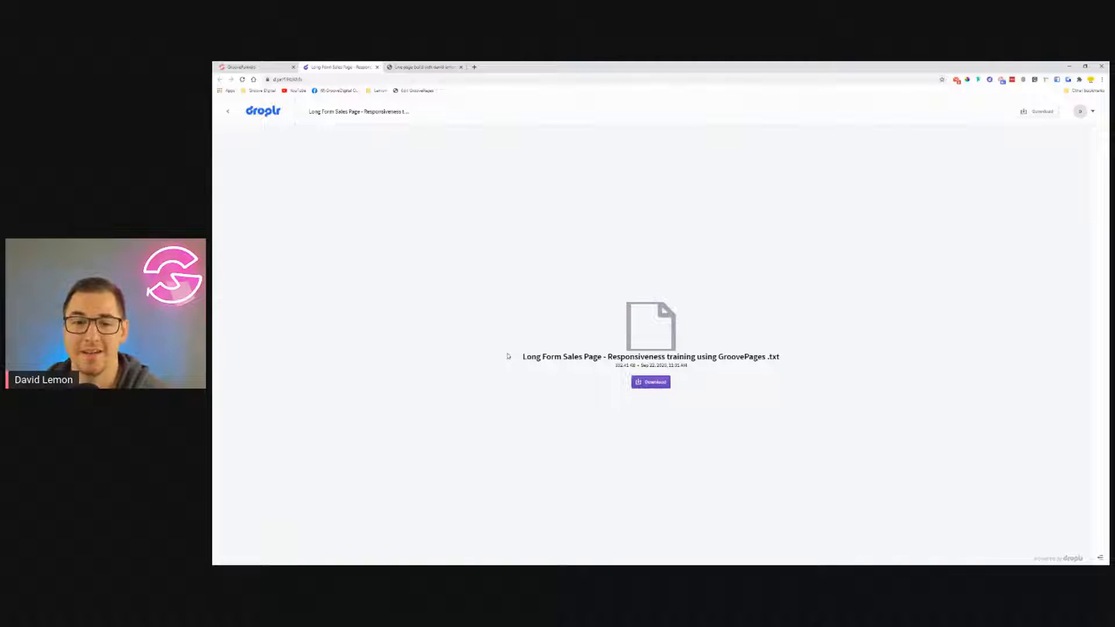
{"action": "left_click", "coordinate": [253, 67]}
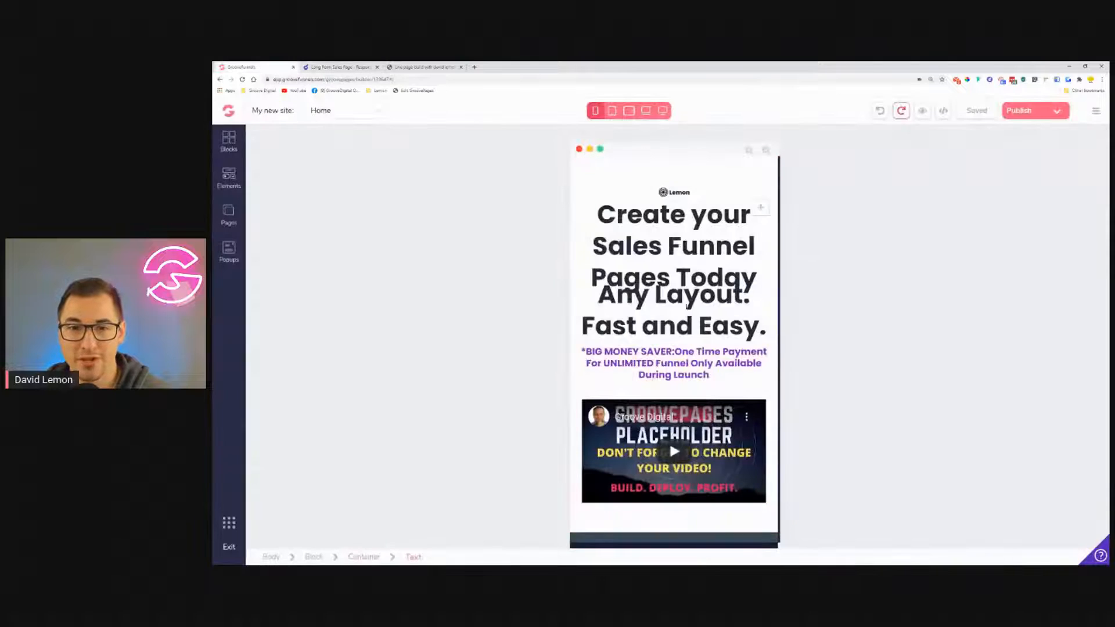
{"action": "left_click", "coordinate": [663, 110]}
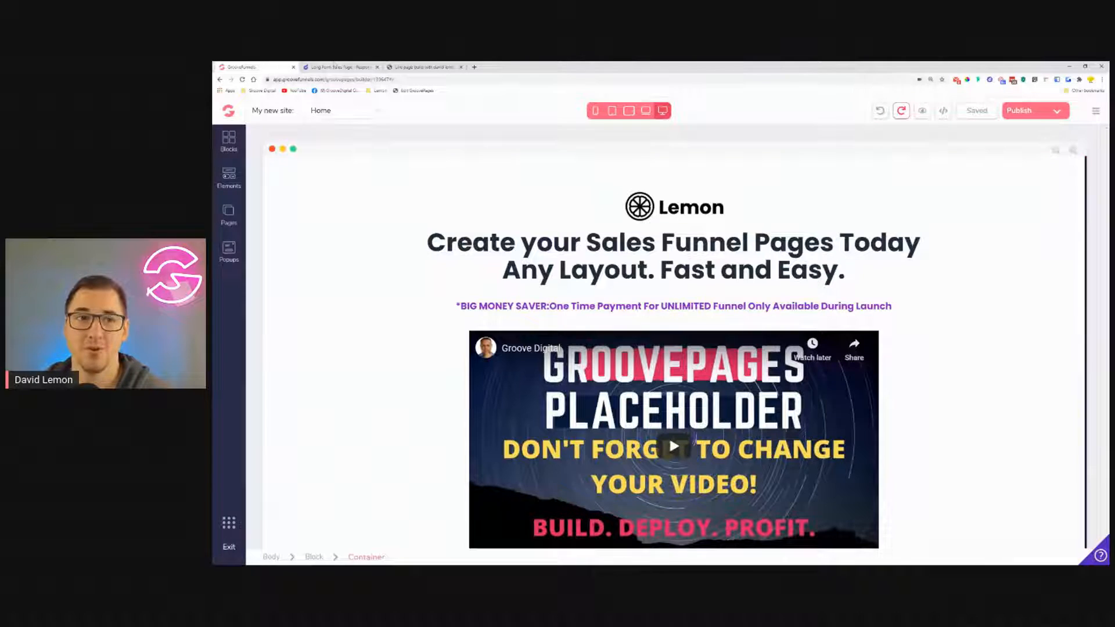
Download the Long Form Sales Page - Responsiveness training using GroovePages .txt file from Droplr into the Downloads folder.
{"action": "left_click", "coordinate": [336, 66]}
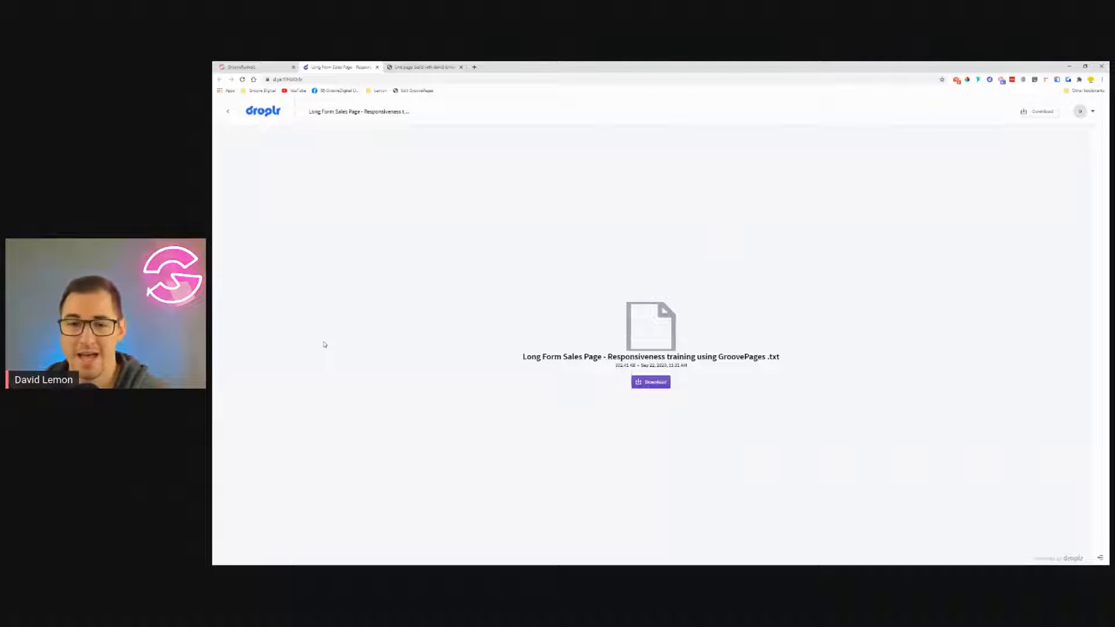
{"action": "left_click", "coordinate": [274, 78]}
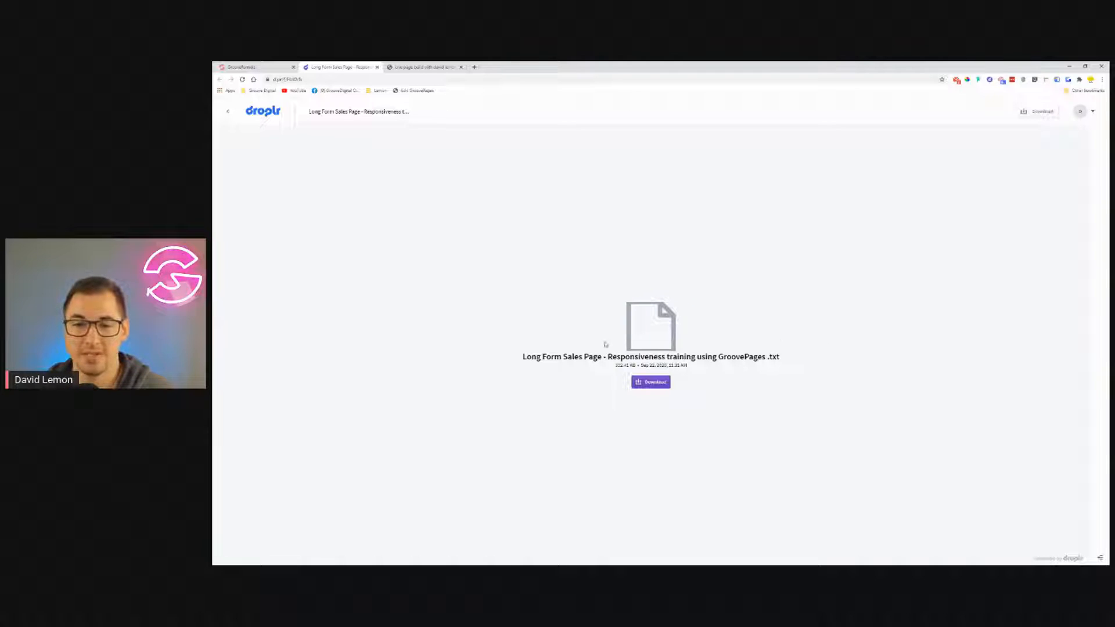
{"action": "left_click", "coordinate": [646, 381]}
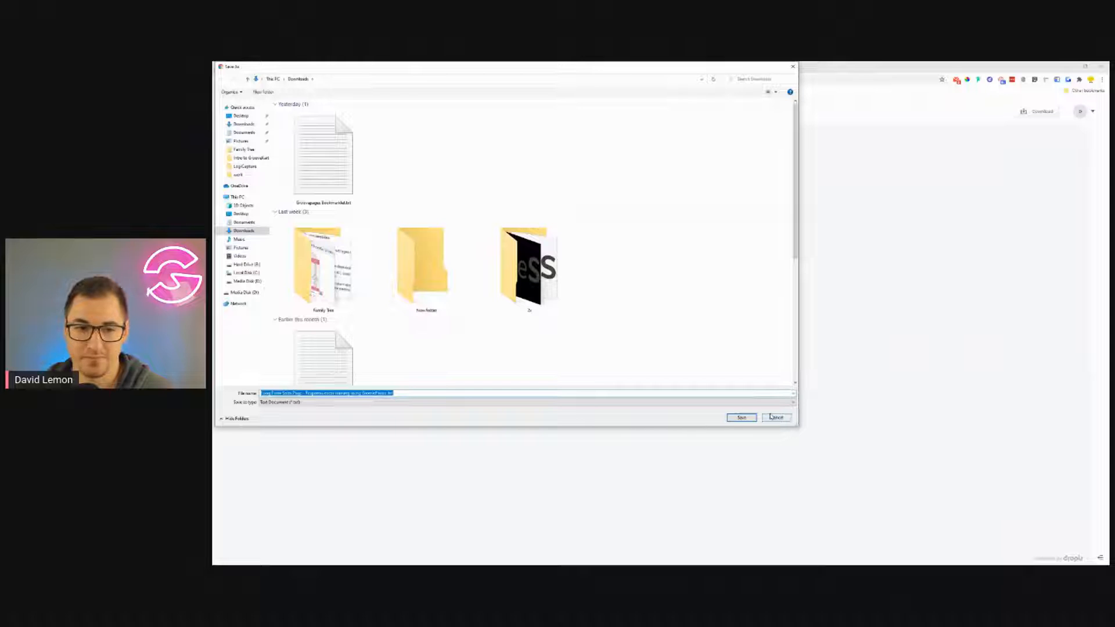
{"action": "left_click", "coordinate": [743, 419]}
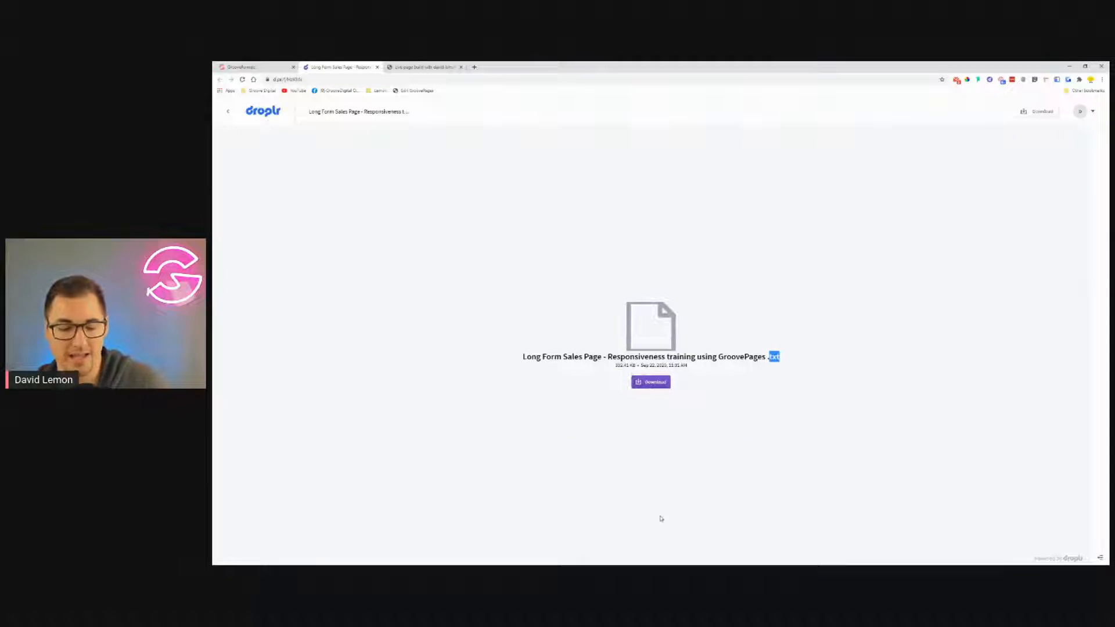
{"action": "key", "text": "super"}
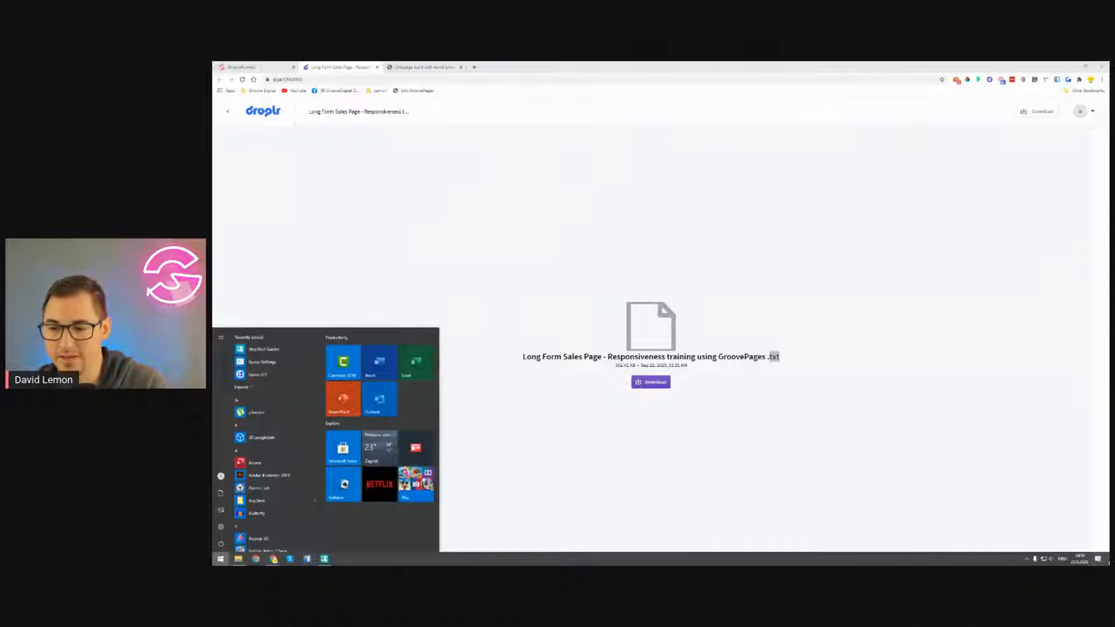
{"action": "key", "text": "super"}
{"action": "key", "text": "super"}
{"action": "key", "text": "super"}
{"action": "key", "text": "super"}
{"action": "key", "text": "super"}
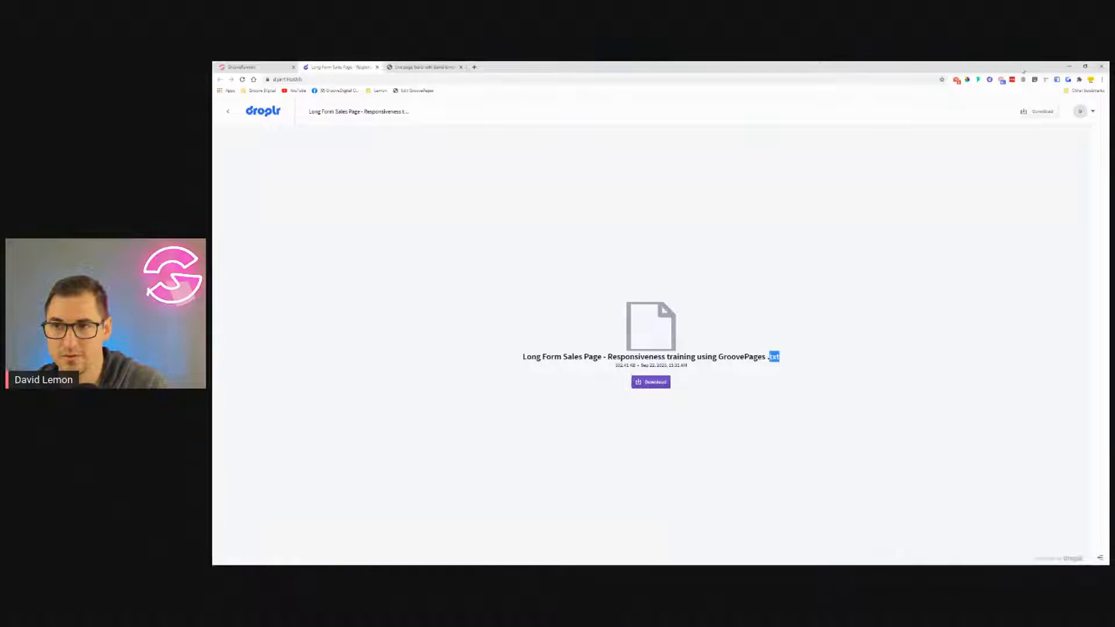
Minimize the browser, open the Long Form Sales Page text file from the desktop in Notepad, and clear away the File Explorer window.
{"action": "left_click", "coordinate": [1069, 66]}
{"action": "left_click_drag", "start_coordinate": [467, 316], "coordinate": [560, 349]}
{"action": "double_click", "coordinate": [462, 288]}
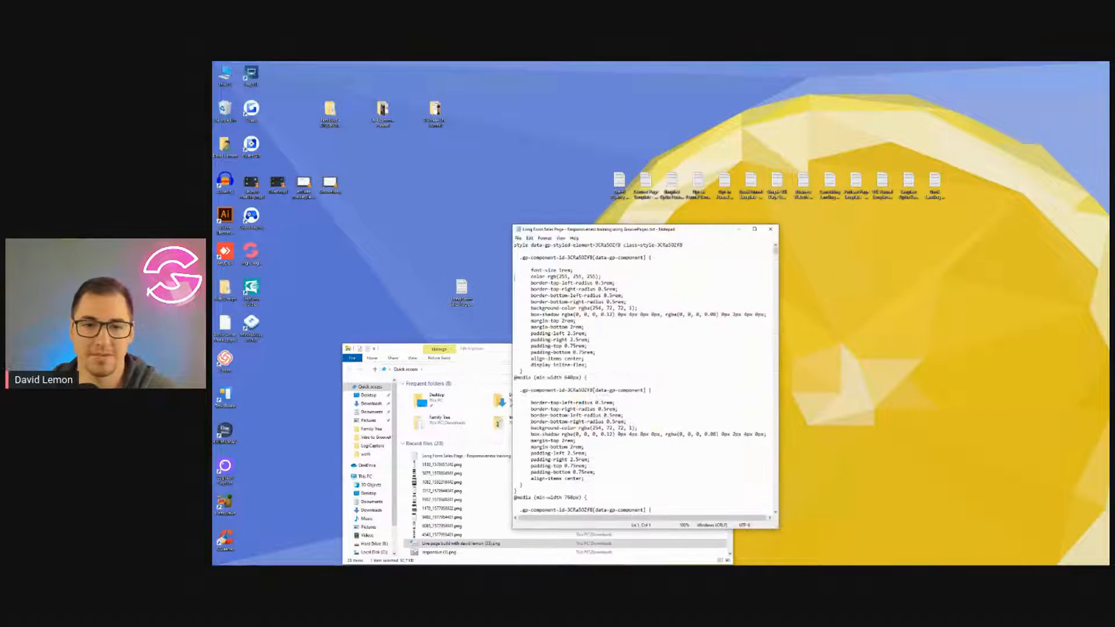
{"action": "left_click", "coordinate": [491, 358]}
{"action": "left_click", "coordinate": [726, 351]}
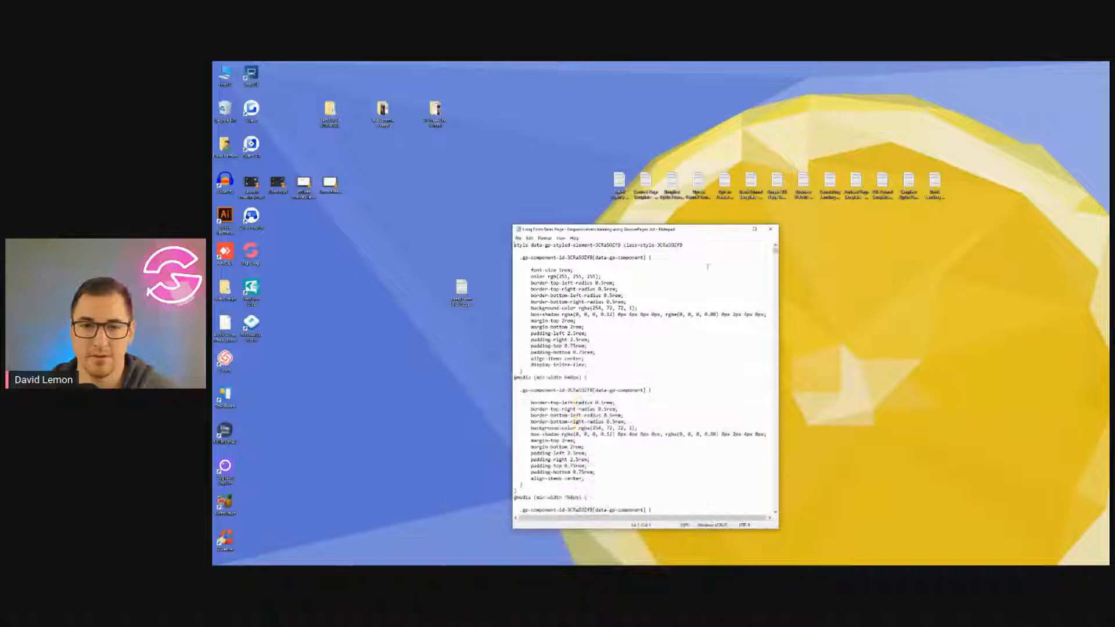
Look through the template's style code in the text file and return to its beginning.
{"action": "scroll", "coordinate": [695, 316], "scroll_direction": "down", "scroll_amount": 20}
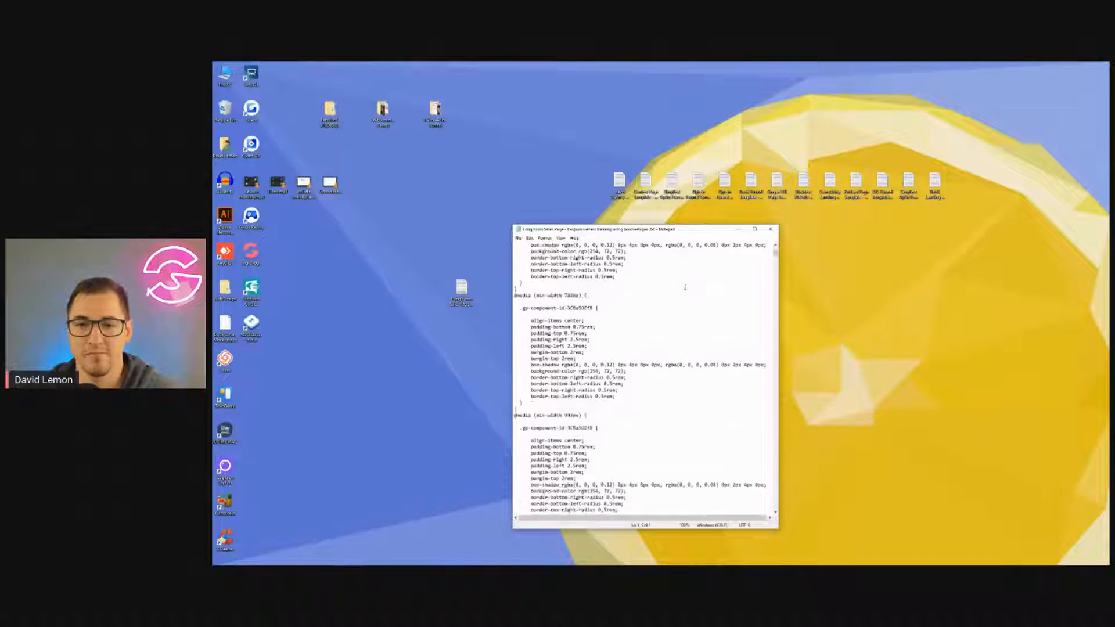
{"action": "scroll", "coordinate": [683, 279], "scroll_direction": "down", "scroll_amount": 20}
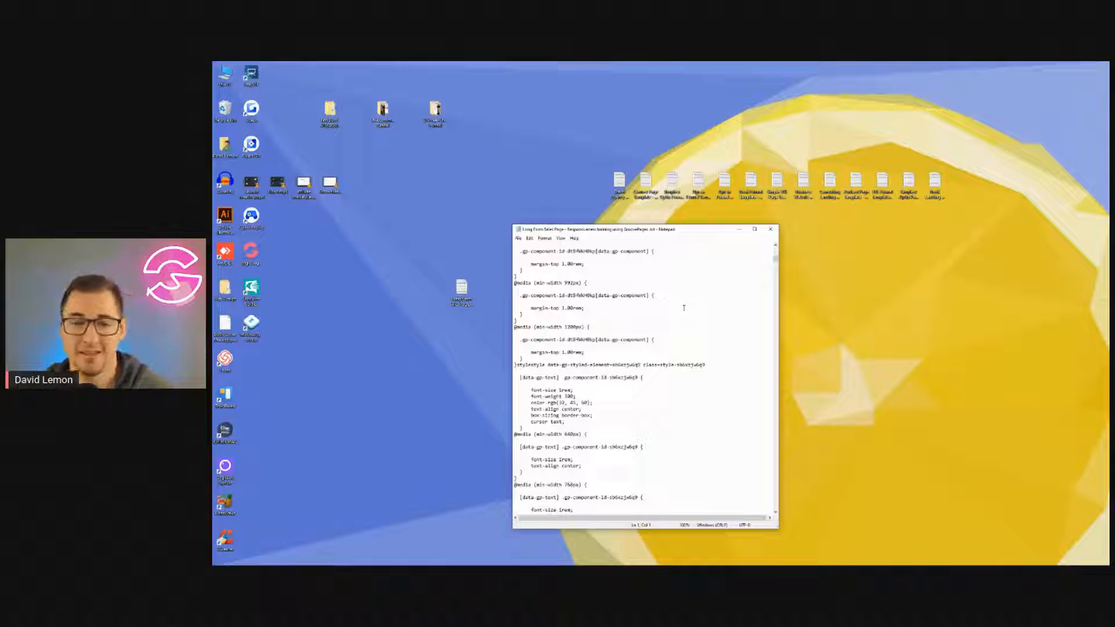
{"action": "scroll", "coordinate": [683, 308], "scroll_direction": "down", "scroll_amount": 20}
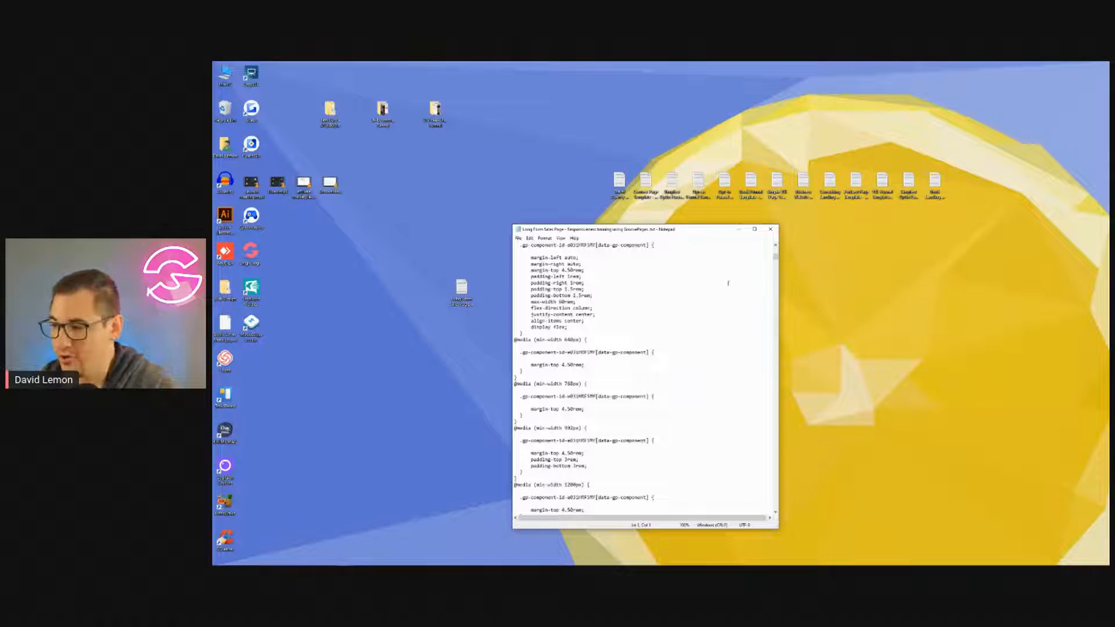
{"action": "scroll", "coordinate": [732, 286], "scroll_direction": "down", "scroll_amount": 10}
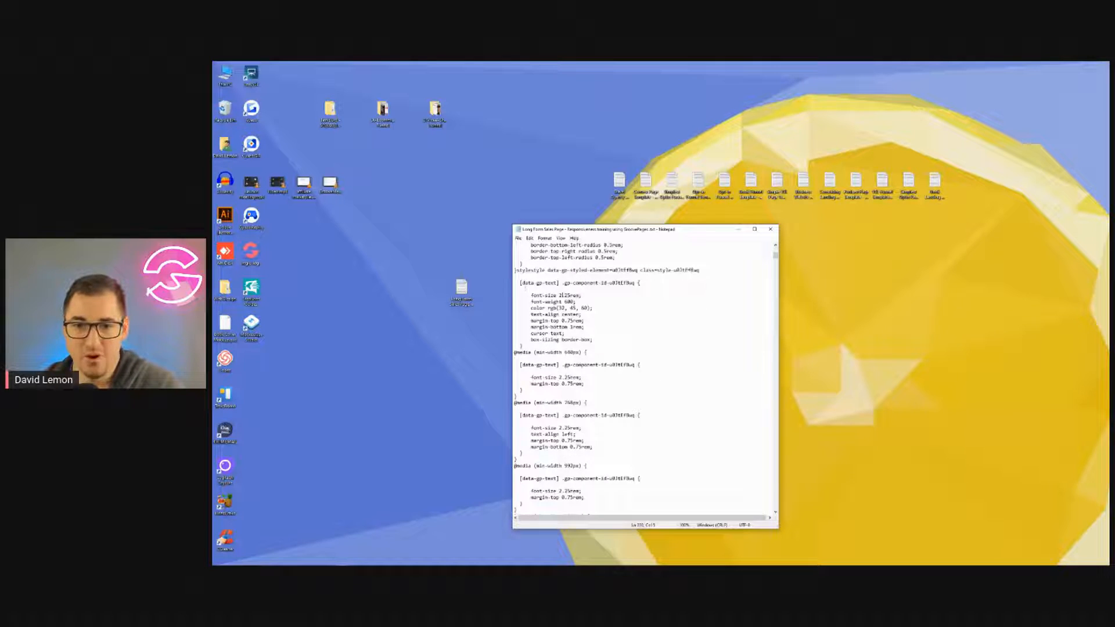
{"action": "scroll", "coordinate": [738, 290], "scroll_direction": "up", "scroll_amount": 10}
{"action": "scroll", "coordinate": [623, 311], "scroll_direction": "up", "scroll_amount": 10}
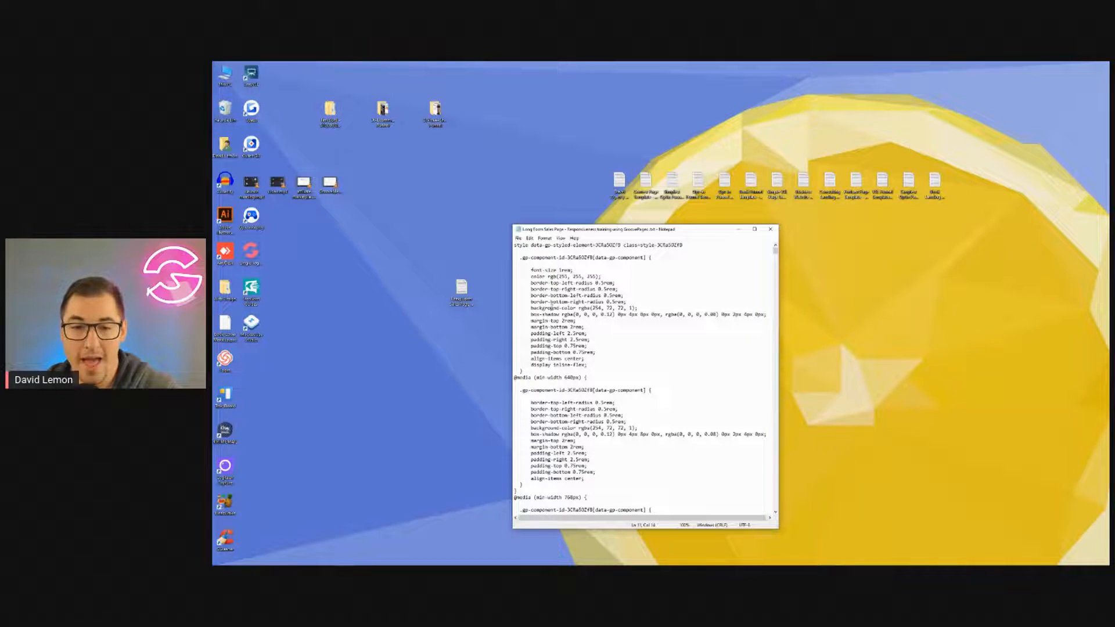
Select the entire template code in the text file and switch back to the Chrome browser.
{"action": "key", "text": "ctrl+a"}
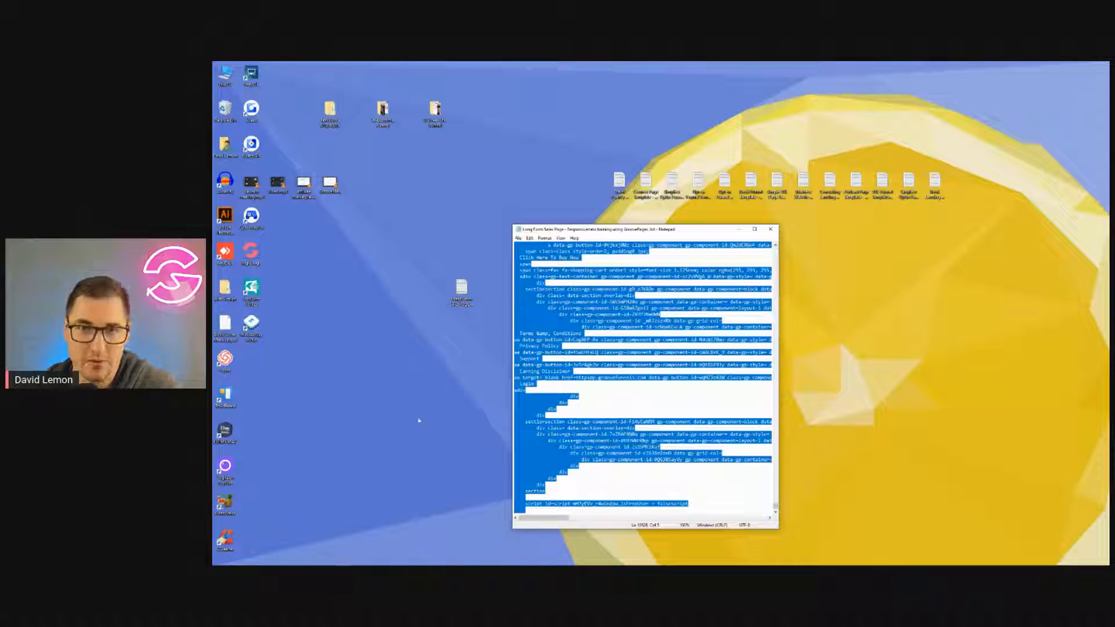
{"action": "mouse_move", "coordinate": [273, 560]}
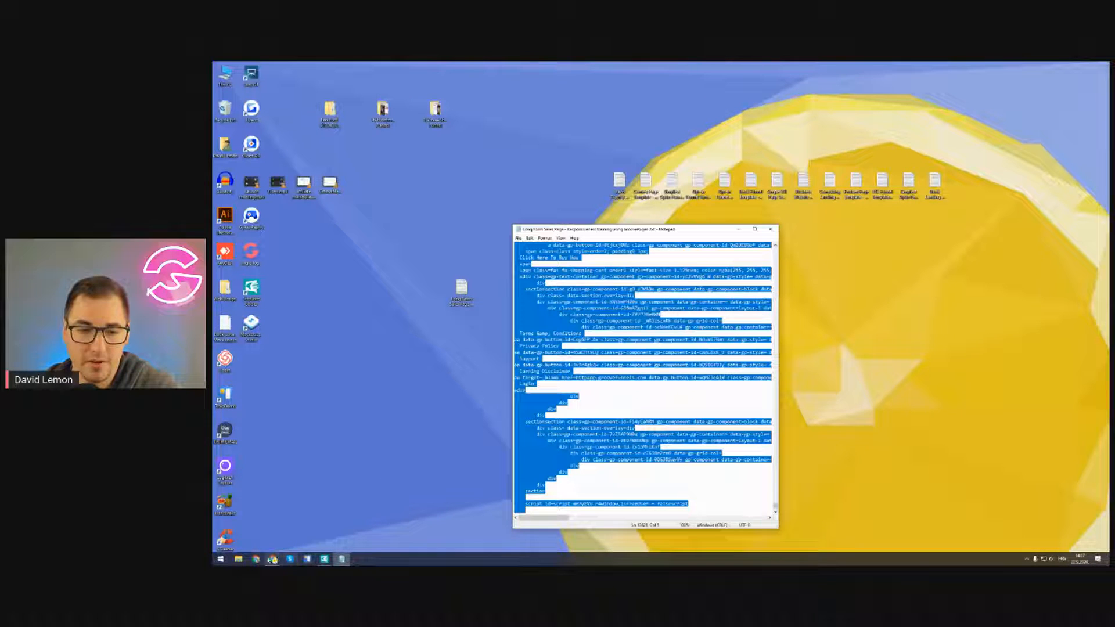
{"action": "left_click", "coordinate": [270, 537]}
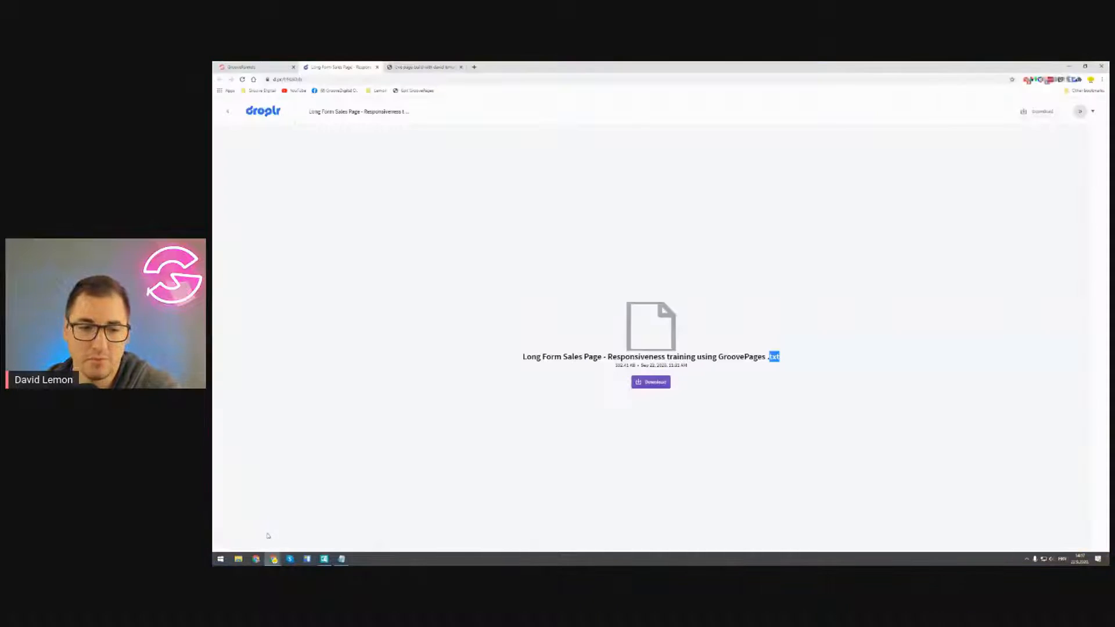
Return to the GroovePages editor and add a new blank-canvas page to the site.
{"action": "left_click", "coordinate": [255, 67]}
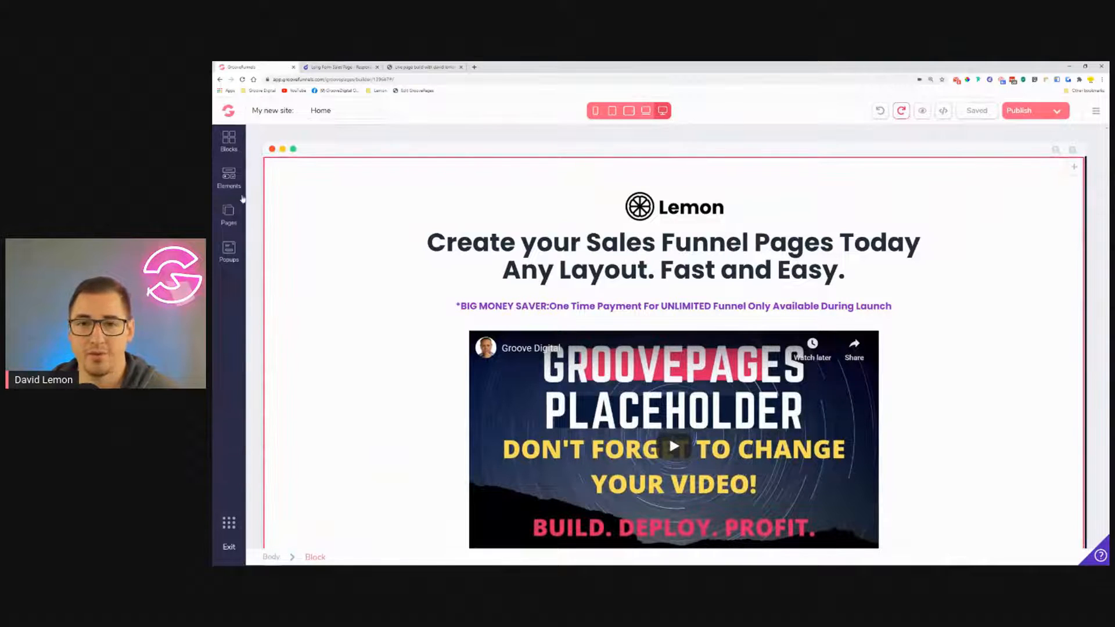
{"action": "left_click", "coordinate": [228, 214]}
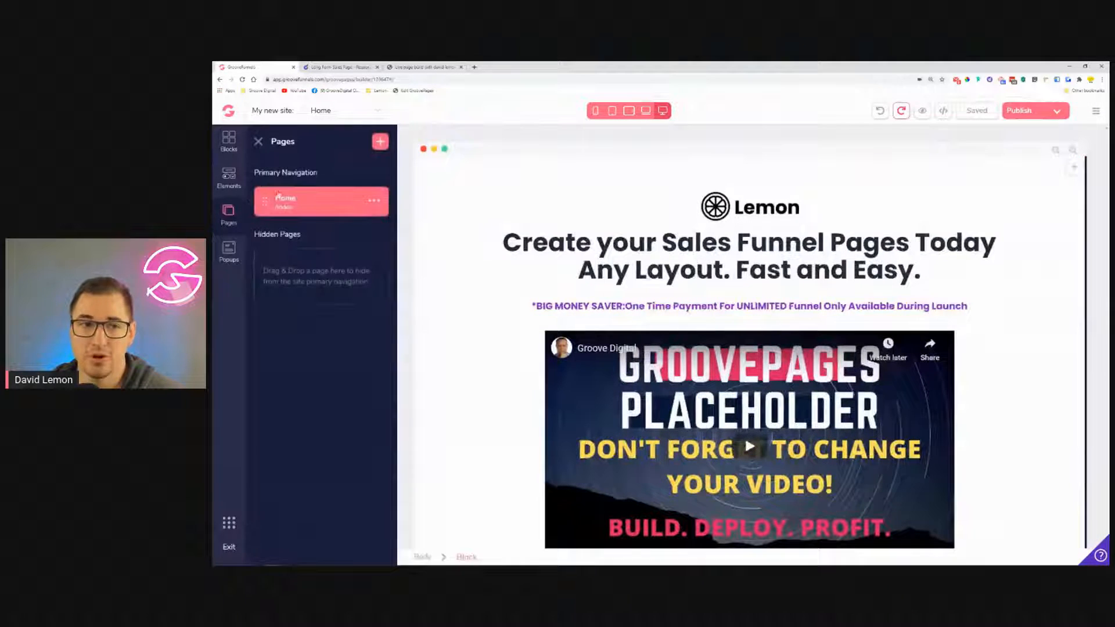
{"action": "left_click", "coordinate": [379, 143]}
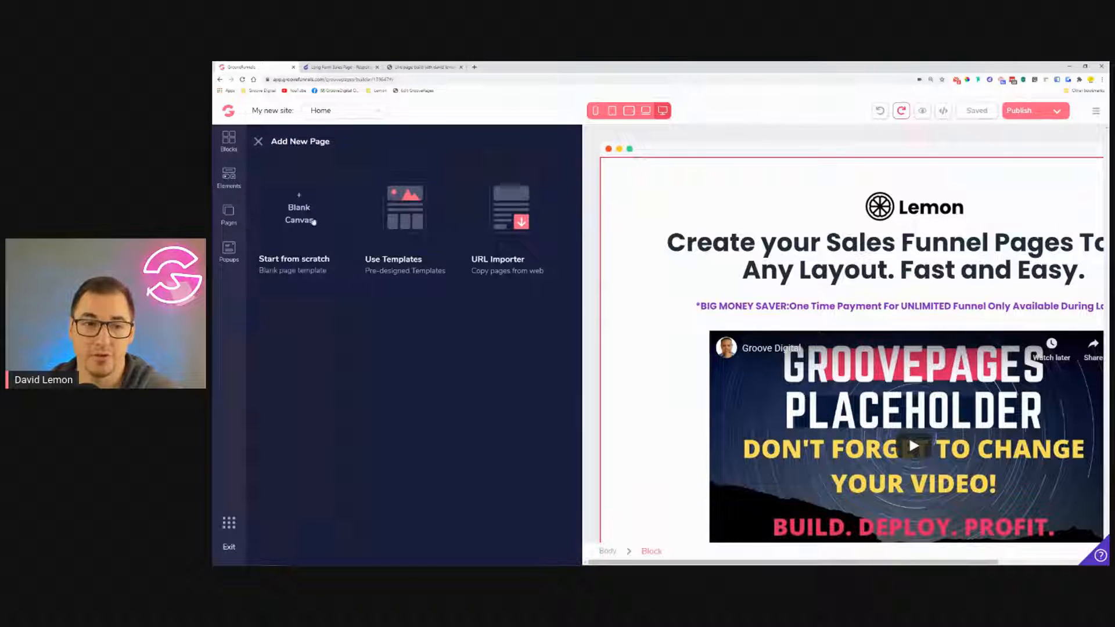
{"action": "left_click", "coordinate": [305, 210]}
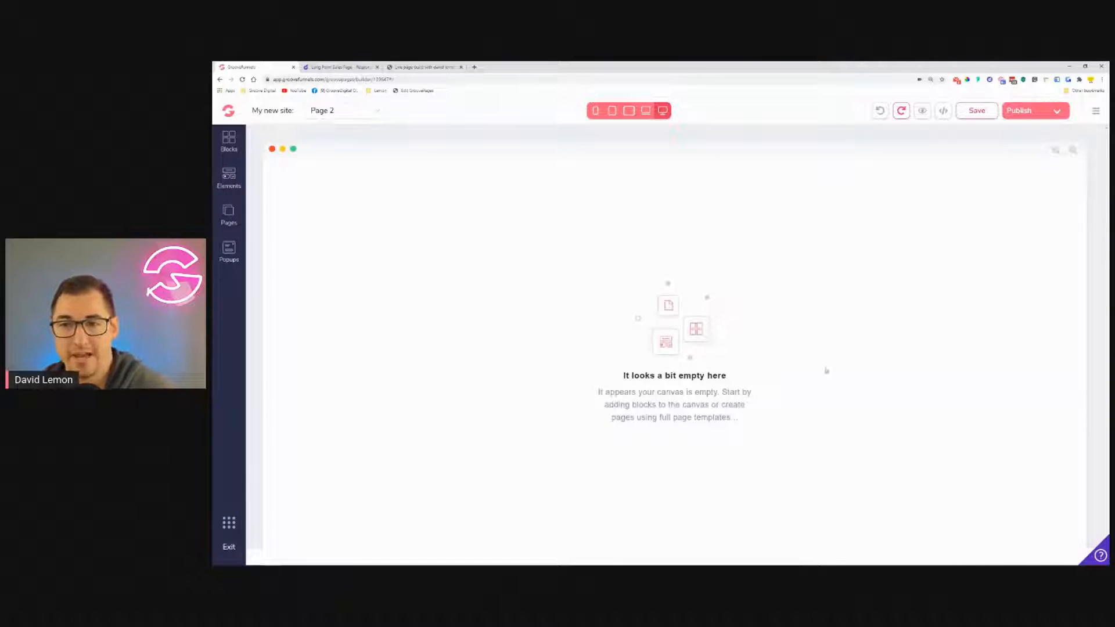
Try to build Page 2 by pasting the text file's template code into its empty source code and saving it.
{"action": "left_click", "coordinate": [943, 111]}
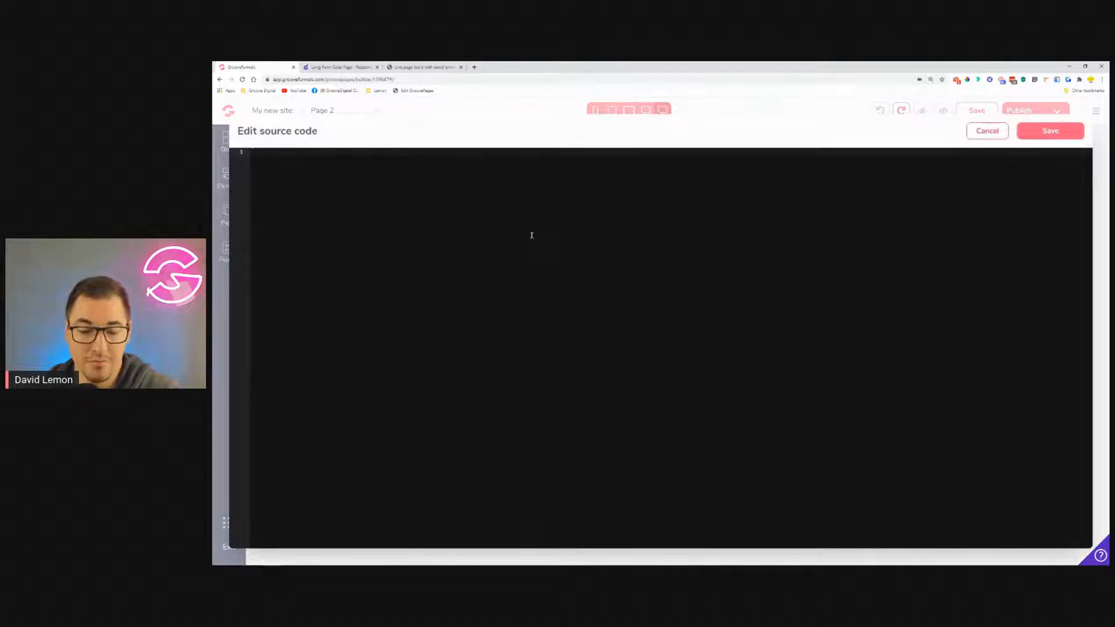
{"action": "key", "text": "ctrl+v"}
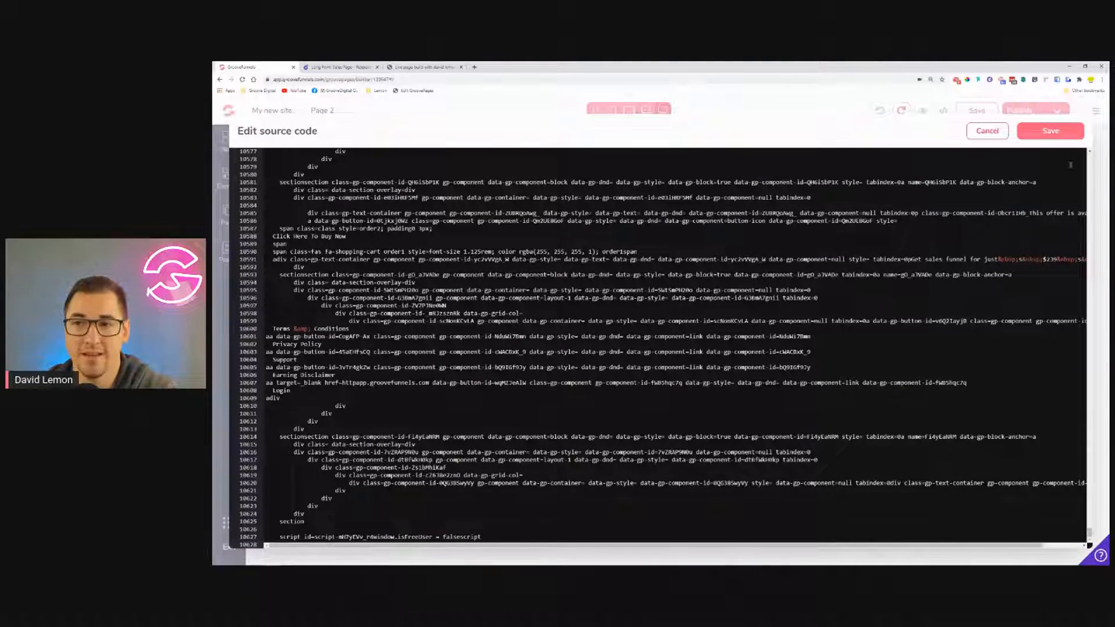
{"action": "left_click", "coordinate": [1051, 131]}
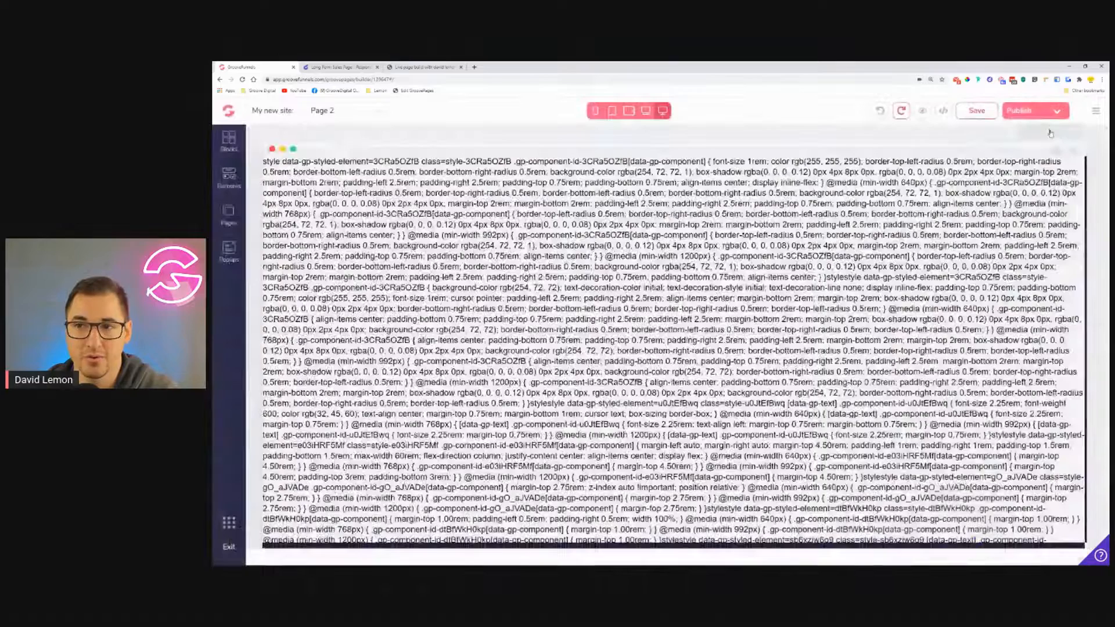
{"action": "left_click_drag", "start_coordinate": [481, 246], "coordinate": [480, 256]}
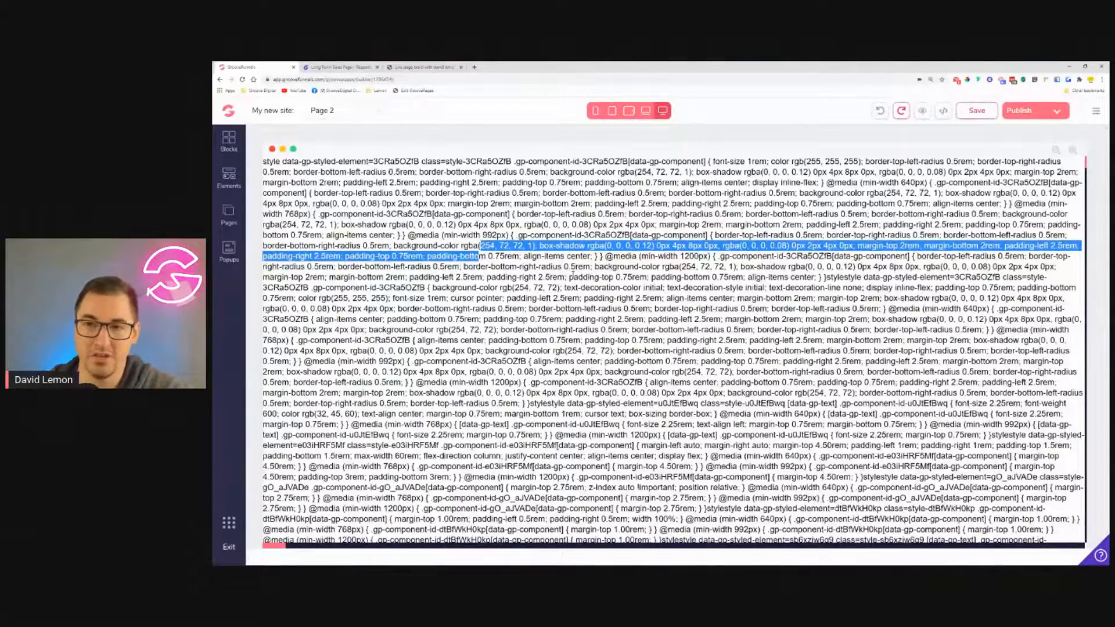
Try again by deleting all of Page 2's source code, pasting the same template code afresh and saving.
{"action": "left_click", "coordinate": [942, 112]}
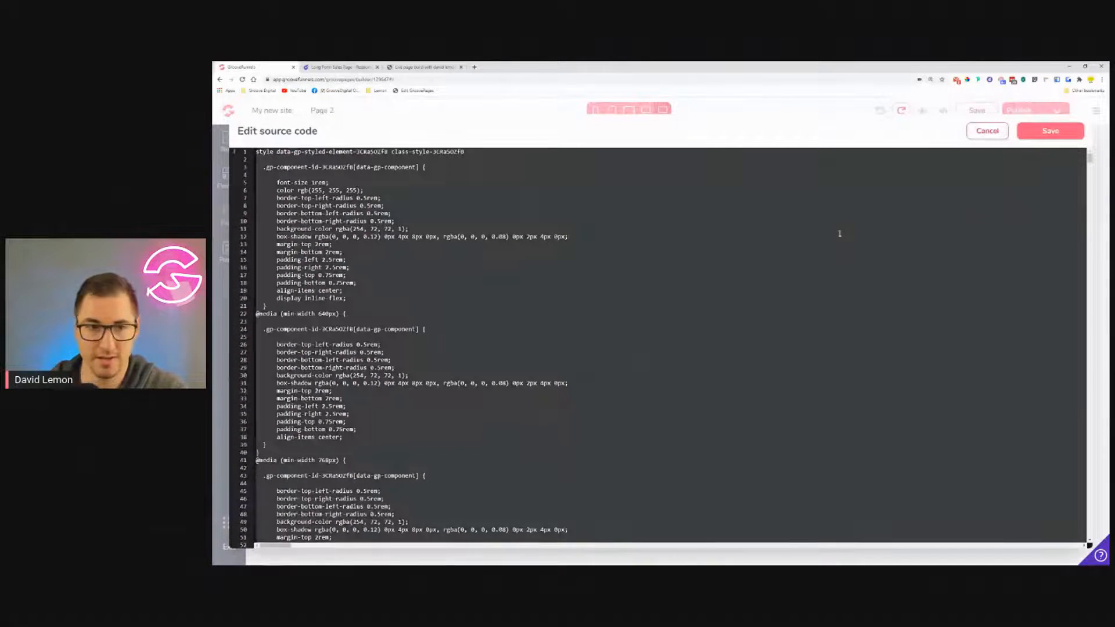
{"action": "key", "text": "ctrl+a"}
{"action": "key", "text": "Delete"}
{"action": "key", "text": "ctrl+v"}
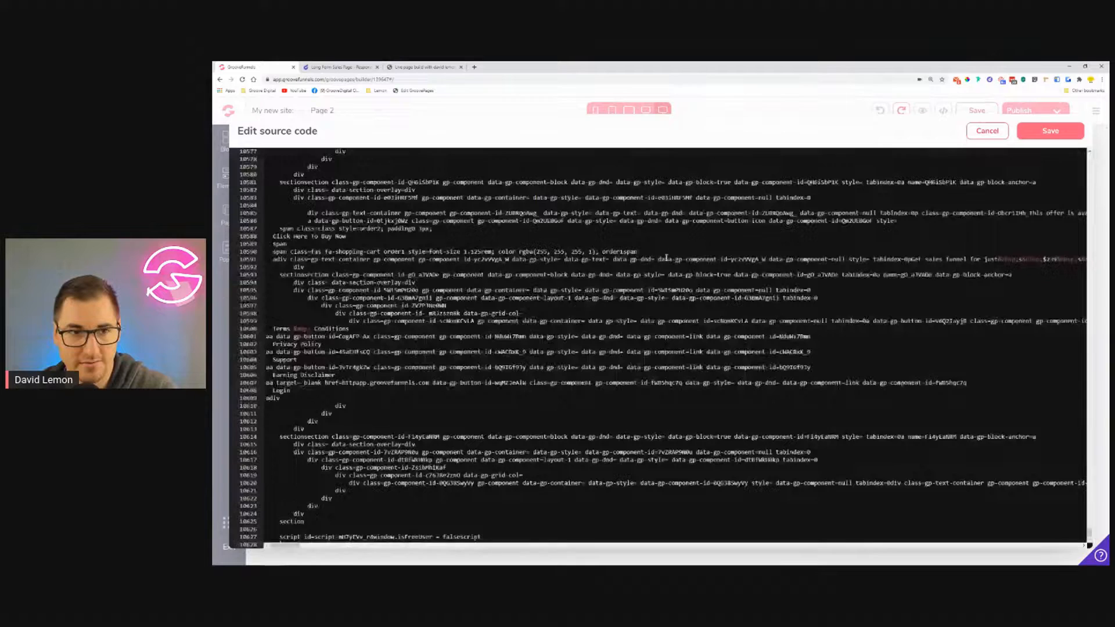
{"action": "left_click", "coordinate": [1050, 131]}
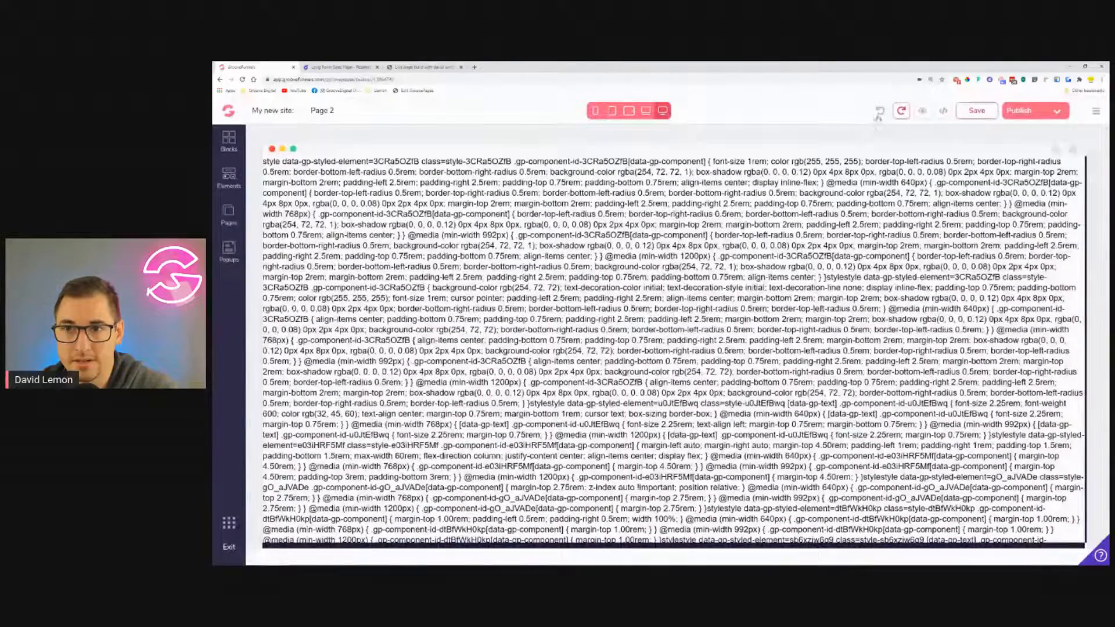
{"action": "left_click", "coordinate": [945, 111]}
{"action": "left_click", "coordinate": [872, 212]}
{"action": "key", "text": "ctrl+a"}
{"action": "key", "text": "BackSpace"}
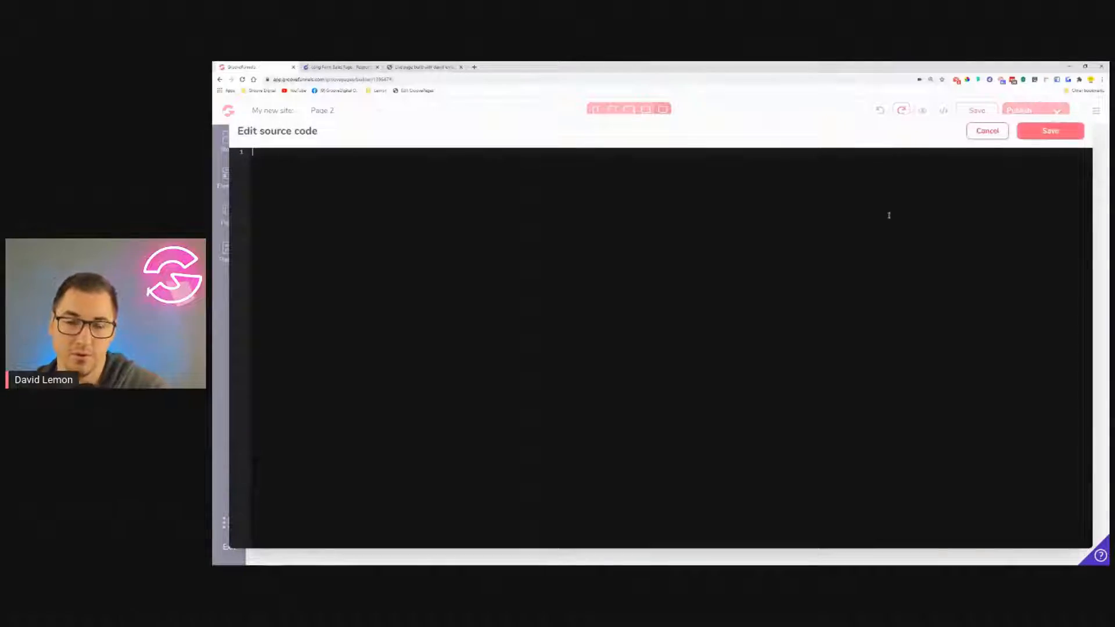
{"action": "left_click", "coordinate": [987, 132]}
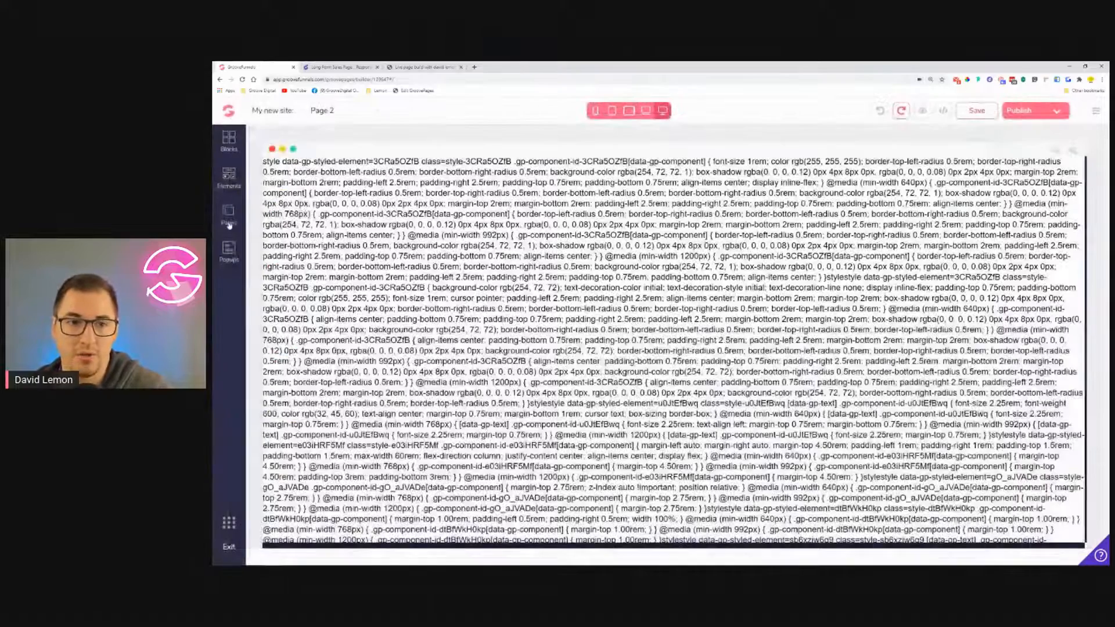
Copy the Home page's source code without changing it, and return to Page 2.
{"action": "left_click", "coordinate": [228, 224]}
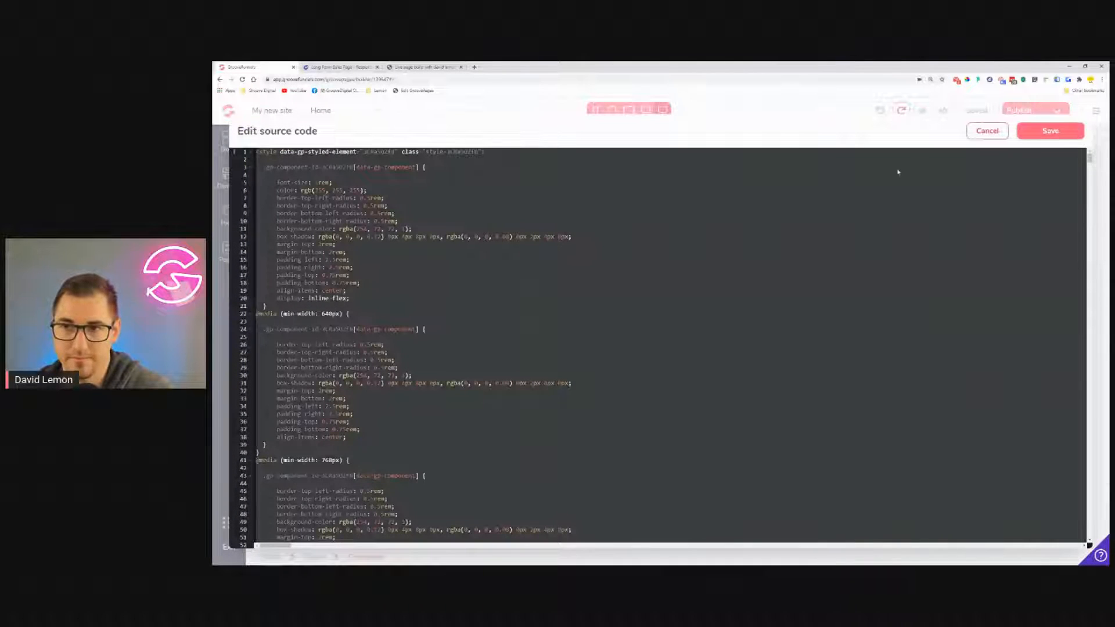
{"action": "left_click", "coordinate": [988, 131]}
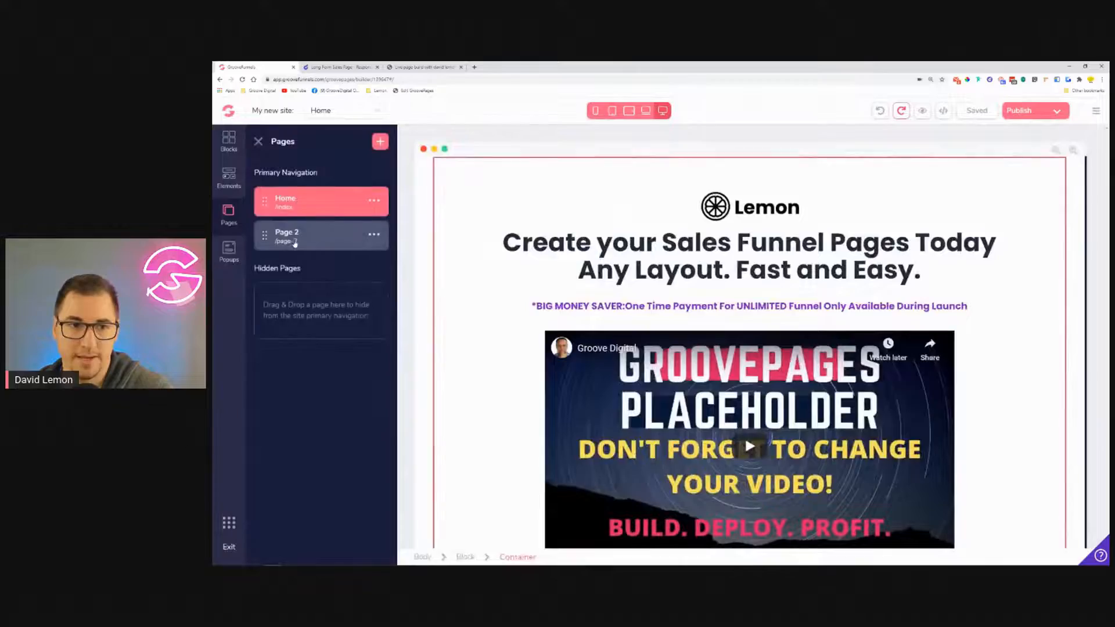
{"action": "left_click", "coordinate": [295, 244]}
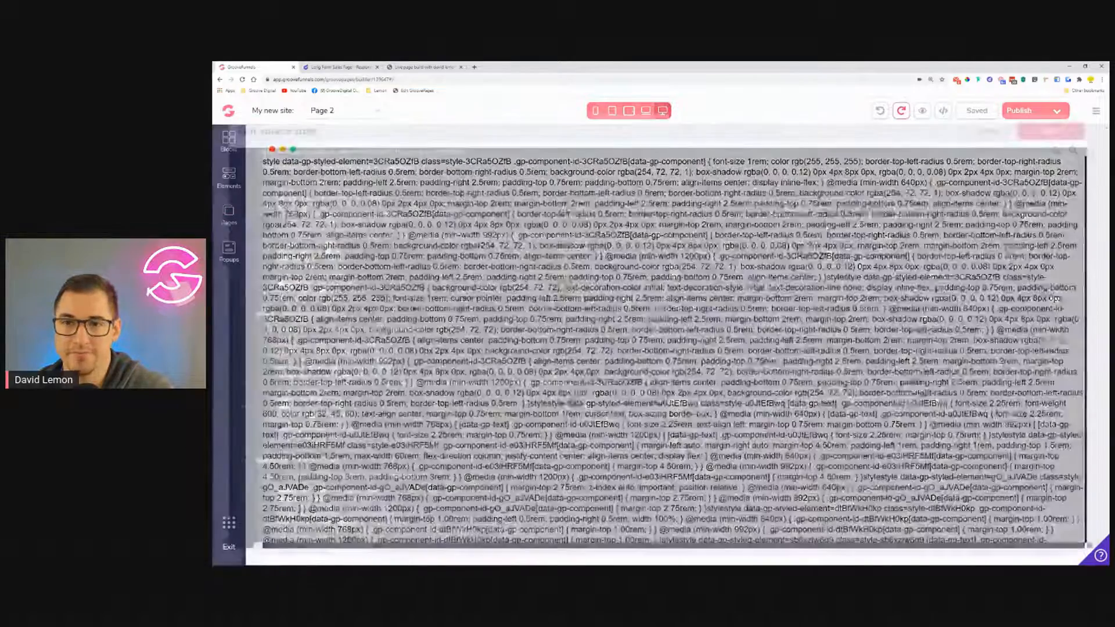
Replace the whole of Page 2's source code with the code copied from the Home page and save it.
{"action": "left_click", "coordinate": [826, 225]}
{"action": "key", "text": "ctrl+a"}
{"action": "key", "text": "ctrl+v"}
{"action": "left_click", "coordinate": [1025, 133]}
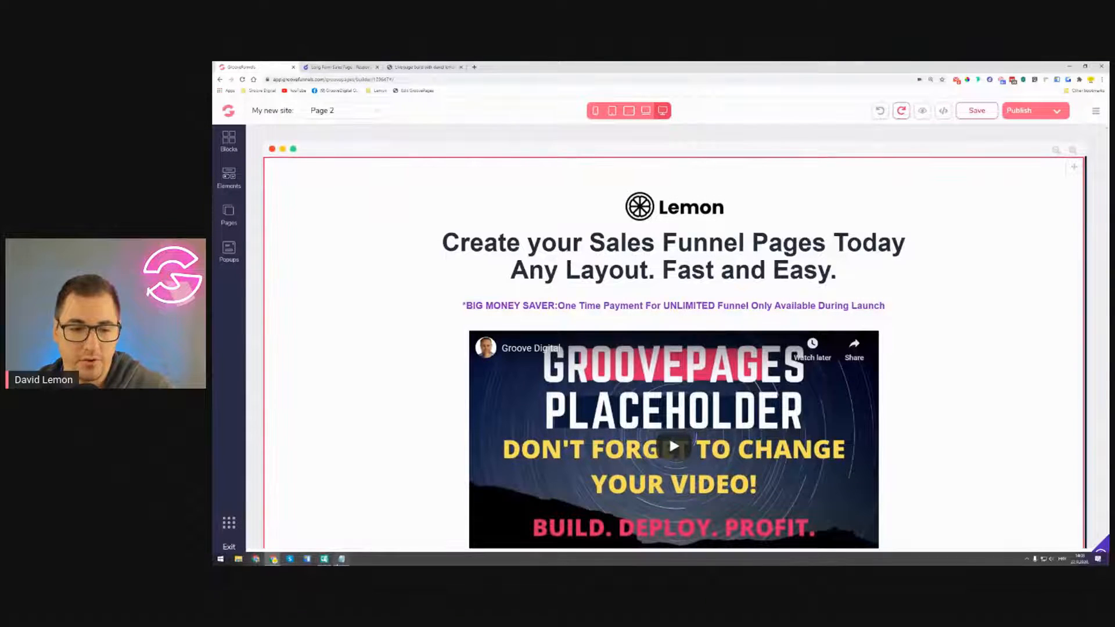
Replace the entire contents of the Long Form Sales Page text file with the Home page's code, save the file and look through it.
{"action": "left_click", "coordinate": [342, 560]}
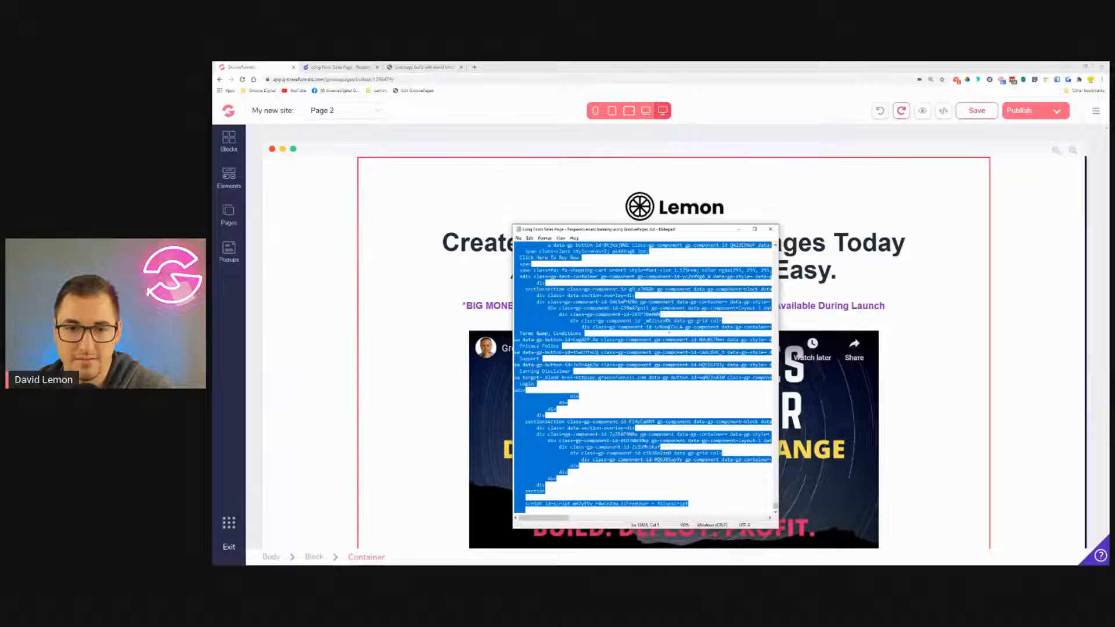
{"action": "left_click", "coordinate": [669, 328]}
{"action": "scroll", "coordinate": [666, 333], "scroll_direction": "up", "scroll_amount": 10}
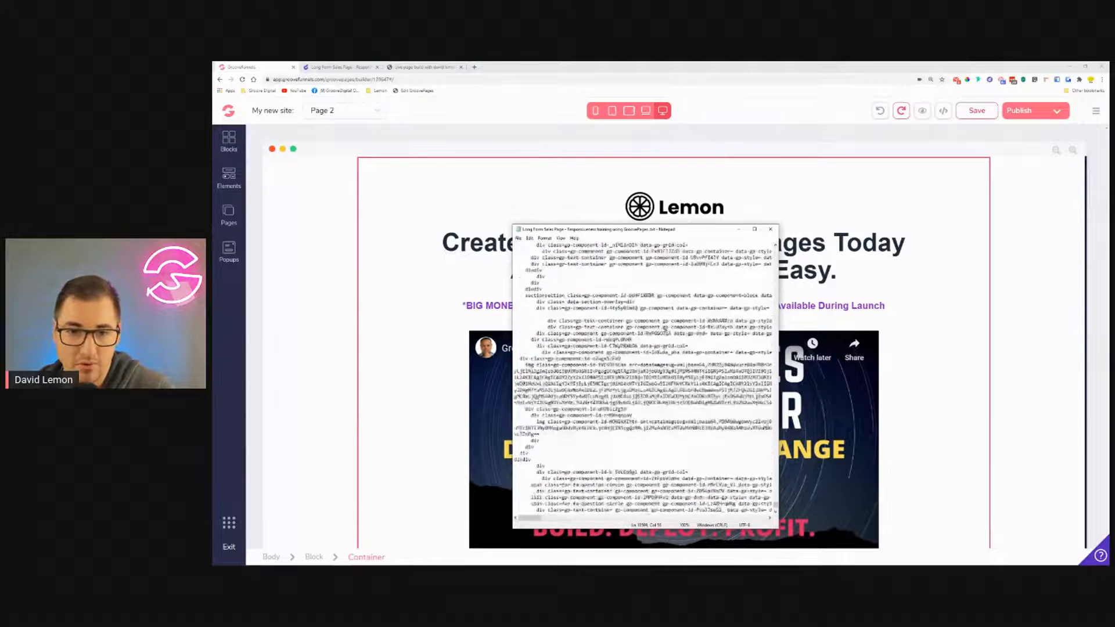
{"action": "key", "text": "ctrl+a"}
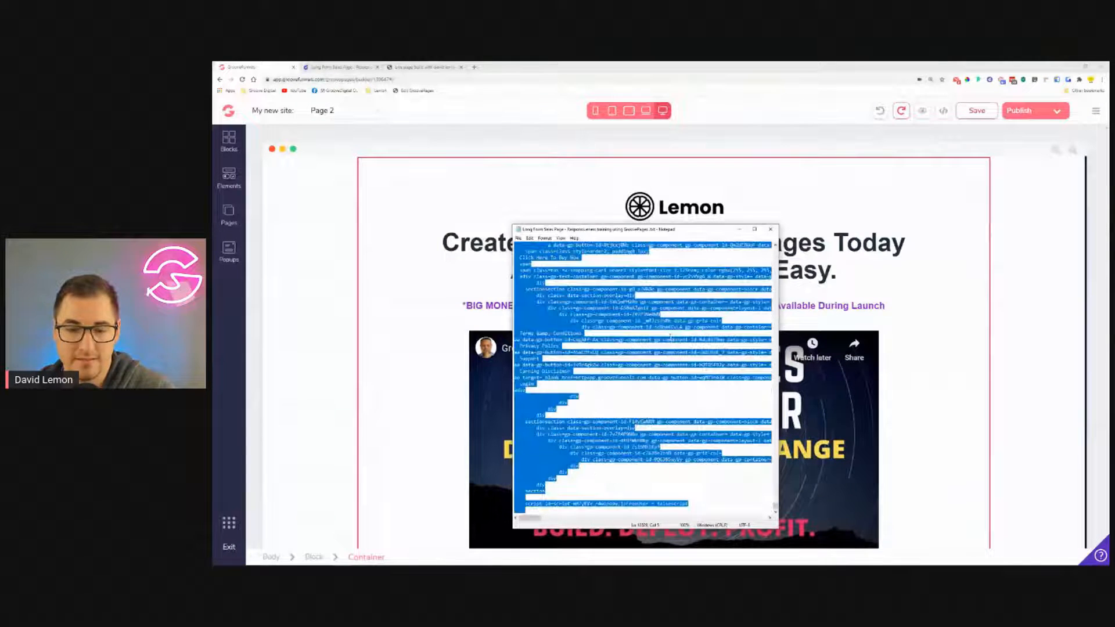
{"action": "key", "text": "ctrl+v"}
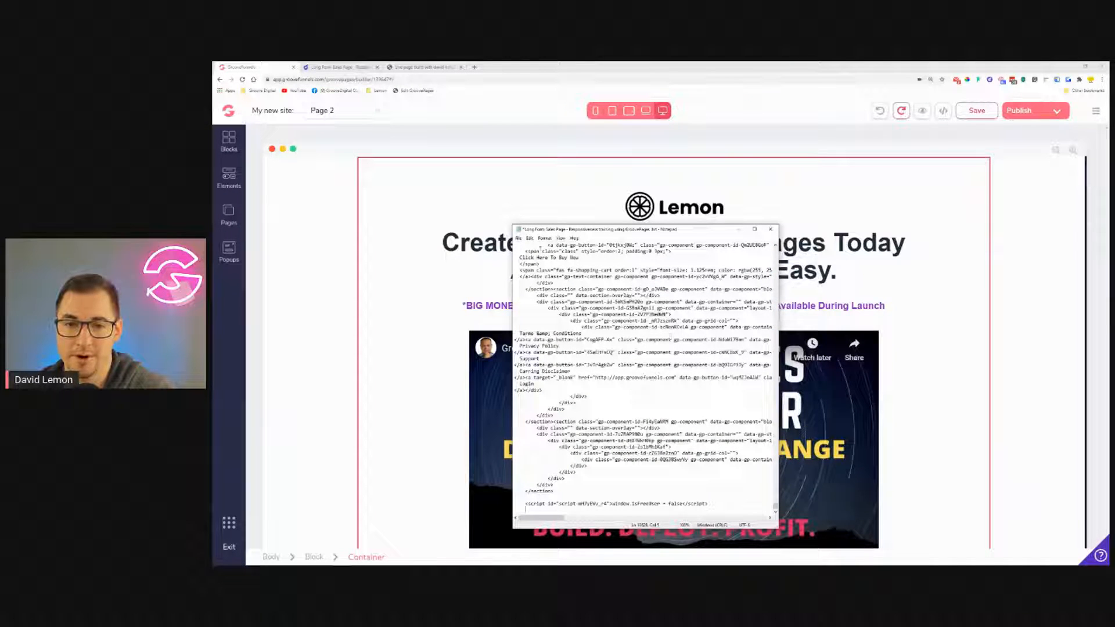
{"action": "left_click", "coordinate": [519, 239]}
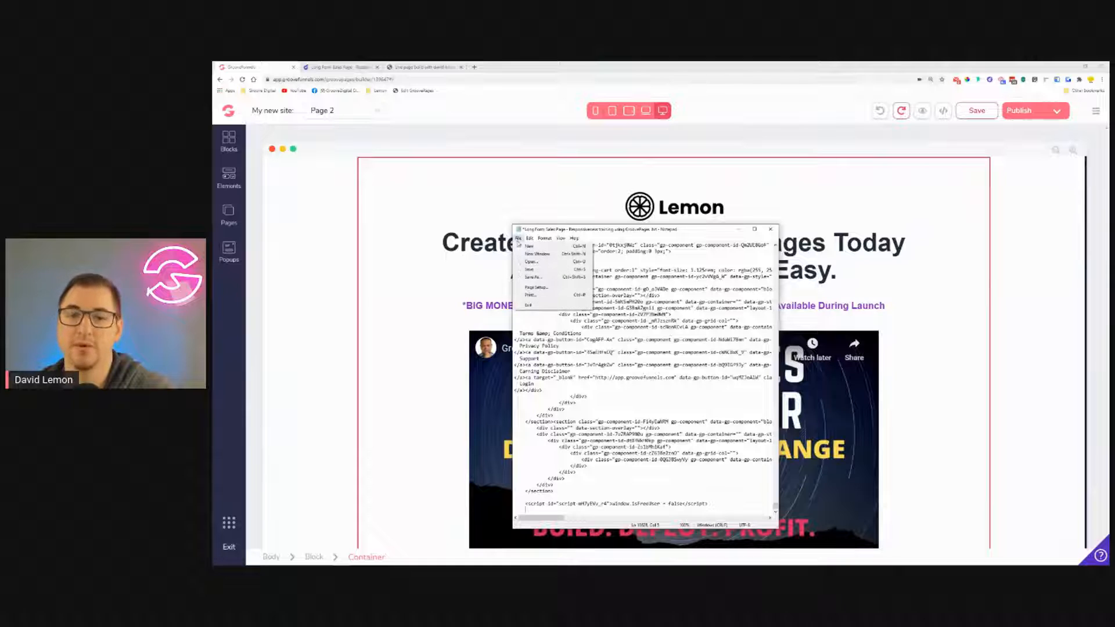
{"action": "left_click", "coordinate": [538, 269]}
{"action": "scroll", "coordinate": [643, 378], "scroll_direction": "up", "scroll_amount": 15}
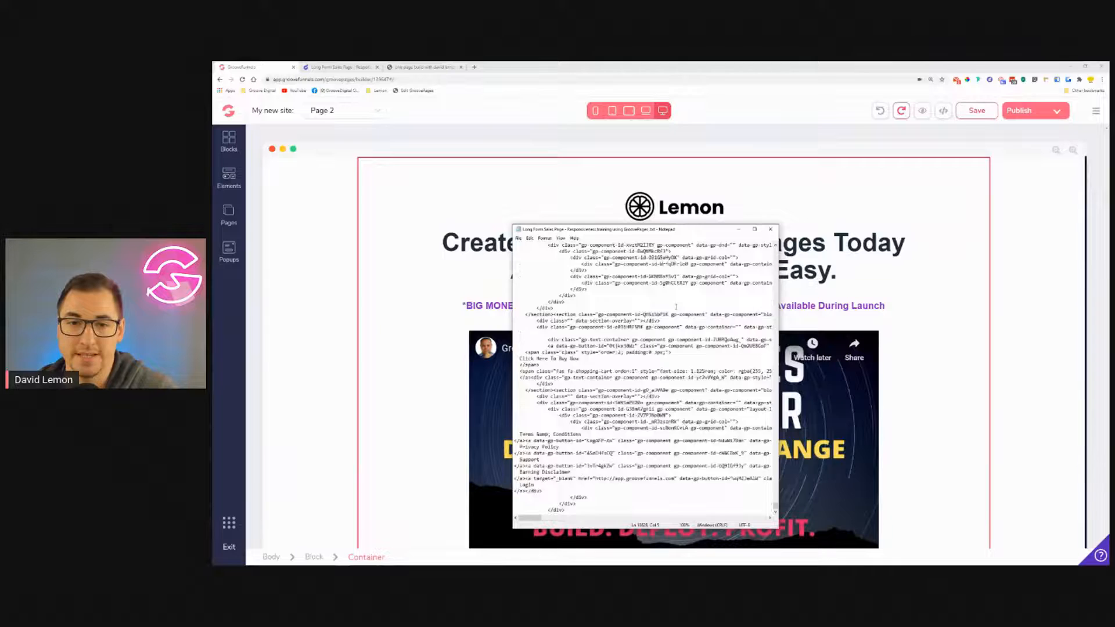
{"action": "scroll", "coordinate": [677, 306], "scroll_direction": "up", "scroll_amount": 5}
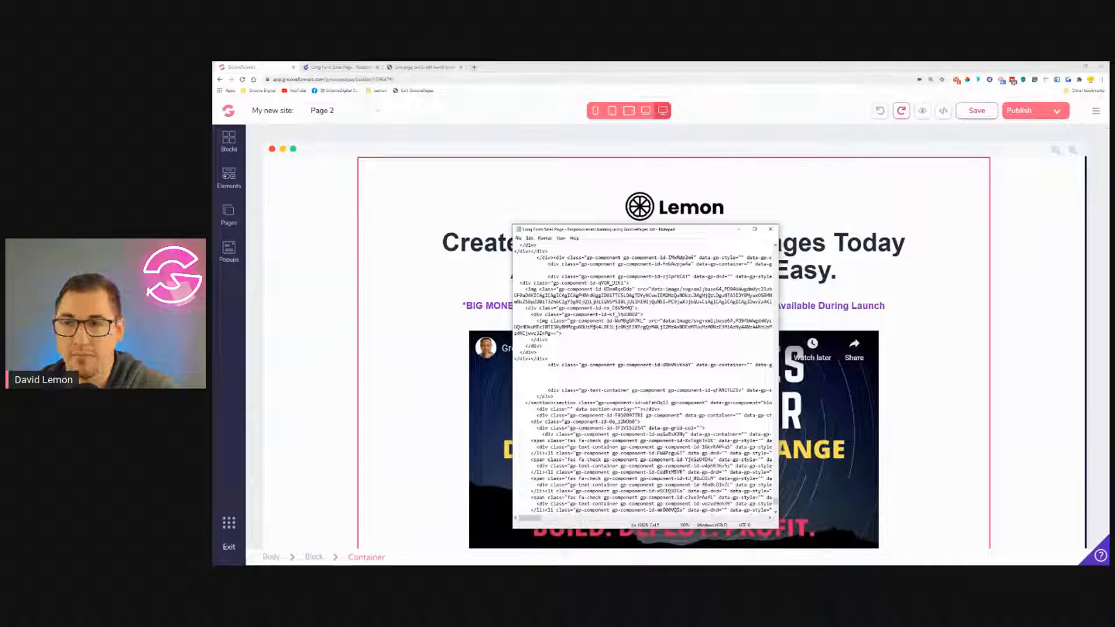
Open the updated text file's Droplr page in Chrome and copy its link.
{"action": "left_click", "coordinate": [990, 79]}
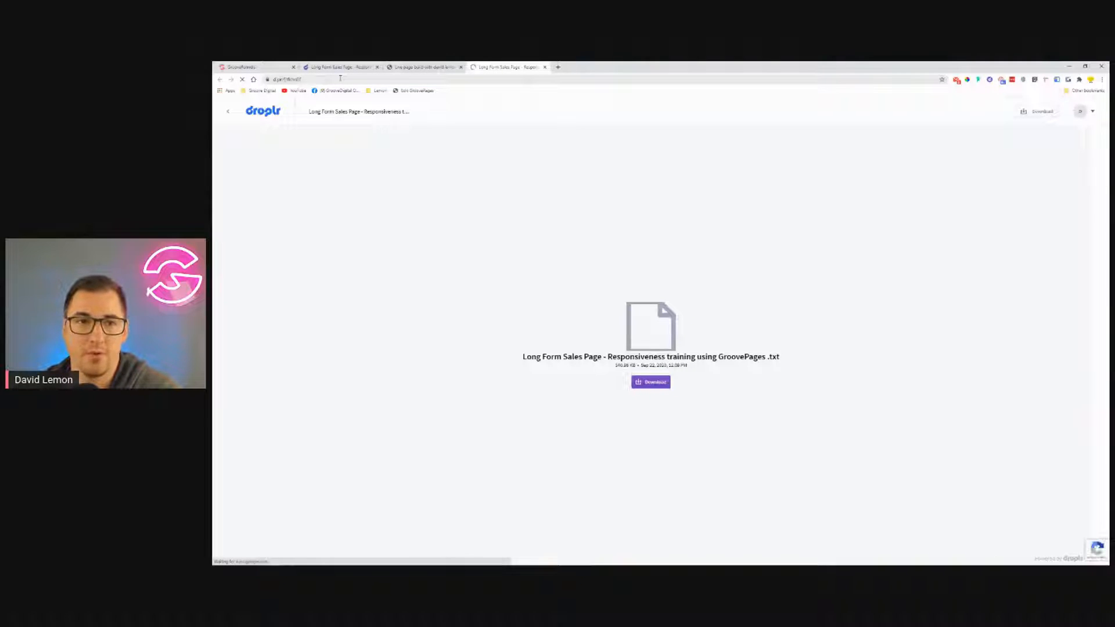
{"action": "left_click", "coordinate": [603, 80]}
{"action": "right_click", "coordinate": [602, 82]}
{"action": "left_click", "coordinate": [647, 121]}
{"action": "key", "text": "alt+Tab"}
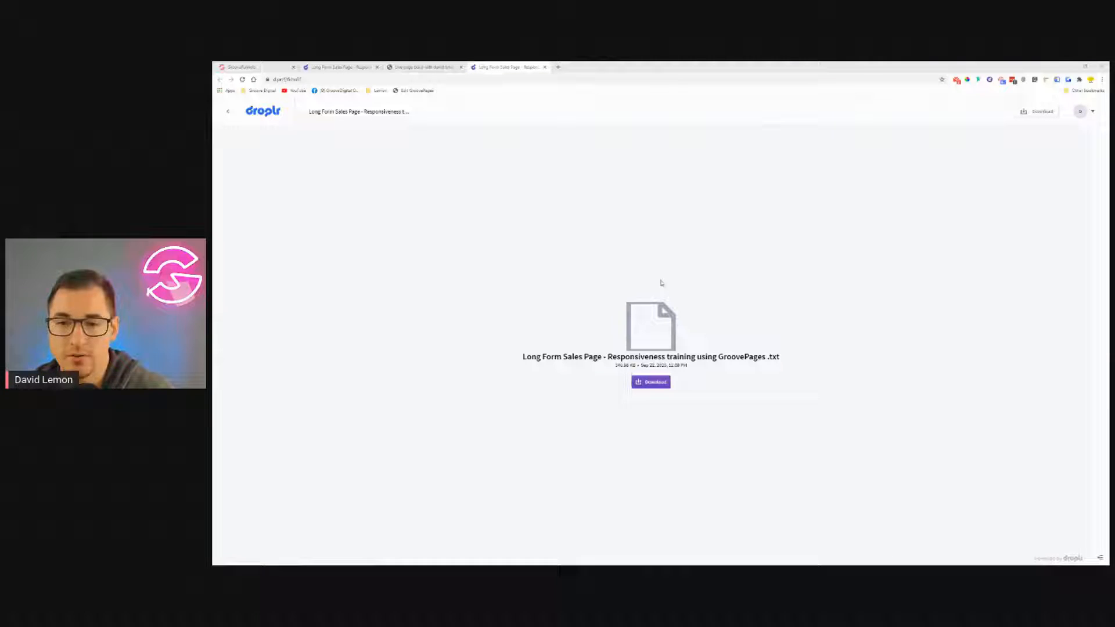
Download the updated Long Form Sales Page text file from Droplr into the Downloads folder.
{"action": "left_click", "coordinate": [290, 66]}
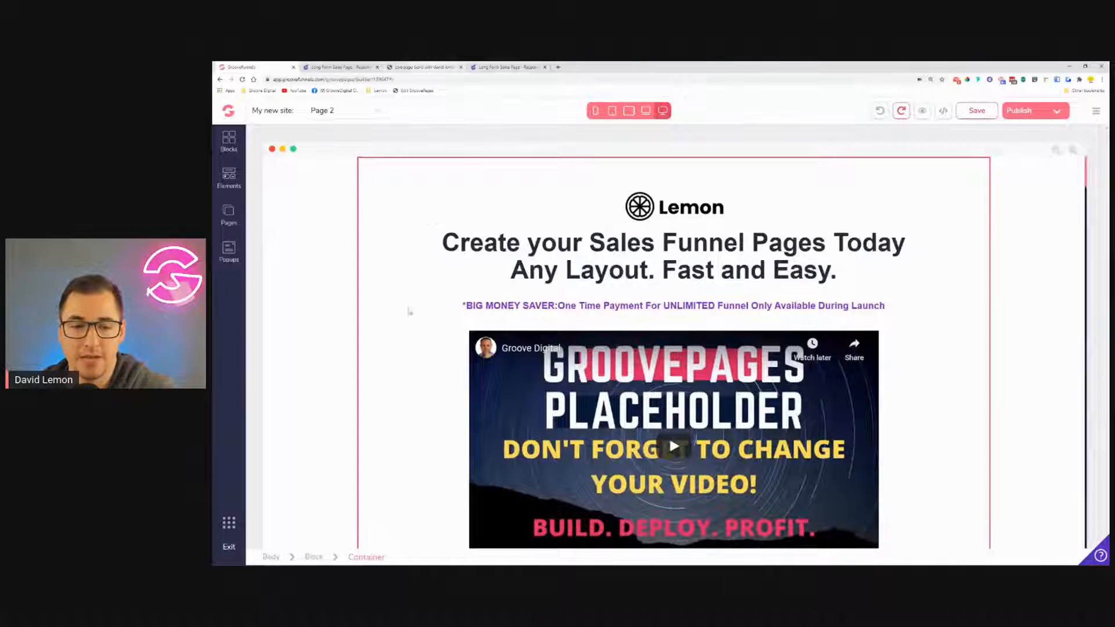
{"action": "left_click", "coordinate": [490, 66]}
{"action": "left_click", "coordinate": [657, 385]}
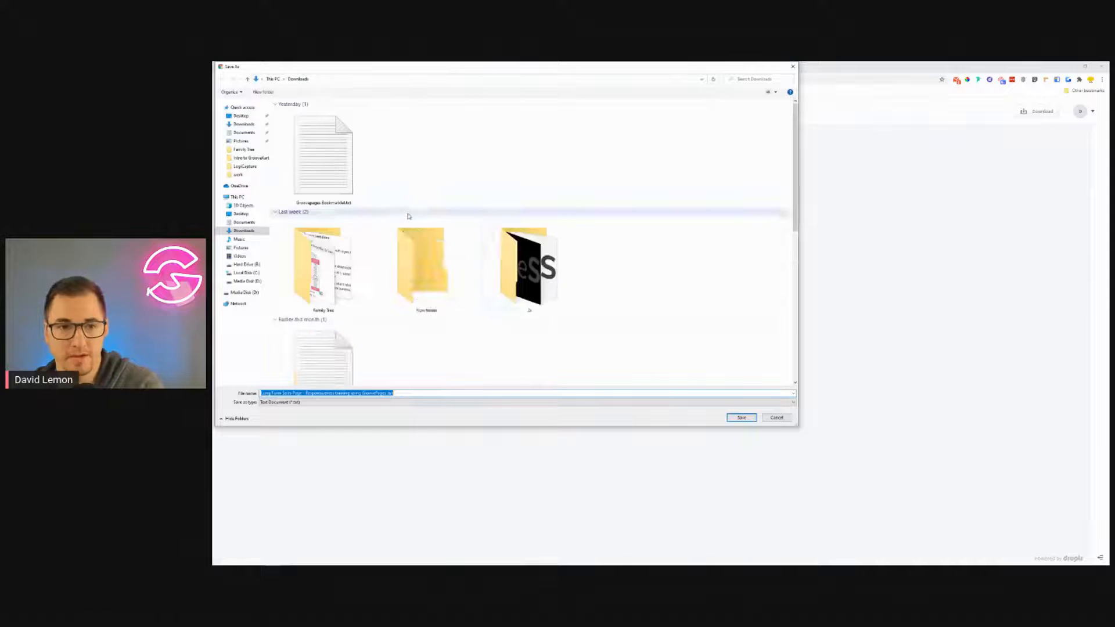
{"action": "left_click", "coordinate": [742, 418]}
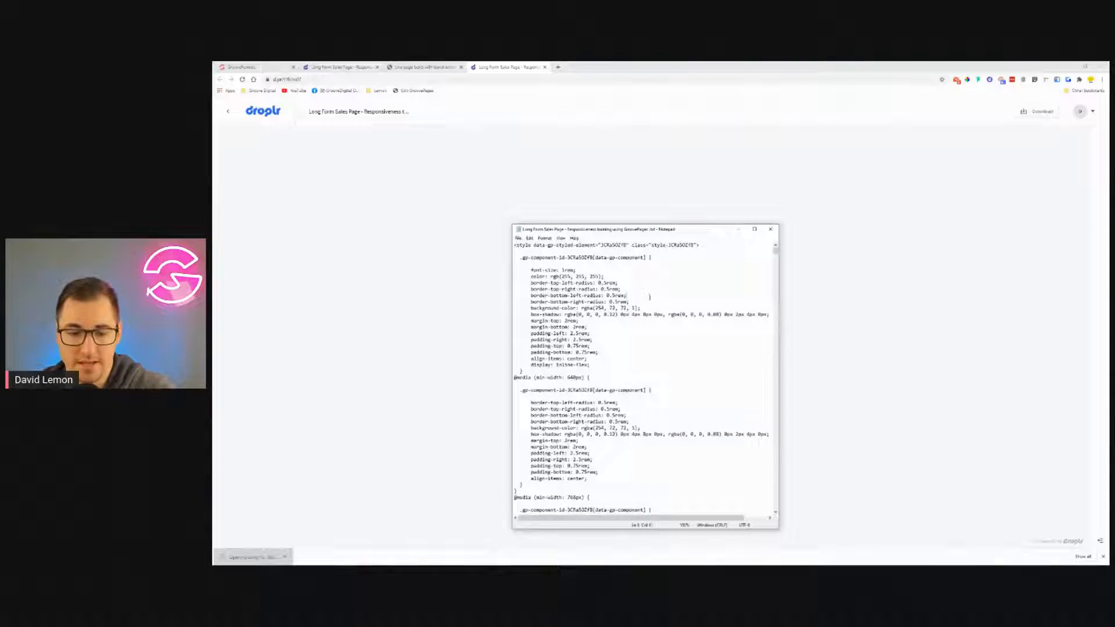
Copy all the code from the downloaded text file and add another blank-canvas page to the GroovePages site.
{"action": "key", "text": "ctrl+a"}
{"action": "scroll", "coordinate": [640, 298], "scroll_direction": "up", "scroll_amount": 9}
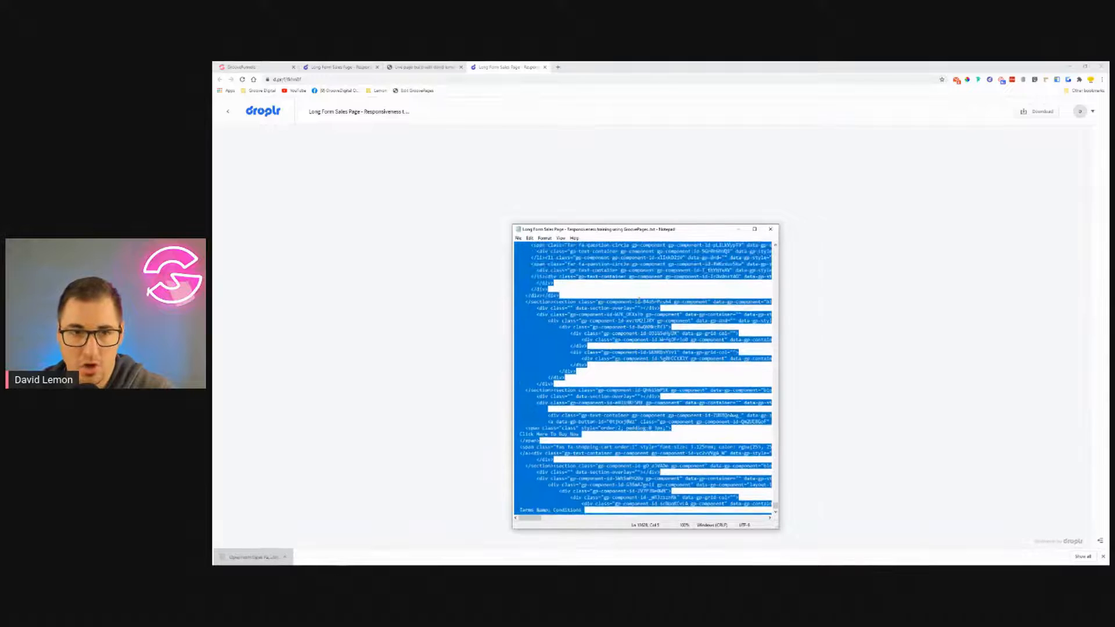
{"action": "left_click", "coordinate": [261, 68]}
{"action": "left_click", "coordinate": [232, 222]}
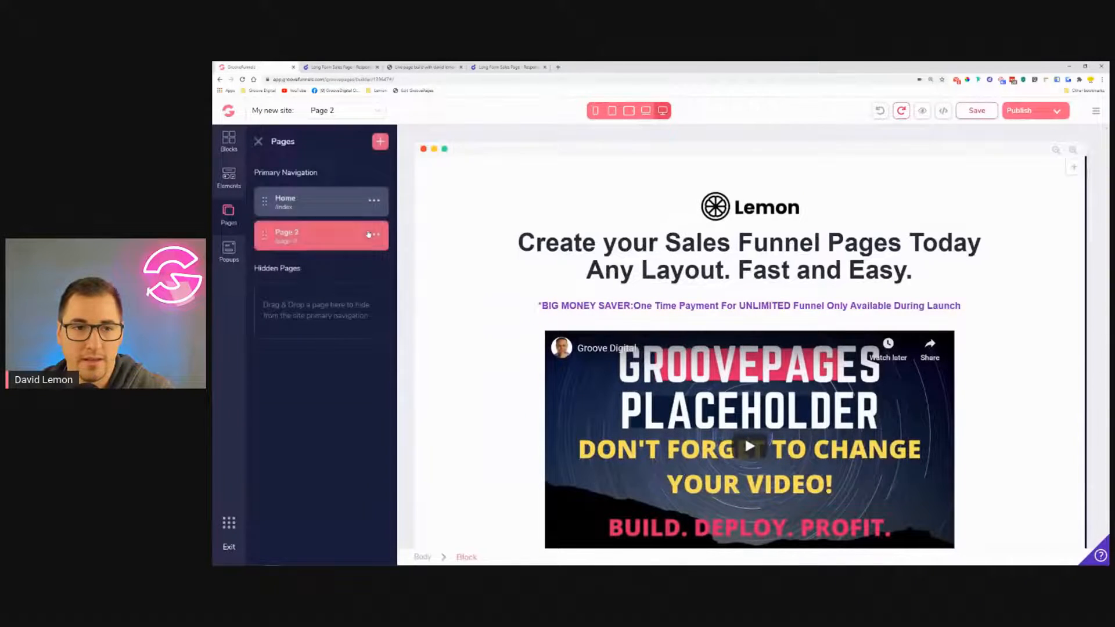
{"action": "left_click", "coordinate": [376, 146]}
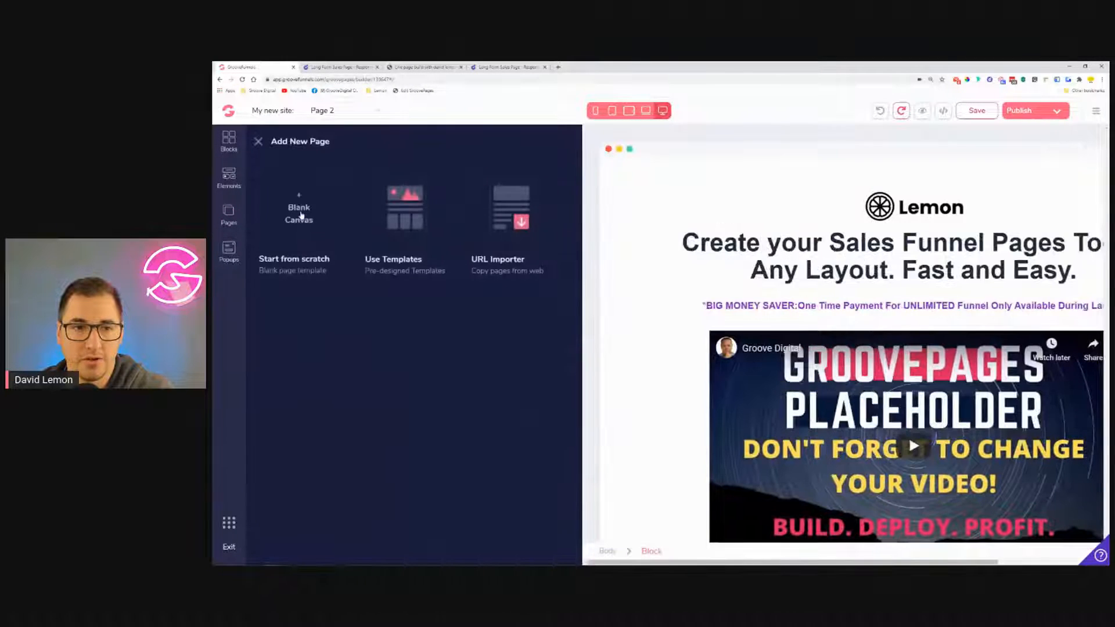
{"action": "left_click", "coordinate": [307, 203]}
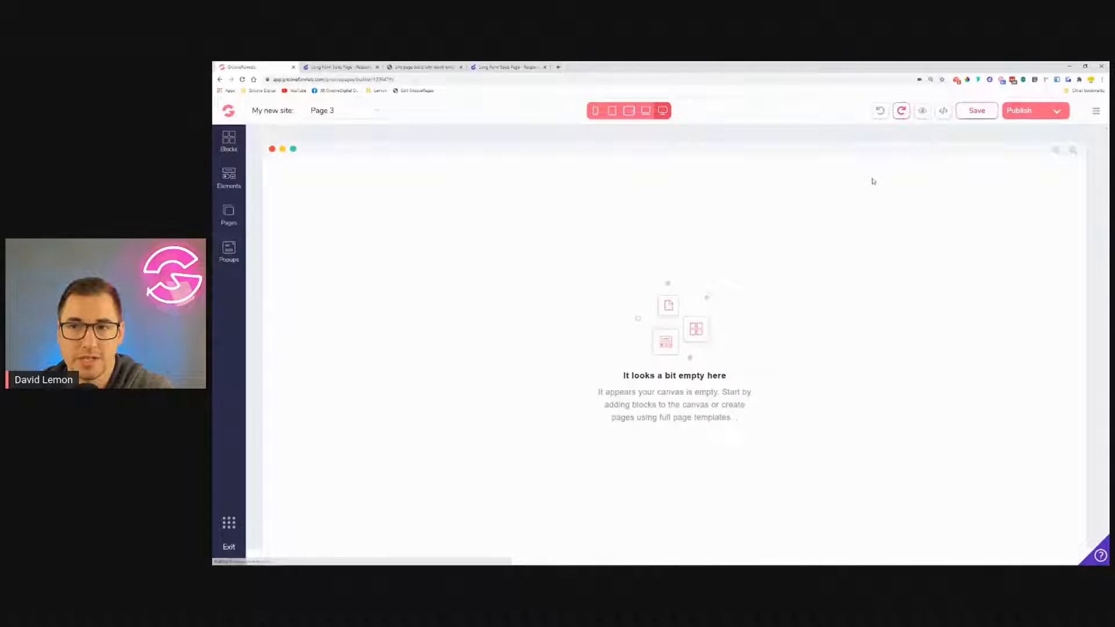
Paste the copied template code into Page 3's empty source code and save it.
{"action": "left_click", "coordinate": [942, 117]}
{"action": "key", "text": "ctrl+v"}
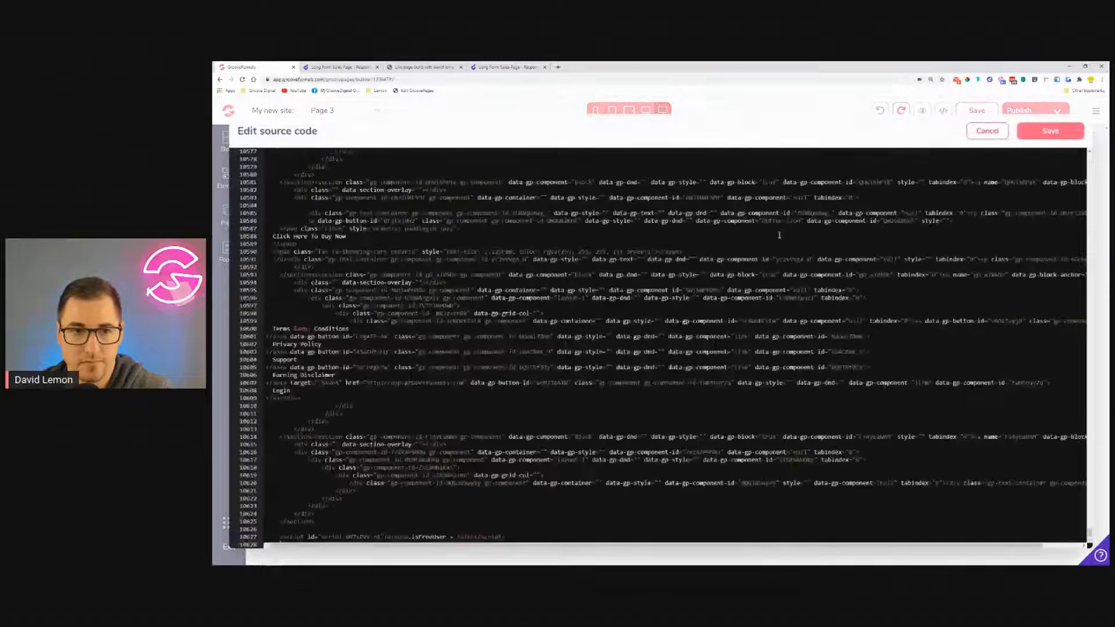
{"action": "left_click", "coordinate": [1050, 130]}
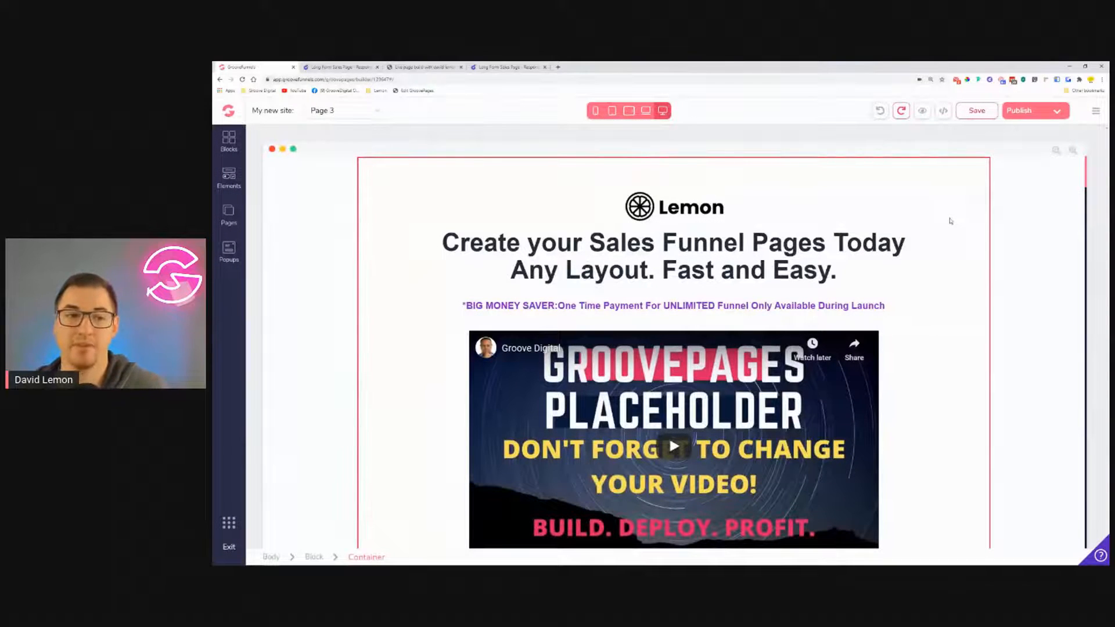
Copy the address of the updated text file's Droplr page and return to Page 3 in the page builder.
{"action": "left_click", "coordinate": [229, 214]}
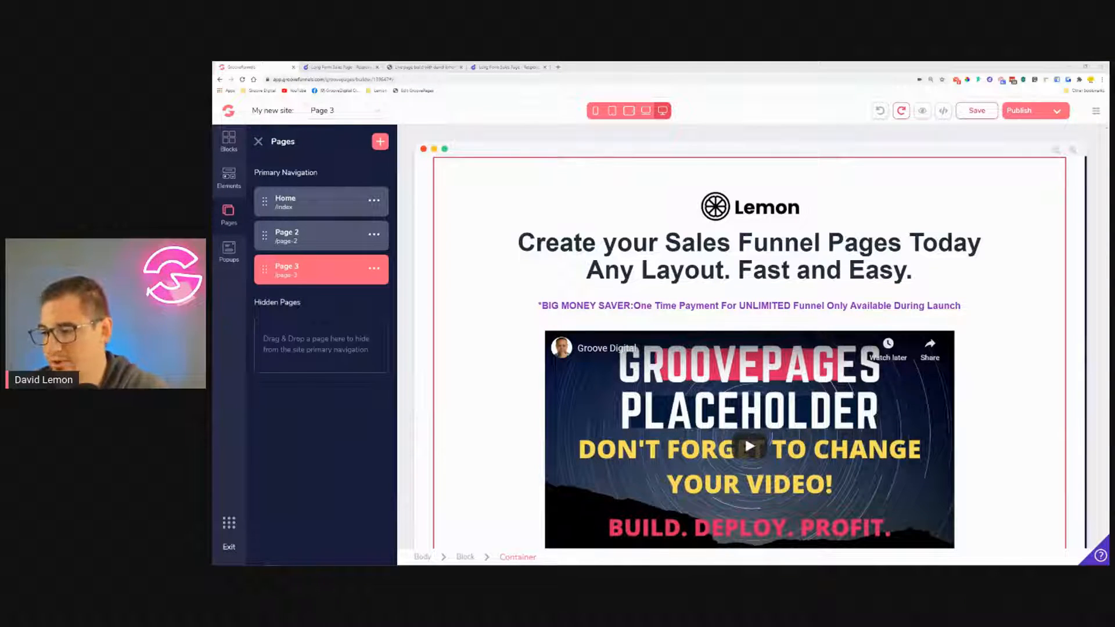
{"action": "left_click", "coordinate": [506, 67]}
{"action": "right_click", "coordinate": [514, 80]}
{"action": "left_click", "coordinate": [567, 115]}
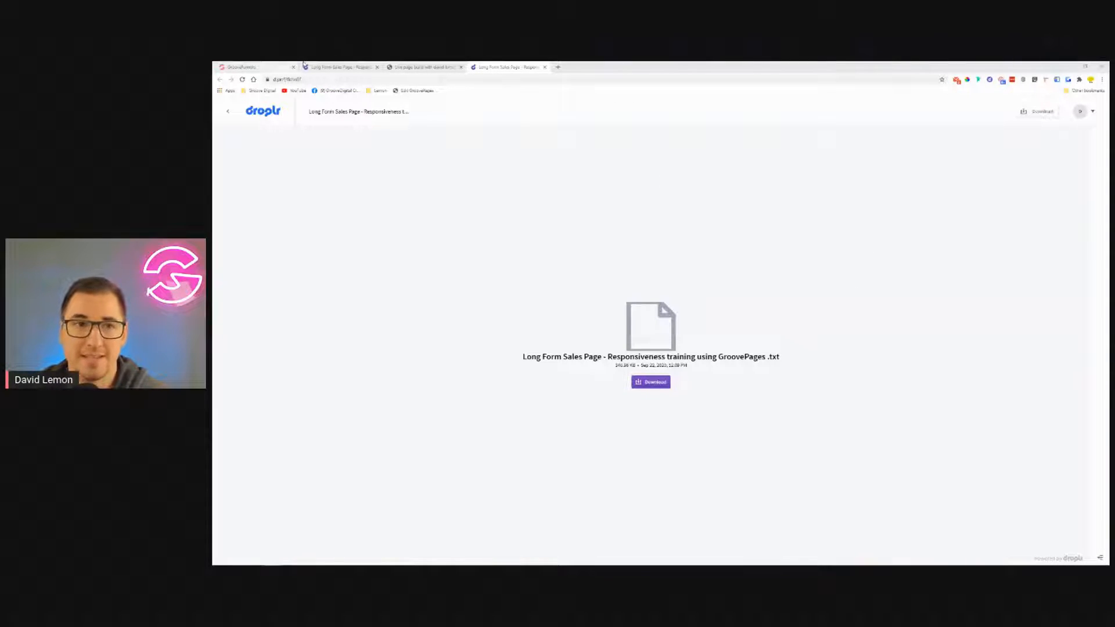
{"action": "left_click", "coordinate": [279, 65]}
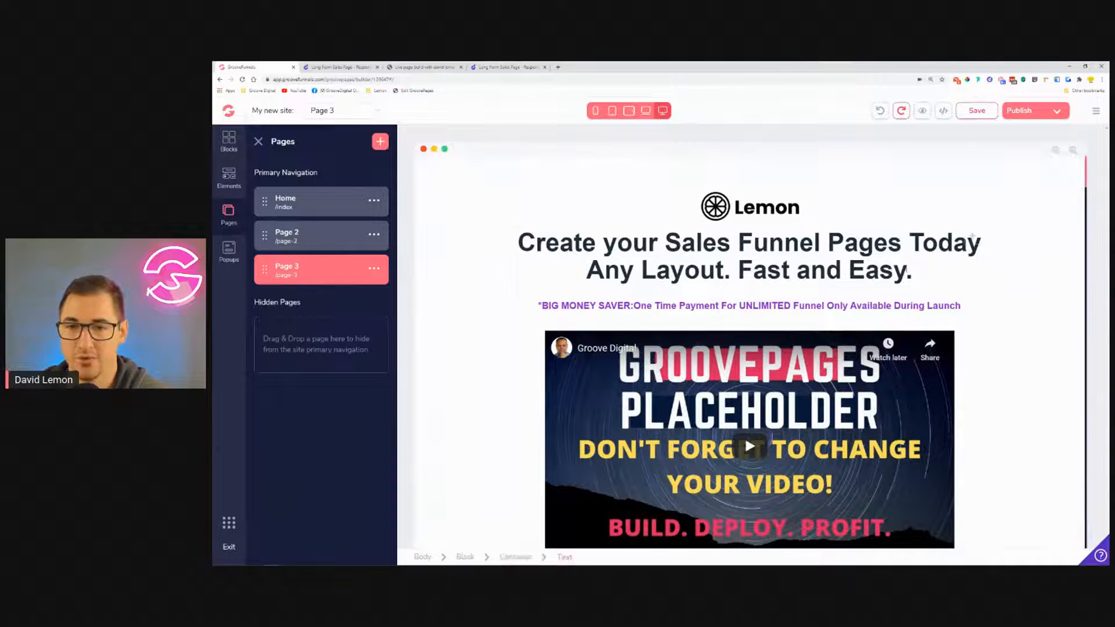
{"action": "left_click", "coordinate": [258, 141]}
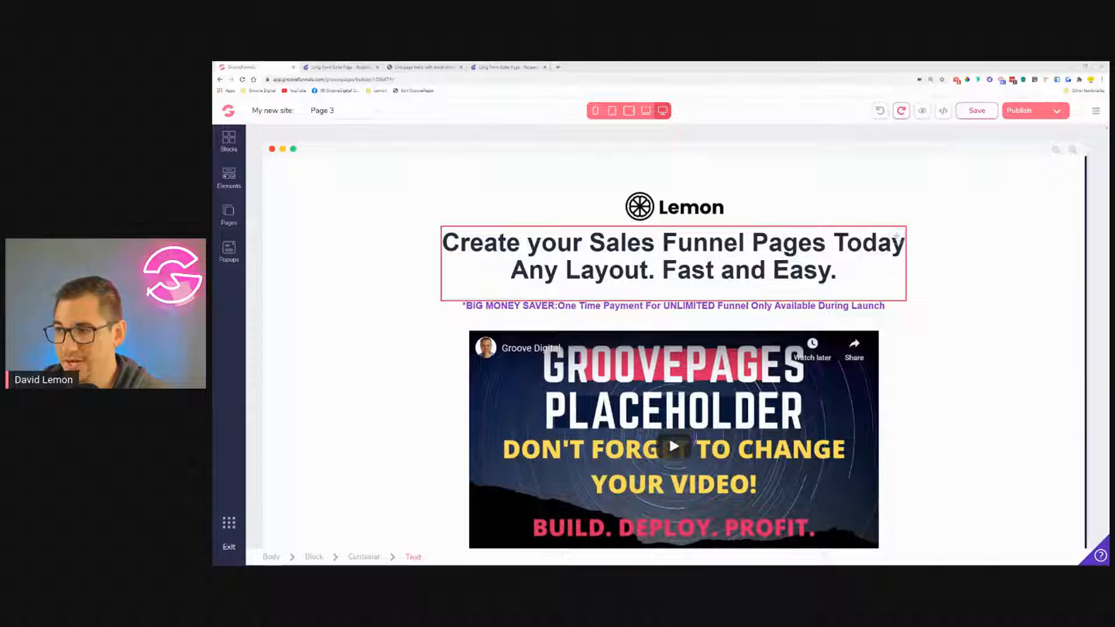
Examine Page 3's layout in the desktop, laptop and phone views, and return to the desktop view.
{"action": "scroll", "coordinate": [401, 247], "scroll_direction": "down", "scroll_amount": 8}
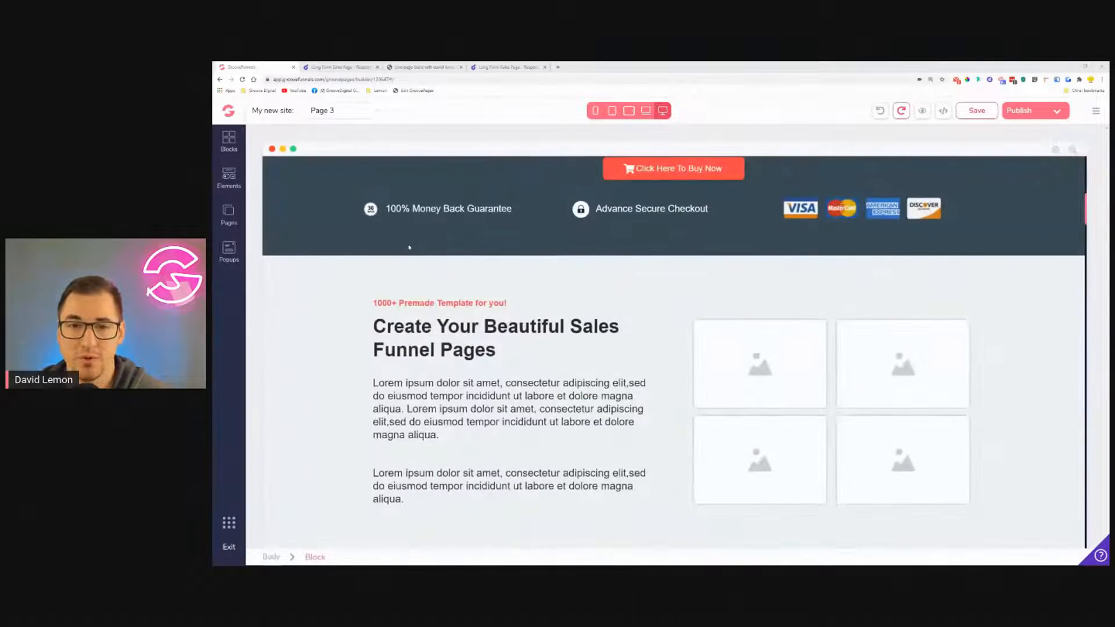
{"action": "scroll", "coordinate": [409, 248], "scroll_direction": "up", "scroll_amount": 5}
{"action": "left_click", "coordinate": [645, 110]}
{"action": "left_click", "coordinate": [596, 110]}
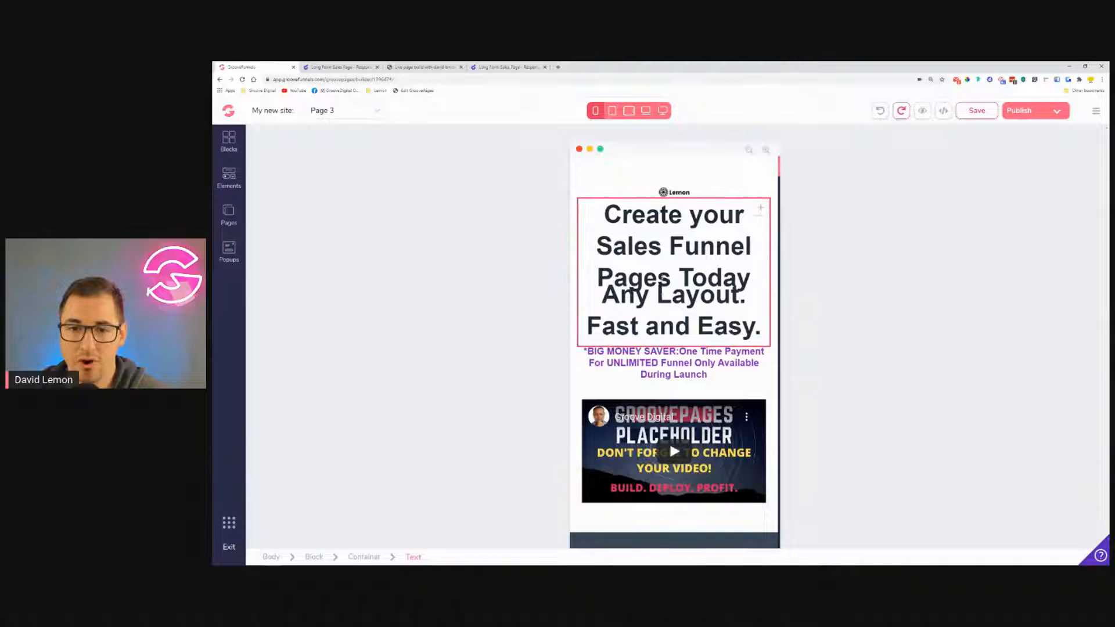
{"action": "scroll", "coordinate": [674, 290], "scroll_direction": "down", "scroll_amount": 10}
{"action": "scroll", "coordinate": [674, 301], "scroll_direction": "up", "scroll_amount": 6}
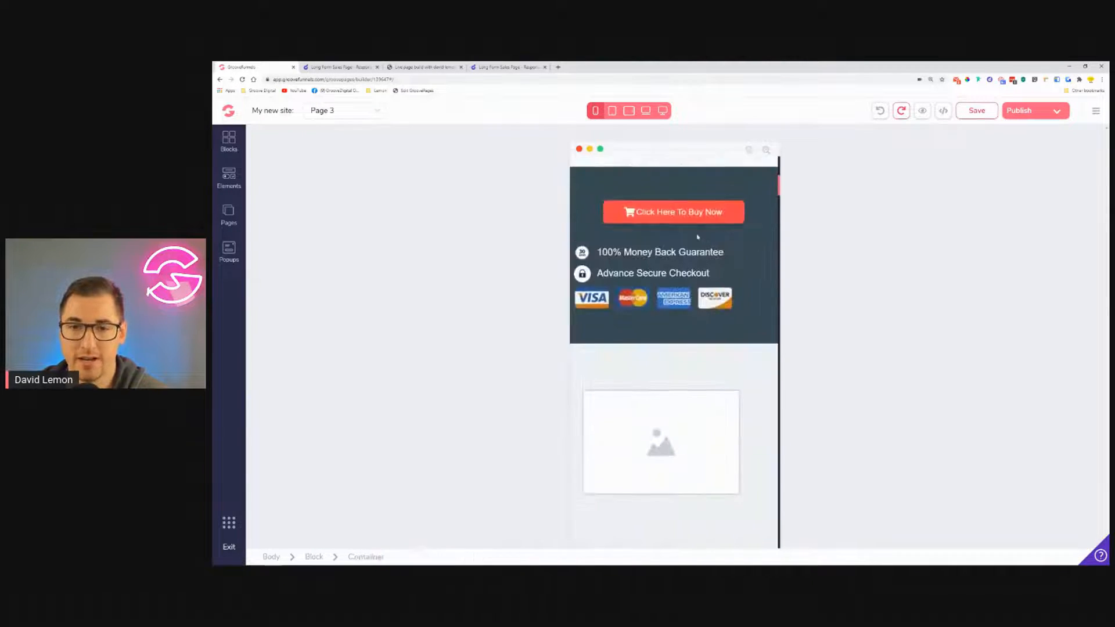
{"action": "scroll", "coordinate": [690, 290], "scroll_direction": "down", "scroll_amount": 10}
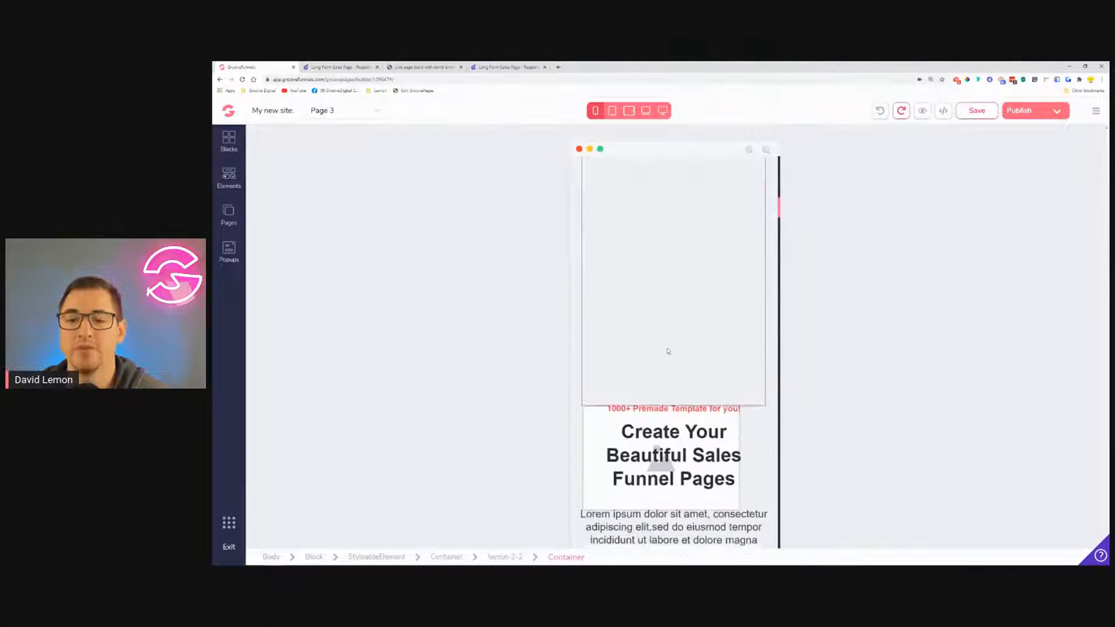
{"action": "scroll", "coordinate": [665, 352], "scroll_direction": "down", "scroll_amount": 3}
{"action": "scroll", "coordinate": [665, 325], "scroll_direction": "up", "scroll_amount": 9}
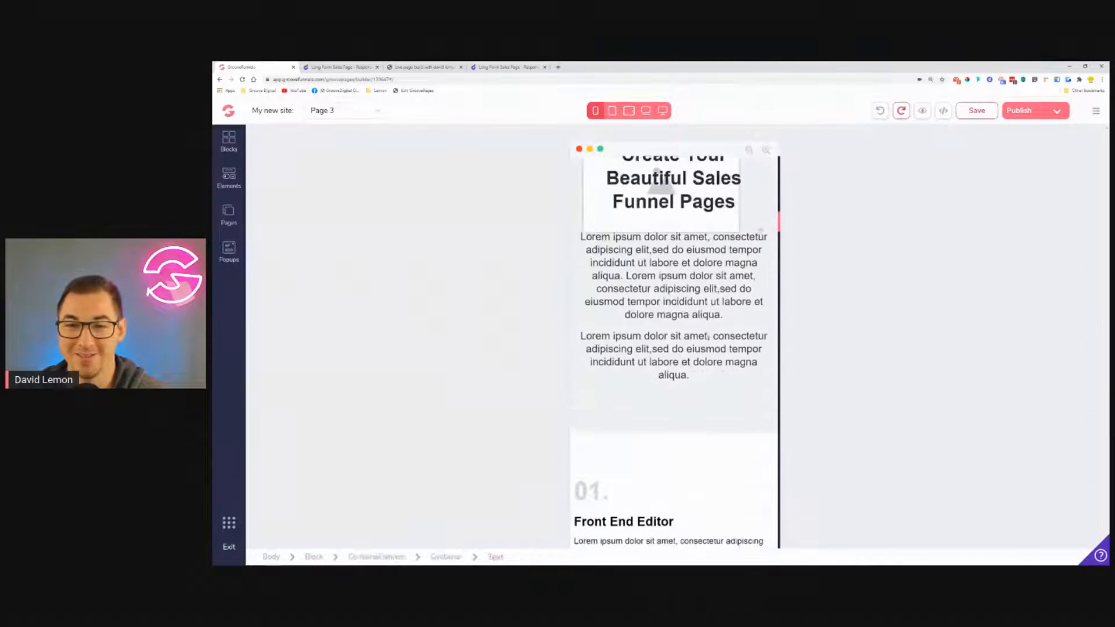
{"action": "scroll", "coordinate": [714, 261], "scroll_direction": "up", "scroll_amount": 3}
{"action": "scroll", "coordinate": [717, 273], "scroll_direction": "down", "scroll_amount": 6}
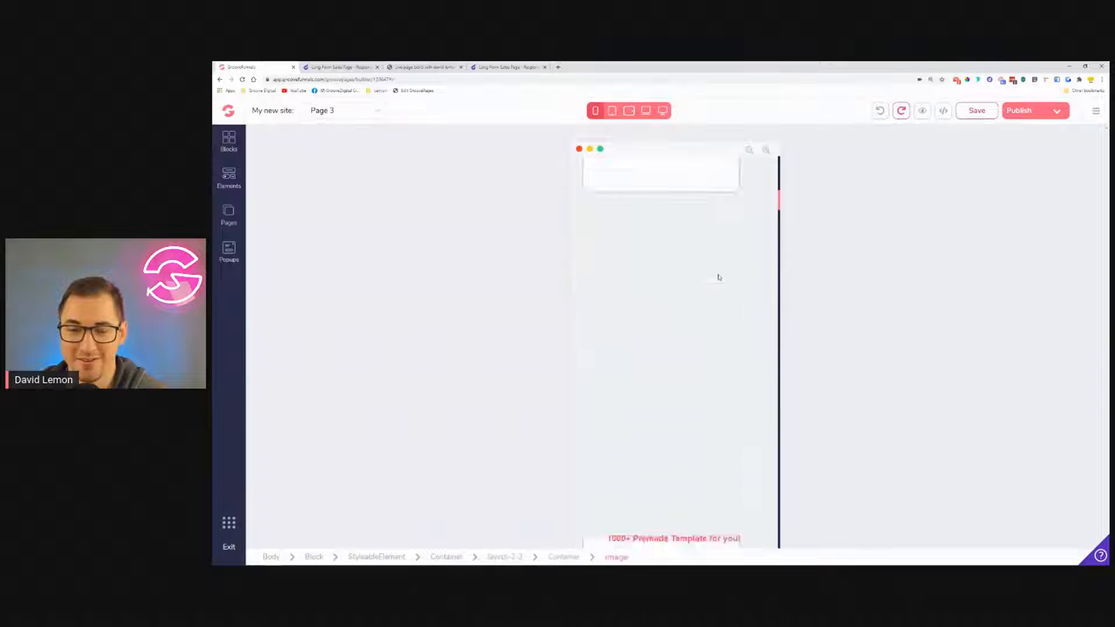
{"action": "scroll", "coordinate": [719, 277], "scroll_direction": "down", "scroll_amount": 15}
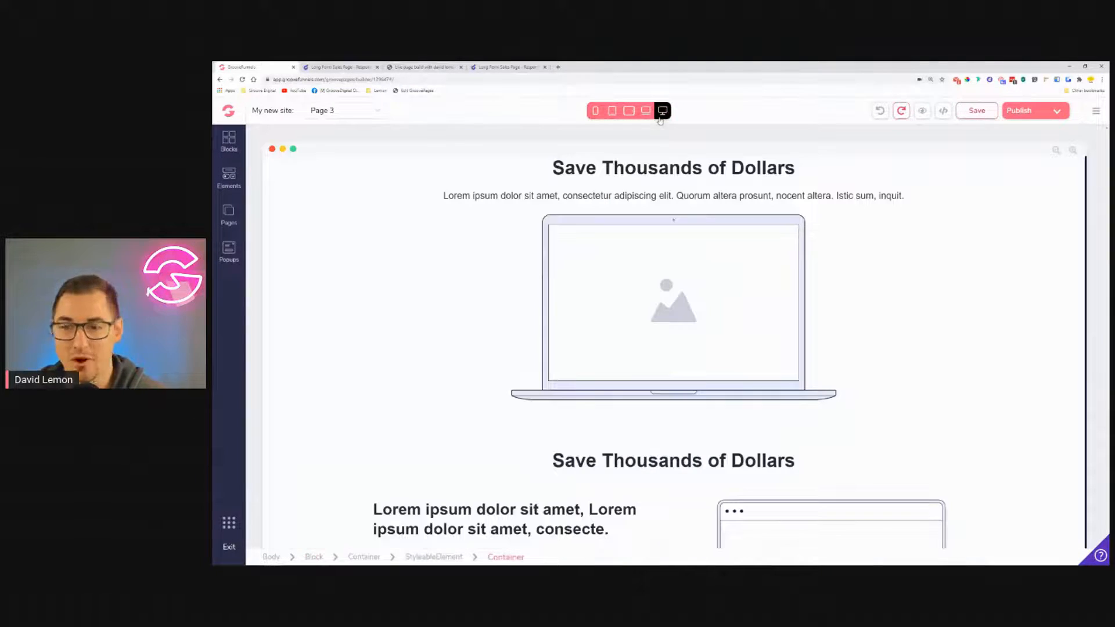
{"action": "left_click", "coordinate": [662, 111]}
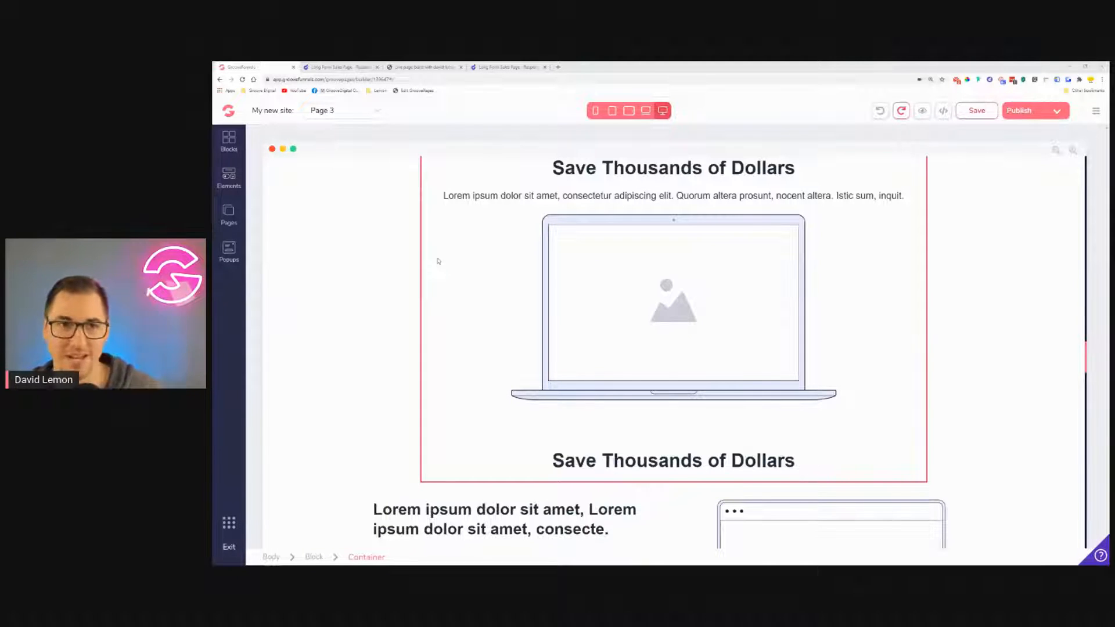
Close the older Droplr browser tab and return to the header section of Page 3 in the builder.
{"action": "left_click", "coordinate": [342, 67]}
{"action": "left_click", "coordinate": [377, 68]}
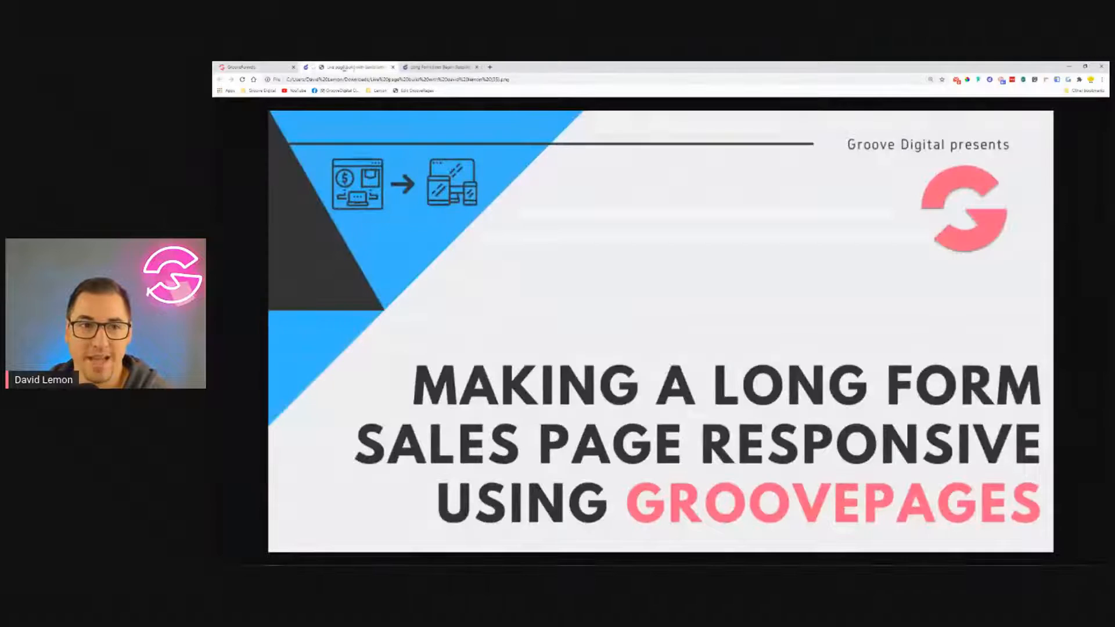
{"action": "left_click", "coordinate": [261, 67]}
{"action": "scroll", "coordinate": [412, 277], "scroll_direction": "up", "scroll_amount": 8}
{"action": "scroll", "coordinate": [412, 278], "scroll_direction": "up", "scroll_amount": 20}
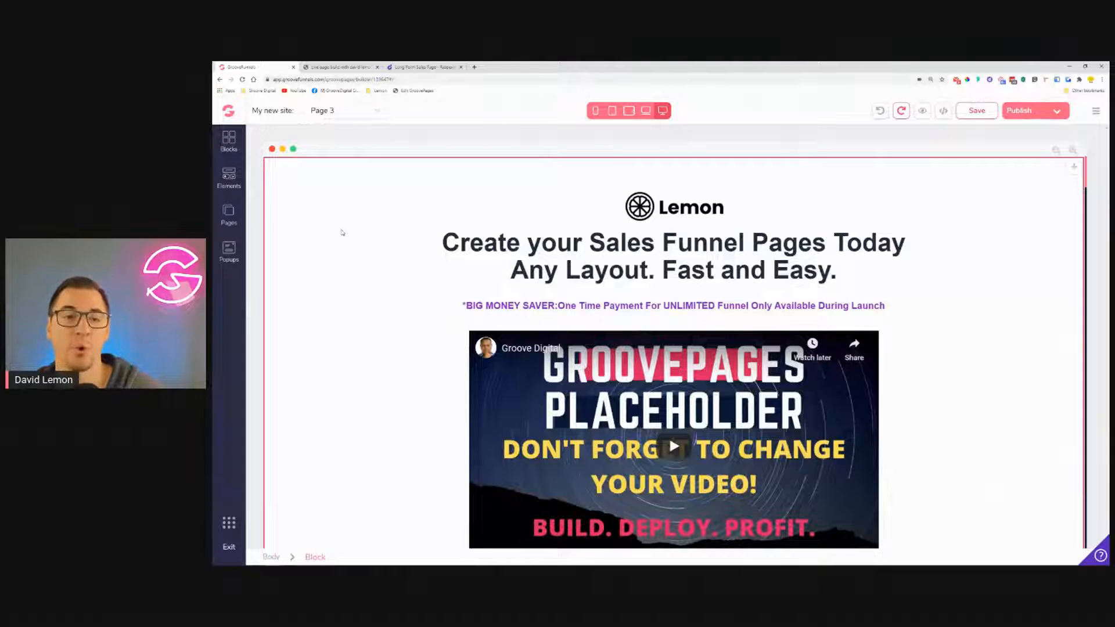
{"action": "left_click", "coordinate": [386, 244]}
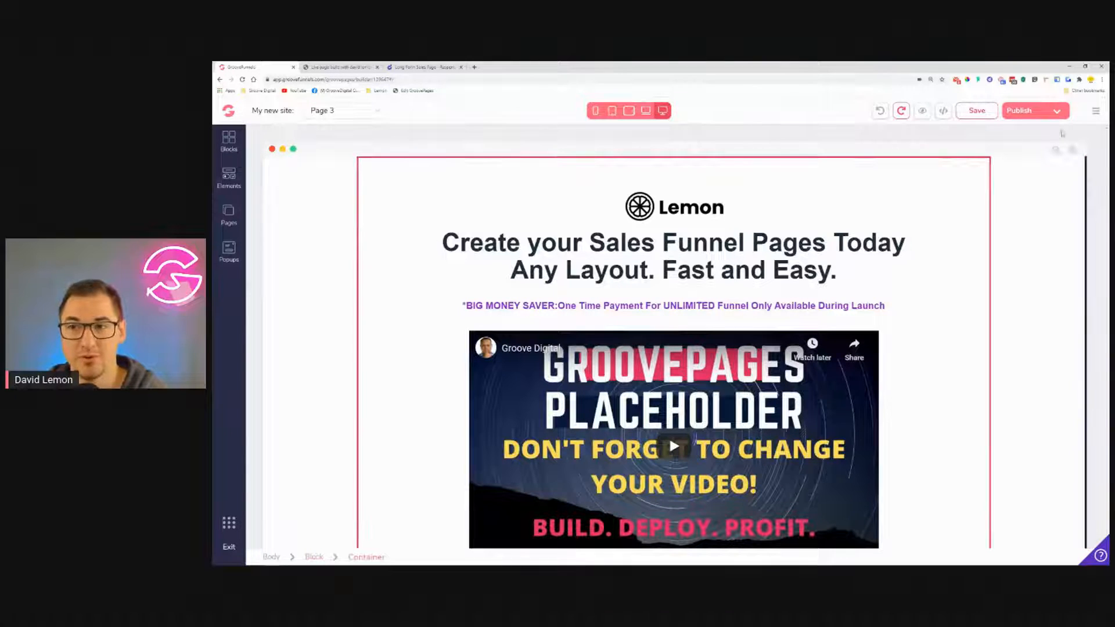
Examine the options for saving page templates and for adding a new page from a template, without adding one.
{"action": "left_click", "coordinate": [1096, 111]}
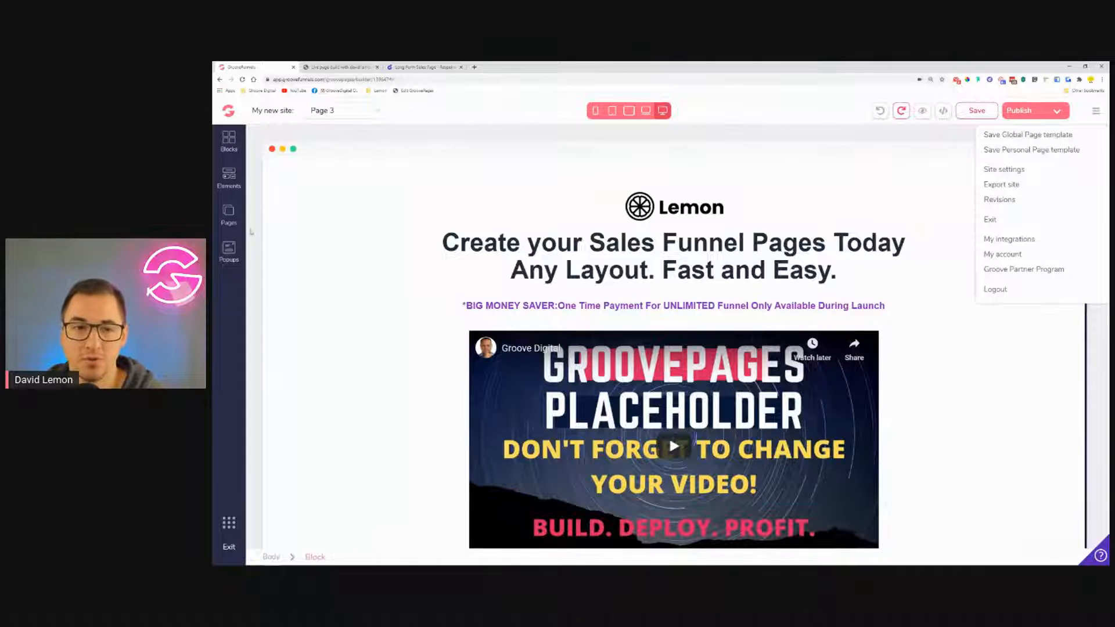
{"action": "left_click", "coordinate": [300, 227]}
{"action": "left_click", "coordinate": [228, 212]}
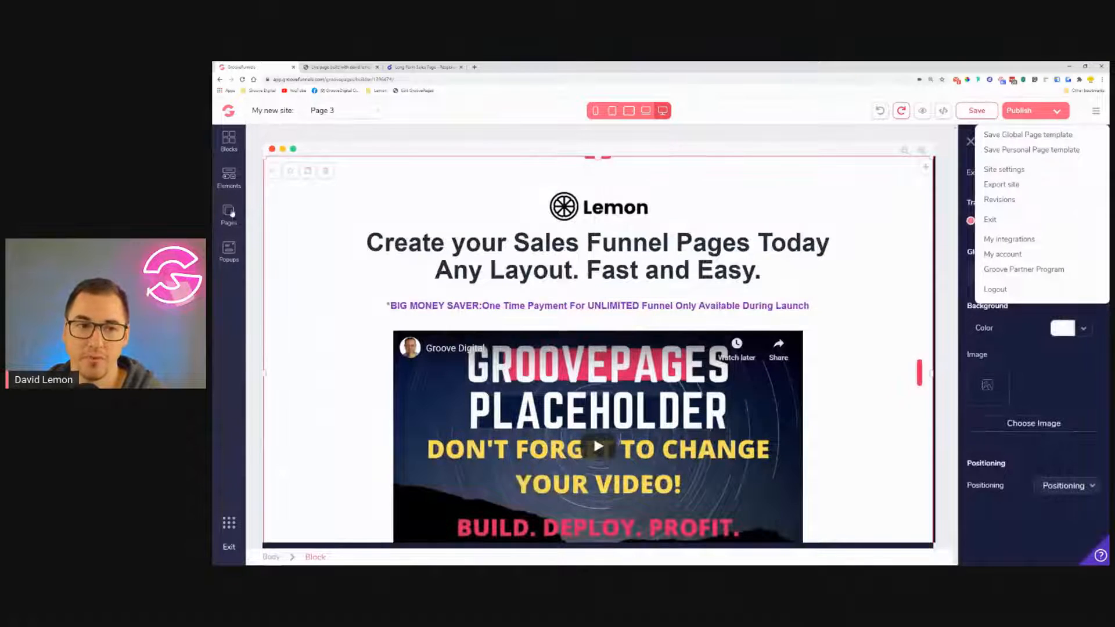
{"action": "left_click", "coordinate": [379, 143]}
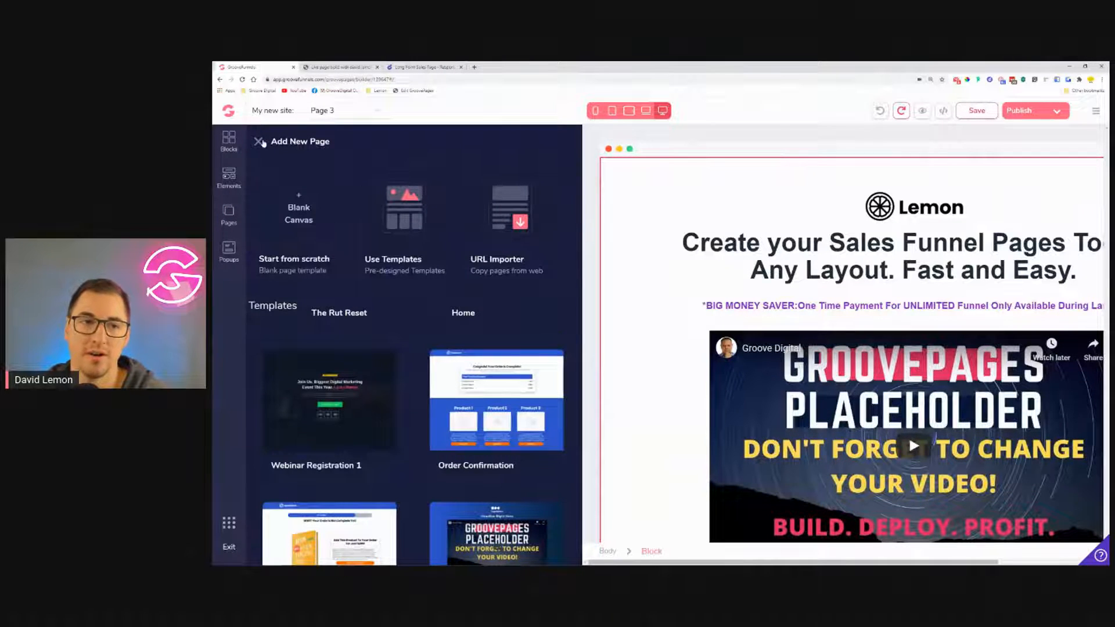
{"action": "left_click", "coordinate": [258, 141]}
{"action": "left_click", "coordinate": [258, 141]}
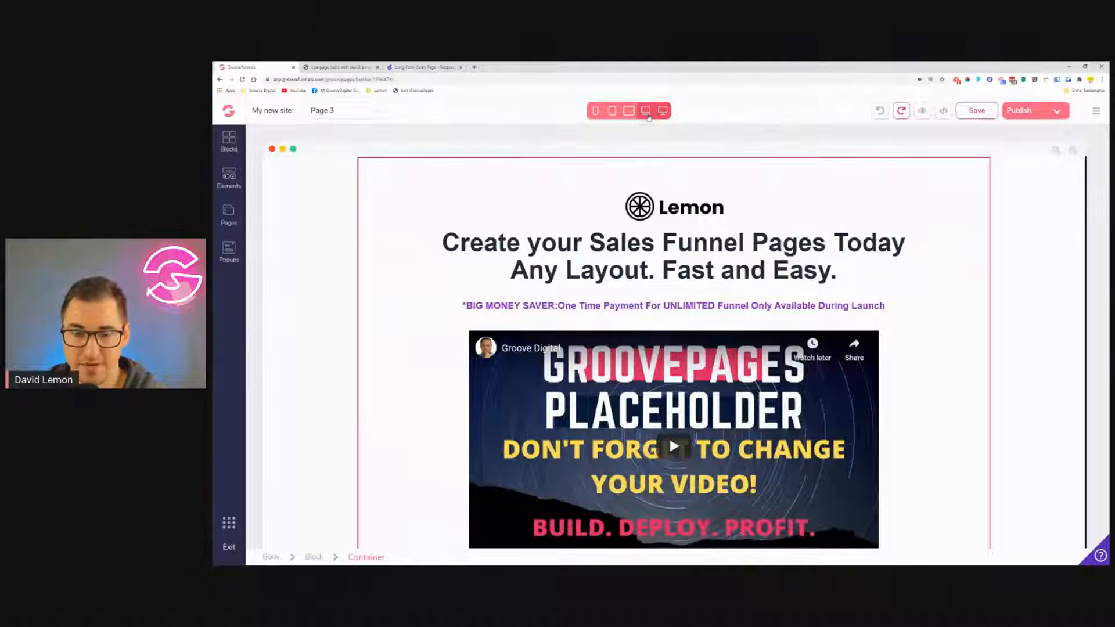
Compare the main headline's text settings between the laptop and desktop views.
{"action": "left_click", "coordinate": [647, 113]}
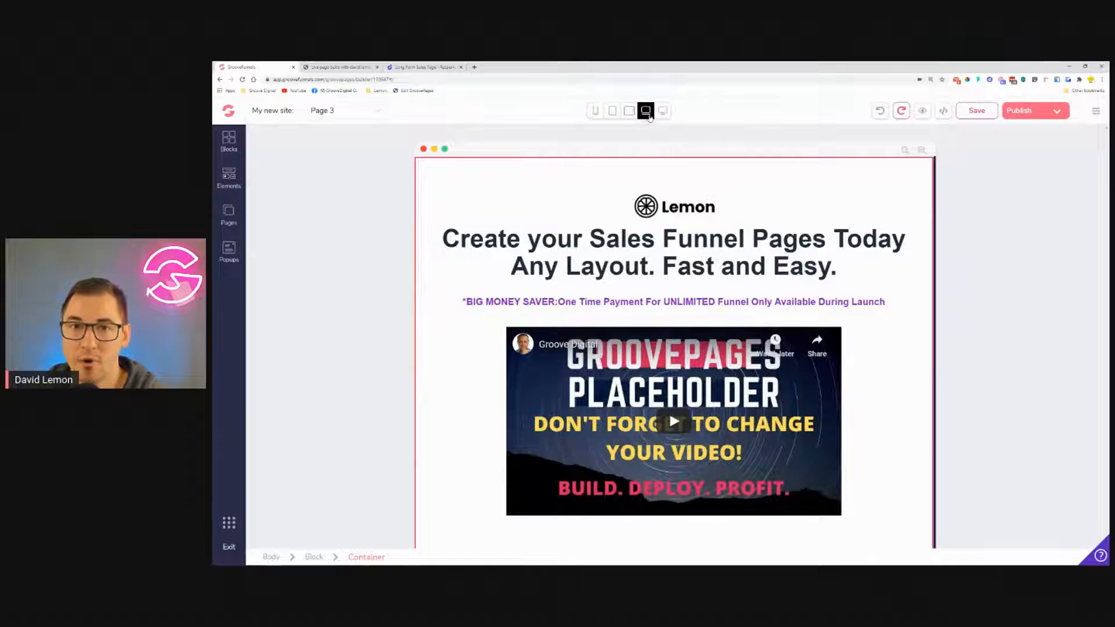
{"action": "left_click", "coordinate": [648, 117]}
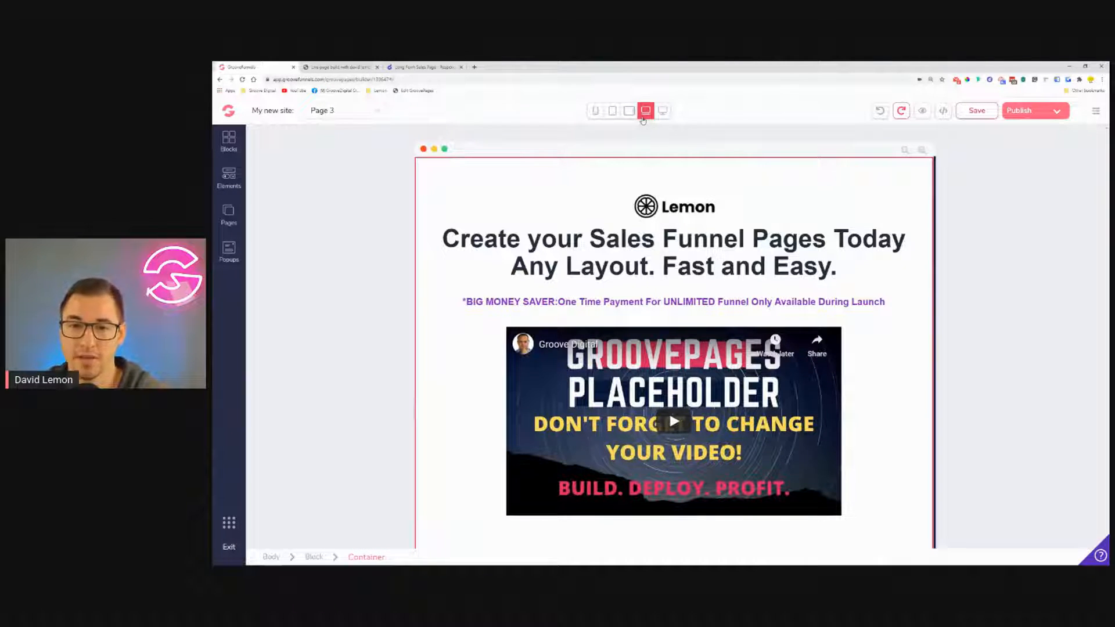
{"action": "left_click", "coordinate": [684, 244]}
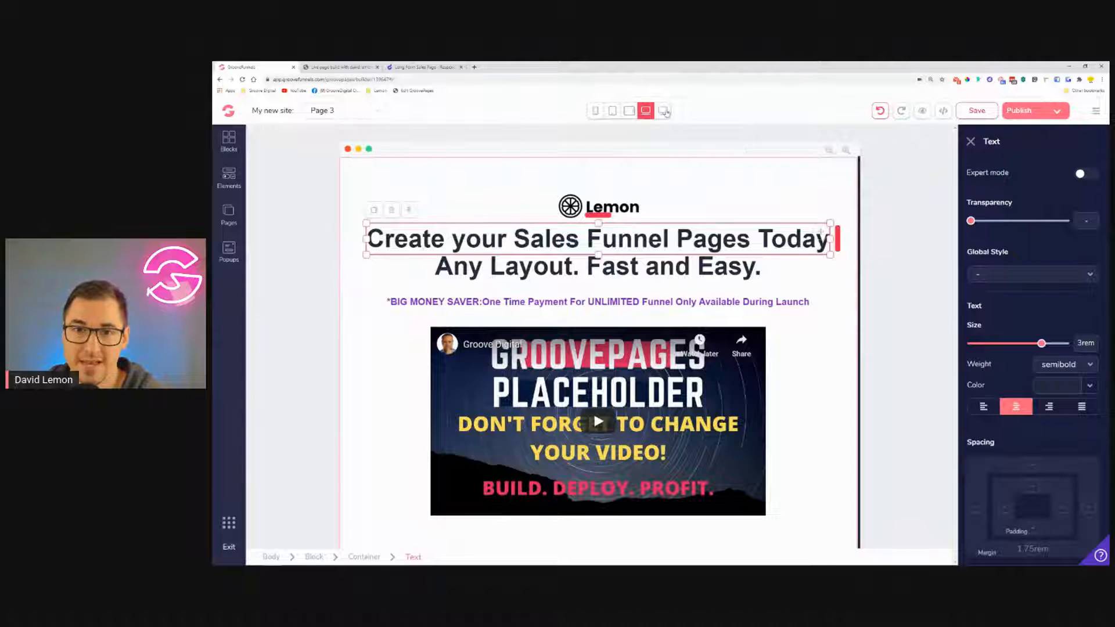
{"action": "left_click", "coordinate": [663, 111]}
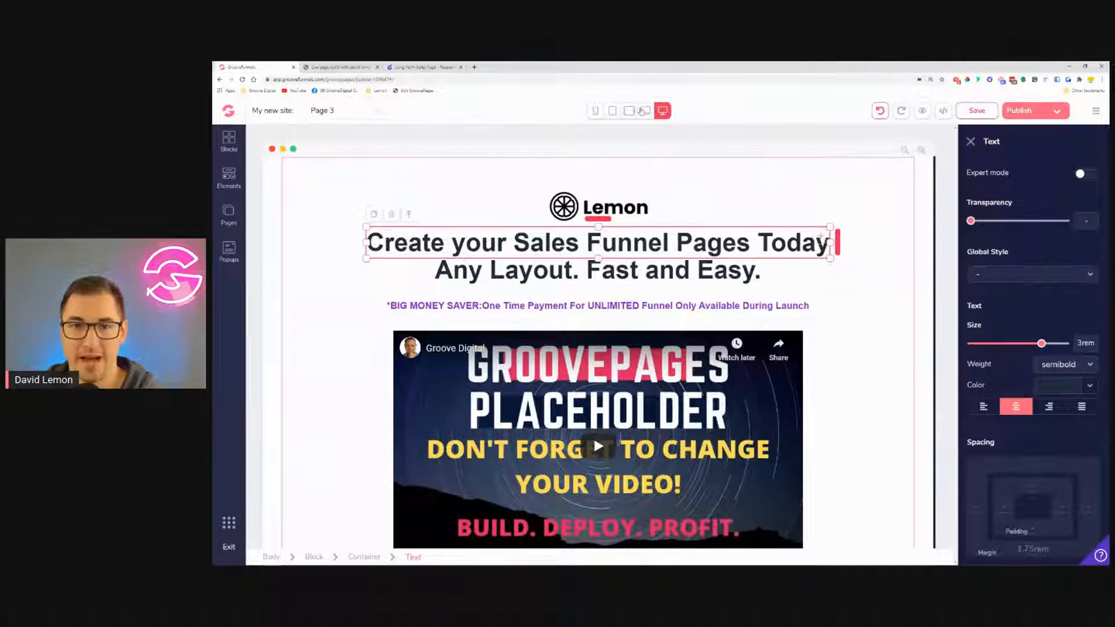
In the laptop view, turn on expert mode and set the buy-button section container's left and right padding to 1rem.
{"action": "left_click", "coordinate": [643, 110]}
{"action": "scroll", "coordinate": [668, 198], "scroll_direction": "down", "scroll_amount": 5}
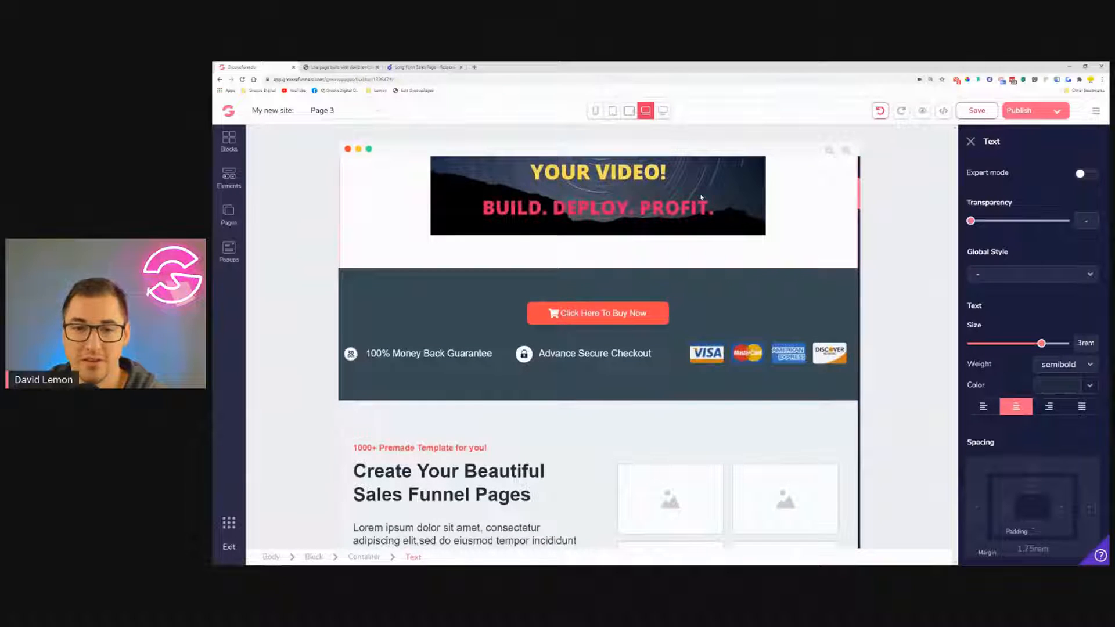
{"action": "left_click", "coordinate": [389, 313]}
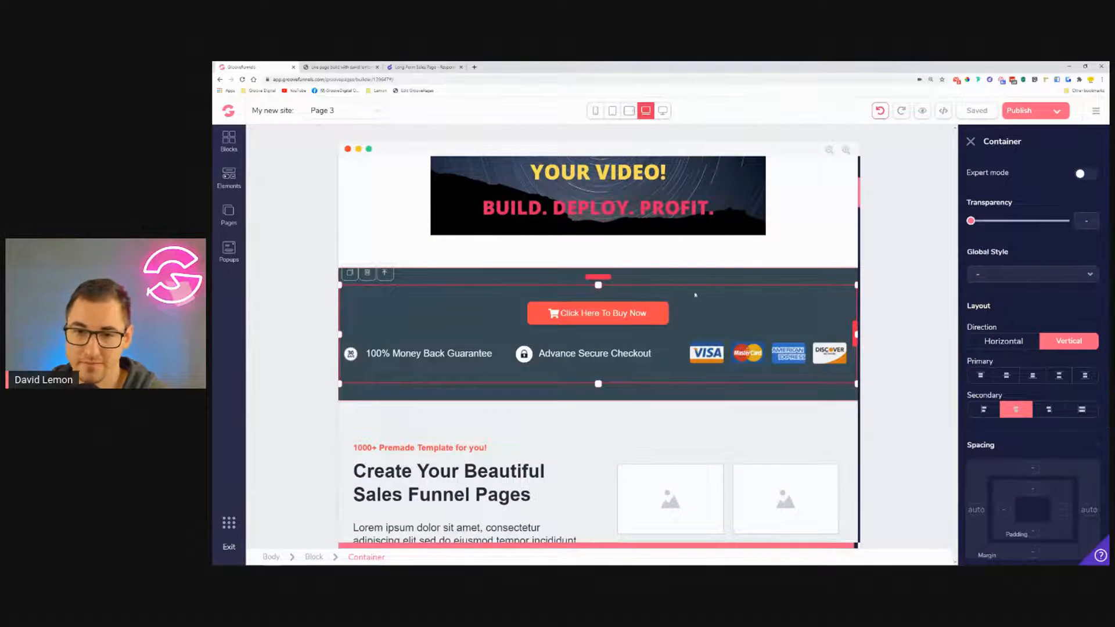
{"action": "left_click", "coordinate": [1082, 177]}
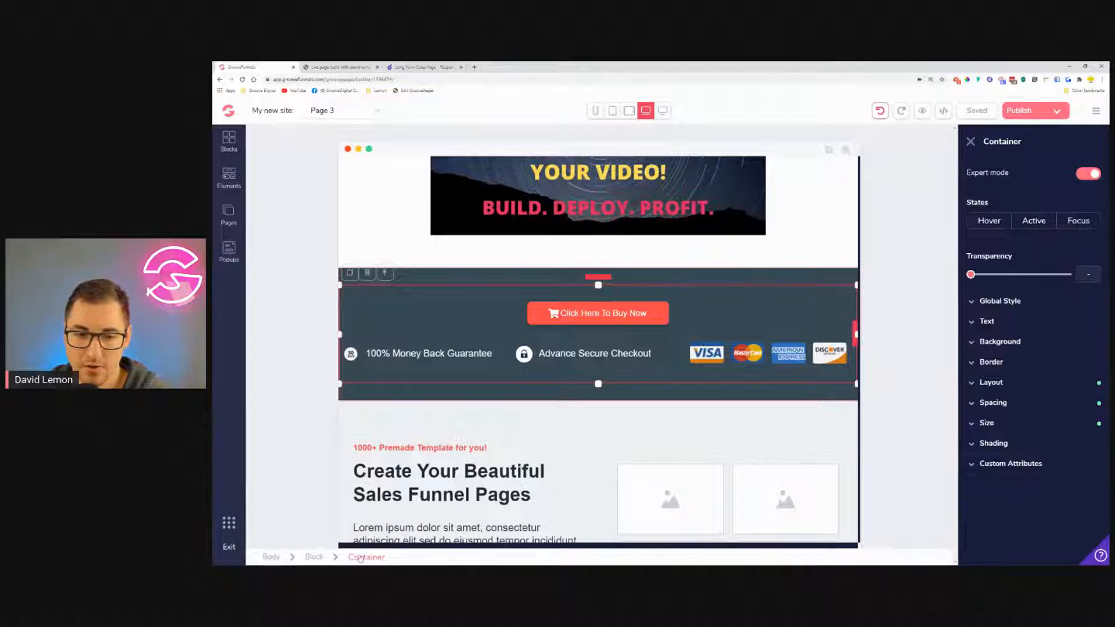
{"action": "left_click", "coordinate": [1010, 404]}
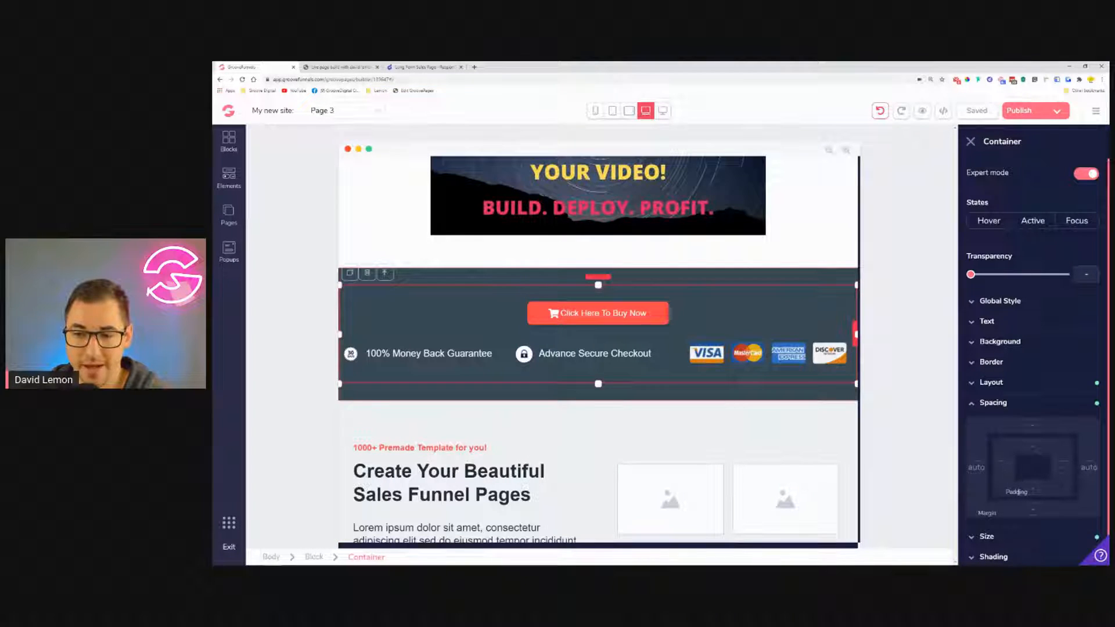
{"action": "left_click", "coordinate": [1003, 467]}
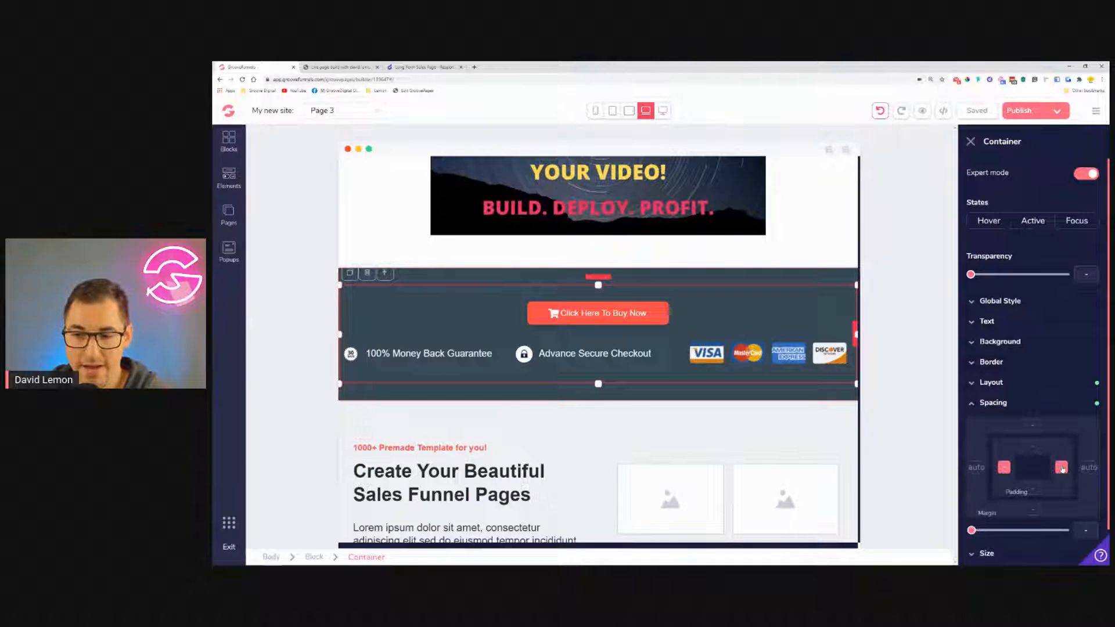
{"action": "left_click_drag", "start_coordinate": [971, 530], "coordinate": [998, 541]}
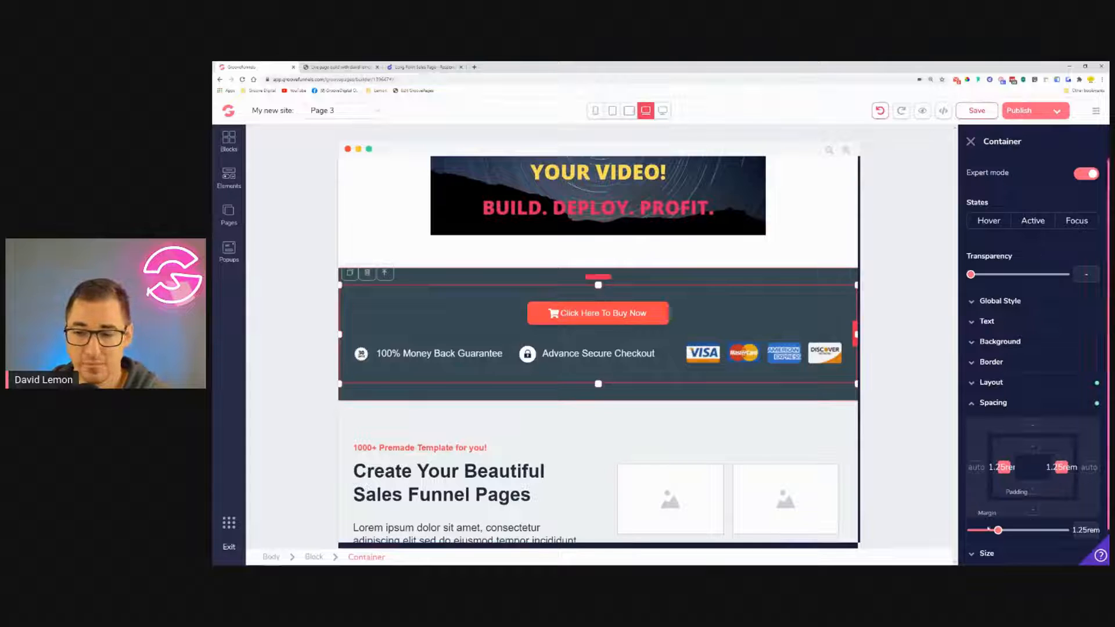
{"action": "left_click_drag", "start_coordinate": [997, 534], "coordinate": [993, 533]}
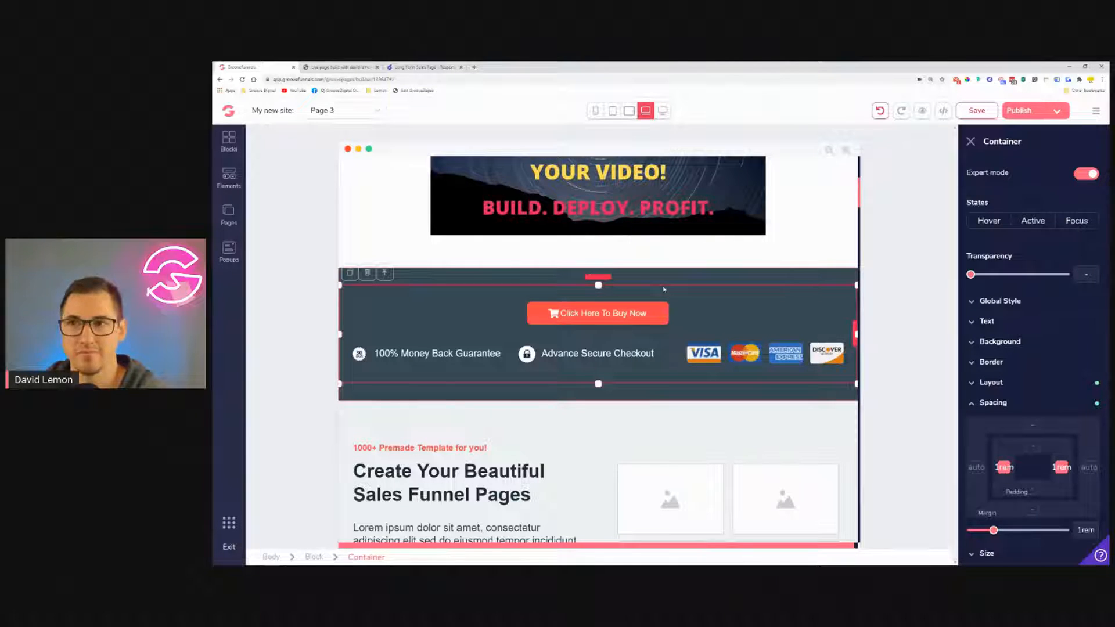
Set the left and right padding of the block with the three numbered columns (01, 02, 03) to 1rem in the laptop view.
{"action": "scroll", "coordinate": [726, 283], "scroll_direction": "down", "scroll_amount": 2}
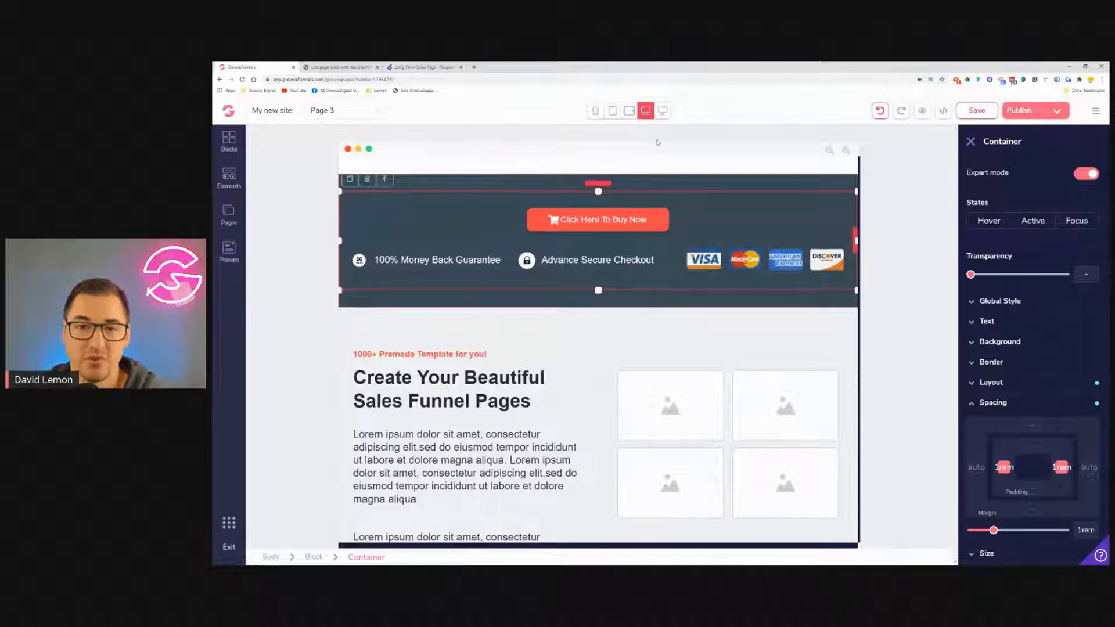
{"action": "scroll", "coordinate": [724, 192], "scroll_direction": "down", "scroll_amount": 3}
{"action": "scroll", "coordinate": [724, 192], "scroll_direction": "down", "scroll_amount": 6}
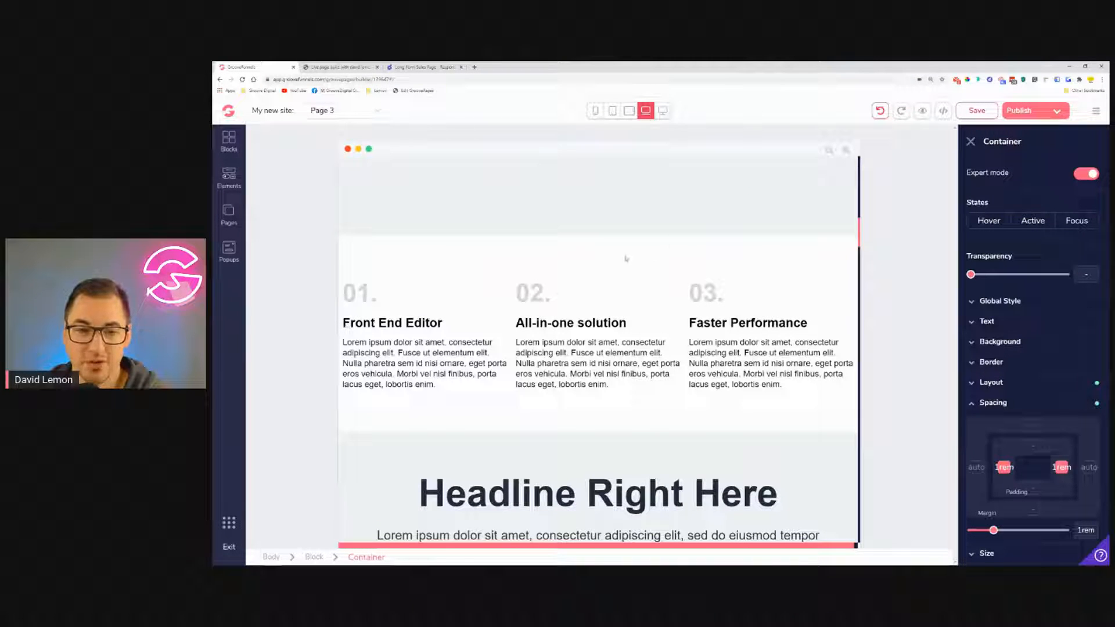
{"action": "left_click", "coordinate": [449, 261]}
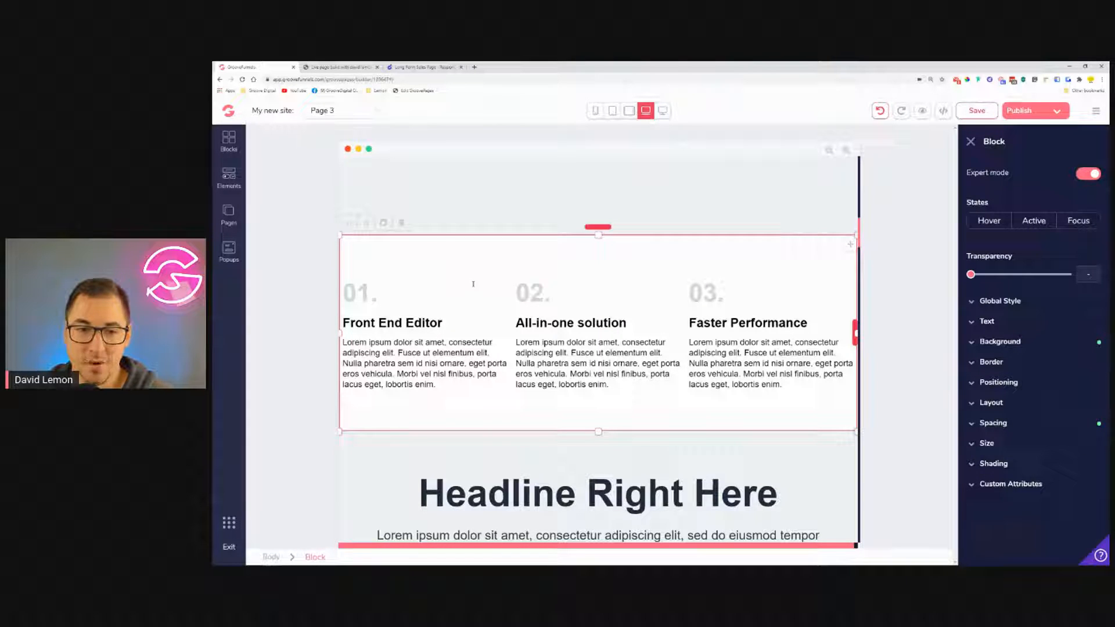
{"action": "left_click", "coordinate": [411, 295]}
{"action": "left_click", "coordinate": [557, 293]}
{"action": "left_click", "coordinate": [793, 295]}
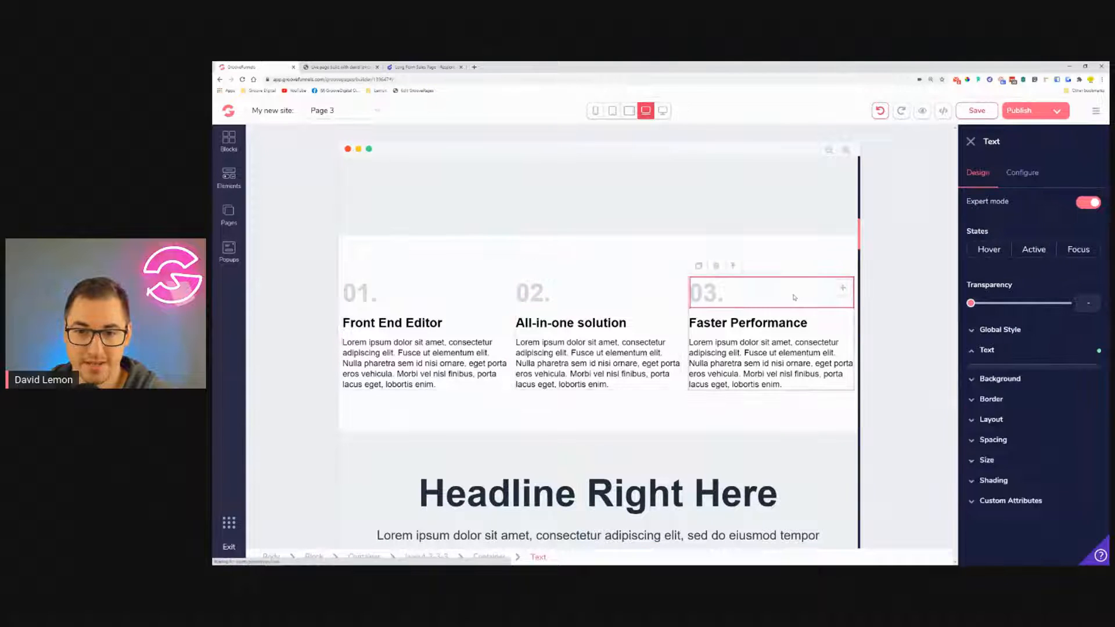
{"action": "left_click", "coordinate": [421, 251]}
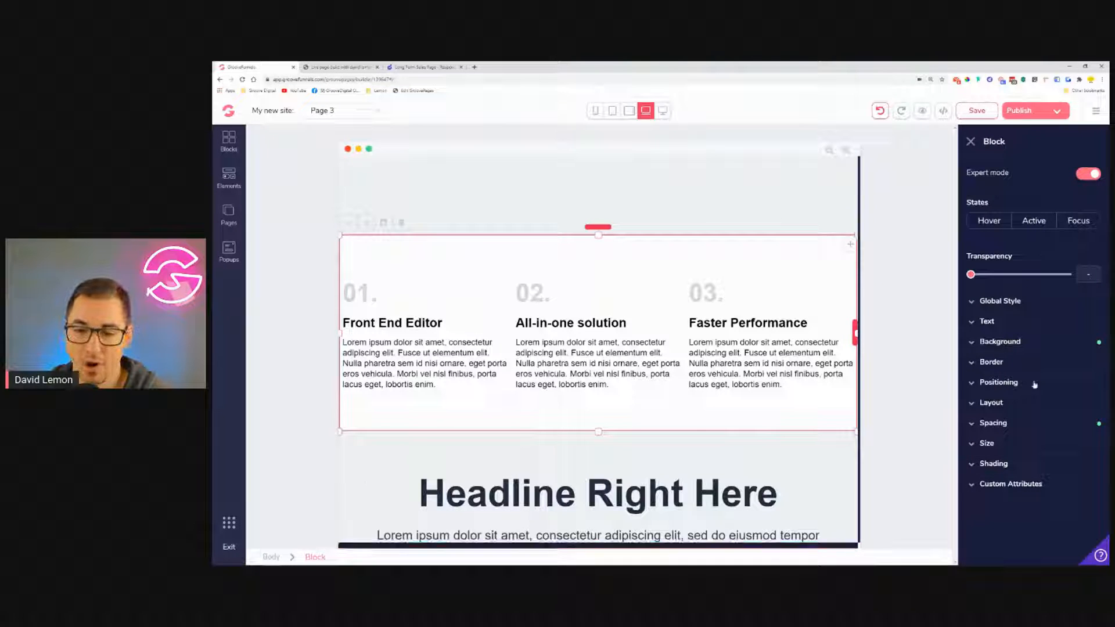
{"action": "left_click", "coordinate": [1029, 425]}
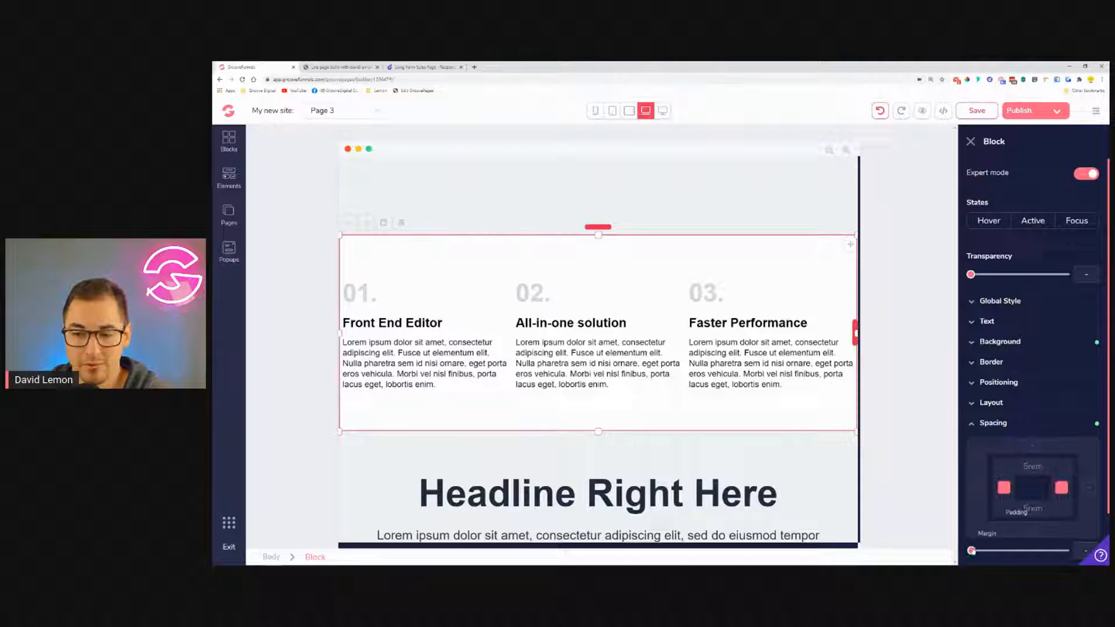
{"action": "left_click_drag", "start_coordinate": [971, 551], "coordinate": [994, 552]}
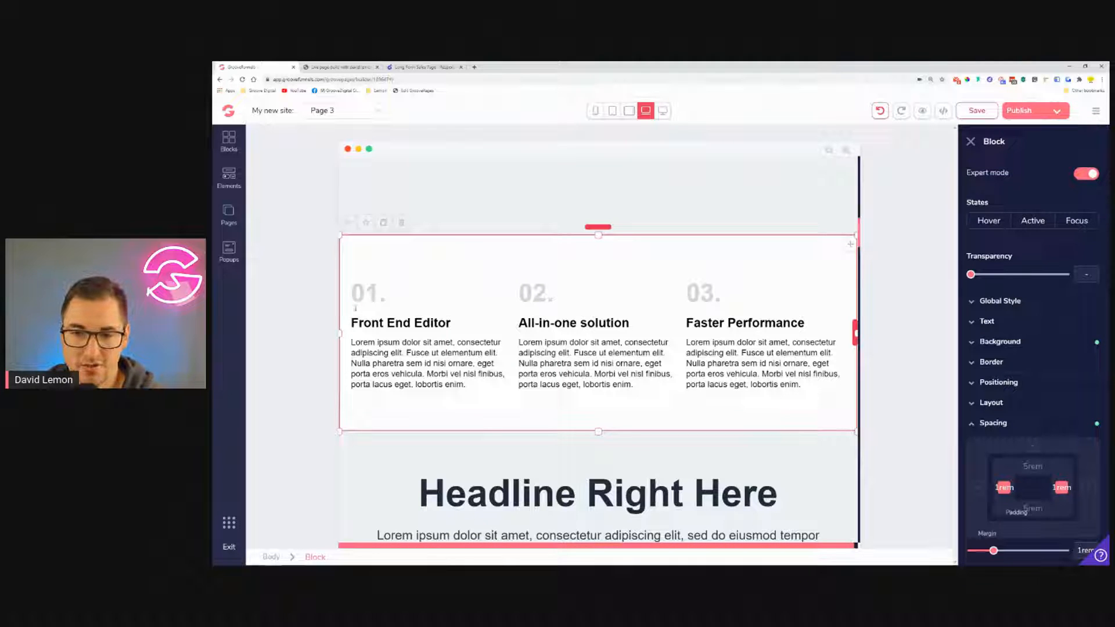
Close the block settings and compare the numbered columns' side spacing between the desktop and laptop views.
{"action": "left_click", "coordinate": [972, 144]}
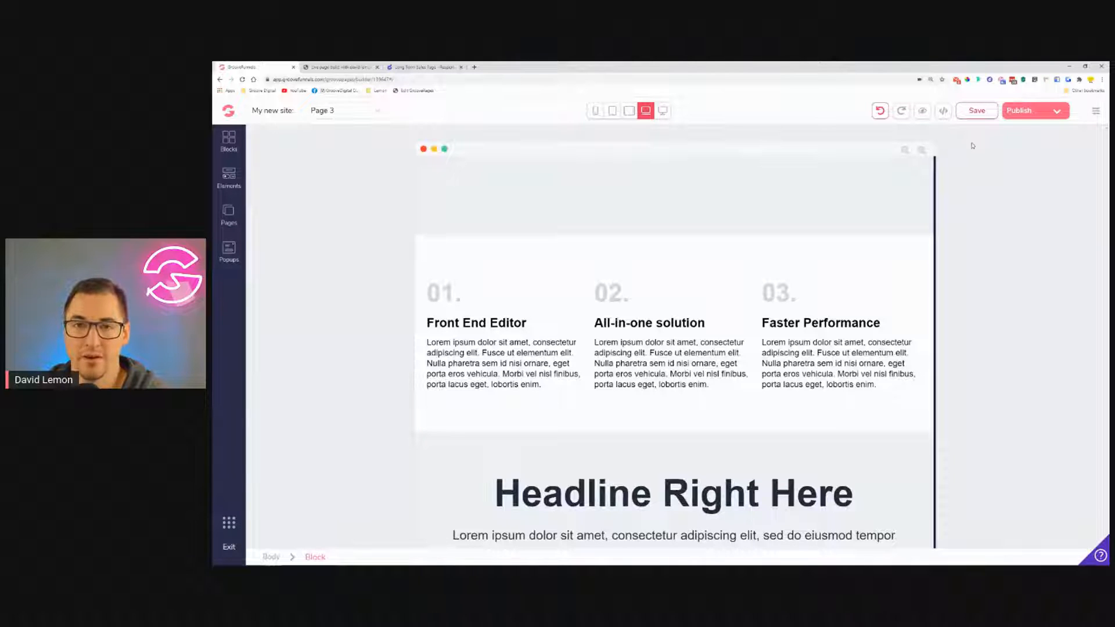
{"action": "left_click", "coordinate": [663, 111]}
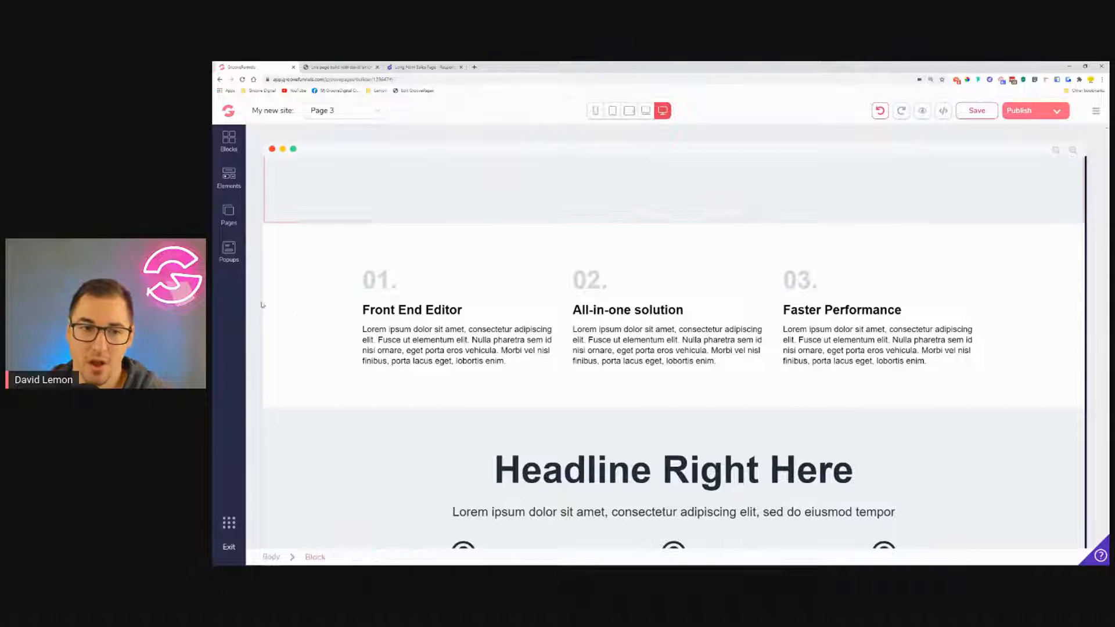
{"action": "left_click", "coordinate": [644, 112]}
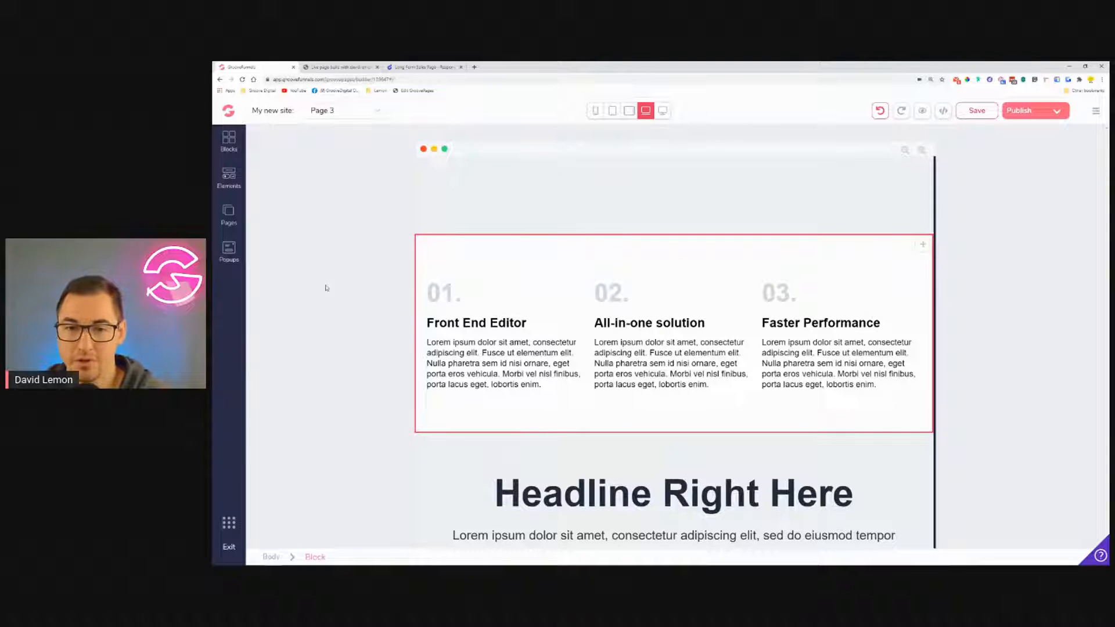
Set the left and right padding of the container holding "Headline Right Here" and the three features to 1rem.
{"action": "scroll", "coordinate": [581, 260], "scroll_direction": "down", "scroll_amount": 3}
{"action": "scroll", "coordinate": [582, 261], "scroll_direction": "down", "scroll_amount": 1}
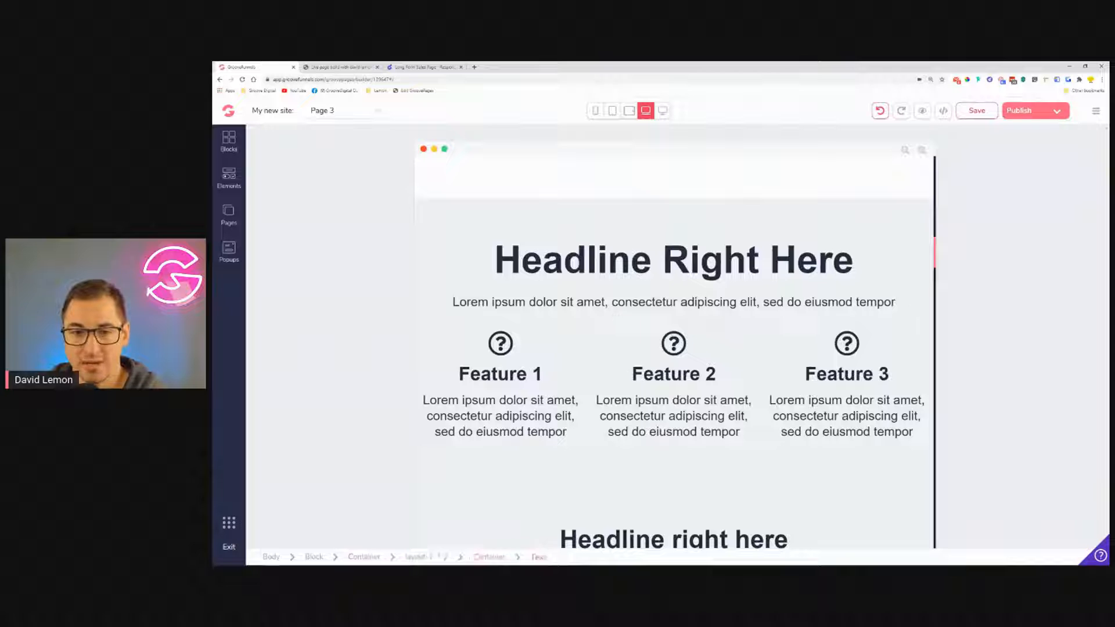
{"action": "left_click", "coordinate": [426, 365]}
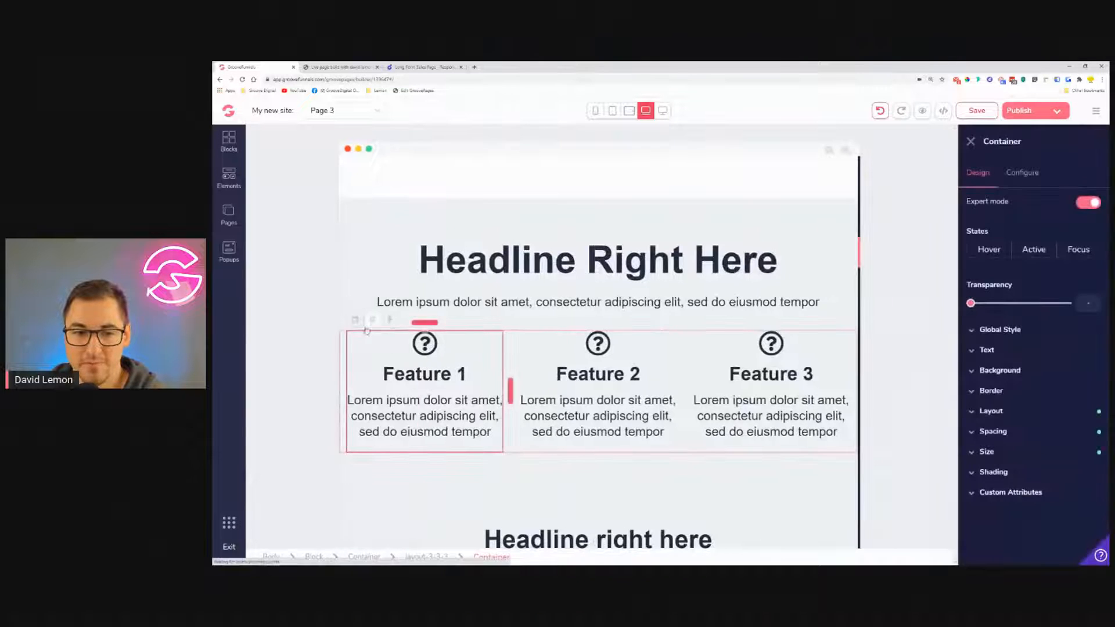
{"action": "left_click", "coordinate": [353, 361]}
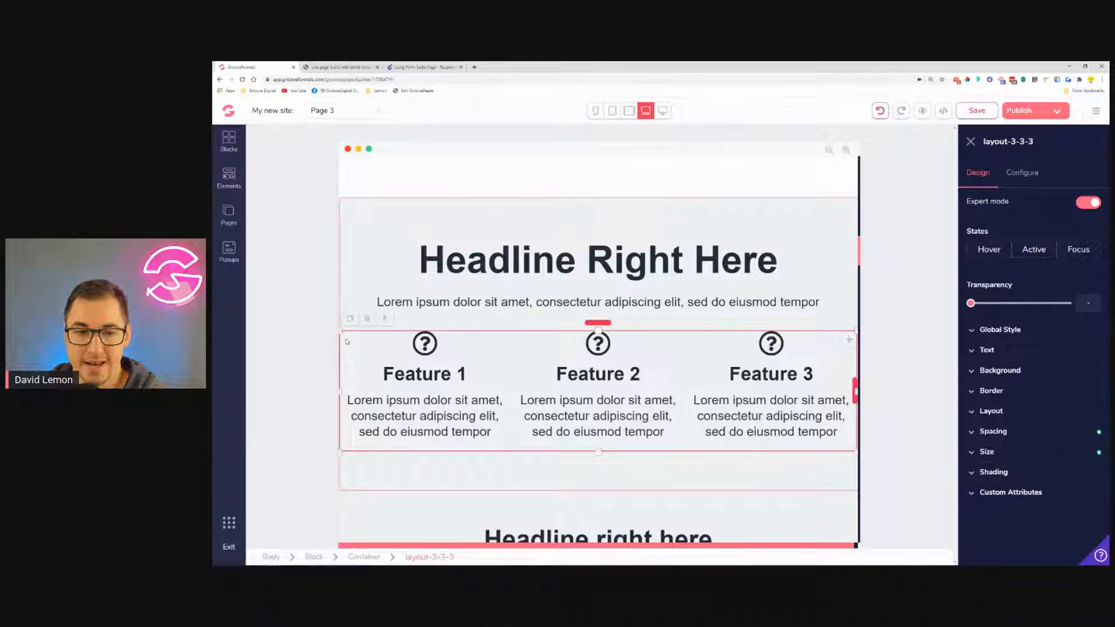
{"action": "left_click", "coordinate": [369, 558]}
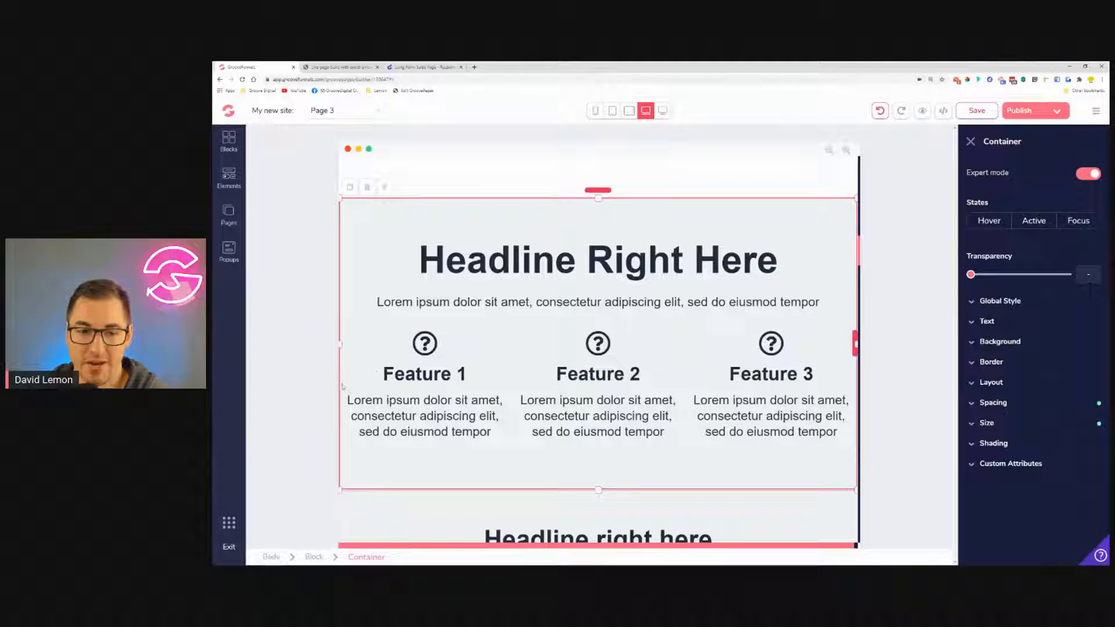
{"action": "left_click", "coordinate": [1034, 410]}
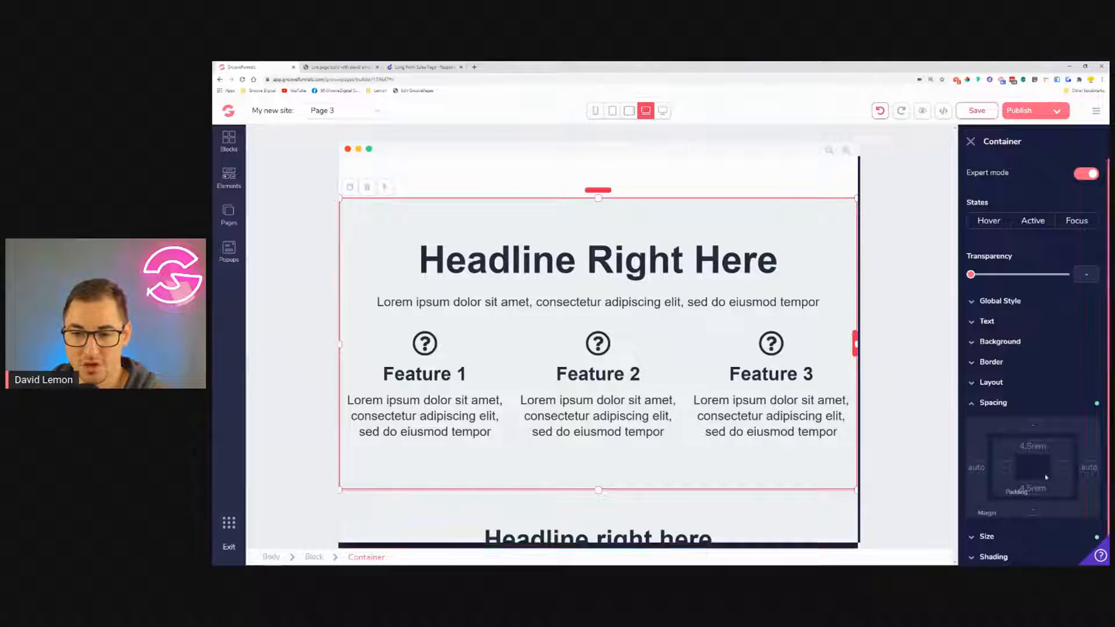
{"action": "left_click", "coordinate": [1003, 469]}
{"action": "left_click_drag", "start_coordinate": [973, 537], "coordinate": [993, 539]}
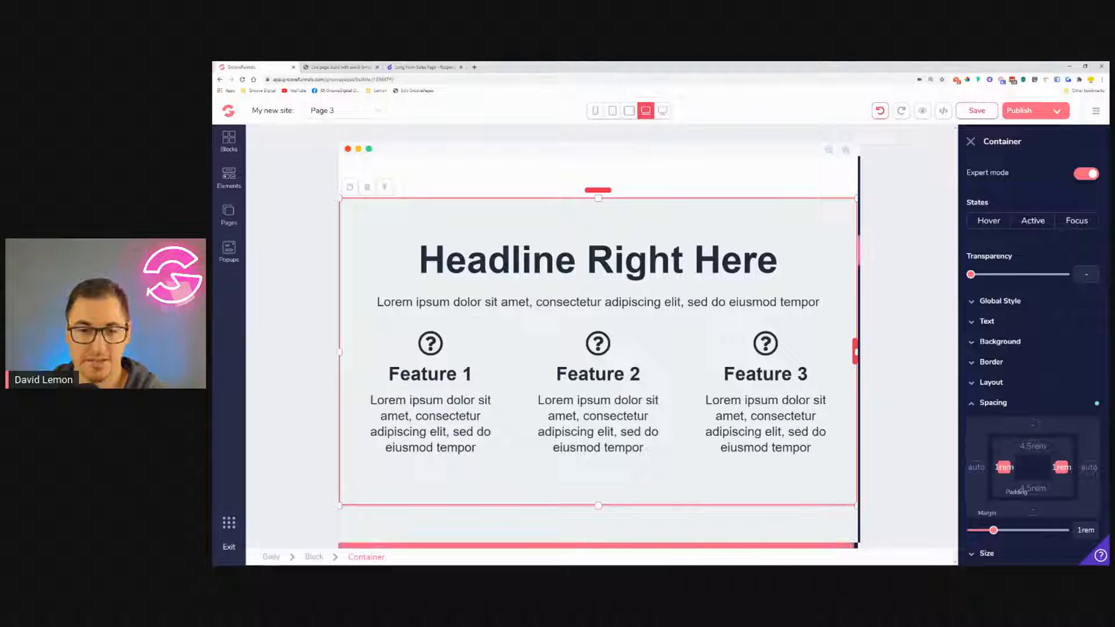
Review the countdown section and compare the box mockup offer section between the desktop and laptop views.
{"action": "scroll", "coordinate": [556, 334], "scroll_direction": "down", "scroll_amount": 5}
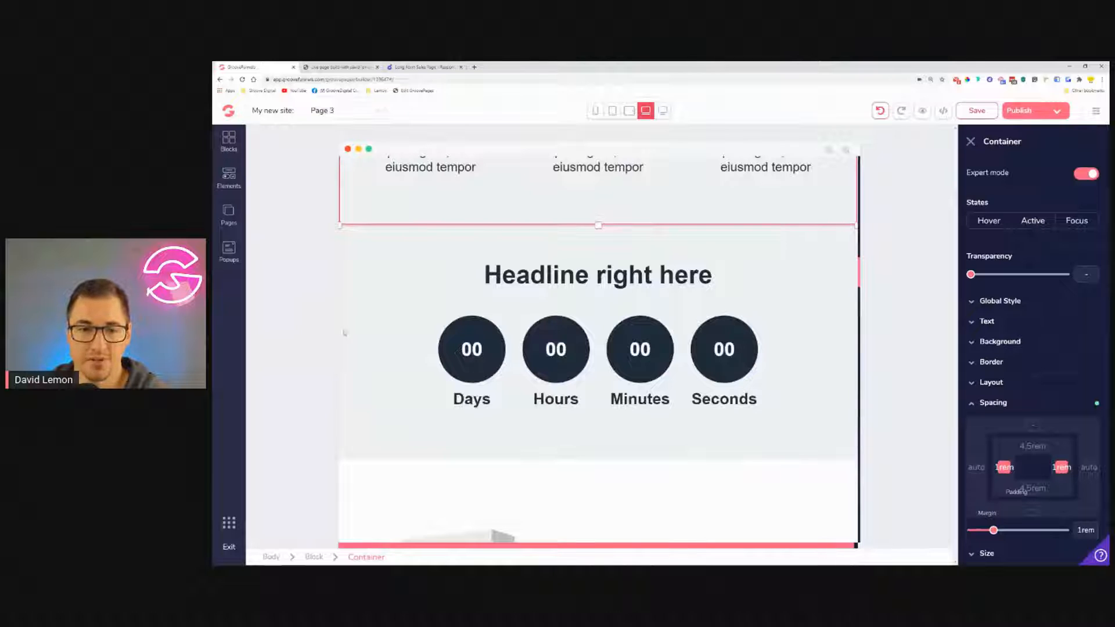
{"action": "scroll", "coordinate": [699, 394], "scroll_direction": "down", "scroll_amount": 2}
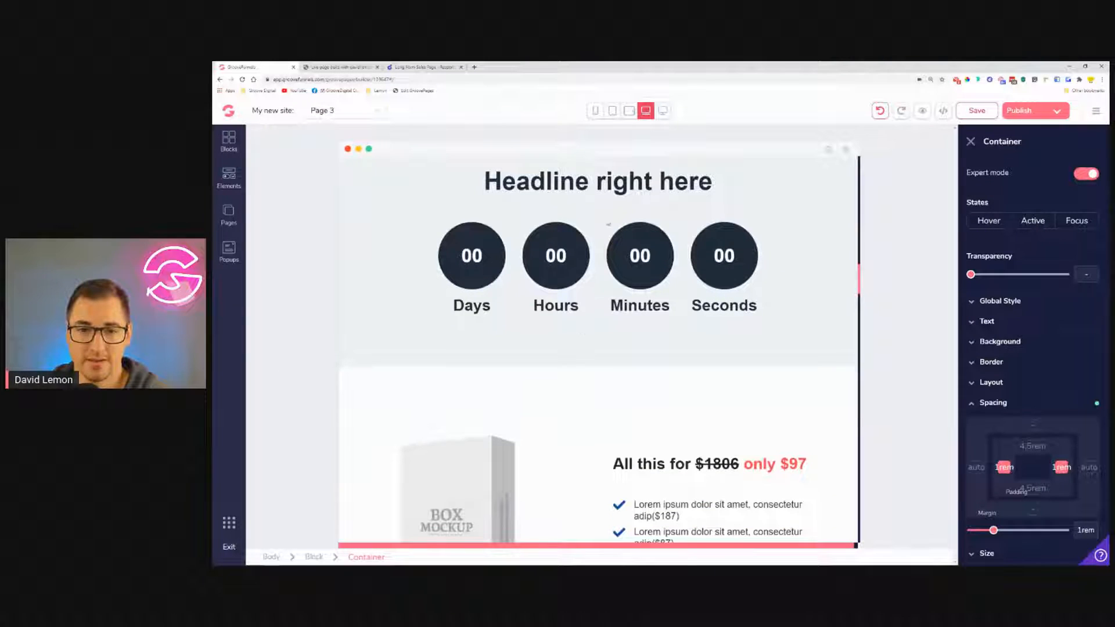
{"action": "scroll", "coordinate": [592, 302], "scroll_direction": "up", "scroll_amount": 3}
{"action": "scroll", "coordinate": [595, 316], "scroll_direction": "down", "scroll_amount": 5}
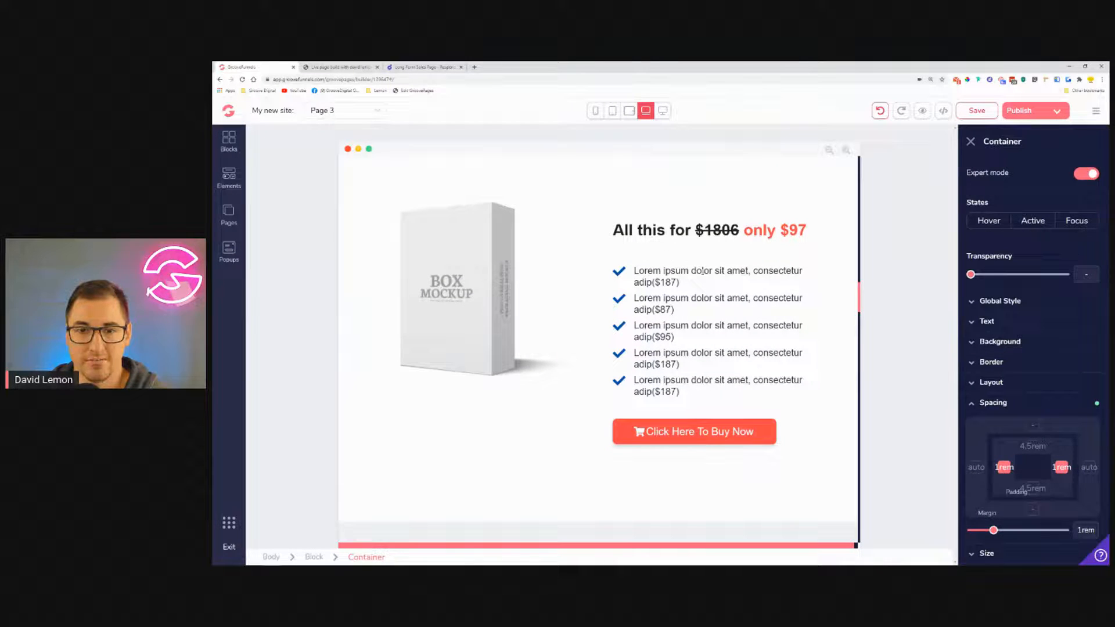
{"action": "scroll", "coordinate": [701, 271], "scroll_direction": "up", "scroll_amount": 2}
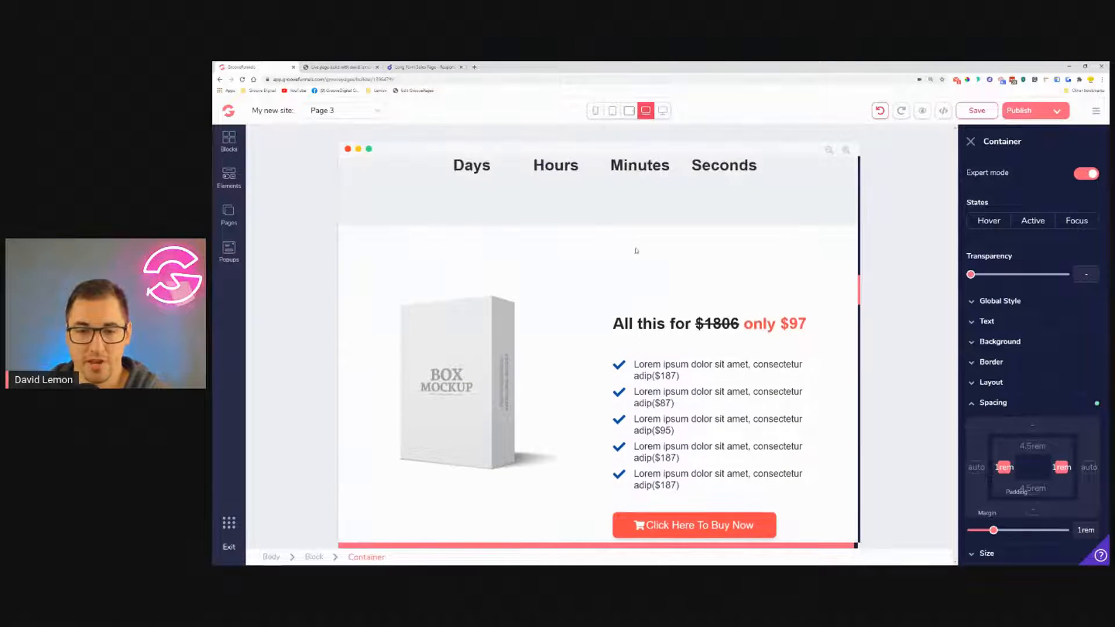
{"action": "left_click", "coordinate": [672, 265]}
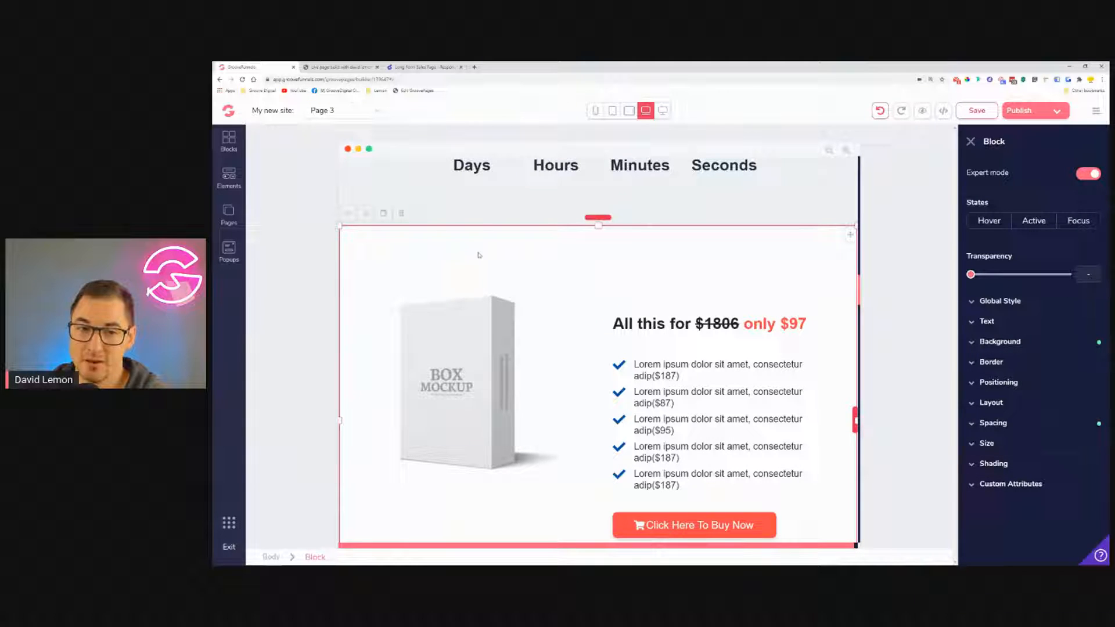
{"action": "left_click", "coordinate": [686, 313]}
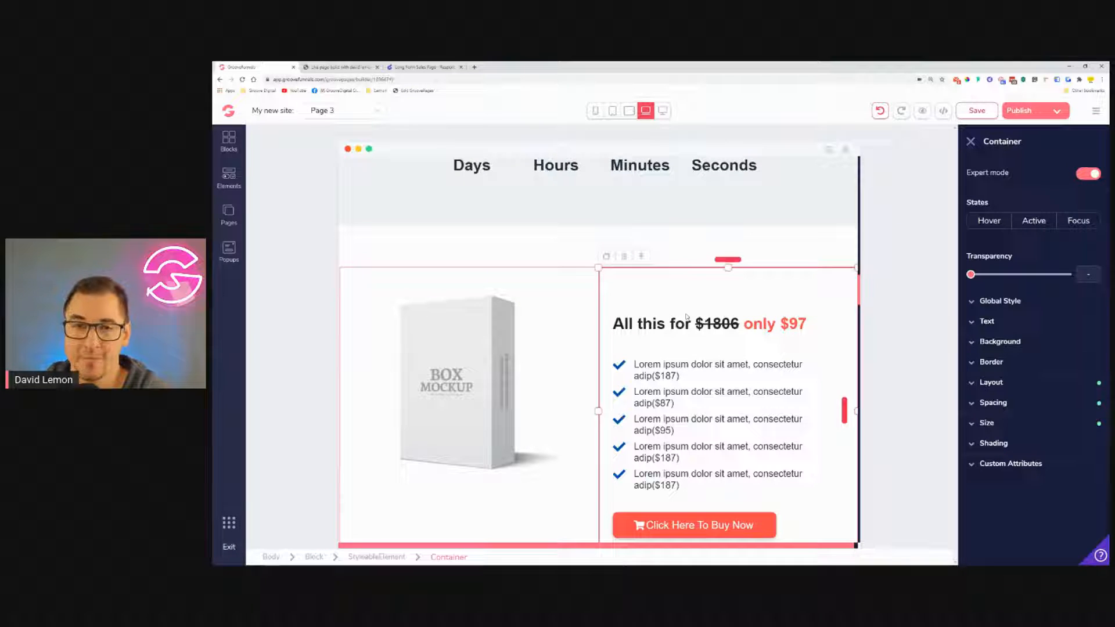
{"action": "left_click", "coordinate": [663, 110]}
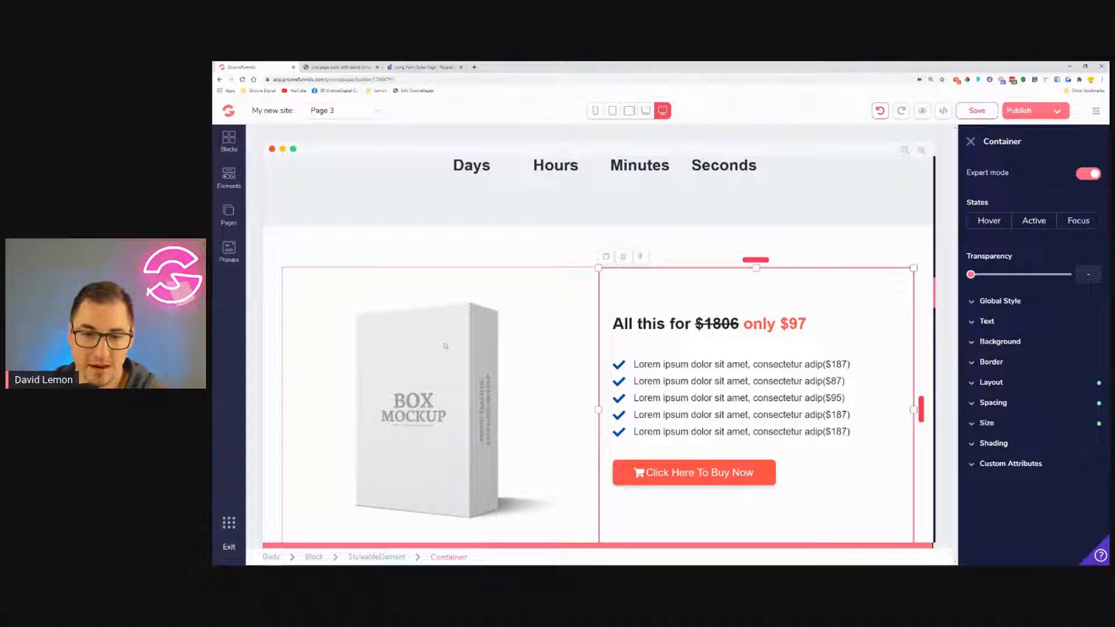
{"action": "left_click", "coordinate": [646, 110]}
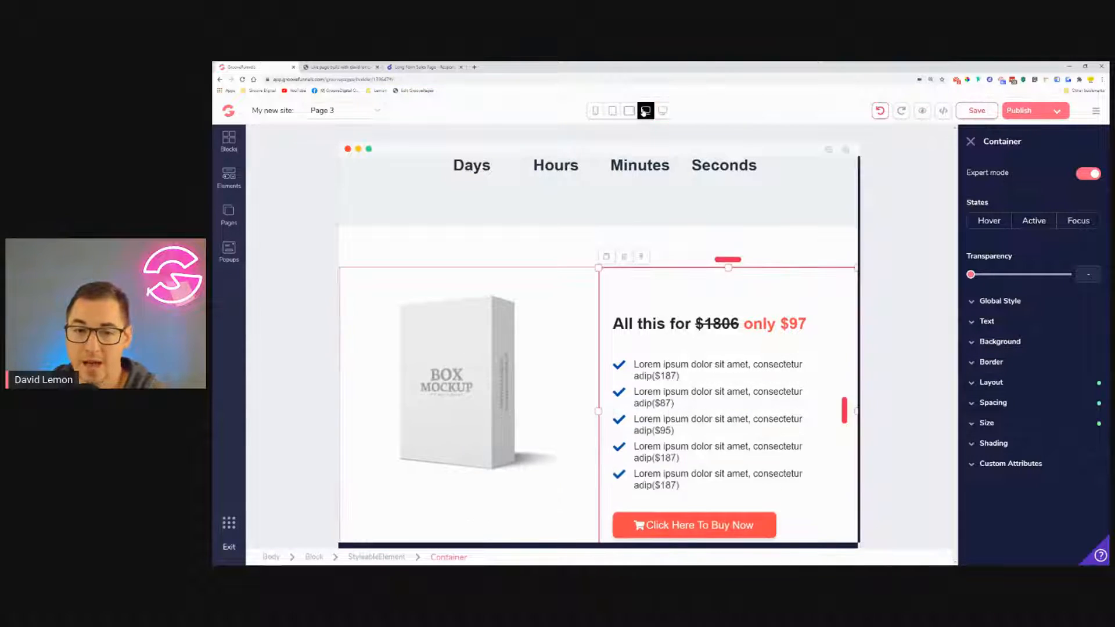
Check the box mockup image's size settings in the laptop view.
{"action": "left_click", "coordinate": [465, 358]}
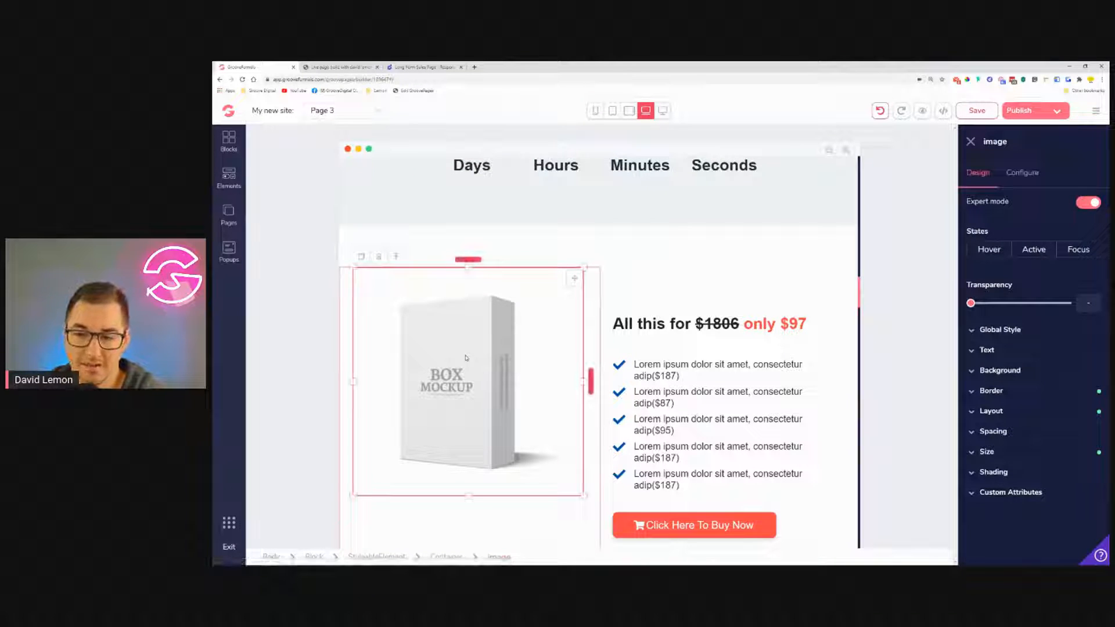
{"action": "left_click", "coordinate": [1002, 454]}
{"action": "left_click", "coordinate": [1021, 456]}
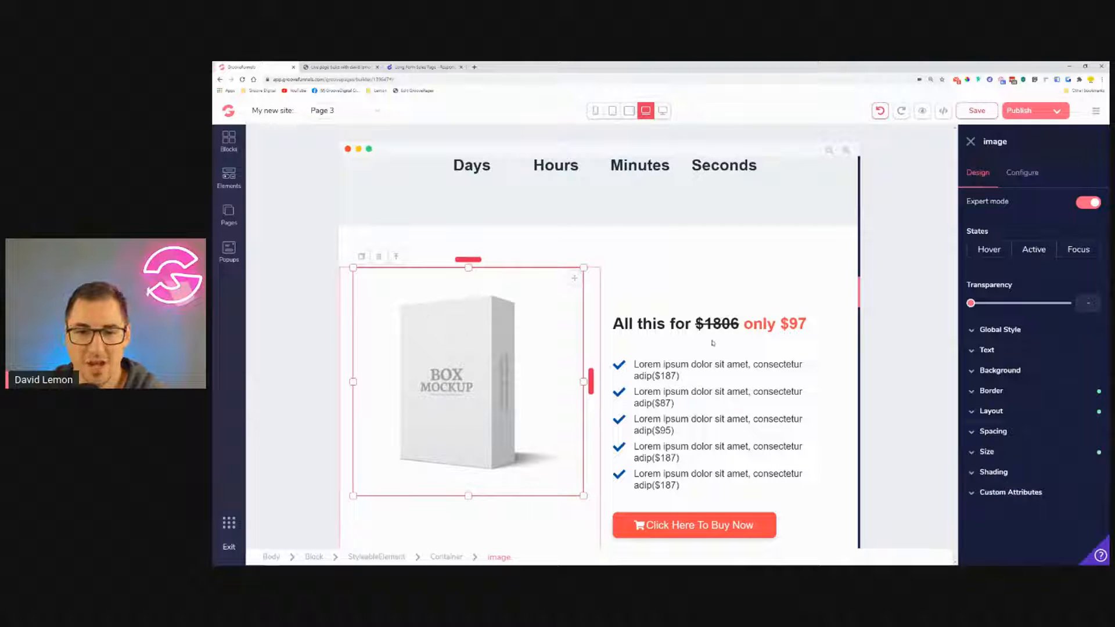
Set the top padding of the offer text container beside the box mockup to 1rem.
{"action": "left_click", "coordinate": [694, 308]}
{"action": "left_click", "coordinate": [1017, 405]}
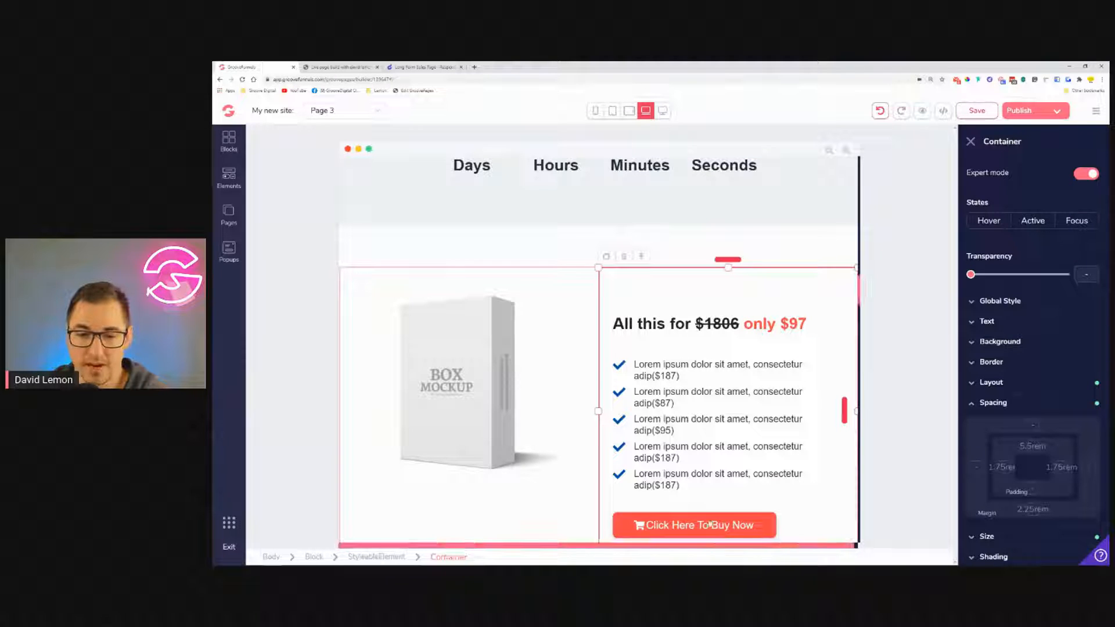
{"action": "left_click", "coordinate": [1031, 448]}
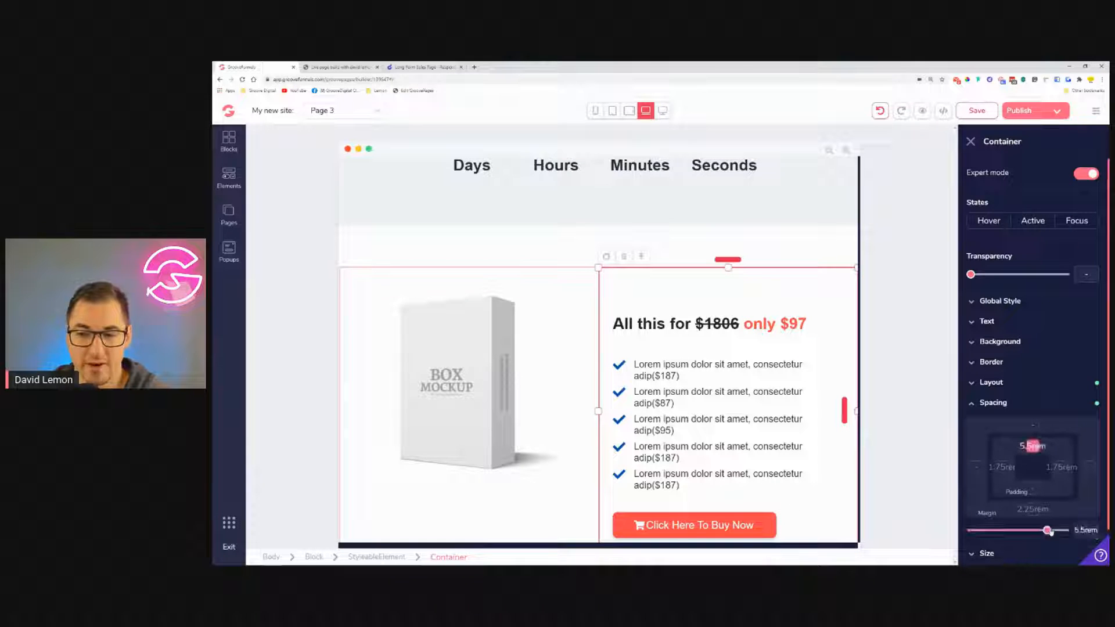
{"action": "left_click_drag", "start_coordinate": [1048, 530], "coordinate": [994, 535]}
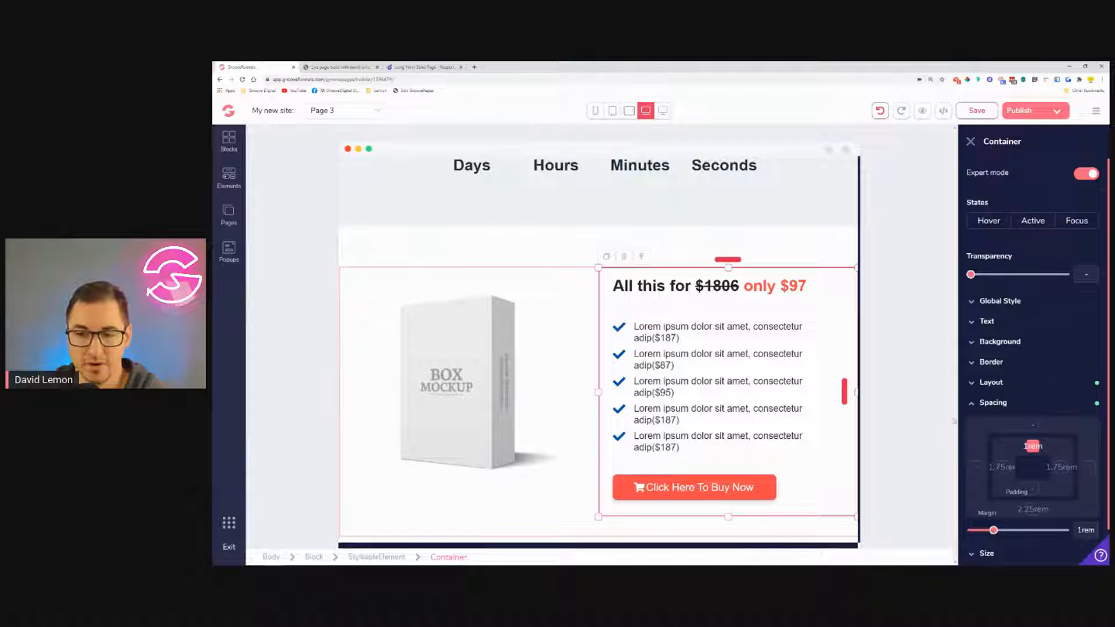
Compare the text settings and position of the "All this for" offer heading between the desktop and laptop views.
{"action": "left_click", "coordinate": [807, 243]}
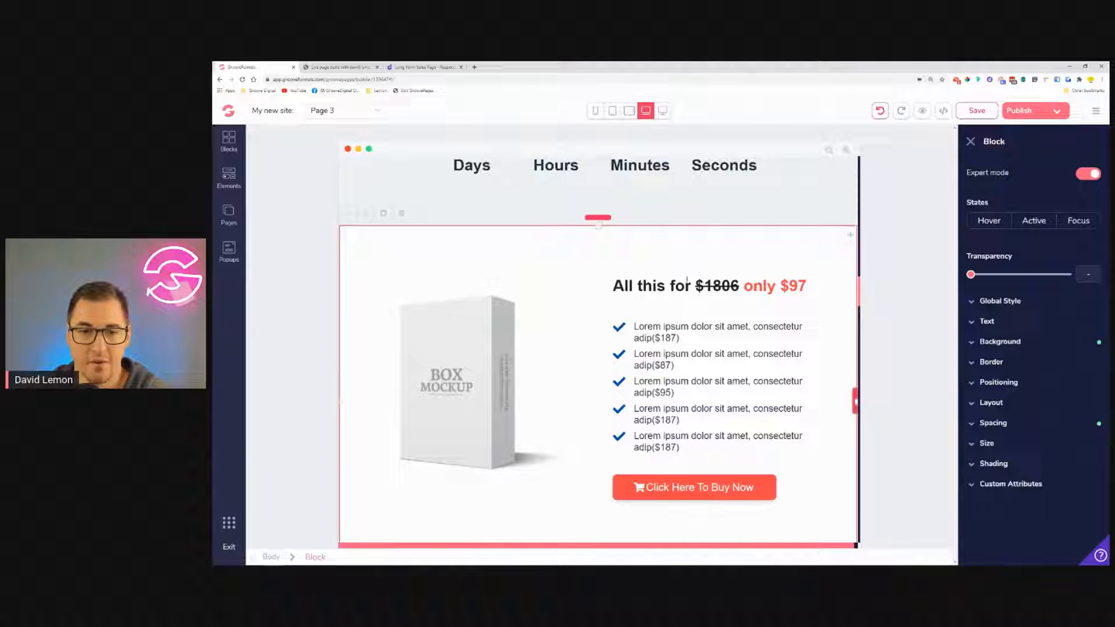
{"action": "left_click_drag", "start_coordinate": [614, 285], "coordinate": [781, 285]}
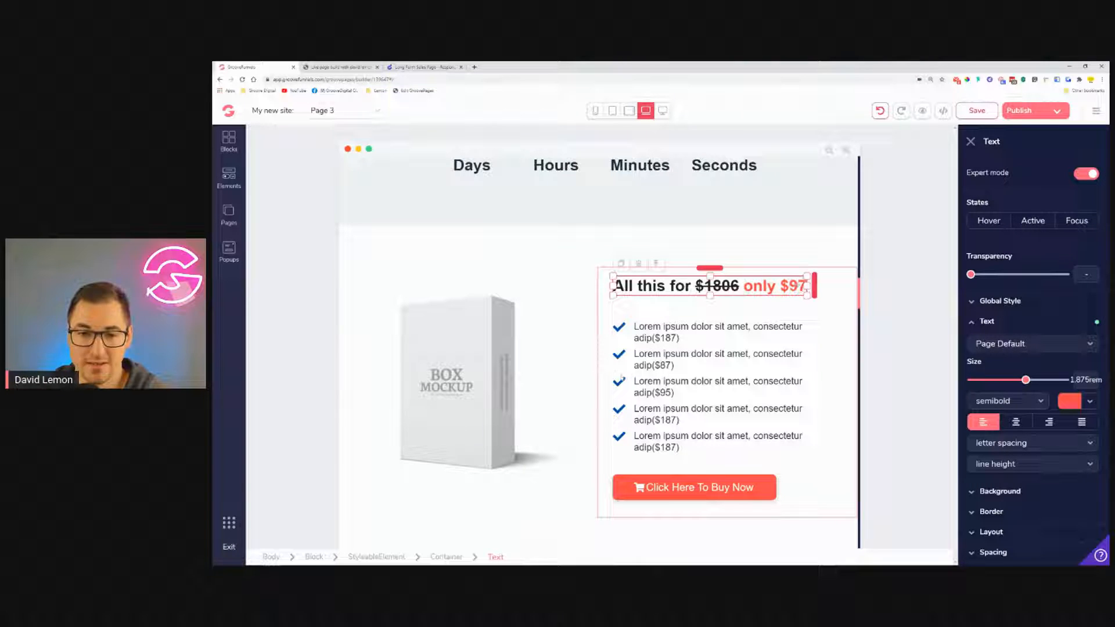
{"action": "left_click", "coordinate": [663, 111]}
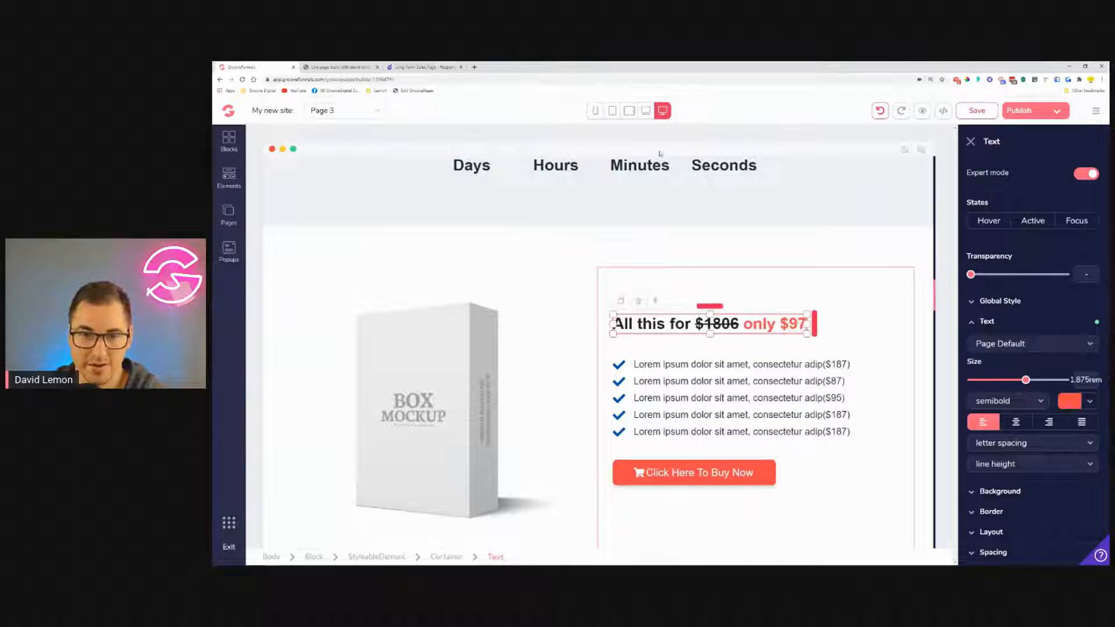
{"action": "left_click", "coordinate": [646, 111]}
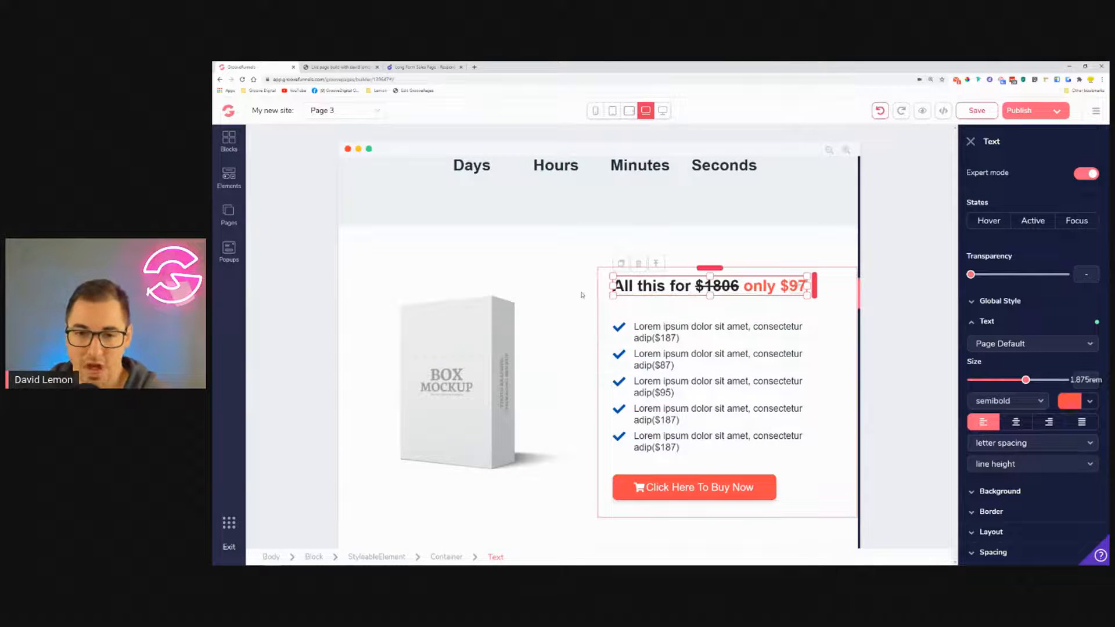
Check the padding values of the offer text container beside the box mockup in the laptop view.
{"action": "scroll", "coordinate": [647, 240], "scroll_direction": "down", "scroll_amount": 2}
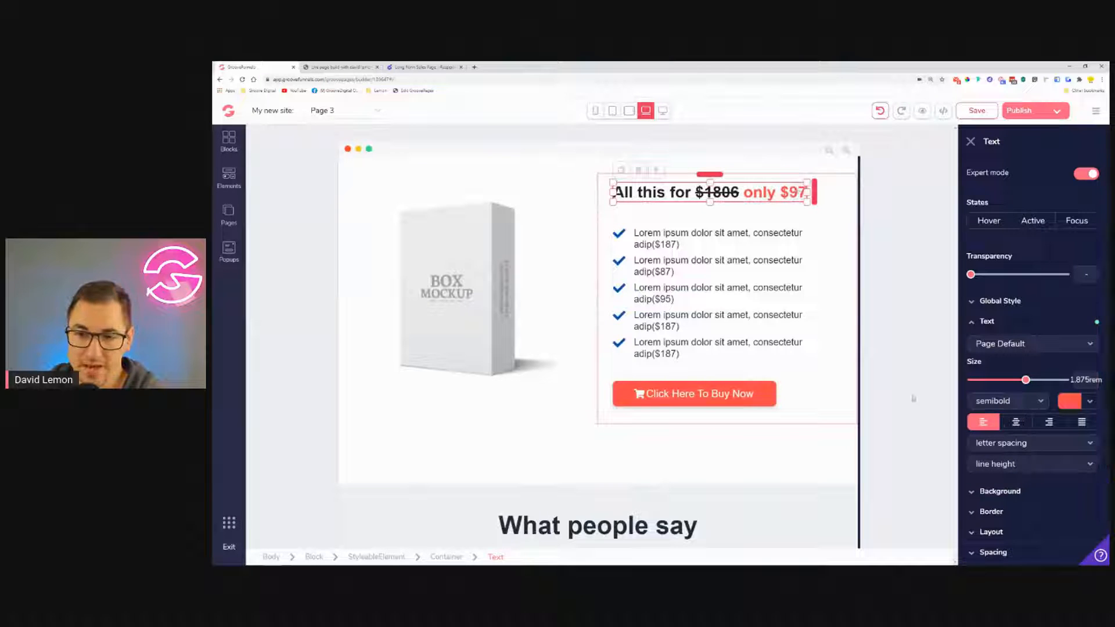
{"action": "left_click", "coordinate": [835, 183]}
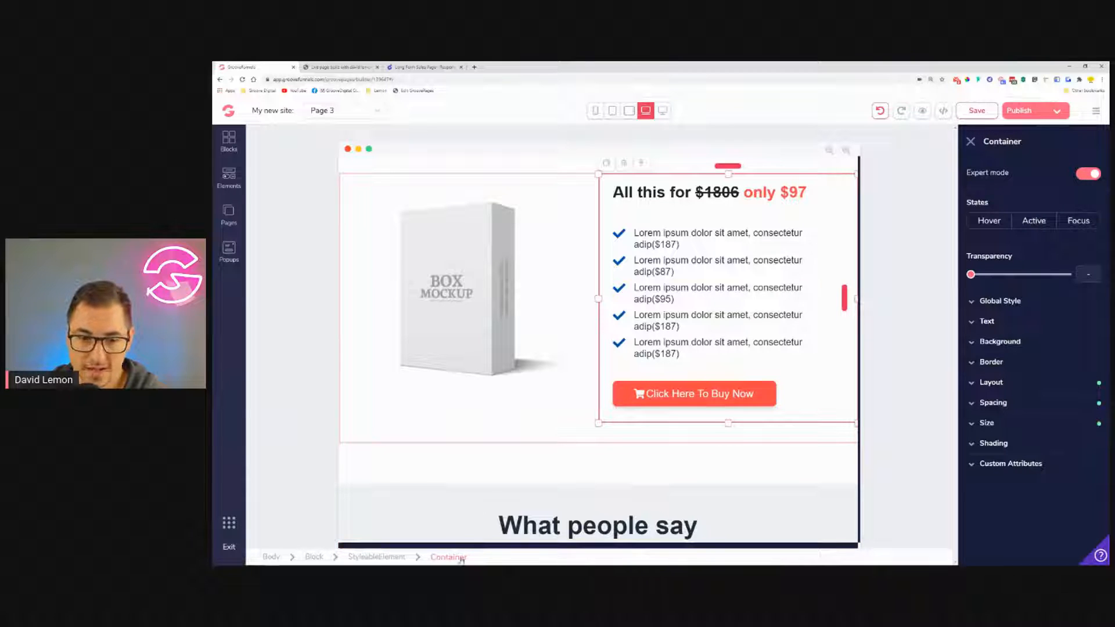
{"action": "left_click", "coordinate": [1011, 405]}
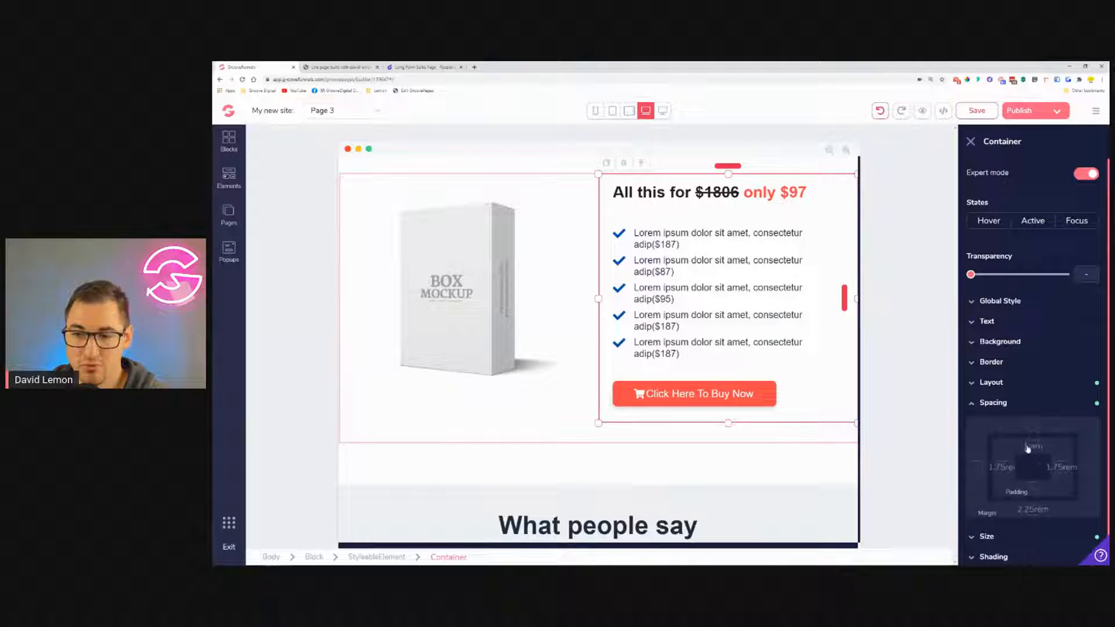
{"action": "left_click", "coordinate": [1034, 446]}
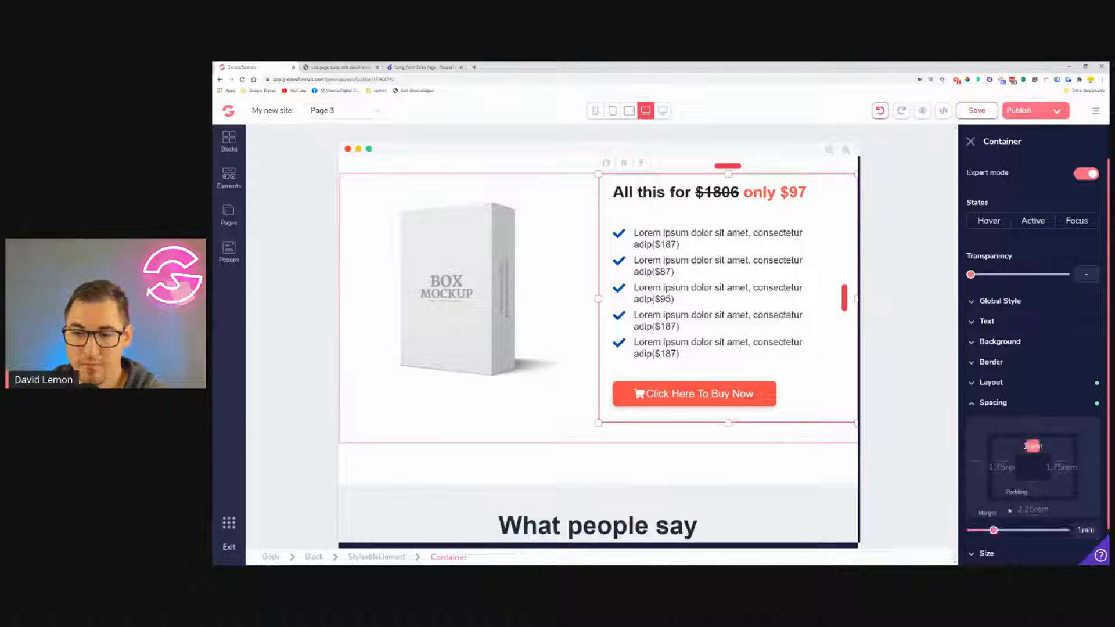
{"action": "left_click", "coordinate": [515, 463]}
Set the left and right padding of the "What people say" testimonials container to 1rem in the laptop view.
{"action": "scroll", "coordinate": [512, 442], "scroll_direction": "down", "scroll_amount": 2}
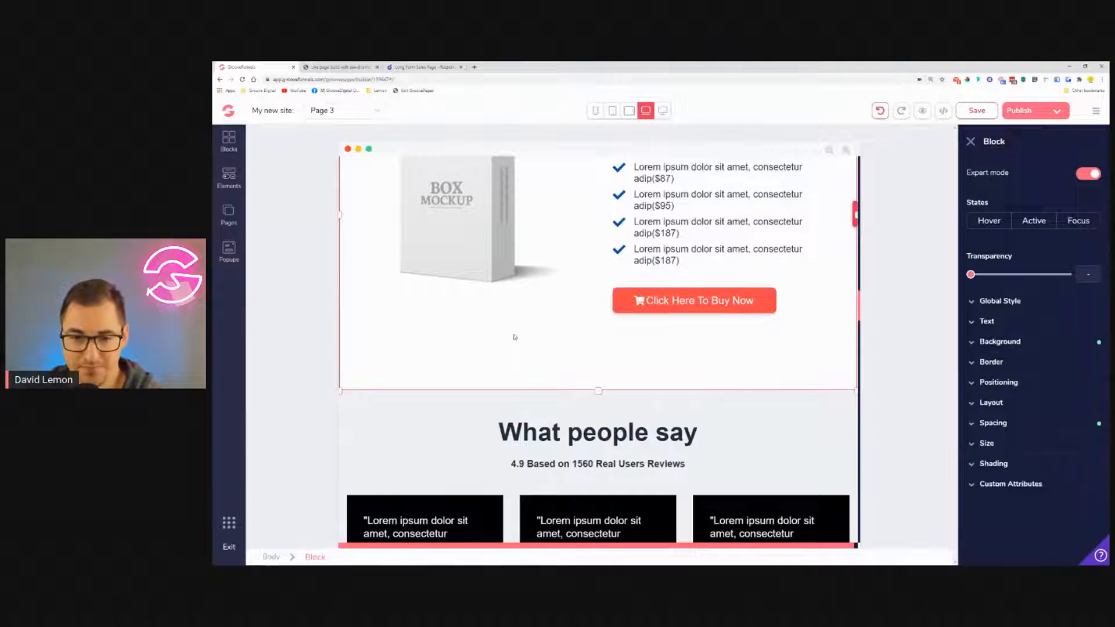
{"action": "scroll", "coordinate": [515, 328], "scroll_direction": "down", "scroll_amount": 4}
{"action": "scroll", "coordinate": [516, 307], "scroll_direction": "down", "scroll_amount": 2}
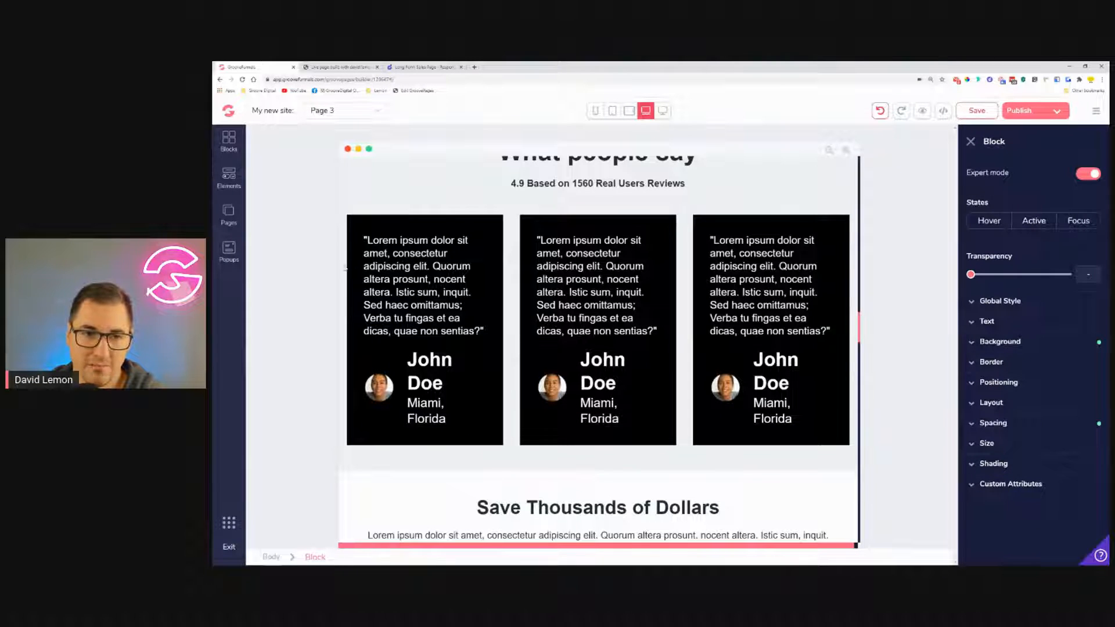
{"action": "left_click", "coordinate": [512, 242]}
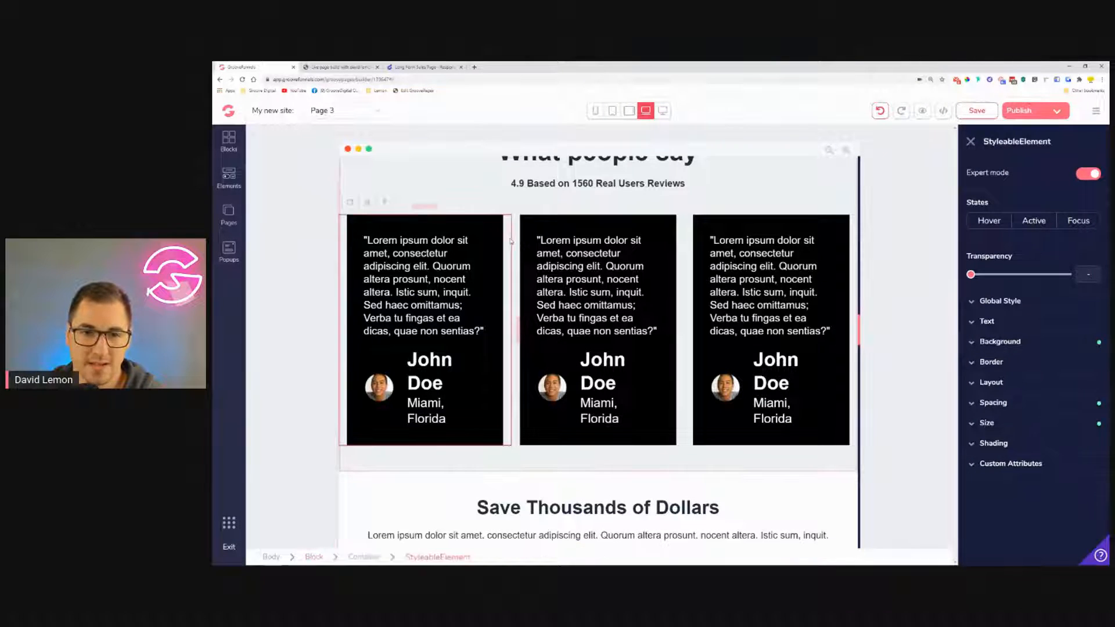
{"action": "left_click", "coordinate": [385, 203]}
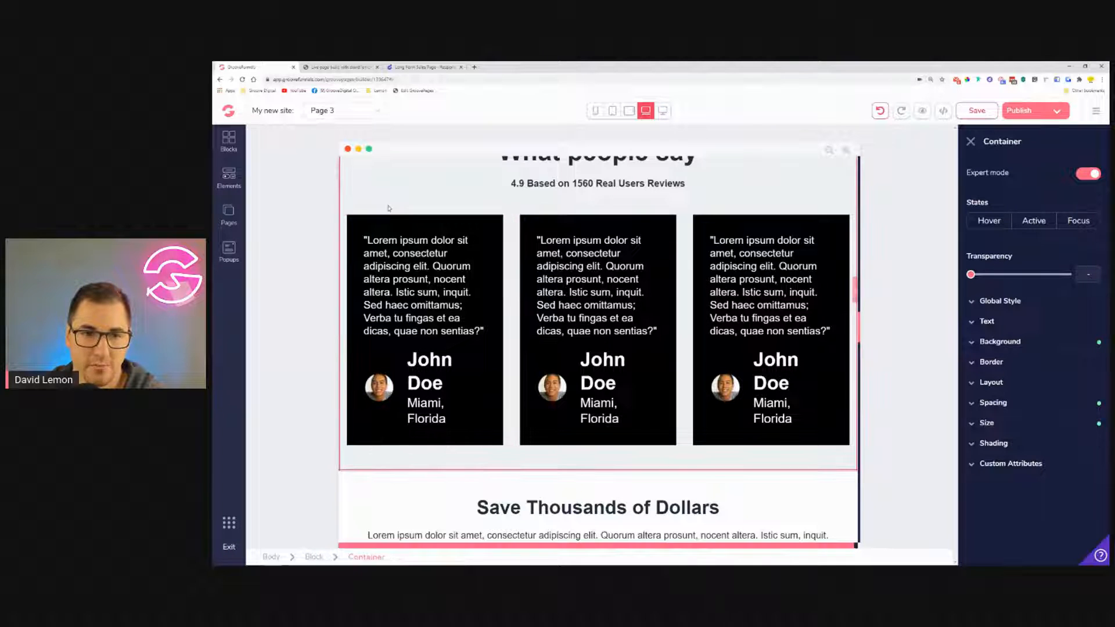
{"action": "left_click", "coordinate": [1016, 407]}
{"action": "left_click", "coordinate": [1061, 469]}
{"action": "left_click_drag", "start_coordinate": [973, 535], "coordinate": [995, 539]}
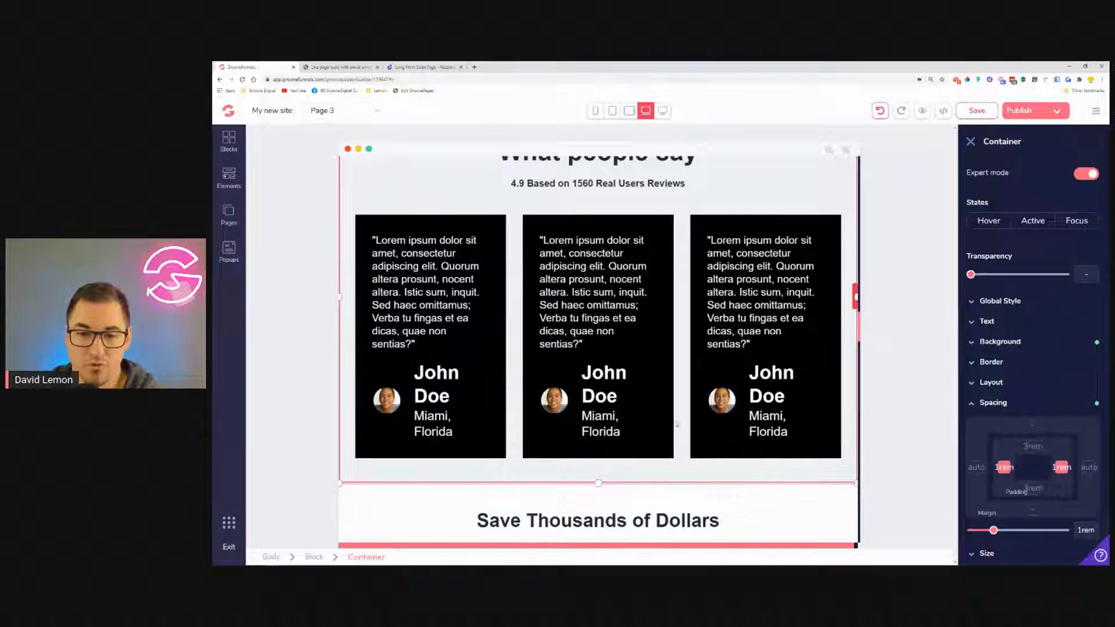
Reduce the reviewer name text size to 1.875rem in all three testimonial cards.
{"action": "left_click", "coordinate": [642, 402]}
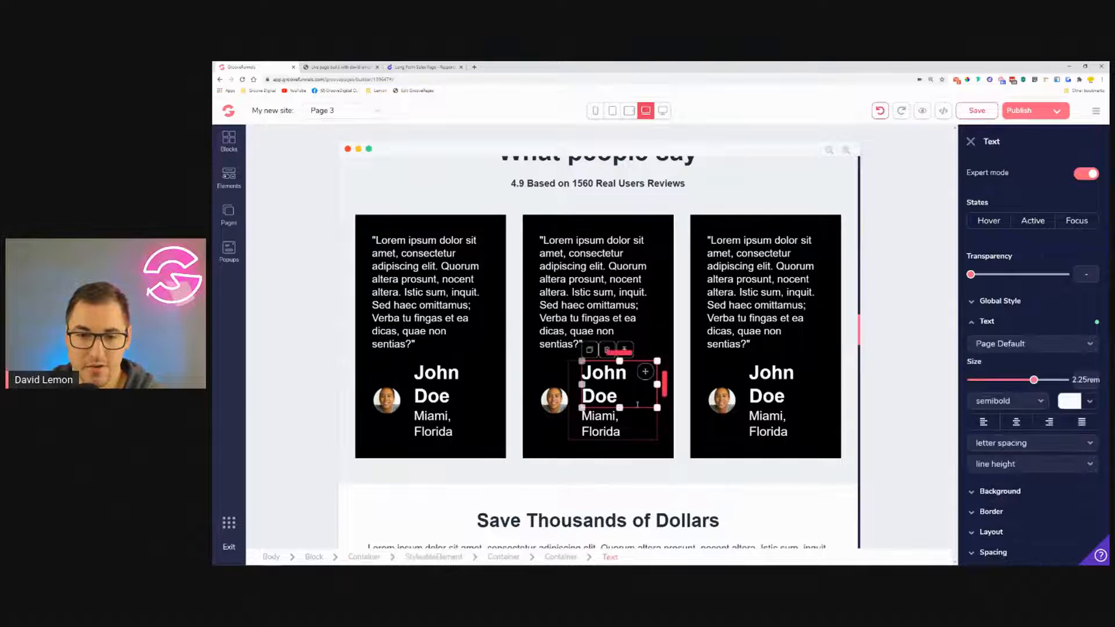
{"action": "left_click_drag", "start_coordinate": [1034, 379], "coordinate": [1028, 384]}
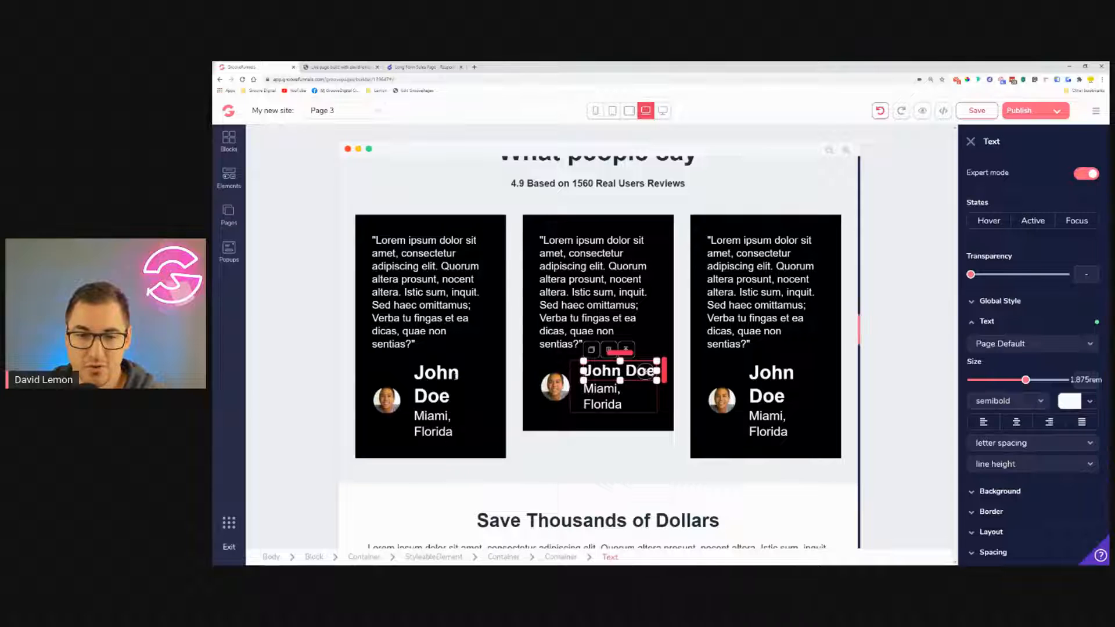
{"action": "left_click", "coordinate": [437, 378]}
{"action": "left_click_drag", "start_coordinate": [1034, 380], "coordinate": [1027, 385]}
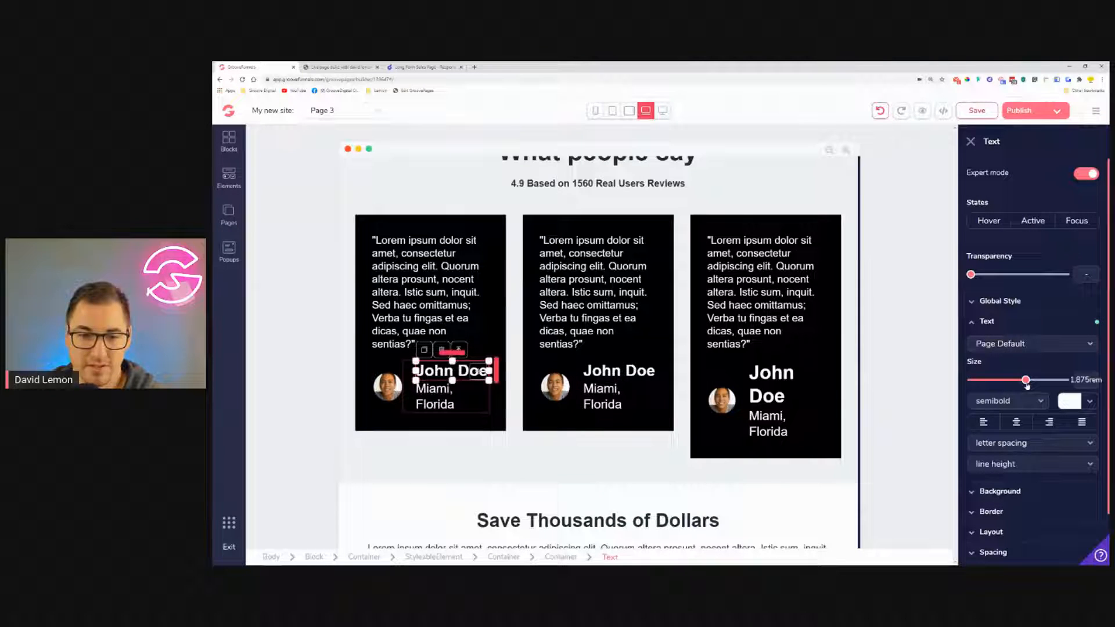
{"action": "left_click", "coordinate": [773, 383]}
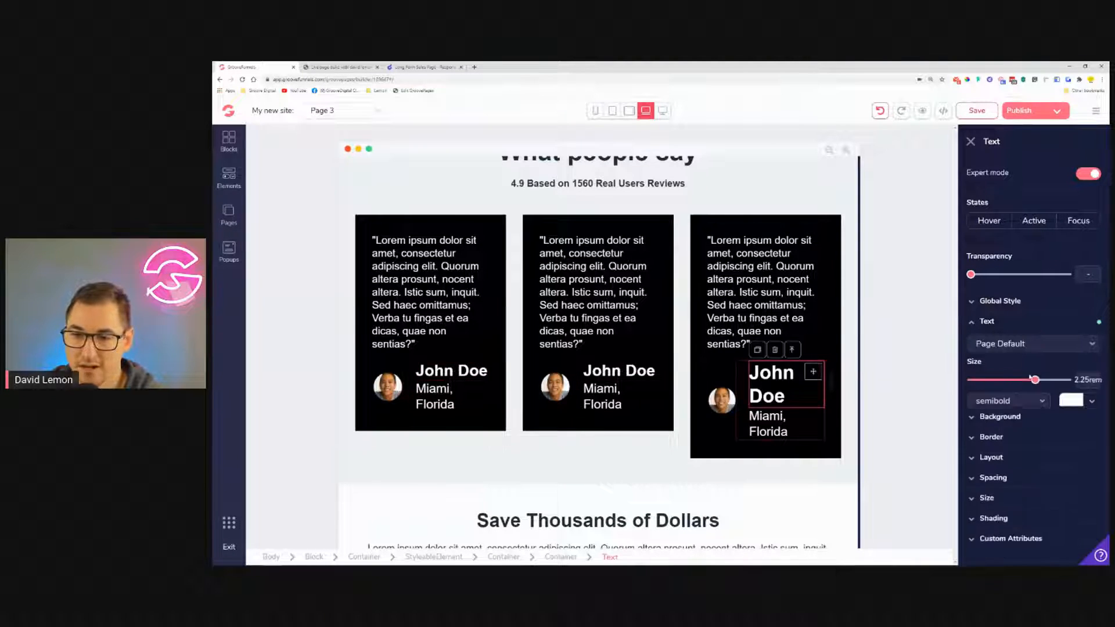
{"action": "left_click_drag", "start_coordinate": [1033, 385], "coordinate": [1025, 384]}
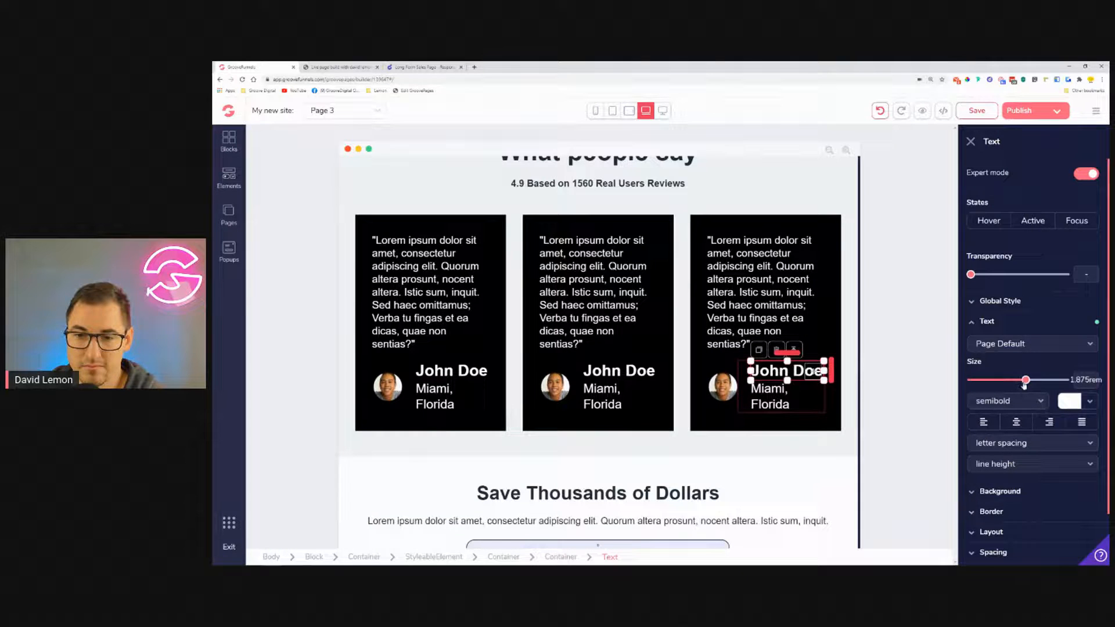
Set the location text under the reviewer name to 1.25rem in all three testimonial cards.
{"action": "left_click", "coordinate": [766, 403]}
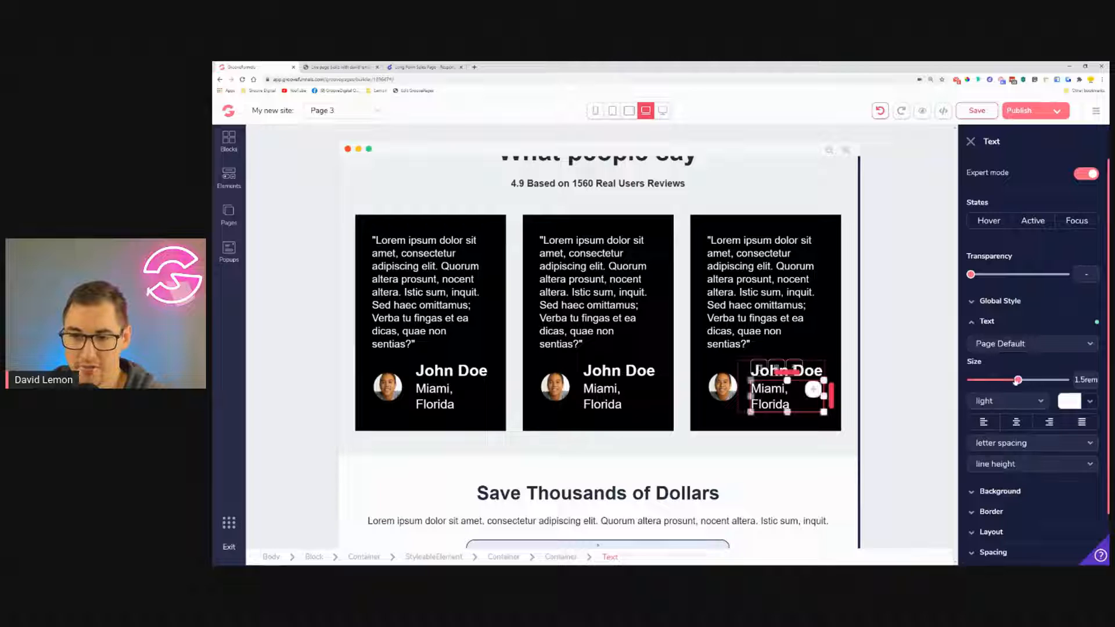
{"action": "left_click_drag", "start_coordinate": [1017, 381], "coordinate": [1011, 381]}
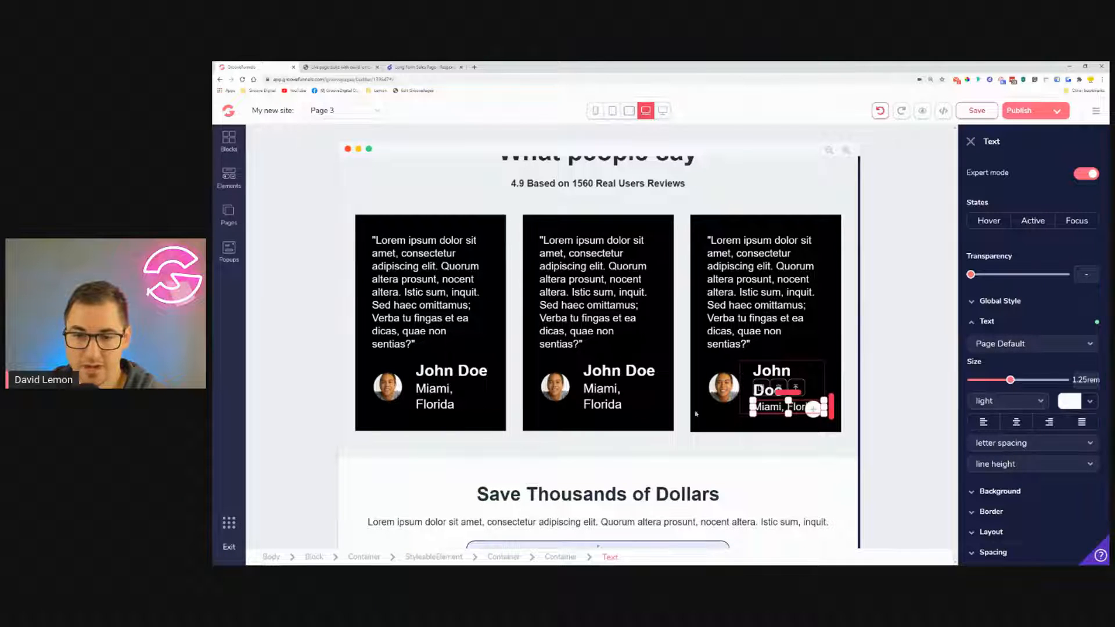
{"action": "left_click", "coordinate": [610, 398]}
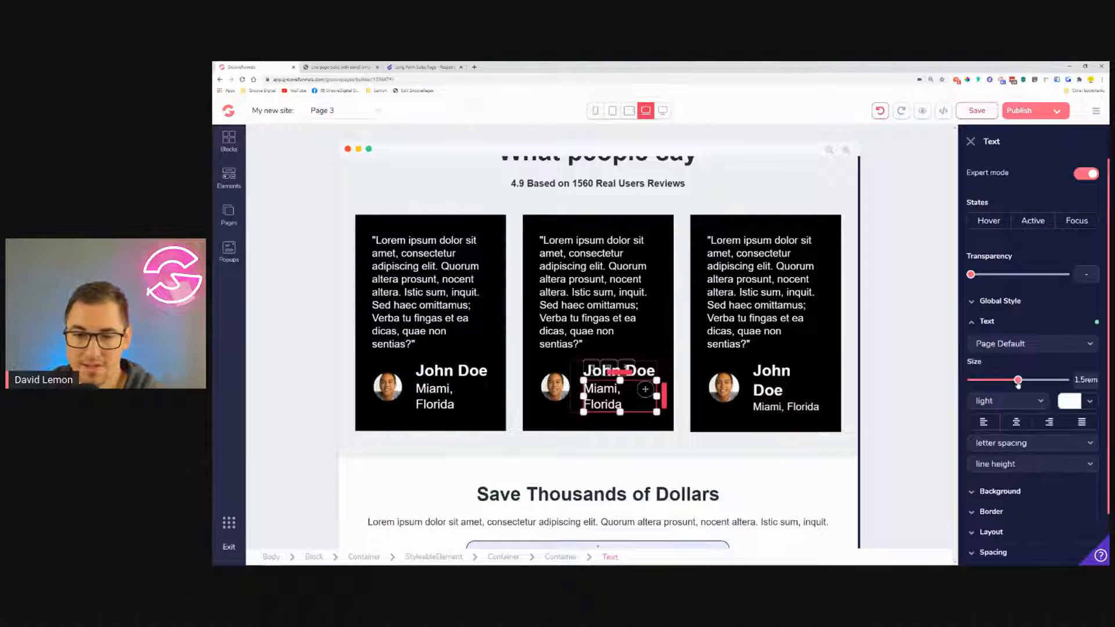
{"action": "left_click_drag", "start_coordinate": [1018, 381], "coordinate": [1010, 381]}
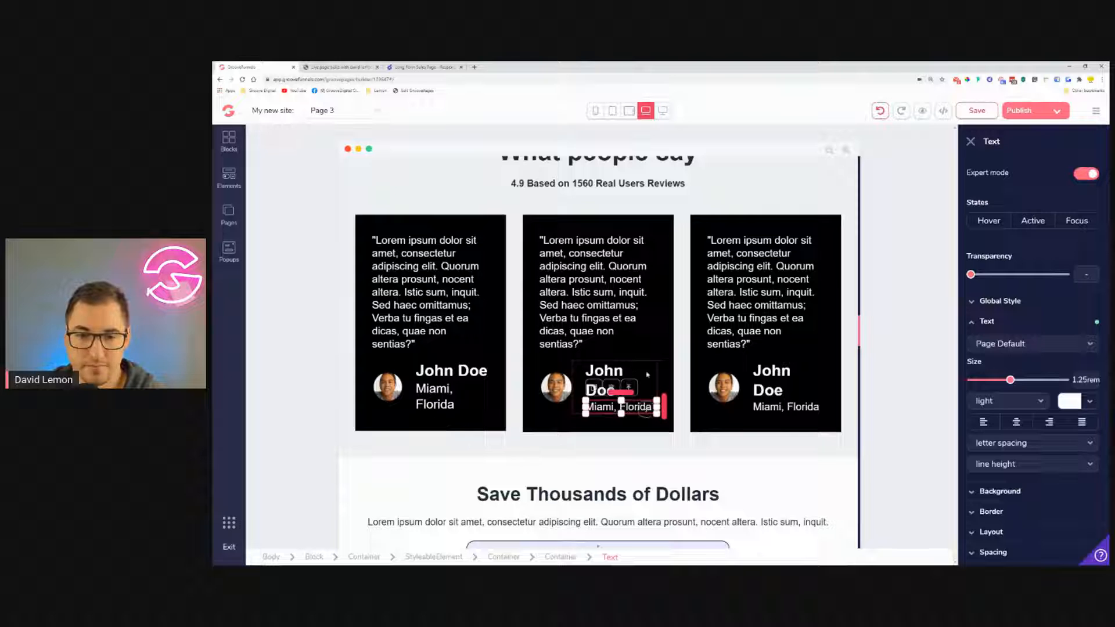
{"action": "left_click", "coordinate": [462, 398]}
{"action": "left_click_drag", "start_coordinate": [1017, 381], "coordinate": [1012, 381]}
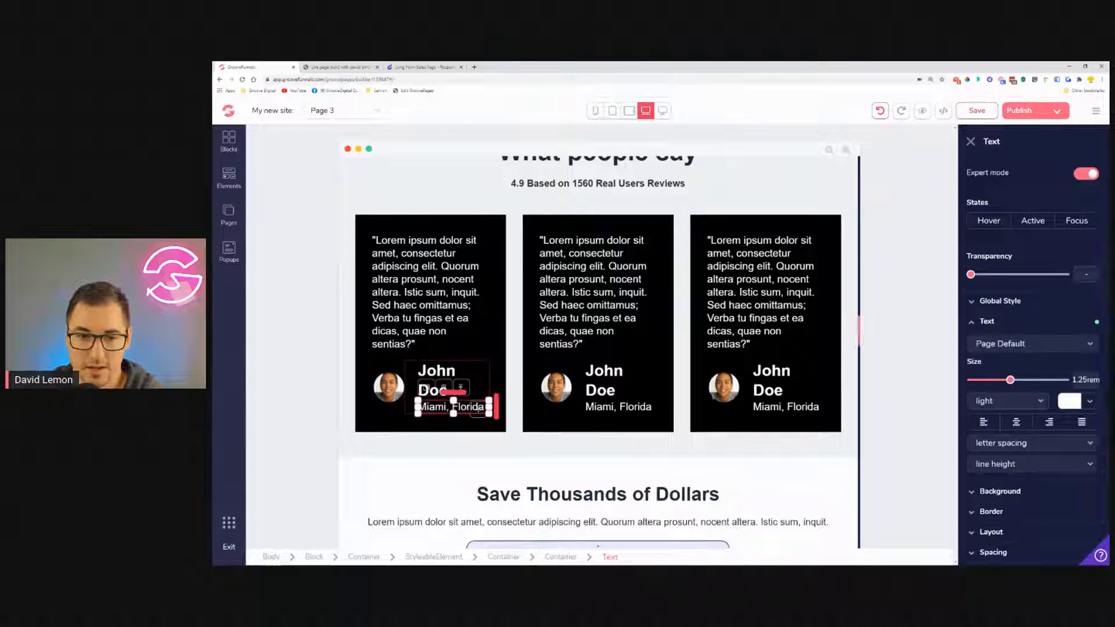
Set the reviewer name text size to 1.5rem in all three testimonial cards in the laptop view.
{"action": "left_click", "coordinate": [444, 372]}
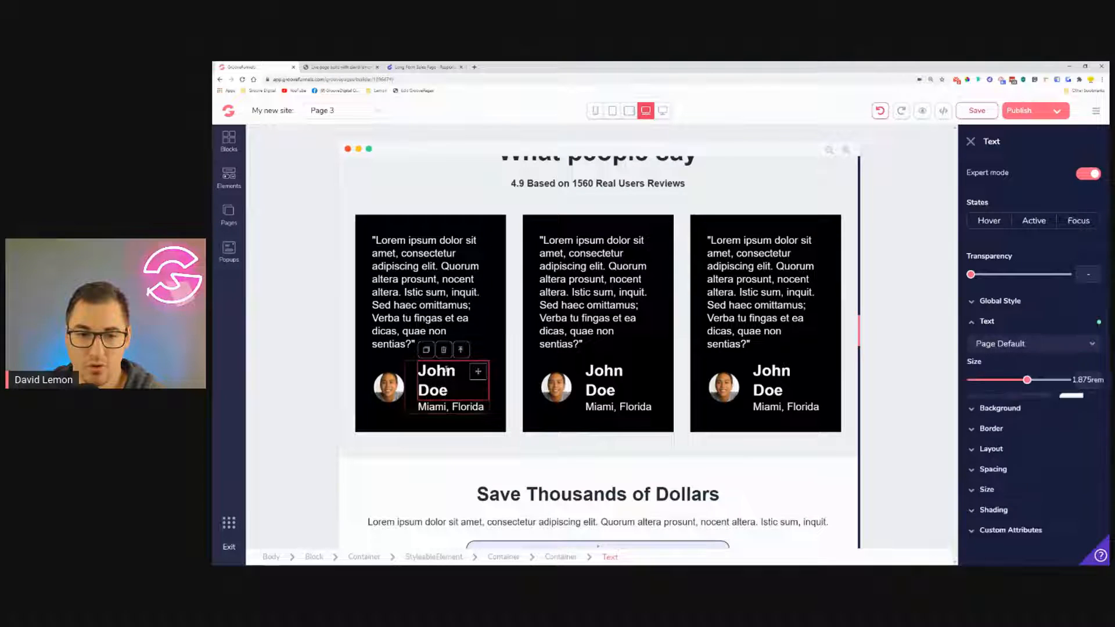
{"action": "left_click_drag", "start_coordinate": [1028, 381], "coordinate": [1020, 382]}
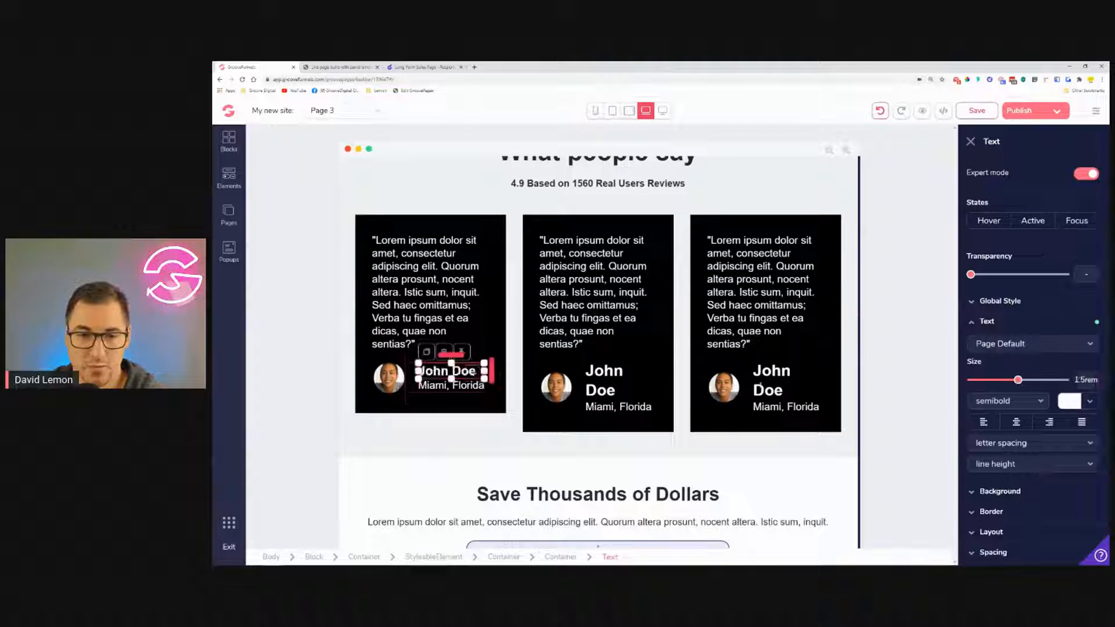
{"action": "left_click", "coordinate": [604, 372]}
{"action": "left_click_drag", "start_coordinate": [1026, 380], "coordinate": [1018, 381]}
{"action": "left_click", "coordinate": [773, 380]}
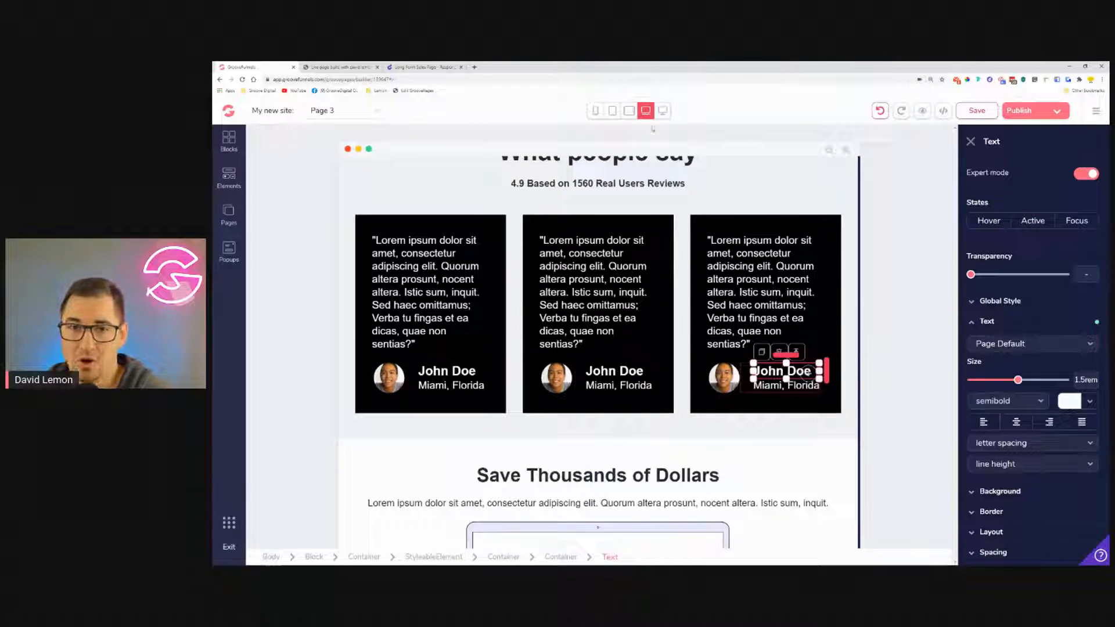
In the desktop view, set the third testimonial's reviewer name to 2.25rem and its location text to 1.5rem.
{"action": "left_click", "coordinate": [663, 111]}
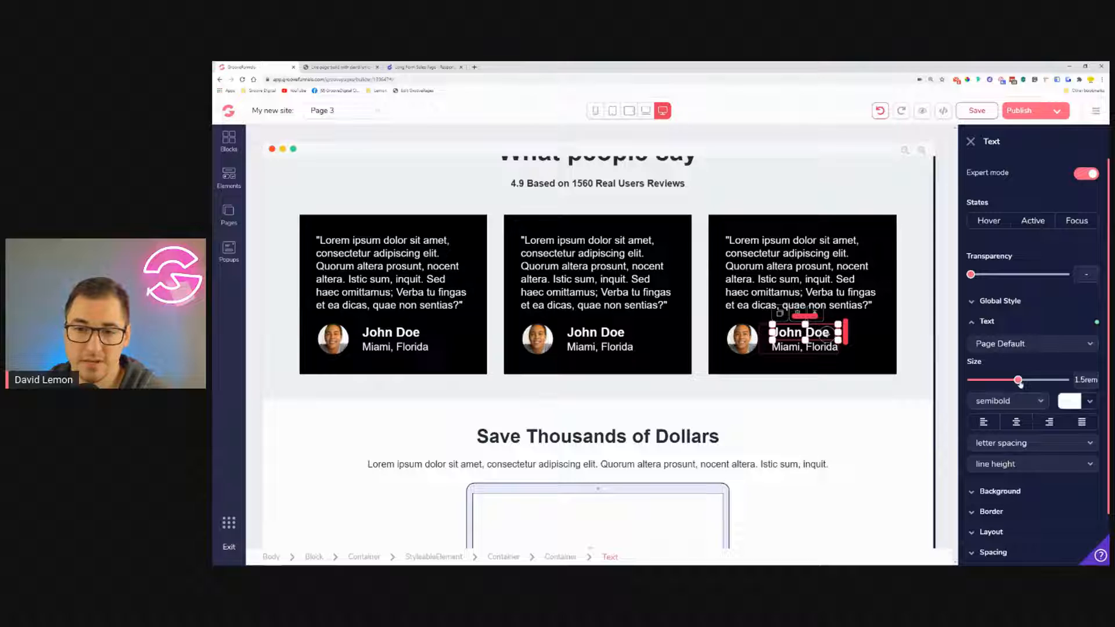
{"action": "left_click", "coordinate": [646, 110]}
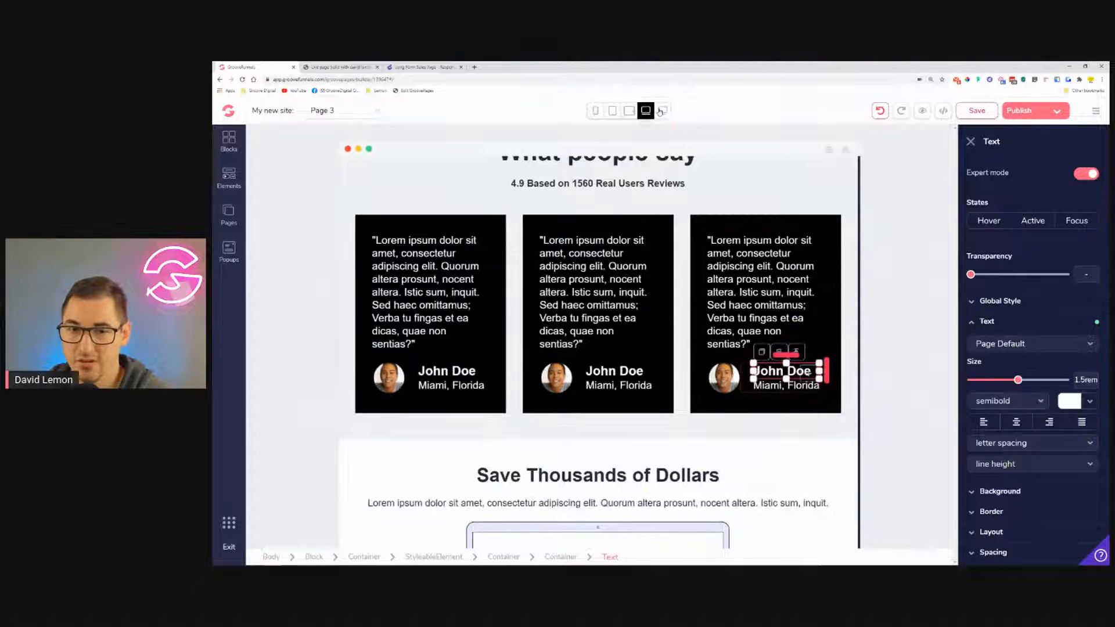
{"action": "left_click", "coordinate": [663, 111]}
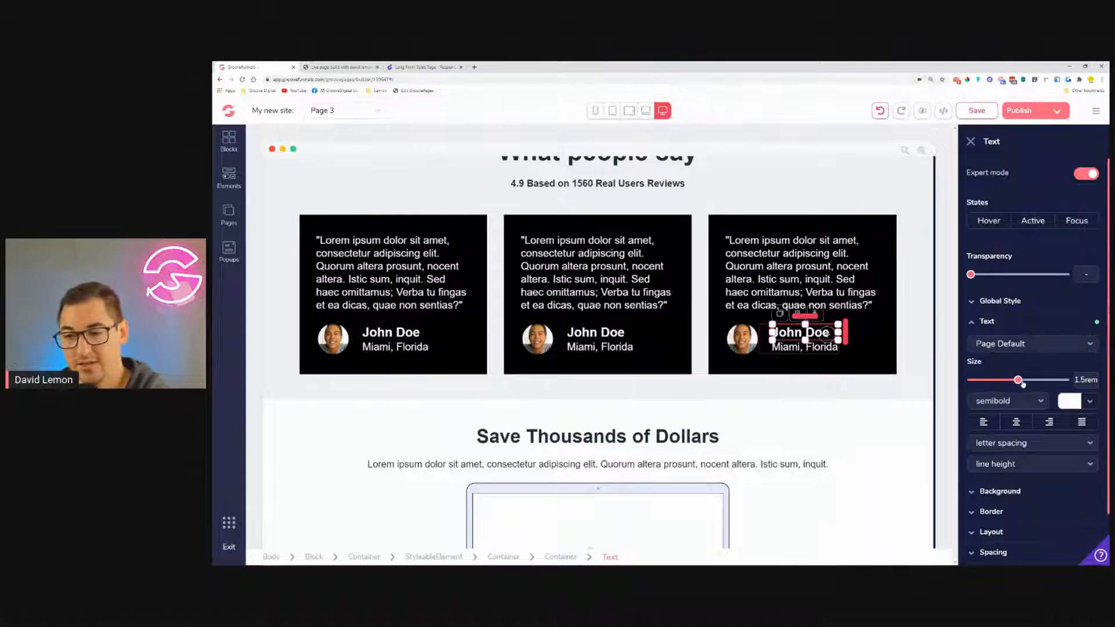
{"action": "left_click_drag", "start_coordinate": [1022, 385], "coordinate": [1033, 385]}
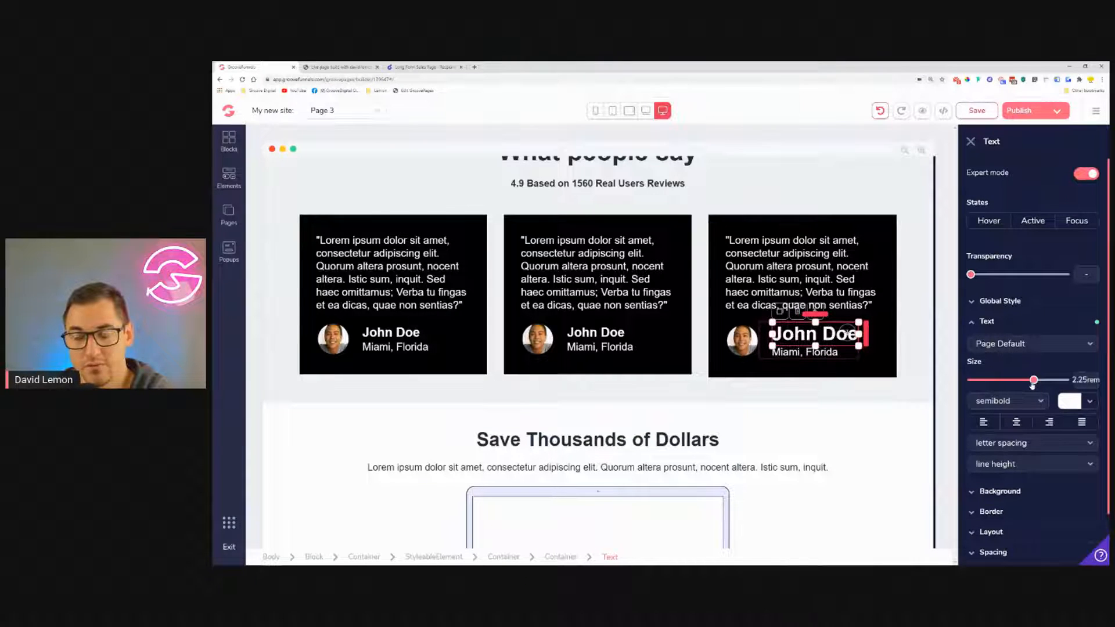
{"action": "left_click", "coordinate": [787, 351]}
{"action": "left_click_drag", "start_coordinate": [1014, 385], "coordinate": [1020, 387]}
Set the middle testimonial's reviewer name to 2.25rem and its location text to 1.5rem in the desktop view.
{"action": "left_click", "coordinate": [615, 335]}
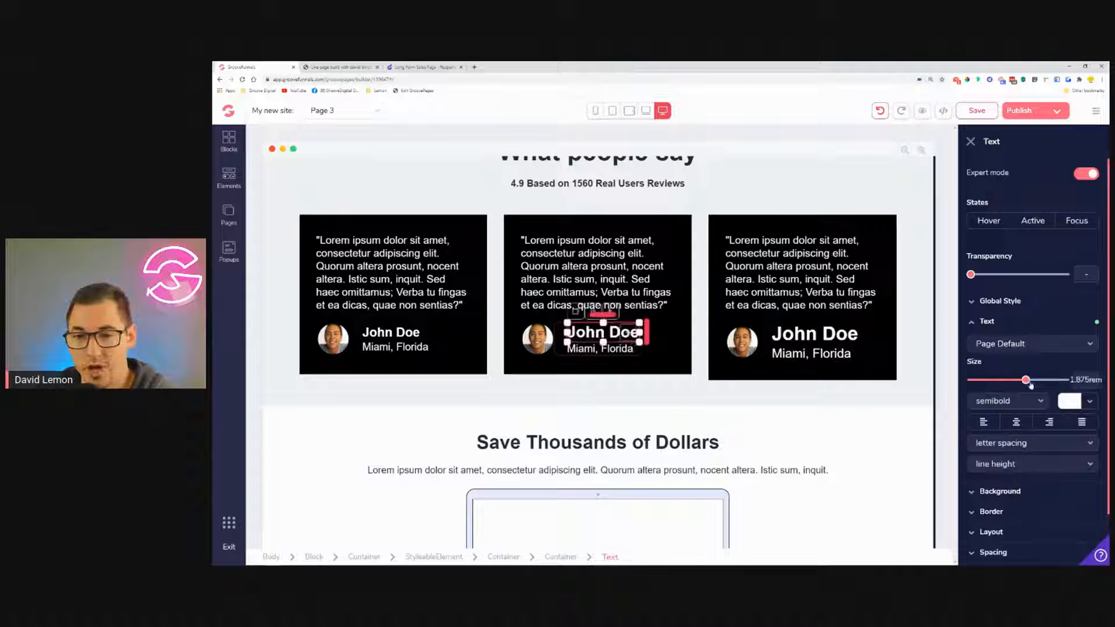
{"action": "left_click_drag", "start_coordinate": [1029, 383], "coordinate": [1035, 384]}
{"action": "left_click", "coordinate": [614, 352]}
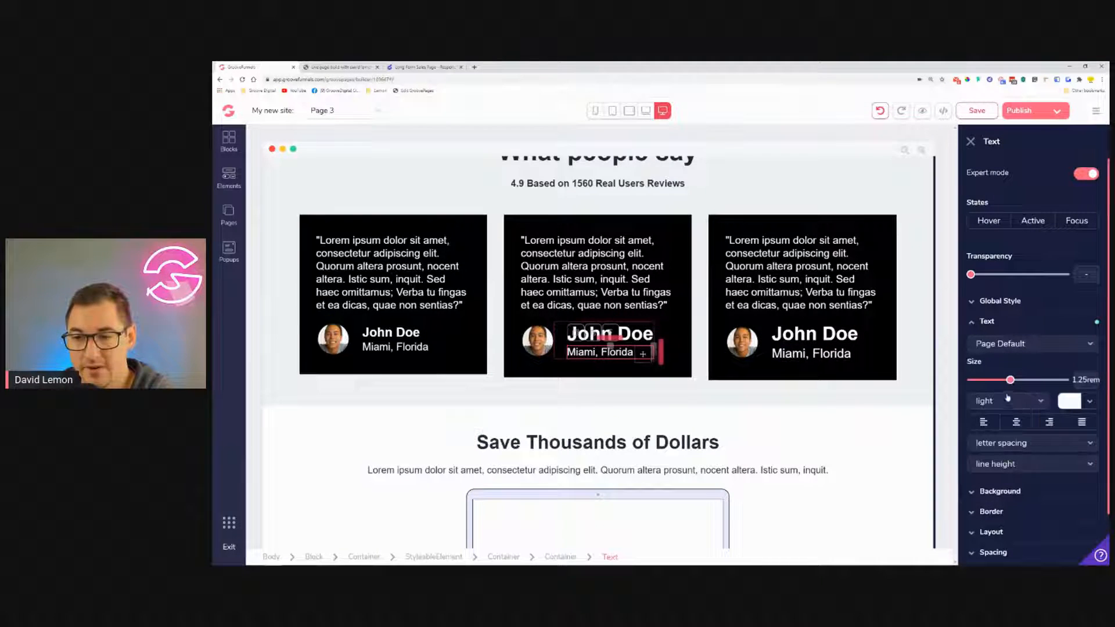
{"action": "left_click_drag", "start_coordinate": [1012, 383], "coordinate": [1018, 386]}
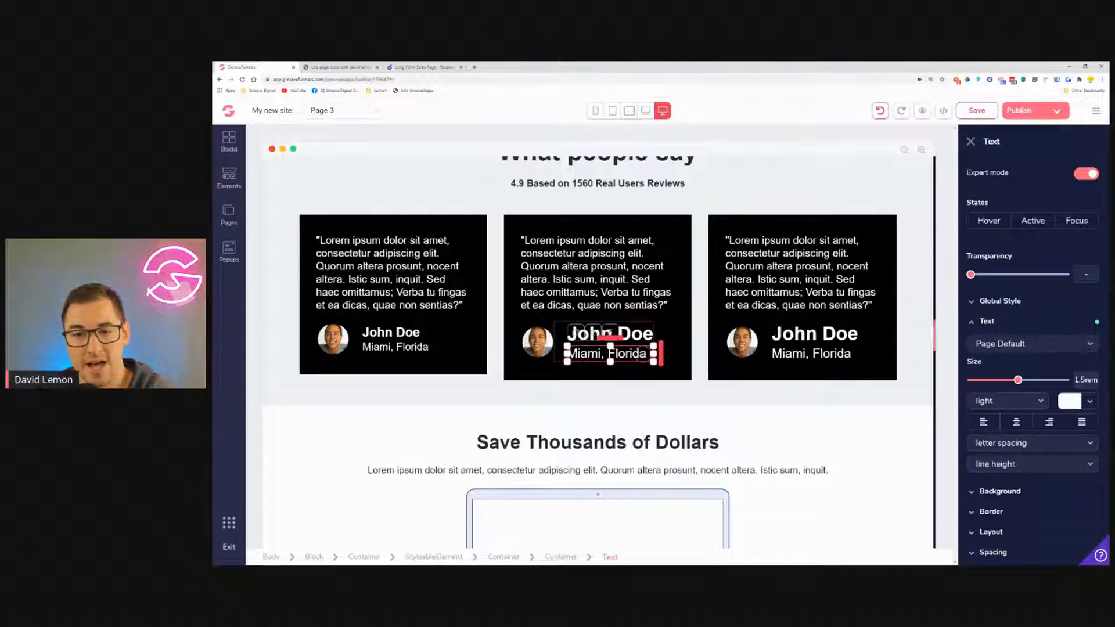
Set the first testimonial's reviewer name to 2.25rem and its location text to 1.5rem in the desktop view, and save the page.
{"action": "left_click", "coordinate": [825, 337]}
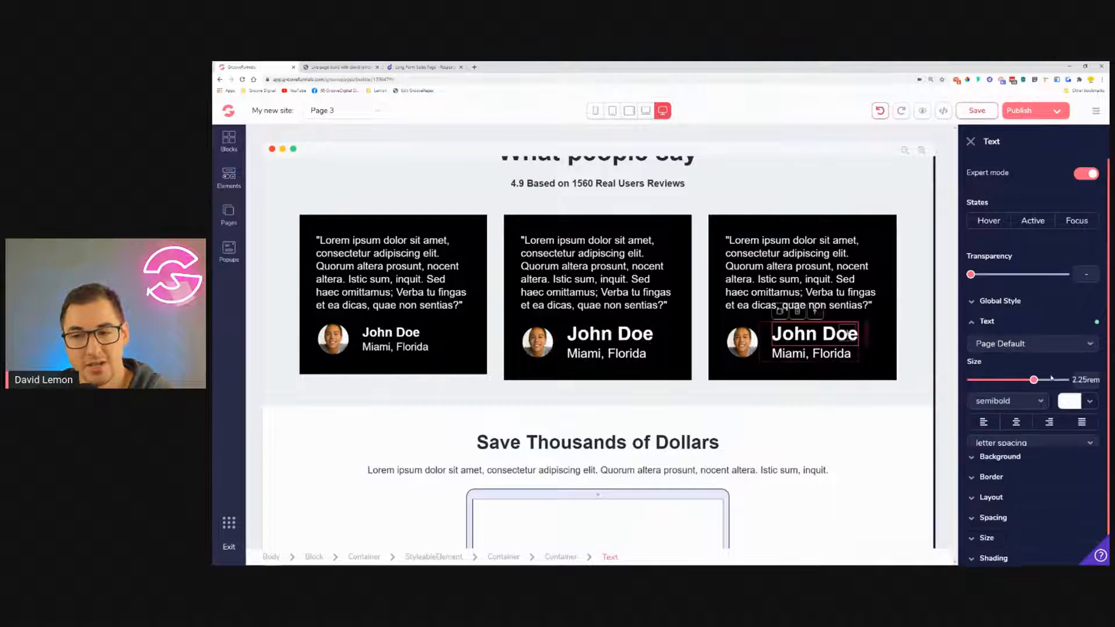
{"action": "left_click", "coordinate": [388, 337]}
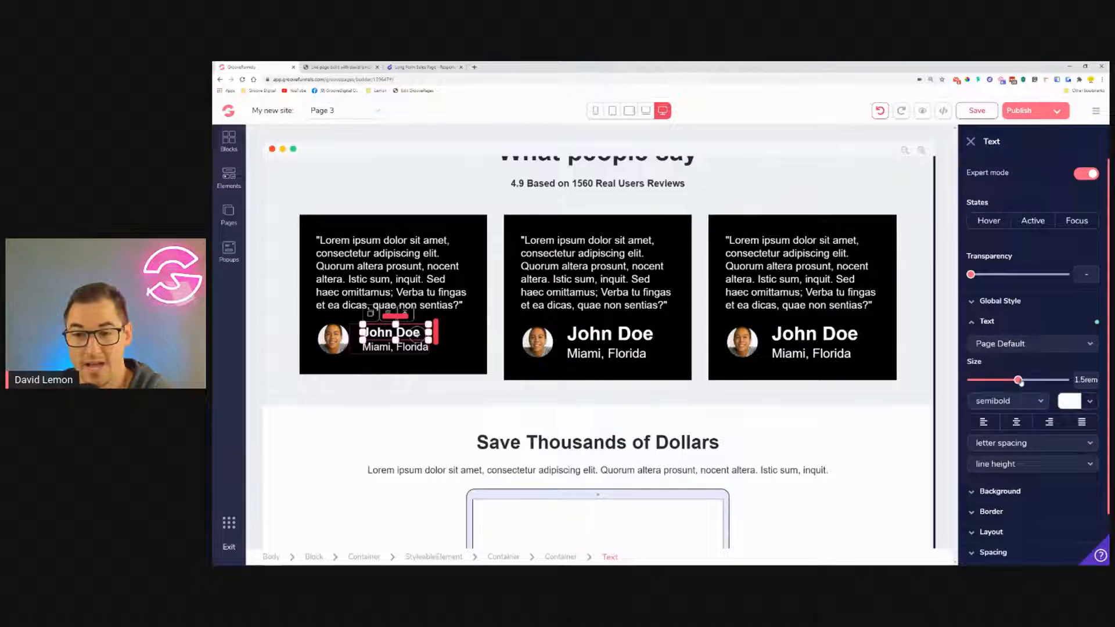
{"action": "left_click_drag", "start_coordinate": [1025, 382], "coordinate": [1035, 383]}
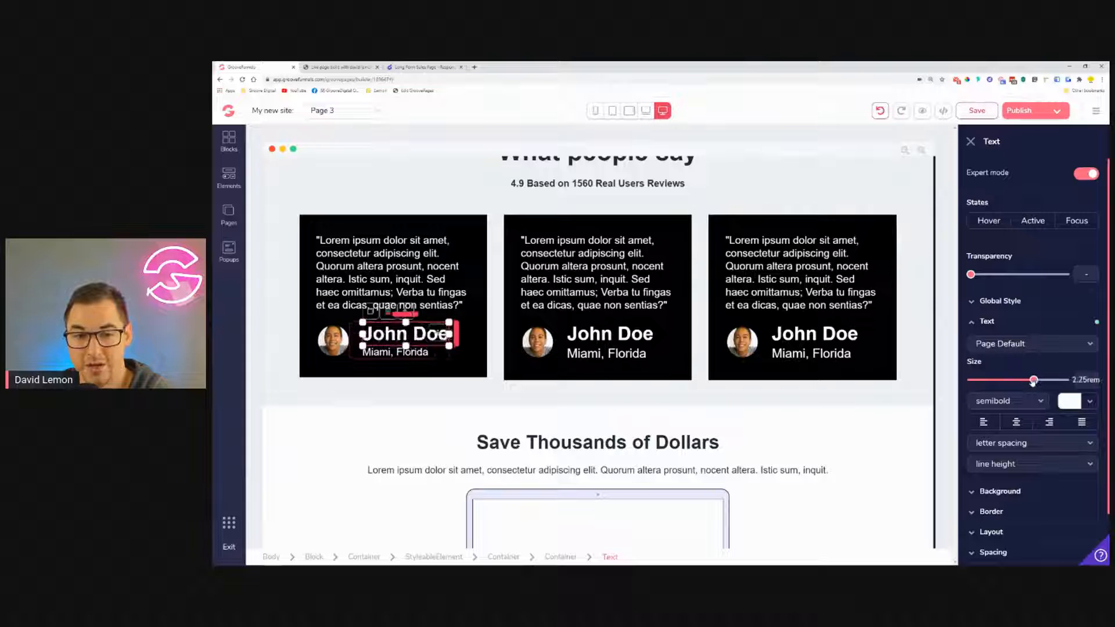
{"action": "left_click", "coordinate": [424, 353]}
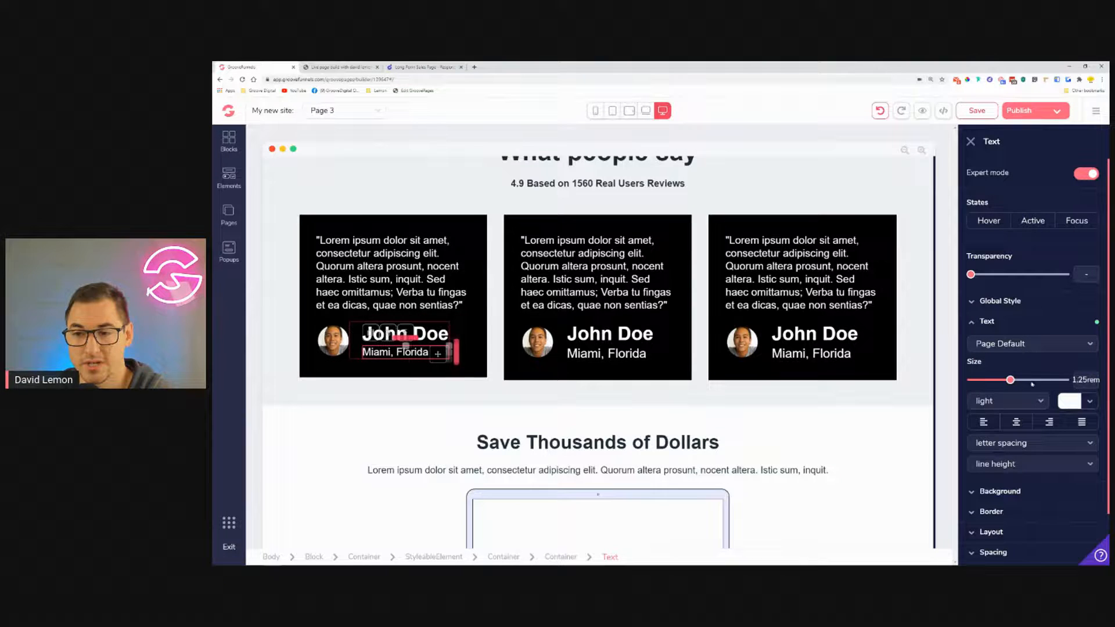
{"action": "left_click_drag", "start_coordinate": [1016, 382], "coordinate": [1017, 385]}
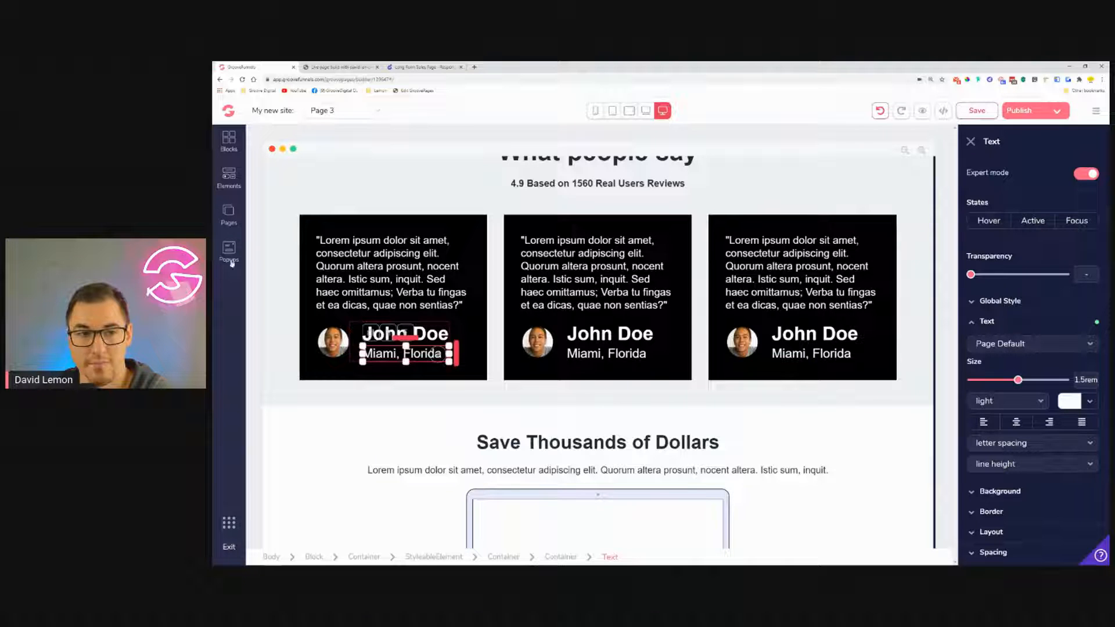
{"action": "left_click", "coordinate": [978, 111]}
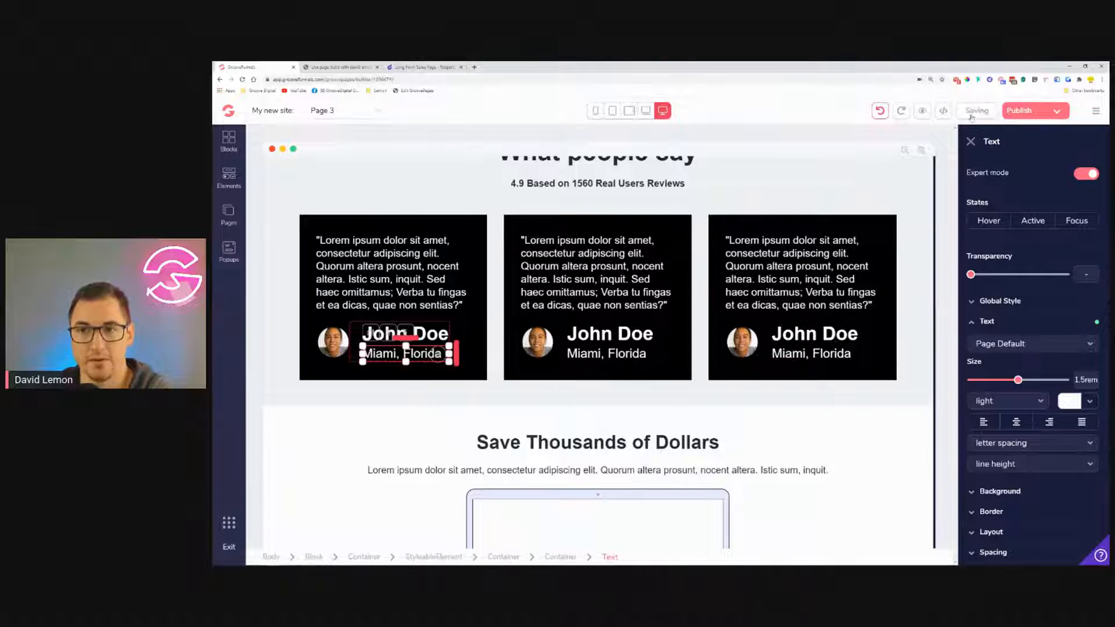
Open the Home page and set the middle testimonial's reviewer name to 1.875rem in the laptop view, returning to the desktop view.
{"action": "left_click", "coordinate": [232, 218]}
{"action": "left_click", "coordinate": [315, 206]}
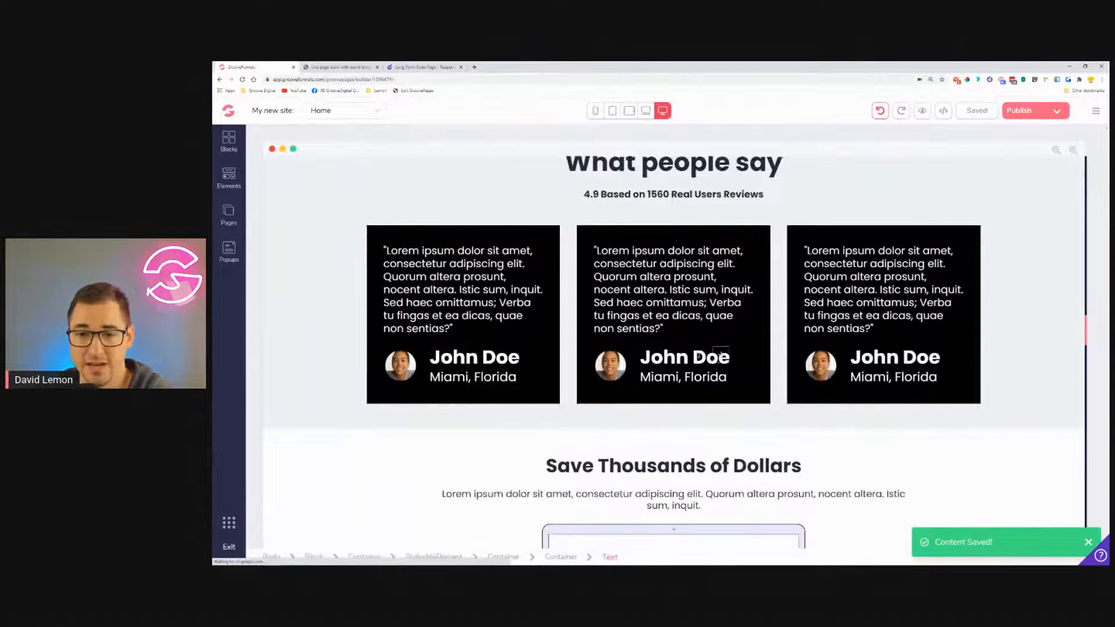
{"action": "left_click", "coordinate": [720, 356]}
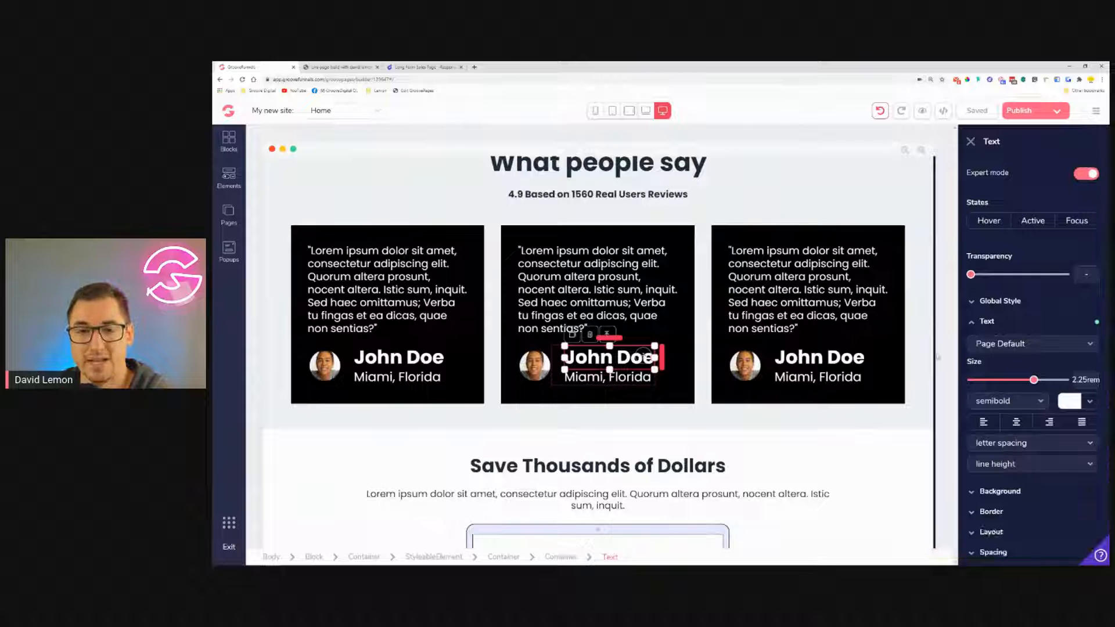
{"action": "left_click", "coordinate": [645, 111]}
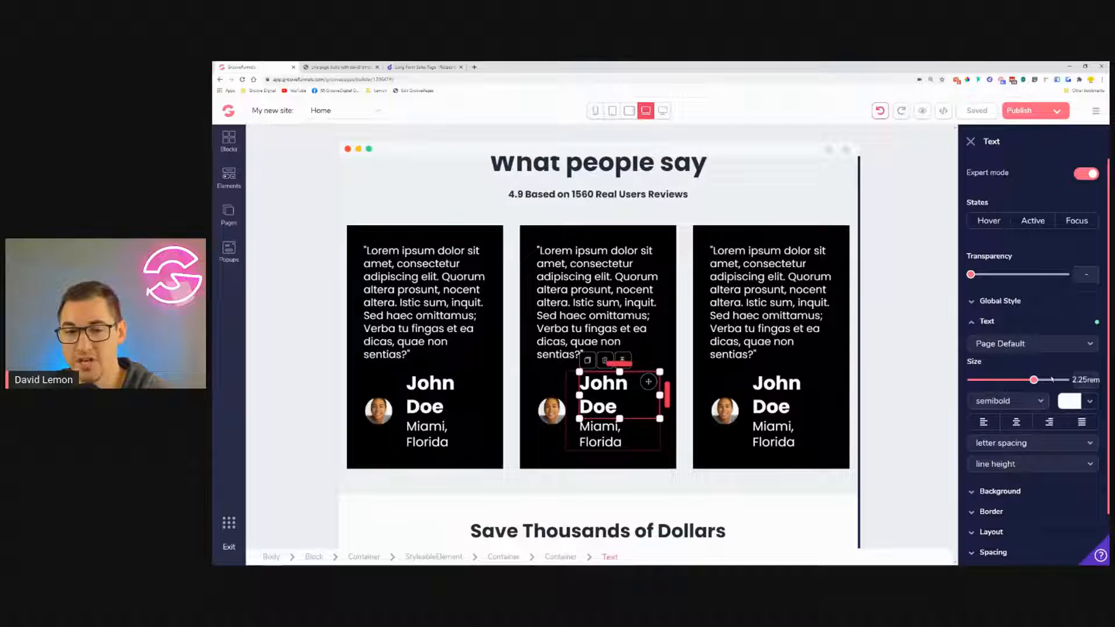
{"action": "left_click_drag", "start_coordinate": [1033, 380], "coordinate": [1025, 381]}
{"action": "left_click", "coordinate": [663, 111]}
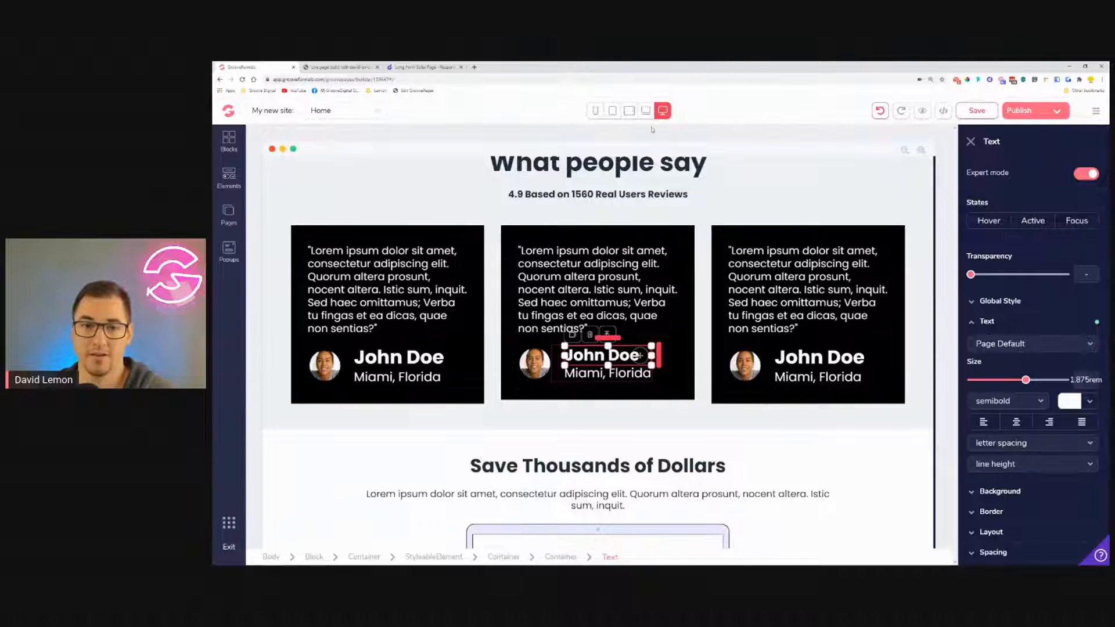
Try a 1.125rem size on the first testimonial's quote text in the desktop view, and restore it to 1.25rem.
{"action": "left_click", "coordinate": [384, 279]}
{"action": "left_click_drag", "start_coordinate": [1010, 381], "coordinate": [1004, 384]}
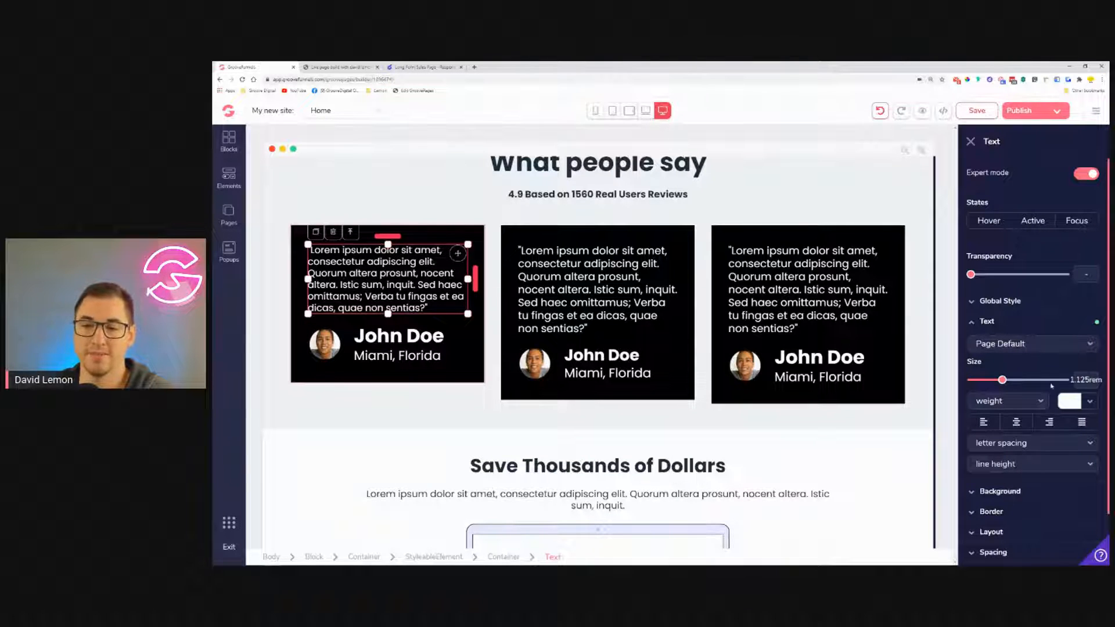
{"action": "left_click_drag", "start_coordinate": [1003, 381], "coordinate": [1010, 381]}
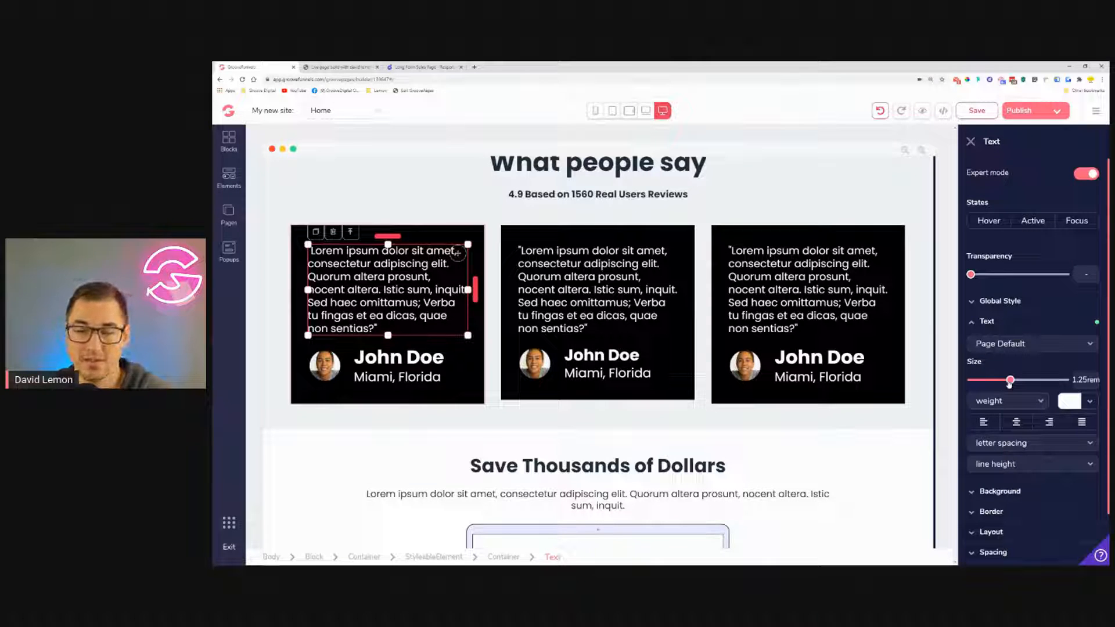
Switch to Page 3 and compare the testimonial section's layout across the desktop, laptop, tablet and phone views.
{"action": "left_click", "coordinate": [227, 216]}
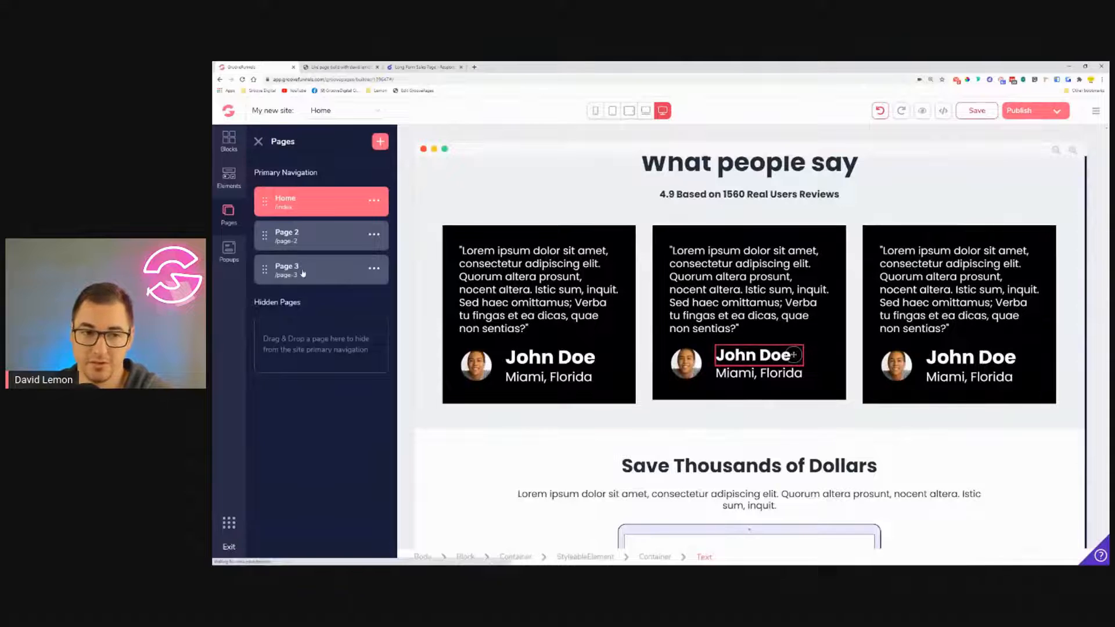
{"action": "left_click", "coordinate": [303, 272]}
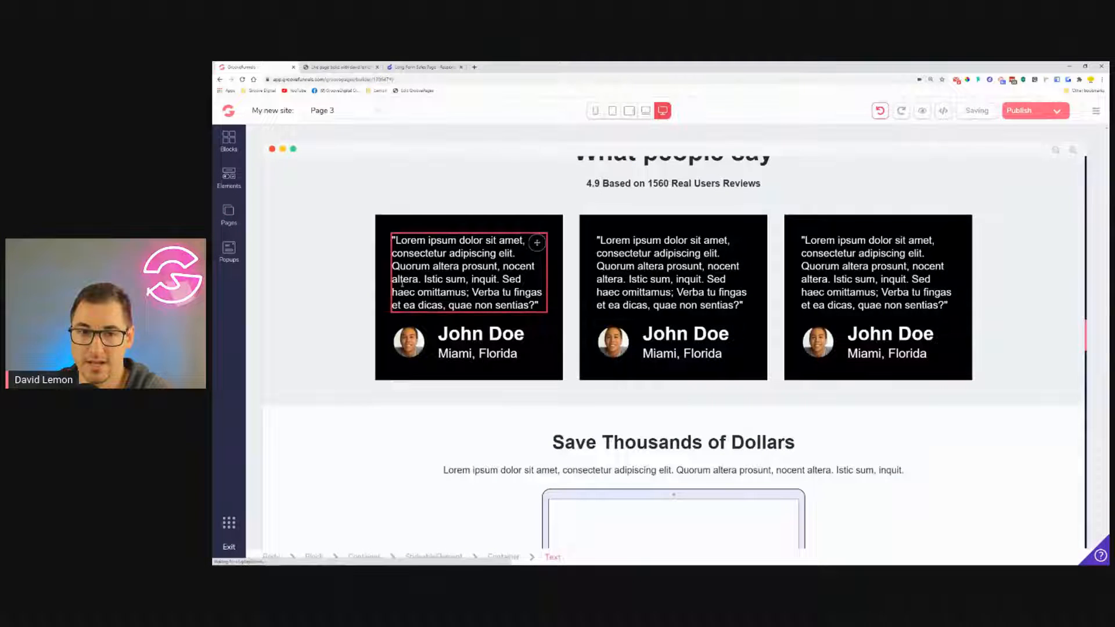
{"action": "left_click", "coordinate": [646, 110]}
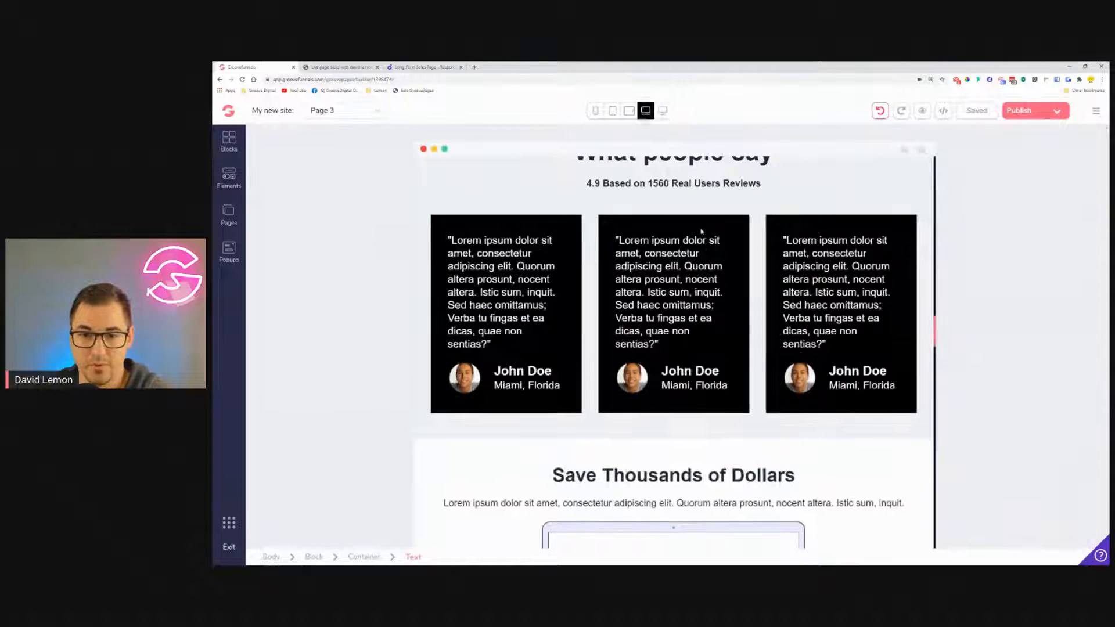
{"action": "left_click", "coordinate": [628, 112]}
{"action": "left_click", "coordinate": [611, 112]}
{"action": "left_click", "coordinate": [597, 111]}
{"action": "left_click", "coordinate": [663, 111]}
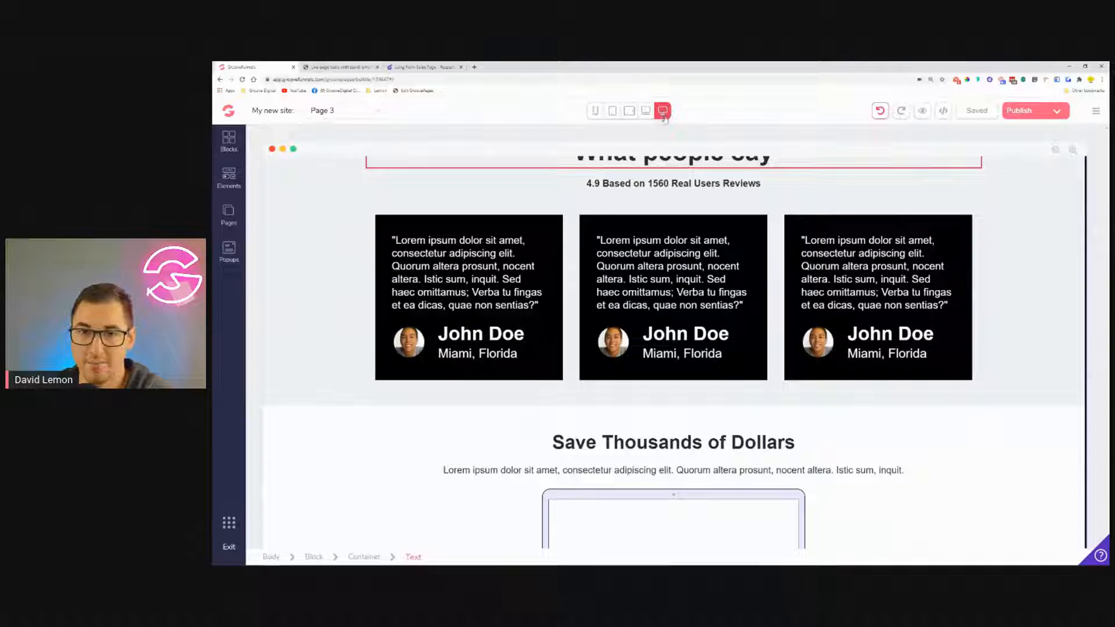
{"action": "left_click", "coordinate": [646, 113]}
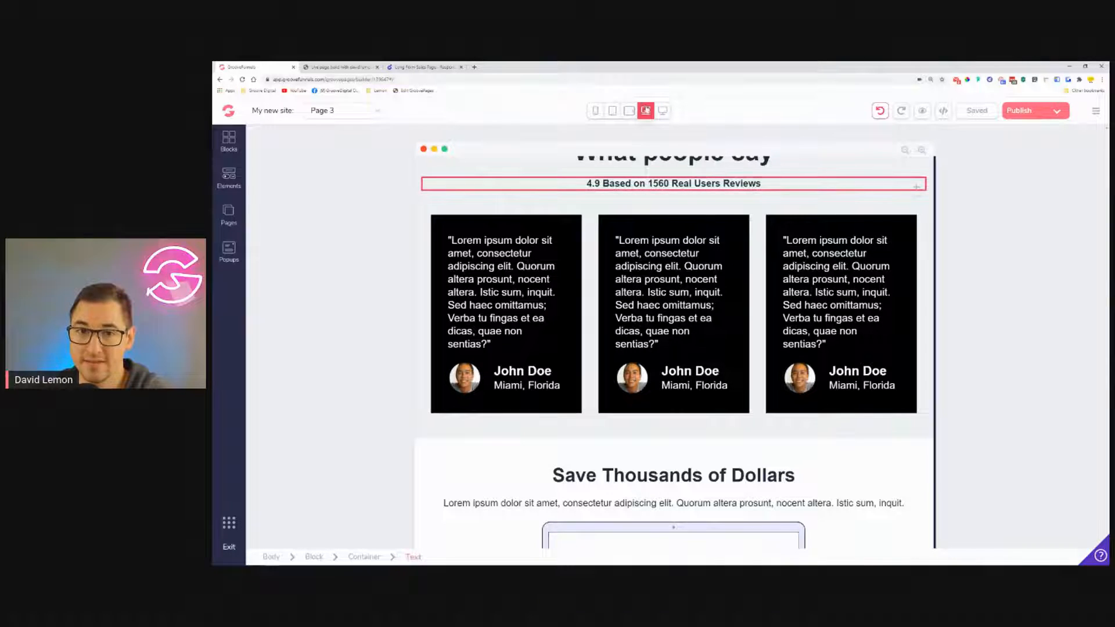
{"action": "left_click", "coordinate": [662, 111]}
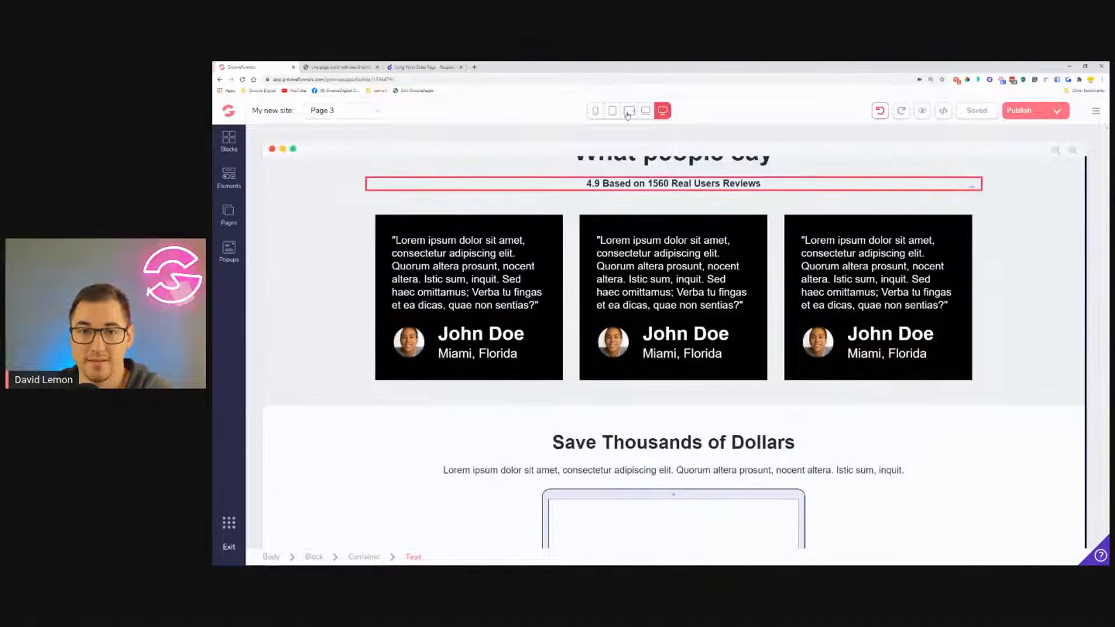
{"action": "left_click", "coordinate": [629, 111]}
{"action": "left_click", "coordinate": [613, 111]}
{"action": "left_click", "coordinate": [596, 111]}
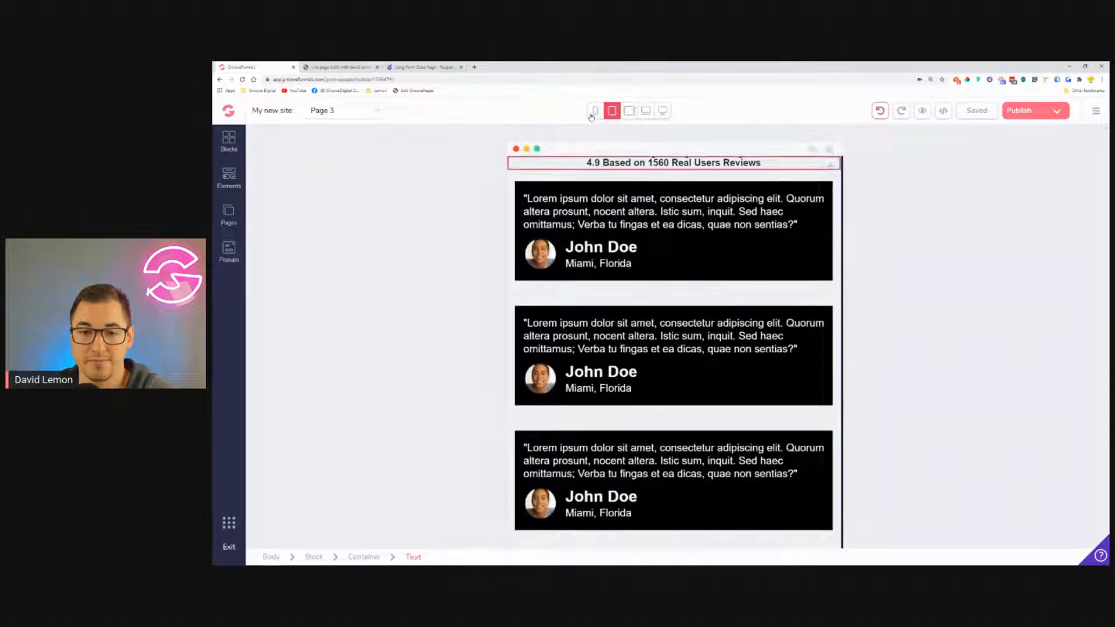
In the laptop view, set the max-width of the paragraph under the first "Save Thousands of Dollars" heading to 40rem.
{"action": "left_click", "coordinate": [646, 111]}
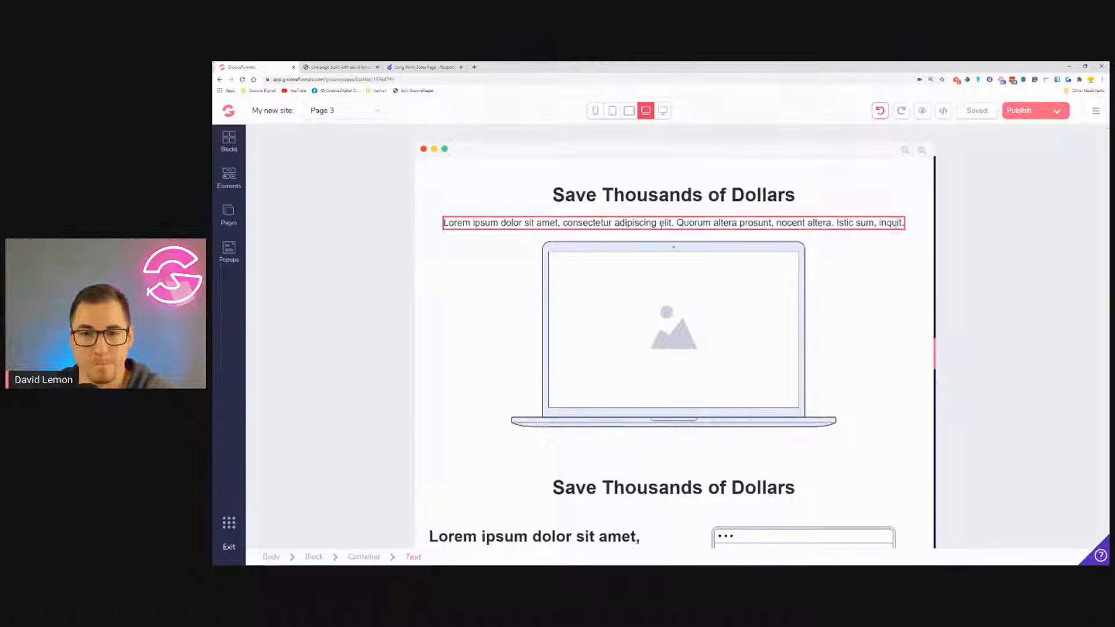
{"action": "scroll", "coordinate": [661, 226], "scroll_direction": "up", "scroll_amount": 2}
{"action": "scroll", "coordinate": [661, 227], "scroll_direction": "down", "scroll_amount": 2}
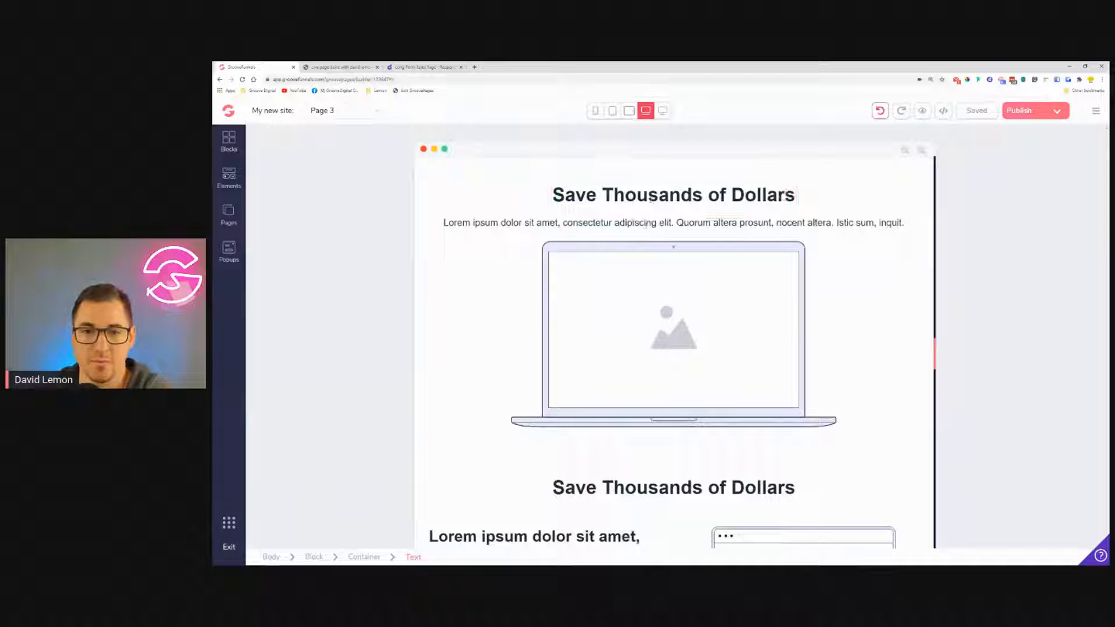
{"action": "left_click", "coordinate": [647, 224]}
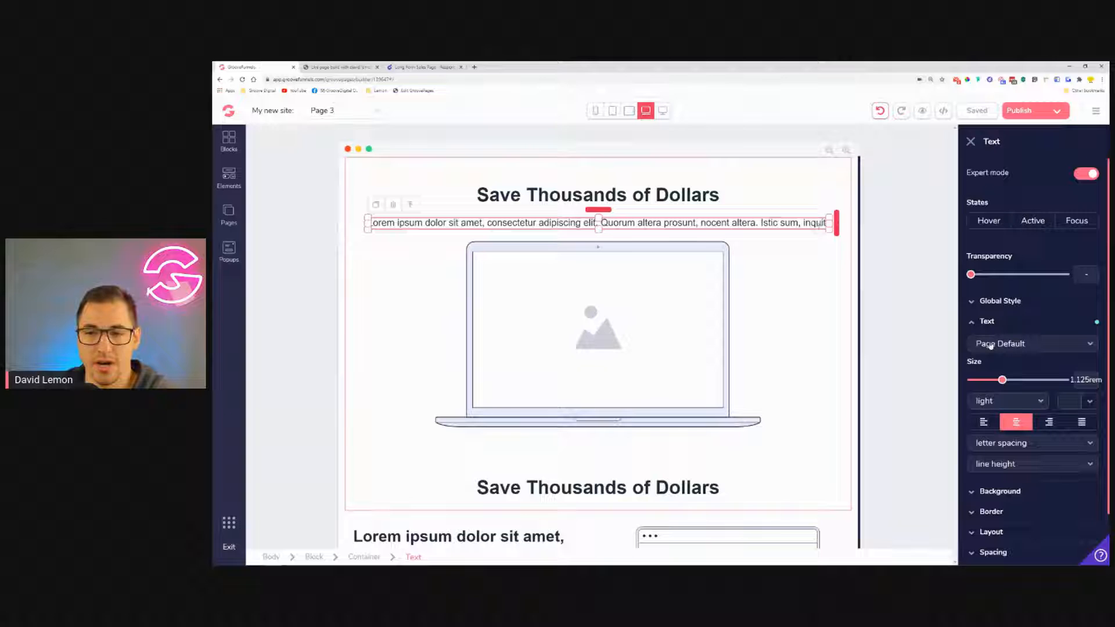
{"action": "scroll", "coordinate": [993, 374], "scroll_direction": "down", "scroll_amount": 2}
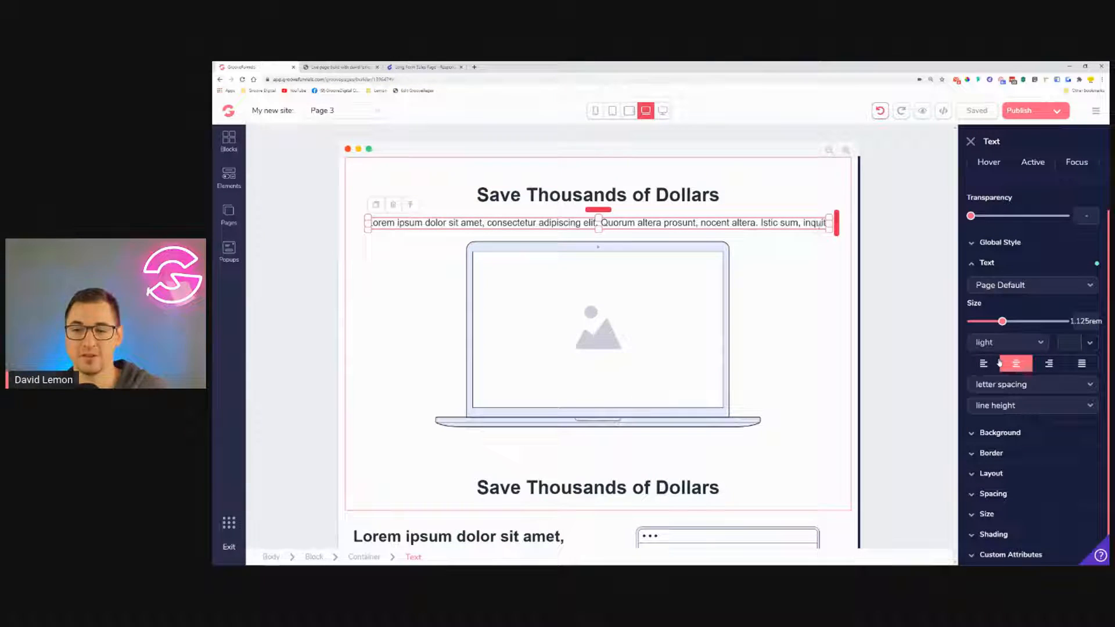
{"action": "left_click", "coordinate": [988, 515]}
{"action": "scroll", "coordinate": [1010, 513], "scroll_direction": "down", "scroll_amount": 2}
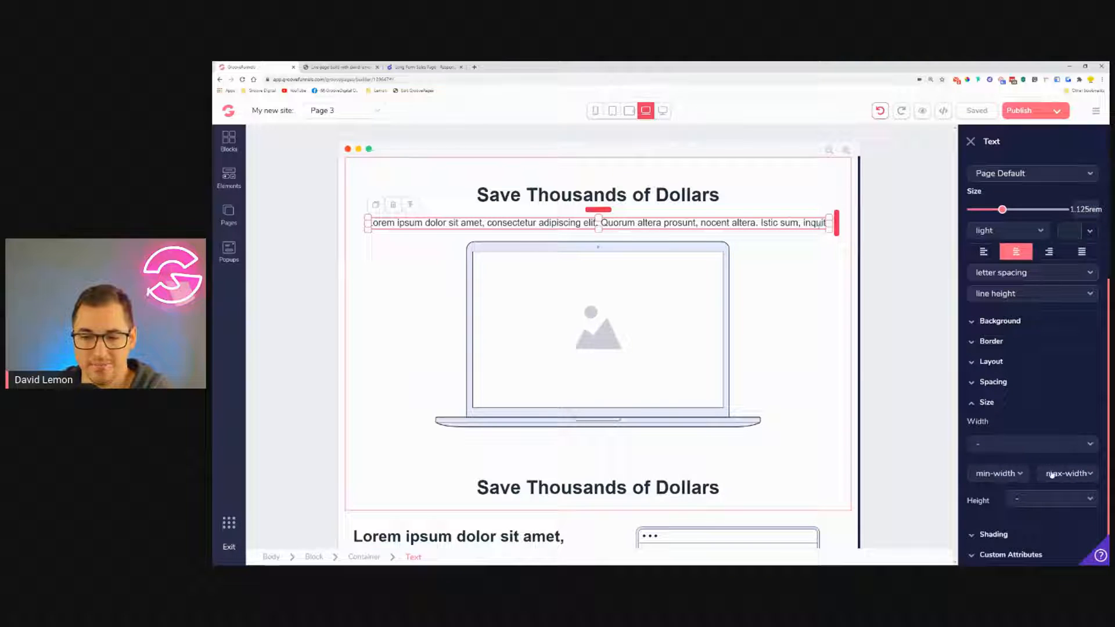
{"action": "left_click", "coordinate": [1073, 474]}
{"action": "scroll", "coordinate": [1069, 476], "scroll_direction": "down", "scroll_amount": 3}
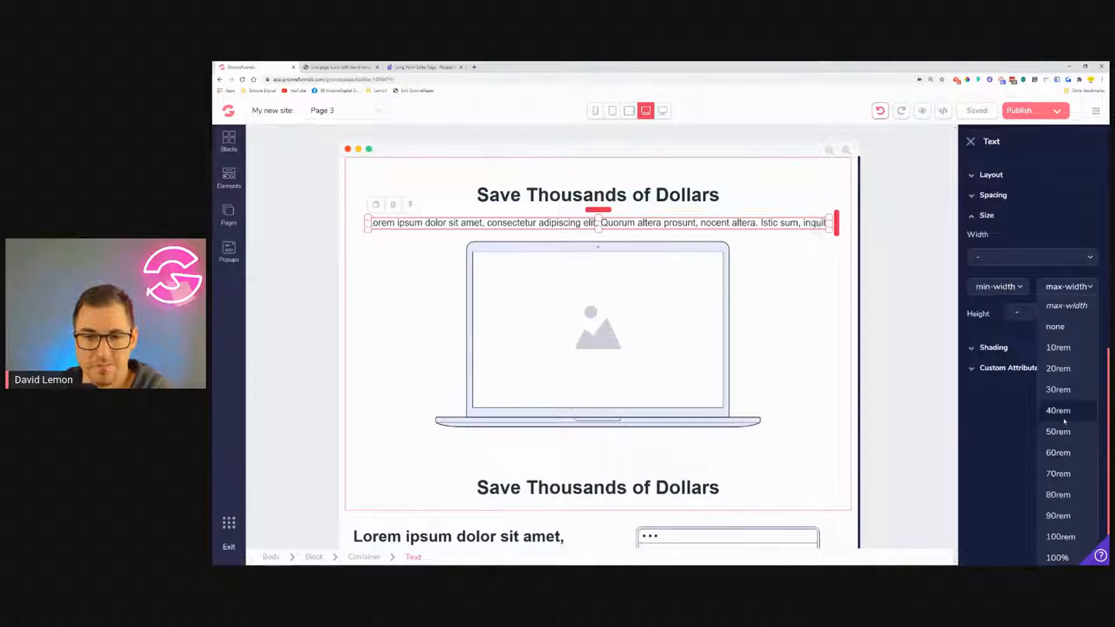
{"action": "left_click", "coordinate": [1065, 420]}
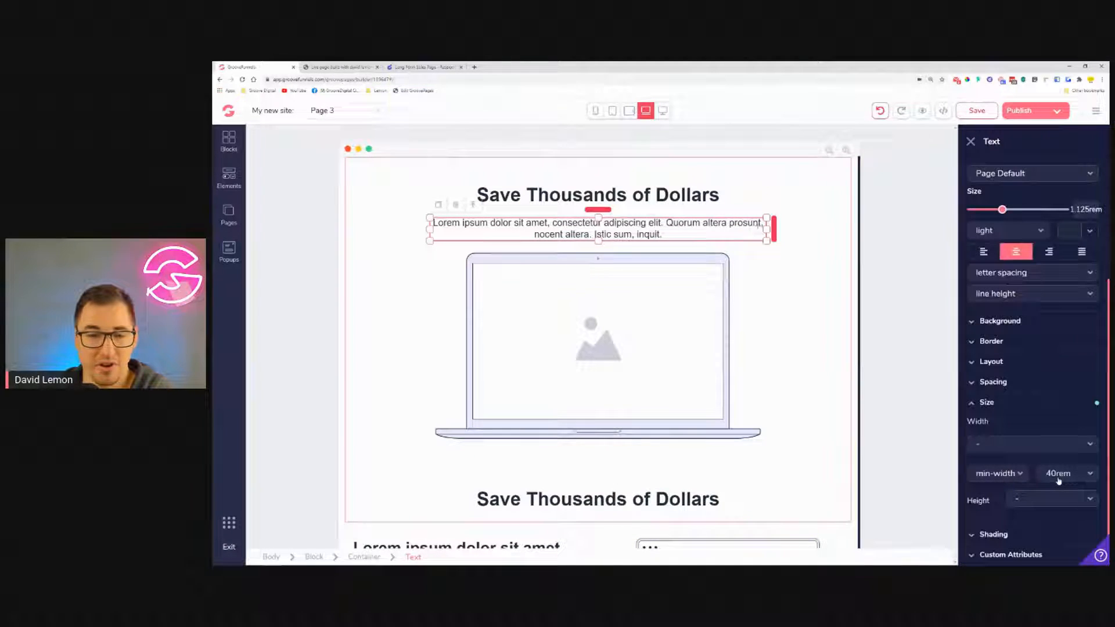
Try max-widths of 30rem and 20rem on the paragraph above the laptop mockup, and return it to 40rem.
{"action": "left_click", "coordinate": [1062, 473]}
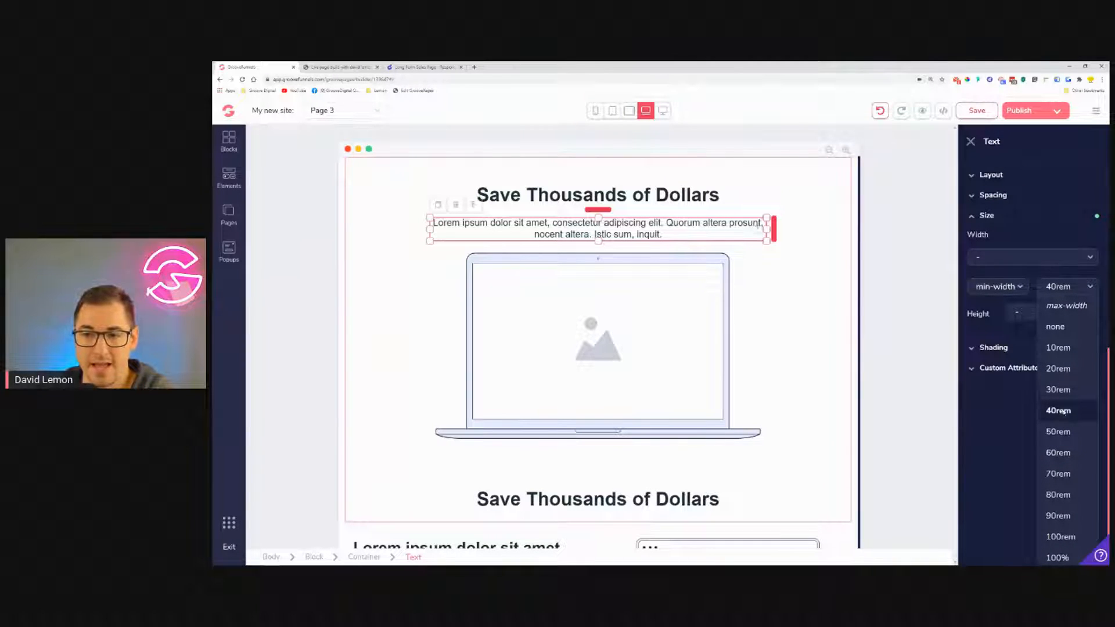
{"action": "left_click", "coordinate": [1060, 390]}
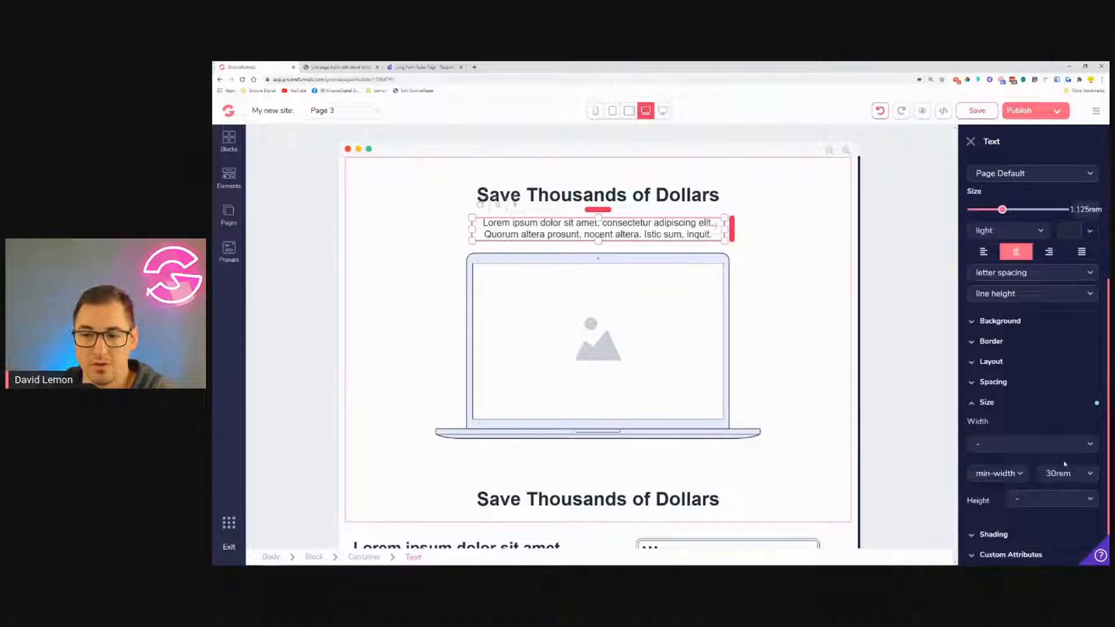
{"action": "scroll", "coordinate": [1066, 463], "scroll_direction": "down", "scroll_amount": 3}
{"action": "left_click", "coordinate": [1061, 287]}
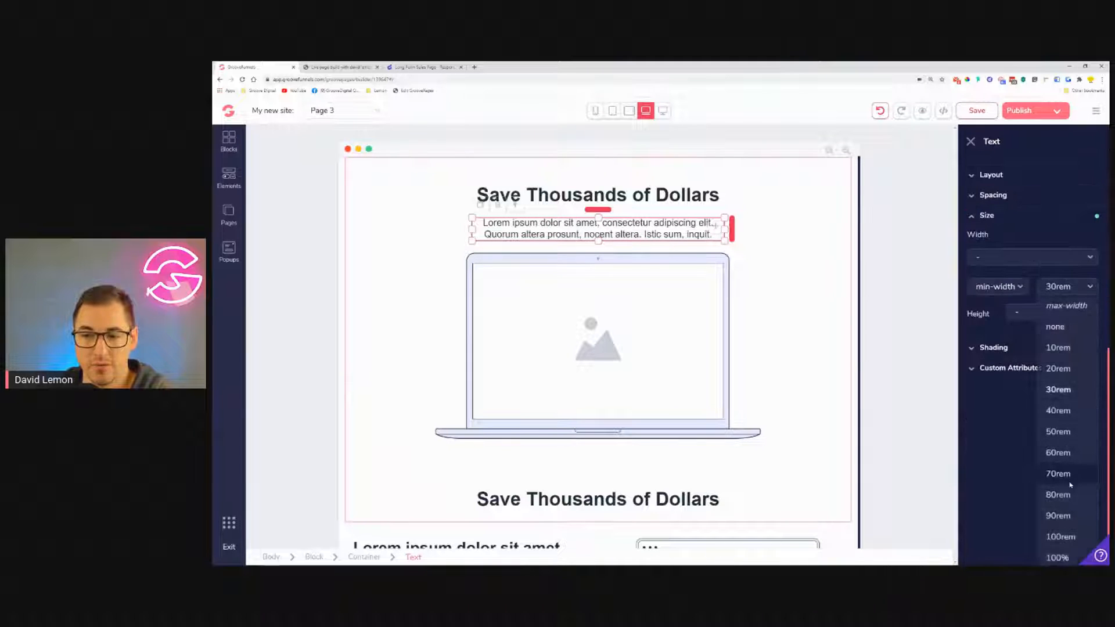
{"action": "left_click", "coordinate": [1063, 375]}
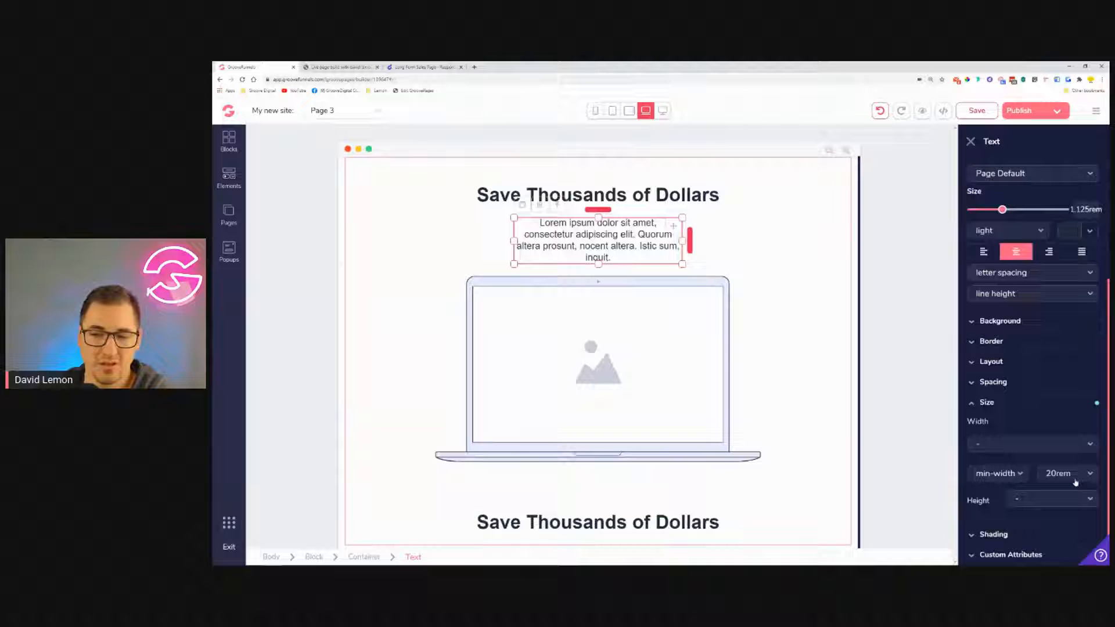
{"action": "scroll", "coordinate": [1076, 481], "scroll_direction": "down", "scroll_amount": 3}
{"action": "left_click", "coordinate": [1060, 286]}
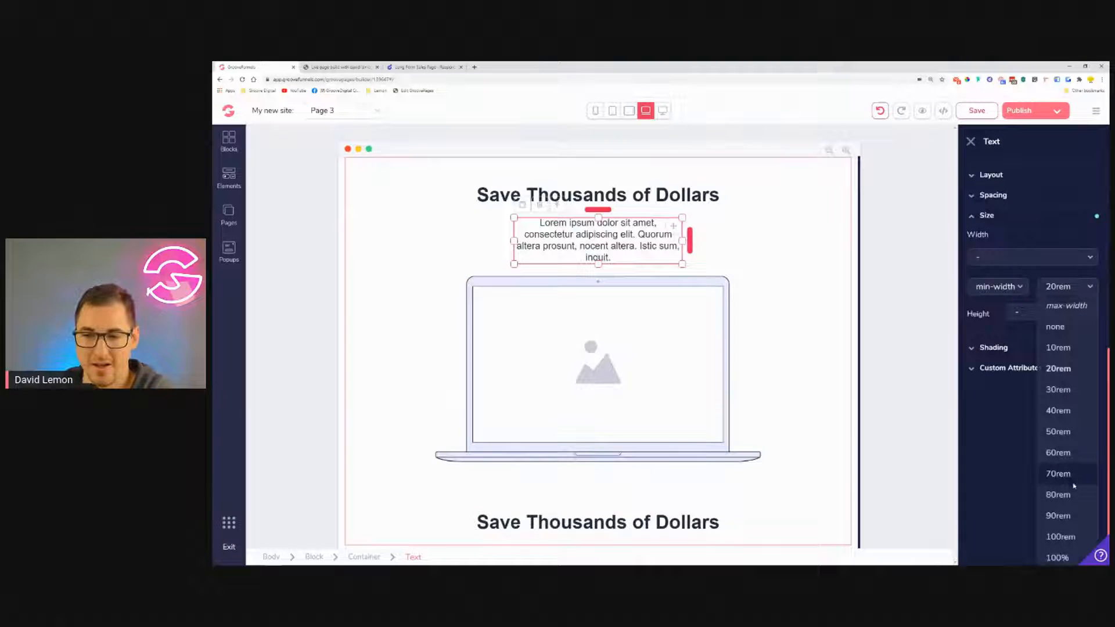
{"action": "left_click", "coordinate": [1061, 411]}
Try max-widths of 30rem, 20rem and 40rem on the laptop mockup in the laptop view.
{"action": "left_click", "coordinate": [793, 305]}
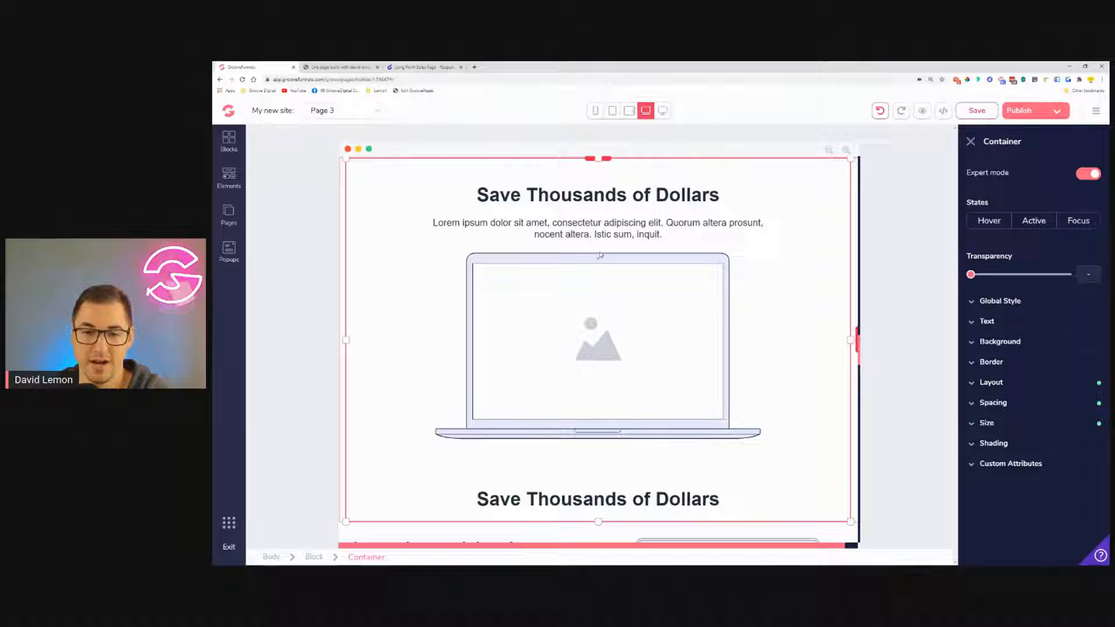
{"action": "left_click", "coordinate": [597, 330]}
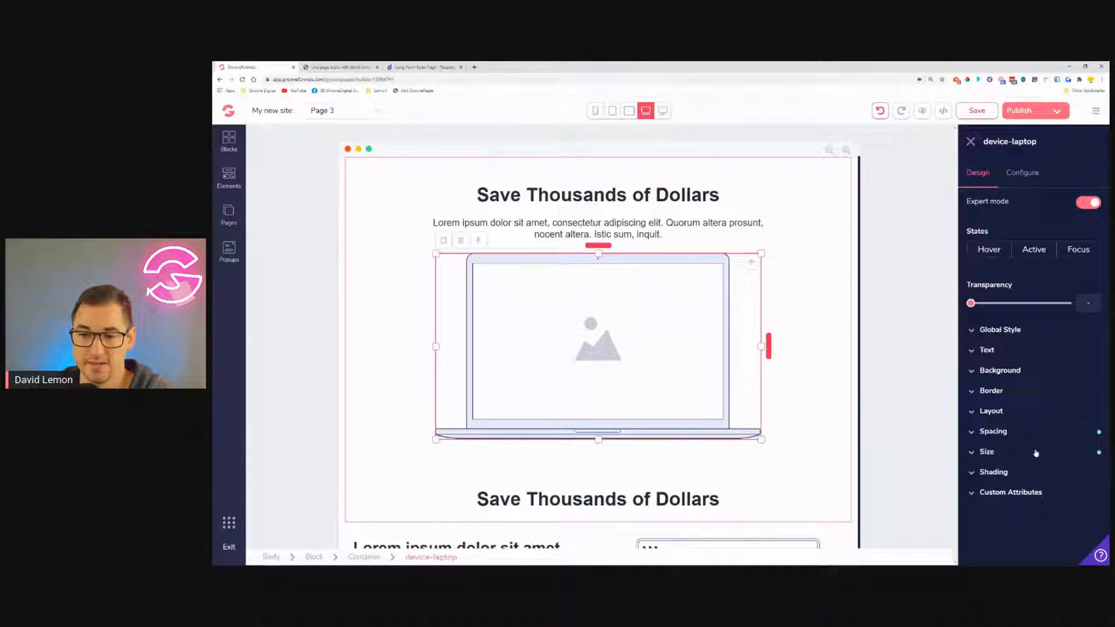
{"action": "left_click", "coordinate": [1005, 452]}
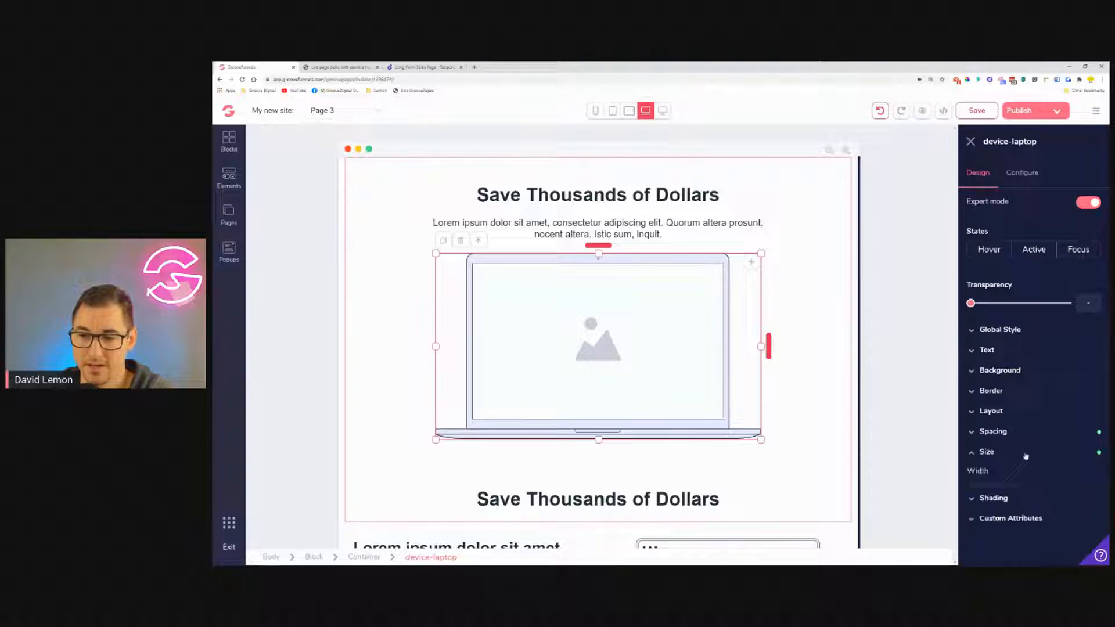
{"action": "scroll", "coordinate": [1051, 504], "scroll_direction": "down", "scroll_amount": 1}
{"action": "left_click", "coordinate": [1068, 471]}
{"action": "scroll", "coordinate": [1054, 527], "scroll_direction": "down", "scroll_amount": 2}
{"action": "left_click", "coordinate": [1059, 436]}
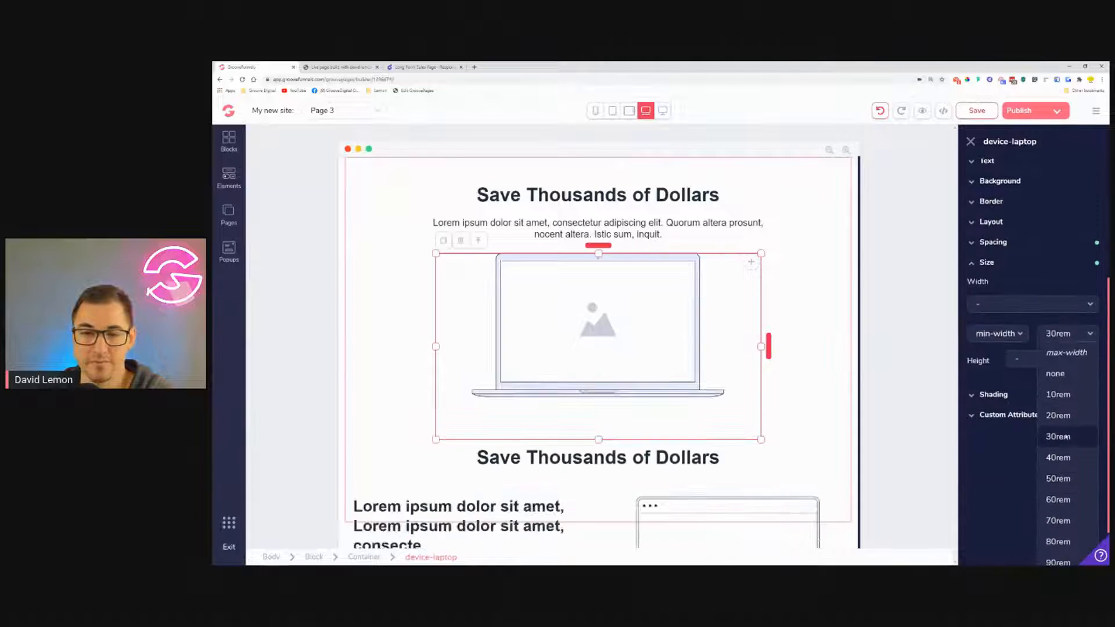
{"action": "scroll", "coordinate": [1064, 428], "scroll_direction": "up", "scroll_amount": 2}
{"action": "left_click", "coordinate": [1072, 476]}
{"action": "scroll", "coordinate": [1069, 465], "scroll_direction": "down", "scroll_amount": 2}
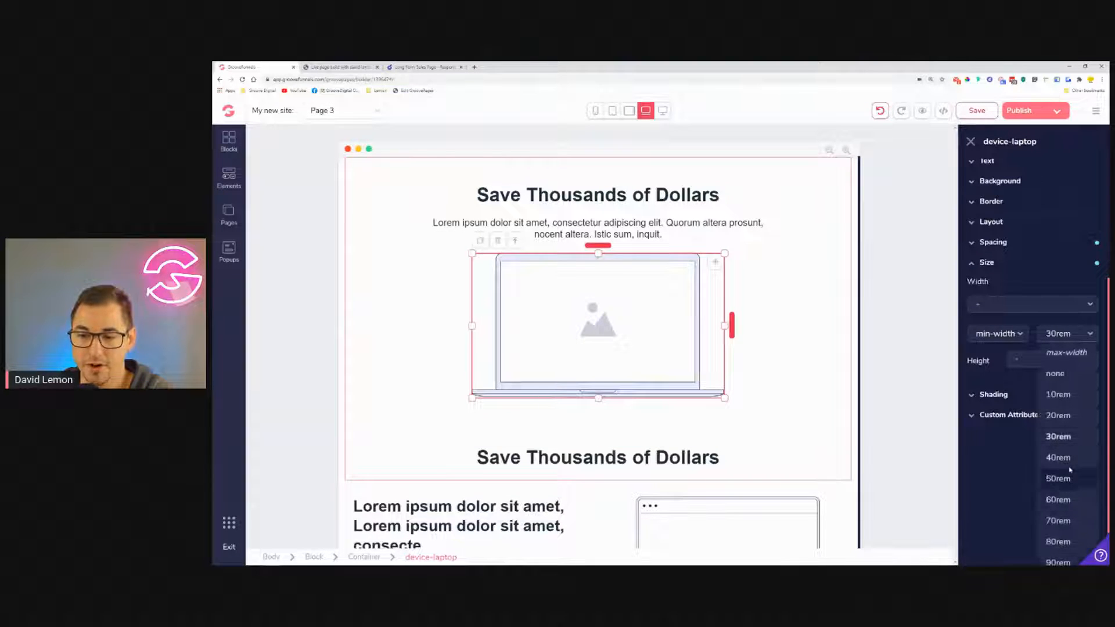
{"action": "left_click", "coordinate": [1059, 415]}
{"action": "scroll", "coordinate": [1064, 426], "scroll_direction": "up", "scroll_amount": 2}
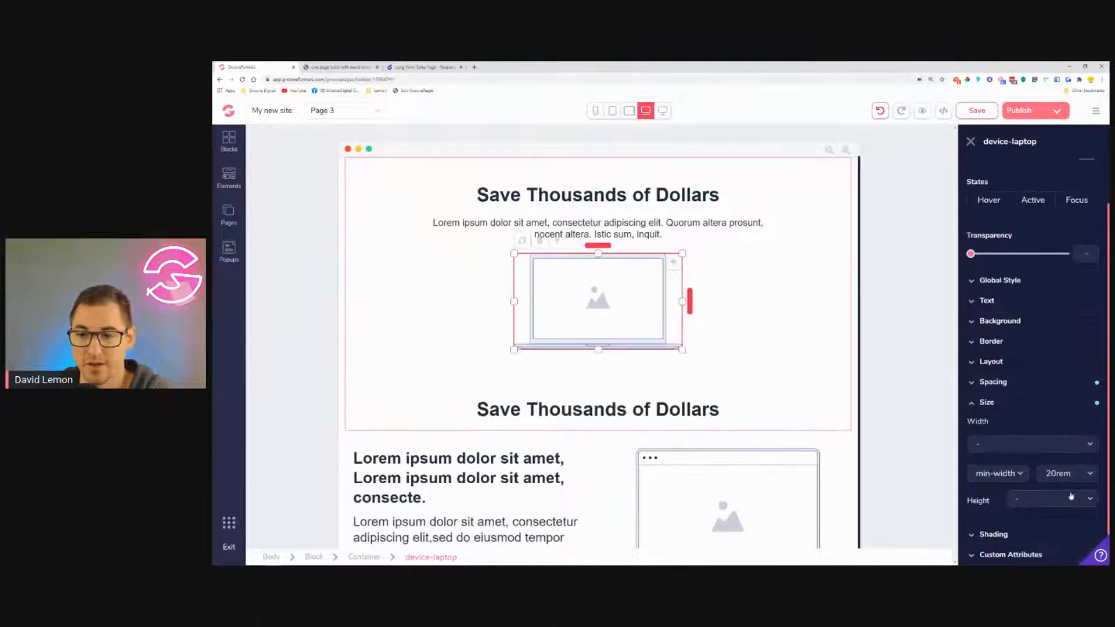
{"action": "left_click", "coordinate": [1070, 477]}
{"action": "scroll", "coordinate": [1070, 478], "scroll_direction": "down", "scroll_amount": 2}
{"action": "left_click", "coordinate": [1058, 456]}
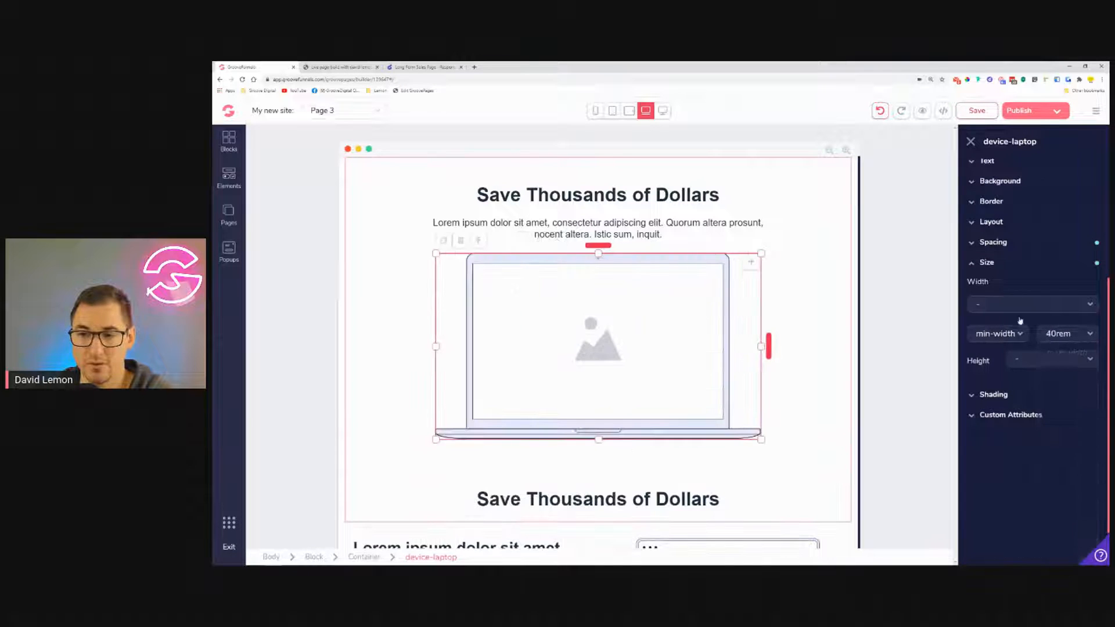
Set the laptop mockup's width to 50% relative to its parent and clear its max-width.
{"action": "scroll", "coordinate": [1021, 321], "scroll_direction": "up", "scroll_amount": 2}
{"action": "left_click", "coordinate": [1020, 443]}
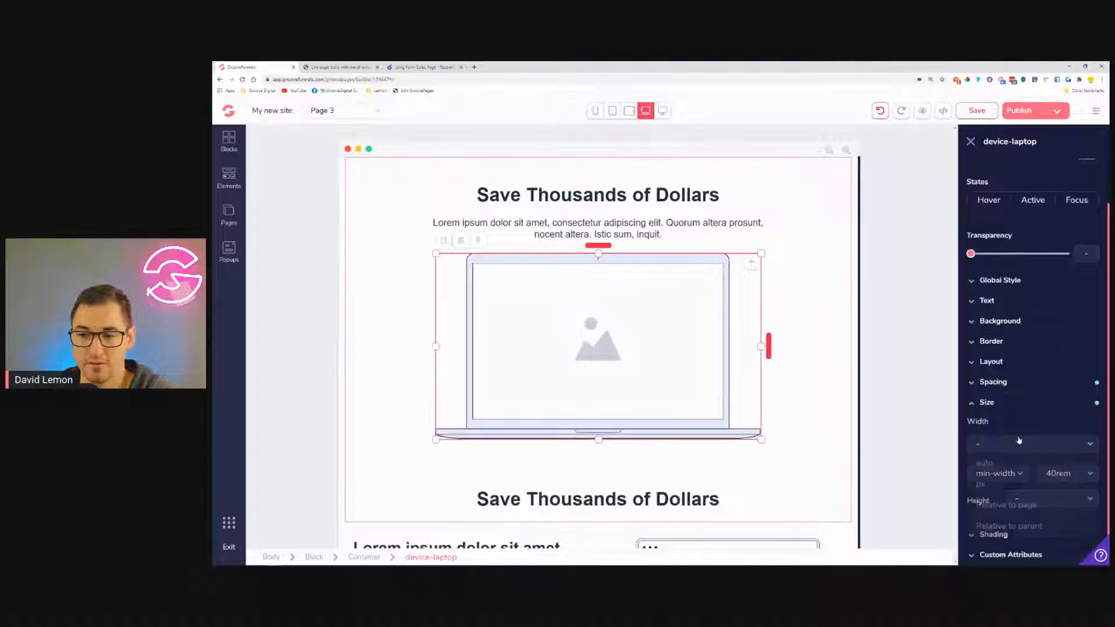
{"action": "left_click", "coordinate": [1030, 529]}
{"action": "left_click_drag", "start_coordinate": [970, 445], "coordinate": [1017, 452]}
{"action": "left_click_drag", "start_coordinate": [1019, 454], "coordinate": [1018, 454]}
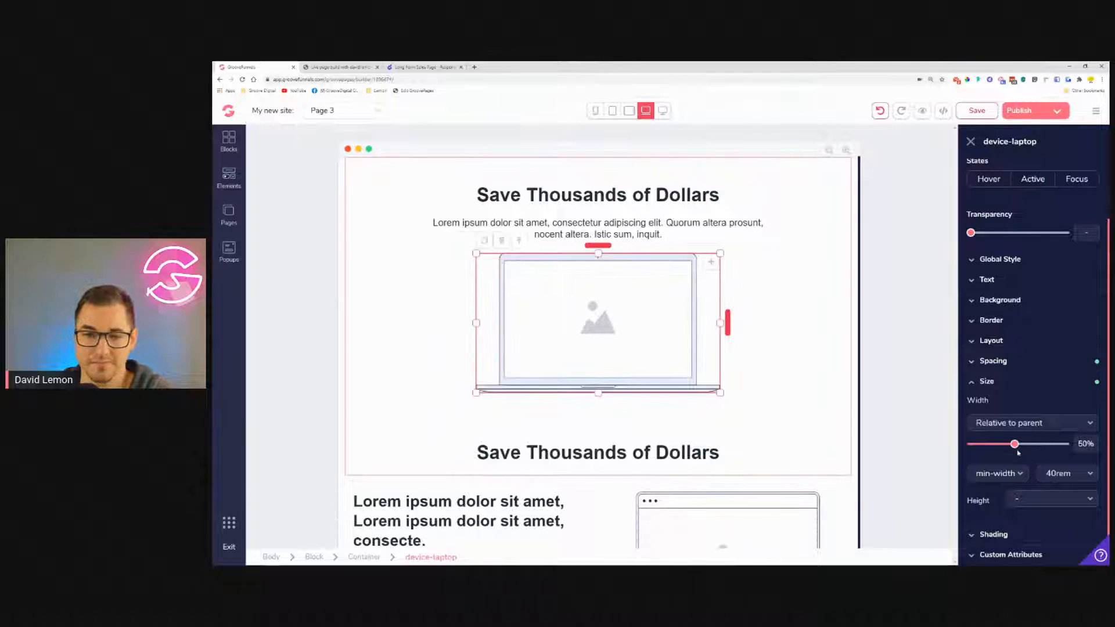
{"action": "left_click", "coordinate": [1066, 475]}
{"action": "left_click", "coordinate": [1061, 493]}
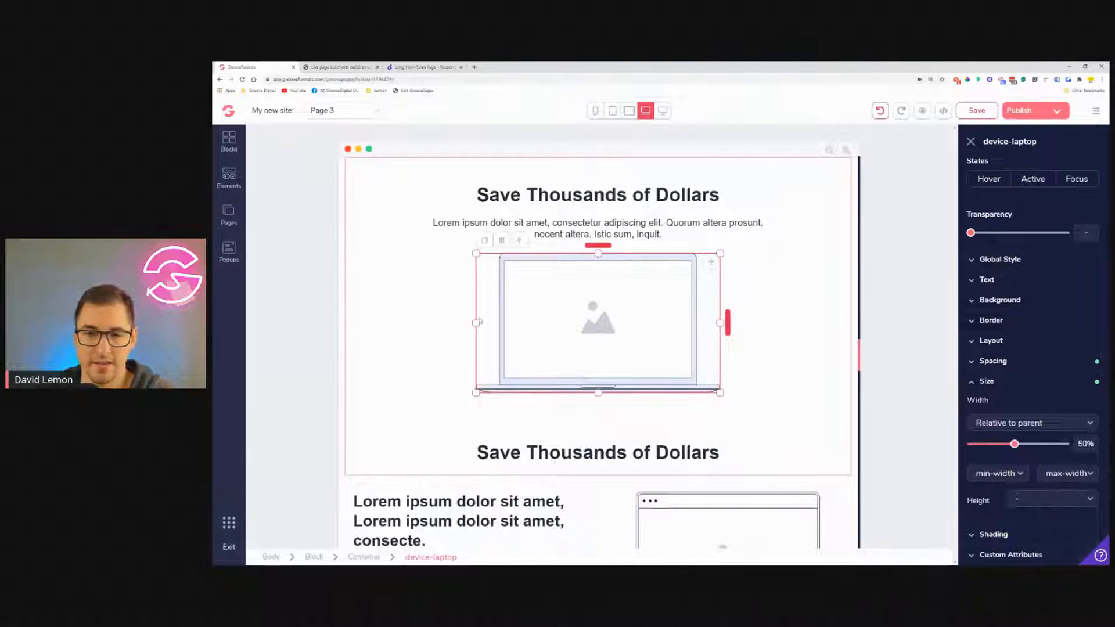
In the laptop view, set the first feature row's heading to 1.5rem and compare it with the desktop and landscape tablet views.
{"action": "scroll", "coordinate": [397, 316], "scroll_direction": "down", "scroll_amount": 5}
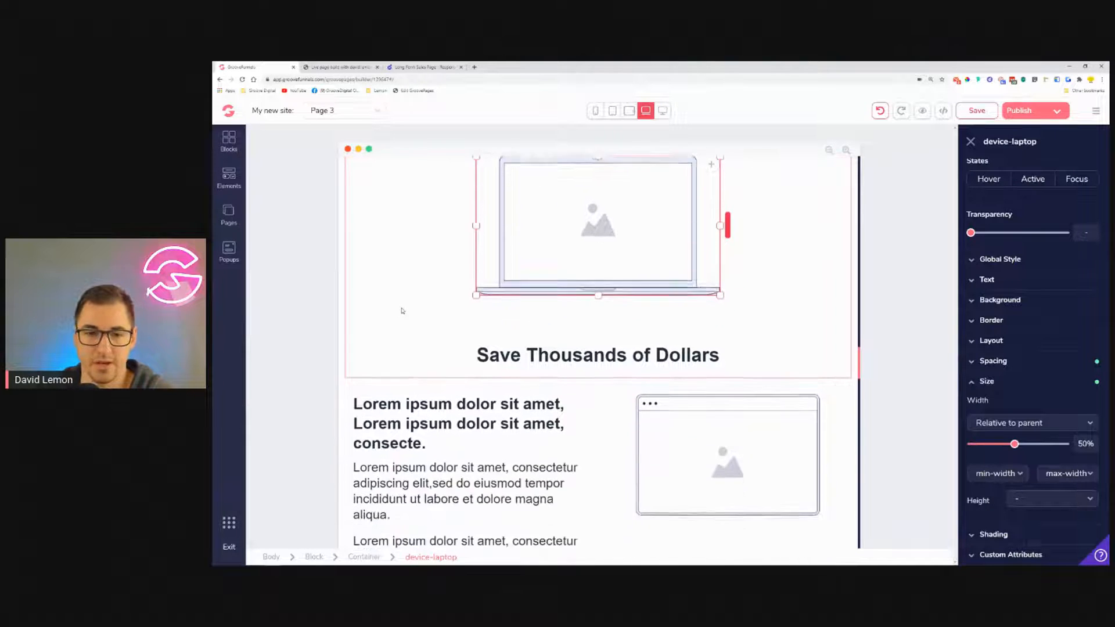
{"action": "scroll", "coordinate": [400, 307], "scroll_direction": "down", "scroll_amount": 1}
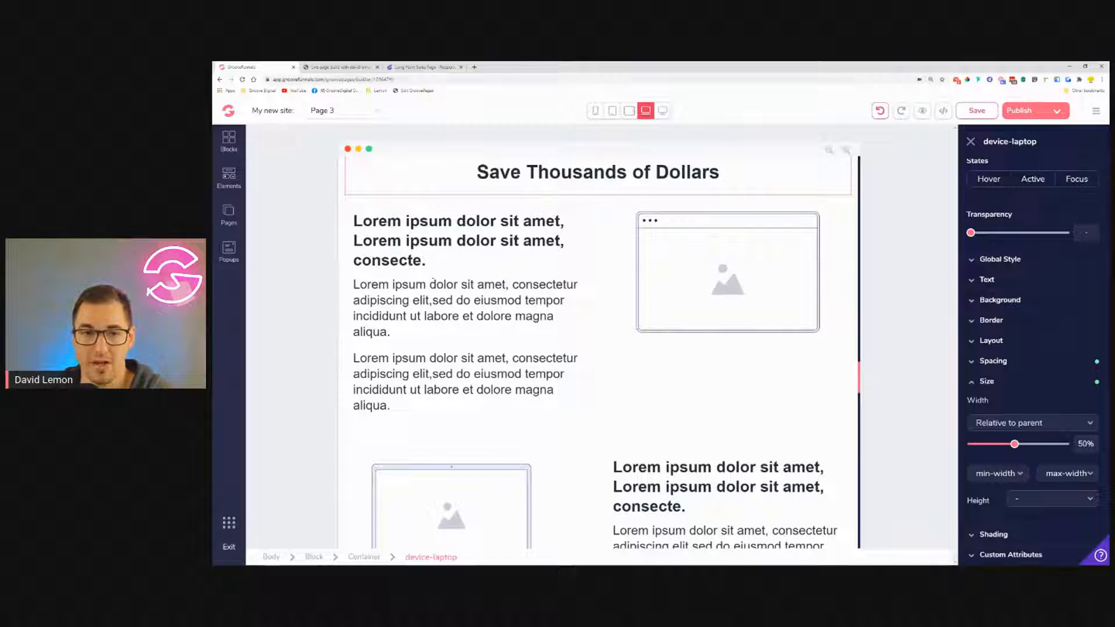
{"action": "left_click", "coordinate": [437, 243]}
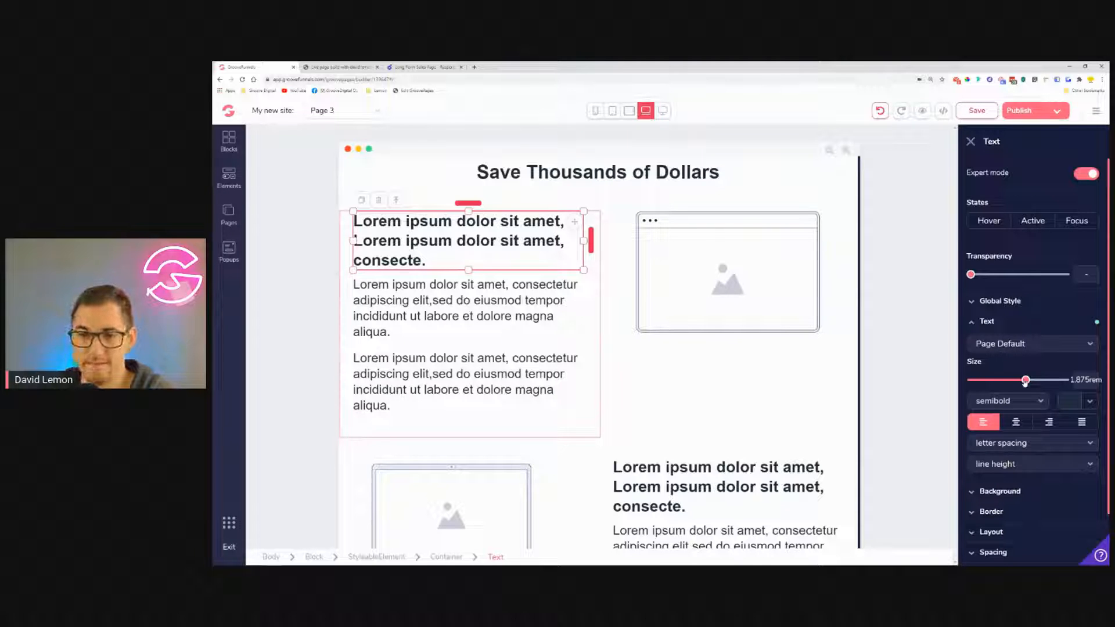
{"action": "left_click_drag", "start_coordinate": [1029, 384], "coordinate": [1016, 383]}
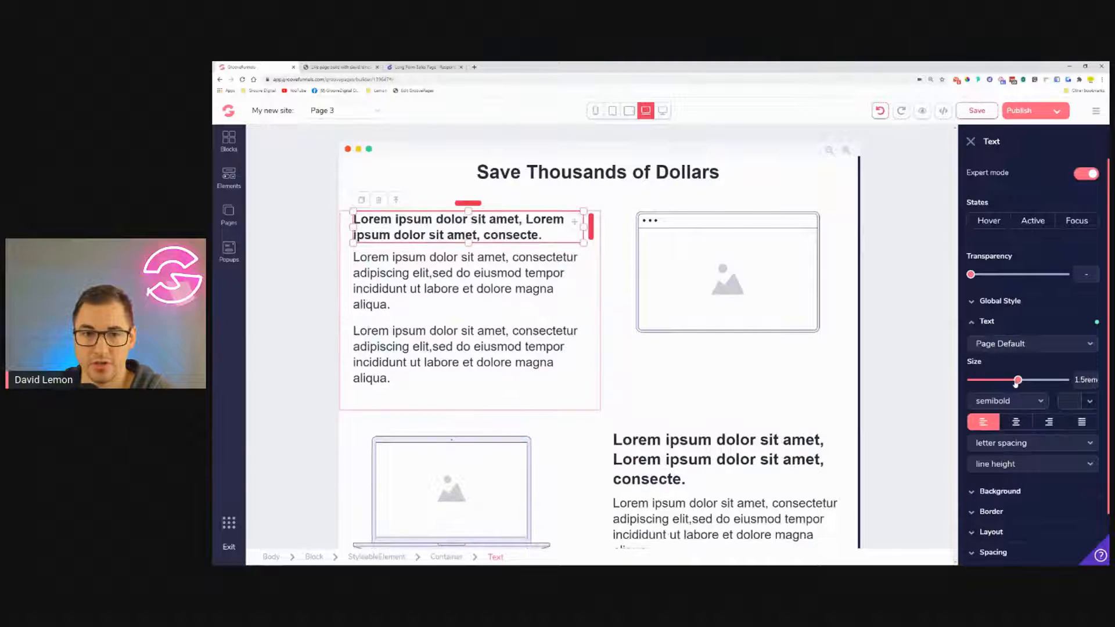
{"action": "left_click", "coordinate": [663, 110]}
{"action": "left_click", "coordinate": [629, 110]}
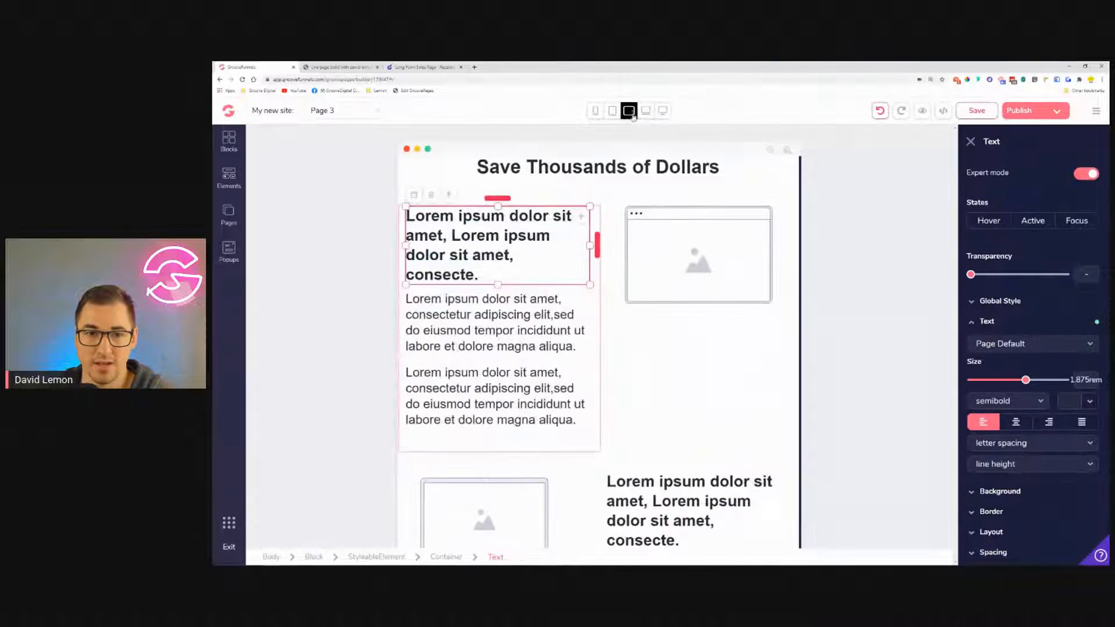
{"action": "left_click", "coordinate": [646, 111]}
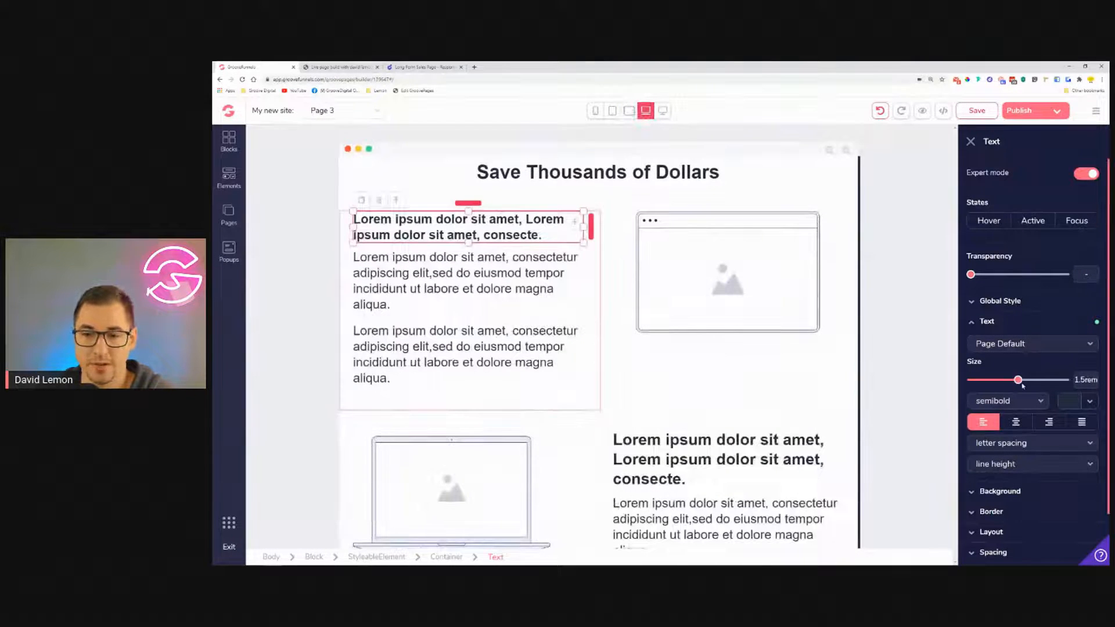
Try a 1.25rem text size on the first feature row's heading and compare it with the desktop view.
{"action": "left_click_drag", "start_coordinate": [1018, 380], "coordinate": [1010, 382]}
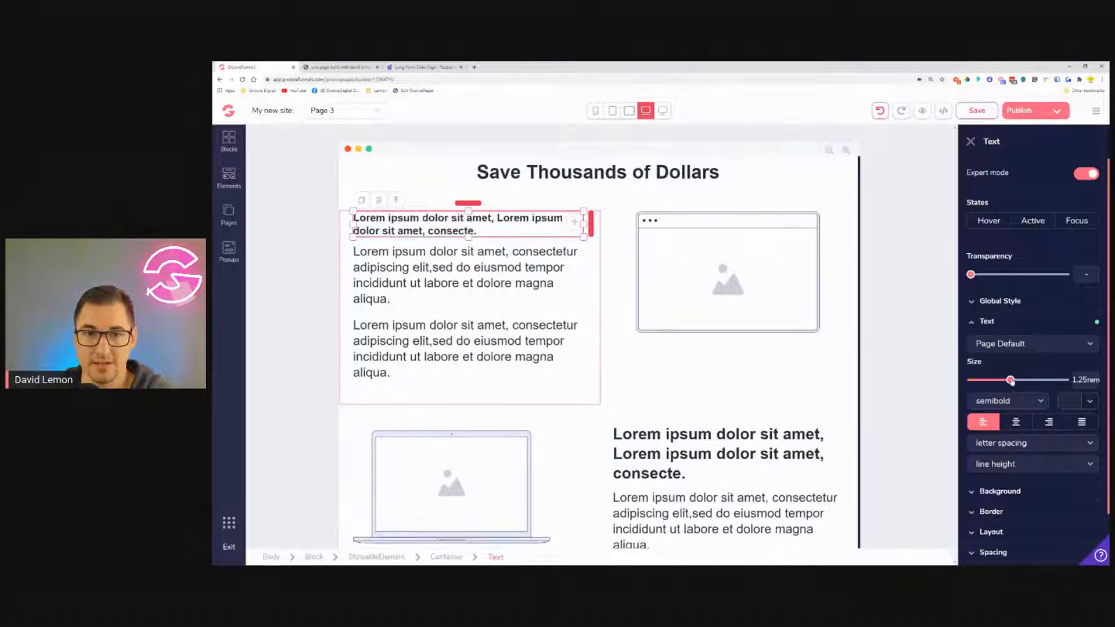
{"action": "left_click", "coordinate": [663, 110]}
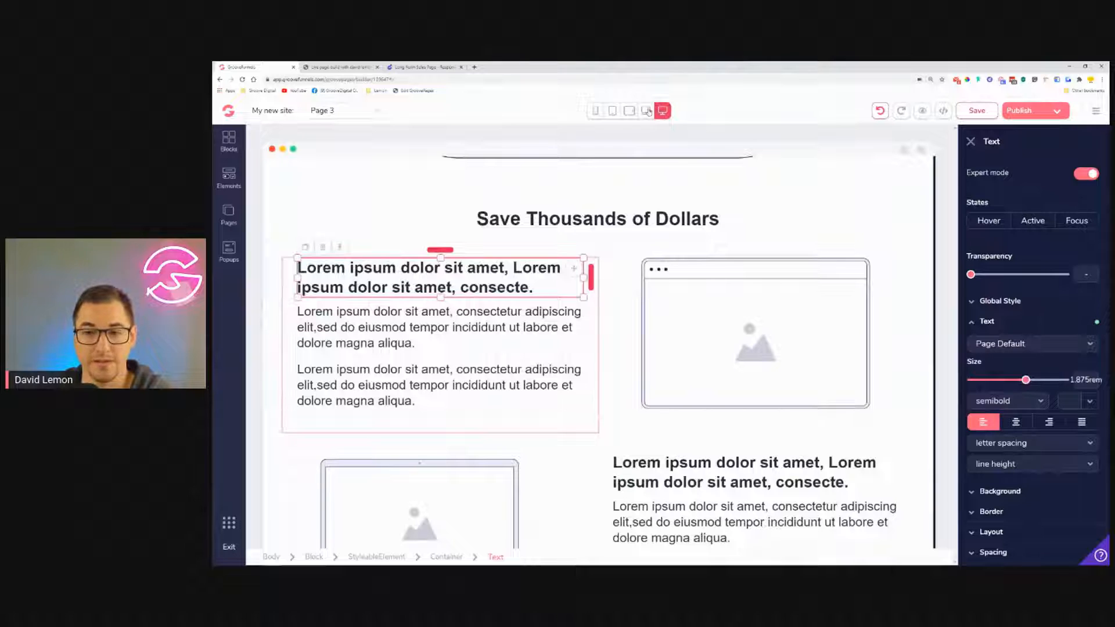
{"action": "left_click", "coordinate": [646, 111]}
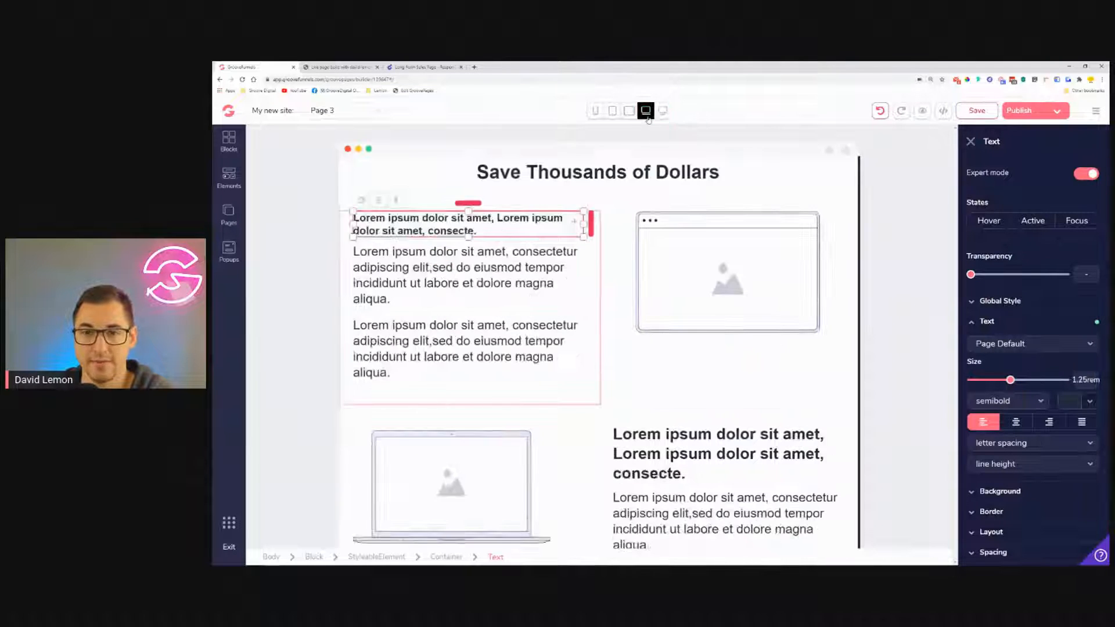
Set the text size of both paragraphs in the first feature row to 1.25rem in the laptop view.
{"action": "left_click", "coordinate": [479, 269]}
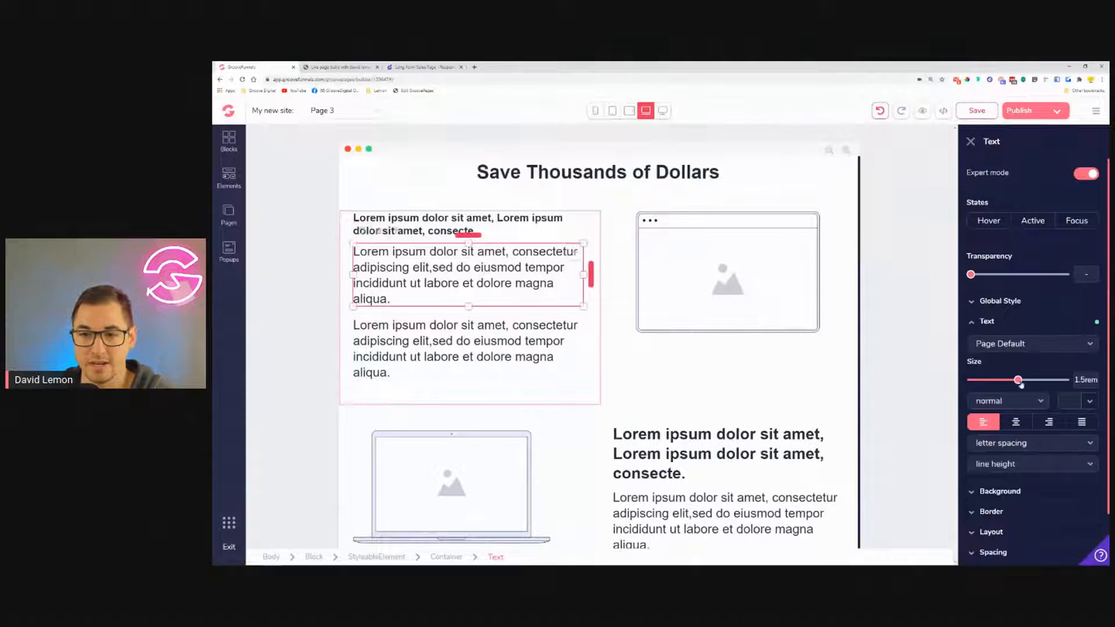
{"action": "left_click_drag", "start_coordinate": [1017, 381], "coordinate": [1012, 388]}
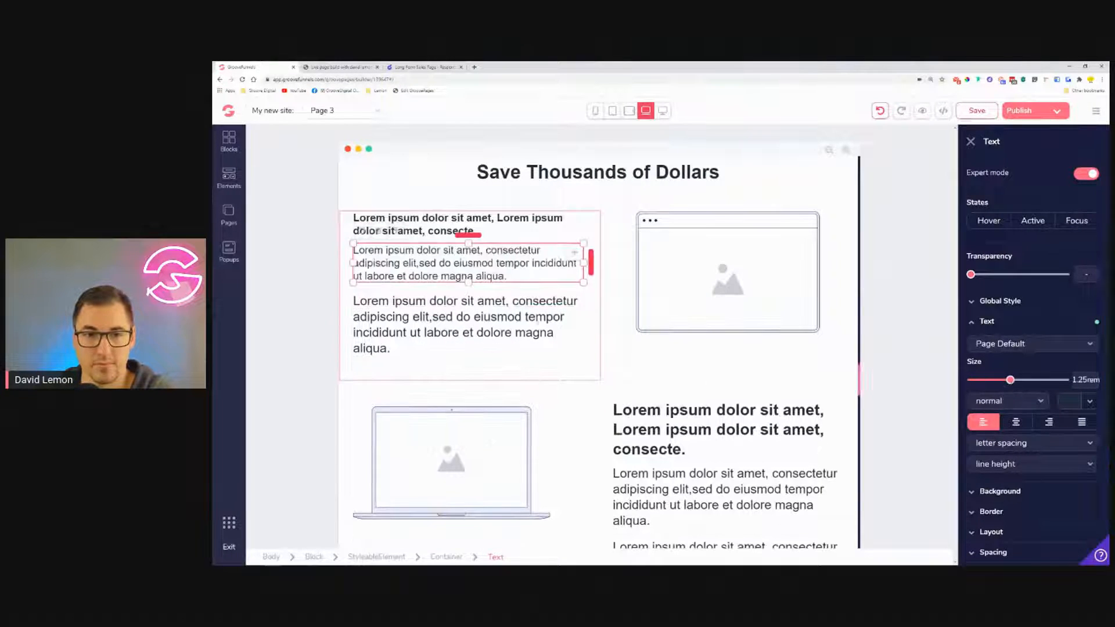
{"action": "left_click", "coordinate": [537, 318]}
{"action": "left_click_drag", "start_coordinate": [1019, 381], "coordinate": [1014, 381]}
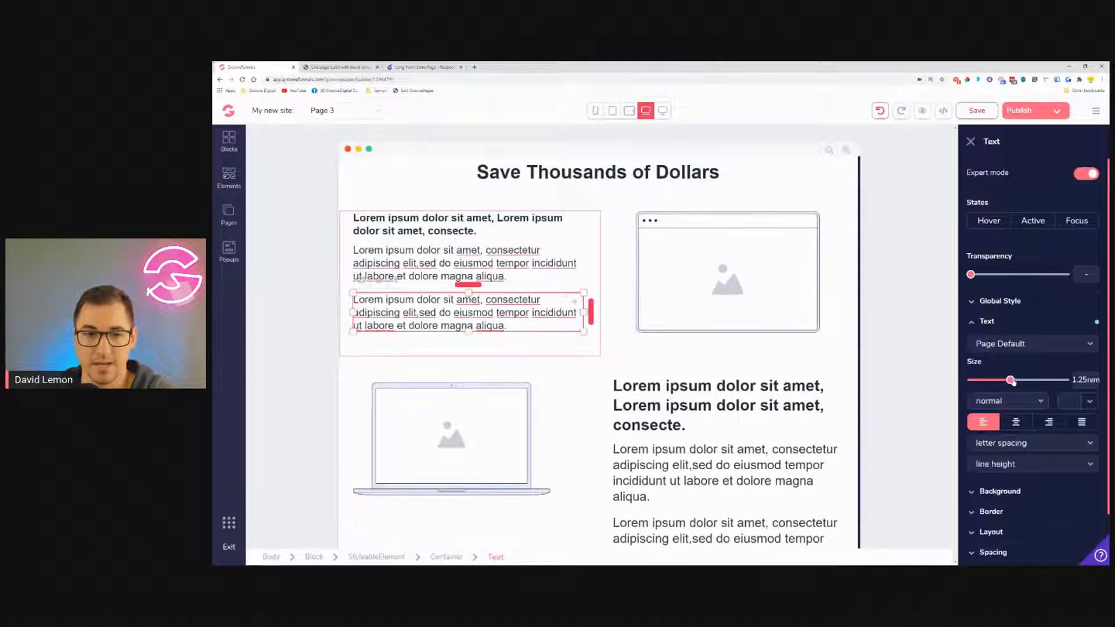
{"action": "left_click", "coordinate": [406, 262]}
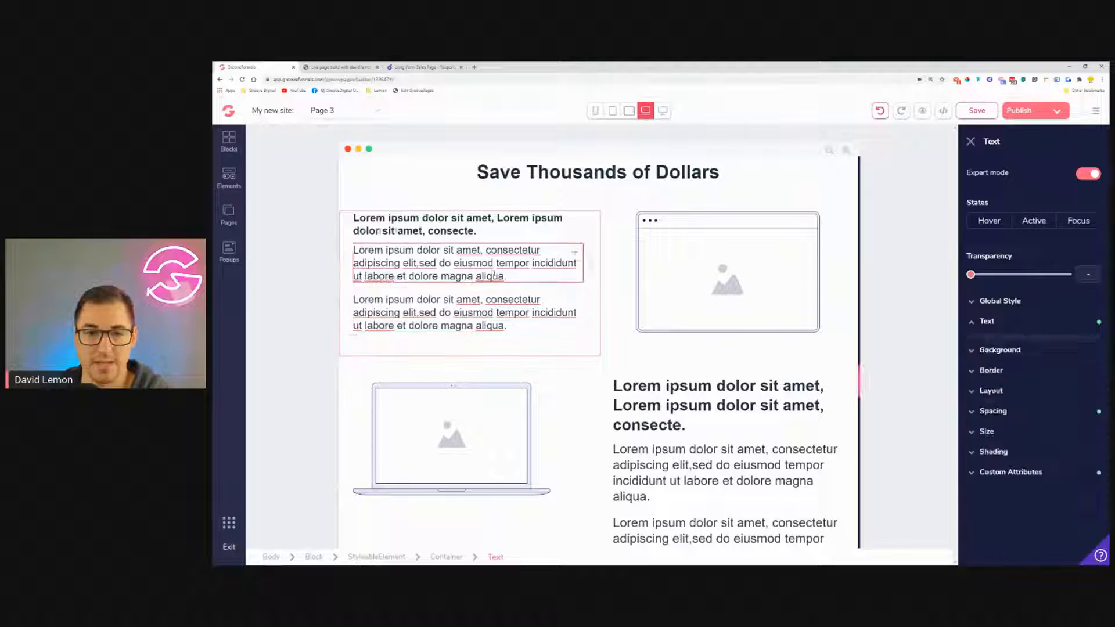
{"action": "left_click", "coordinate": [496, 312]}
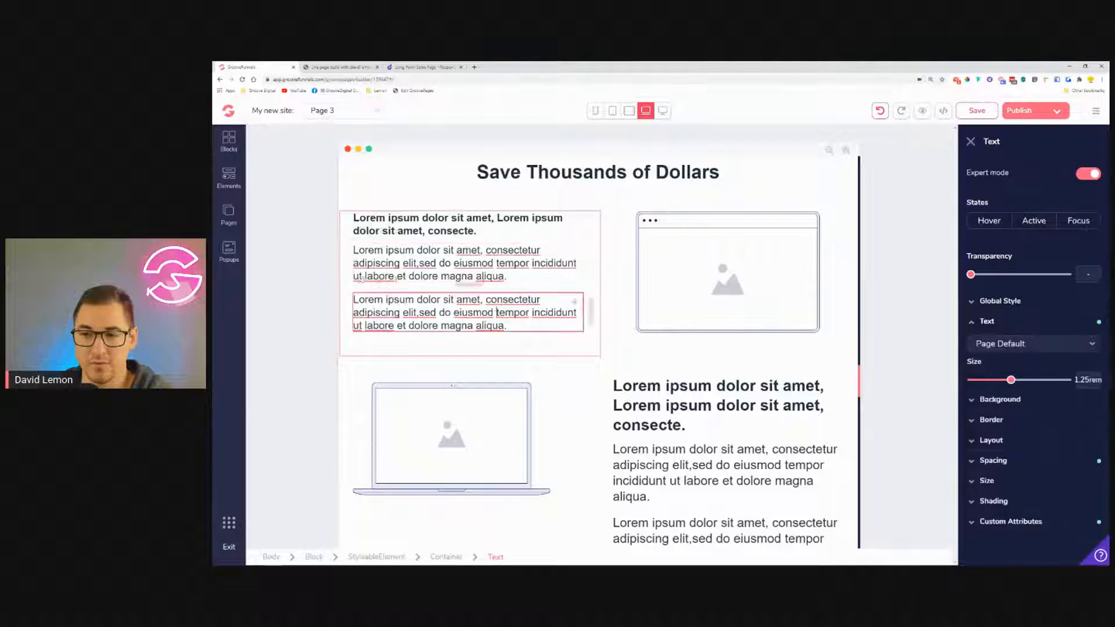
Set the headings of the first and second feature rows to 1.5rem in the laptop view.
{"action": "left_click", "coordinate": [418, 224]}
{"action": "left_click_drag", "start_coordinate": [1011, 380], "coordinate": [1018, 382]}
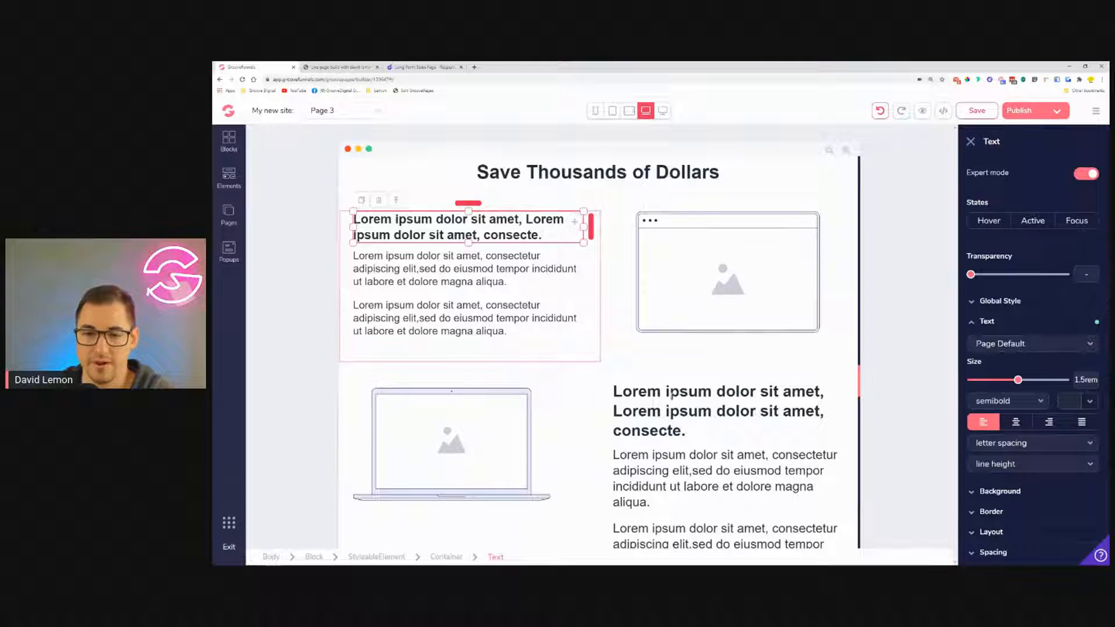
{"action": "left_click", "coordinate": [672, 395]}
{"action": "left_click", "coordinate": [1020, 380]}
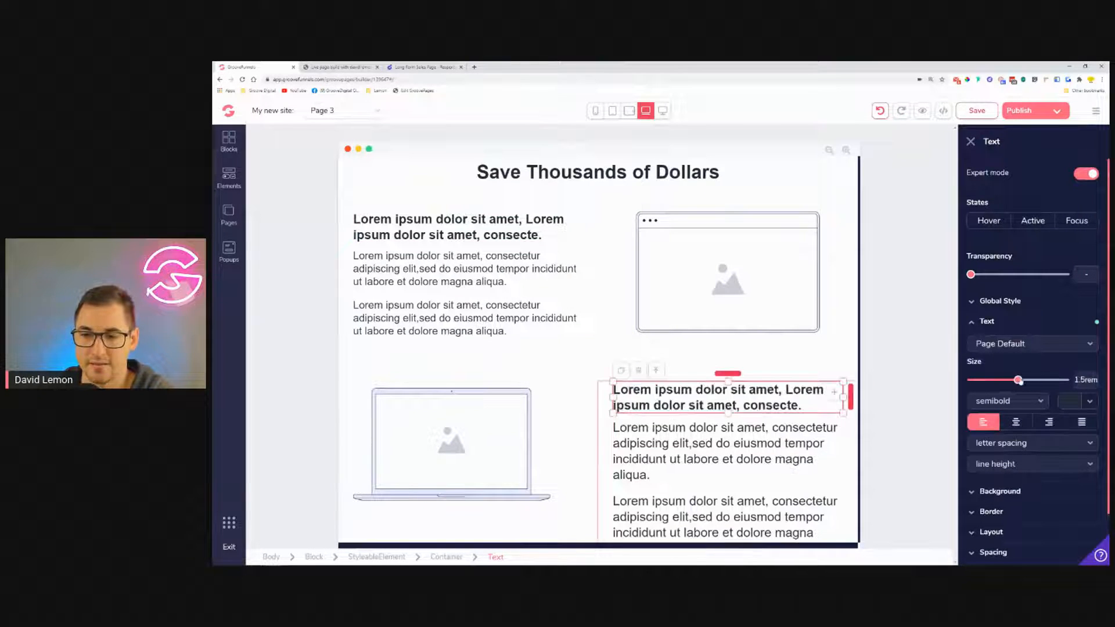
Set both paragraphs in the second feature row, beside the laptop mockup, to 1.25rem.
{"action": "left_click", "coordinate": [756, 448]}
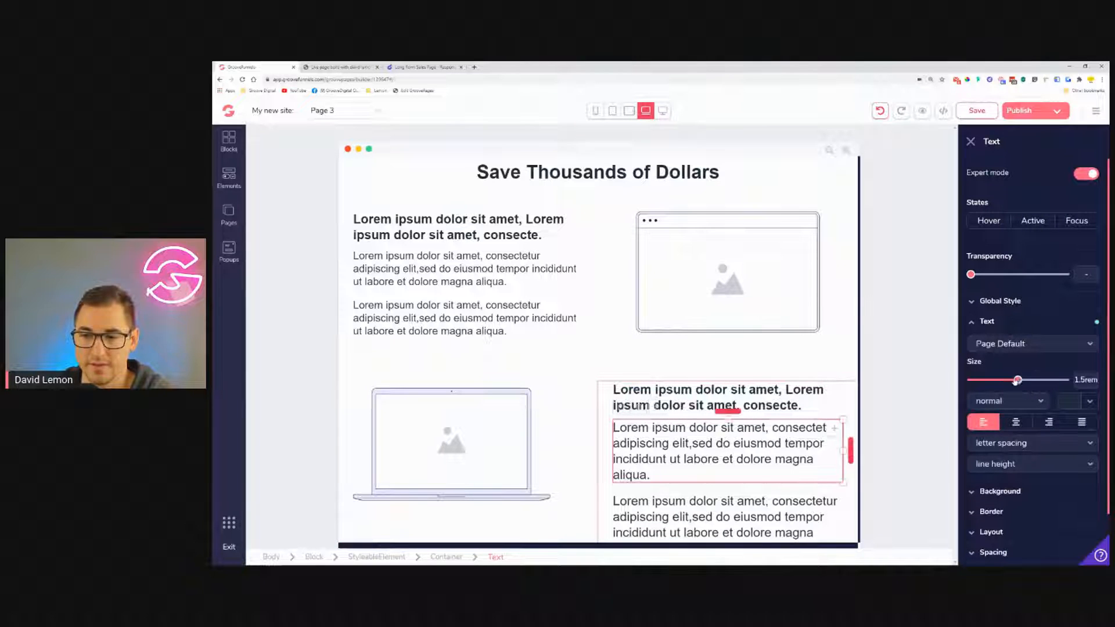
{"action": "left_click_drag", "start_coordinate": [1018, 381], "coordinate": [1011, 381]}
{"action": "left_click", "coordinate": [782, 494]}
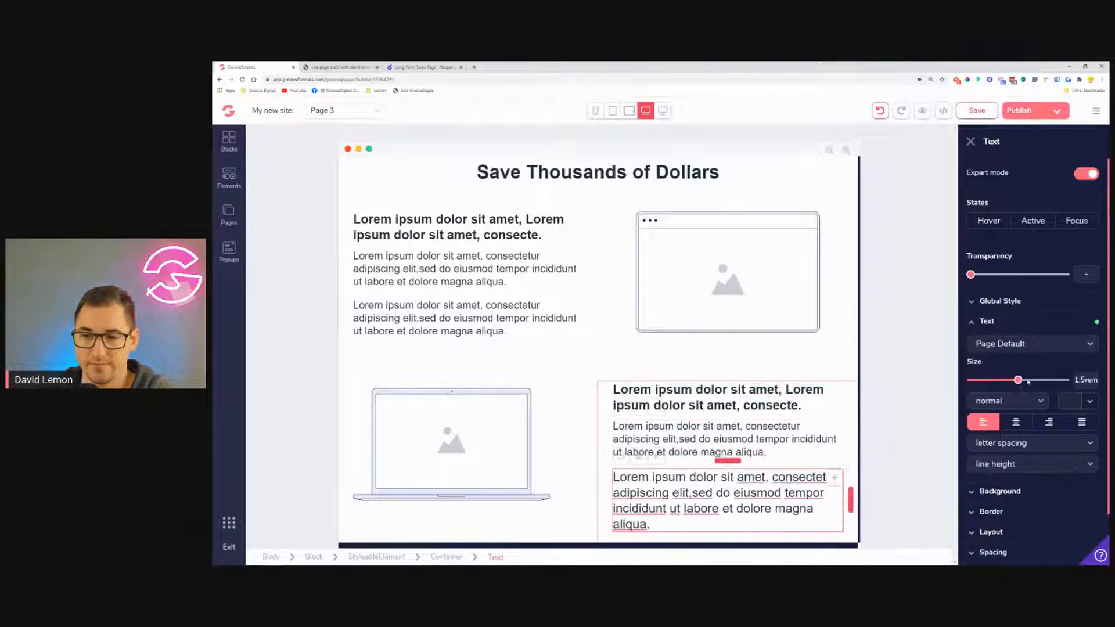
{"action": "left_click_drag", "start_coordinate": [1018, 380], "coordinate": [1011, 380]}
{"action": "scroll", "coordinate": [543, 359], "scroll_direction": "down", "scroll_amount": 2}
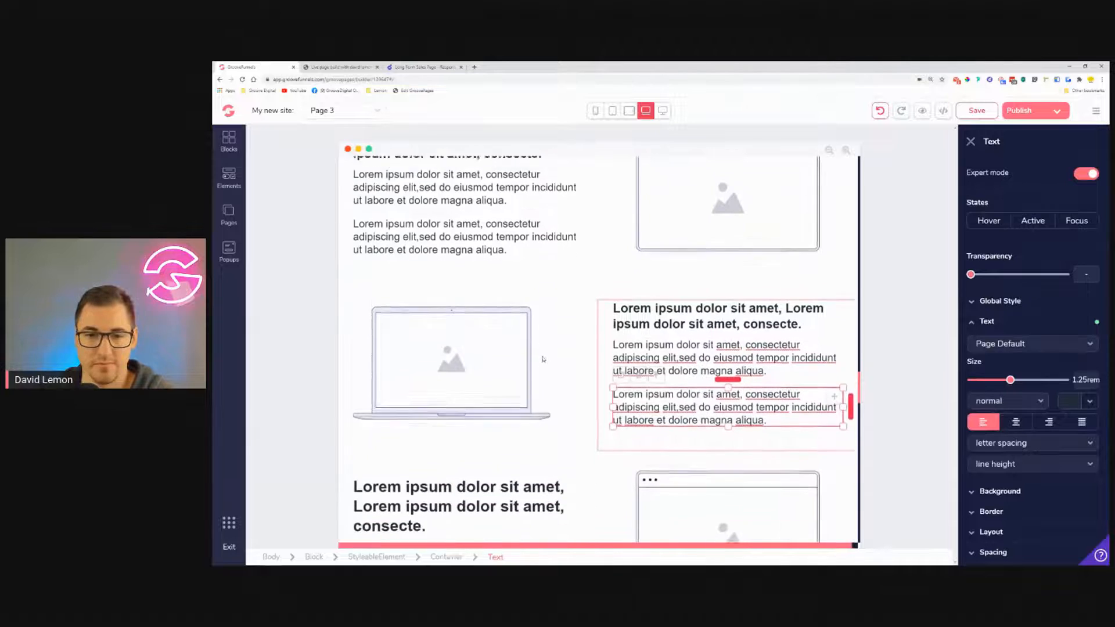
{"action": "scroll", "coordinate": [512, 311], "scroll_direction": "up", "scroll_amount": 4}
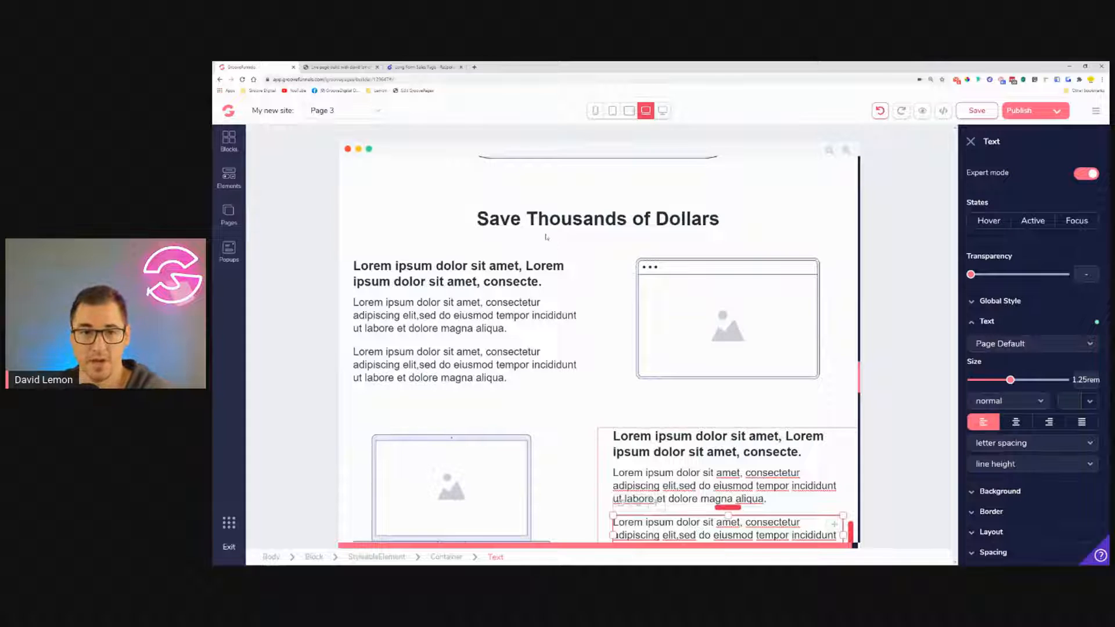
{"action": "left_click_drag", "start_coordinate": [475, 220], "coordinate": [778, 228]}
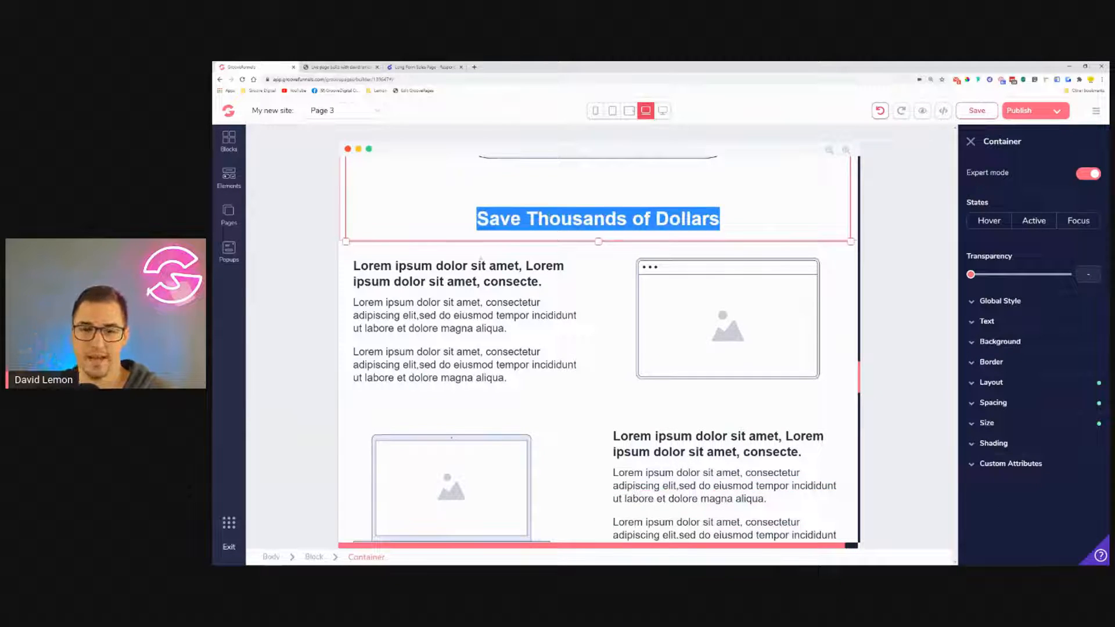
{"action": "left_click", "coordinate": [459, 268]}
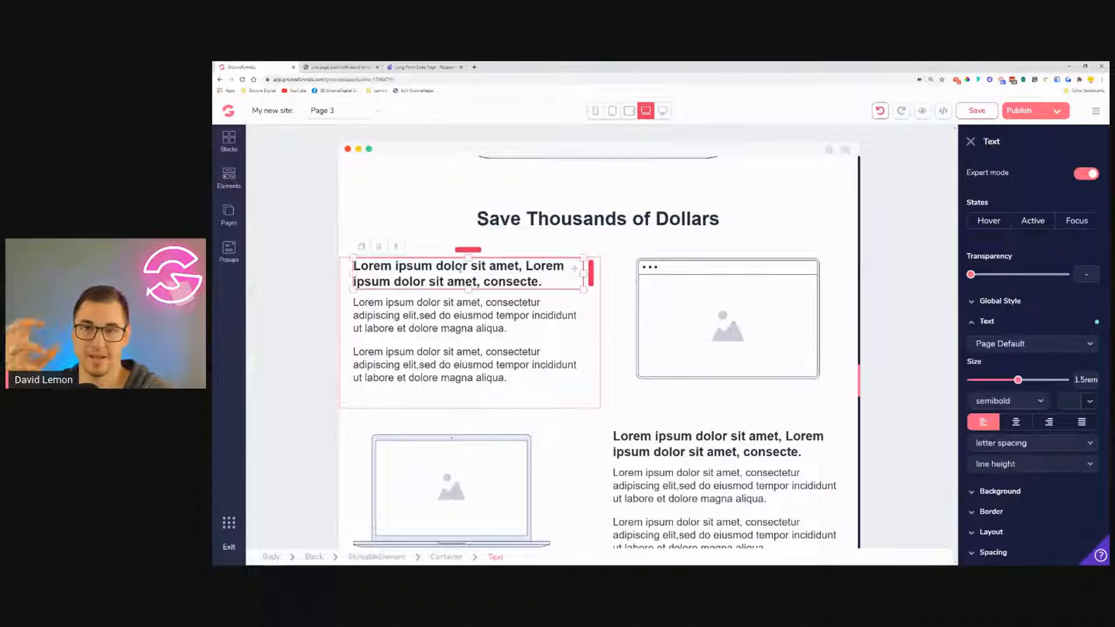
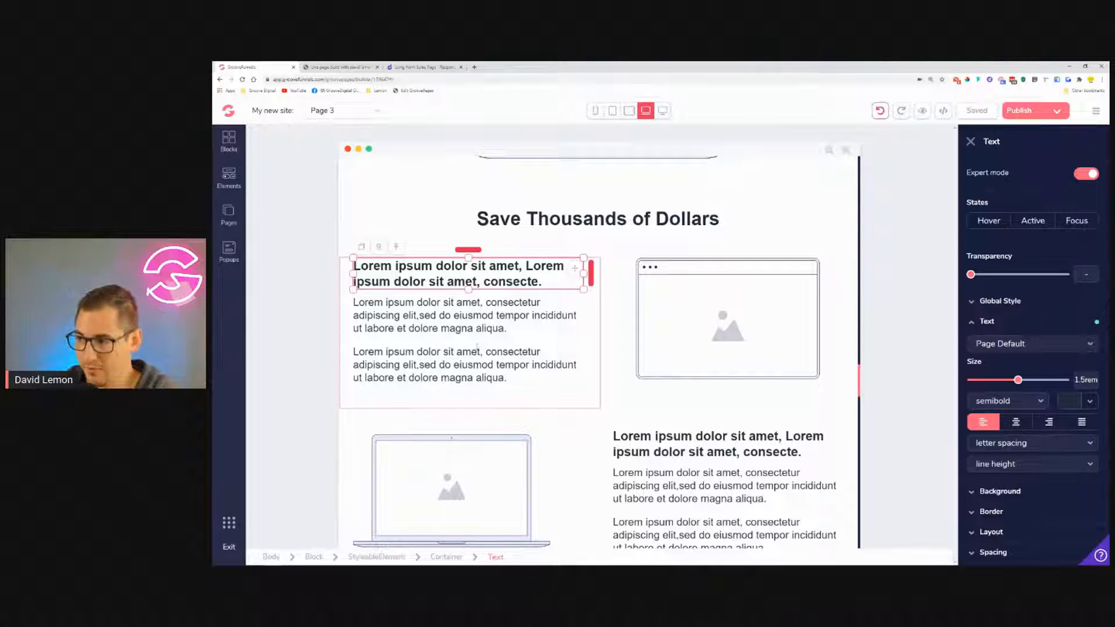
Set the third feature row's heading to 1.5rem and its two paragraphs to 1.25rem in the laptop view.
{"action": "scroll", "coordinate": [701, 323], "scroll_direction": "down", "scroll_amount": 3}
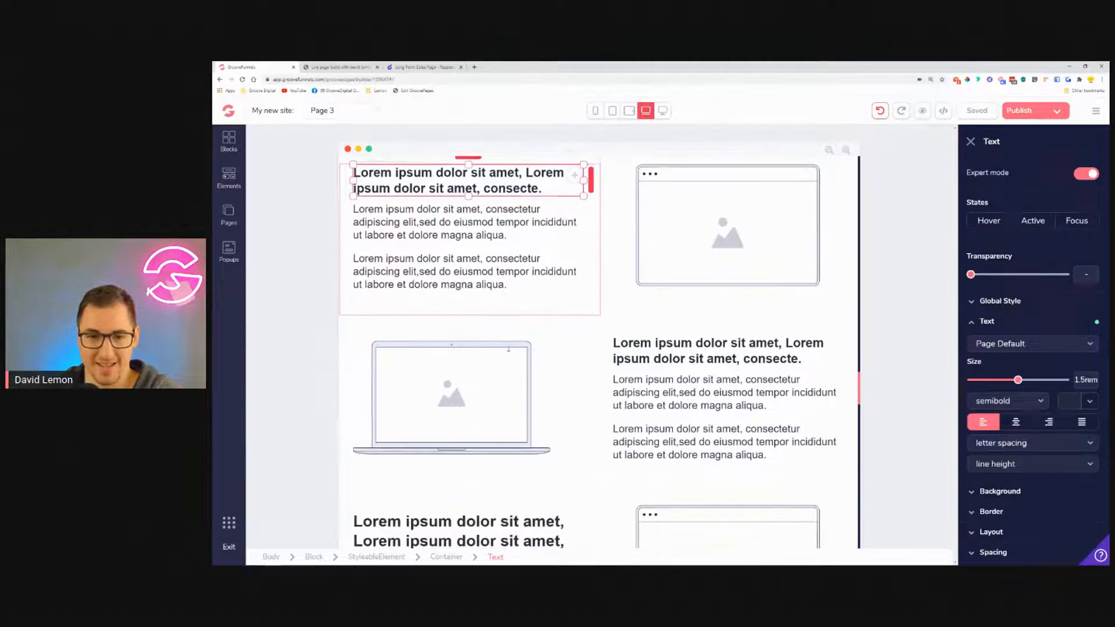
{"action": "scroll", "coordinate": [587, 298], "scroll_direction": "down", "scroll_amount": 2}
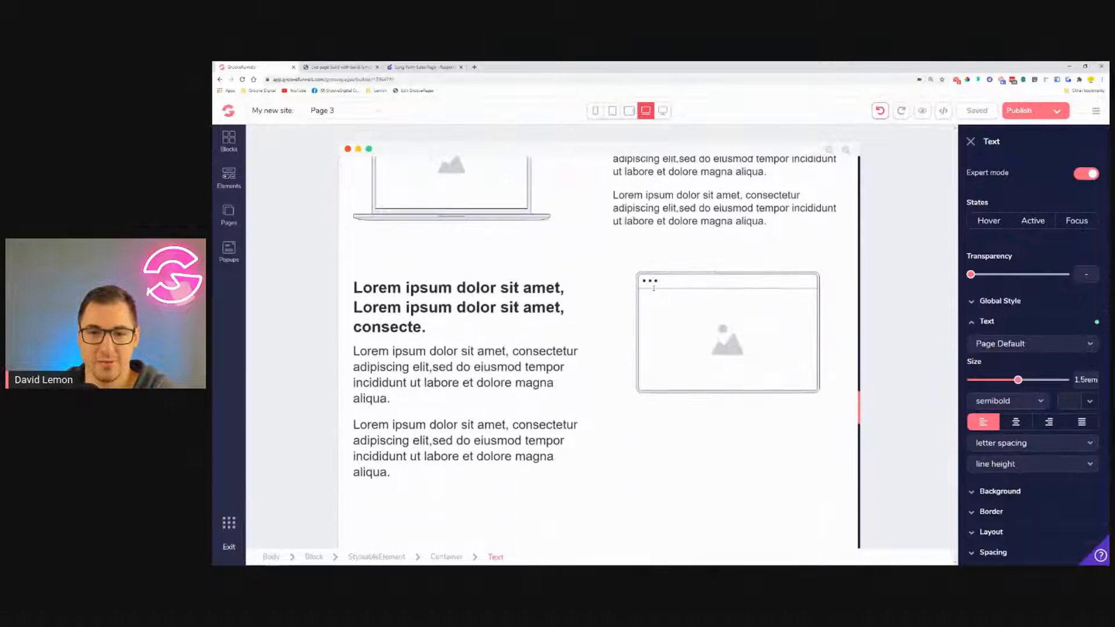
{"action": "left_click", "coordinate": [575, 307]}
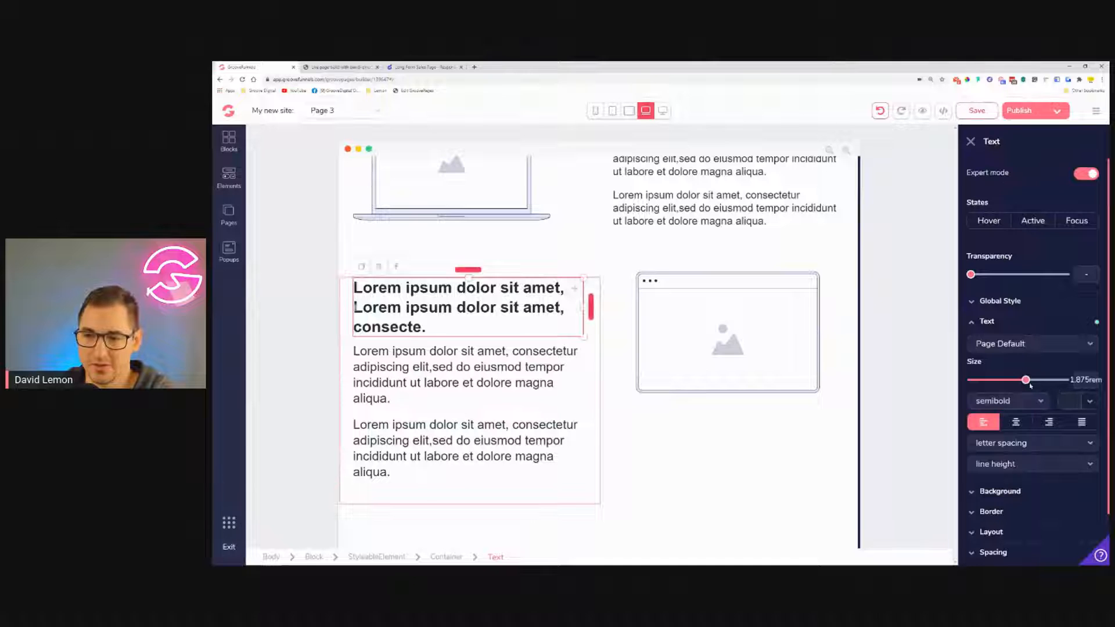
{"action": "left_click_drag", "start_coordinate": [1026, 380], "coordinate": [1012, 382]}
{"action": "left_click", "coordinate": [465, 348]}
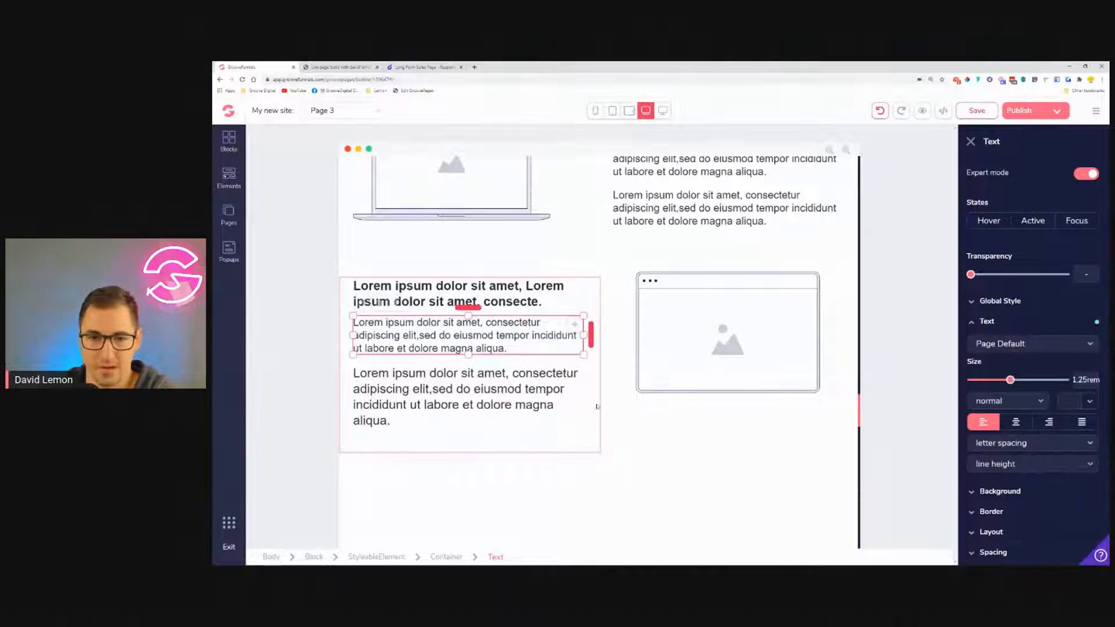
{"action": "left_click", "coordinate": [453, 396]}
{"action": "left_click_drag", "start_coordinate": [1018, 381], "coordinate": [1011, 381]}
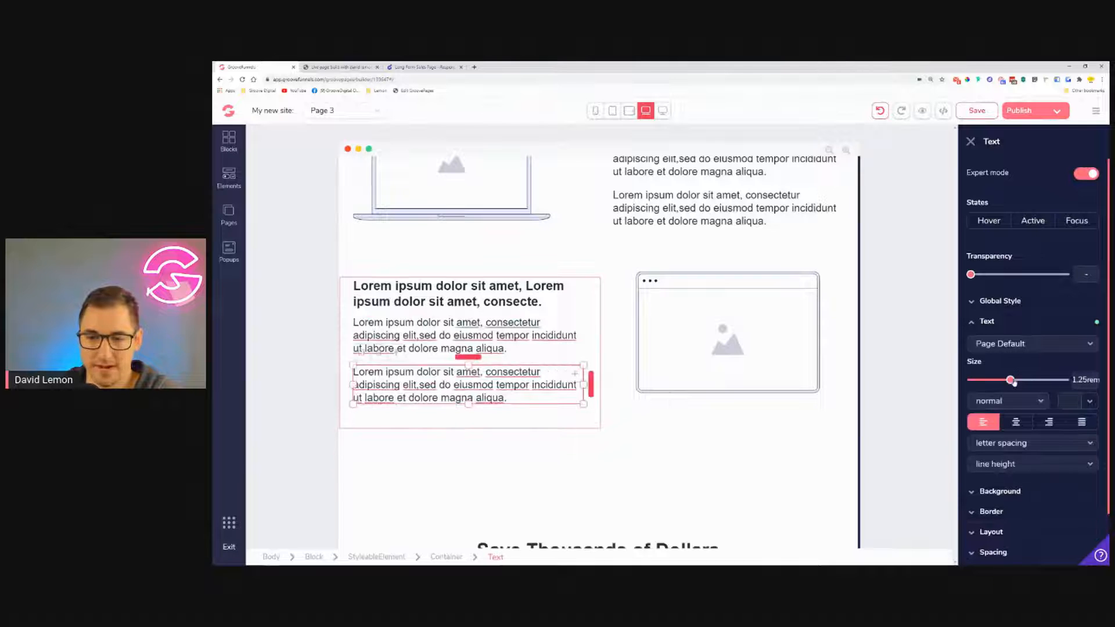
Set the bottom padding of the block containing the feature rows to 0 in the laptop view.
{"action": "left_click", "coordinate": [640, 459]}
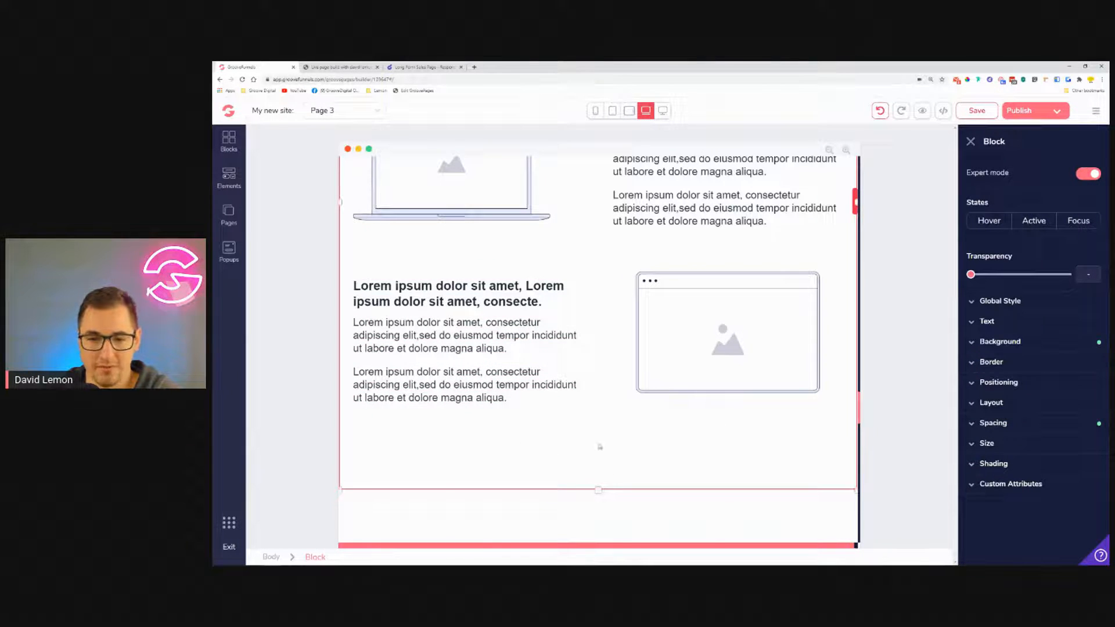
{"action": "scroll", "coordinate": [600, 446], "scroll_direction": "down", "scroll_amount": 3}
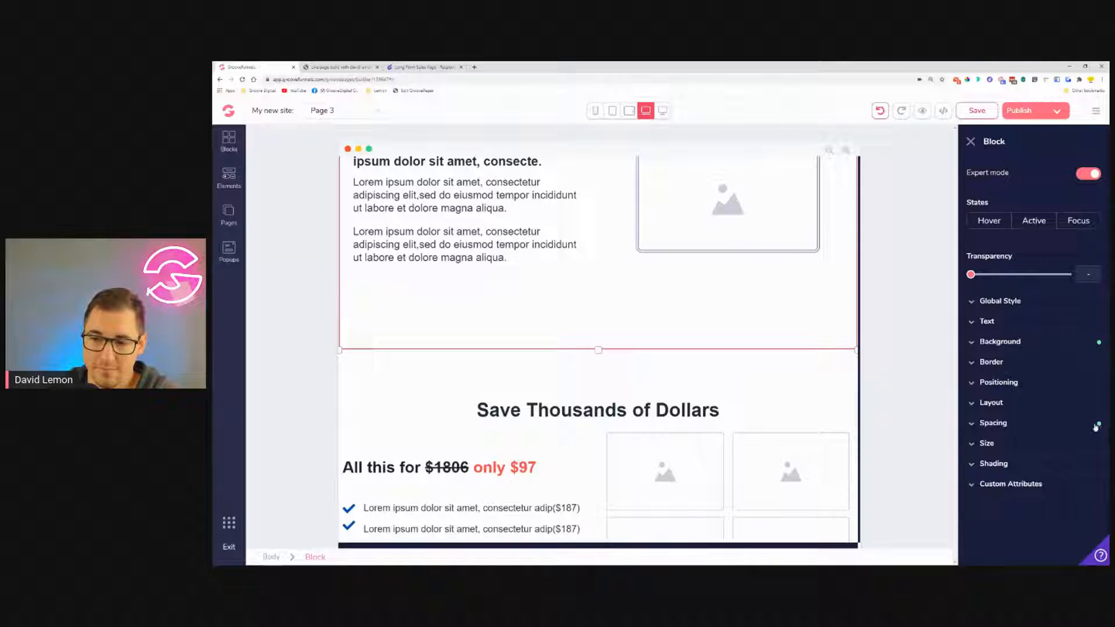
{"action": "left_click", "coordinate": [1016, 426]}
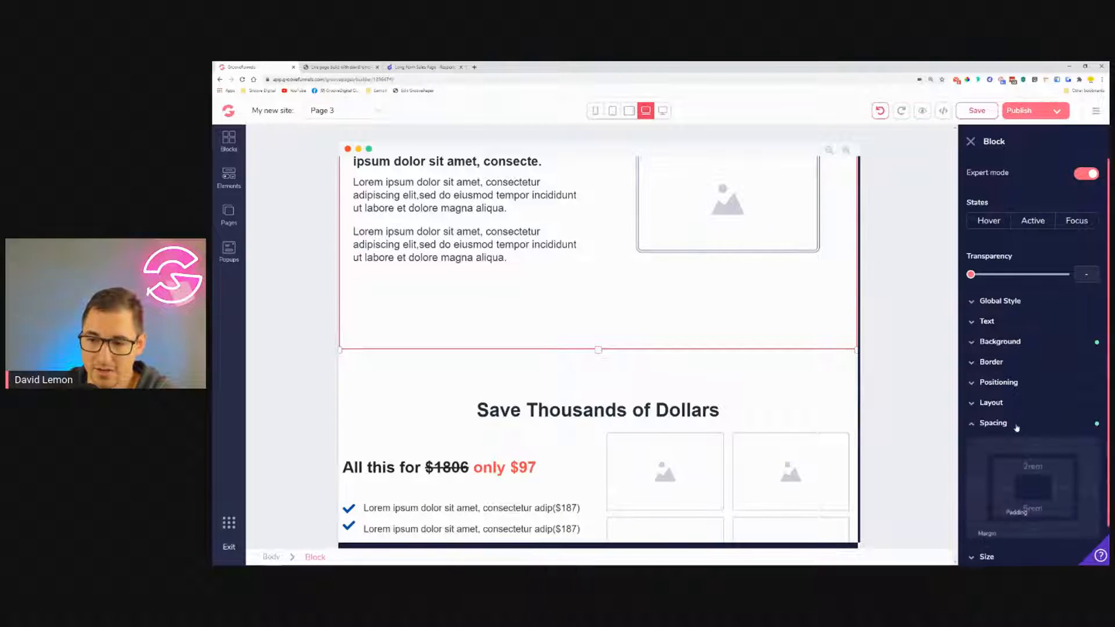
{"action": "left_click", "coordinate": [1036, 511]}
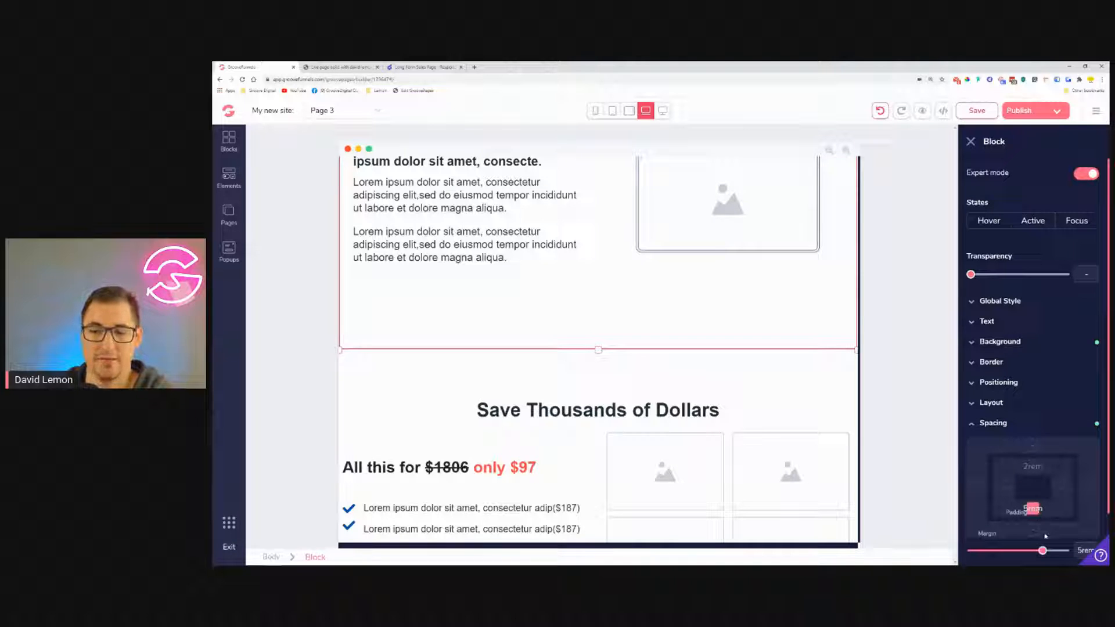
{"action": "left_click_drag", "start_coordinate": [1043, 551], "coordinate": [976, 550]}
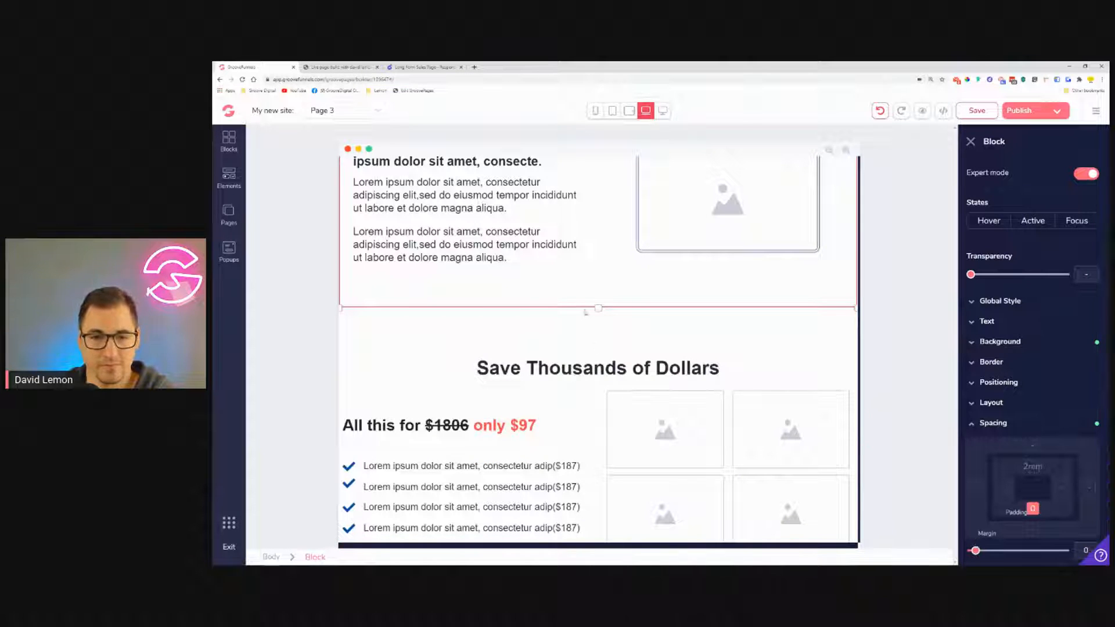
Set the bottom padding and bottom margin of the third feature row, beside the browser mockup, to 0 in the laptop view.
{"action": "scroll", "coordinate": [585, 312], "scroll_direction": "up", "scroll_amount": 3}
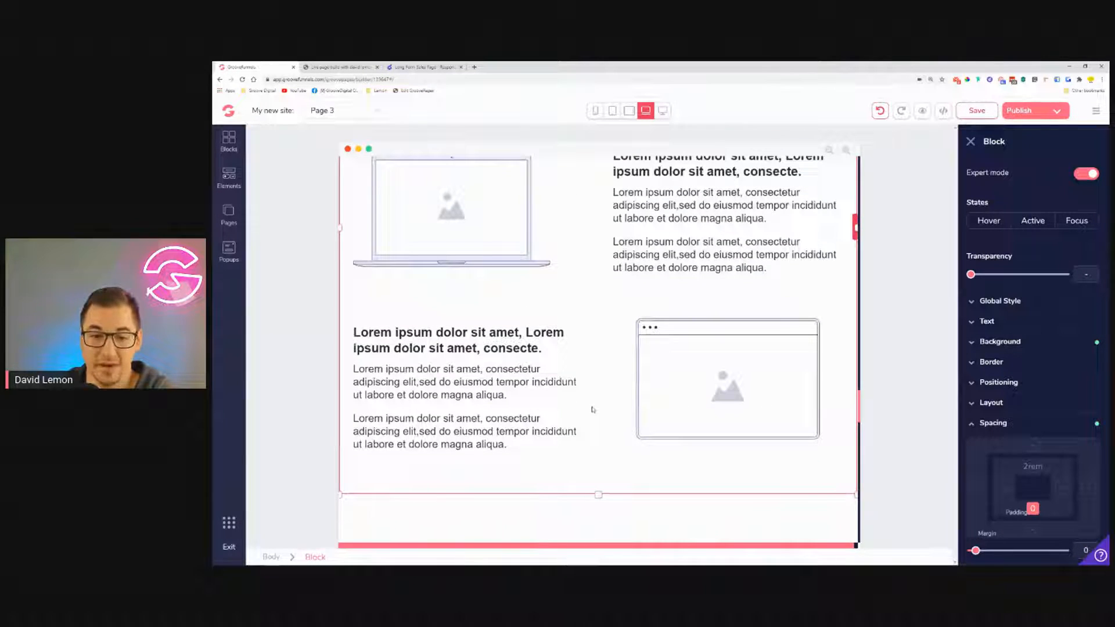
{"action": "left_click", "coordinate": [593, 410]}
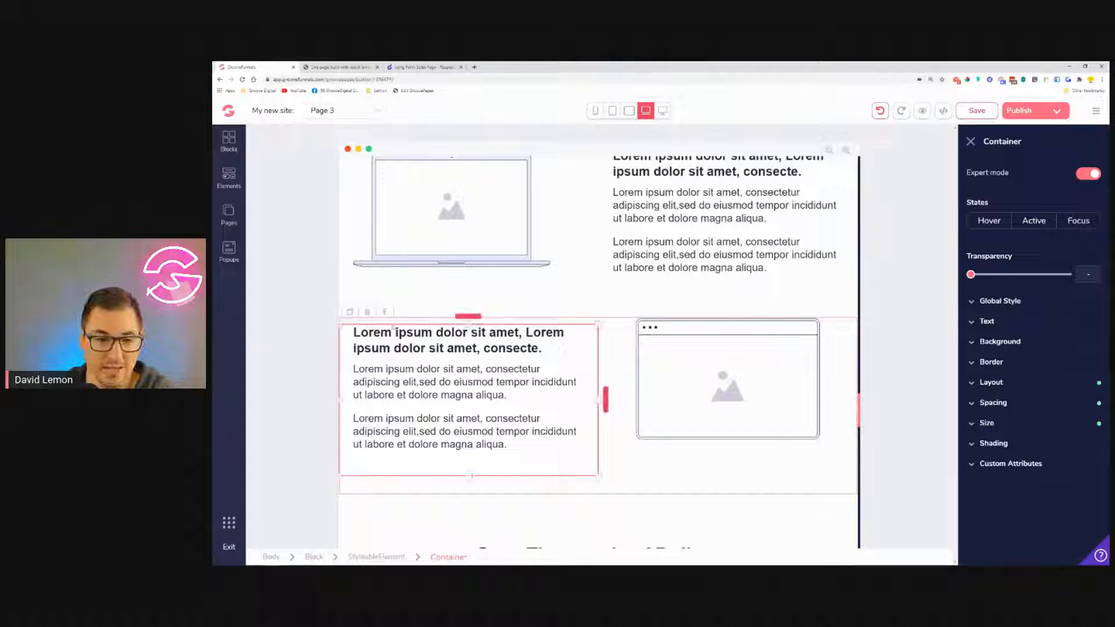
{"action": "left_click", "coordinate": [389, 556]}
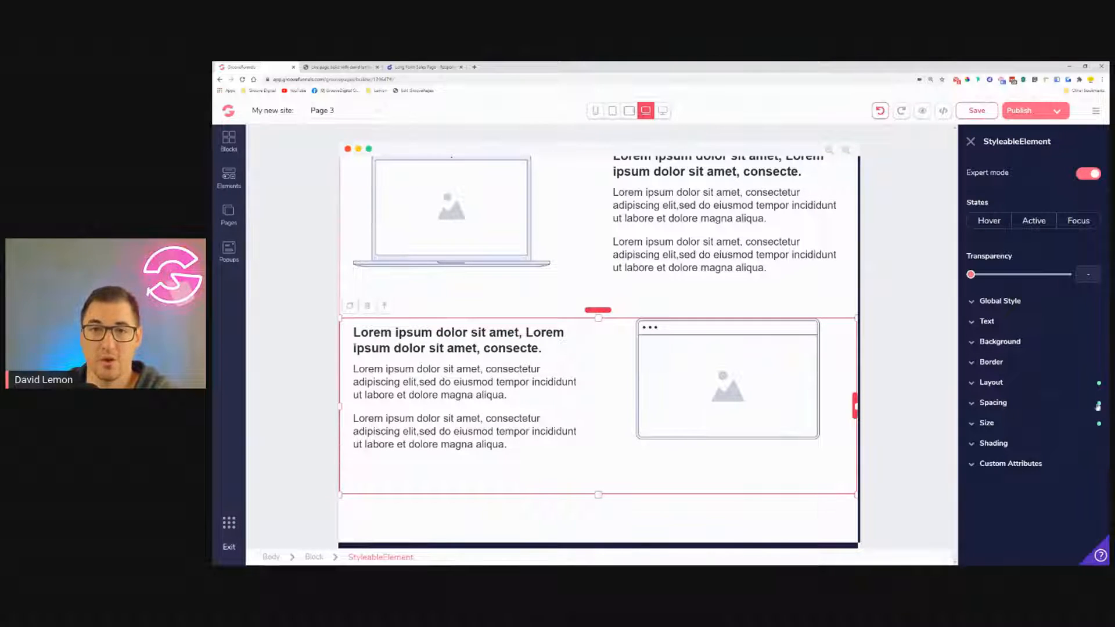
{"action": "left_click", "coordinate": [999, 409]}
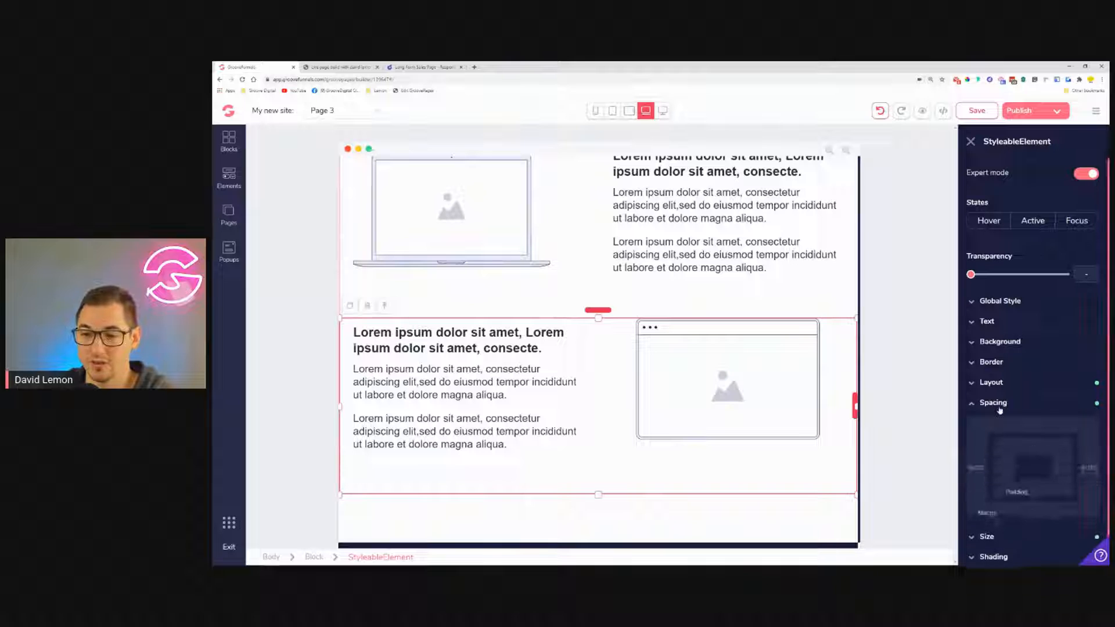
{"action": "left_click", "coordinate": [1034, 492]}
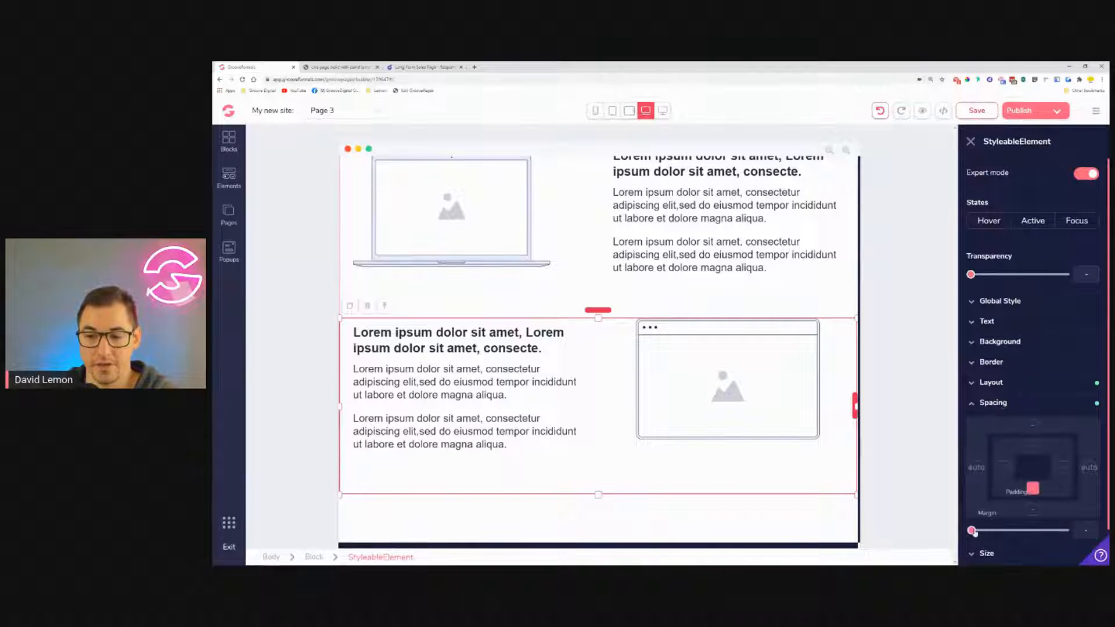
{"action": "left_click", "coordinate": [1033, 509]}
{"action": "left_click", "coordinate": [971, 532]}
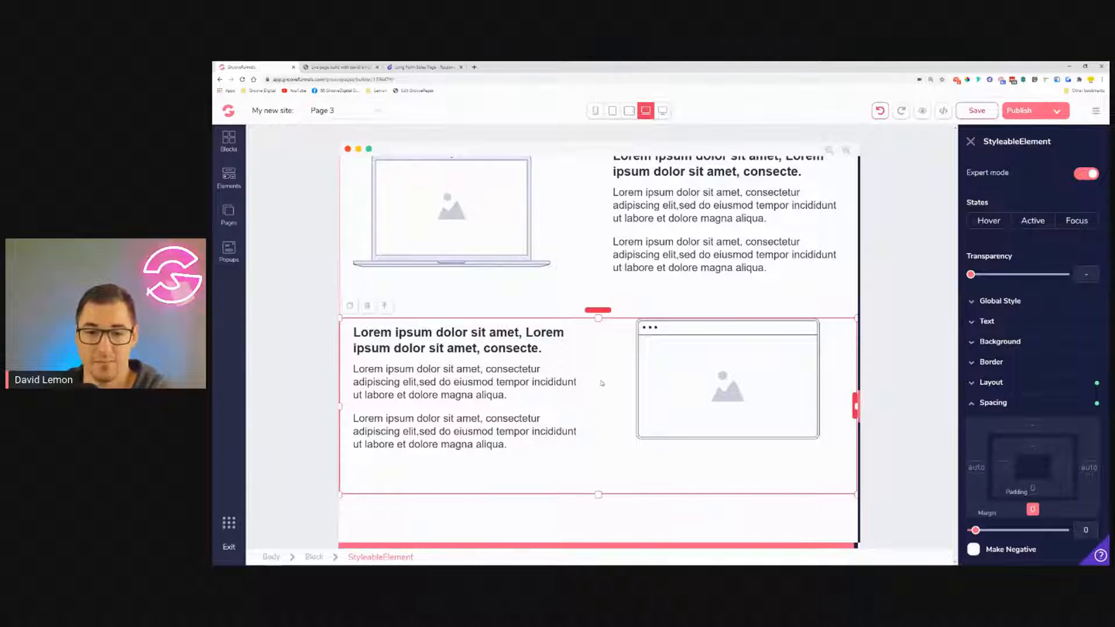
Give the "Save Thousands of Dollars" pricing block with the $97 offer a negative top margin of -4.5rem in the laptop view.
{"action": "scroll", "coordinate": [602, 383], "scroll_direction": "down", "scroll_amount": 2}
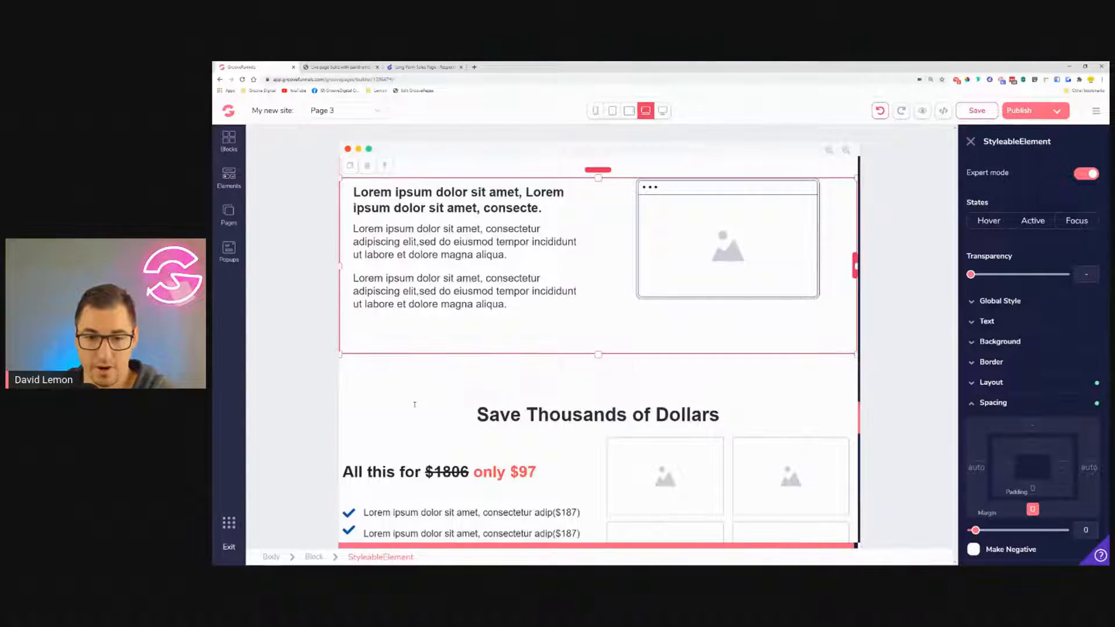
{"action": "left_click", "coordinate": [388, 404]}
{"action": "left_click", "coordinate": [386, 392]}
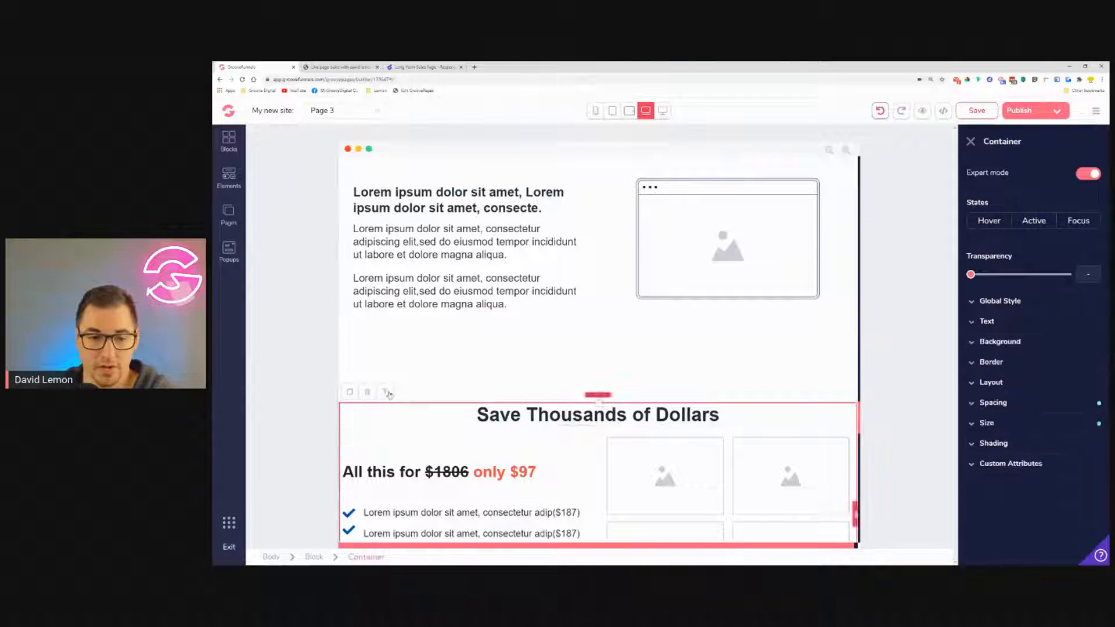
{"action": "left_click", "coordinate": [388, 394]}
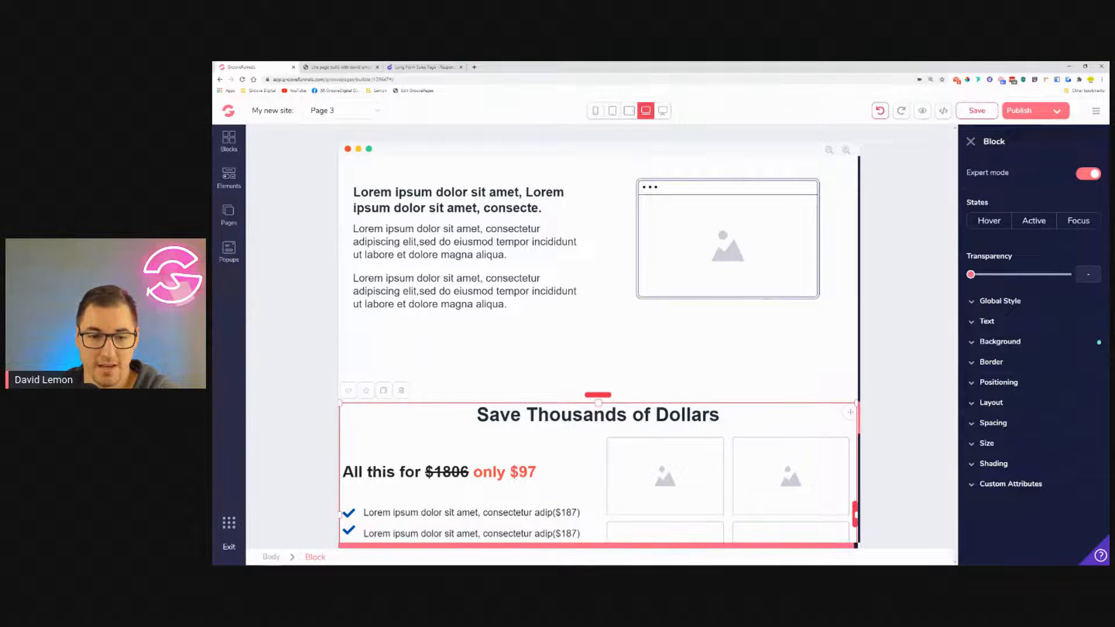
{"action": "left_click", "coordinate": [533, 359]}
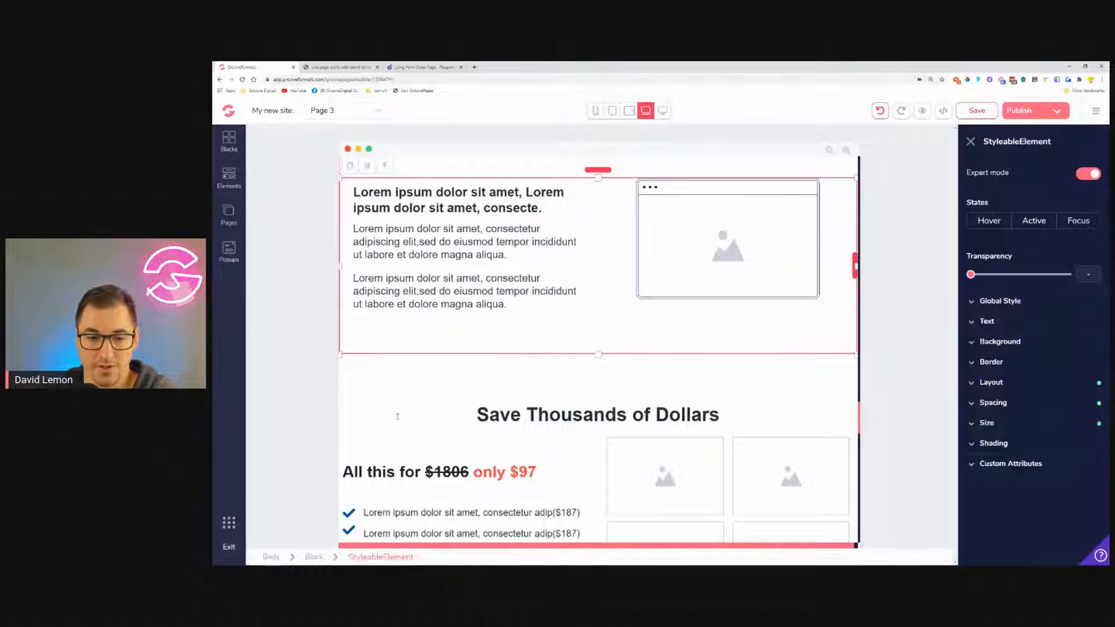
{"action": "left_click", "coordinate": [375, 416]}
{"action": "scroll", "coordinate": [409, 404], "scroll_direction": "down", "scroll_amount": 1}
{"action": "left_click", "coordinate": [391, 345]}
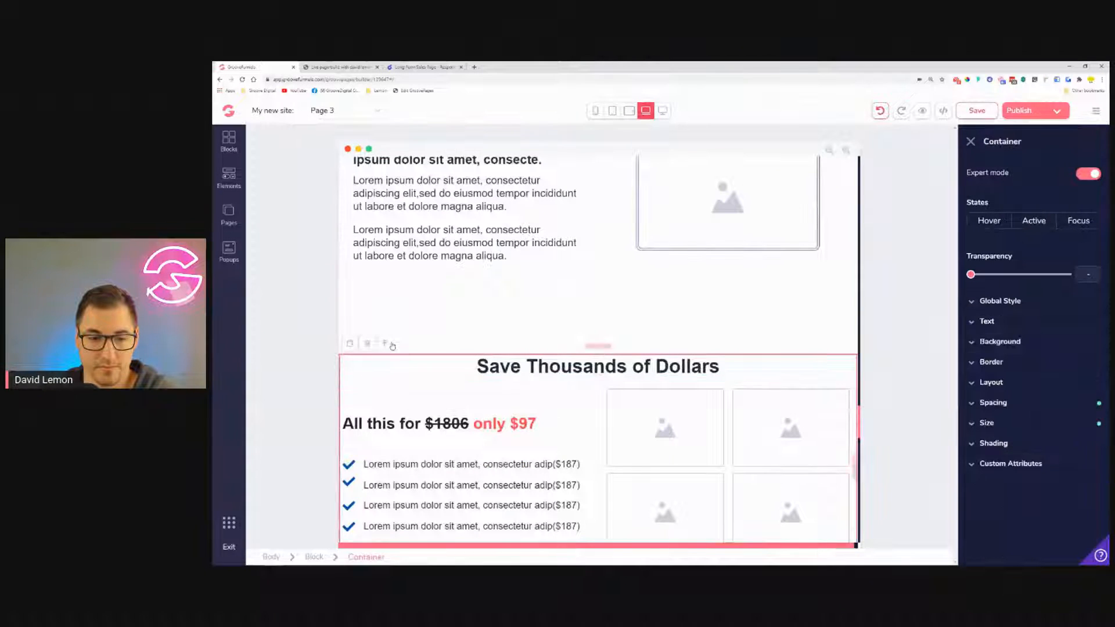
{"action": "left_click", "coordinate": [390, 345]}
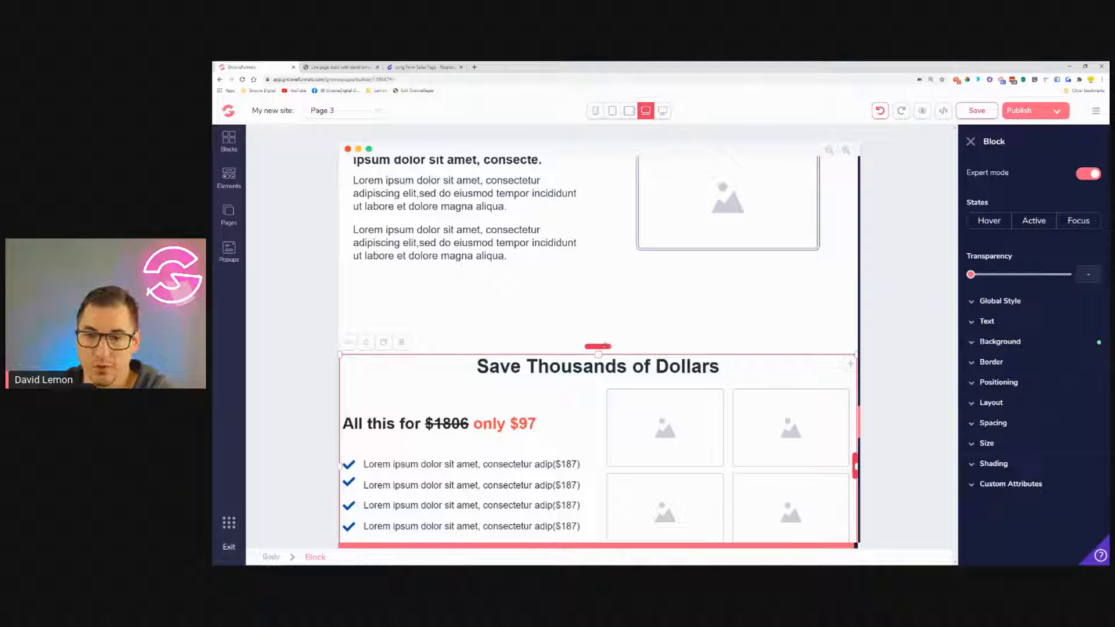
{"action": "left_click_drag", "start_coordinate": [607, 347], "coordinate": [607, 346]}
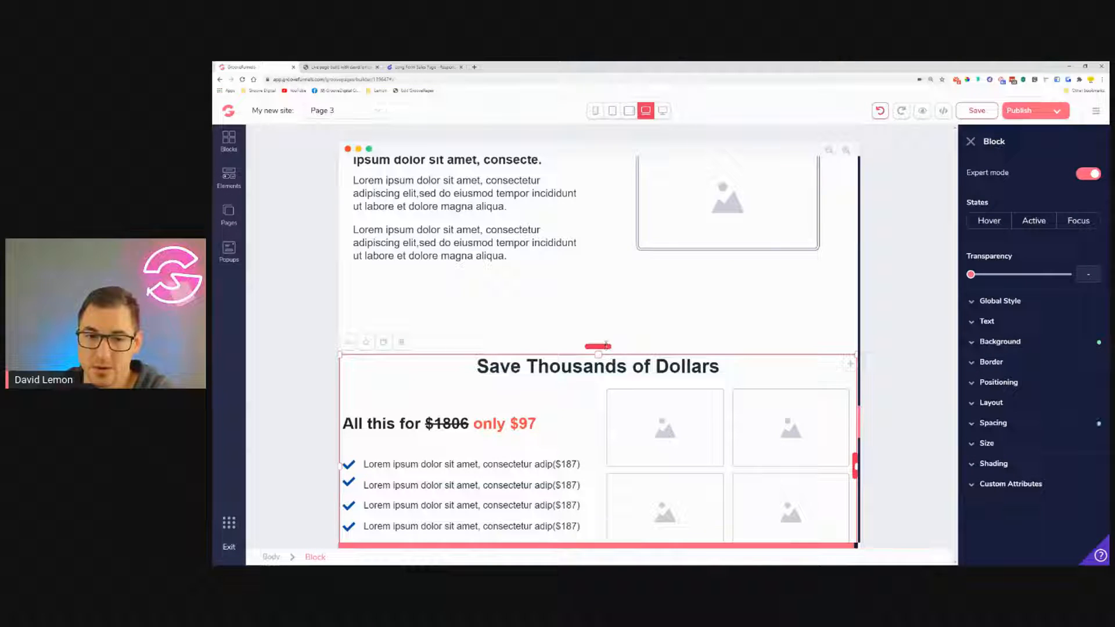
{"action": "left_click", "coordinate": [992, 423]}
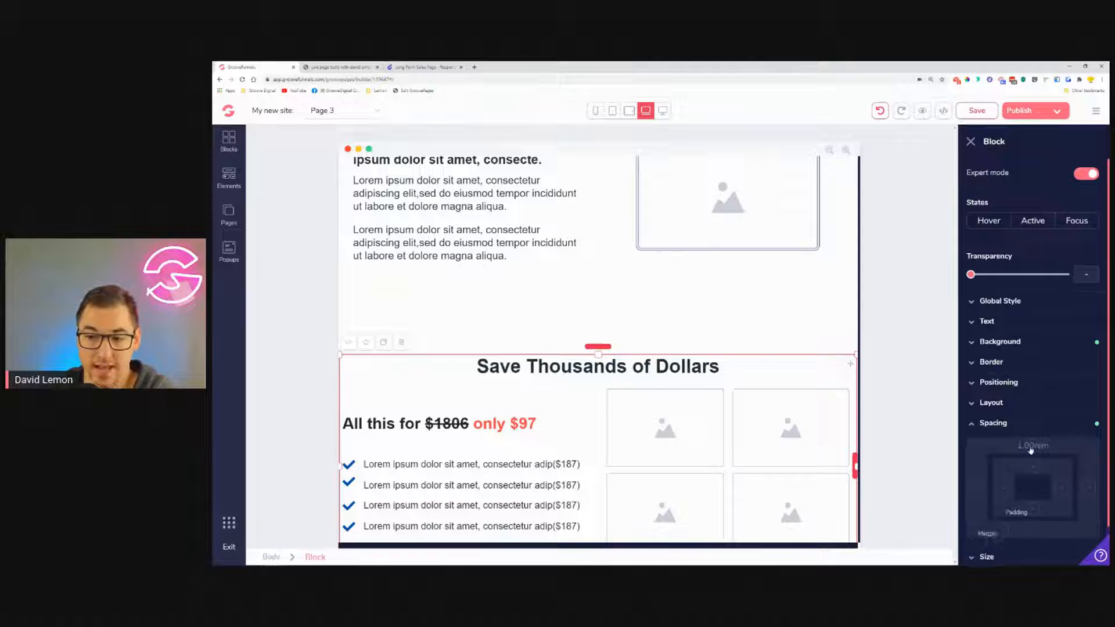
{"action": "scroll", "coordinate": [973, 523], "scroll_direction": "down", "scroll_amount": 3}
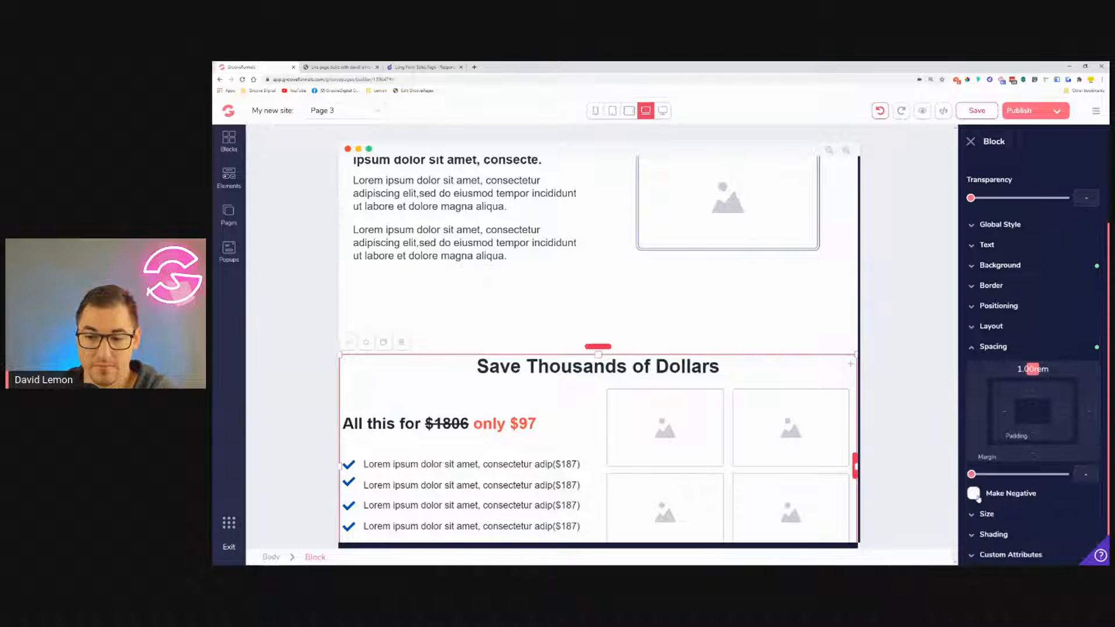
{"action": "left_click_drag", "start_coordinate": [971, 477], "coordinate": [1036, 476]}
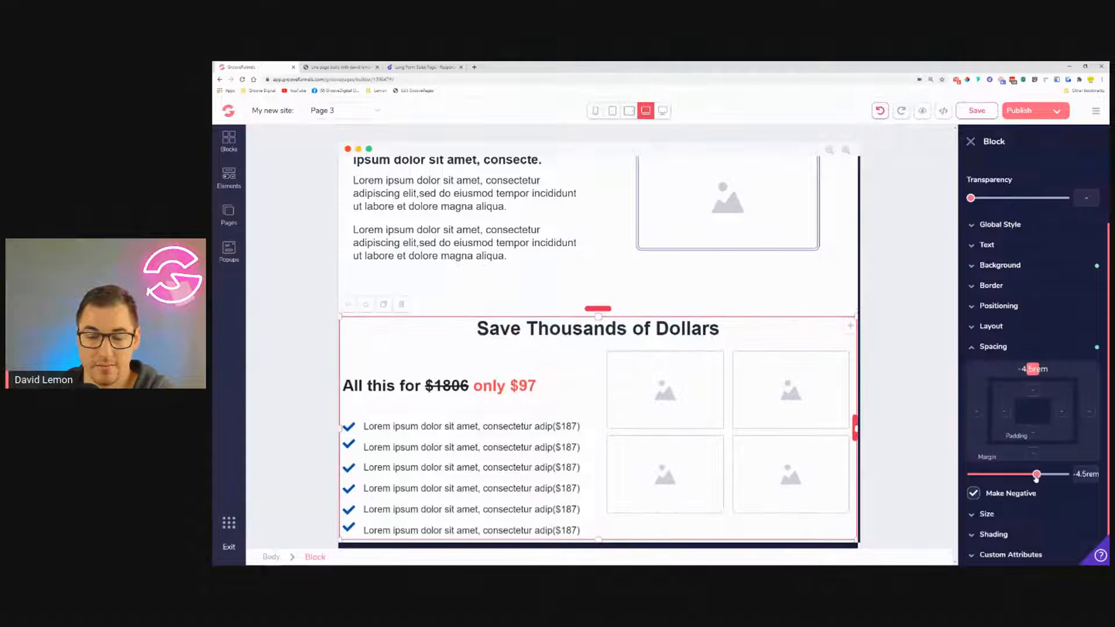
Compare the spacing around the feature rows and the pricing block in the desktop and laptop views.
{"action": "left_click", "coordinate": [664, 111]}
{"action": "scroll", "coordinate": [691, 329], "scroll_direction": "up", "scroll_amount": 12}
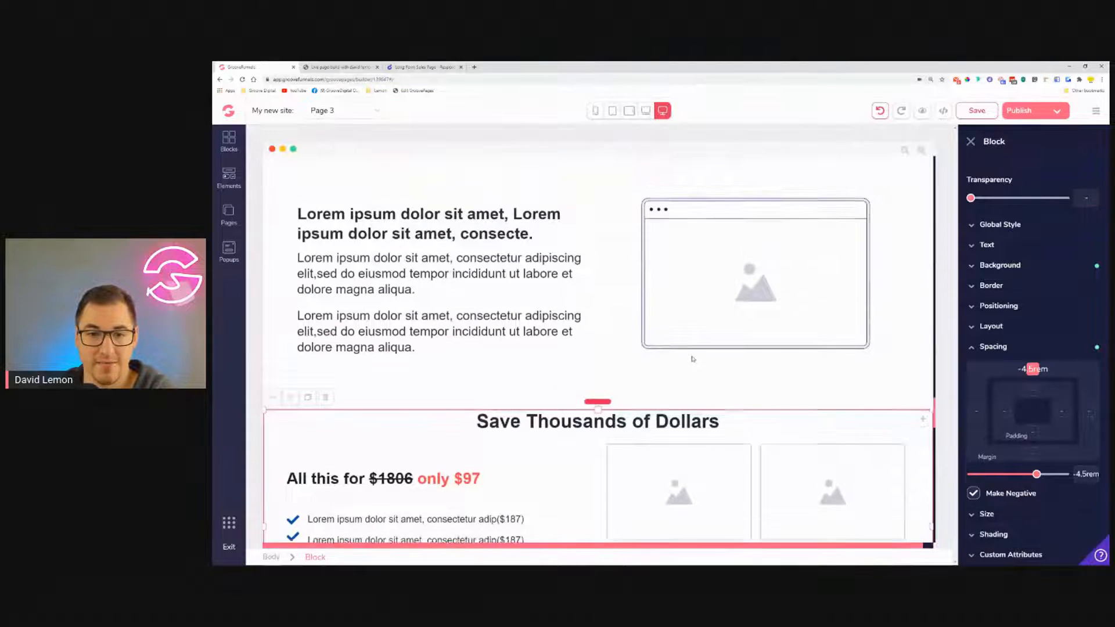
{"action": "scroll", "coordinate": [694, 360], "scroll_direction": "up", "scroll_amount": 5}
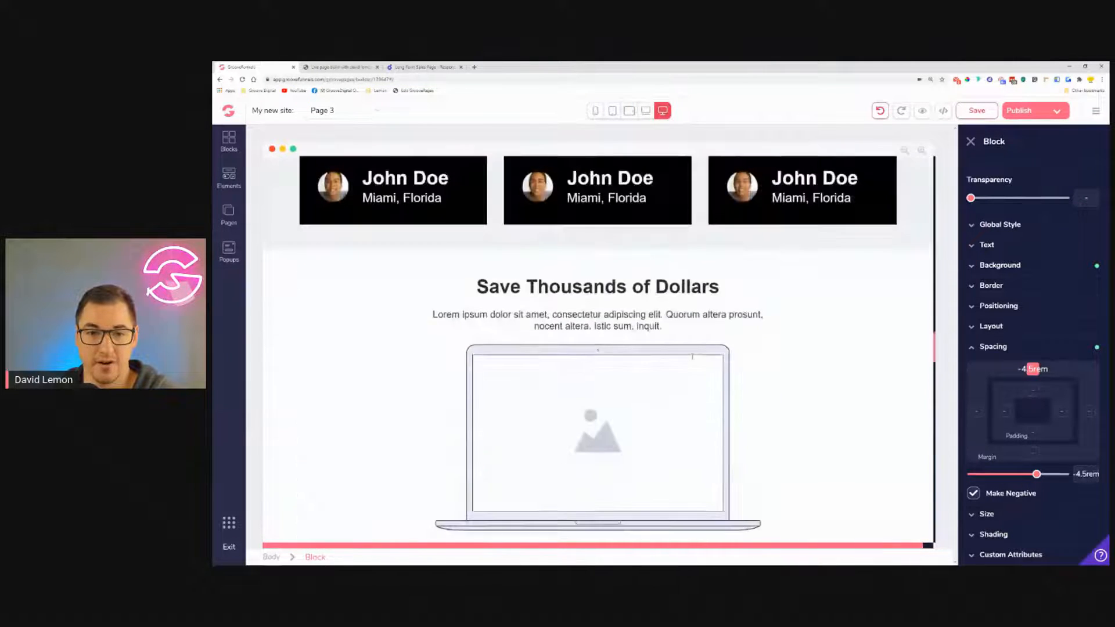
{"action": "scroll", "coordinate": [693, 357], "scroll_direction": "down", "scroll_amount": 7}
{"action": "scroll", "coordinate": [692, 356], "scroll_direction": "down", "scroll_amount": 10}
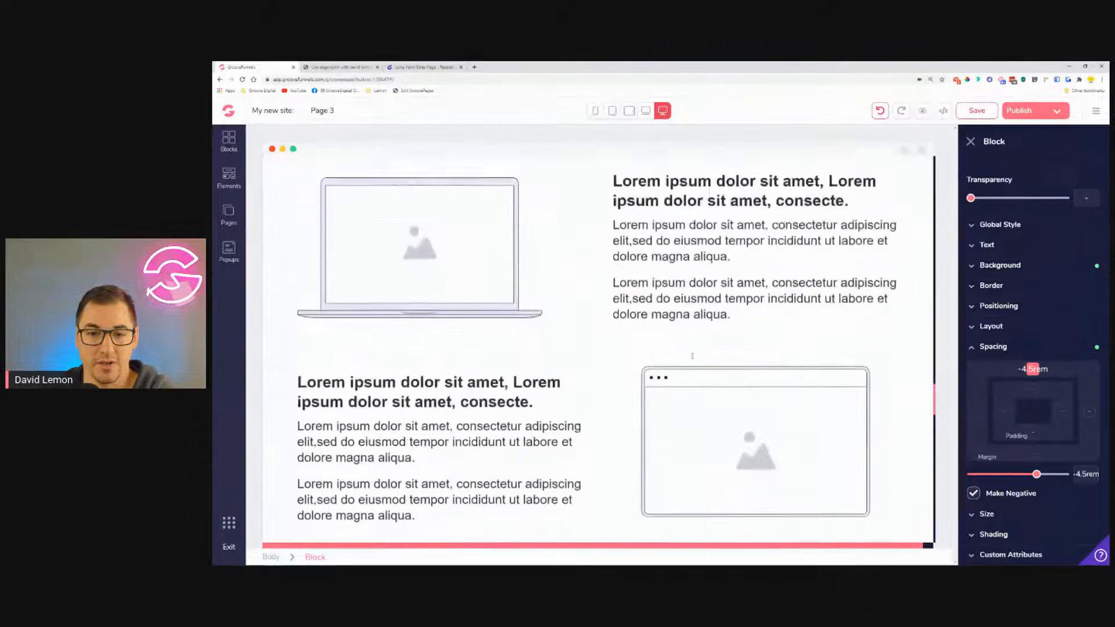
{"action": "scroll", "coordinate": [692, 359], "scroll_direction": "up", "scroll_amount": 3}
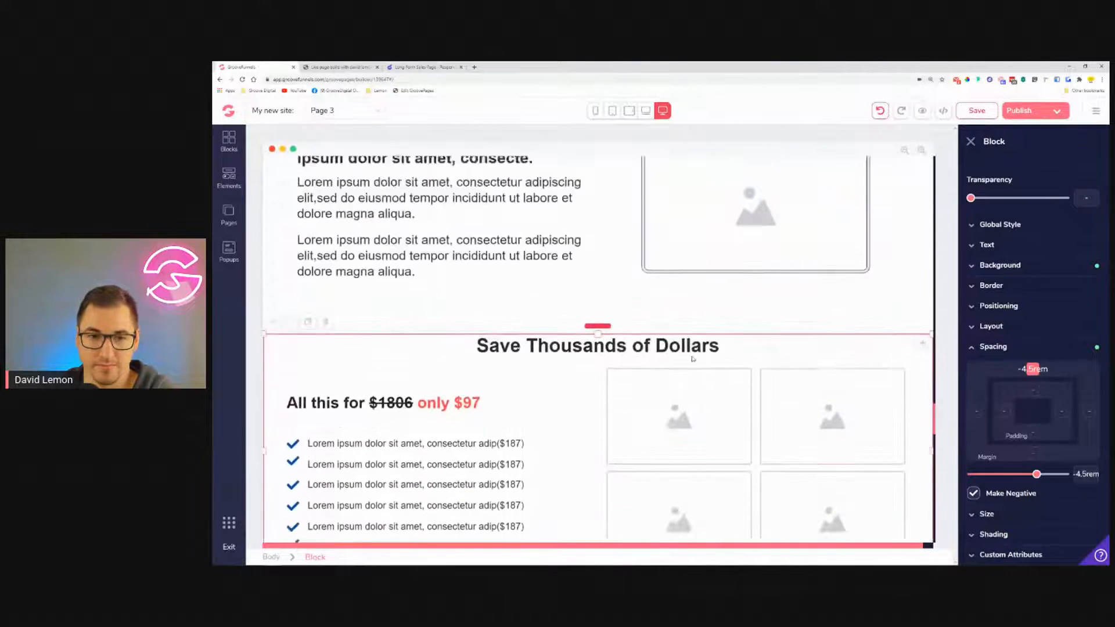
{"action": "left_click", "coordinate": [646, 111]}
{"action": "scroll", "coordinate": [631, 301], "scroll_direction": "up", "scroll_amount": 8}
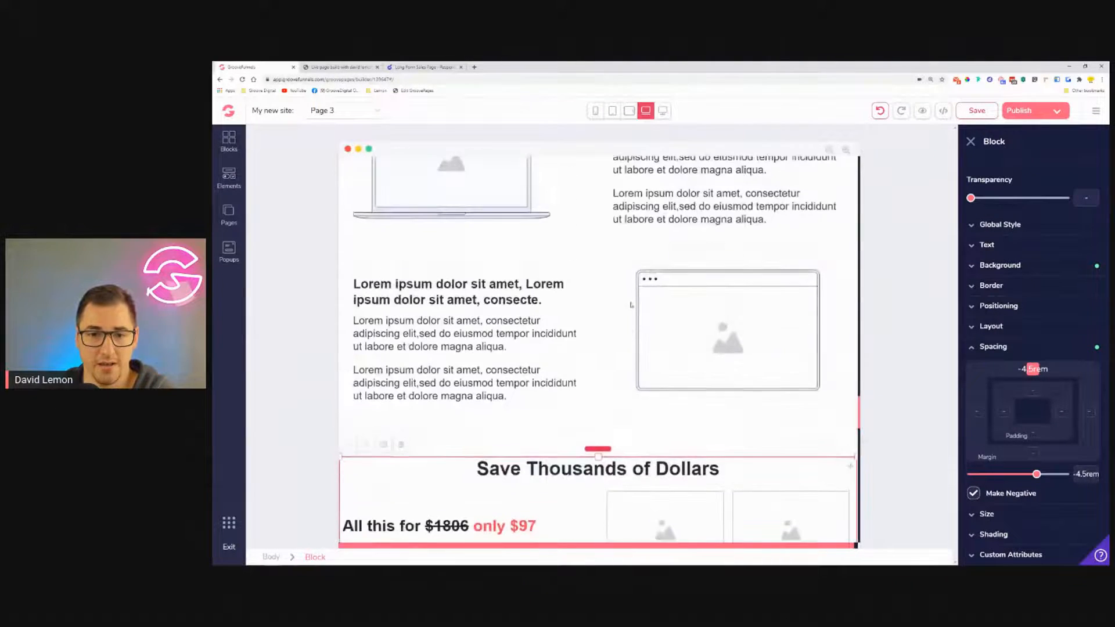
{"action": "scroll", "coordinate": [631, 302], "scroll_direction": "down", "scroll_amount": 4}
{"action": "scroll", "coordinate": [631, 302], "scroll_direction": "down", "scroll_amount": 1}
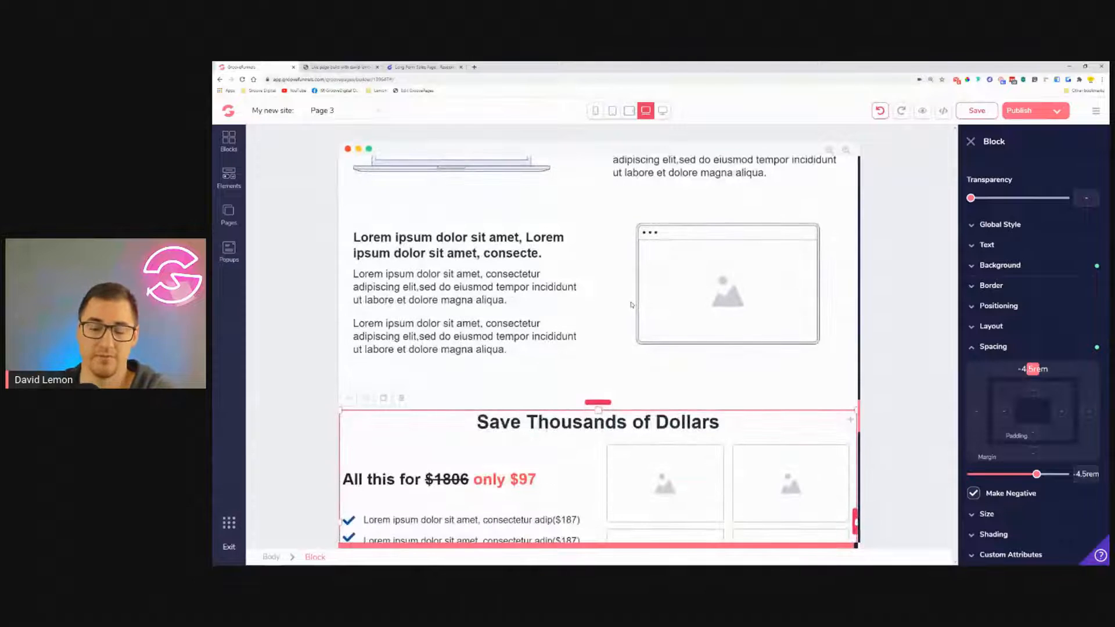
{"action": "scroll", "coordinate": [632, 304], "scroll_direction": "down", "scroll_amount": 5}
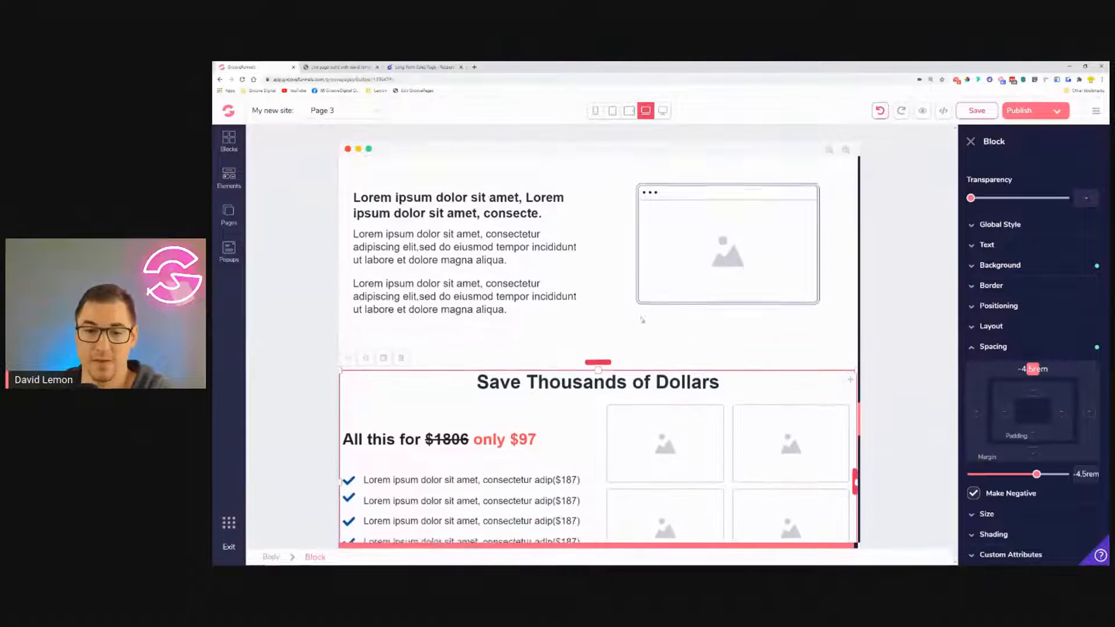
{"action": "scroll", "coordinate": [648, 290], "scroll_direction": "down", "scroll_amount": 1}
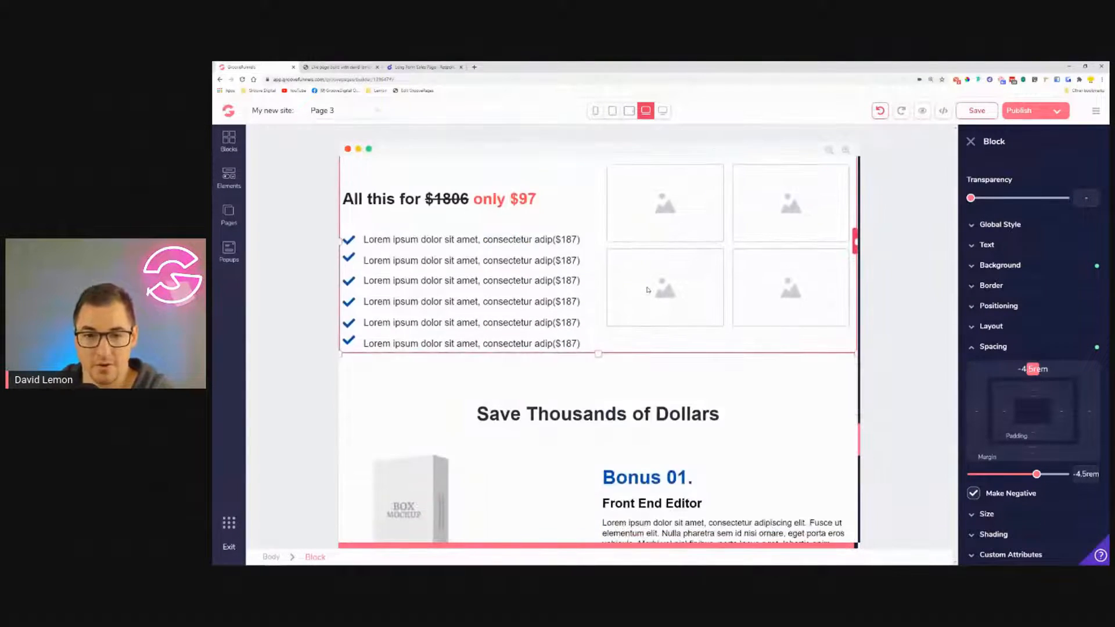
Set the left and right padding of the pricing block to 1rem in the laptop view.
{"action": "scroll", "coordinate": [652, 238], "scroll_direction": "up", "scroll_amount": 2}
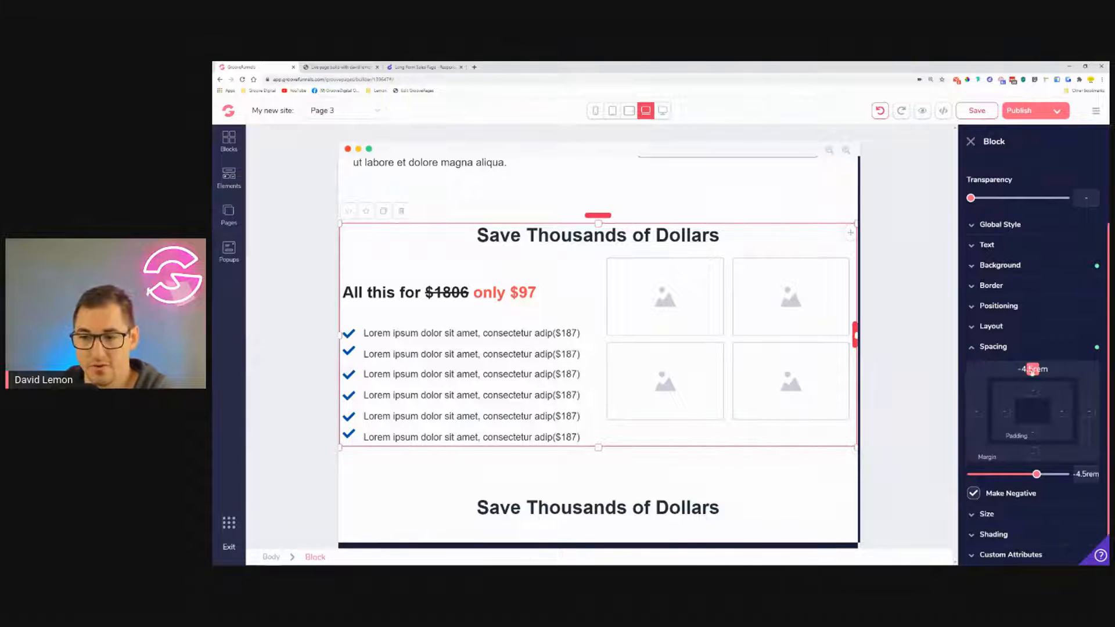
{"action": "left_click", "coordinate": [1008, 412]}
{"action": "left_click", "coordinate": [1062, 430]}
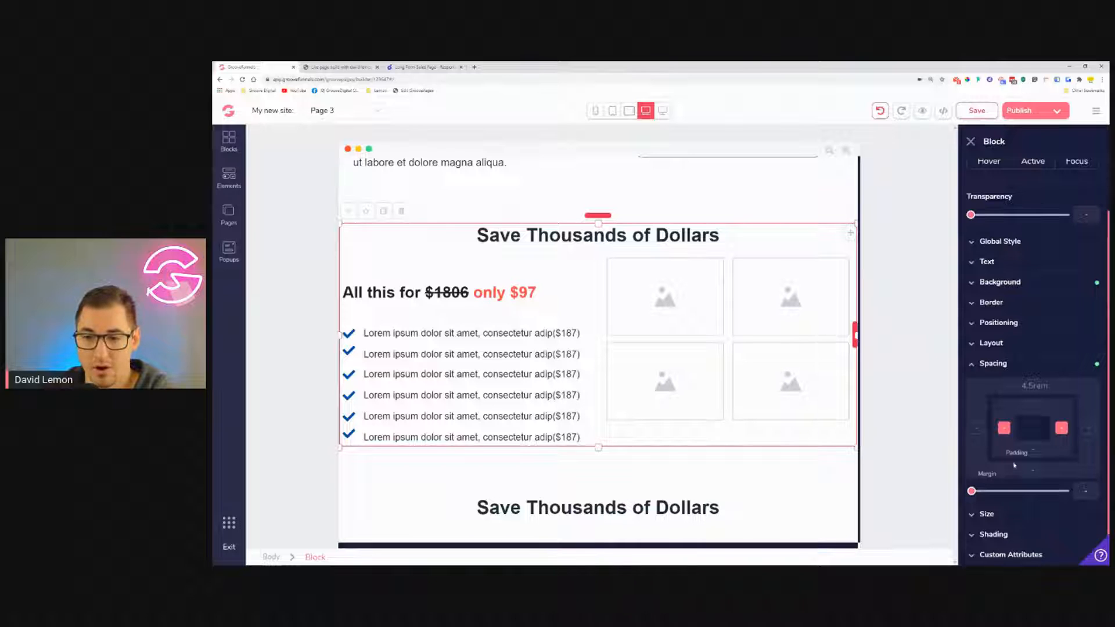
{"action": "left_click_drag", "start_coordinate": [974, 495], "coordinate": [1004, 501]}
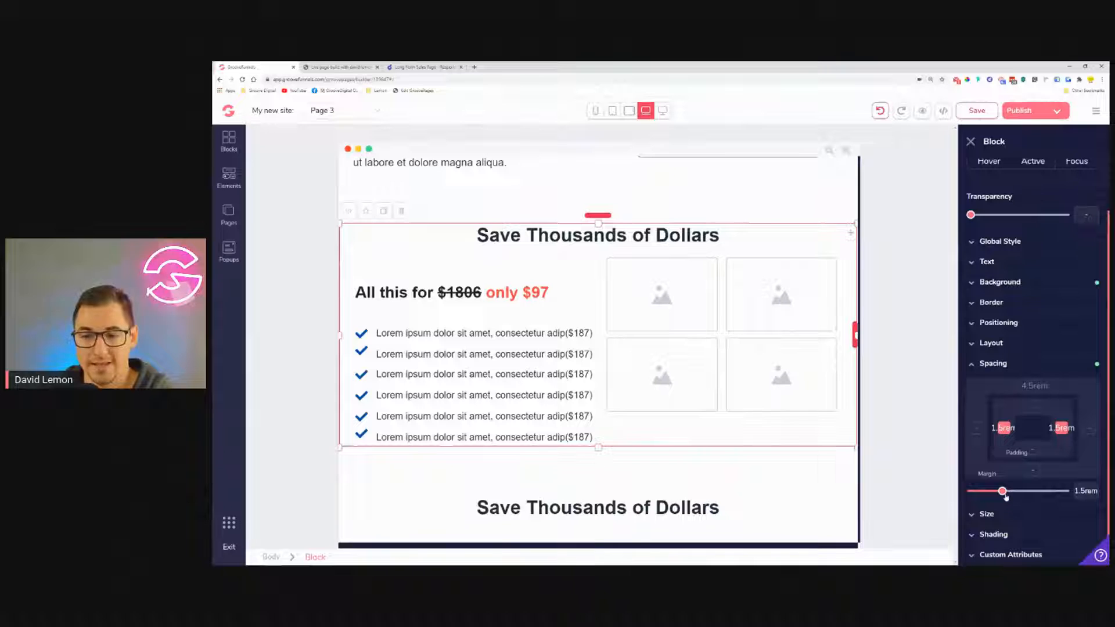
{"action": "mouse_move", "coordinate": [1004, 495]}
{"action": "left_mouse_down"}
{"action": "mouse_move", "coordinate": [1044, 500]}
{"action": "mouse_move", "coordinate": [1003, 496]}
{"action": "left_mouse_up"}
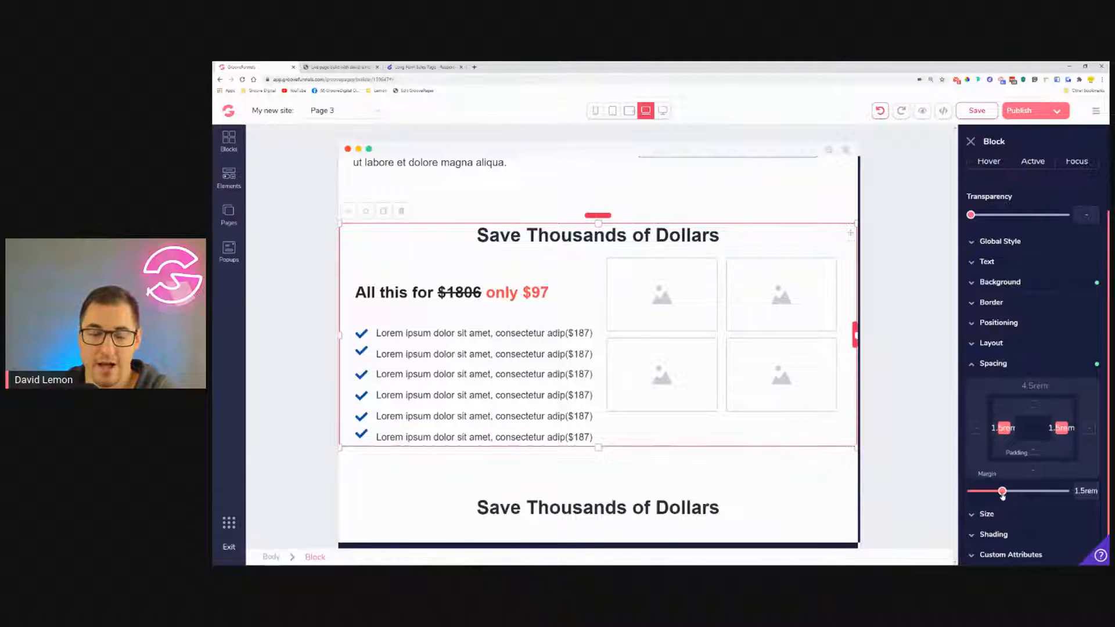
{"action": "left_click_drag", "start_coordinate": [1004, 493], "coordinate": [994, 492]}
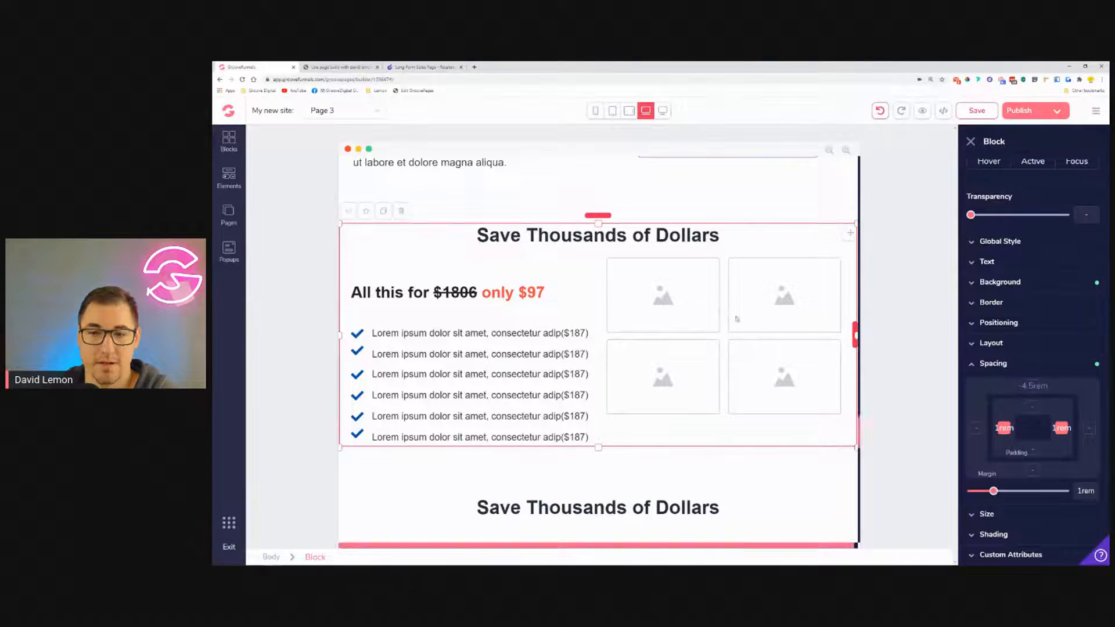
Set the top padding of the container holding the $97 price heading and checklist to 0 in the laptop view.
{"action": "left_click", "coordinate": [473, 281]}
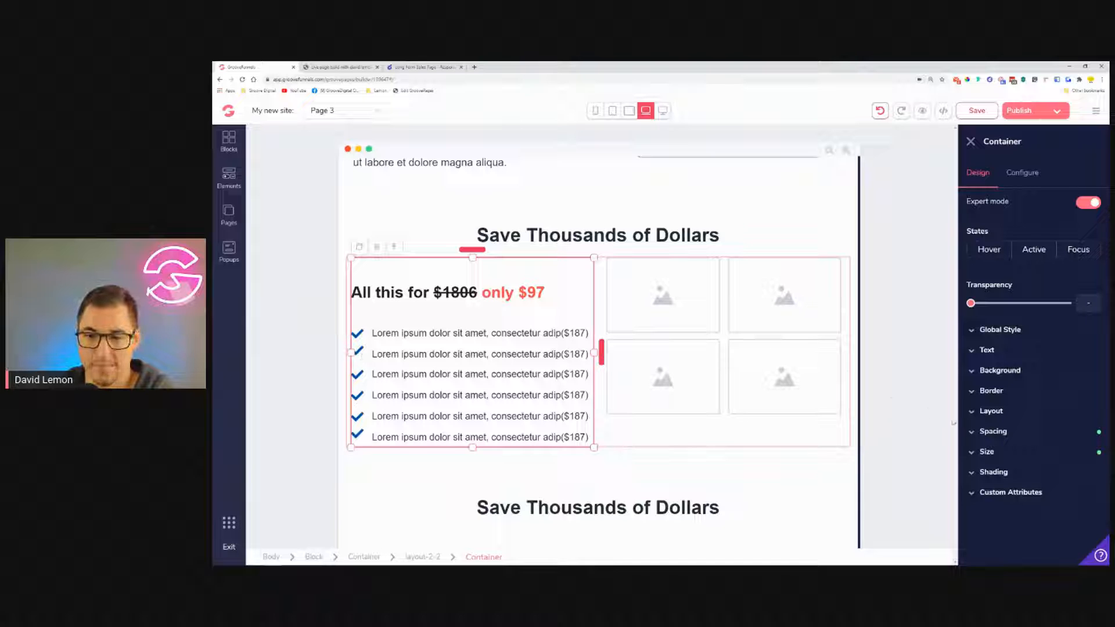
{"action": "left_click", "coordinate": [998, 432]}
{"action": "left_click", "coordinate": [1035, 475]}
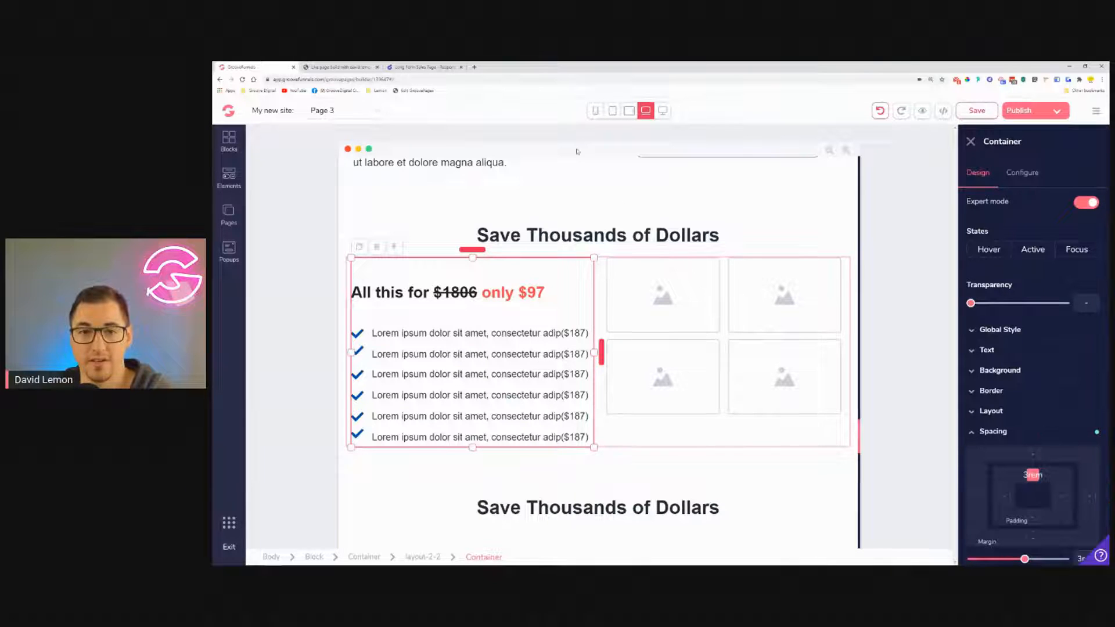
{"action": "left_click", "coordinate": [663, 110]}
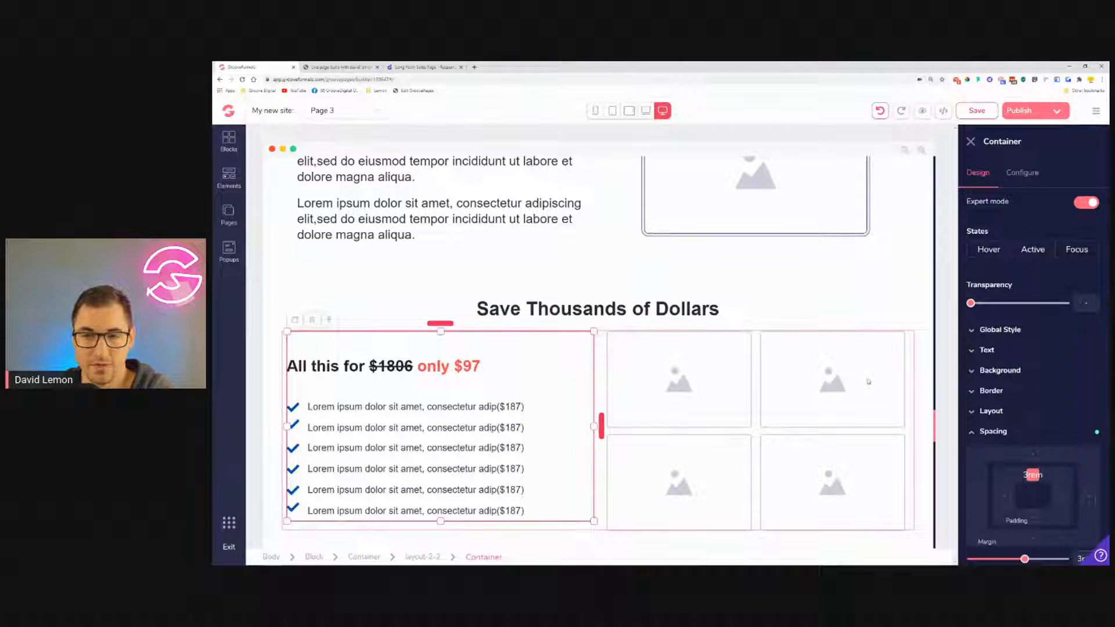
{"action": "left_click", "coordinate": [646, 111]}
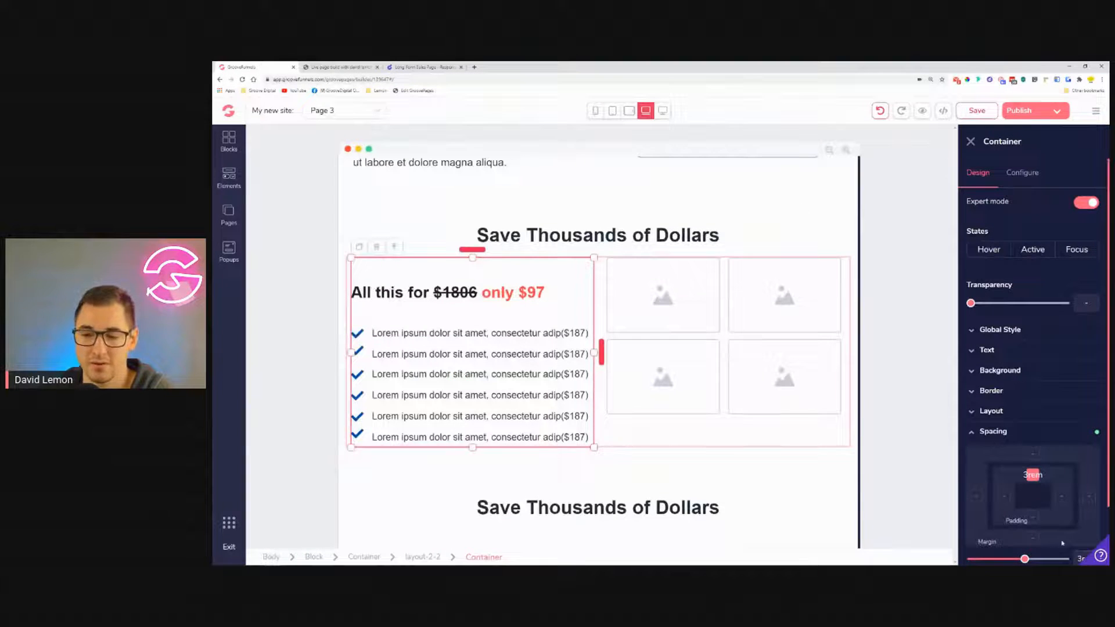
{"action": "left_click_drag", "start_coordinate": [1024, 559], "coordinate": [977, 561]}
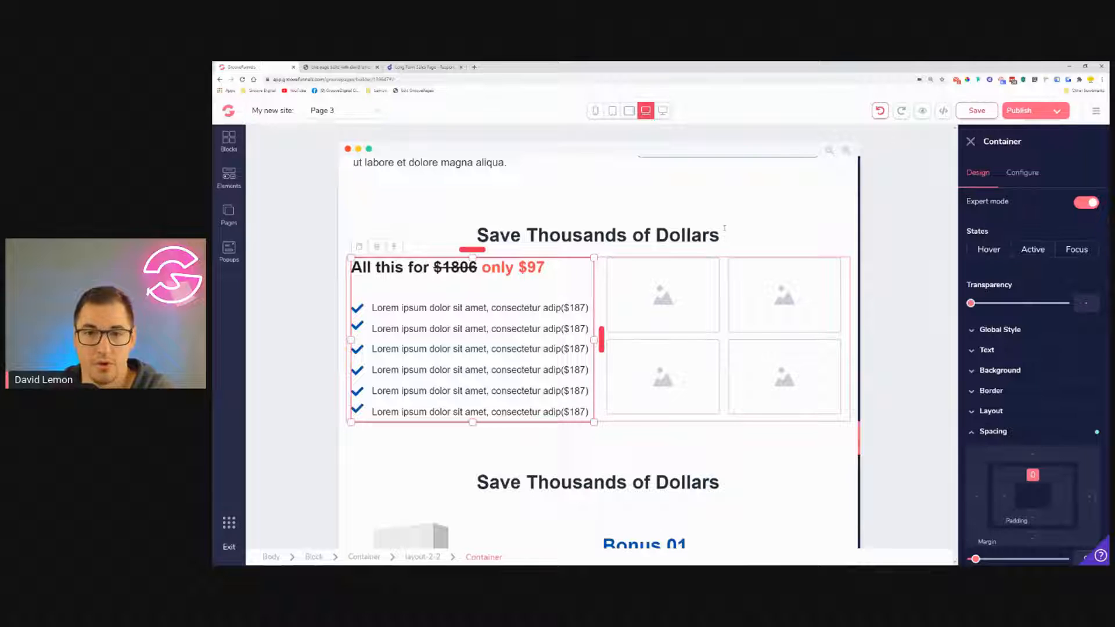
{"action": "scroll", "coordinate": [767, 241], "scroll_direction": "down", "scroll_amount": 5}
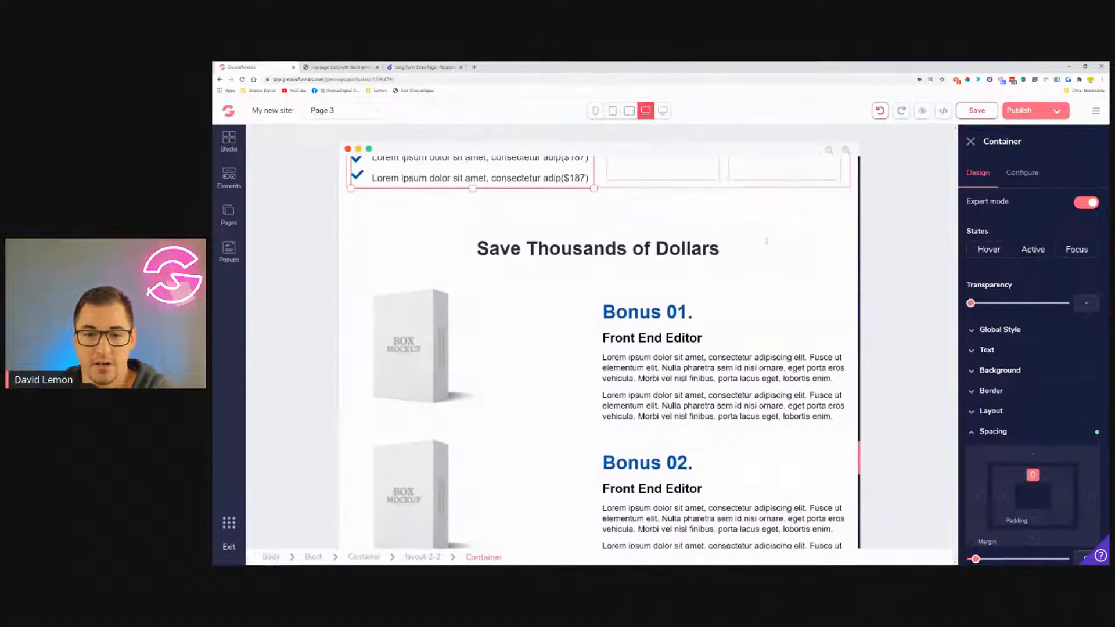
Centre the box mockup in the Bonus 01 image container using flex display and centred primary alignment in the laptop view.
{"action": "scroll", "coordinate": [767, 244], "scroll_direction": "down", "scroll_amount": 1}
{"action": "scroll", "coordinate": [768, 245], "scroll_direction": "up", "scroll_amount": 1}
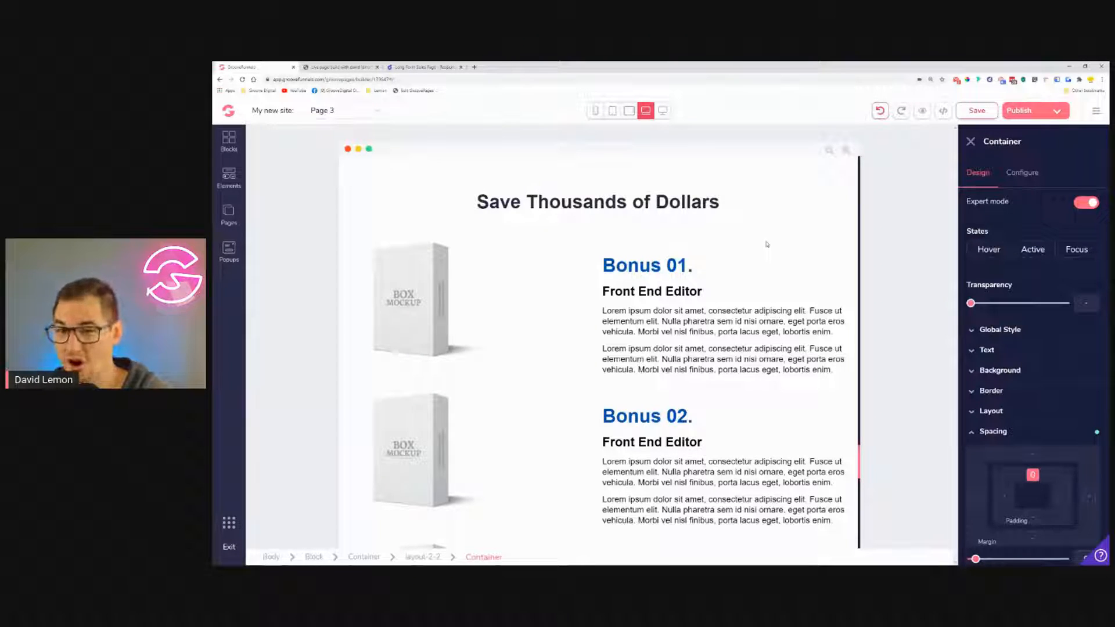
{"action": "left_click", "coordinate": [498, 302]}
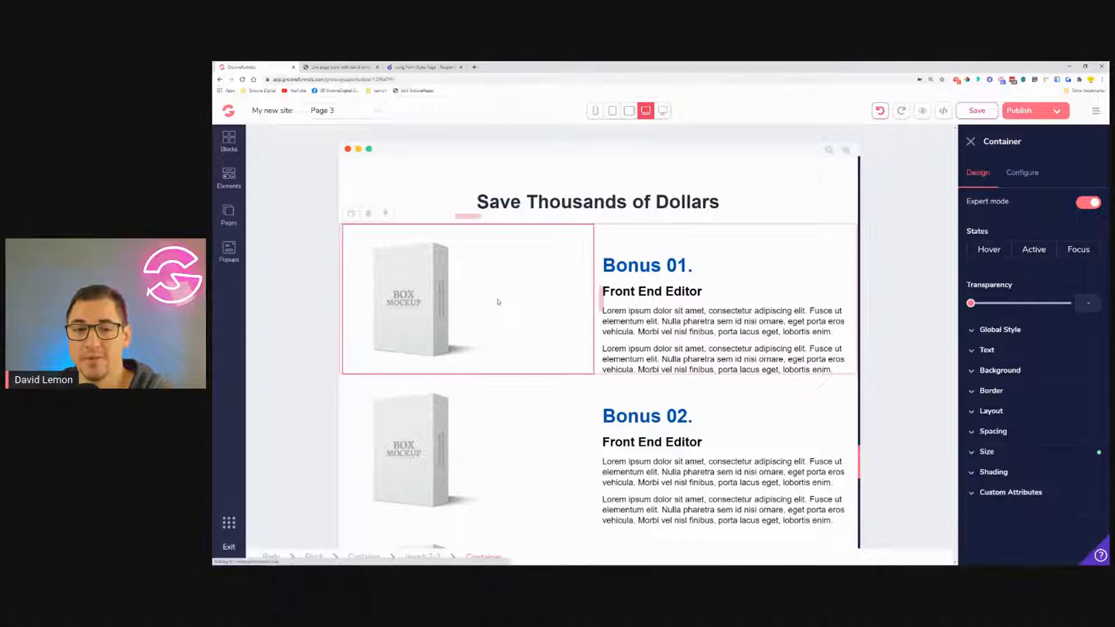
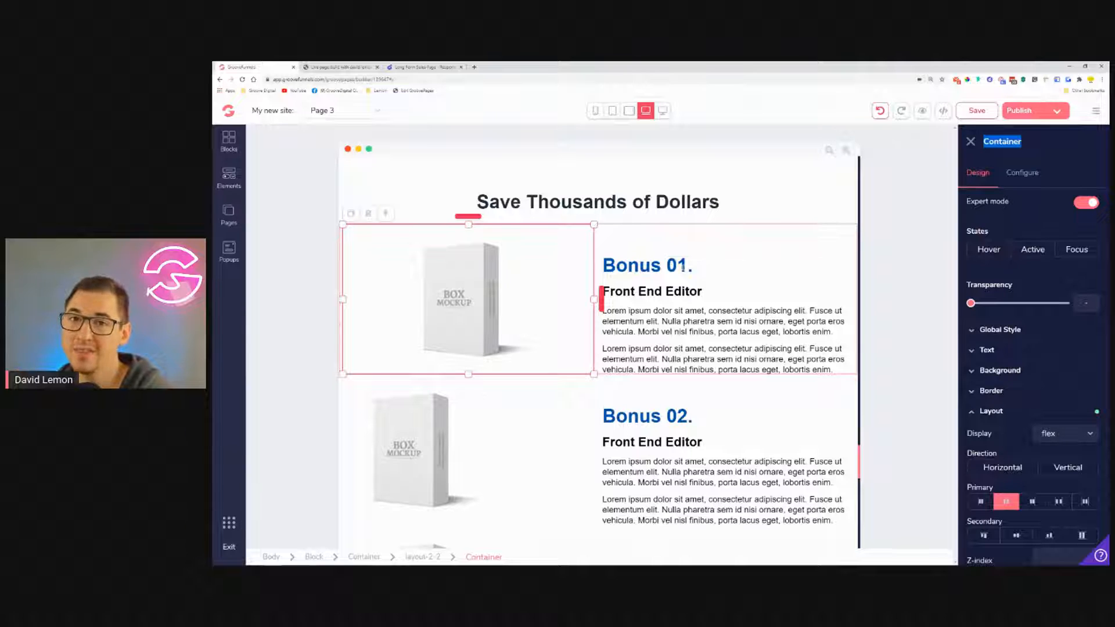
Left-align the Bonus 01 heading, its "Front End Editor" subheading and both description paragraphs in the laptop view.
{"action": "left_click", "coordinate": [683, 267]}
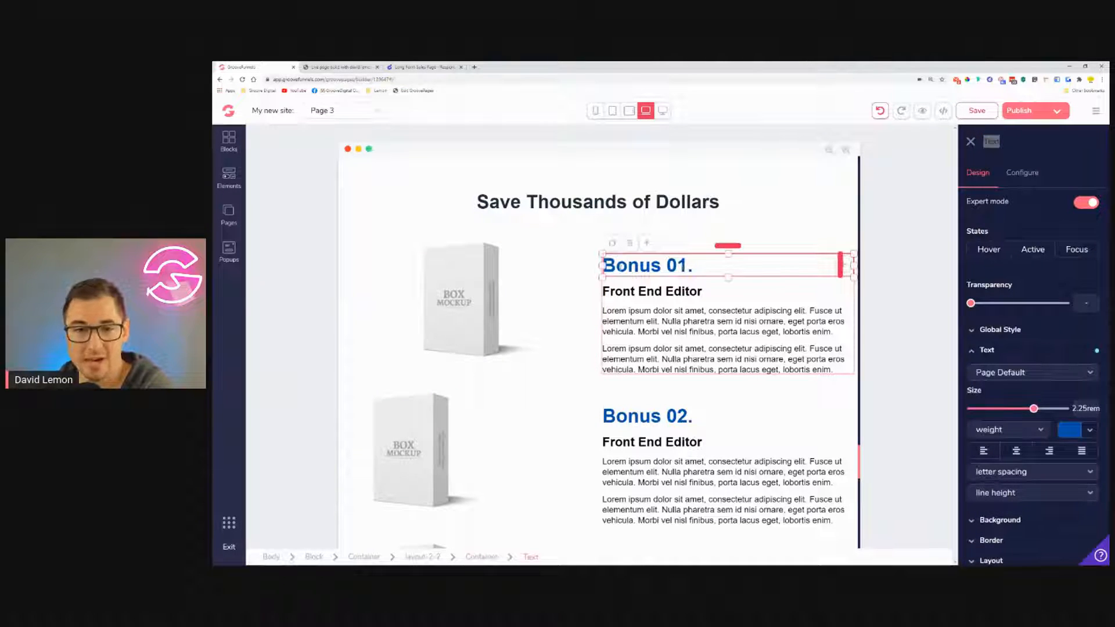
{"action": "left_click", "coordinate": [986, 452]}
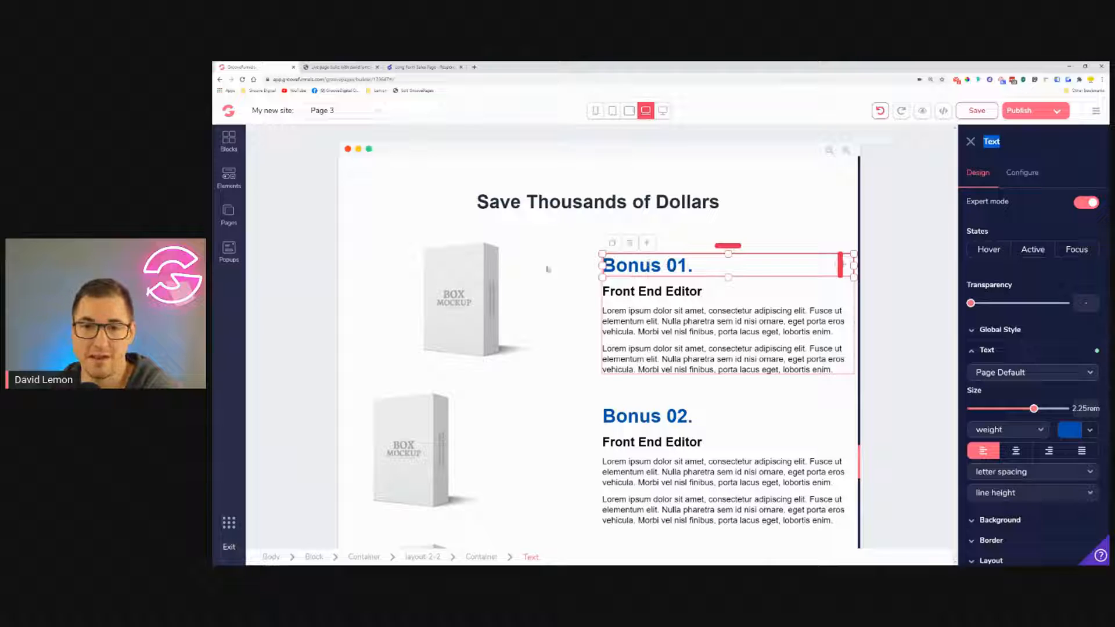
{"action": "left_click", "coordinate": [651, 292]}
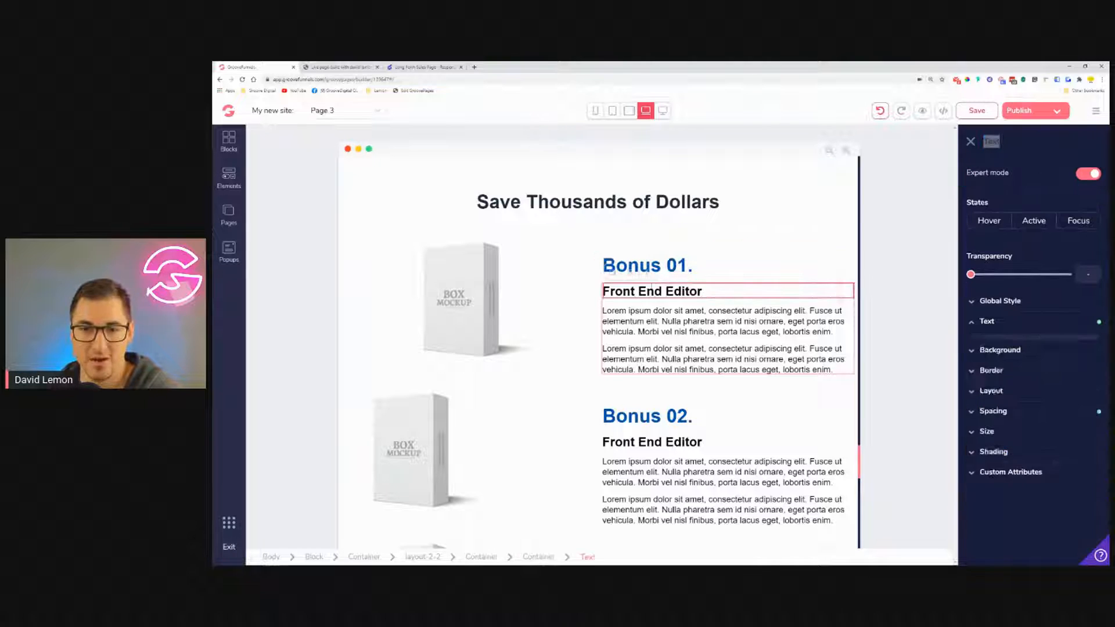
{"action": "left_click", "coordinate": [652, 321]}
{"action": "left_click", "coordinate": [687, 372]}
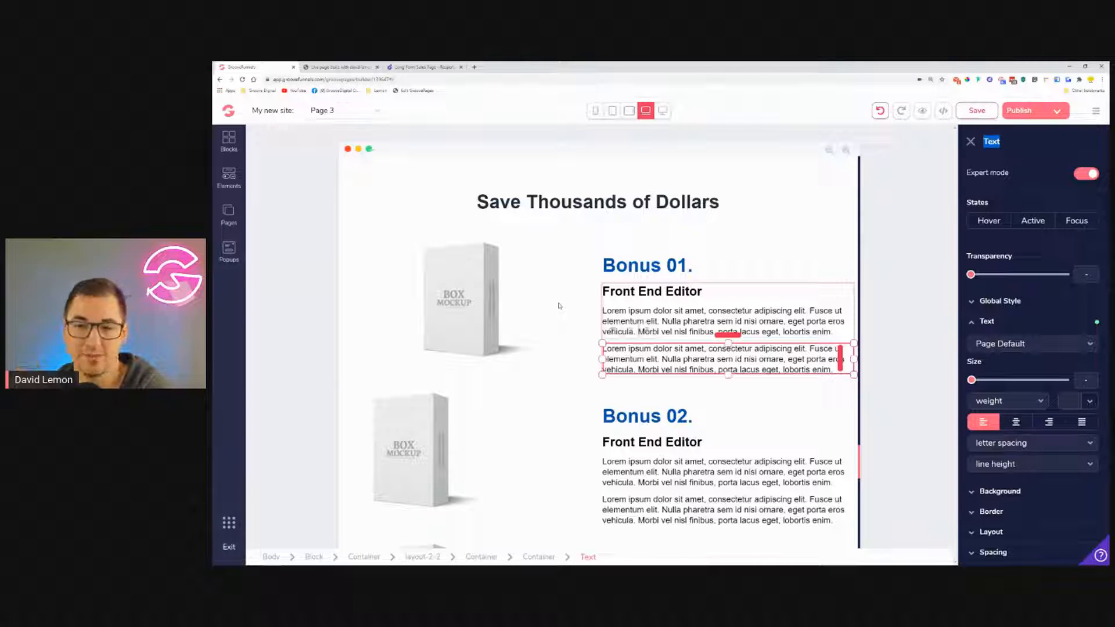
Set the Bonus 02 image container to flex display with centred primary alignment in the laptop view.
{"action": "left_click", "coordinate": [532, 451]}
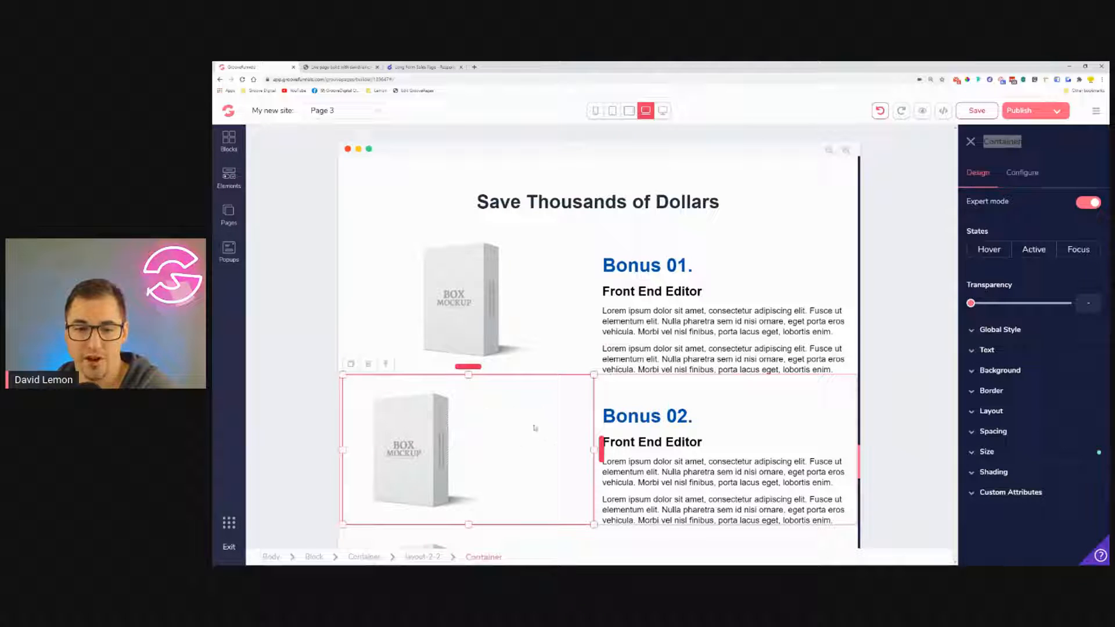
{"action": "left_click", "coordinate": [1019, 411]}
{"action": "left_click", "coordinate": [1032, 434]}
{"action": "left_click", "coordinate": [1006, 501]}
Set the Bonus 03 image container to flex display with centred primary alignment in the laptop view.
{"action": "scroll", "coordinate": [471, 430], "scroll_direction": "down", "scroll_amount": 4}
{"action": "left_click", "coordinate": [548, 378]}
{"action": "left_click", "coordinate": [1029, 412]}
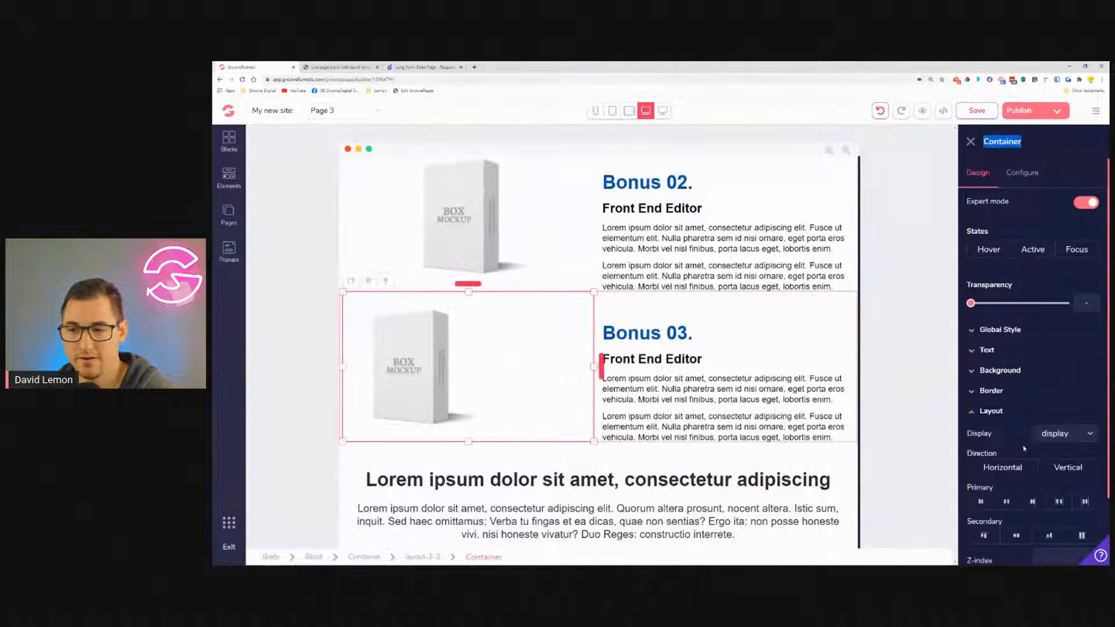
{"action": "left_click", "coordinate": [1006, 501]}
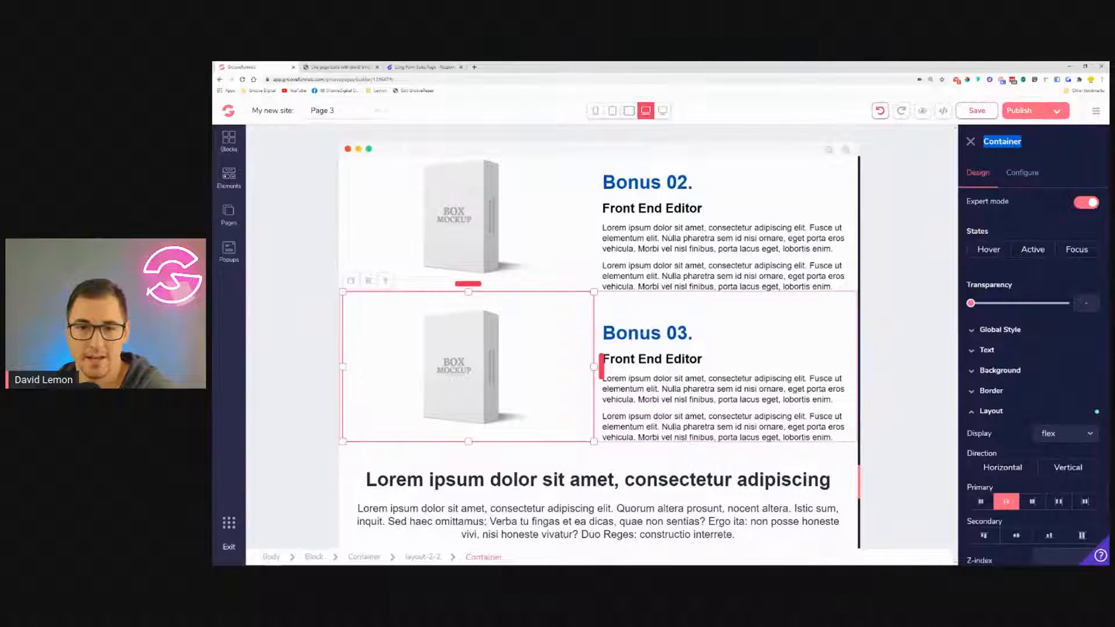
Left-align the Bonus 03 heading and its "Front End Editor" subheading in the laptop view.
{"action": "left_click", "coordinate": [644, 333]}
{"action": "left_click", "coordinate": [986, 452]}
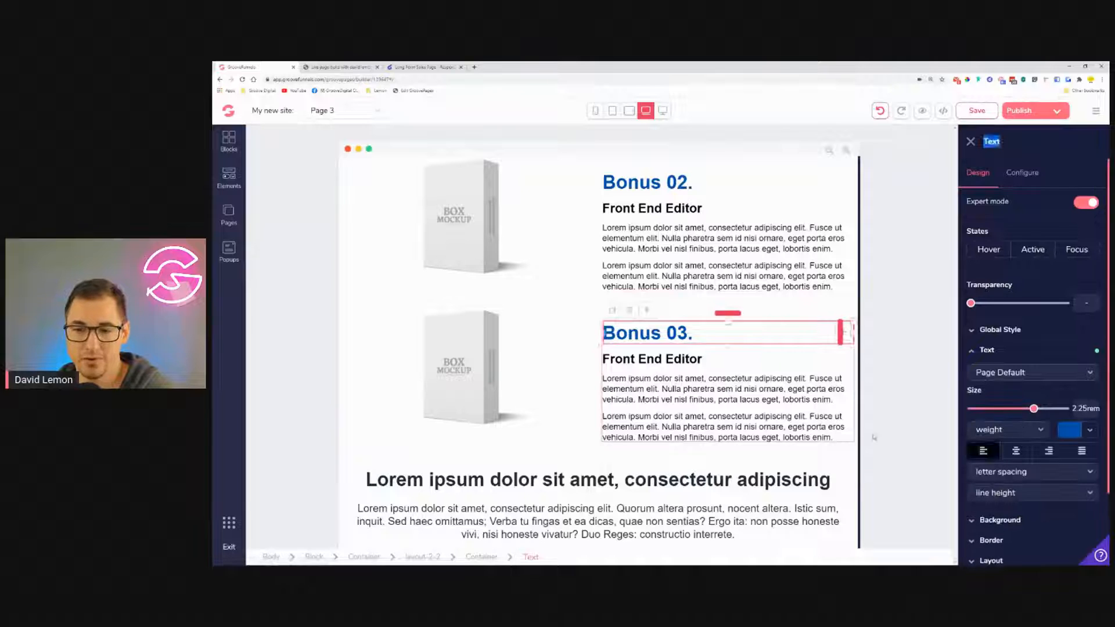
{"action": "left_click", "coordinate": [692, 359]}
{"action": "left_click", "coordinate": [984, 424]}
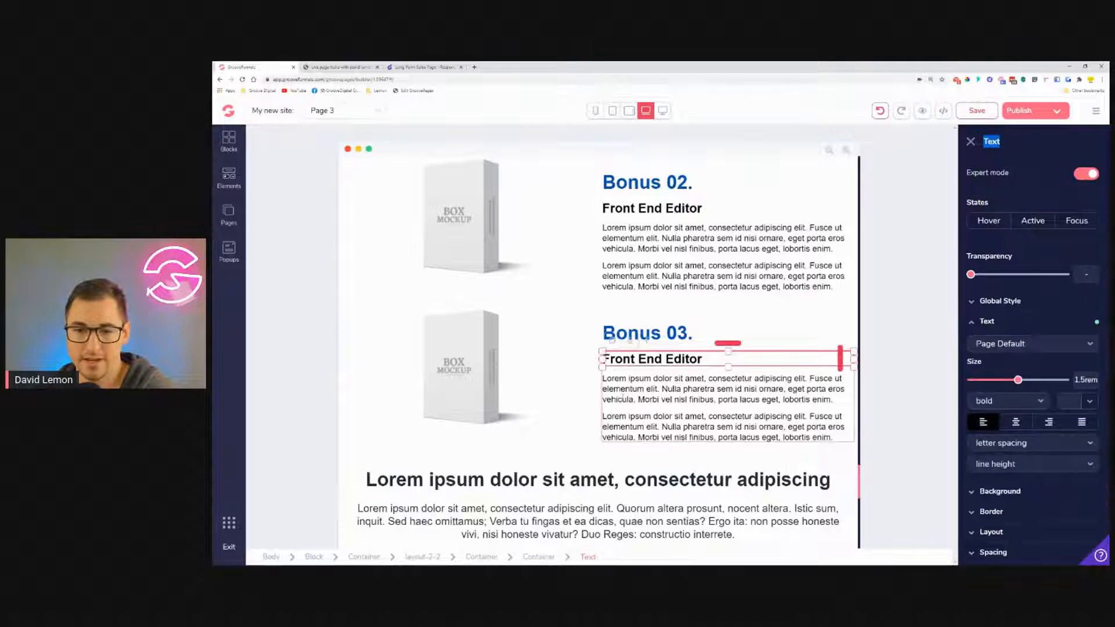
Left-align both description paragraphs under the Bonus 03 subheading.
{"action": "left_click", "coordinate": [663, 388]}
{"action": "left_click", "coordinate": [984, 424]}
{"action": "left_click", "coordinate": [662, 426]}
{"action": "left_click", "coordinate": [983, 424]}
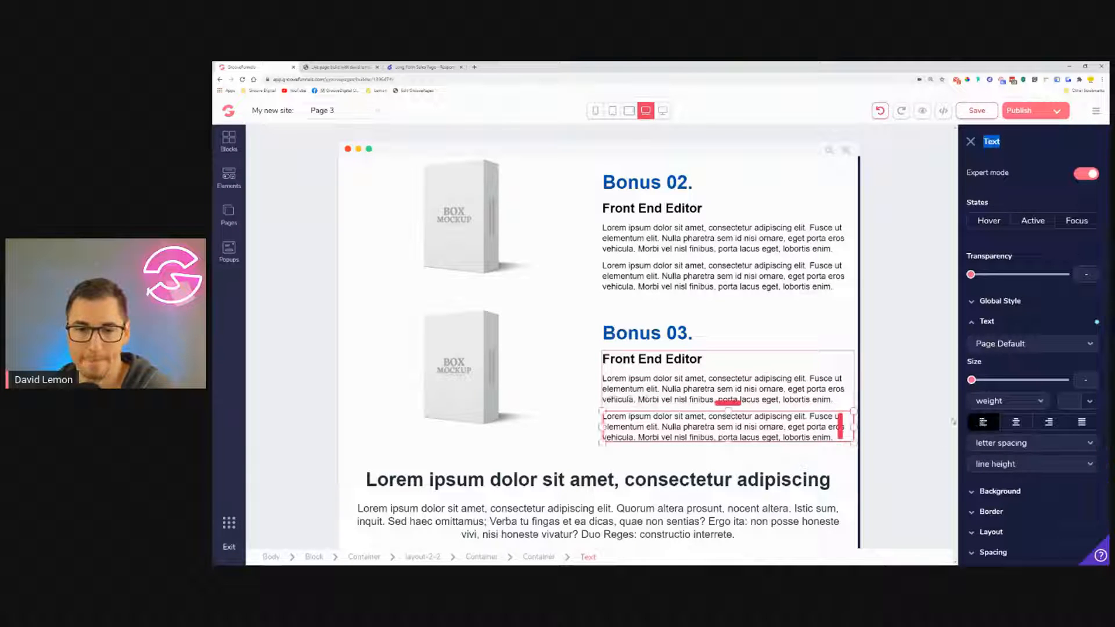
Inspect the text settings of the centred heading and paragraph below the Bonus 03 section.
{"action": "scroll", "coordinate": [579, 328], "scroll_direction": "down", "scroll_amount": 1}
{"action": "scroll", "coordinate": [579, 328], "scroll_direction": "down", "scroll_amount": 5}
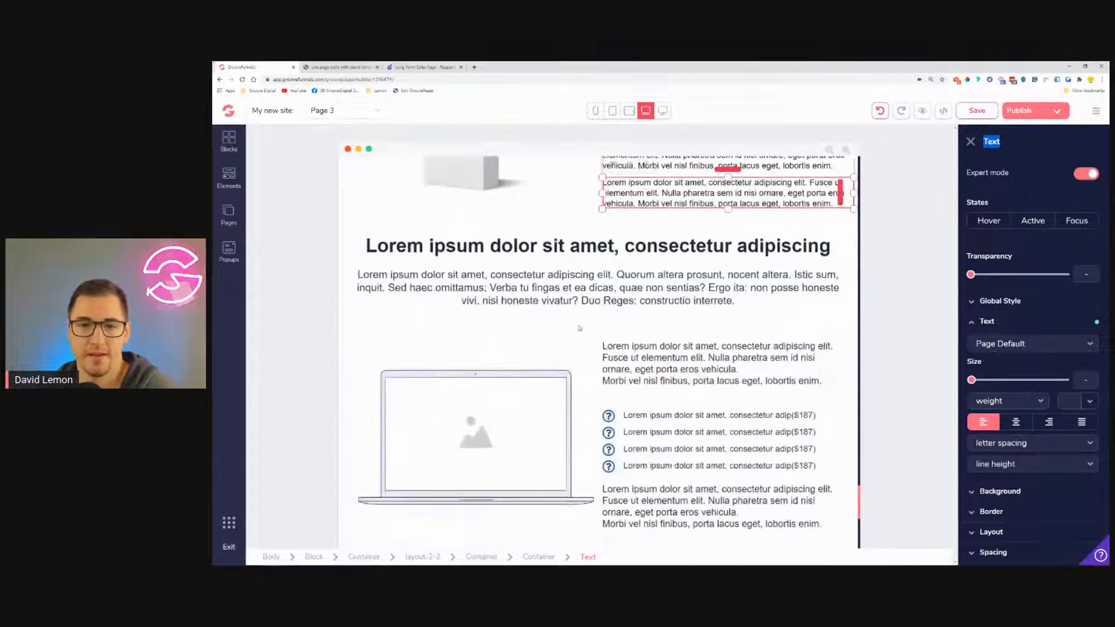
{"action": "left_click", "coordinate": [592, 250]}
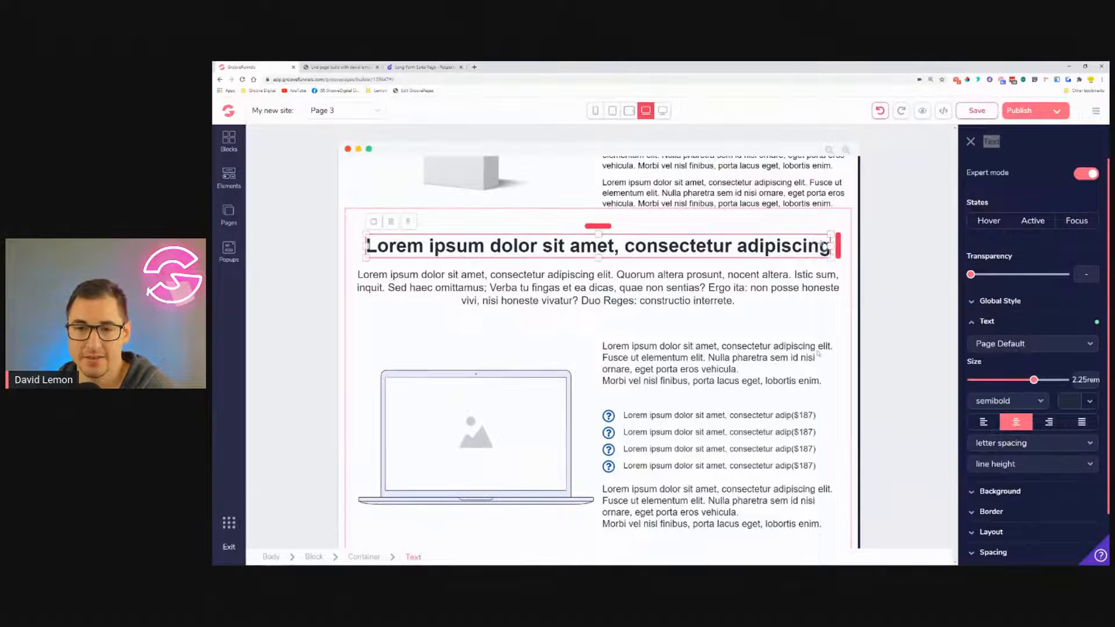
{"action": "left_click", "coordinate": [635, 289]}
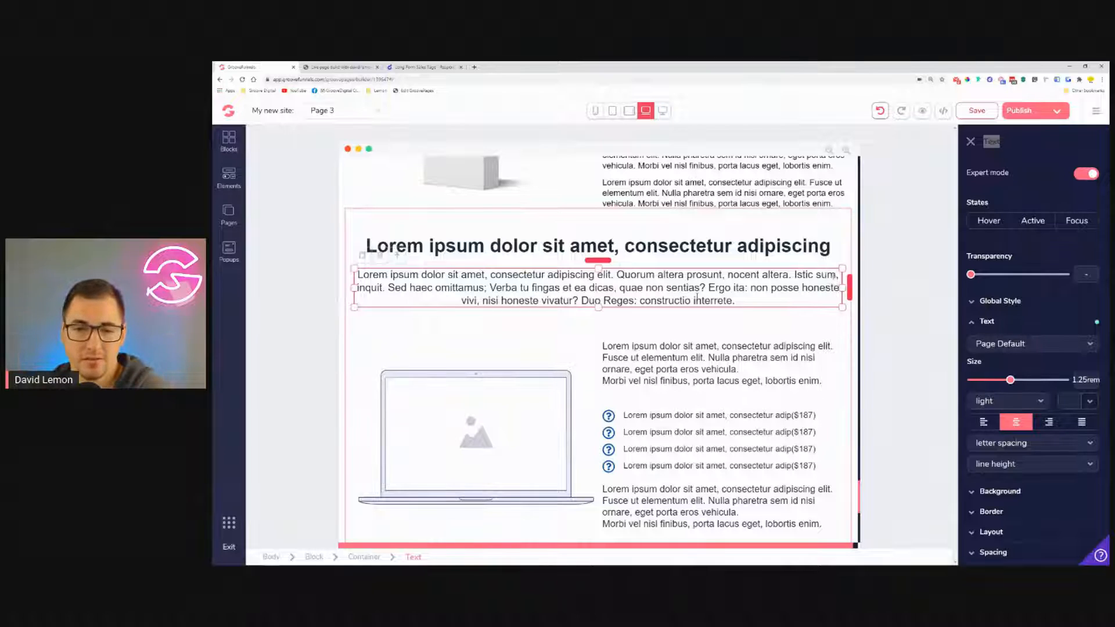
Set the left and right padding of the 30 Day Money Back Guarantee block to 1rem.
{"action": "scroll", "coordinate": [686, 323], "scroll_direction": "down", "scroll_amount": 2}
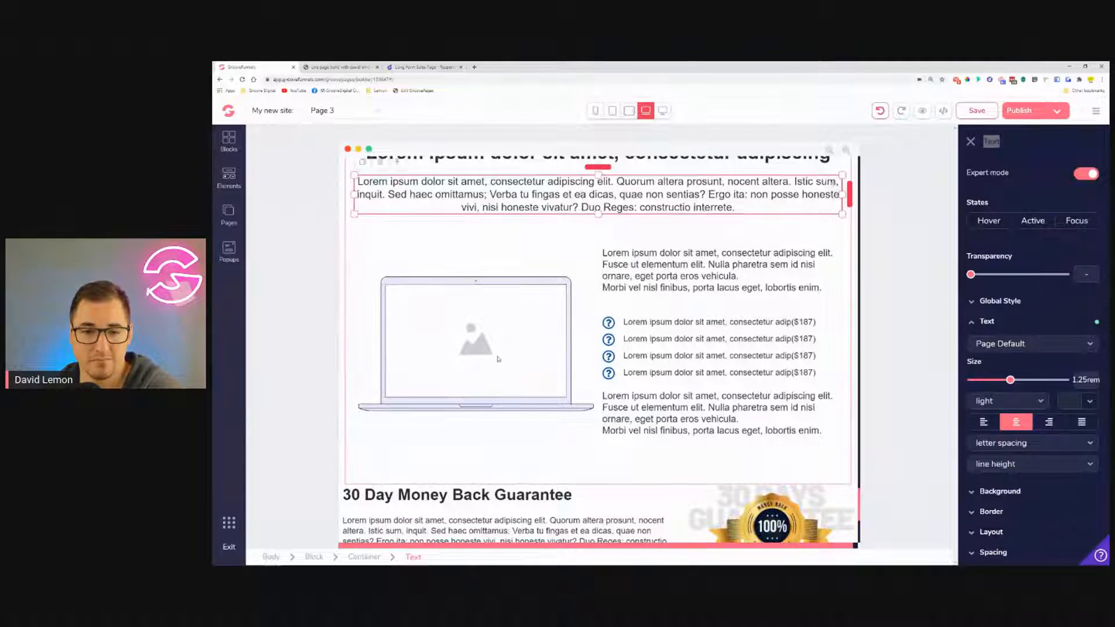
{"action": "scroll", "coordinate": [585, 313], "scroll_direction": "down", "scroll_amount": 4}
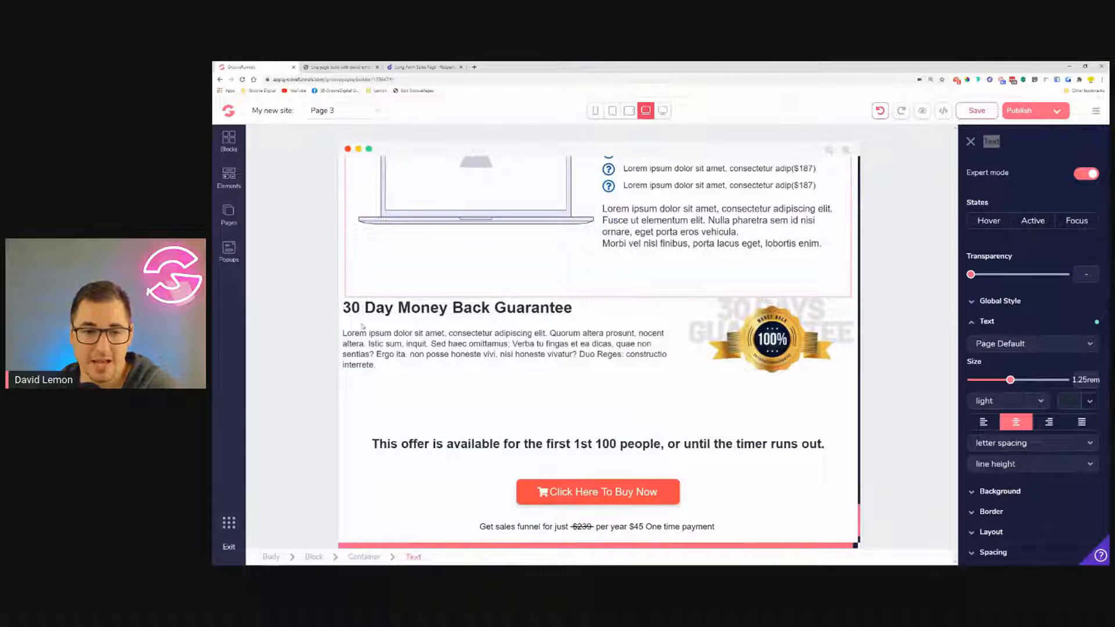
{"action": "left_click", "coordinate": [343, 321]}
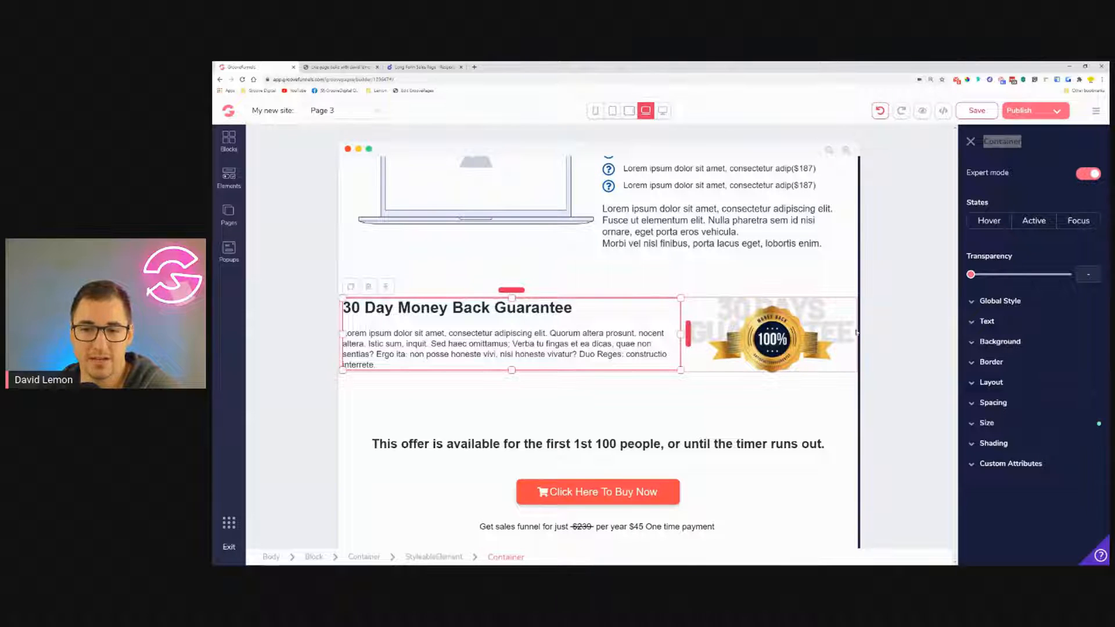
{"action": "left_click", "coordinate": [386, 288]}
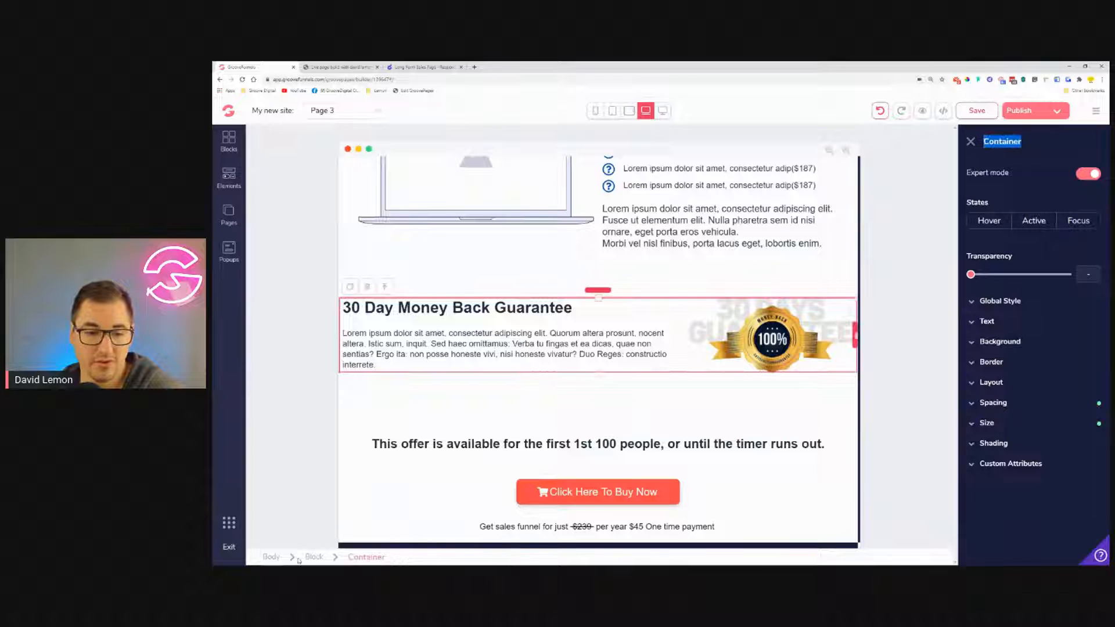
{"action": "left_click", "coordinate": [315, 558]}
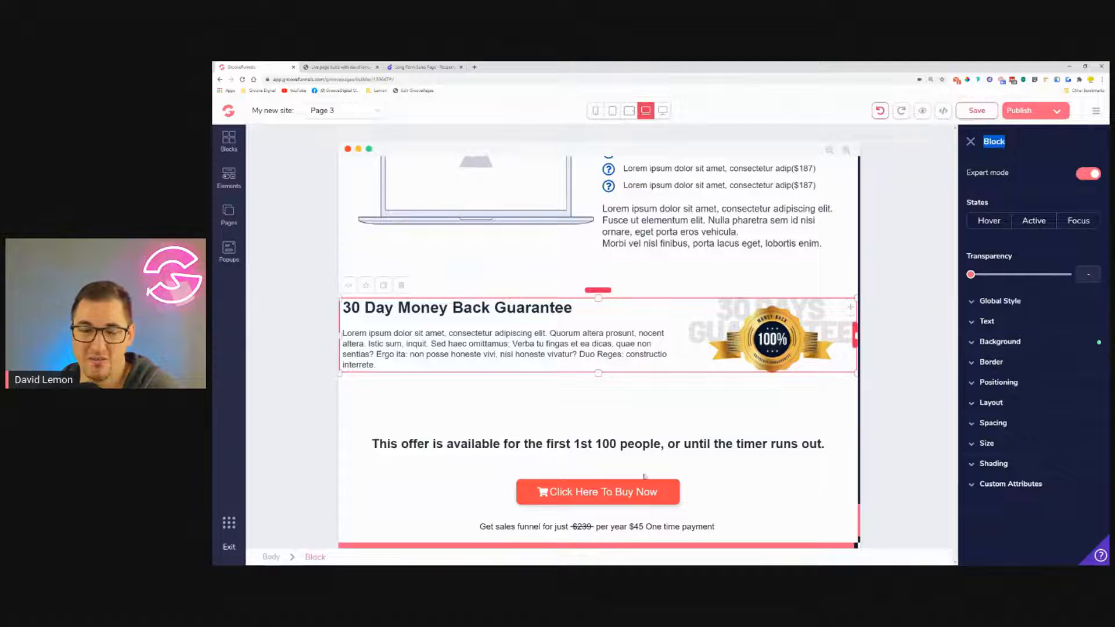
{"action": "left_click", "coordinate": [1015, 425]}
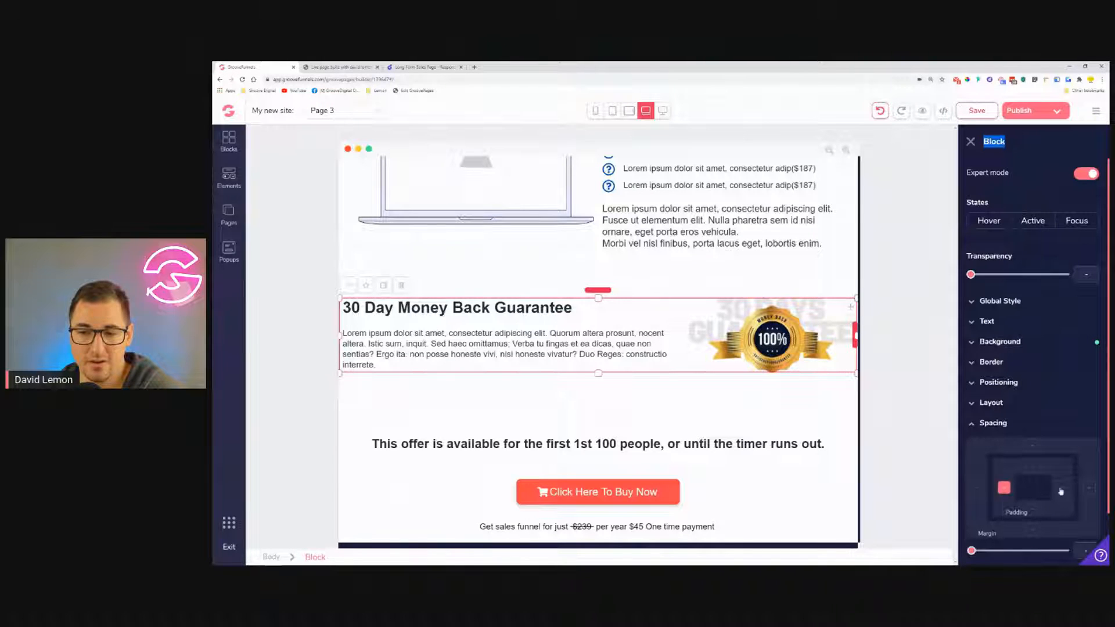
{"action": "left_click_drag", "start_coordinate": [972, 554], "coordinate": [994, 559]}
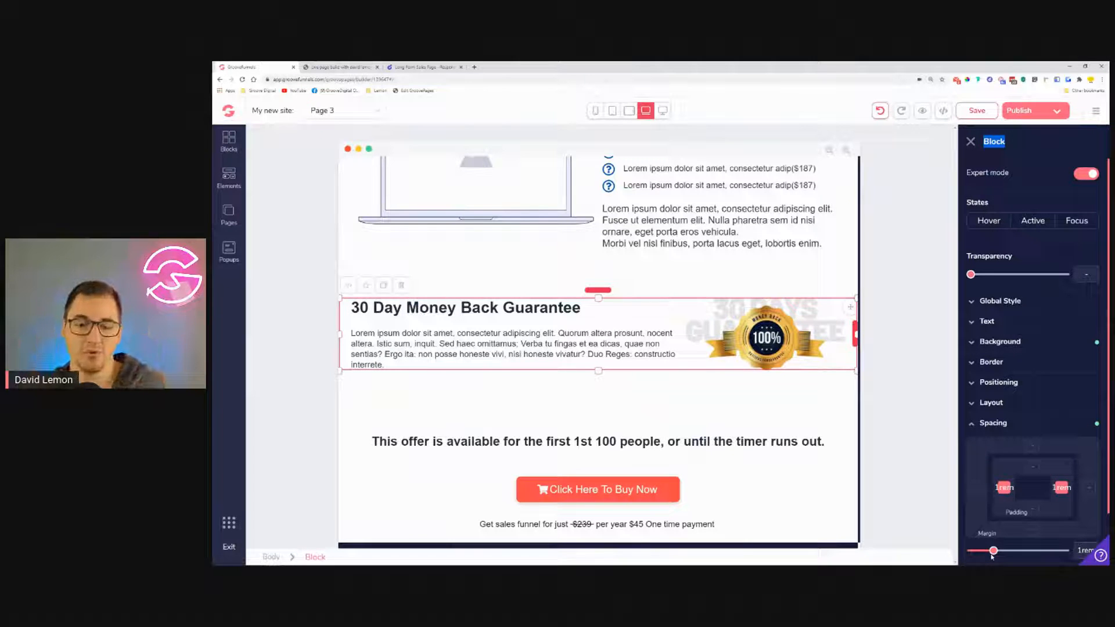
Review the page layout from the footer up to the video section in the current device view.
{"action": "scroll", "coordinate": [737, 399], "scroll_direction": "down", "scroll_amount": 1}
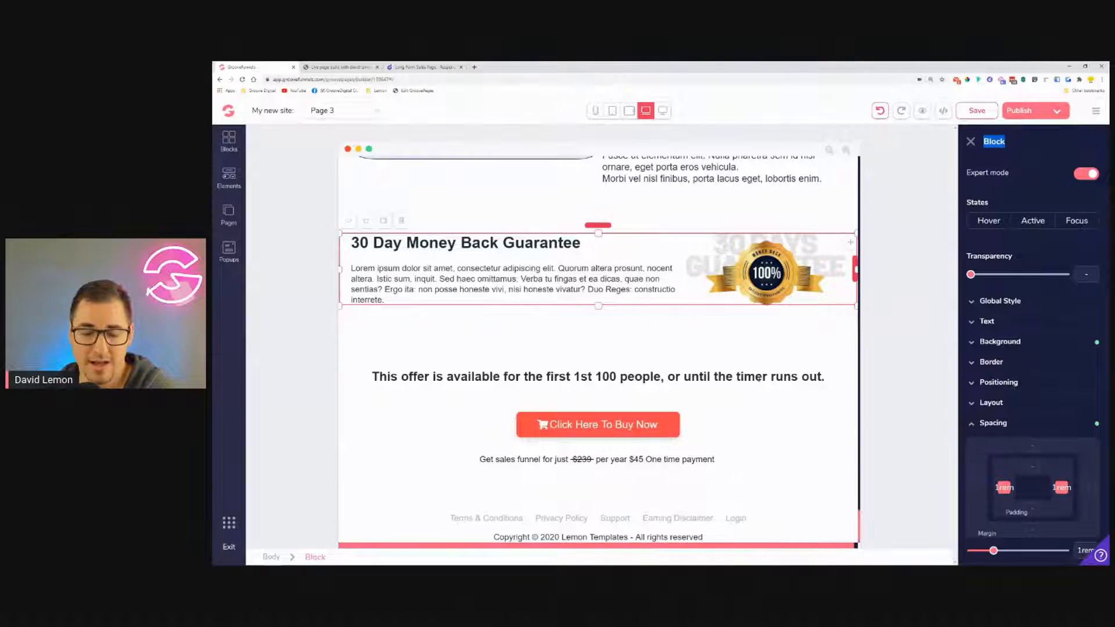
{"action": "scroll", "coordinate": [810, 466], "scroll_direction": "up", "scroll_amount": 8}
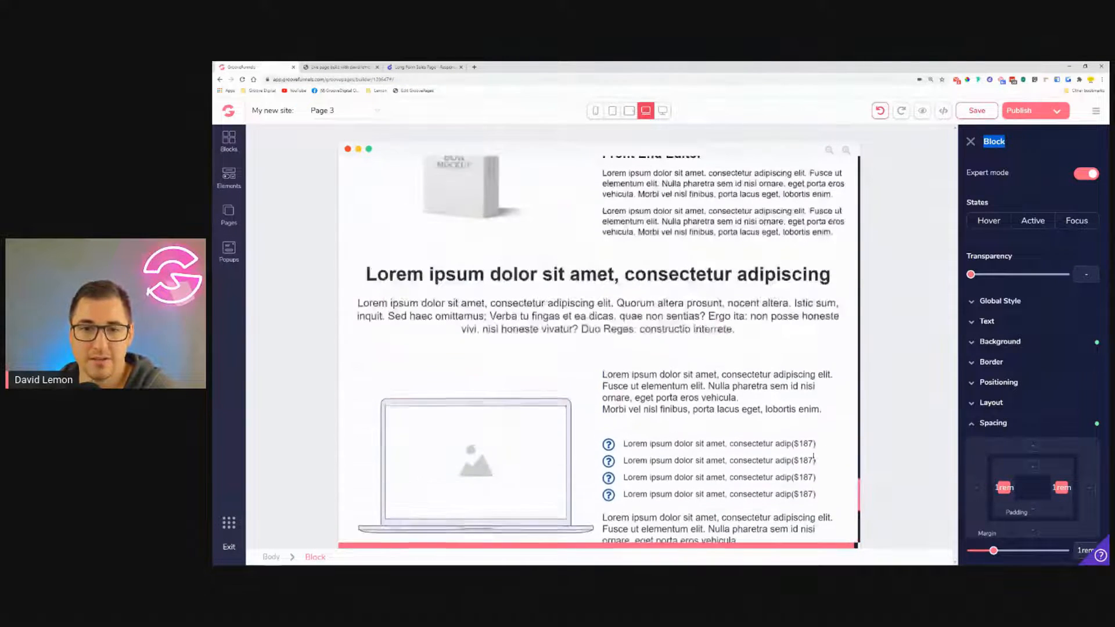
{"action": "scroll", "coordinate": [814, 457], "scroll_direction": "up", "scroll_amount": 10}
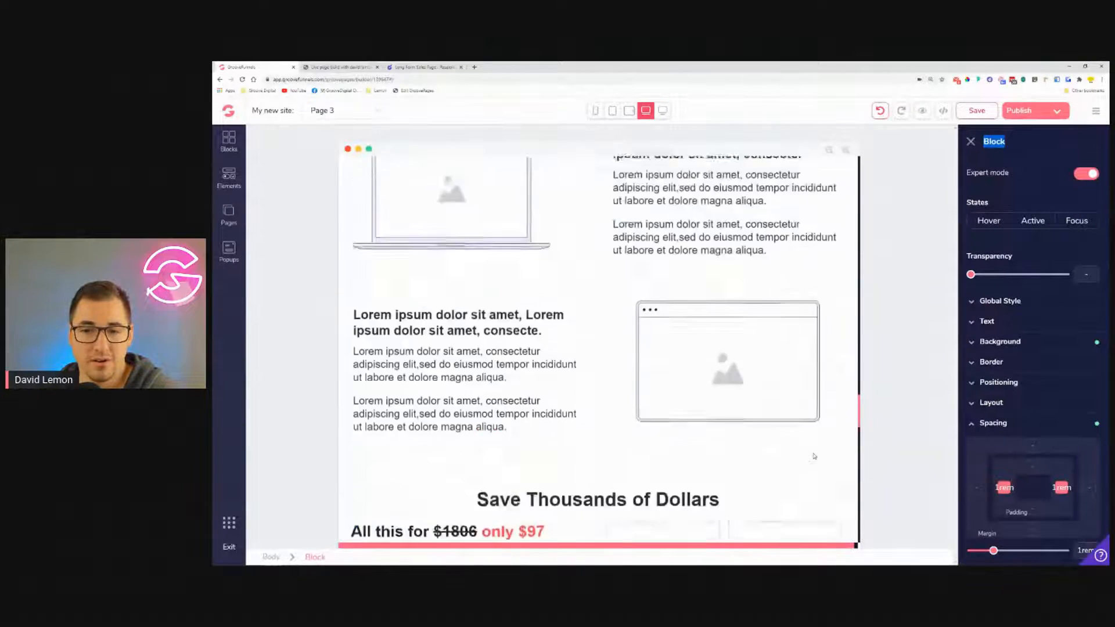
{"action": "scroll", "coordinate": [814, 456], "scroll_direction": "up", "scroll_amount": 10}
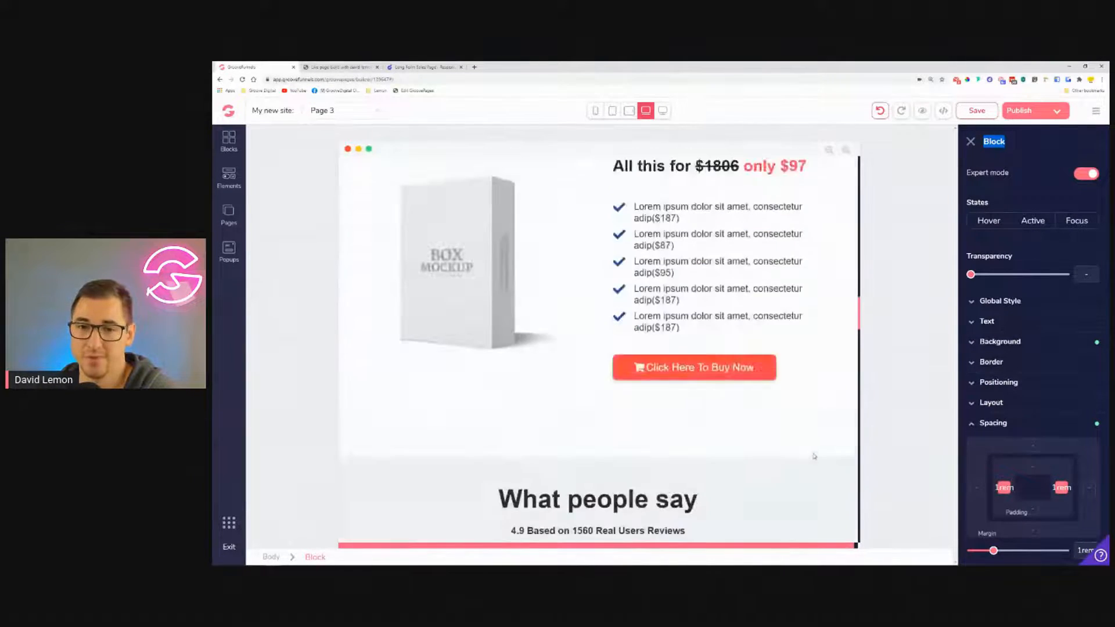
{"action": "scroll", "coordinate": [814, 457], "scroll_direction": "up", "scroll_amount": 10}
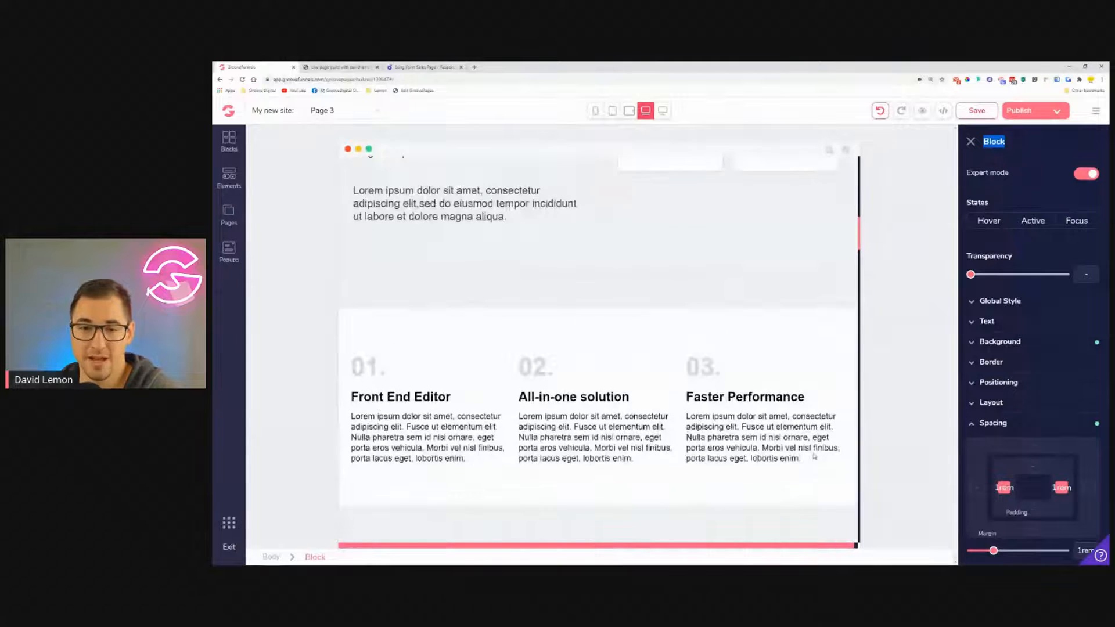
{"action": "scroll", "coordinate": [814, 457], "scroll_direction": "up", "scroll_amount": 8}
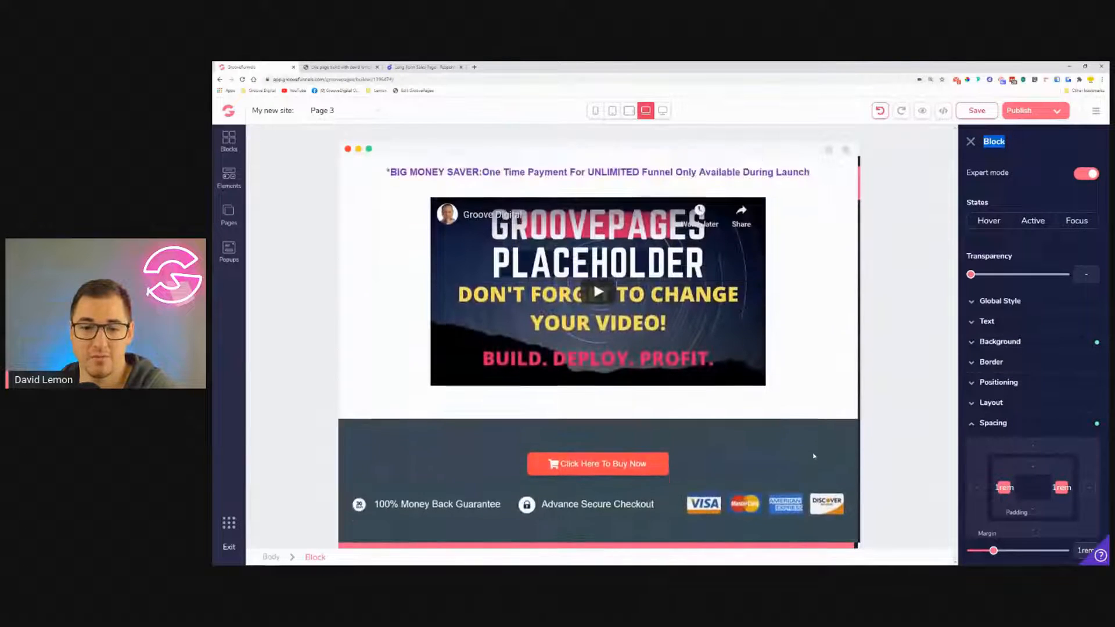
{"action": "scroll", "coordinate": [815, 457], "scroll_direction": "down", "scroll_amount": 3}
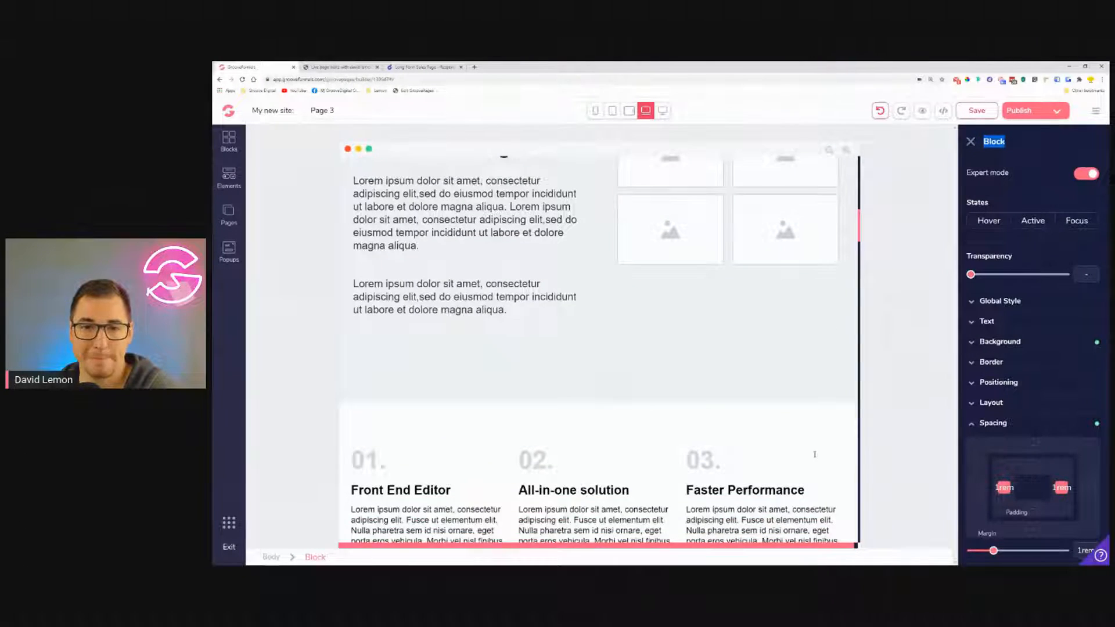
{"action": "scroll", "coordinate": [815, 455], "scroll_direction": "up", "scroll_amount": 3}
{"action": "scroll", "coordinate": [815, 457], "scroll_direction": "up", "scroll_amount": 3}
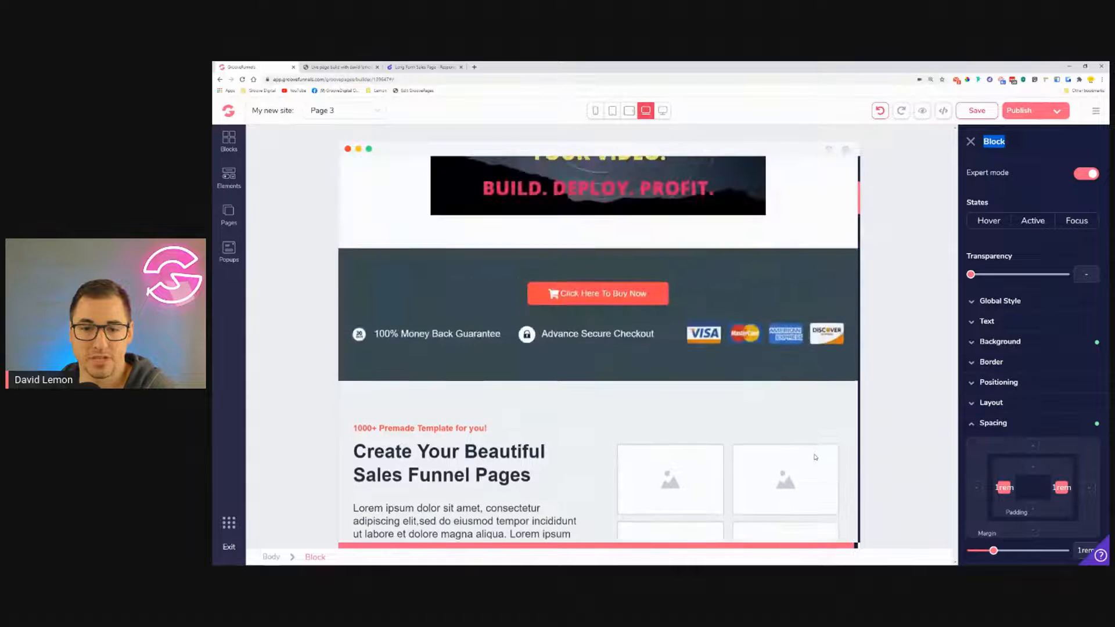
Set the top padding of the container holding the four image placeholders to 3rem.
{"action": "scroll", "coordinate": [816, 457], "scroll_direction": "down", "scroll_amount": 2}
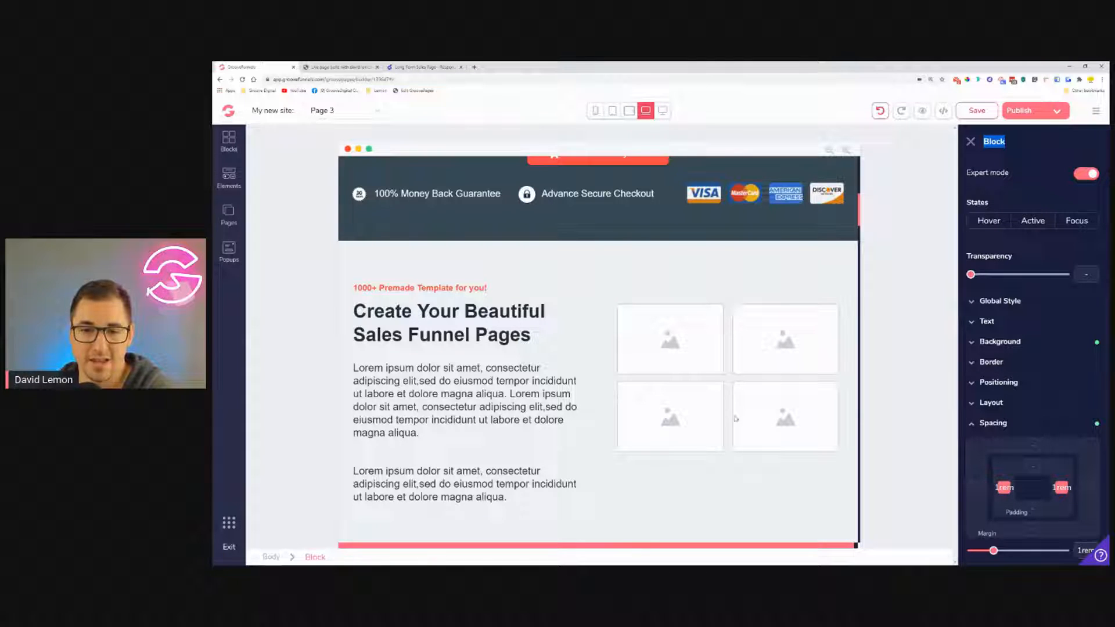
{"action": "left_click", "coordinate": [712, 335]}
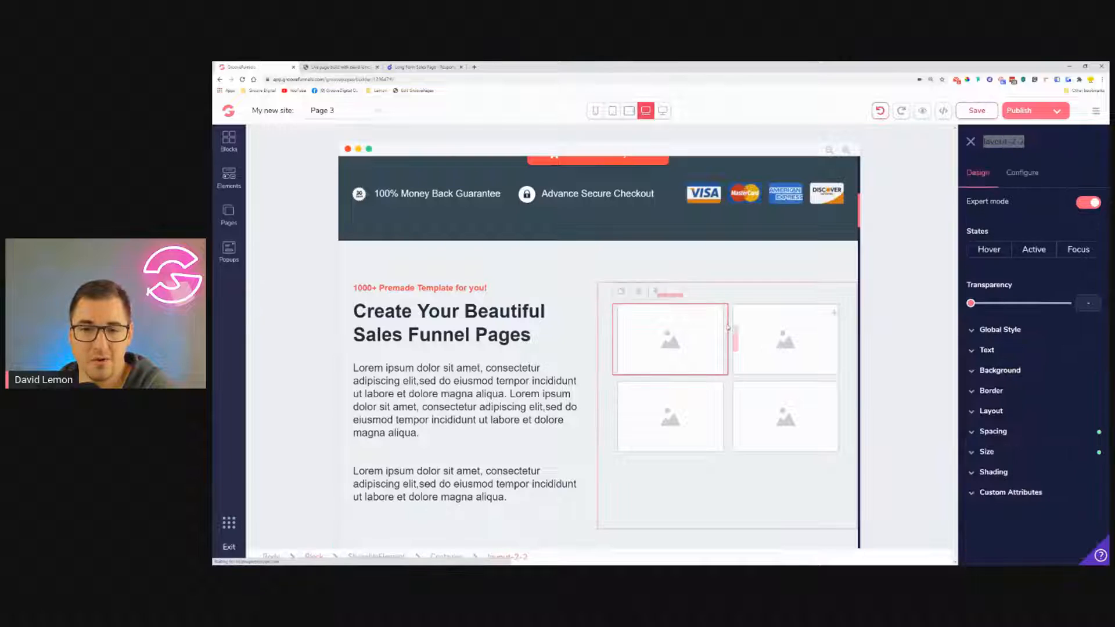
{"action": "left_click", "coordinate": [655, 289]}
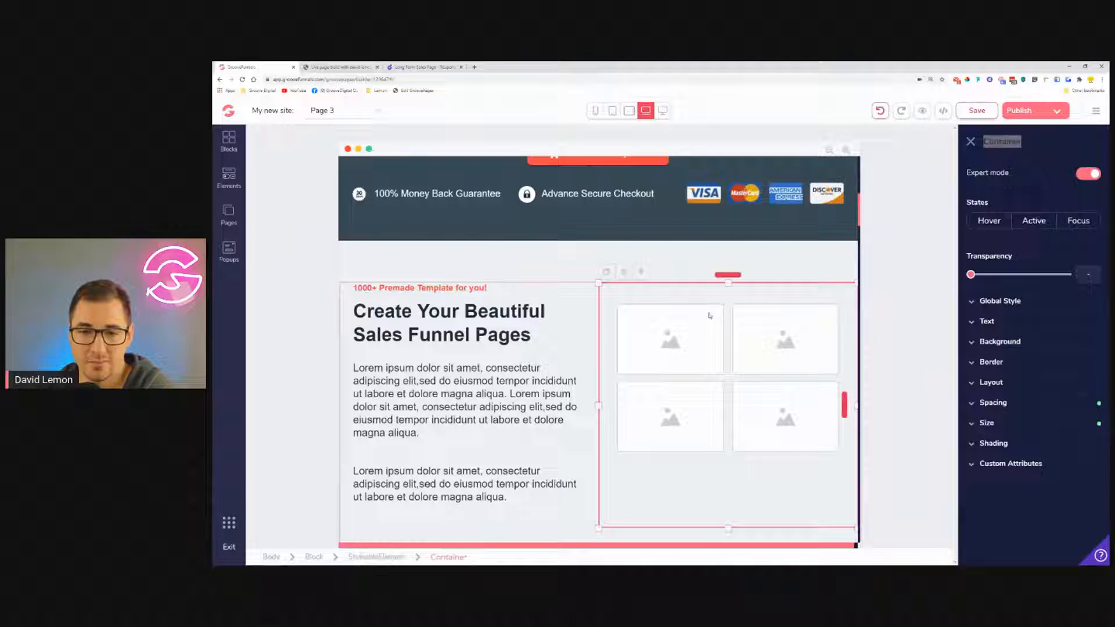
{"action": "left_click", "coordinate": [1018, 407]}
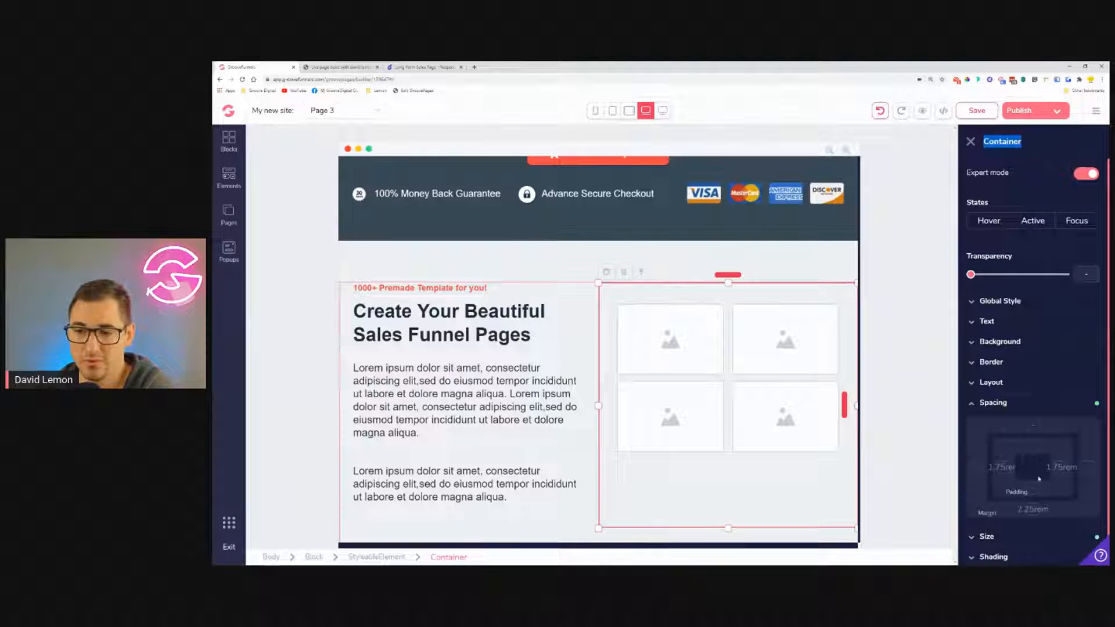
{"action": "left_click", "coordinate": [1035, 447]}
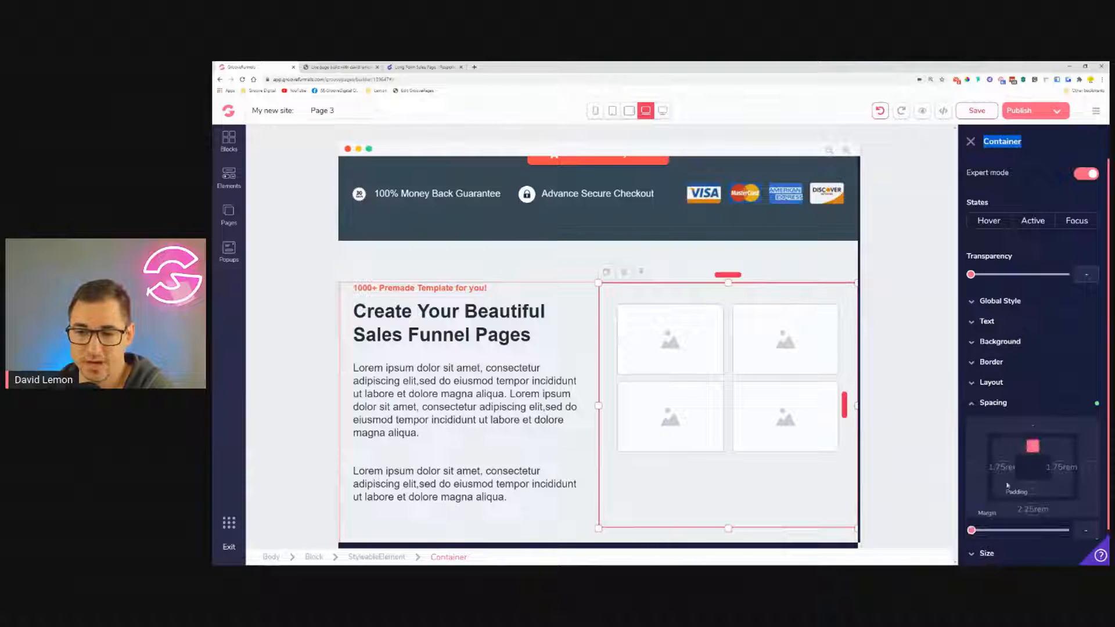
{"action": "left_click_drag", "start_coordinate": [971, 531], "coordinate": [1023, 551]}
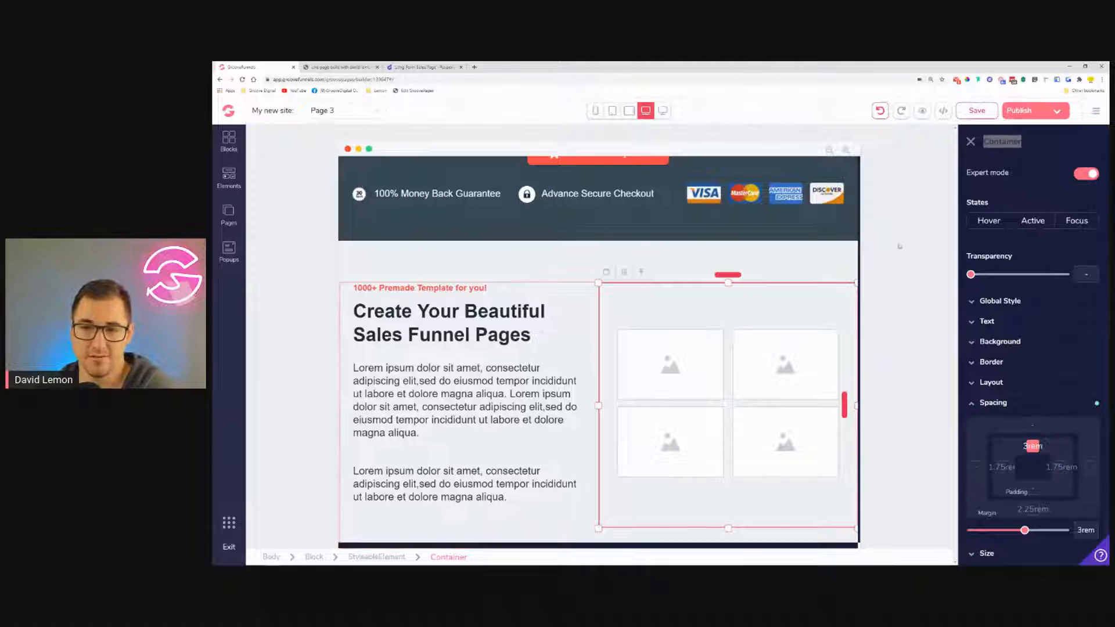
{"action": "left_click", "coordinate": [970, 144]}
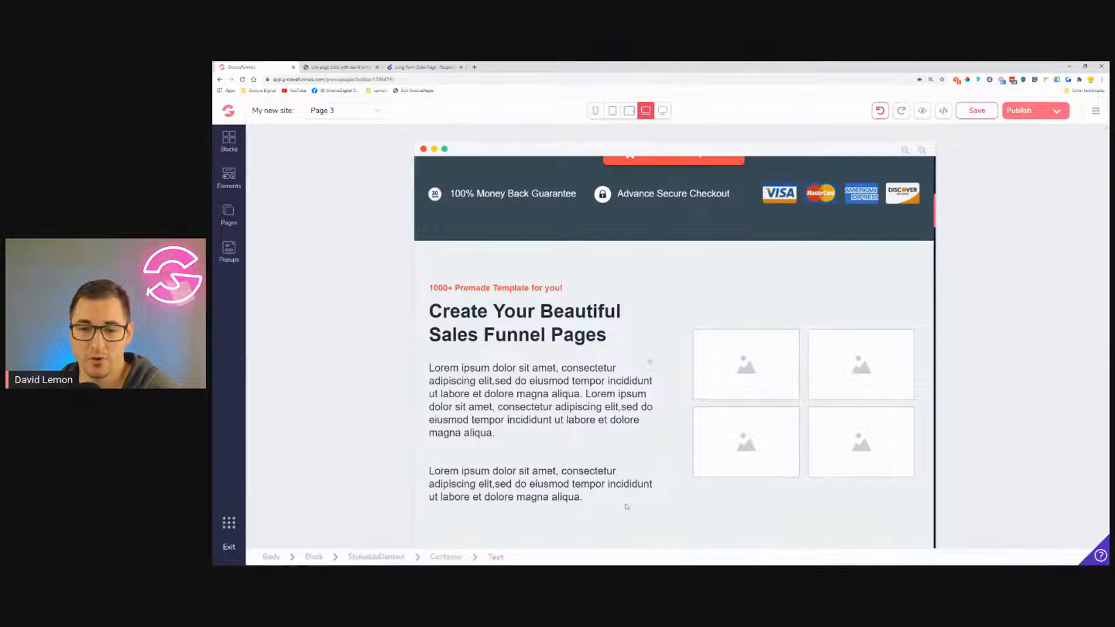
Check the Create Your Beautiful Sales Funnel Pages block and the sections above it up to the page's logo.
{"action": "scroll", "coordinate": [624, 506], "scroll_direction": "down", "scroll_amount": 5}
{"action": "scroll", "coordinate": [676, 486], "scroll_direction": "up", "scroll_amount": 8}
{"action": "scroll", "coordinate": [675, 486], "scroll_direction": "up", "scroll_amount": 2}
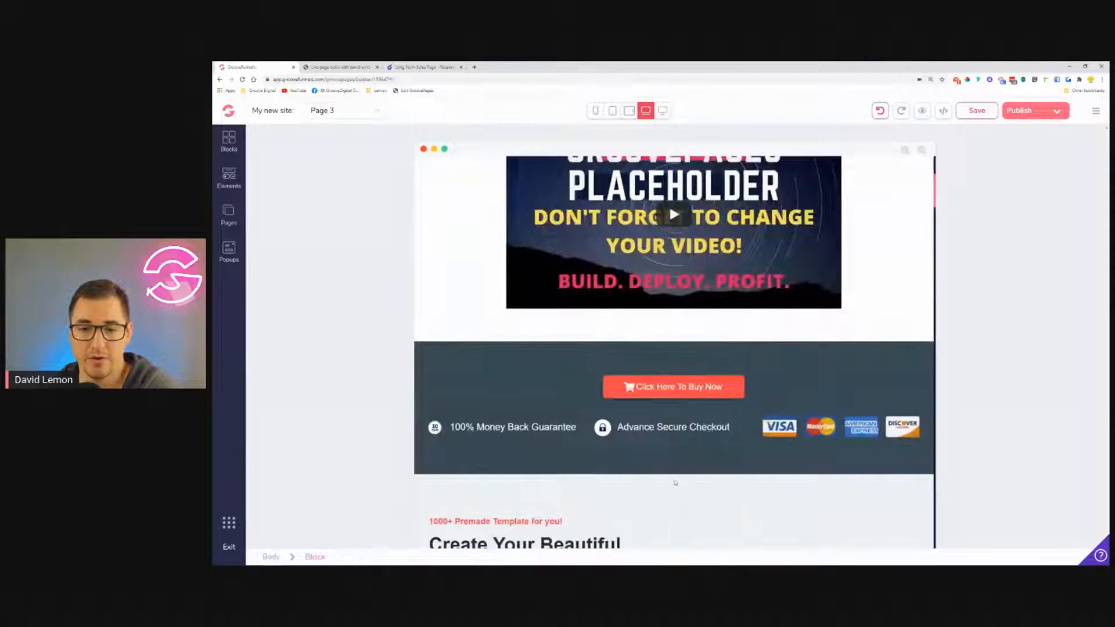
{"action": "left_click", "coordinate": [676, 487]}
{"action": "scroll", "coordinate": [834, 436], "scroll_direction": "down", "scroll_amount": 5}
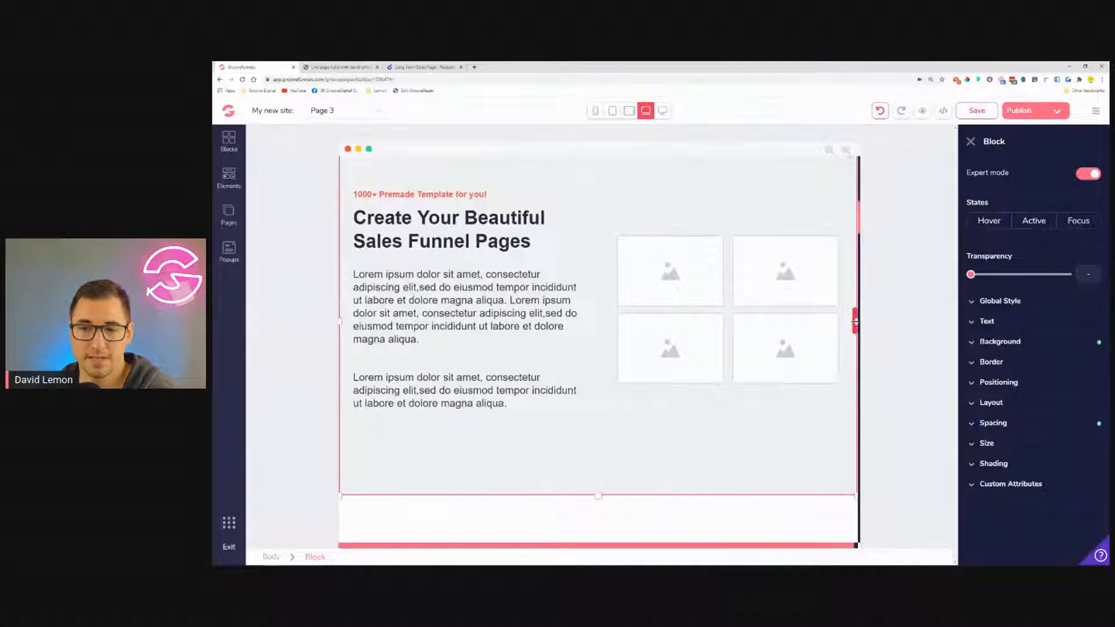
{"action": "left_click", "coordinate": [971, 141]}
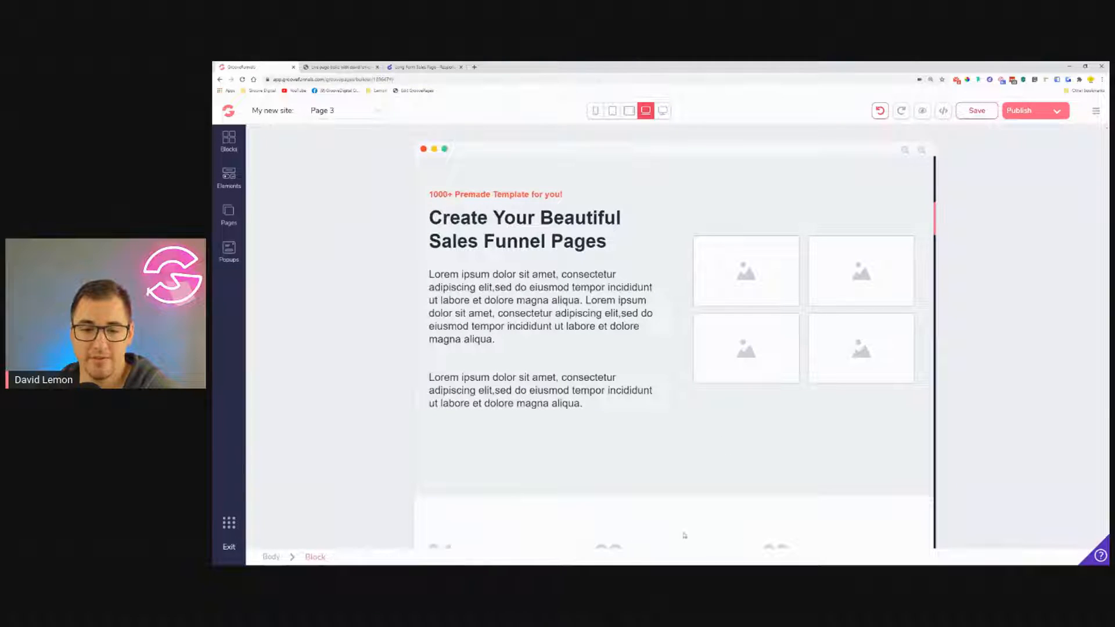
{"action": "scroll", "coordinate": [697, 465], "scroll_direction": "up", "scroll_amount": 10}
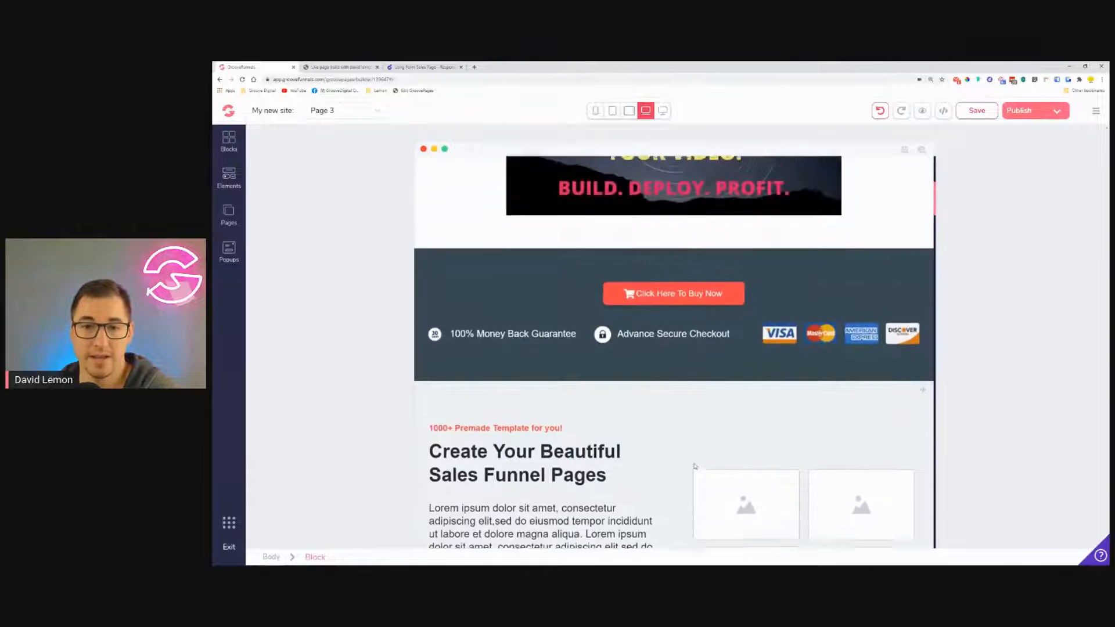
{"action": "scroll", "coordinate": [694, 467], "scroll_direction": "up", "scroll_amount": 3}
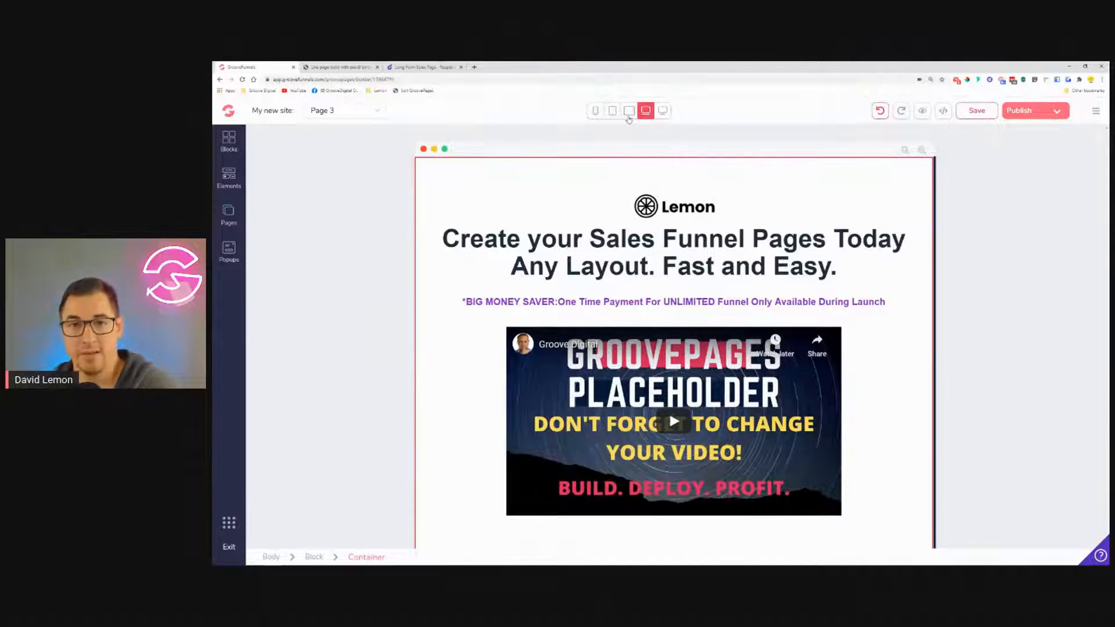
Switch to the landscape tablet view and set the Lemon logo's width to 20% relative to parent.
{"action": "left_click", "coordinate": [628, 116]}
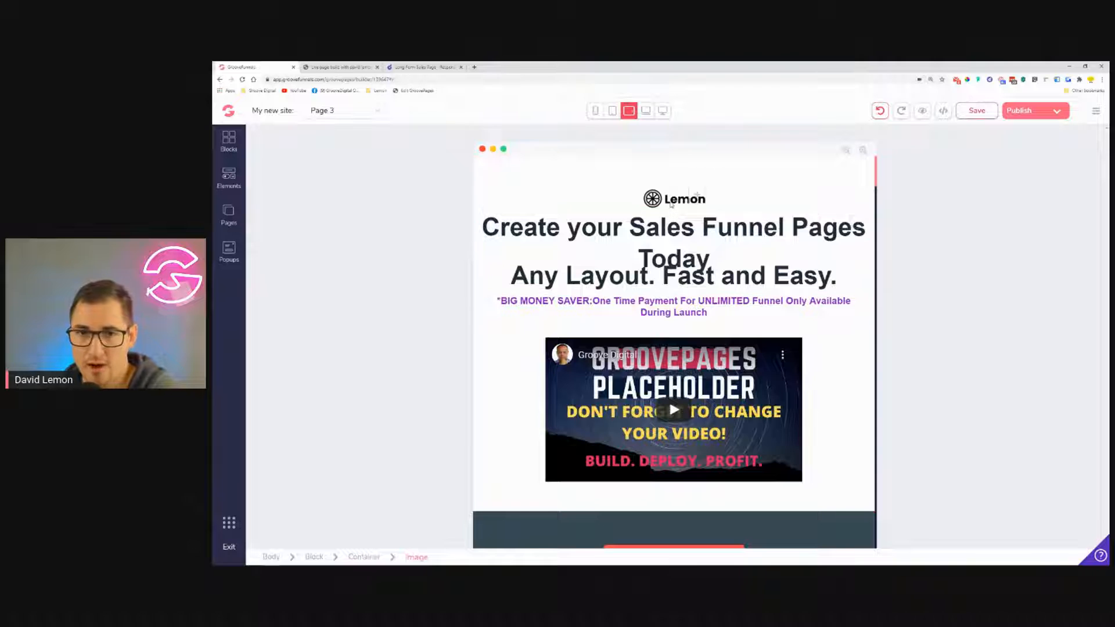
{"action": "left_click", "coordinate": [672, 207]}
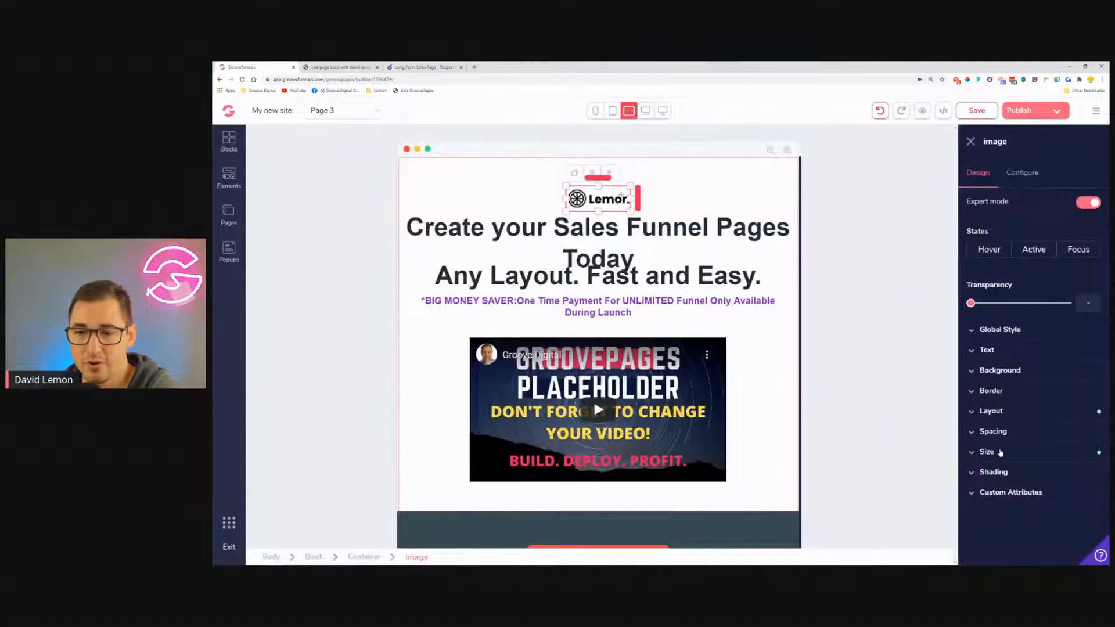
{"action": "left_click", "coordinate": [994, 452]}
{"action": "left_click", "coordinate": [1041, 495]}
{"action": "scroll", "coordinate": [1040, 494], "scroll_direction": "down", "scroll_amount": 1}
{"action": "left_click", "coordinate": [1011, 520]}
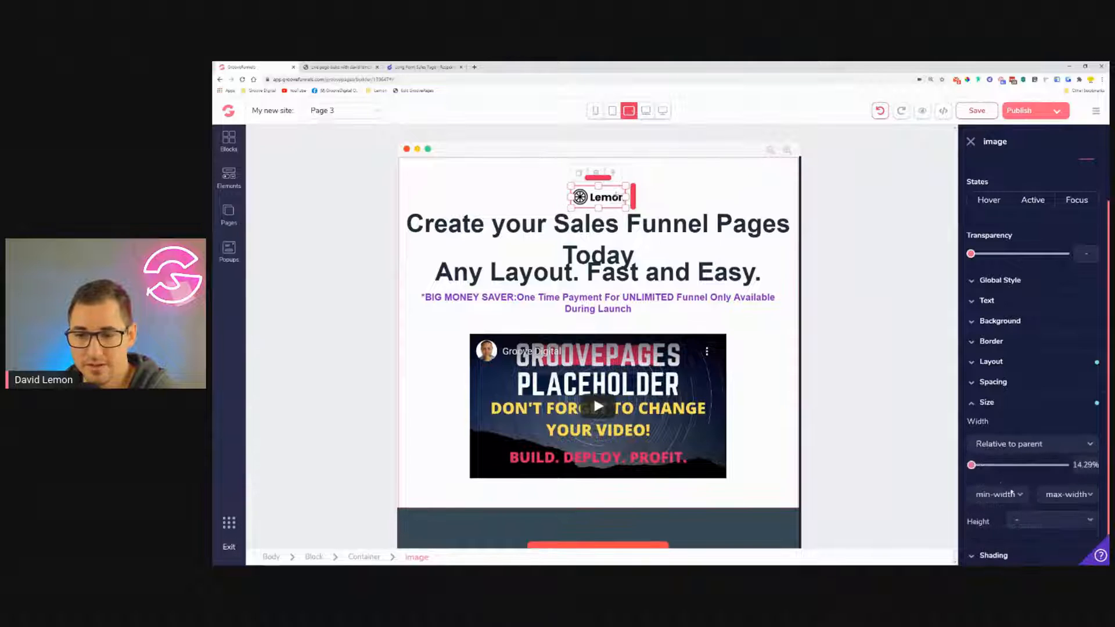
{"action": "left_click_drag", "start_coordinate": [972, 466], "coordinate": [984, 471]}
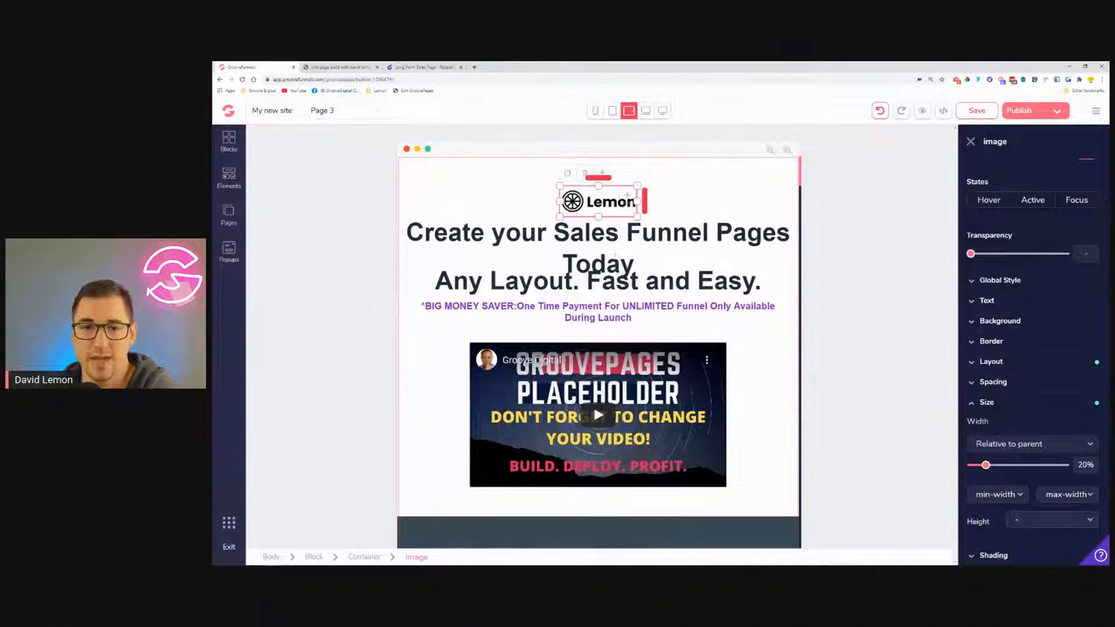
Set the text size of both headline lines, Create your Sales Funnel Pages Today and Any Layout. Fast and Easy., to 2.25rem.
{"action": "left_click", "coordinate": [495, 247]}
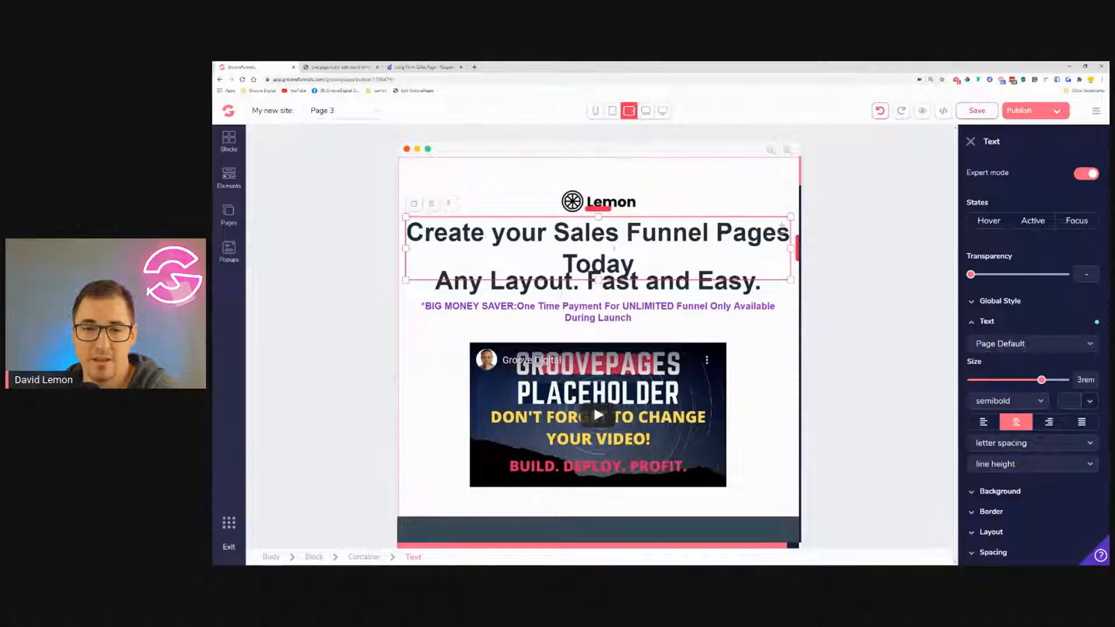
{"action": "left_click_drag", "start_coordinate": [1042, 382], "coordinate": [1034, 381]}
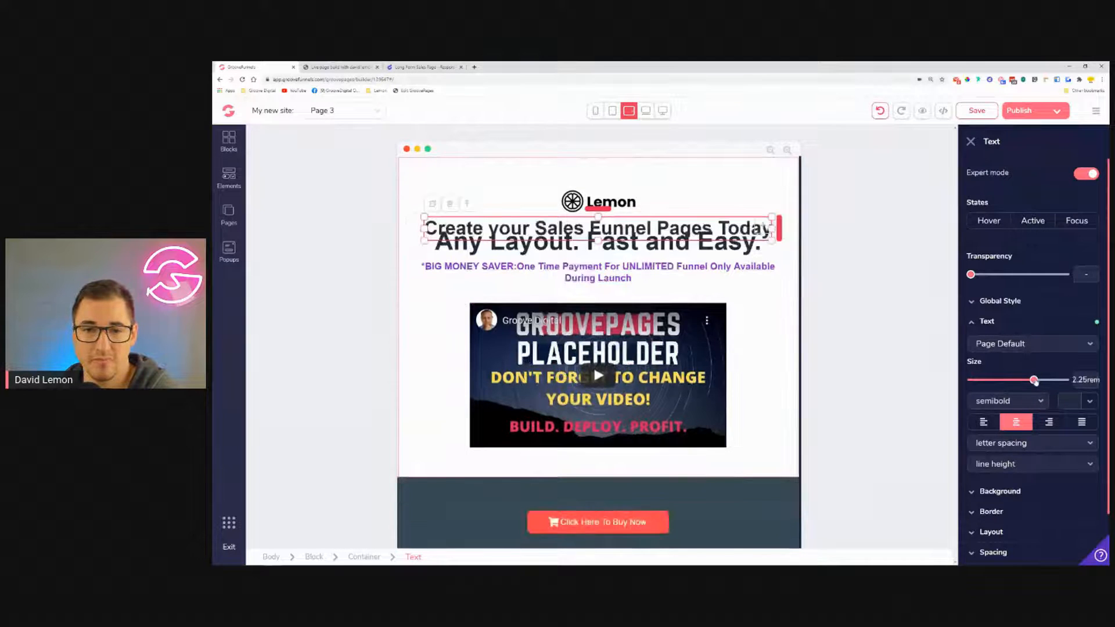
{"action": "left_click", "coordinate": [654, 249]}
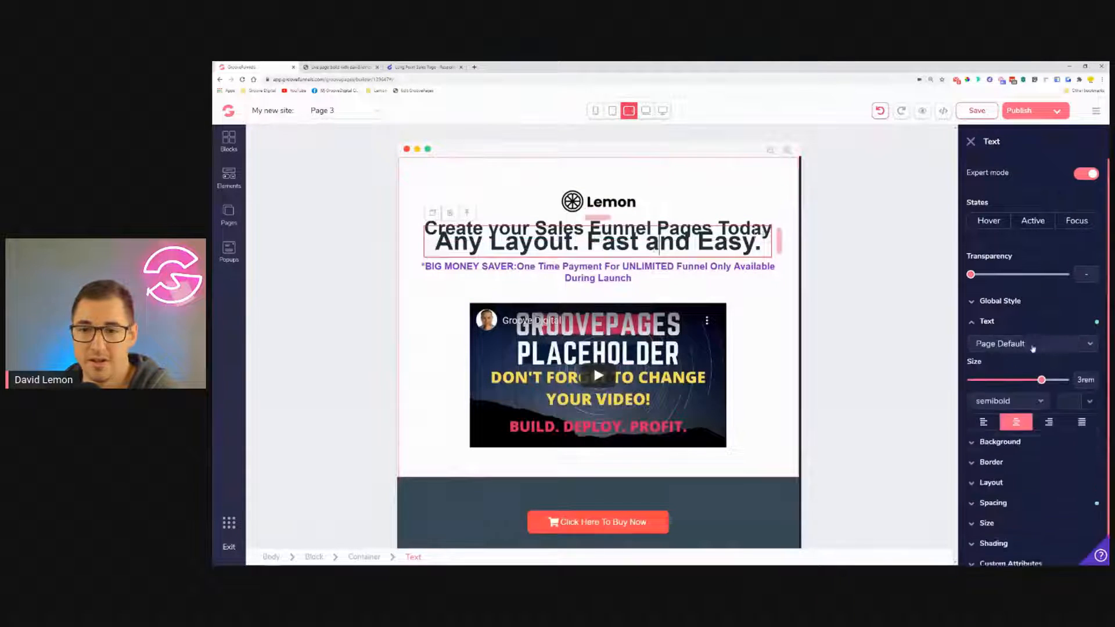
{"action": "left_click_drag", "start_coordinate": [1043, 381], "coordinate": [1038, 382]}
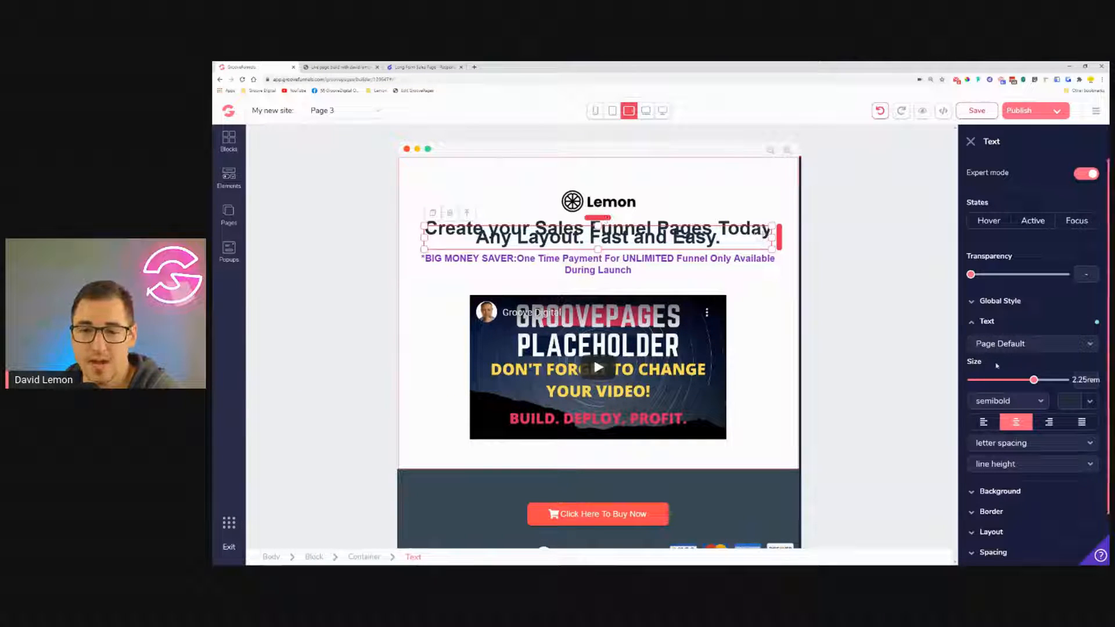
Turn off the negative top margin of the Any Layout. Fast and Easy. headline and set it to 0.
{"action": "left_click", "coordinate": [987, 323]}
{"action": "left_click", "coordinate": [994, 402]}
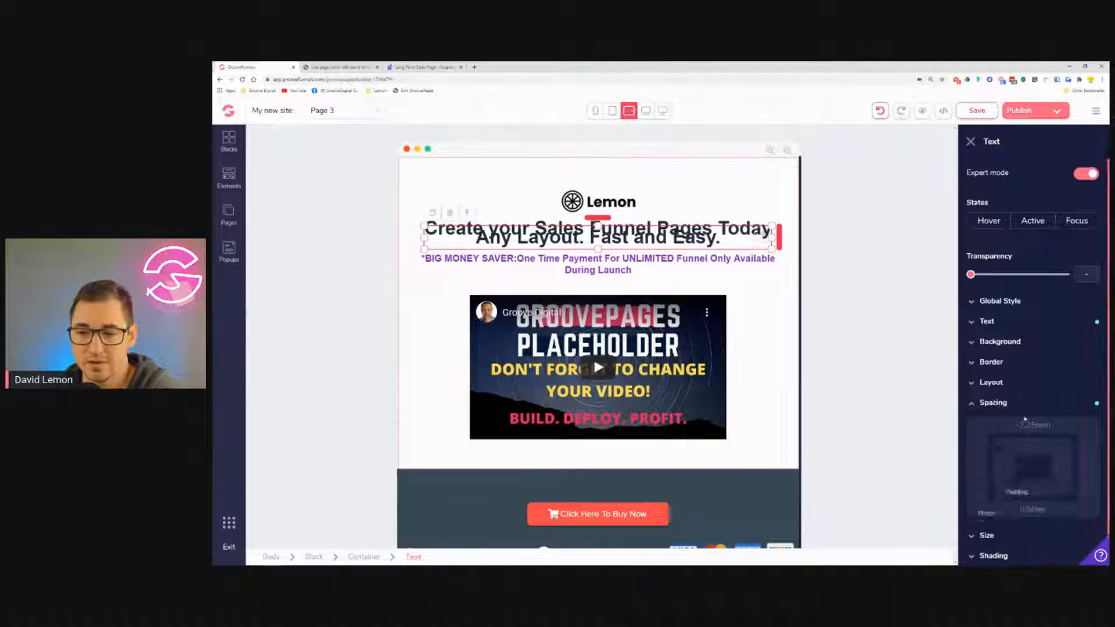
{"action": "left_click", "coordinate": [1022, 427]}
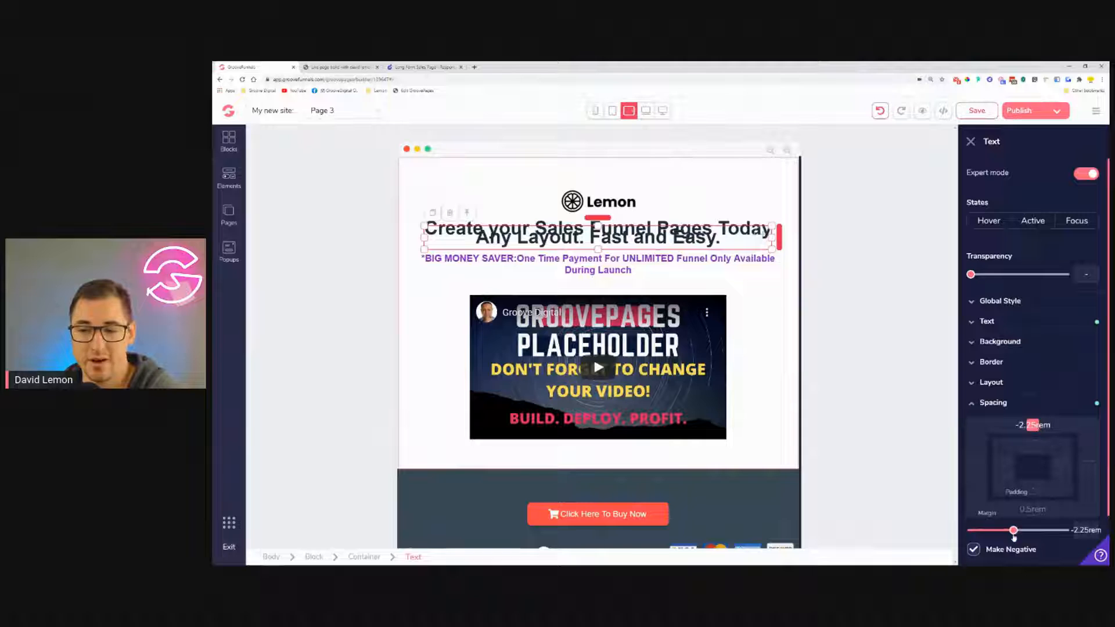
{"action": "left_click", "coordinate": [974, 549]}
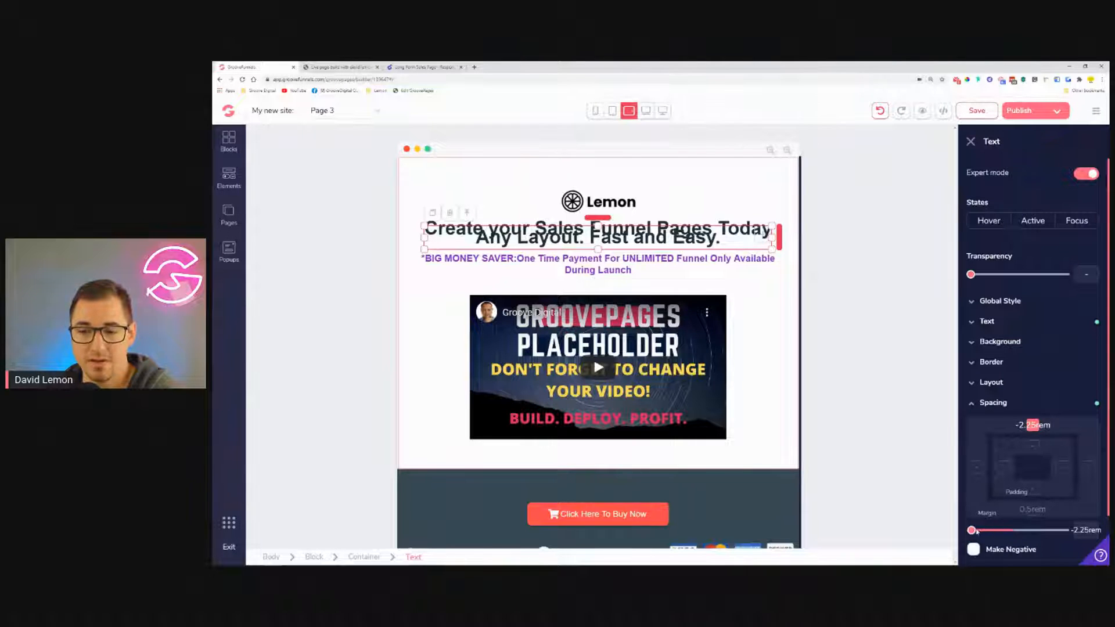
{"action": "left_click", "coordinate": [976, 531]}
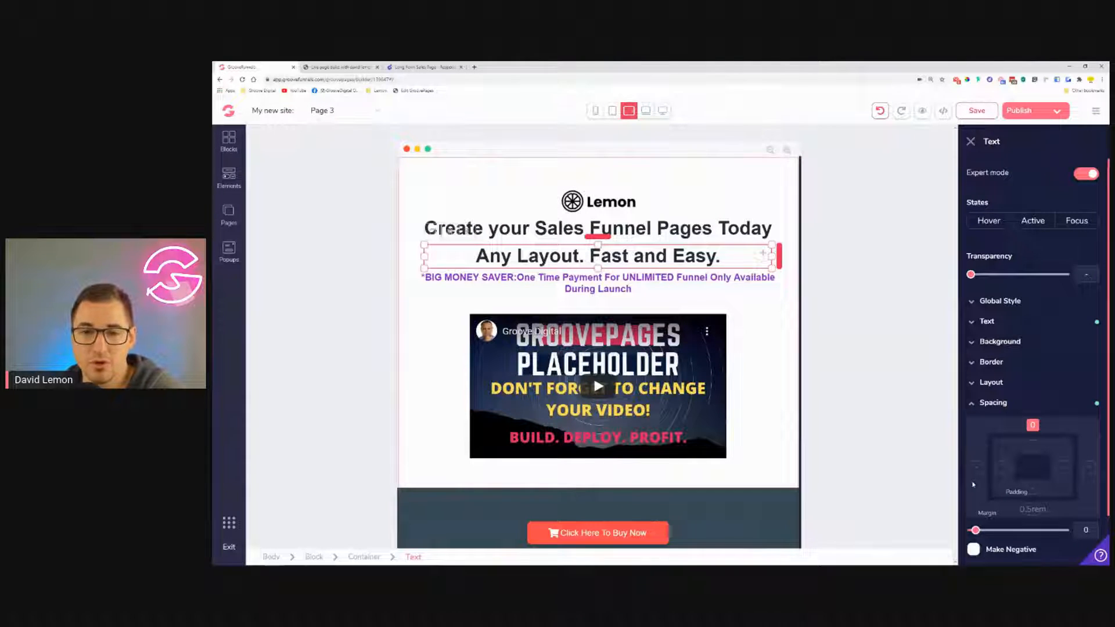
{"action": "left_click", "coordinate": [773, 343]}
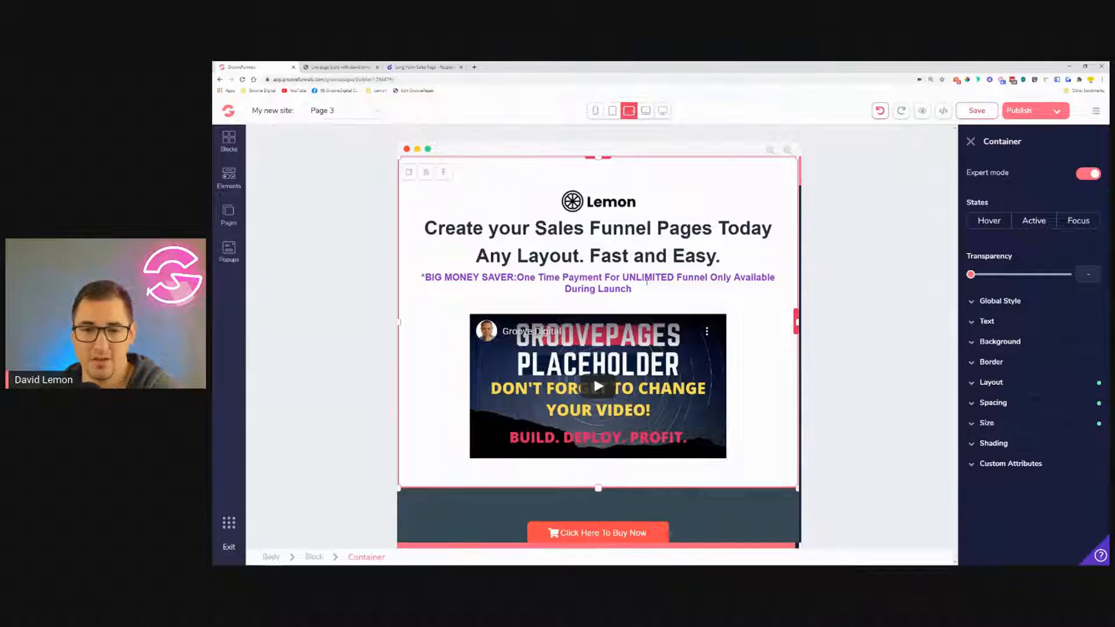
Give the Any Layout. Fast and Easy. headline a negative top margin of -1rem.
{"action": "left_click", "coordinate": [691, 256]}
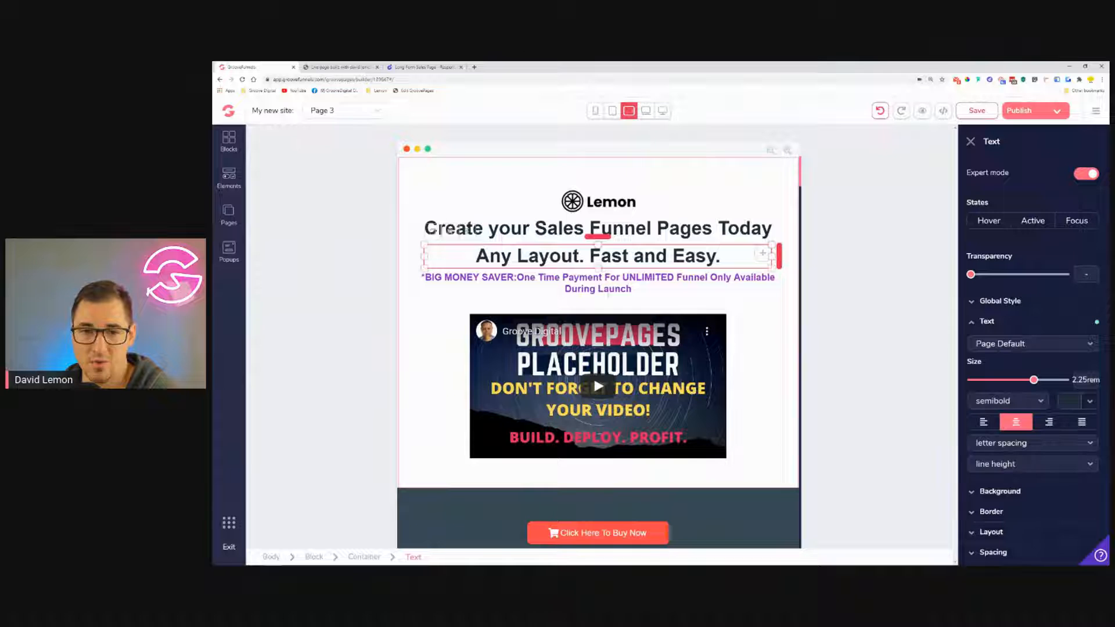
{"action": "scroll", "coordinate": [1016, 493], "scroll_direction": "down", "scroll_amount": 2}
{"action": "left_click", "coordinate": [996, 489]}
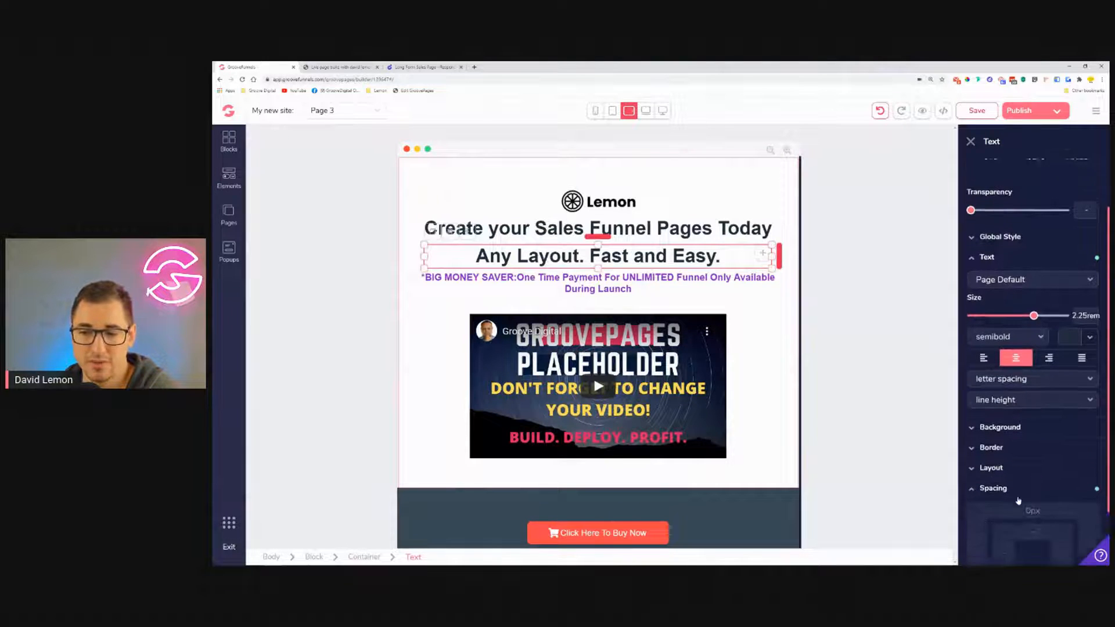
{"action": "scroll", "coordinate": [1020, 481], "scroll_direction": "down", "scroll_amount": 2}
{"action": "left_click", "coordinate": [1033, 413]}
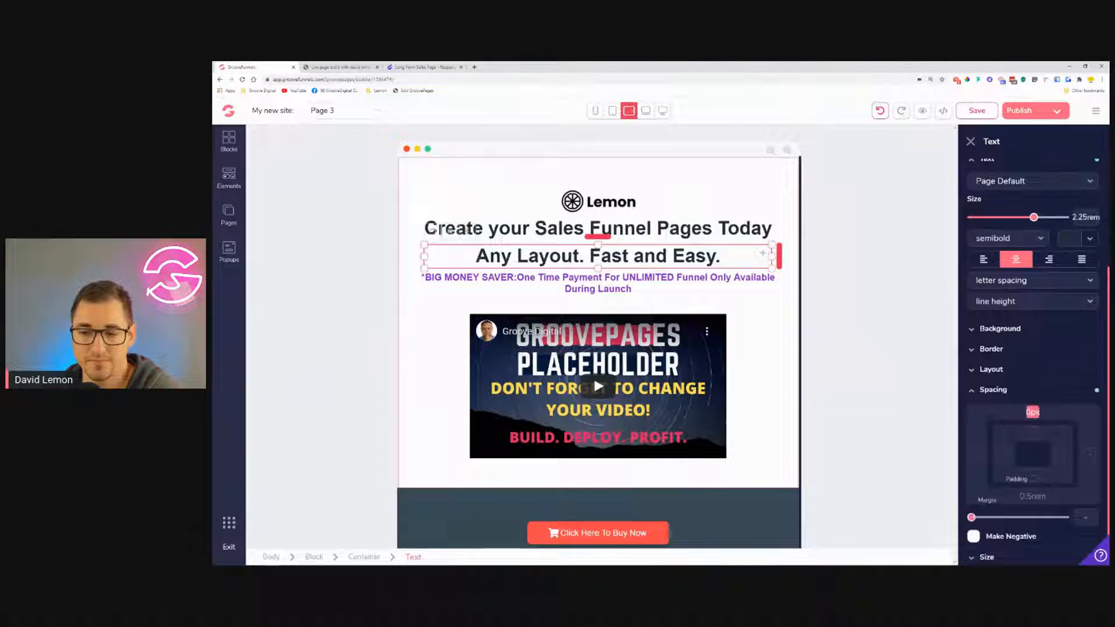
{"action": "left_click", "coordinate": [973, 536]}
{"action": "mouse_move", "coordinate": [972, 517]}
{"action": "left_mouse_down"}
{"action": "mouse_move", "coordinate": [1014, 518]}
{"action": "mouse_move", "coordinate": [991, 521]}
{"action": "left_mouse_up"}
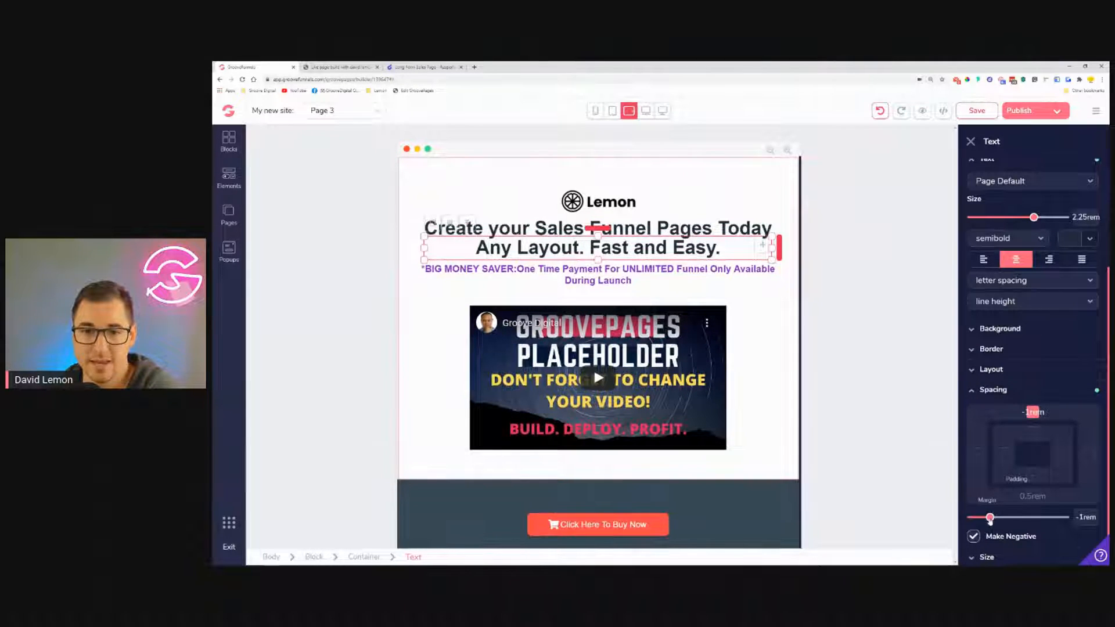
{"action": "left_click", "coordinate": [762, 355]}
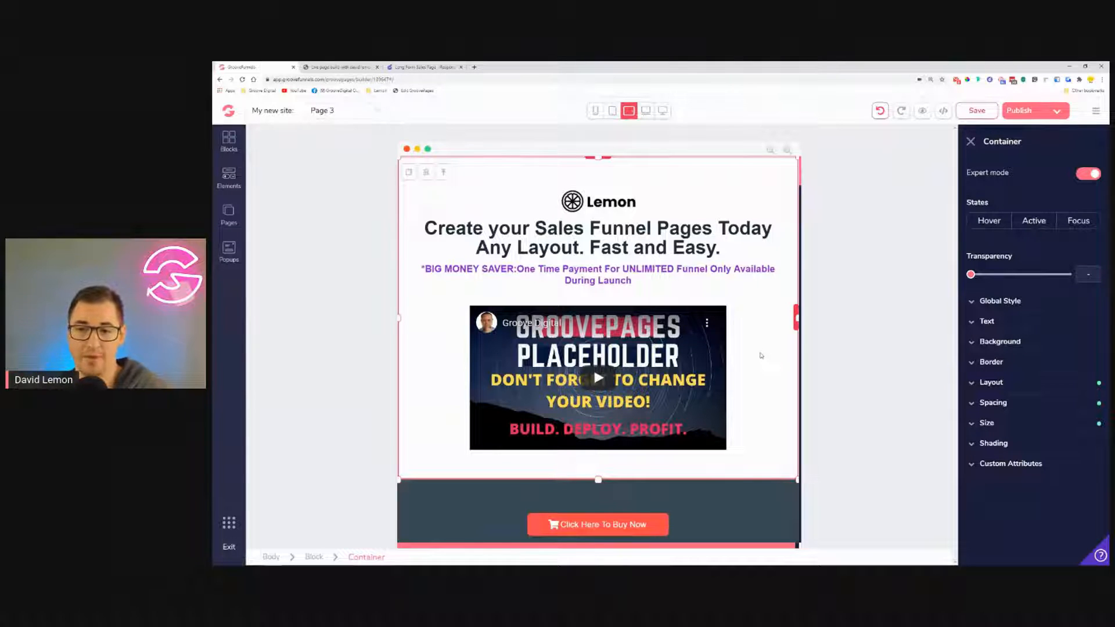
Compare the header with the next larger device view, and set the purple BIG MONEY SAVER text to 1rem in landscape tablet view.
{"action": "left_click", "coordinate": [646, 110]}
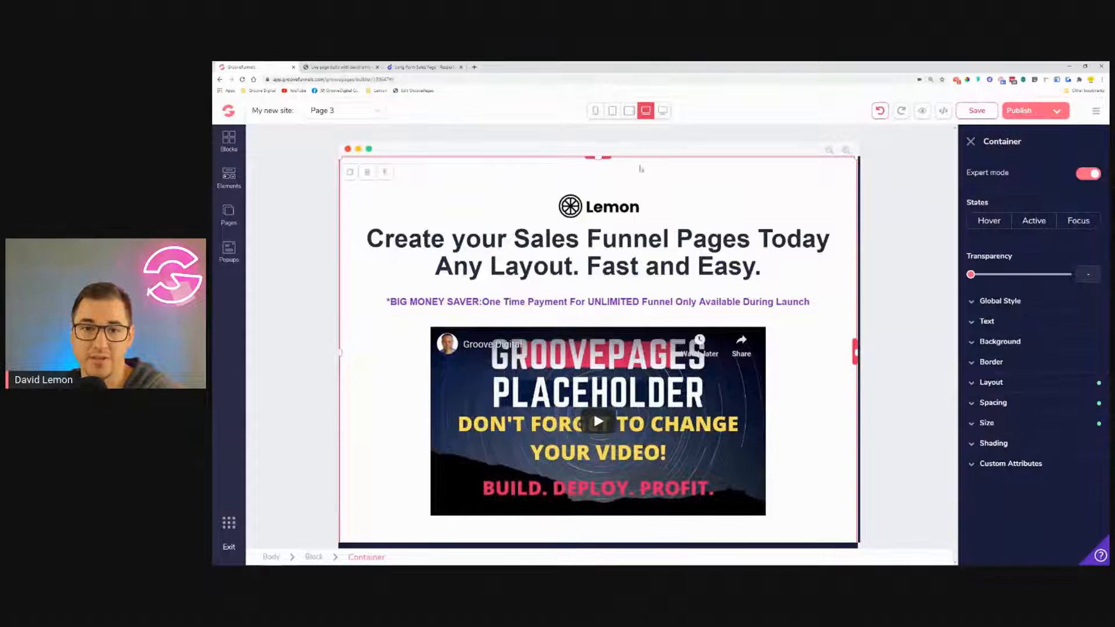
{"action": "left_click", "coordinate": [629, 111]}
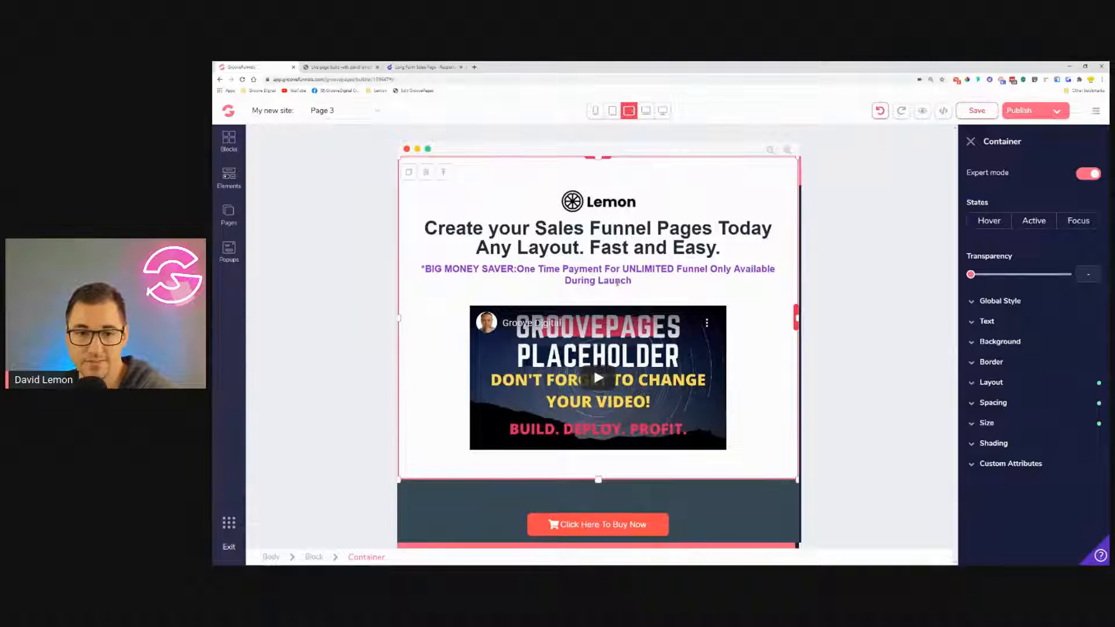
{"action": "left_click", "coordinate": [618, 281]}
{"action": "left_click_drag", "start_coordinate": [1003, 381], "coordinate": [998, 386]}
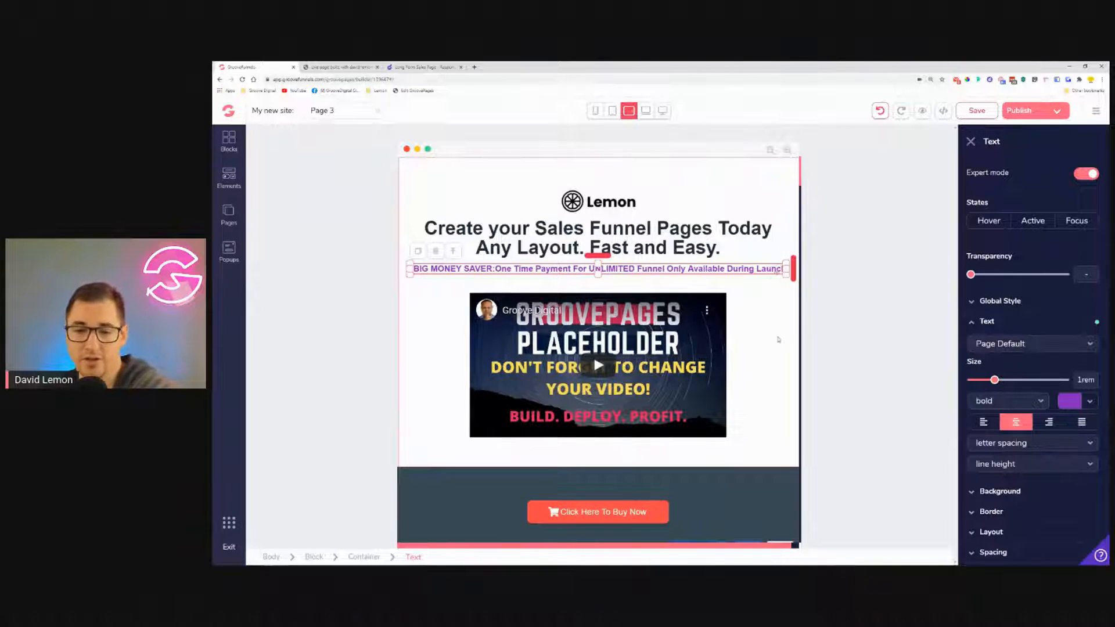
Set the side paddings of the container holding the Click Here To Buy Now button and guarantee row to 1rem.
{"action": "scroll", "coordinate": [778, 339], "scroll_direction": "down", "scroll_amount": 3}
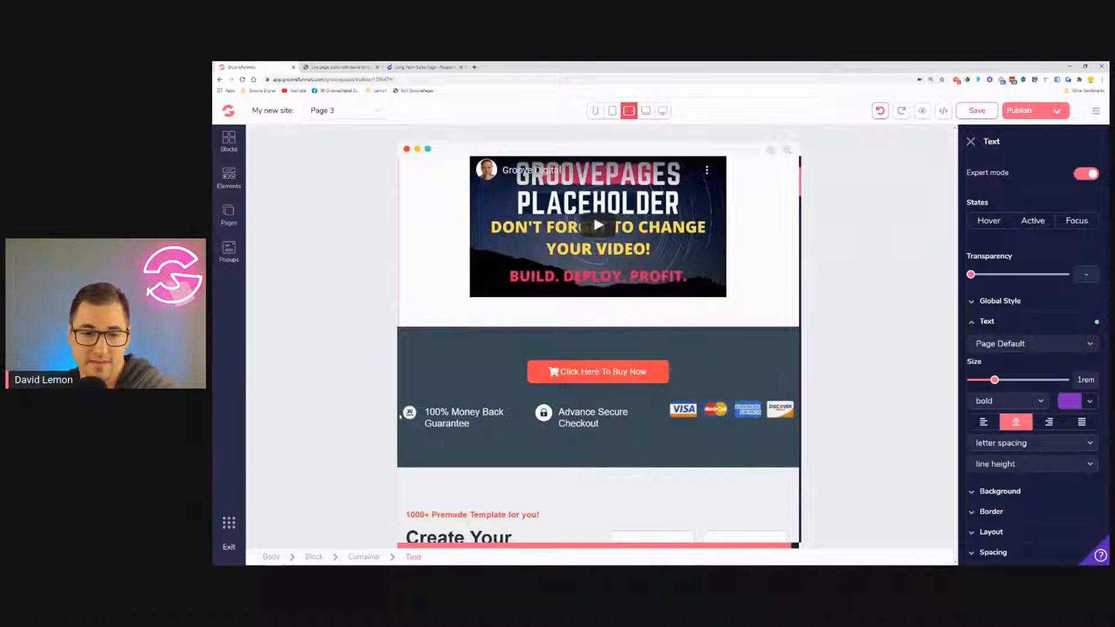
{"action": "left_click", "coordinate": [412, 402]}
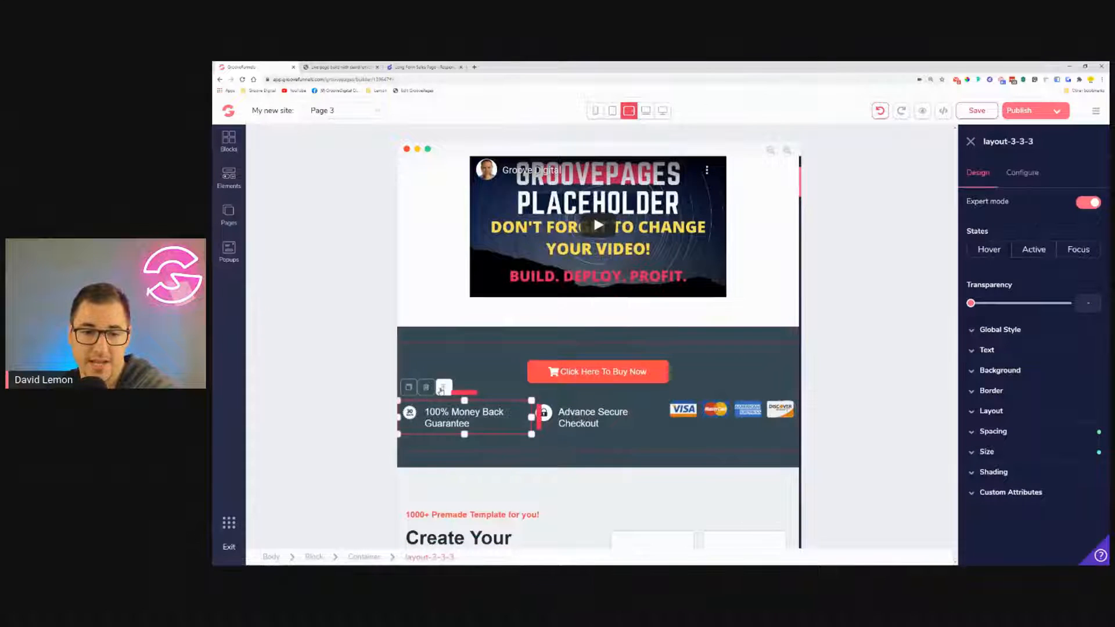
{"action": "left_click", "coordinate": [441, 391]}
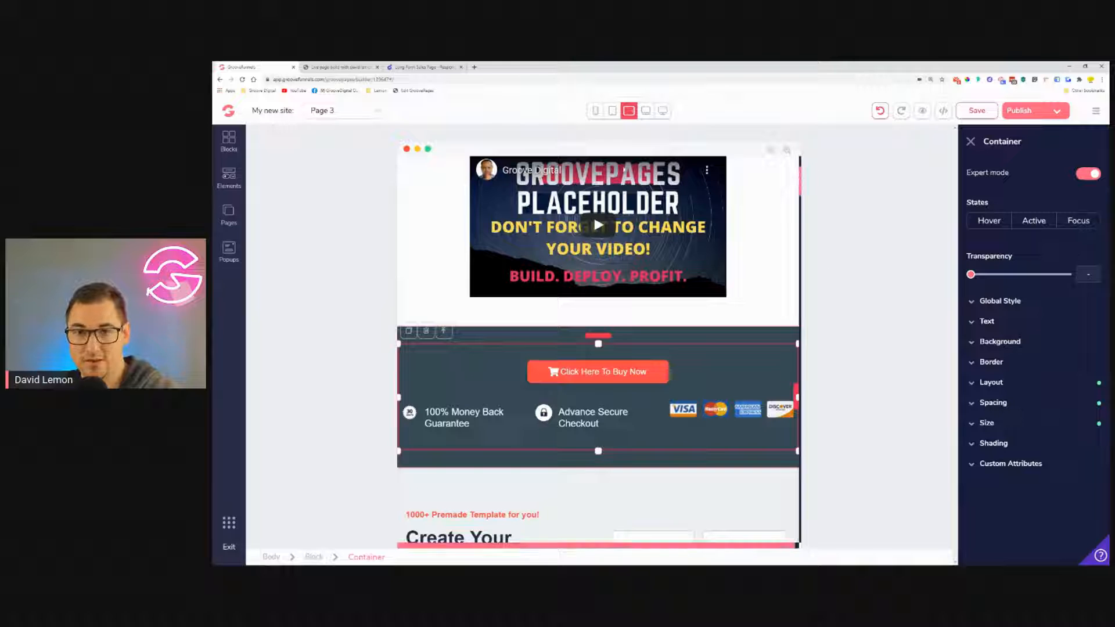
{"action": "left_click", "coordinate": [994, 403]}
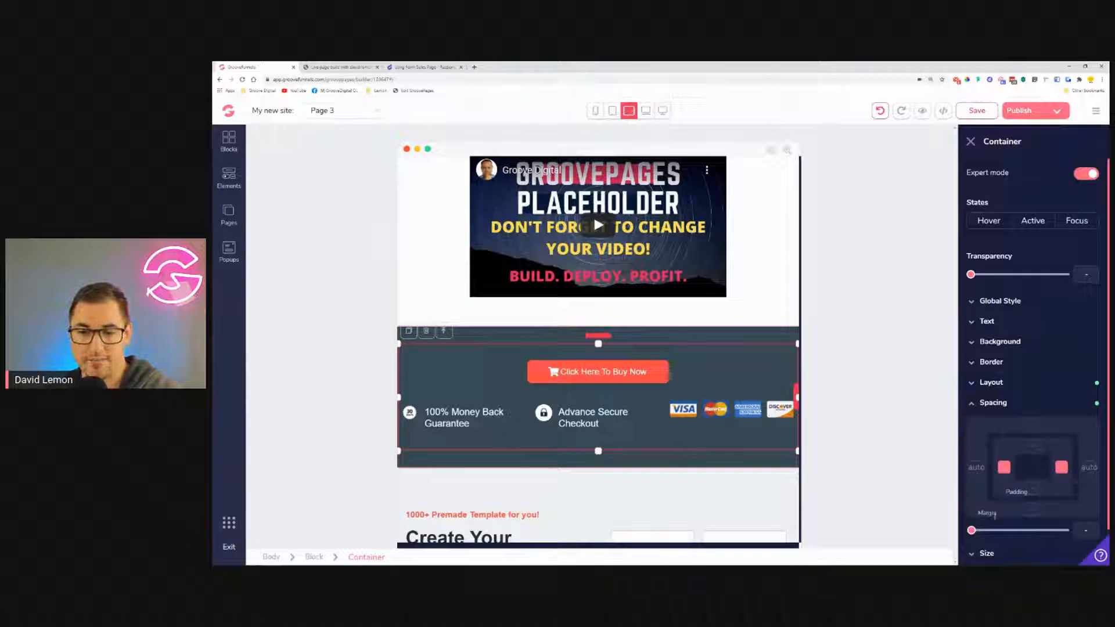
{"action": "left_click_drag", "start_coordinate": [973, 537], "coordinate": [994, 540]}
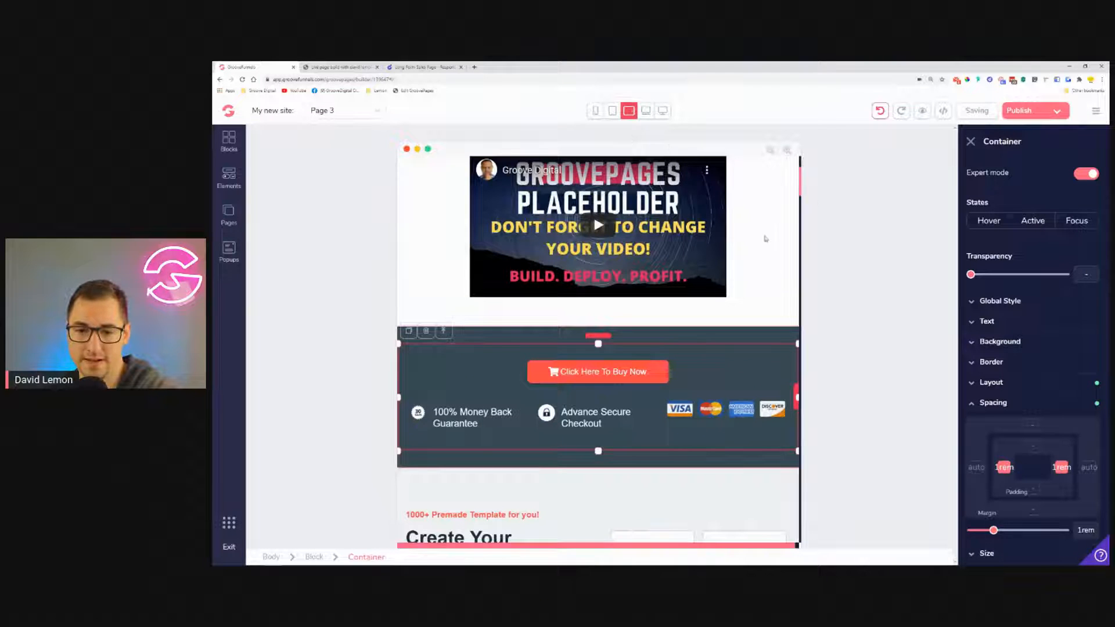
Set the text size of the Create Your Beautiful Sales Funnel Pages heading to 1.875rem.
{"action": "scroll", "coordinate": [771, 397], "scroll_direction": "down", "scroll_amount": 3}
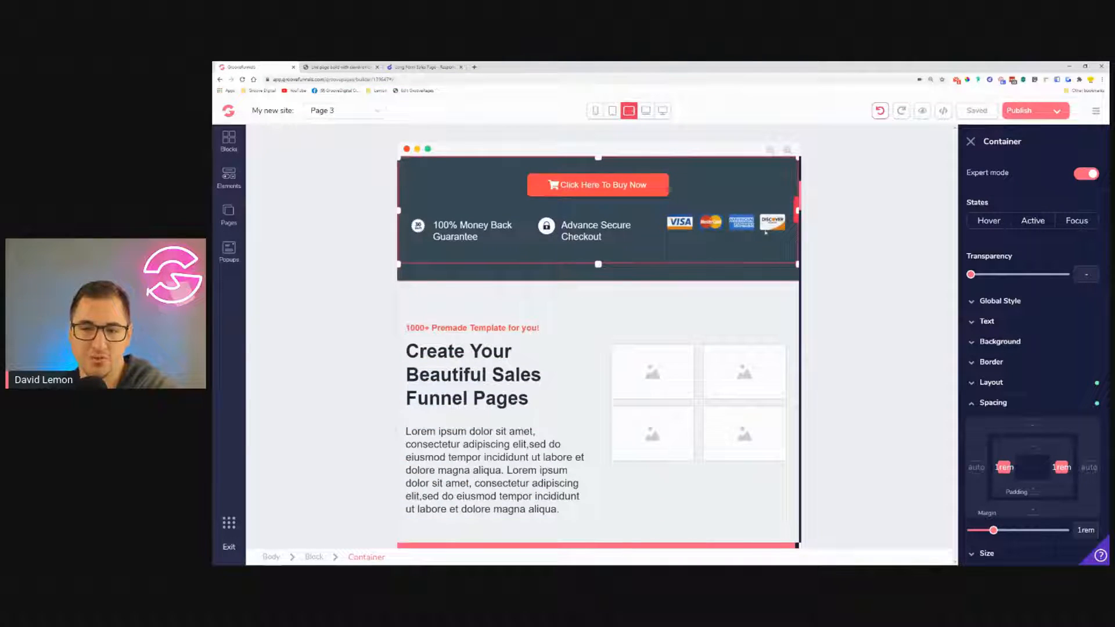
{"action": "scroll", "coordinate": [771, 230], "scroll_direction": "down", "scroll_amount": 3}
{"action": "scroll", "coordinate": [682, 246], "scroll_direction": "up", "scroll_amount": 1}
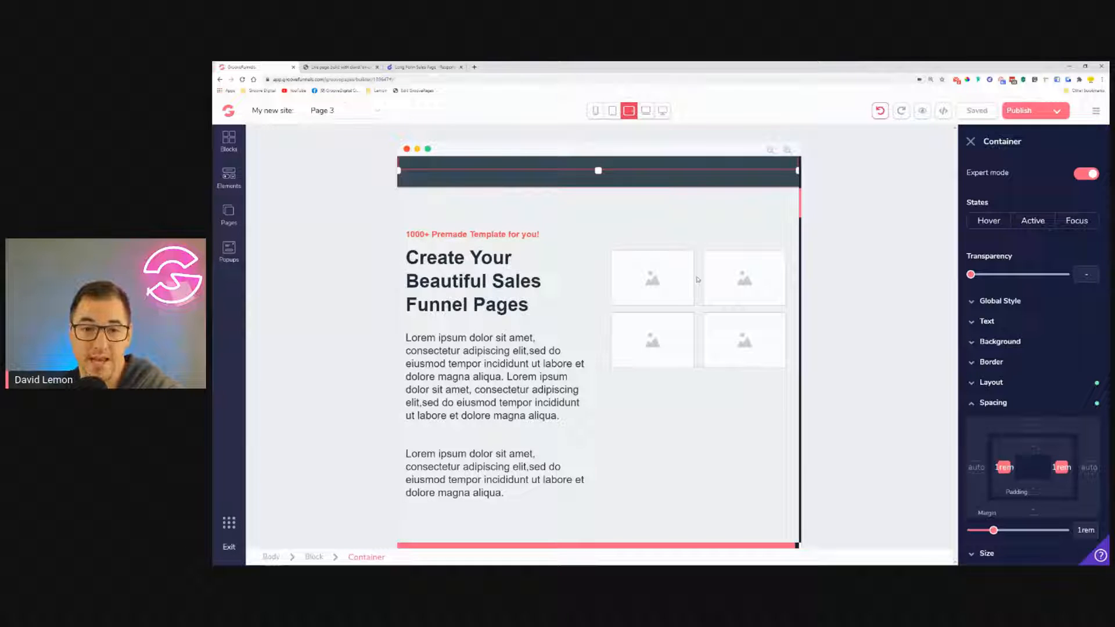
{"action": "left_click", "coordinate": [535, 294]}
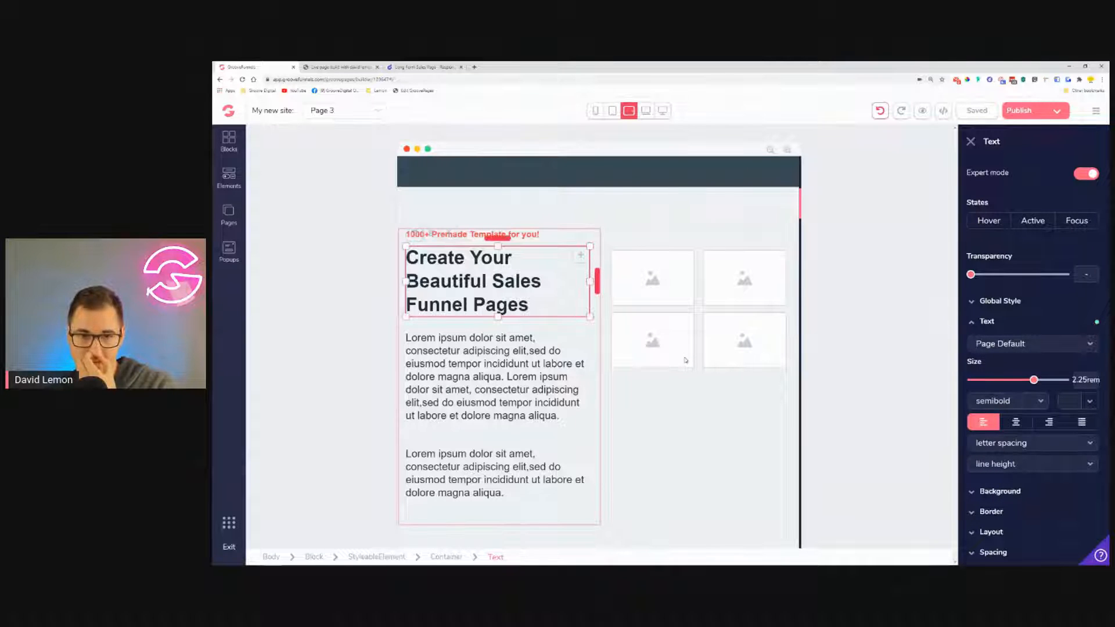
{"action": "left_click_drag", "start_coordinate": [1032, 384], "coordinate": [1029, 384]}
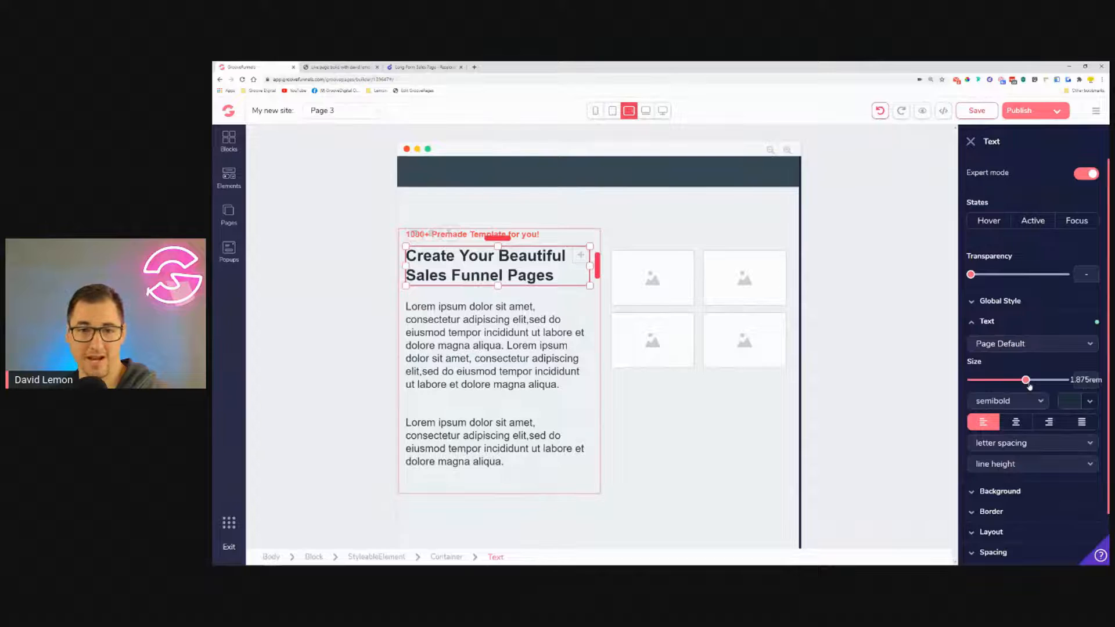
Set the text size of both lorem ipsum paragraphs below the Create Your Beautiful Sales Funnel Pages heading to 1.125rem.
{"action": "left_click", "coordinate": [459, 332]}
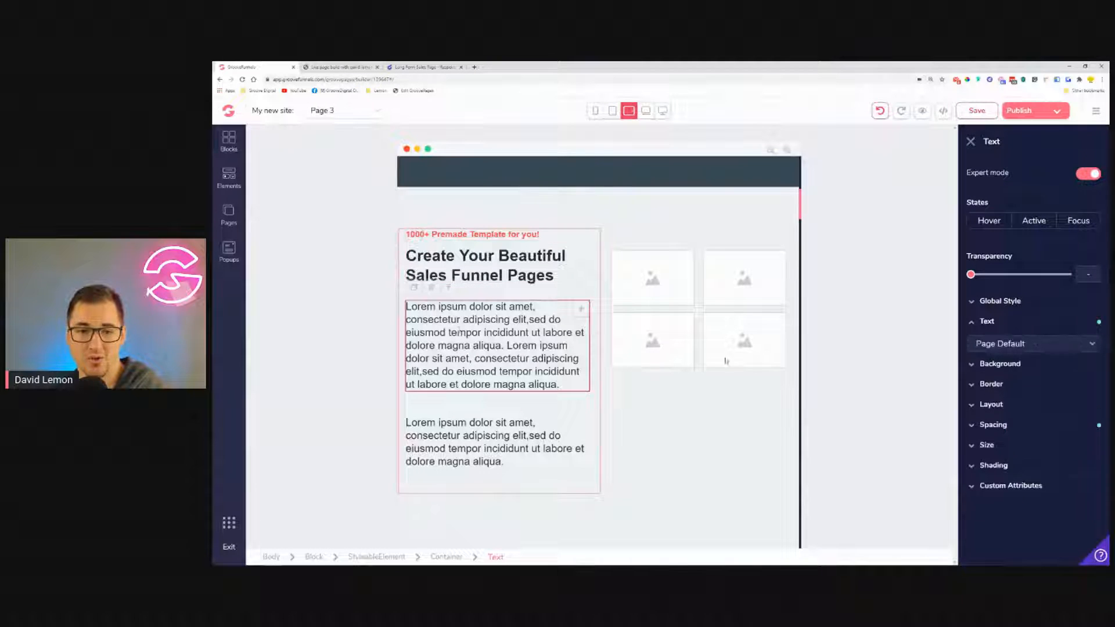
{"action": "left_click_drag", "start_coordinate": [1016, 383], "coordinate": [1006, 383]}
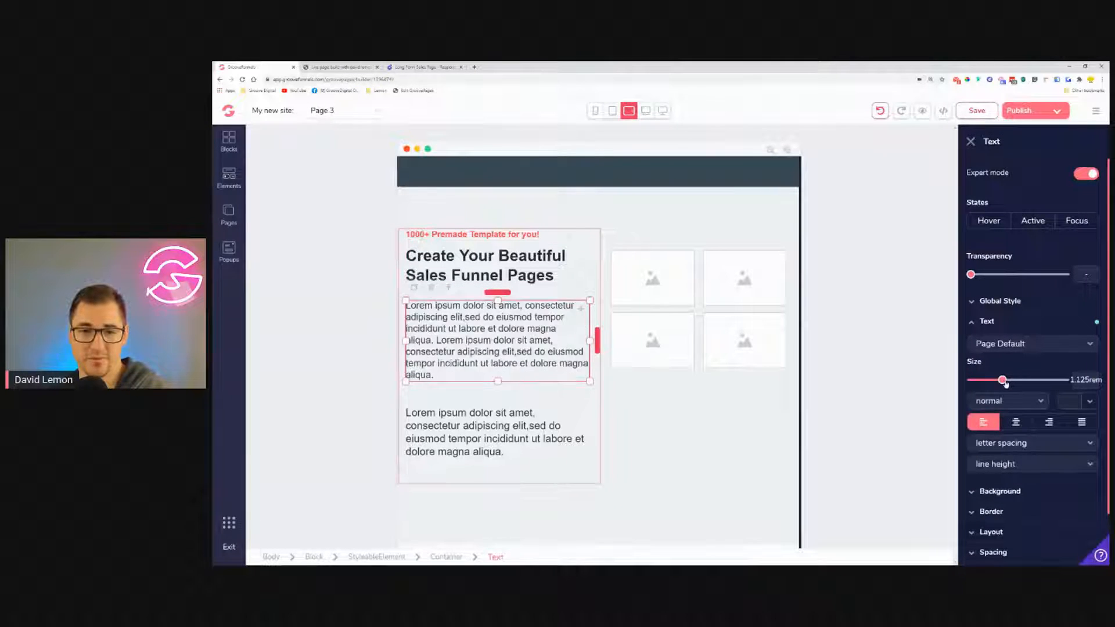
{"action": "left_click", "coordinate": [482, 439]}
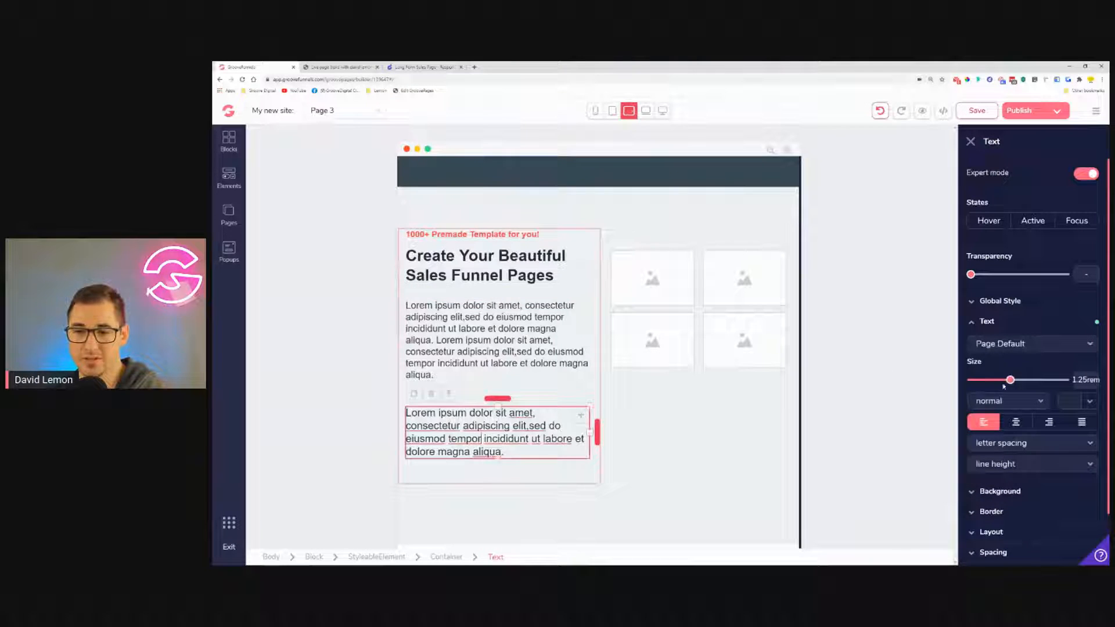
{"action": "left_click", "coordinate": [1005, 385]}
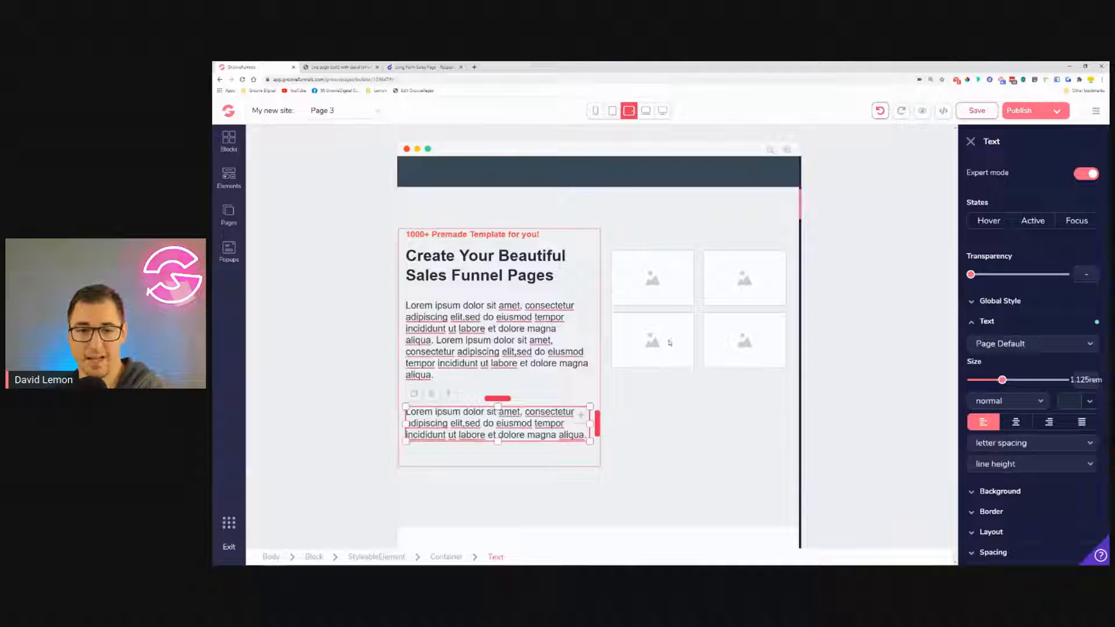
Set the top padding of the container holding the four image placeholders to 4rem.
{"action": "left_click", "coordinate": [703, 257]}
{"action": "left_click", "coordinate": [1030, 405]}
{"action": "left_click_drag", "start_coordinate": [972, 532], "coordinate": [1025, 531]}
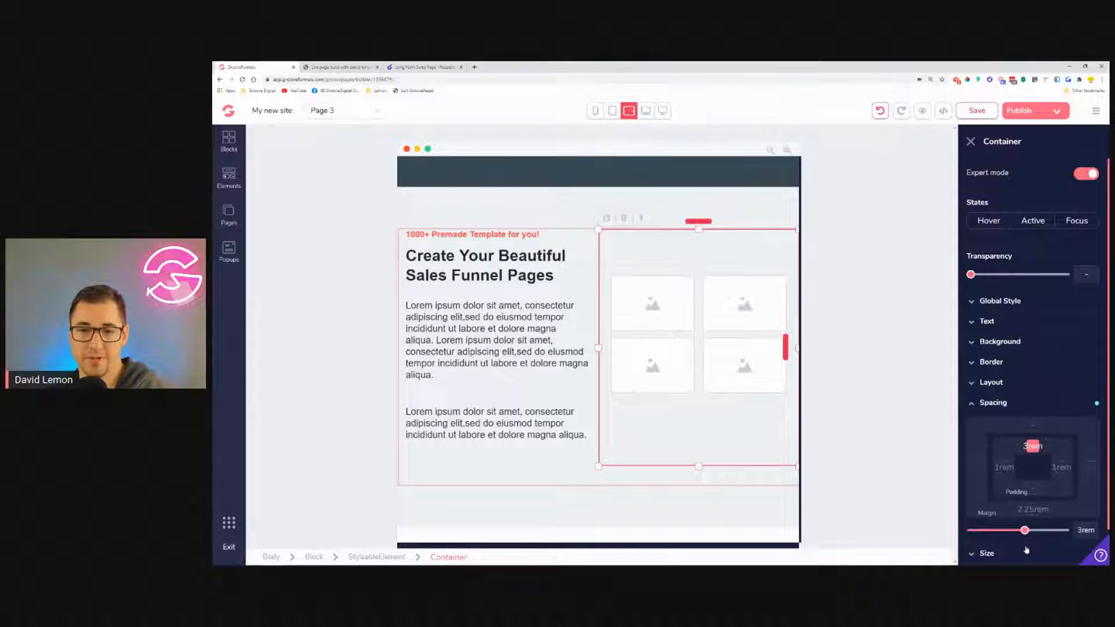
{"action": "left_click_drag", "start_coordinate": [1027, 551], "coordinate": [1035, 553]}
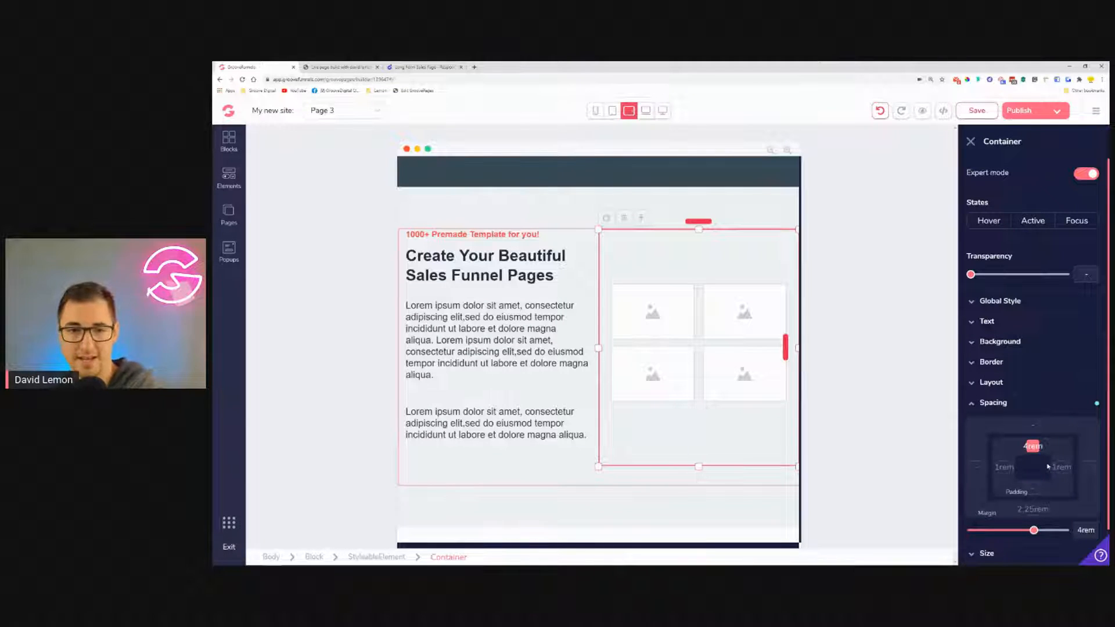
Set the top padding of the block holding the Create Your Beautiful Sales Funnel Pages section to 3.5rem and its bottom padding to 0.
{"action": "left_click", "coordinate": [524, 525]}
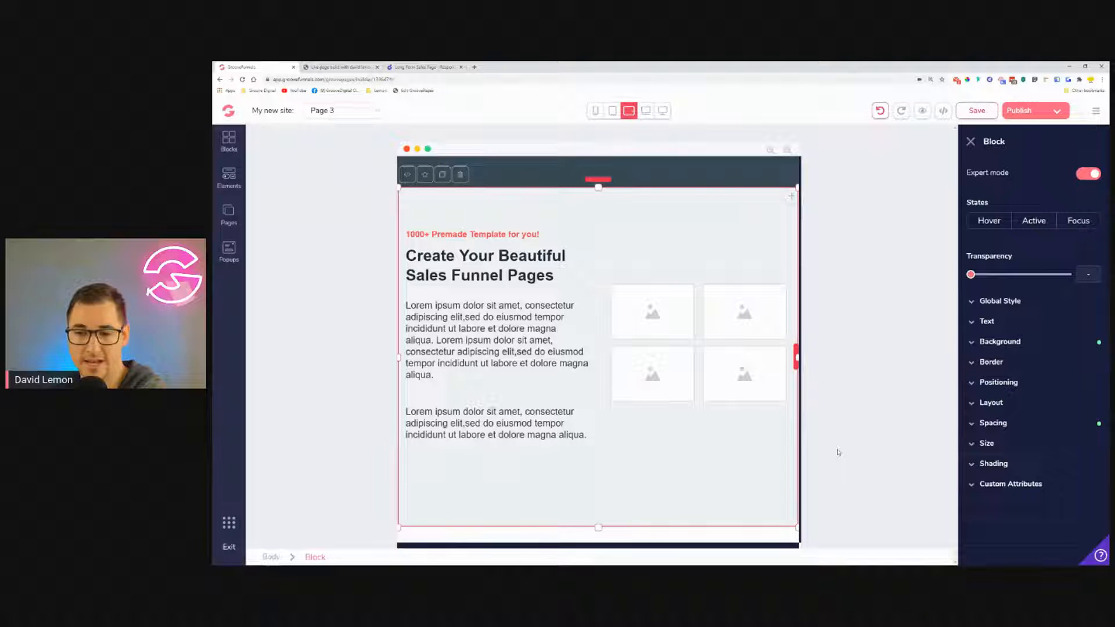
{"action": "left_click", "coordinate": [1054, 424]}
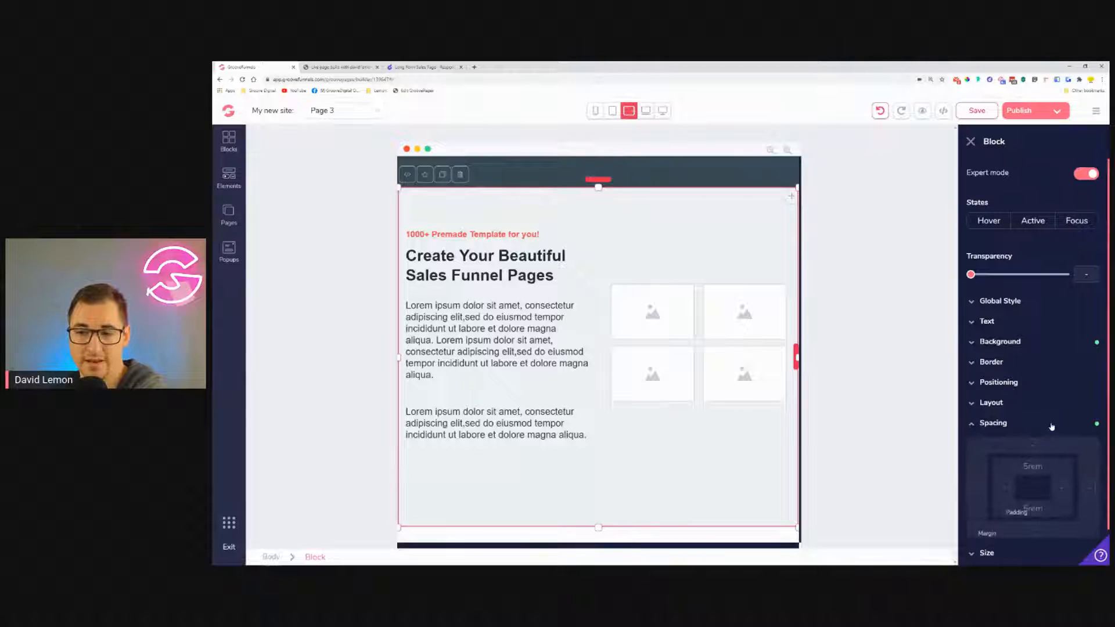
{"action": "left_click", "coordinate": [1033, 469]}
{"action": "left_click", "coordinate": [1033, 510]}
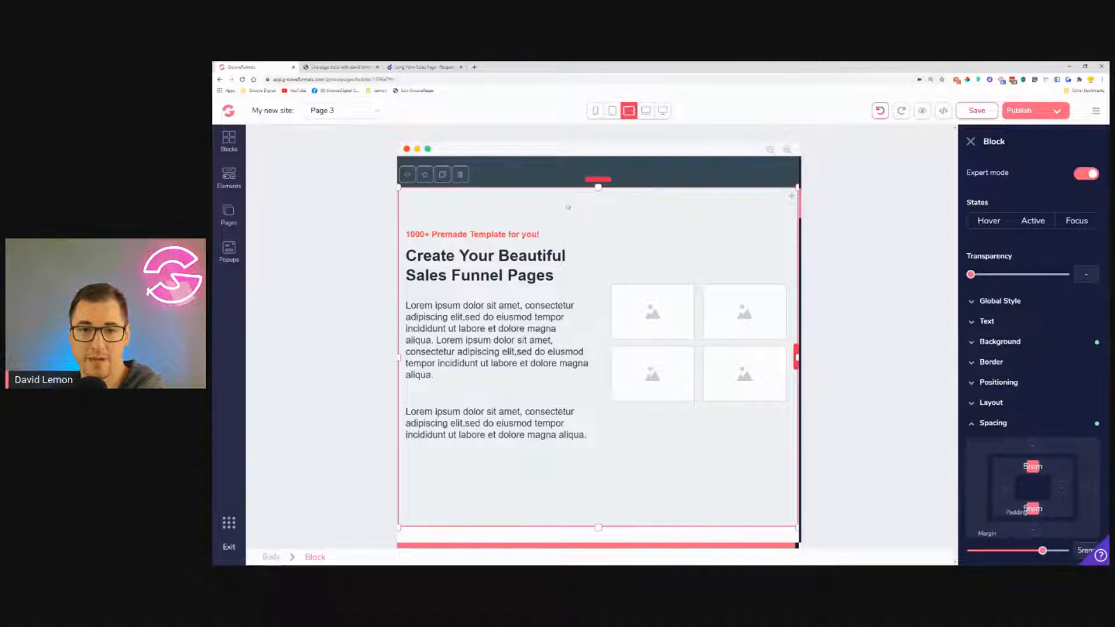
{"action": "left_click_drag", "start_coordinate": [1045, 557], "coordinate": [976, 561]}
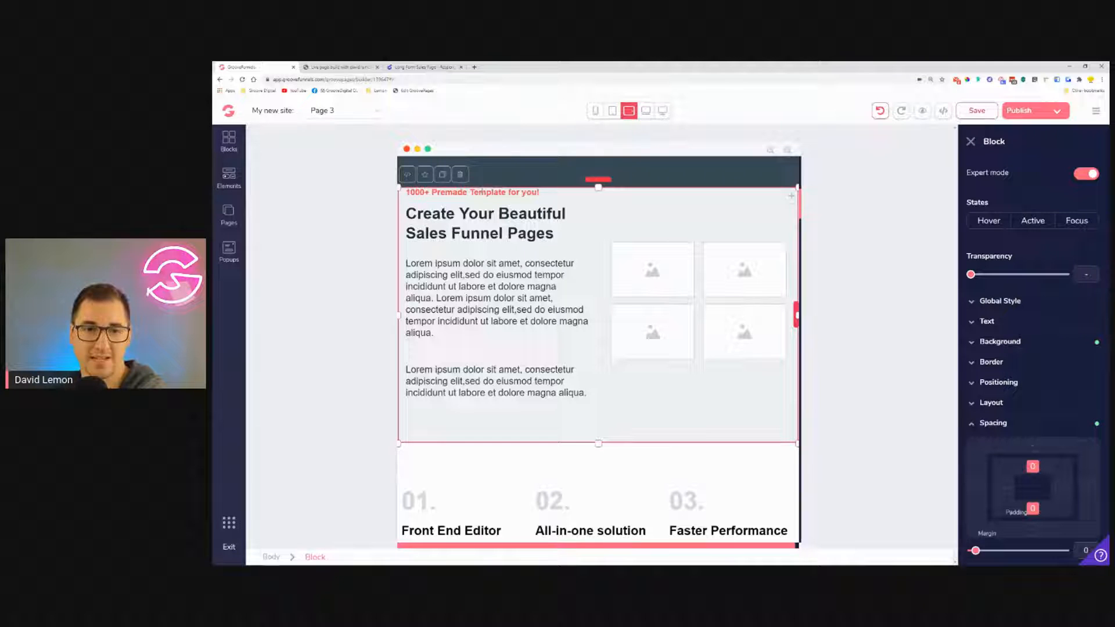
{"action": "scroll", "coordinate": [492, 201], "scroll_direction": "up", "scroll_amount": 3}
{"action": "scroll", "coordinate": [493, 314], "scroll_direction": "down", "scroll_amount": 2}
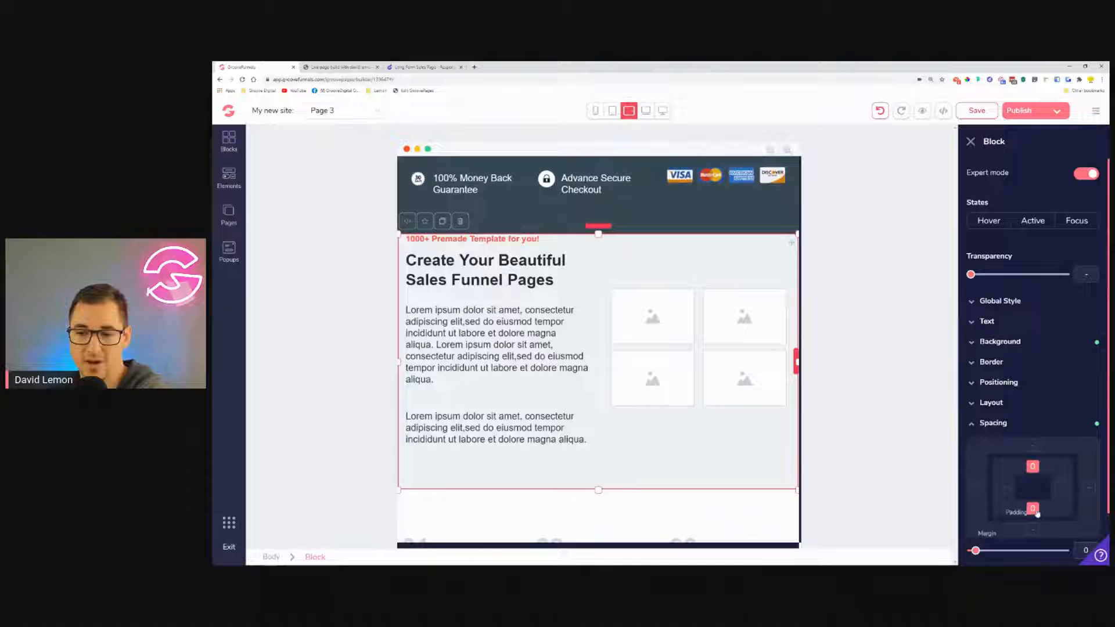
{"action": "left_click_drag", "start_coordinate": [977, 553], "coordinate": [1025, 551]}
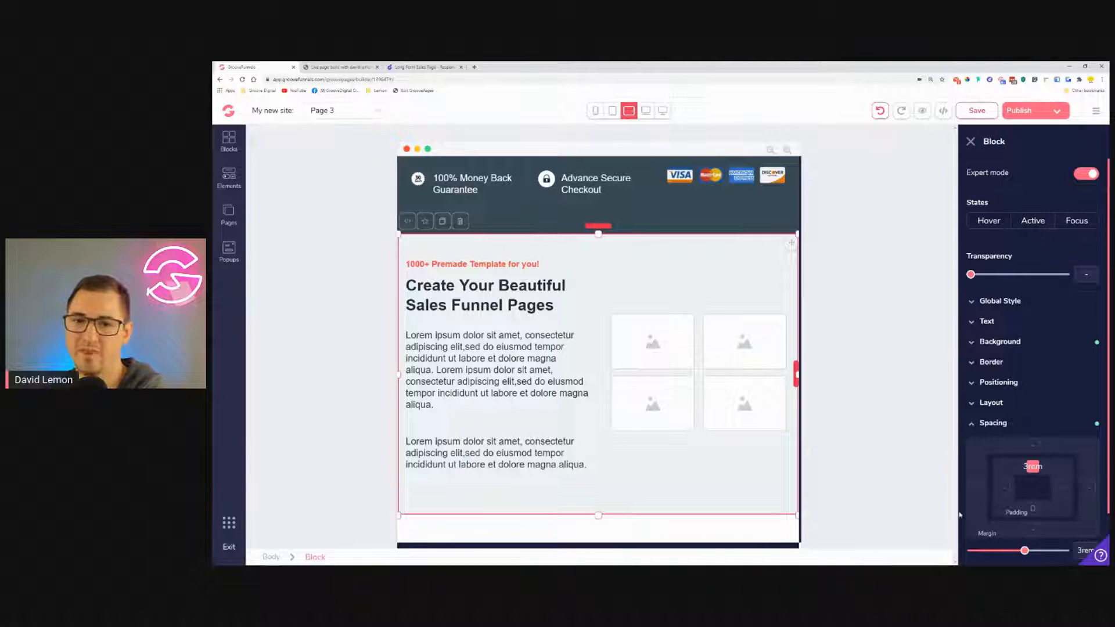
{"action": "left_click_drag", "start_coordinate": [1025, 550], "coordinate": [1029, 552]}
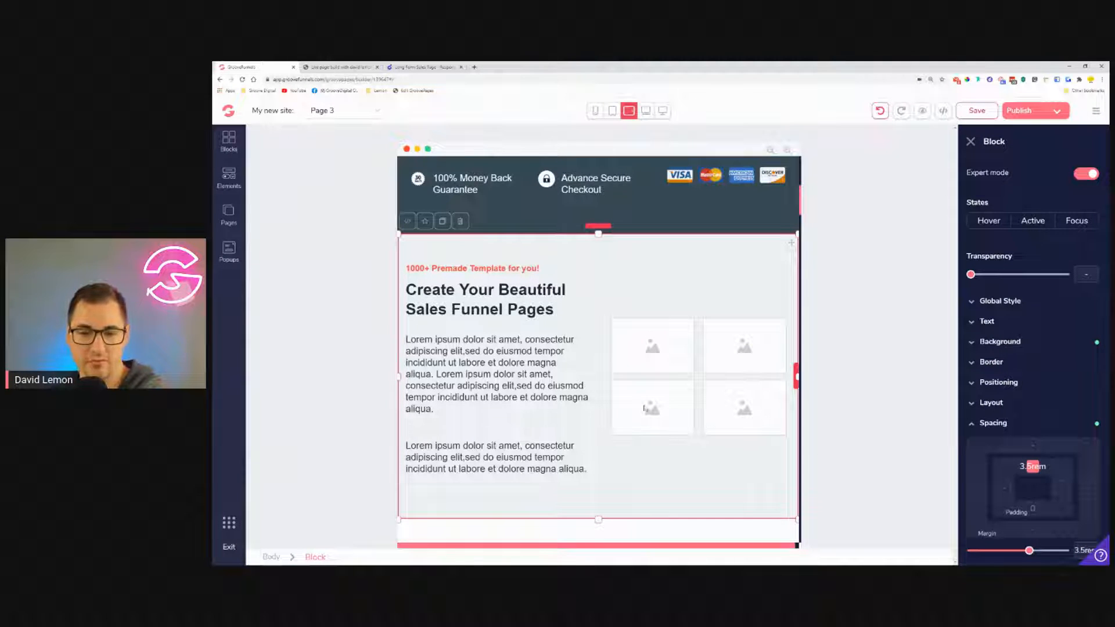
Set the bottom margin of the first lorem ipsum paragraph under Create Your Beautiful Sales Funnel Pages to 1.5rem.
{"action": "left_click", "coordinate": [638, 476]}
{"action": "left_click", "coordinate": [564, 490]}
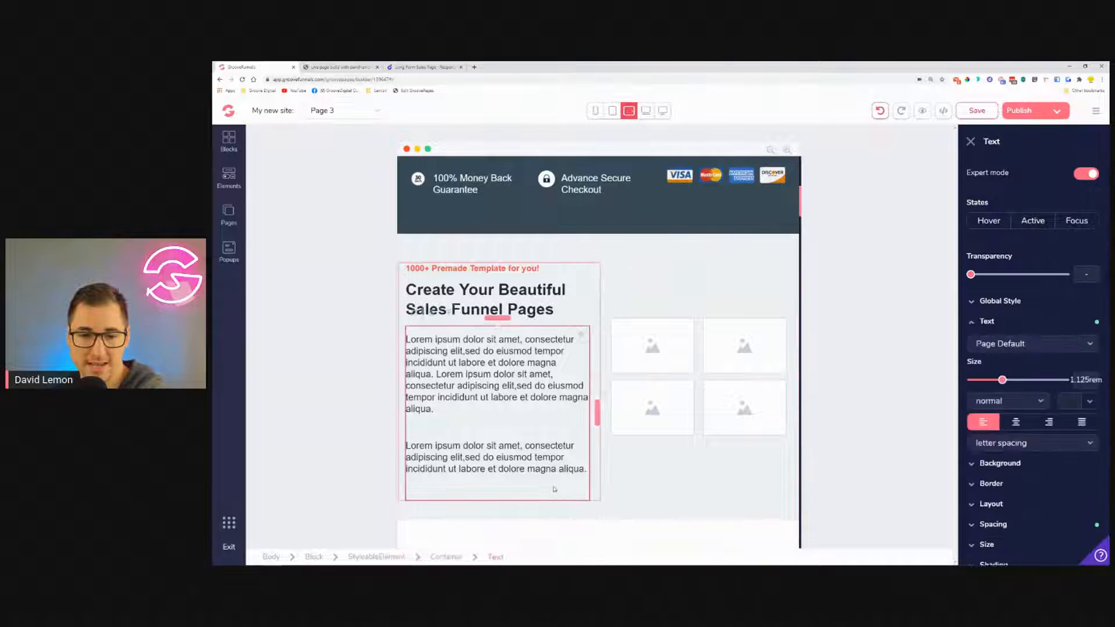
{"action": "scroll", "coordinate": [1021, 499], "scroll_direction": "down", "scroll_amount": 2}
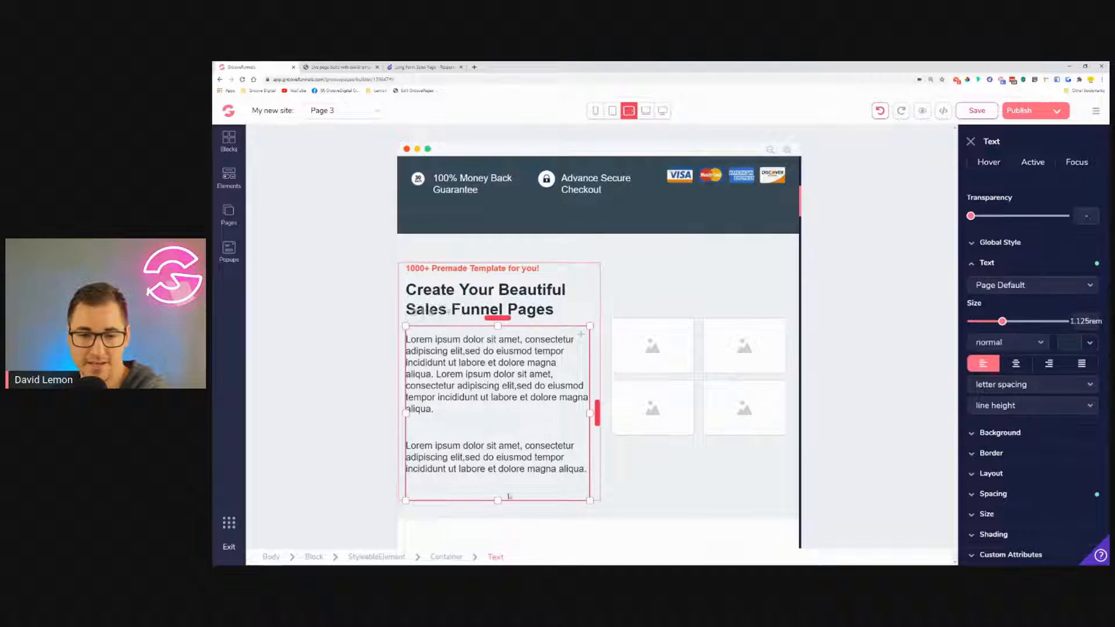
{"action": "left_click", "coordinate": [1013, 494]}
{"action": "scroll", "coordinate": [1016, 492], "scroll_direction": "down", "scroll_amount": 2}
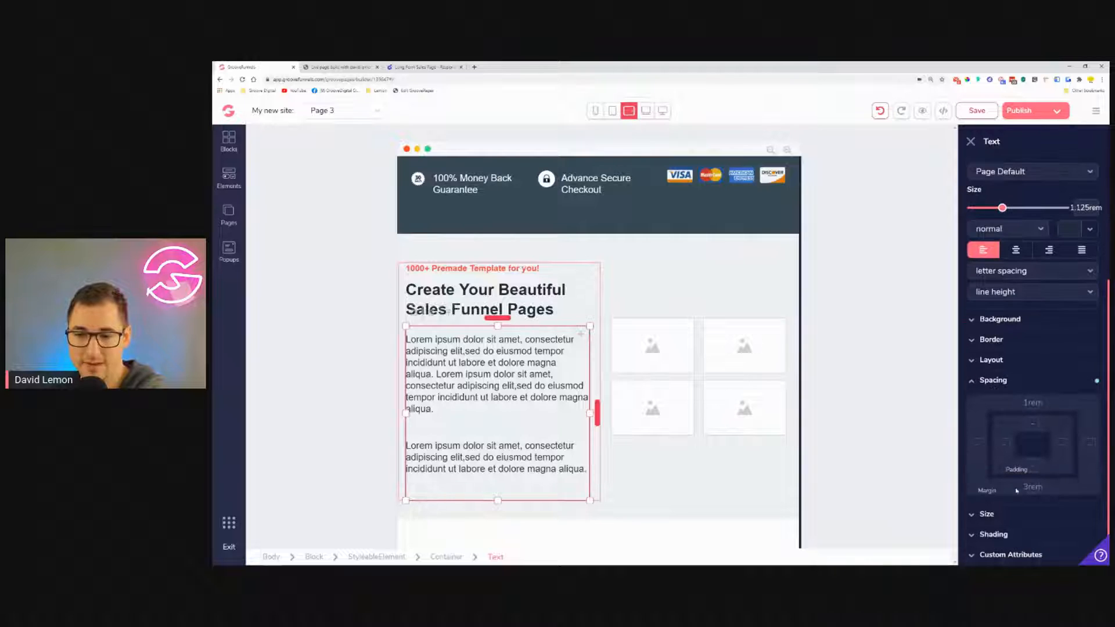
{"action": "left_click", "coordinate": [1032, 492]}
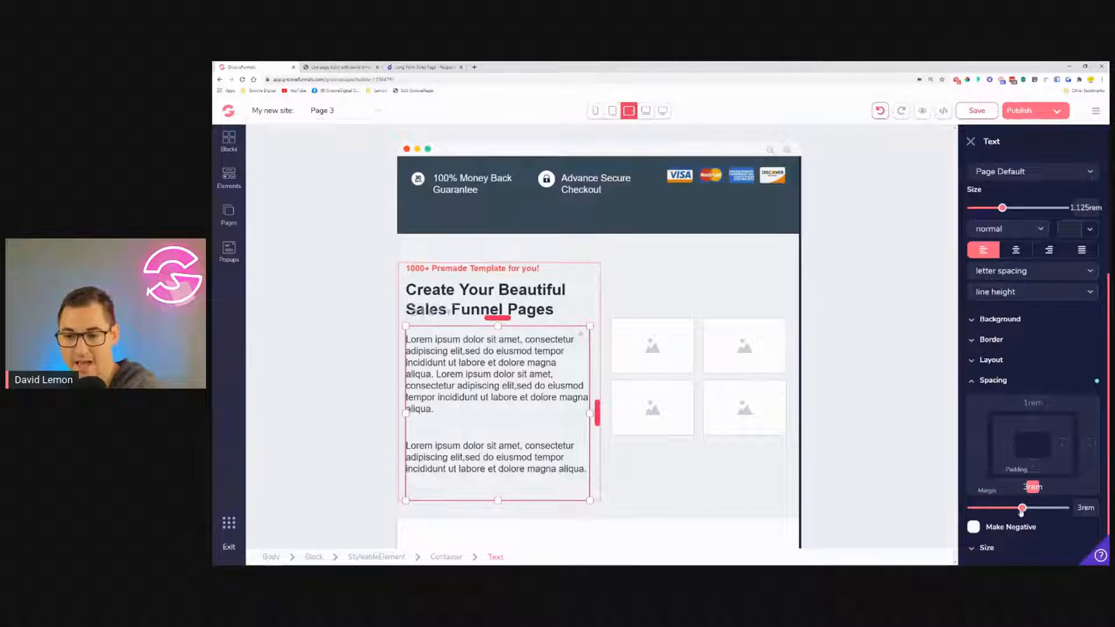
{"action": "left_click_drag", "start_coordinate": [1022, 508], "coordinate": [1004, 504]}
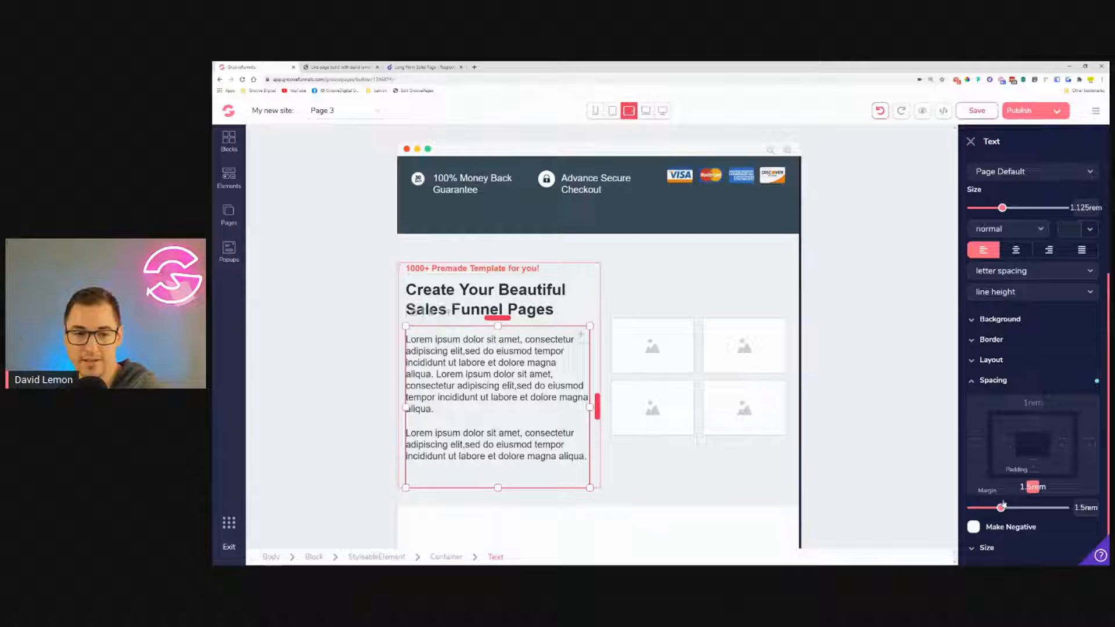
Set the bottom margin of the second lorem ipsum paragraph under Create Your Beautiful Sales Funnel Pages to 0.
{"action": "left_click", "coordinate": [494, 444]}
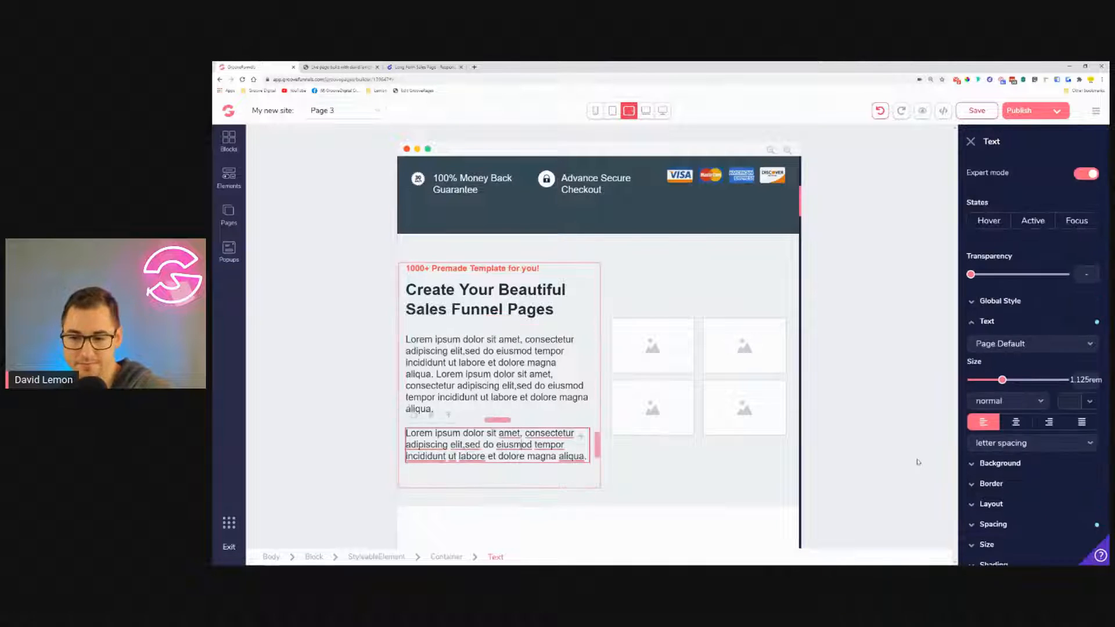
{"action": "scroll", "coordinate": [1057, 523], "scroll_direction": "down", "scroll_amount": 2}
{"action": "left_click", "coordinate": [1023, 483]}
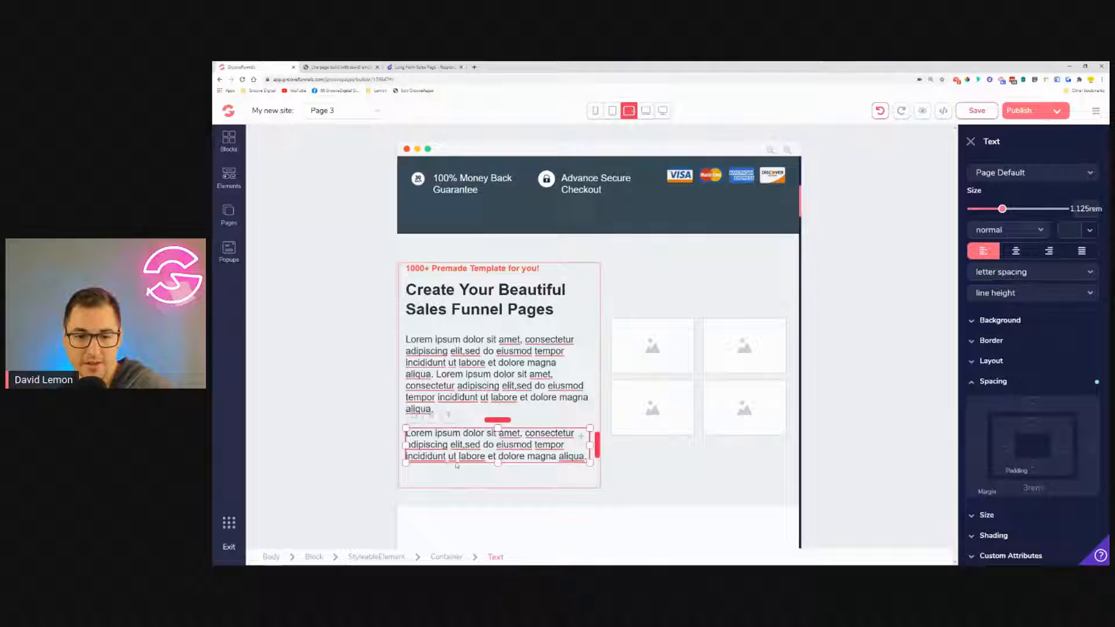
{"action": "left_click", "coordinate": [1032, 488]}
{"action": "left_click_drag", "start_coordinate": [1021, 513], "coordinate": [976, 513]}
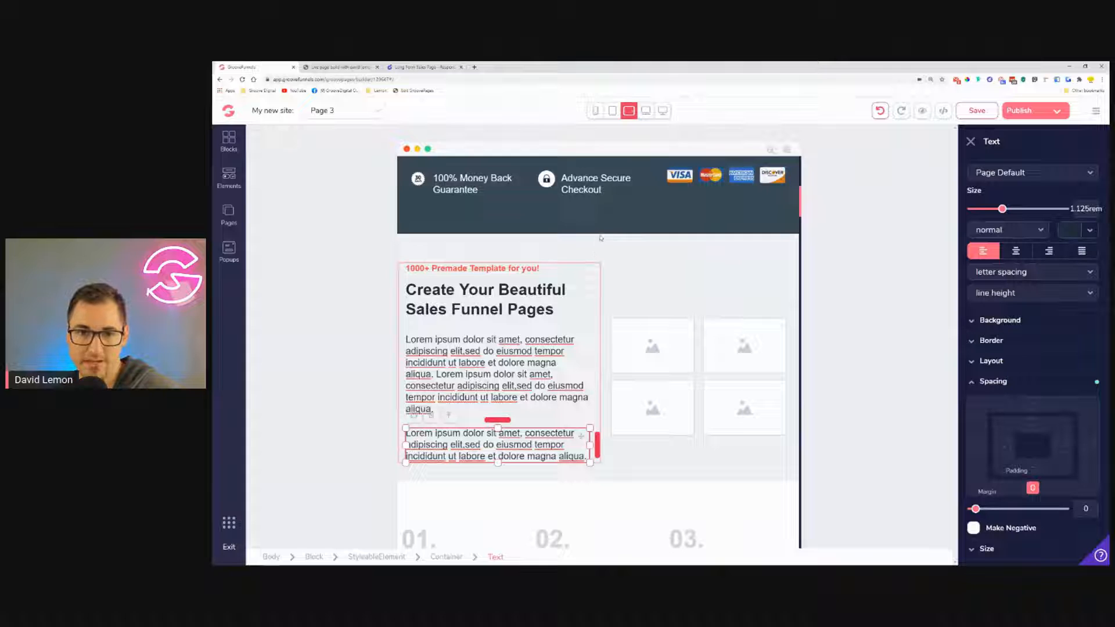
Set the Create Your Beautiful Sales Funnel Pages block's top padding to 3.5rem and its bottom padding to 1.5rem.
{"action": "left_click", "coordinate": [786, 246]}
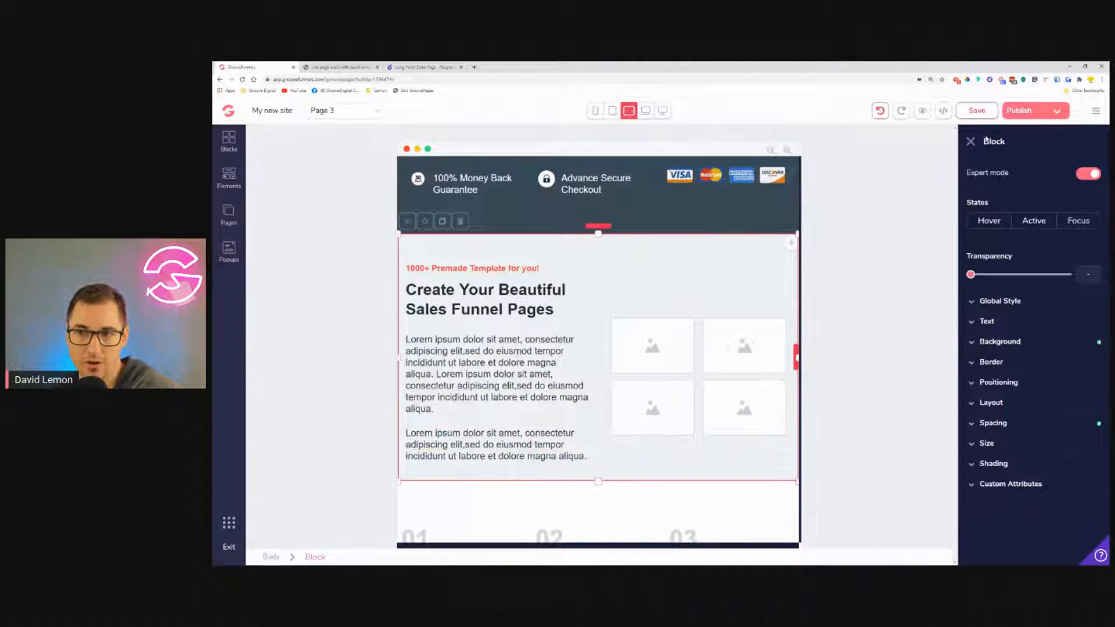
{"action": "double_click", "coordinate": [994, 143]}
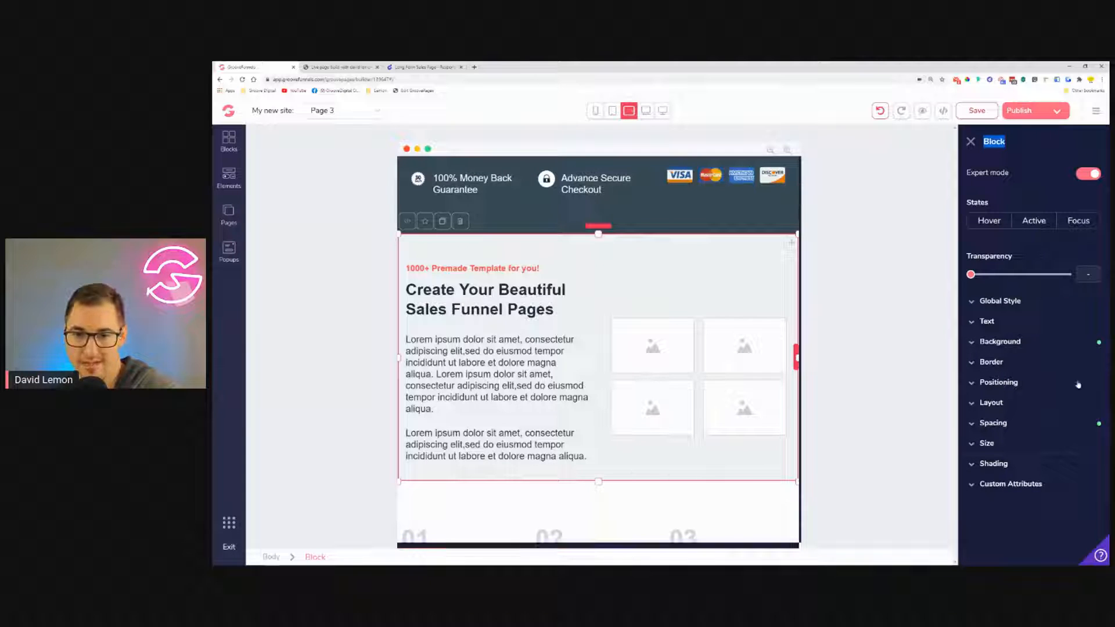
{"action": "left_click", "coordinate": [1053, 434]}
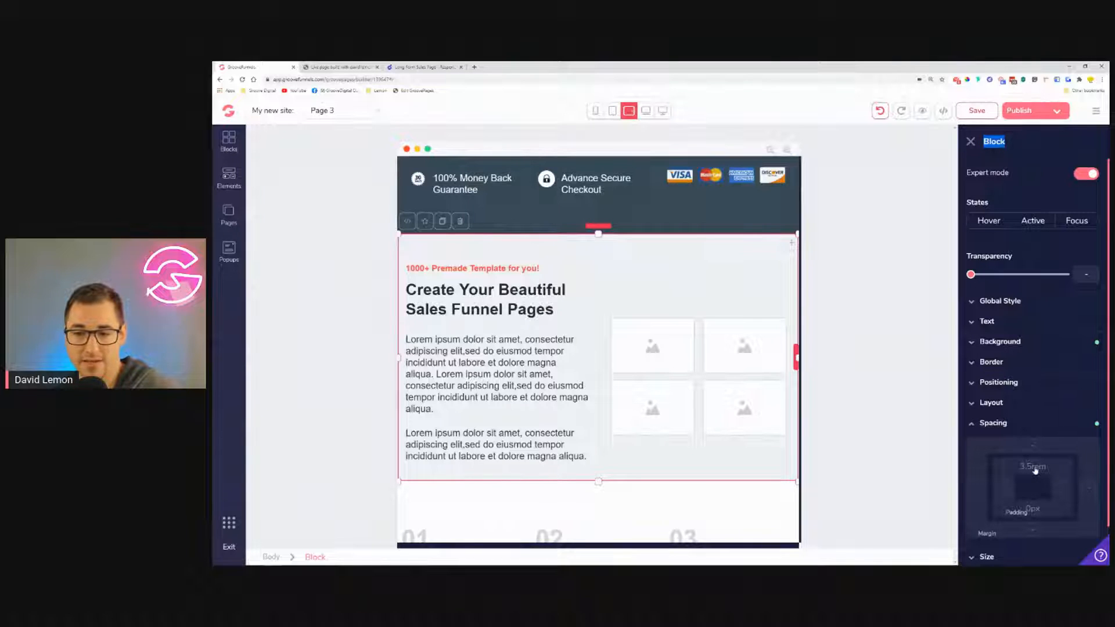
{"action": "left_click", "coordinate": [1034, 468]}
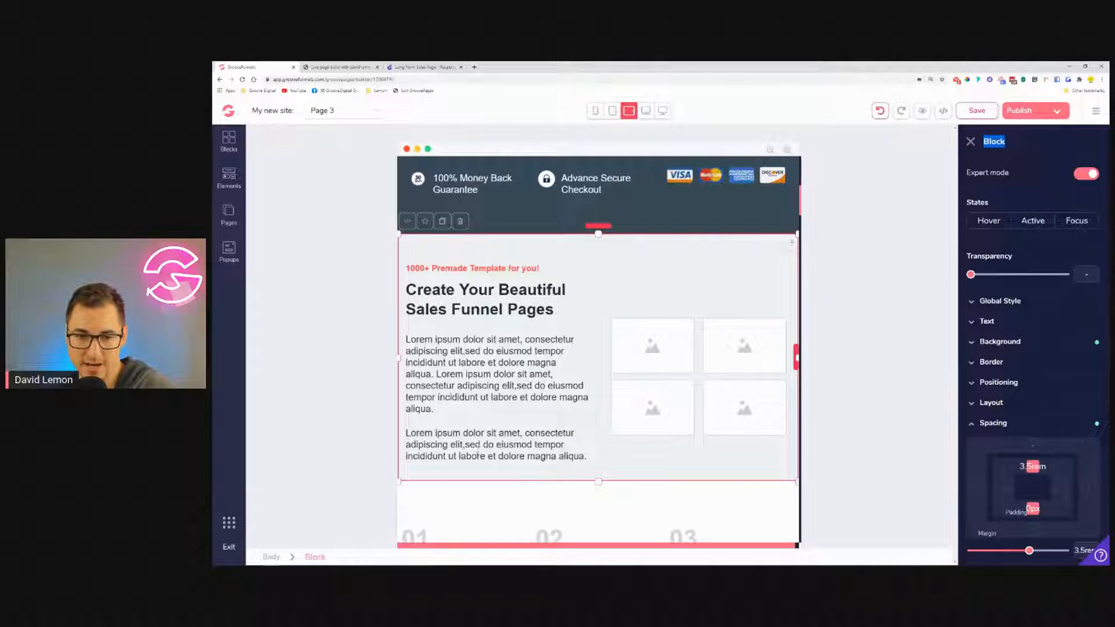
{"action": "mouse_move", "coordinate": [1029, 551]}
{"action": "left_mouse_down"}
{"action": "mouse_move", "coordinate": [1016, 553]}
{"action": "mouse_move", "coordinate": [1026, 559]}
{"action": "left_mouse_up"}
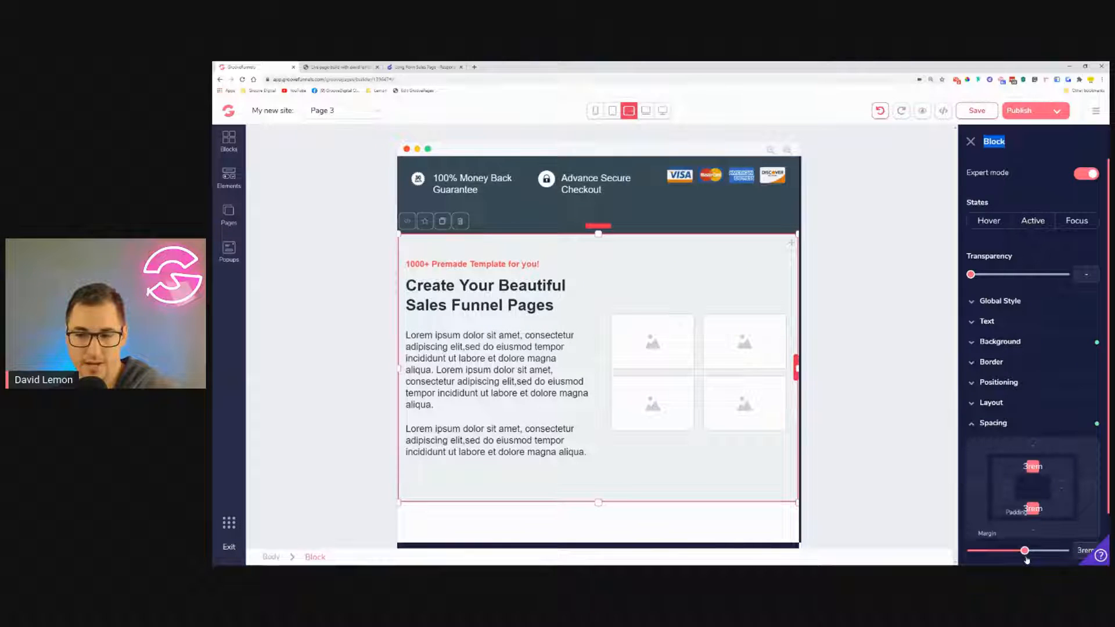
{"action": "left_click_drag", "start_coordinate": [1027, 559], "coordinate": [1030, 559]}
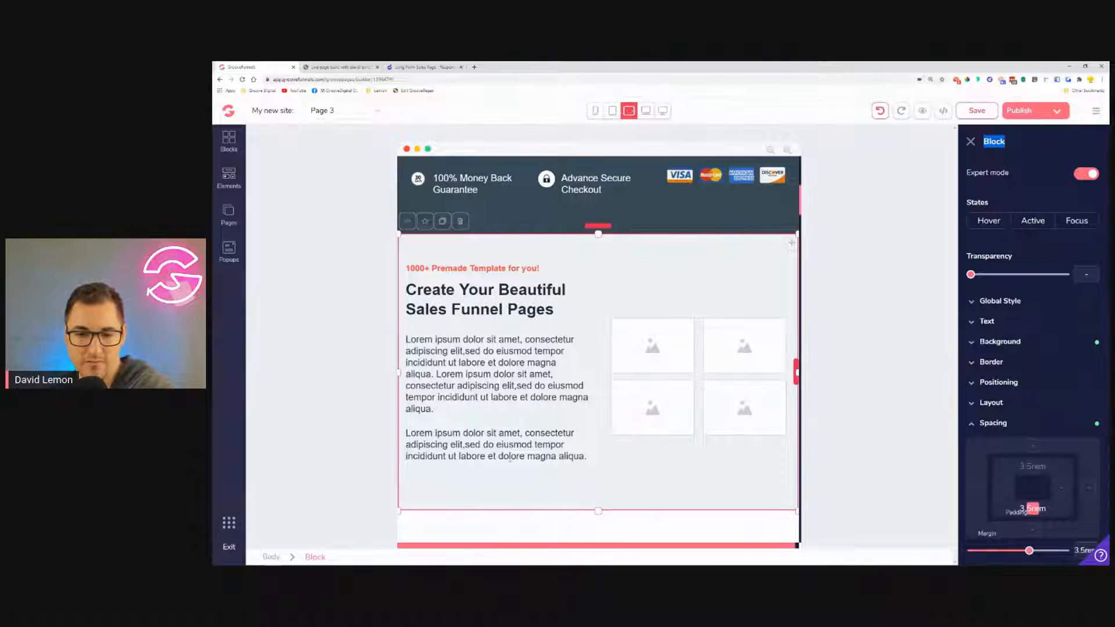
{"action": "left_click_drag", "start_coordinate": [1030, 550], "coordinate": [1002, 558]}
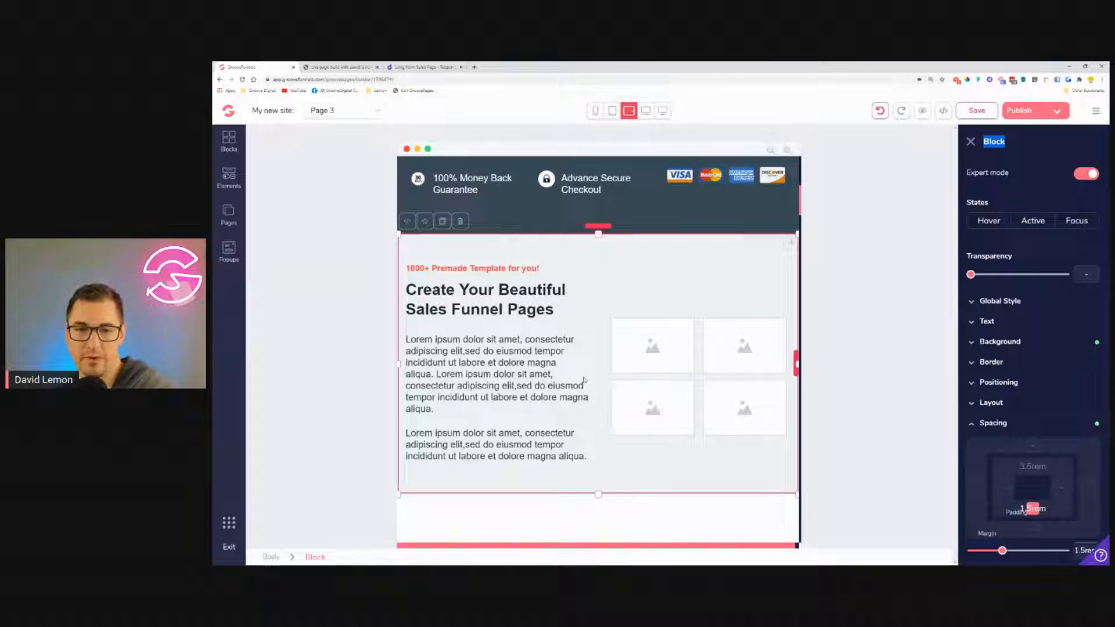
Set the side paddings of the block with the Front End Editor, All-in-one solution and Faster Performance columns to 1rem.
{"action": "scroll", "coordinate": [587, 378], "scroll_direction": "down", "scroll_amount": 3}
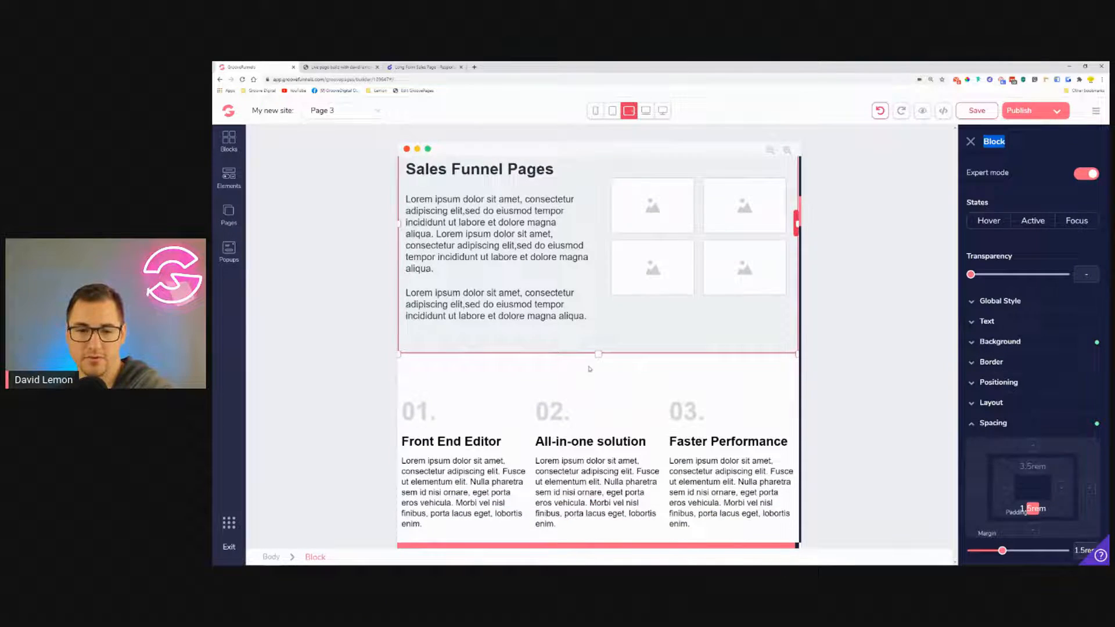
{"action": "scroll", "coordinate": [590, 369], "scroll_direction": "down", "scroll_amount": 3}
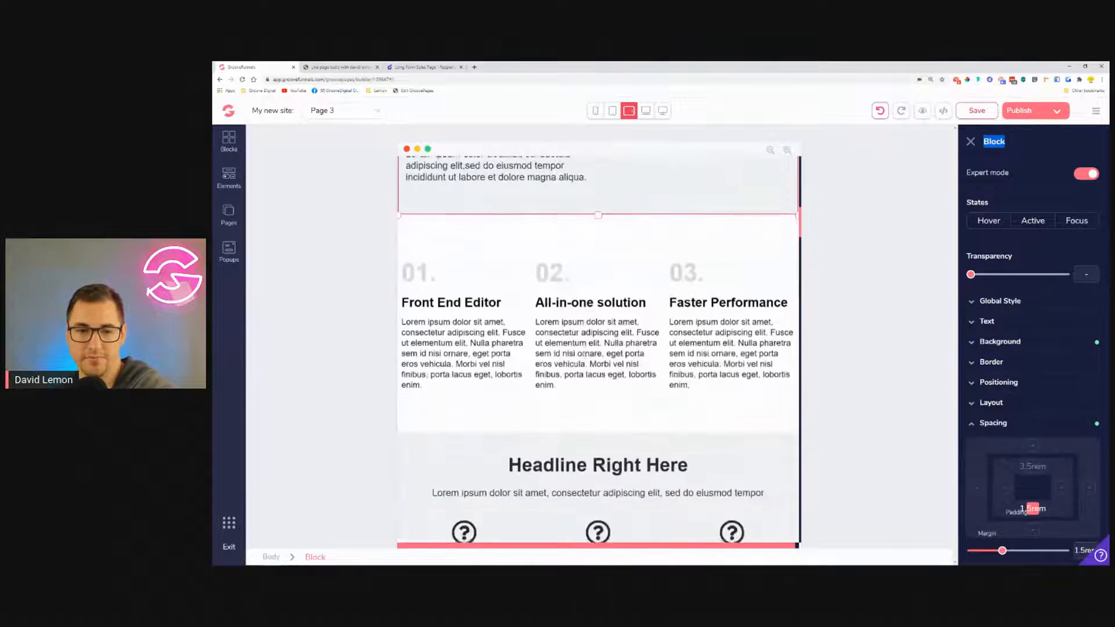
{"action": "left_click", "coordinate": [449, 251]}
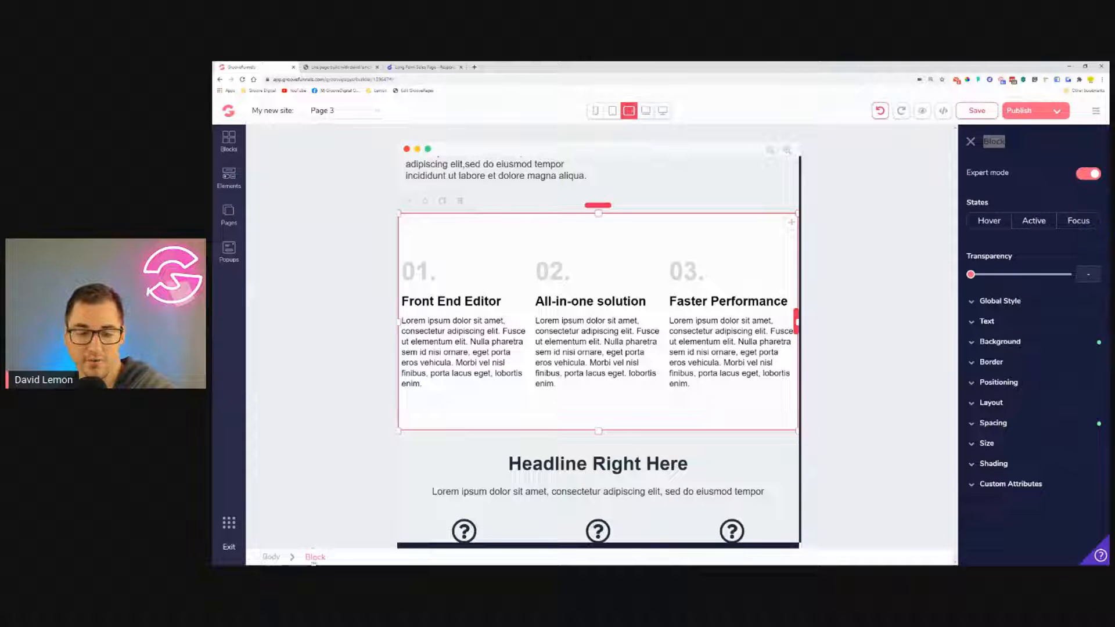
{"action": "left_click", "coordinate": [1020, 421]}
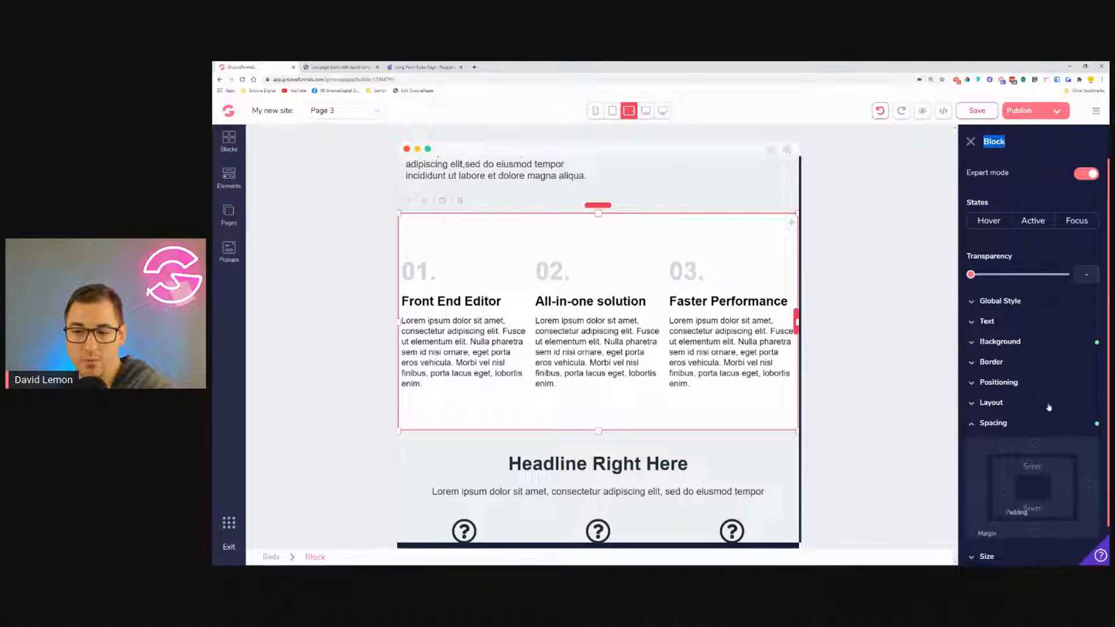
{"action": "left_click", "coordinate": [1005, 493]}
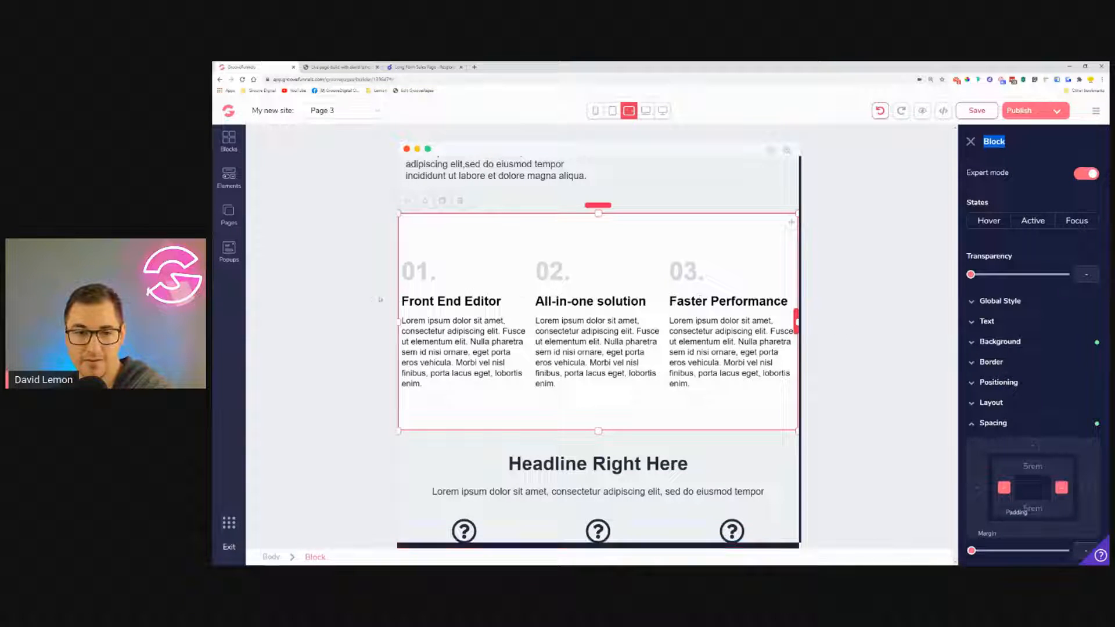
{"action": "left_click_drag", "start_coordinate": [971, 551], "coordinate": [993, 561]}
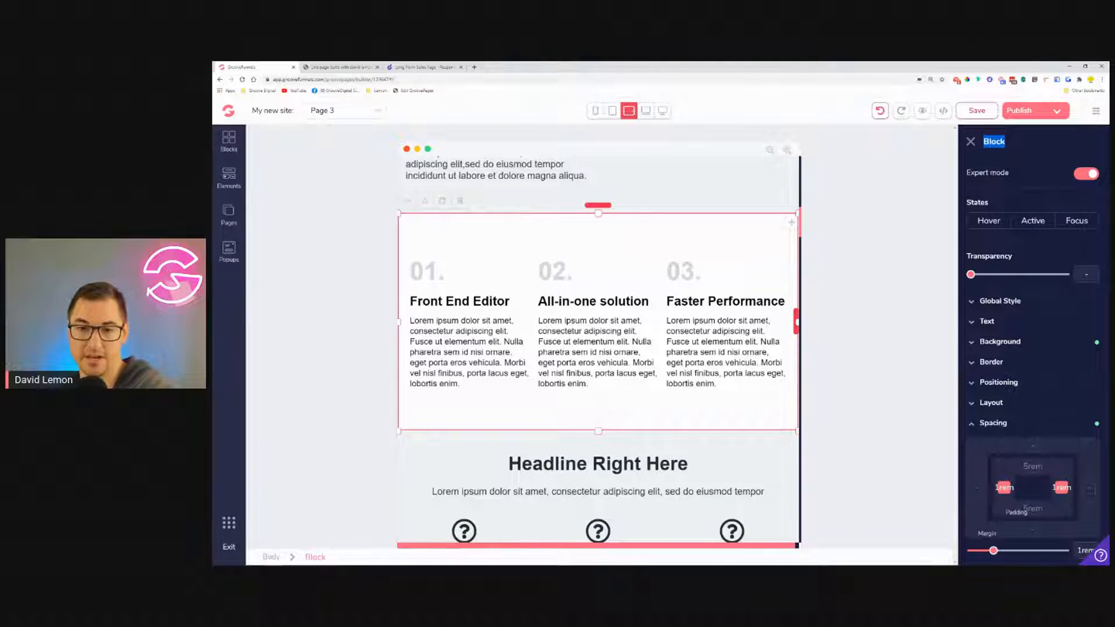
Examine the features and countdown sections, checking the text sizes of their headlines and the Feature 1 title.
{"action": "scroll", "coordinate": [581, 330], "scroll_direction": "down", "scroll_amount": 4}
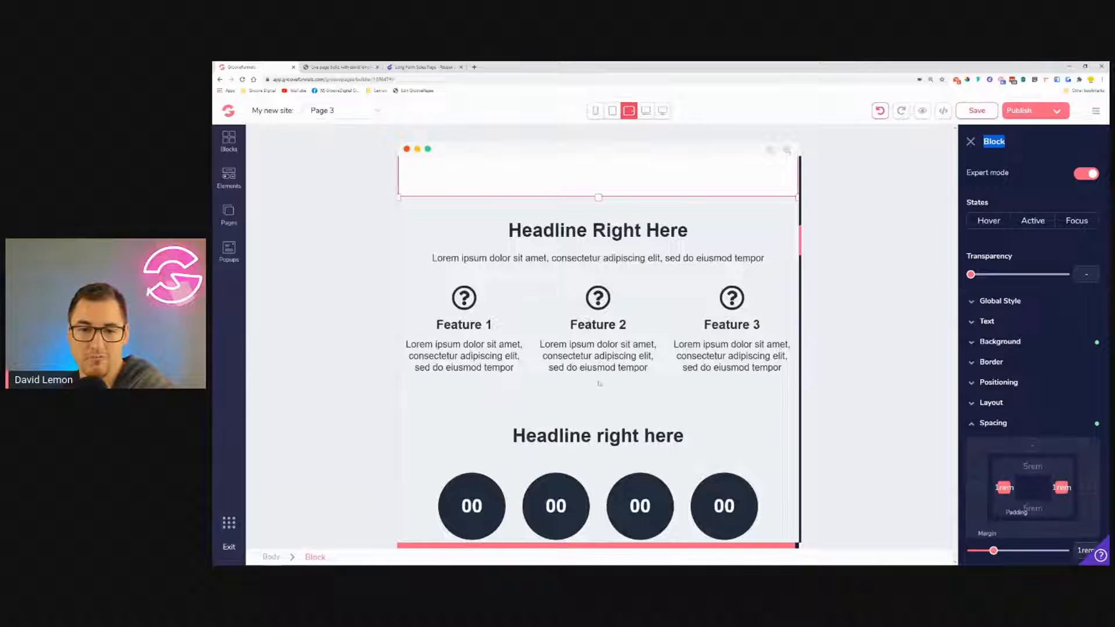
{"action": "scroll", "coordinate": [605, 275], "scroll_direction": "down", "scroll_amount": 3}
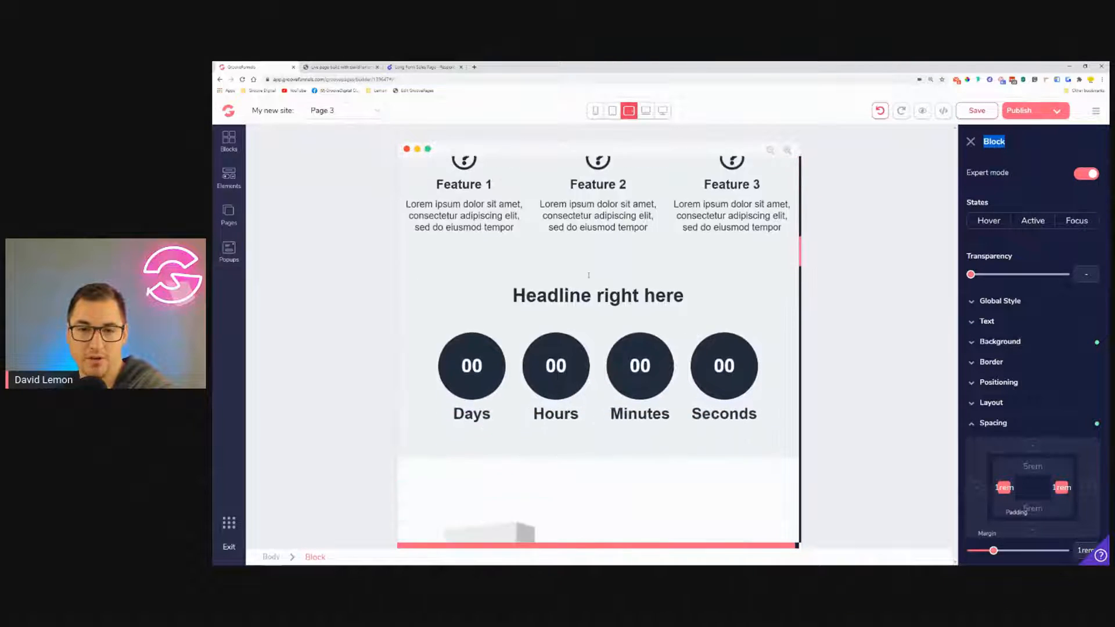
{"action": "scroll", "coordinate": [603, 291], "scroll_direction": "up", "scroll_amount": 3}
{"action": "scroll", "coordinate": [602, 307], "scroll_direction": "down", "scroll_amount": 1}
{"action": "left_click", "coordinate": [601, 185]}
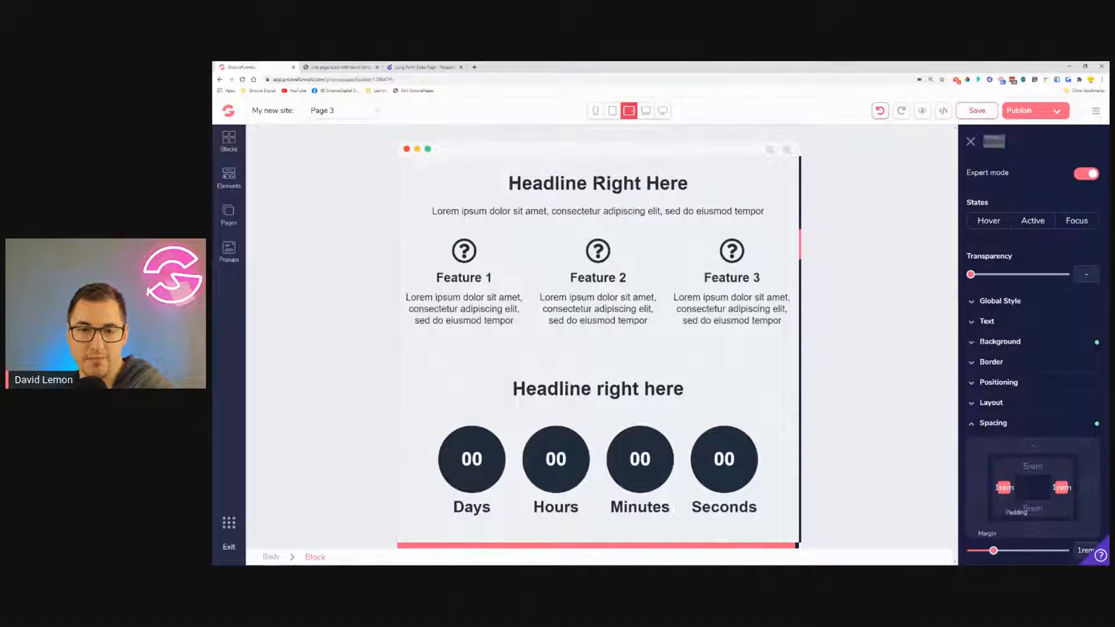
{"action": "left_click", "coordinate": [668, 389]}
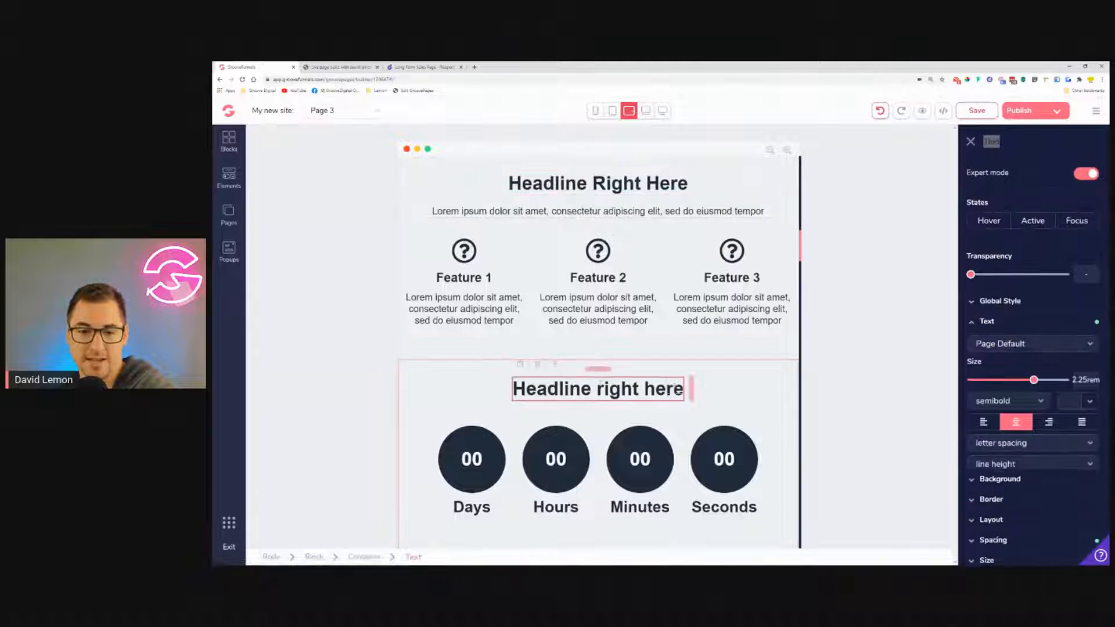
{"action": "left_click", "coordinate": [460, 279]}
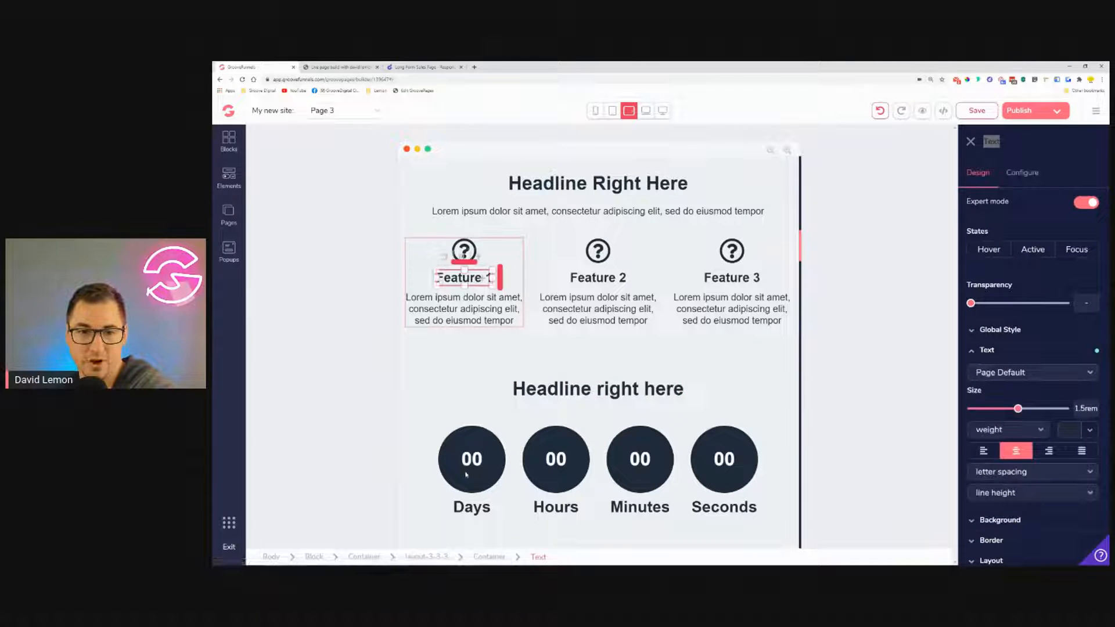
Set the text size of the Days label in the countdown to 1.125rem.
{"action": "left_click", "coordinate": [474, 511]}
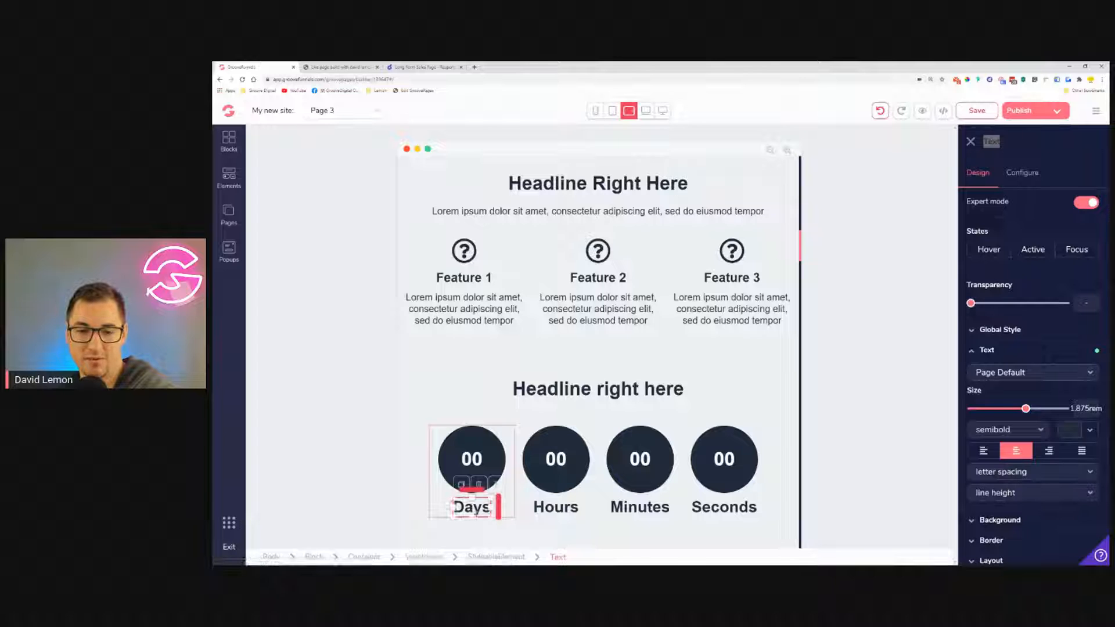
{"action": "left_click", "coordinate": [556, 509]}
{"action": "left_click", "coordinate": [641, 509]}
{"action": "left_click", "coordinate": [723, 508]}
{"action": "left_click", "coordinate": [472, 508]}
{"action": "left_click_drag", "start_coordinate": [1026, 408], "coordinate": [1004, 416]}
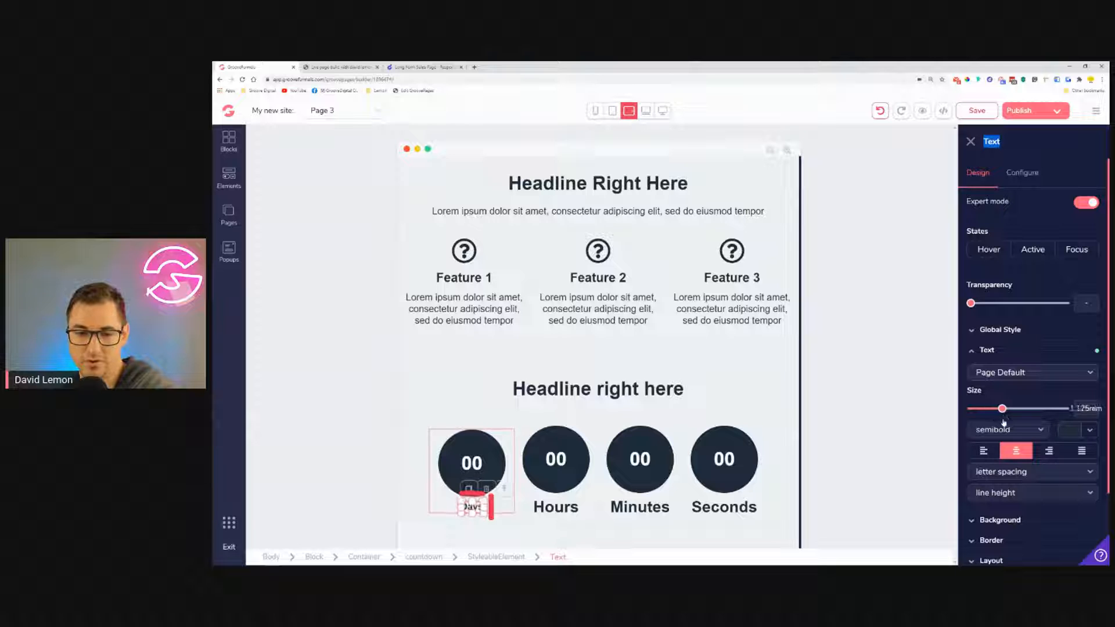
Set the text size of the countdown's Days, Hours, Minutes and Seconds labels to 1.25rem.
{"action": "left_click_drag", "start_coordinate": [1006, 424], "coordinate": [1008, 424]}
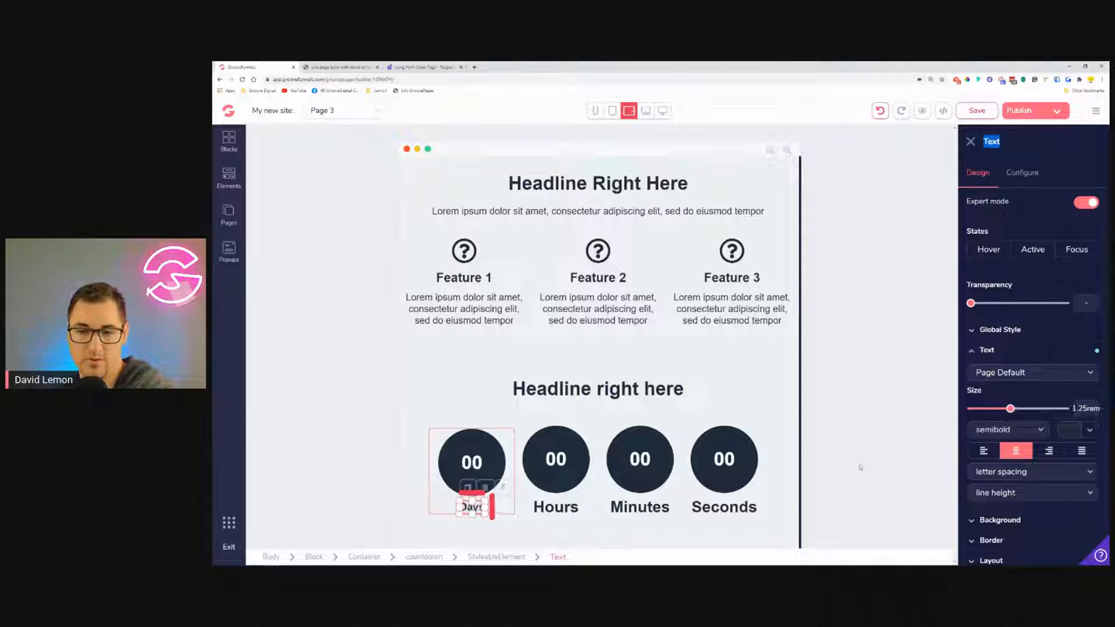
{"action": "left_click", "coordinate": [555, 507]}
{"action": "left_click_drag", "start_coordinate": [1026, 408], "coordinate": [1014, 412]}
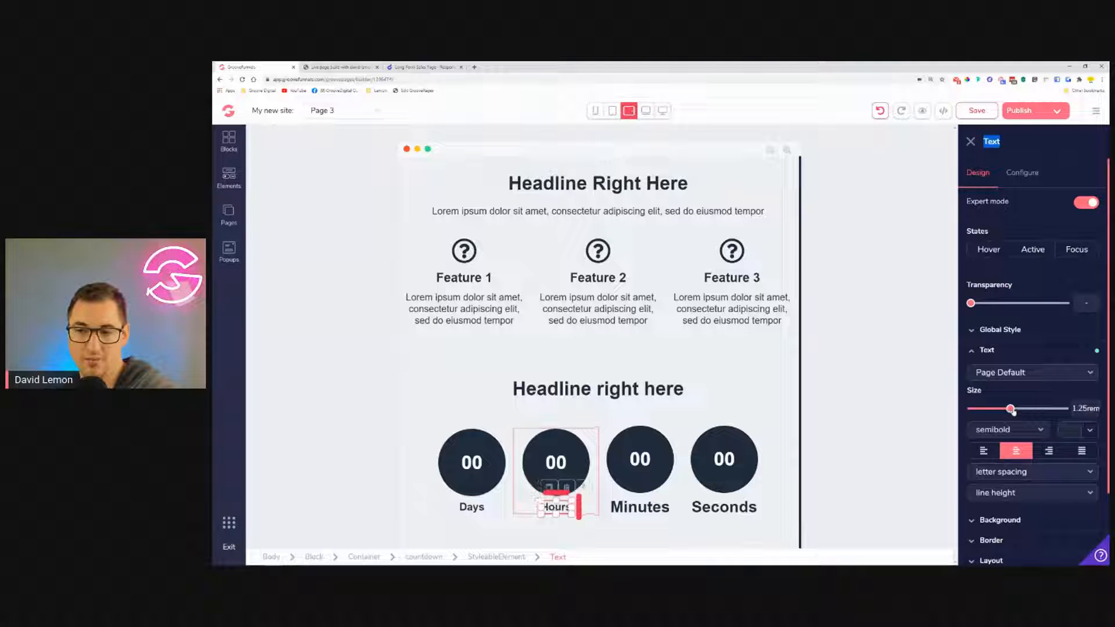
{"action": "left_click", "coordinate": [639, 509]}
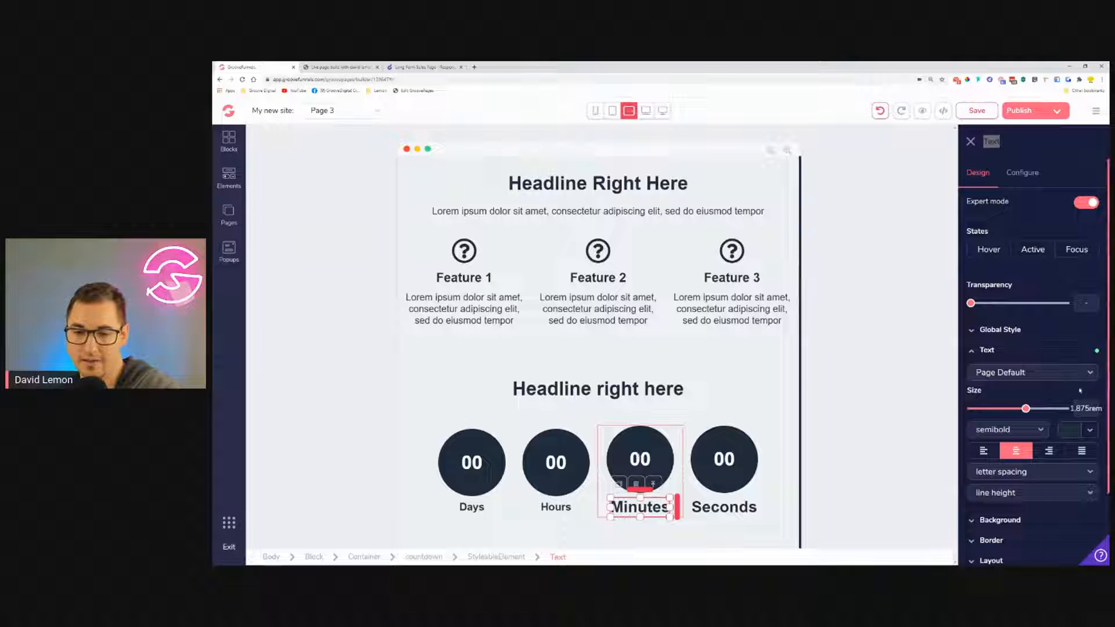
{"action": "left_click_drag", "start_coordinate": [1024, 413], "coordinate": [1010, 412]}
{"action": "left_click", "coordinate": [724, 507]}
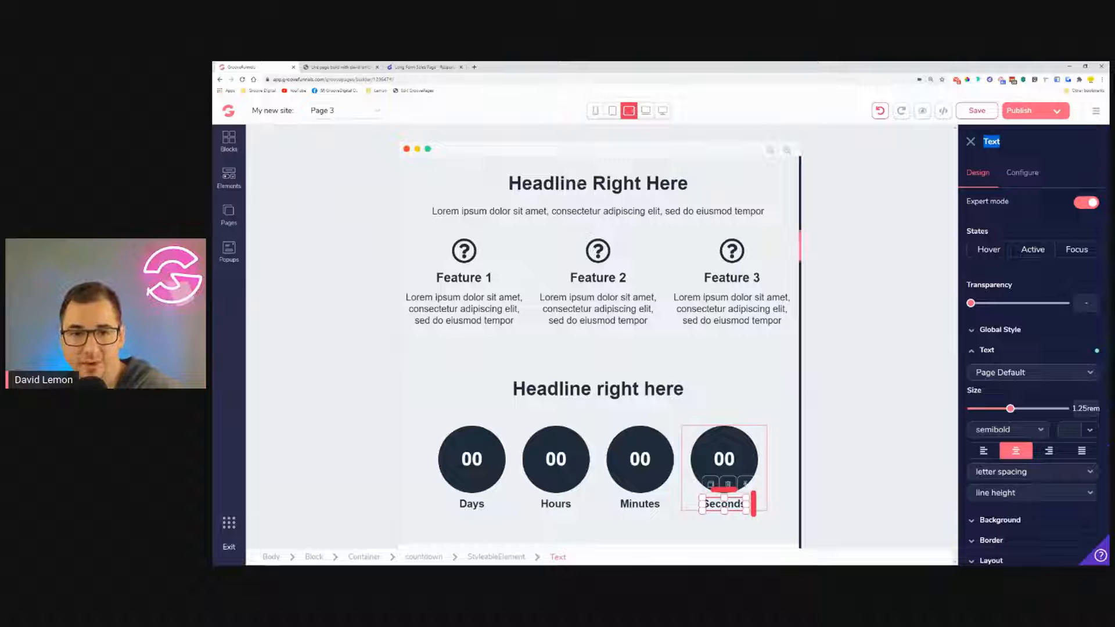
Examine the text sizes of the features section's headline, subheadline and Feature 2 texts, and look over the countdown and pricing sections.
{"action": "left_click_drag", "start_coordinate": [508, 184], "coordinate": [683, 189]}
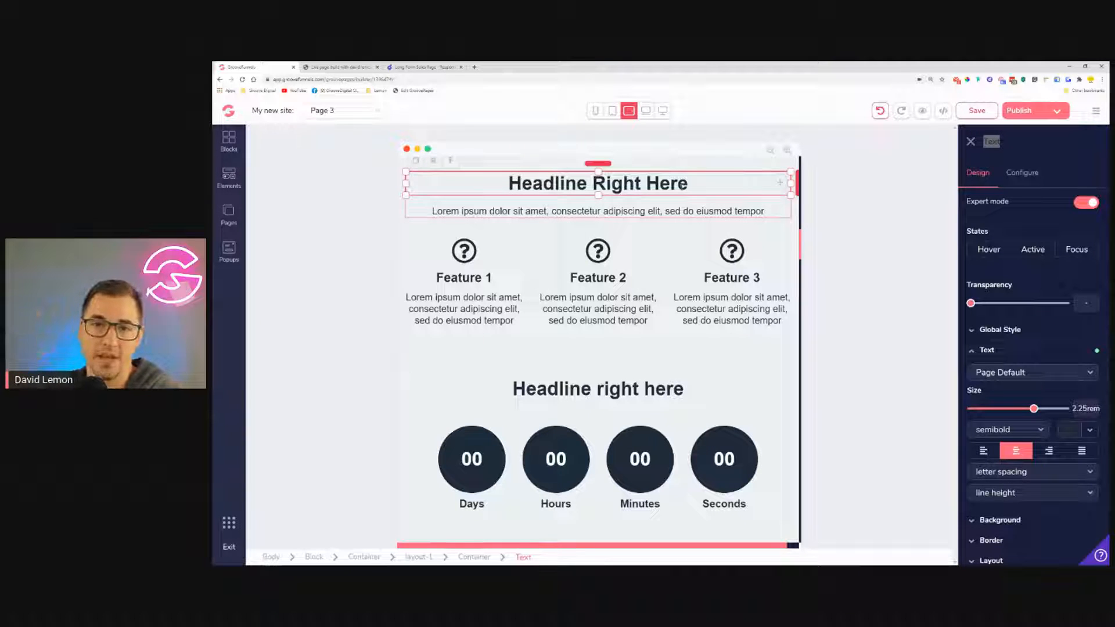
{"action": "left_click", "coordinate": [597, 276]}
{"action": "left_click", "coordinate": [596, 277]}
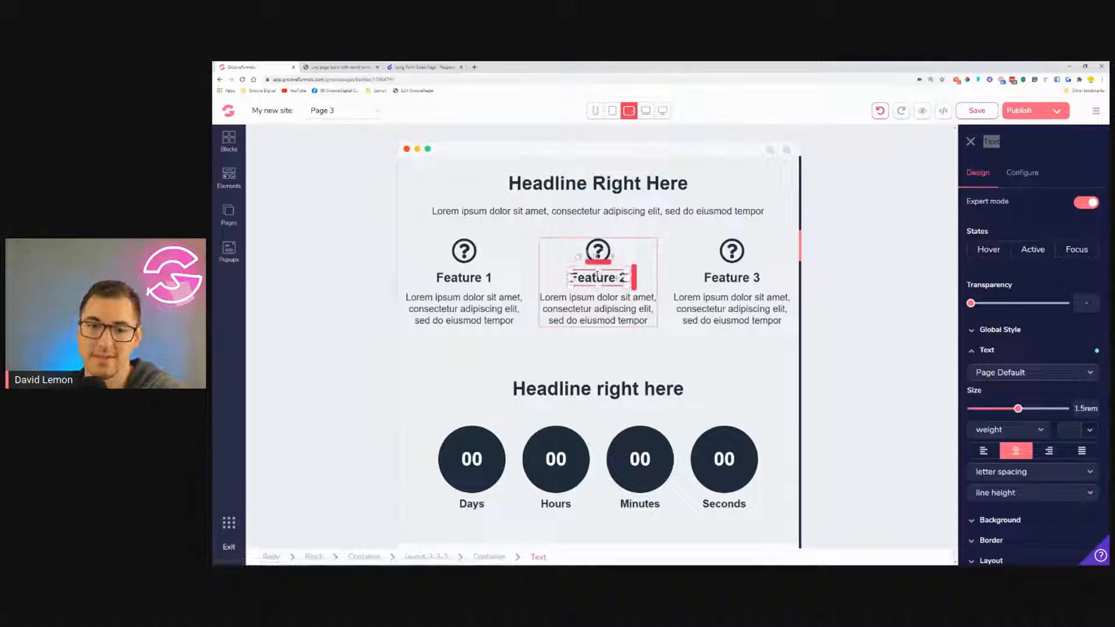
{"action": "left_click", "coordinate": [580, 308]}
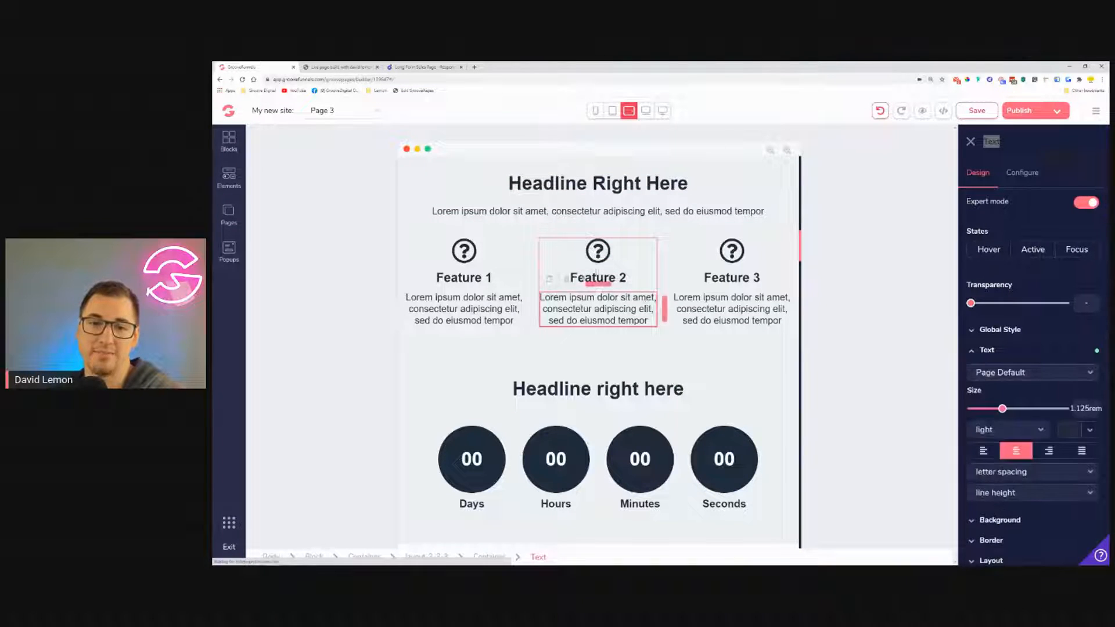
{"action": "left_click", "coordinate": [581, 212]}
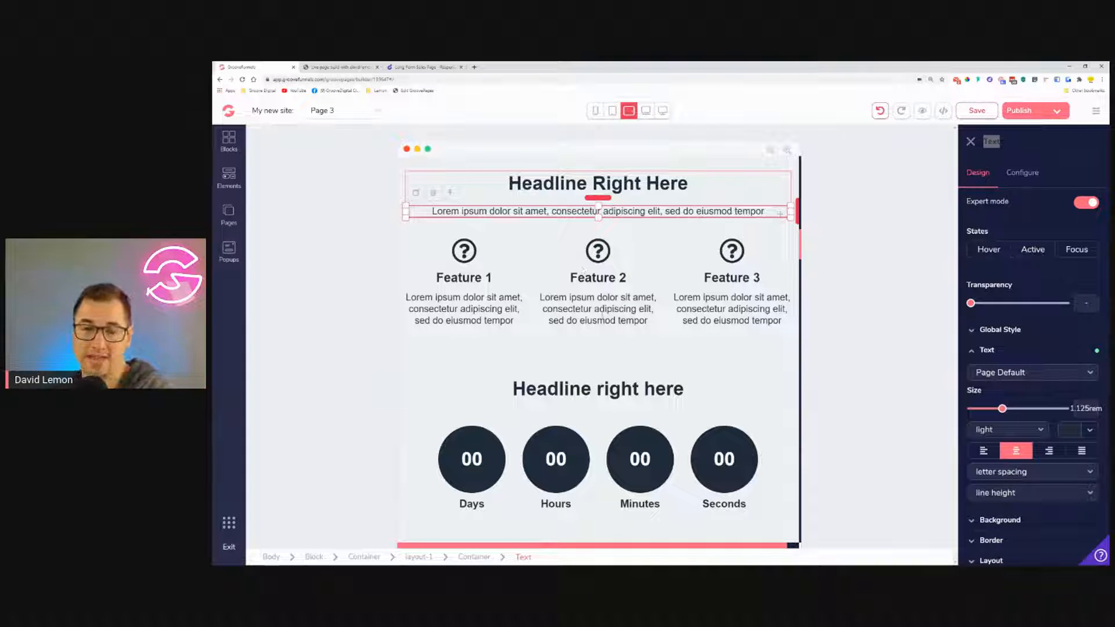
{"action": "scroll", "coordinate": [641, 304], "scroll_direction": "down", "scroll_amount": 2}
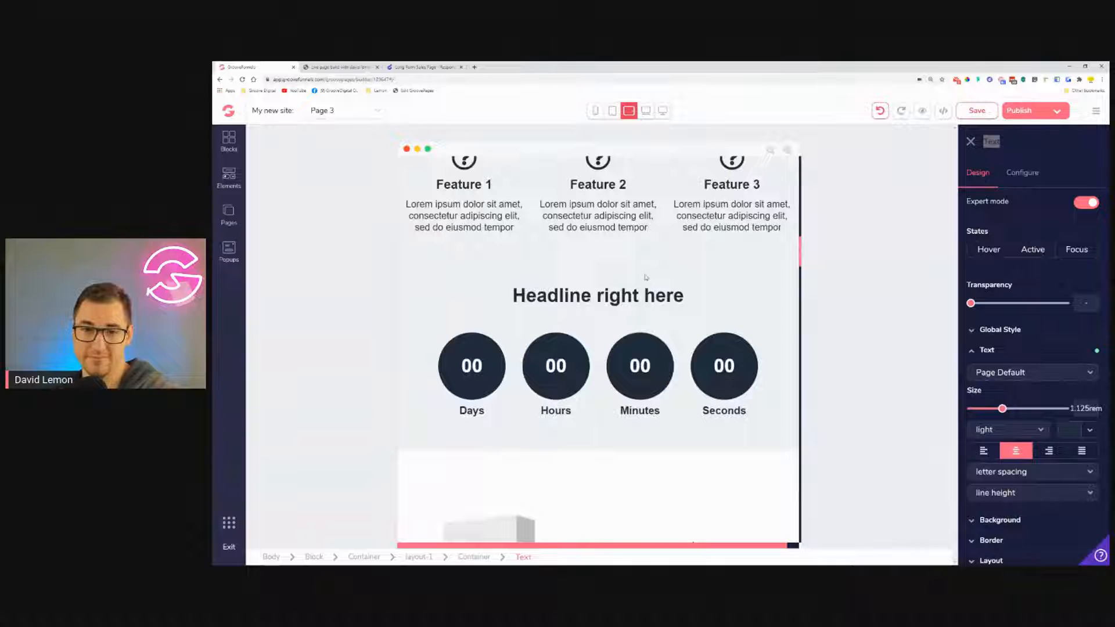
{"action": "scroll", "coordinate": [646, 278], "scroll_direction": "down", "scroll_amount": 2}
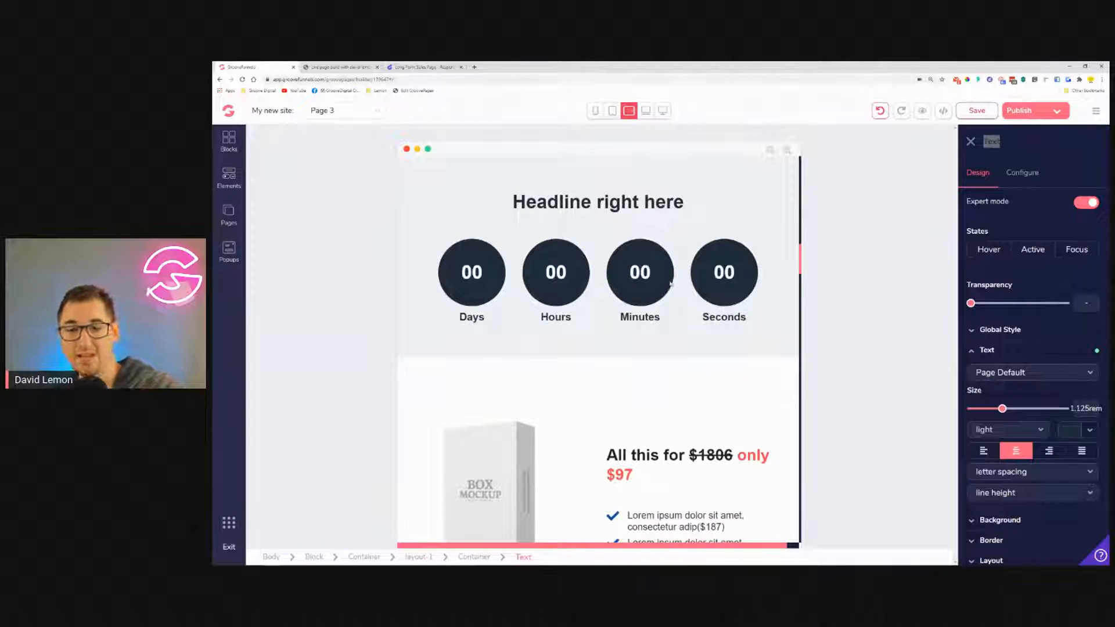
{"action": "scroll", "coordinate": [671, 283], "scroll_direction": "down", "scroll_amount": 4}
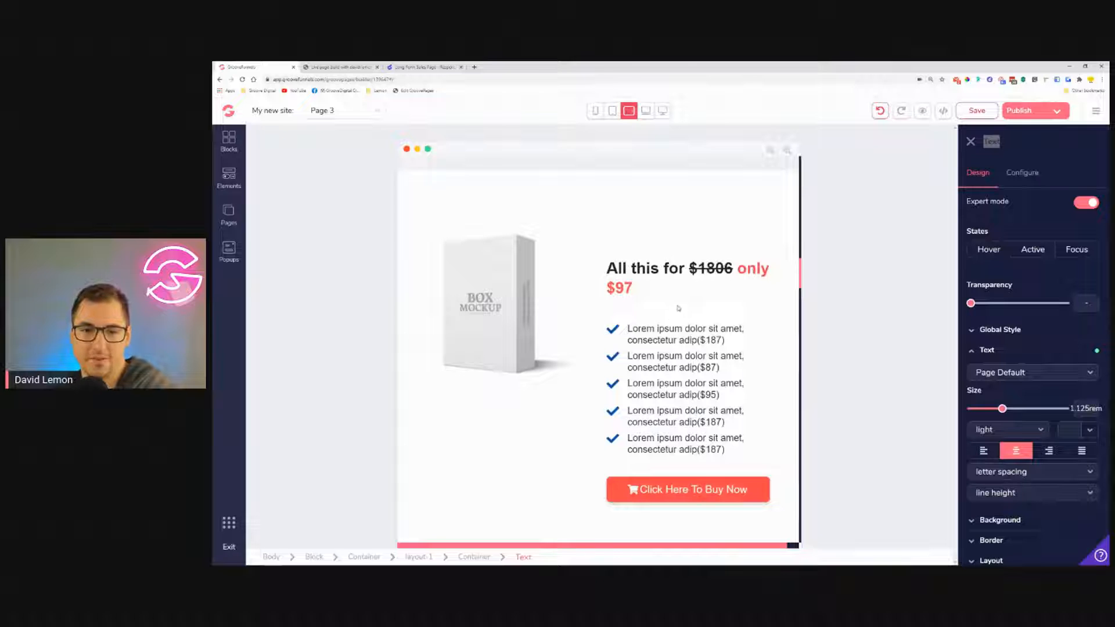
Set the text size of the "All this for $1806 only $97" headline to 1.5rem.
{"action": "left_click", "coordinate": [479, 287]}
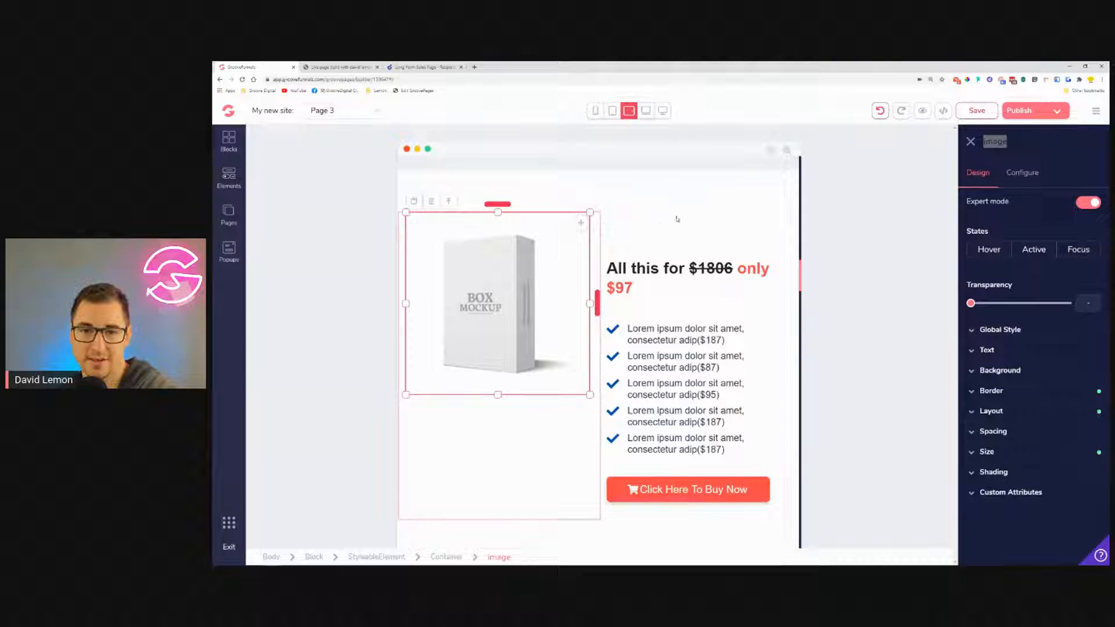
{"action": "left_click", "coordinate": [671, 269]}
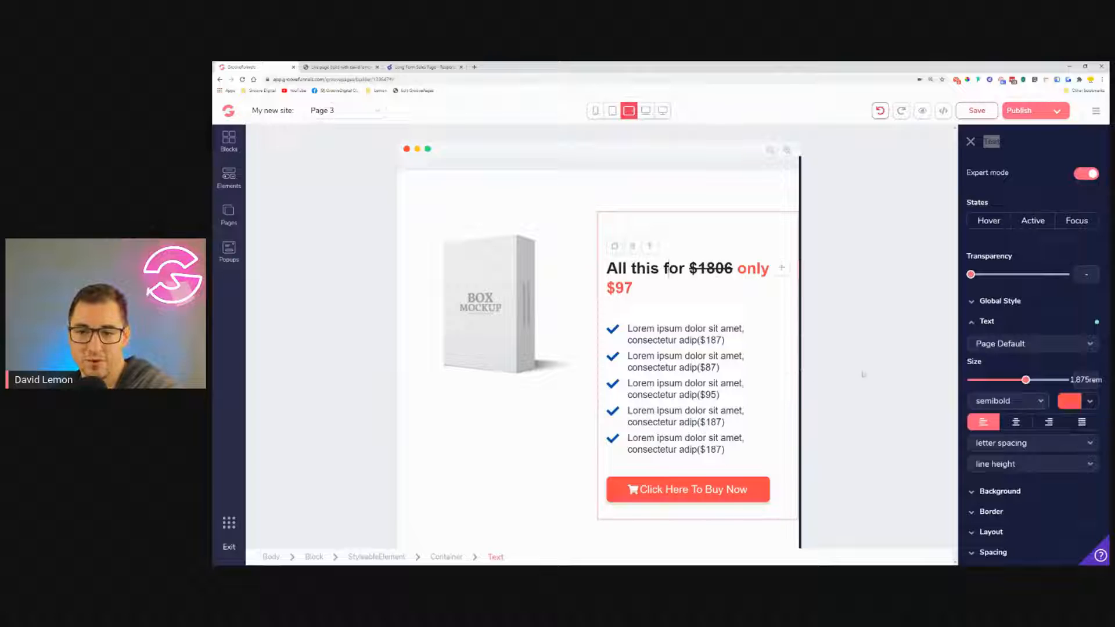
{"action": "left_click_drag", "start_coordinate": [1027, 380], "coordinate": [1019, 380]}
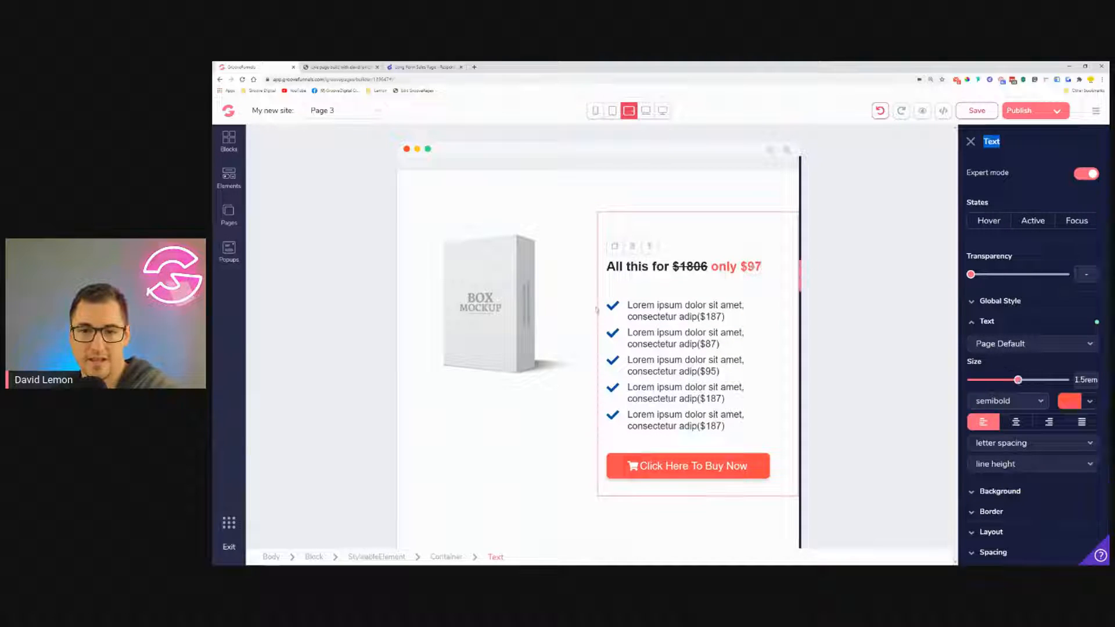
Set the text size of all five checkmark list items under the price headline to 1rem.
{"action": "left_click", "coordinate": [674, 310]}
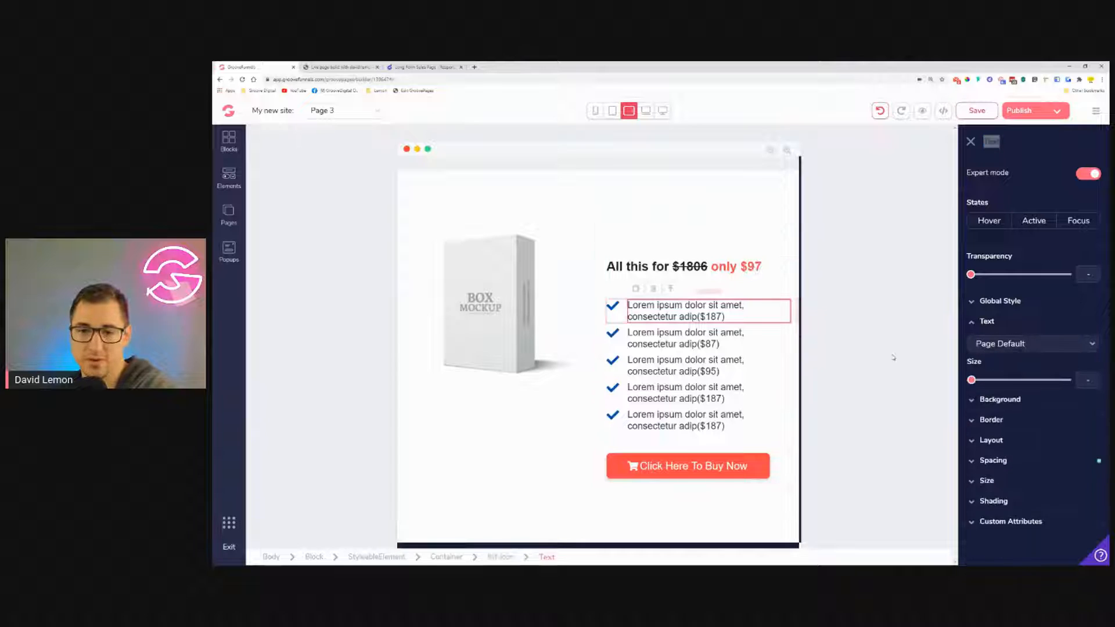
{"action": "left_click", "coordinate": [980, 381]}
{"action": "left_click_drag", "start_coordinate": [979, 383], "coordinate": [989, 386]}
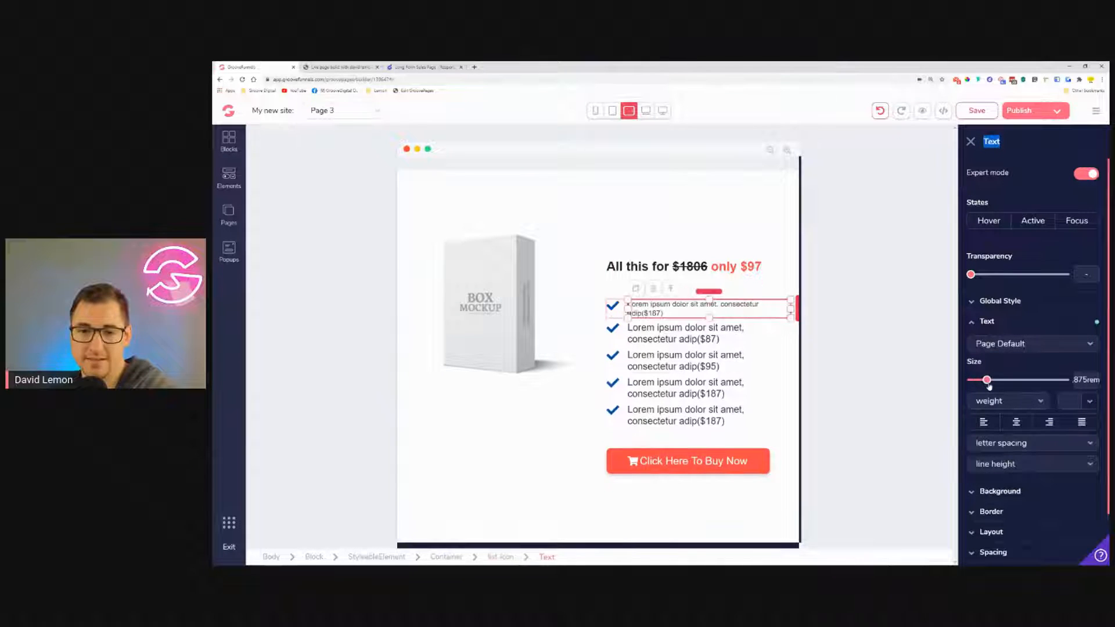
{"action": "left_click_drag", "start_coordinate": [990, 388], "coordinate": [1002, 392]}
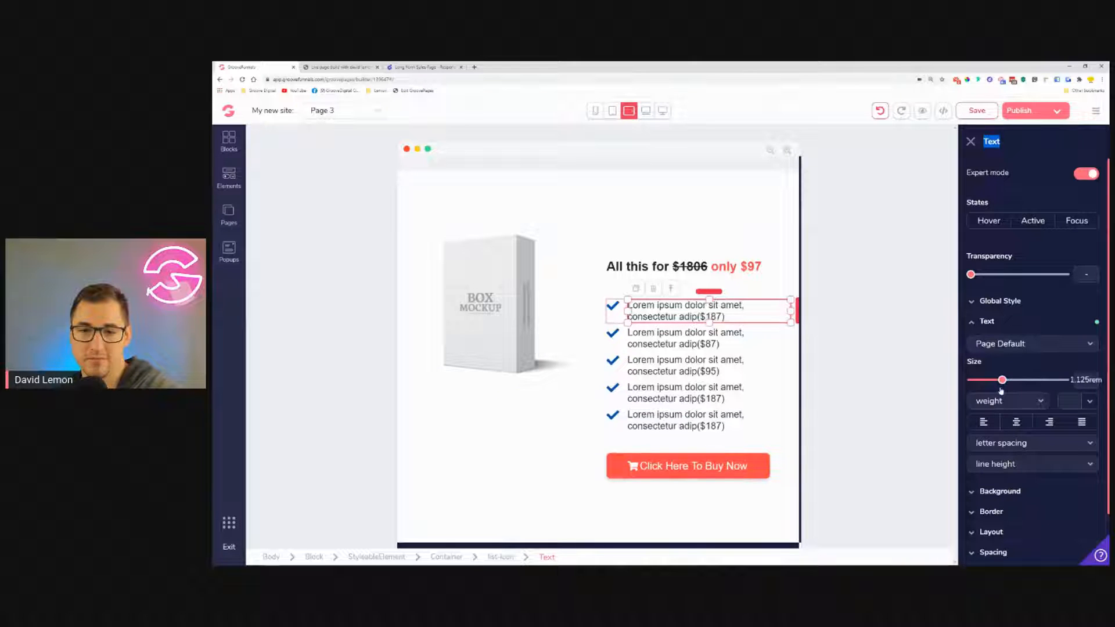
{"action": "mouse_move", "coordinate": [1002, 382]}
{"action": "left_mouse_down"}
{"action": "mouse_move", "coordinate": [963, 382]}
{"action": "mouse_move", "coordinate": [992, 391]}
{"action": "left_mouse_up"}
{"action": "left_click", "coordinate": [705, 357]}
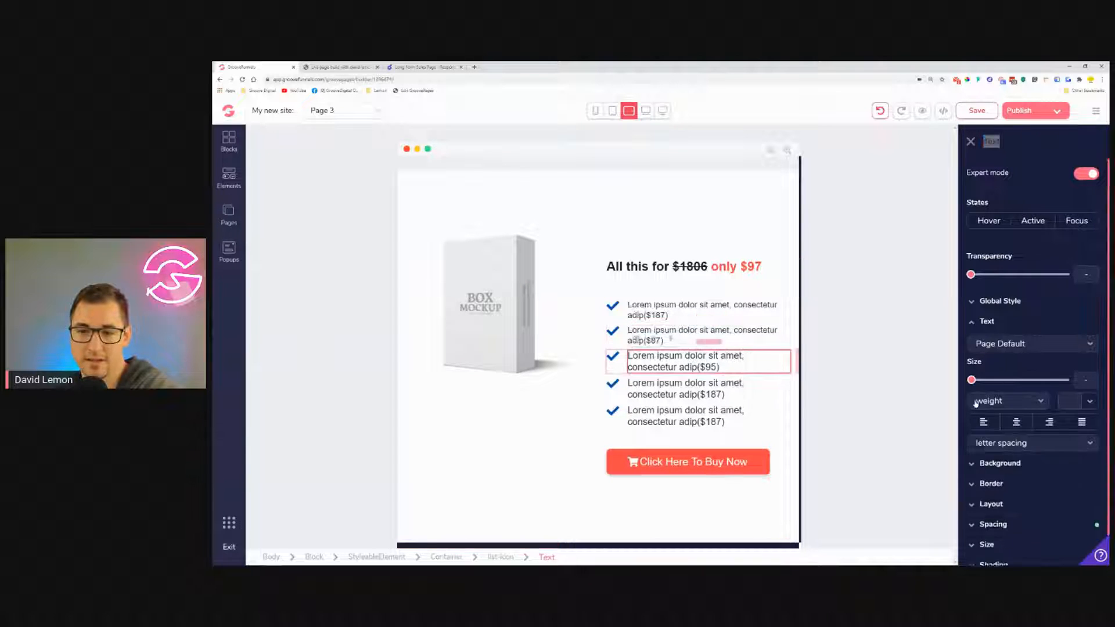
{"action": "left_click_drag", "start_coordinate": [971, 380], "coordinate": [995, 380]}
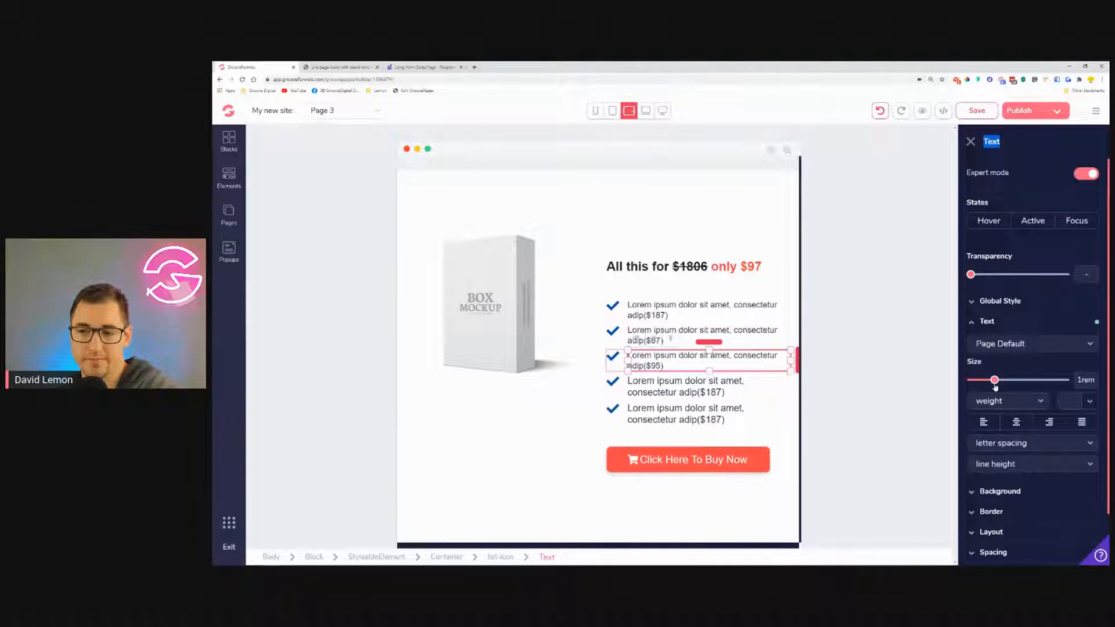
{"action": "left_click", "coordinate": [732, 382]}
{"action": "left_click_drag", "start_coordinate": [971, 380], "coordinate": [996, 386]}
{"action": "left_click", "coordinate": [722, 408]}
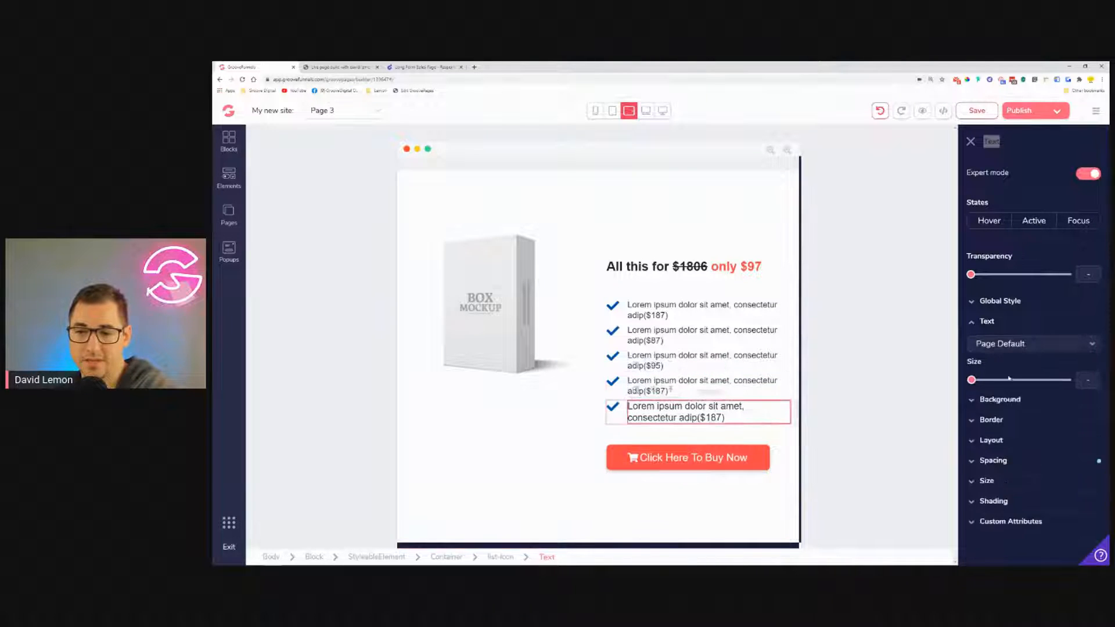
{"action": "left_click_drag", "start_coordinate": [971, 381], "coordinate": [994, 384]}
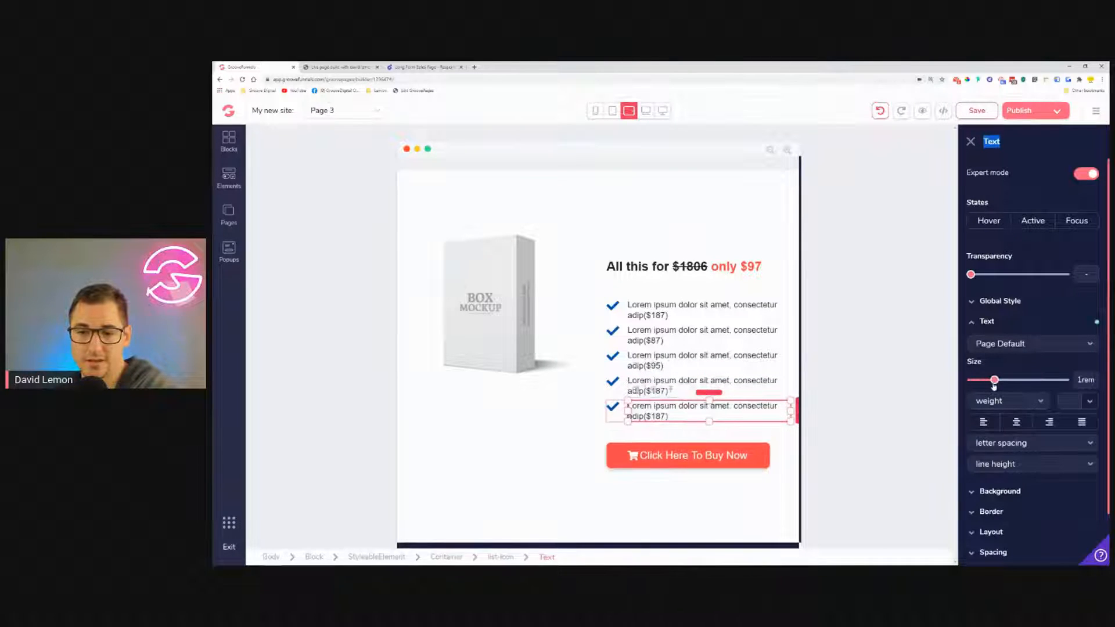
Set the top padding of the container with the price headline, list and buy button to 0.
{"action": "left_click", "coordinate": [683, 246]}
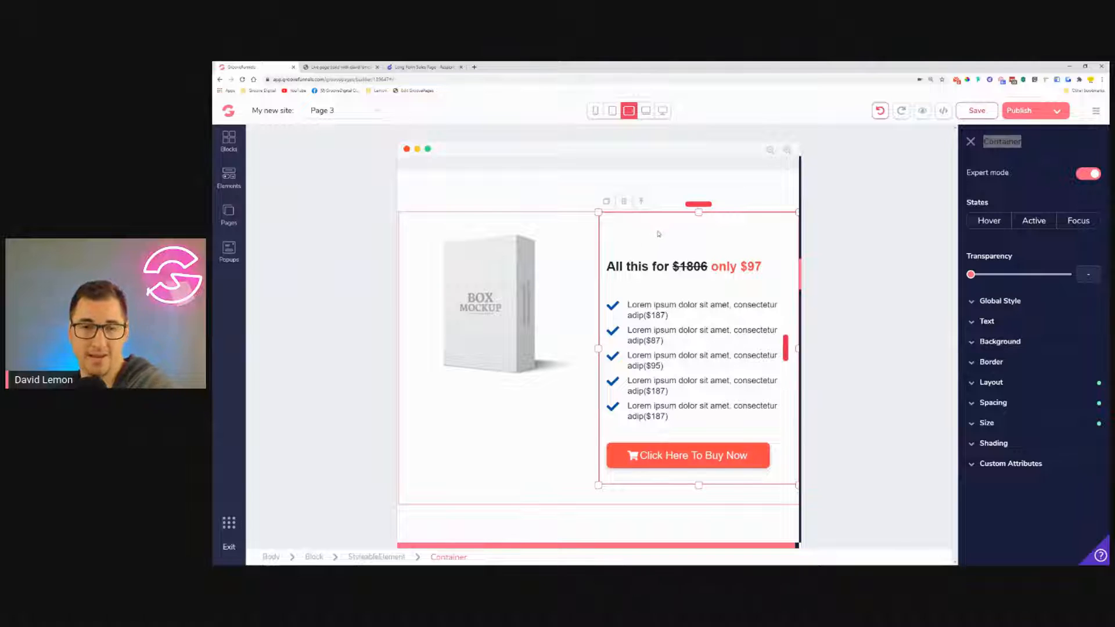
{"action": "left_click", "coordinate": [1051, 407]}
{"action": "left_click", "coordinate": [1034, 447]}
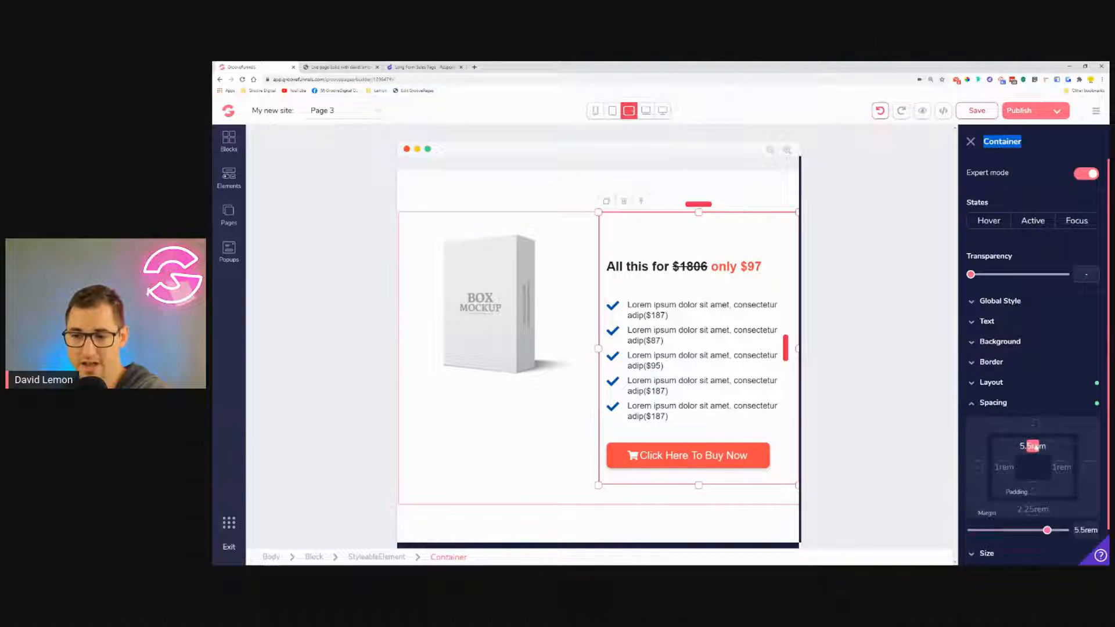
{"action": "left_click_drag", "start_coordinate": [1047, 535], "coordinate": [976, 533]}
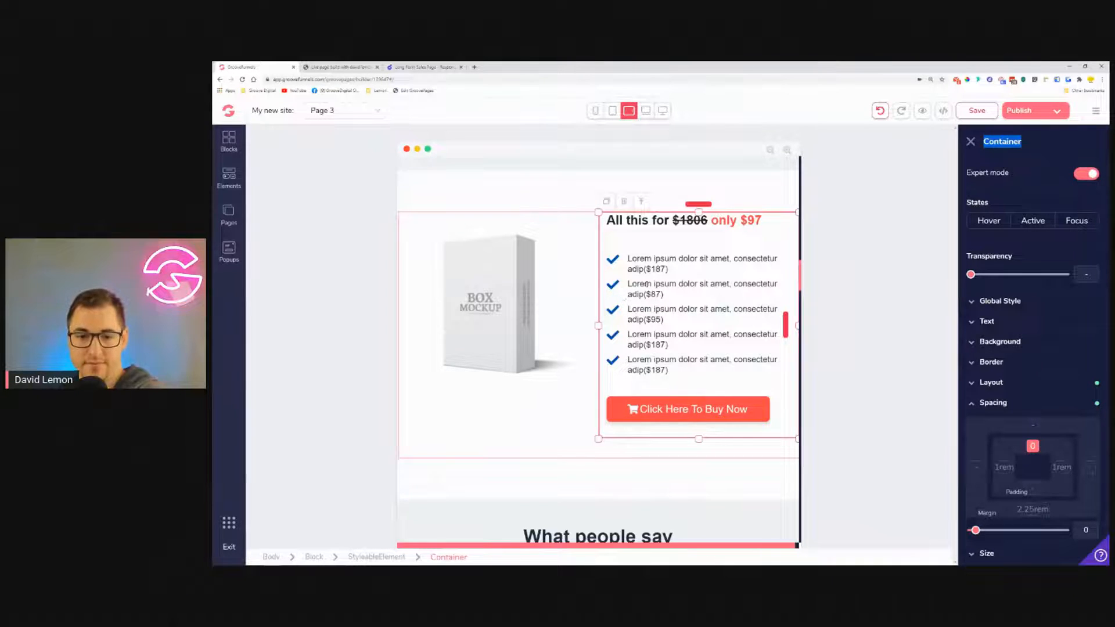
Set the top and bottom padding of the block holding the box mockup and price offer to 1.5rem.
{"action": "scroll", "coordinate": [637, 285], "scroll_direction": "down", "scroll_amount": 3}
{"action": "scroll", "coordinate": [651, 286], "scroll_direction": "up", "scroll_amount": 3}
{"action": "scroll", "coordinate": [593, 265], "scroll_direction": "up", "scroll_amount": 1}
{"action": "left_click", "coordinate": [538, 242]}
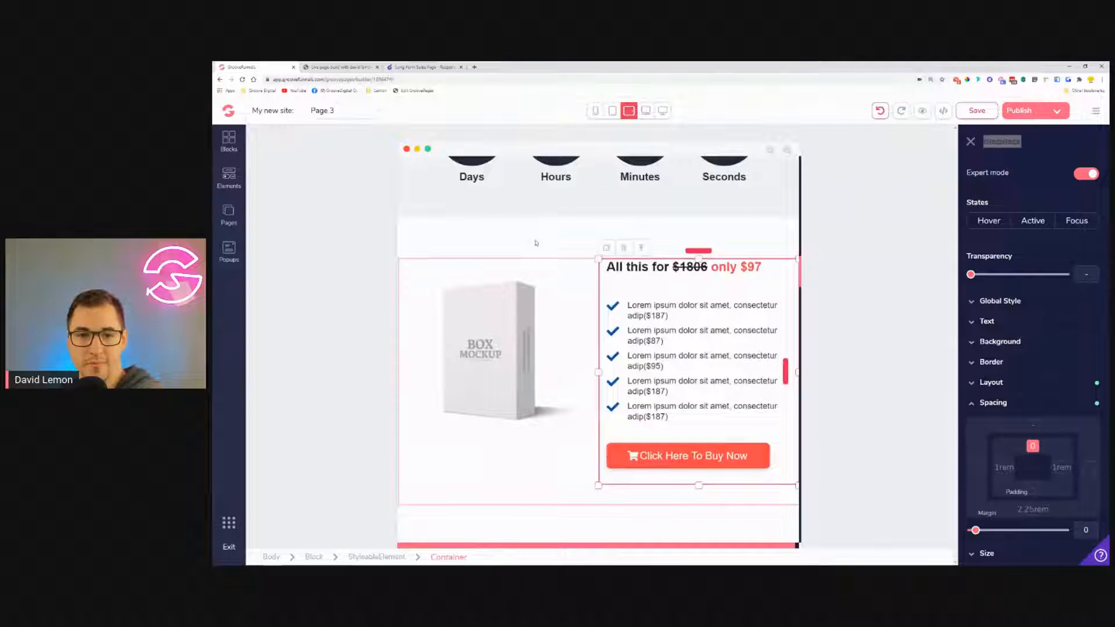
{"action": "left_click", "coordinate": [567, 287]}
{"action": "left_click", "coordinate": [446, 249]}
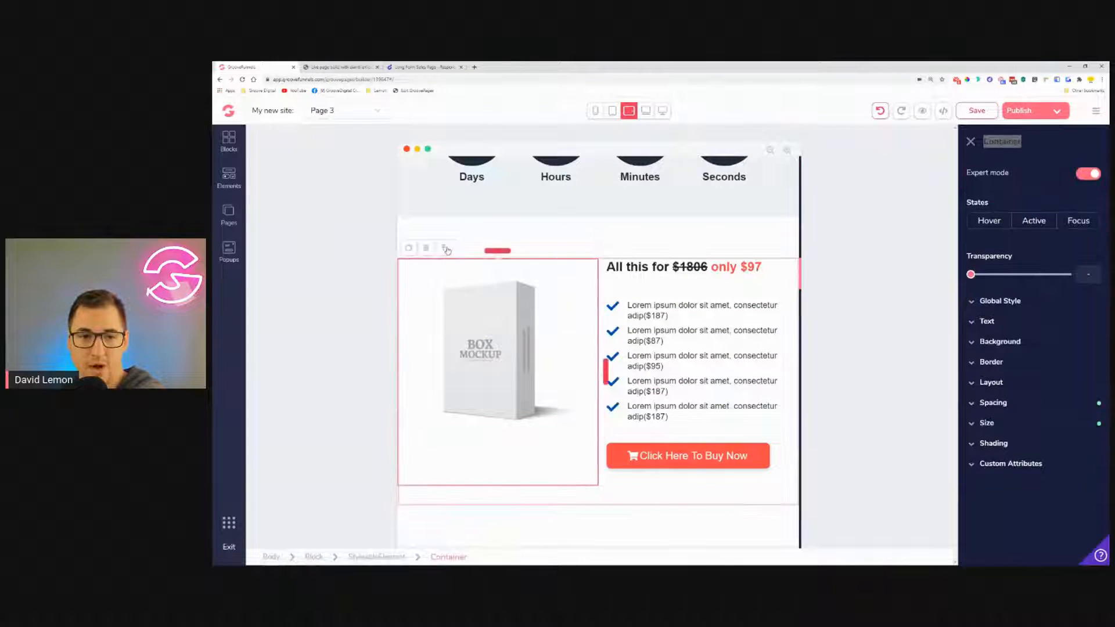
{"action": "left_click", "coordinate": [446, 248]}
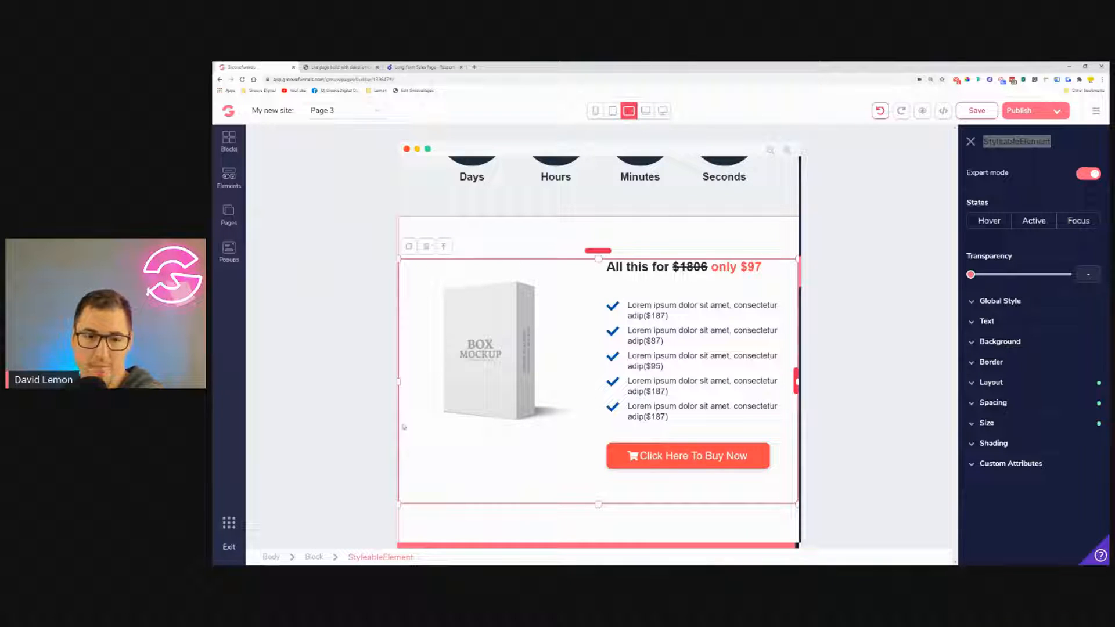
{"action": "left_click", "coordinate": [314, 557]}
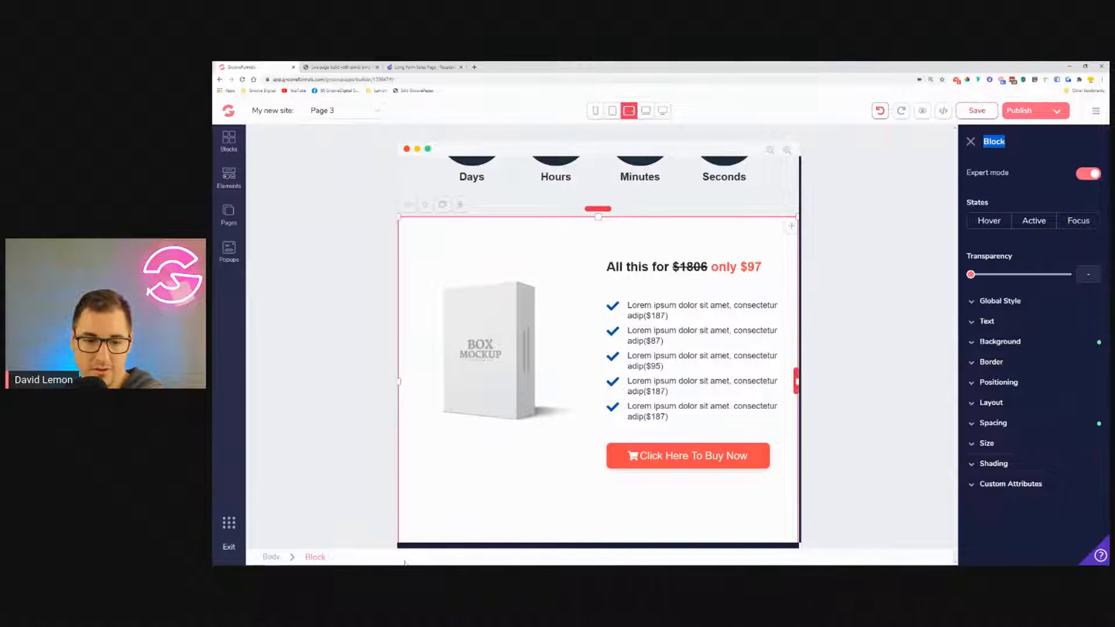
{"action": "scroll", "coordinate": [741, 540], "scroll_direction": "down", "scroll_amount": 2}
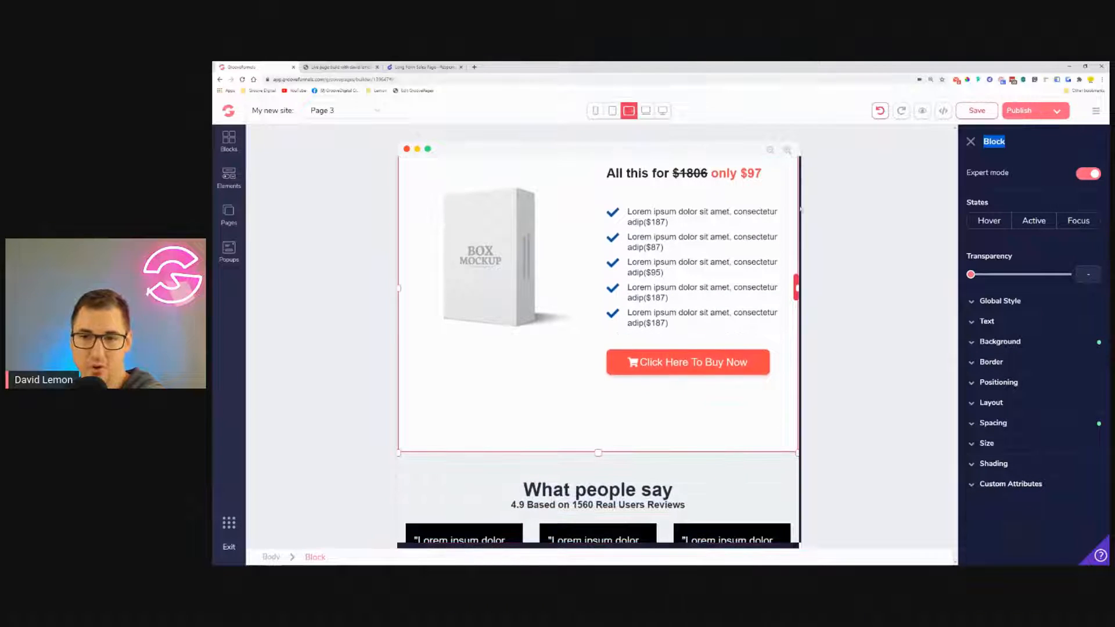
{"action": "scroll", "coordinate": [785, 212], "scroll_direction": "up", "scroll_amount": 1}
{"action": "left_click", "coordinate": [994, 424]}
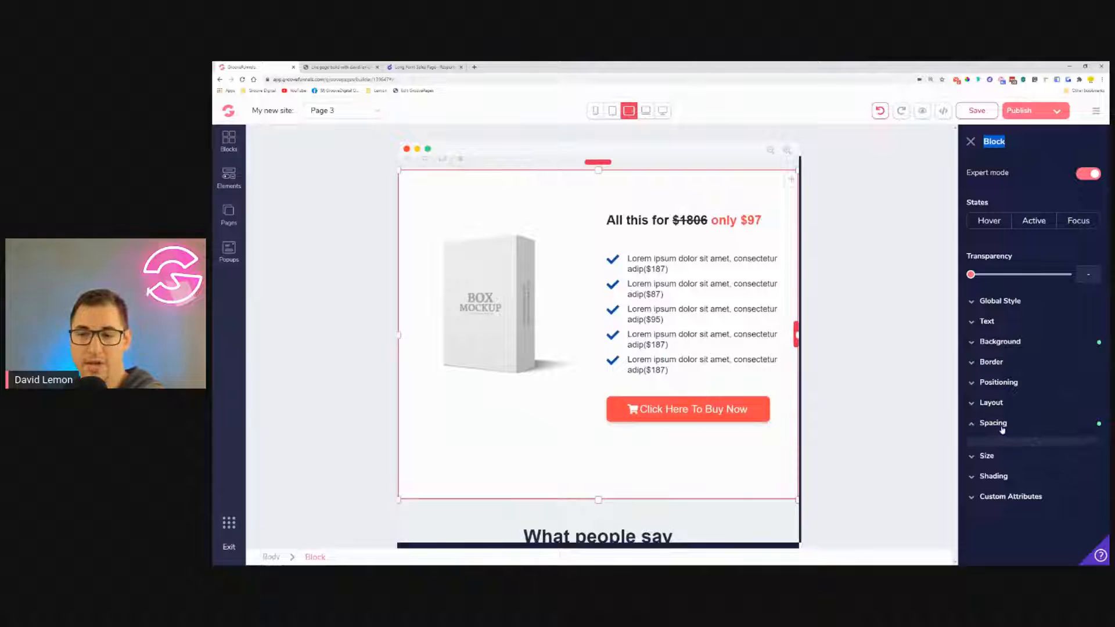
{"action": "left_click", "coordinate": [1034, 467]}
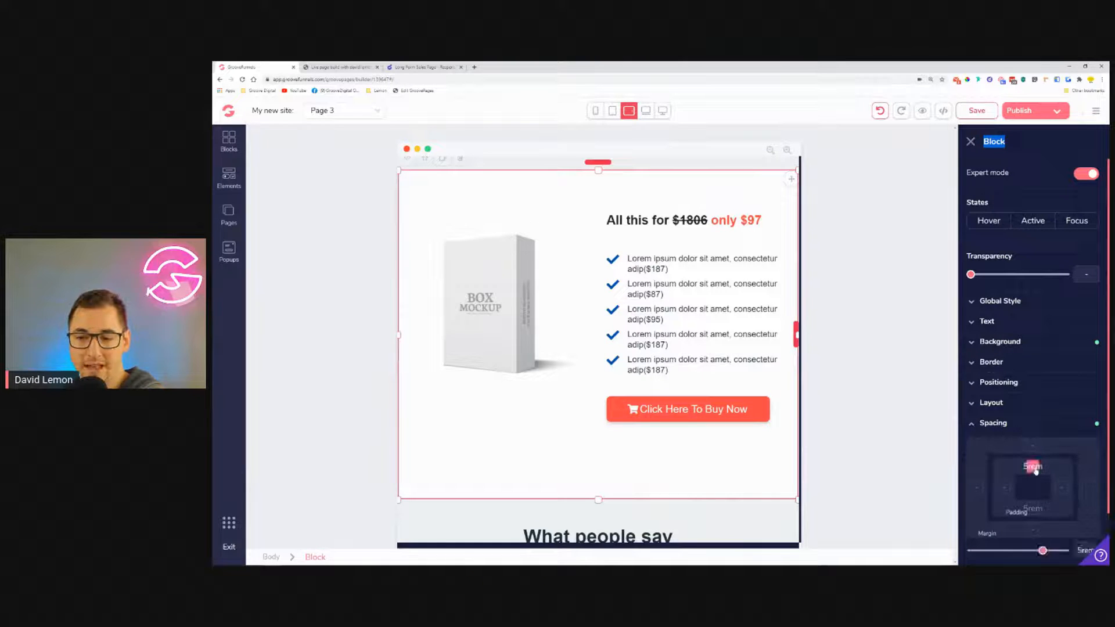
{"action": "left_click", "coordinate": [1034, 510], "text": "shift"}
{"action": "left_click_drag", "start_coordinate": [1044, 550], "coordinate": [1003, 550]}
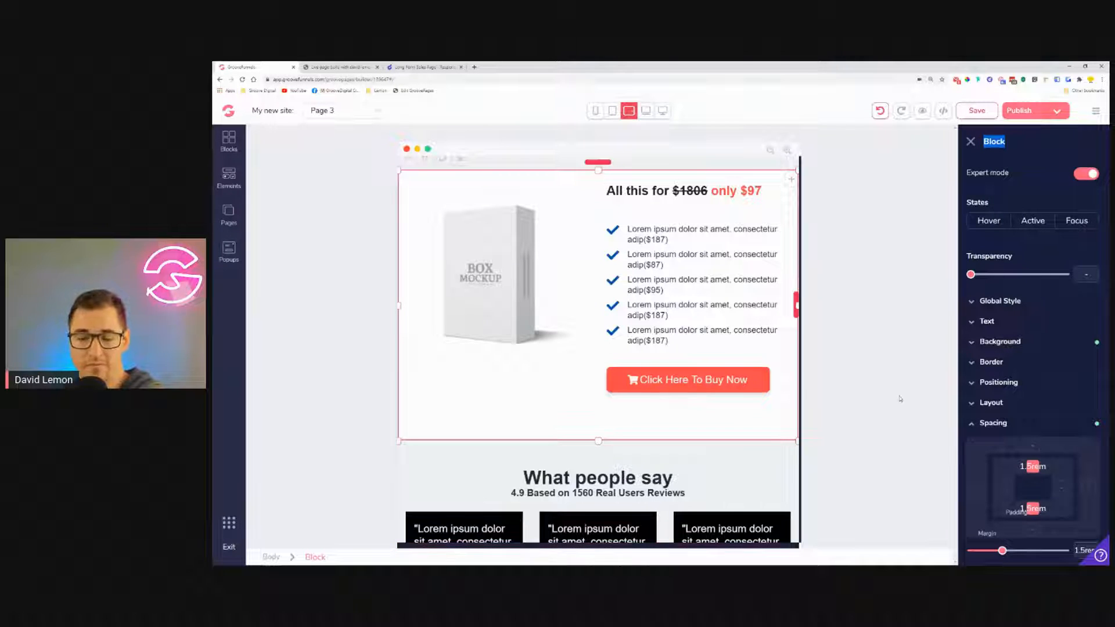
Reduce the bottom padding of the container with the price list and buy button to 0.
{"action": "left_click", "coordinate": [676, 403]}
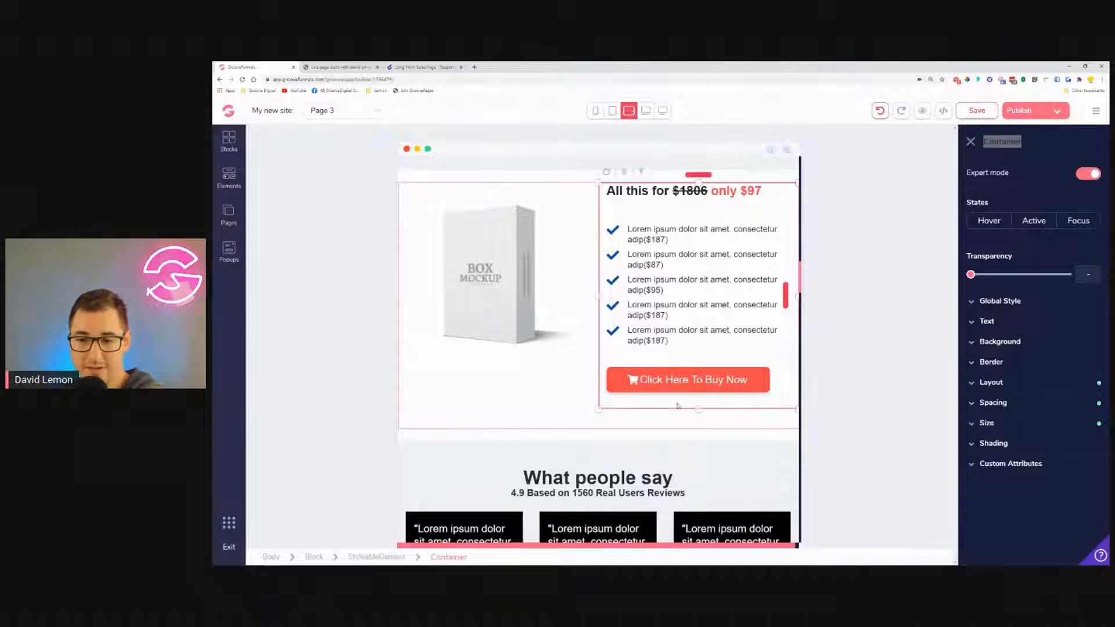
{"action": "left_click", "coordinate": [1025, 404]}
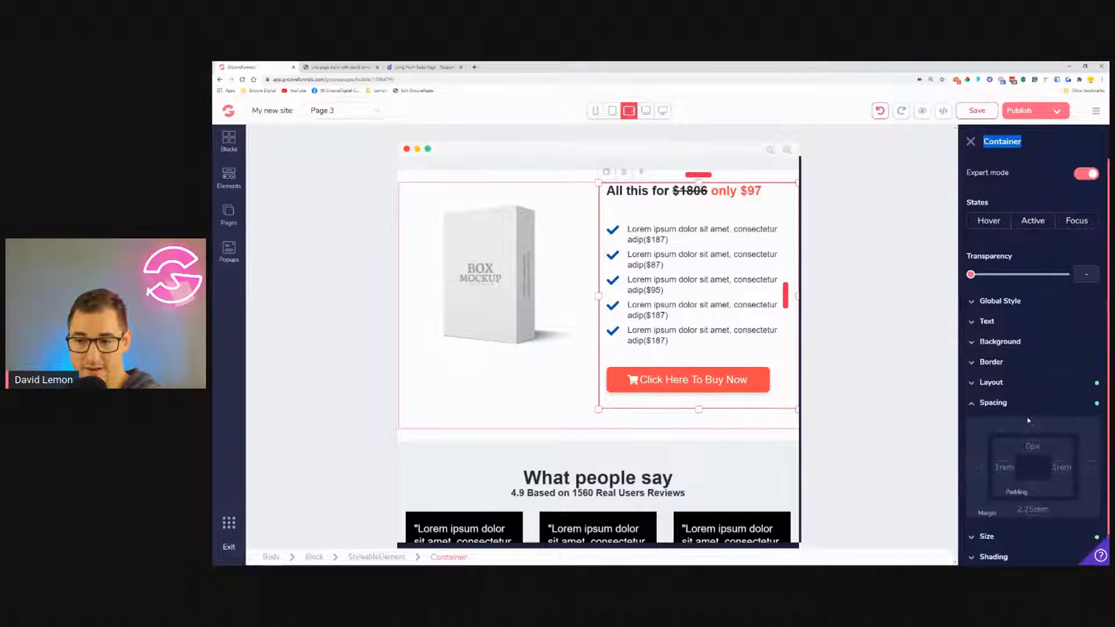
{"action": "left_click", "coordinate": [1033, 510]}
{"action": "left_click_drag", "start_coordinate": [1016, 531], "coordinate": [976, 538]}
{"action": "left_click", "coordinate": [546, 178]}
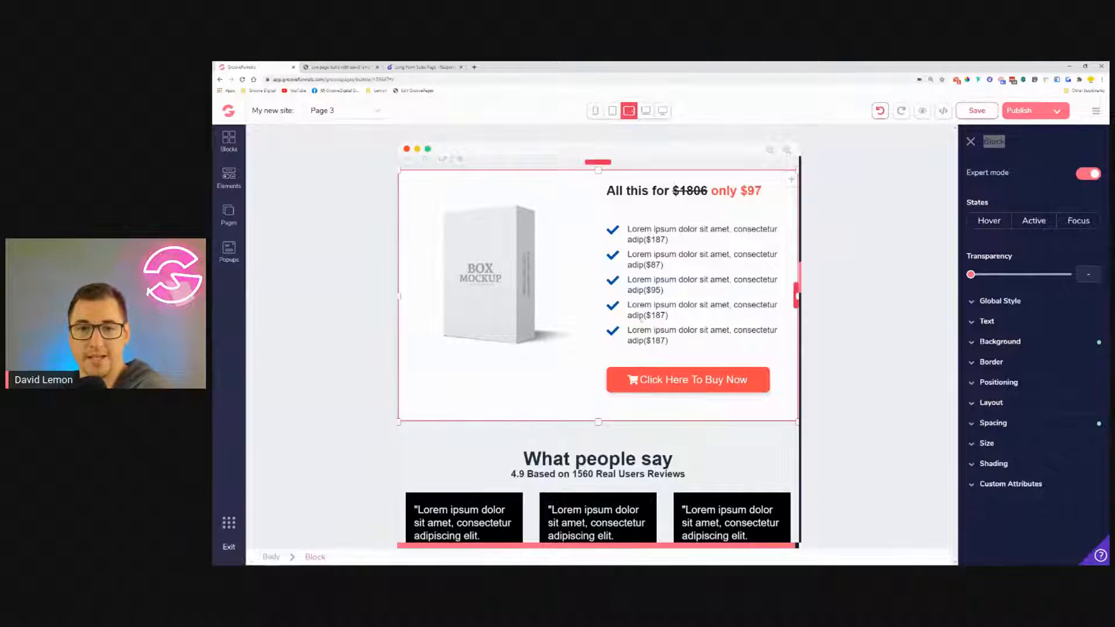
Set the top and bottom padding of the block with the box mockup and price offer to 2rem.
{"action": "left_click", "coordinate": [997, 423]}
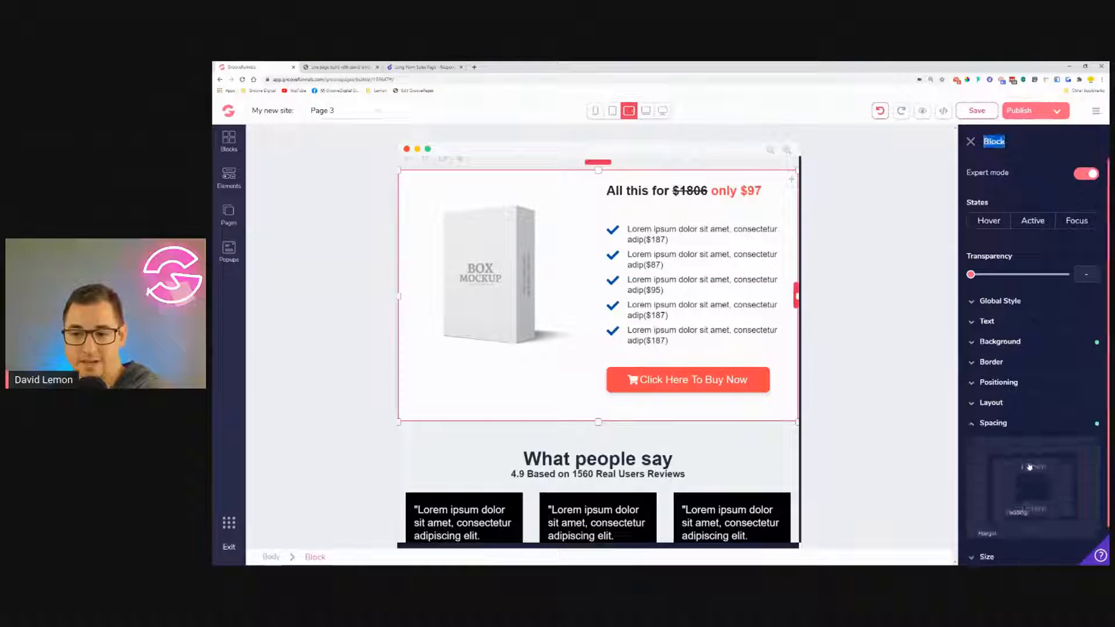
{"action": "left_click", "coordinate": [1034, 519]}
{"action": "left_click_drag", "start_coordinate": [1001, 556], "coordinate": [1013, 560]}
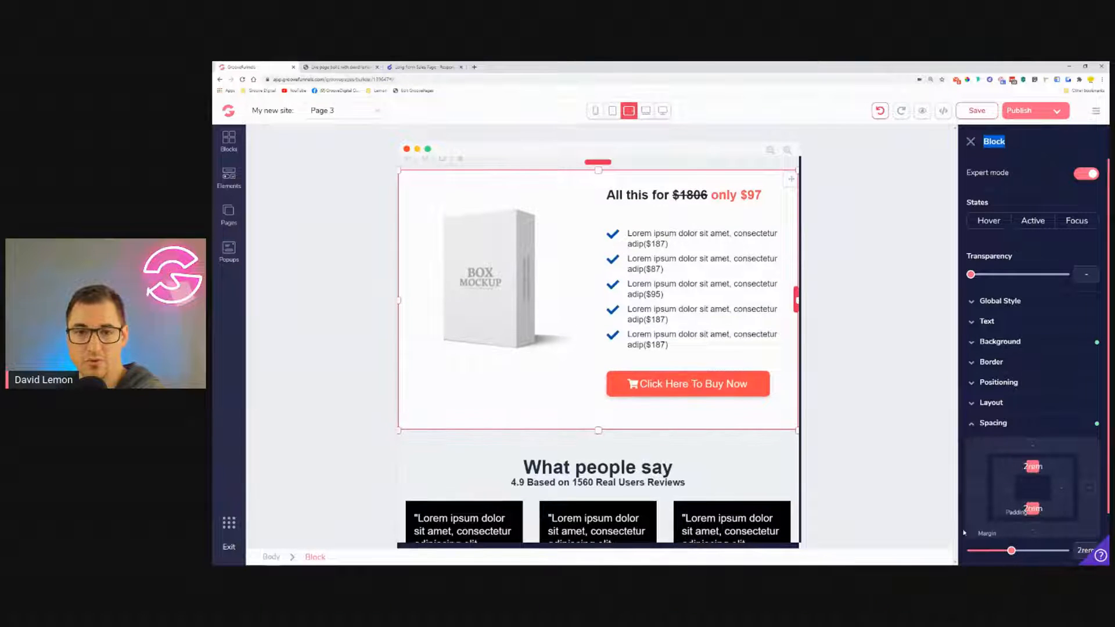
{"action": "scroll", "coordinate": [561, 289], "scroll_direction": "up", "scroll_amount": 3}
{"action": "scroll", "coordinate": [561, 289], "scroll_direction": "down", "scroll_amount": 4}
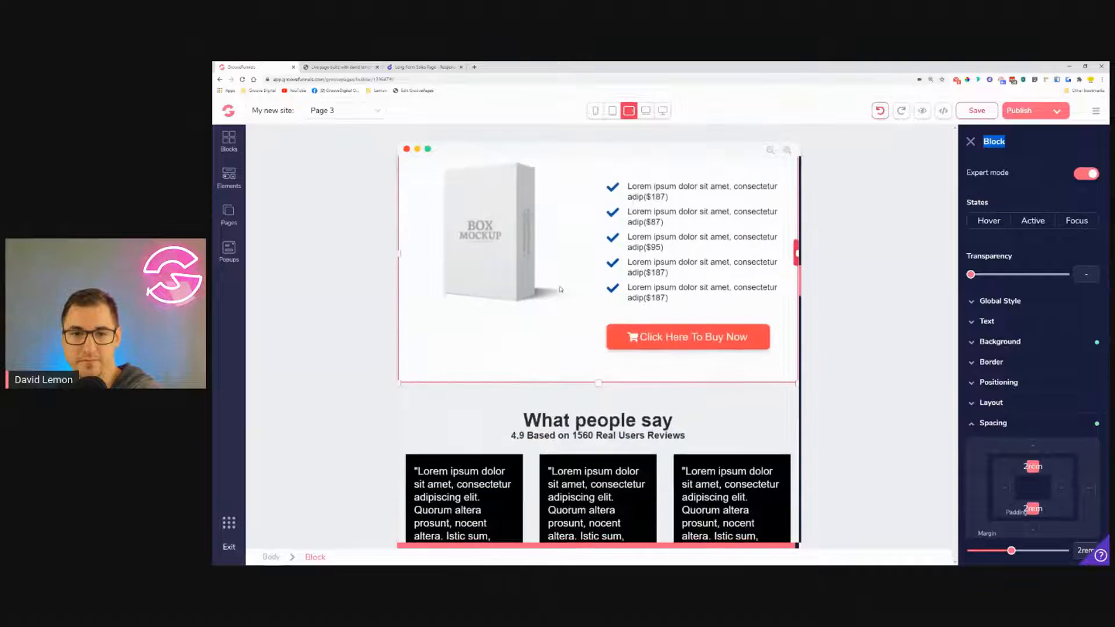
Set the top margin of the "4.9 Based on 1560 Real Users Reviews" subheading to -1rem.
{"action": "scroll", "coordinate": [561, 289], "scroll_direction": "down", "scroll_amount": 1}
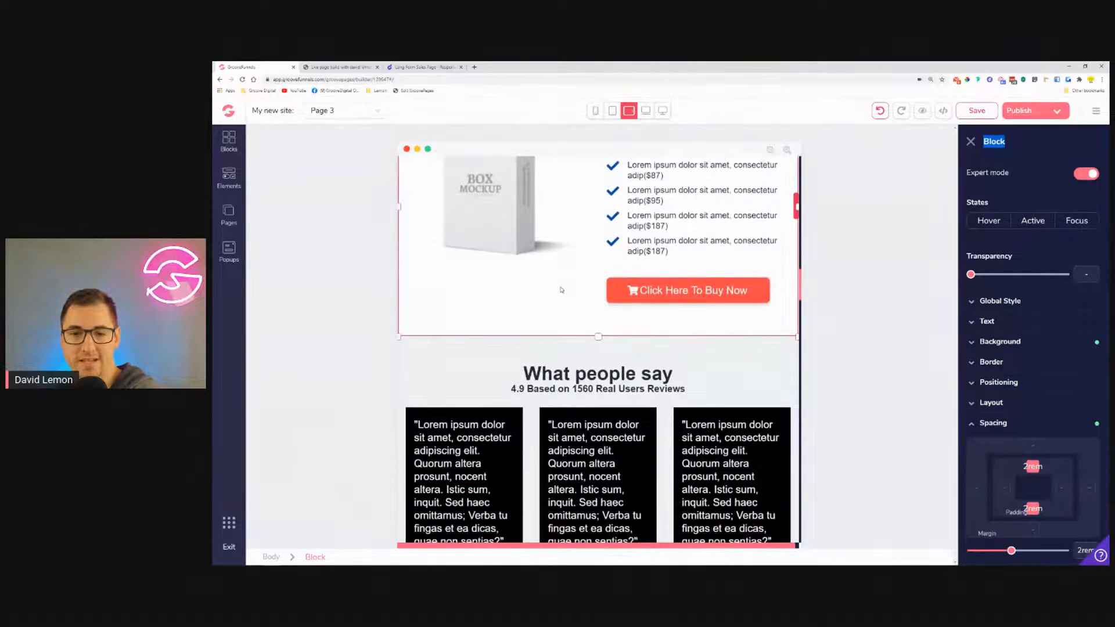
{"action": "scroll", "coordinate": [561, 289], "scroll_direction": "down", "scroll_amount": 2}
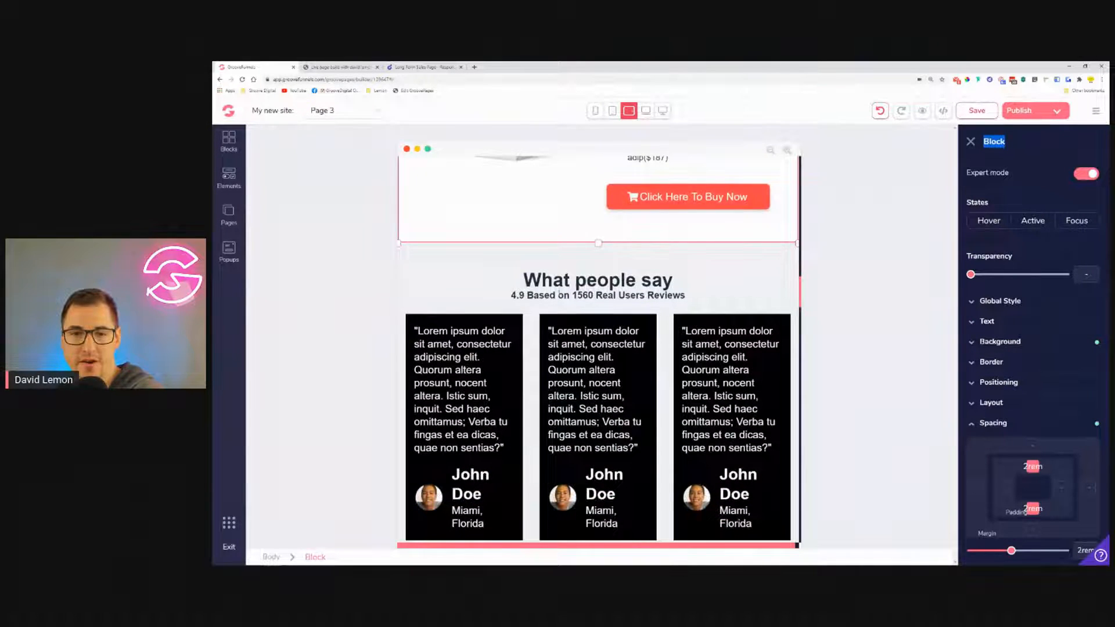
{"action": "left_click", "coordinate": [561, 295]}
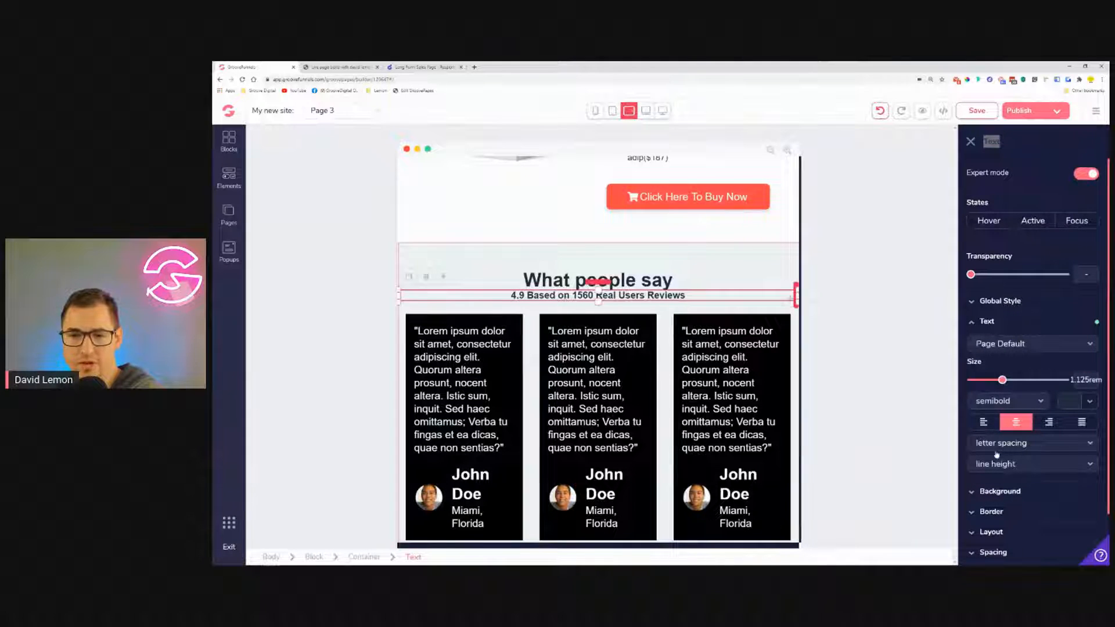
{"action": "scroll", "coordinate": [1016, 495], "scroll_direction": "down", "scroll_amount": 1}
{"action": "left_click", "coordinate": [993, 494]}
{"action": "scroll", "coordinate": [1017, 503], "scroll_direction": "down", "scroll_amount": 1}
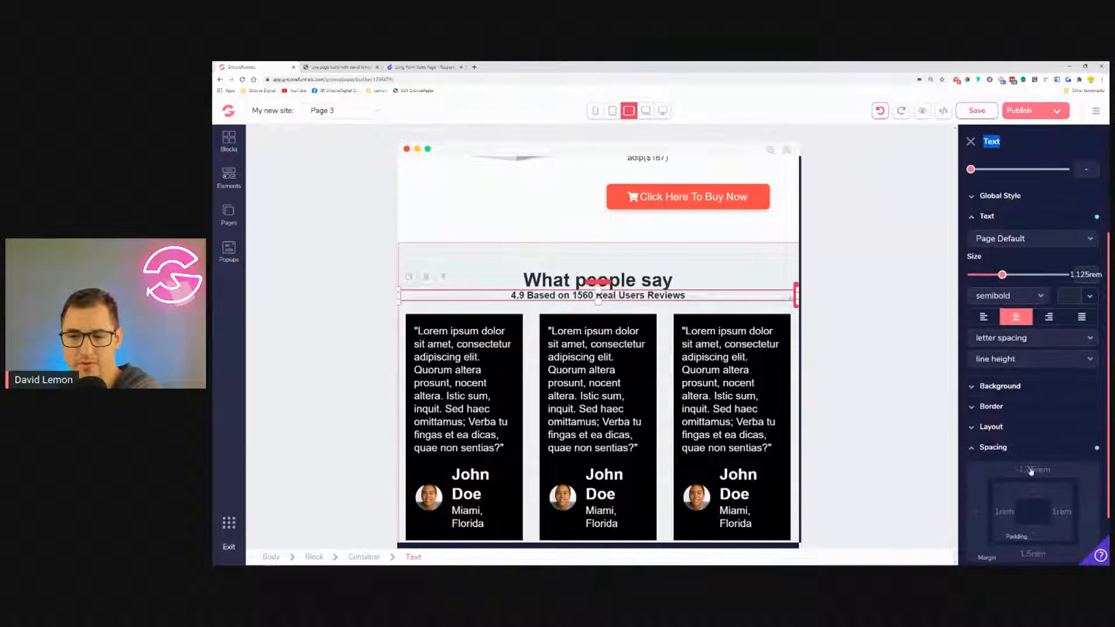
{"action": "scroll", "coordinate": [1022, 517], "scroll_direction": "down", "scroll_amount": 2}
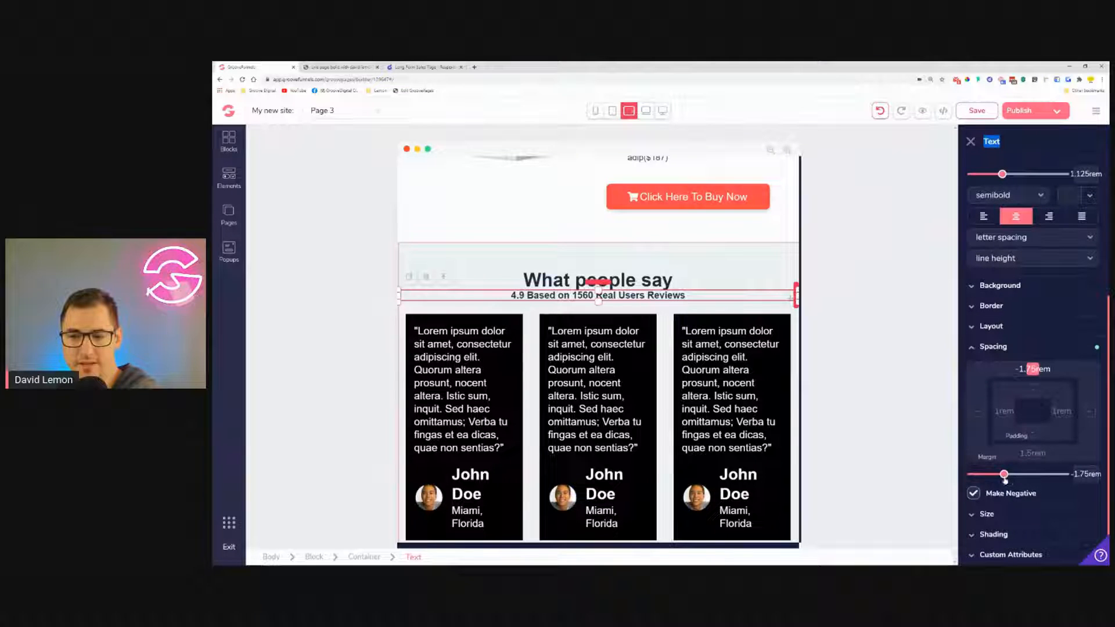
{"action": "left_click_drag", "start_coordinate": [1004, 474], "coordinate": [967, 477]}
{"action": "left_click", "coordinate": [974, 493]}
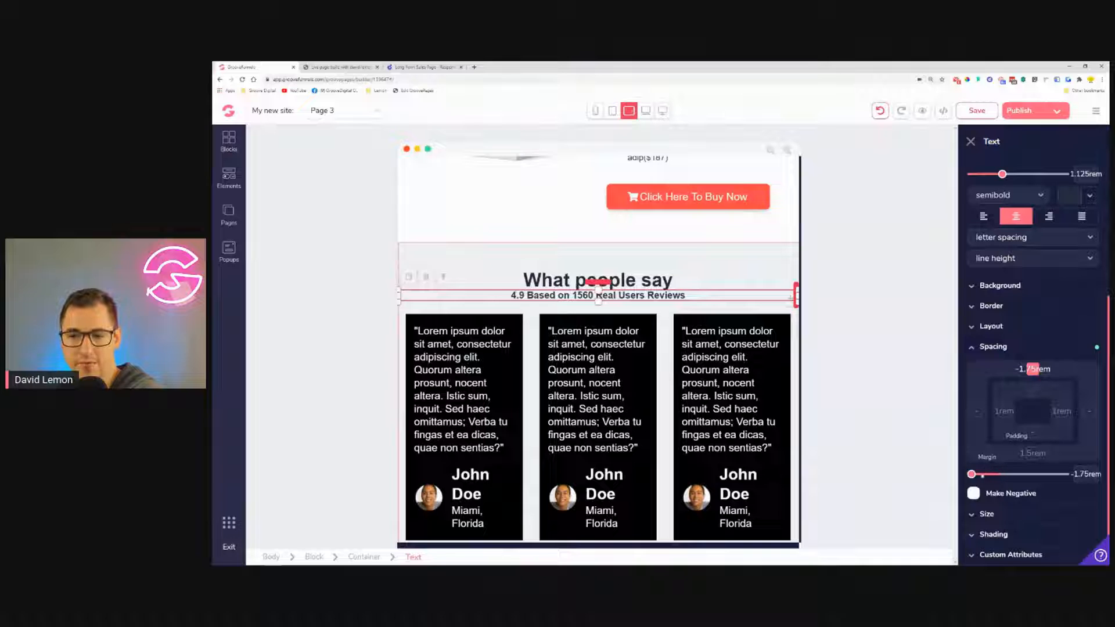
{"action": "left_click", "coordinate": [976, 475]}
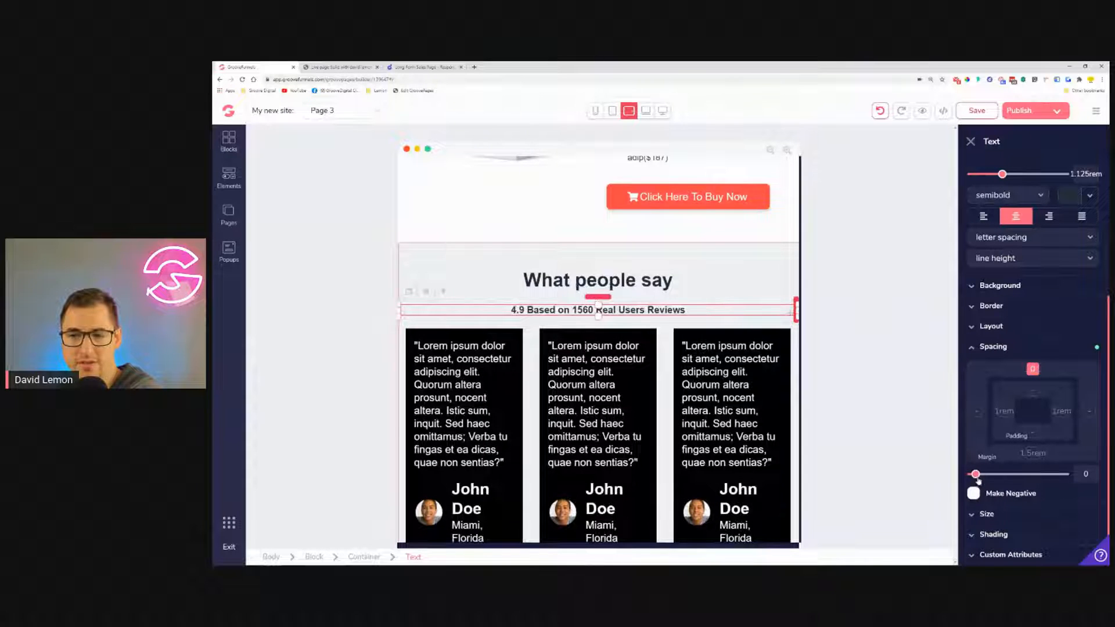
{"action": "mouse_move", "coordinate": [978, 476]}
{"action": "left_mouse_down"}
{"action": "mouse_move", "coordinate": [1001, 483]}
{"action": "mouse_move", "coordinate": [969, 482]}
{"action": "left_mouse_up"}
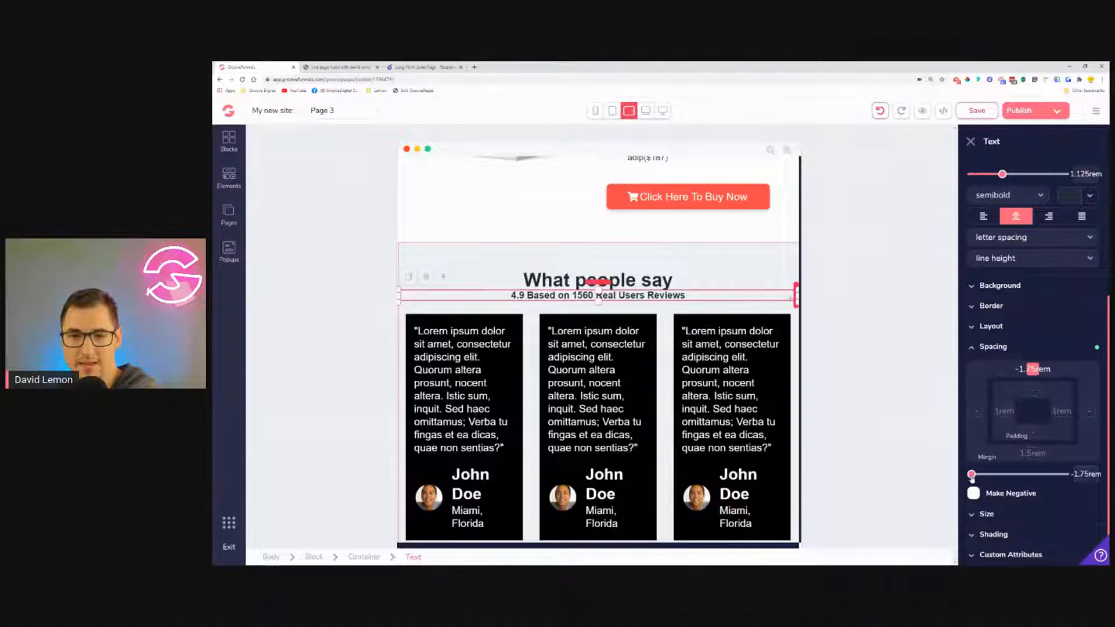
{"action": "left_click_drag", "start_coordinate": [972, 476], "coordinate": [978, 483]}
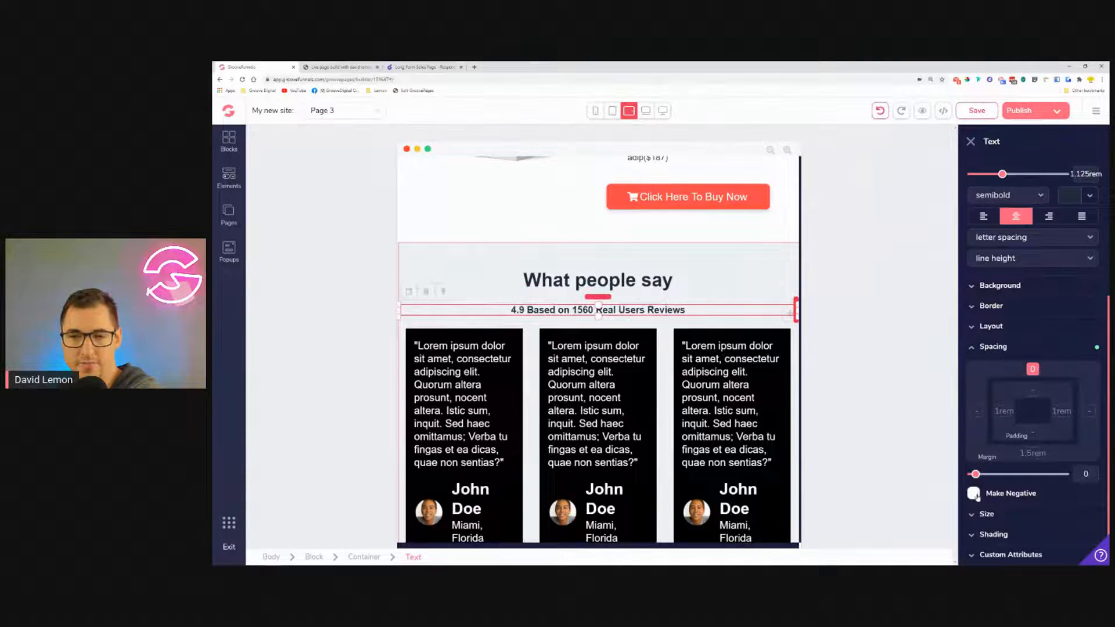
{"action": "left_click", "coordinate": [974, 494]}
{"action": "left_click_drag", "start_coordinate": [1005, 475], "coordinate": [995, 476]}
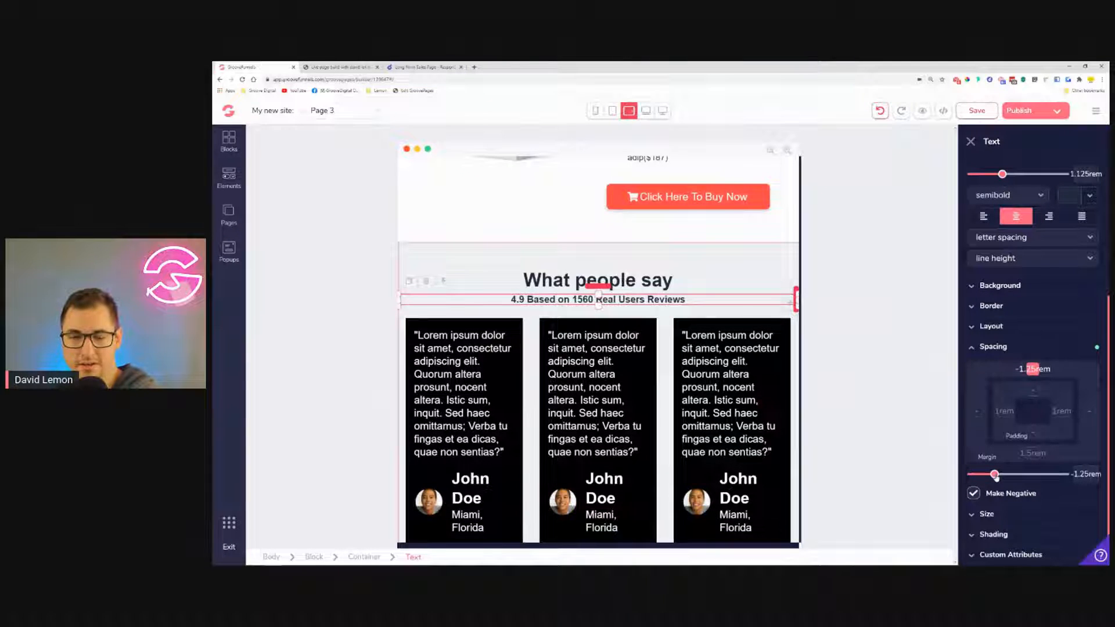
{"action": "left_click_drag", "start_coordinate": [995, 475], "coordinate": [993, 476]}
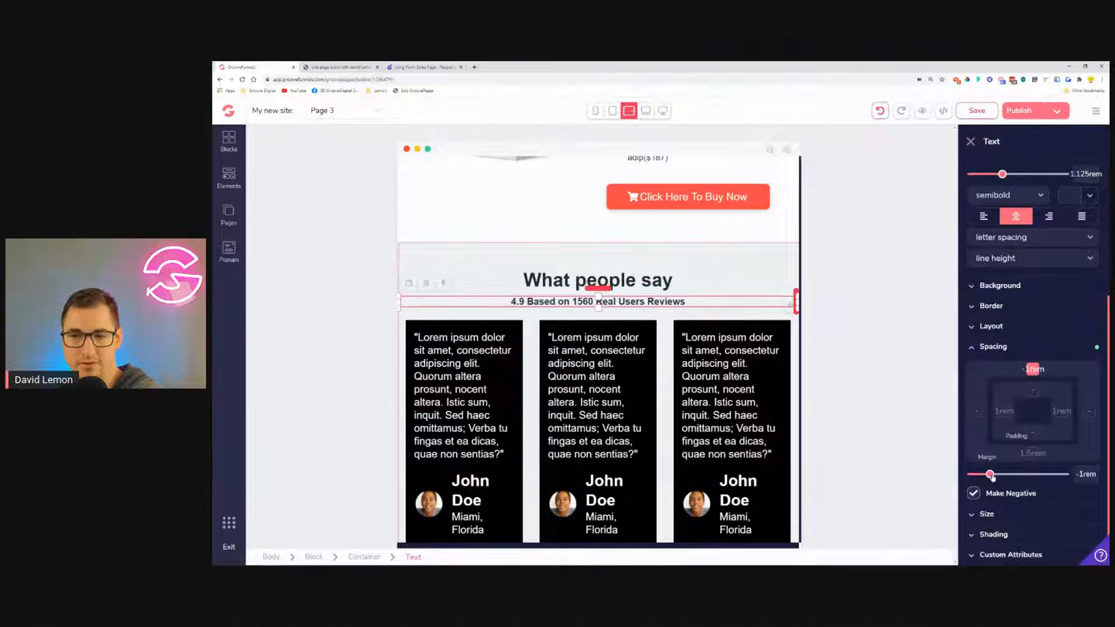
{"action": "left_click", "coordinate": [606, 299]}
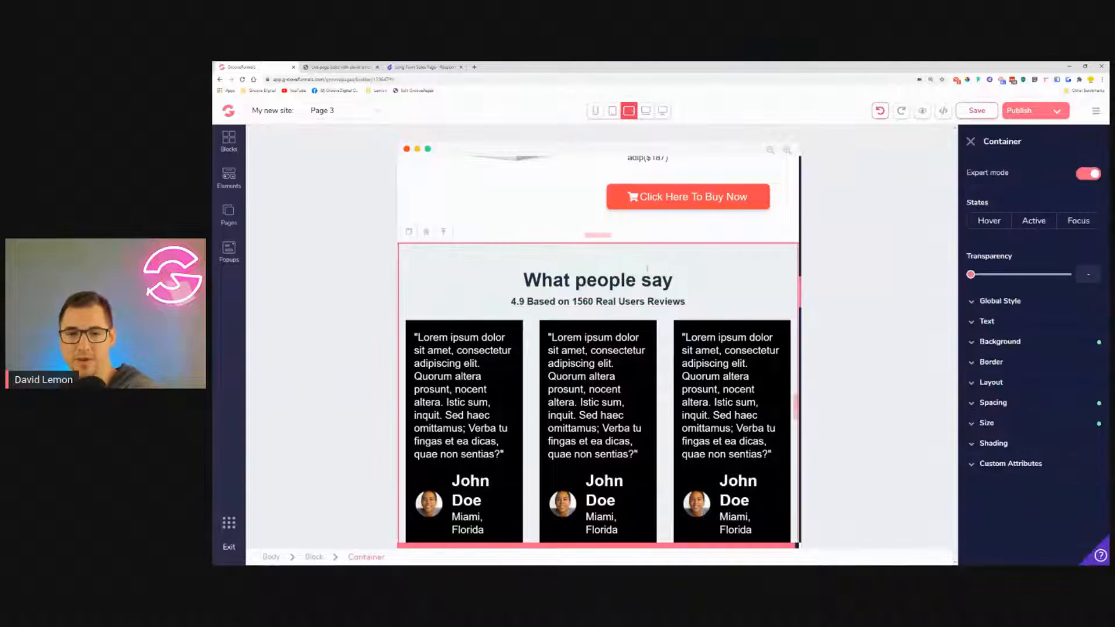
In the first testimonial card, set the text sizes to 1.125rem for the quote, 1.5rem for the reviewer name and 1rem for the location.
{"action": "scroll", "coordinate": [674, 337], "scroll_direction": "down", "scroll_amount": 1}
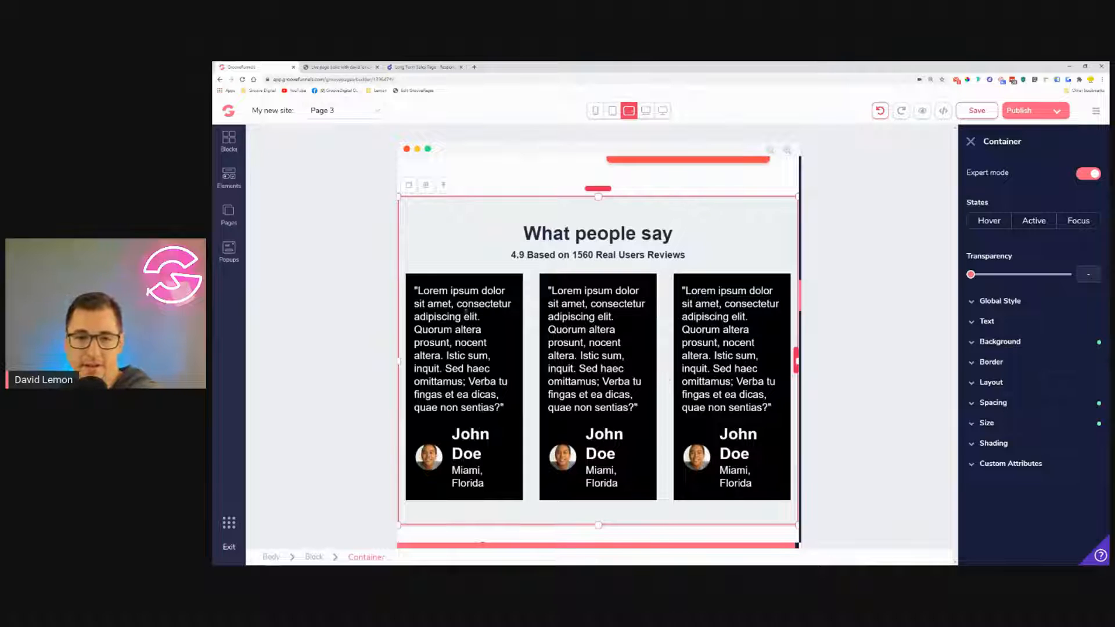
{"action": "left_click", "coordinate": [466, 310]}
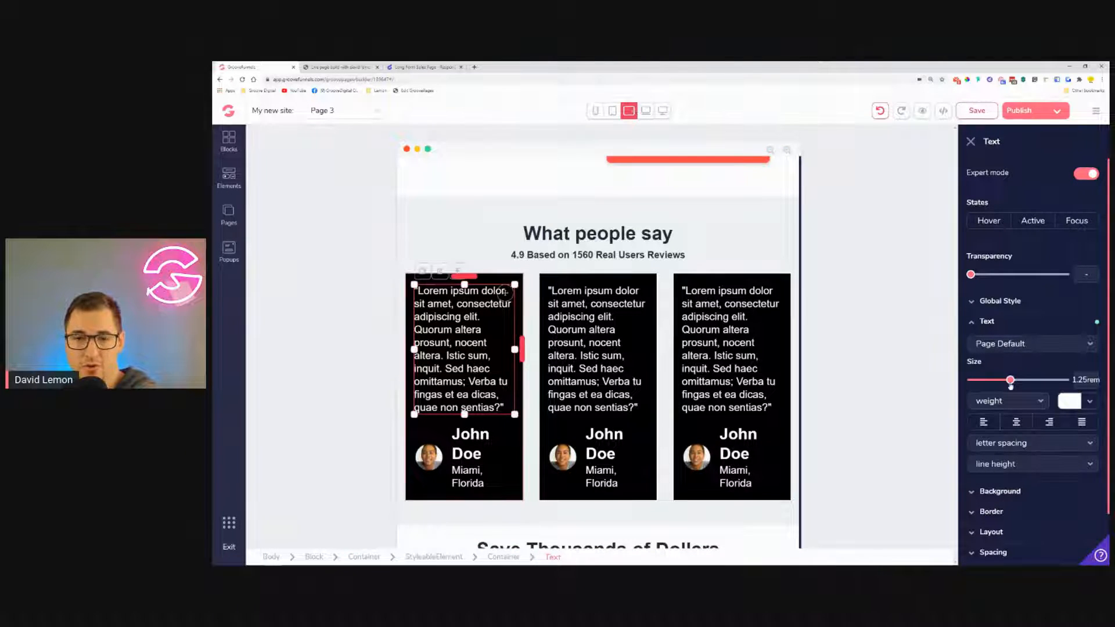
{"action": "left_click_drag", "start_coordinate": [1011, 386], "coordinate": [1005, 387]}
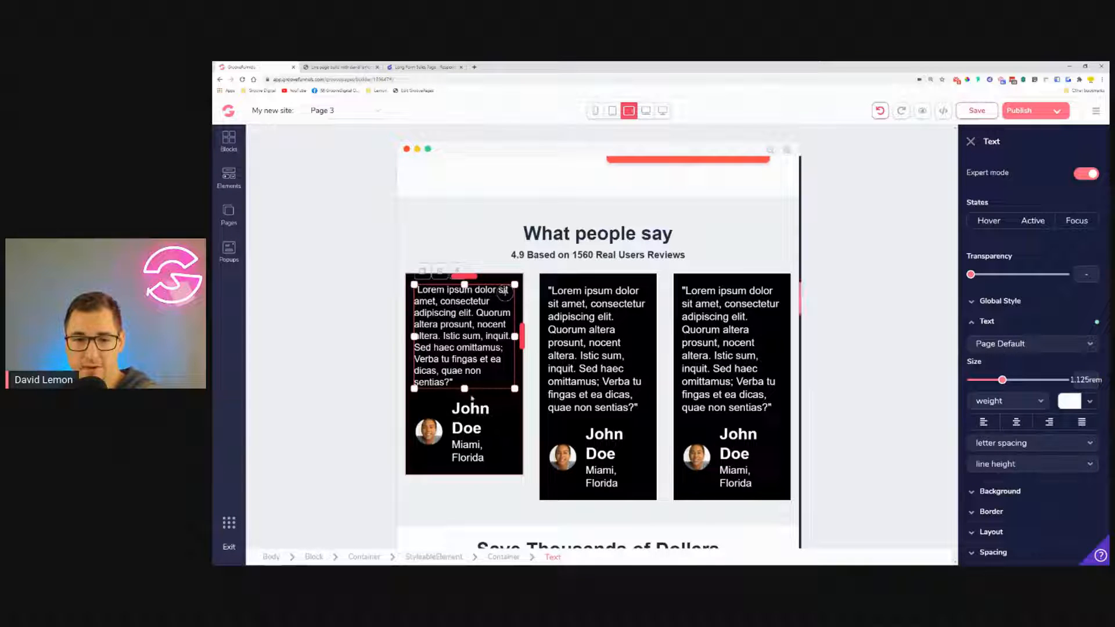
{"action": "left_click", "coordinate": [474, 415]}
{"action": "left_click_drag", "start_coordinate": [1026, 382], "coordinate": [1016, 383]}
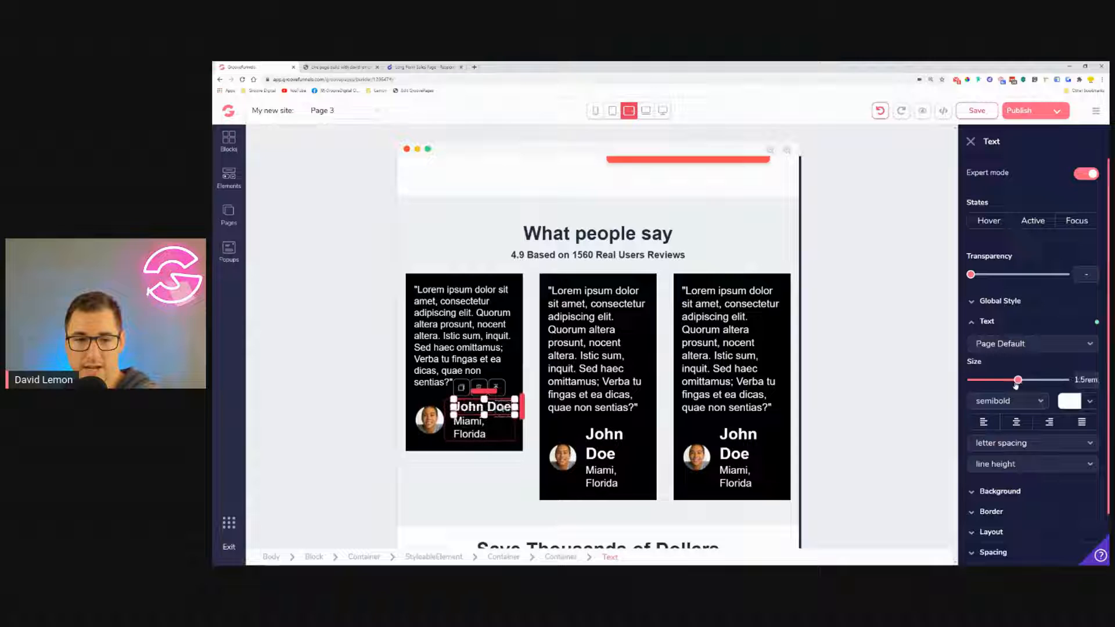
{"action": "left_click", "coordinate": [472, 424]}
{"action": "left_click_drag", "start_coordinate": [1012, 381], "coordinate": [996, 382]}
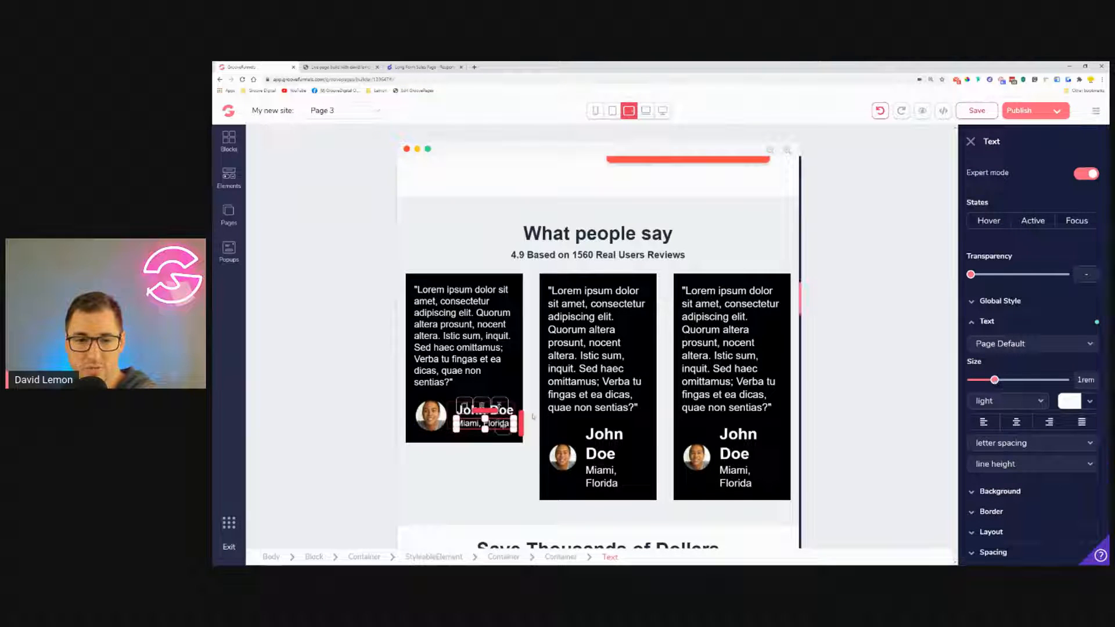
{"action": "left_click", "coordinate": [443, 461]}
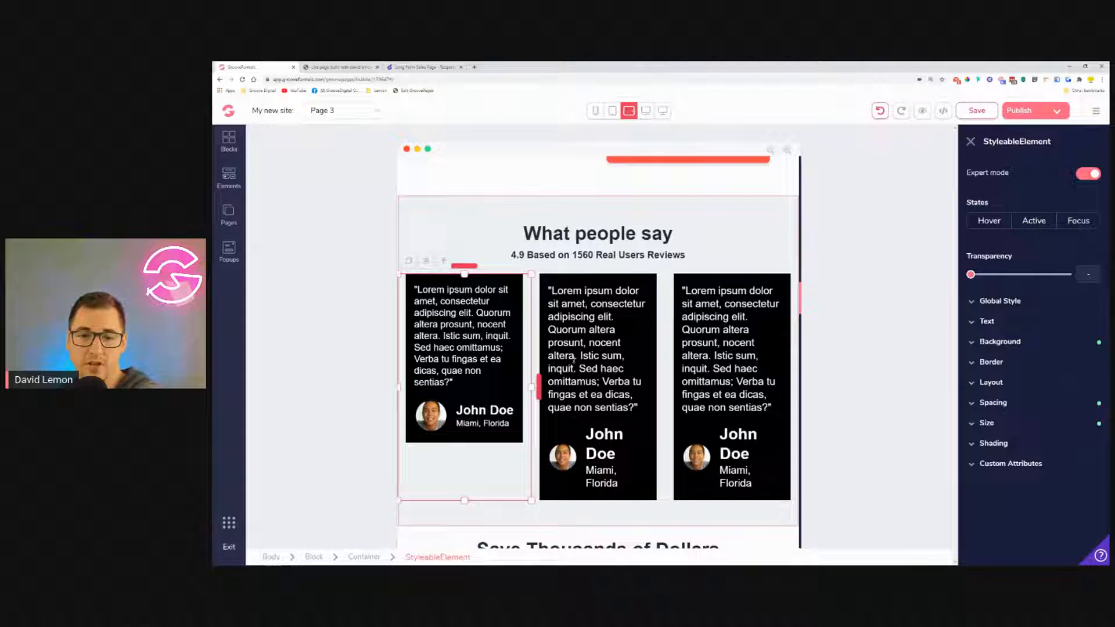
Size the second testimonial card's quote at 1.125rem, its reviewer name at 1.5rem and its location at 1rem.
{"action": "left_click", "coordinate": [606, 332]}
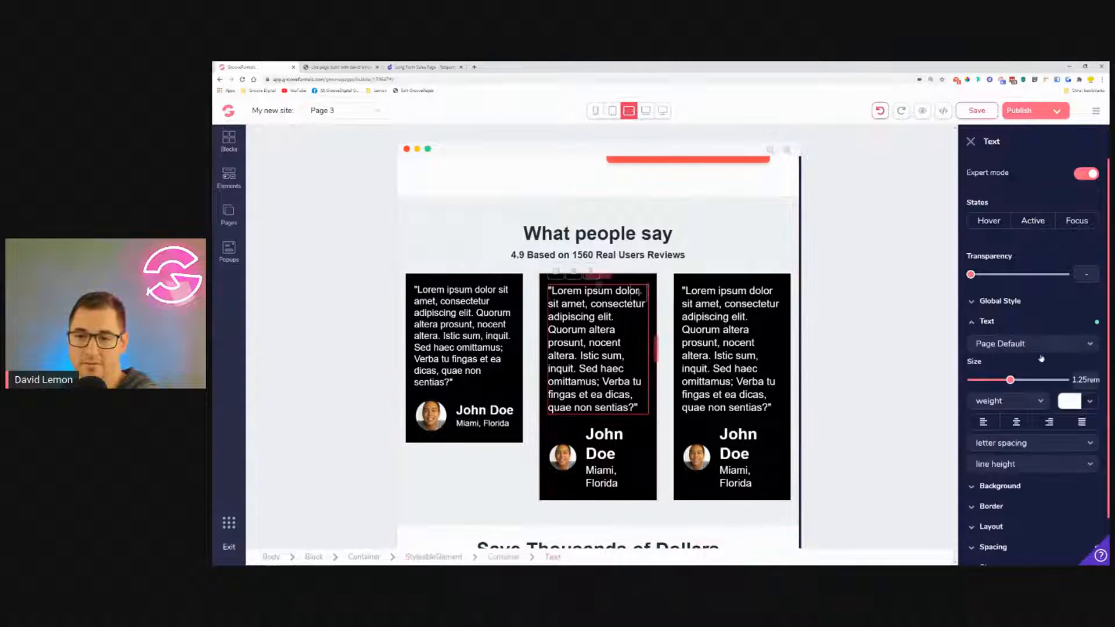
{"action": "left_click", "coordinate": [1002, 380]}
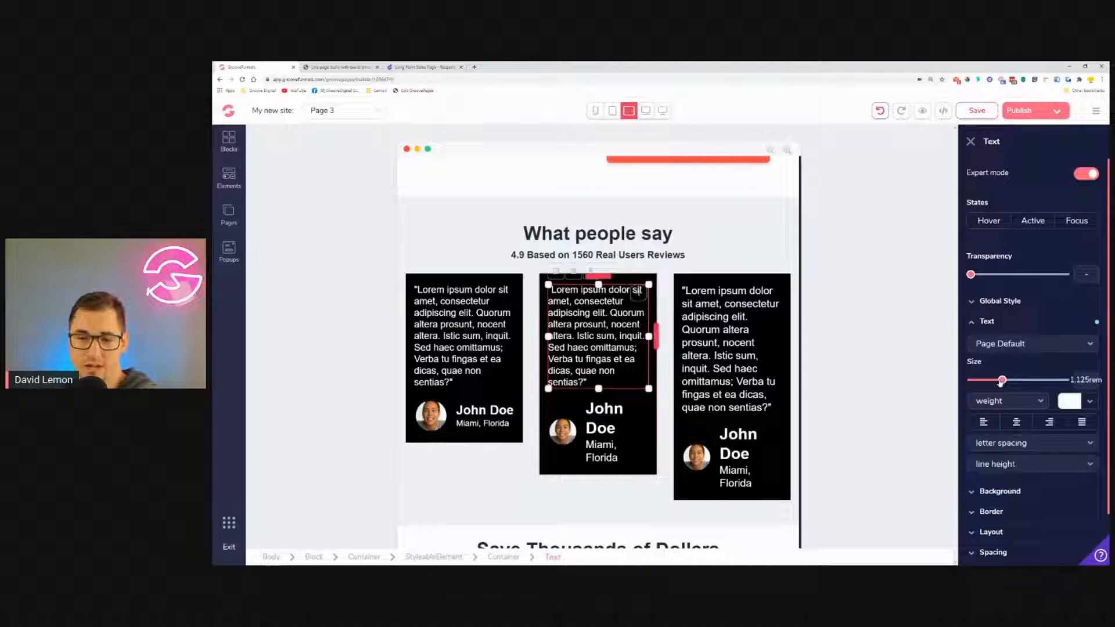
{"action": "left_click", "coordinate": [609, 420]}
{"action": "left_click", "coordinate": [988, 322]}
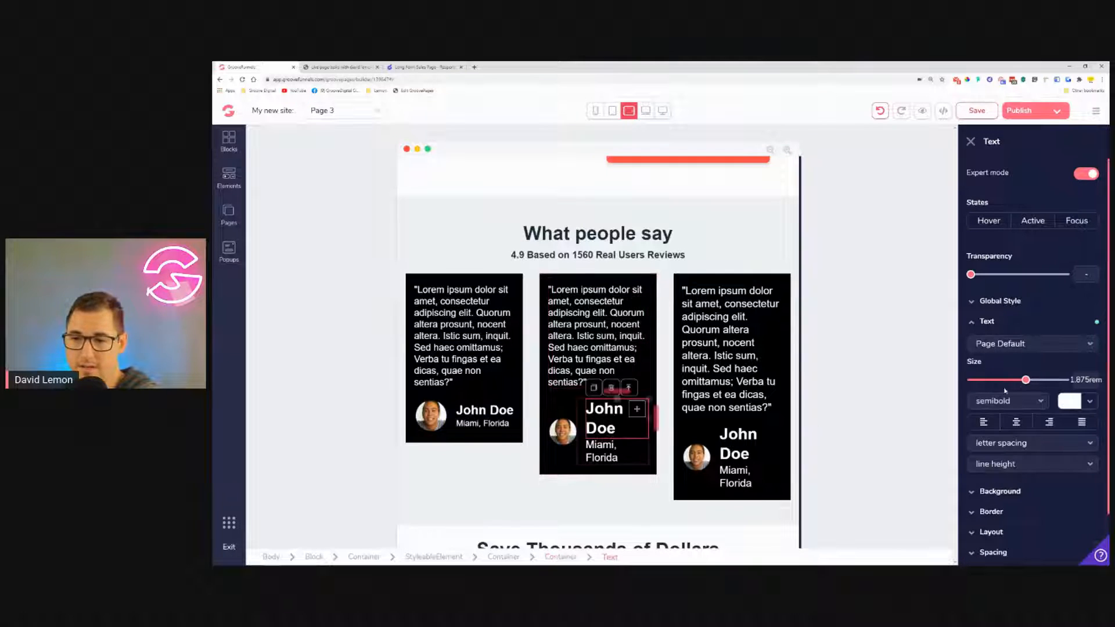
{"action": "left_click_drag", "start_coordinate": [1026, 380], "coordinate": [1017, 380]}
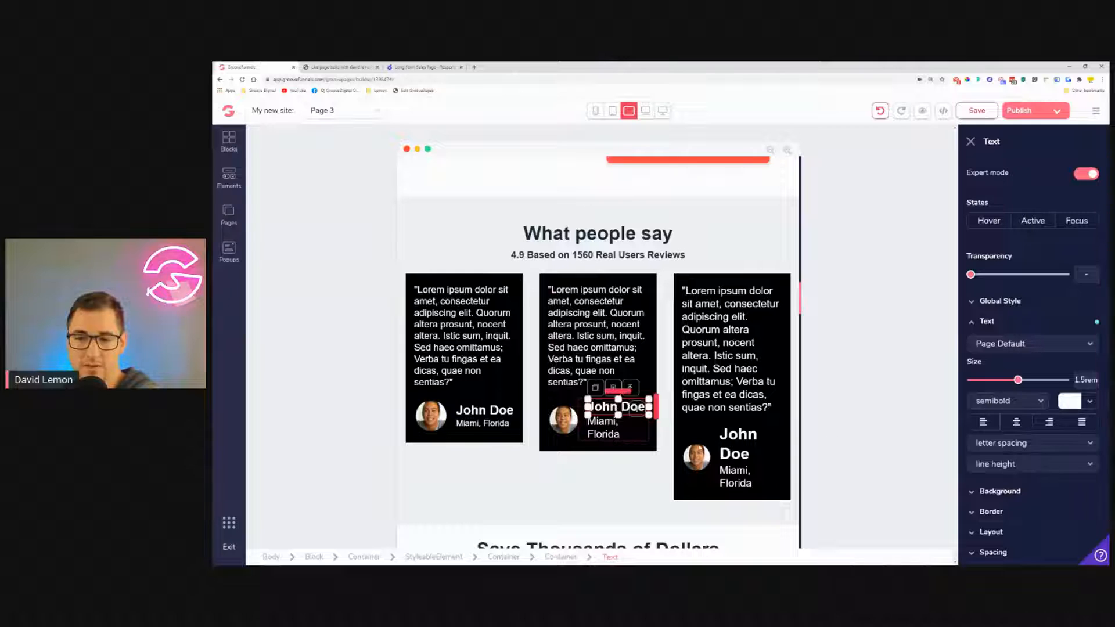
{"action": "left_click", "coordinate": [603, 426]}
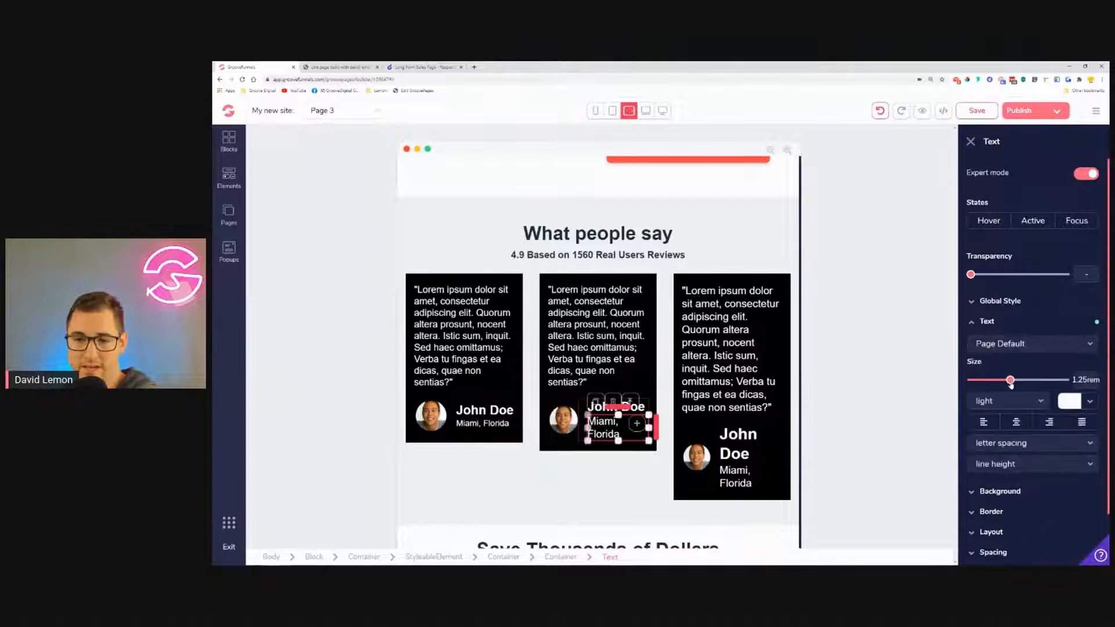
{"action": "left_click_drag", "start_coordinate": [1010, 381], "coordinate": [995, 381]}
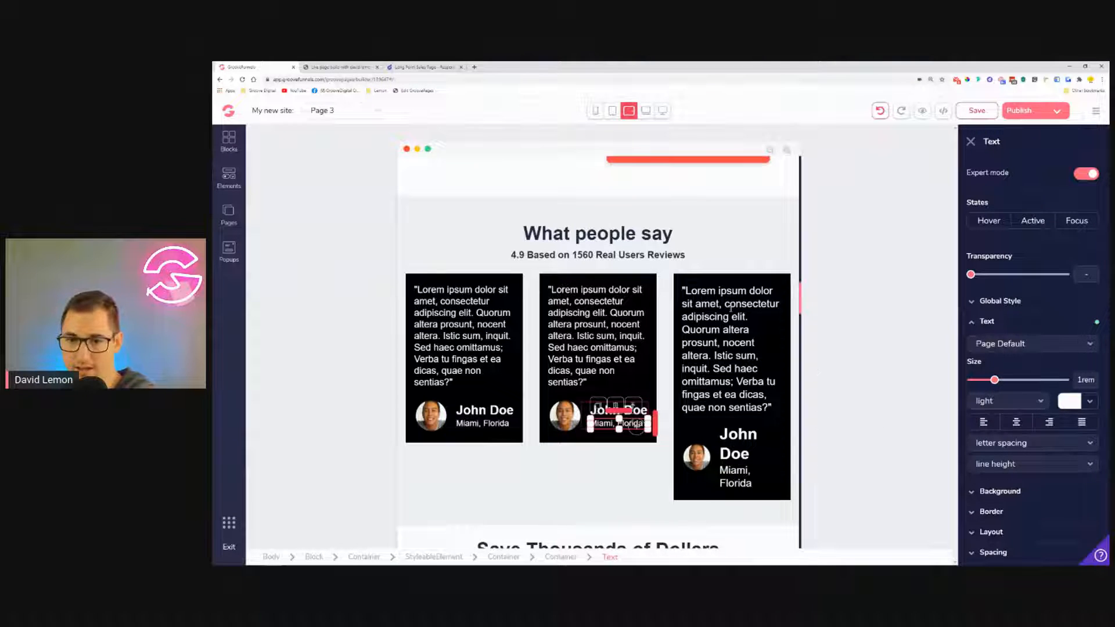
Give the third testimonial card a 1.125rem quote, a 1.5rem reviewer name and a 1rem location line.
{"action": "left_click", "coordinate": [755, 338]}
{"action": "left_click_drag", "start_coordinate": [1009, 383], "coordinate": [1001, 384]}
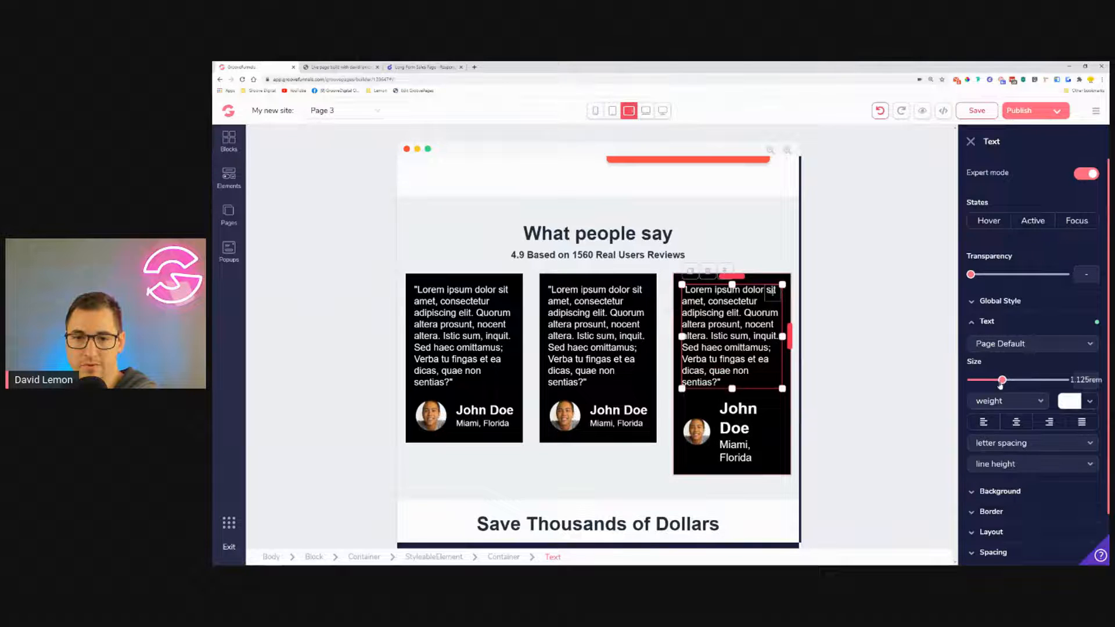
{"action": "left_click", "coordinate": [745, 423]}
{"action": "left_click_drag", "start_coordinate": [1027, 380], "coordinate": [1018, 381]}
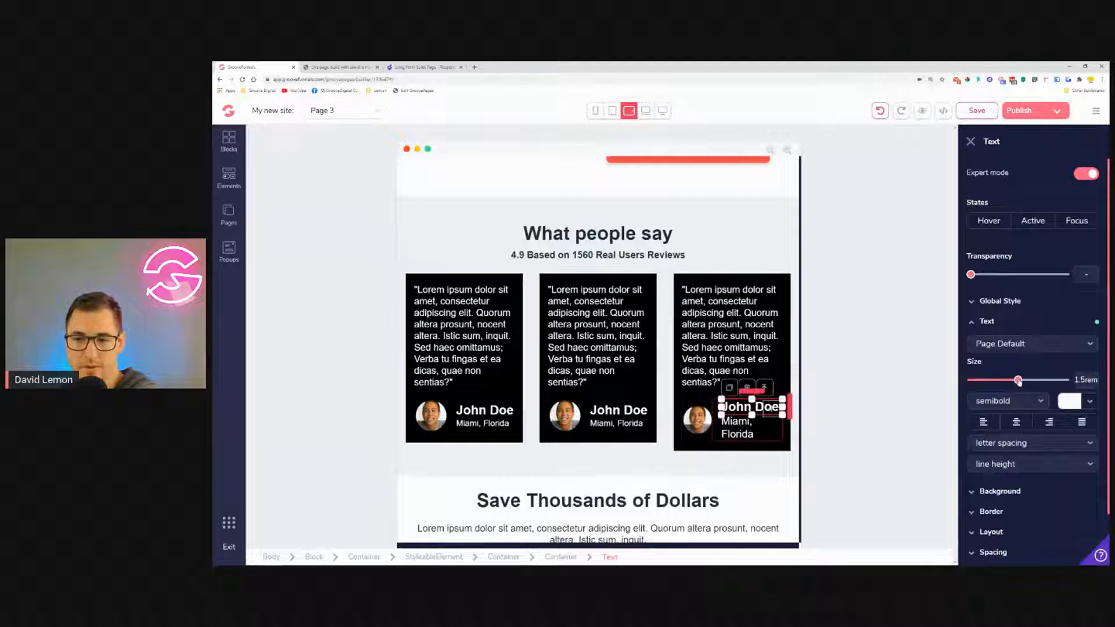
{"action": "left_click", "coordinate": [742, 427]}
{"action": "left_click_drag", "start_coordinate": [1012, 381], "coordinate": [999, 383]}
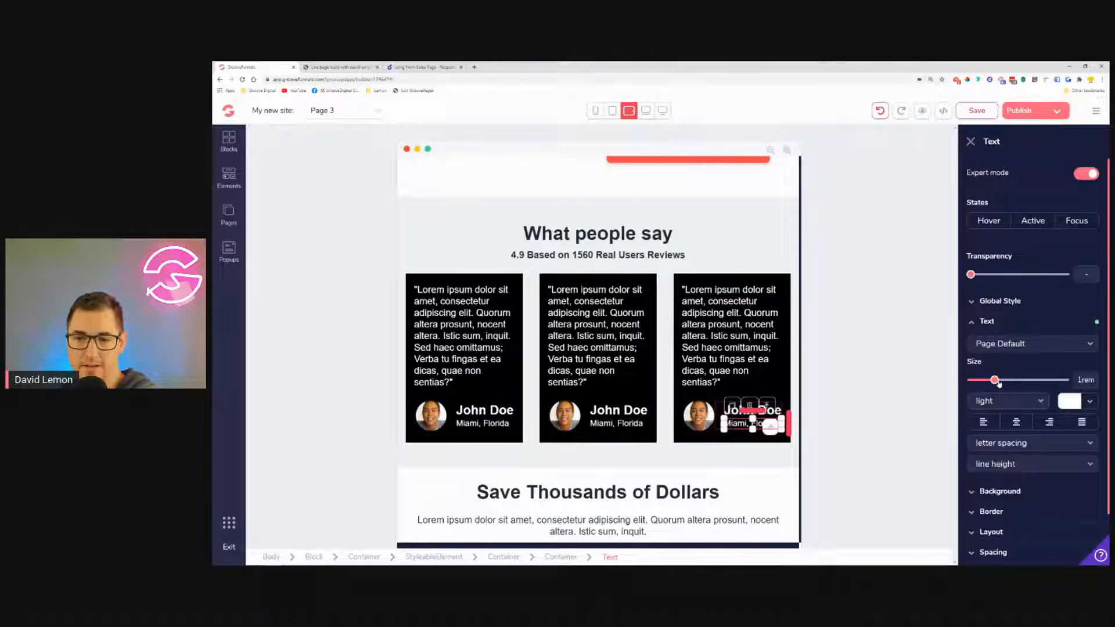
{"action": "left_click", "coordinate": [617, 460]}
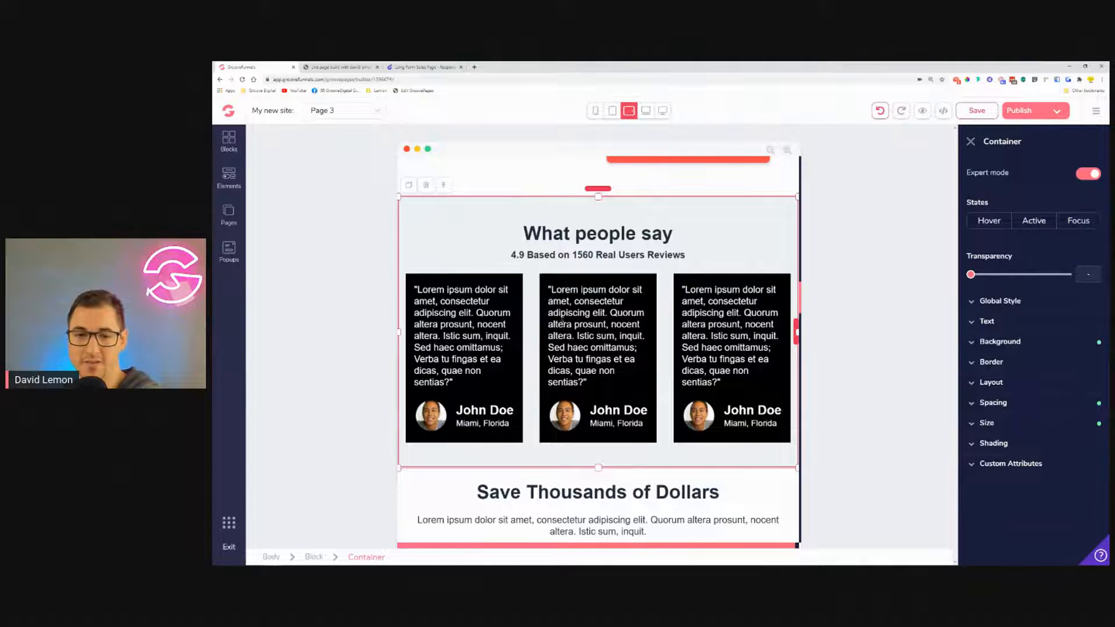
Limit the paragraph under the "Save Thousands of Dollars" heading above the laptop mockup to a maximum width of 40rem.
{"action": "scroll", "coordinate": [512, 348], "scroll_direction": "down", "scroll_amount": 4}
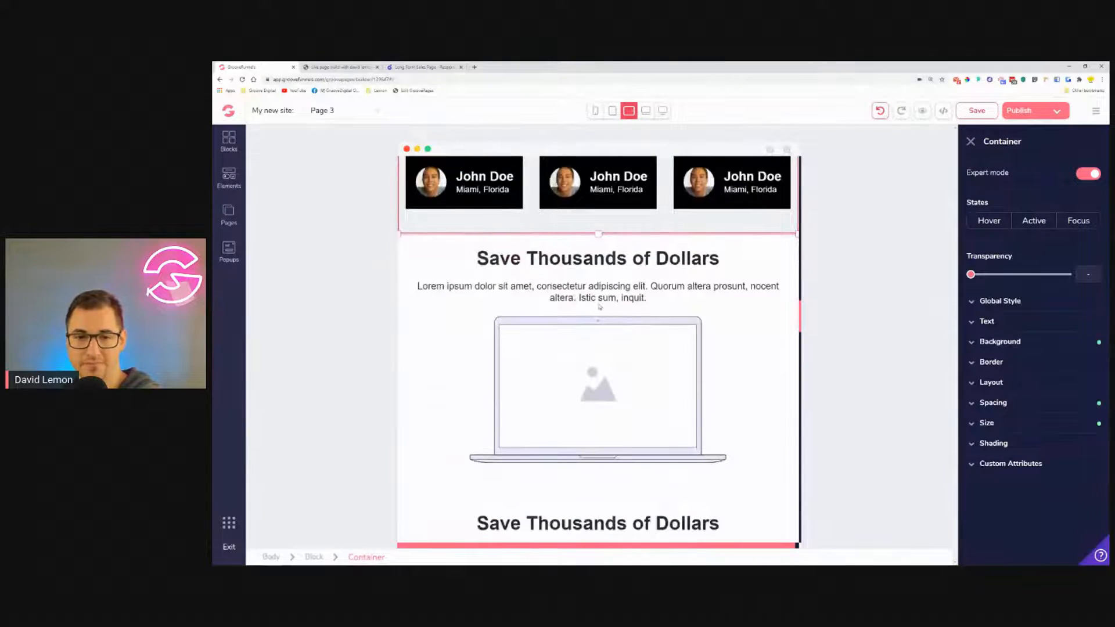
{"action": "left_click", "coordinate": [597, 298]}
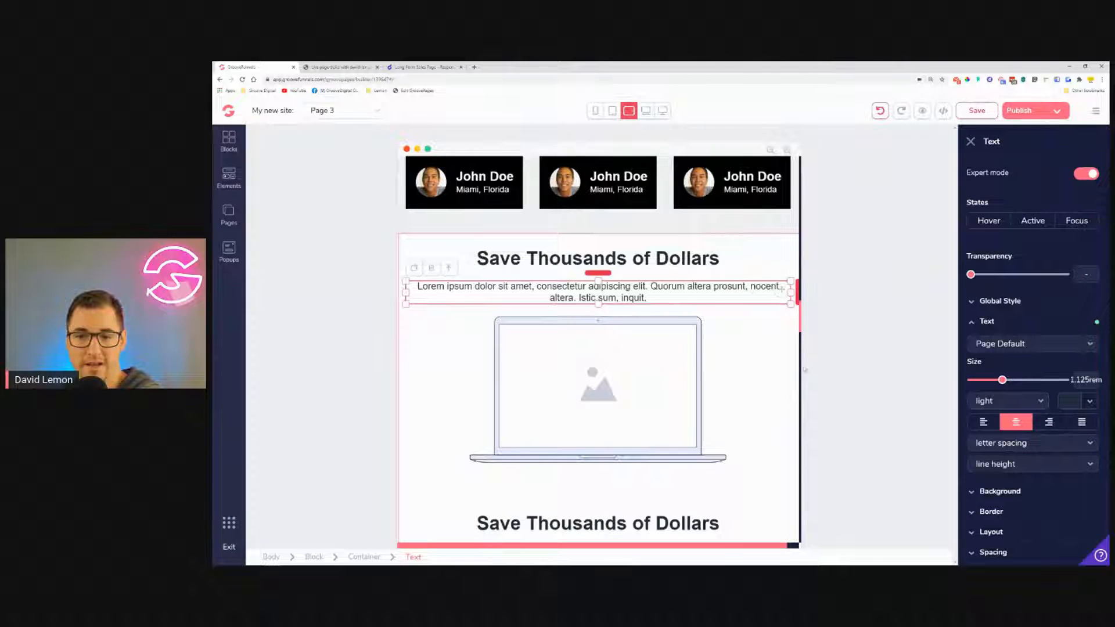
{"action": "scroll", "coordinate": [1034, 461], "scroll_direction": "down", "scroll_amount": 2}
{"action": "left_click", "coordinate": [1034, 499]}
{"action": "left_click", "coordinate": [1034, 499]}
{"action": "left_click", "coordinate": [1033, 514]}
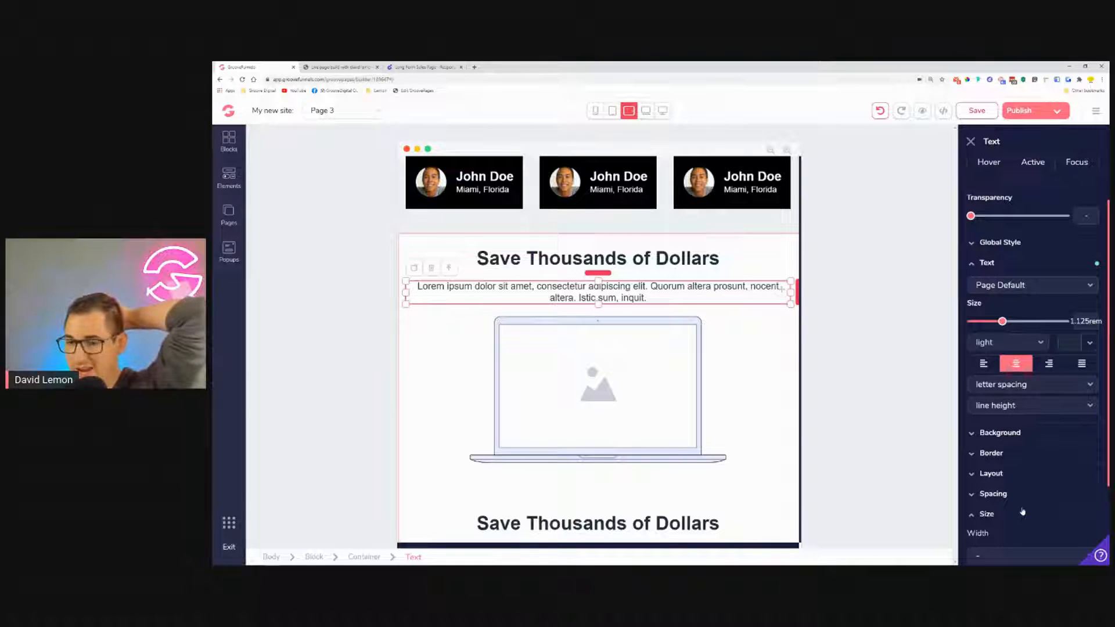
{"action": "scroll", "coordinate": [1025, 510], "scroll_direction": "down", "scroll_amount": 3}
{"action": "left_click", "coordinate": [1070, 474]}
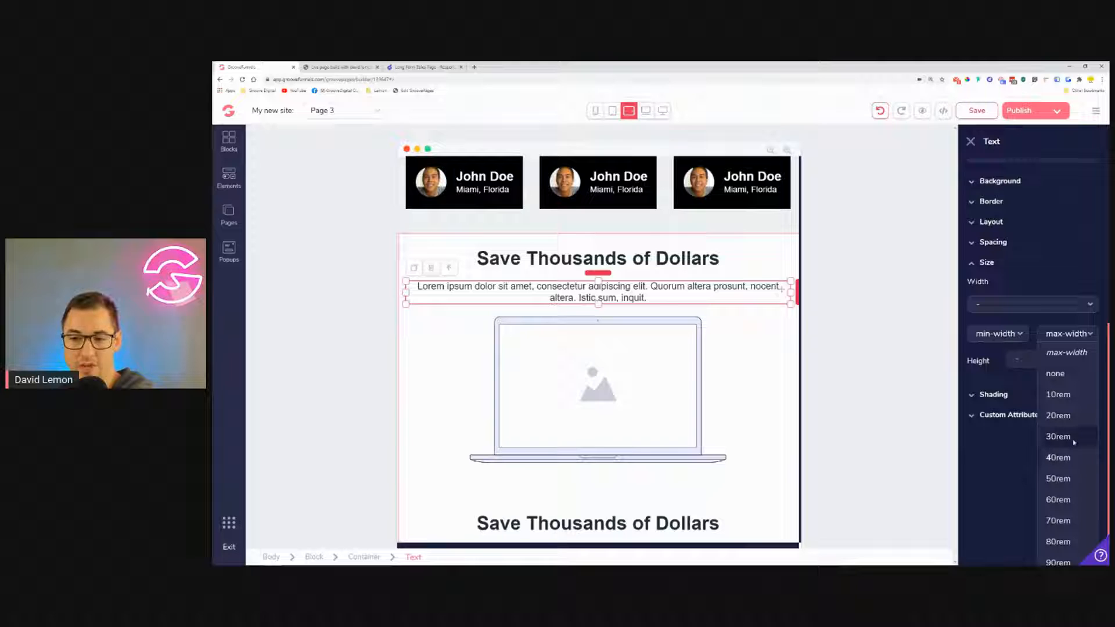
{"action": "left_click", "coordinate": [1074, 458]}
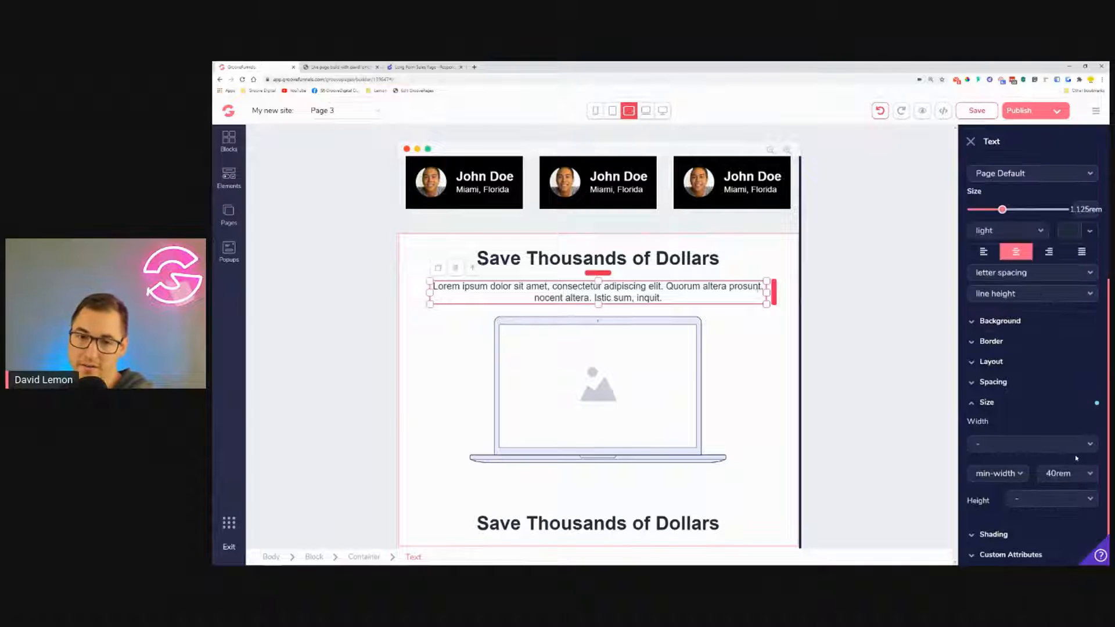
Try a maximum width of 30rem on the paragraph above the laptop mockup and return it to 40rem.
{"action": "left_click", "coordinate": [1071, 473]}
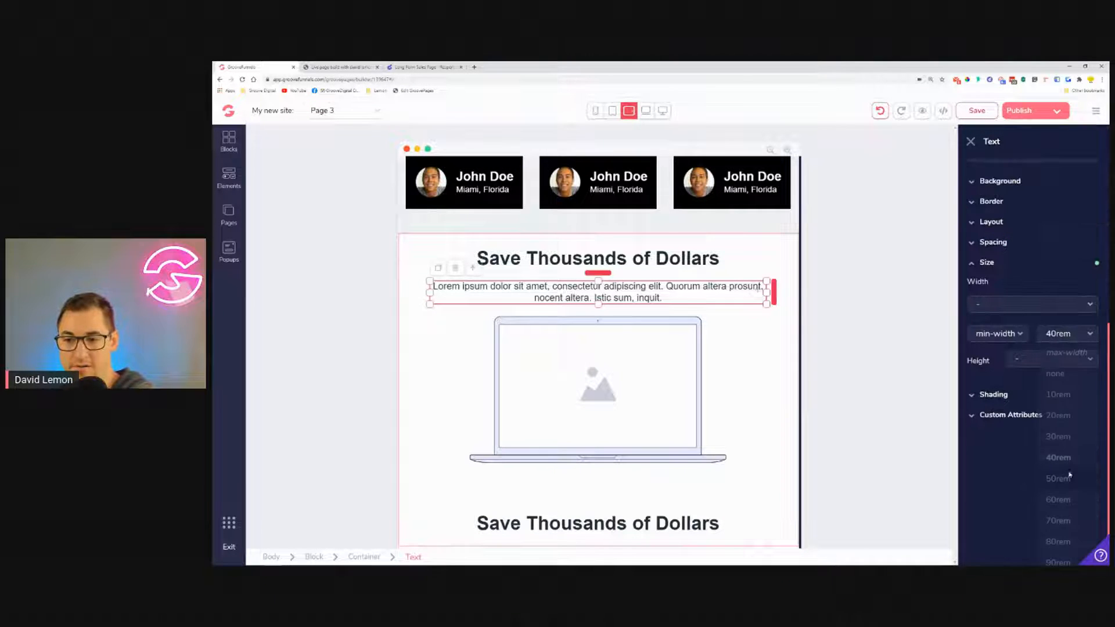
{"action": "left_click", "coordinate": [1071, 445]}
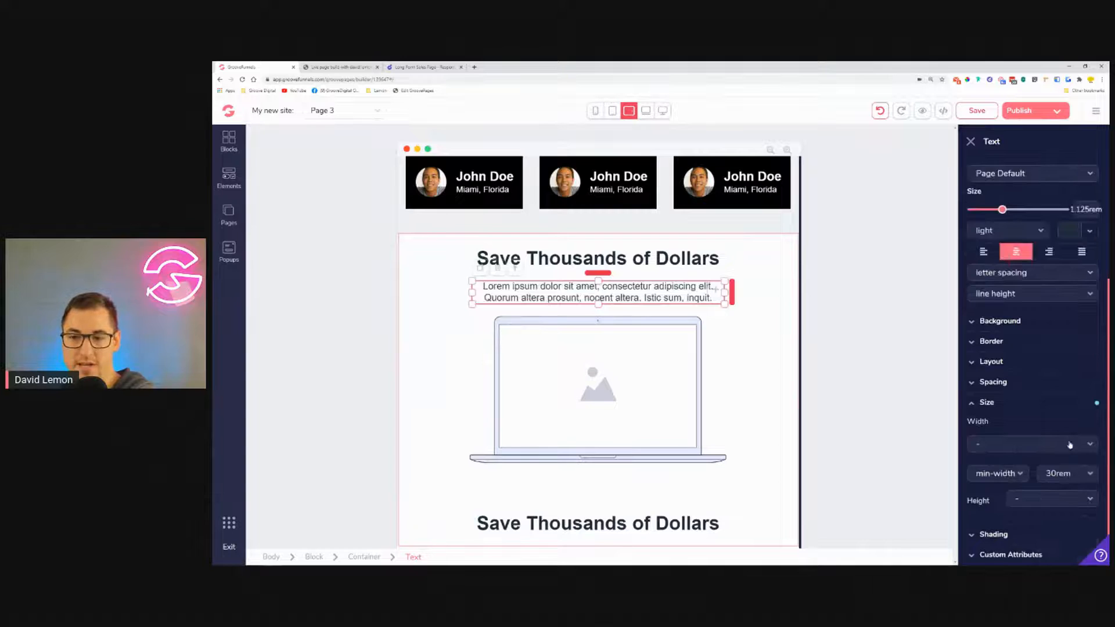
{"action": "left_click", "coordinate": [1071, 471]}
{"action": "left_click", "coordinate": [1070, 467]}
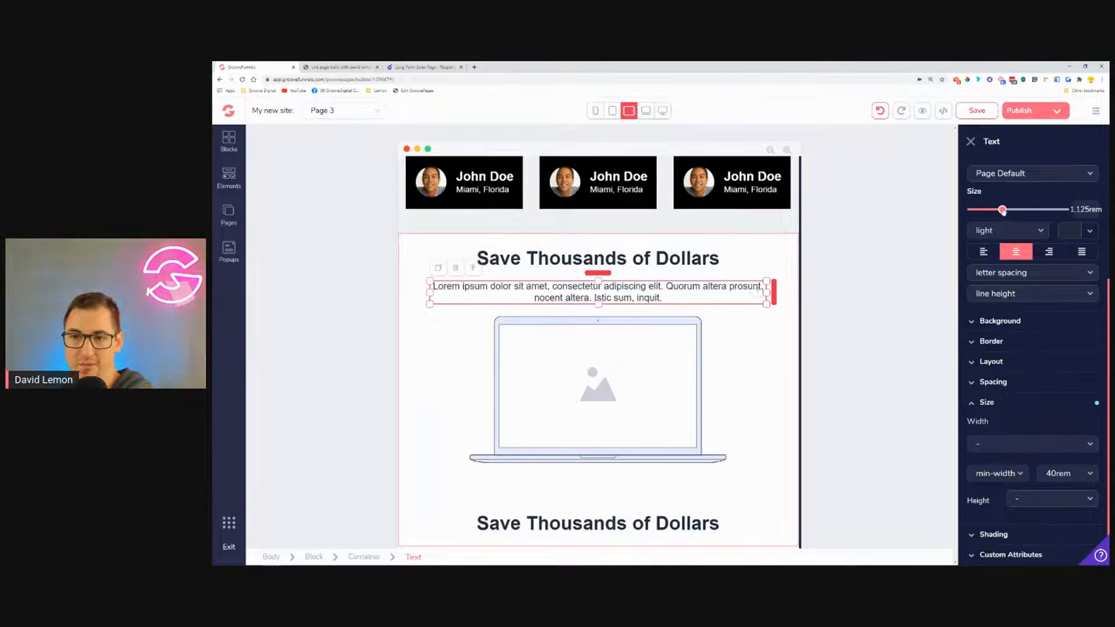
{"action": "left_click_drag", "start_coordinate": [1002, 210], "coordinate": [1005, 214]}
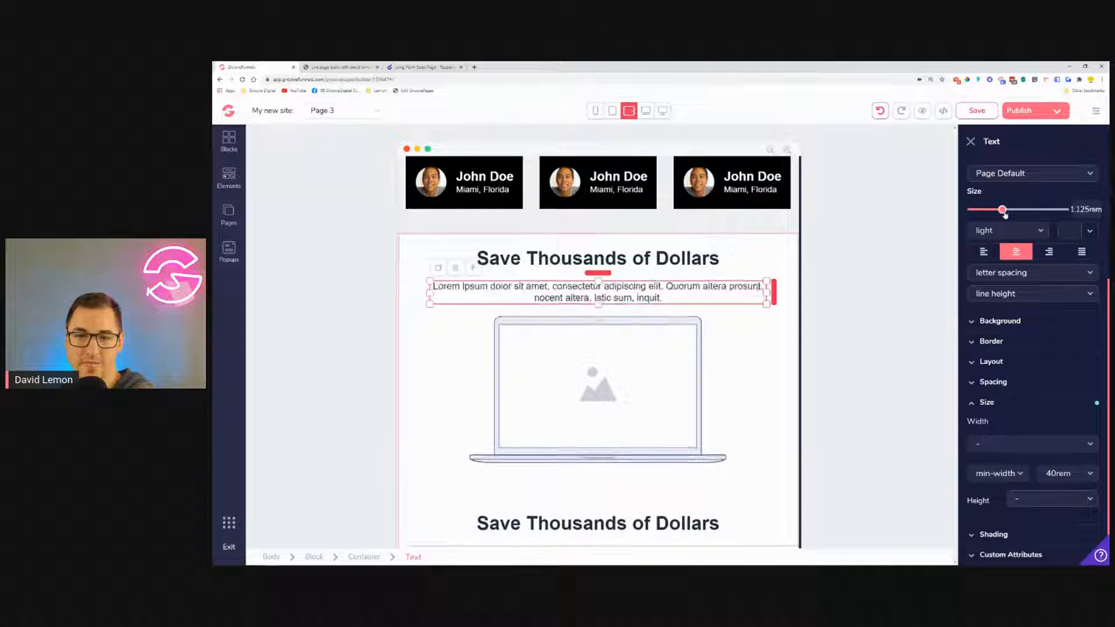
{"action": "left_click", "coordinate": [795, 316]}
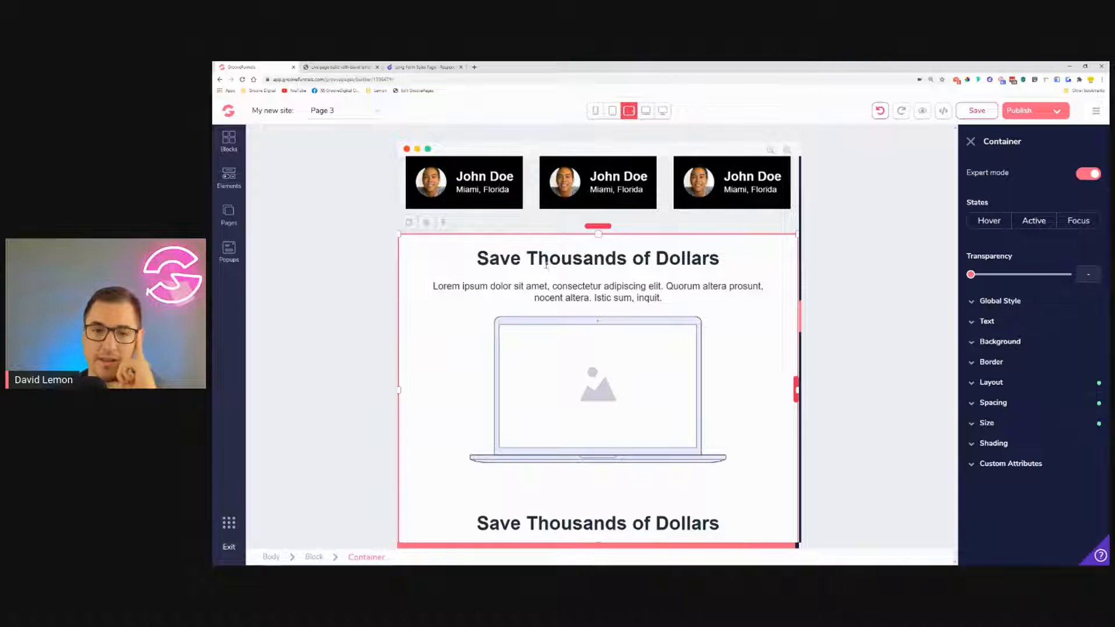
{"action": "left_click", "coordinate": [662, 381]}
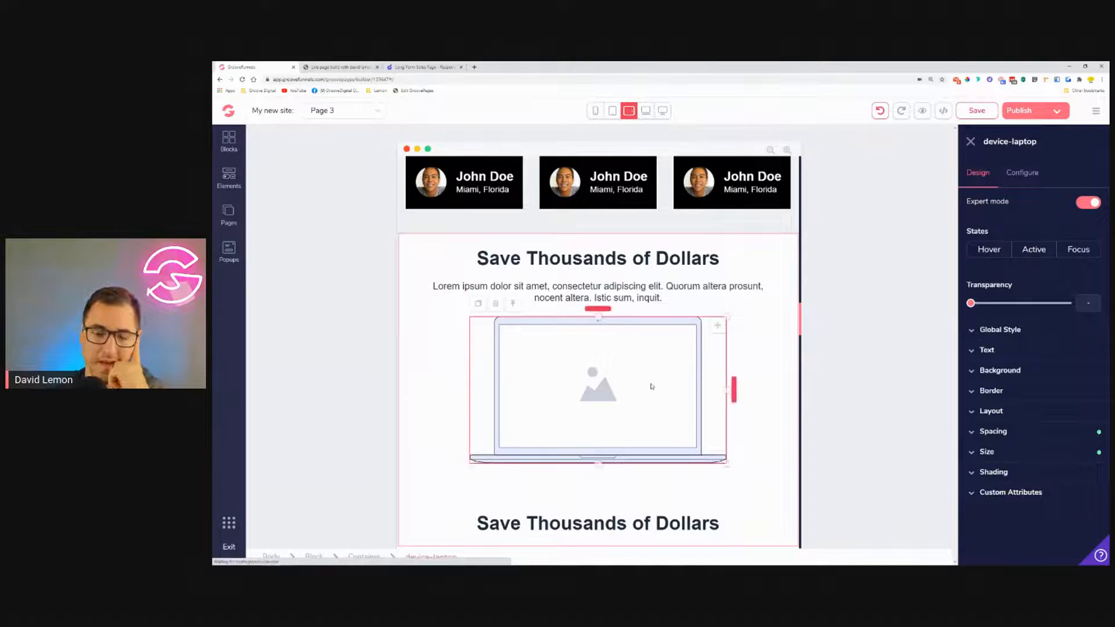
{"action": "left_click", "coordinate": [1010, 456]}
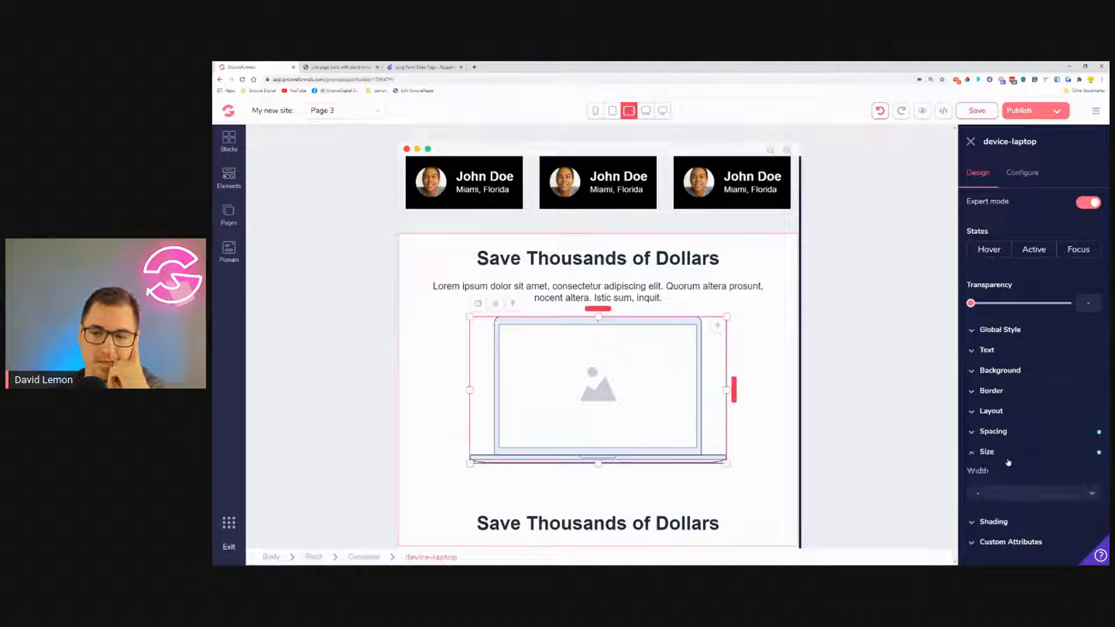
{"action": "scroll", "coordinate": [715, 415], "scroll_direction": "down", "scroll_amount": 2}
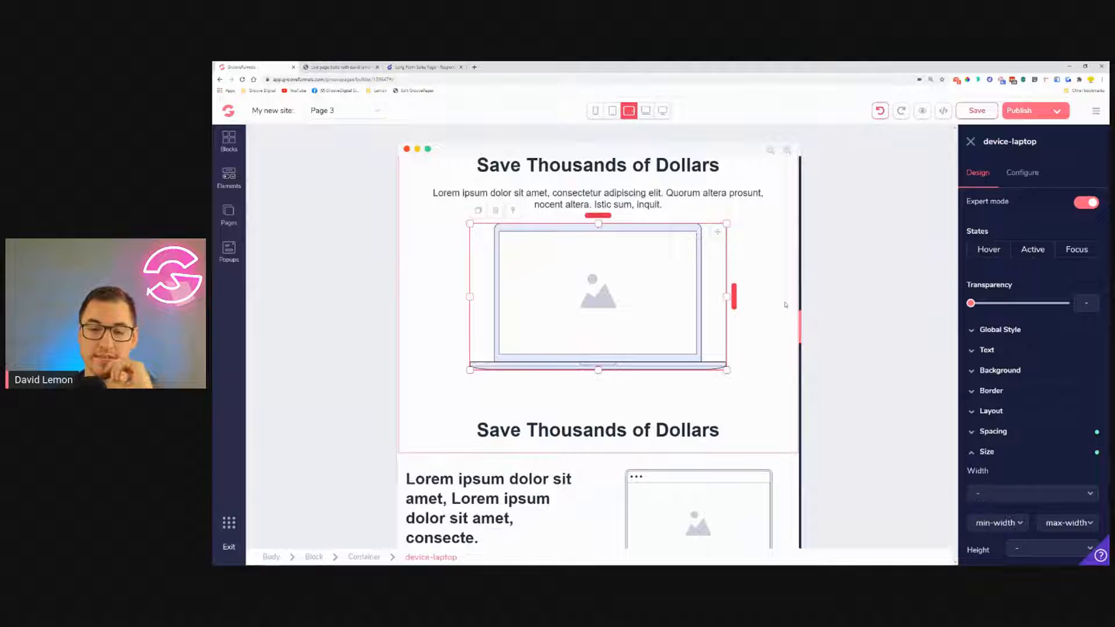
{"action": "scroll", "coordinate": [788, 310], "scroll_direction": "down", "scroll_amount": 3}
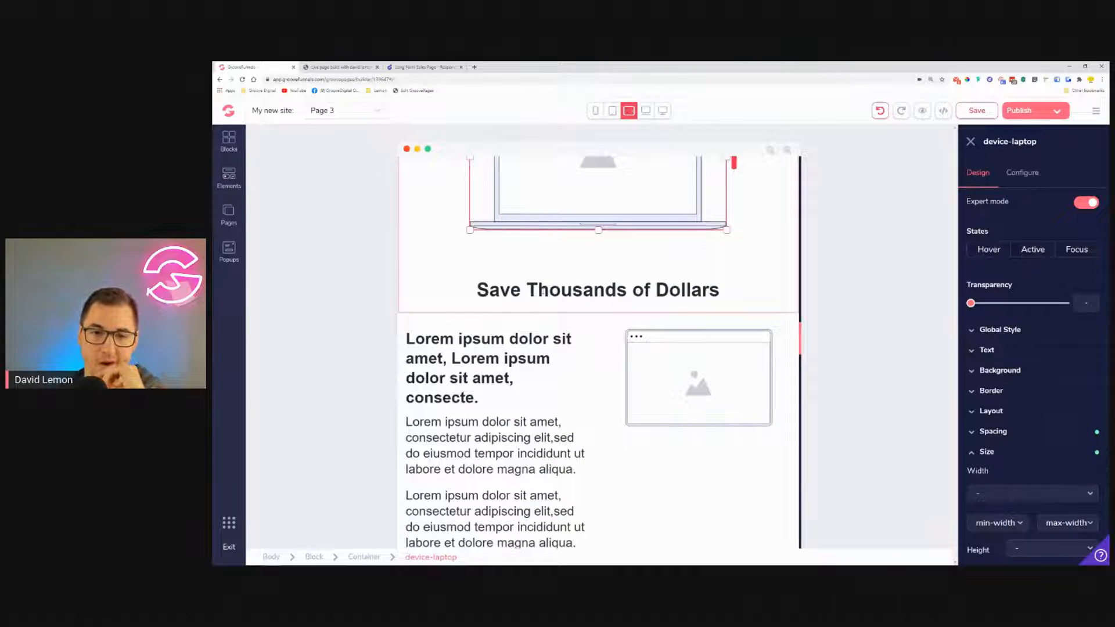
{"action": "left_click", "coordinate": [560, 291]}
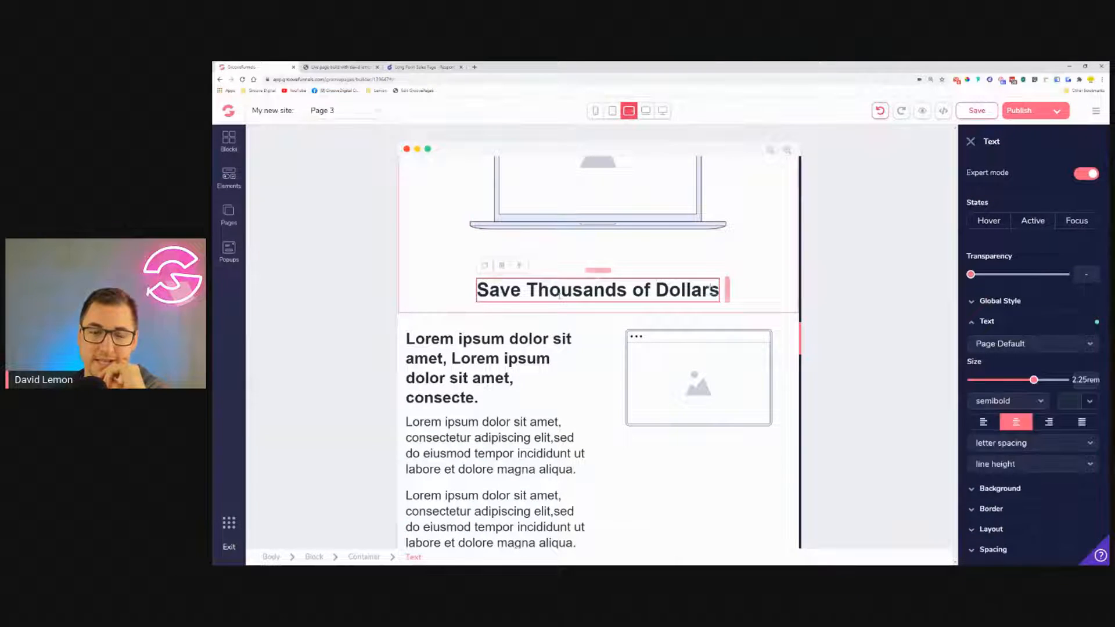
In the first feature row below the laptop mockup, set the heading's text size to 1.5rem and both paragraphs to 1.125rem.
{"action": "left_click", "coordinate": [476, 340]}
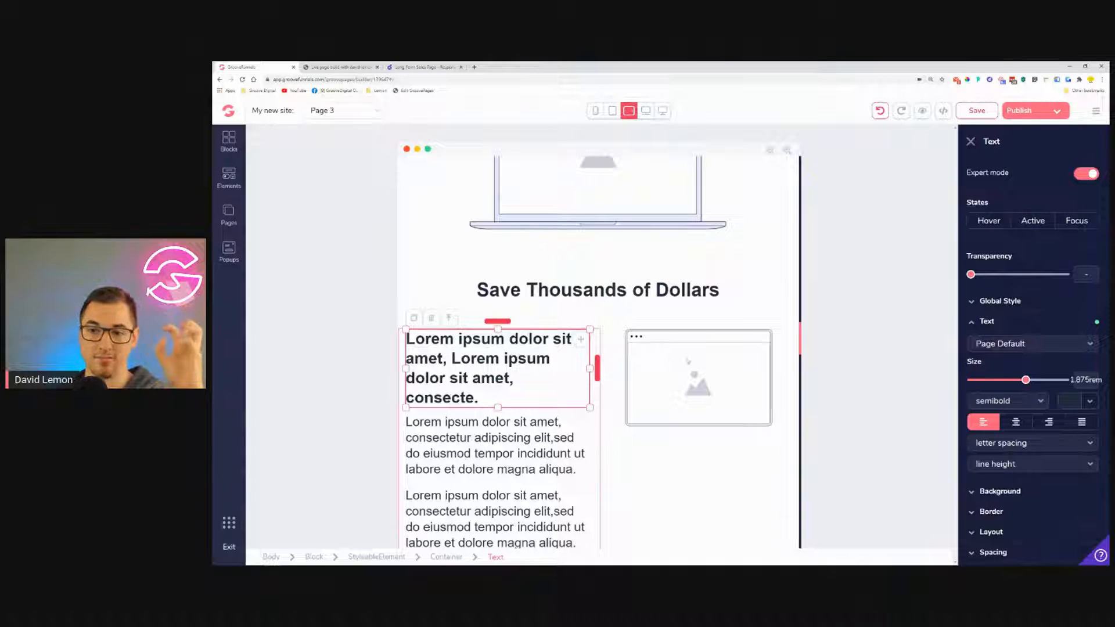
{"action": "left_click_drag", "start_coordinate": [1029, 382], "coordinate": [1018, 383]}
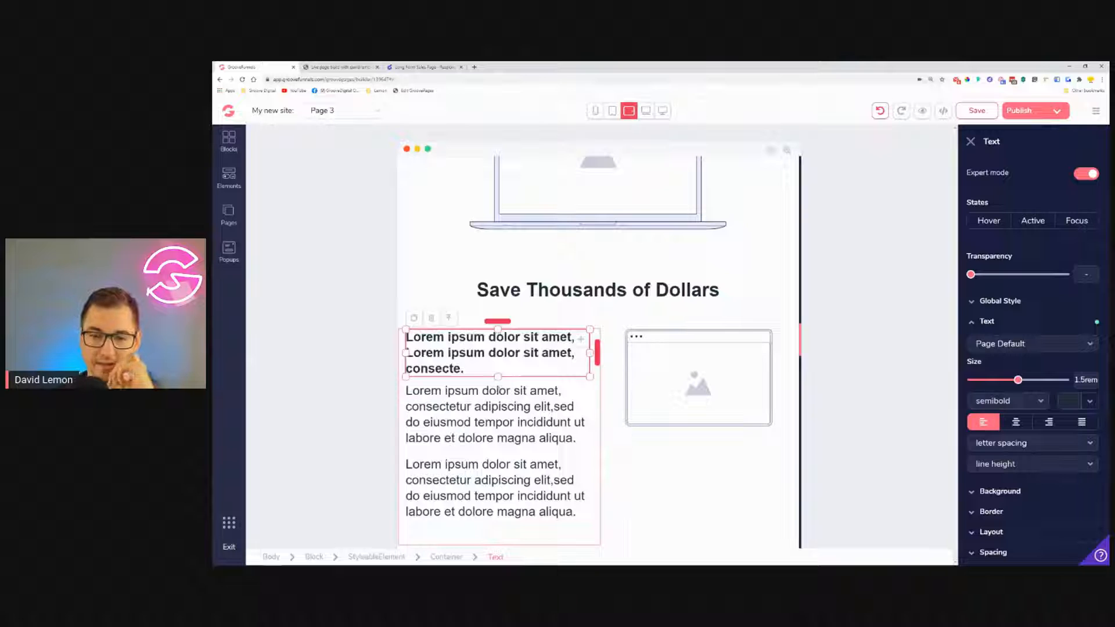
{"action": "left_click", "coordinate": [499, 417]}
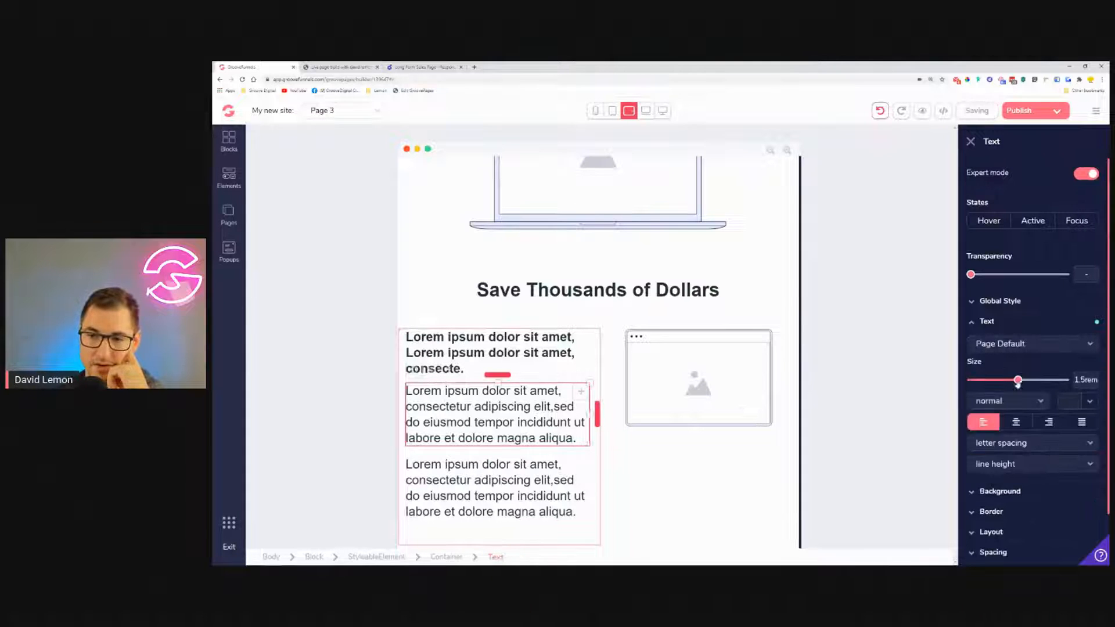
{"action": "left_click_drag", "start_coordinate": [1018, 380], "coordinate": [1011, 382]}
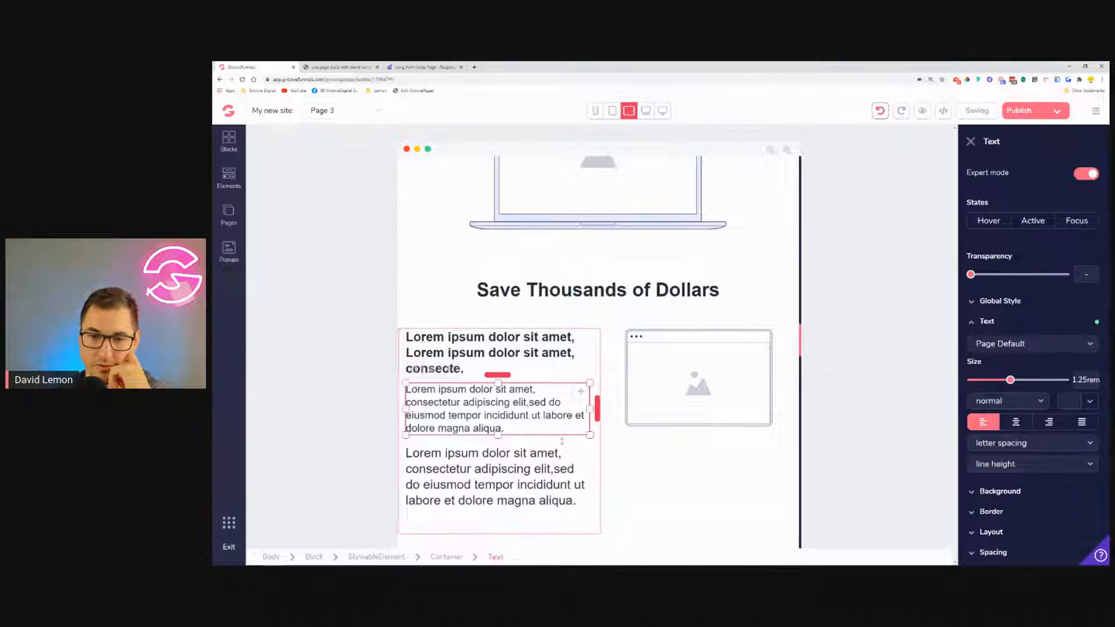
{"action": "left_click_drag", "start_coordinate": [1009, 382], "coordinate": [1002, 381]}
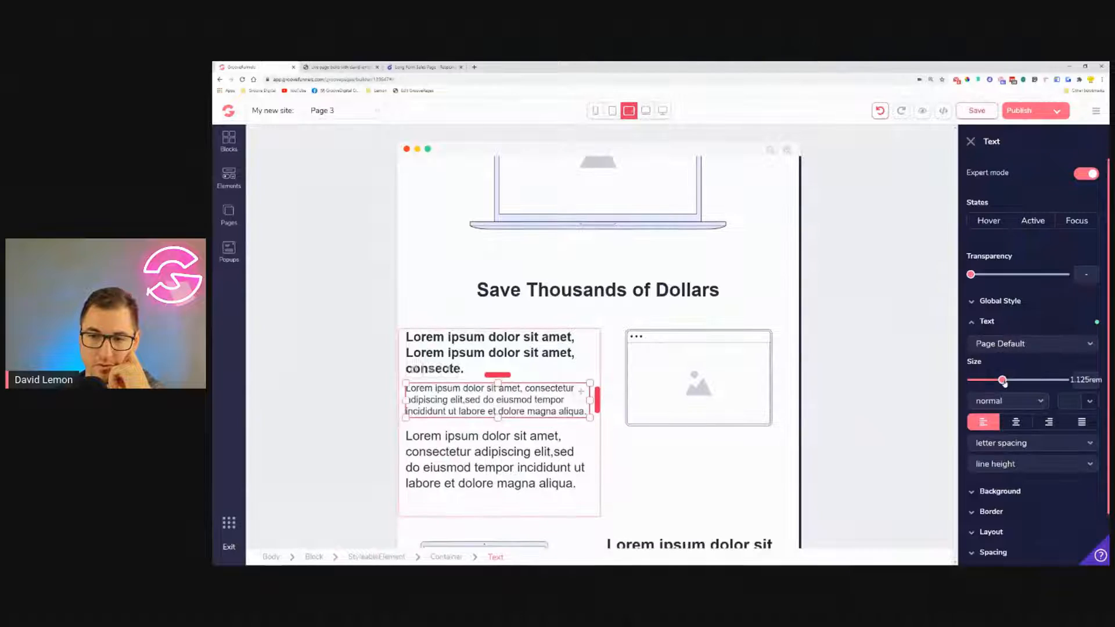
{"action": "left_click", "coordinate": [489, 452]}
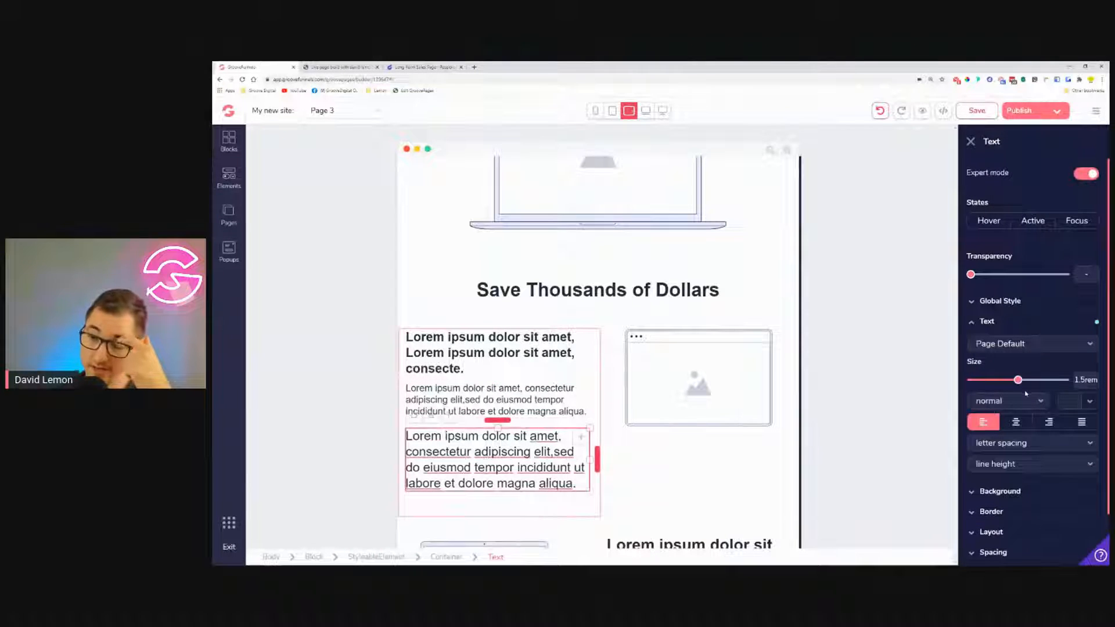
{"action": "left_click_drag", "start_coordinate": [1019, 381], "coordinate": [1002, 381]}
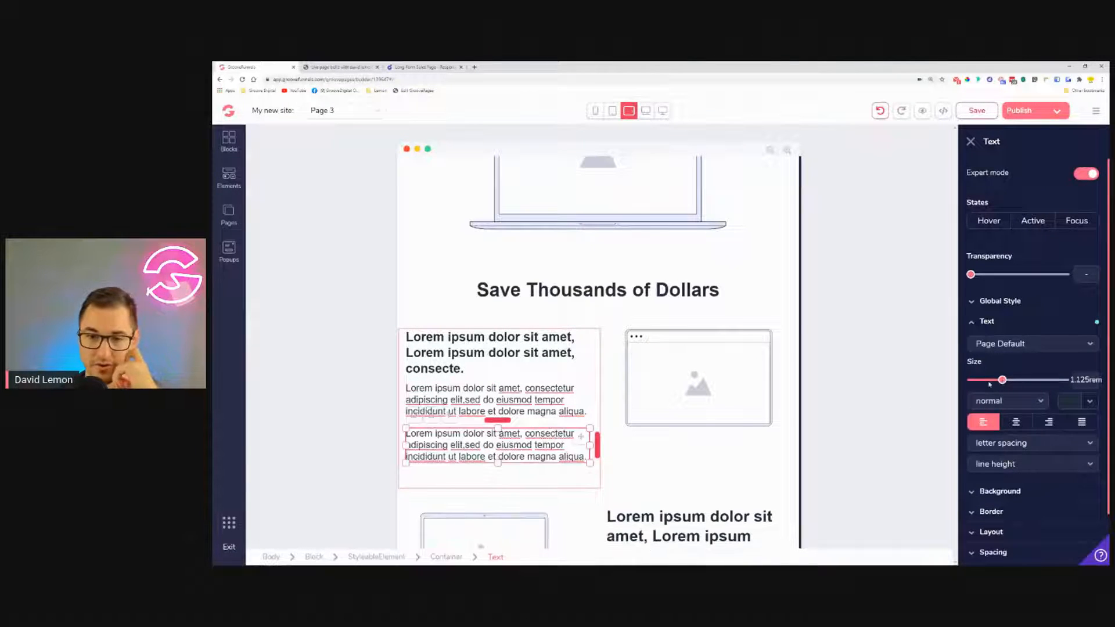
{"action": "left_click", "coordinate": [499, 368]}
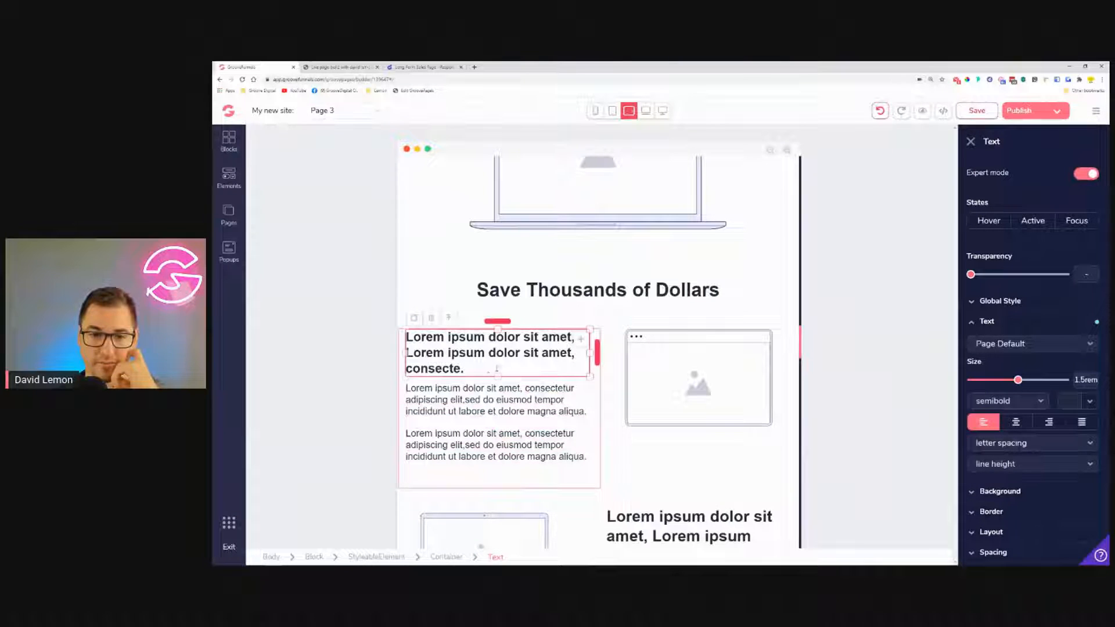
{"action": "left_click", "coordinate": [572, 342]}
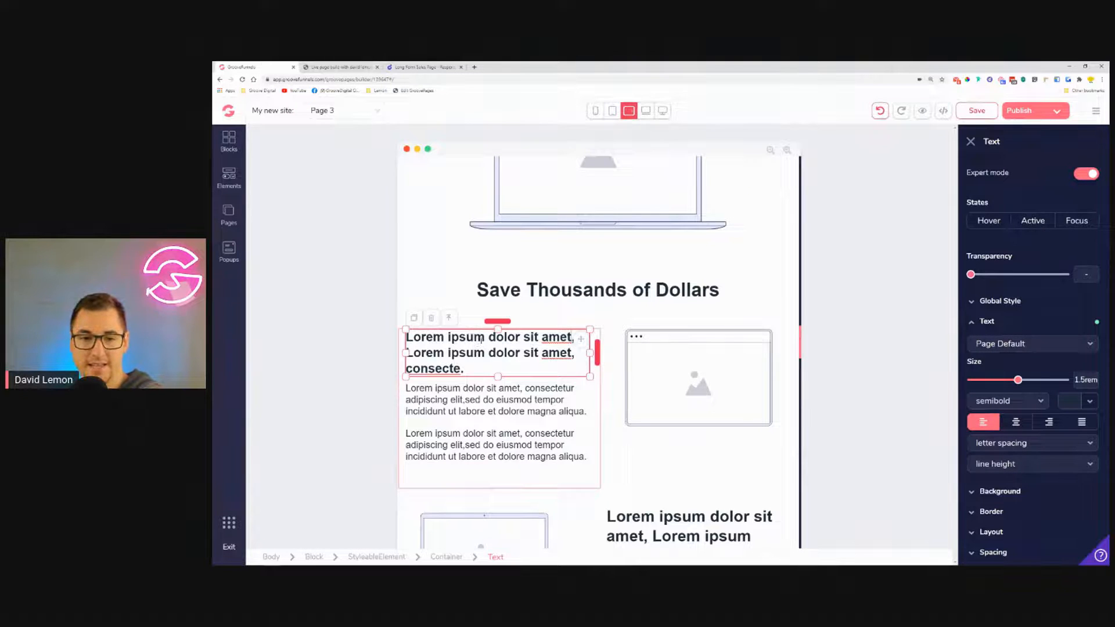
{"action": "left_click", "coordinate": [562, 286]}
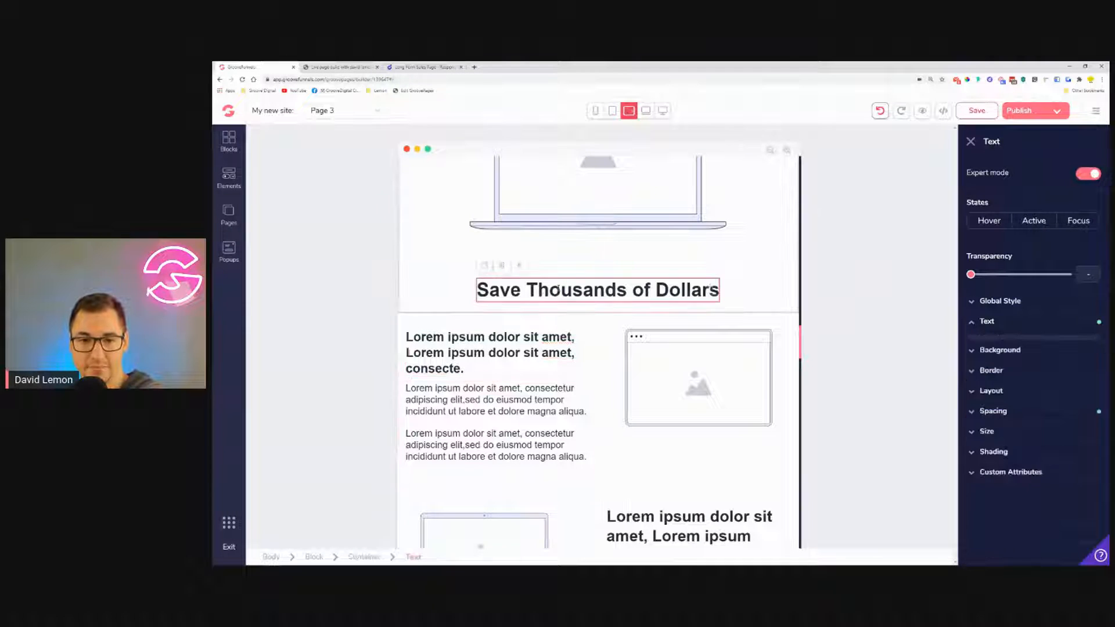
{"action": "left_click", "coordinate": [488, 363]}
{"action": "left_click", "coordinate": [487, 397]}
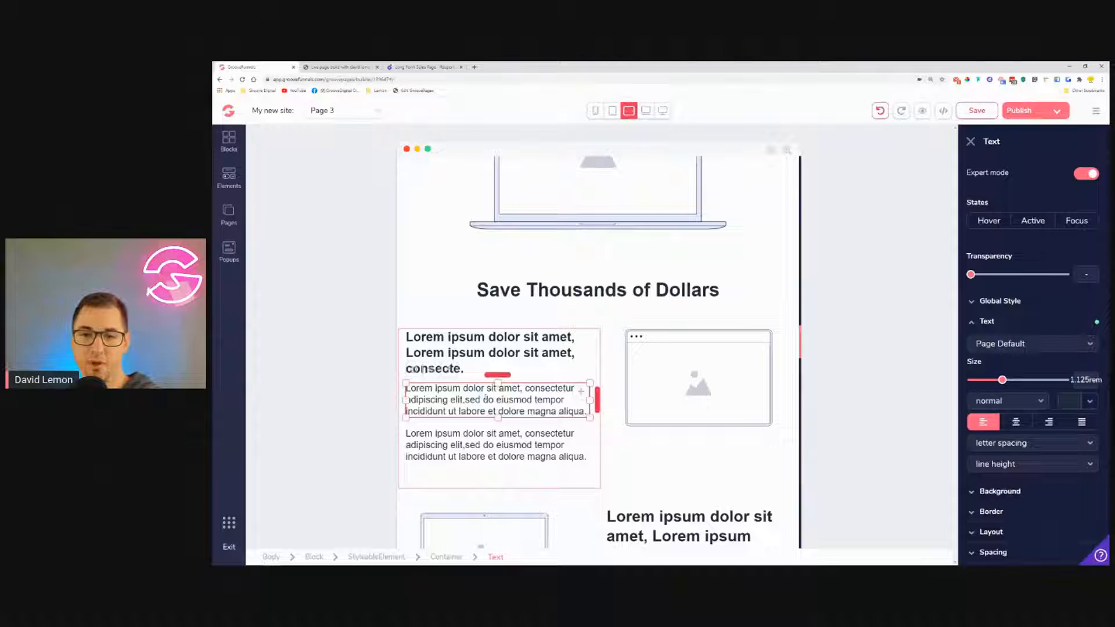
Size the second feature row's heading at 1.5rem and its two paragraphs beside the small laptop at 1.125rem.
{"action": "scroll", "coordinate": [587, 348], "scroll_direction": "down", "scroll_amount": 5}
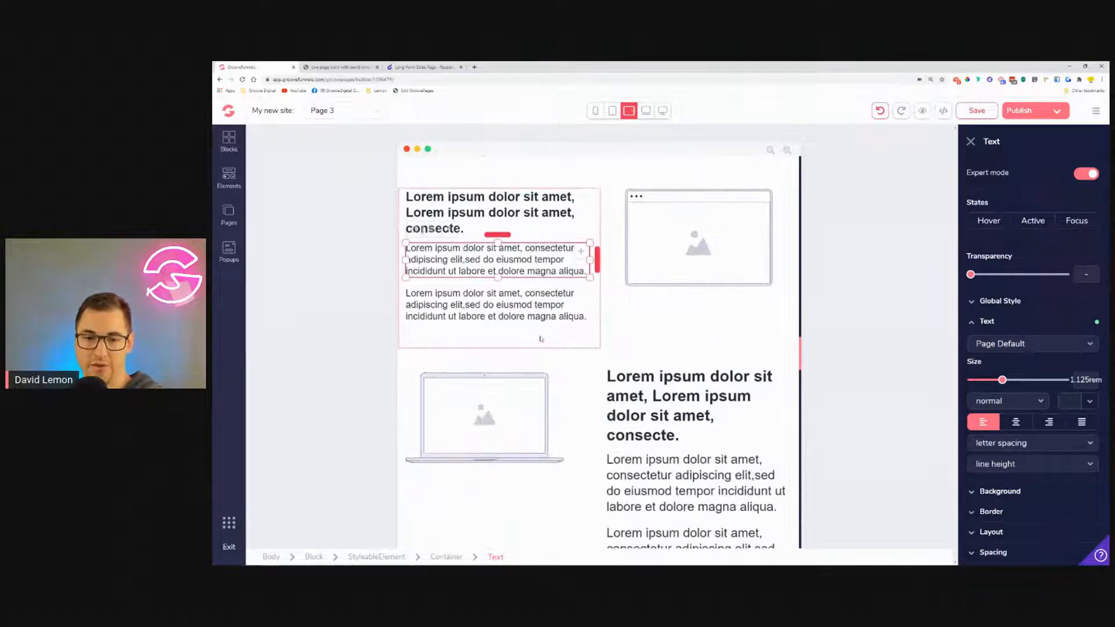
{"action": "left_click", "coordinate": [629, 350]}
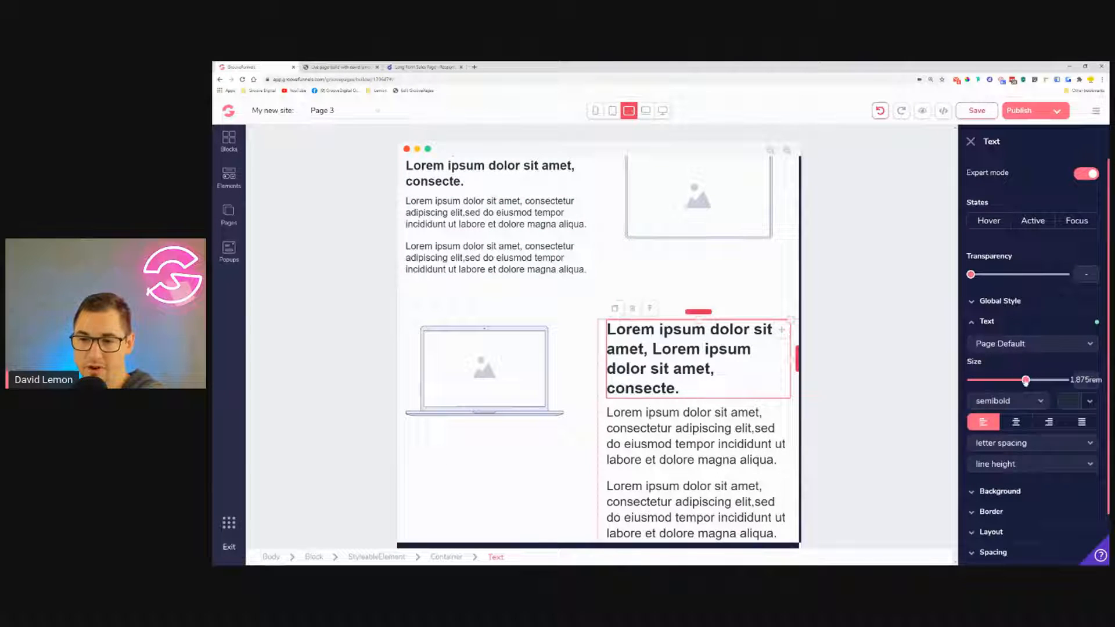
{"action": "left_click_drag", "start_coordinate": [1027, 381], "coordinate": [1018, 383]}
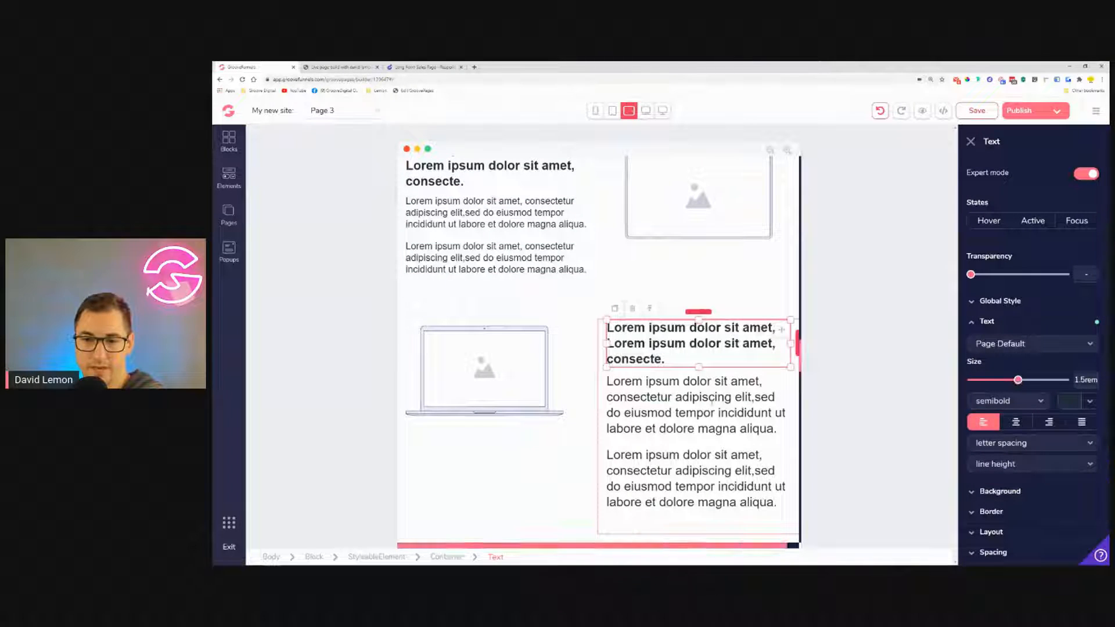
{"action": "left_click", "coordinate": [740, 402]}
{"action": "left_click_drag", "start_coordinate": [1016, 381], "coordinate": [1004, 381]}
{"action": "left_click", "coordinate": [746, 450]}
{"action": "left_click_drag", "start_coordinate": [1018, 381], "coordinate": [1003, 381]}
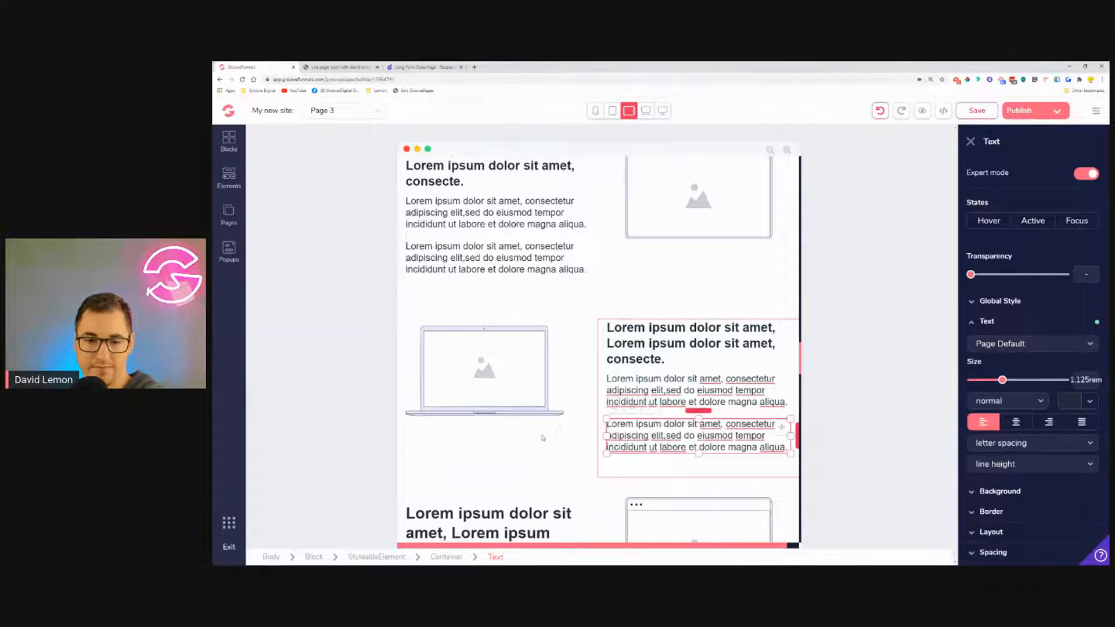
Give the third feature row a 1.5rem heading and 1.125rem text in both of its paragraphs.
{"action": "scroll", "coordinate": [540, 441], "scroll_direction": "down", "scroll_amount": 5}
{"action": "scroll", "coordinate": [500, 395], "scroll_direction": "up", "scroll_amount": 2}
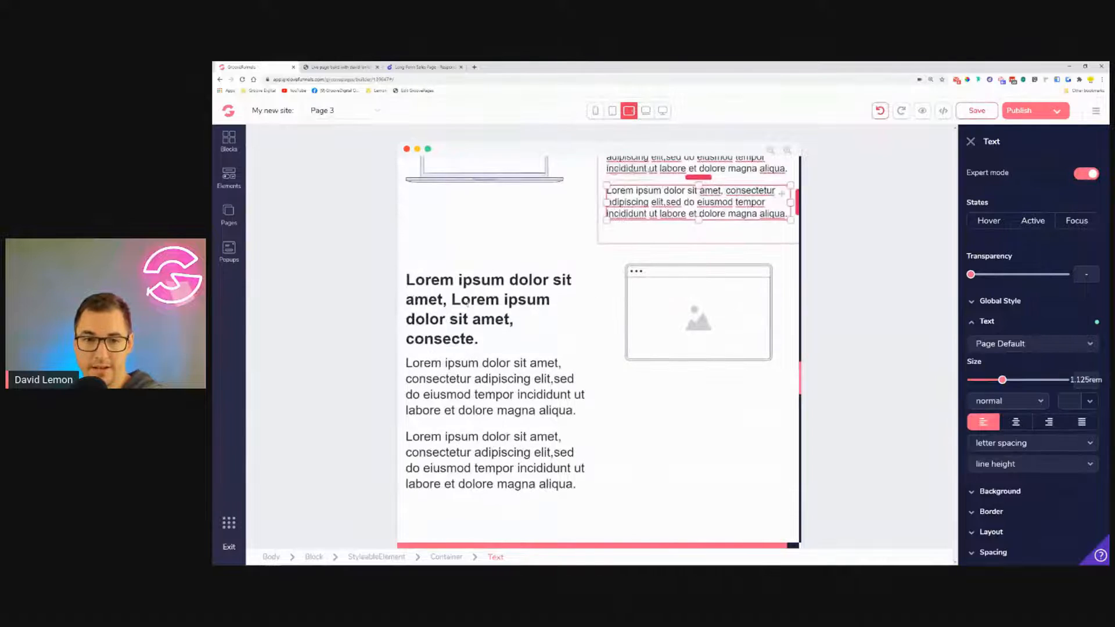
{"action": "left_click", "coordinate": [467, 303]}
{"action": "left_click_drag", "start_coordinate": [1027, 380], "coordinate": [1018, 381]}
{"action": "left_click", "coordinate": [558, 356]}
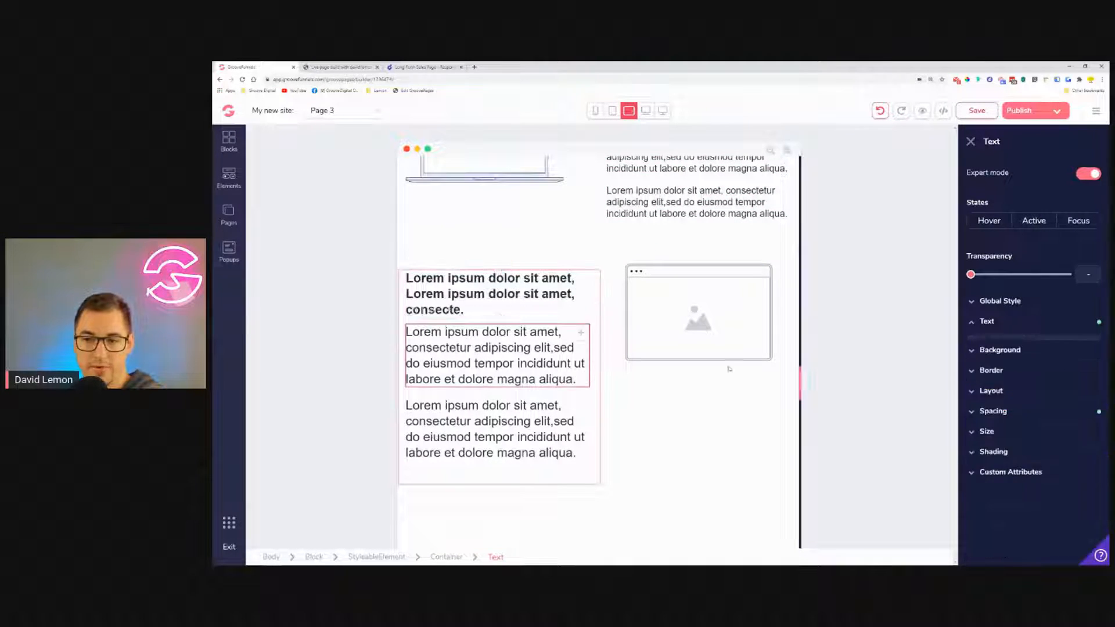
{"action": "left_click_drag", "start_coordinate": [1019, 381], "coordinate": [1011, 381]}
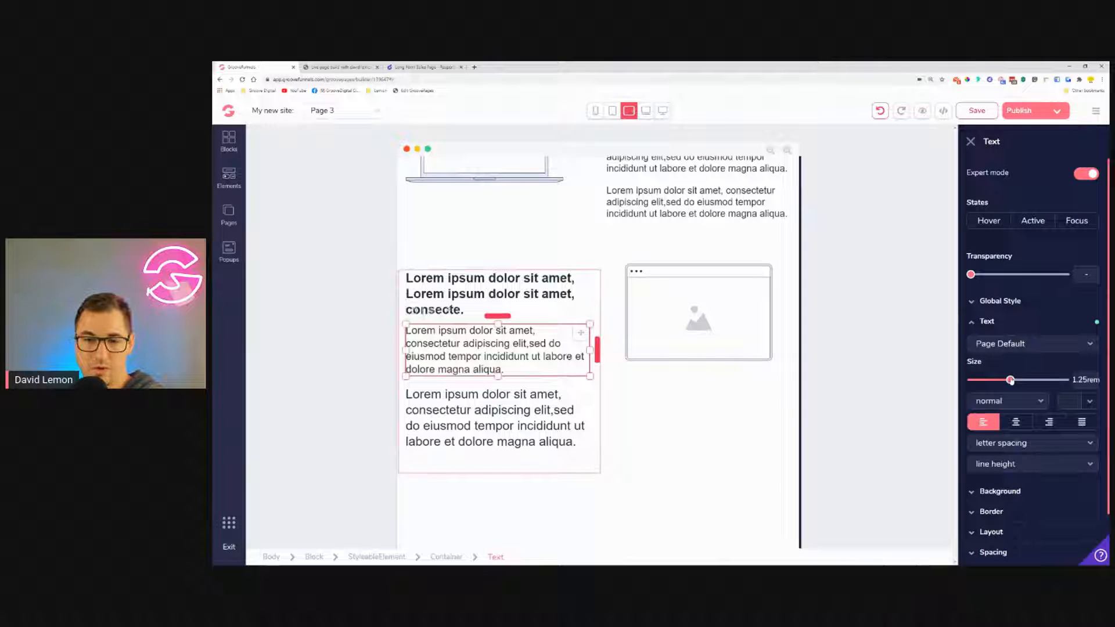
{"action": "left_click", "coordinate": [494, 401]}
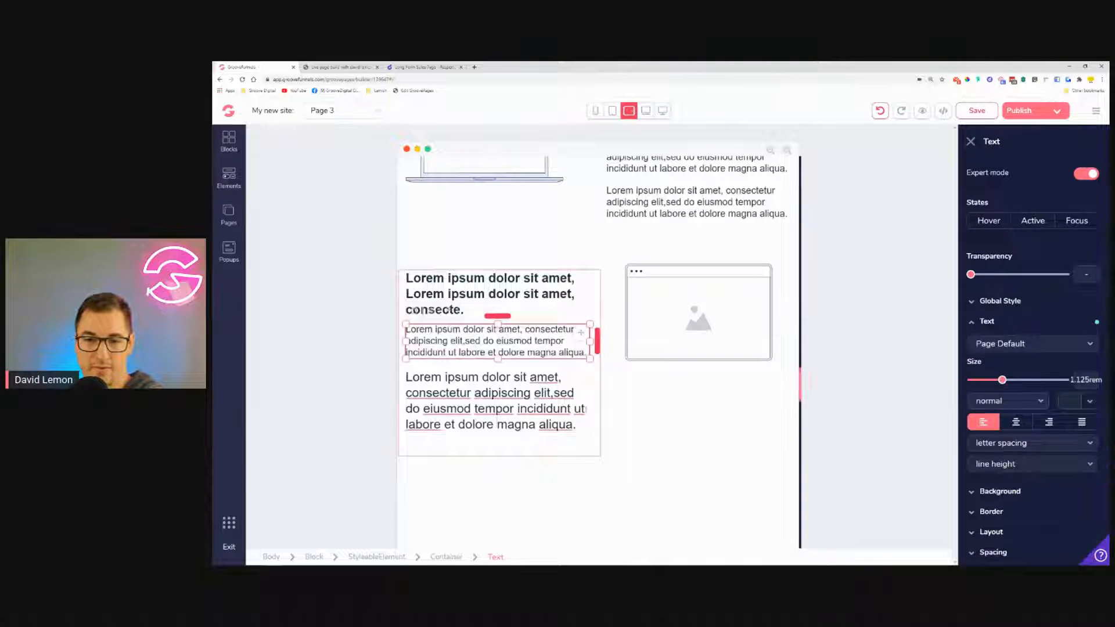
{"action": "left_click_drag", "start_coordinate": [1018, 381], "coordinate": [1002, 381]}
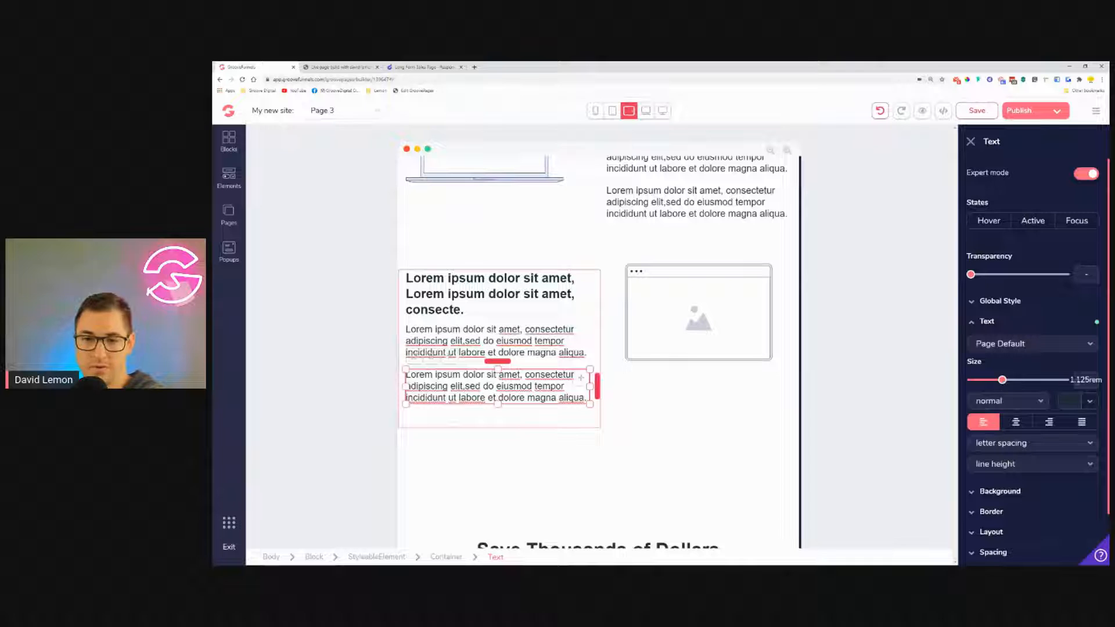
Add 2rem of top padding to the browser mockup in the first feature row below the laptop mockup.
{"action": "scroll", "coordinate": [631, 386], "scroll_direction": "up", "scroll_amount": 8}
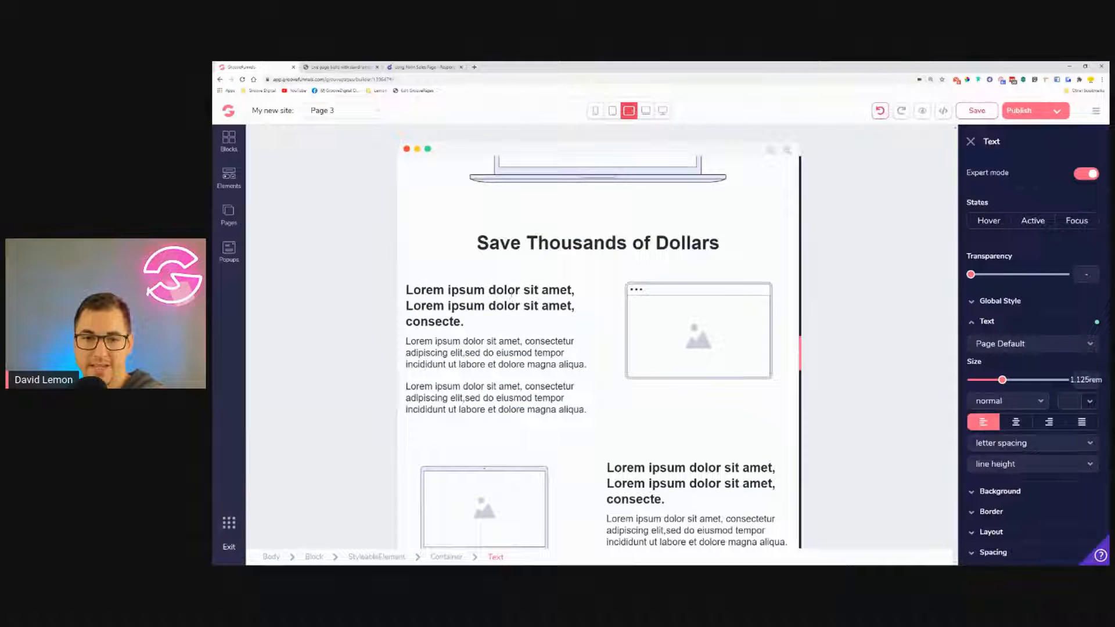
{"action": "left_click", "coordinate": [667, 291]}
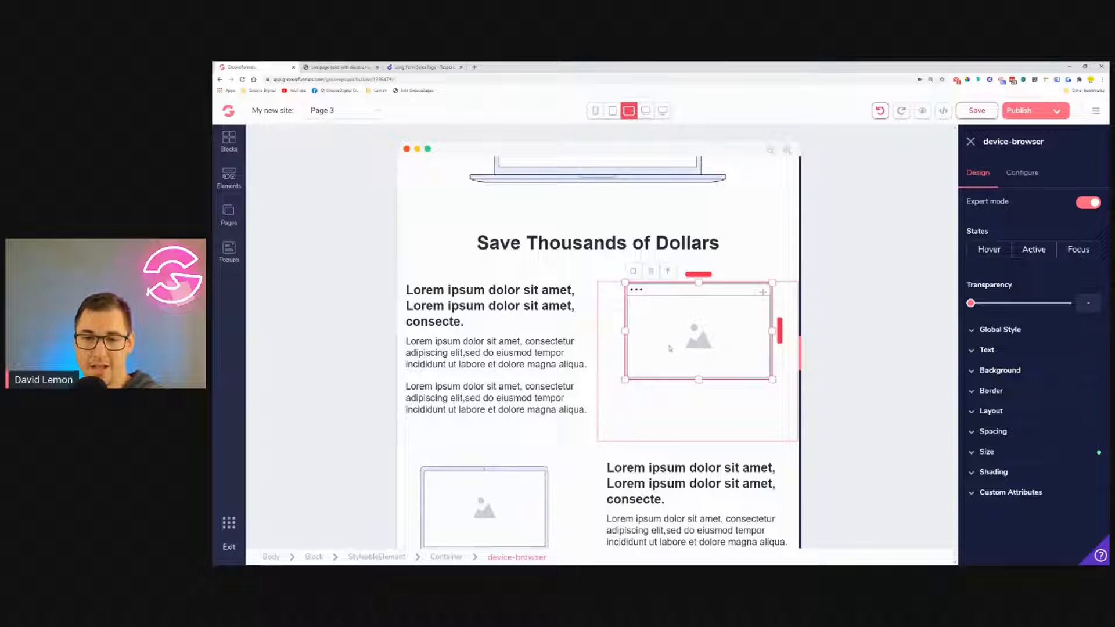
{"action": "left_click", "coordinate": [993, 431]}
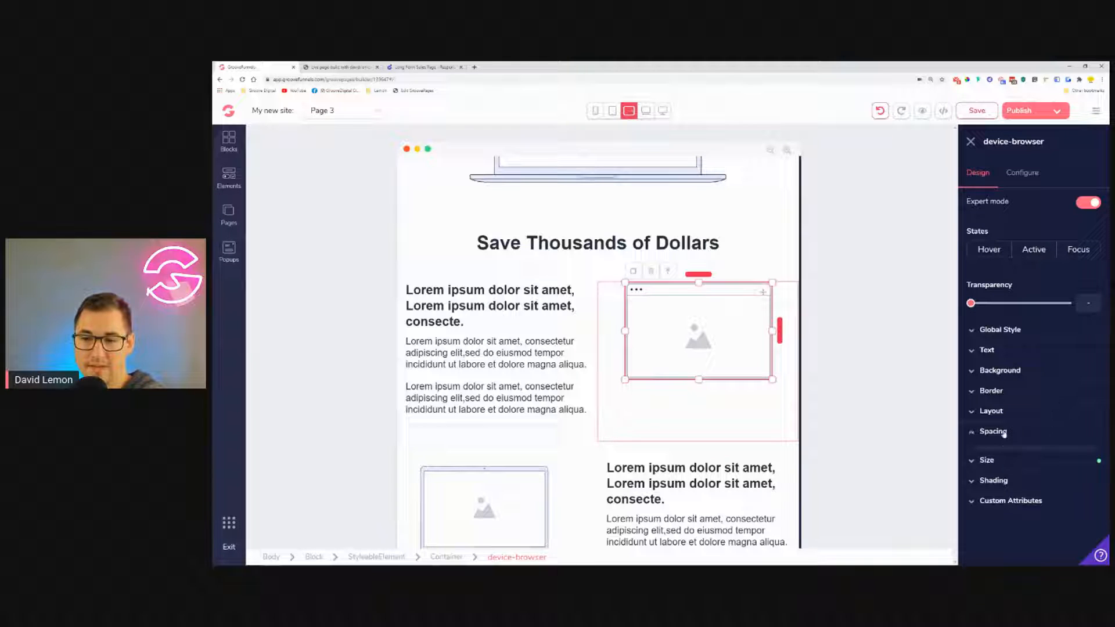
{"action": "left_click", "coordinate": [1032, 487]}
{"action": "scroll", "coordinate": [982, 525], "scroll_direction": "down", "scroll_amount": 1}
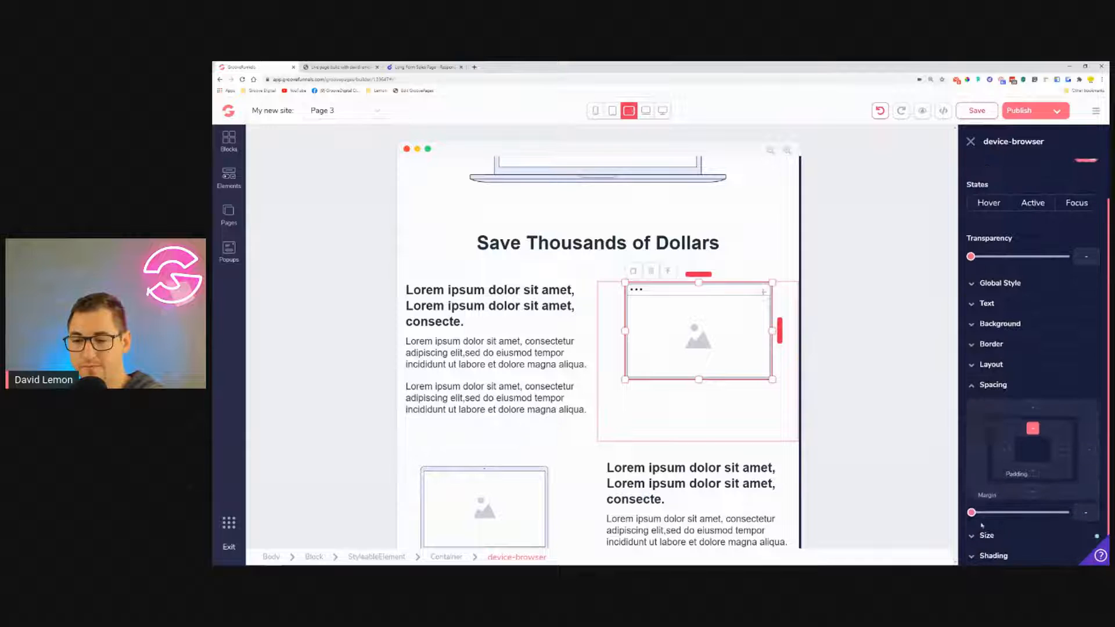
{"action": "left_click_drag", "start_coordinate": [973, 516], "coordinate": [1012, 519]}
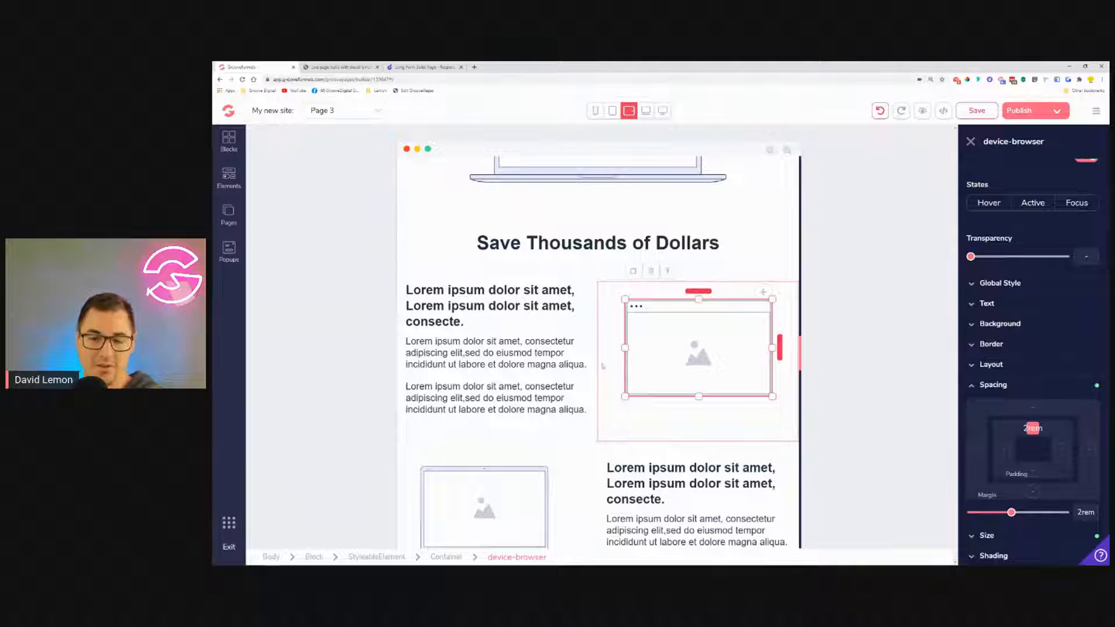
Give the small laptop mockup in the second feature row a top padding of 2rem.
{"action": "scroll", "coordinate": [607, 375], "scroll_direction": "down", "scroll_amount": 3}
{"action": "left_click", "coordinate": [519, 319]}
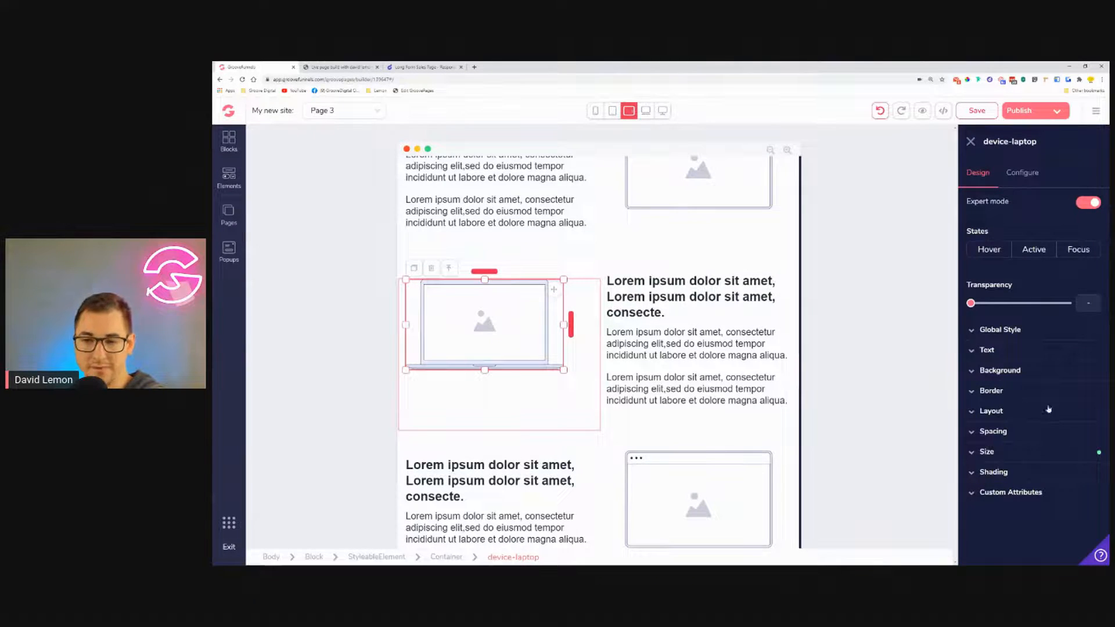
{"action": "left_click", "coordinate": [1017, 436]}
{"action": "scroll", "coordinate": [988, 488], "scroll_direction": "down", "scroll_amount": 1}
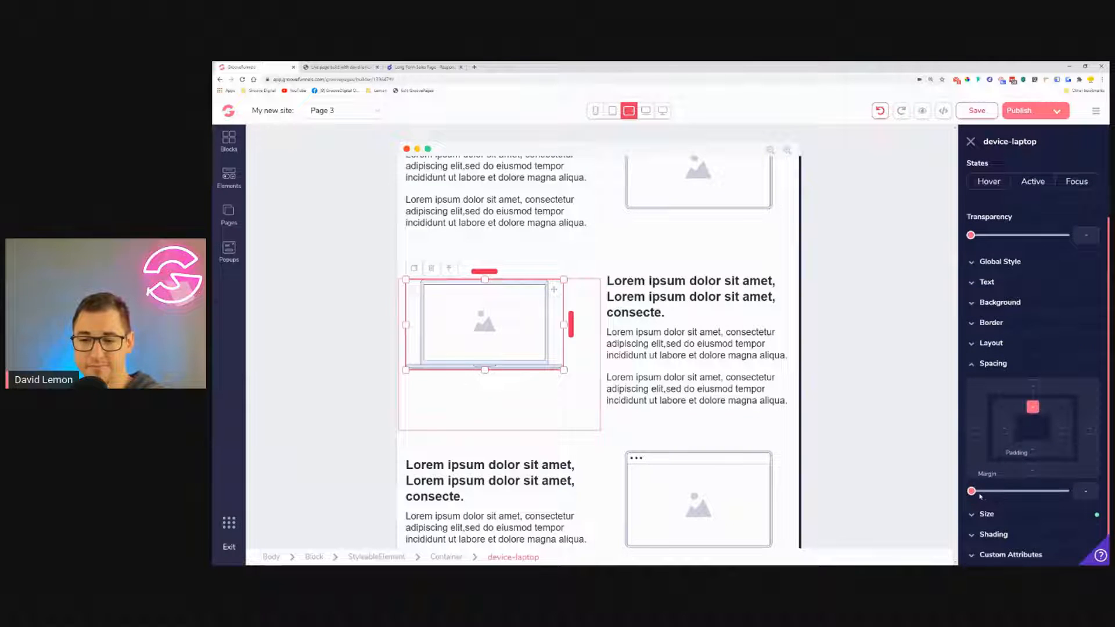
{"action": "left_click_drag", "start_coordinate": [978, 493], "coordinate": [1012, 492]}
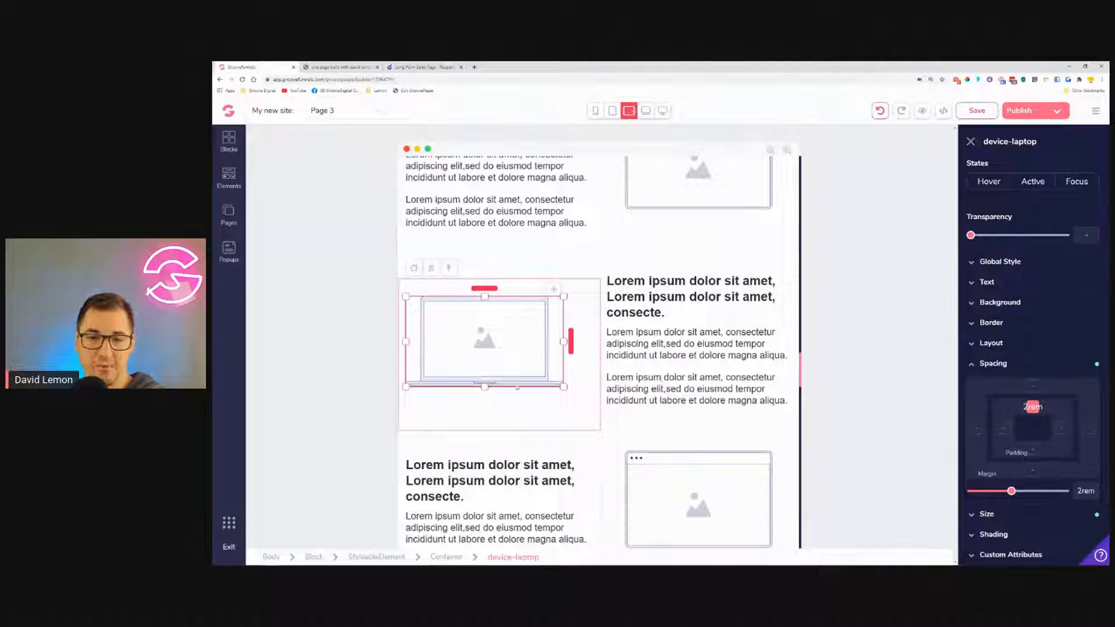
Set the top padding of the third feature row's browser mockup to 2rem.
{"action": "scroll", "coordinate": [766, 355], "scroll_direction": "down", "scroll_amount": 3}
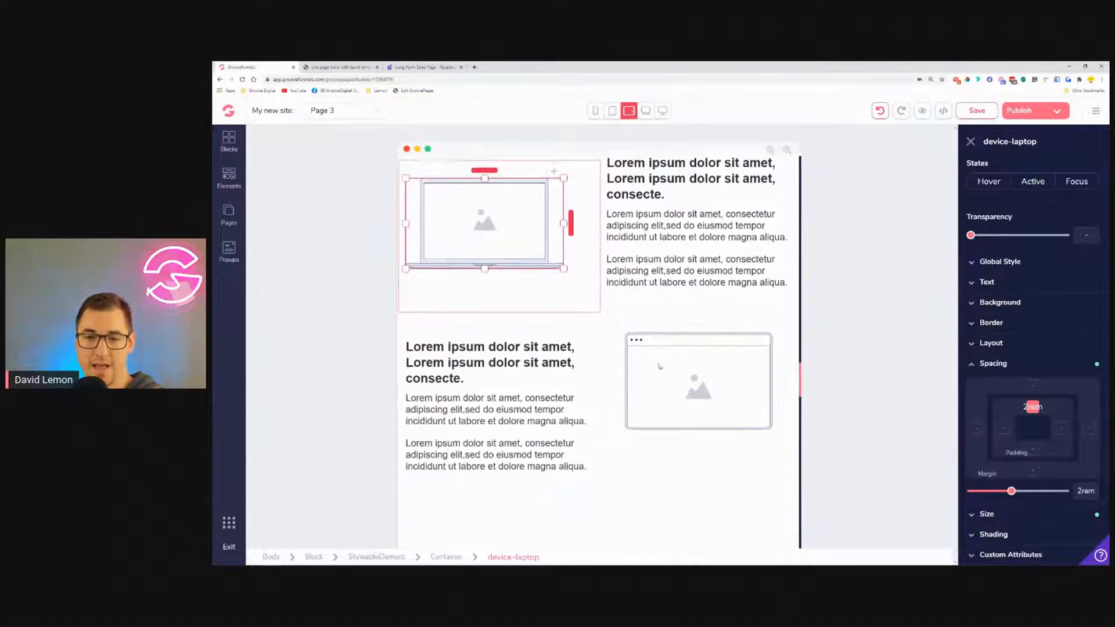
{"action": "left_click", "coordinate": [761, 349]}
{"action": "left_click", "coordinate": [1012, 432]}
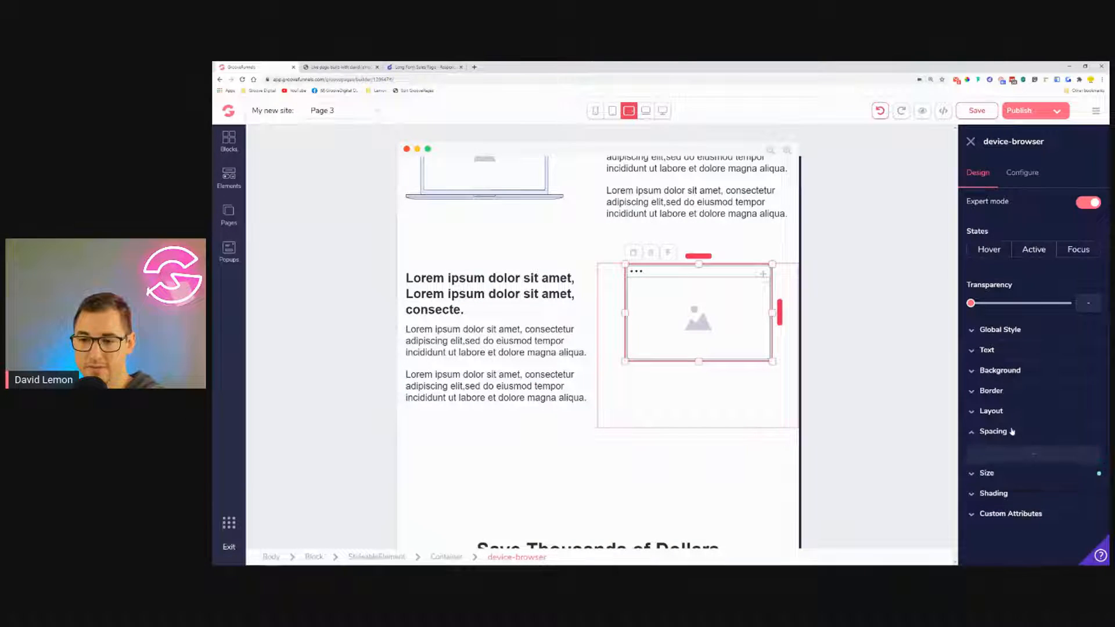
{"action": "scroll", "coordinate": [981, 505], "scroll_direction": "down", "scroll_amount": 1}
{"action": "left_click_drag", "start_coordinate": [972, 493], "coordinate": [1011, 498]}
{"action": "left_click", "coordinate": [678, 446]}
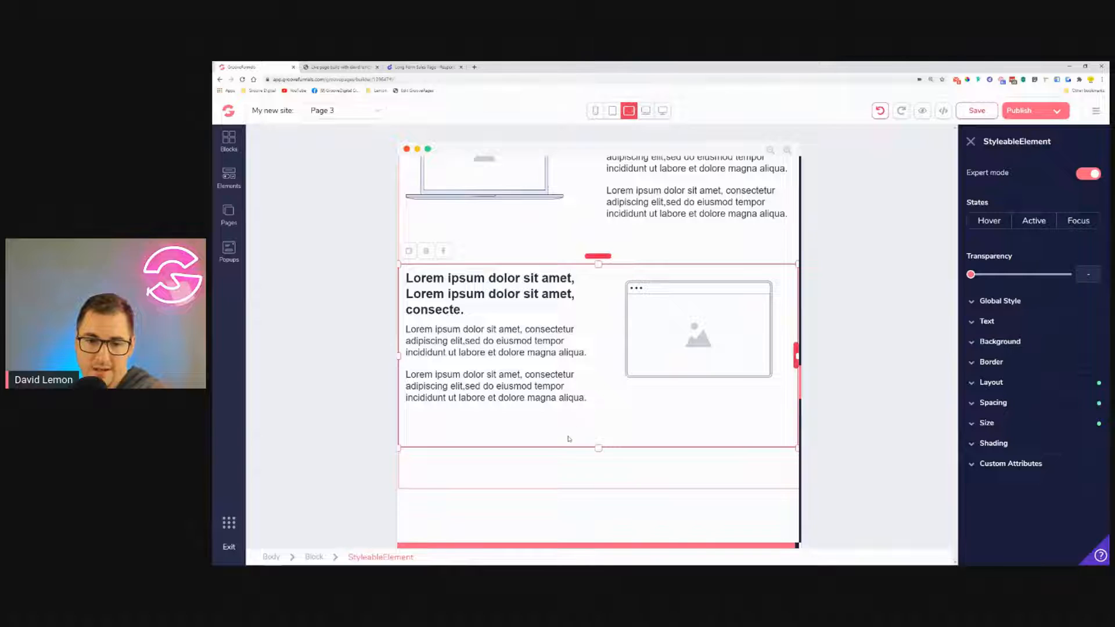
Review the spacing around the three feature rows and reduce the bottom margin of the third row's last paragraph to 0.
{"action": "scroll", "coordinate": [586, 395], "scroll_direction": "down", "scroll_amount": 3}
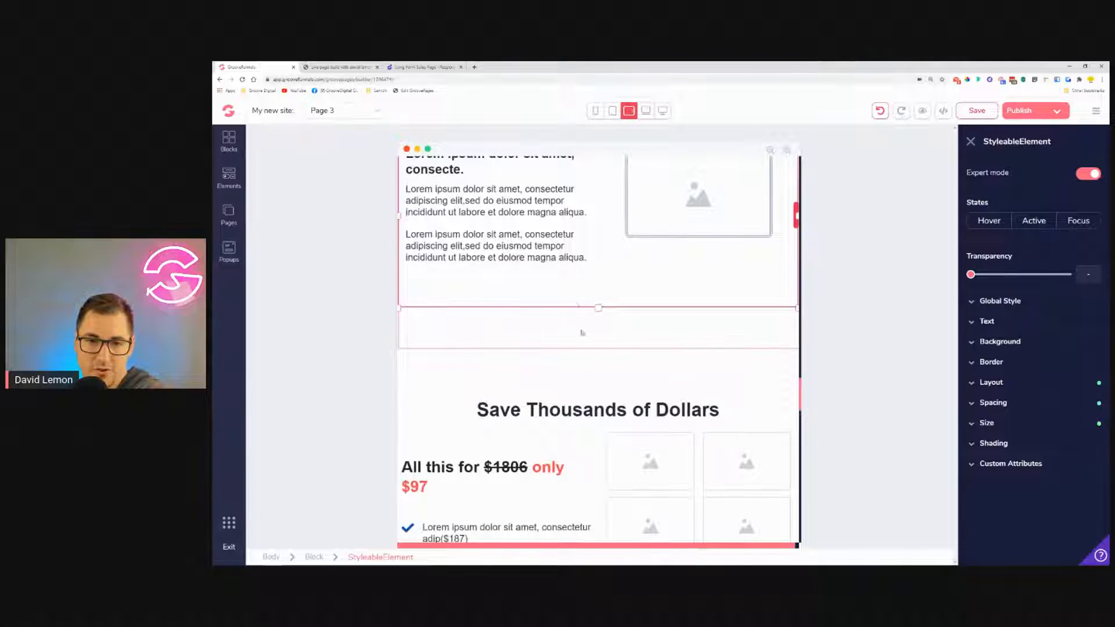
{"action": "scroll", "coordinate": [564, 342], "scroll_direction": "up", "scroll_amount": 3}
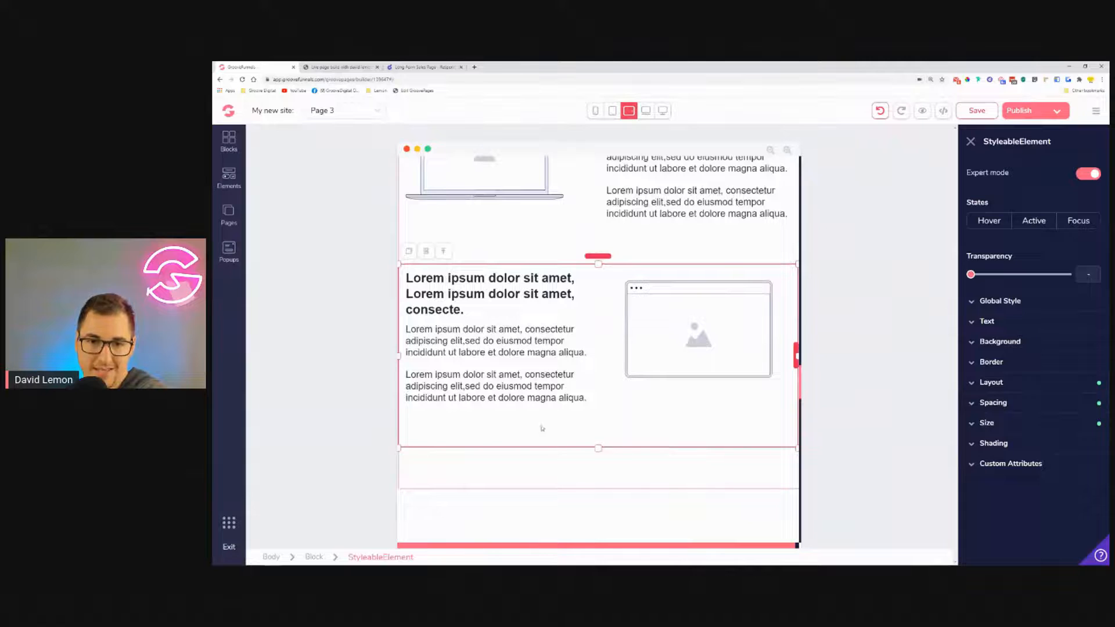
{"action": "scroll", "coordinate": [668, 302], "scroll_direction": "up", "scroll_amount": 8}
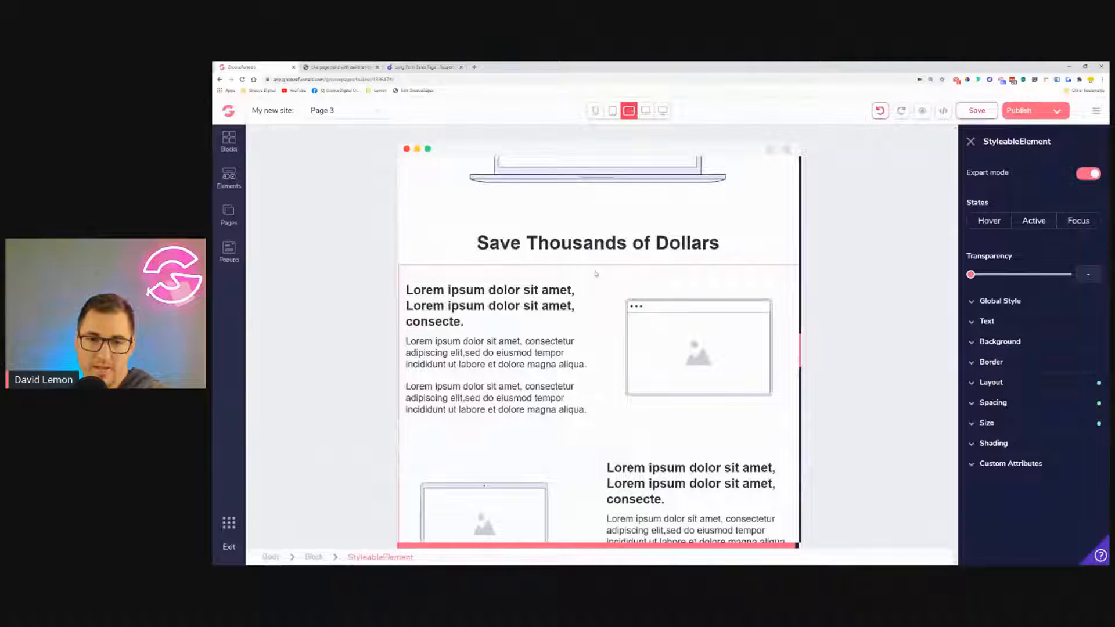
{"action": "scroll", "coordinate": [680, 296], "scroll_direction": "down", "scroll_amount": 3}
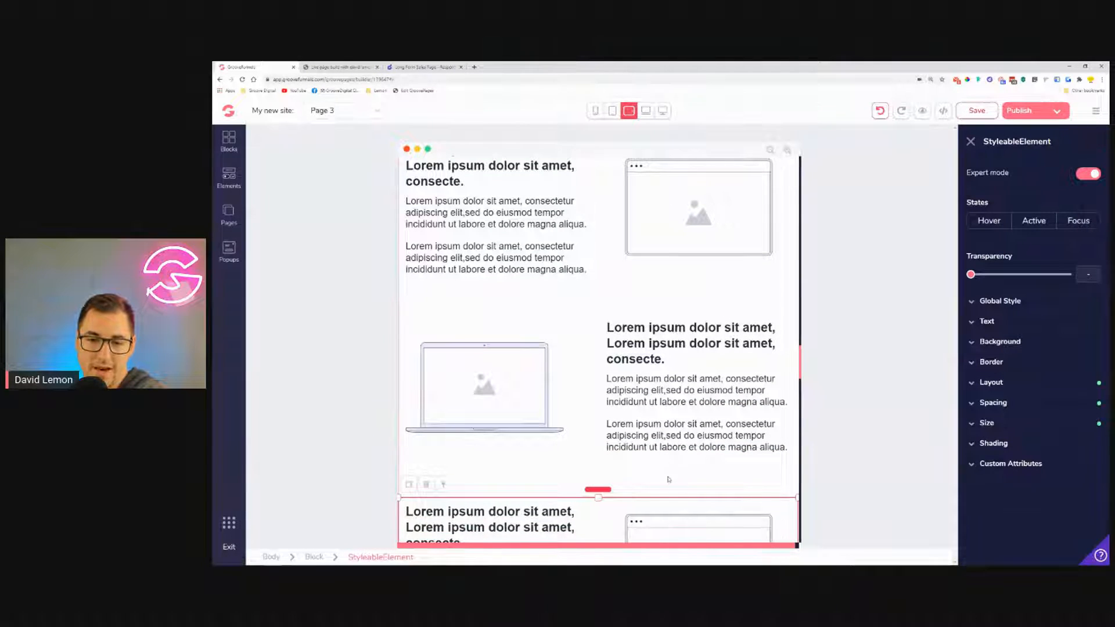
{"action": "scroll", "coordinate": [664, 489], "scroll_direction": "down", "scroll_amount": 4}
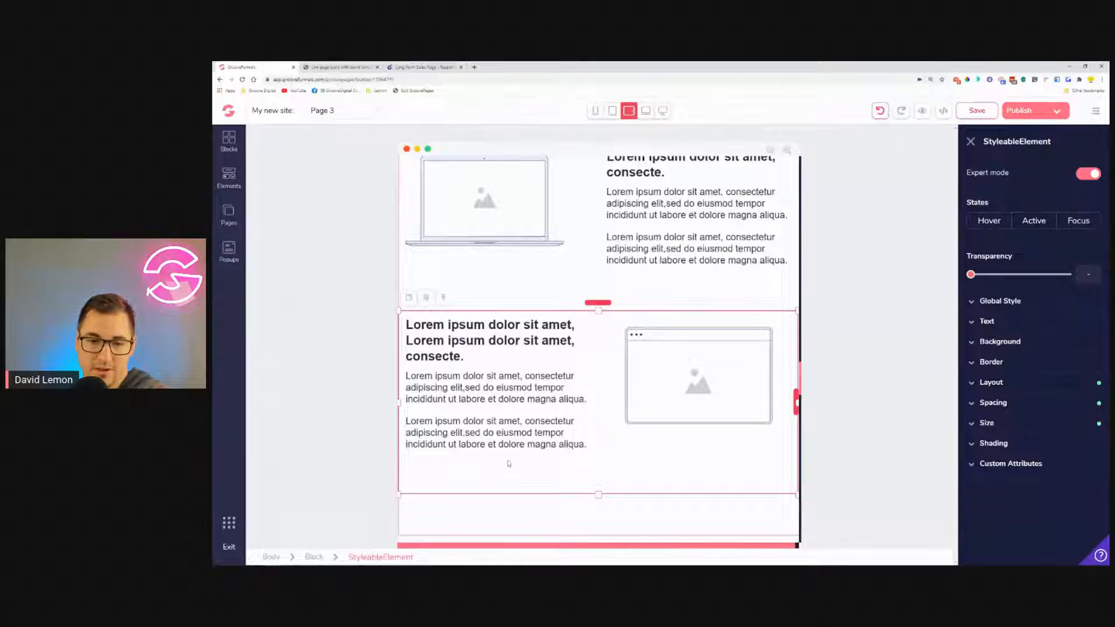
{"action": "scroll", "coordinate": [510, 463], "scroll_direction": "down", "scroll_amount": 3}
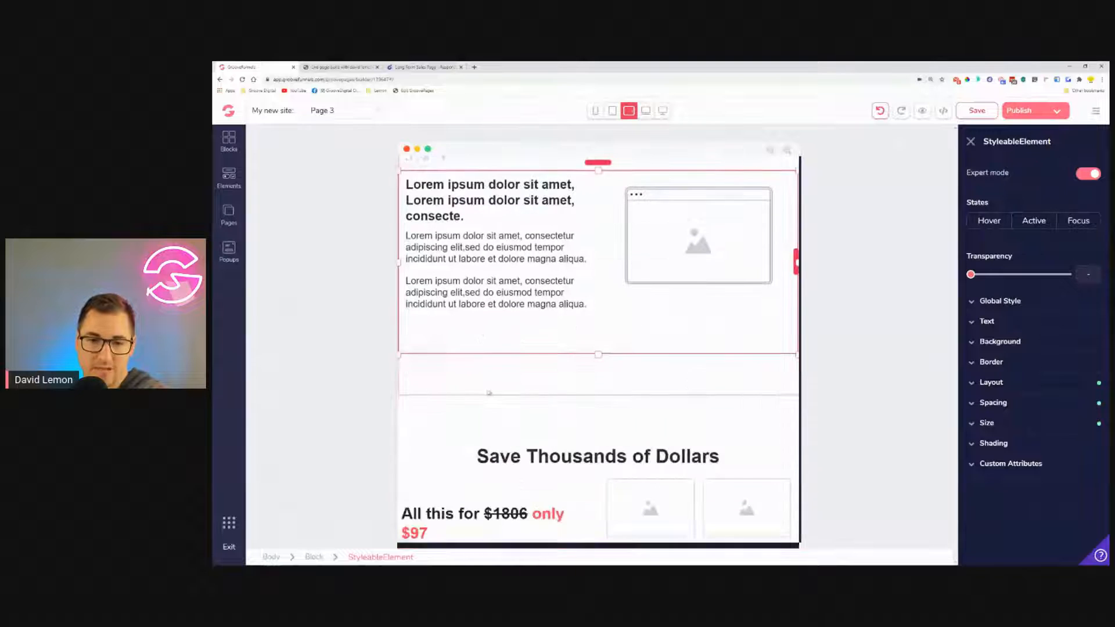
{"action": "left_click", "coordinate": [472, 308]}
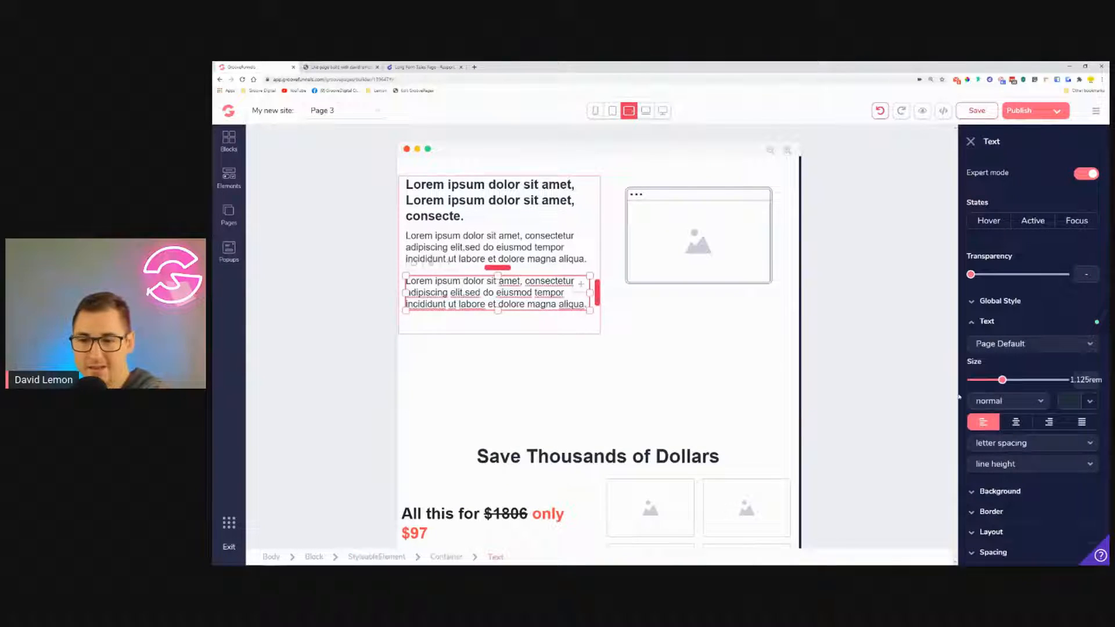
{"action": "scroll", "coordinate": [1034, 441], "scroll_direction": "down", "scroll_amount": 1}
{"action": "left_click", "coordinate": [1026, 494]}
{"action": "scroll", "coordinate": [1034, 436], "scroll_direction": "down", "scroll_amount": 2}
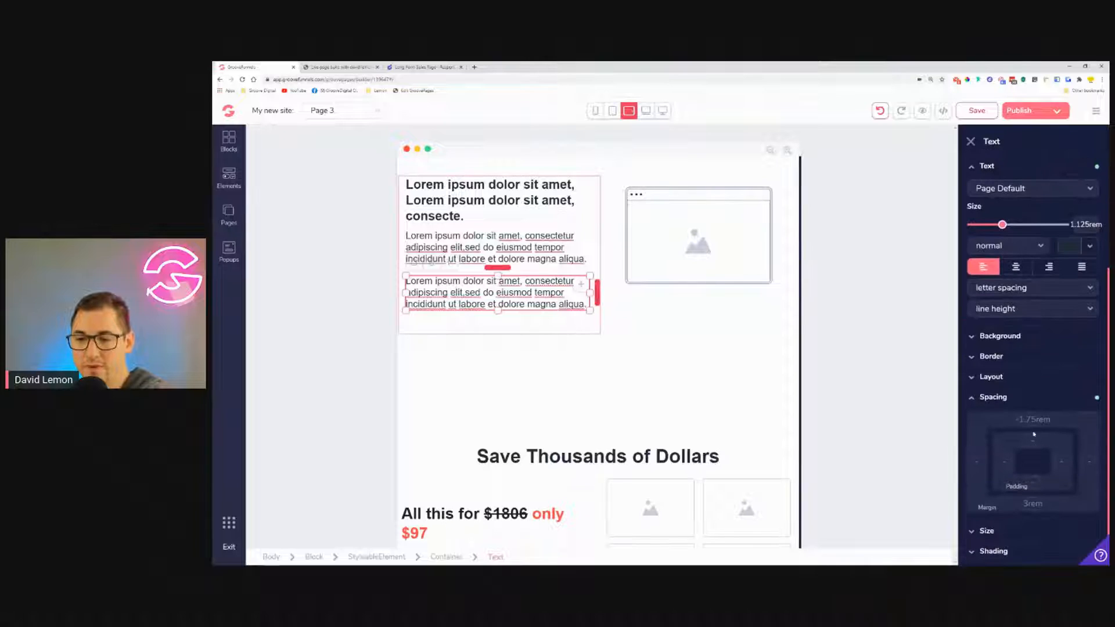
{"action": "left_click", "coordinate": [1033, 506]}
{"action": "left_click_drag", "start_coordinate": [1023, 526], "coordinate": [976, 526]}
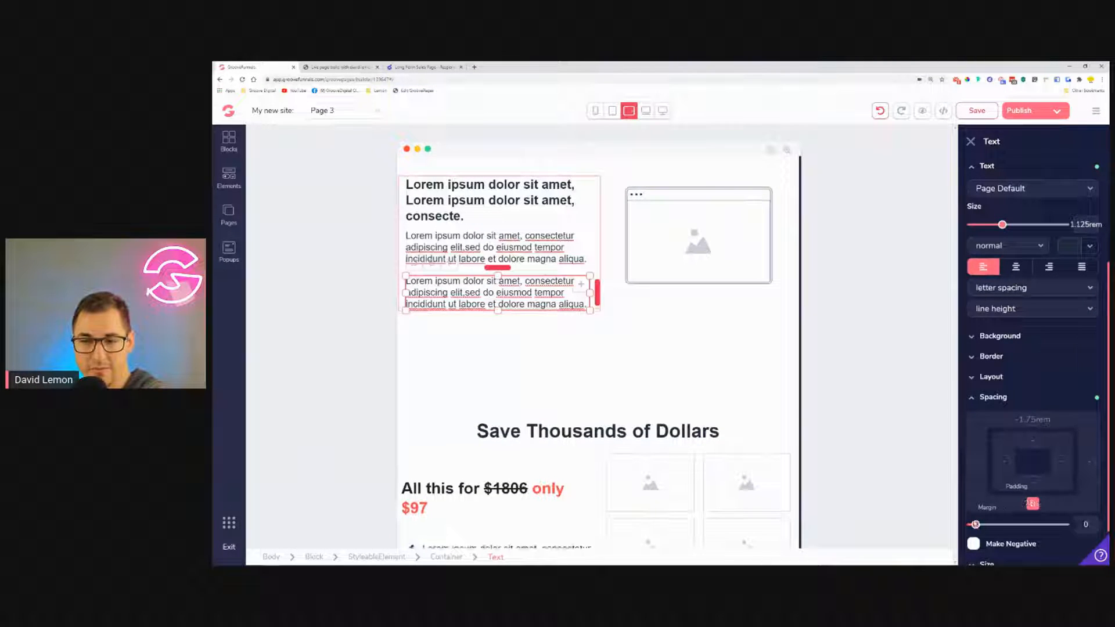
Remove the bottom padding of the block that holds the three feature rows by setting it to 0.
{"action": "scroll", "coordinate": [589, 371], "scroll_direction": "up", "scroll_amount": 2}
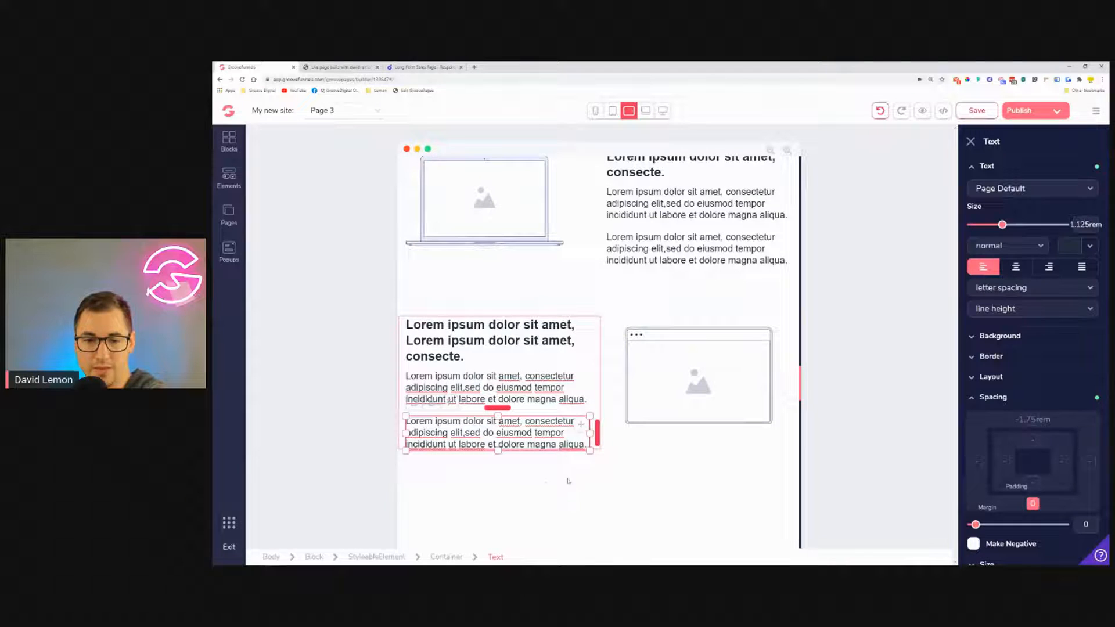
{"action": "scroll", "coordinate": [573, 481], "scroll_direction": "down", "scroll_amount": 2}
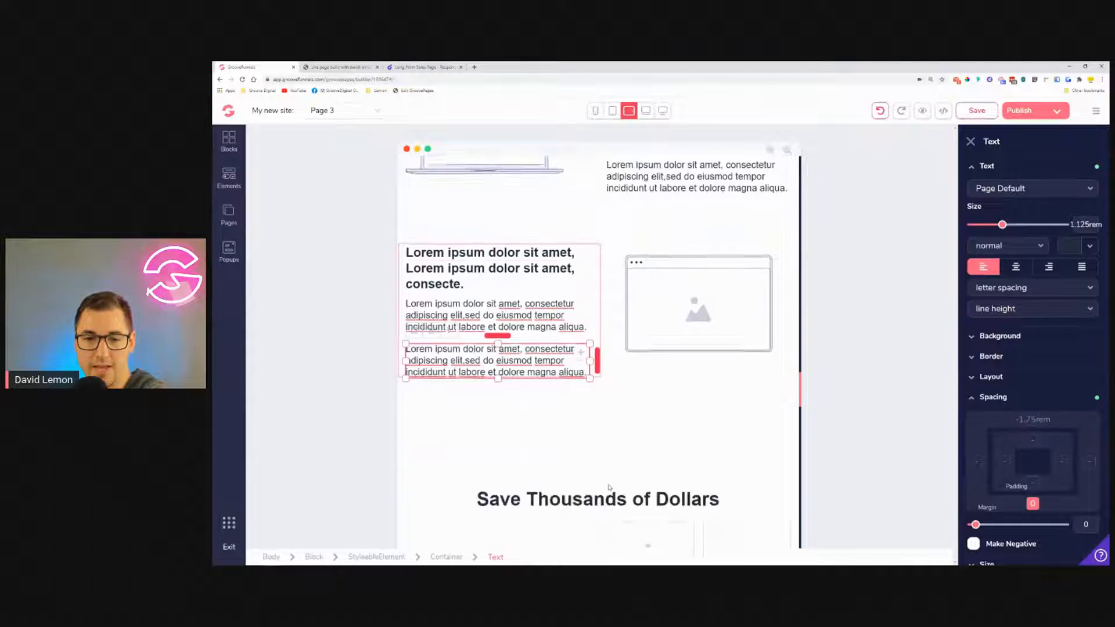
{"action": "left_click", "coordinate": [621, 370]}
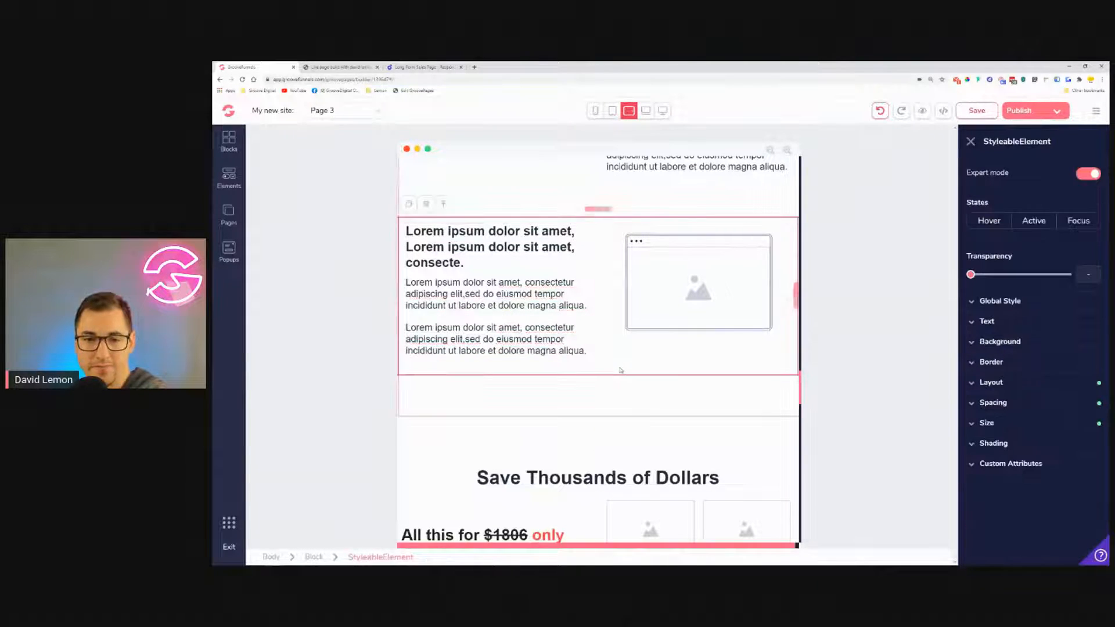
{"action": "left_click", "coordinate": [605, 397]}
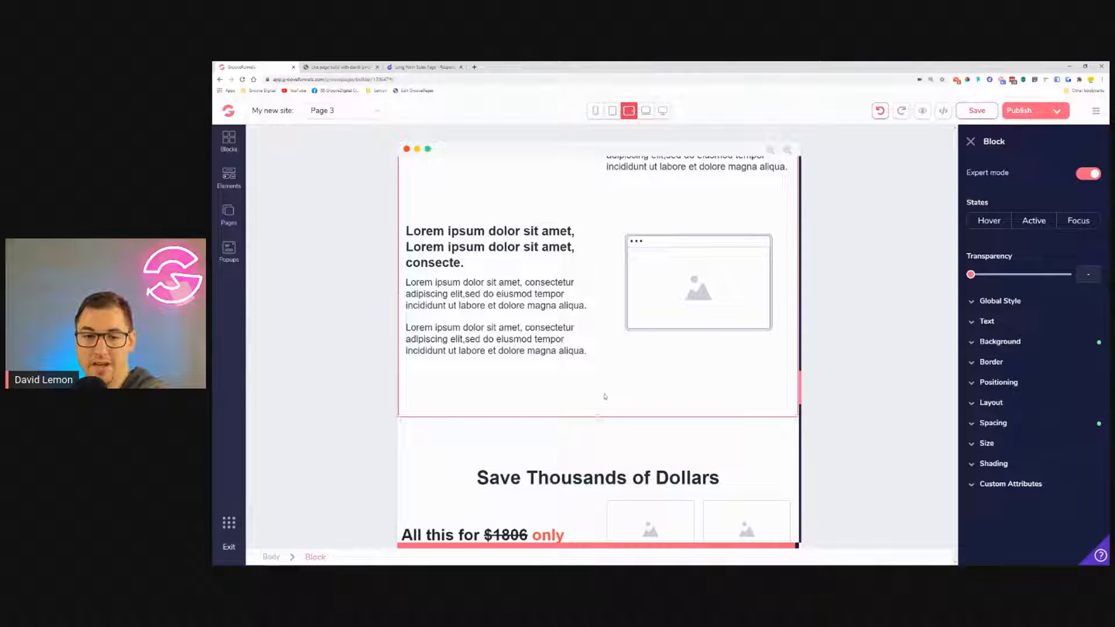
{"action": "scroll", "coordinate": [616, 512], "scroll_direction": "up", "scroll_amount": 3}
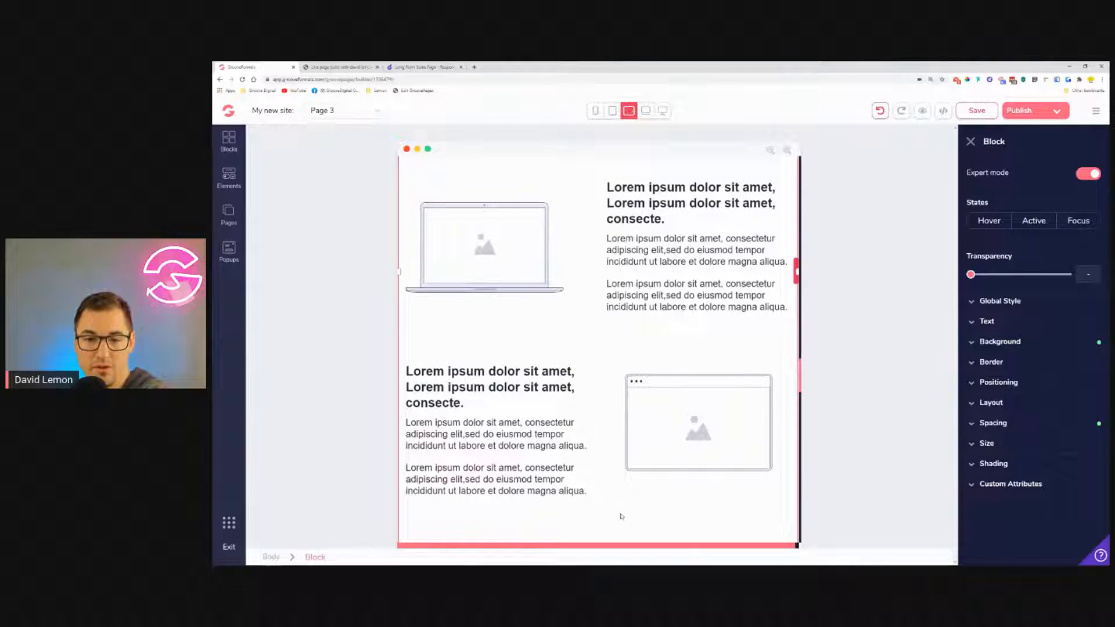
{"action": "scroll", "coordinate": [617, 517], "scroll_direction": "down", "scroll_amount": 3}
{"action": "left_click", "coordinate": [1010, 421]}
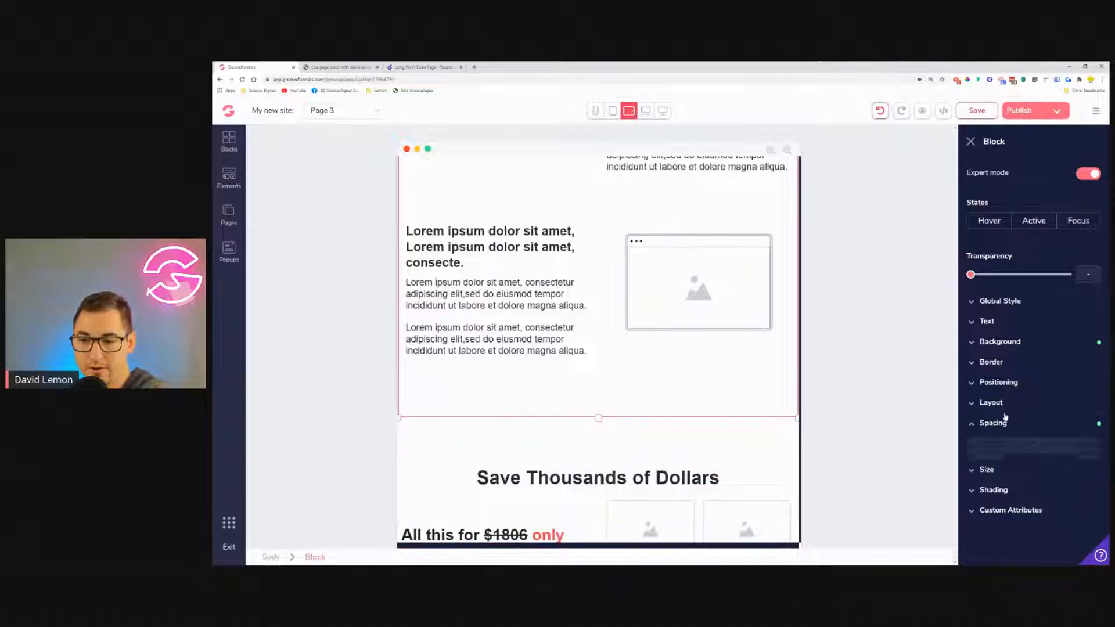
{"action": "left_click", "coordinate": [1033, 509]}
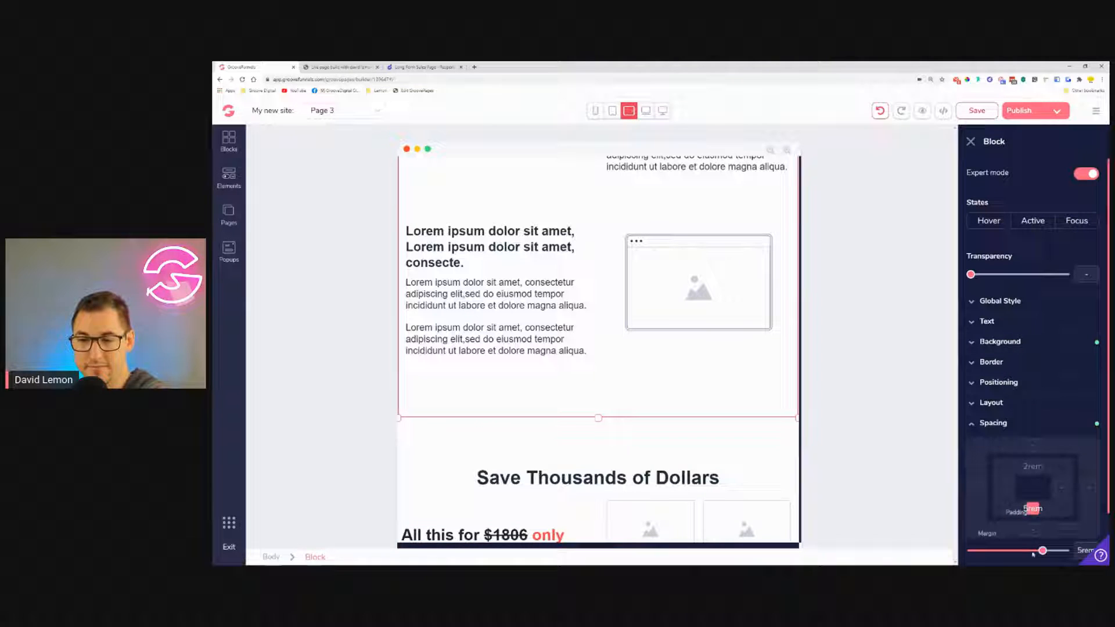
{"action": "left_click_drag", "start_coordinate": [1044, 552], "coordinate": [976, 549]}
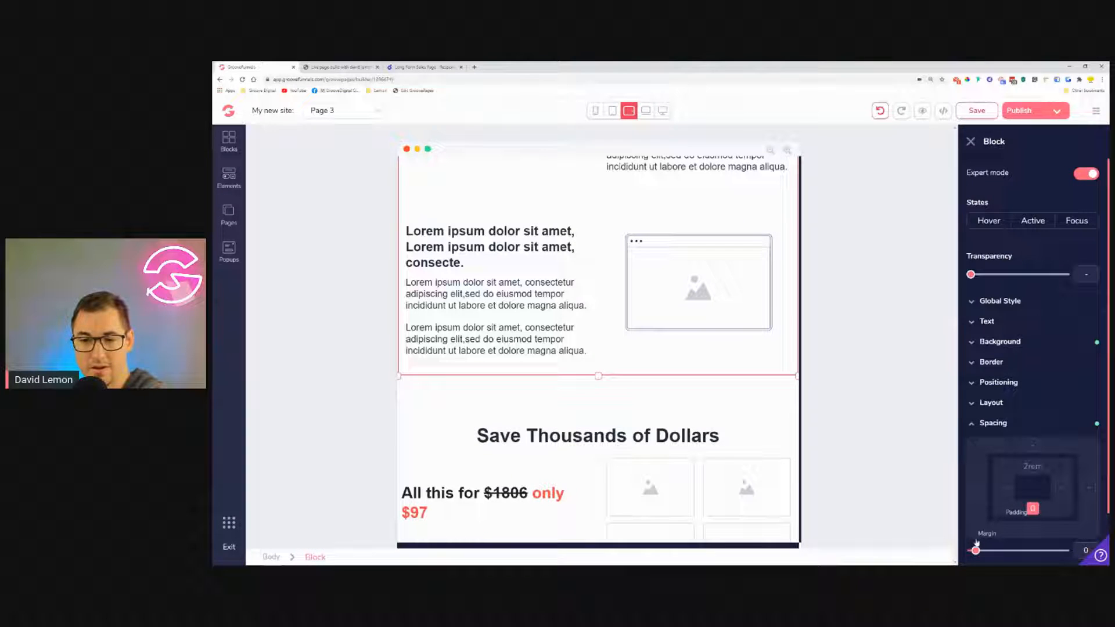
Apply 1rem of left and right padding to the feature rows' block and review the rows' resulting layout.
{"action": "scroll", "coordinate": [704, 403], "scroll_direction": "up", "scroll_amount": 2}
{"action": "scroll", "coordinate": [707, 403], "scroll_direction": "up", "scroll_amount": 8}
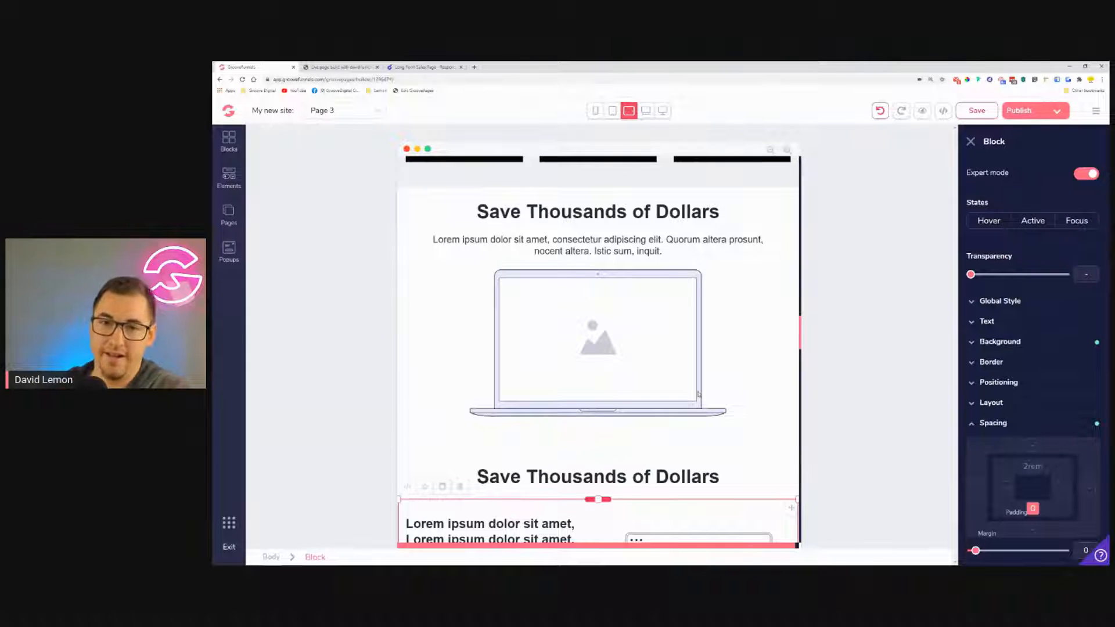
{"action": "scroll", "coordinate": [630, 299], "scroll_direction": "down", "scroll_amount": 3}
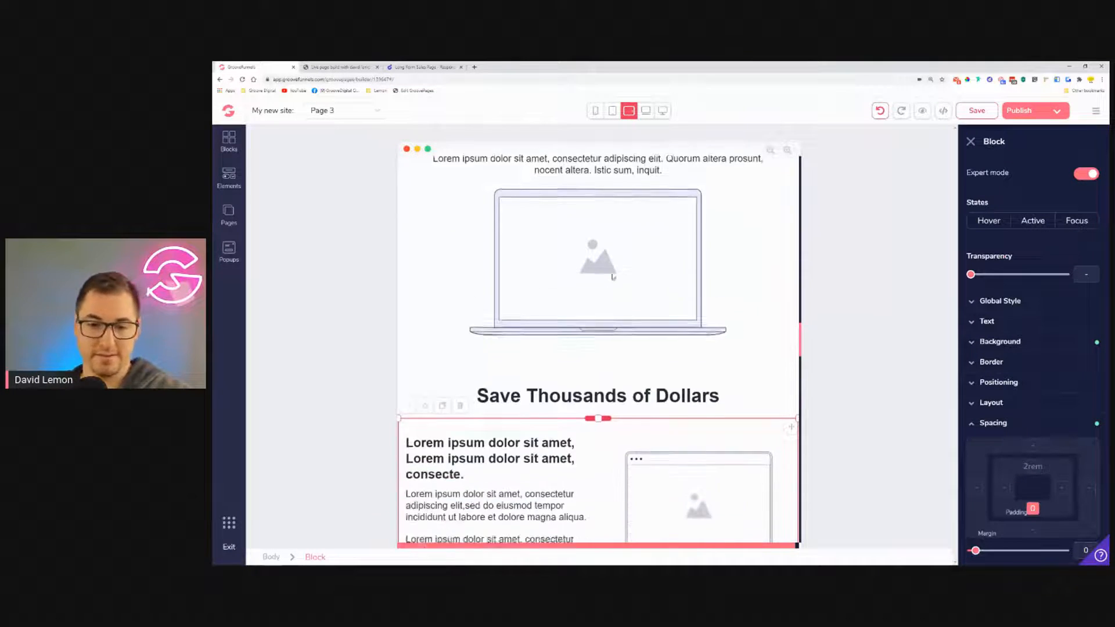
{"action": "scroll", "coordinate": [630, 299], "scroll_direction": "down", "scroll_amount": 5}
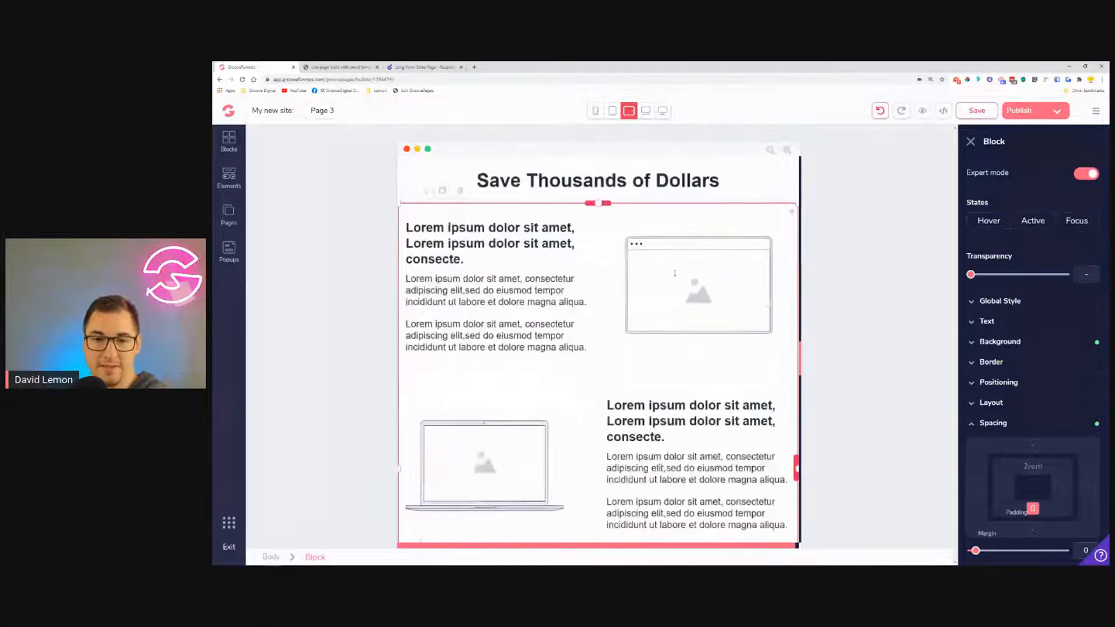
{"action": "scroll", "coordinate": [702, 246], "scroll_direction": "down", "scroll_amount": 1}
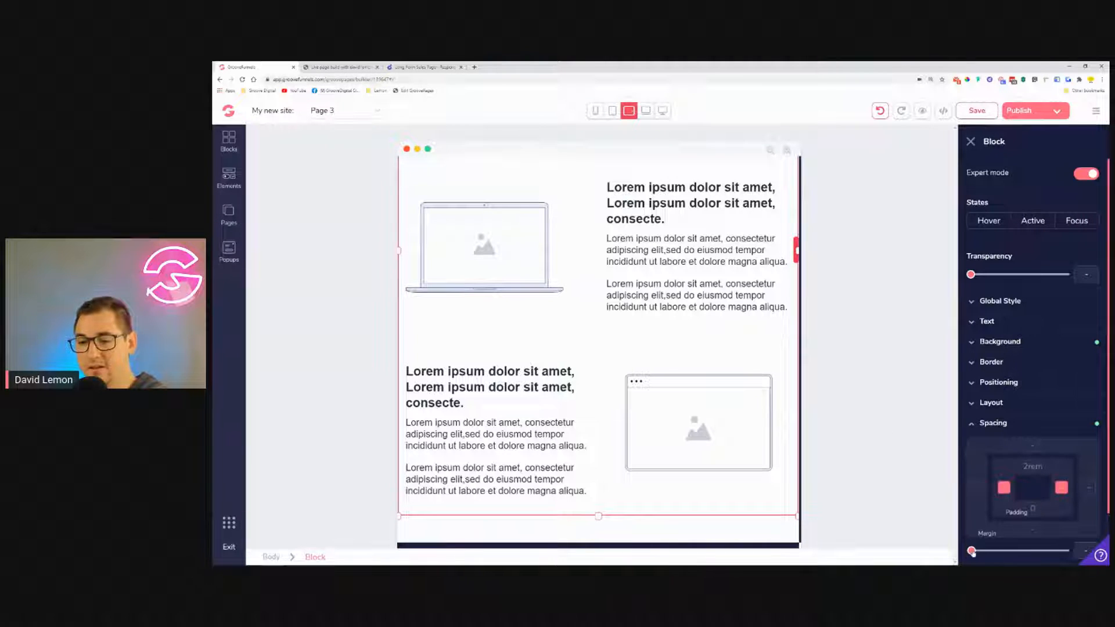
{"action": "left_click_drag", "start_coordinate": [976, 553], "coordinate": [995, 553]}
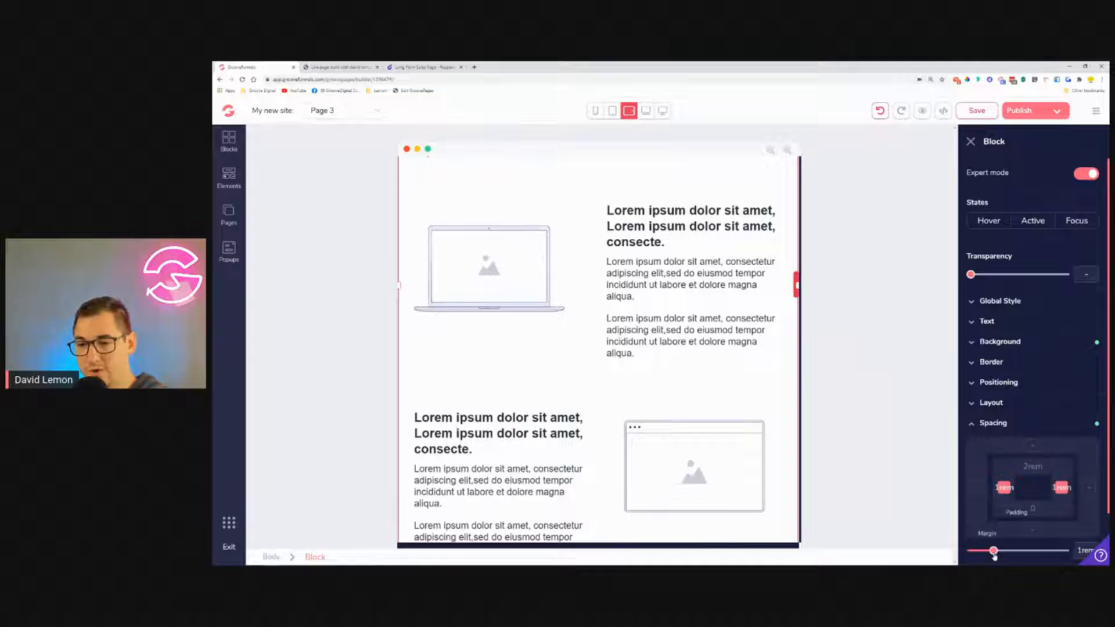
{"action": "scroll", "coordinate": [591, 404], "scroll_direction": "down", "scroll_amount": 4}
{"action": "scroll", "coordinate": [596, 398], "scroll_direction": "up", "scroll_amount": 6}
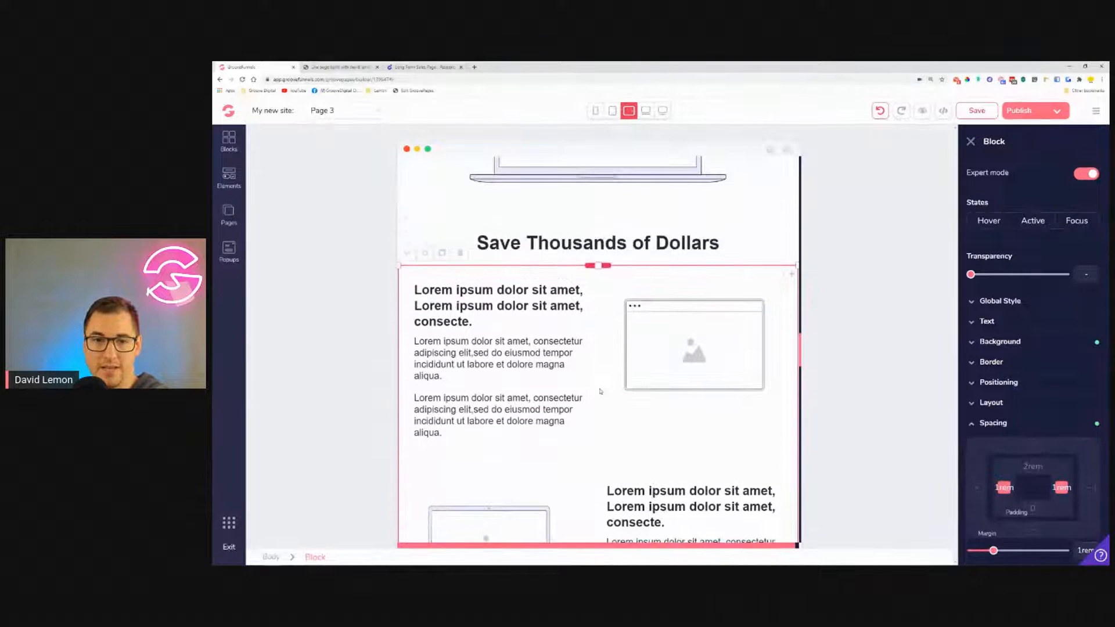
{"action": "scroll", "coordinate": [600, 390], "scroll_direction": "down", "scroll_amount": 6}
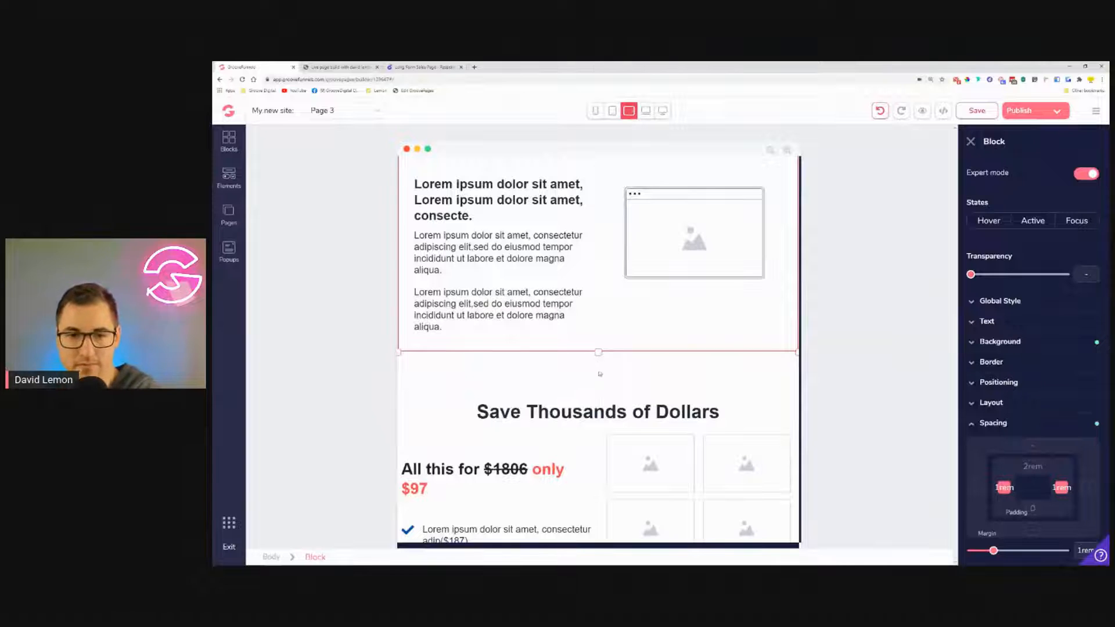
Increase the top padding of the third feature row's browser mockup to 4rem.
{"action": "scroll", "coordinate": [633, 372], "scroll_direction": "up", "scroll_amount": 3}
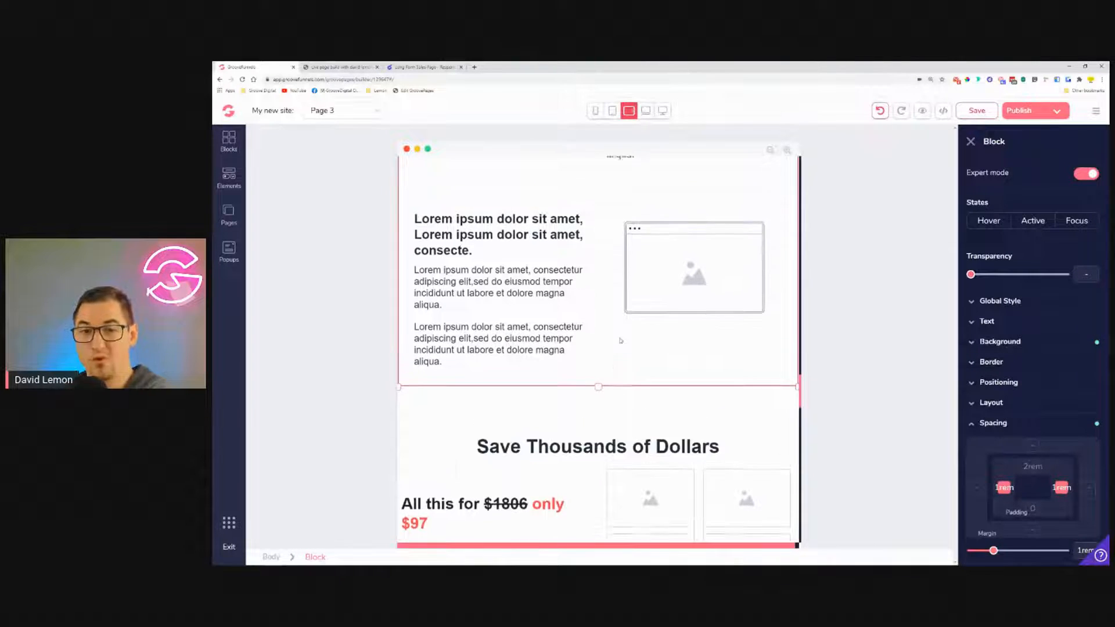
{"action": "left_click", "coordinate": [678, 385]}
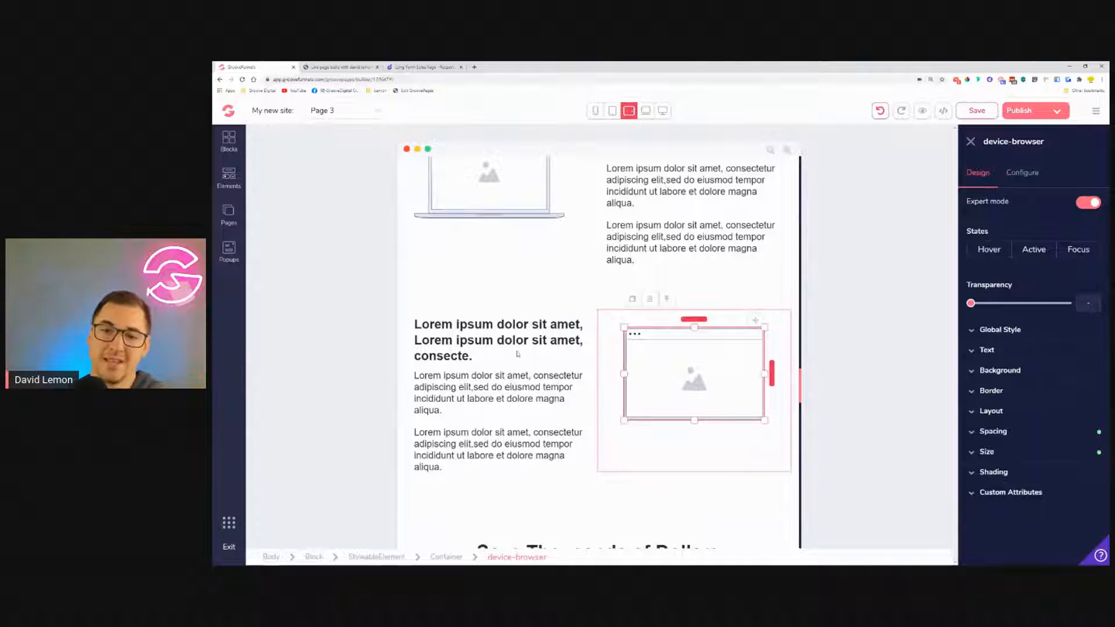
{"action": "left_click", "coordinate": [1064, 433]}
{"action": "left_click_drag", "start_coordinate": [1011, 559], "coordinate": [1034, 559]}
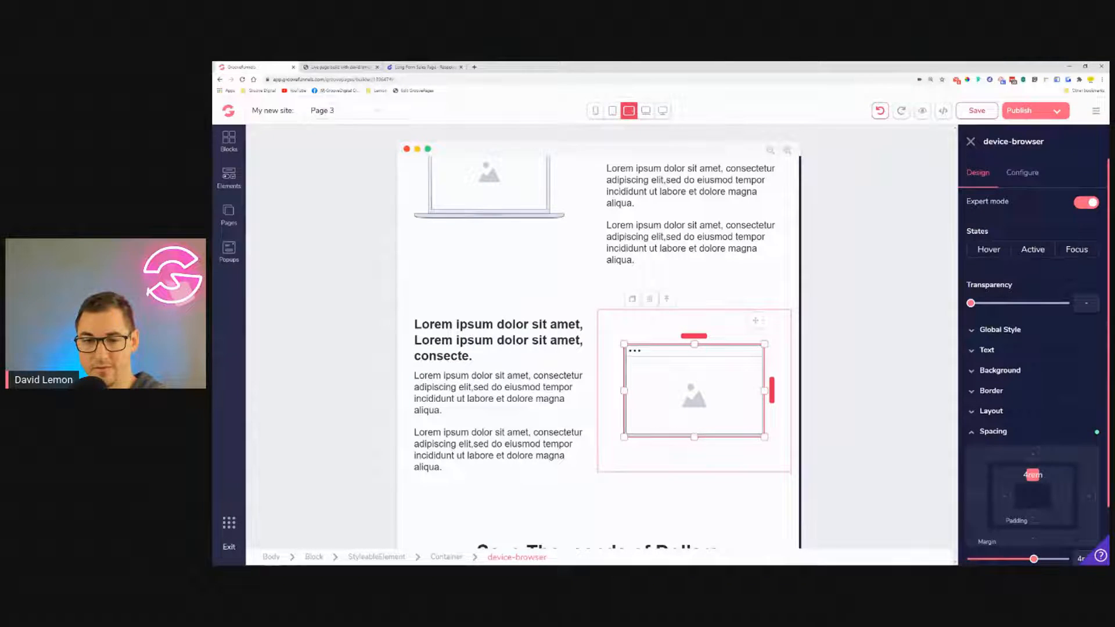
Set the top padding of the second feature row's laptop mockup to 4rem.
{"action": "scroll", "coordinate": [670, 380], "scroll_direction": "up", "scroll_amount": 3}
{"action": "left_click", "coordinate": [463, 302]}
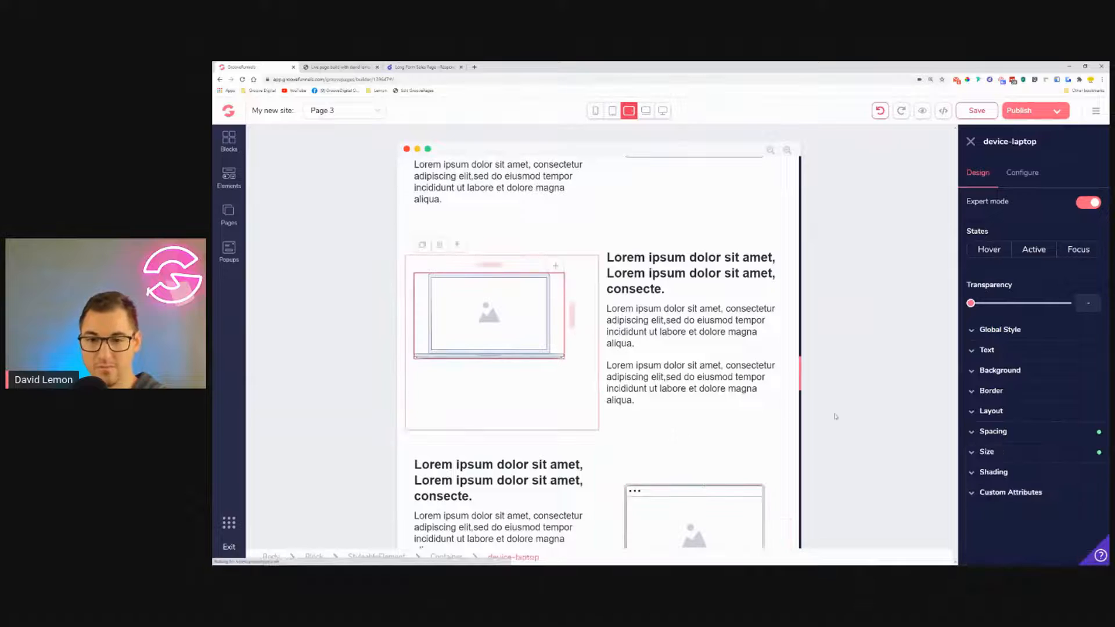
{"action": "left_click", "coordinate": [1002, 432]}
{"action": "left_click_drag", "start_coordinate": [1011, 559], "coordinate": [1034, 559]}
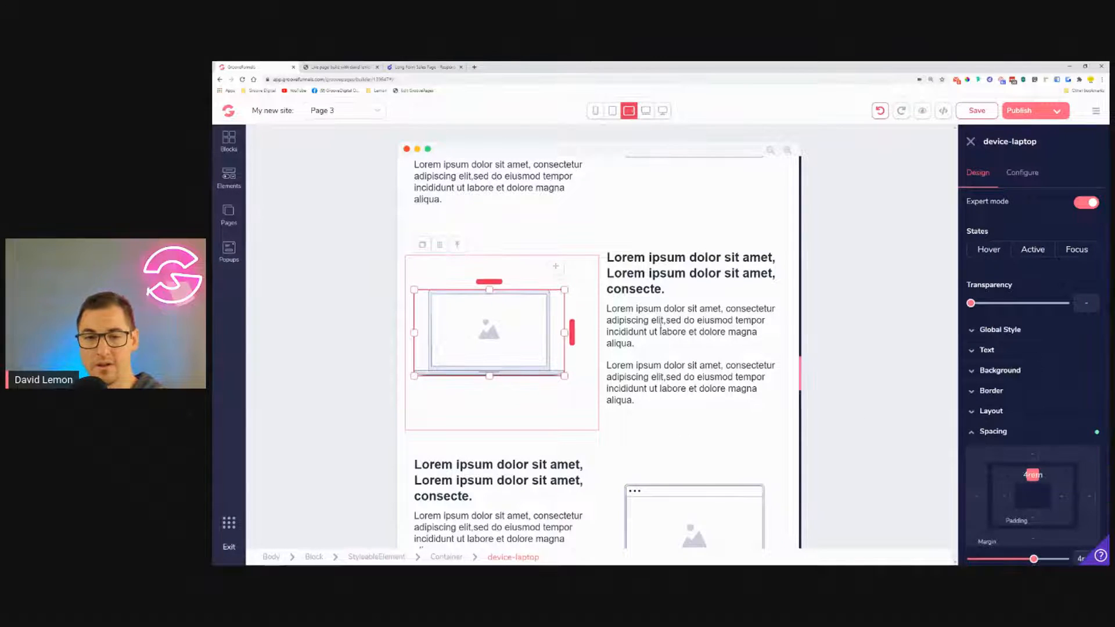
Set the top padding of the first feature row's browser mockup to 4rem.
{"action": "scroll", "coordinate": [661, 328], "scroll_direction": "up", "scroll_amount": 3}
{"action": "left_click", "coordinate": [694, 348]}
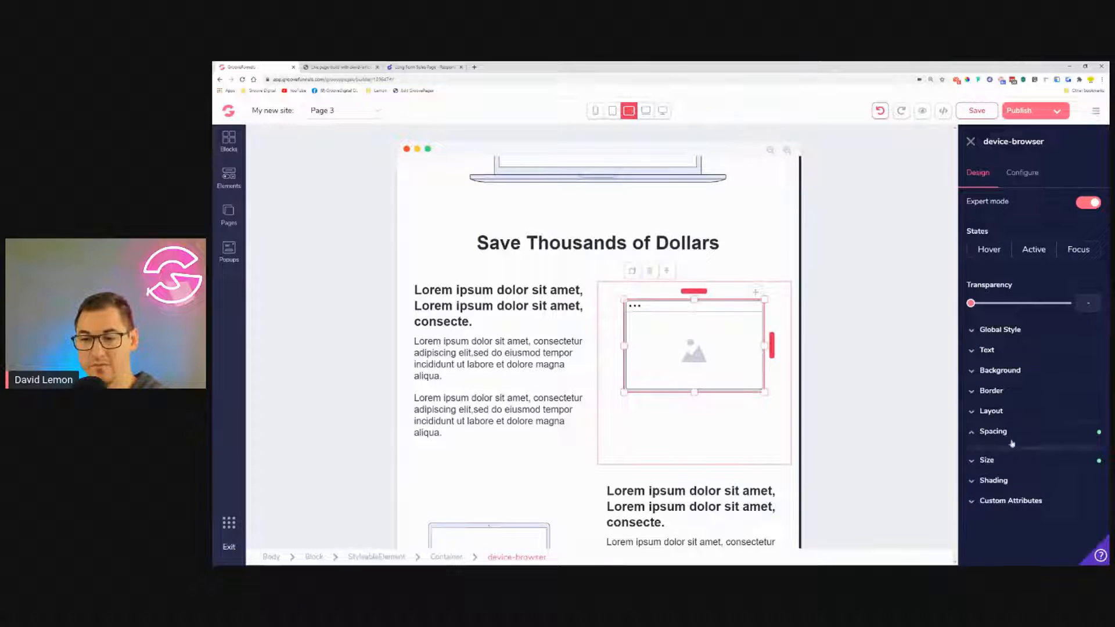
{"action": "left_click", "coordinate": [1034, 474]}
{"action": "left_click_drag", "start_coordinate": [1012, 559], "coordinate": [1034, 559]}
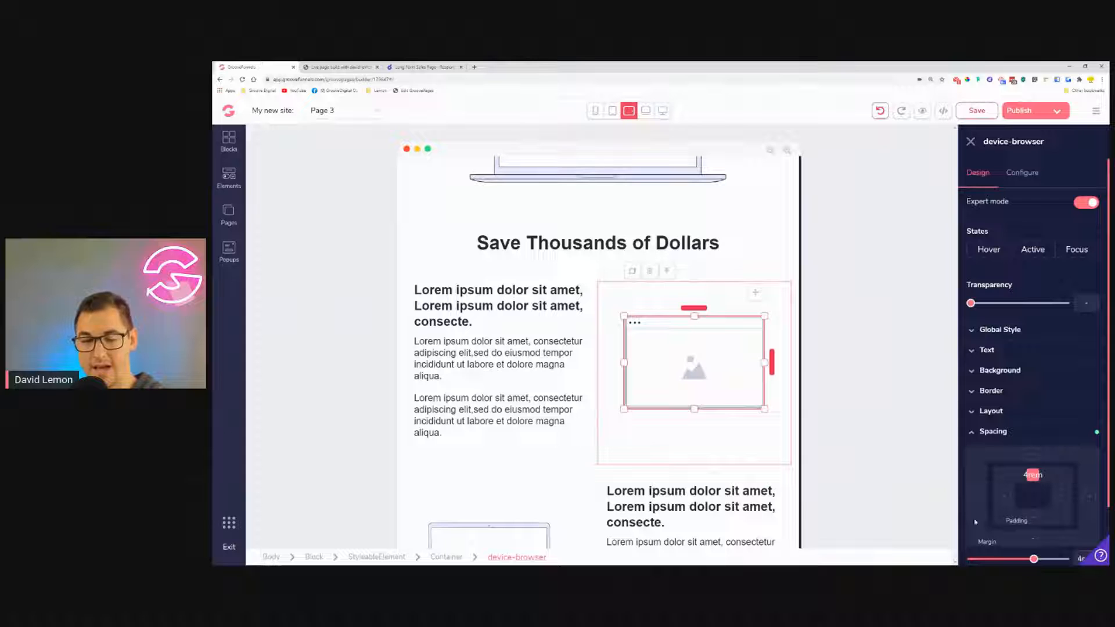
{"action": "left_click", "coordinate": [570, 377]}
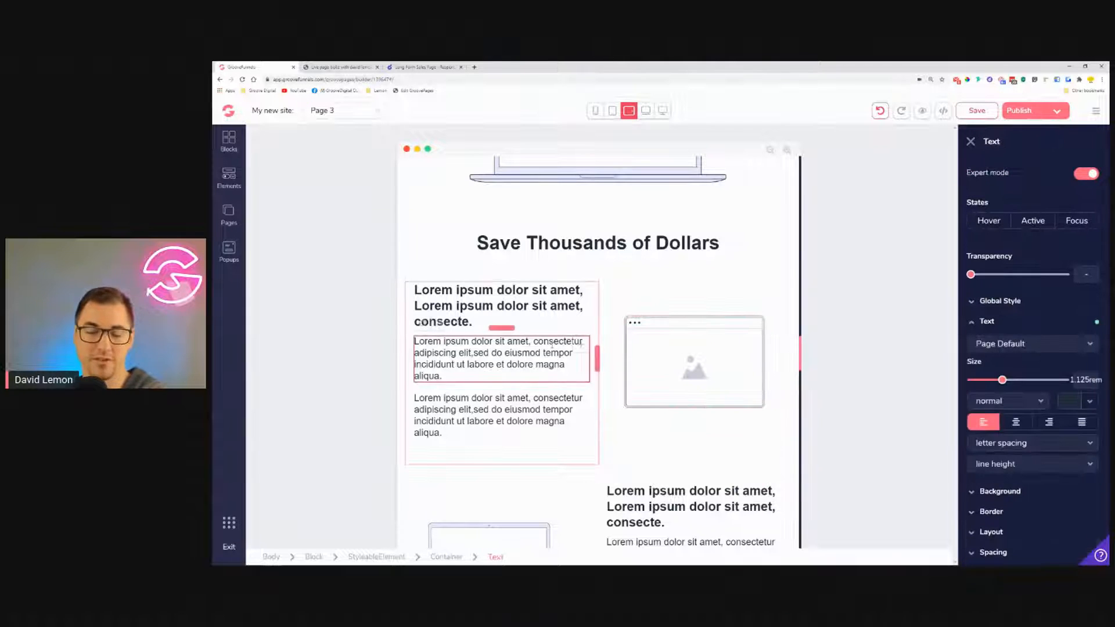
Reduce the text size of the "All this for $1806 only $97" price line to 1.5rem.
{"action": "scroll", "coordinate": [601, 342], "scroll_direction": "down", "scroll_amount": 10}
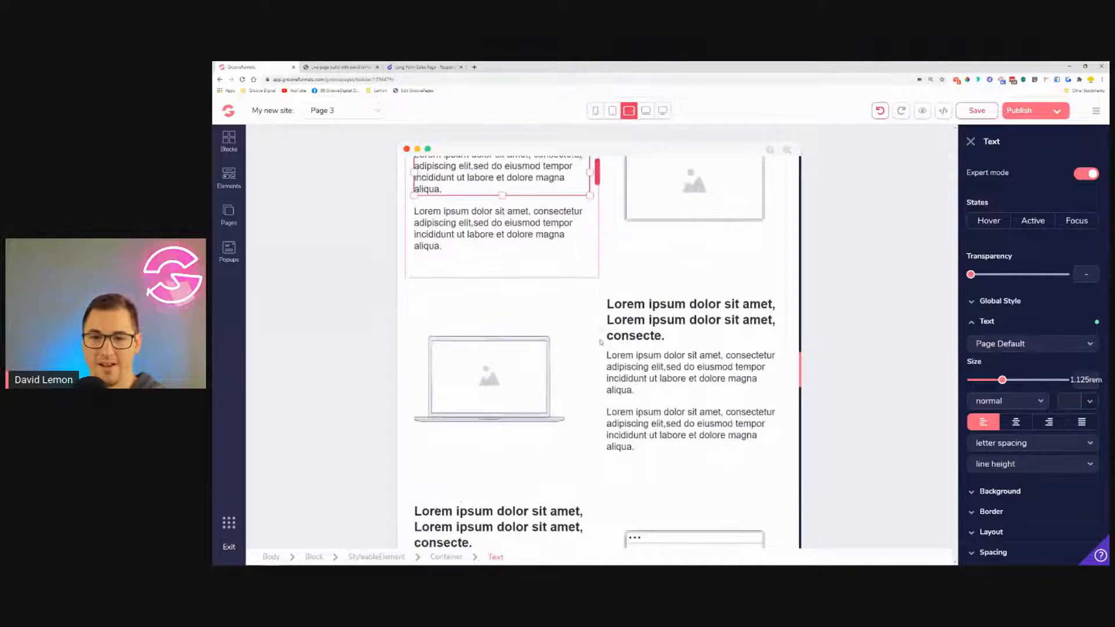
{"action": "scroll", "coordinate": [668, 316], "scroll_direction": "down", "scroll_amount": 2}
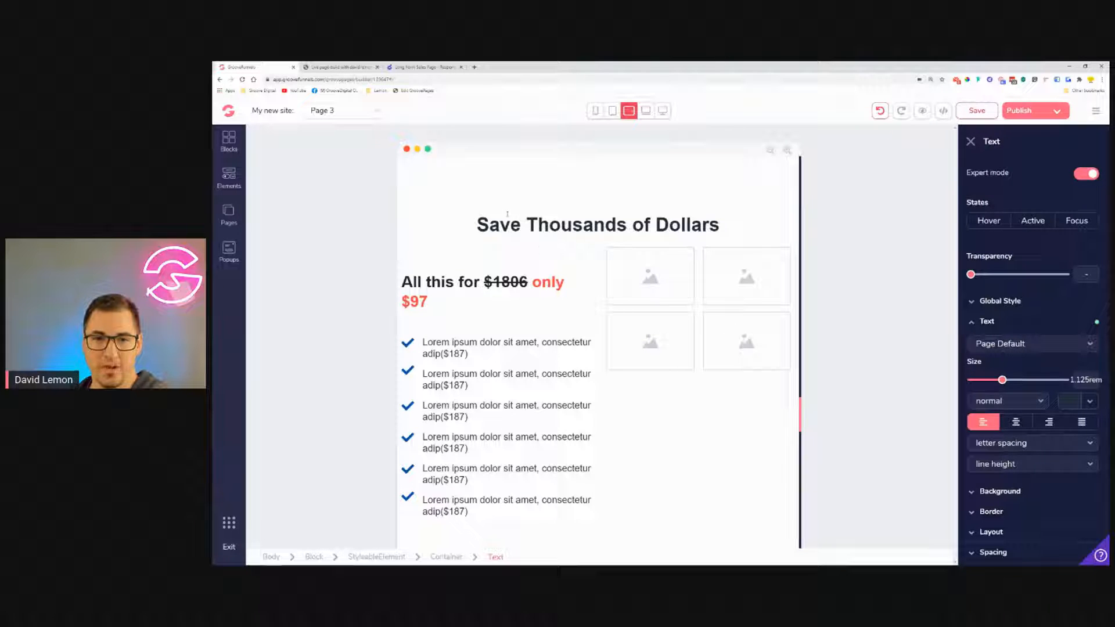
{"action": "left_click", "coordinate": [566, 225]}
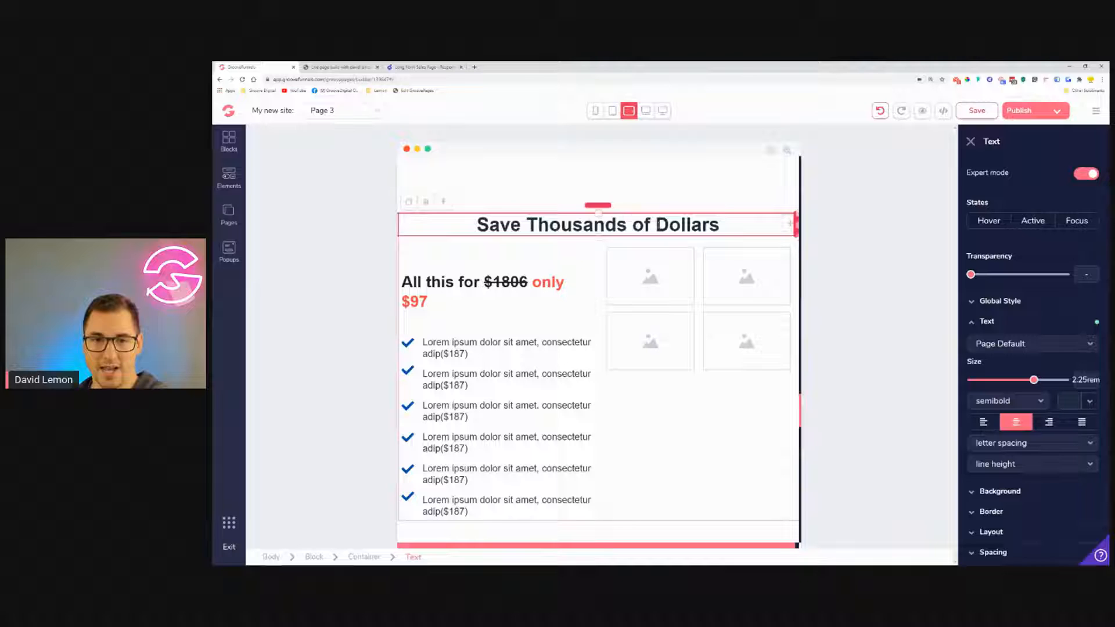
{"action": "left_click", "coordinate": [554, 284]}
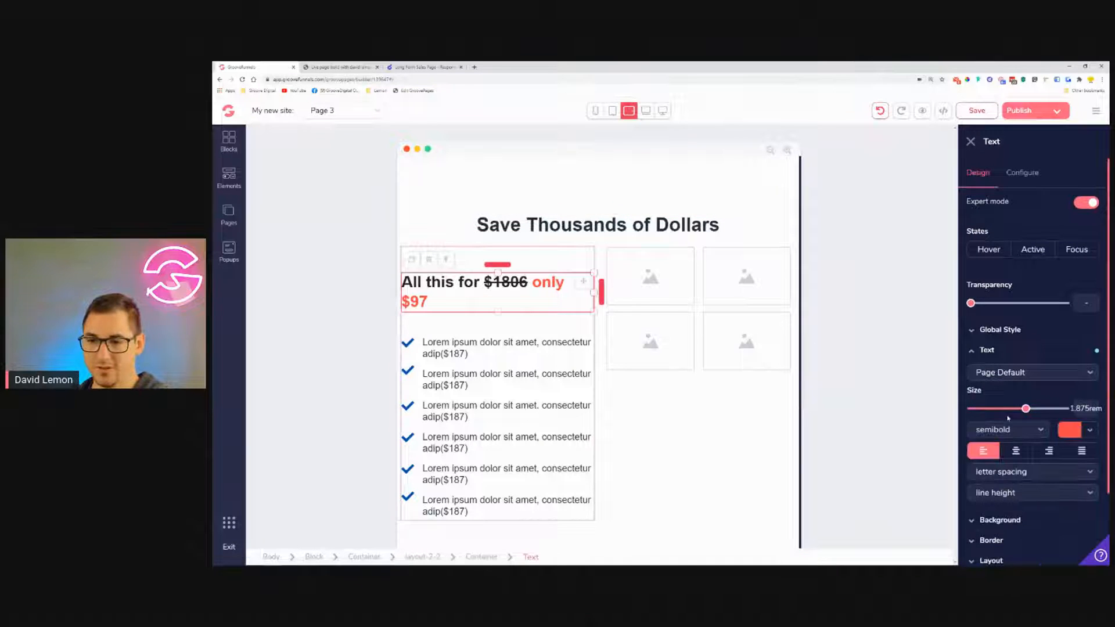
{"action": "left_click_drag", "start_coordinate": [1025, 410], "coordinate": [1019, 409]}
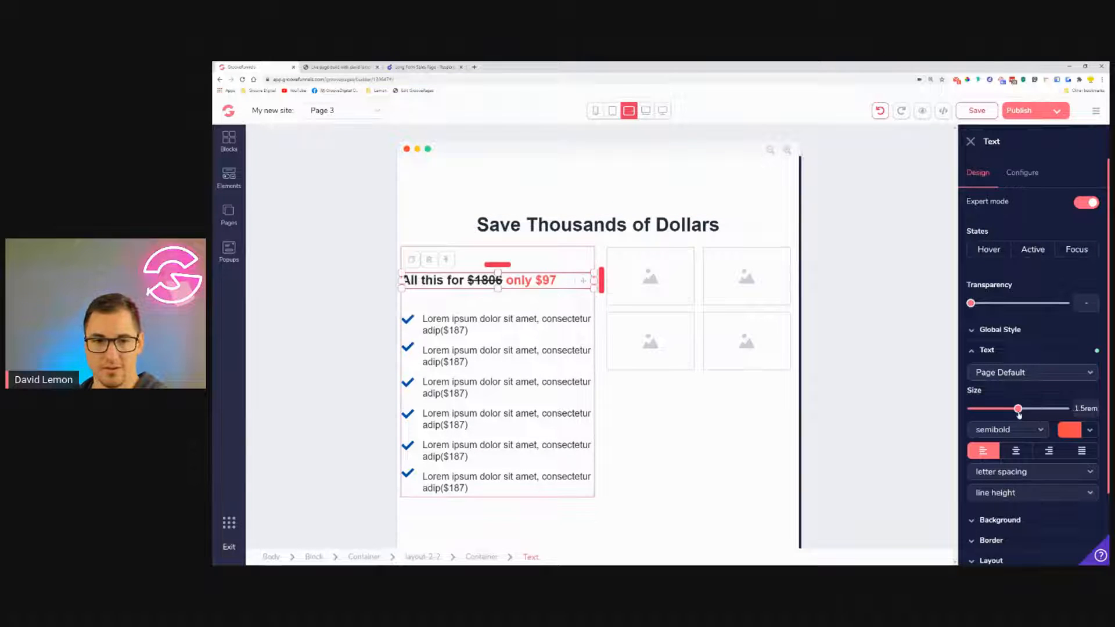
Set the text size of all six checklist items under the price line to 1rem.
{"action": "left_click", "coordinate": [568, 320]}
{"action": "left_click_drag", "start_coordinate": [998, 380], "coordinate": [994, 391]}
{"action": "left_click", "coordinate": [474, 353]}
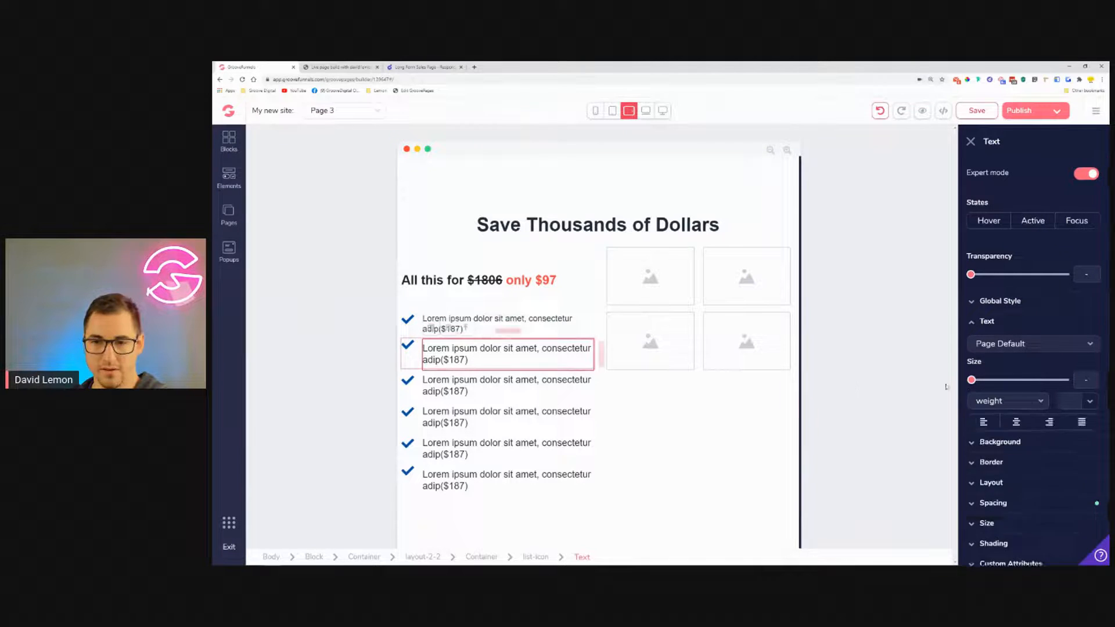
{"action": "mouse_move", "coordinate": [995, 390]}
{"action": "left_mouse_down"}
{"action": "mouse_move", "coordinate": [974, 388]}
{"action": "mouse_move", "coordinate": [995, 380]}
{"action": "left_mouse_up"}
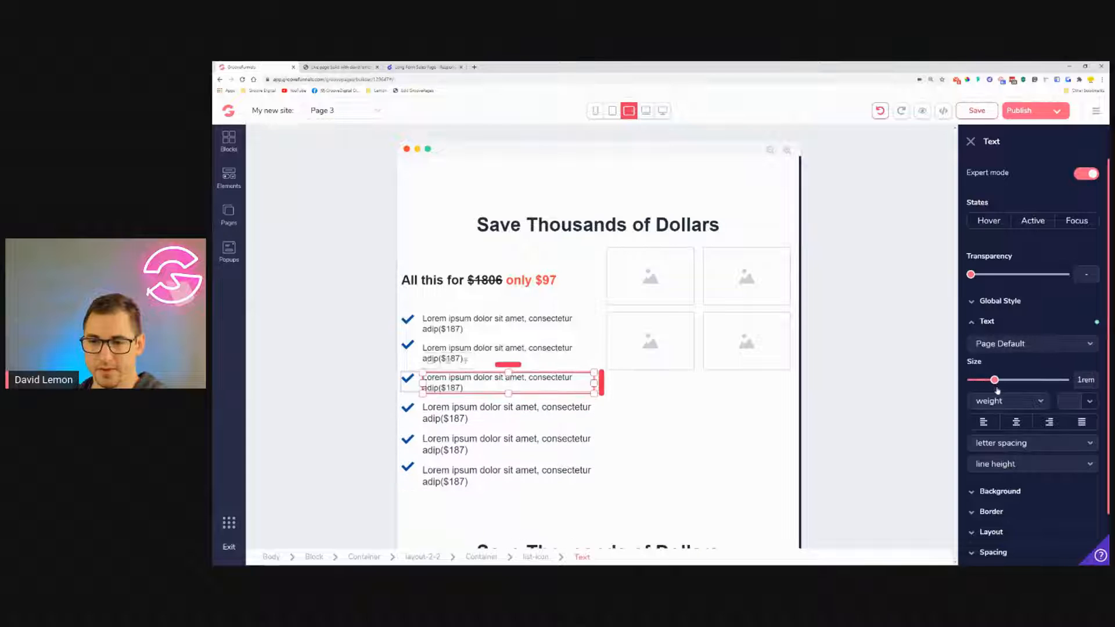
{"action": "left_click", "coordinate": [433, 413]}
{"action": "left_click_drag", "start_coordinate": [971, 381], "coordinate": [997, 386]}
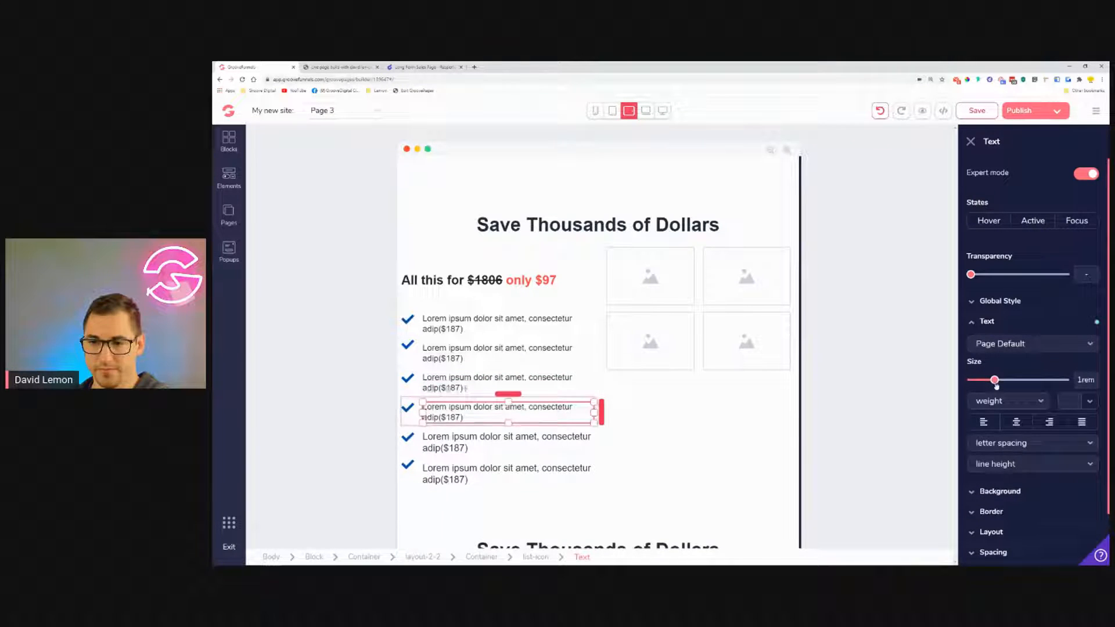
{"action": "left_click", "coordinate": [485, 437]}
{"action": "left_click_drag", "start_coordinate": [971, 381], "coordinate": [995, 388]}
{"action": "left_click", "coordinate": [505, 471]}
Add a 6rem top margin to the container holding the four-image grid beside the checklist.
{"action": "left_click", "coordinate": [701, 268]}
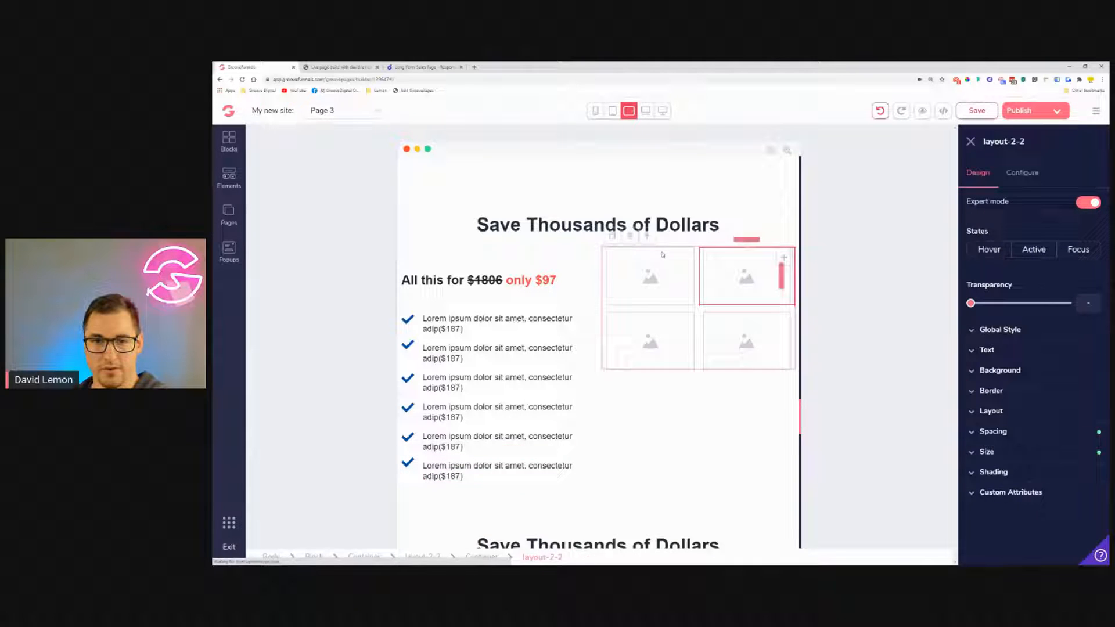
{"action": "left_click", "coordinate": [699, 304]}
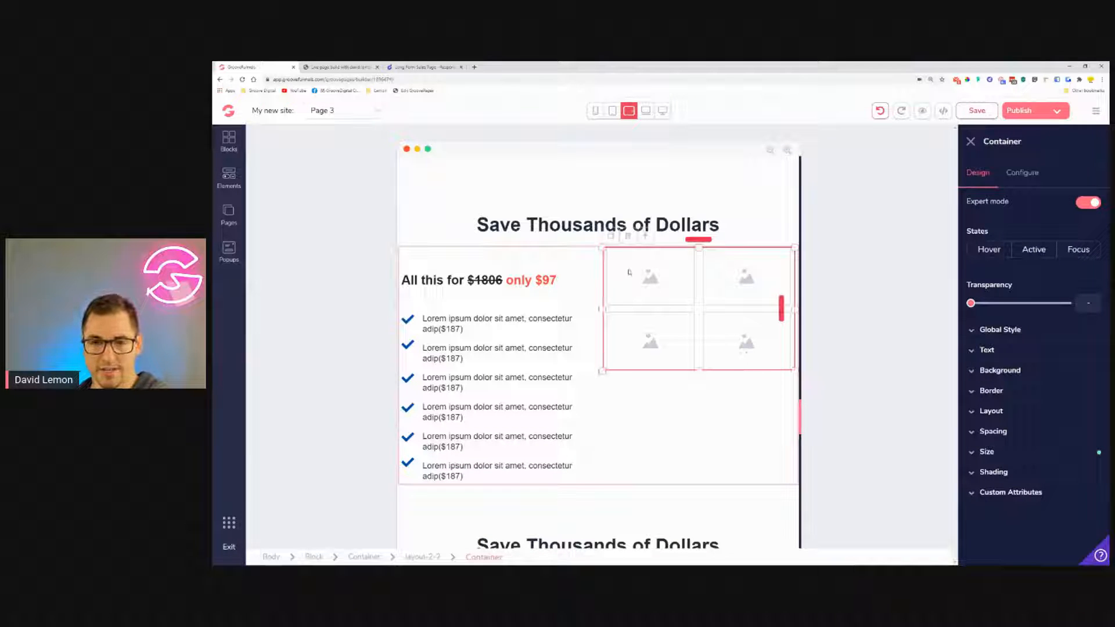
{"action": "left_click", "coordinate": [994, 431]}
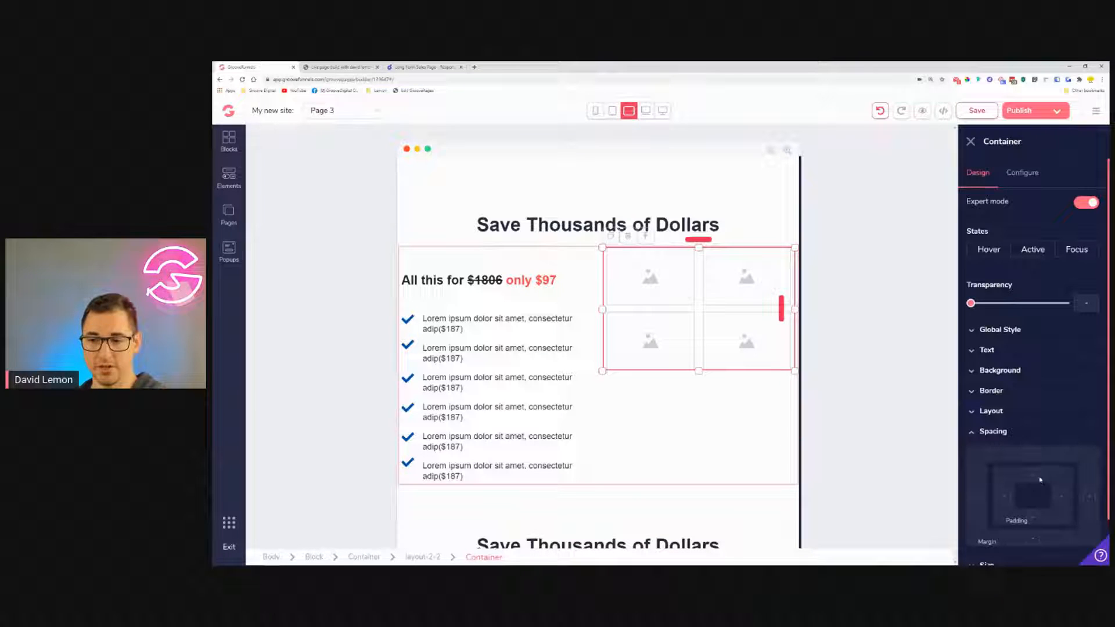
{"action": "left_click", "coordinate": [1033, 456]}
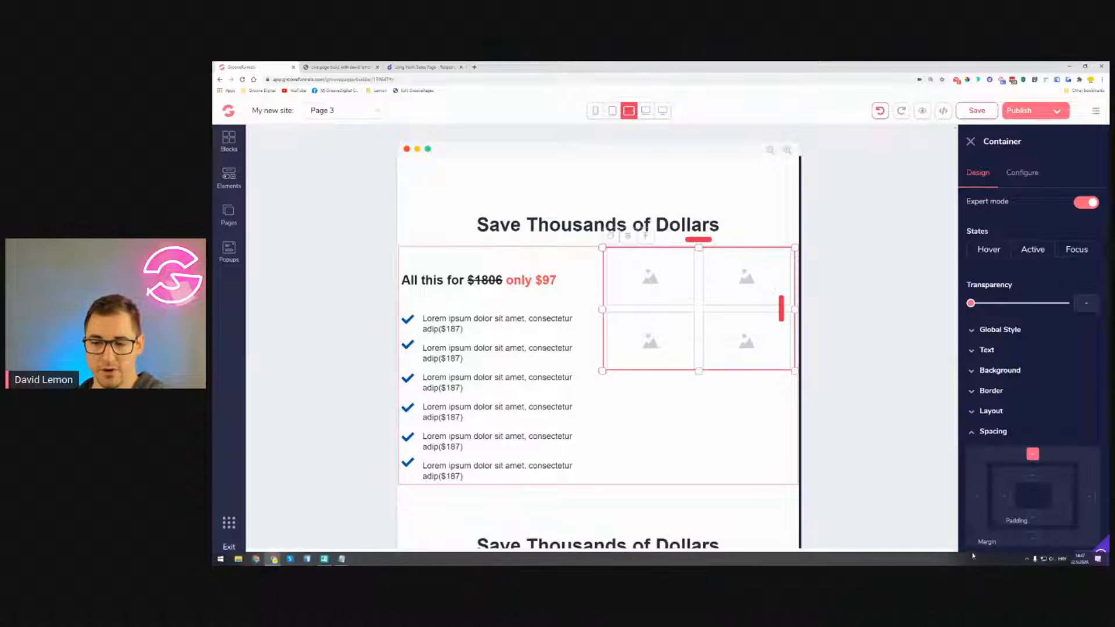
{"action": "left_click_drag", "start_coordinate": [971, 560], "coordinate": [1048, 561]}
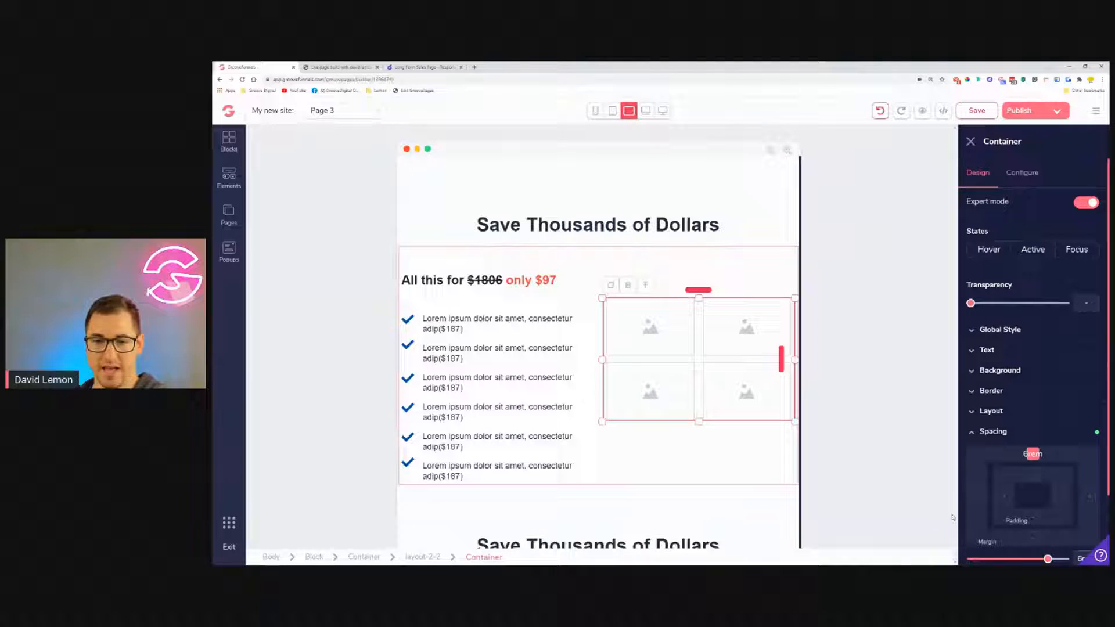
Examine the price section's text sizes and image grid alignment, and the layout of the bonus section below.
{"action": "left_click", "coordinate": [699, 459]}
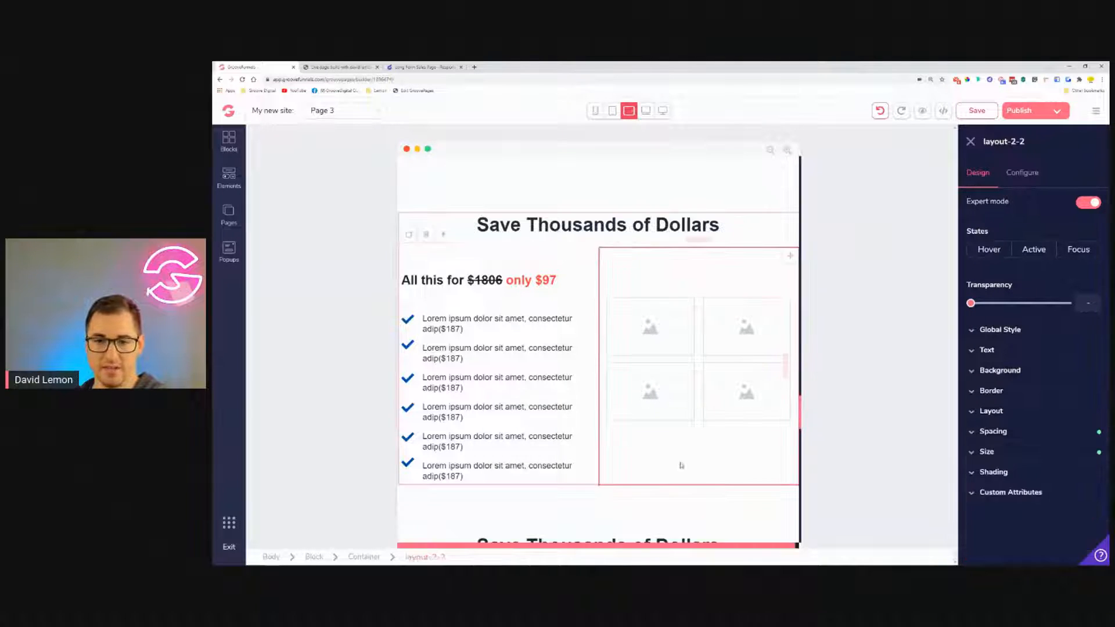
{"action": "left_click", "coordinate": [540, 350]}
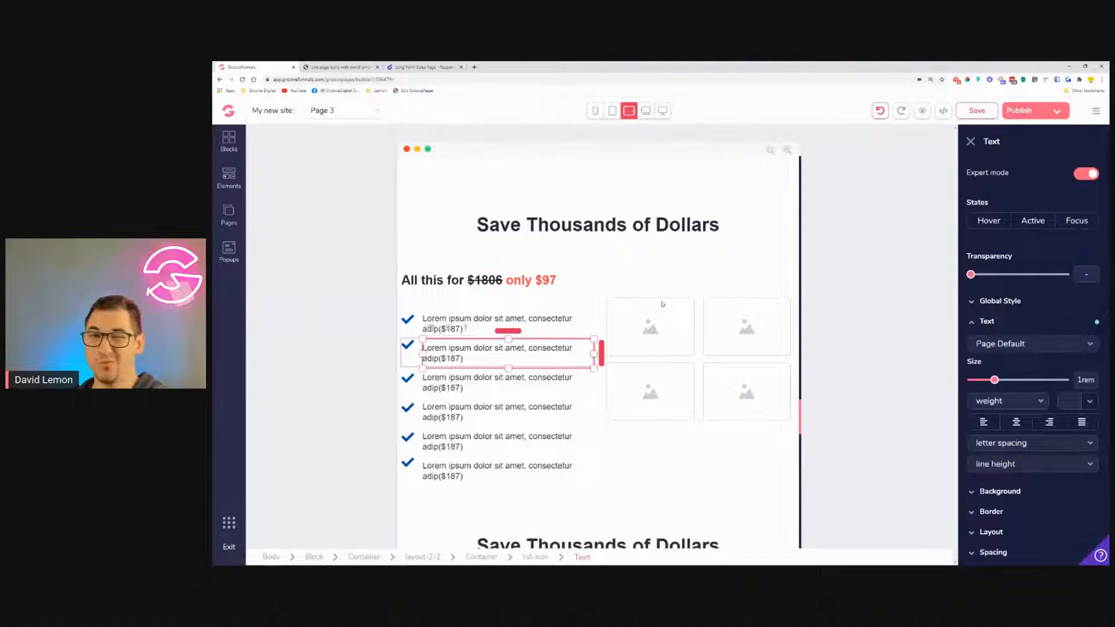
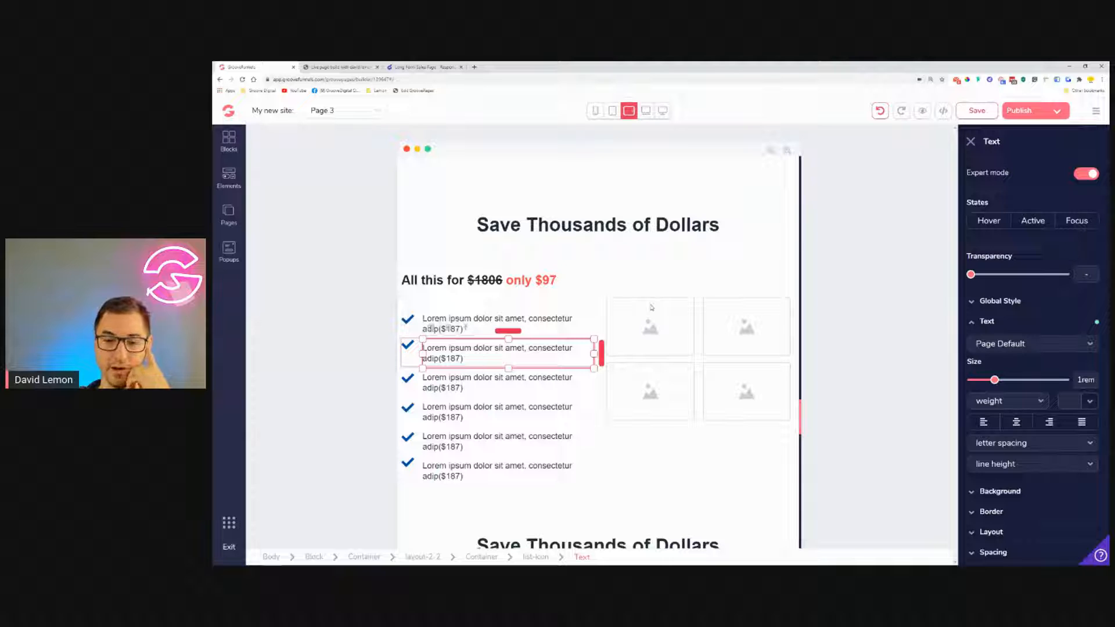
{"action": "left_click", "coordinate": [673, 287]}
{"action": "scroll", "coordinate": [605, 232], "scroll_direction": "down", "scroll_amount": 1}
{"action": "left_click", "coordinate": [603, 184]}
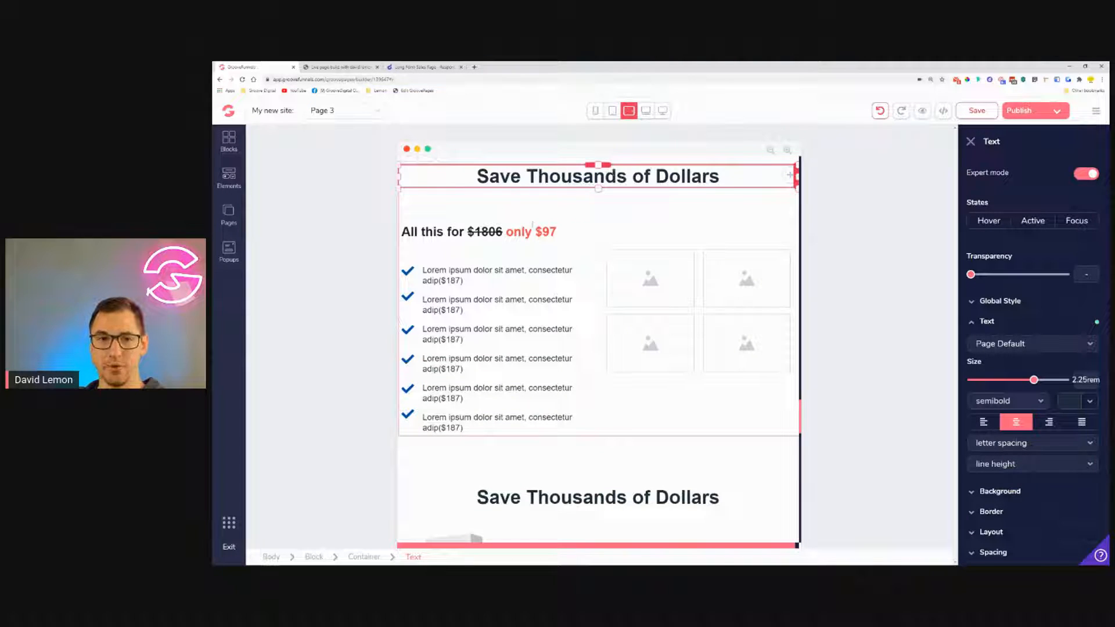
{"action": "left_click", "coordinate": [501, 236]}
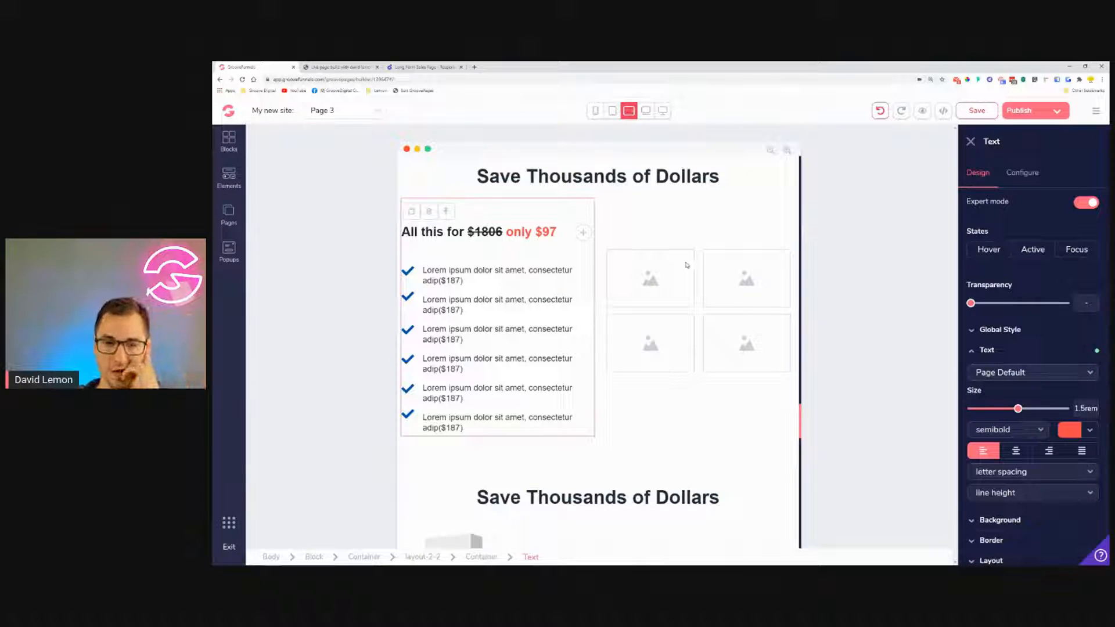
{"action": "scroll", "coordinate": [706, 423], "scroll_direction": "down", "scroll_amount": 3}
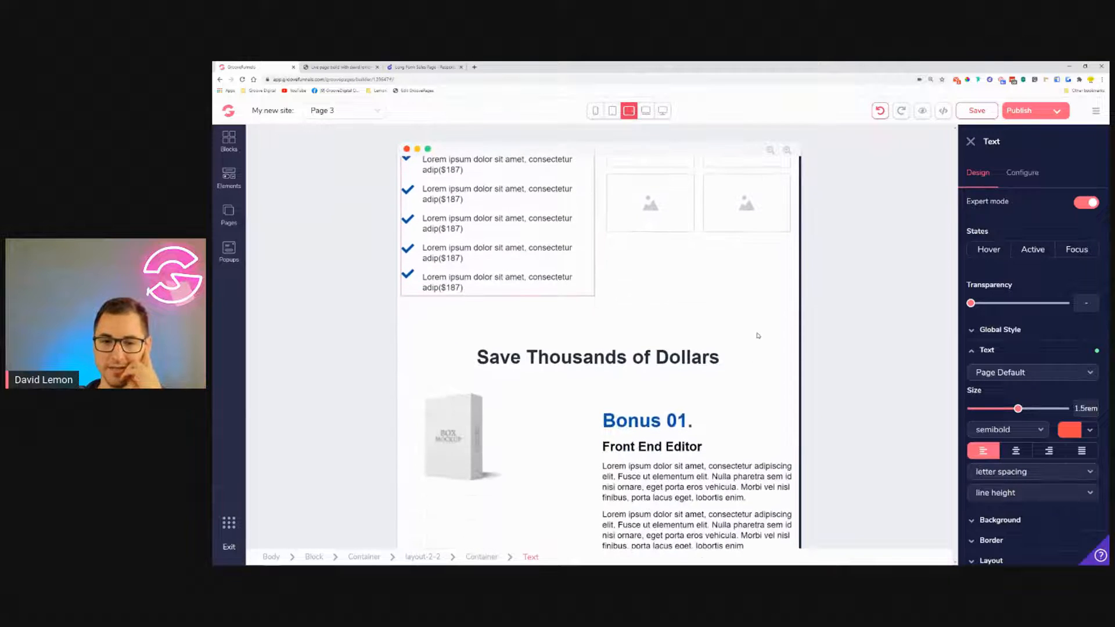
{"action": "scroll", "coordinate": [761, 325], "scroll_direction": "down", "scroll_amount": 2}
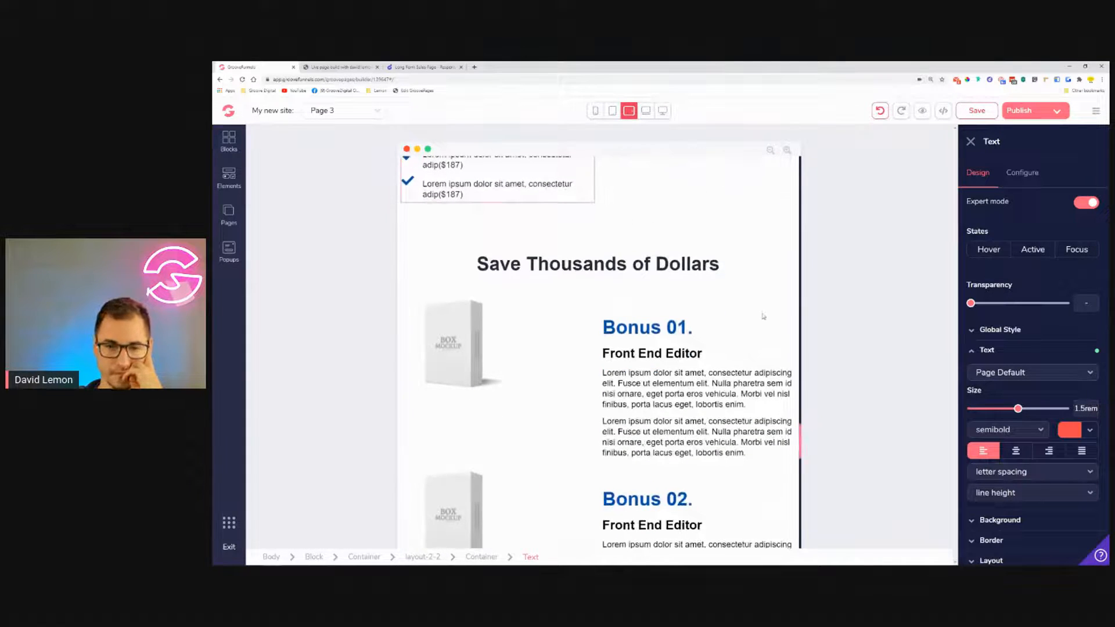
{"action": "scroll", "coordinate": [764, 317], "scroll_direction": "down", "scroll_amount": 1}
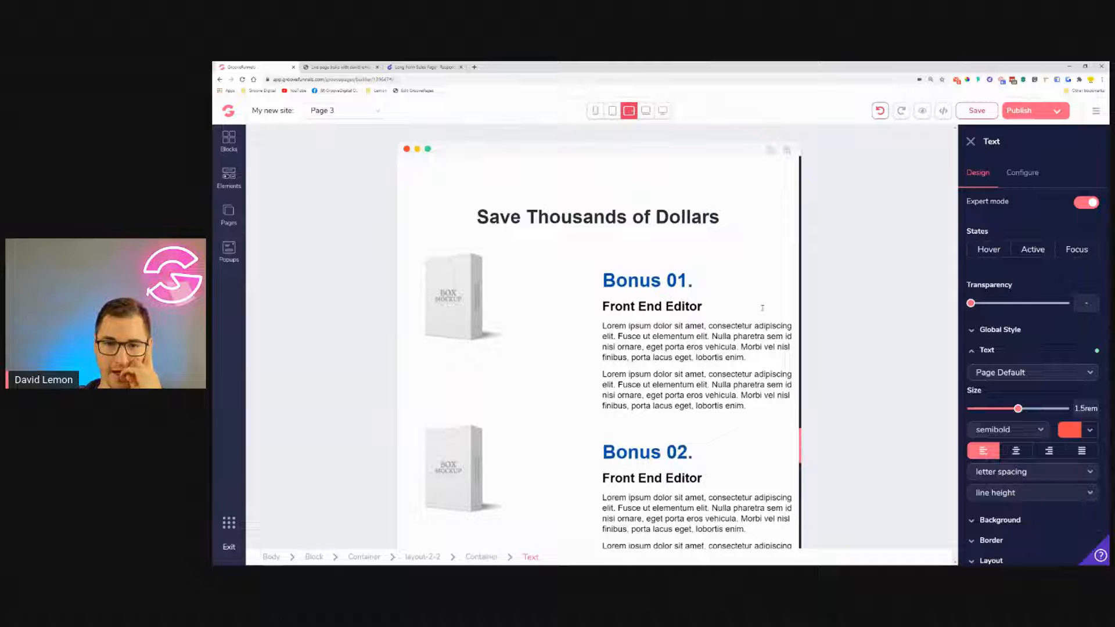
Reduce the "Bonus 01." heading's text size to 1.875rem and compare it with the "Front End Editor" subheading's size.
{"action": "left_click", "coordinate": [646, 220]}
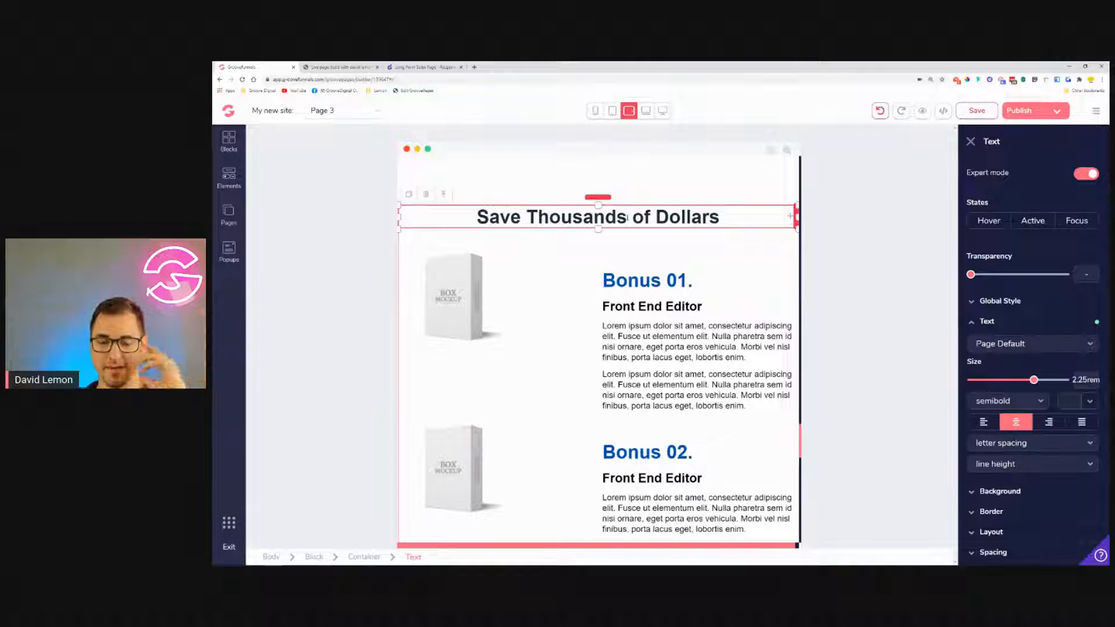
{"action": "left_click", "coordinate": [644, 279]}
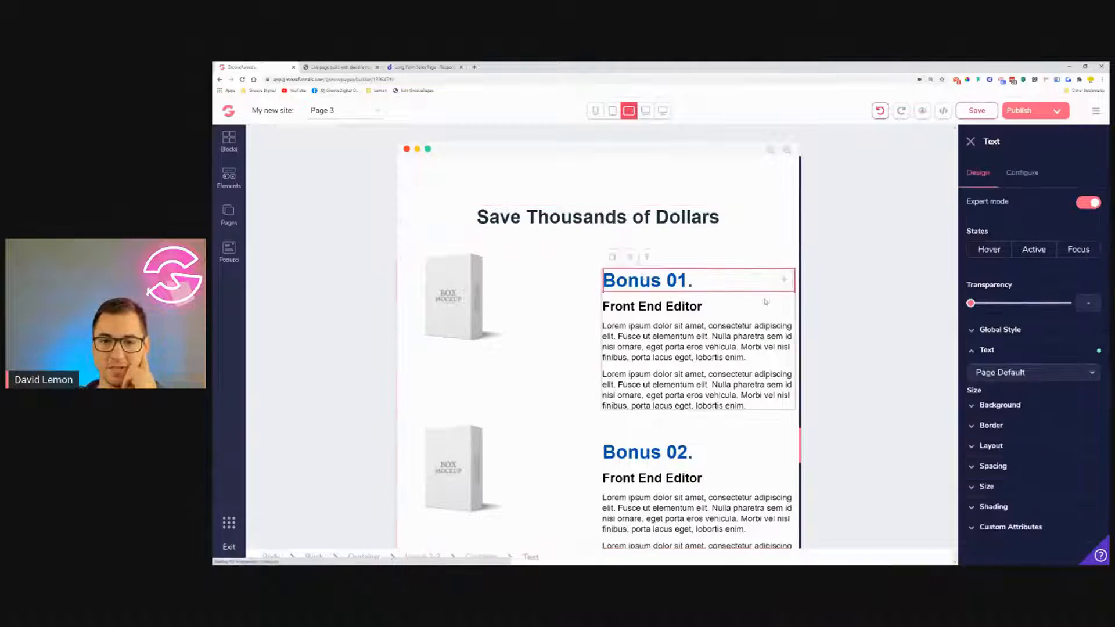
{"action": "left_click_drag", "start_coordinate": [1034, 411], "coordinate": [1025, 410]}
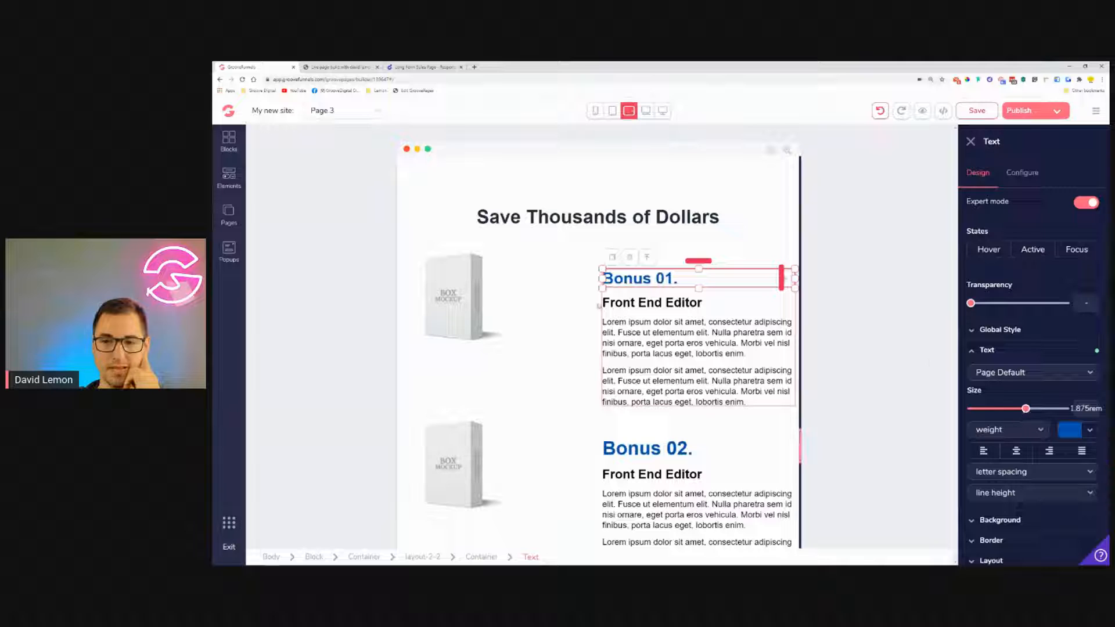
{"action": "left_click", "coordinate": [658, 302]}
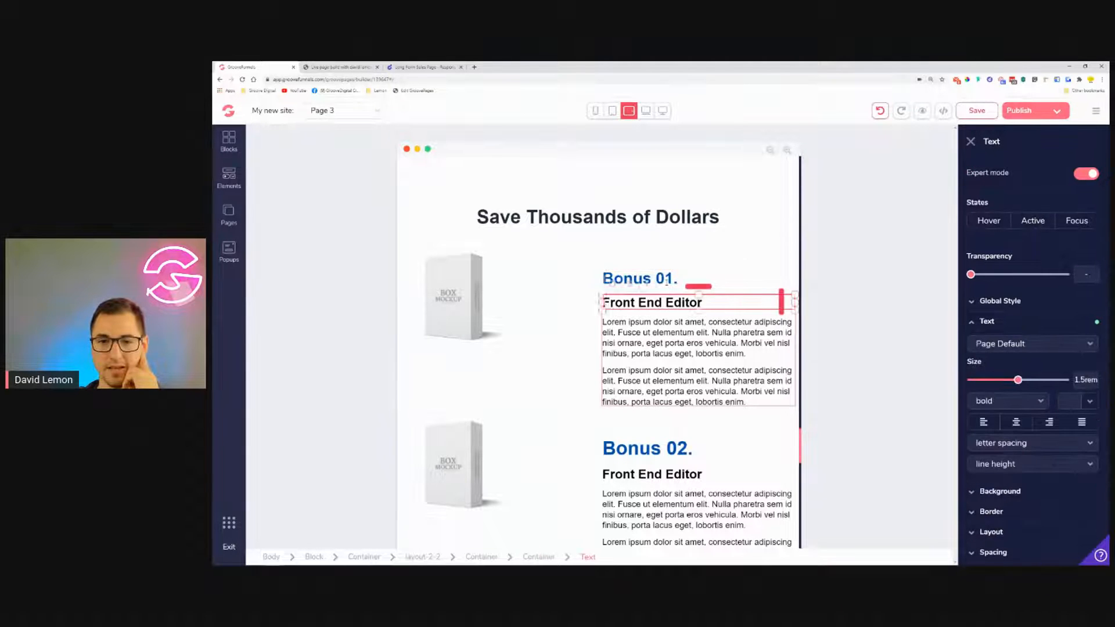
{"action": "left_click", "coordinate": [667, 281]}
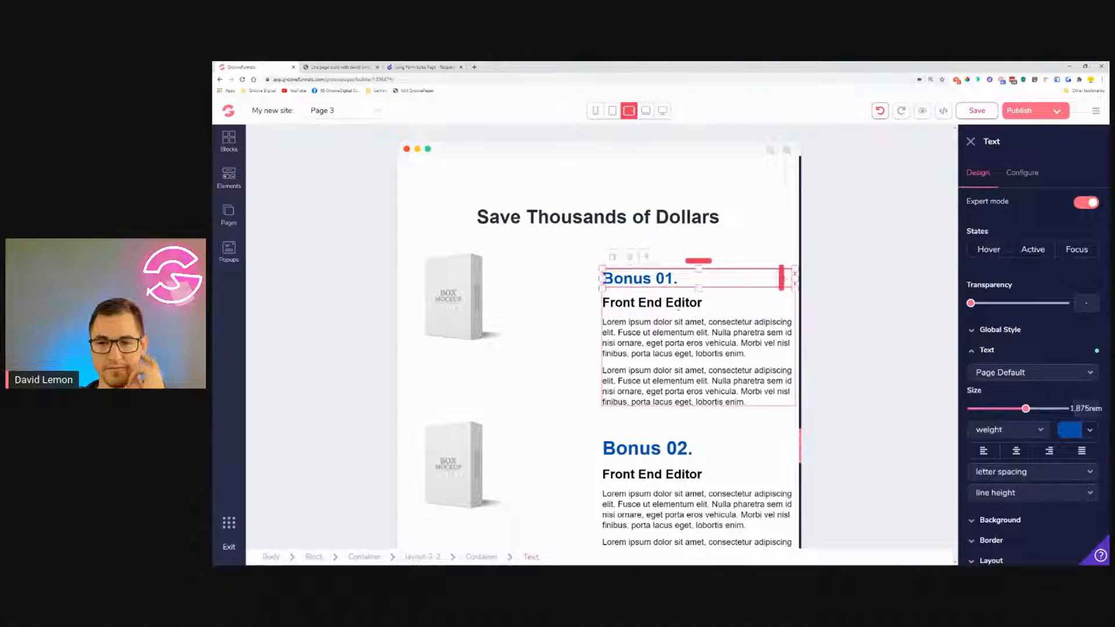
{"action": "left_click", "coordinate": [687, 302]}
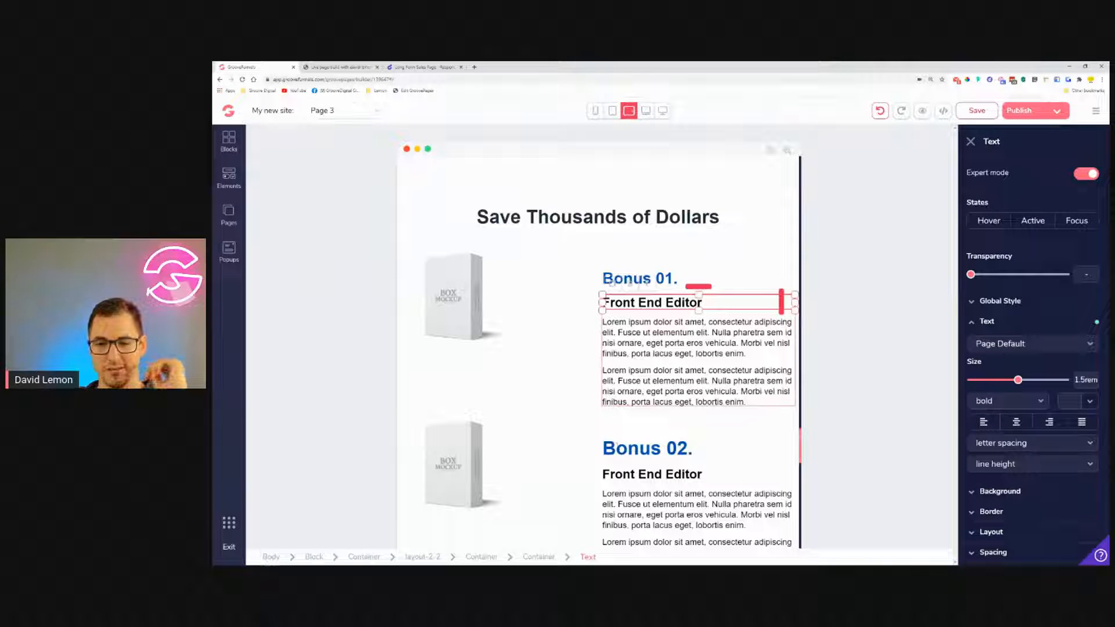
Reduce the "Bonus 02." heading's text size to 1.875rem.
{"action": "left_click", "coordinate": [785, 448]}
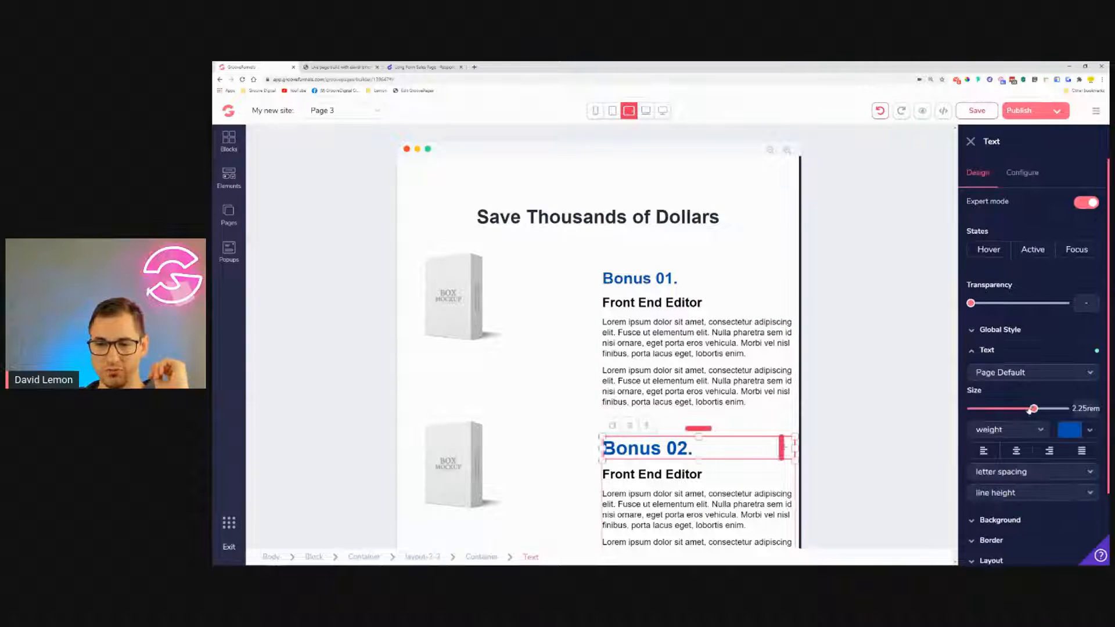
{"action": "left_click_drag", "start_coordinate": [1031, 411], "coordinate": [1027, 410]}
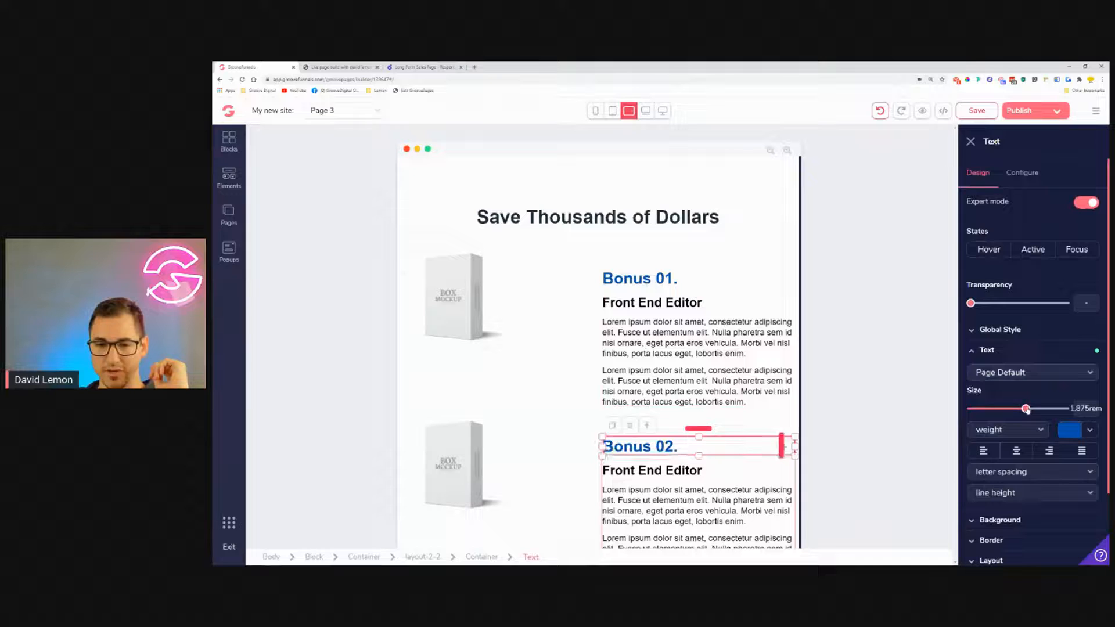
Examine the spacing settings of the Bonus 01 text column and its heading to find the source of the gap above the heading.
{"action": "left_click", "coordinate": [465, 318]}
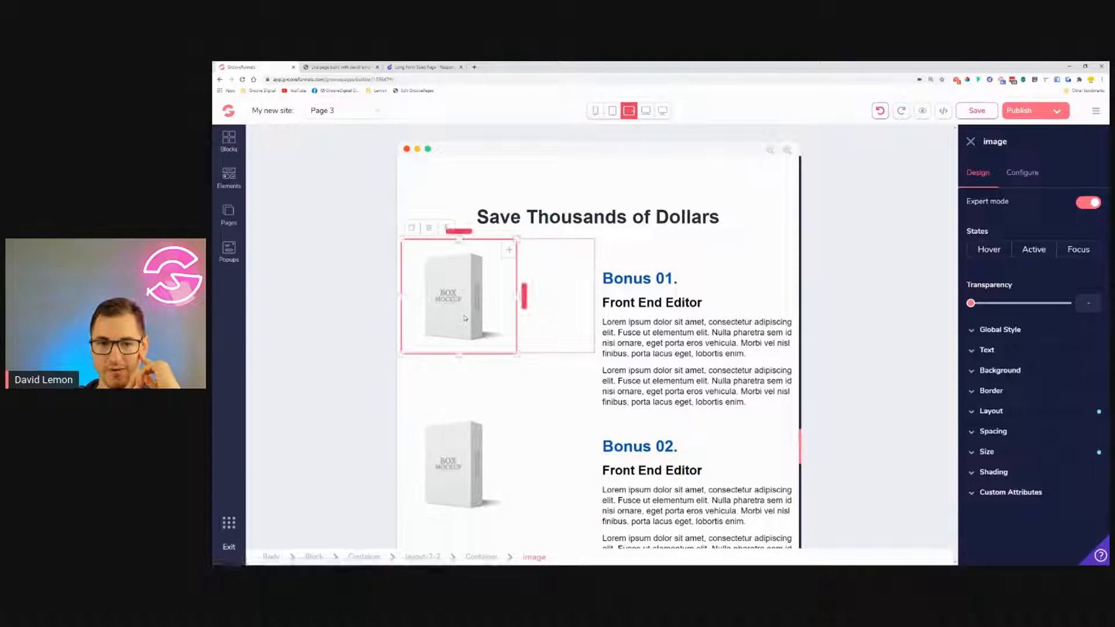
{"action": "left_click", "coordinate": [642, 270]}
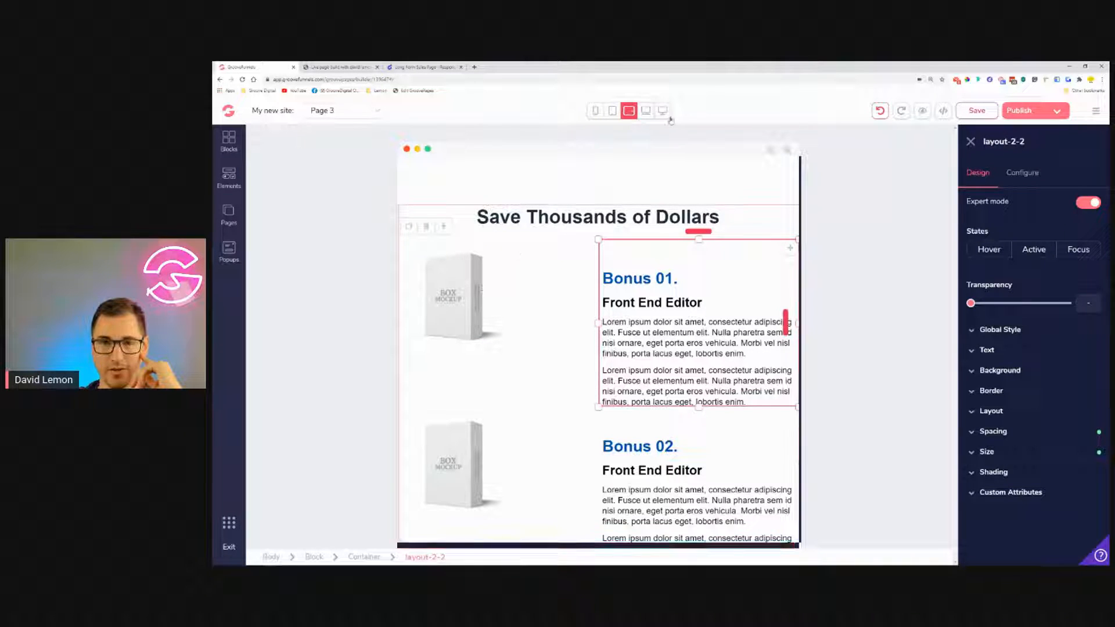
{"action": "left_click", "coordinate": [1005, 431]}
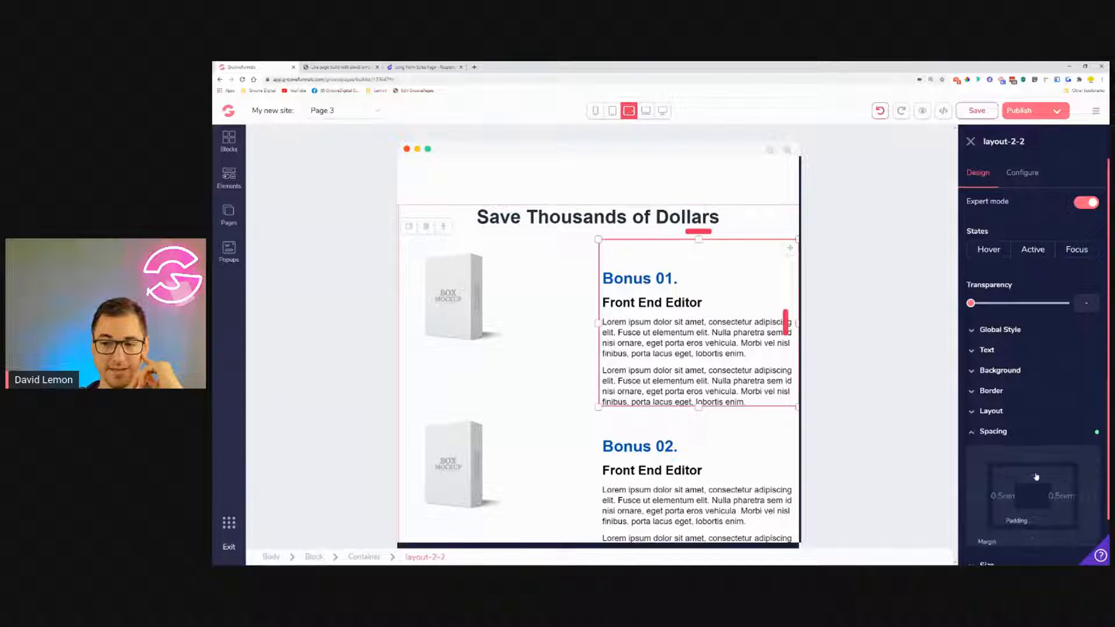
{"action": "left_click", "coordinate": [702, 277]}
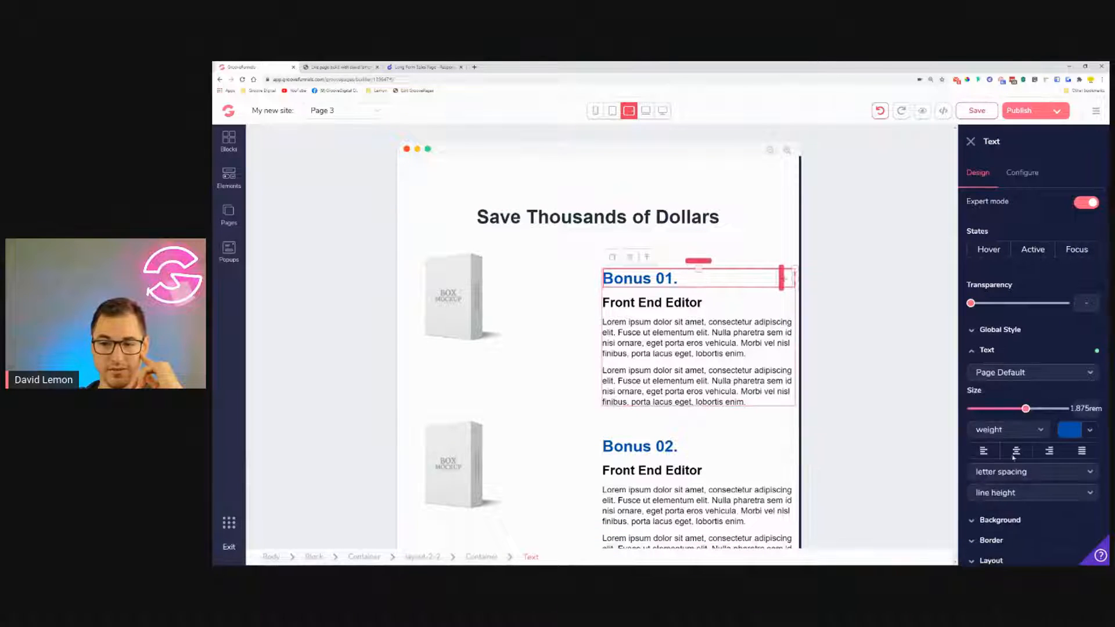
{"action": "scroll", "coordinate": [1022, 508], "scroll_direction": "down", "scroll_amount": 2}
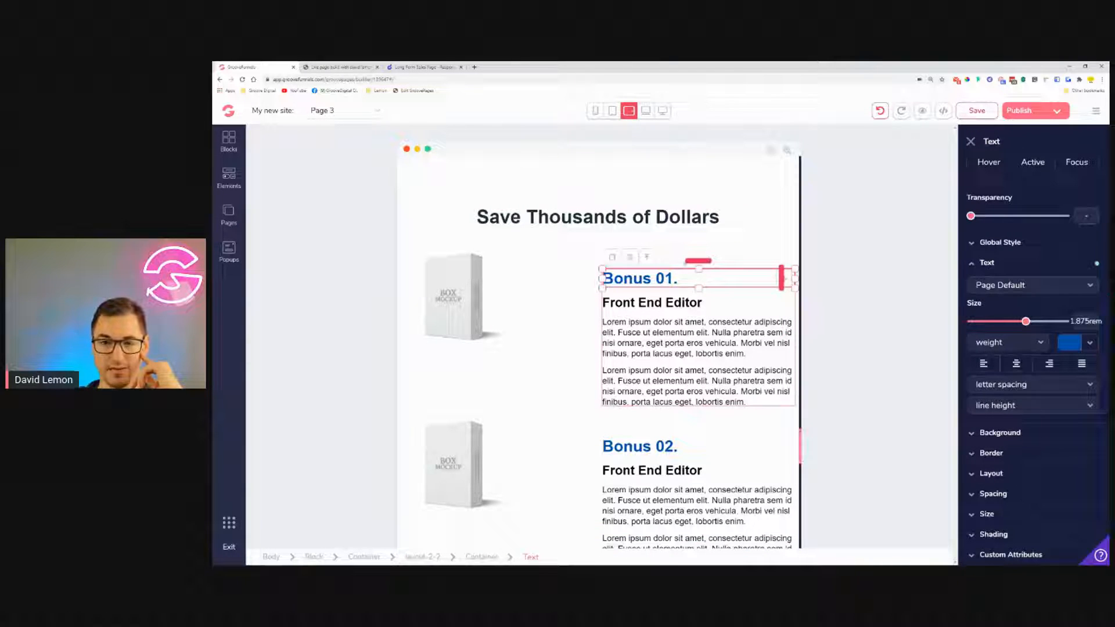
{"action": "left_click", "coordinate": [671, 250]}
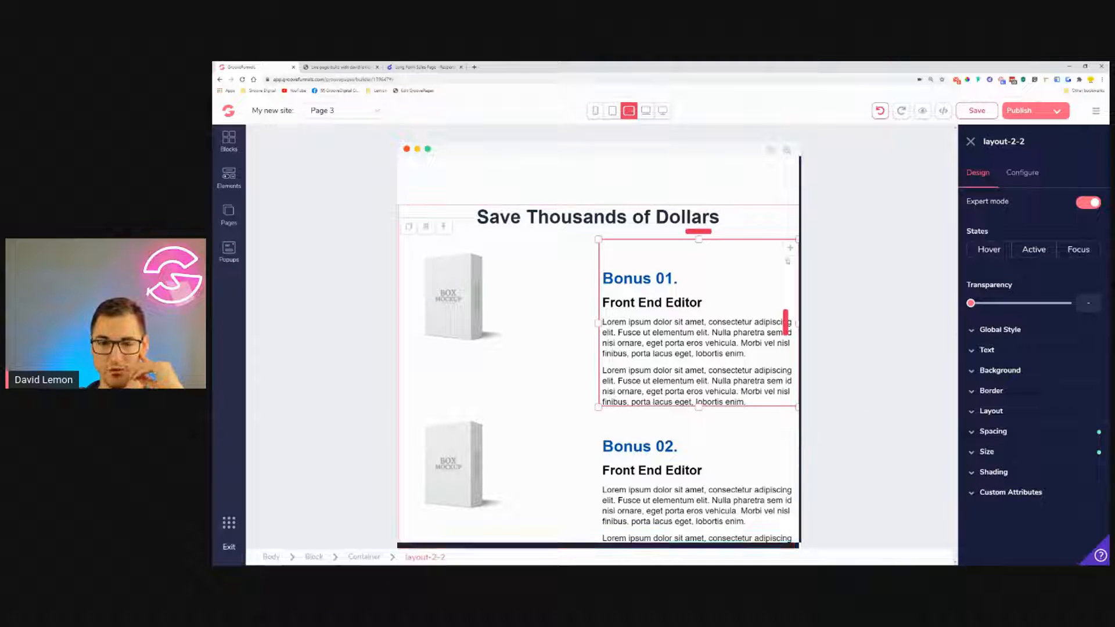
{"action": "left_click", "coordinate": [1097, 432]}
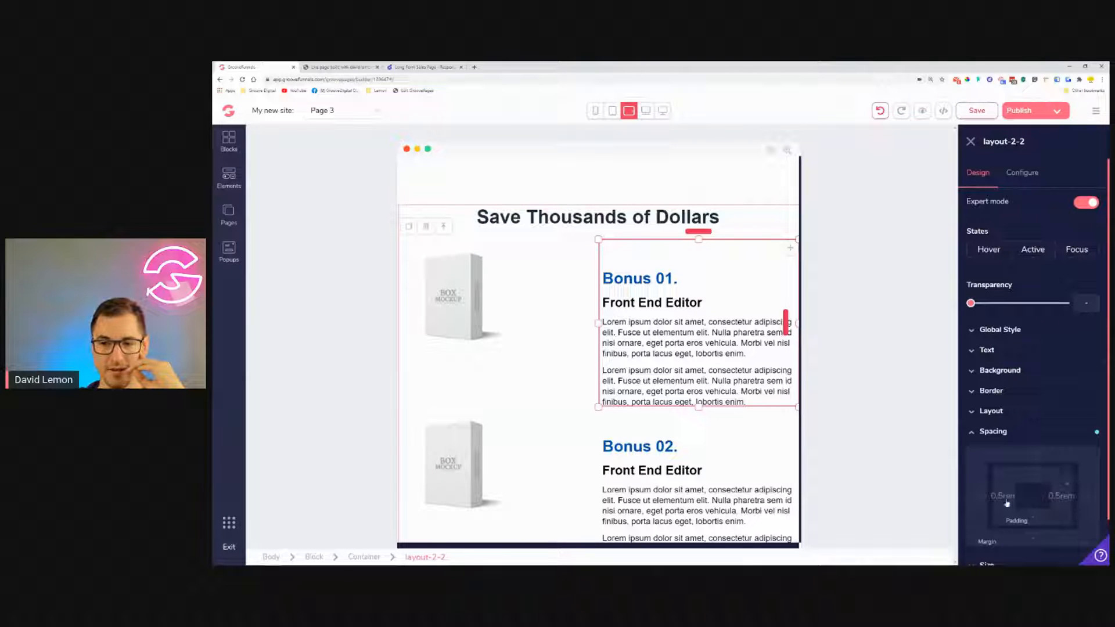
{"action": "left_click", "coordinate": [578, 268]}
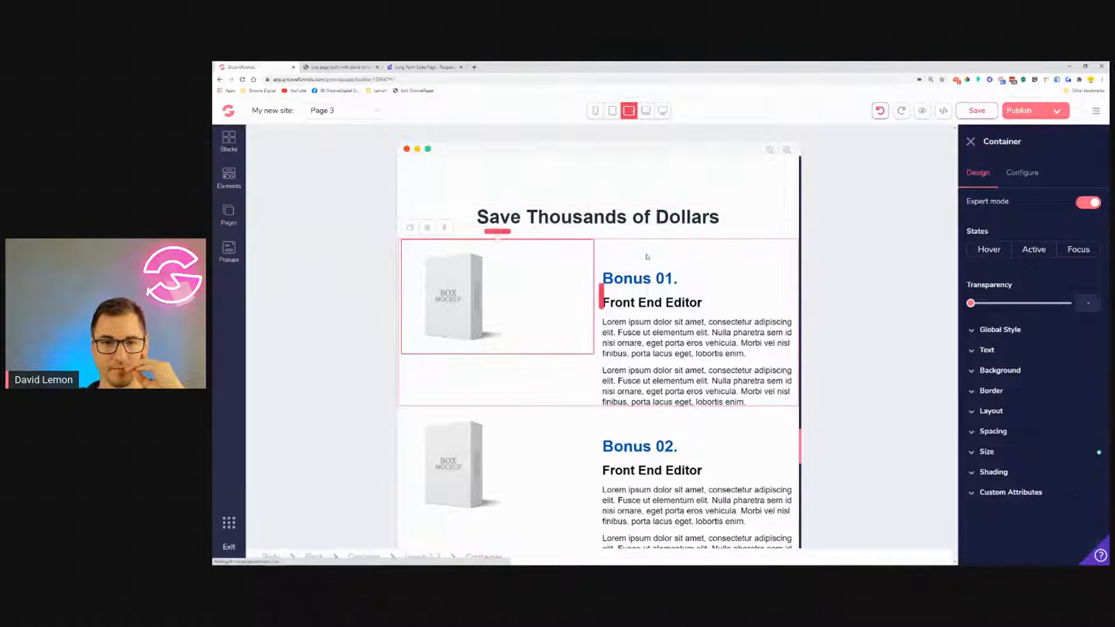
{"action": "left_click", "coordinate": [652, 254]}
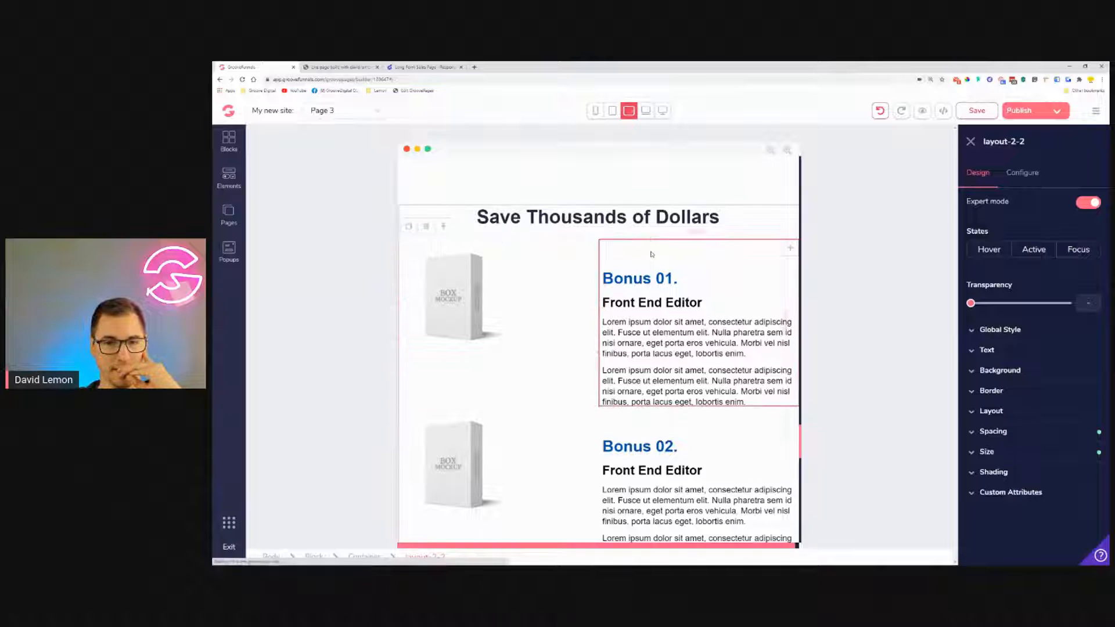
{"action": "left_click", "coordinate": [1009, 432]}
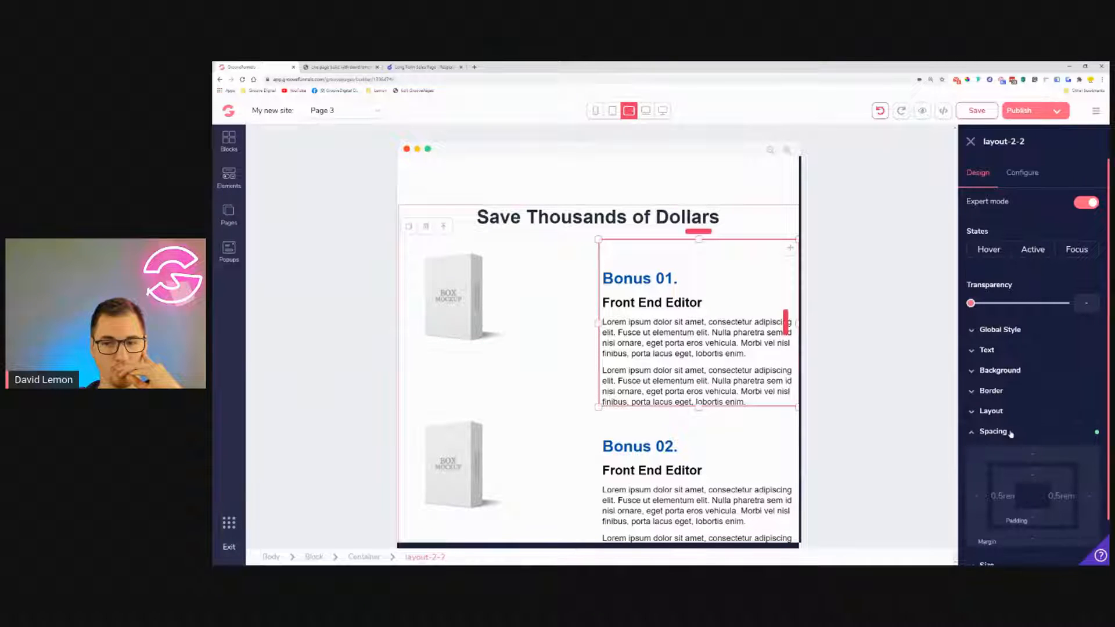
{"action": "left_click", "coordinate": [668, 279]}
{"action": "scroll", "coordinate": [1043, 492], "scroll_direction": "down", "scroll_amount": 2}
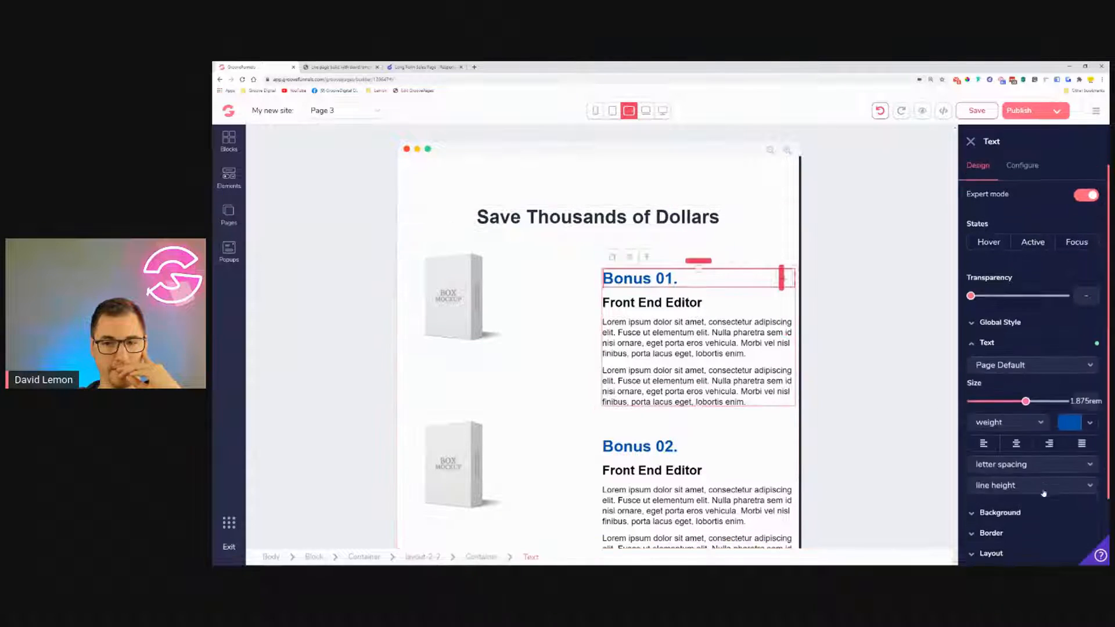
{"action": "left_click", "coordinate": [1035, 497]}
{"action": "scroll", "coordinate": [1033, 498], "scroll_direction": "down", "scroll_amount": 3}
{"action": "scroll", "coordinate": [1034, 498], "scroll_direction": "up", "scroll_amount": 3}
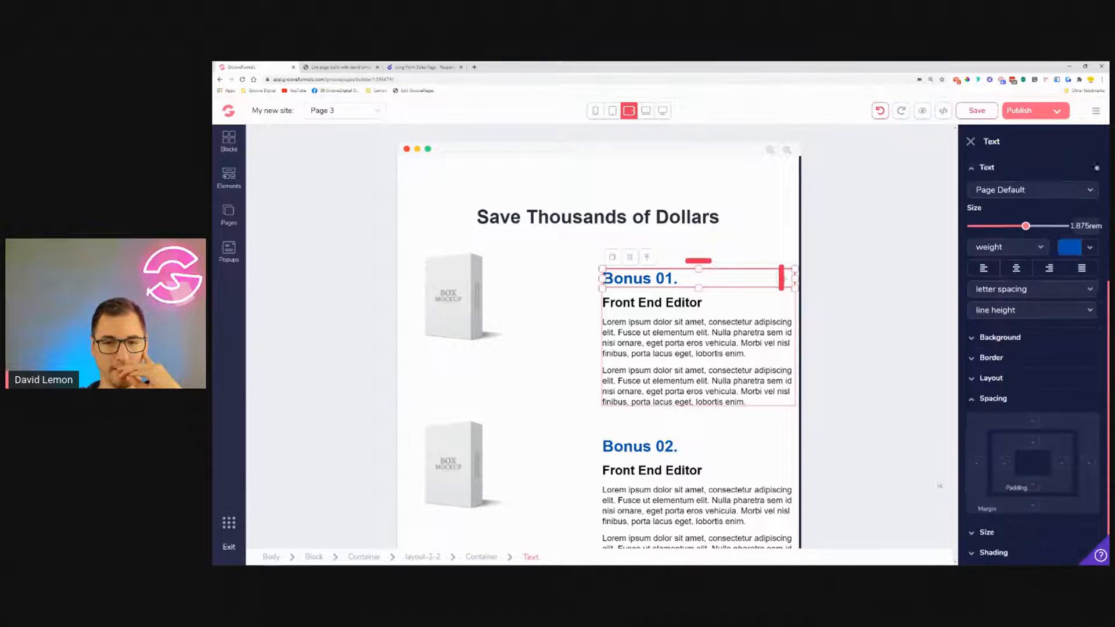
Try a 1.25rem top margin on the container holding the Bonus 01 box image.
{"action": "left_click", "coordinate": [465, 279]}
{"action": "left_click", "coordinate": [551, 249]}
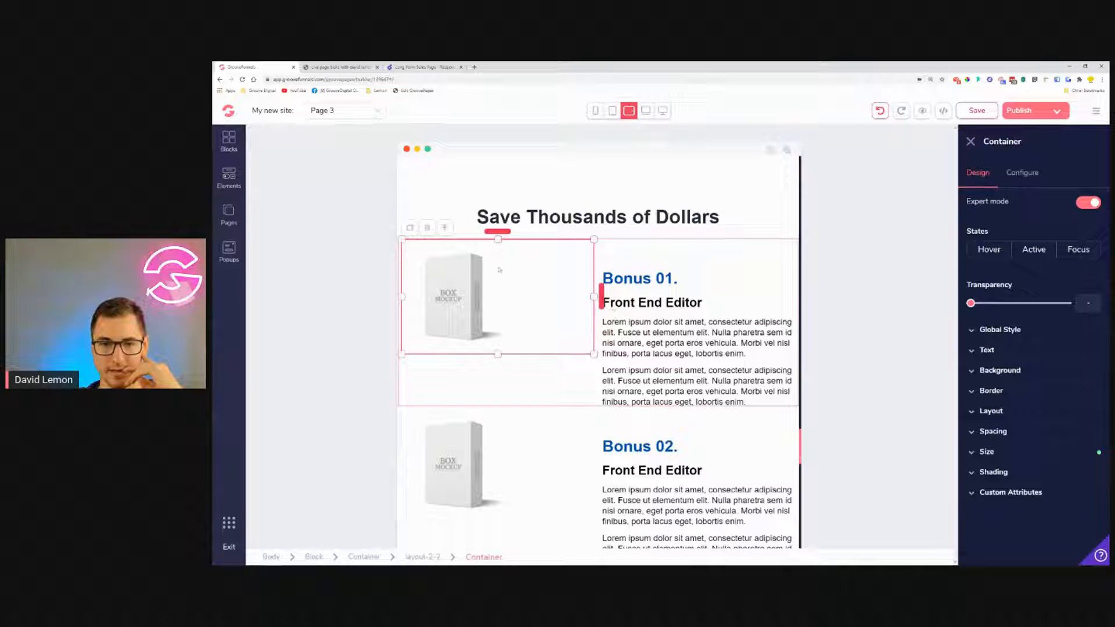
{"action": "left_click", "coordinate": [1022, 433]}
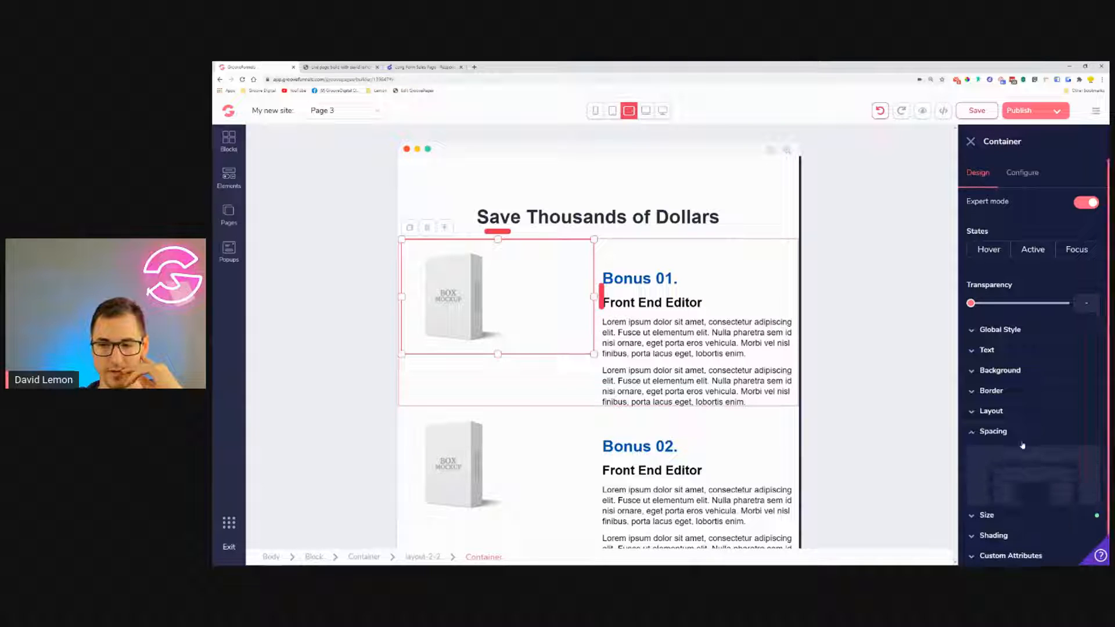
{"action": "left_click_drag", "start_coordinate": [973, 561], "coordinate": [991, 561]}
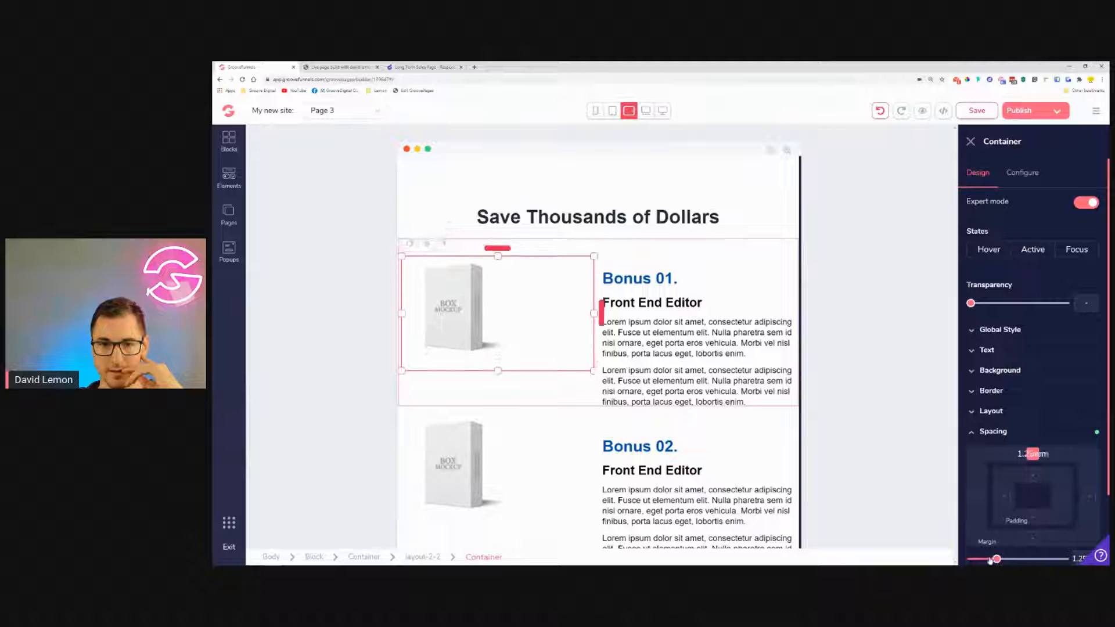
Check the containers around the Bonus 01 image and text, including the image column's spacing settings.
{"action": "left_click", "coordinate": [632, 262]}
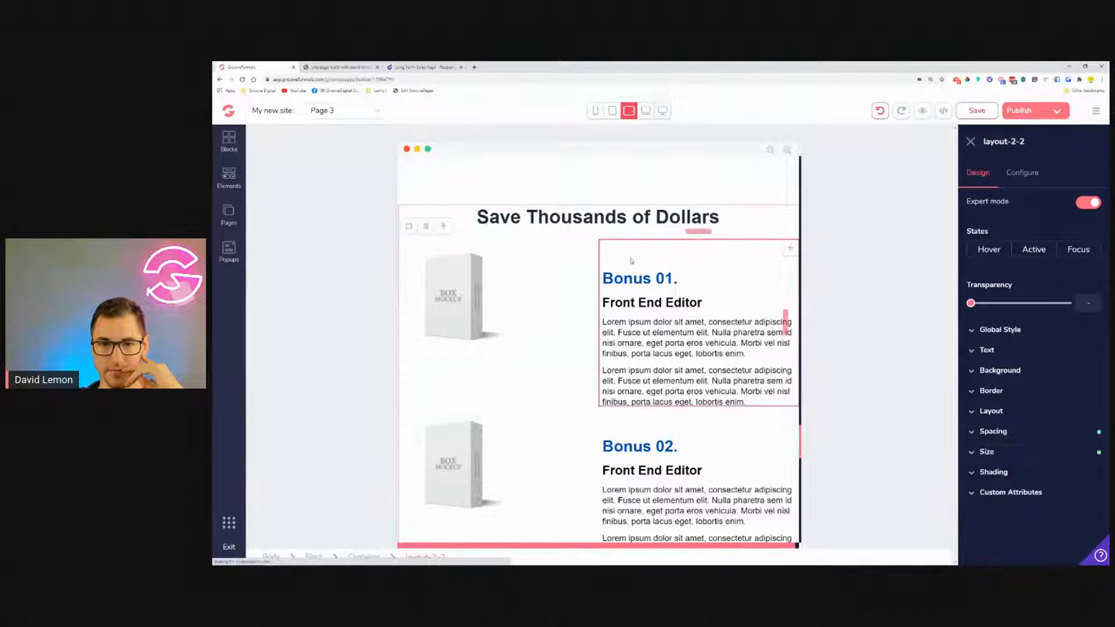
{"action": "left_click", "coordinate": [448, 238]}
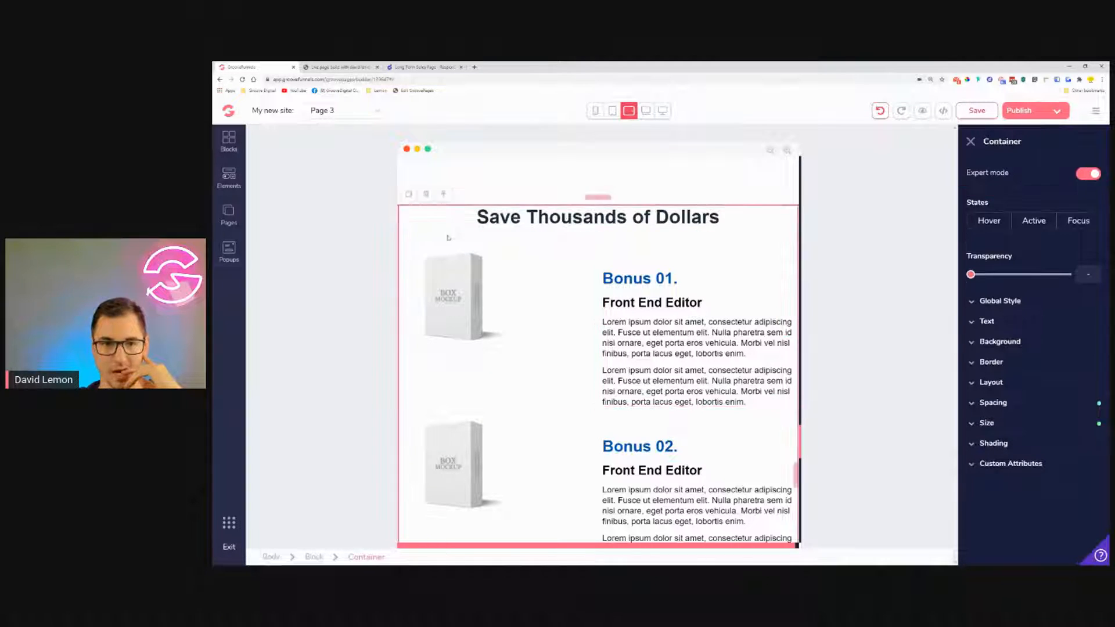
{"action": "left_click", "coordinate": [543, 279]}
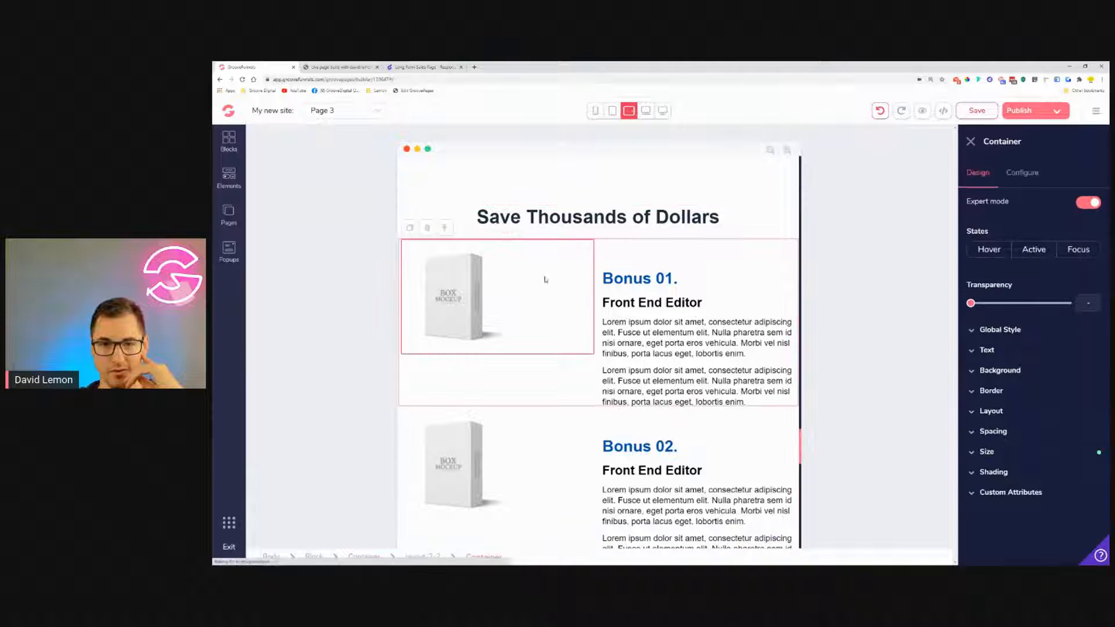
{"action": "left_click", "coordinate": [549, 406]}
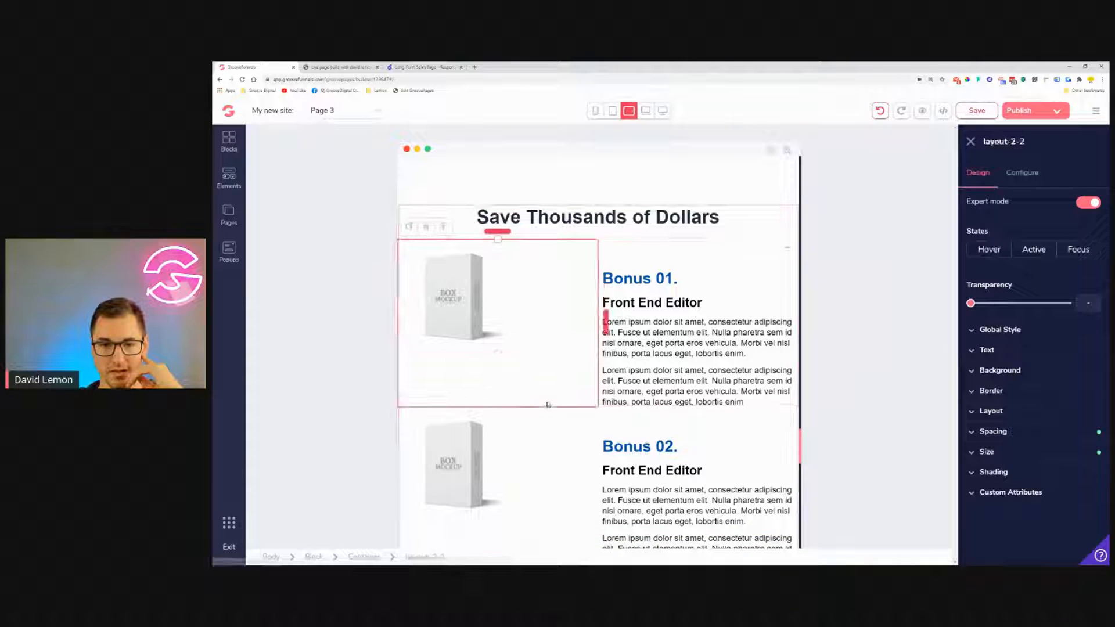
{"action": "left_click", "coordinate": [996, 432]}
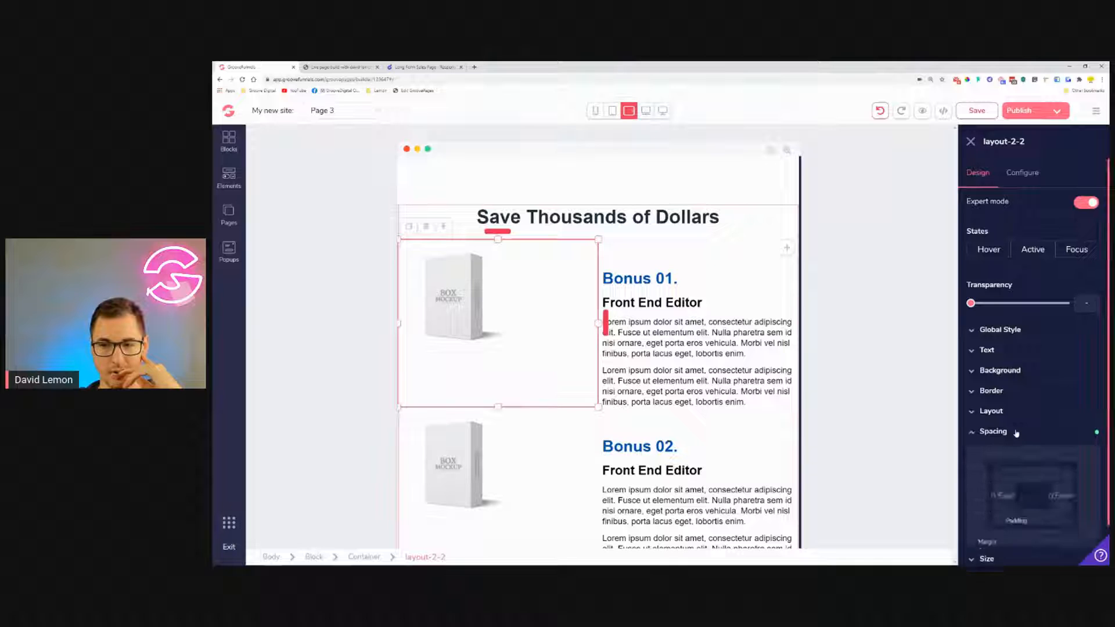
{"action": "left_click", "coordinate": [690, 342]}
{"action": "left_click", "coordinate": [724, 281]}
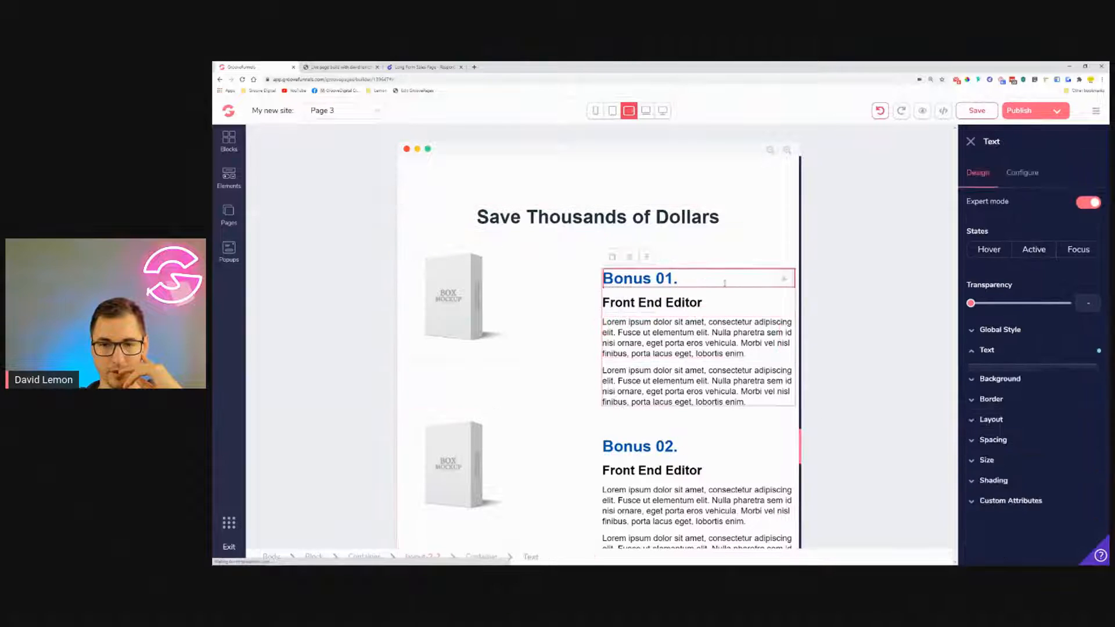
Examine the Bonus 01 section in the laptop and desktop views, checking the text column's spacing and size settings.
{"action": "left_click", "coordinate": [646, 111]}
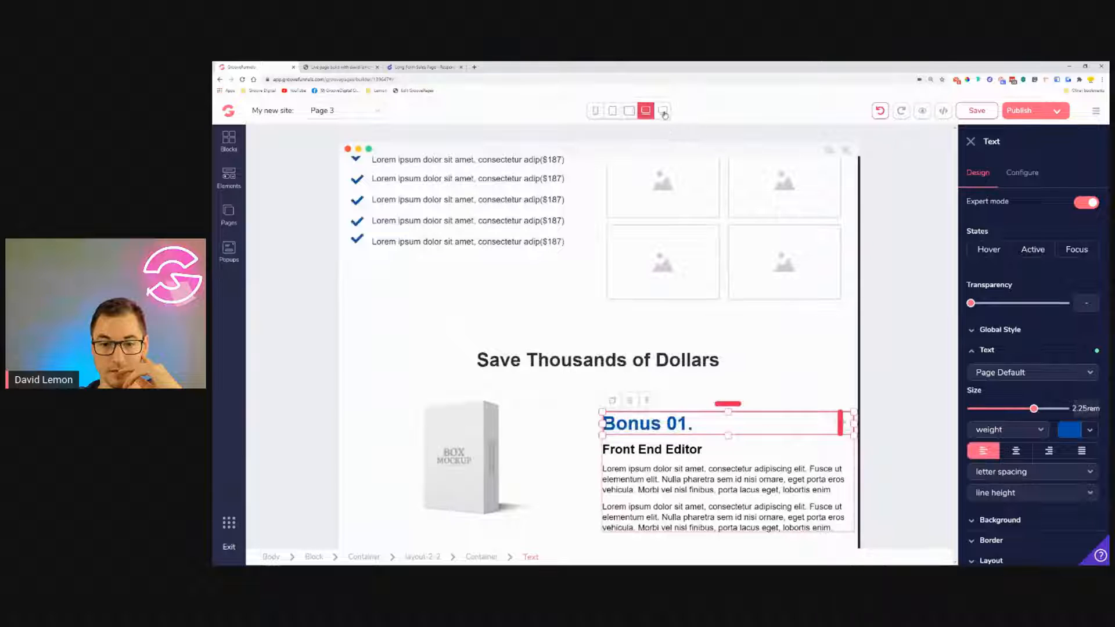
{"action": "left_click", "coordinate": [664, 111]}
{"action": "scroll", "coordinate": [530, 402], "scroll_direction": "down", "scroll_amount": 3}
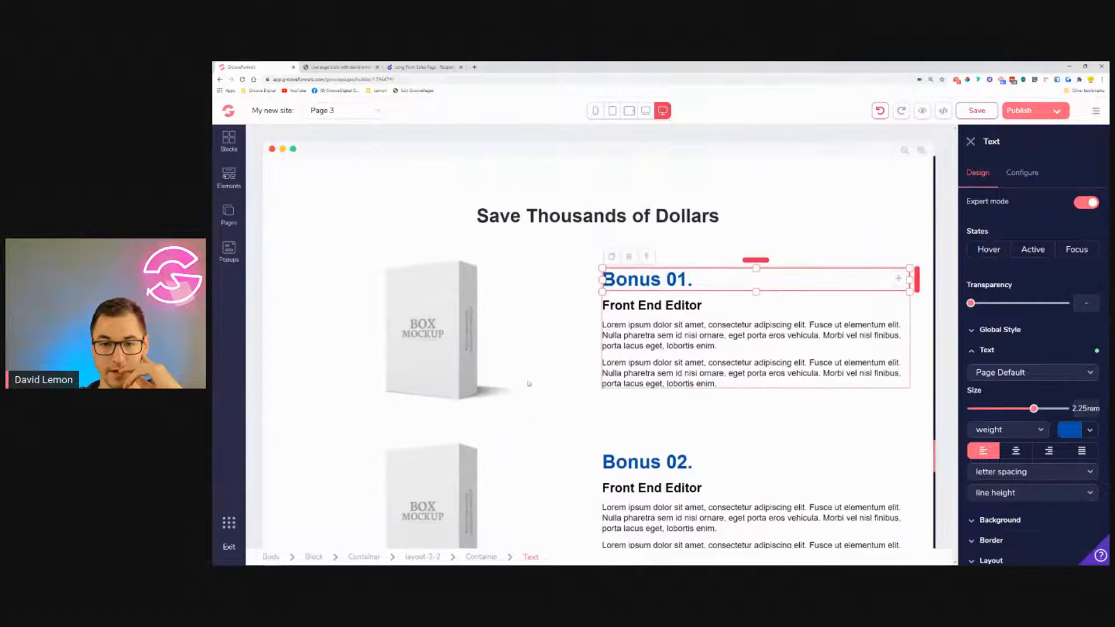
{"action": "left_click", "coordinate": [681, 264]}
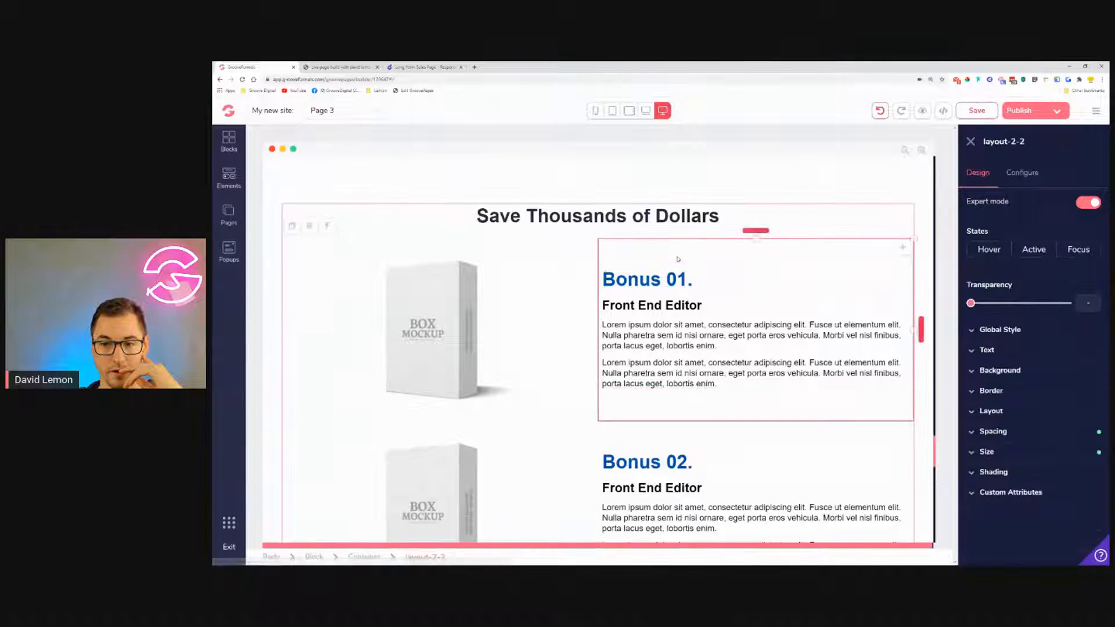
{"action": "left_click", "coordinate": [1018, 433]}
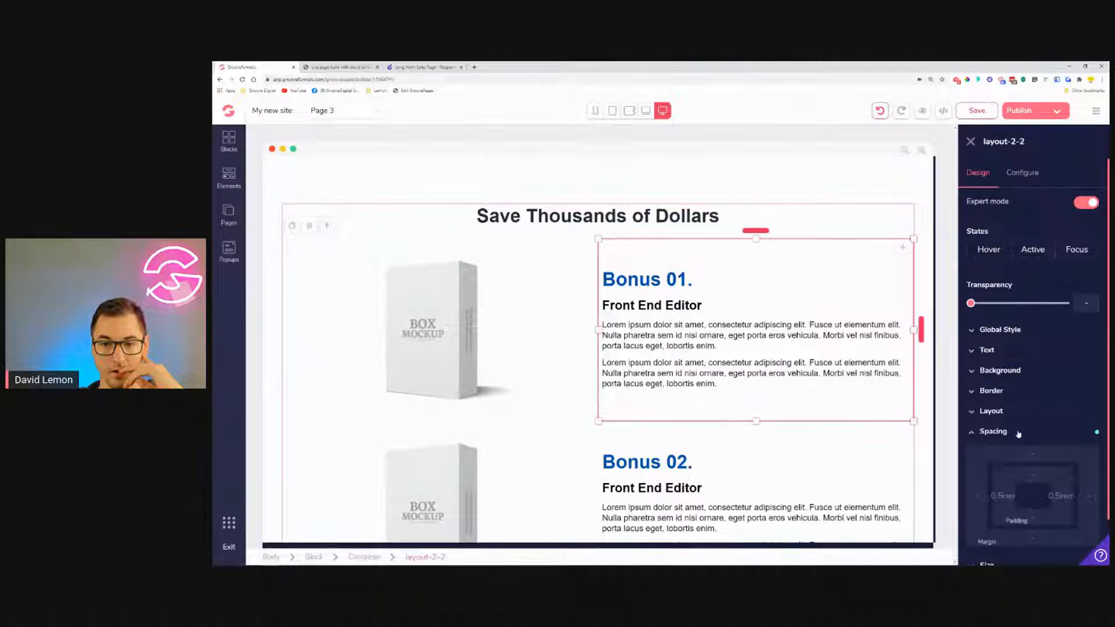
{"action": "left_click", "coordinate": [1019, 432]}
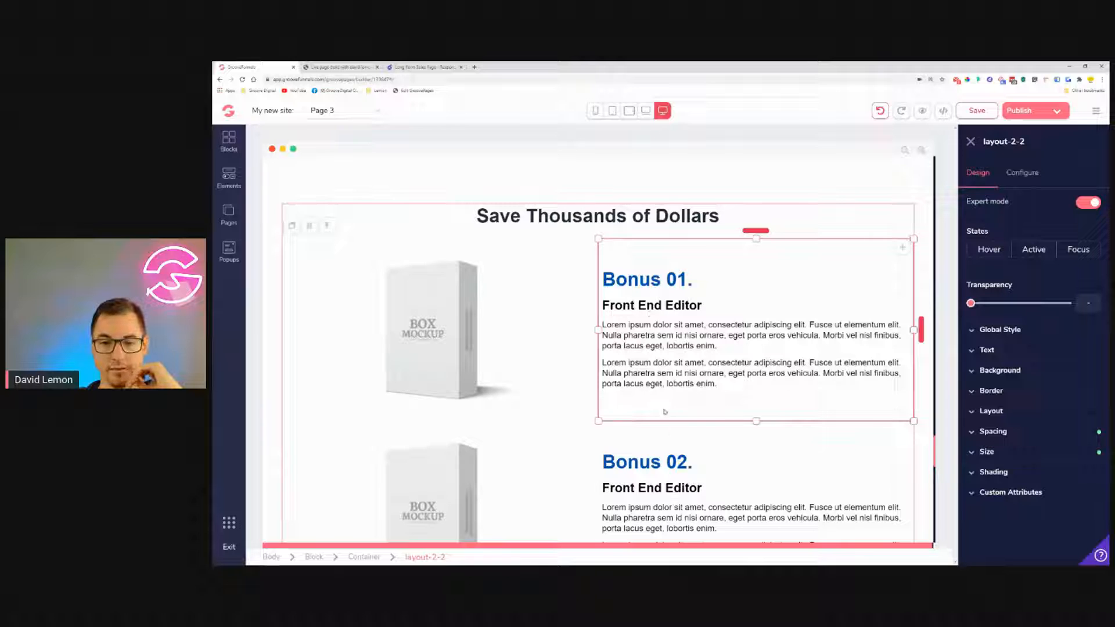
{"action": "left_click", "coordinate": [673, 367]}
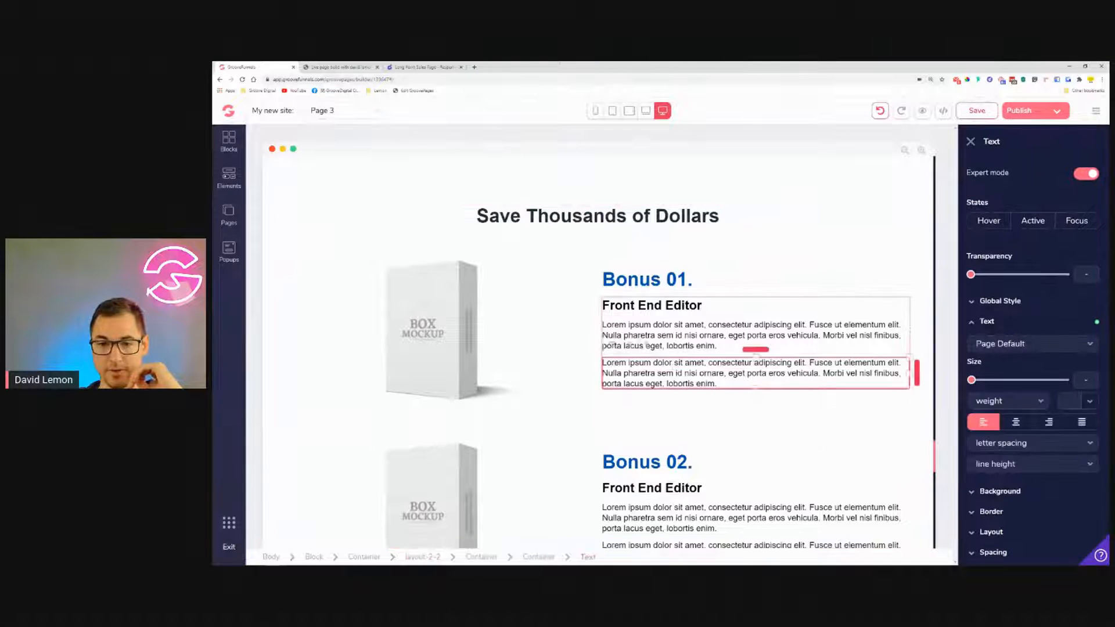
{"action": "left_click", "coordinate": [671, 266]}
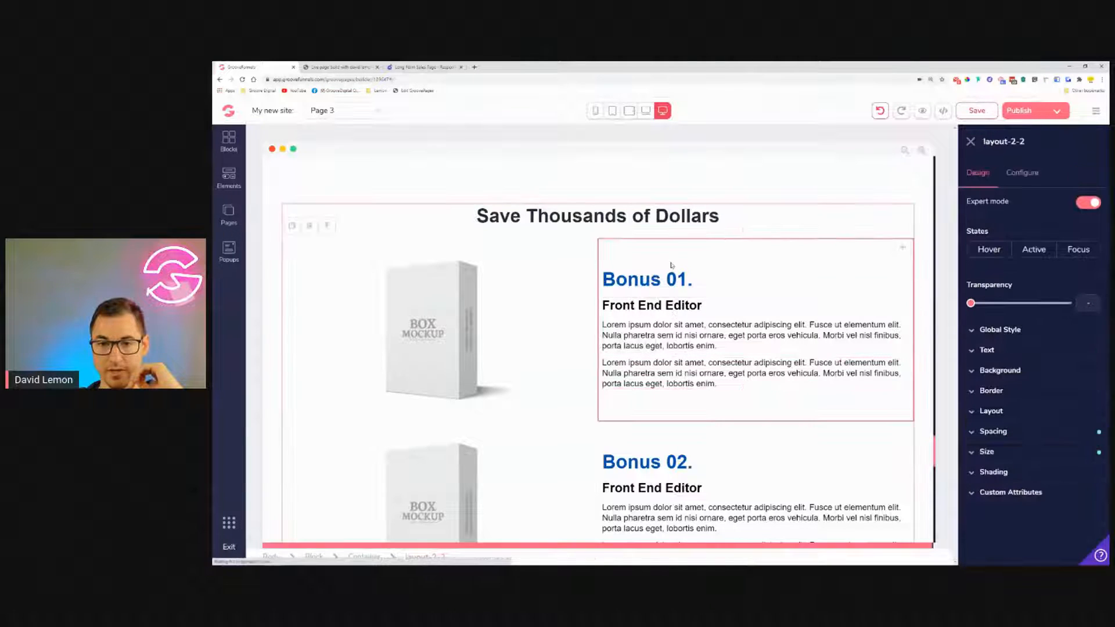
{"action": "left_click", "coordinate": [1026, 454]}
{"action": "left_click", "coordinate": [1026, 453]}
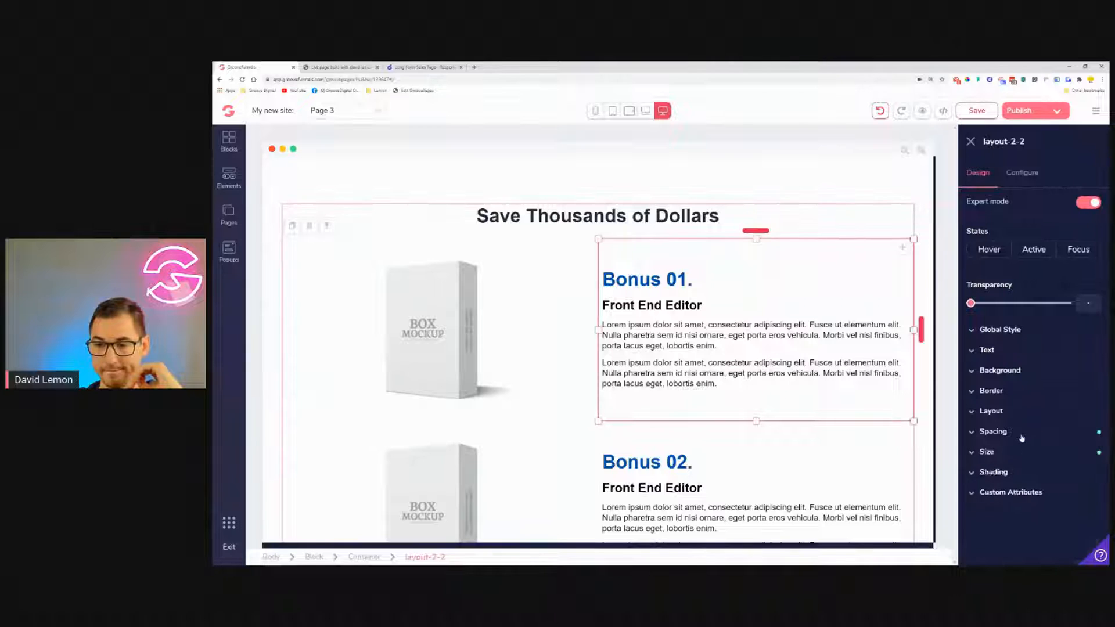
{"action": "left_click", "coordinate": [1023, 432]}
Return to the landscape tablet view and try a negative top margin on the Bonus 01 text column.
{"action": "left_click", "coordinate": [629, 110]}
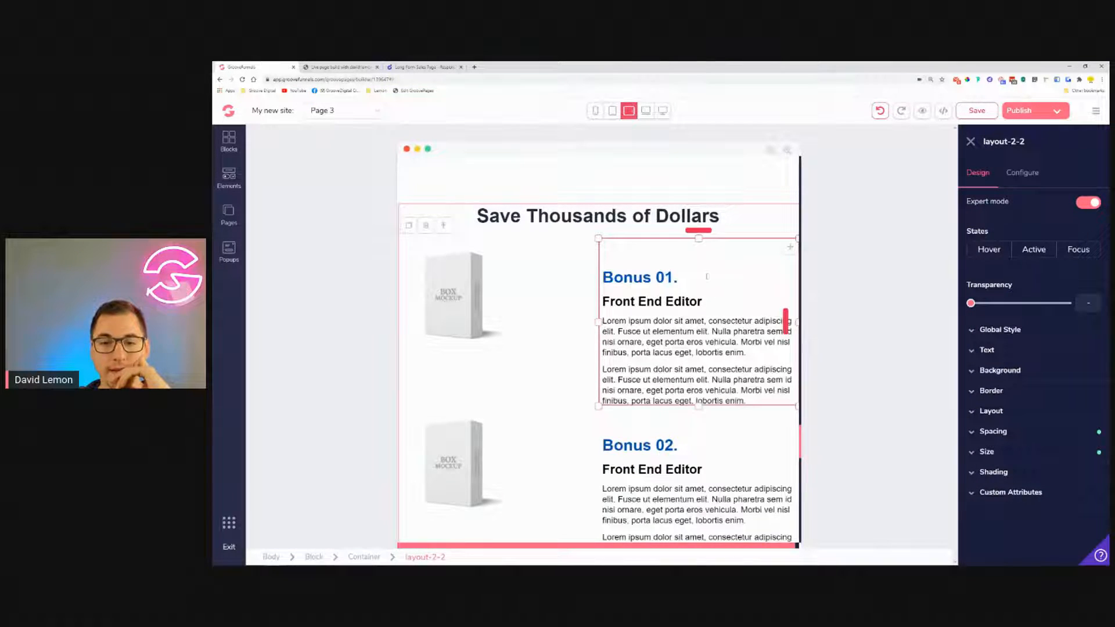
{"action": "left_click", "coordinate": [1000, 432]}
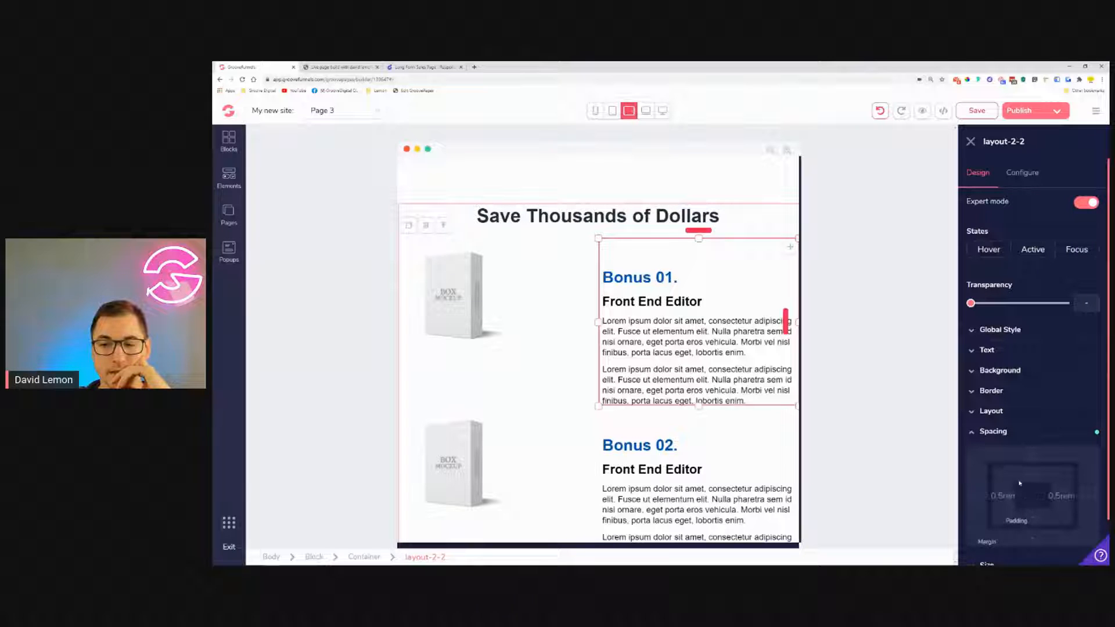
{"action": "scroll", "coordinate": [1020, 483], "scroll_direction": "down", "scroll_amount": 1}
{"action": "mouse_move", "coordinate": [972, 509]}
{"action": "left_mouse_down"}
{"action": "mouse_move", "coordinate": [981, 512]}
{"action": "mouse_move", "coordinate": [969, 511]}
{"action": "left_mouse_up"}
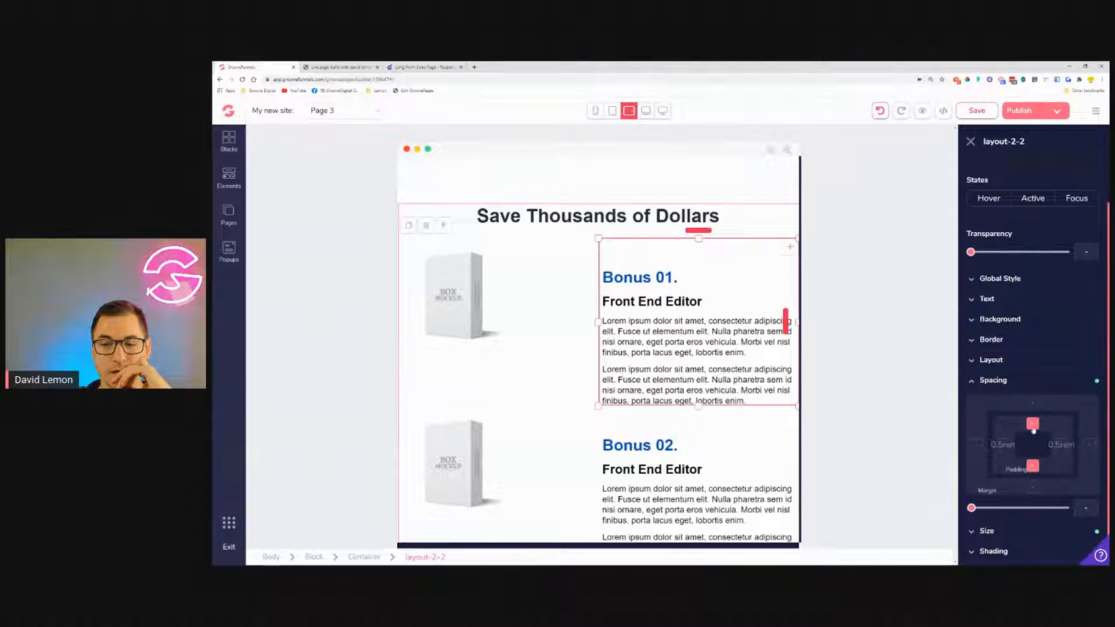
{"action": "left_click", "coordinate": [1033, 403]}
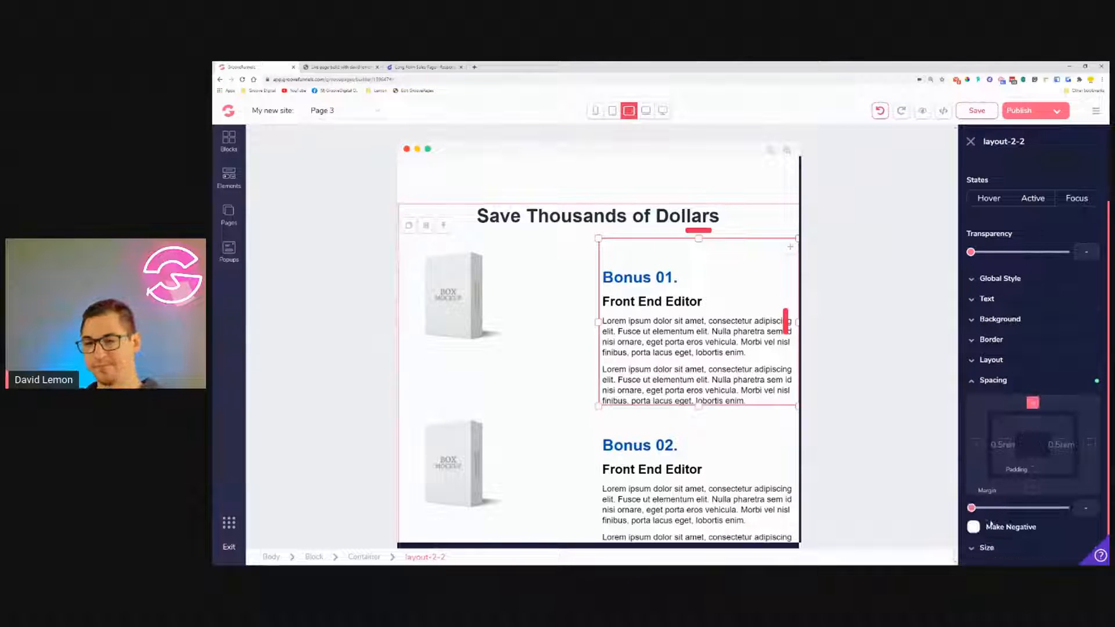
{"action": "left_click", "coordinate": [973, 528]}
{"action": "mouse_move", "coordinate": [971, 509]}
{"action": "left_mouse_down"}
{"action": "mouse_move", "coordinate": [1005, 509]}
{"action": "mouse_move", "coordinate": [971, 510]}
{"action": "left_mouse_up"}
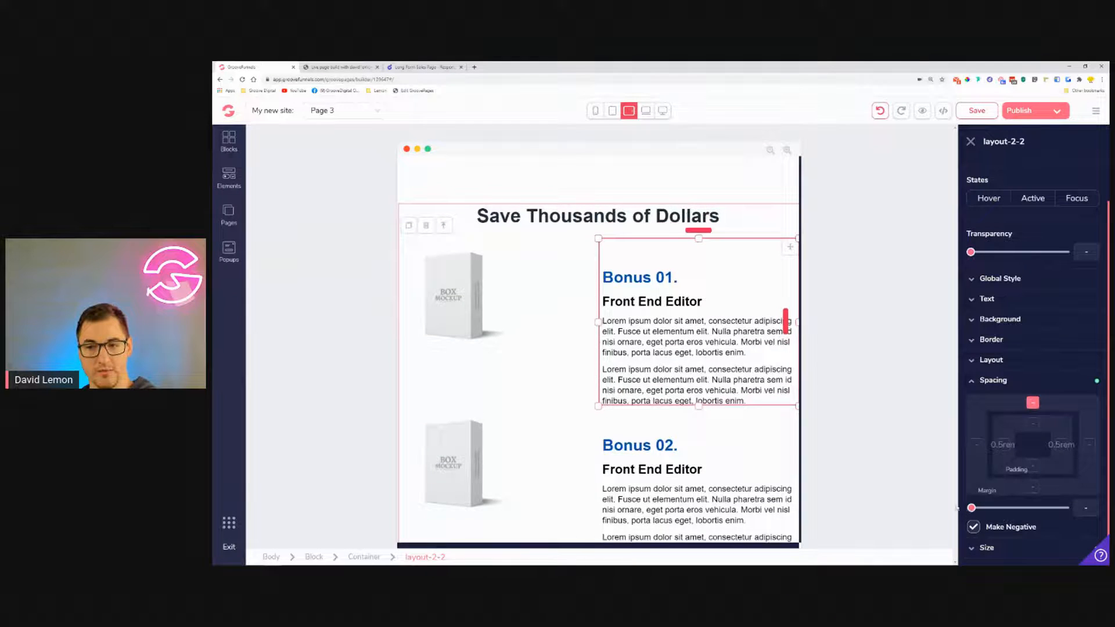
Set the top margin of the container holding the Bonus 01 text to 0.
{"action": "left_click", "coordinate": [627, 291]}
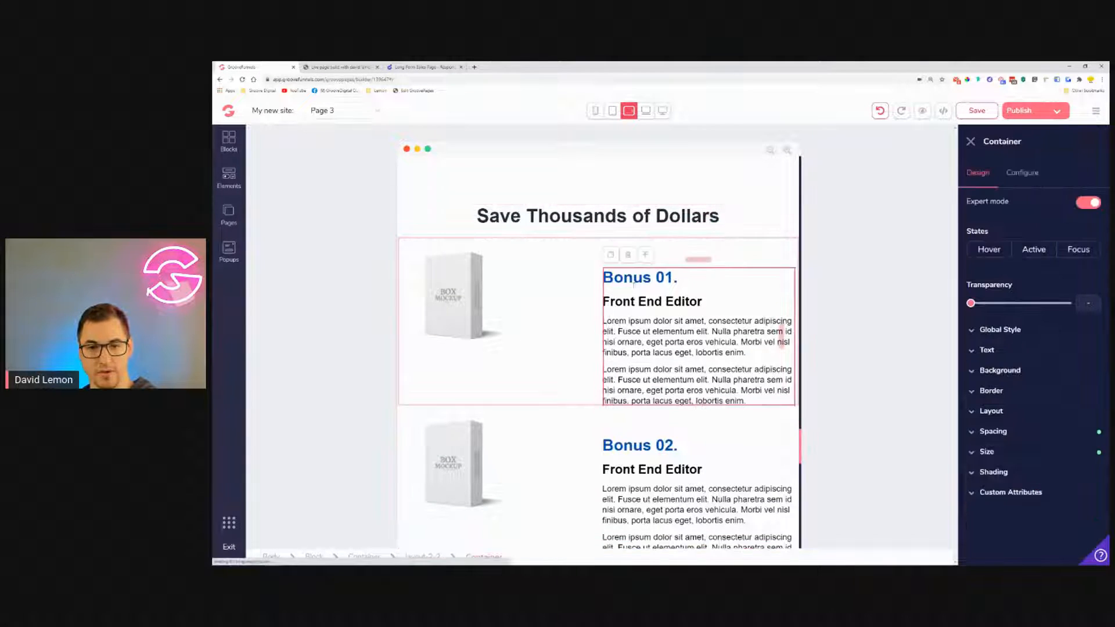
{"action": "left_click", "coordinate": [1021, 436]}
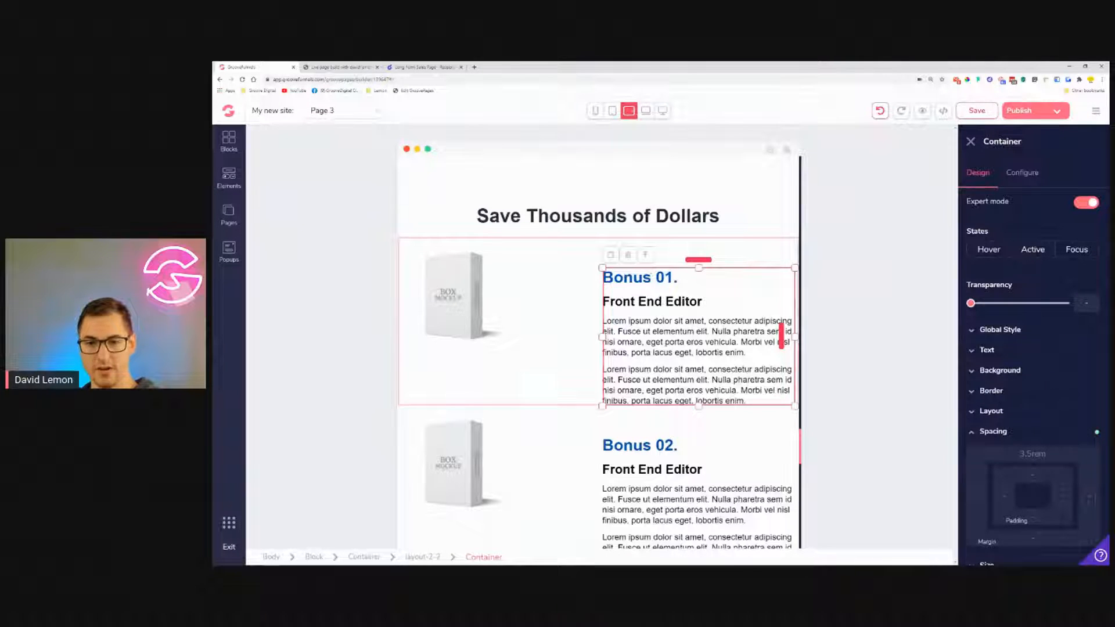
{"action": "left_click", "coordinate": [1033, 456]}
{"action": "scroll", "coordinate": [1030, 499], "scroll_direction": "down", "scroll_amount": 1}
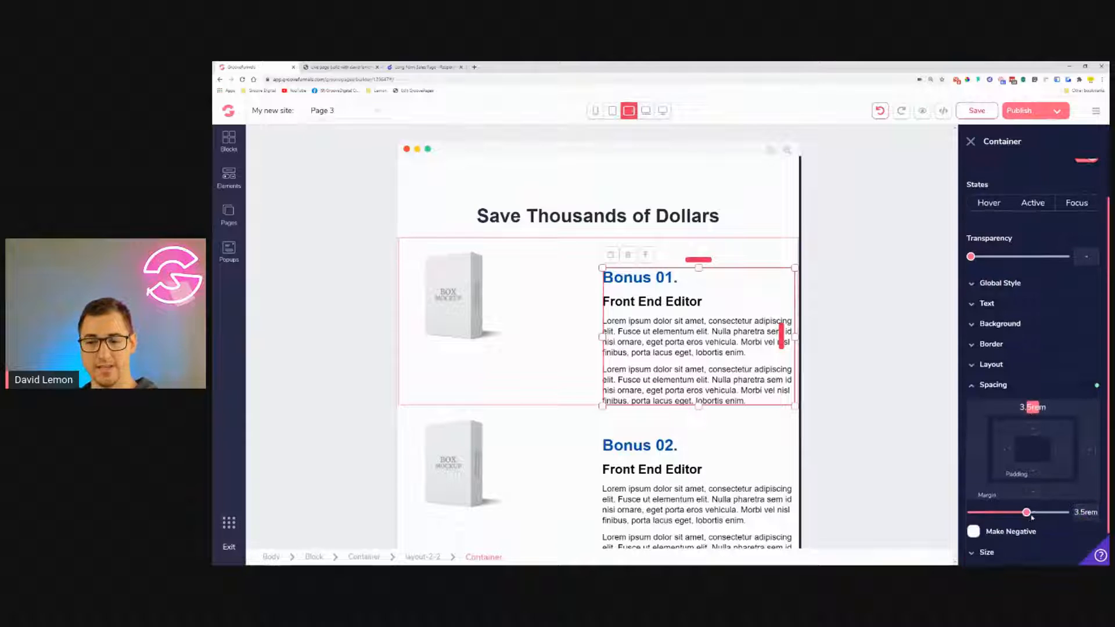
{"action": "left_click_drag", "start_coordinate": [1027, 514], "coordinate": [977, 504]}
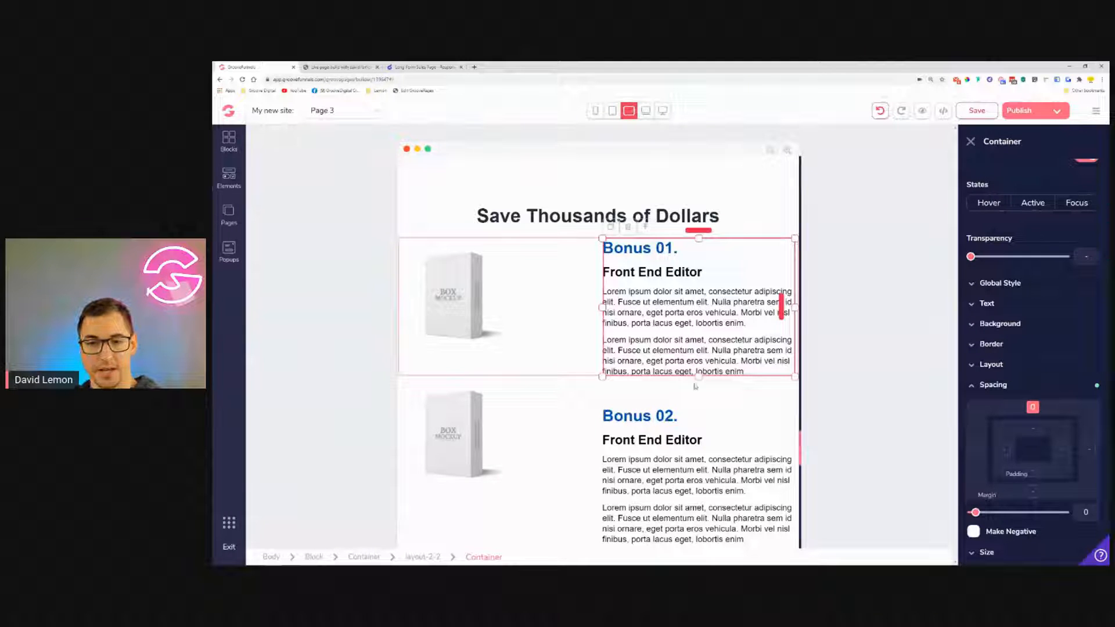
Give the container holding the Bonus 01 box image a 1.25rem top margin.
{"action": "left_click", "coordinate": [567, 297]}
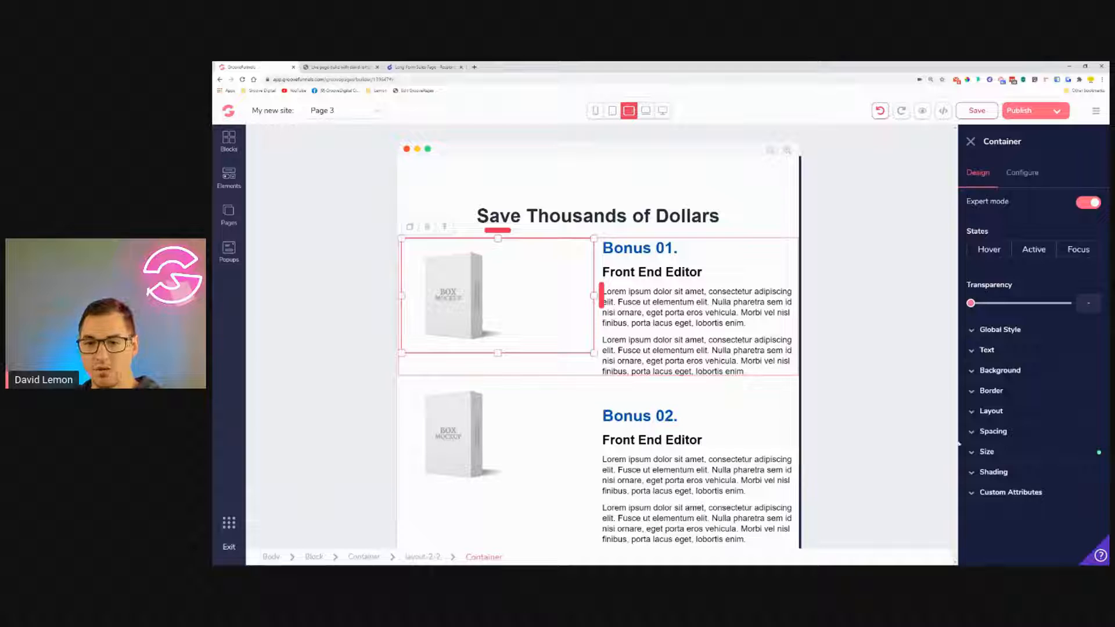
{"action": "left_click", "coordinate": [994, 432]}
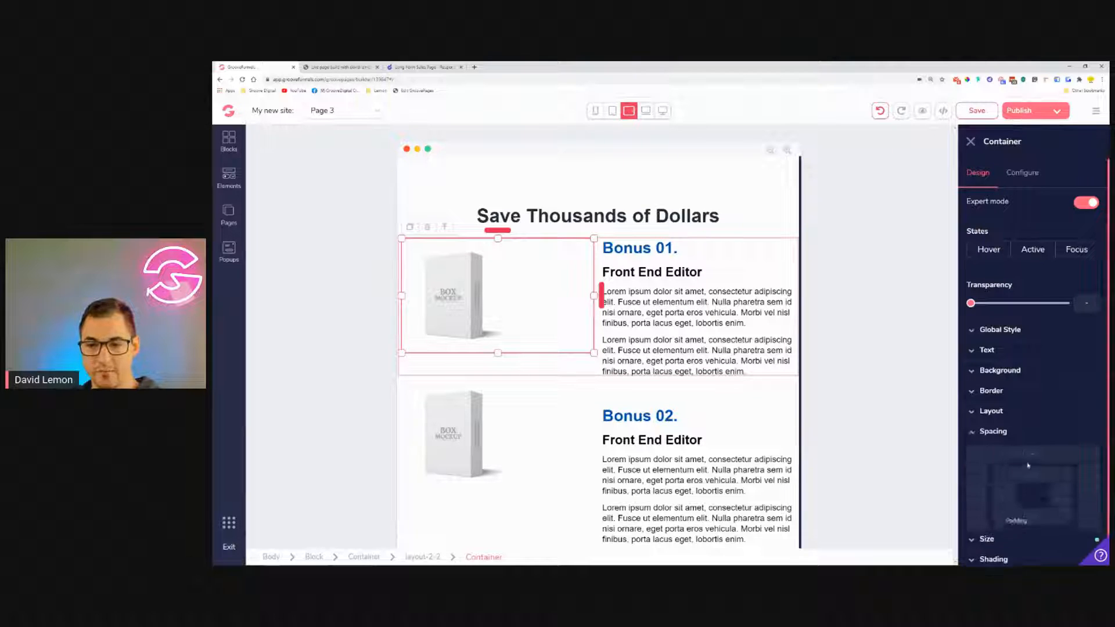
{"action": "left_click", "coordinate": [1033, 455]}
{"action": "left_click_drag", "start_coordinate": [971, 560], "coordinate": [993, 559]}
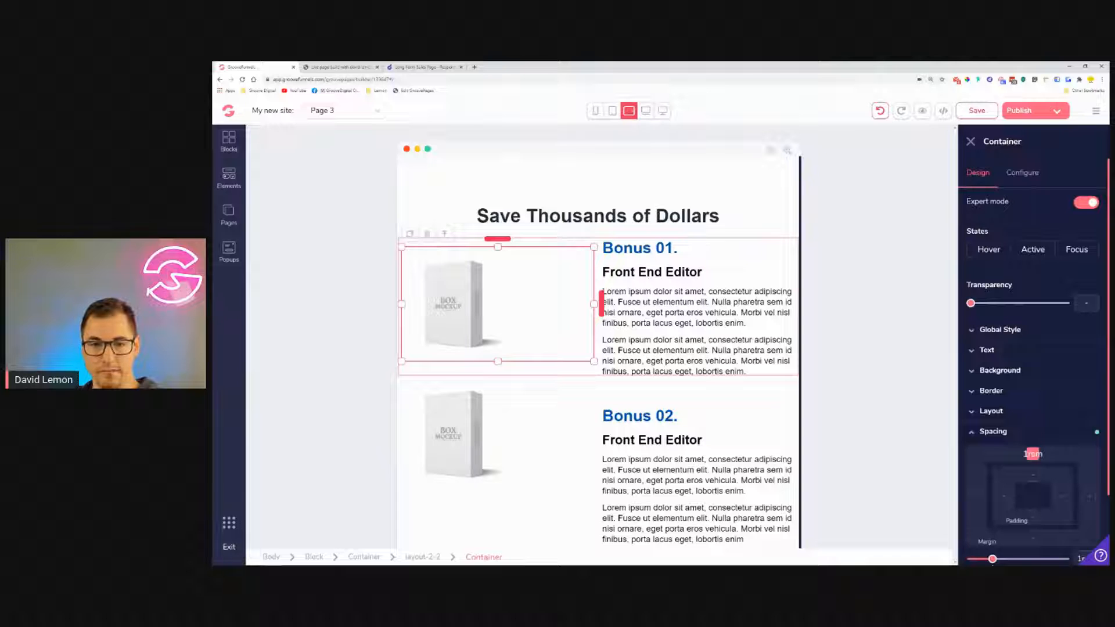
{"action": "left_click_drag", "start_coordinate": [993, 558], "coordinate": [997, 559]}
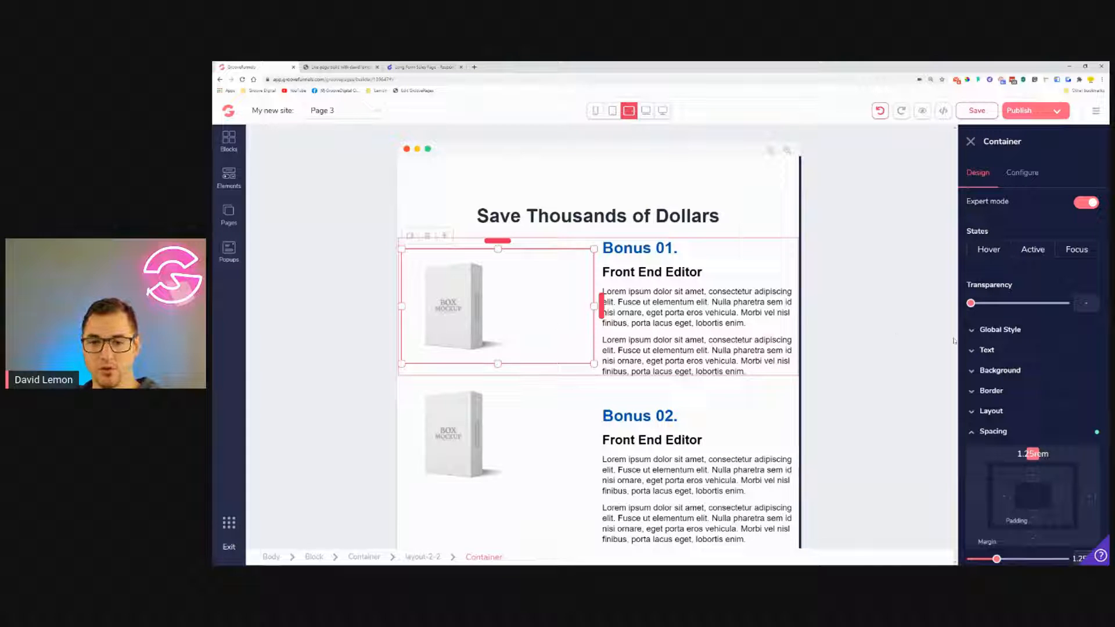
Centre the Bonus 01 box image horizontally within its container using the primary layout alignment.
{"action": "left_click", "coordinate": [996, 433]}
{"action": "left_click", "coordinate": [995, 412]}
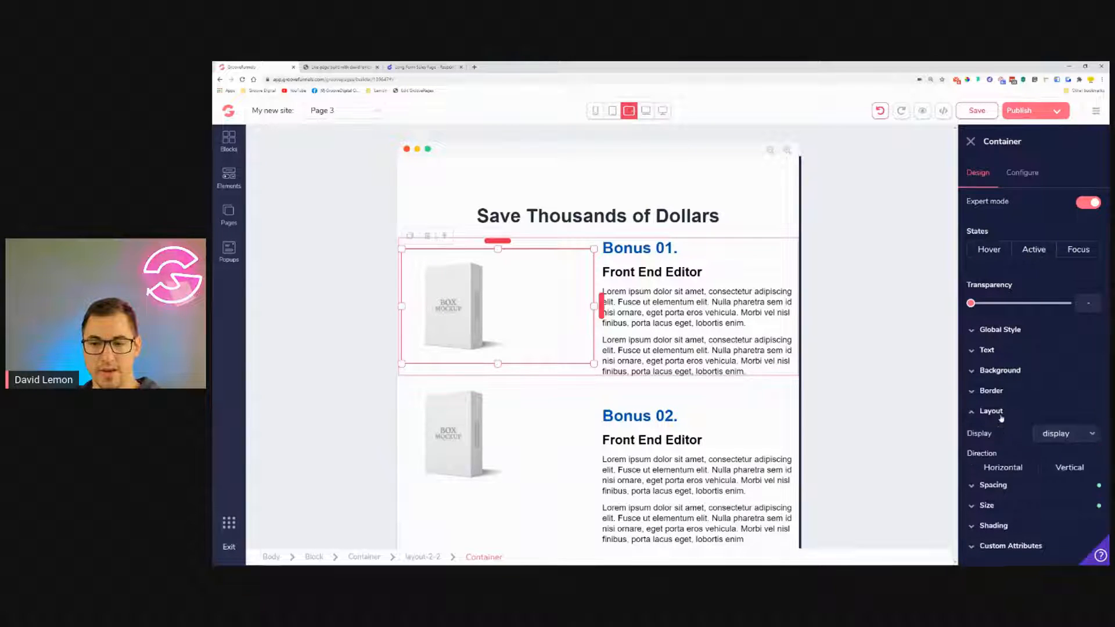
{"action": "left_click", "coordinate": [1016, 505]}
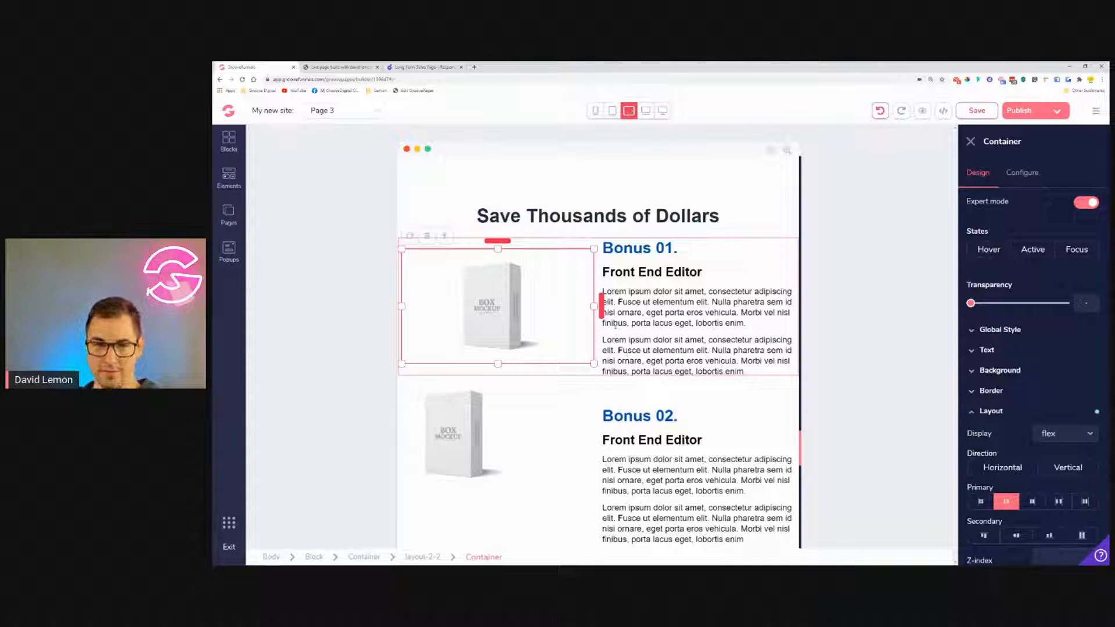
Centre the Bonus 02 box image horizontally within its container using the primary layout alignment.
{"action": "left_click", "coordinate": [596, 410]}
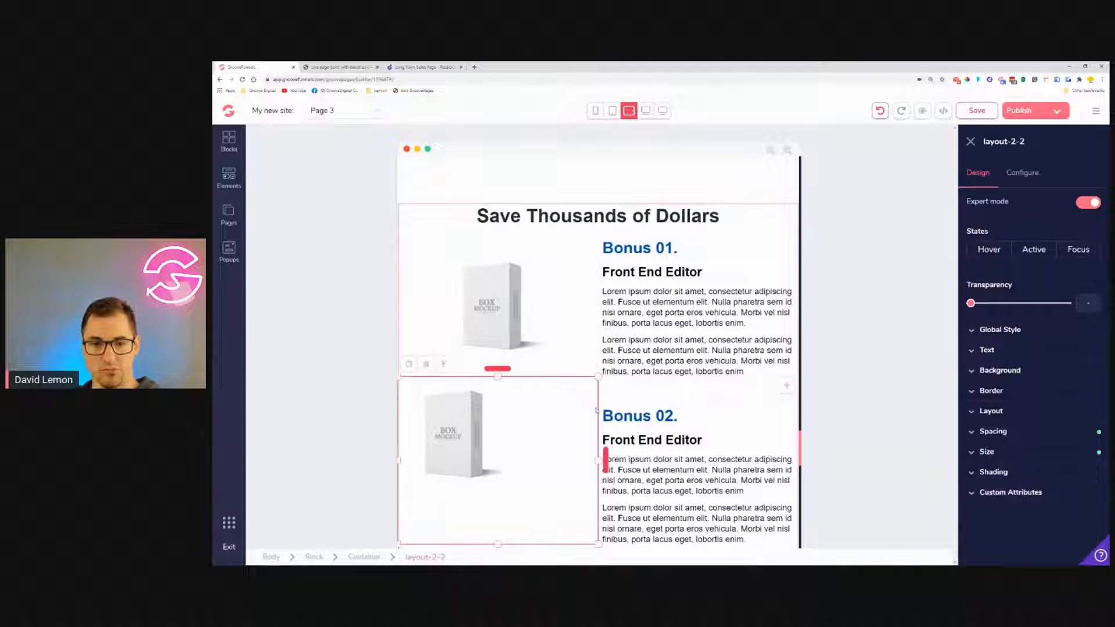
{"action": "scroll", "coordinate": [597, 410], "scroll_direction": "down", "scroll_amount": 3}
{"action": "left_click", "coordinate": [1026, 412]}
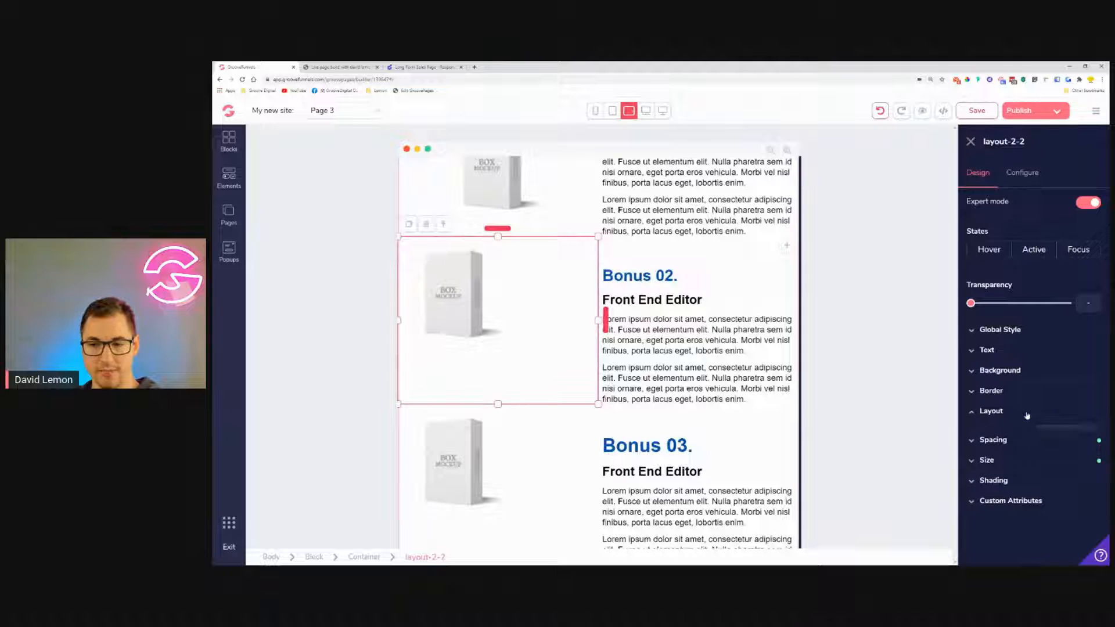
{"action": "left_click", "coordinate": [1004, 406]}
{"action": "left_click", "coordinate": [521, 299]}
{"action": "left_click", "coordinate": [503, 291]}
{"action": "left_click", "coordinate": [561, 295]}
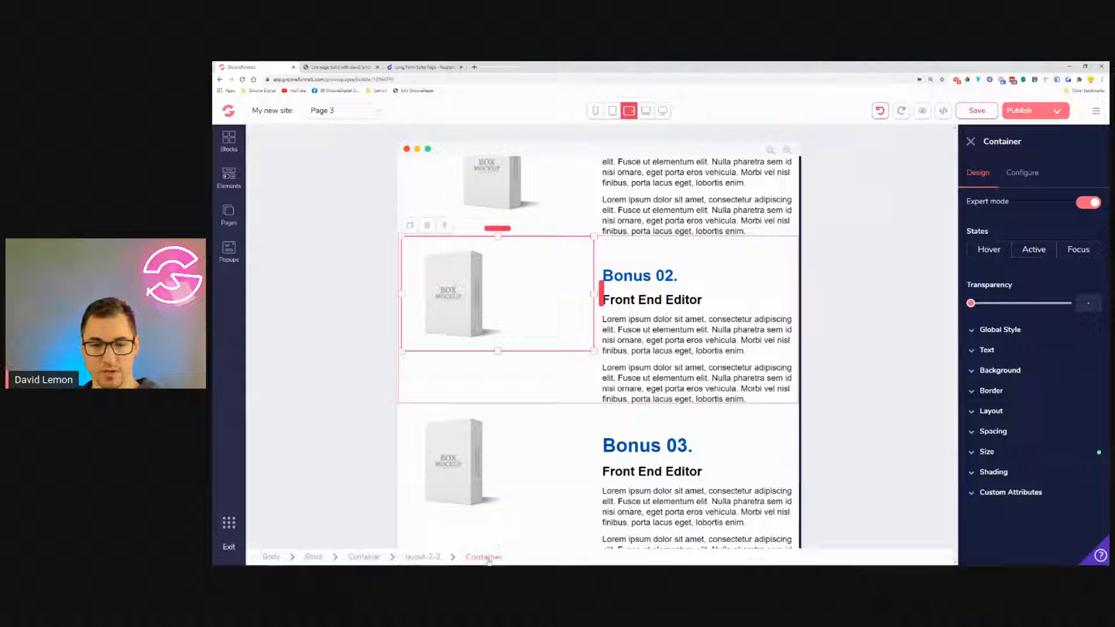
{"action": "left_click", "coordinate": [1014, 412]}
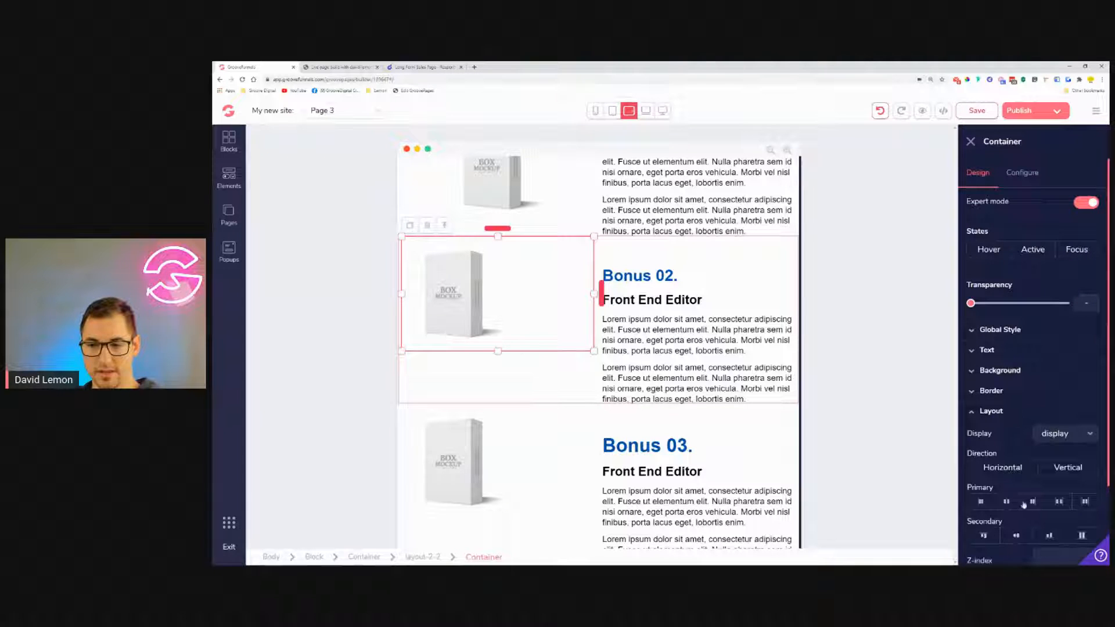
{"action": "left_click", "coordinate": [1006, 501]}
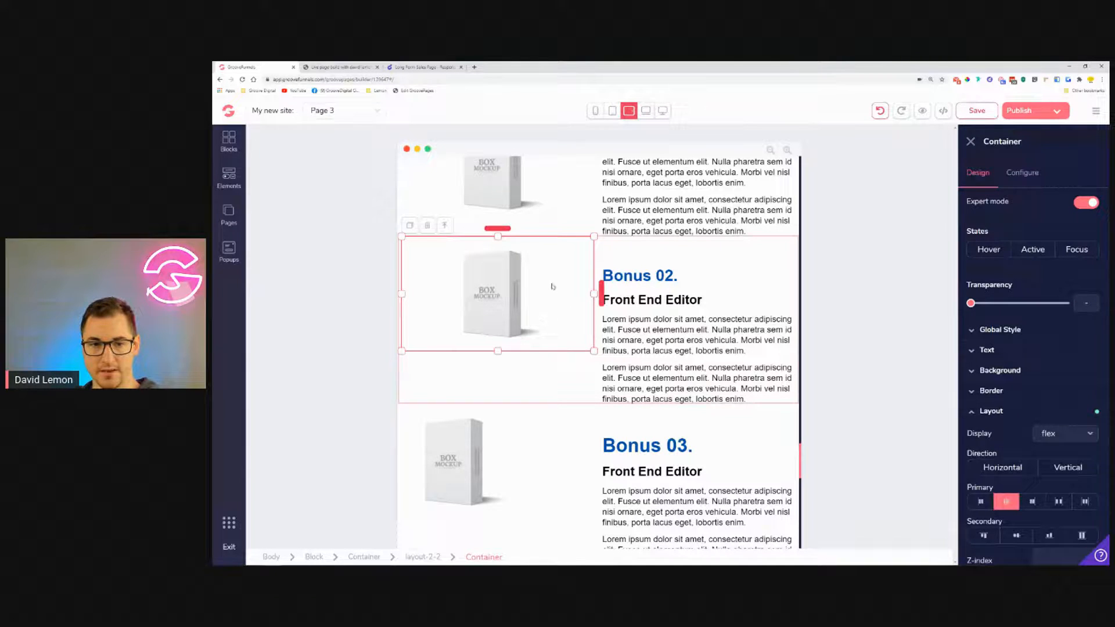
Set the top margin of the container holding the Bonus 02 text to 0.
{"action": "left_click", "coordinate": [647, 272]}
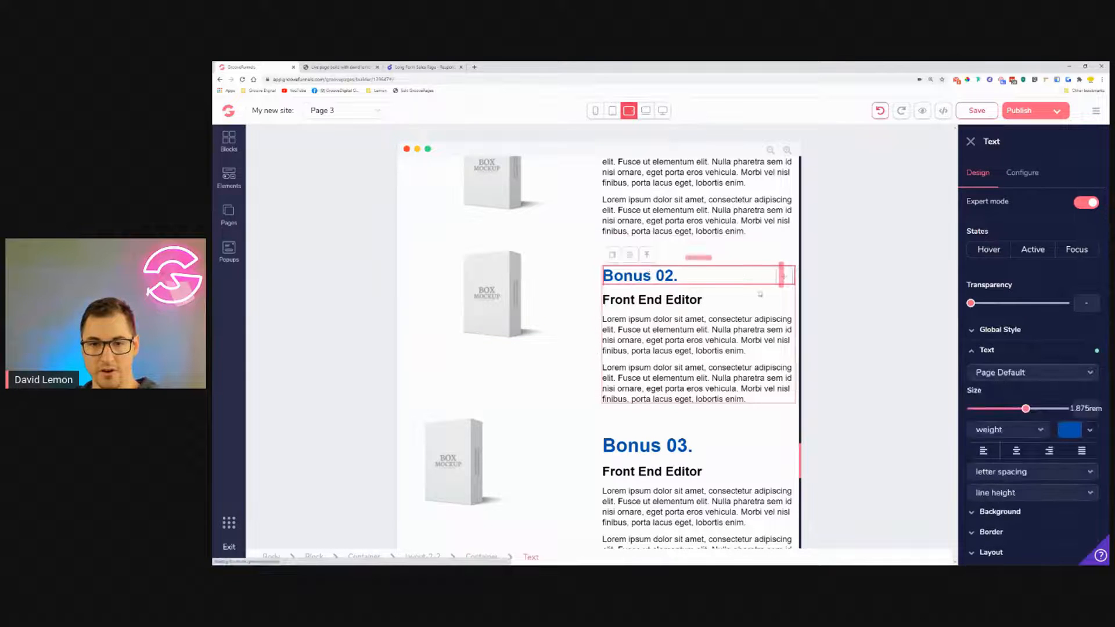
{"action": "left_click", "coordinate": [484, 557]}
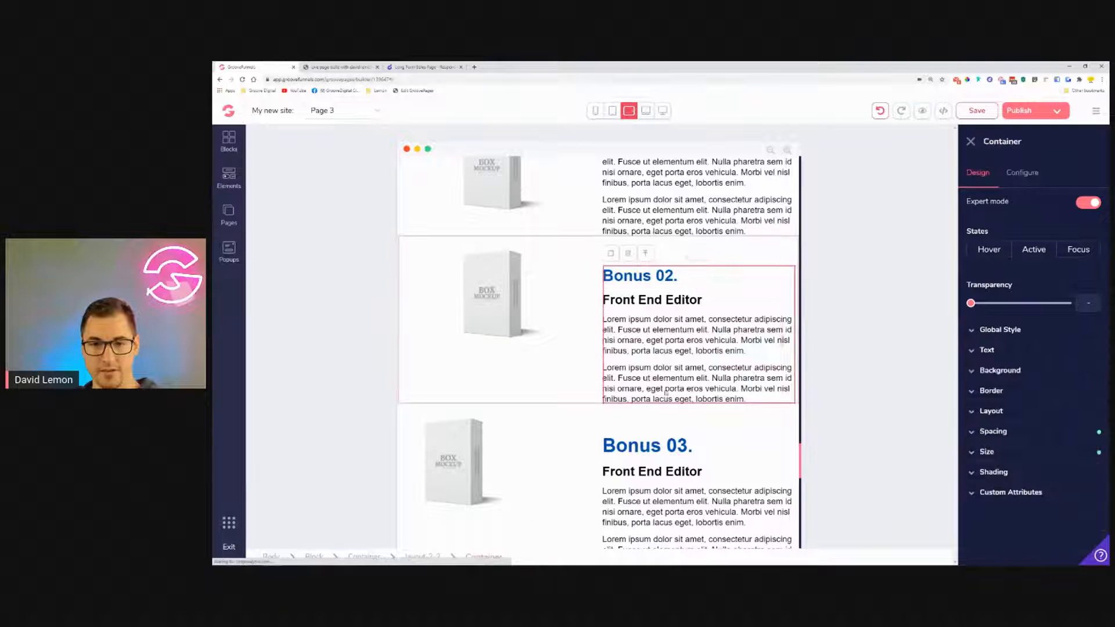
{"action": "left_click", "coordinate": [1040, 433]}
{"action": "left_click", "coordinate": [1032, 454]}
{"action": "scroll", "coordinate": [1037, 531], "scroll_direction": "down", "scroll_amount": 1}
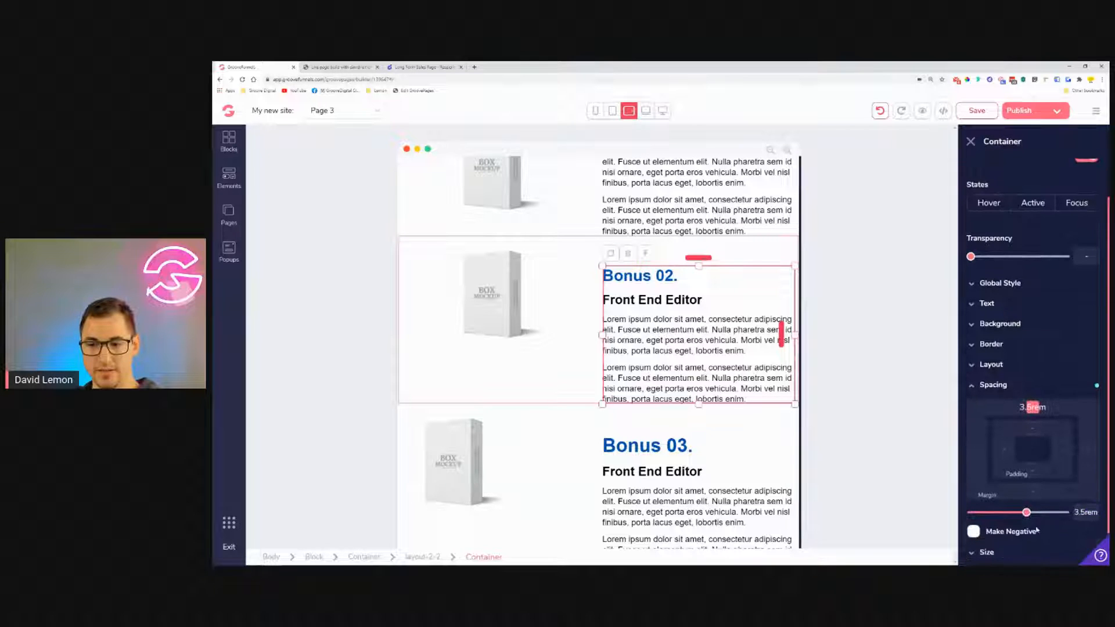
{"action": "left_click_drag", "start_coordinate": [1027, 513], "coordinate": [976, 511]}
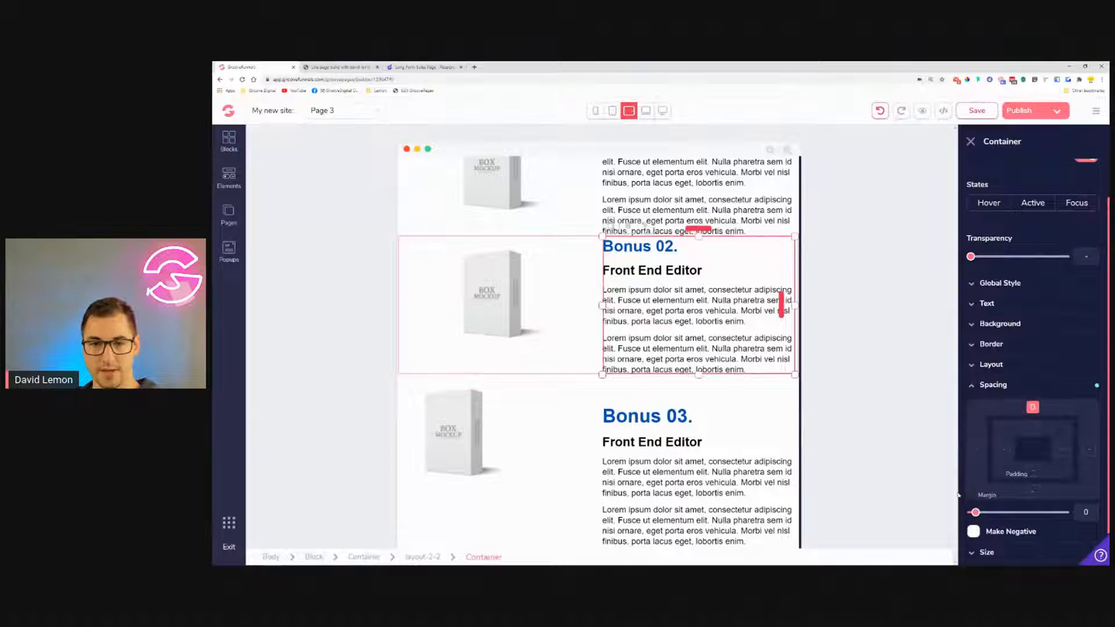
Apply 2rem top and bottom padding to the whole Bonus 02 row and compare it with the Bonus 01 row.
{"action": "left_click", "coordinate": [416, 248]}
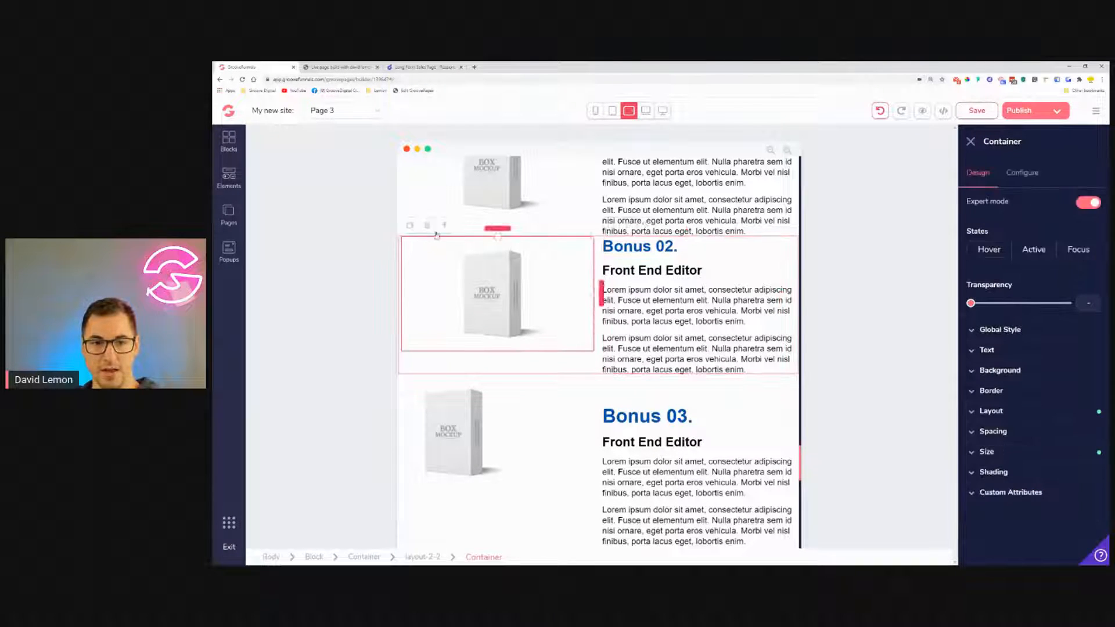
{"action": "left_click", "coordinate": [601, 237]}
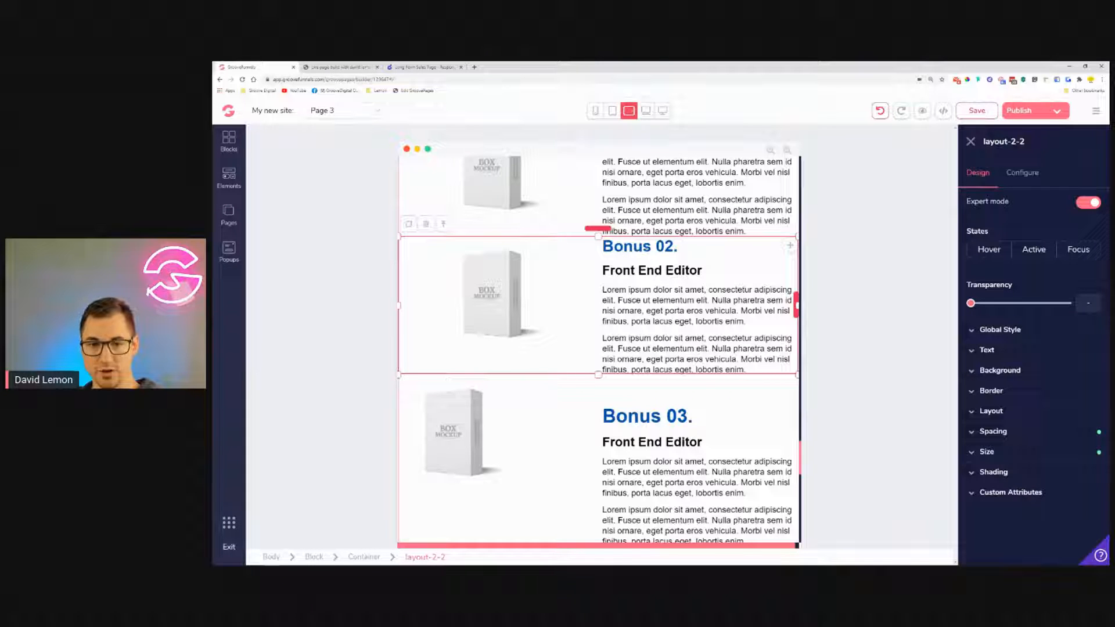
{"action": "left_click", "coordinate": [1002, 433]}
{"action": "left_click", "coordinate": [1038, 475]}
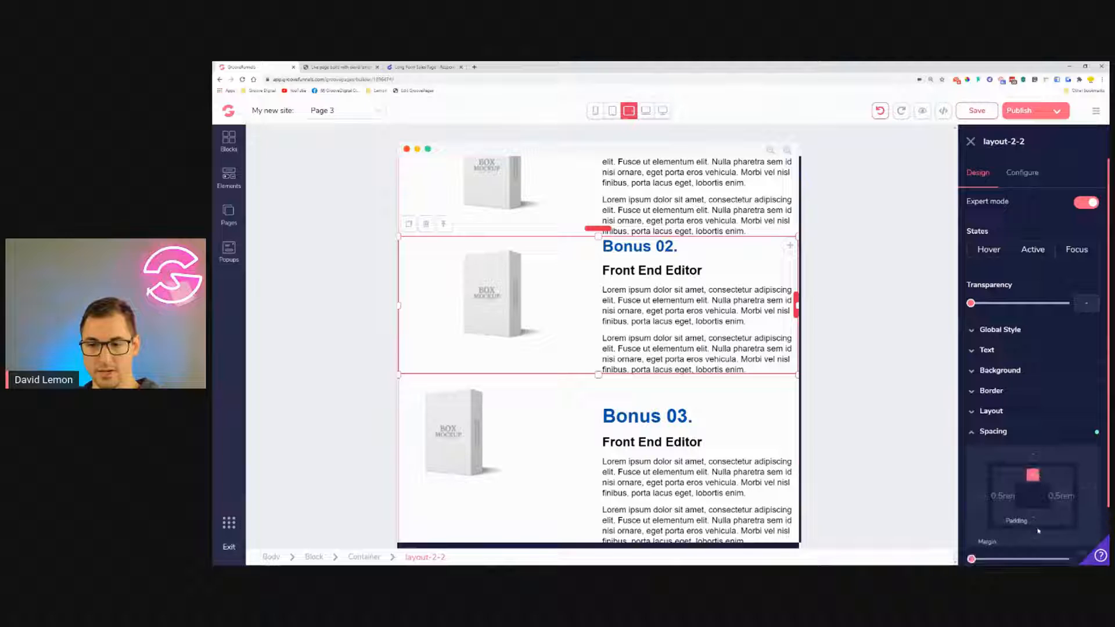
{"action": "left_click_drag", "start_coordinate": [973, 561], "coordinate": [1011, 559]}
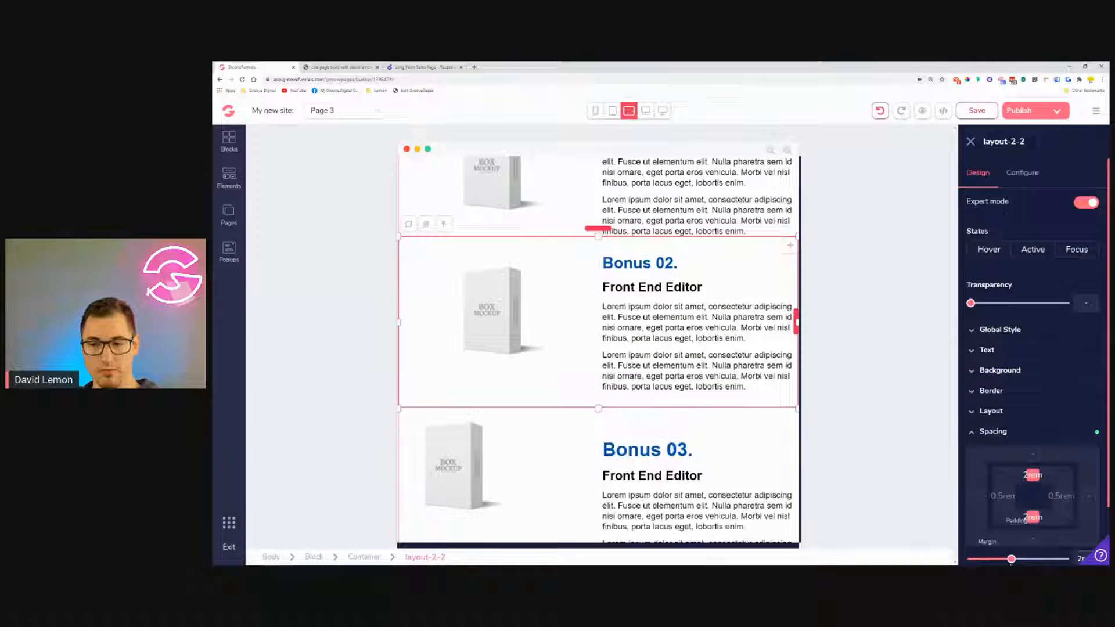
{"action": "scroll", "coordinate": [621, 345], "scroll_direction": "up", "scroll_amount": 3}
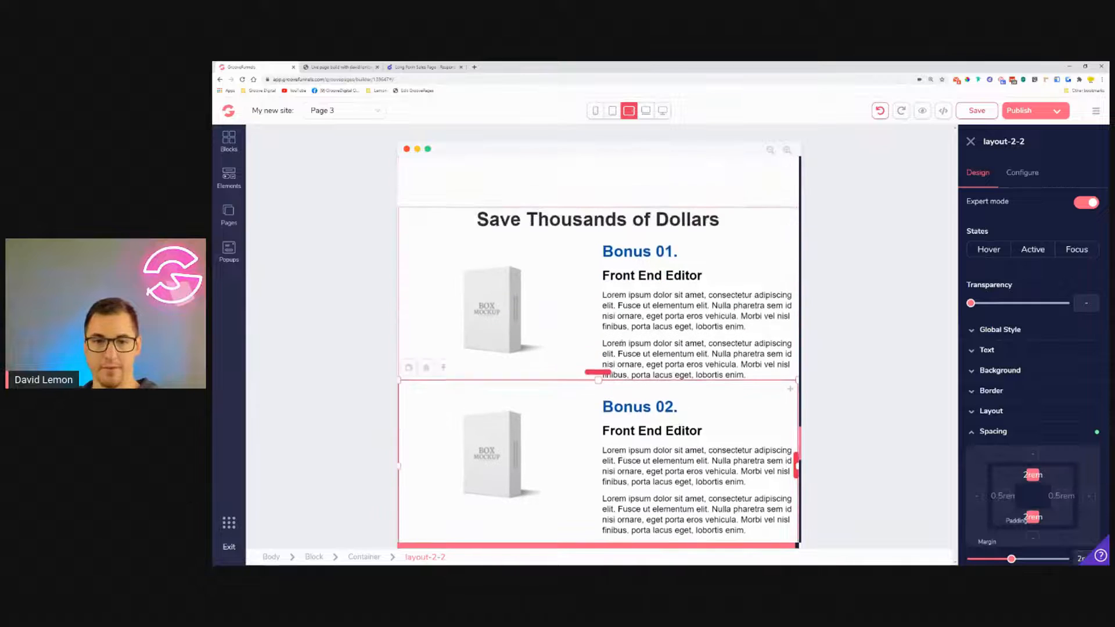
{"action": "scroll", "coordinate": [622, 345], "scroll_direction": "down", "scroll_amount": 2}
Remove the top margin from the container holding the Bonus 03 text.
{"action": "scroll", "coordinate": [622, 346], "scroll_direction": "down", "scroll_amount": 5}
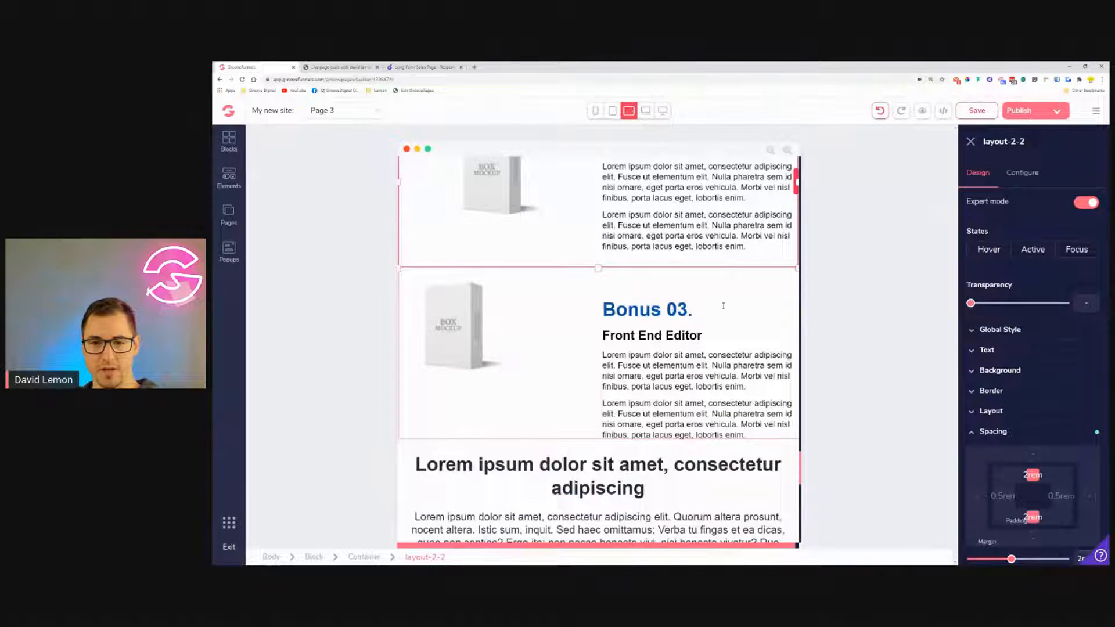
{"action": "left_click", "coordinate": [724, 306]}
{"action": "left_click", "coordinate": [647, 285]}
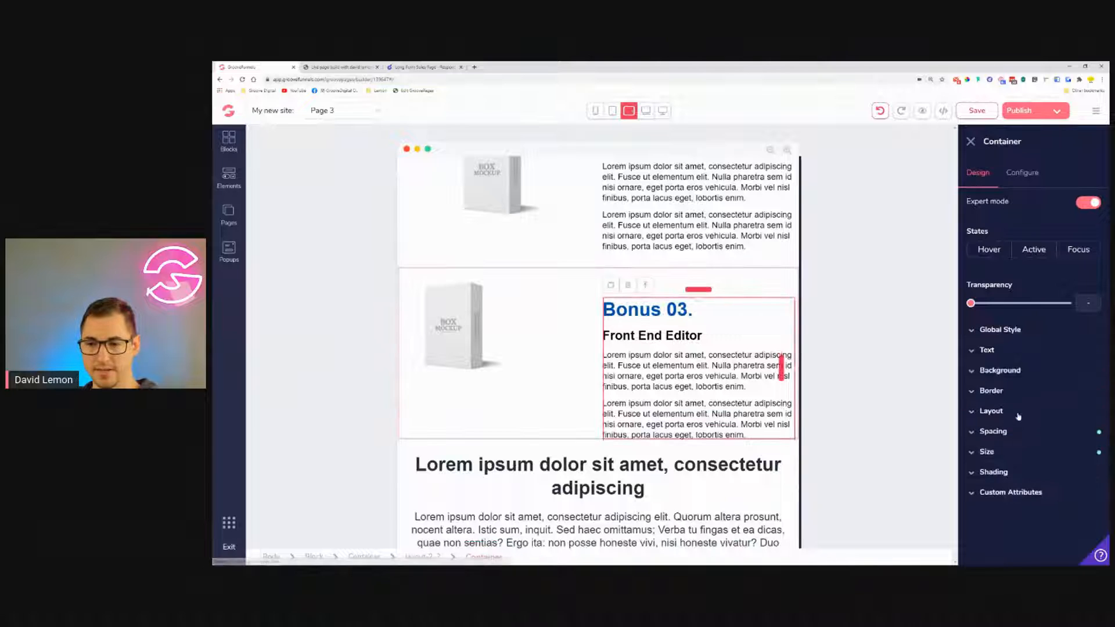
{"action": "left_click", "coordinate": [995, 431]}
{"action": "left_click_drag", "start_coordinate": [1024, 561], "coordinate": [976, 560]}
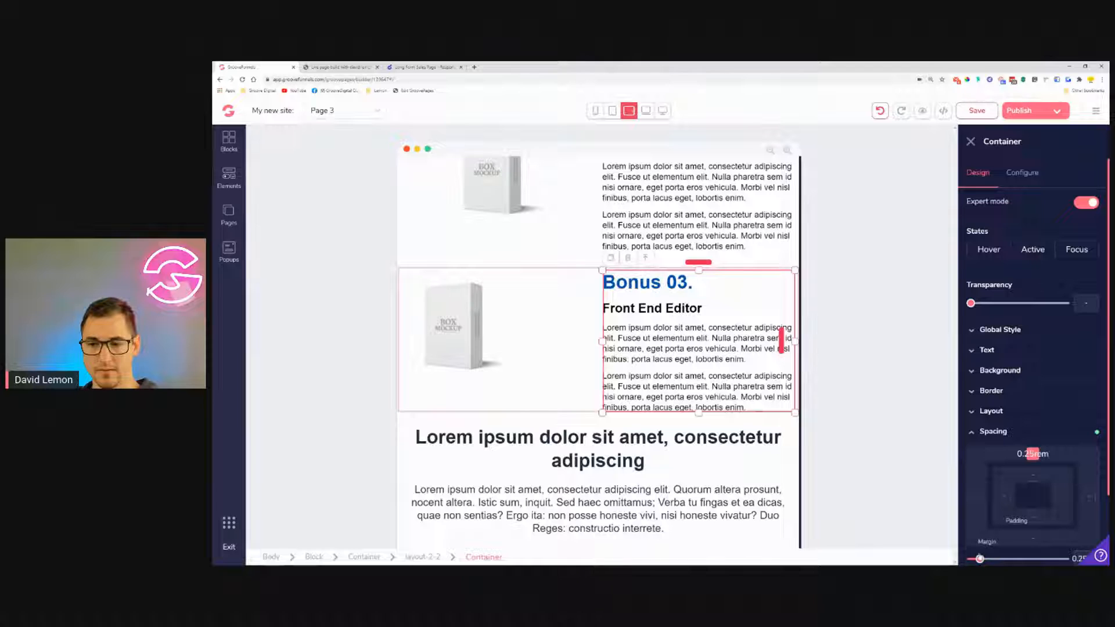
Centre the Bonus 03 box image horizontally within its container using the primary layout alignment.
{"action": "left_click", "coordinate": [568, 338]}
{"action": "left_click", "coordinate": [991, 411]}
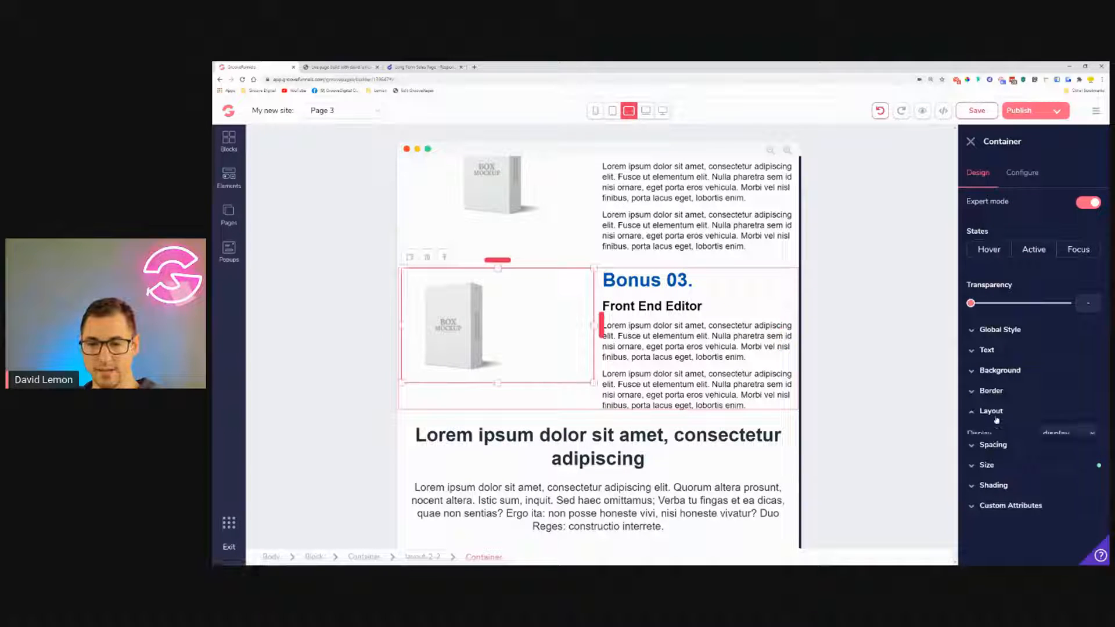
{"action": "left_click", "coordinate": [1006, 501]}
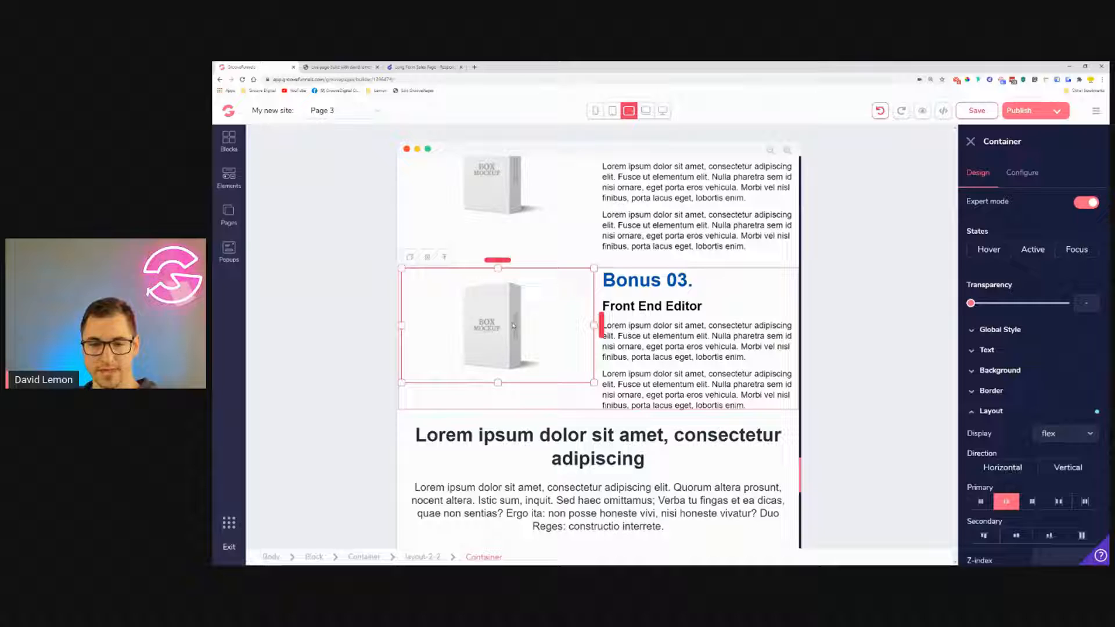
Open the top and bottom padding of the whole Bonus 03 row for editing.
{"action": "left_click", "coordinate": [445, 256]}
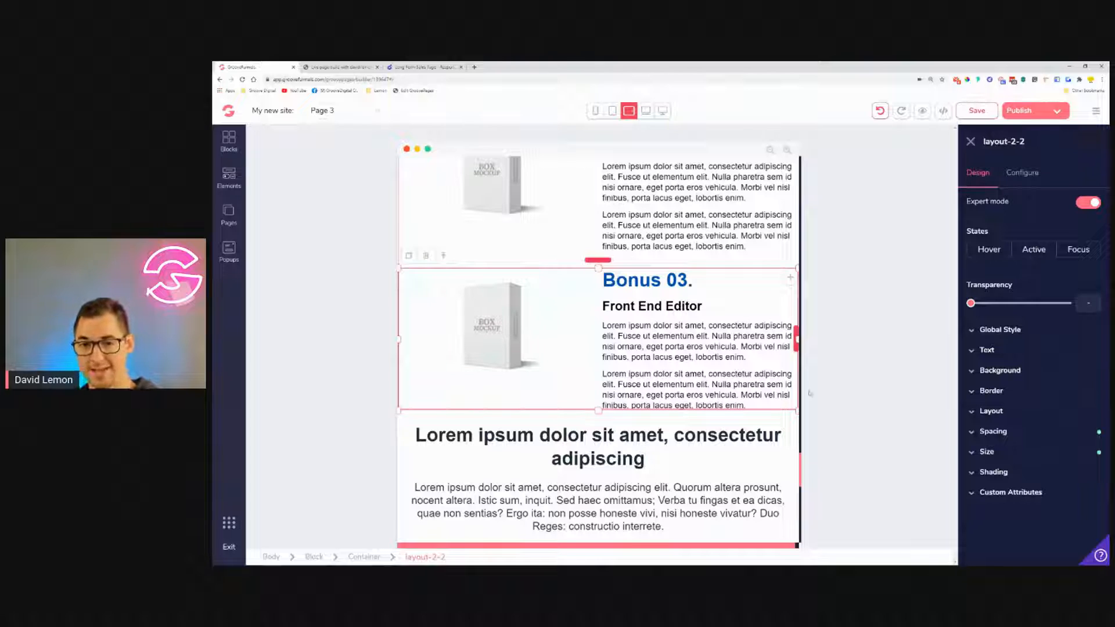
{"action": "left_click", "coordinate": [1009, 432]}
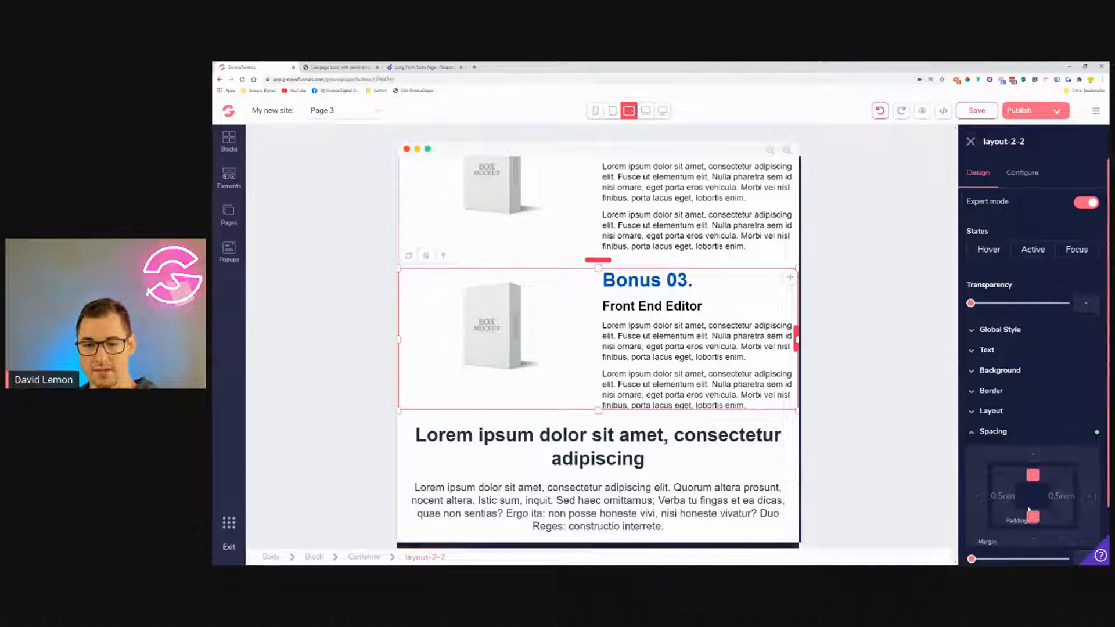
Set the top and bottom padding of the Bonus 03 row to 1.5rem.
{"action": "left_click_drag", "start_coordinate": [971, 559], "coordinate": [994, 559]}
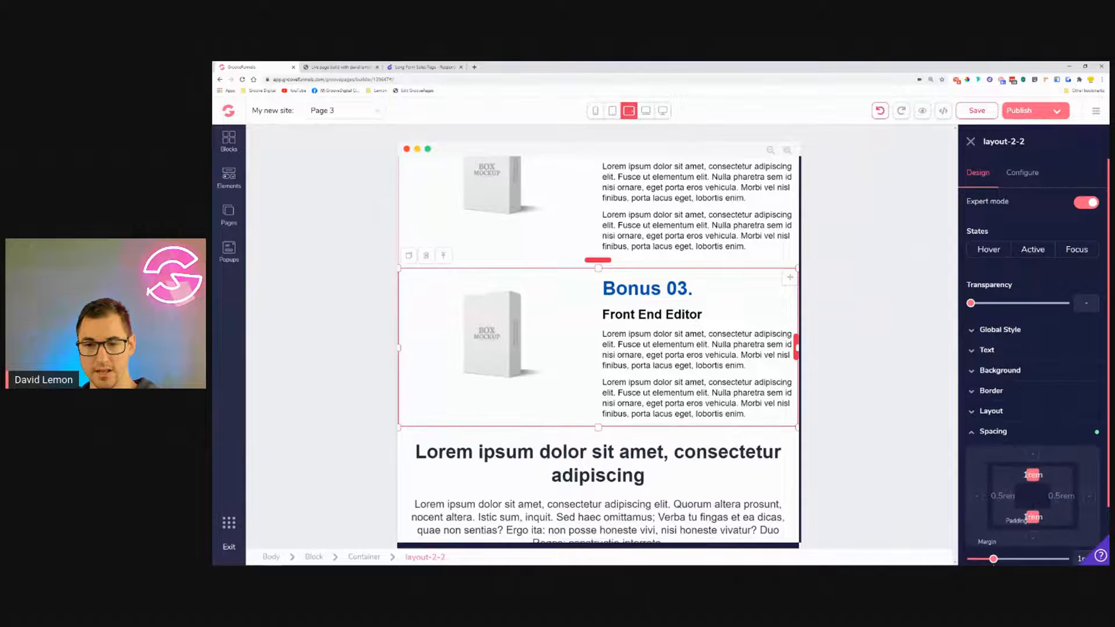
{"action": "left_click_drag", "start_coordinate": [993, 558], "coordinate": [1002, 559]}
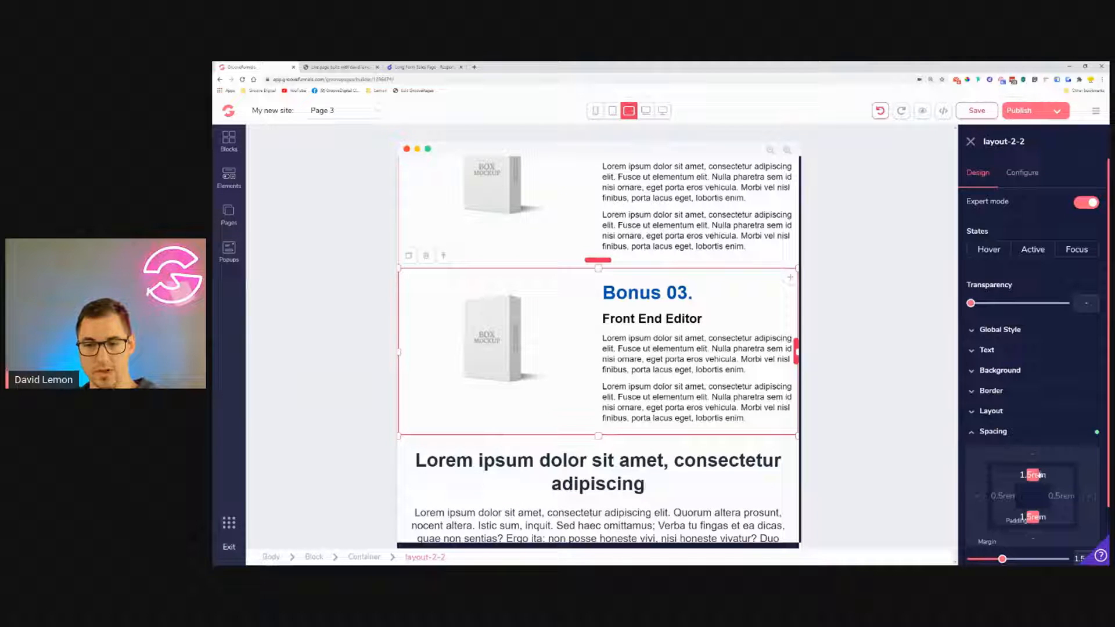
Set the top padding of the Bonus 01 row's layout to 0.5rem.
{"action": "scroll", "coordinate": [703, 397], "scroll_direction": "up", "scroll_amount": 5}
{"action": "left_click", "coordinate": [703, 396]}
{"action": "scroll", "coordinate": [704, 397], "scroll_direction": "up", "scroll_amount": 1}
{"action": "scroll", "coordinate": [703, 395], "scroll_direction": "down", "scroll_amount": 1}
{"action": "scroll", "coordinate": [704, 395], "scroll_direction": "up", "scroll_amount": 1}
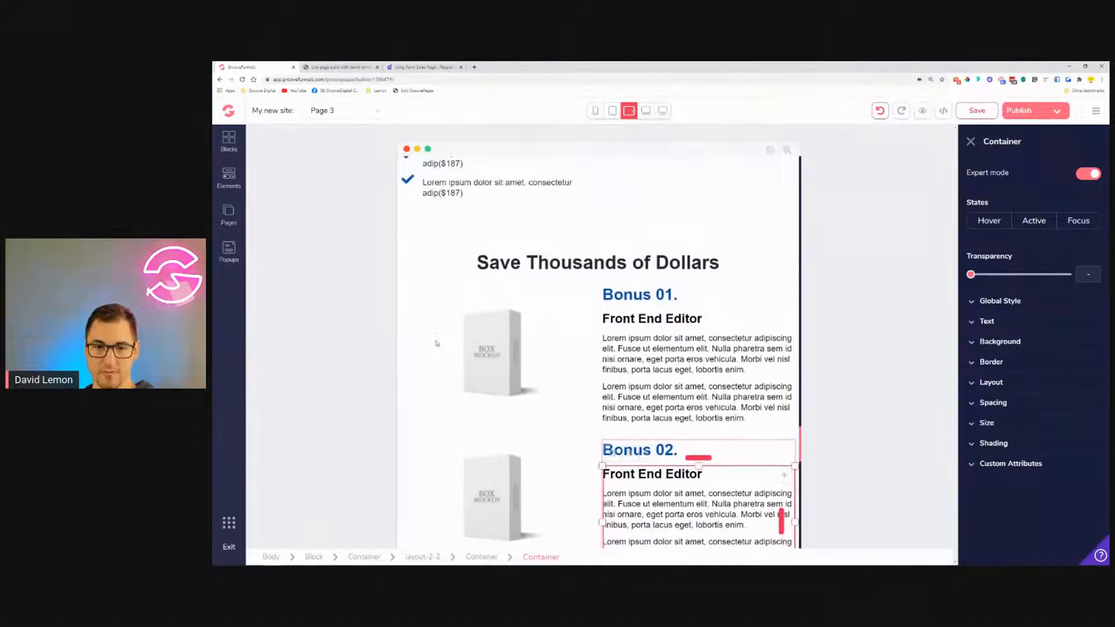
{"action": "left_click", "coordinate": [408, 270]}
{"action": "scroll", "coordinate": [408, 271], "scroll_direction": "down", "scroll_amount": 1}
{"action": "left_click", "coordinate": [413, 291]}
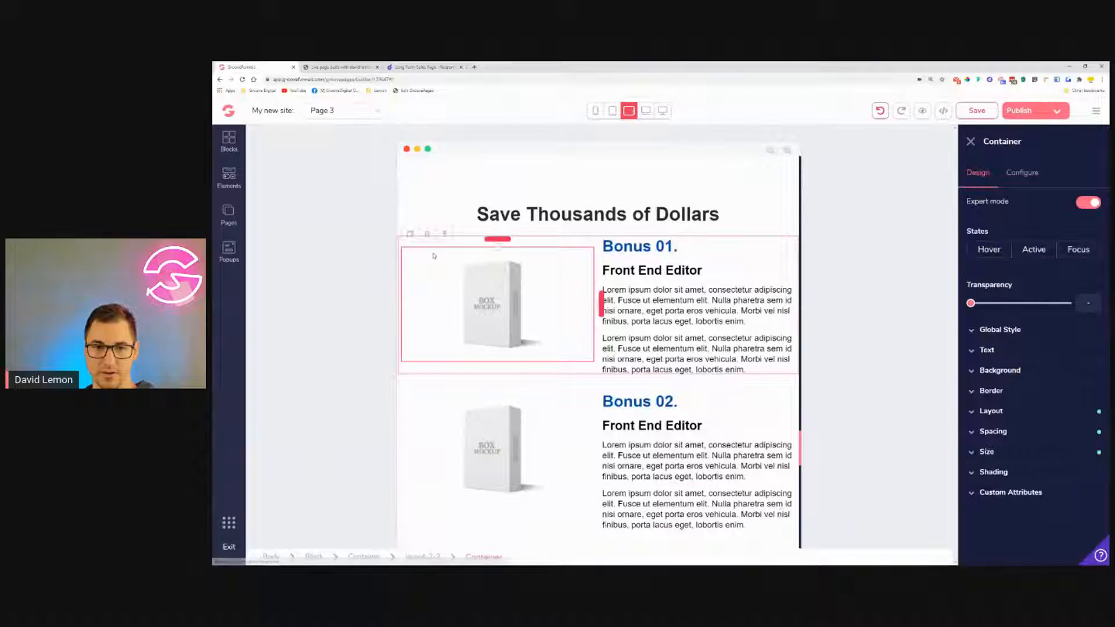
{"action": "left_click", "coordinate": [449, 243]}
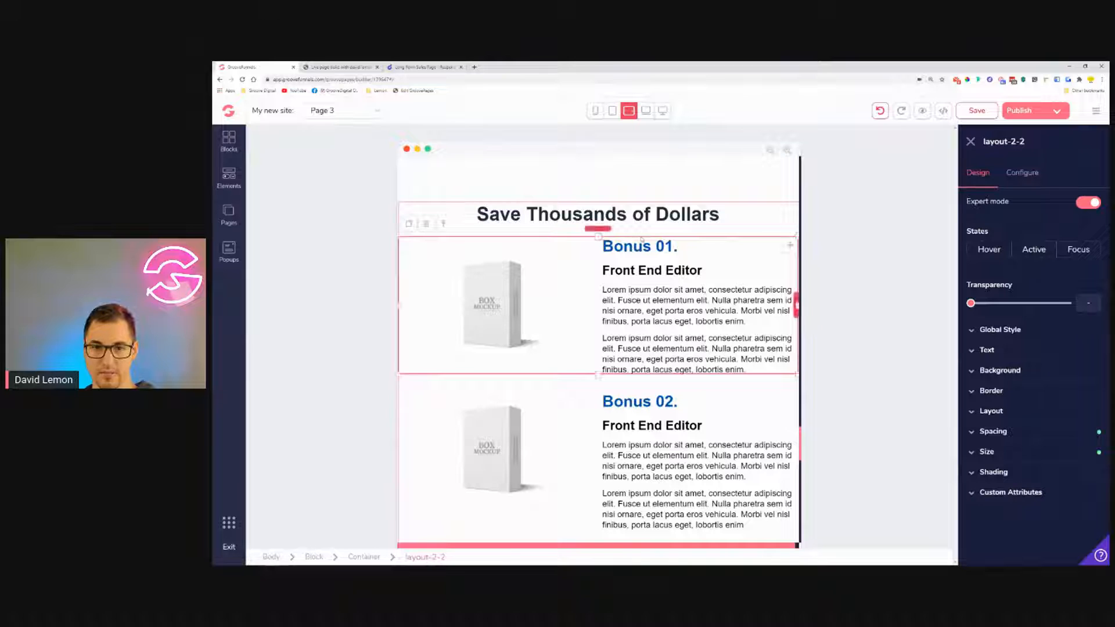
{"action": "left_click", "coordinate": [1005, 431]}
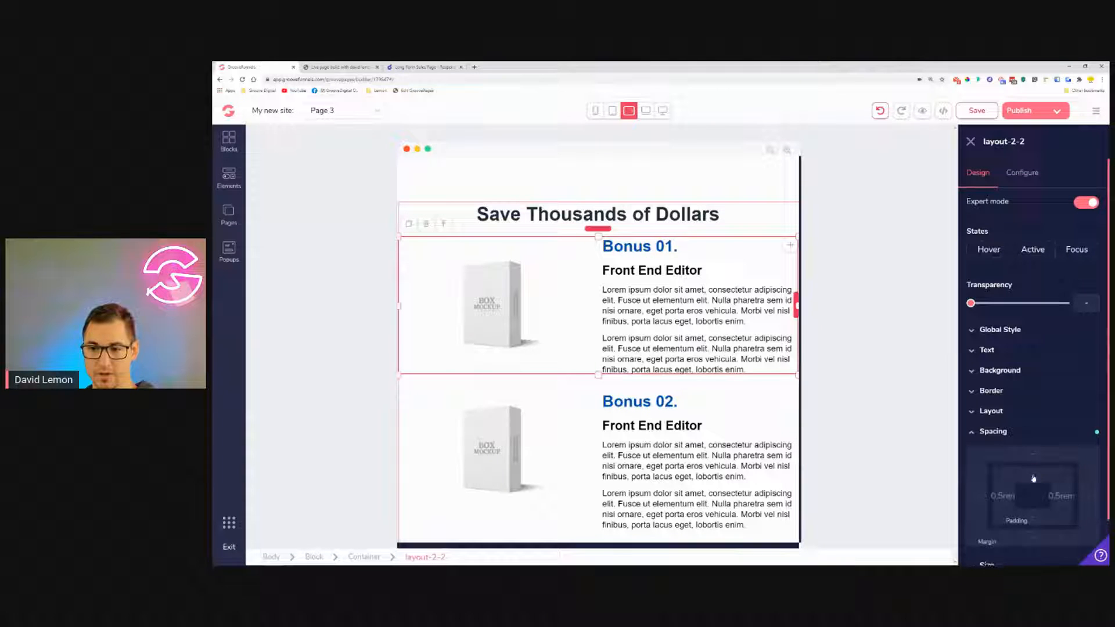
{"action": "left_click_drag", "start_coordinate": [972, 558], "coordinate": [985, 558]}
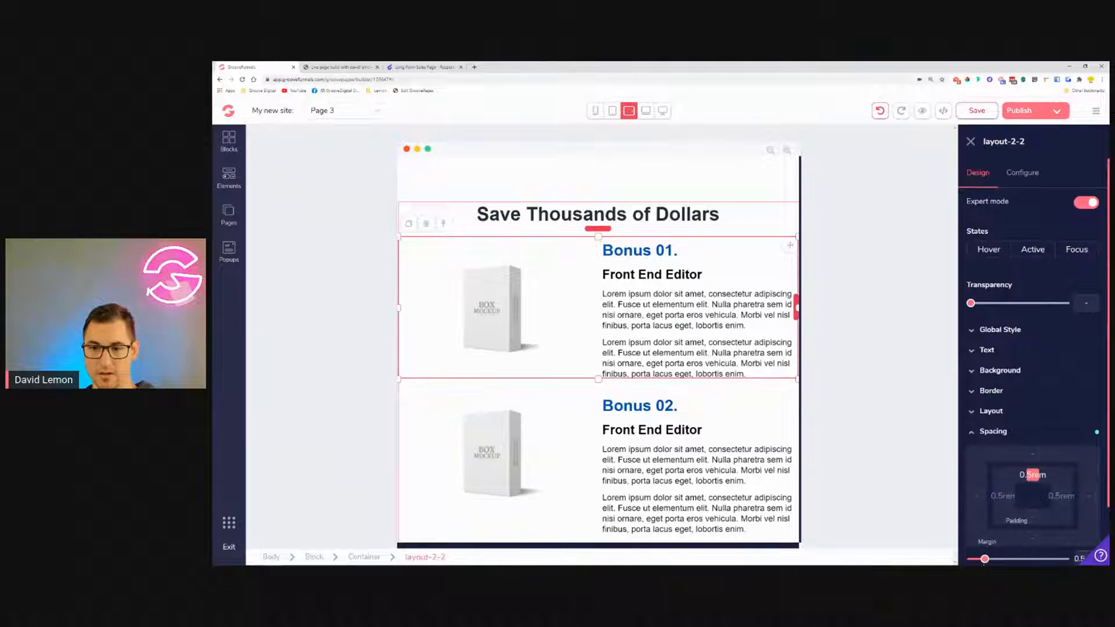
Set the text size of both paragraphs above the question-mark icon list beside the laptop to 1rem.
{"action": "scroll", "coordinate": [696, 366], "scroll_direction": "down", "scroll_amount": 6}
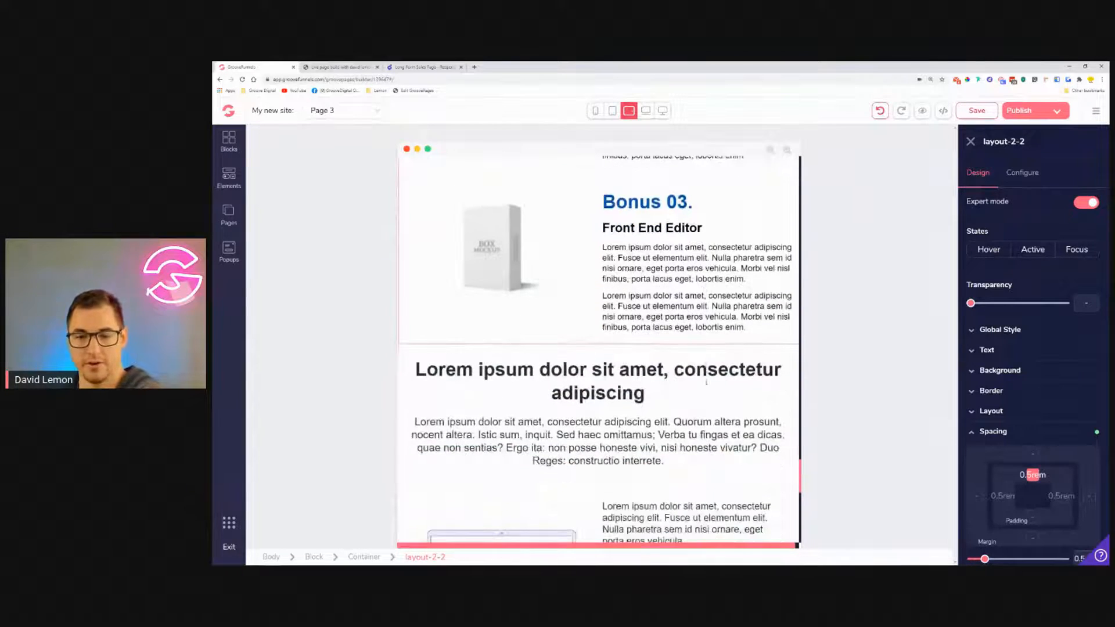
{"action": "scroll", "coordinate": [695, 366], "scroll_direction": "down", "scroll_amount": 3}
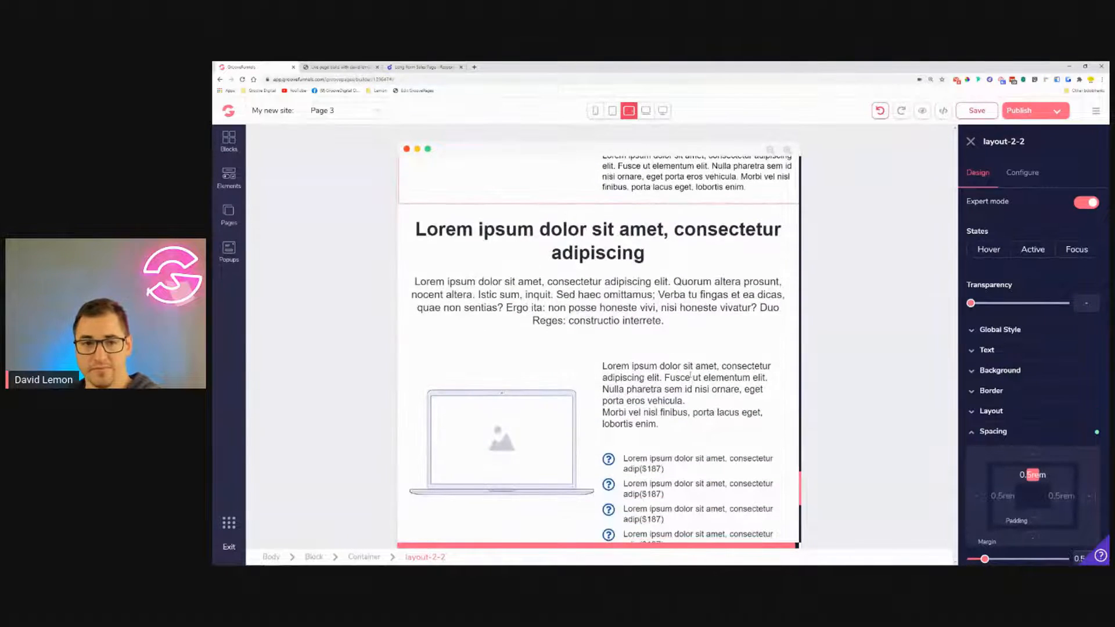
{"action": "scroll", "coordinate": [691, 376], "scroll_direction": "down", "scroll_amount": 2}
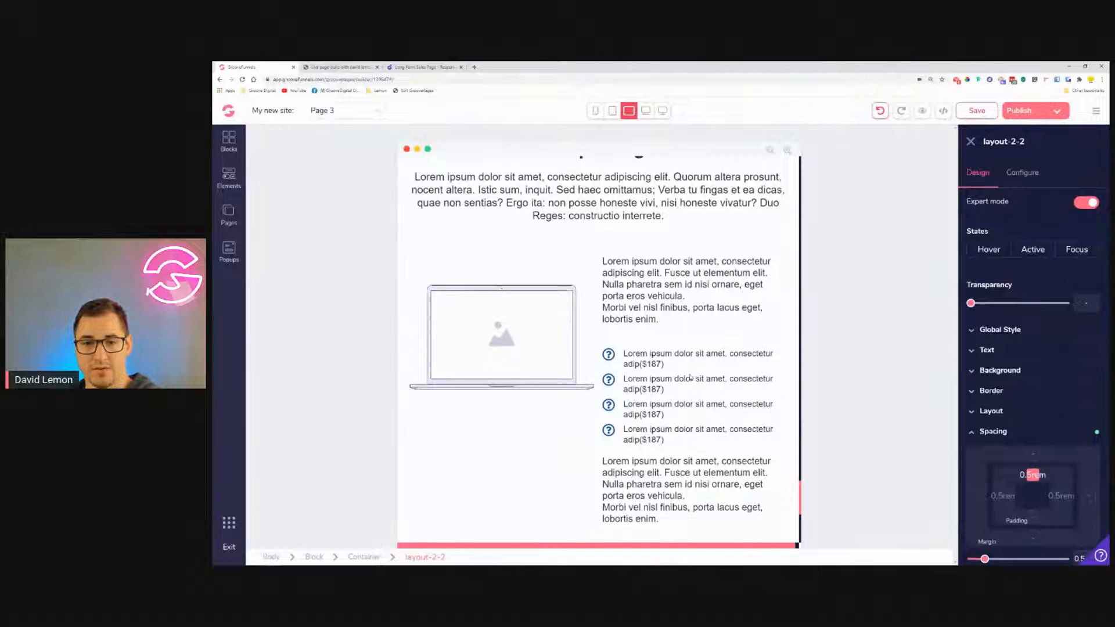
{"action": "scroll", "coordinate": [691, 377], "scroll_direction": "down", "scroll_amount": 1}
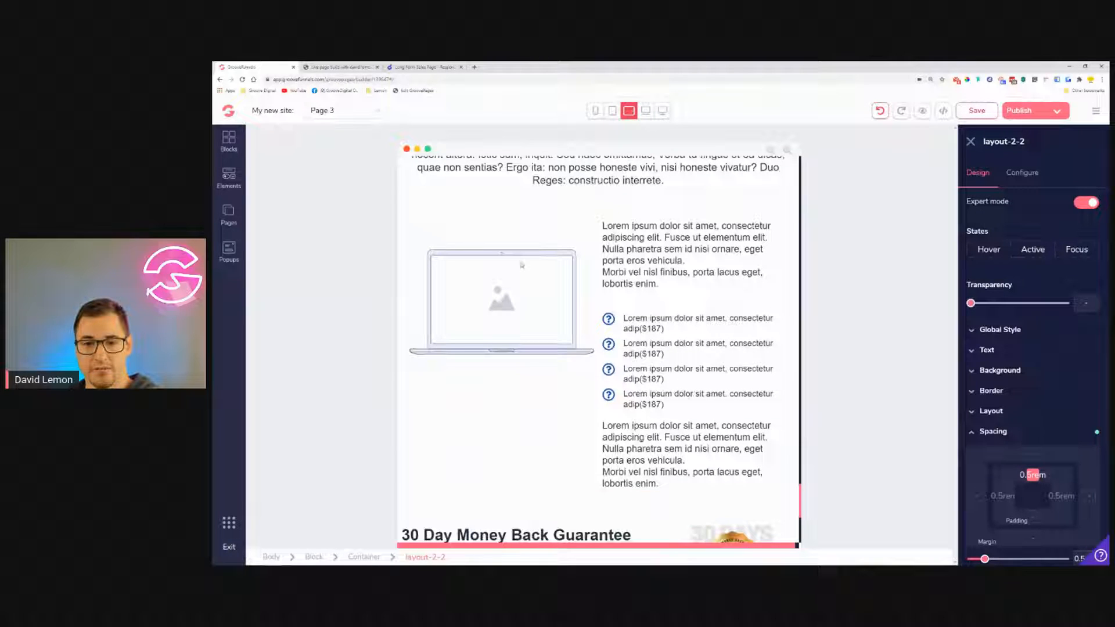
{"action": "left_click", "coordinate": [694, 247]}
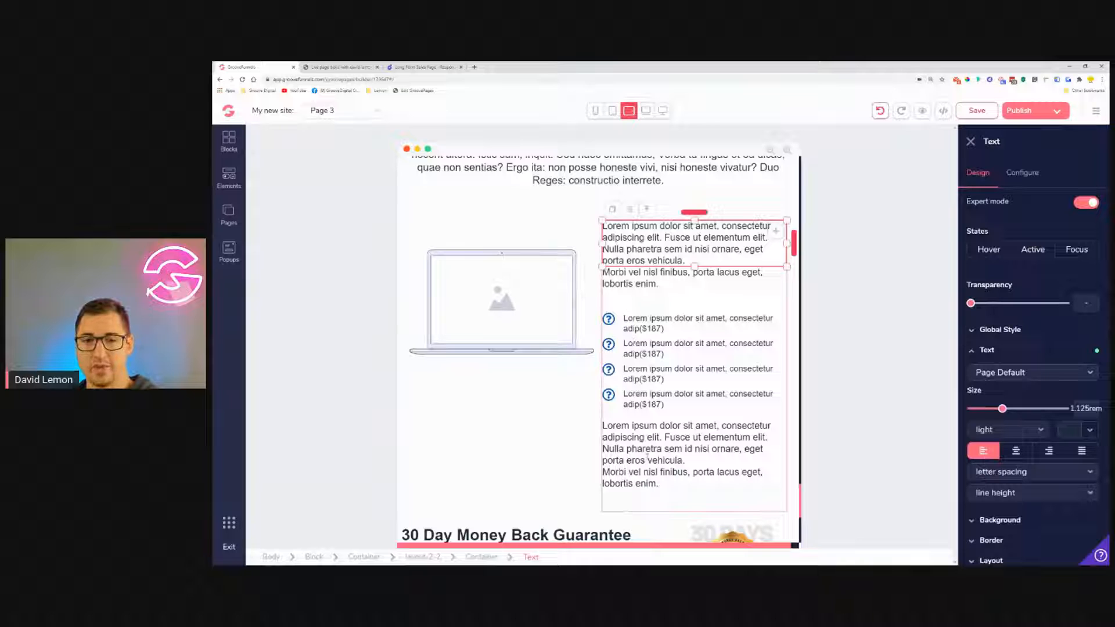
{"action": "left_click", "coordinate": [509, 282]}
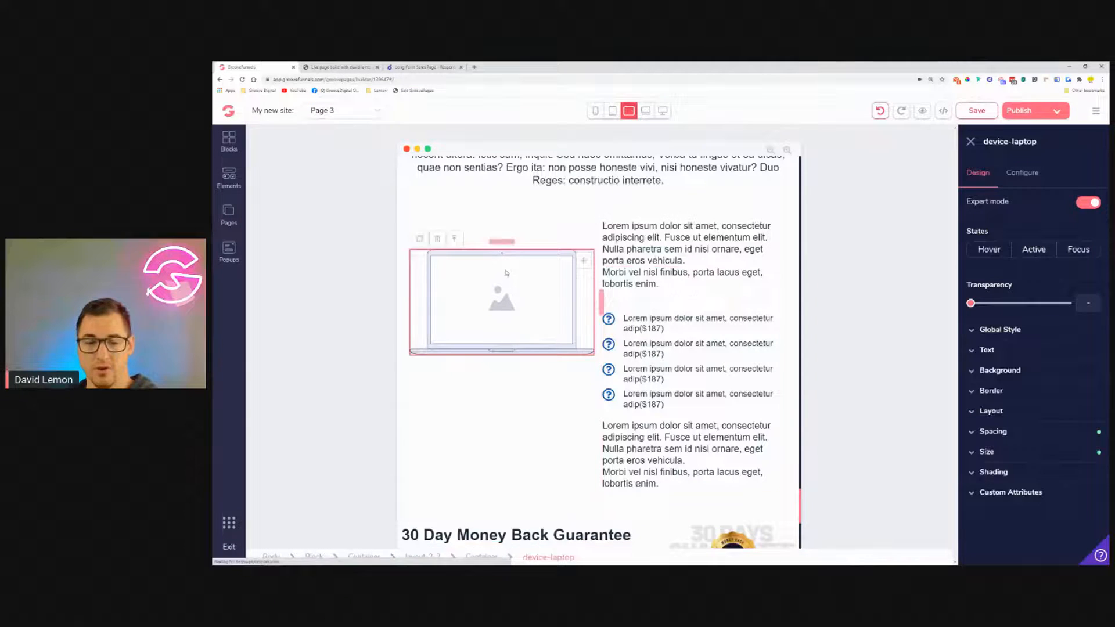
{"action": "left_click", "coordinate": [671, 239]}
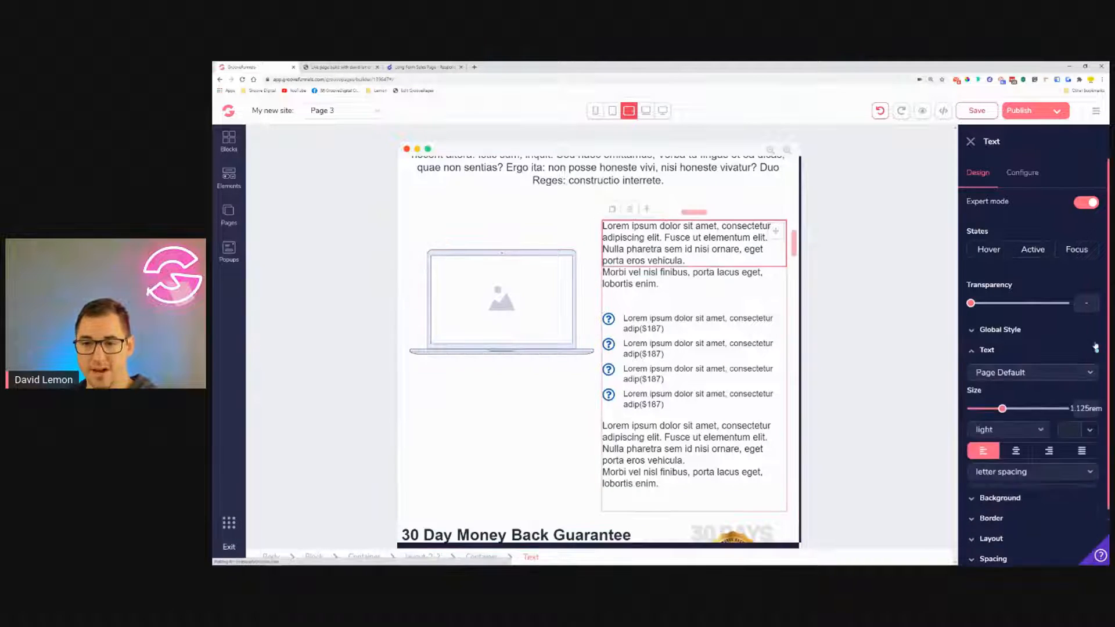
{"action": "left_click_drag", "start_coordinate": [1001, 411], "coordinate": [992, 411]}
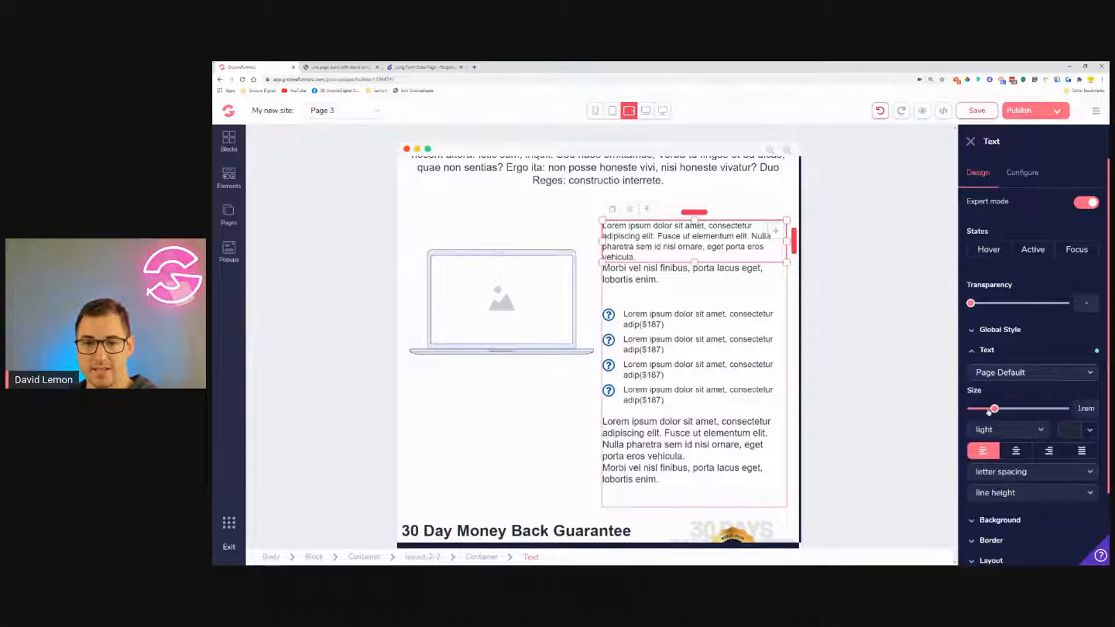
{"action": "left_click", "coordinate": [694, 274]}
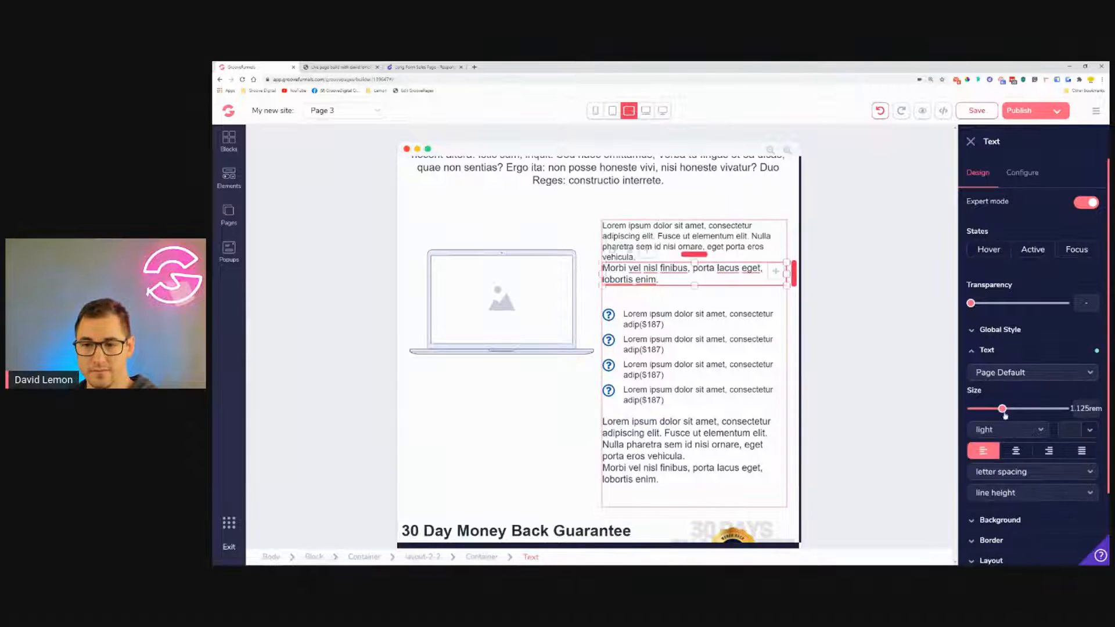
{"action": "left_click_drag", "start_coordinate": [1002, 409], "coordinate": [996, 409]}
Set the text size of both paragraphs below the question-mark icon list to 1rem.
{"action": "left_click", "coordinate": [664, 312]}
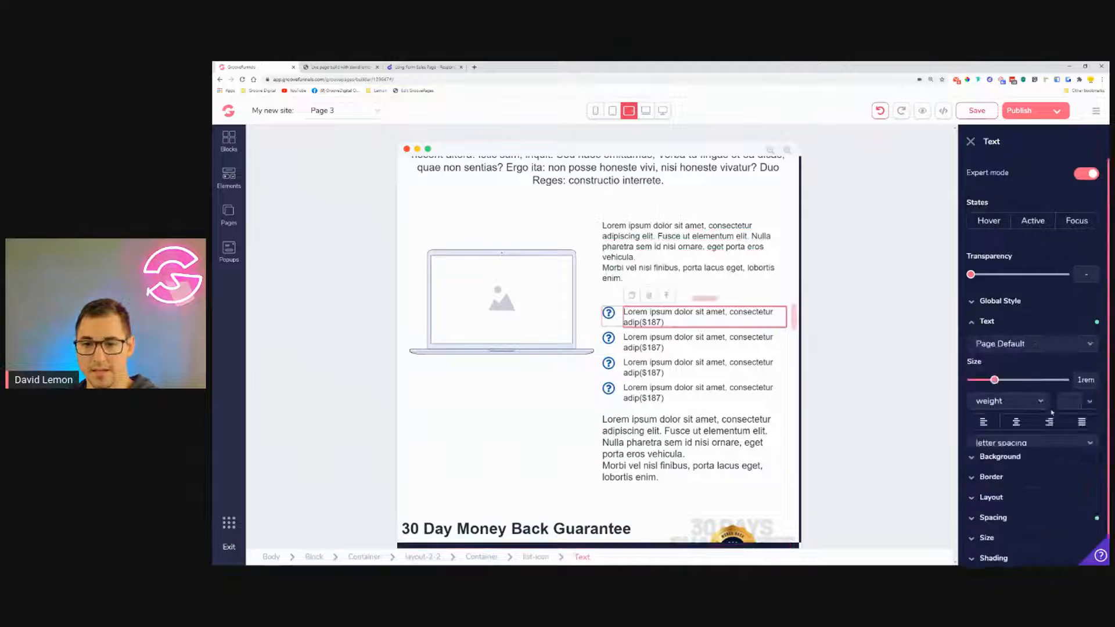
{"action": "left_click", "coordinate": [685, 430]}
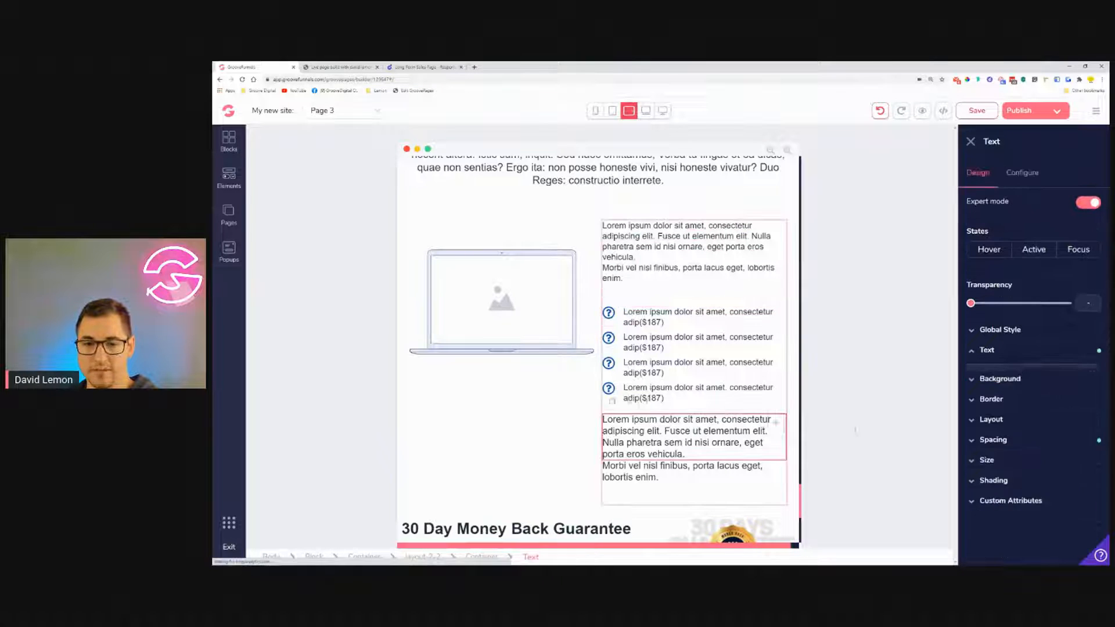
{"action": "left_click_drag", "start_coordinate": [1003, 411], "coordinate": [995, 411]}
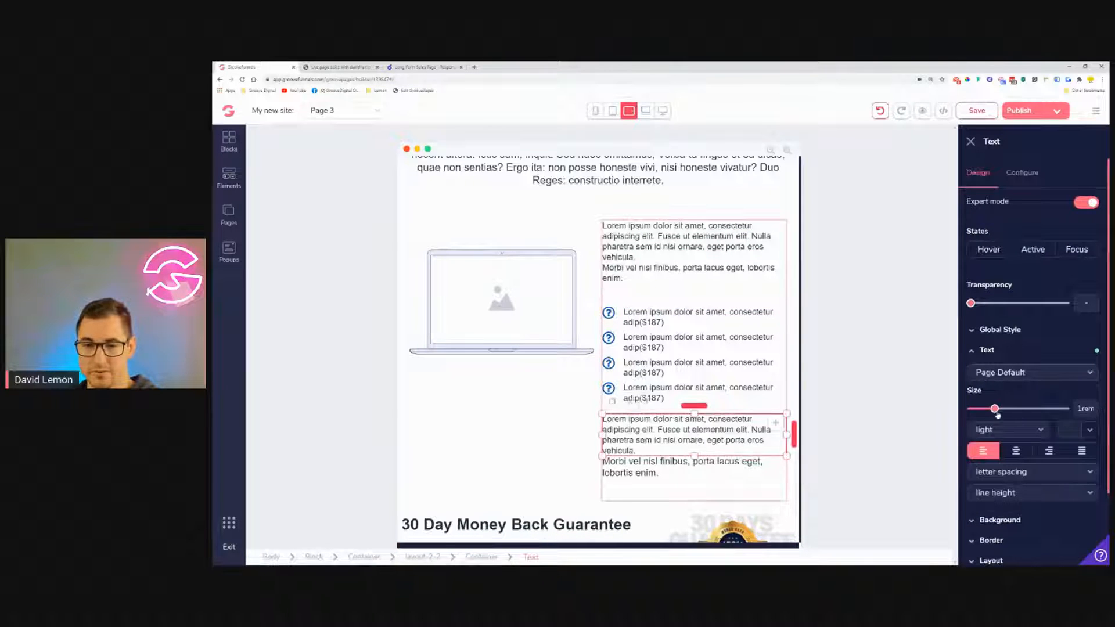
{"action": "left_click", "coordinate": [680, 461]}
{"action": "left_click_drag", "start_coordinate": [1006, 410], "coordinate": [995, 410]}
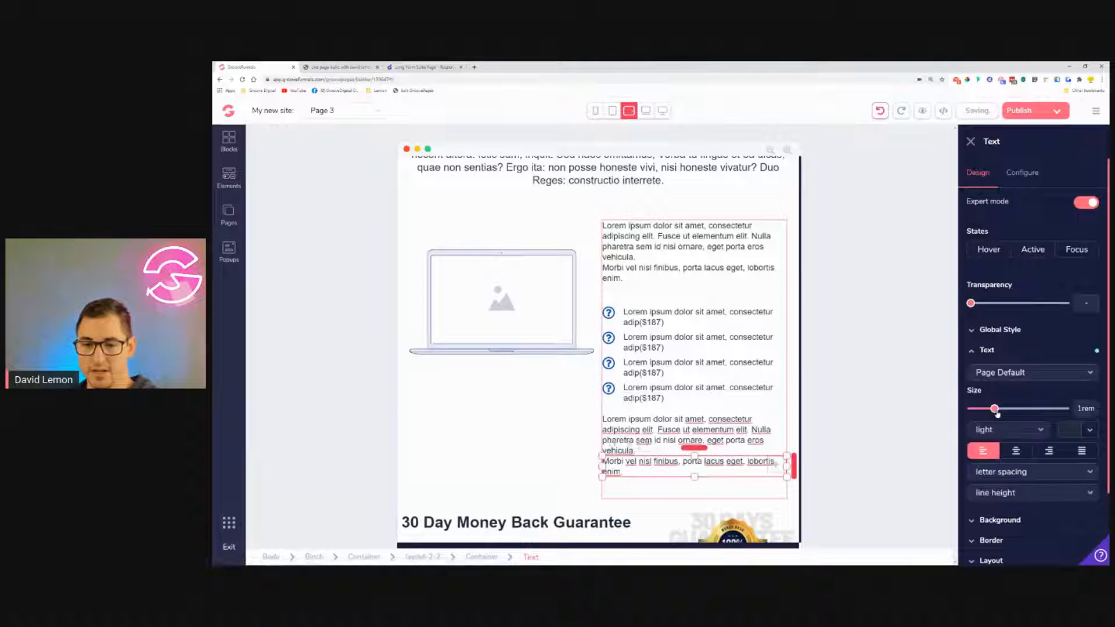
Delete the empty text element between the upper paragraphs and the question-mark icon list.
{"action": "scroll", "coordinate": [570, 346], "scroll_direction": "up", "scroll_amount": 2}
{"action": "scroll", "coordinate": [569, 367], "scroll_direction": "up", "scroll_amount": 2}
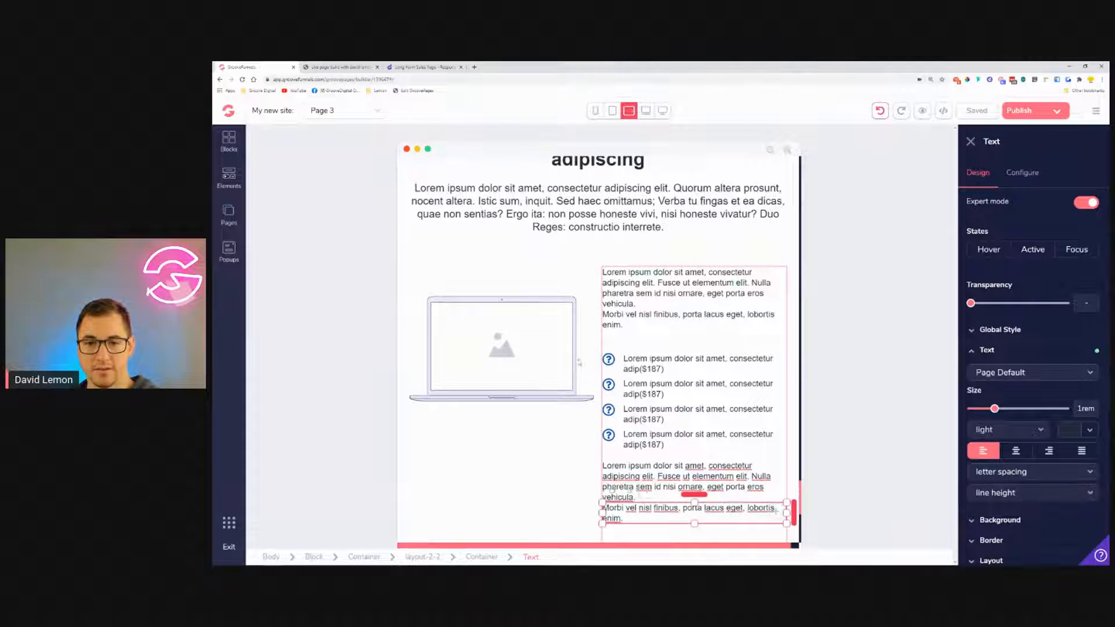
{"action": "left_click", "coordinate": [657, 346]}
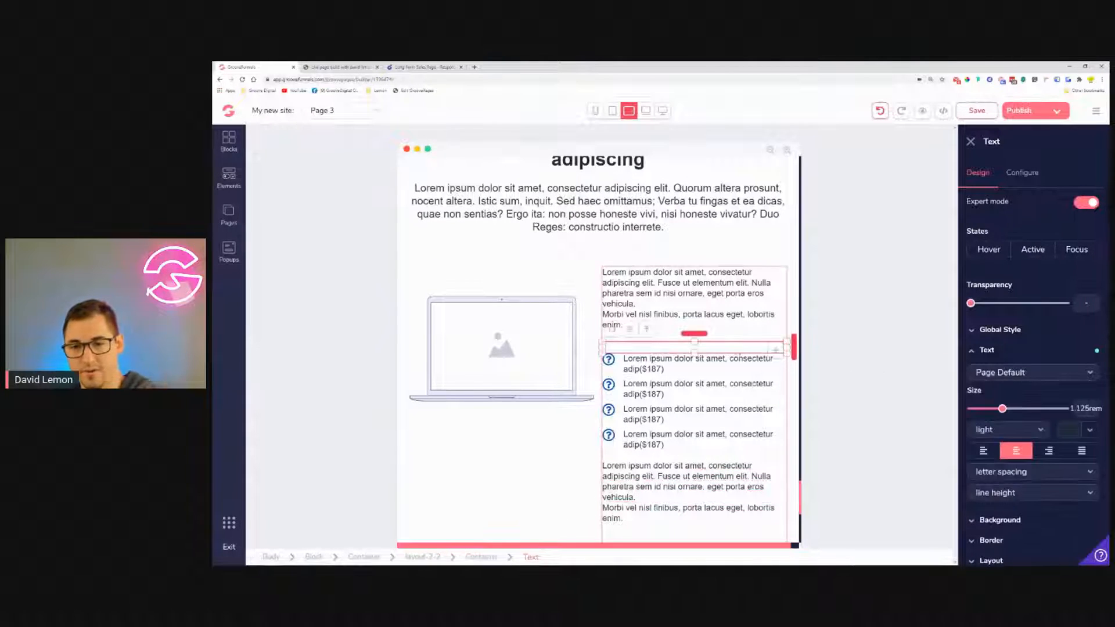
{"action": "key", "text": "BackSpace"}
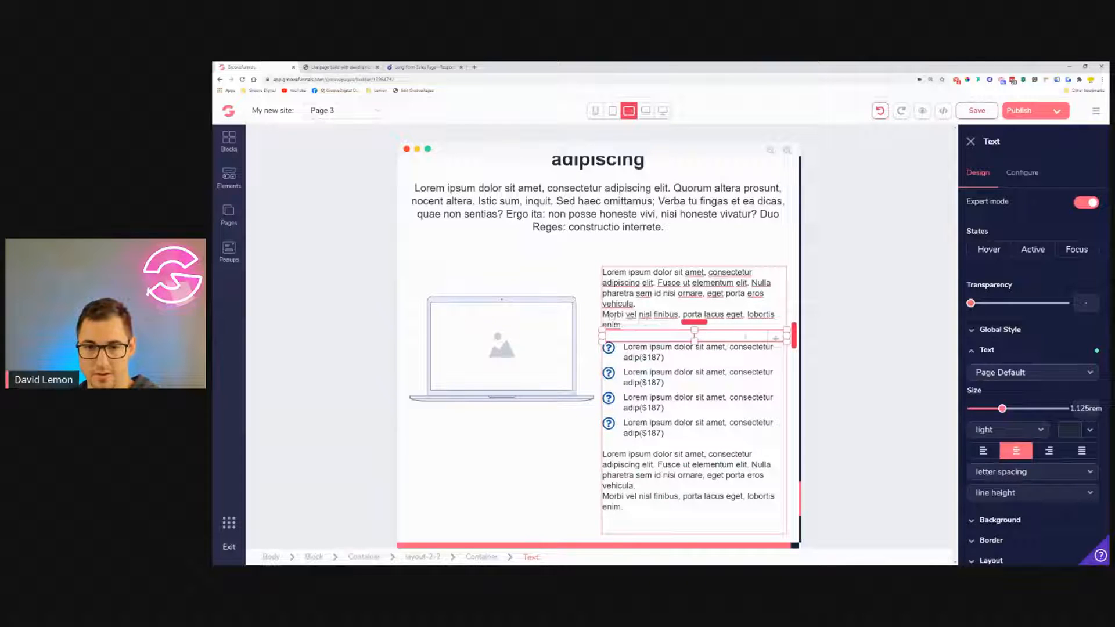
{"action": "key", "text": "BackSpace"}
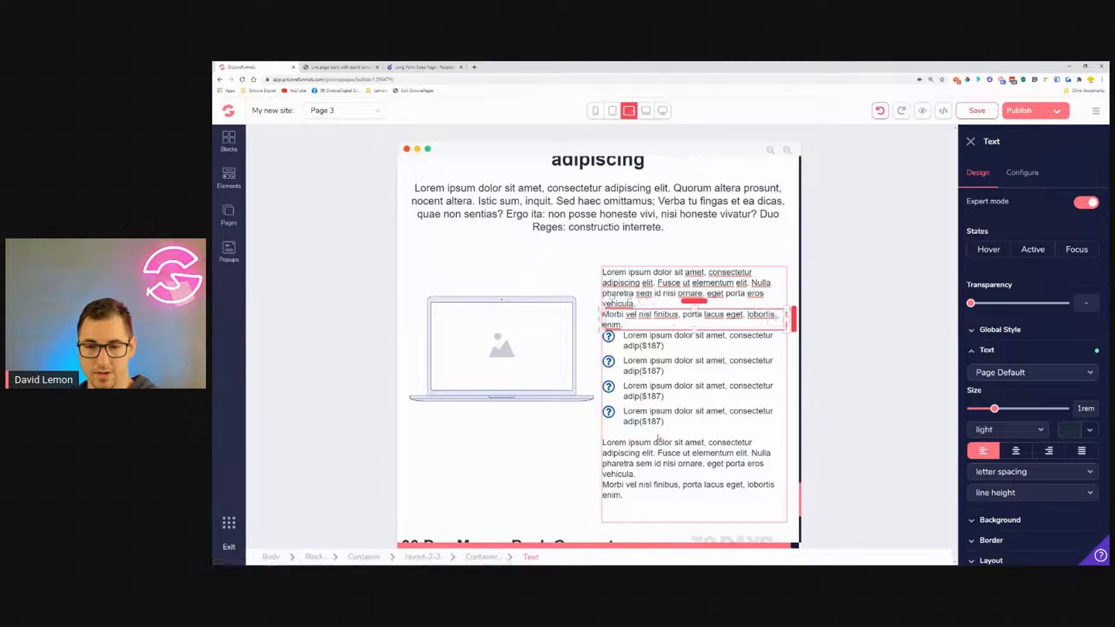
{"action": "left_click", "coordinate": [658, 436]}
Give the "Morbi vel nisl finibus" paragraph directly above the icon list a bottom margin of 1rem.
{"action": "left_click", "coordinate": [701, 326]}
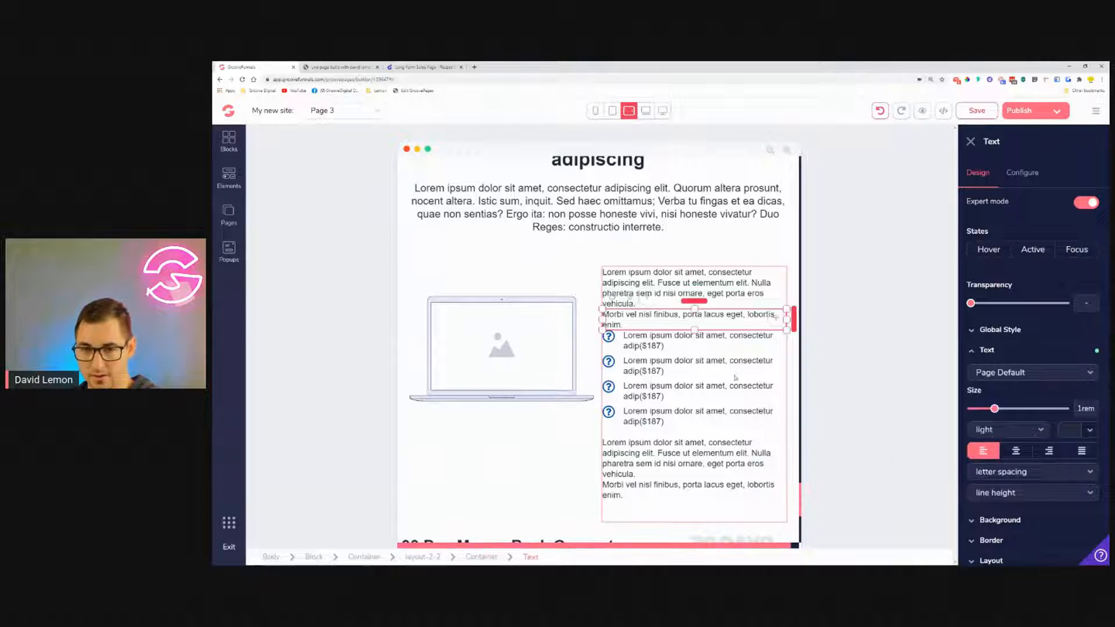
{"action": "scroll", "coordinate": [735, 378], "scroll_direction": "down", "scroll_amount": 3}
{"action": "scroll", "coordinate": [1010, 500], "scroll_direction": "down", "scroll_amount": 3}
{"action": "left_click", "coordinate": [1007, 494]}
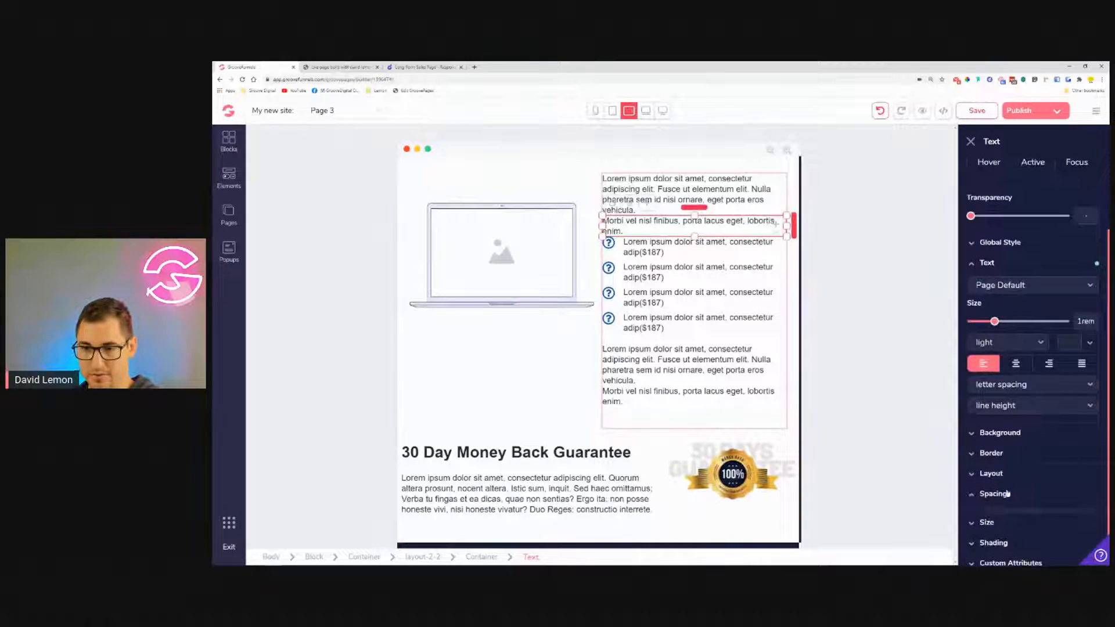
{"action": "scroll", "coordinate": [1027, 514], "scroll_direction": "down", "scroll_amount": 2}
{"action": "left_click", "coordinate": [1034, 510]}
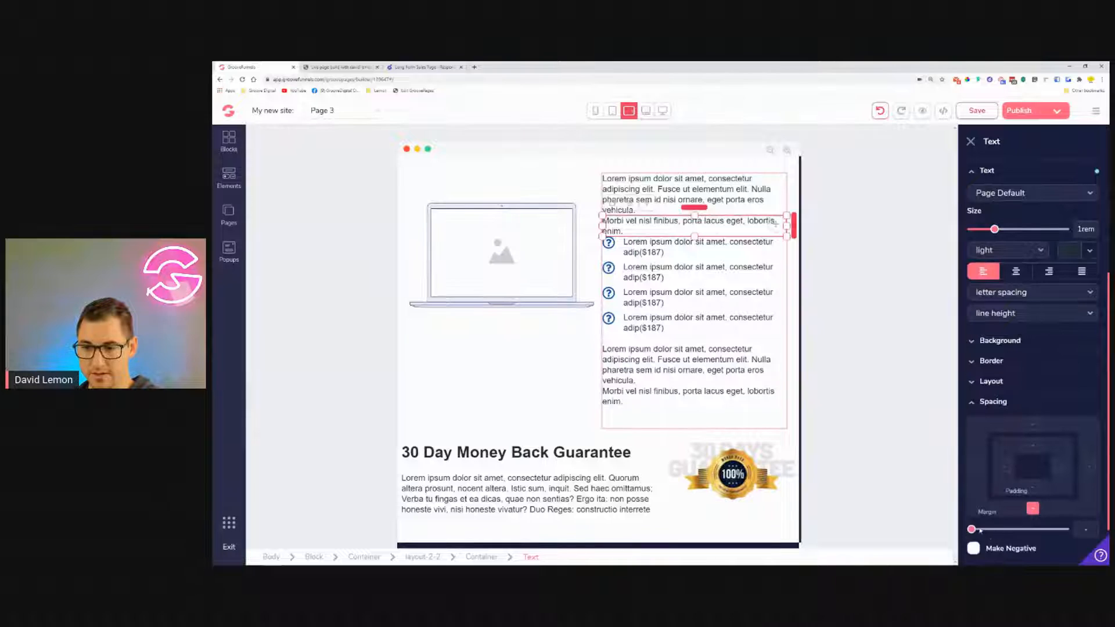
{"action": "left_click_drag", "start_coordinate": [971, 530], "coordinate": [993, 530]}
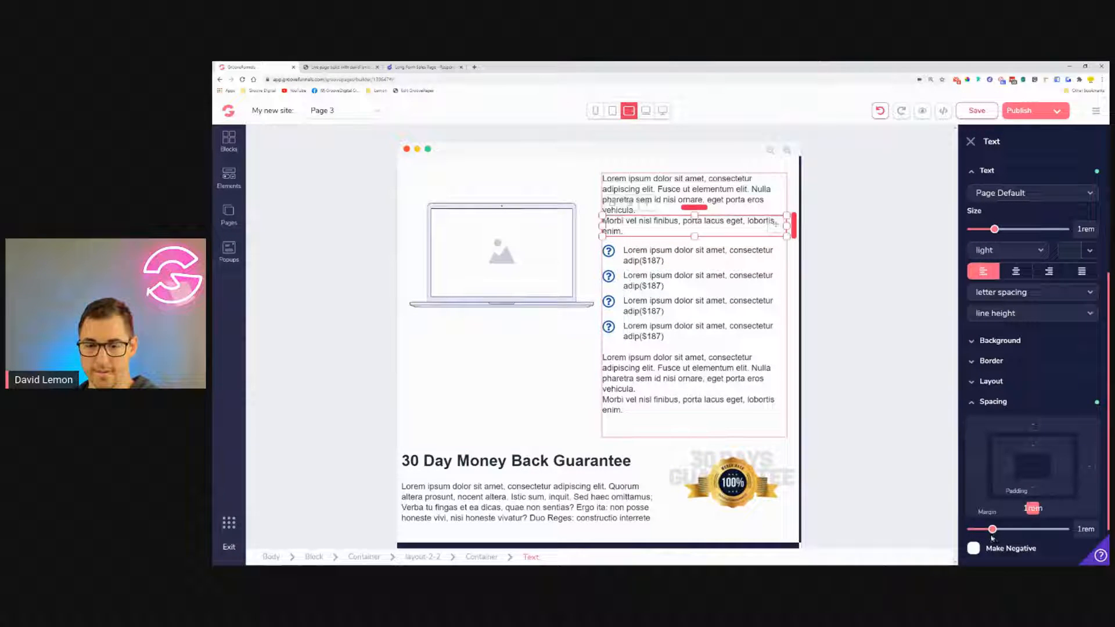
Set the text size of the centred paragraph under the "Lorem ipsum dolor sit amet, consectetur adipiscing" heading to 1.125rem.
{"action": "left_click", "coordinate": [556, 360]}
{"action": "scroll", "coordinate": [567, 381], "scroll_direction": "up", "scroll_amount": 3}
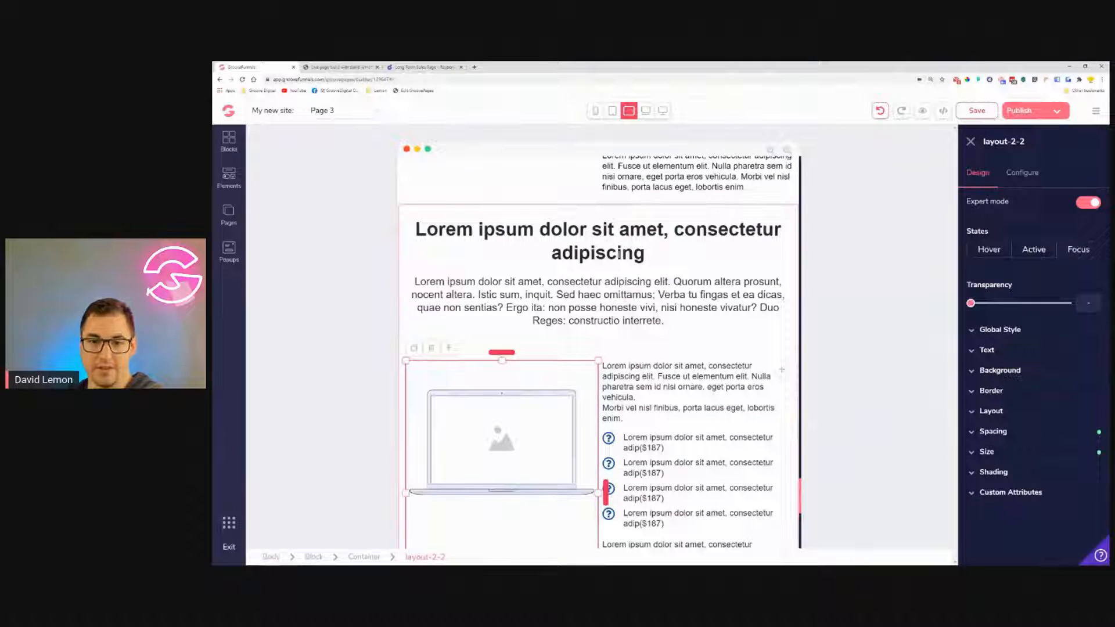
{"action": "left_click", "coordinate": [604, 283]}
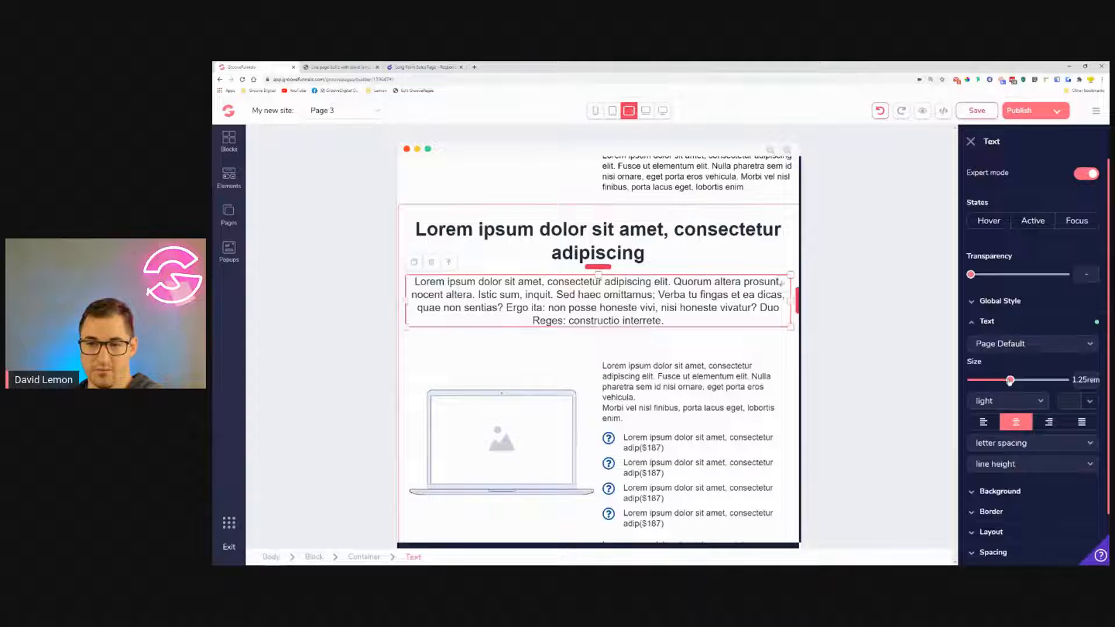
{"action": "left_click_drag", "start_coordinate": [1010, 380], "coordinate": [1002, 380]}
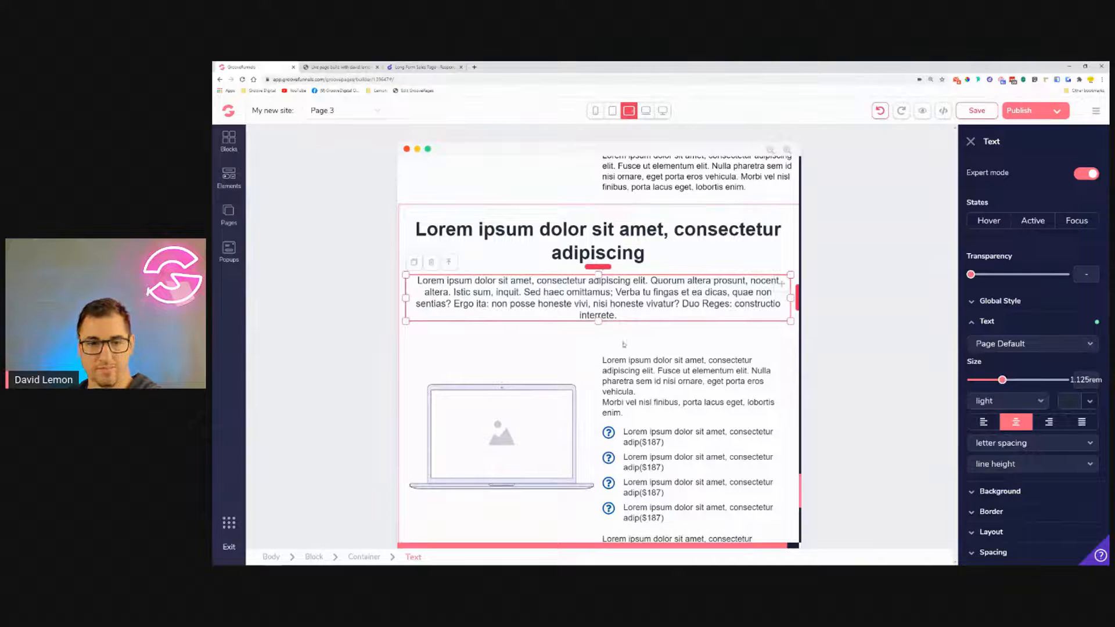
Set the top margin of the laptop mockup beside the icon list to 8rem.
{"action": "scroll", "coordinate": [645, 292], "scroll_direction": "down", "scroll_amount": 3}
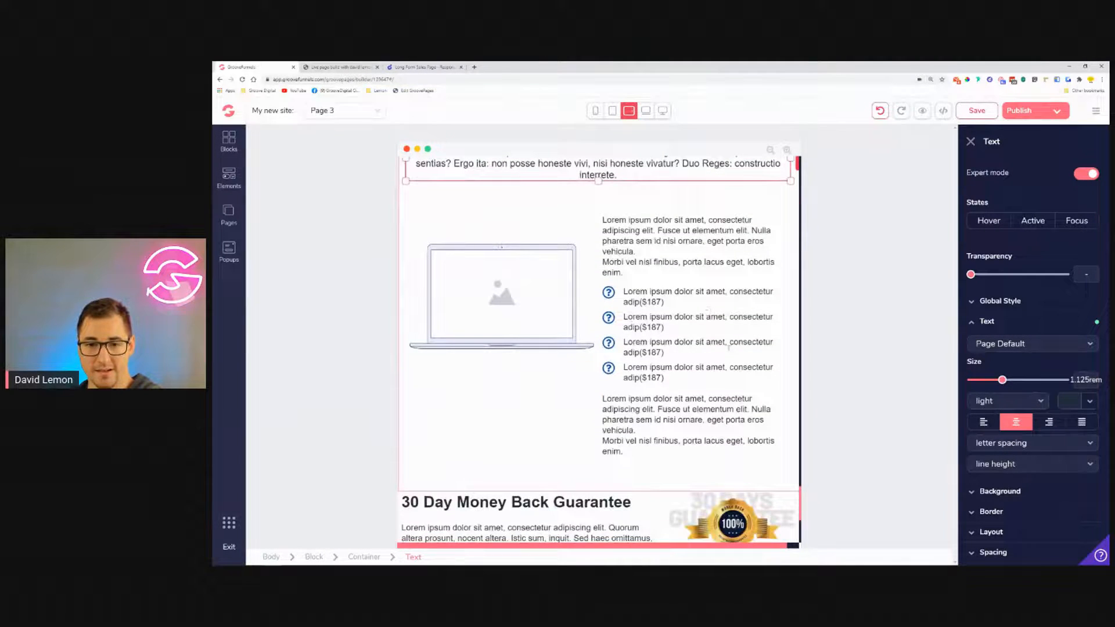
{"action": "left_click", "coordinate": [487, 282]}
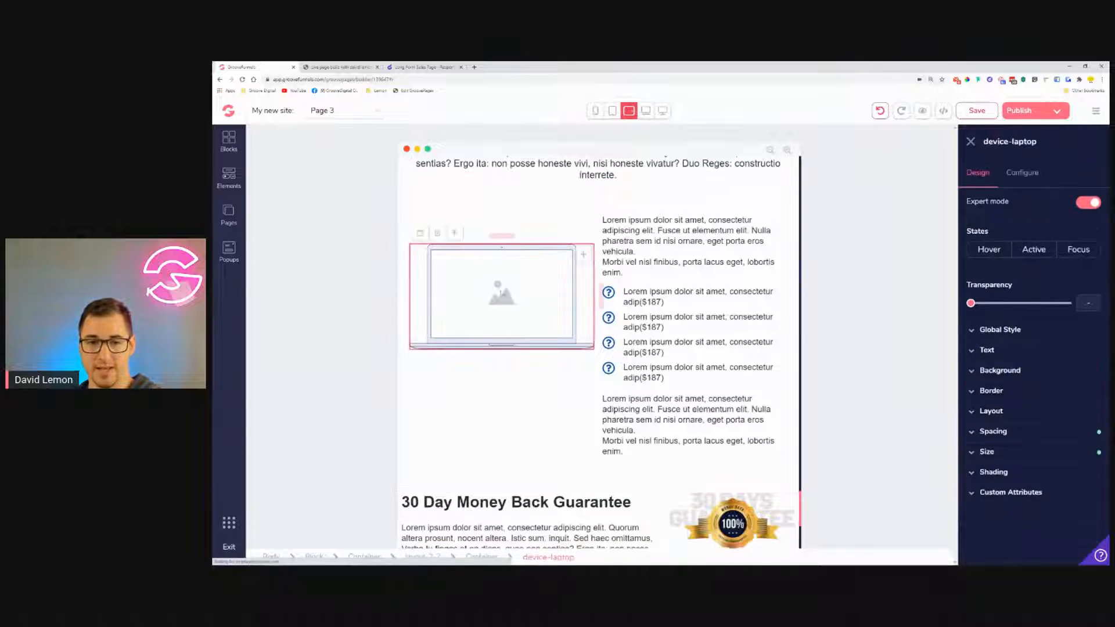
{"action": "left_click", "coordinate": [1011, 439]}
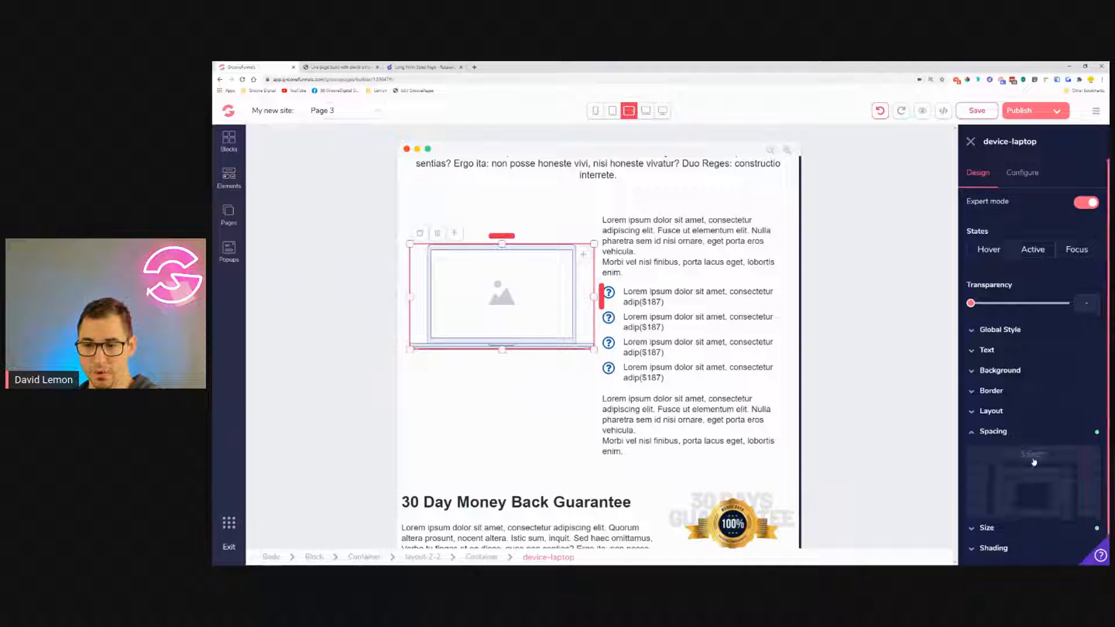
{"action": "left_click_drag", "start_coordinate": [1027, 560], "coordinate": [1052, 559]}
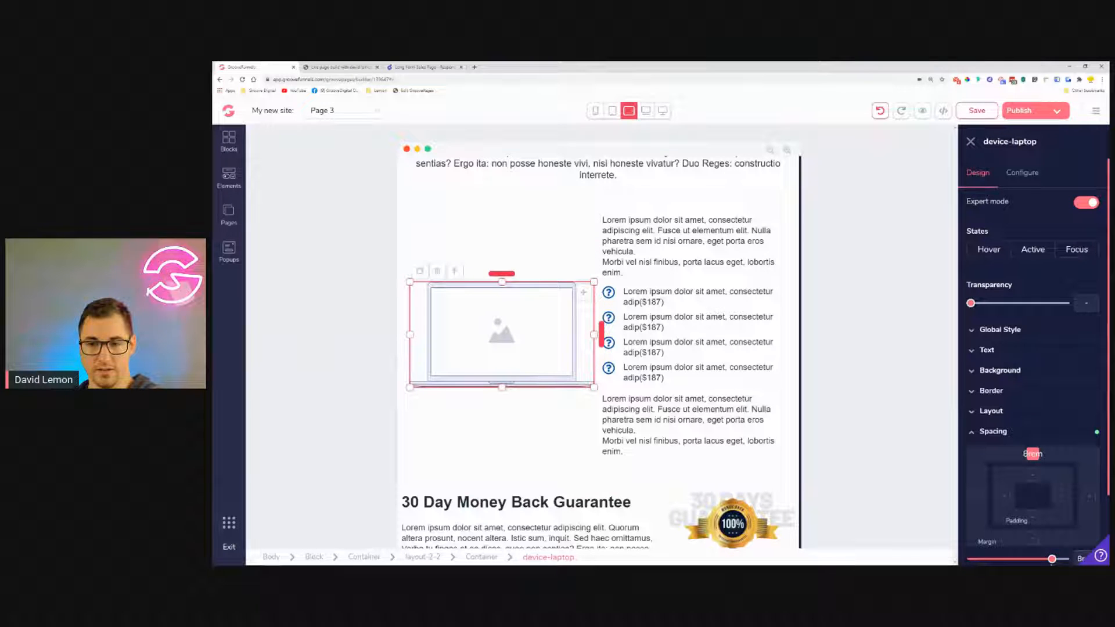
Set the left and right padding of the "30 Day Money Back Guarantee" block to 1rem.
{"action": "left_click", "coordinate": [726, 321]}
{"action": "scroll", "coordinate": [738, 347], "scroll_direction": "down", "scroll_amount": 3}
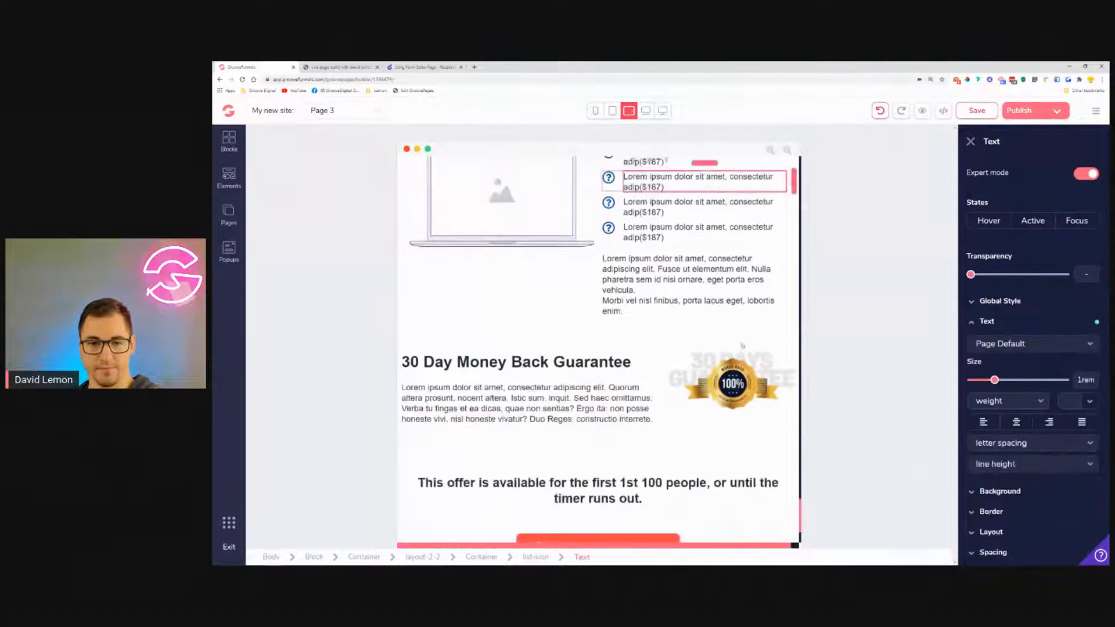
{"action": "scroll", "coordinate": [739, 347], "scroll_direction": "down", "scroll_amount": 2}
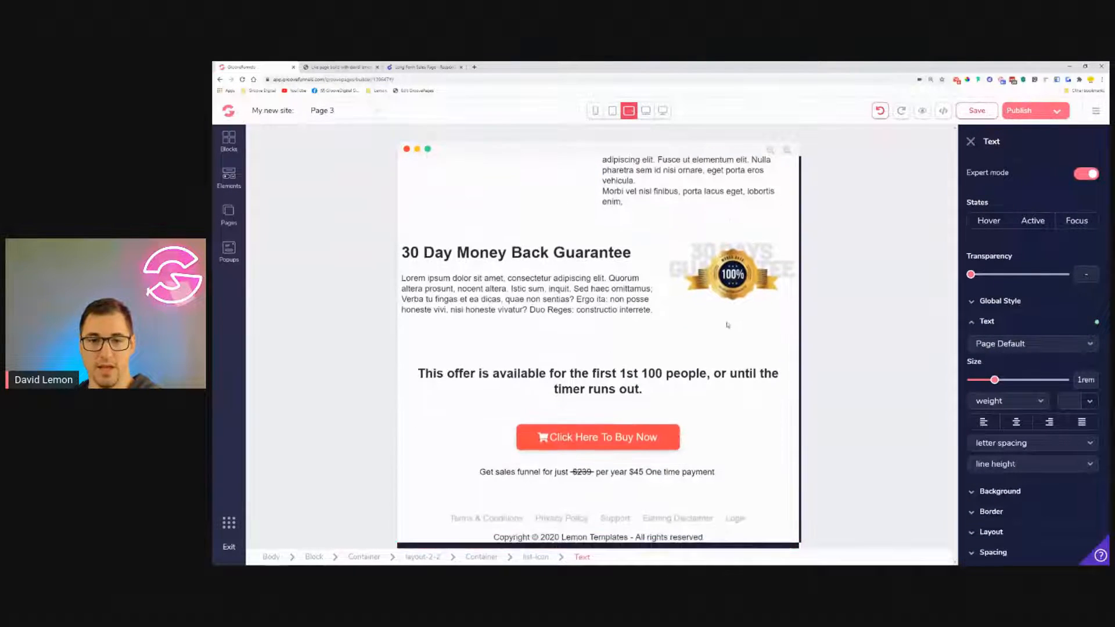
{"action": "left_click", "coordinate": [403, 274]}
{"action": "left_click", "coordinate": [443, 239]}
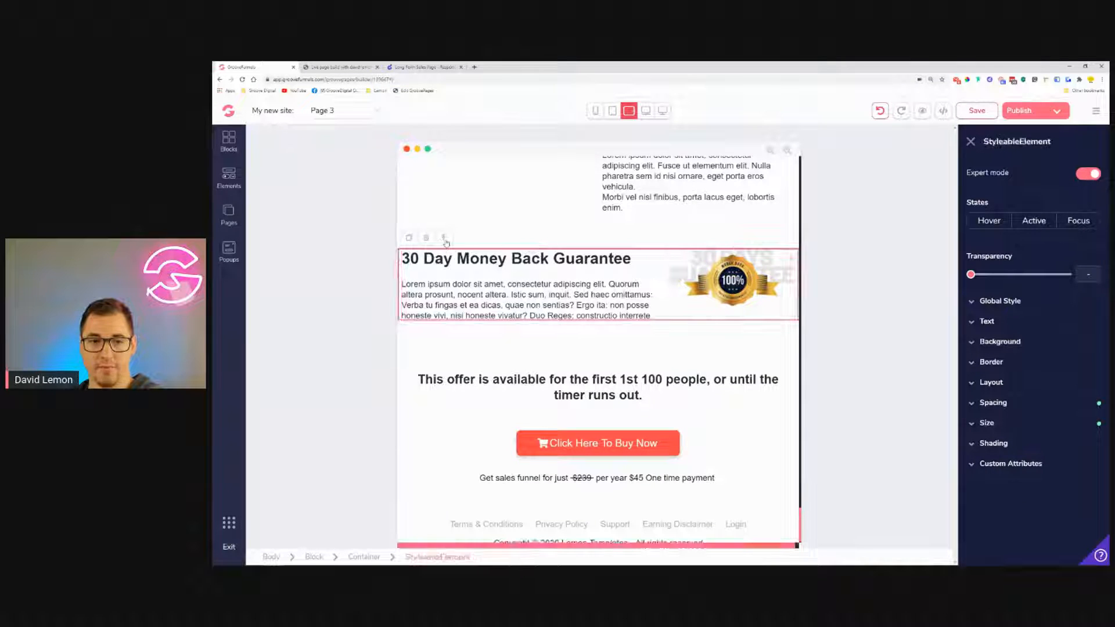
{"action": "left_click", "coordinate": [995, 402]}
{"action": "left_click", "coordinate": [1062, 471]}
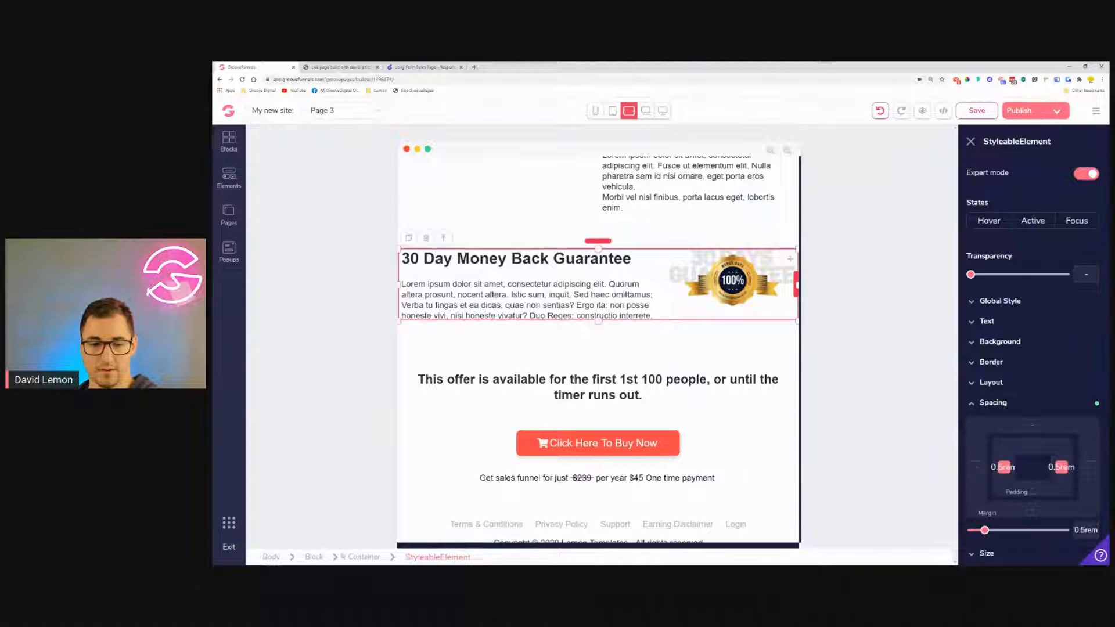
{"action": "left_click", "coordinate": [316, 557]}
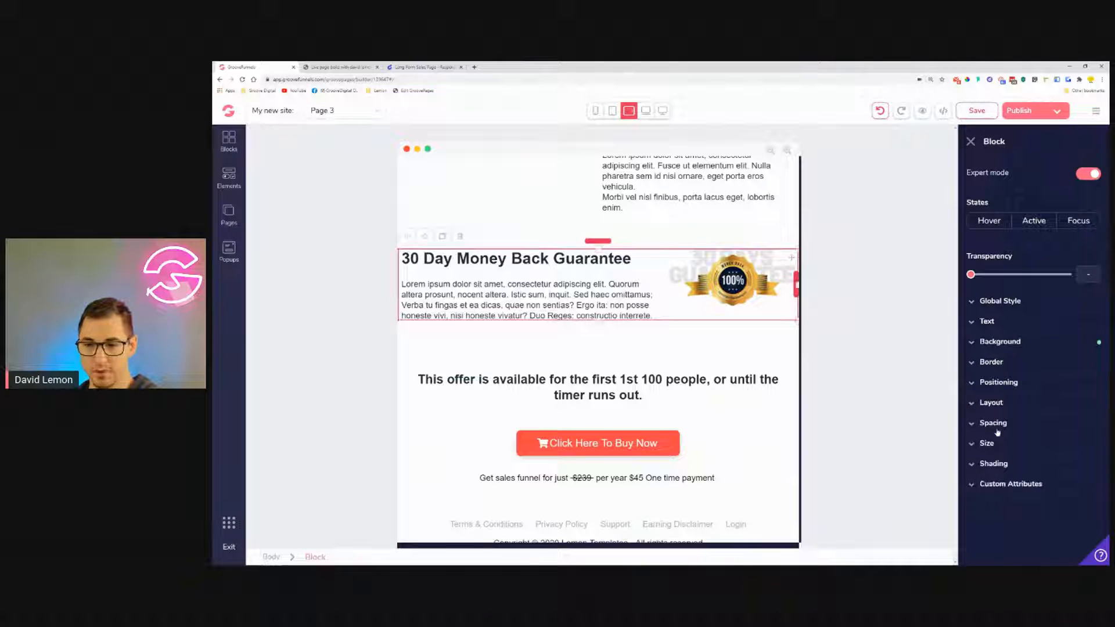
{"action": "left_click", "coordinate": [1005, 493]}
{"action": "left_click", "coordinate": [1063, 493]}
{"action": "left_click_drag", "start_coordinate": [972, 552], "coordinate": [995, 556]}
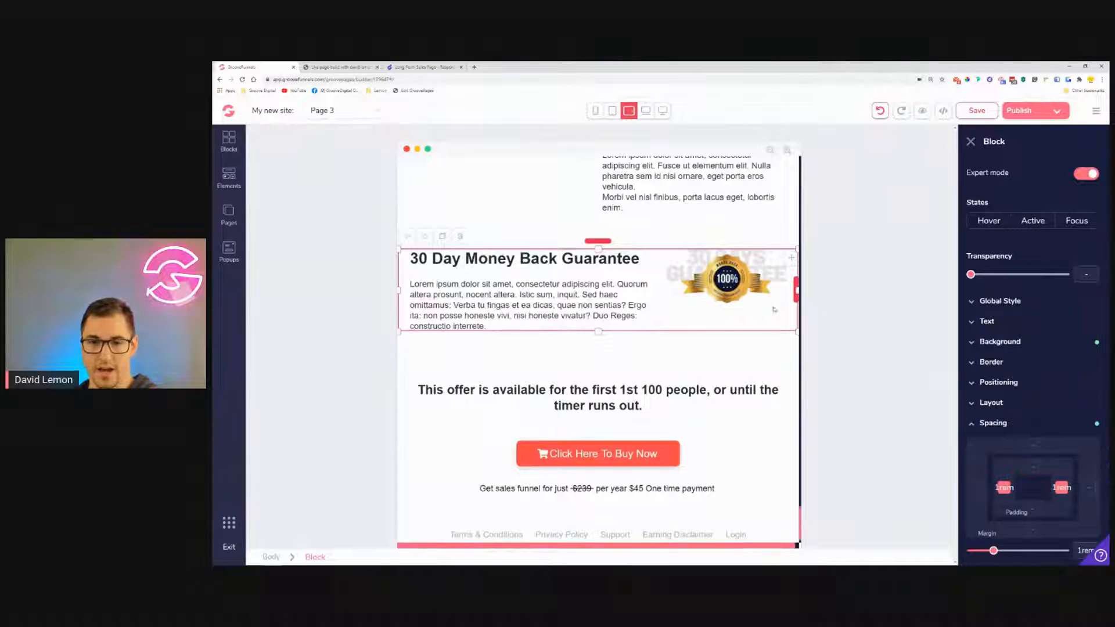
Set the top margin of the guarantee badge image beside the "30 Day Money Back Guarantee" text to 1.5rem.
{"action": "left_click", "coordinate": [726, 279]}
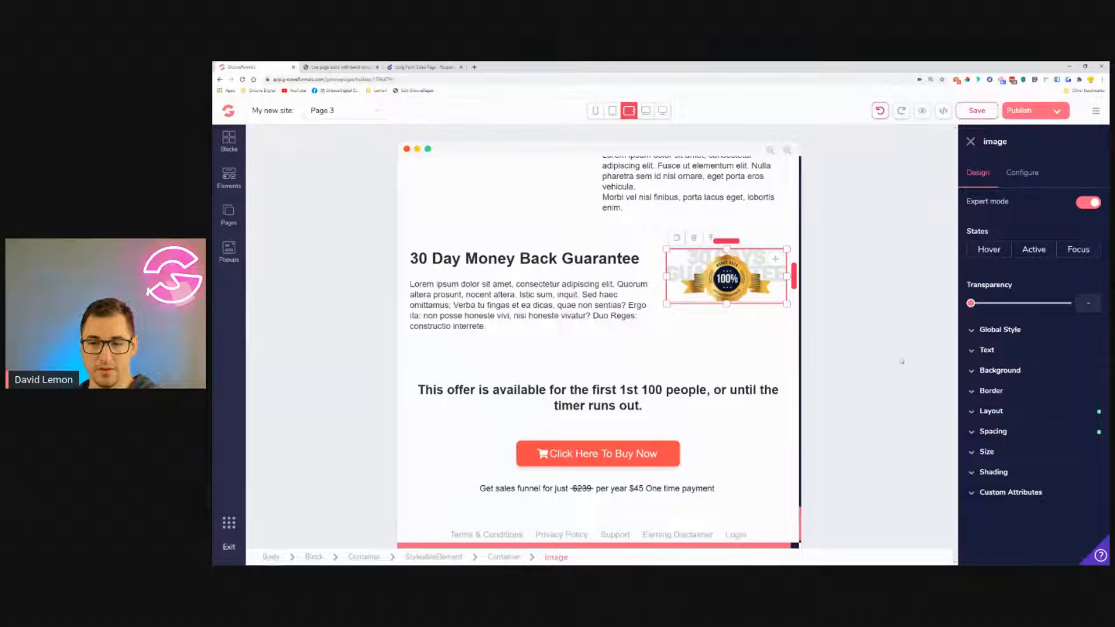
{"action": "left_click", "coordinate": [1027, 433]}
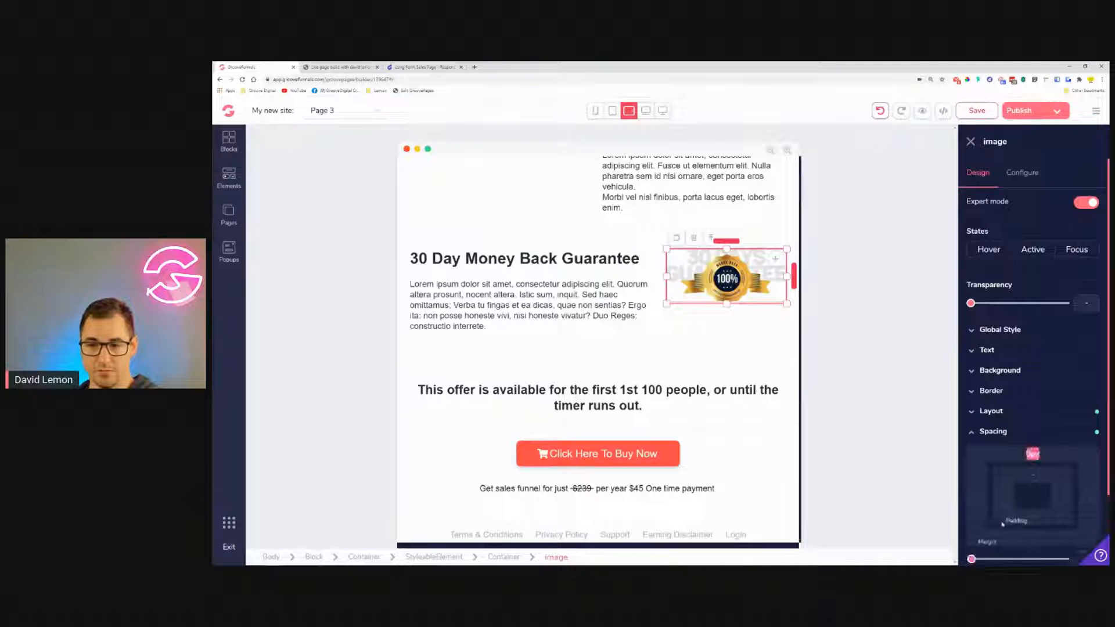
{"action": "scroll", "coordinate": [972, 558], "scroll_direction": "down", "scroll_amount": 1}
{"action": "left_click_drag", "start_coordinate": [977, 518], "coordinate": [1002, 525]}
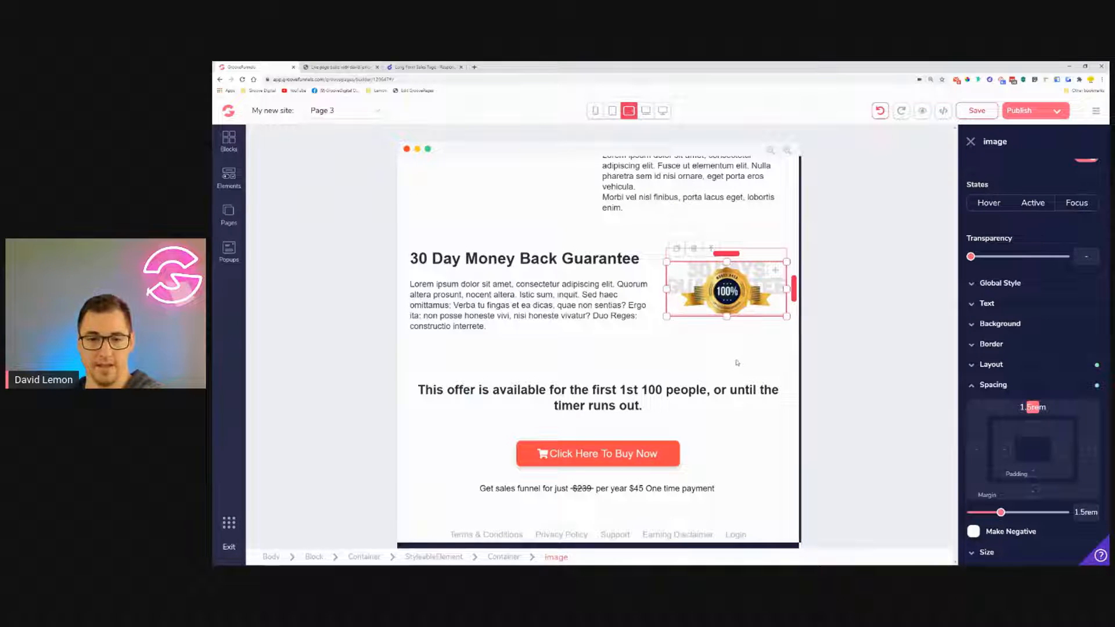
{"action": "scroll", "coordinate": [749, 418], "scroll_direction": "down", "scroll_amount": 1}
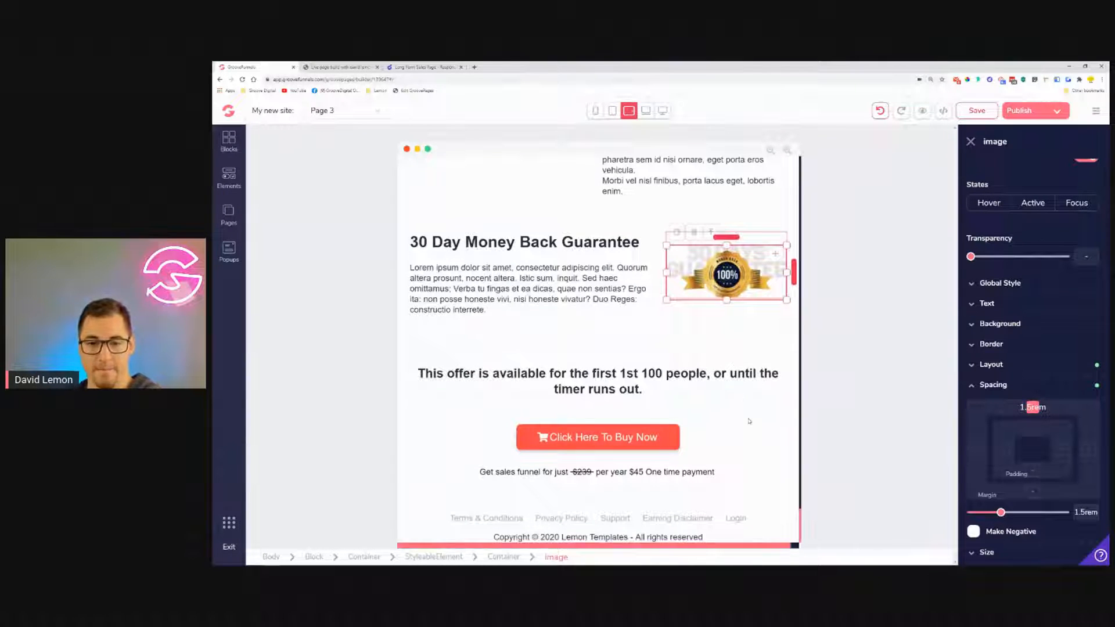
Set the top margin of the container holding the four image placeholders beside the "All this for $1806 only $97" checklist to 8rem.
{"action": "scroll", "coordinate": [748, 427], "scroll_direction": "up", "scroll_amount": 10}
{"action": "scroll", "coordinate": [749, 423], "scroll_direction": "up", "scroll_amount": 8}
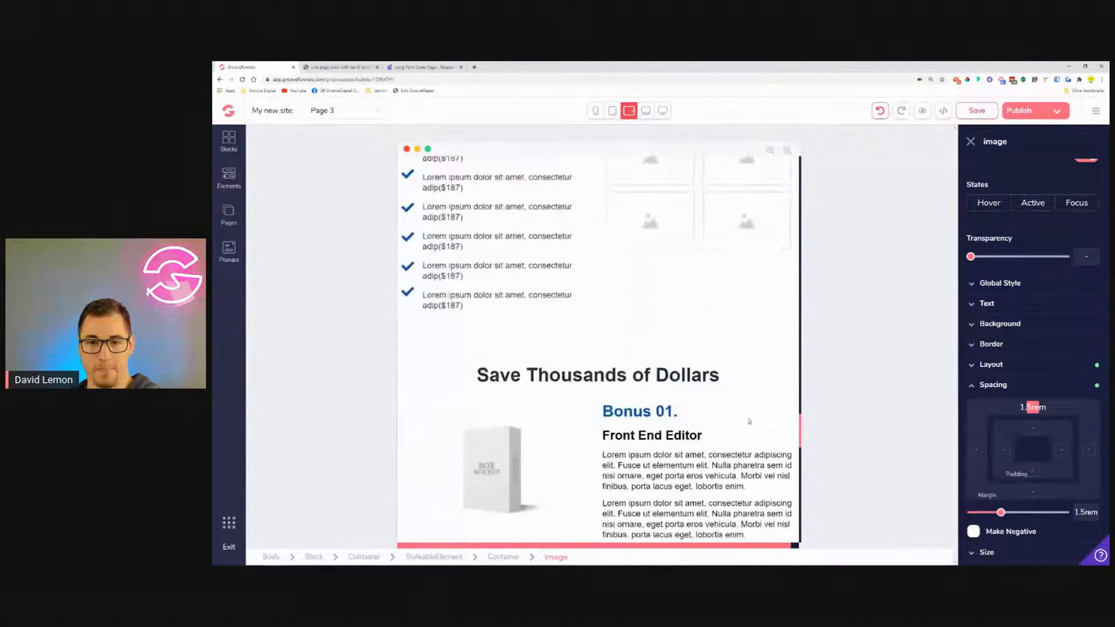
{"action": "scroll", "coordinate": [749, 421], "scroll_direction": "down", "scroll_amount": 3}
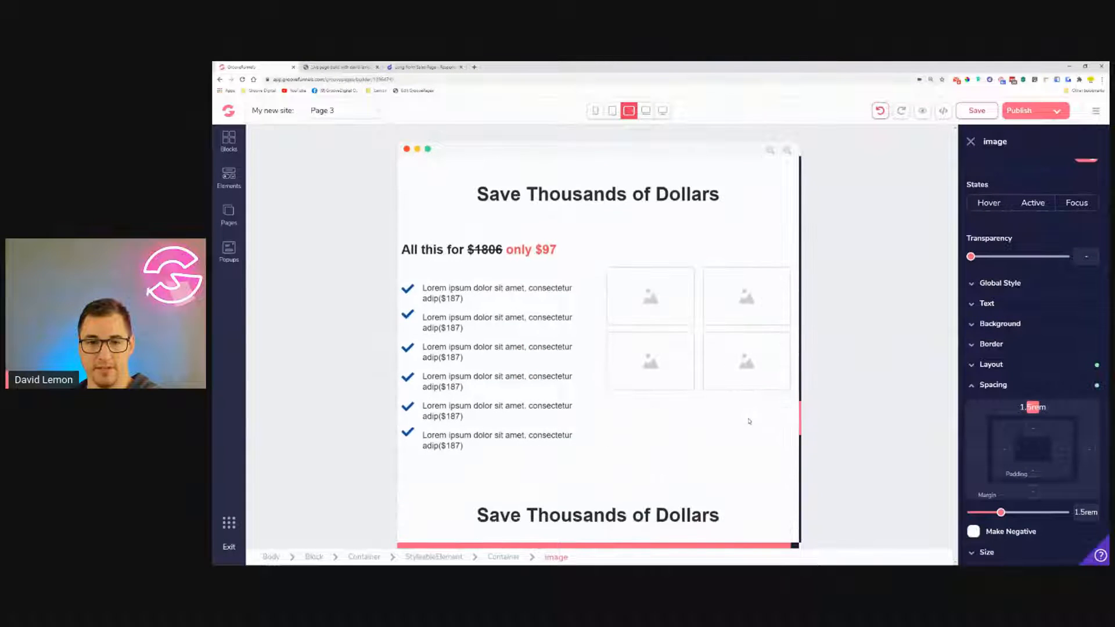
{"action": "left_click", "coordinate": [704, 275]}
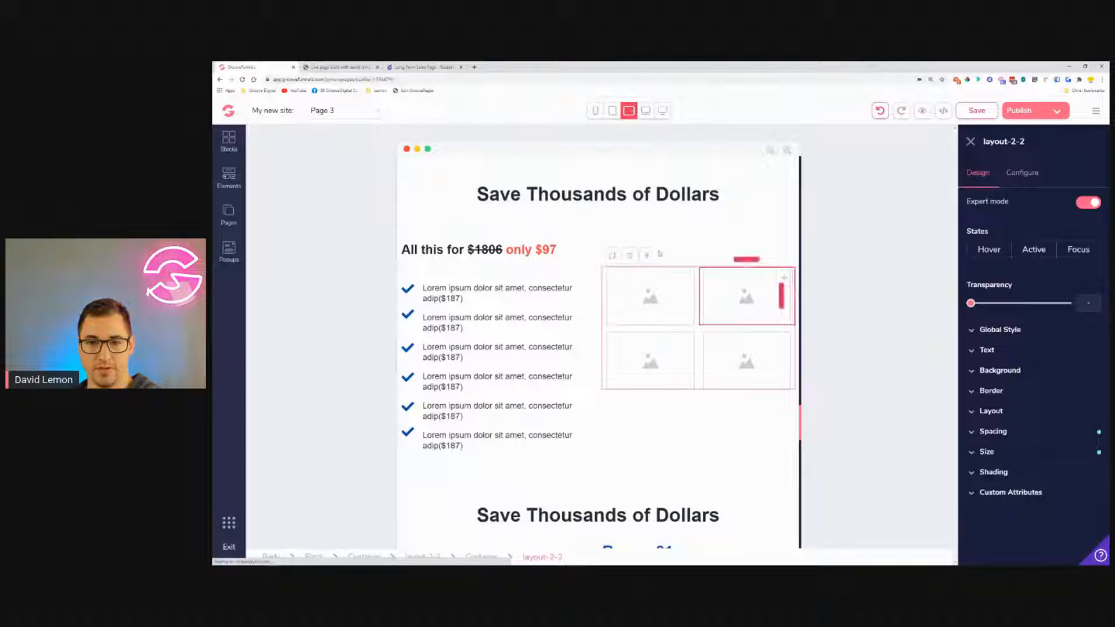
{"action": "left_click", "coordinate": [649, 254]}
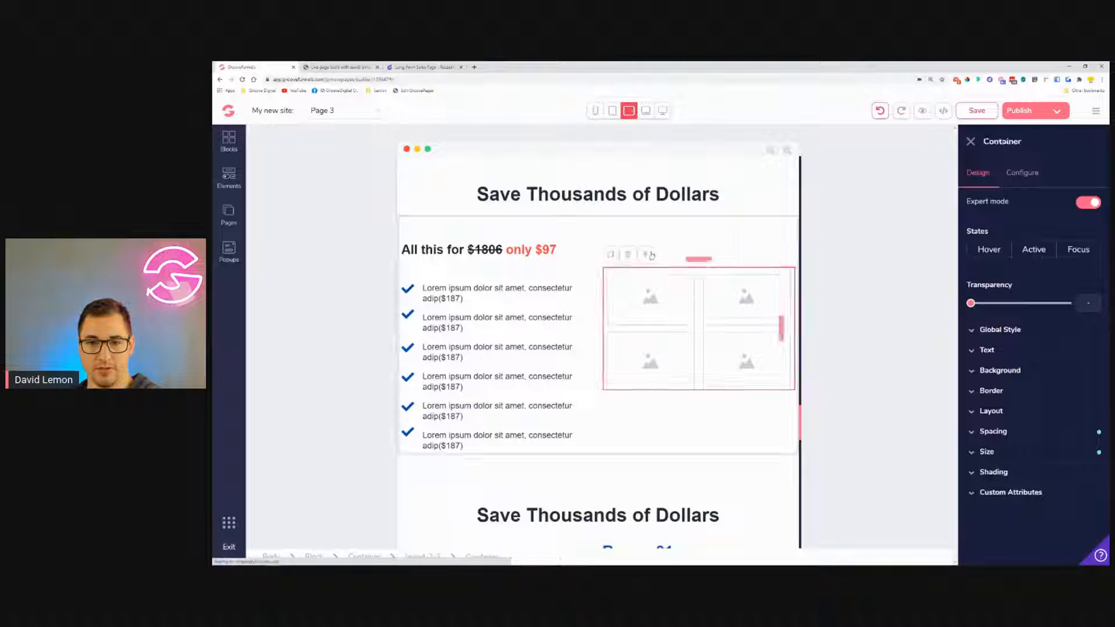
{"action": "left_click", "coordinate": [1003, 431]}
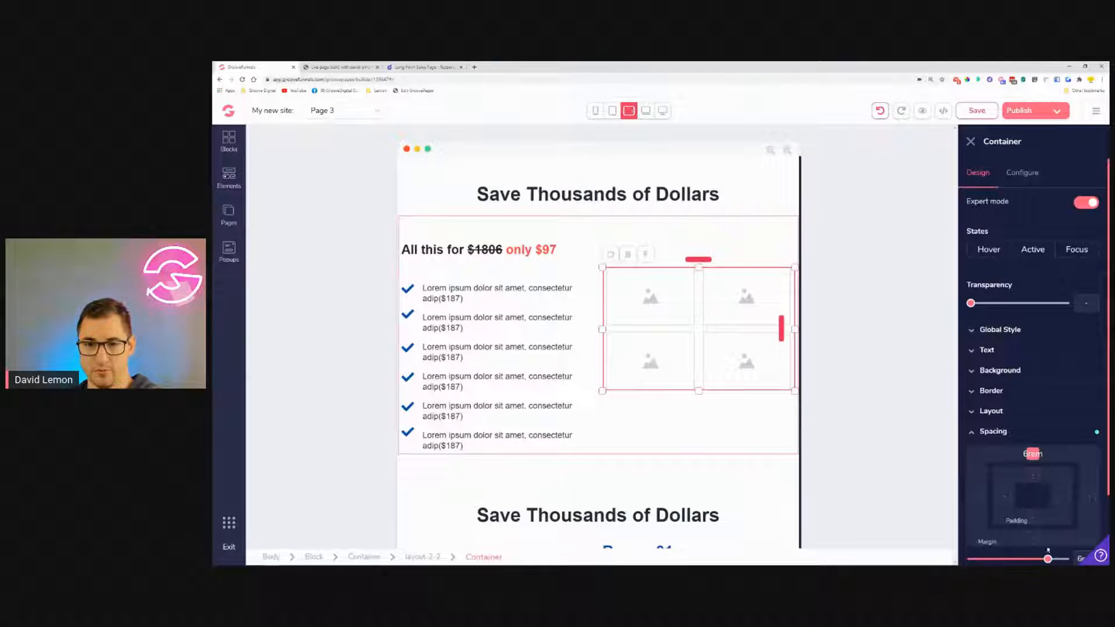
{"action": "mouse_move", "coordinate": [1049, 561]}
{"action": "left_mouse_down"}
{"action": "mouse_move", "coordinate": [1063, 560]}
{"action": "mouse_move", "coordinate": [1053, 561]}
{"action": "left_mouse_up"}
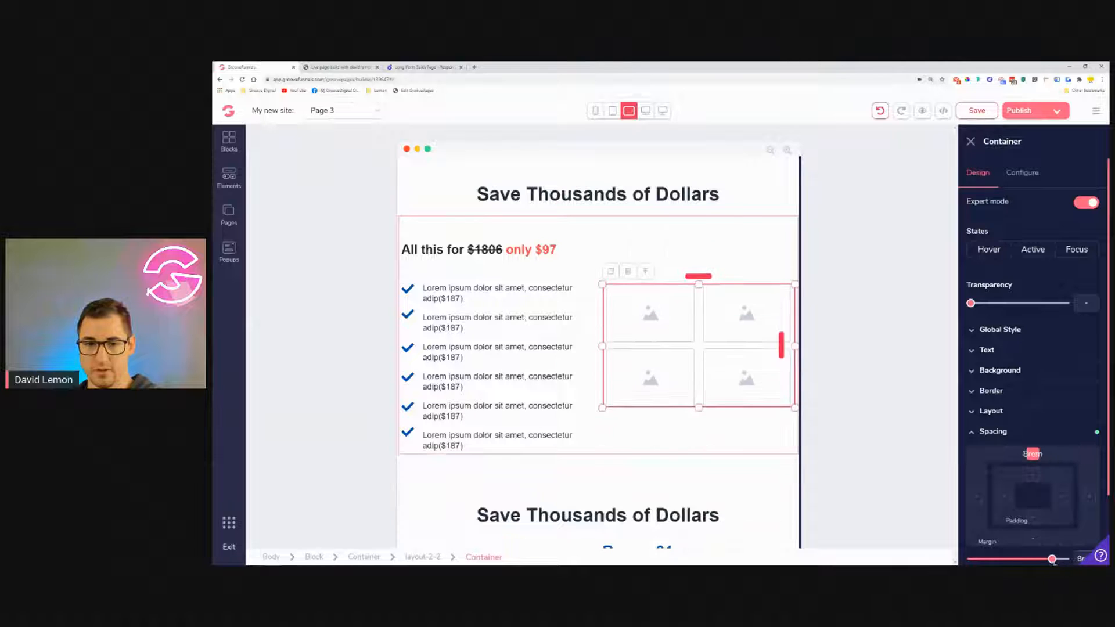
Switch the responsive preview to the portrait tablet view, comparing it with the phone view.
{"action": "scroll", "coordinate": [735, 321], "scroll_direction": "up", "scroll_amount": 5}
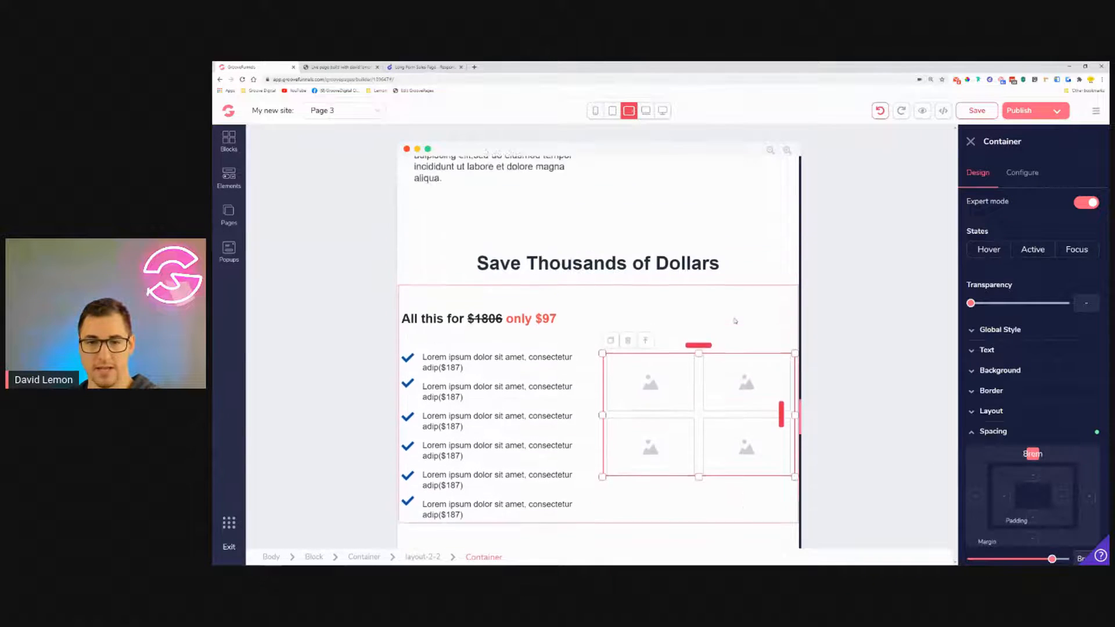
{"action": "scroll", "coordinate": [735, 320], "scroll_direction": "up", "scroll_amount": 10}
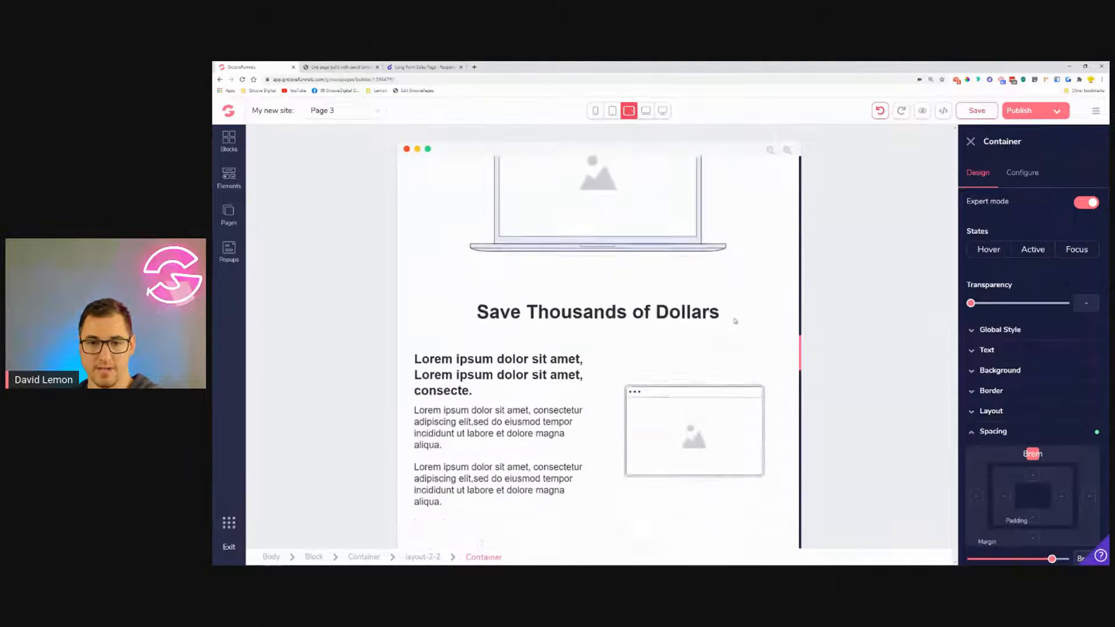
{"action": "scroll", "coordinate": [735, 320], "scroll_direction": "up", "scroll_amount": 10}
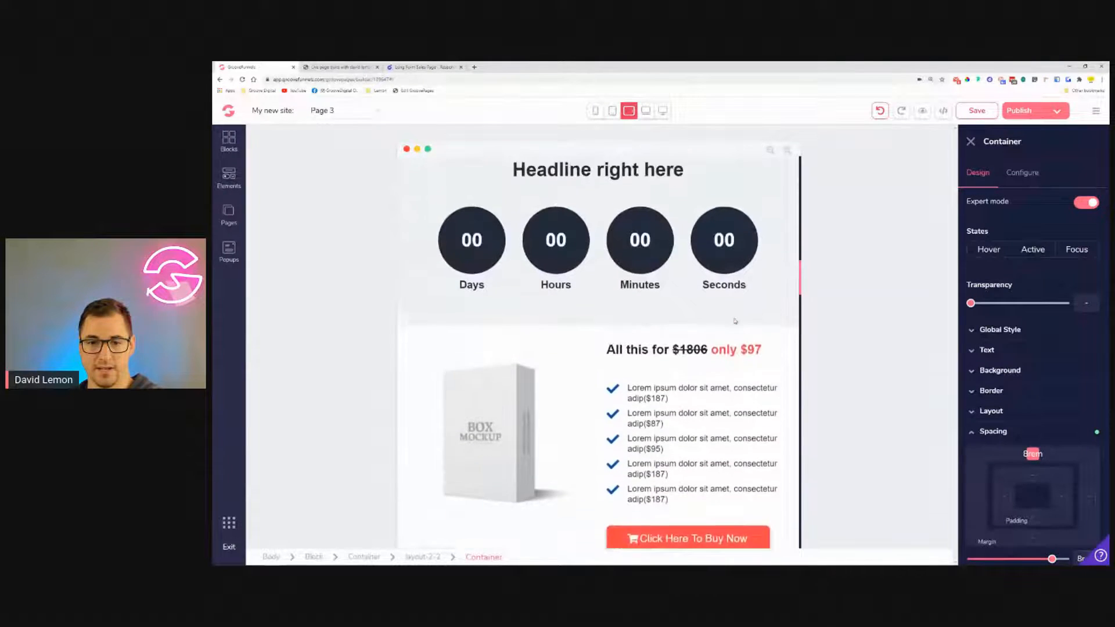
{"action": "scroll", "coordinate": [735, 321], "scroll_direction": "up", "scroll_amount": 10}
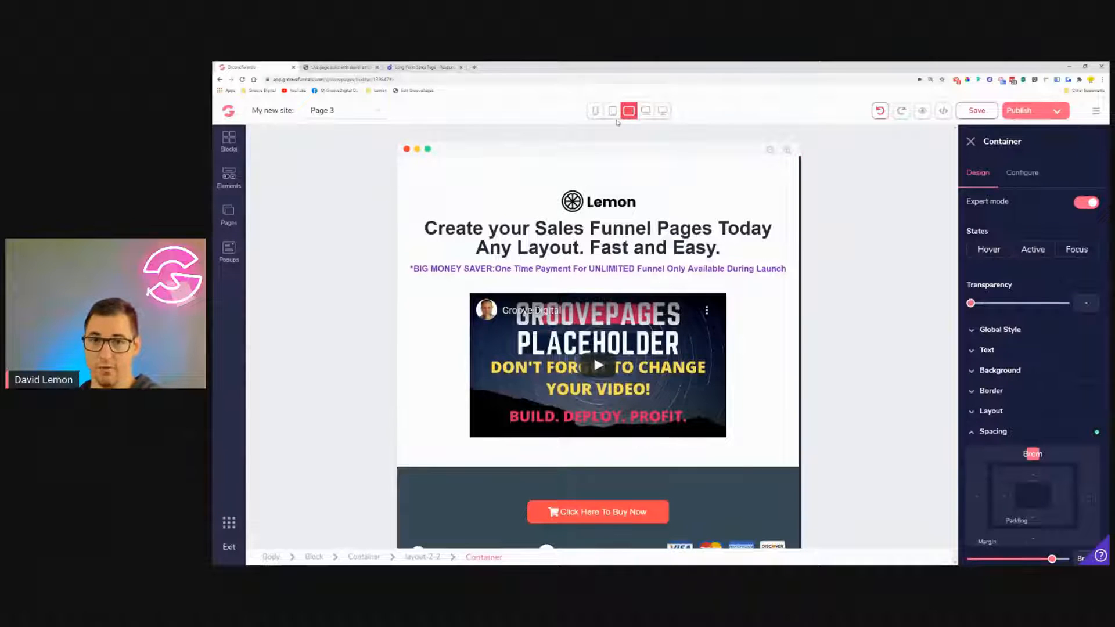
{"action": "left_click", "coordinate": [613, 116]}
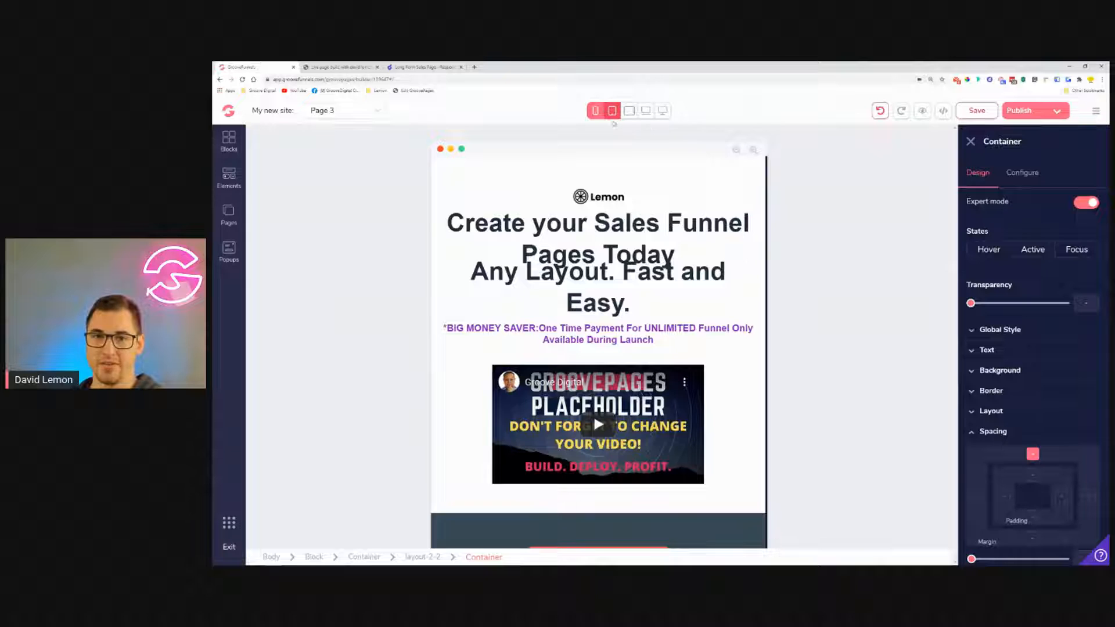
{"action": "left_click", "coordinate": [599, 116]}
{"action": "left_click", "coordinate": [610, 117]}
{"action": "left_click", "coordinate": [600, 118]}
{"action": "left_click", "coordinate": [610, 117]}
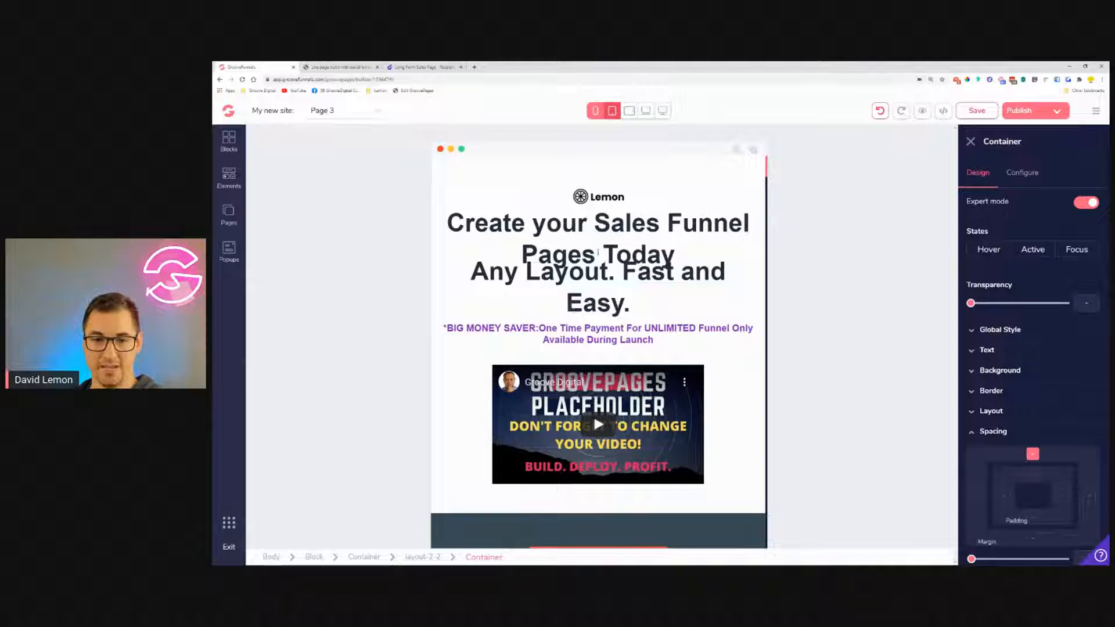
Review the portrait tablet layout from the header through the buy-now, image, numbered and feature sections to the countdown timer.
{"action": "scroll", "coordinate": [617, 263], "scroll_direction": "down", "scroll_amount": 1}
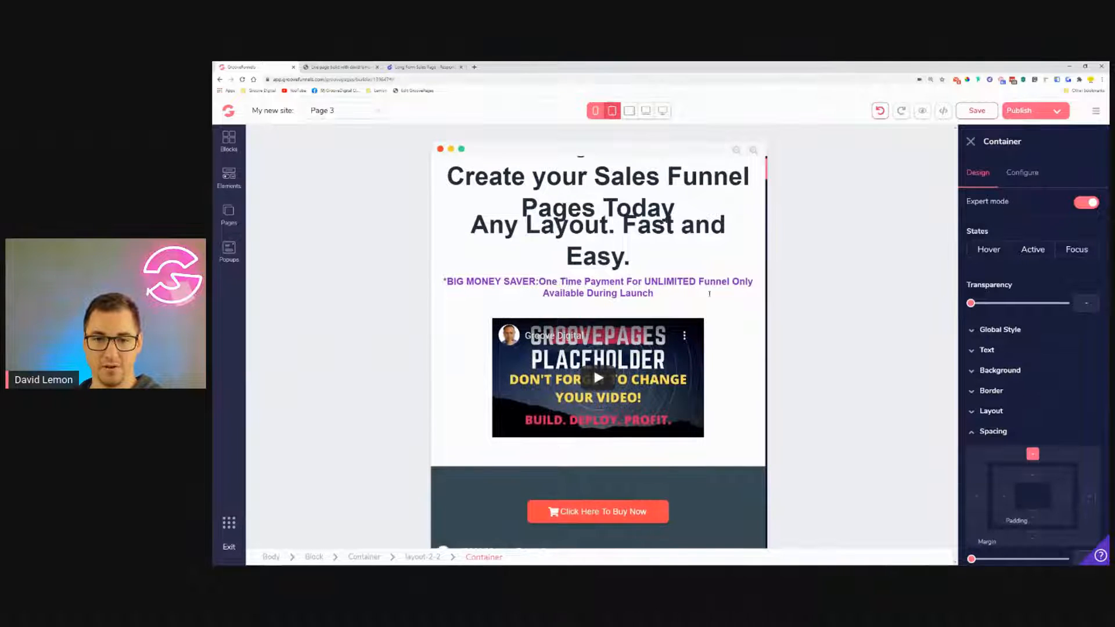
{"action": "scroll", "coordinate": [709, 294], "scroll_direction": "down", "scroll_amount": 2}
{"action": "scroll", "coordinate": [634, 327], "scroll_direction": "down", "scroll_amount": 2}
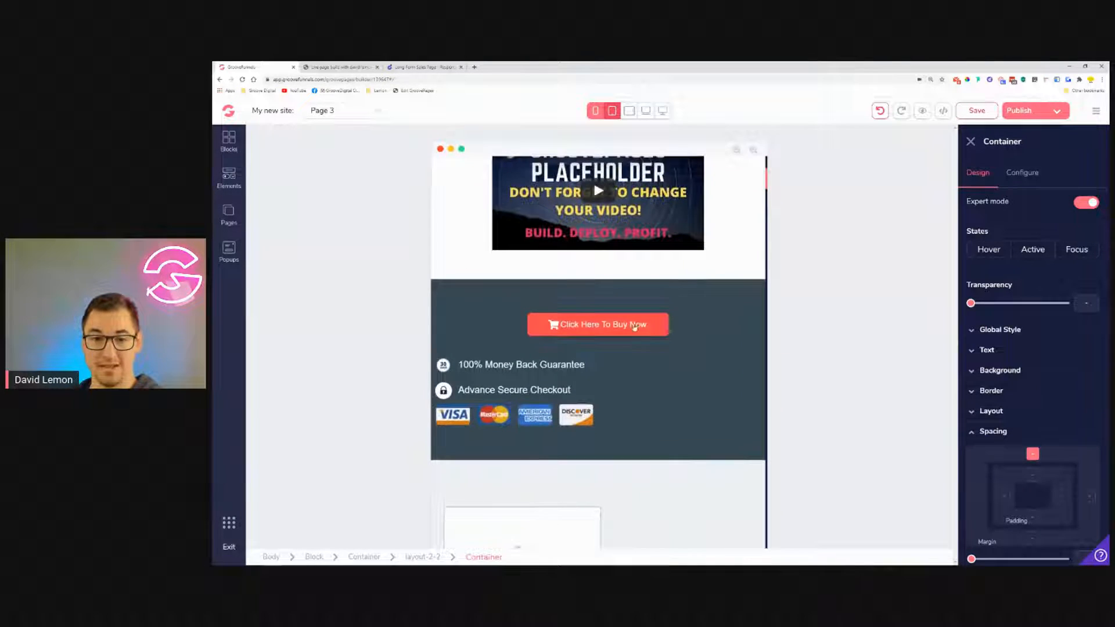
{"action": "scroll", "coordinate": [650, 386], "scroll_direction": "down", "scroll_amount": 1}
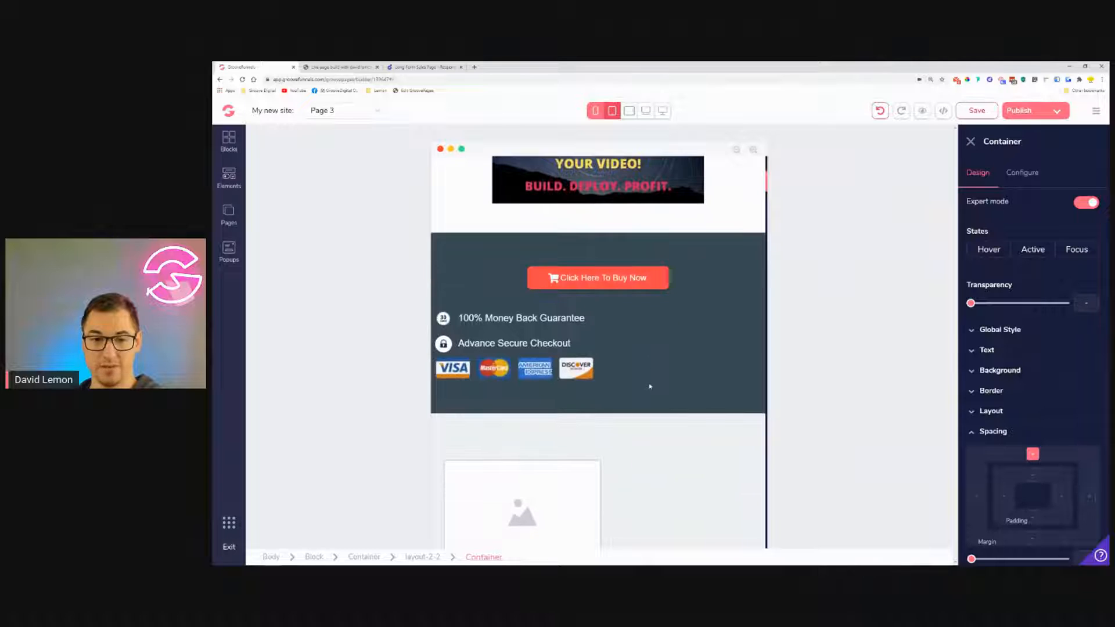
{"action": "scroll", "coordinate": [650, 387], "scroll_direction": "down", "scroll_amount": 10}
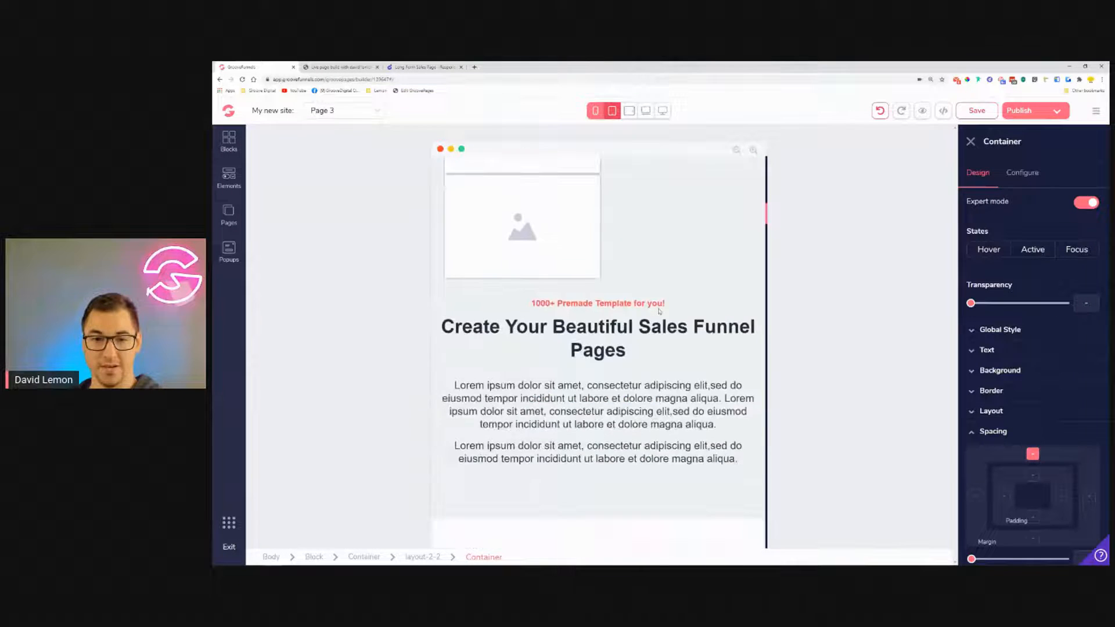
{"action": "scroll", "coordinate": [660, 311], "scroll_direction": "up", "scroll_amount": 4}
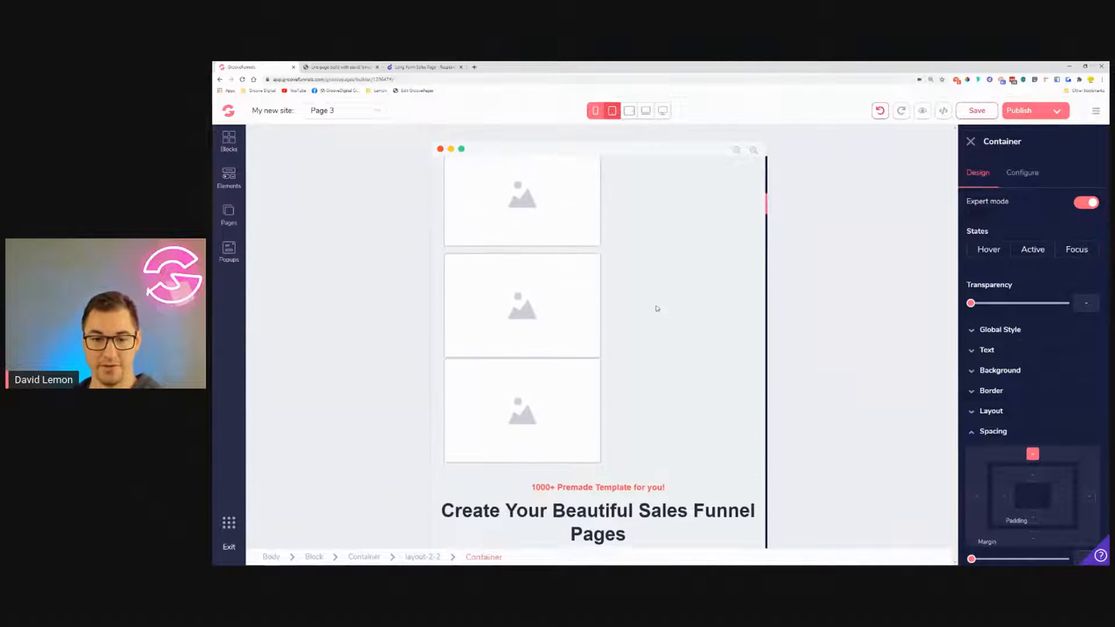
{"action": "scroll", "coordinate": [657, 309], "scroll_direction": "down", "scroll_amount": 7}
{"action": "scroll", "coordinate": [657, 286], "scroll_direction": "up", "scroll_amount": 4}
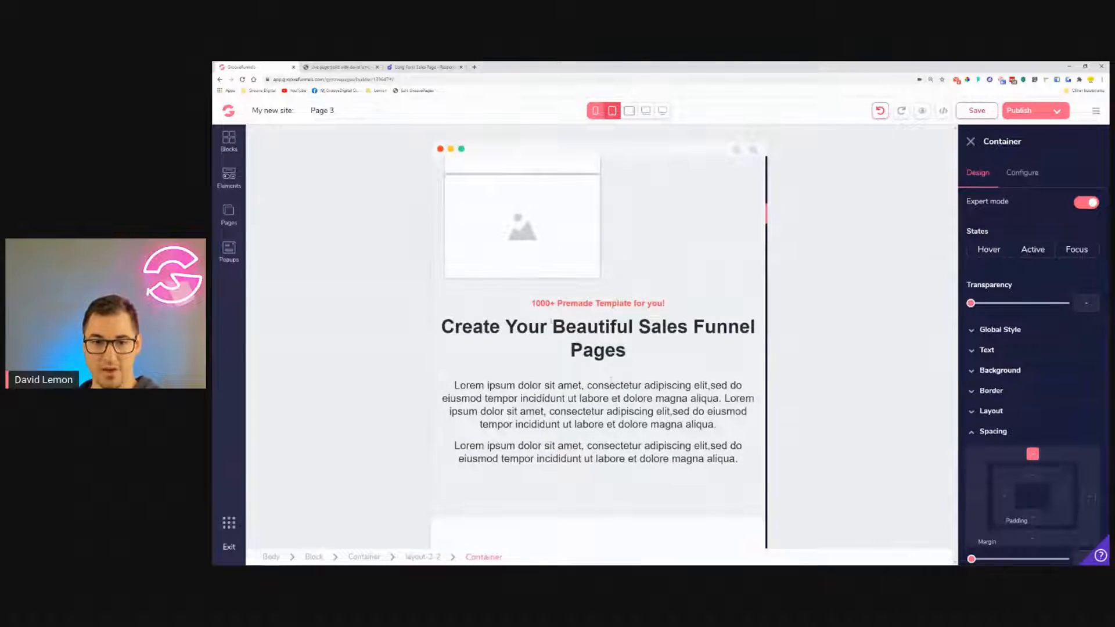
{"action": "scroll", "coordinate": [599, 387], "scroll_direction": "down", "scroll_amount": 5}
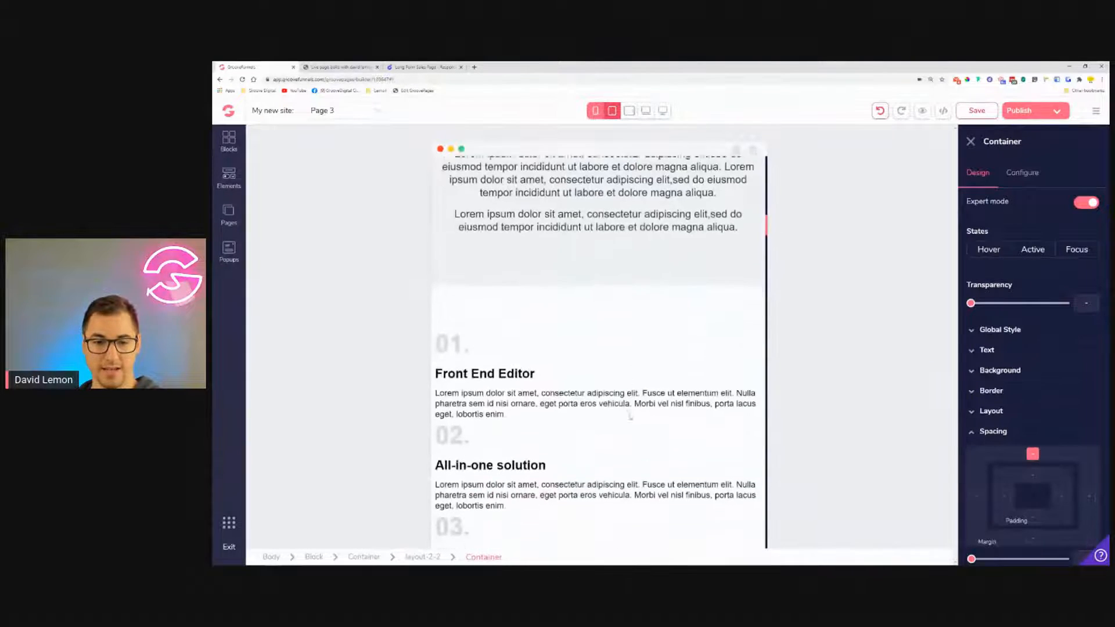
{"action": "scroll", "coordinate": [597, 342], "scroll_direction": "down", "scroll_amount": 3}
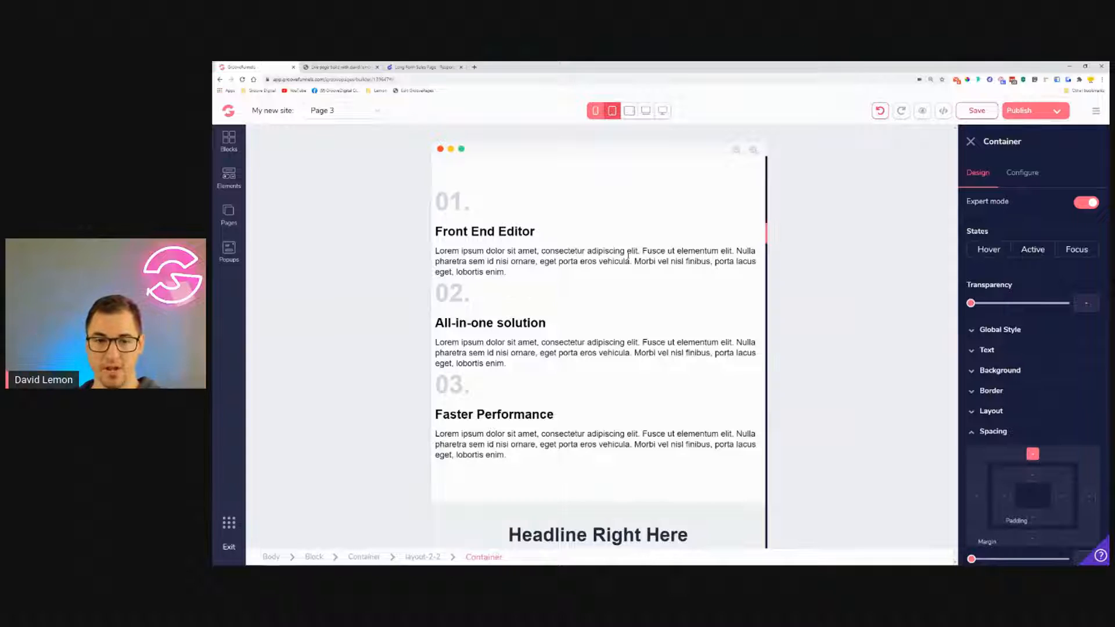
{"action": "scroll", "coordinate": [644, 255], "scroll_direction": "down", "scroll_amount": 5}
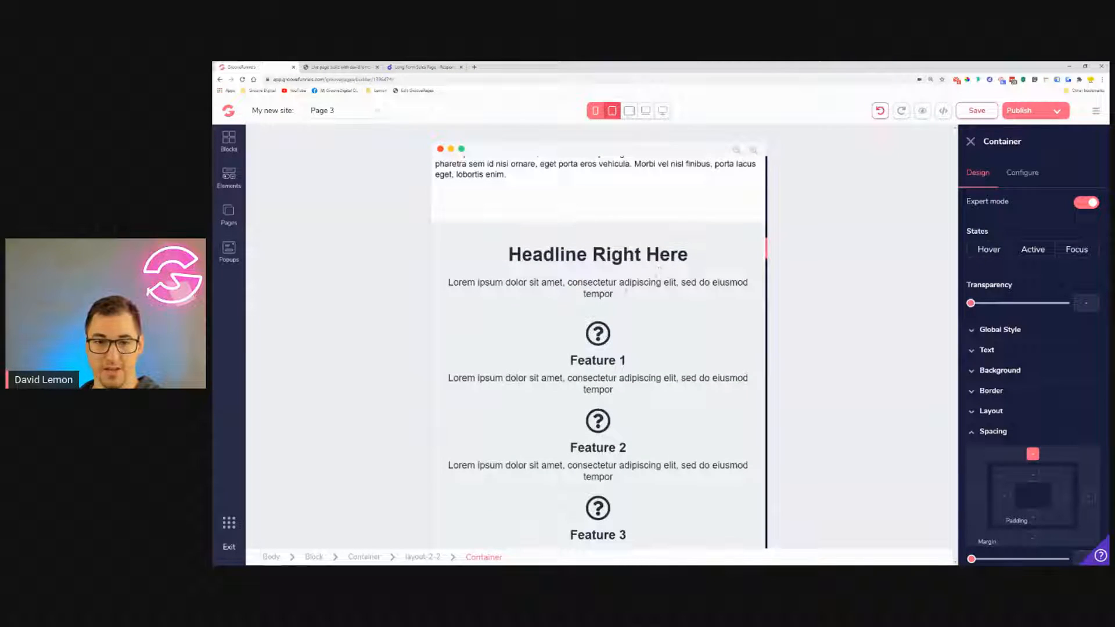
{"action": "scroll", "coordinate": [659, 267], "scroll_direction": "down", "scroll_amount": 8}
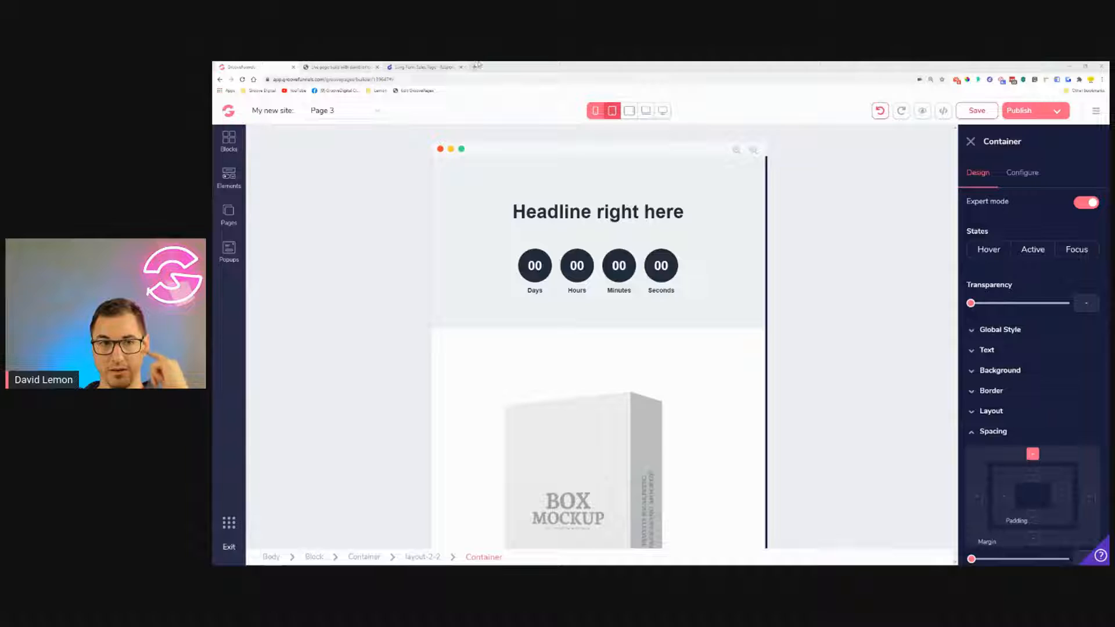
View the shared "Long Form Sales Page - Responsiveness training" text file page in Droplr, return to GroovePages, and open the page's source code.
{"action": "left_click", "coordinate": [424, 67]}
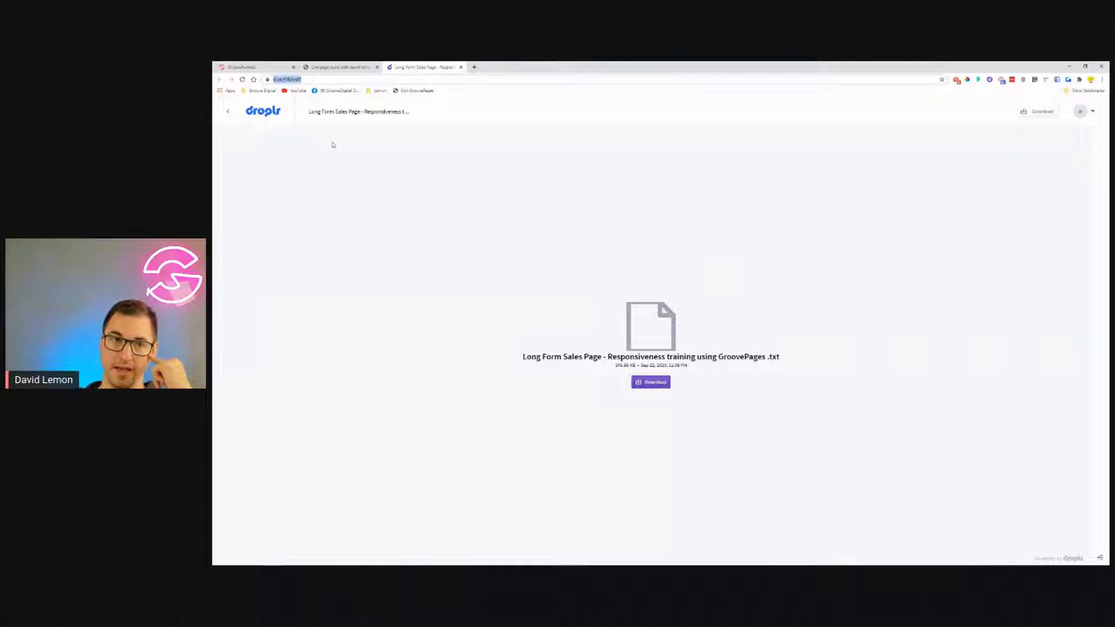
{"action": "left_click", "coordinate": [247, 67]}
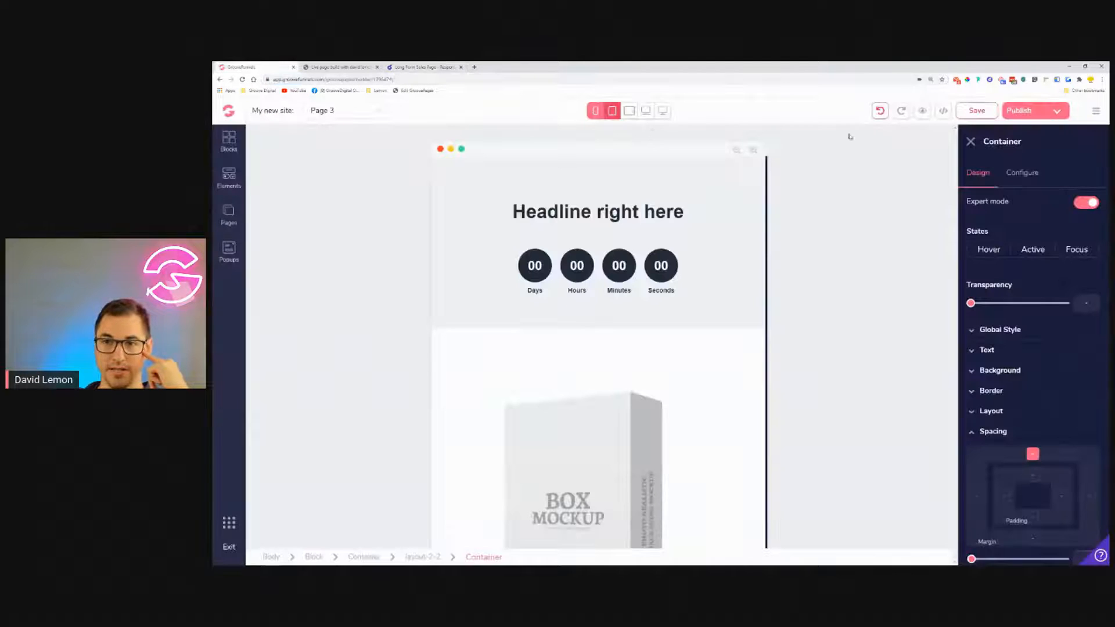
{"action": "left_click", "coordinate": [944, 112]}
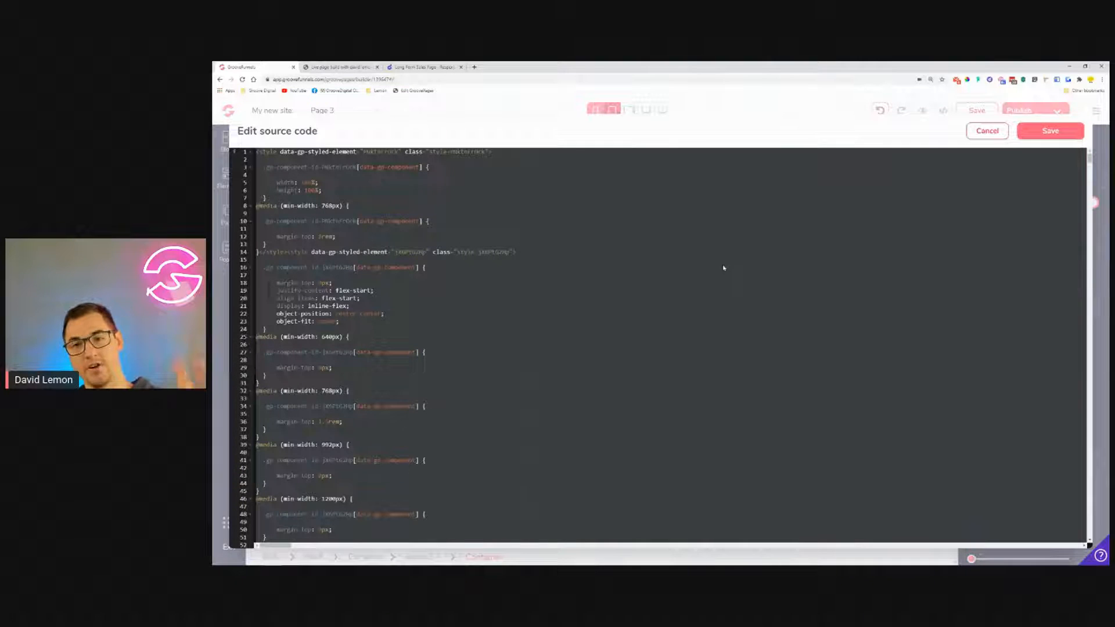
Cancel source code editing and review the portrait tablet layout from the countdown timer through the box mockup, price checklist and "What people say" testimonials.
{"action": "left_click", "coordinate": [988, 131]}
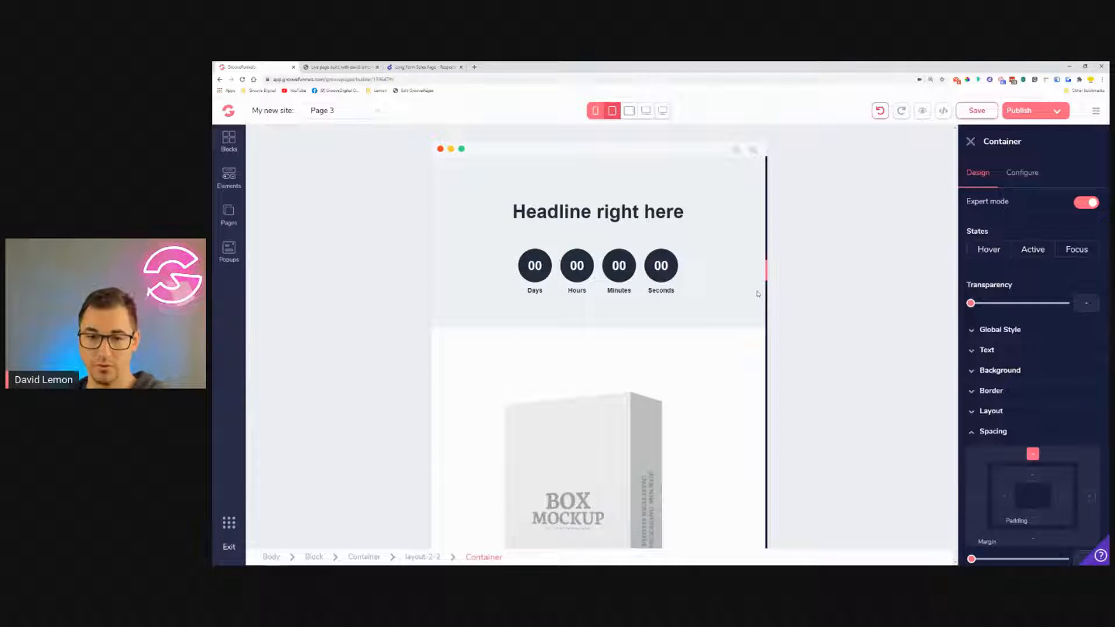
{"action": "scroll", "coordinate": [759, 276], "scroll_direction": "down", "scroll_amount": 5}
{"action": "scroll", "coordinate": [758, 274], "scroll_direction": "up", "scroll_amount": 2}
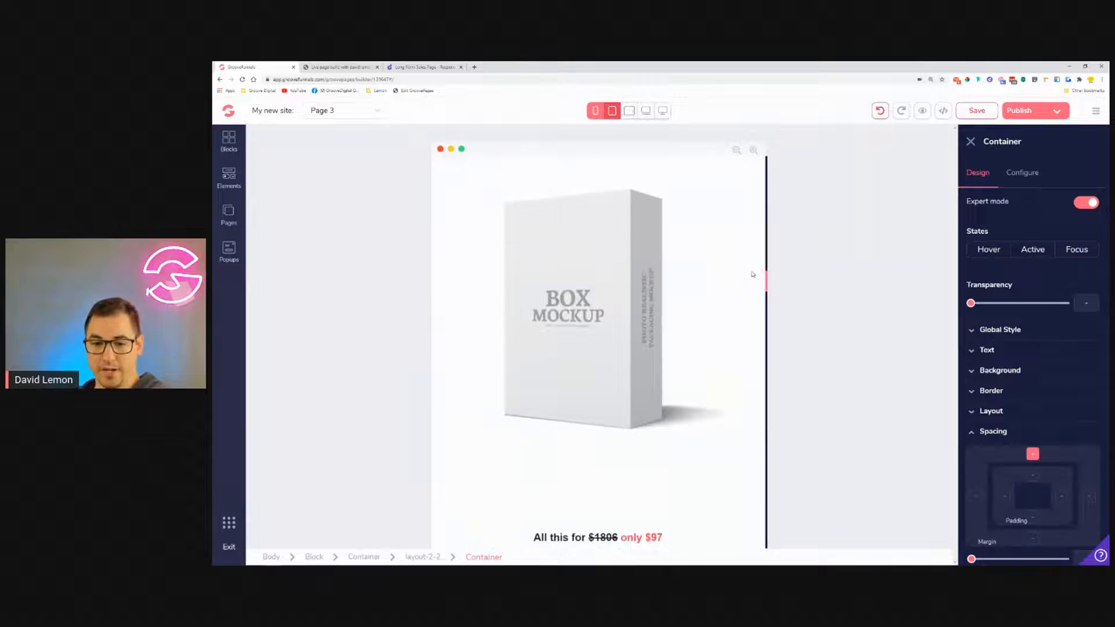
{"action": "scroll", "coordinate": [691, 279], "scroll_direction": "down", "scroll_amount": 4}
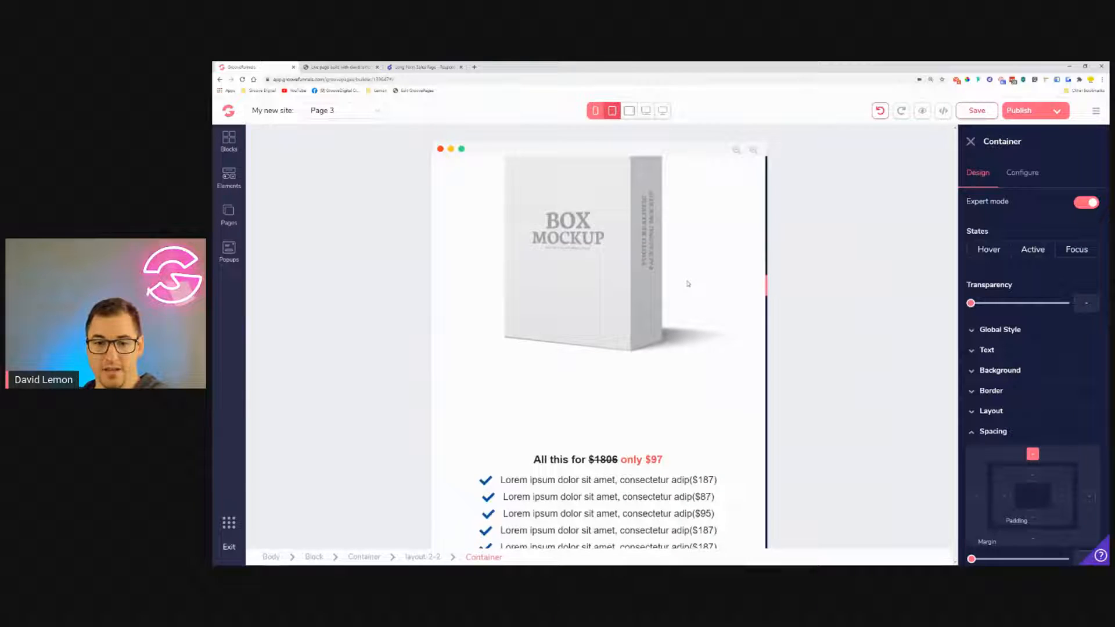
{"action": "scroll", "coordinate": [709, 248], "scroll_direction": "down", "scroll_amount": 2}
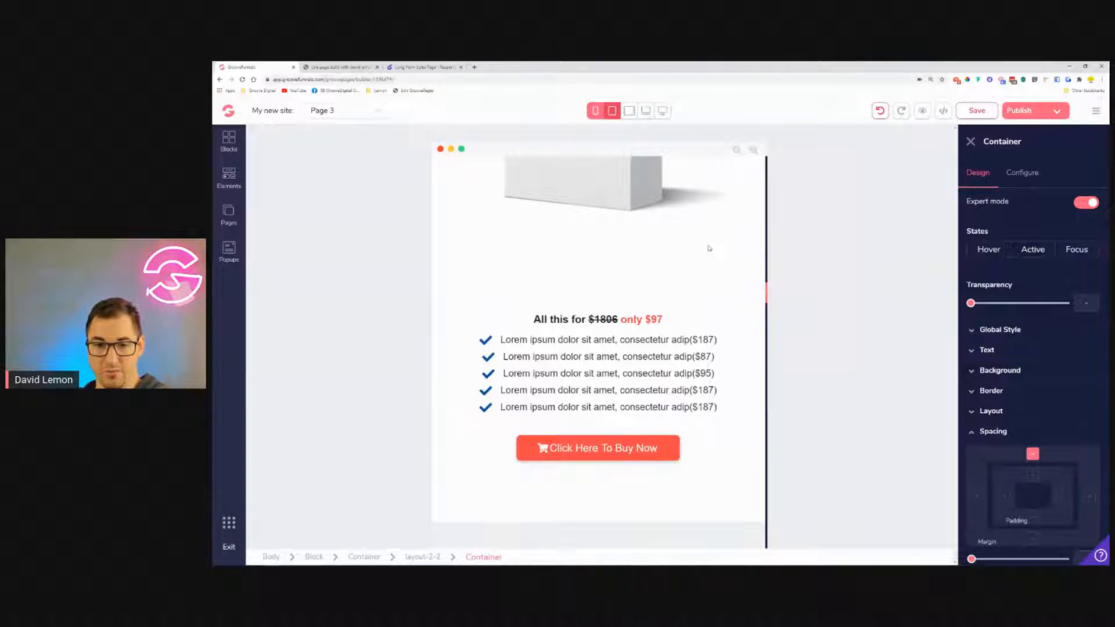
{"action": "scroll", "coordinate": [708, 248], "scroll_direction": "up", "scroll_amount": 4}
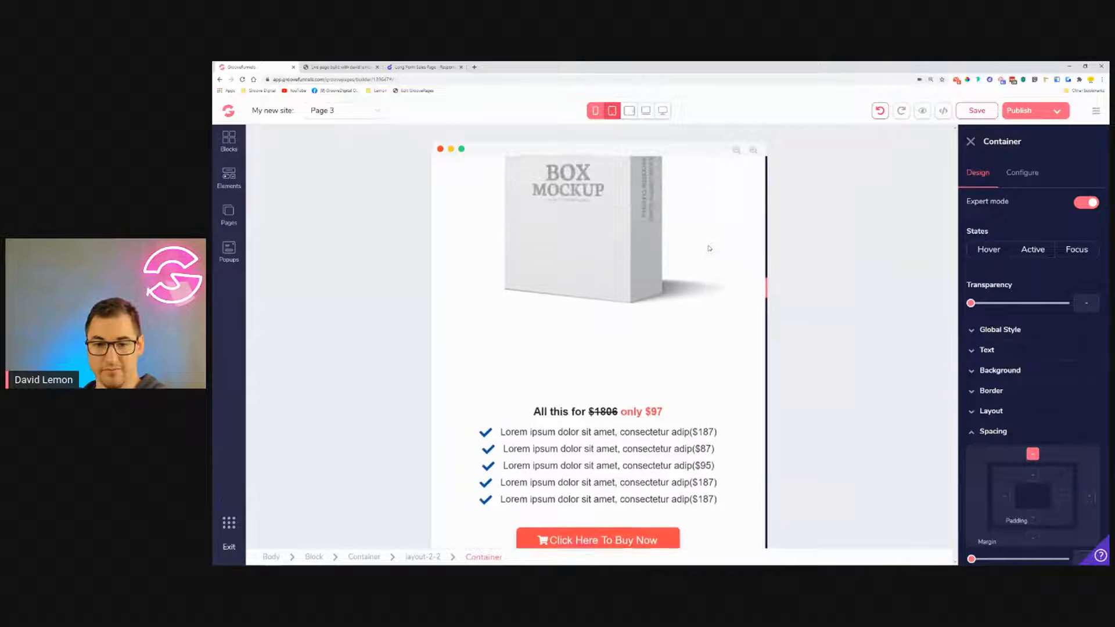
{"action": "scroll", "coordinate": [616, 308], "scroll_direction": "down", "scroll_amount": 3}
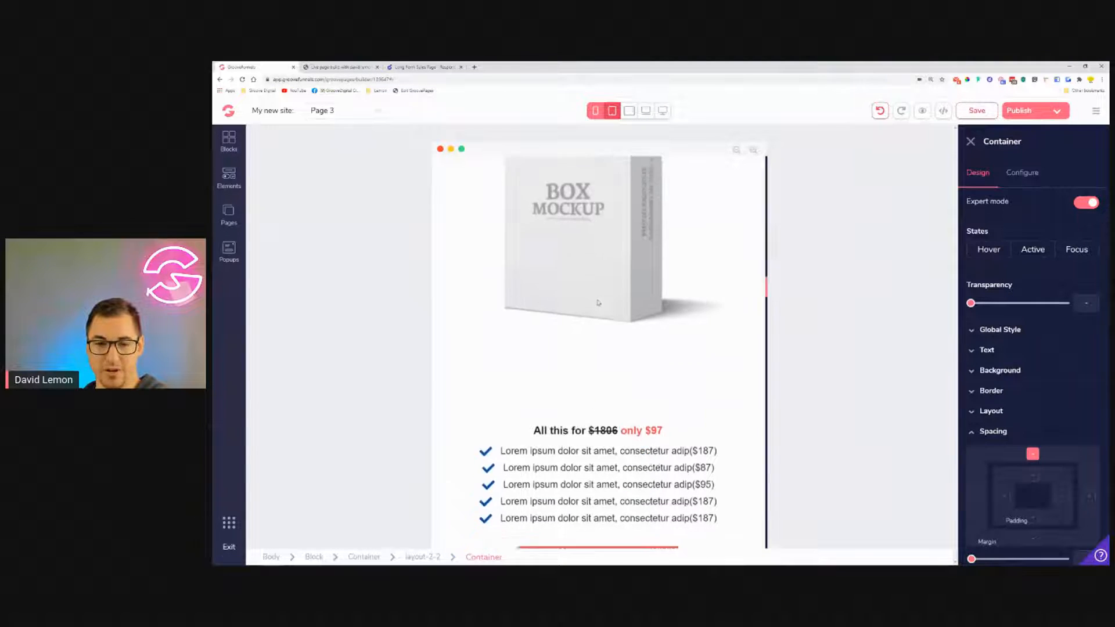
{"action": "scroll", "coordinate": [625, 343], "scroll_direction": "down", "scroll_amount": 4}
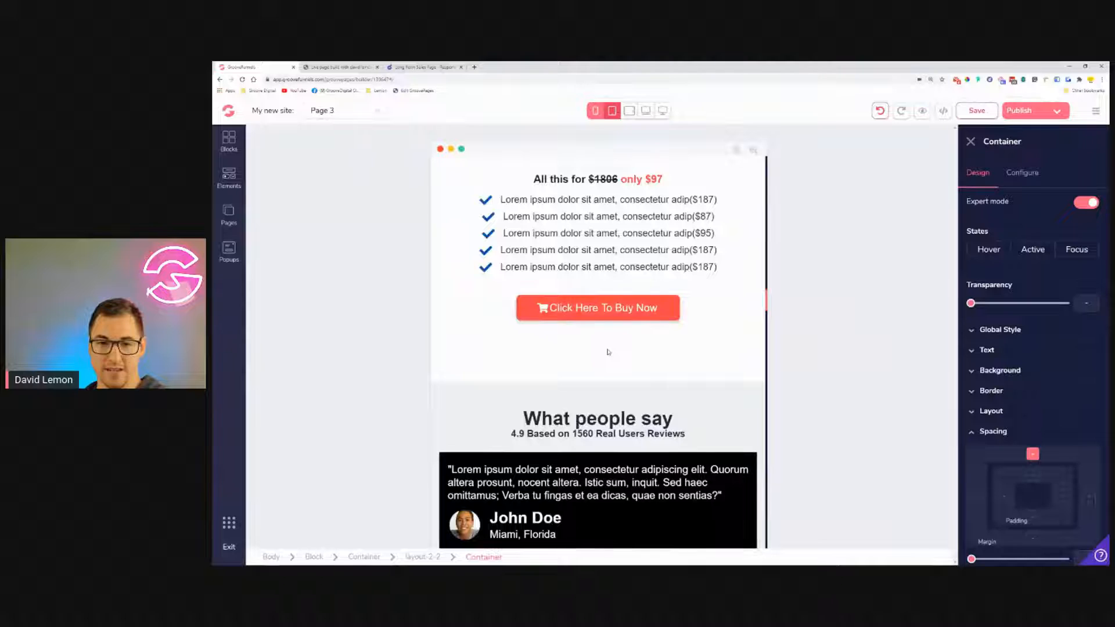
{"action": "scroll", "coordinate": [613, 342], "scroll_direction": "down", "scroll_amount": 4}
{"action": "scroll", "coordinate": [685, 266], "scroll_direction": "down", "scroll_amount": 3}
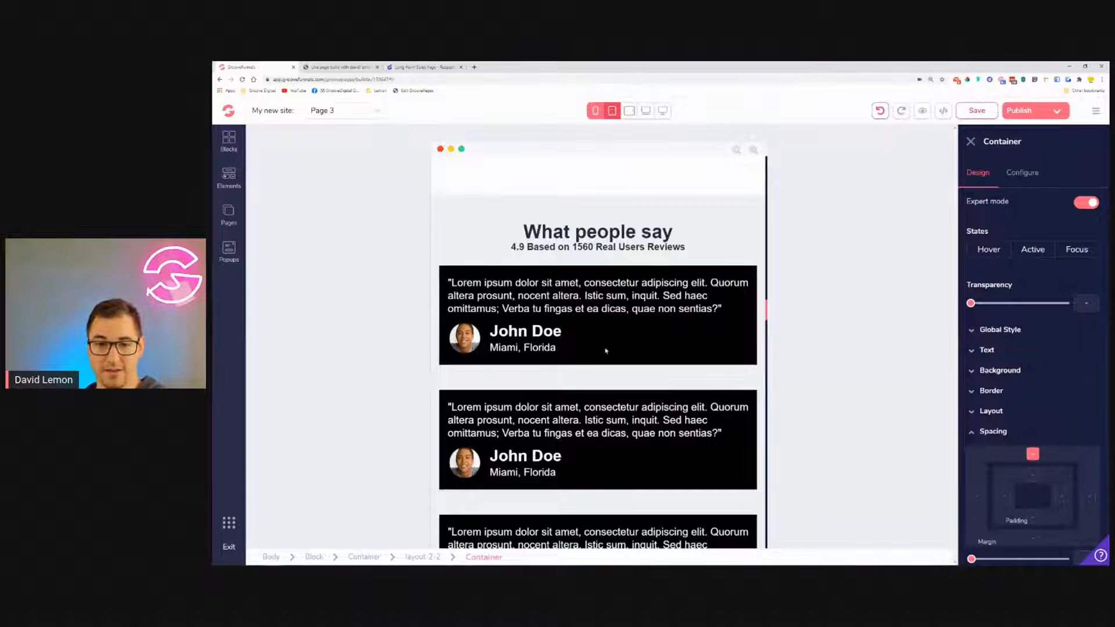
{"action": "scroll", "coordinate": [606, 358], "scroll_direction": "down", "scroll_amount": 3}
{"action": "scroll", "coordinate": [641, 247], "scroll_direction": "down", "scroll_amount": 3}
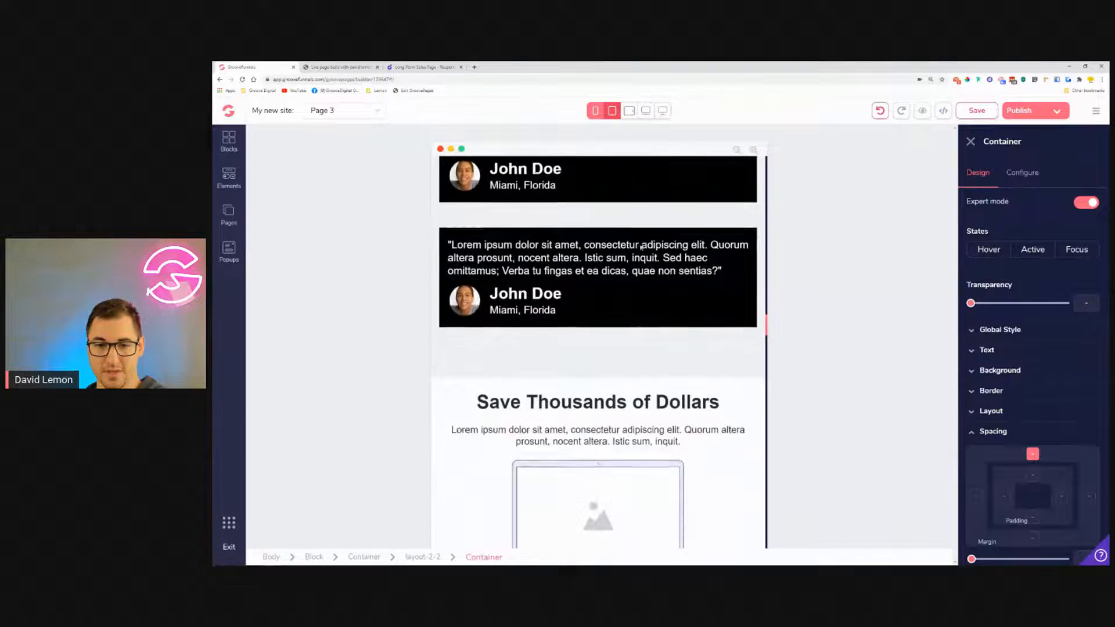
Review the "Save Thousands of Dollars" sections in the portrait tablet layout, checking their headings, image placeholders and paragraph spacing.
{"action": "scroll", "coordinate": [641, 247], "scroll_direction": "down", "scroll_amount": 6}
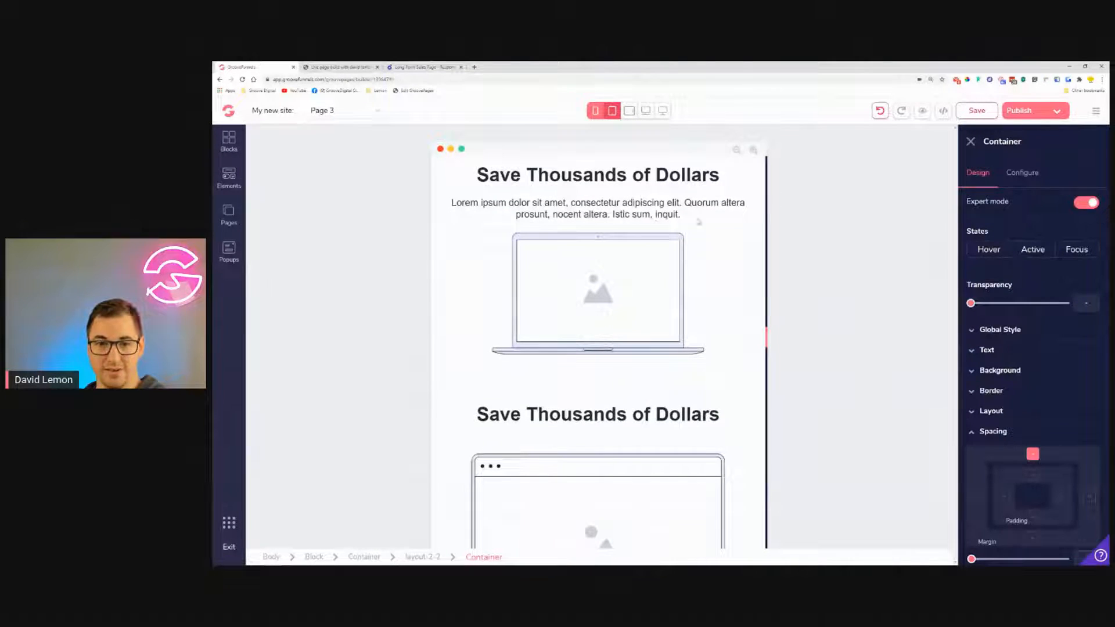
{"action": "scroll", "coordinate": [609, 236], "scroll_direction": "down", "scroll_amount": 4}
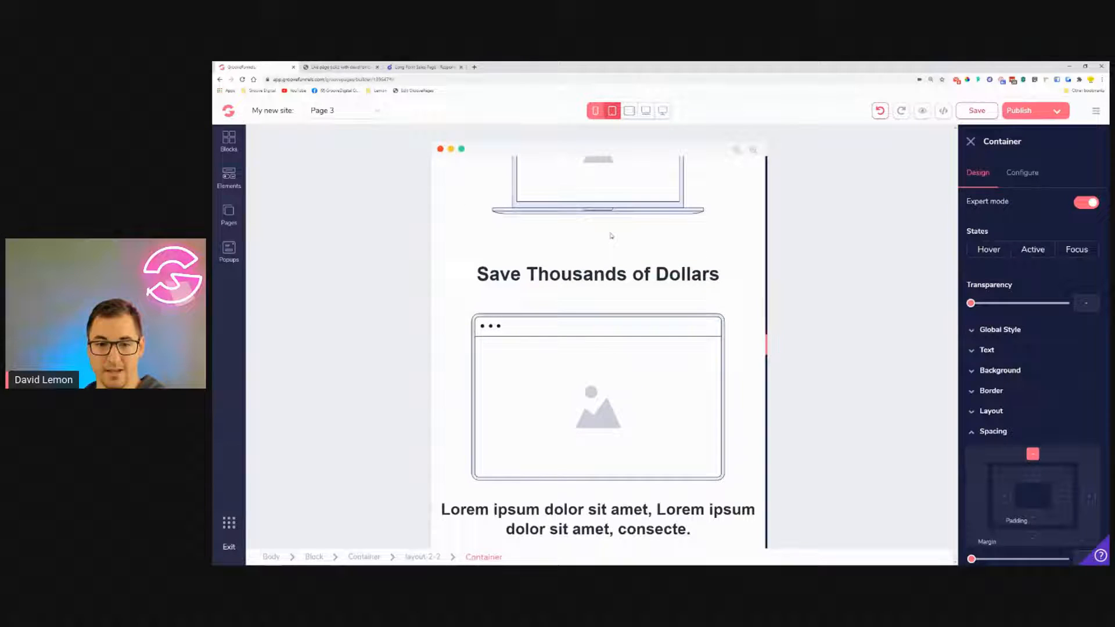
{"action": "scroll", "coordinate": [608, 283], "scroll_direction": "down", "scroll_amount": 4}
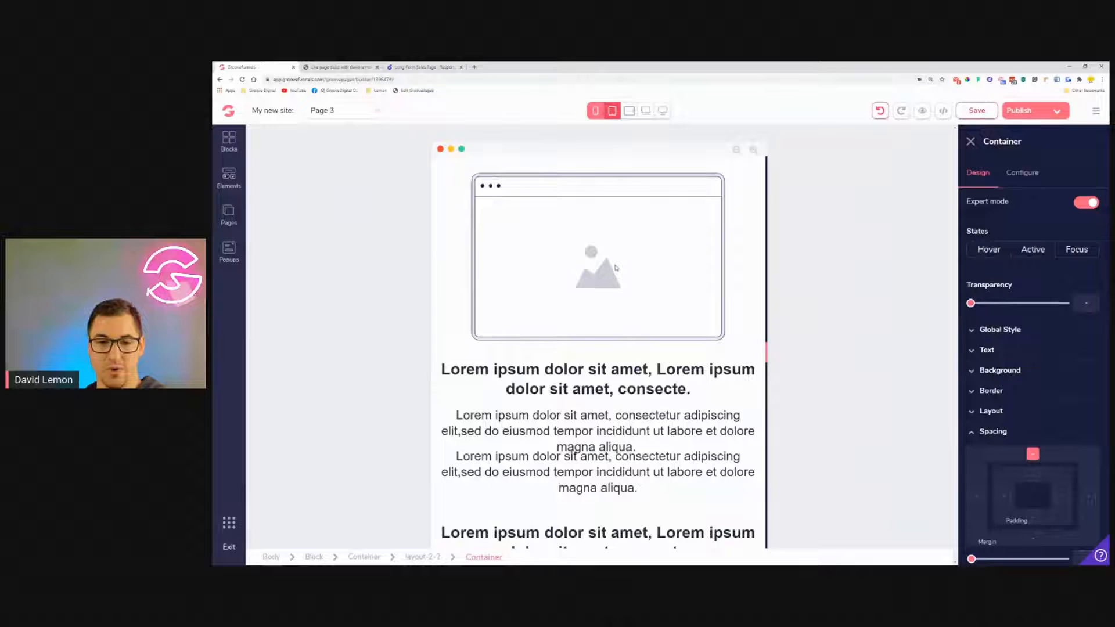
{"action": "scroll", "coordinate": [614, 276], "scroll_direction": "down", "scroll_amount": 3}
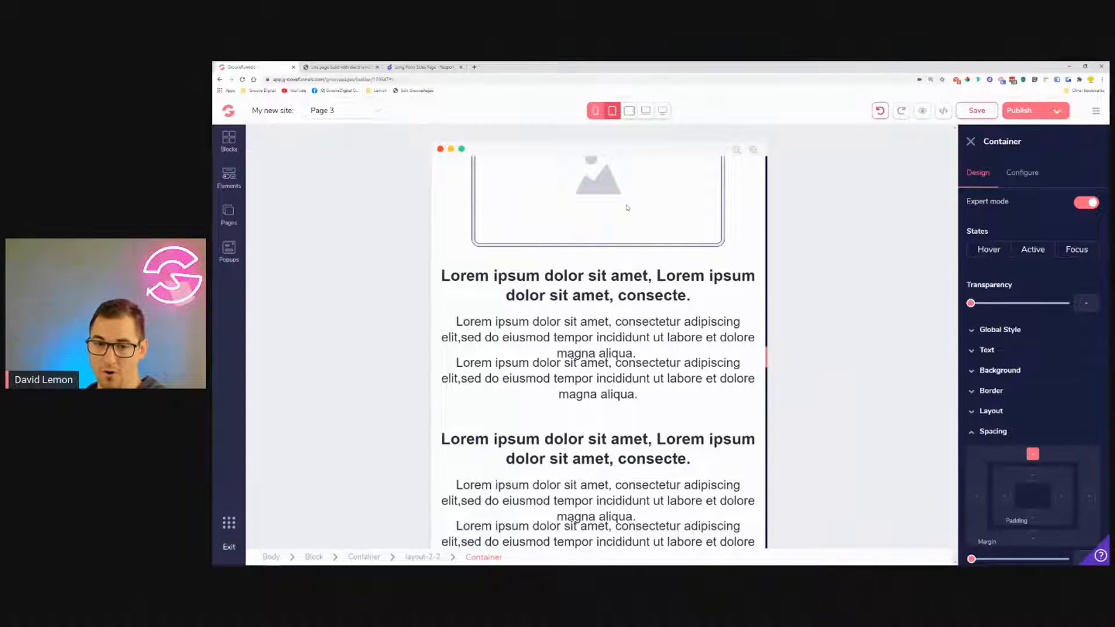
{"action": "scroll", "coordinate": [682, 298], "scroll_direction": "up", "scroll_amount": 3}
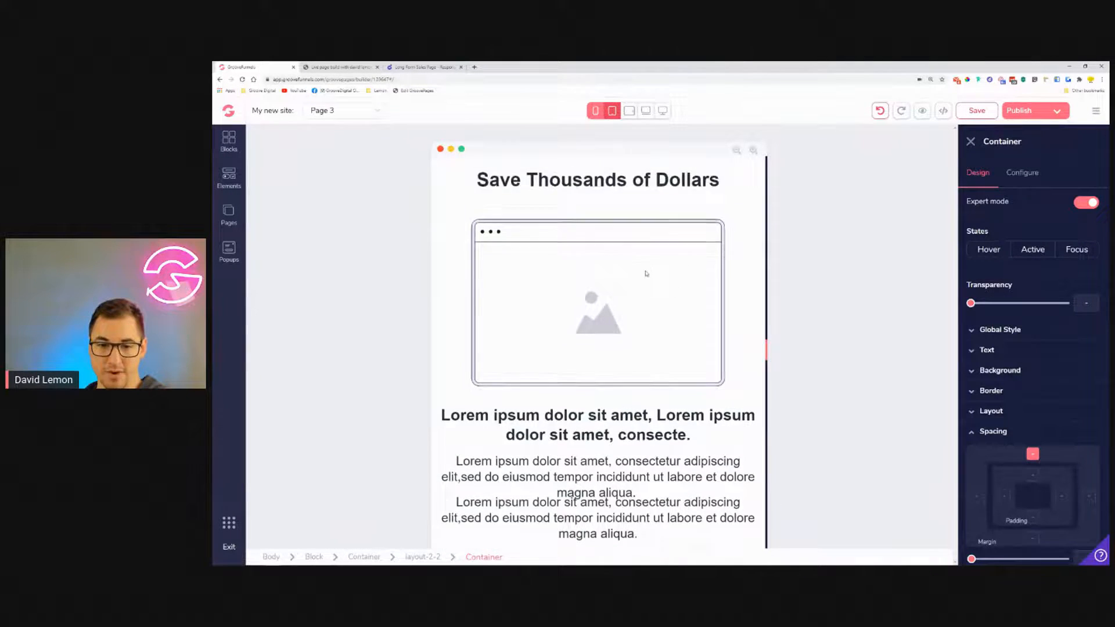
{"action": "scroll", "coordinate": [621, 308], "scroll_direction": "down", "scroll_amount": 3}
{"action": "scroll", "coordinate": [602, 342], "scroll_direction": "down", "scroll_amount": 5}
{"action": "scroll", "coordinate": [619, 459], "scroll_direction": "down", "scroll_amount": 5}
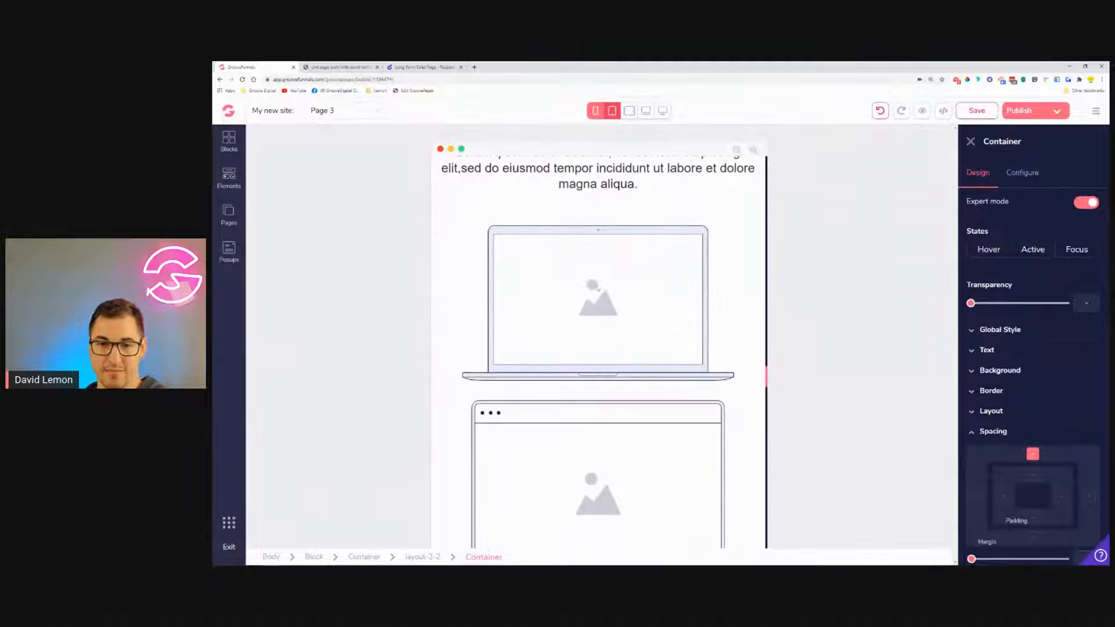
{"action": "scroll", "coordinate": [619, 459], "scroll_direction": "down", "scroll_amount": 3}
{"action": "scroll", "coordinate": [566, 363], "scroll_direction": "up", "scroll_amount": 4}
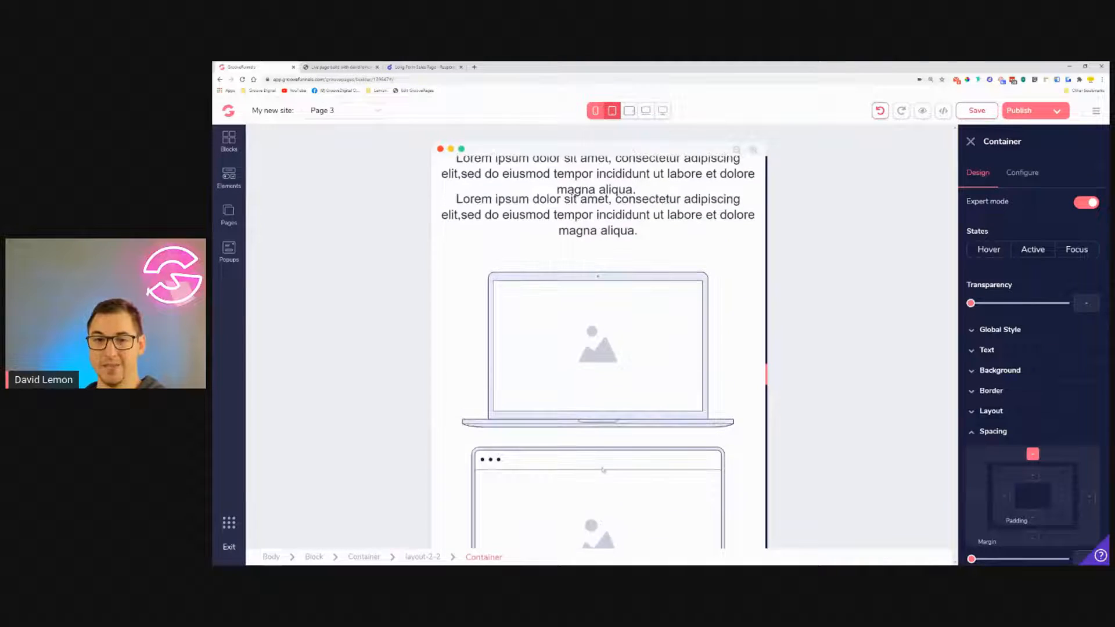
{"action": "scroll", "coordinate": [714, 346], "scroll_direction": "up", "scroll_amount": 3}
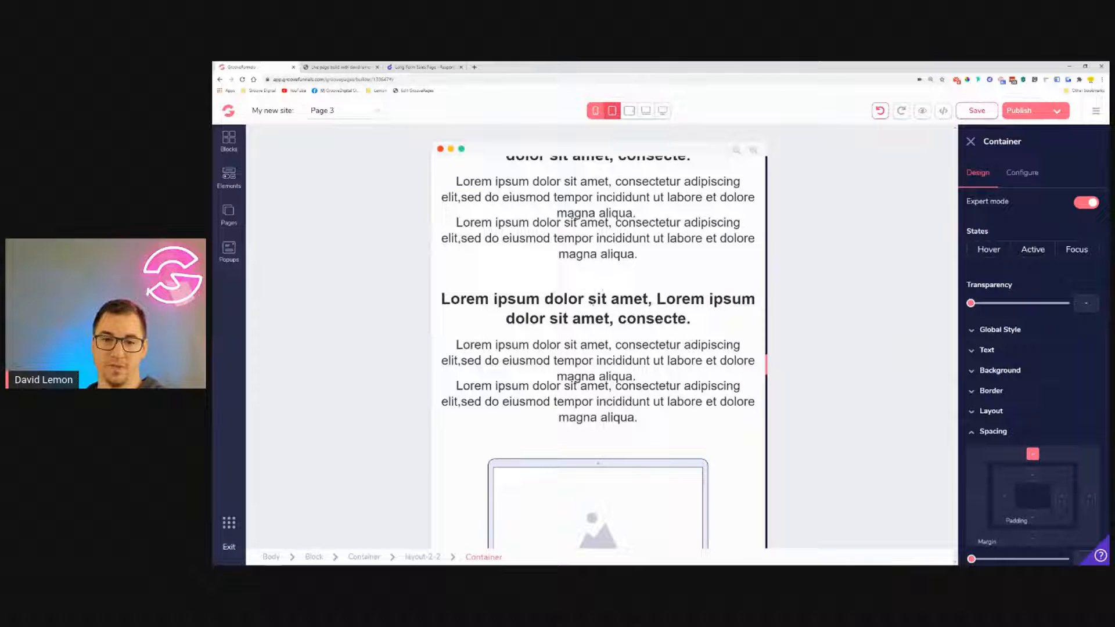
{"action": "scroll", "coordinate": [635, 342], "scroll_direction": "down", "scroll_amount": 3}
{"action": "scroll", "coordinate": [636, 344], "scroll_direction": "down", "scroll_amount": 10}
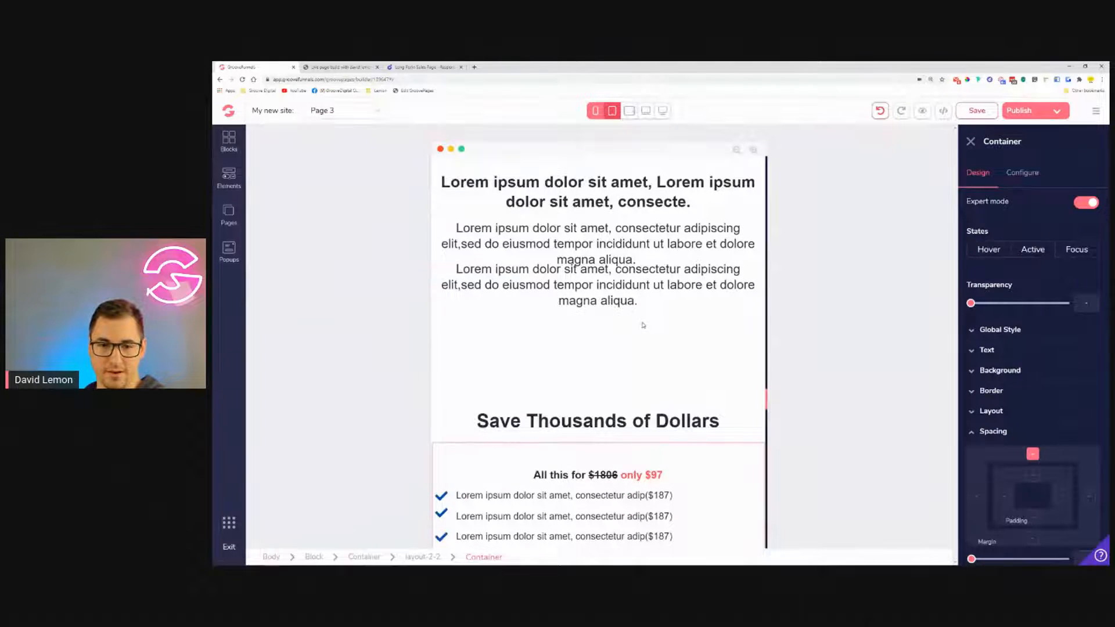
Review the remaining tablet layout from the price checklist through the bonus blocks, laptop section and money-back guarantee image to the footer.
{"action": "scroll", "coordinate": [643, 325], "scroll_direction": "down", "scroll_amount": 5}
{"action": "scroll", "coordinate": [587, 311], "scroll_direction": "down", "scroll_amount": 10}
{"action": "scroll", "coordinate": [642, 318], "scroll_direction": "down", "scroll_amount": 5}
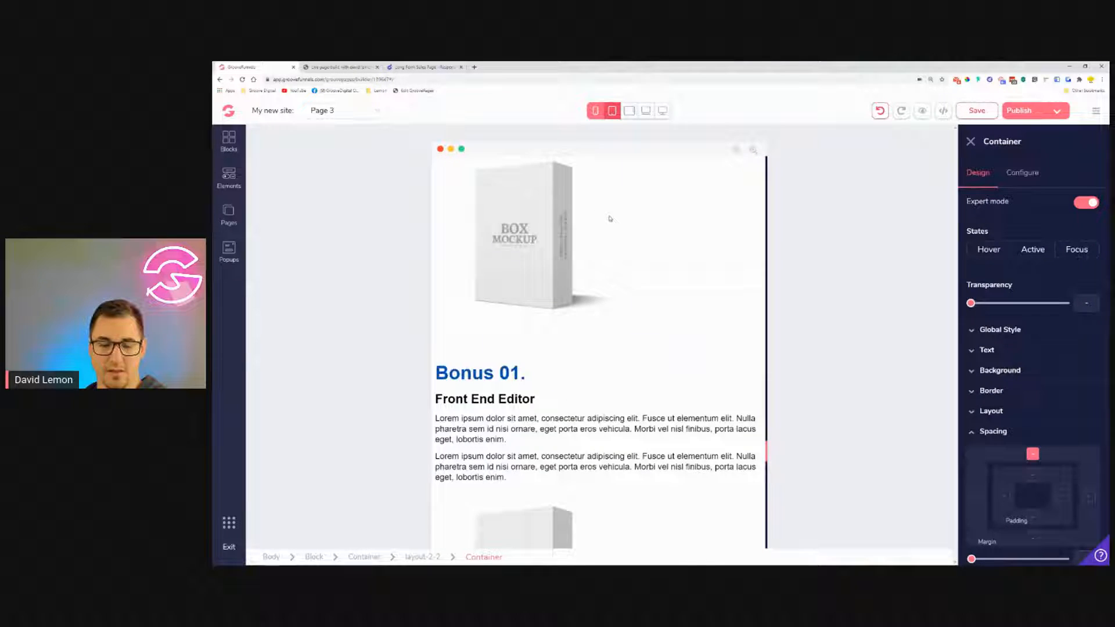
{"action": "scroll", "coordinate": [610, 217], "scroll_direction": "down", "scroll_amount": 3}
{"action": "scroll", "coordinate": [607, 297], "scroll_direction": "down", "scroll_amount": 15}
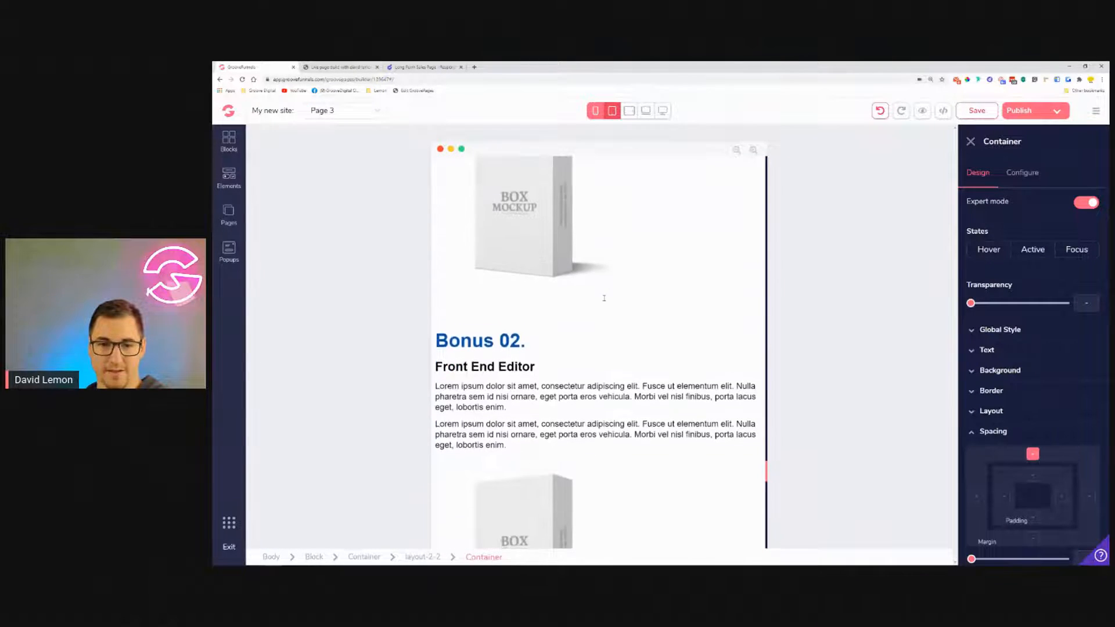
{"action": "scroll", "coordinate": [614, 294], "scroll_direction": "up", "scroll_amount": 1}
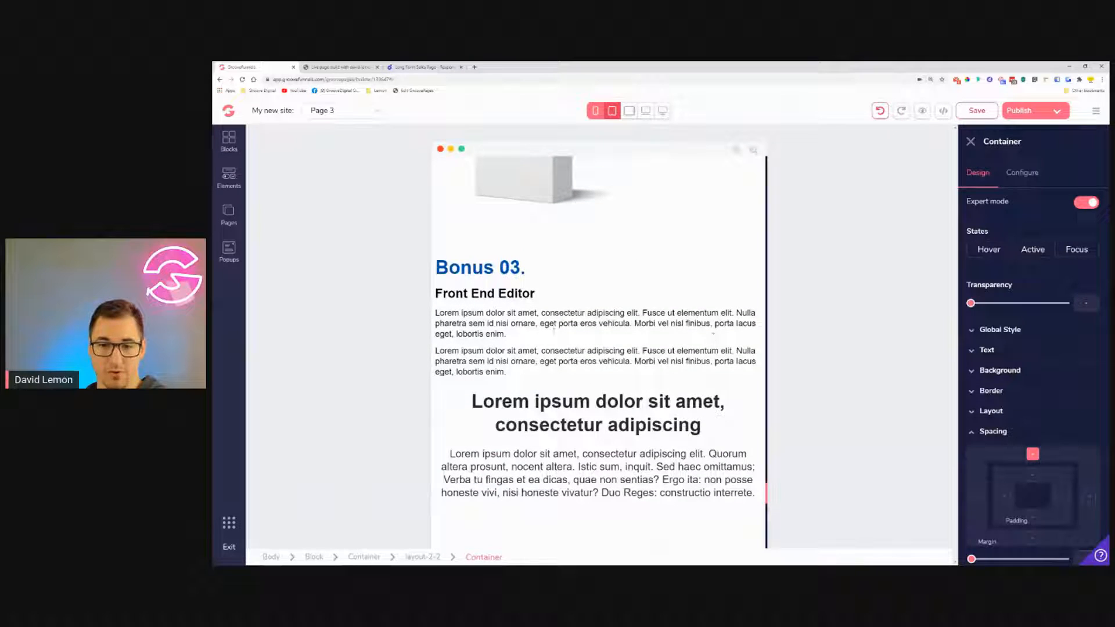
{"action": "scroll", "coordinate": [673, 325], "scroll_direction": "down", "scroll_amount": 3}
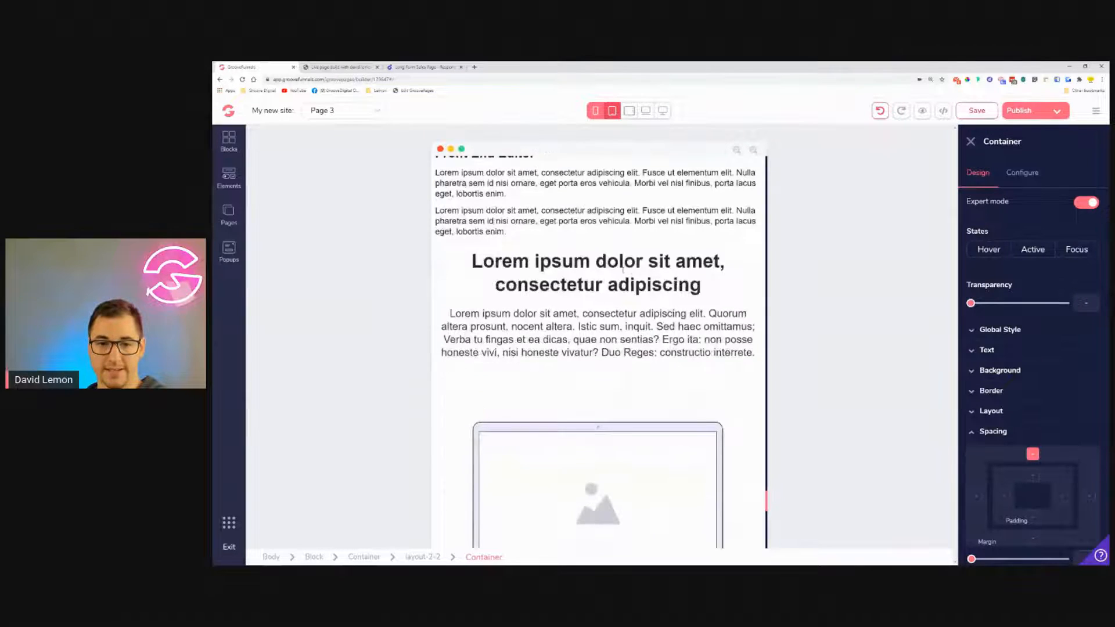
{"action": "scroll", "coordinate": [607, 293], "scroll_direction": "down", "scroll_amount": 2}
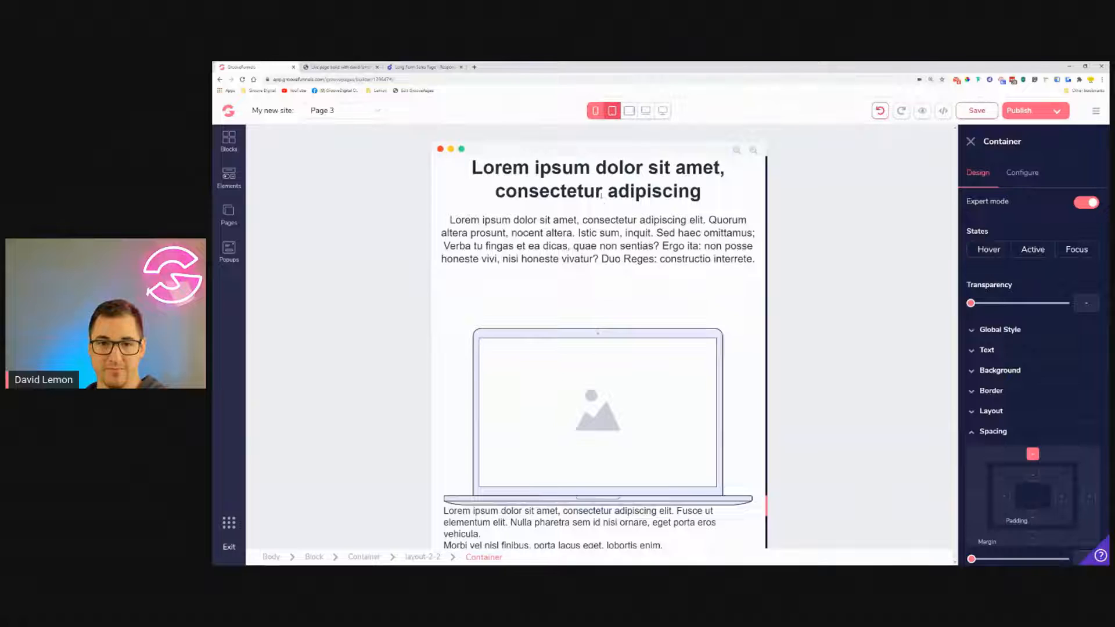
{"action": "scroll", "coordinate": [603, 199], "scroll_direction": "up", "scroll_amount": 2}
{"action": "scroll", "coordinate": [595, 241], "scroll_direction": "down", "scroll_amount": 2}
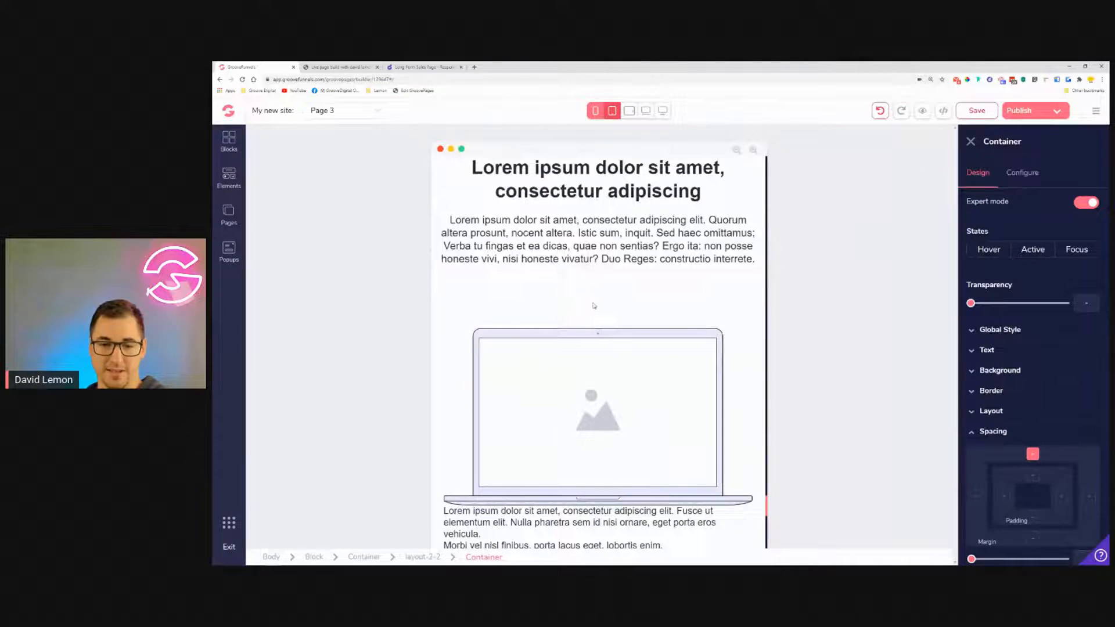
{"action": "scroll", "coordinate": [595, 306], "scroll_direction": "down", "scroll_amount": 3}
{"action": "scroll", "coordinate": [583, 370], "scroll_direction": "down", "scroll_amount": 3}
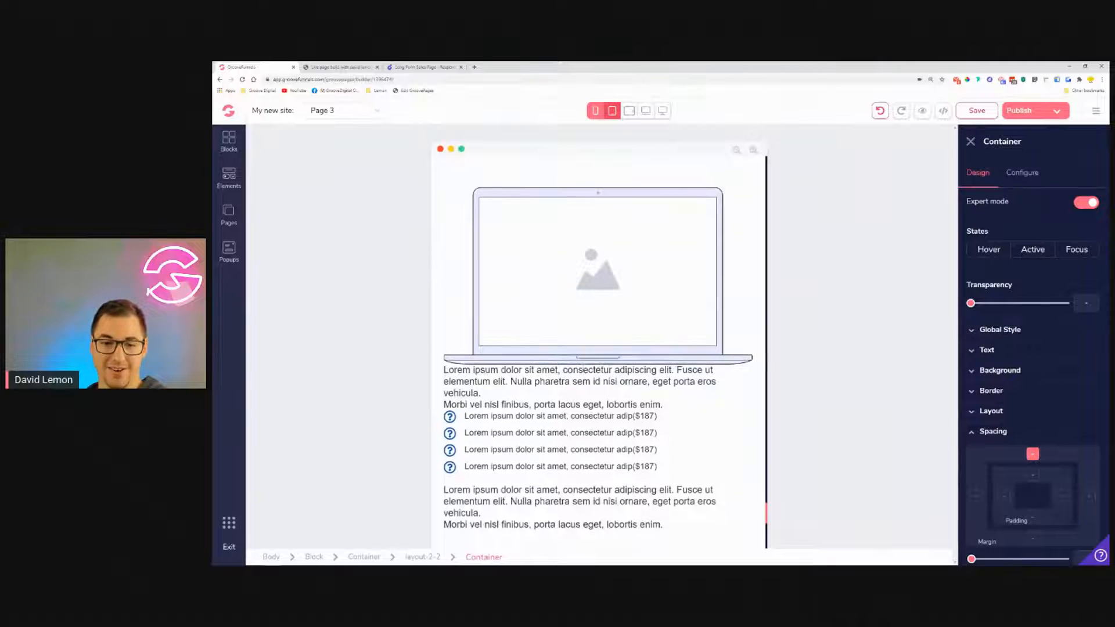
{"action": "scroll", "coordinate": [592, 381], "scroll_direction": "down", "scroll_amount": 4}
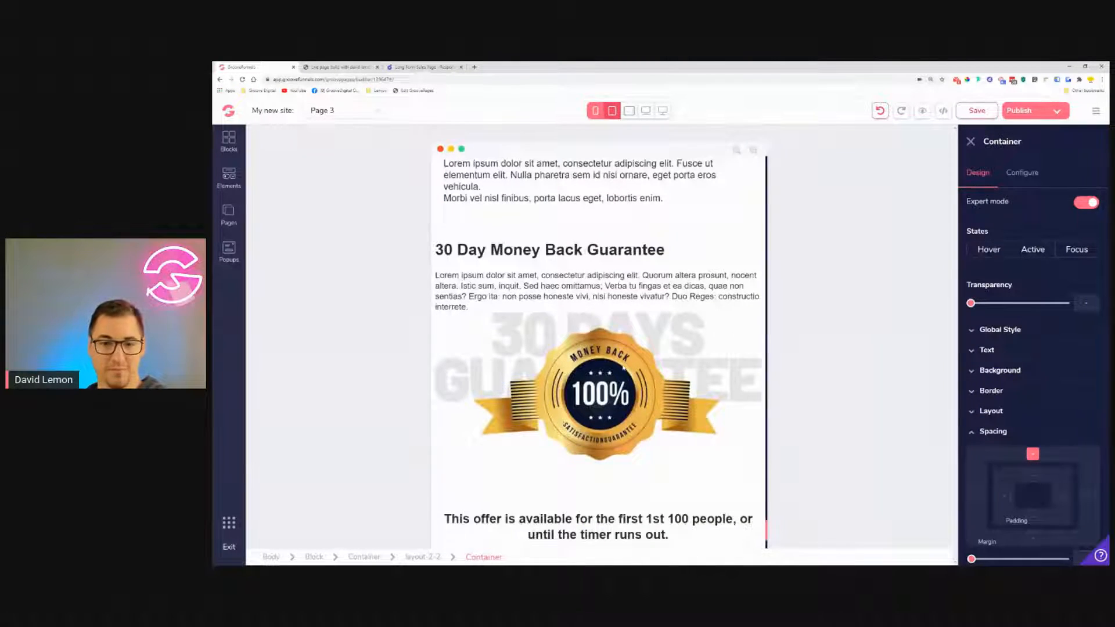
{"action": "left_click", "coordinate": [623, 368]}
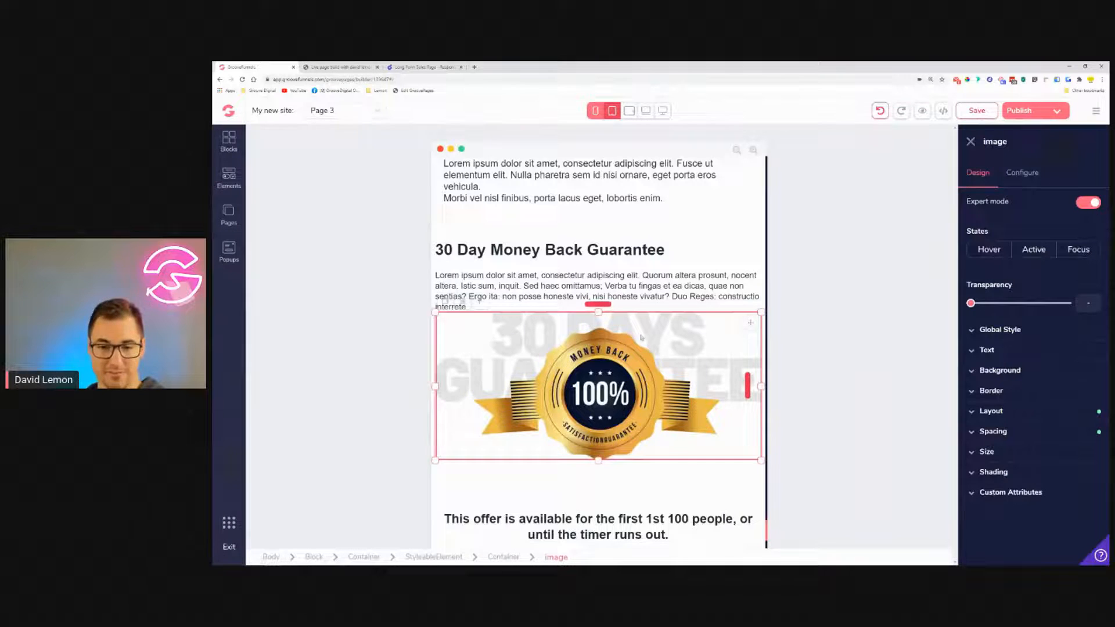
{"action": "scroll", "coordinate": [633, 354], "scroll_direction": "down", "scroll_amount": 3}
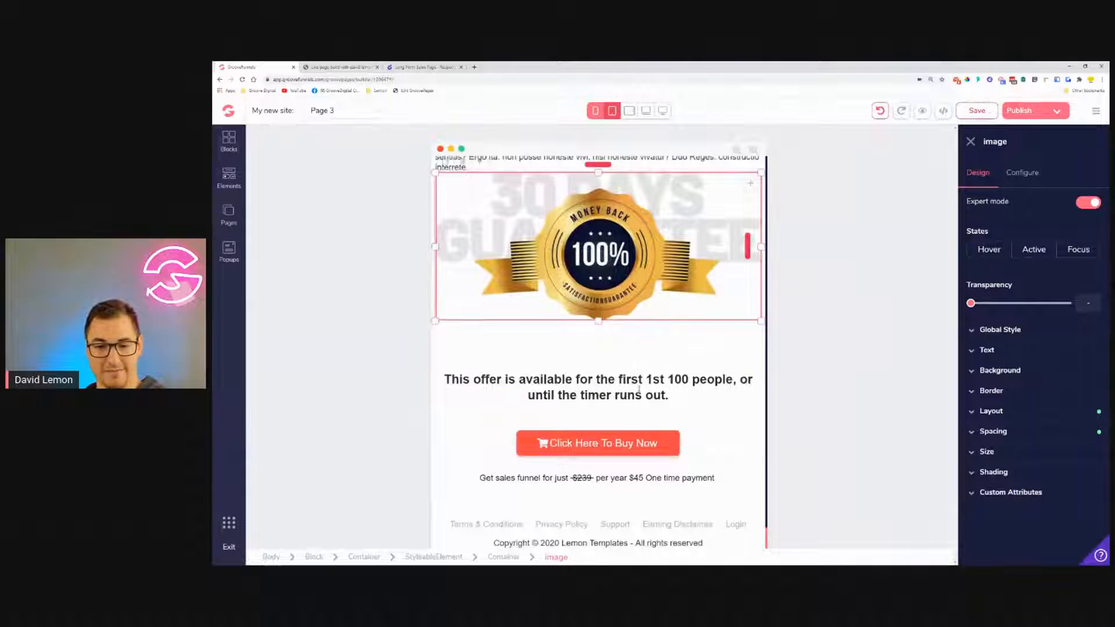
Set the width of the Lemon logo image in the page header to 25% relative to its parent.
{"action": "scroll", "coordinate": [639, 390], "scroll_direction": "up", "scroll_amount": 15}
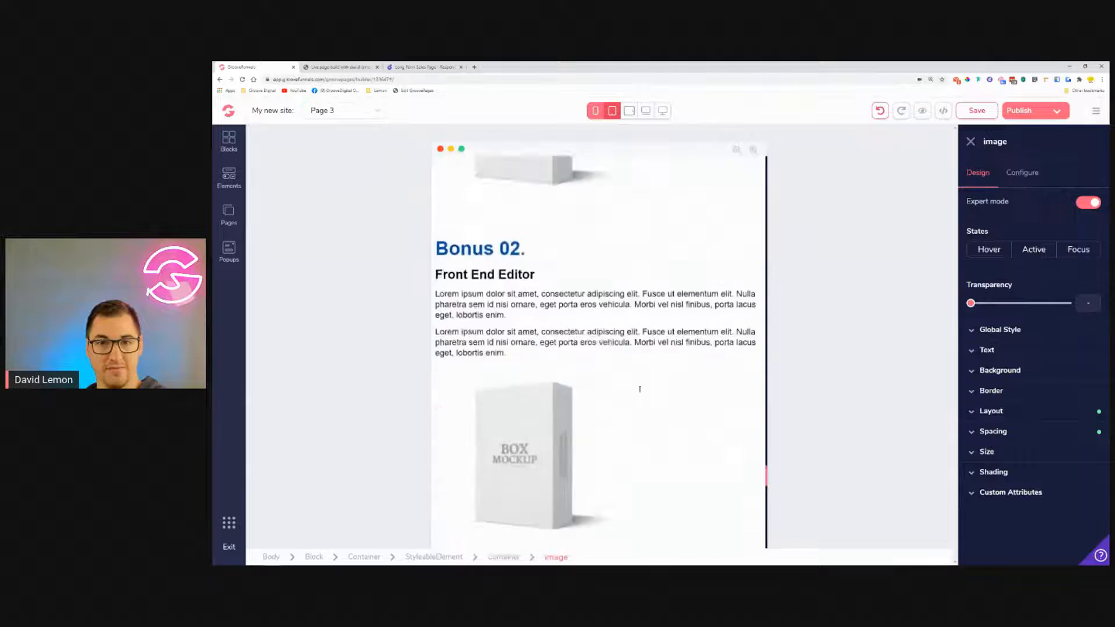
{"action": "scroll", "coordinate": [641, 393], "scroll_direction": "up", "scroll_amount": 20}
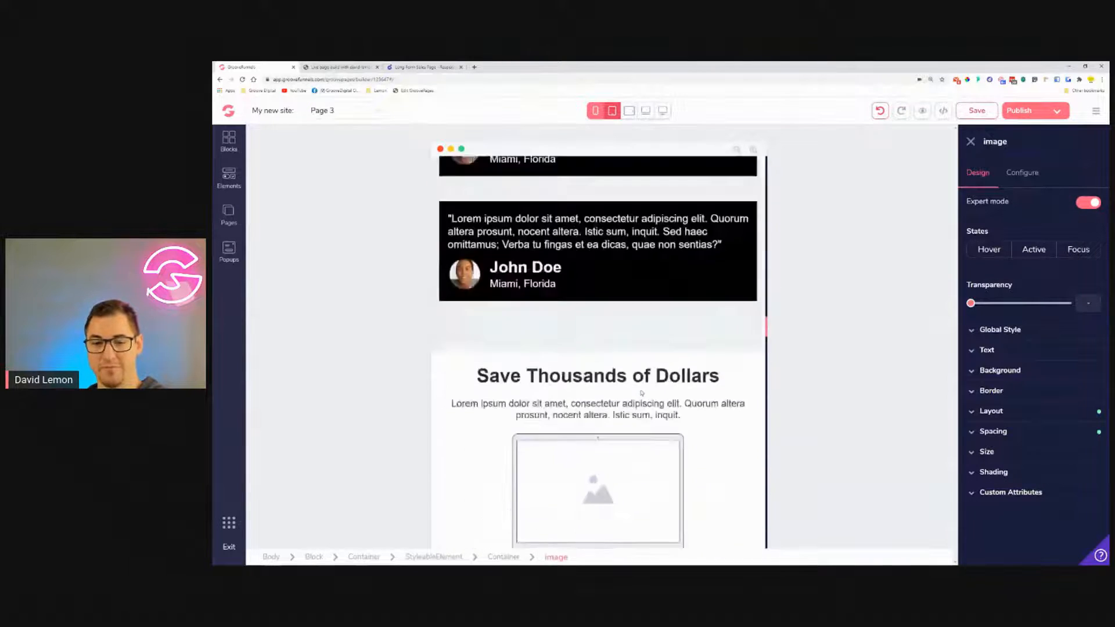
{"action": "scroll", "coordinate": [642, 394], "scroll_direction": "up", "scroll_amount": 20}
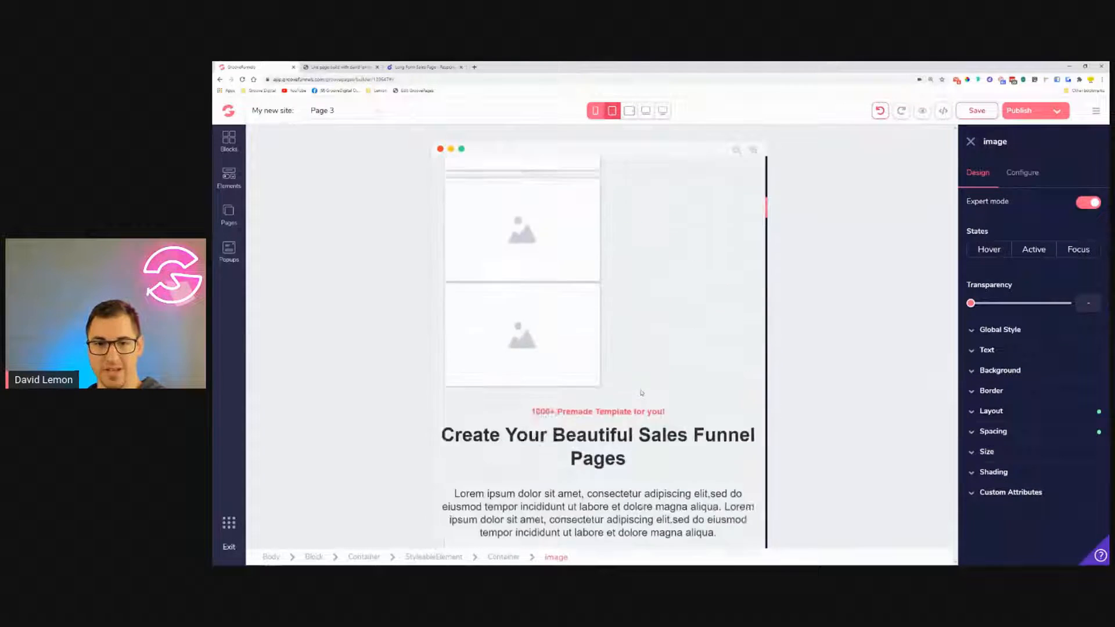
{"action": "scroll", "coordinate": [642, 393], "scroll_direction": "up", "scroll_amount": 4}
{"action": "left_click", "coordinate": [609, 196]}
{"action": "left_click", "coordinate": [1028, 456]}
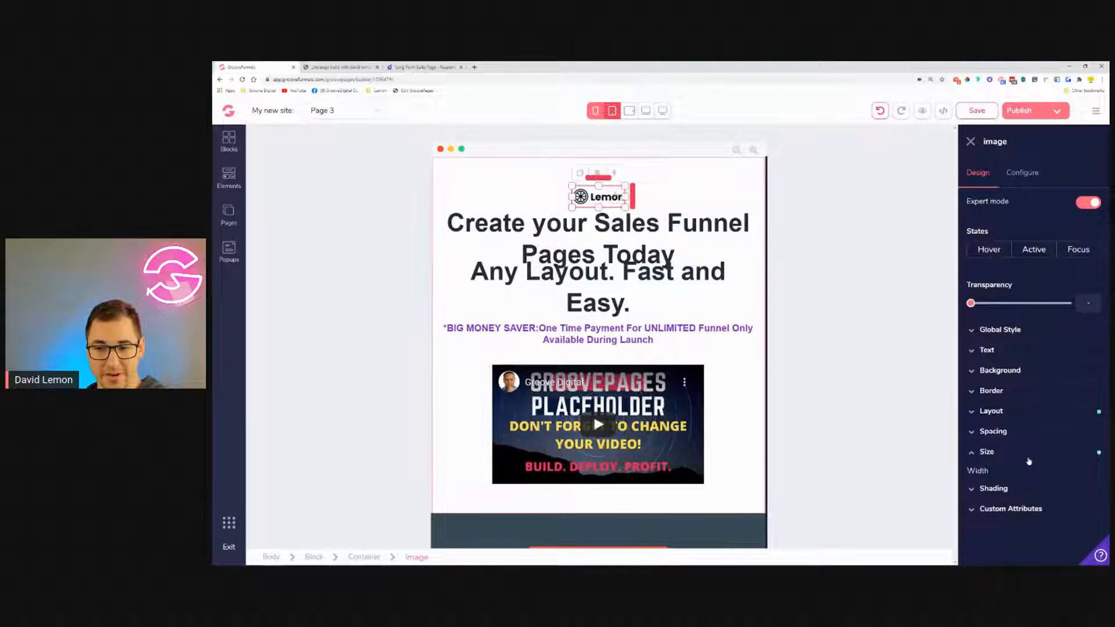
{"action": "scroll", "coordinate": [1029, 459], "scroll_direction": "down", "scroll_amount": 1}
{"action": "left_click", "coordinate": [1030, 446]}
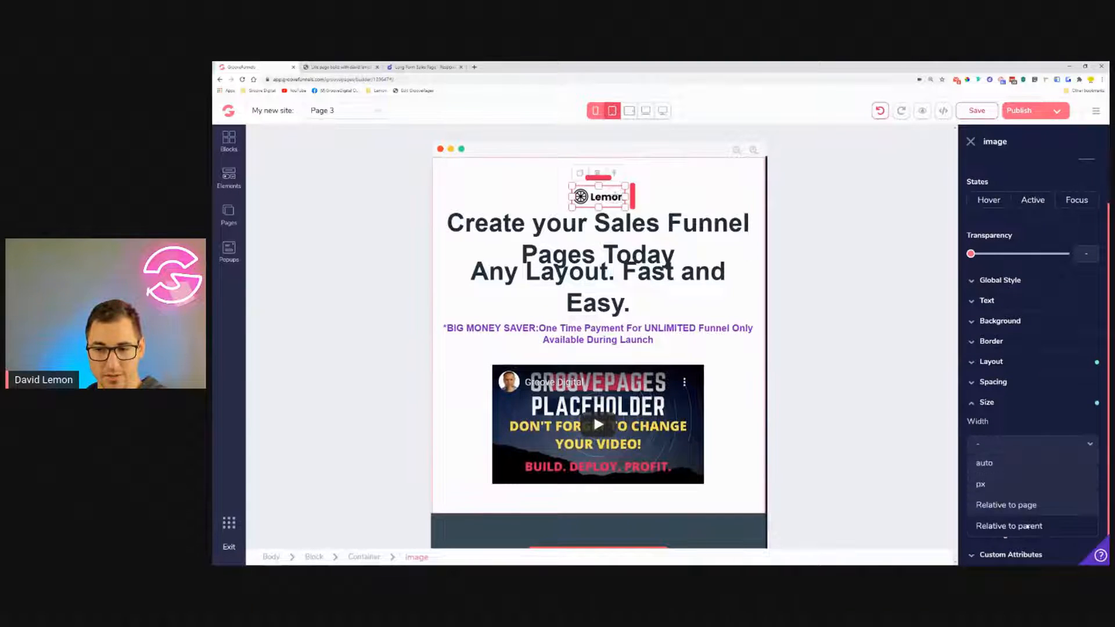
{"action": "left_click", "coordinate": [1028, 526]}
{"action": "left_click_drag", "start_coordinate": [980, 465], "coordinate": [993, 465]}
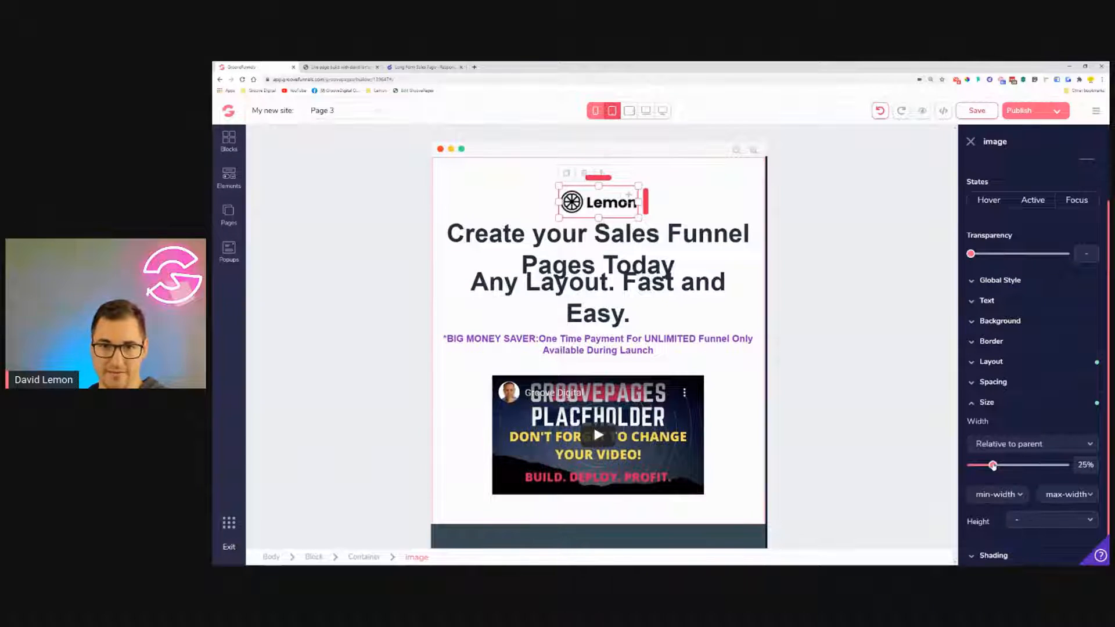
Reduce the text size of the two header headings, "Create your Sales Funnel Pages Today" and "Any Layout. Fast and Easy.", to 2.25rem.
{"action": "left_click", "coordinate": [639, 238]}
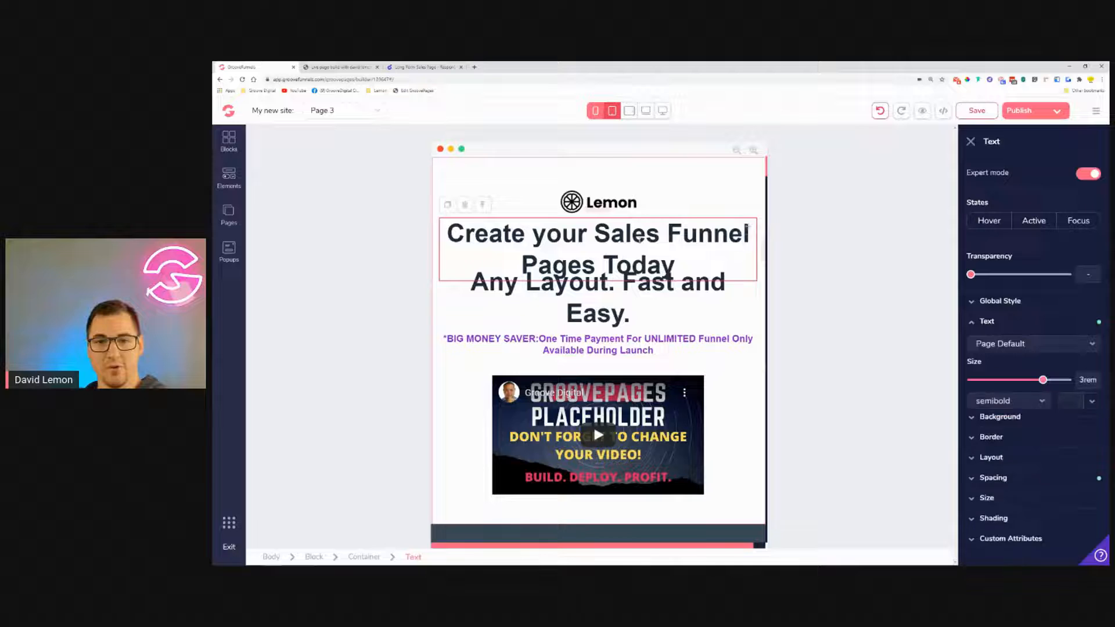
{"action": "left_click_drag", "start_coordinate": [1044, 383], "coordinate": [1038, 382]}
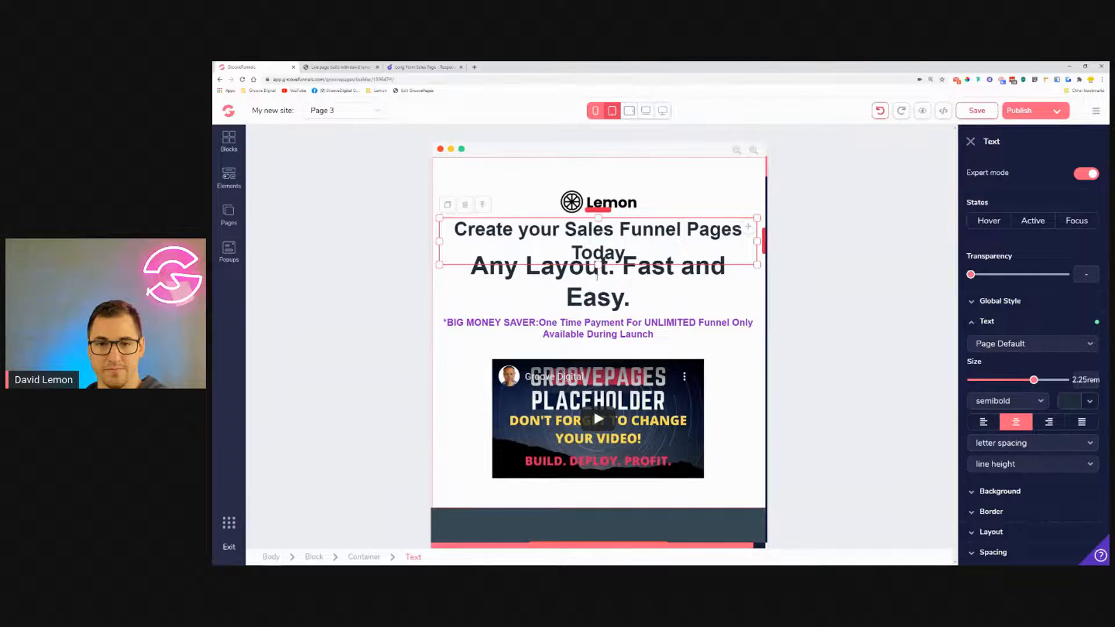
{"action": "left_click", "coordinate": [599, 277]}
{"action": "left_click_drag", "start_coordinate": [1042, 379], "coordinate": [1034, 381]}
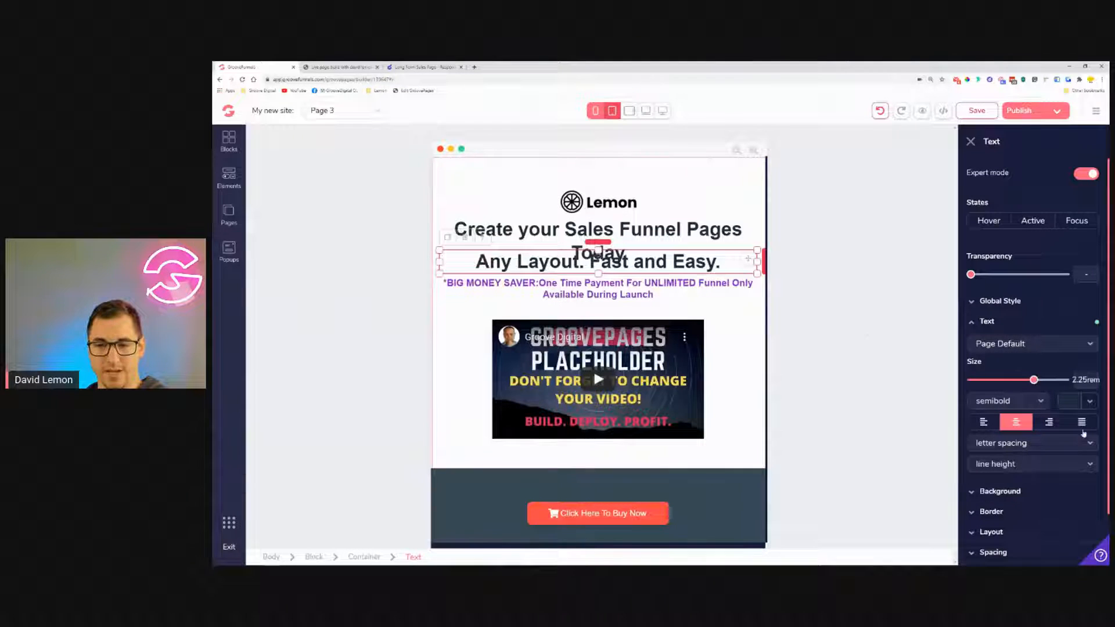
Set the top margin of the "Any Layout. Fast and Easy." heading to -1rem.
{"action": "left_click", "coordinate": [988, 321]}
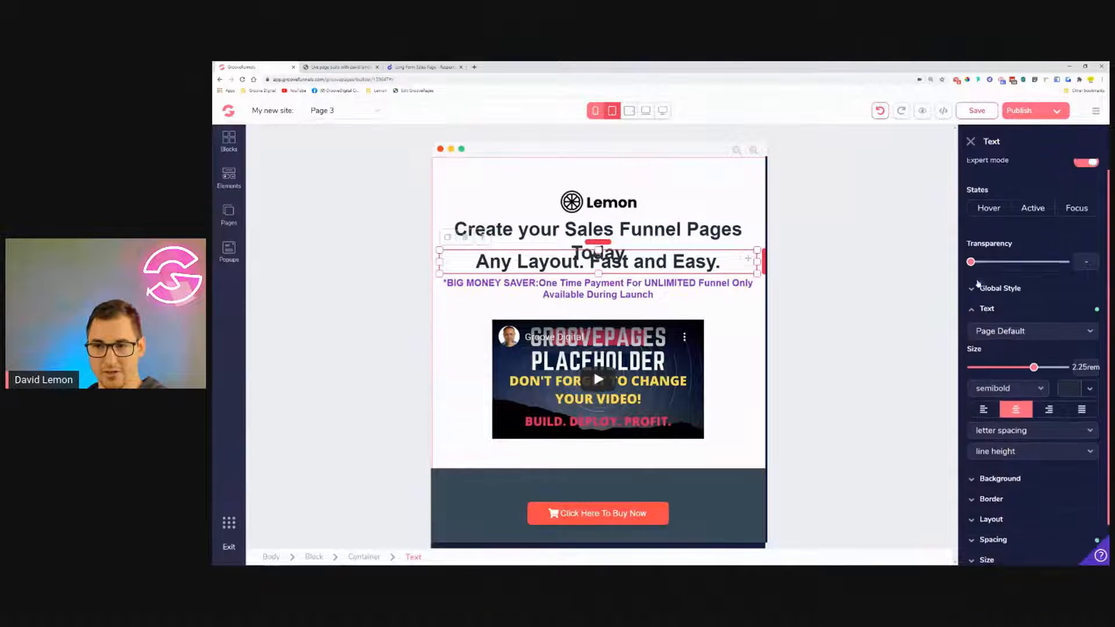
{"action": "left_click", "coordinate": [1033, 426]}
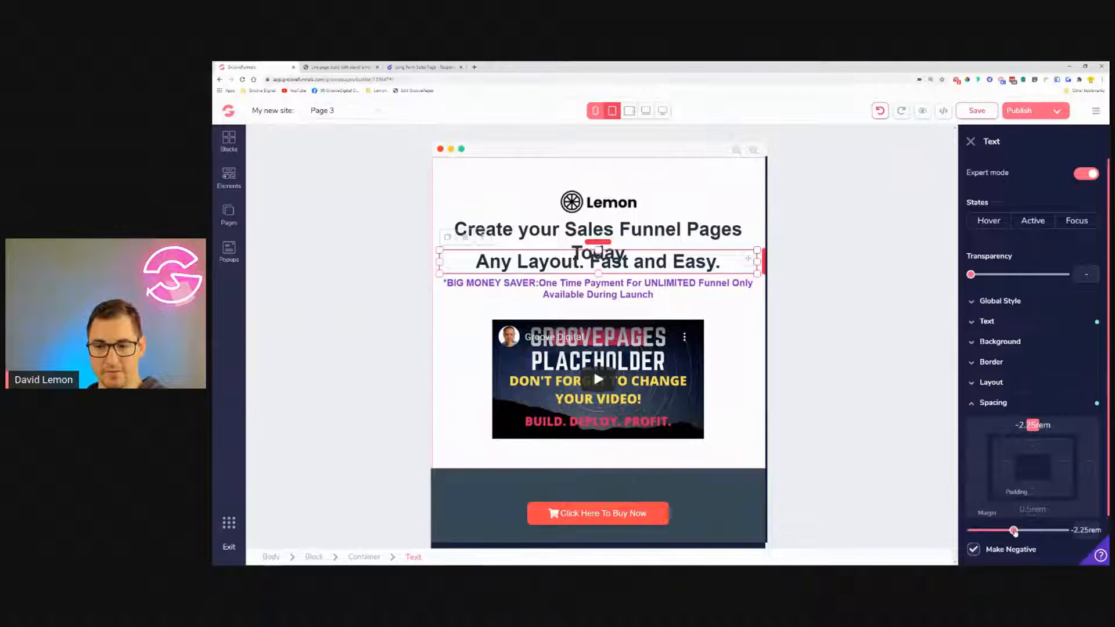
{"action": "left_click_drag", "start_coordinate": [1014, 532], "coordinate": [990, 531]}
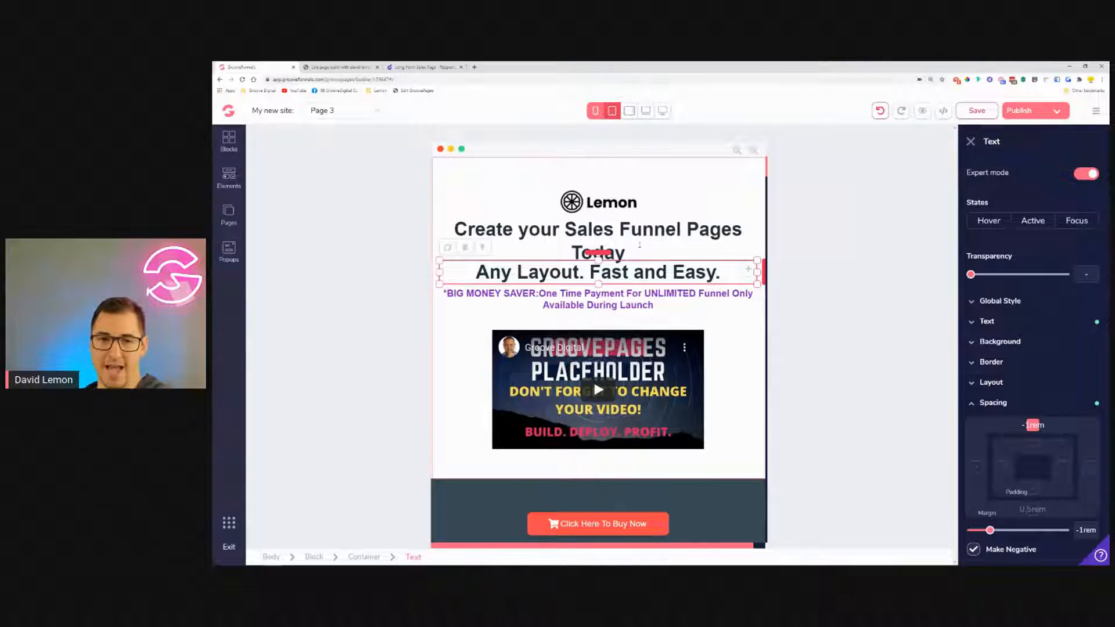
Set the text size of both header headings above the video to 1.875rem.
{"action": "left_click", "coordinate": [625, 252]}
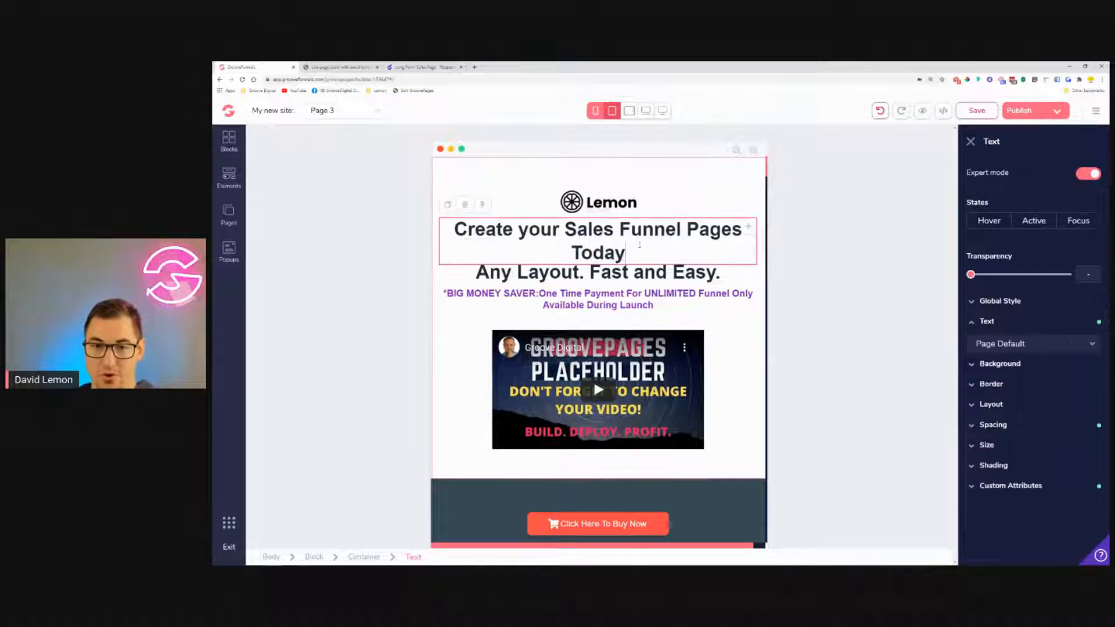
{"action": "left_click_drag", "start_coordinate": [1033, 380], "coordinate": [1026, 381]}
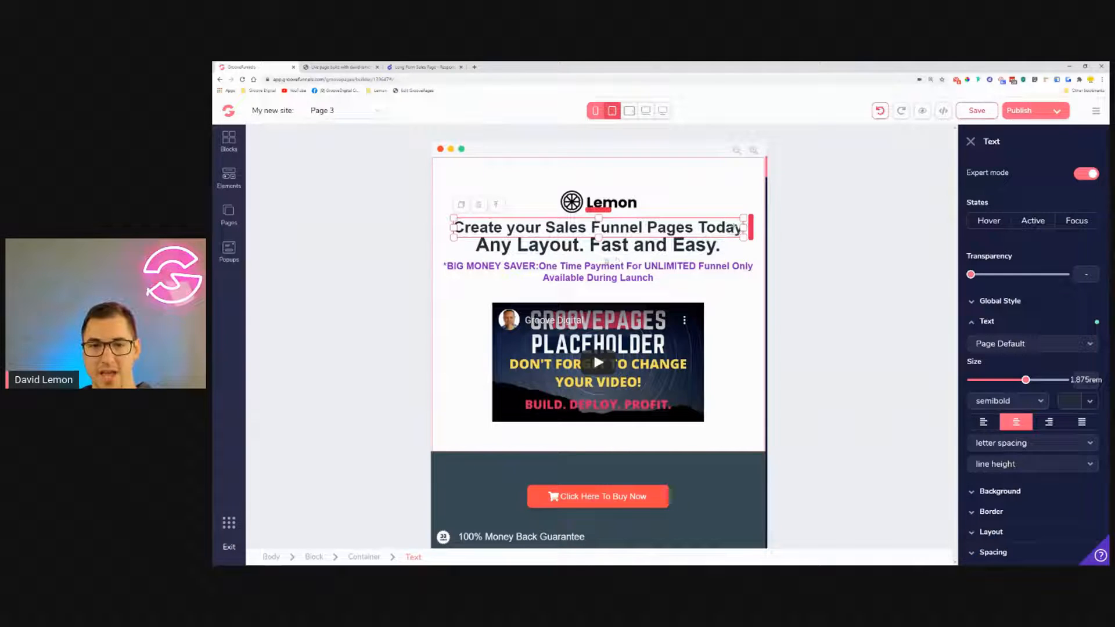
{"action": "left_click", "coordinate": [623, 245]}
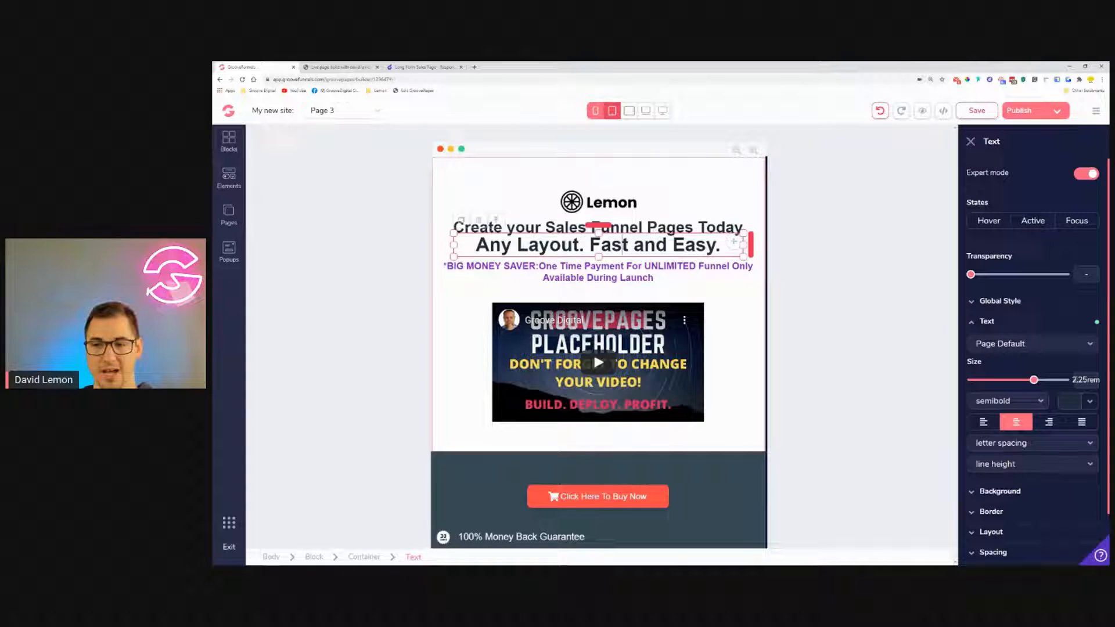
{"action": "left_click_drag", "start_coordinate": [1031, 383], "coordinate": [1031, 384]}
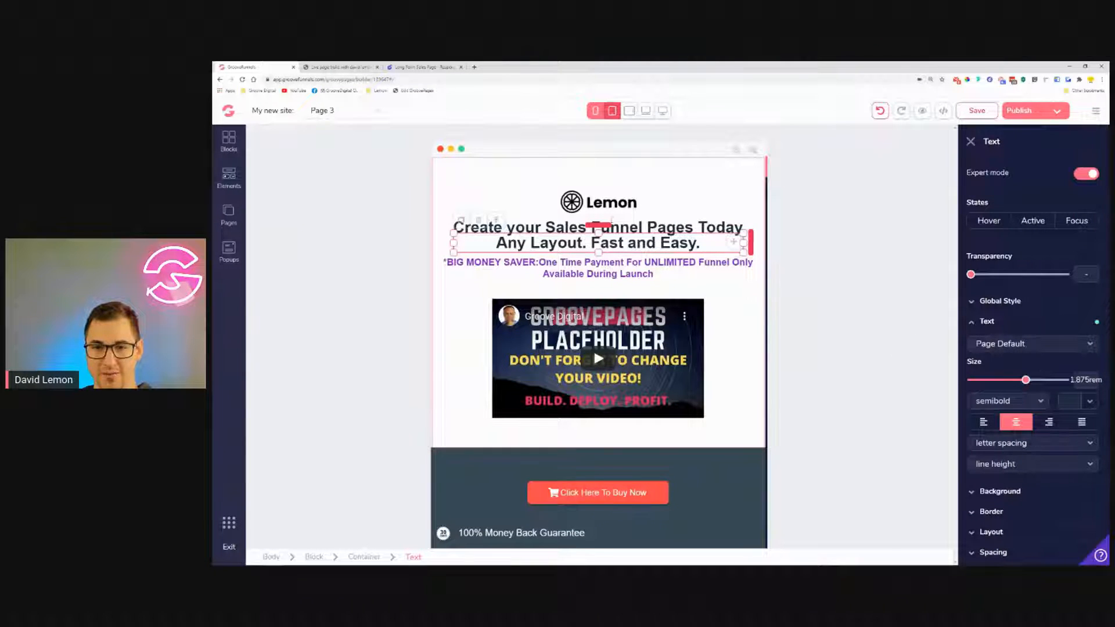
Set the Lemon logo image's width to 20% relative to its parent.
{"action": "left_click", "coordinate": [606, 206]}
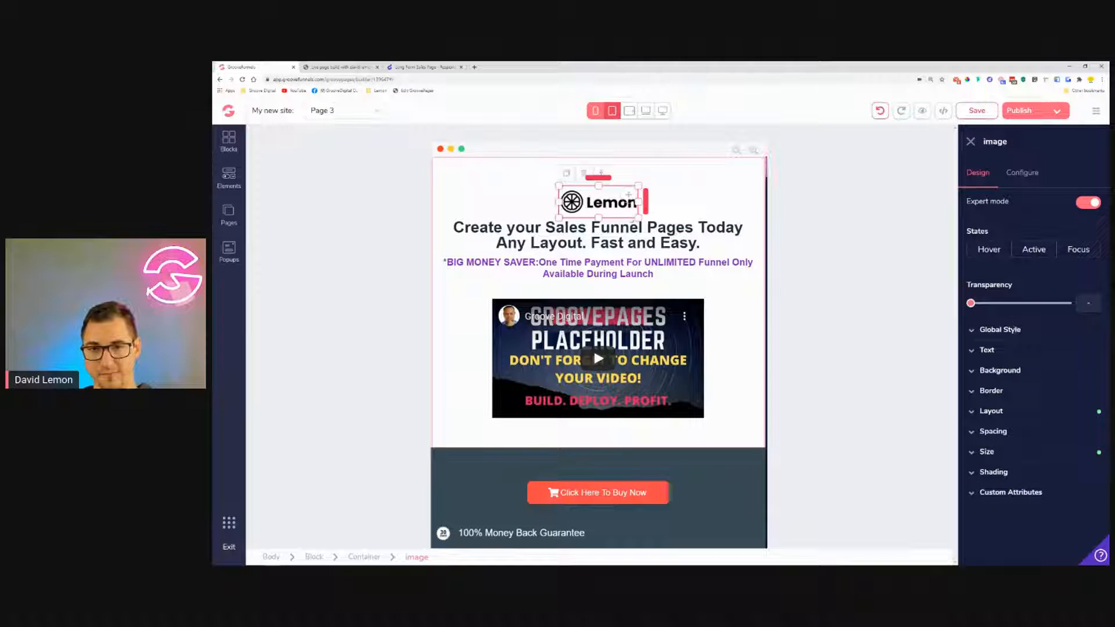
{"action": "left_click", "coordinate": [1035, 451]}
{"action": "left_click_drag", "start_coordinate": [995, 517], "coordinate": [986, 515]}
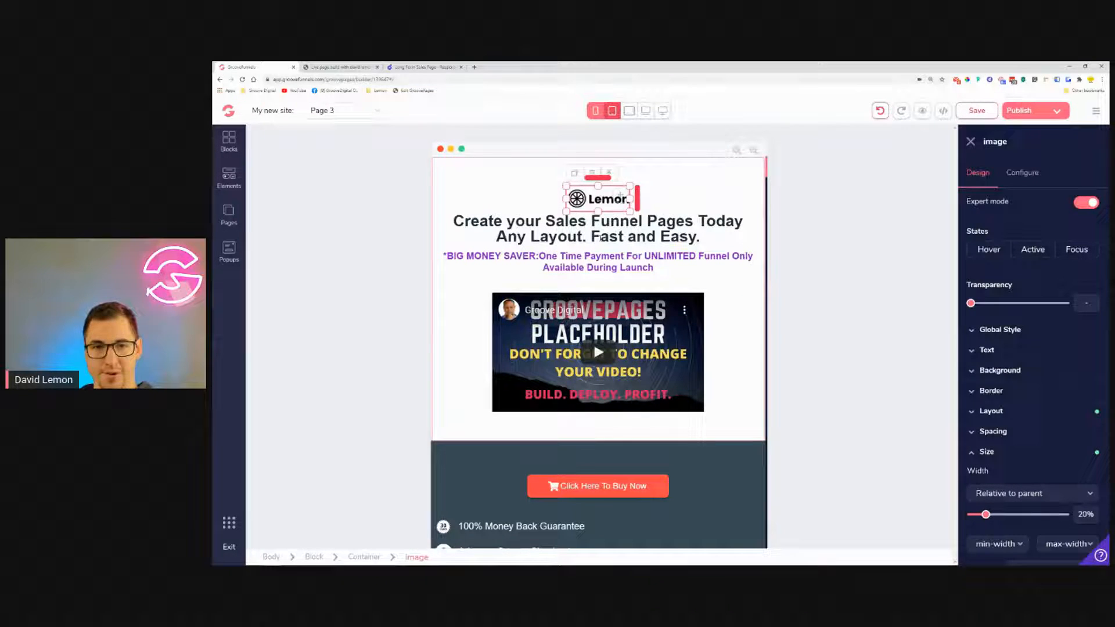
Give the "Create your Sales Funnel Pages Today" heading a top margin of 0.25rem.
{"action": "left_click", "coordinate": [598, 225]}
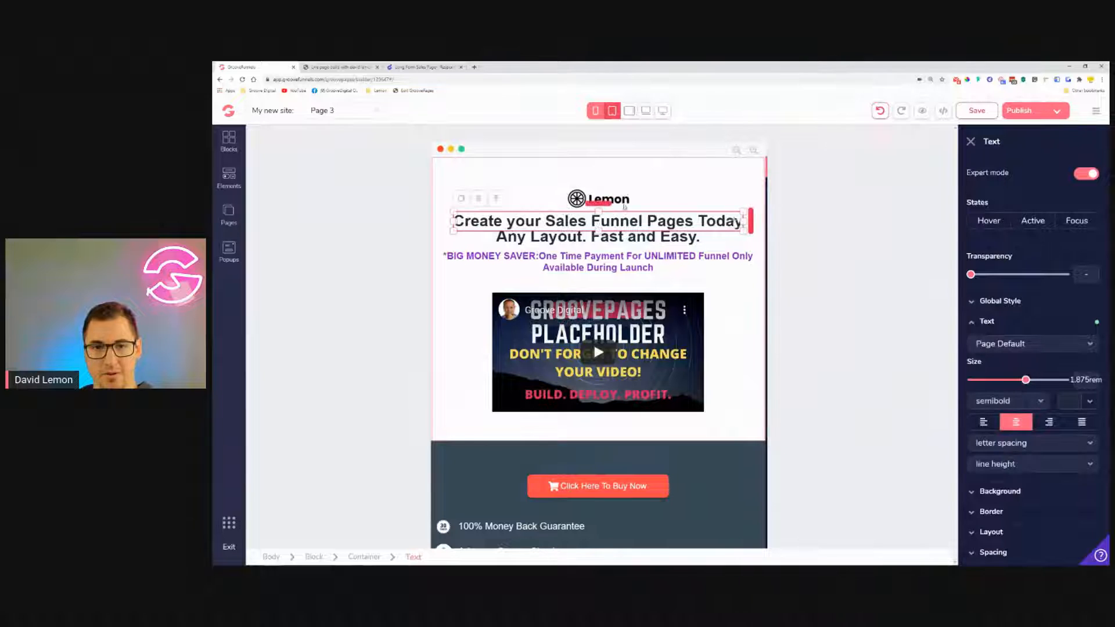
{"action": "scroll", "coordinate": [1030, 471], "scroll_direction": "down", "scroll_amount": 1}
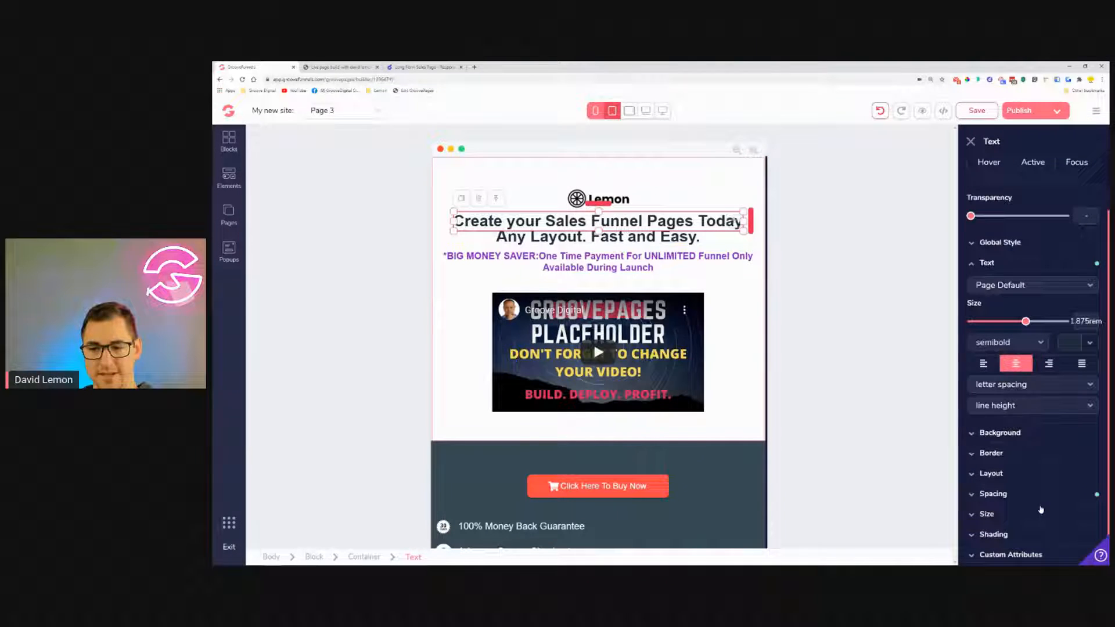
{"action": "left_click", "coordinate": [1035, 499]}
{"action": "scroll", "coordinate": [987, 483], "scroll_direction": "down", "scroll_amount": 2}
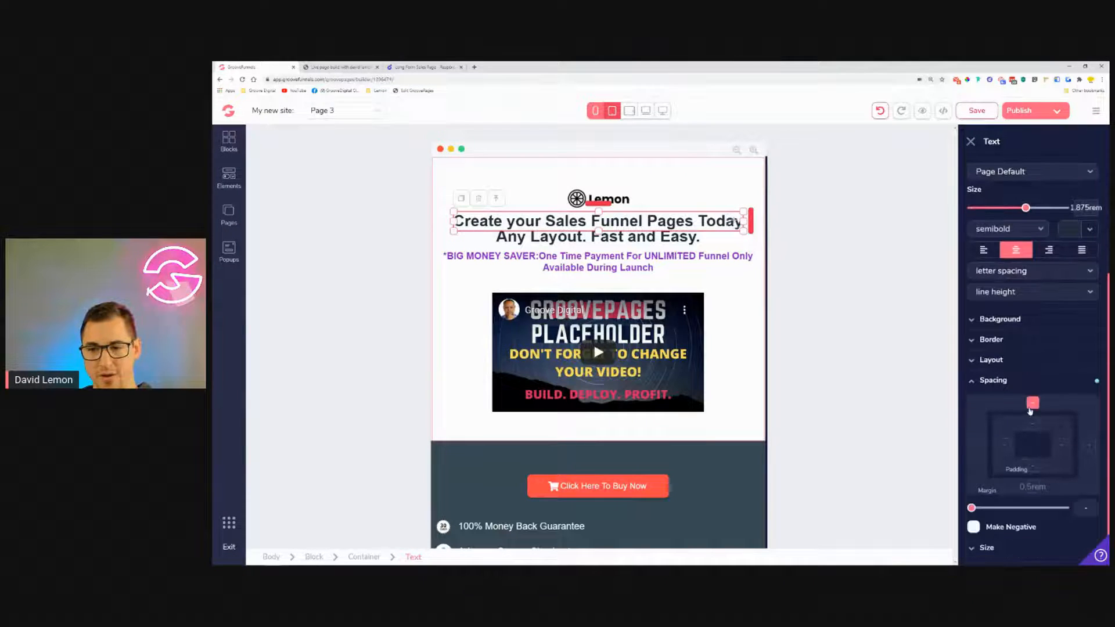
{"action": "left_click_drag", "start_coordinate": [971, 508], "coordinate": [980, 509]}
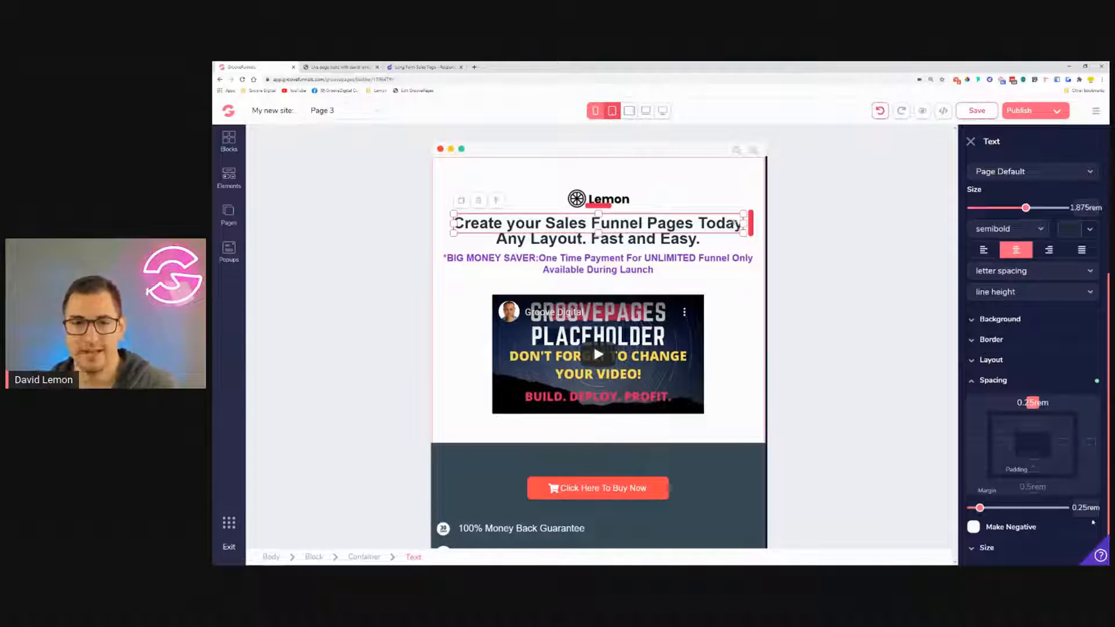
Set the purple "BIG MONEY SAVER" text's size to 1rem and its maximum width to 30rem.
{"action": "left_click", "coordinate": [586, 262]}
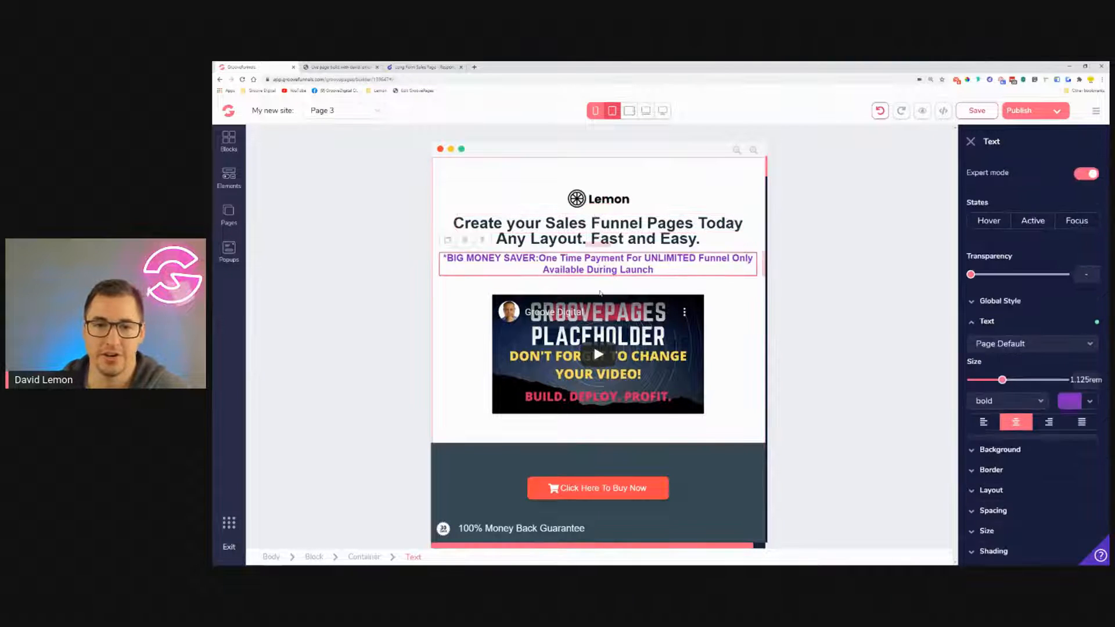
{"action": "left_click_drag", "start_coordinate": [1002, 381], "coordinate": [998, 381]}
{"action": "scroll", "coordinate": [994, 379], "scroll_direction": "down", "scroll_amount": 1}
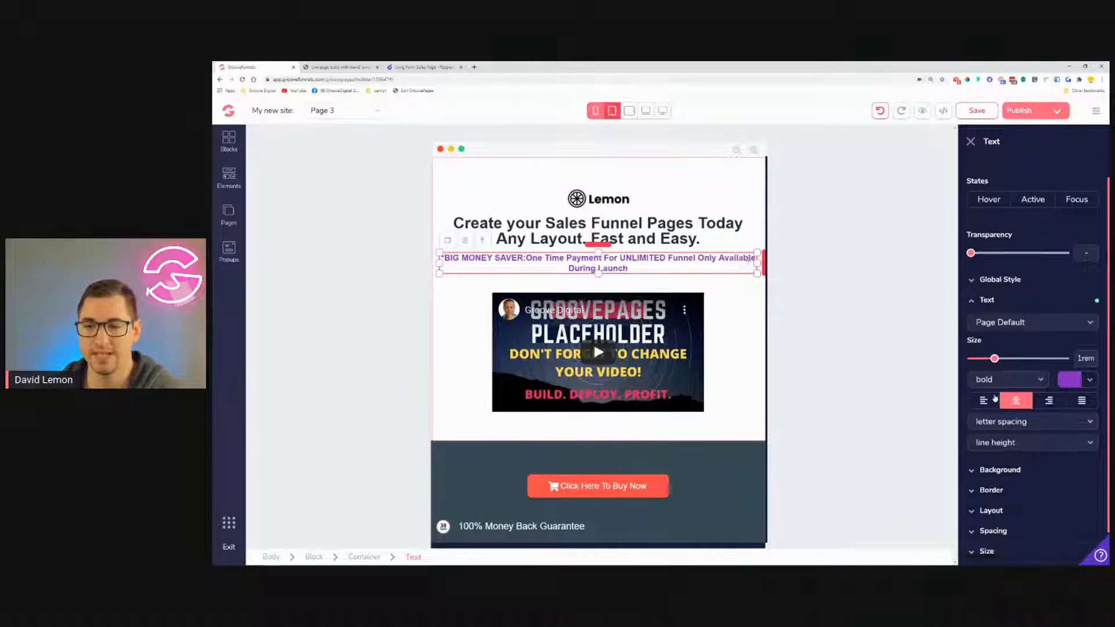
{"action": "left_click", "coordinate": [1017, 519]}
{"action": "scroll", "coordinate": [1020, 511], "scroll_direction": "down", "scroll_amount": 2}
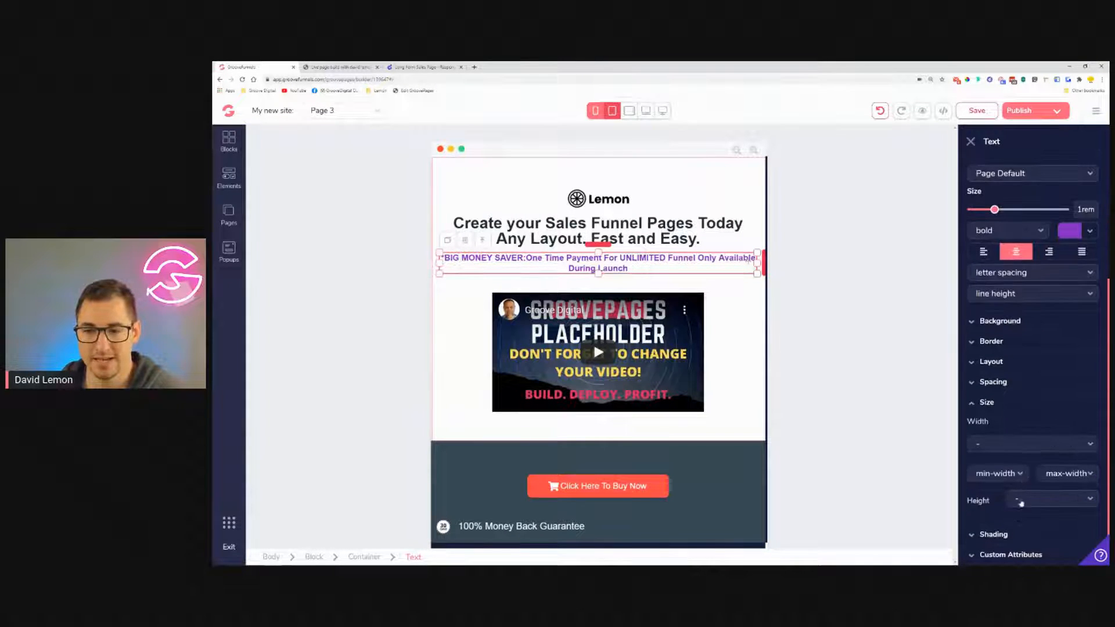
{"action": "left_click", "coordinate": [1082, 473]}
{"action": "left_click", "coordinate": [1067, 483]}
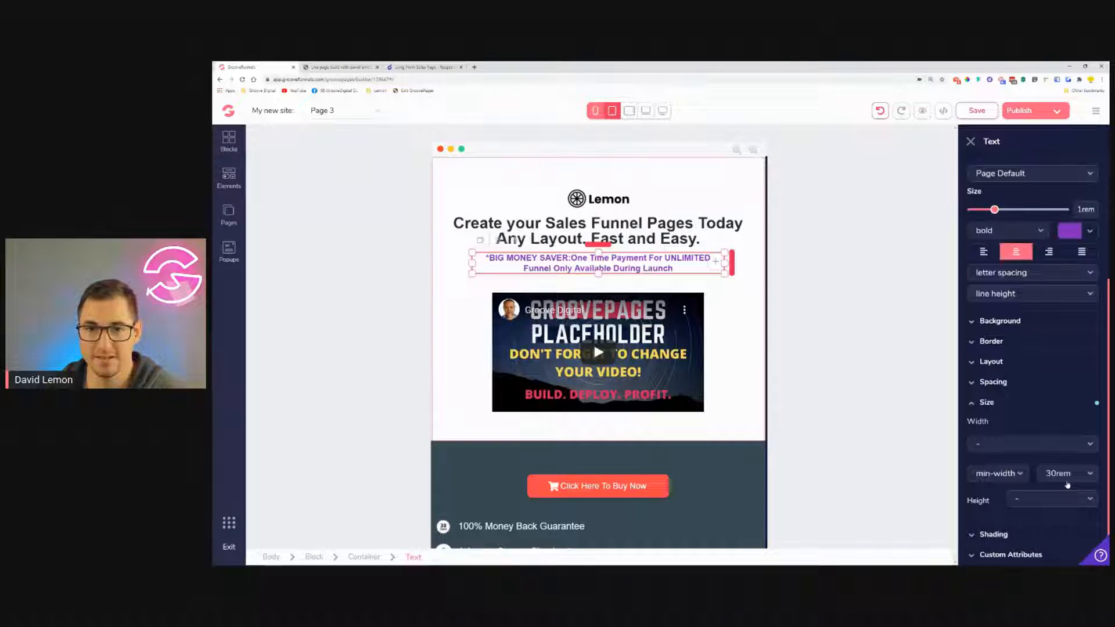
Try a maximum width of 40rem on the purple "BIG MONEY SAVER" text and return it to 30rem.
{"action": "left_click", "coordinate": [1068, 478]}
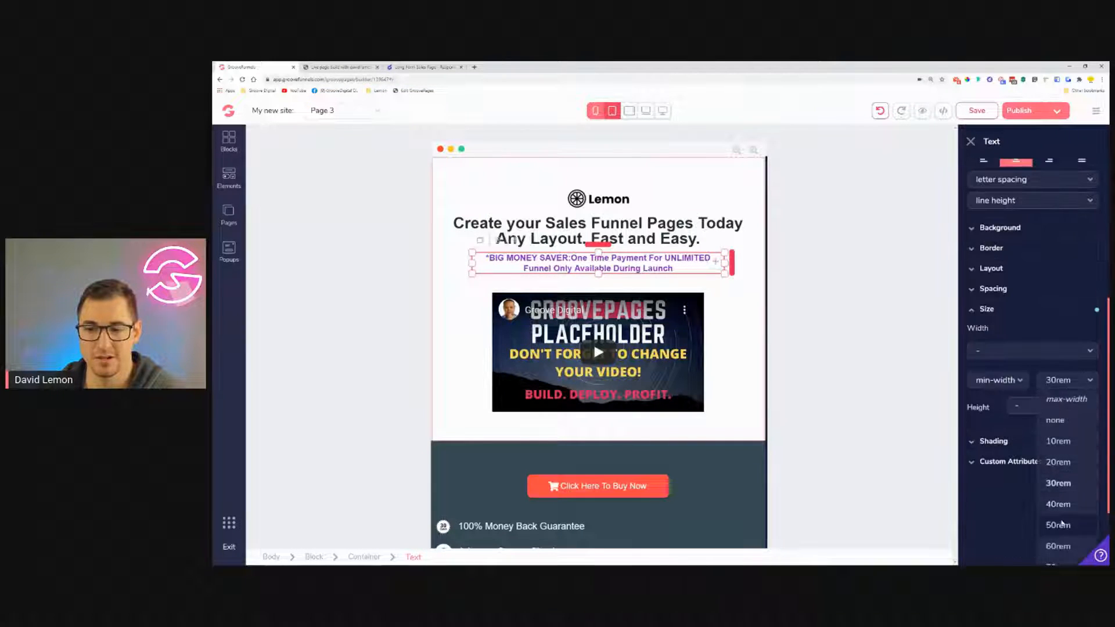
{"action": "left_click", "coordinate": [1057, 504]}
{"action": "left_click", "coordinate": [1066, 472]}
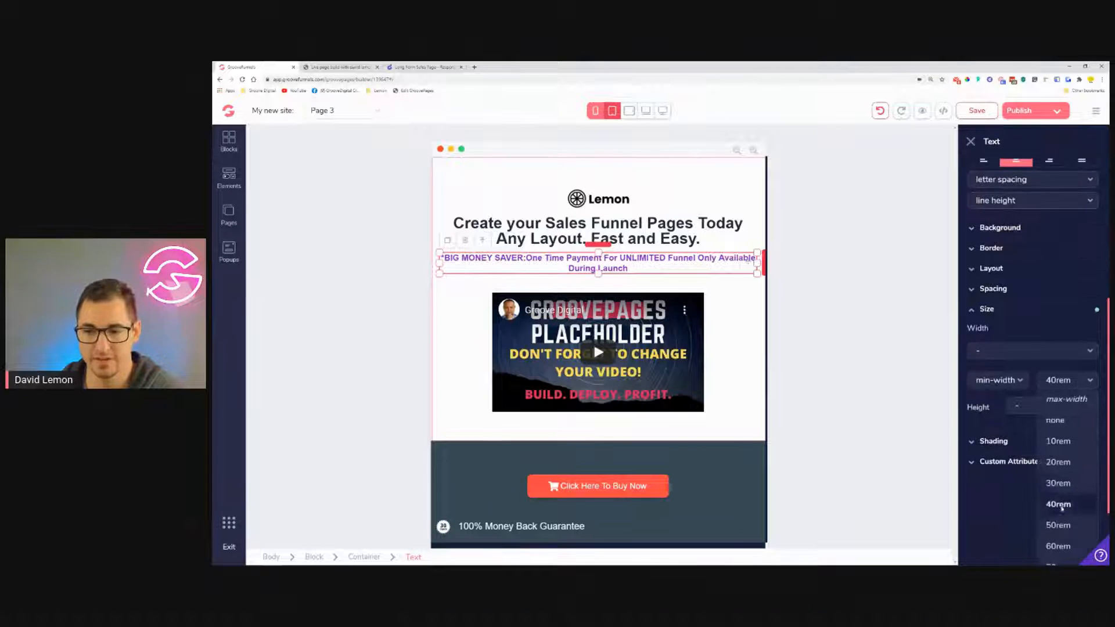
{"action": "left_click", "coordinate": [1063, 483]}
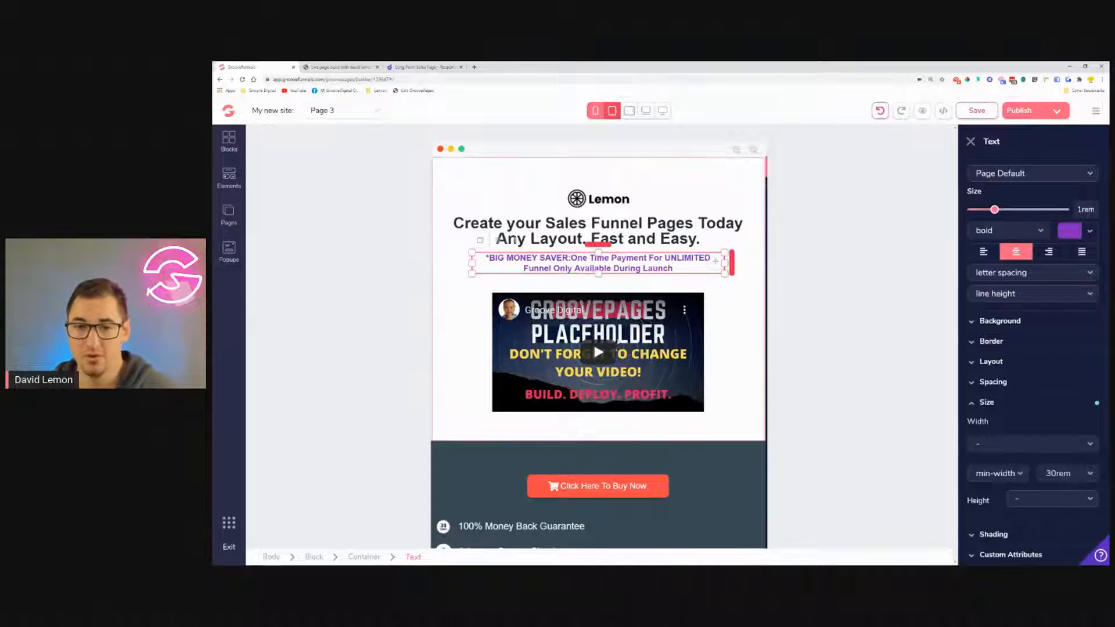
Set the YouTube video's width relative to its parent, at 75%.
{"action": "left_click", "coordinate": [598, 337]}
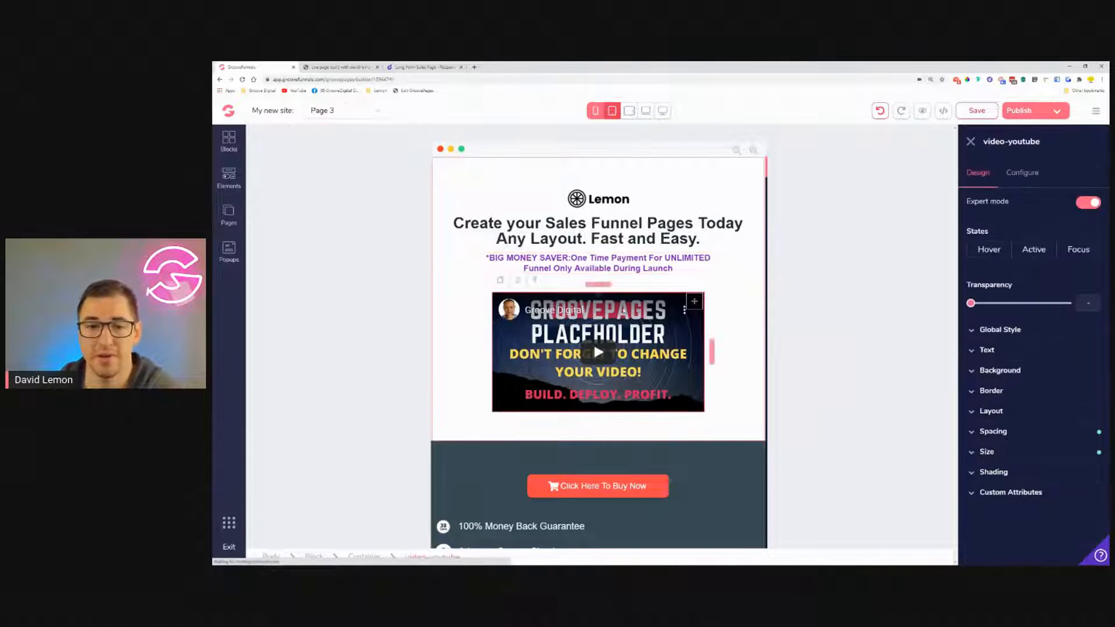
{"action": "left_click", "coordinate": [1005, 454]}
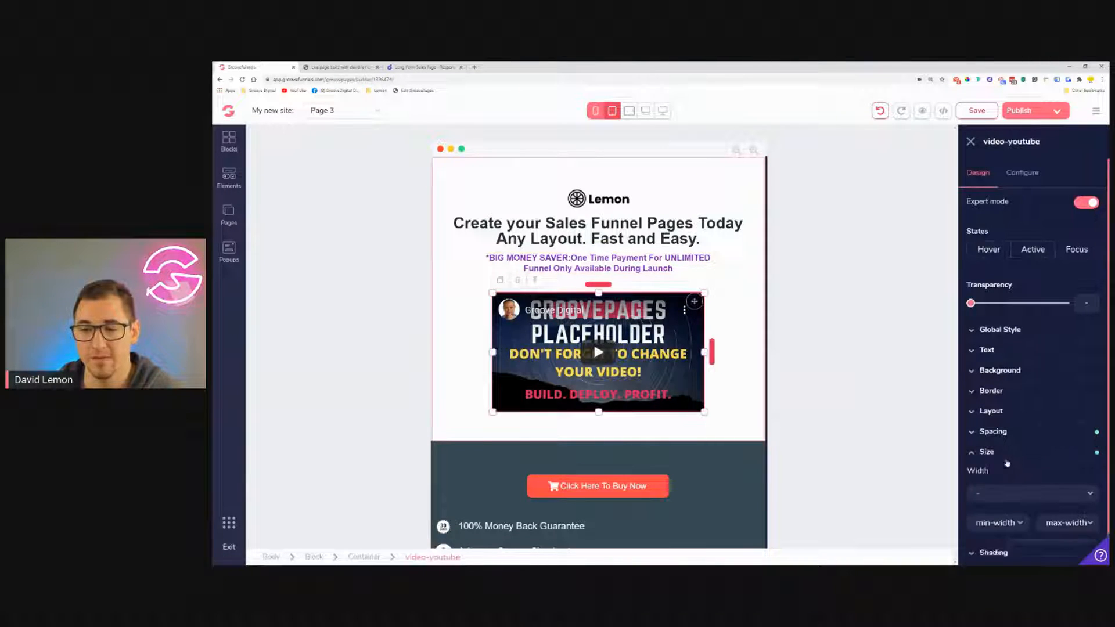
{"action": "scroll", "coordinate": [1017, 394], "scroll_direction": "down", "scroll_amount": 1}
{"action": "left_click", "coordinate": [1040, 451]}
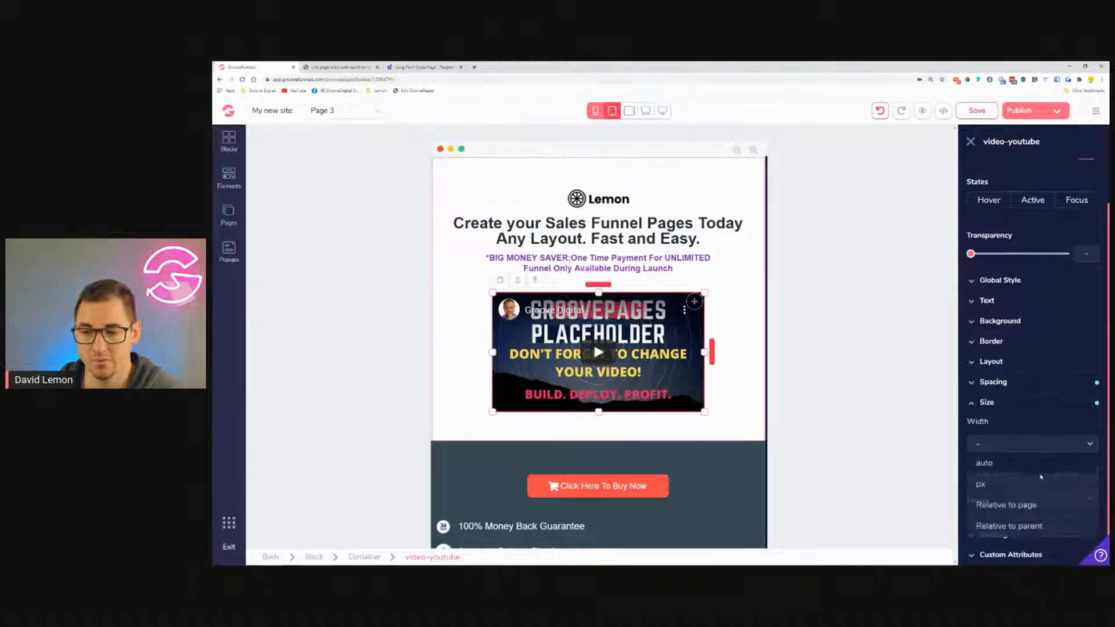
{"action": "left_click", "coordinate": [1009, 525]}
{"action": "left_click_drag", "start_coordinate": [972, 466], "coordinate": [1059, 480]}
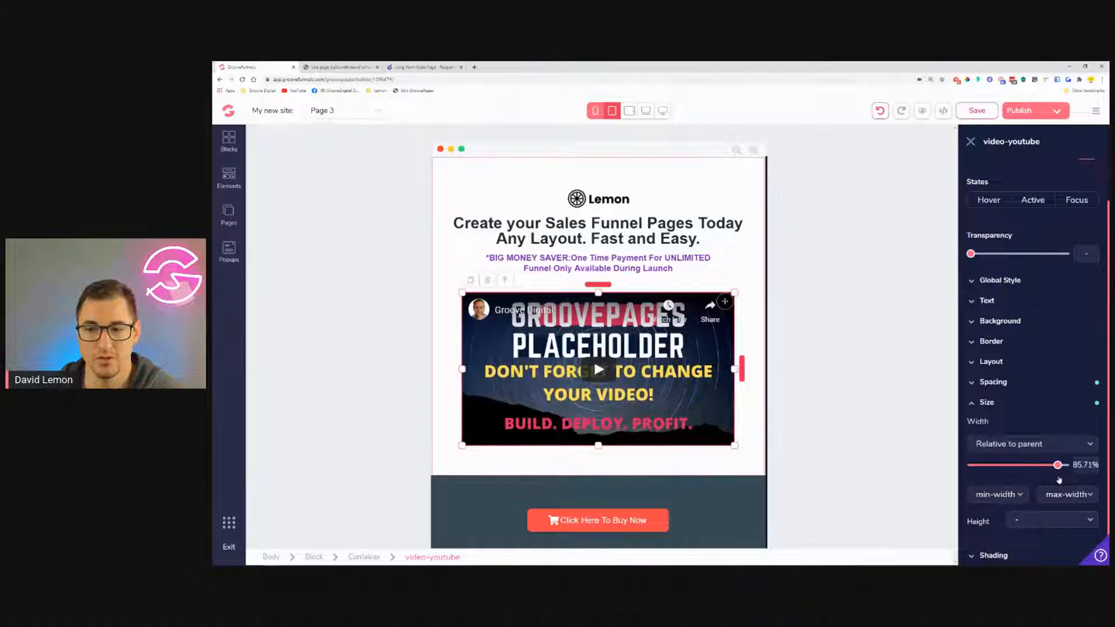
{"action": "left_click_drag", "start_coordinate": [1058, 480], "coordinate": [1056, 482]}
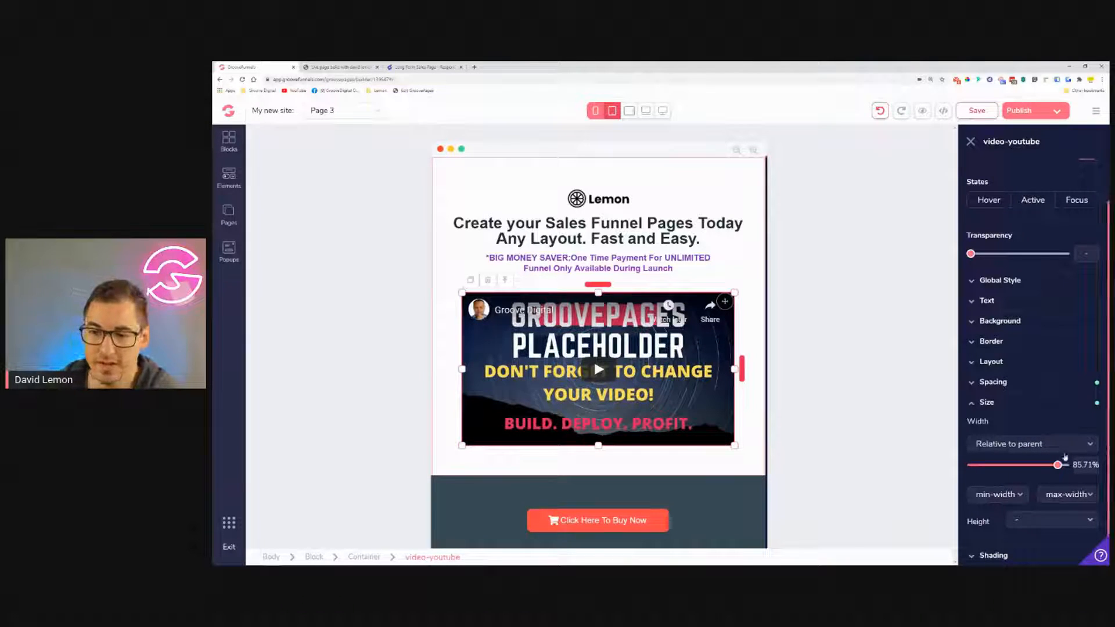
{"action": "left_click_drag", "start_coordinate": [1062, 470], "coordinate": [1035, 476]}
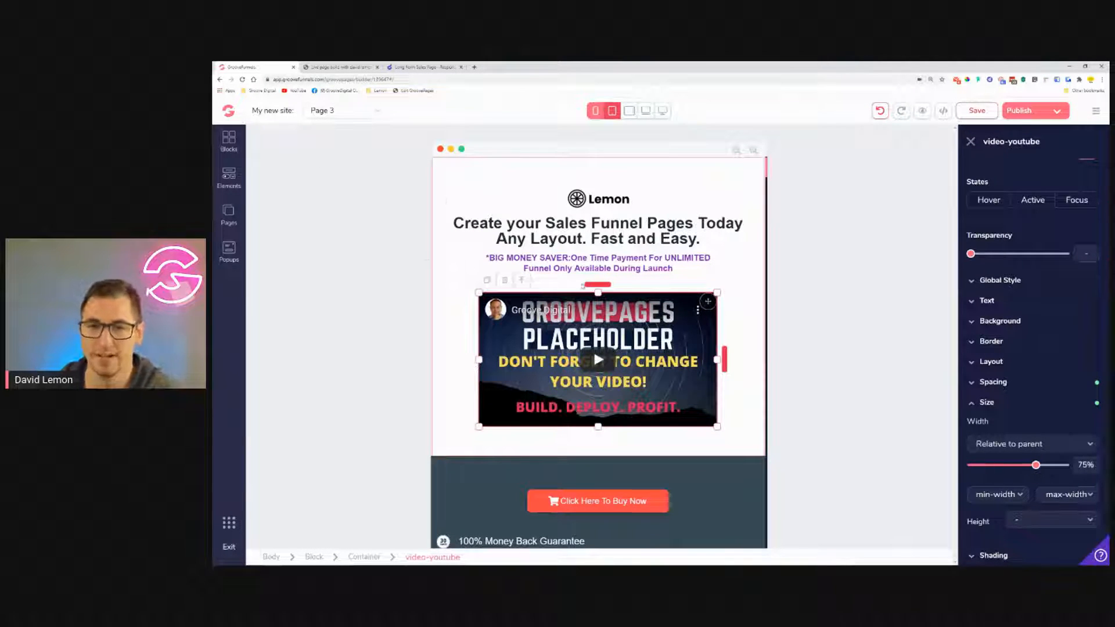
Examine the buy-now section's nested containers and the outer container's layout settings.
{"action": "scroll", "coordinate": [536, 244], "scroll_direction": "down", "scroll_amount": 3}
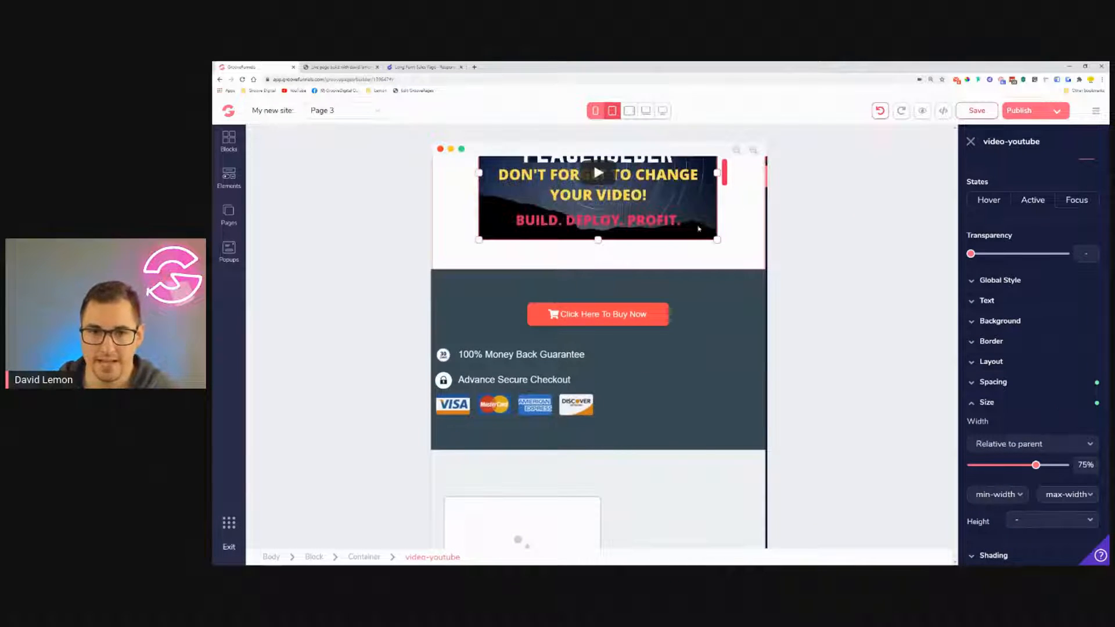
{"action": "scroll", "coordinate": [613, 223], "scroll_direction": "up", "scroll_amount": 3}
{"action": "scroll", "coordinate": [774, 276], "scroll_direction": "down", "scroll_amount": 3}
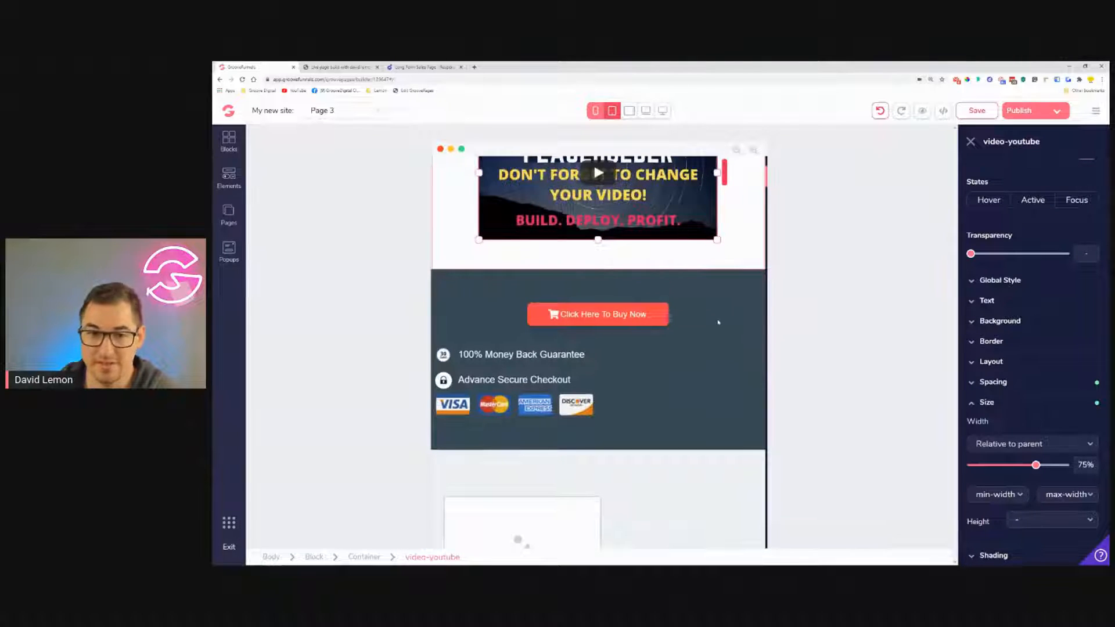
{"action": "left_click", "coordinate": [719, 325]}
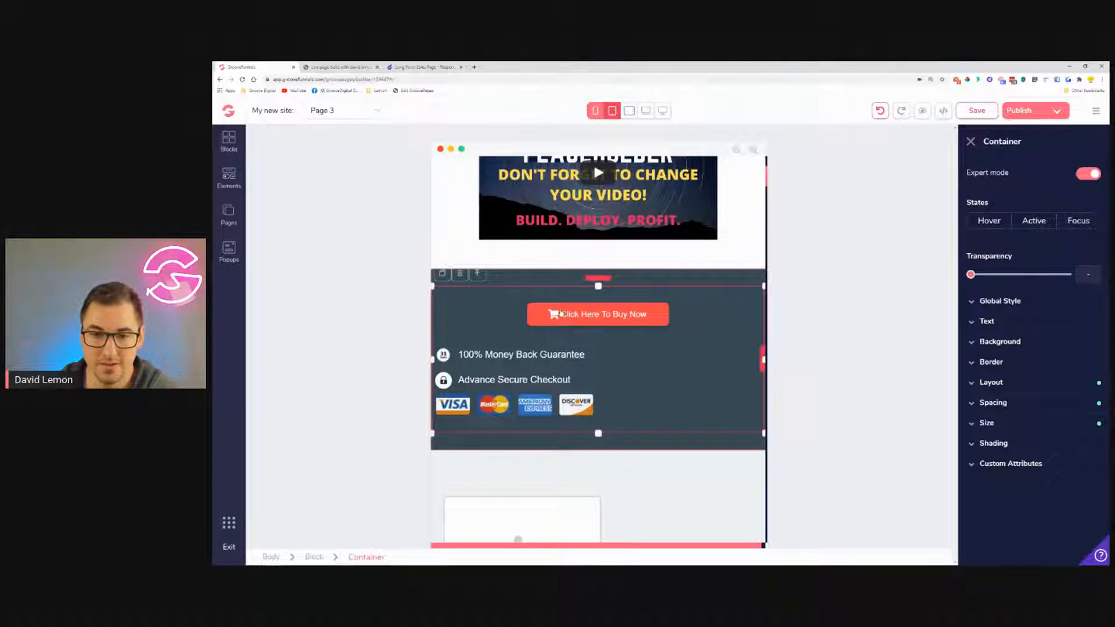
{"action": "left_click", "coordinate": [619, 353]}
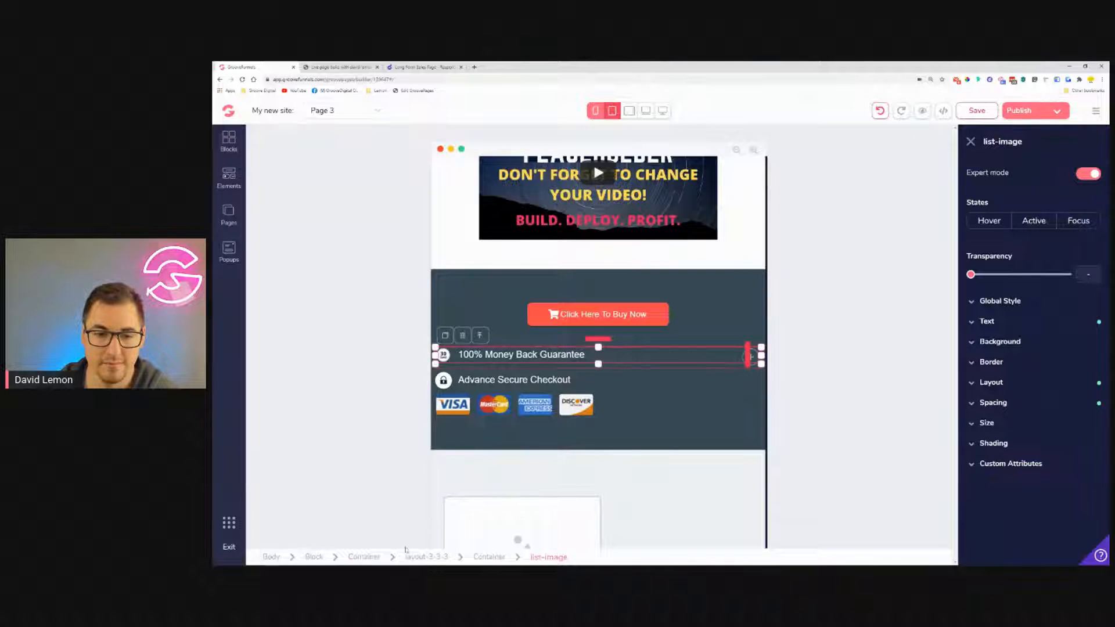
{"action": "left_click", "coordinate": [375, 559]}
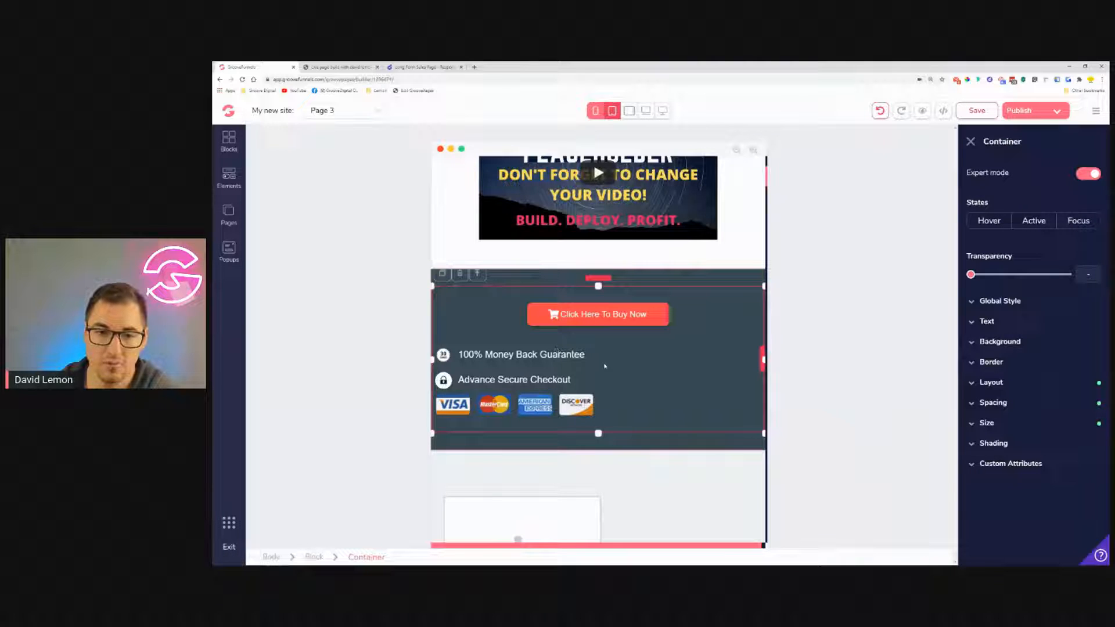
{"action": "left_click", "coordinate": [613, 353]}
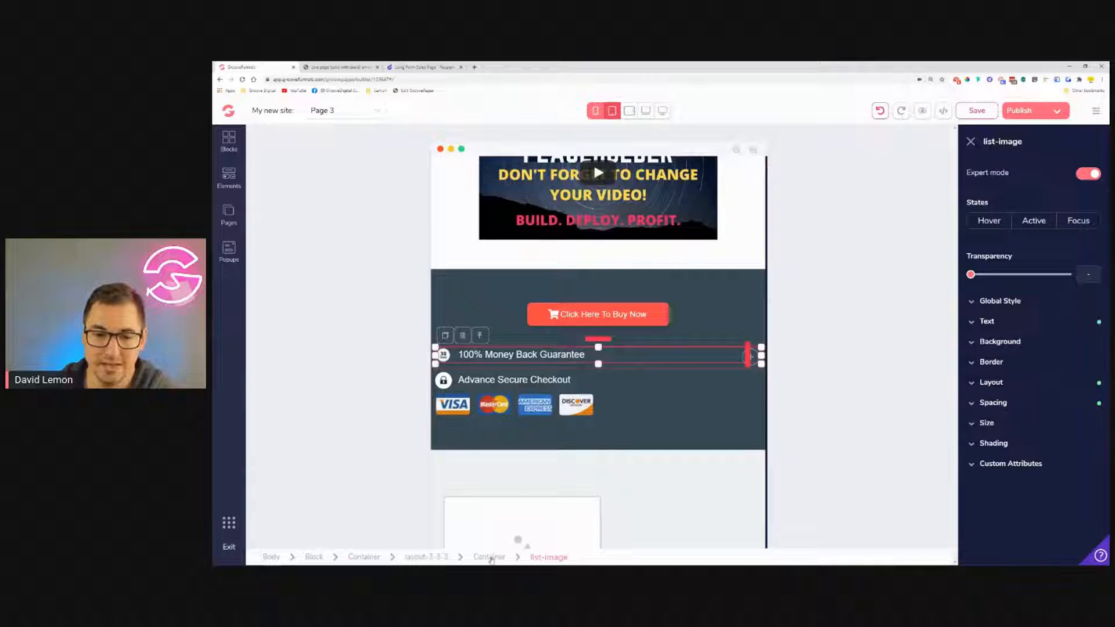
{"action": "left_click", "coordinate": [490, 557]}
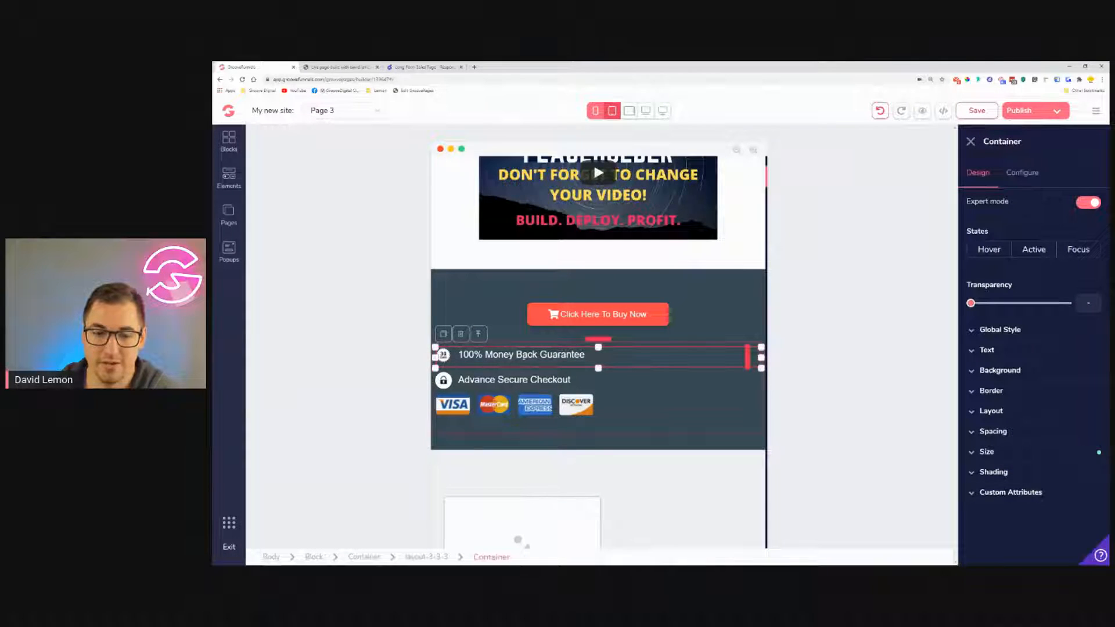
{"action": "left_click", "coordinate": [719, 301]}
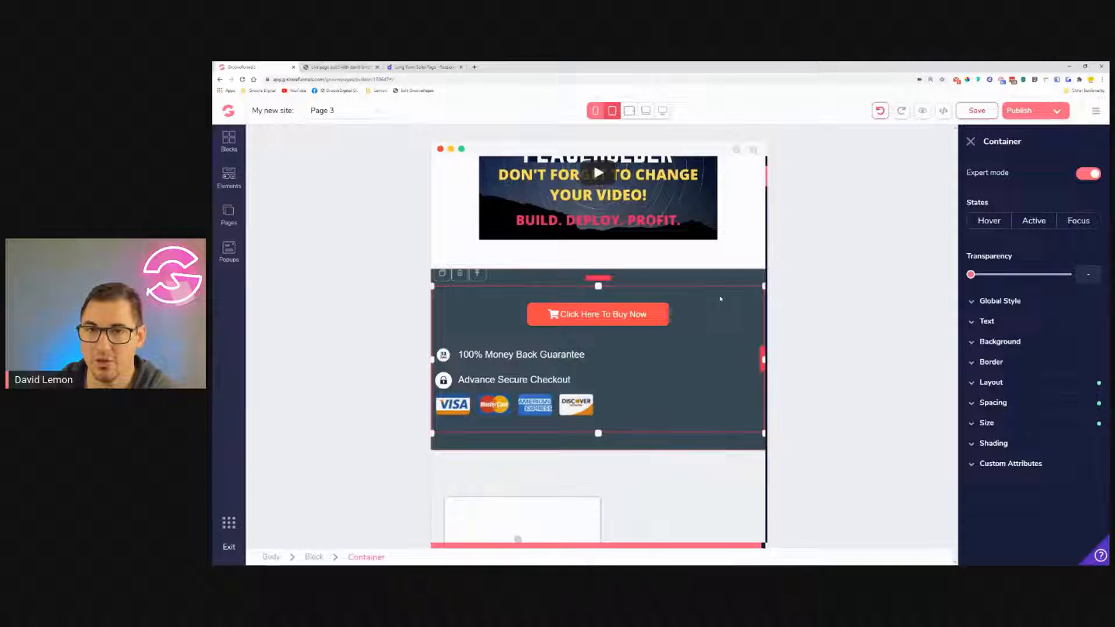
{"action": "left_click", "coordinate": [1017, 384]}
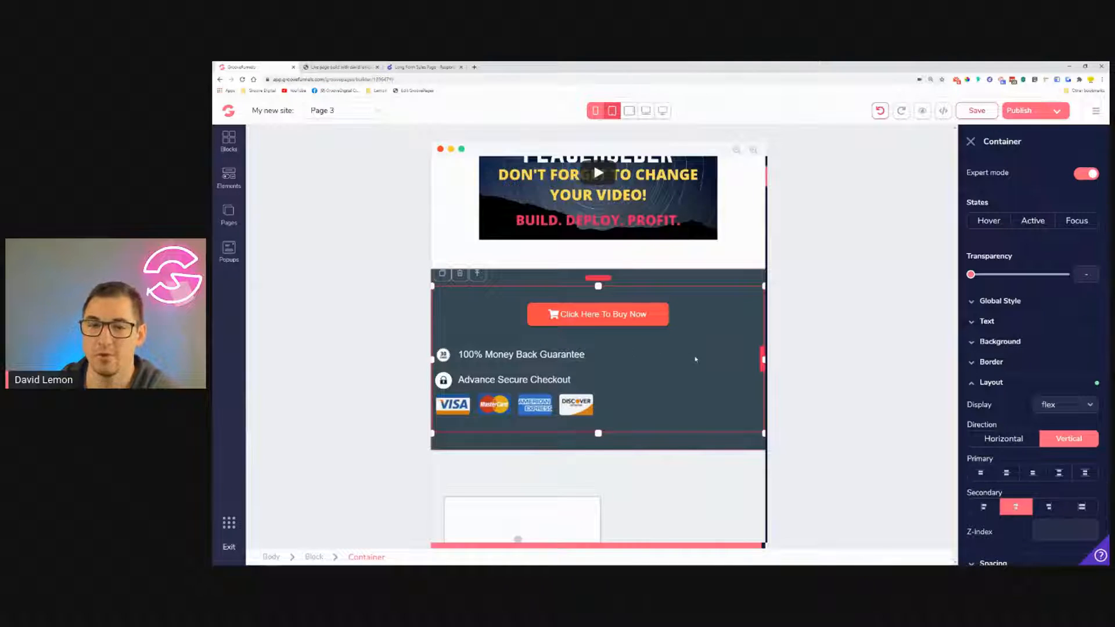
Centre the "100% Money Back Guarantee" row by setting its parent container's primary alignment to centre.
{"action": "left_click", "coordinate": [695, 358]}
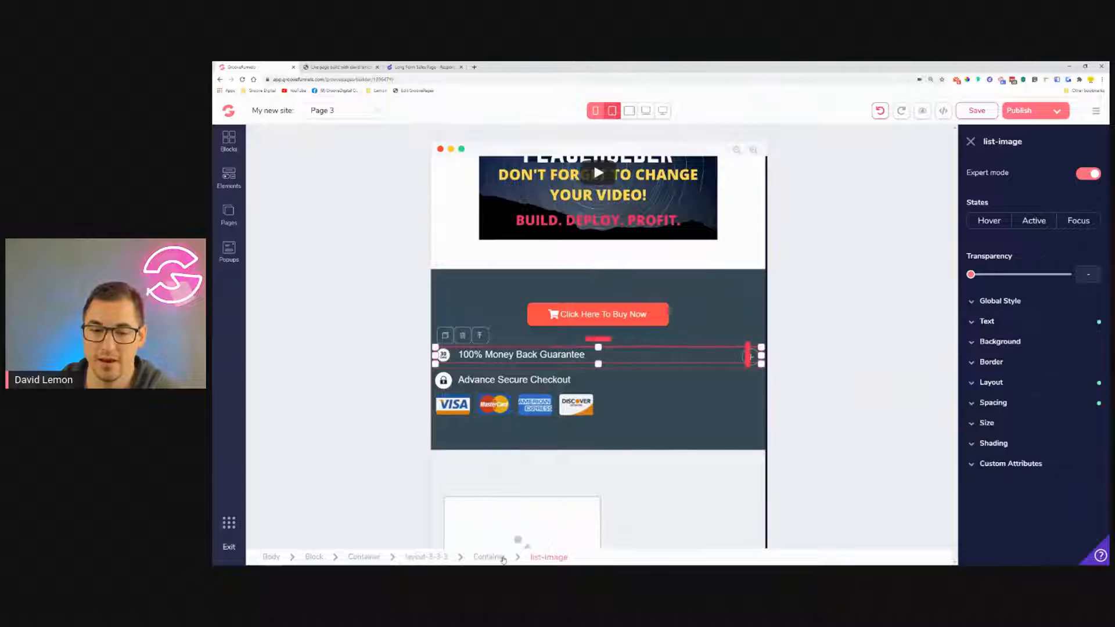
{"action": "left_click", "coordinate": [502, 557]}
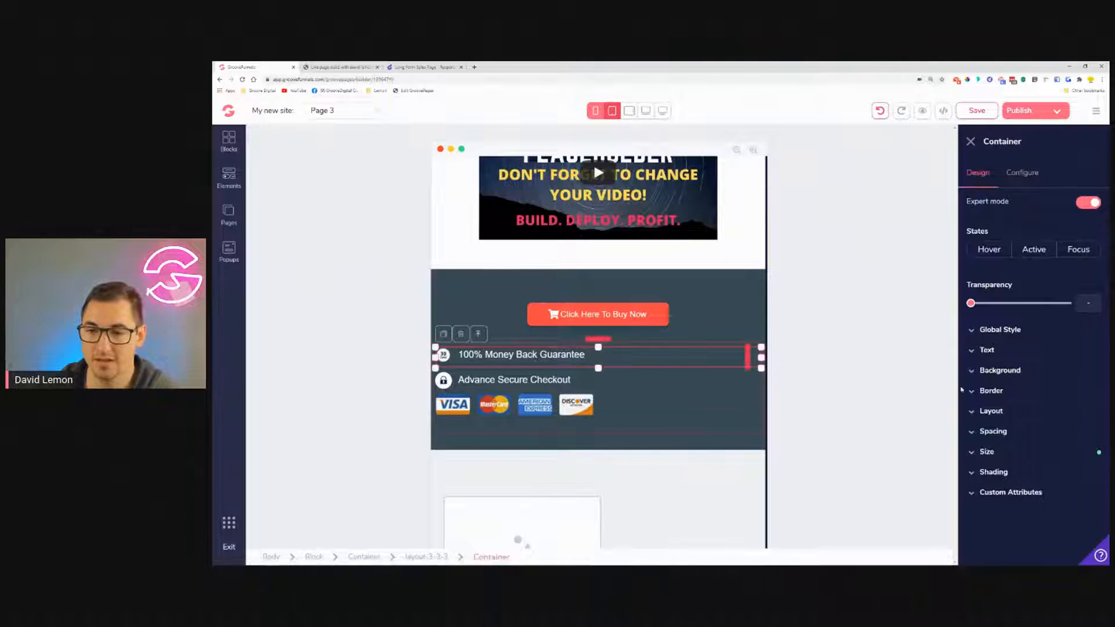
{"action": "left_click", "coordinate": [1005, 411]}
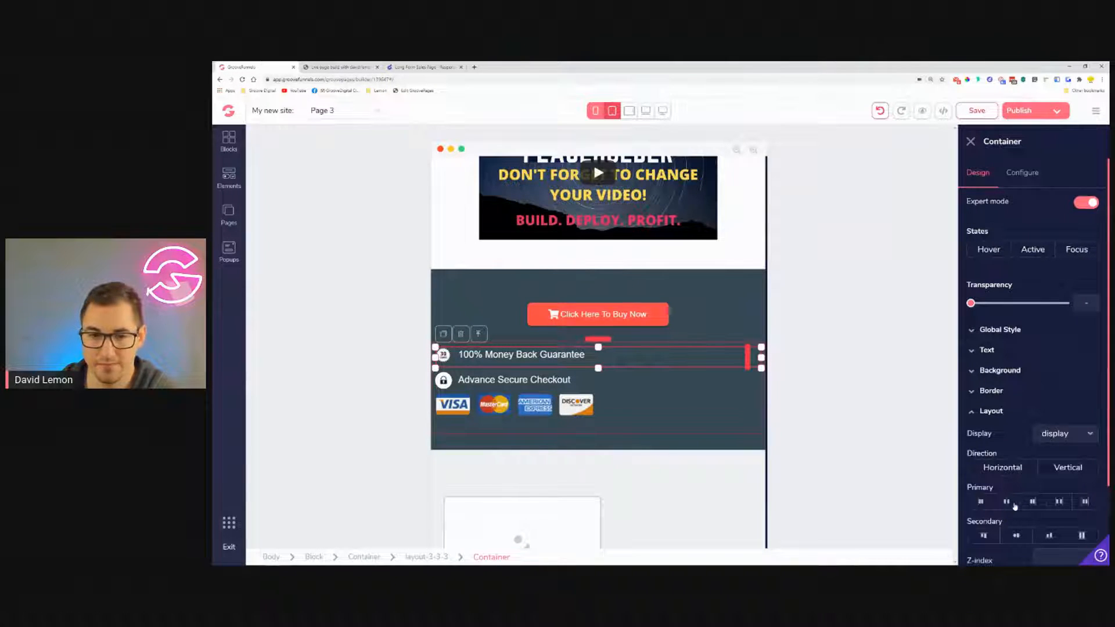
{"action": "left_click", "coordinate": [1014, 505]}
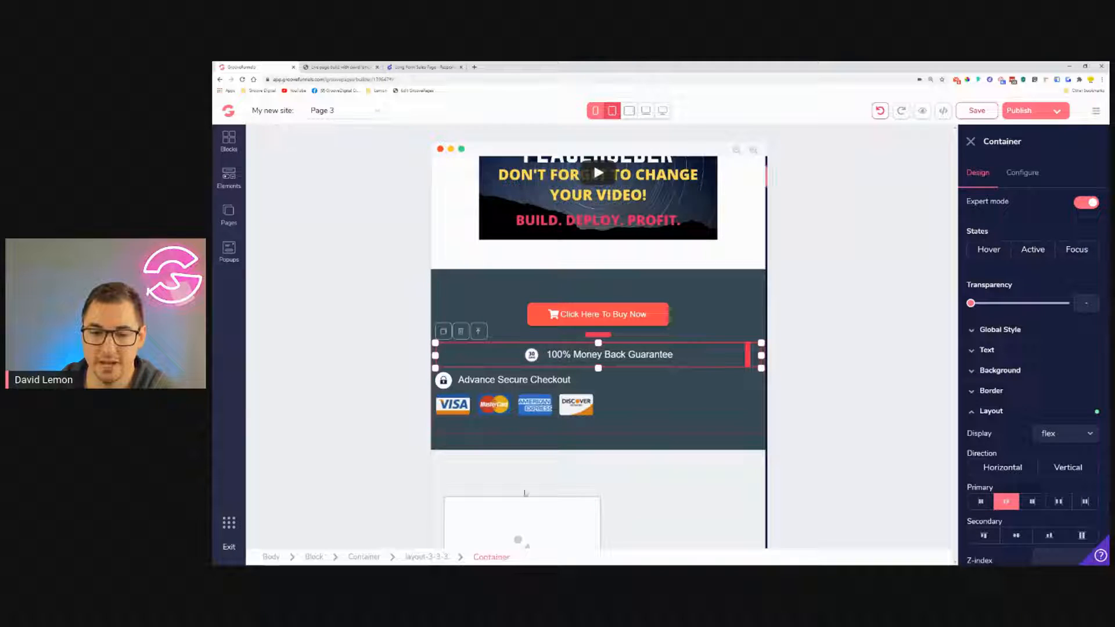
Centre the "Advance Secure Checkout" row by setting its parent container's primary alignment to centre.
{"action": "left_click", "coordinate": [579, 380]}
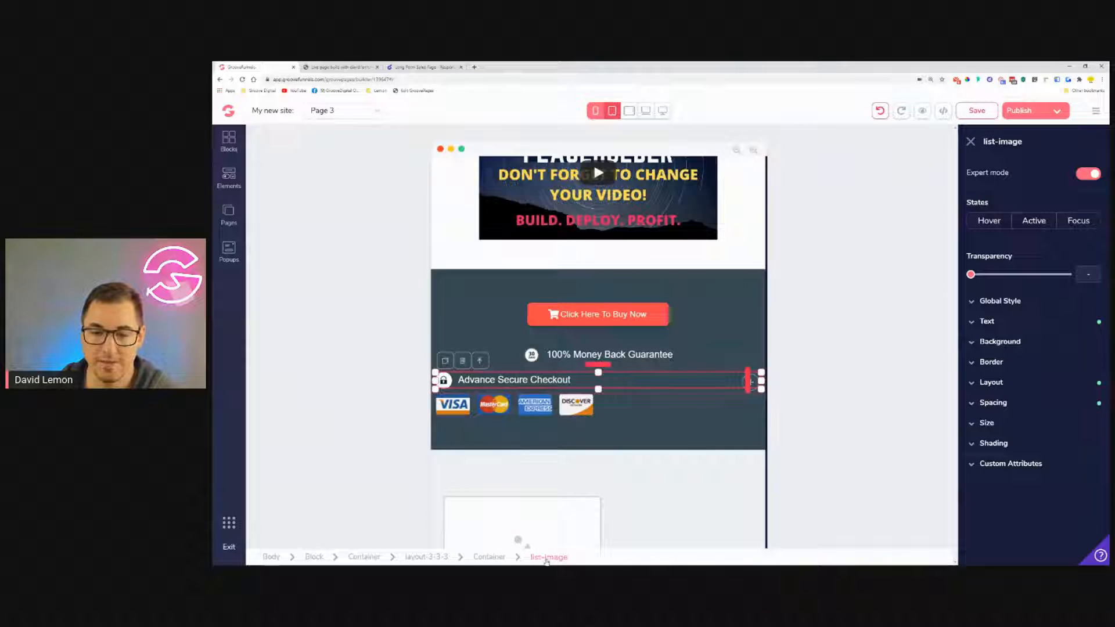
{"action": "left_click", "coordinate": [489, 558]}
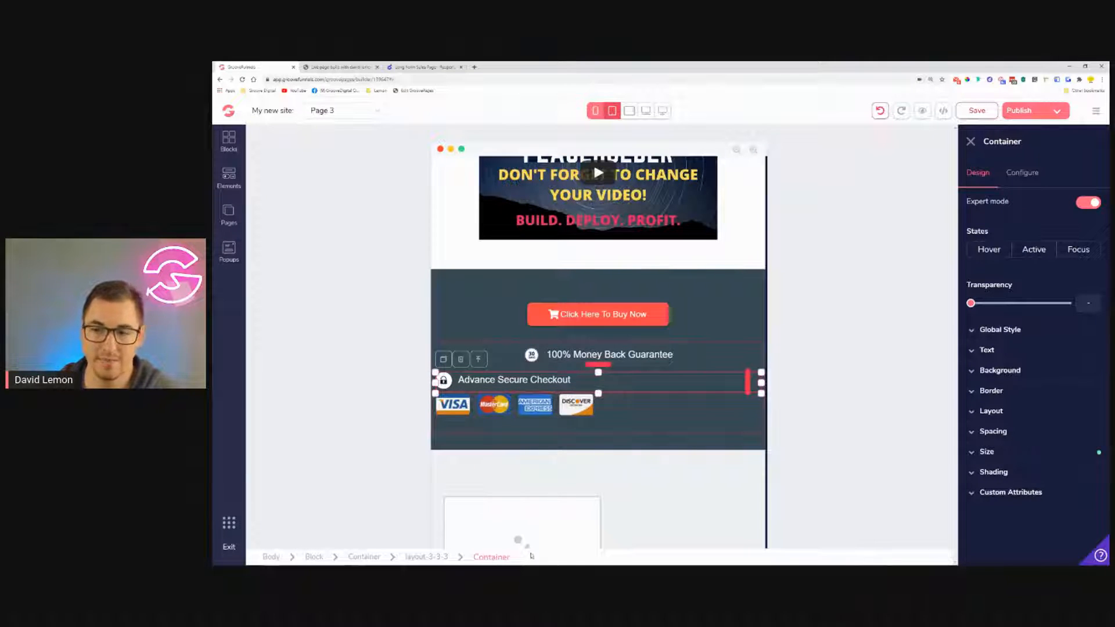
{"action": "left_click", "coordinate": [1015, 416]}
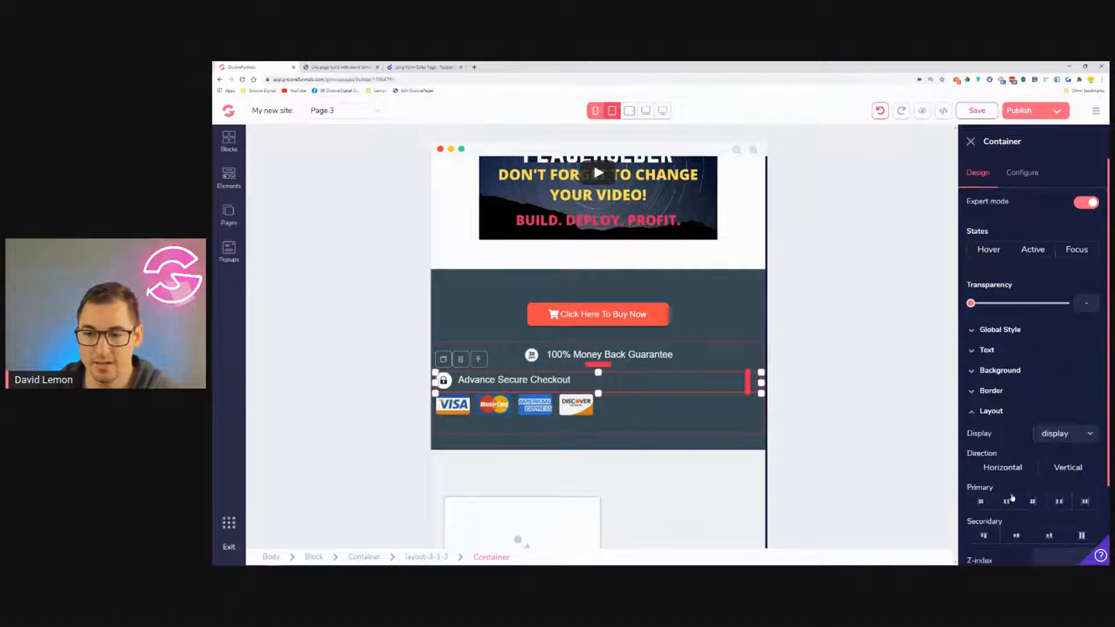
{"action": "left_click", "coordinate": [1008, 503]}
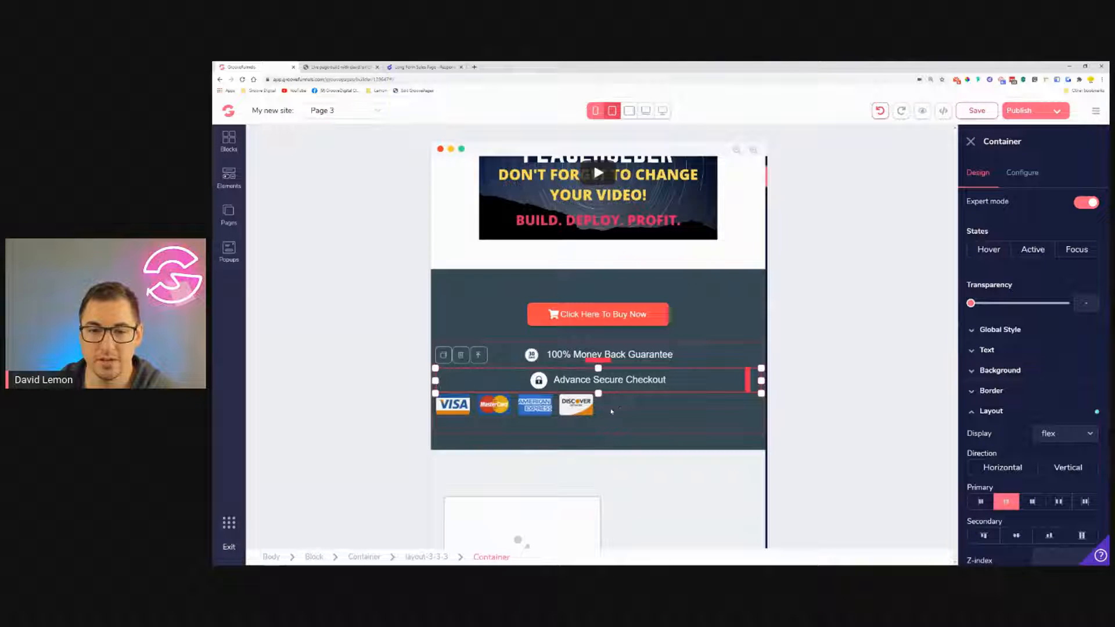
Centre the credit card logos by setting their container's primary alignment to centre.
{"action": "left_click", "coordinate": [613, 413]}
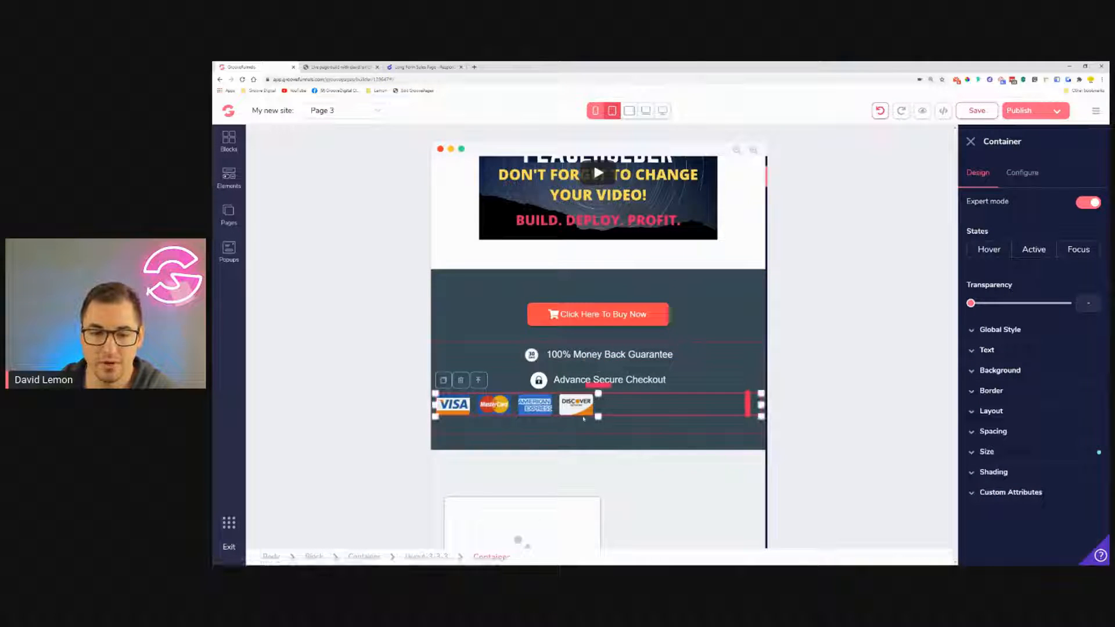
{"action": "left_click", "coordinate": [1021, 416]}
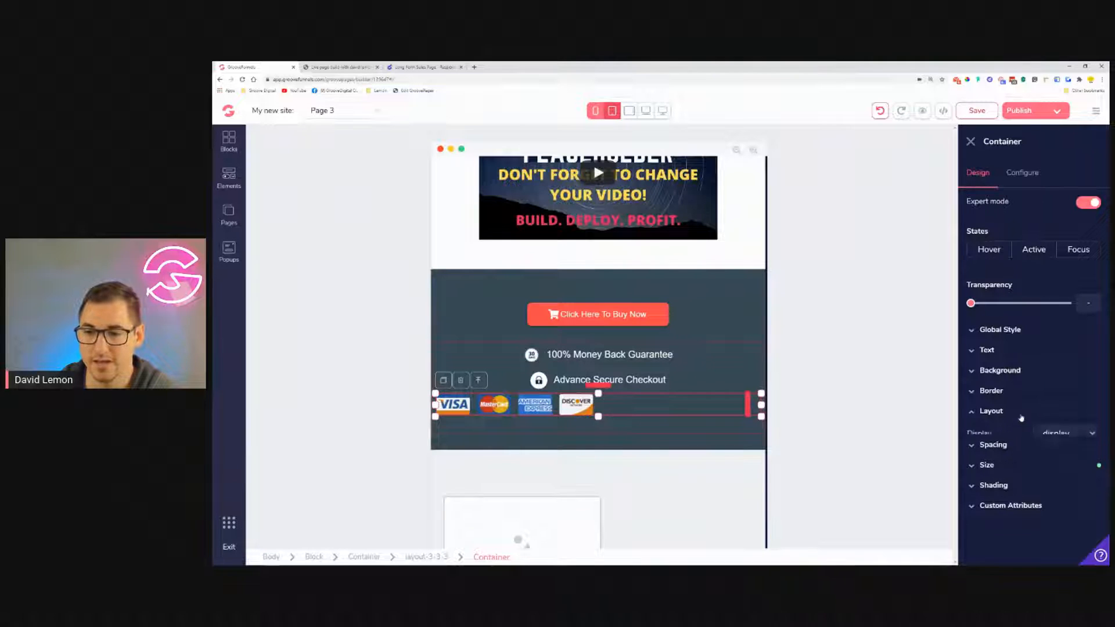
{"action": "left_click", "coordinate": [1009, 503]}
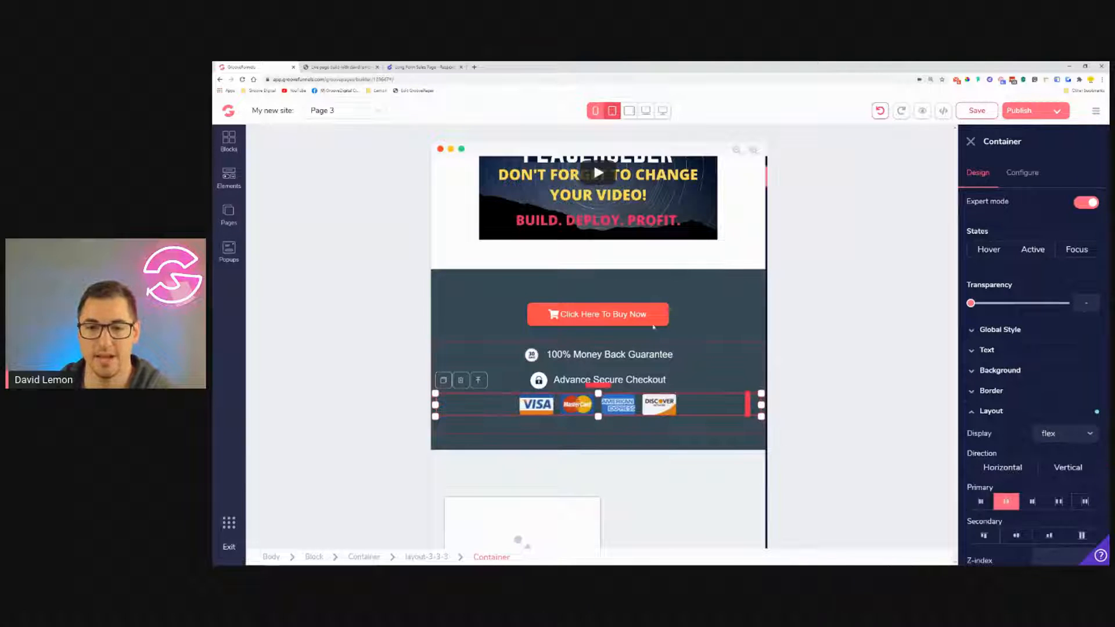
Set the top and bottom padding of the dark buy-now block to 0.
{"action": "left_click", "coordinate": [735, 306]}
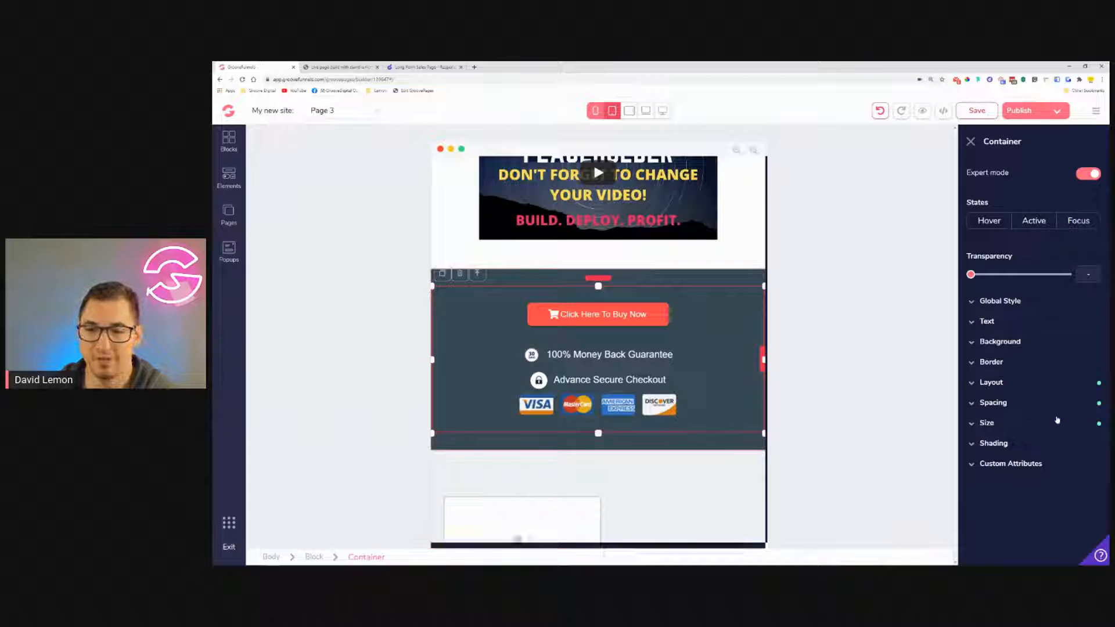
{"action": "left_click", "coordinate": [1056, 407]}
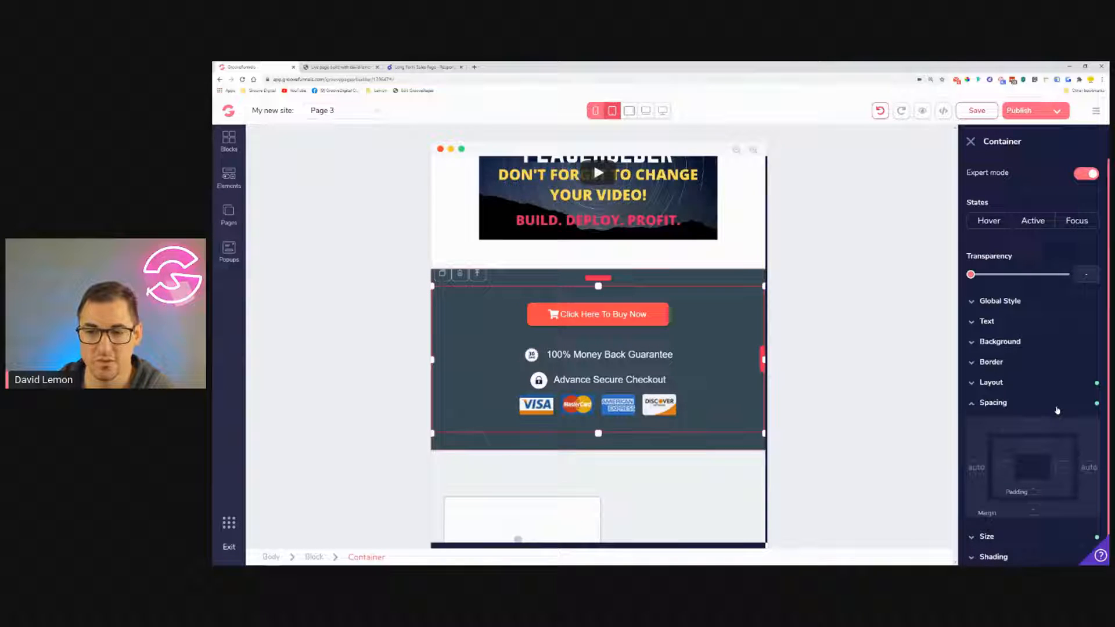
{"action": "left_click", "coordinate": [1057, 409]}
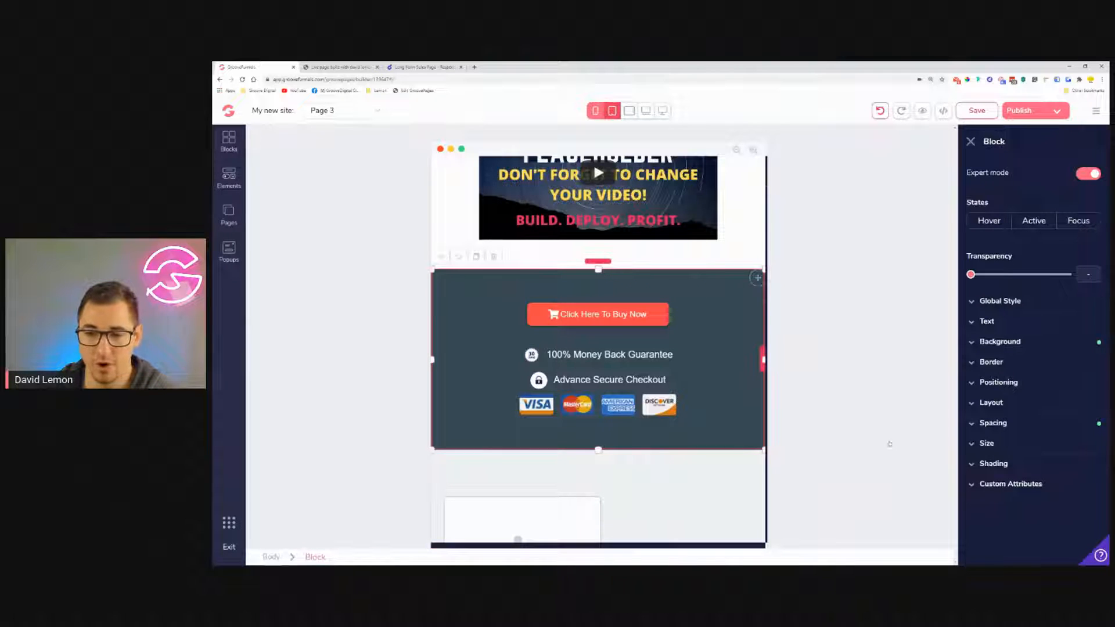
{"action": "left_click", "coordinate": [1022, 422]}
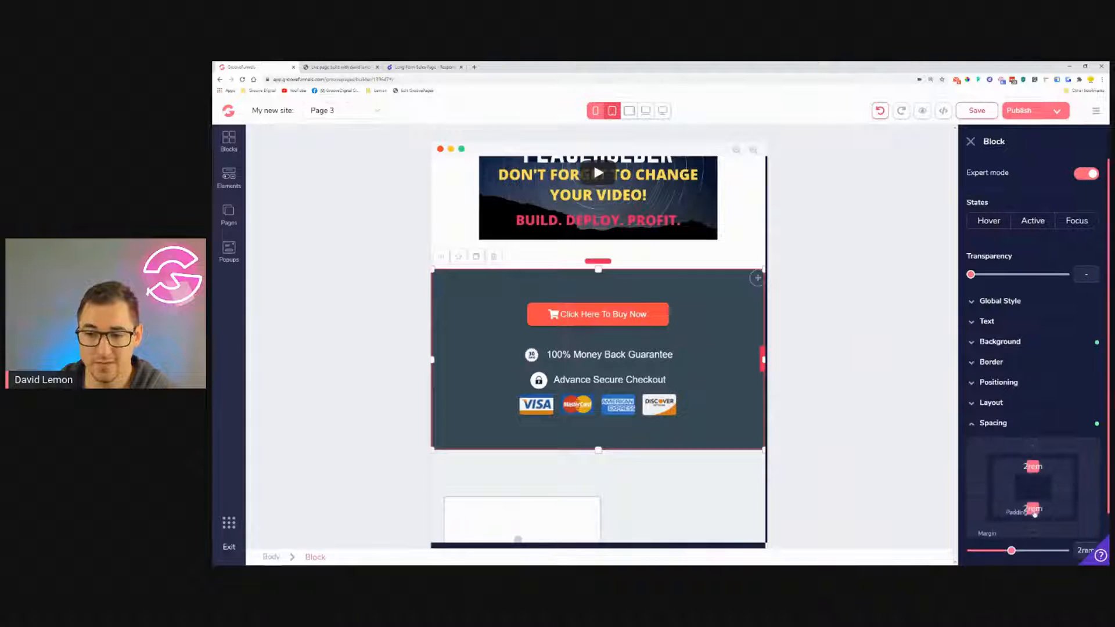
{"action": "left_click_drag", "start_coordinate": [1015, 556], "coordinate": [976, 551]}
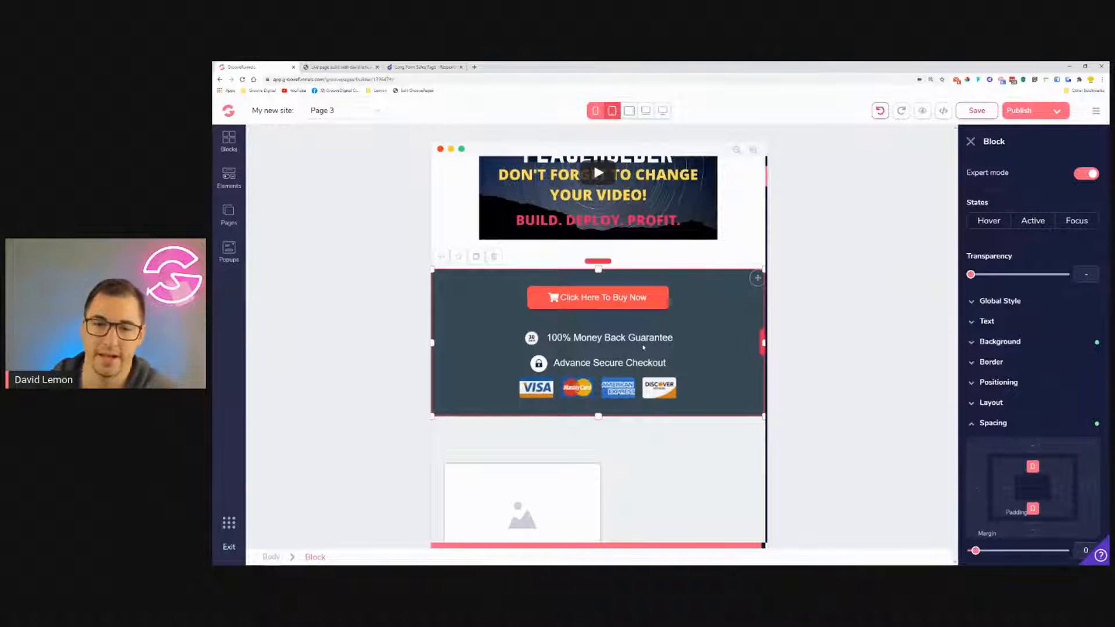
Set the text size of the "Click Here To Buy Now" button to 1.5rem.
{"action": "scroll", "coordinate": [649, 324], "scroll_direction": "up", "scroll_amount": 1}
{"action": "scroll", "coordinate": [683, 382], "scroll_direction": "up", "scroll_amount": 1}
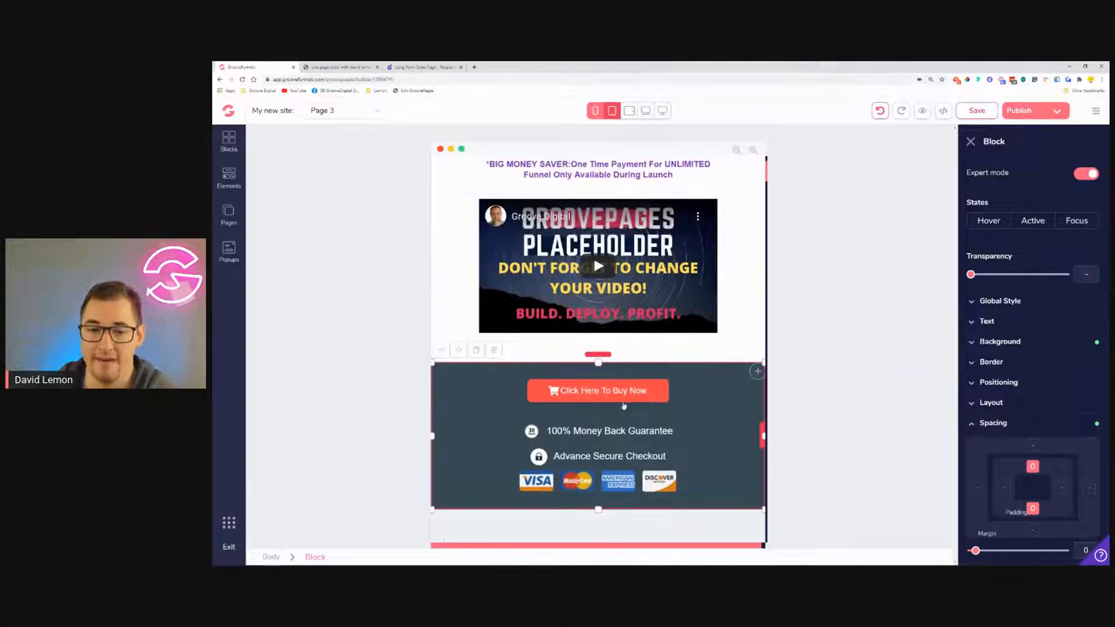
{"action": "left_click", "coordinate": [615, 430]}
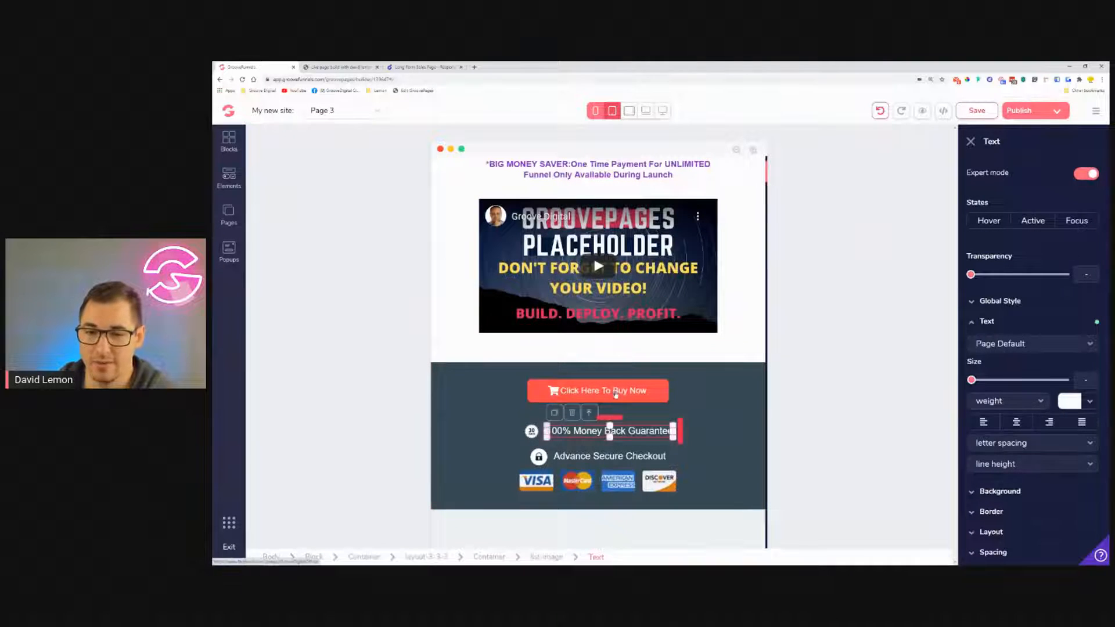
{"action": "left_click", "coordinate": [633, 398]}
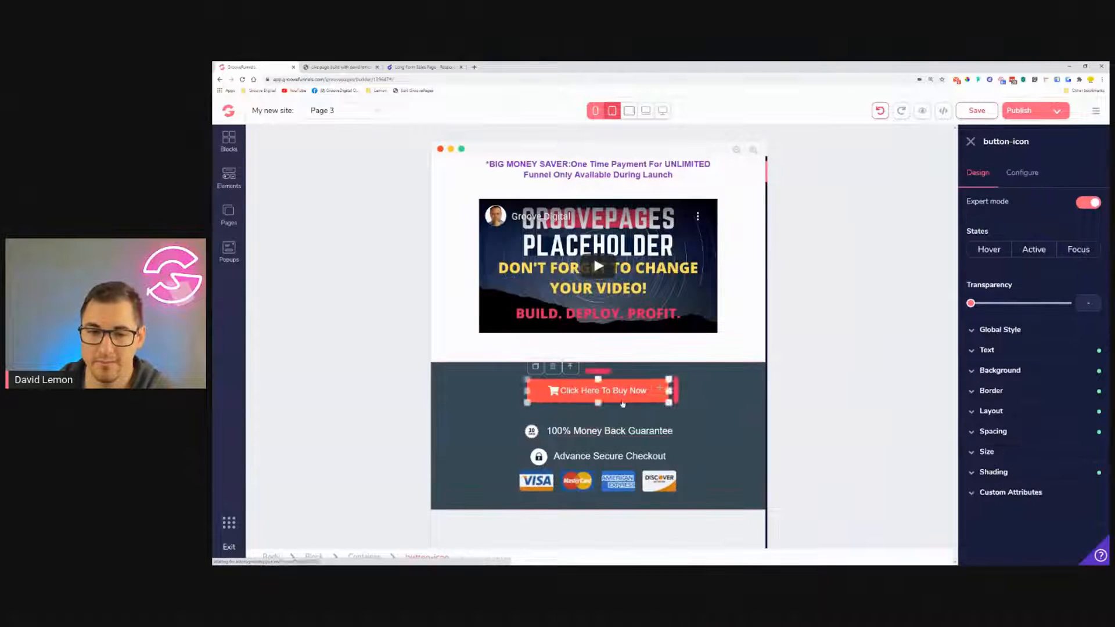
{"action": "left_click", "coordinate": [1037, 357]}
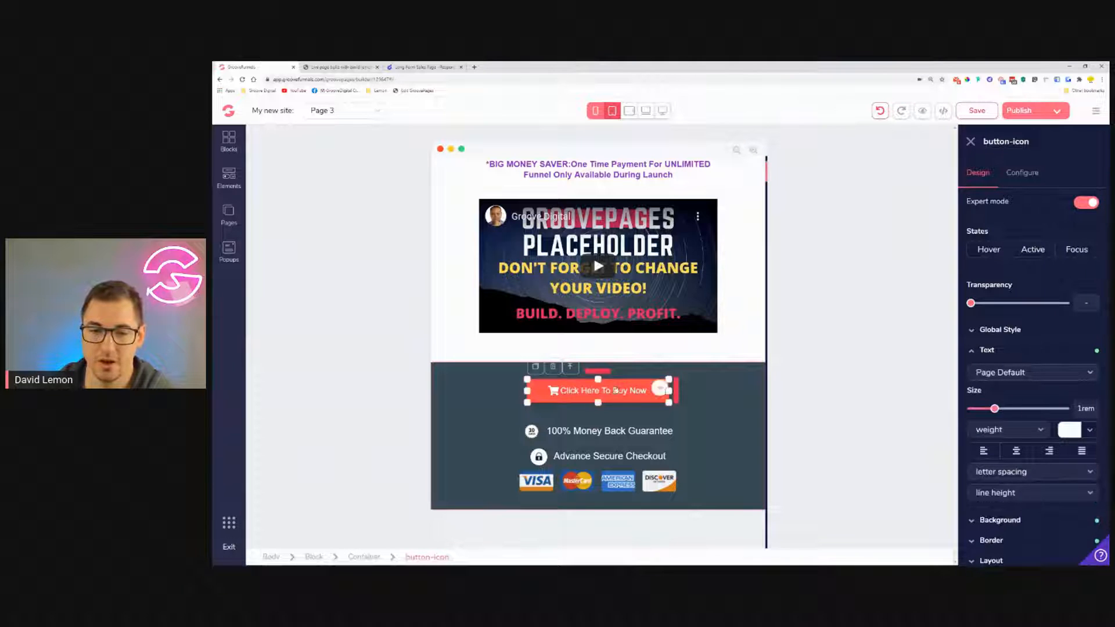
{"action": "left_click_drag", "start_coordinate": [1000, 413], "coordinate": [1021, 417]}
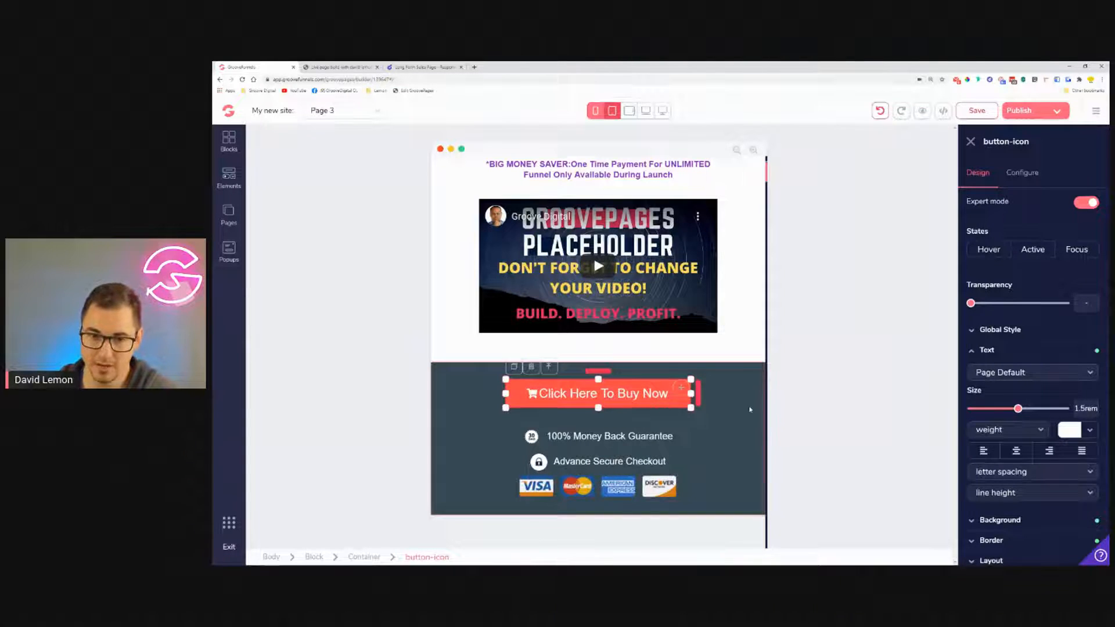
{"action": "left_click", "coordinate": [749, 411]}
Try the "Create your Sales Funnel Pages Today" headline at a 2.25rem text size and return it to 1.875rem.
{"action": "scroll", "coordinate": [749, 410], "scroll_direction": "up", "scroll_amount": 2}
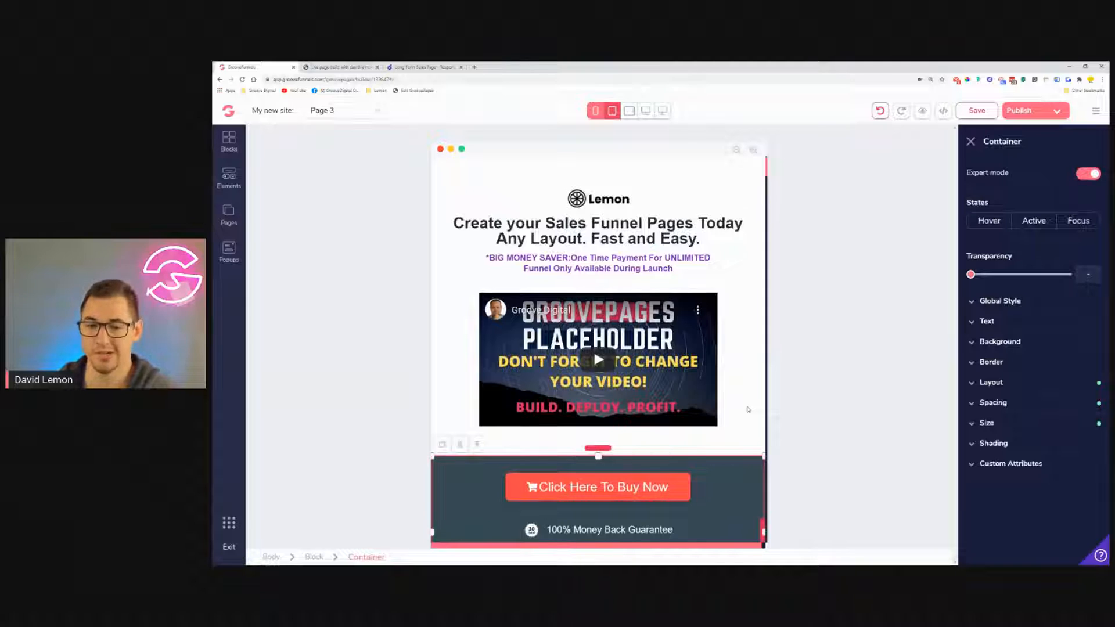
{"action": "scroll", "coordinate": [749, 410], "scroll_direction": "down", "scroll_amount": 2}
{"action": "scroll", "coordinate": [670, 252], "scroll_direction": "up", "scroll_amount": 2}
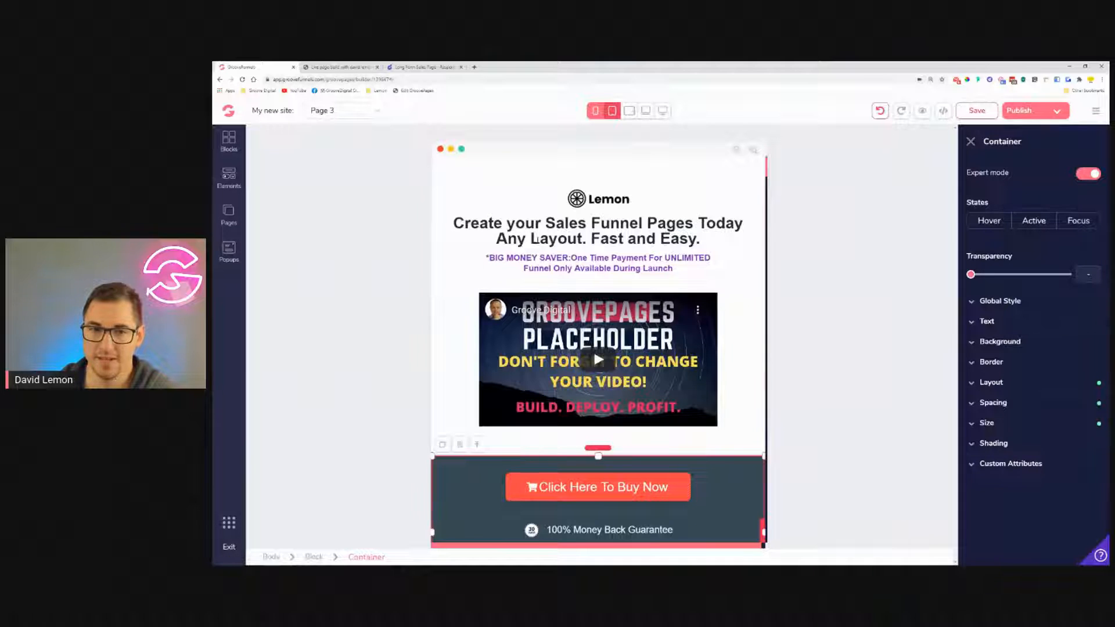
{"action": "left_click", "coordinate": [567, 233]}
{"action": "left_click_drag", "start_coordinate": [1026, 380], "coordinate": [1035, 381]}
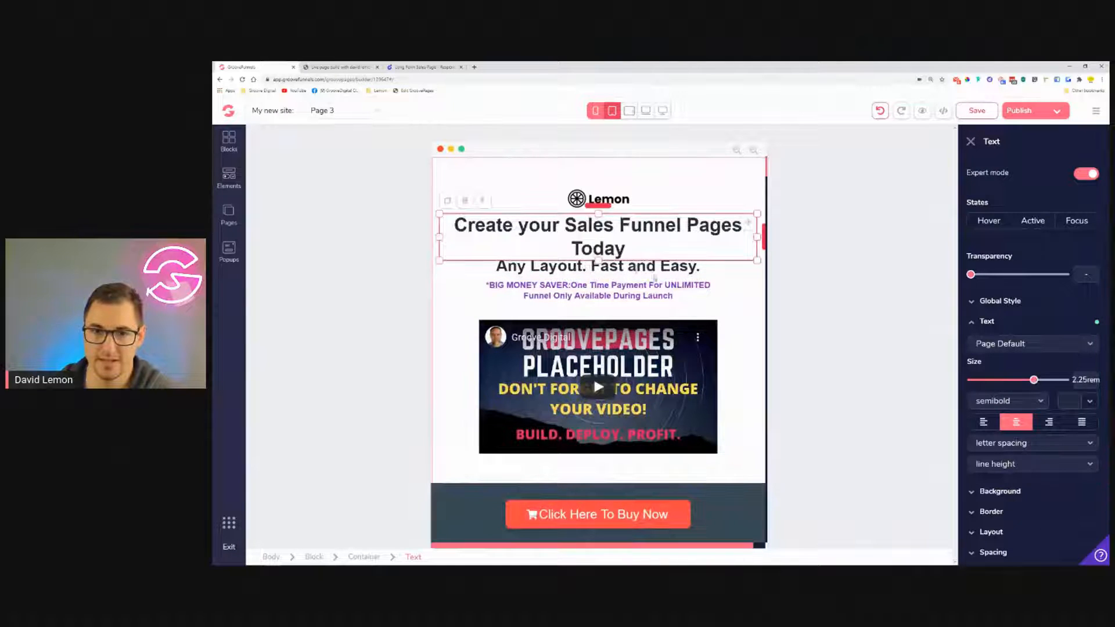
{"action": "left_click", "coordinate": [654, 273]}
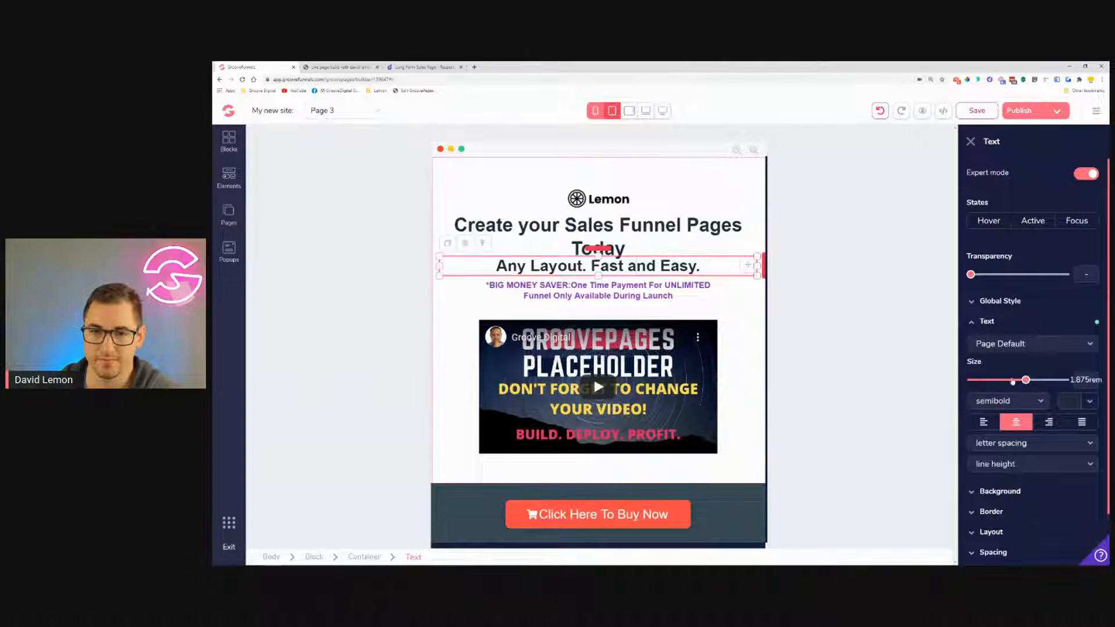
{"action": "left_click", "coordinate": [638, 246]}
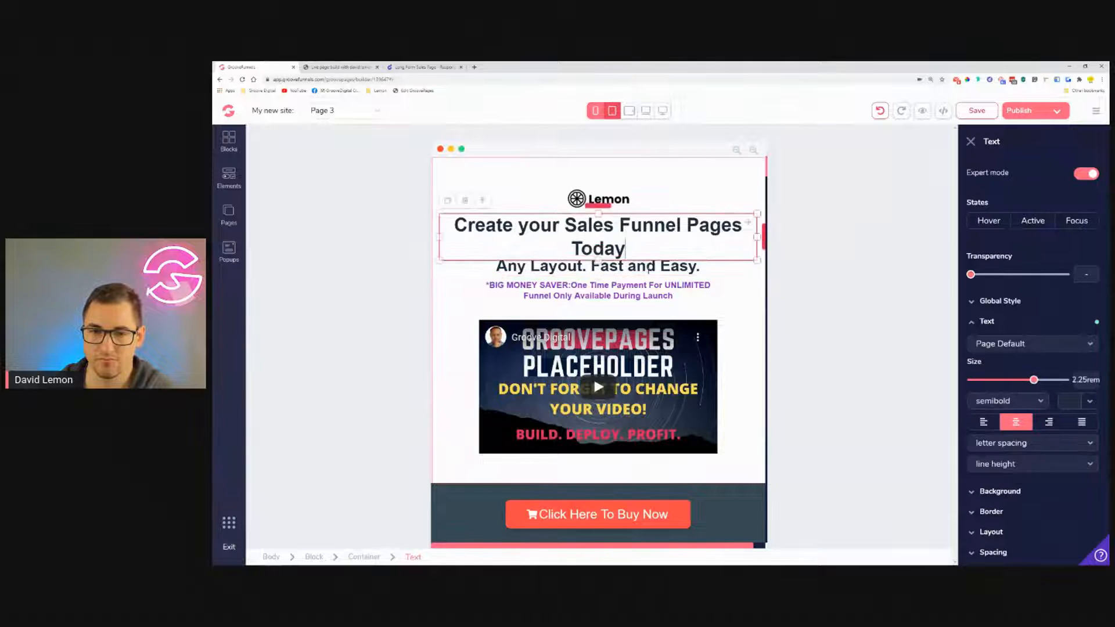
{"action": "left_click", "coordinate": [647, 266]}
{"action": "left_click", "coordinate": [654, 224]}
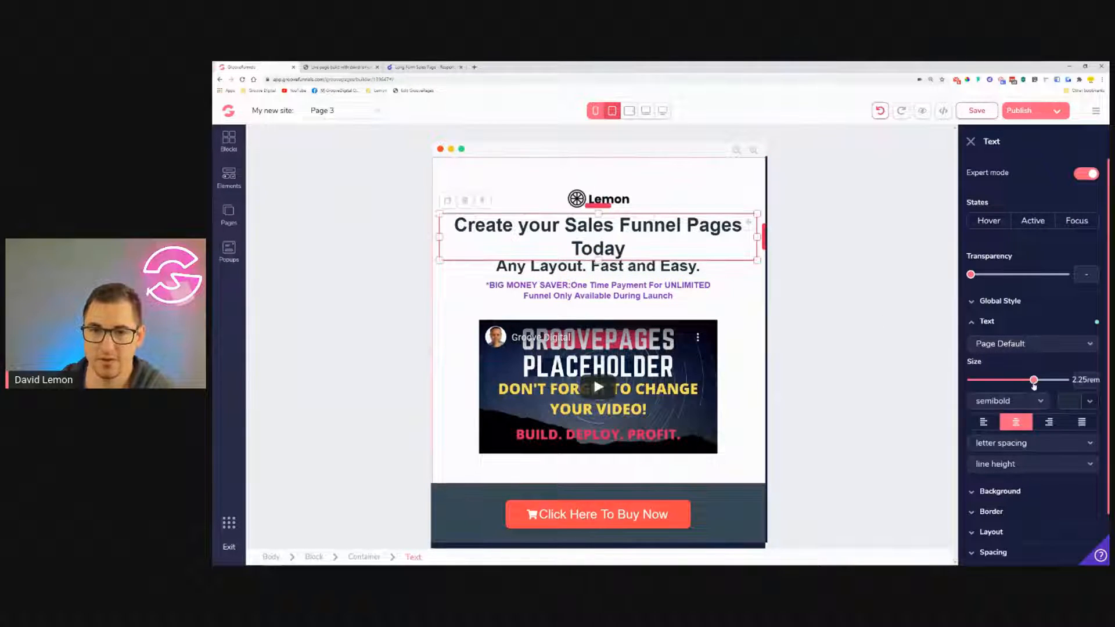
{"action": "left_click_drag", "start_coordinate": [1032, 385], "coordinate": [1030, 384]}
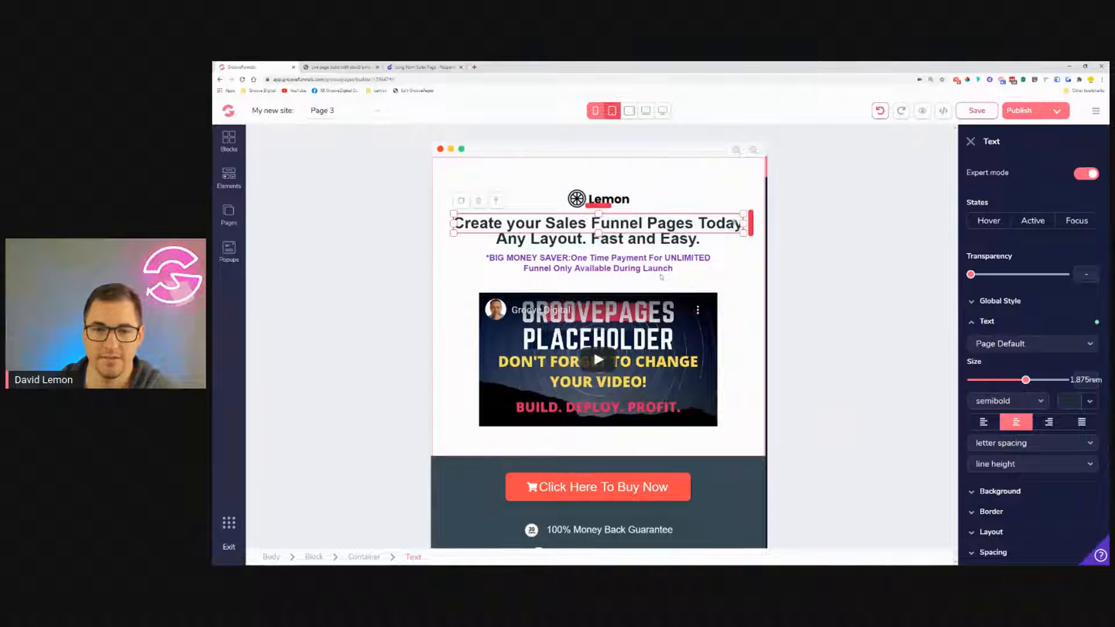
Save the page with the header and buy-now section adjustments.
{"action": "scroll", "coordinate": [752, 311], "scroll_direction": "down", "scroll_amount": 5}
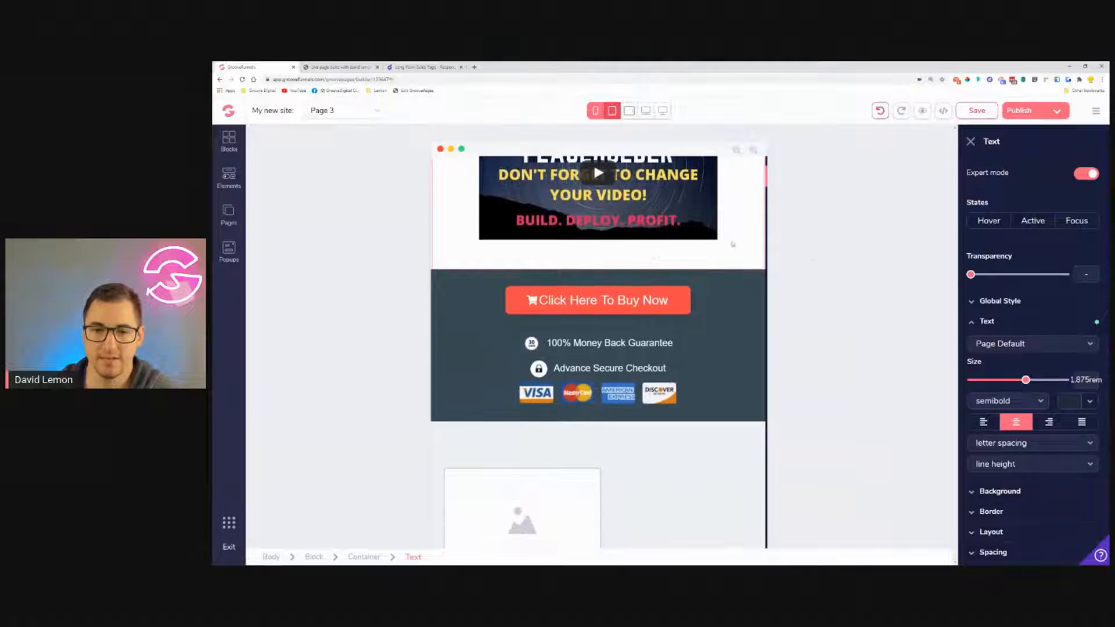
{"action": "left_click", "coordinate": [982, 111]}
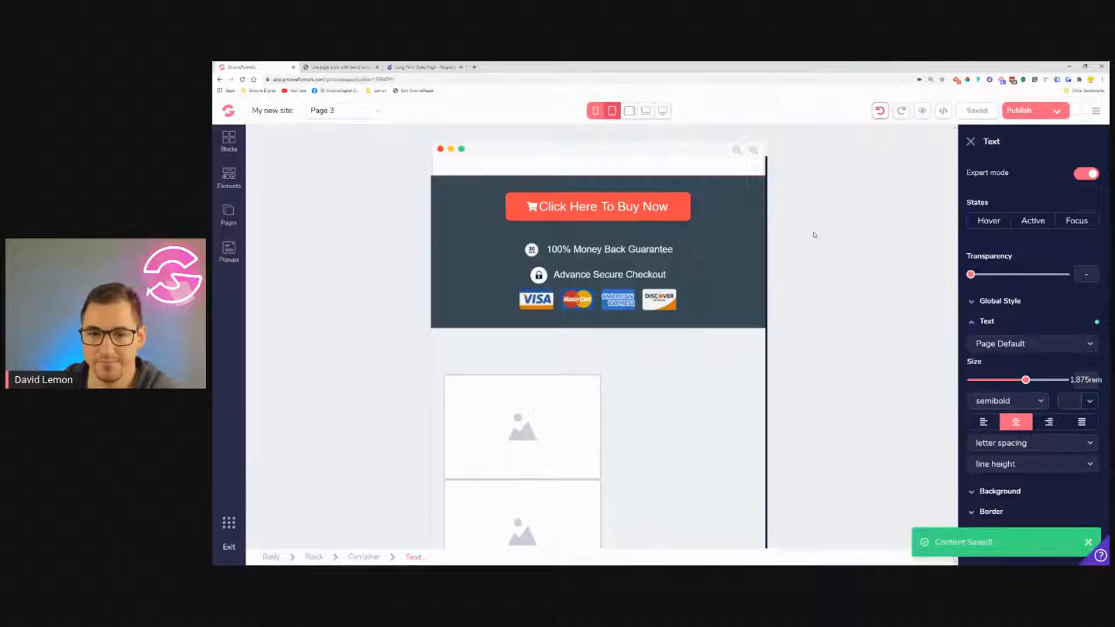
Compare the layout of the placeholder image section in the desktop view and the portrait tablet view.
{"action": "scroll", "coordinate": [720, 386], "scroll_direction": "down", "scroll_amount": 5}
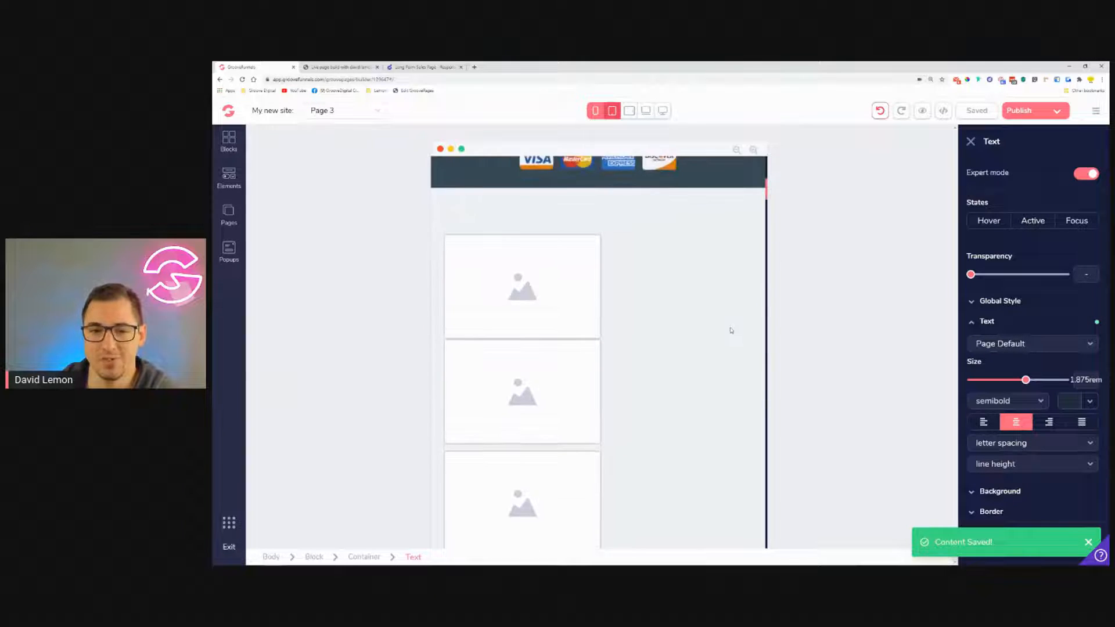
{"action": "scroll", "coordinate": [735, 308], "scroll_direction": "up", "scroll_amount": 3}
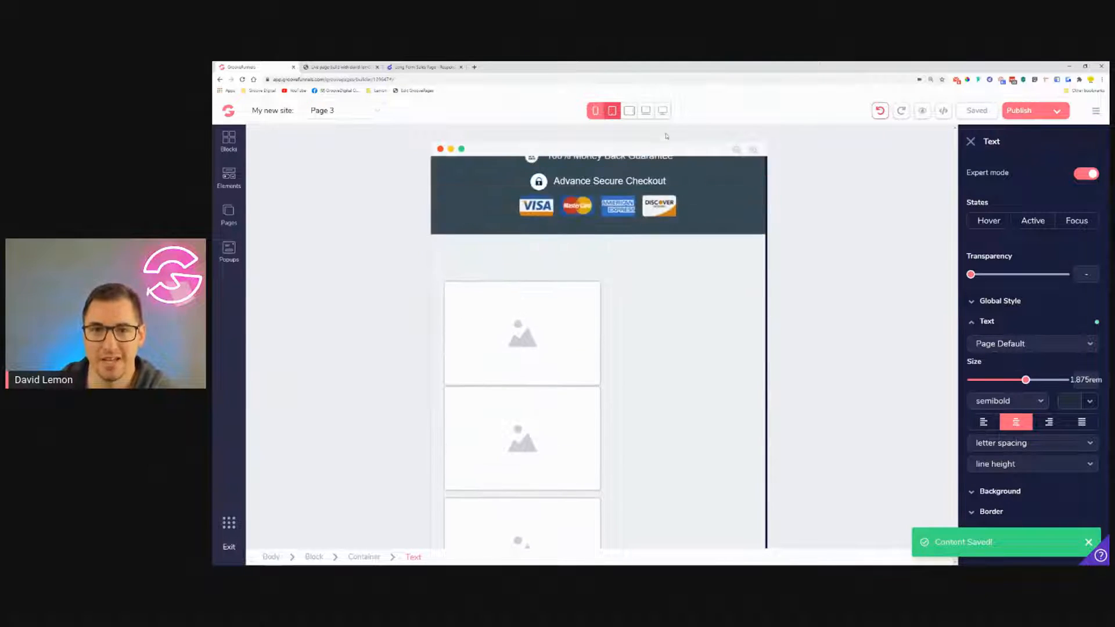
{"action": "left_click", "coordinate": [663, 110]}
{"action": "scroll", "coordinate": [799, 434], "scroll_direction": "down", "scroll_amount": 3}
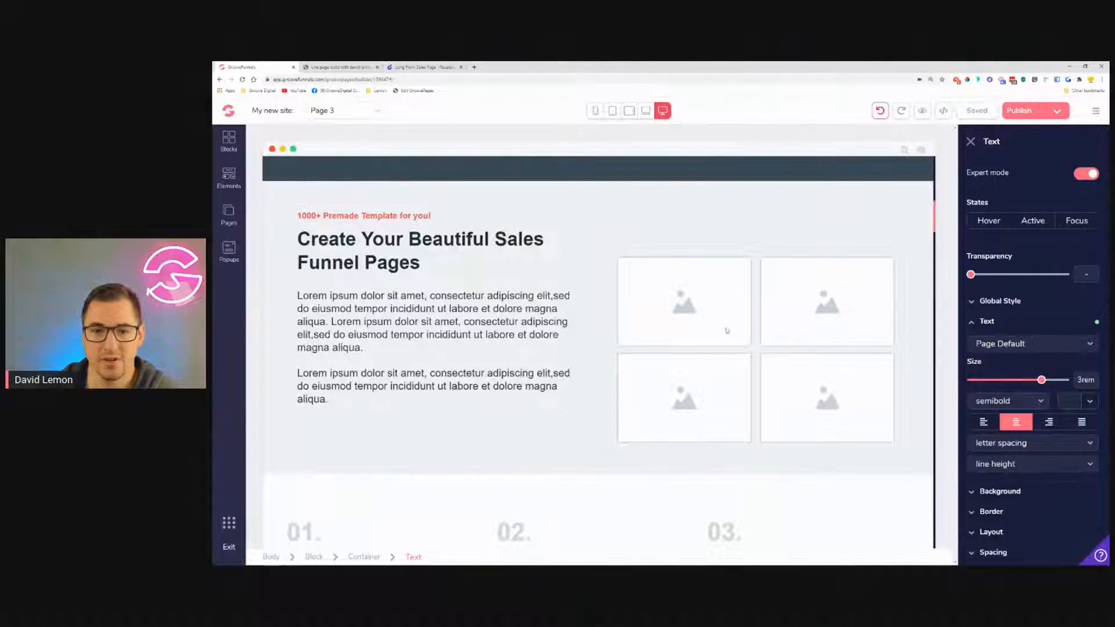
{"action": "left_click", "coordinate": [595, 111]}
{"action": "left_click", "coordinate": [612, 111]}
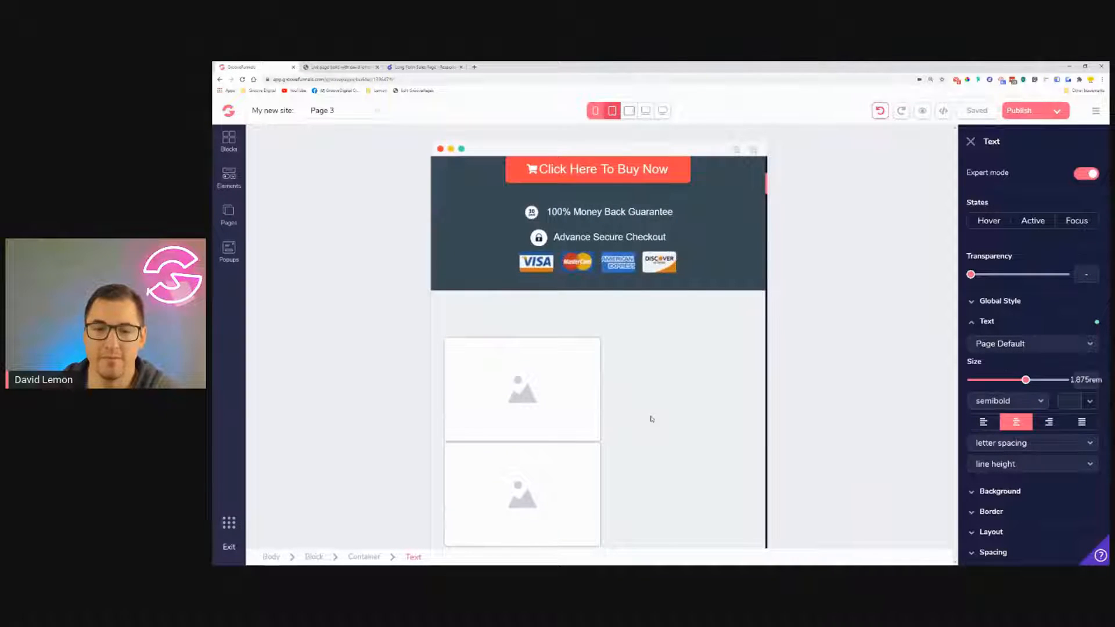
Try to move the second placeholder image out beside the stacked images, and undo the move.
{"action": "scroll", "coordinate": [650, 417], "scroll_direction": "down", "scroll_amount": 2}
{"action": "left_click", "coordinate": [690, 316]}
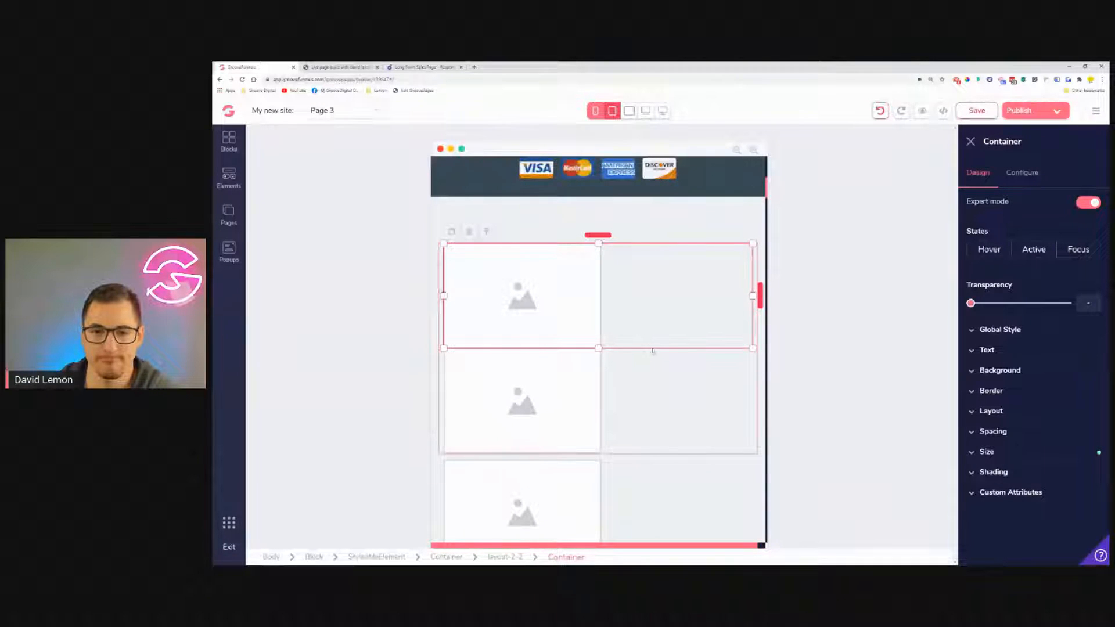
{"action": "left_click", "coordinate": [572, 307]}
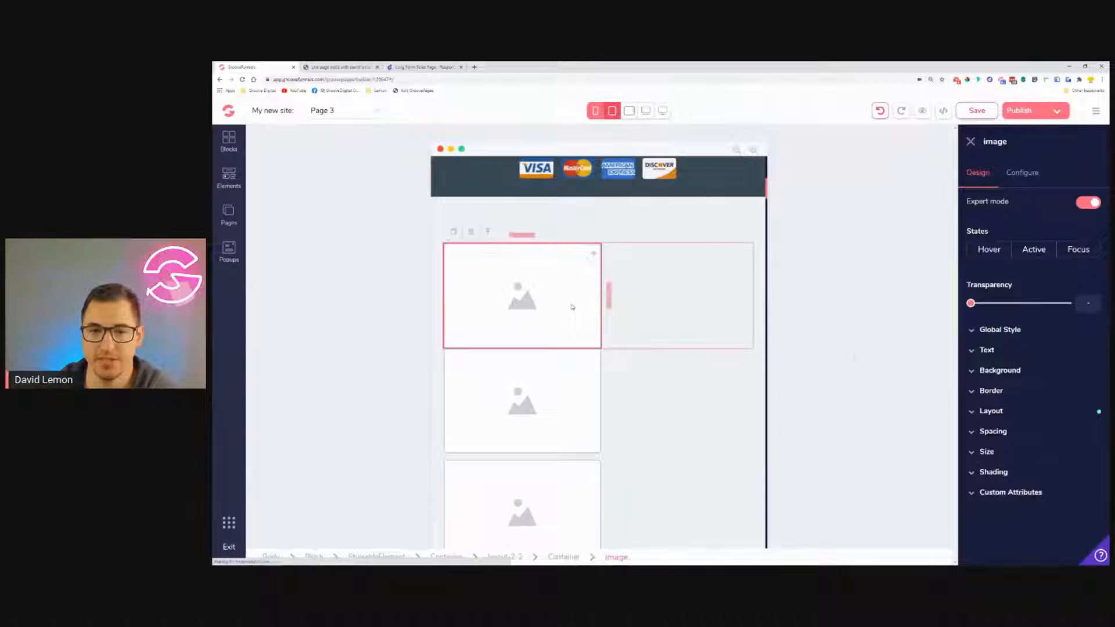
{"action": "left_click", "coordinate": [1015, 459]}
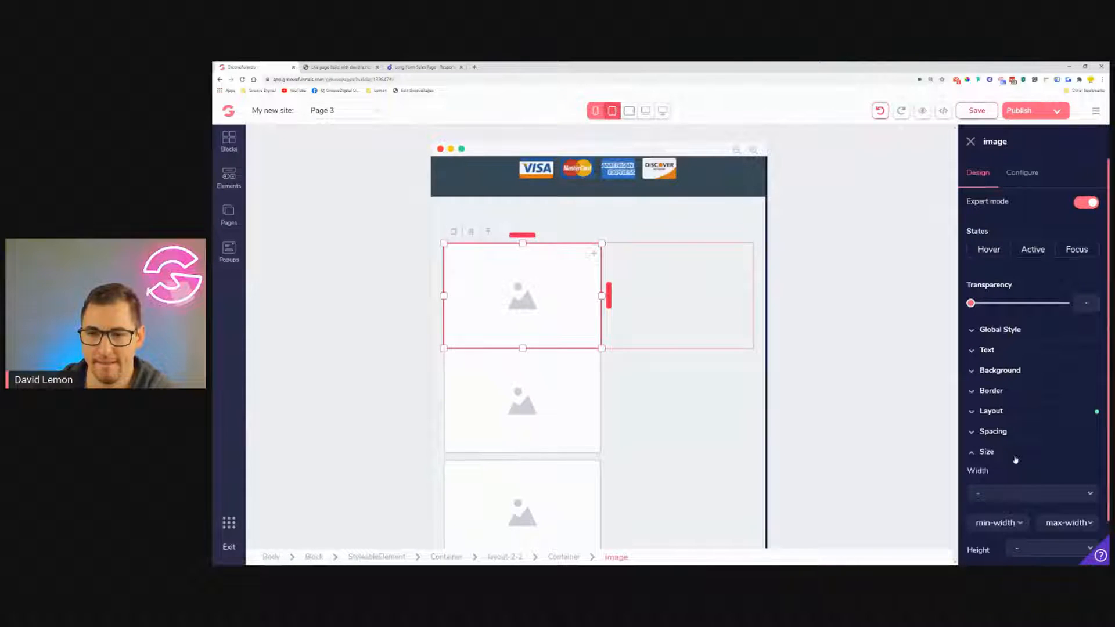
{"action": "left_click", "coordinate": [655, 312]}
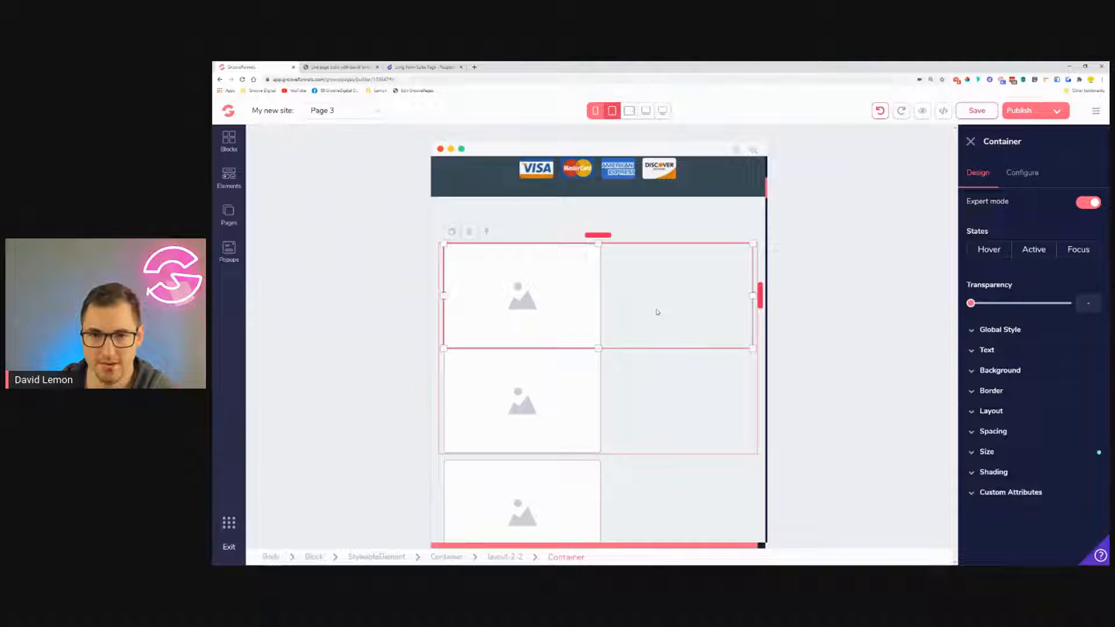
{"action": "left_click", "coordinate": [574, 370]}
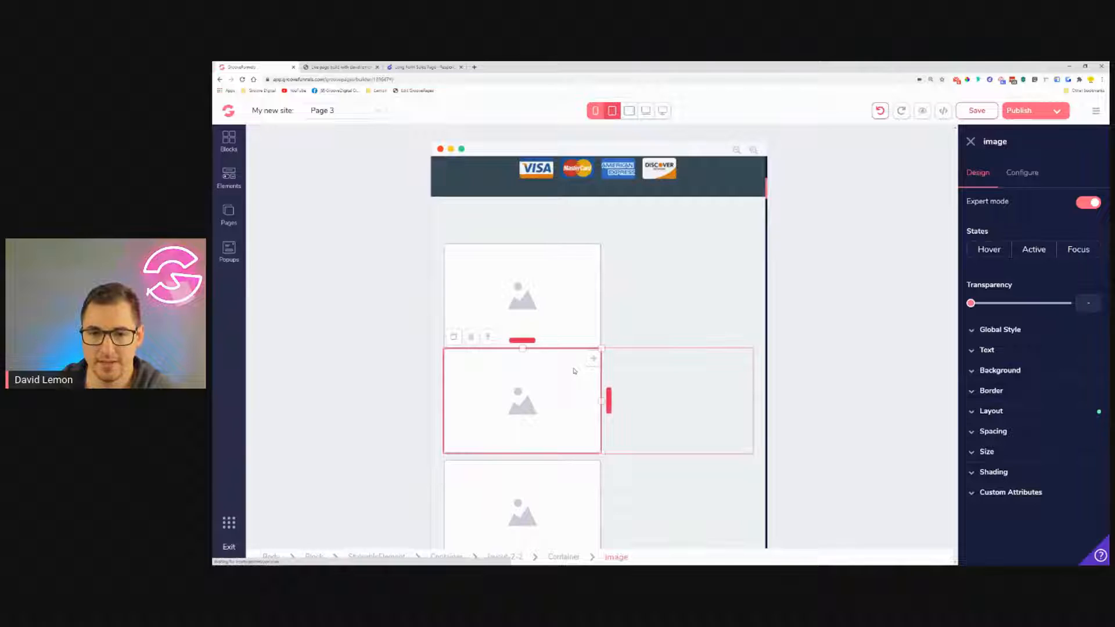
{"action": "left_click", "coordinate": [568, 294]}
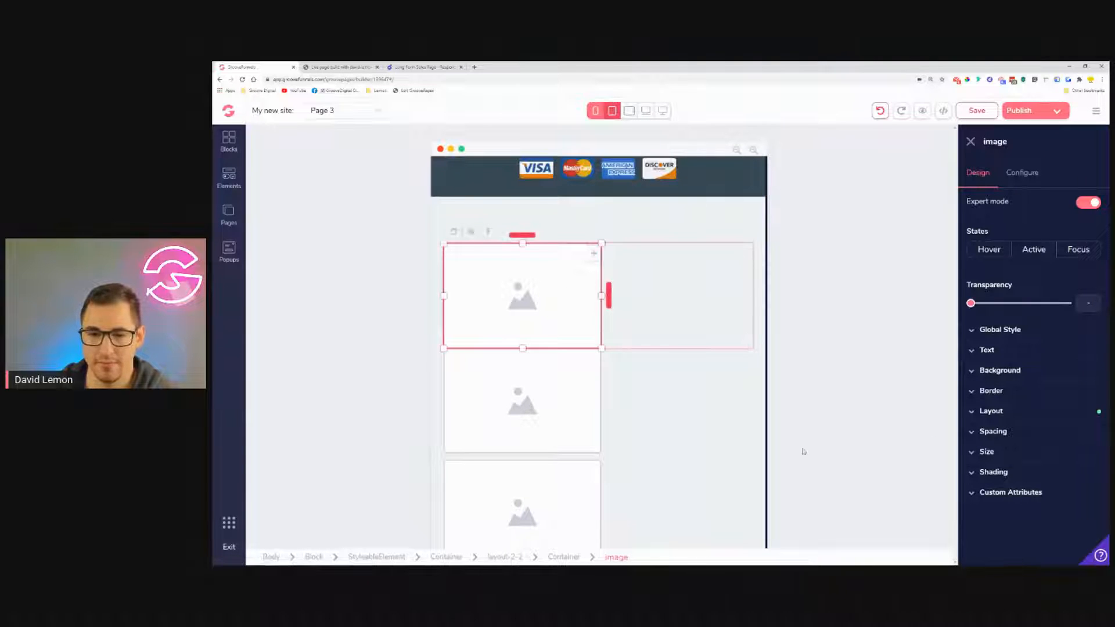
{"action": "left_click", "coordinate": [558, 403]}
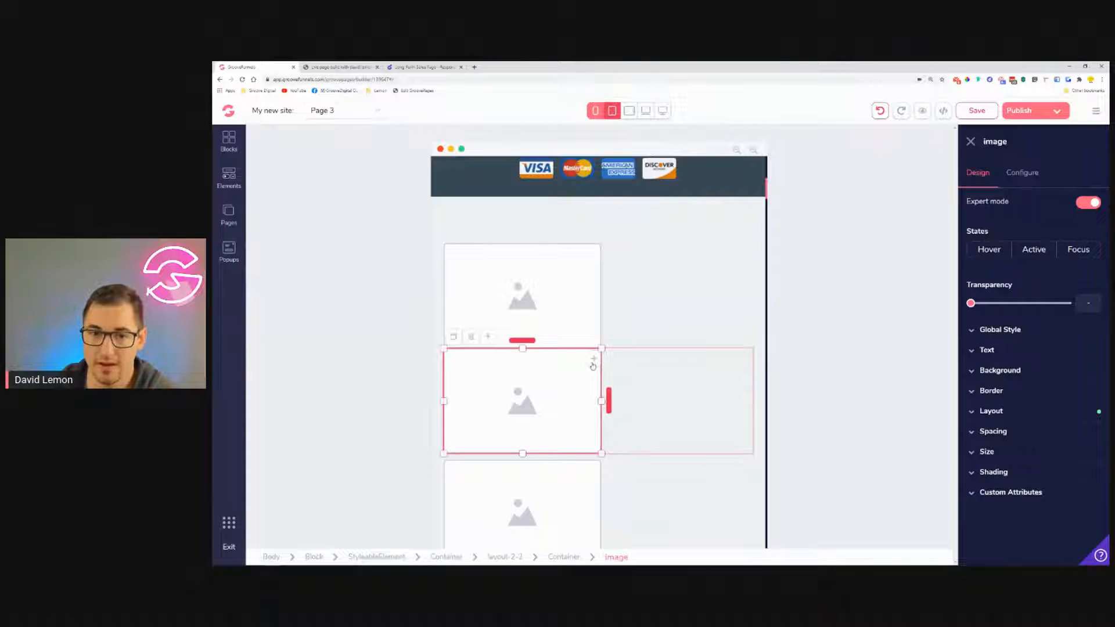
{"action": "left_click_drag", "start_coordinate": [594, 359], "coordinate": [662, 366]}
{"action": "left_click", "coordinate": [881, 114]}
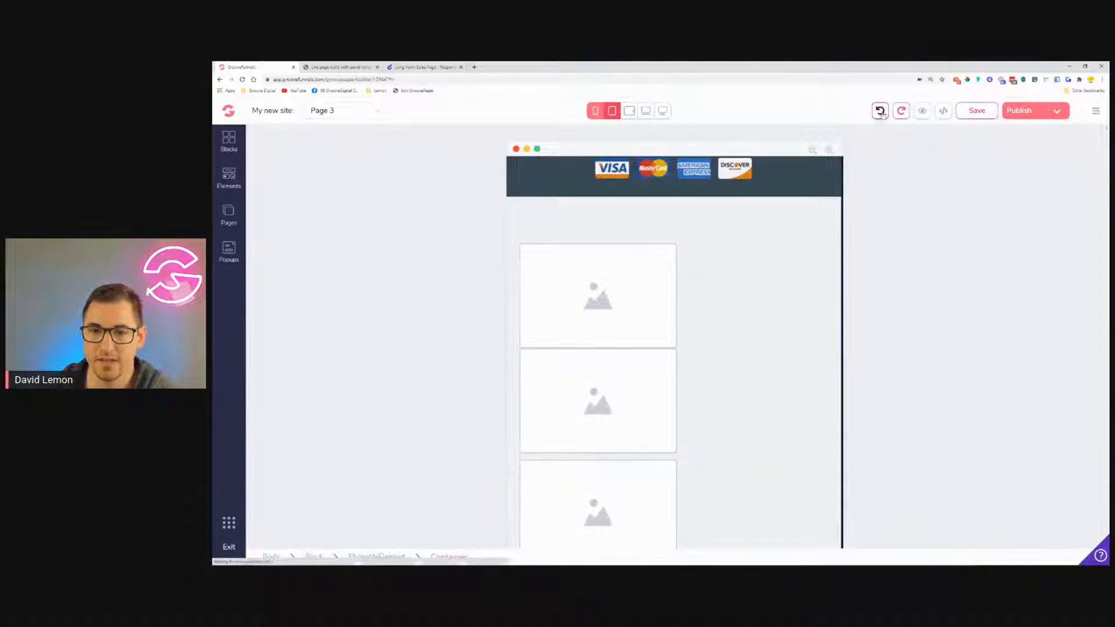
Try a width of 33.33333% relative to the parent on the second placeholder image.
{"action": "left_click", "coordinate": [639, 366]}
{"action": "left_click", "coordinate": [1012, 452]}
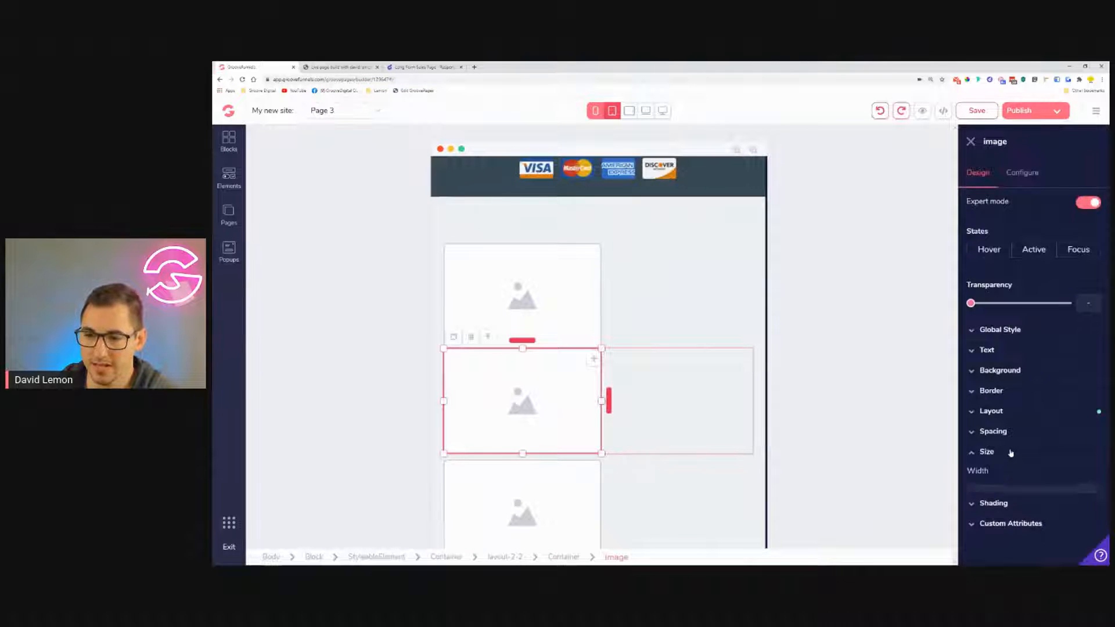
{"action": "scroll", "coordinate": [1034, 465], "scroll_direction": "down", "scroll_amount": 1}
{"action": "left_click", "coordinate": [1048, 451]}
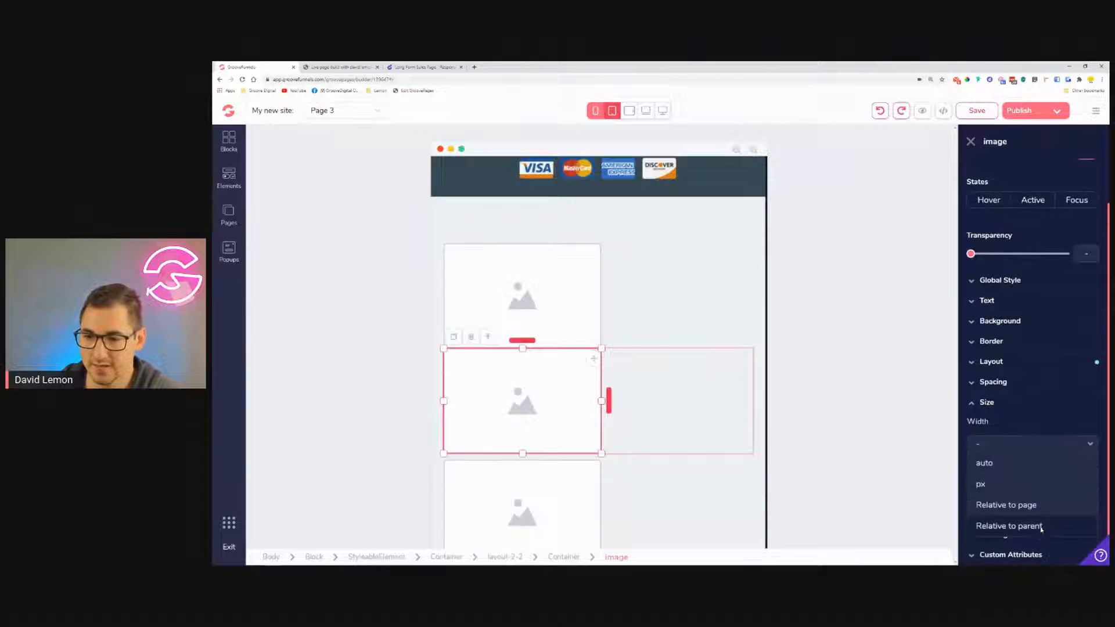
{"action": "left_click", "coordinate": [1010, 526]}
{"action": "left_click_drag", "start_coordinate": [972, 467], "coordinate": [1004, 474]}
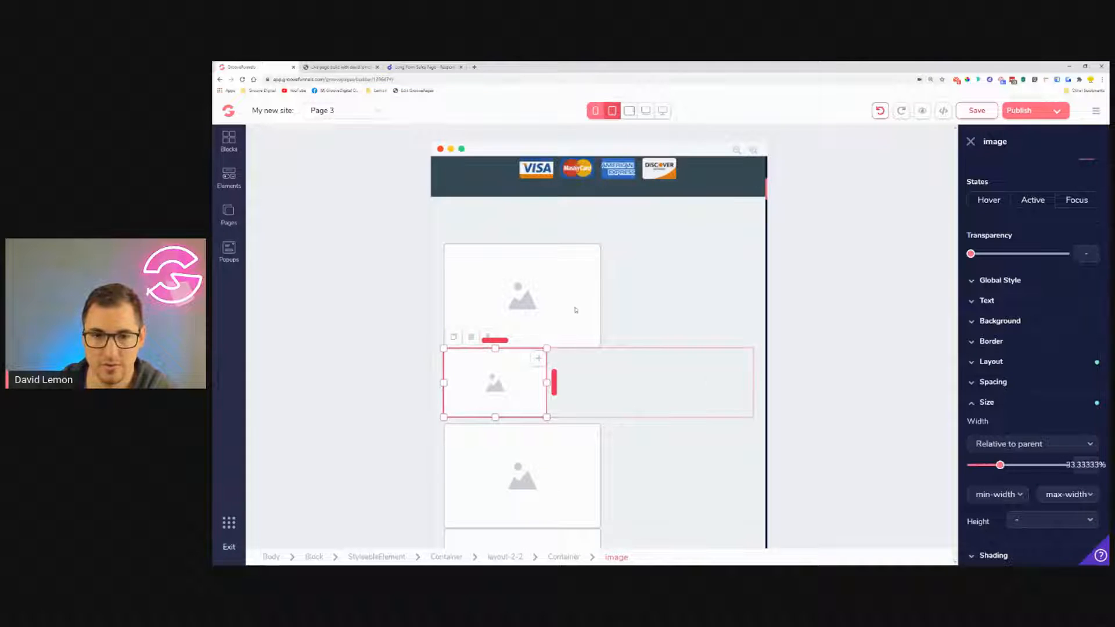
Try moving the shrunken second image into the first image's container, and undo both the move and the width changes.
{"action": "left_click_drag", "start_coordinate": [539, 365], "coordinate": [727, 307]}
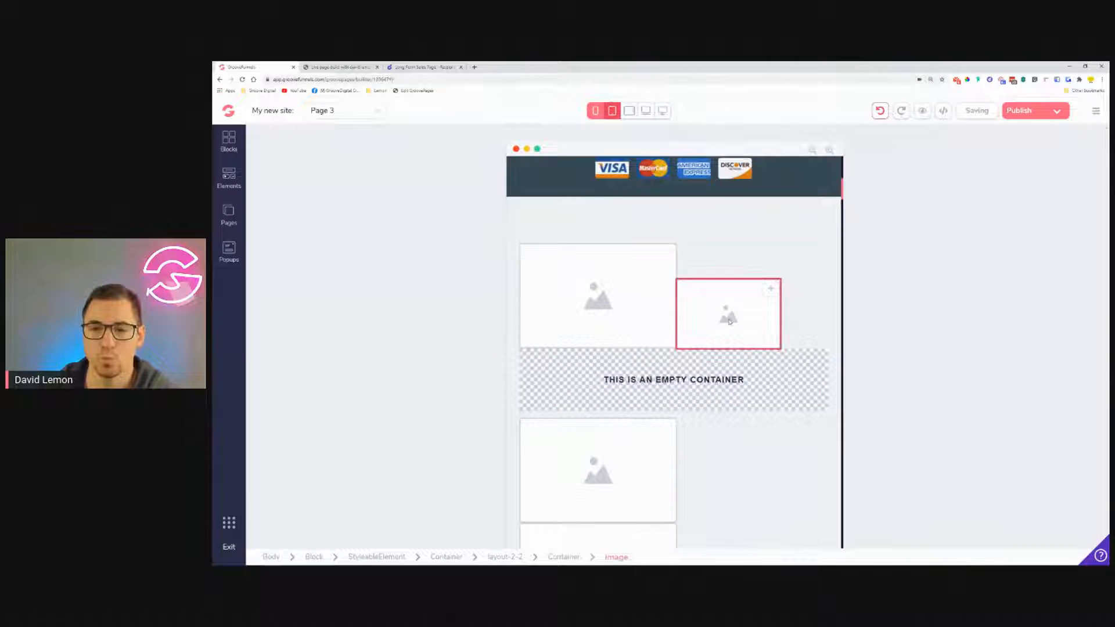
{"action": "left_click", "coordinate": [880, 111]}
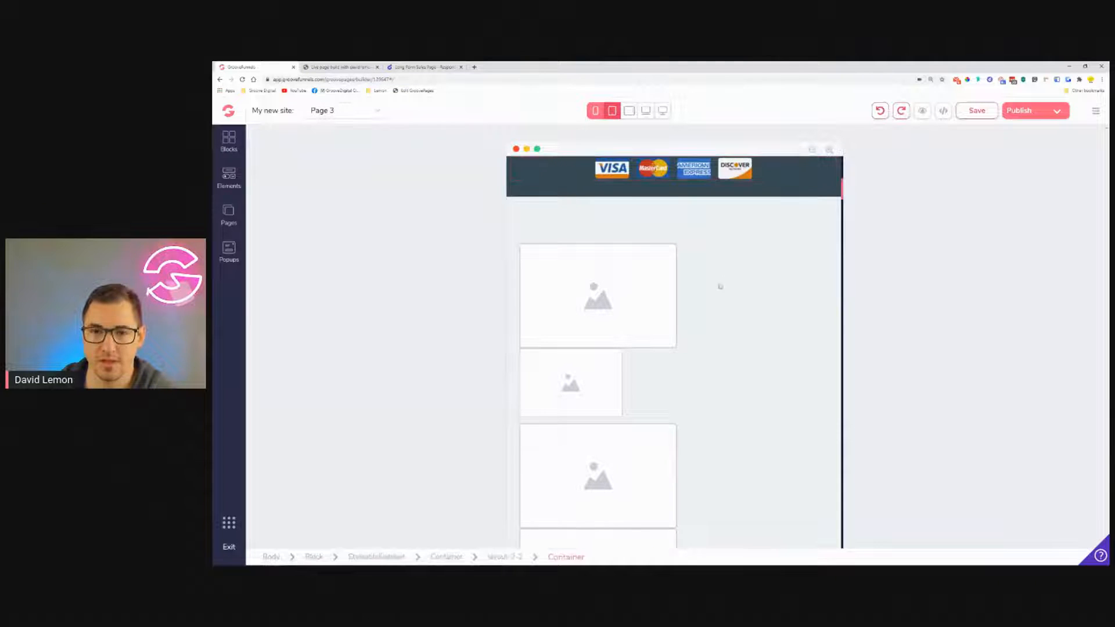
{"action": "left_click", "coordinate": [881, 110]}
{"action": "left_click", "coordinate": [880, 111]}
{"action": "left_click", "coordinate": [881, 111]}
{"action": "left_click", "coordinate": [880, 111]}
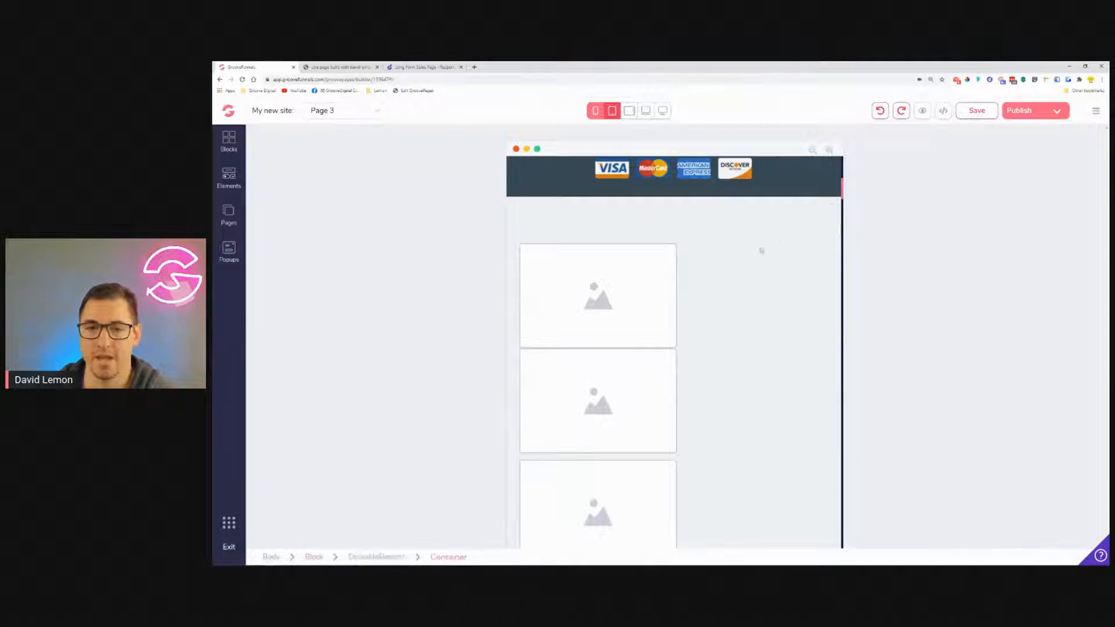
Set the first placeholder image's width to 50% relative to its parent.
{"action": "left_click", "coordinate": [738, 258]}
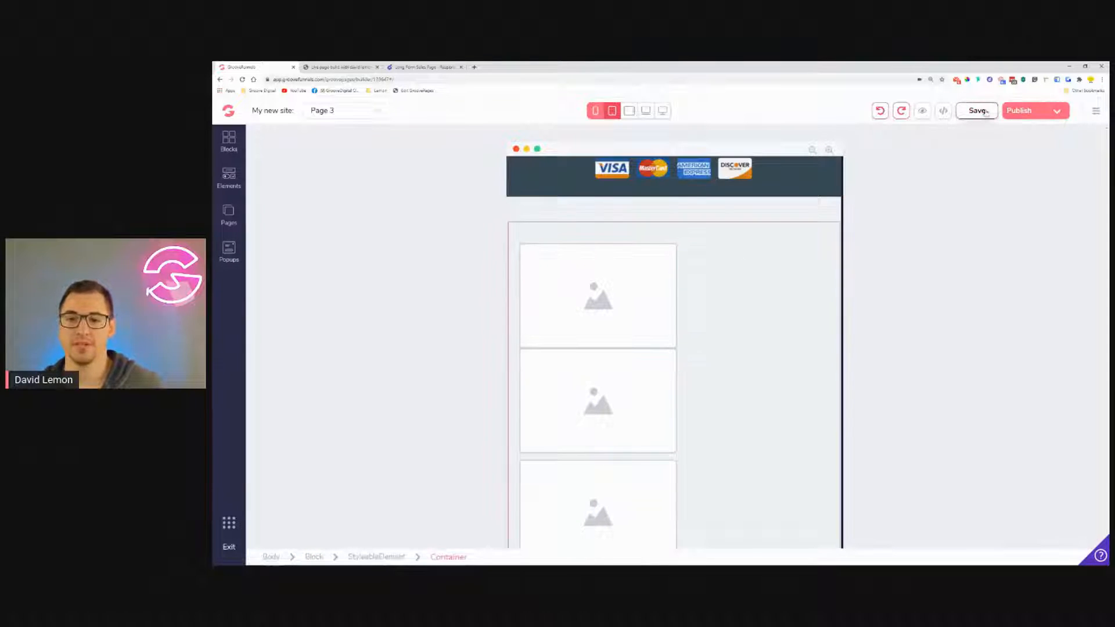
{"action": "left_click", "coordinate": [660, 297]}
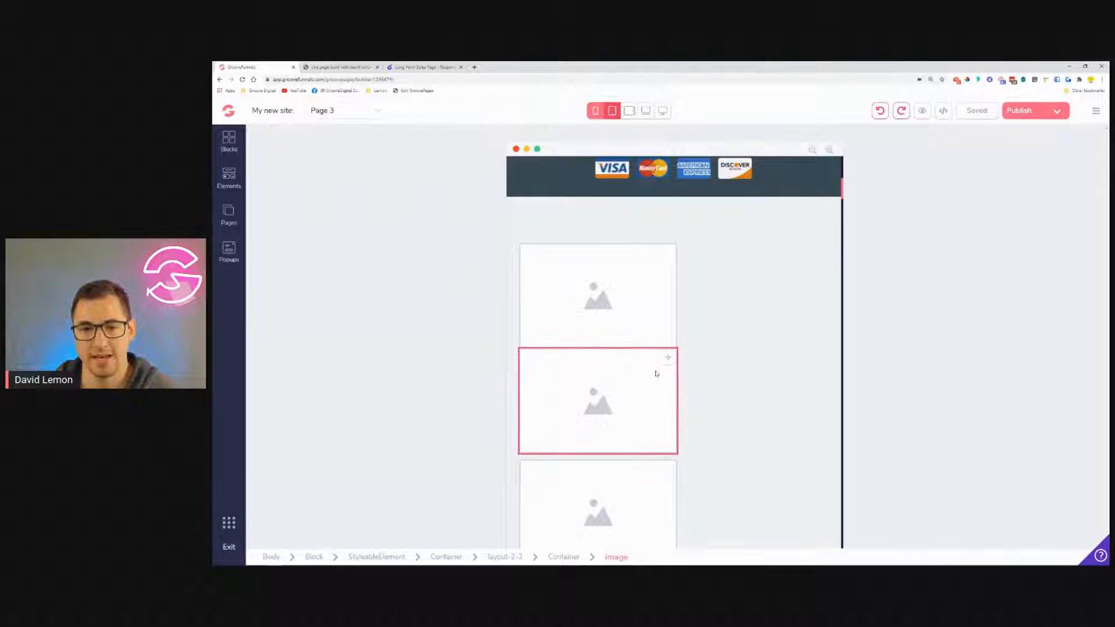
{"action": "left_click", "coordinate": [633, 301]}
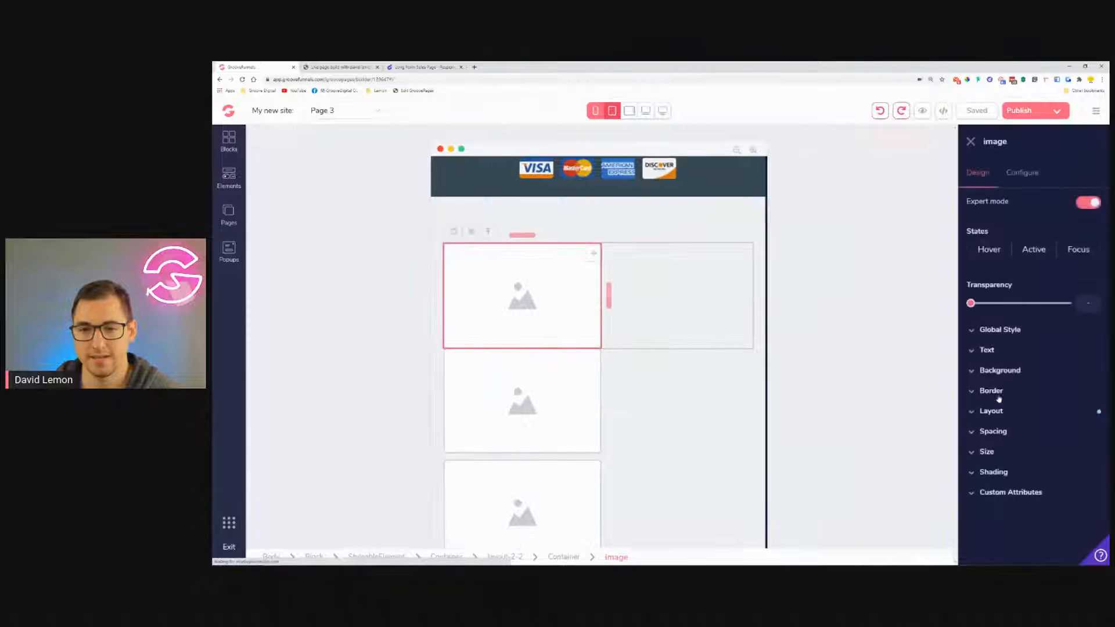
{"action": "left_click", "coordinate": [1007, 454]}
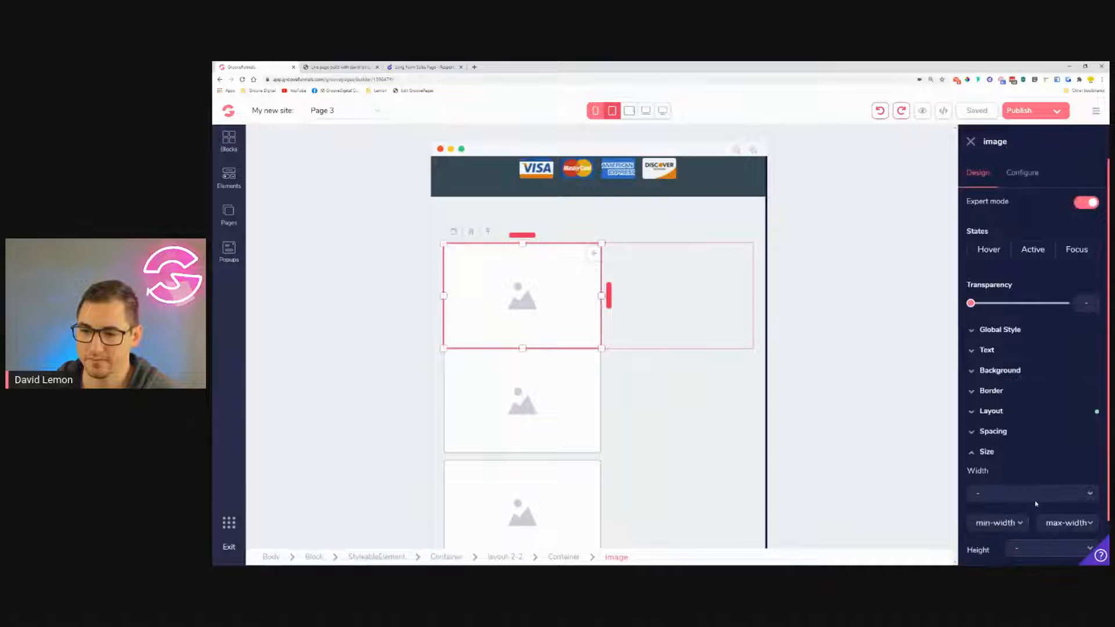
{"action": "left_click", "coordinate": [1036, 496]}
{"action": "left_click", "coordinate": [1009, 525]}
{"action": "left_click_drag", "start_coordinate": [974, 470], "coordinate": [1008, 480]}
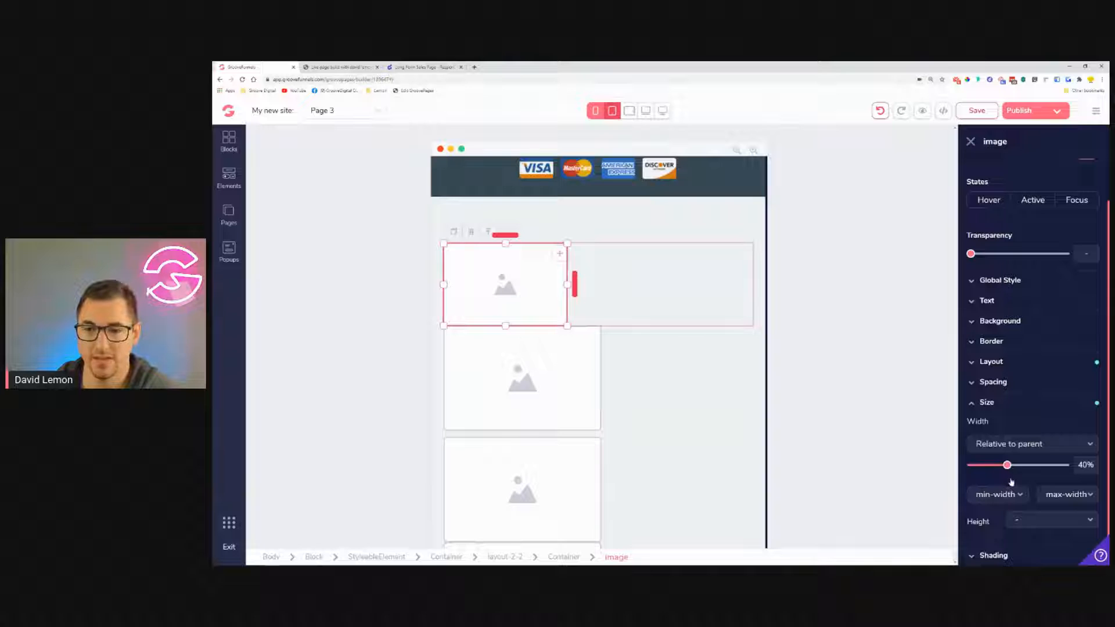
{"action": "left_click", "coordinate": [1012, 482]}
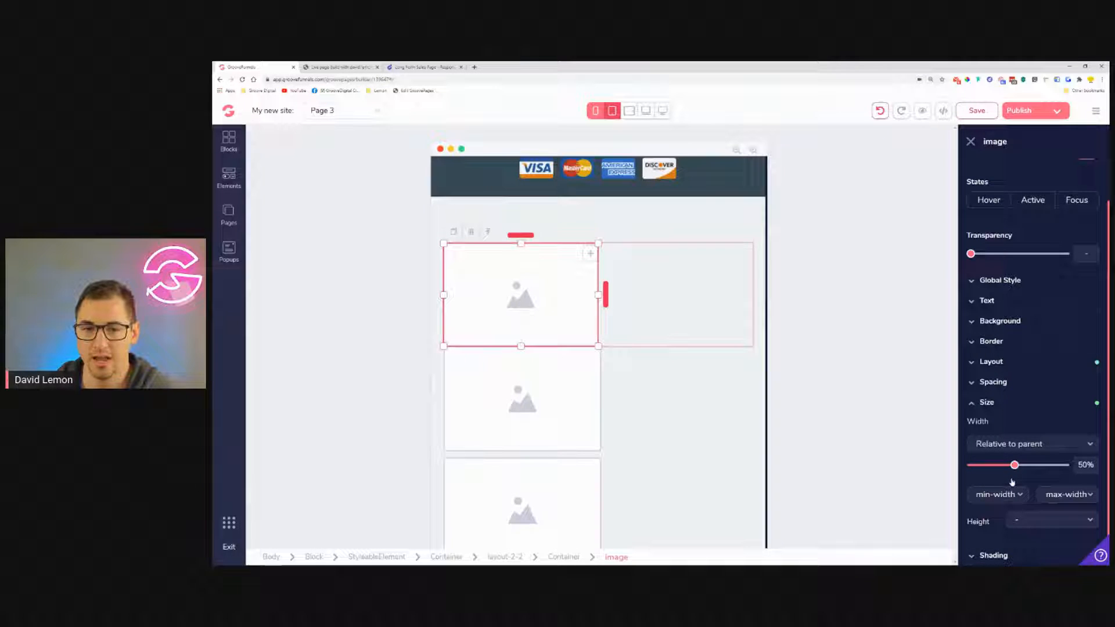
Set the second placeholder image's width to 50% relative to its parent.
{"action": "left_click", "coordinate": [553, 411]}
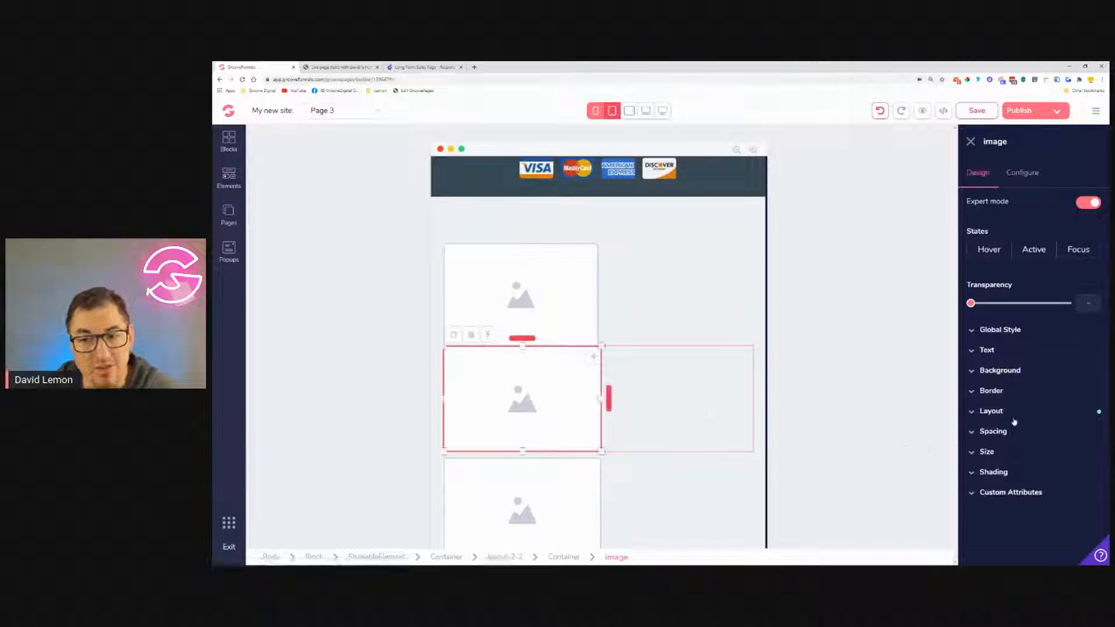
{"action": "left_click", "coordinate": [1011, 451]}
{"action": "left_click", "coordinate": [1054, 495]}
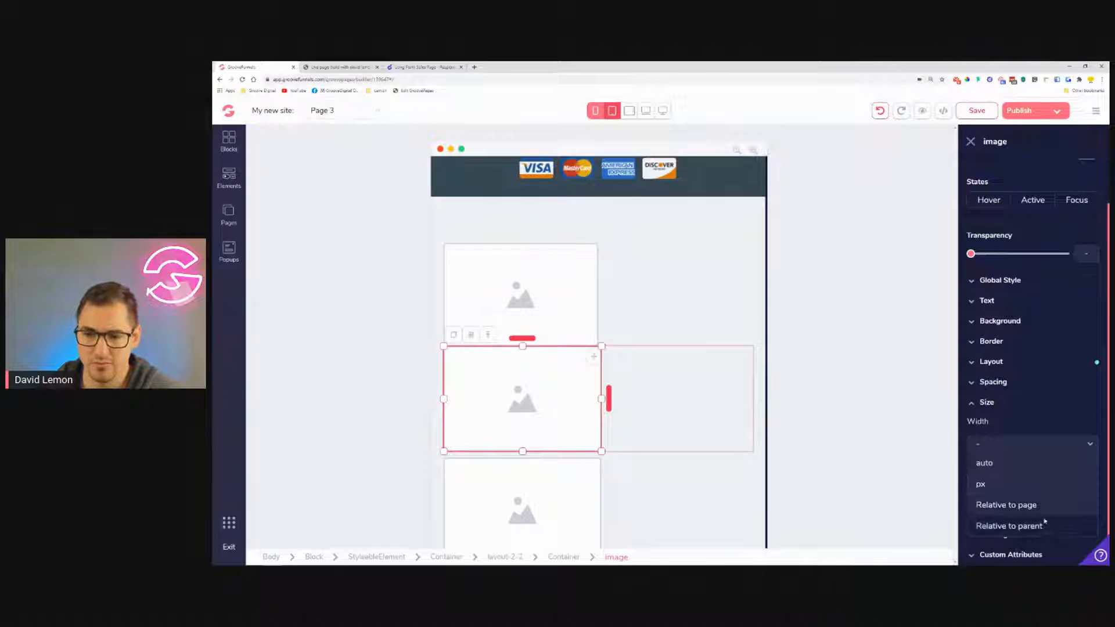
{"action": "left_click", "coordinate": [1009, 526]}
{"action": "left_click", "coordinate": [1008, 465]}
{"action": "left_click", "coordinate": [1016, 465]}
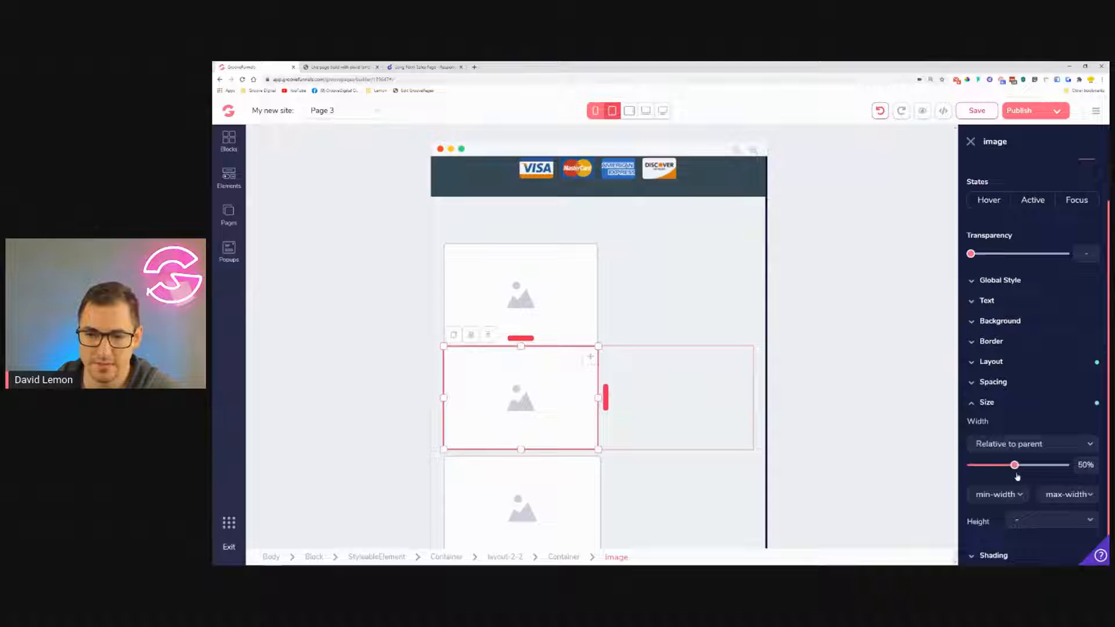
Try moving the second placeholder image up beside the first one, and undo the move.
{"action": "left_click_drag", "start_coordinate": [592, 360], "coordinate": [686, 327]}
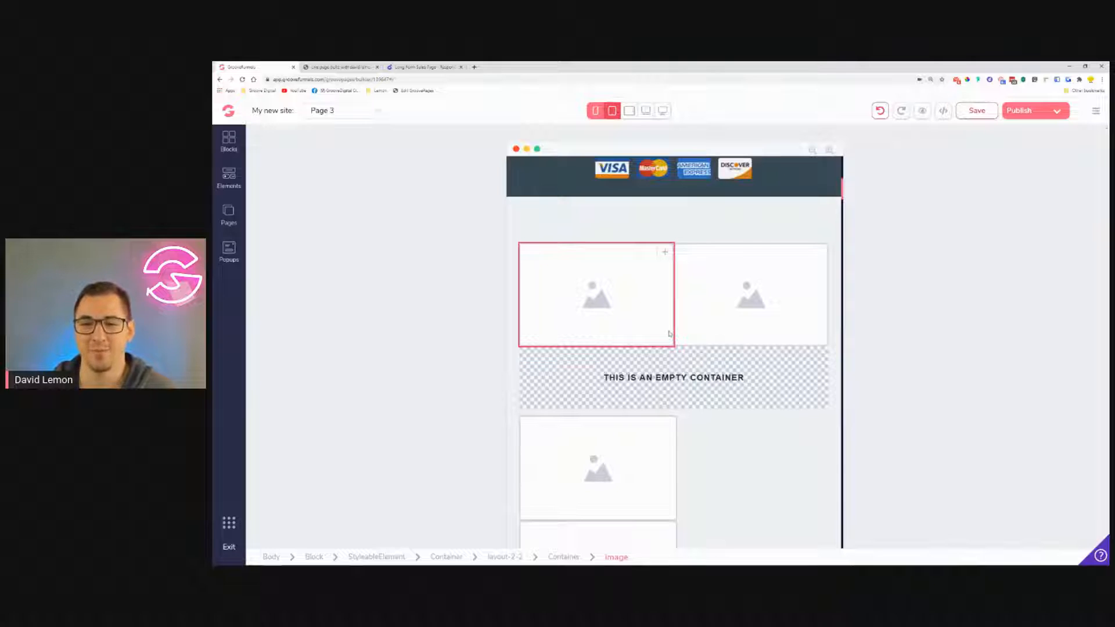
{"action": "left_click", "coordinate": [880, 110]}
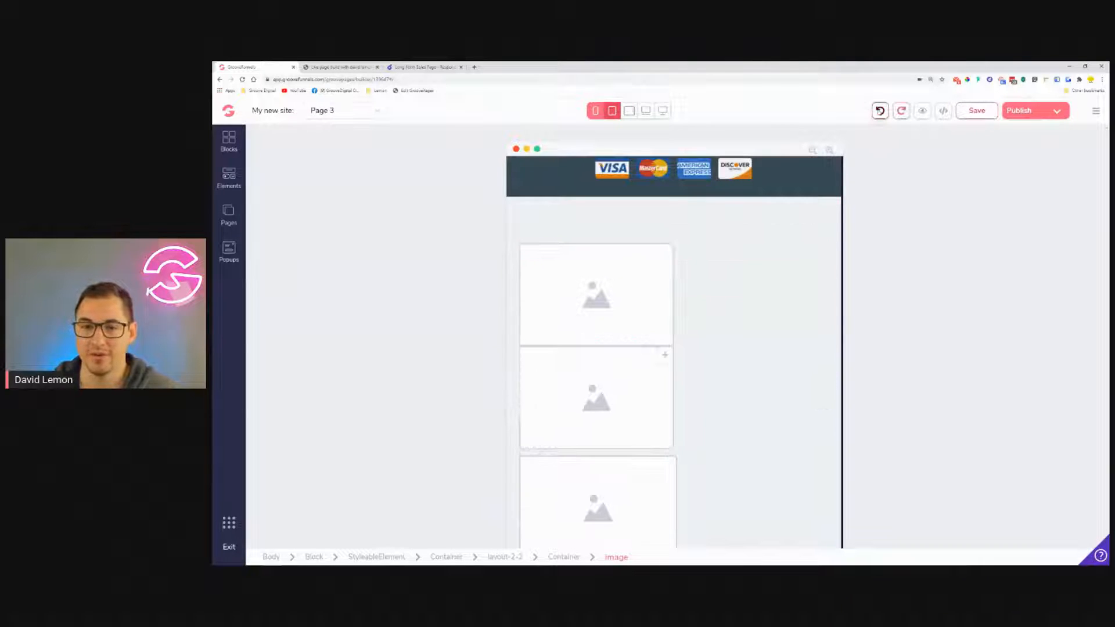
Hide the second placeholder image's container in the portrait tablet view by setting its display to none.
{"action": "left_click", "coordinate": [704, 403]}
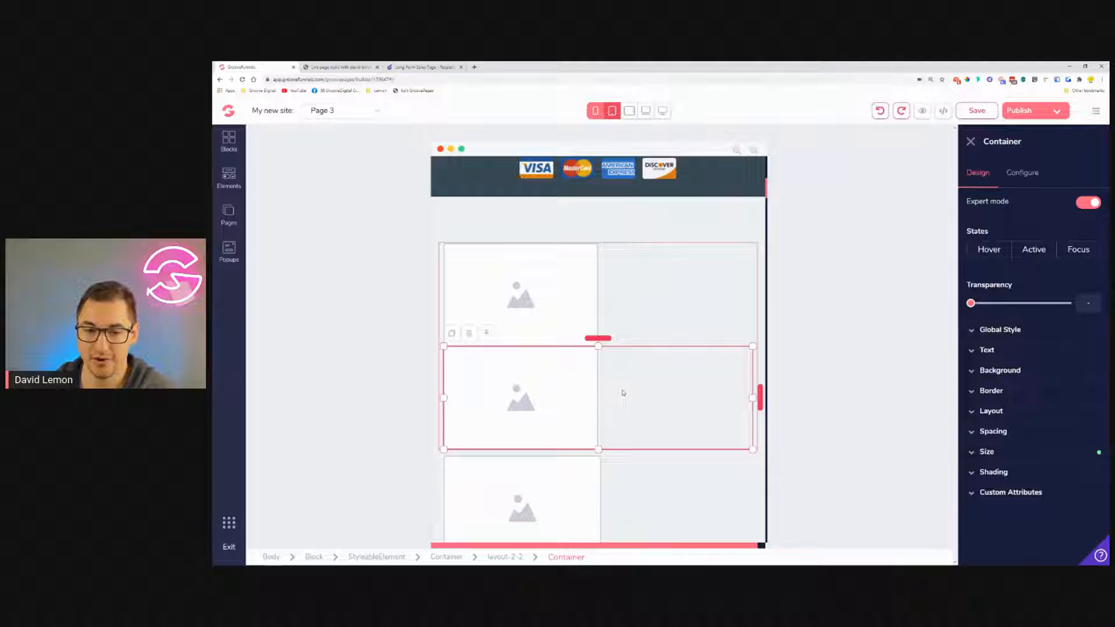
{"action": "left_click", "coordinate": [1022, 413]}
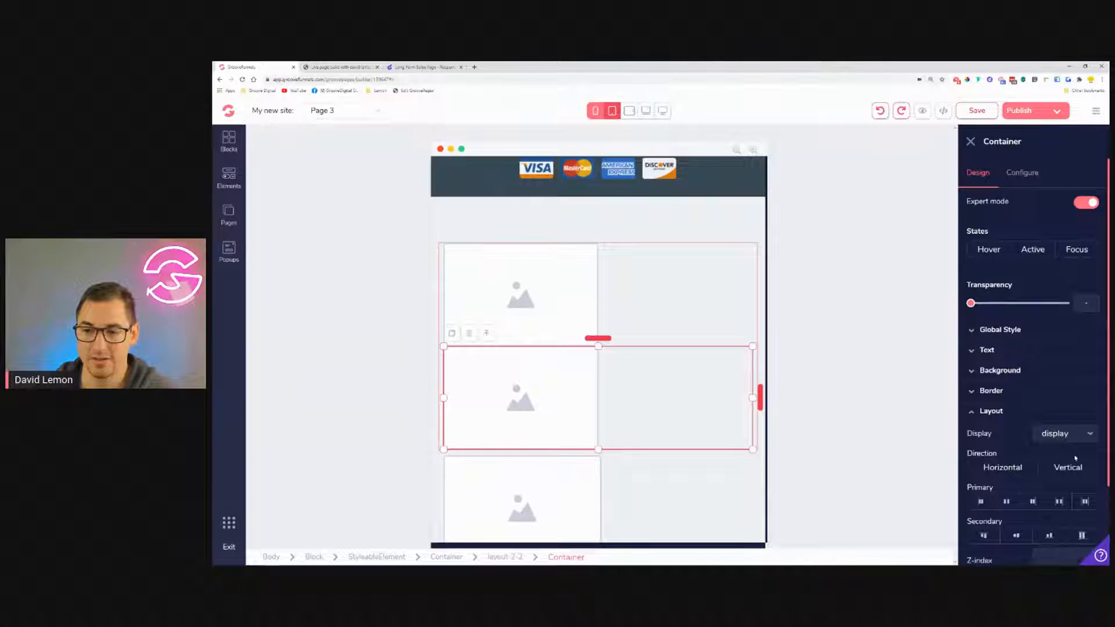
{"action": "left_click", "coordinate": [1075, 436]}
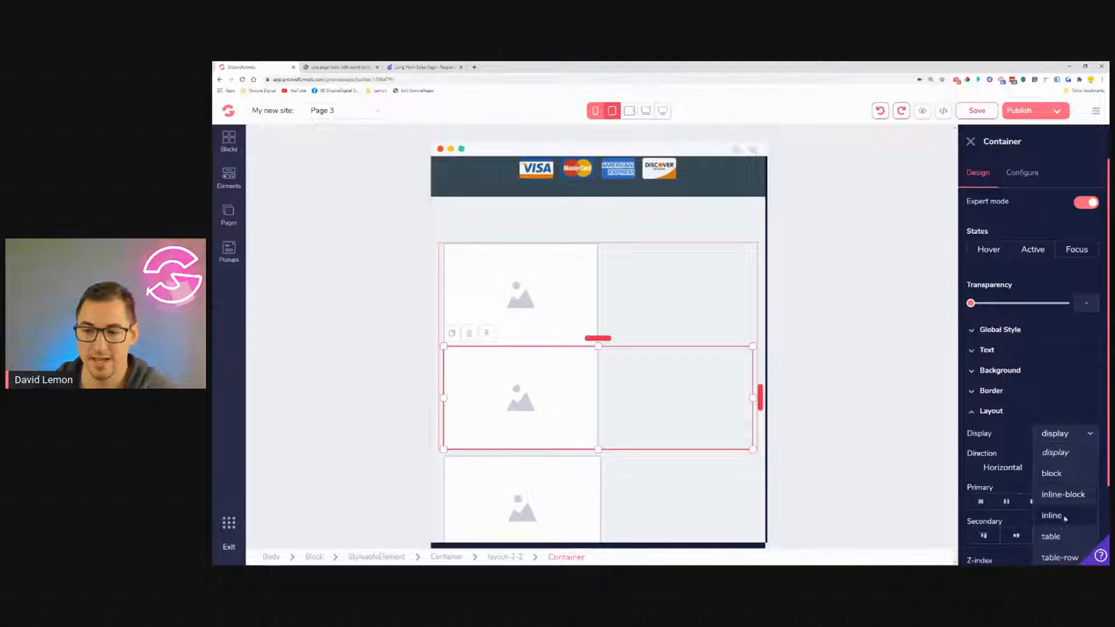
{"action": "scroll", "coordinate": [1066, 520], "scroll_direction": "down", "scroll_amount": 3}
{"action": "left_click", "coordinate": [1052, 506]}
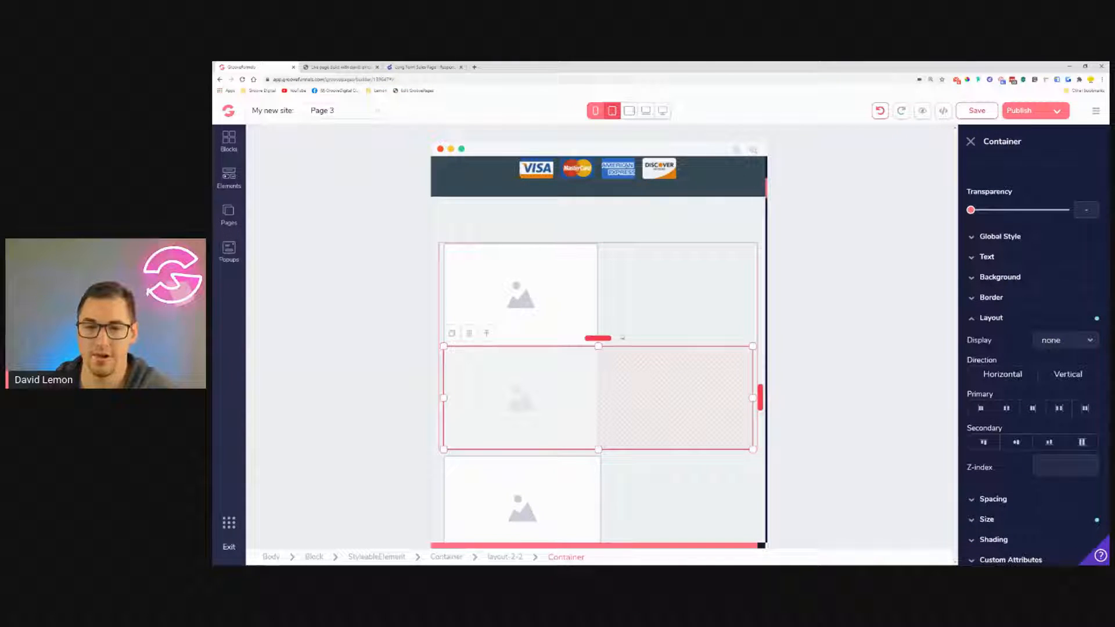
Set the same container's display to block in the landscape tablet view, and return to the portrait tablet view.
{"action": "left_click", "coordinate": [631, 116]}
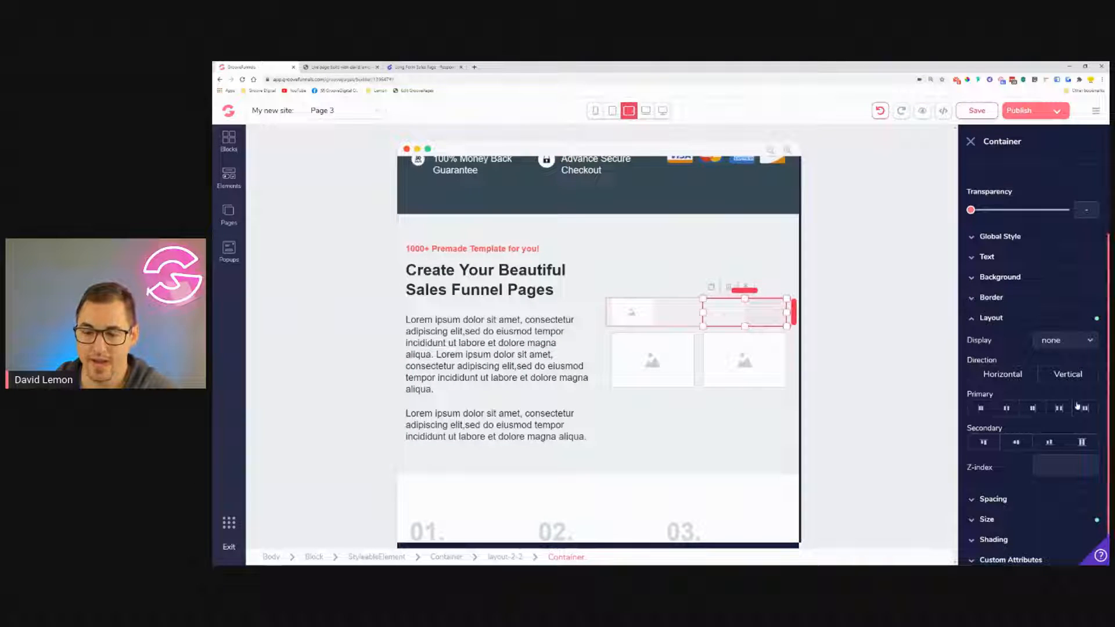
{"action": "left_click", "coordinate": [1061, 343]}
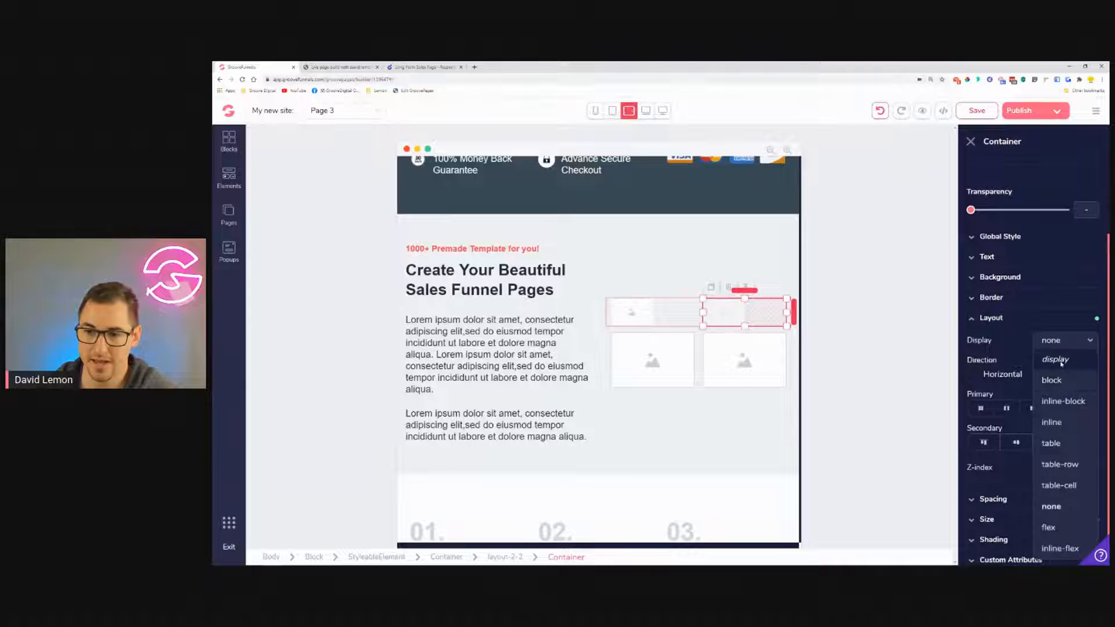
{"action": "left_click", "coordinate": [1064, 375]}
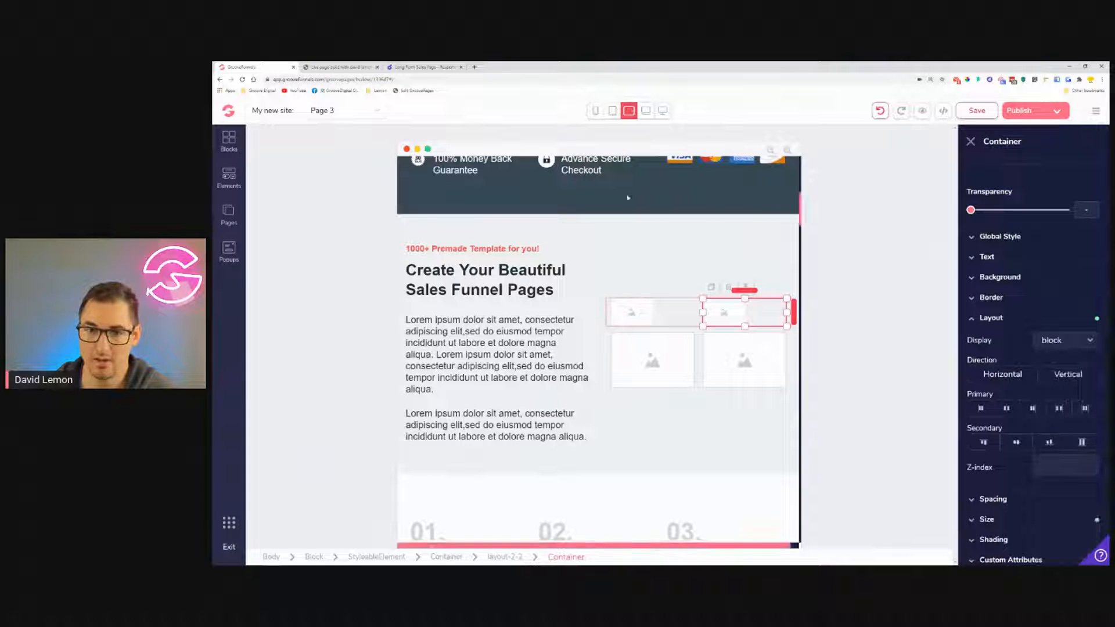
{"action": "left_click", "coordinate": [612, 111]}
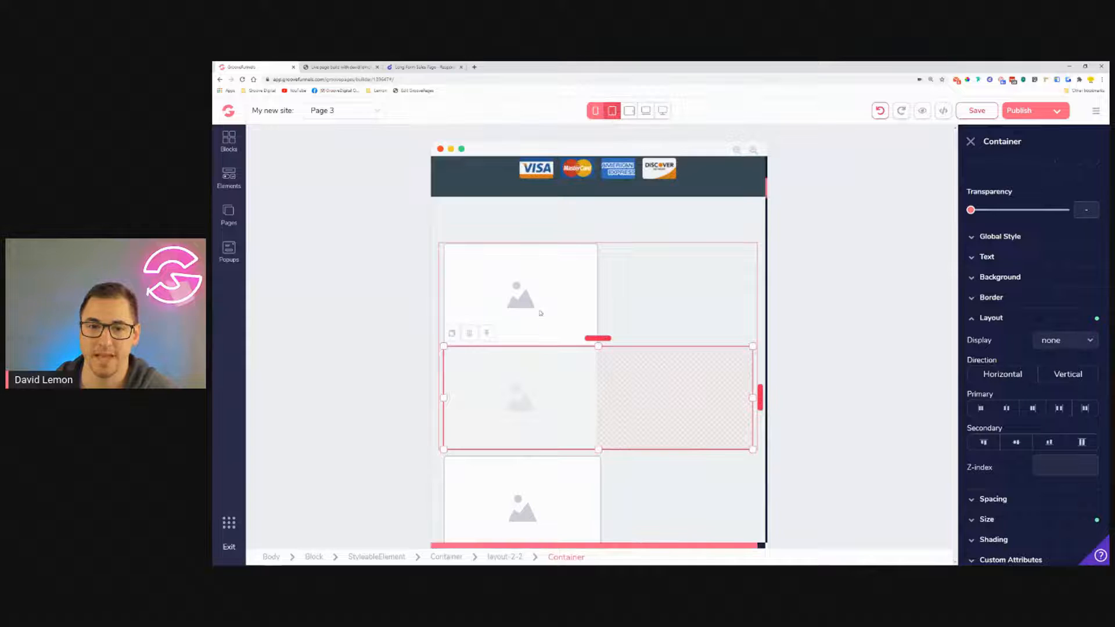
Duplicate the first placeholder image, set the copy's display to none in the landscape tablet view, and return to portrait tablet.
{"action": "left_click", "coordinate": [540, 313]}
{"action": "left_click", "coordinate": [452, 234]}
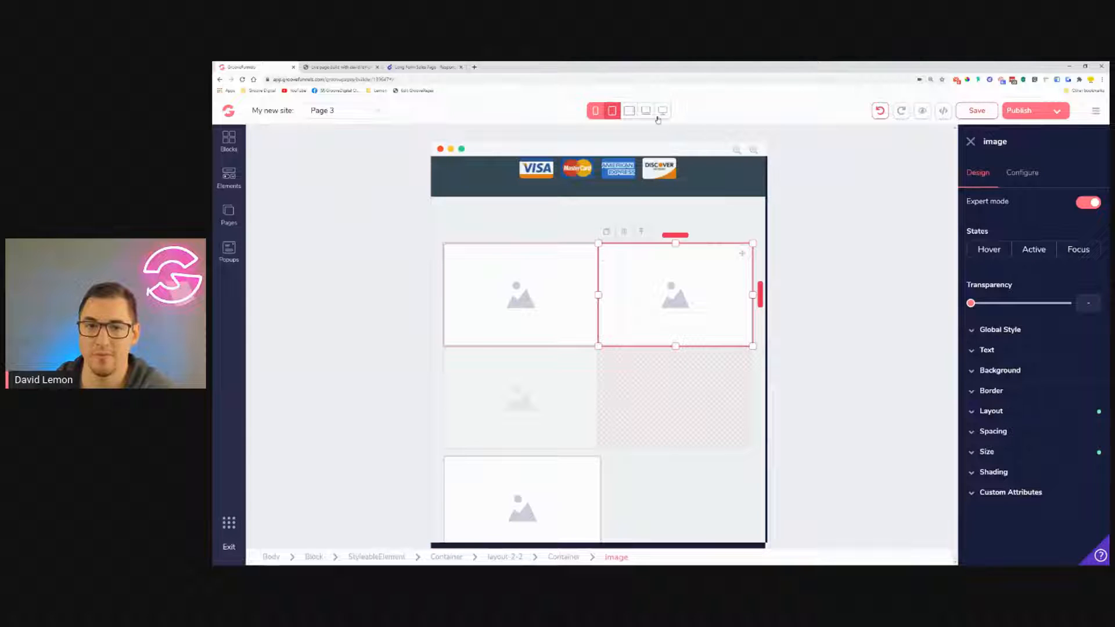
{"action": "left_click", "coordinate": [629, 114]}
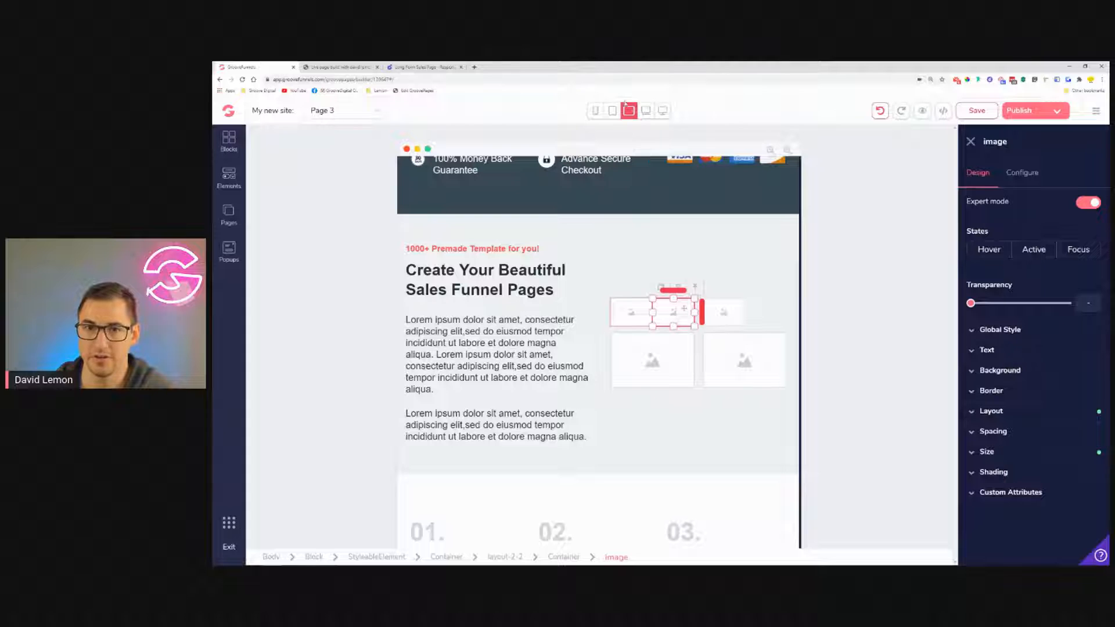
{"action": "left_click", "coordinate": [1034, 414]}
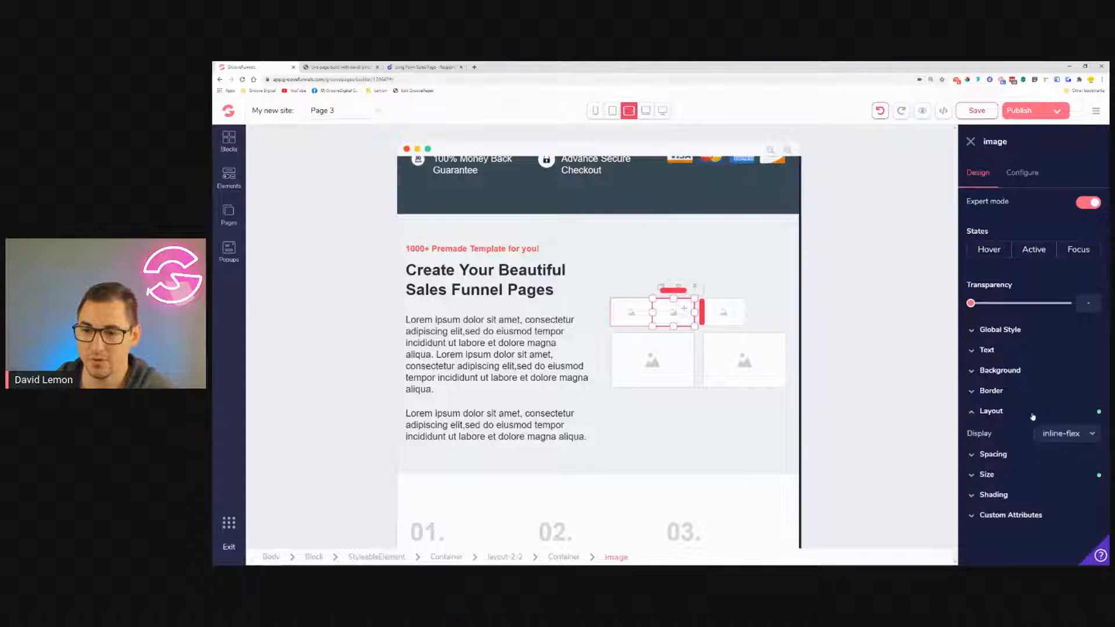
{"action": "left_click", "coordinate": [1076, 434]}
{"action": "scroll", "coordinate": [1068, 484], "scroll_direction": "down", "scroll_amount": 3}
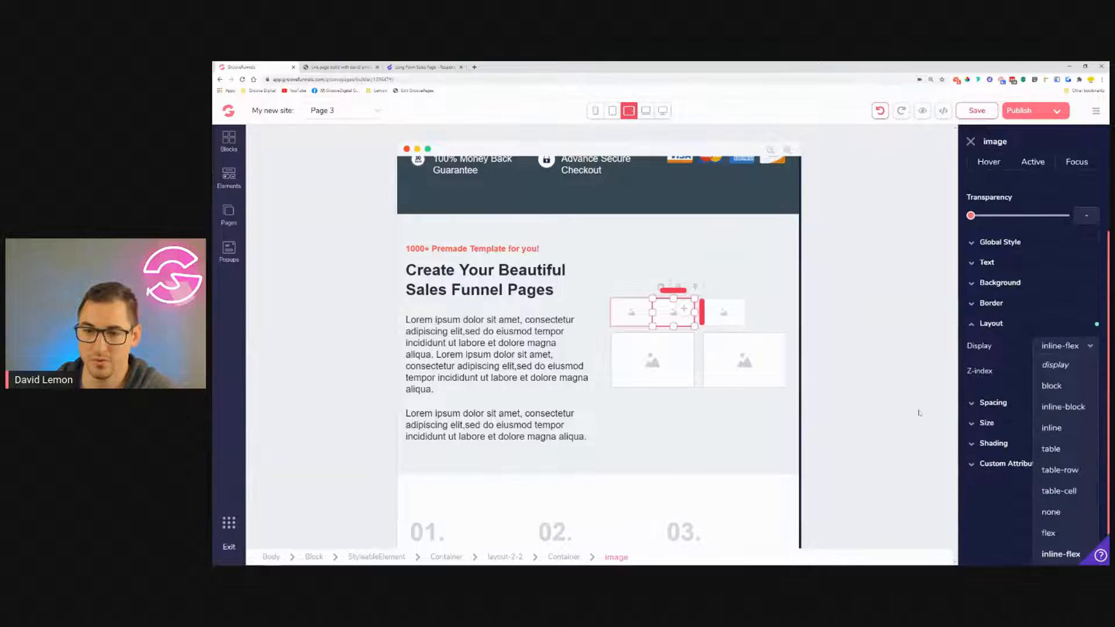
{"action": "left_click", "coordinate": [1058, 511]}
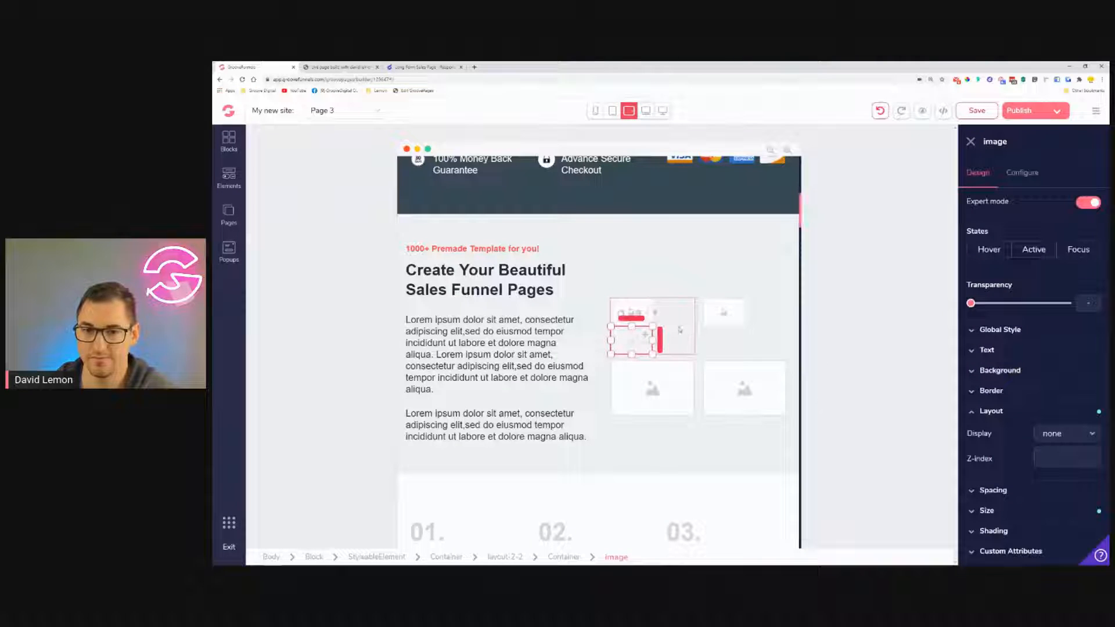
{"action": "left_click", "coordinate": [612, 111]}
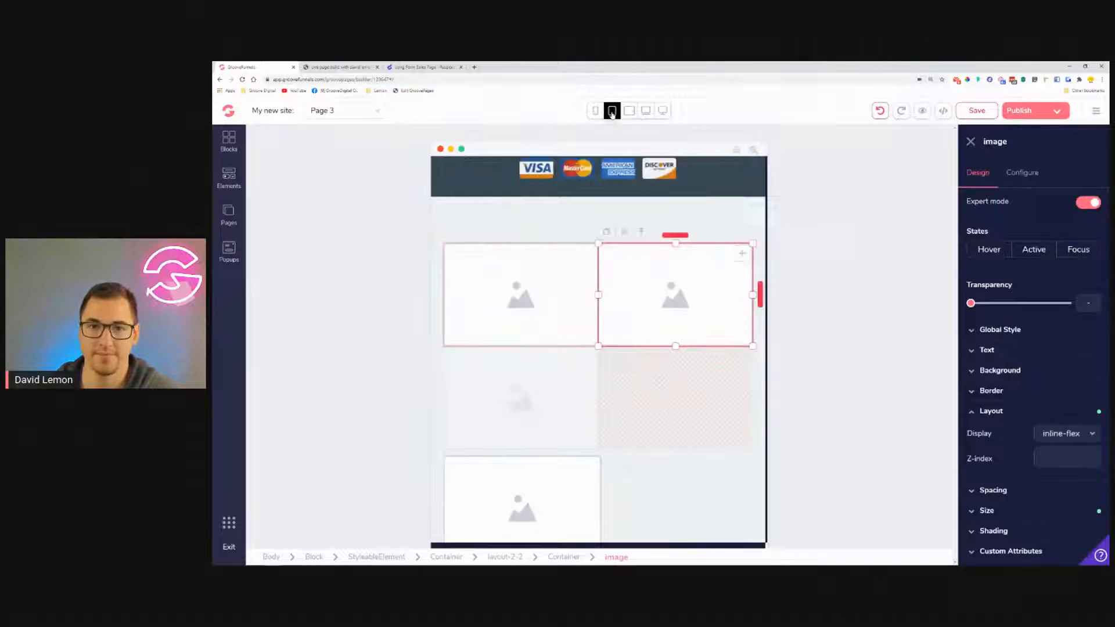
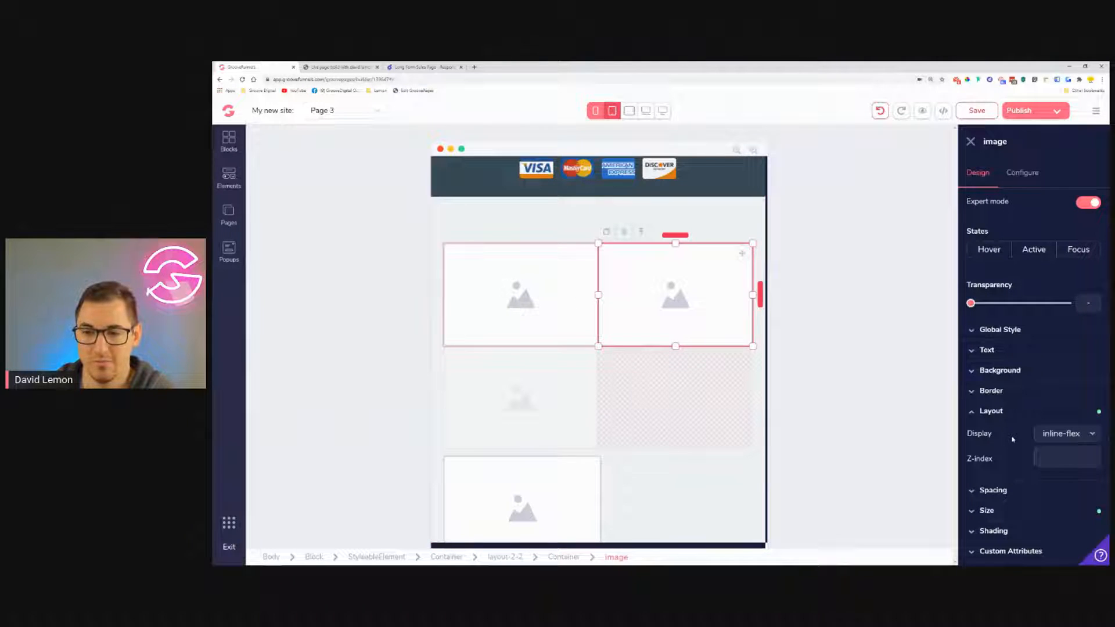
Set the width of both side-by-side placeholder images to 40% relative to their parent.
{"action": "left_click", "coordinate": [1007, 412]}
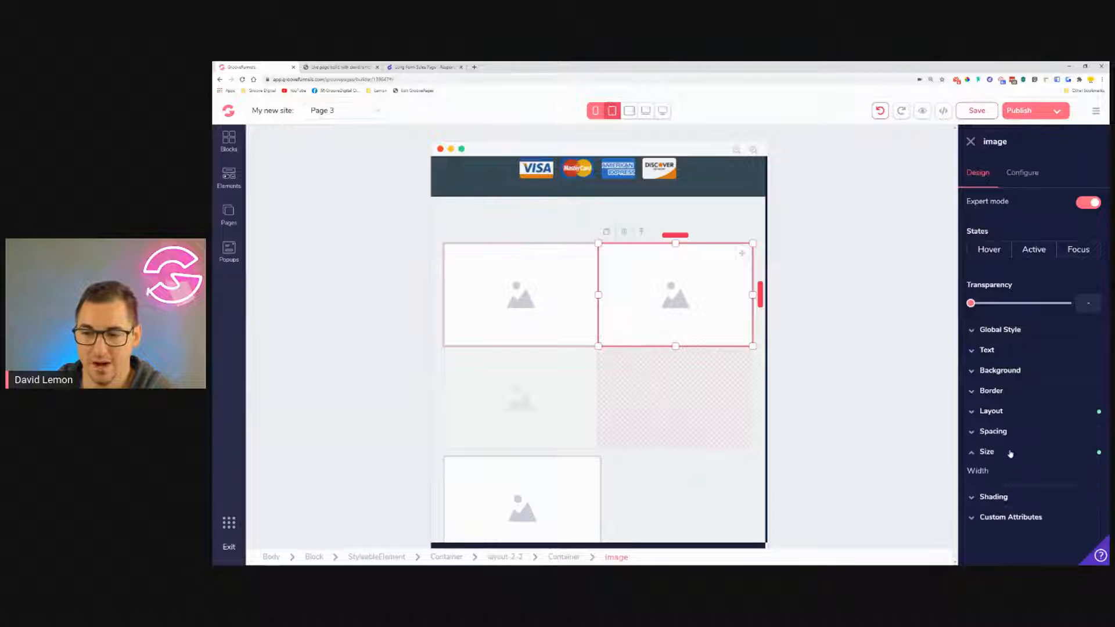
{"action": "left_click", "coordinate": [1011, 452]}
{"action": "left_click_drag", "start_coordinate": [1015, 515], "coordinate": [1008, 516]}
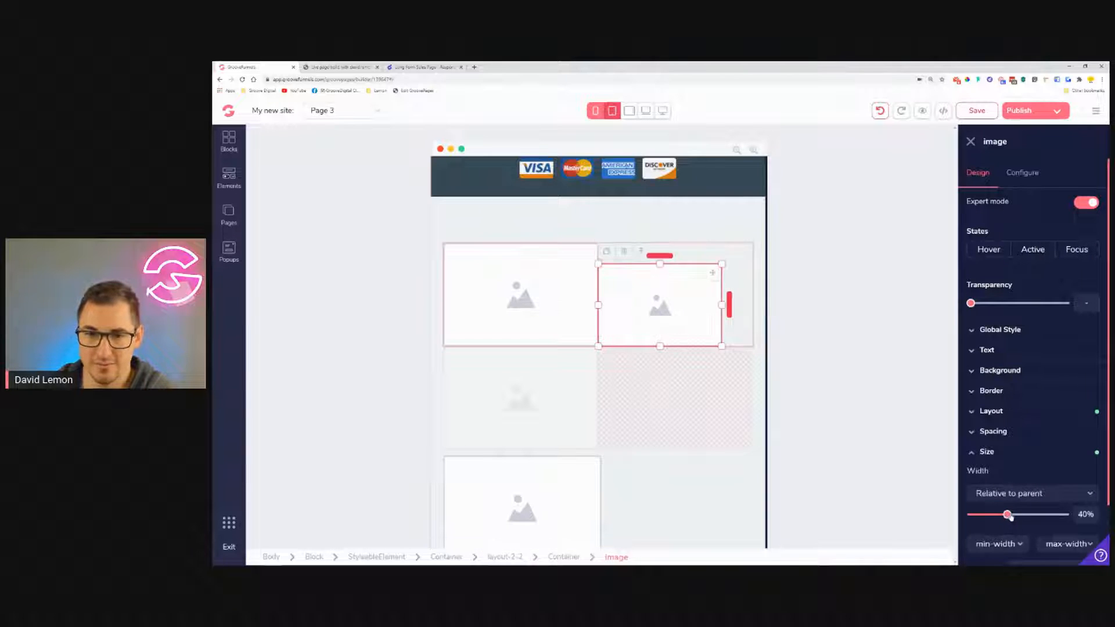
{"action": "left_click", "coordinate": [469, 296]}
{"action": "left_click", "coordinate": [1012, 452]}
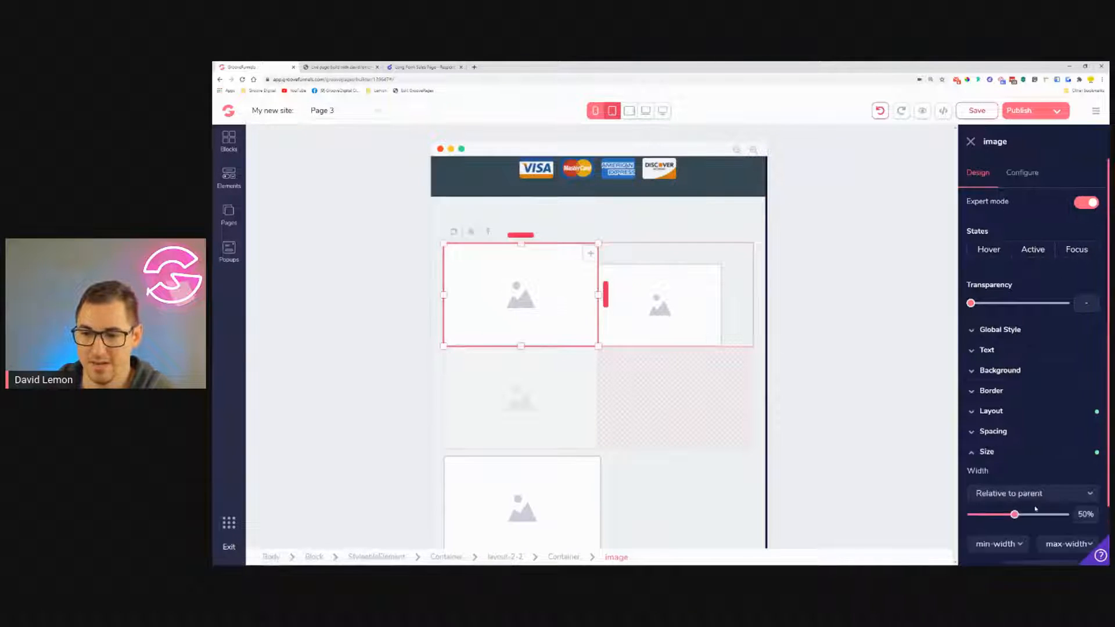
{"action": "left_click_drag", "start_coordinate": [1016, 516], "coordinate": [1009, 517]}
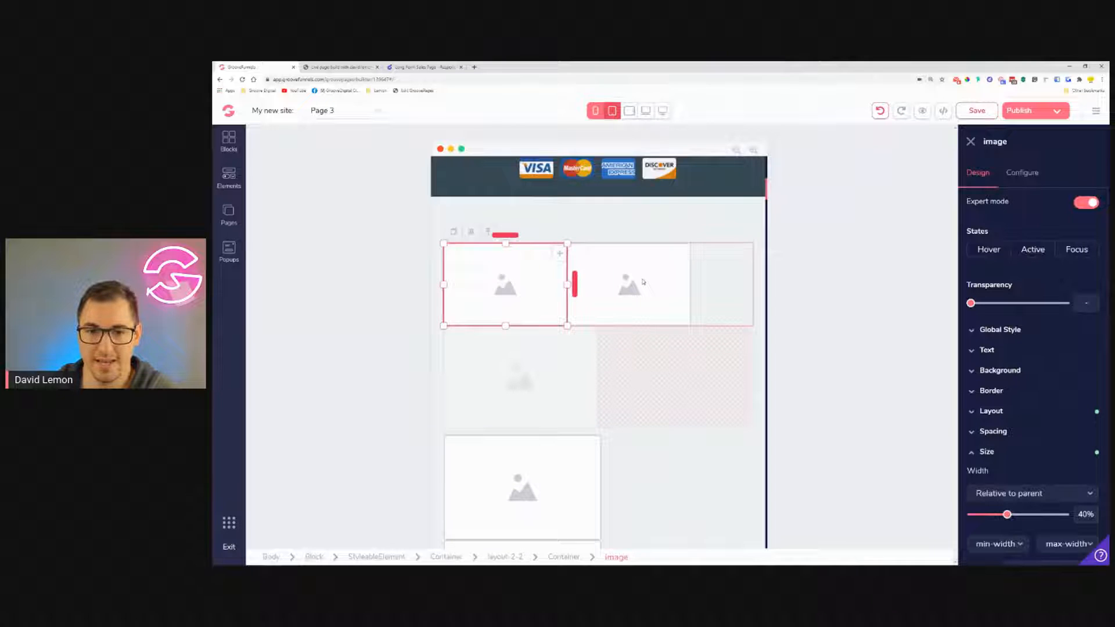
Give the duplicated placeholder image a left margin of 2rem to separate it from the first image.
{"action": "left_click", "coordinate": [643, 282]}
{"action": "left_click", "coordinate": [1013, 432]}
{"action": "left_click", "coordinate": [978, 495]}
{"action": "scroll", "coordinate": [982, 494], "scroll_direction": "down", "scroll_amount": 2}
{"action": "left_click_drag", "start_coordinate": [970, 474], "coordinate": [1010, 483]}
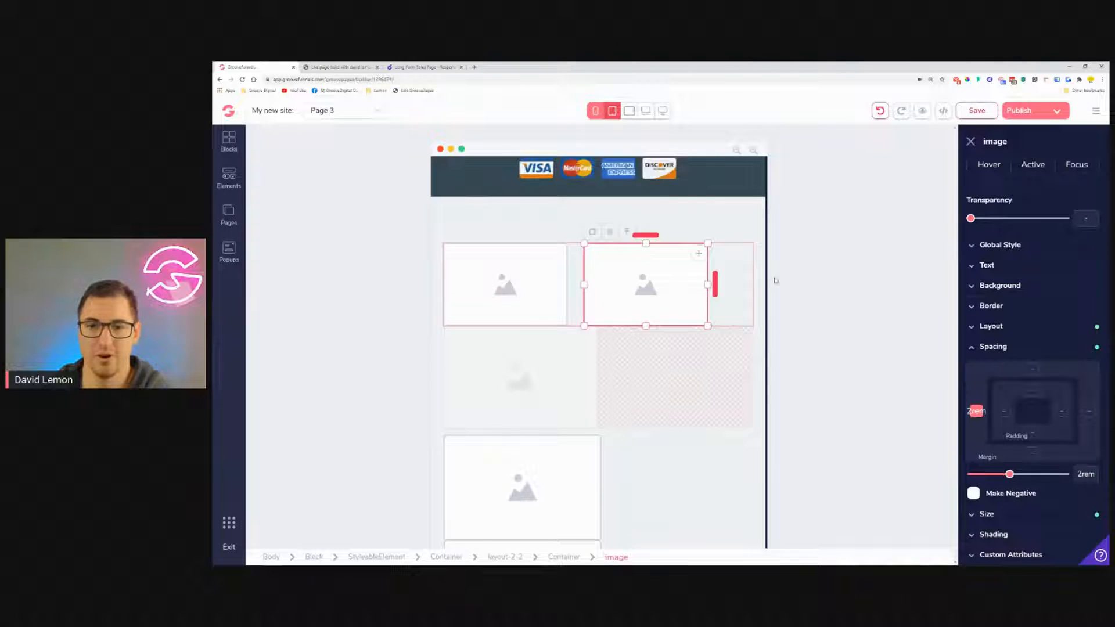
Center the two placeholder images horizontally in their container with the primary layout alignment.
{"action": "left_click", "coordinate": [748, 257]}
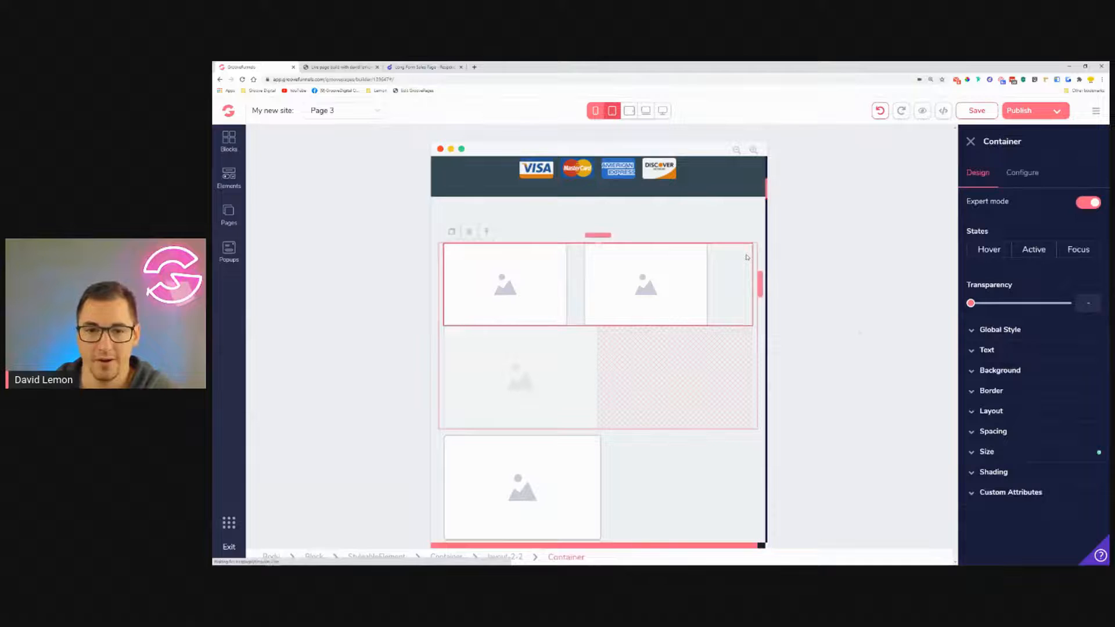
{"action": "left_click", "coordinate": [1046, 438]}
{"action": "left_click", "coordinate": [1045, 435]}
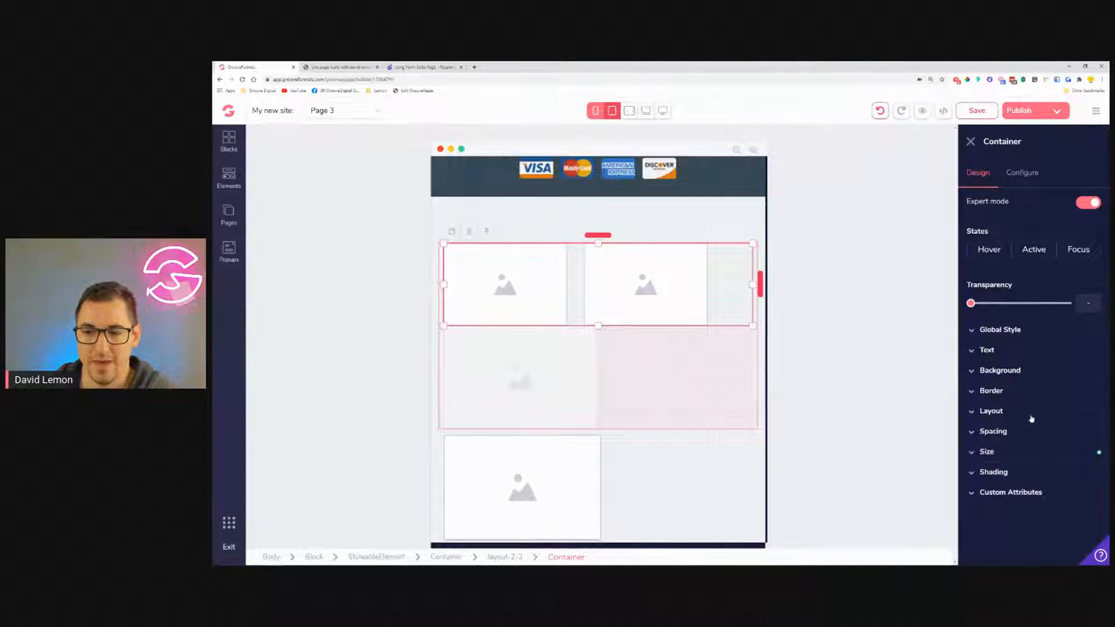
{"action": "left_click", "coordinate": [1031, 416]}
{"action": "left_click", "coordinate": [1007, 502]}
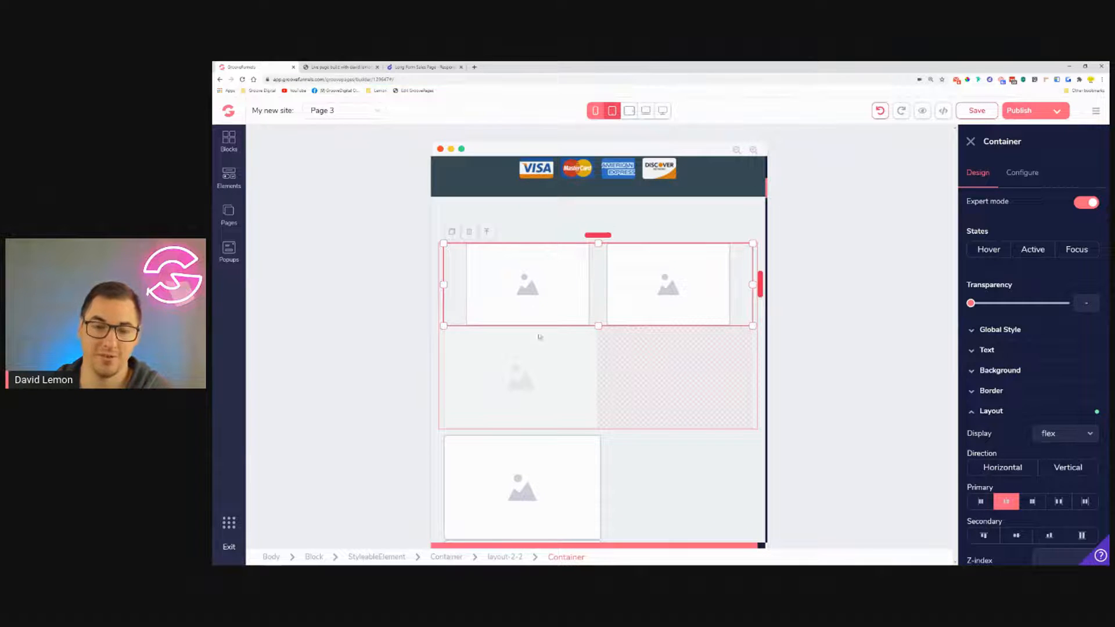
Check the image row in the landscape tablet, portrait tablet and mobile views, ending in portrait tablet.
{"action": "left_click", "coordinate": [629, 111]}
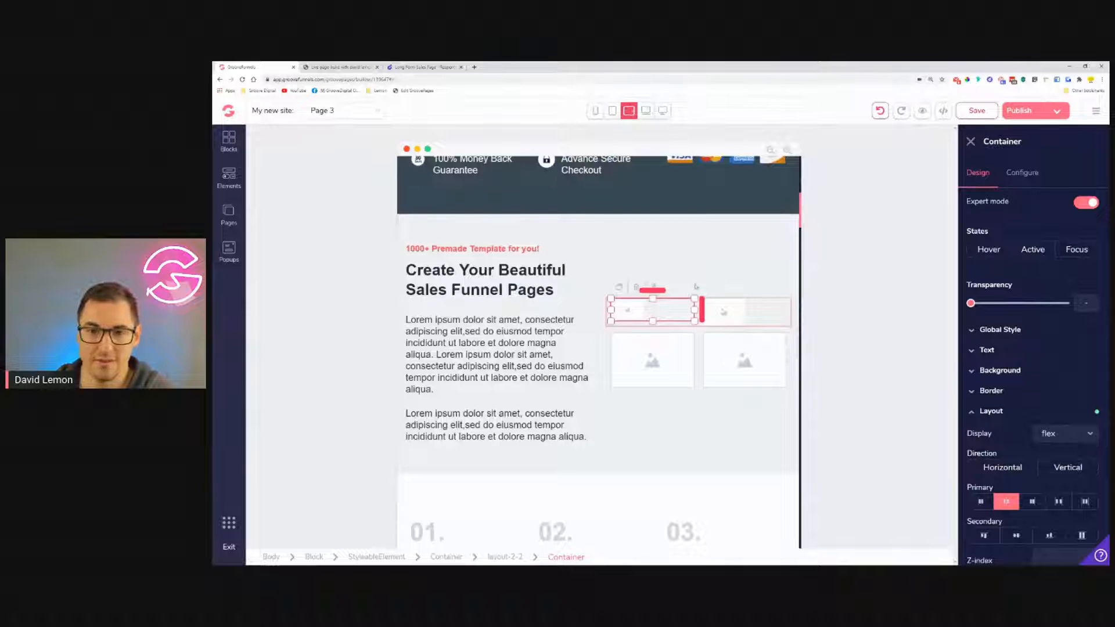
{"action": "left_click", "coordinate": [612, 111]}
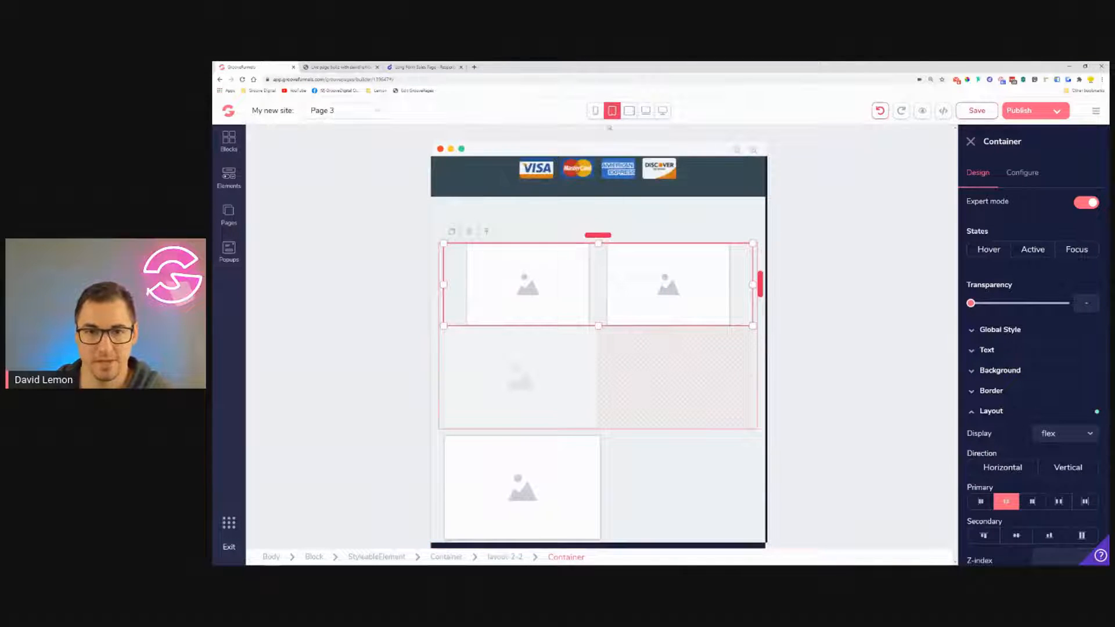
{"action": "left_click", "coordinate": [595, 111]}
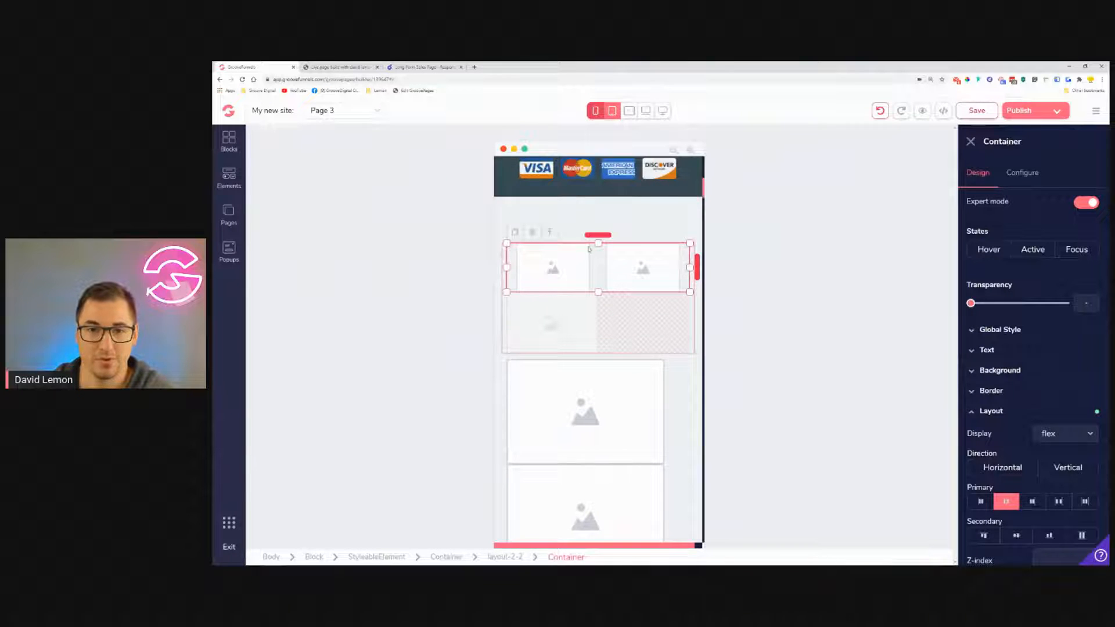
{"action": "left_click", "coordinate": [610, 112]}
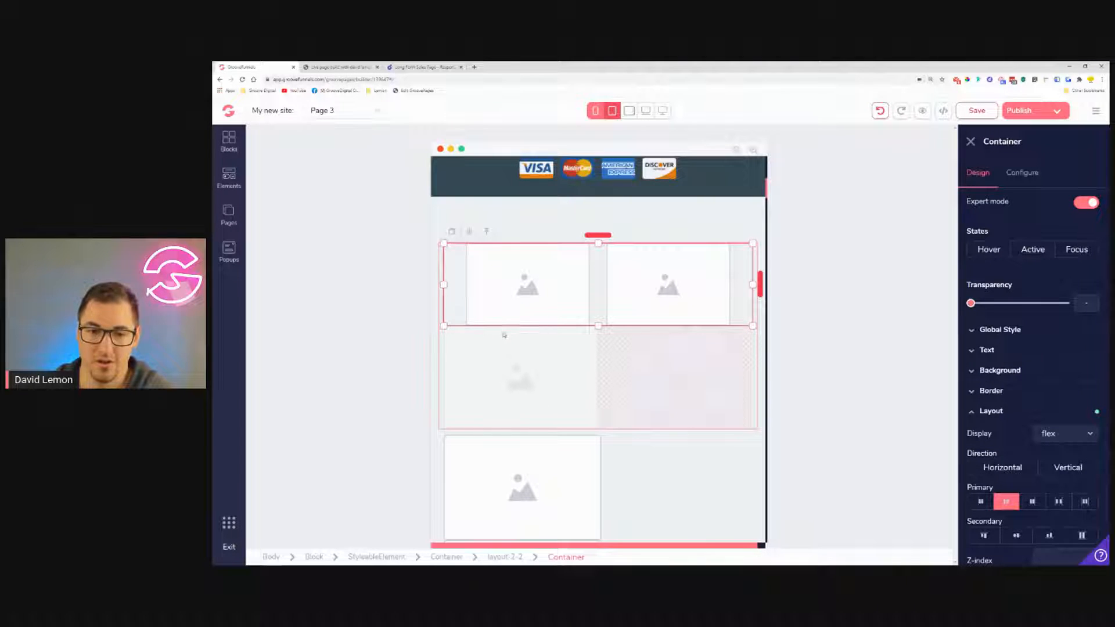
Set the width of the upper placeholder image in the second image group to 40% relative to its parent.
{"action": "scroll", "coordinate": [627, 308], "scroll_direction": "down", "scroll_amount": 3}
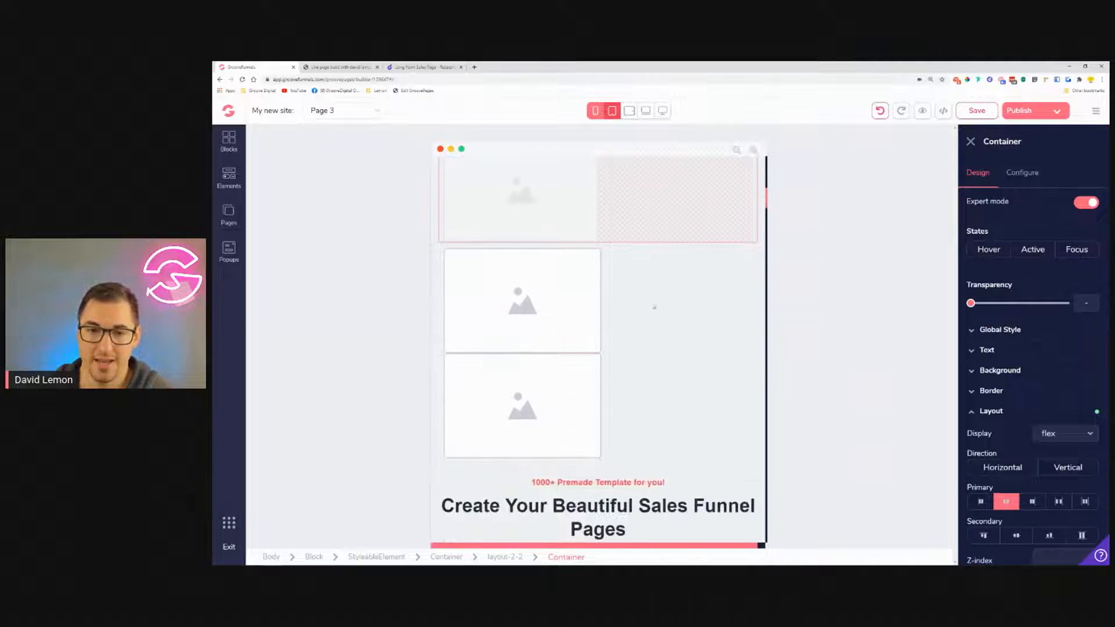
{"action": "left_click", "coordinate": [549, 294]}
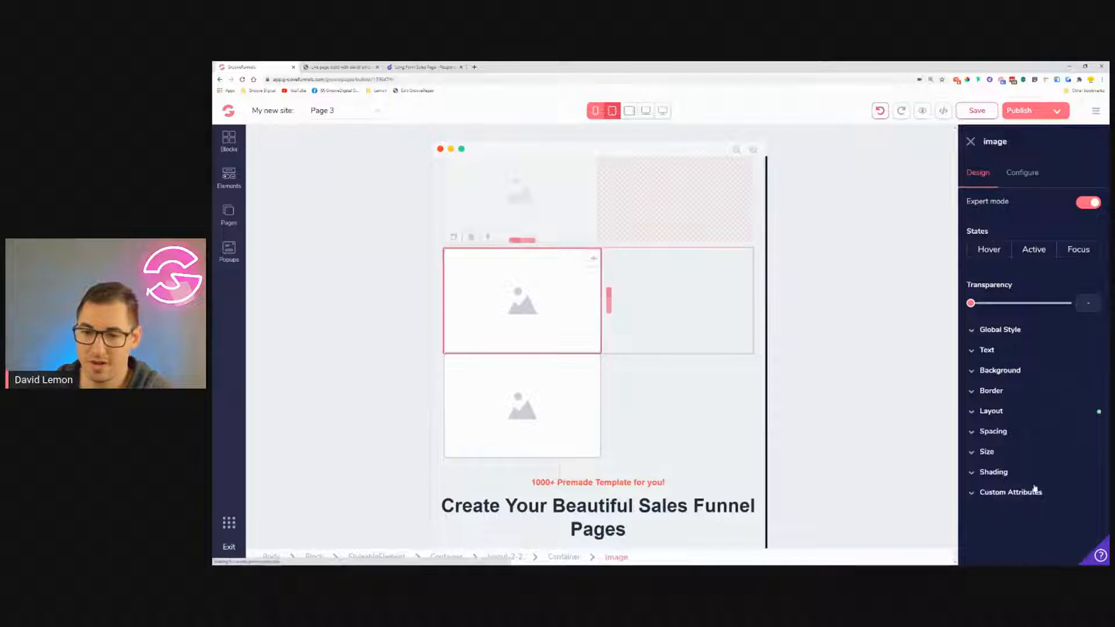
{"action": "left_click", "coordinate": [1010, 452]}
{"action": "left_click", "coordinate": [1031, 494]}
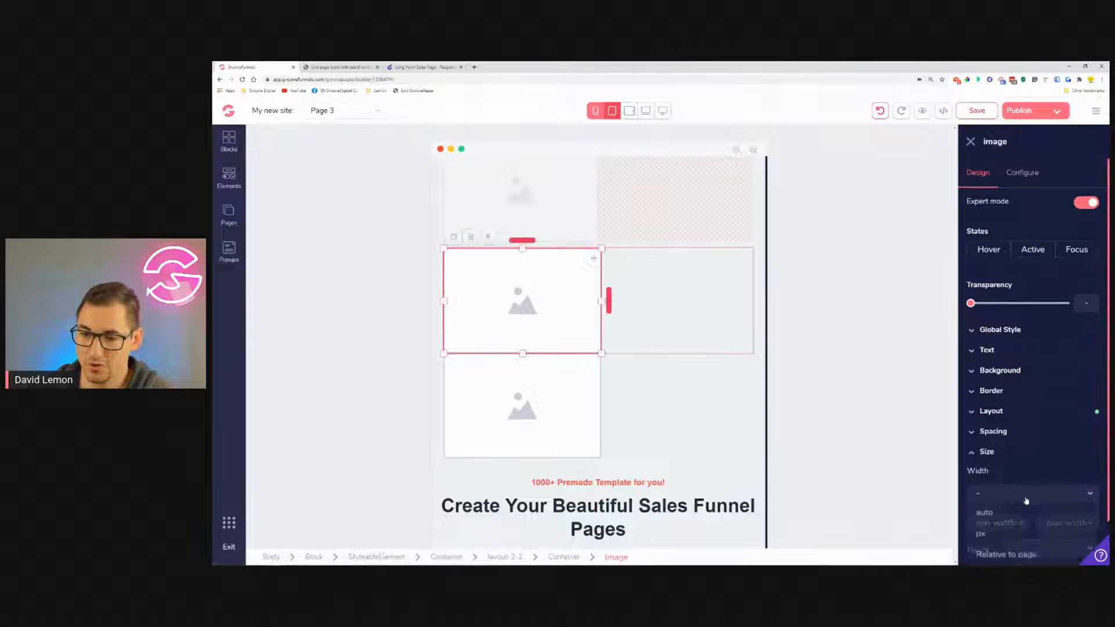
{"action": "left_click", "coordinate": [1028, 528]}
{"action": "left_click_drag", "start_coordinate": [971, 471], "coordinate": [1007, 474]}
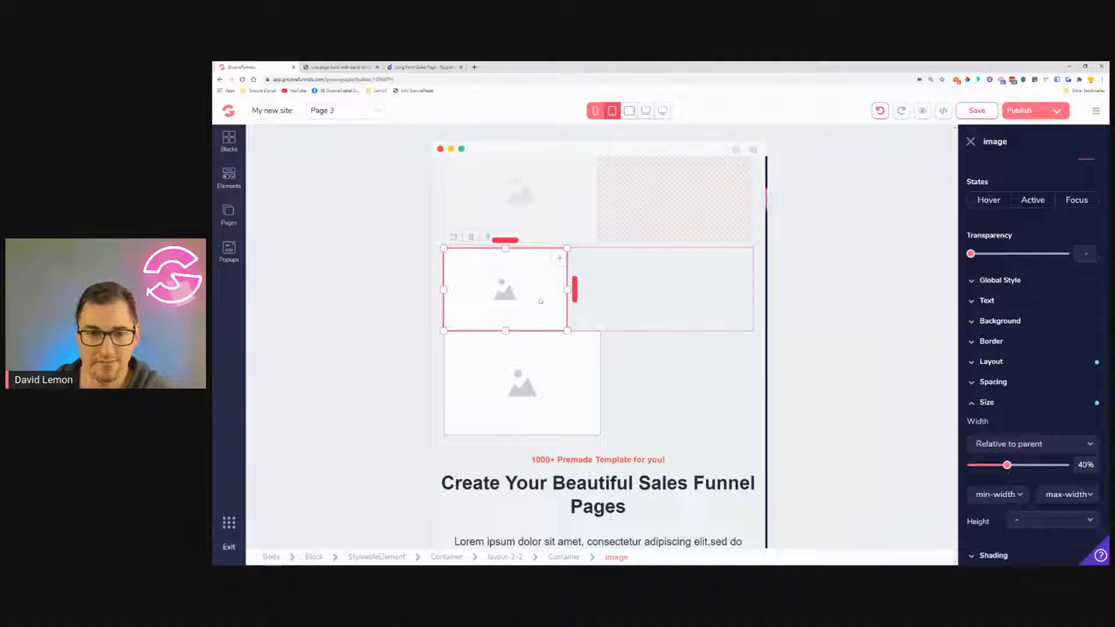
Duplicate the resized placeholder image and give the copy a left margin to separate the pair.
{"action": "left_click", "coordinate": [453, 238]}
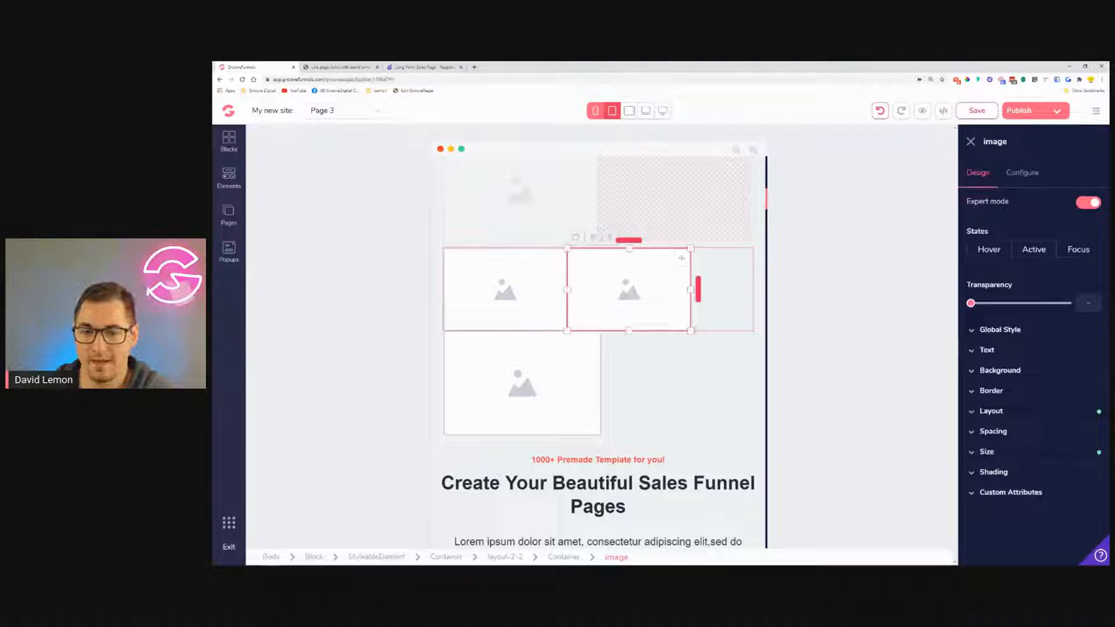
{"action": "left_click", "coordinate": [1009, 437]}
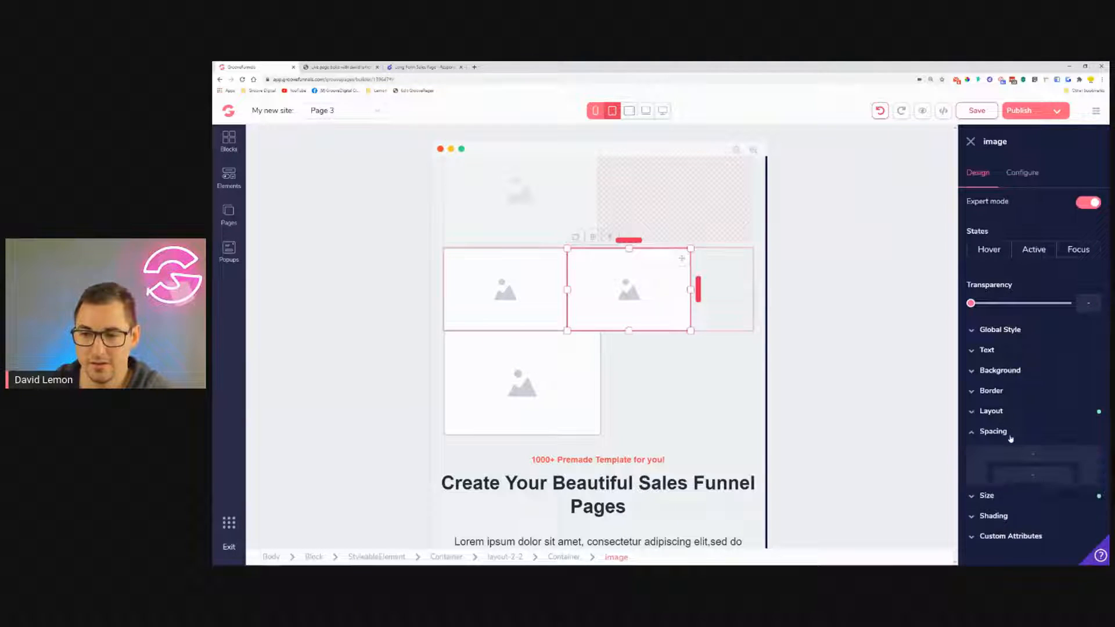
{"action": "left_click", "coordinate": [978, 497]}
{"action": "scroll", "coordinate": [988, 511], "scroll_direction": "down", "scroll_amount": 1}
{"action": "left_click_drag", "start_coordinate": [971, 513], "coordinate": [1013, 529]}
Try a vertical layout direction on the container of the new image pair, and undo it.
{"action": "left_click", "coordinate": [746, 274]}
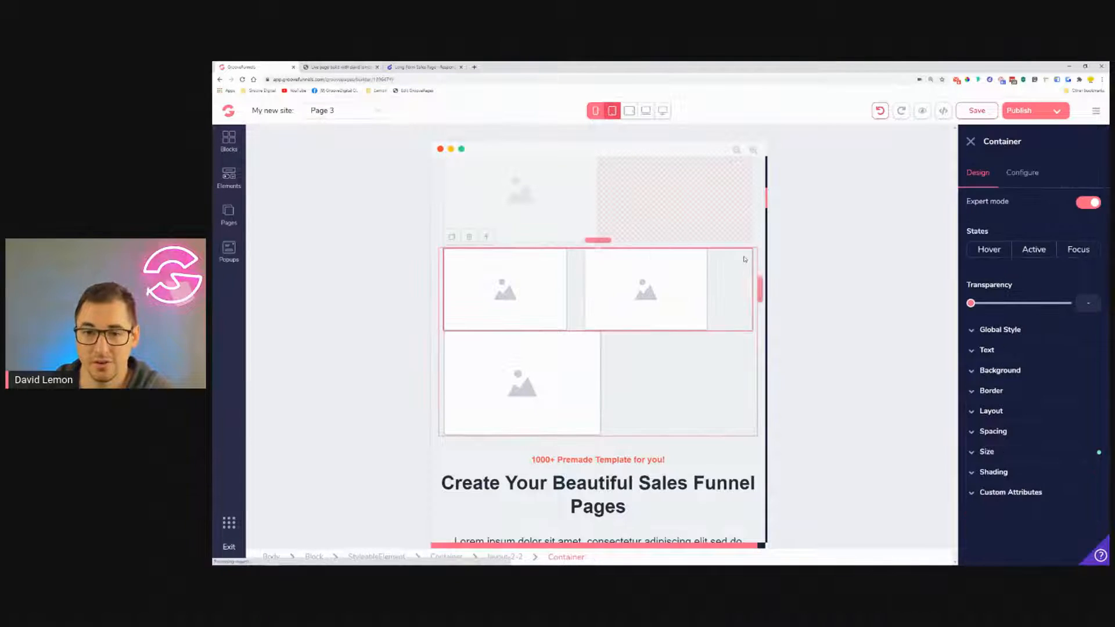
{"action": "left_click", "coordinate": [1022, 413]}
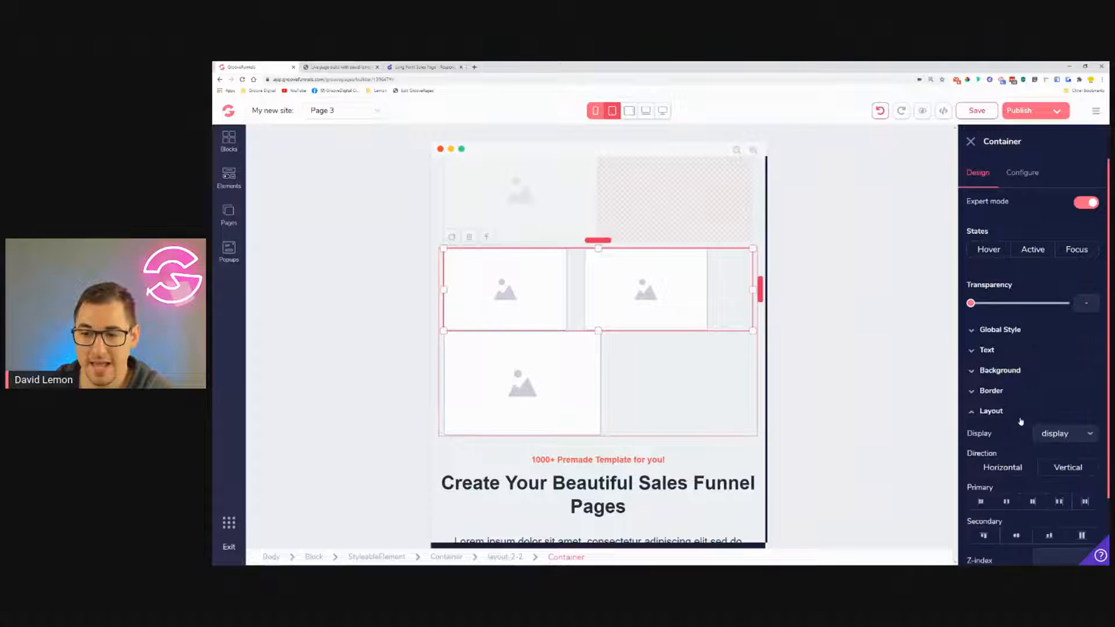
{"action": "left_click", "coordinate": [1067, 470]}
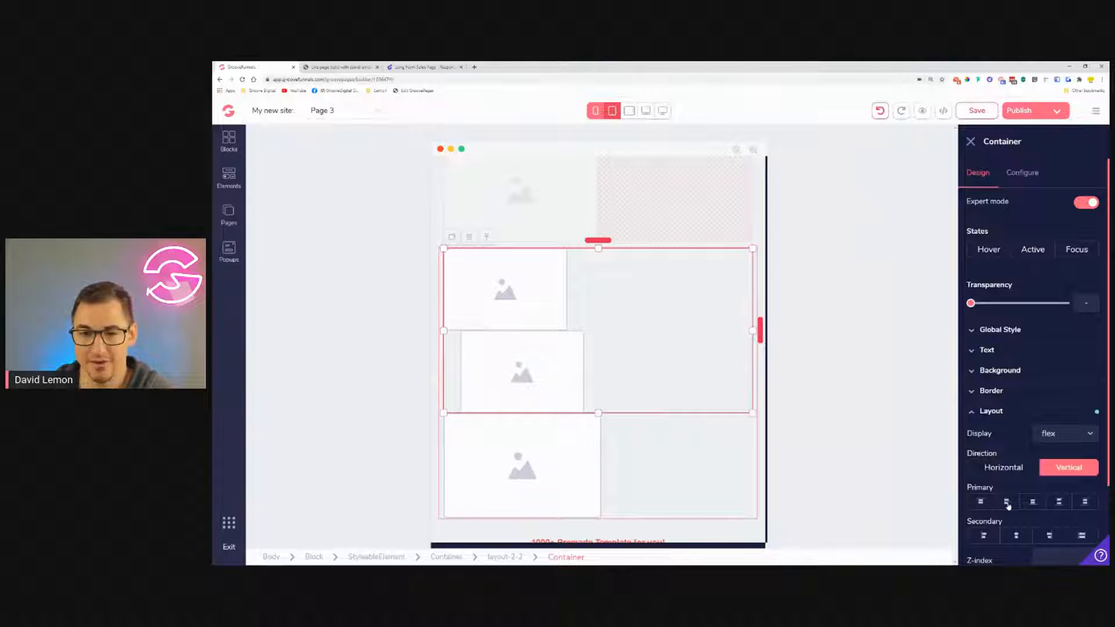
{"action": "left_click", "coordinate": [879, 112]}
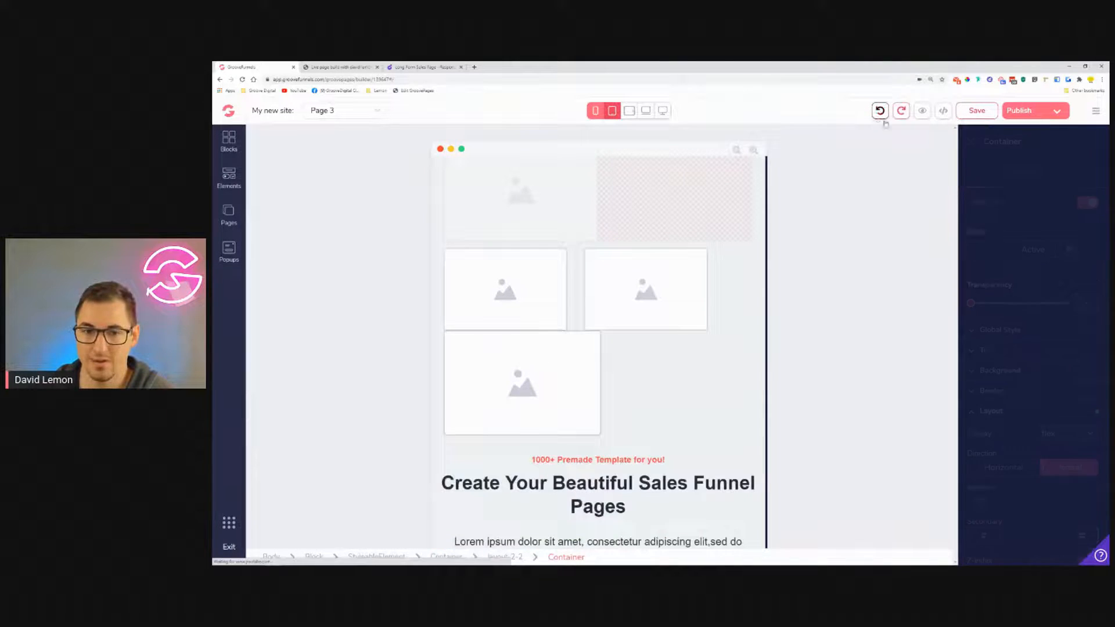
Center the second pair of placeholder images horizontally in their container with the primary layout alignment.
{"action": "left_click", "coordinate": [800, 307]}
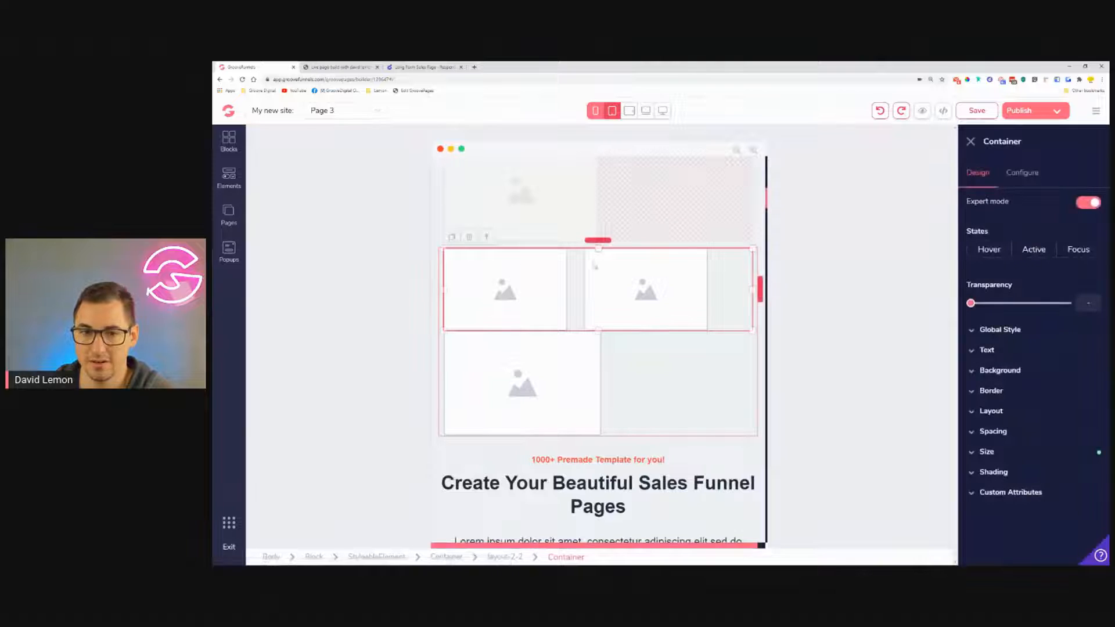
{"action": "left_click", "coordinate": [1026, 411]}
{"action": "left_click", "coordinate": [1004, 502]}
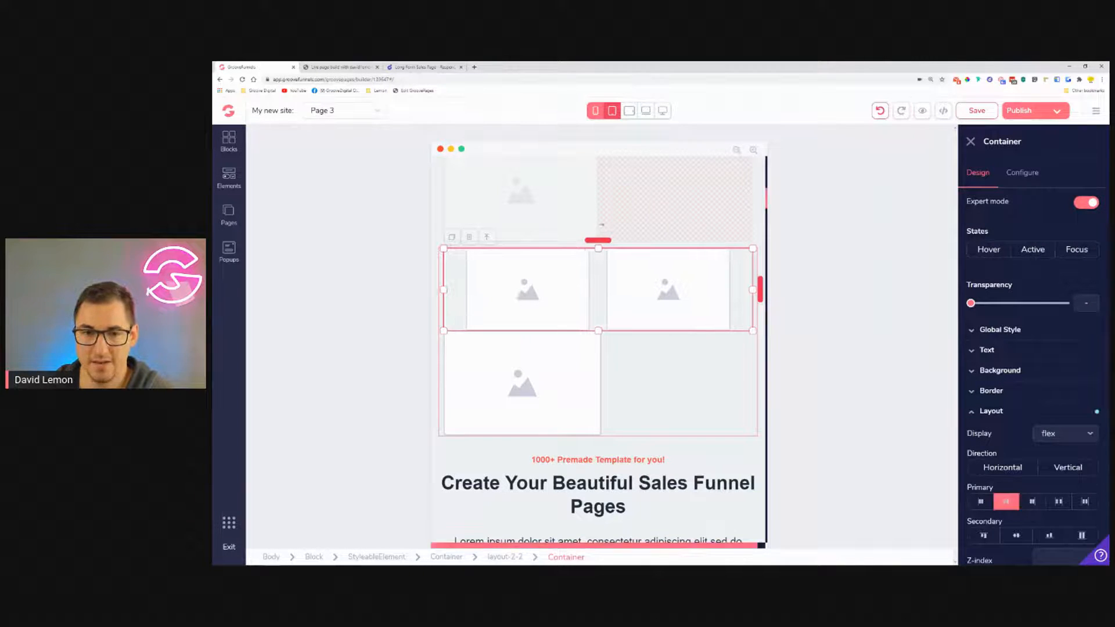
Hide the container of the single large image below the second pair by setting its display to none.
{"action": "left_click", "coordinate": [628, 378]}
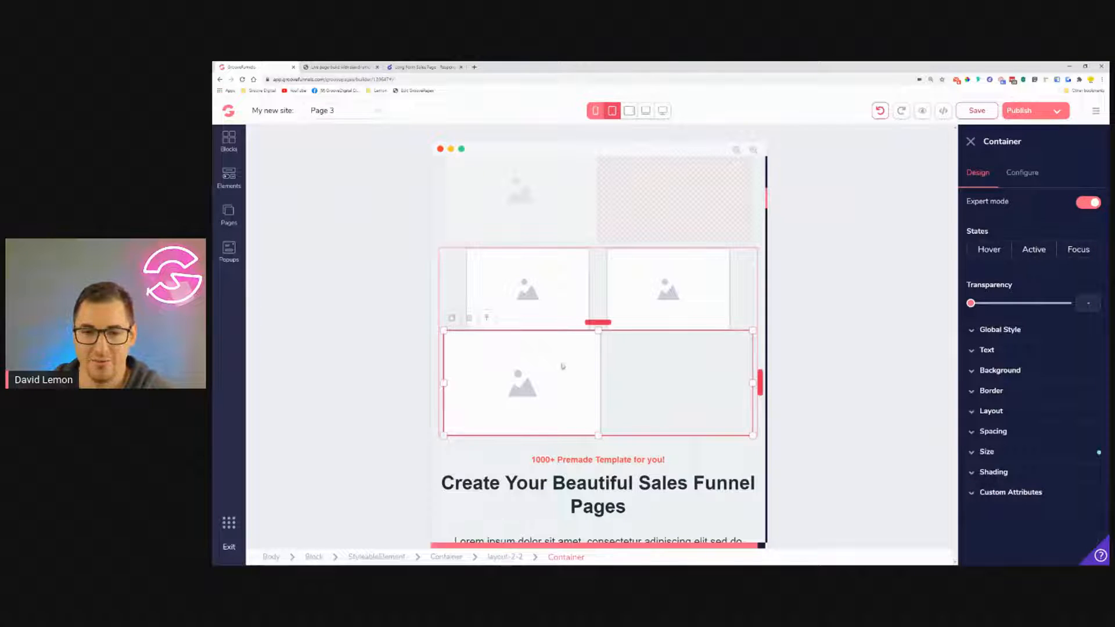
{"action": "left_click", "coordinate": [1039, 412]}
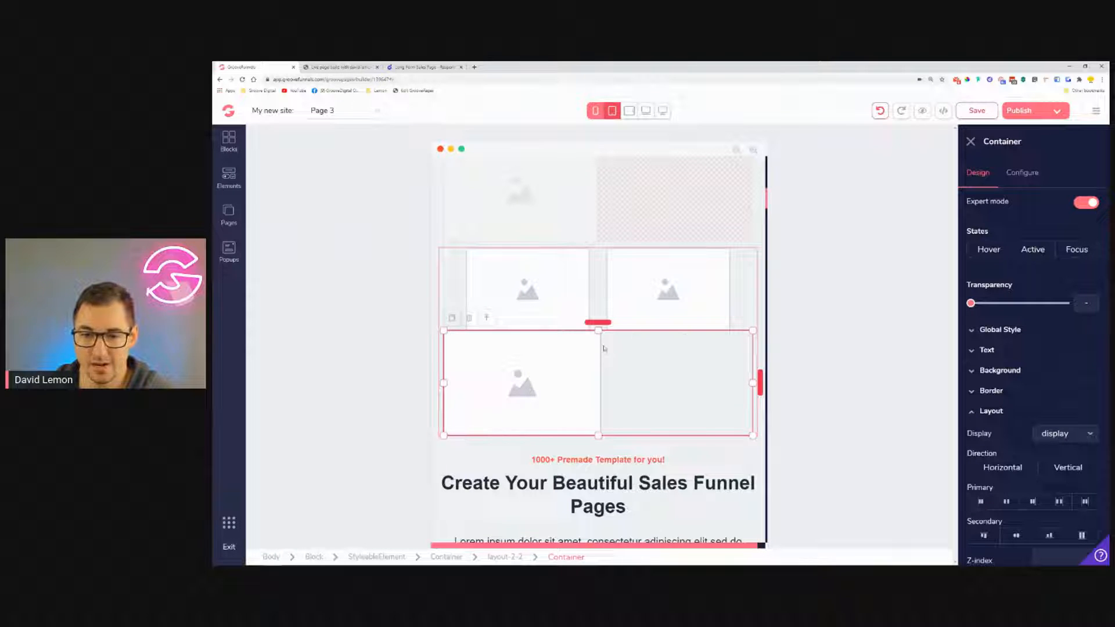
{"action": "left_click", "coordinate": [1084, 435]}
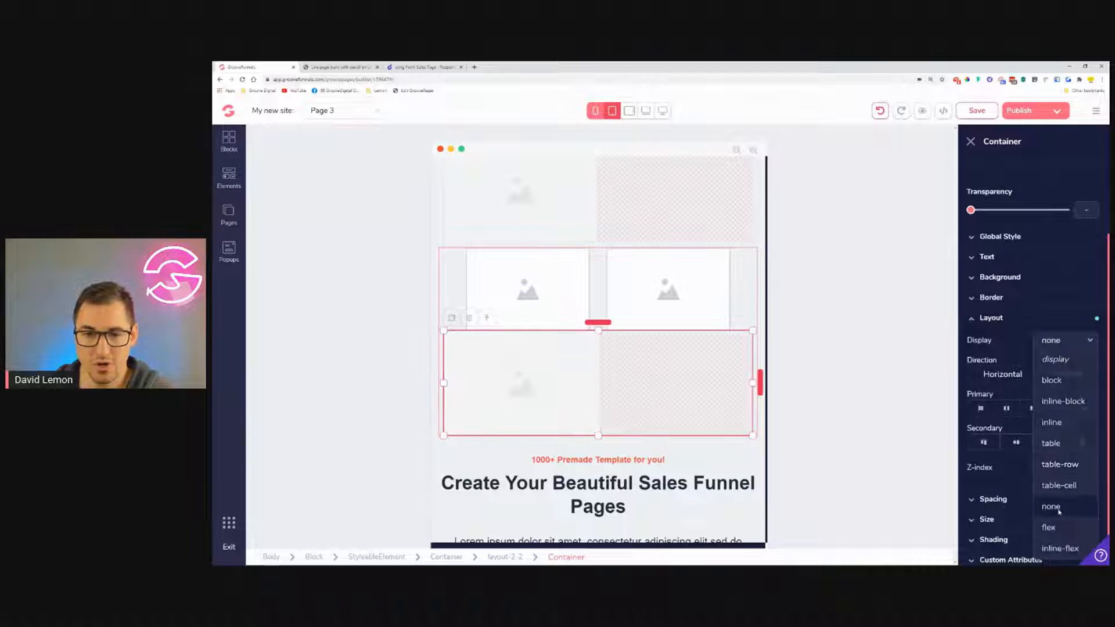
{"action": "left_click", "coordinate": [1052, 507]}
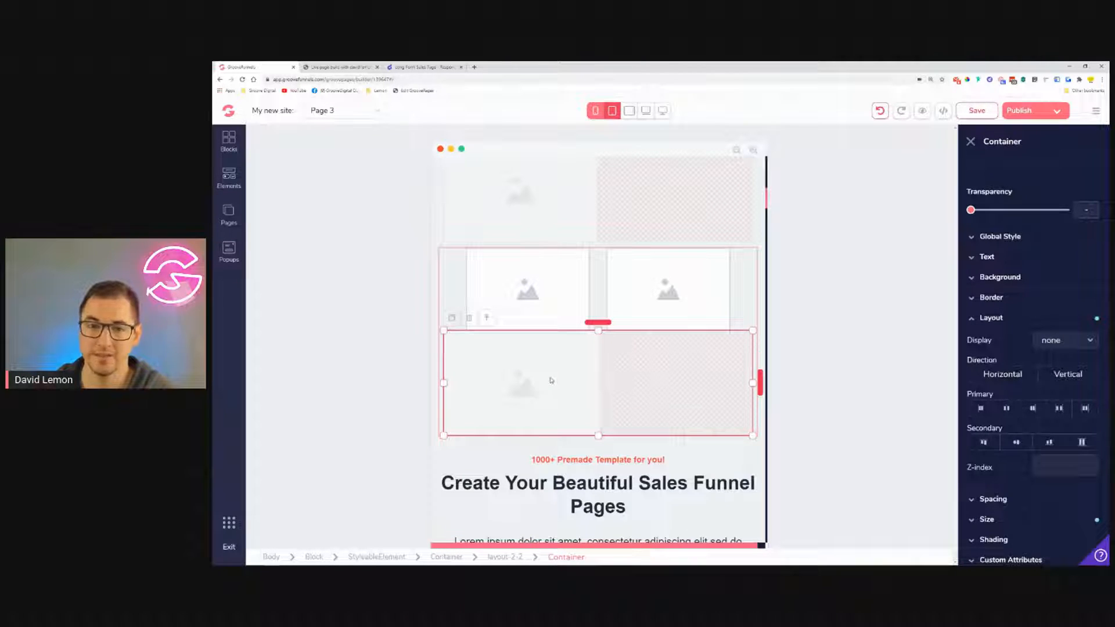
Set the same container's display to block in the landscape tablet view, and return to the portrait tablet view.
{"action": "left_click", "coordinate": [629, 111]}
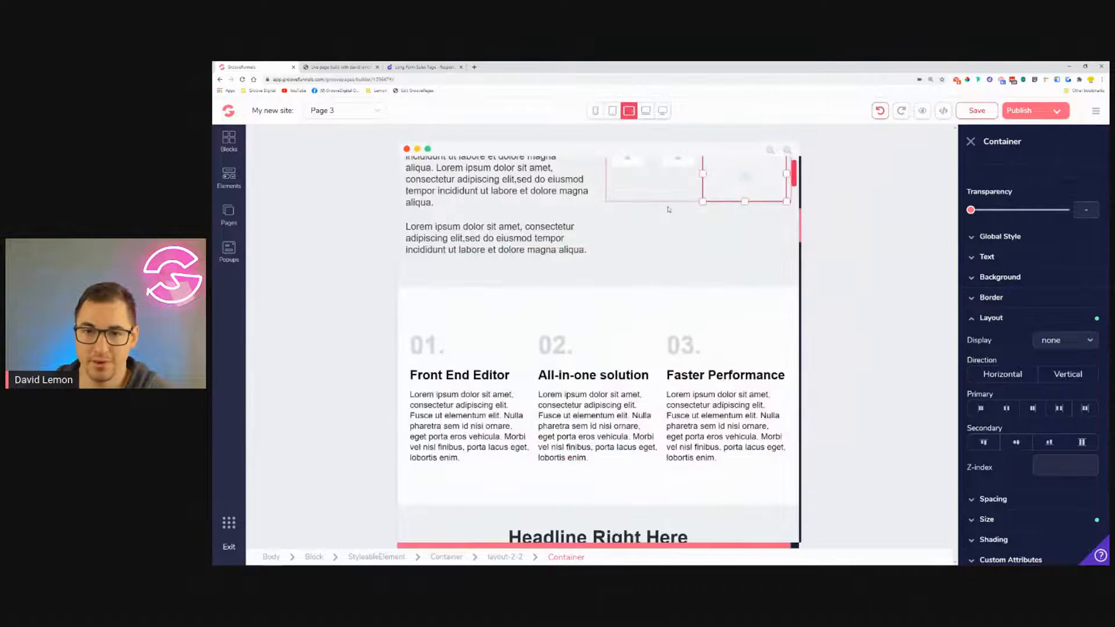
{"action": "left_click", "coordinate": [1074, 346]}
{"action": "left_click", "coordinate": [1052, 380]}
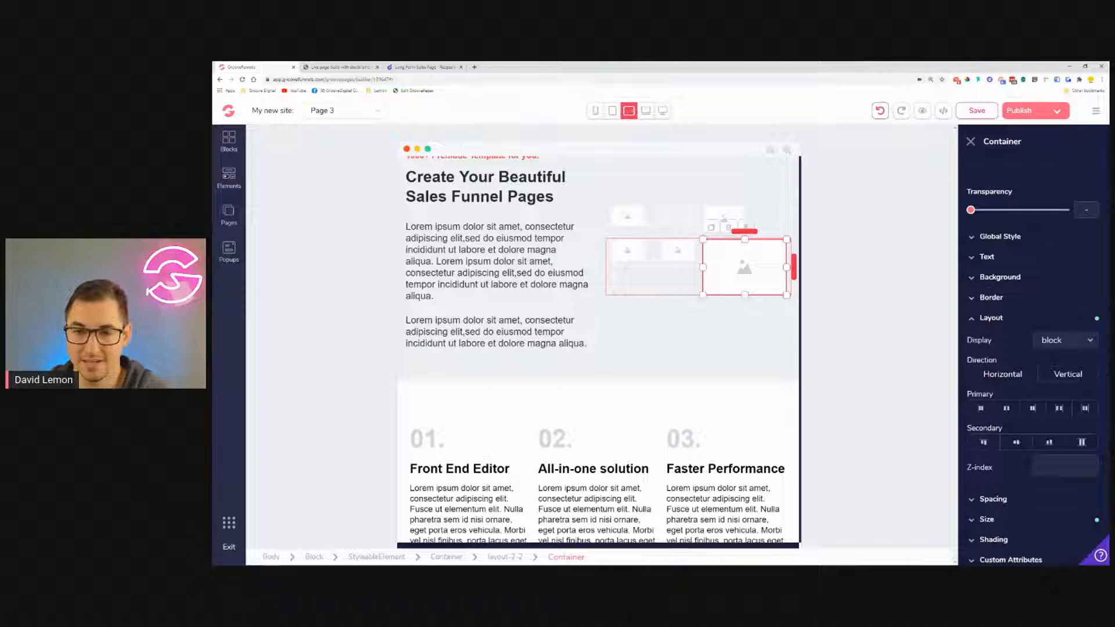
{"action": "left_click", "coordinate": [613, 111]}
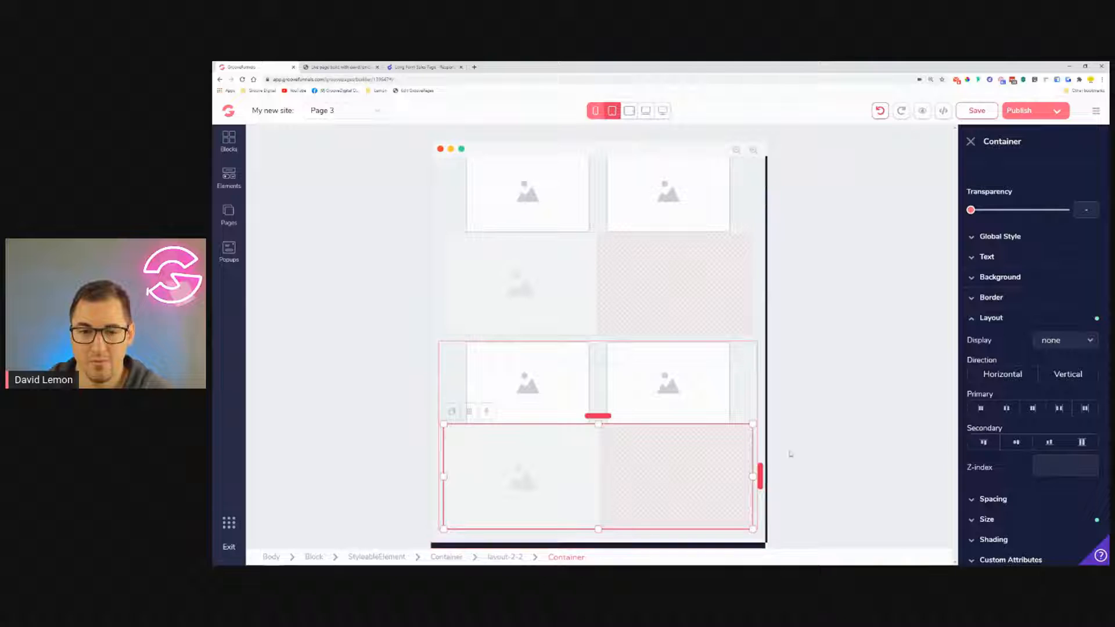
Check the duplicated image's display options in the landscape tablet view, ending in the portrait tablet view.
{"action": "left_click", "coordinate": [656, 388]}
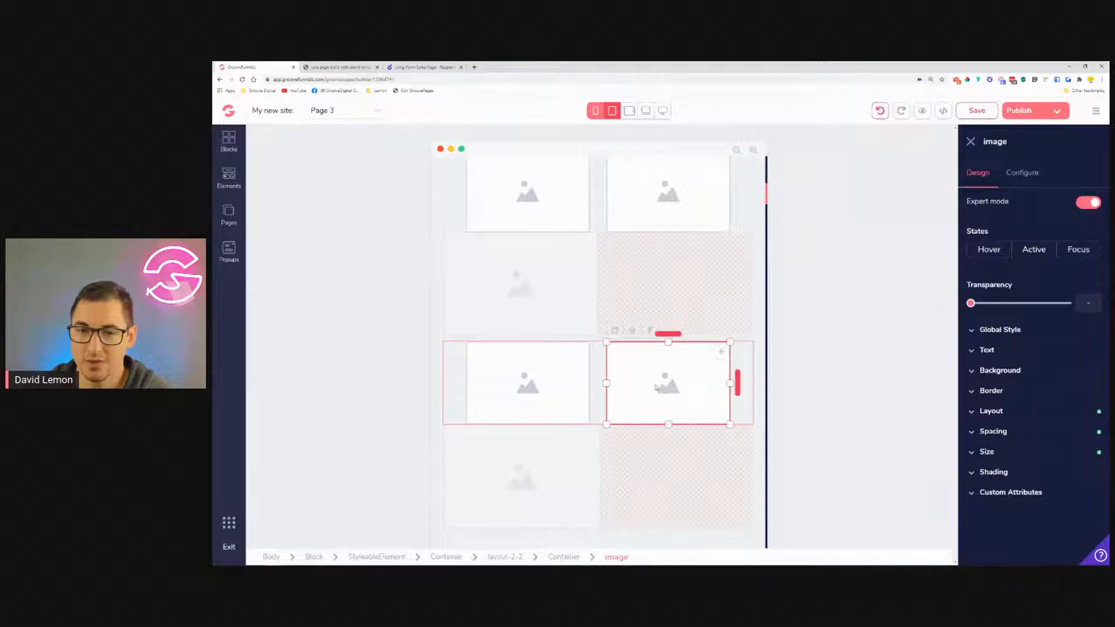
{"action": "left_click", "coordinate": [629, 110]}
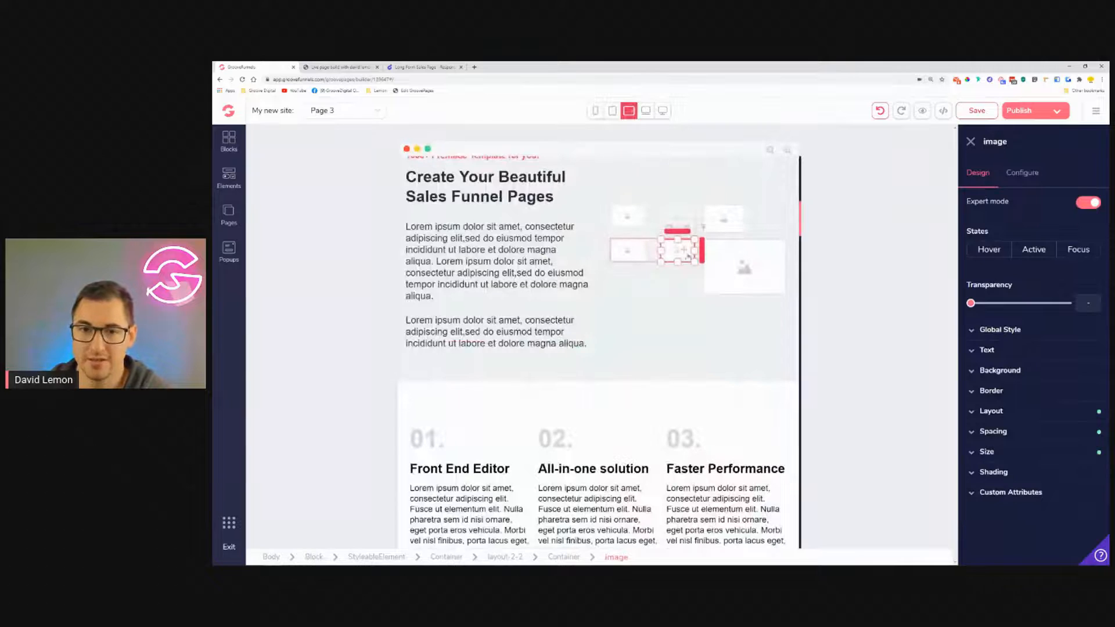
{"action": "left_click", "coordinate": [1031, 414]}
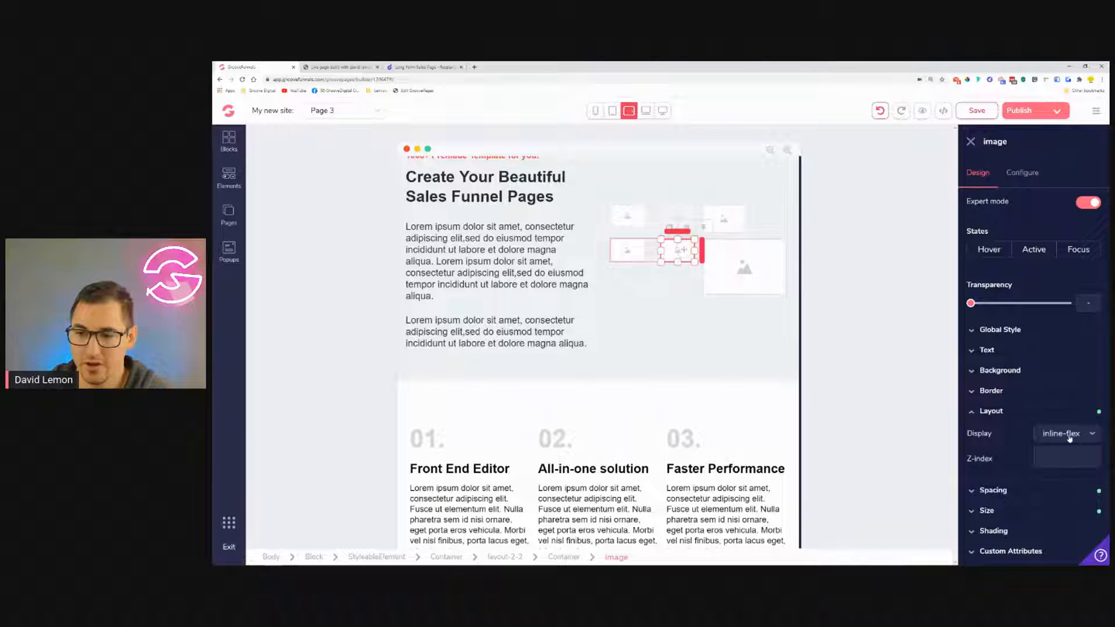
{"action": "left_click", "coordinate": [1069, 438]}
{"action": "scroll", "coordinate": [1056, 501], "scroll_direction": "down", "scroll_amount": 1}
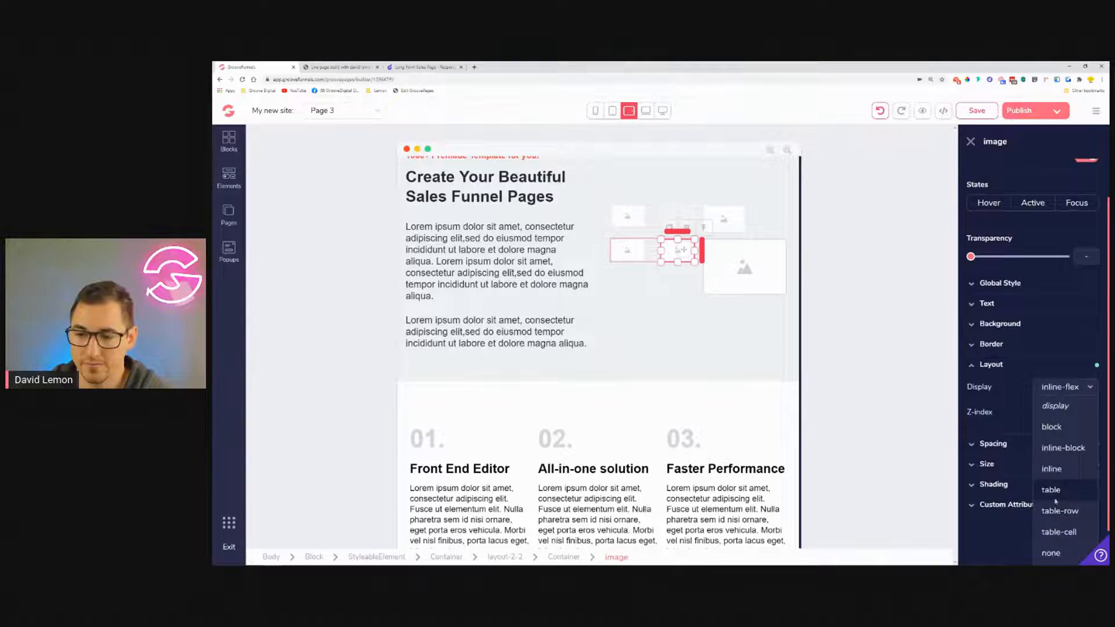
{"action": "left_click", "coordinate": [611, 111]}
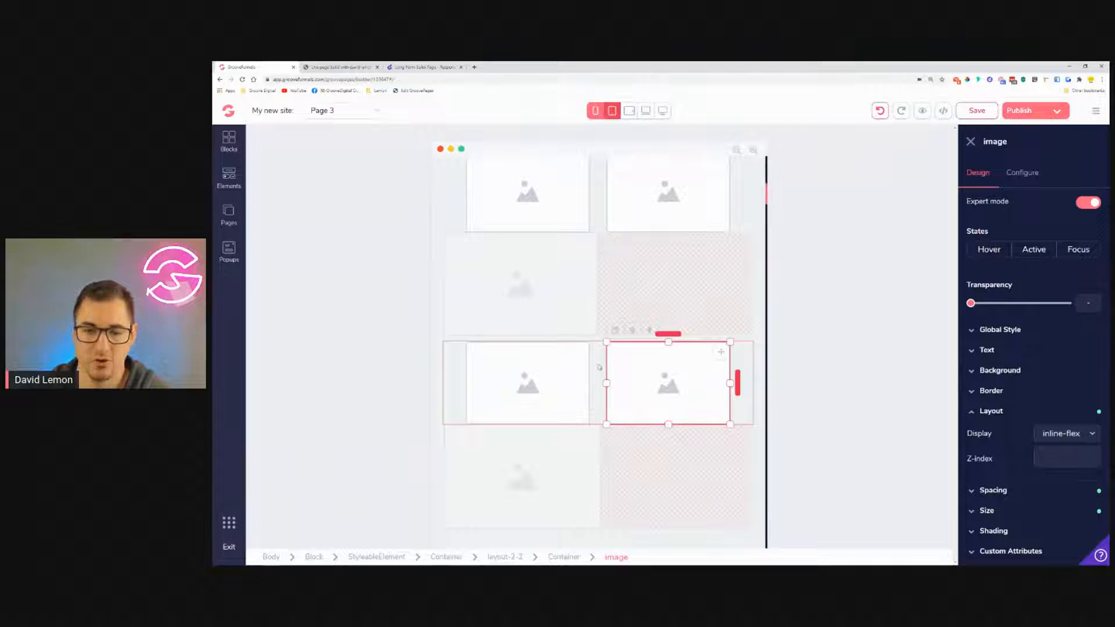
Save the page and open its preview.
{"action": "scroll", "coordinate": [599, 367], "scroll_direction": "down", "scroll_amount": 2}
{"action": "left_click", "coordinate": [977, 110]}
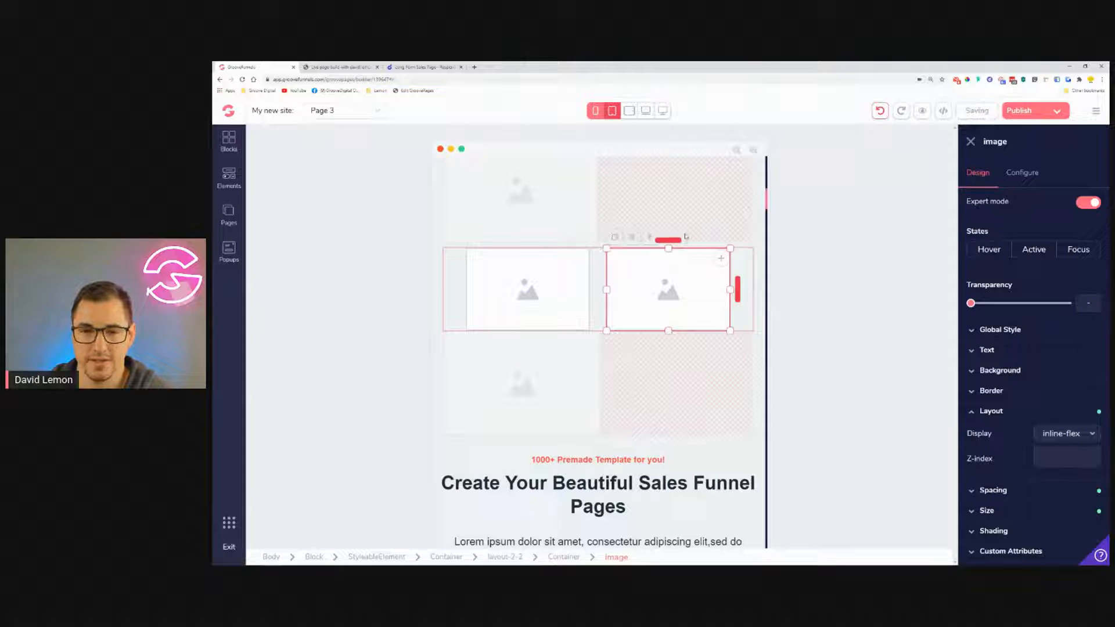
{"action": "scroll", "coordinate": [685, 261], "scroll_direction": "up", "scroll_amount": 5}
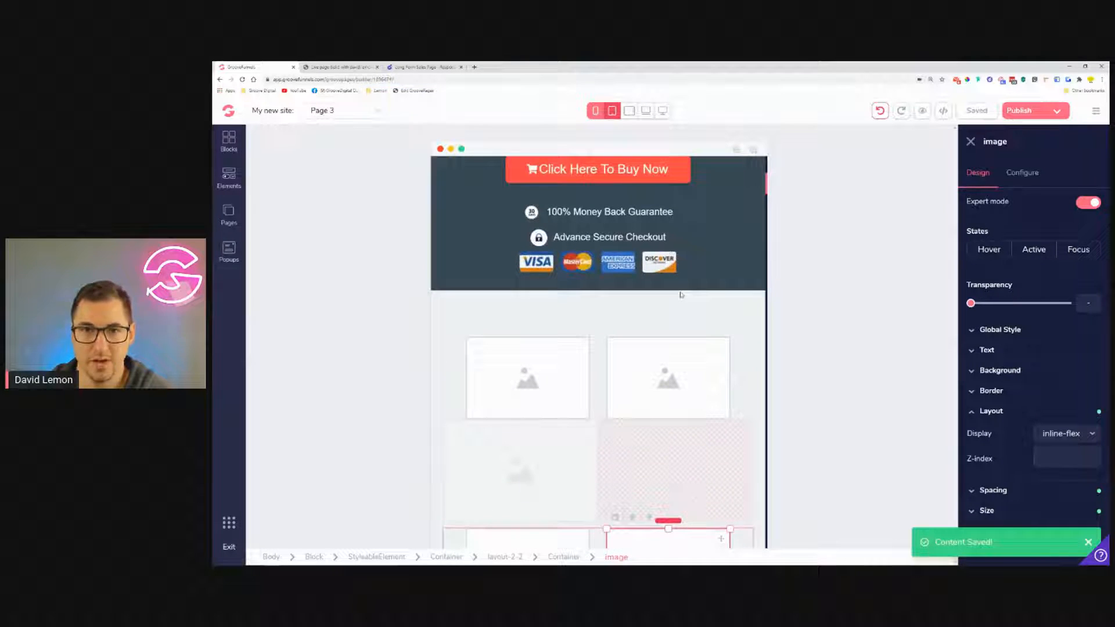
{"action": "left_click", "coordinate": [922, 112]}
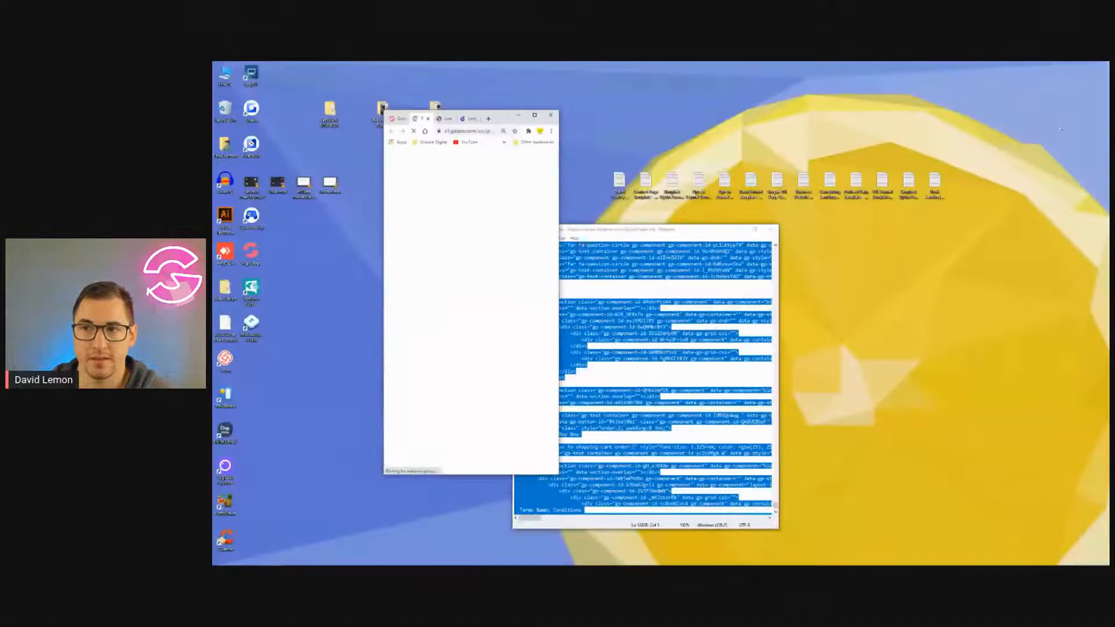
Check the placeholder image section in the preview at narrow, medium and full window widths, and return to the page editor.
{"action": "scroll", "coordinate": [463, 234], "scroll_direction": "down", "scroll_amount": 6}
{"action": "scroll", "coordinate": [497, 253], "scroll_direction": "down", "scroll_amount": 1}
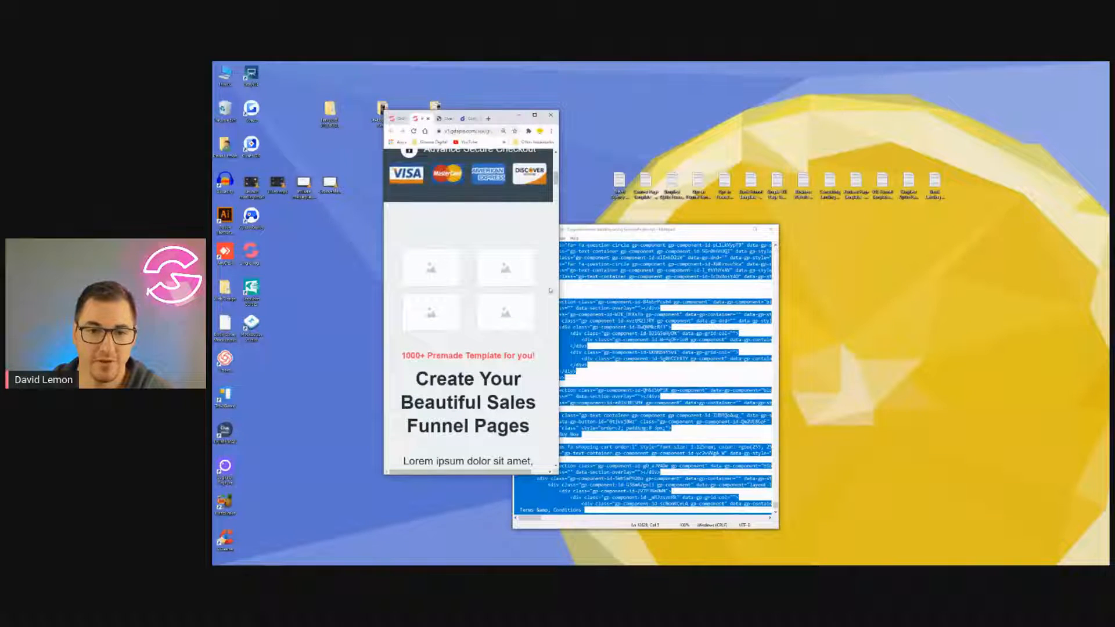
{"action": "left_click_drag", "start_coordinate": [558, 289], "coordinate": [813, 338]}
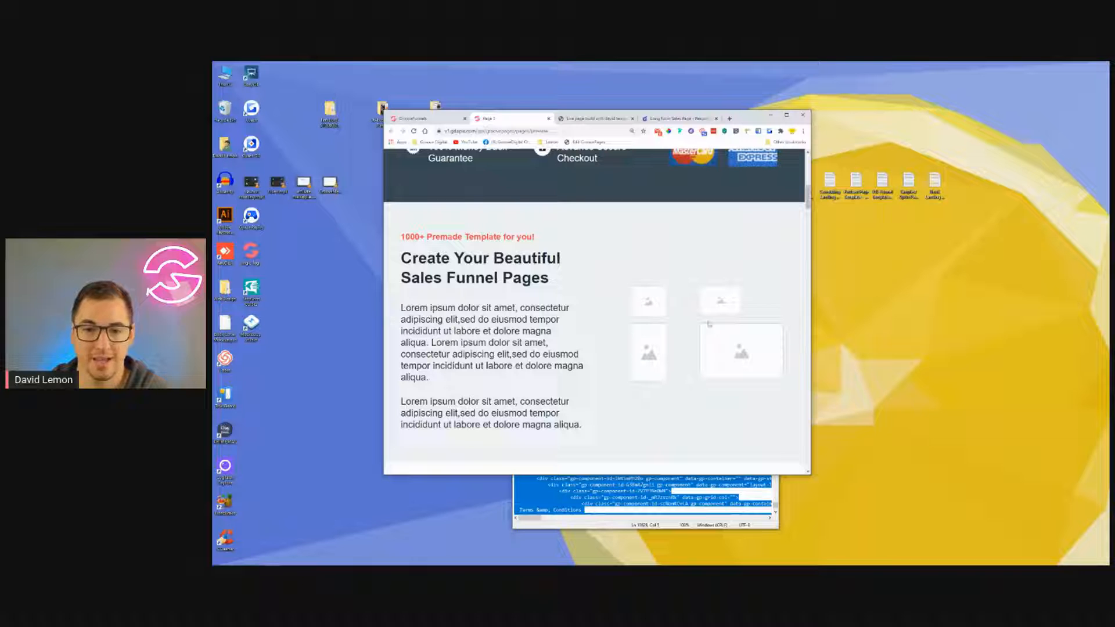
{"action": "left_click_drag", "start_coordinate": [811, 328], "coordinate": [609, 369]}
{"action": "left_click_drag", "start_coordinate": [621, 175], "coordinate": [827, 172]}
{"action": "left_click", "coordinate": [803, 115]}
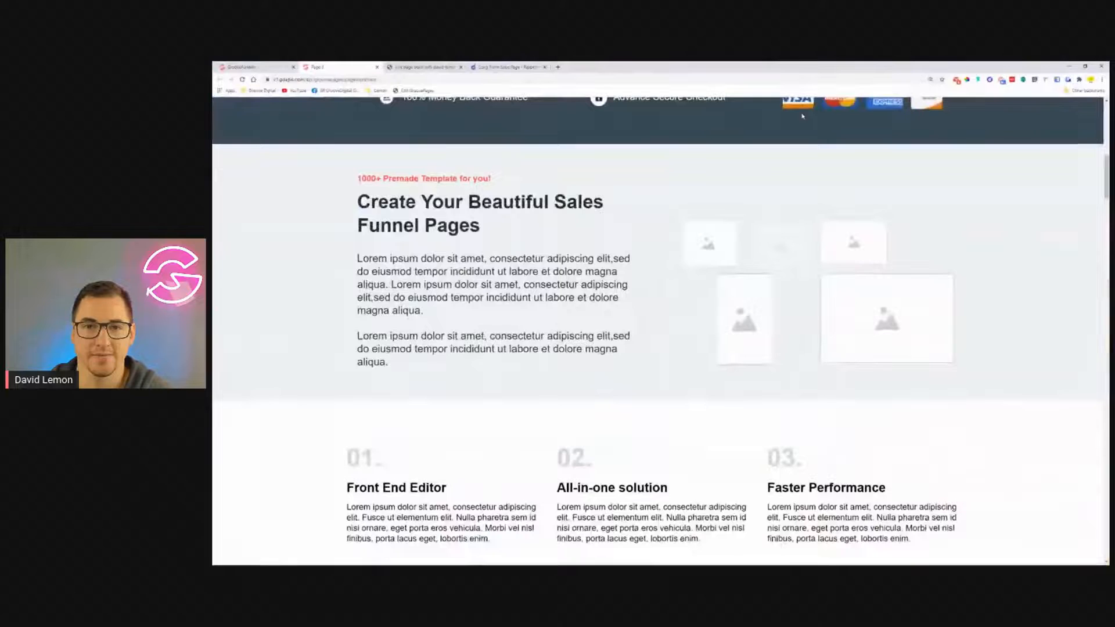
{"action": "left_click", "coordinate": [378, 67]}
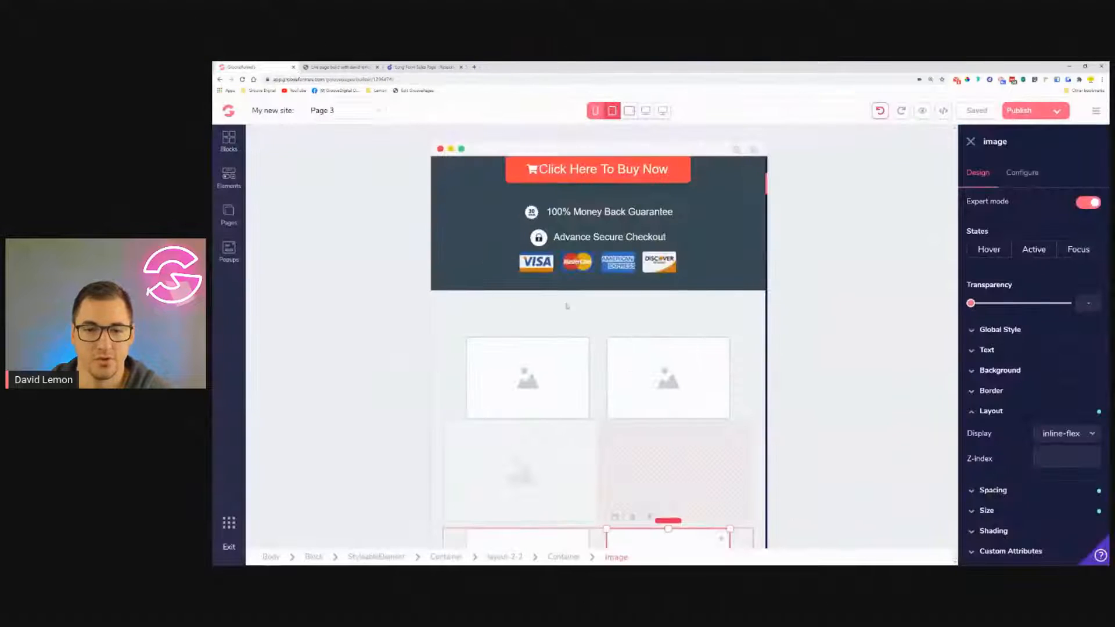
Center-align the "01." number text above Front End Editor in the portrait tablet view.
{"action": "scroll", "coordinate": [539, 294], "scroll_direction": "down", "scroll_amount": 10}
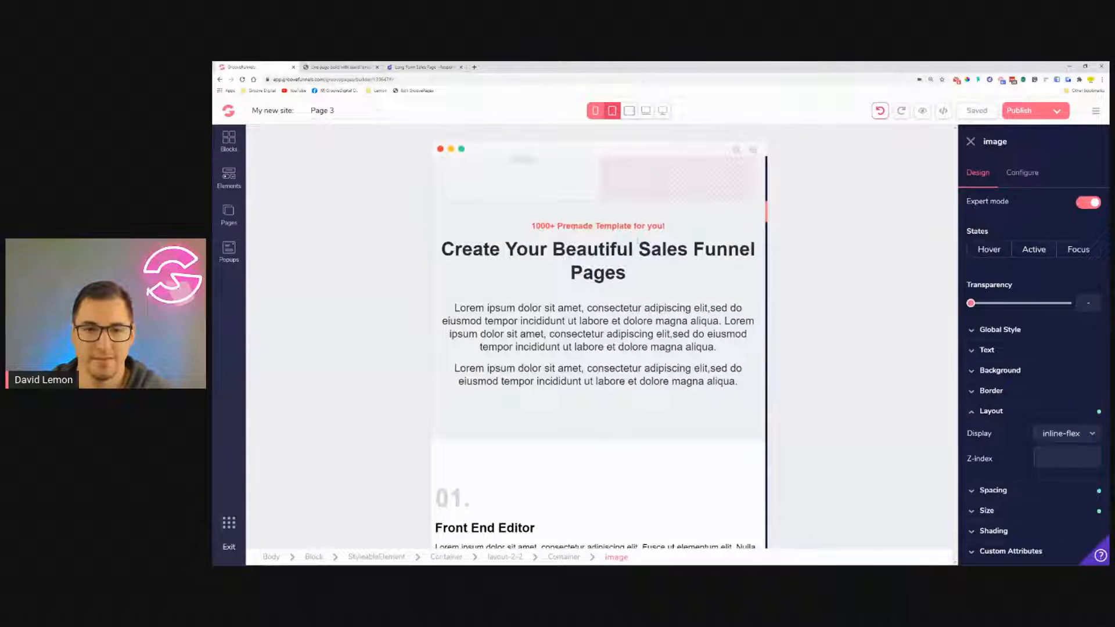
{"action": "scroll", "coordinate": [636, 262], "scroll_direction": "down", "scroll_amount": 3}
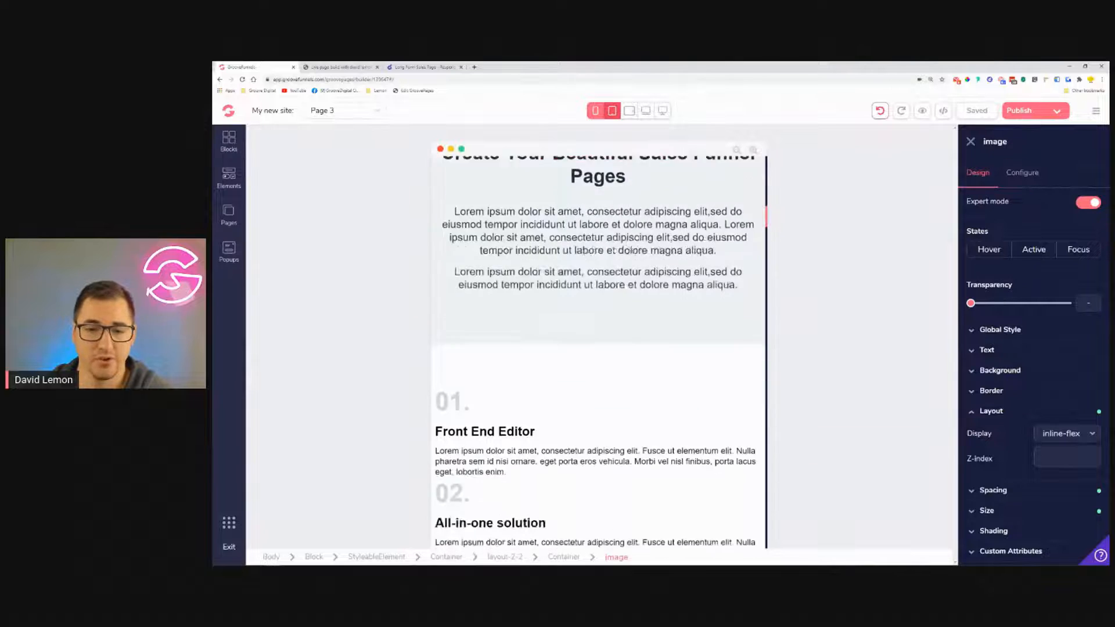
{"action": "left_click", "coordinate": [640, 289]}
{"action": "left_click", "coordinate": [639, 305]}
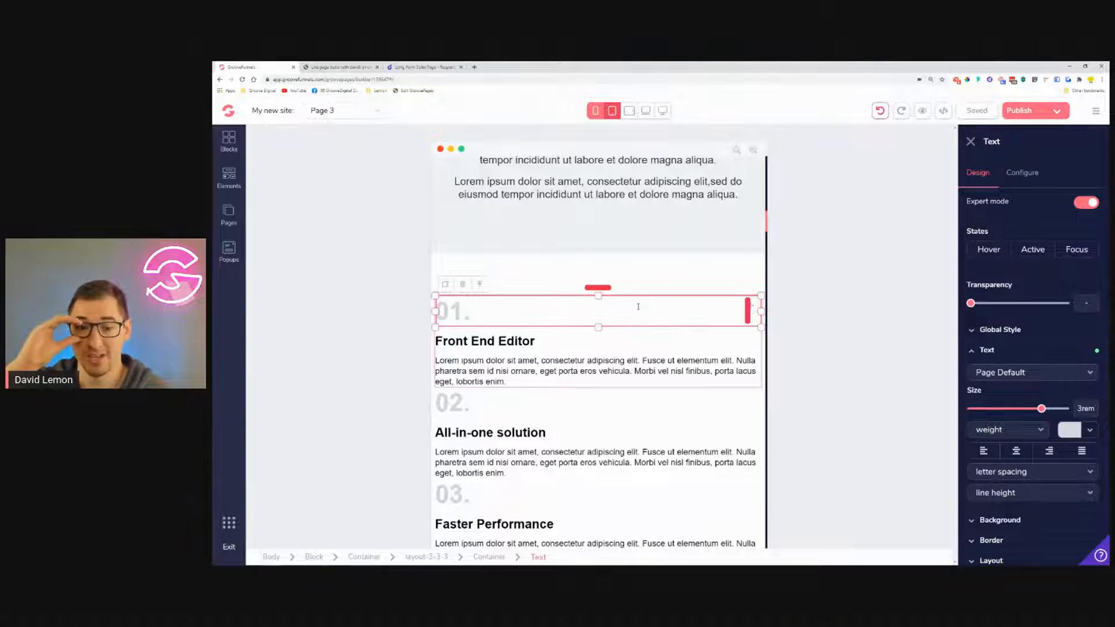
{"action": "left_click", "coordinate": [1017, 451]}
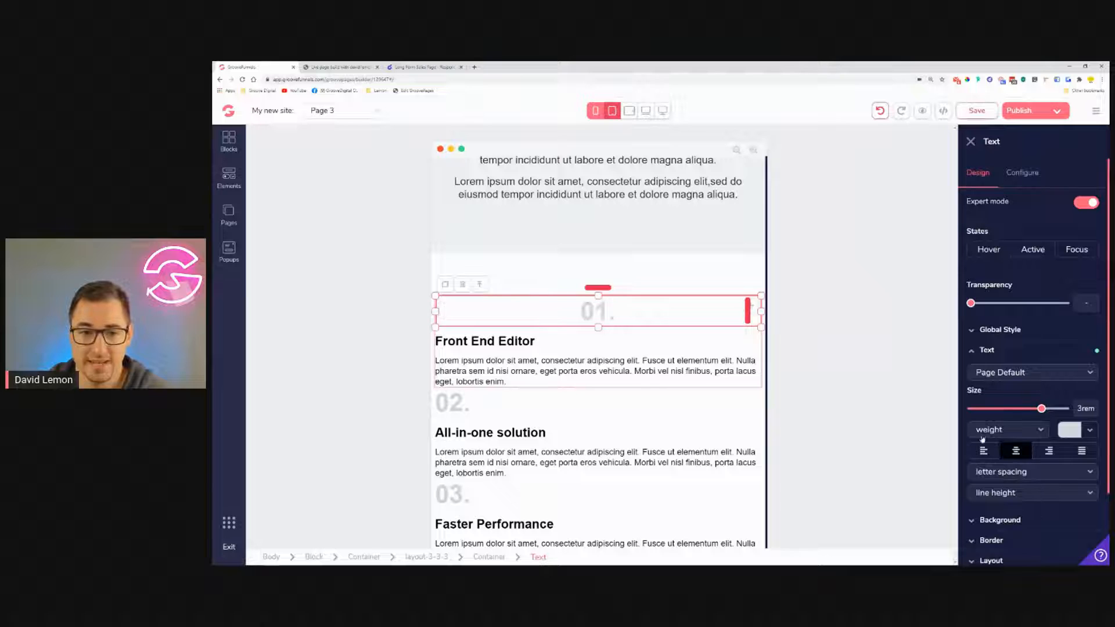
Center-align the Front End Editor heading and the paragraph beneath it in the portrait tablet view.
{"action": "left_click", "coordinate": [721, 341]}
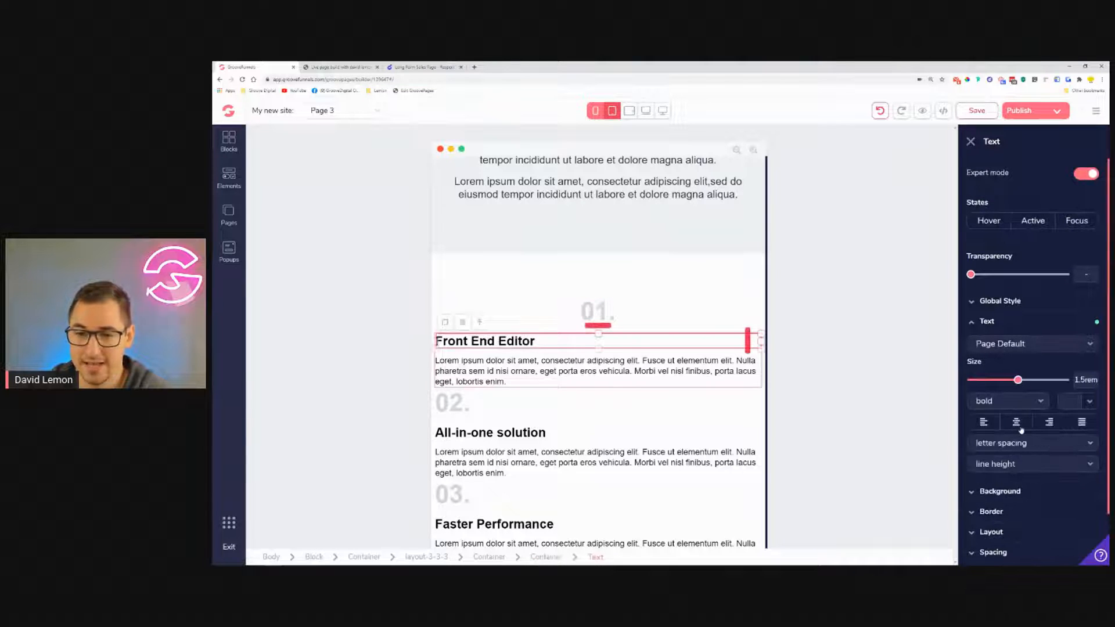
{"action": "left_click", "coordinate": [1016, 424]}
{"action": "left_click", "coordinate": [1016, 422]}
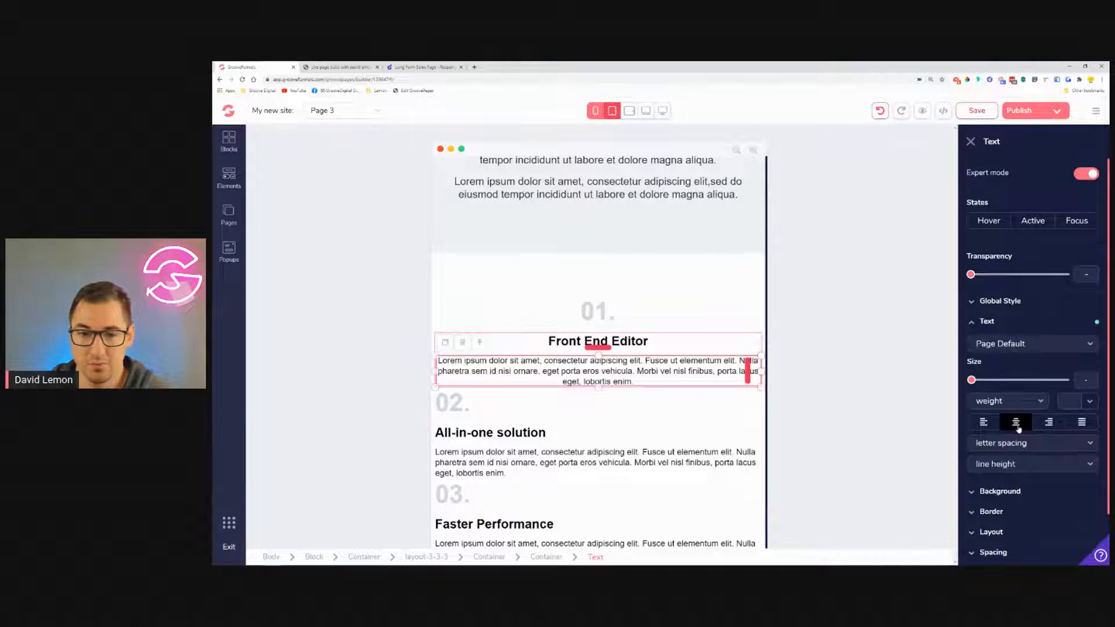
Set the height of the container holding the "01." Front End Editor feature to auto.
{"action": "left_click", "coordinate": [738, 308]}
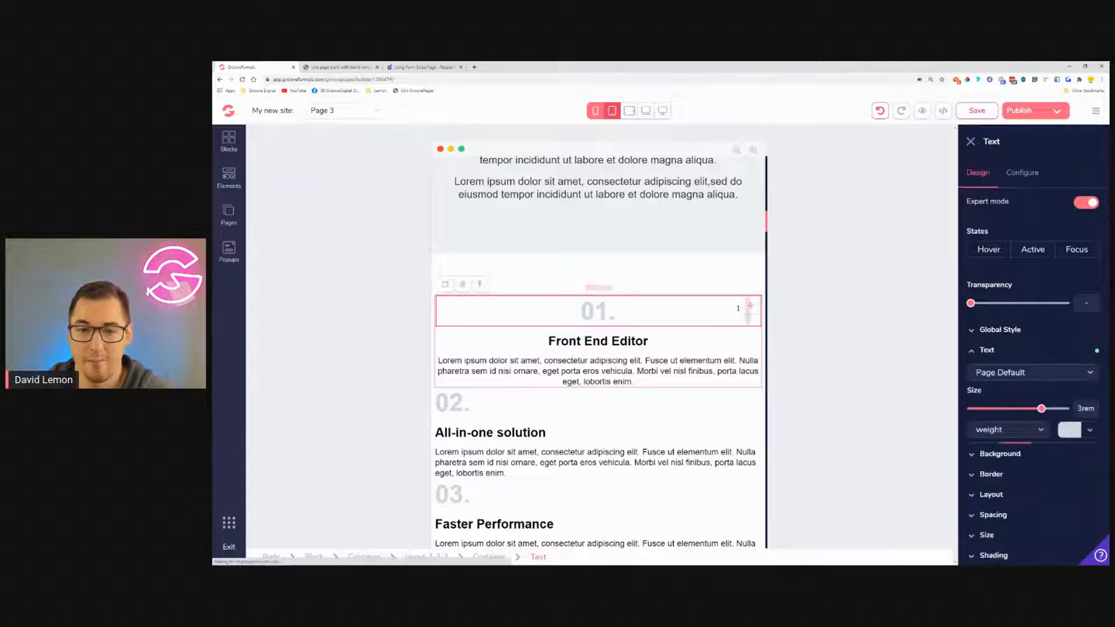
{"action": "left_click", "coordinate": [480, 285]}
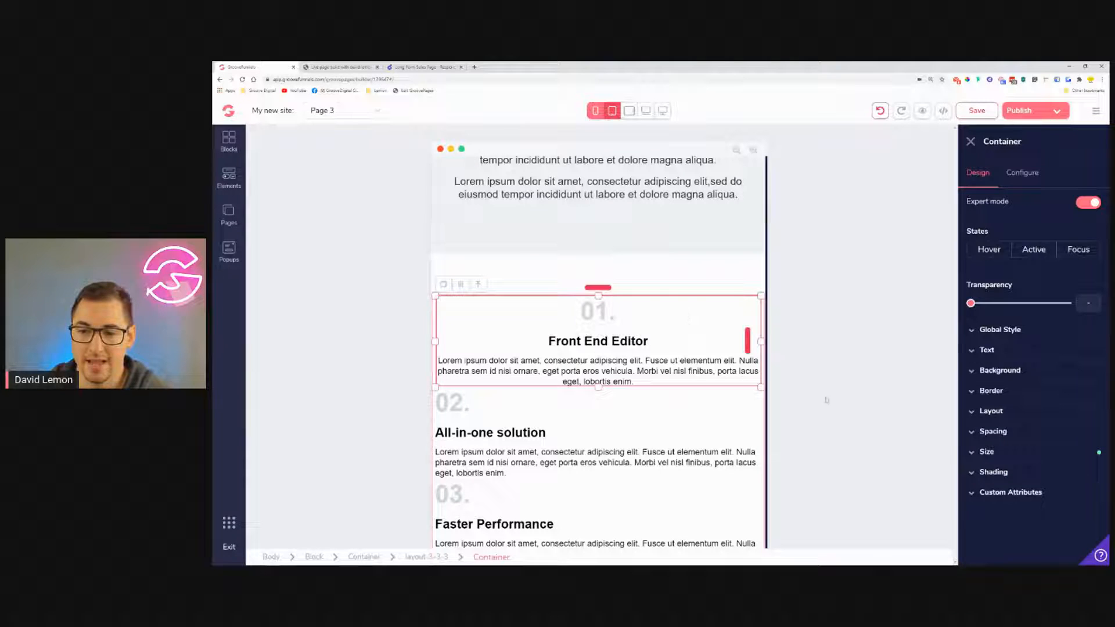
{"action": "left_click", "coordinate": [988, 452]}
{"action": "scroll", "coordinate": [1037, 458], "scroll_direction": "down", "scroll_amount": 2}
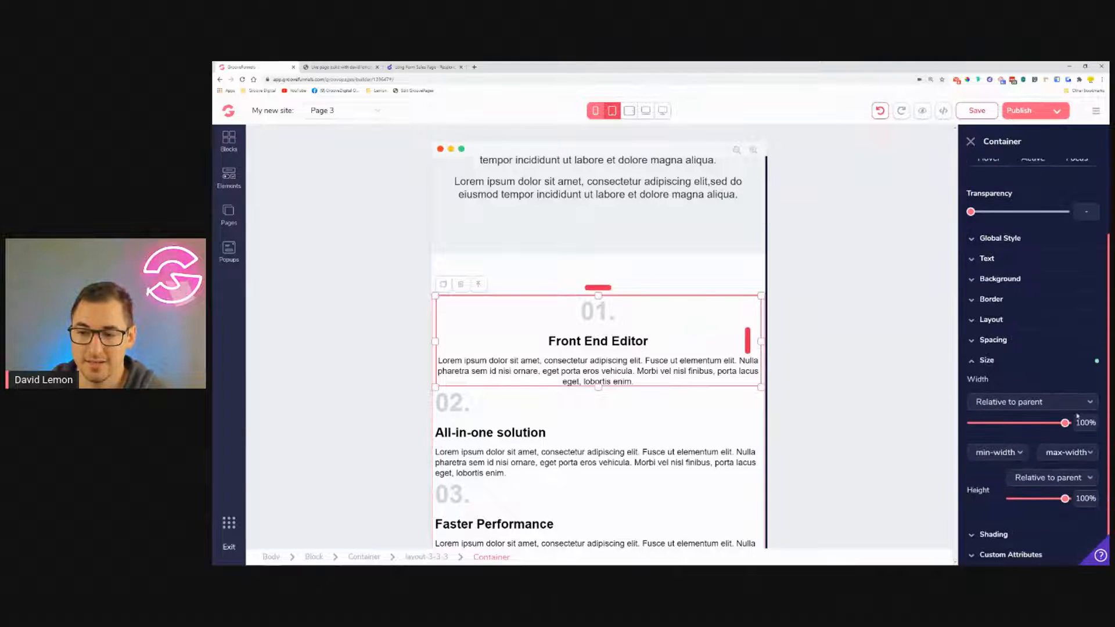
{"action": "left_click", "coordinate": [1072, 478]}
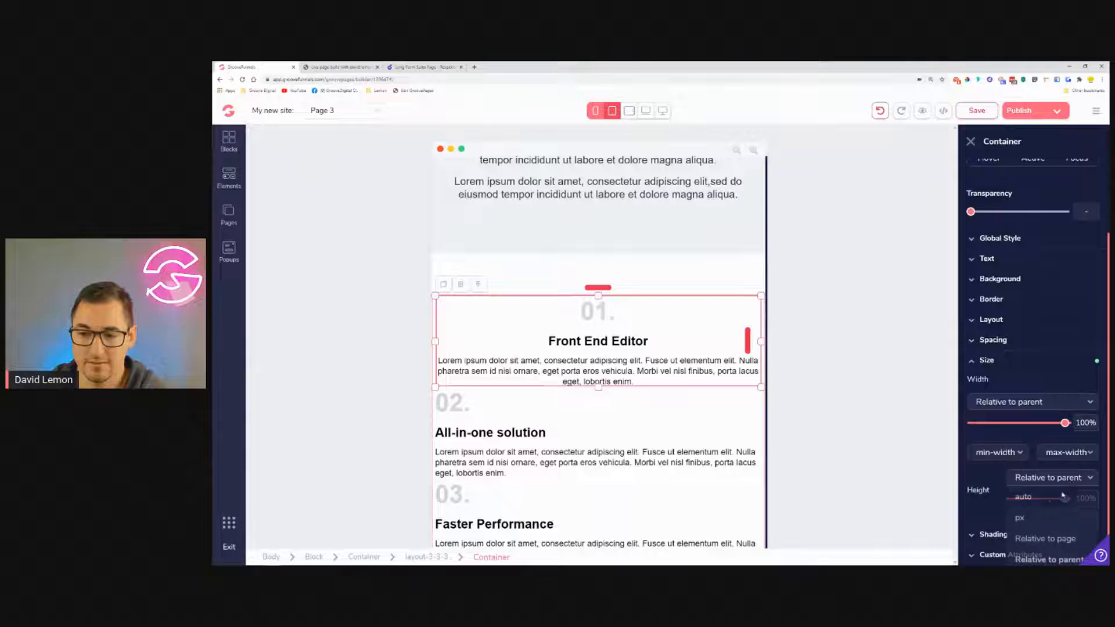
{"action": "left_click", "coordinate": [1026, 497]}
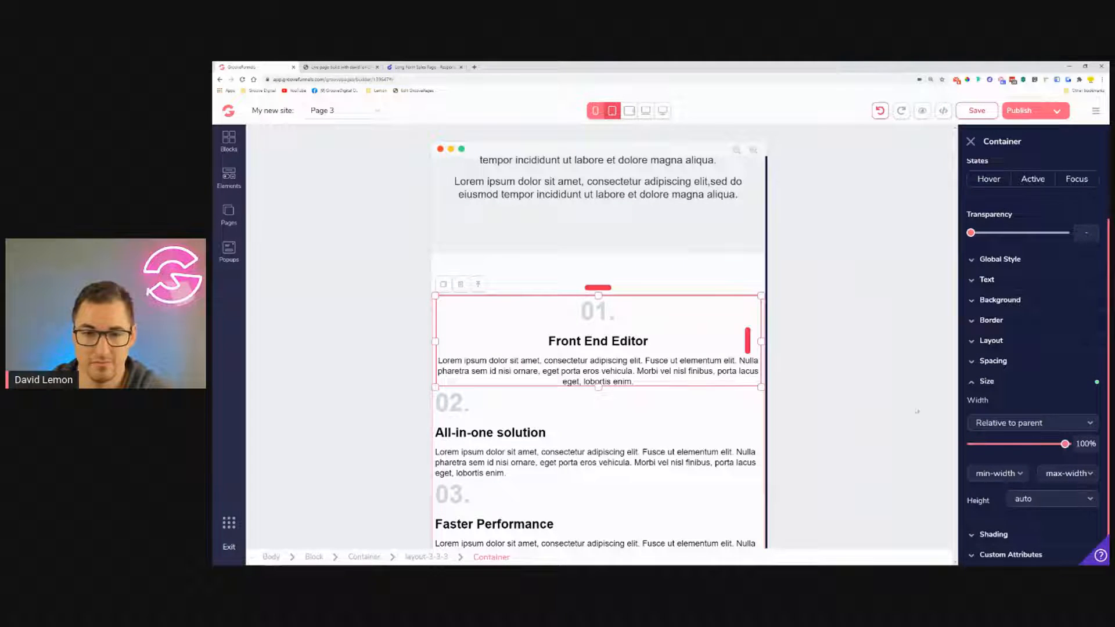
Try an 80% width on the Front End Editor container, then set its width to auto.
{"action": "left_click_drag", "start_coordinate": [1063, 448], "coordinate": [1044, 460]}
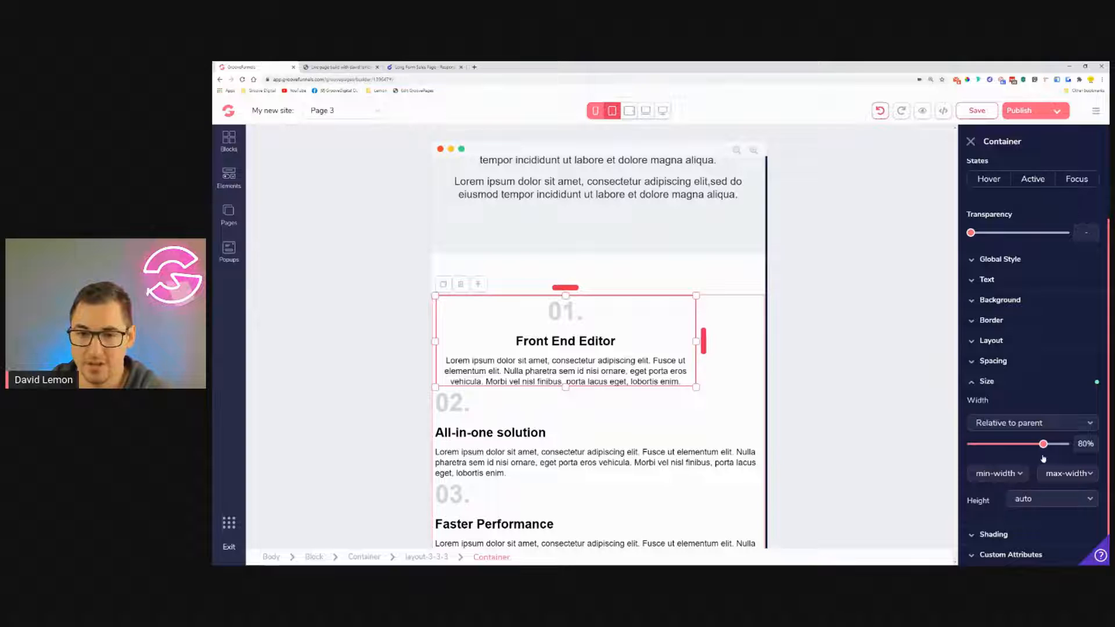
{"action": "left_click_drag", "start_coordinate": [1044, 460], "coordinate": [1068, 461]}
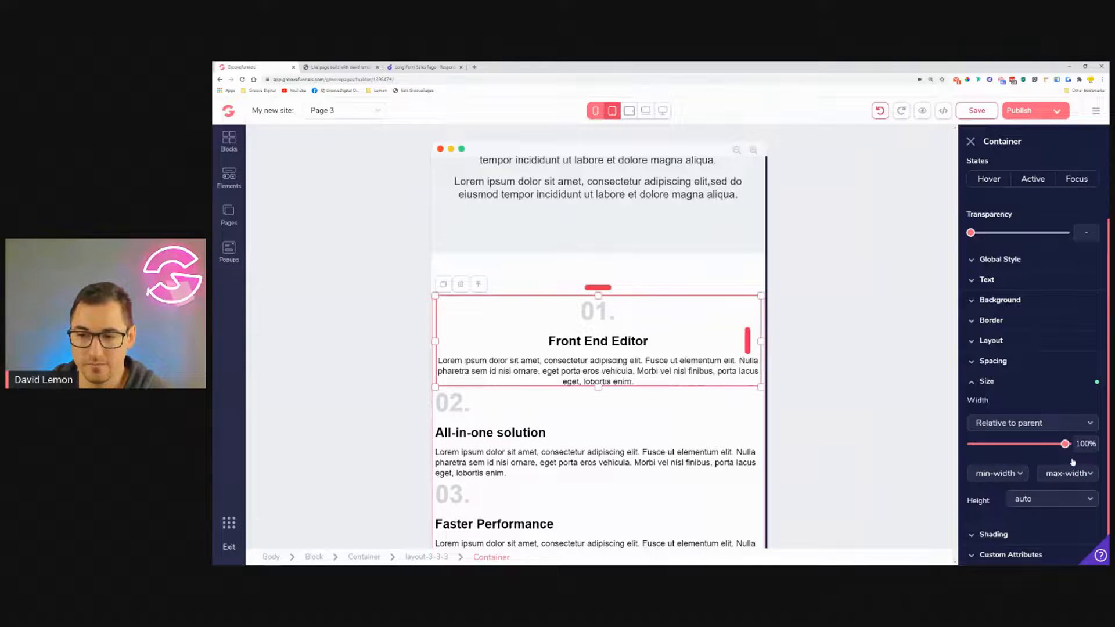
{"action": "left_click", "coordinate": [1051, 433]}
{"action": "left_click", "coordinate": [1053, 443]}
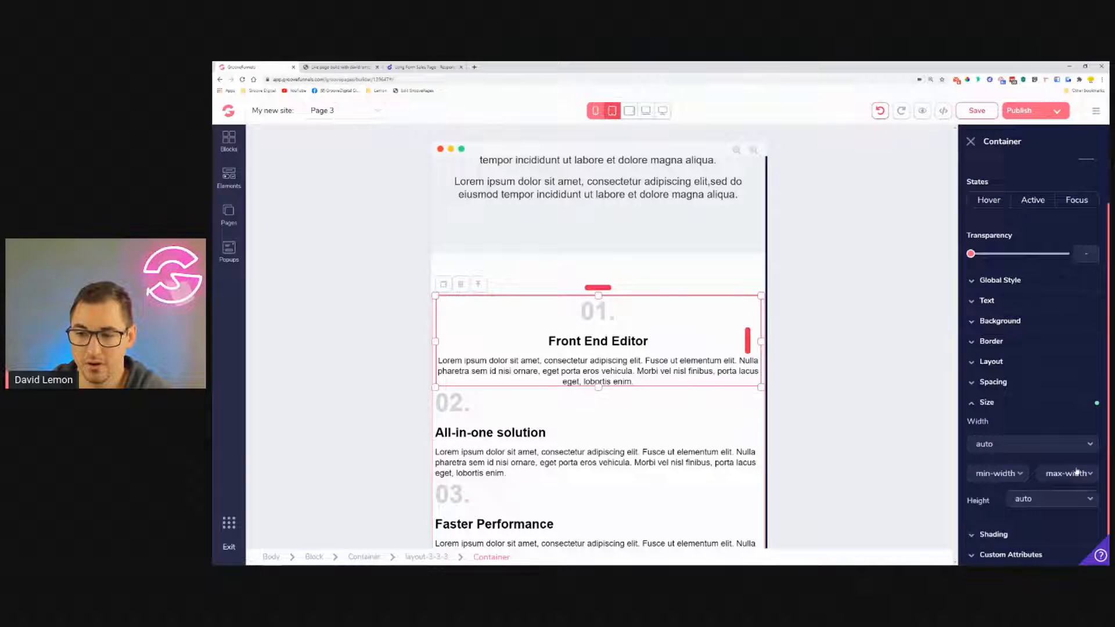
Try a 30rem maximum width on the Front End Editor container and reset it to none.
{"action": "left_click", "coordinate": [1070, 456]}
{"action": "left_click", "coordinate": [1072, 533]}
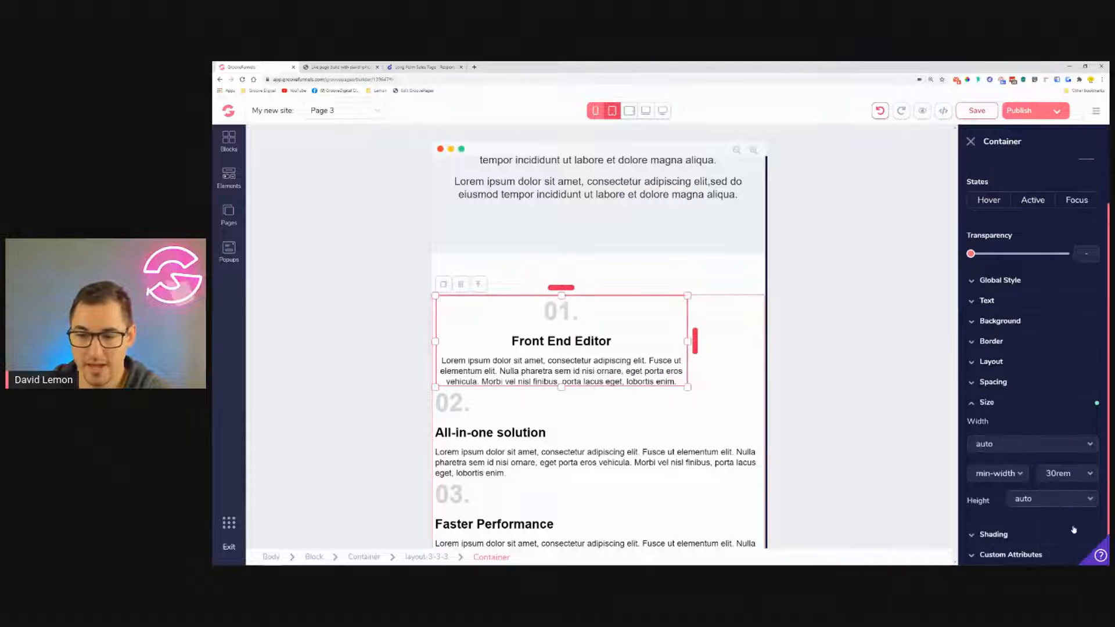
{"action": "left_click", "coordinate": [1070, 476]}
{"action": "left_click", "coordinate": [1071, 493]}
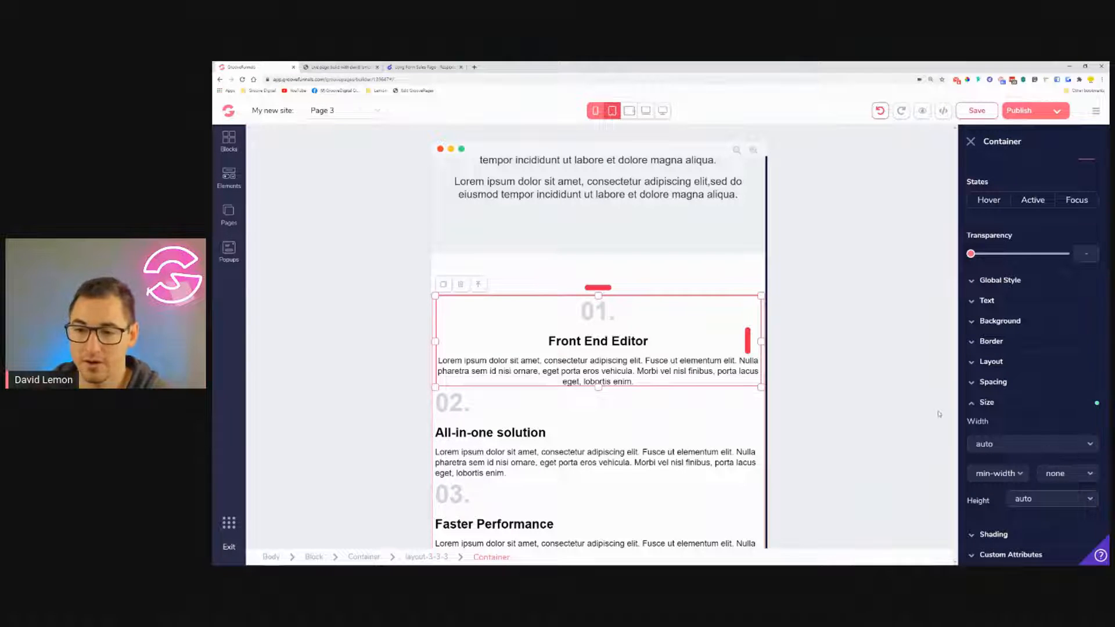
Give the Front End Editor container 8rem of left and right padding, and check it in the phone view before returning to portrait tablet.
{"action": "left_click", "coordinate": [1036, 405]}
{"action": "left_click", "coordinate": [1027, 432]}
{"action": "scroll", "coordinate": [1027, 441], "scroll_direction": "down", "scroll_amount": 1}
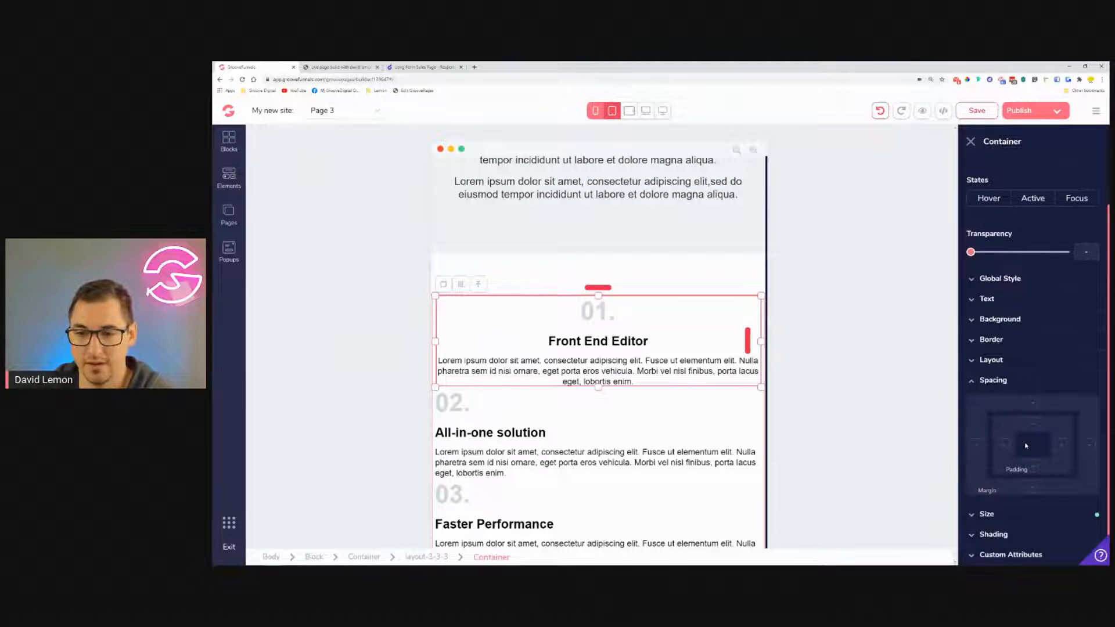
{"action": "left_click", "coordinate": [1010, 447]}
{"action": "left_click", "coordinate": [1063, 447]}
{"action": "left_click_drag", "start_coordinate": [971, 508], "coordinate": [1056, 522]}
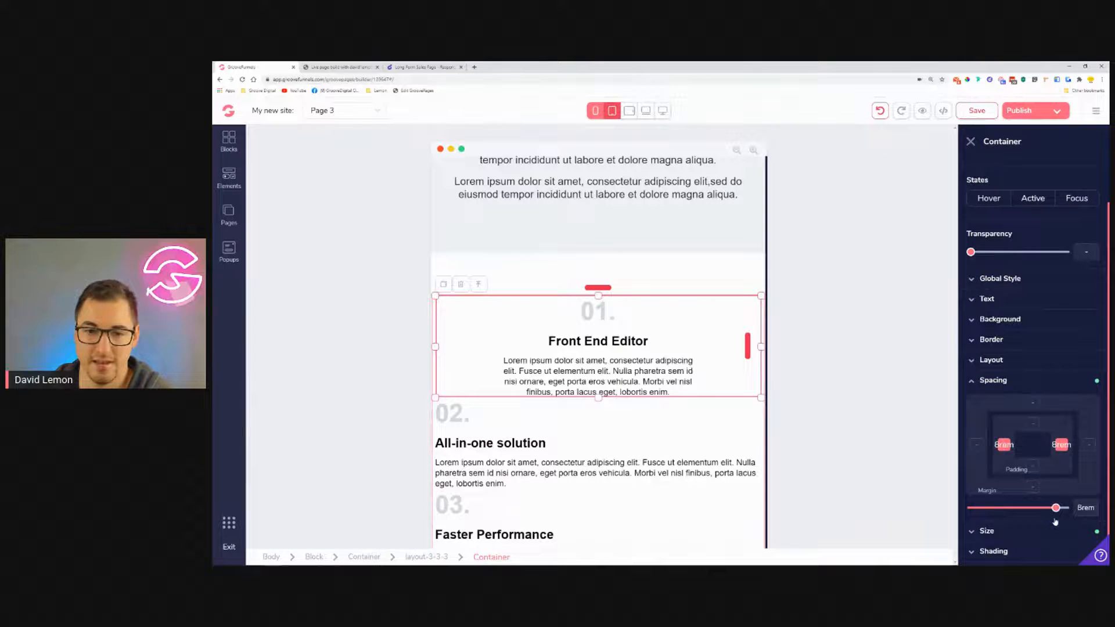
{"action": "left_click", "coordinate": [596, 111]}
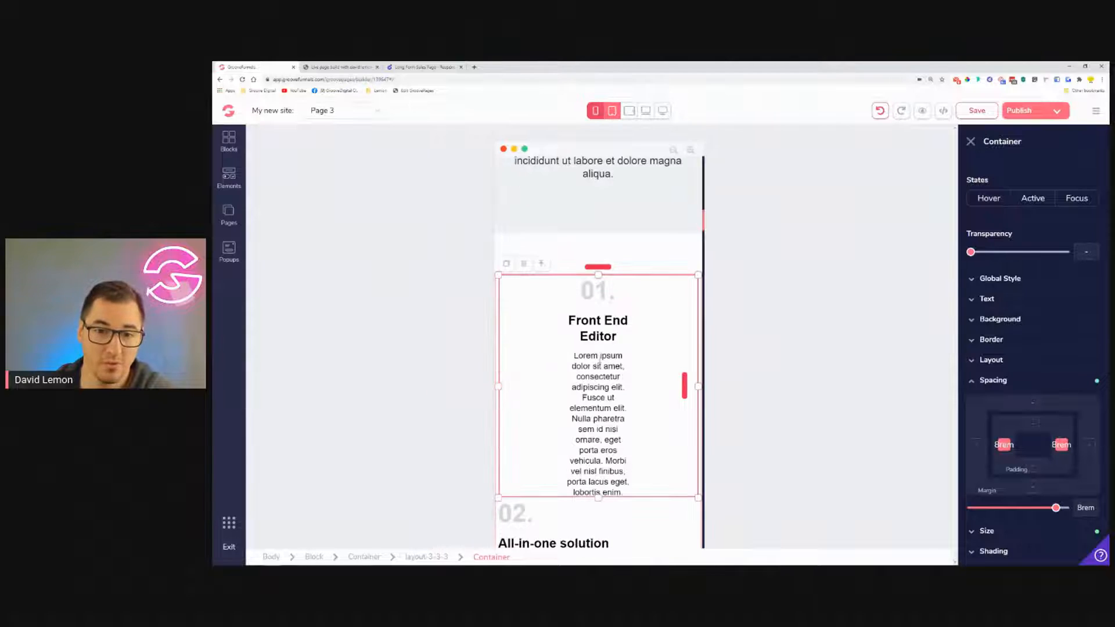
{"action": "left_click", "coordinate": [611, 112]}
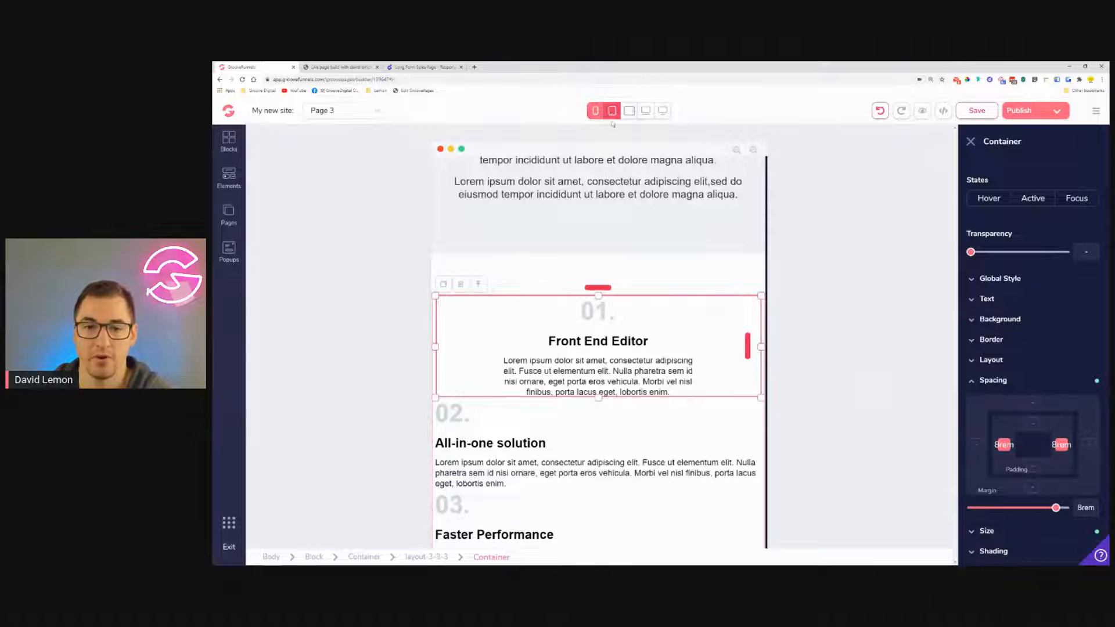
Center-align the "02." number, the All-in-one solution heading and its paragraph.
{"action": "left_click", "coordinate": [624, 320]}
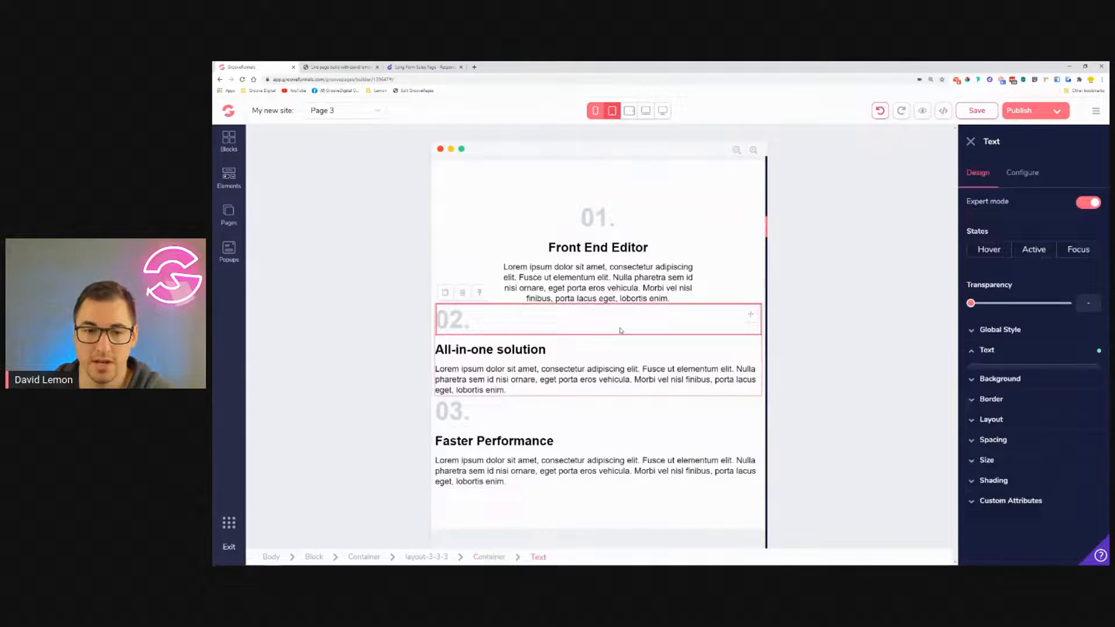
{"action": "left_click", "coordinate": [1016, 450]}
{"action": "left_click", "coordinate": [536, 352]}
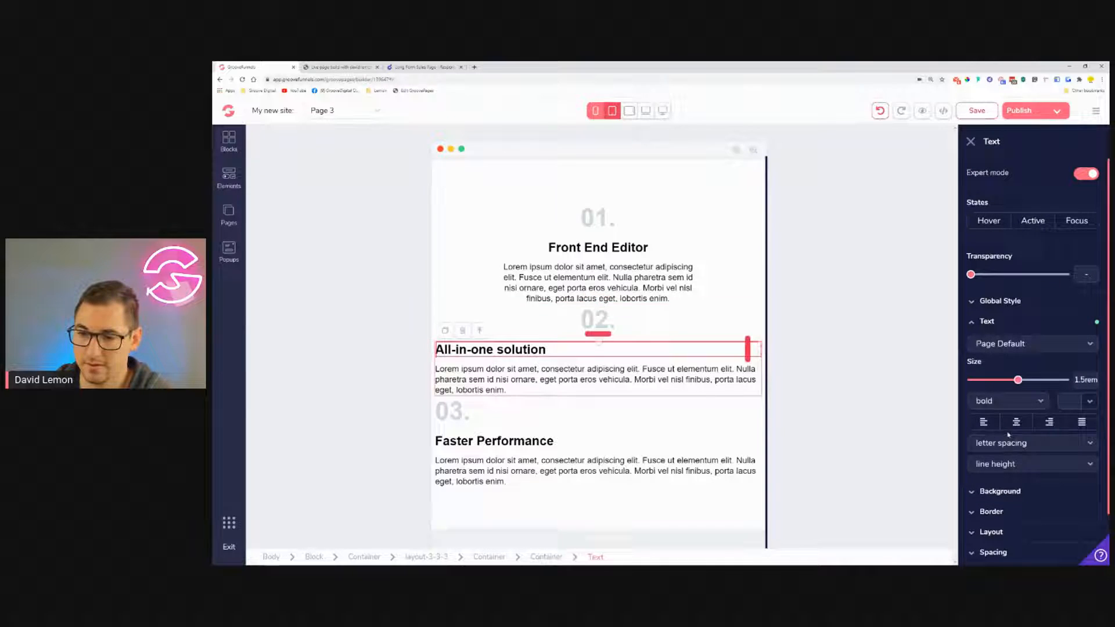
{"action": "left_click", "coordinate": [1017, 423]}
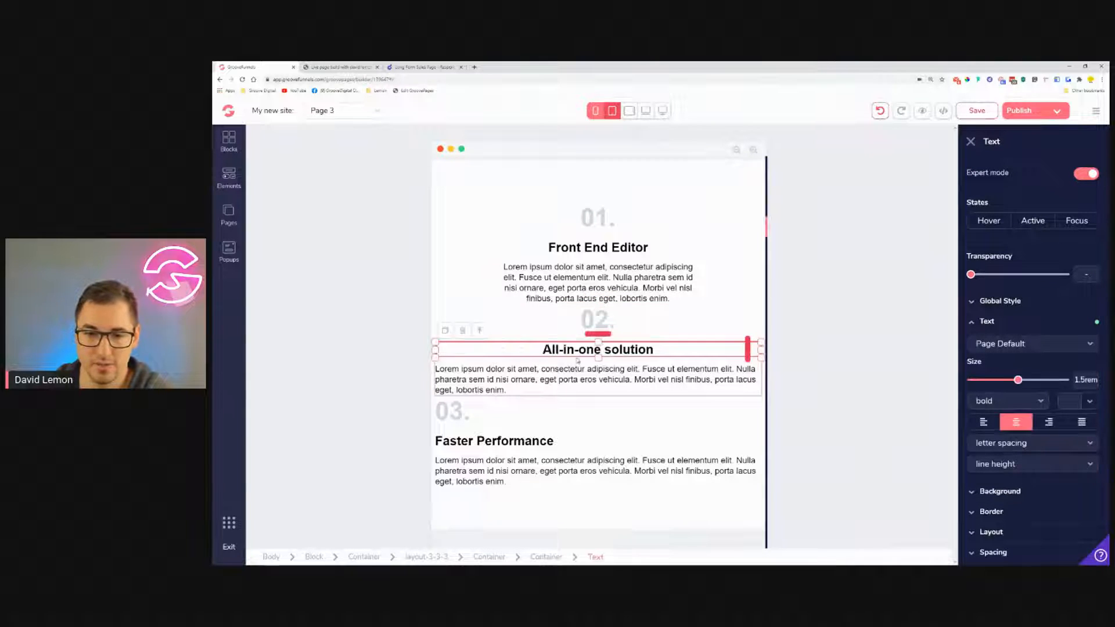
{"action": "left_click", "coordinate": [578, 361]}
{"action": "left_click", "coordinate": [1016, 423]}
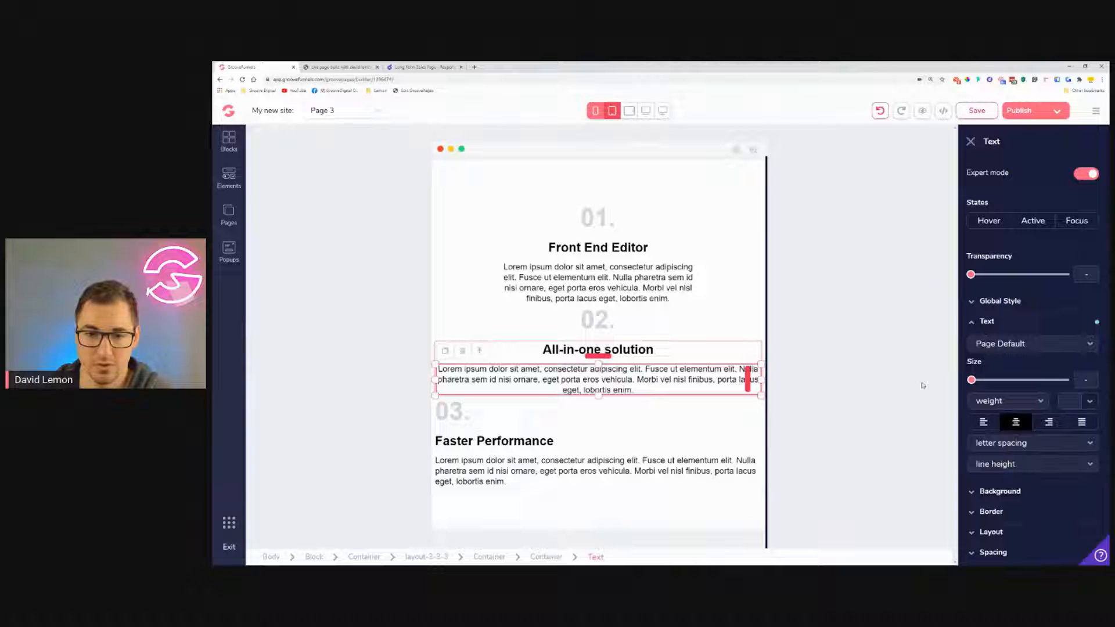
Center-align the "03." number, the Faster Performance heading and its paragraph.
{"action": "left_click", "coordinate": [621, 414]}
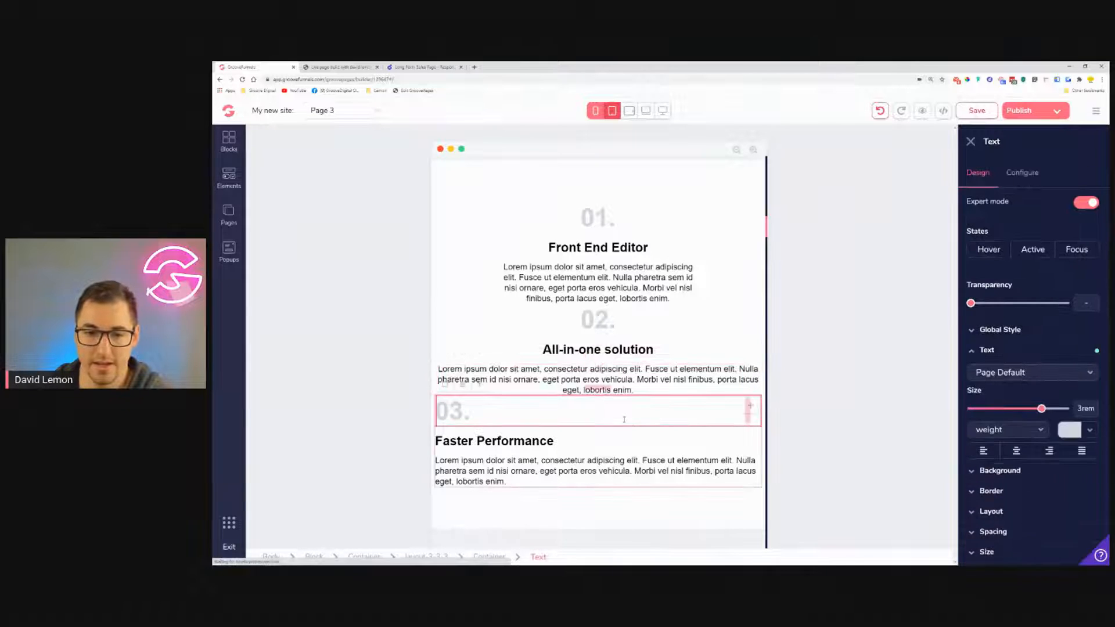
{"action": "left_click", "coordinate": [494, 442]}
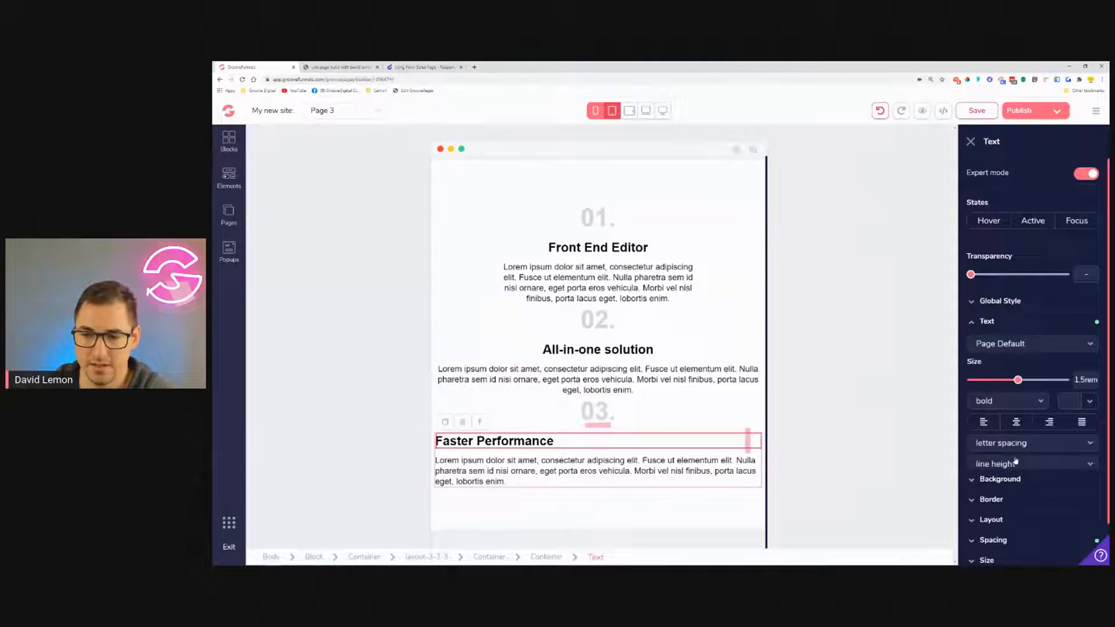
{"action": "left_click", "coordinate": [1016, 423]}
{"action": "left_click", "coordinate": [671, 461]}
{"action": "left_click", "coordinate": [1016, 422]}
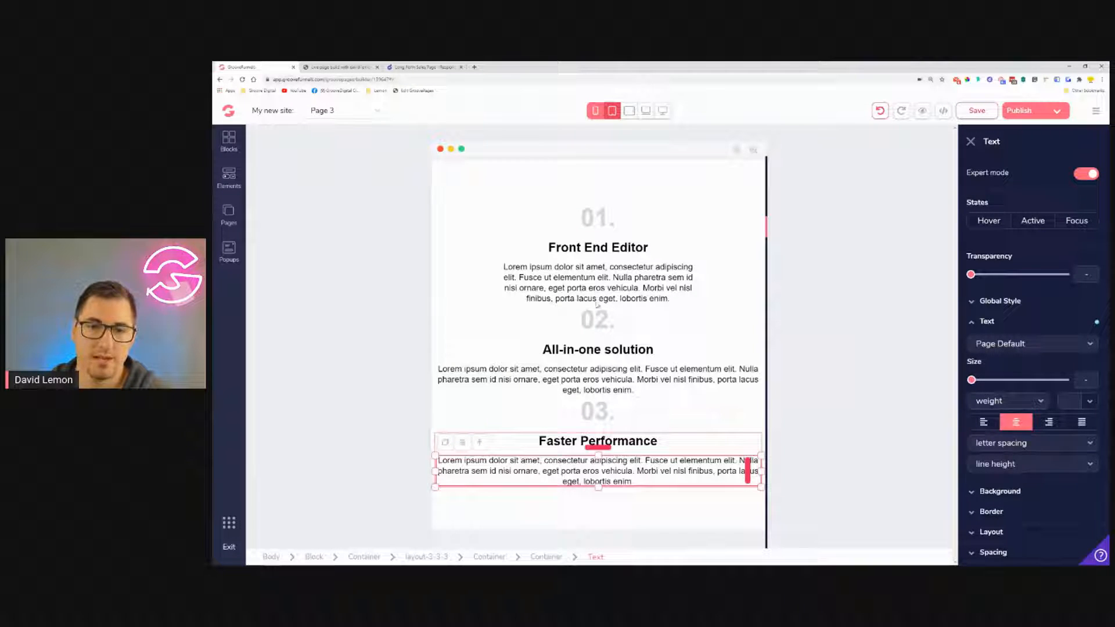
Give the All-in-one solution container 1.5rem top and bottom margins and 8rem left and right padding.
{"action": "left_click", "coordinate": [480, 329]}
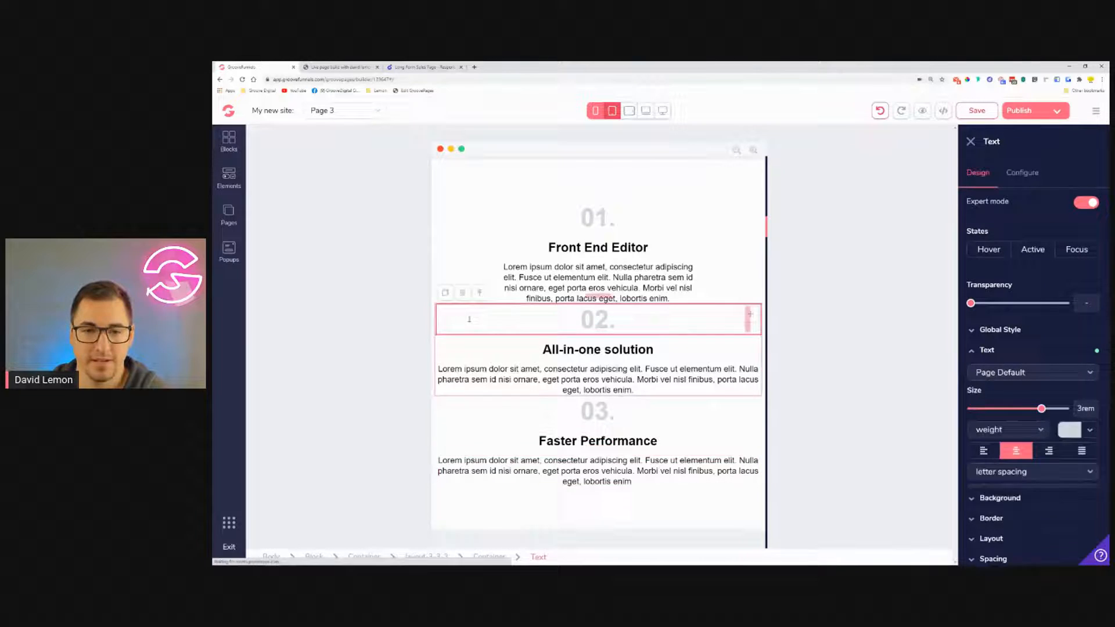
{"action": "left_click", "coordinate": [489, 557]}
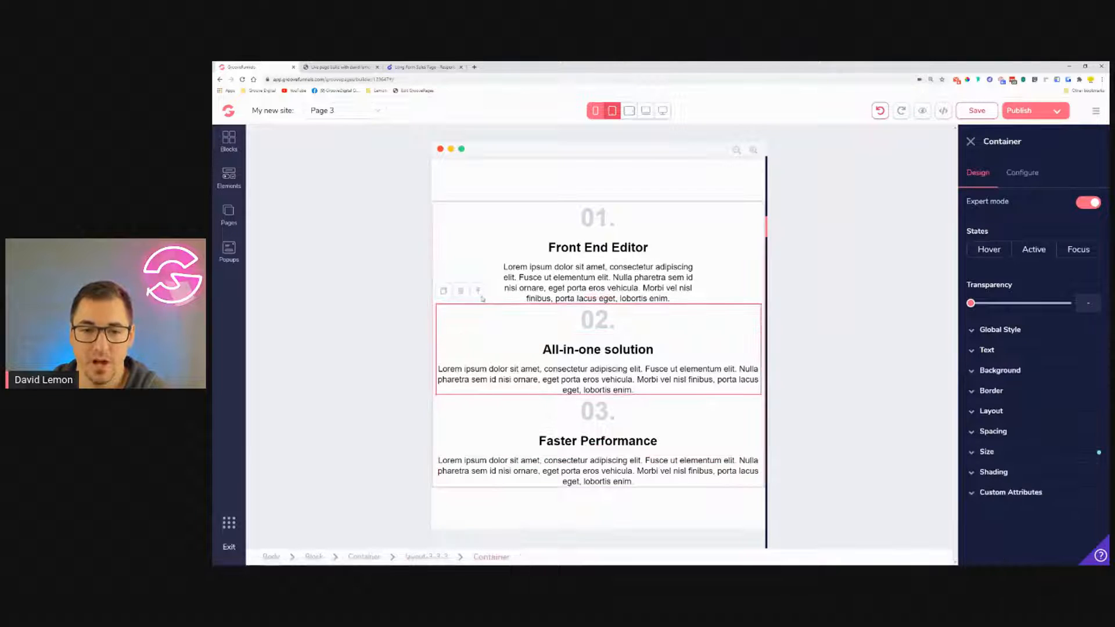
{"action": "left_click", "coordinate": [1032, 436]}
{"action": "left_click", "coordinate": [1033, 458]}
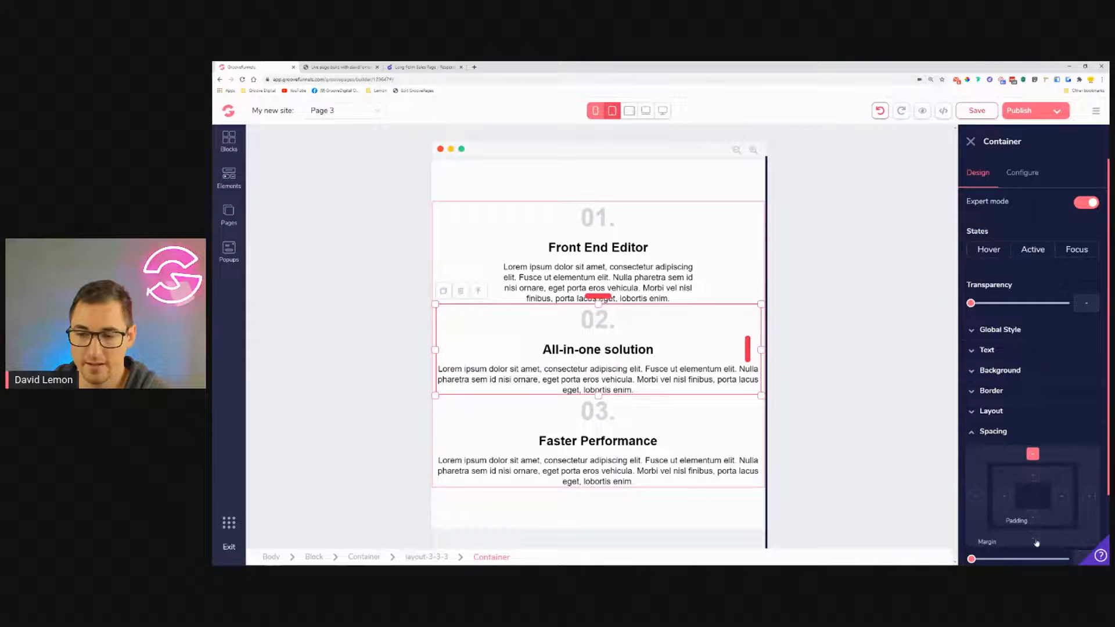
{"action": "scroll", "coordinate": [1037, 543], "scroll_direction": "down", "scroll_amount": 2}
{"action": "left_click_drag", "start_coordinate": [971, 476], "coordinate": [996, 482]}
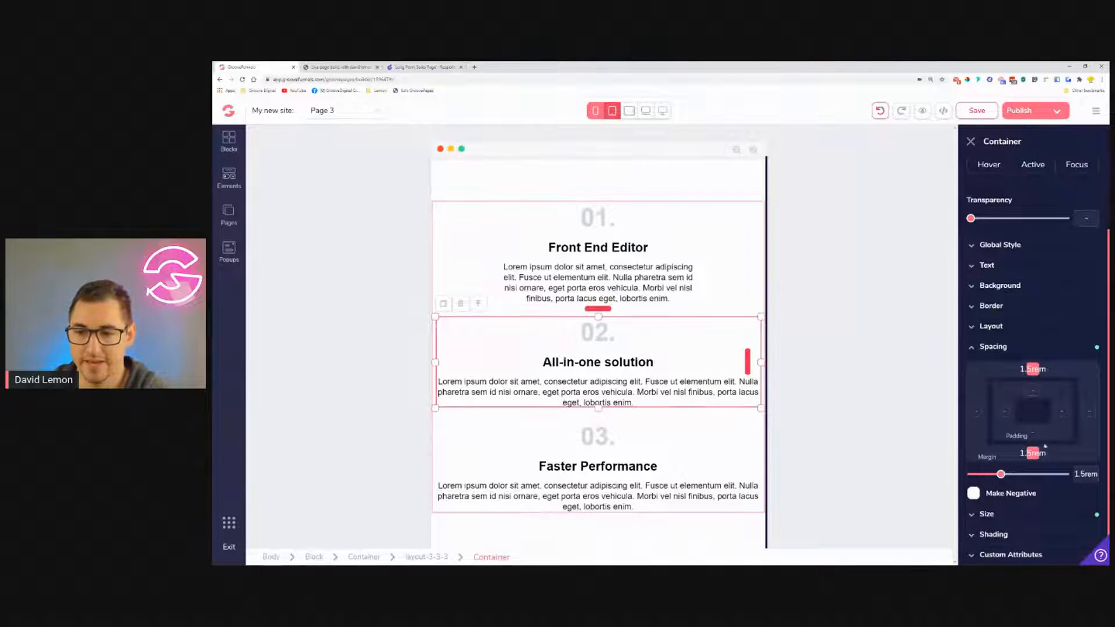
{"action": "left_click", "coordinate": [1006, 414]}
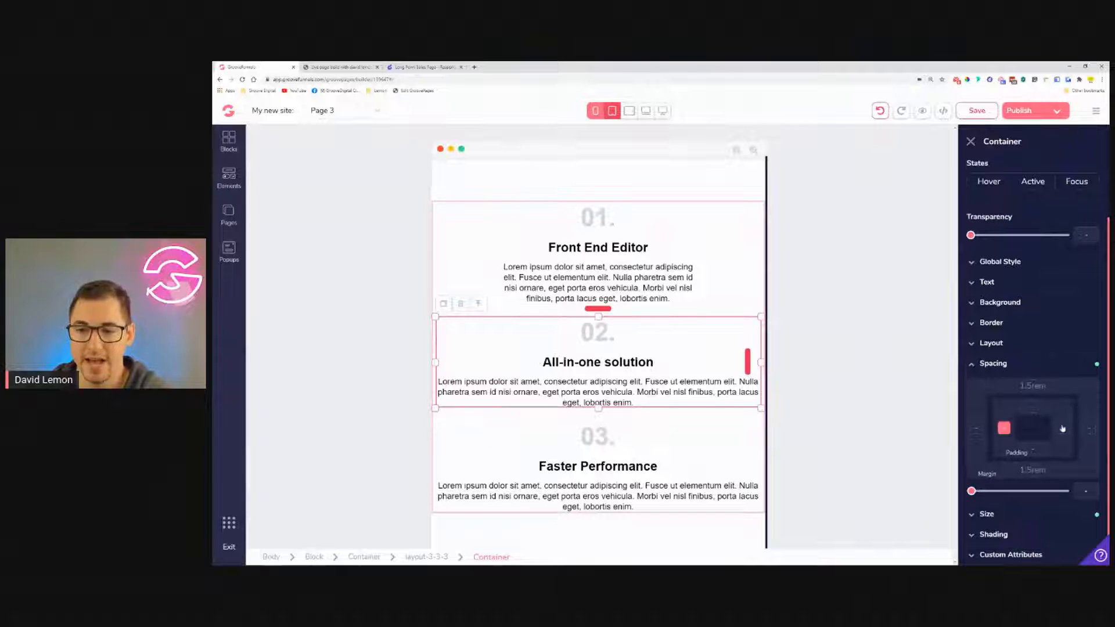
{"action": "left_click_drag", "start_coordinate": [974, 492], "coordinate": [1058, 504]}
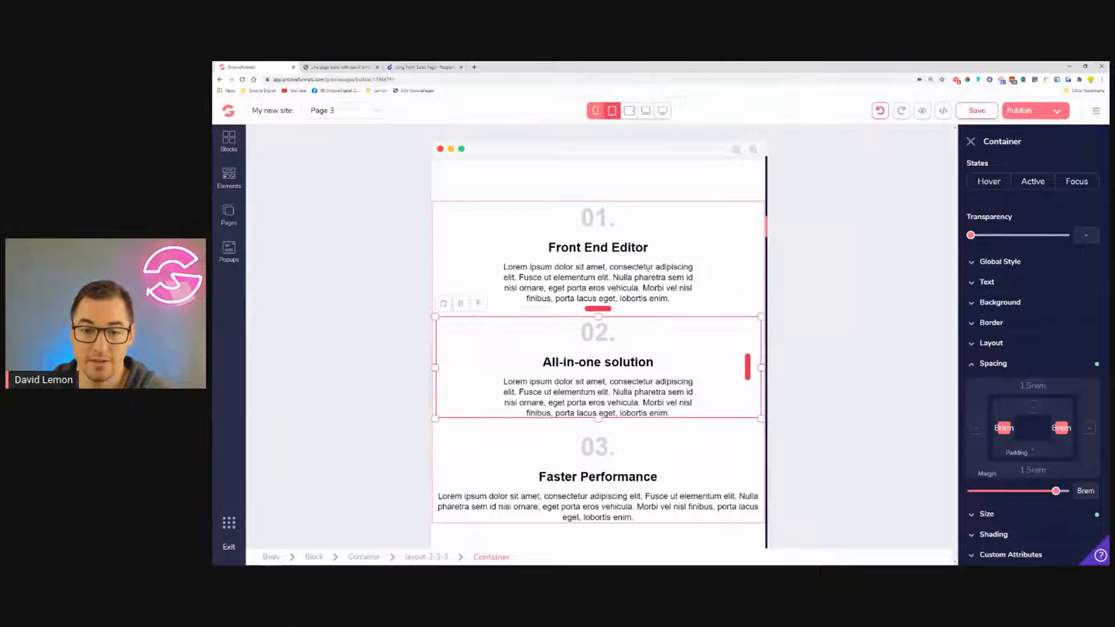
Give the Faster Performance container 8rem of left and right padding.
{"action": "scroll", "coordinate": [499, 309], "scroll_direction": "down", "scroll_amount": 3}
{"action": "left_click", "coordinate": [499, 309]}
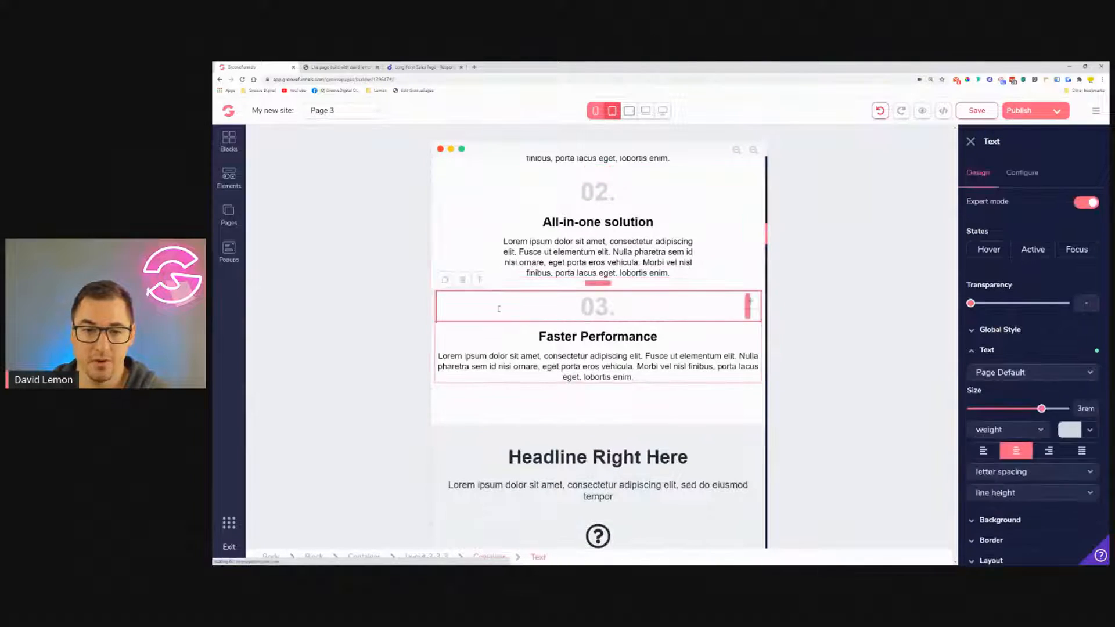
{"action": "left_click", "coordinate": [480, 280]}
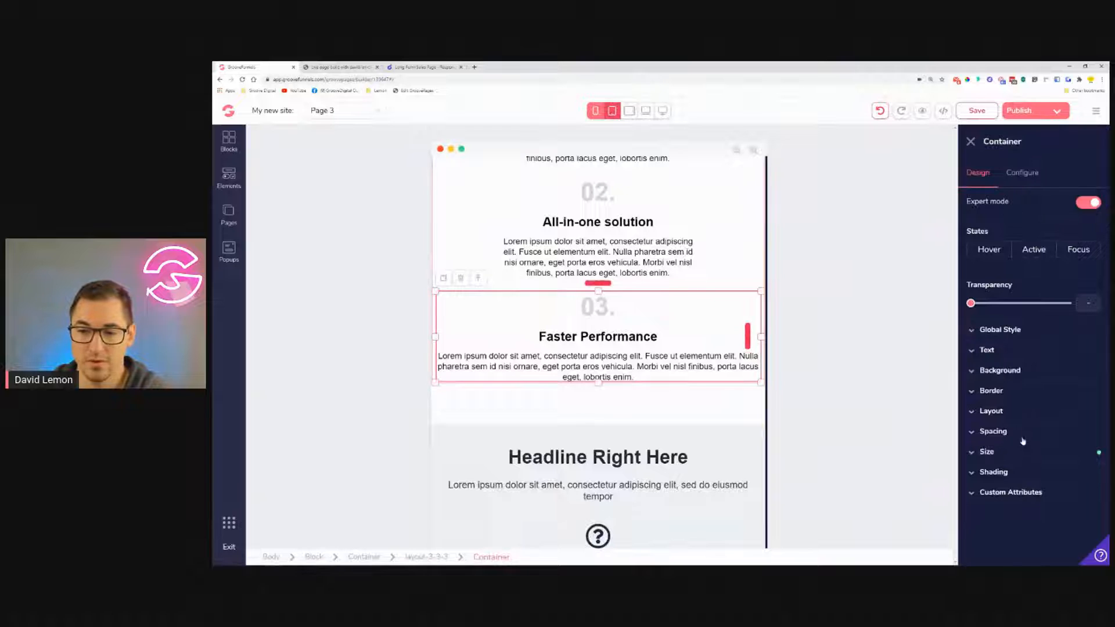
{"action": "left_click", "coordinate": [1031, 432]}
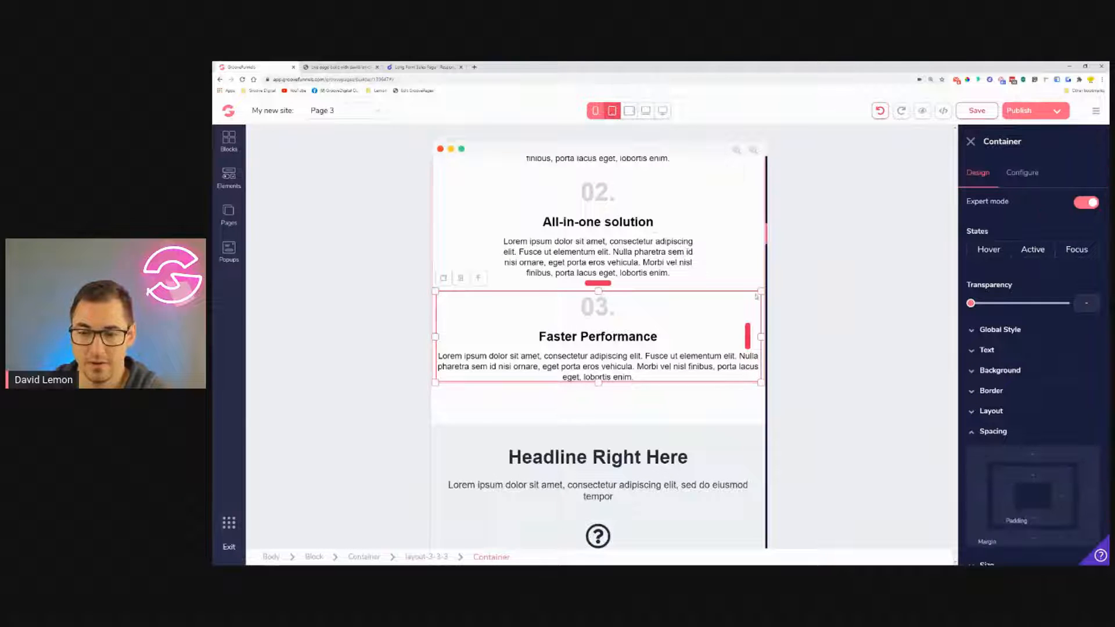
{"action": "scroll", "coordinate": [1048, 468], "scroll_direction": "down", "scroll_amount": 1}
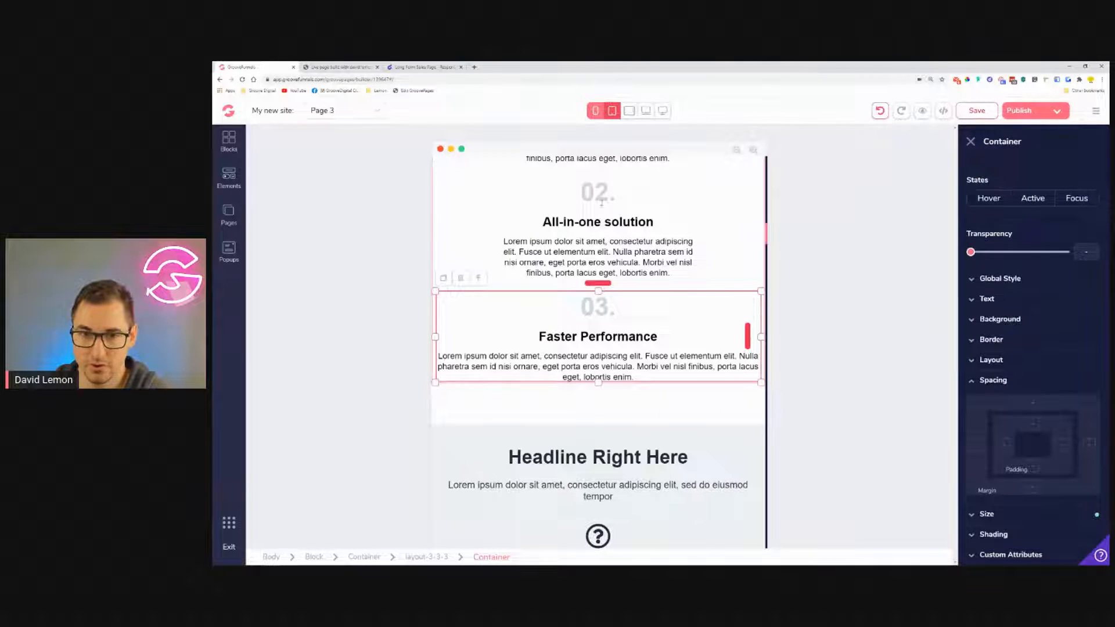
{"action": "left_click", "coordinate": [1003, 445]}
{"action": "left_click", "coordinate": [1063, 446]}
{"action": "left_click_drag", "start_coordinate": [972, 509], "coordinate": [1058, 518]}
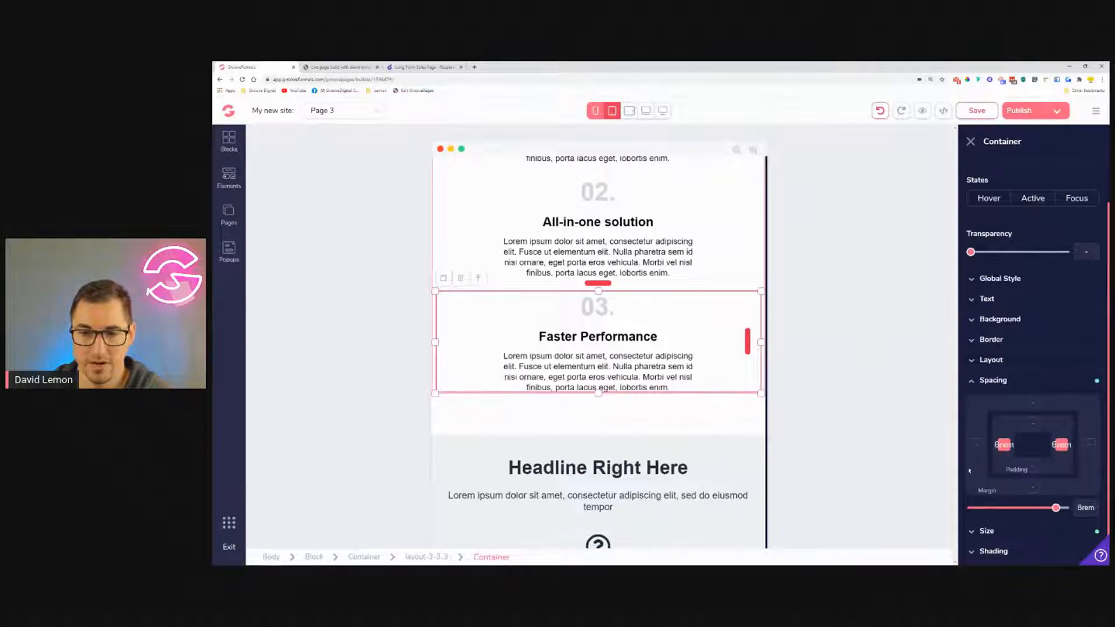
{"action": "scroll", "coordinate": [682, 330], "scroll_direction": "up", "scroll_amount": 5}
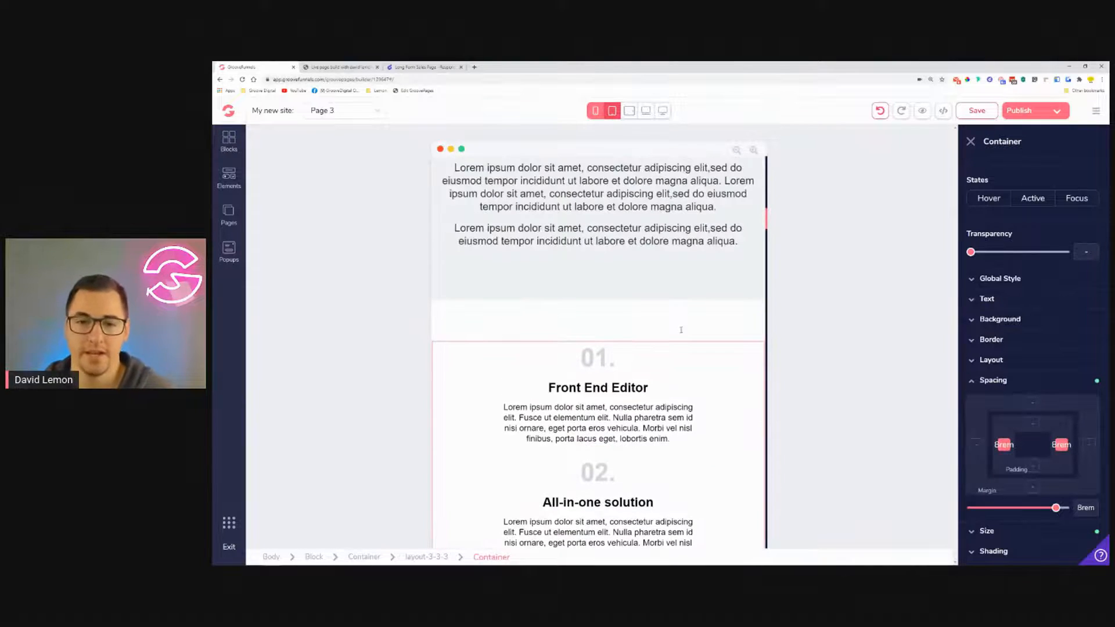
Limit the paragraph under Feature 1 to a maximum width of 20rem.
{"action": "scroll", "coordinate": [682, 324], "scroll_direction": "down", "scroll_amount": 6}
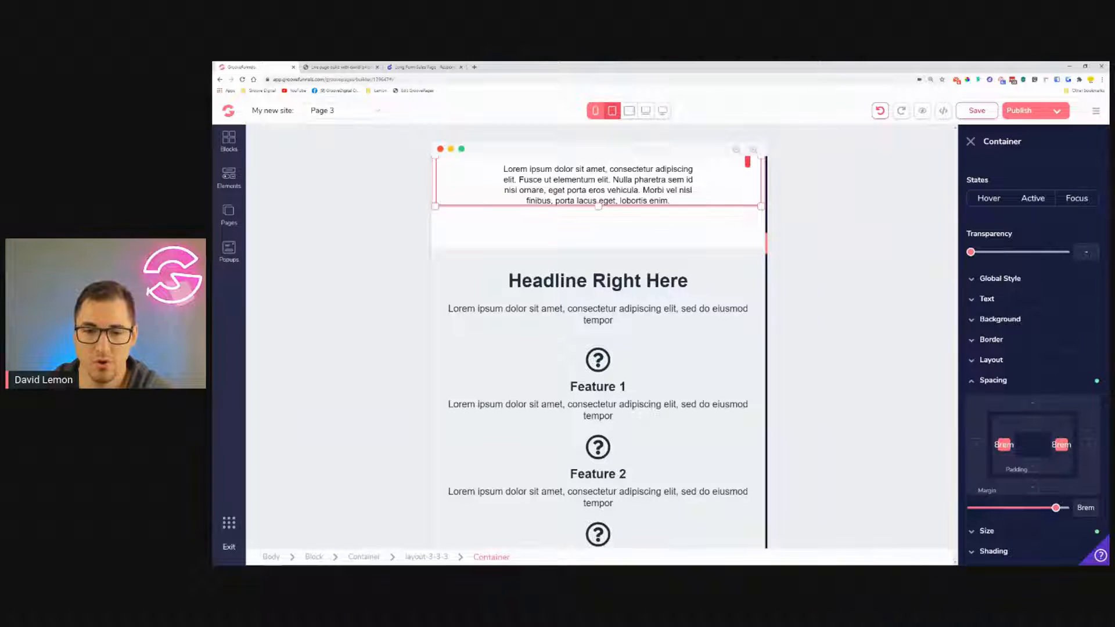
{"action": "left_click", "coordinate": [661, 416]}
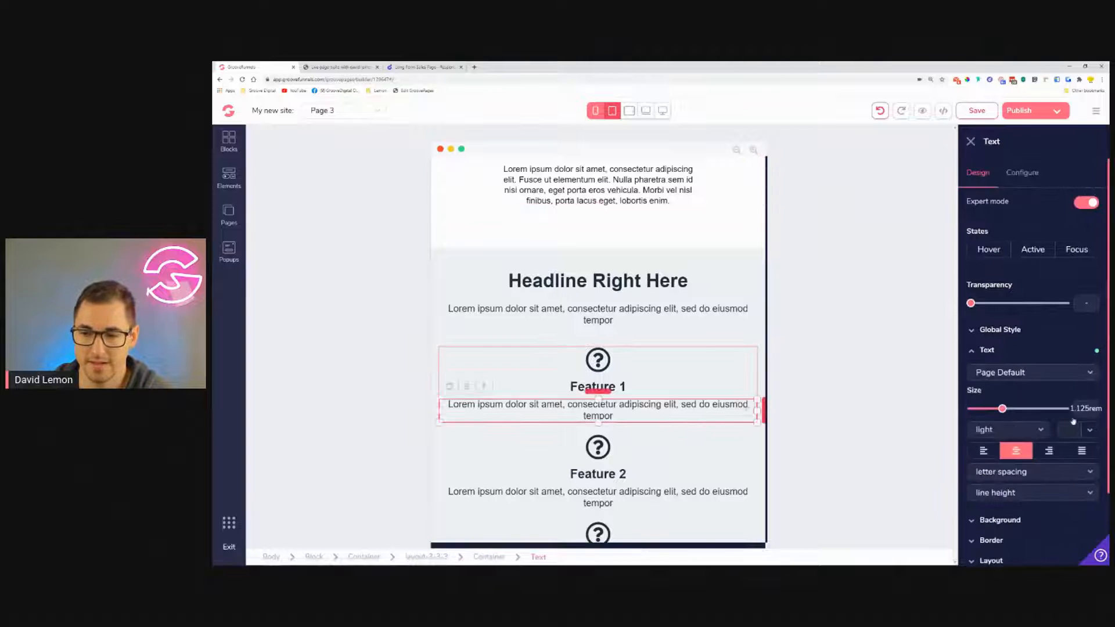
{"action": "scroll", "coordinate": [1060, 396], "scroll_direction": "down", "scroll_amount": 2}
{"action": "left_click", "coordinate": [1012, 517]}
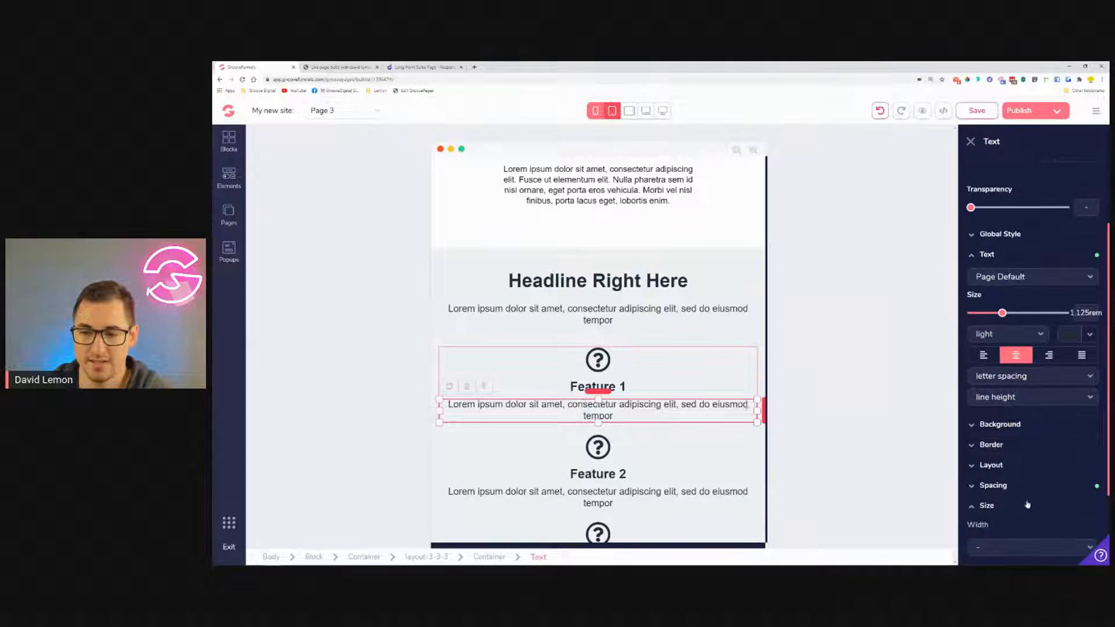
{"action": "scroll", "coordinate": [1028, 504], "scroll_direction": "down", "scroll_amount": 2}
{"action": "left_click", "coordinate": [1068, 473]}
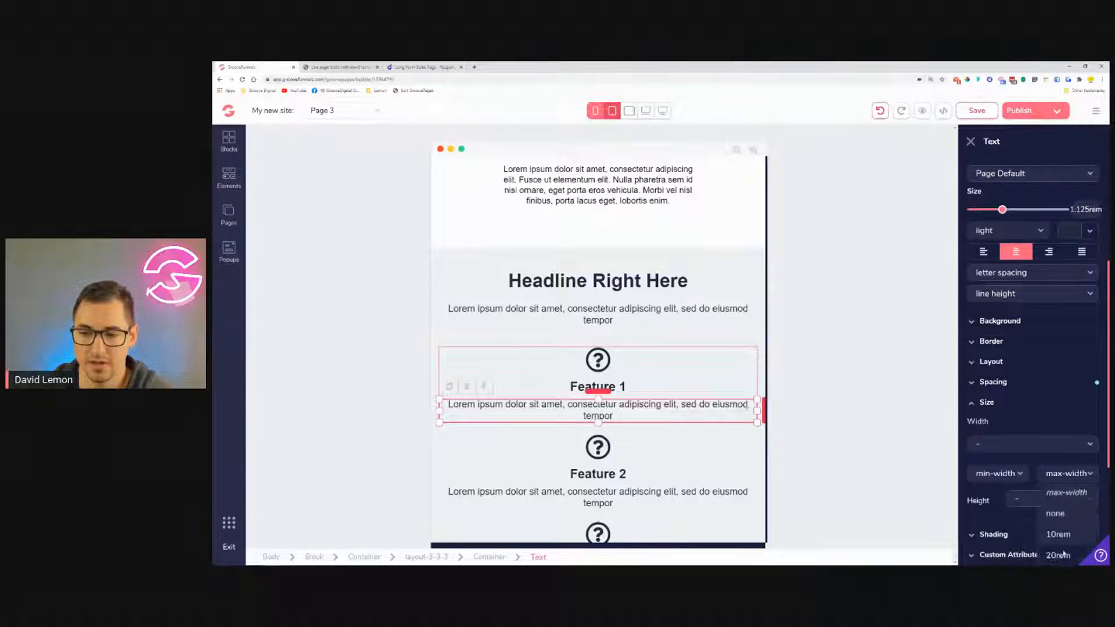
{"action": "left_click", "coordinate": [1062, 555]}
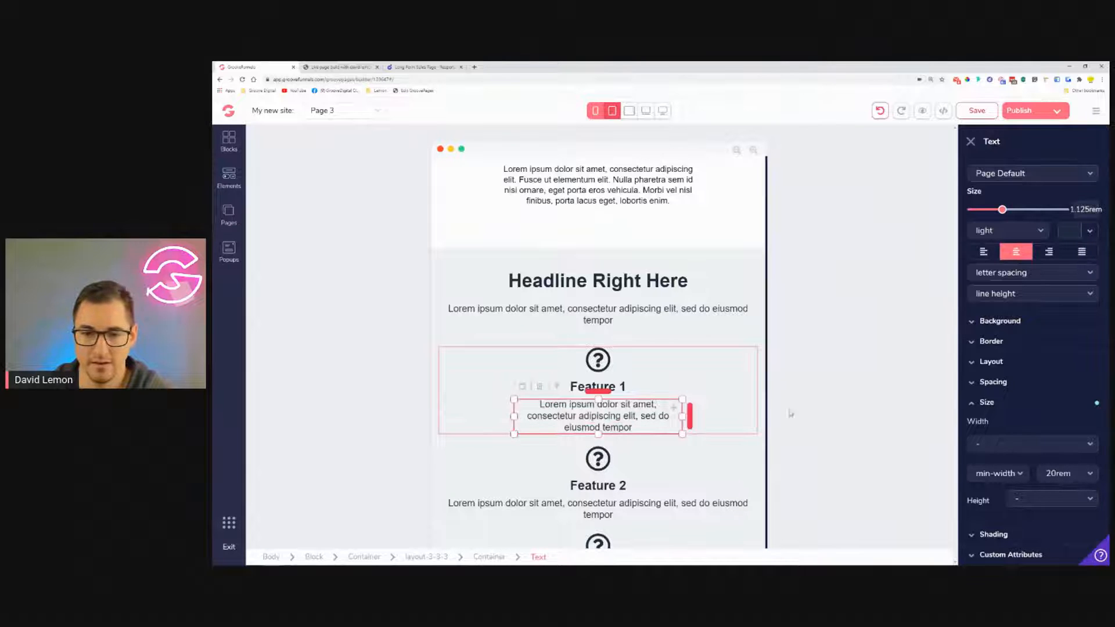
Try a maximum width of 30rem on the Feature 1 paragraph and return it to 20rem.
{"action": "scroll", "coordinate": [763, 399], "scroll_direction": "down", "scroll_amount": 2}
{"action": "left_click", "coordinate": [1067, 472]}
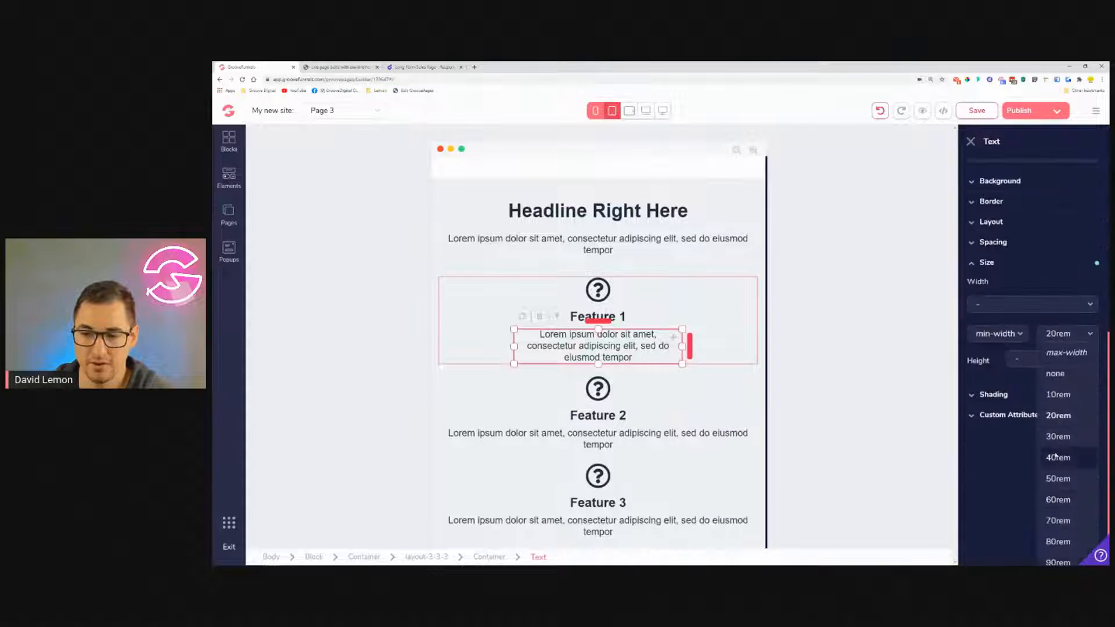
{"action": "left_click", "coordinate": [1065, 442]}
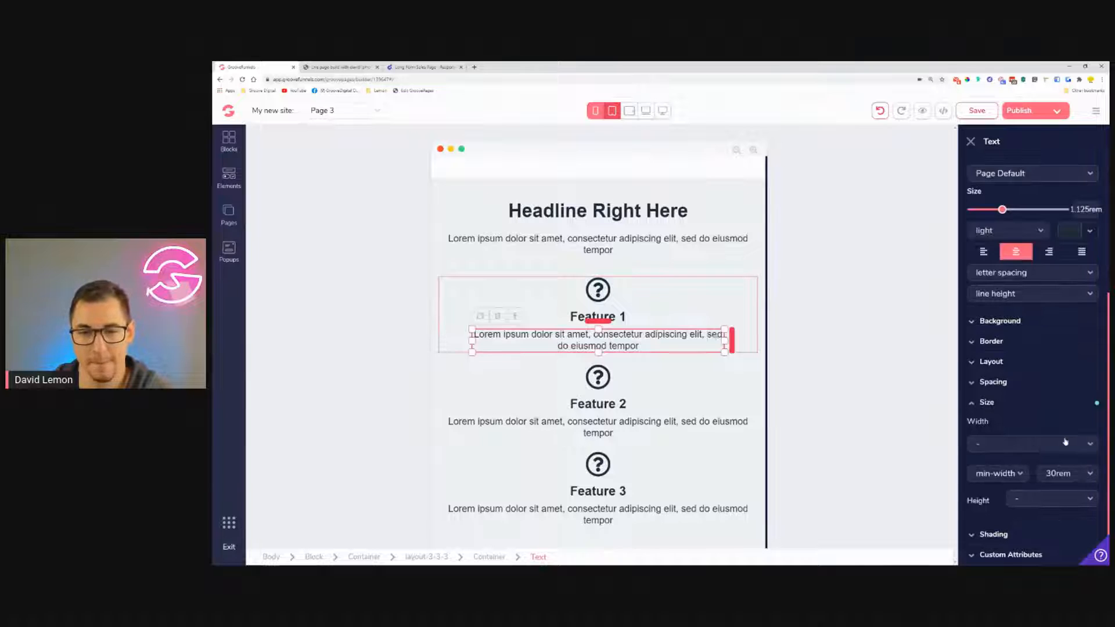
{"action": "left_click", "coordinate": [1072, 473]}
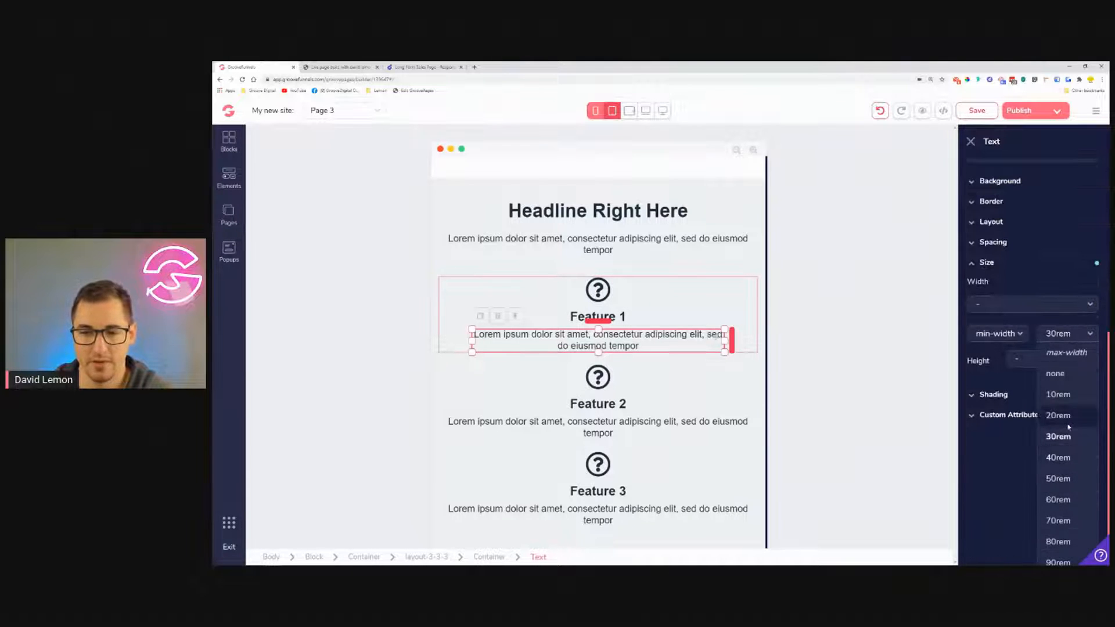
{"action": "left_click", "coordinate": [1070, 419]}
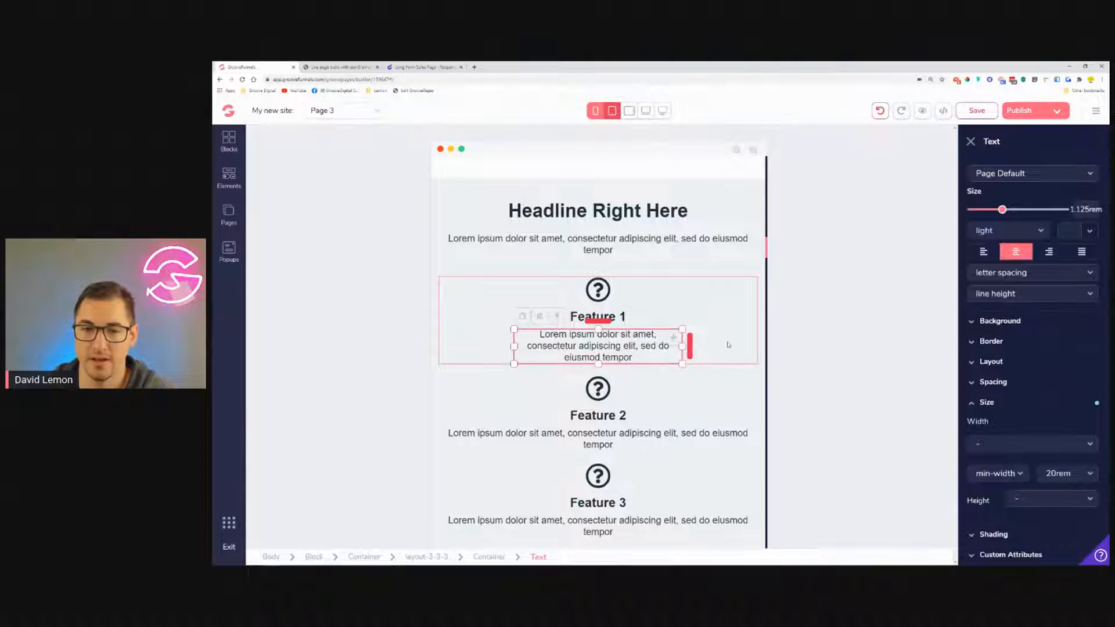
Limit the paragraph under Feature 2 to a maximum width of 20rem.
{"action": "left_click", "coordinate": [697, 435]}
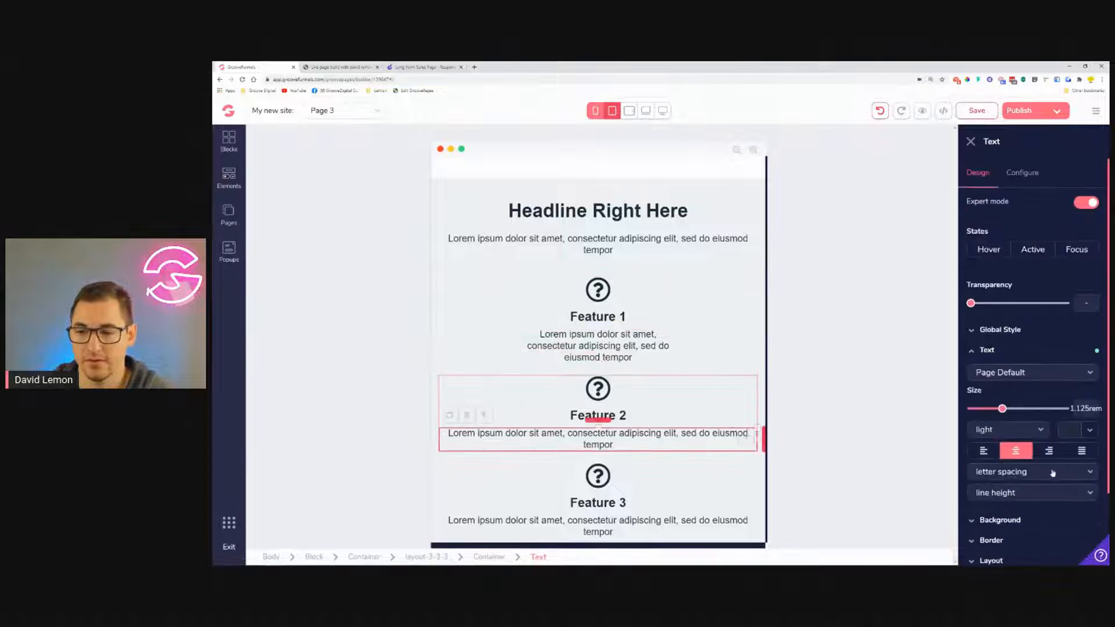
{"action": "left_click", "coordinate": [1041, 516]}
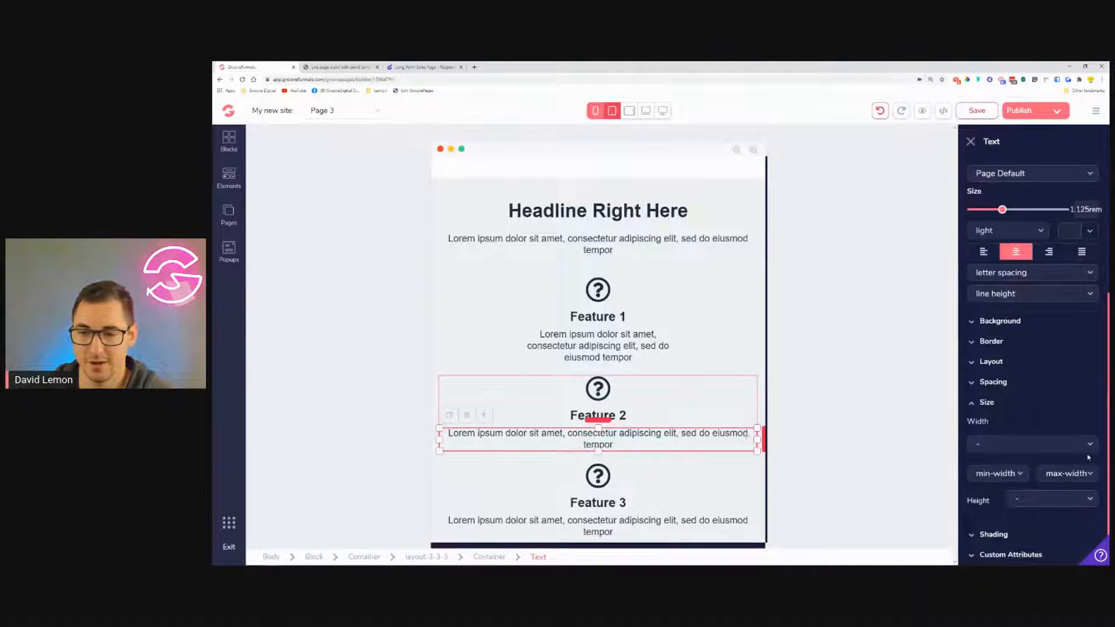
{"action": "left_click", "coordinate": [1073, 473]}
{"action": "left_click", "coordinate": [1058, 459]}
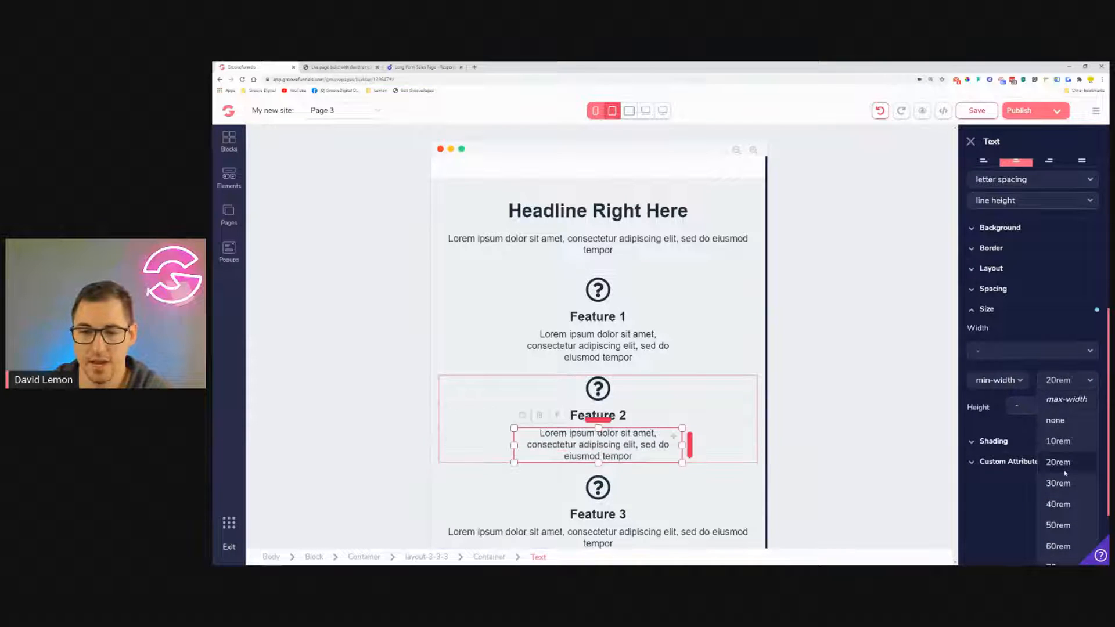
Limit the paragraph under Feature 3 to a maximum width of 20rem.
{"action": "scroll", "coordinate": [621, 405], "scroll_direction": "down", "scroll_amount": 3}
{"action": "left_click", "coordinate": [630, 400]}
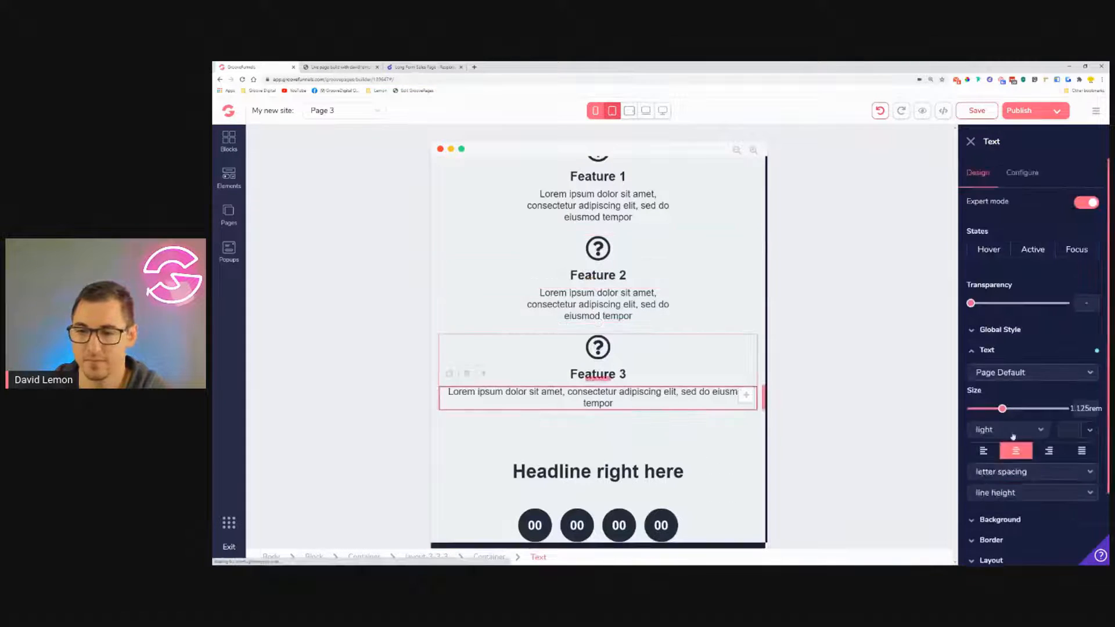
{"action": "scroll", "coordinate": [1046, 465], "scroll_direction": "down", "scroll_amount": 2}
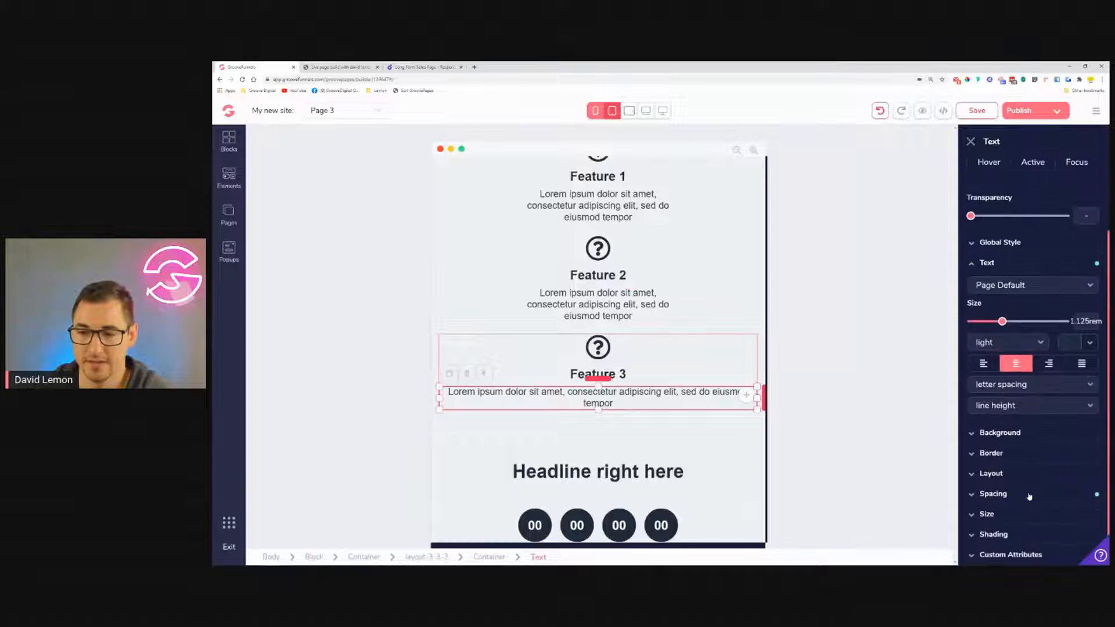
{"action": "left_click", "coordinate": [1056, 492]}
{"action": "left_click", "coordinate": [1060, 496]}
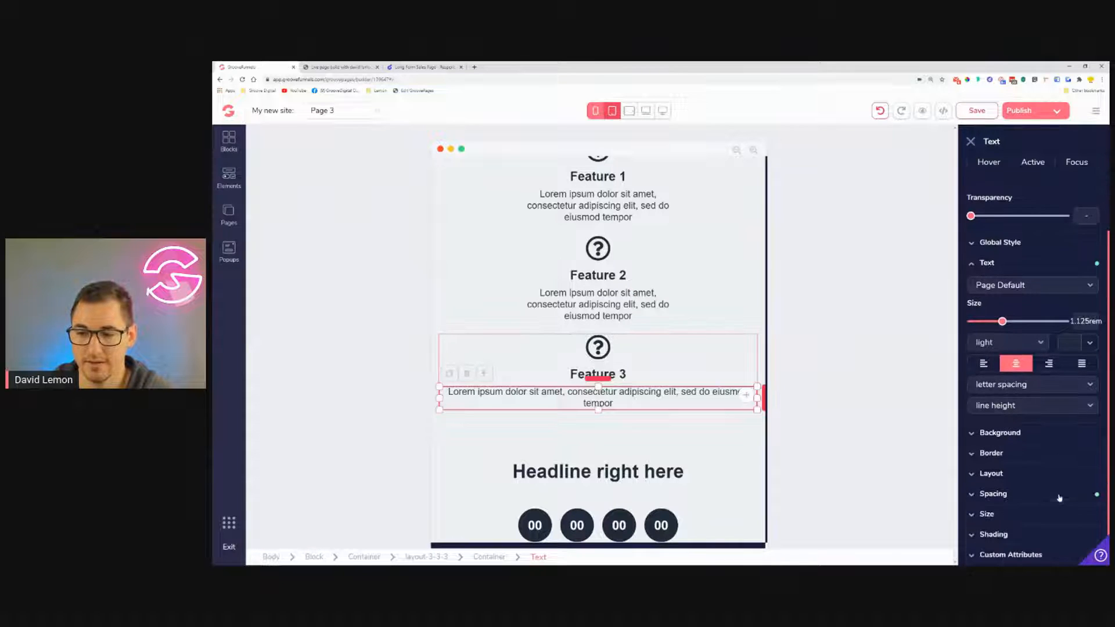
{"action": "left_click", "coordinate": [1058, 514]}
{"action": "scroll", "coordinate": [1057, 513], "scroll_direction": "down", "scroll_amount": 2}
{"action": "left_click", "coordinate": [1078, 494]}
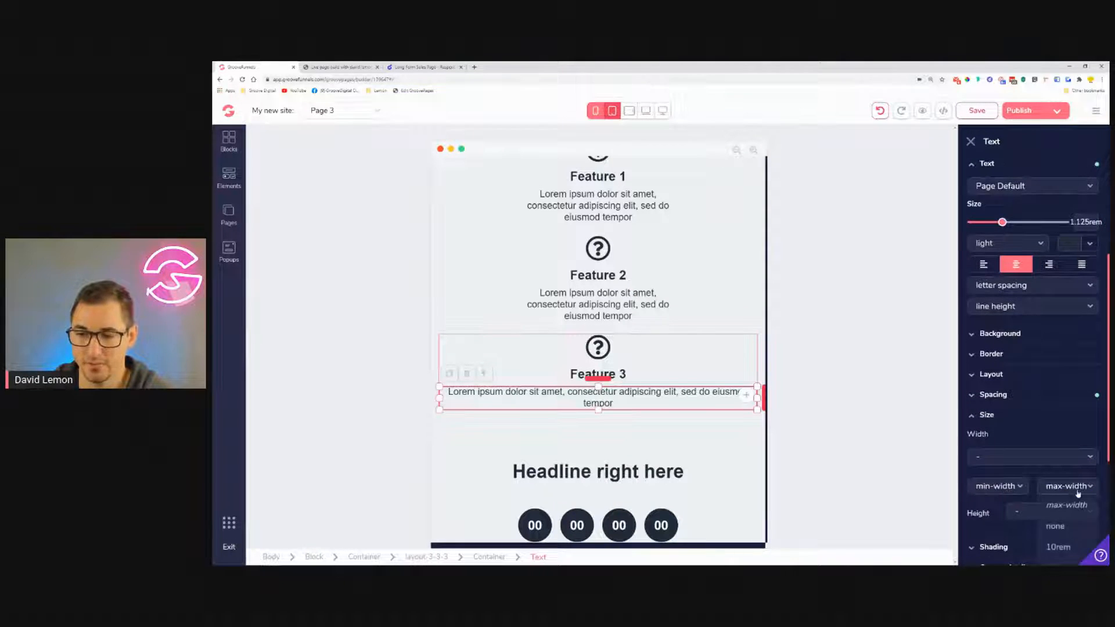
{"action": "scroll", "coordinate": [1063, 442], "scroll_direction": "down", "scroll_amount": 3}
{"action": "left_click", "coordinate": [1061, 388]}
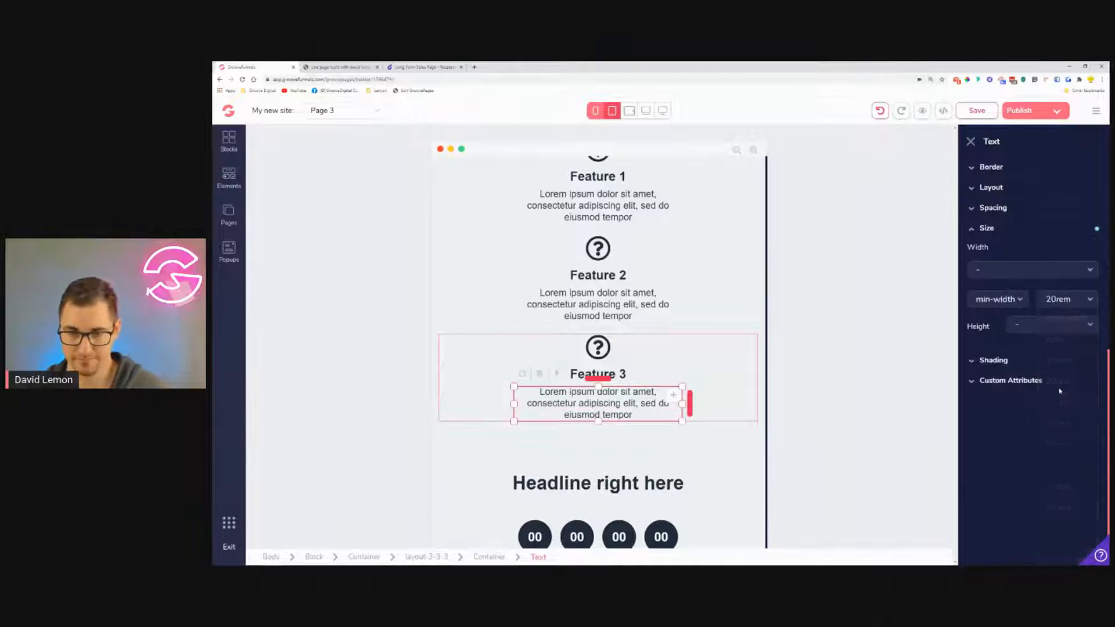
Try maximum widths of 30rem and 20rem on the paragraph below Headline Right Here, and clear the limit again.
{"action": "scroll", "coordinate": [699, 367], "scroll_direction": "up", "scroll_amount": 3}
{"action": "scroll", "coordinate": [703, 371], "scroll_direction": "down", "scroll_amount": 4}
{"action": "scroll", "coordinate": [714, 414], "scroll_direction": "up", "scroll_amount": 4}
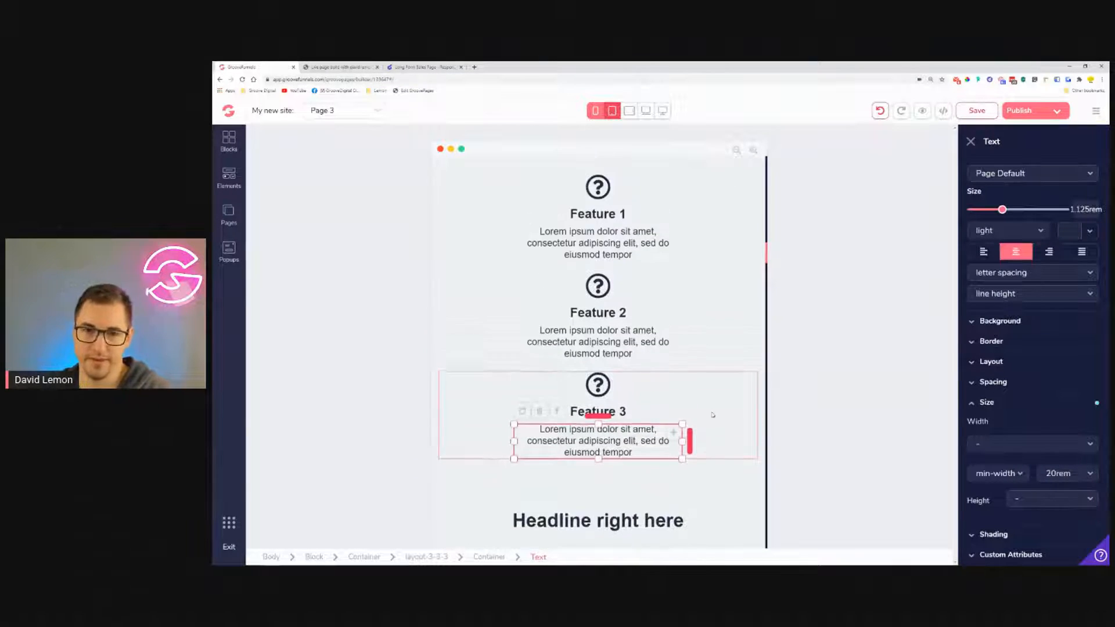
{"action": "left_click", "coordinate": [704, 293]}
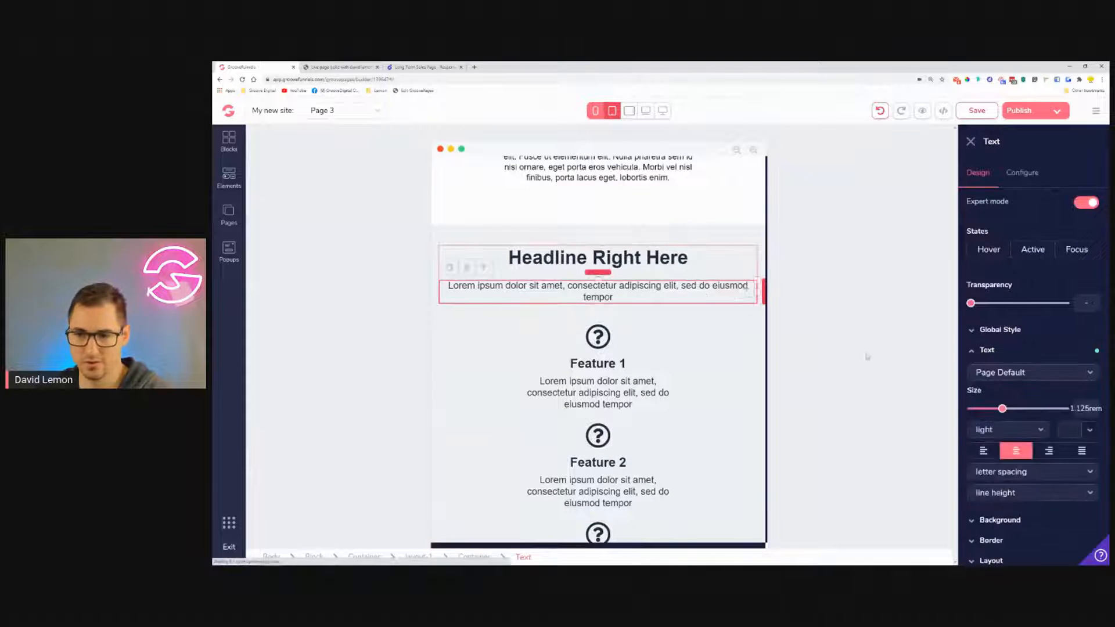
{"action": "scroll", "coordinate": [1019, 445], "scroll_direction": "down", "scroll_amount": 2}
{"action": "left_click", "coordinate": [1014, 515]}
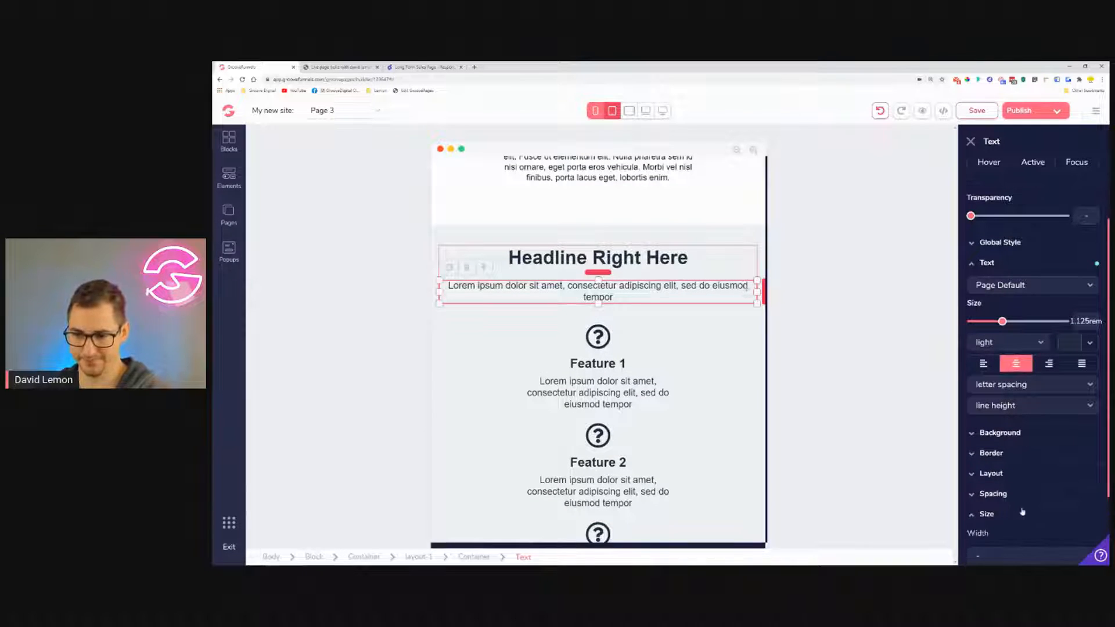
{"action": "scroll", "coordinate": [1034, 493], "scroll_direction": "down", "scroll_amount": 2}
{"action": "left_click", "coordinate": [1069, 473]}
{"action": "scroll", "coordinate": [1071, 527], "scroll_direction": "down", "scroll_amount": 1}
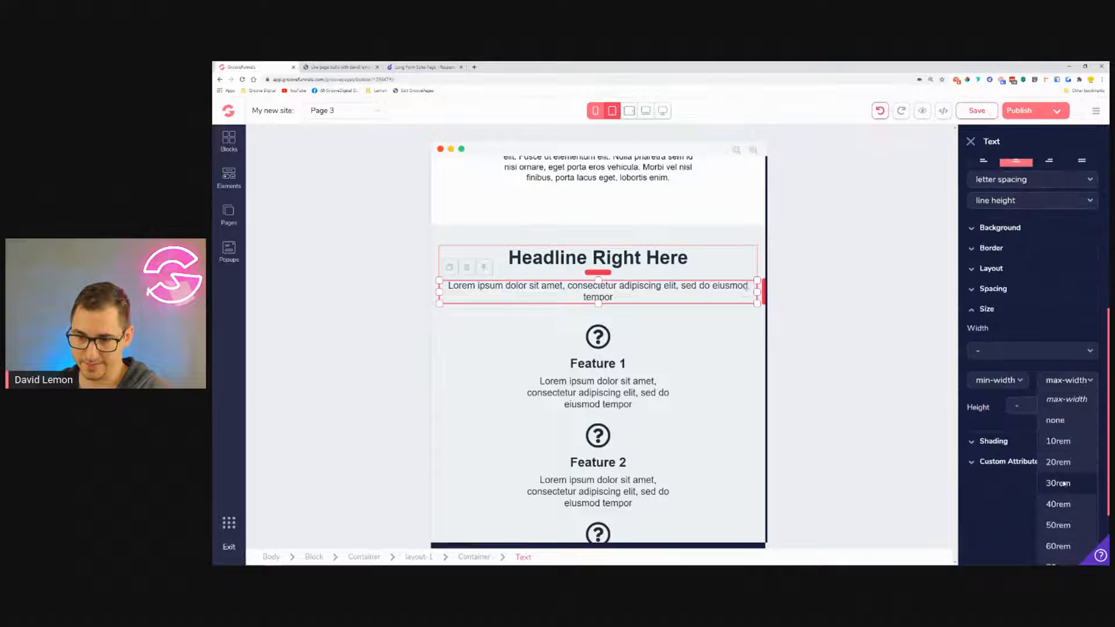
{"action": "left_click", "coordinate": [1064, 482]}
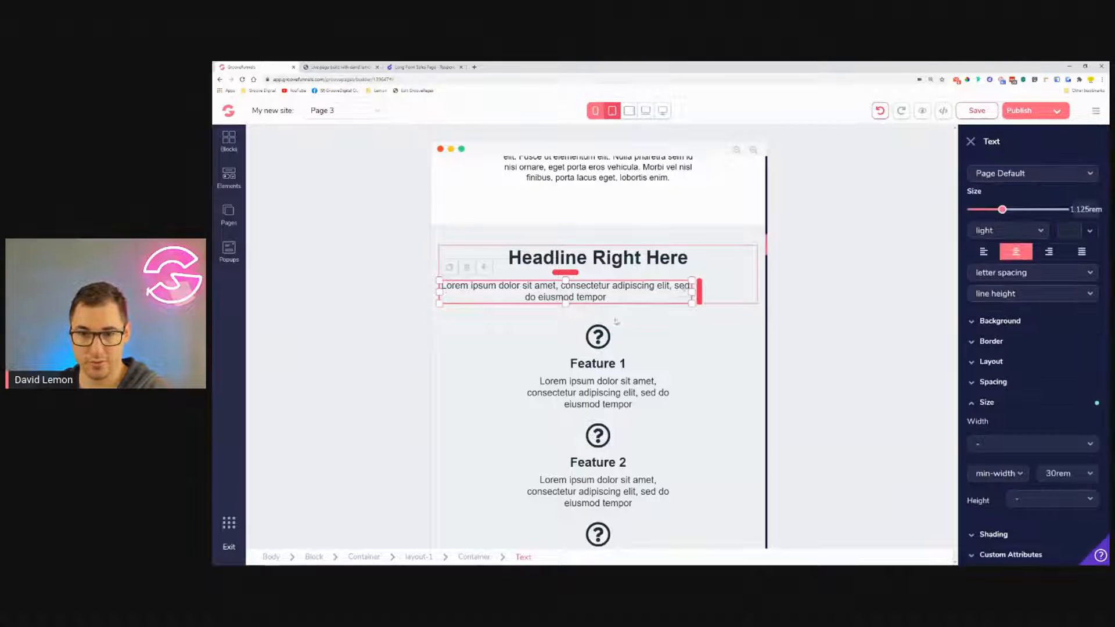
{"action": "left_click", "coordinate": [1084, 479]}
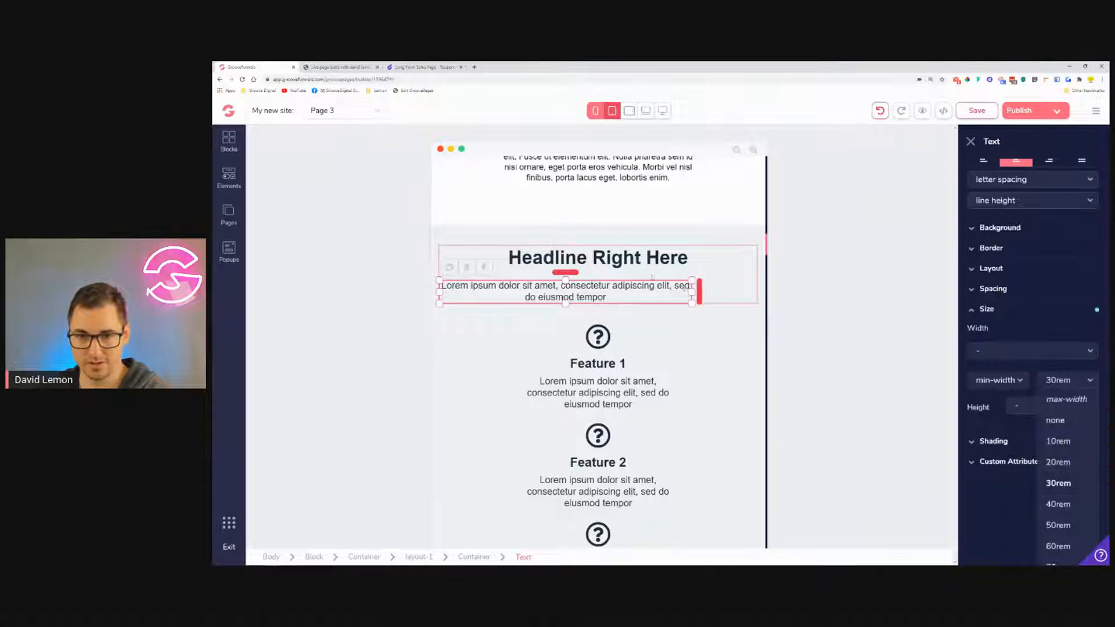
{"action": "left_click", "coordinate": [1071, 463]}
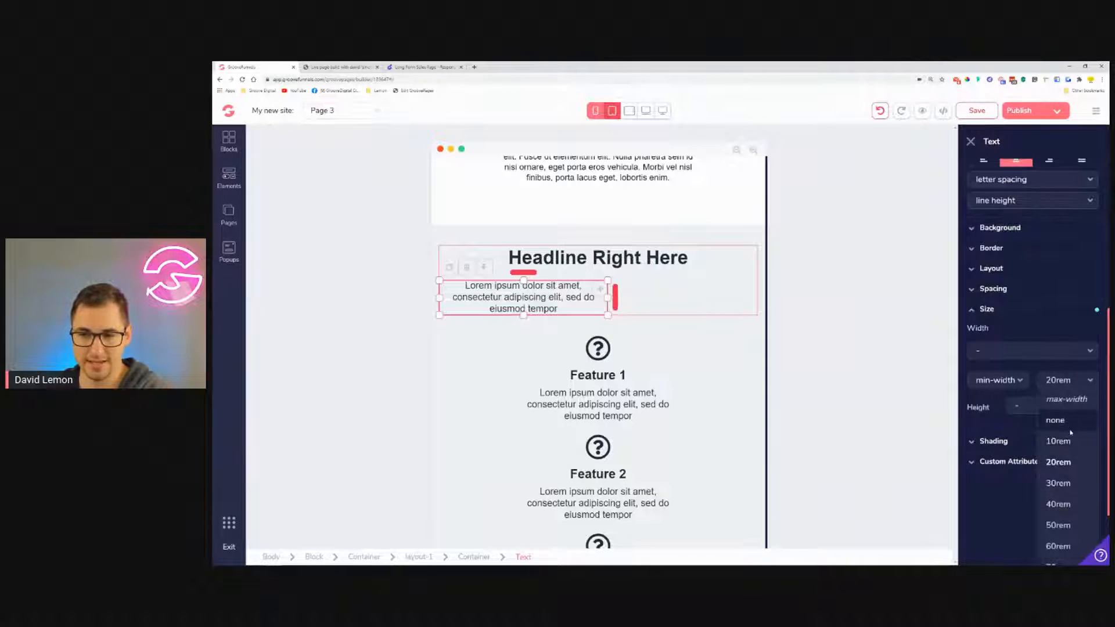
{"action": "left_click", "coordinate": [1067, 400]}
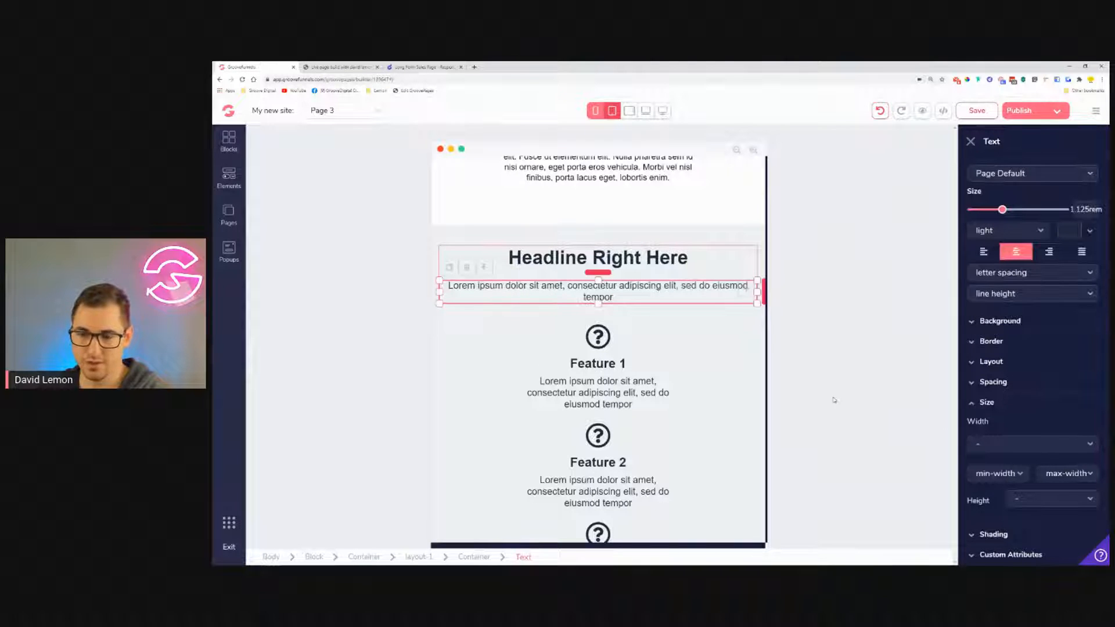
Give the paragraph below Headline Right Here 6rem of left and right padding.
{"action": "left_click", "coordinate": [1031, 389]}
{"action": "left_click", "coordinate": [1005, 448]}
{"action": "left_click", "coordinate": [1062, 448]}
{"action": "left_click_drag", "start_coordinate": [971, 510], "coordinate": [1053, 521]}
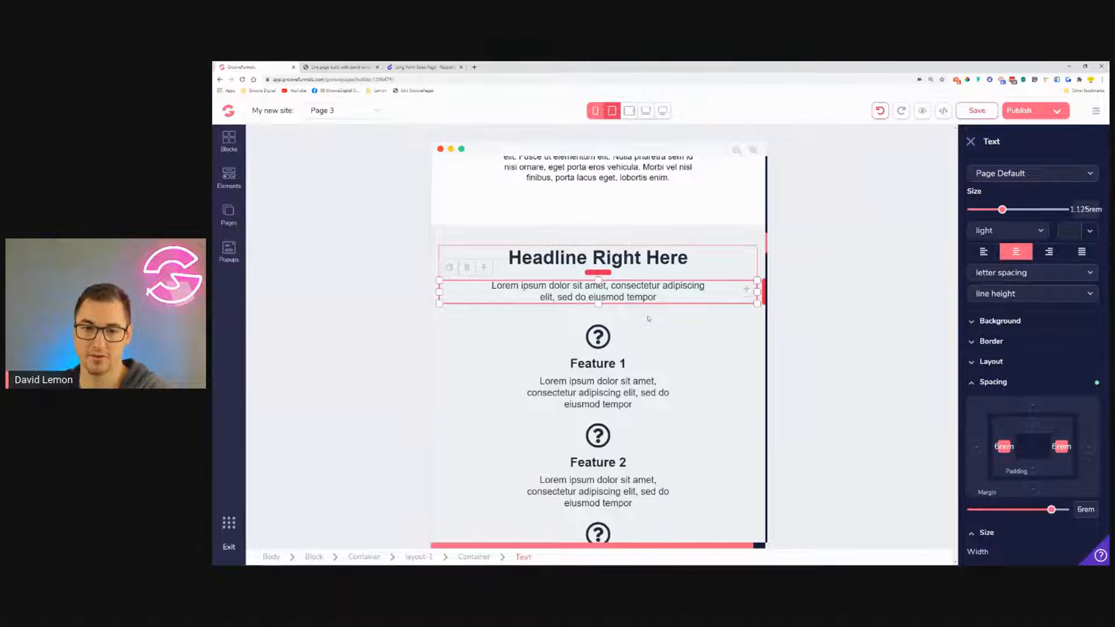
Set the text size of the Days number in the countdown to 1.875rem.
{"action": "scroll", "coordinate": [646, 319], "scroll_direction": "down", "scroll_amount": 5}
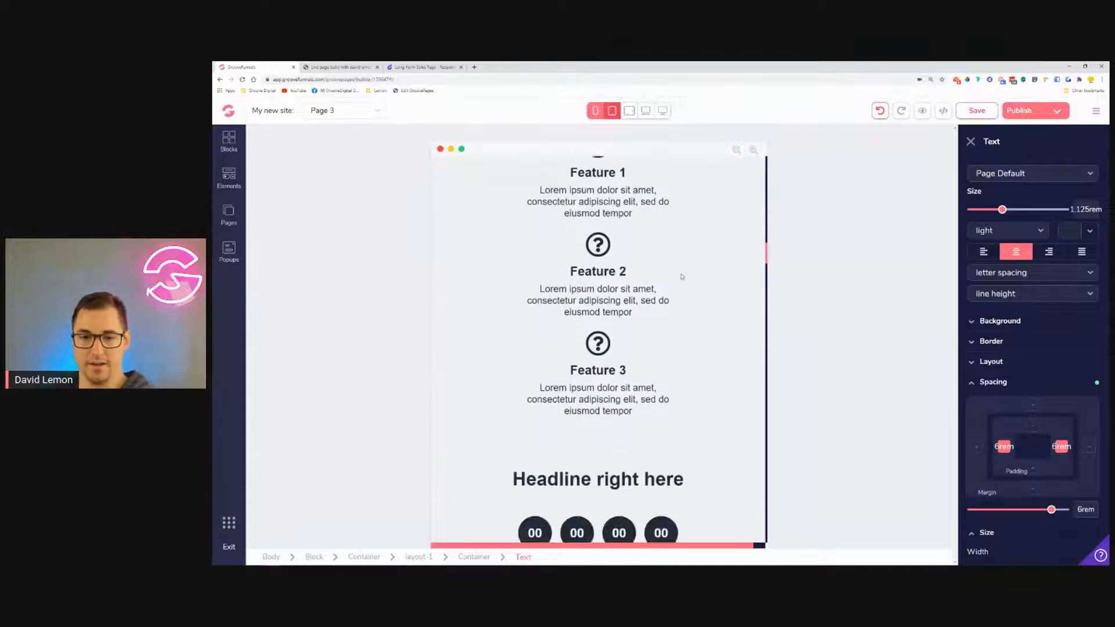
{"action": "scroll", "coordinate": [676, 268], "scroll_direction": "down", "scroll_amount": 2}
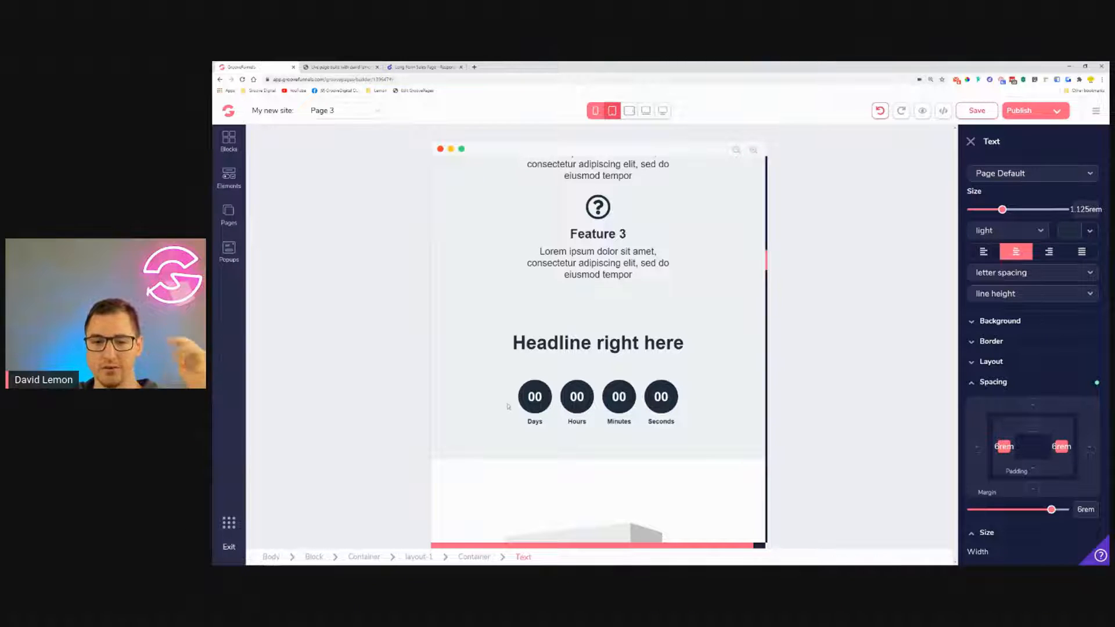
{"action": "left_click", "coordinate": [545, 405]}
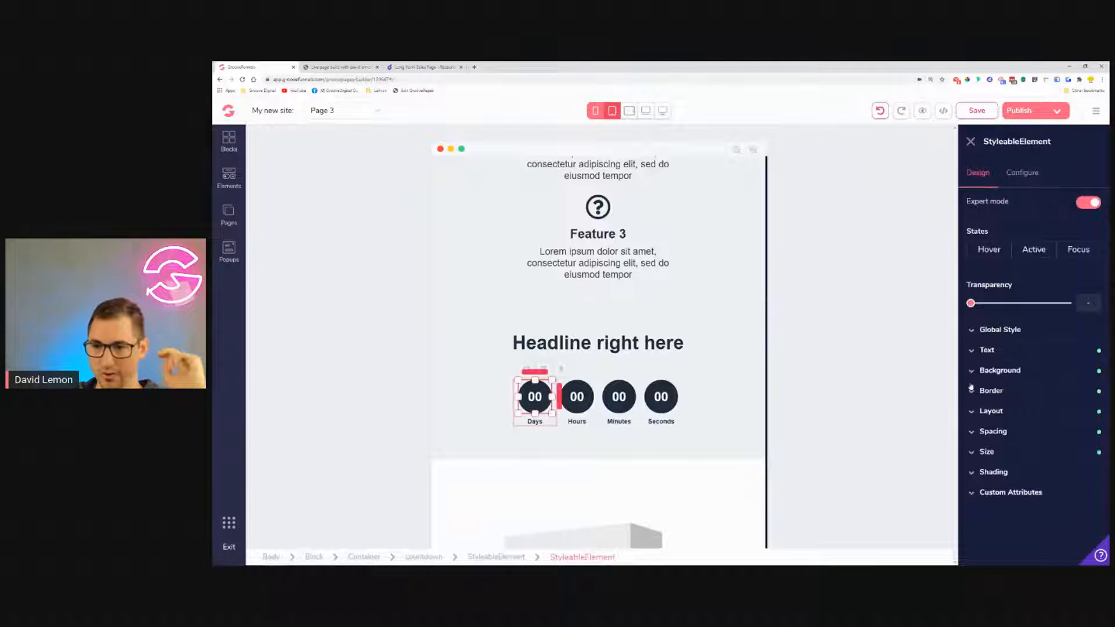
{"action": "left_click", "coordinate": [1027, 350]}
{"action": "left_click_drag", "start_coordinate": [1019, 409], "coordinate": [1026, 409]}
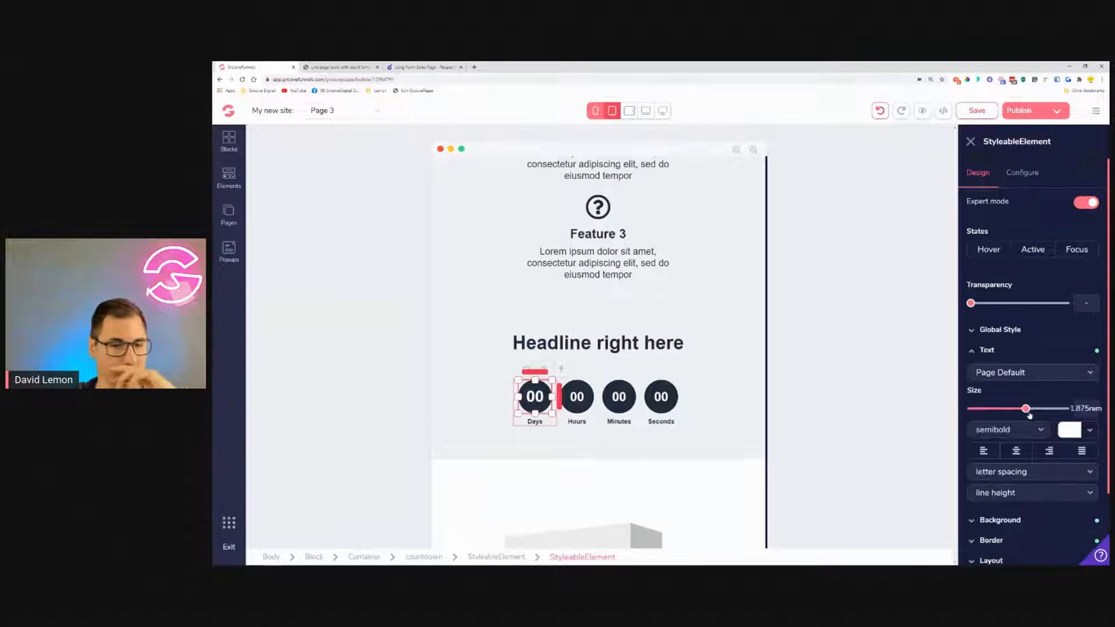
Set both the width and the height of the Days countdown circle to 6rem.
{"action": "scroll", "coordinate": [1026, 481], "scroll_direction": "down", "scroll_amount": 3}
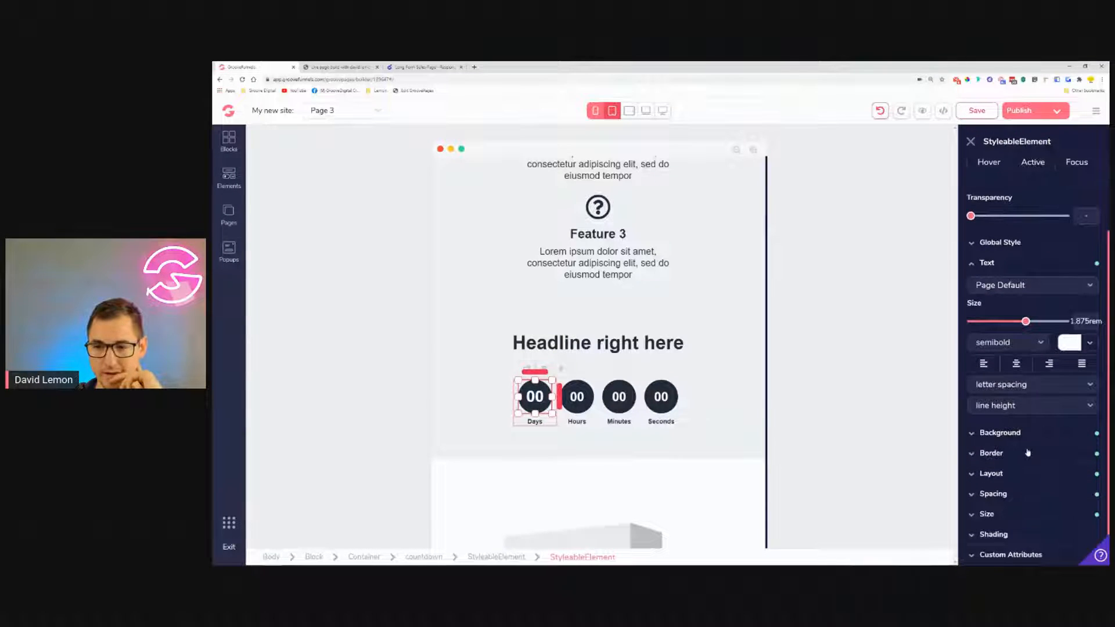
{"action": "left_click", "coordinate": [1031, 515]}
{"action": "scroll", "coordinate": [1031, 522], "scroll_direction": "down", "scroll_amount": 1}
{"action": "scroll", "coordinate": [1030, 523], "scroll_direction": "down", "scroll_amount": 4}
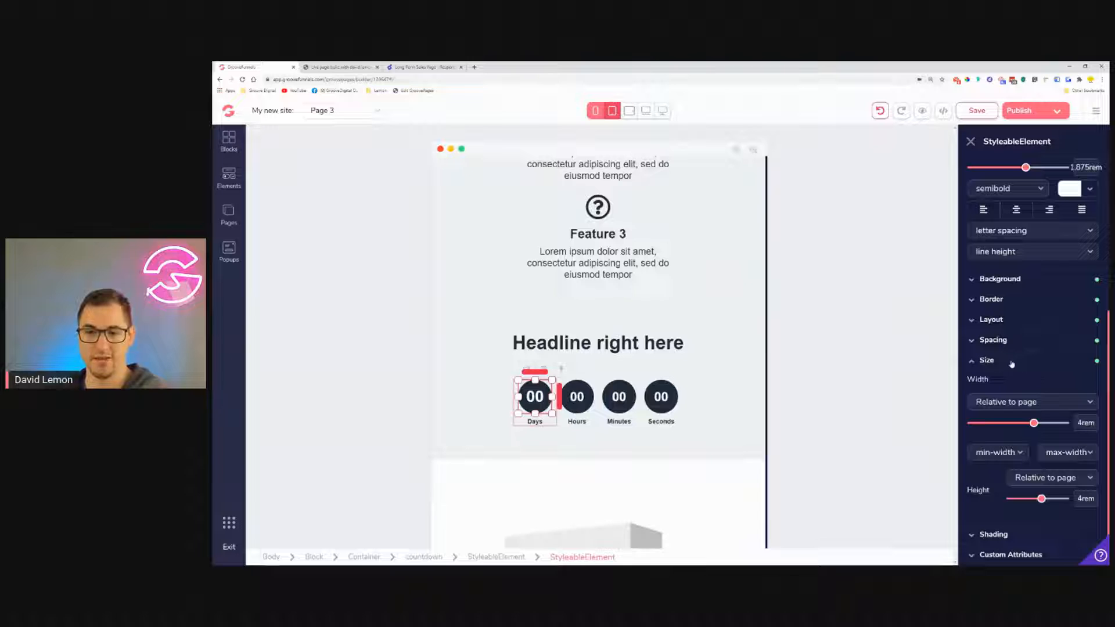
{"action": "left_click_drag", "start_coordinate": [1036, 425], "coordinate": [1043, 426]}
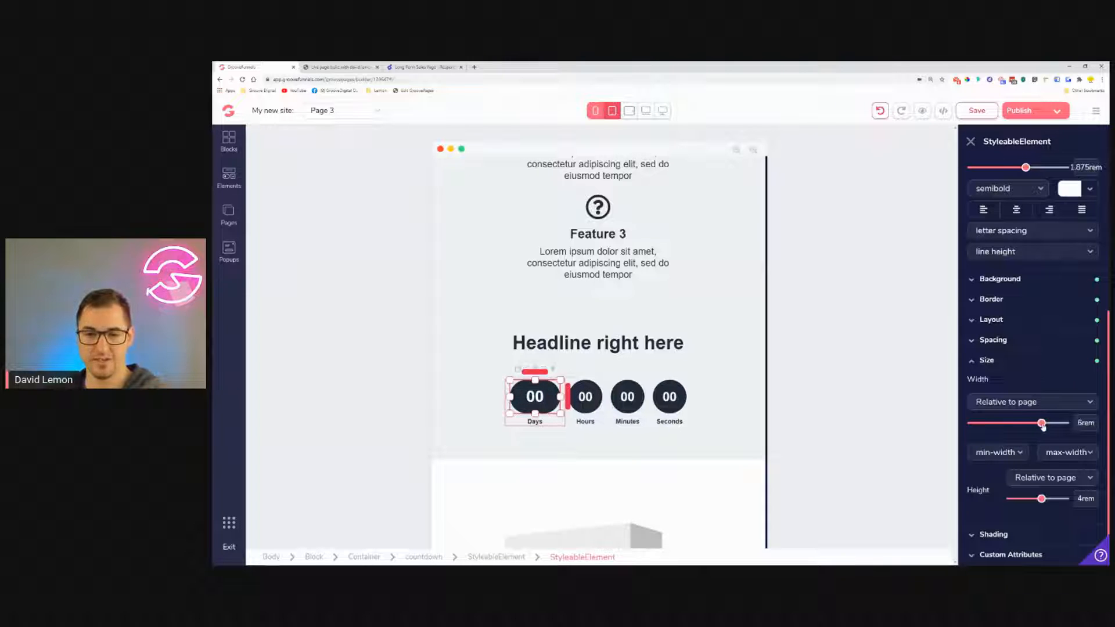
{"action": "left_click_drag", "start_coordinate": [1041, 503], "coordinate": [1046, 505]}
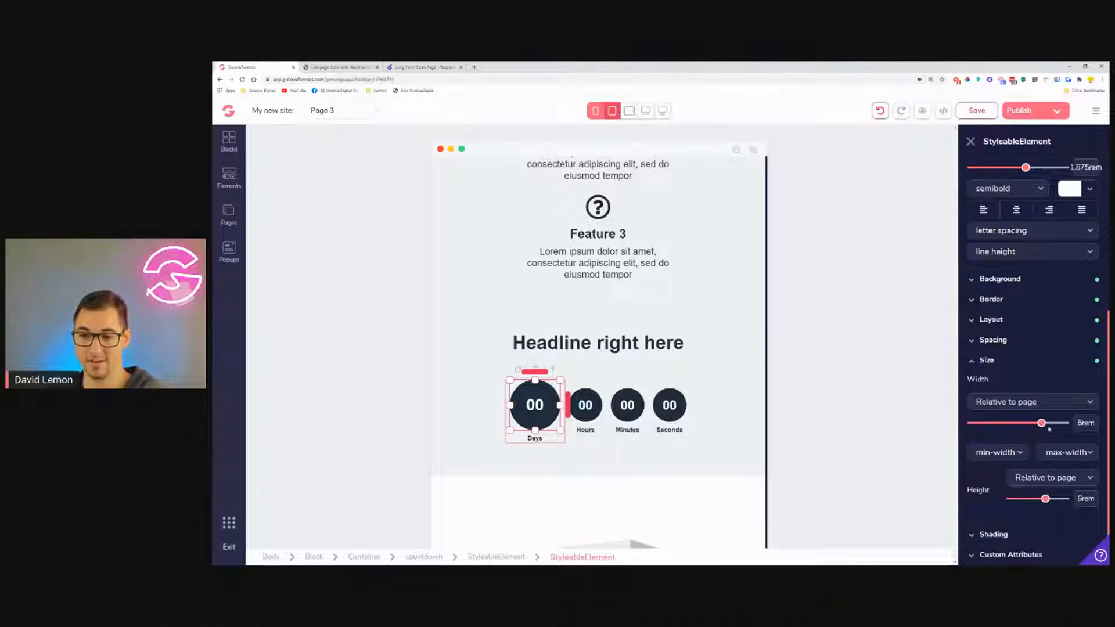
{"action": "left_click_drag", "start_coordinate": [1079, 423], "coordinate": [1097, 429]}
{"action": "left_click_drag", "start_coordinate": [1079, 501], "coordinate": [1099, 504]}
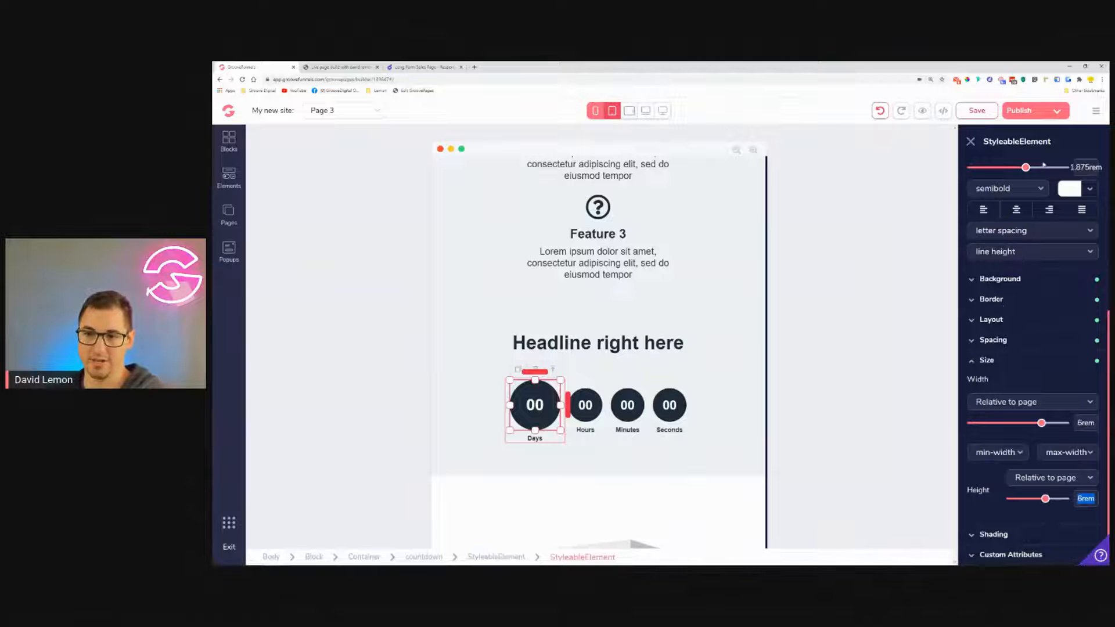
Set the text size of the Days and Hours numbers in the countdown to 2.25rem.
{"action": "left_click_drag", "start_coordinate": [1029, 169], "coordinate": [1034, 173]}
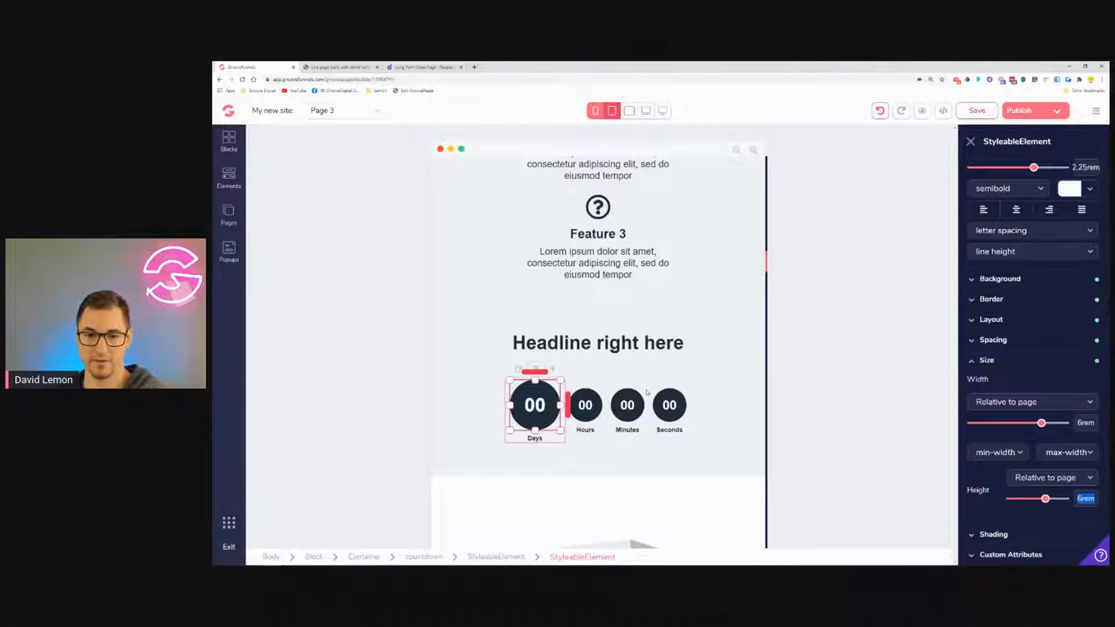
{"action": "left_click", "coordinate": [597, 416]}
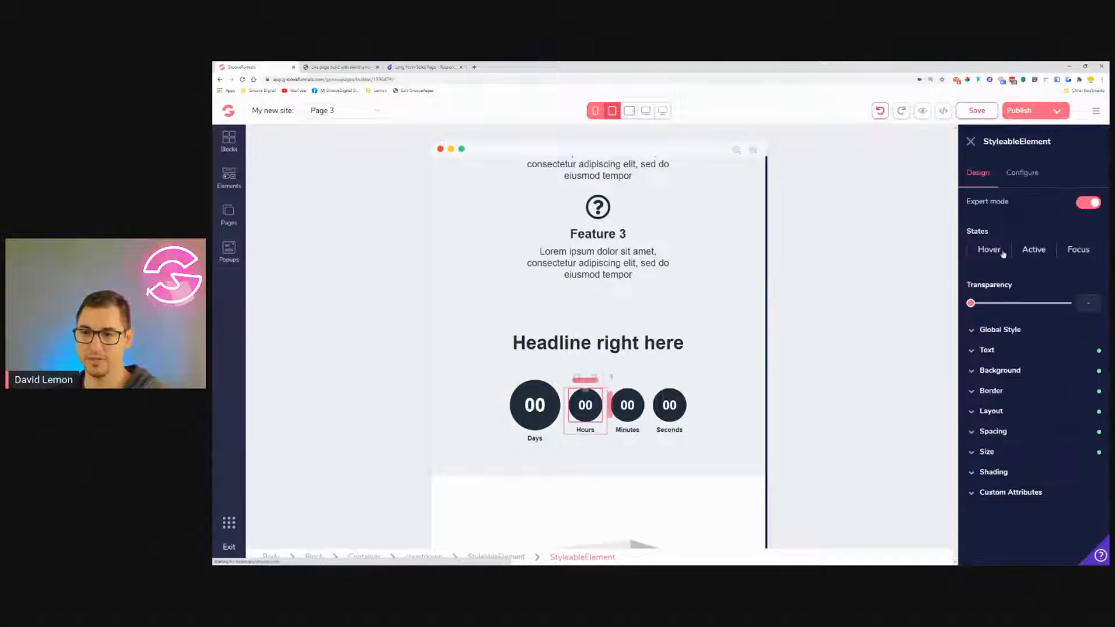
{"action": "left_click", "coordinate": [999, 353]}
{"action": "left_click_drag", "start_coordinate": [1020, 413], "coordinate": [1034, 410]}
Set both the width and the height of the Hours countdown circle to 6rem.
{"action": "scroll", "coordinate": [1025, 488], "scroll_direction": "down", "scroll_amount": 3}
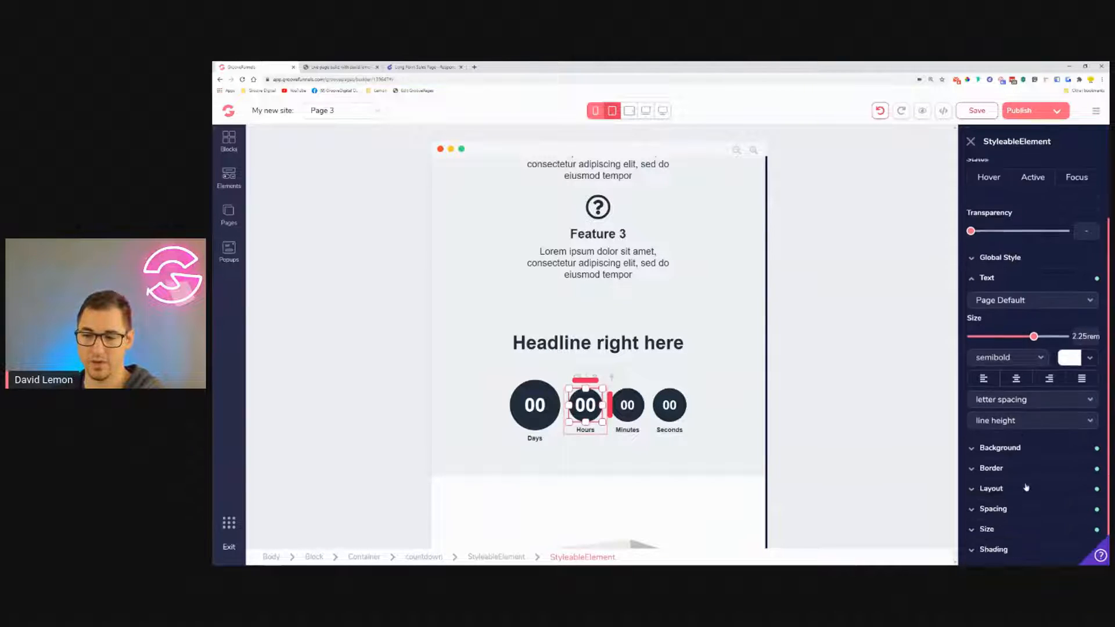
{"action": "left_click", "coordinate": [1016, 495]}
{"action": "left_click", "coordinate": [1016, 497]}
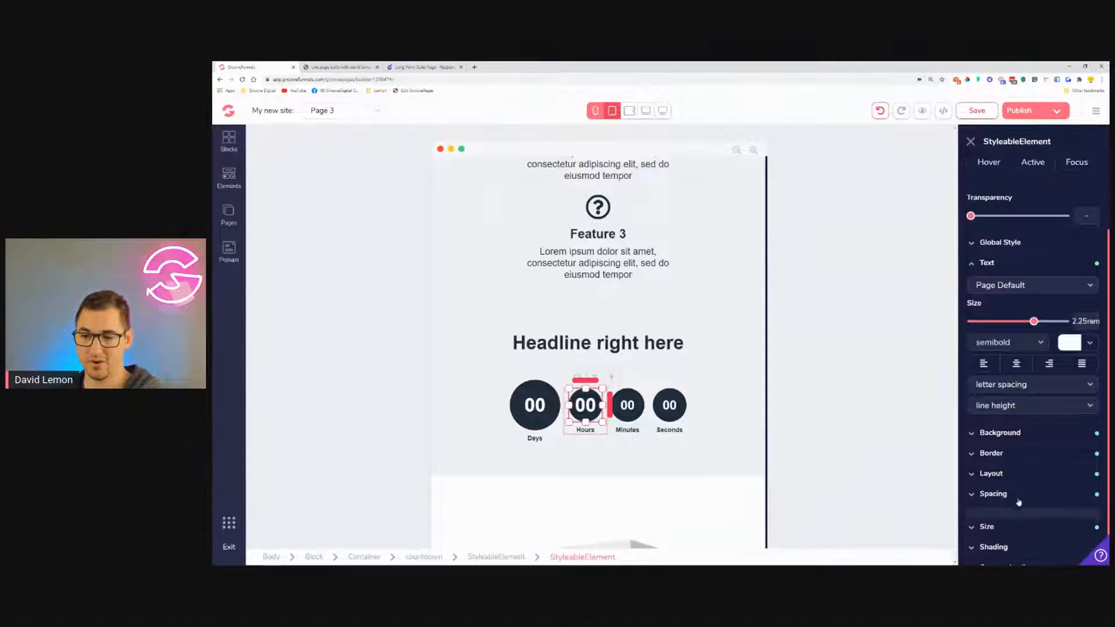
{"action": "left_click", "coordinate": [999, 516]}
{"action": "scroll", "coordinate": [1034, 442], "scroll_direction": "down", "scroll_amount": 3}
{"action": "left_click_drag", "start_coordinate": [1034, 437], "coordinate": [1042, 437]}
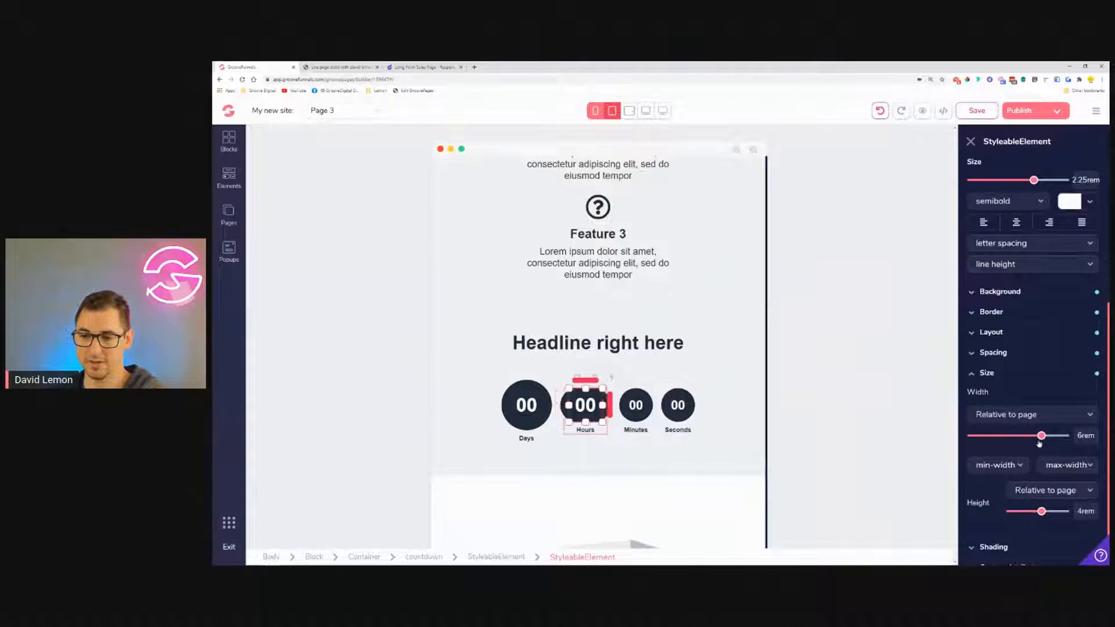
{"action": "left_click_drag", "start_coordinate": [1042, 511], "coordinate": [1045, 513]}
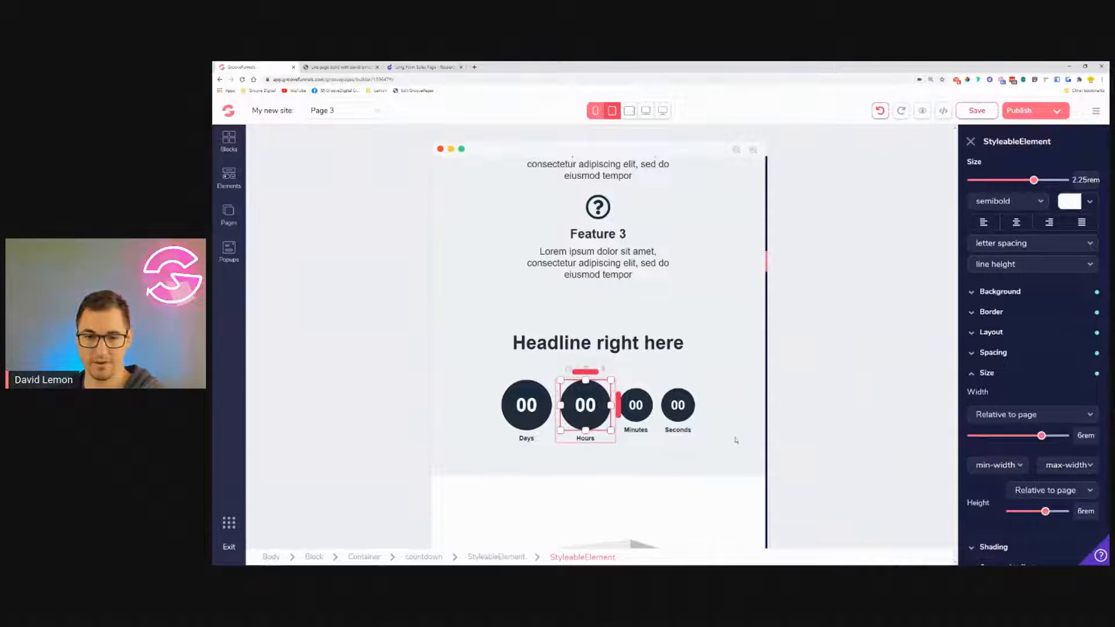
Select the Minutes circle in the countdown for styling.
{"action": "left_click", "coordinate": [642, 405]}
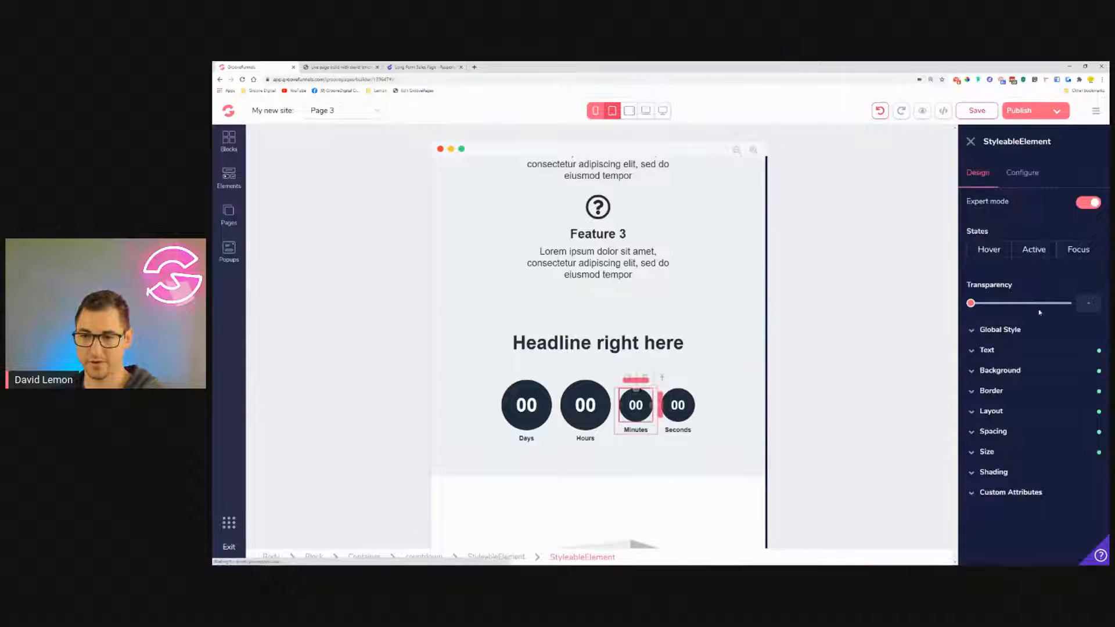
Set the Minutes countdown circle's text size to 2.25rem and its width and height to 6rem.
{"action": "left_click", "coordinate": [1021, 350]}
{"action": "left_click_drag", "start_coordinate": [1018, 409], "coordinate": [1036, 422]}
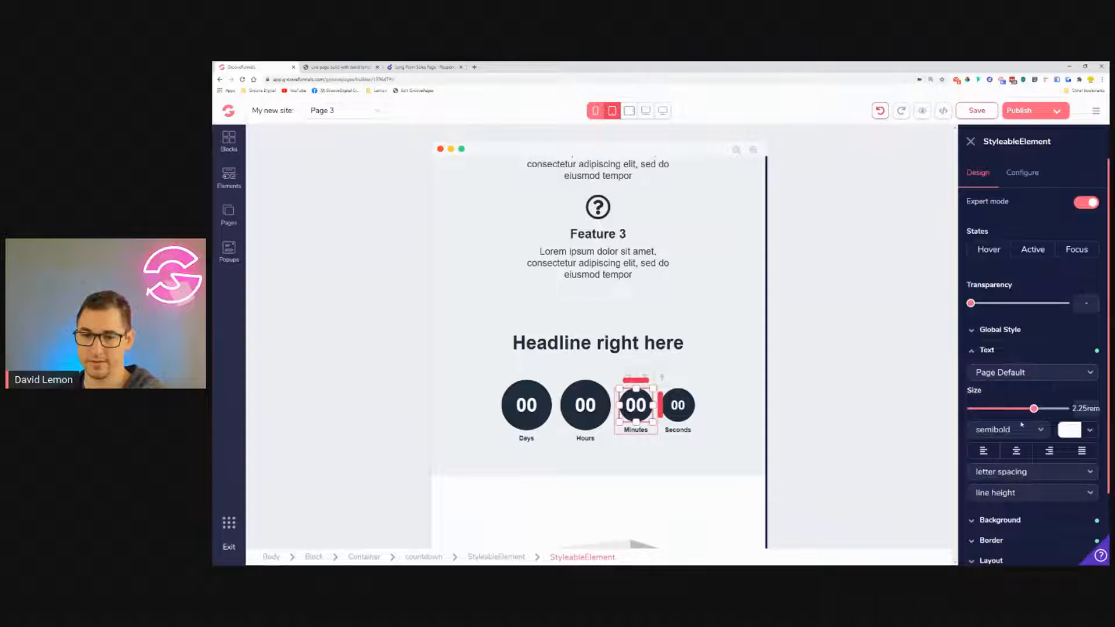
{"action": "scroll", "coordinate": [1029, 459], "scroll_direction": "down", "scroll_amount": 2}
{"action": "left_click", "coordinate": [988, 514]}
{"action": "scroll", "coordinate": [1043, 483], "scroll_direction": "down", "scroll_amount": 2}
{"action": "left_click_drag", "start_coordinate": [1038, 471], "coordinate": [1042, 469]}
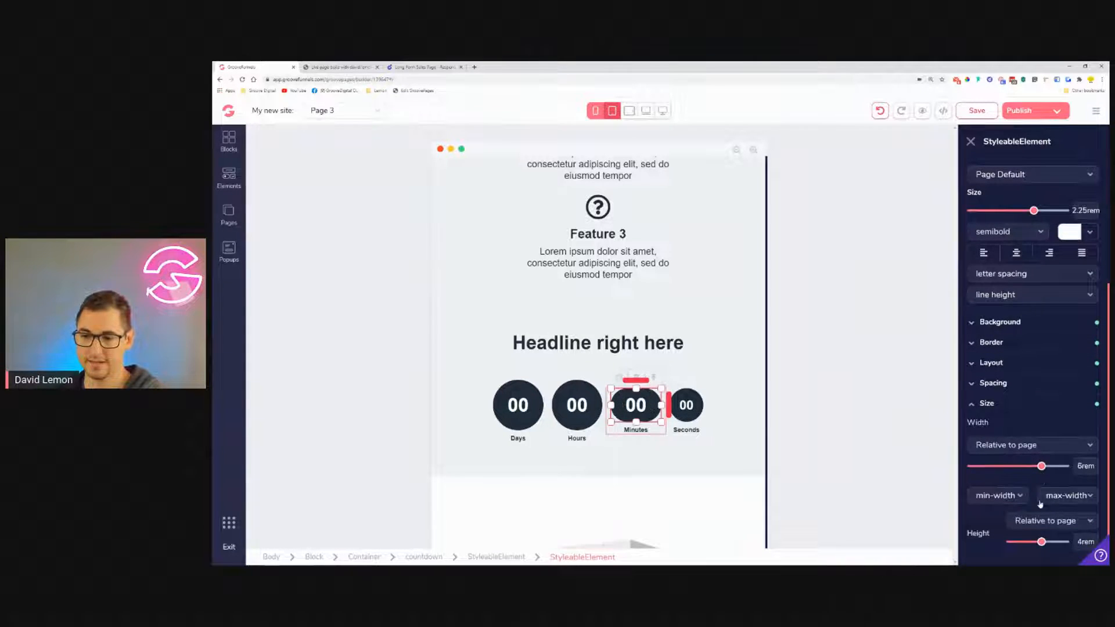
{"action": "left_click_drag", "start_coordinate": [1041, 542], "coordinate": [1046, 542]}
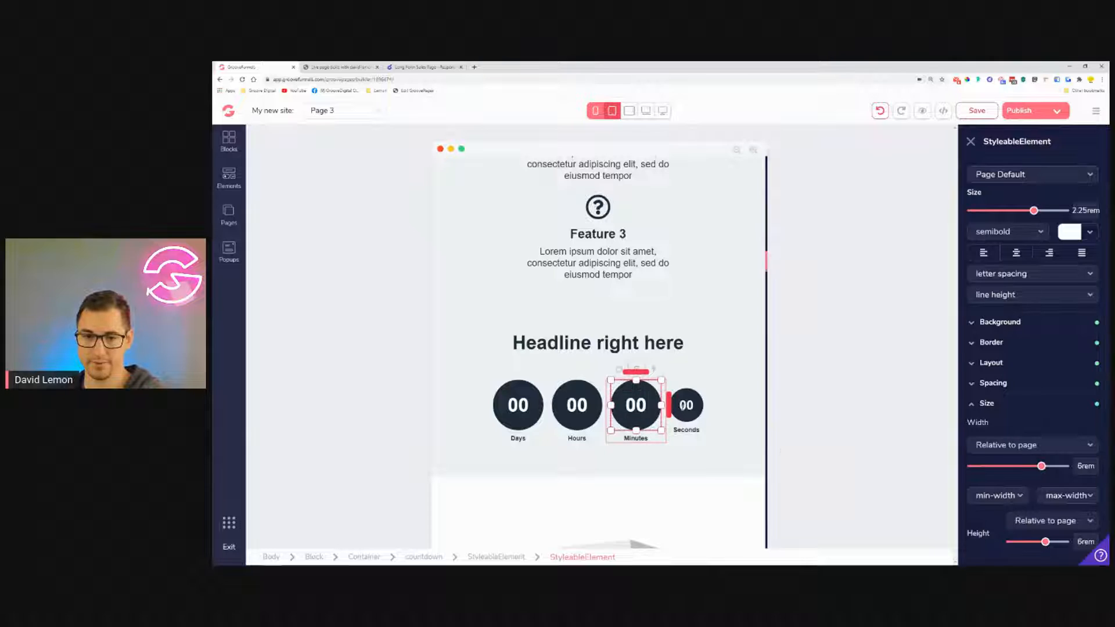
Give the Seconds countdown circle a text size of 2.25rem and a width and height of 6rem.
{"action": "left_click", "coordinate": [686, 405]}
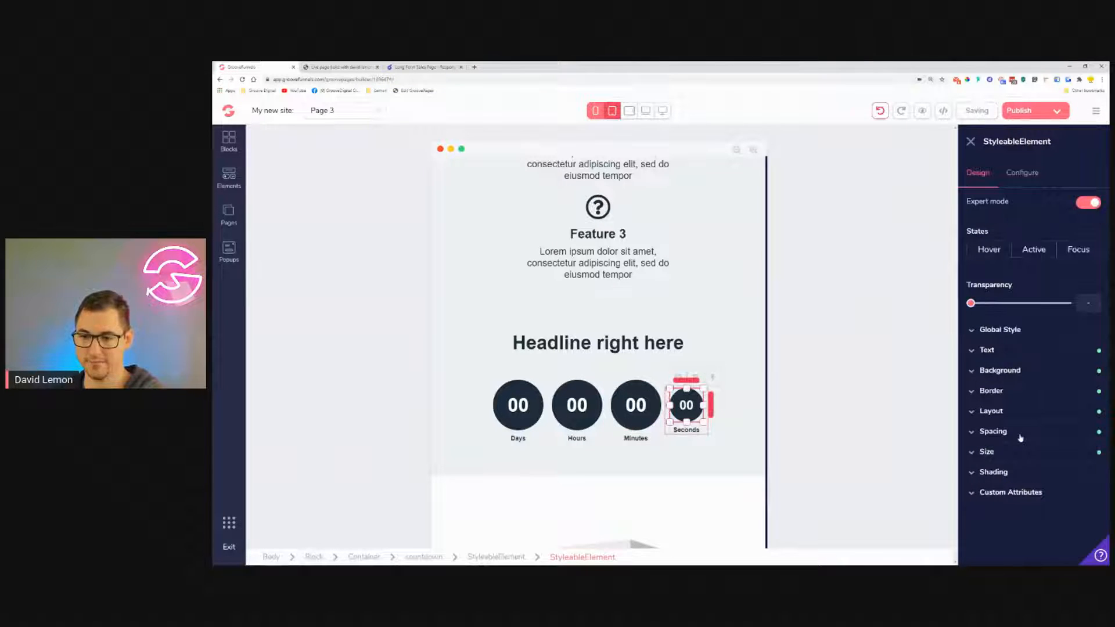
{"action": "left_click", "coordinate": [1020, 419]}
{"action": "left_click", "coordinate": [1020, 419]}
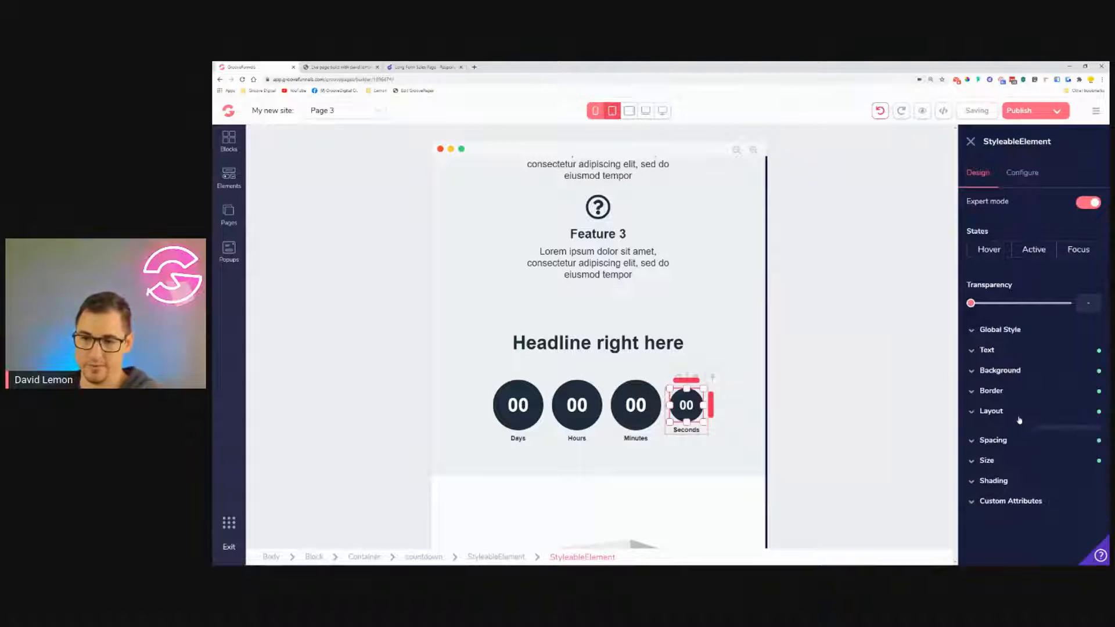
{"action": "left_click", "coordinate": [1017, 352]}
{"action": "left_click_drag", "start_coordinate": [1017, 409], "coordinate": [1034, 409]}
{"action": "scroll", "coordinate": [1014, 450], "scroll_direction": "down", "scroll_amount": 2}
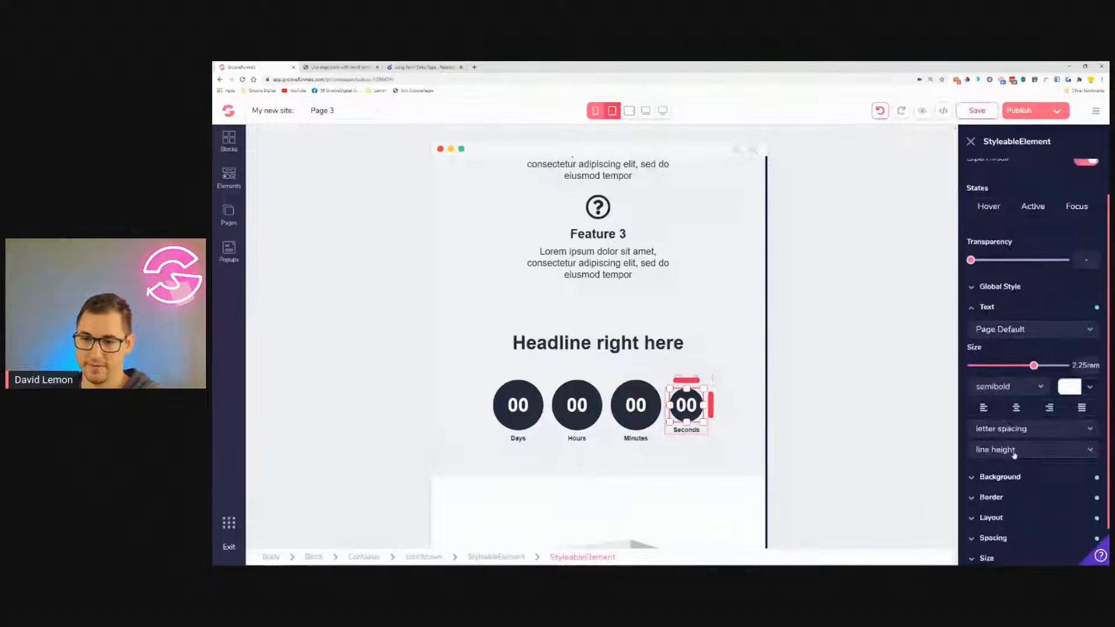
{"action": "scroll", "coordinate": [1022, 511], "scroll_direction": "down", "scroll_amount": 2}
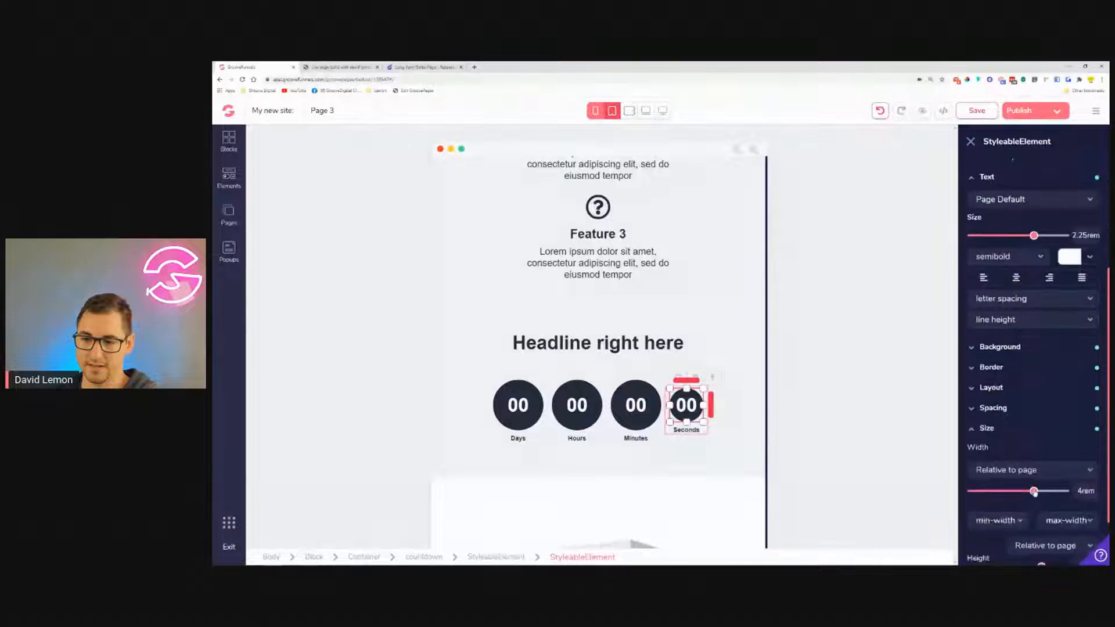
{"action": "left_click_drag", "start_coordinate": [1033, 493], "coordinate": [1041, 493]}
{"action": "scroll", "coordinate": [1041, 497], "scroll_direction": "down", "scroll_amount": 2}
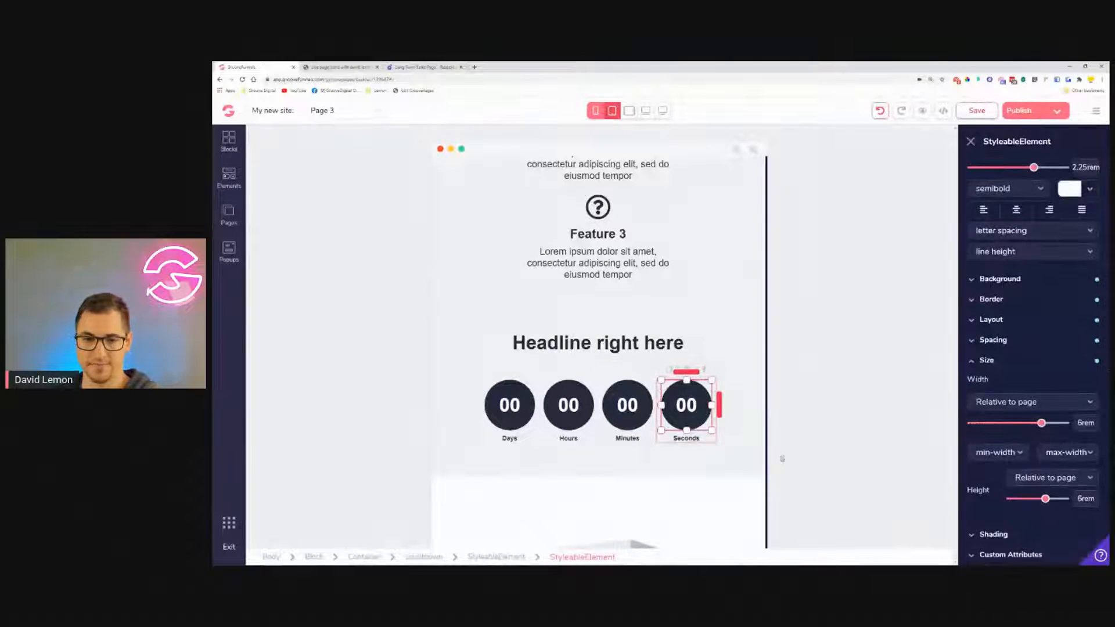
Select the box mockup block below the countdown and save the page.
{"action": "left_click", "coordinate": [680, 481]}
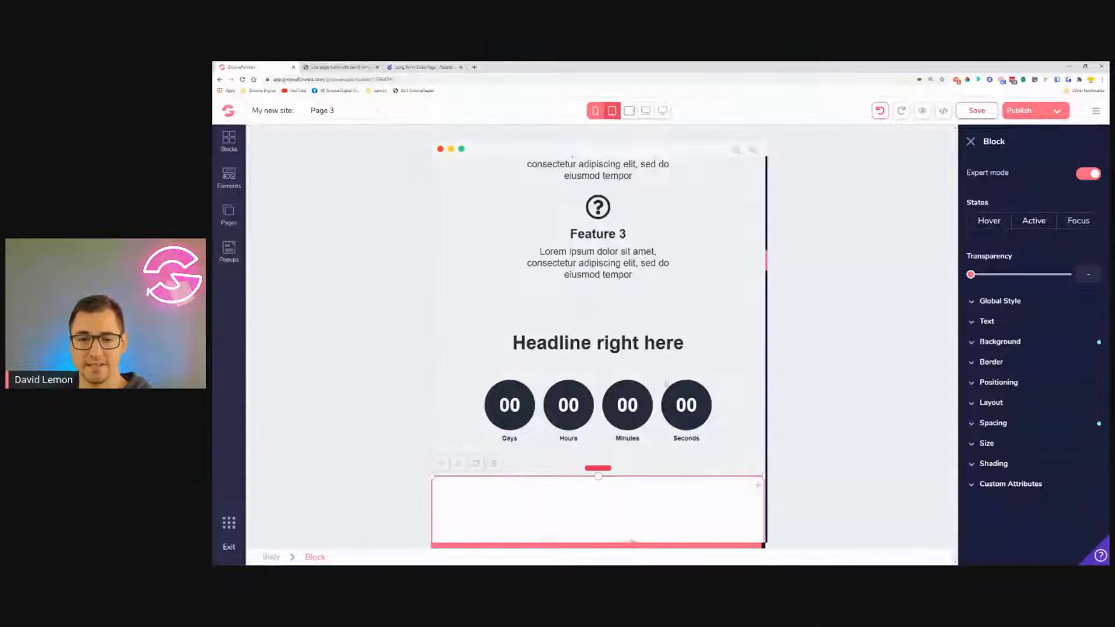
{"action": "scroll", "coordinate": [679, 369], "scroll_direction": "down", "scroll_amount": 6}
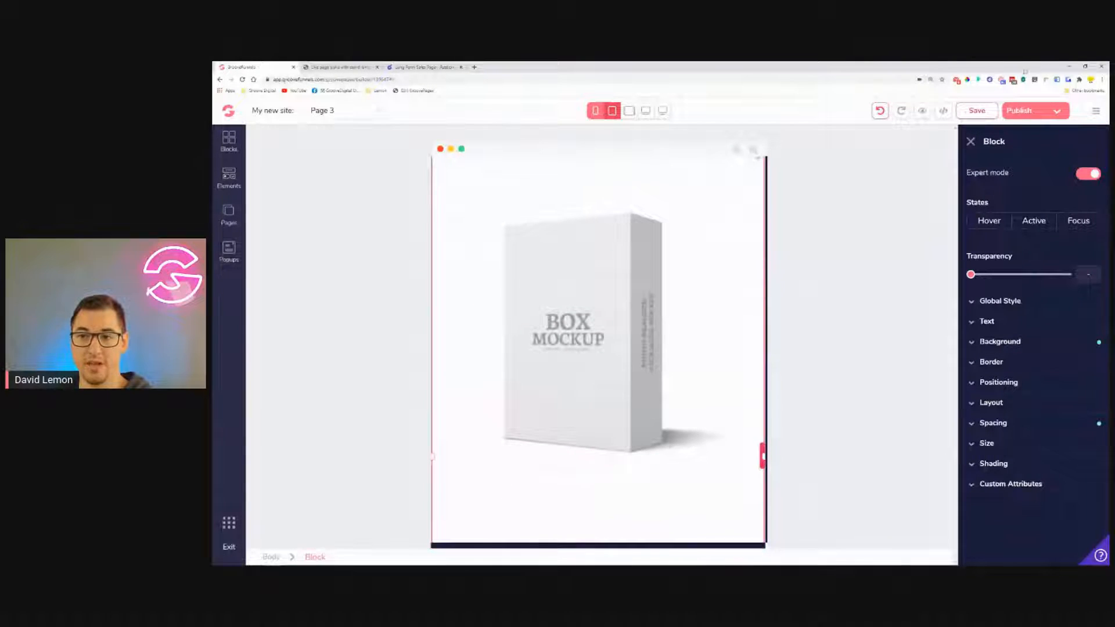
{"action": "left_click", "coordinate": [977, 110]}
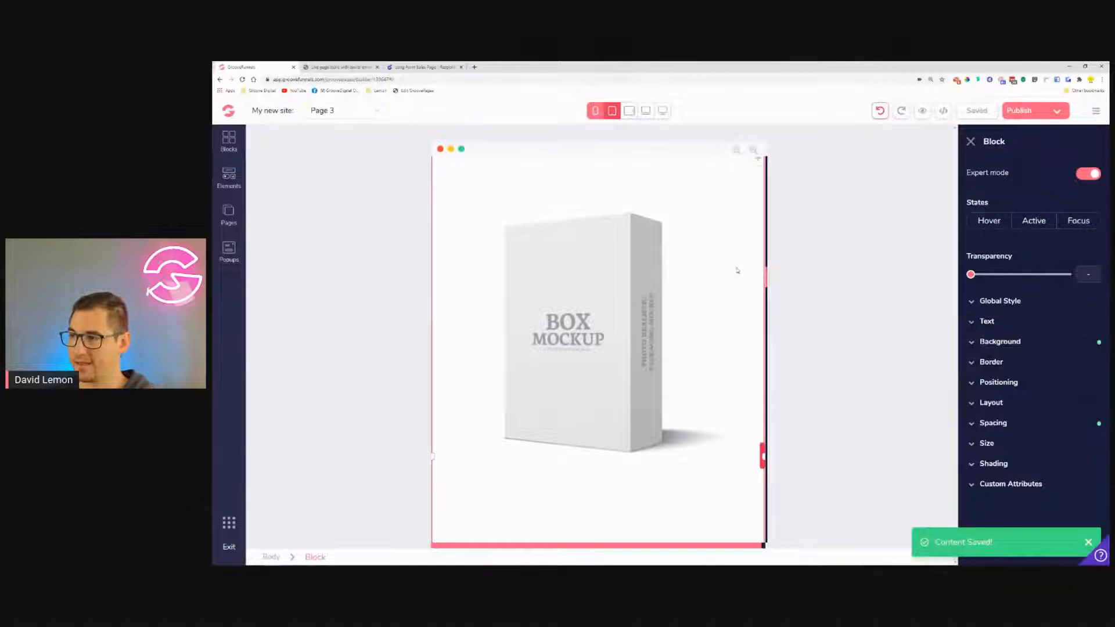
Limit the box mockup image's maximum width to 20rem.
{"action": "left_click", "coordinate": [560, 340]}
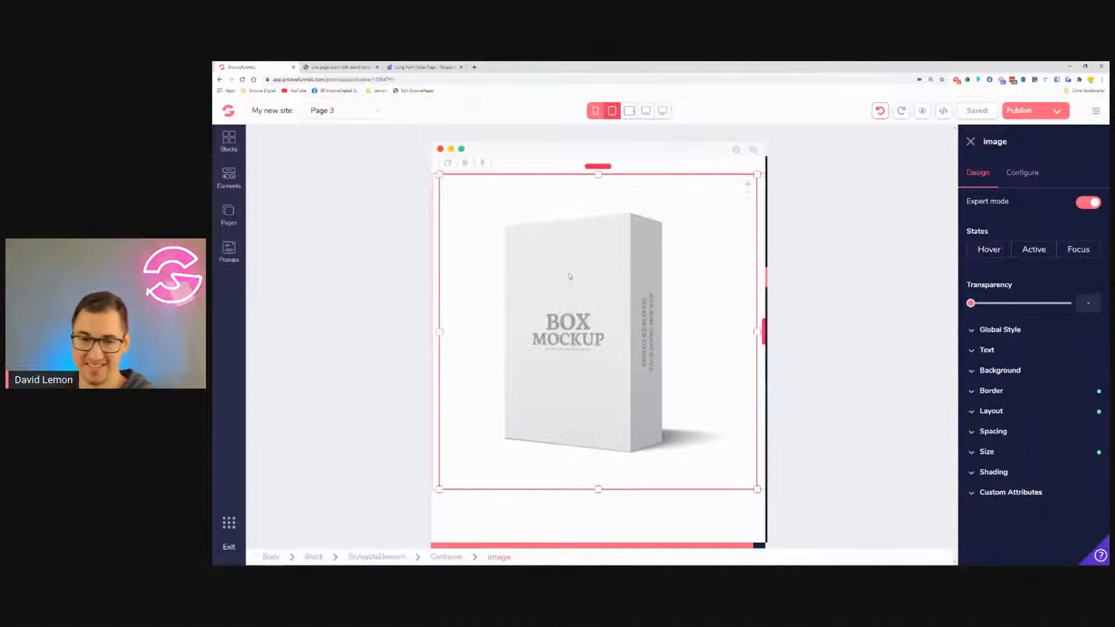
{"action": "scroll", "coordinate": [529, 261], "scroll_direction": "up", "scroll_amount": 2}
{"action": "scroll", "coordinate": [540, 278], "scroll_direction": "down", "scroll_amount": 3}
{"action": "scroll", "coordinate": [551, 292], "scroll_direction": "up", "scroll_amount": 2}
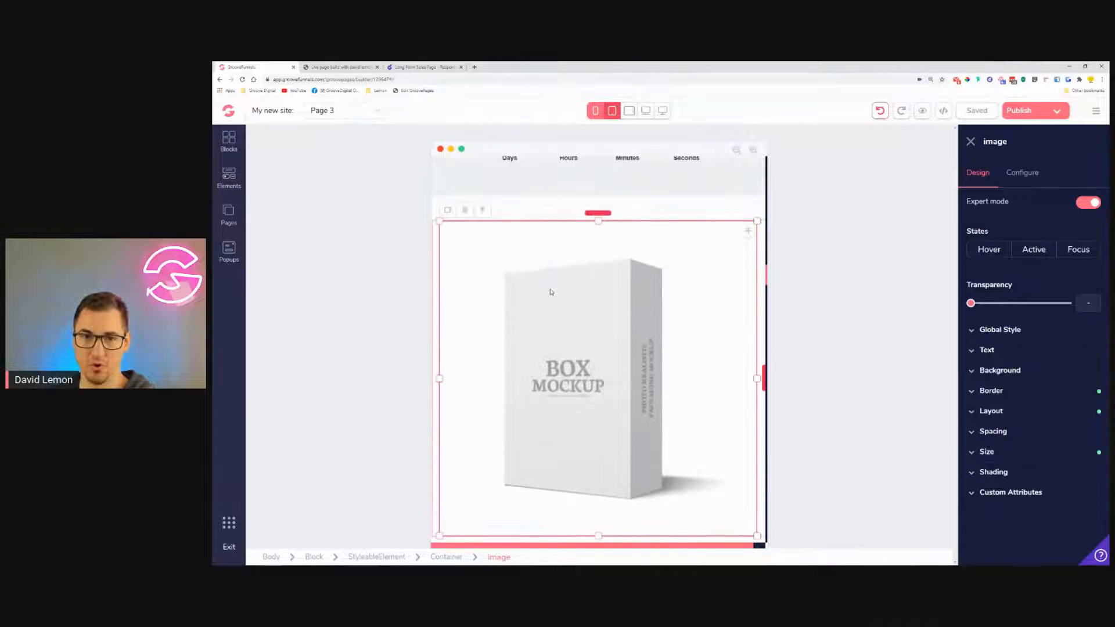
{"action": "scroll", "coordinate": [552, 292], "scroll_direction": "down", "scroll_amount": 1}
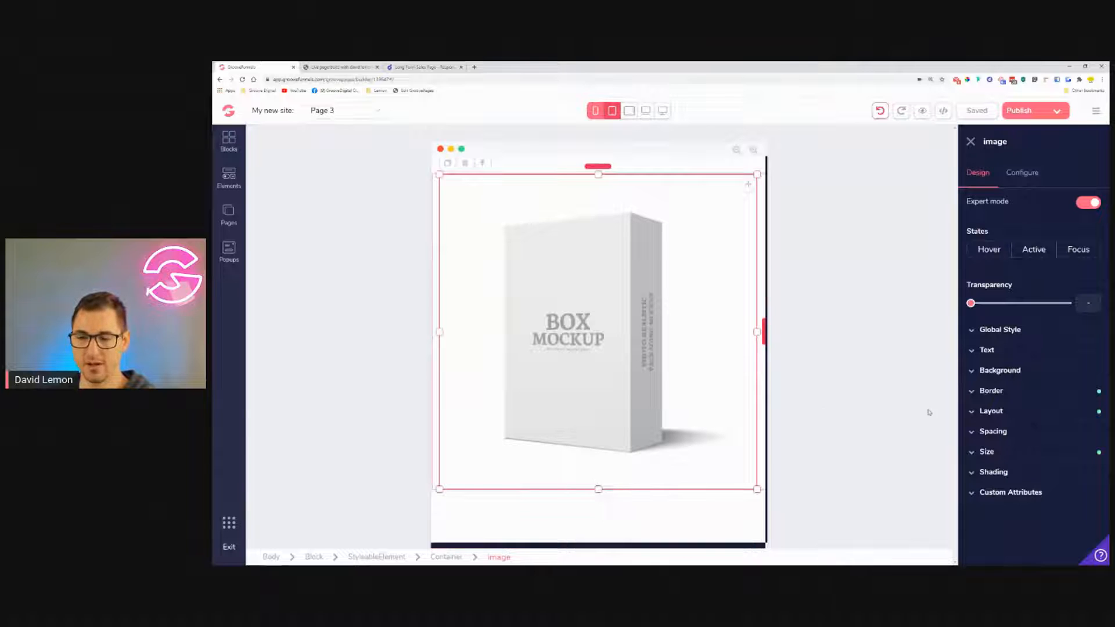
{"action": "left_click", "coordinate": [1039, 453]}
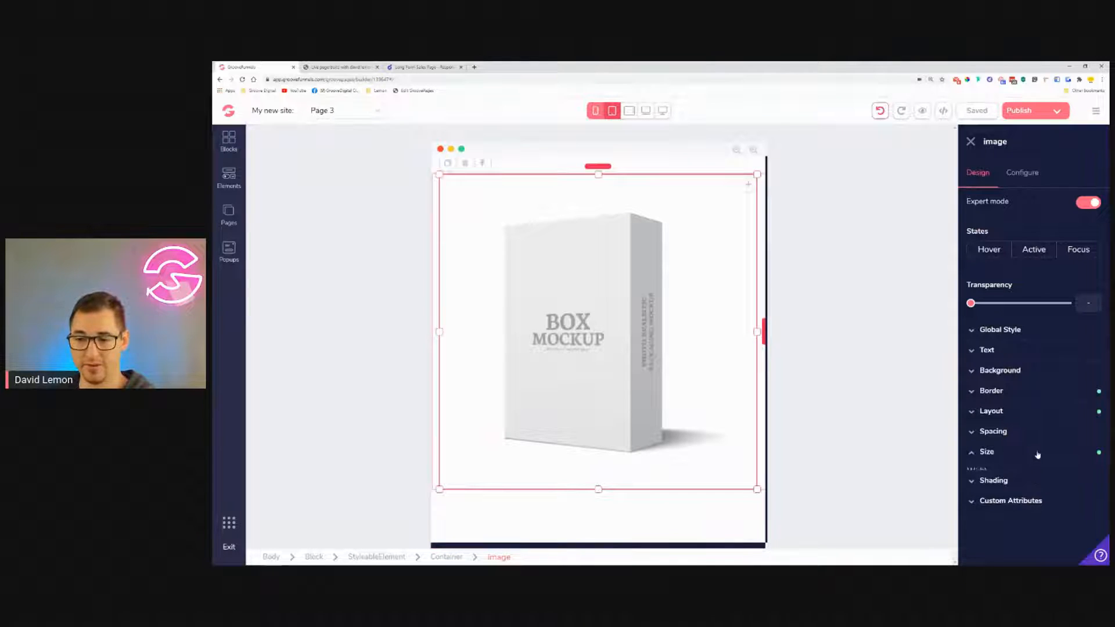
{"action": "scroll", "coordinate": [1056, 493], "scroll_direction": "down", "scroll_amount": 1}
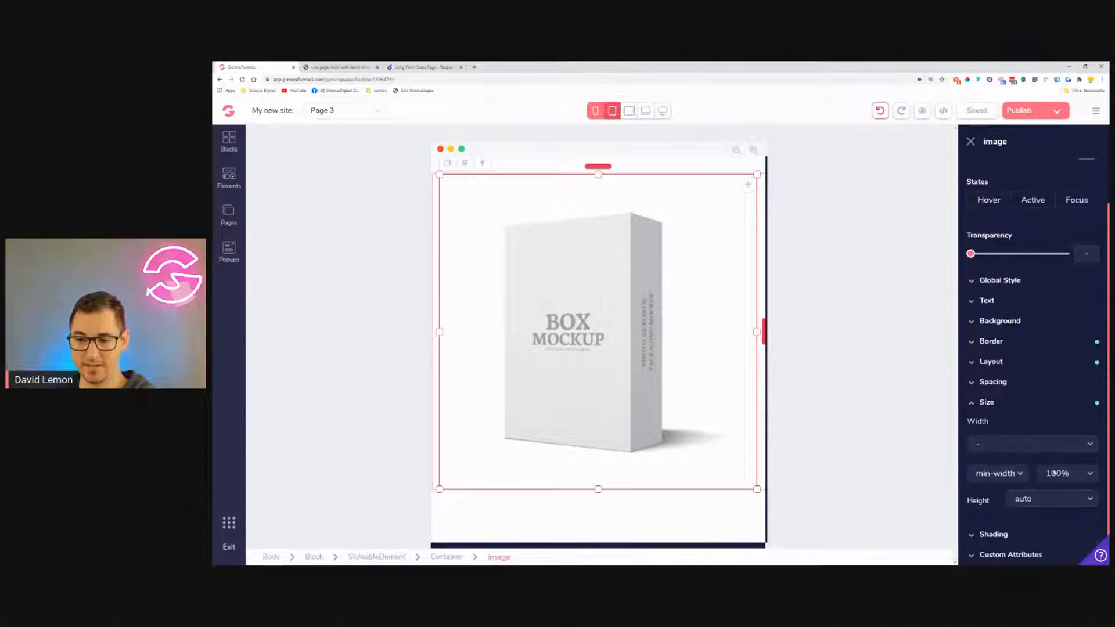
{"action": "left_click", "coordinate": [1069, 473]}
{"action": "scroll", "coordinate": [1068, 537], "scroll_direction": "down", "scroll_amount": 1}
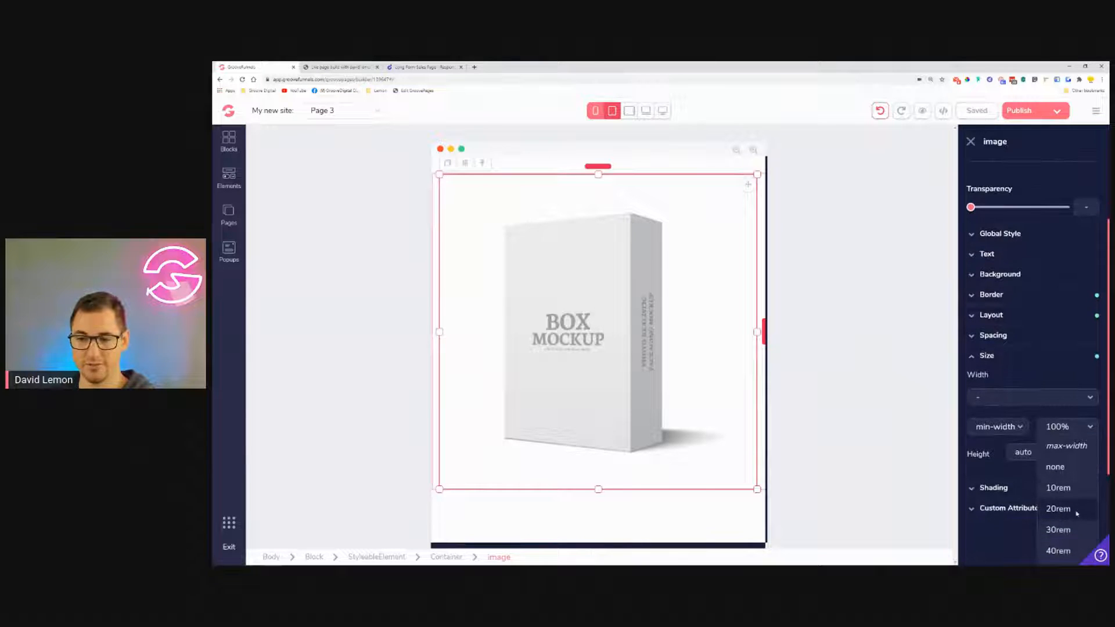
{"action": "left_click", "coordinate": [1071, 510]}
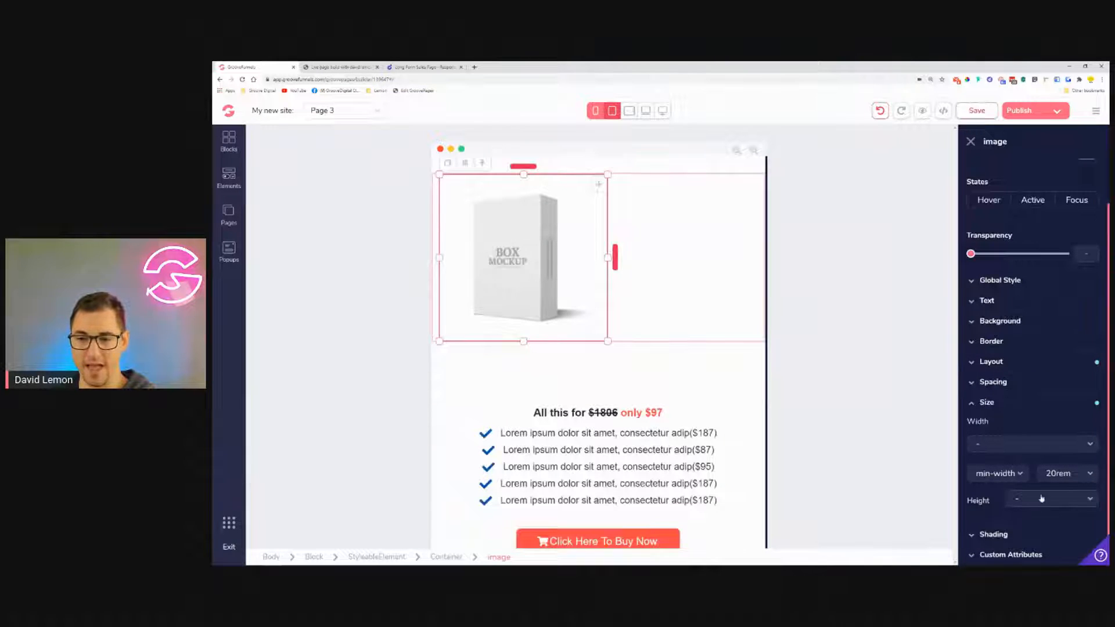
Try a width relative to the parent on the box mockup image, and set its width to auto.
{"action": "left_click", "coordinate": [1067, 446]}
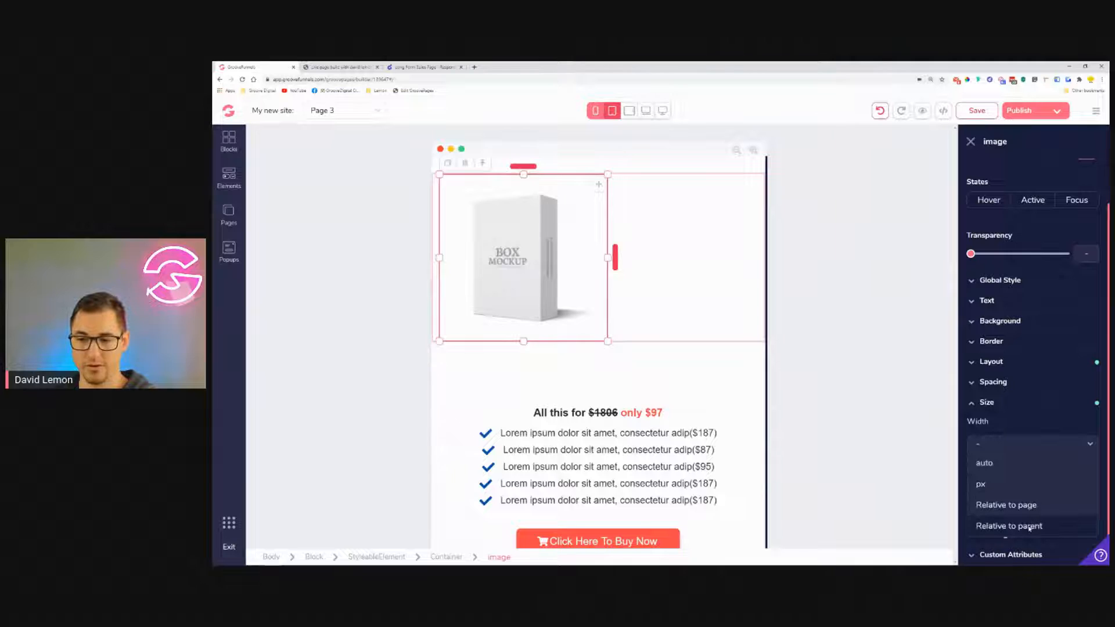
{"action": "left_click", "coordinate": [999, 524]}
{"action": "left_click_drag", "start_coordinate": [973, 446], "coordinate": [1025, 459]}
{"action": "left_click", "coordinate": [1033, 435]}
{"action": "left_click", "coordinate": [1034, 441]}
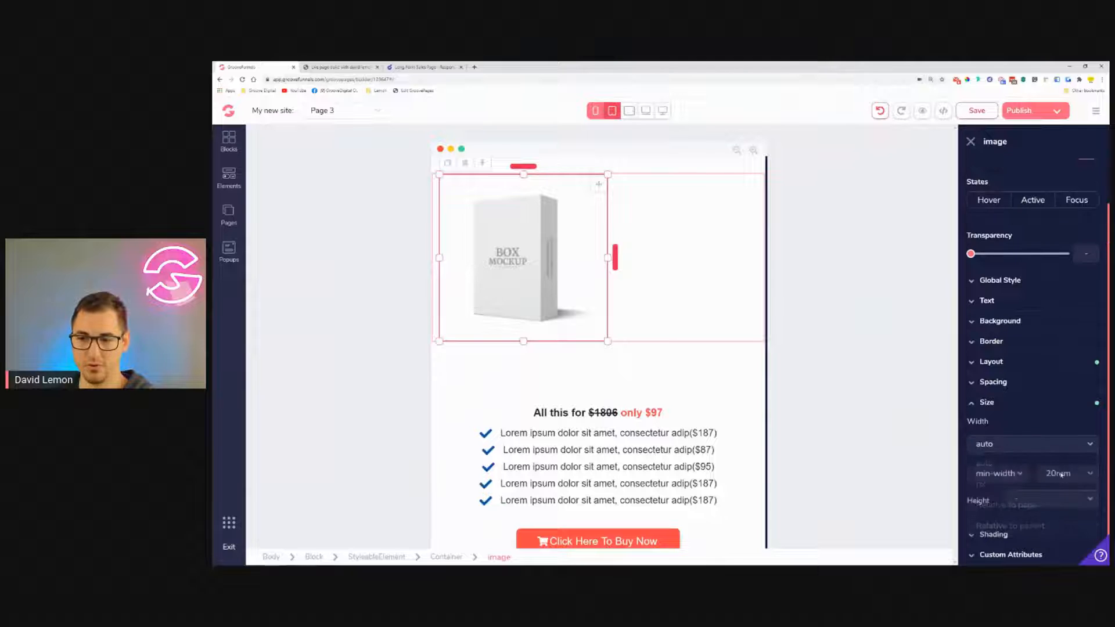
Try maximum widths of 40rem and 30rem on the box mockup image, and return it to 20rem.
{"action": "left_click", "coordinate": [1074, 484]}
{"action": "scroll", "coordinate": [1071, 488], "scroll_direction": "down", "scroll_amount": 2}
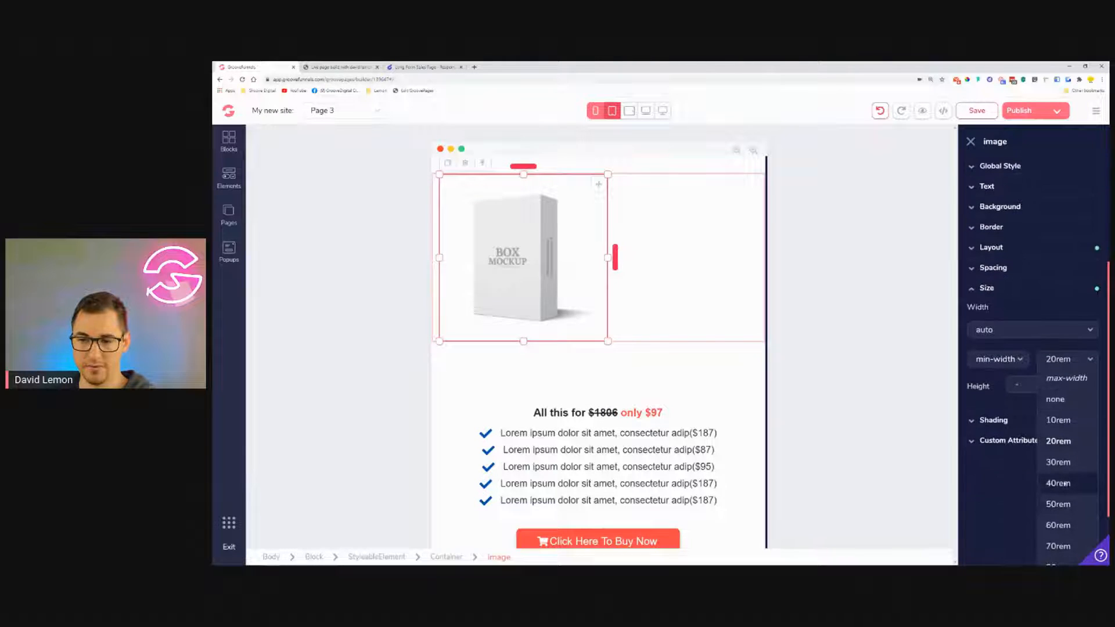
{"action": "left_click", "coordinate": [1068, 490]}
{"action": "left_click", "coordinate": [1070, 472]}
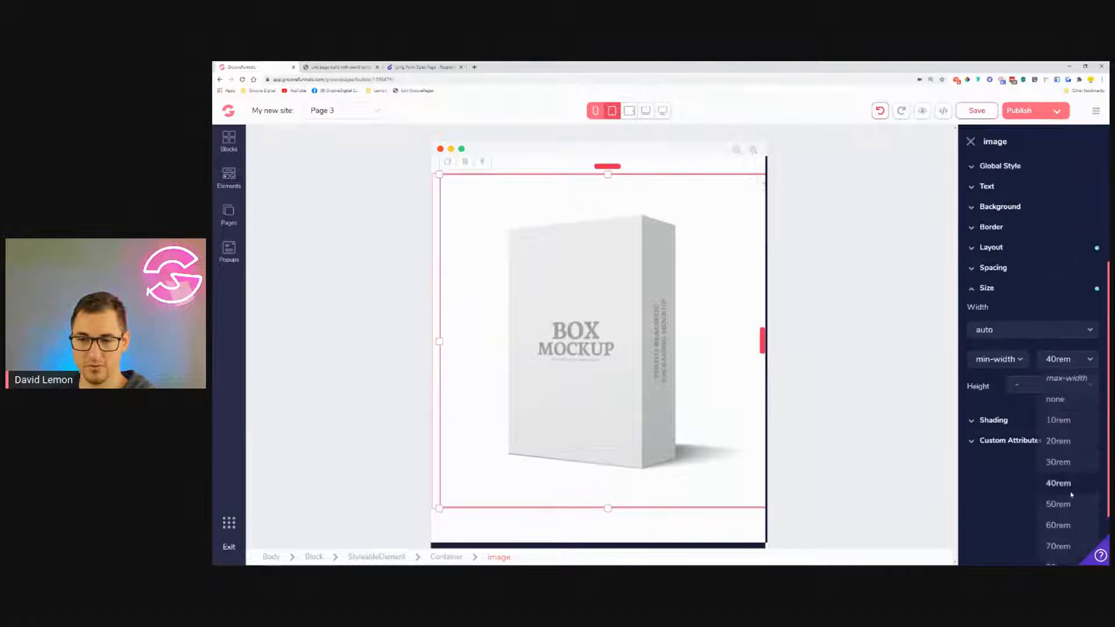
{"action": "left_click", "coordinate": [1066, 462]}
{"action": "left_click", "coordinate": [1069, 469]}
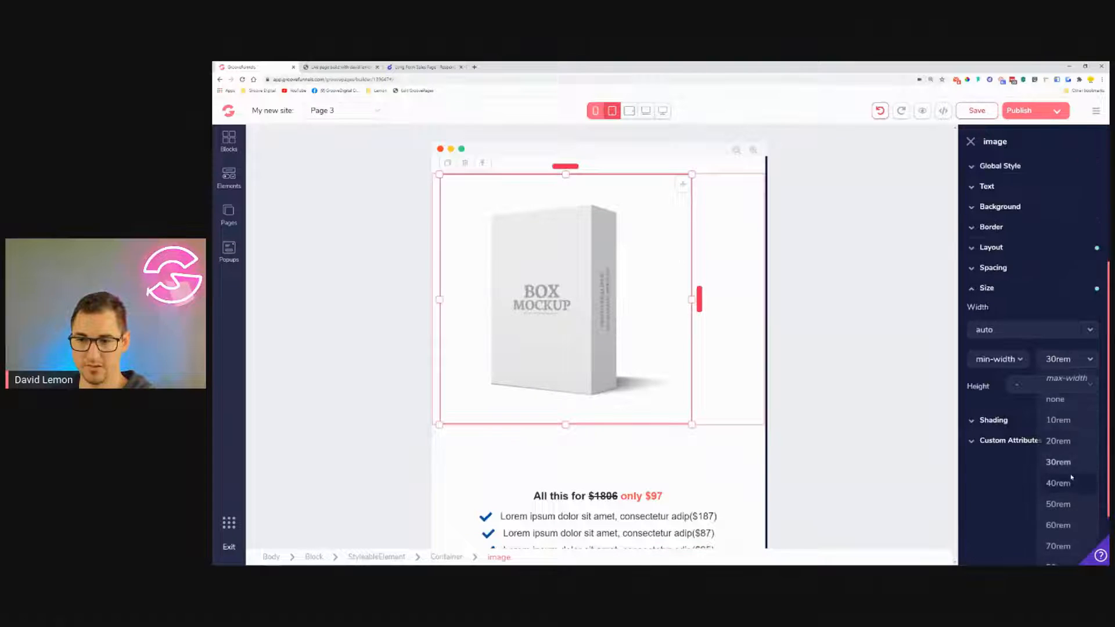
{"action": "left_click", "coordinate": [1069, 443]}
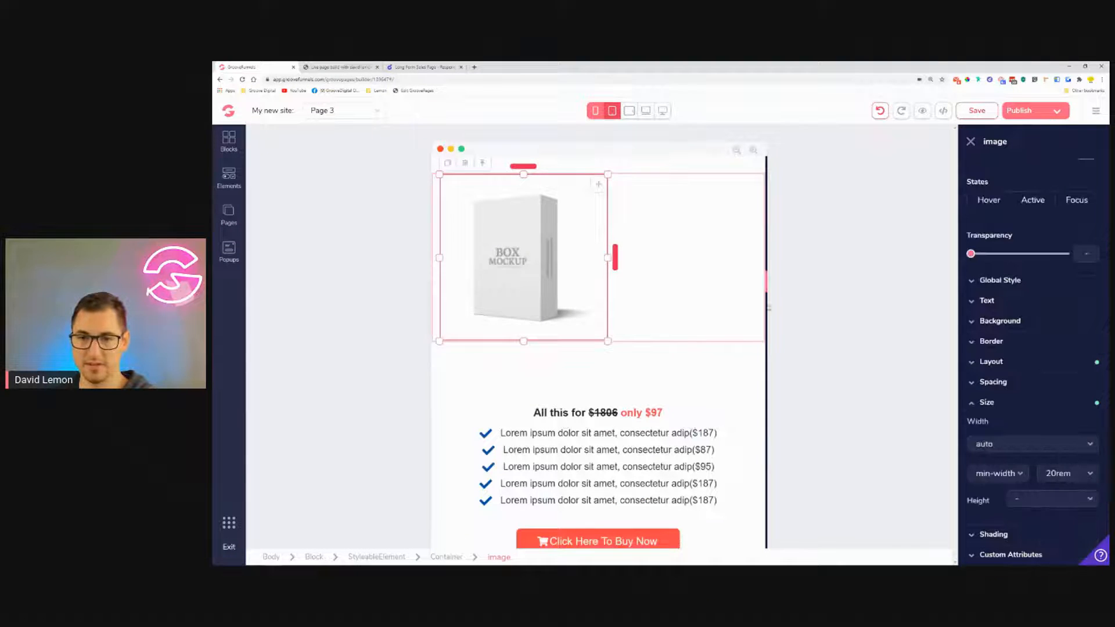
Center the box mockup image horizontally by setting its container's primary layout alignment to center.
{"action": "left_click", "coordinate": [750, 275]}
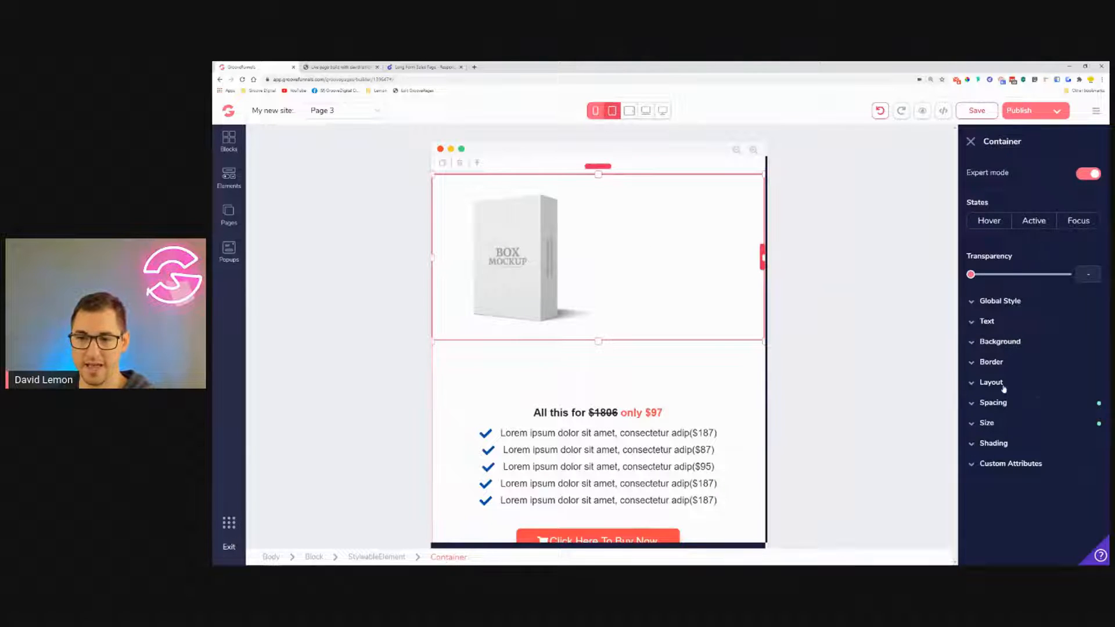
{"action": "left_click", "coordinate": [1002, 384]}
{"action": "left_click", "coordinate": [1007, 473]}
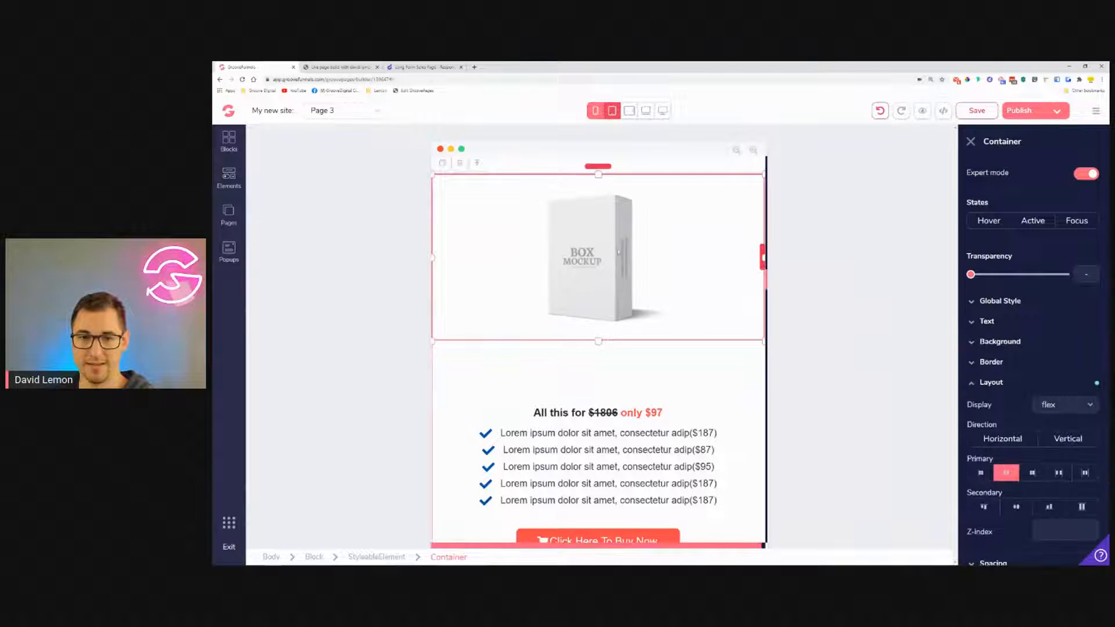
Set the top padding of the container with the price line and checklist to 0.
{"action": "left_click", "coordinate": [623, 374]}
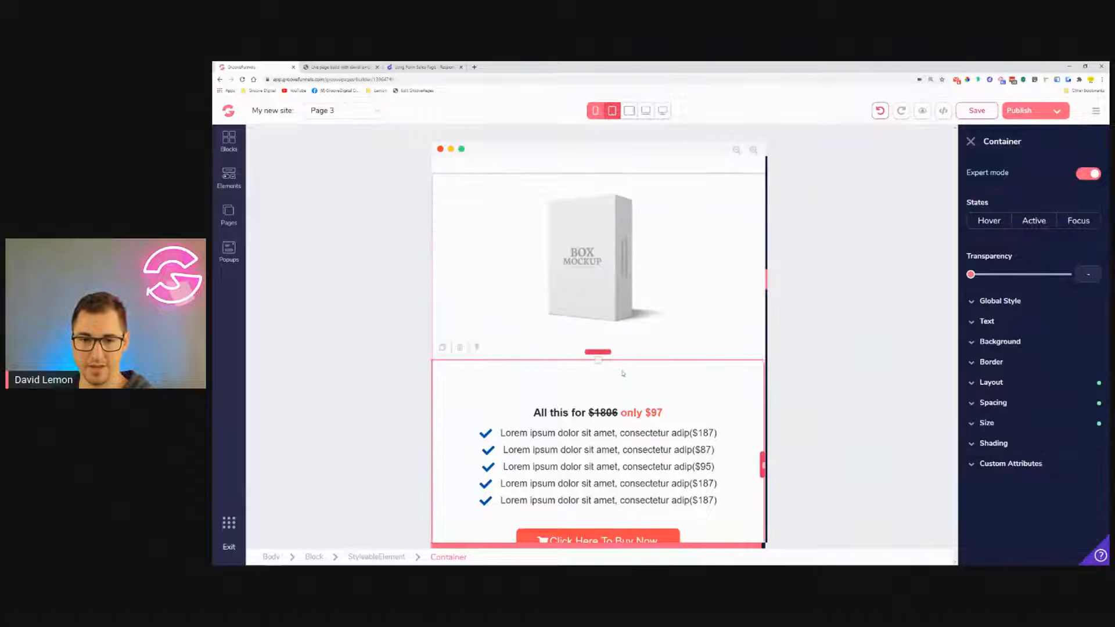
{"action": "left_click", "coordinate": [604, 408]}
{"action": "left_click", "coordinate": [697, 414]}
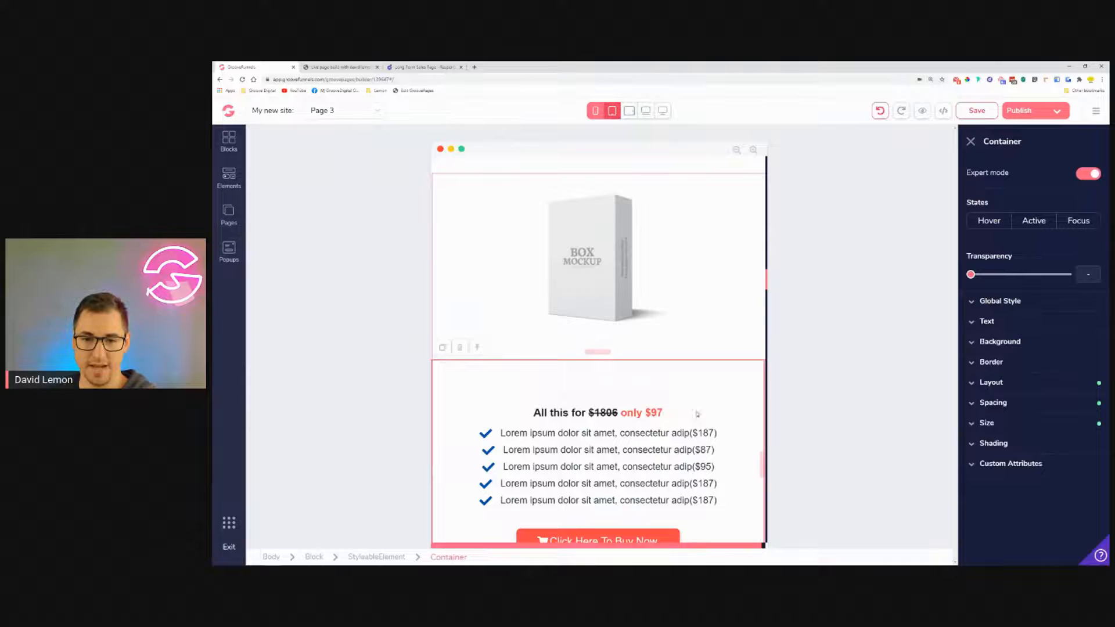
{"action": "left_click", "coordinate": [1011, 407]}
{"action": "left_click", "coordinate": [1033, 446]}
{"action": "left_click_drag", "start_coordinate": [1047, 530], "coordinate": [977, 530]}
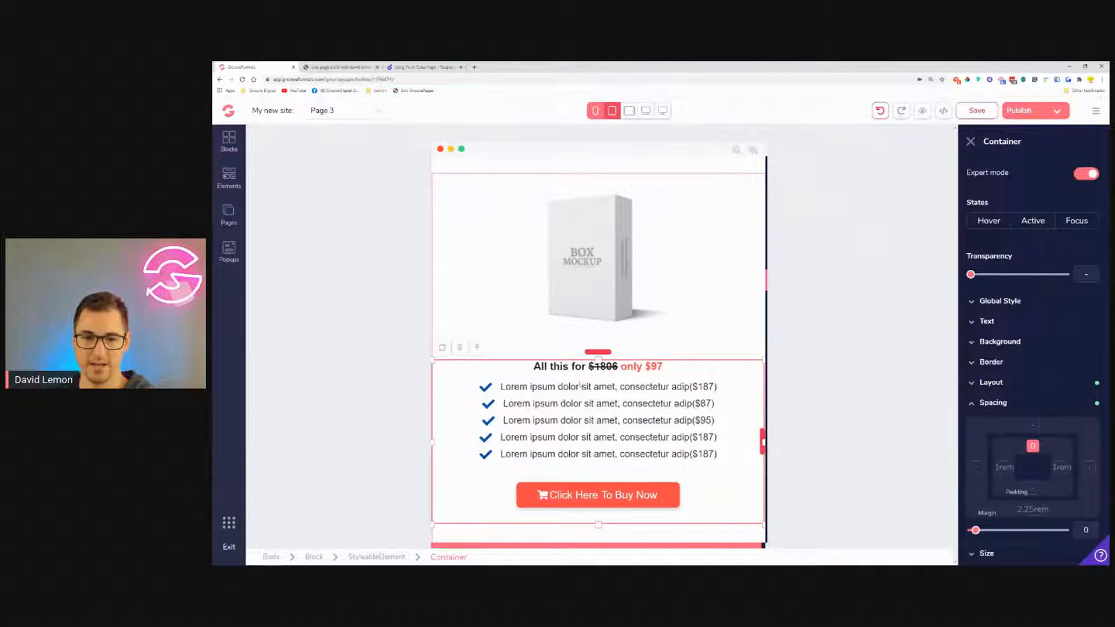
Set the text size of the "All this for $1806 only $97" line to 1.875rem.
{"action": "left_click", "coordinate": [599, 367]}
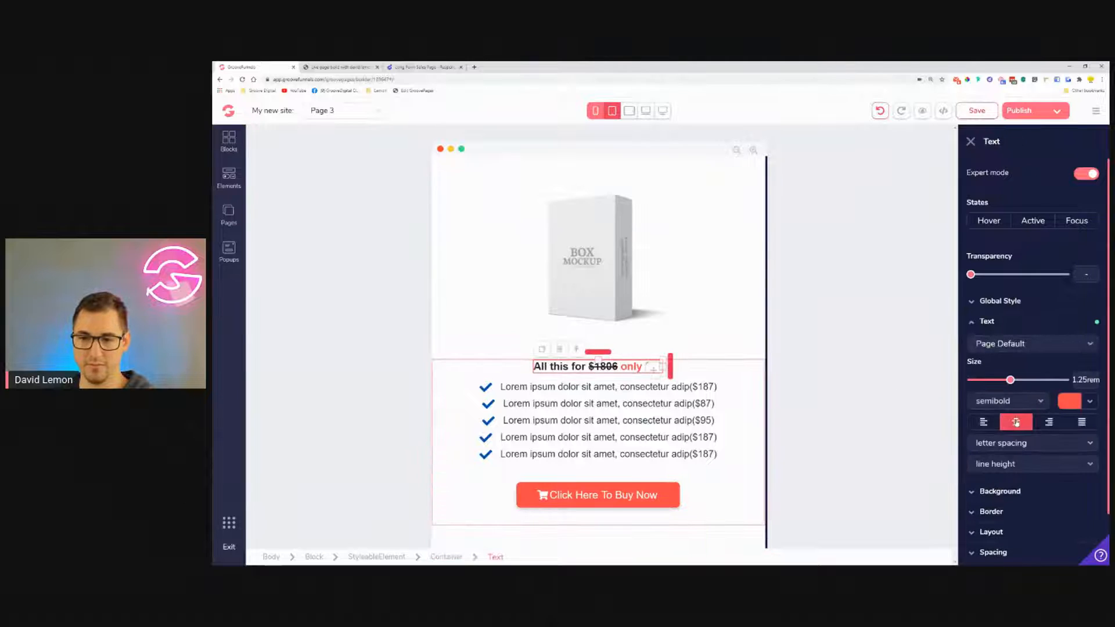
{"action": "left_click_drag", "start_coordinate": [1011, 381], "coordinate": [1034, 380]}
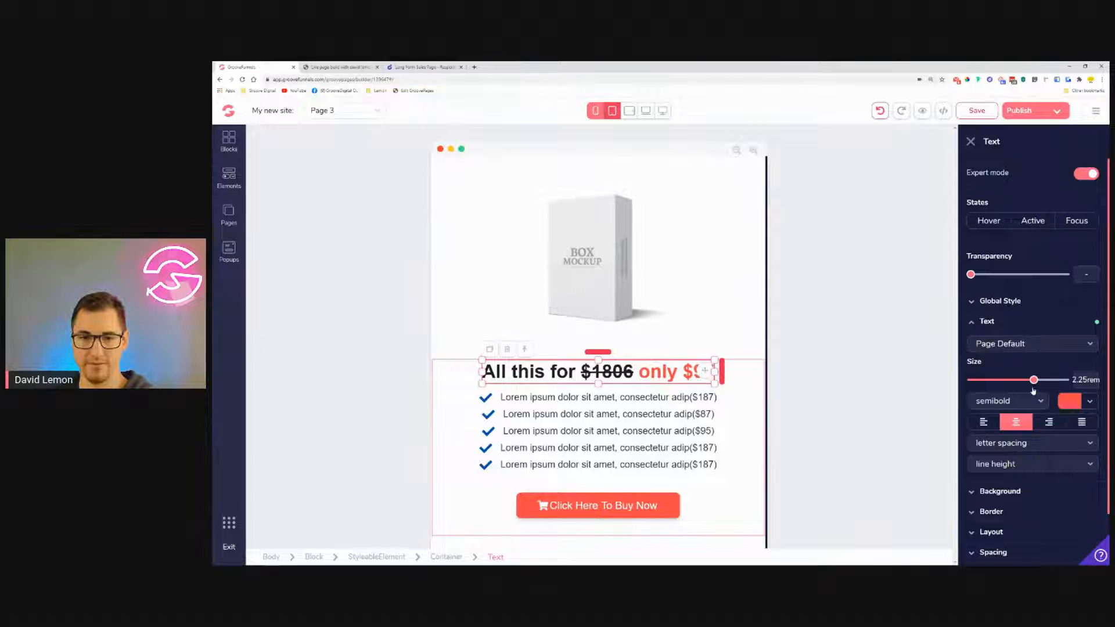
{"action": "left_click_drag", "start_coordinate": [1034, 382], "coordinate": [1027, 381]}
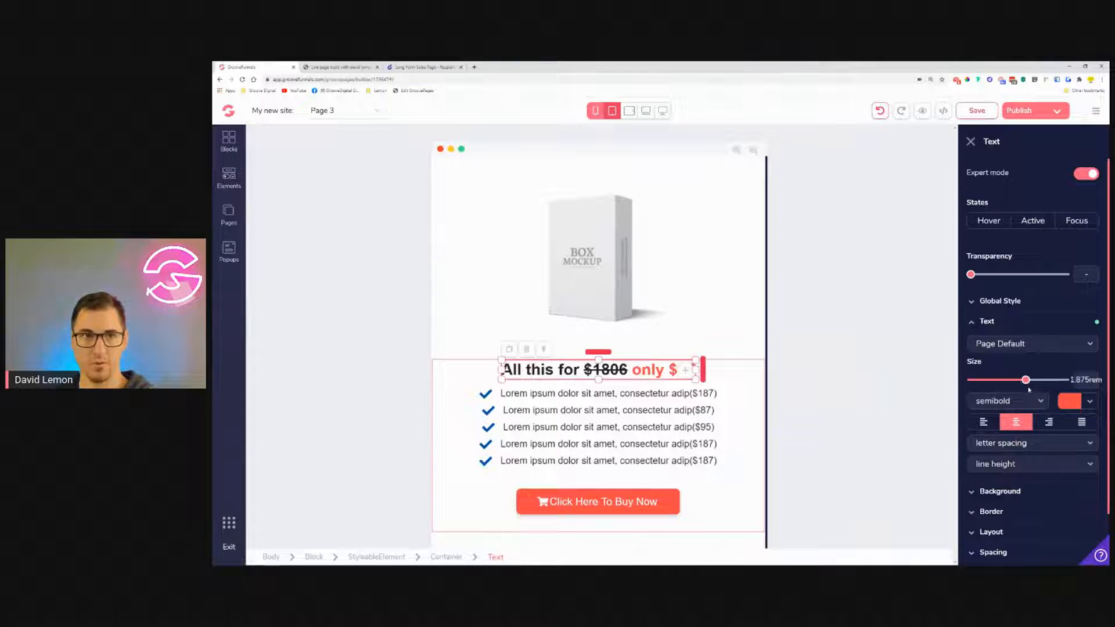
{"action": "type", "text": "97"}
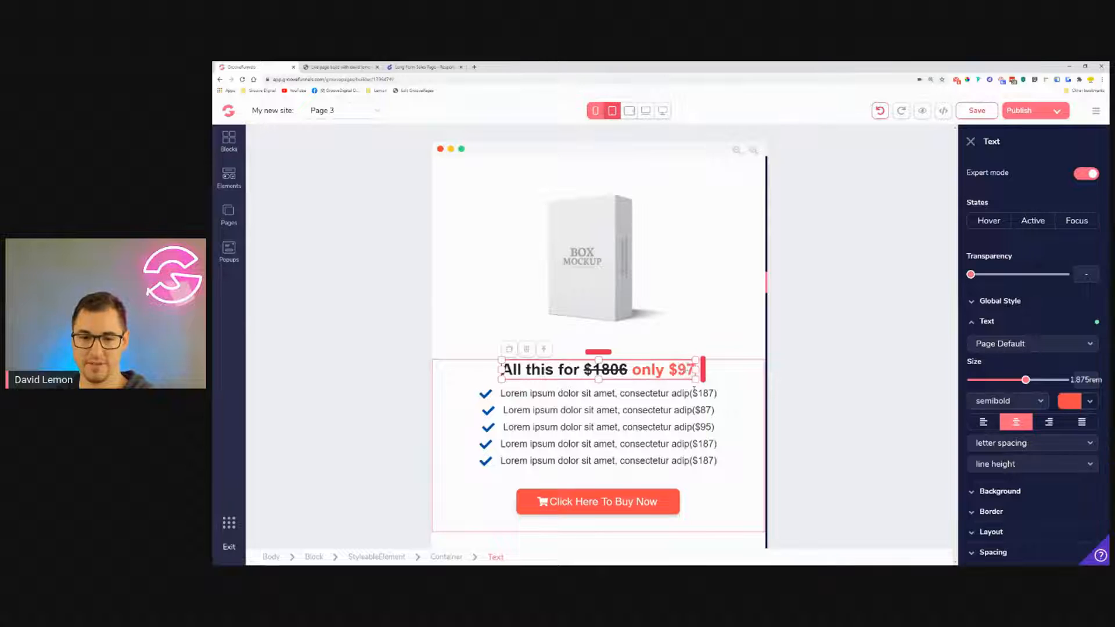
{"action": "scroll", "coordinate": [659, 311], "scroll_direction": "up", "scroll_amount": 1}
{"action": "scroll", "coordinate": [660, 308], "scroll_direction": "up", "scroll_amount": 3}
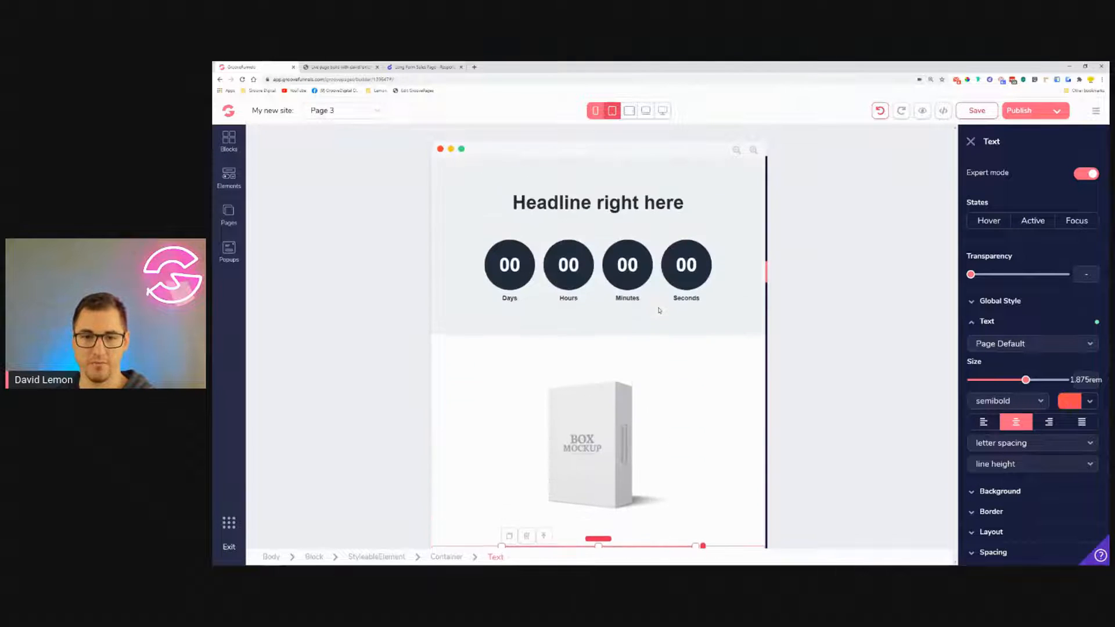
{"action": "scroll", "coordinate": [659, 306], "scroll_direction": "down", "scroll_amount": 6}
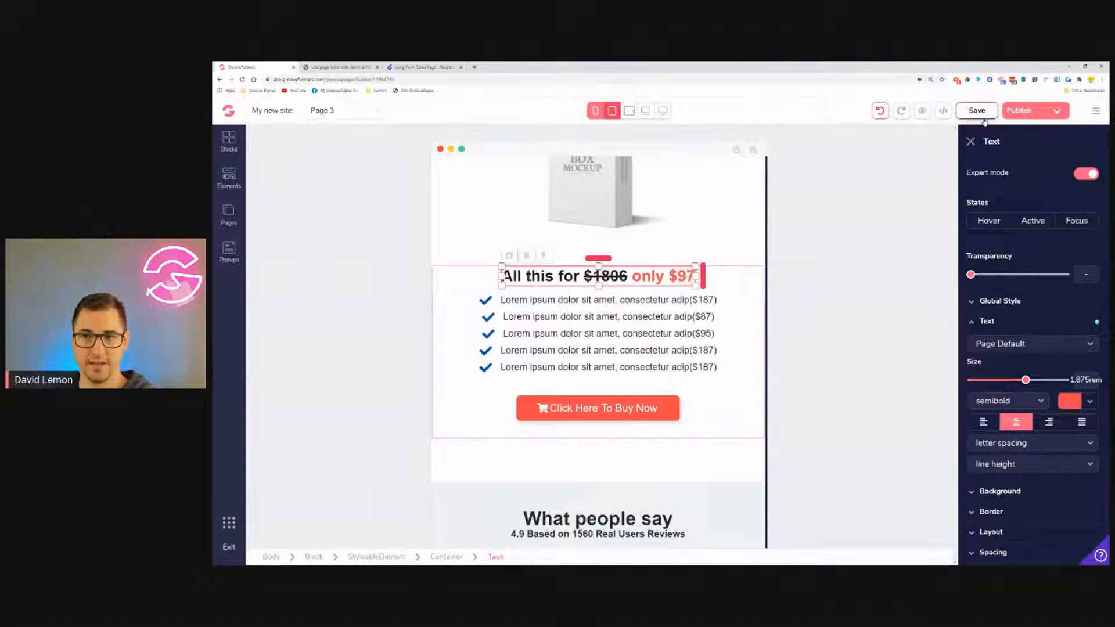
Set the top margin of the "4.9 Based on 1560 Real Users Reviews" line to -1.25rem.
{"action": "scroll", "coordinate": [660, 257], "scroll_direction": "down", "scroll_amount": 3}
{"action": "scroll", "coordinate": [660, 257], "scroll_direction": "down", "scroll_amount": 4}
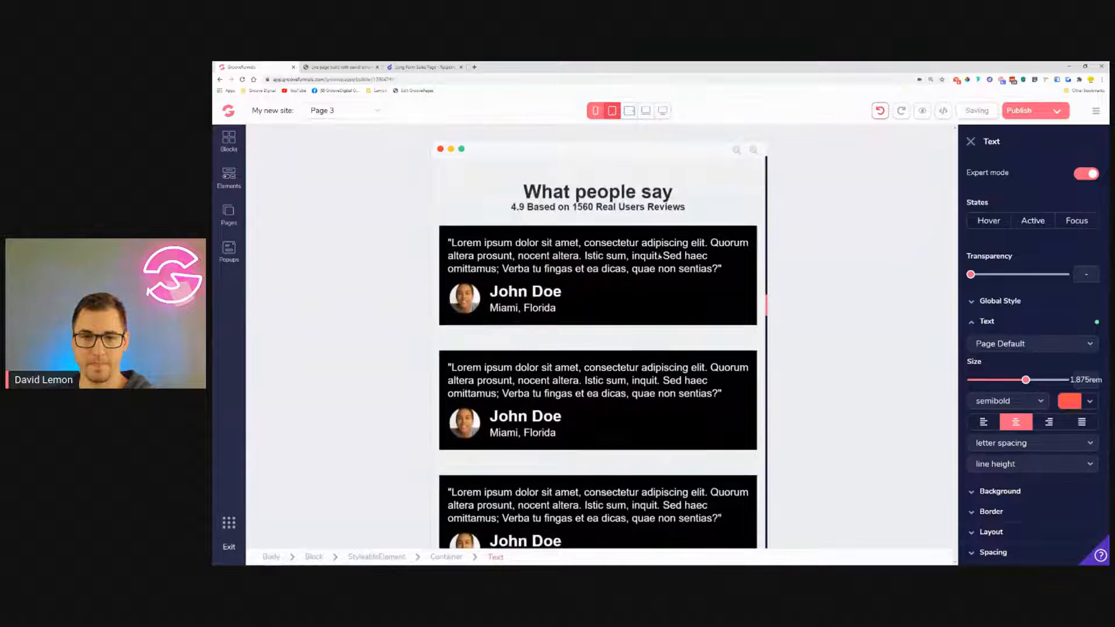
{"action": "scroll", "coordinate": [689, 264], "scroll_direction": "up", "scroll_amount": 3}
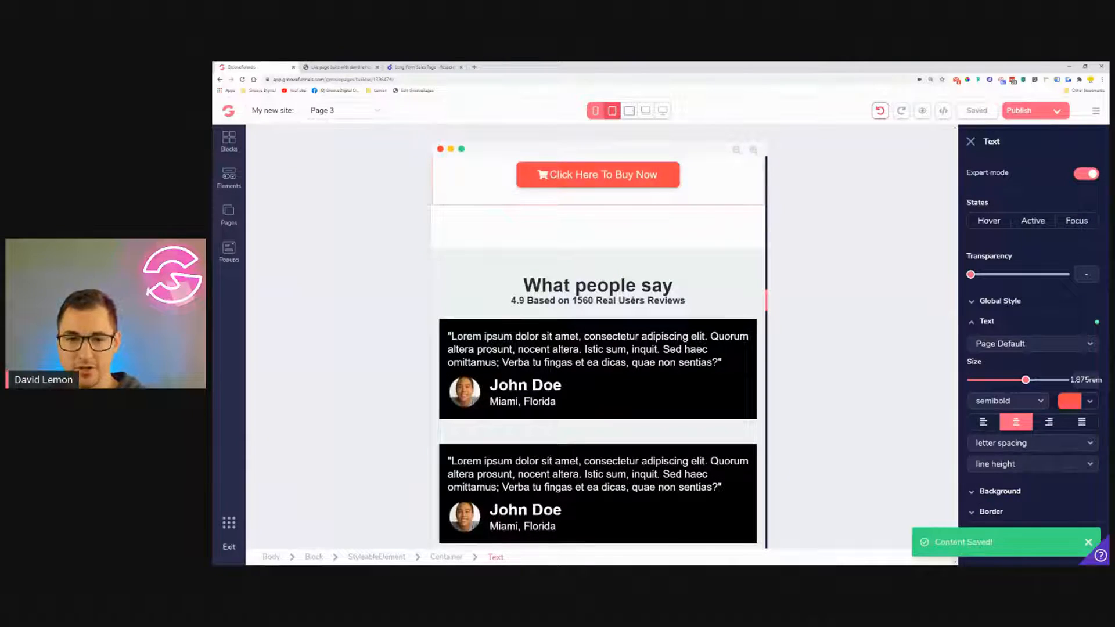
{"action": "left_click", "coordinate": [598, 300]}
{"action": "scroll", "coordinate": [1027, 428], "scroll_direction": "down", "scroll_amount": 1}
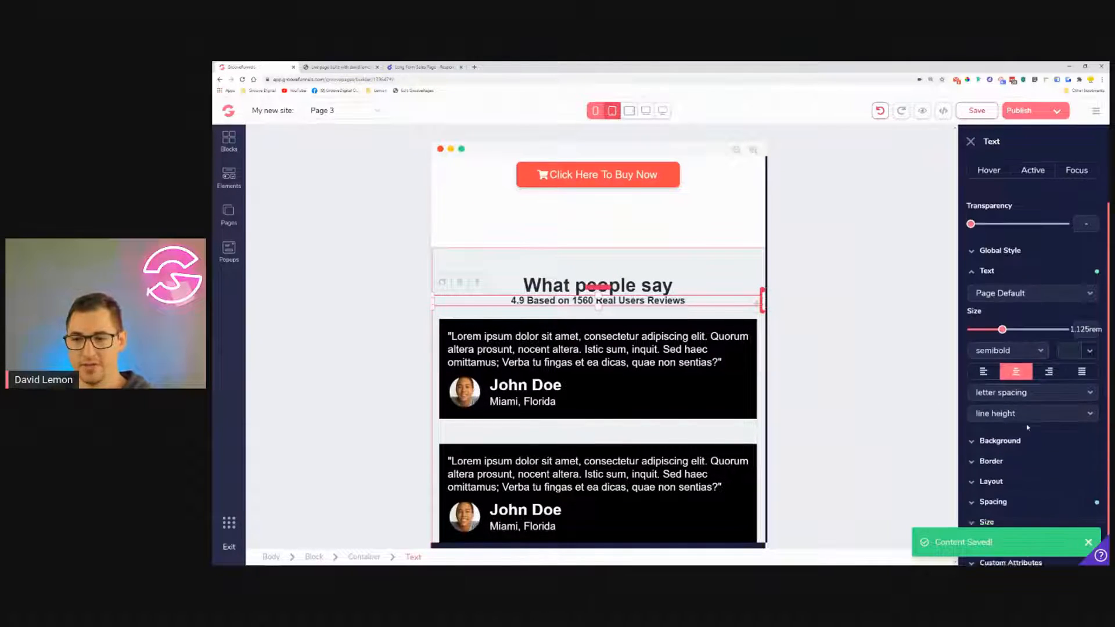
{"action": "scroll", "coordinate": [1027, 428], "scroll_direction": "down", "scroll_amount": 1}
{"action": "left_click", "coordinate": [1025, 495]}
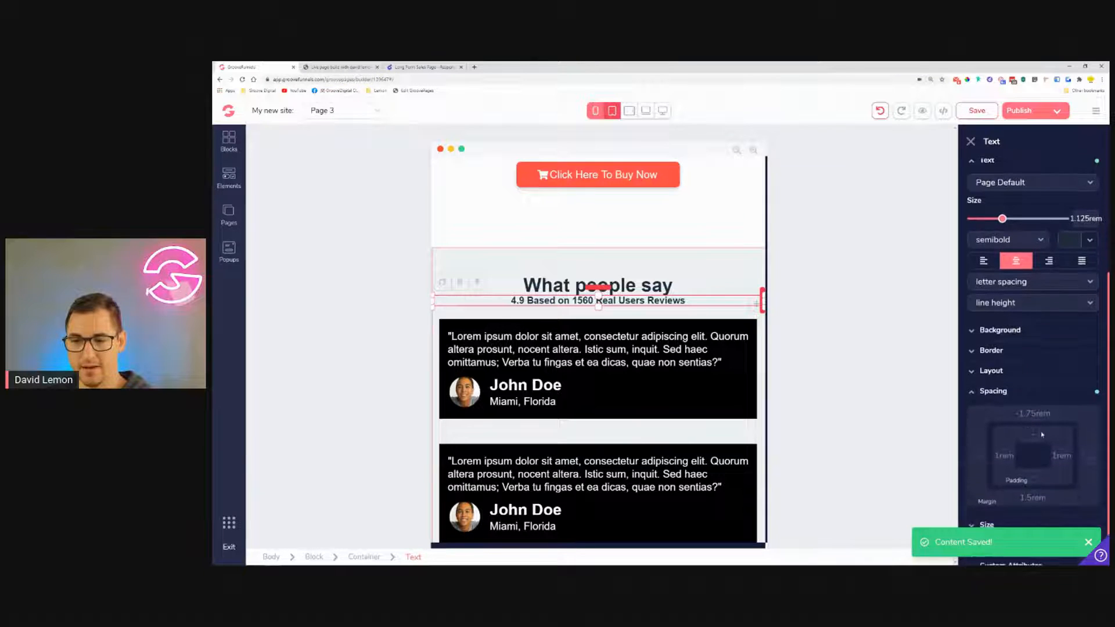
{"action": "left_click_drag", "start_coordinate": [1005, 509], "coordinate": [998, 514]}
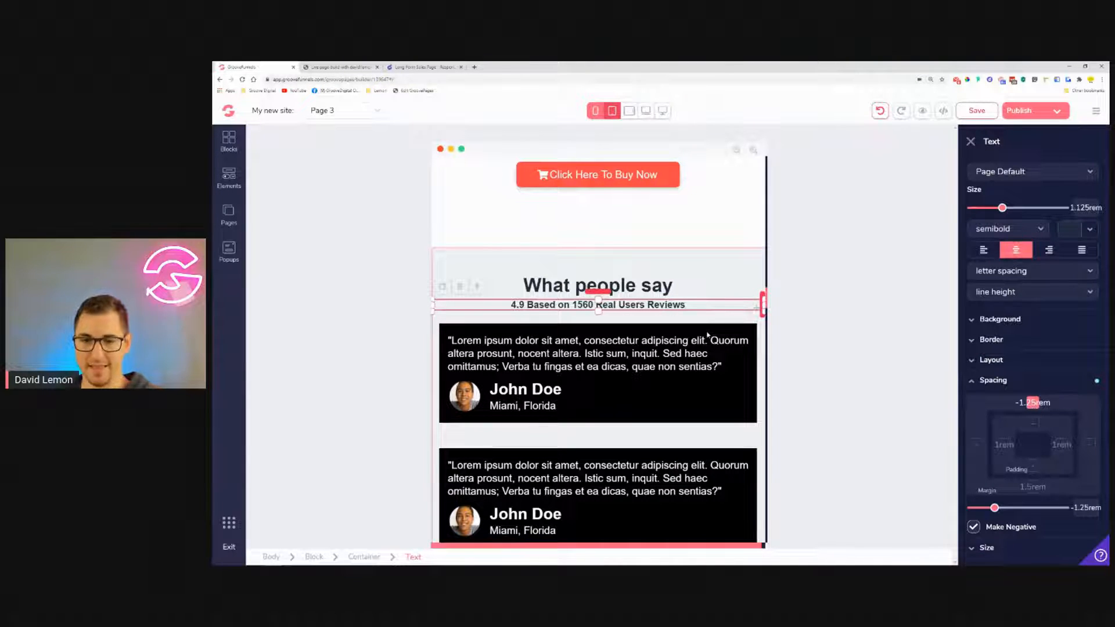
Try maximum widths of 40rem and 60rem on the first testimonial's black container, and clear the maximum width again.
{"action": "left_click", "coordinate": [638, 409]}
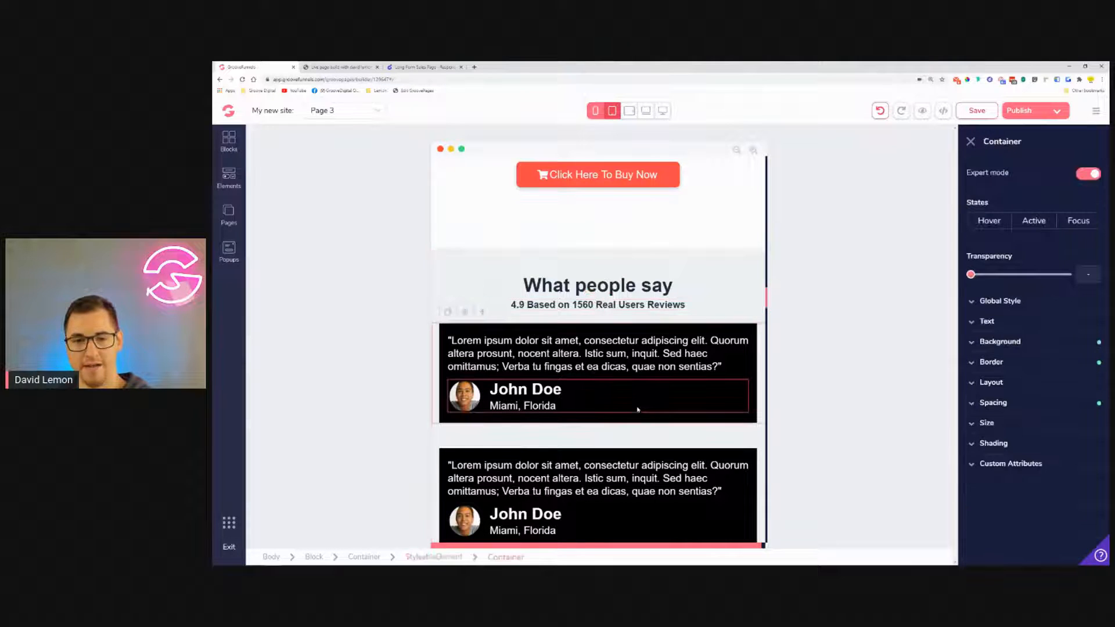
{"action": "left_click", "coordinate": [441, 328]}
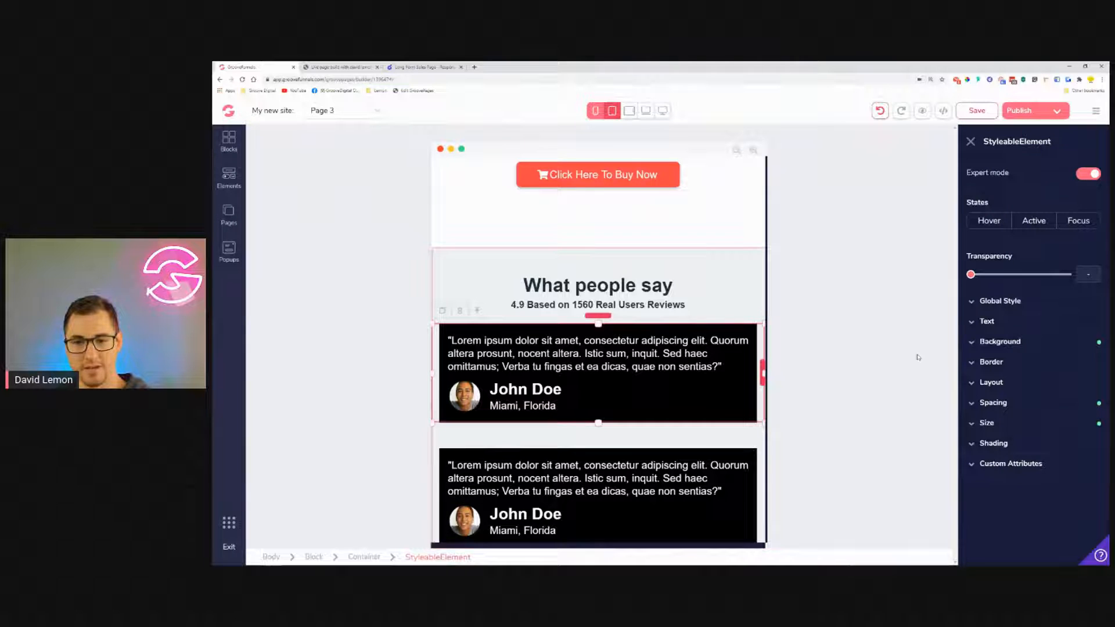
{"action": "left_click", "coordinate": [739, 406]}
{"action": "left_click", "coordinate": [762, 360]}
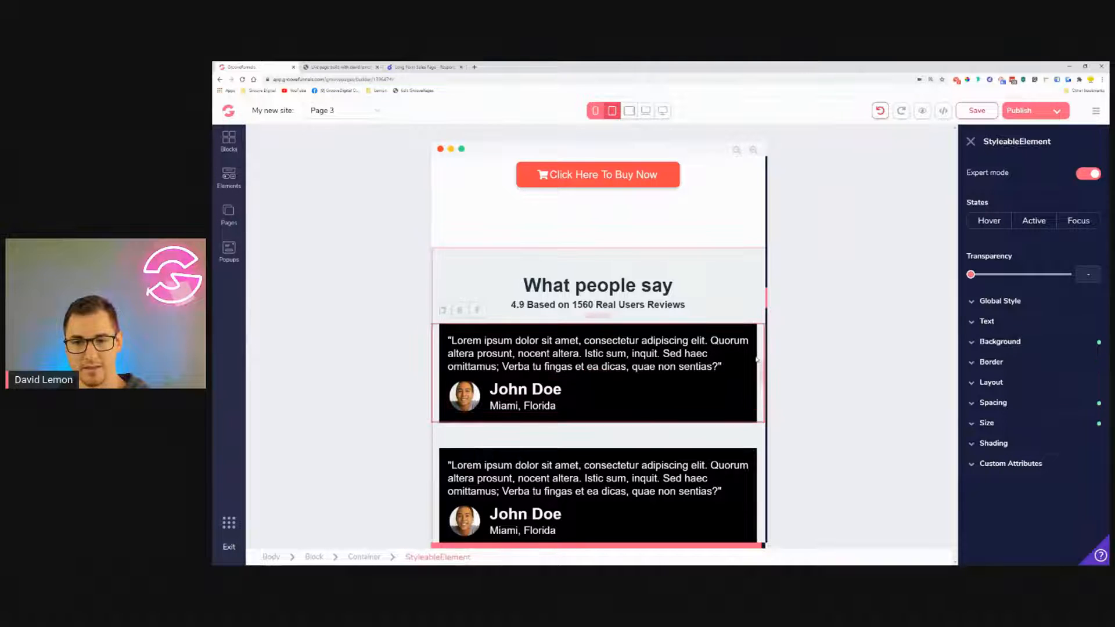
{"action": "left_click", "coordinate": [604, 329]}
{"action": "left_click", "coordinate": [531, 335]}
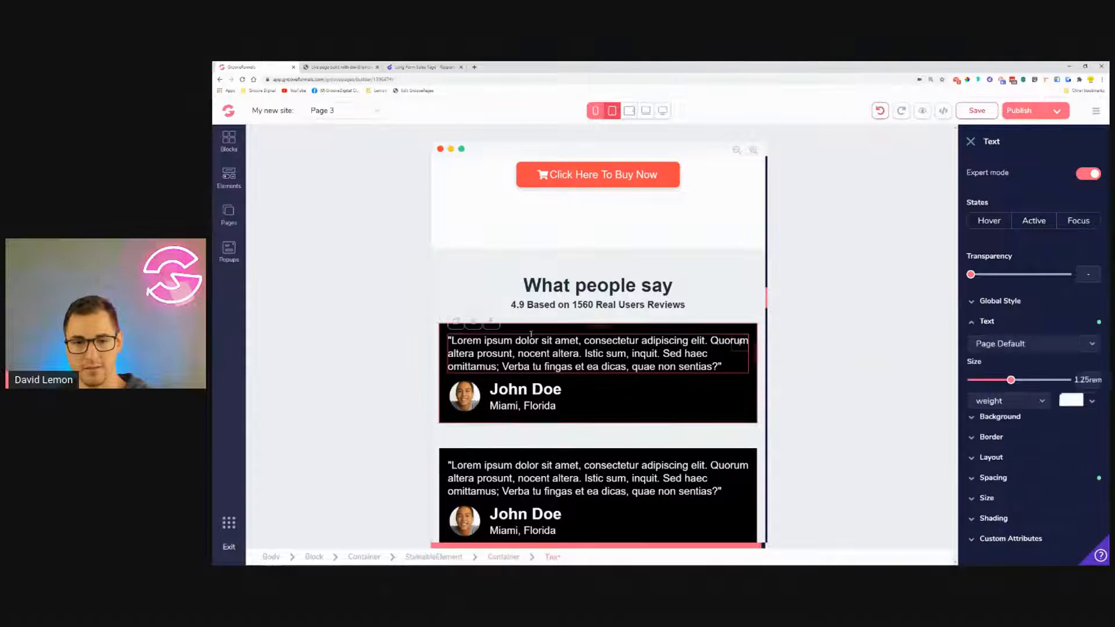
{"action": "left_click", "coordinate": [496, 327]}
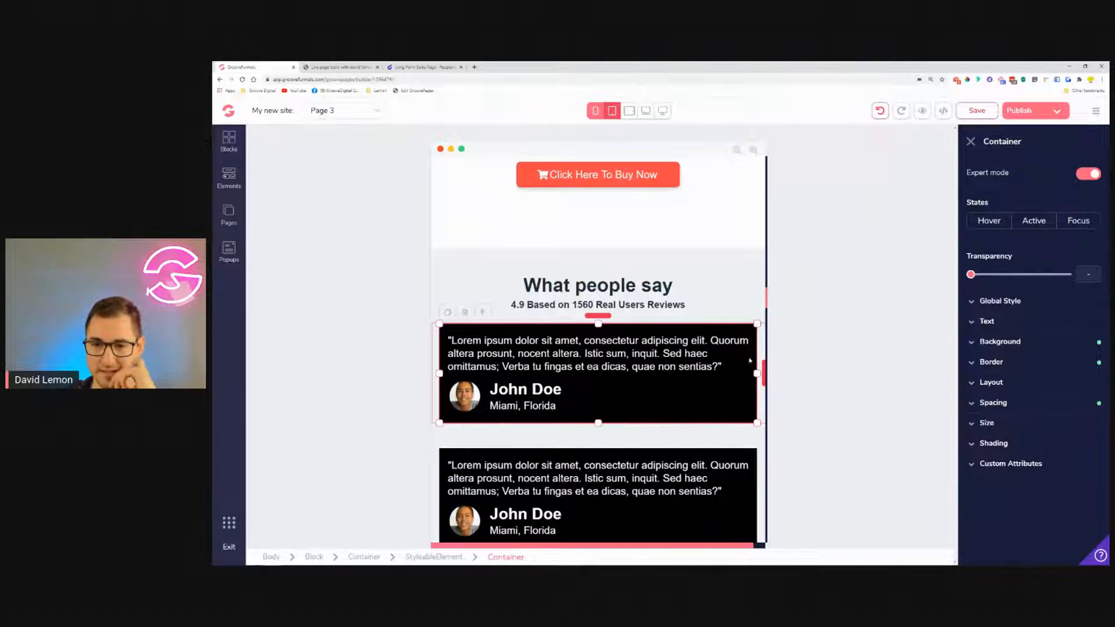
{"action": "left_click", "coordinate": [1025, 424]}
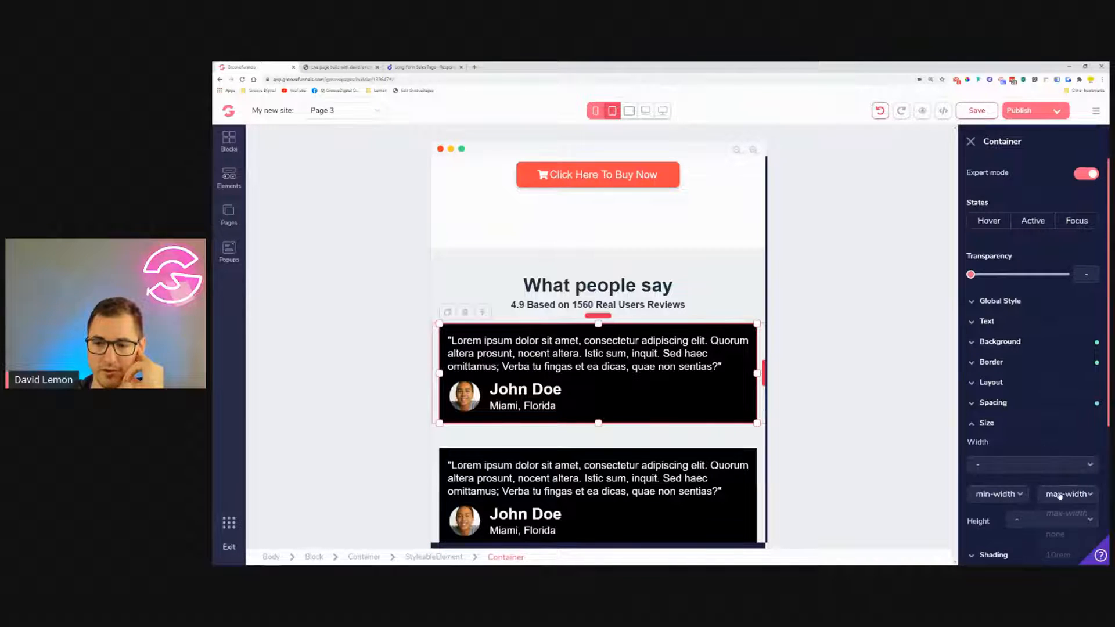
{"action": "left_click", "coordinate": [1066, 493]}
{"action": "left_click", "coordinate": [1066, 479]}
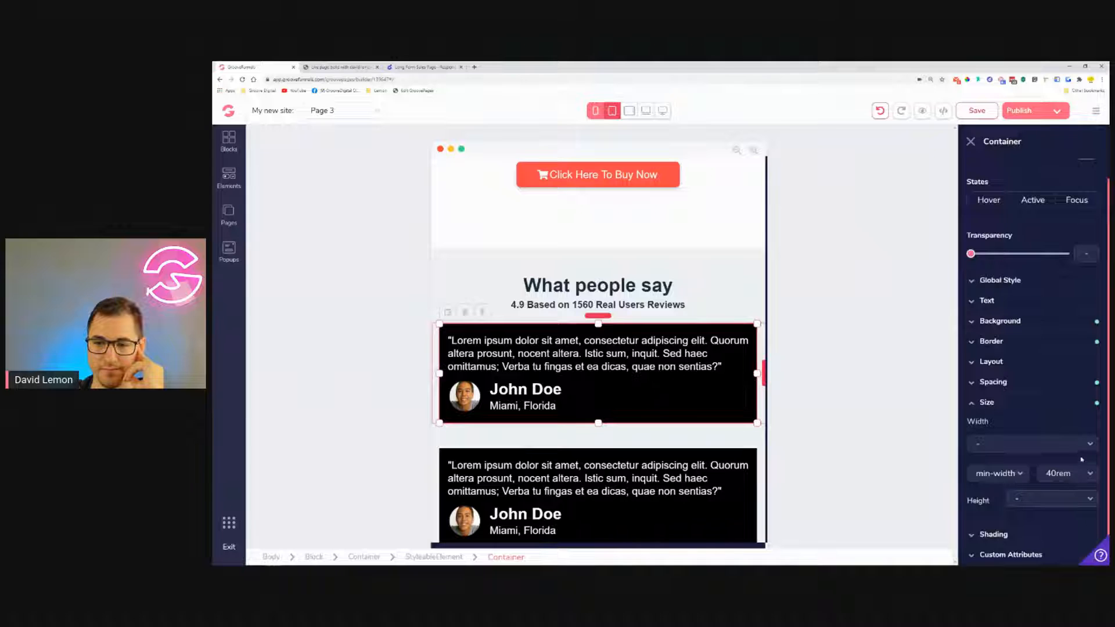
{"action": "left_click", "coordinate": [1081, 469]}
{"action": "left_click", "coordinate": [1080, 517]}
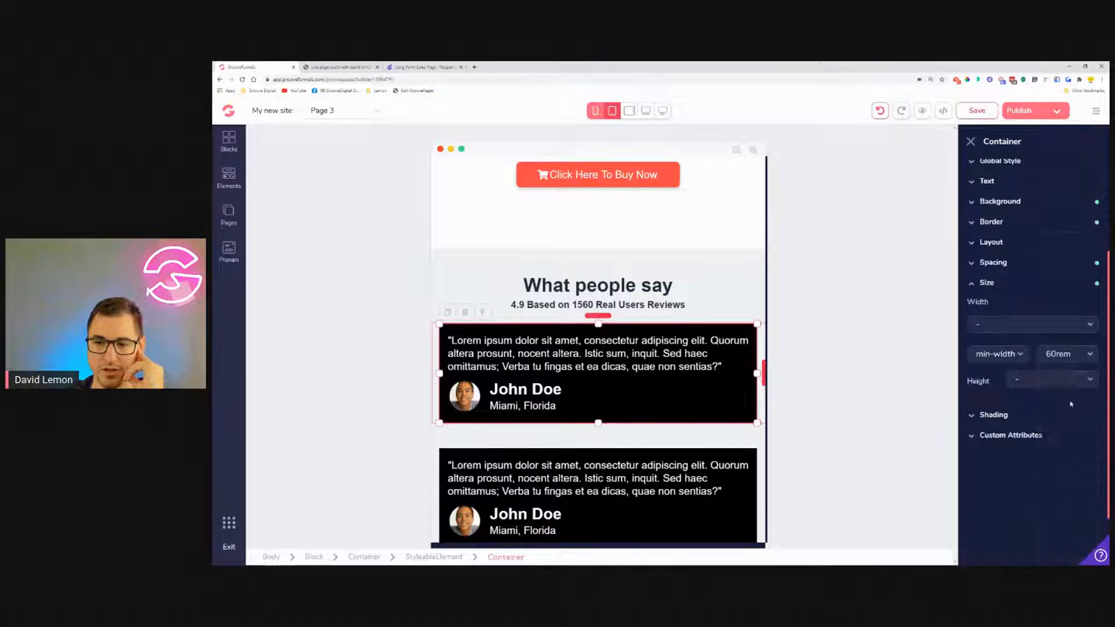
{"action": "left_click", "coordinate": [1076, 474]}
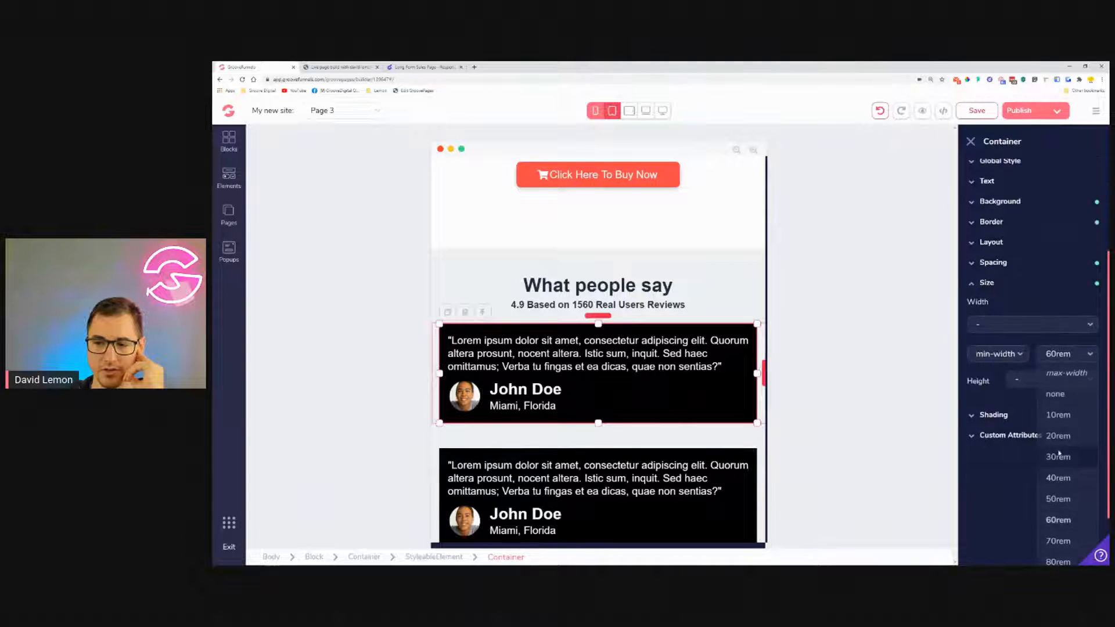
{"action": "left_click", "coordinate": [1065, 374]}
Set the width of the first testimonial's black container relative to its parent at 66.66667%.
{"action": "left_click", "coordinate": [1025, 446]}
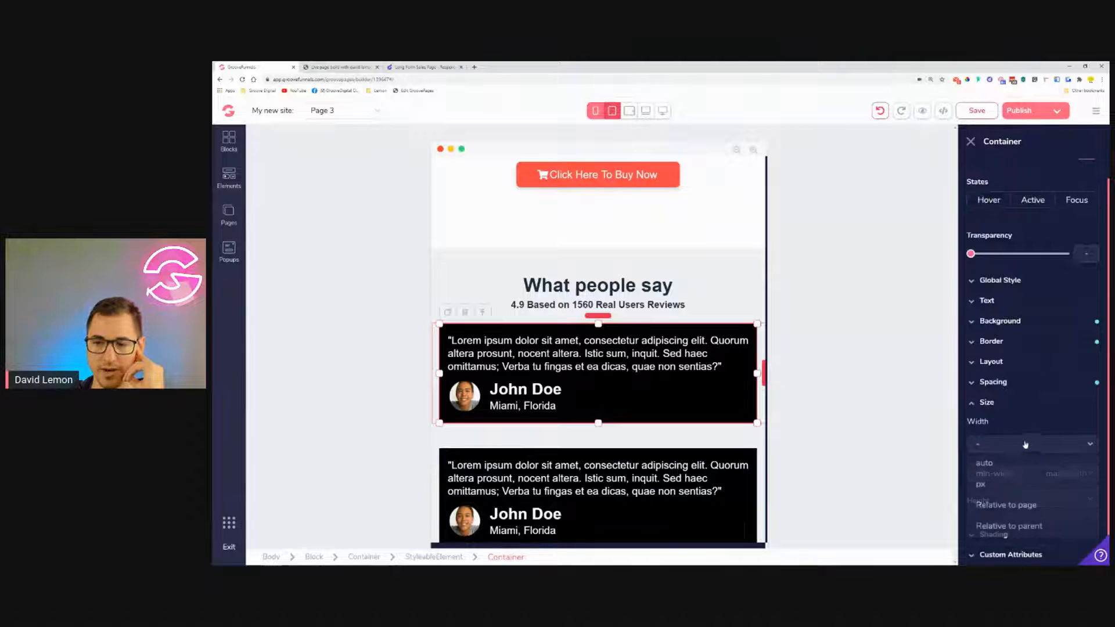
{"action": "left_click", "coordinate": [1002, 526]}
{"action": "left_click_drag", "start_coordinate": [975, 450], "coordinate": [1029, 458]}
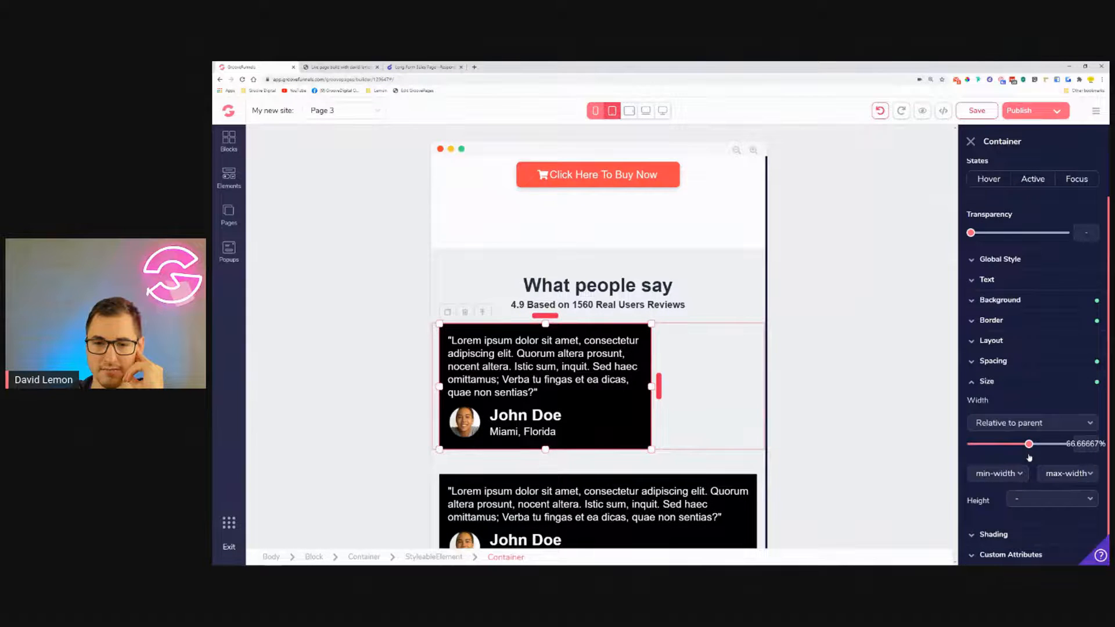
Try centering the content of the "What people say" container with primary and secondary alignment and a vertical direction, and undo the layout changes.
{"action": "left_click", "coordinate": [746, 399]}
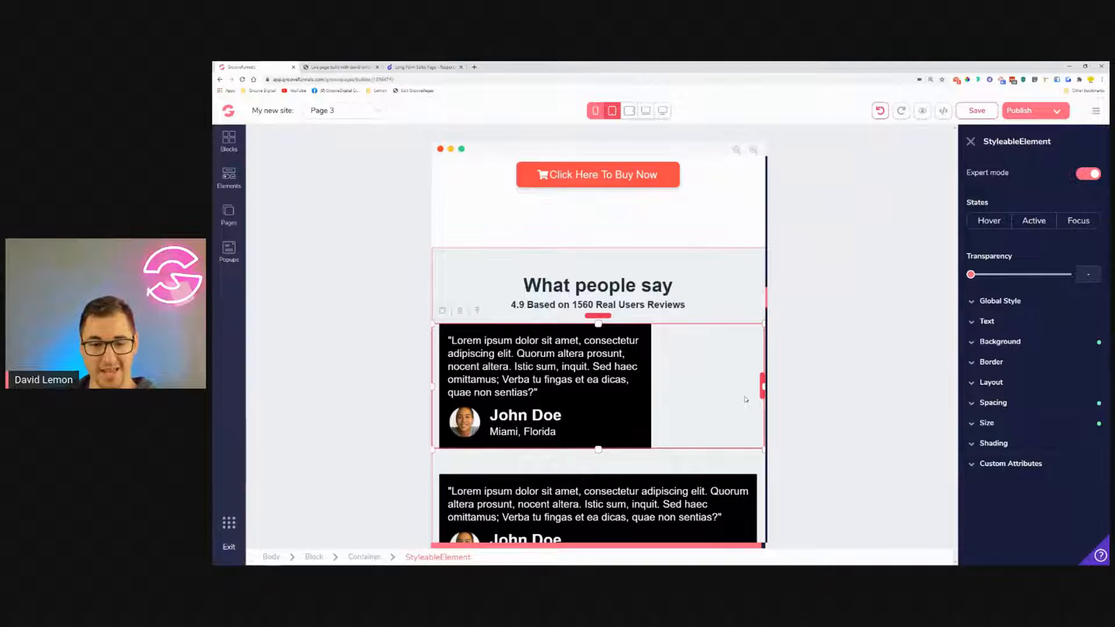
{"action": "left_click", "coordinate": [990, 382]}
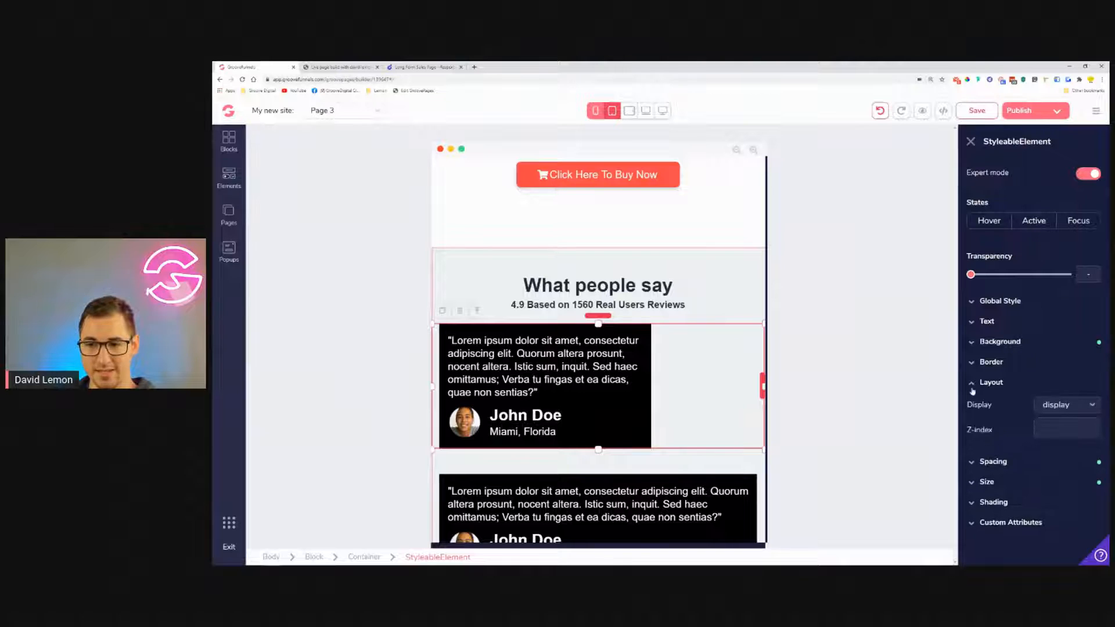
{"action": "left_click", "coordinate": [383, 557]}
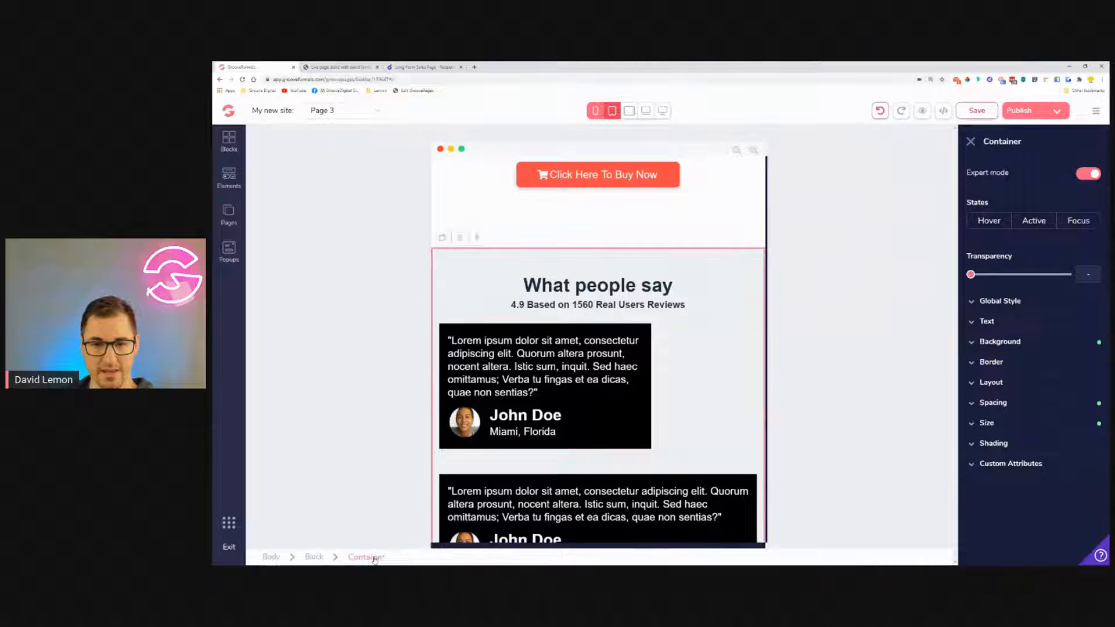
{"action": "left_click", "coordinate": [1048, 388]}
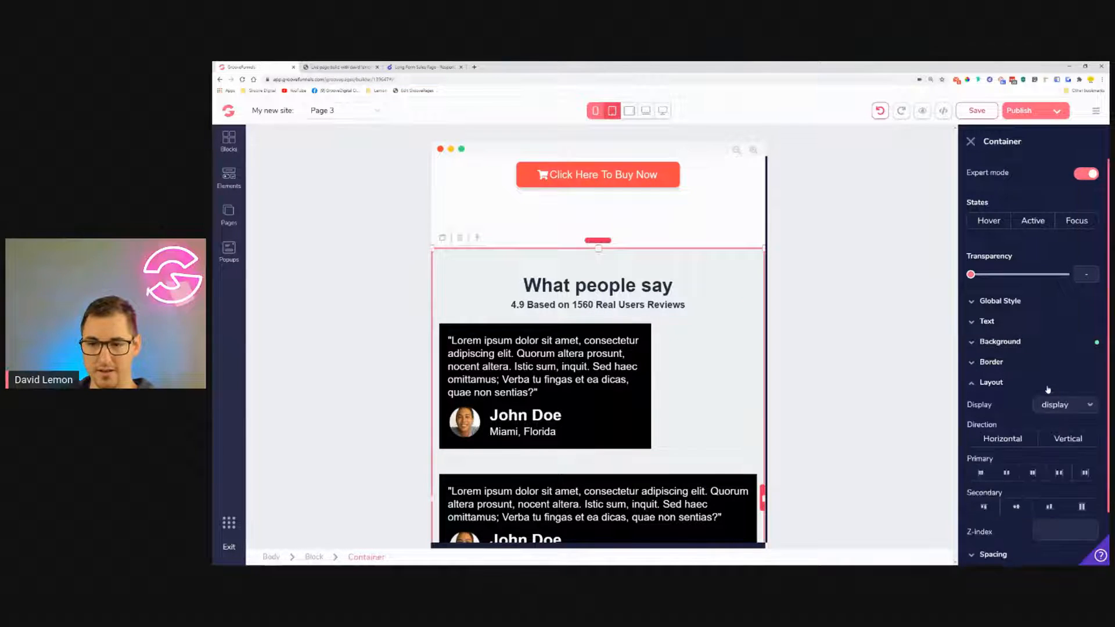
{"action": "left_click", "coordinate": [1008, 473]}
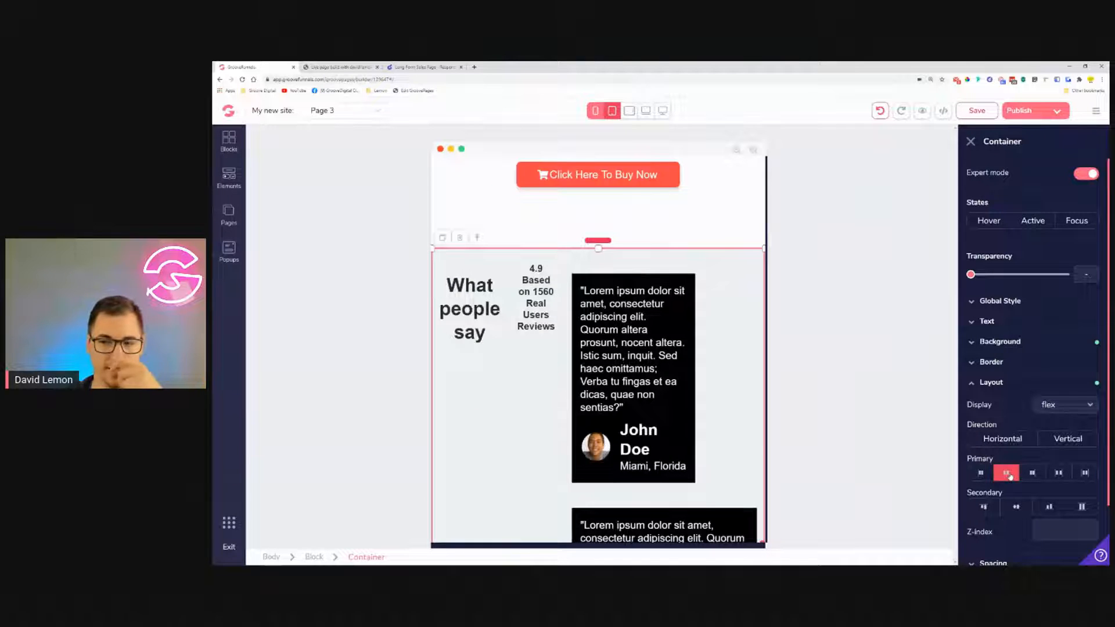
{"action": "left_click", "coordinate": [1064, 442]}
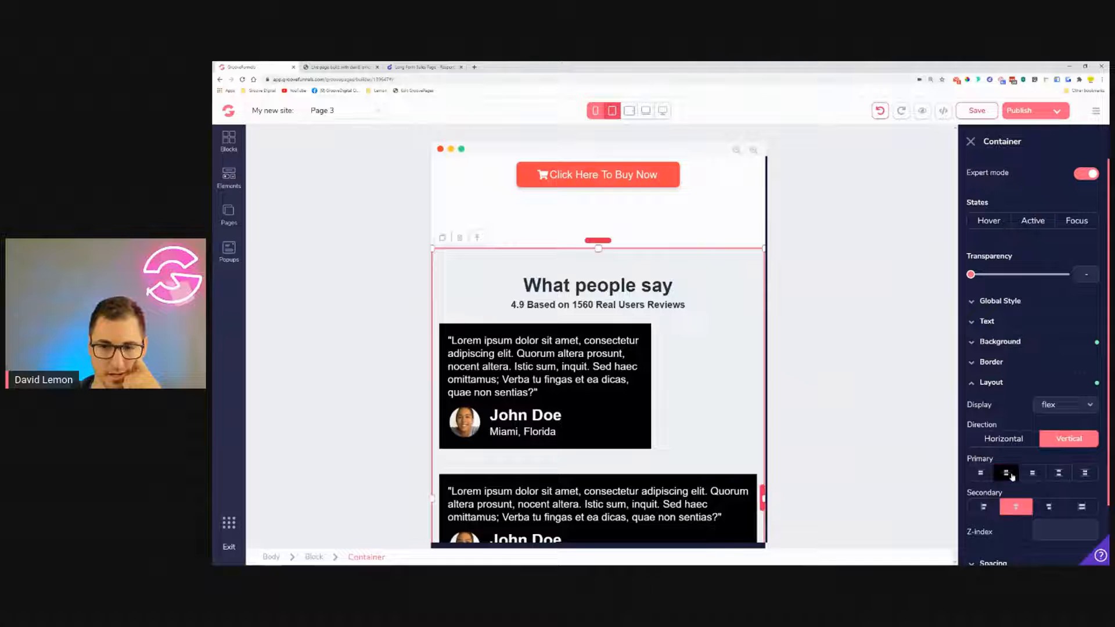
{"action": "left_click", "coordinate": [1025, 506]}
{"action": "left_click", "coordinate": [1021, 509]}
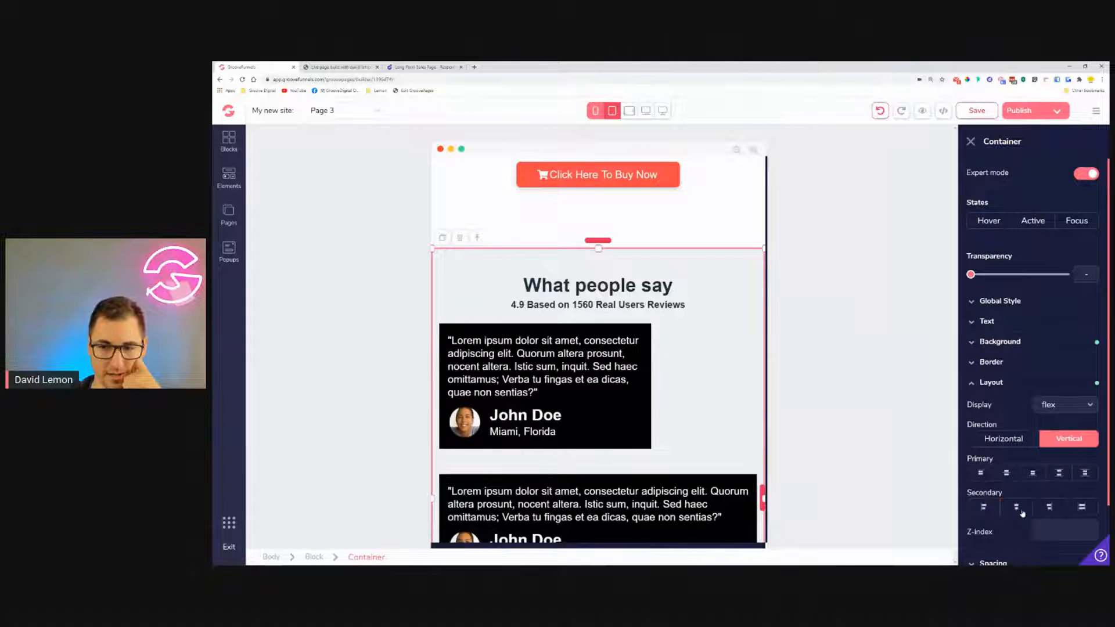
{"action": "left_click", "coordinate": [1051, 444]}
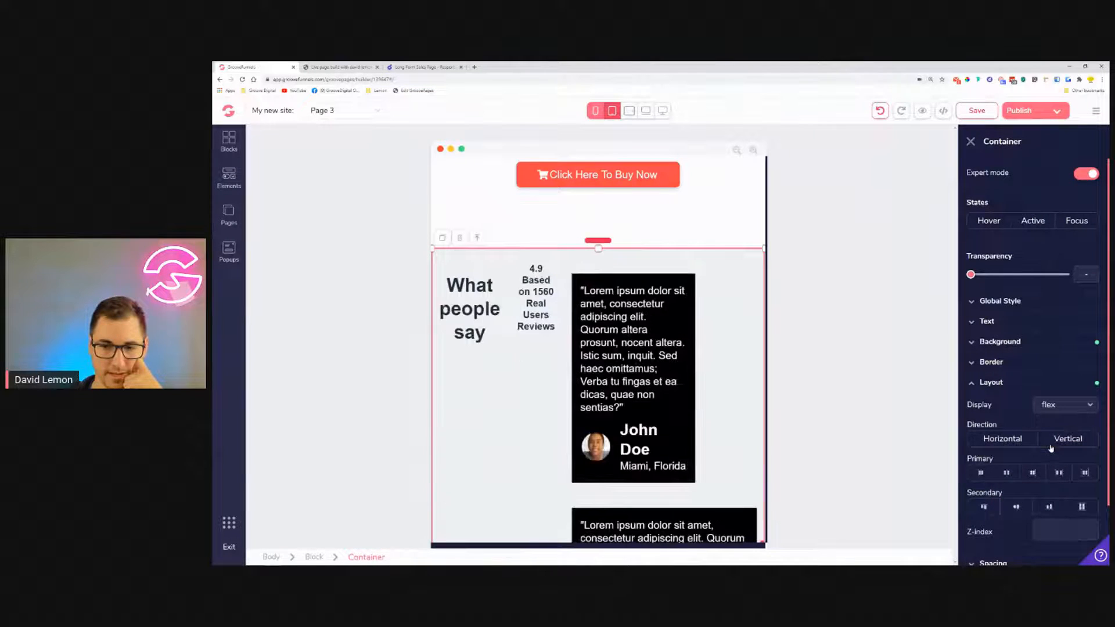
{"action": "left_click", "coordinate": [881, 111]}
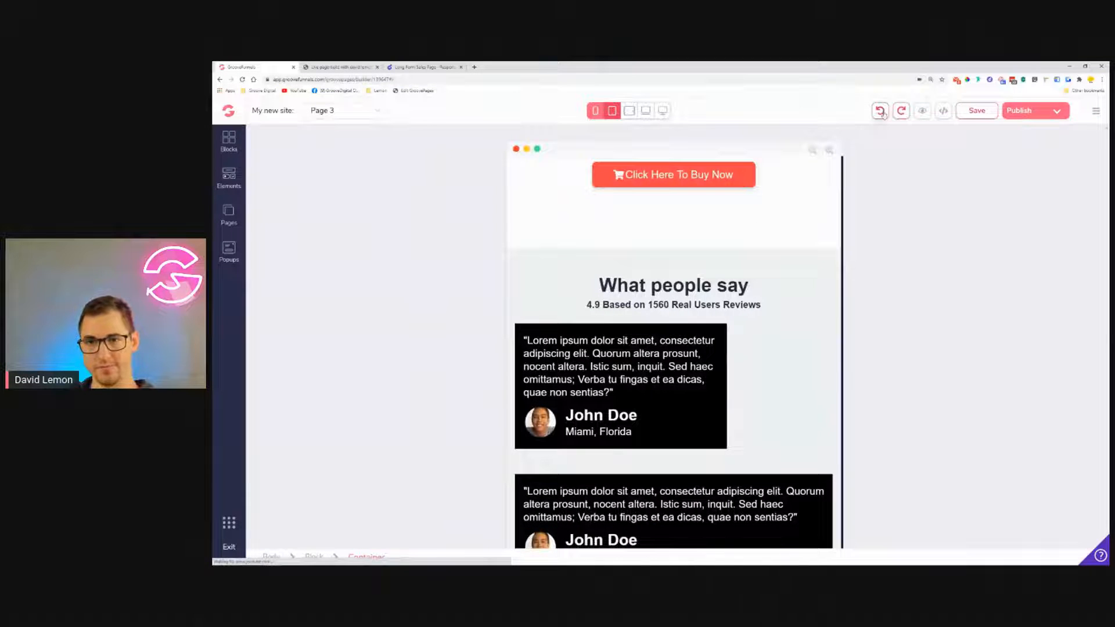
Set the left margin of the first testimonial's black container to 6rem.
{"action": "left_click", "coordinate": [767, 307]}
{"action": "left_click", "coordinate": [674, 384]}
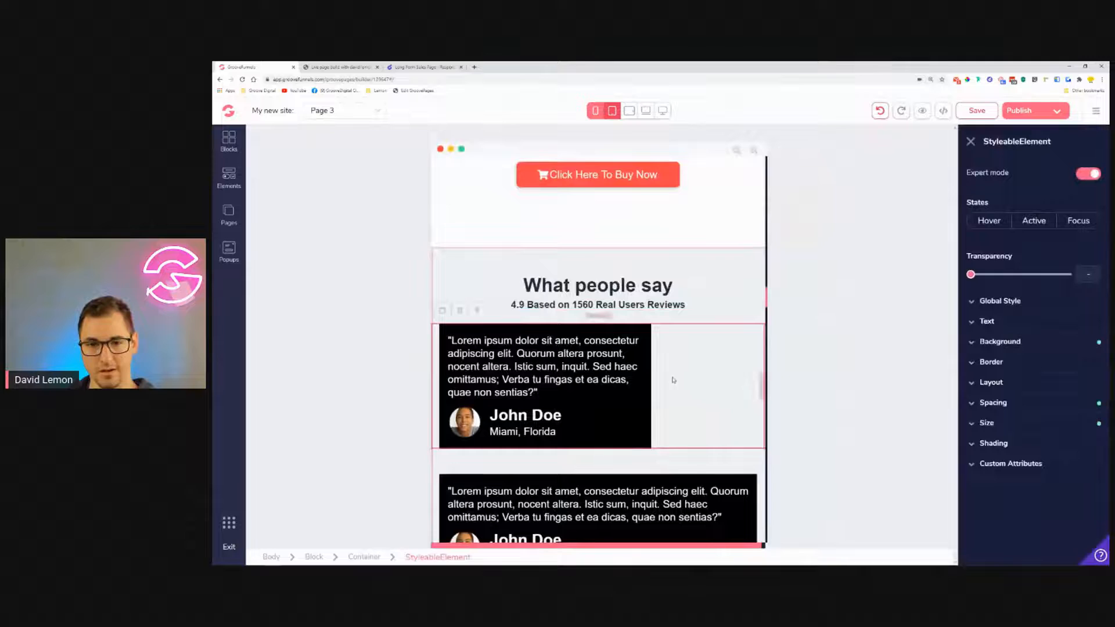
{"action": "left_click", "coordinate": [635, 412]}
{"action": "left_click", "coordinate": [639, 395]}
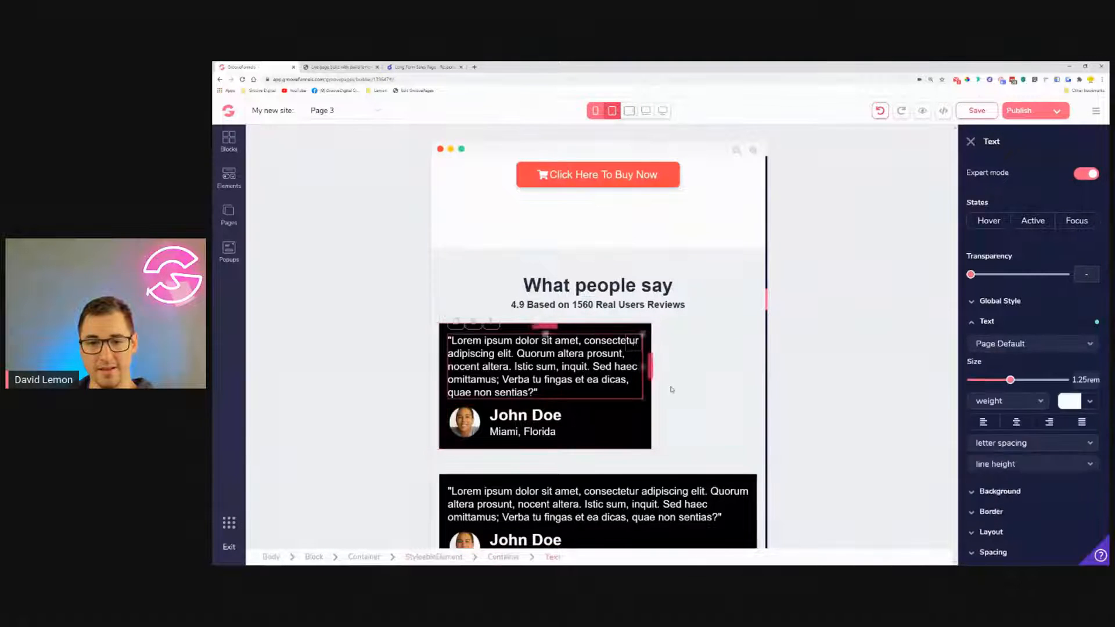
{"action": "left_click", "coordinate": [672, 389]}
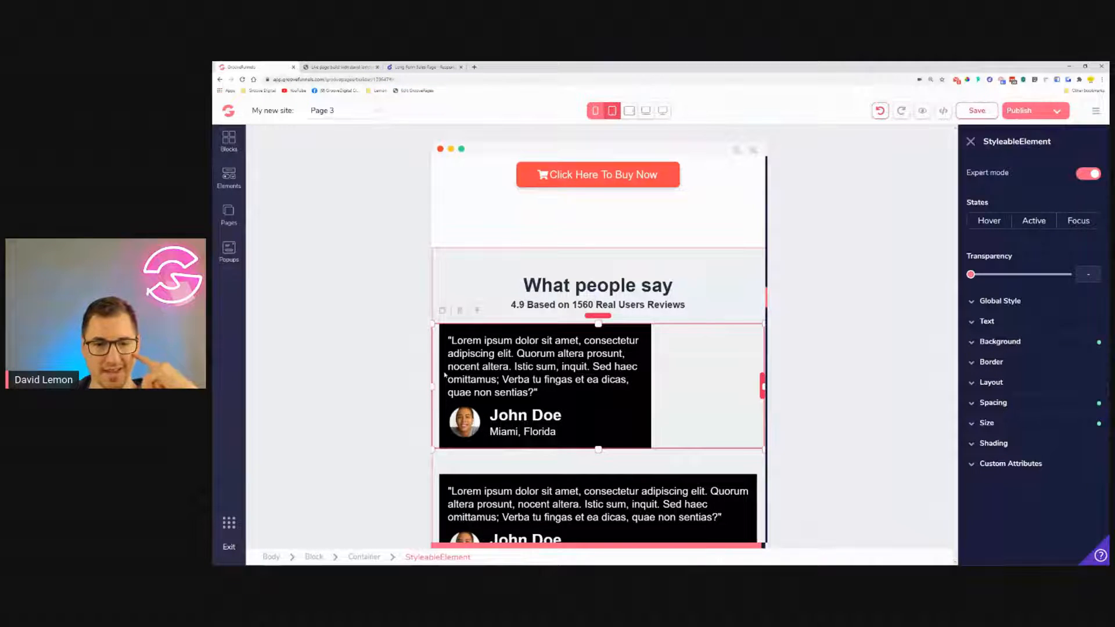
{"action": "left_click", "coordinate": [544, 336]}
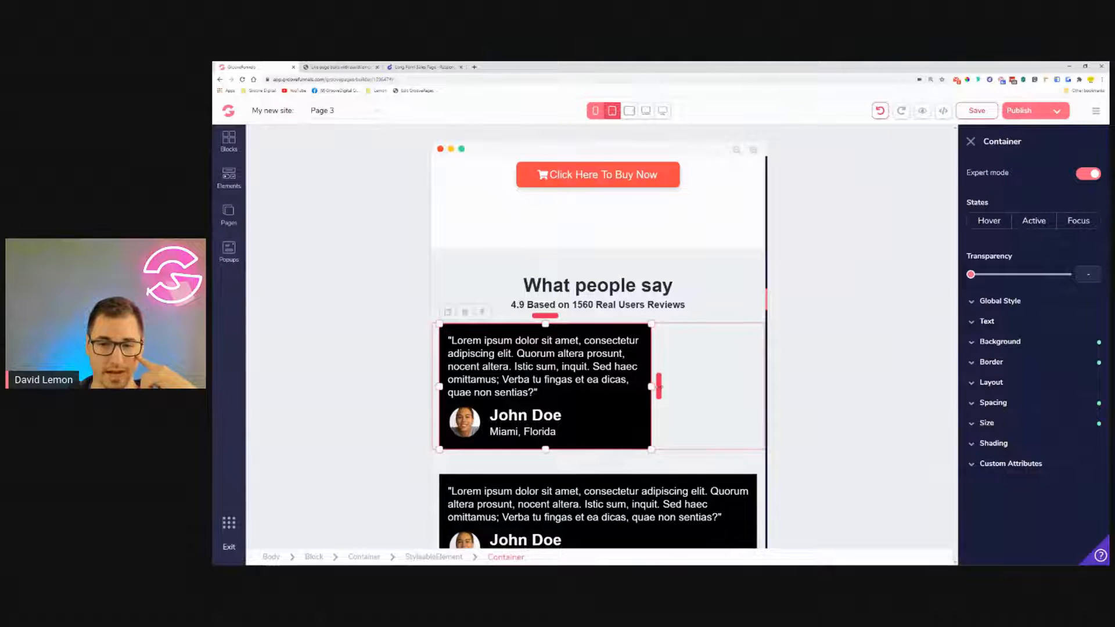
{"action": "left_click", "coordinate": [1014, 406]}
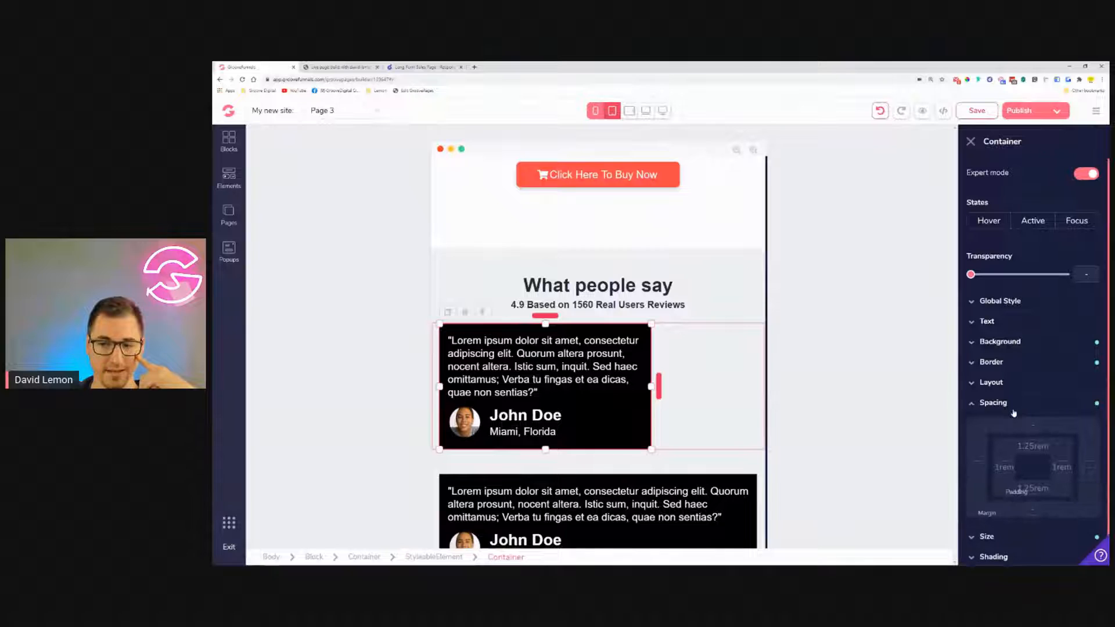
{"action": "left_click", "coordinate": [977, 473]}
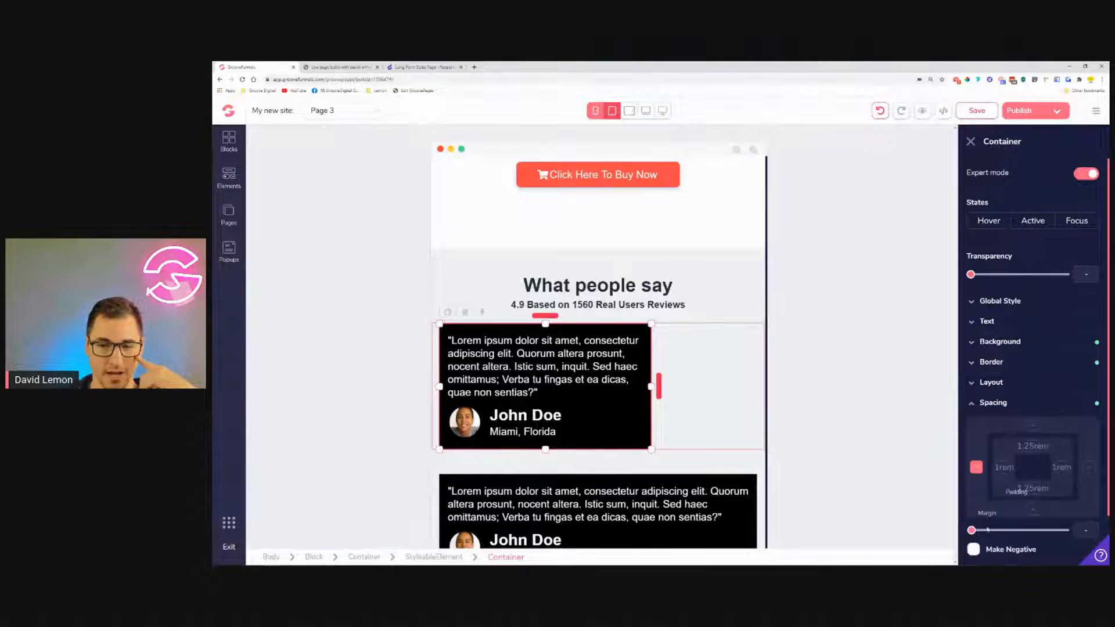
{"action": "left_click_drag", "start_coordinate": [972, 531], "coordinate": [1049, 547]}
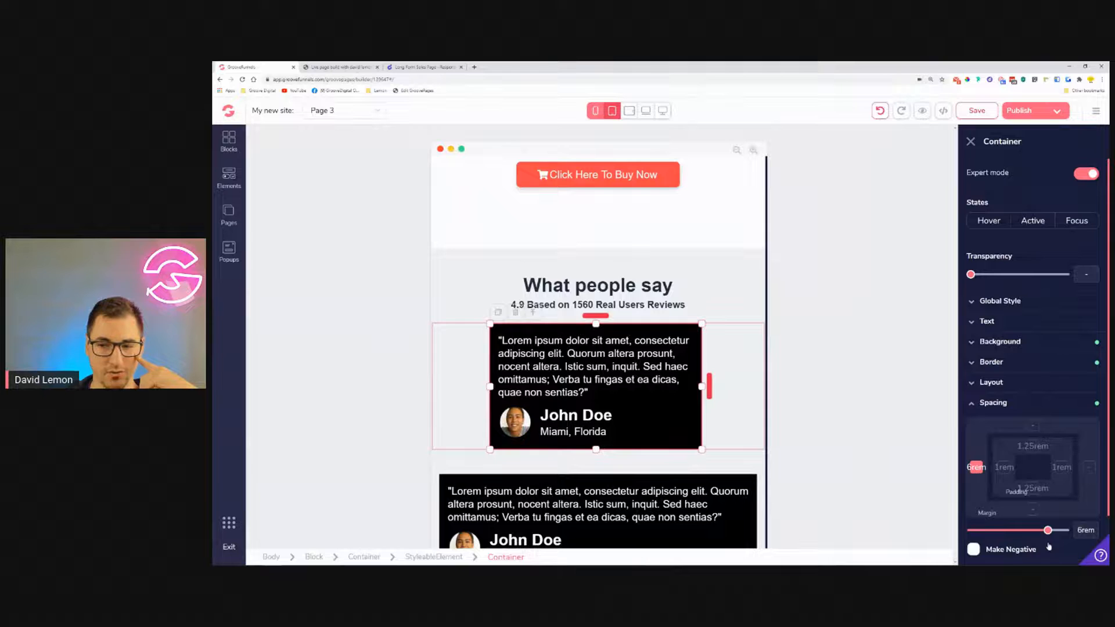
{"action": "left_click_drag", "start_coordinate": [1051, 548], "coordinate": [1051, 550]}
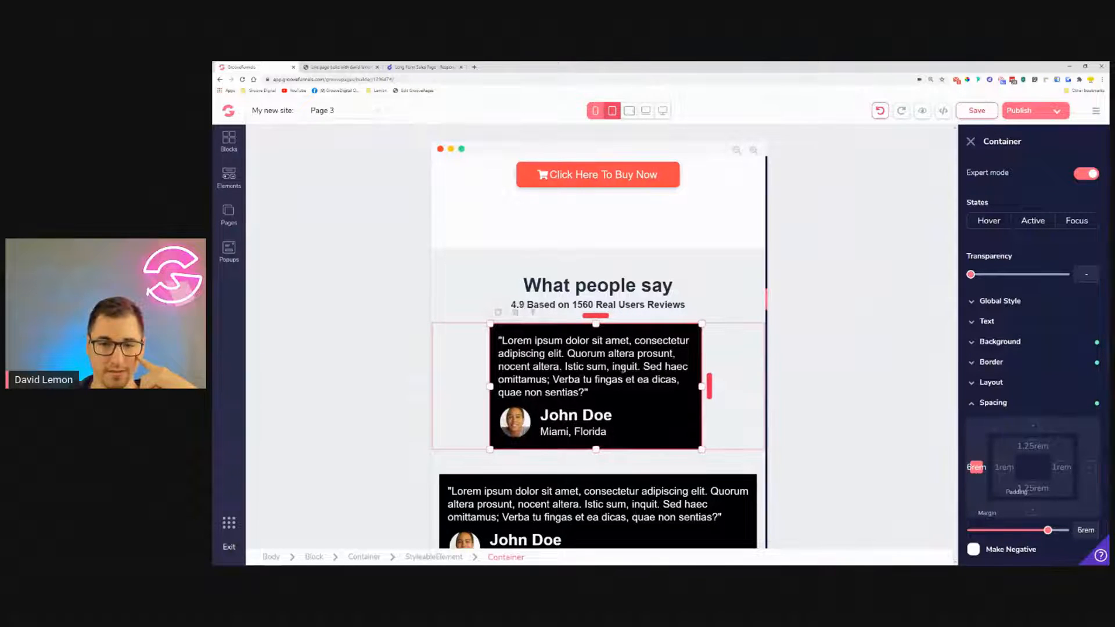
Check the testimonial section in the mobile and laptop views, and return to the portrait tablet view.
{"action": "left_click", "coordinate": [595, 111]}
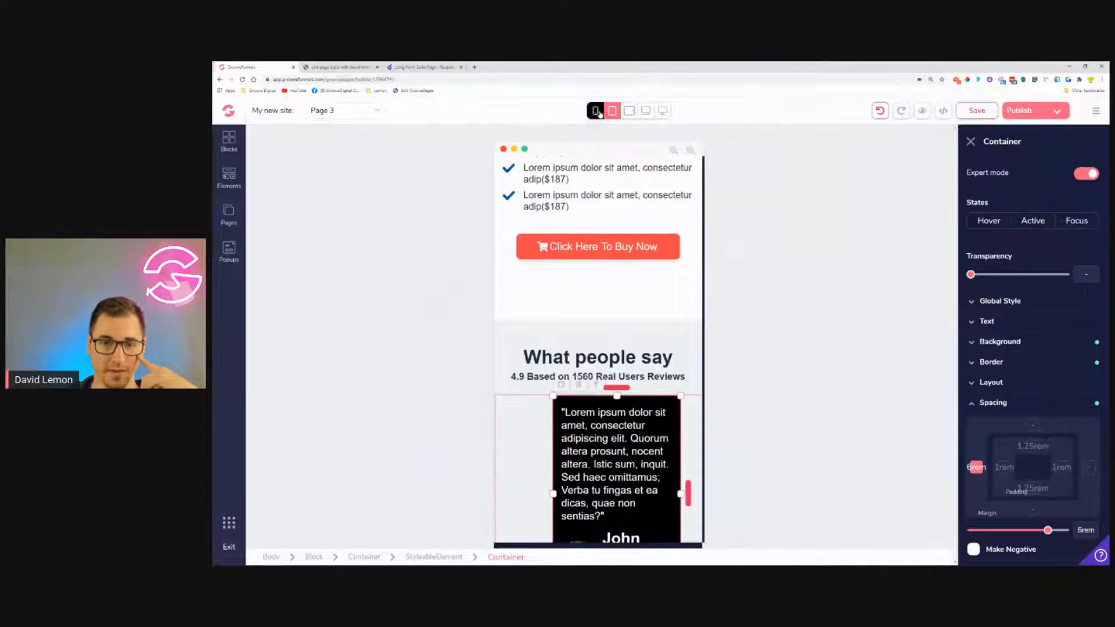
{"action": "left_click", "coordinate": [644, 111]}
{"action": "scroll", "coordinate": [634, 223], "scroll_direction": "down", "scroll_amount": 10}
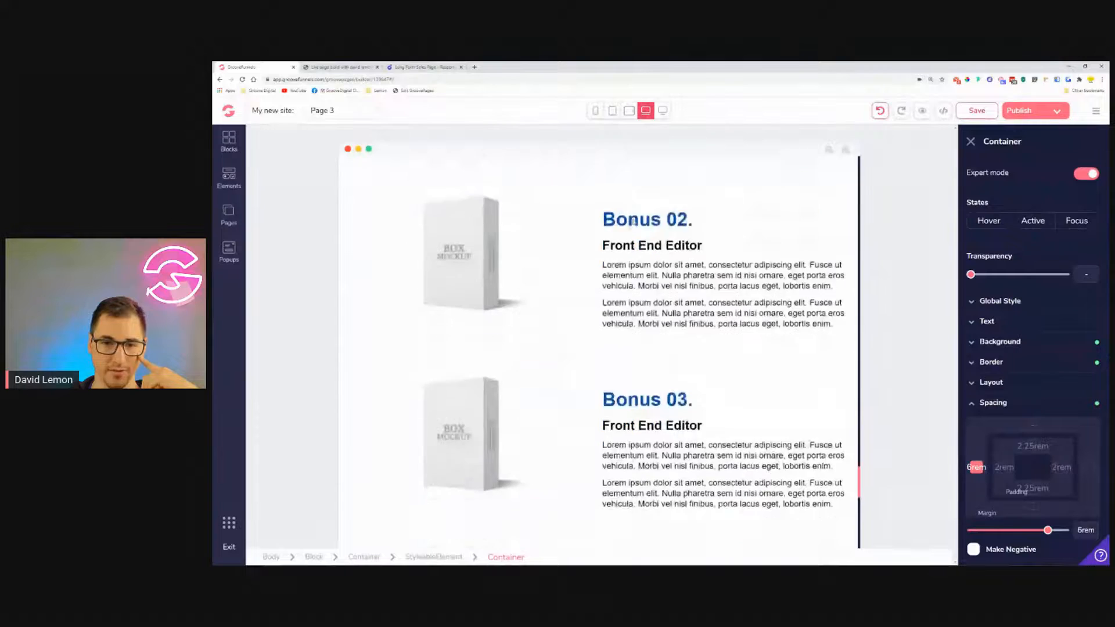
{"action": "scroll", "coordinate": [635, 231], "scroll_direction": "up", "scroll_amount": 6}
{"action": "scroll", "coordinate": [635, 238], "scroll_direction": "down", "scroll_amount": 15}
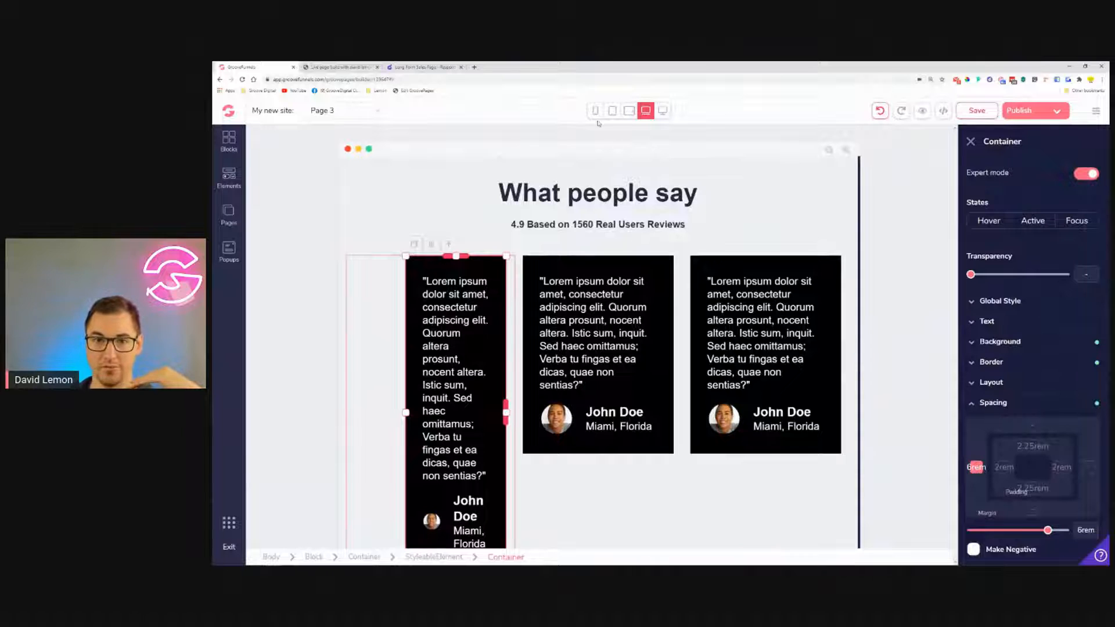
{"action": "left_click", "coordinate": [615, 112]}
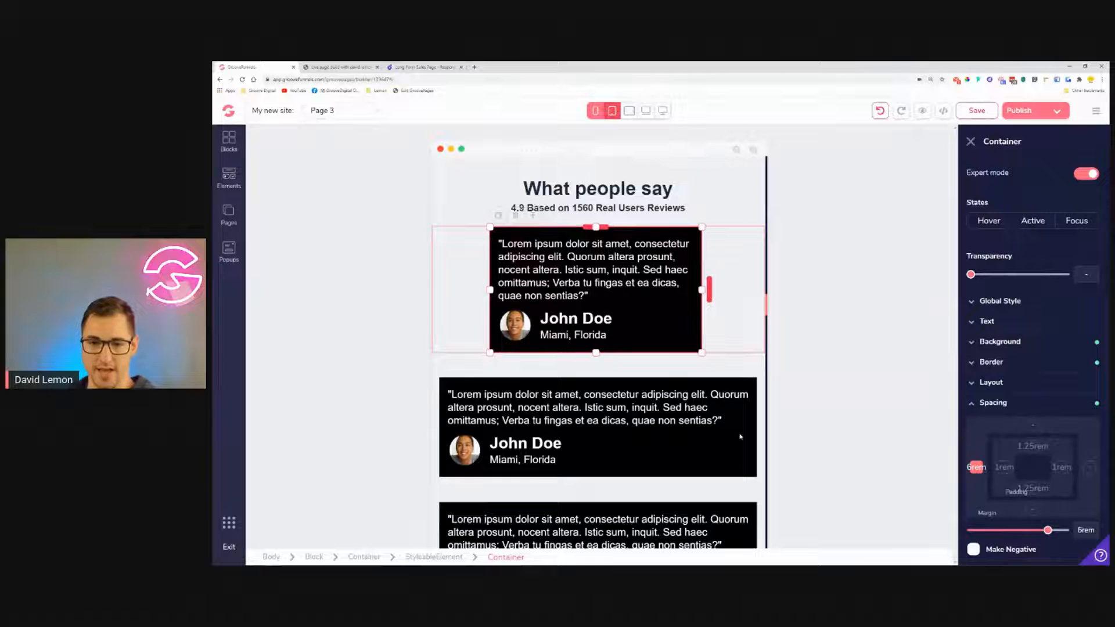
{"action": "left_click", "coordinate": [1023, 410]}
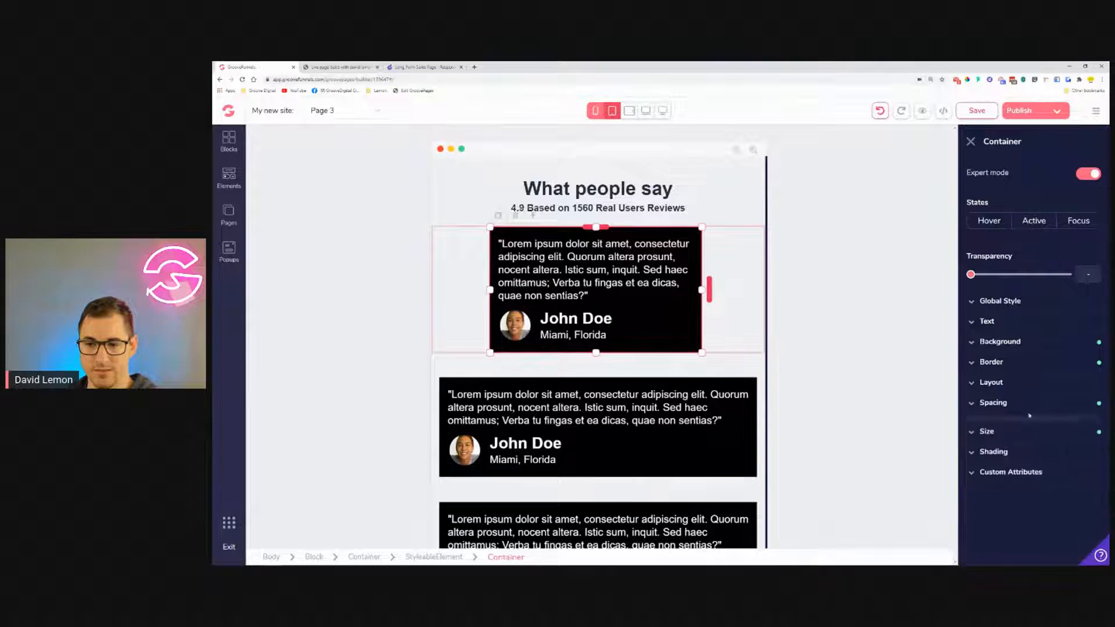
{"action": "left_click", "coordinate": [1025, 424]}
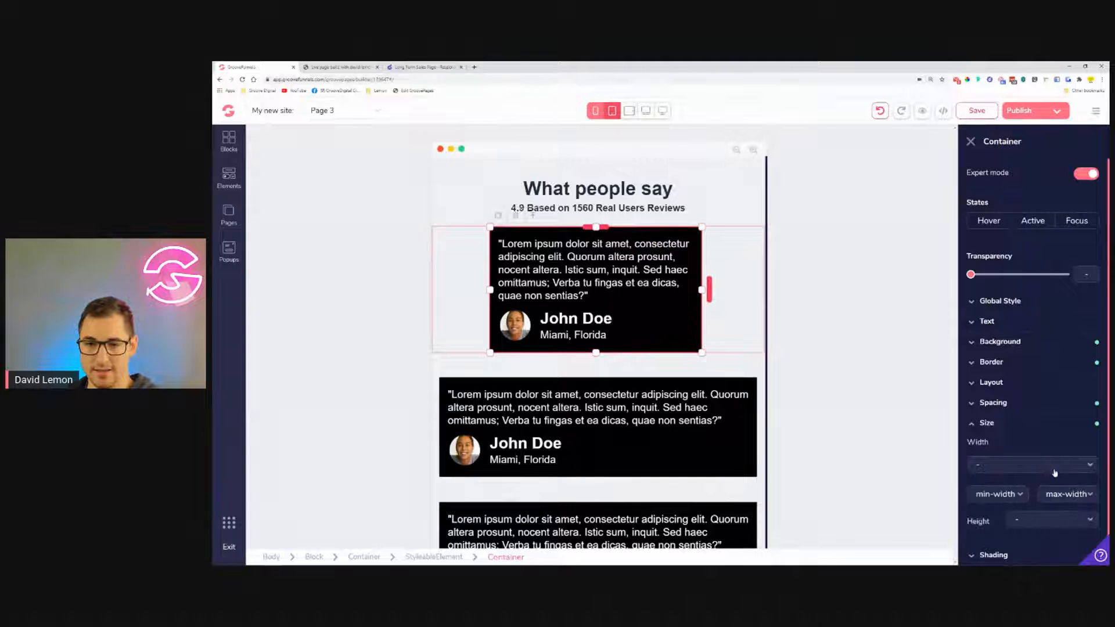
{"action": "left_click", "coordinate": [1055, 465]}
{"action": "left_click", "coordinate": [1055, 465]}
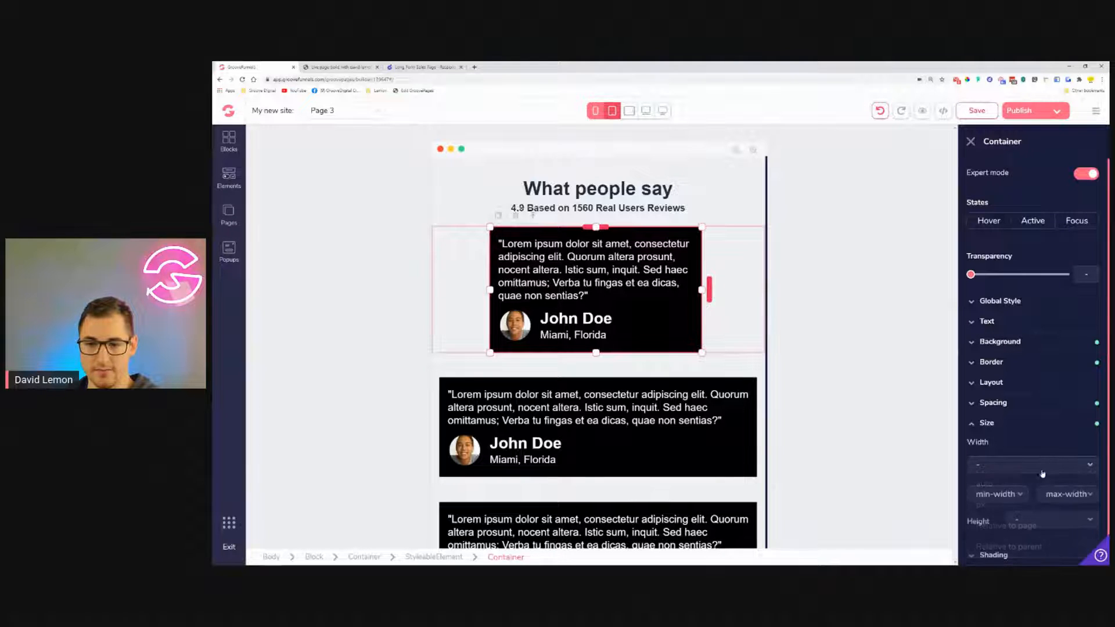
Set the width of the second testimonial's black container relative to its parent at 66.66667%.
{"action": "left_click", "coordinate": [751, 435]}
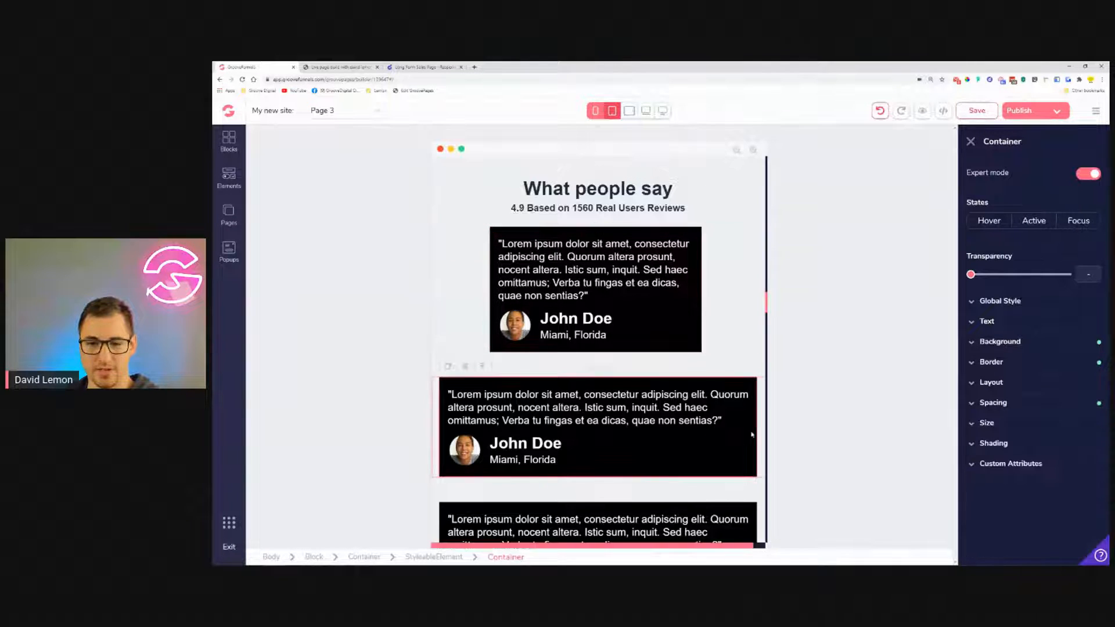
{"action": "left_click", "coordinate": [1031, 412]}
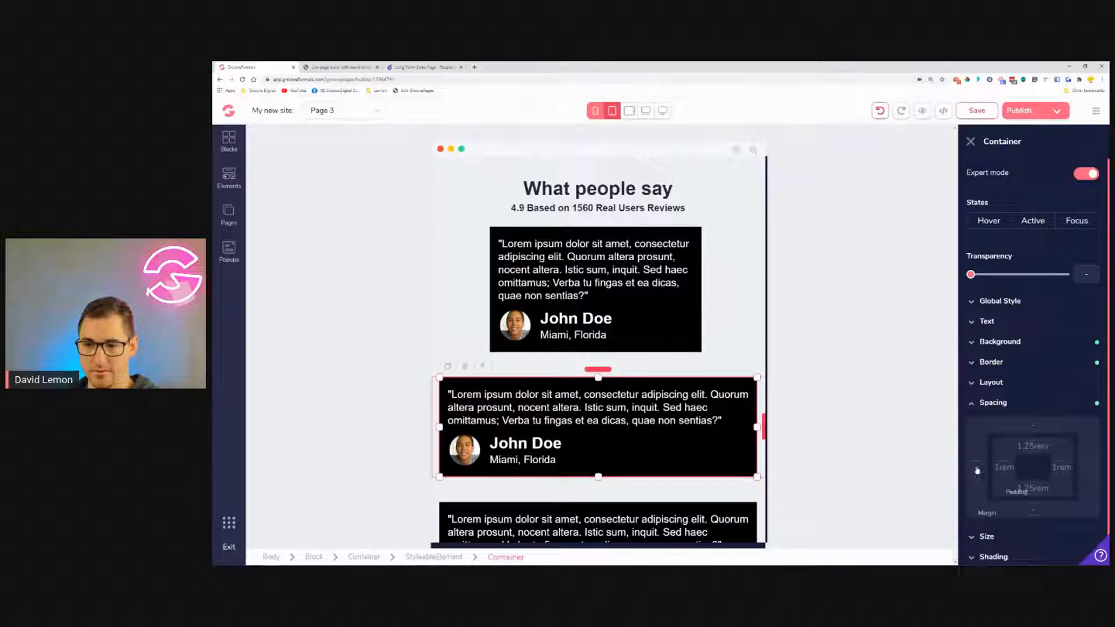
{"action": "left_click", "coordinate": [977, 468]}
{"action": "left_click", "coordinate": [993, 403]}
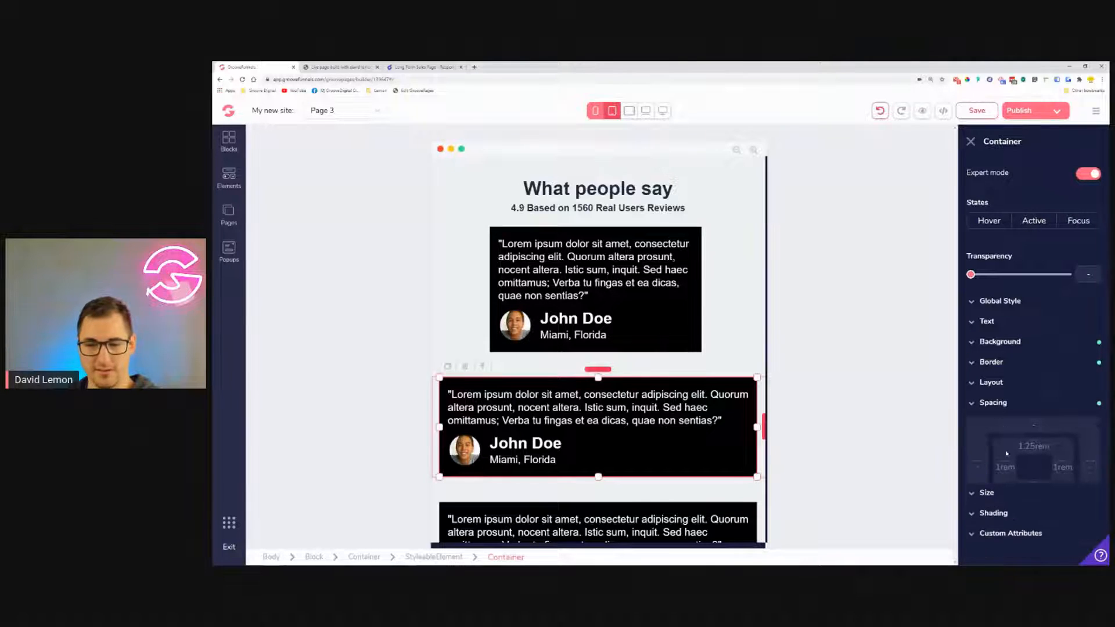
{"action": "left_click", "coordinate": [987, 423]}
{"action": "left_click", "coordinate": [1063, 464]}
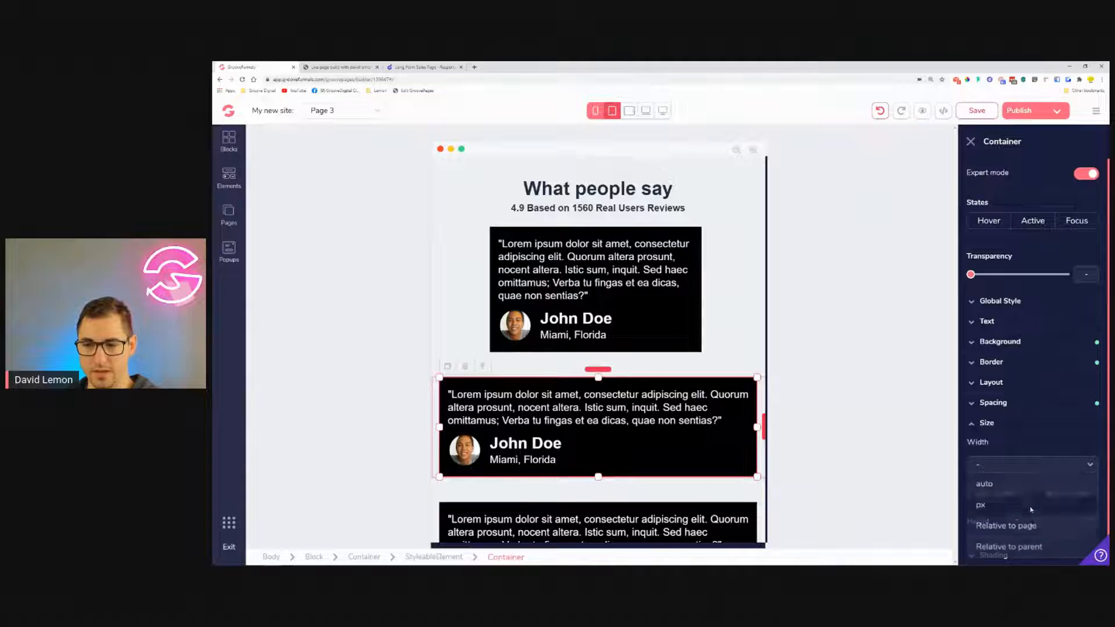
{"action": "left_click", "coordinate": [1011, 543]}
{"action": "left_click_drag", "start_coordinate": [971, 486], "coordinate": [1029, 485]}
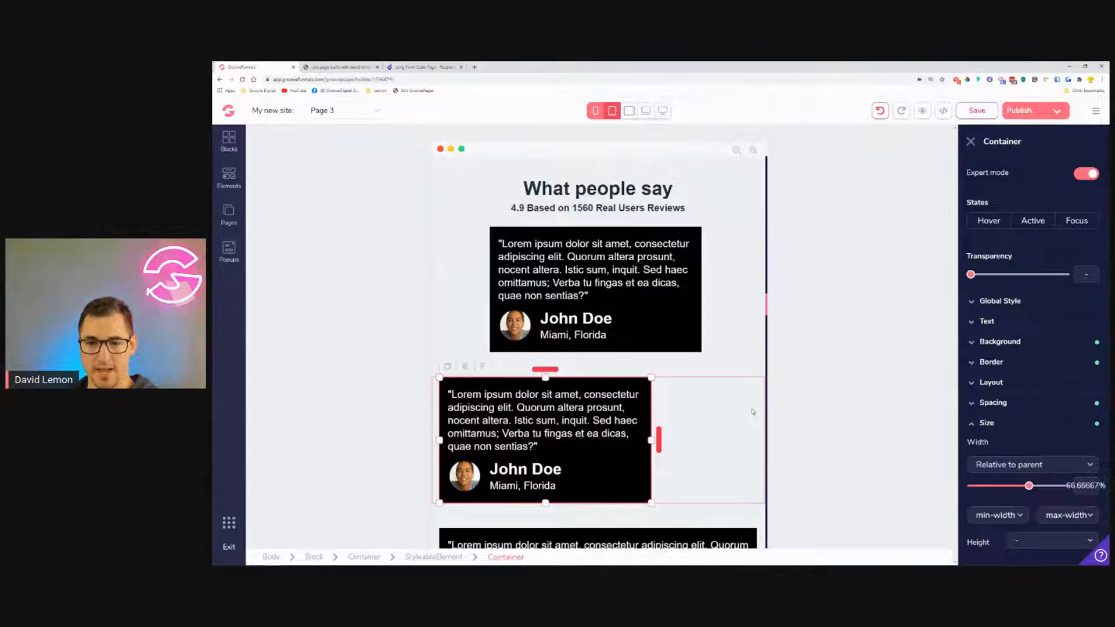
Set the left margin of the second testimonial's black container to 6rem.
{"action": "left_click", "coordinate": [677, 399]}
{"action": "left_click", "coordinate": [649, 391]}
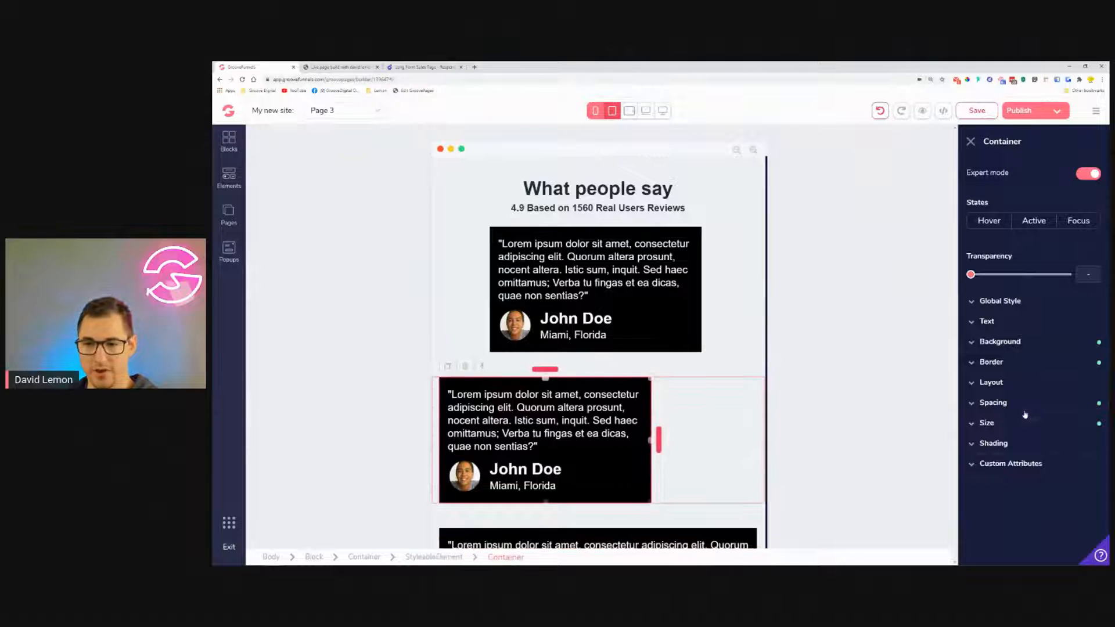
{"action": "left_click", "coordinate": [992, 402]}
{"action": "left_click_drag", "start_coordinate": [971, 531], "coordinate": [1048, 557]}
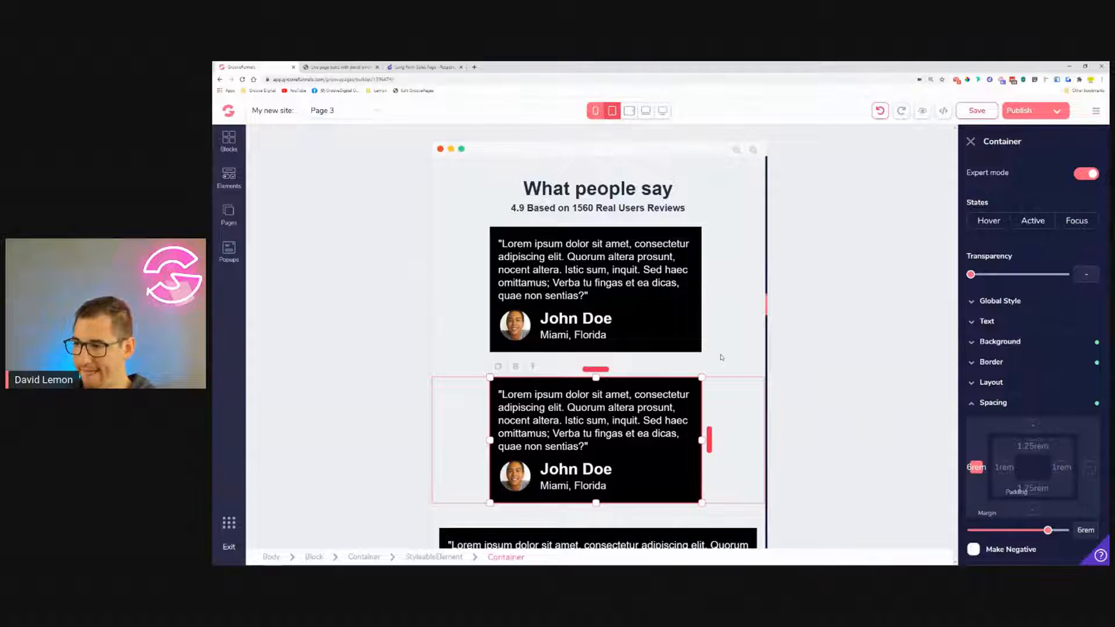
Set the width of the third testimonial's black container relative to its parent at 66.66667%.
{"action": "scroll", "coordinate": [721, 357], "scroll_direction": "down", "scroll_amount": 3}
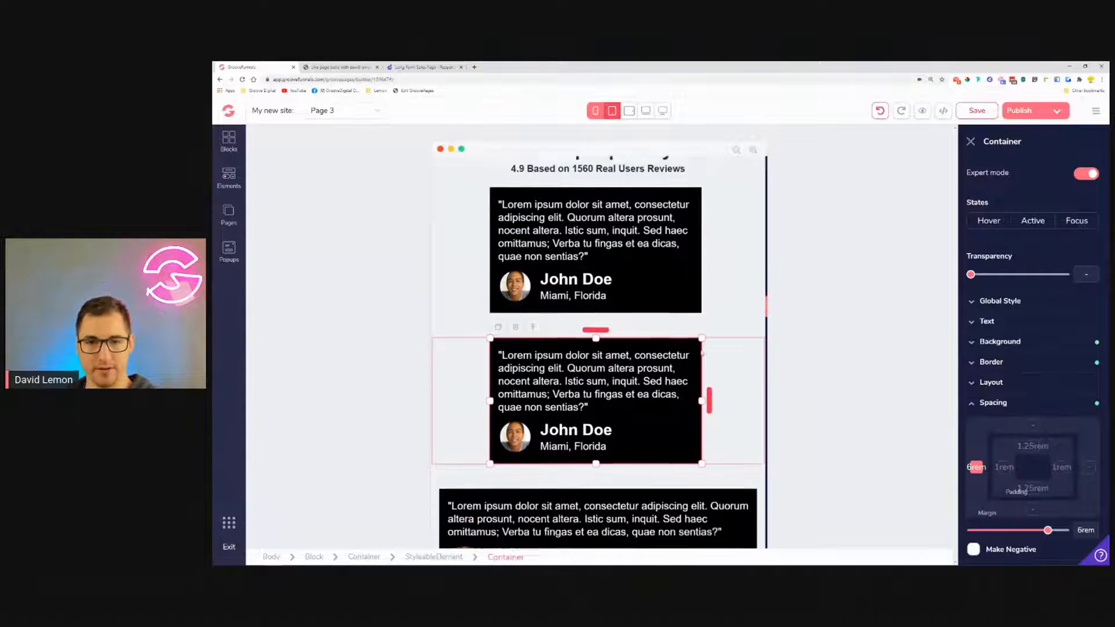
{"action": "left_click", "coordinate": [749, 420]}
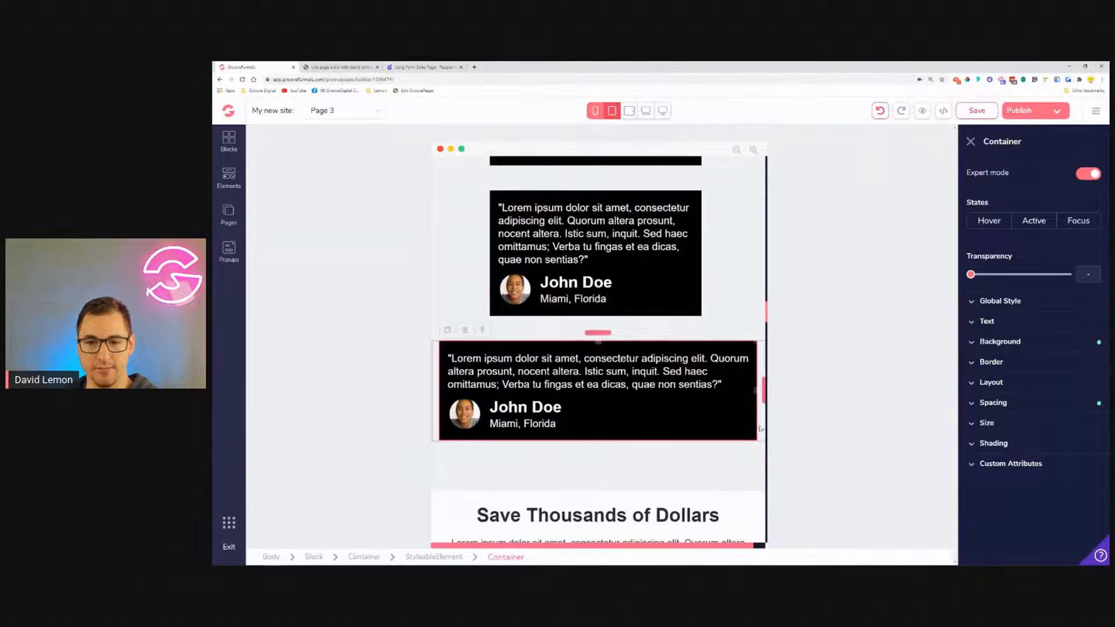
{"action": "left_click", "coordinate": [1007, 406]}
{"action": "left_click", "coordinate": [1011, 422]}
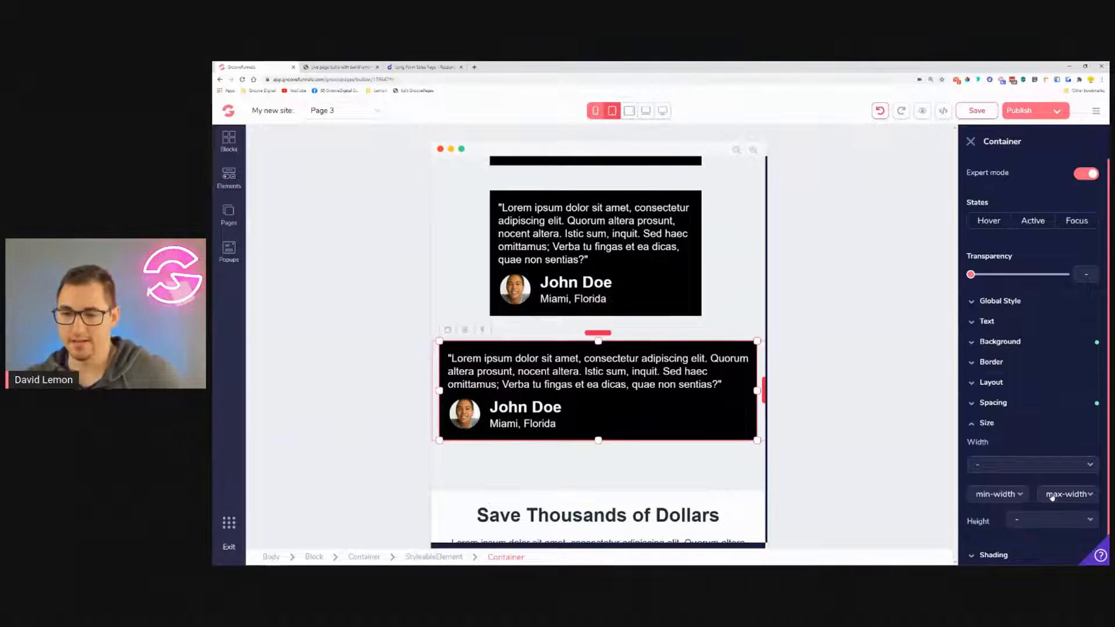
{"action": "left_click", "coordinate": [1050, 472]}
{"action": "left_click", "coordinate": [1029, 526]}
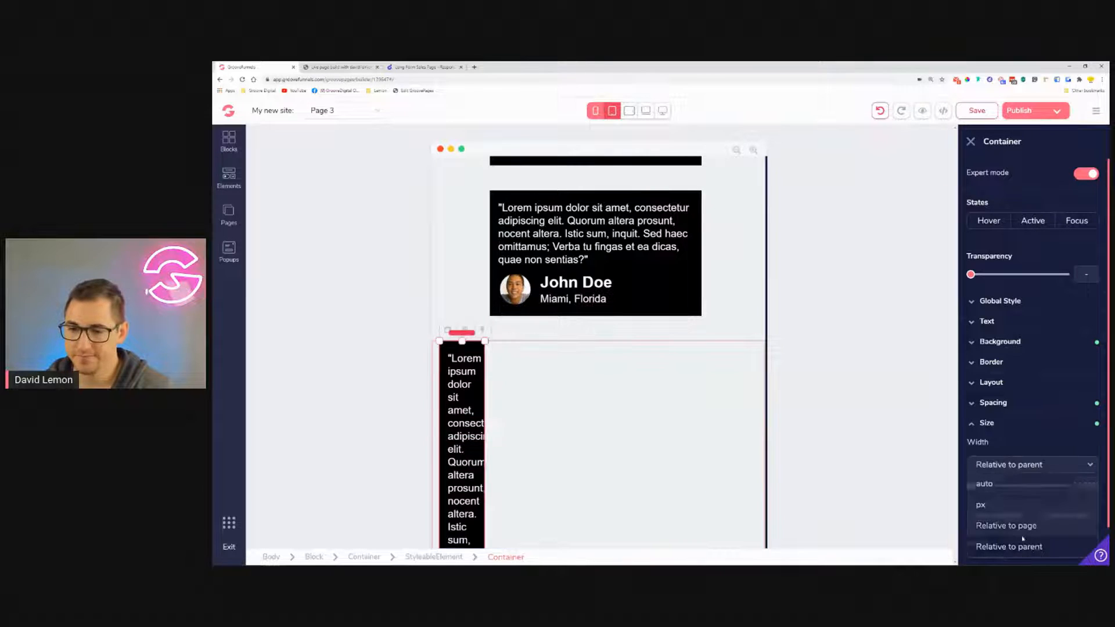
{"action": "left_click_drag", "start_coordinate": [971, 486], "coordinate": [1031, 489]}
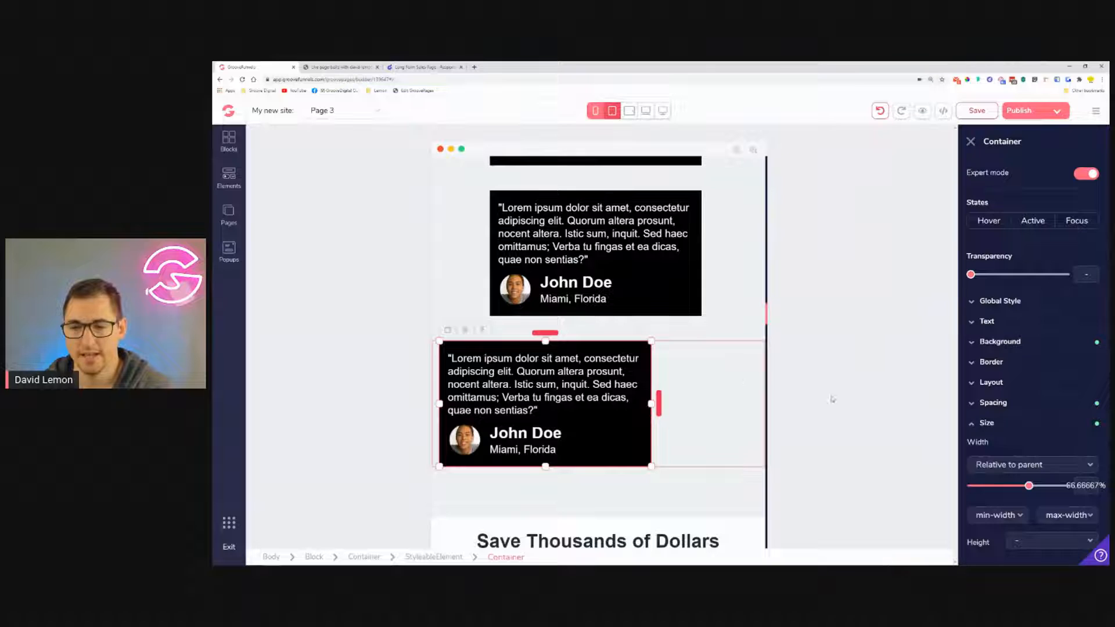
Set the left margin of the third testimonial's black container to 6rem.
{"action": "left_click", "coordinate": [992, 403]}
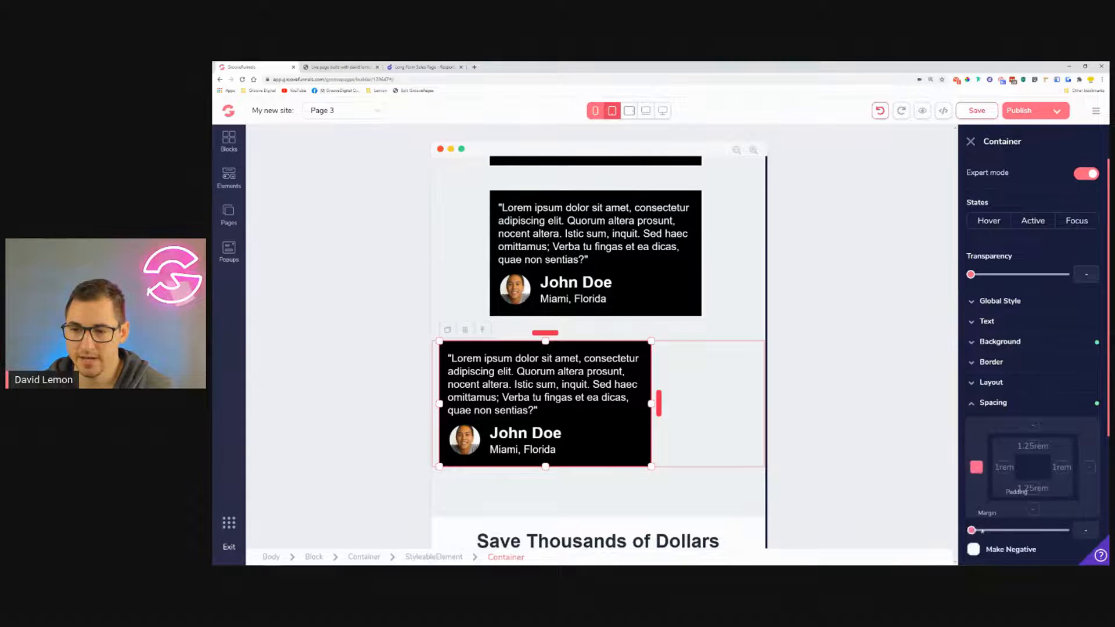
{"action": "left_click_drag", "start_coordinate": [978, 532], "coordinate": [1048, 530]}
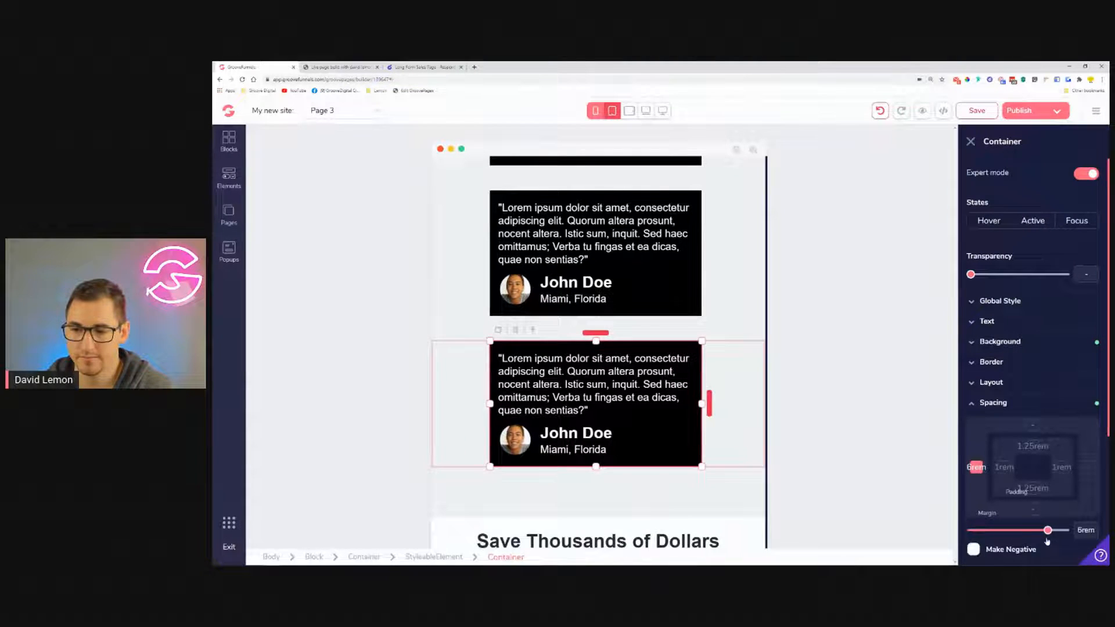
{"action": "scroll", "coordinate": [618, 278], "scroll_direction": "up", "scroll_amount": 2}
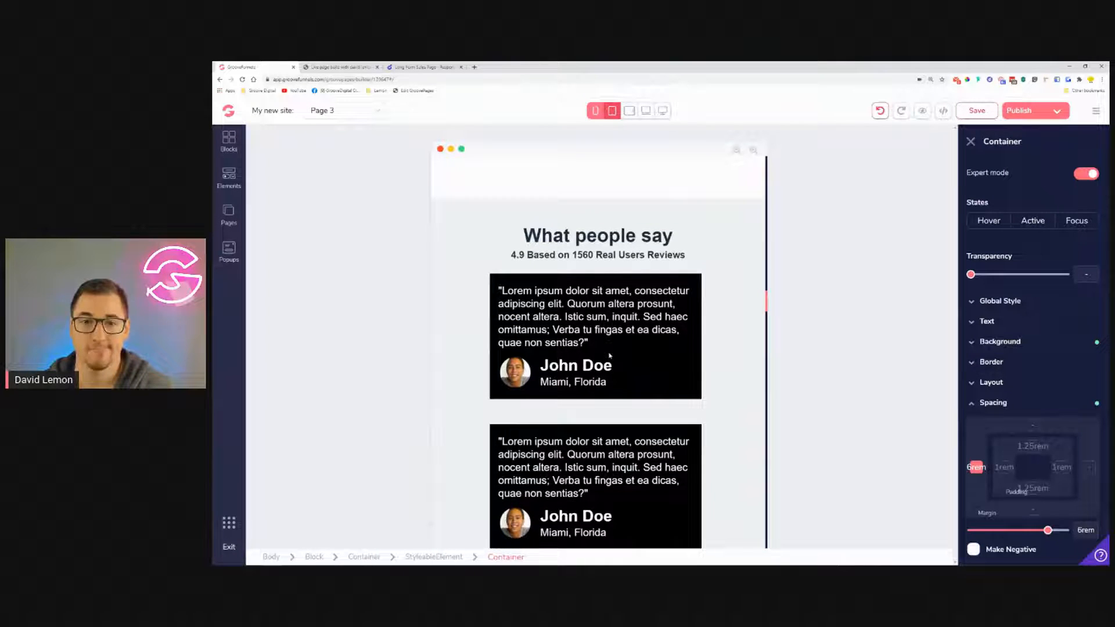
In the landscape tablet view, set the left margin of the first testimonial's black container to 0.
{"action": "left_click", "coordinate": [629, 109]}
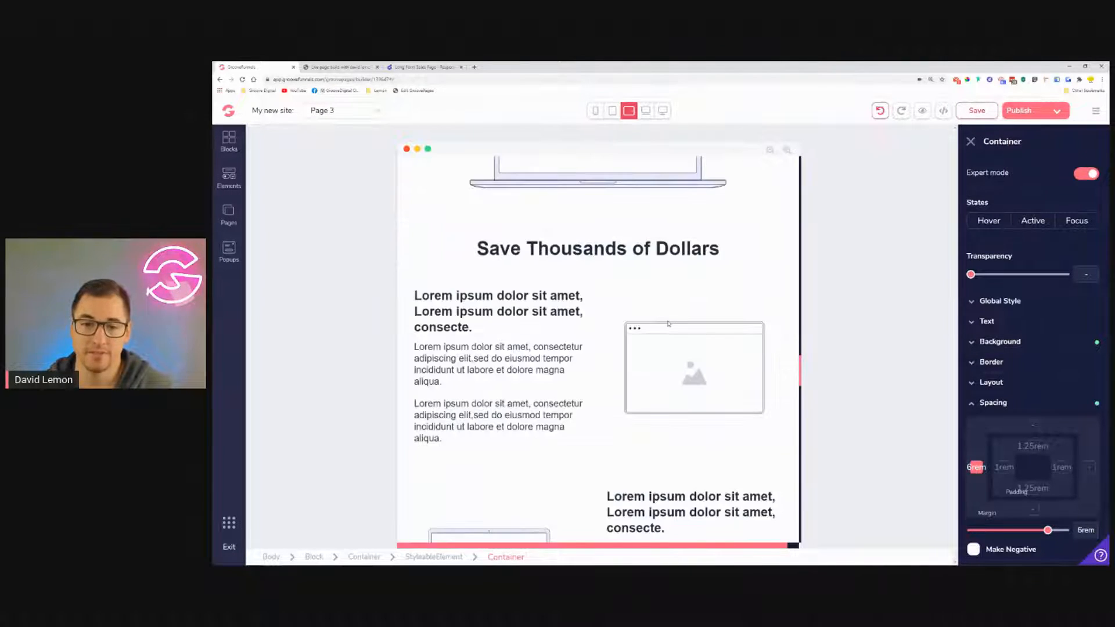
{"action": "scroll", "coordinate": [668, 324], "scroll_direction": "up", "scroll_amount": 5}
{"action": "scroll", "coordinate": [685, 326], "scroll_direction": "up", "scroll_amount": 5}
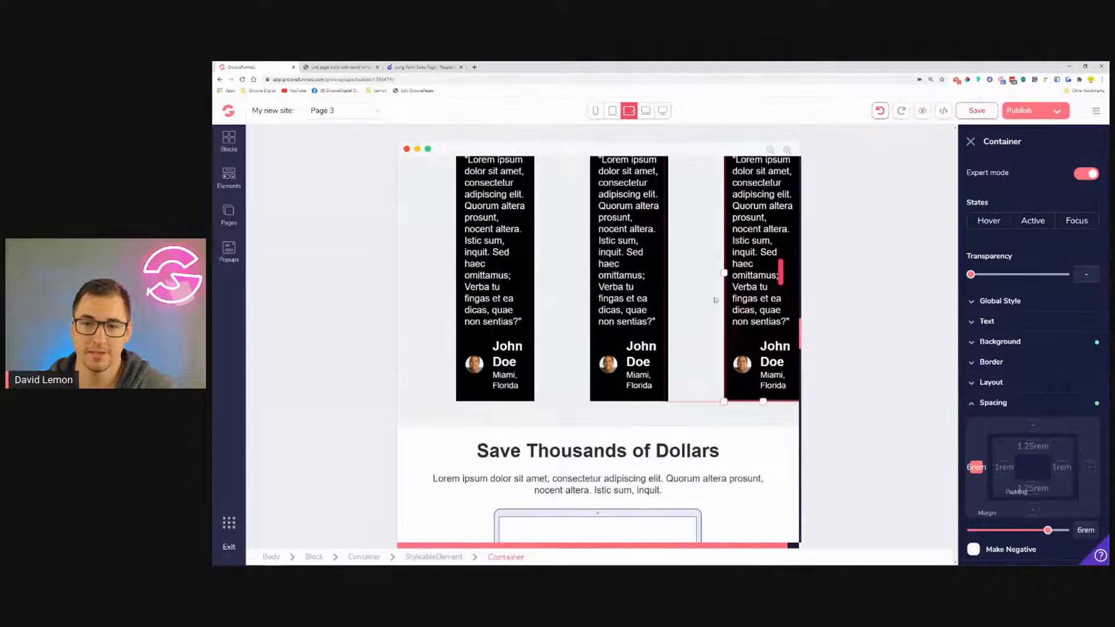
{"action": "scroll", "coordinate": [715, 300], "scroll_direction": "up", "scroll_amount": 3}
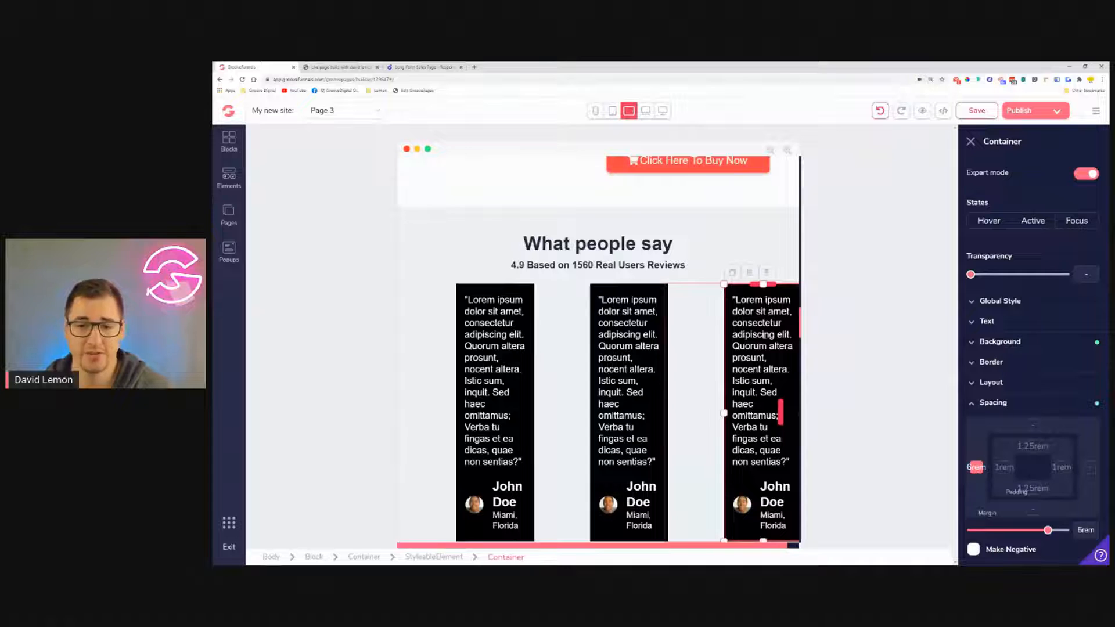
{"action": "left_click", "coordinate": [443, 327]}
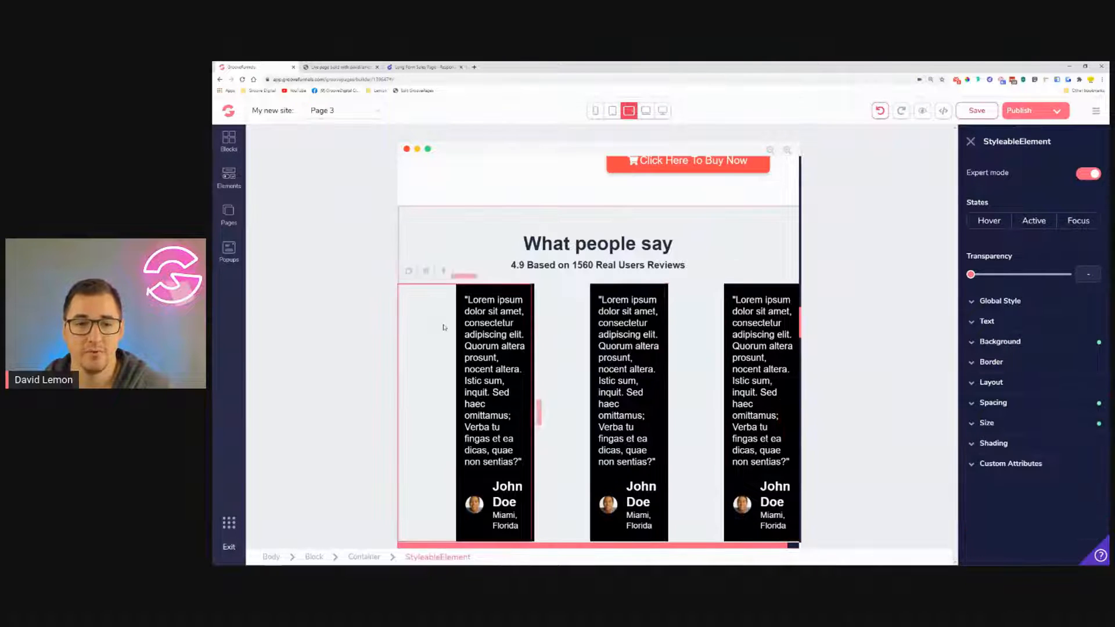
{"action": "left_click", "coordinate": [480, 293]}
{"action": "left_click", "coordinate": [1002, 407]}
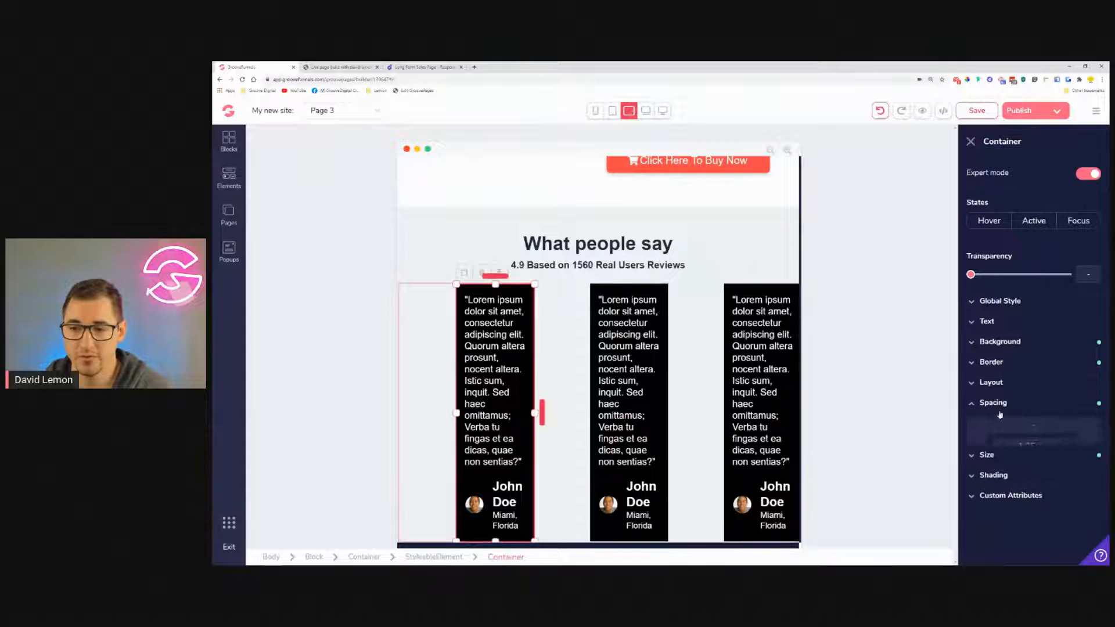
{"action": "left_click", "coordinate": [976, 467]}
{"action": "left_click_drag", "start_coordinate": [1046, 532], "coordinate": [976, 539]}
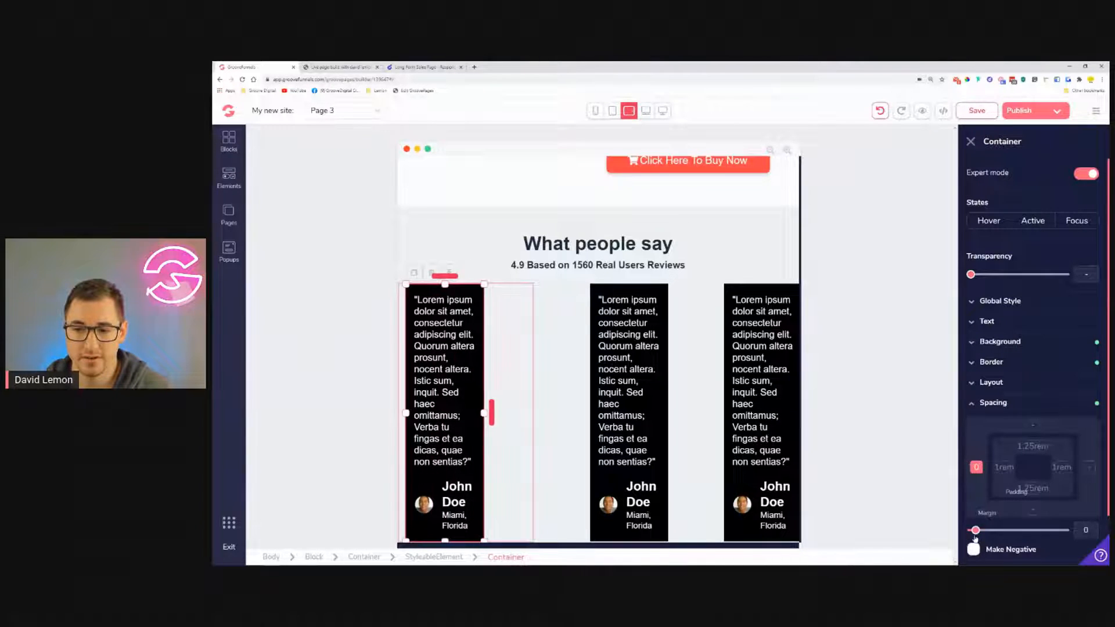
Set the first testimonial container's width relative to its parent at 100% in the landscape tablet view.
{"action": "left_click", "coordinate": [612, 114]}
{"action": "left_click", "coordinate": [629, 113]}
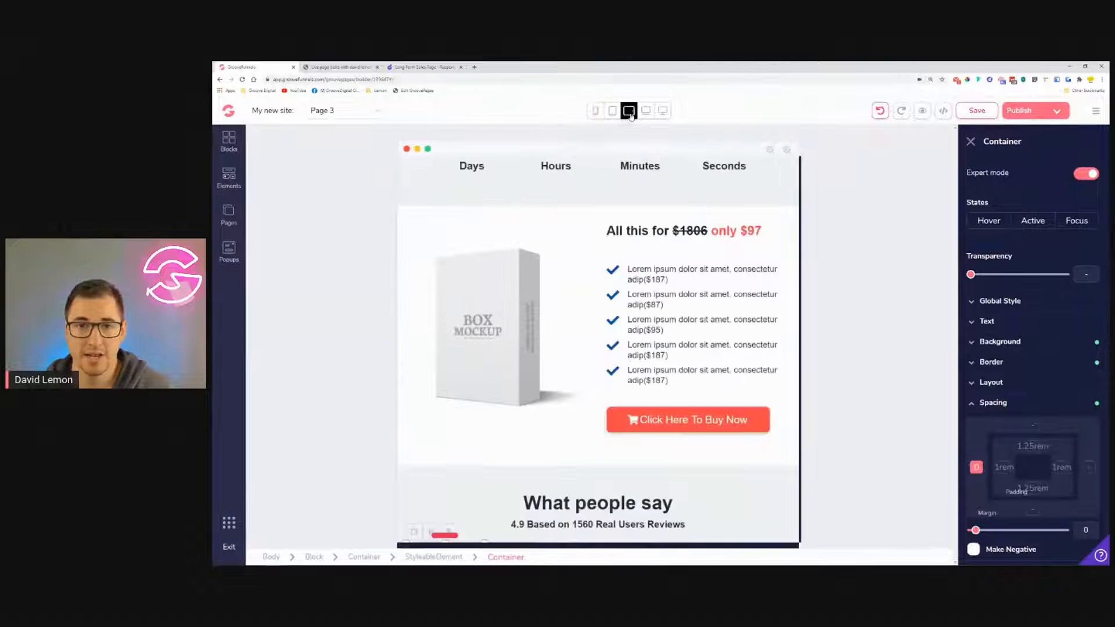
{"action": "scroll", "coordinate": [661, 278], "scroll_direction": "down", "scroll_amount": 7}
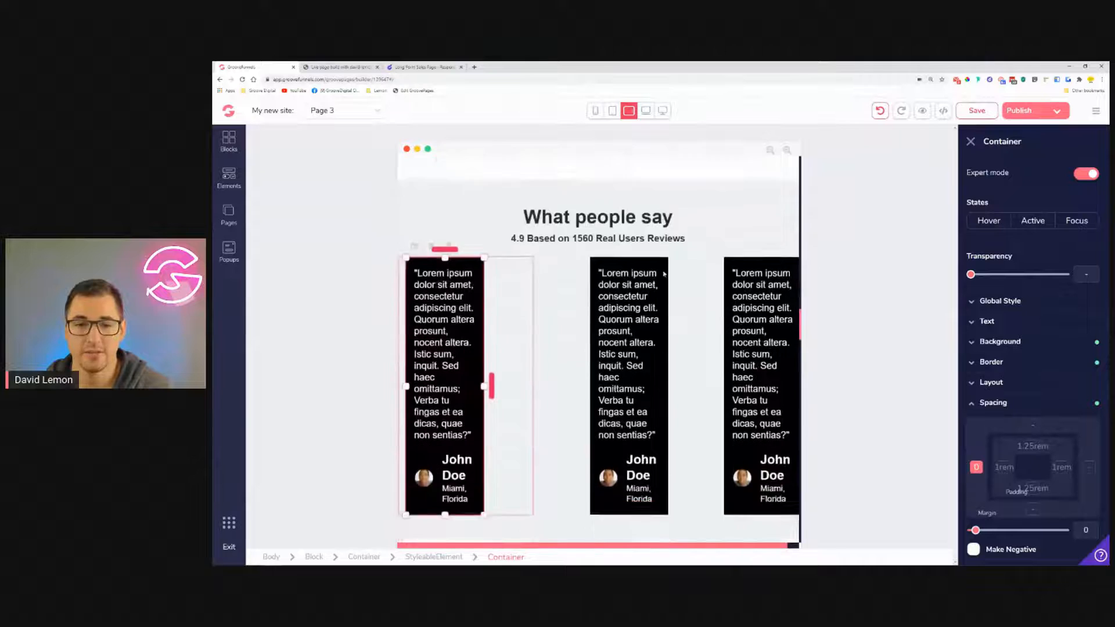
{"action": "scroll", "coordinate": [661, 278], "scroll_direction": "down", "scroll_amount": 1}
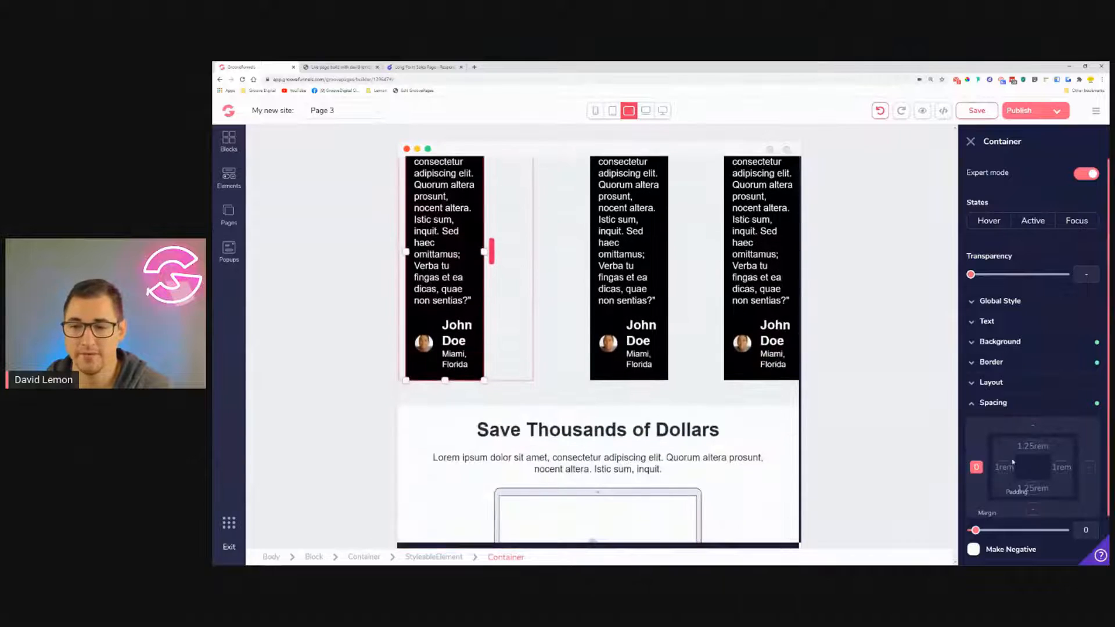
{"action": "left_click", "coordinate": [1002, 403]}
{"action": "left_click", "coordinate": [1007, 423]}
{"action": "left_click", "coordinate": [1039, 469]}
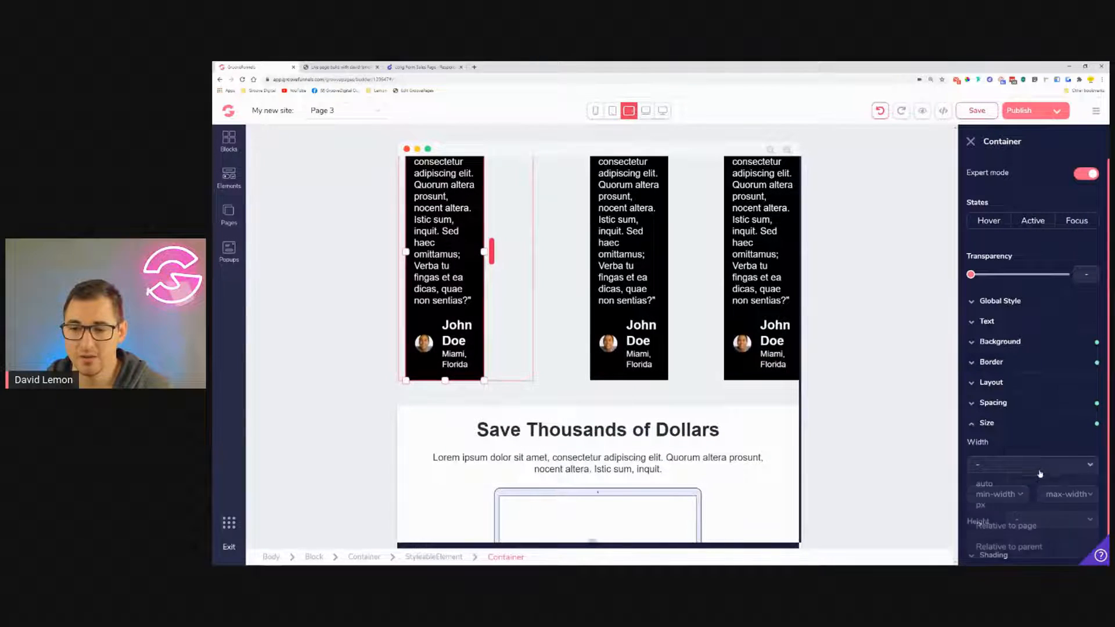
{"action": "left_click", "coordinate": [1039, 489]}
{"action": "left_click", "coordinate": [1046, 469]}
{"action": "left_click", "coordinate": [1040, 548]}
{"action": "left_click_drag", "start_coordinate": [971, 485], "coordinate": [1065, 486]}
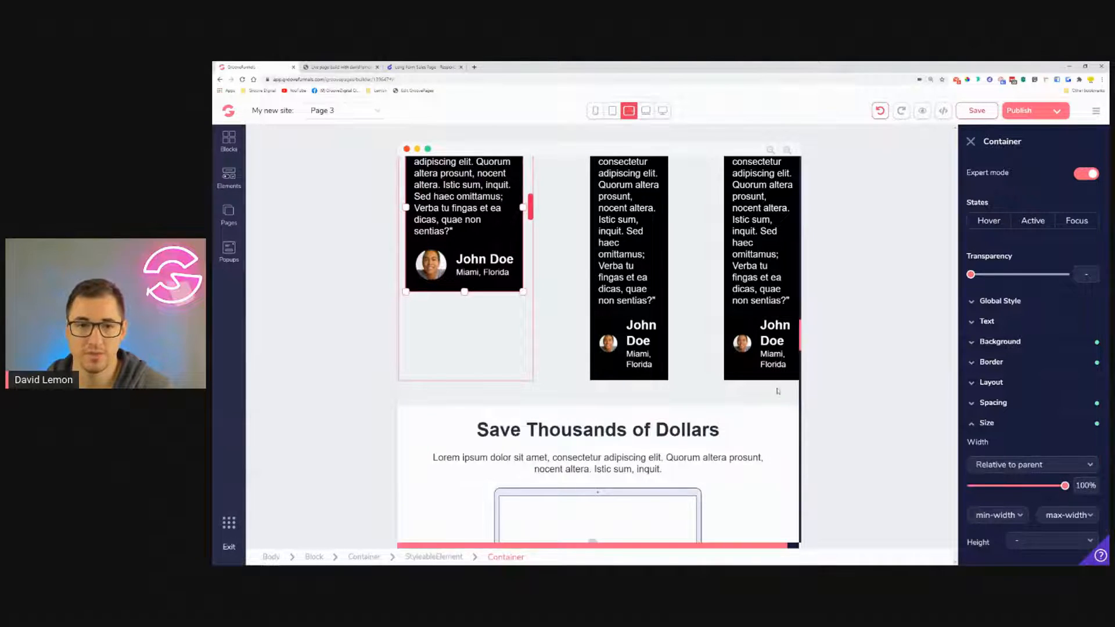
Select the second testimonial's black container and compare the testimonial section across the laptop, desktop, portrait tablet and landscape tablet views.
{"action": "scroll", "coordinate": [778, 391], "scroll_direction": "up", "scroll_amount": 5}
{"action": "scroll", "coordinate": [607, 337], "scroll_direction": "down", "scroll_amount": 3}
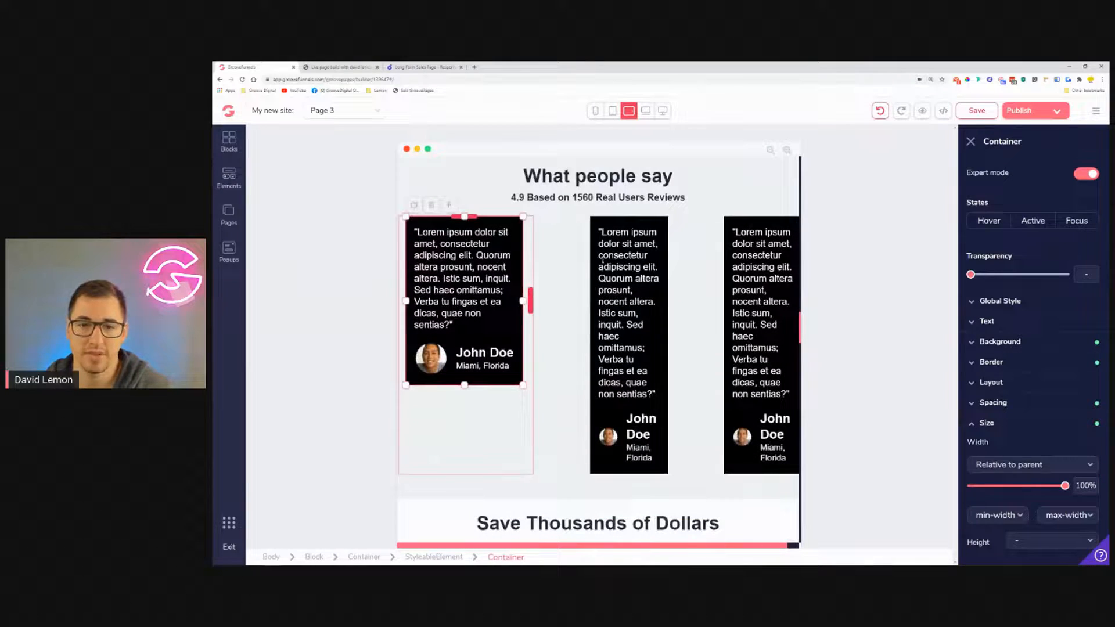
{"action": "left_click", "coordinate": [608, 229]}
{"action": "left_click", "coordinate": [613, 221]}
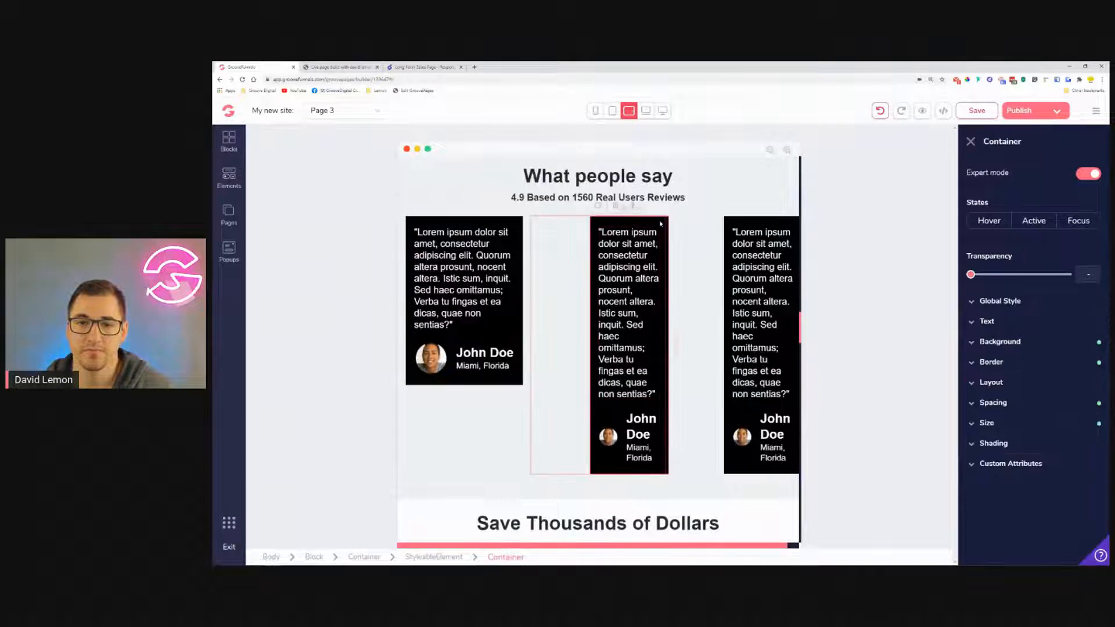
{"action": "left_click", "coordinate": [646, 110]}
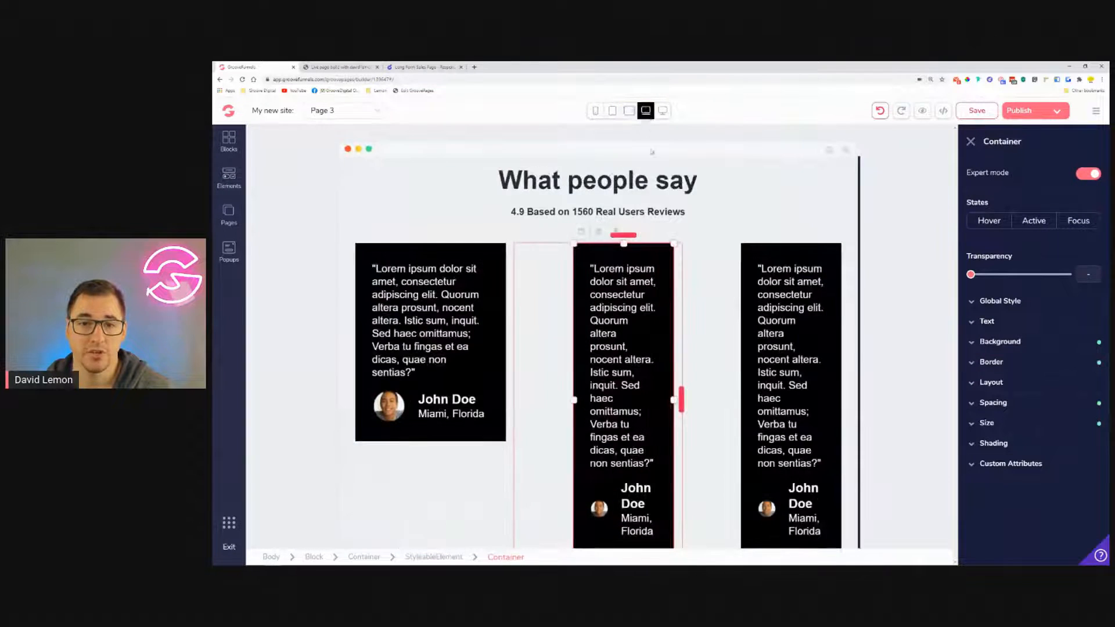
{"action": "left_click", "coordinate": [663, 111]}
{"action": "left_click", "coordinate": [612, 110]}
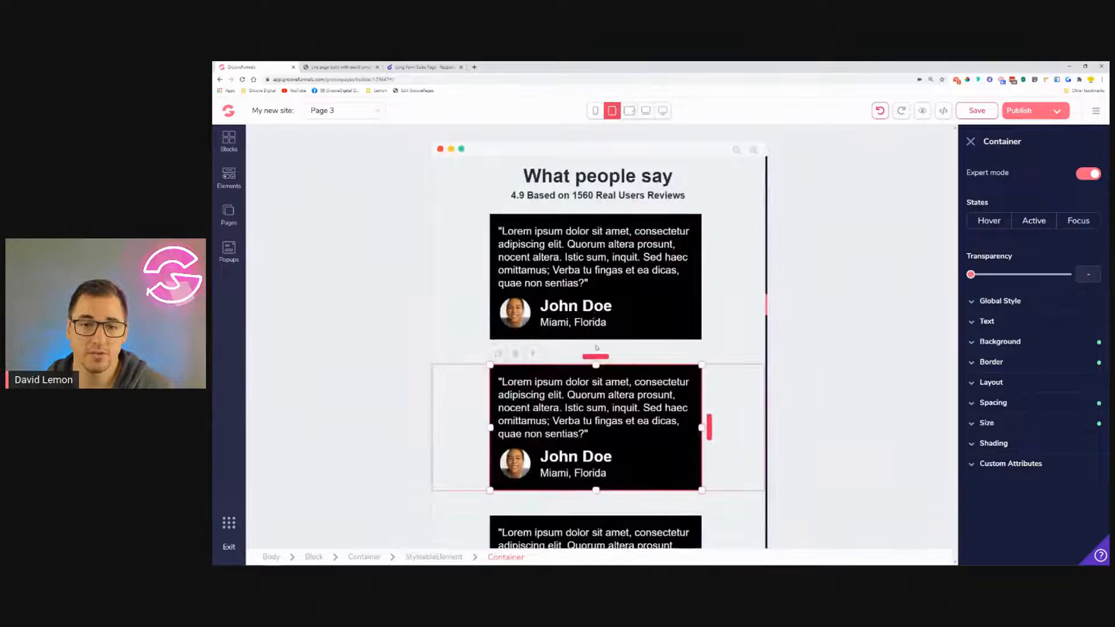
{"action": "left_click", "coordinate": [629, 111]}
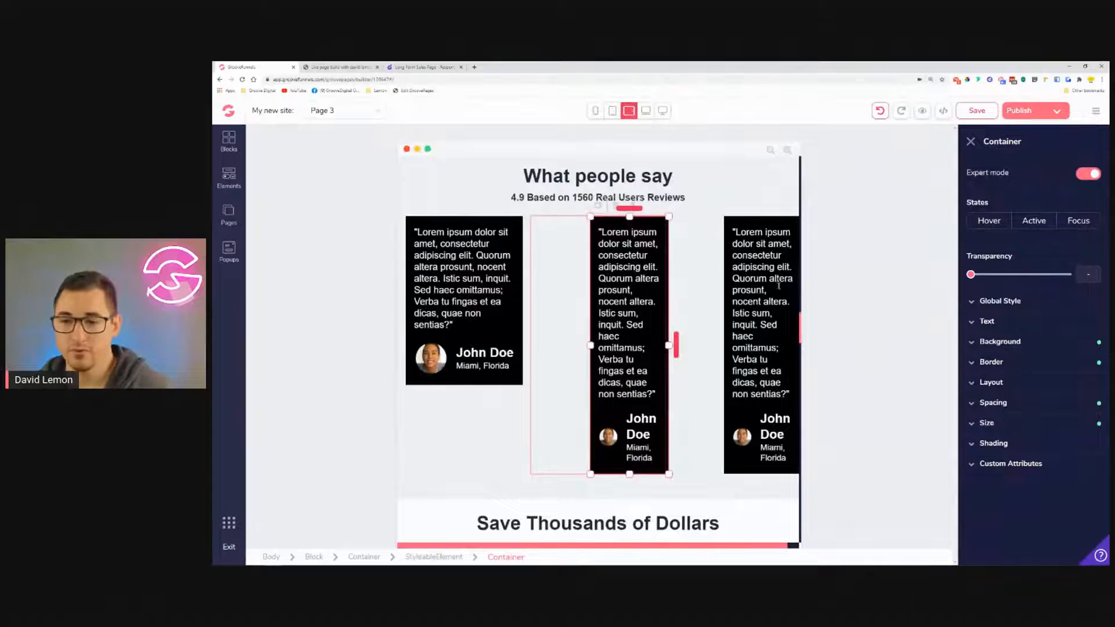
In the landscape tablet view, set the second testimonial container's width relative to its parent at 100% and its left margin to 0.
{"action": "left_click", "coordinate": [1022, 424]}
{"action": "left_click", "coordinate": [1022, 465]}
{"action": "left_click", "coordinate": [1014, 488]}
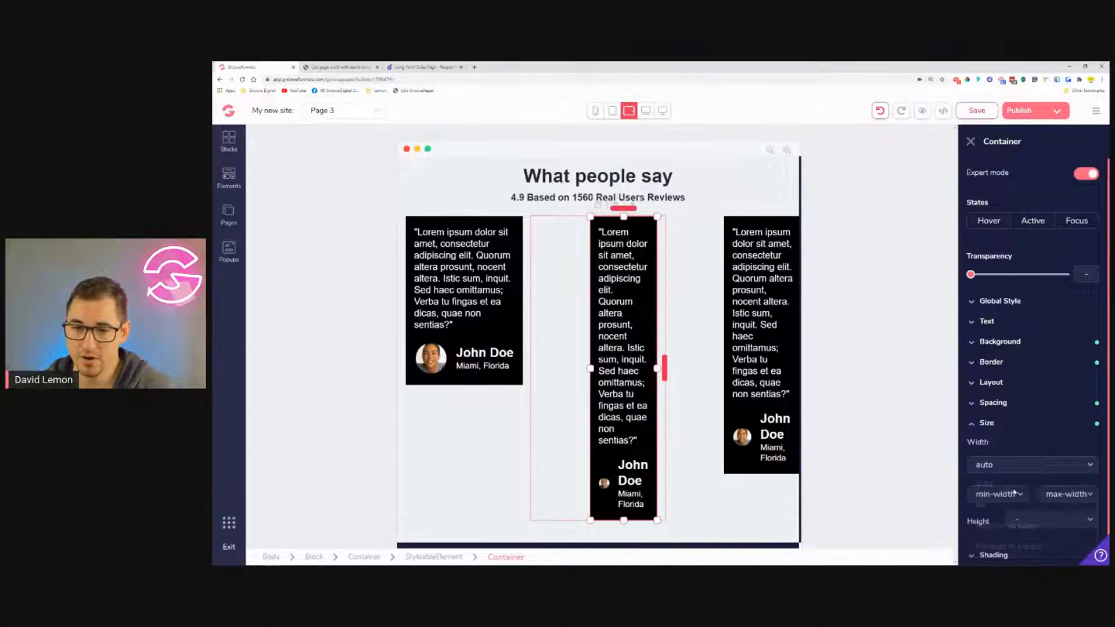
{"action": "left_click", "coordinate": [1037, 467]}
{"action": "left_click", "coordinate": [1022, 526]}
{"action": "left_click_drag", "start_coordinate": [971, 485], "coordinate": [1104, 503]}
{"action": "left_click", "coordinate": [1005, 410]}
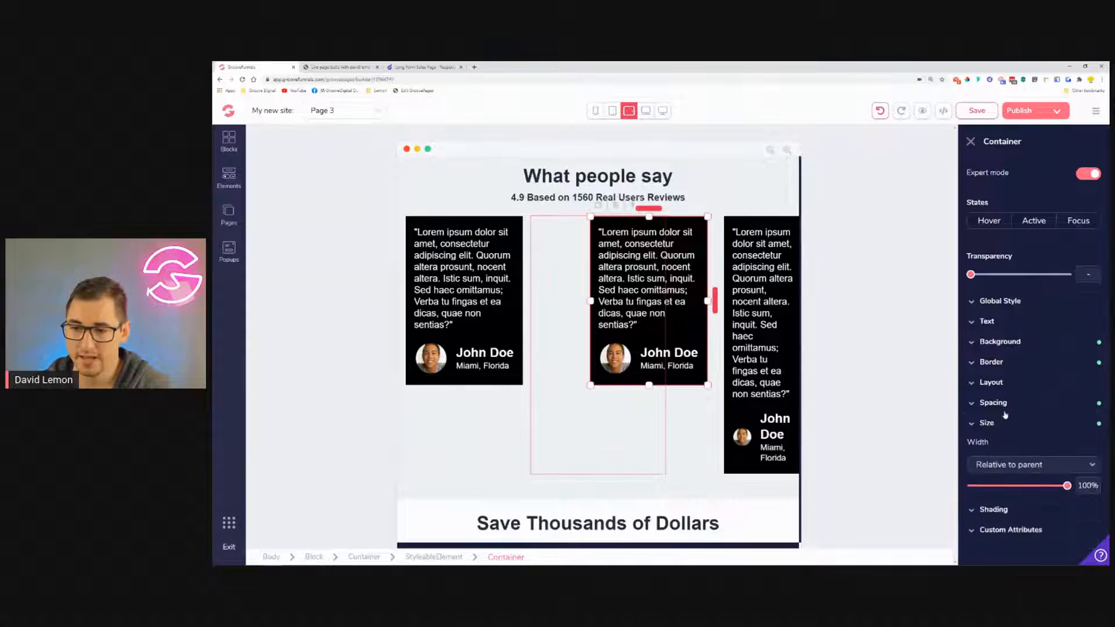
{"action": "left_click", "coordinate": [976, 469]}
{"action": "left_click_drag", "start_coordinate": [1049, 531], "coordinate": [976, 533]}
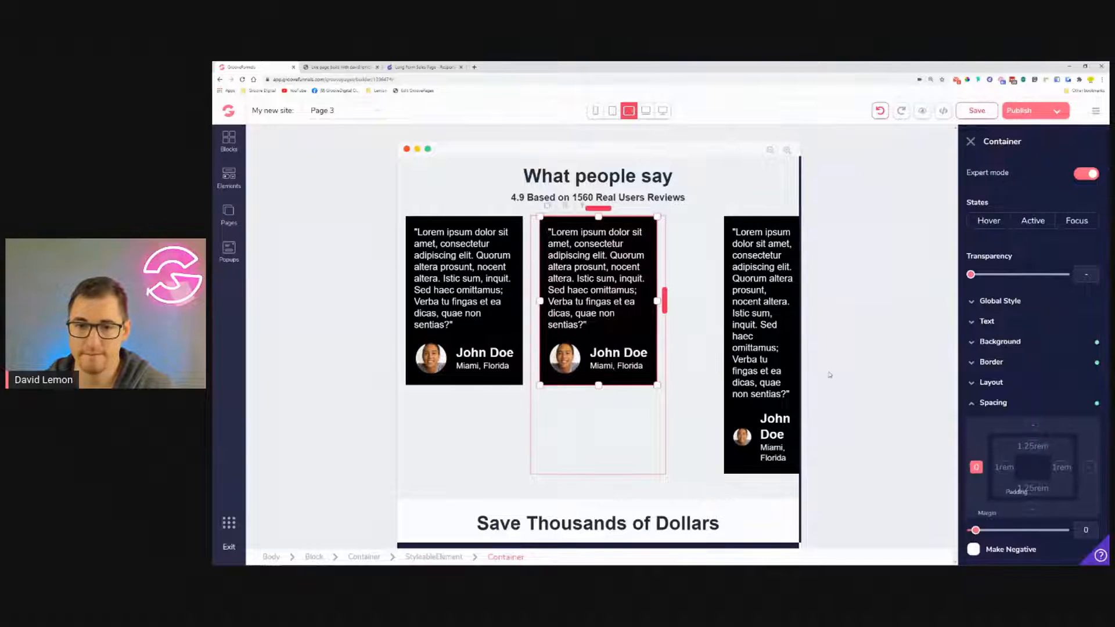
Set the third testimonial container's width relative to its parent at 100% and its left margin to 0 in the landscape tablet view.
{"action": "left_click", "coordinate": [731, 226]}
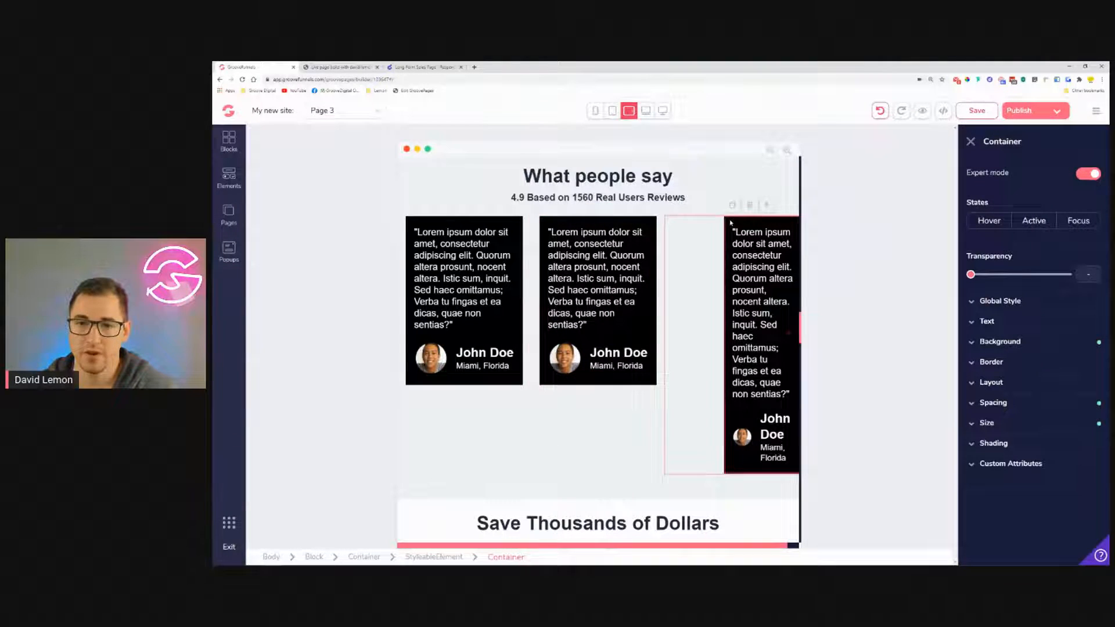
{"action": "left_click", "coordinate": [1027, 425]}
{"action": "left_click", "coordinate": [1033, 466]}
{"action": "left_click", "coordinate": [1038, 545]}
{"action": "left_click_drag", "start_coordinate": [972, 487], "coordinate": [1069, 500]}
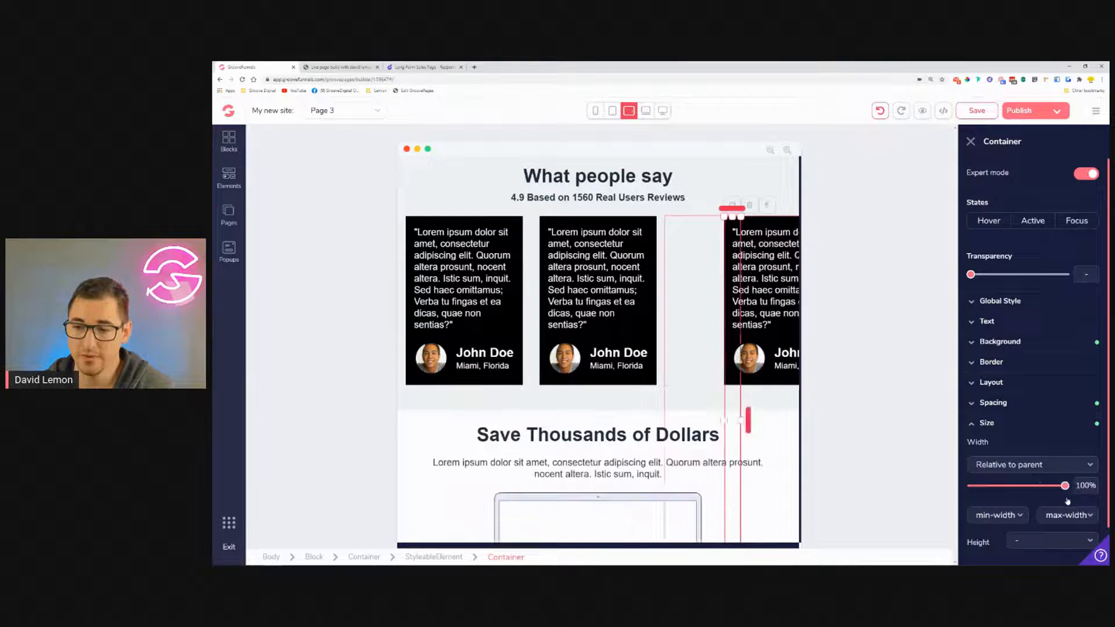
{"action": "left_click", "coordinate": [1005, 424]}
{"action": "left_click", "coordinate": [1004, 408]}
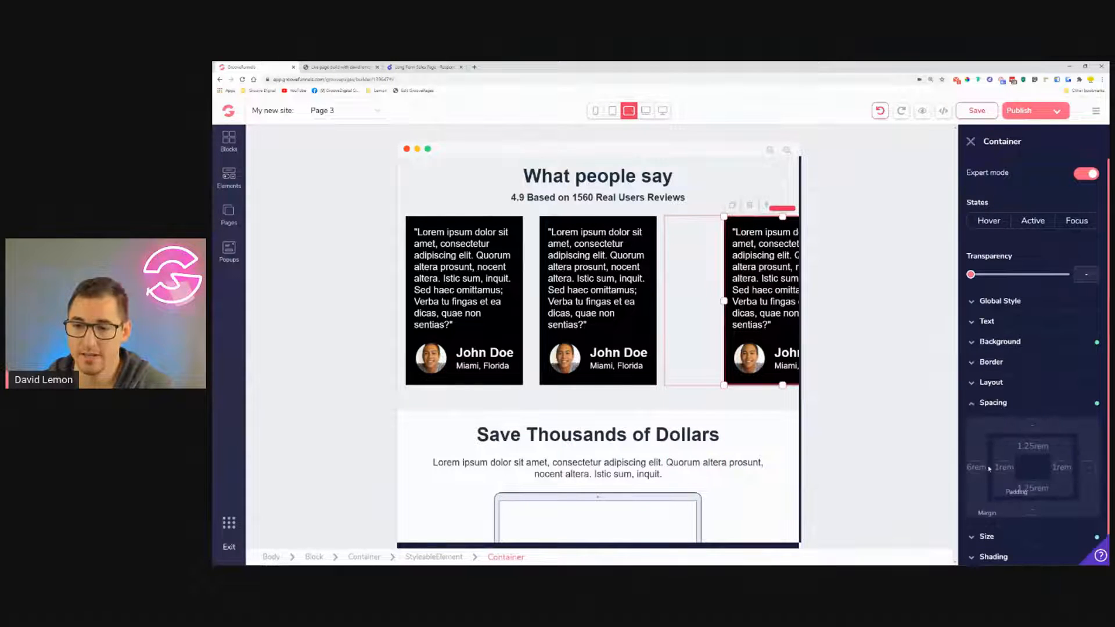
{"action": "left_click", "coordinate": [979, 467]}
{"action": "left_click_drag", "start_coordinate": [1048, 530], "coordinate": [976, 530]}
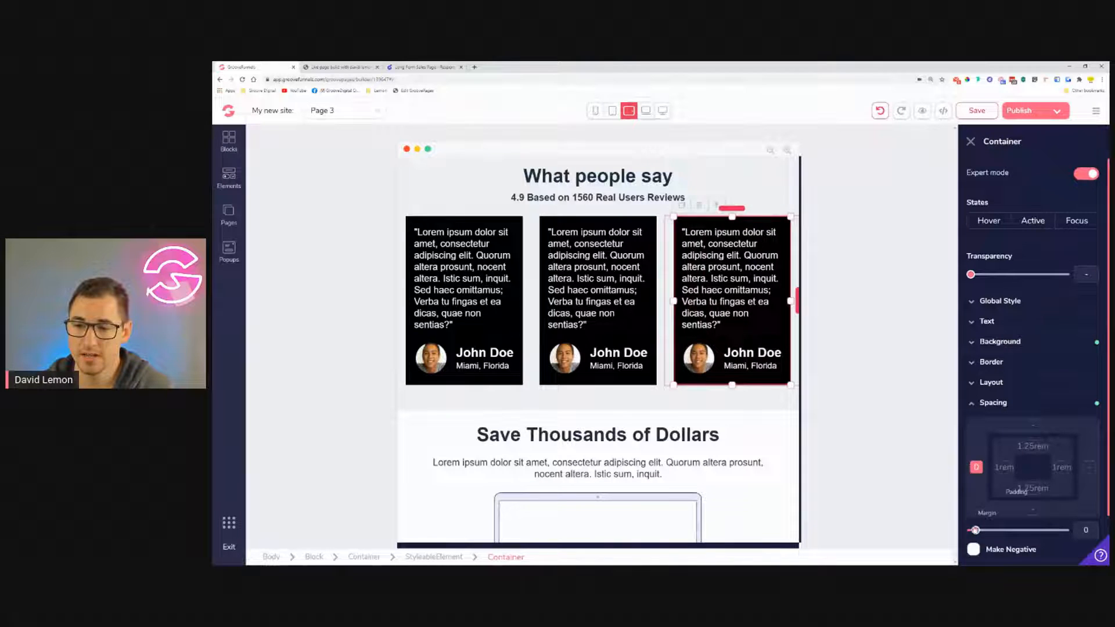
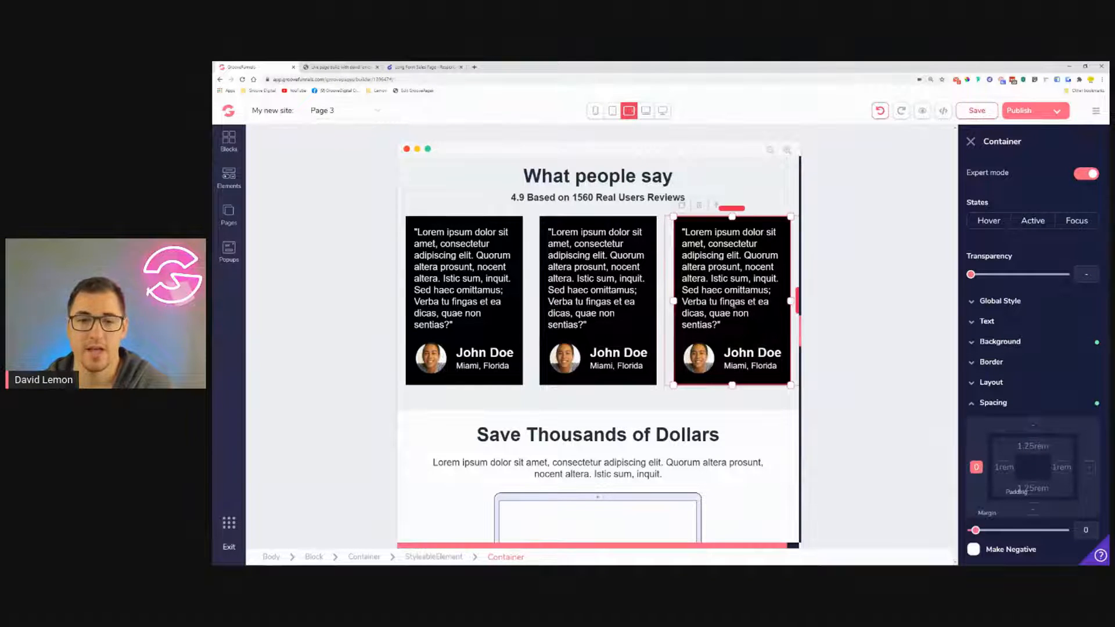
Check the testimonial section's layout in the laptop, desktop, landscape tablet and portrait tablet views.
{"action": "left_click", "coordinate": [646, 110]}
{"action": "left_click", "coordinate": [663, 111]}
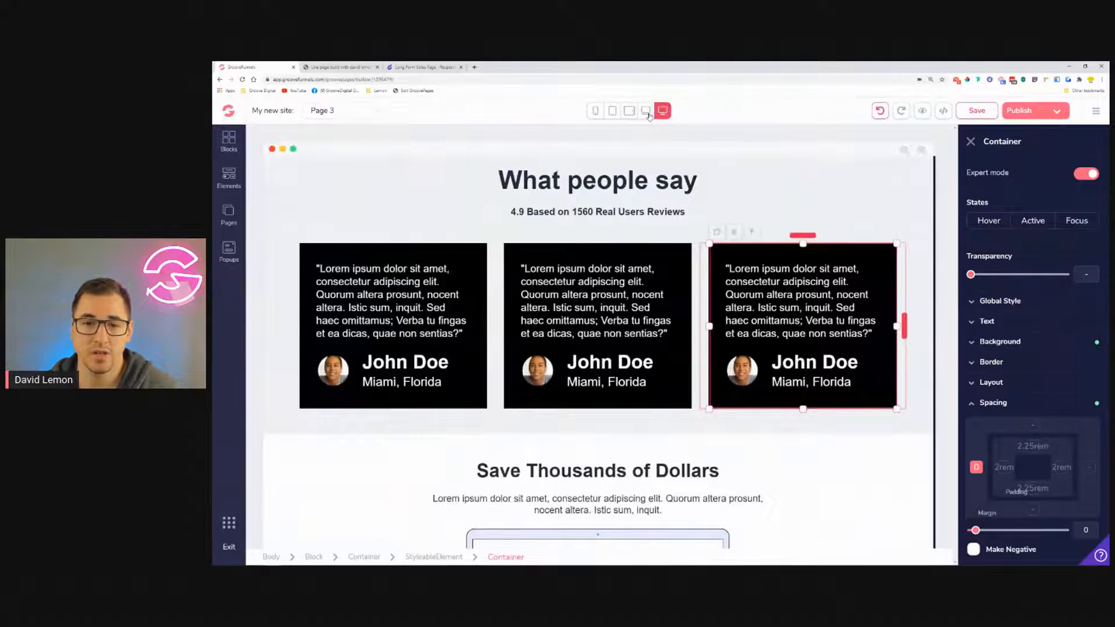
{"action": "left_click", "coordinate": [647, 111]}
{"action": "left_click", "coordinate": [629, 111]}
{"action": "left_click", "coordinate": [613, 111]}
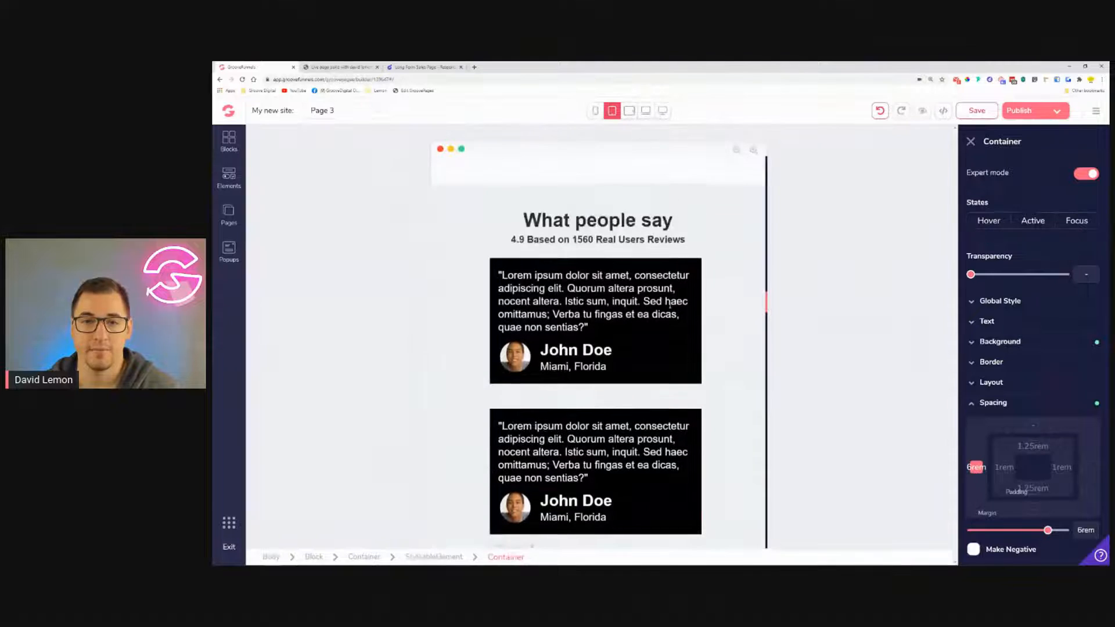
Select the phone view together with the portrait tablet view and center-align the first testimonial's quote text.
{"action": "left_click", "coordinate": [596, 111]}
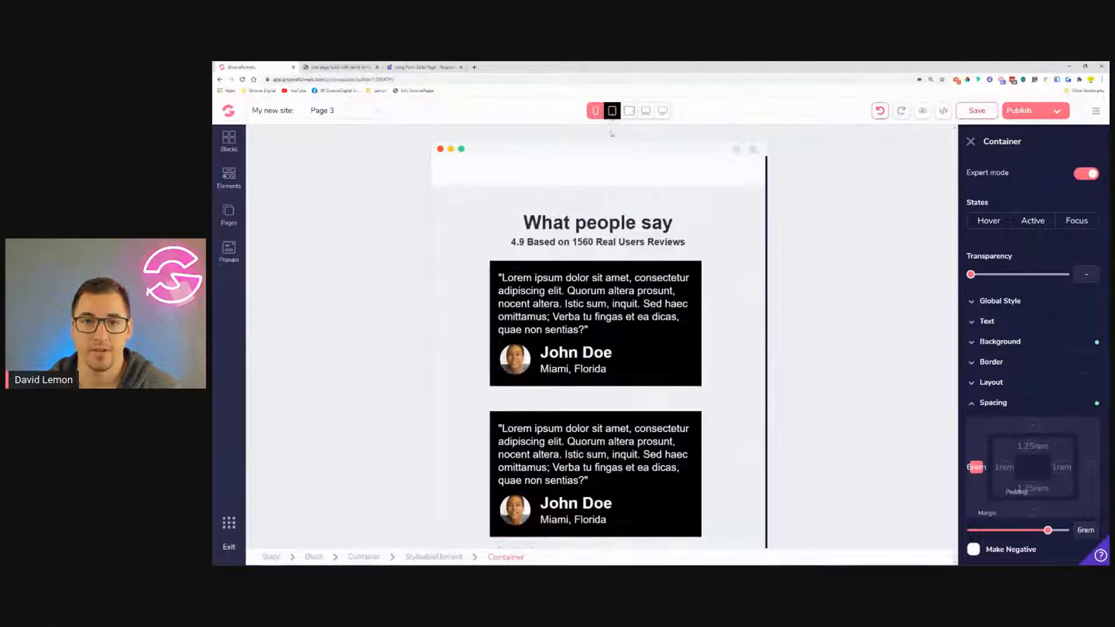
{"action": "left_click", "coordinate": [621, 304]}
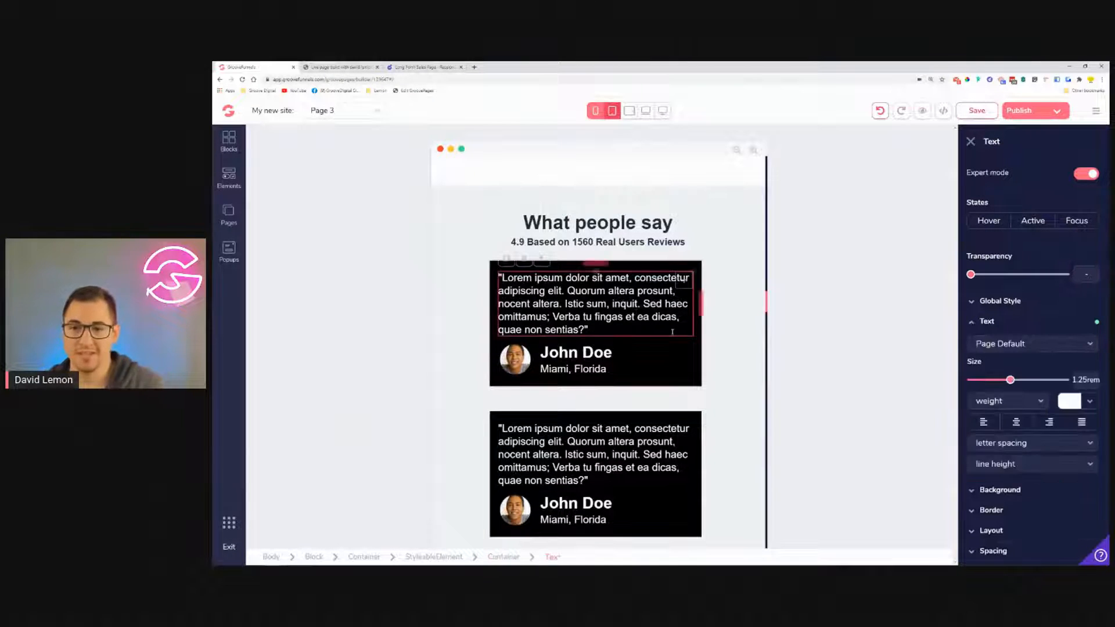
{"action": "left_click", "coordinate": [1018, 422]}
Center the first testimonial's photo-and-name container with a vertical flex layout and centered secondary alignment.
{"action": "left_click", "coordinate": [647, 361]}
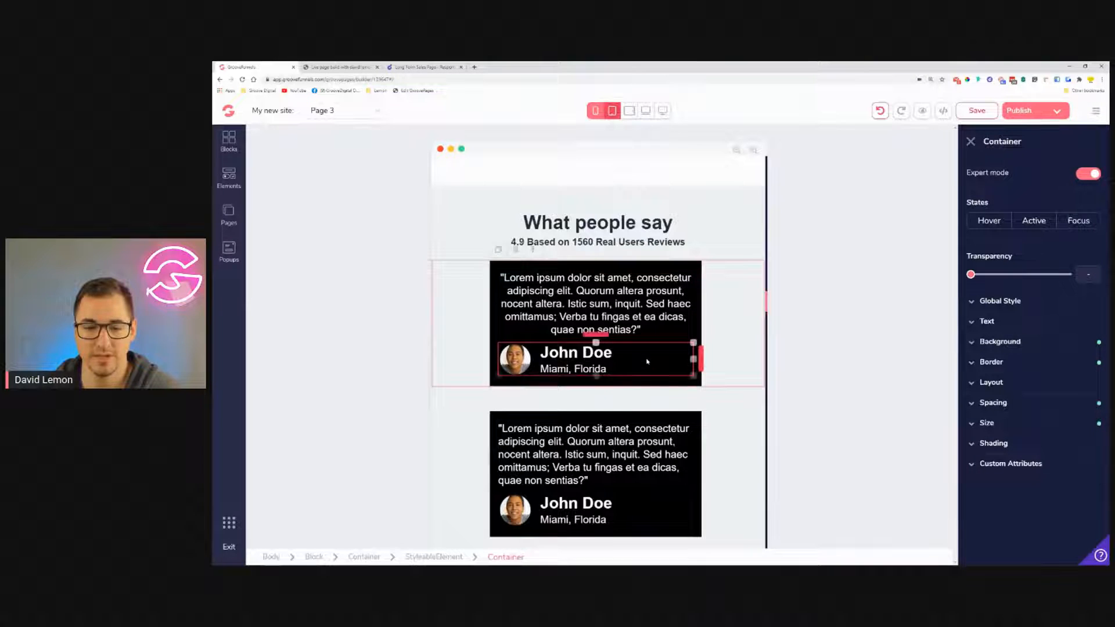
{"action": "left_click", "coordinate": [1014, 405]}
{"action": "left_click", "coordinate": [1013, 385]}
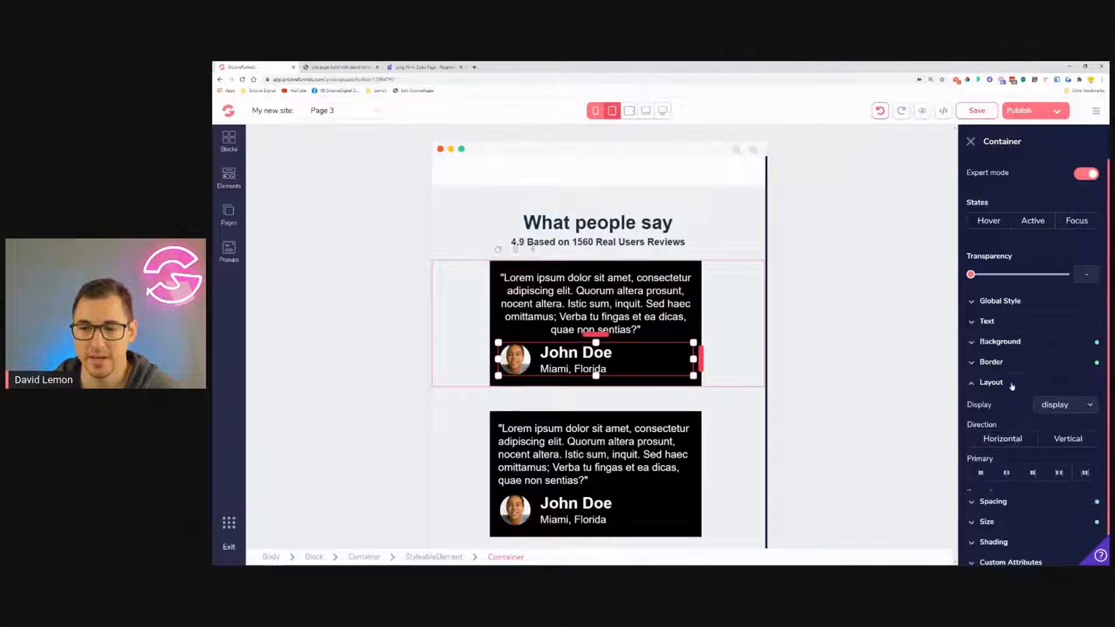
{"action": "left_click", "coordinate": [1014, 477]}
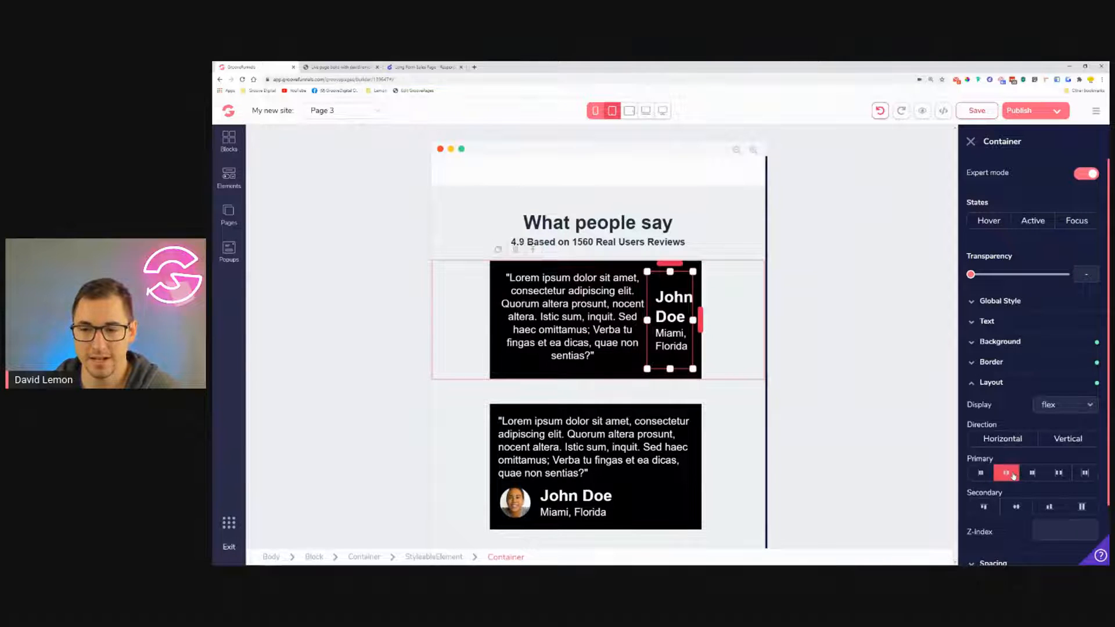
{"action": "left_click", "coordinate": [1066, 439]}
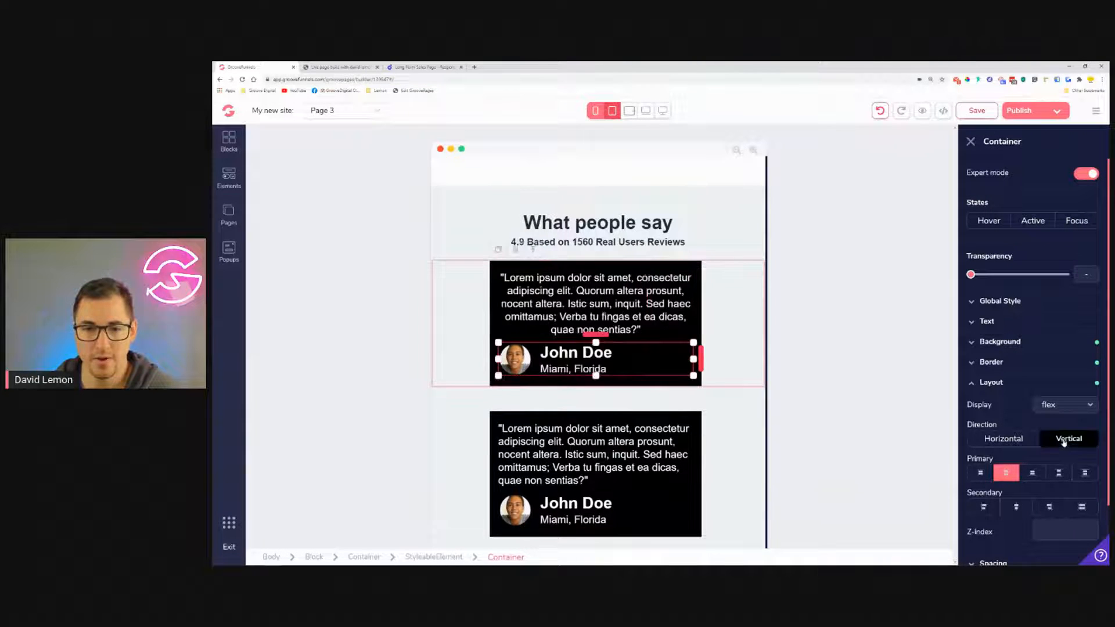
{"action": "left_click", "coordinate": [1018, 508]}
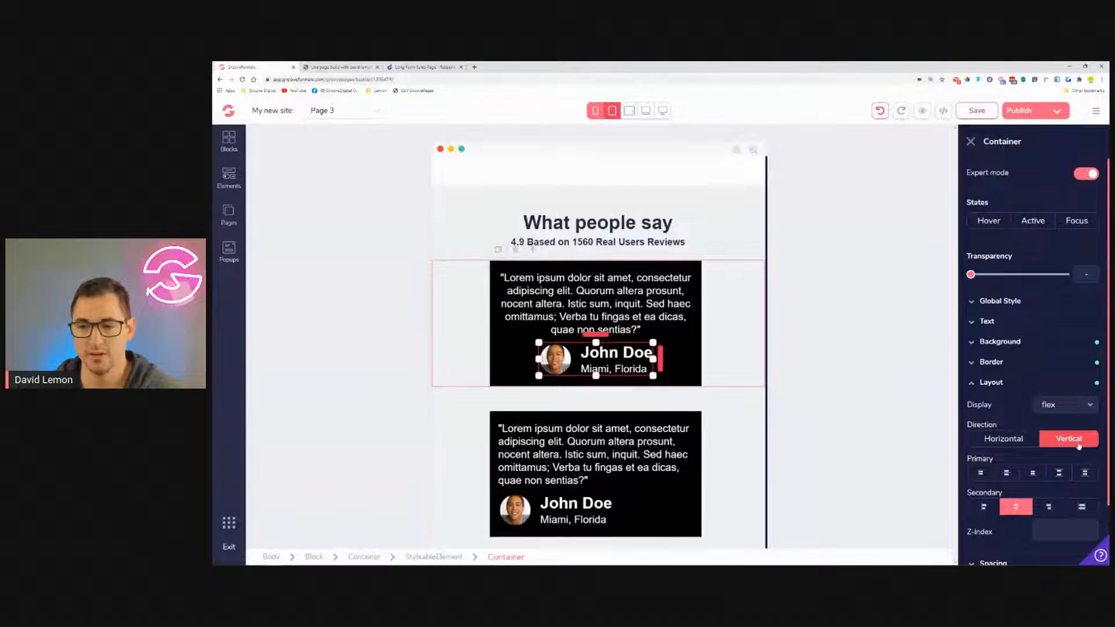
Center-align the second testimonial's quote text and give its photo-and-name container a centered secondary alignment.
{"action": "scroll", "coordinate": [599, 407], "scroll_direction": "down", "scroll_amount": 1}
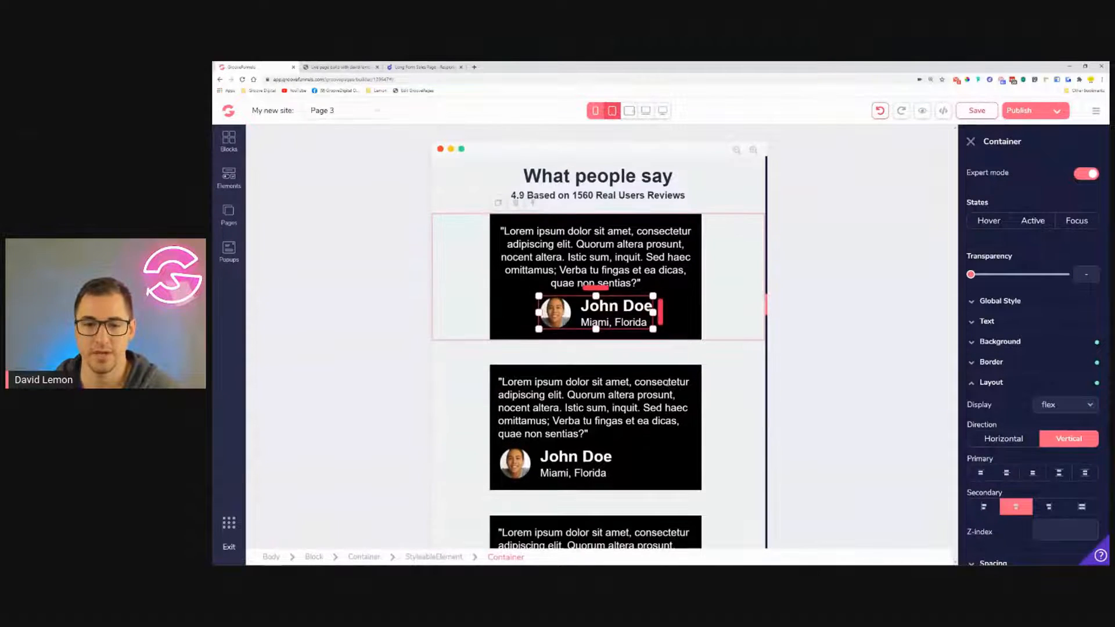
{"action": "left_click", "coordinate": [598, 407]}
{"action": "left_click", "coordinate": [1014, 423]}
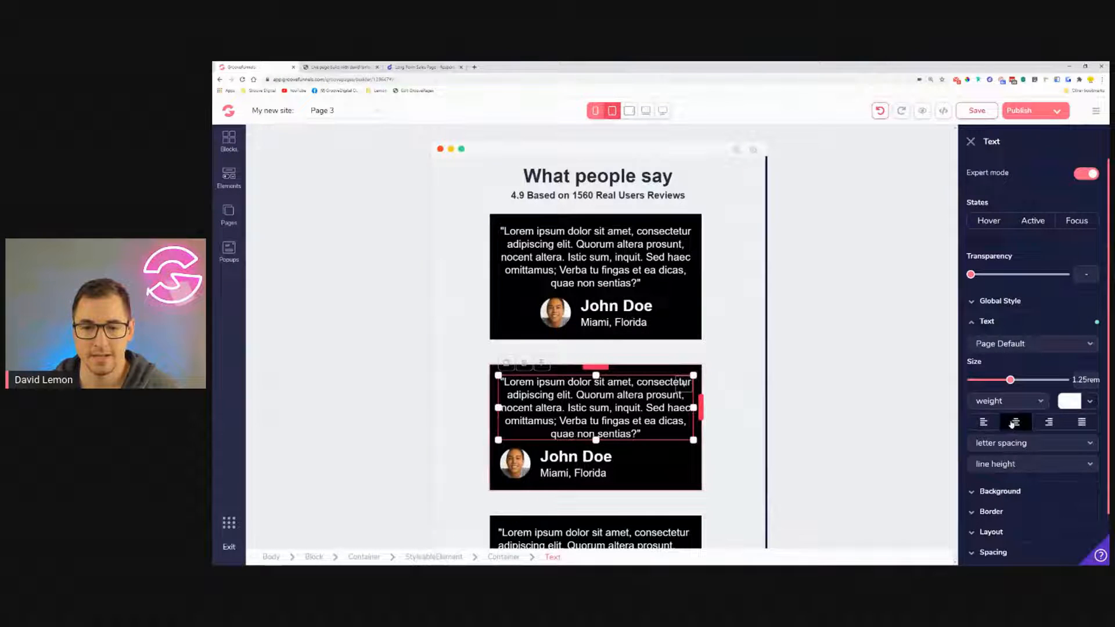
{"action": "left_click", "coordinate": [657, 474]}
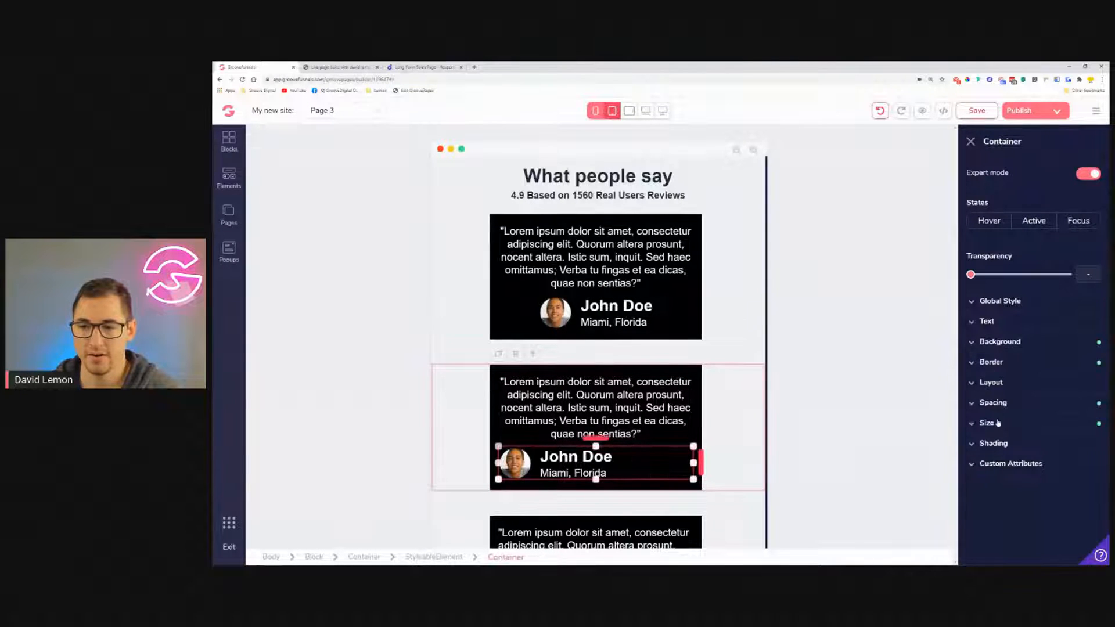
{"action": "left_click", "coordinate": [991, 382]}
{"action": "left_click", "coordinate": [1017, 506]}
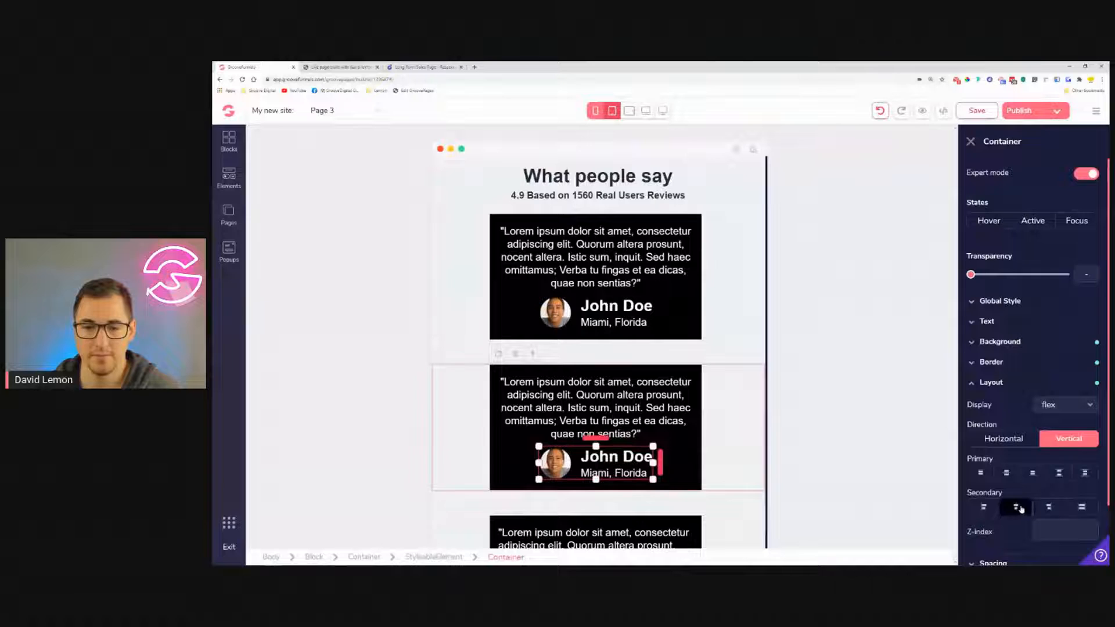
Center-align the third testimonial's quote text and give its photo-and-name container a centered secondary alignment.
{"action": "scroll", "coordinate": [683, 436], "scroll_direction": "down", "scroll_amount": 3}
{"action": "left_click", "coordinate": [683, 436]}
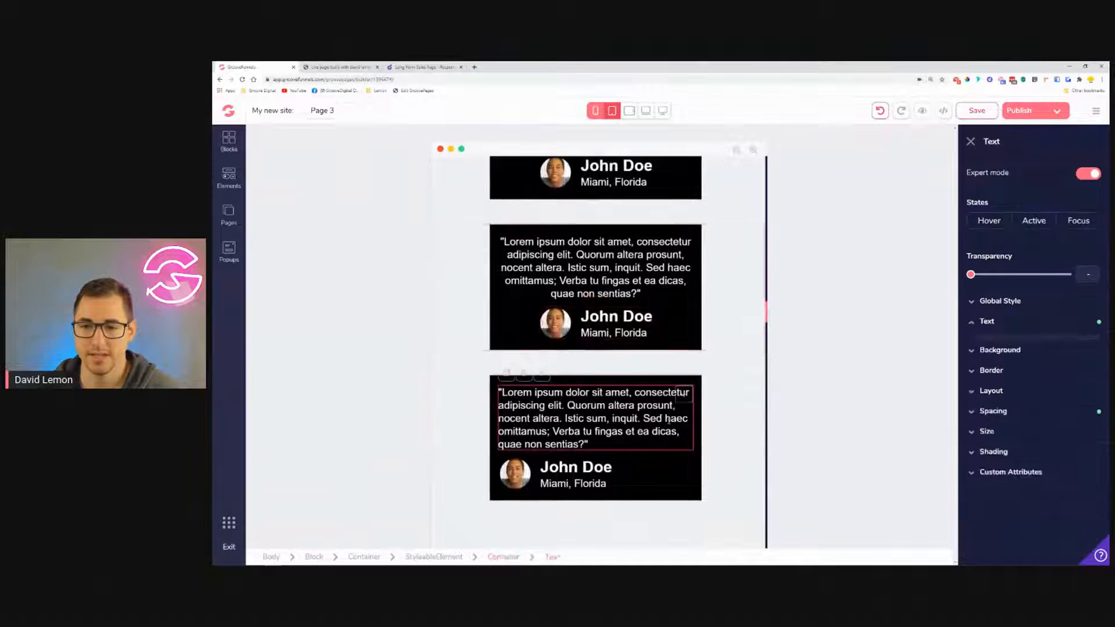
{"action": "left_click", "coordinate": [987, 321]}
{"action": "left_click", "coordinate": [1016, 423]}
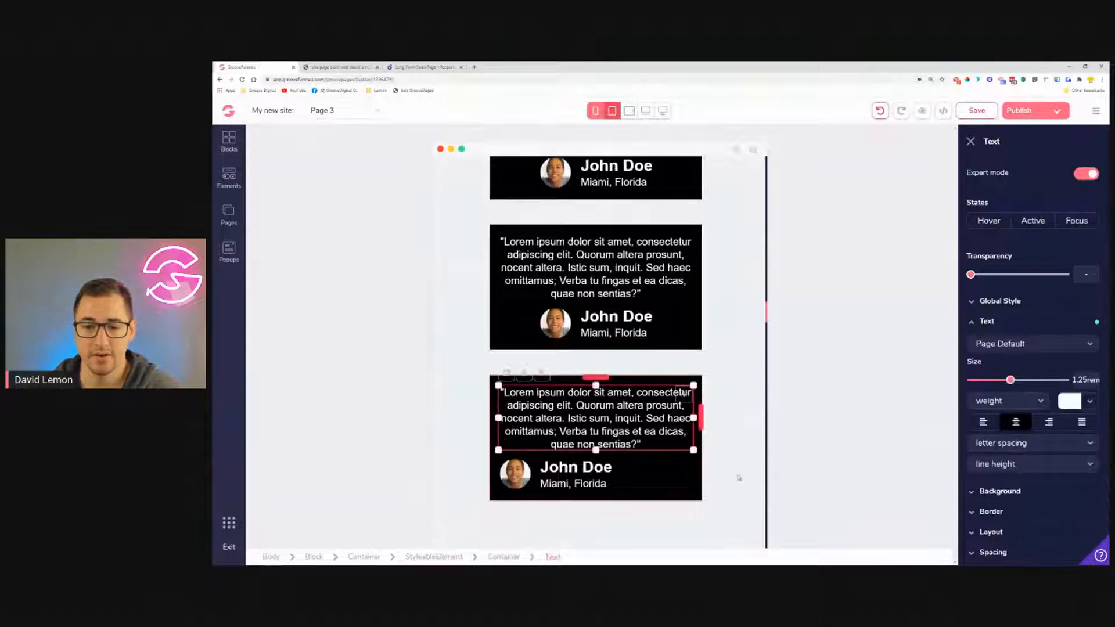
{"action": "left_click", "coordinate": [691, 475]}
{"action": "left_click", "coordinate": [1022, 386]}
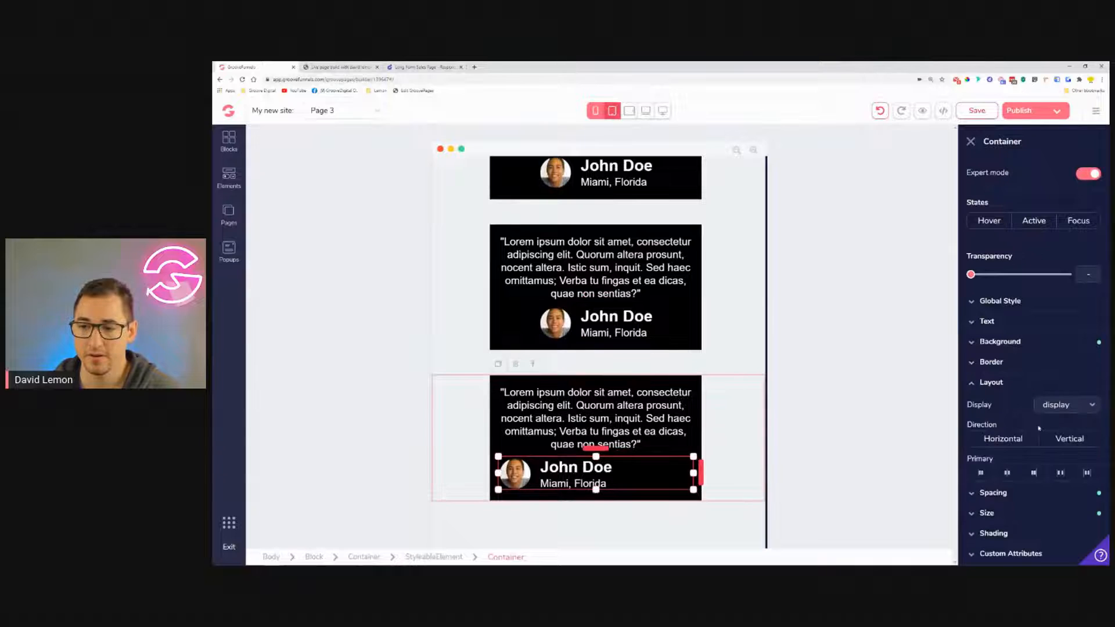
{"action": "left_click", "coordinate": [1017, 508]}
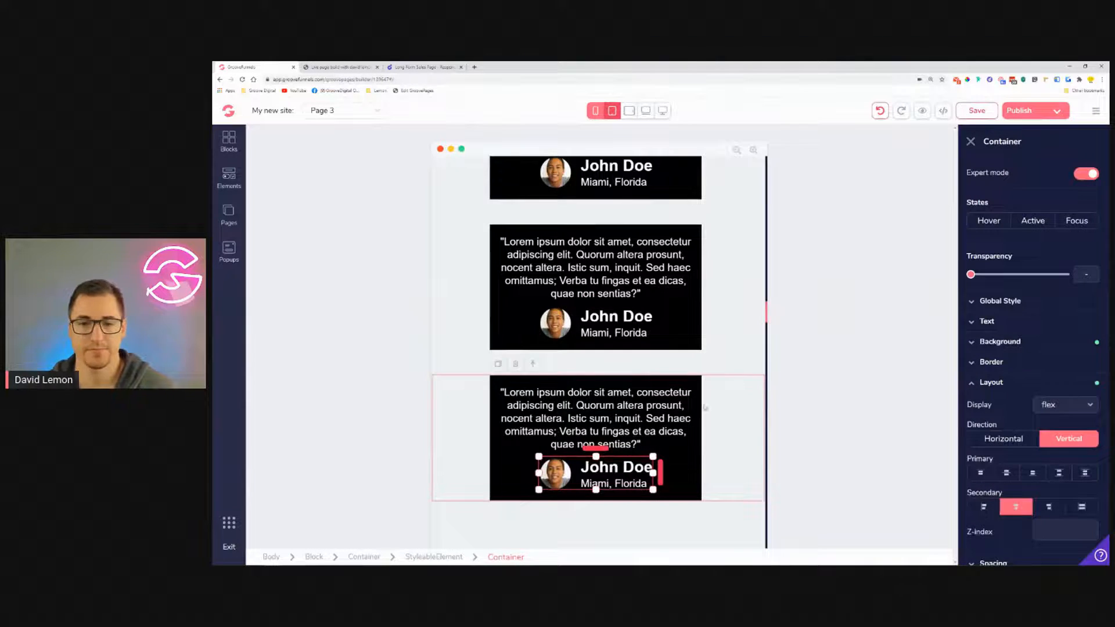
Set the bottom padding of the container holding the testimonial section to 1.5rem in the phone and portrait tablet views.
{"action": "scroll", "coordinate": [714, 407], "scroll_direction": "up", "scroll_amount": 5}
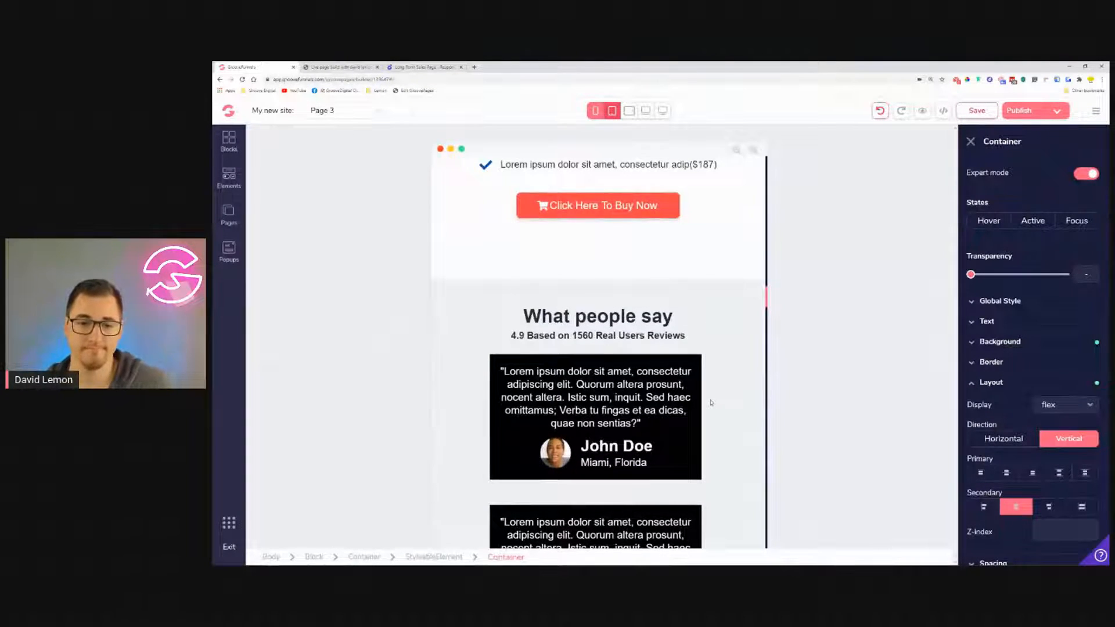
{"action": "scroll", "coordinate": [712, 396], "scroll_direction": "down", "scroll_amount": 3}
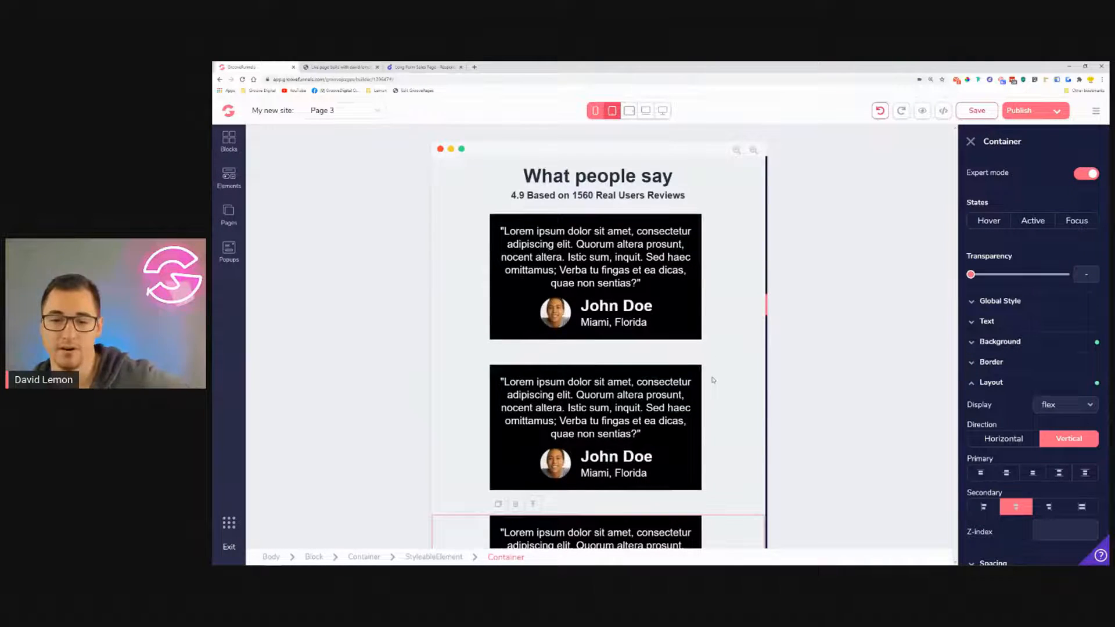
{"action": "scroll", "coordinate": [713, 383], "scroll_direction": "down", "scroll_amount": 5}
{"action": "scroll", "coordinate": [720, 421], "scroll_direction": "up", "scroll_amount": 5}
{"action": "scroll", "coordinate": [717, 322], "scroll_direction": "down", "scroll_amount": 2}
{"action": "scroll", "coordinate": [718, 321], "scroll_direction": "down", "scroll_amount": 1}
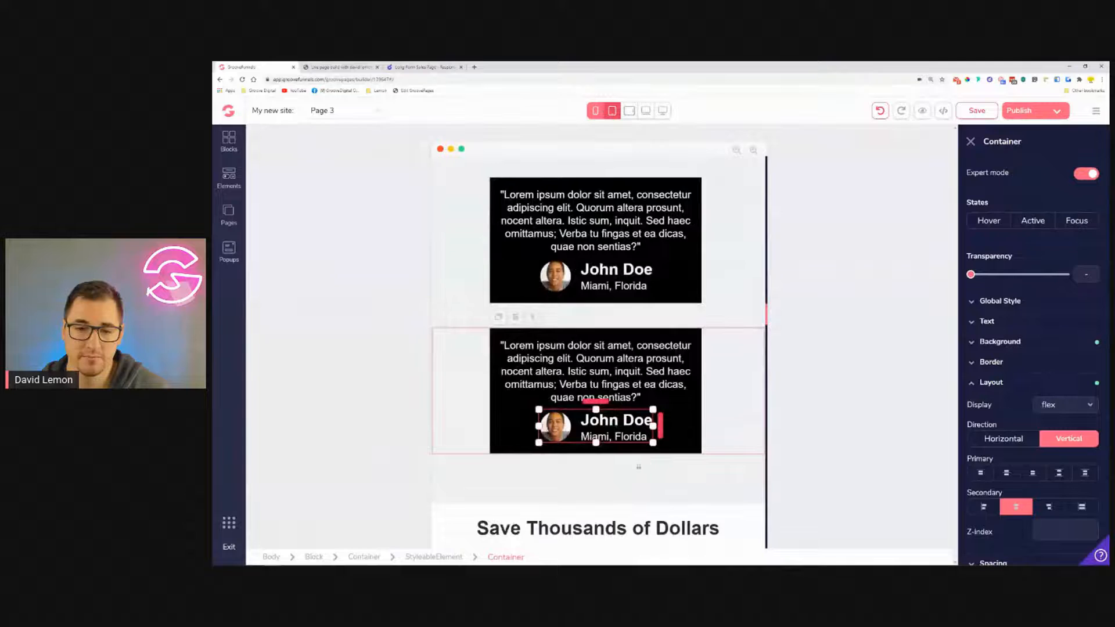
{"action": "left_click", "coordinate": [629, 486]}
{"action": "left_click", "coordinate": [1009, 424]}
{"action": "left_click", "coordinate": [1016, 403]}
{"action": "left_click", "coordinate": [1039, 488]}
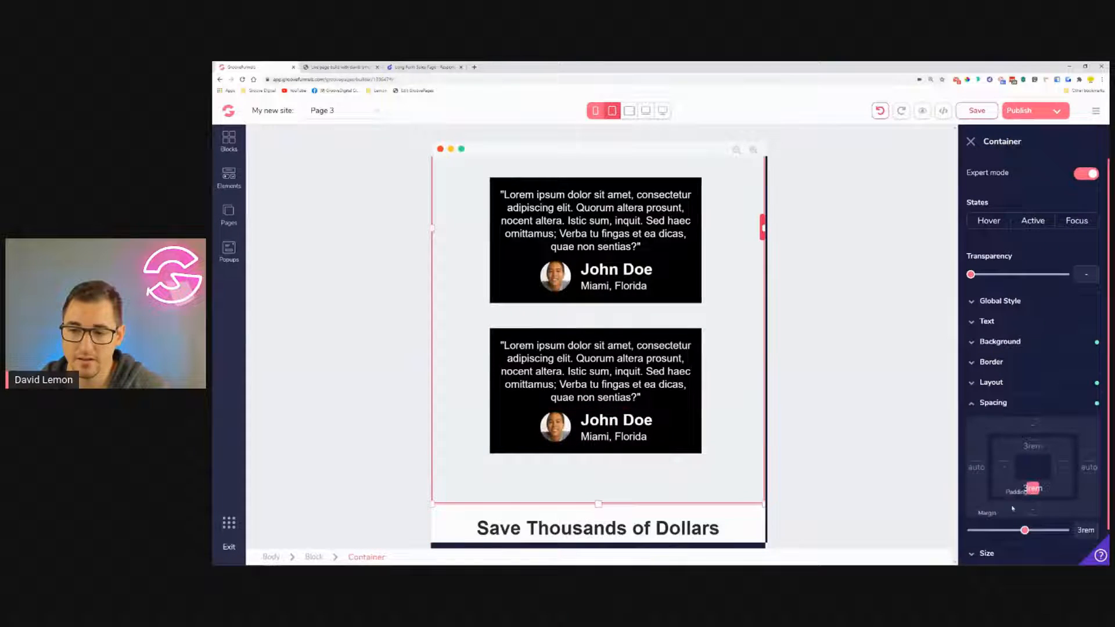
{"action": "left_click_drag", "start_coordinate": [1018, 535], "coordinate": [1003, 535]}
{"action": "scroll", "coordinate": [719, 458], "scroll_direction": "down", "scroll_amount": 5}
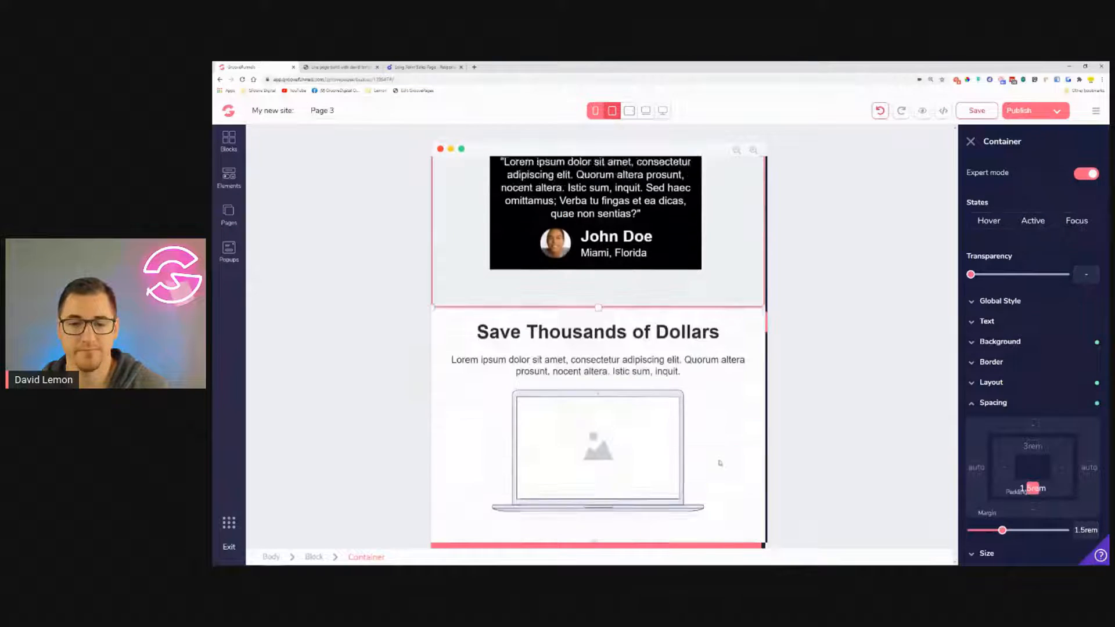
Set the width of the browser mockup below the second "Save Thousands of Dollars" heading to 60% relative to parent.
{"action": "left_click", "coordinate": [735, 389]}
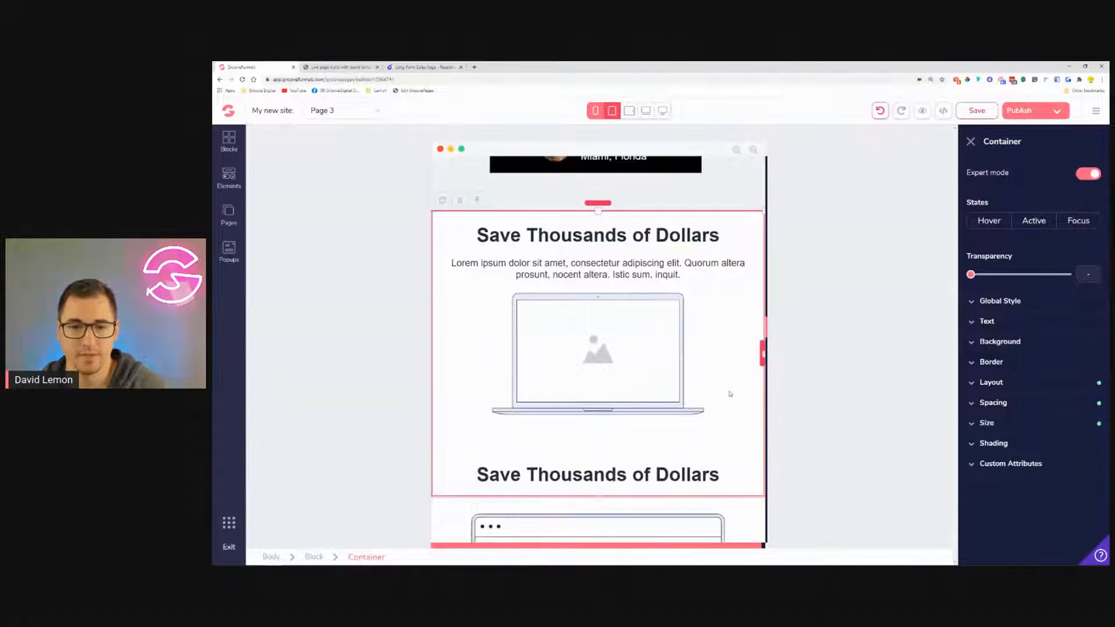
{"action": "scroll", "coordinate": [594, 305], "scroll_direction": "down", "scroll_amount": 3}
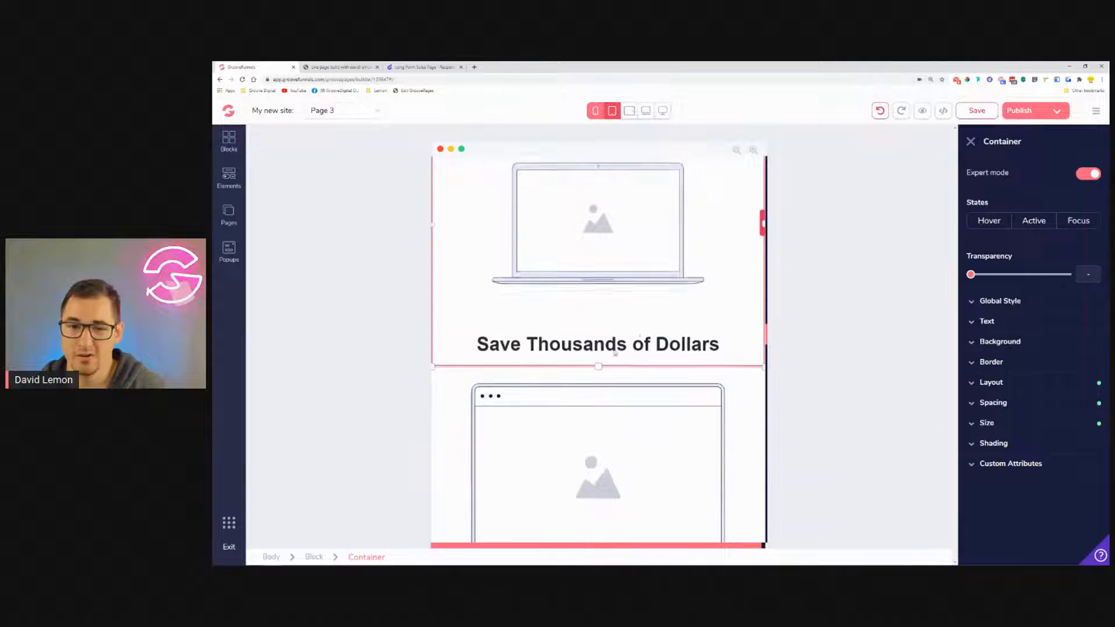
{"action": "left_click", "coordinate": [639, 334]}
{"action": "scroll", "coordinate": [686, 360], "scroll_direction": "down", "scroll_amount": 3}
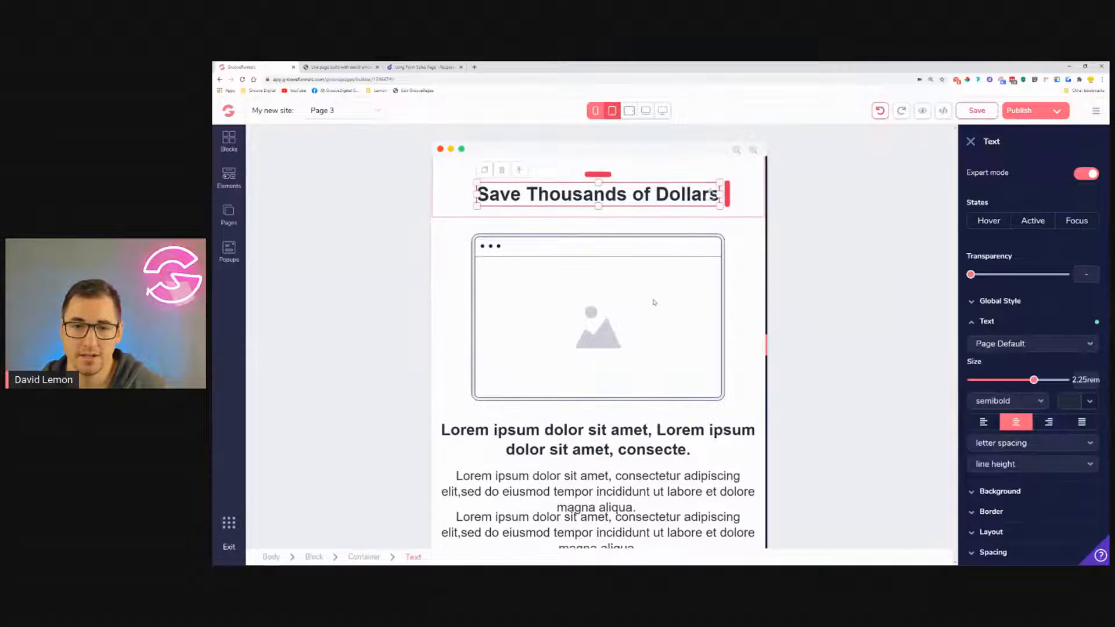
{"action": "left_click", "coordinate": [654, 302]}
{"action": "left_click", "coordinate": [1043, 451]}
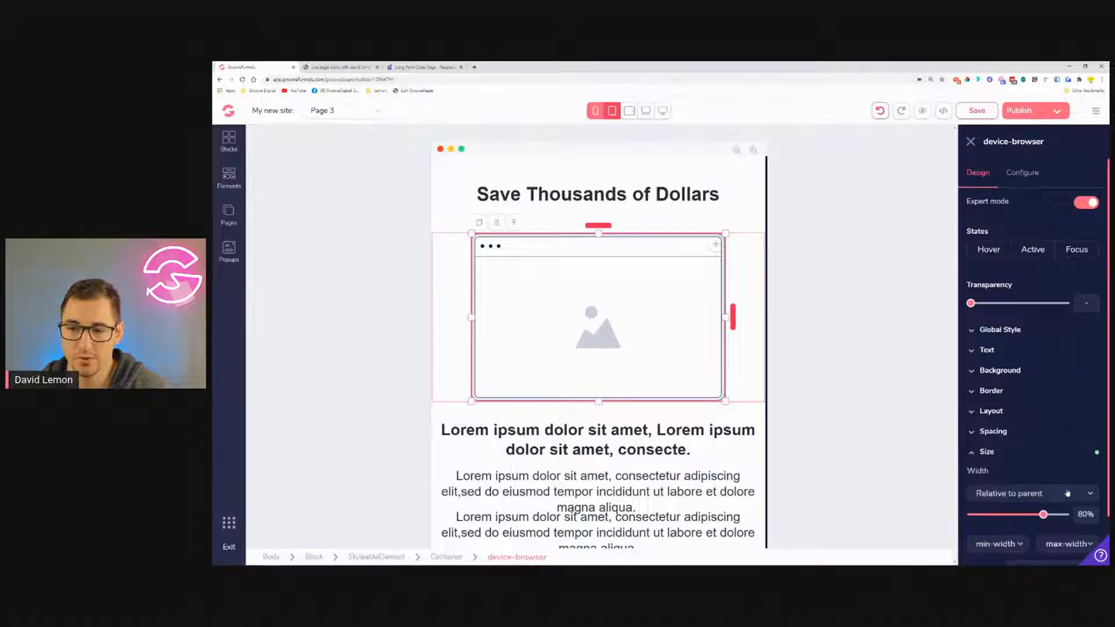
{"action": "left_click_drag", "start_coordinate": [1045, 516], "coordinate": [1024, 516]}
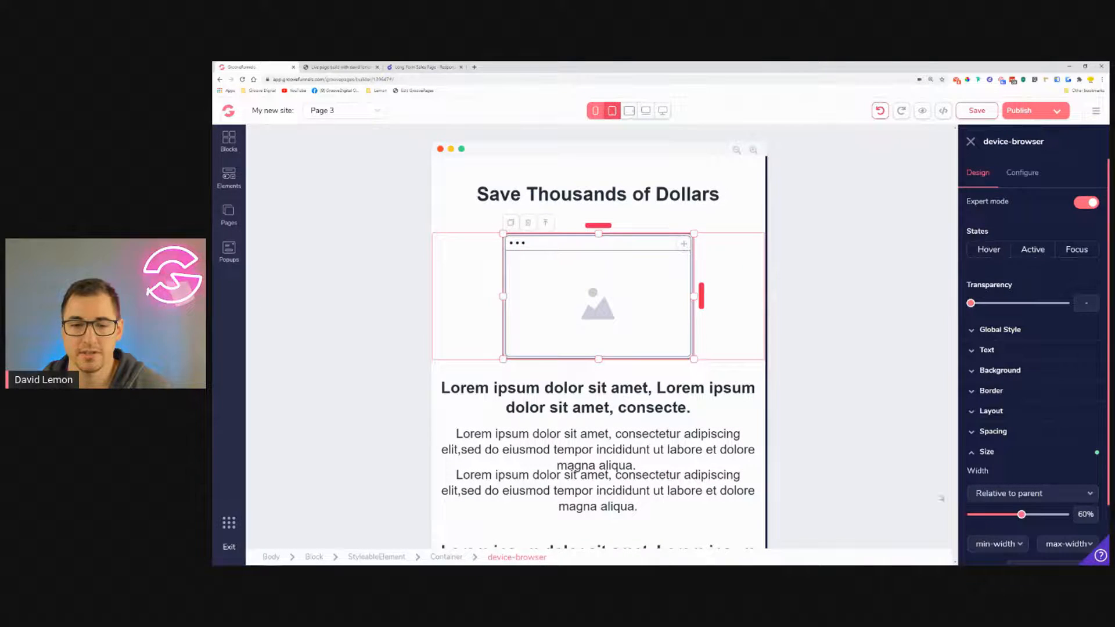
Set the heading beneath the browser mockup to 1.5rem and its two paragraphs to 1.25rem text size.
{"action": "scroll", "coordinate": [941, 499], "scroll_direction": "down", "scroll_amount": 2}
{"action": "left_click", "coordinate": [720, 303]}
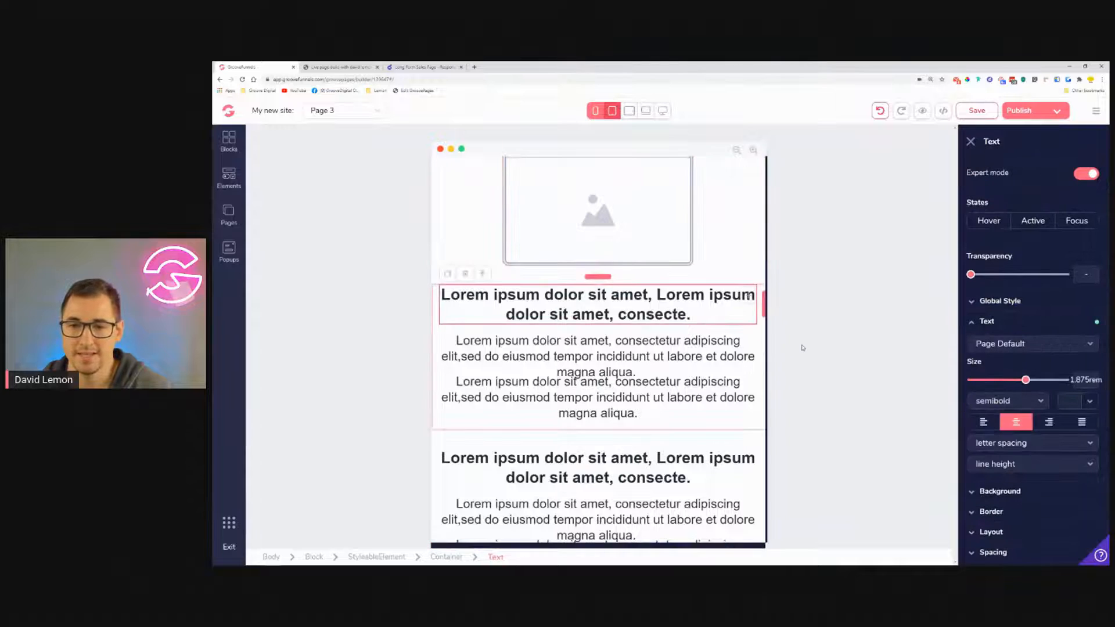
{"action": "left_click_drag", "start_coordinate": [1028, 381], "coordinate": [1018, 381]}
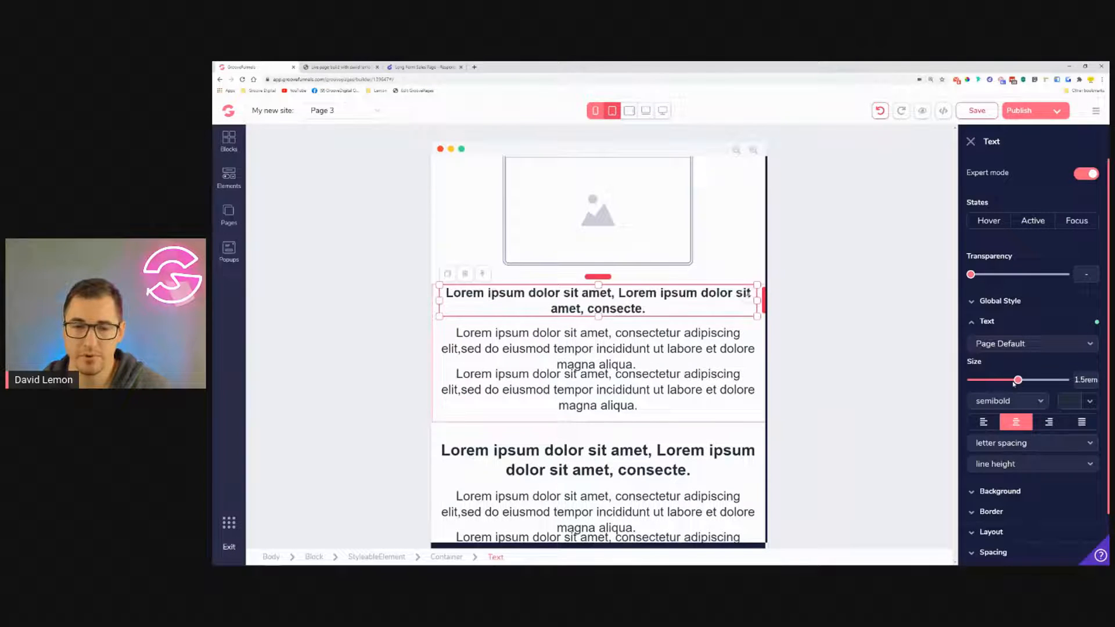
{"action": "left_click", "coordinate": [632, 365]}
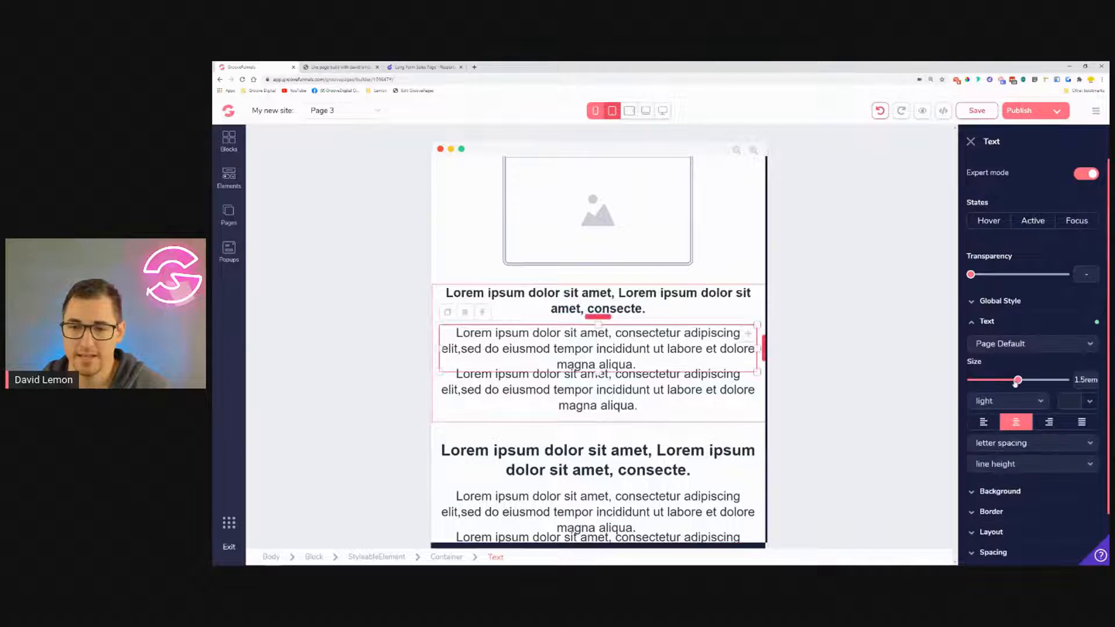
{"action": "left_click_drag", "start_coordinate": [1015, 383], "coordinate": [1011, 382]}
{"action": "left_click", "coordinate": [672, 370]}
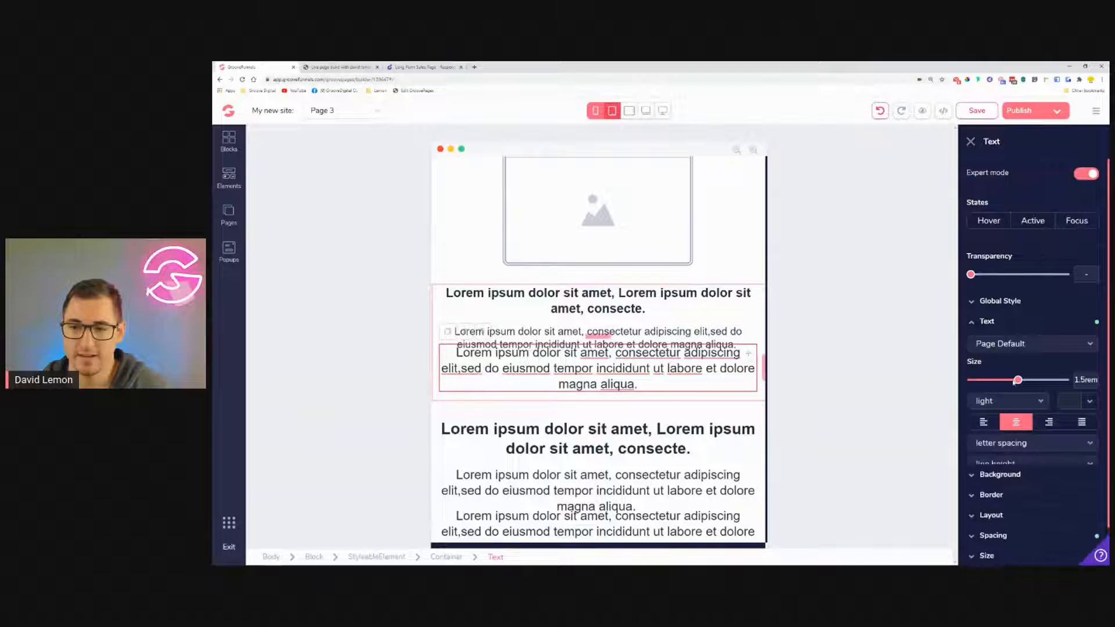
{"action": "left_click_drag", "start_coordinate": [1017, 381], "coordinate": [1012, 381]}
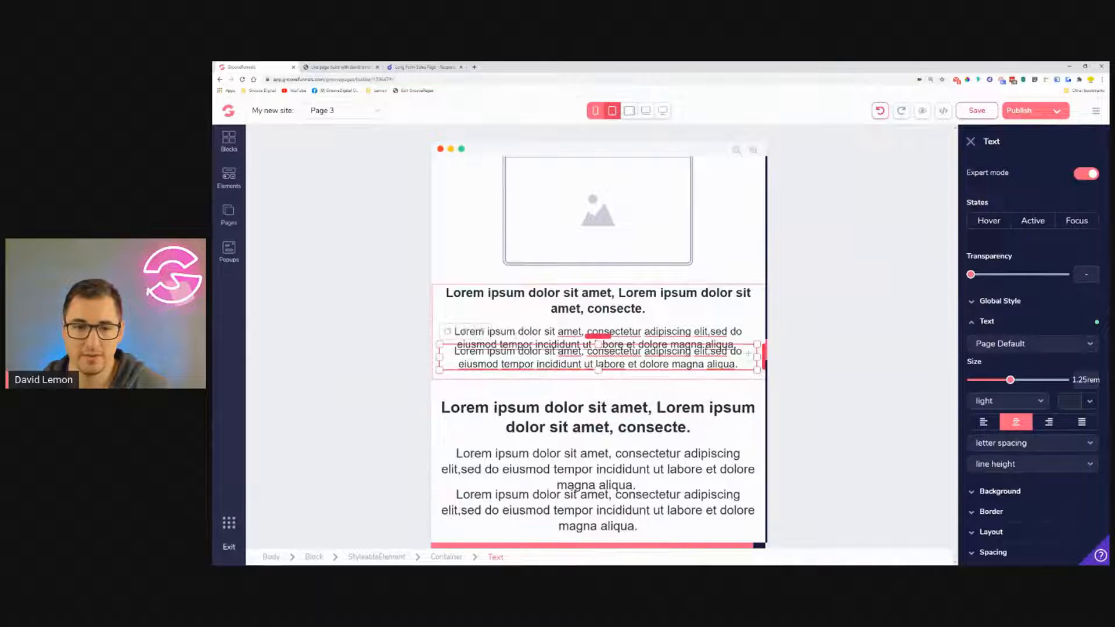
Set the top margin of the second paragraph beneath the browser mockup to -0.5rem.
{"action": "scroll", "coordinate": [1045, 487], "scroll_direction": "down", "scroll_amount": 2}
{"action": "left_click", "coordinate": [1043, 494]}
{"action": "scroll", "coordinate": [1040, 441], "scroll_direction": "down", "scroll_amount": 2}
{"action": "left_click", "coordinate": [1038, 427]}
{"action": "left_click_drag", "start_coordinate": [1005, 530], "coordinate": [982, 530]}
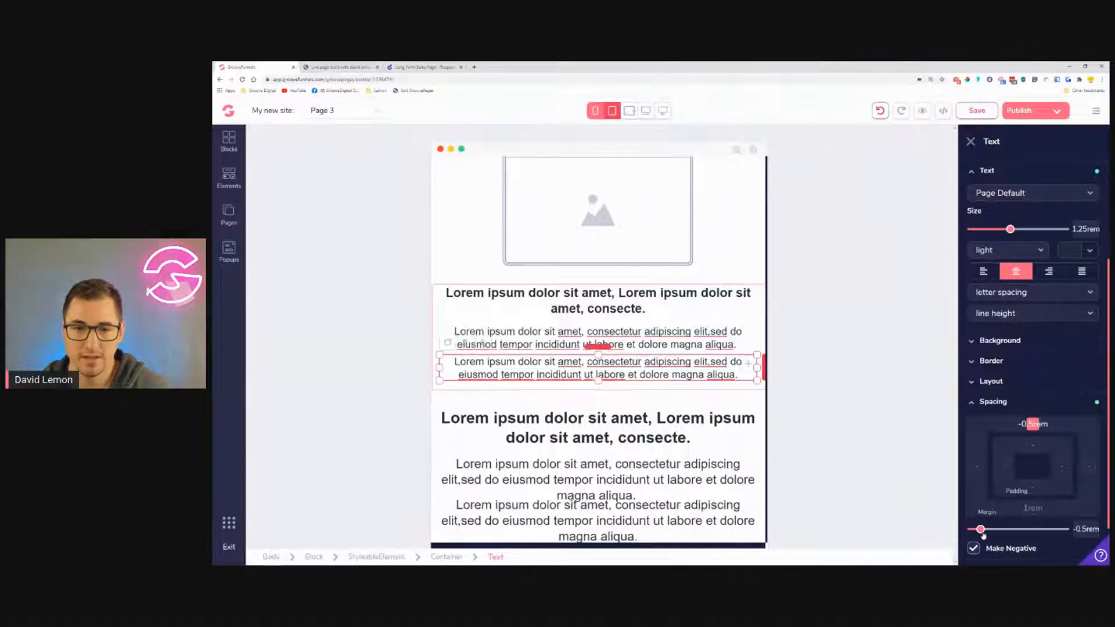
Match the next text group to the first one: heading size 1.5rem and both paragraphs 1.25rem.
{"action": "left_click", "coordinate": [731, 306]}
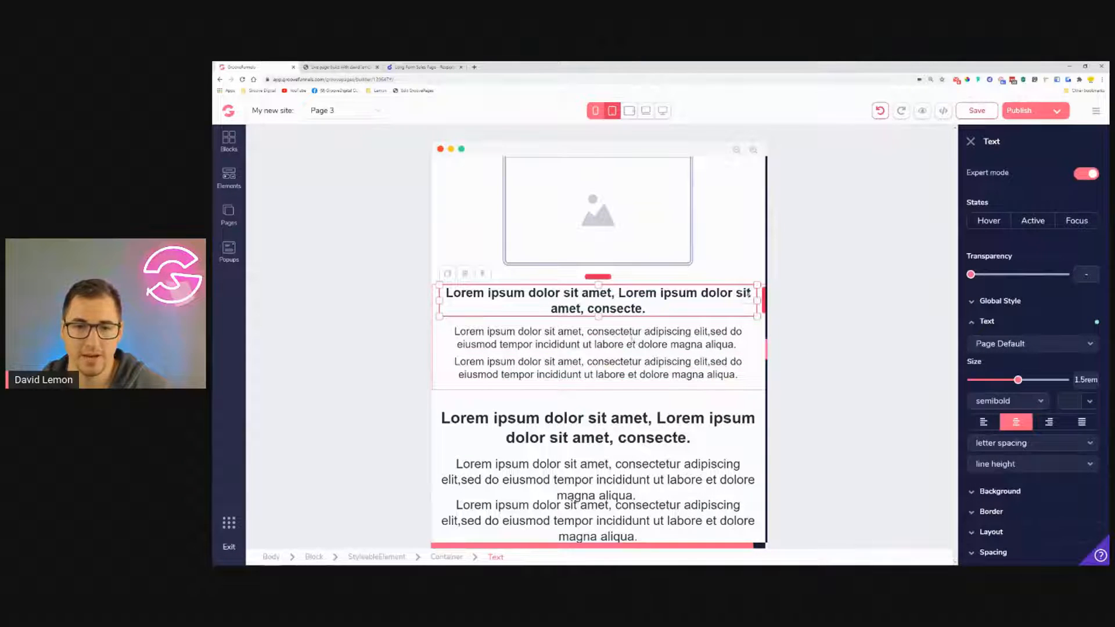
{"action": "left_click", "coordinate": [715, 340]}
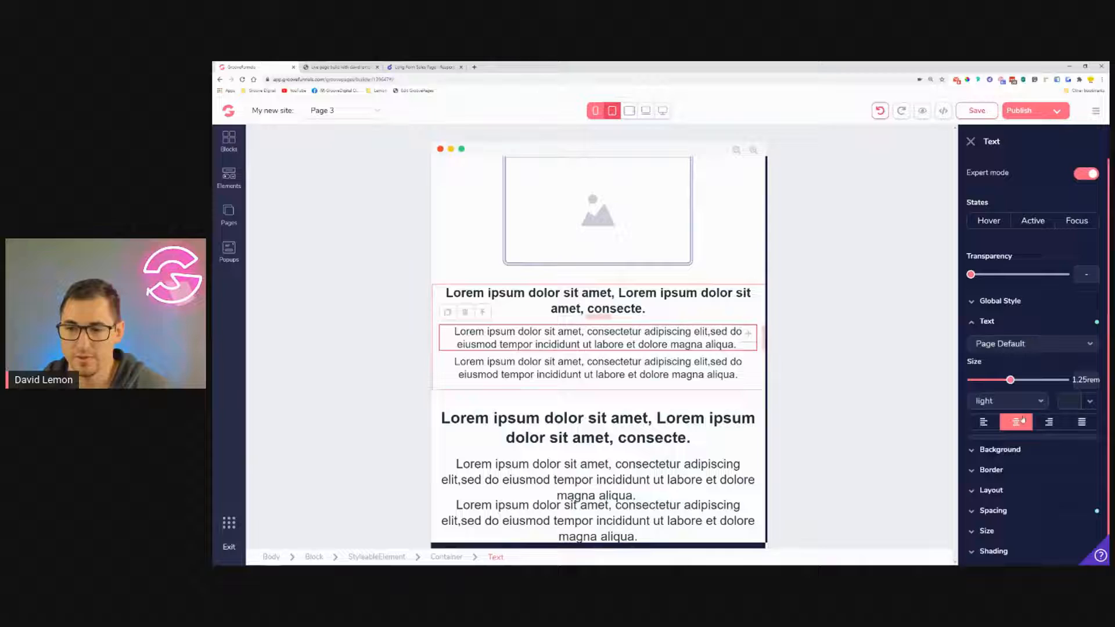
{"action": "left_click", "coordinate": [720, 370]}
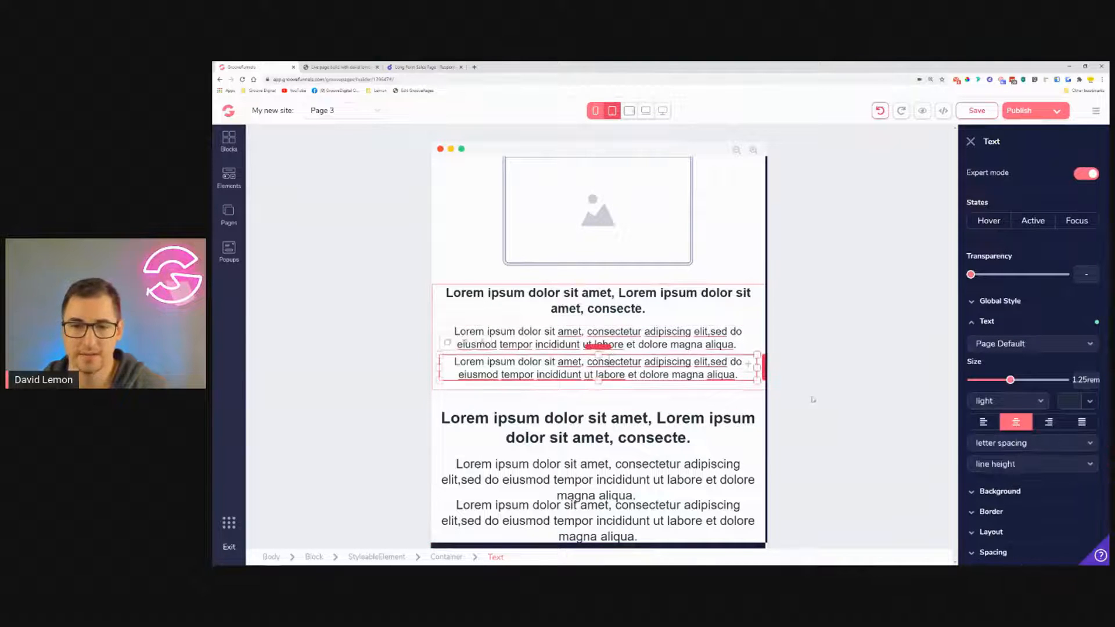
{"action": "scroll", "coordinate": [621, 324], "scroll_direction": "up", "scroll_amount": 3}
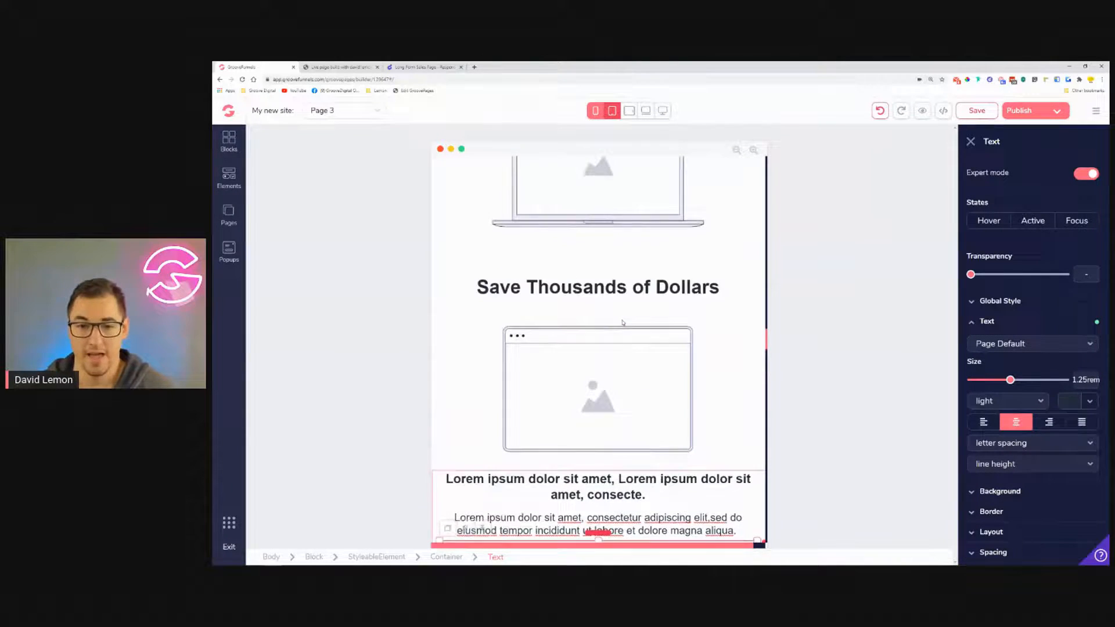
{"action": "scroll", "coordinate": [623, 323], "scroll_direction": "down", "scroll_amount": 4}
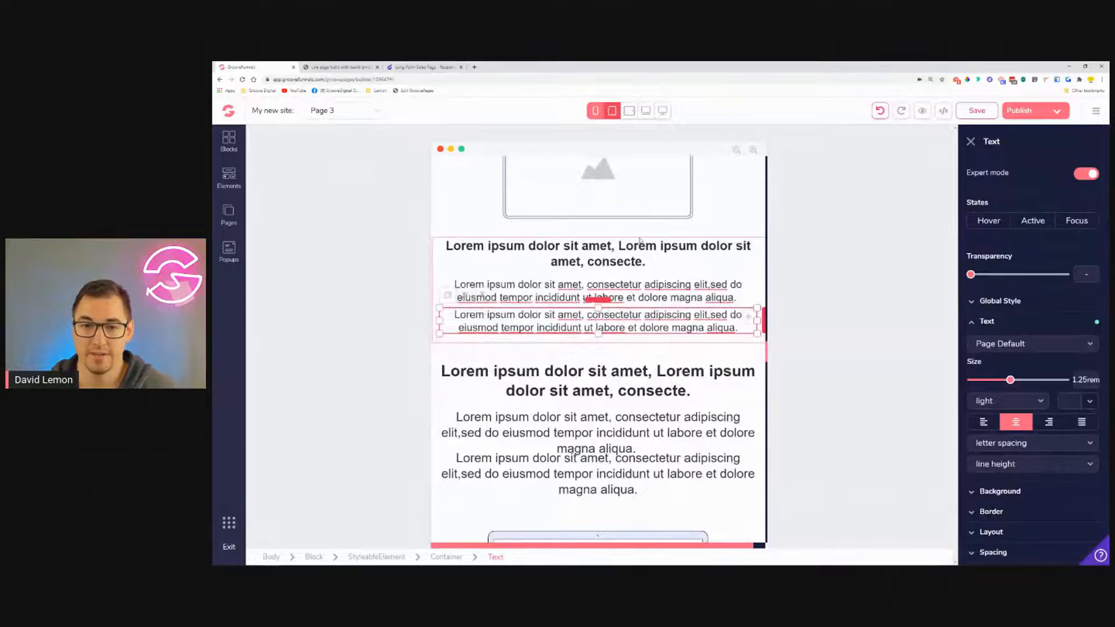
{"action": "left_click", "coordinate": [638, 245]}
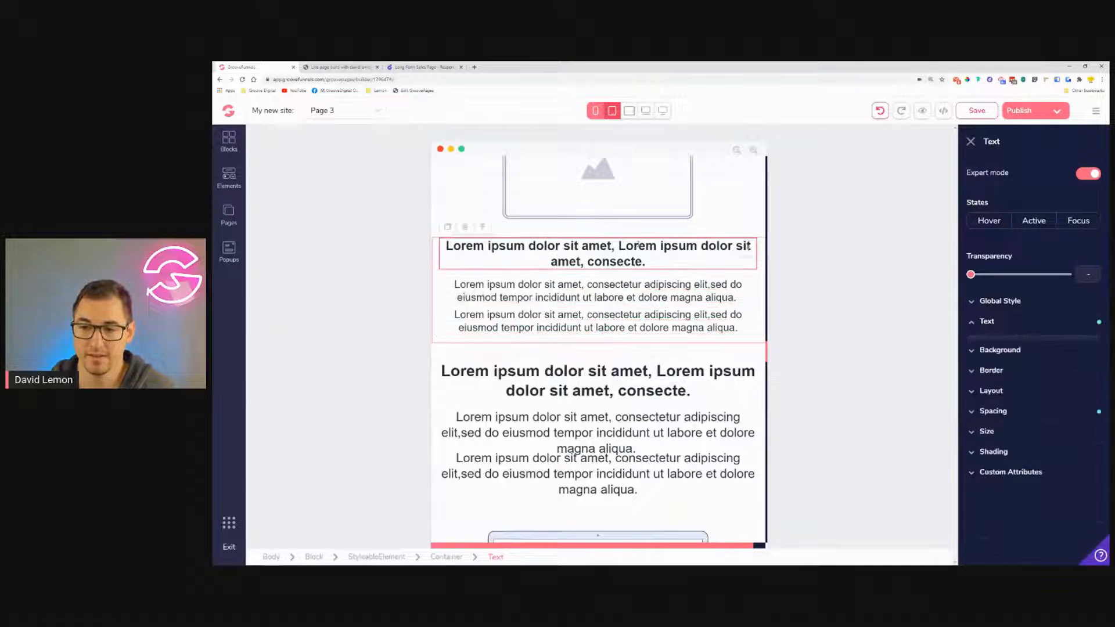
{"action": "left_click", "coordinate": [590, 389]}
{"action": "left_click_drag", "start_coordinate": [1025, 381], "coordinate": [1018, 381]}
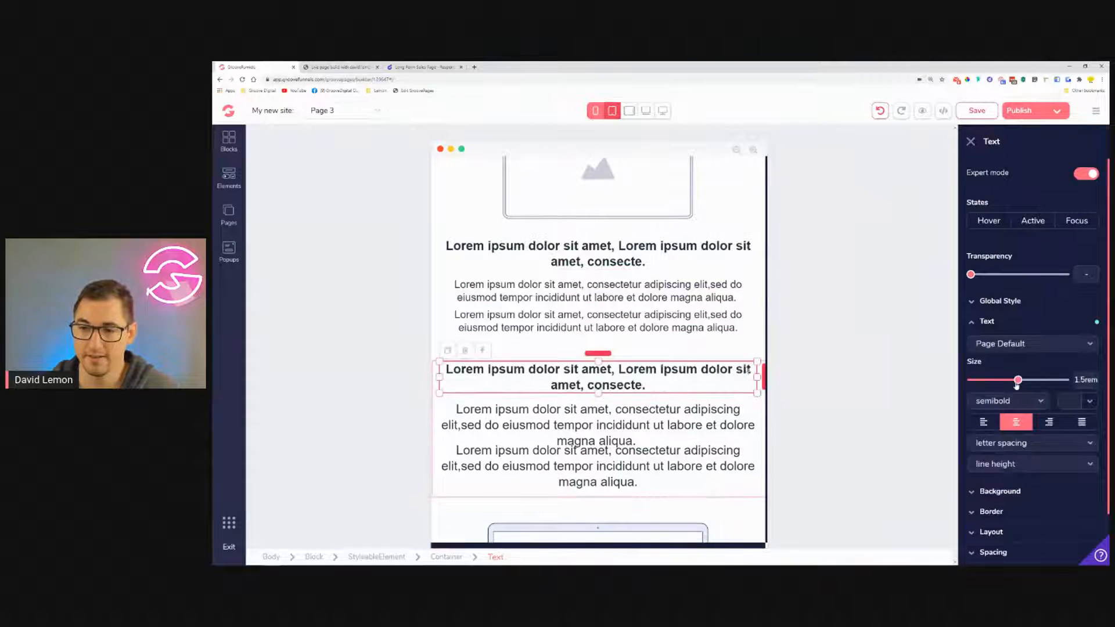
{"action": "left_click", "coordinate": [698, 417]}
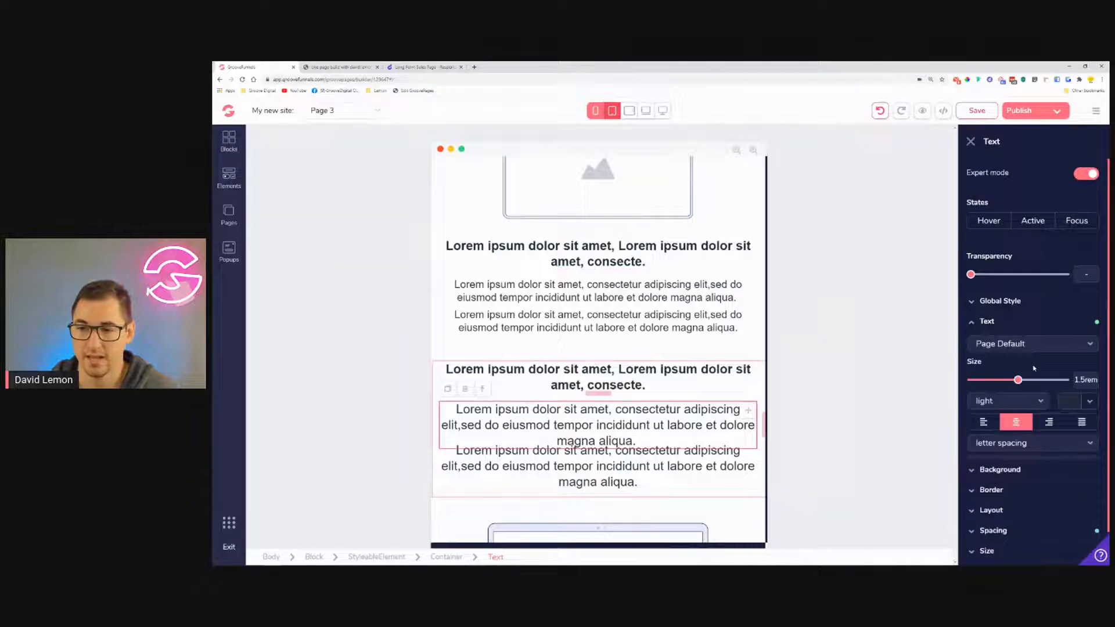
{"action": "left_click_drag", "start_coordinate": [1017, 381], "coordinate": [1011, 382]}
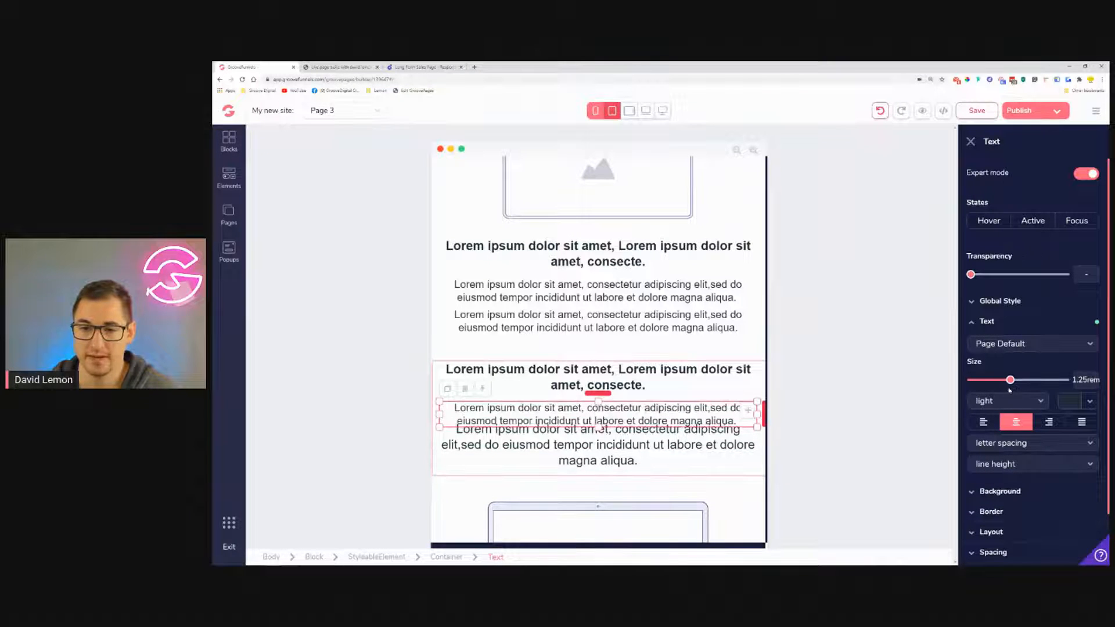
{"action": "left_click", "coordinate": [670, 442]}
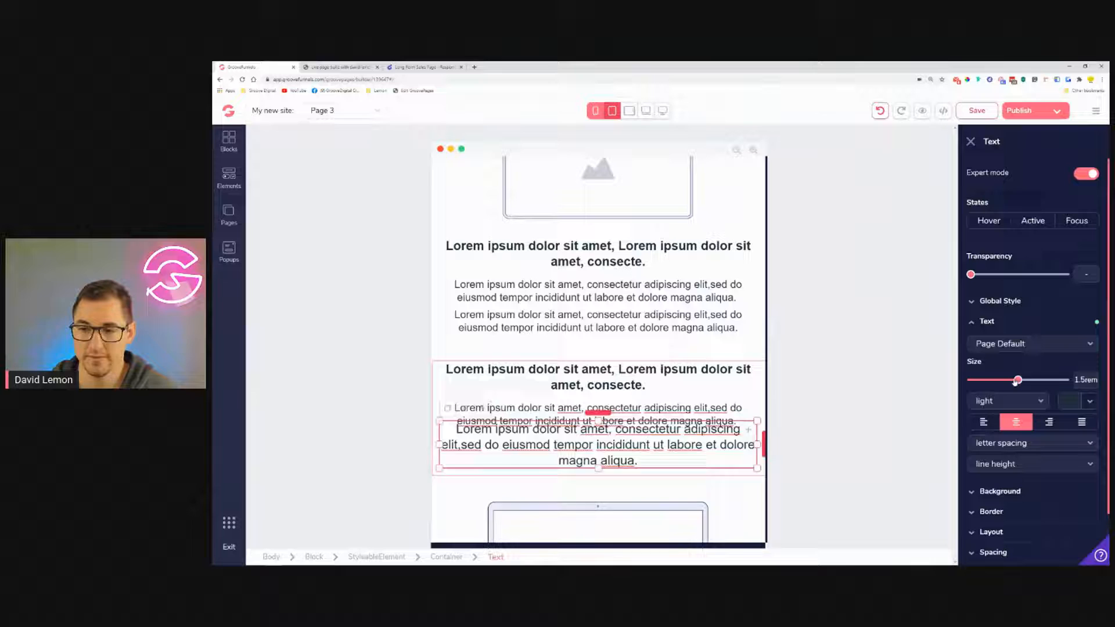
{"action": "left_click", "coordinate": [1009, 381]}
Check the first group's paragraph spacing and set the top margin of the second group's last paragraph to -0.5rem.
{"action": "left_click", "coordinate": [652, 316]}
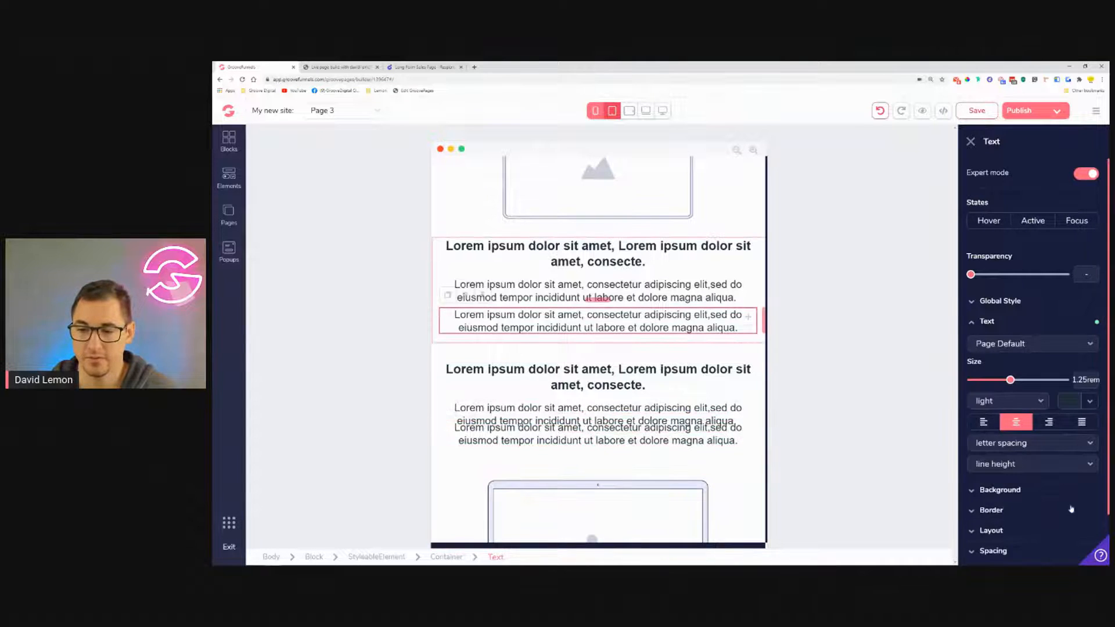
{"action": "left_click", "coordinate": [1024, 552]}
{"action": "scroll", "coordinate": [1024, 549], "scroll_direction": "down", "scroll_amount": 3}
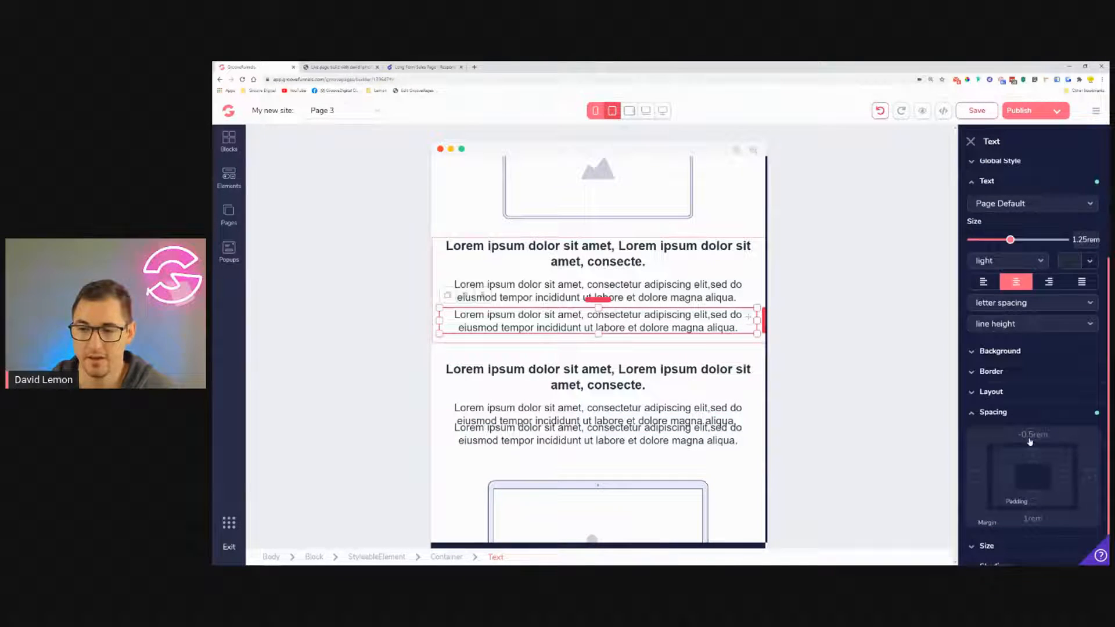
{"action": "left_click", "coordinate": [624, 441]}
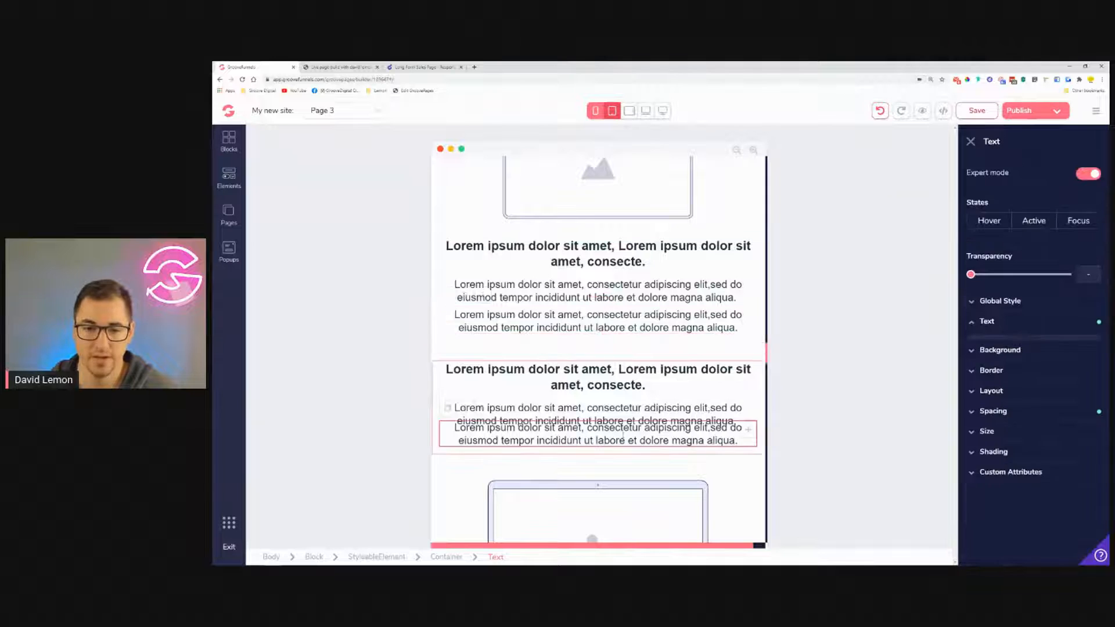
{"action": "scroll", "coordinate": [1025, 495], "scroll_direction": "down", "scroll_amount": 2}
{"action": "scroll", "coordinate": [1026, 495], "scroll_direction": "down", "scroll_amount": 3}
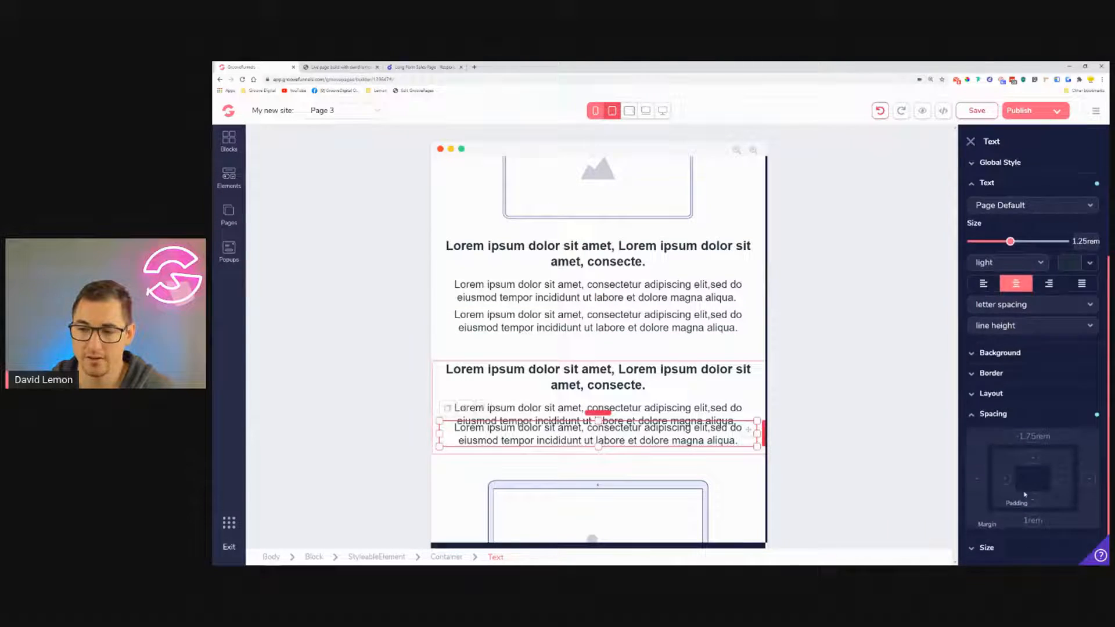
{"action": "left_click_drag", "start_coordinate": [1005, 511], "coordinate": [980, 511]}
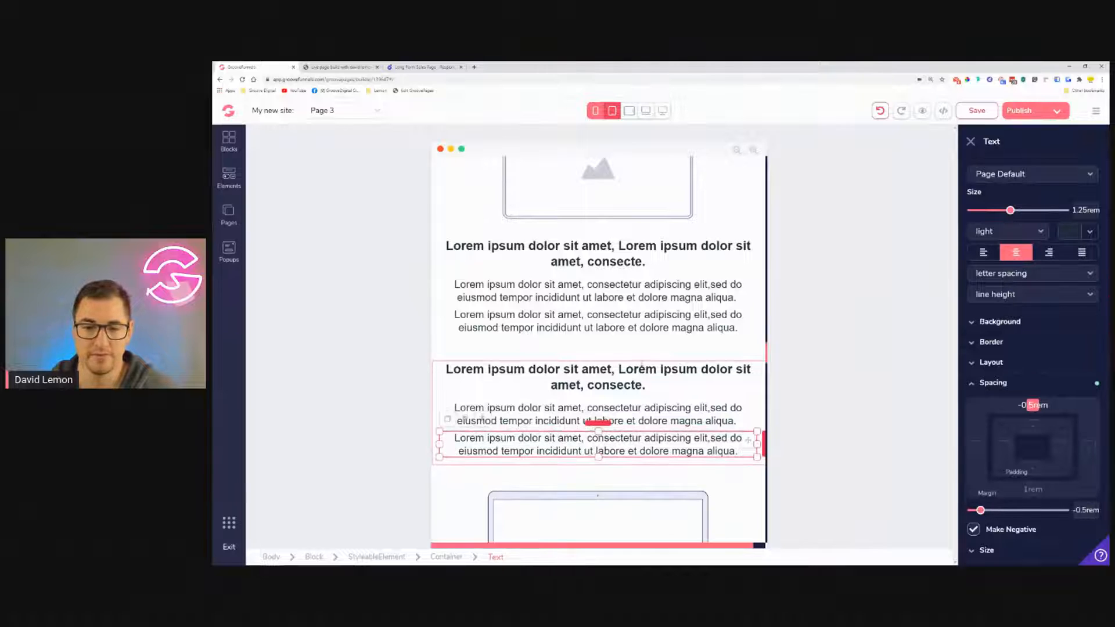
Check the first browser mockup's width and set the laptop mockup below the second text group to 60% relative to parent.
{"action": "scroll", "coordinate": [642, 363], "scroll_direction": "down", "scroll_amount": 4}
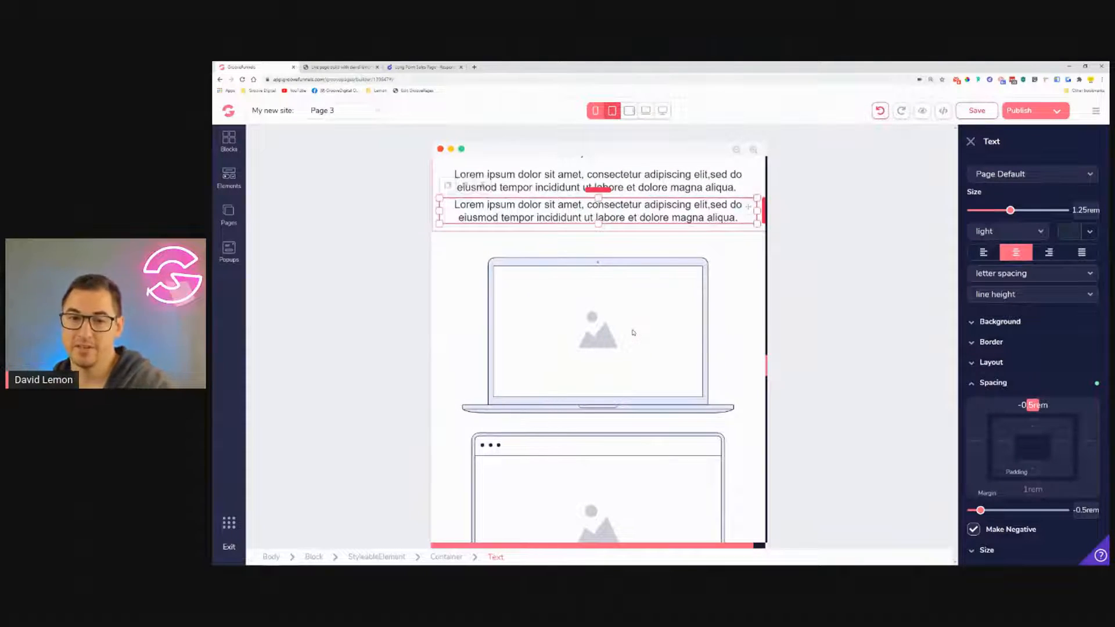
{"action": "scroll", "coordinate": [633, 332], "scroll_direction": "up", "scroll_amount": 5}
{"action": "left_click", "coordinate": [615, 302]}
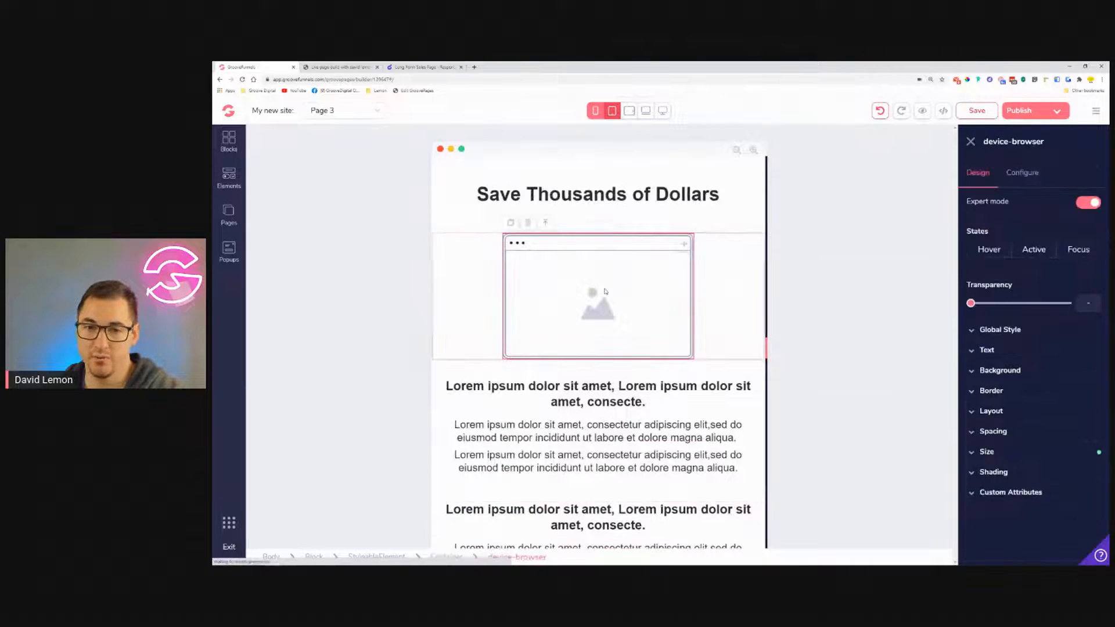
{"action": "left_click", "coordinate": [1029, 451]}
{"action": "scroll", "coordinate": [588, 332], "scroll_direction": "down", "scroll_amount": 3}
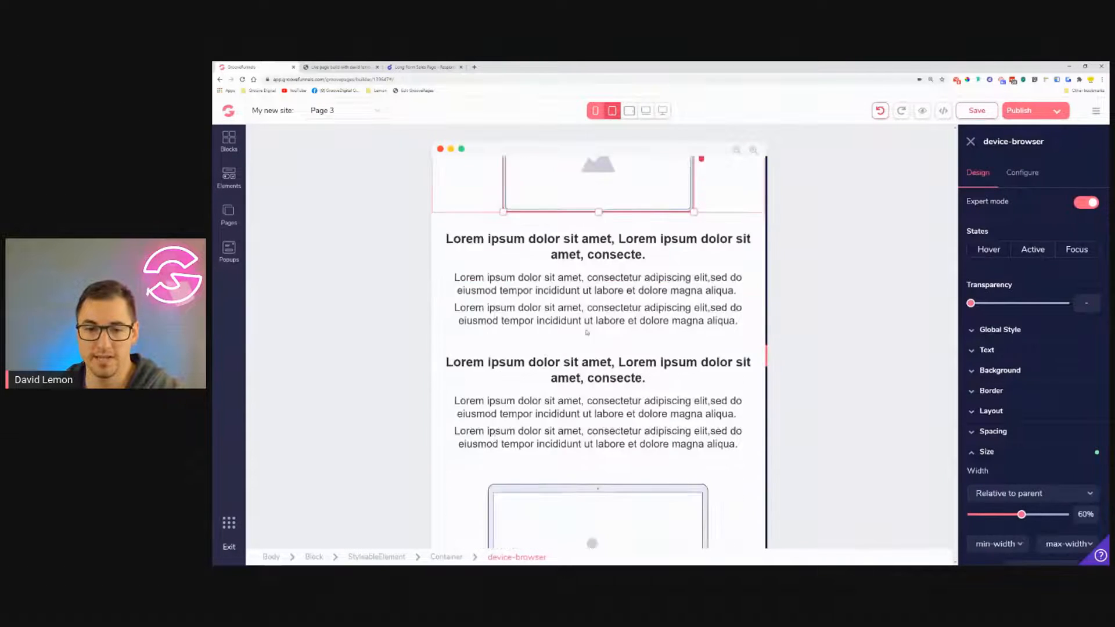
{"action": "scroll", "coordinate": [588, 332], "scroll_direction": "down", "scroll_amount": 5}
{"action": "left_click", "coordinate": [662, 290]}
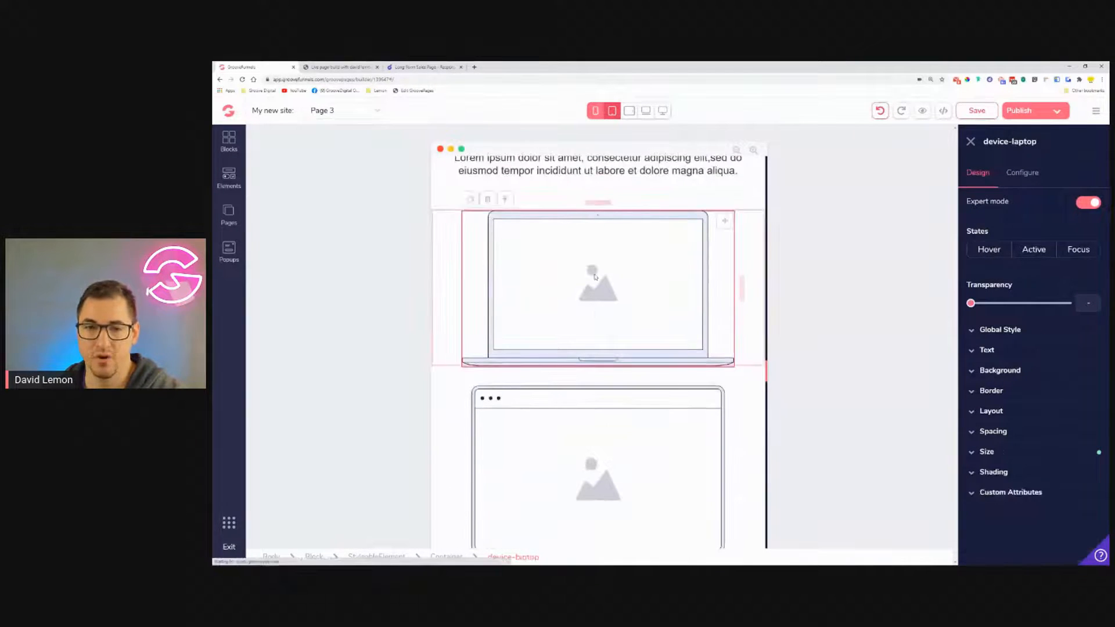
{"action": "left_click", "coordinate": [999, 452]}
{"action": "left_click_drag", "start_coordinate": [1050, 519], "coordinate": [1023, 516]}
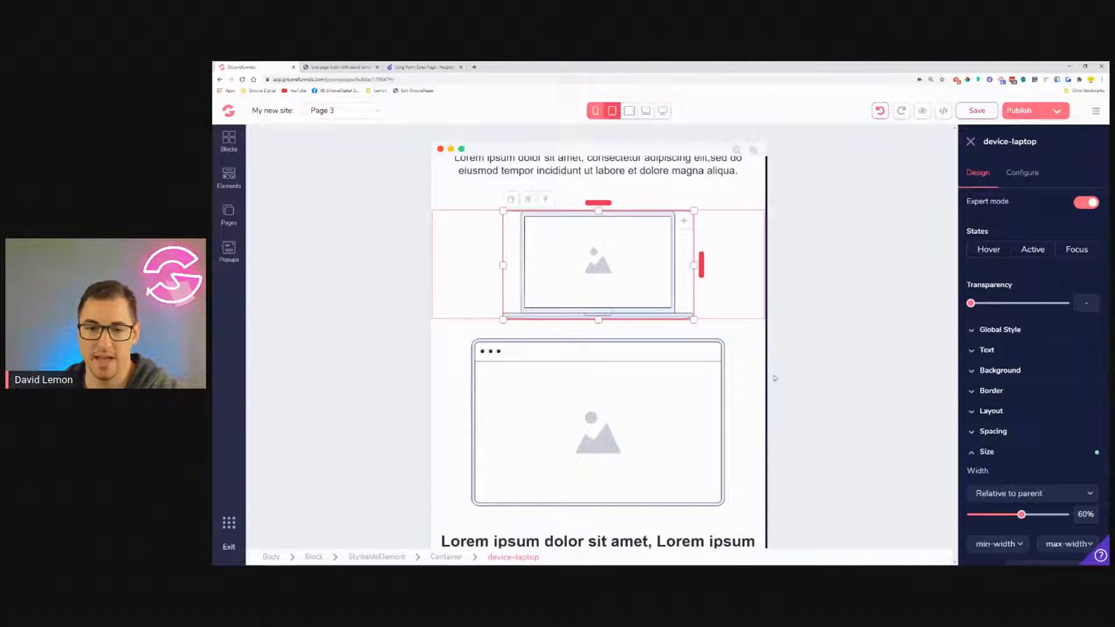
Set the width of the browser mockup directly below the laptop mockup to 60% relative to parent.
{"action": "left_click", "coordinate": [718, 433]}
{"action": "left_click", "coordinate": [1018, 454]}
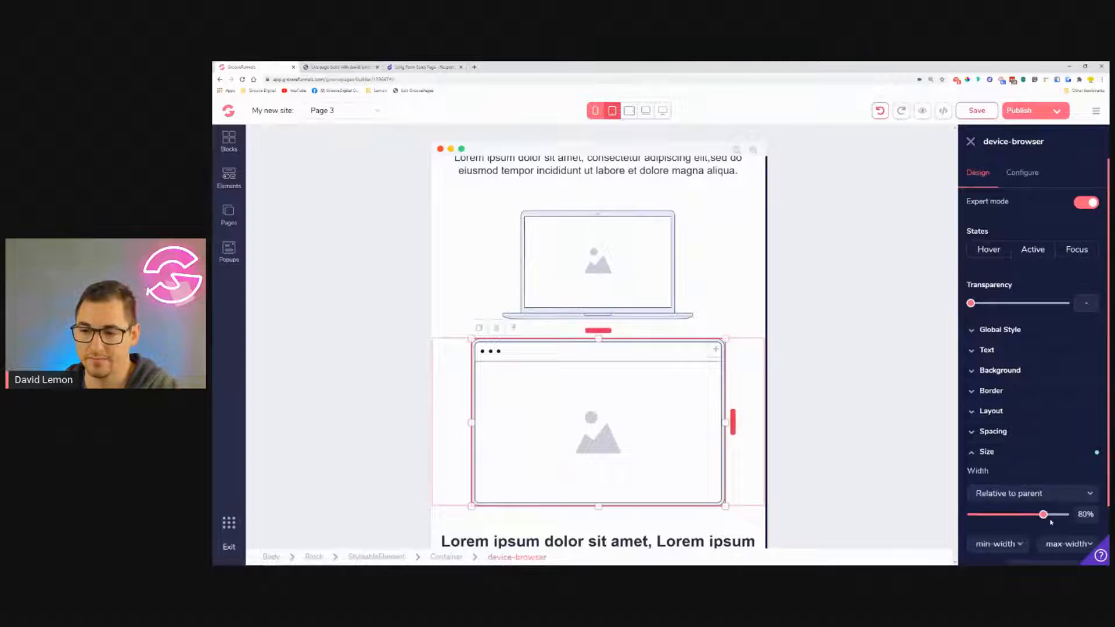
{"action": "left_click_drag", "start_coordinate": [1040, 516], "coordinate": [1020, 519]}
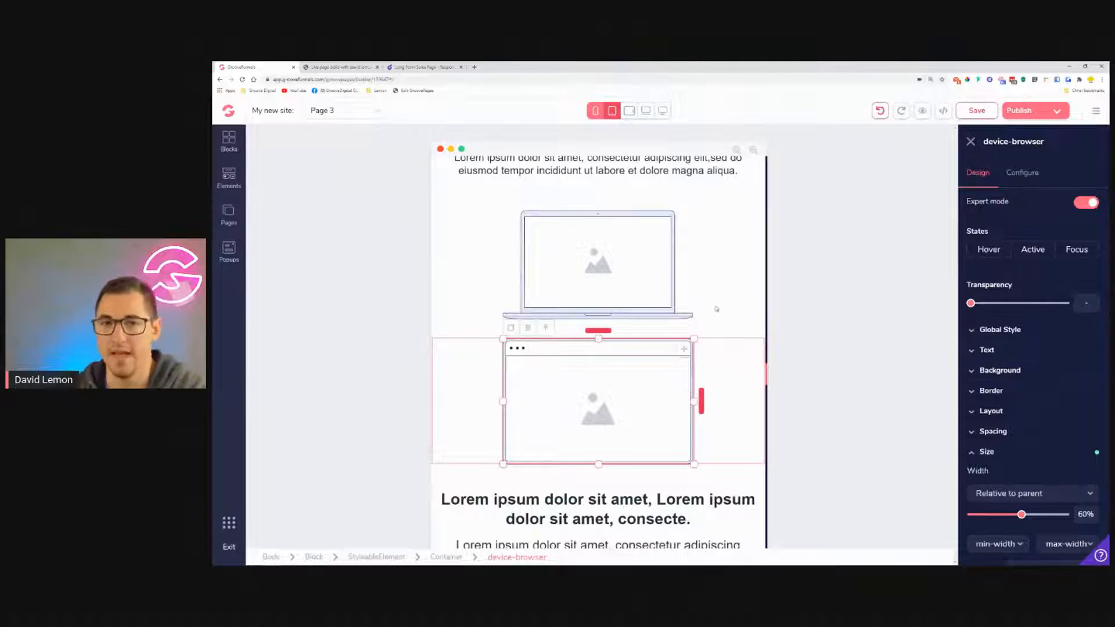
{"action": "scroll", "coordinate": [711, 311], "scroll_direction": "up", "scroll_amount": 4}
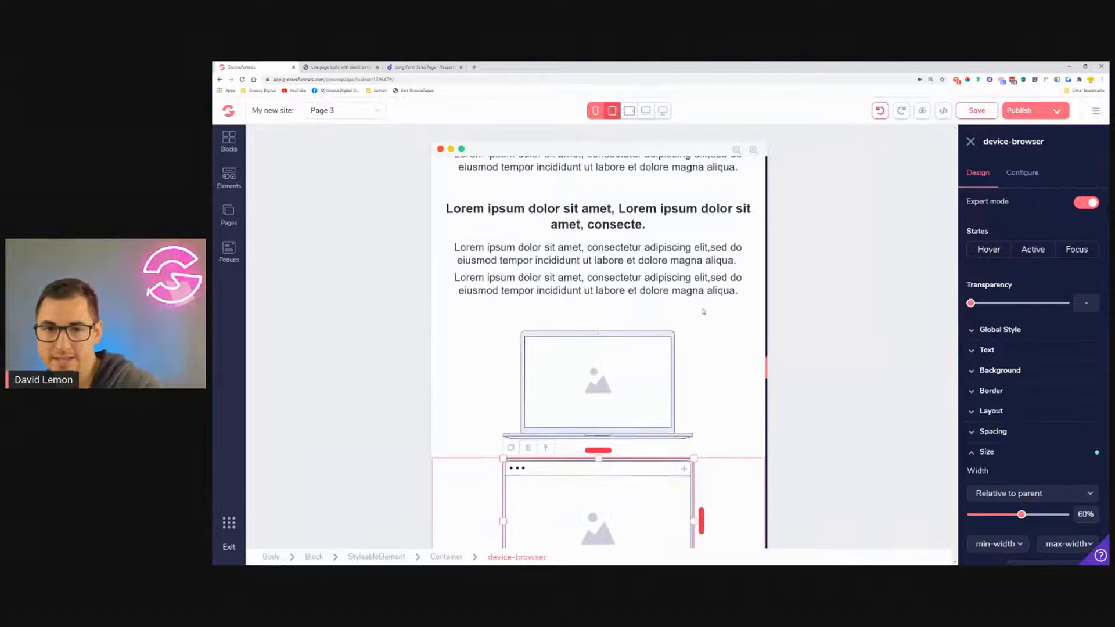
{"action": "scroll", "coordinate": [705, 322], "scroll_direction": "up", "scroll_amount": 1}
{"action": "scroll", "coordinate": [596, 354], "scroll_direction": "down", "scroll_amount": 3}
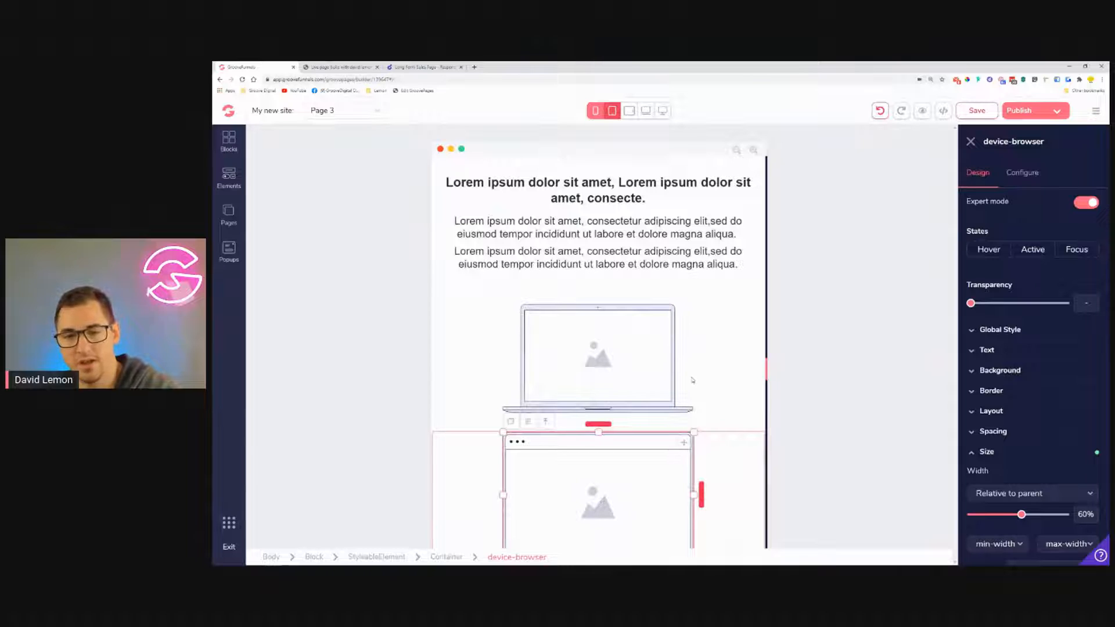
Duplicate the laptop mockup below the second text group and move the copy above that group's heading.
{"action": "left_click", "coordinate": [650, 322]}
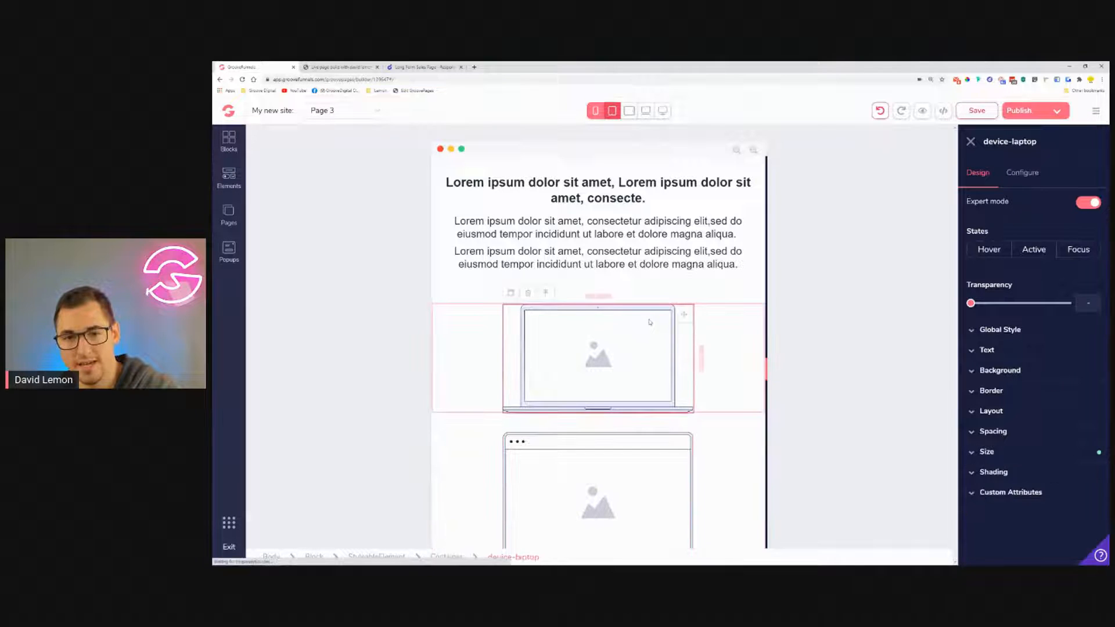
{"action": "left_click", "coordinate": [511, 295]}
{"action": "left_click_drag", "start_coordinate": [687, 428], "coordinate": [699, 215]}
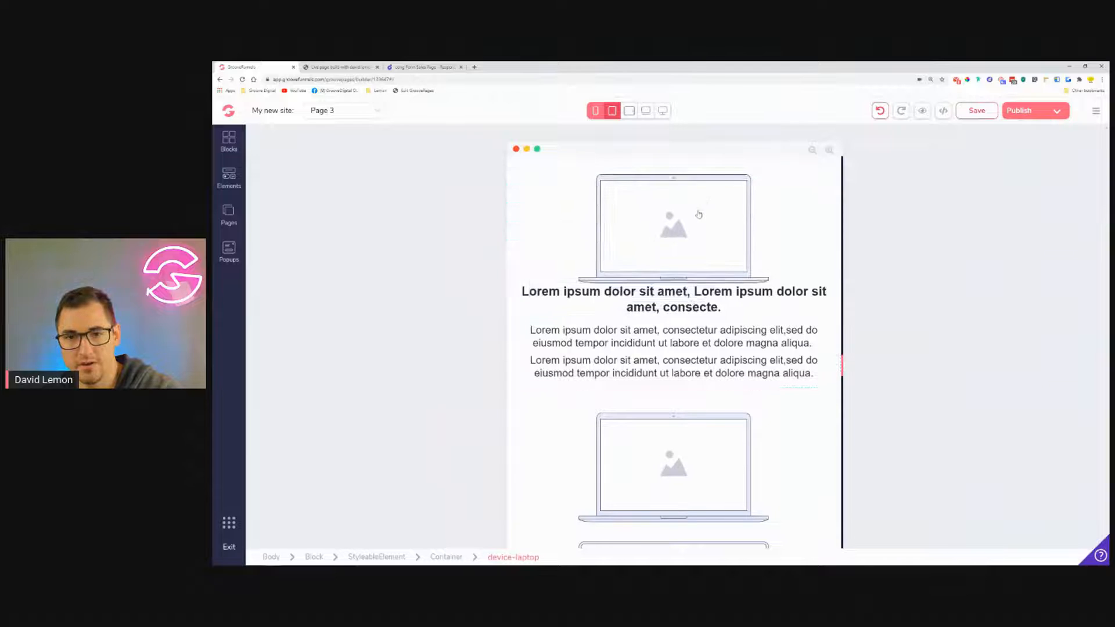
{"action": "scroll", "coordinate": [727, 252], "scroll_direction": "down", "scroll_amount": 2}
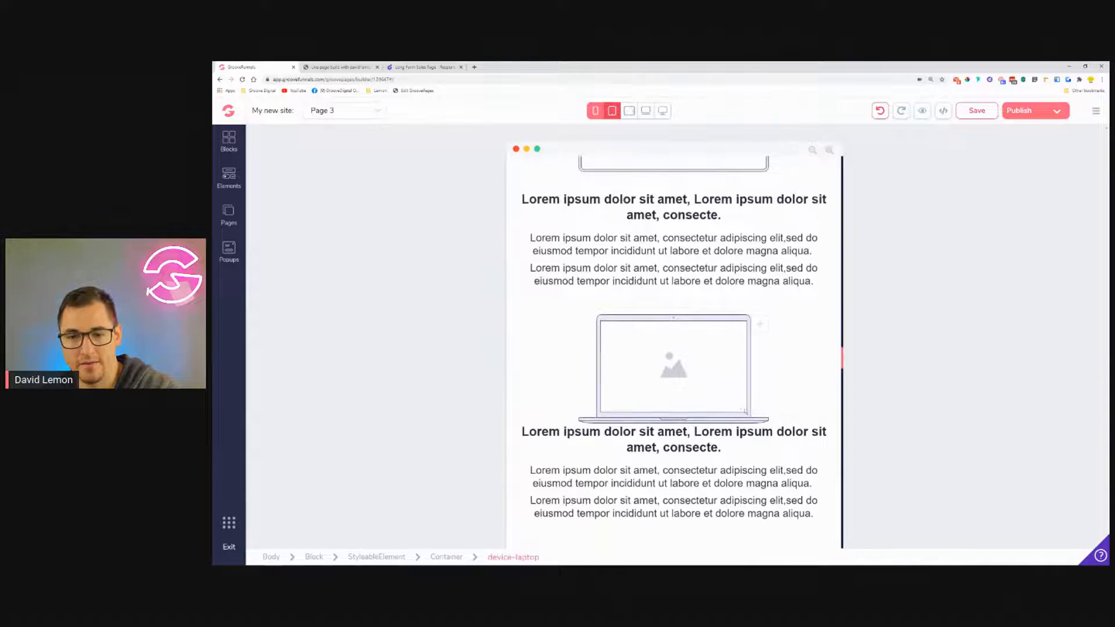
Set the bottom margin of the laptop mockup above the second text group to 2rem.
{"action": "left_click", "coordinate": [674, 366]}
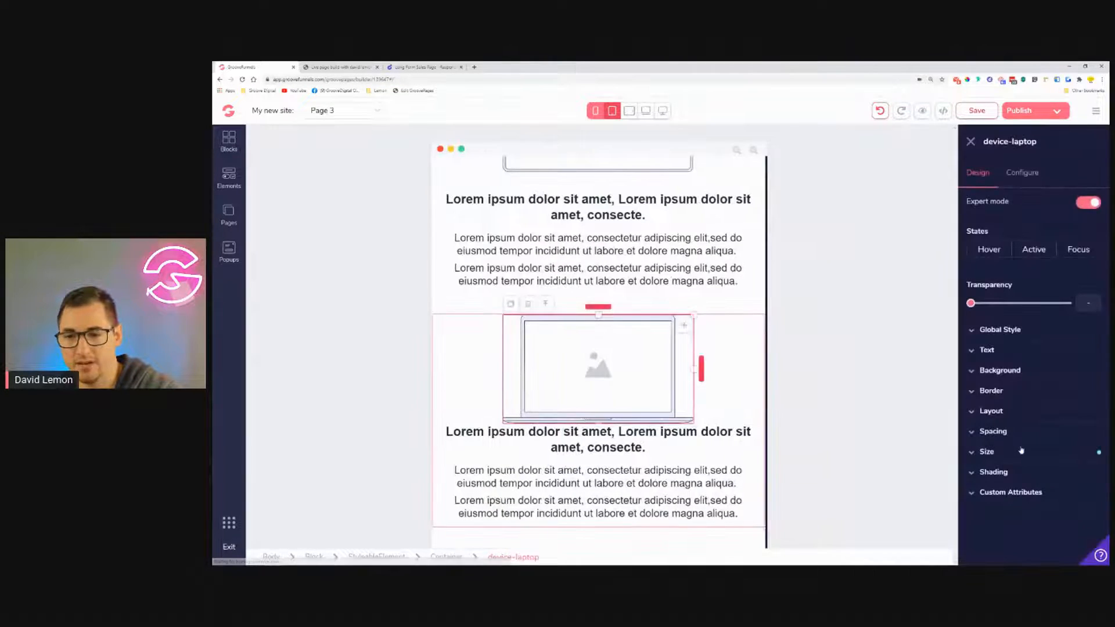
{"action": "left_click", "coordinate": [1011, 433]}
{"action": "scroll", "coordinate": [999, 477], "scroll_direction": "down", "scroll_amount": 2}
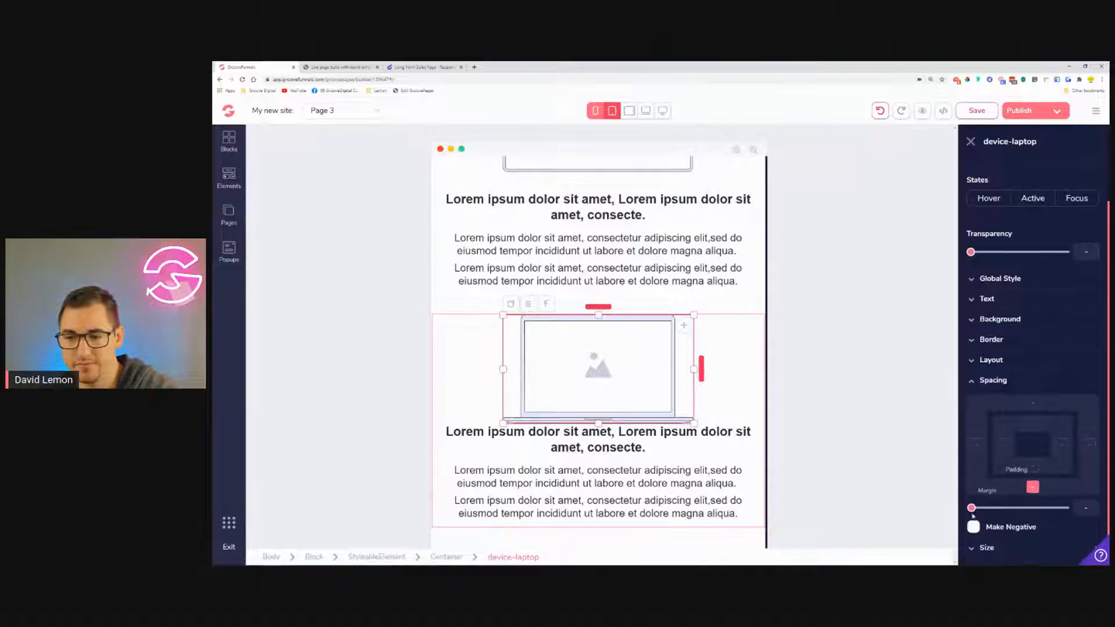
{"action": "left_click_drag", "start_coordinate": [972, 509], "coordinate": [1012, 514]}
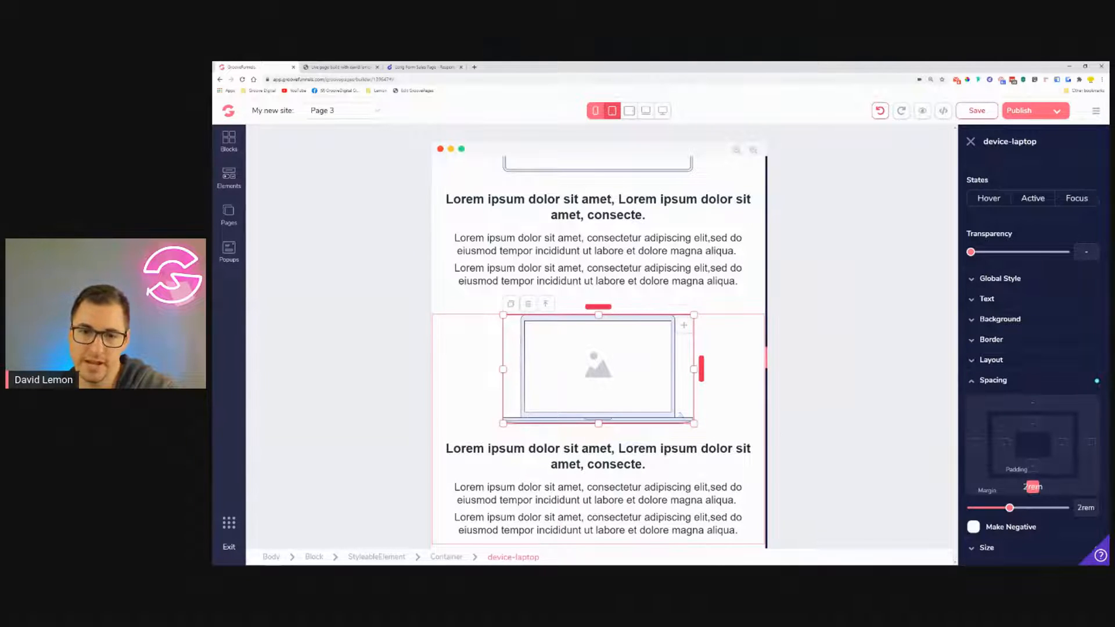
{"action": "scroll", "coordinate": [685, 412], "scroll_direction": "down", "scroll_amount": 4}
{"action": "scroll", "coordinate": [692, 400], "scroll_direction": "up", "scroll_amount": 2}
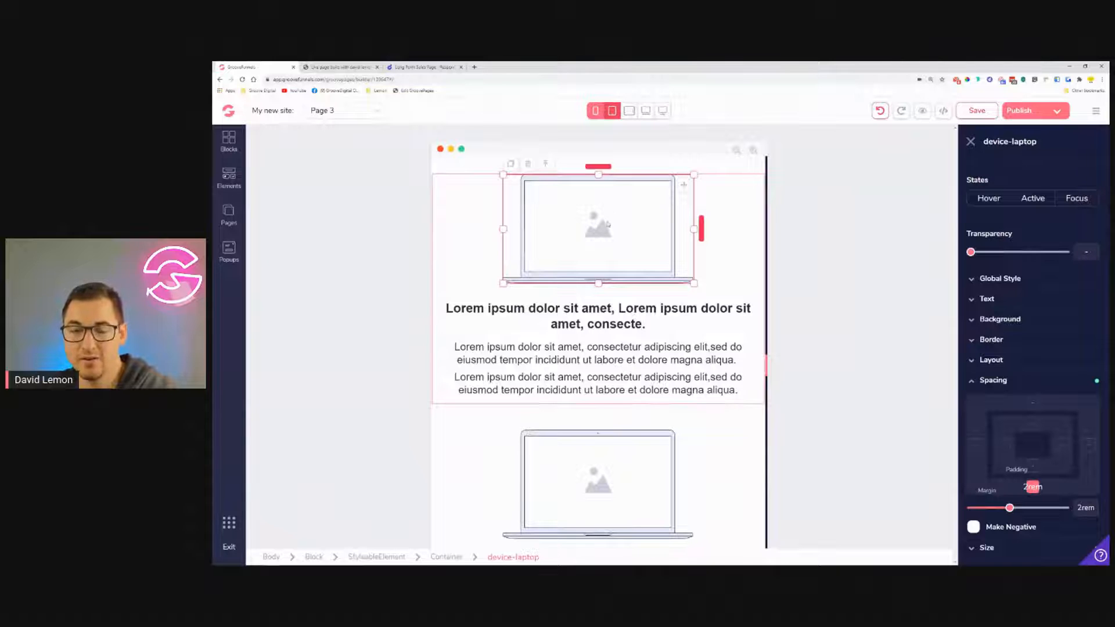
In the landscape tablet view, hide the duplicated laptop mockup above the text by setting its display to none.
{"action": "left_click", "coordinate": [629, 110]}
{"action": "scroll", "coordinate": [674, 300], "scroll_direction": "down", "scroll_amount": 4}
{"action": "scroll", "coordinate": [673, 301], "scroll_direction": "up", "scroll_amount": 4}
{"action": "scroll", "coordinate": [674, 300], "scroll_direction": "up", "scroll_amount": 10}
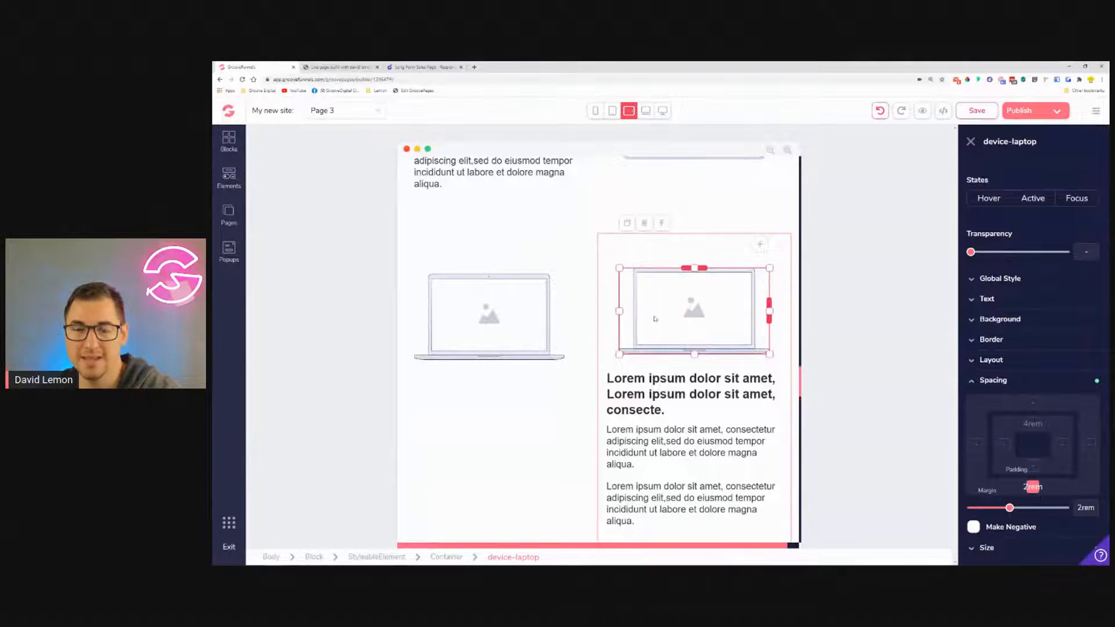
{"action": "left_click", "coordinate": [1021, 361]}
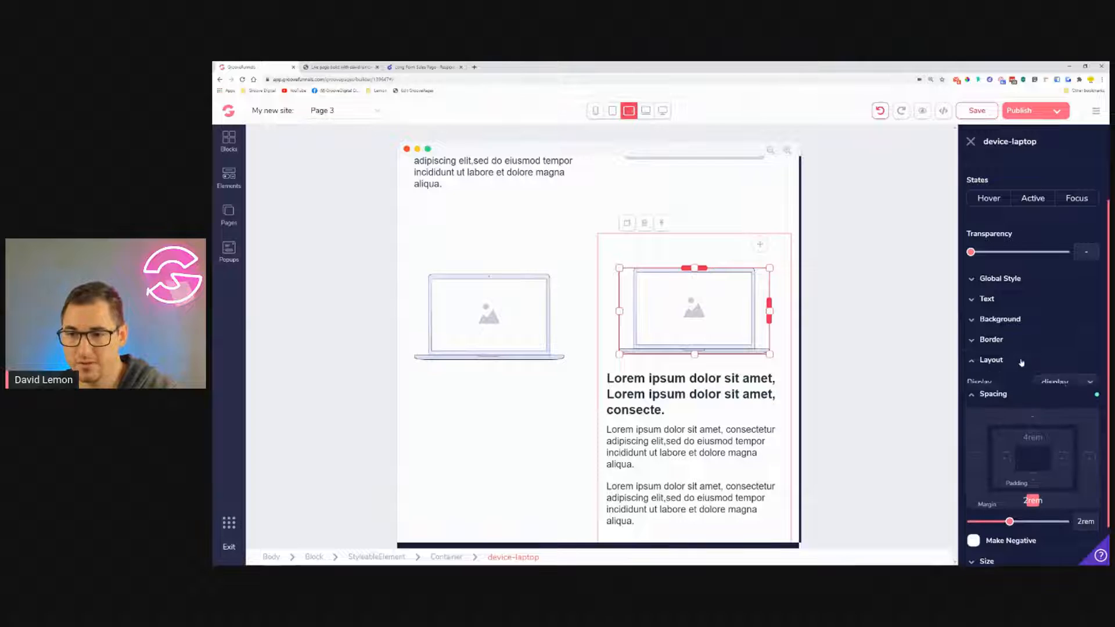
{"action": "left_click", "coordinate": [1066, 382]}
{"action": "left_click", "coordinate": [1051, 549]}
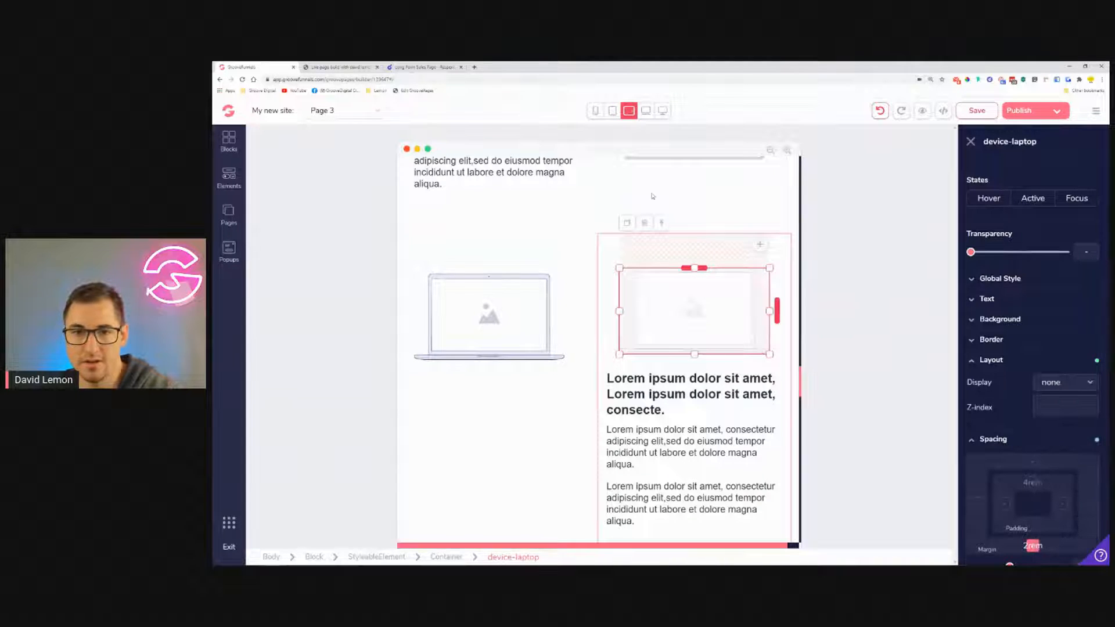
In the portrait tablet view, set the display of the container holding the original laptop mockup below the second text group to none.
{"action": "left_click", "coordinate": [613, 113]}
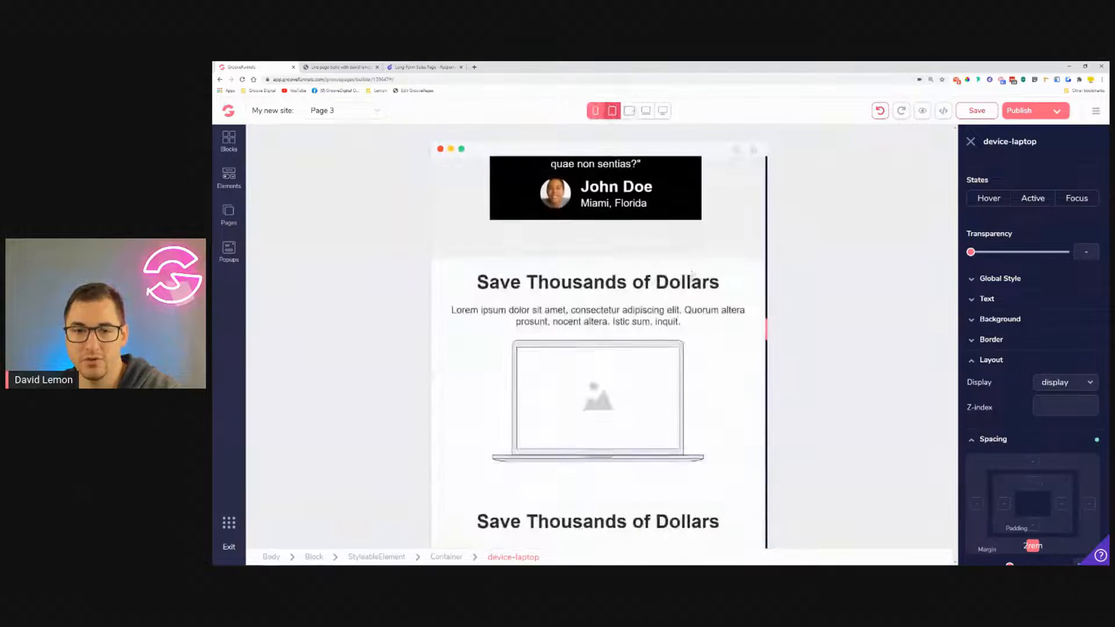
{"action": "scroll", "coordinate": [693, 276], "scroll_direction": "down", "scroll_amount": 3}
{"action": "scroll", "coordinate": [692, 277], "scroll_direction": "up", "scroll_amount": 4}
{"action": "scroll", "coordinate": [699, 293], "scroll_direction": "down", "scroll_amount": 3}
{"action": "scroll", "coordinate": [699, 294], "scroll_direction": "down", "scroll_amount": 6}
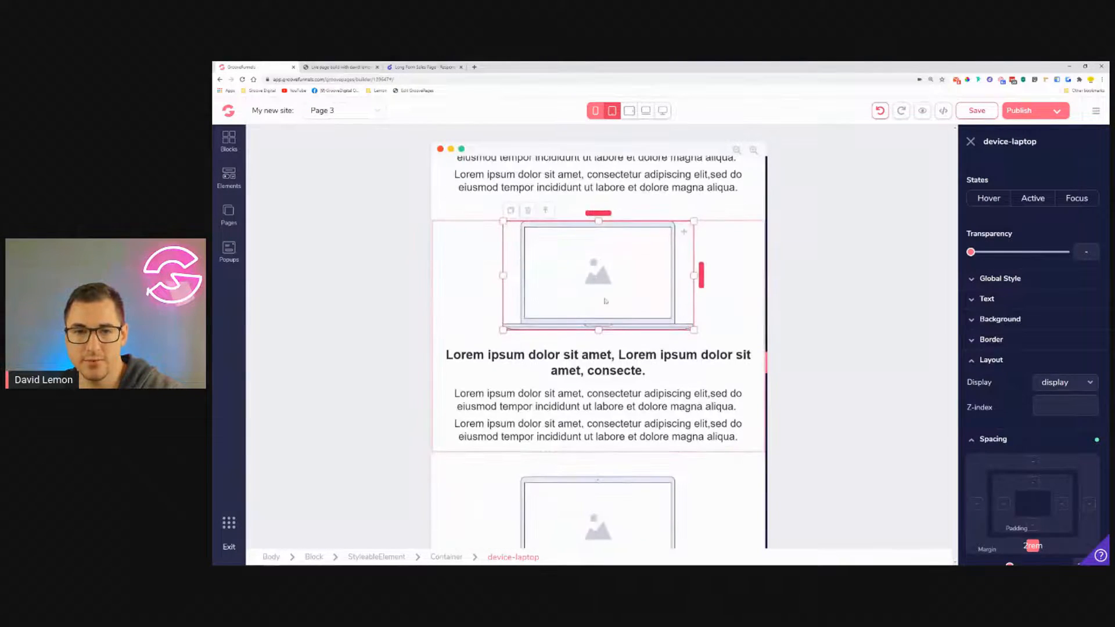
{"action": "scroll", "coordinate": [608, 304], "scroll_direction": "down", "scroll_amount": 2}
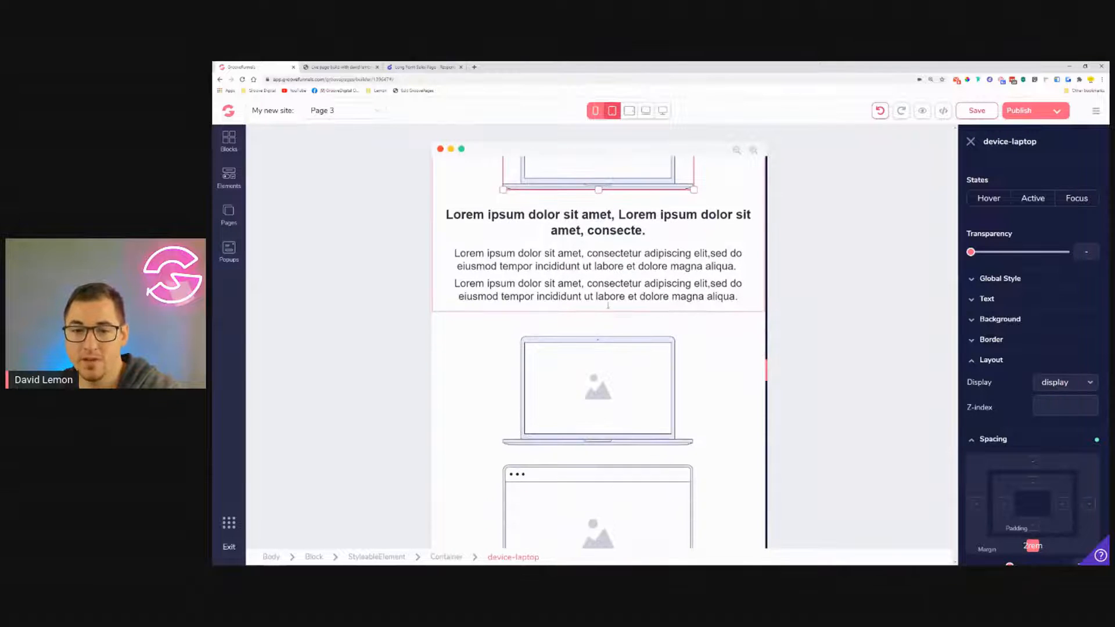
{"action": "left_click", "coordinate": [485, 363]}
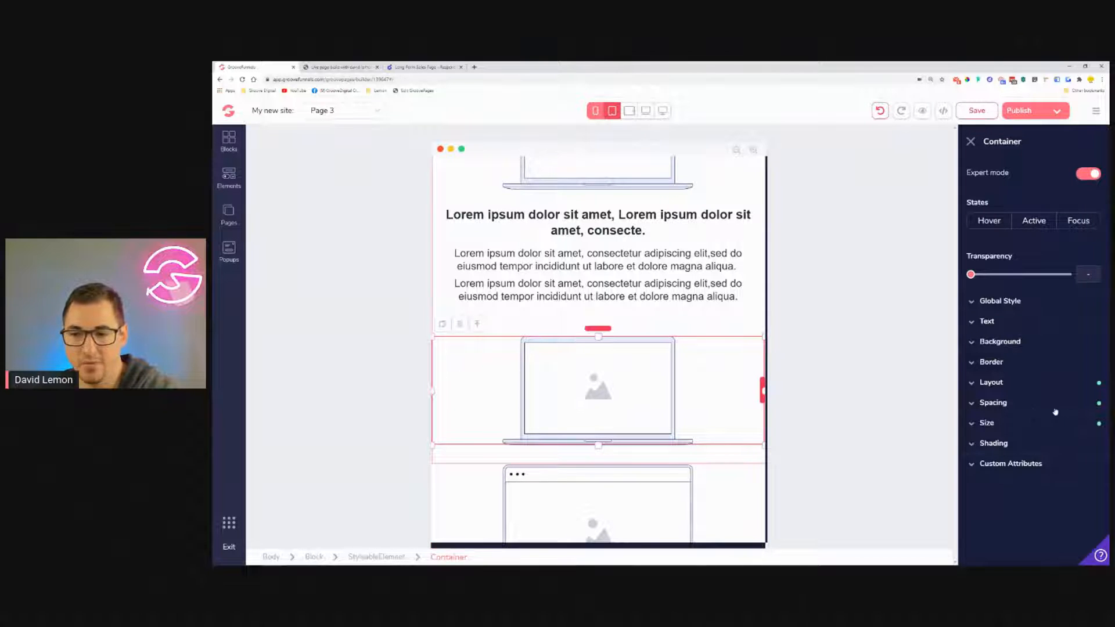
{"action": "left_click", "coordinate": [1031, 388]}
{"action": "left_click", "coordinate": [1071, 407]}
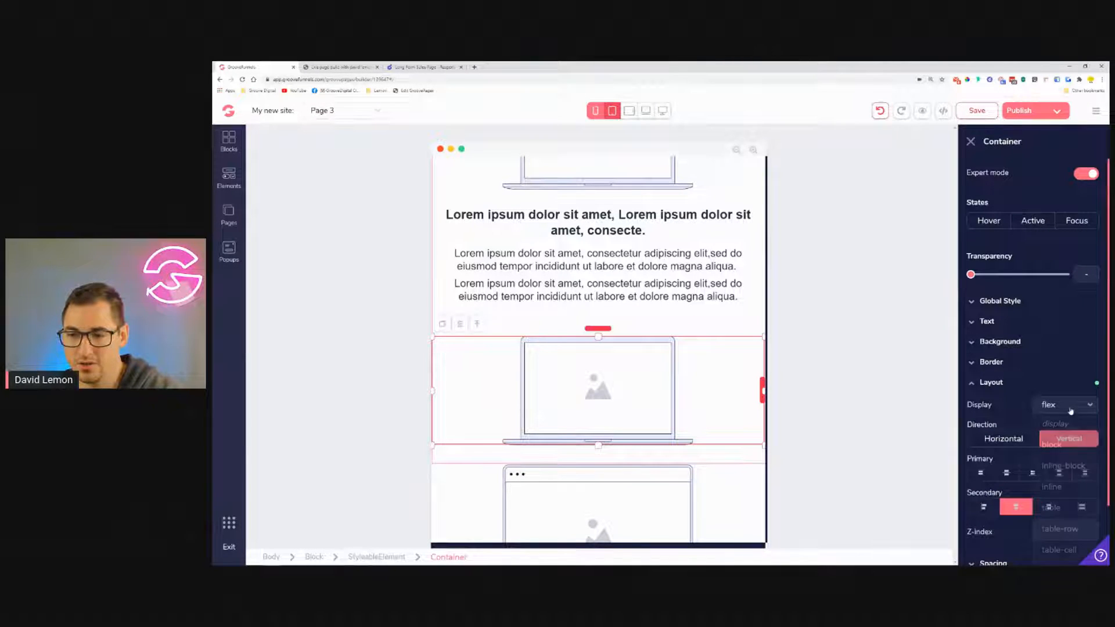
{"action": "scroll", "coordinate": [1073, 456], "scroll_direction": "down", "scroll_amount": 1}
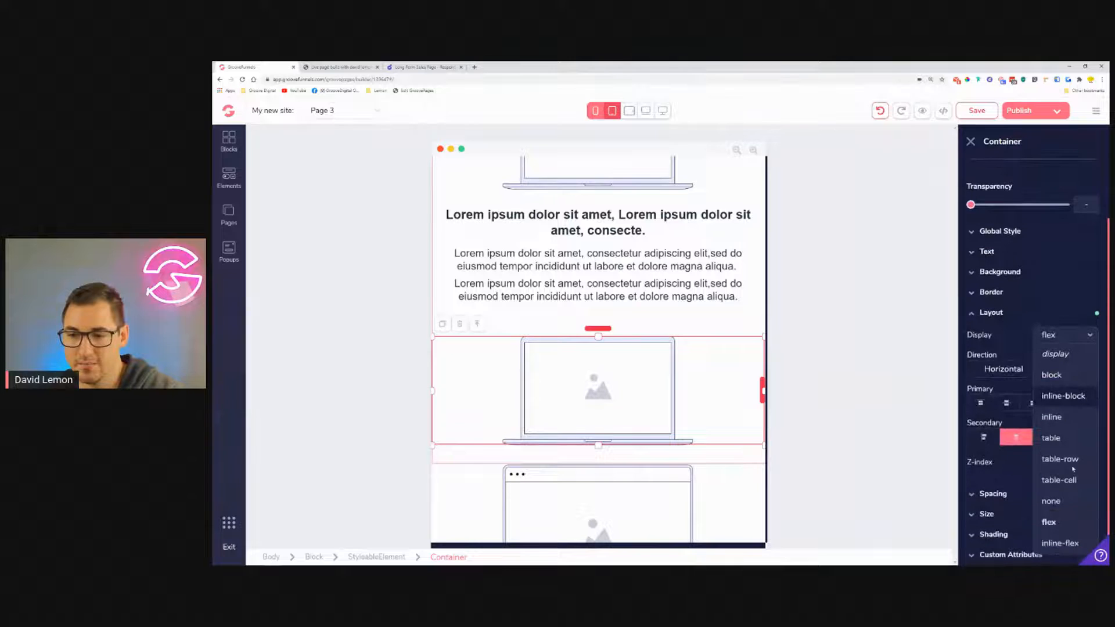
{"action": "left_click", "coordinate": [1064, 508]}
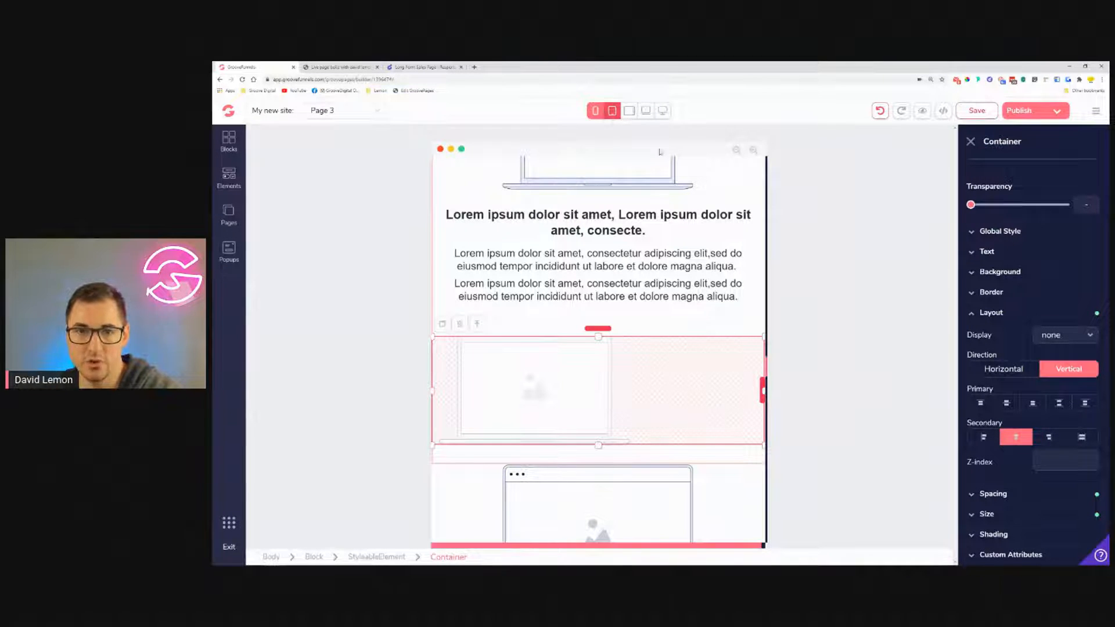
In the landscape tablet view, set the display of the original laptop mockup's container to block.
{"action": "left_click", "coordinate": [629, 111]}
{"action": "scroll", "coordinate": [673, 361], "scroll_direction": "up", "scroll_amount": 10}
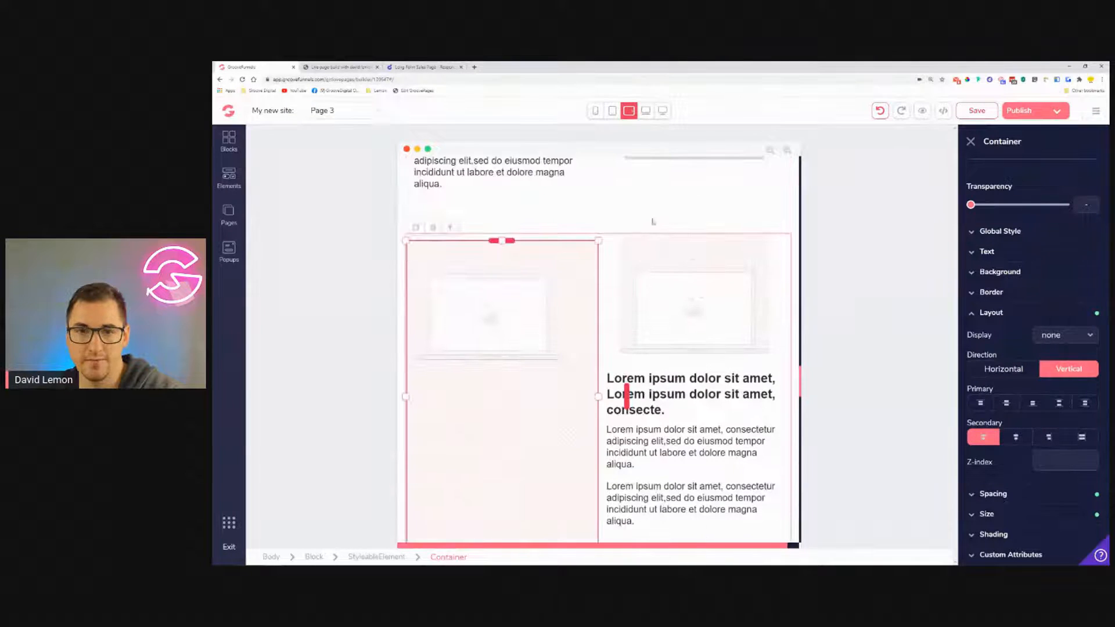
{"action": "left_click", "coordinate": [671, 278]}
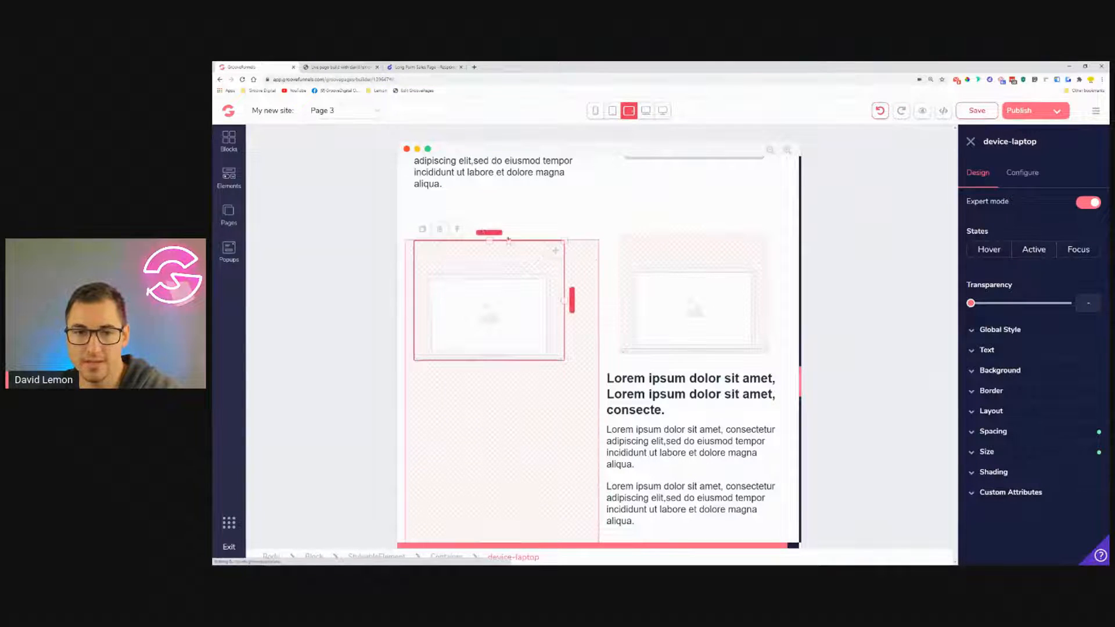
{"action": "left_click", "coordinate": [557, 314]}
{"action": "left_click", "coordinate": [1022, 382]}
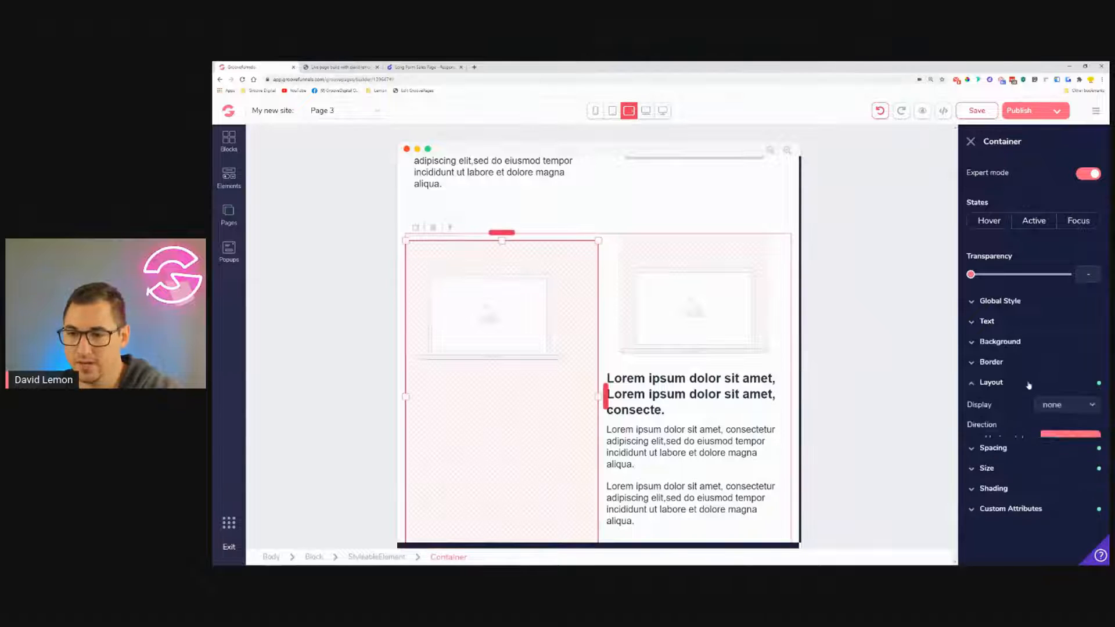
{"action": "left_click", "coordinate": [1066, 405]}
{"action": "left_click", "coordinate": [1057, 443]}
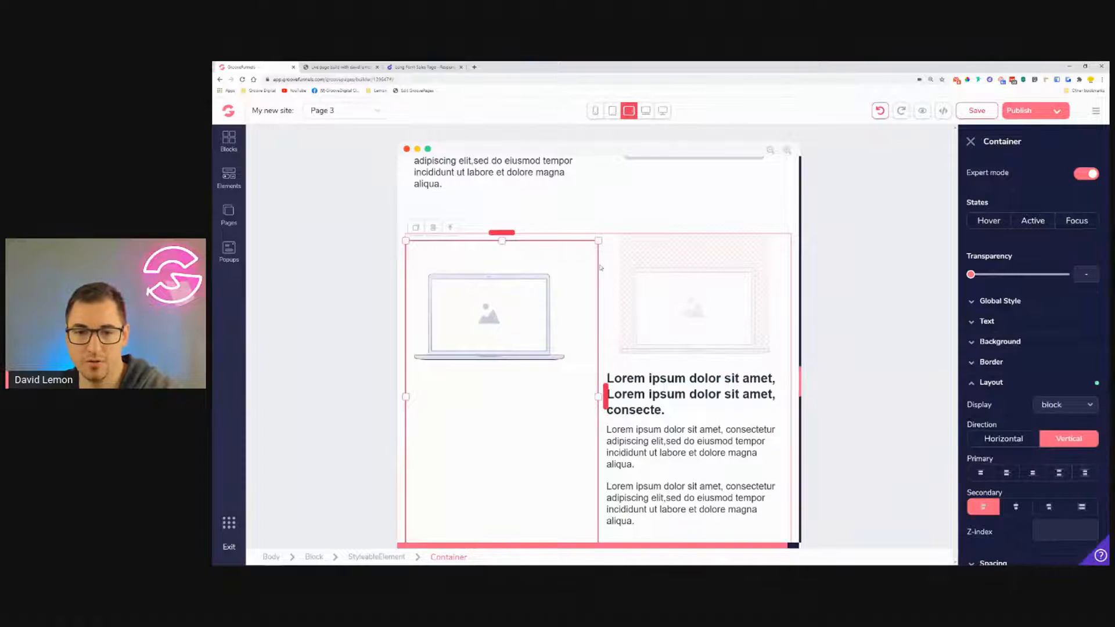
Check the feature section's rows in the landscape tablet view and in the portrait tablet view.
{"action": "scroll", "coordinate": [652, 270], "scroll_direction": "down", "scroll_amount": 5}
{"action": "scroll", "coordinate": [651, 273], "scroll_direction": "down", "scroll_amount": 1}
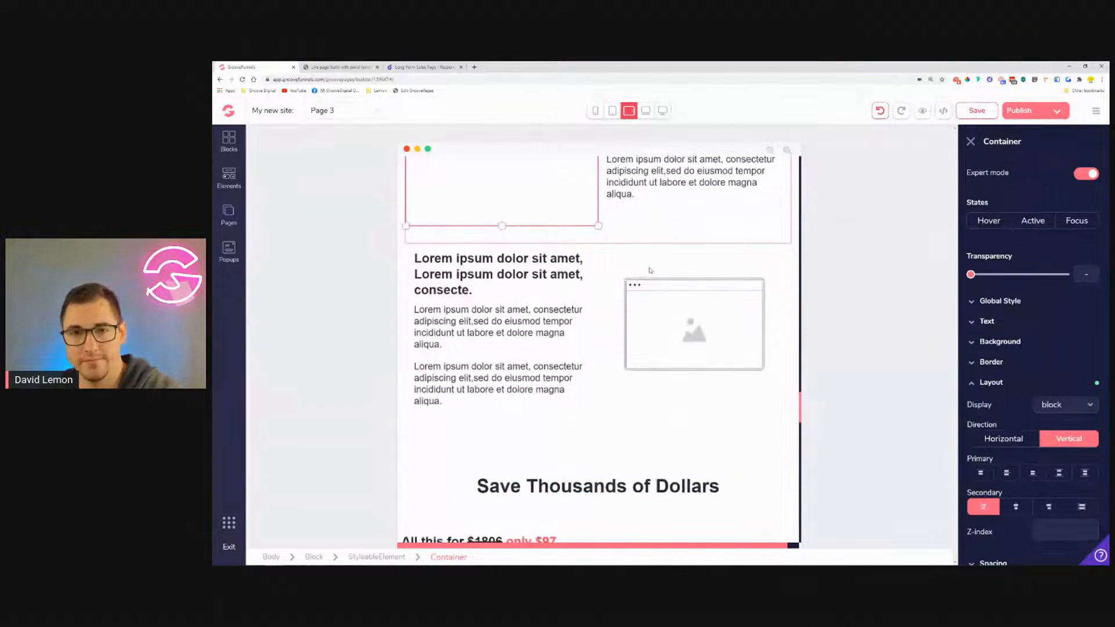
{"action": "scroll", "coordinate": [650, 271], "scroll_direction": "up", "scroll_amount": 4}
{"action": "left_click", "coordinate": [613, 111]}
{"action": "scroll", "coordinate": [660, 360], "scroll_direction": "down", "scroll_amount": 4}
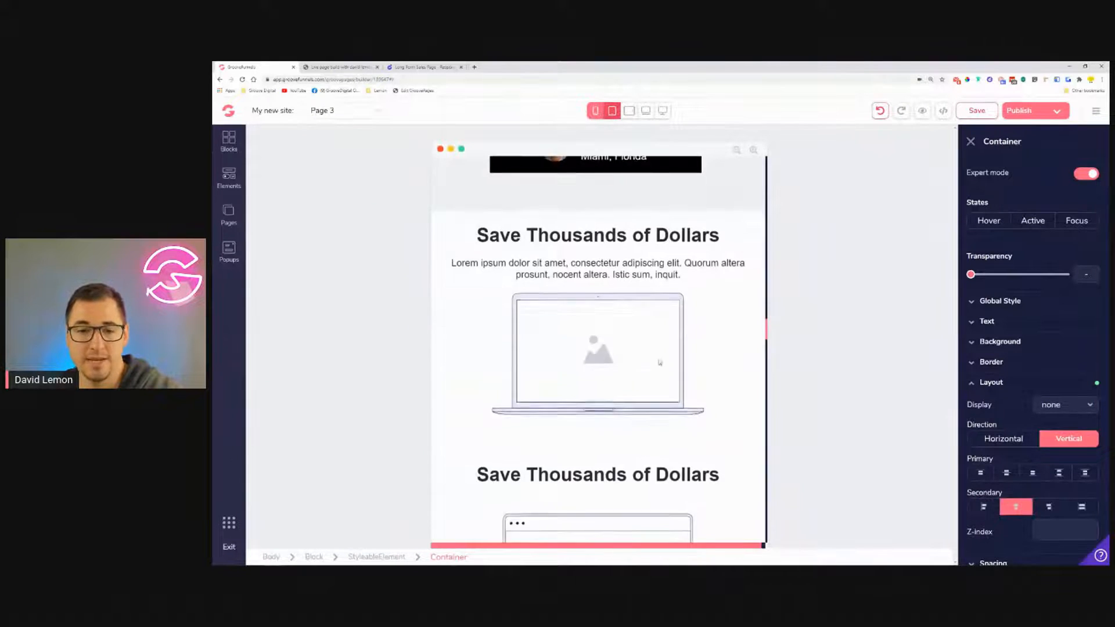
{"action": "scroll", "coordinate": [660, 362], "scroll_direction": "down", "scroll_amount": 6}
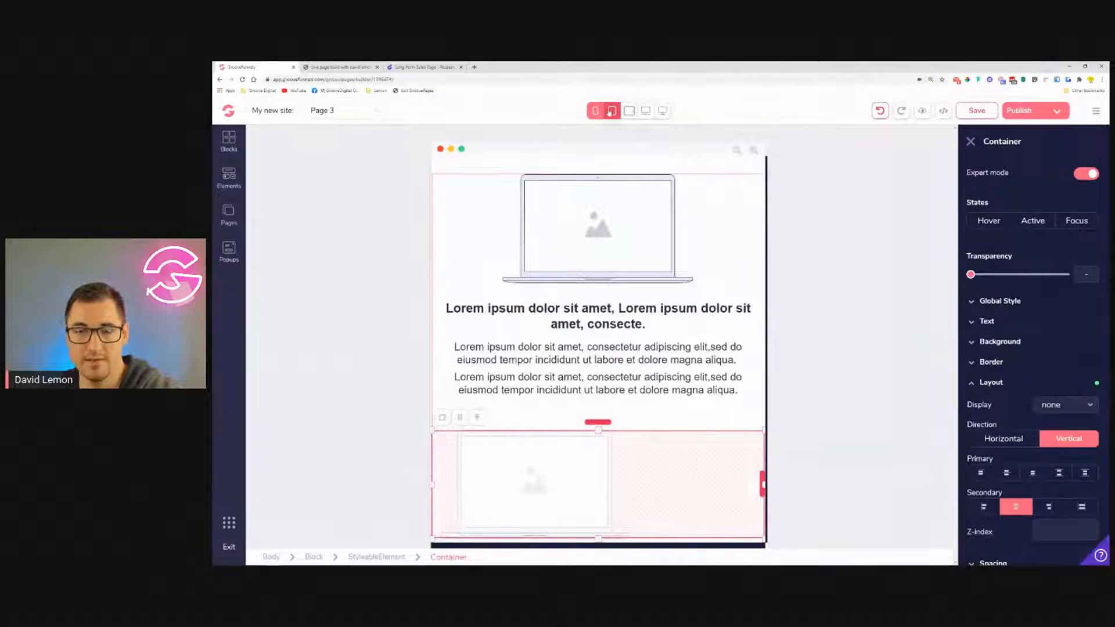
{"action": "scroll", "coordinate": [569, 317], "scroll_direction": "up", "scroll_amount": 2}
{"action": "scroll", "coordinate": [570, 317], "scroll_direction": "down", "scroll_amount": 6}
{"action": "scroll", "coordinate": [629, 343], "scroll_direction": "down", "scroll_amount": 4}
{"action": "scroll", "coordinate": [617, 324], "scroll_direction": "up", "scroll_amount": 2}
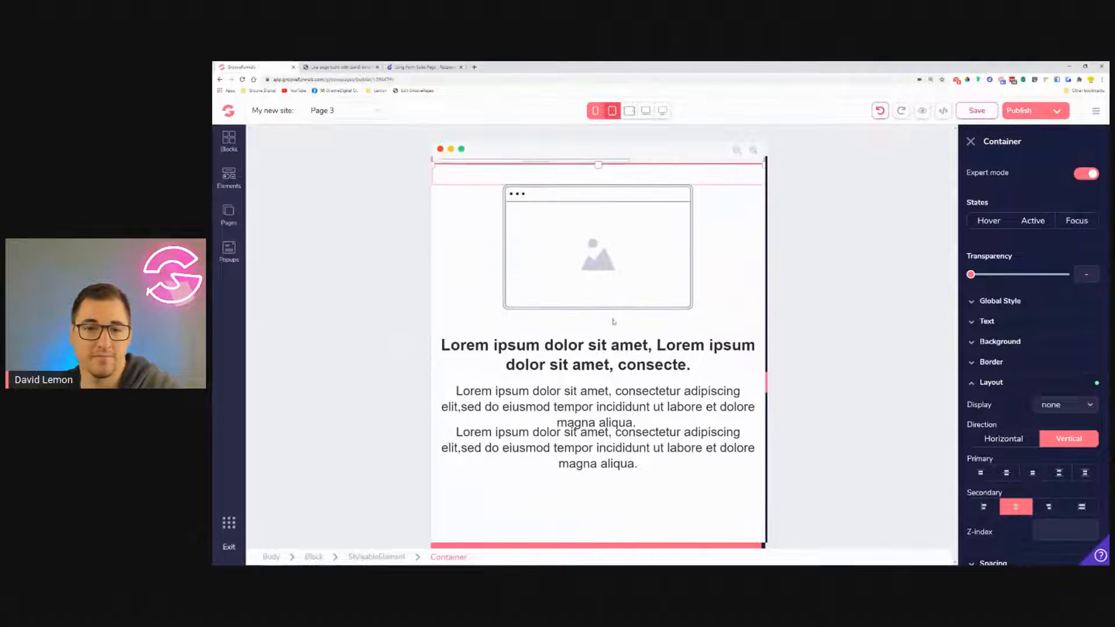
Set the heading below the last browser mockup to 1.5rem and both paragraphs under it to 1.25rem.
{"action": "left_click", "coordinate": [610, 279]}
{"action": "left_click", "coordinate": [587, 354]}
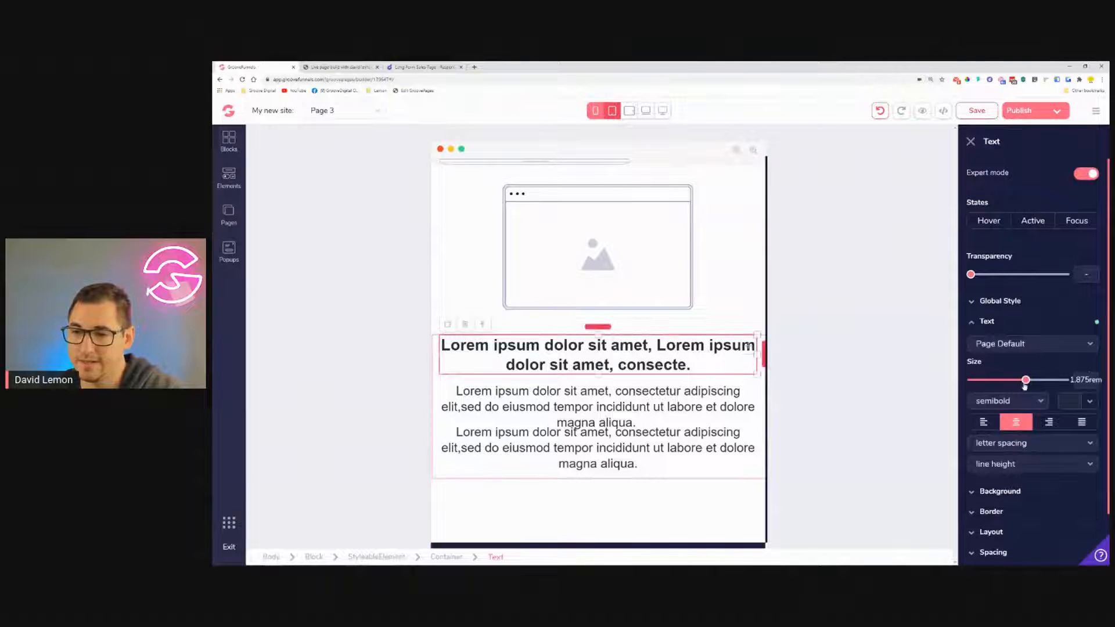
{"action": "left_click_drag", "start_coordinate": [1026, 386], "coordinate": [1018, 385]}
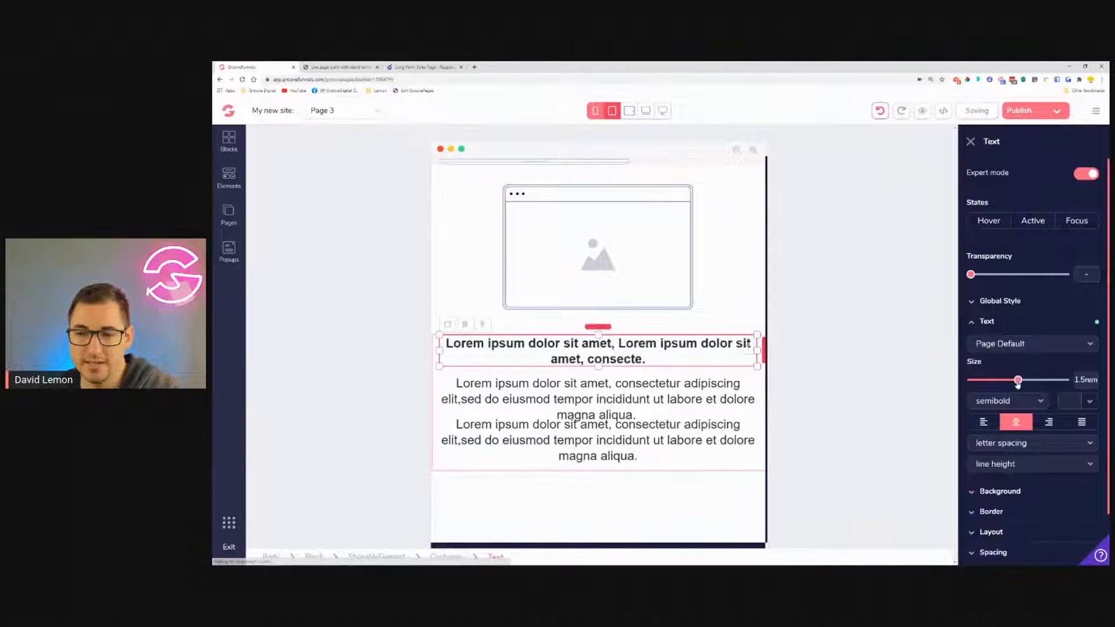
{"action": "left_click", "coordinate": [668, 397]}
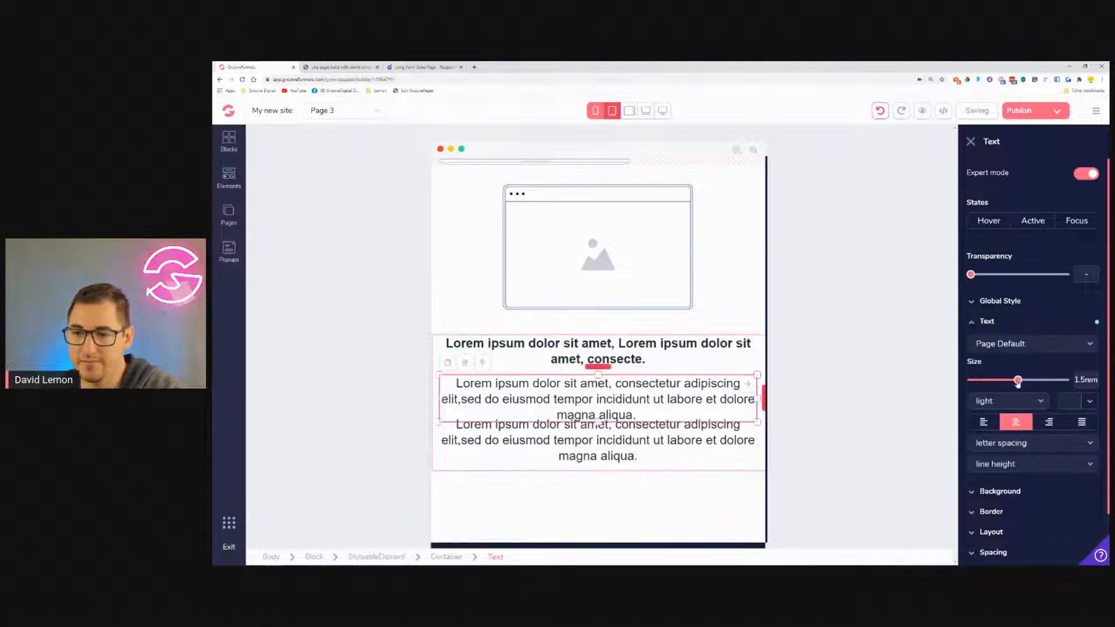
{"action": "left_click", "coordinate": [1018, 382]}
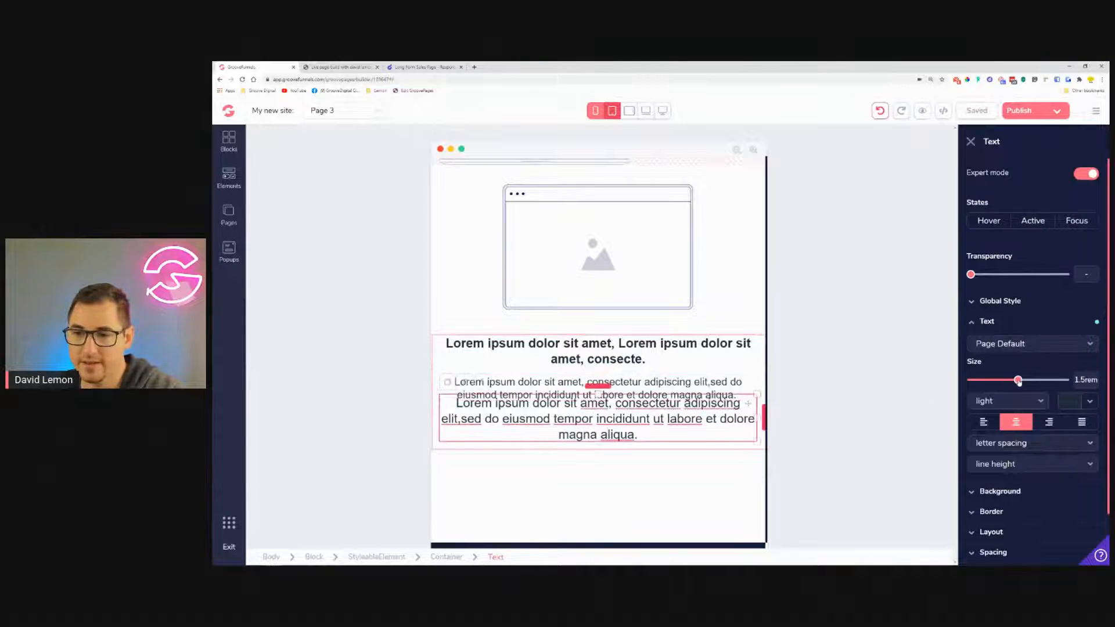
{"action": "left_click_drag", "start_coordinate": [1018, 380], "coordinate": [1010, 380]}
Set the top margin of the last paragraph in the third text group to -0.5rem.
{"action": "scroll", "coordinate": [1014, 514], "scroll_direction": "down", "scroll_amount": 1}
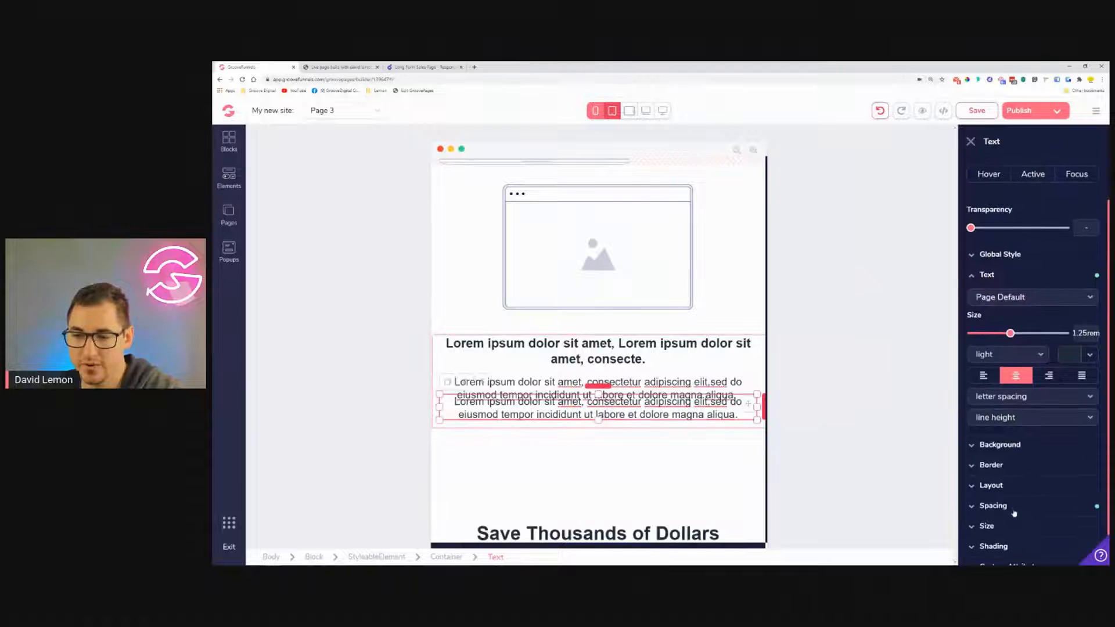
{"action": "left_click", "coordinate": [1014, 513]}
{"action": "scroll", "coordinate": [1021, 513], "scroll_direction": "down", "scroll_amount": 2}
{"action": "scroll", "coordinate": [1028, 505], "scroll_direction": "down", "scroll_amount": 1}
{"action": "left_click", "coordinate": [1034, 402]}
{"action": "left_click_drag", "start_coordinate": [1003, 509], "coordinate": [981, 508]}
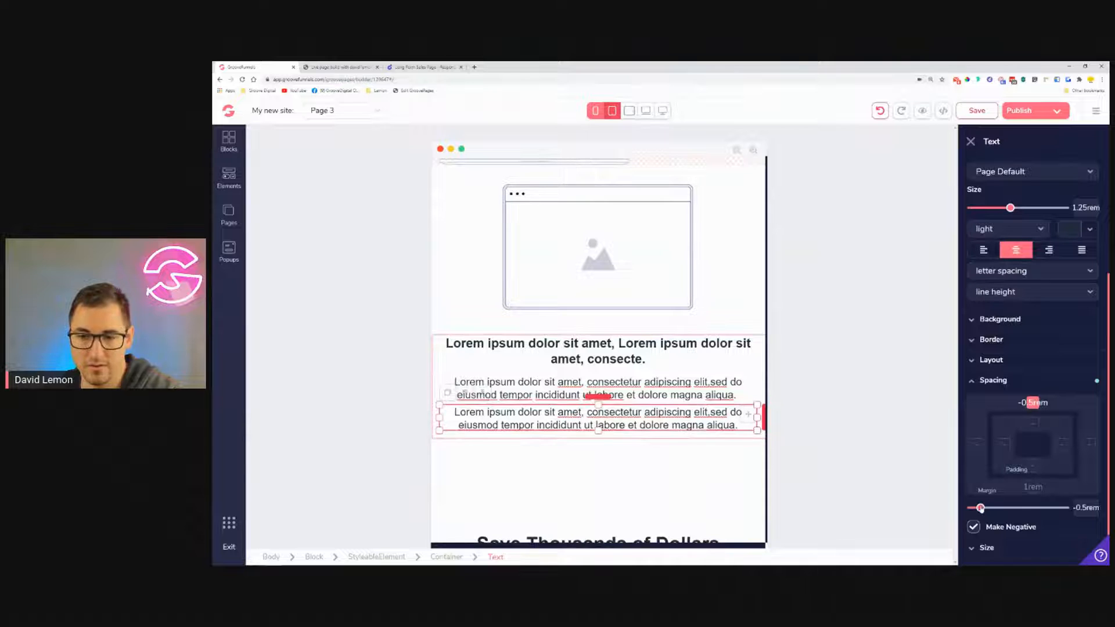
Review the finished feature section in the portrait tablet view and save the page.
{"action": "left_click", "coordinate": [649, 463]}
{"action": "scroll", "coordinate": [647, 462], "scroll_direction": "up", "scroll_amount": 7}
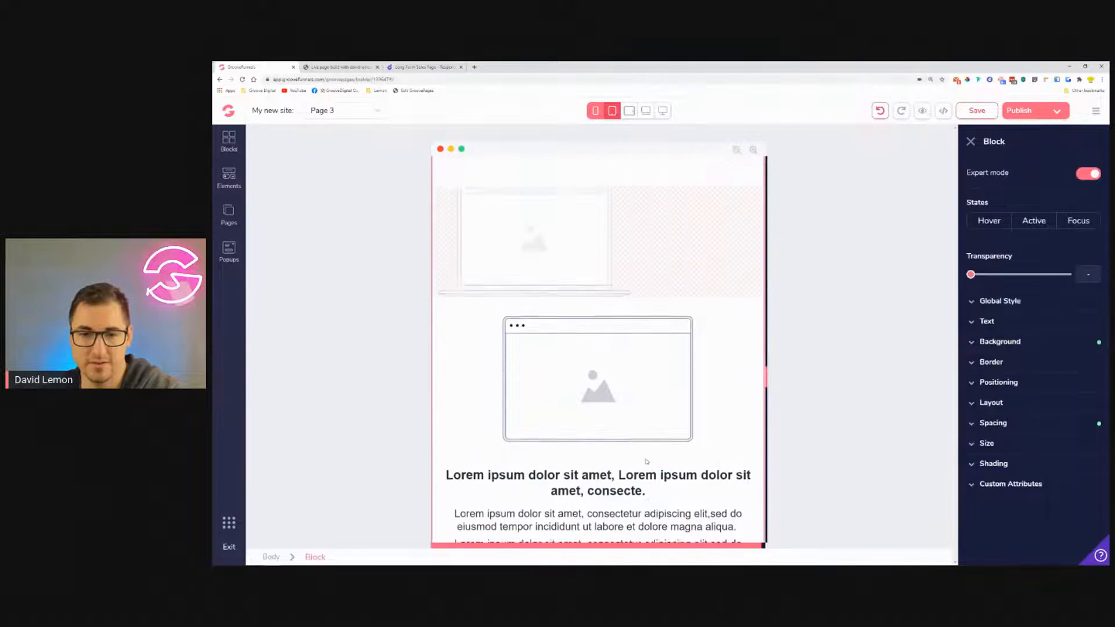
{"action": "scroll", "coordinate": [648, 462], "scroll_direction": "down", "scroll_amount": 7}
{"action": "scroll", "coordinate": [650, 464], "scroll_direction": "down", "scroll_amount": 3}
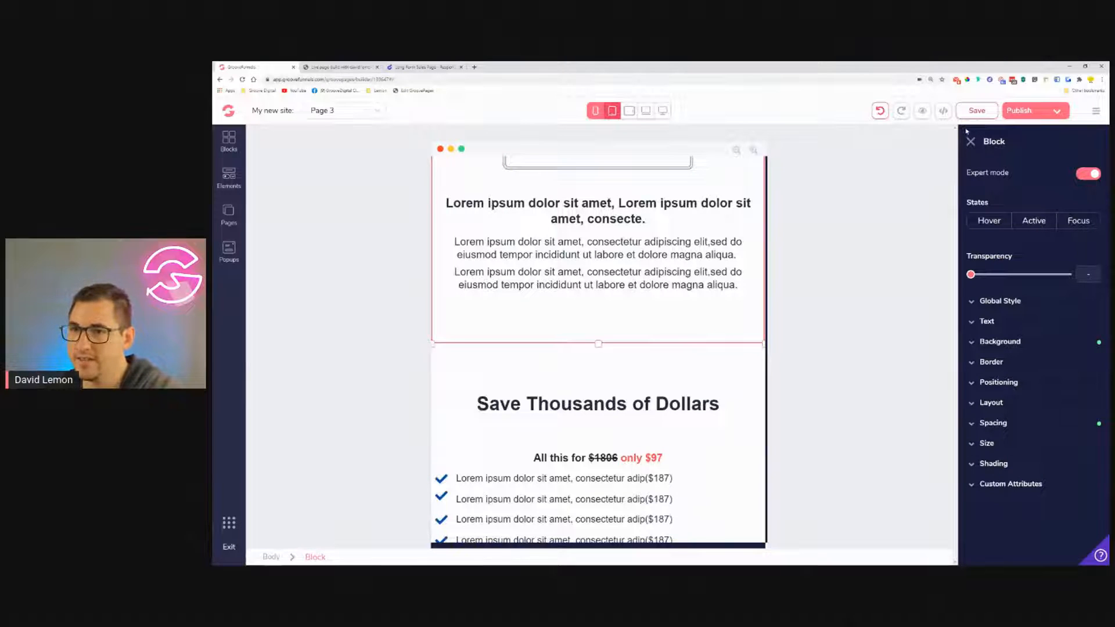
{"action": "left_click", "coordinate": [977, 110]}
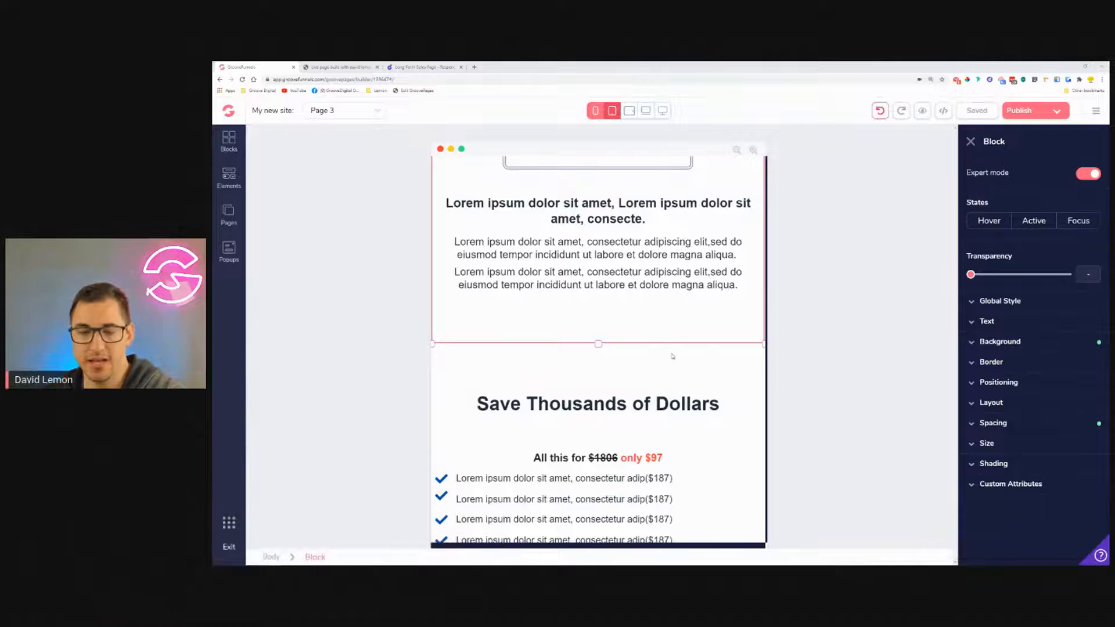
{"action": "scroll", "coordinate": [599, 261], "scroll_direction": "up", "scroll_amount": 2}
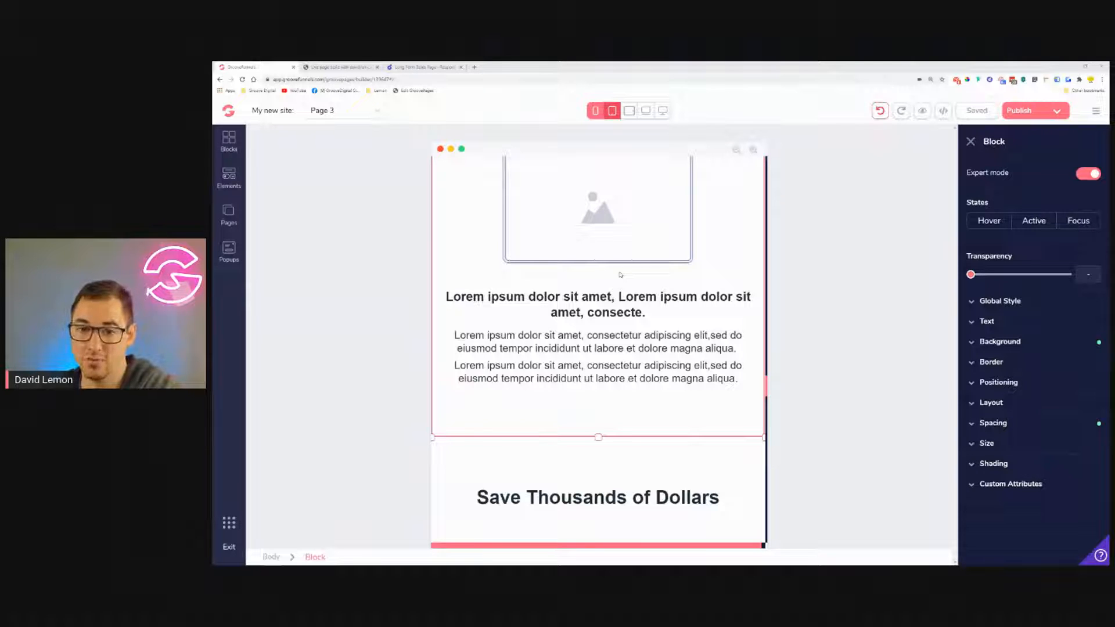
Set the bottom padding of the feature section's block to 1rem.
{"action": "scroll", "coordinate": [591, 296], "scroll_direction": "down", "scroll_amount": 2}
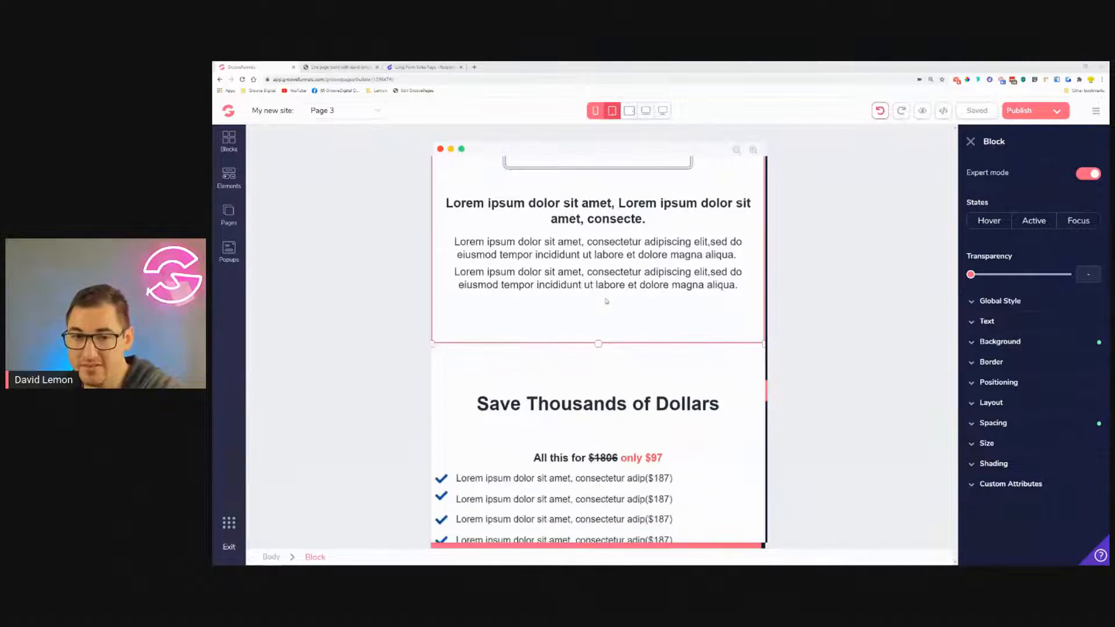
{"action": "left_click", "coordinate": [1016, 425]}
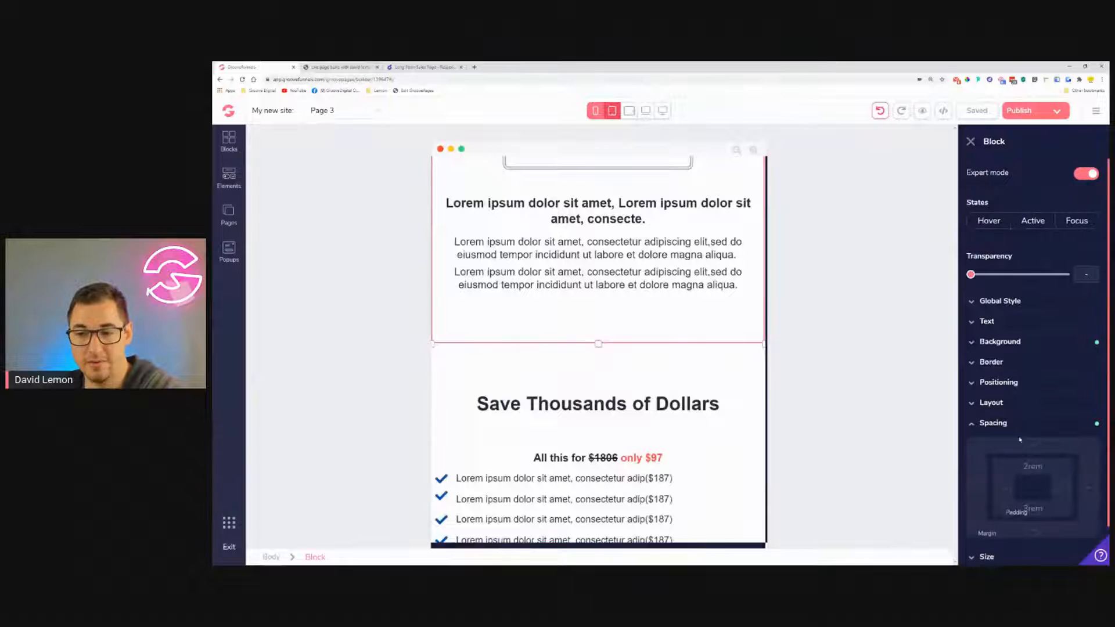
{"action": "left_click", "coordinate": [1033, 510]}
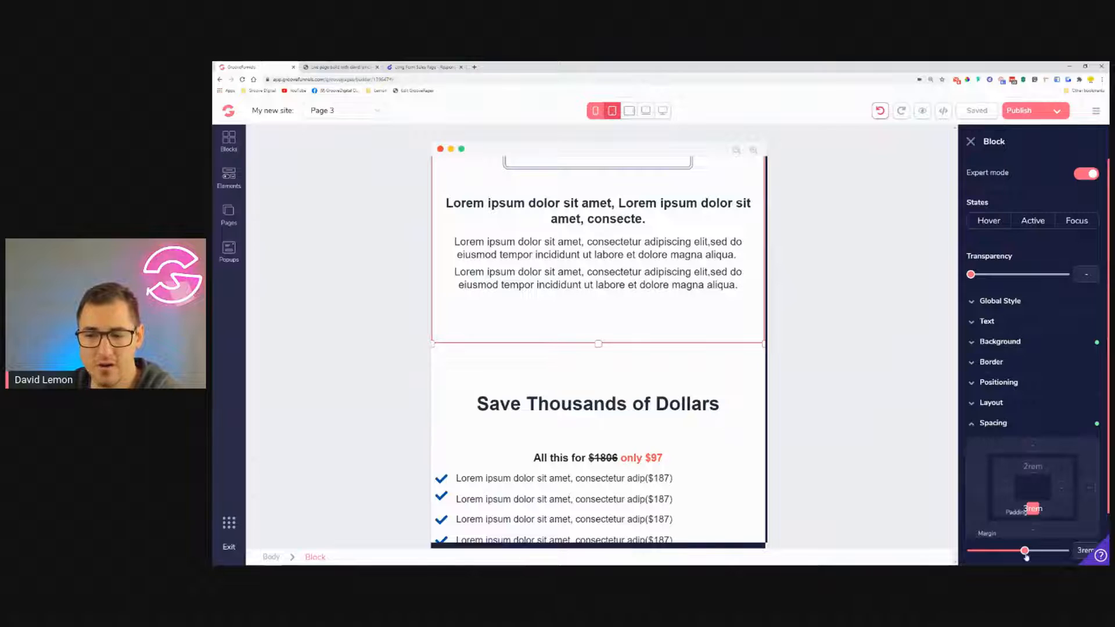
{"action": "left_click_drag", "start_coordinate": [1024, 552], "coordinate": [994, 550]}
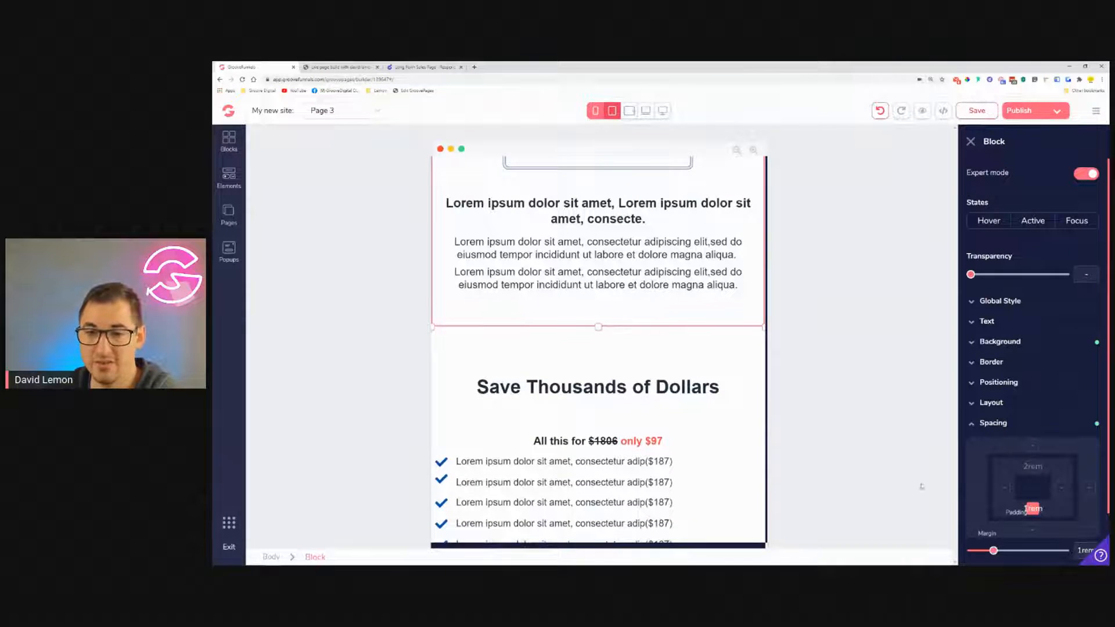
{"action": "scroll", "coordinate": [678, 294], "scroll_direction": "up", "scroll_amount": 3}
{"action": "scroll", "coordinate": [680, 295], "scroll_direction": "down", "scroll_amount": 3}
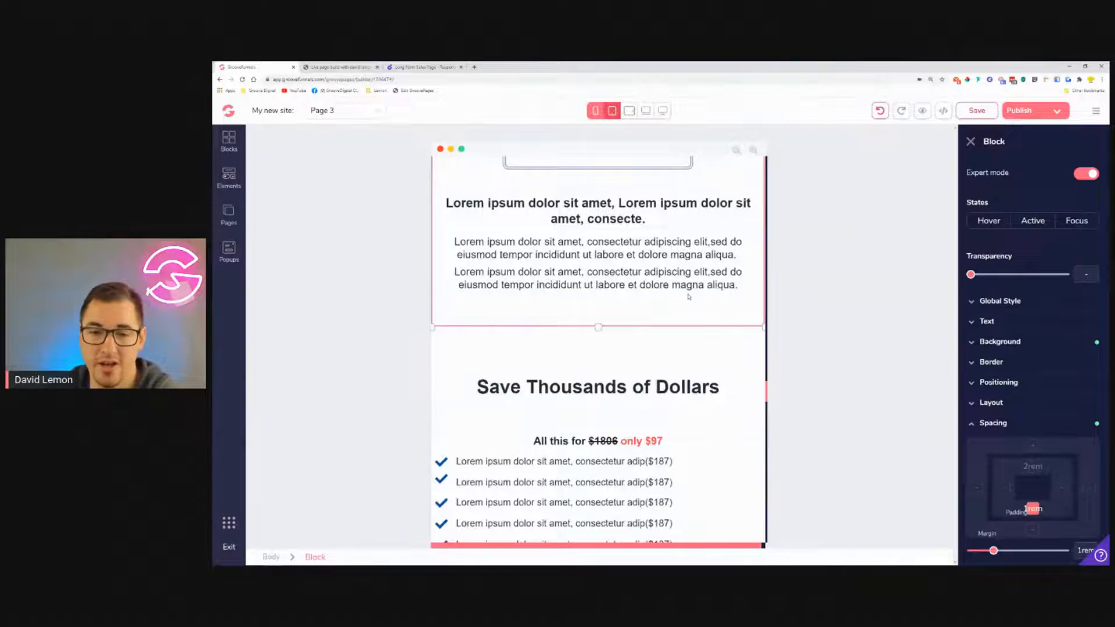
Set the text size of the "All this for $1806 only $97" line to 1.875rem.
{"action": "scroll", "coordinate": [689, 300], "scroll_direction": "down", "scroll_amount": 2}
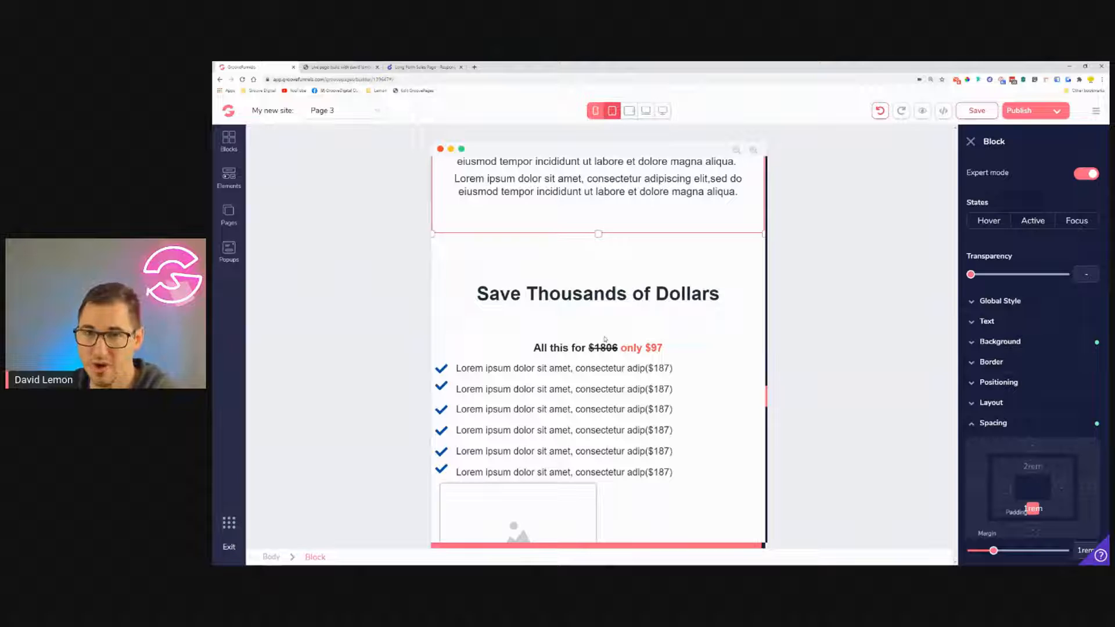
{"action": "scroll", "coordinate": [604, 339], "scroll_direction": "down", "scroll_amount": 2}
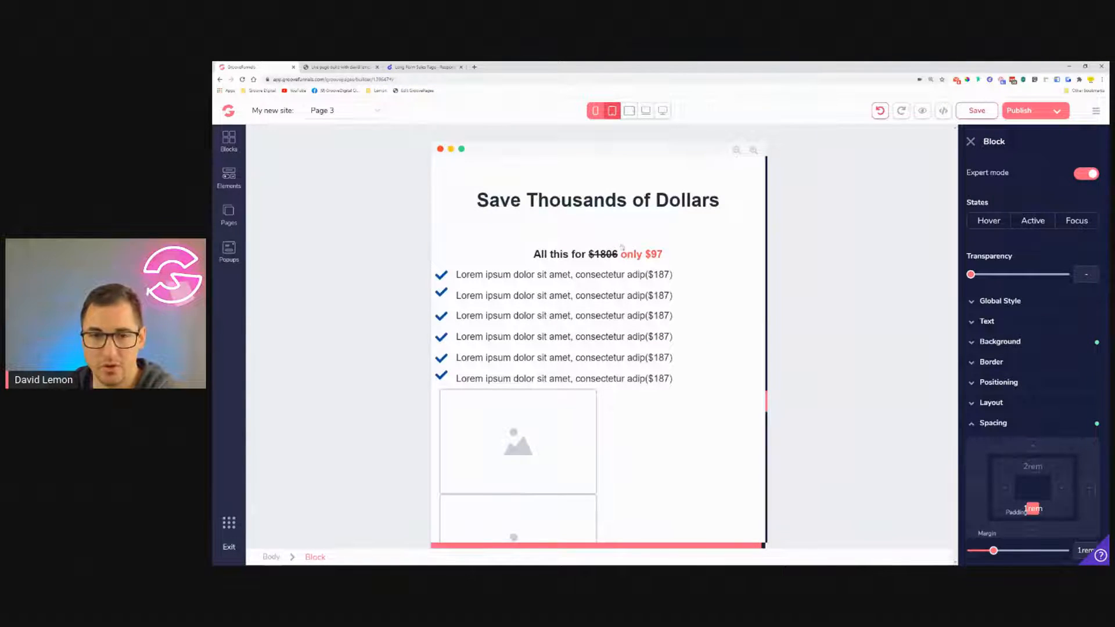
{"action": "left_click", "coordinate": [598, 254]}
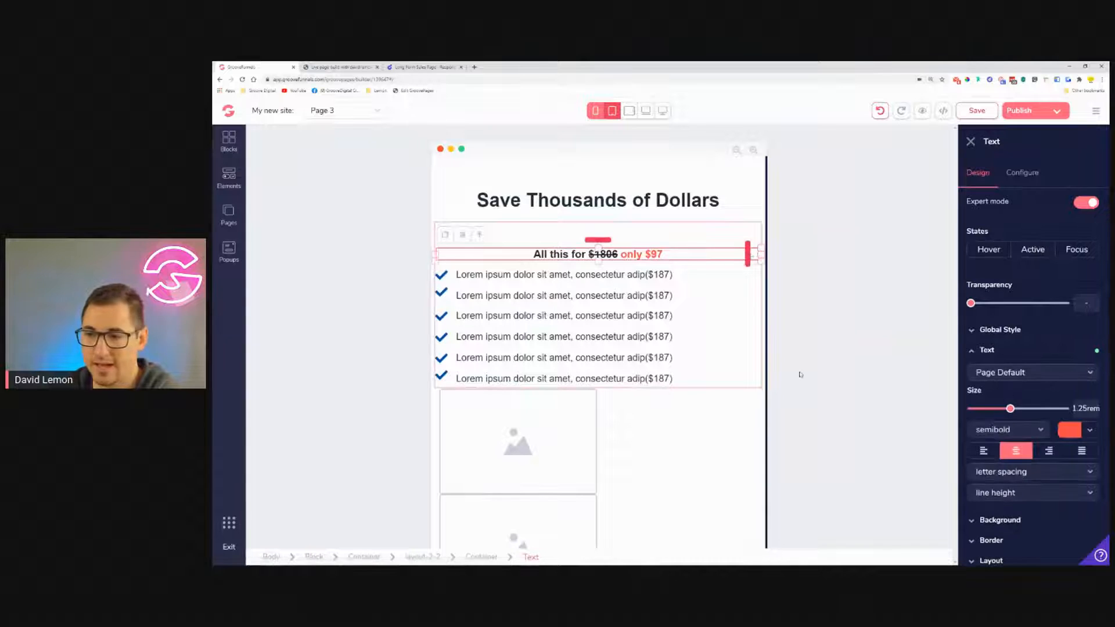
{"action": "left_click_drag", "start_coordinate": [1015, 411], "coordinate": [1035, 413]}
{"action": "left_click_drag", "start_coordinate": [1033, 412], "coordinate": [1026, 409]}
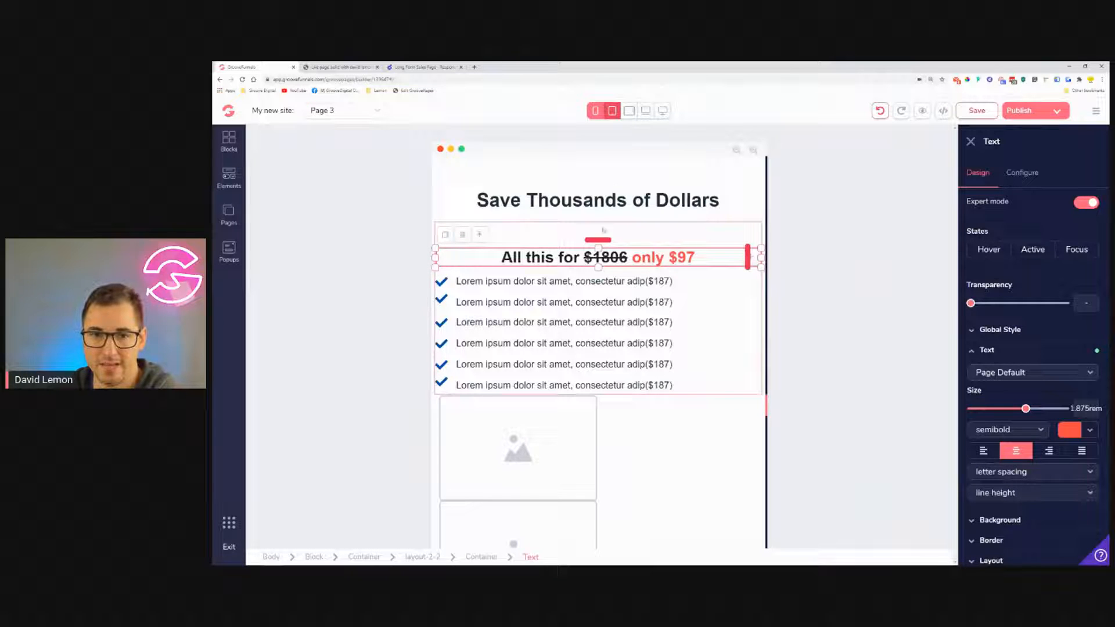
Set the container holding the price line and checklist to a vertical flex layout with its items centred on the secondary axis.
{"action": "left_click", "coordinate": [698, 286]}
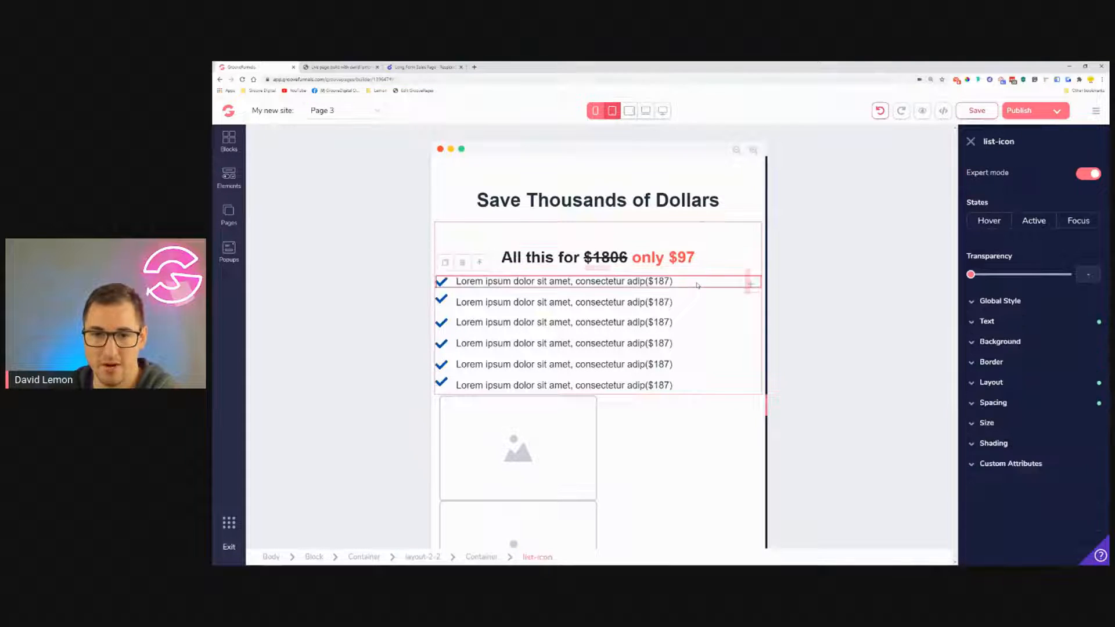
{"action": "left_click", "coordinate": [492, 559]}
{"action": "left_click", "coordinate": [1040, 414]}
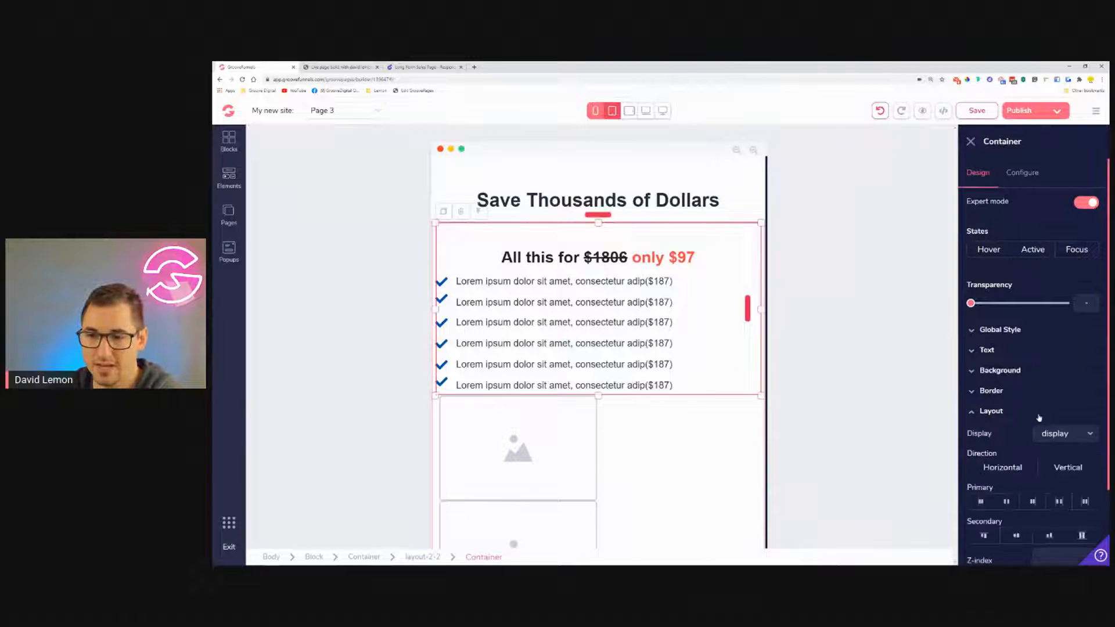
{"action": "left_click", "coordinate": [1008, 503]}
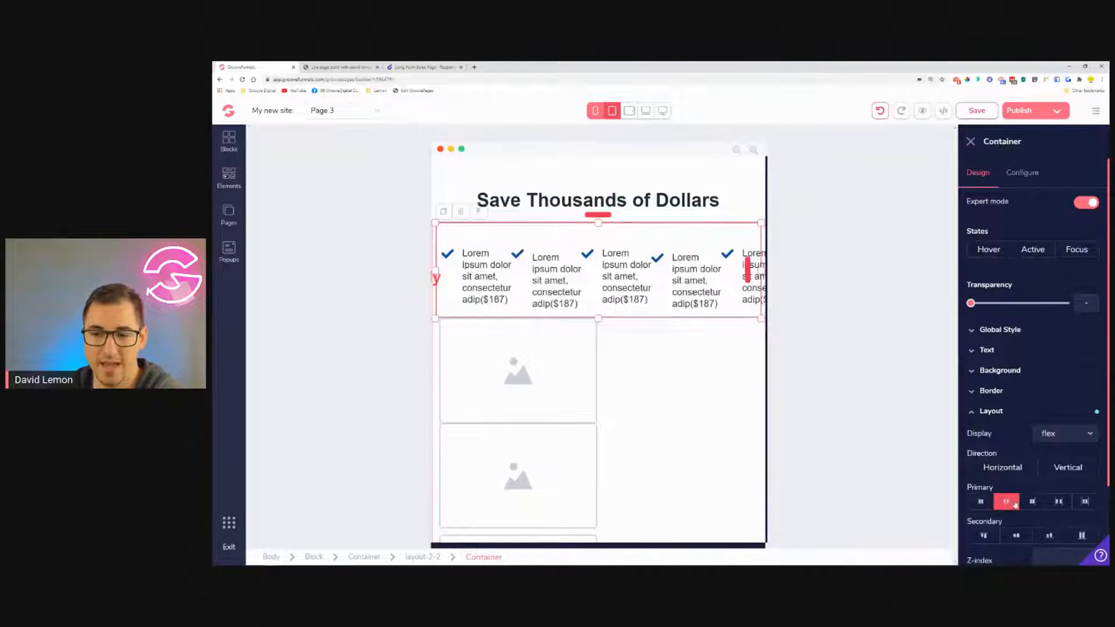
{"action": "left_click", "coordinate": [1071, 468]}
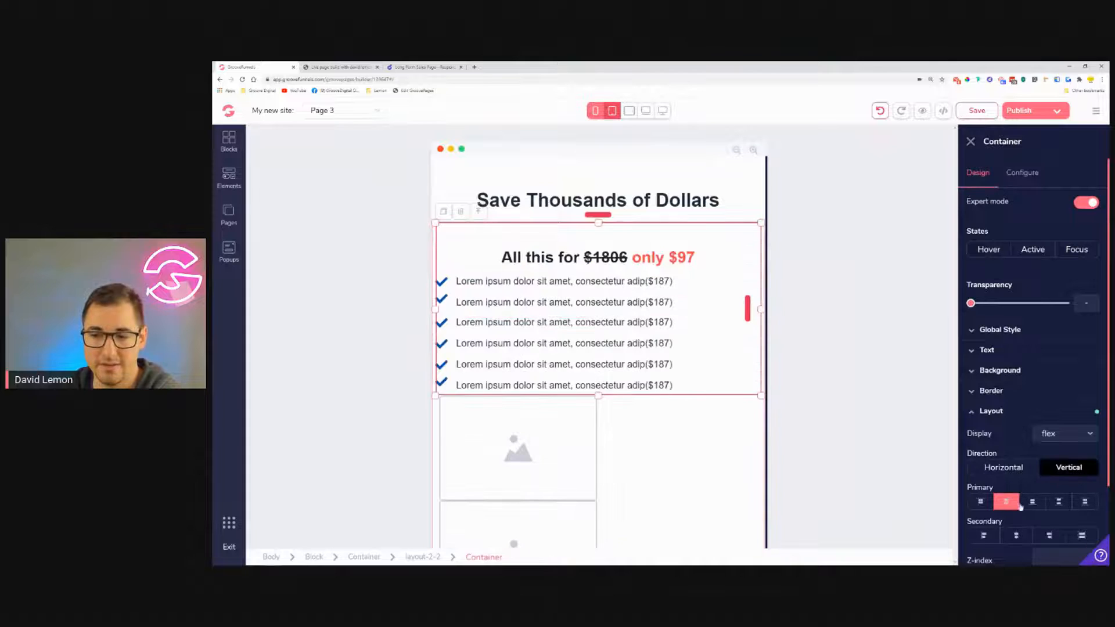
{"action": "left_click", "coordinate": [1017, 535]}
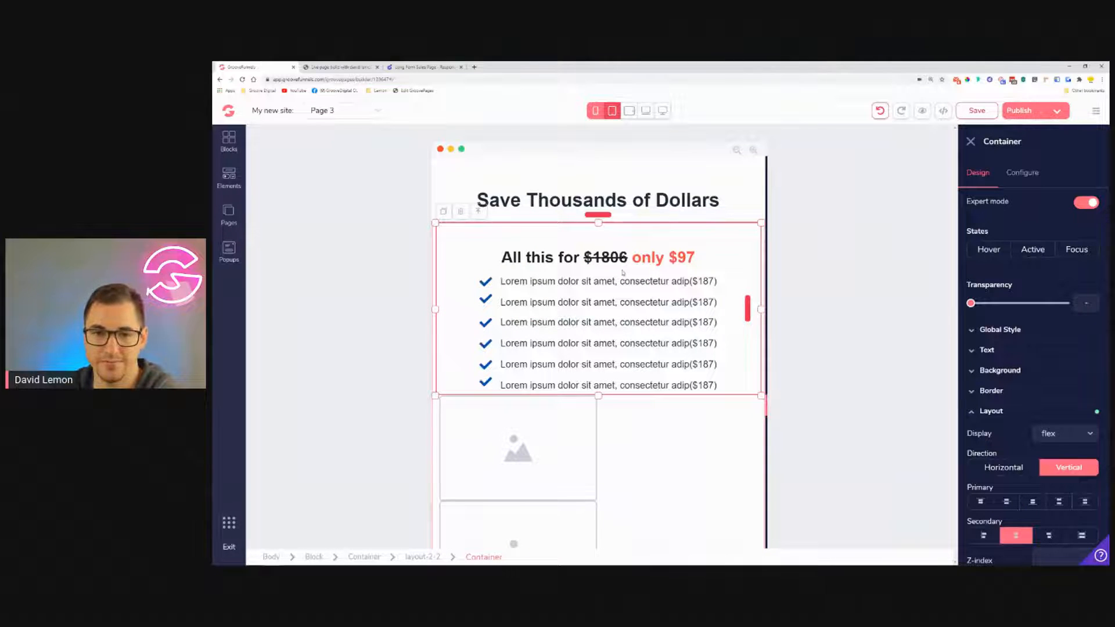
Set the width of the first placeholder image below the checklist to 40% relative to parent.
{"action": "scroll", "coordinate": [623, 273], "scroll_direction": "down", "scroll_amount": 2}
{"action": "scroll", "coordinate": [624, 274], "scroll_direction": "up", "scroll_amount": 3}
{"action": "scroll", "coordinate": [625, 277], "scroll_direction": "down", "scroll_amount": 3}
{"action": "scroll", "coordinate": [625, 277], "scroll_direction": "down", "scroll_amount": 2}
{"action": "left_click", "coordinate": [683, 328]}
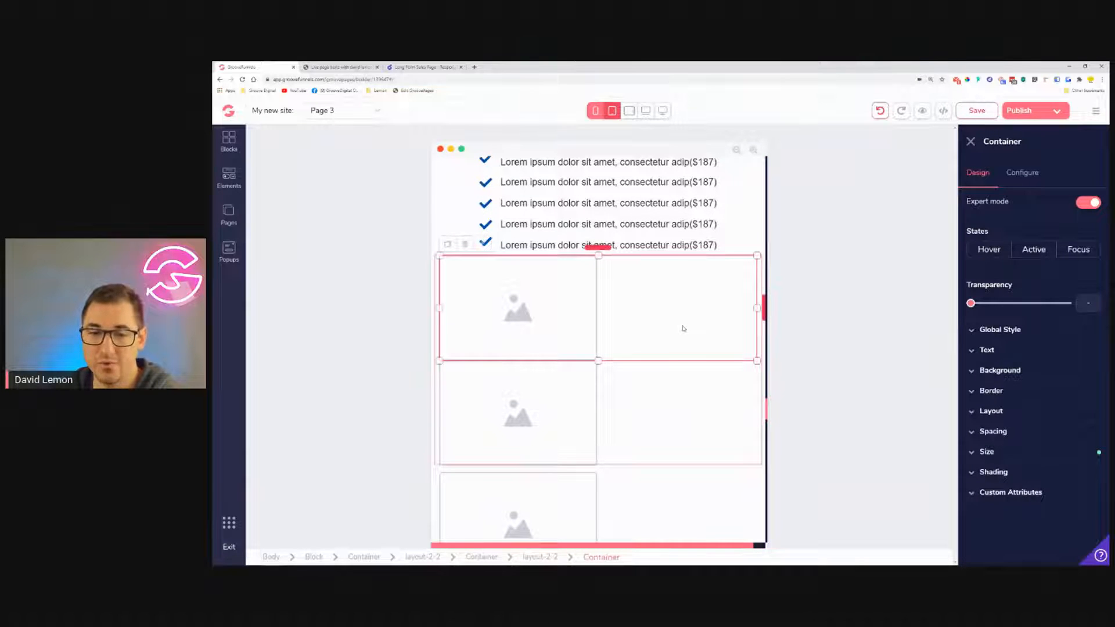
{"action": "left_click", "coordinate": [566, 322]}
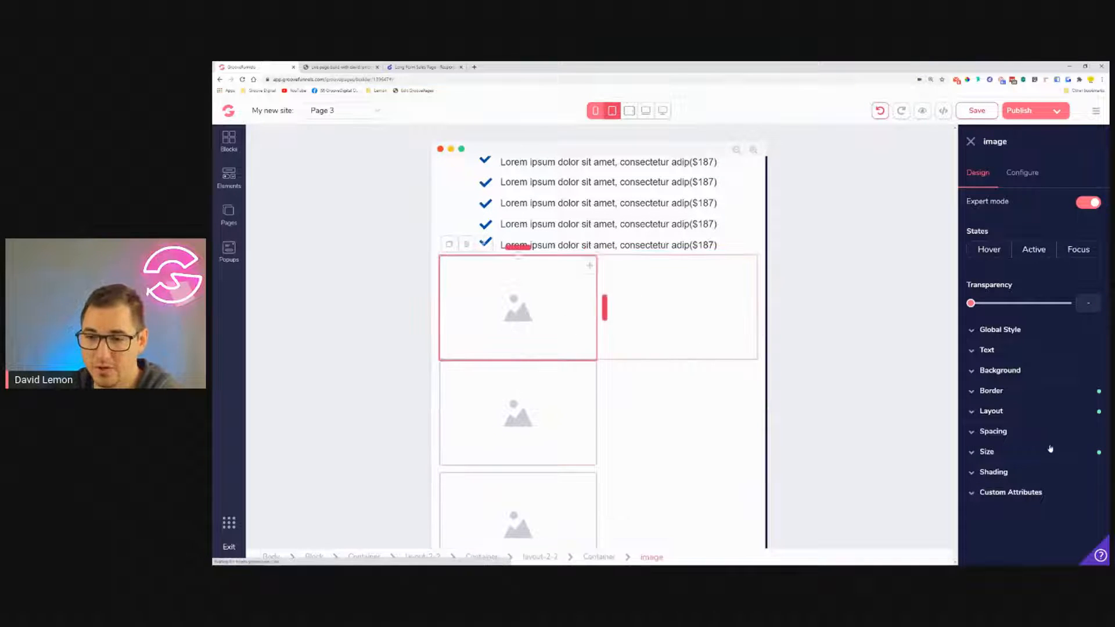
{"action": "left_click", "coordinate": [1033, 452]}
{"action": "scroll", "coordinate": [1052, 499], "scroll_direction": "down", "scroll_amount": 1}
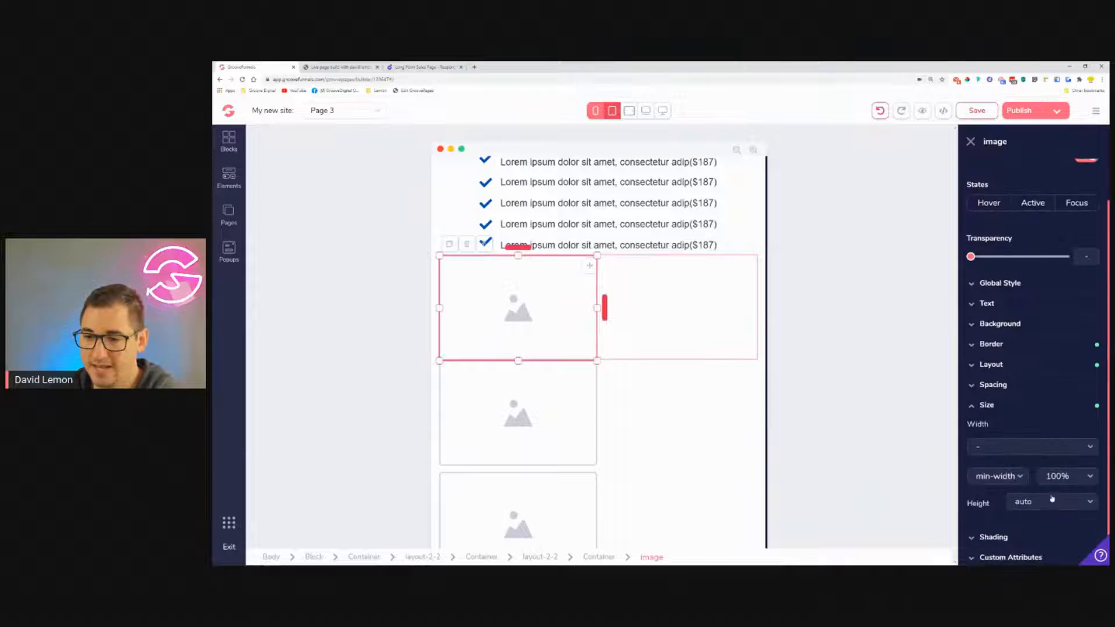
{"action": "left_click", "coordinate": [1052, 455]}
{"action": "left_click", "coordinate": [1008, 527]}
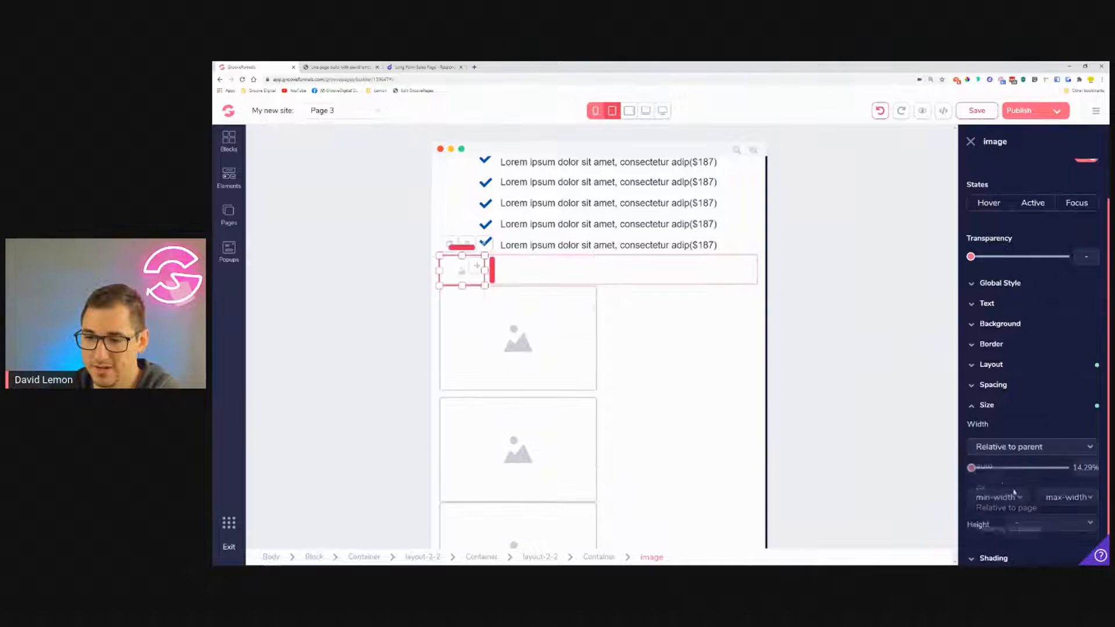
{"action": "left_click_drag", "start_coordinate": [971, 470], "coordinate": [1011, 478]}
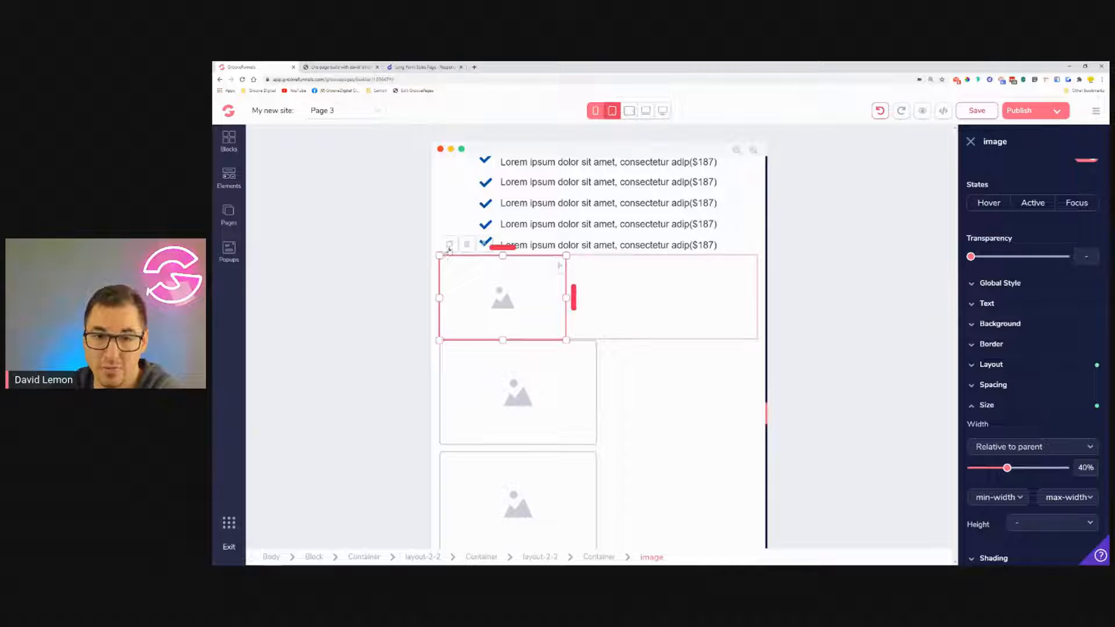
Duplicate the resized placeholder image and give the copy a left margin of 2rem.
{"action": "left_click", "coordinate": [630, 298]}
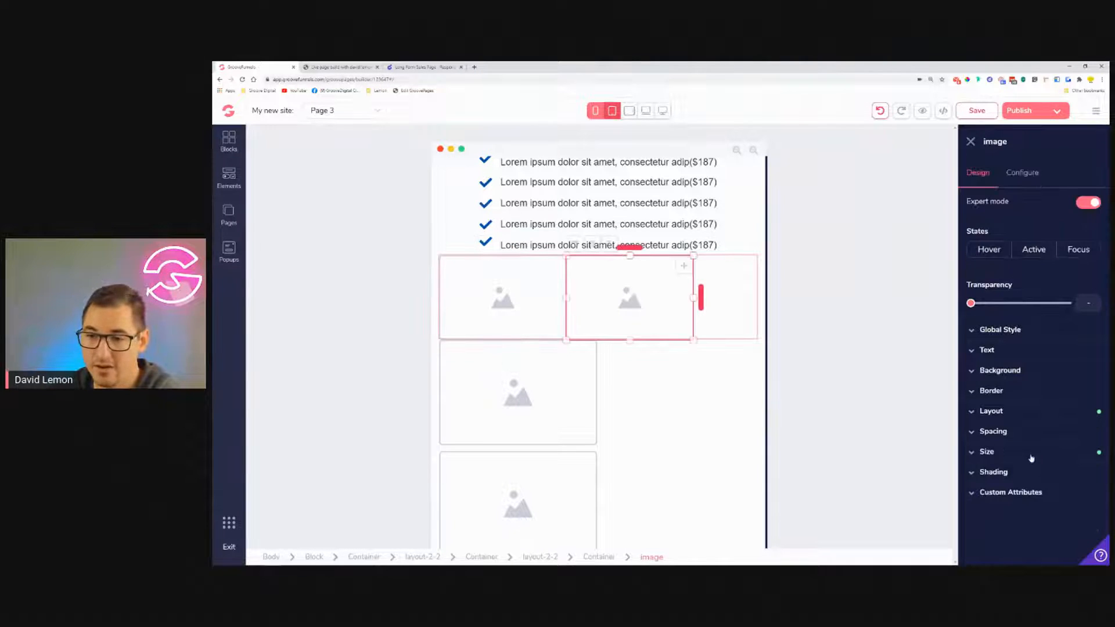
{"action": "left_click", "coordinate": [1032, 433]}
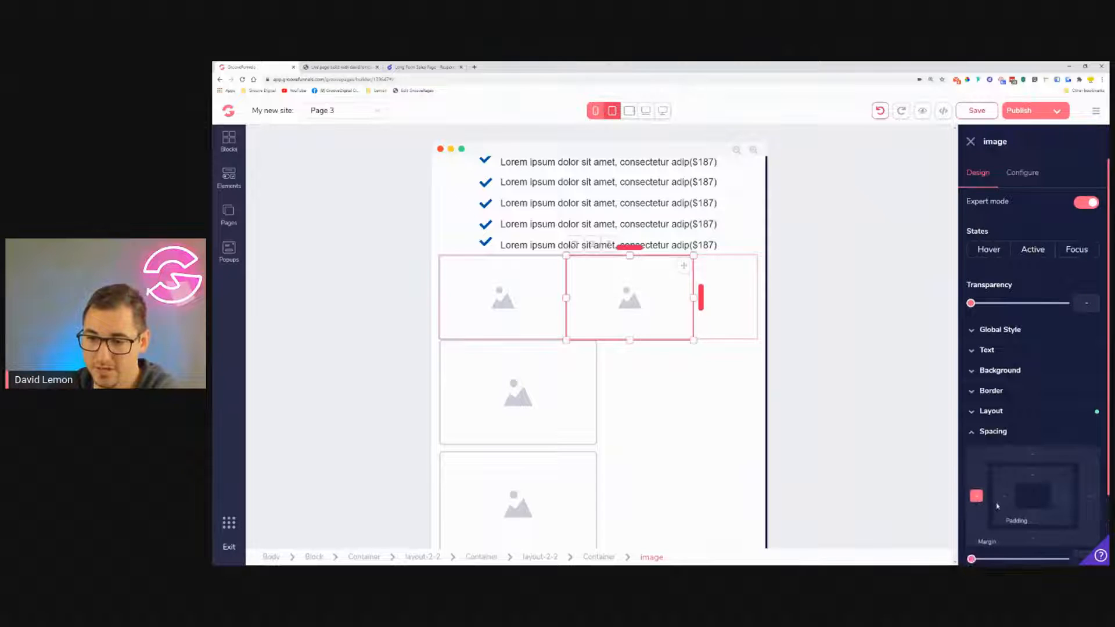
{"action": "scroll", "coordinate": [975, 491], "scroll_direction": "down", "scroll_amount": 2}
{"action": "left_click_drag", "start_coordinate": [973, 480], "coordinate": [1010, 483]}
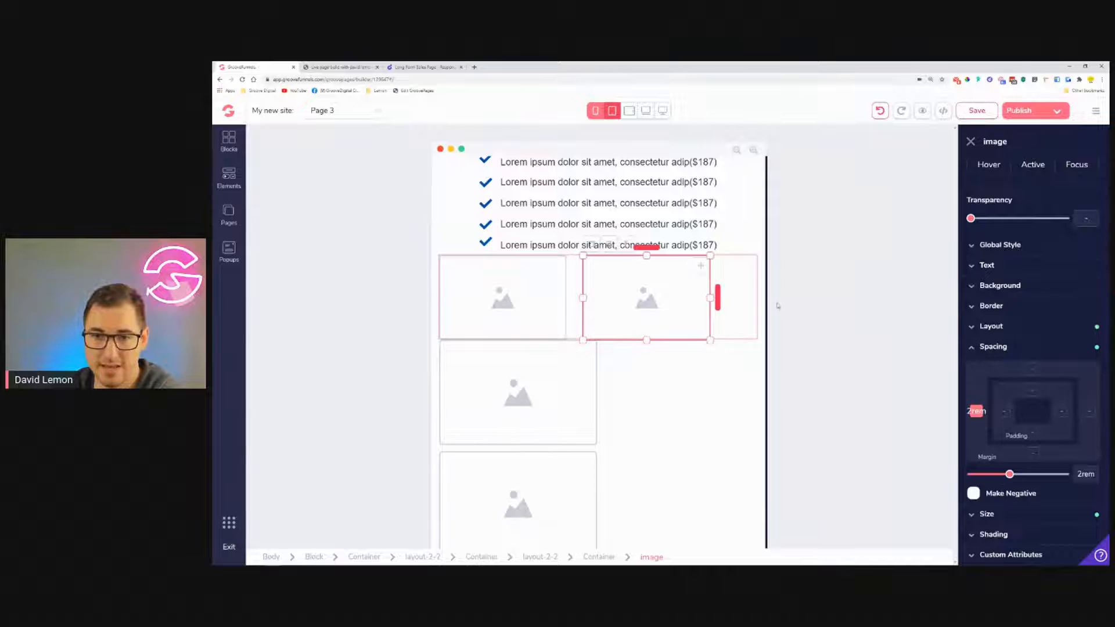
Centre the two images side by side in their container with a flex layout and centred primary alignment.
{"action": "left_click", "coordinate": [751, 278]}
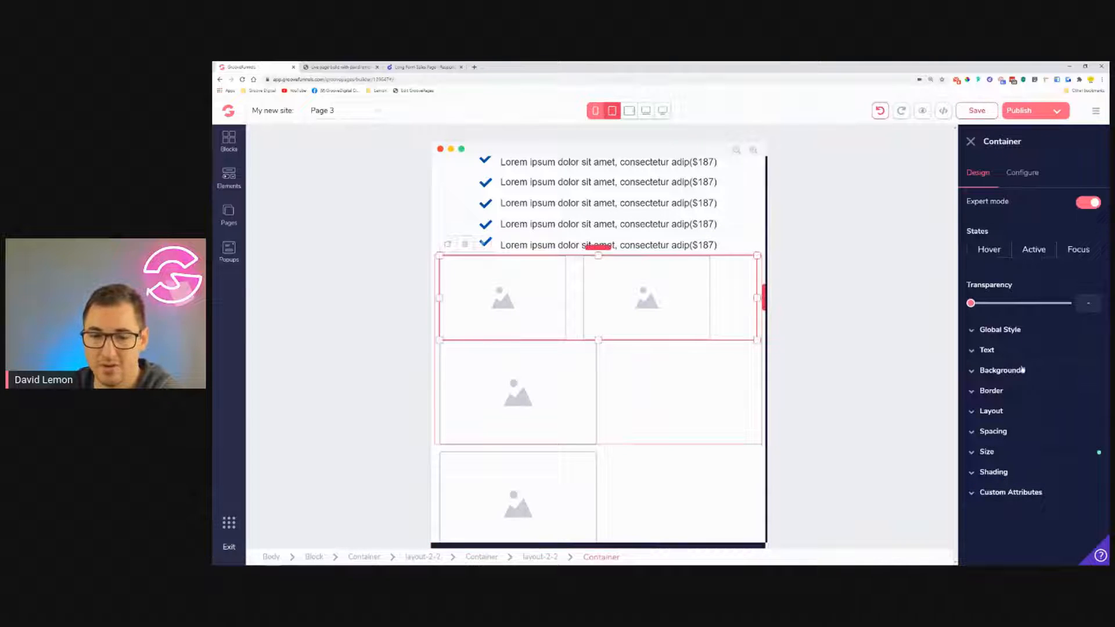
{"action": "left_click", "coordinate": [1051, 412]}
{"action": "left_click", "coordinate": [1058, 472]}
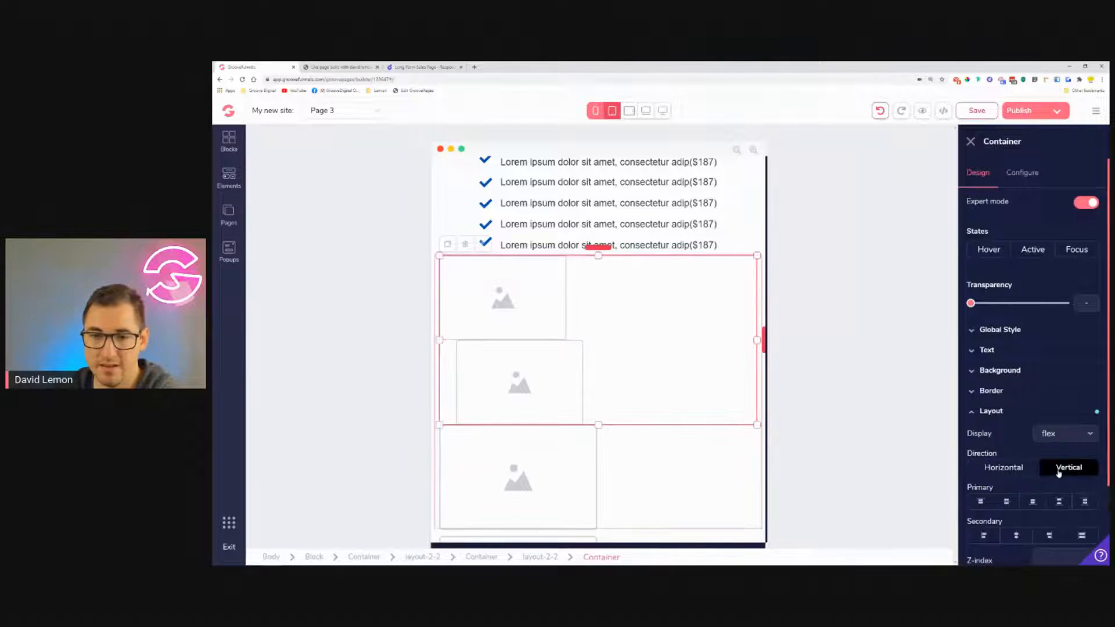
{"action": "left_click", "coordinate": [1058, 472]}
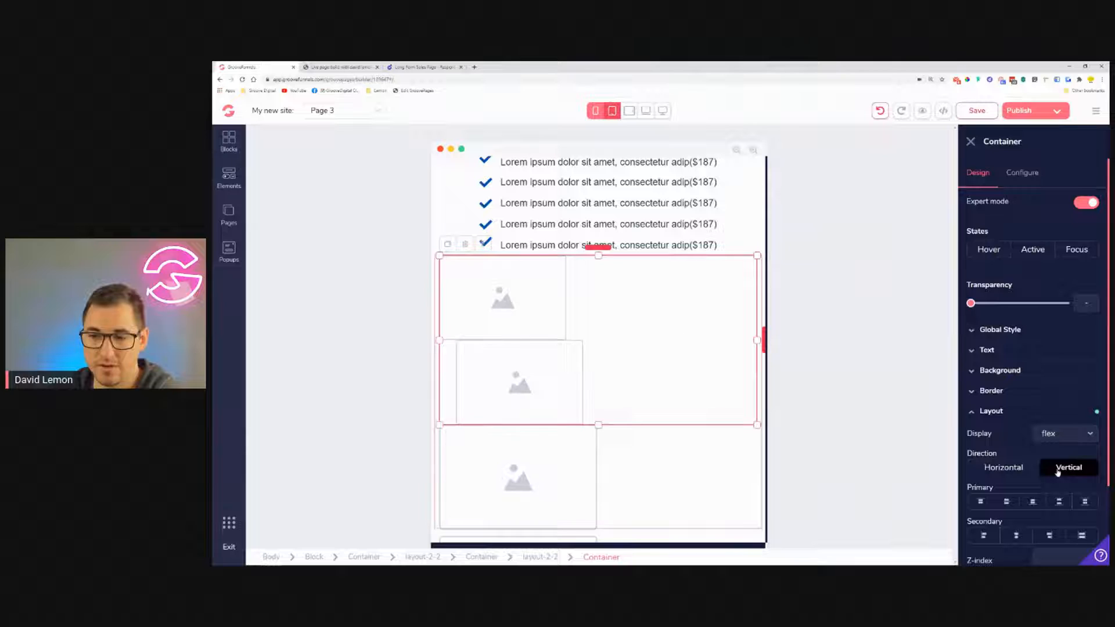
{"action": "left_click", "coordinate": [1007, 501]}
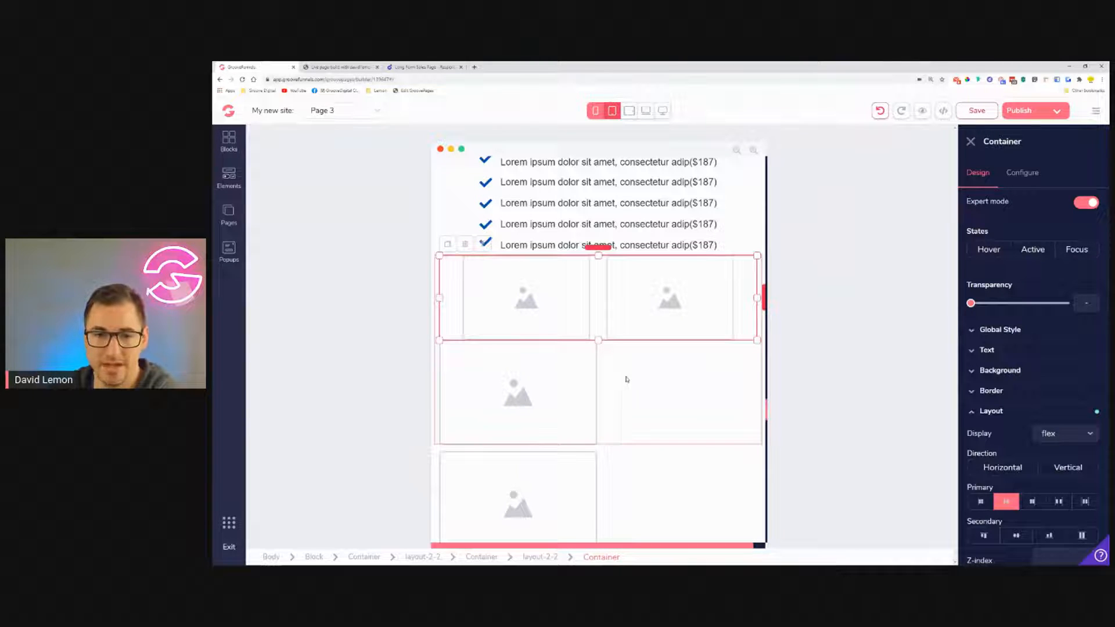
Set the display of the second placeholder image's container to none in the portrait tablet view.
{"action": "left_click", "coordinate": [661, 381]}
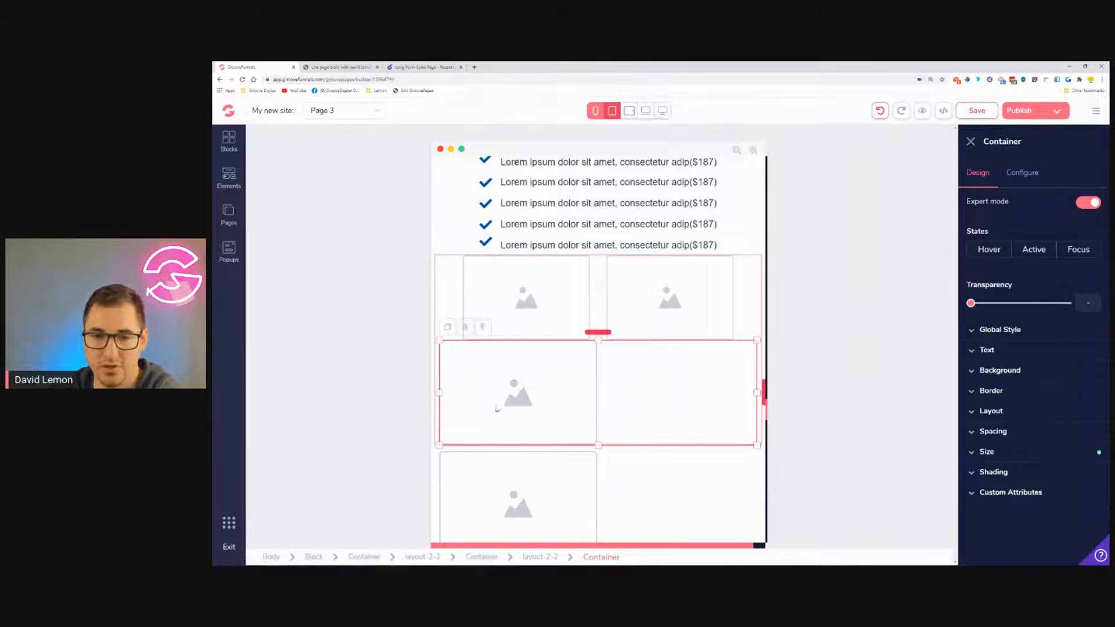
{"action": "left_click", "coordinate": [1049, 413]}
{"action": "left_click", "coordinate": [1066, 434]}
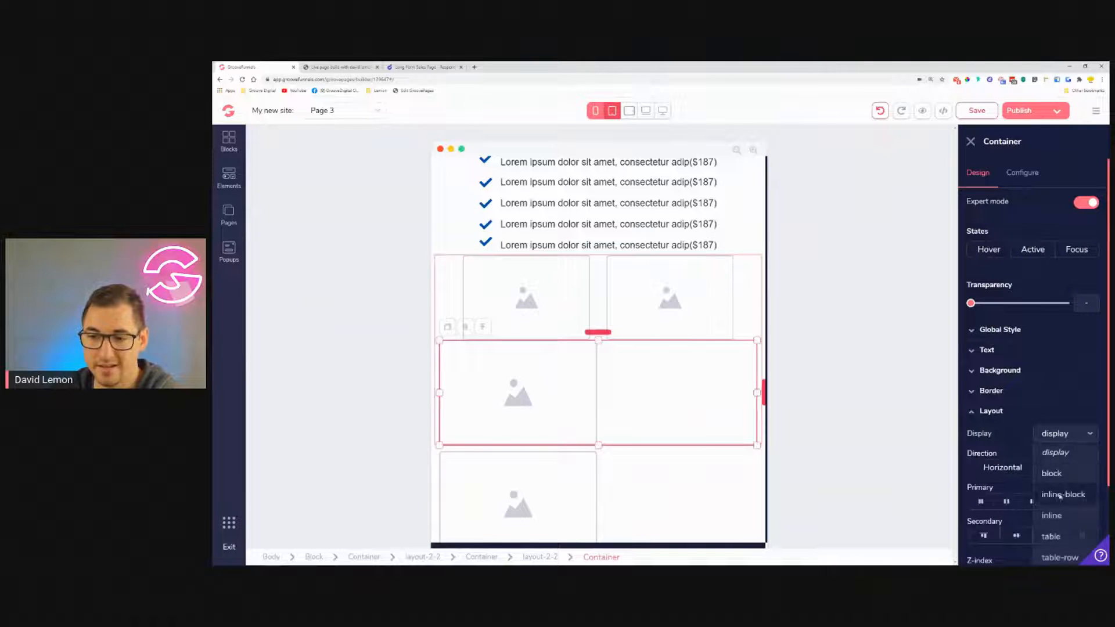
{"action": "scroll", "coordinate": [1068, 541], "scroll_direction": "down", "scroll_amount": 2}
{"action": "left_click", "coordinate": [1068, 509]}
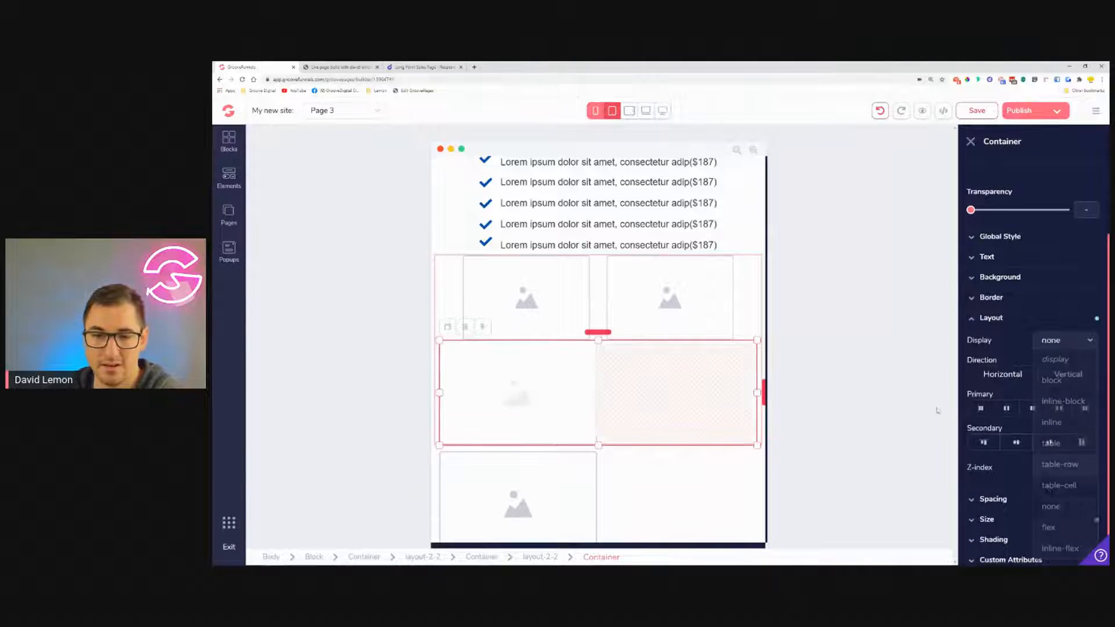
Set the display of that same image container to block in the landscape tablet view.
{"action": "left_click", "coordinate": [631, 112]}
{"action": "scroll", "coordinate": [744, 357], "scroll_direction": "down", "scroll_amount": 10}
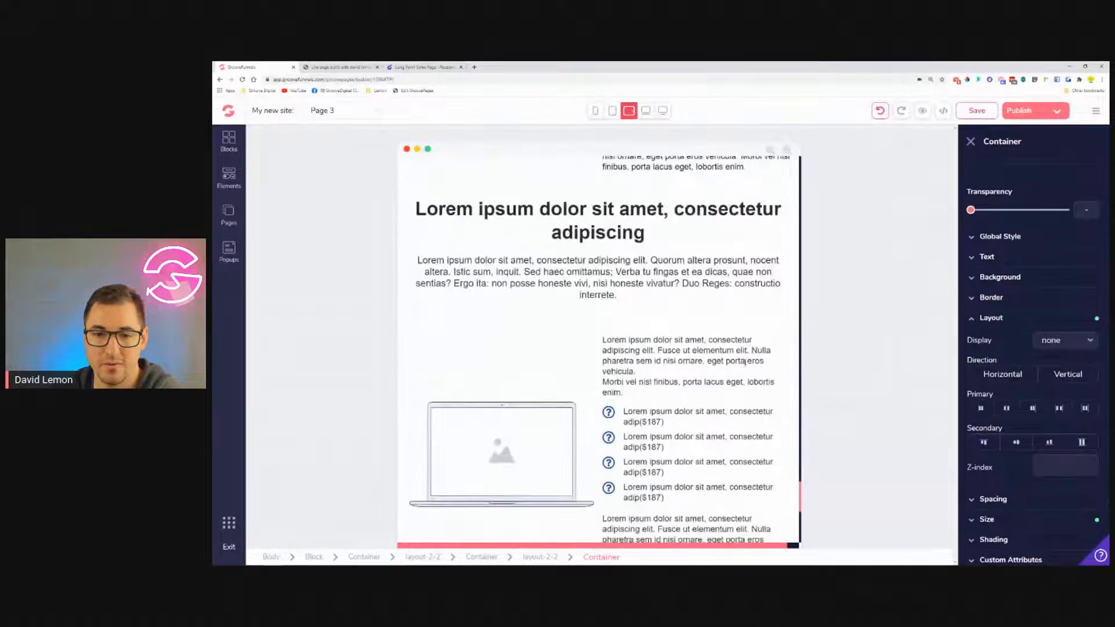
{"action": "scroll", "coordinate": [744, 358], "scroll_direction": "up", "scroll_amount": 5}
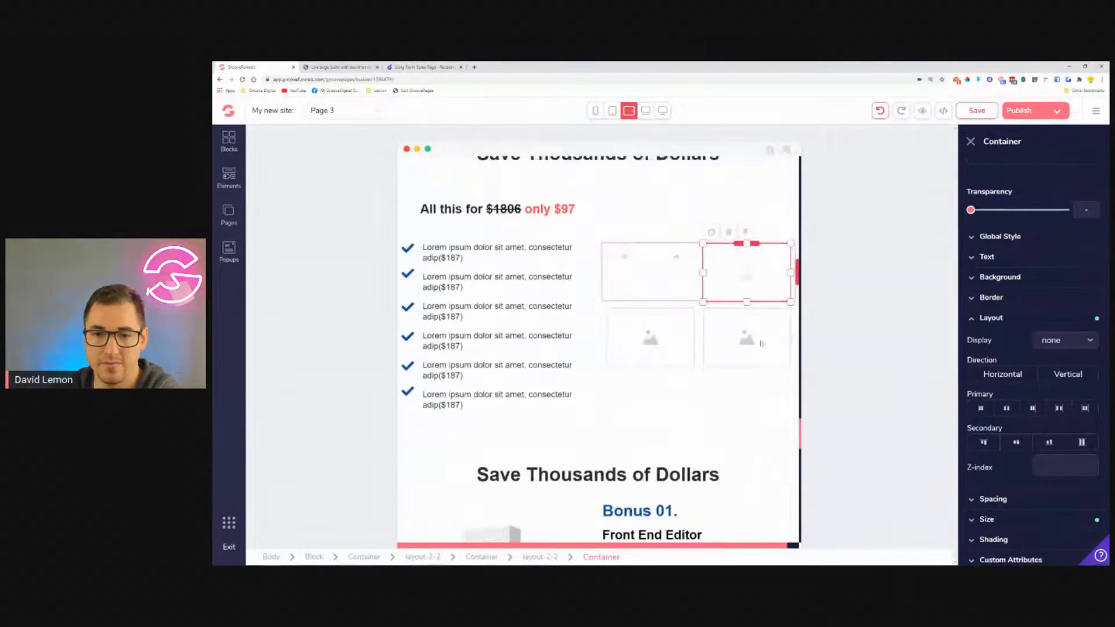
{"action": "left_click", "coordinate": [1084, 341]}
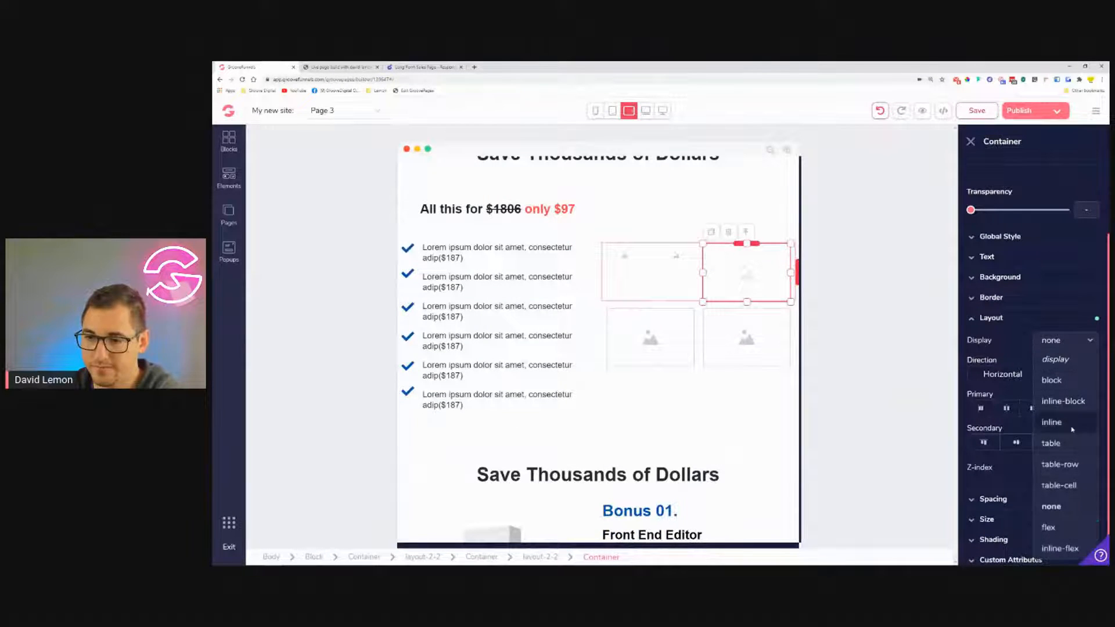
{"action": "left_click", "coordinate": [1059, 361]}
{"action": "left_click", "coordinate": [1058, 342]}
{"action": "left_click", "coordinate": [1052, 380]}
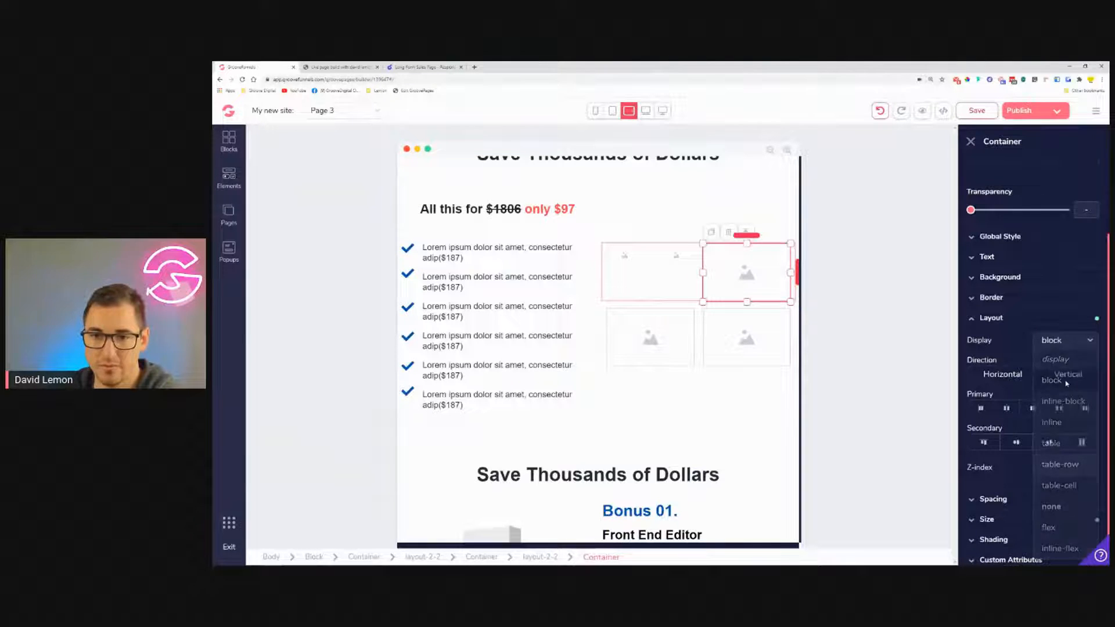
Set the display of the duplicated image in the first image container to none in the landscape tablet view.
{"action": "left_click", "coordinate": [612, 110]}
{"action": "left_click", "coordinate": [671, 394]}
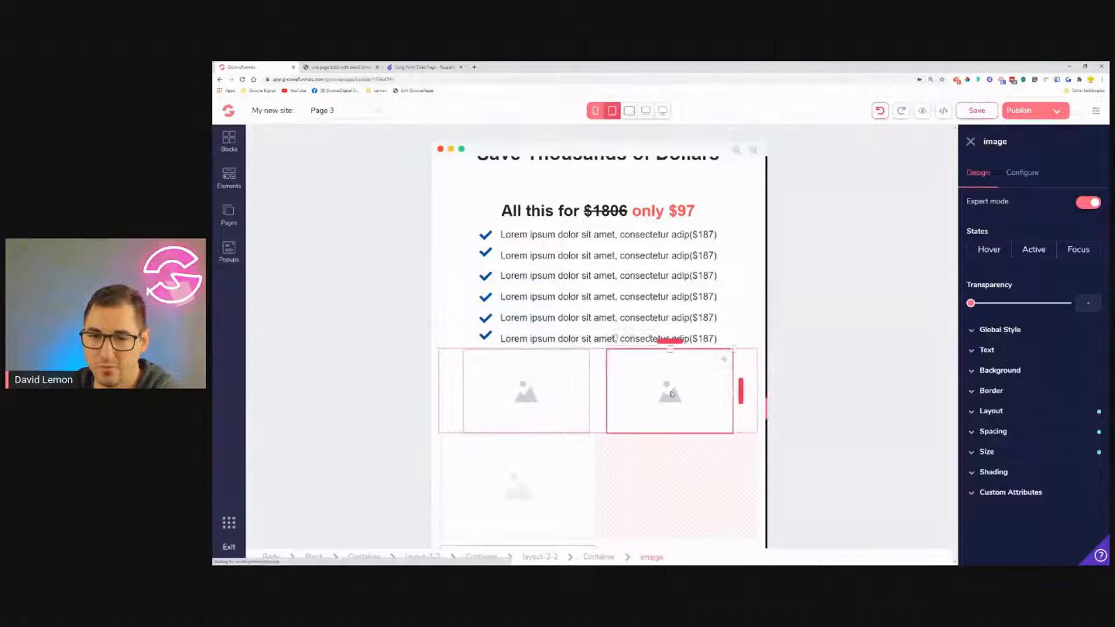
{"action": "left_click", "coordinate": [629, 111]}
{"action": "left_click", "coordinate": [991, 411]}
{"action": "left_click", "coordinate": [1066, 430]}
{"action": "scroll", "coordinate": [1063, 543], "scroll_direction": "down", "scroll_amount": 1}
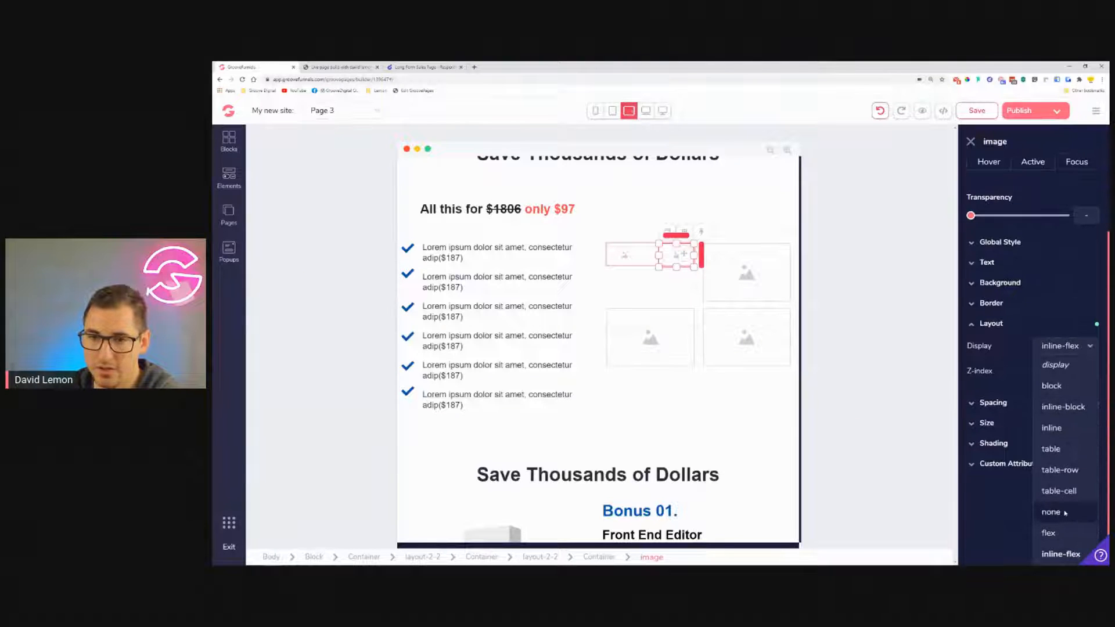
{"action": "left_click", "coordinate": [1052, 513]}
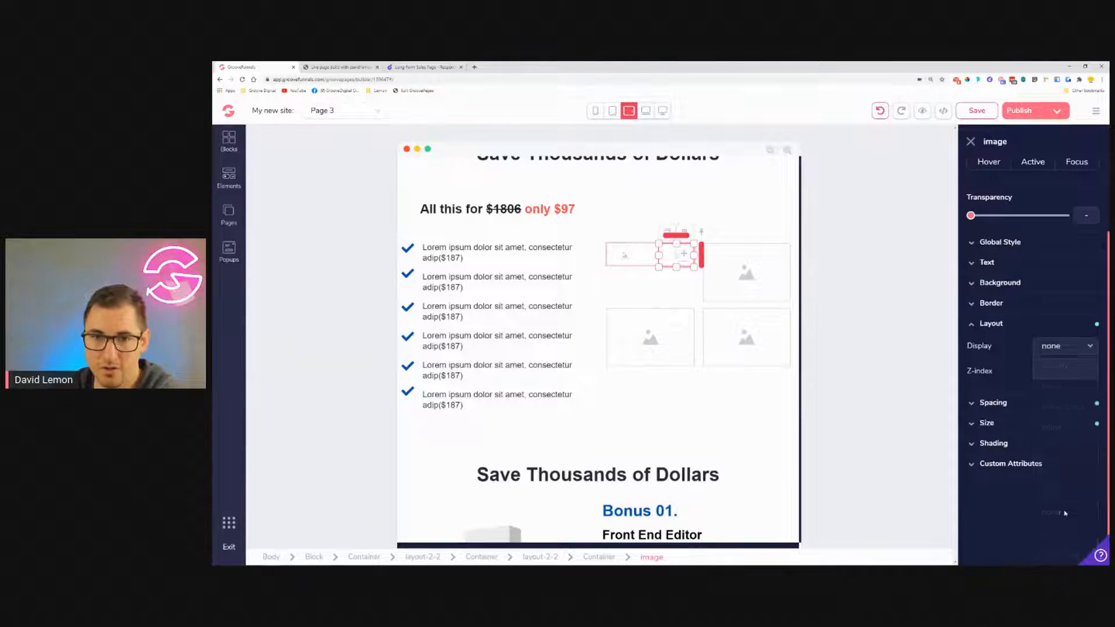
Set the remaining image in that container to 100% width relative to its parent in the landscape tablet view.
{"action": "left_click", "coordinate": [625, 256]}
{"action": "left_click", "coordinate": [1021, 452]}
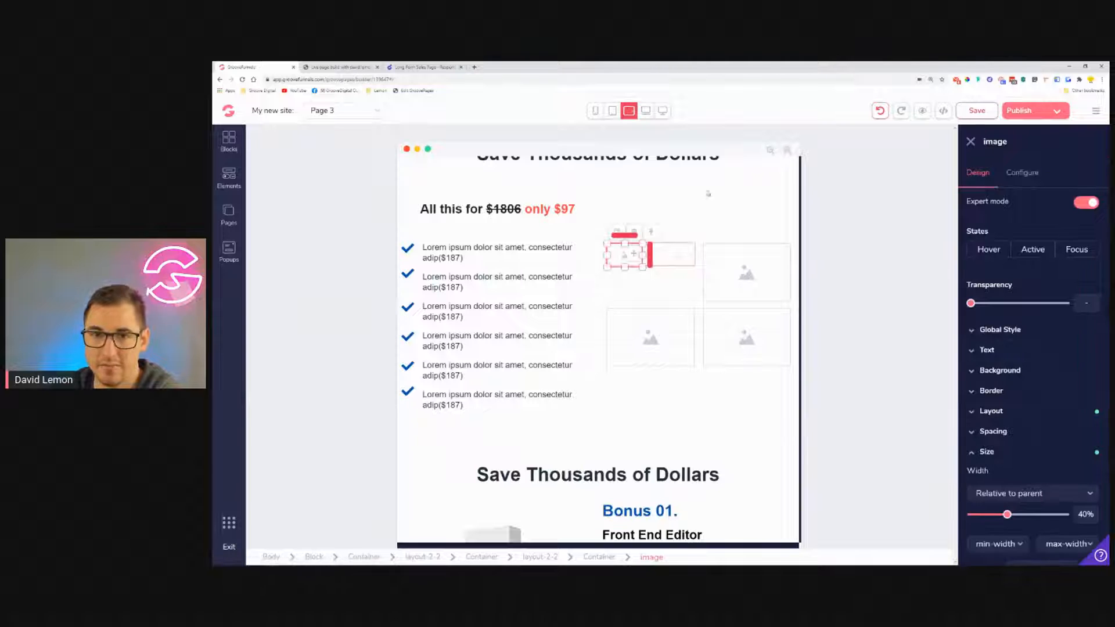
{"action": "left_click_drag", "start_coordinate": [1008, 516], "coordinate": [1070, 531]}
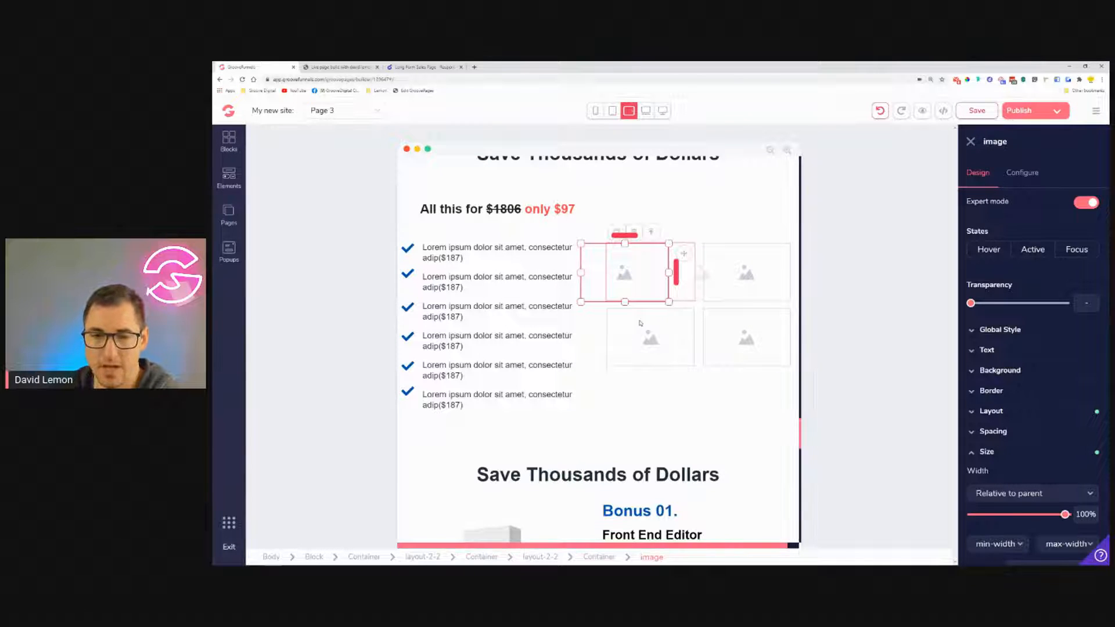
In the portrait tablet view, set the third container's placeholder image to a width of 40% relative to its parent.
{"action": "left_click", "coordinate": [612, 111]}
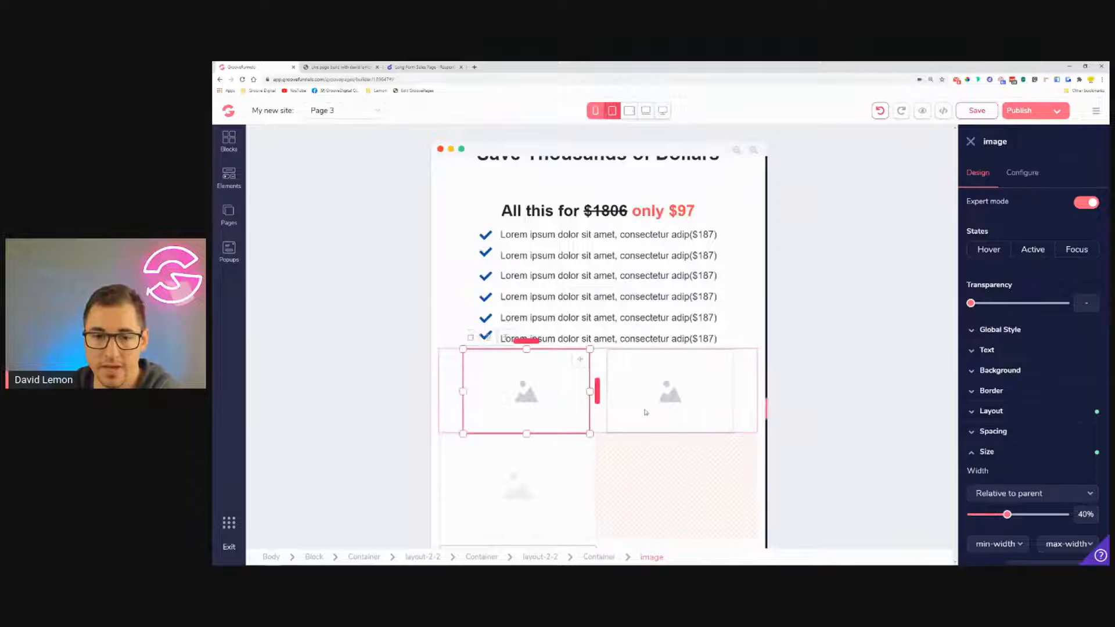
{"action": "scroll", "coordinate": [649, 416], "scroll_direction": "down", "scroll_amount": 3}
{"action": "scroll", "coordinate": [649, 416], "scroll_direction": "down", "scroll_amount": 2}
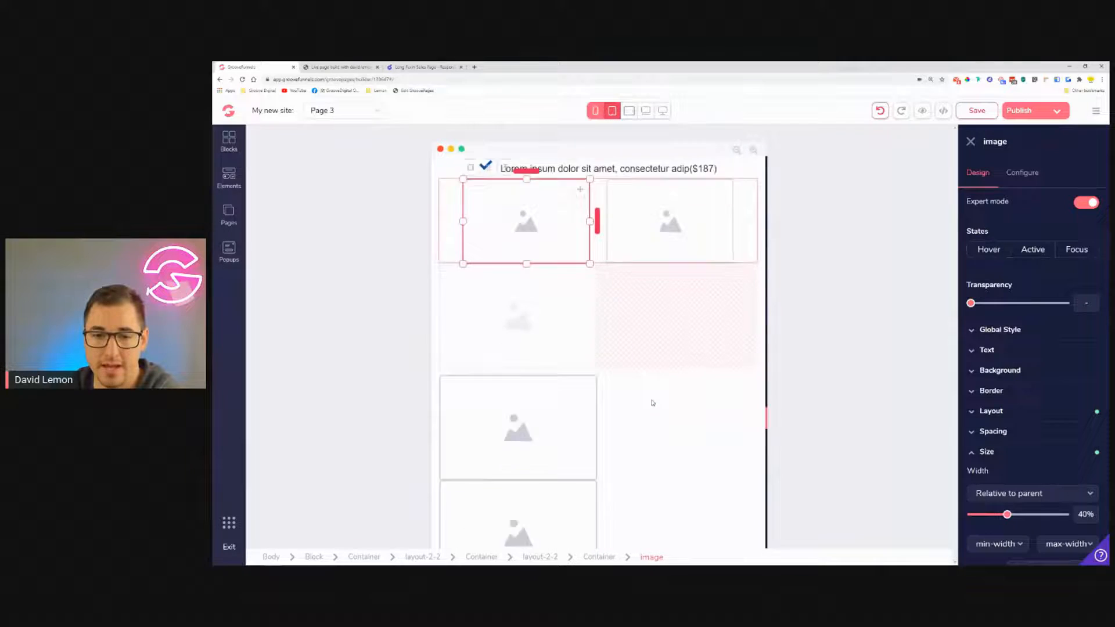
{"action": "left_click", "coordinate": [581, 380]}
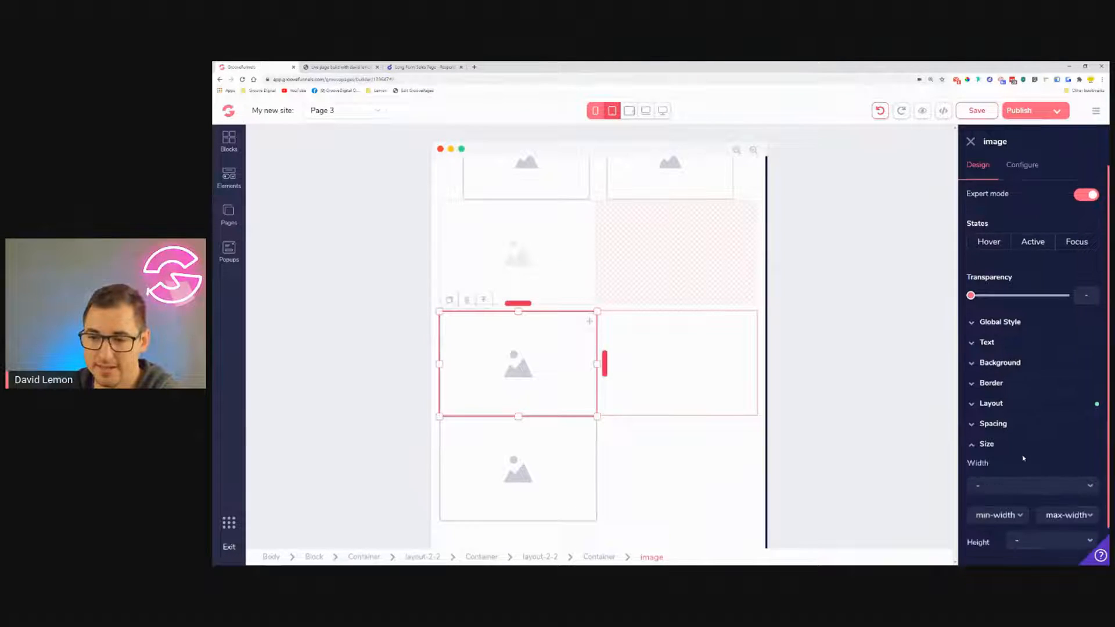
{"action": "scroll", "coordinate": [1023, 458], "scroll_direction": "down", "scroll_amount": 1}
{"action": "left_click", "coordinate": [1046, 445]}
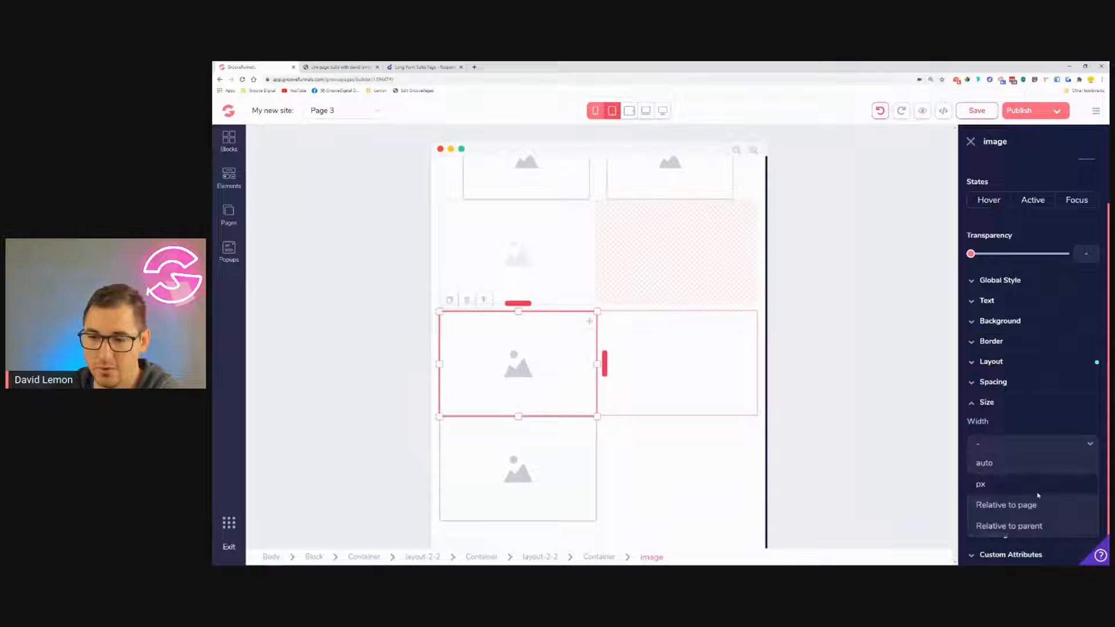
{"action": "left_click", "coordinate": [1043, 526]}
{"action": "left_click_drag", "start_coordinate": [976, 472], "coordinate": [1008, 480]}
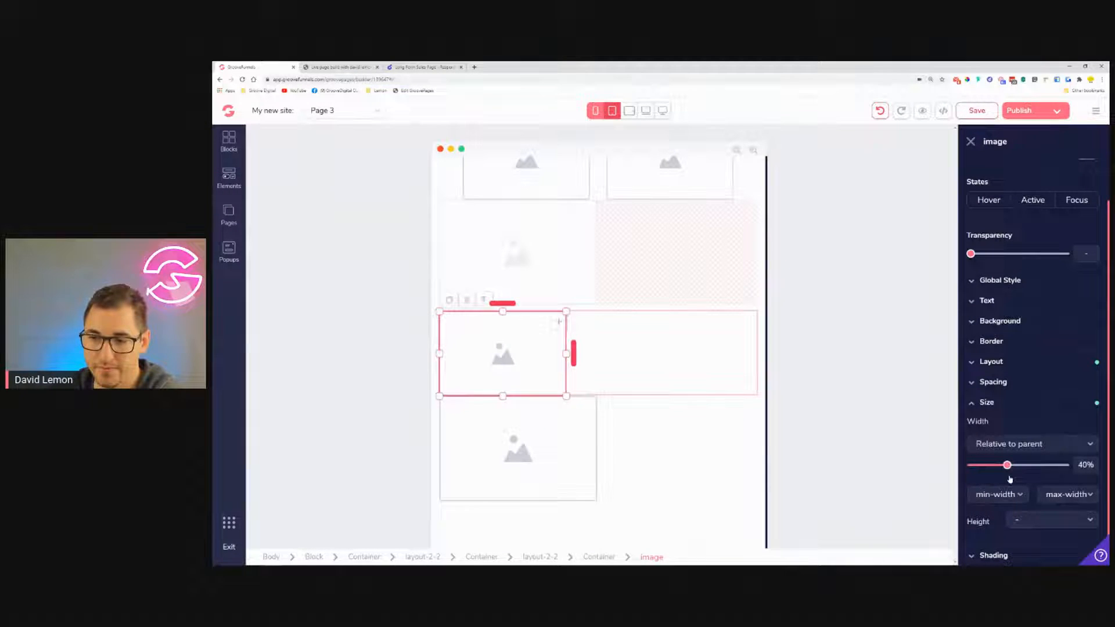
Duplicate the resized image in the third container and give the copy a left margin of 2rem.
{"action": "left_click", "coordinate": [453, 302]}
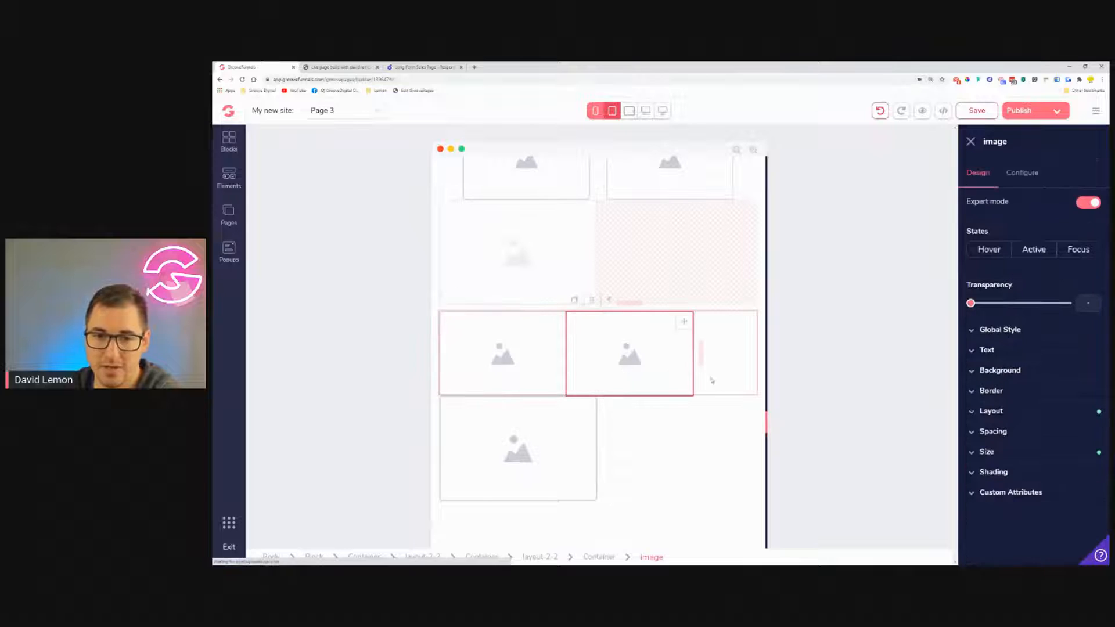
{"action": "left_click", "coordinate": [1010, 434]}
{"action": "left_click", "coordinate": [986, 492]}
{"action": "scroll", "coordinate": [986, 492], "scroll_direction": "down", "scroll_amount": 2}
{"action": "left_click_drag", "start_coordinate": [971, 475], "coordinate": [1010, 482]}
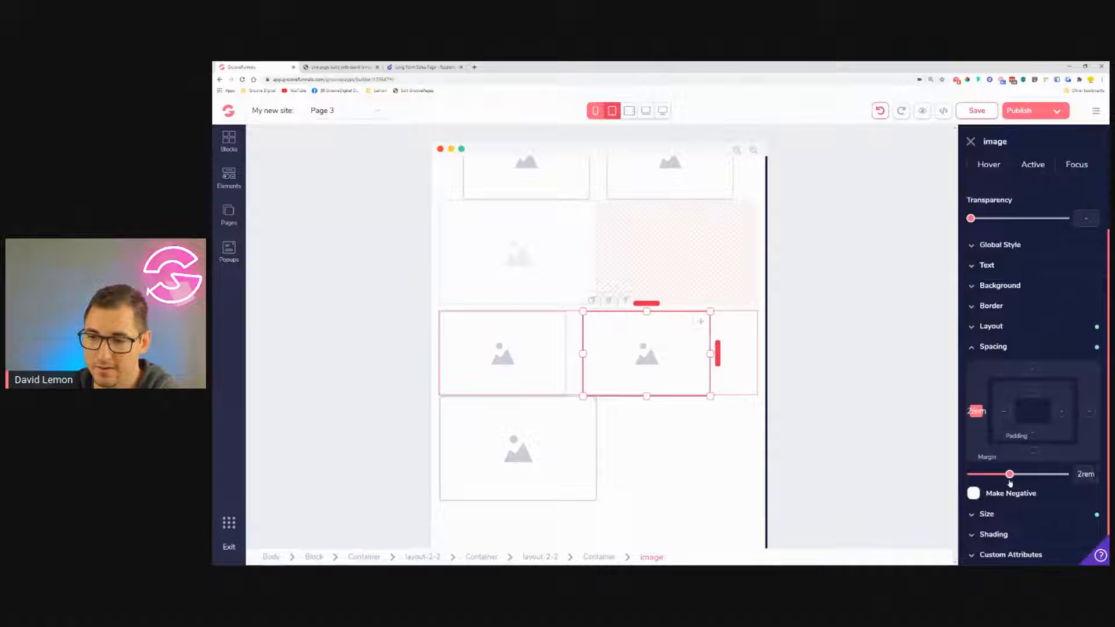
Centre the third container's two images side by side with a flex layout and centred primary alignment.
{"action": "left_click", "coordinate": [756, 378]}
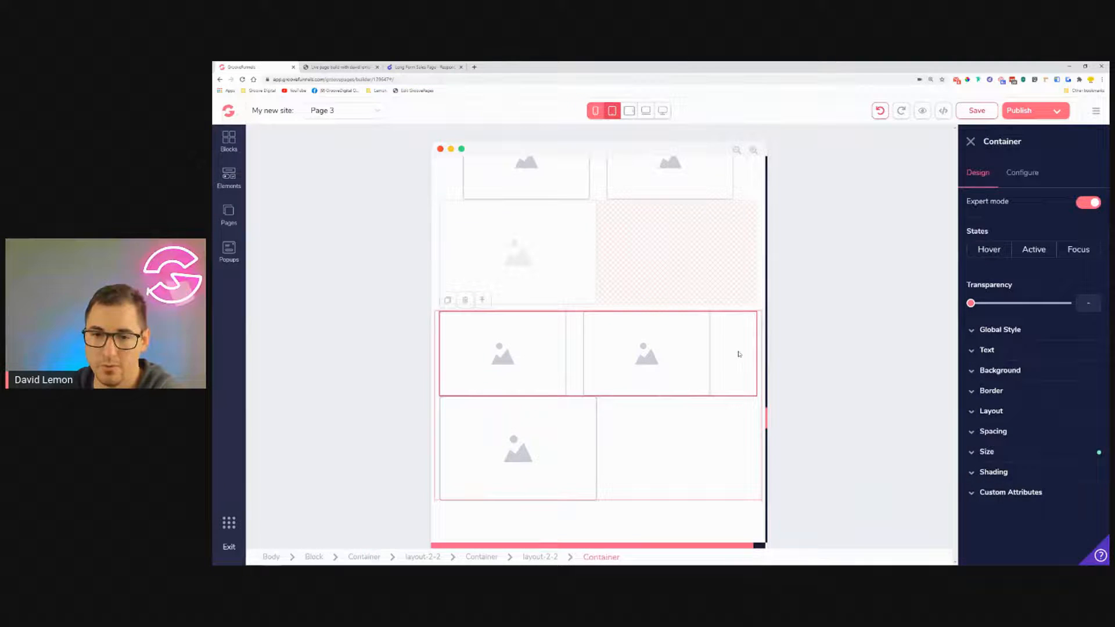
{"action": "left_click", "coordinate": [1013, 413]}
{"action": "left_click", "coordinate": [1007, 502]}
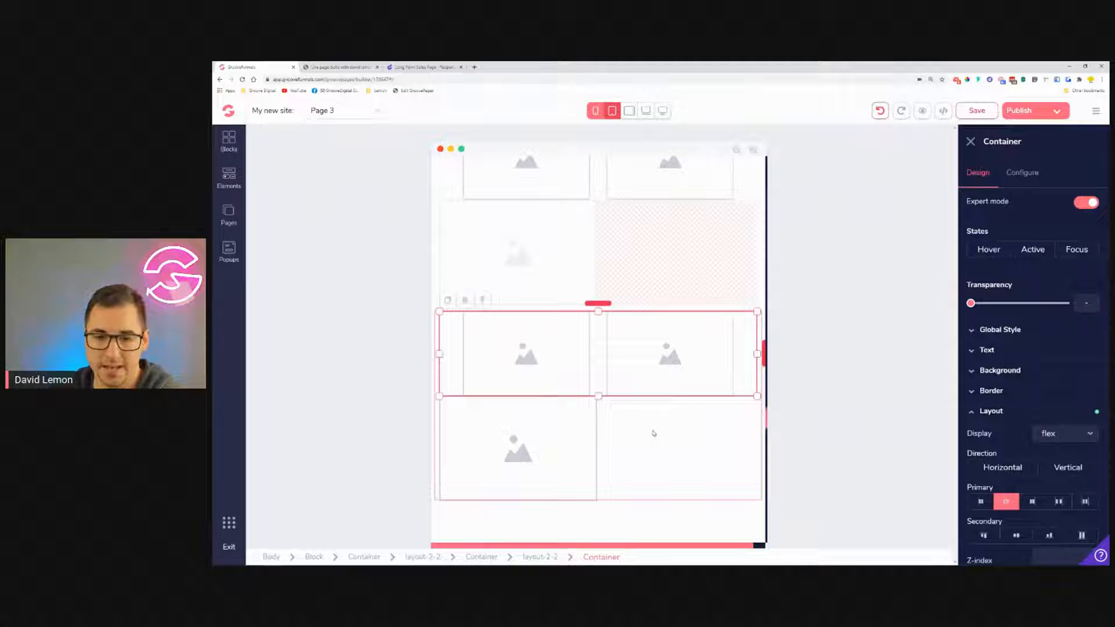
Set the display of the third container's duplicated image to none in the landscape tablet view.
{"action": "left_click", "coordinate": [656, 378]}
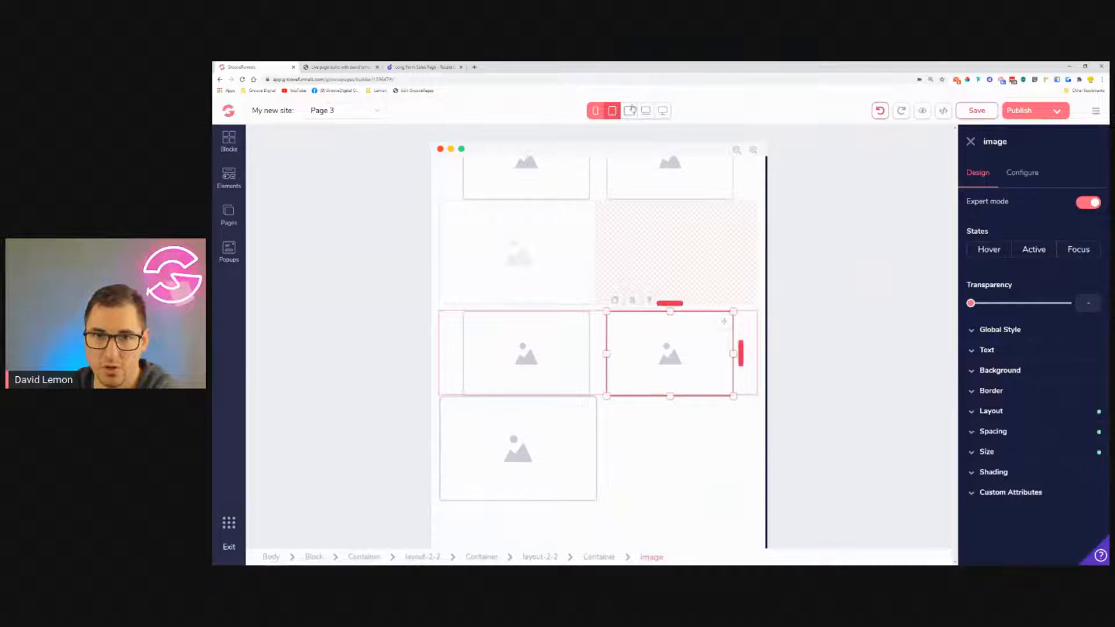
{"action": "left_click", "coordinate": [630, 110]}
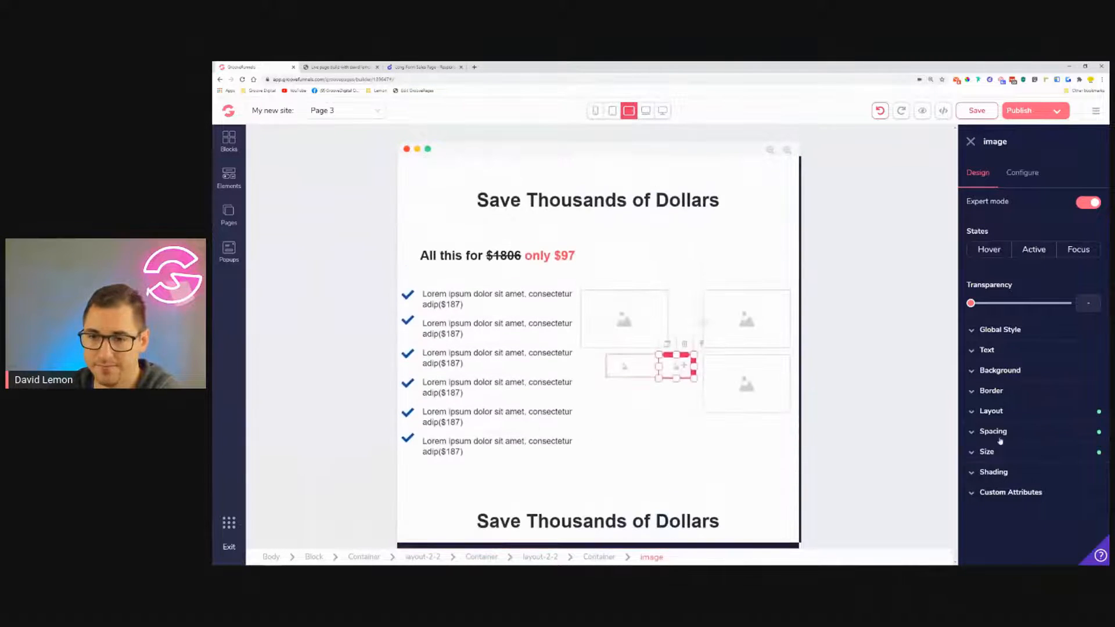
{"action": "left_click", "coordinate": [1024, 413]}
{"action": "left_click", "coordinate": [1062, 433]}
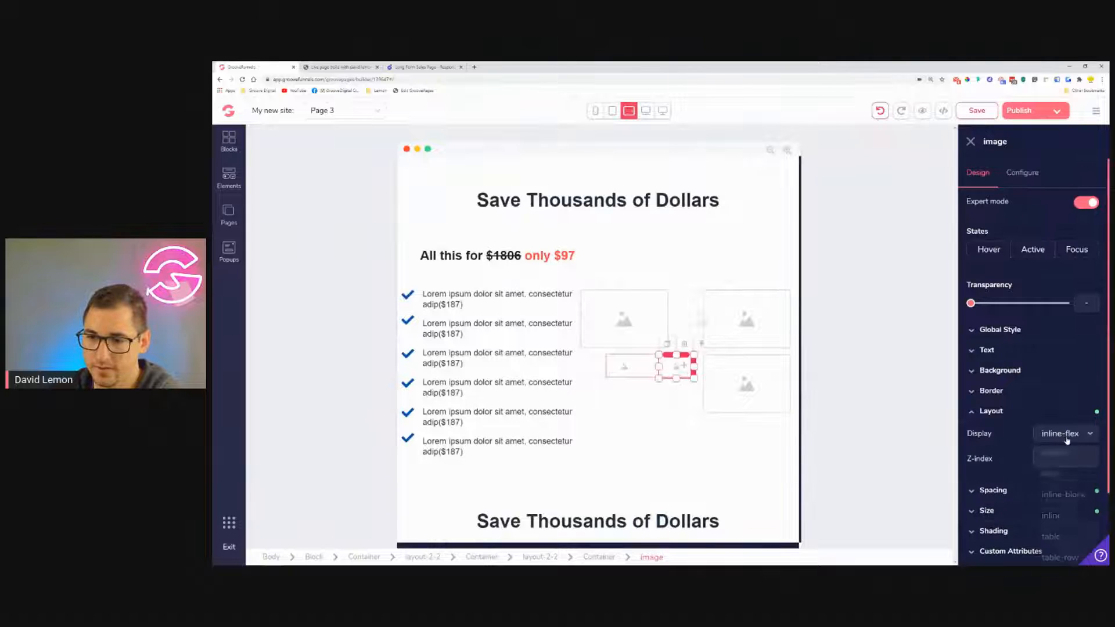
{"action": "scroll", "coordinate": [1053, 485], "scroll_direction": "down", "scroll_amount": 2}
{"action": "left_click", "coordinate": [1052, 525]}
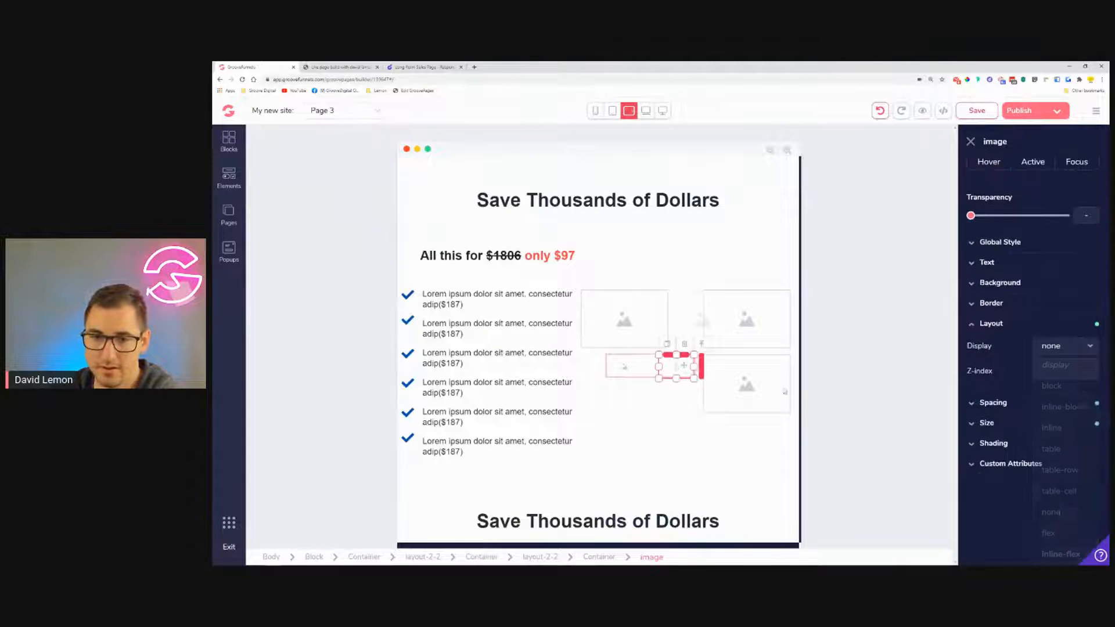
In the portrait tablet view, set the display of the last placeholder image's container to none.
{"action": "left_click", "coordinate": [612, 110]}
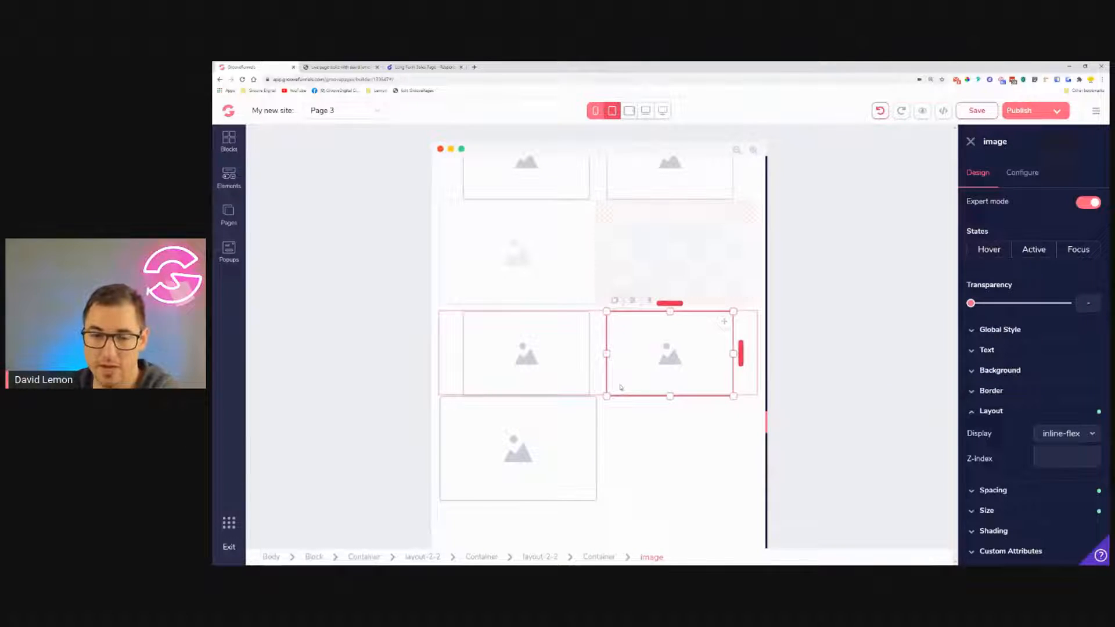
{"action": "left_click", "coordinate": [637, 418]}
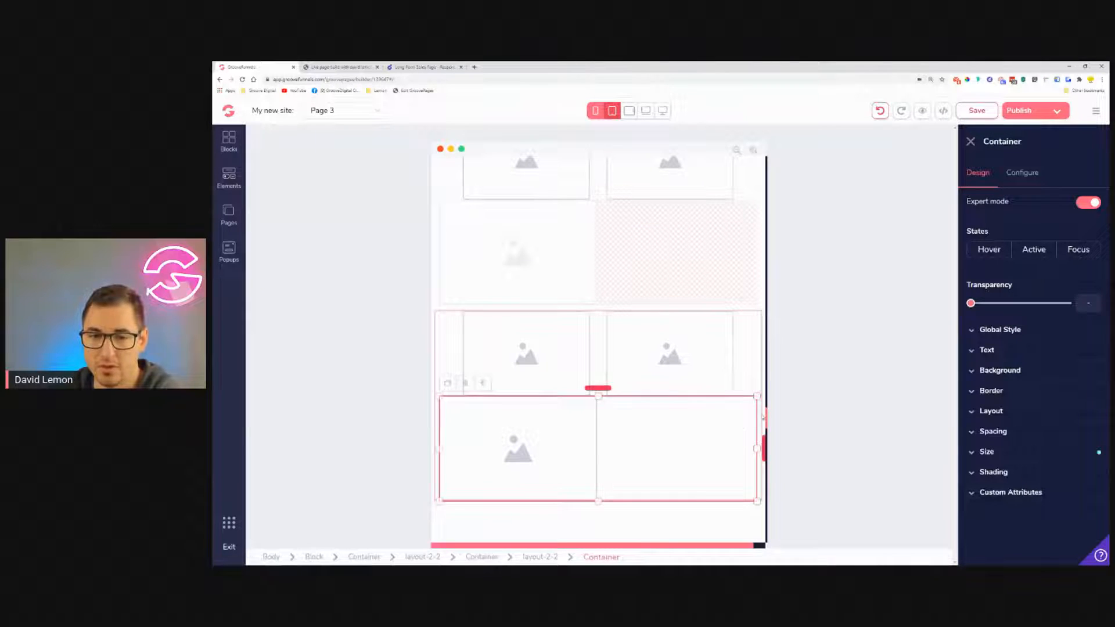
{"action": "left_click", "coordinate": [1031, 411]}
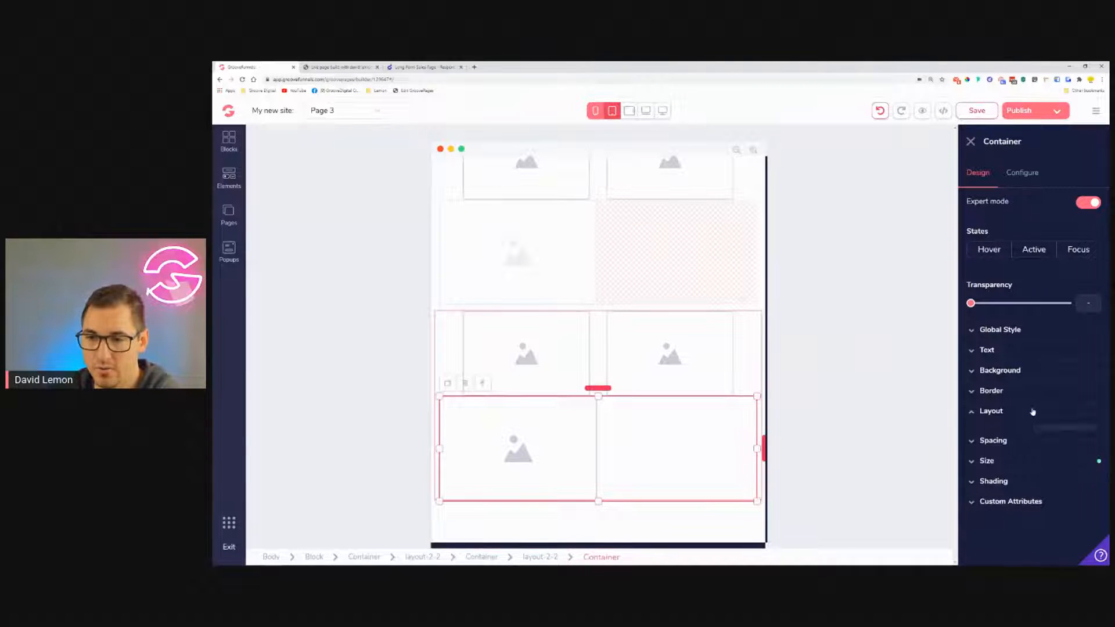
{"action": "left_click", "coordinate": [1071, 434]}
{"action": "scroll", "coordinate": [1068, 465], "scroll_direction": "down", "scroll_amount": 3}
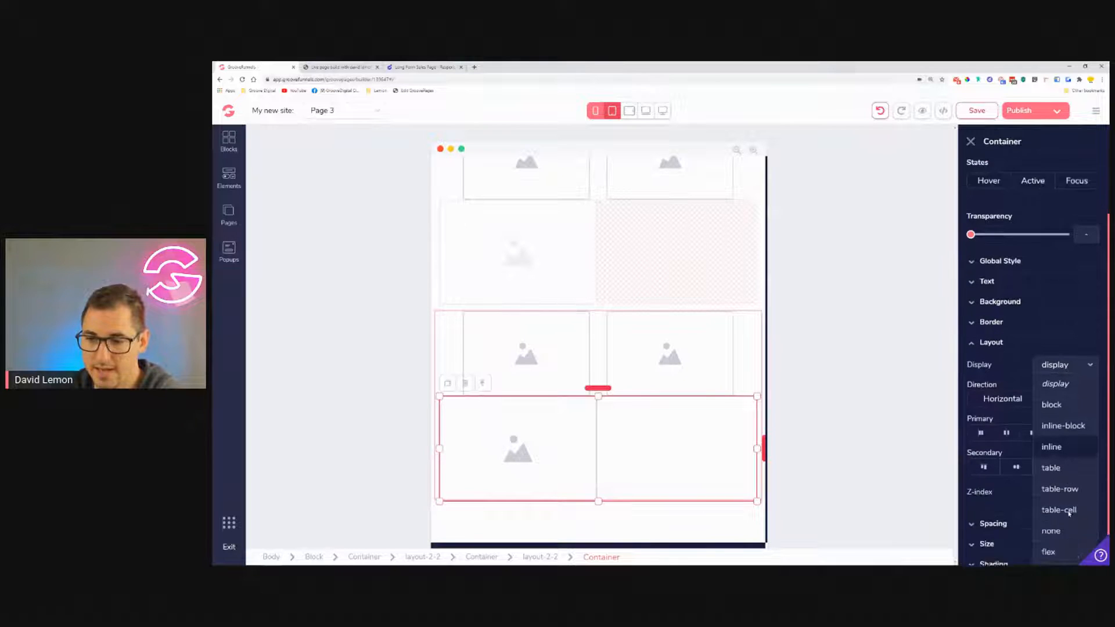
{"action": "left_click", "coordinate": [1063, 503]}
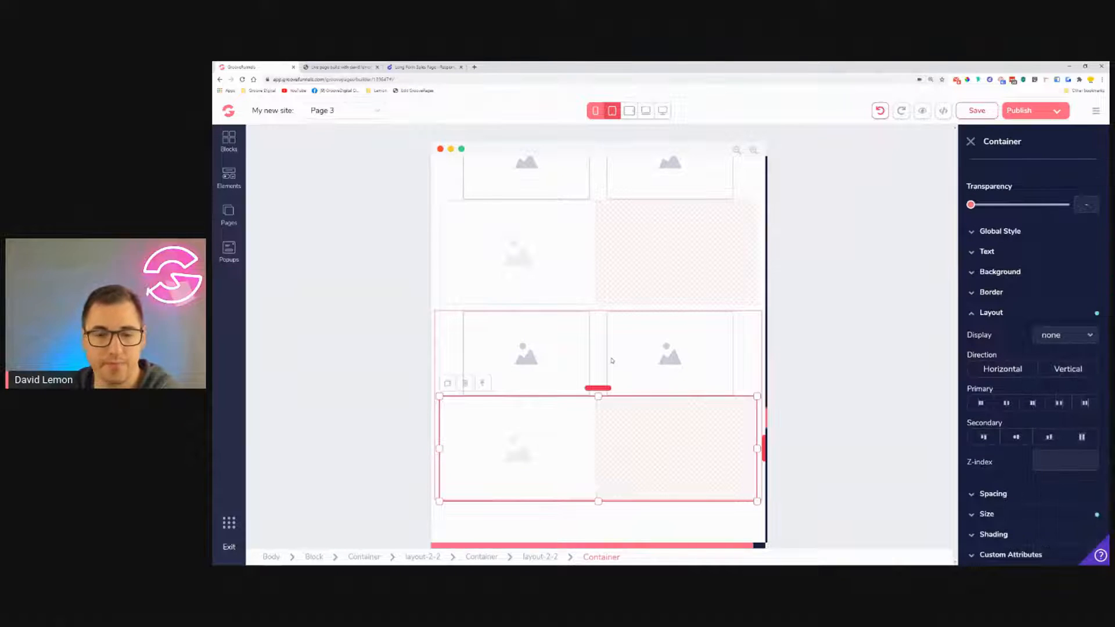
Add 1.5rem of bottom padding to the container holding the price heading and checklist, then review the spacing around the images.
{"action": "scroll", "coordinate": [611, 361], "scroll_direction": "up", "scroll_amount": 2}
{"action": "scroll", "coordinate": [612, 362], "scroll_direction": "down", "scroll_amount": 3}
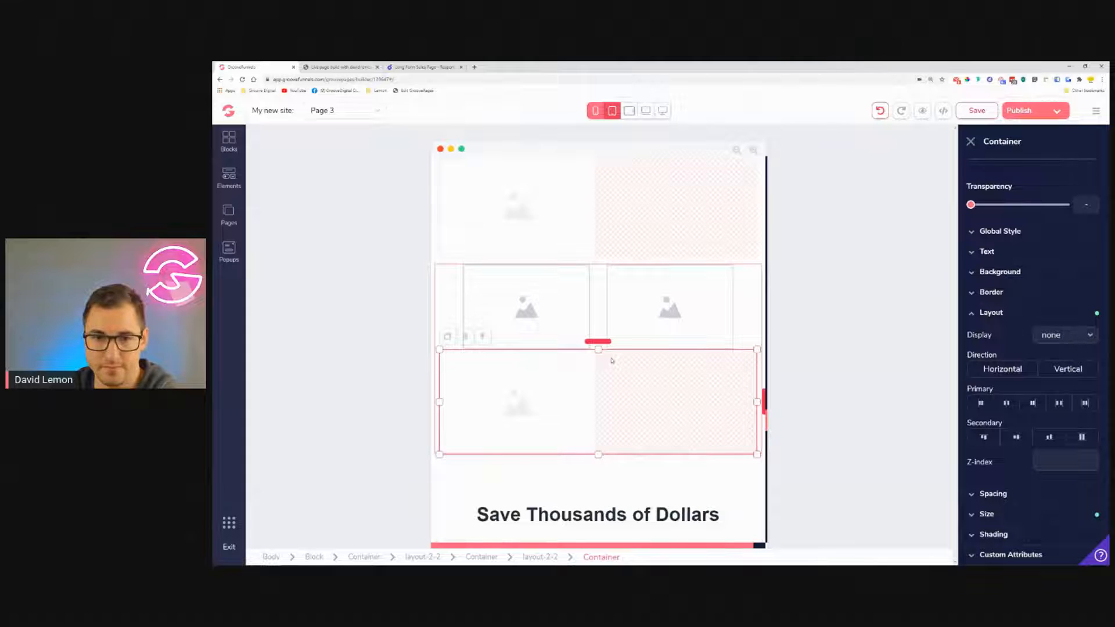
{"action": "scroll", "coordinate": [621, 375], "scroll_direction": "up", "scroll_amount": 4}
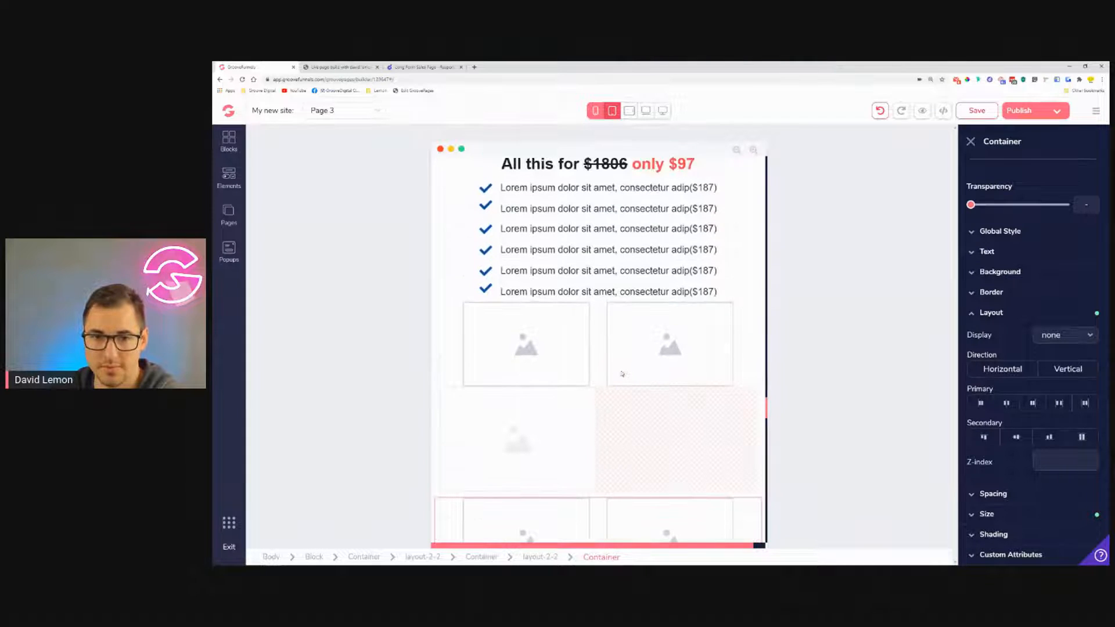
{"action": "left_click", "coordinate": [737, 293]}
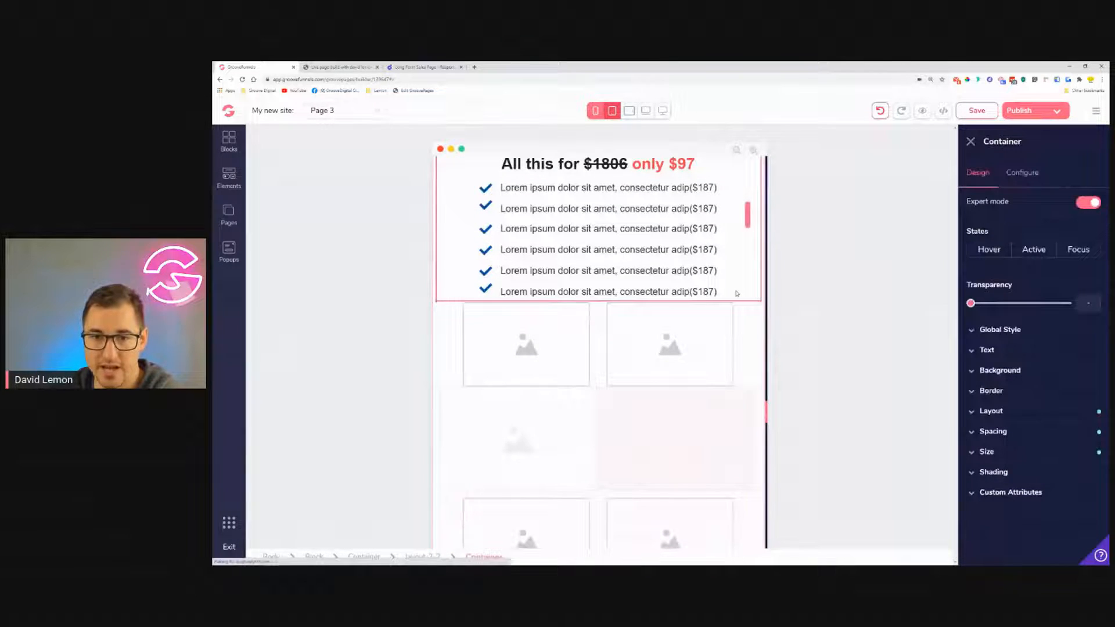
{"action": "left_click", "coordinate": [1027, 433]}
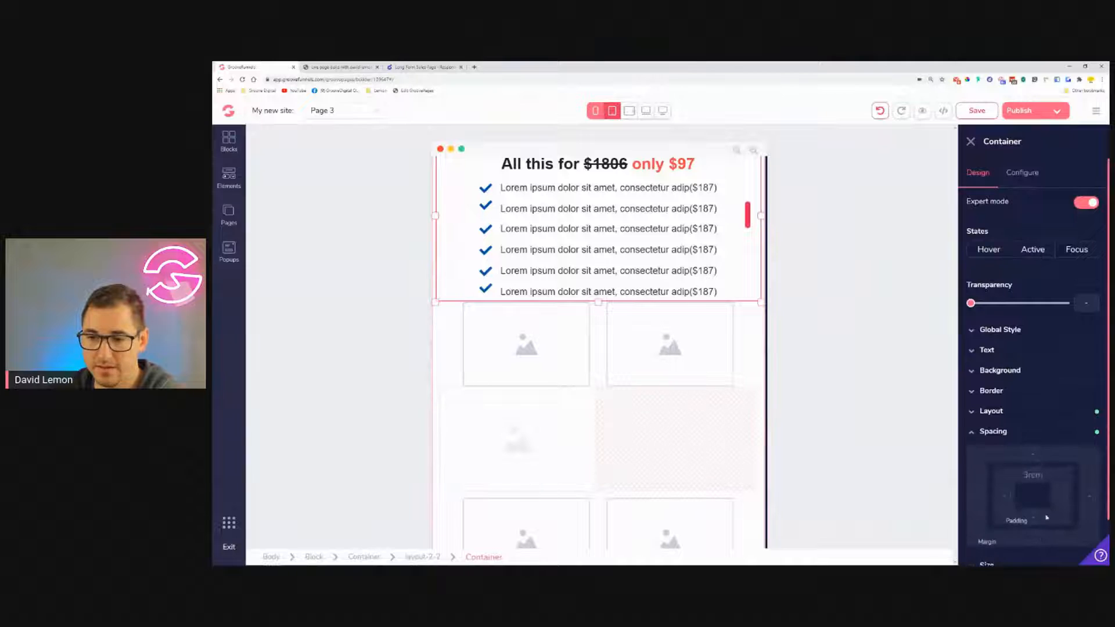
{"action": "left_click", "coordinate": [1034, 538]}
{"action": "left_click", "coordinate": [1034, 538]}
{"action": "left_click", "coordinate": [1033, 518]}
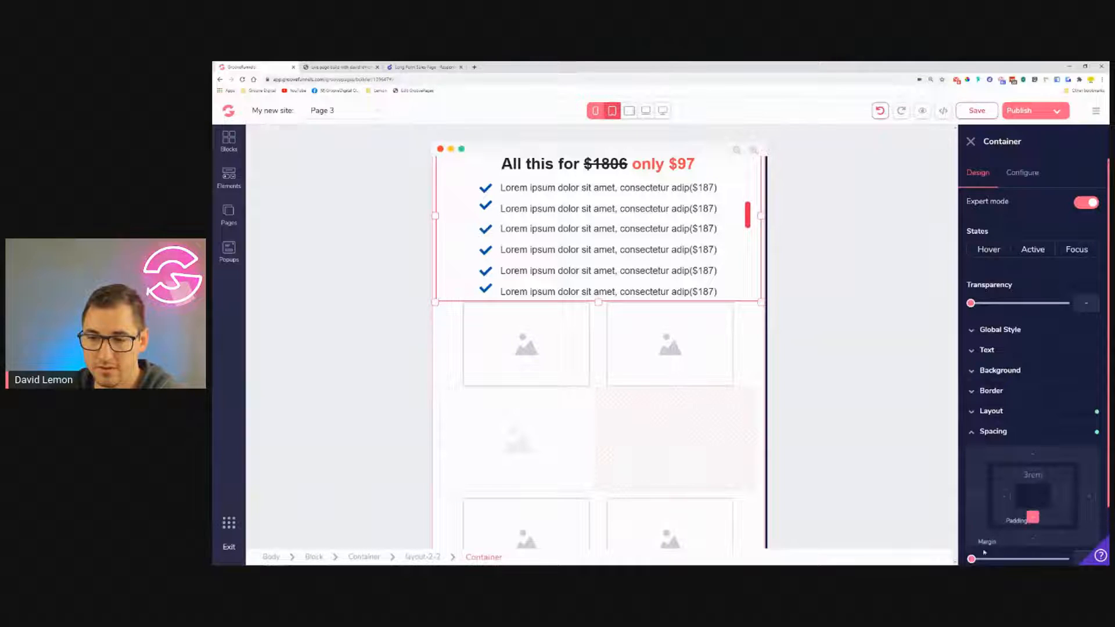
{"action": "left_click_drag", "start_coordinate": [976, 561], "coordinate": [1002, 561]}
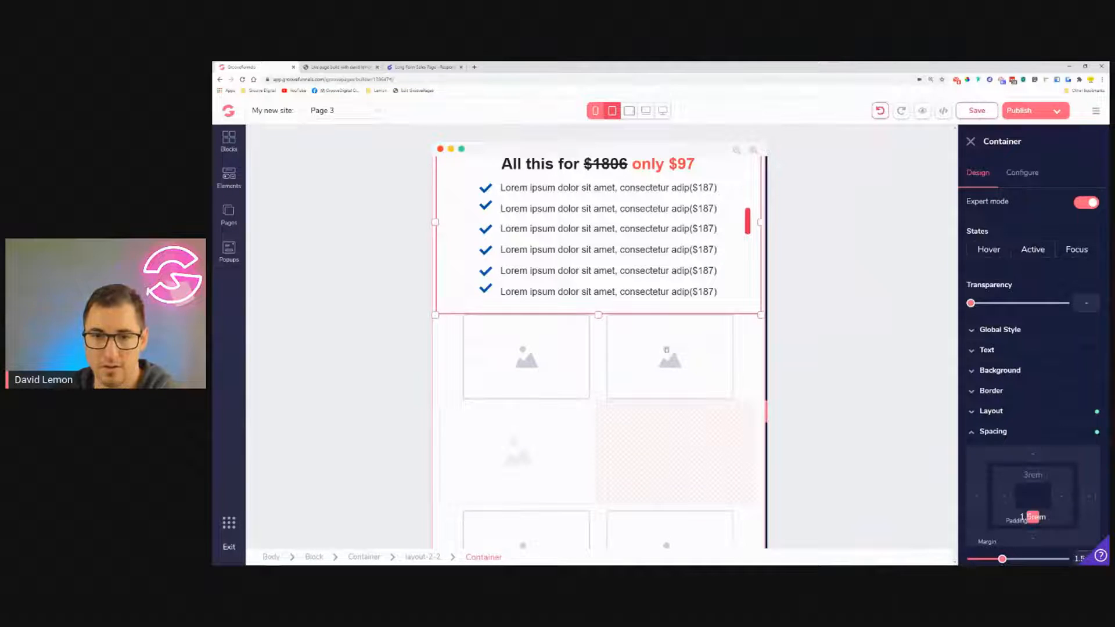
{"action": "scroll", "coordinate": [699, 384], "scroll_direction": "up", "scroll_amount": 2}
{"action": "scroll", "coordinate": [658, 330], "scroll_direction": "down", "scroll_amount": 10}
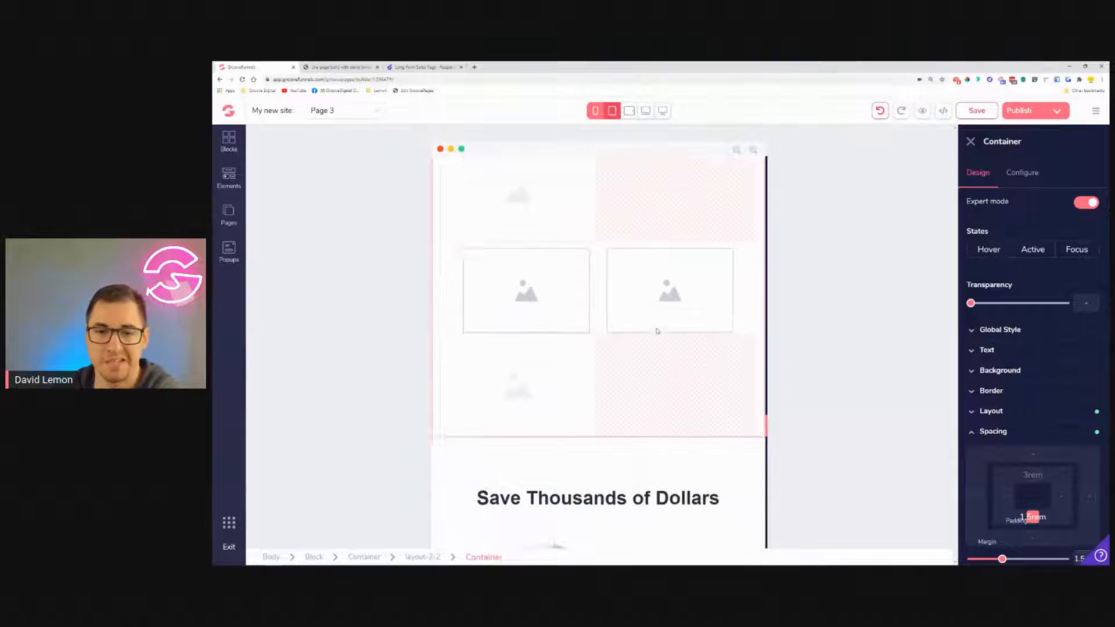
{"action": "scroll", "coordinate": [658, 332], "scroll_direction": "up", "scroll_amount": 3}
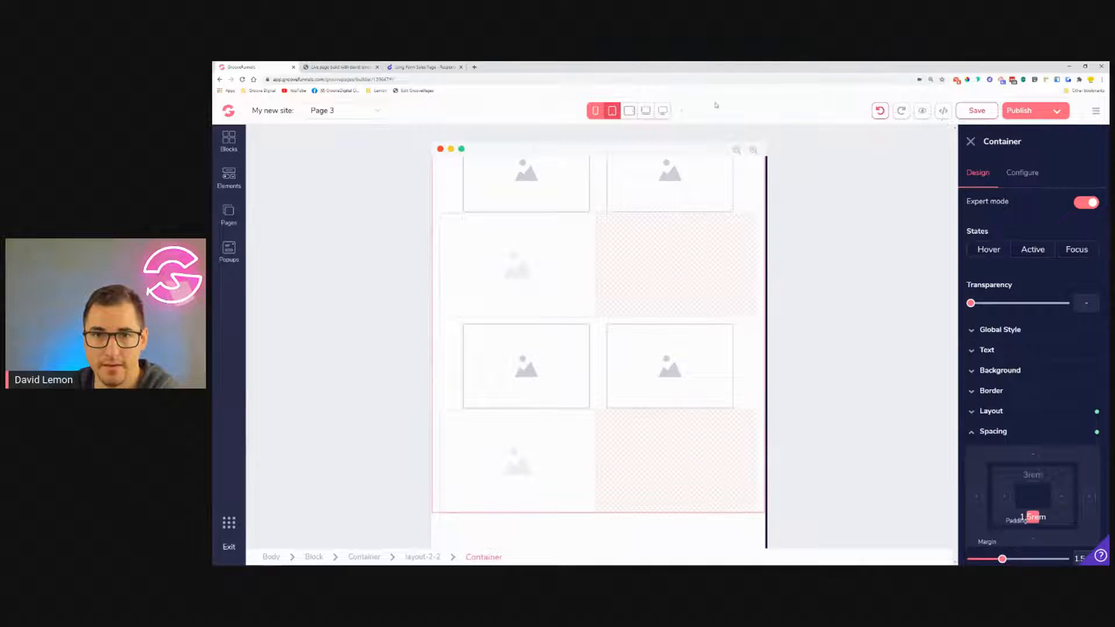
In the landscape tablet view, set the third container's visible image to 100% width relative to its parent and save the page.
{"action": "left_click", "coordinate": [631, 110]}
{"action": "scroll", "coordinate": [643, 342], "scroll_direction": "up", "scroll_amount": 5}
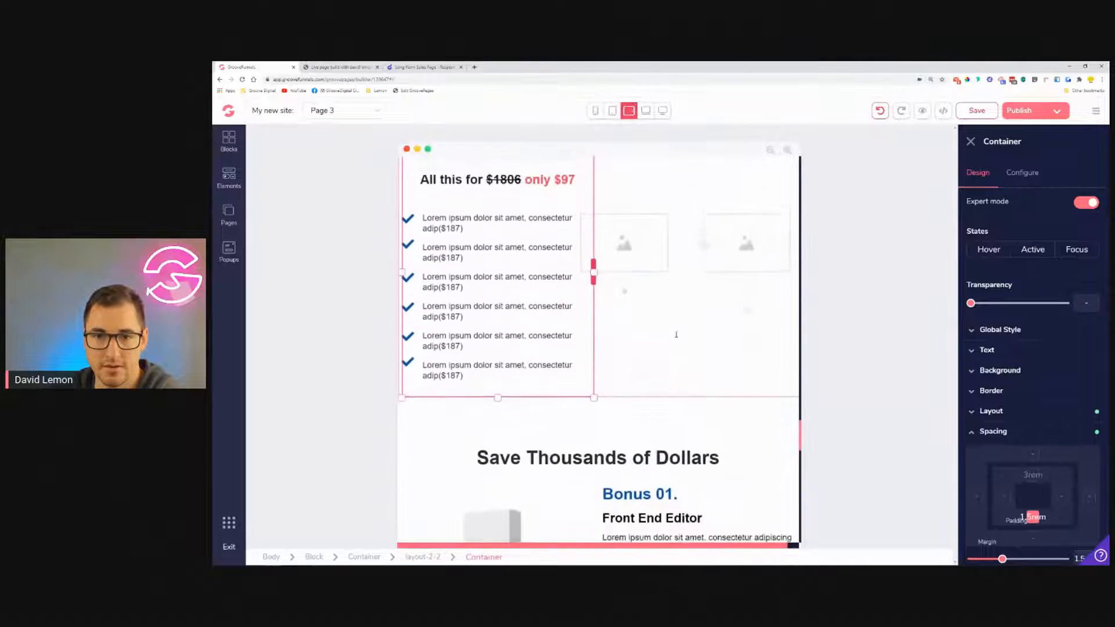
{"action": "left_click", "coordinate": [625, 319]}
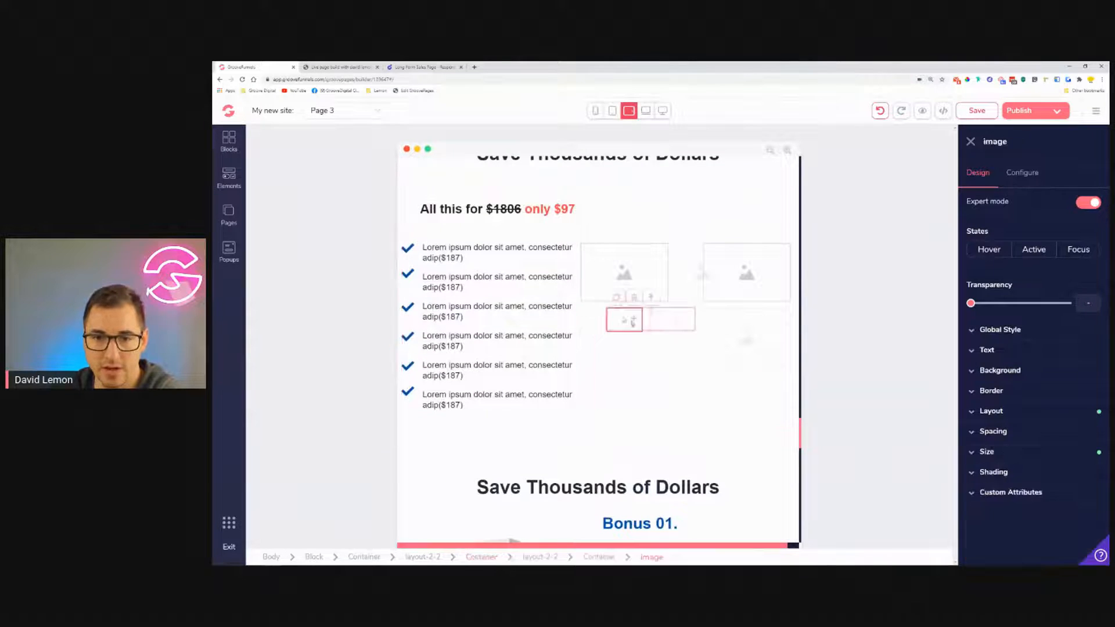
{"action": "left_click", "coordinate": [987, 452]}
{"action": "left_click_drag", "start_coordinate": [1007, 515], "coordinate": [1078, 527]}
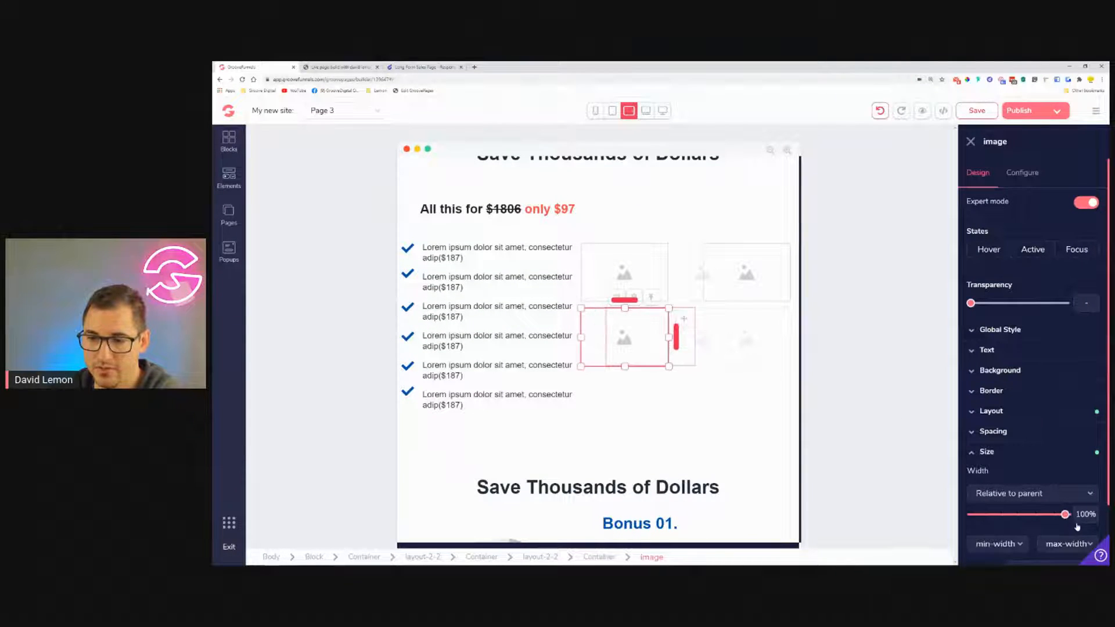
{"action": "left_click", "coordinate": [978, 110]}
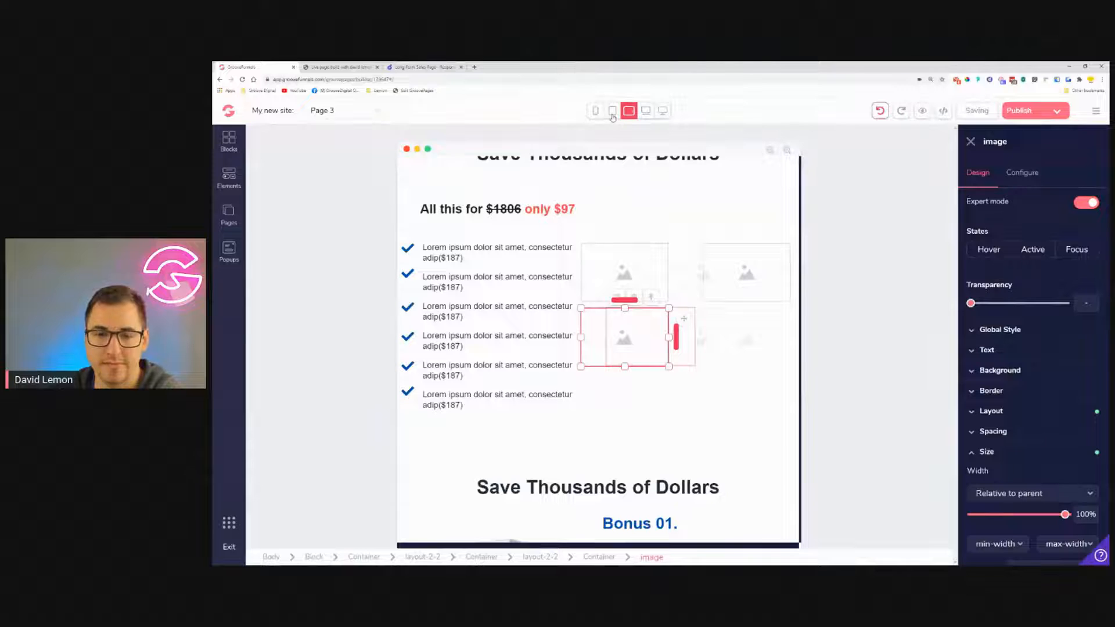
In the portrait tablet view, center the Bonus 01 box image in its container using the primary flex alignment.
{"action": "left_click", "coordinate": [612, 115]}
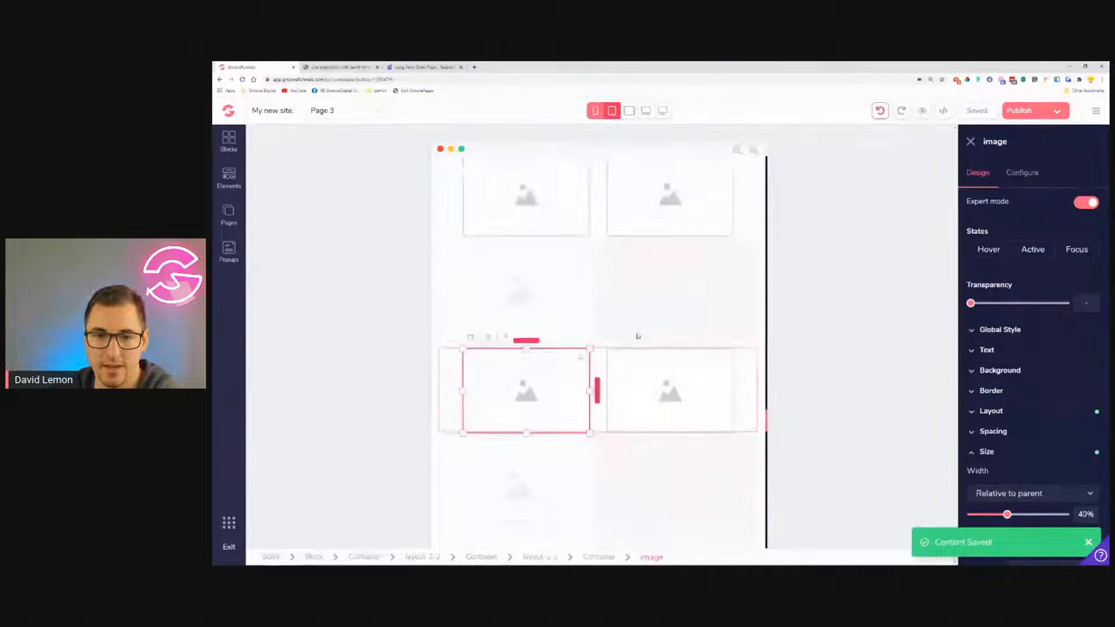
{"action": "scroll", "coordinate": [664, 344], "scroll_direction": "down", "scroll_amount": 2}
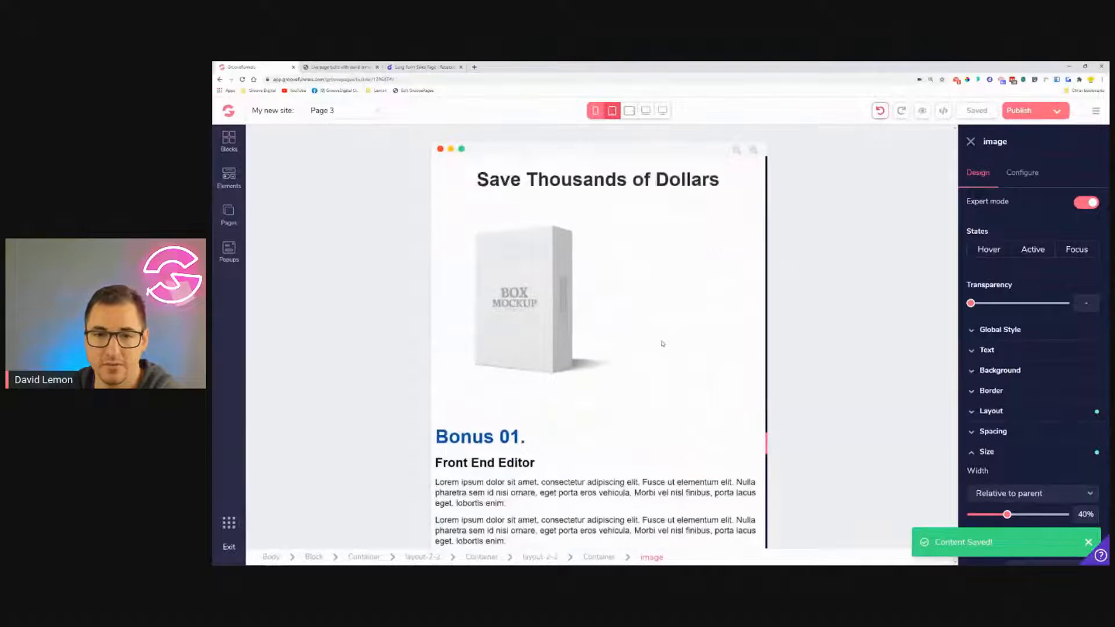
{"action": "left_click", "coordinate": [632, 316]}
{"action": "left_click", "coordinate": [999, 411]}
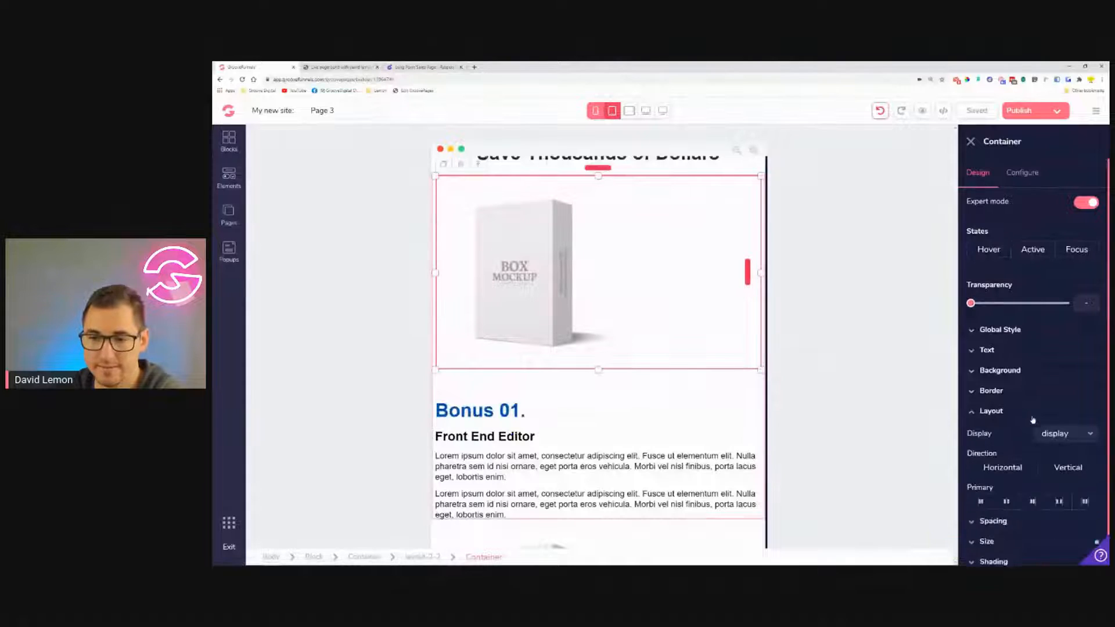
{"action": "left_click", "coordinate": [1006, 502]}
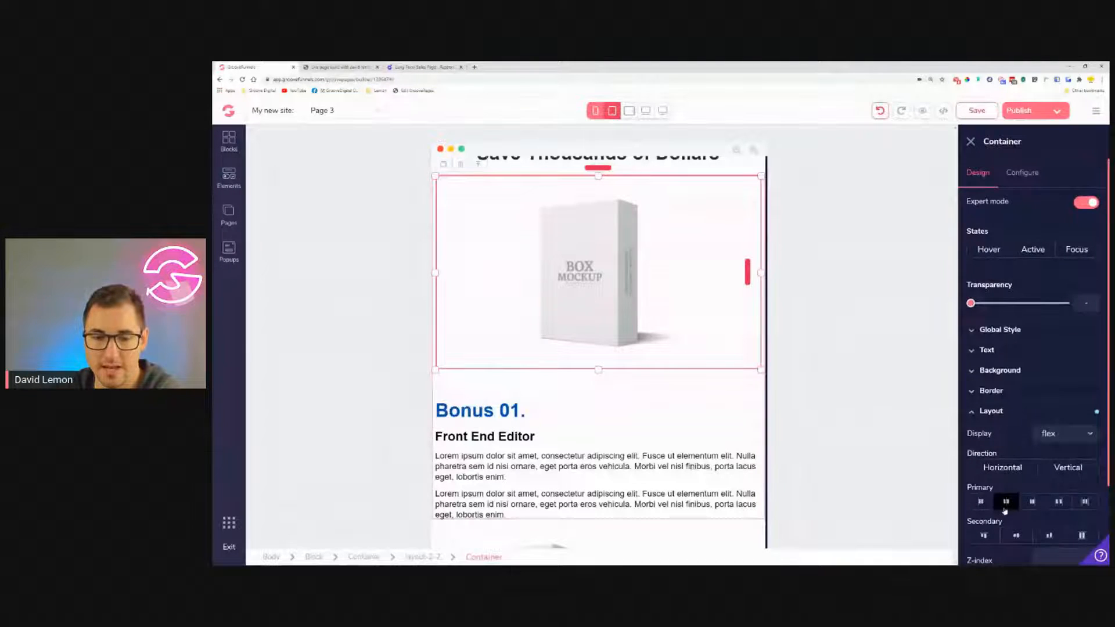
Center-align the "Bonus 01." heading and the "Front End Editor" subheading beneath it.
{"action": "scroll", "coordinate": [600, 393], "scroll_direction": "down", "scroll_amount": 3}
{"action": "left_click", "coordinate": [697, 270]}
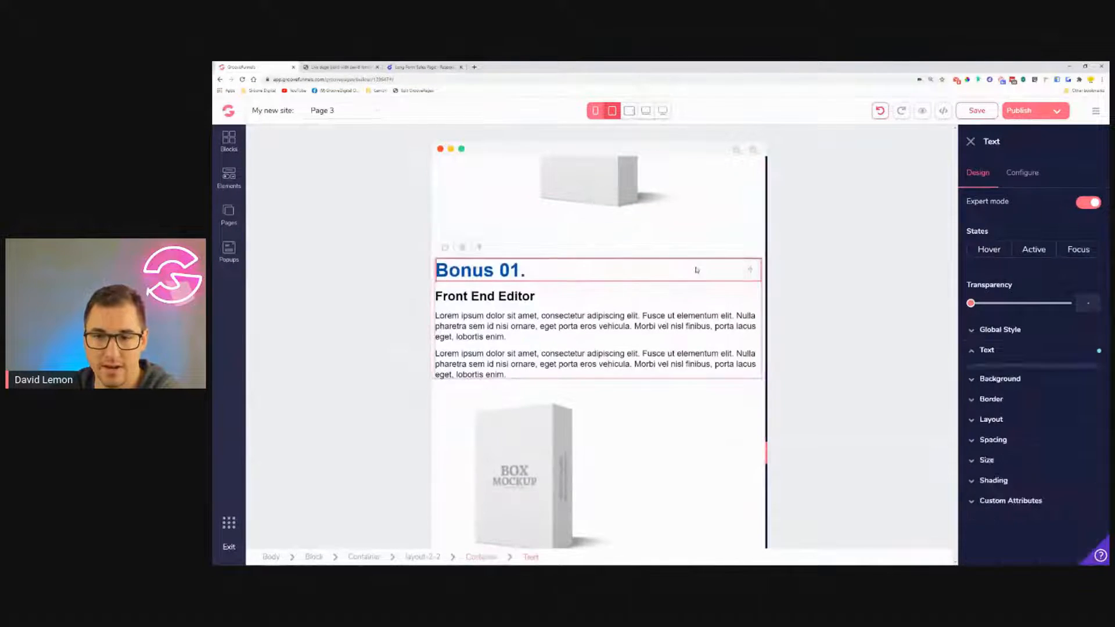
{"action": "left_click", "coordinate": [987, 349]}
{"action": "left_click", "coordinate": [1016, 450]}
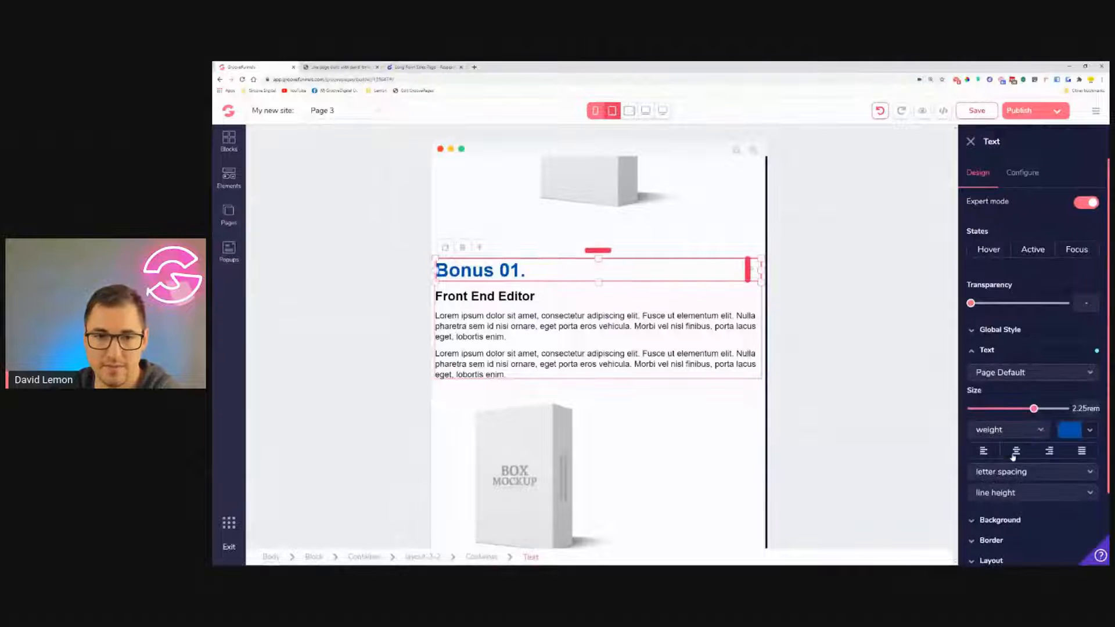
{"action": "left_click", "coordinate": [514, 293]}
{"action": "left_click", "coordinate": [987, 321]}
{"action": "left_click", "coordinate": [1016, 421]}
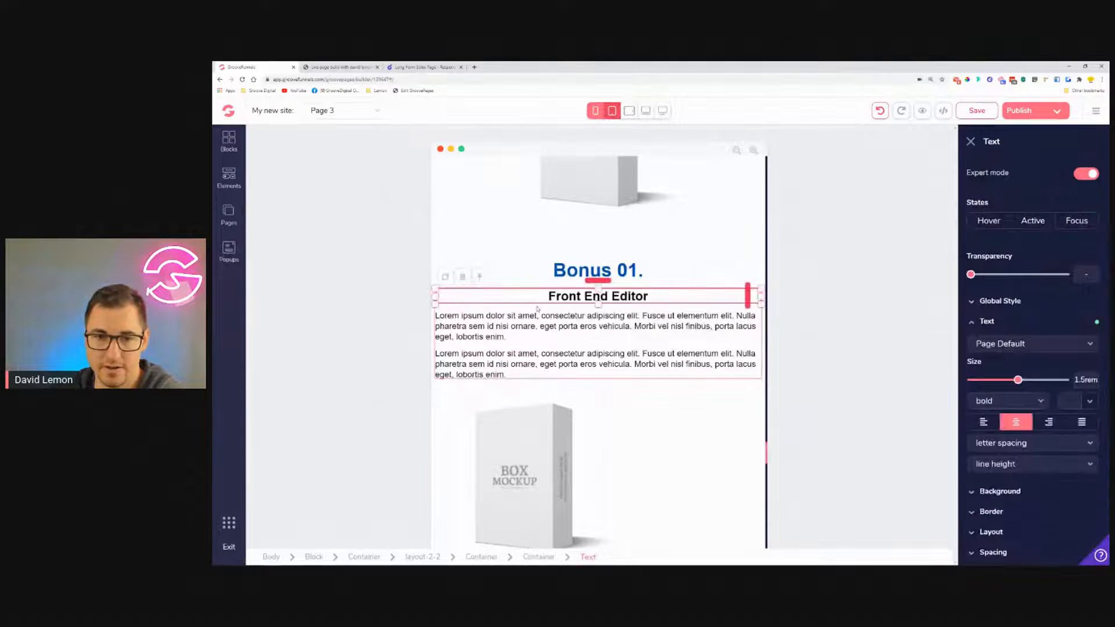
Center-align both lorem ipsum paragraphs under the Bonus 01 subheading.
{"action": "left_click", "coordinate": [537, 316]}
{"action": "left_click", "coordinate": [538, 316]}
{"action": "left_click", "coordinate": [987, 321]}
{"action": "left_click", "coordinate": [1016, 422]}
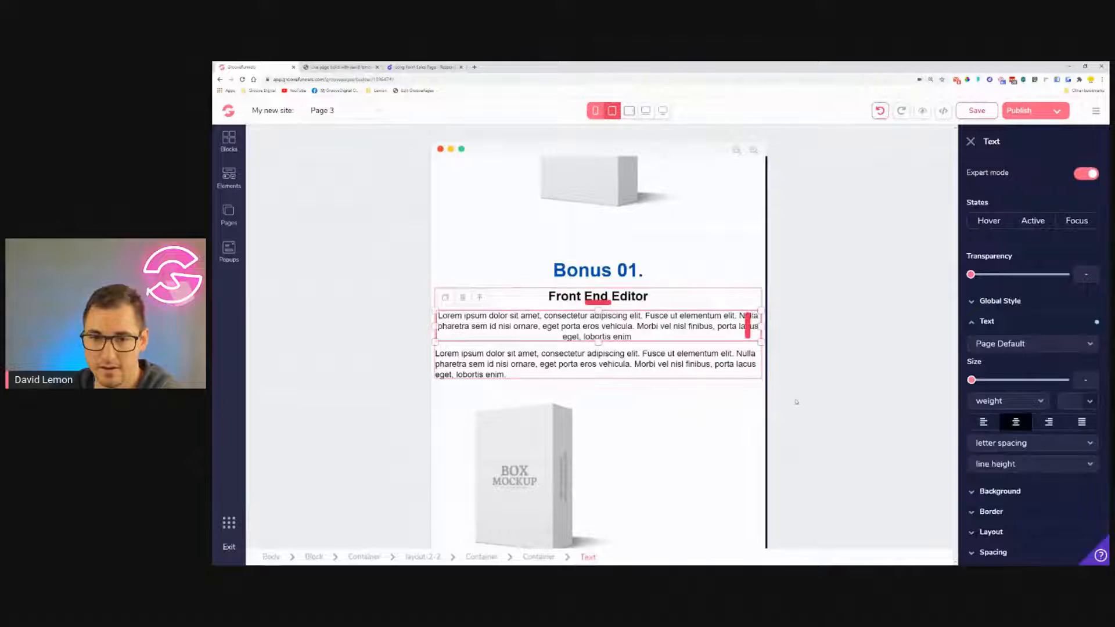
{"action": "left_click", "coordinate": [537, 357]}
{"action": "left_click", "coordinate": [538, 357]}
{"action": "left_click", "coordinate": [987, 321]}
{"action": "left_click", "coordinate": [1016, 421]}
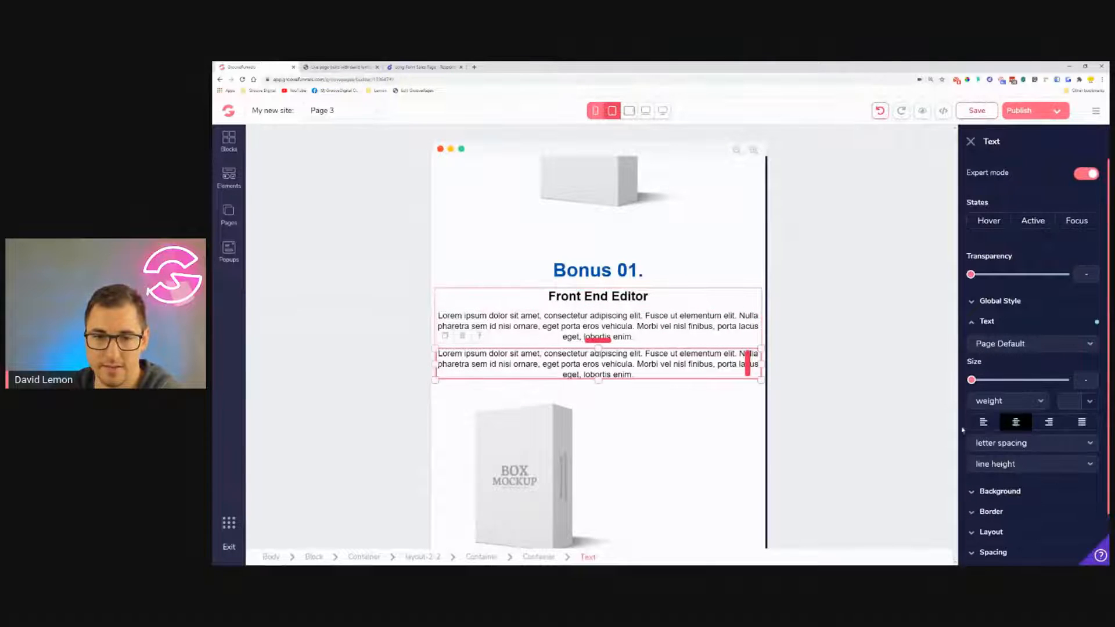
Give the container holding the Bonus 01 heading and text 4rem of left and right padding.
{"action": "left_click", "coordinate": [760, 296]}
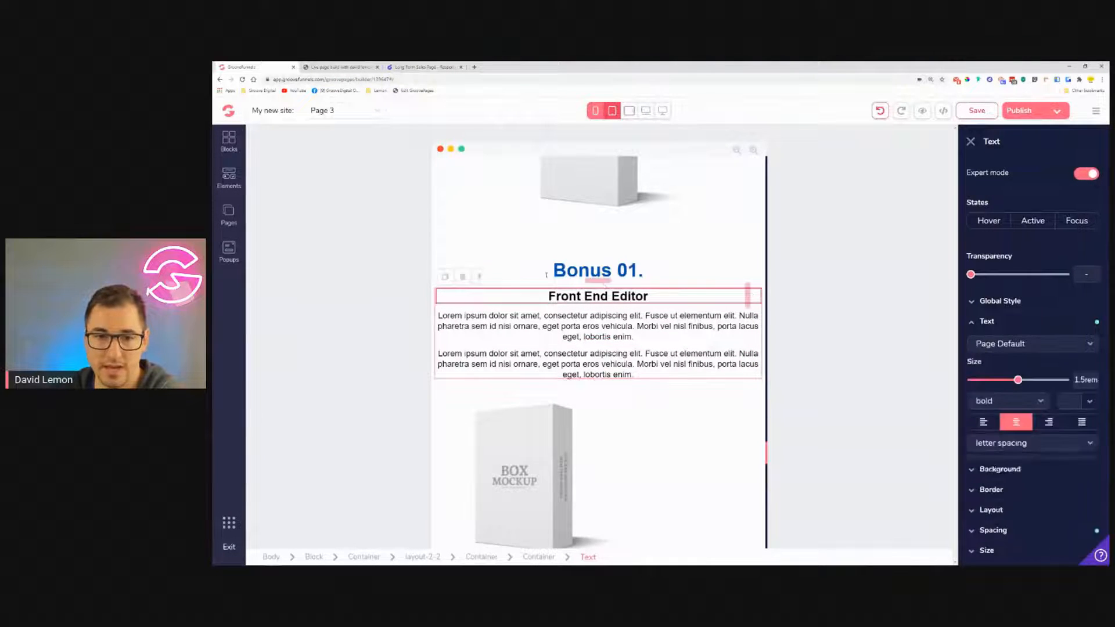
{"action": "left_click", "coordinate": [481, 278]}
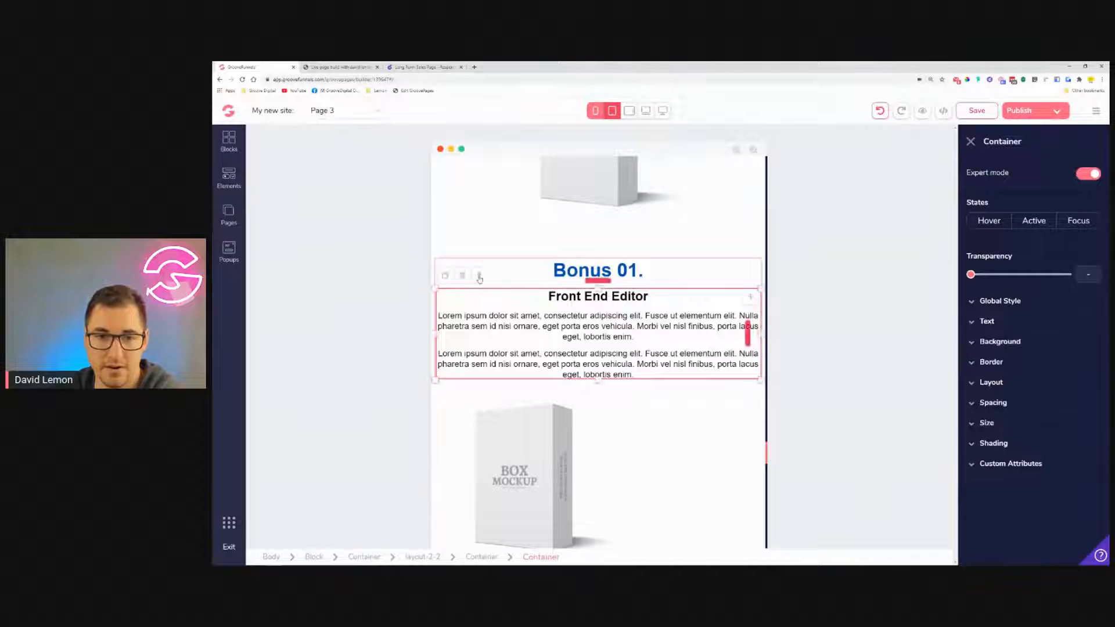
{"action": "left_click", "coordinate": [480, 278]}
{"action": "left_click", "coordinate": [1031, 452]}
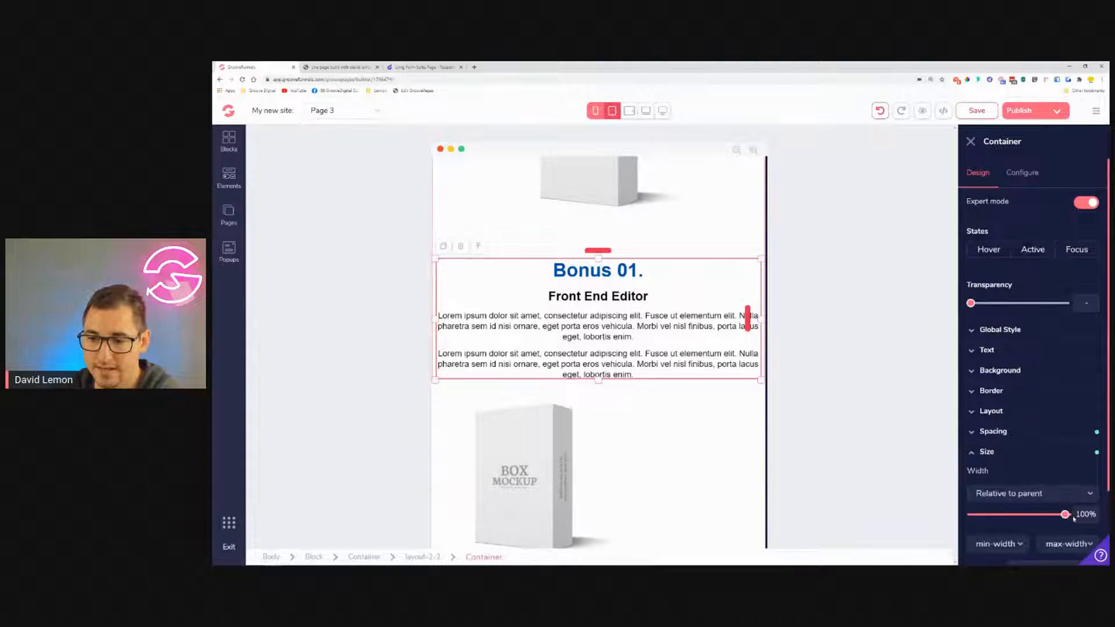
{"action": "scroll", "coordinate": [1074, 519], "scroll_direction": "down", "scroll_amount": 2}
{"action": "left_click", "coordinate": [1052, 478]}
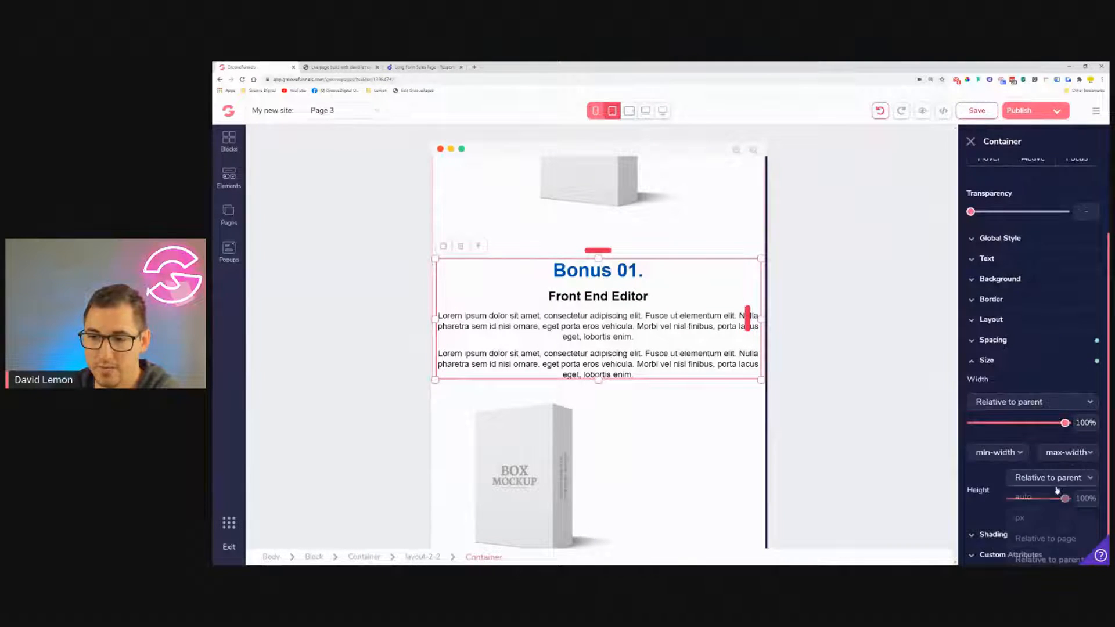
{"action": "left_click", "coordinate": [1039, 498]}
{"action": "left_click_drag", "start_coordinate": [1066, 445], "coordinate": [1098, 456]}
{"action": "left_click", "coordinate": [1022, 383]}
{"action": "left_click", "coordinate": [1092, 432]}
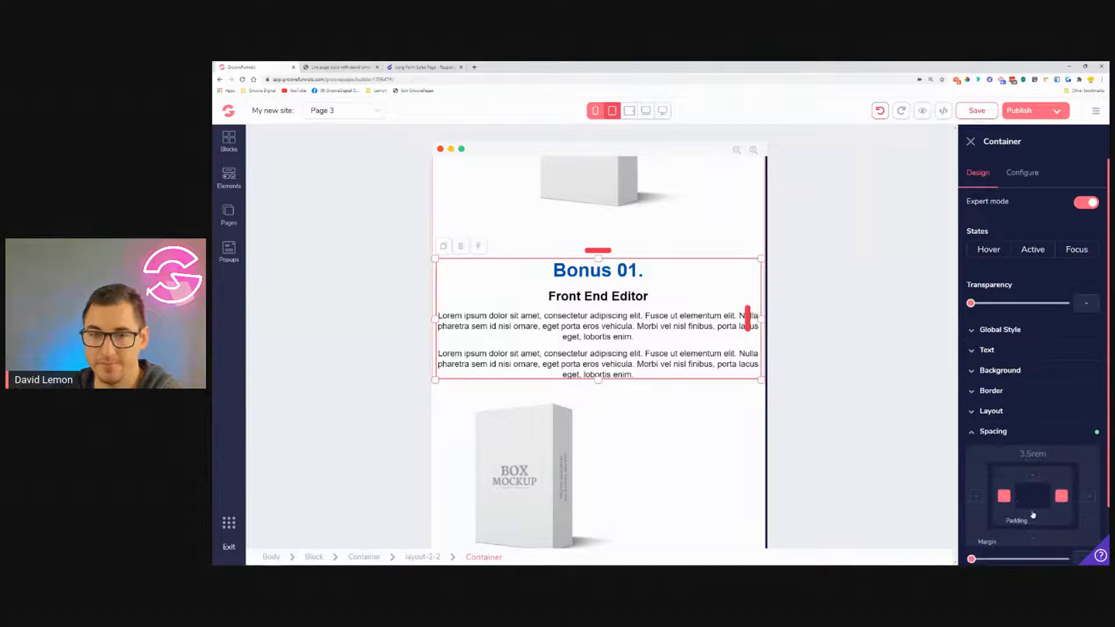
{"action": "scroll", "coordinate": [1034, 515], "scroll_direction": "down", "scroll_amount": 2}
{"action": "left_click_drag", "start_coordinate": [972, 493], "coordinate": [1035, 503]}
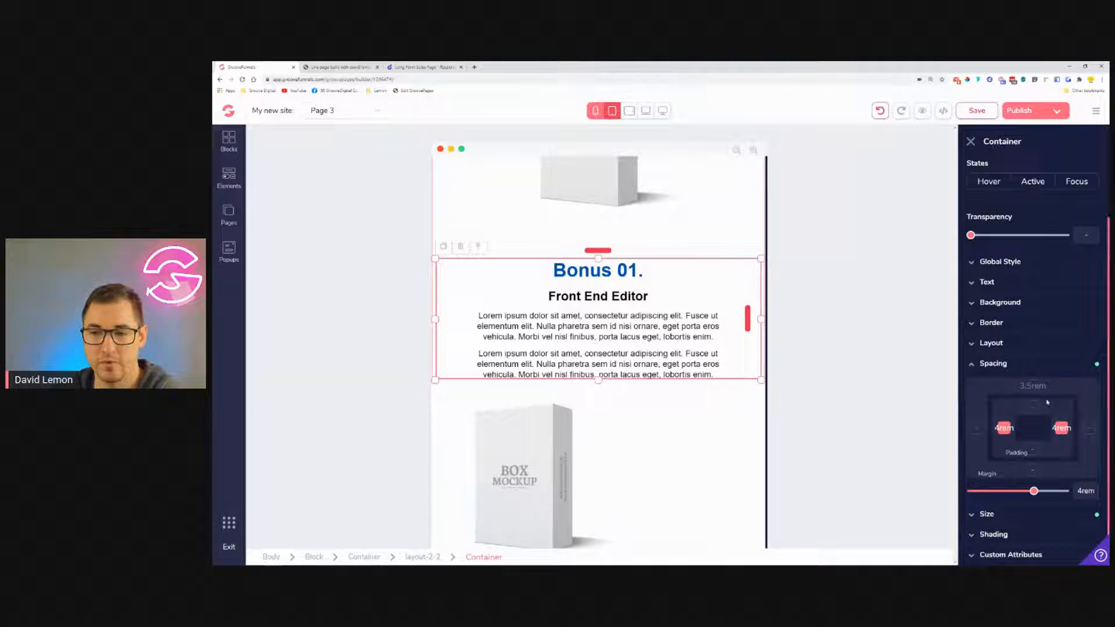
Center the Bonus 02 box image horizontally in its container using the primary flex alignment.
{"action": "scroll", "coordinate": [644, 320], "scroll_direction": "down", "scroll_amount": 2}
{"action": "scroll", "coordinate": [644, 321], "scroll_direction": "down", "scroll_amount": 1}
{"action": "left_click", "coordinate": [680, 306]}
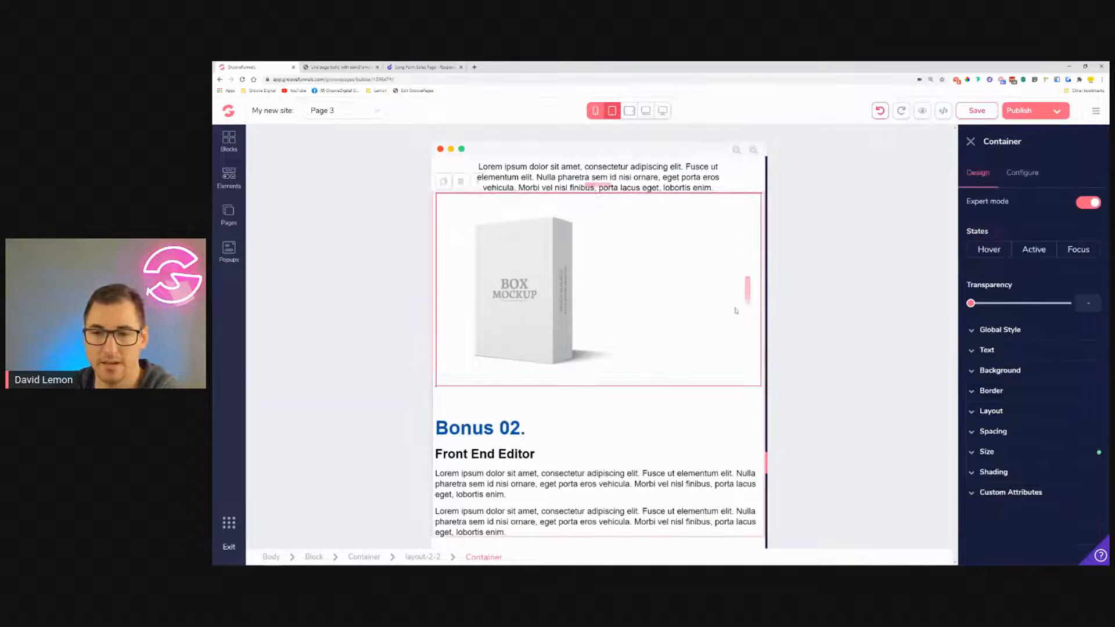
{"action": "left_click", "coordinate": [992, 411]}
{"action": "left_click", "coordinate": [1068, 468]}
{"action": "left_click", "coordinate": [1016, 535]}
{"action": "left_click", "coordinate": [1069, 468]}
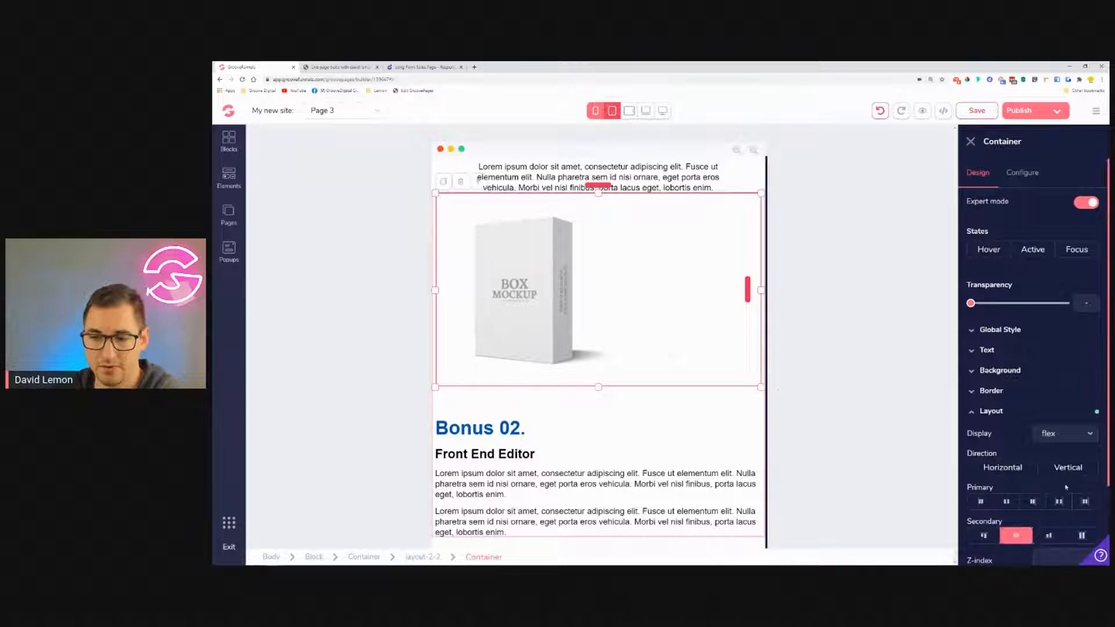
{"action": "left_click", "coordinate": [1006, 501]}
Center-align the "Bonus 02." heading and the "Front End Editor" subheading beneath it.
{"action": "scroll", "coordinate": [634, 352], "scroll_direction": "down", "scroll_amount": 3}
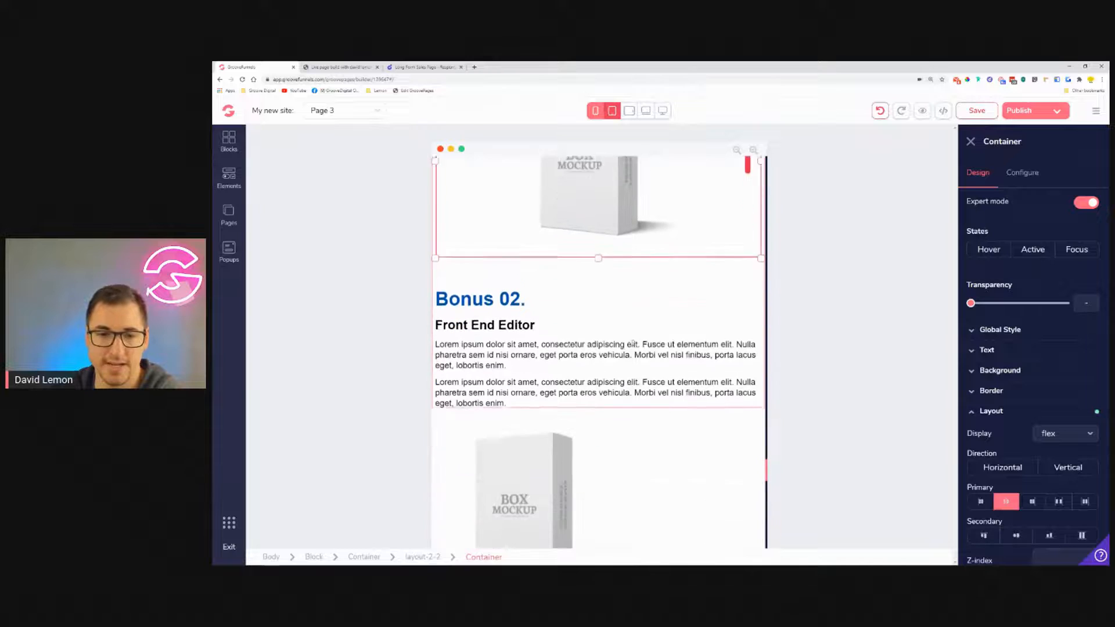
{"action": "left_click", "coordinate": [701, 287]}
{"action": "left_click", "coordinate": [1026, 454]}
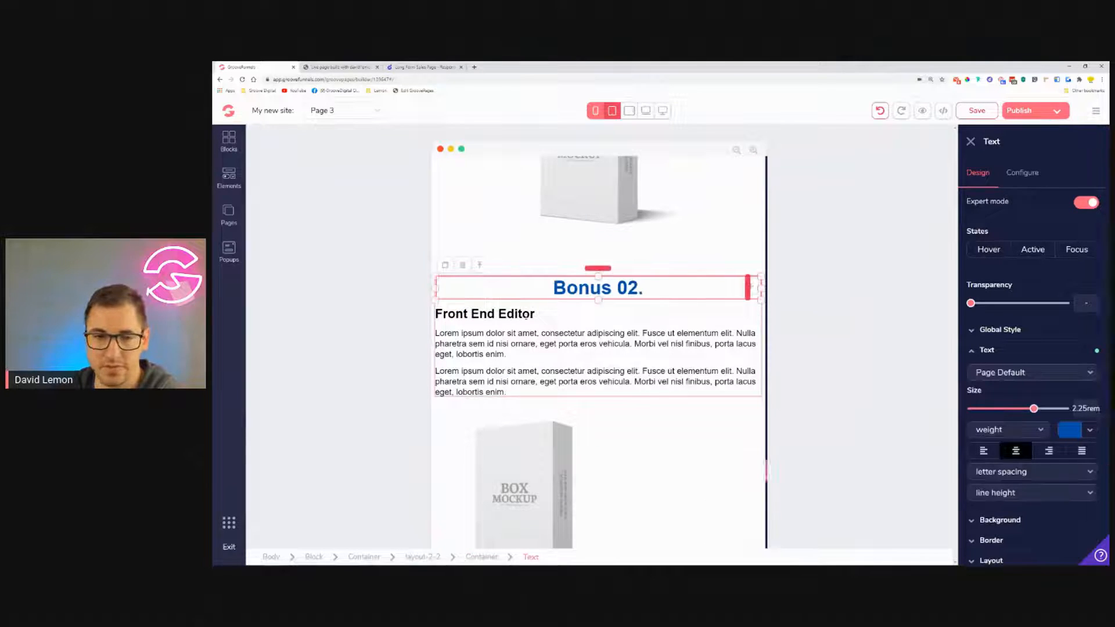
{"action": "left_click", "coordinate": [709, 314]}
{"action": "left_click", "coordinate": [1015, 422]}
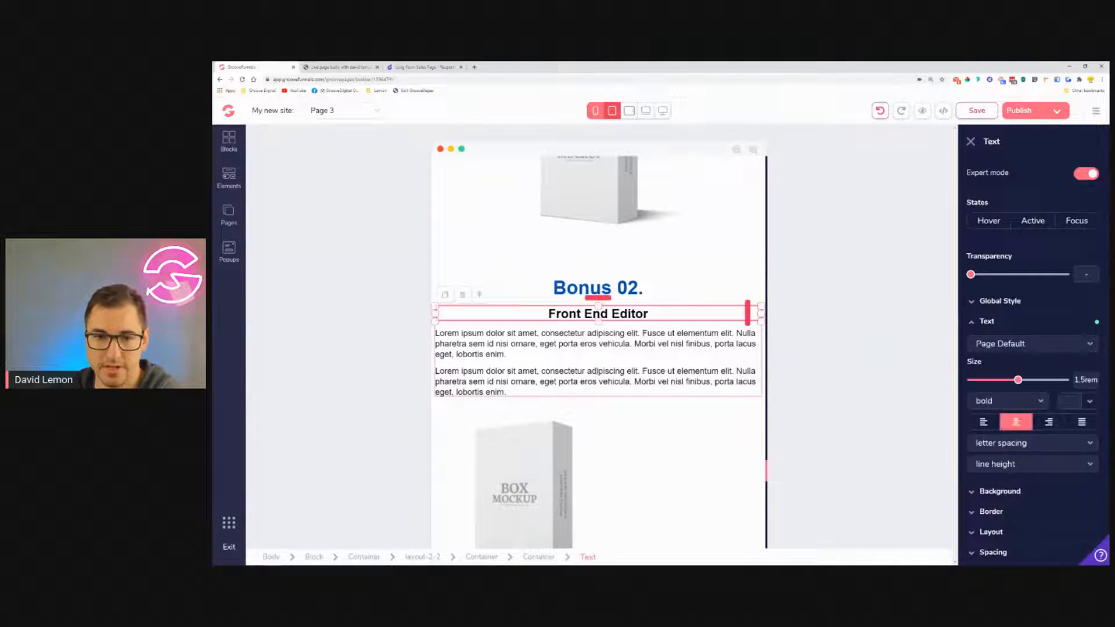
Center-align both lorem ipsum paragraphs under the Bonus 02 subheading.
{"action": "left_click", "coordinate": [1020, 427]}
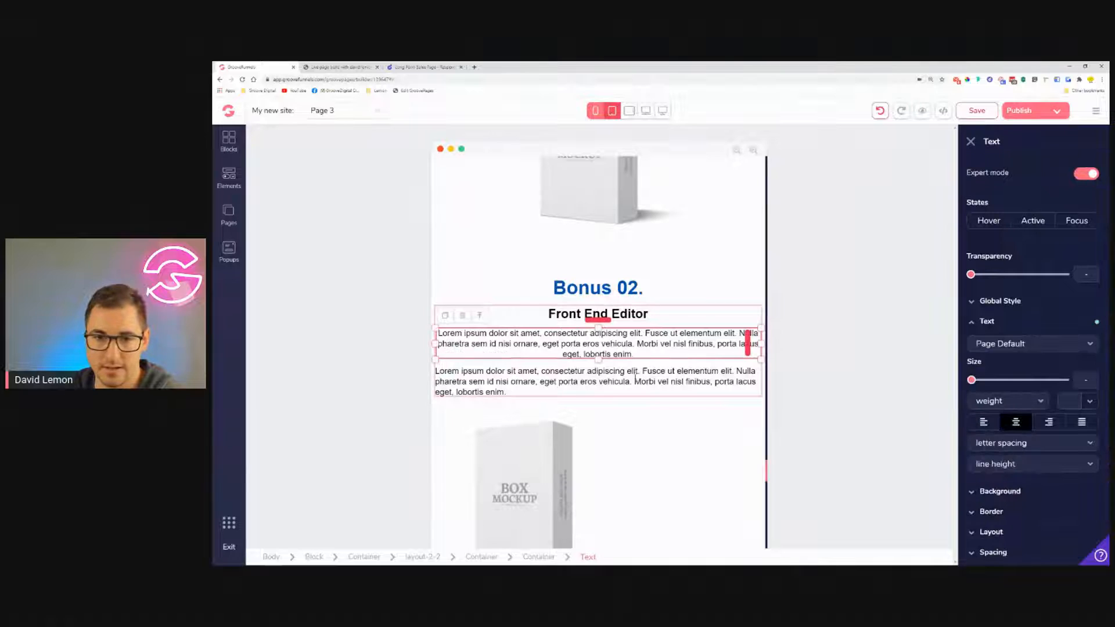
{"action": "left_click", "coordinate": [718, 382]}
{"action": "left_click", "coordinate": [1017, 422]}
{"action": "scroll", "coordinate": [650, 324], "scroll_direction": "down", "scroll_amount": 4}
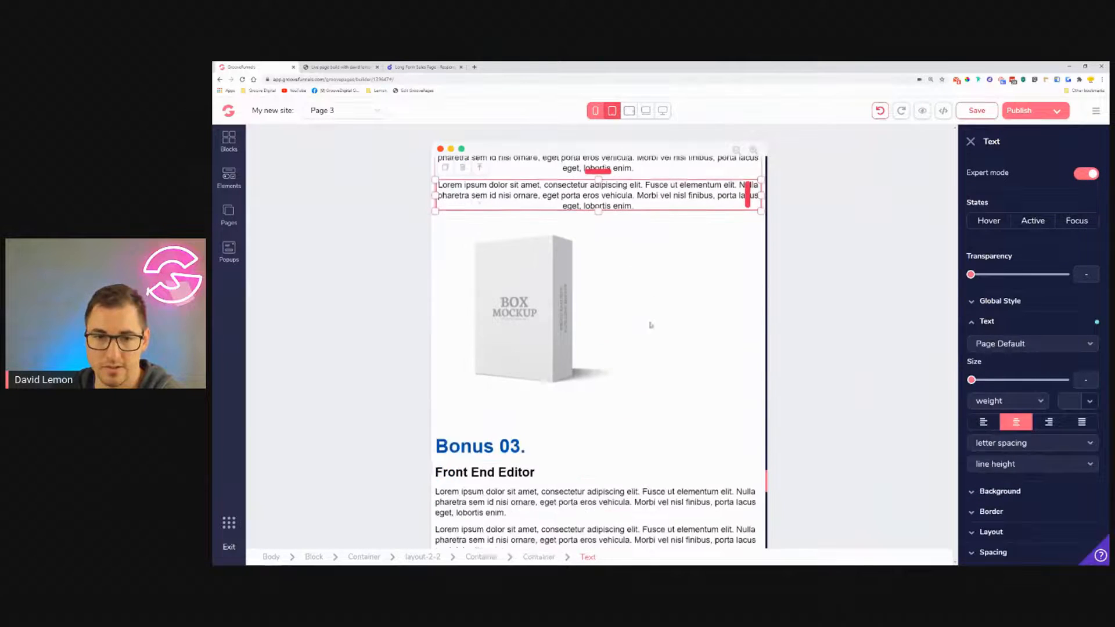
{"action": "scroll", "coordinate": [687, 334], "scroll_direction": "up", "scroll_amount": 3}
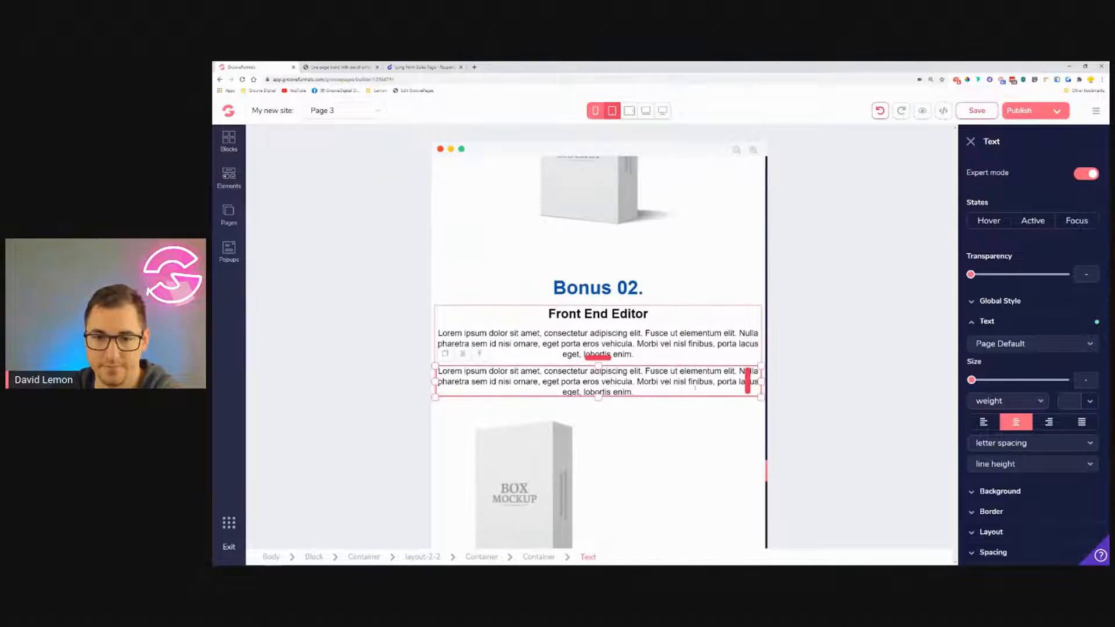
Give the container holding the Bonus 02 heading and text 4rem of left and right padding.
{"action": "left_click", "coordinate": [682, 427]}
{"action": "scroll", "coordinate": [695, 451], "scroll_direction": "down", "scroll_amount": 2}
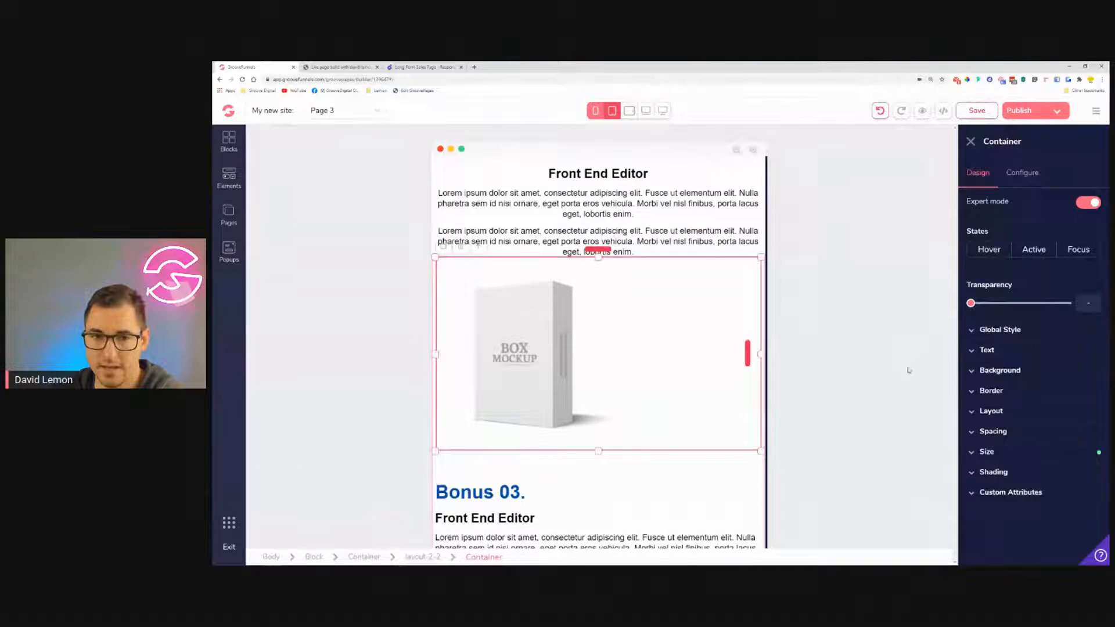
{"action": "scroll", "coordinate": [729, 349], "scroll_direction": "up", "scroll_amount": 4}
{"action": "left_click", "coordinate": [468, 329]}
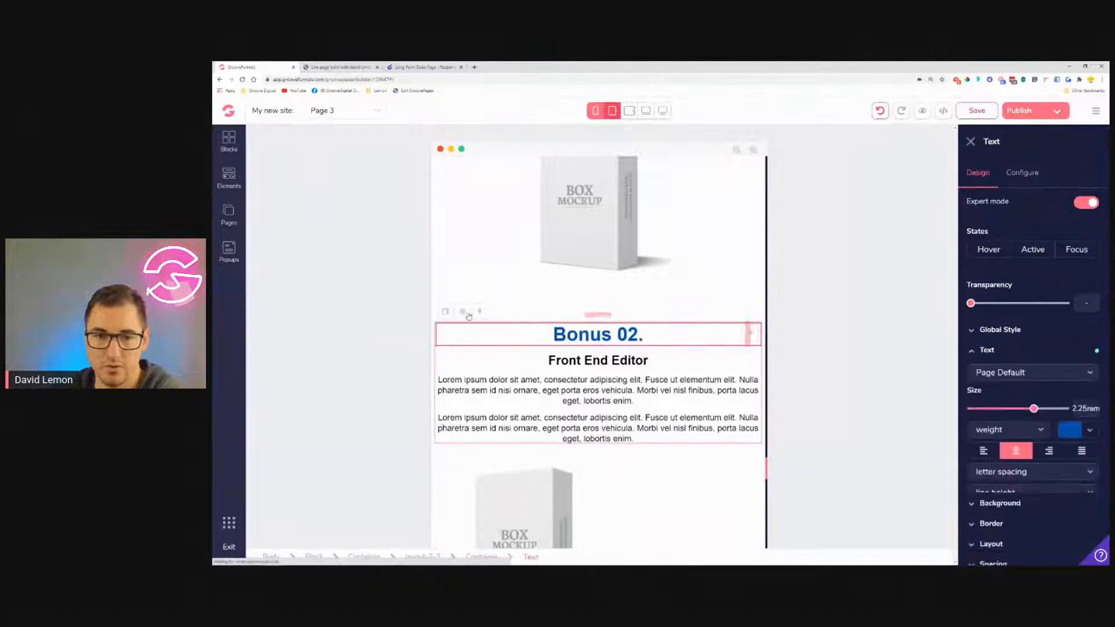
{"action": "left_click", "coordinate": [468, 314]}
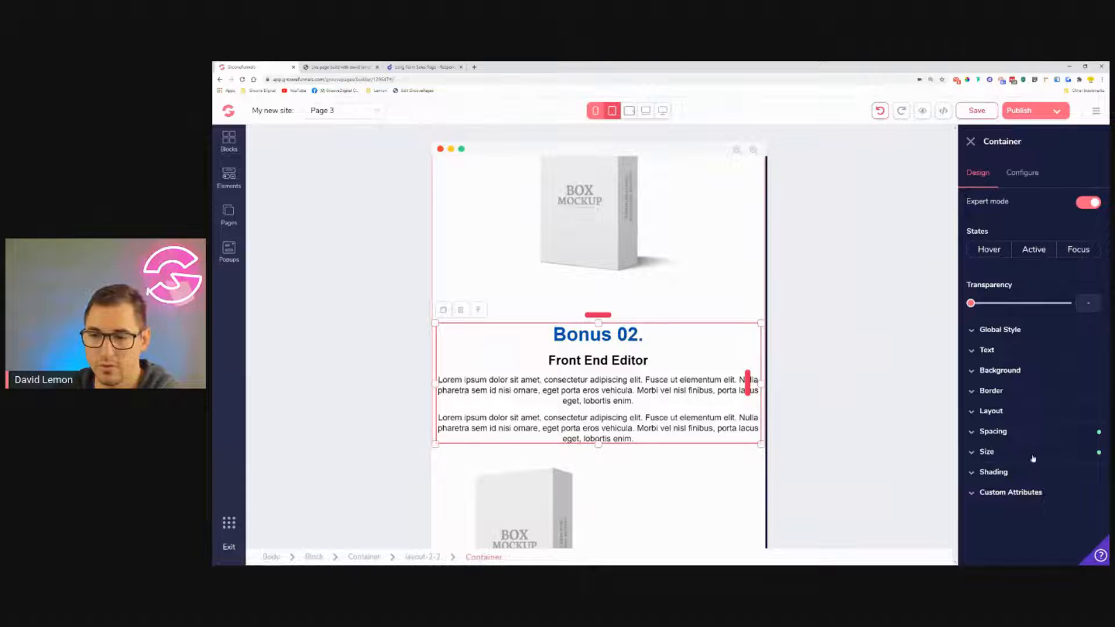
{"action": "left_click", "coordinate": [1015, 434]}
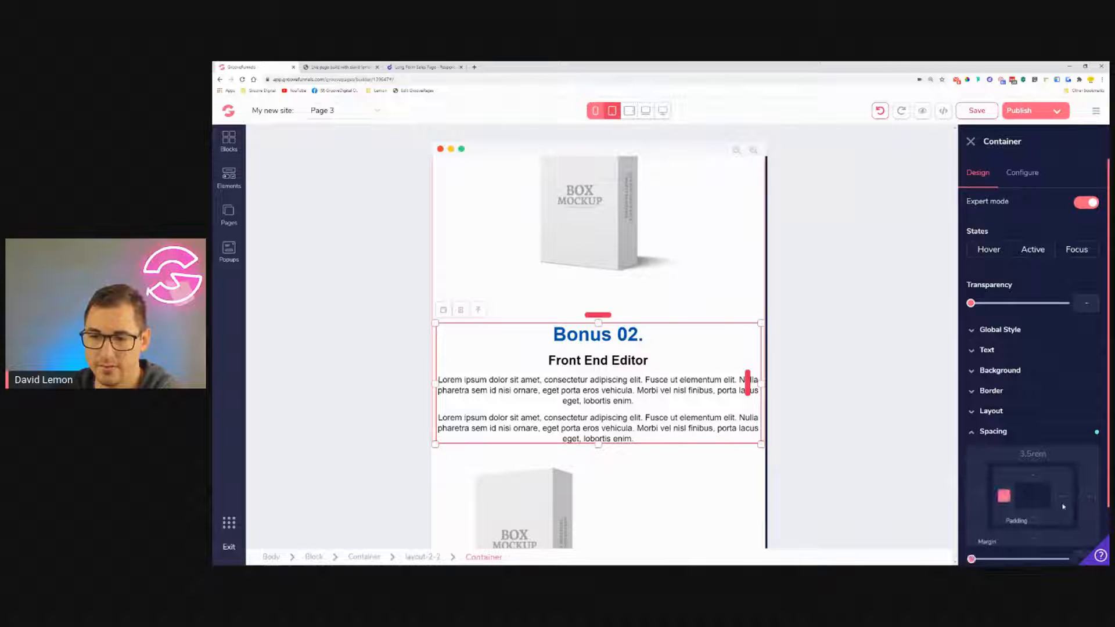
{"action": "left_click_drag", "start_coordinate": [973, 559], "coordinate": [1034, 559]}
Remove the top margin from the container holding the Bonus 02 heading and text.
{"action": "scroll", "coordinate": [679, 355], "scroll_direction": "down", "scroll_amount": 4}
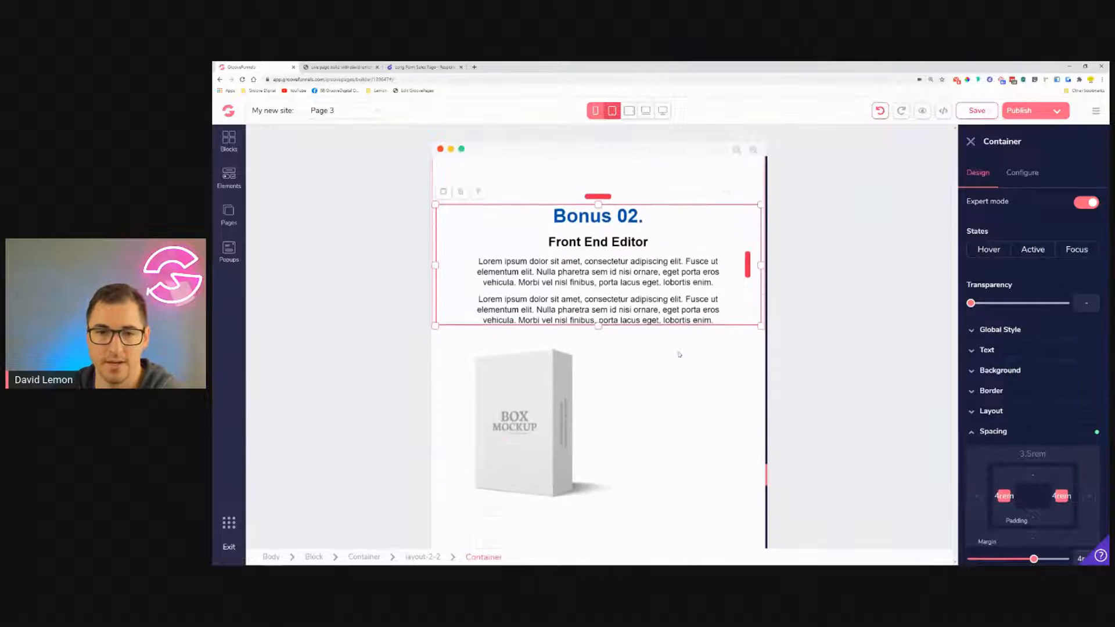
{"action": "scroll", "coordinate": [680, 354], "scroll_direction": "up", "scroll_amount": 4}
{"action": "scroll", "coordinate": [680, 355], "scroll_direction": "up", "scroll_amount": 1}
{"action": "left_click", "coordinate": [676, 342]}
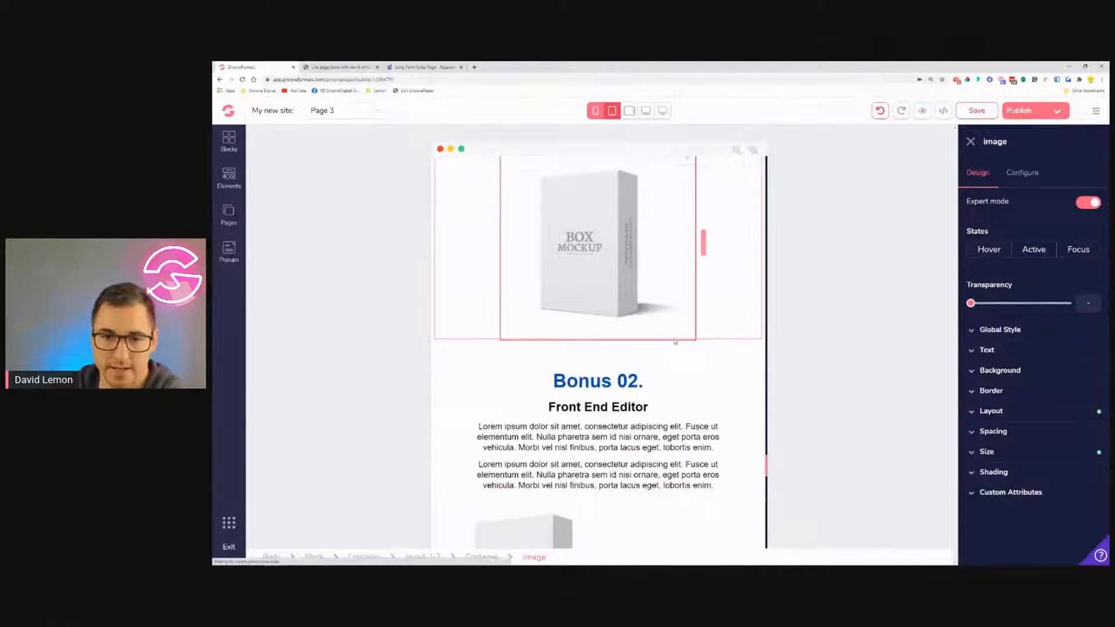
{"action": "left_click", "coordinate": [699, 360]}
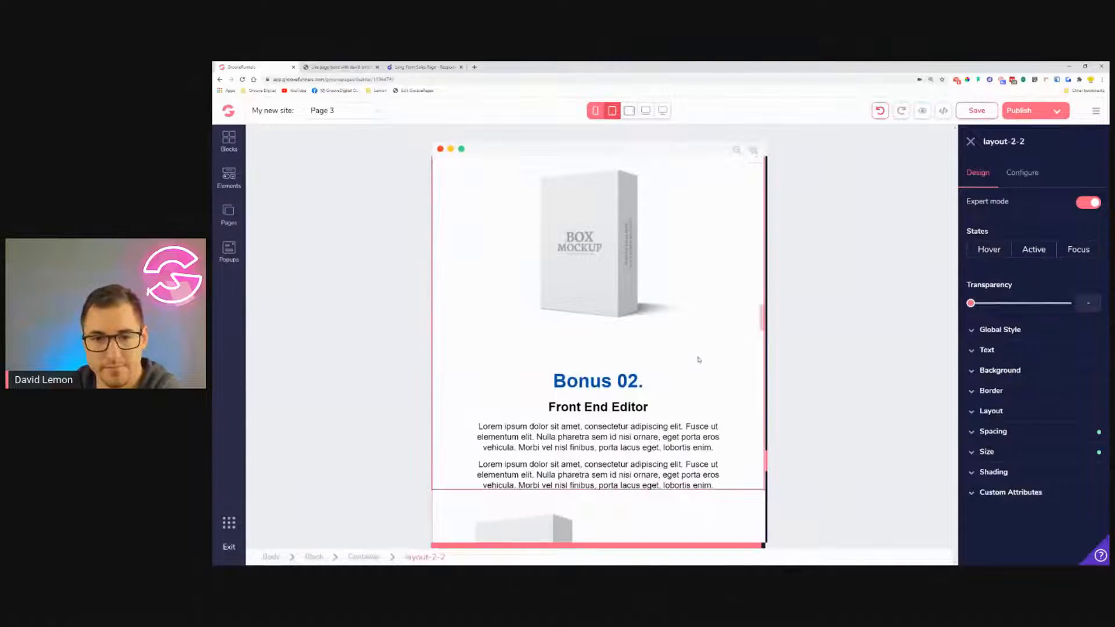
{"action": "left_click", "coordinate": [649, 378]}
{"action": "left_click", "coordinate": [514, 360]}
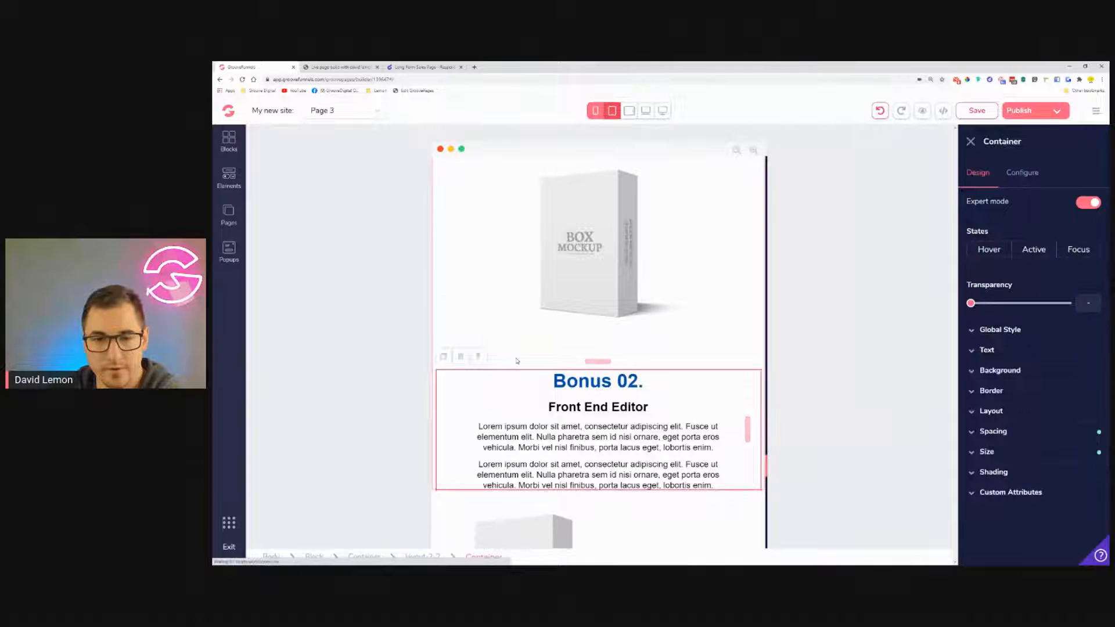
{"action": "left_click", "coordinate": [1002, 433]}
{"action": "left_click", "coordinate": [1032, 453]}
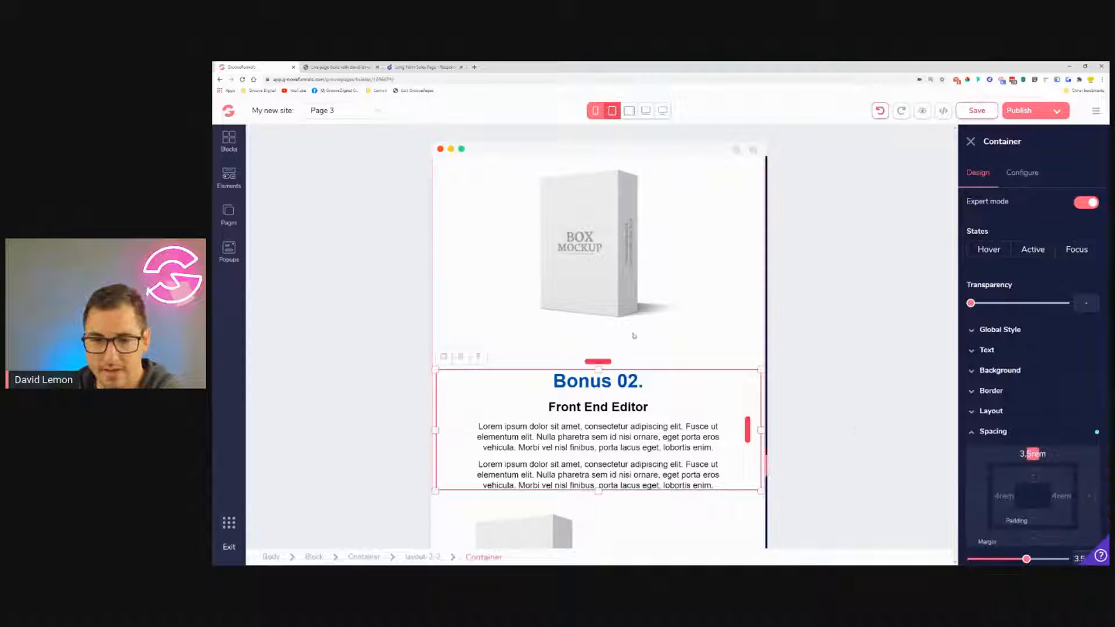
{"action": "scroll", "coordinate": [1031, 488], "scroll_direction": "down", "scroll_amount": 2}
{"action": "left_click_drag", "start_coordinate": [1030, 480], "coordinate": [976, 476]}
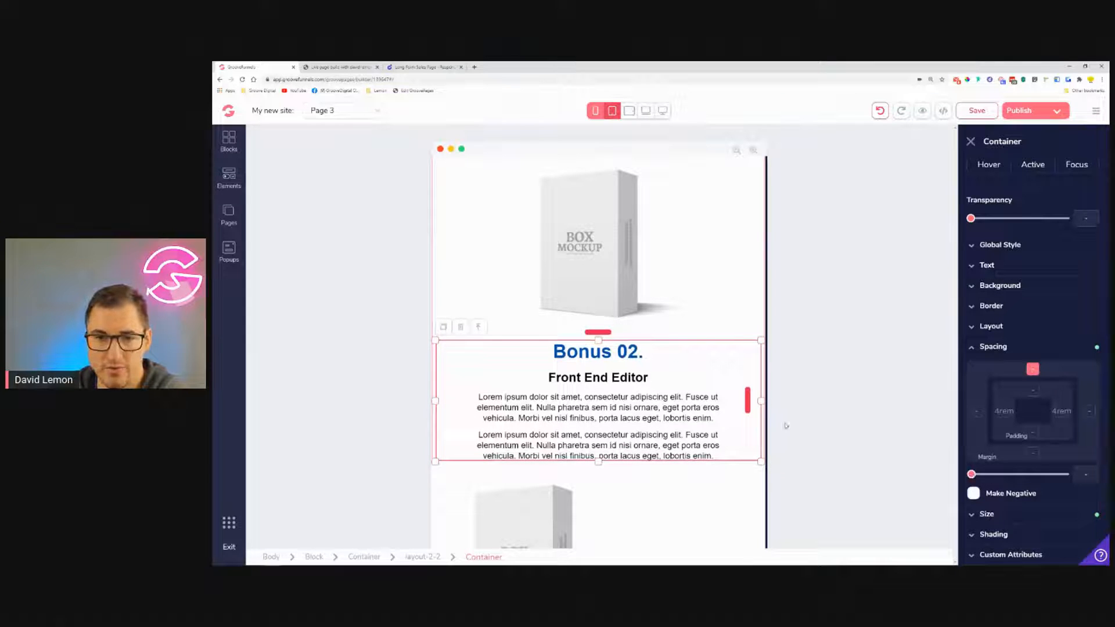
Remove the top margin from the container holding the Bonus 01 heading and text.
{"action": "scroll", "coordinate": [749, 395], "scroll_direction": "up", "scroll_amount": 5}
{"action": "left_click", "coordinate": [721, 355]}
{"action": "left_click", "coordinate": [749, 368]}
{"action": "left_click", "coordinate": [1046, 438]}
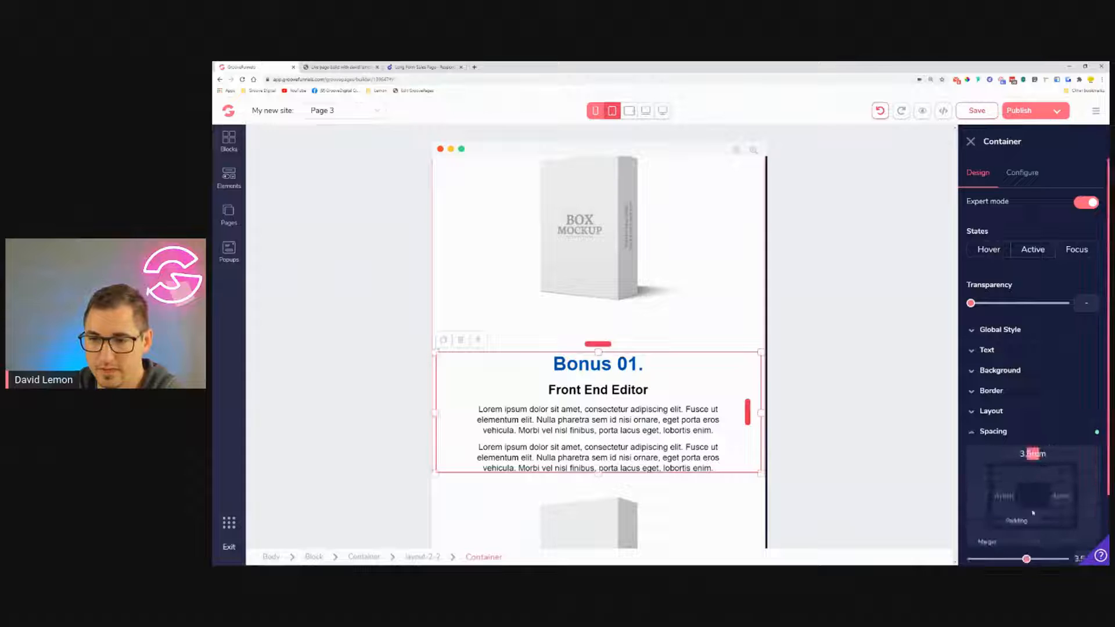
{"action": "left_click_drag", "start_coordinate": [1026, 559], "coordinate": [970, 561]}
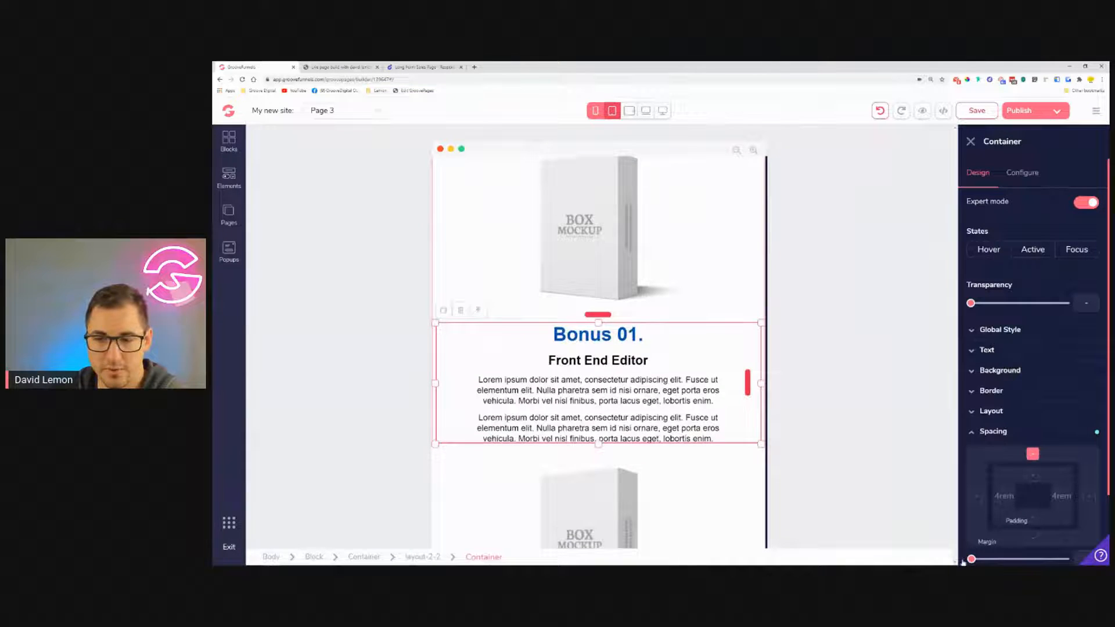
Center the Bonus 03 box mockup image horizontally within its container.
{"action": "scroll", "coordinate": [703, 343], "scroll_direction": "down", "scroll_amount": 5}
{"action": "scroll", "coordinate": [706, 331], "scroll_direction": "down", "scroll_amount": 3}
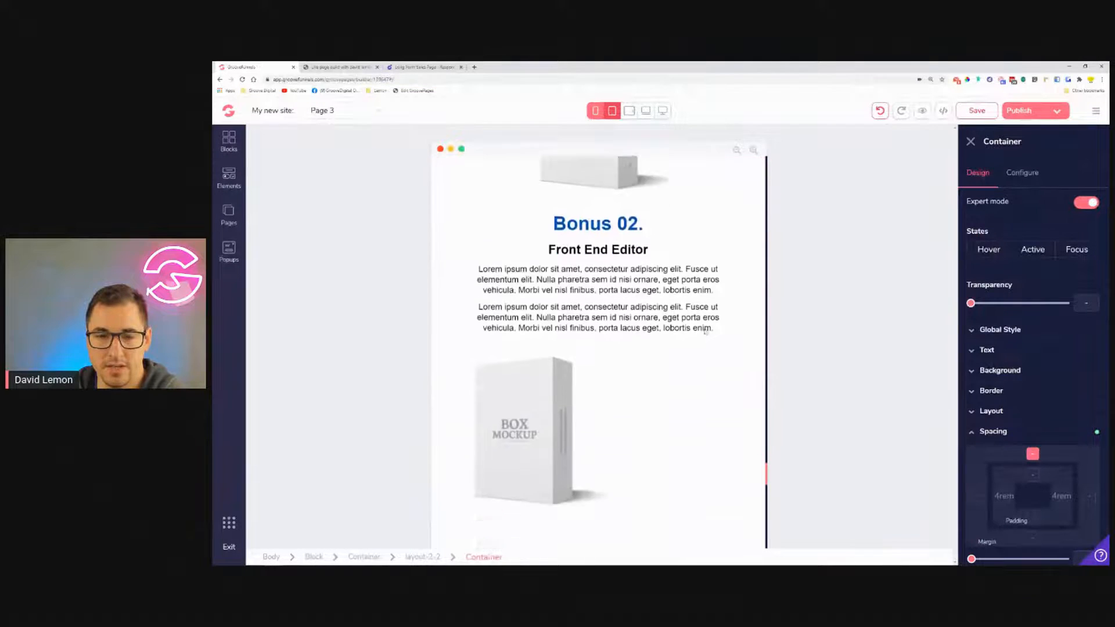
{"action": "left_click", "coordinate": [675, 369]}
{"action": "left_click", "coordinate": [992, 411]}
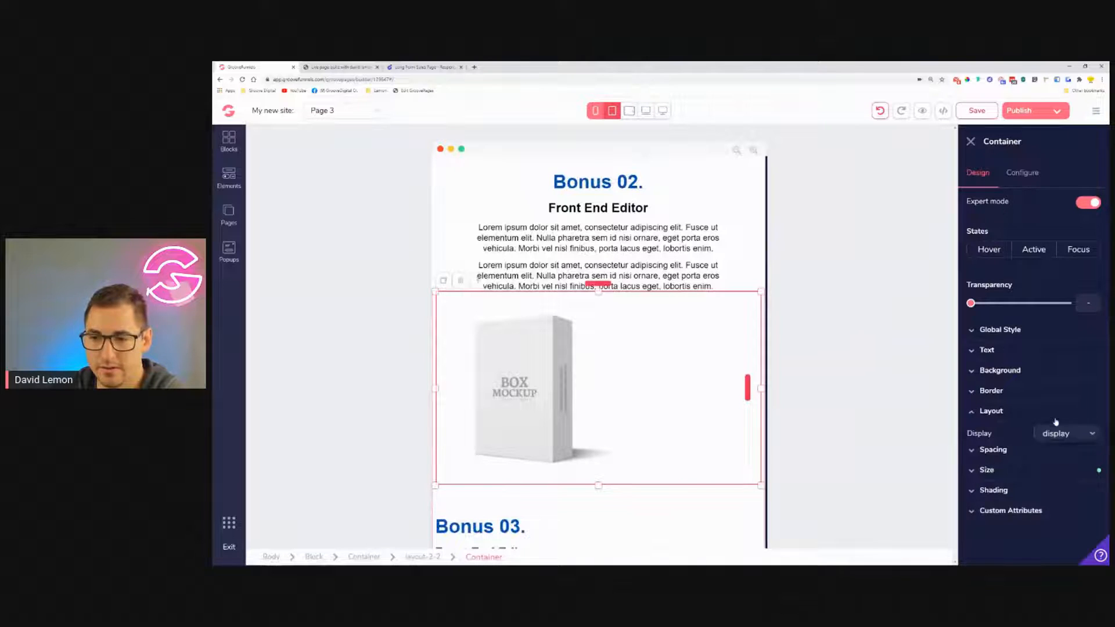
{"action": "left_click", "coordinate": [1007, 503]}
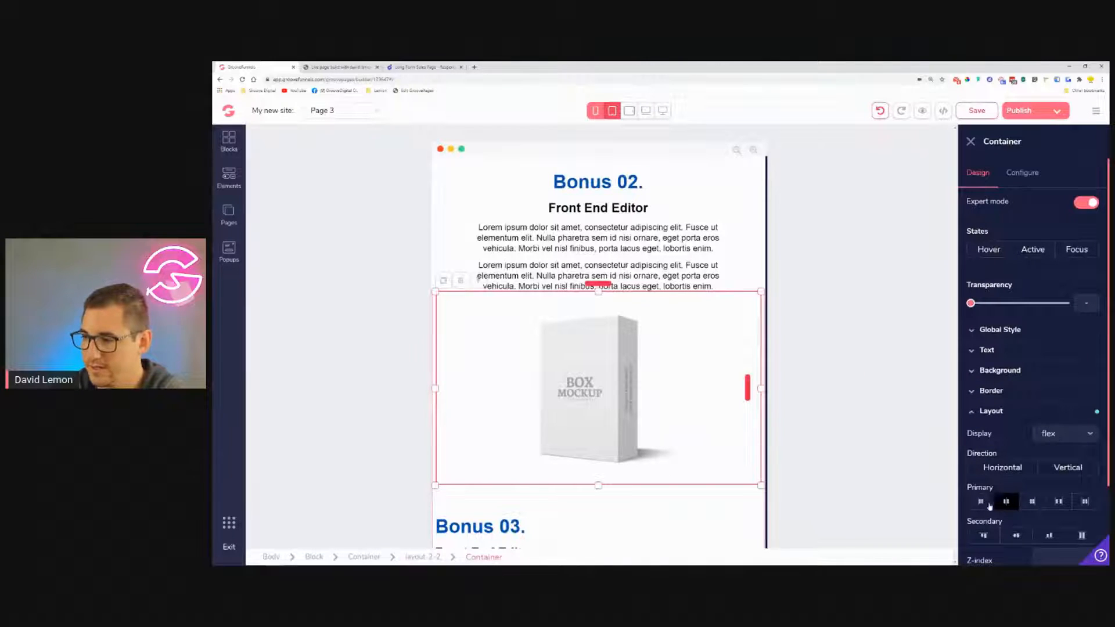
Center-align the Bonus 03 heading and its Front End Editor subheading.
{"action": "scroll", "coordinate": [698, 443], "scroll_direction": "down", "scroll_amount": 3}
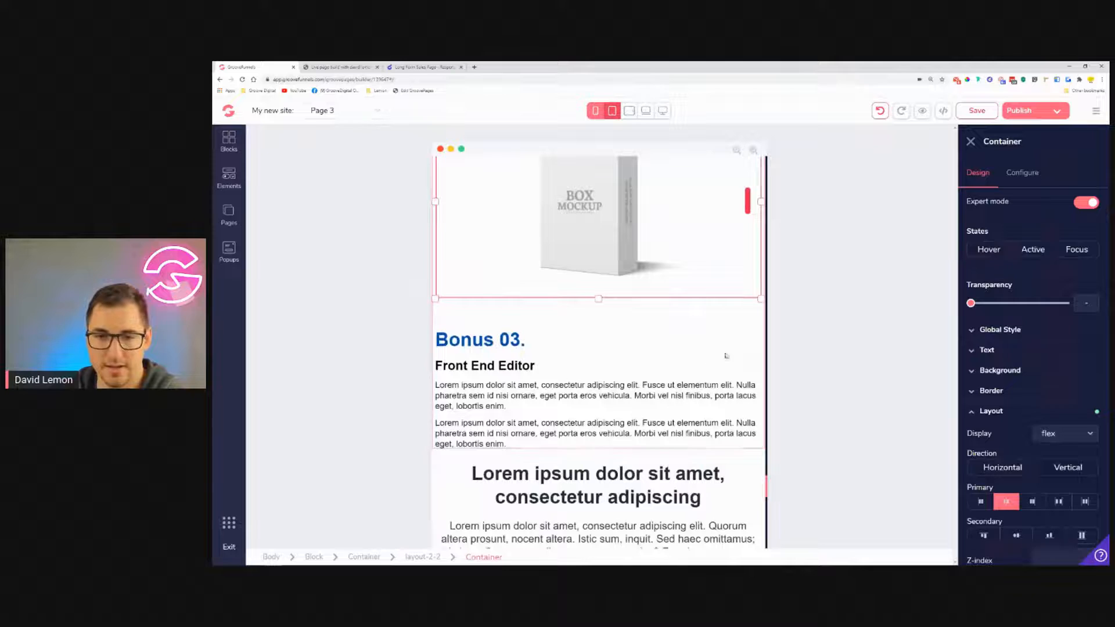
{"action": "left_click", "coordinate": [720, 343]}
{"action": "left_click", "coordinate": [1017, 452]}
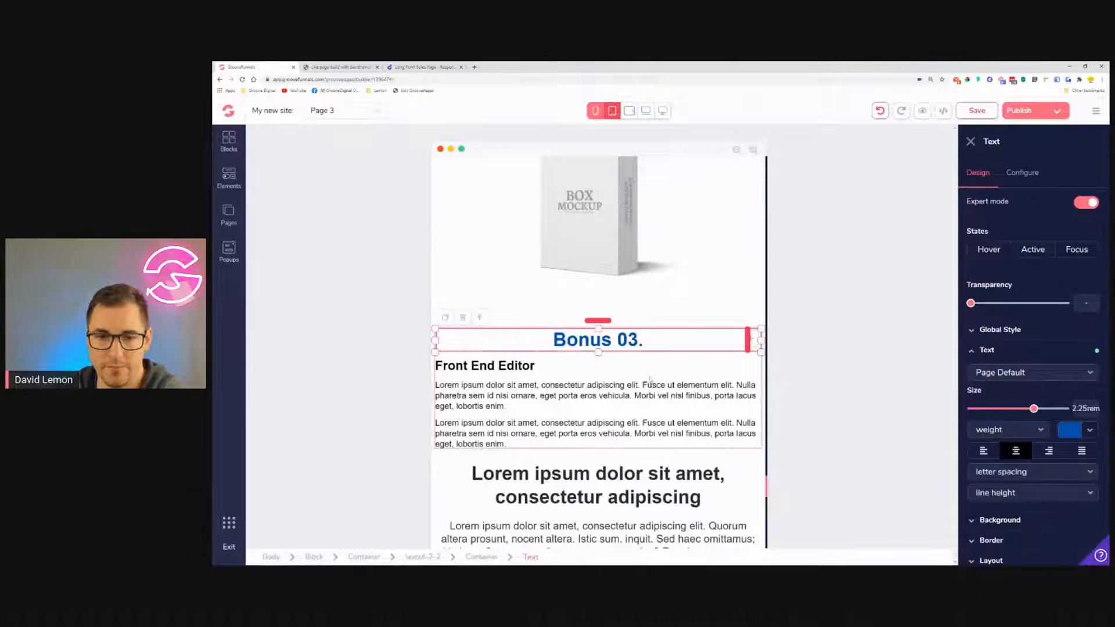
{"action": "left_click", "coordinate": [650, 370]}
{"action": "left_click", "coordinate": [1016, 427]}
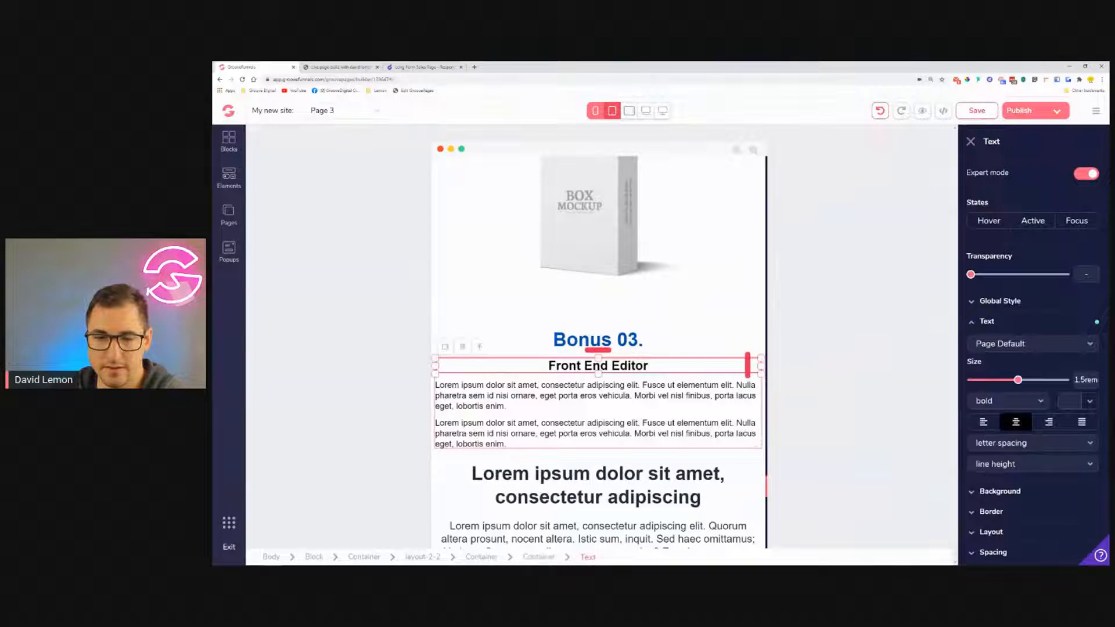
Center-align both lorem ipsum paragraphs under the Bonus 03 subheading.
{"action": "left_click", "coordinate": [734, 403]}
{"action": "left_click", "coordinate": [1018, 421]}
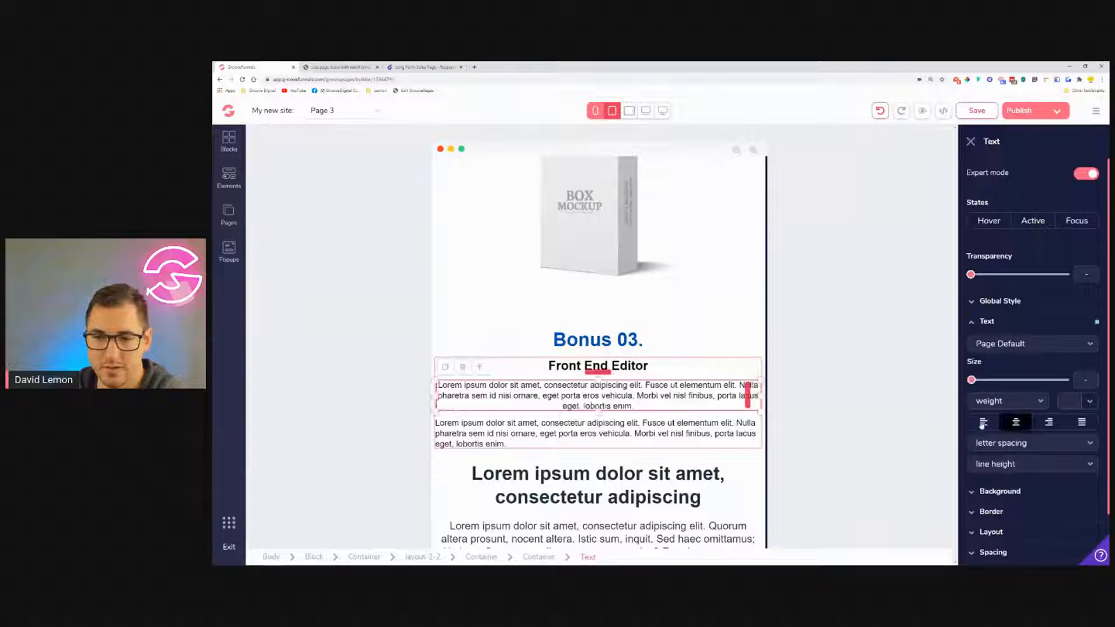
{"action": "left_click", "coordinate": [720, 439]}
{"action": "left_click", "coordinate": [1017, 423]}
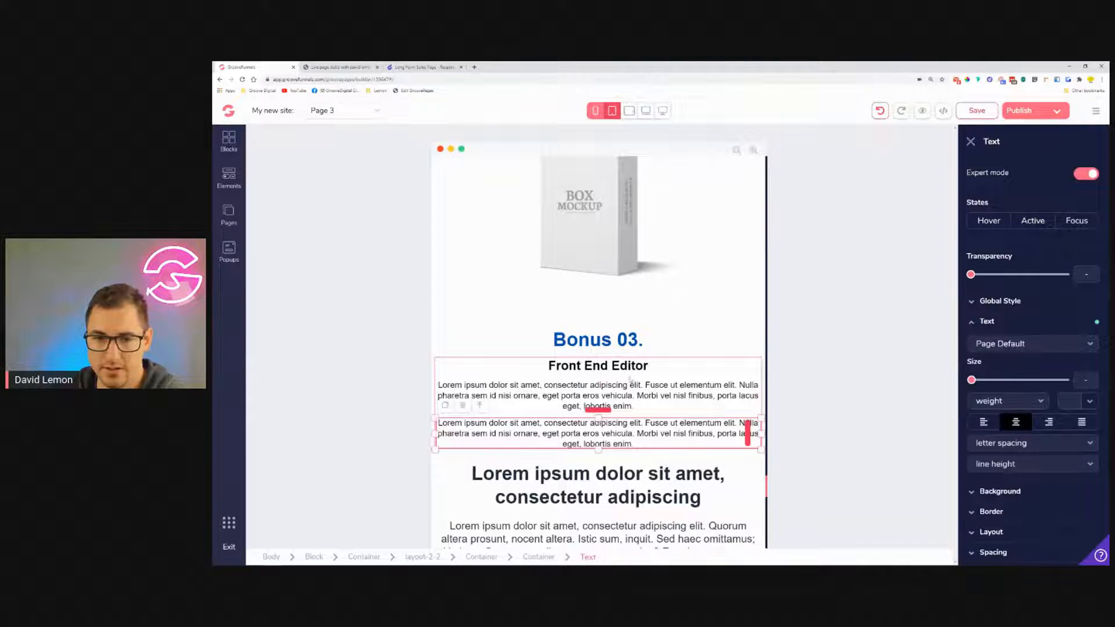
Give the container holding the Bonus 03 heading and text 4rem of left and right padding.
{"action": "left_click", "coordinate": [488, 336]}
{"action": "left_click", "coordinate": [480, 317]}
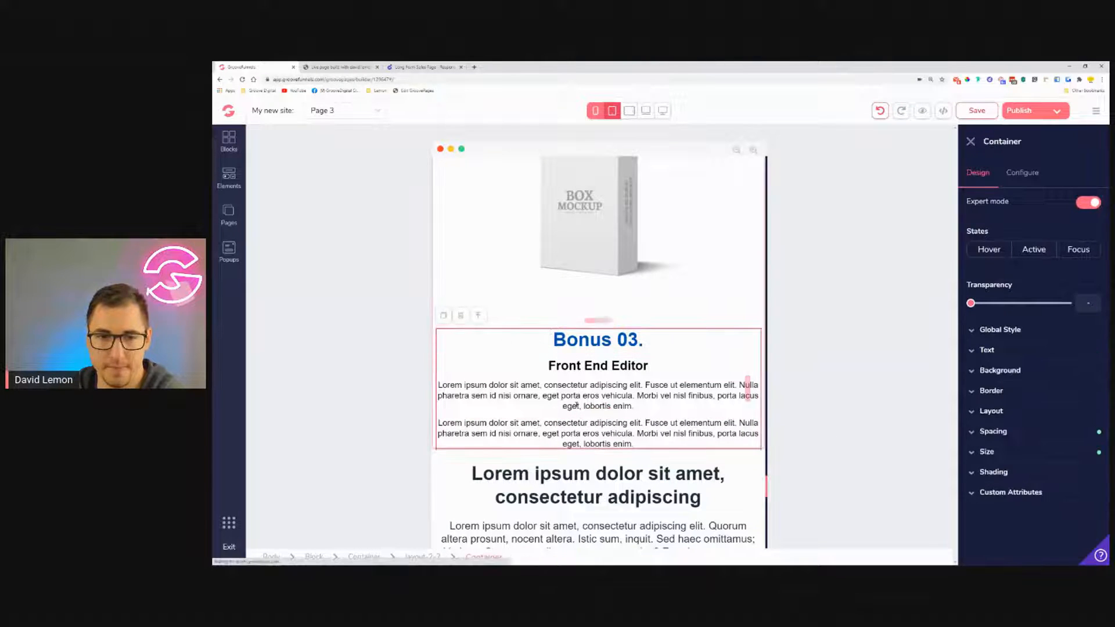
{"action": "left_click", "coordinate": [994, 431]}
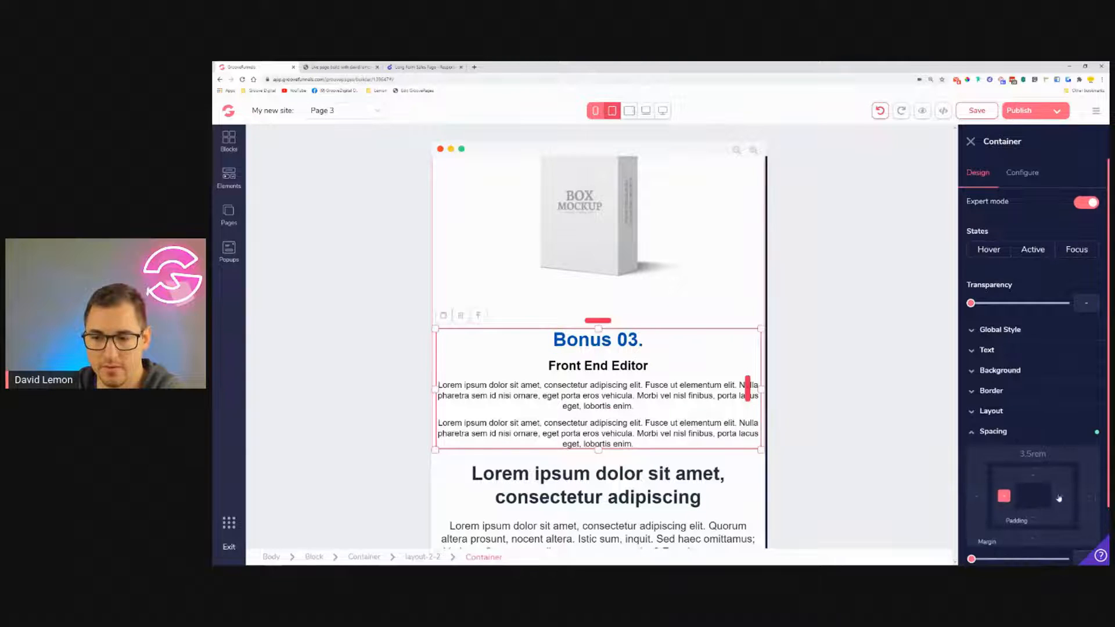
{"action": "scroll", "coordinate": [1023, 465], "scroll_direction": "down", "scroll_amount": 2}
{"action": "left_click_drag", "start_coordinate": [971, 491], "coordinate": [1038, 503]}
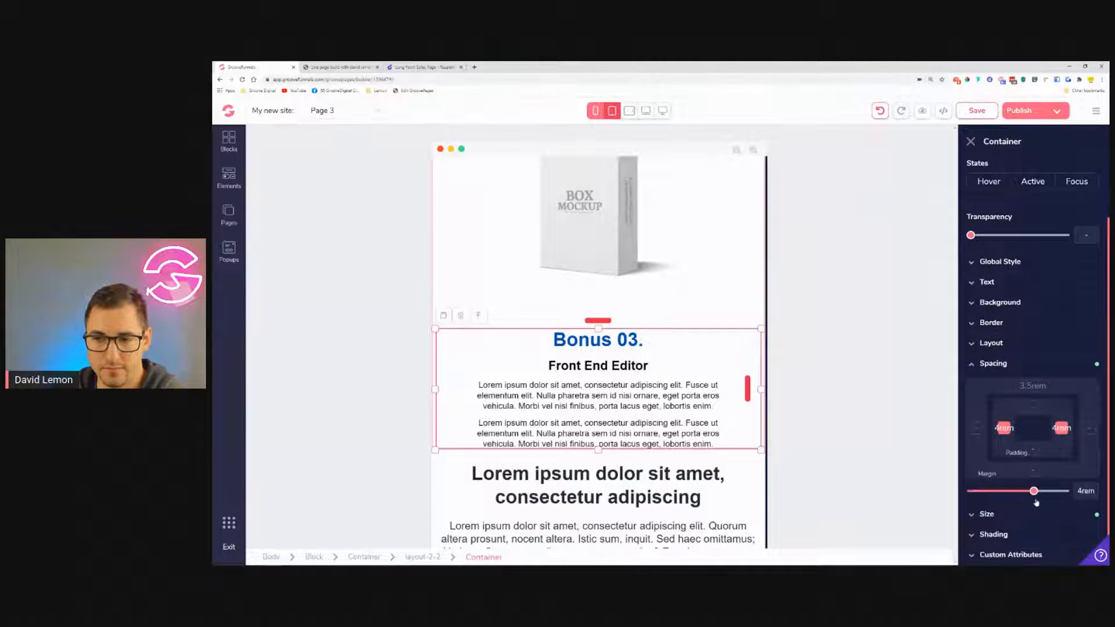
Set the bottom margin of the container holding the Bonus 03 heading and text to 3rem.
{"action": "scroll", "coordinate": [599, 369], "scroll_direction": "down", "scroll_amount": 3}
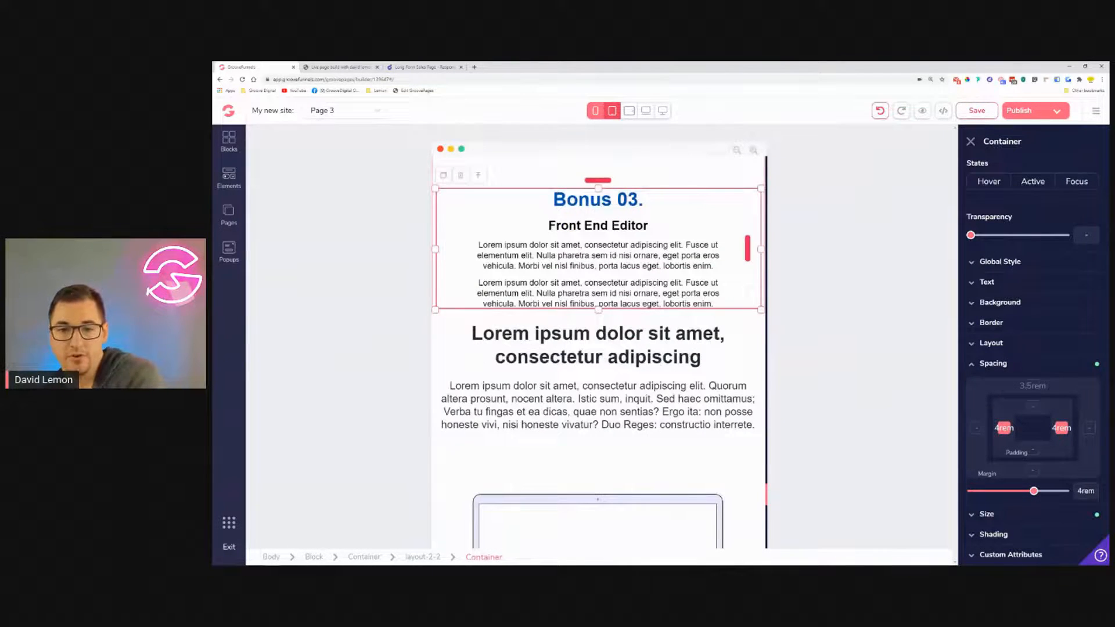
{"action": "left_click", "coordinate": [1036, 468]}
{"action": "left_click_drag", "start_coordinate": [970, 491], "coordinate": [1023, 503]}
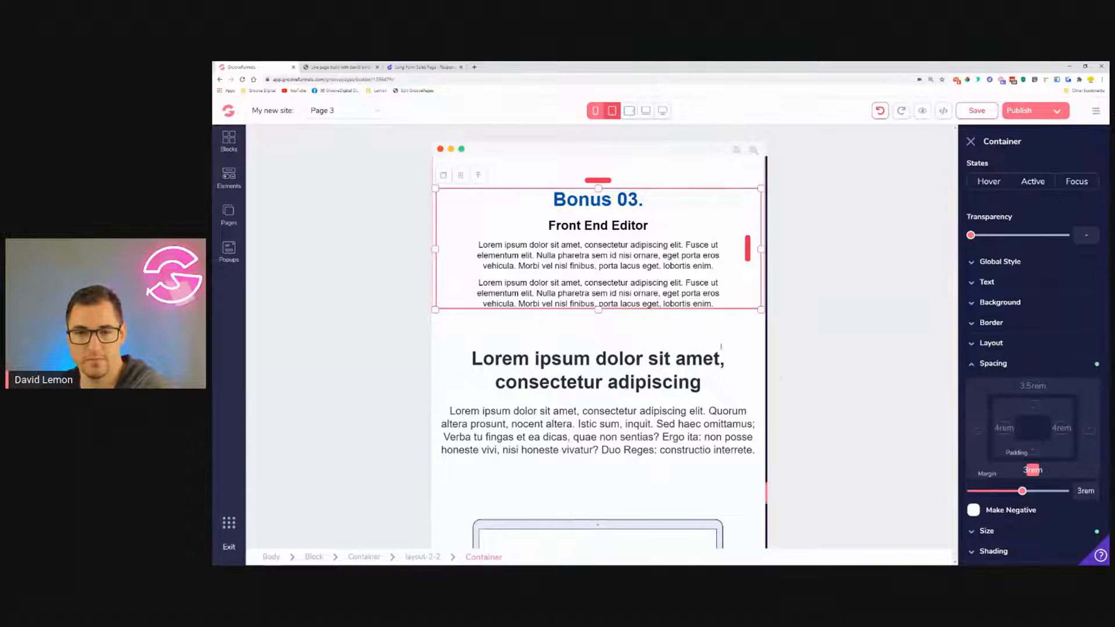
Save the page and set the top margin of the container holding the Bonus 03 heading and text to 0.
{"action": "scroll", "coordinate": [670, 346], "scroll_direction": "up", "scroll_amount": 15}
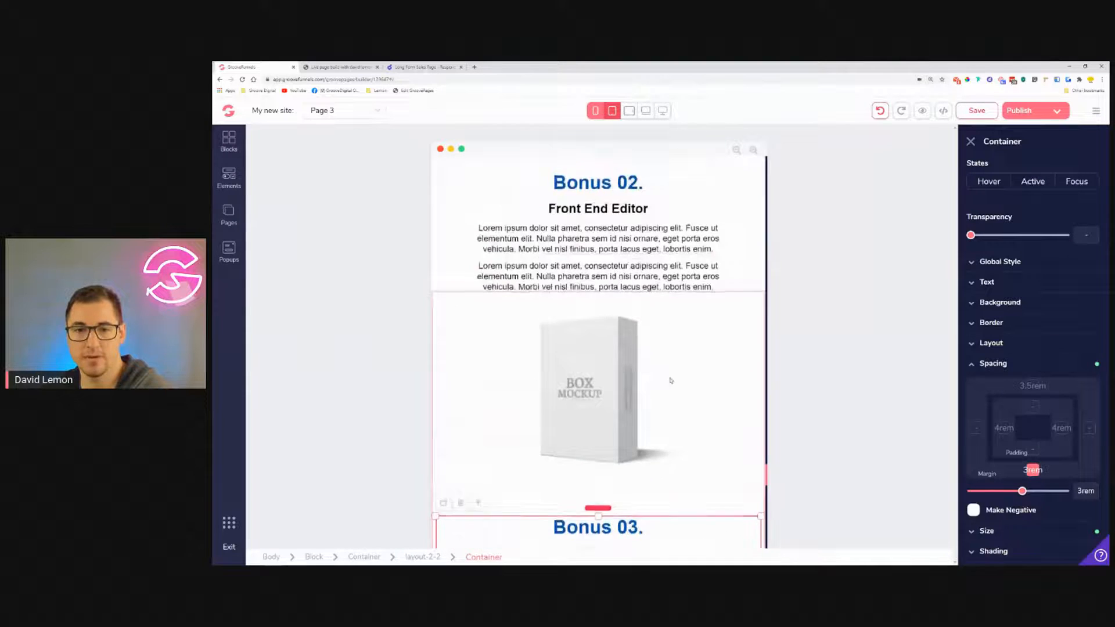
{"action": "scroll", "coordinate": [671, 380], "scroll_direction": "up", "scroll_amount": 6}
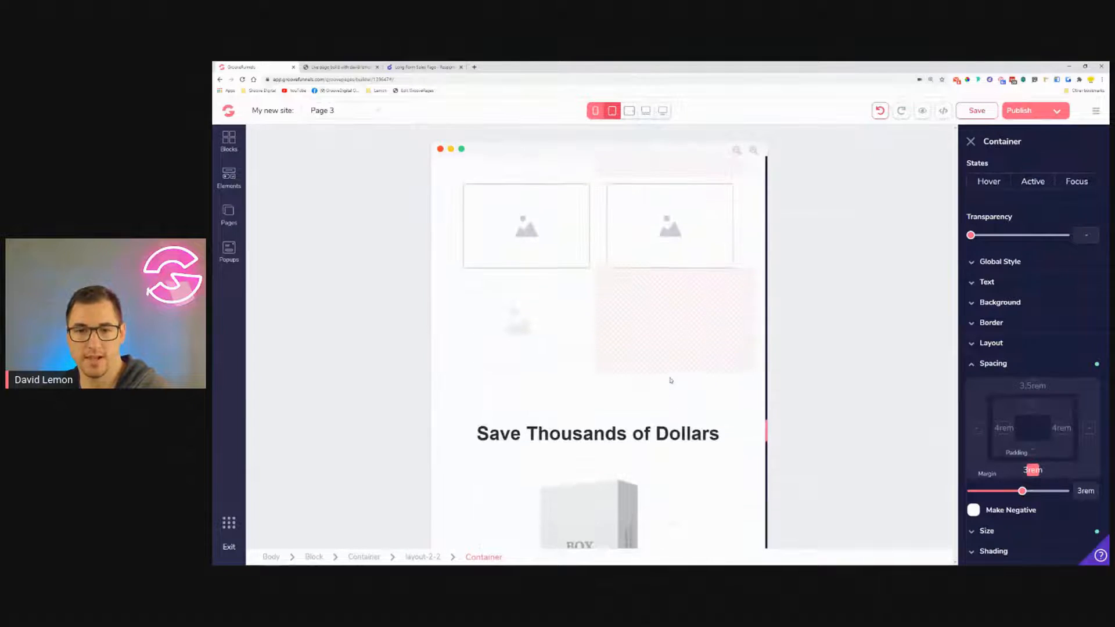
{"action": "scroll", "coordinate": [671, 381], "scroll_direction": "down", "scroll_amount": 4}
{"action": "scroll", "coordinate": [671, 380], "scroll_direction": "down", "scroll_amount": 9}
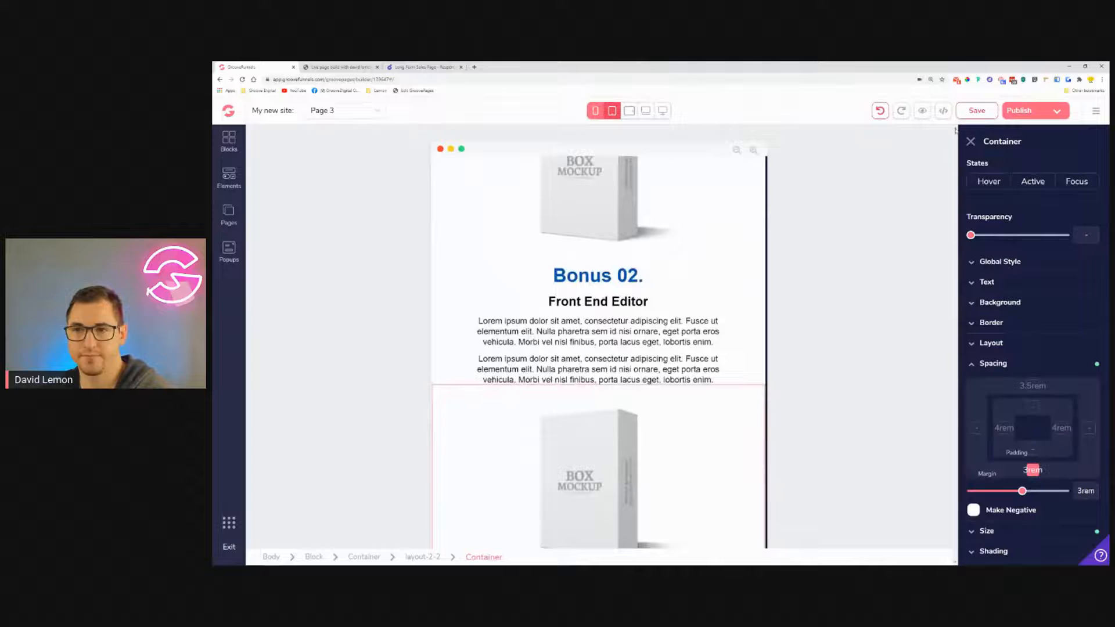
{"action": "scroll", "coordinate": [698, 327], "scroll_direction": "down", "scroll_amount": 7}
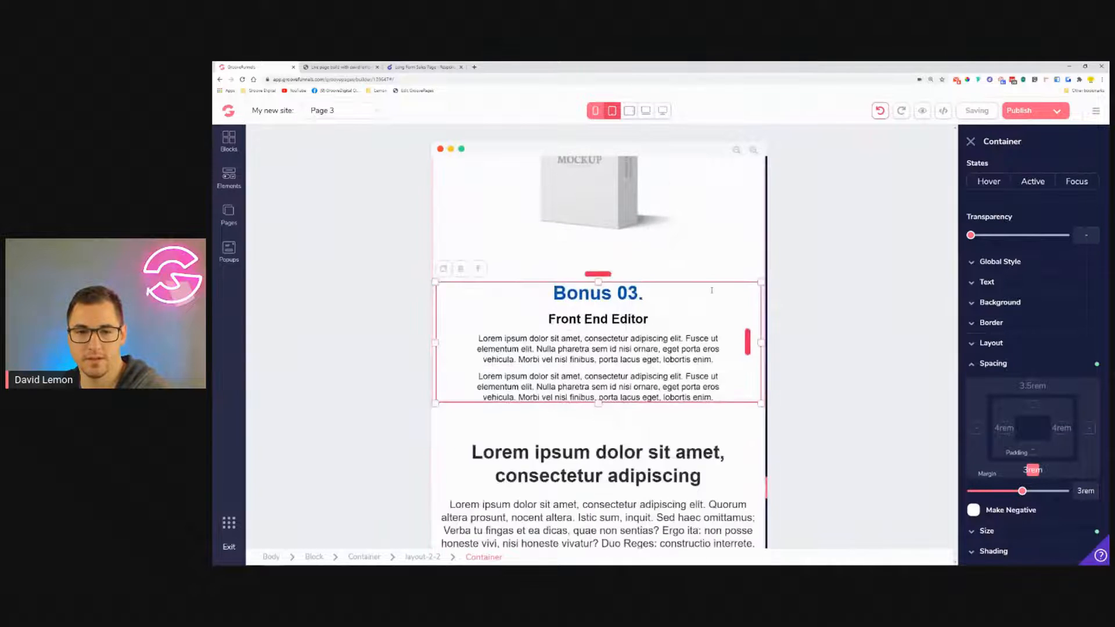
{"action": "scroll", "coordinate": [724, 312], "scroll_direction": "up", "scroll_amount": 2}
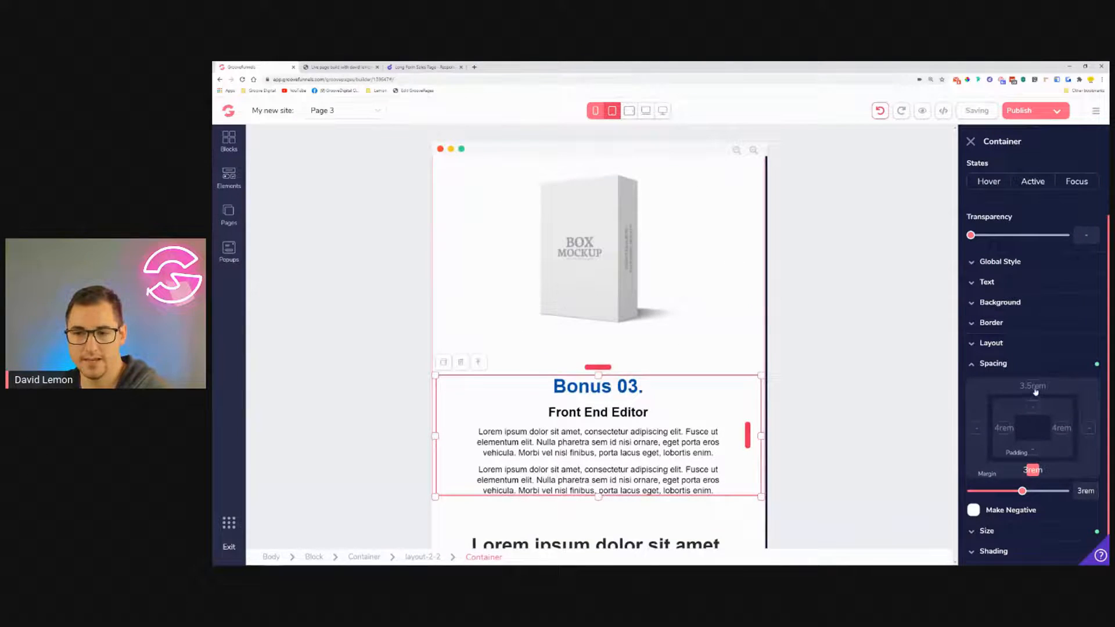
{"action": "left_click_drag", "start_coordinate": [1023, 491], "coordinate": [972, 491]}
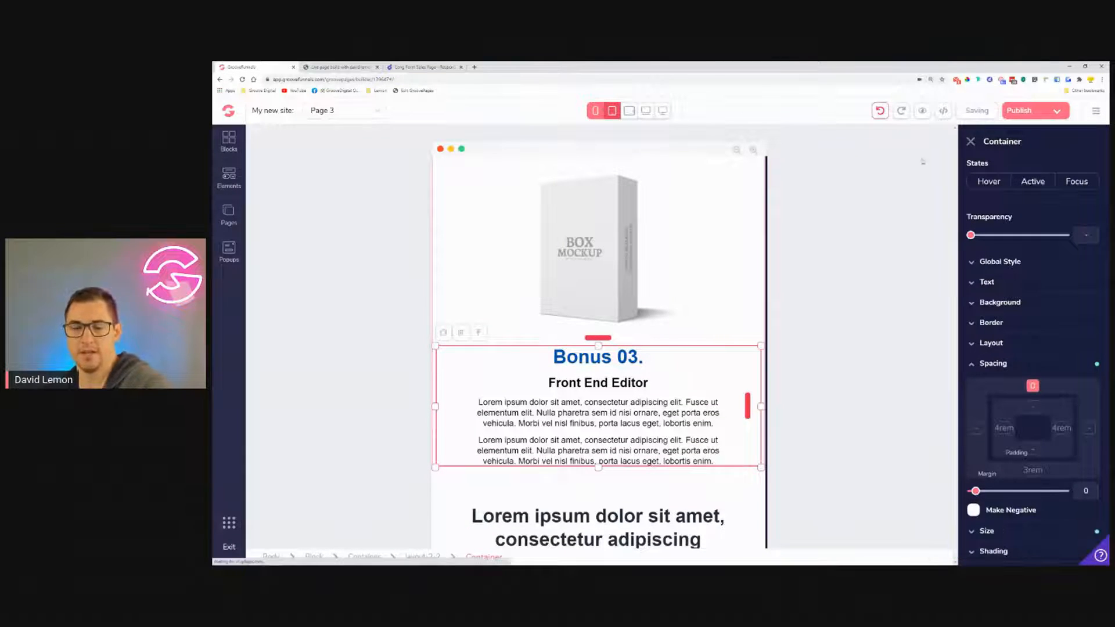
Set the width of the laptop mockup below the bonus section to 75% relative to its parent.
{"action": "scroll", "coordinate": [706, 235], "scroll_direction": "down", "scroll_amount": 5}
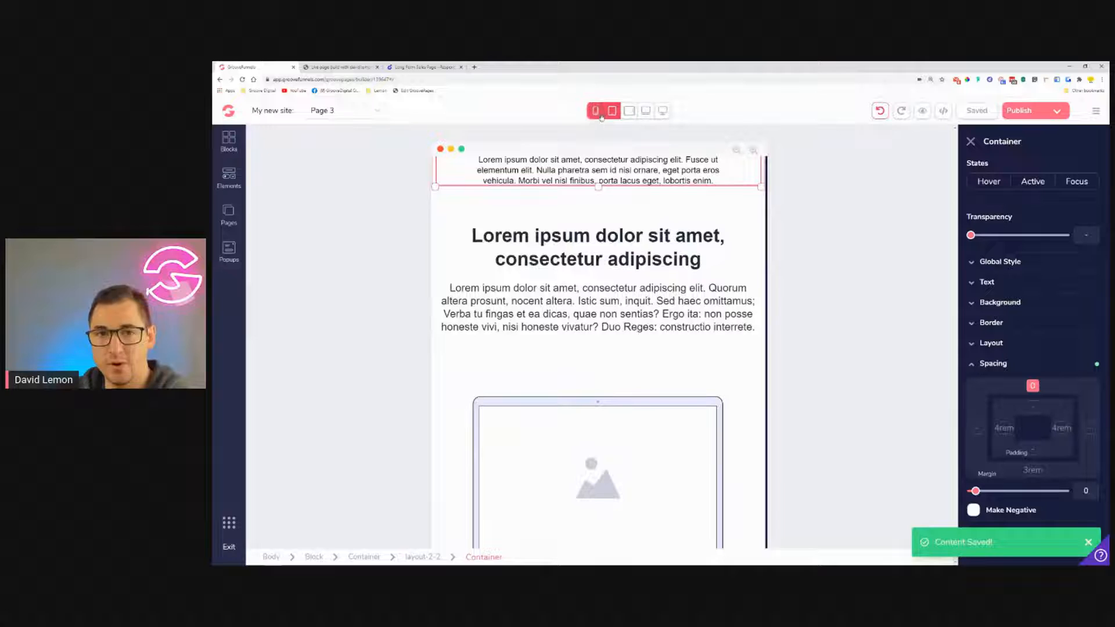
{"action": "left_click", "coordinate": [635, 244]}
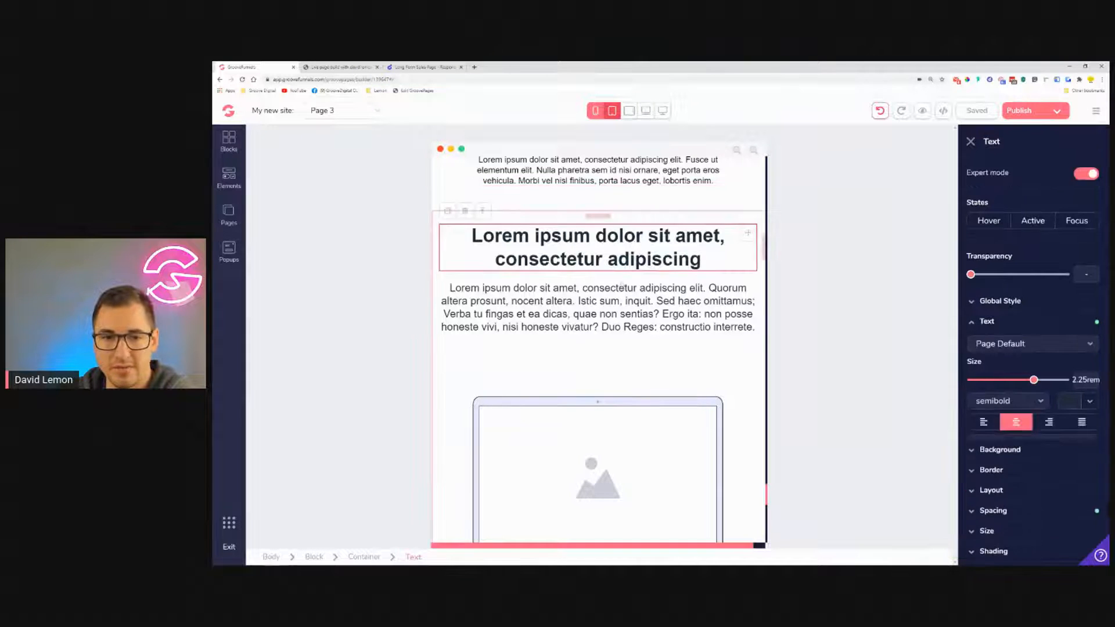
{"action": "left_click", "coordinate": [620, 298]}
{"action": "scroll", "coordinate": [620, 297], "scroll_direction": "down", "scroll_amount": 2}
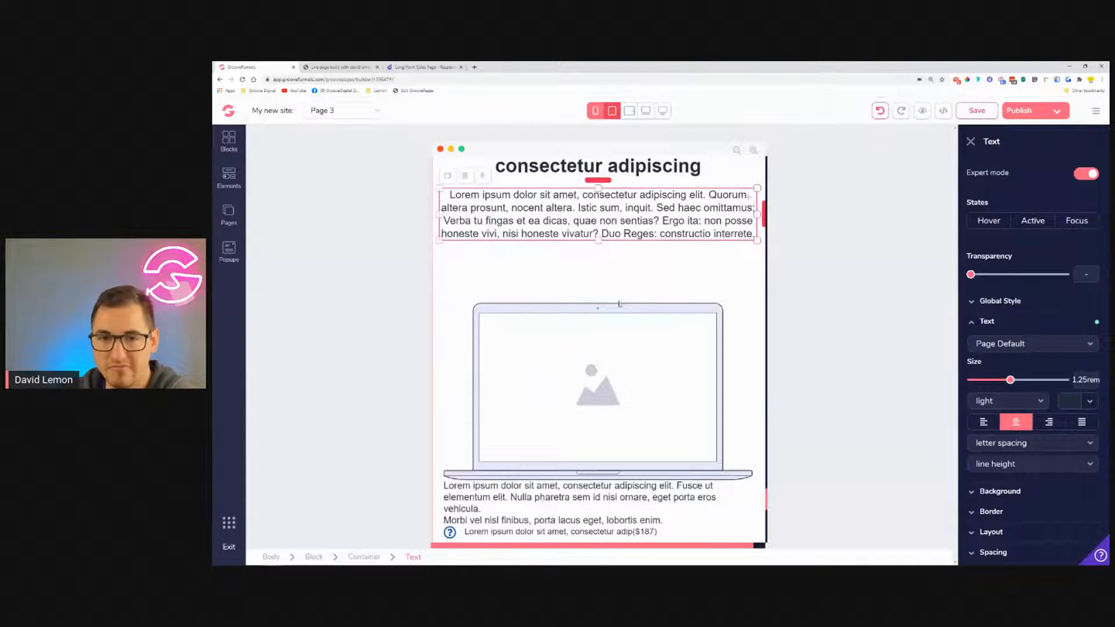
{"action": "scroll", "coordinate": [635, 259], "scroll_direction": "down", "scroll_amount": 3}
{"action": "left_click", "coordinate": [633, 259]}
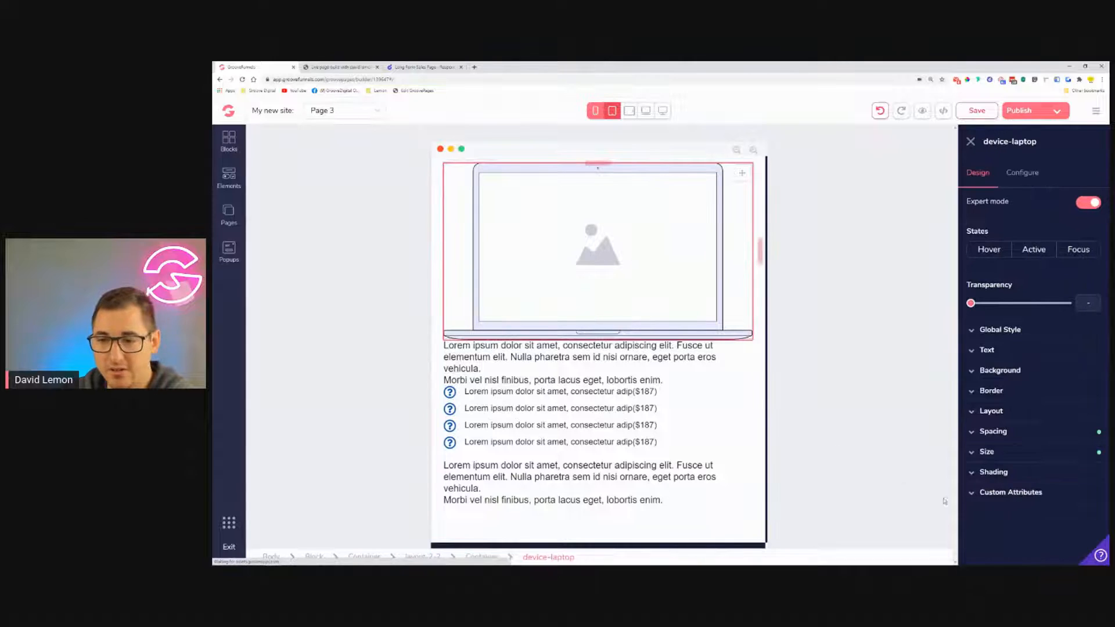
{"action": "left_click", "coordinate": [1029, 452]}
{"action": "left_click_drag", "start_coordinate": [1067, 518], "coordinate": [1036, 517]}
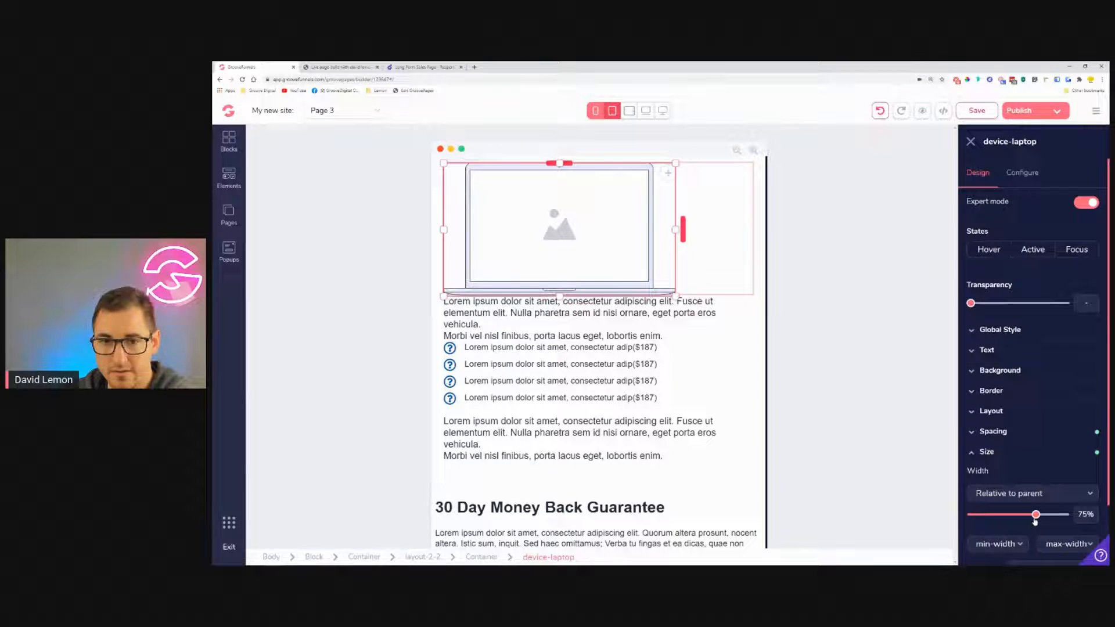
Center the laptop mockup horizontally within its container.
{"action": "left_click", "coordinate": [733, 261]}
{"action": "left_click", "coordinate": [1018, 392]}
{"action": "left_click", "coordinate": [1019, 390]}
{"action": "left_click", "coordinate": [1019, 411]}
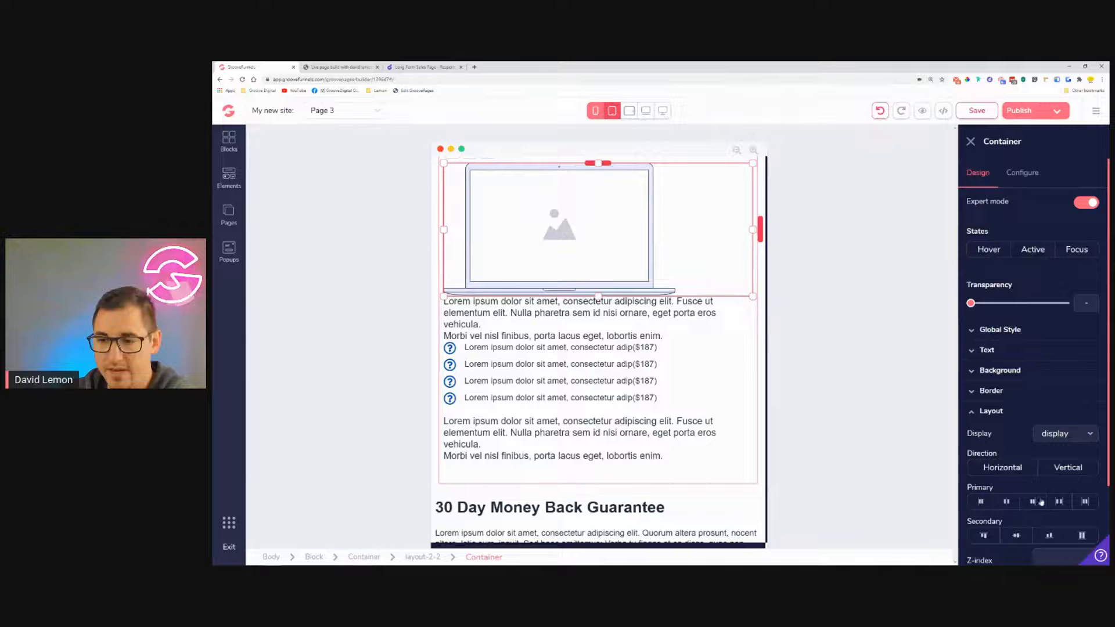
{"action": "left_click", "coordinate": [1006, 503]}
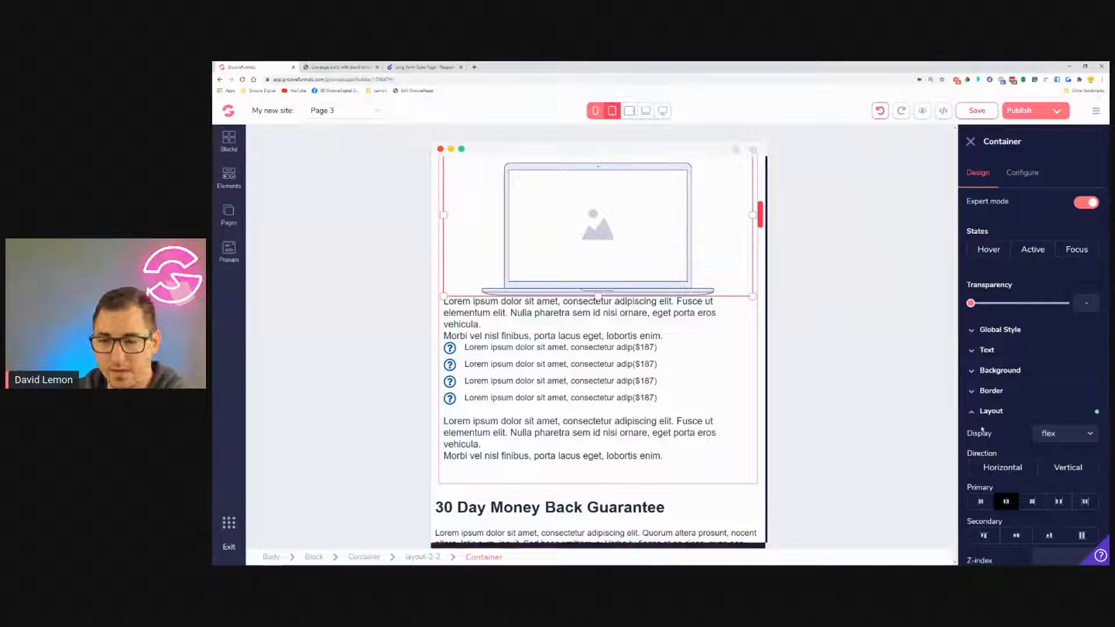
Set the top margin of the container holding the paragraphs and icon list beneath the laptop mockup to 1.5rem.
{"action": "left_click", "coordinate": [749, 314]}
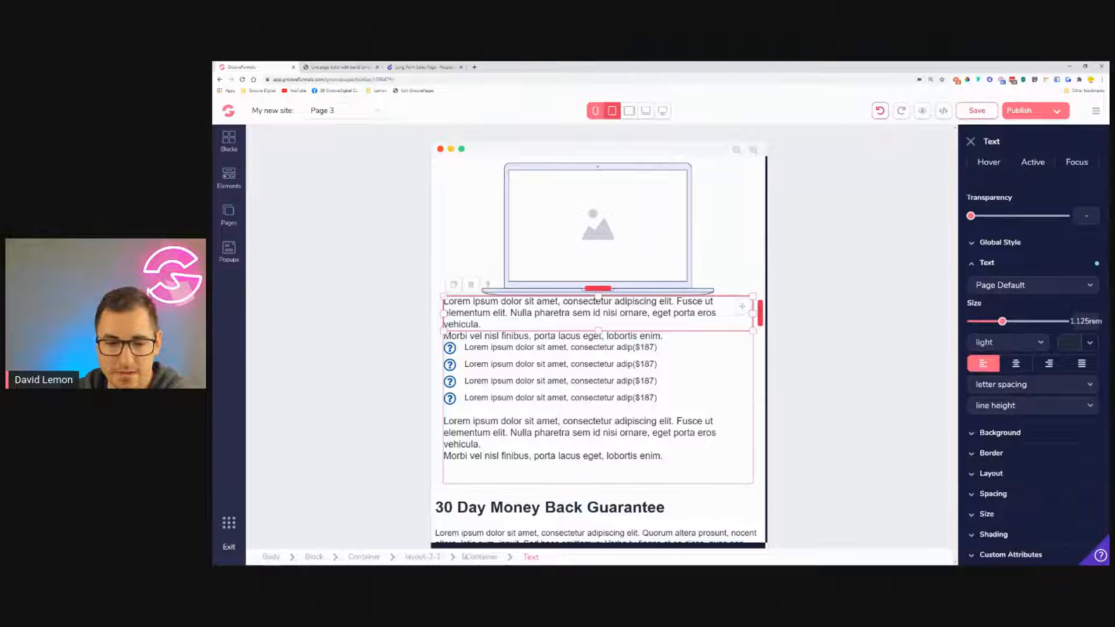
{"action": "left_click", "coordinate": [474, 559]}
{"action": "left_click", "coordinate": [1022, 435]}
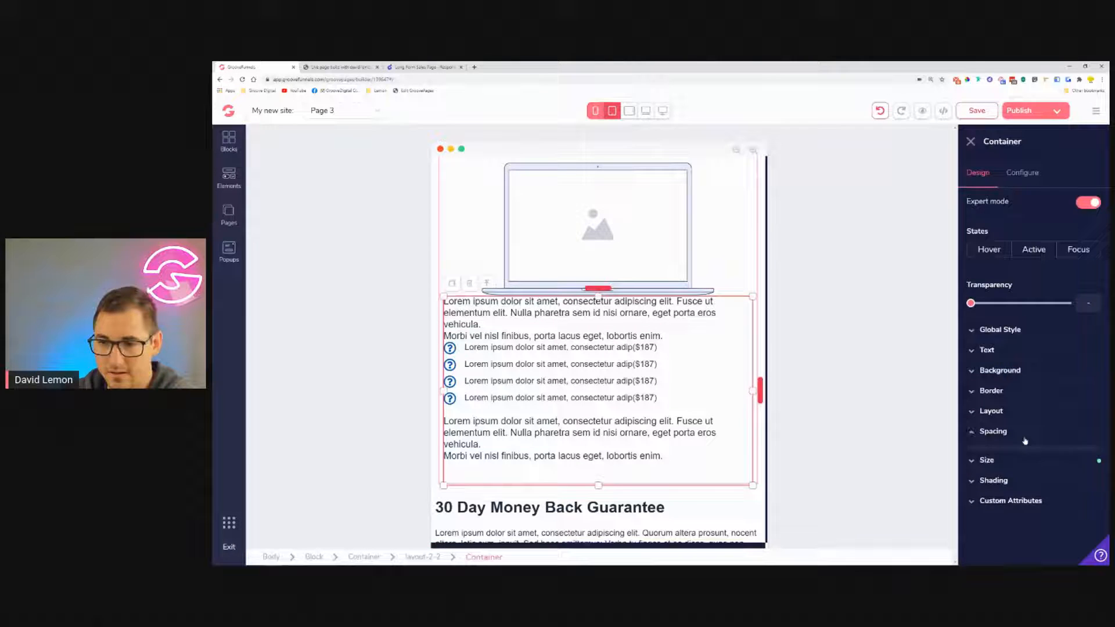
{"action": "left_click", "coordinate": [1035, 458]}
{"action": "scroll", "coordinate": [999, 483], "scroll_direction": "down", "scroll_amount": 2}
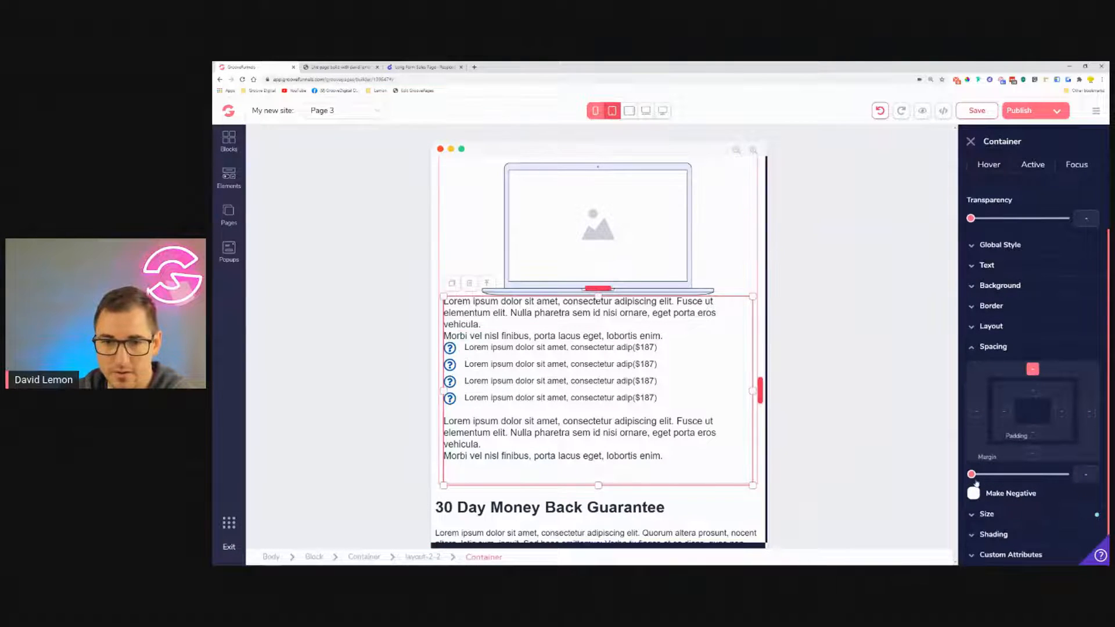
{"action": "left_click_drag", "start_coordinate": [977, 482], "coordinate": [993, 486]}
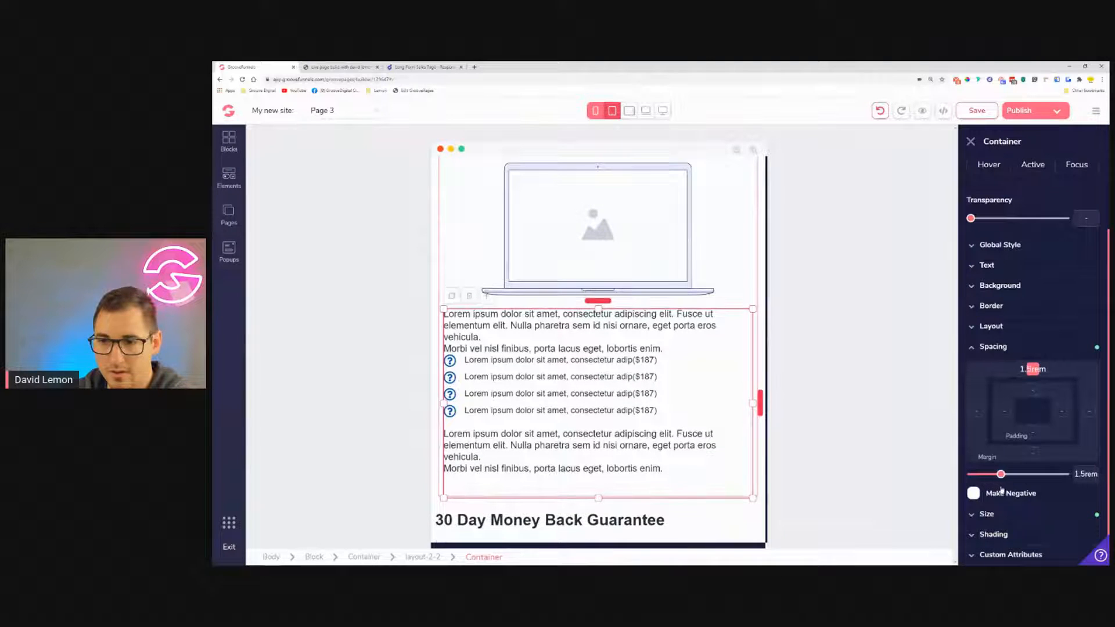
Center-align the first lorem ipsum paragraph beneath the laptop mockup.
{"action": "left_click", "coordinate": [645, 334]}
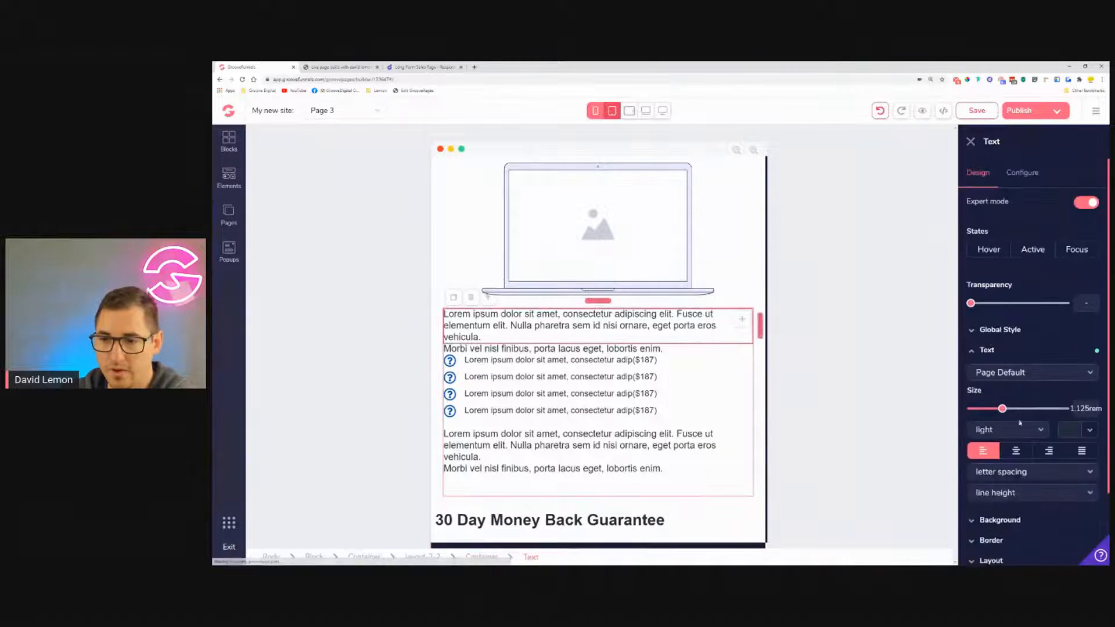
{"action": "left_click", "coordinate": [1016, 451]}
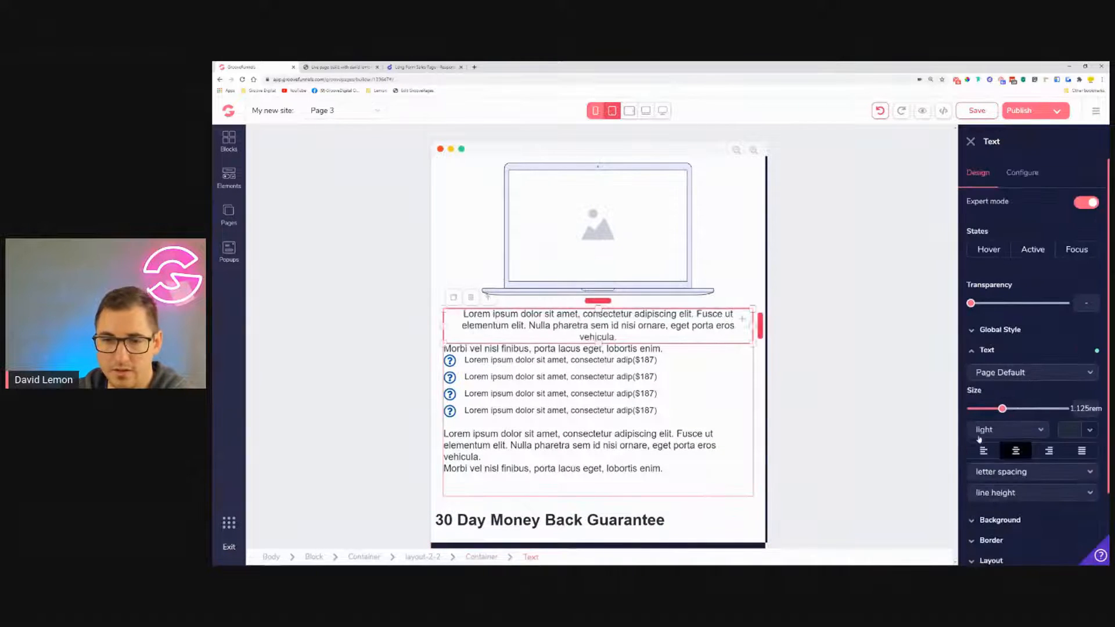
Center-align the Lorem ipsum paragraph and the Morbi line below the icon list.
{"action": "left_click", "coordinate": [715, 439]}
{"action": "left_click", "coordinate": [1014, 451]}
{"action": "left_click", "coordinate": [664, 468]}
{"action": "left_click", "coordinate": [1016, 451]}
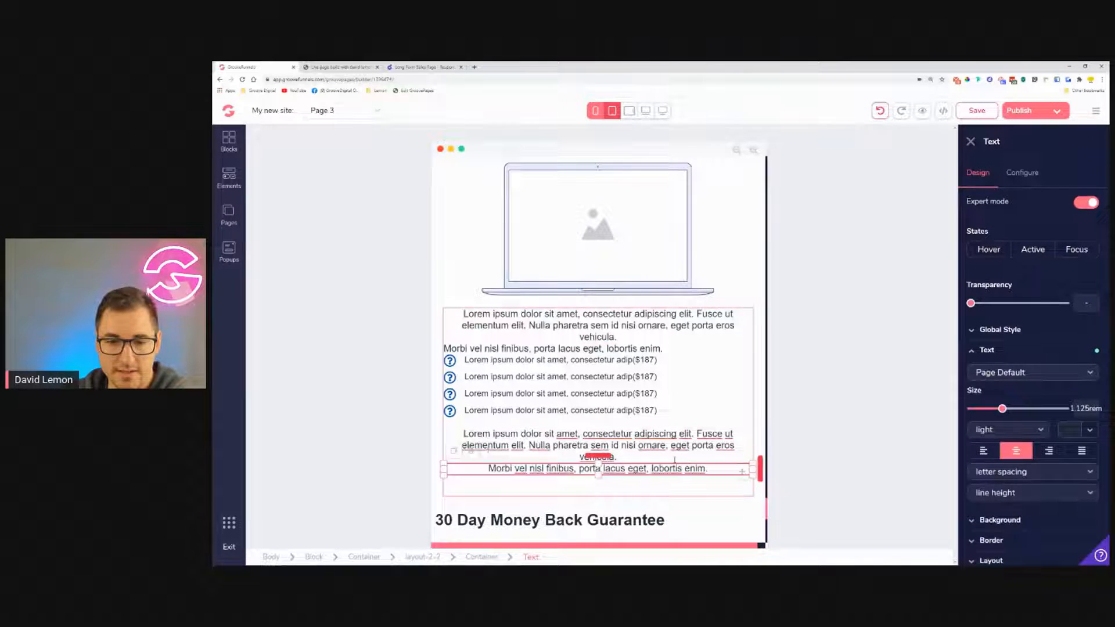
Arrange the container holding the icon list vertically, with centered primary and secondary alignment.
{"action": "left_click", "coordinate": [710, 365]}
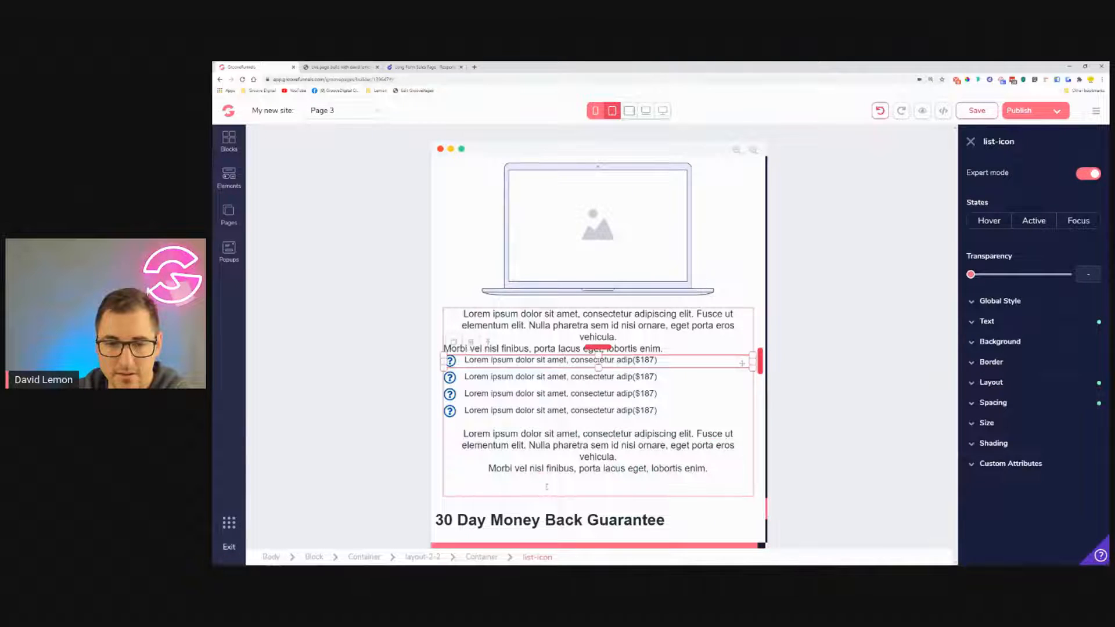
{"action": "left_click", "coordinate": [500, 558]}
{"action": "left_click", "coordinate": [1027, 412]}
{"action": "left_click", "coordinate": [1008, 503]}
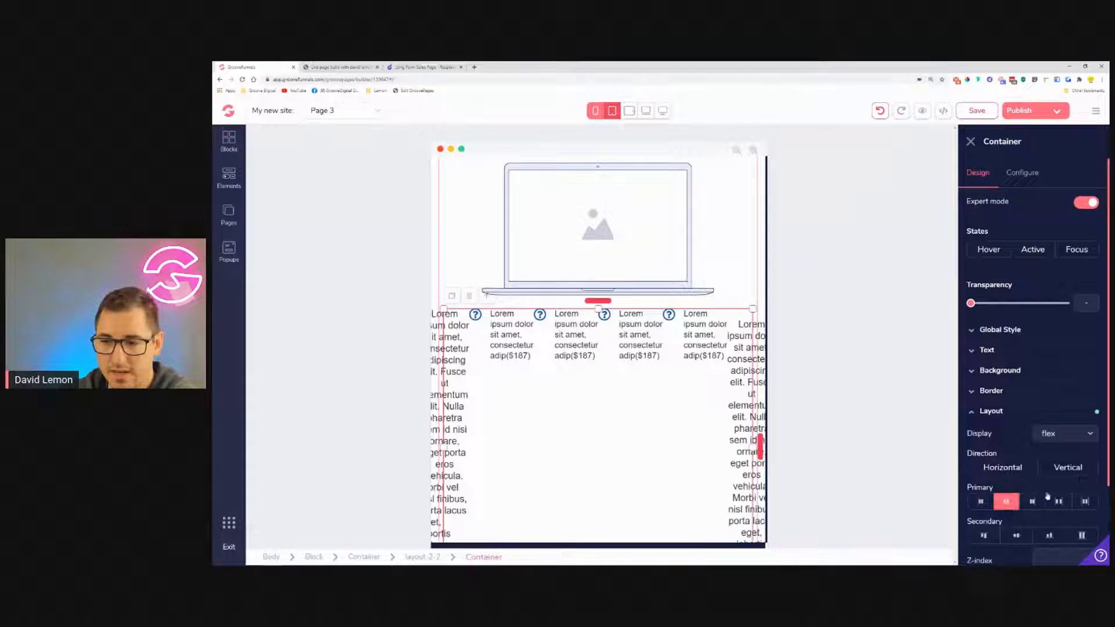
{"action": "left_click", "coordinate": [1068, 468]}
{"action": "left_click", "coordinate": [1016, 535]}
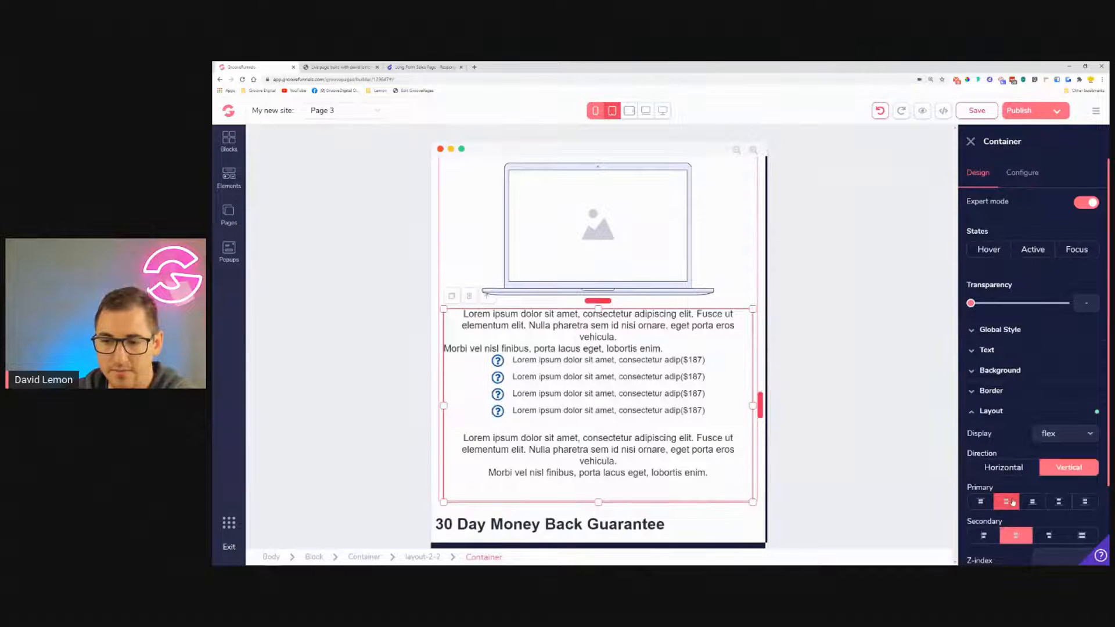
Give the first icon-list item a 1.25rem top margin and center-align the Morbi line above it.
{"action": "left_click", "coordinate": [547, 360]}
{"action": "left_click", "coordinate": [555, 344]}
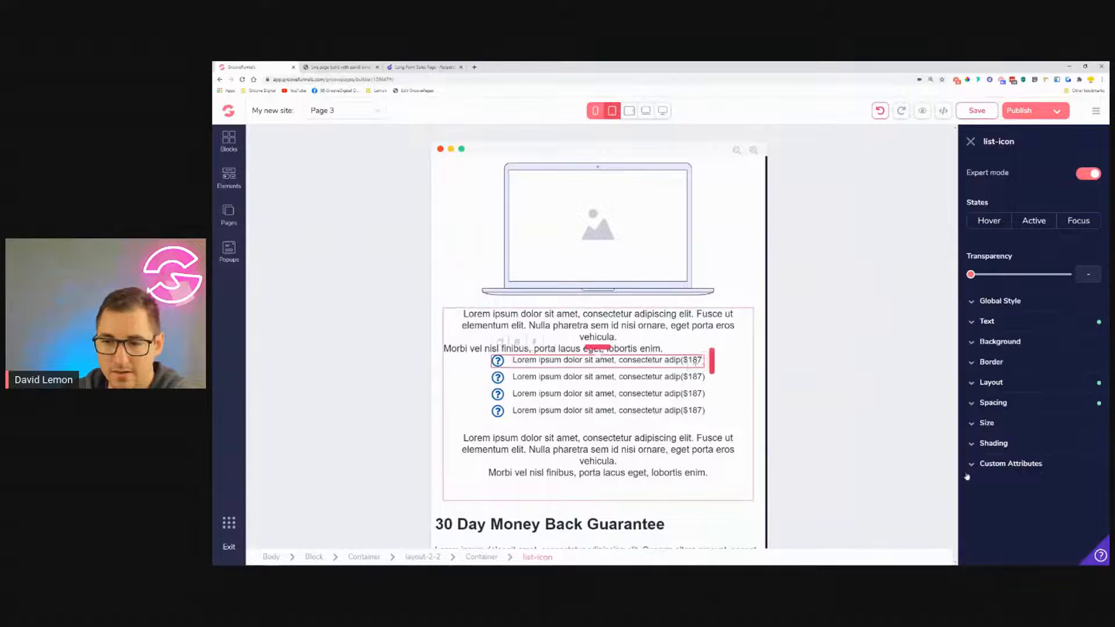
{"action": "left_click", "coordinate": [1018, 405]}
{"action": "left_click_drag", "start_coordinate": [971, 531], "coordinate": [996, 538]}
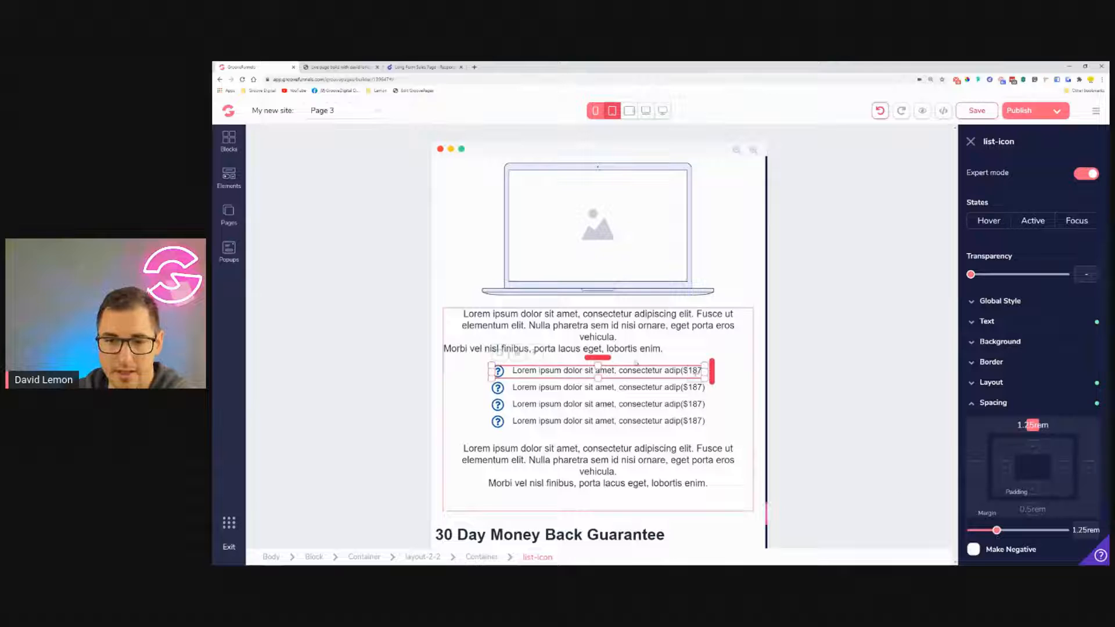
{"action": "left_click", "coordinate": [637, 350]}
{"action": "left_click", "coordinate": [1015, 452]}
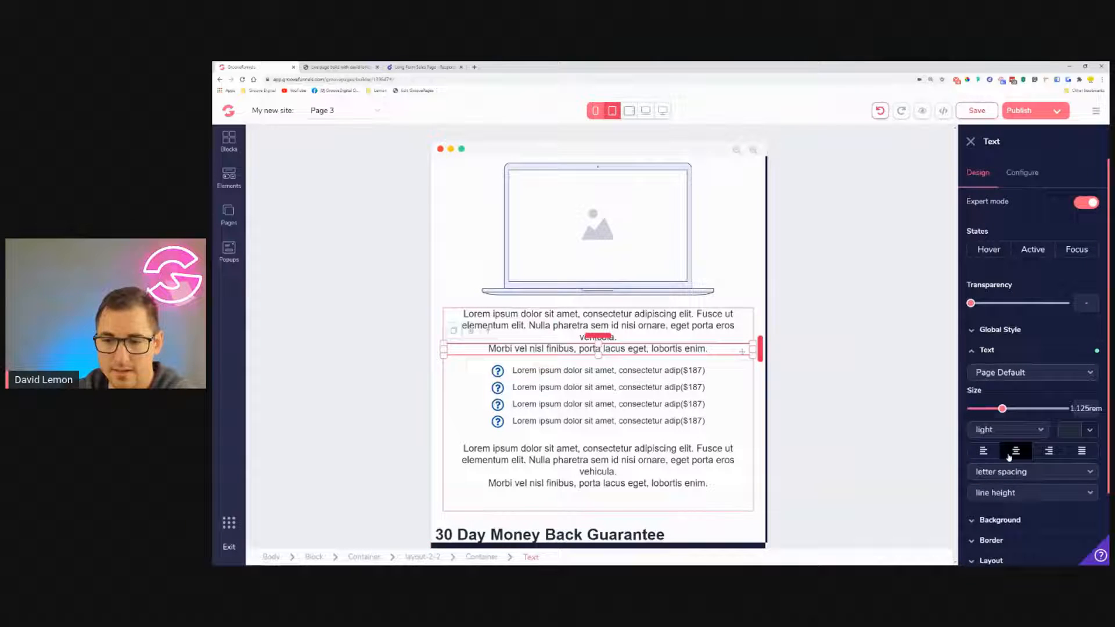
{"action": "scroll", "coordinate": [706, 360], "scroll_direction": "down", "scroll_amount": 2}
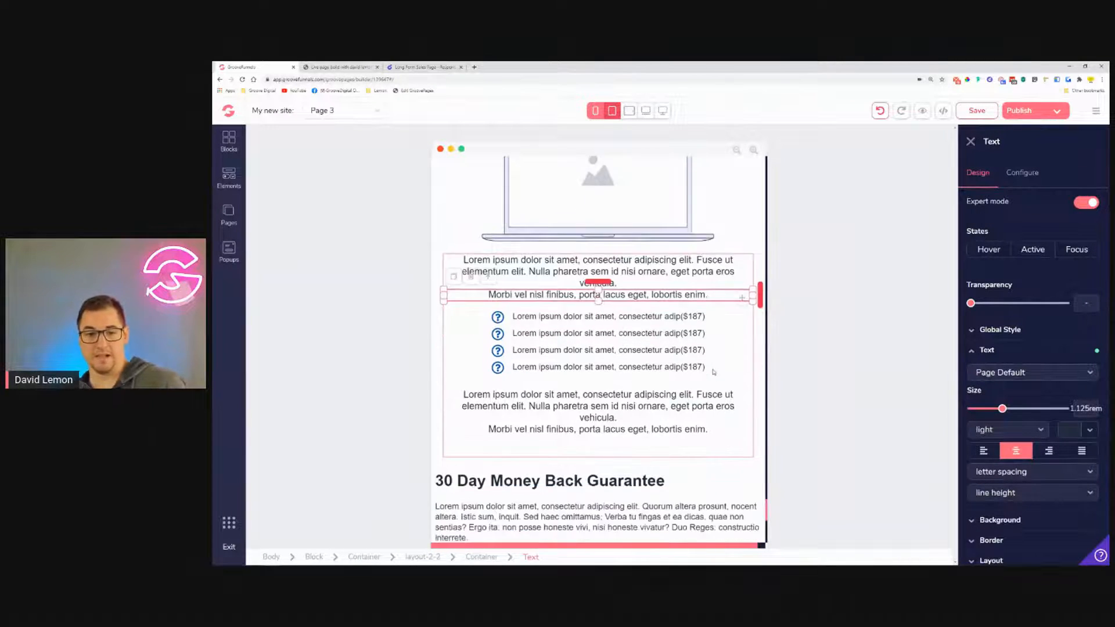
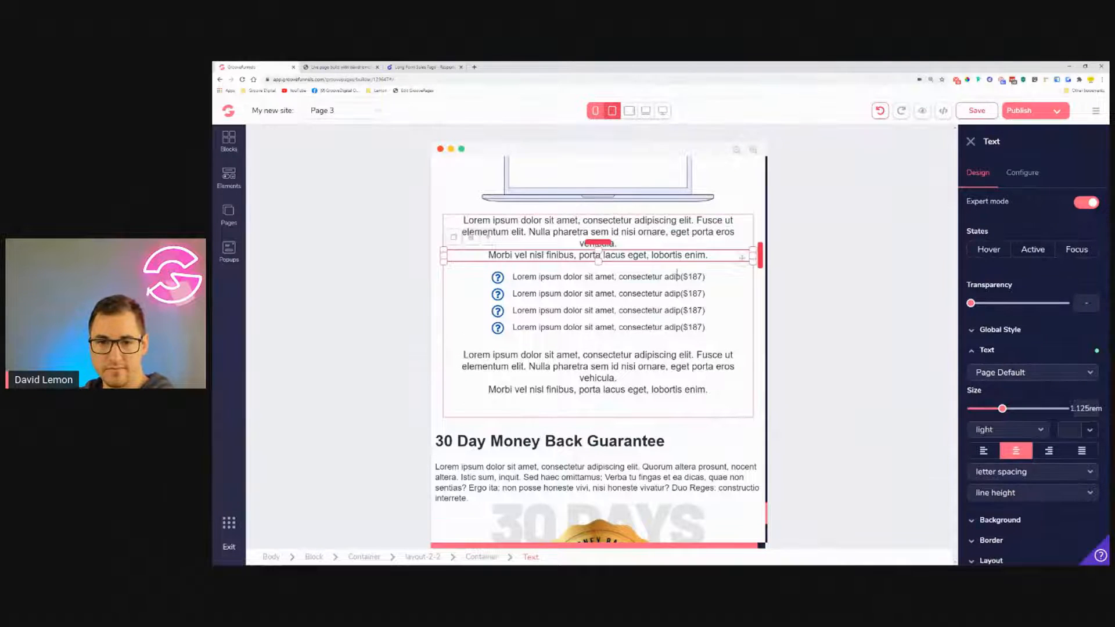
Increase the first icon-list item's top margin to slightly more than 1.75rem.
{"action": "left_click", "coordinate": [676, 276]}
{"action": "left_click", "coordinate": [558, 261]}
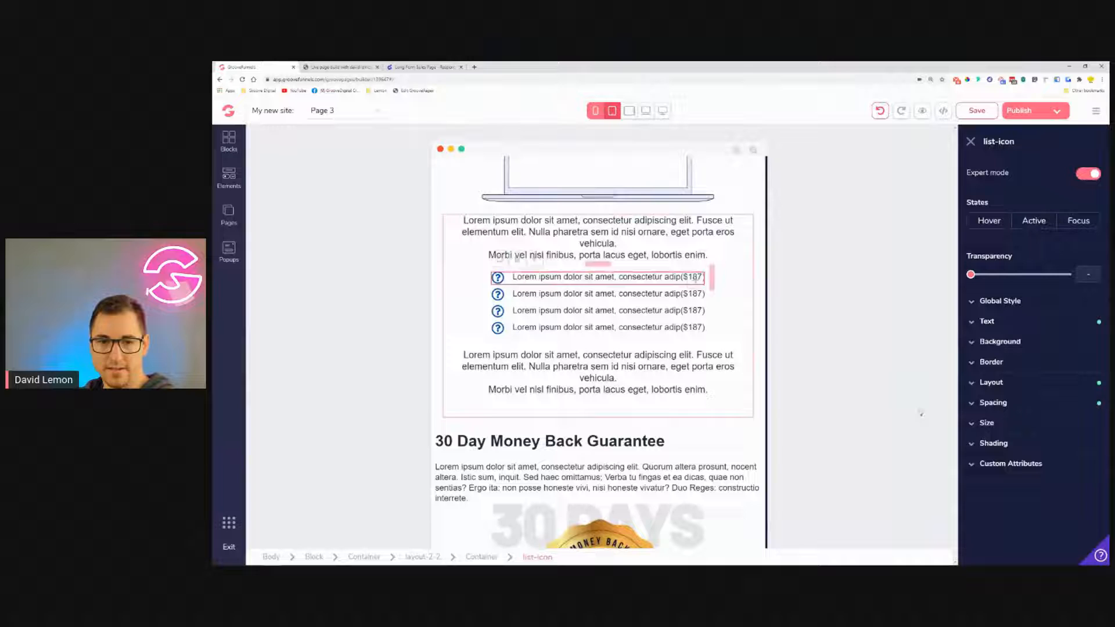
{"action": "left_click", "coordinate": [1000, 405]}
{"action": "left_click", "coordinate": [1036, 427]}
{"action": "left_click_drag", "start_coordinate": [997, 531], "coordinate": [1005, 536]}
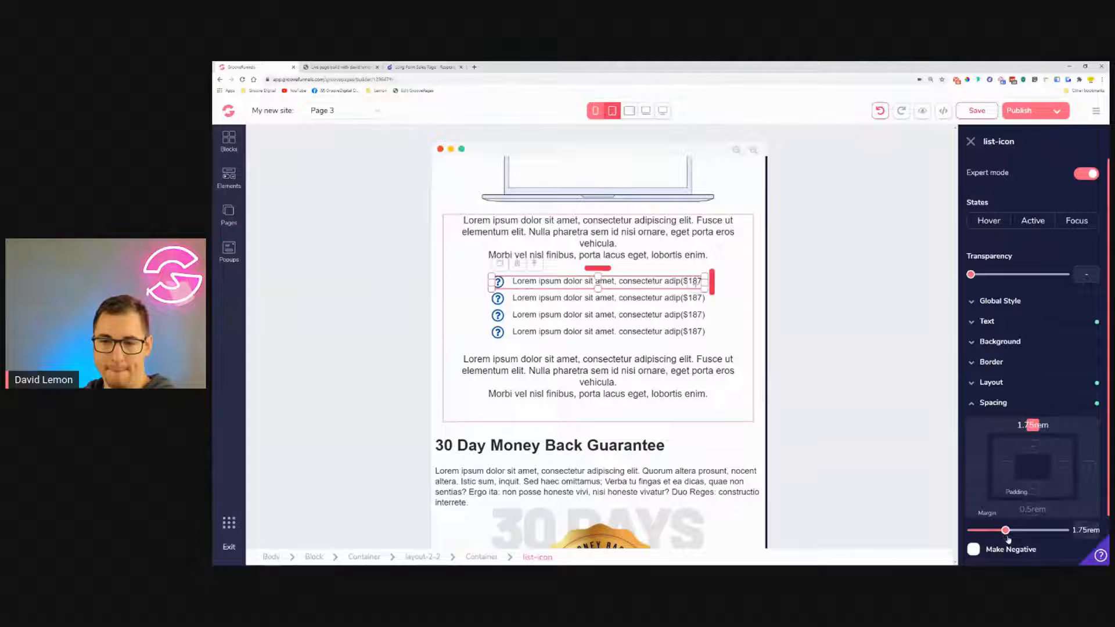
{"action": "left_click_drag", "start_coordinate": [1007, 538], "coordinate": [1010, 538]}
{"action": "left_click", "coordinate": [755, 389]}
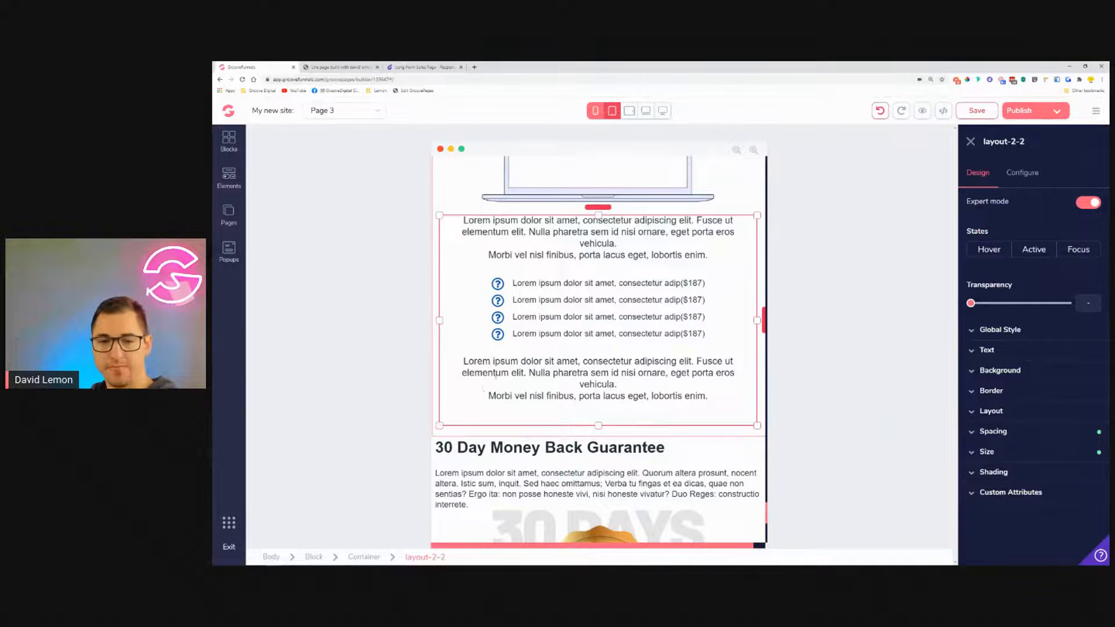
Center-align the "30 Day Money Back Guarantee" heading and the paragraph beneath it.
{"action": "scroll", "coordinate": [490, 383], "scroll_direction": "down", "scroll_amount": 3}
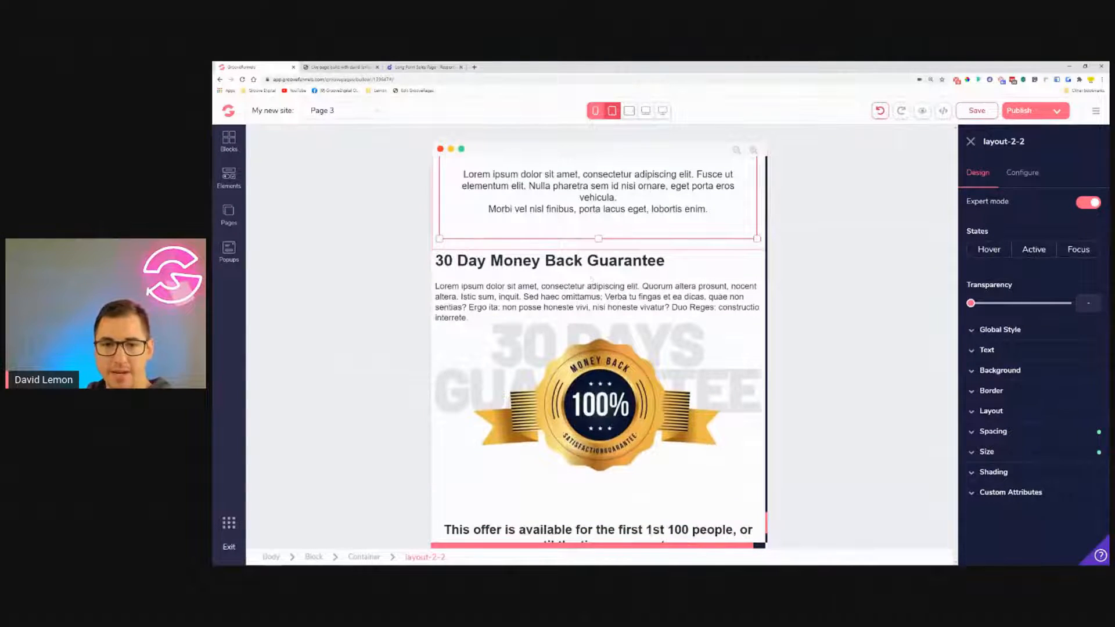
{"action": "left_click", "coordinate": [586, 260]}
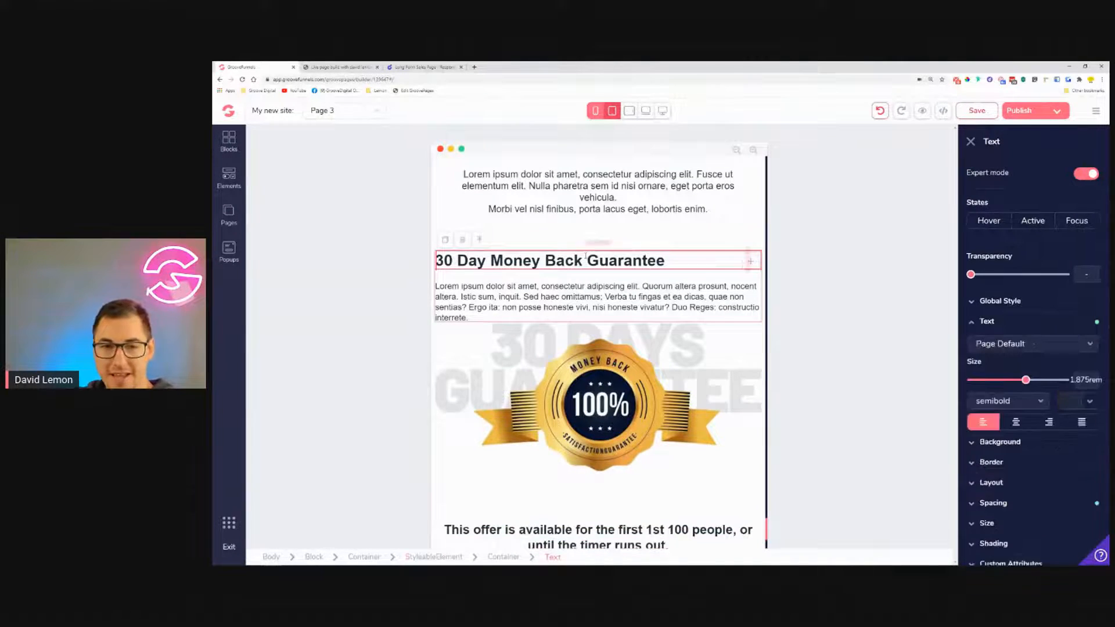
{"action": "left_click", "coordinate": [1015, 423]}
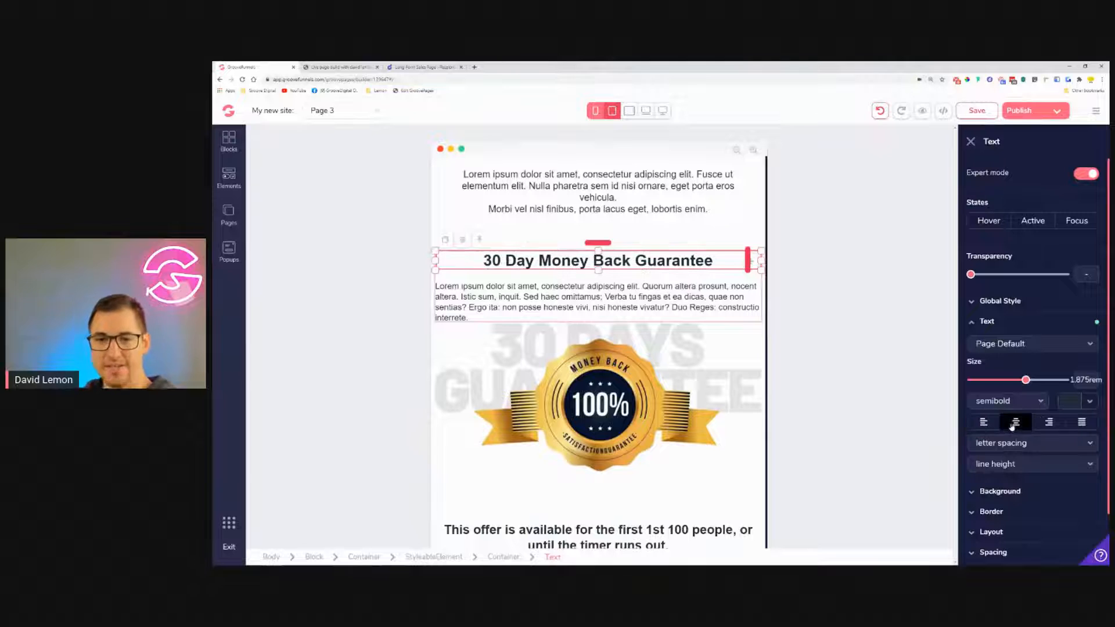
{"action": "left_click", "coordinate": [549, 299]}
{"action": "left_click", "coordinate": [1016, 422]}
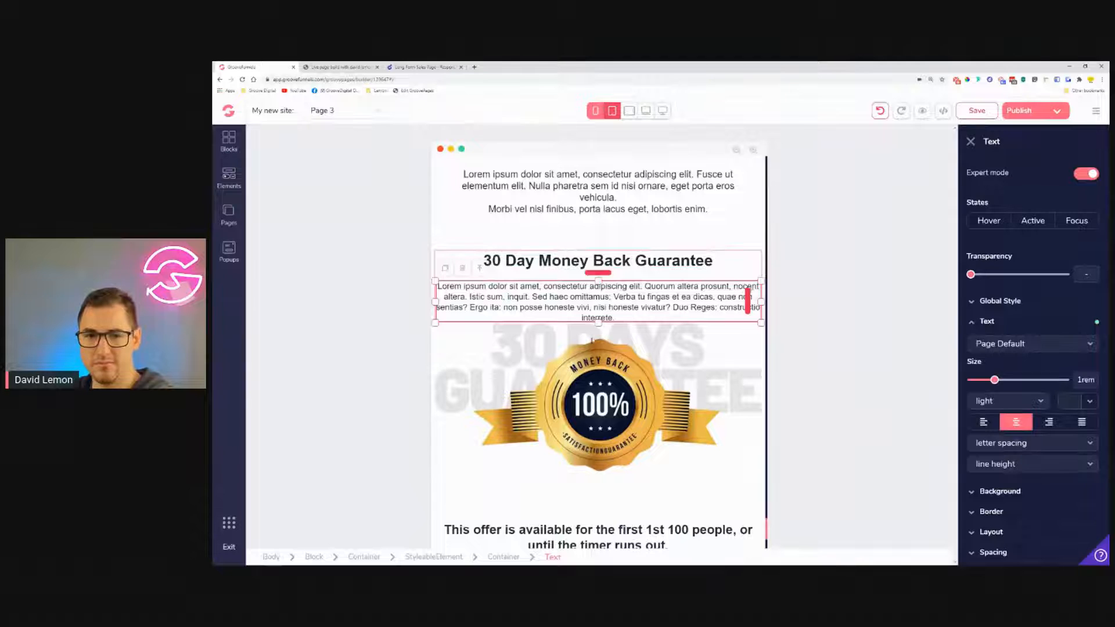
Set the guarantee badge image's width relative to its parent at 66.66667%.
{"action": "left_click", "coordinate": [589, 390]}
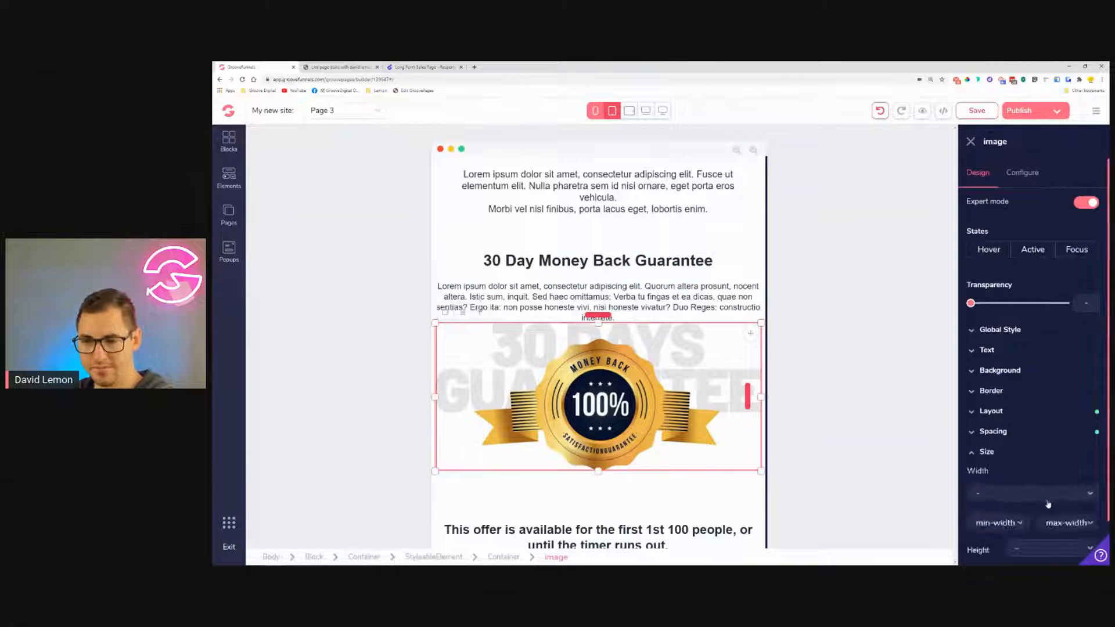
{"action": "left_click", "coordinate": [1040, 493]}
{"action": "left_click", "coordinate": [1040, 525]}
{"action": "left_click_drag", "start_coordinate": [982, 472], "coordinate": [1033, 486]}
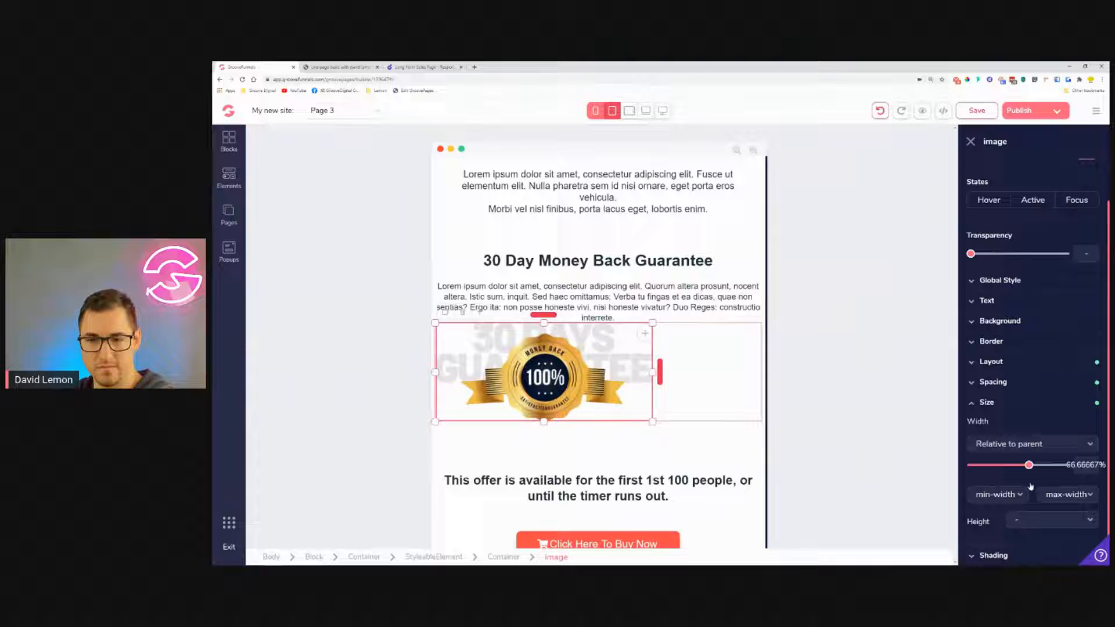
Center the guarantee badge by setting its container's primary alignment to center.
{"action": "scroll", "coordinate": [727, 292], "scroll_direction": "up", "scroll_amount": 3}
{"action": "scroll", "coordinate": [727, 292], "scroll_direction": "down", "scroll_amount": 5}
{"action": "left_click", "coordinate": [726, 293]}
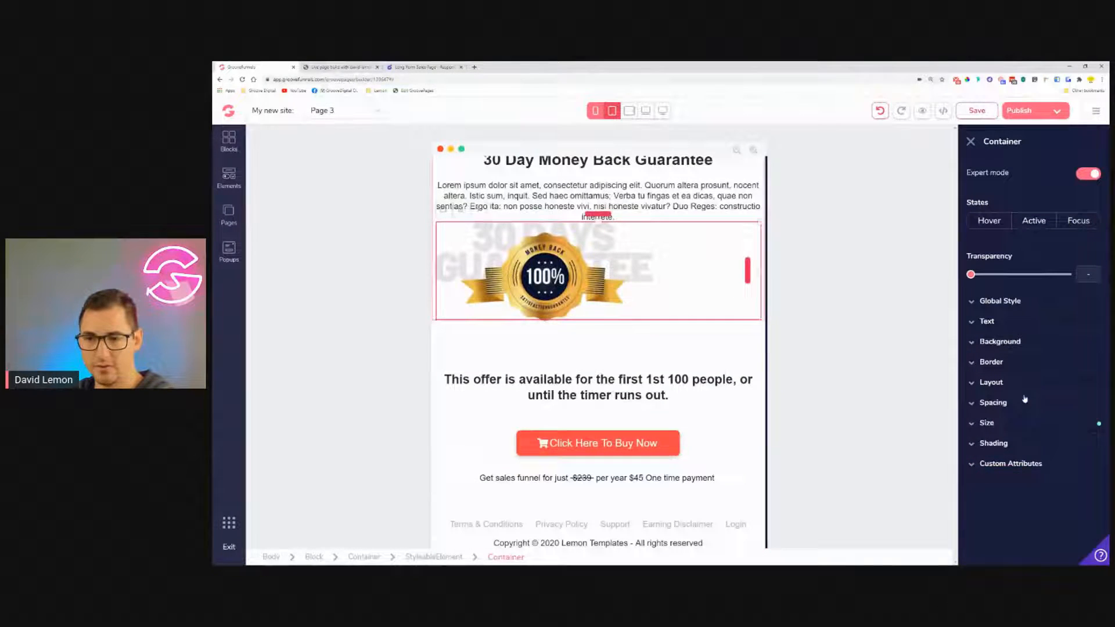
{"action": "left_click", "coordinate": [1026, 384]}
{"action": "left_click", "coordinate": [1006, 473]}
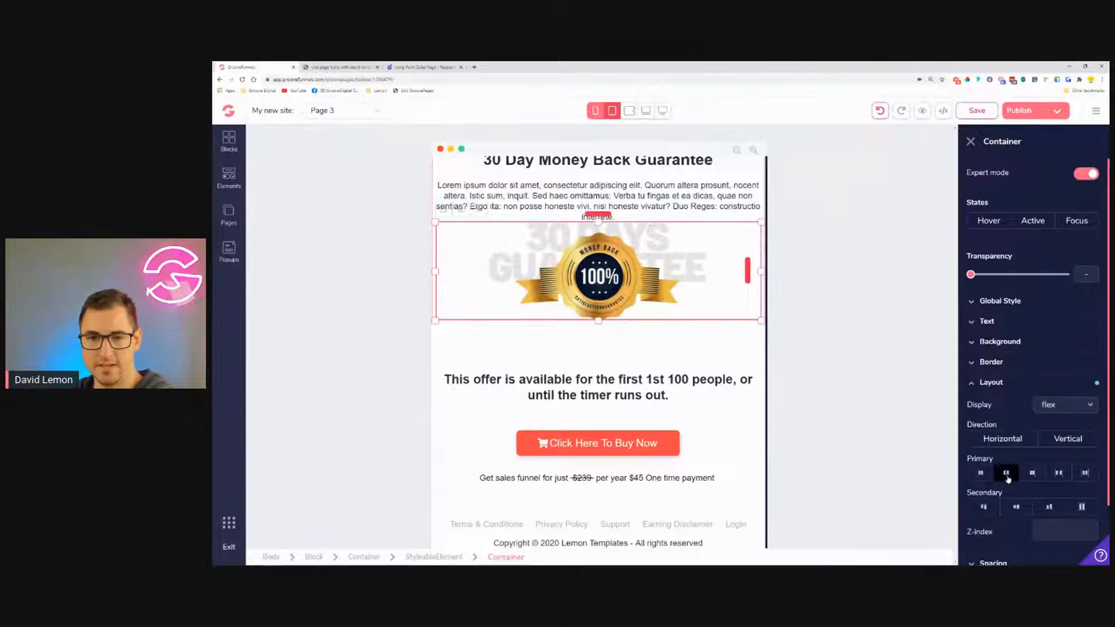
Add 1rem of left and right padding to the money-back guarantee block.
{"action": "scroll", "coordinate": [666, 438], "scroll_direction": "up", "scroll_amount": 2}
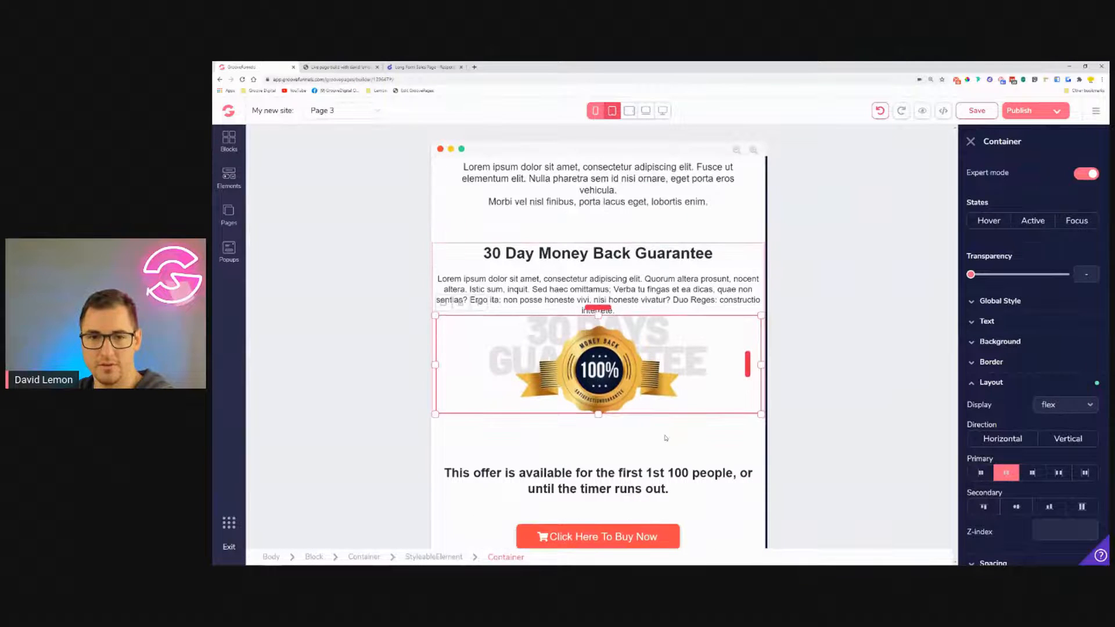
{"action": "left_click", "coordinate": [451, 251]}
{"action": "left_click", "coordinate": [482, 231]}
{"action": "left_click", "coordinate": [482, 232]}
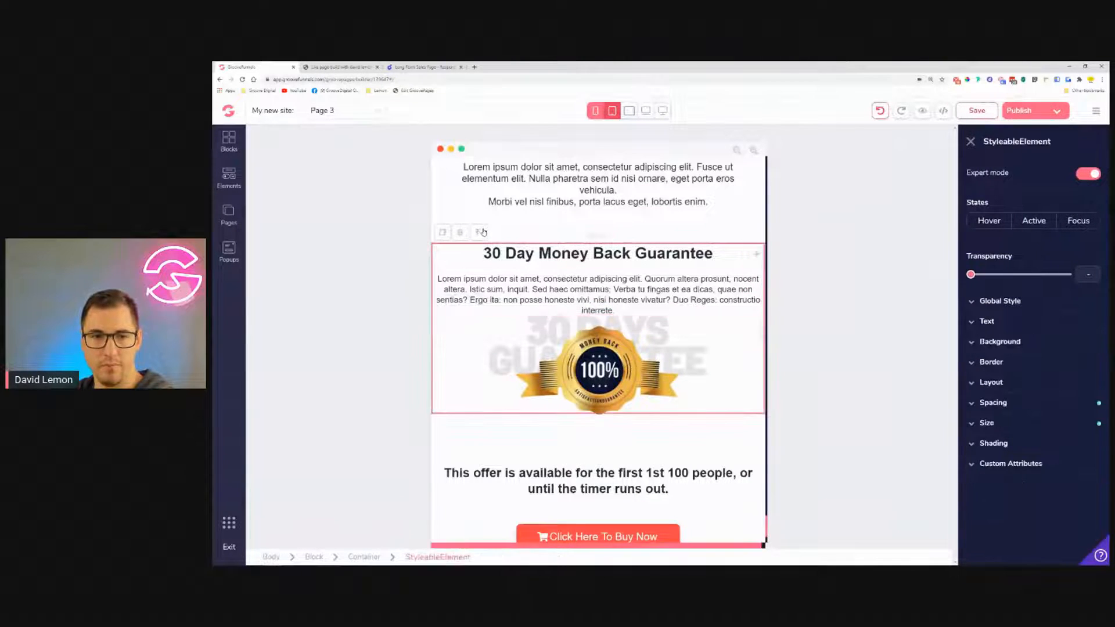
{"action": "left_click", "coordinate": [318, 557]}
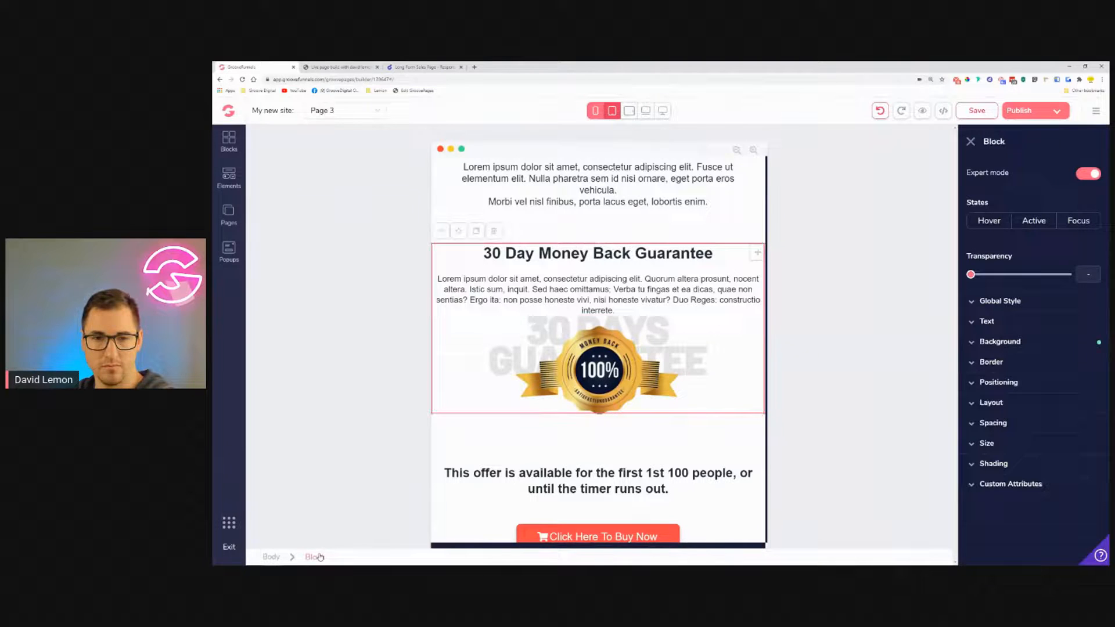
{"action": "left_click", "coordinate": [1040, 428]}
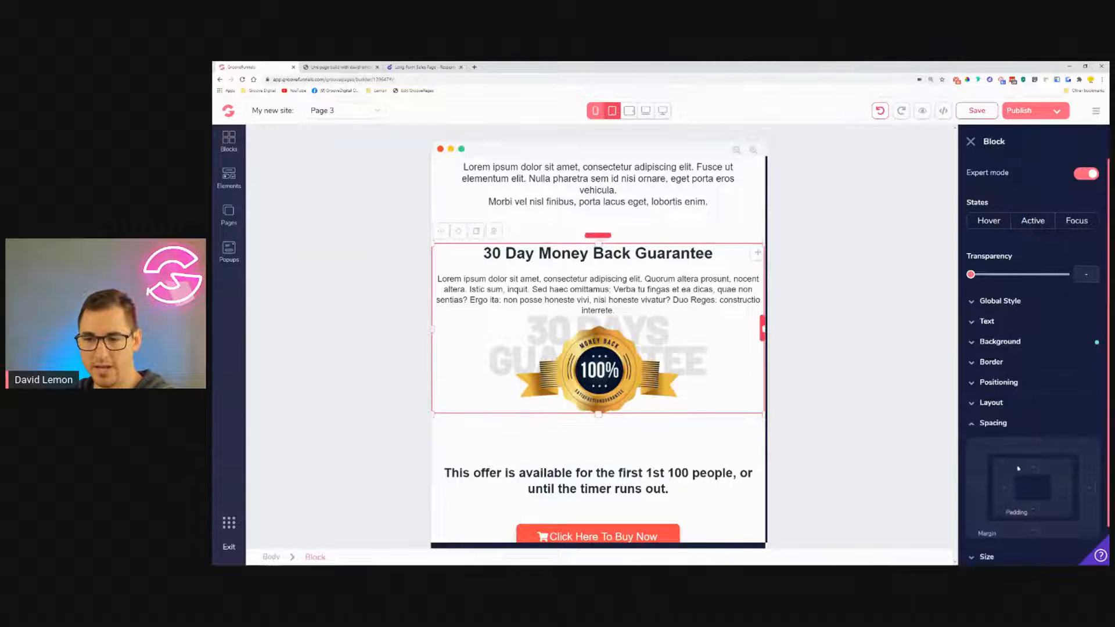
{"action": "left_click", "coordinate": [1005, 492]}
{"action": "left_click_drag", "start_coordinate": [972, 552], "coordinate": [994, 559]}
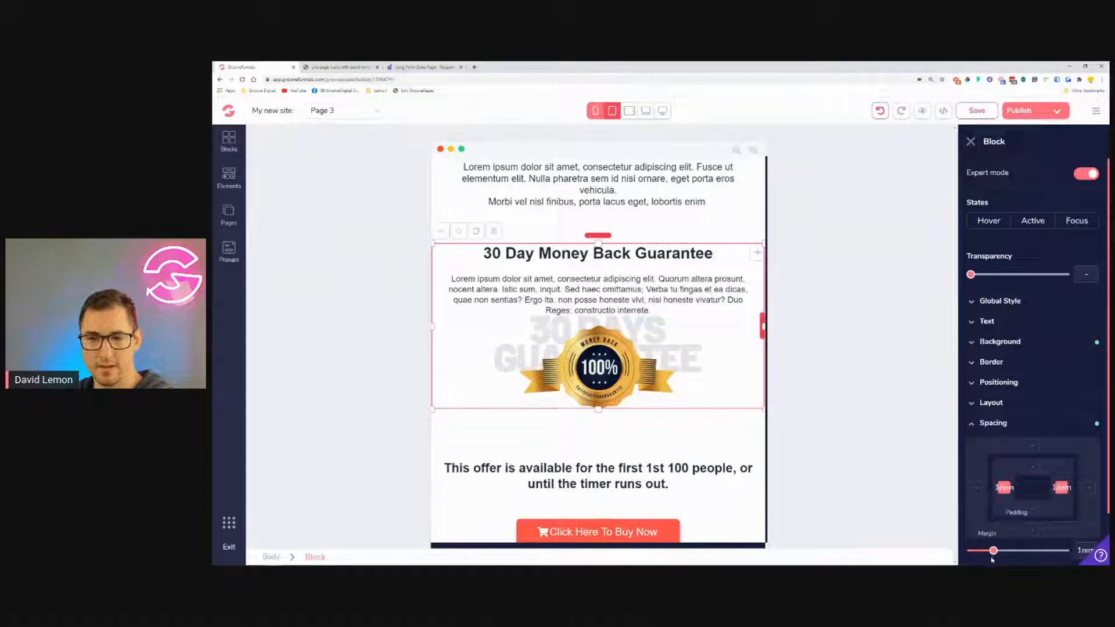
Set the guarantee badge container's top margin to 0.5rem.
{"action": "left_click", "coordinate": [637, 339]}
{"action": "left_click", "coordinate": [483, 338]}
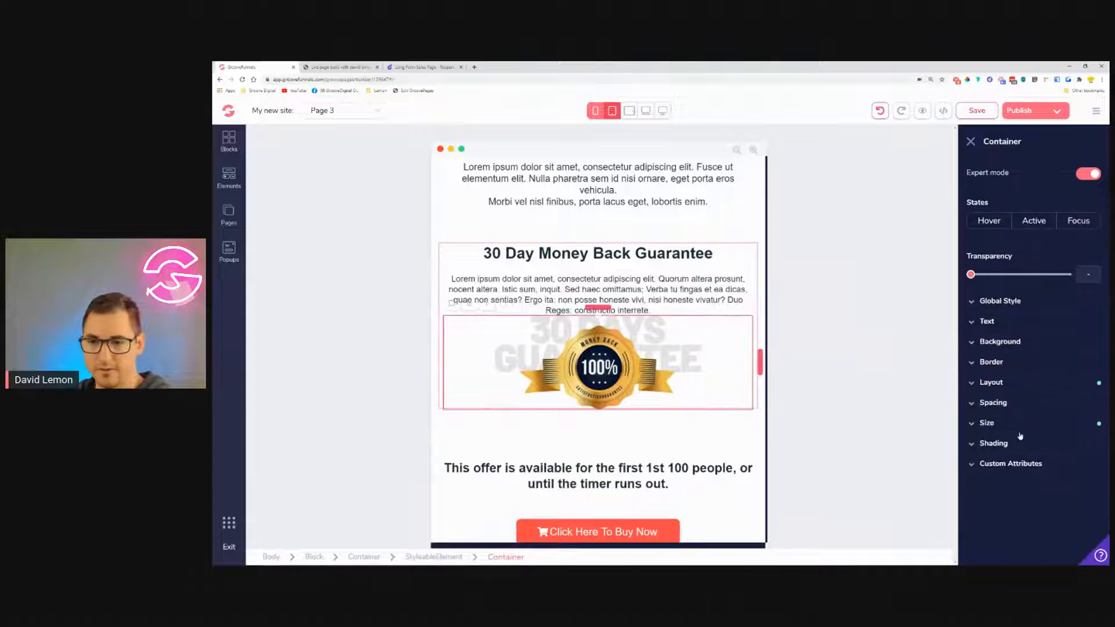
{"action": "left_click", "coordinate": [1030, 406]}
{"action": "left_click_drag", "start_coordinate": [976, 535], "coordinate": [986, 541]}
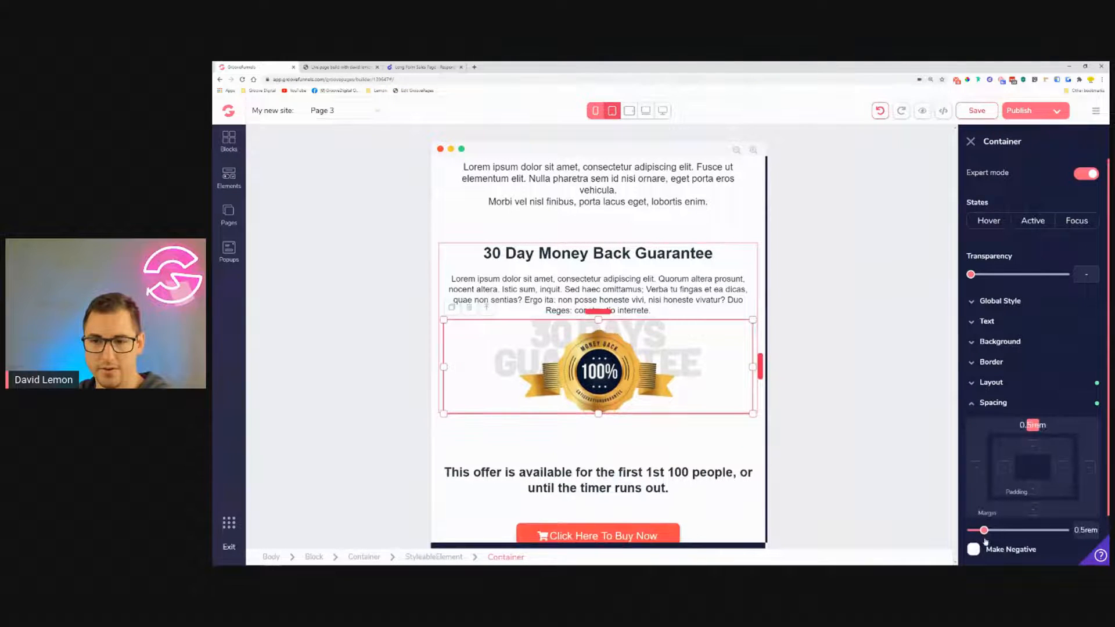
{"action": "left_click", "coordinate": [691, 382]}
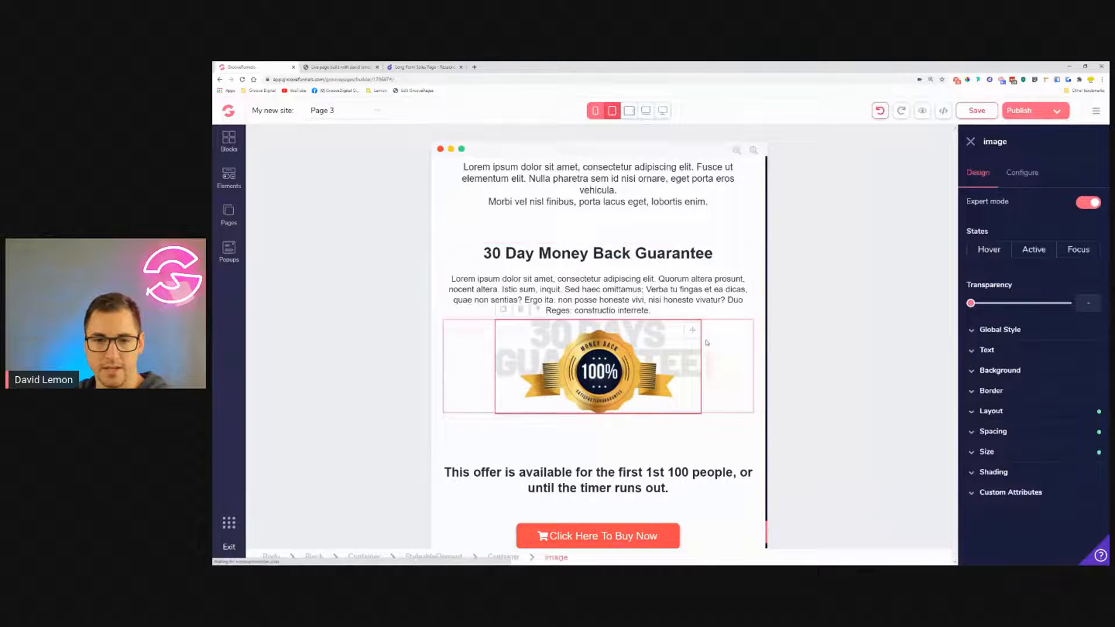
Limit the "This offer is available for the first 1st 100 people" heading to a max-width of 30rem.
{"action": "scroll", "coordinate": [697, 372], "scroll_direction": "up", "scroll_amount": 1}
{"action": "left_click", "coordinate": [717, 337]}
{"action": "scroll", "coordinate": [717, 346], "scroll_direction": "down", "scroll_amount": 3}
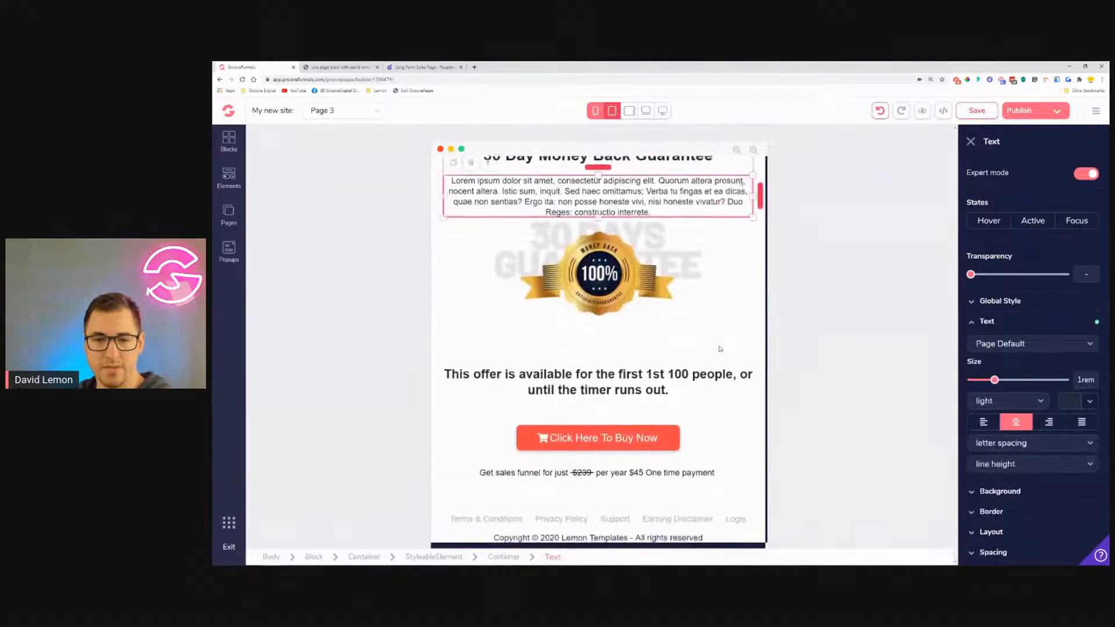
{"action": "left_click", "coordinate": [678, 383]}
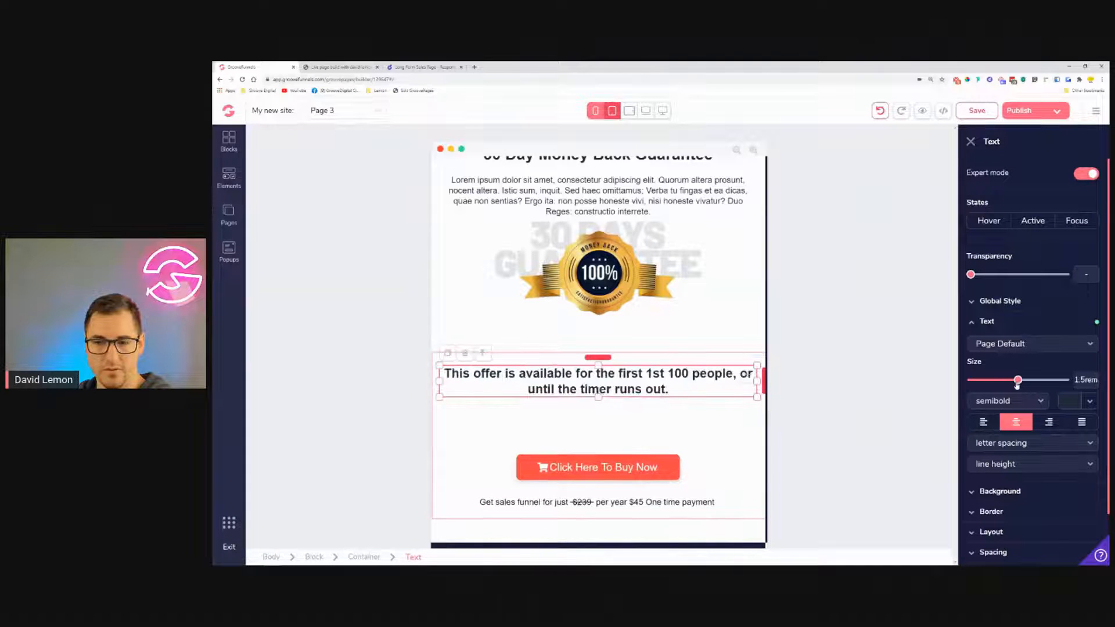
{"action": "scroll", "coordinate": [1016, 511], "scroll_direction": "down", "scroll_amount": 1}
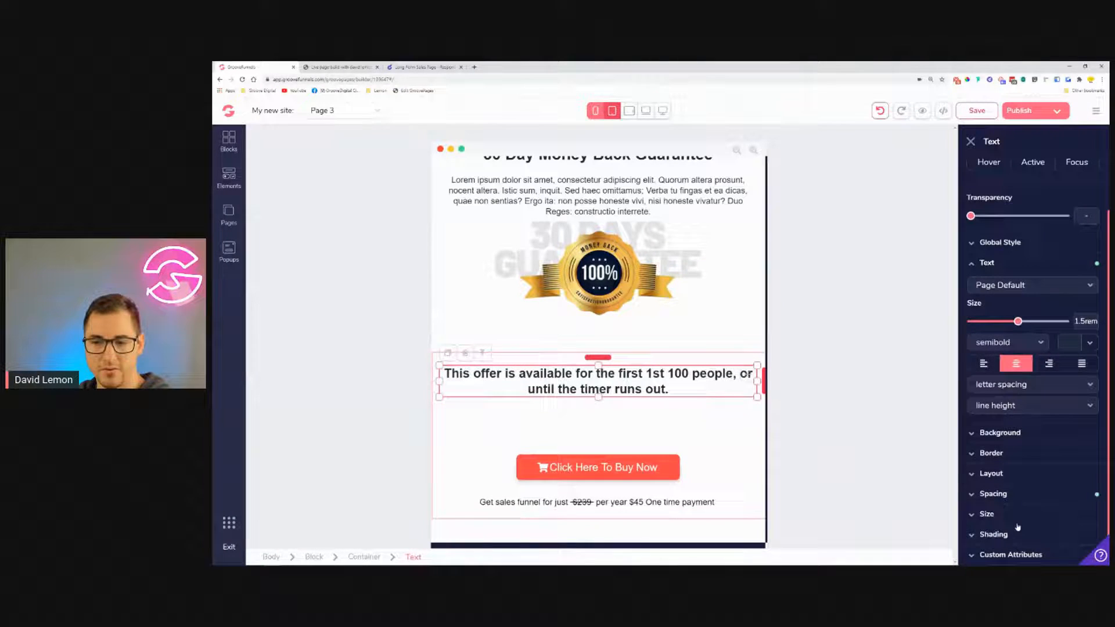
{"action": "scroll", "coordinate": [1016, 519], "scroll_direction": "down", "scroll_amount": 2}
{"action": "left_click", "coordinate": [1069, 491]}
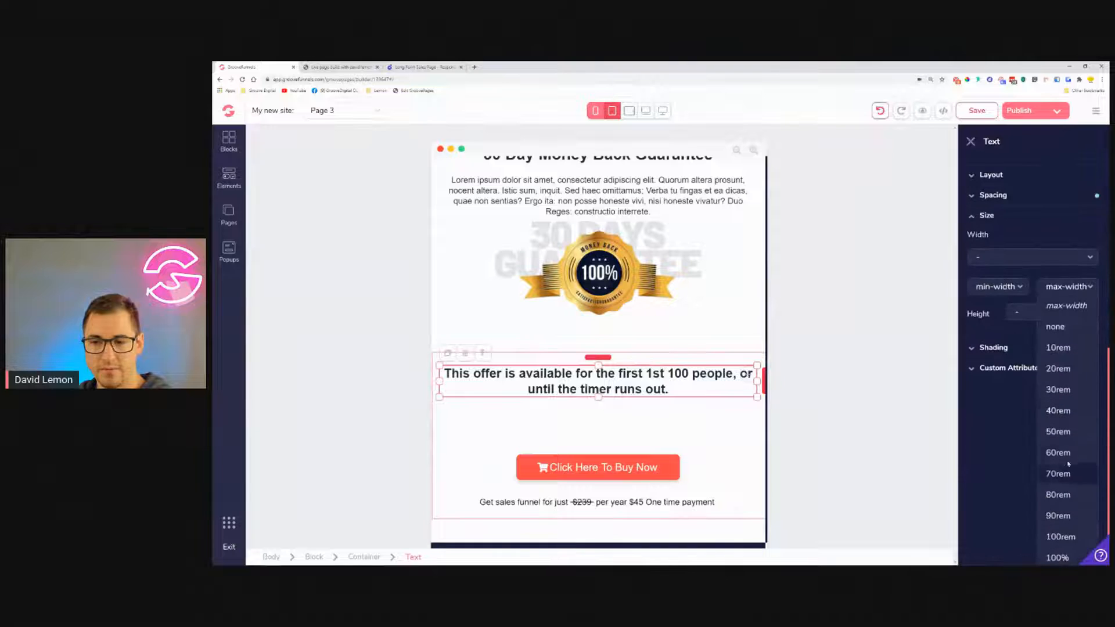
{"action": "left_click", "coordinate": [1067, 393]}
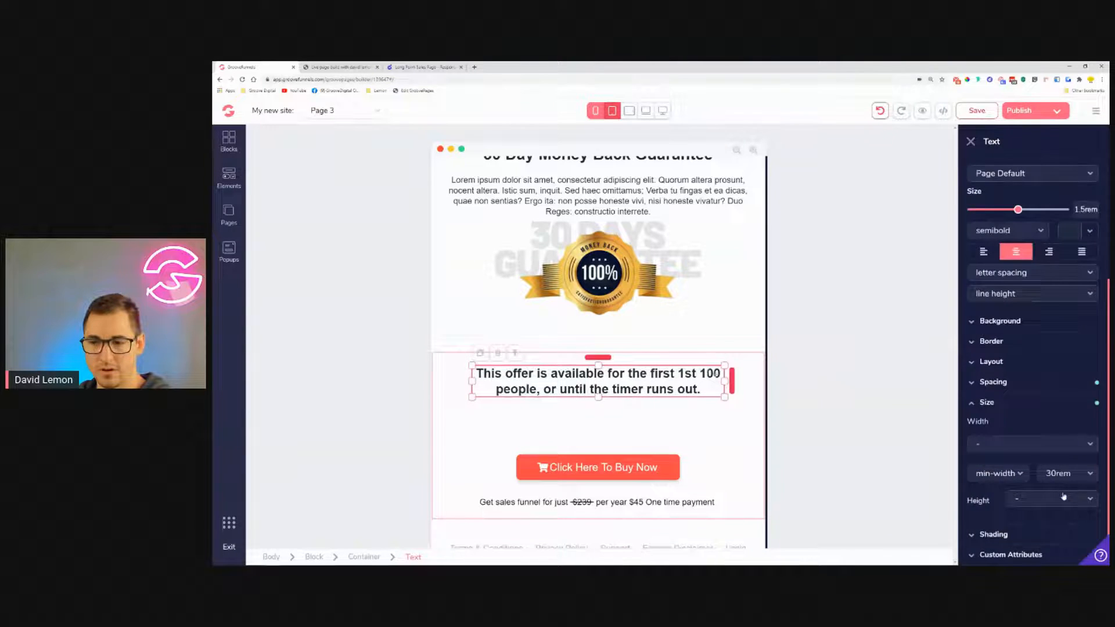
{"action": "left_click", "coordinate": [1064, 478]}
{"action": "left_click", "coordinate": [1064, 411]}
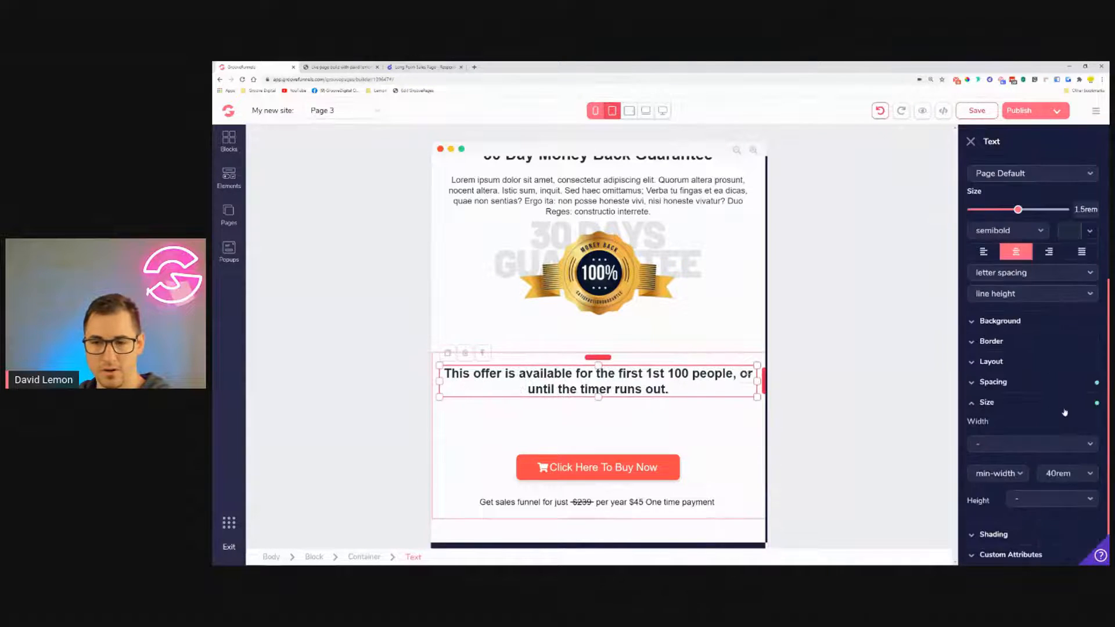
{"action": "left_click", "coordinate": [1068, 476]}
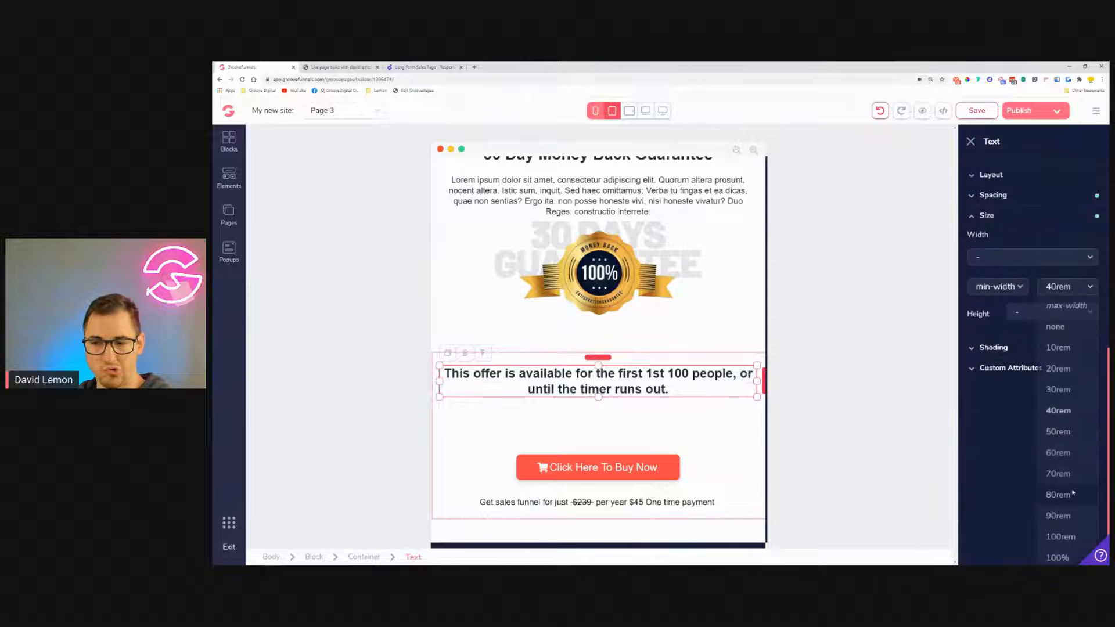
{"action": "left_click", "coordinate": [1060, 390]}
Delete the empty text element between the offer availability heading and the buy button.
{"action": "left_click", "coordinate": [742, 447]}
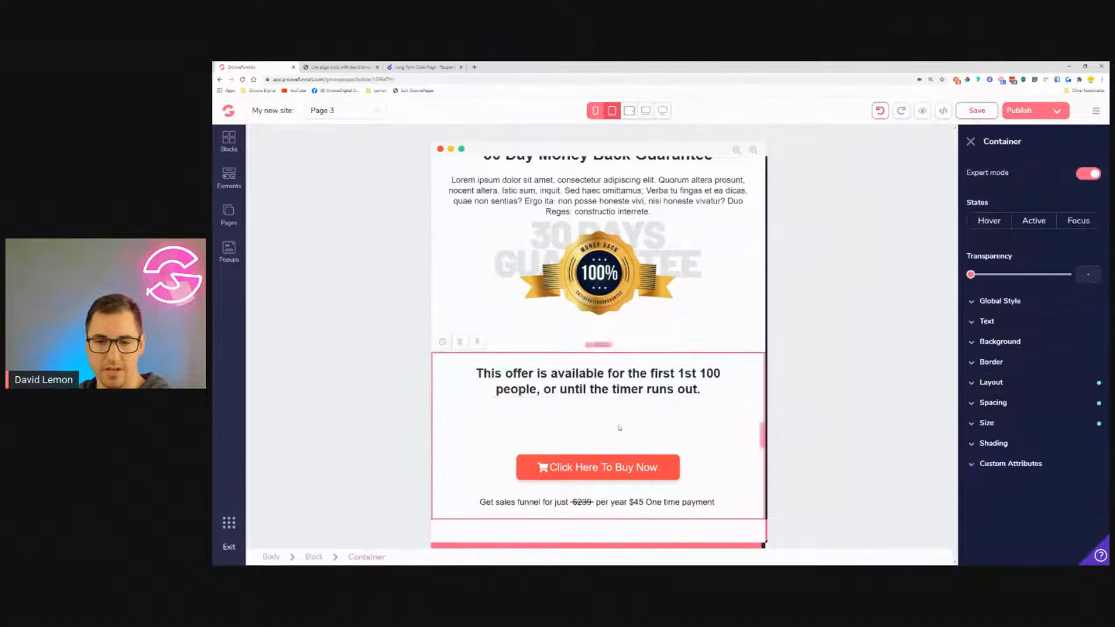
{"action": "scroll", "coordinate": [620, 429], "scroll_direction": "up", "scroll_amount": 1}
{"action": "left_click", "coordinate": [614, 442]}
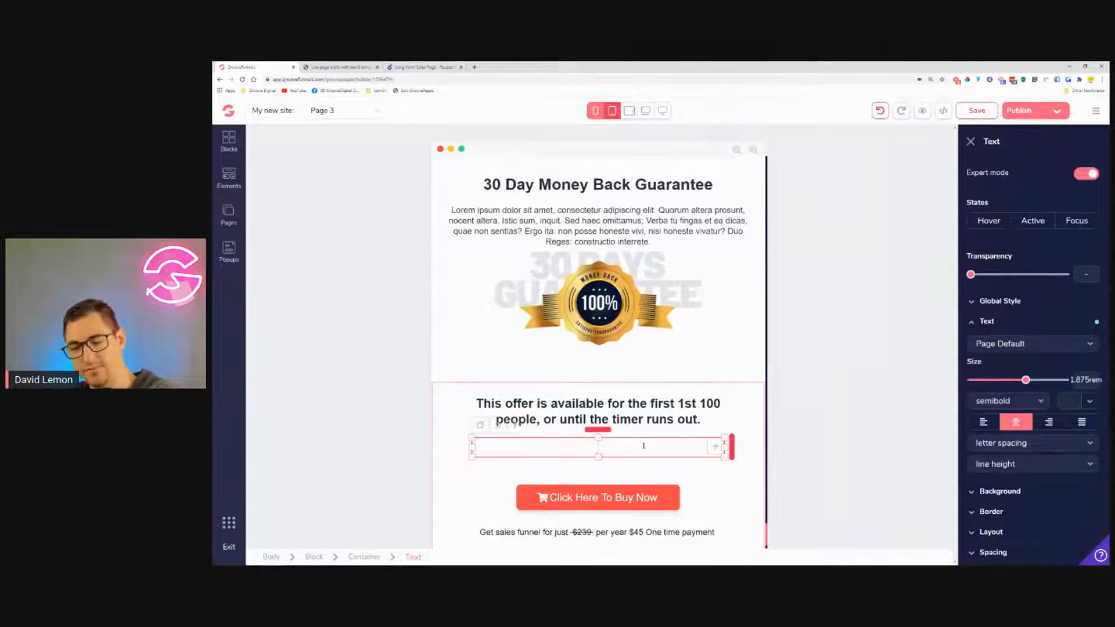
{"action": "key", "text": "Delete"}
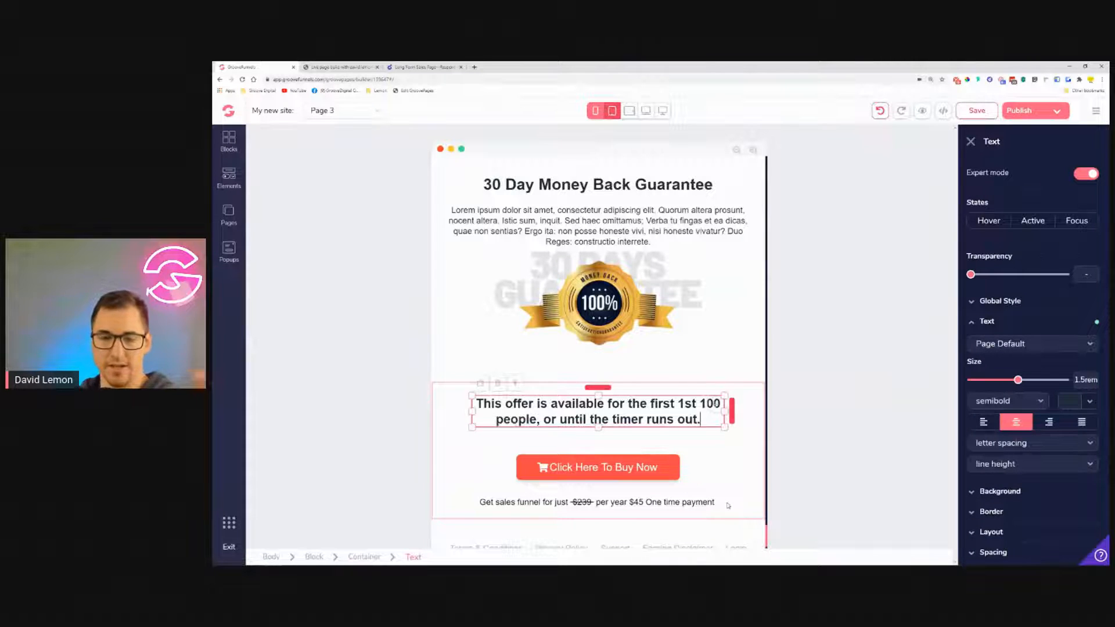
{"action": "scroll", "coordinate": [751, 405], "scroll_direction": "down", "scroll_amount": 1}
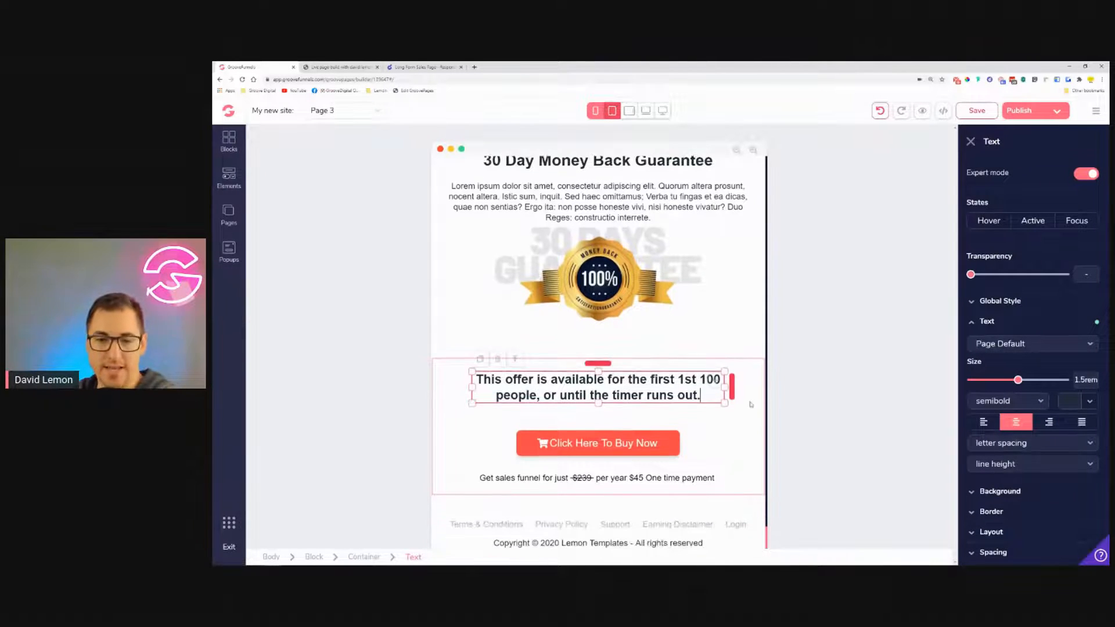
Set a 2rem top margin on the two-column layout holding the laptop image, below the "Lorem ipsum dolor sit amet, consectetur adipiscing" section text.
{"action": "scroll", "coordinate": [652, 526], "scroll_direction": "up", "scroll_amount": 10}
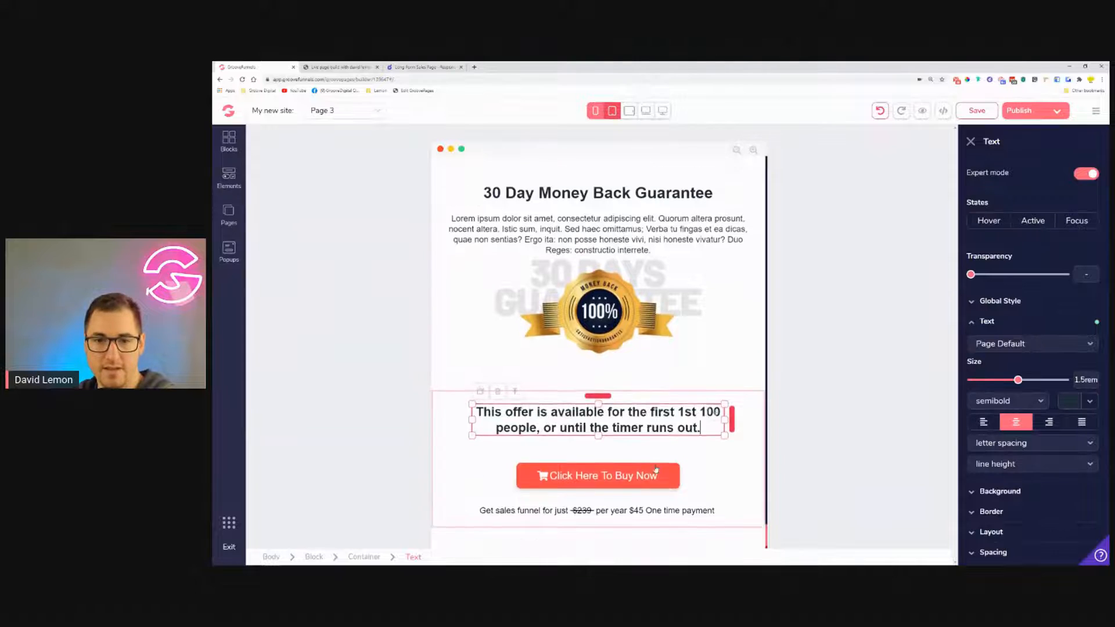
{"action": "scroll", "coordinate": [656, 470], "scroll_direction": "up", "scroll_amount": 3}
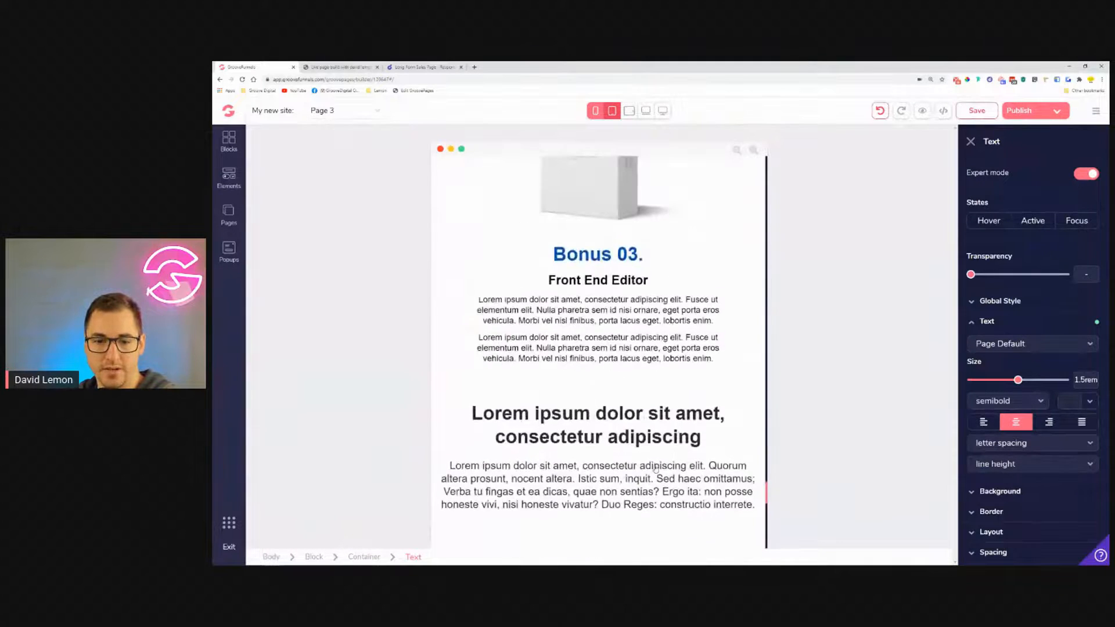
{"action": "scroll", "coordinate": [656, 469], "scroll_direction": "down", "scroll_amount": 3}
{"action": "left_click", "coordinate": [628, 366]}
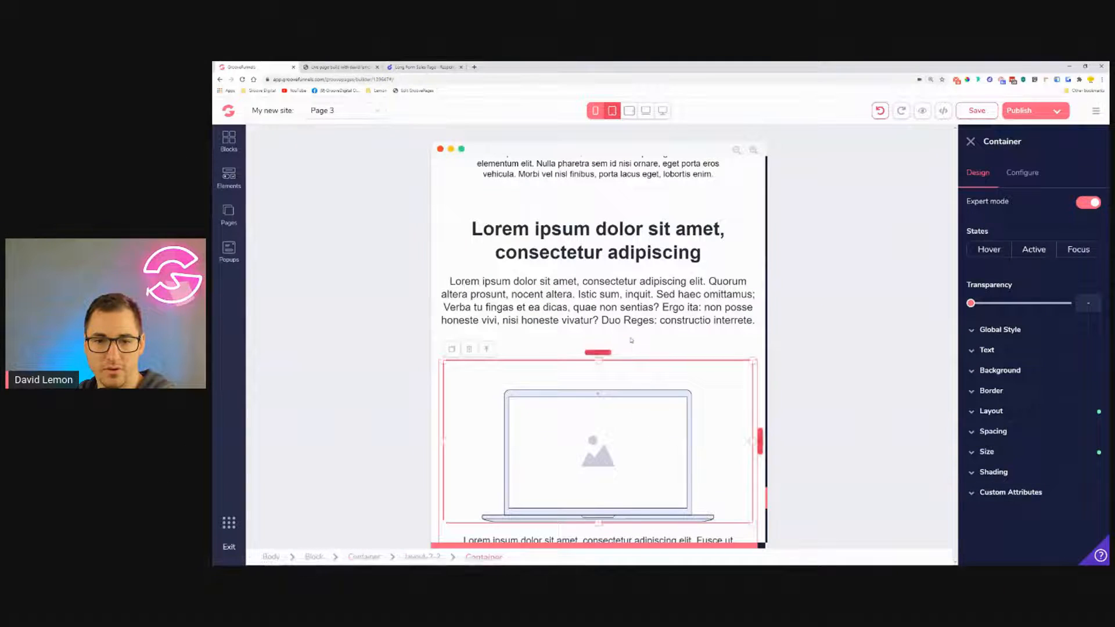
{"action": "left_click", "coordinate": [633, 316]}
{"action": "scroll", "coordinate": [1018, 481], "scroll_direction": "down", "scroll_amount": 2}
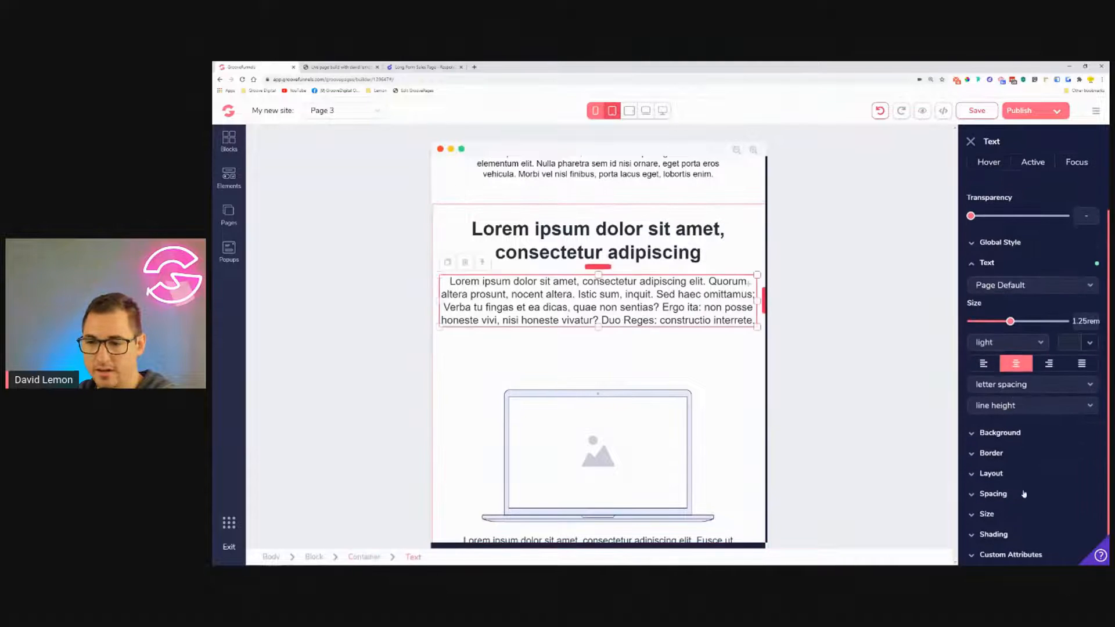
{"action": "left_click", "coordinate": [675, 379]}
{"action": "left_click", "coordinate": [478, 351]}
{"action": "left_click", "coordinate": [1025, 448]}
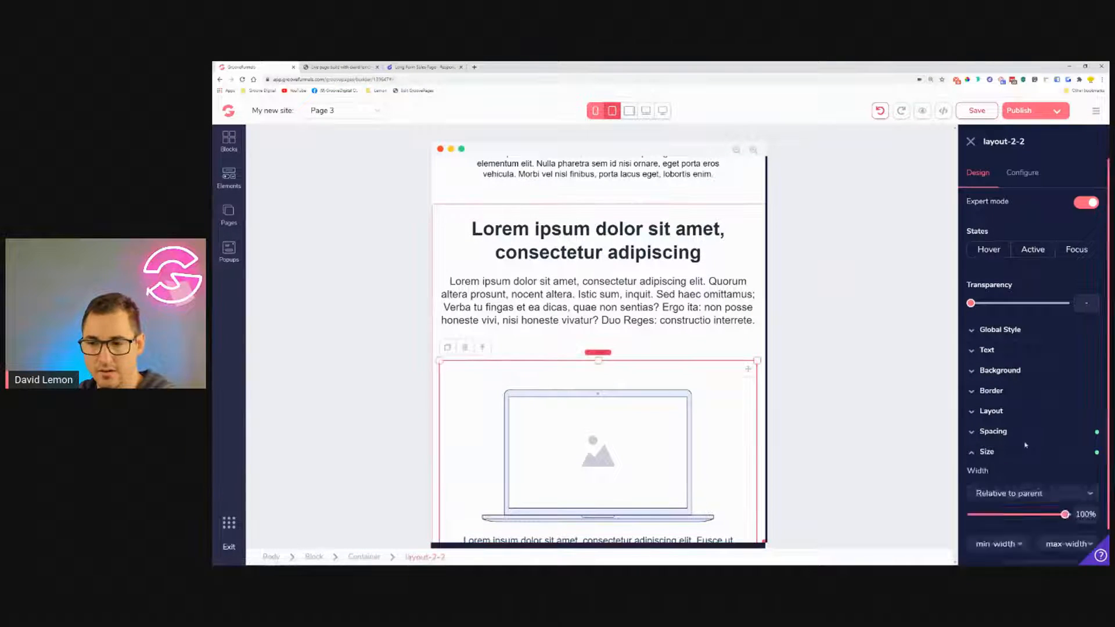
{"action": "left_click", "coordinate": [1028, 436]}
{"action": "left_click_drag", "start_coordinate": [1032, 563], "coordinate": [1033, 565]}
{"action": "left_click_drag", "start_coordinate": [1030, 487], "coordinate": [1011, 487]}
Save the page and switch the editor to the phone-sized view.
{"action": "scroll", "coordinate": [659, 421], "scroll_direction": "up", "scroll_amount": 20}
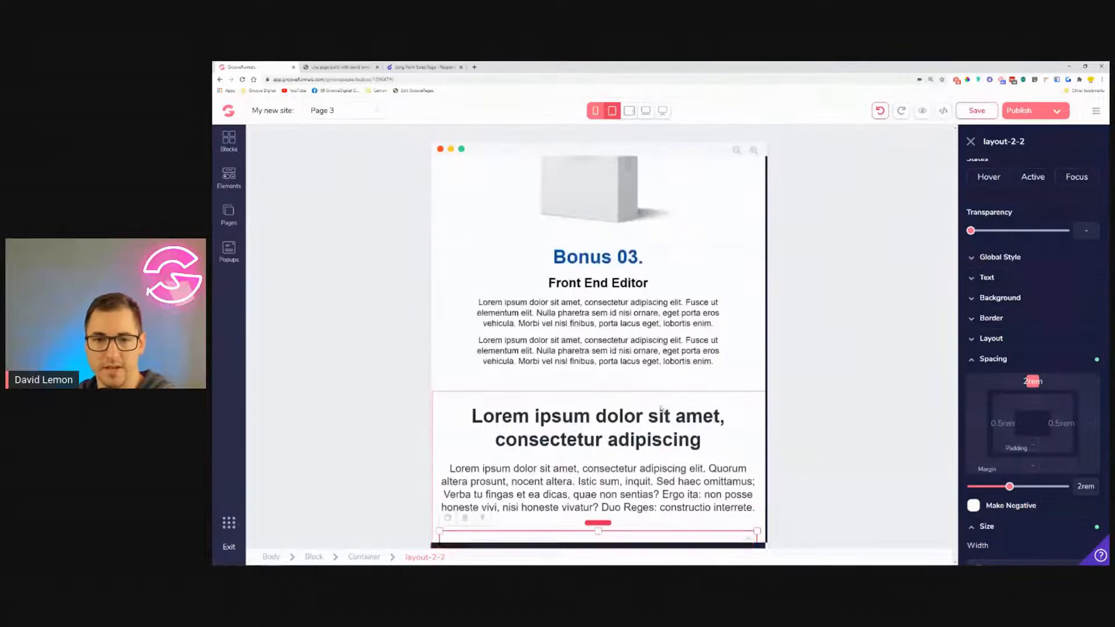
{"action": "scroll", "coordinate": [659, 427], "scroll_direction": "up", "scroll_amount": 18}
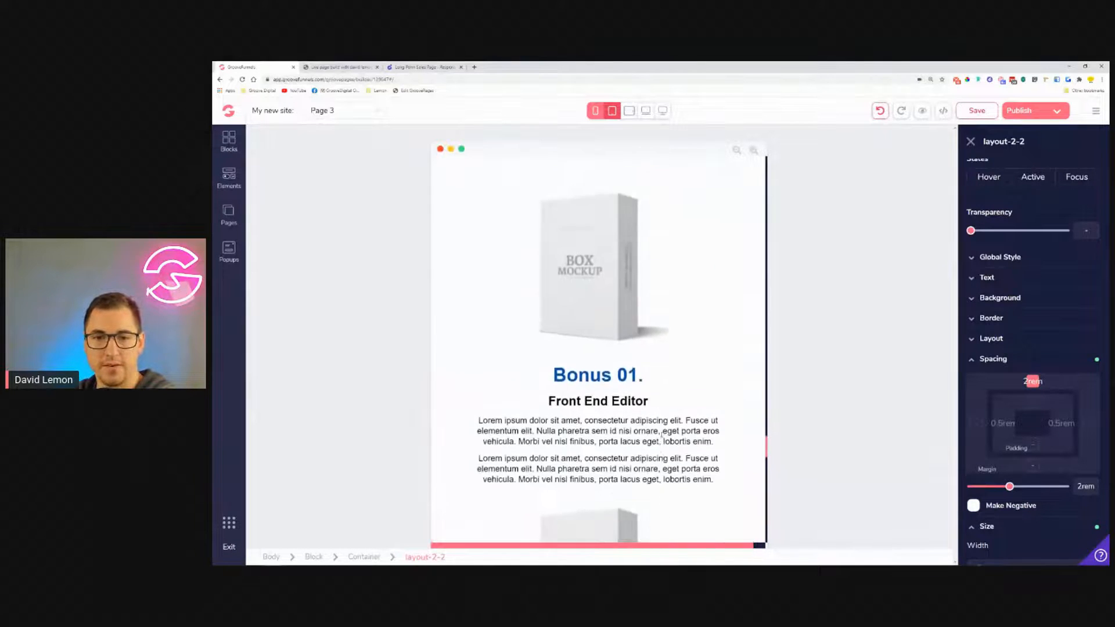
{"action": "scroll", "coordinate": [666, 445], "scroll_direction": "up", "scroll_amount": 15}
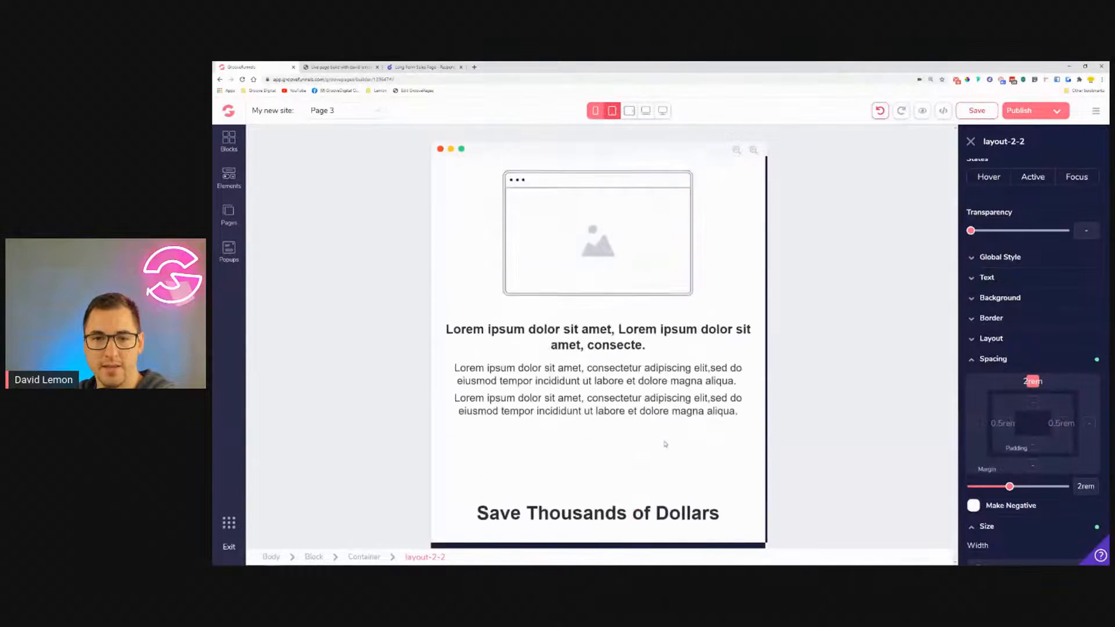
{"action": "scroll", "coordinate": [665, 445], "scroll_direction": "up", "scroll_amount": 15}
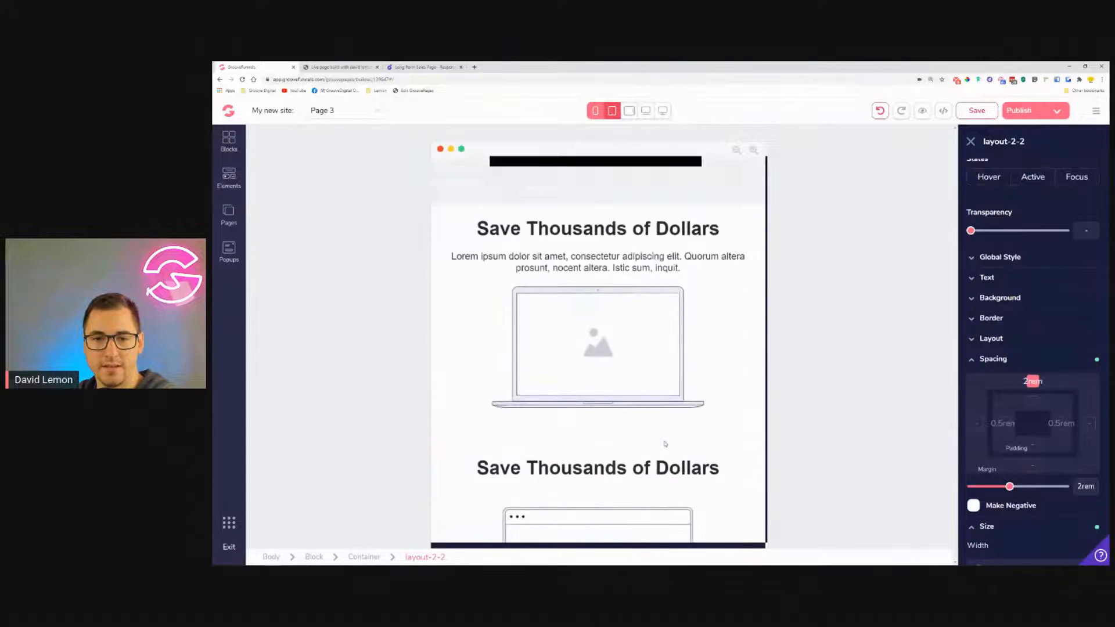
{"action": "scroll", "coordinate": [666, 445], "scroll_direction": "up", "scroll_amount": 15}
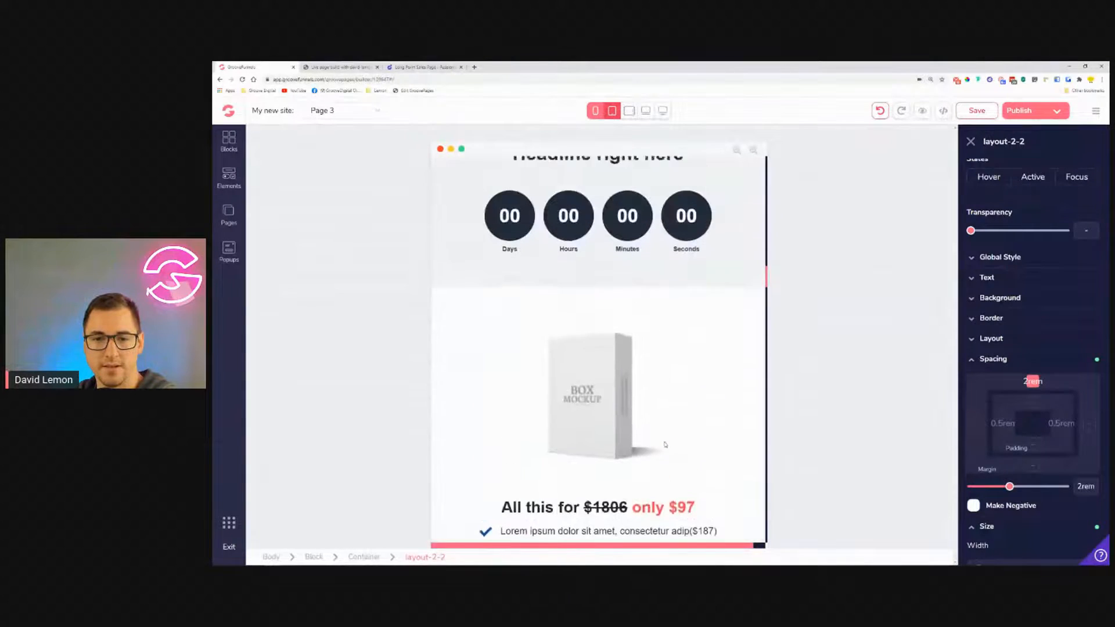
{"action": "scroll", "coordinate": [665, 447], "scroll_direction": "up", "scroll_amount": 15}
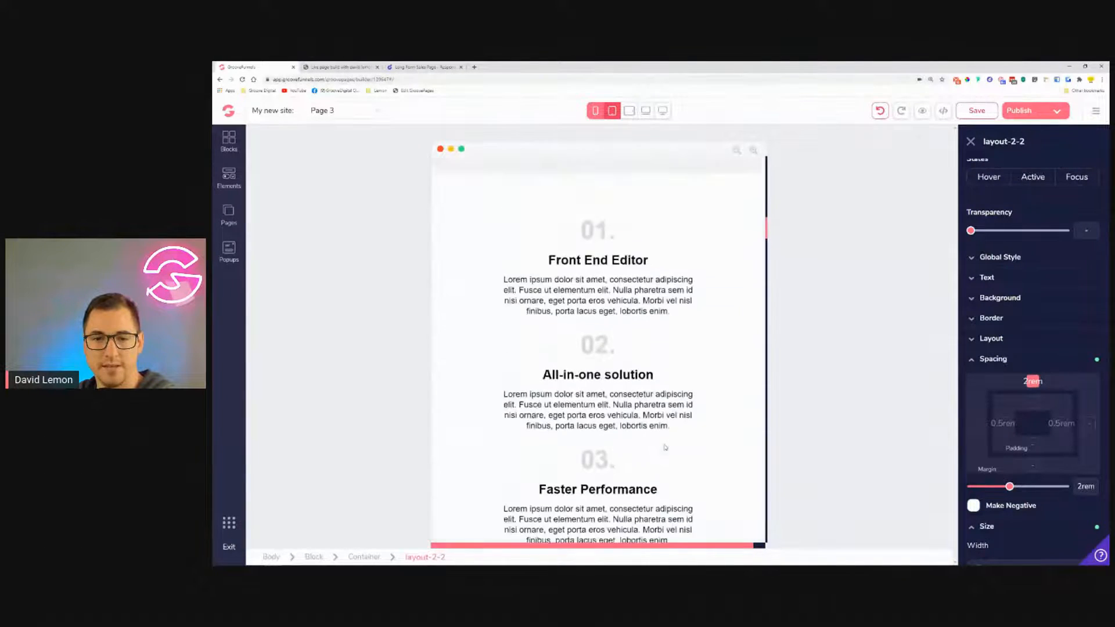
{"action": "scroll", "coordinate": [666, 448], "scroll_direction": "up", "scroll_amount": 10}
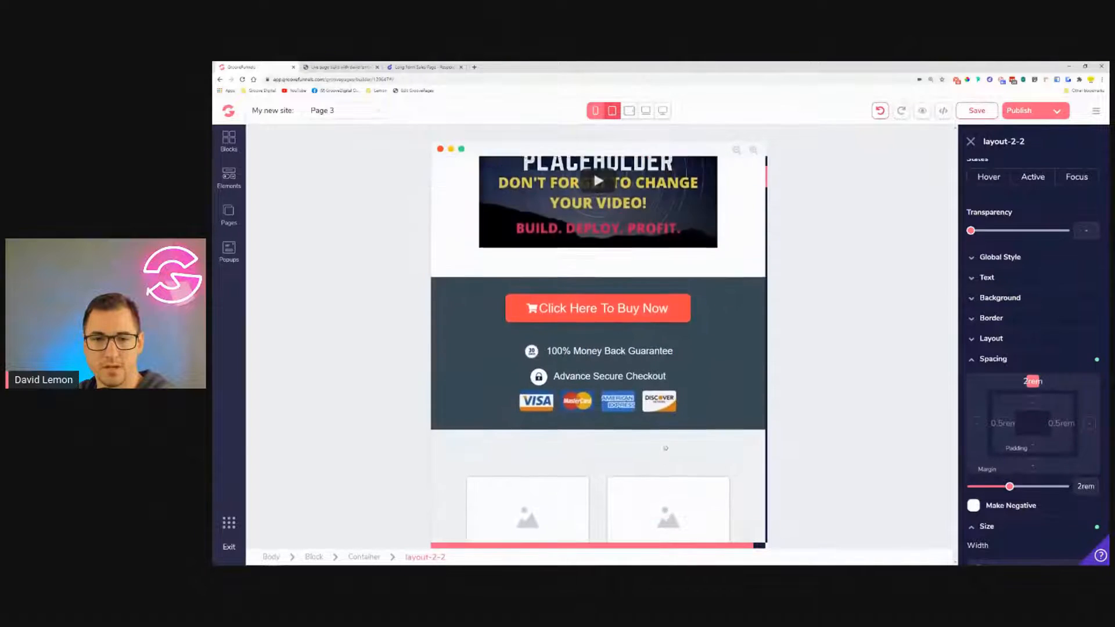
{"action": "left_click", "coordinate": [979, 115]}
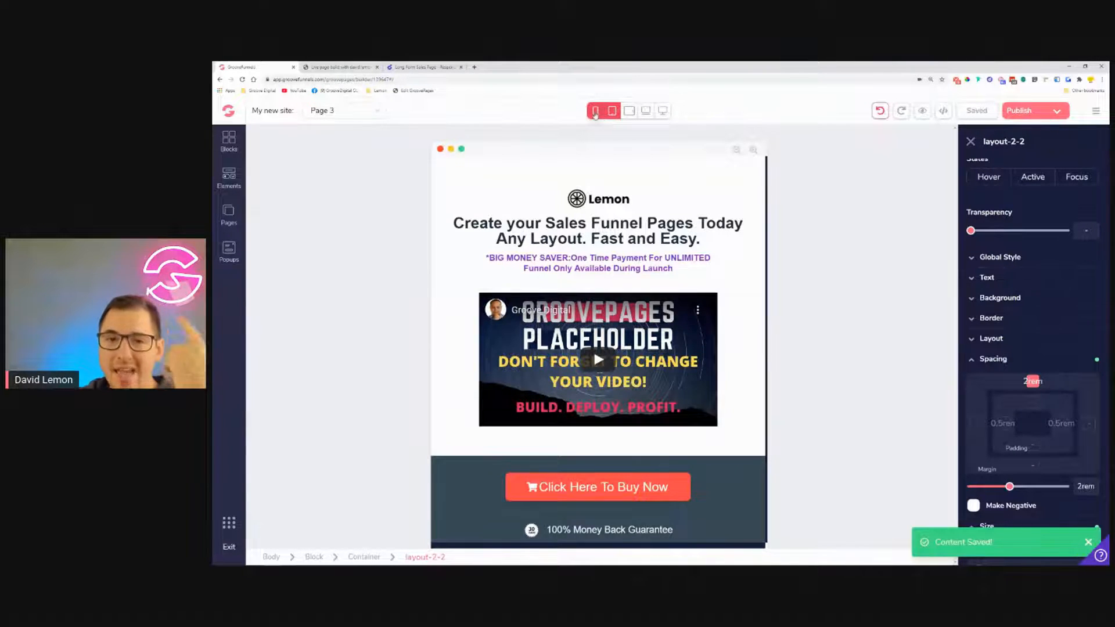
{"action": "left_click", "coordinate": [595, 112]}
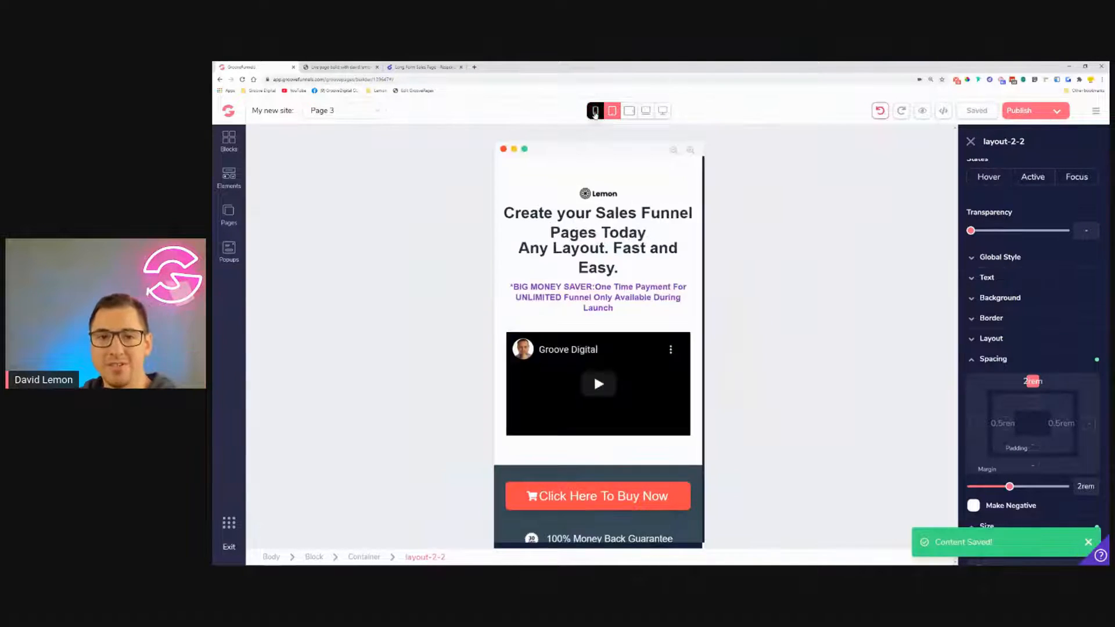
Set the text size of both main headline lines to 1.5rem and of the purple "BIG MONEY SAVER" line to .875rem.
{"action": "left_click", "coordinate": [604, 218]}
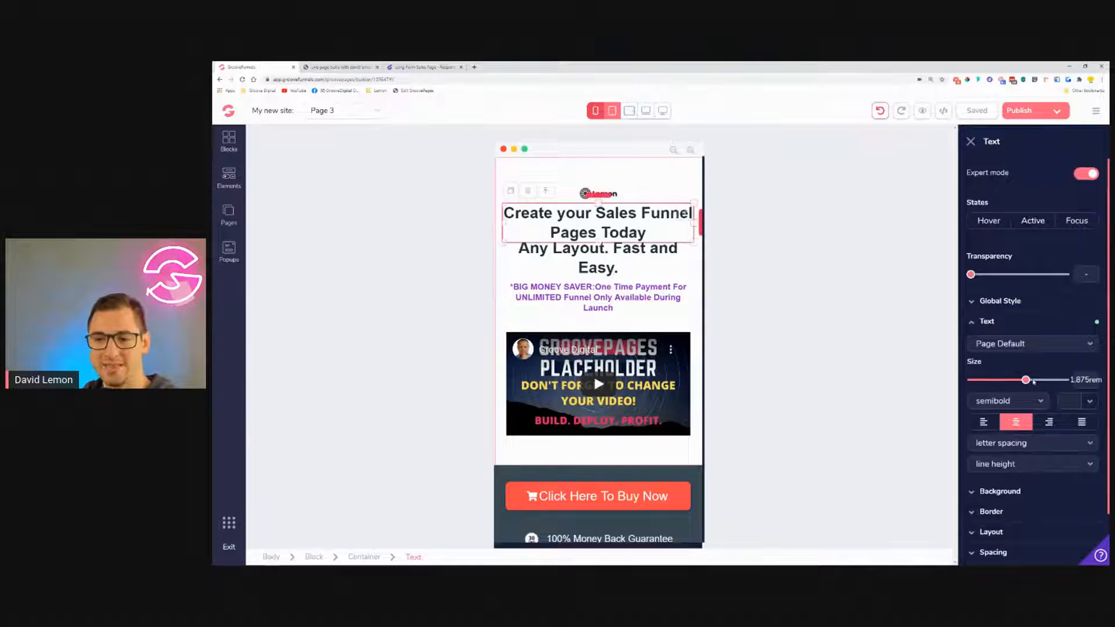
{"action": "left_click_drag", "start_coordinate": [1027, 381], "coordinate": [1018, 382]}
{"action": "left_click", "coordinate": [600, 244]}
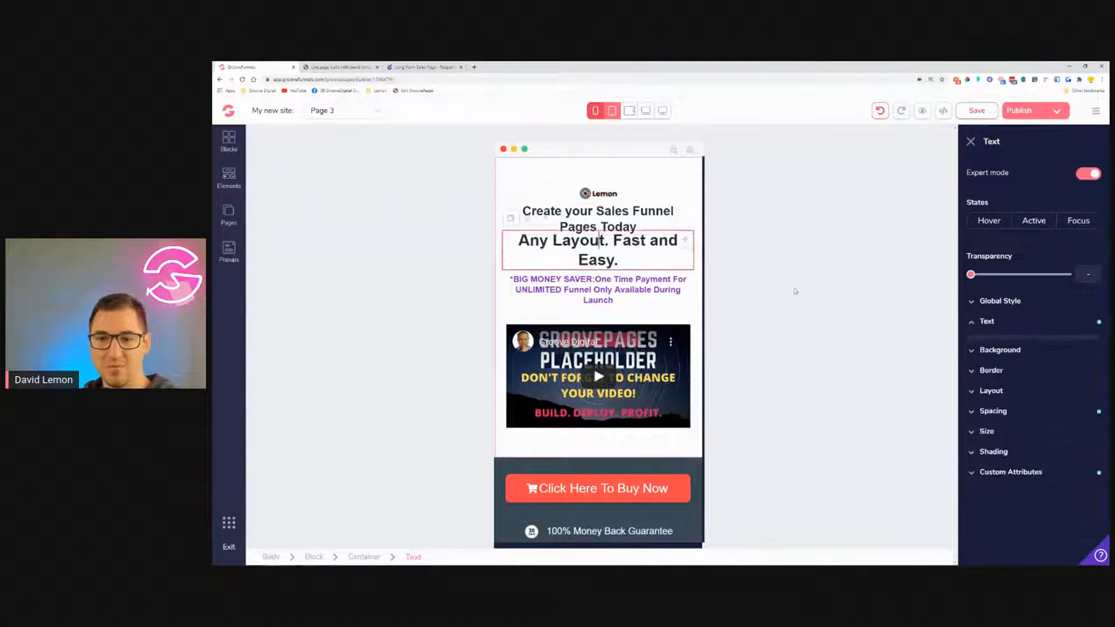
{"action": "left_click_drag", "start_coordinate": [1026, 380], "coordinate": [1019, 381]}
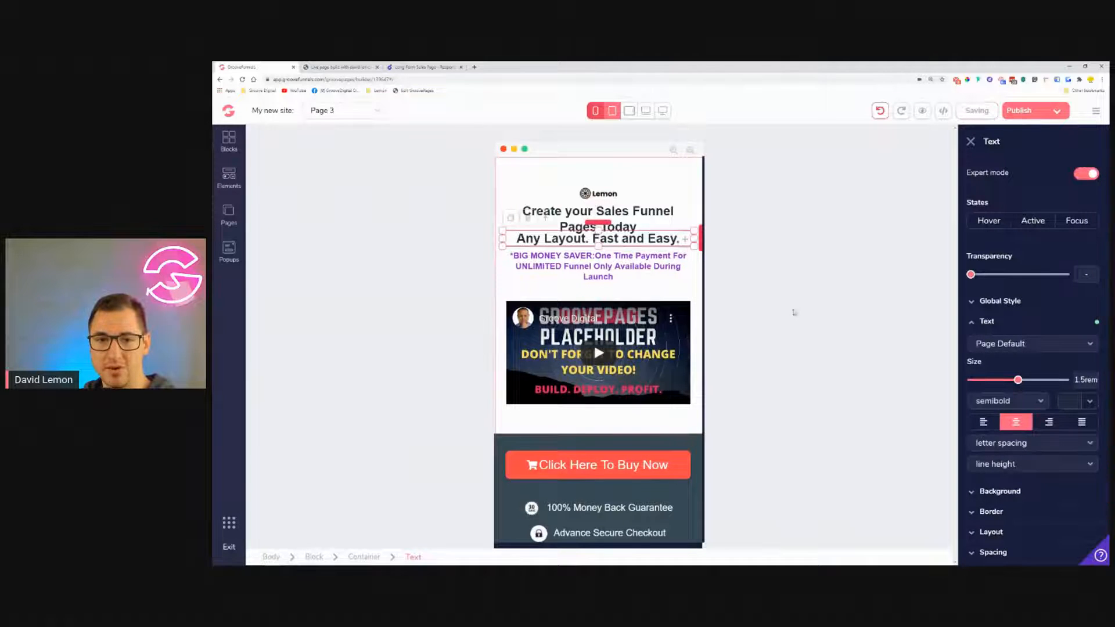
{"action": "left_click", "coordinate": [650, 280]}
{"action": "left_click_drag", "start_coordinate": [993, 381], "coordinate": [988, 380]}
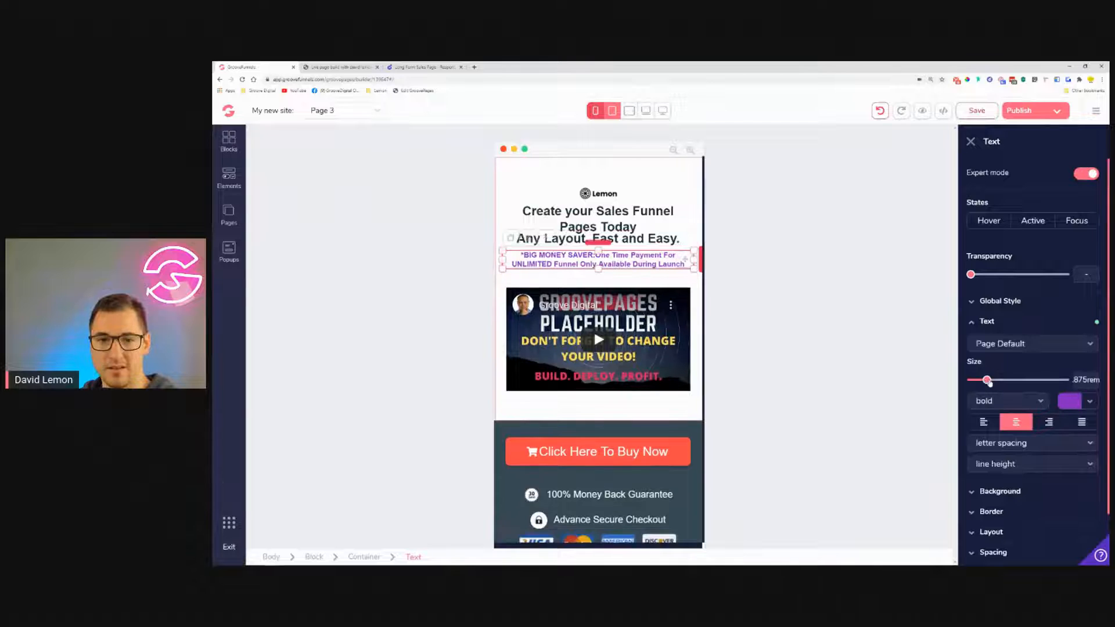
Set the text size of the "Click Here To Buy Now" button below the video to 1.125rem.
{"action": "scroll", "coordinate": [598, 348], "scroll_direction": "down", "scroll_amount": 1}
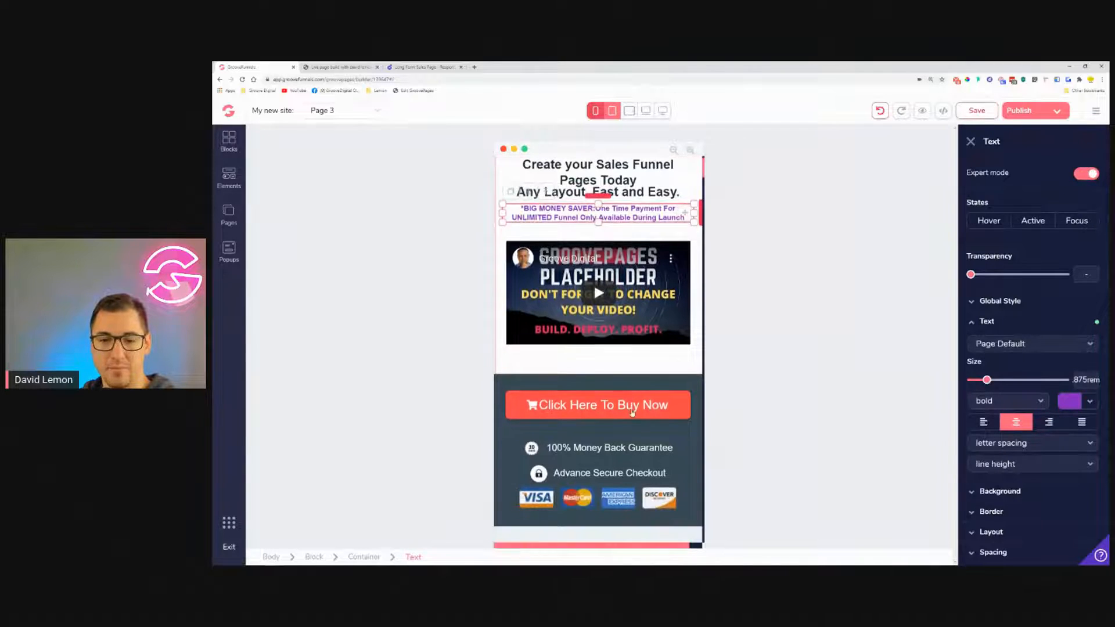
{"action": "left_click", "coordinate": [633, 410]}
{"action": "left_click", "coordinate": [987, 350]}
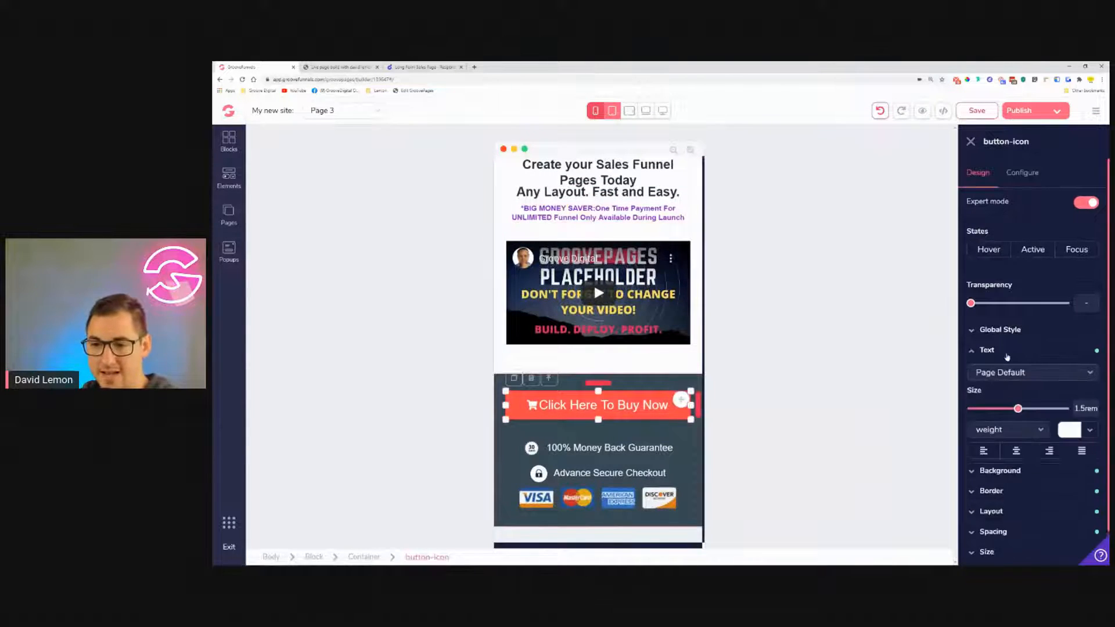
{"action": "left_click_drag", "start_coordinate": [1018, 411], "coordinate": [1003, 409]}
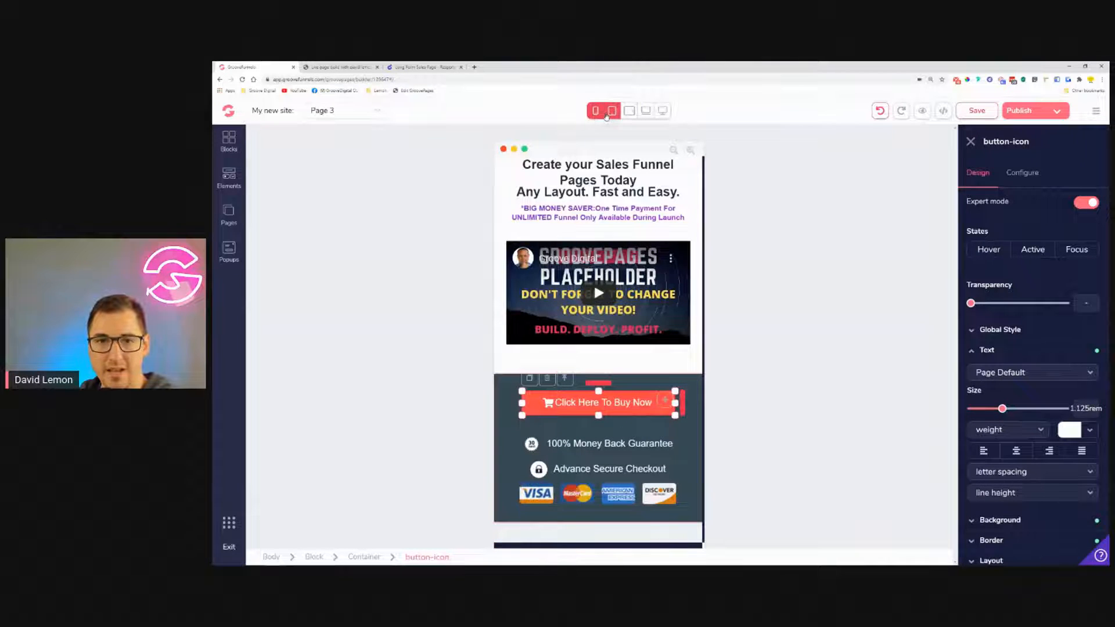
Undo the headline, subheadline and button text size changes, and restrict editing to the phone breakpoint only.
{"action": "left_click", "coordinate": [880, 110]}
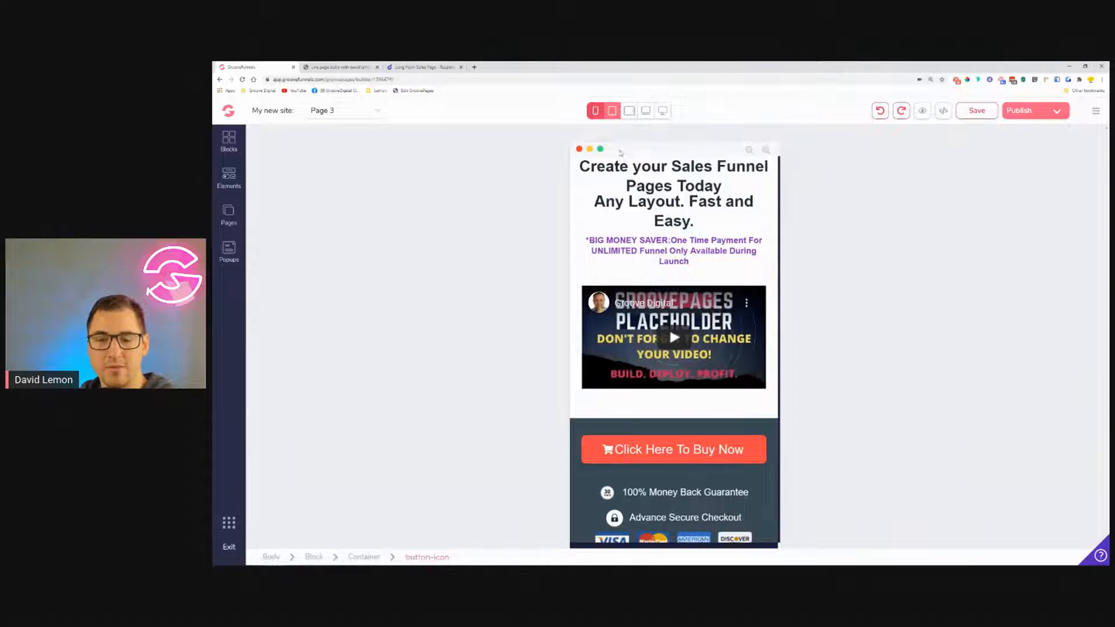
{"action": "left_click", "coordinate": [597, 113]}
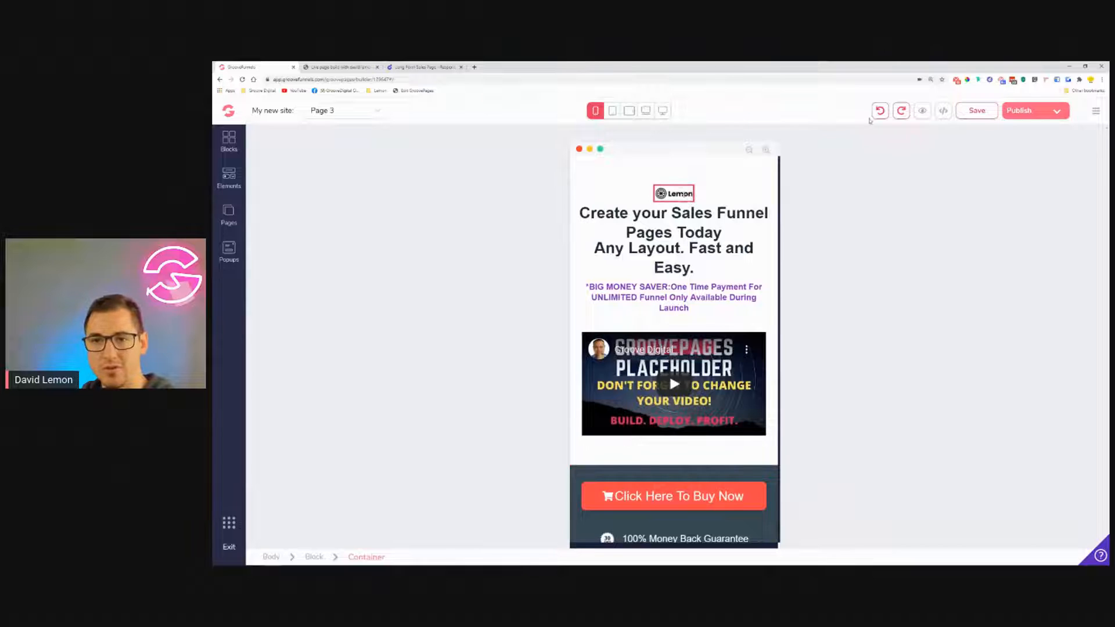
{"action": "left_click", "coordinate": [879, 114]}
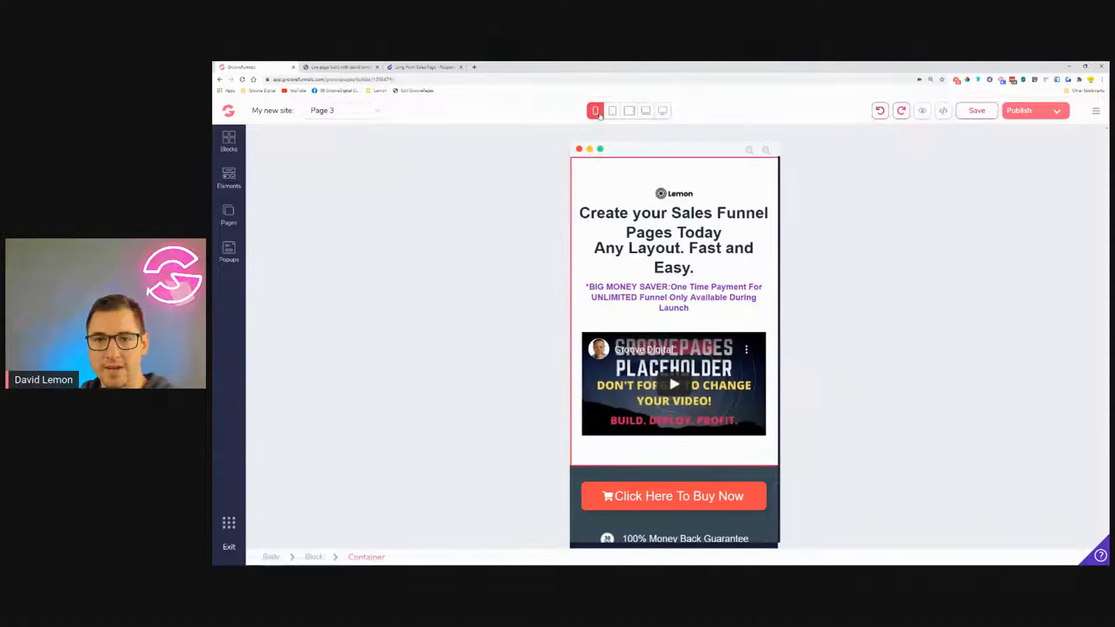
For the phone layout, set both main headline lines to 1.5rem text and the purple "BIG MONEY SAVER" line to .875rem.
{"action": "left_click", "coordinate": [667, 228]}
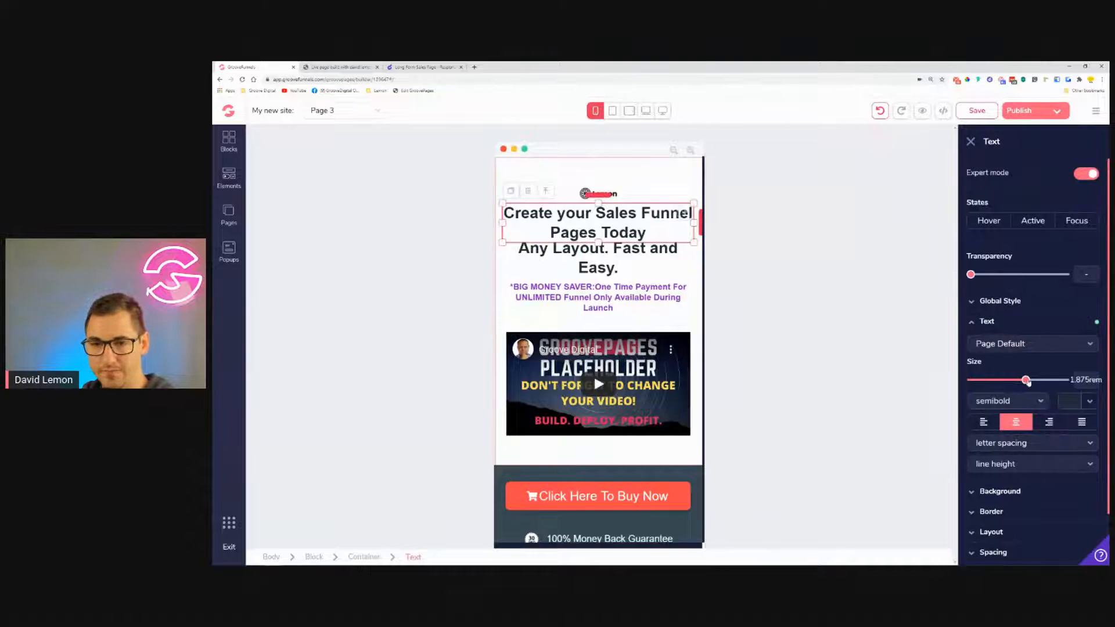
{"action": "left_click_drag", "start_coordinate": [1027, 381], "coordinate": [1020, 381]}
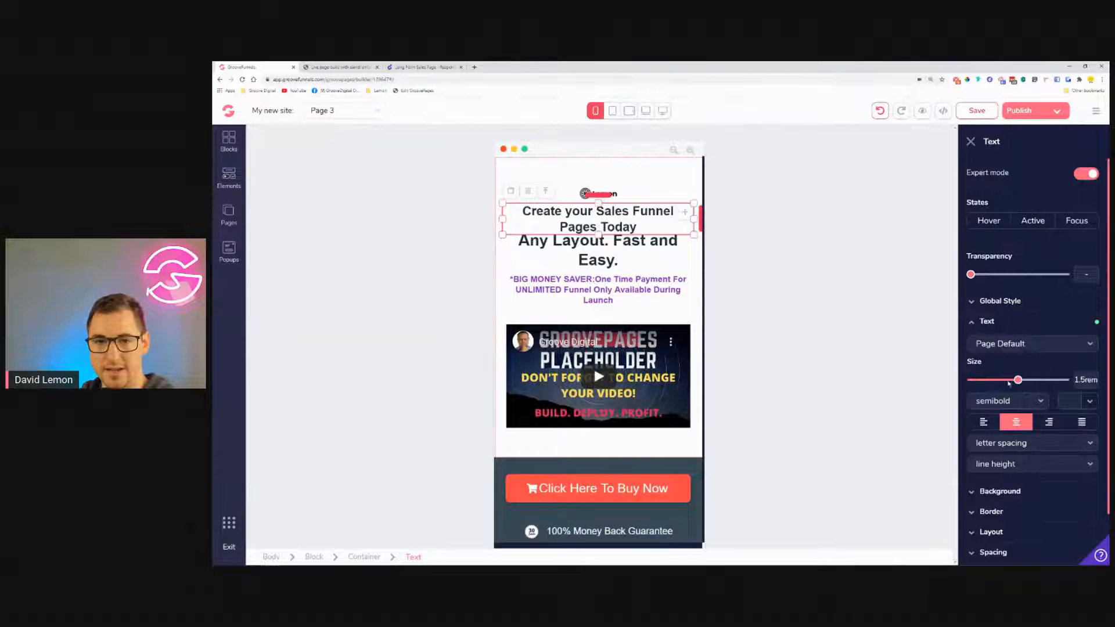
{"action": "left_click", "coordinate": [605, 242]}
{"action": "left_click_drag", "start_coordinate": [1031, 384], "coordinate": [1023, 384]}
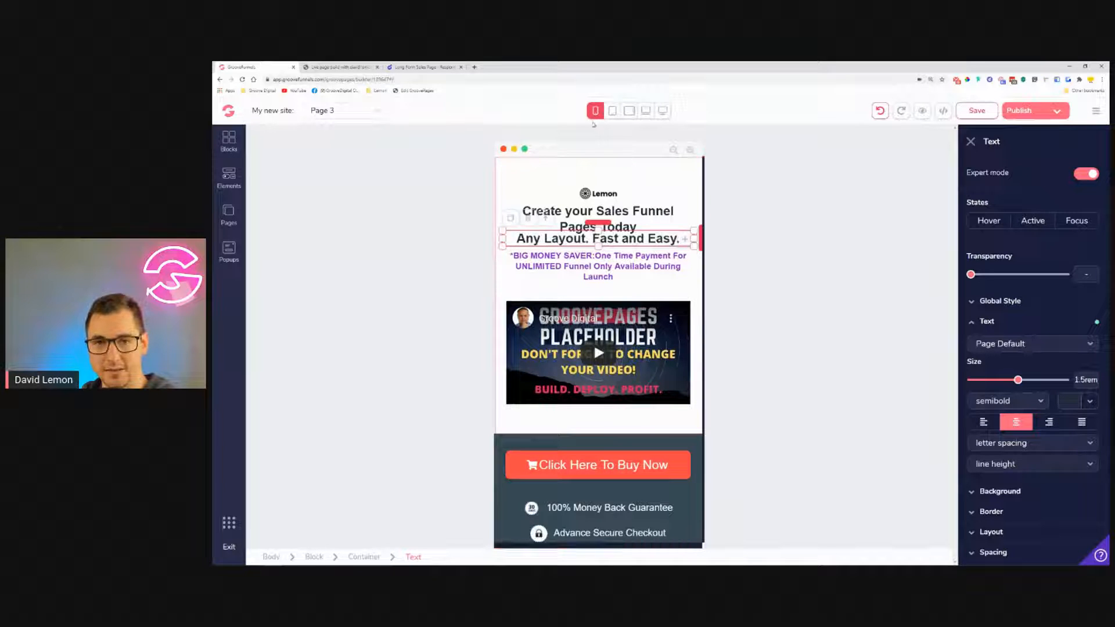
{"action": "left_click", "coordinate": [586, 275]}
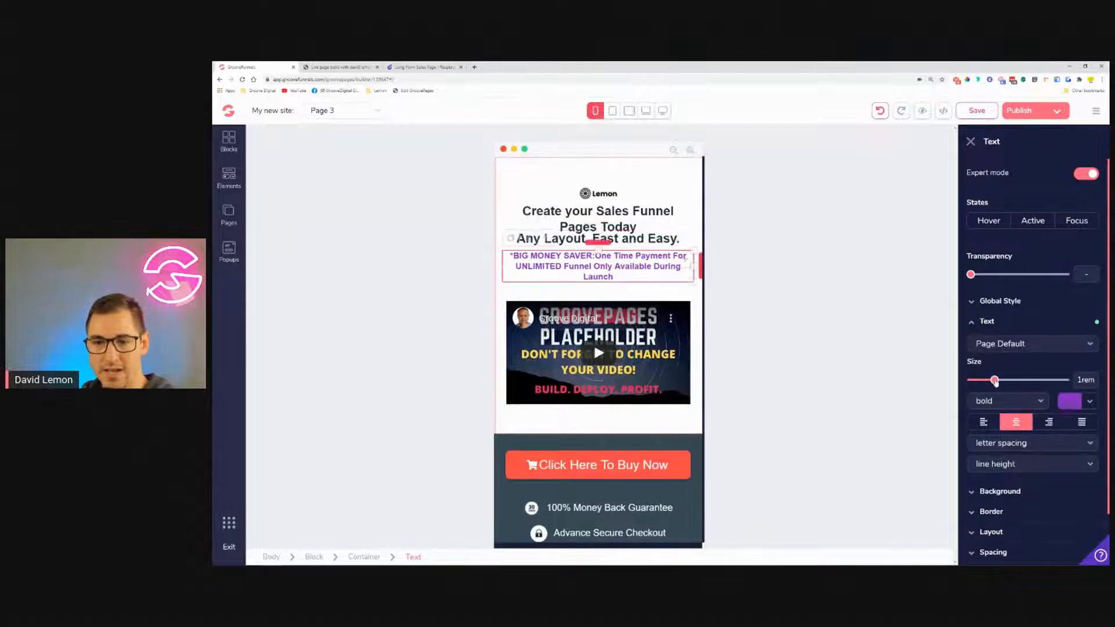
{"action": "scroll", "coordinate": [585, 277], "scroll_direction": "down", "scroll_amount": 3}
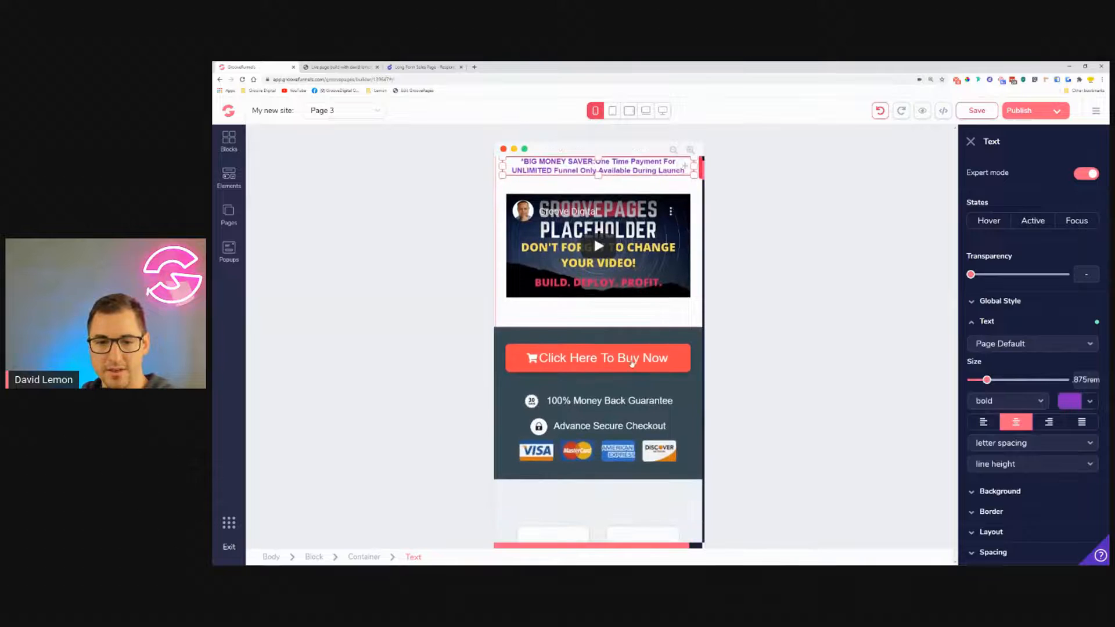
Set the text size of the "Click Here To Buy Now" button below the video to 1.25rem.
{"action": "left_click", "coordinate": [599, 358]}
{"action": "left_click", "coordinate": [987, 350]}
{"action": "left_click_drag", "start_coordinate": [1019, 409], "coordinate": [1011, 409]}
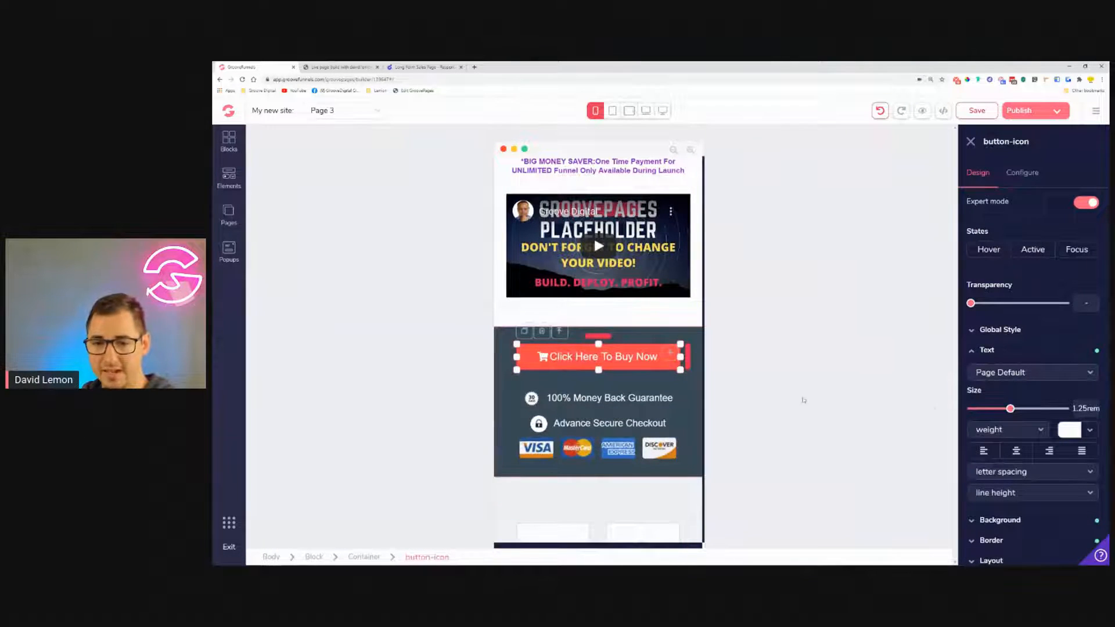
Set the top padding of the block with the placeholder image grid to 1.5rem.
{"action": "scroll", "coordinate": [639, 366], "scroll_direction": "down", "scroll_amount": 3}
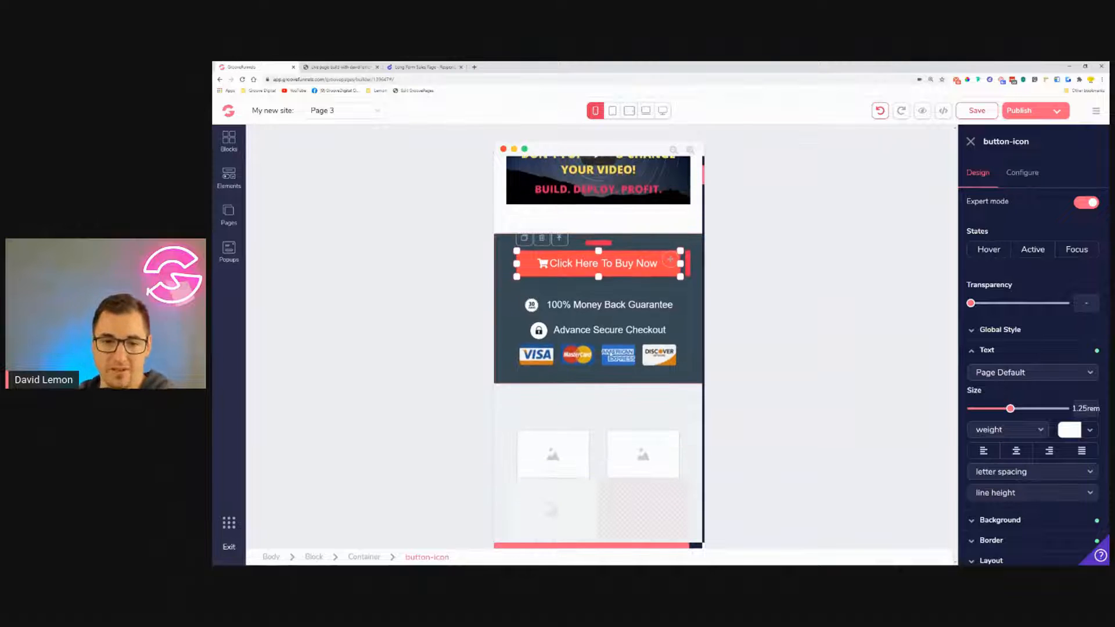
{"action": "scroll", "coordinate": [599, 326], "scroll_direction": "down", "scroll_amount": 4}
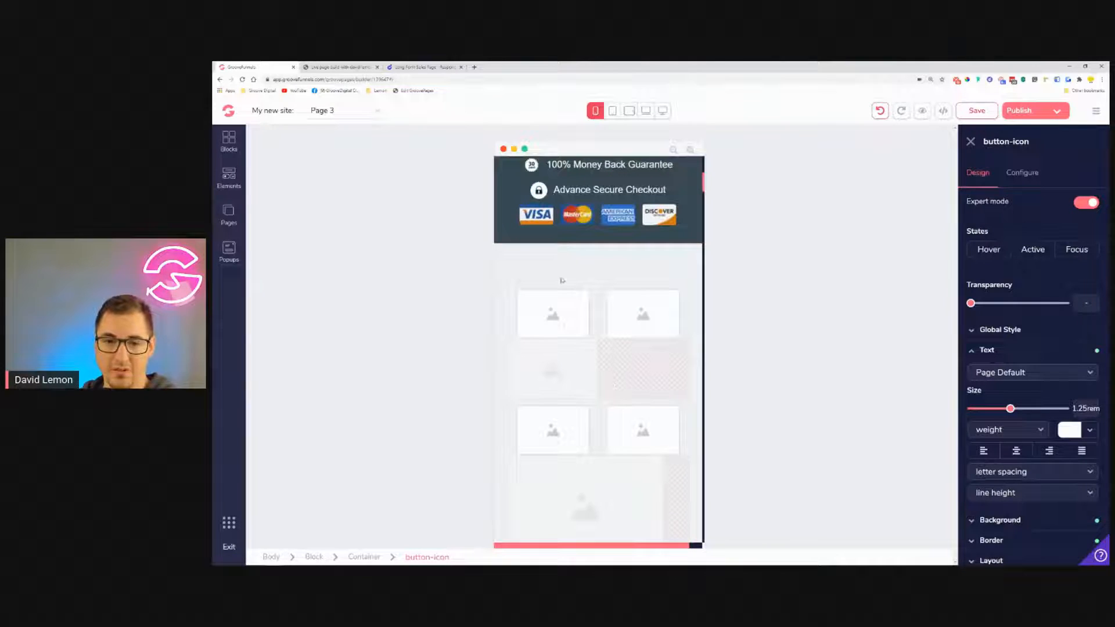
{"action": "left_click", "coordinate": [593, 269]}
{"action": "left_click", "coordinate": [1014, 424]}
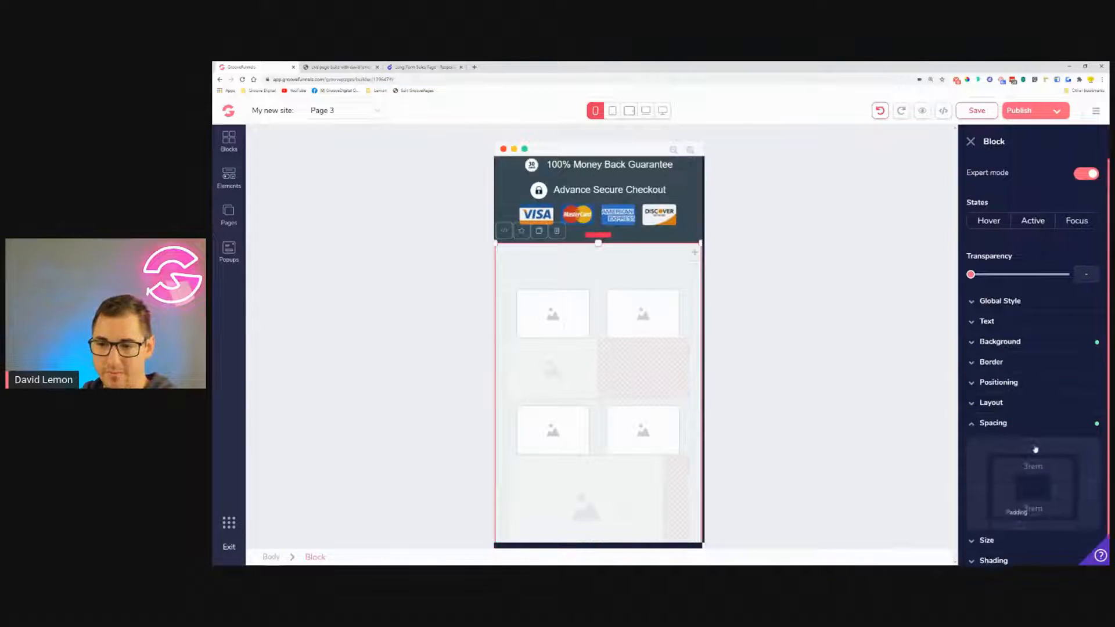
{"action": "scroll", "coordinate": [949, 475], "scroll_direction": "down", "scroll_amount": 4}
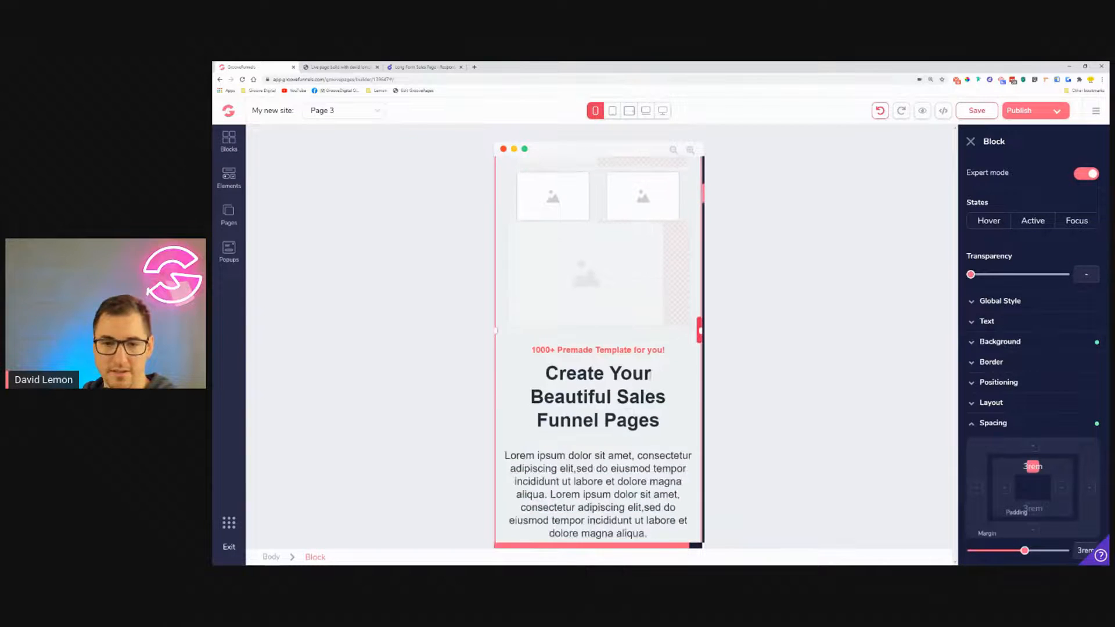
{"action": "left_click", "coordinate": [1017, 550]}
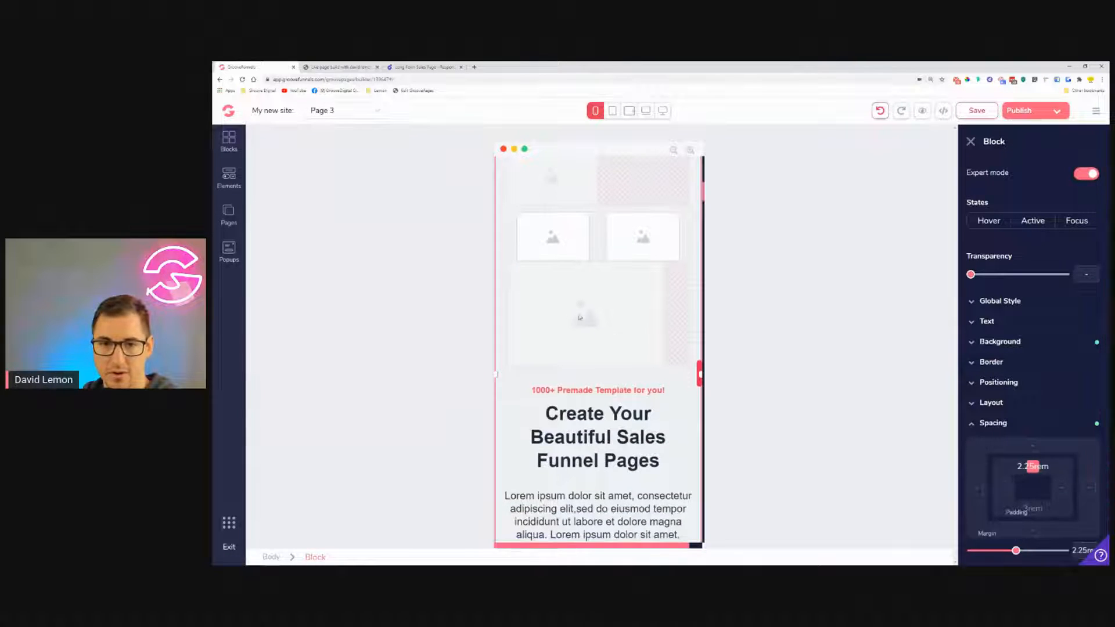
{"action": "left_click_drag", "start_coordinate": [1017, 551], "coordinate": [1002, 551]}
Set the "Create Your Beautiful Sales Funnel Pages" heading to 1.875rem and reduce the text size of the first paragraph below it.
{"action": "scroll", "coordinate": [604, 341], "scroll_direction": "down", "scroll_amount": 7}
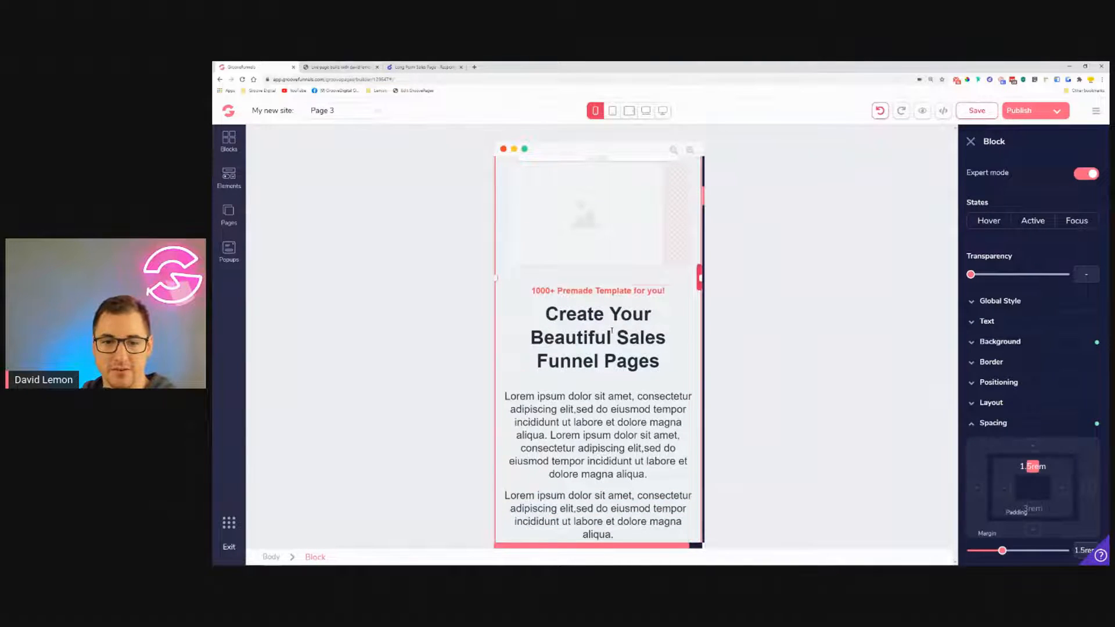
{"action": "left_click", "coordinate": [612, 333]}
{"action": "left_click_drag", "start_coordinate": [1032, 384], "coordinate": [1027, 382]}
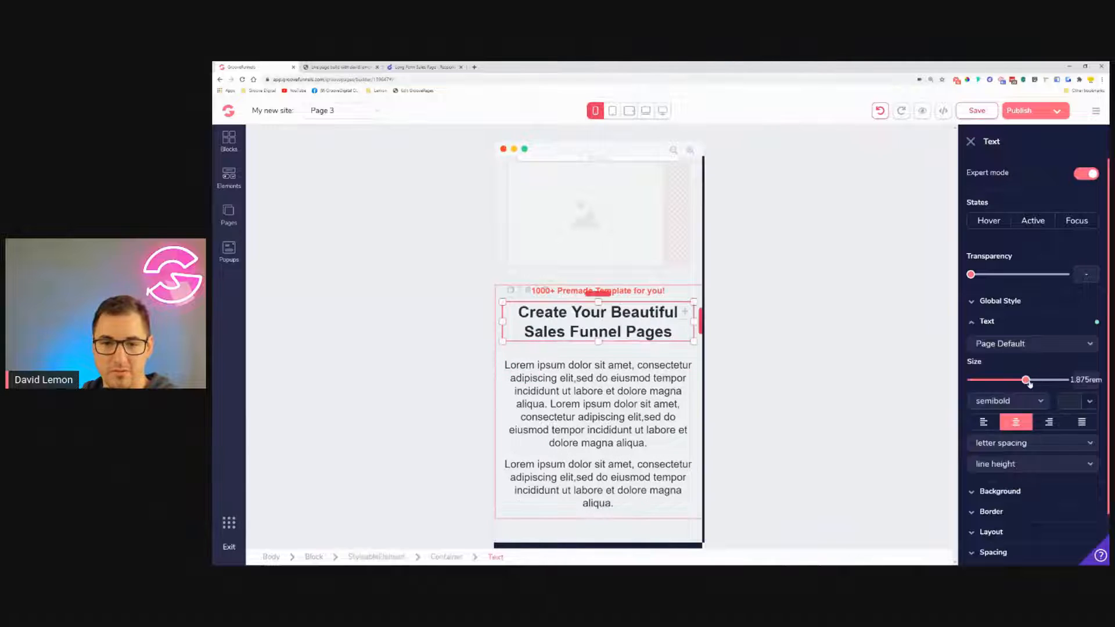
{"action": "left_click", "coordinate": [645, 398]}
{"action": "left_click_drag", "start_coordinate": [1010, 382], "coordinate": [1004, 385]}
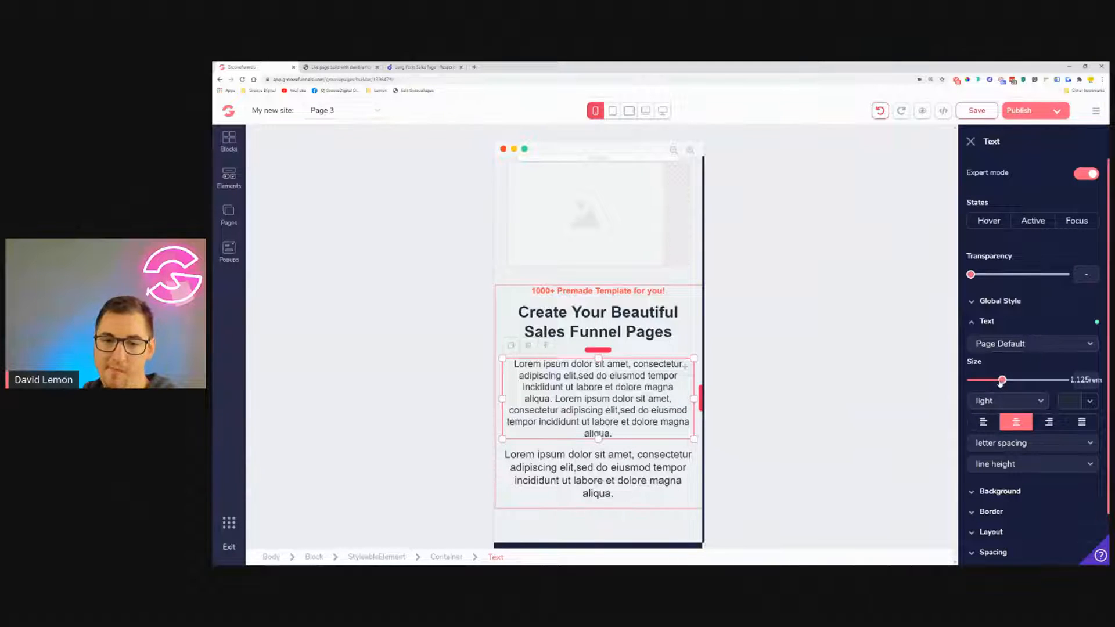
{"action": "left_click_drag", "start_coordinate": [1001, 384], "coordinate": [995, 384]}
{"action": "left_click", "coordinate": [645, 443]}
Set the left and right padding of the "01. Front End Editor" container to 4rem.
{"action": "scroll", "coordinate": [655, 391], "scroll_direction": "down", "scroll_amount": 2}
{"action": "scroll", "coordinate": [655, 391], "scroll_direction": "down", "scroll_amount": 3}
{"action": "left_click", "coordinate": [661, 366]}
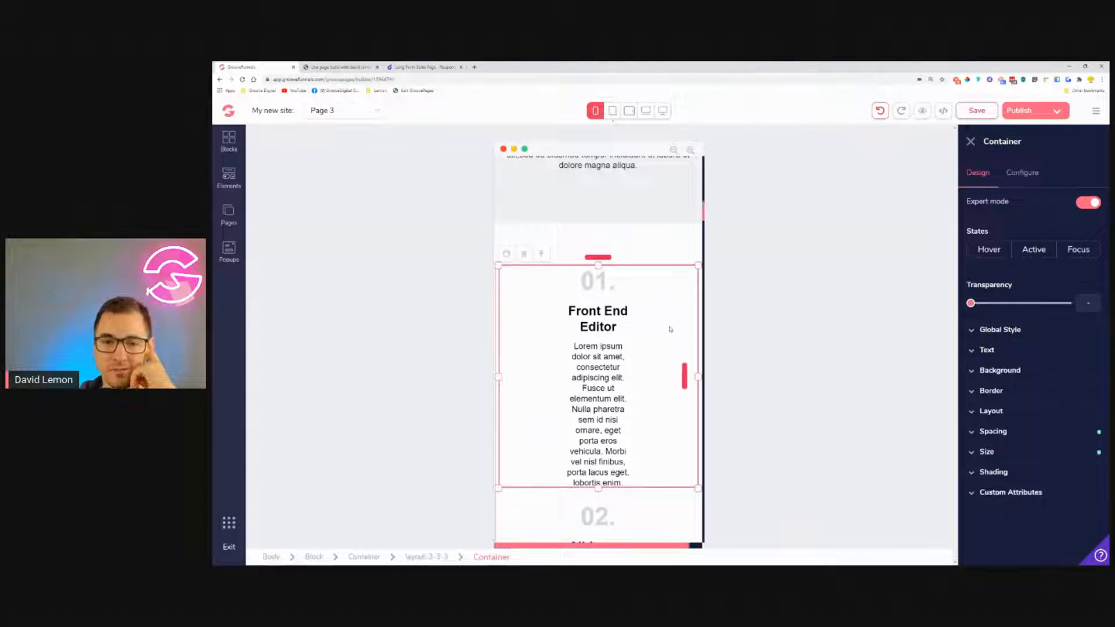
{"action": "left_click", "coordinate": [1038, 438]}
{"action": "scroll", "coordinate": [1029, 510], "scroll_direction": "down", "scroll_amount": 2}
{"action": "scroll", "coordinate": [1030, 510], "scroll_direction": "down", "scroll_amount": 2}
{"action": "left_click_drag", "start_coordinate": [1055, 491], "coordinate": [1034, 496]}
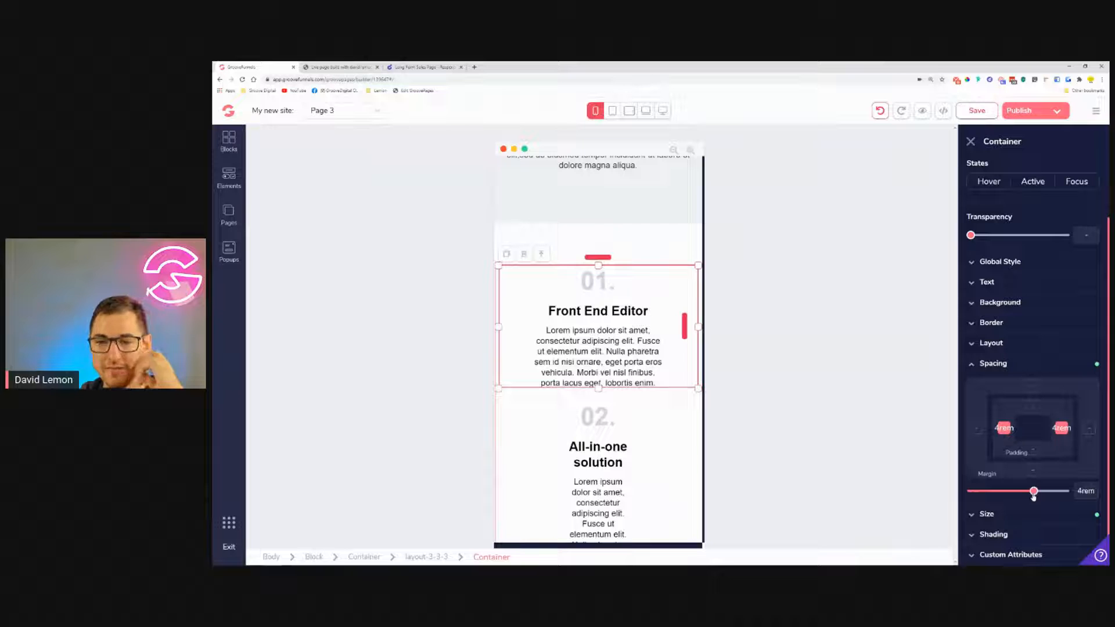
Set the left and right padding of the "02. All-in-one solution" container to 4rem.
{"action": "scroll", "coordinate": [657, 375], "scroll_direction": "down", "scroll_amount": 3}
{"action": "left_click", "coordinate": [669, 374]}
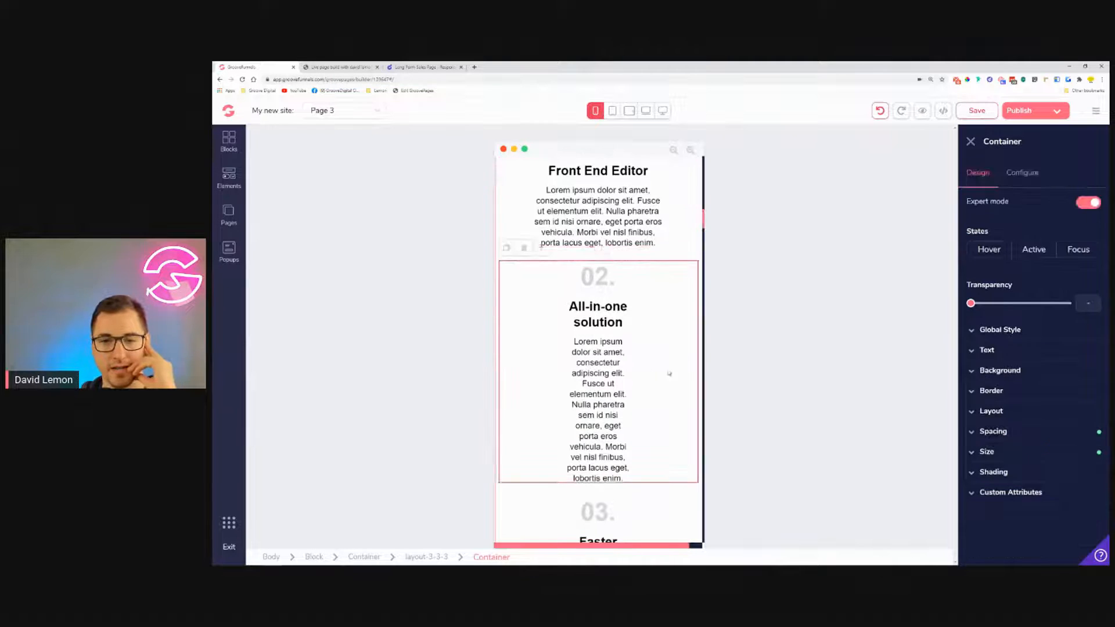
{"action": "left_click", "coordinate": [994, 431]}
{"action": "scroll", "coordinate": [1005, 457], "scroll_direction": "down", "scroll_amount": 2}
{"action": "left_click", "coordinate": [1007, 451]}
{"action": "left_click_drag", "start_coordinate": [1056, 512], "coordinate": [1034, 515]}
Set the left and right padding of the "03. Faster Performance" container to 4rem.
{"action": "scroll", "coordinate": [667, 354], "scroll_direction": "down", "scroll_amount": 3}
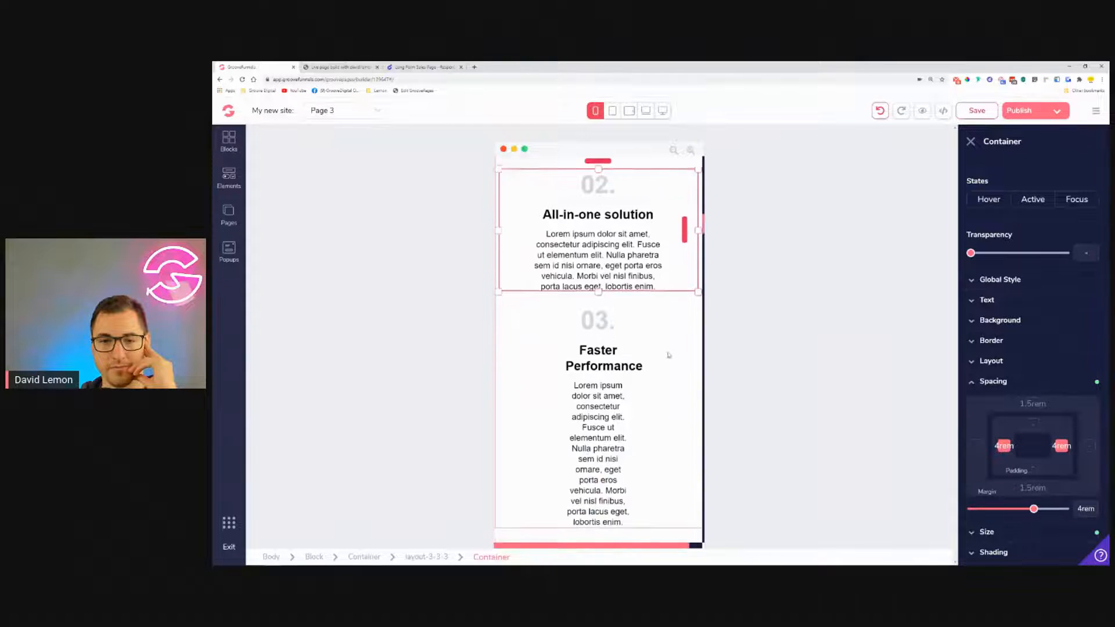
{"action": "left_click", "coordinate": [674, 354]}
{"action": "left_click", "coordinate": [1012, 433]}
{"action": "left_click", "coordinate": [1062, 497]}
{"action": "left_click_drag", "start_coordinate": [1056, 497], "coordinate": [1035, 494]}
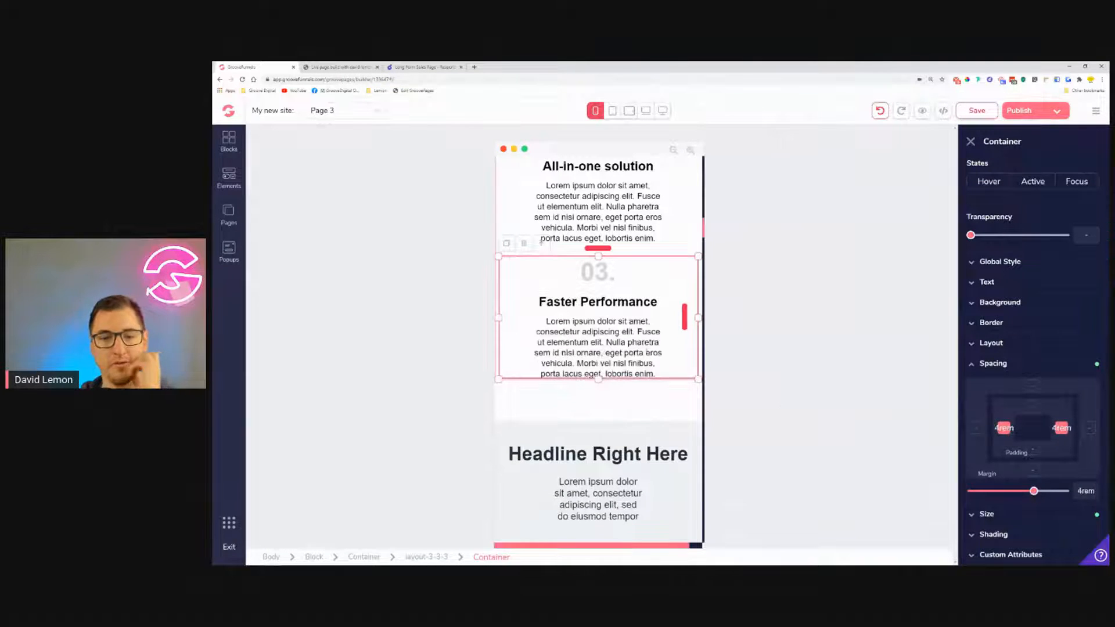
Set the left and right padding of the paragraph under "Headline Right Here" to 1.25rem.
{"action": "scroll", "coordinate": [620, 381], "scroll_direction": "down", "scroll_amount": 4}
{"action": "left_click", "coordinate": [599, 311]}
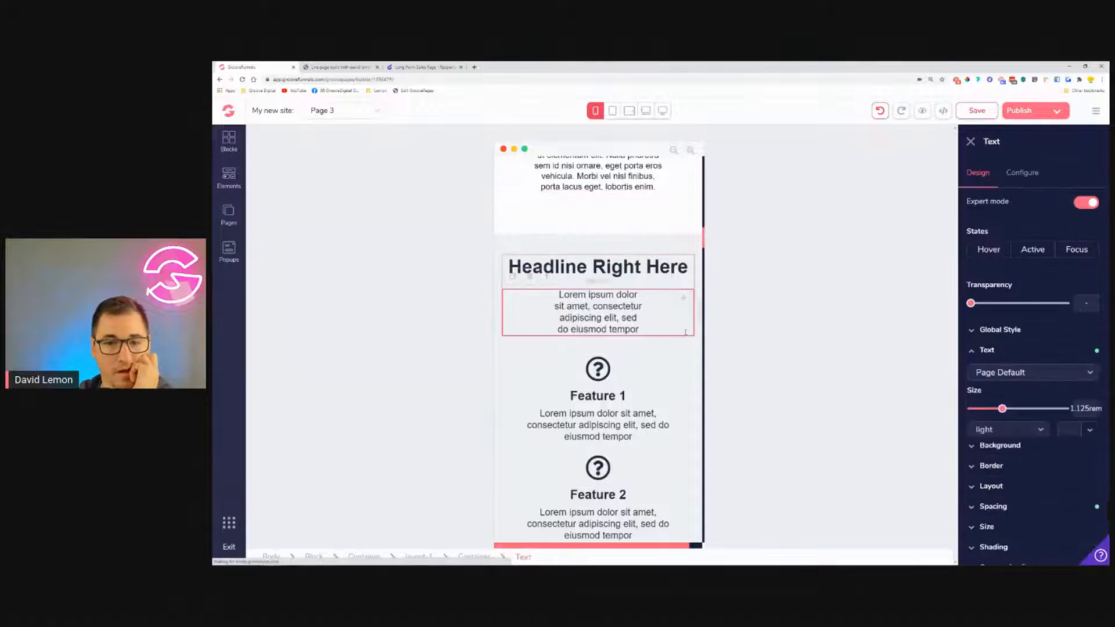
{"action": "scroll", "coordinate": [1017, 507], "scroll_direction": "down", "scroll_amount": 2}
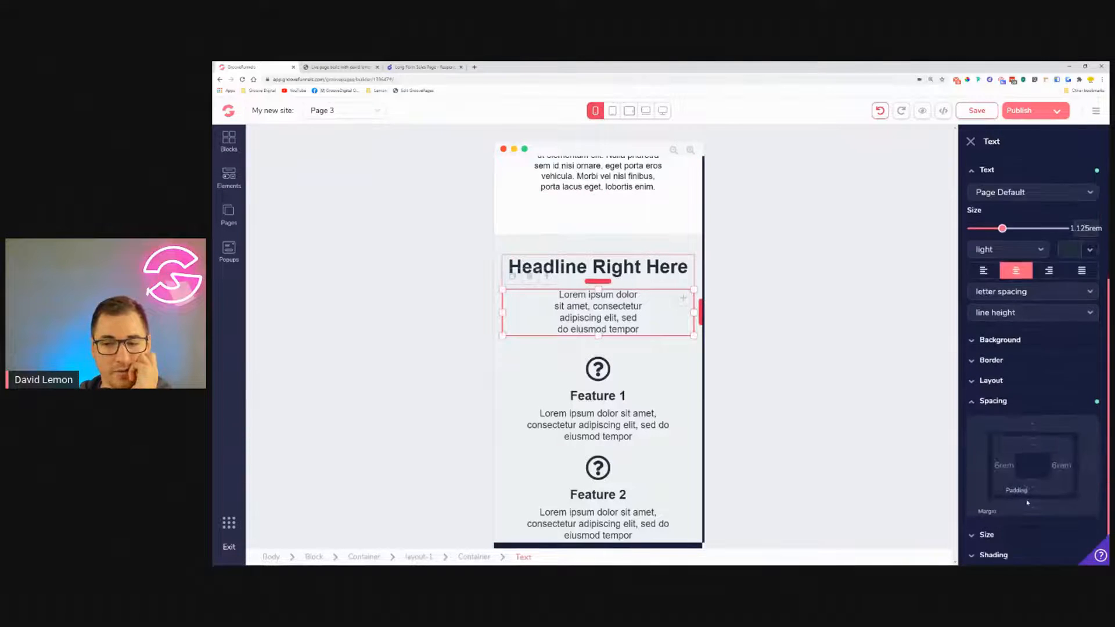
{"action": "left_click", "coordinate": [1006, 458]}
{"action": "left_click", "coordinate": [1065, 463]}
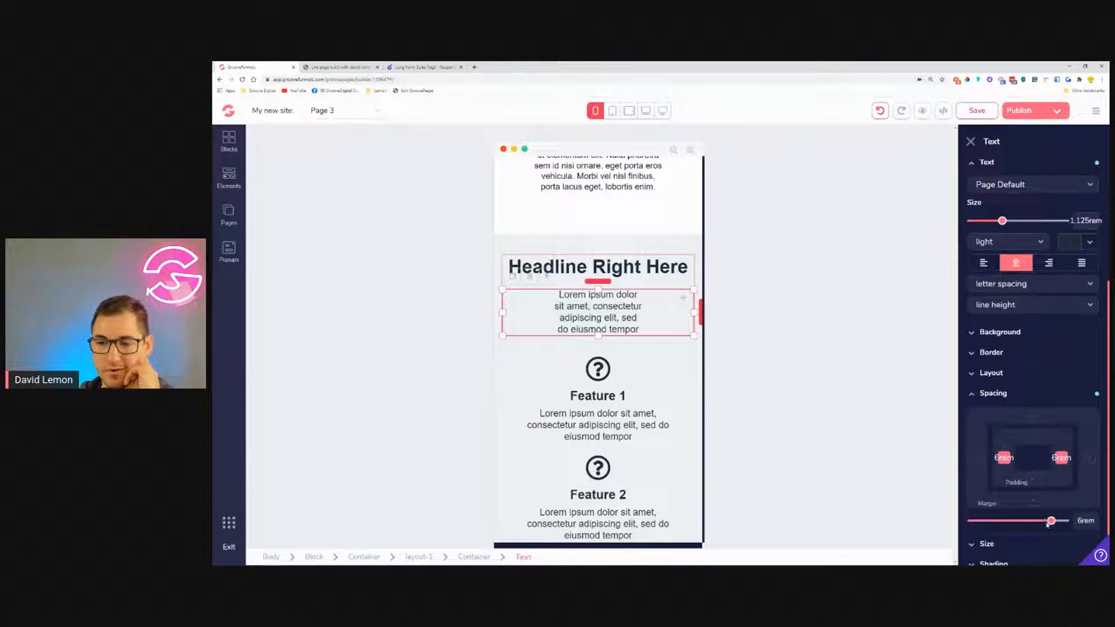
{"action": "left_click_drag", "start_coordinate": [1051, 521], "coordinate": [998, 521]}
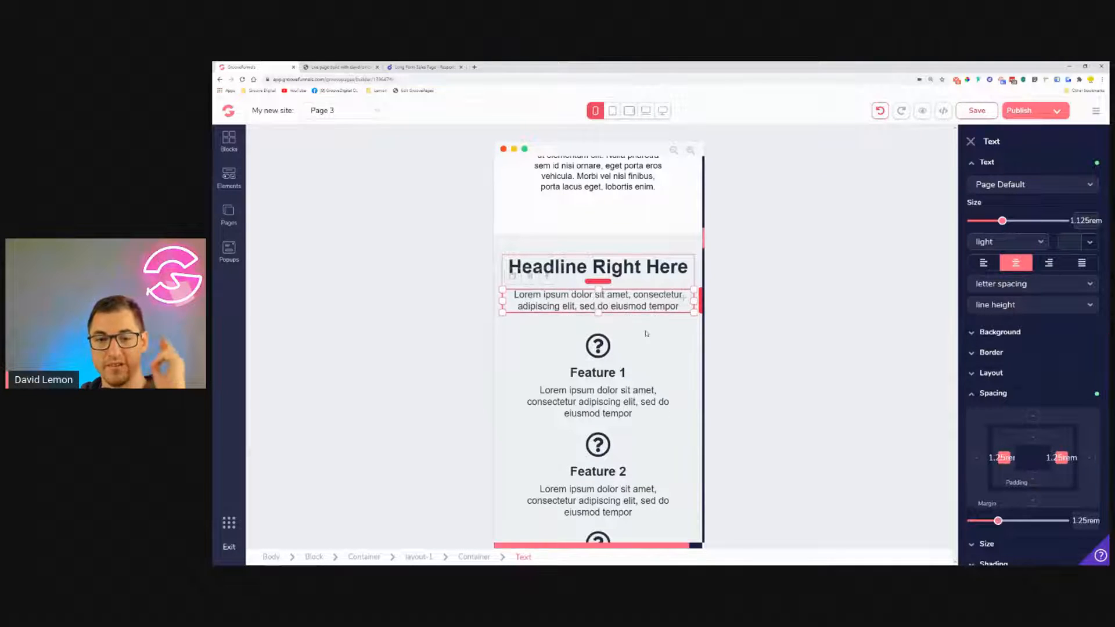
Set the maximum width of the Feature 1 description text to 30rem.
{"action": "scroll", "coordinate": [648, 330], "scroll_direction": "down", "scroll_amount": 3}
{"action": "scroll", "coordinate": [644, 280], "scroll_direction": "down", "scroll_amount": 1}
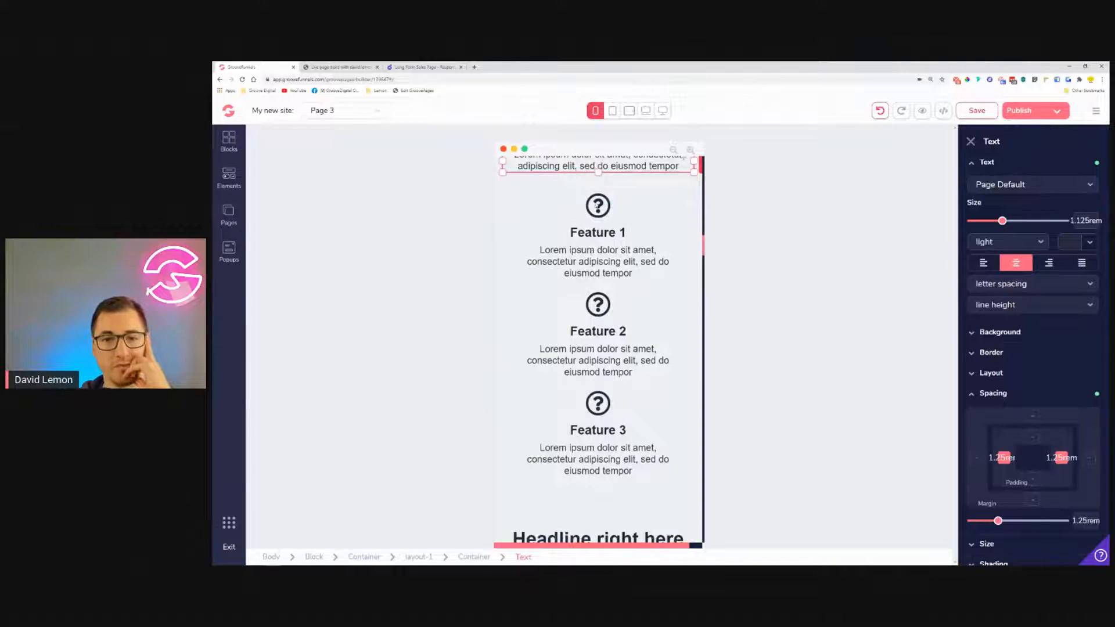
{"action": "left_click", "coordinate": [598, 261]}
{"action": "scroll", "coordinate": [1037, 511], "scroll_direction": "down", "scroll_amount": 2}
{"action": "left_click", "coordinate": [1036, 517]}
{"action": "scroll", "coordinate": [1037, 517], "scroll_direction": "down", "scroll_amount": 2}
{"action": "left_click", "coordinate": [1070, 521]}
{"action": "scroll", "coordinate": [1073, 523], "scroll_direction": "down", "scroll_amount": 3}
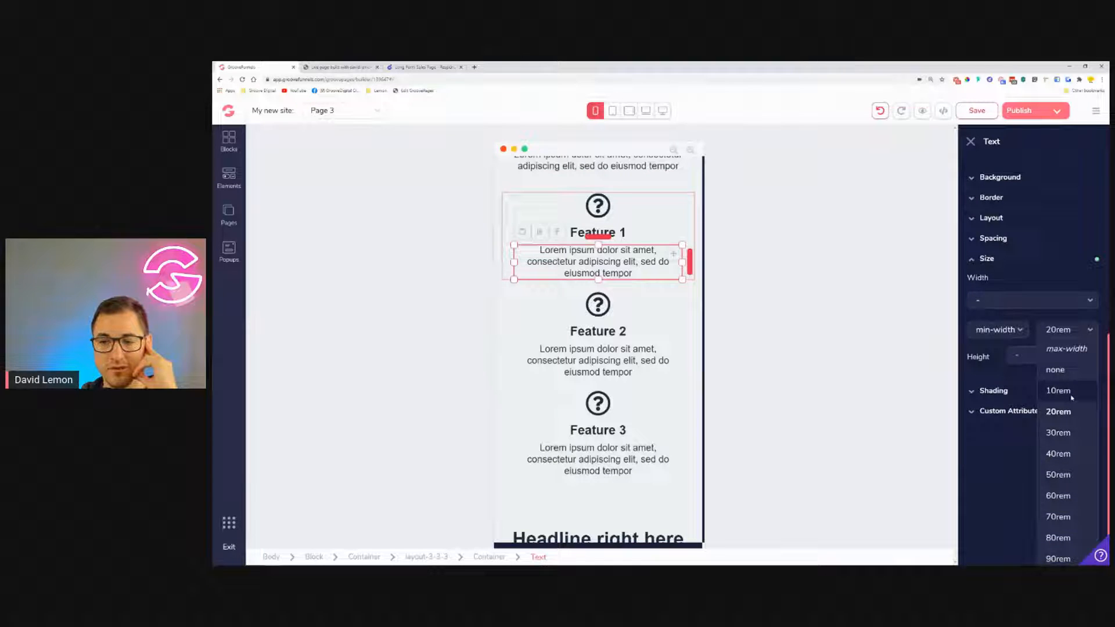
{"action": "left_click", "coordinate": [1058, 433]}
Set the maximum width of the Feature 2 description text to 30rem.
{"action": "left_click", "coordinate": [650, 340]}
{"action": "left_click", "coordinate": [988, 349]}
{"action": "scroll", "coordinate": [1065, 500], "scroll_direction": "down", "scroll_amount": 2}
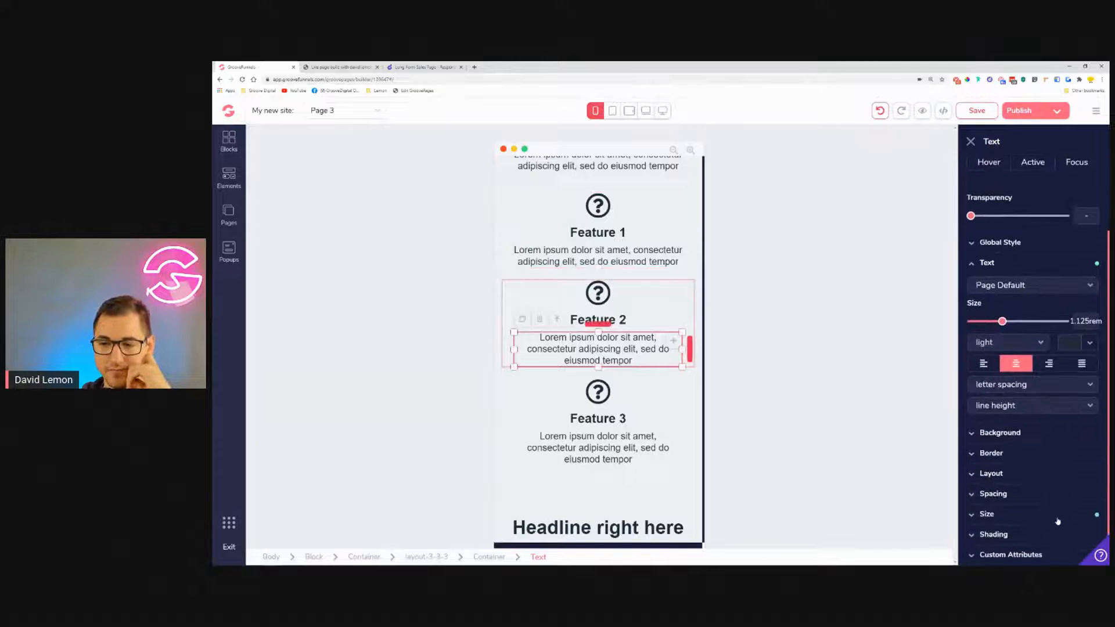
{"action": "left_click", "coordinate": [1059, 524]}
{"action": "scroll", "coordinate": [1058, 517], "scroll_direction": "down", "scroll_amount": 3}
{"action": "left_click", "coordinate": [1068, 516]}
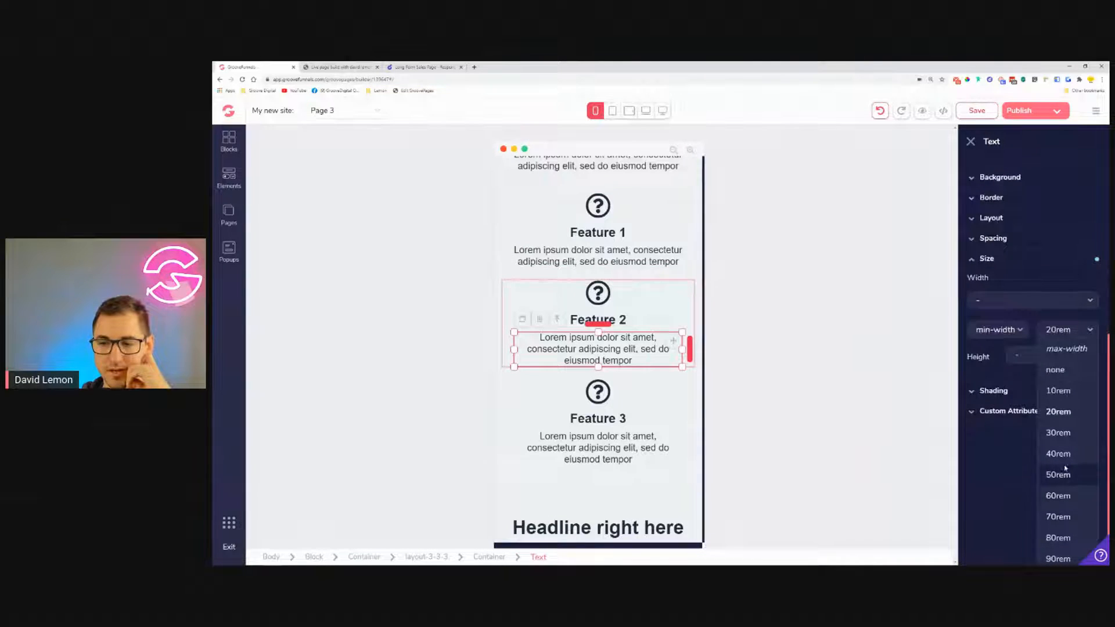
{"action": "left_click", "coordinate": [1058, 433]}
Set the maximum width of the Feature 3 description text to 30rem.
{"action": "left_click", "coordinate": [642, 437]}
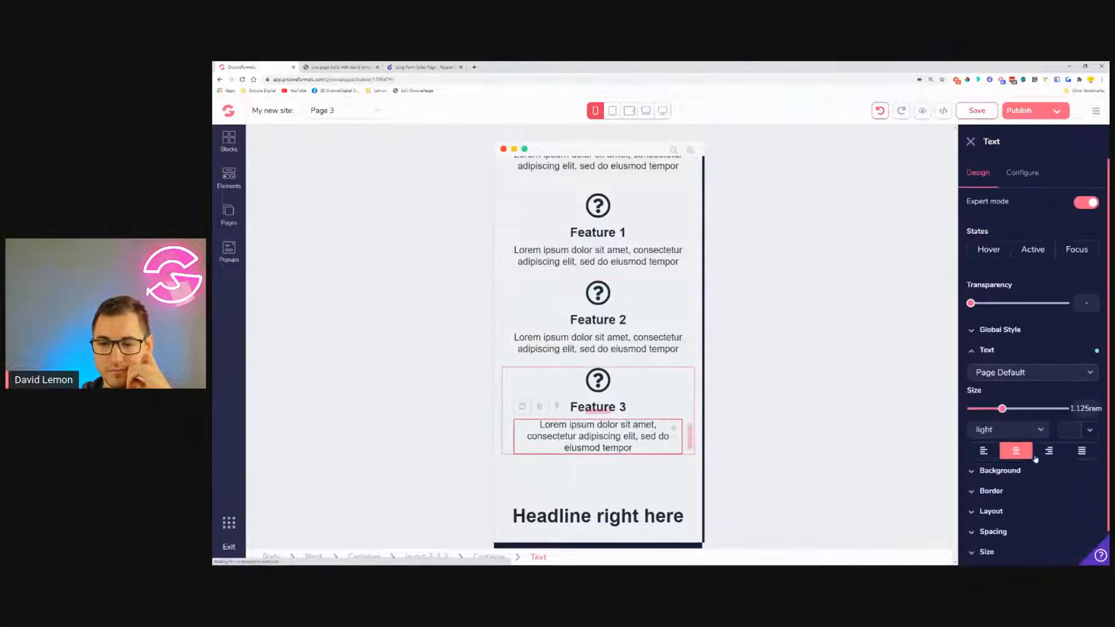
{"action": "scroll", "coordinate": [1043, 462], "scroll_direction": "down", "scroll_amount": 2}
{"action": "left_click", "coordinate": [1065, 518]}
{"action": "scroll", "coordinate": [1065, 519], "scroll_direction": "down", "scroll_amount": 1}
{"action": "scroll", "coordinate": [1065, 519], "scroll_direction": "down", "scroll_amount": 1}
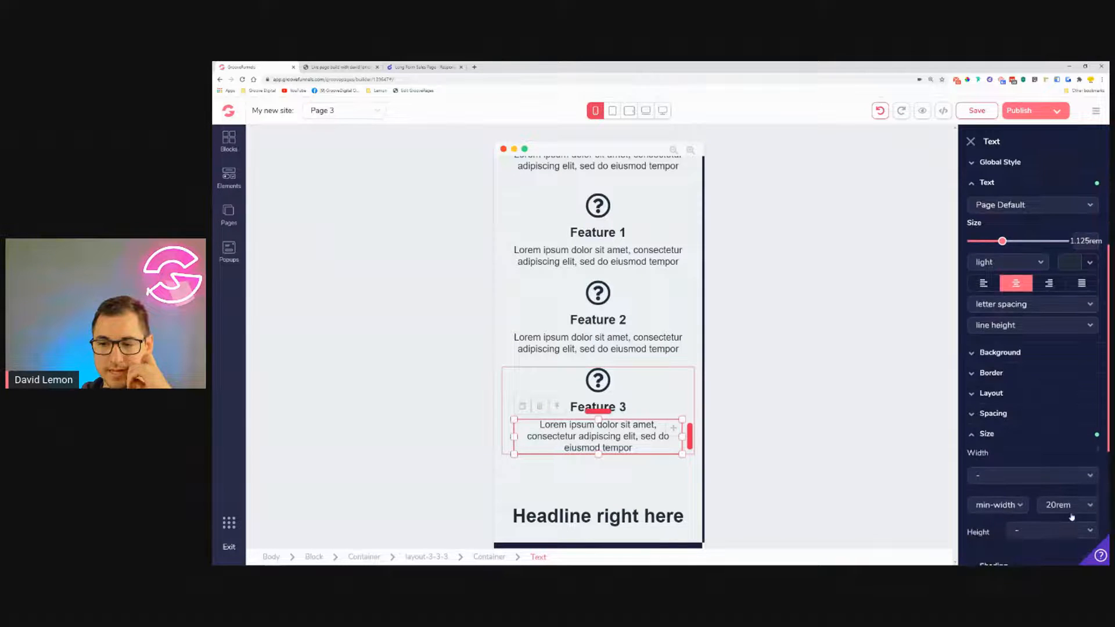
{"action": "left_click", "coordinate": [1069, 505]}
{"action": "left_click", "coordinate": [1059, 385]}
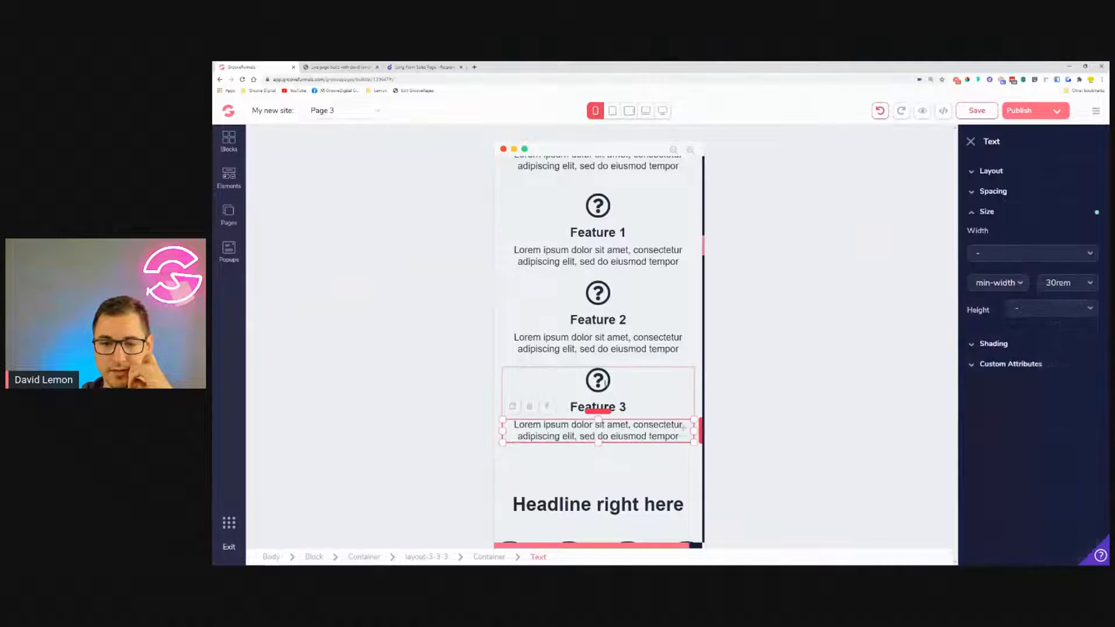
Set the Days countdown circle's width and height to 4rem and its number's text size to 1.875rem.
{"action": "scroll", "coordinate": [599, 375], "scroll_direction": "down", "scroll_amount": 3}
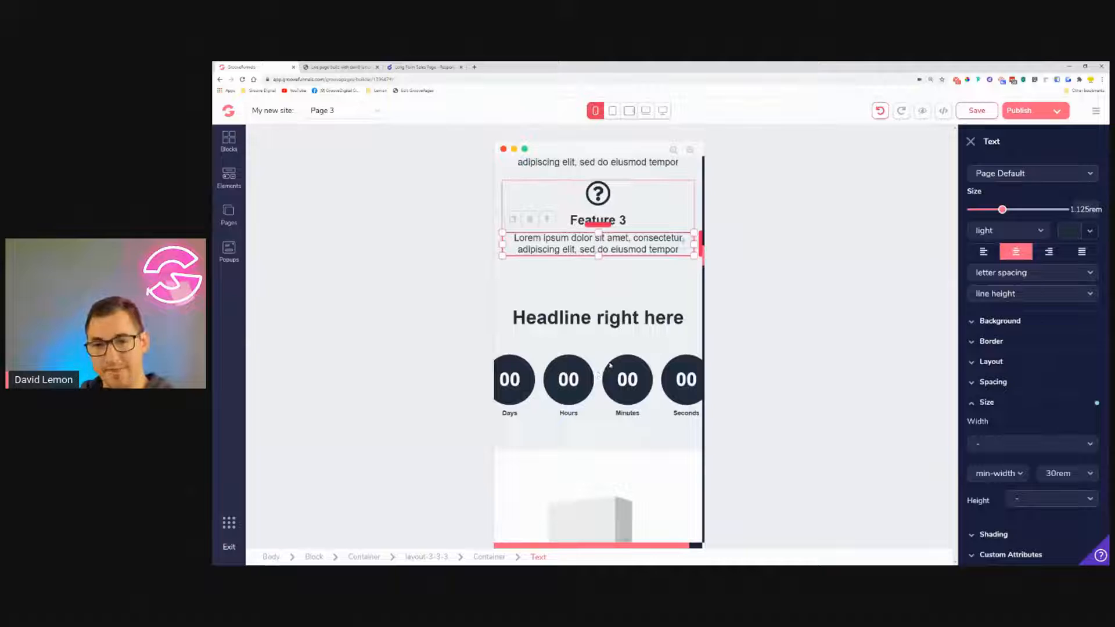
{"action": "left_click", "coordinate": [616, 352]}
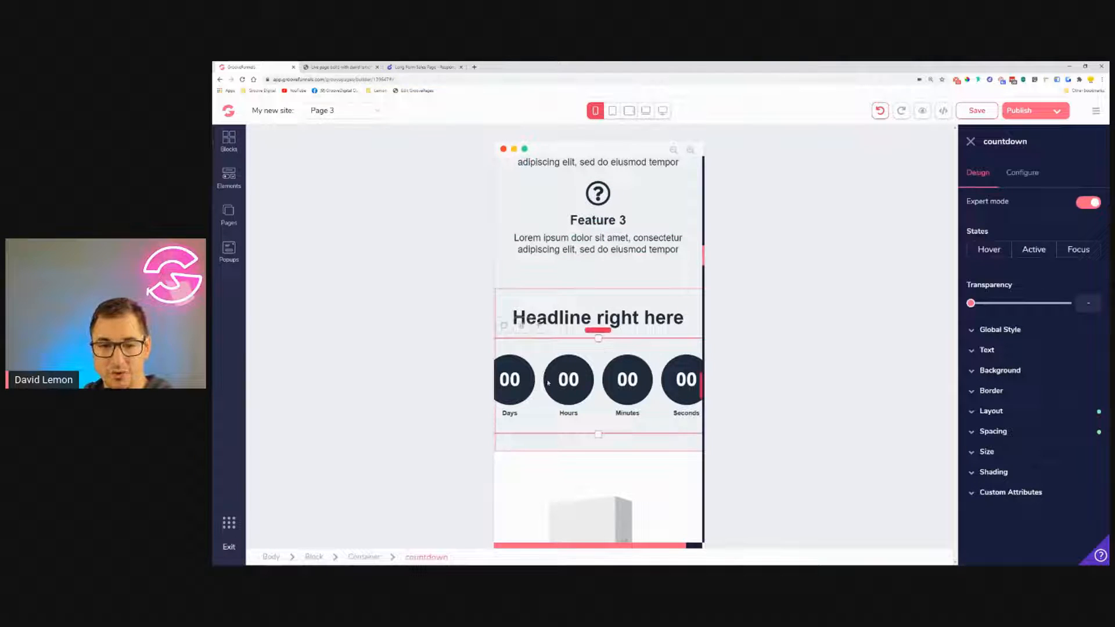
{"action": "left_click", "coordinate": [531, 387]}
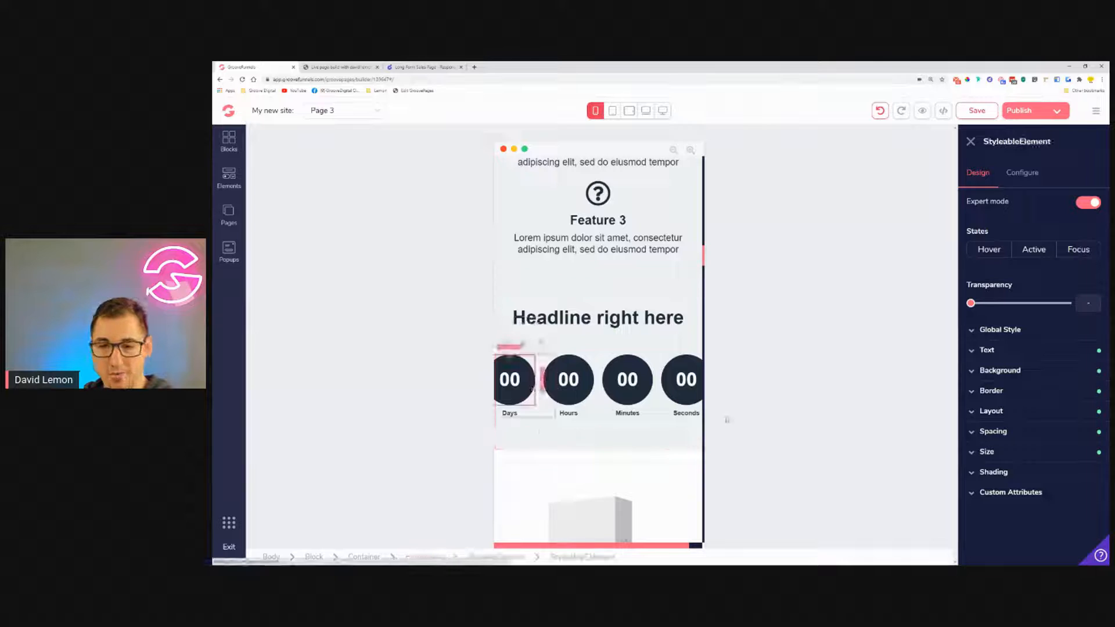
{"action": "left_click", "coordinate": [1023, 452]}
{"action": "scroll", "coordinate": [1024, 452], "scroll_direction": "down", "scroll_amount": 1}
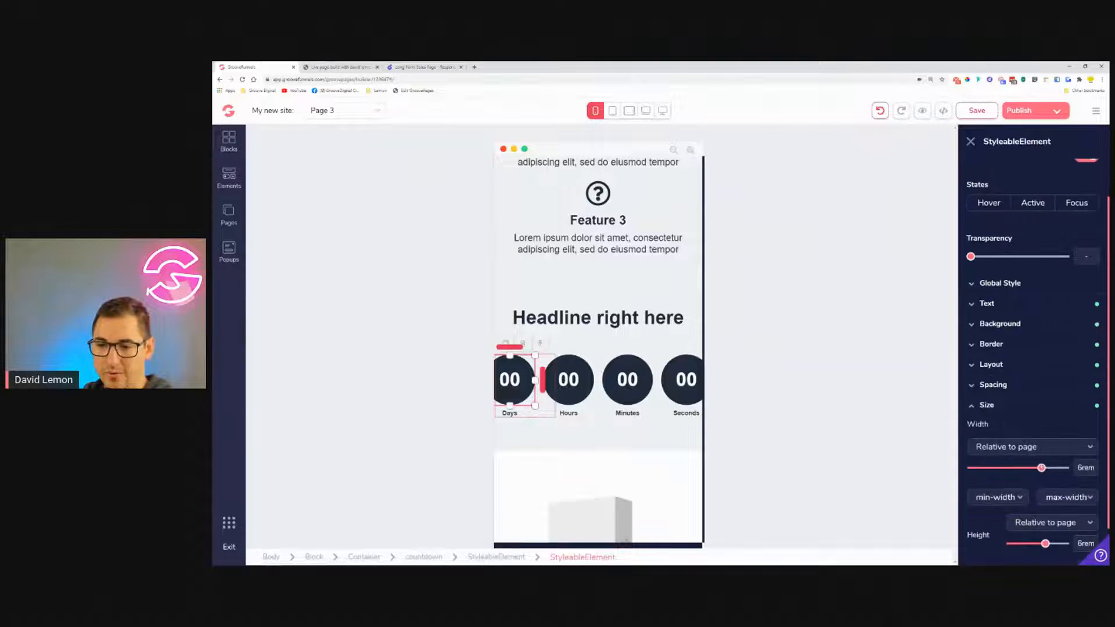
{"action": "left_click_drag", "start_coordinate": [1042, 474], "coordinate": [1039, 473]}
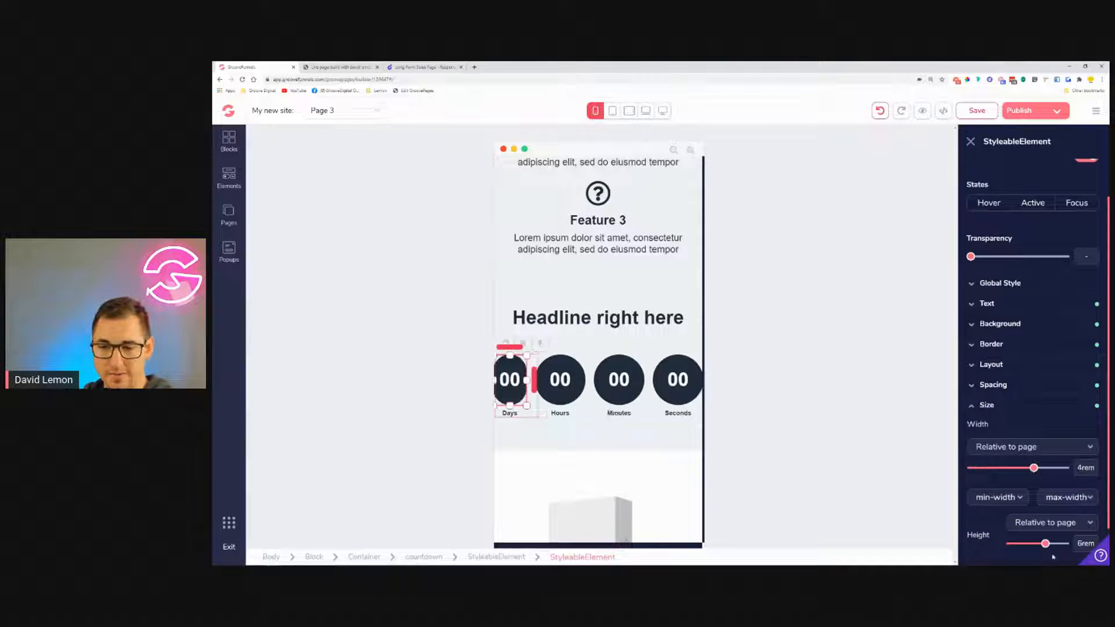
{"action": "left_click_drag", "start_coordinate": [1045, 544], "coordinate": [1042, 544]}
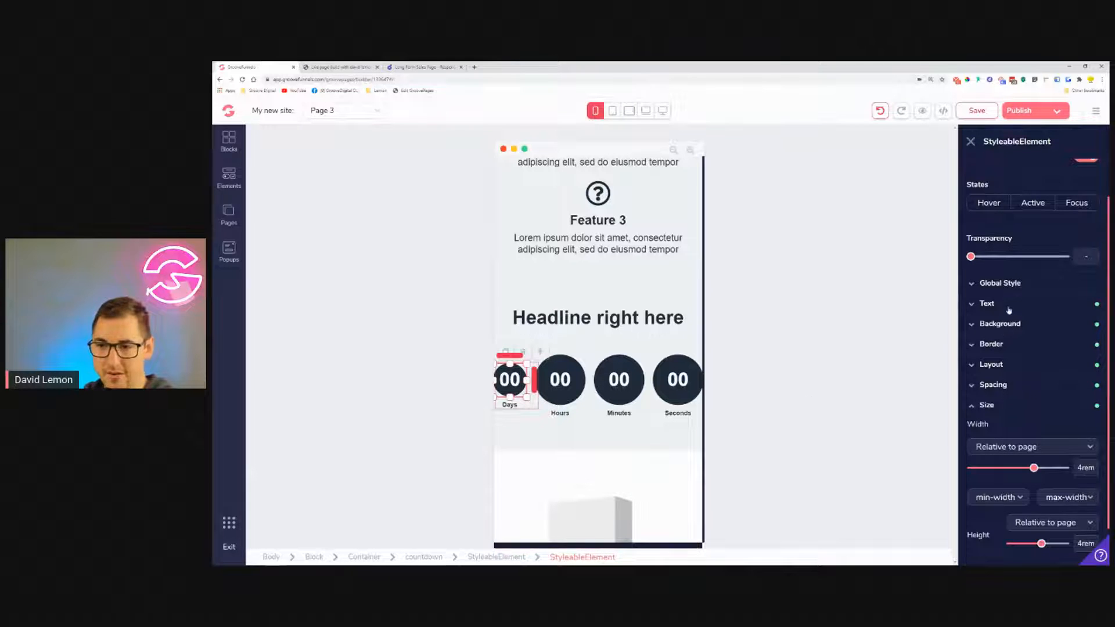
{"action": "left_click", "coordinate": [987, 303]}
{"action": "left_click_drag", "start_coordinate": [1038, 363], "coordinate": [1030, 365]}
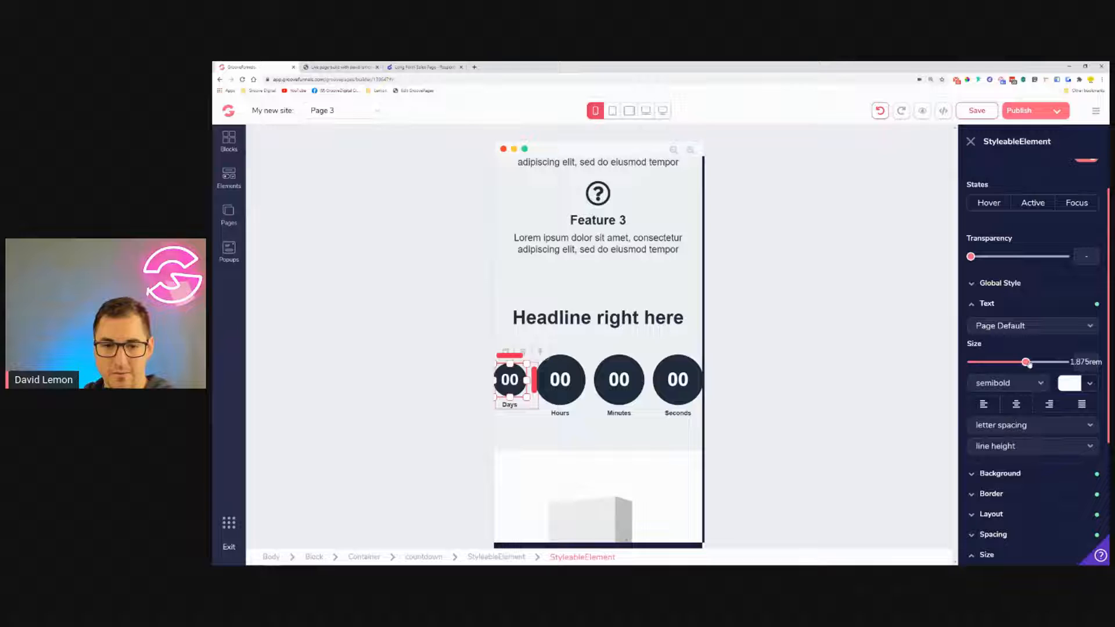
Set the width and height of the Hours countdown circle to 4rem.
{"action": "left_click", "coordinate": [560, 379]}
{"action": "left_click", "coordinate": [1039, 436]}
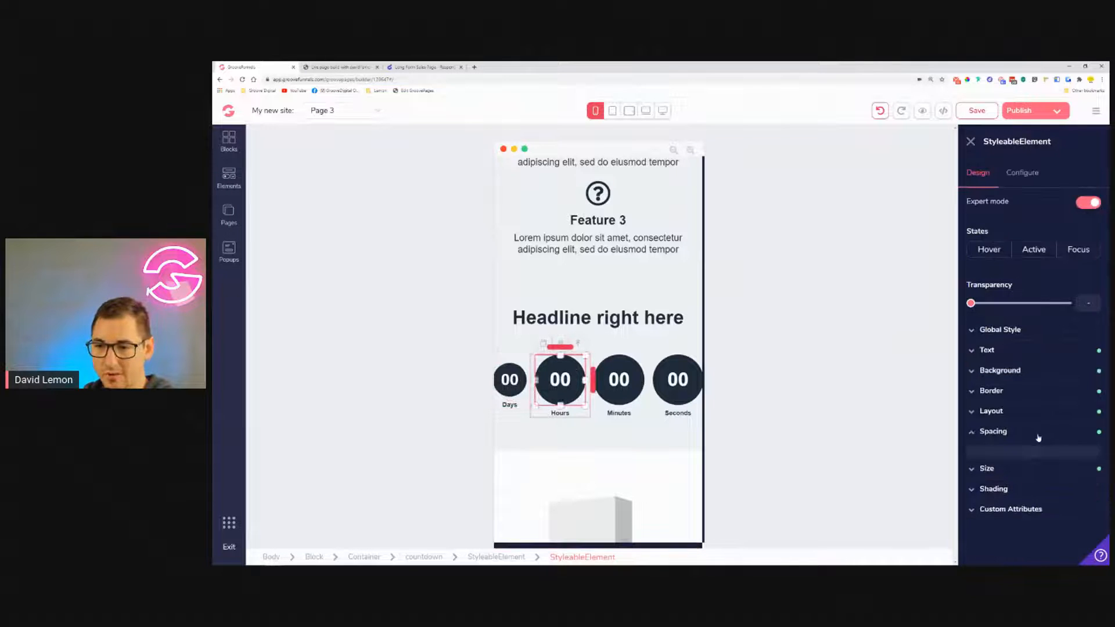
{"action": "left_click", "coordinate": [1019, 433]}
{"action": "left_click", "coordinate": [1030, 453]}
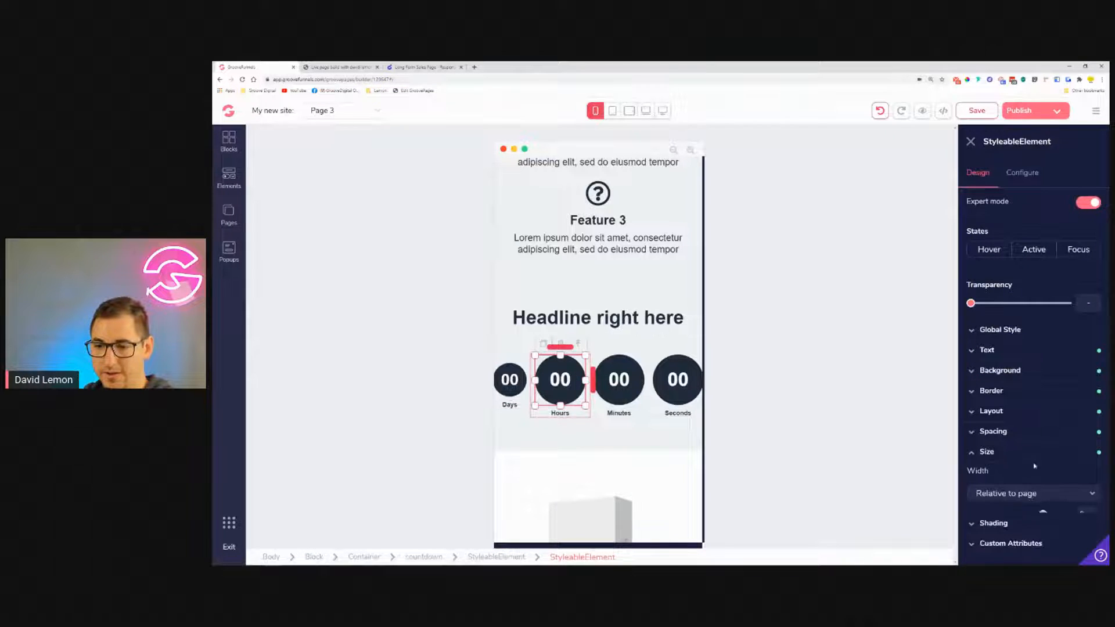
{"action": "left_click_drag", "start_coordinate": [1043, 519], "coordinate": [1041, 499]}
{"action": "scroll", "coordinate": [1034, 507], "scroll_direction": "down", "scroll_amount": 2}
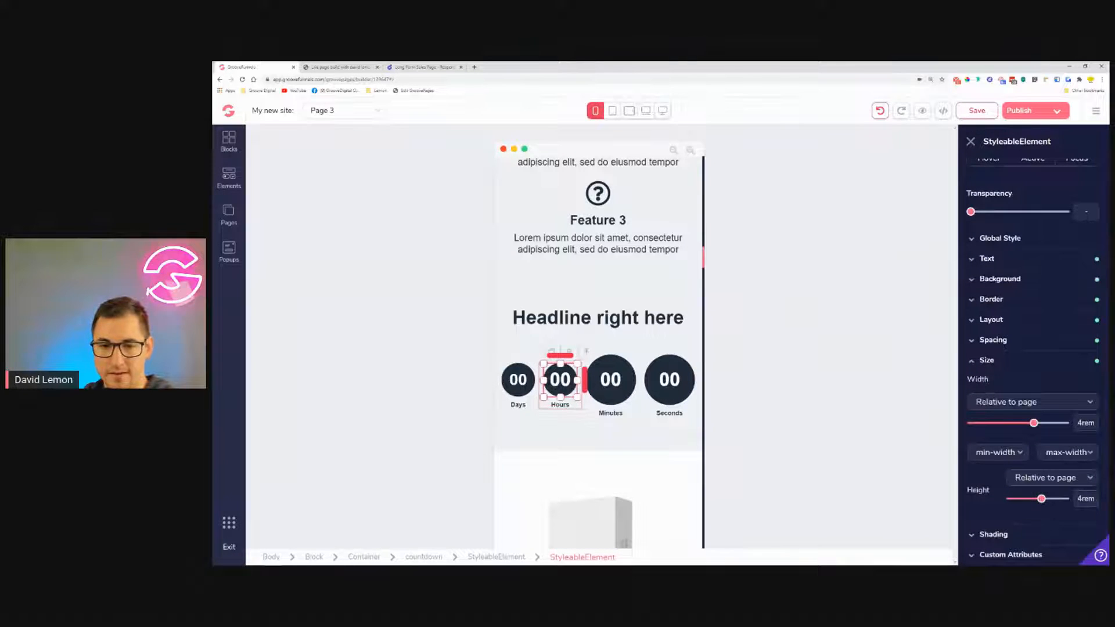
Set the width and height of the Minutes countdown circle to 4rem.
{"action": "left_click", "coordinate": [606, 369]}
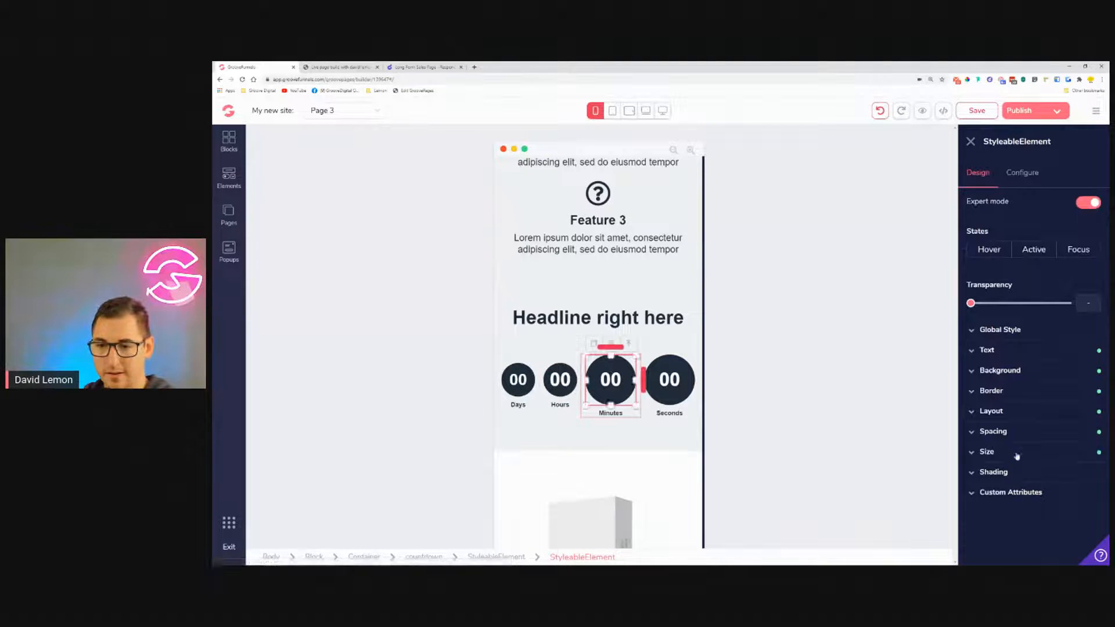
{"action": "scroll", "coordinate": [1046, 494], "scroll_direction": "down", "scroll_amount": 1}
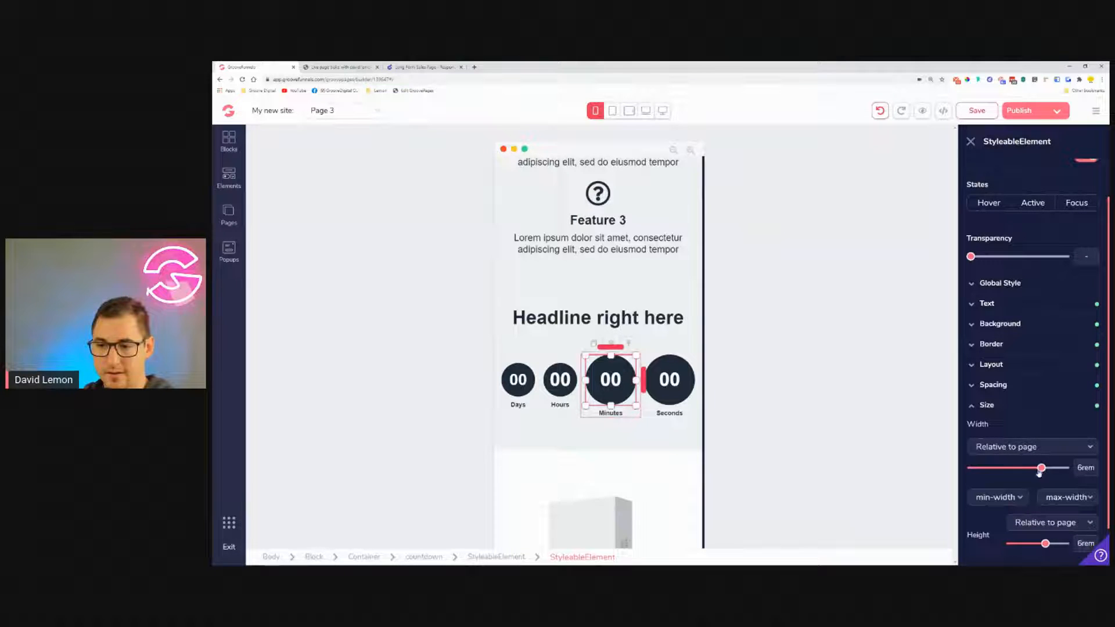
{"action": "left_click_drag", "start_coordinate": [1039, 472], "coordinate": [1033, 471]}
{"action": "left_click_drag", "start_coordinate": [1046, 546], "coordinate": [1043, 548]}
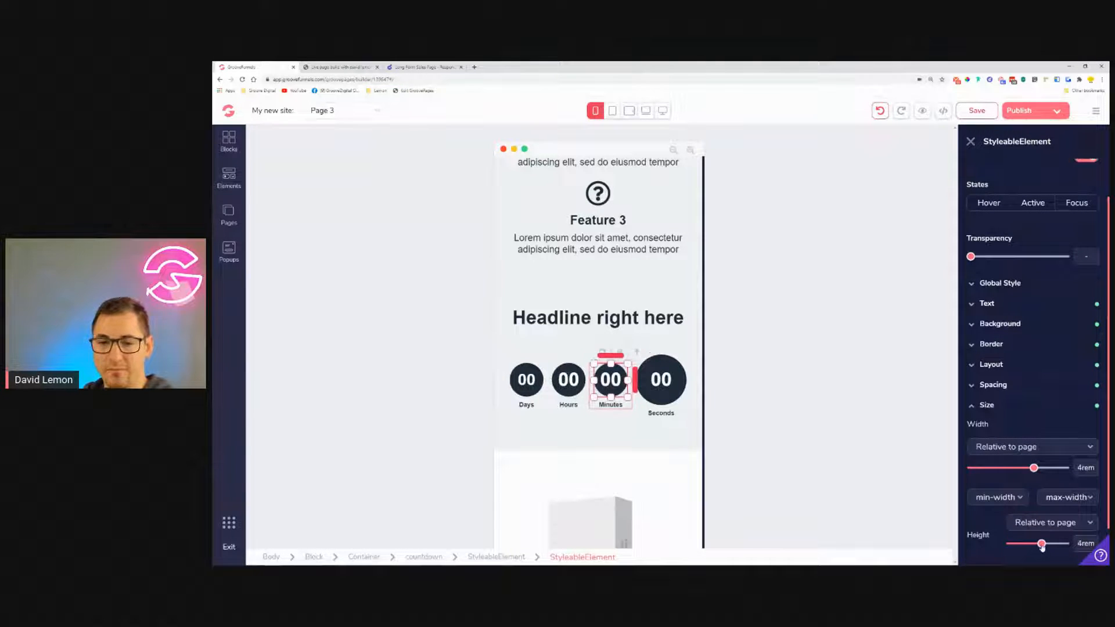
Set the Seconds countdown circle's width and height to 4rem and its number's text size to 1.875rem.
{"action": "left_click", "coordinate": [661, 380]}
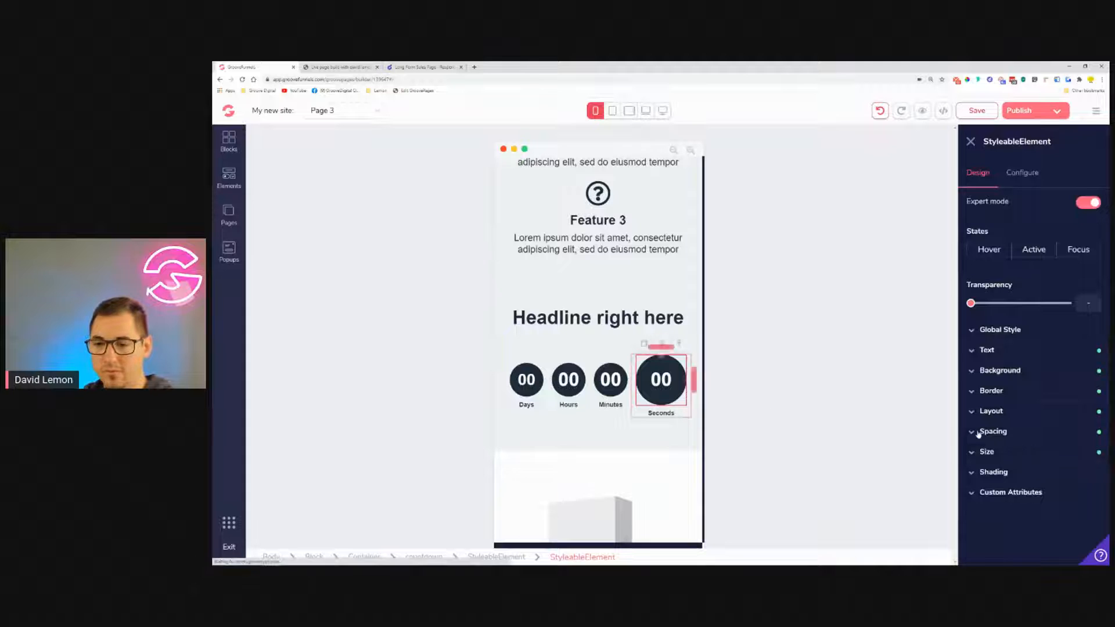
{"action": "left_click", "coordinate": [1029, 451]}
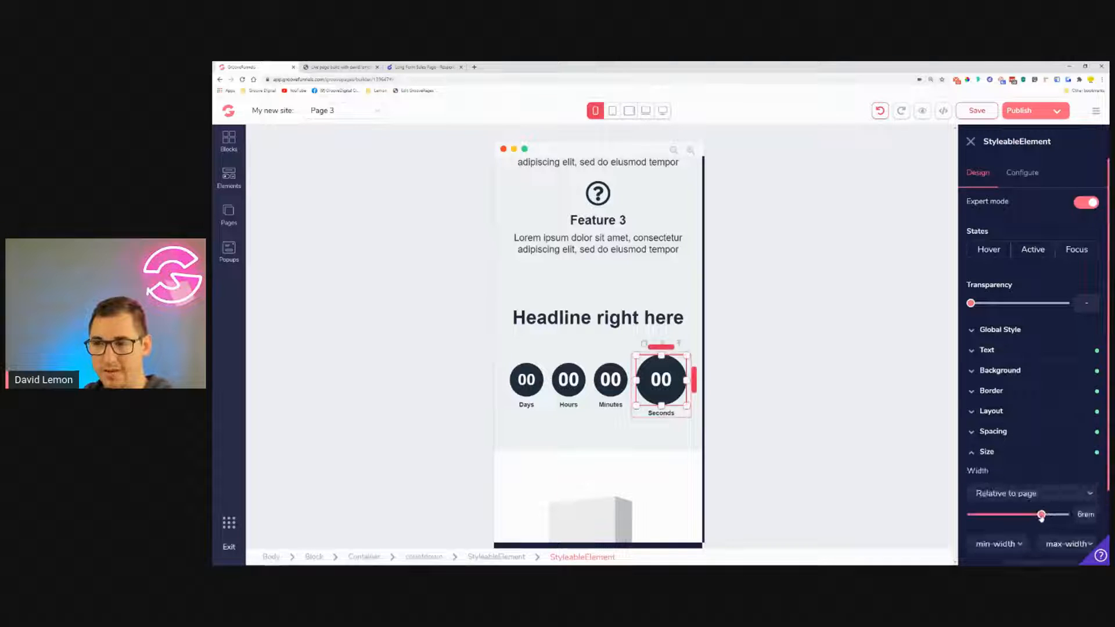
{"action": "left_click_drag", "start_coordinate": [1042, 515], "coordinate": [1043, 505]}
{"action": "scroll", "coordinate": [1022, 488], "scroll_direction": "down", "scroll_amount": 2}
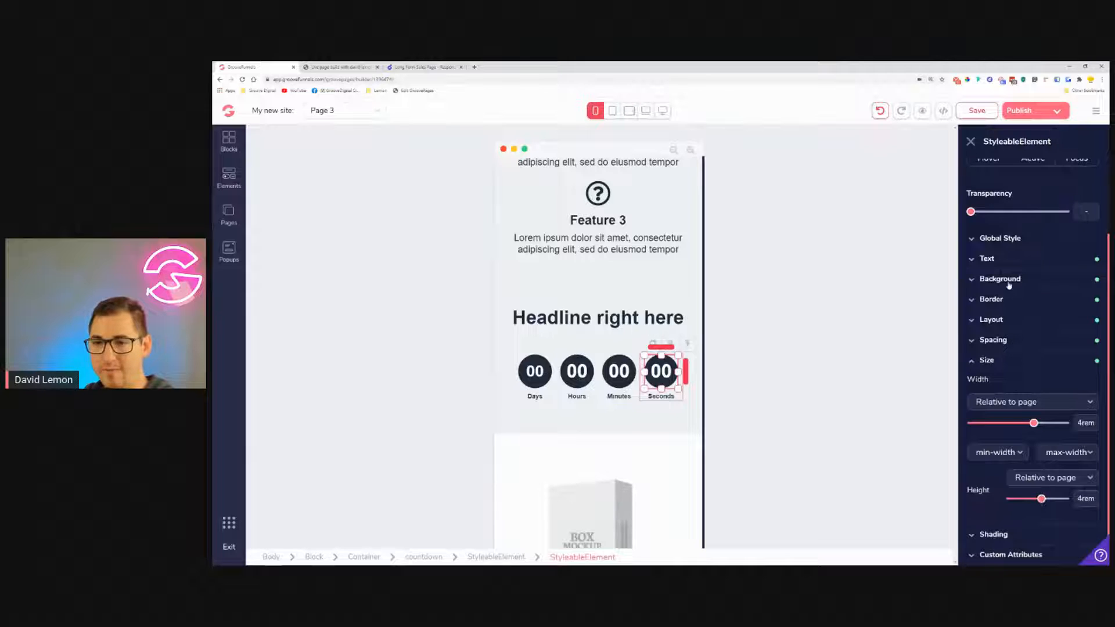
{"action": "left_click", "coordinate": [1004, 262]}
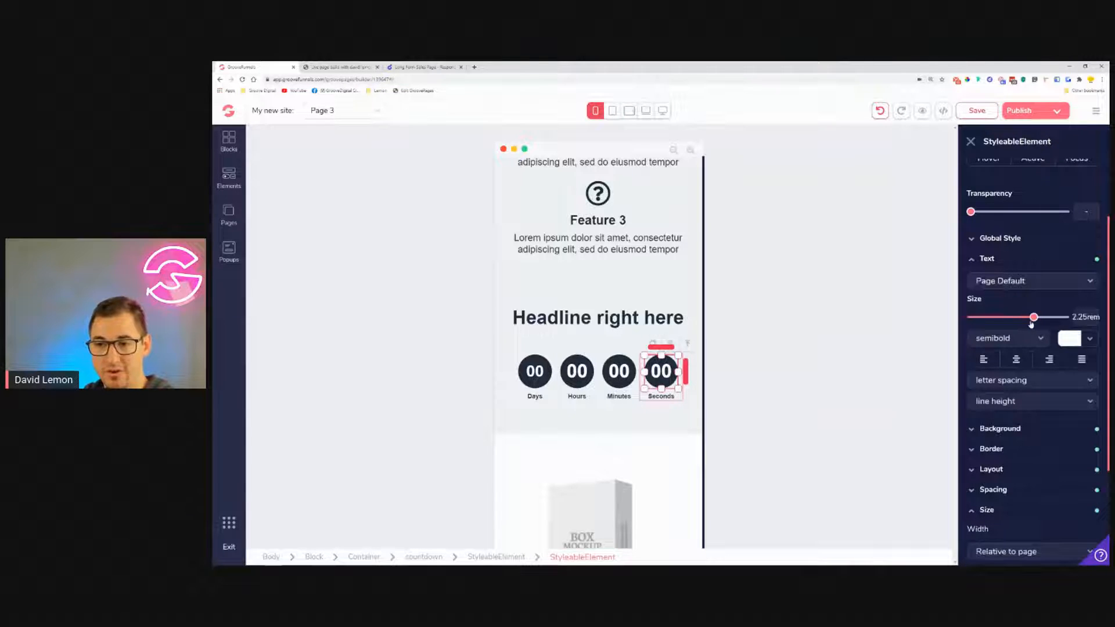
{"action": "left_click_drag", "start_coordinate": [1032, 322], "coordinate": [1026, 318]}
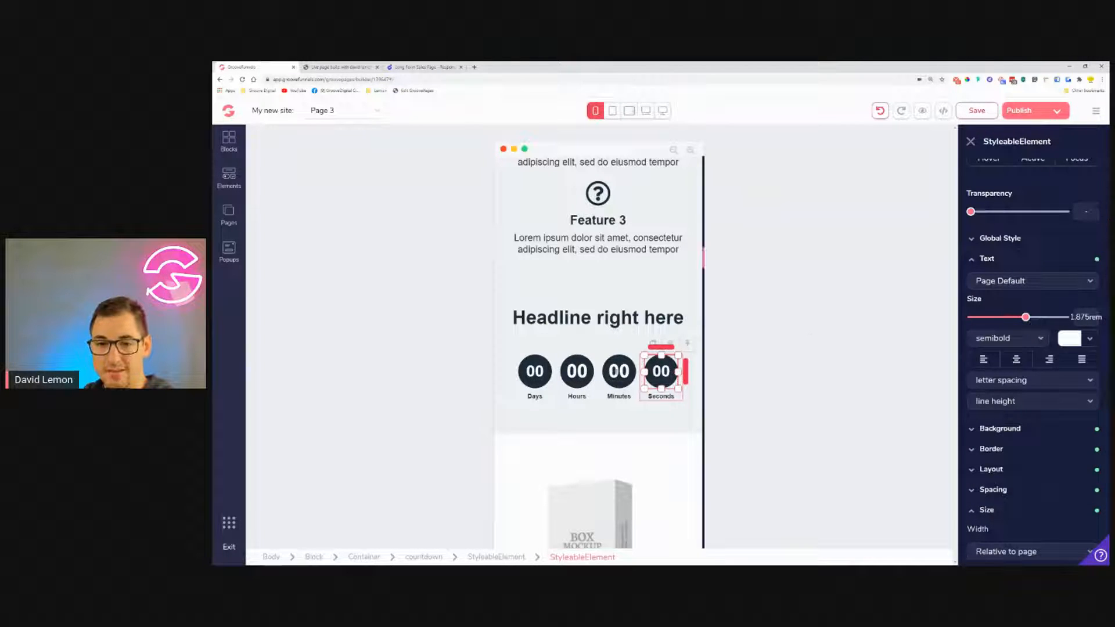
Set the text size of the Minutes and Hours countdown numbers to 1.875rem.
{"action": "left_click", "coordinate": [618, 366]}
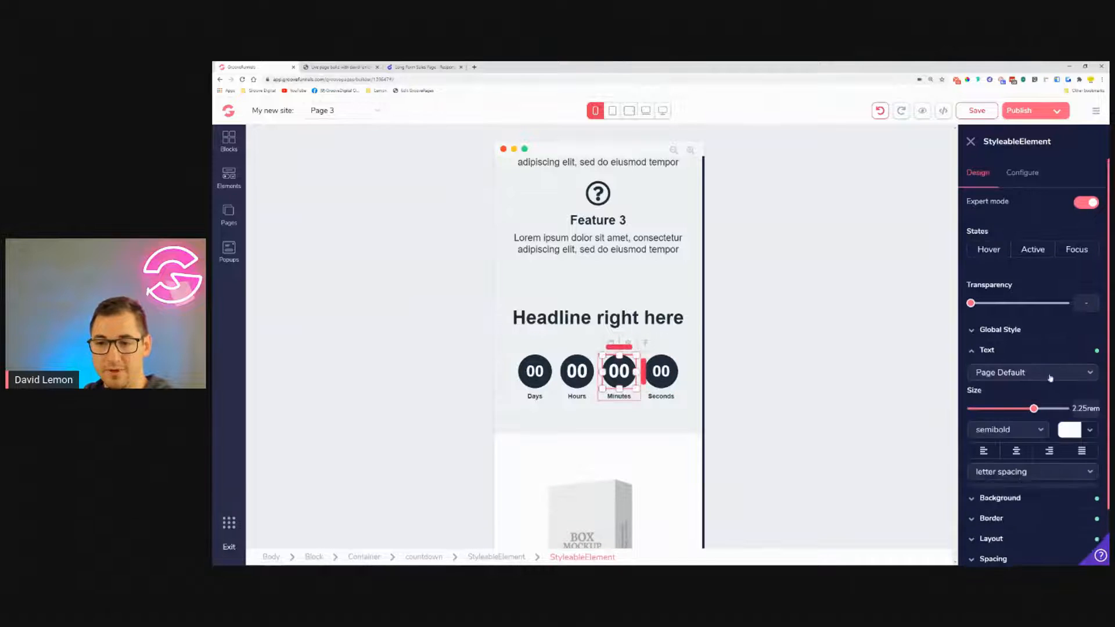
{"action": "left_click_drag", "start_coordinate": [1034, 410], "coordinate": [1025, 410]}
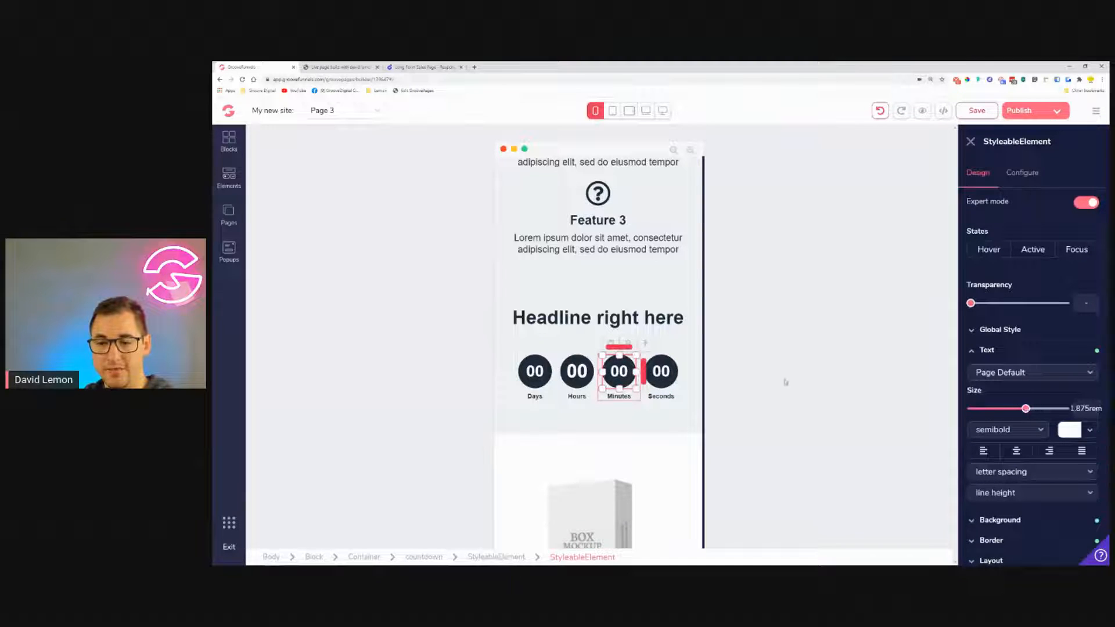
{"action": "left_click", "coordinate": [577, 374]}
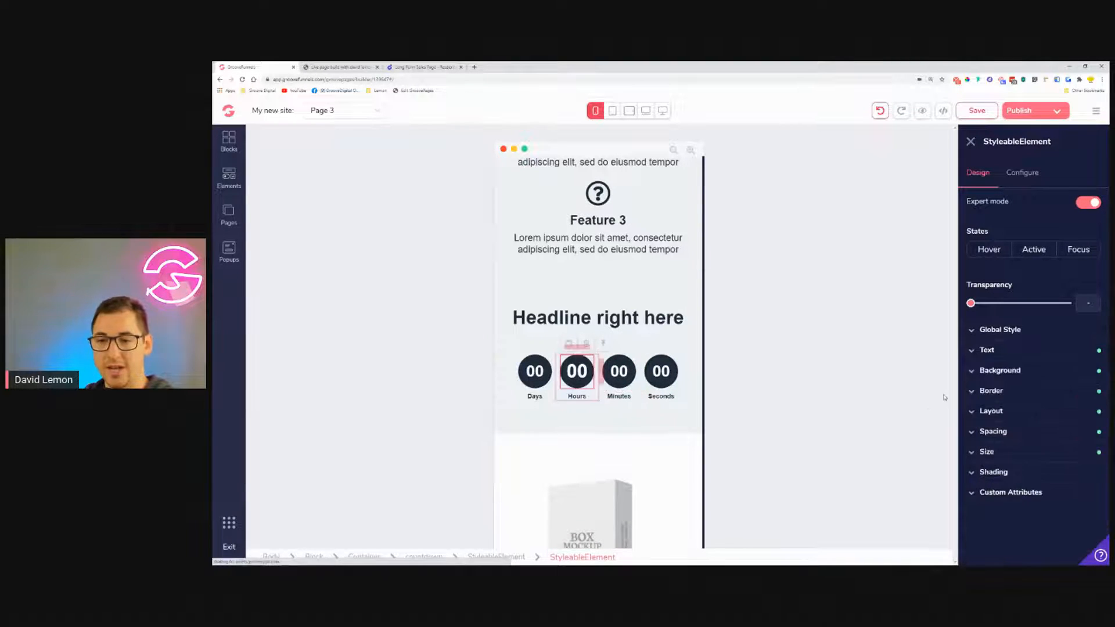
{"action": "left_click", "coordinate": [1003, 350]}
{"action": "left_click_drag", "start_coordinate": [1034, 409], "coordinate": [1026, 409]}
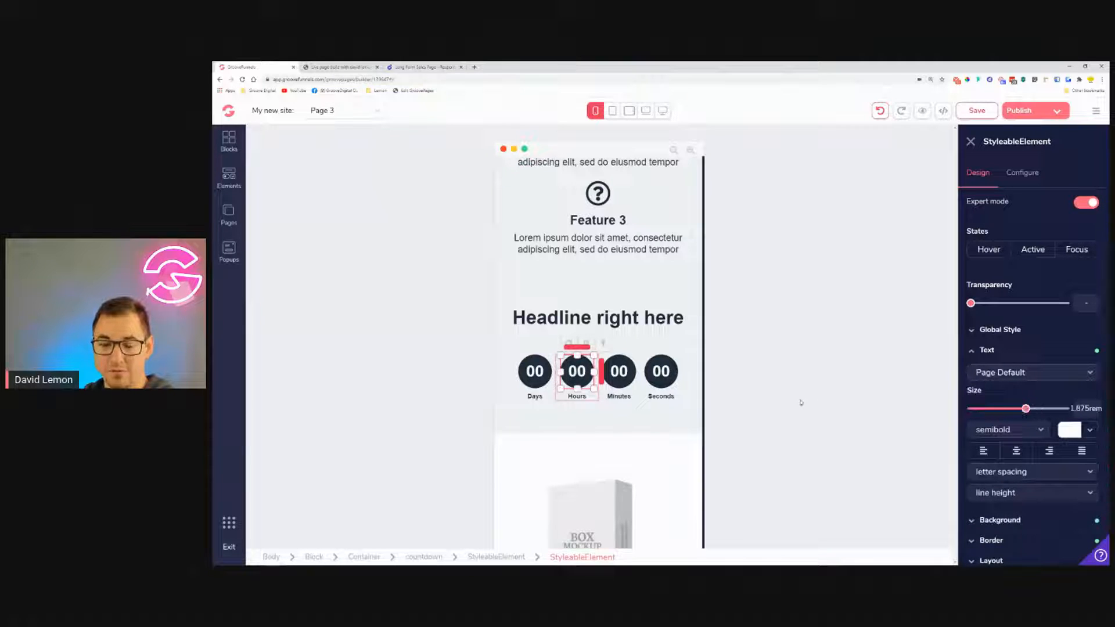
Set the left margin of the first testimonial card under "What people say" to 3.5rem.
{"action": "left_click", "coordinate": [671, 440]}
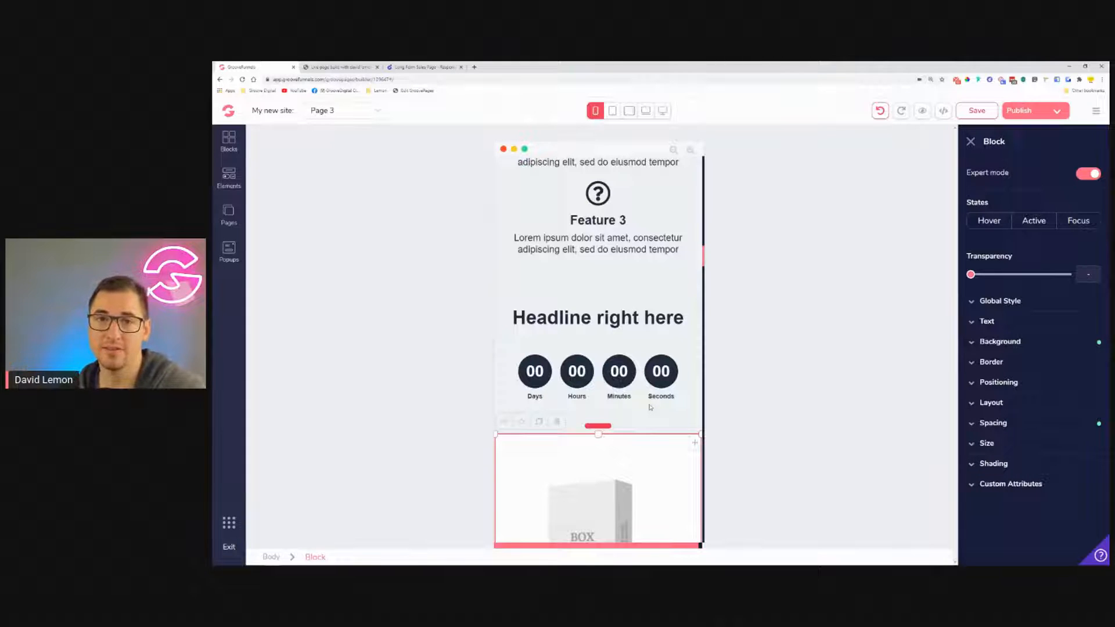
{"action": "scroll", "coordinate": [599, 313], "scroll_direction": "down", "scroll_amount": 3}
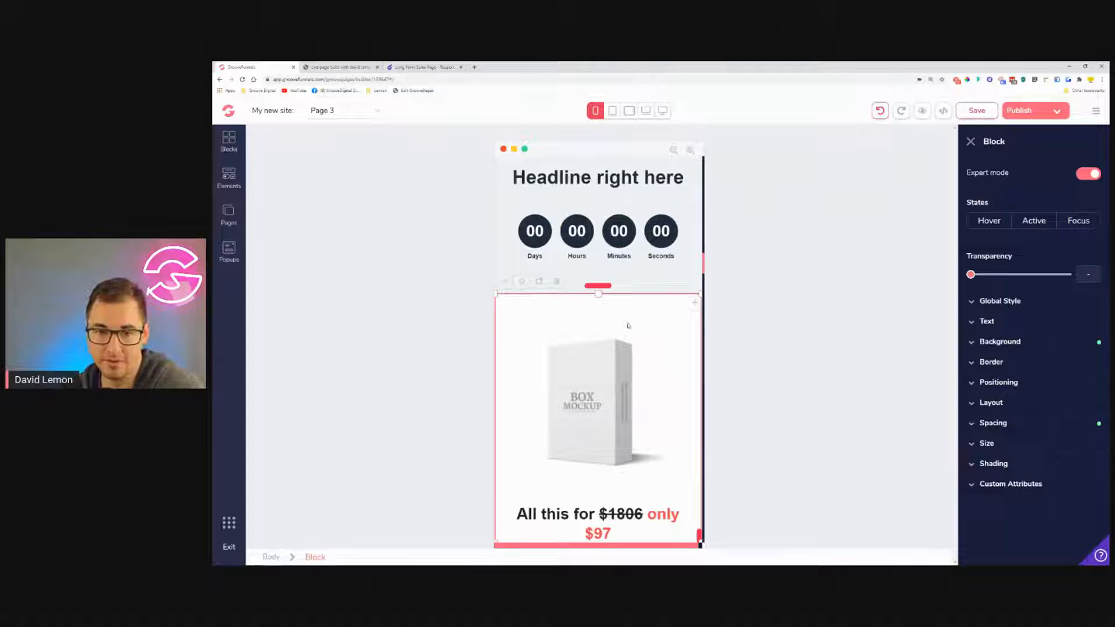
{"action": "scroll", "coordinate": [628, 326], "scroll_direction": "down", "scroll_amount": 2}
{"action": "scroll", "coordinate": [633, 293], "scroll_direction": "down", "scroll_amount": 5}
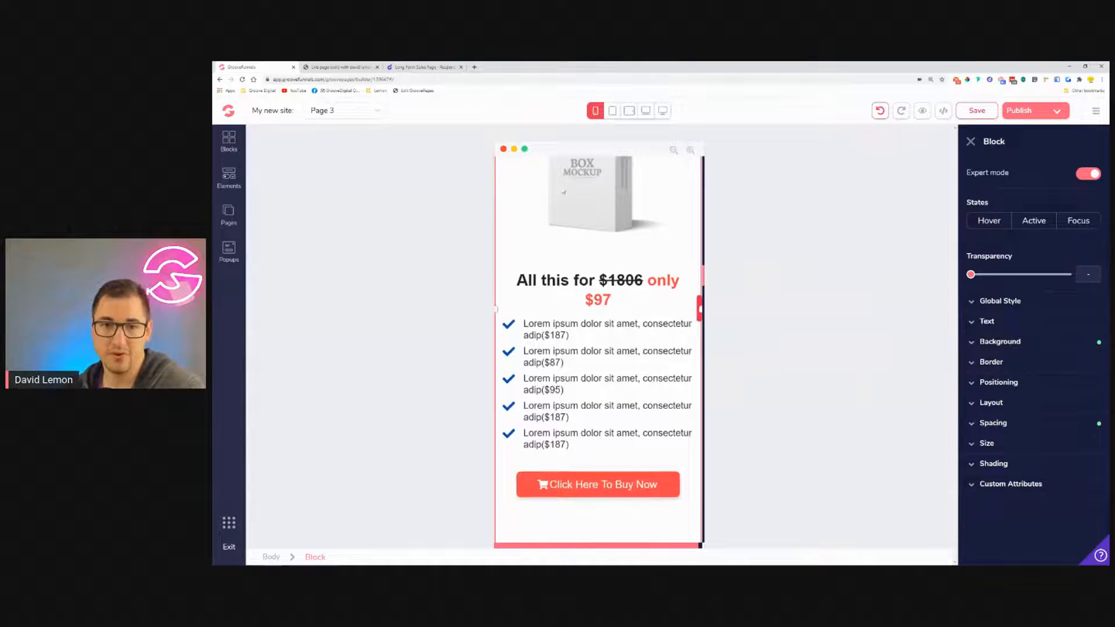
{"action": "scroll", "coordinate": [606, 363], "scroll_direction": "down", "scroll_amount": 8}
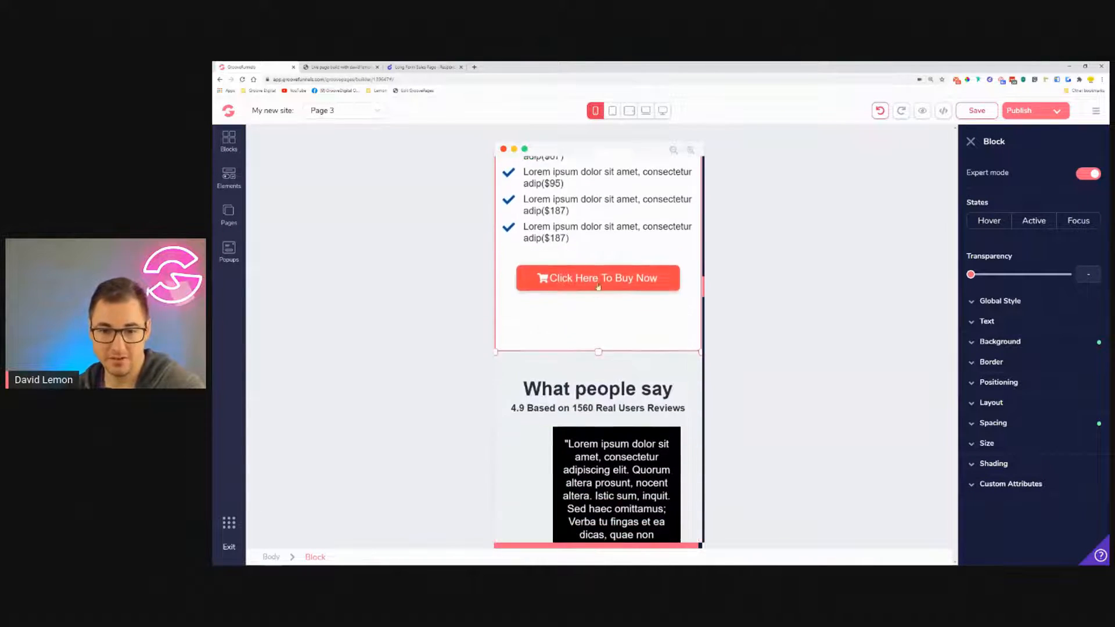
{"action": "scroll", "coordinate": [639, 273], "scroll_direction": "up", "scroll_amount": 1}
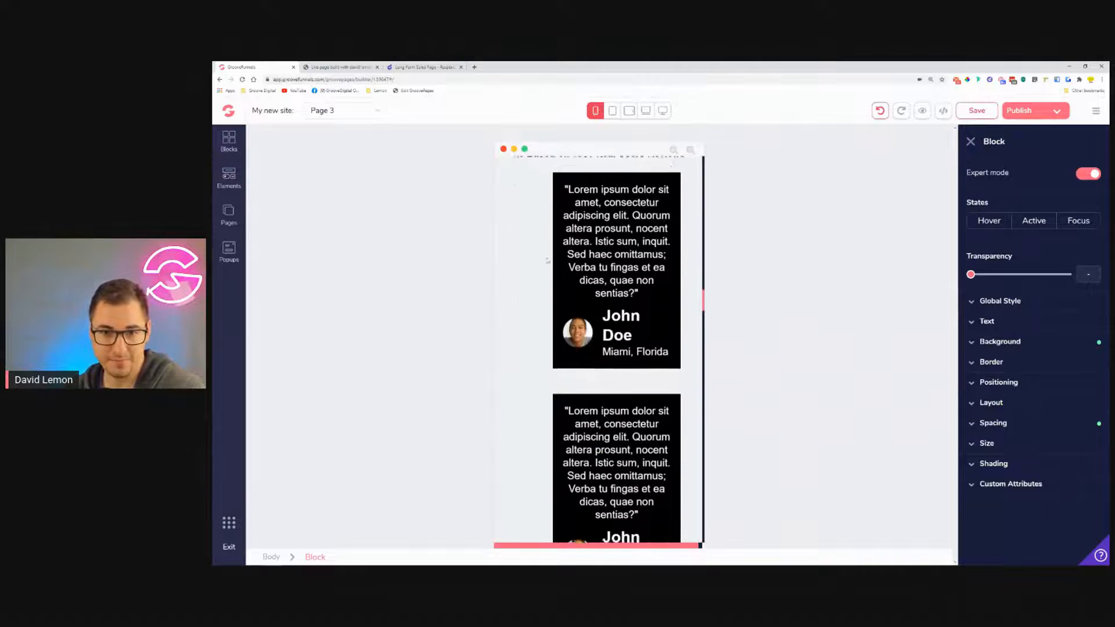
{"action": "left_click", "coordinate": [546, 300]}
{"action": "left_click", "coordinate": [561, 311]}
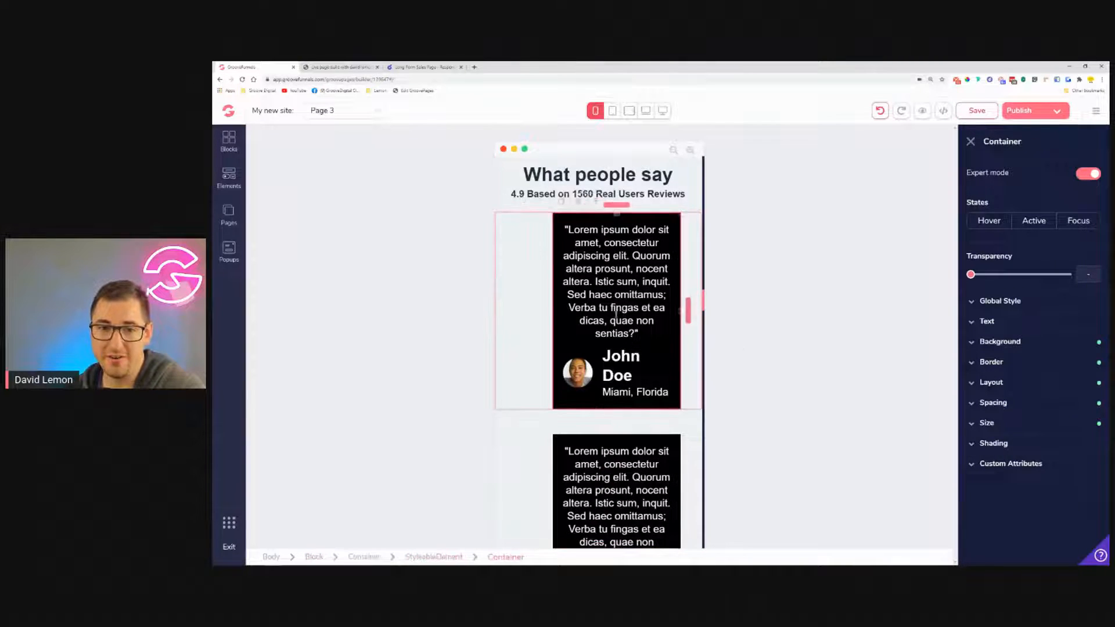
{"action": "left_click", "coordinate": [1015, 410]}
{"action": "scroll", "coordinate": [1011, 430], "scroll_direction": "down", "scroll_amount": 1}
{"action": "left_click", "coordinate": [979, 446]}
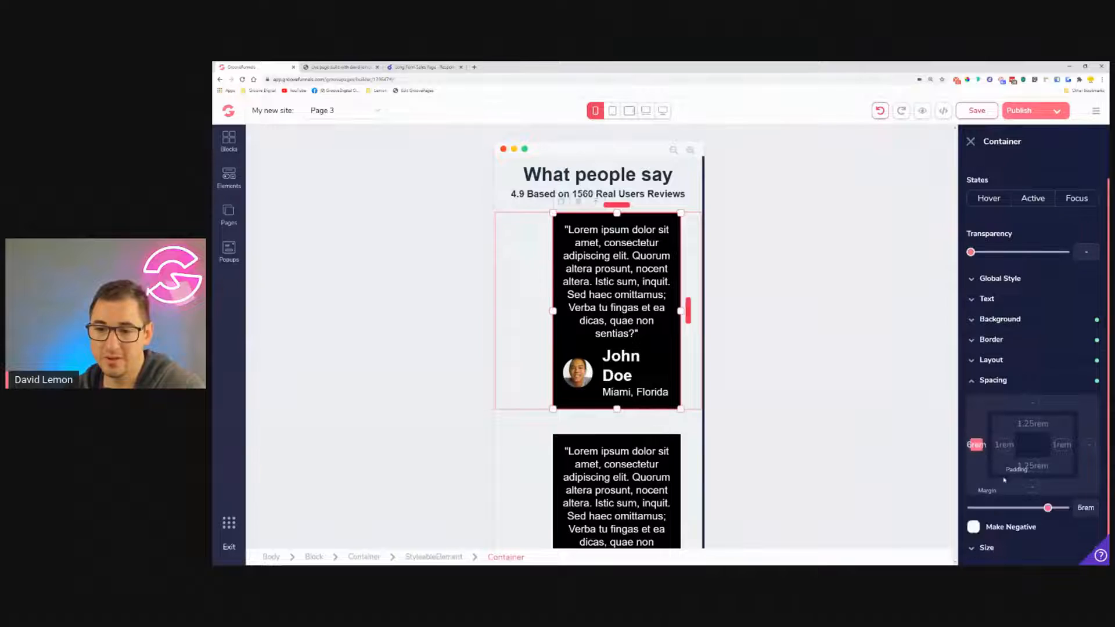
{"action": "left_click_drag", "start_coordinate": [1047, 511], "coordinate": [1027, 511]}
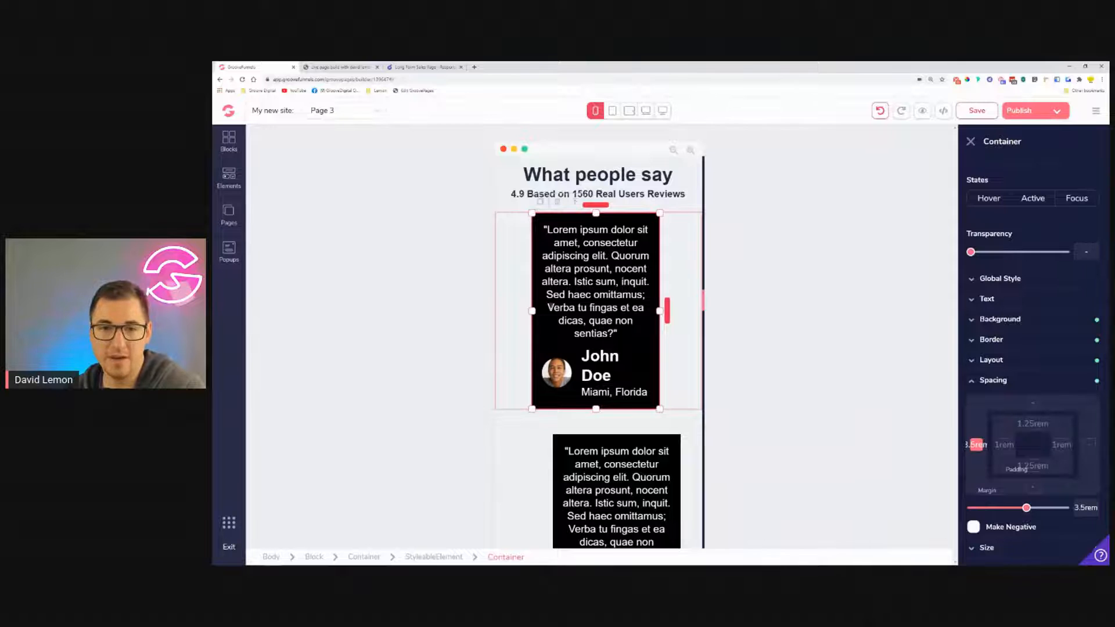
Set the left margin of the second testimonial card's container to 3.5rem.
{"action": "scroll", "coordinate": [581, 241], "scroll_direction": "down", "scroll_amount": 3}
{"action": "left_click", "coordinate": [549, 360]}
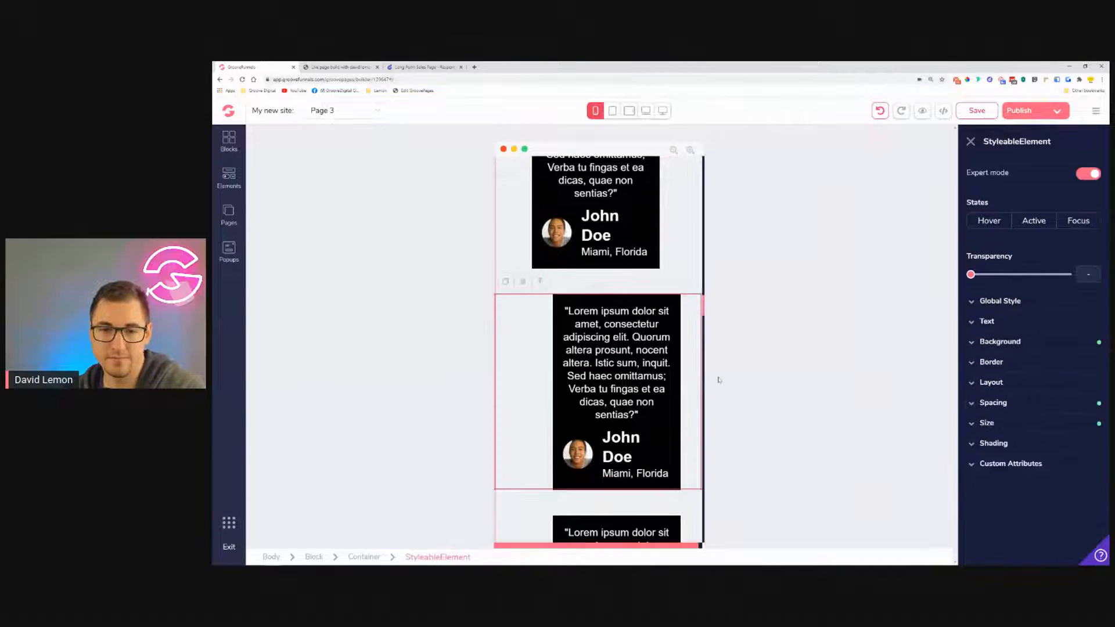
{"action": "left_click", "coordinate": [1038, 409]}
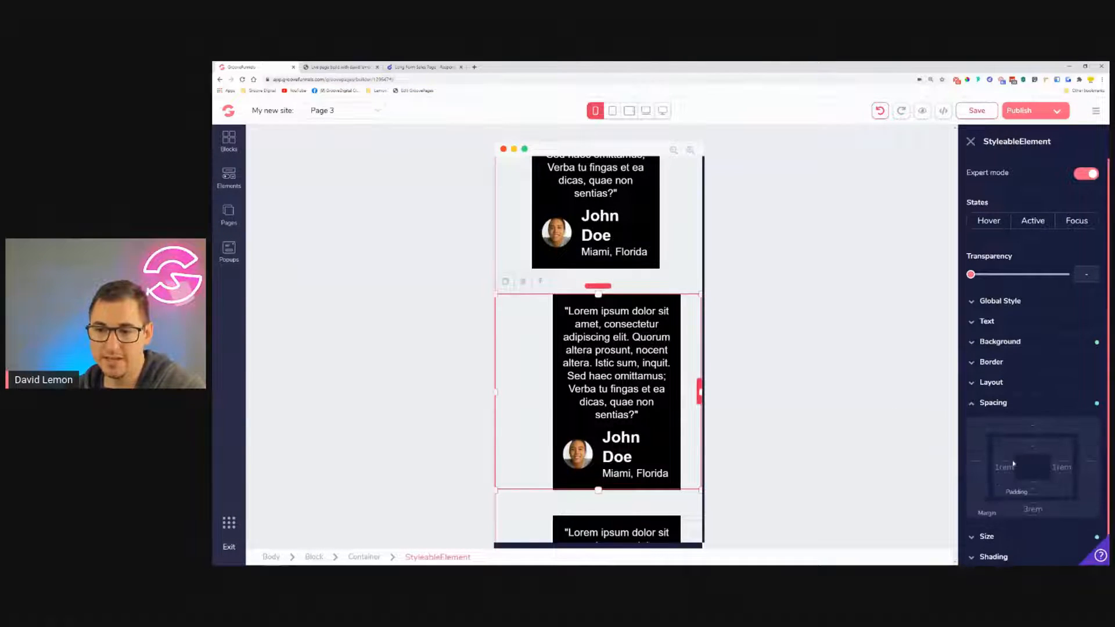
{"action": "left_click", "coordinate": [999, 409]}
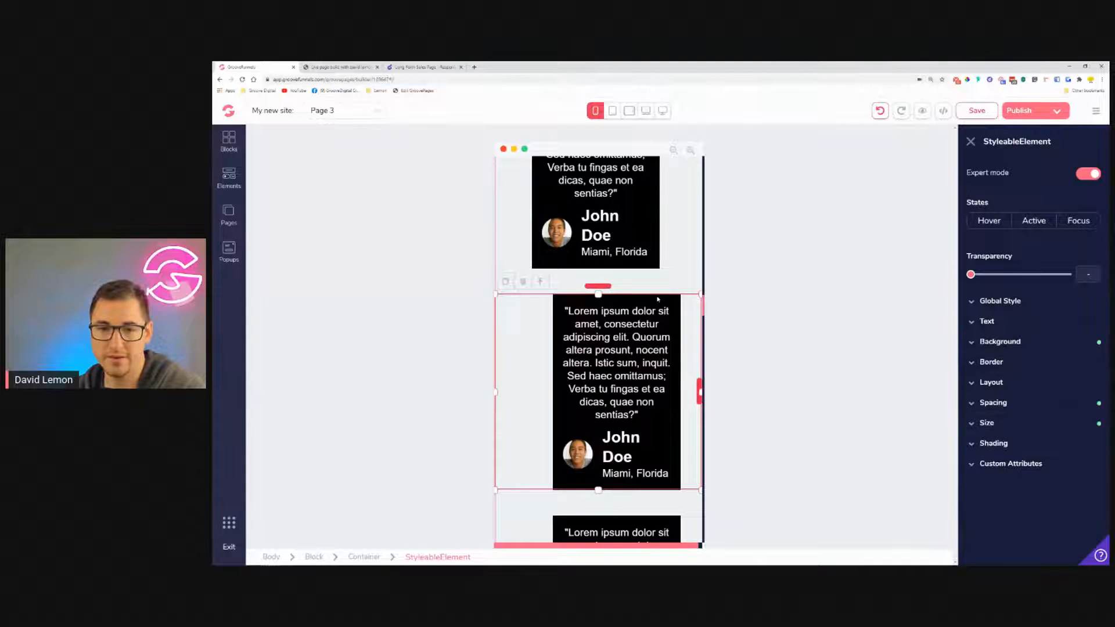
{"action": "left_click", "coordinate": [1028, 403]}
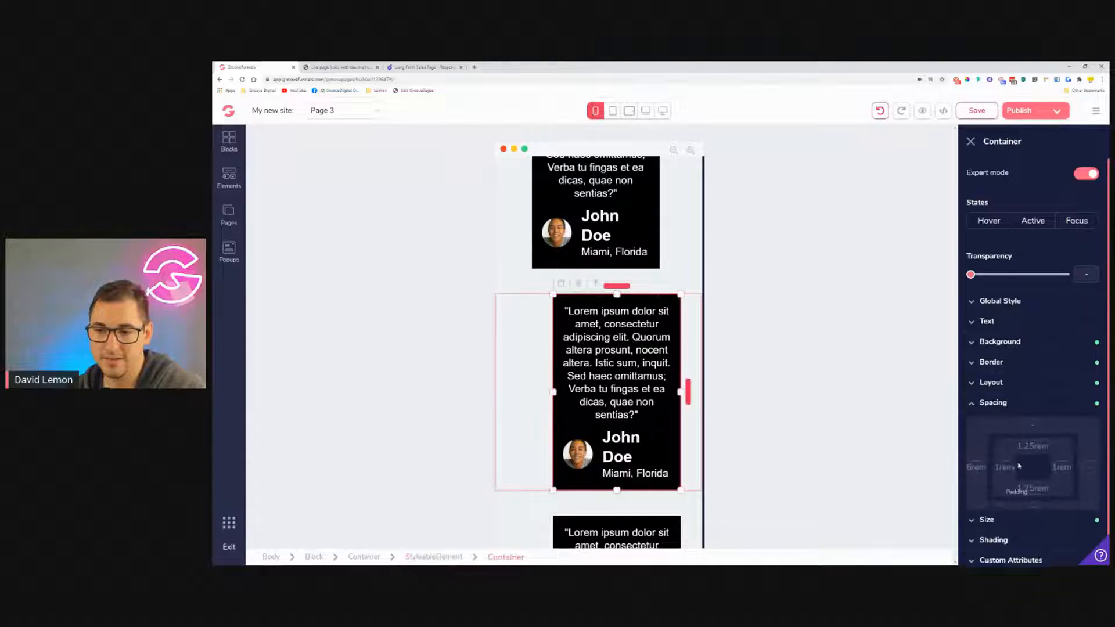
{"action": "left_click", "coordinate": [977, 467]}
{"action": "left_click_drag", "start_coordinate": [1049, 535], "coordinate": [1029, 535]}
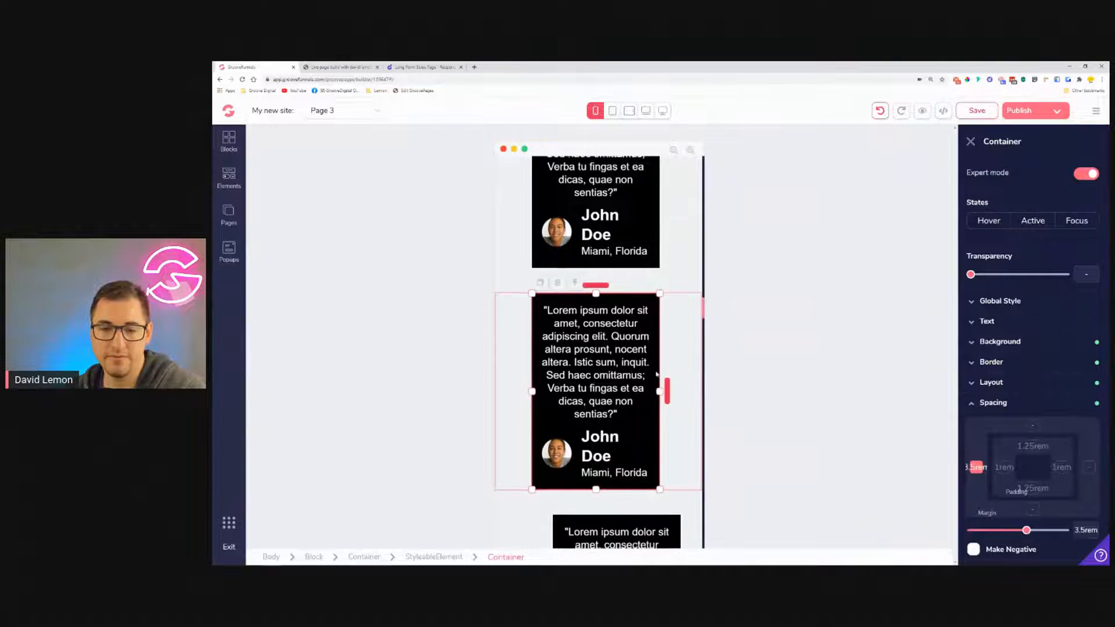
Set the left margin of the third testimonial card's container to 3.5rem.
{"action": "scroll", "coordinate": [655, 365], "scroll_direction": "down", "scroll_amount": 4}
{"action": "left_click", "coordinate": [558, 288]}
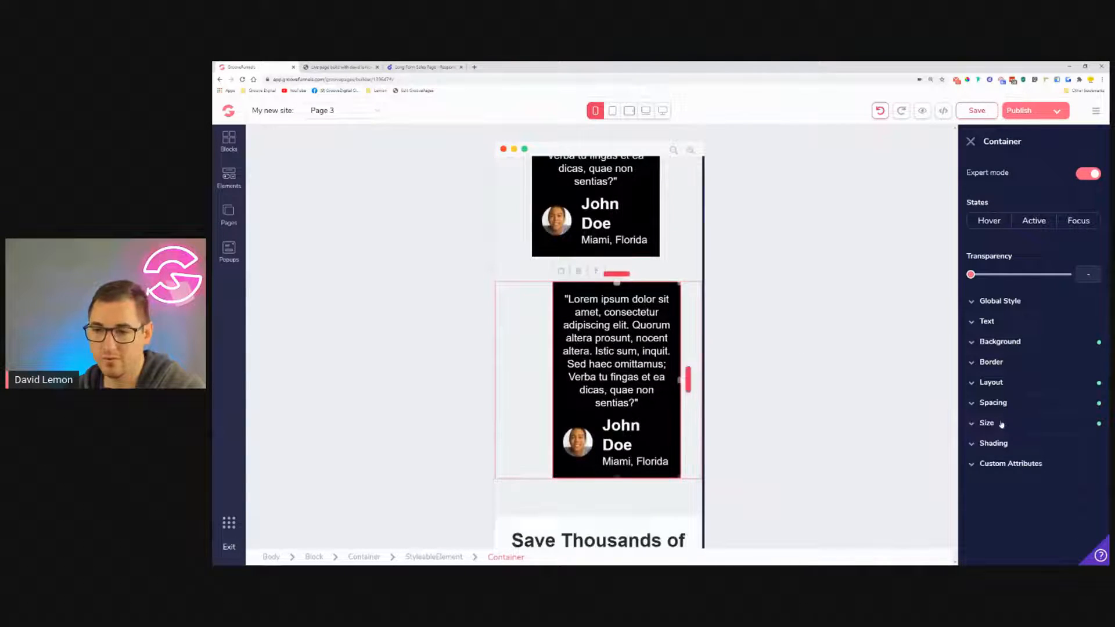
{"action": "left_click", "coordinate": [987, 469]}
{"action": "left_click_drag", "start_coordinate": [1044, 533], "coordinate": [1028, 533]}
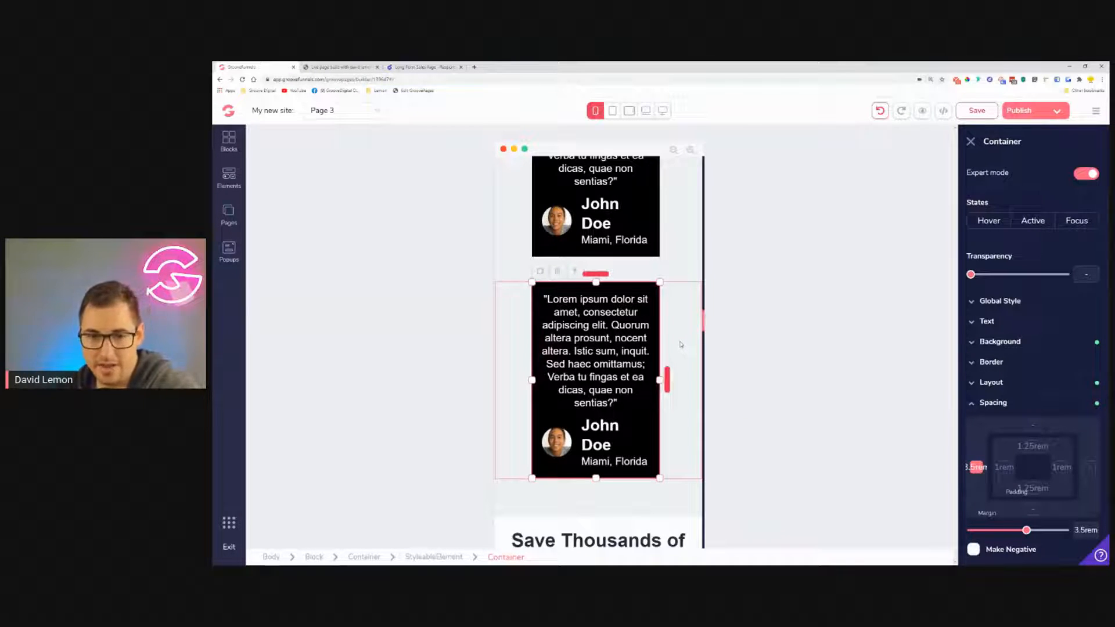
Set the third testimonial card's width to 85.71% relative to parent and its left margin to 1.75rem.
{"action": "scroll", "coordinate": [1051, 406], "scroll_direction": "down", "scroll_amount": 2}
{"action": "left_click", "coordinate": [990, 532]}
{"action": "left_click", "coordinate": [988, 514]}
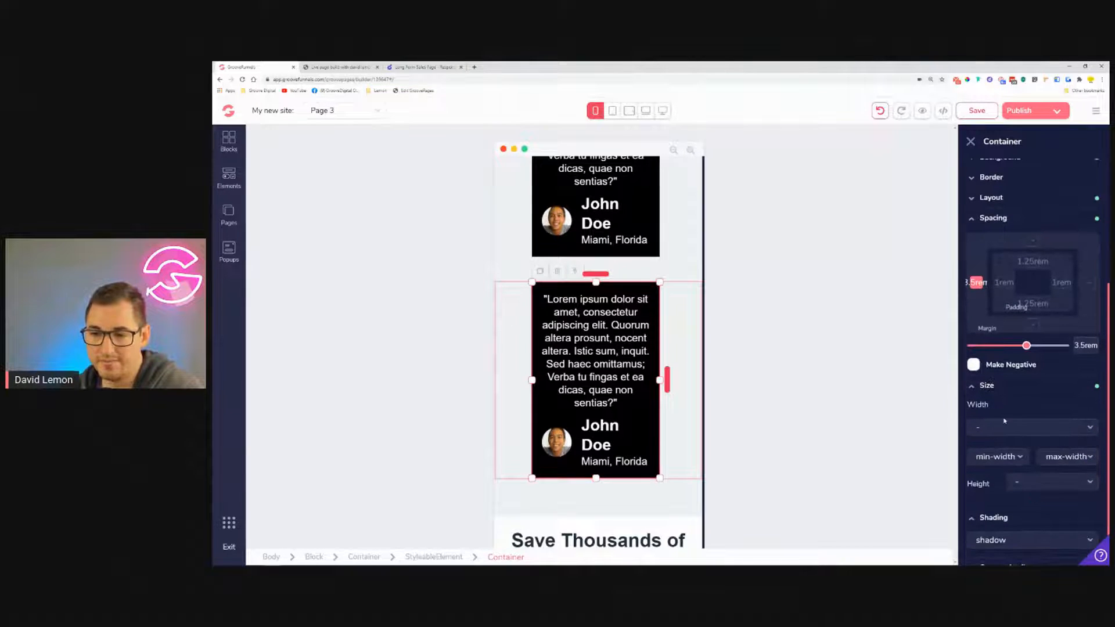
{"action": "left_click", "coordinate": [1006, 427]}
{"action": "left_click", "coordinate": [1014, 508]}
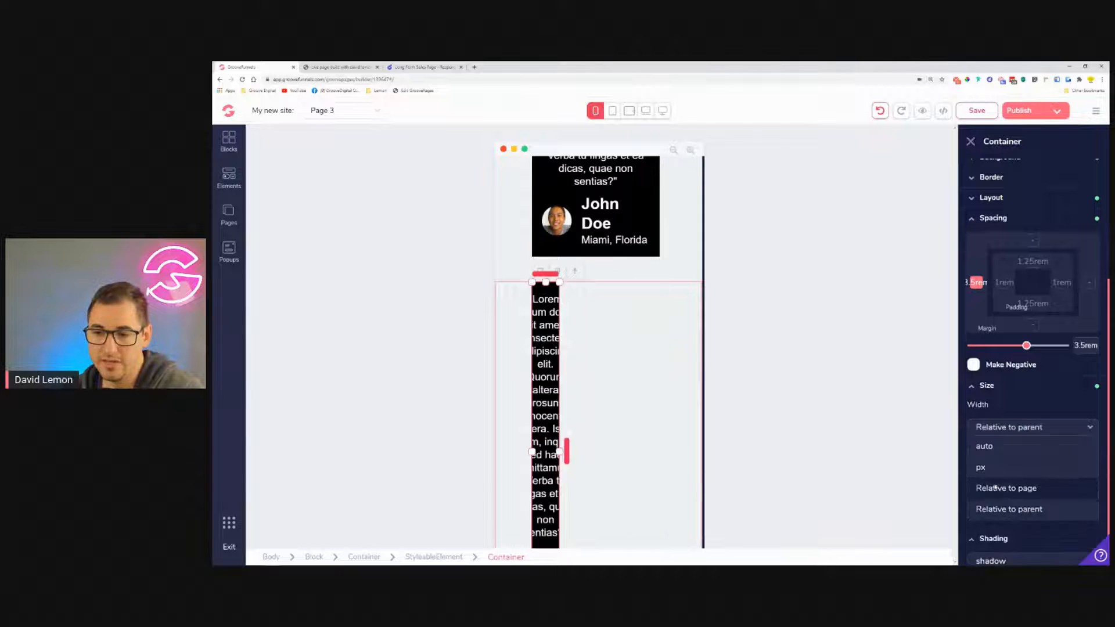
{"action": "left_click_drag", "start_coordinate": [978, 451], "coordinate": [1057, 463]}
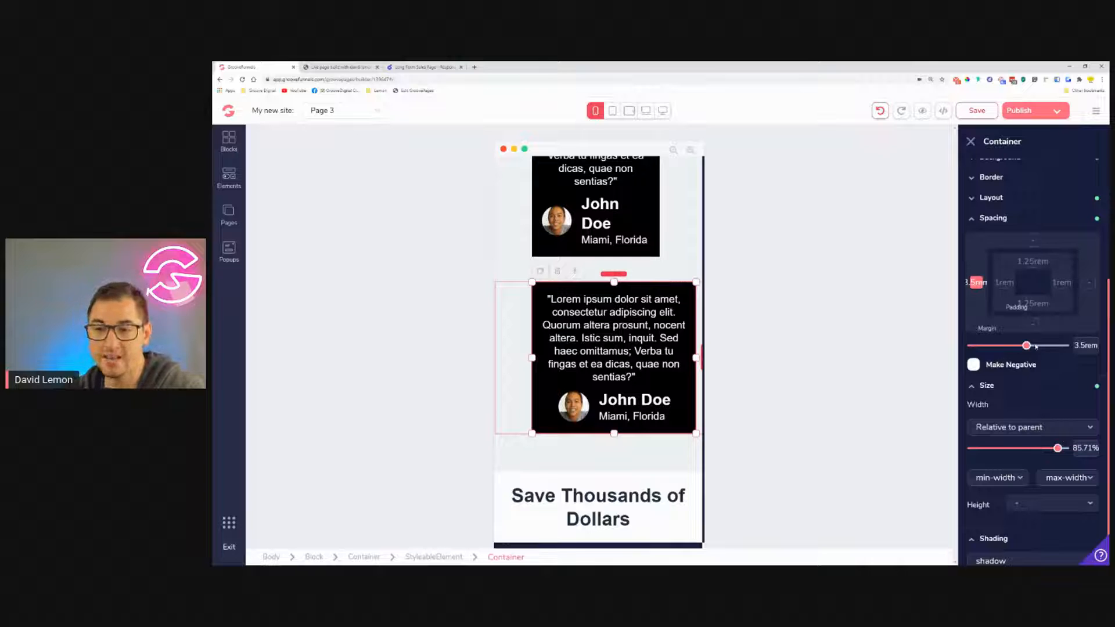
{"action": "left_click_drag", "start_coordinate": [1027, 346], "coordinate": [1001, 347]}
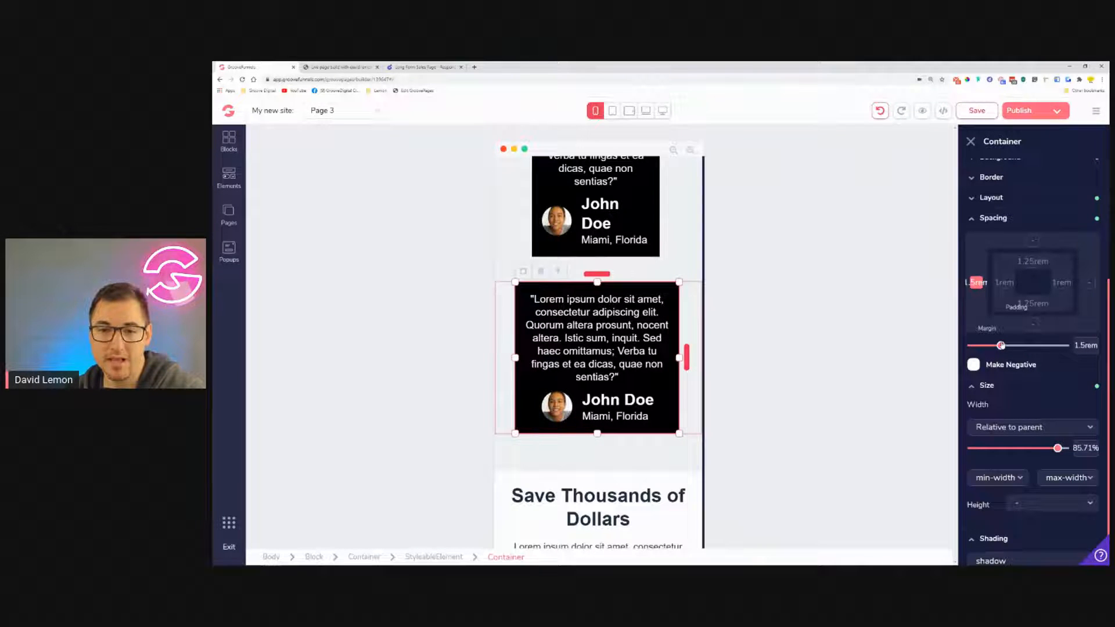
{"action": "left_click_drag", "start_coordinate": [1001, 345], "coordinate": [1006, 346]}
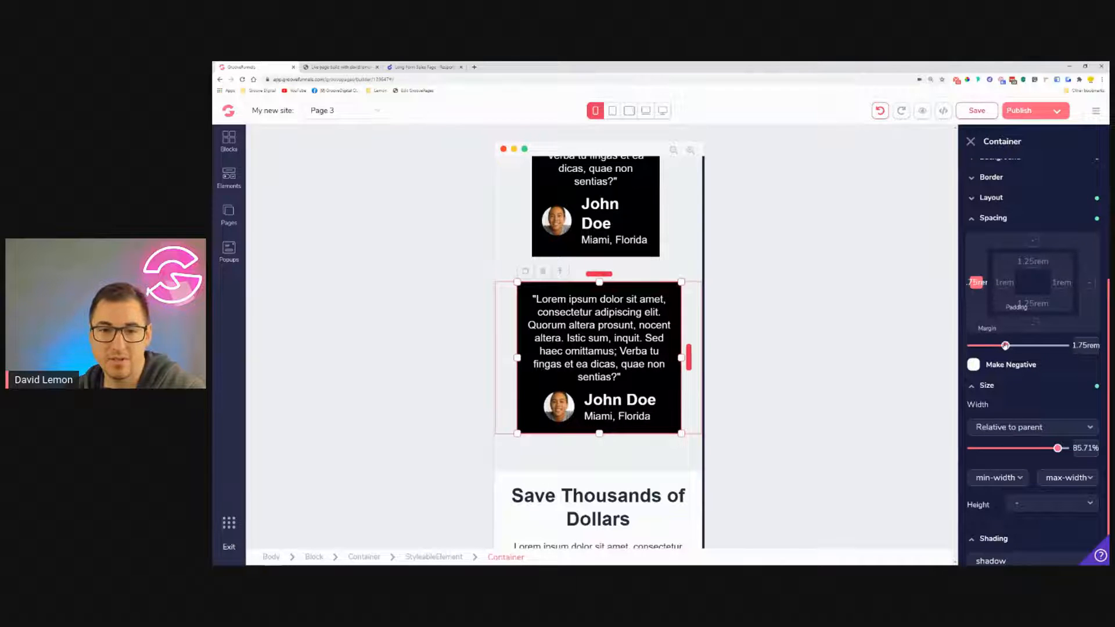
Set the second testimonial card's width to 85.71% relative to parent.
{"action": "scroll", "coordinate": [691, 337], "scroll_direction": "up", "scroll_amount": 1}
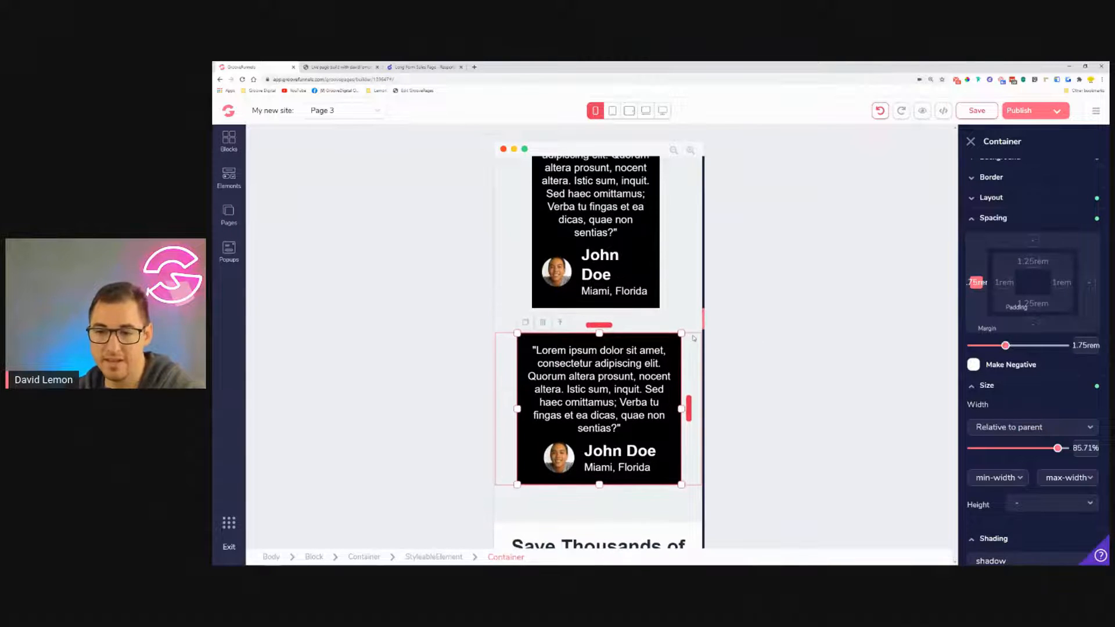
{"action": "scroll", "coordinate": [693, 338], "scroll_direction": "up", "scroll_amount": 3}
{"action": "left_click", "coordinate": [693, 343]}
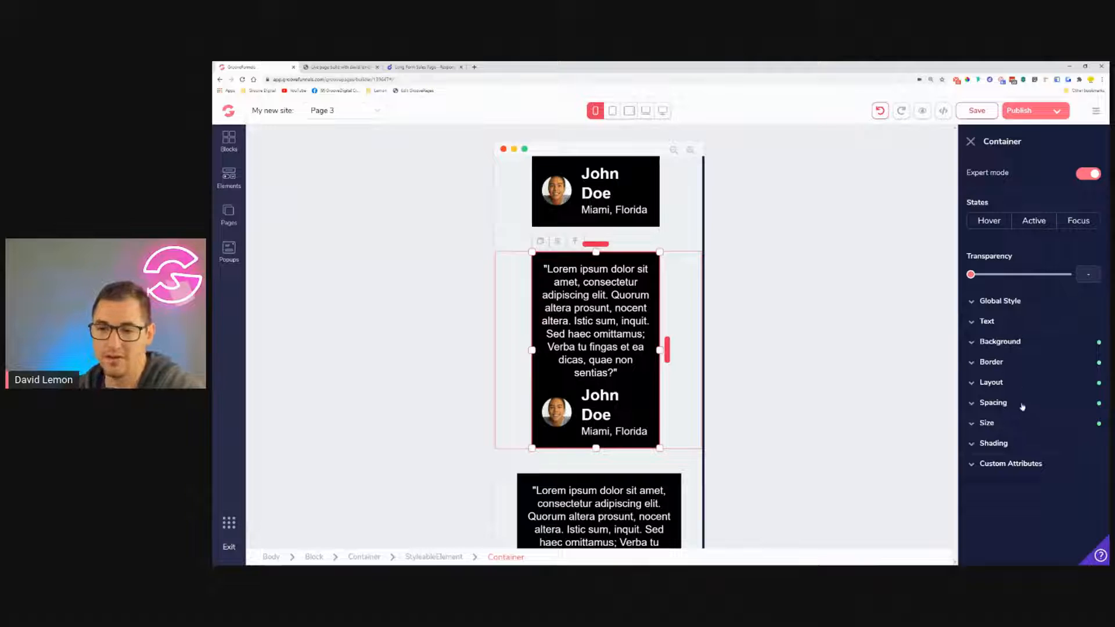
{"action": "scroll", "coordinate": [518, 390], "scroll_direction": "down", "scroll_amount": 4}
{"action": "scroll", "coordinate": [642, 343], "scroll_direction": "up", "scroll_amount": 3}
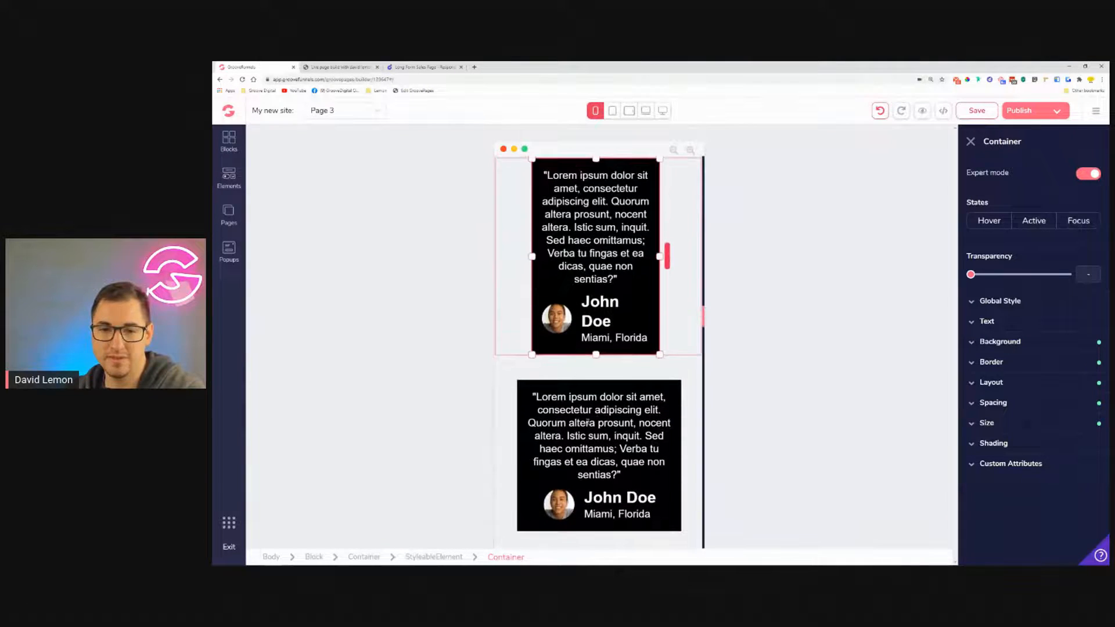
{"action": "scroll", "coordinate": [642, 343], "scroll_direction": "up", "scroll_amount": 2}
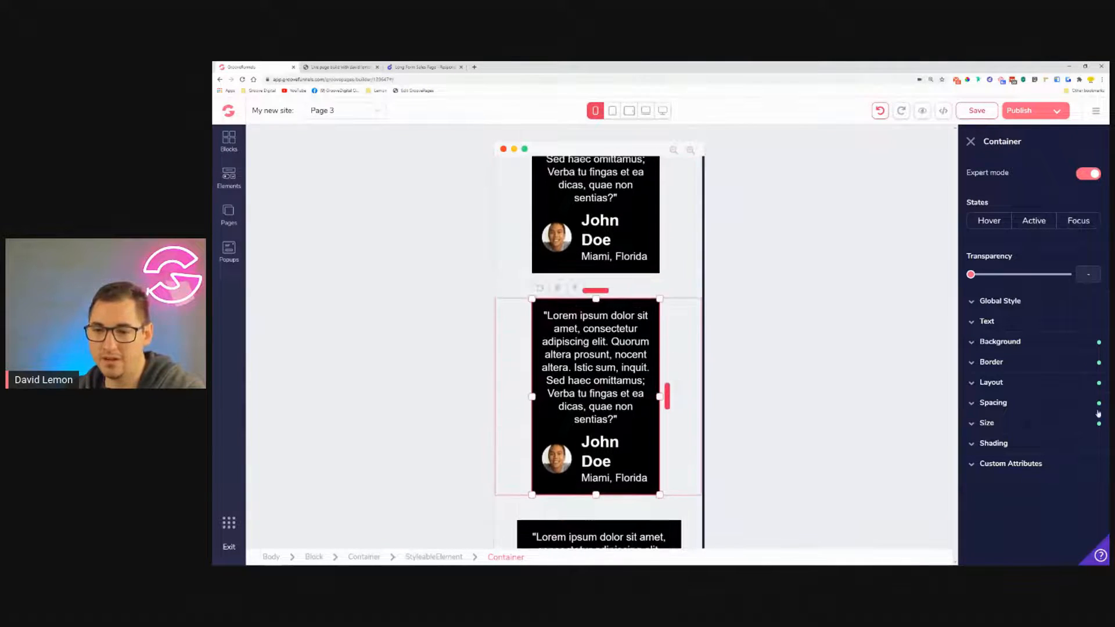
{"action": "left_click", "coordinate": [1014, 424]}
{"action": "left_click", "coordinate": [1031, 465]}
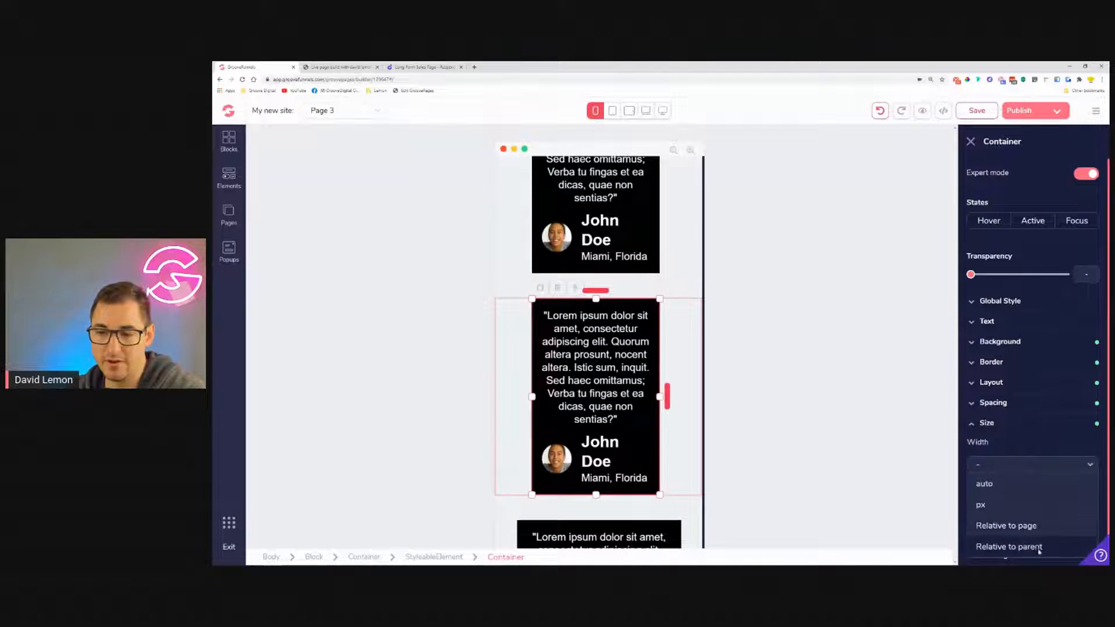
{"action": "left_click", "coordinate": [1040, 550]}
{"action": "left_click_drag", "start_coordinate": [982, 487], "coordinate": [1058, 497]}
{"action": "scroll", "coordinate": [697, 441], "scroll_direction": "down", "scroll_amount": 3}
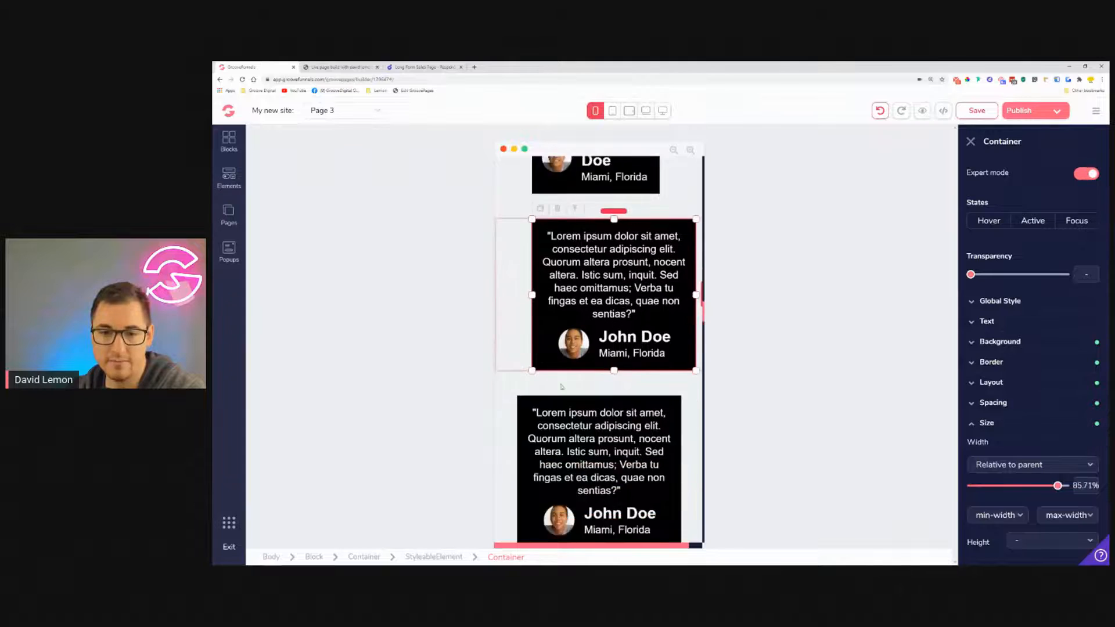
Set the left margin of the second testimonial card's container to 1.75rem.
{"action": "left_click", "coordinate": [681, 437]}
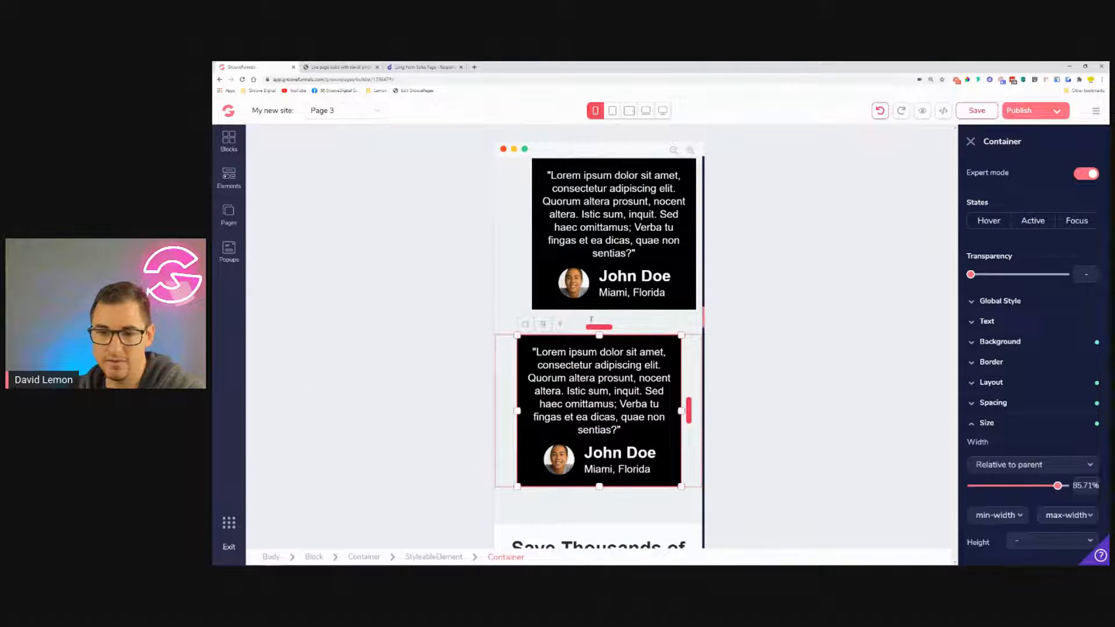
{"action": "left_click", "coordinate": [687, 285]}
{"action": "left_click", "coordinate": [1017, 404]}
{"action": "left_click", "coordinate": [976, 467]}
{"action": "mouse_move", "coordinate": [1028, 530]}
{"action": "left_mouse_down"}
{"action": "mouse_move", "coordinate": [997, 530]}
{"action": "mouse_move", "coordinate": [1006, 533]}
{"action": "left_mouse_up"}
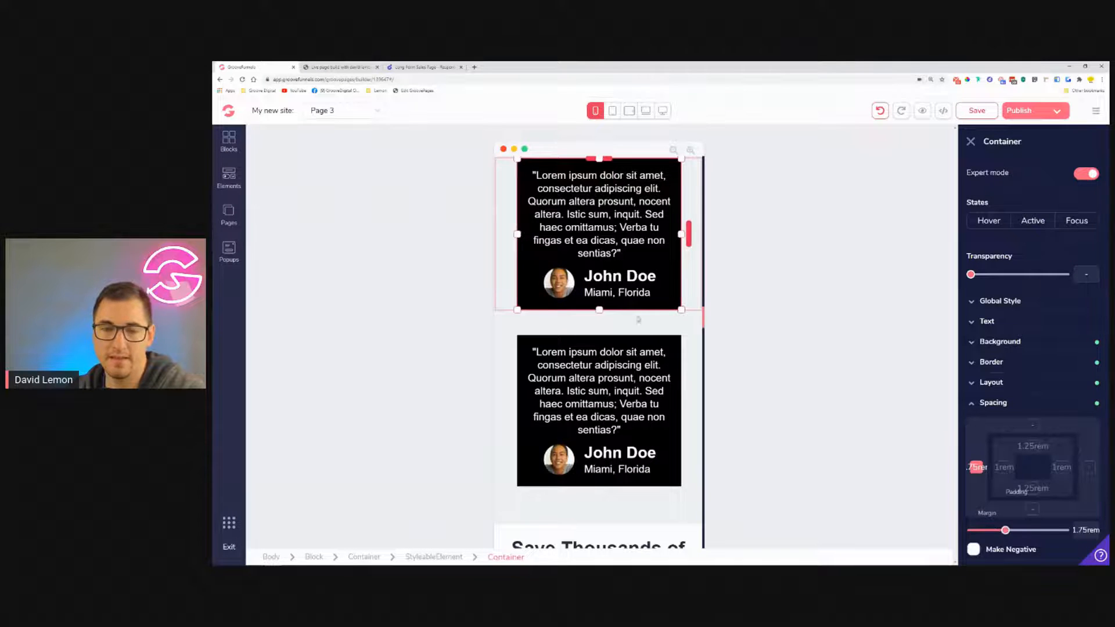
Set the width of the first testimonial card under "What people say" to 85.71% relative to parent.
{"action": "scroll", "coordinate": [637, 318], "scroll_direction": "up", "scroll_amount": 5}
{"action": "left_click", "coordinate": [644, 366]}
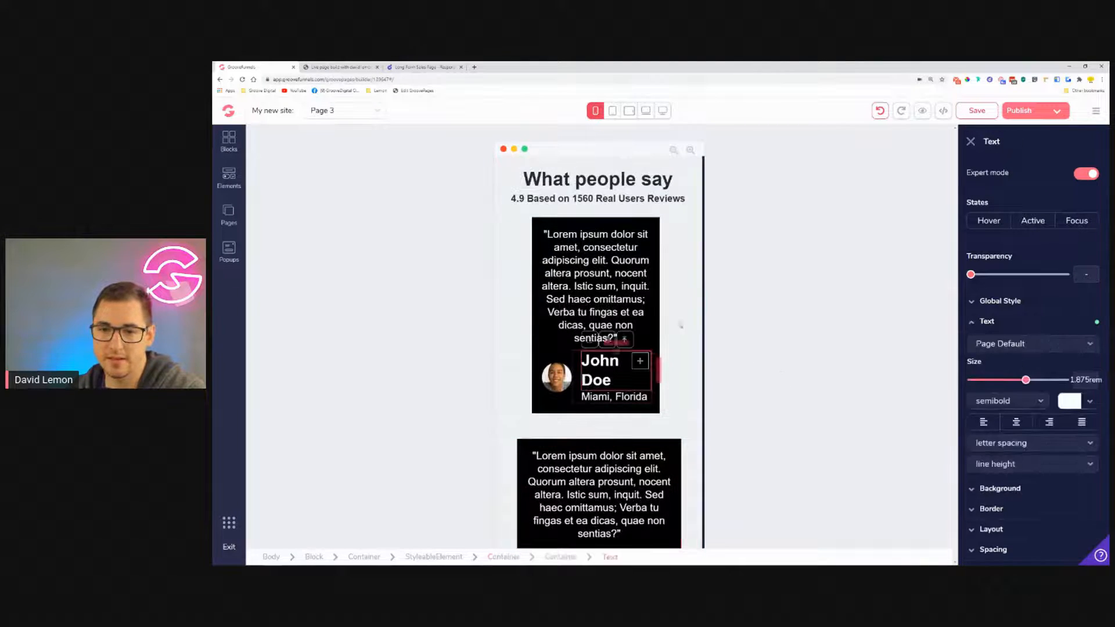
{"action": "left_click", "coordinate": [655, 340]}
{"action": "left_click", "coordinate": [987, 423]}
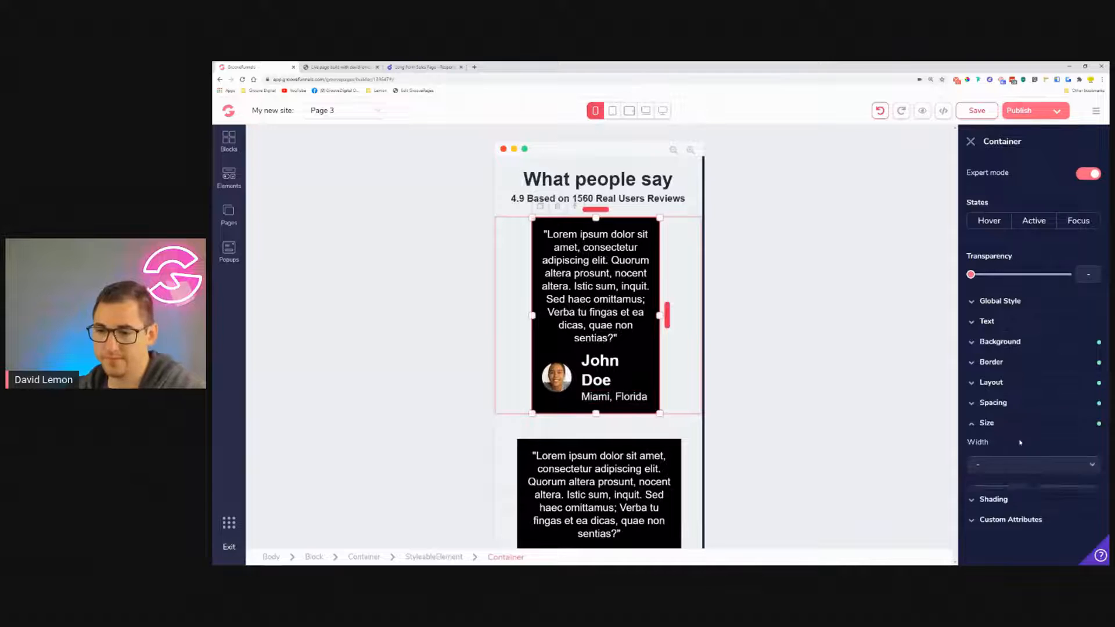
{"action": "scroll", "coordinate": [1034, 459], "scroll_direction": "down", "scroll_amount": 1}
{"action": "left_click", "coordinate": [1065, 474]}
{"action": "left_click", "coordinate": [1032, 446]}
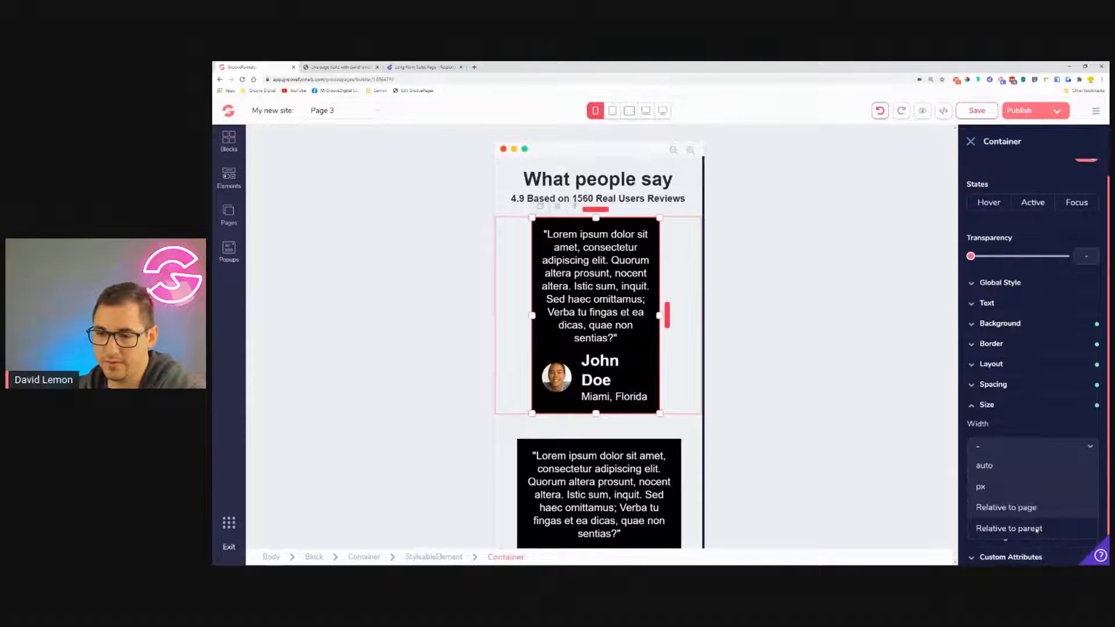
{"action": "left_click", "coordinate": [999, 505]}
{"action": "left_click_drag", "start_coordinate": [1007, 478], "coordinate": [1058, 480]}
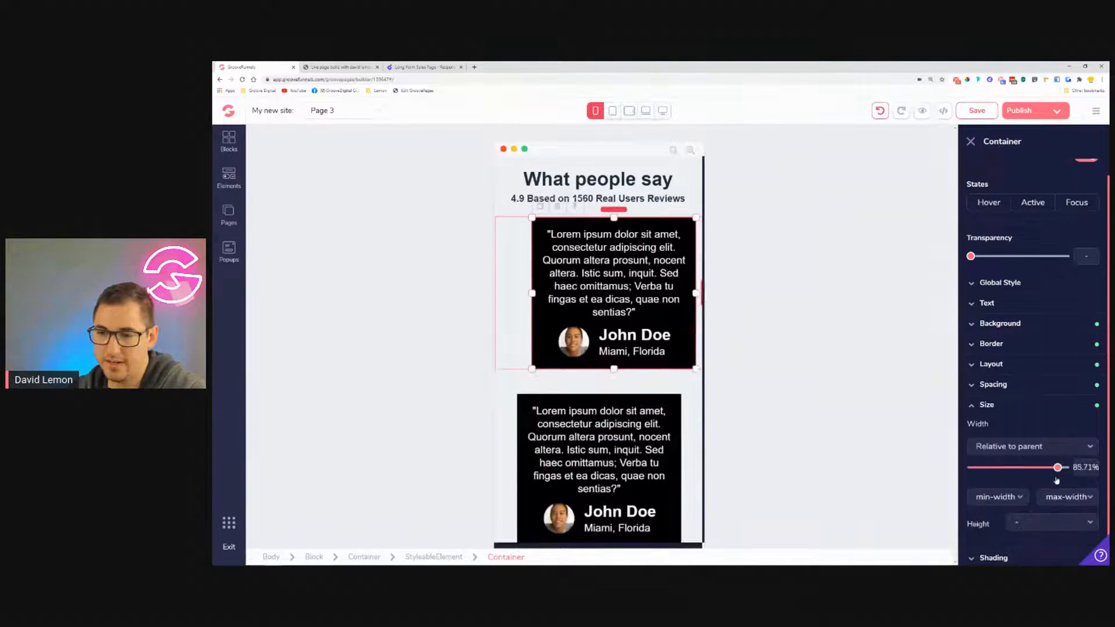
Set the left margin of the first testimonial card's container to 1.75rem.
{"action": "left_click", "coordinate": [988, 405]}
{"action": "left_click", "coordinate": [992, 402]}
{"action": "left_click", "coordinate": [978, 467]}
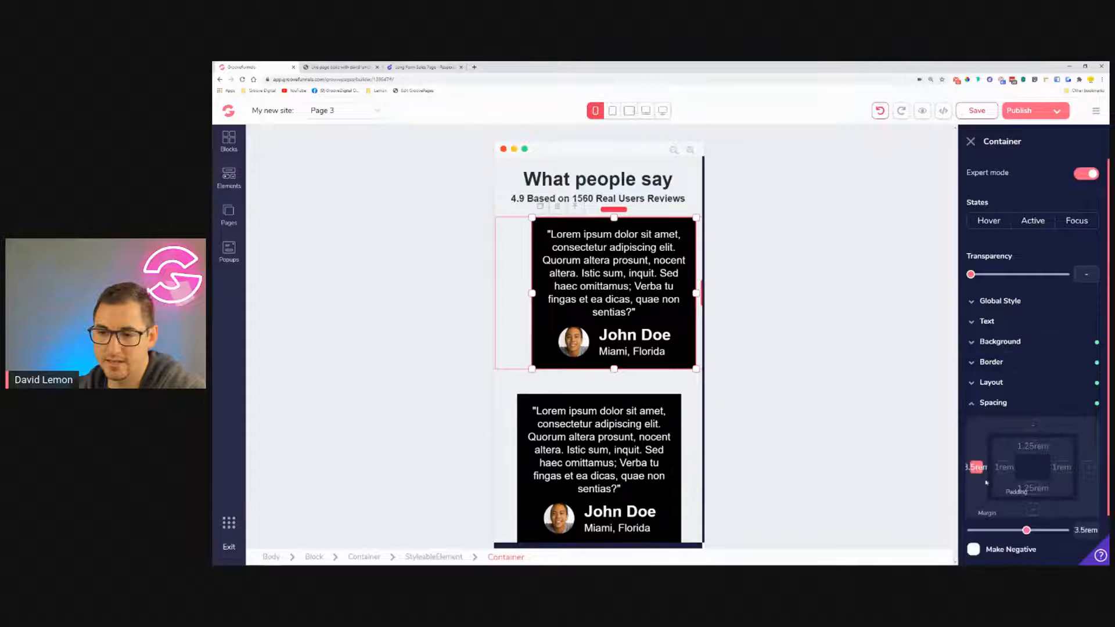
{"action": "scroll", "coordinate": [1016, 507], "scroll_direction": "down", "scroll_amount": 1}
{"action": "left_click_drag", "start_coordinate": [1029, 490], "coordinate": [1005, 485]}
Below the second "Save Thousands of Dollars" section's browser-window image, set the subheading's text size to 1.25rem and both paragraphs to 1.125rem.
{"action": "scroll", "coordinate": [632, 316], "scroll_direction": "down", "scroll_amount": 6}
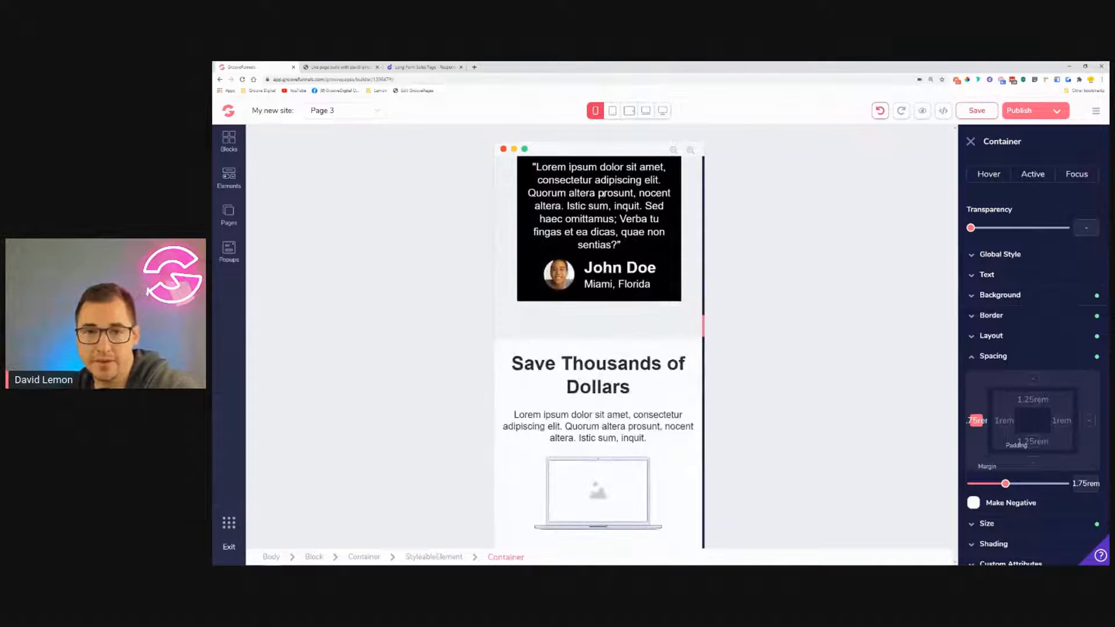
{"action": "scroll", "coordinate": [626, 274], "scroll_direction": "down", "scroll_amount": 3}
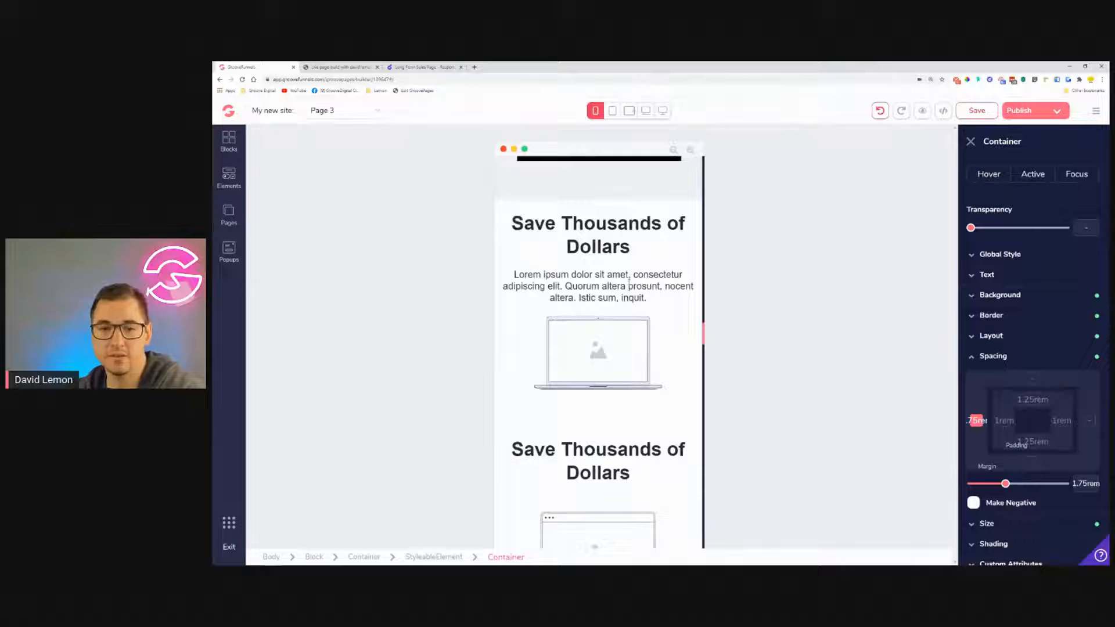
{"action": "scroll", "coordinate": [628, 282], "scroll_direction": "down", "scroll_amount": 1}
{"action": "scroll", "coordinate": [628, 285], "scroll_direction": "down", "scroll_amount": 4}
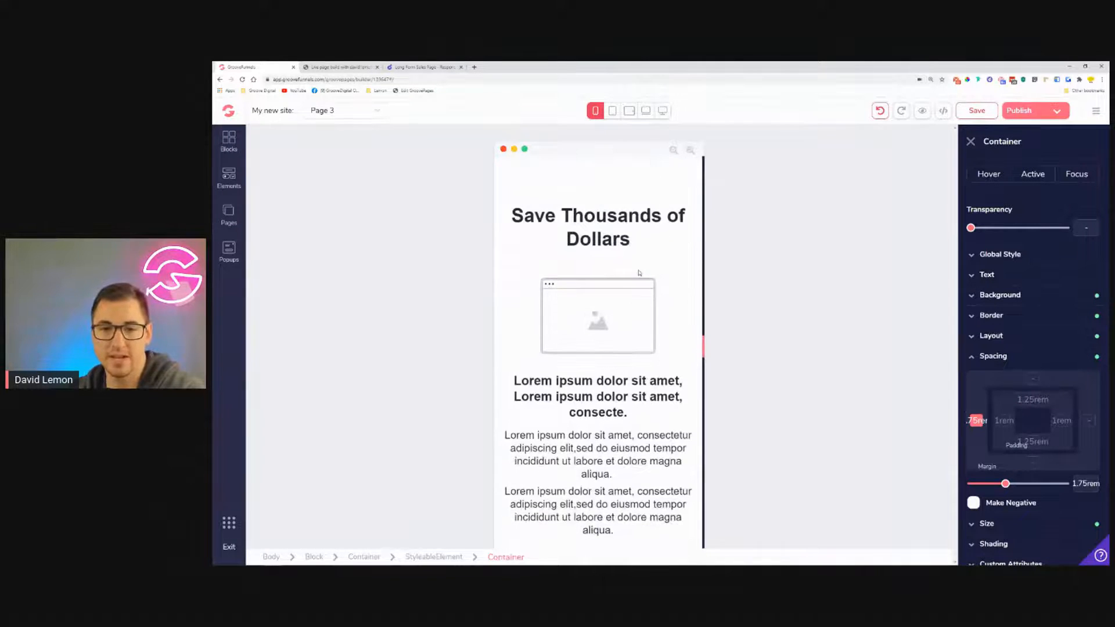
{"action": "scroll", "coordinate": [640, 273], "scroll_direction": "down", "scroll_amount": 1}
{"action": "scroll", "coordinate": [633, 291], "scroll_direction": "up", "scroll_amount": 6}
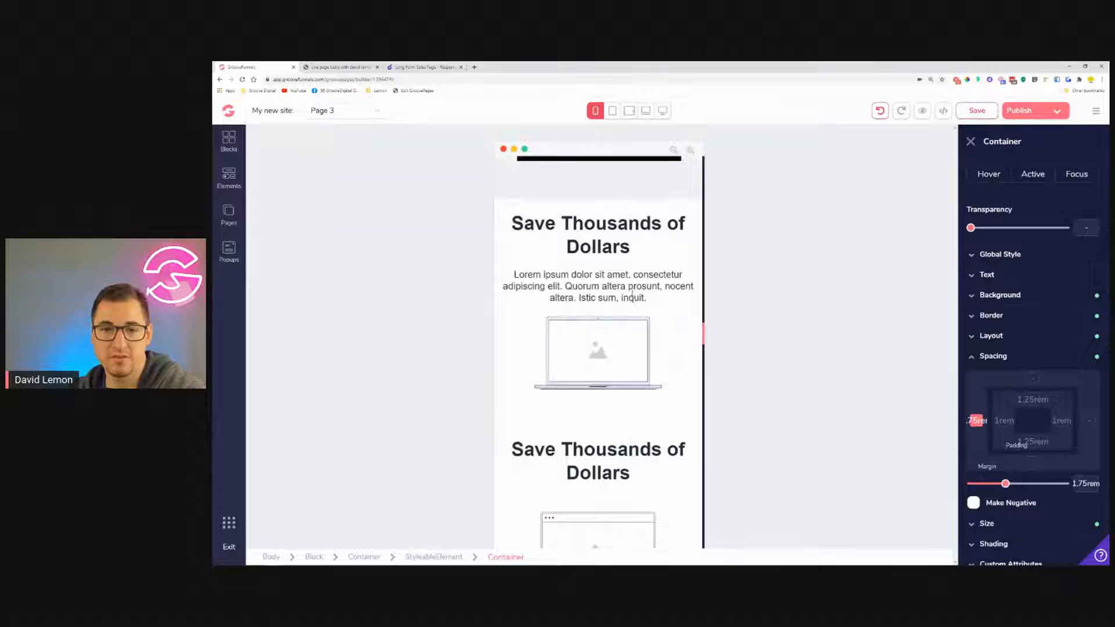
{"action": "scroll", "coordinate": [632, 294], "scroll_direction": "down", "scroll_amount": 5}
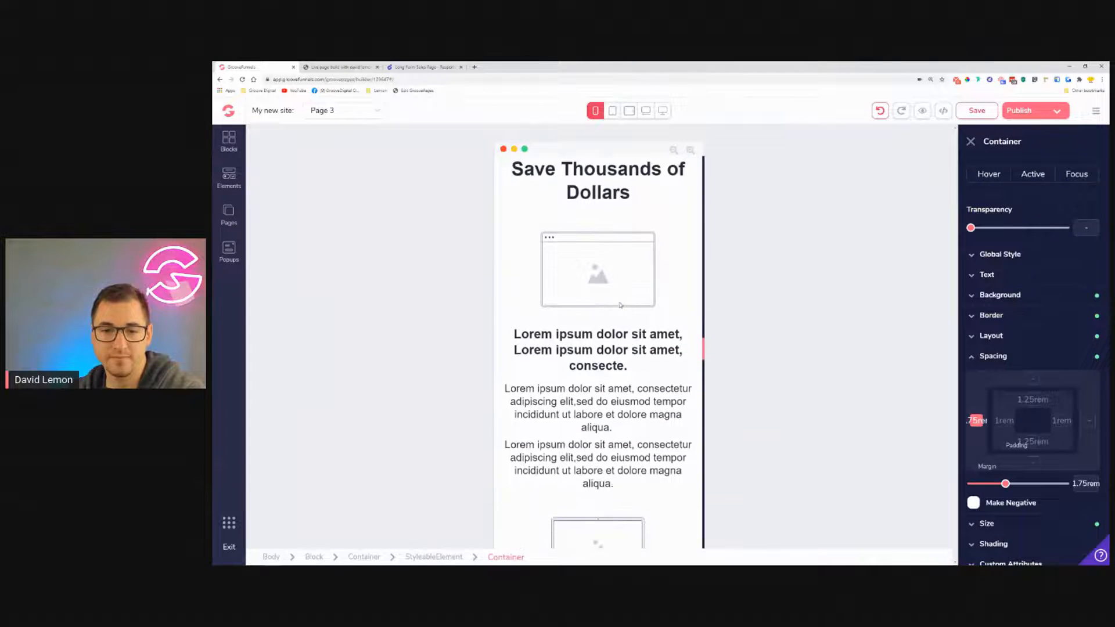
{"action": "left_click", "coordinate": [610, 351]}
{"action": "left_click_drag", "start_coordinate": [1016, 383], "coordinate": [1005, 383]}
{"action": "left_click", "coordinate": [646, 392]}
{"action": "left_click", "coordinate": [618, 433]}
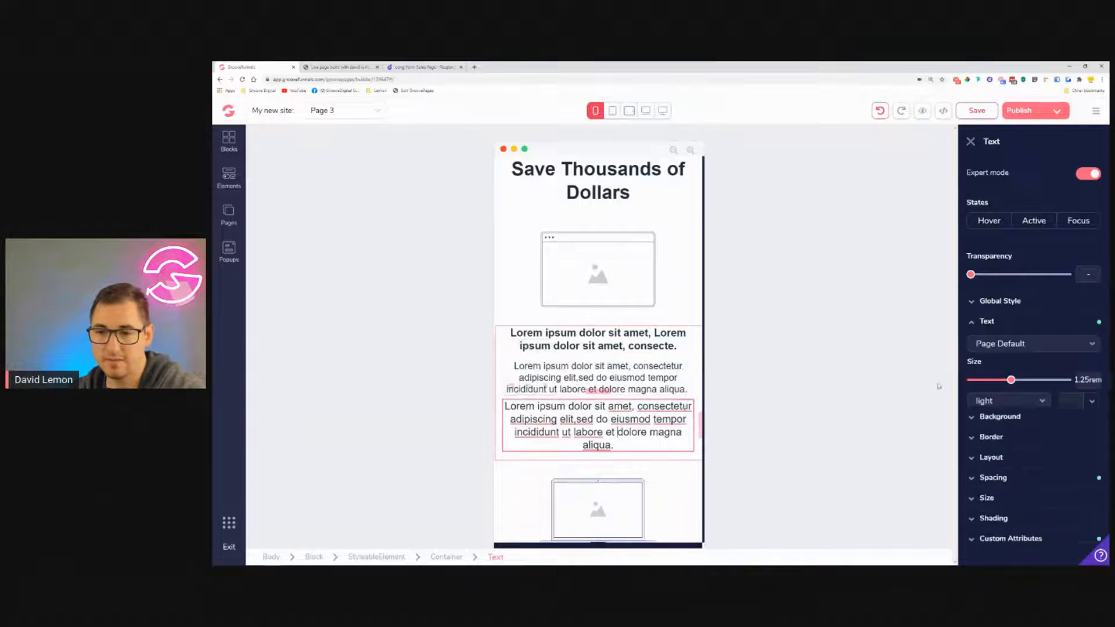
{"action": "left_click_drag", "start_coordinate": [1011, 380], "coordinate": [1002, 381]}
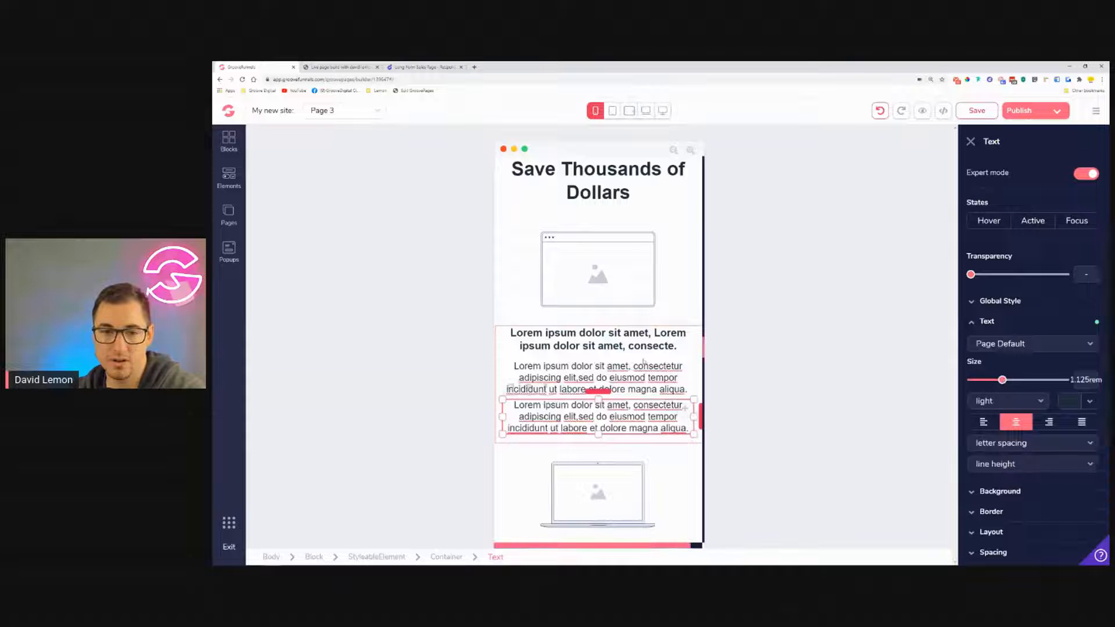
Below the following laptop image, set the subheading's text size to 1.25rem and both paragraphs to 1.125rem.
{"action": "scroll", "coordinate": [594, 364], "scroll_direction": "down", "scroll_amount": 3}
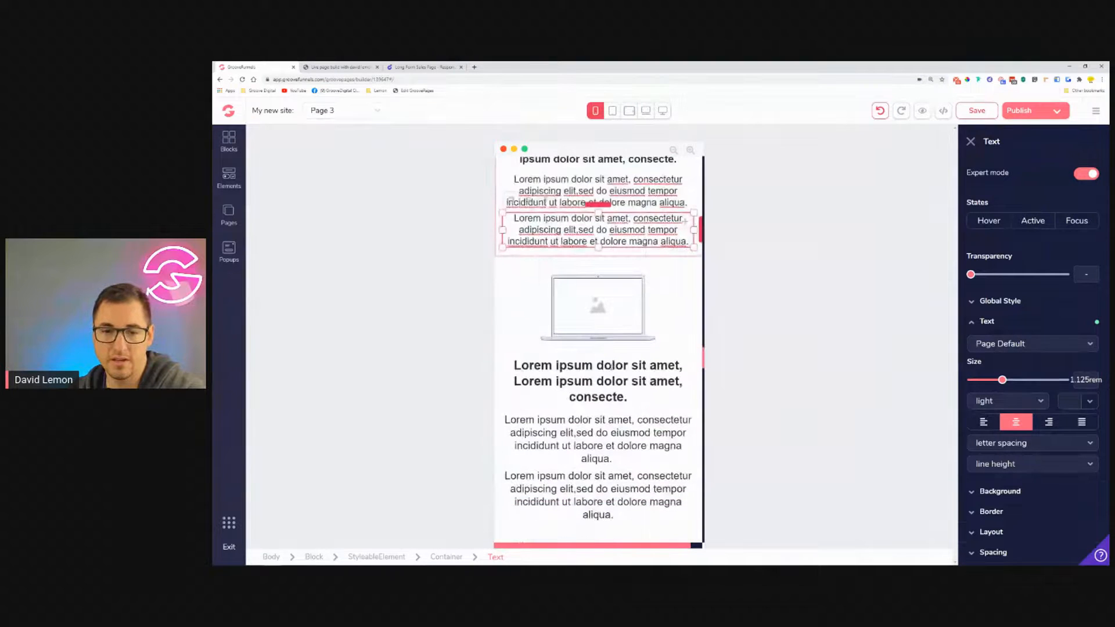
{"action": "left_click", "coordinate": [612, 366]}
{"action": "left_click_drag", "start_coordinate": [1015, 381], "coordinate": [1003, 386]}
{"action": "left_click", "coordinate": [618, 457]}
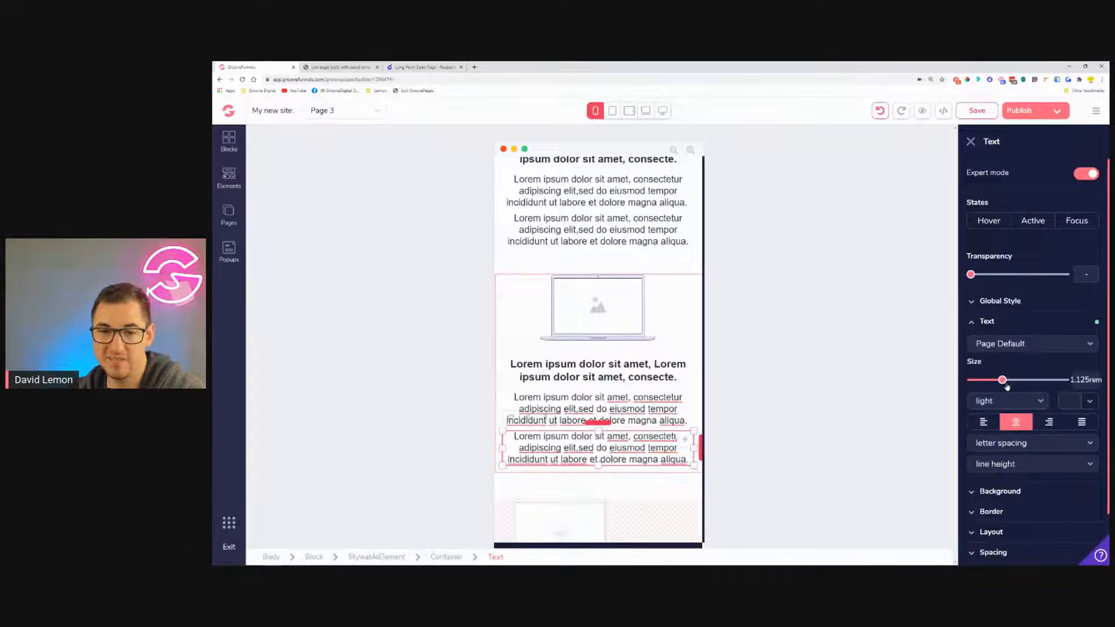
Set the text size of the subheading below the next browser-window image to 1.25rem.
{"action": "scroll", "coordinate": [632, 364], "scroll_direction": "down", "scroll_amount": 5}
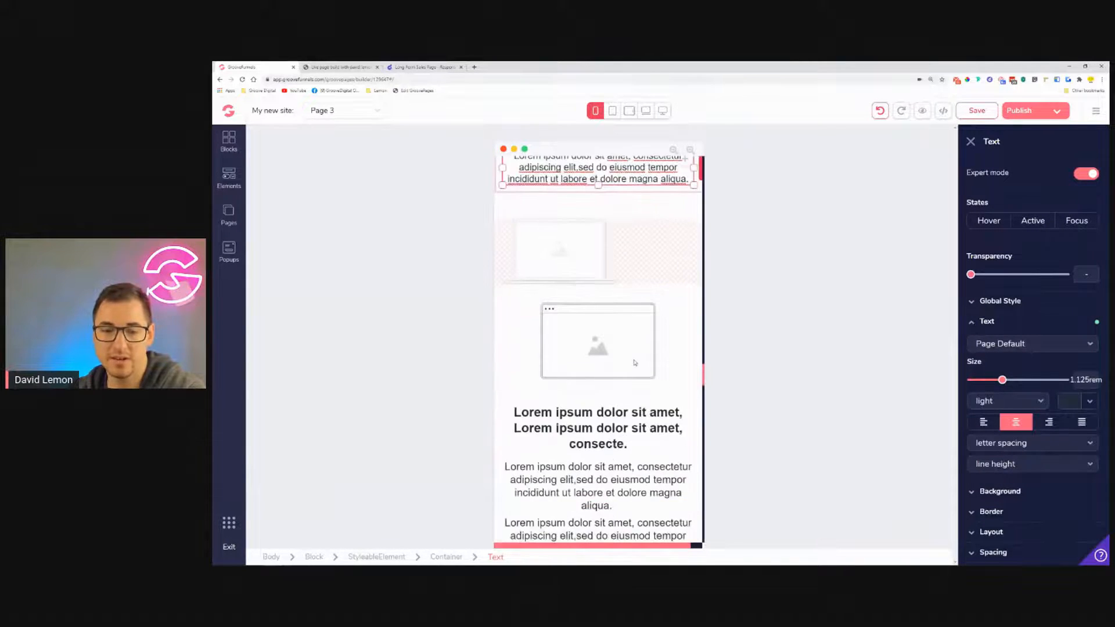
{"action": "scroll", "coordinate": [635, 363], "scroll_direction": "down", "scroll_amount": 2}
{"action": "left_click", "coordinate": [616, 336]}
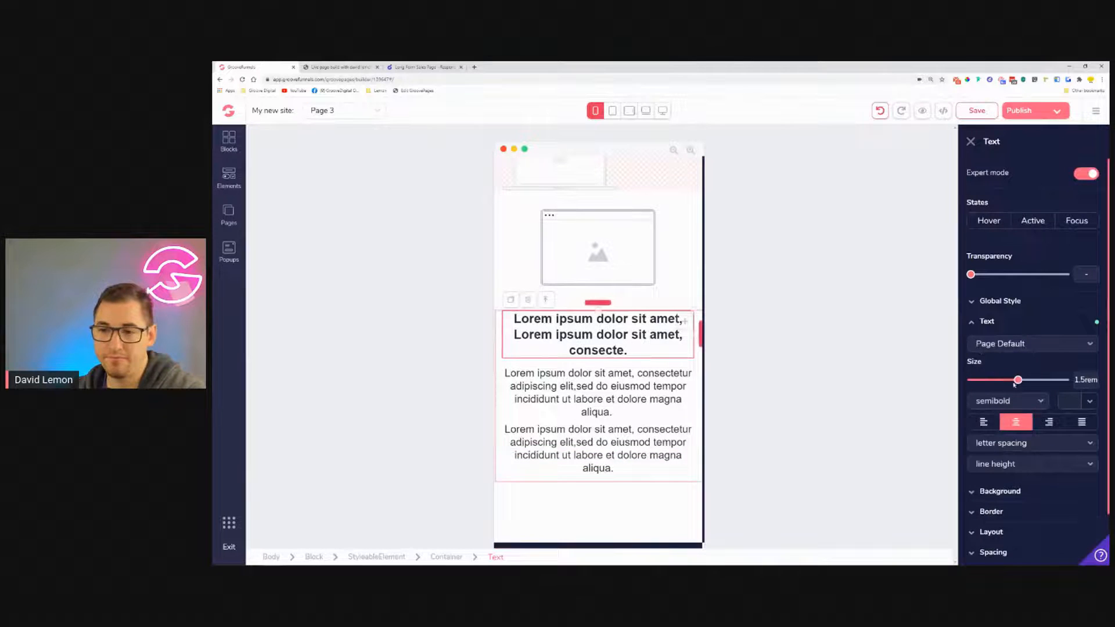
{"action": "left_click_drag", "start_coordinate": [1016, 385], "coordinate": [1011, 384]}
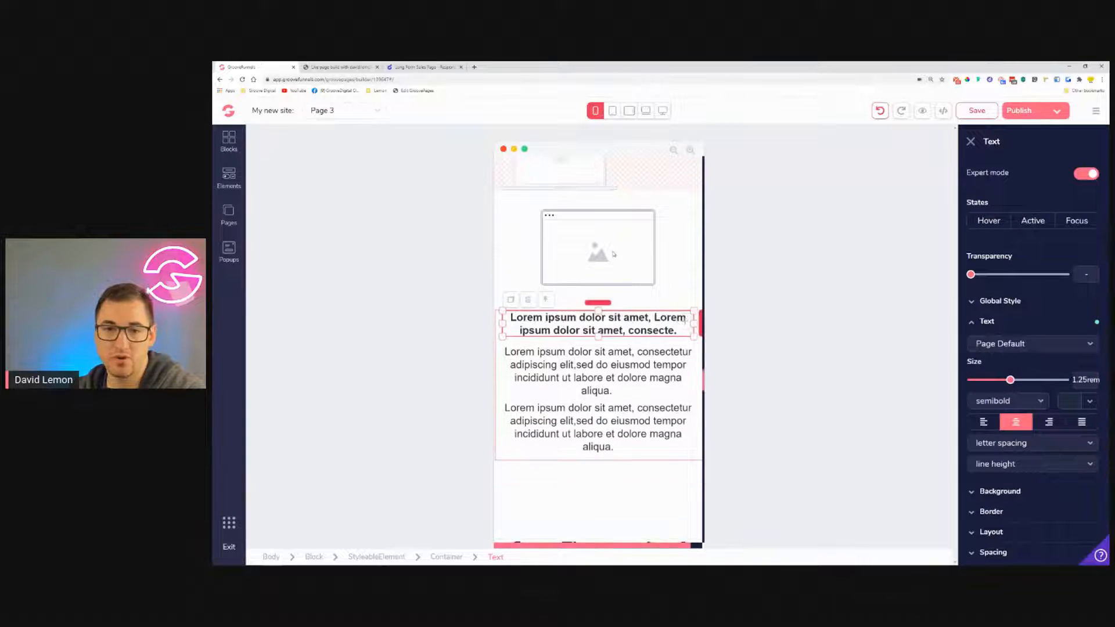
Set the text size of both paragraphs below the browser-window image to 1.125rem.
{"action": "scroll", "coordinate": [627, 260], "scroll_direction": "up", "scroll_amount": 2}
{"action": "scroll", "coordinate": [627, 259], "scroll_direction": "down", "scroll_amount": 1}
{"action": "scroll", "coordinate": [627, 260], "scroll_direction": "down", "scroll_amount": 3}
{"action": "left_click", "coordinate": [627, 316]}
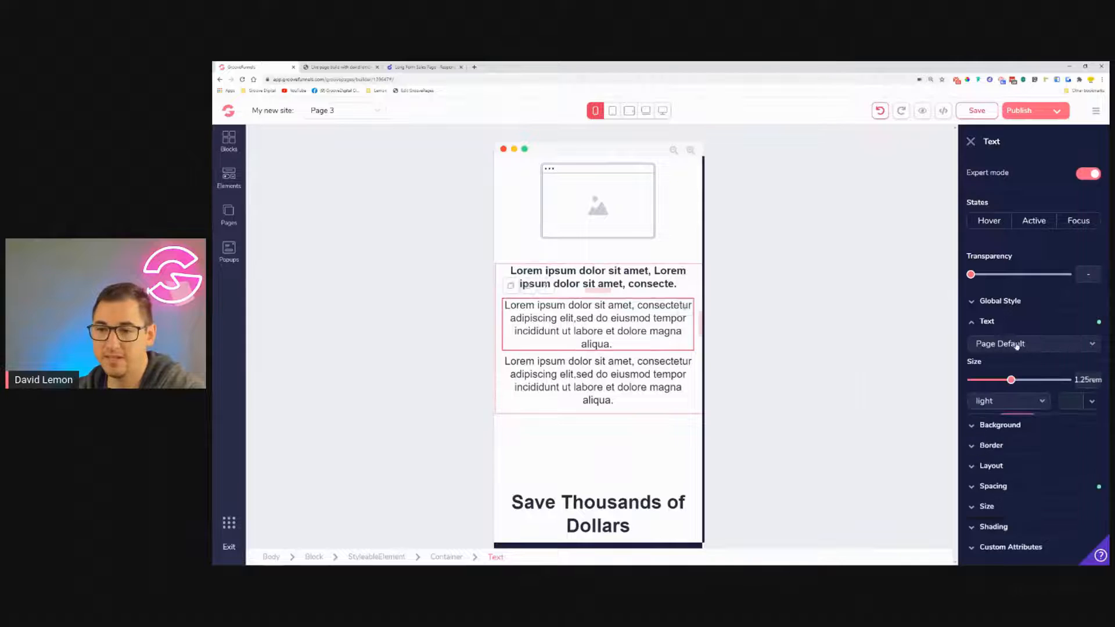
{"action": "left_click", "coordinate": [1008, 384]}
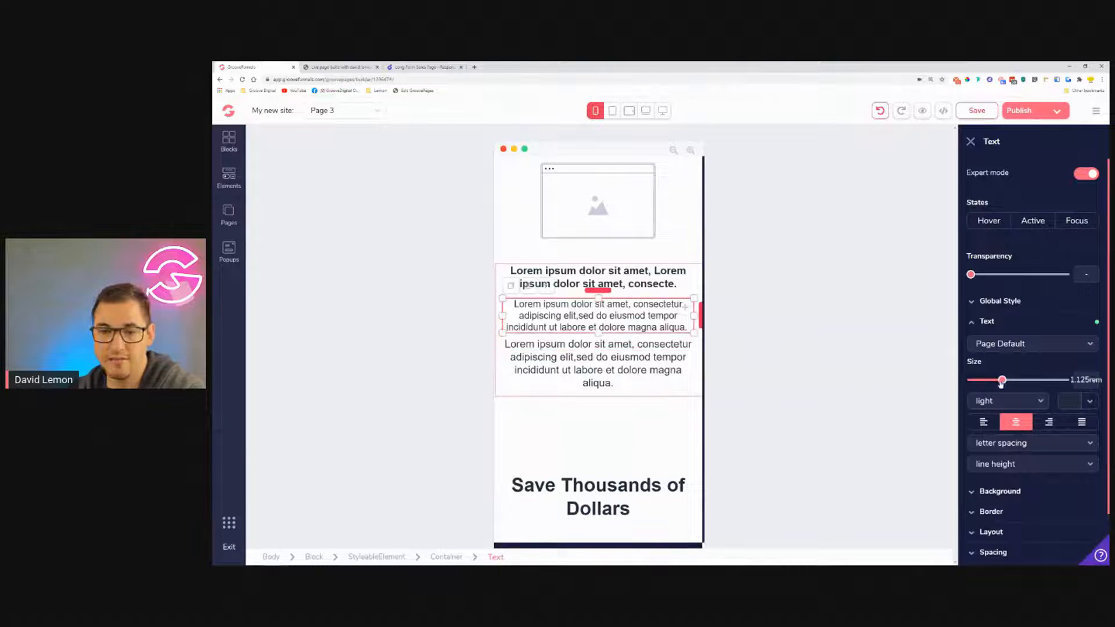
{"action": "left_click", "coordinate": [599, 381]}
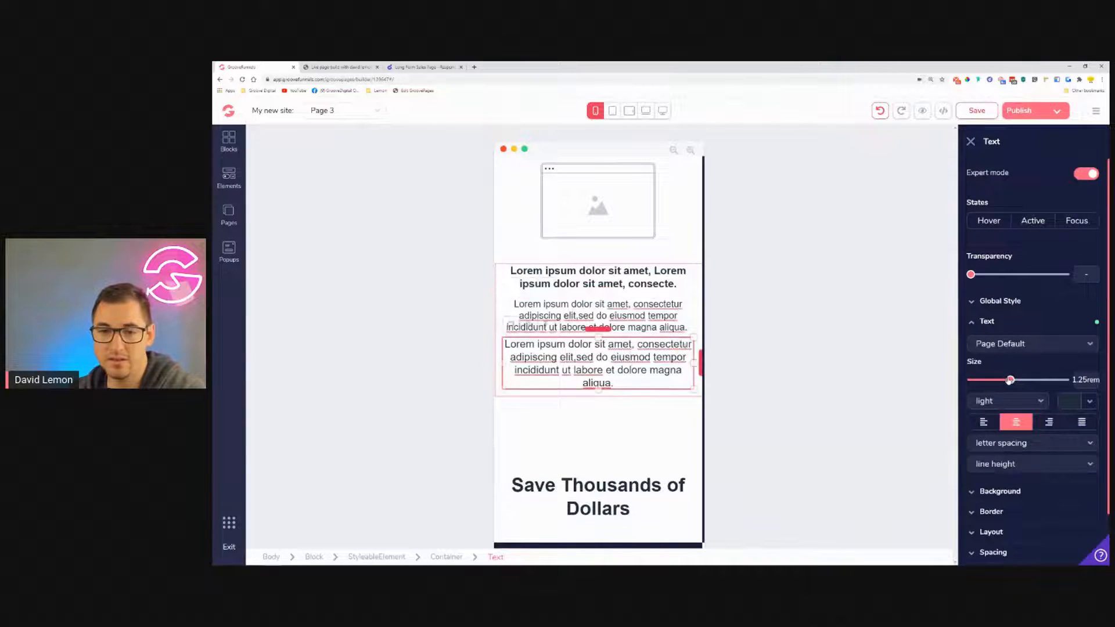
{"action": "left_click", "coordinate": [1002, 380]}
Set the width of the Bonus 01 box mockup image to 75% relative to its parent.
{"action": "scroll", "coordinate": [605, 342], "scroll_direction": "down", "scroll_amount": 5}
{"action": "scroll", "coordinate": [605, 342], "scroll_direction": "up", "scroll_amount": 1}
{"action": "scroll", "coordinate": [564, 286], "scroll_direction": "down", "scroll_amount": 5}
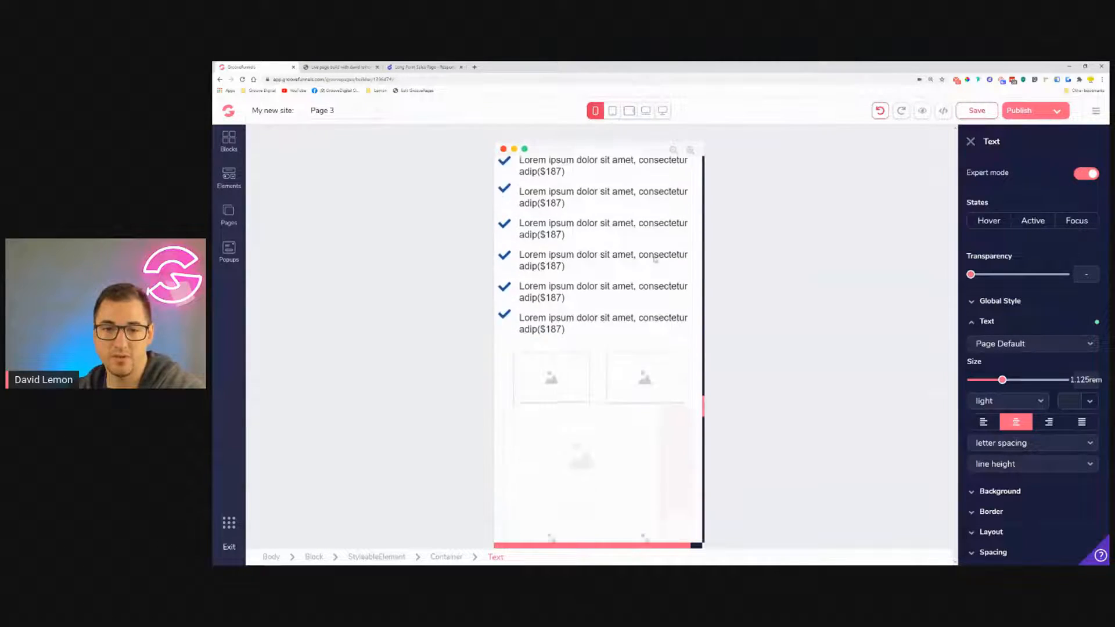
{"action": "scroll", "coordinate": [609, 274], "scroll_direction": "down", "scroll_amount": 4}
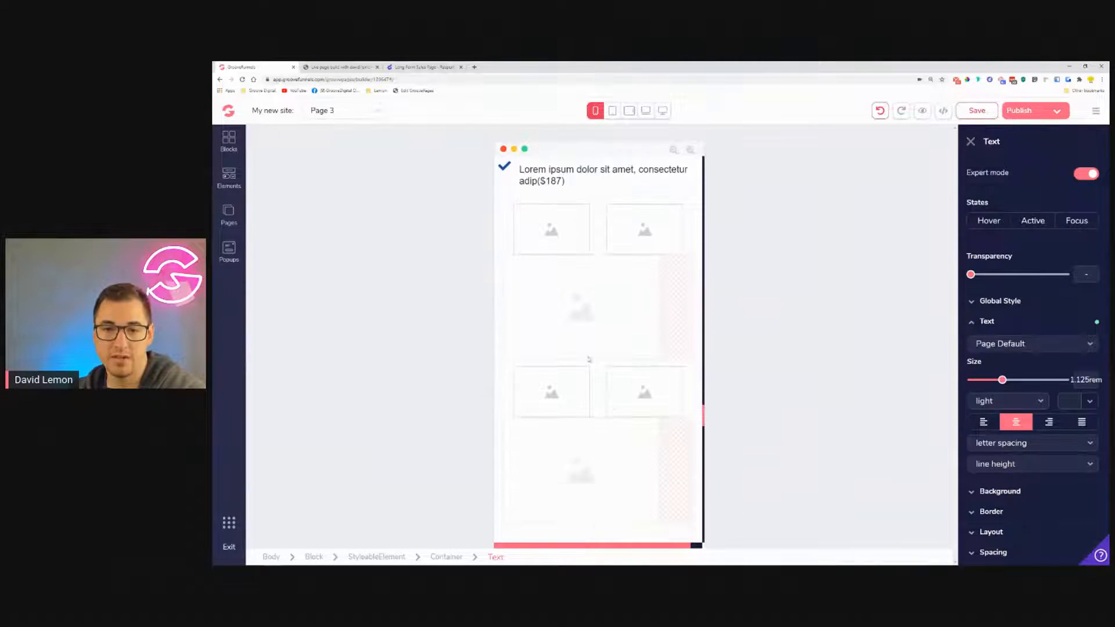
{"action": "scroll", "coordinate": [610, 285], "scroll_direction": "down", "scroll_amount": 5}
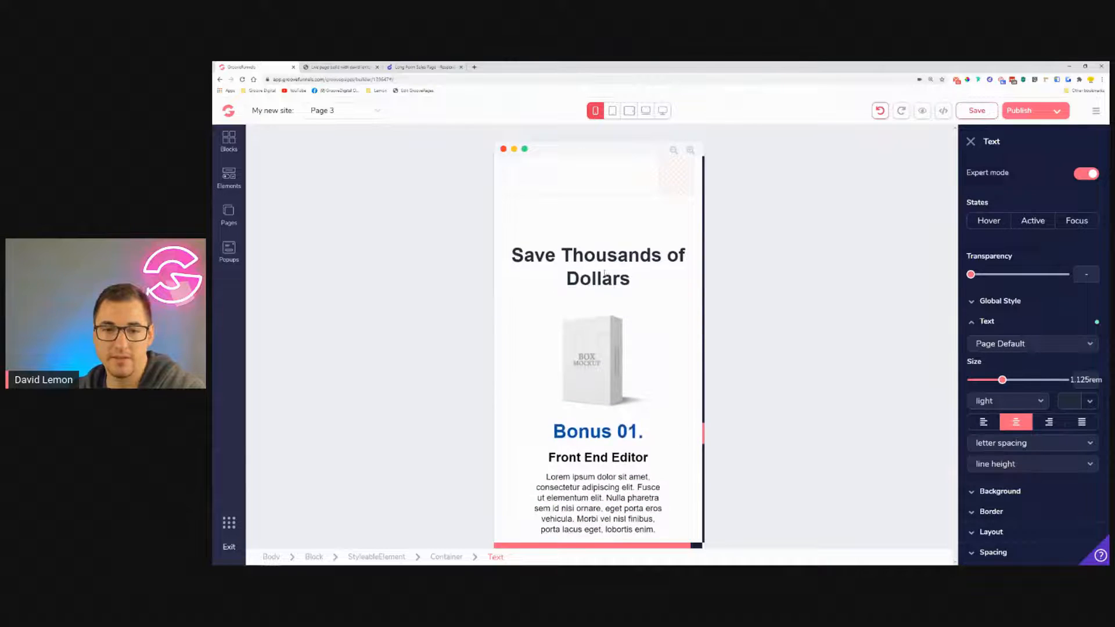
{"action": "left_click", "coordinate": [602, 273]}
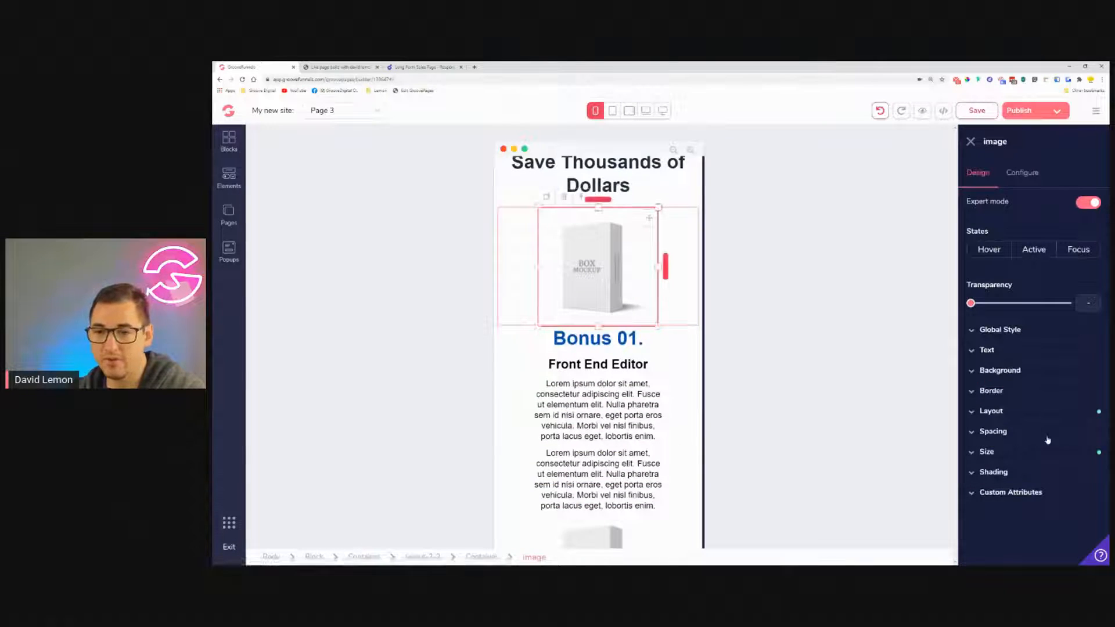
{"action": "left_click", "coordinate": [987, 452]}
{"action": "scroll", "coordinate": [1022, 476], "scroll_direction": "down", "scroll_amount": 1}
{"action": "left_click_drag", "start_coordinate": [1021, 468], "coordinate": [1037, 476]}
Set the left and right padding of the Bonus 01 text container to 1.75rem.
{"action": "scroll", "coordinate": [620, 342], "scroll_direction": "down", "scroll_amount": 2}
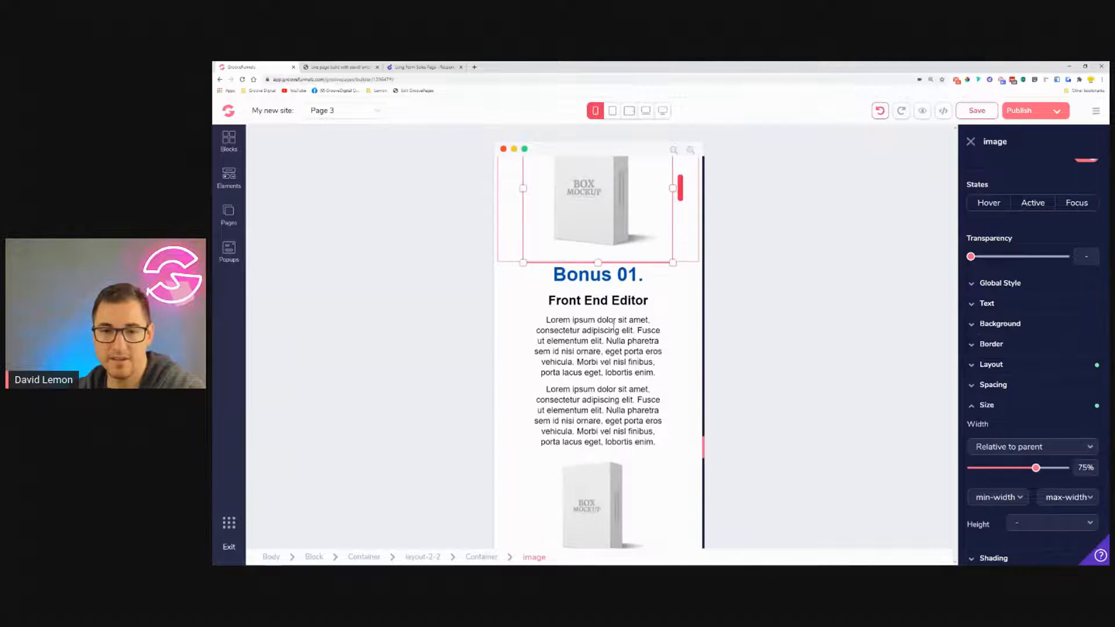
{"action": "left_click", "coordinate": [614, 324]}
{"action": "left_click", "coordinate": [577, 303]}
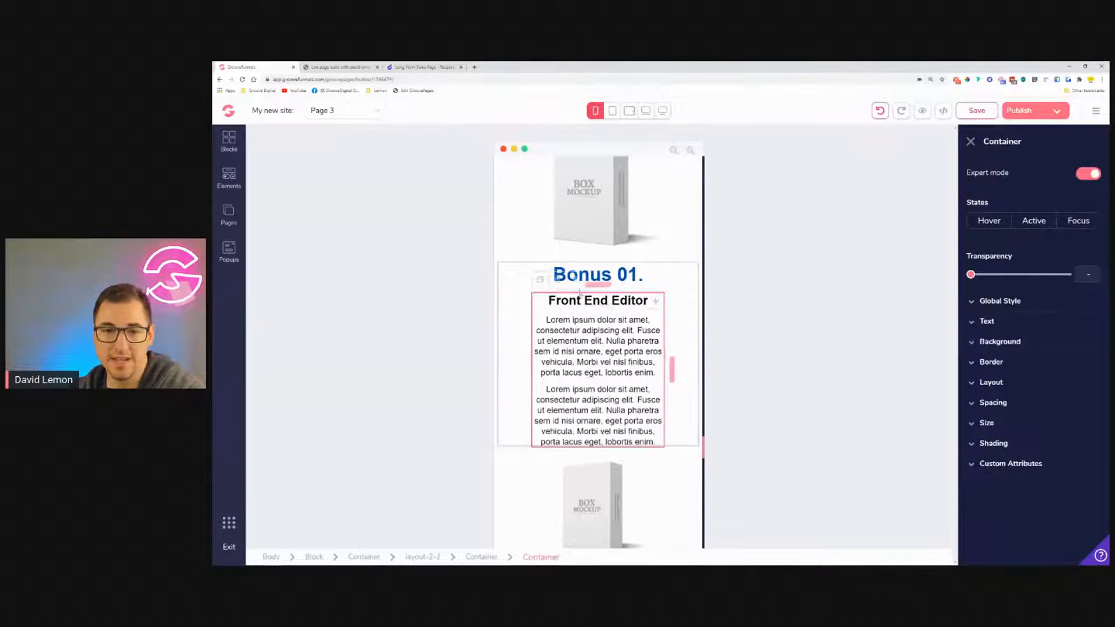
{"action": "left_click", "coordinate": [577, 281]}
{"action": "left_click", "coordinate": [993, 432]}
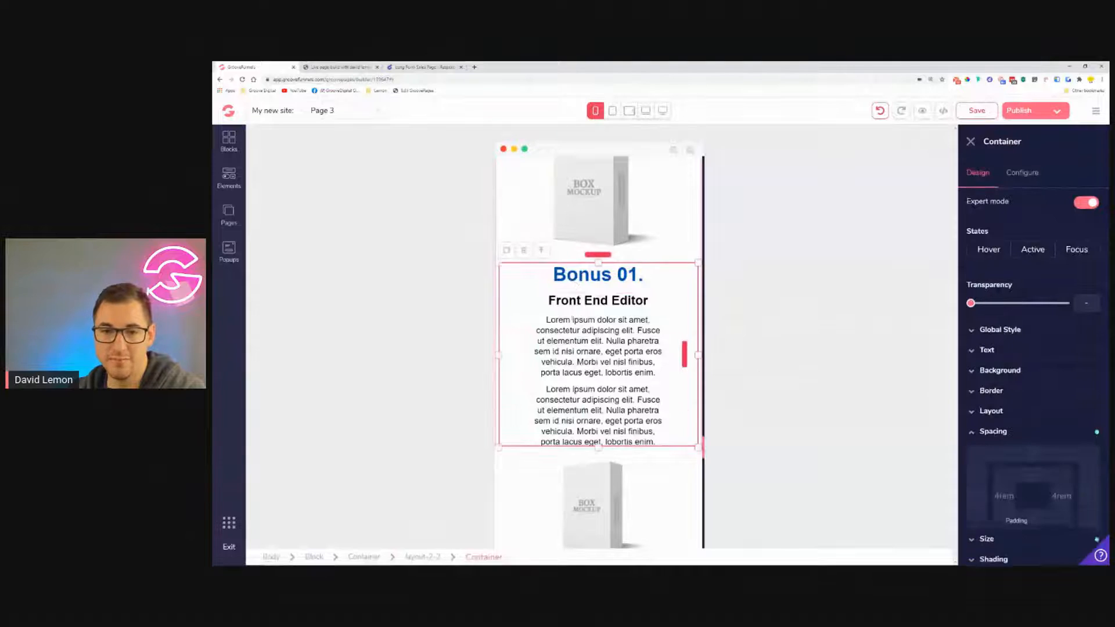
{"action": "scroll", "coordinate": [1002, 447], "scroll_direction": "down", "scroll_amount": 1}
{"action": "left_click", "coordinate": [1004, 446]}
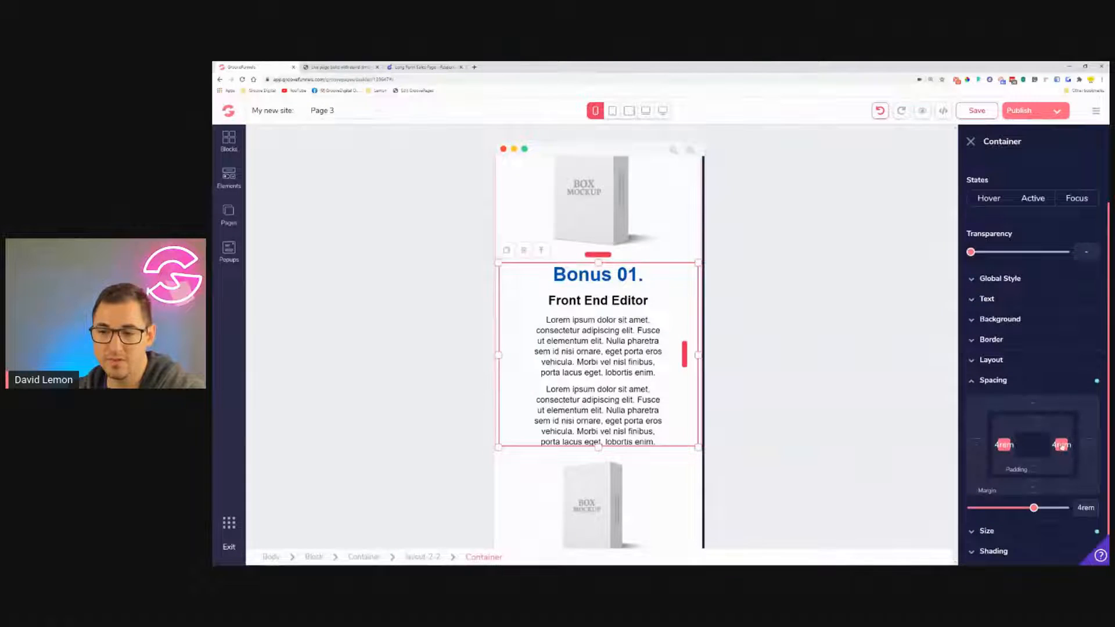
{"action": "left_click_drag", "start_coordinate": [1035, 509], "coordinate": [1016, 522]}
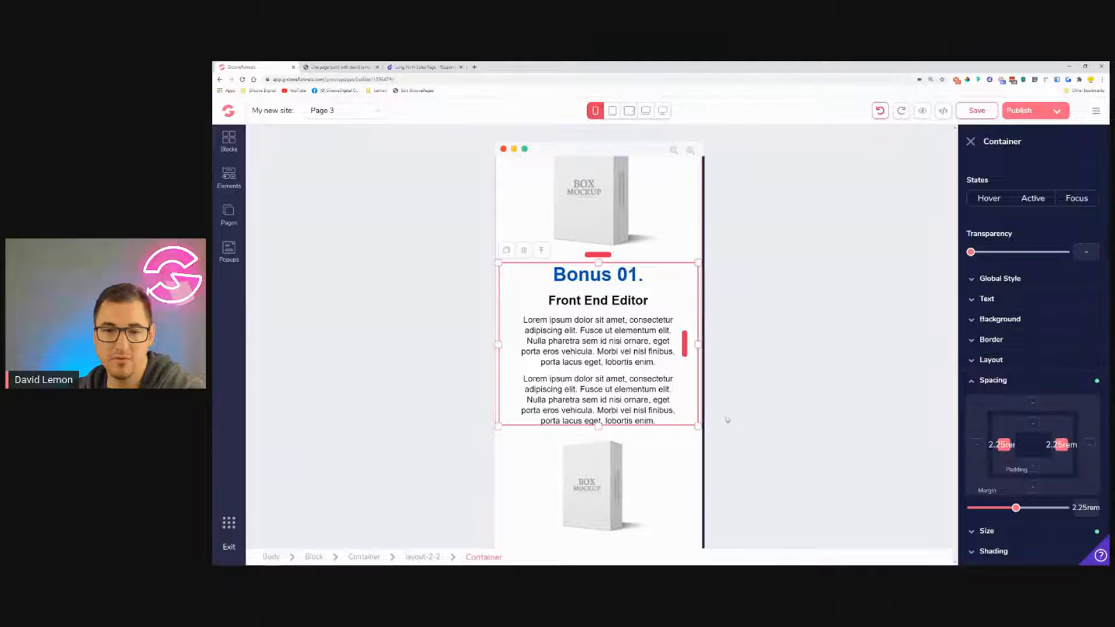
{"action": "left_click_drag", "start_coordinate": [1016, 515], "coordinate": [1009, 515]}
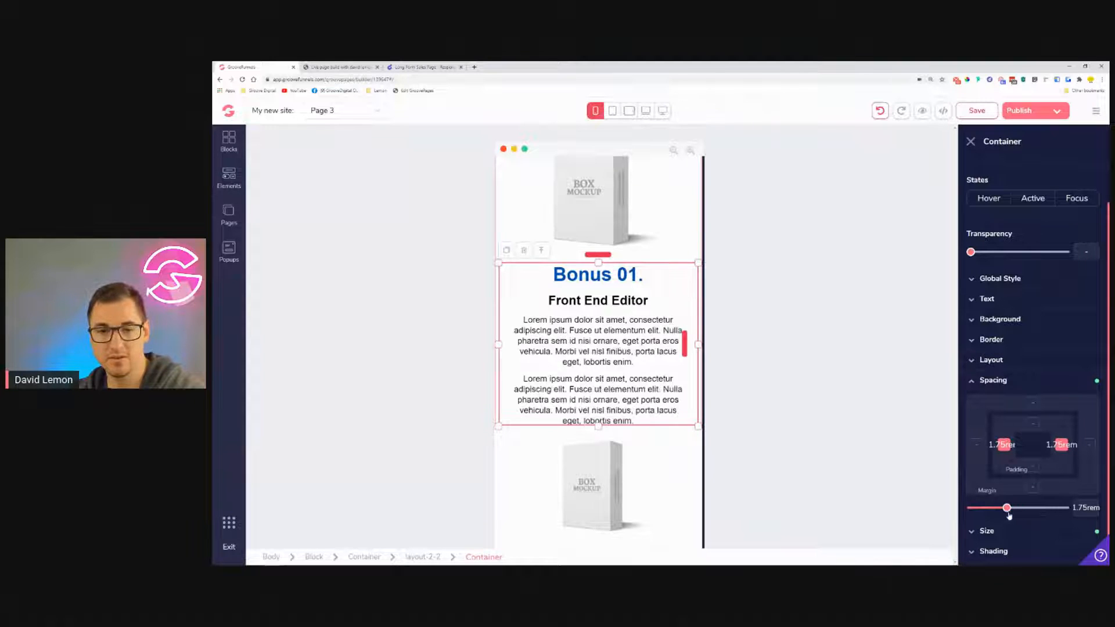
Set the width of the Bonus 02 box mockup image to 75% relative to its parent.
{"action": "scroll", "coordinate": [623, 325], "scroll_direction": "down", "scroll_amount": 3}
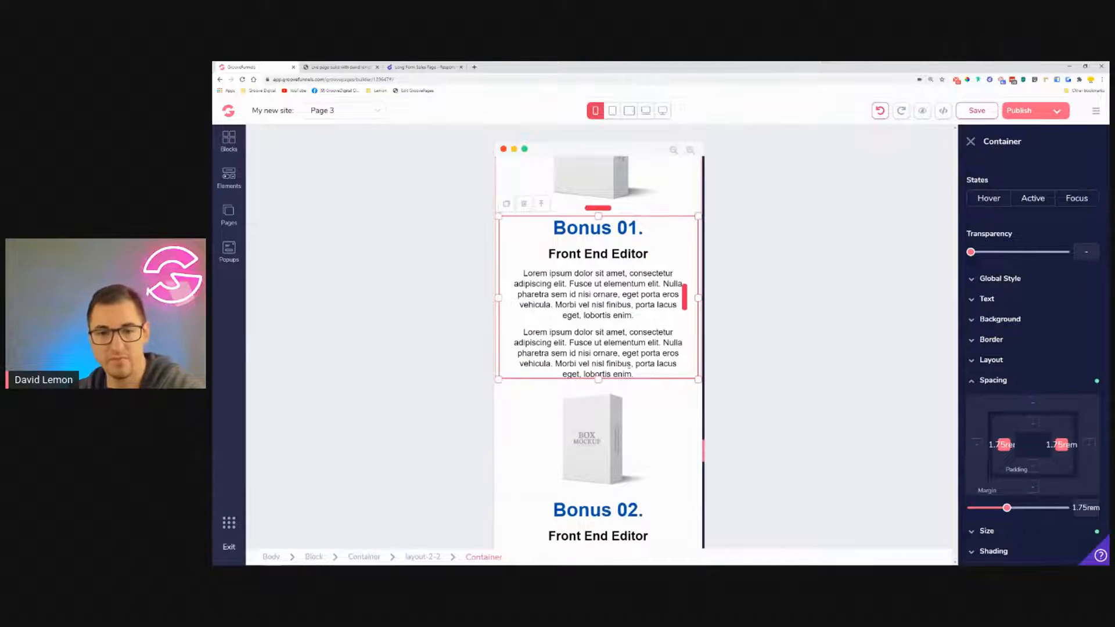
{"action": "scroll", "coordinate": [624, 324], "scroll_direction": "down", "scroll_amount": 4}
{"action": "left_click", "coordinate": [593, 250]}
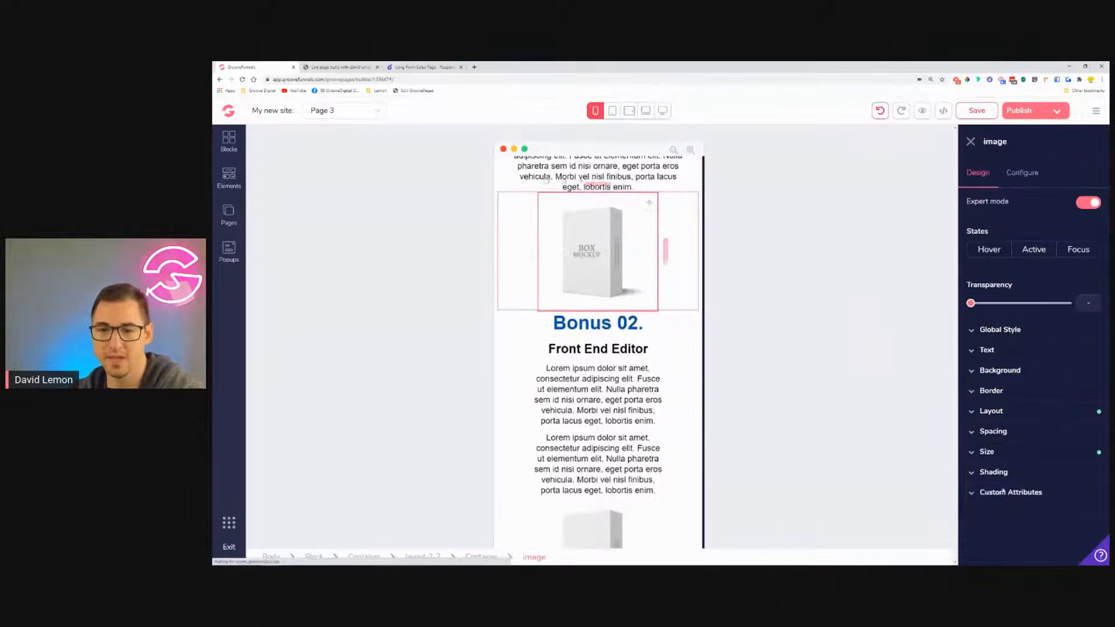
{"action": "left_click", "coordinate": [1025, 453]}
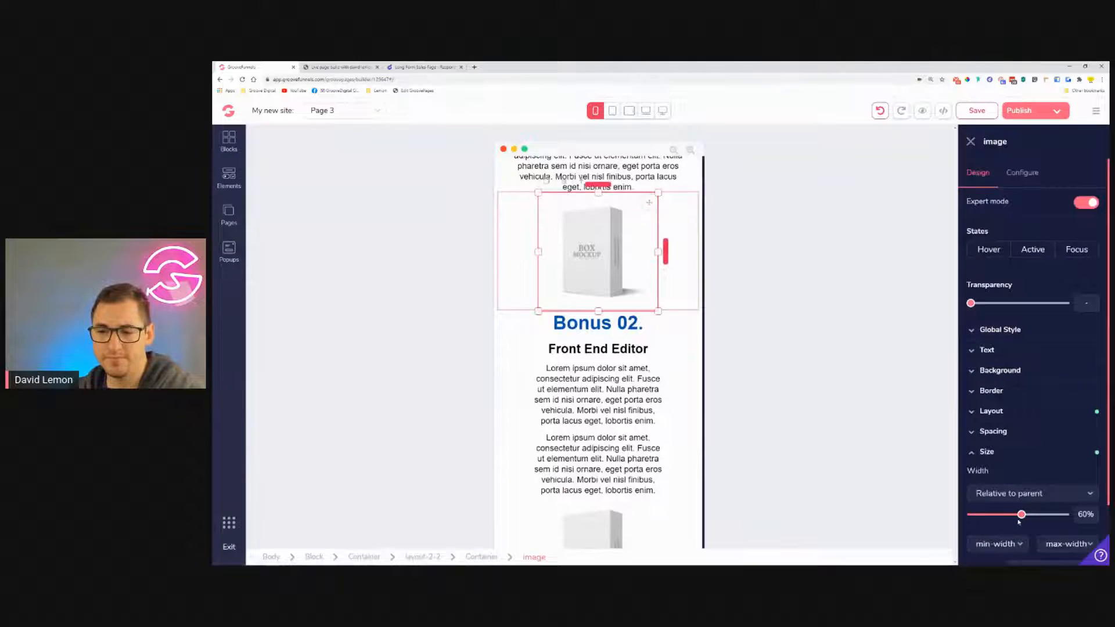
{"action": "left_click_drag", "start_coordinate": [1023, 515], "coordinate": [1037, 515]}
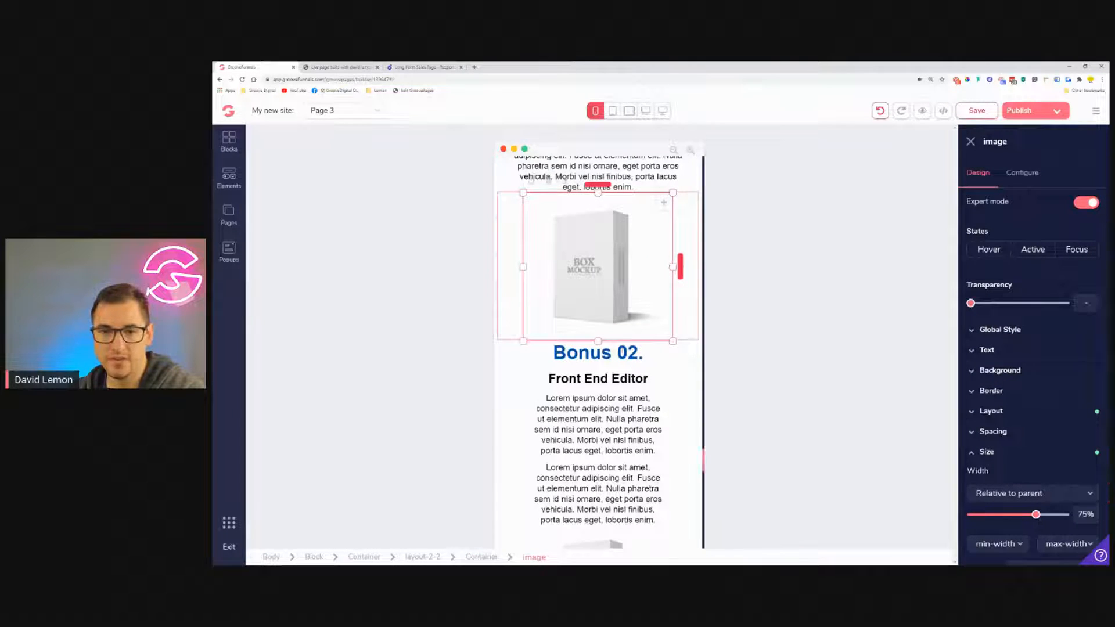
Set the left and right padding of the Bonus 02 text container to 1.75rem.
{"action": "scroll", "coordinate": [671, 329], "scroll_direction": "down", "scroll_amount": 3}
{"action": "left_click", "coordinate": [672, 290]}
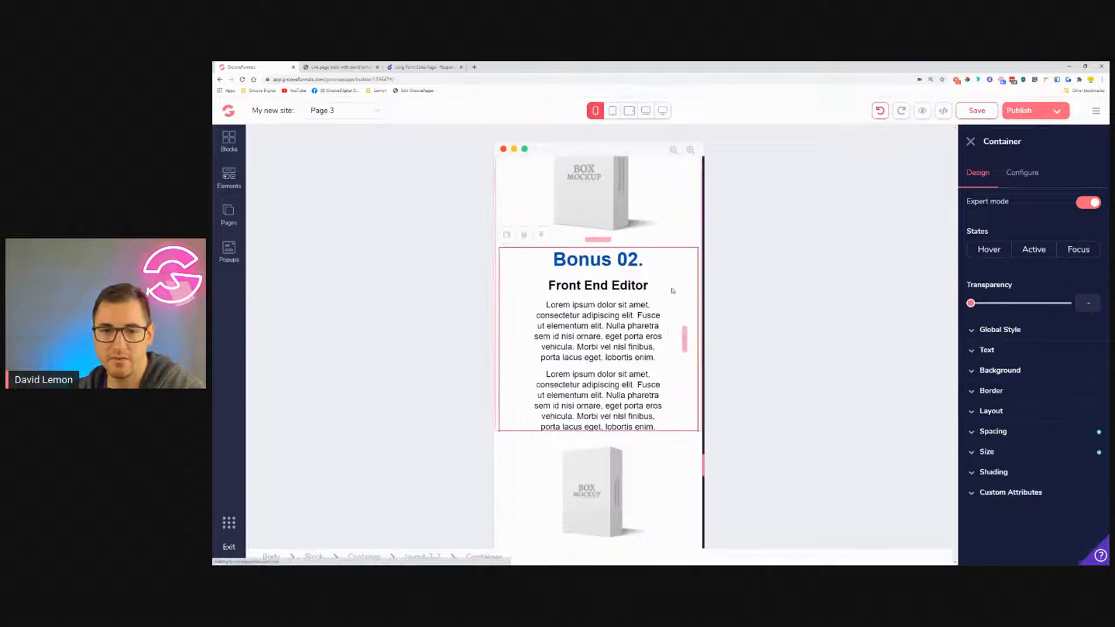
{"action": "left_click", "coordinate": [993, 431]}
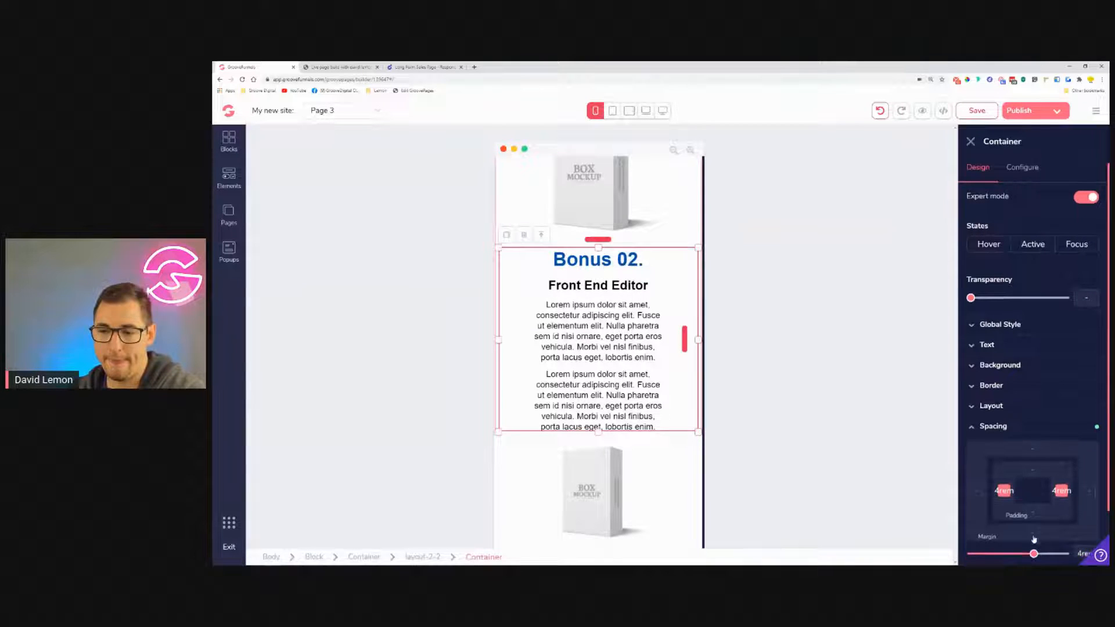
{"action": "scroll", "coordinate": [1038, 538], "scroll_direction": "down", "scroll_amount": 1}
{"action": "left_click_drag", "start_coordinate": [1034, 517], "coordinate": [1008, 517]}
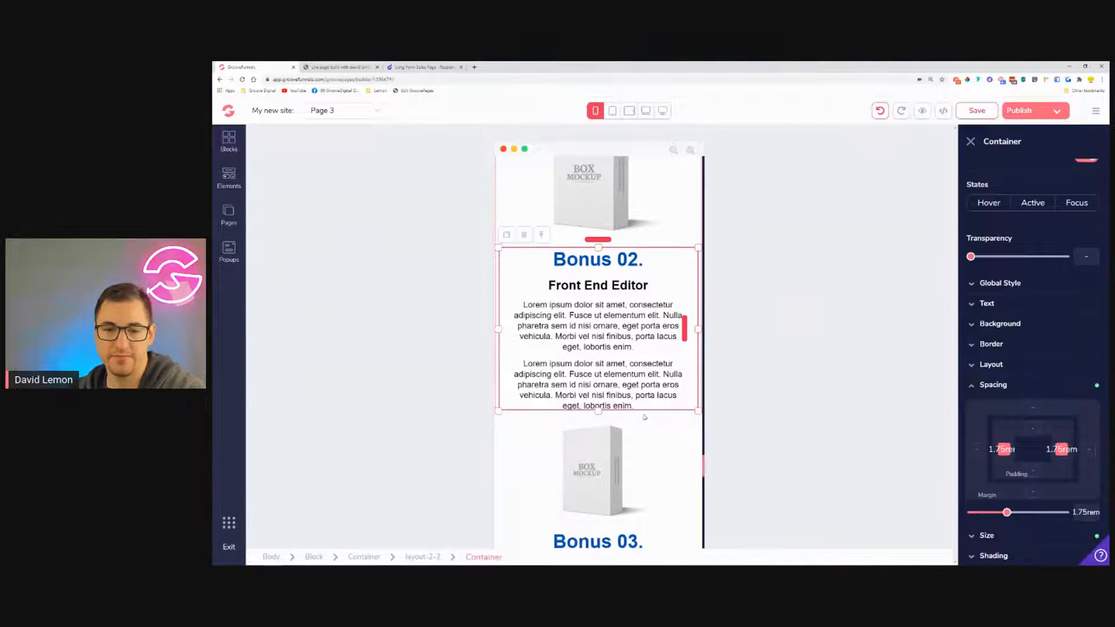
Set the width of the Bonus 03 box mockup image to 75% relative to its parent.
{"action": "scroll", "coordinate": [644, 417], "scroll_direction": "down", "scroll_amount": 3}
{"action": "left_click", "coordinate": [599, 331]}
{"action": "left_click", "coordinate": [987, 452]}
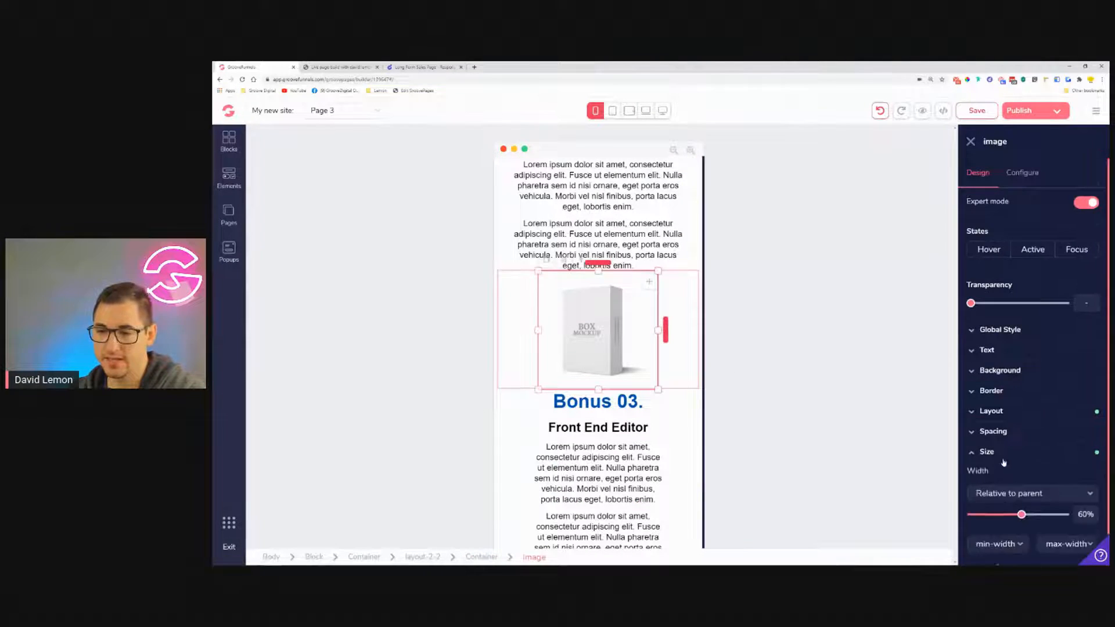
{"action": "scroll", "coordinate": [1004, 463], "scroll_direction": "down", "scroll_amount": 2}
{"action": "left_click_drag", "start_coordinate": [1021, 447], "coordinate": [1038, 452]}
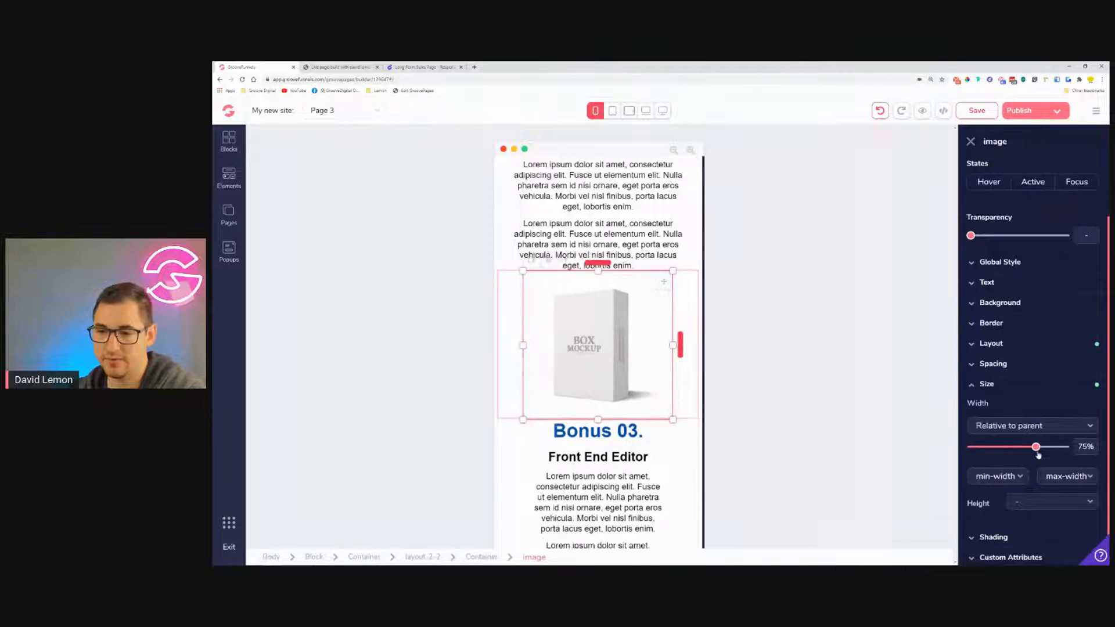
Set the left and right padding of the Bonus 03 text container to 1.75rem.
{"action": "scroll", "coordinate": [714, 451], "scroll_direction": "down", "scroll_amount": 1}
{"action": "left_click", "coordinate": [685, 414]}
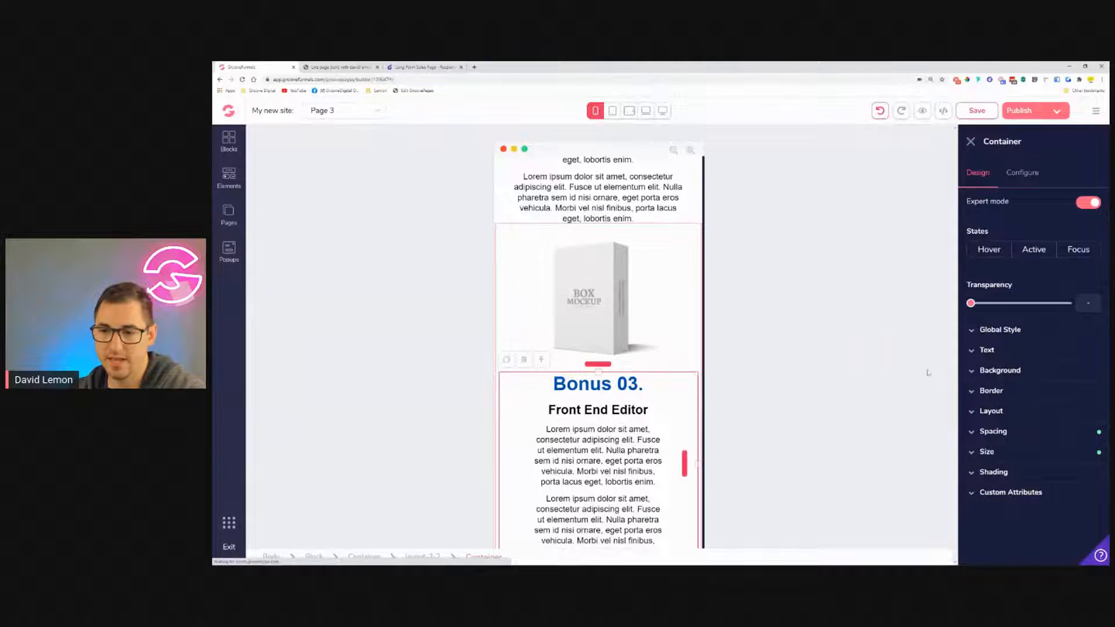
{"action": "left_click", "coordinate": [991, 431]}
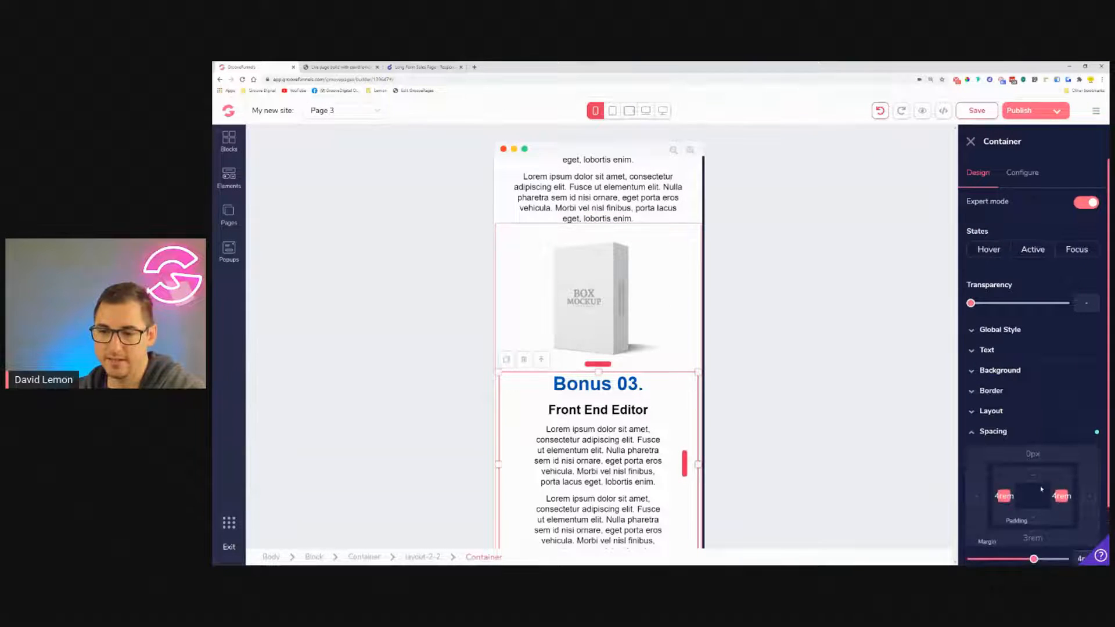
{"action": "scroll", "coordinate": [1042, 489], "scroll_direction": "down", "scroll_amount": 2}
{"action": "left_click_drag", "start_coordinate": [1035, 491], "coordinate": [1007, 492]}
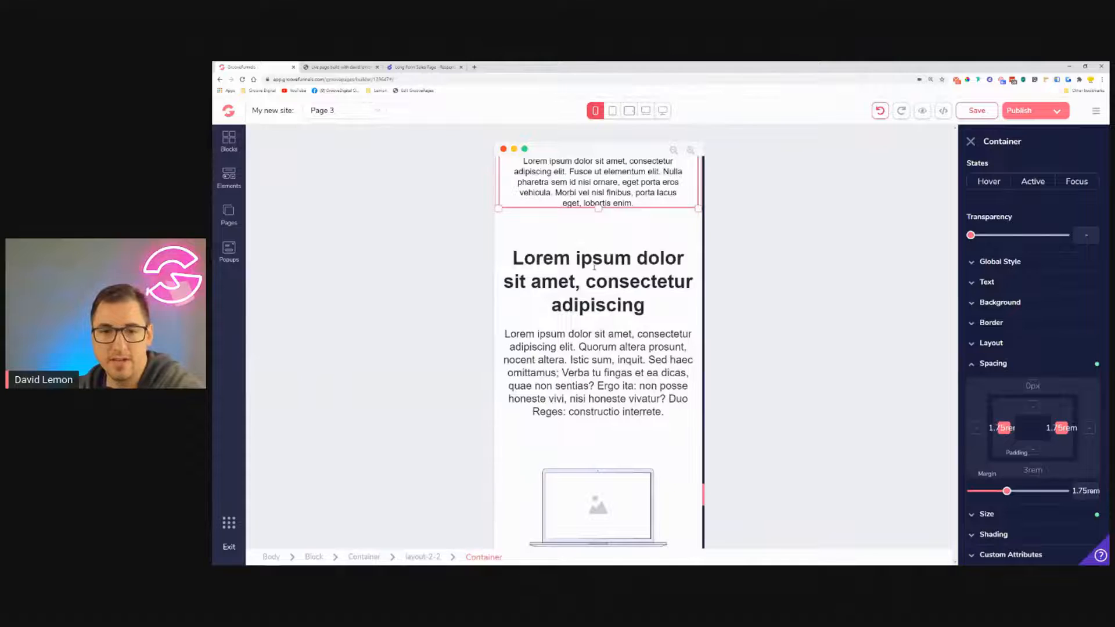
In the section below Bonus 03, reduce the "Lorem ipsum dolor sit amet, consectetur adipiscing" heading's text size one notch and set its paragraph to 1.125rem.
{"action": "scroll", "coordinate": [594, 267], "scroll_direction": "down", "scroll_amount": 5}
{"action": "scroll", "coordinate": [594, 267], "scroll_direction": "up", "scroll_amount": 5}
{"action": "left_click", "coordinate": [596, 290]}
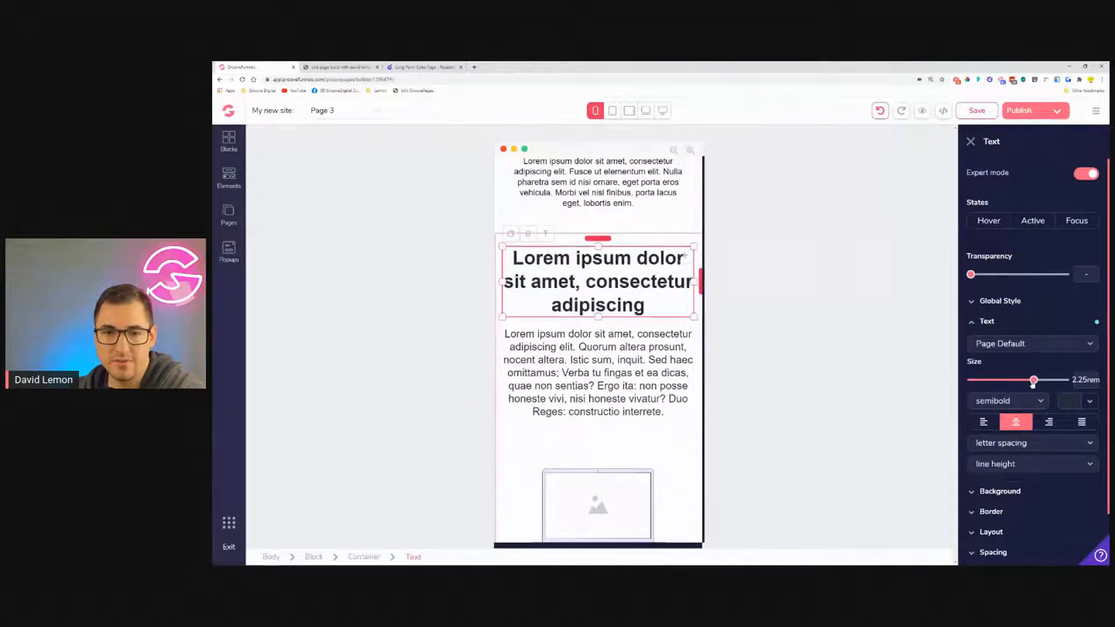
{"action": "left_click_drag", "start_coordinate": [1033, 381], "coordinate": [1026, 381]}
{"action": "left_click", "coordinate": [639, 362]}
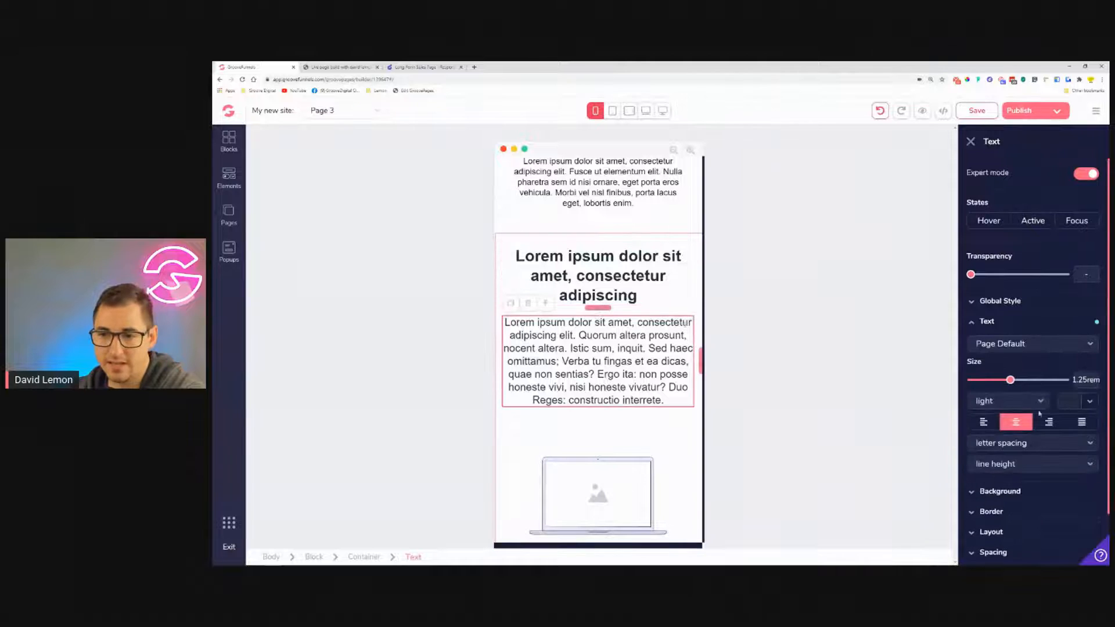
{"action": "left_click_drag", "start_coordinate": [1011, 380], "coordinate": [1003, 380]}
Set the text size of the paragraph under the "30 Day Money Back Guarantee" heading to .875rem.
{"action": "scroll", "coordinate": [596, 374], "scroll_direction": "down", "scroll_amount": 3}
{"action": "scroll", "coordinate": [596, 375], "scroll_direction": "down", "scroll_amount": 5}
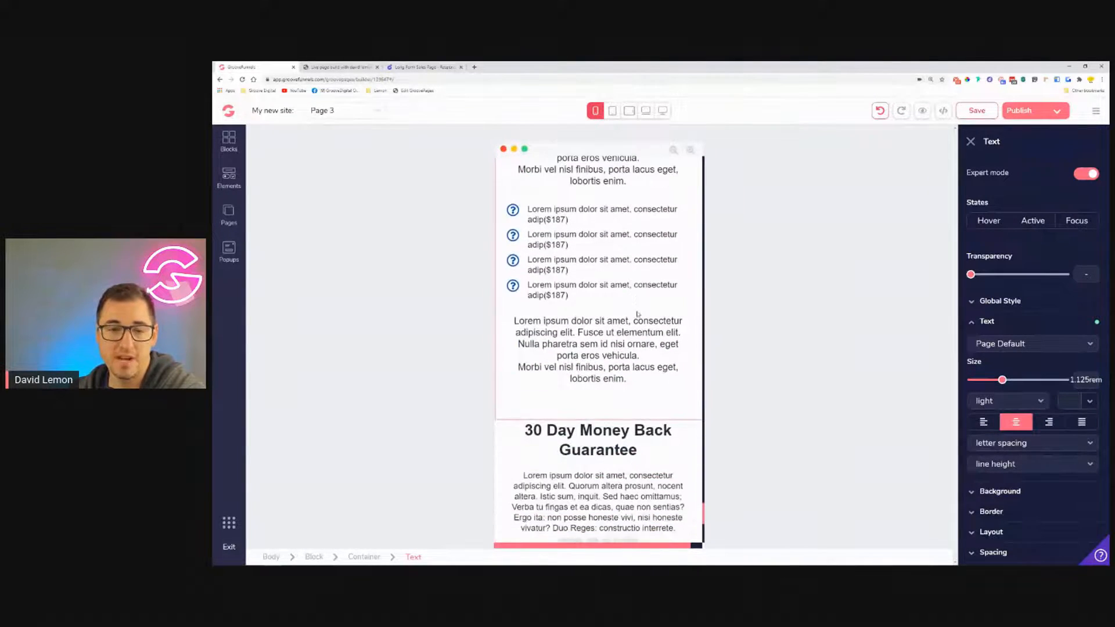
{"action": "scroll", "coordinate": [638, 311], "scroll_direction": "up", "scroll_amount": 4}
{"action": "scroll", "coordinate": [639, 348], "scroll_direction": "down", "scroll_amount": 5}
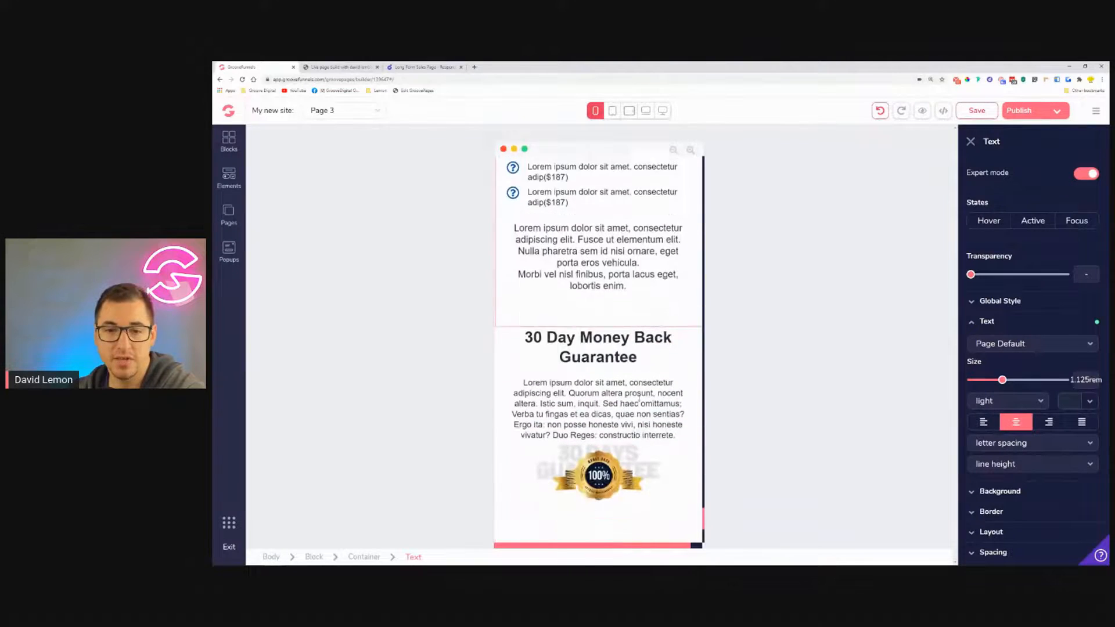
{"action": "scroll", "coordinate": [641, 400], "scroll_direction": "down", "scroll_amount": 2}
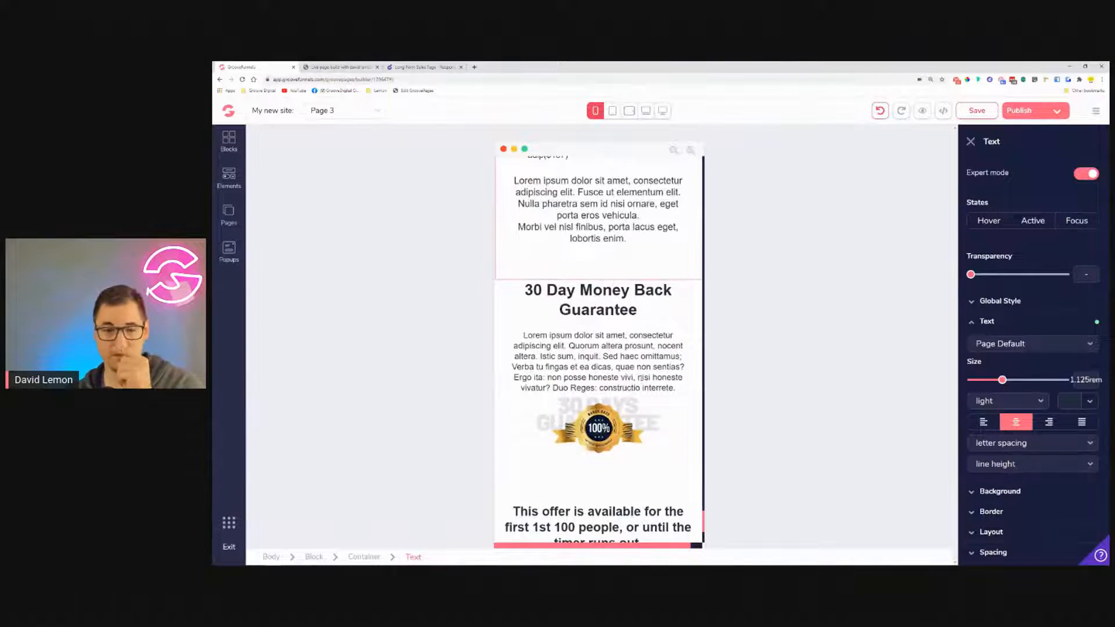
{"action": "left_click", "coordinate": [605, 356]}
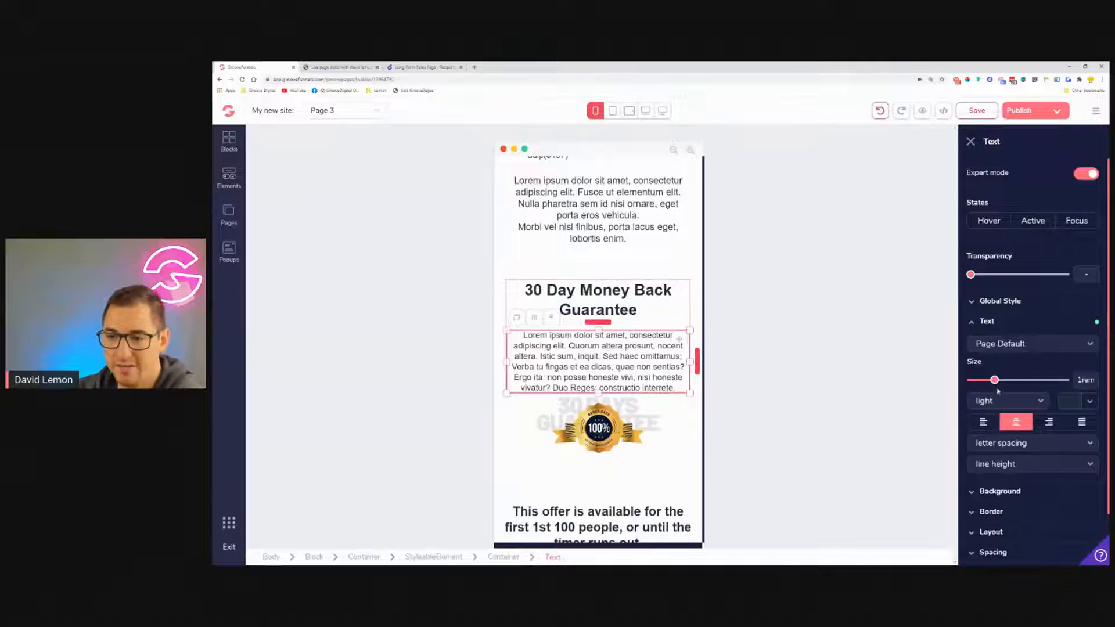
{"action": "left_click_drag", "start_coordinate": [995, 385], "coordinate": [989, 386]}
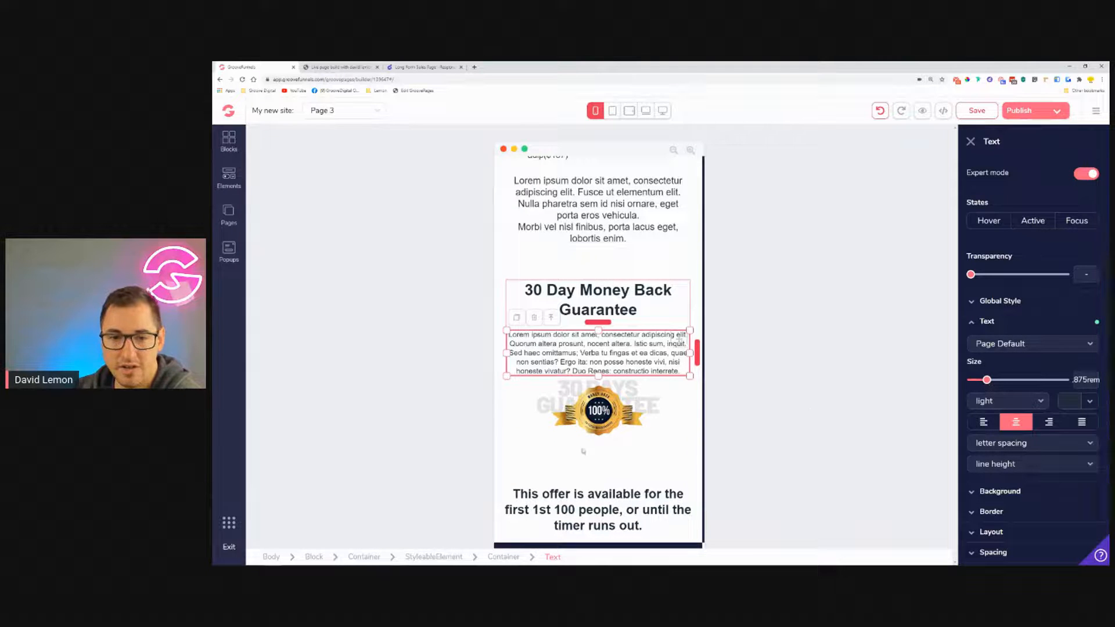
Set the top margin of the container holding the 100% guarantee badge to 1.25rem.
{"action": "left_click", "coordinate": [521, 405]}
{"action": "left_click", "coordinate": [521, 405]}
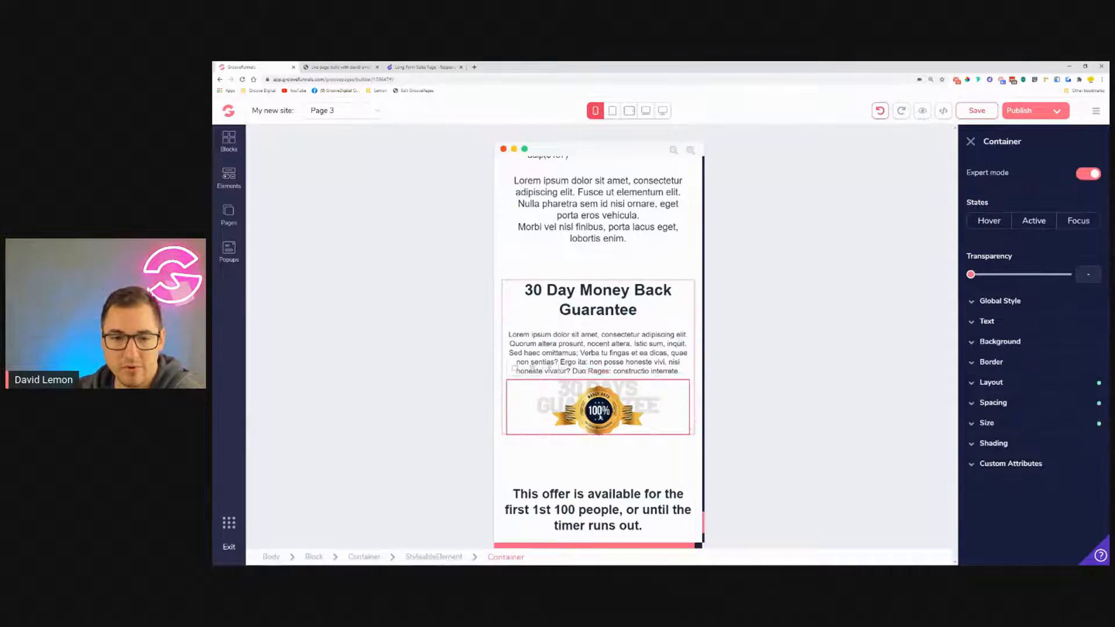
{"action": "left_click", "coordinate": [993, 403]}
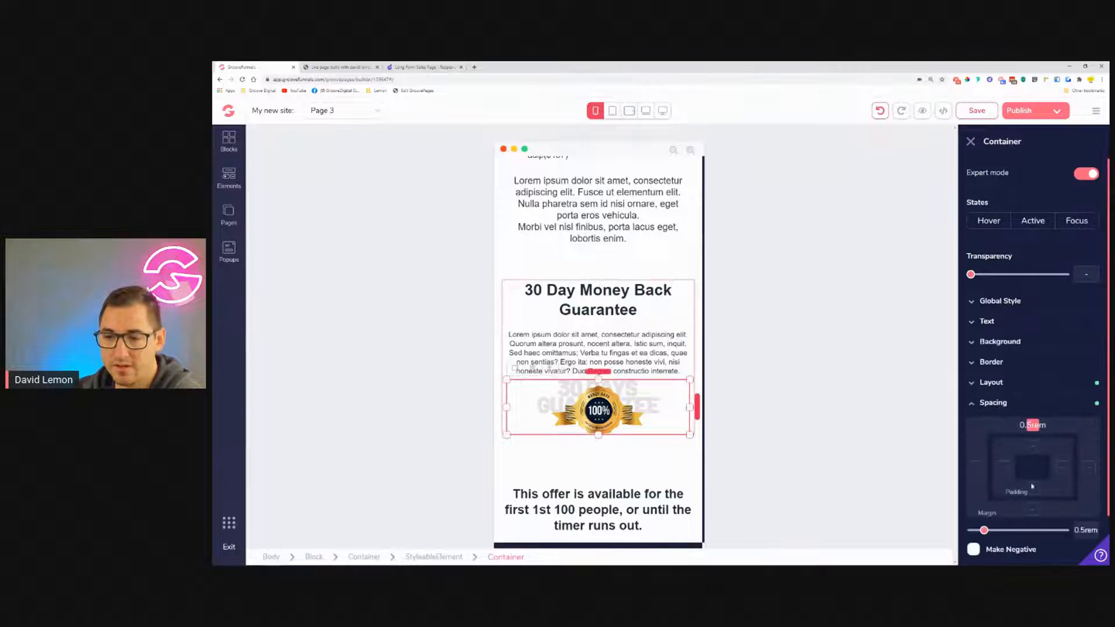
{"action": "left_click_drag", "start_coordinate": [985, 535], "coordinate": [997, 532]}
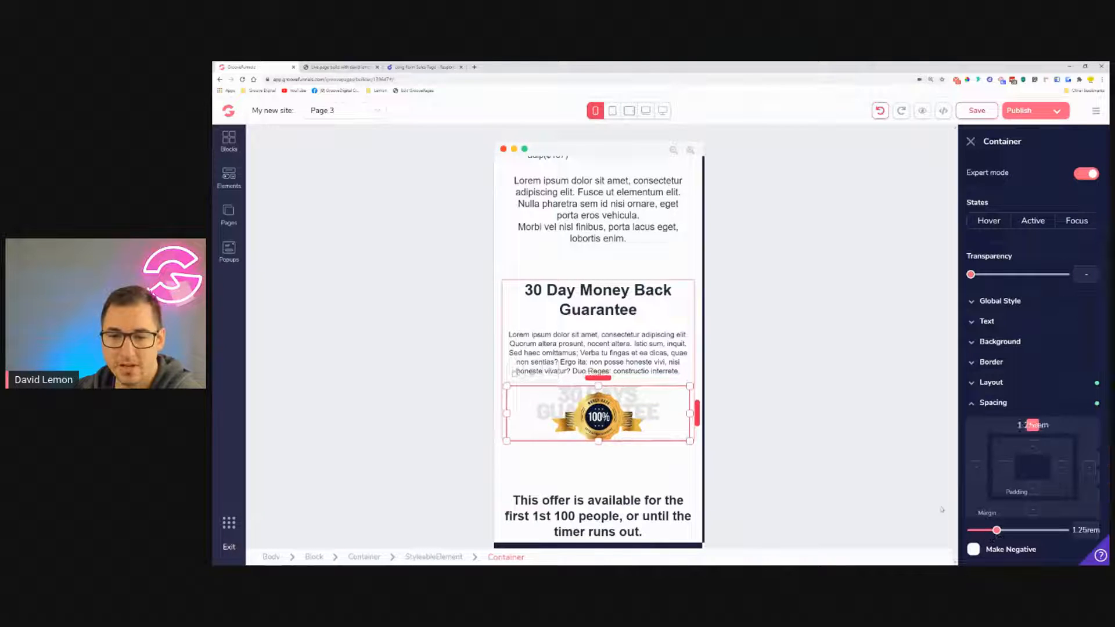
Examine the spacing settings of the 30 Day Money Back Guarantee block and its badge container for the gap above the offer text.
{"action": "left_click", "coordinate": [499, 300]}
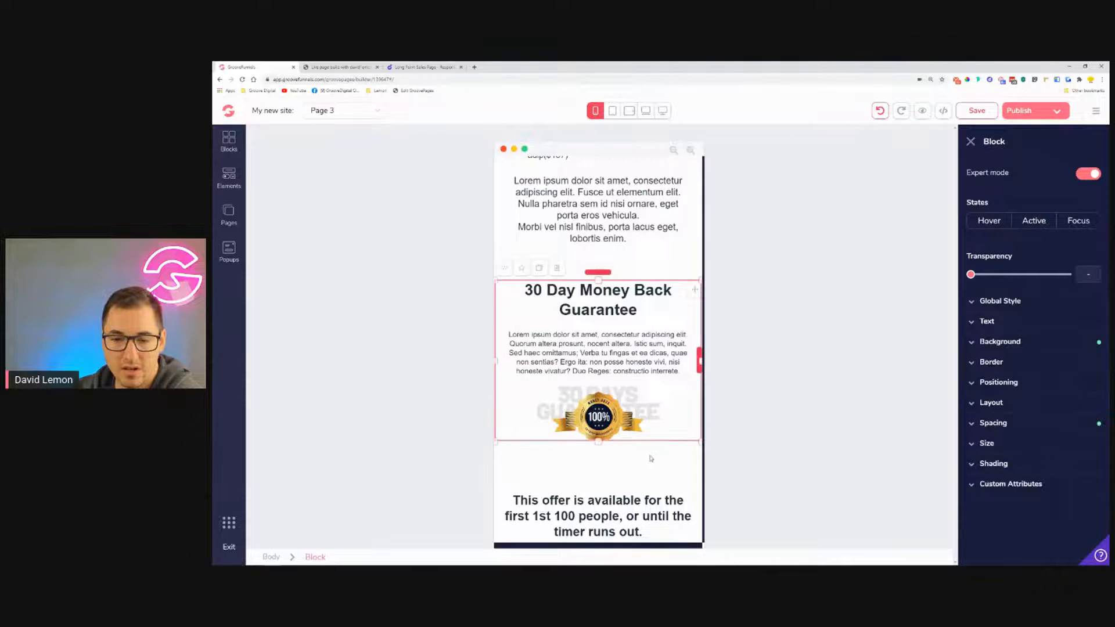
{"action": "scroll", "coordinate": [652, 460], "scroll_direction": "down", "scroll_amount": 2}
{"action": "left_click", "coordinate": [1052, 426]}
{"action": "scroll", "coordinate": [1052, 427], "scroll_direction": "down", "scroll_amount": 1}
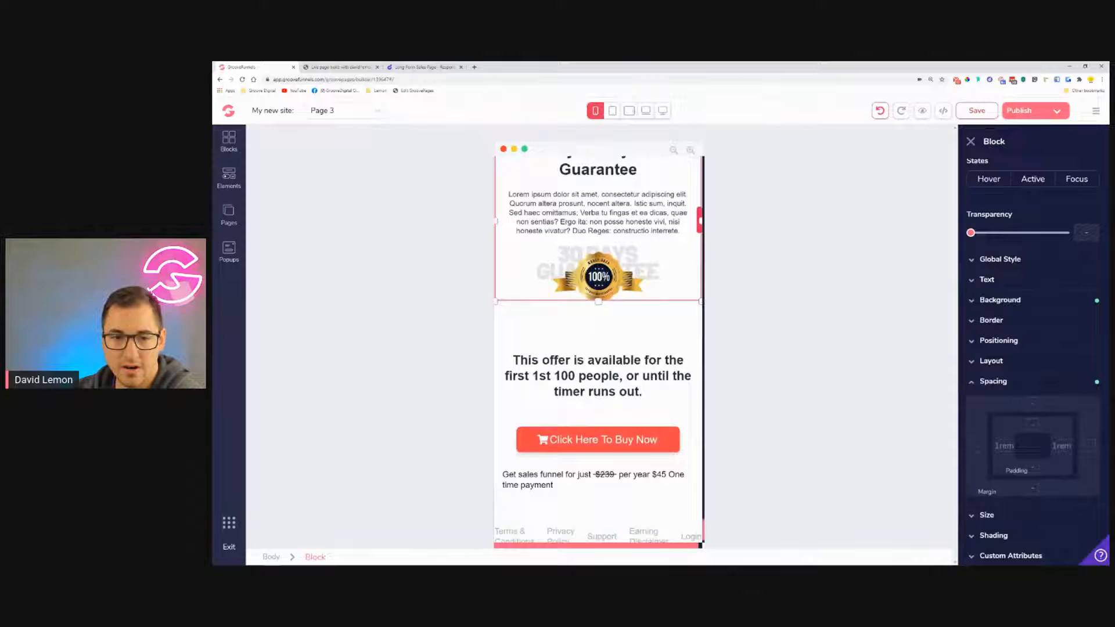
{"action": "left_click", "coordinate": [543, 357]}
{"action": "left_click", "coordinate": [547, 342]}
{"action": "left_click", "coordinate": [547, 336]}
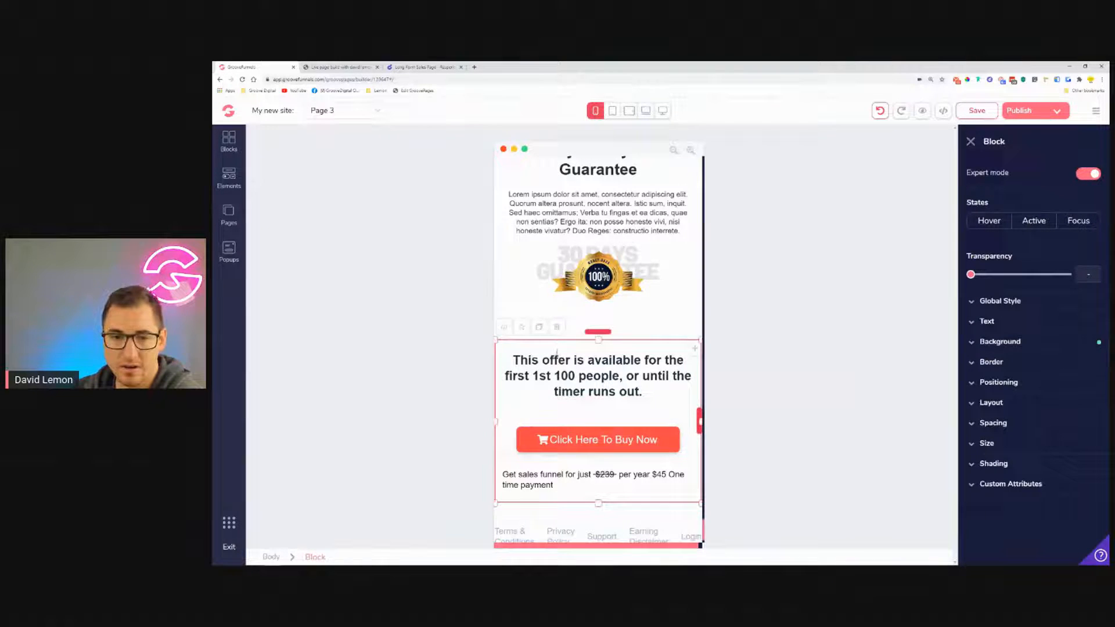
{"action": "left_click", "coordinate": [588, 362]}
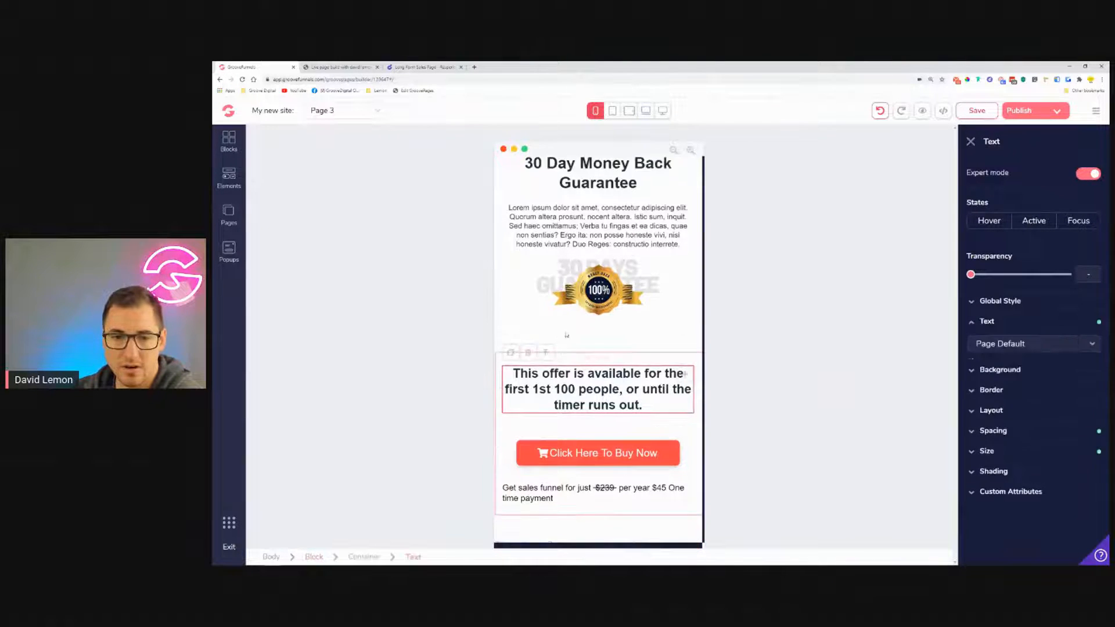
{"action": "left_click", "coordinate": [614, 321]}
{"action": "left_click", "coordinate": [614, 318]}
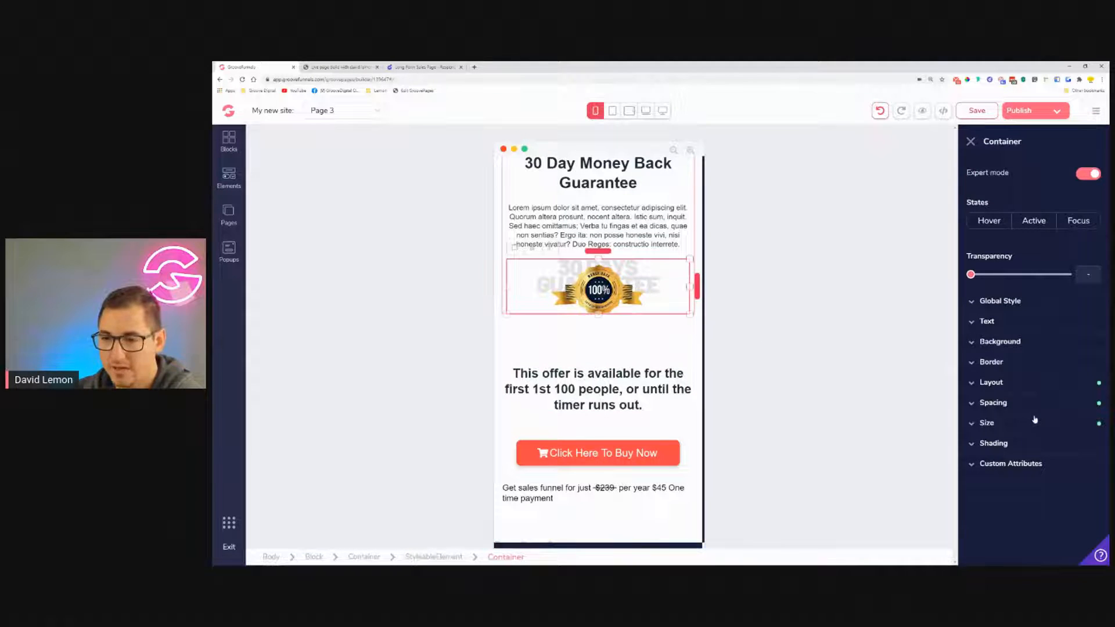
{"action": "left_click", "coordinate": [1023, 403]}
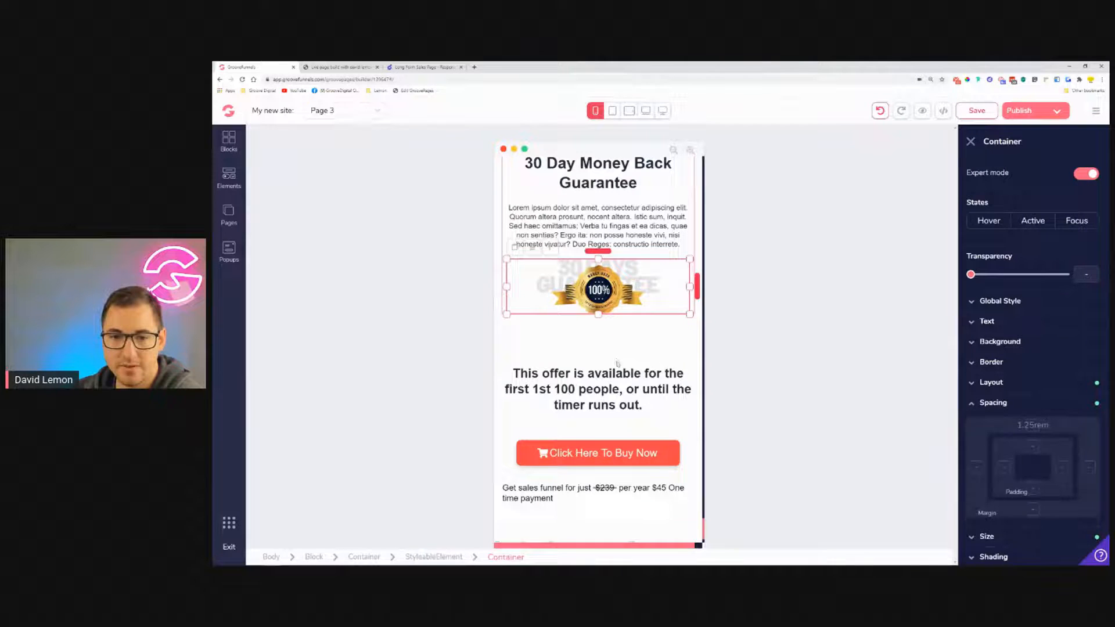
Set the top margin of the container holding the "This offer is available" text and buy button to 1.5rem.
{"action": "left_click", "coordinate": [618, 347]}
{"action": "left_click", "coordinate": [1027, 405]}
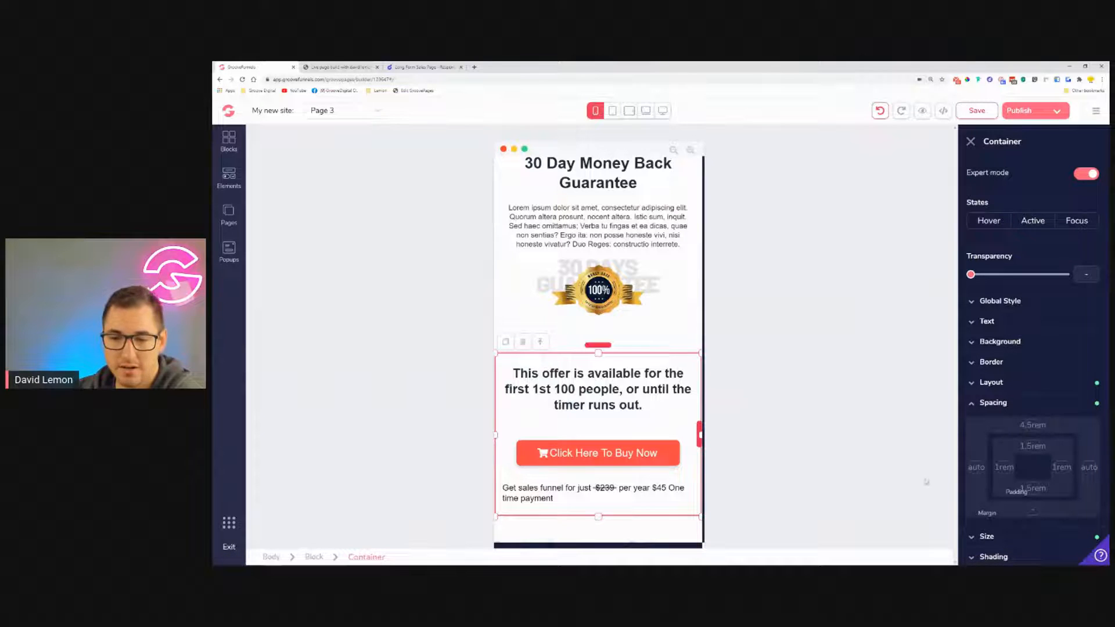
{"action": "left_click", "coordinate": [1033, 424]}
{"action": "left_click_drag", "start_coordinate": [1035, 536], "coordinate": [1002, 538]}
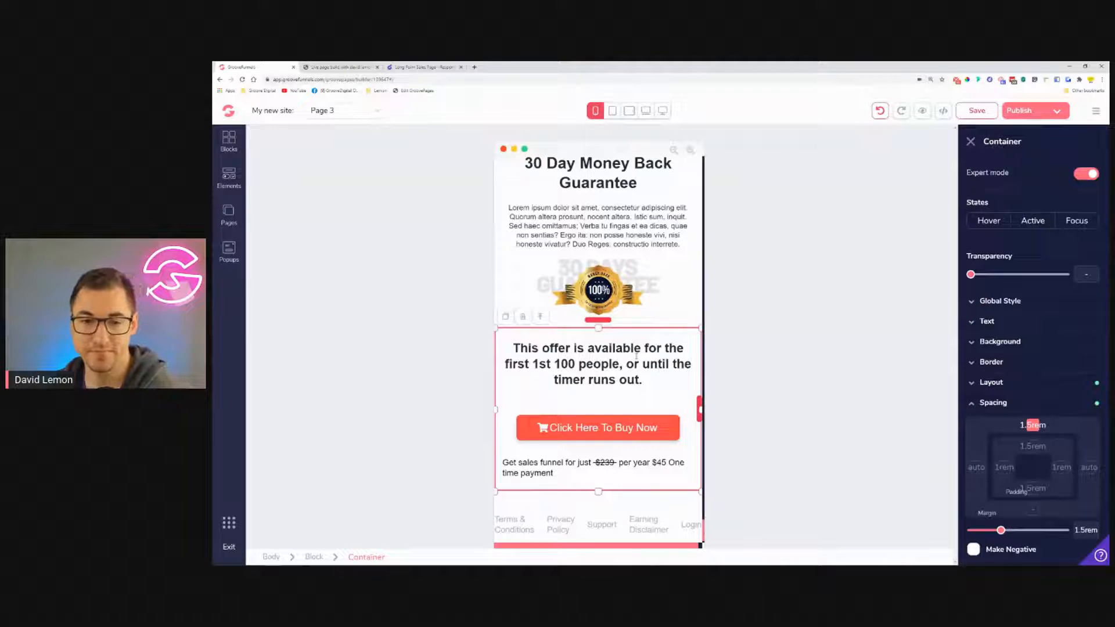
Set the "This offer is available" heading's text size to 1.25rem and center the price text beneath the buy button.
{"action": "left_click", "coordinate": [575, 348]}
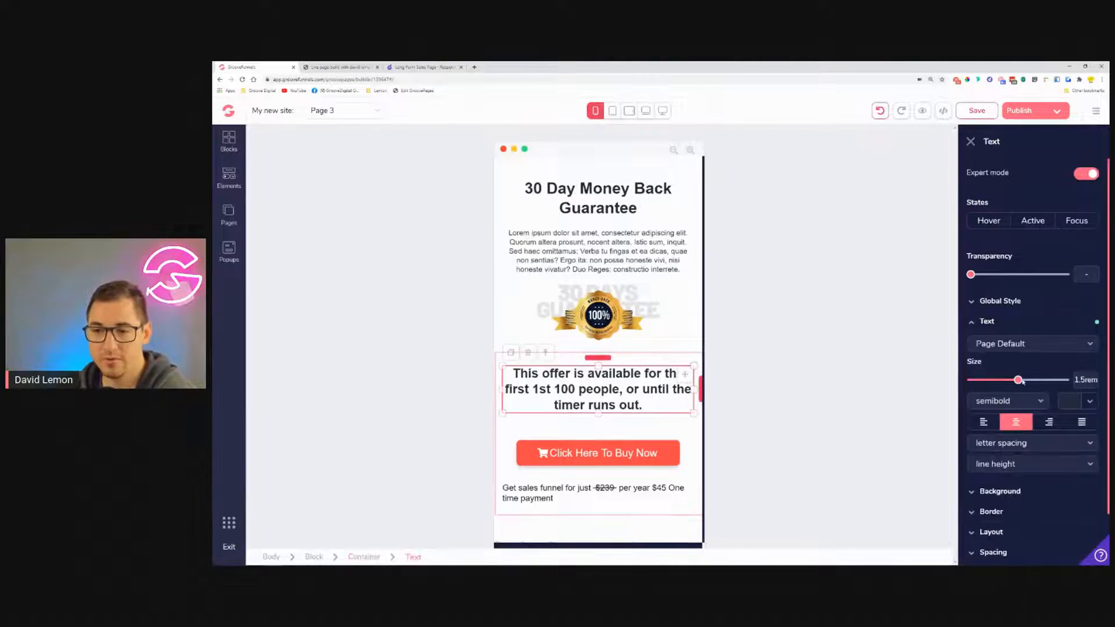
{"action": "left_click_drag", "start_coordinate": [1018, 382], "coordinate": [1011, 381]}
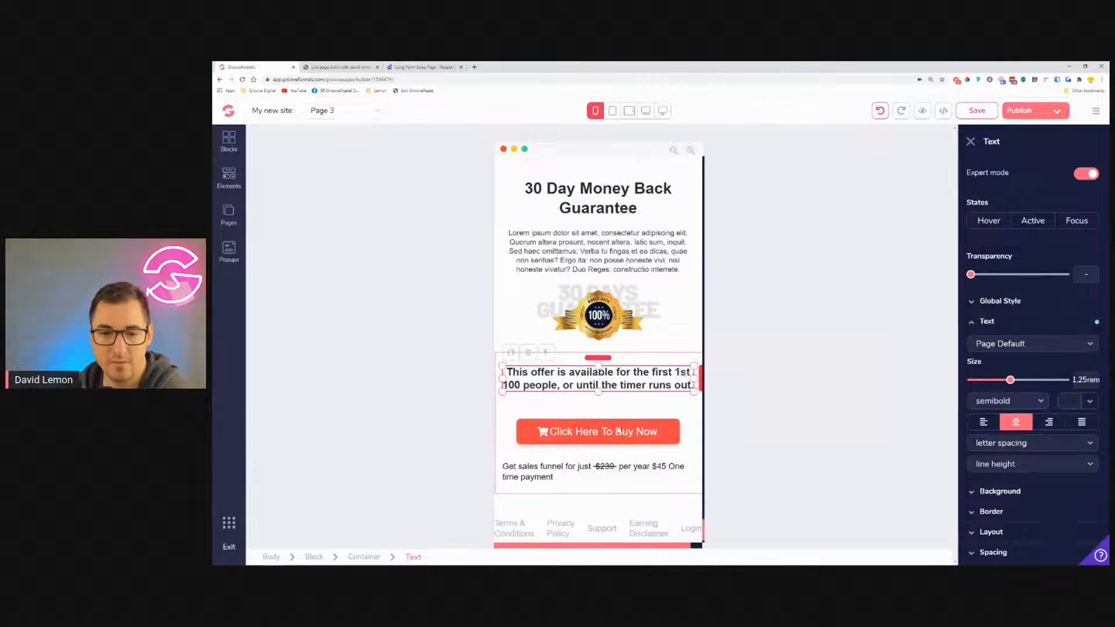
{"action": "left_click", "coordinate": [607, 482]}
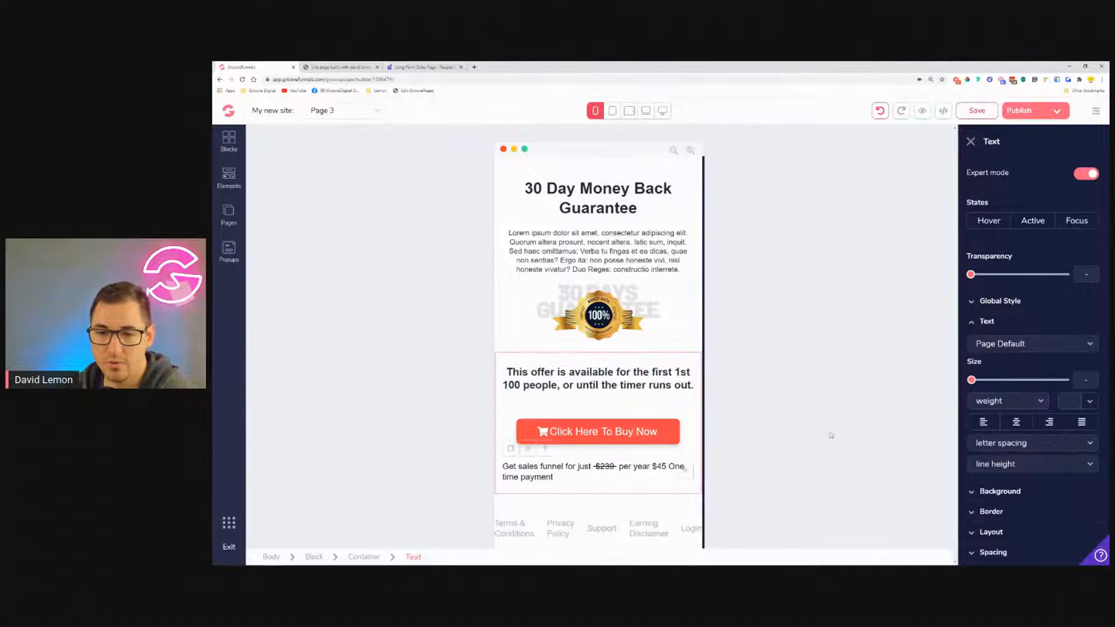
{"action": "left_click", "coordinate": [1017, 423]}
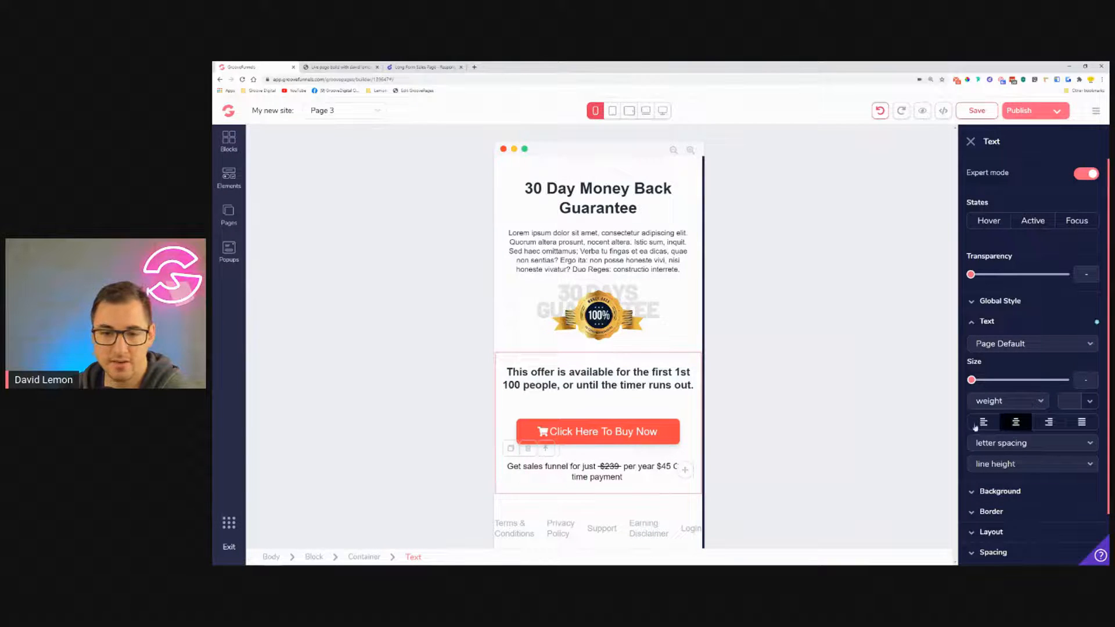
Set the top margin of the "Click Here To Buy Now" button to 1rem.
{"action": "left_click", "coordinate": [610, 410]}
{"action": "left_click", "coordinate": [610, 431]}
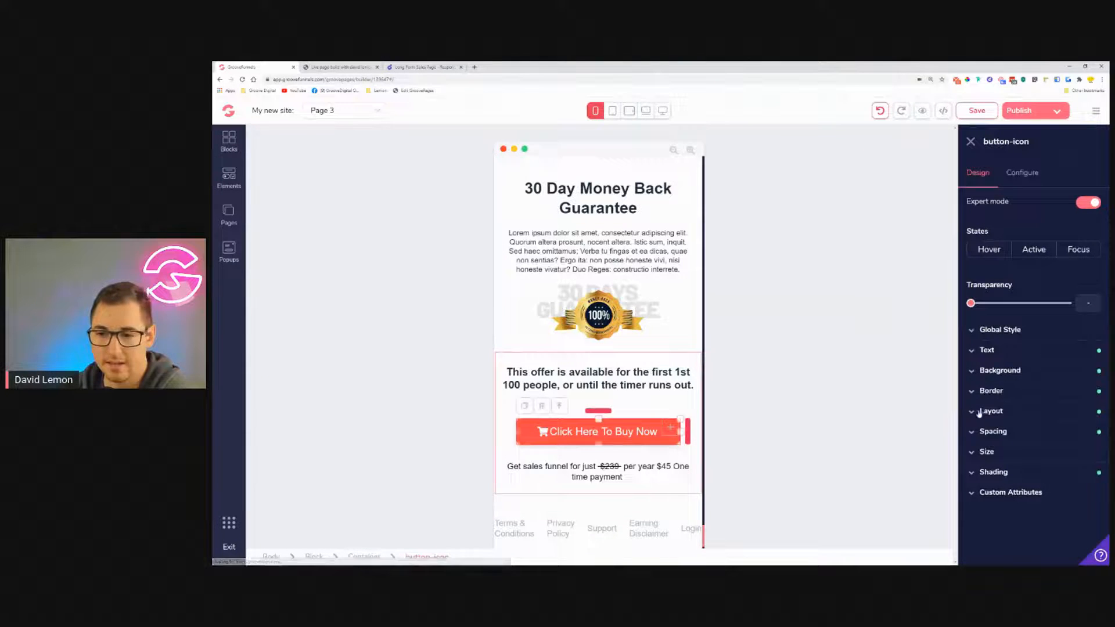
{"action": "left_click", "coordinate": [993, 431]}
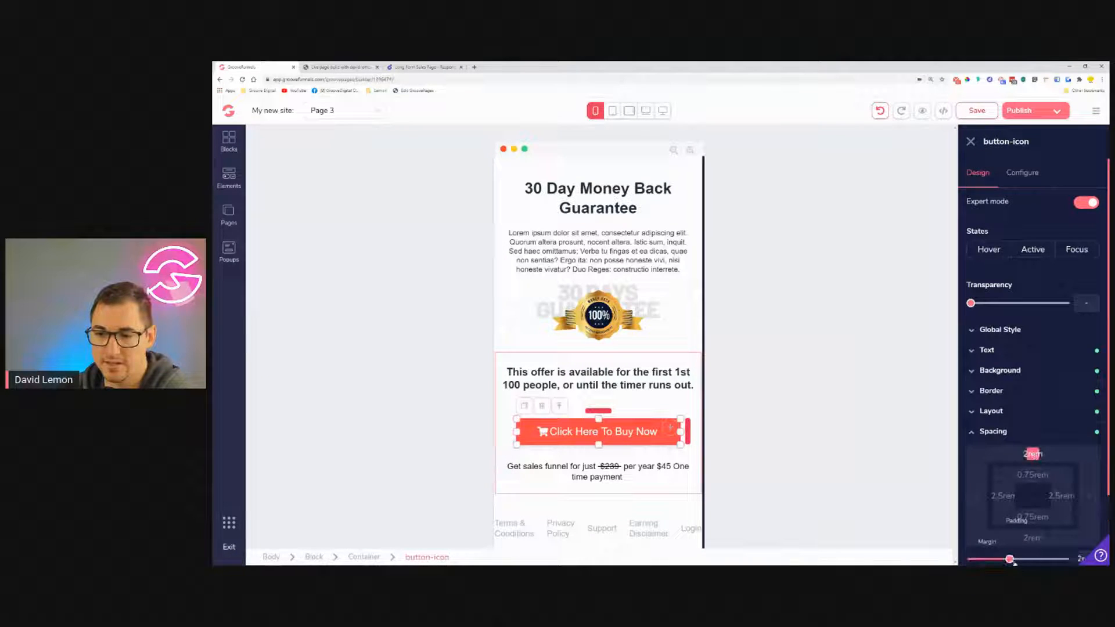
{"action": "left_click_drag", "start_coordinate": [1008, 560], "coordinate": [993, 560]}
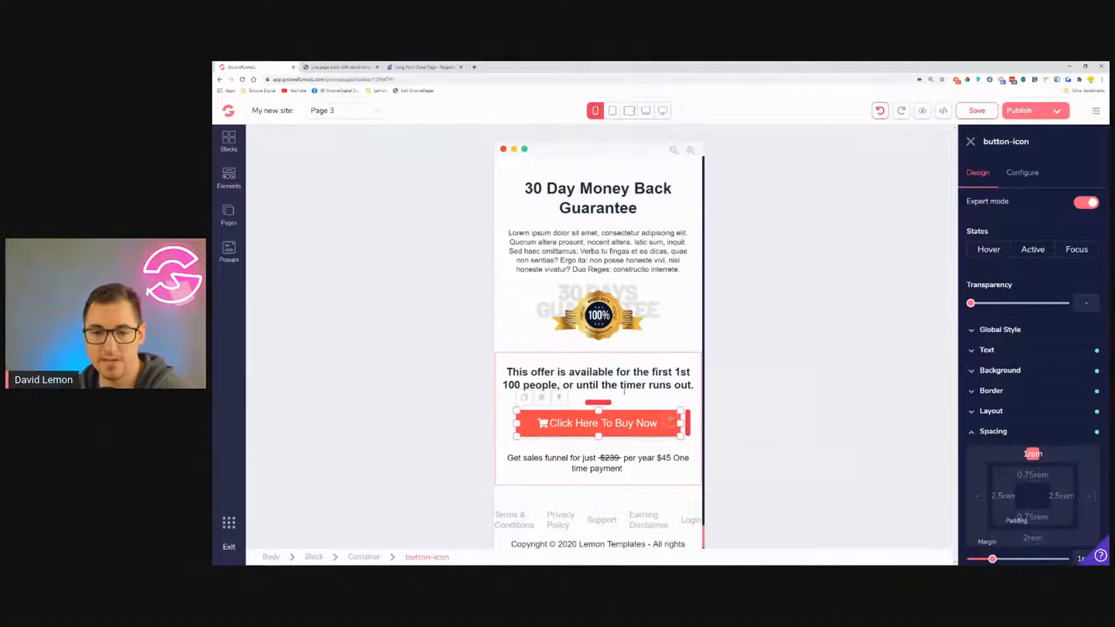
Set the text size of the Terms & Conditions and Privacy Policy footer links to .75rem.
{"action": "scroll", "coordinate": [627, 385], "scroll_direction": "down", "scroll_amount": 1}
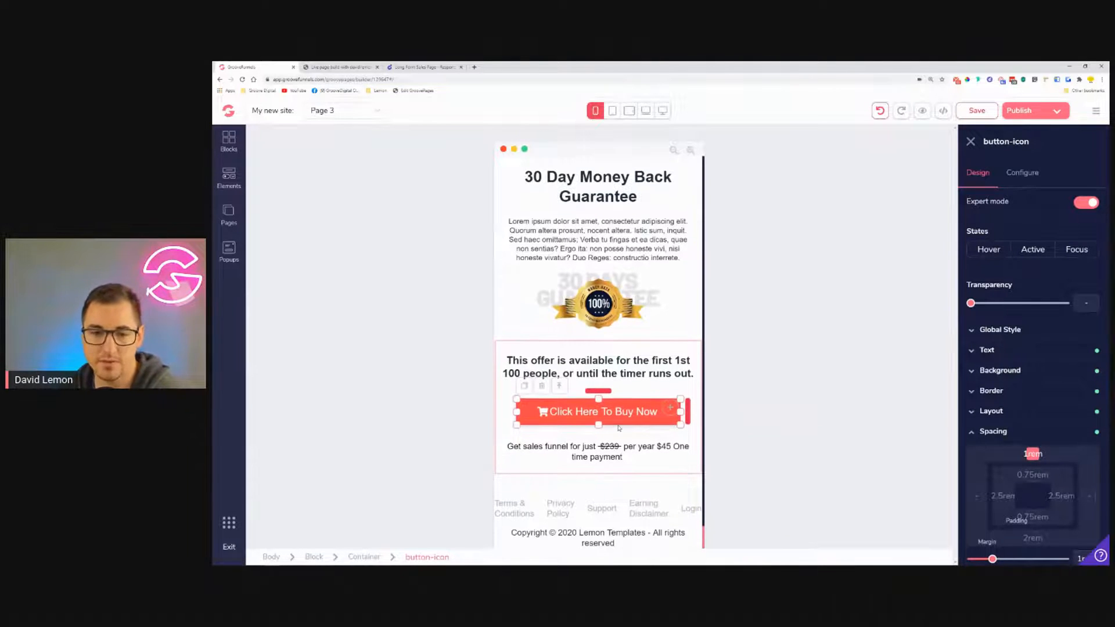
{"action": "left_click", "coordinate": [640, 501]}
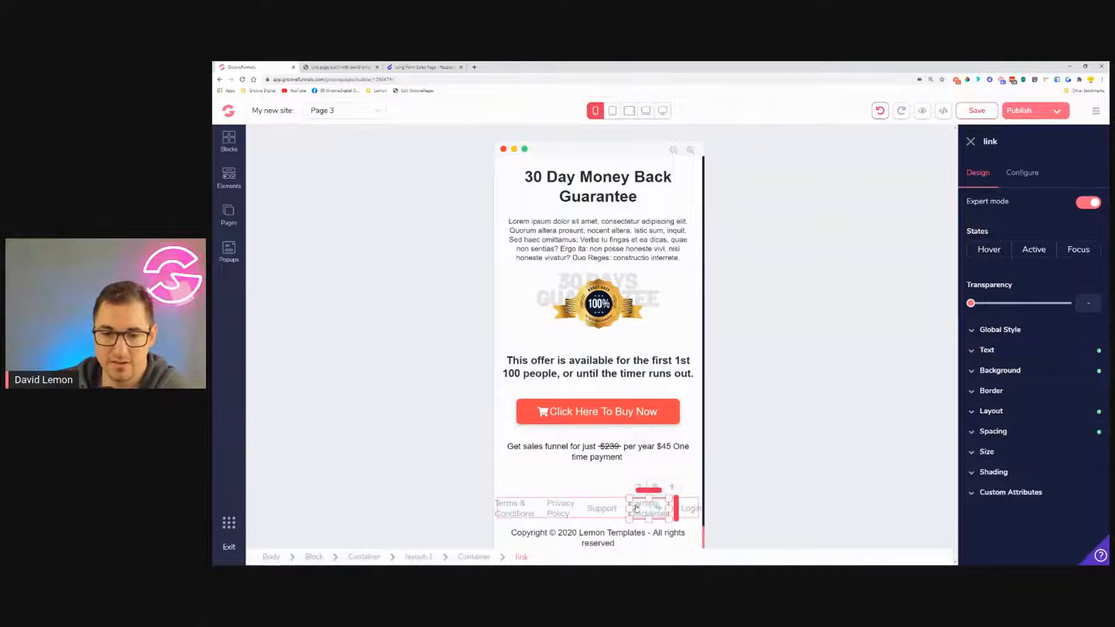
{"action": "left_click", "coordinate": [516, 501]}
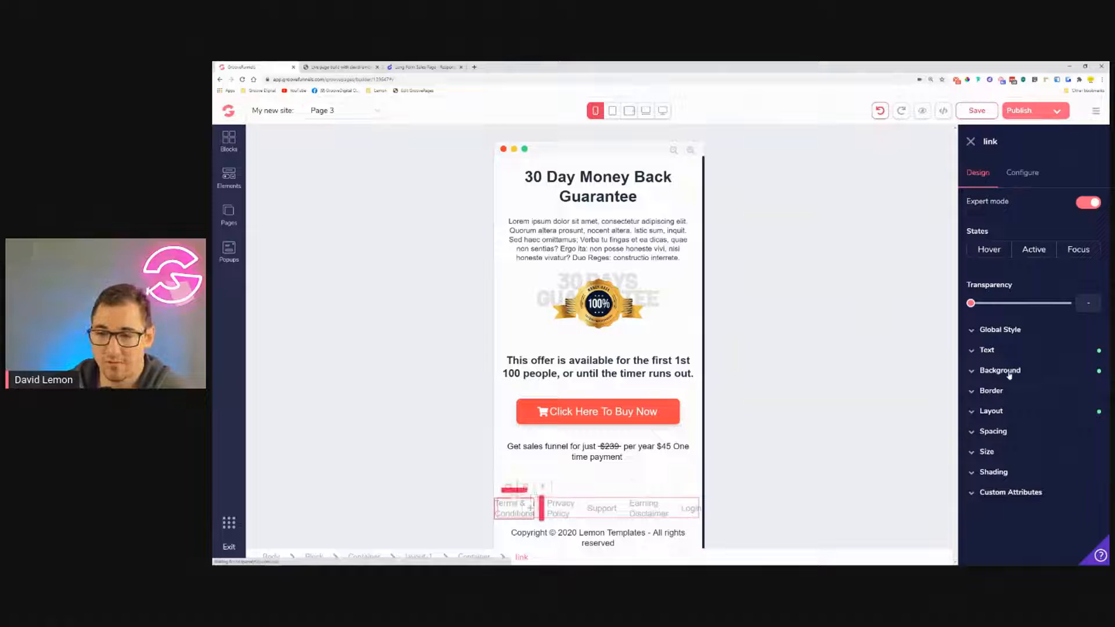
{"action": "left_click", "coordinate": [1005, 352]}
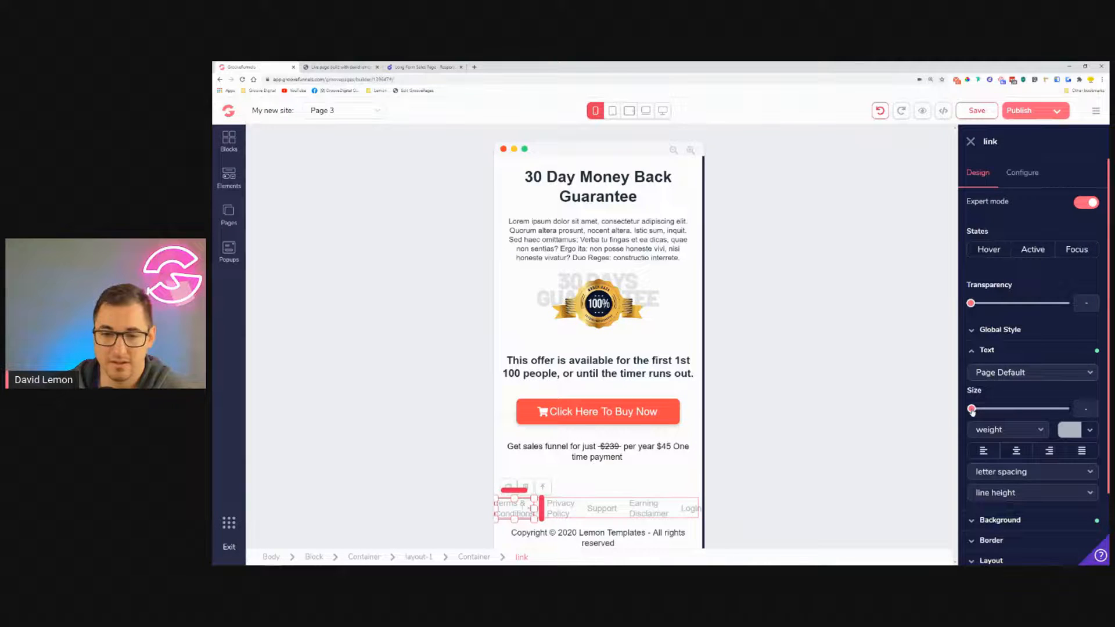
{"action": "left_click_drag", "start_coordinate": [972, 410], "coordinate": [979, 410]}
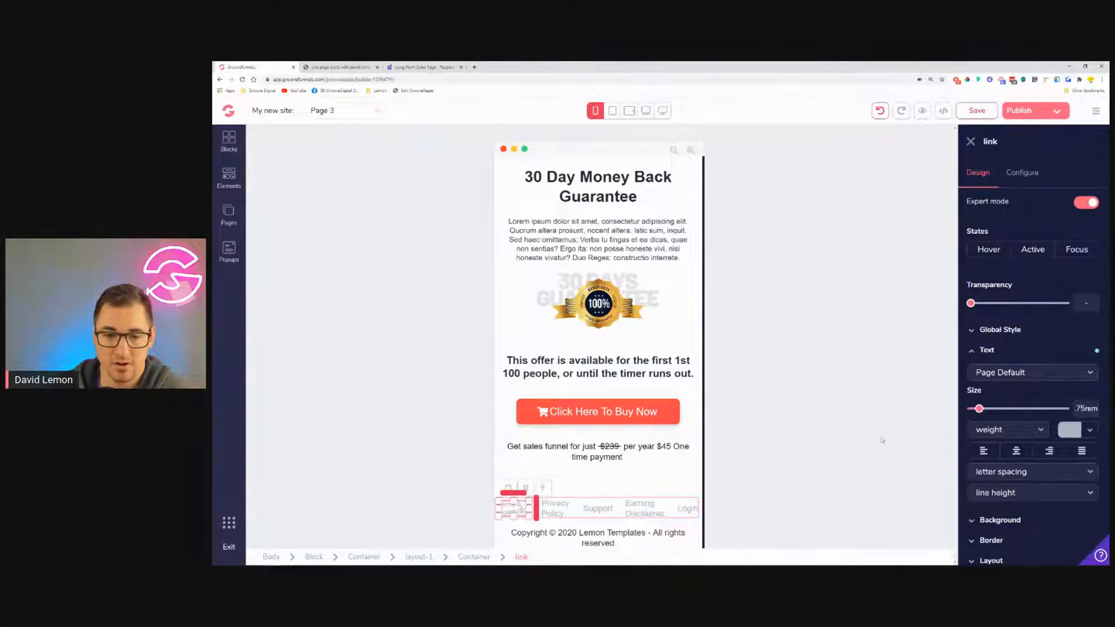
{"action": "left_click", "coordinate": [542, 509]}
{"action": "left_click", "coordinate": [994, 351]}
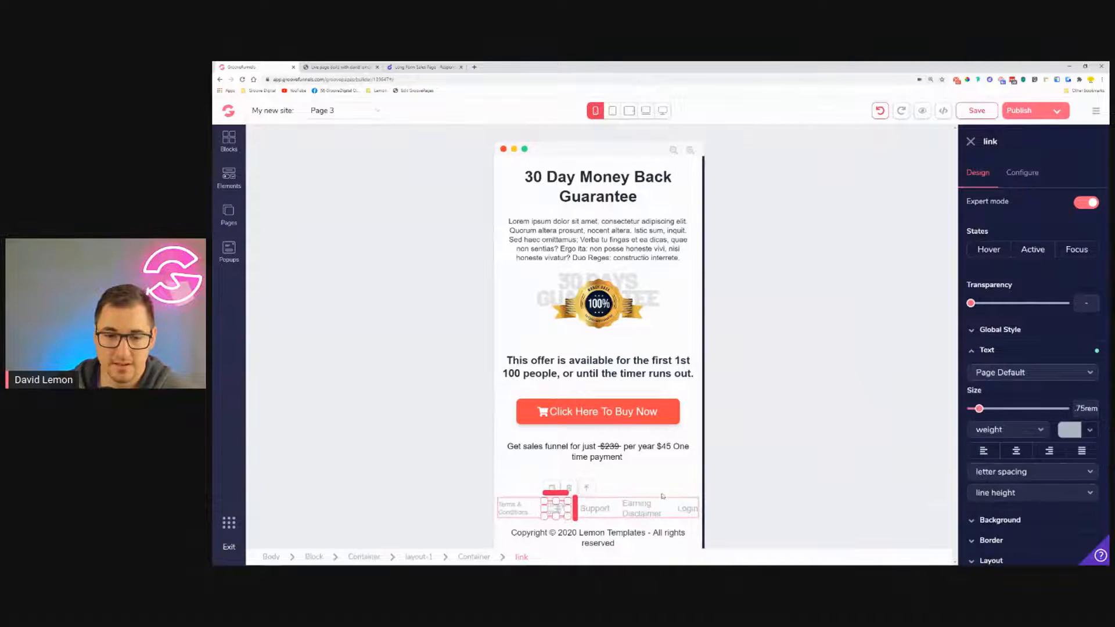
Set the text size of the Support, Earning Disclaimer and Login footer links to .75rem.
{"action": "left_click", "coordinate": [983, 359]}
{"action": "left_click", "coordinate": [985, 351]}
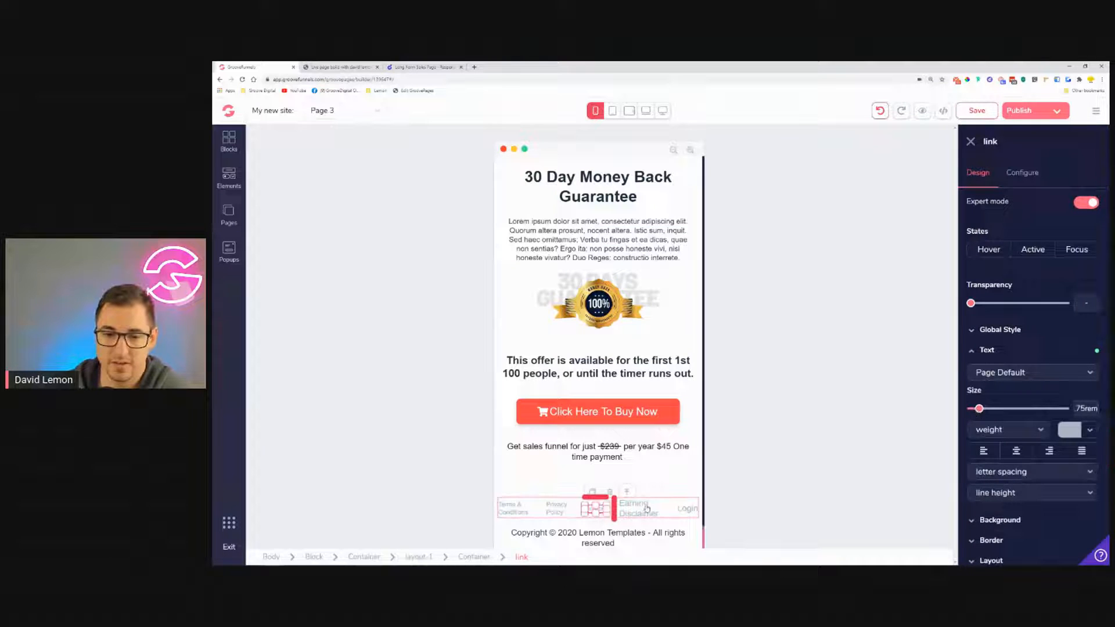
{"action": "left_click", "coordinate": [990, 352]}
{"action": "left_click", "coordinate": [989, 352]}
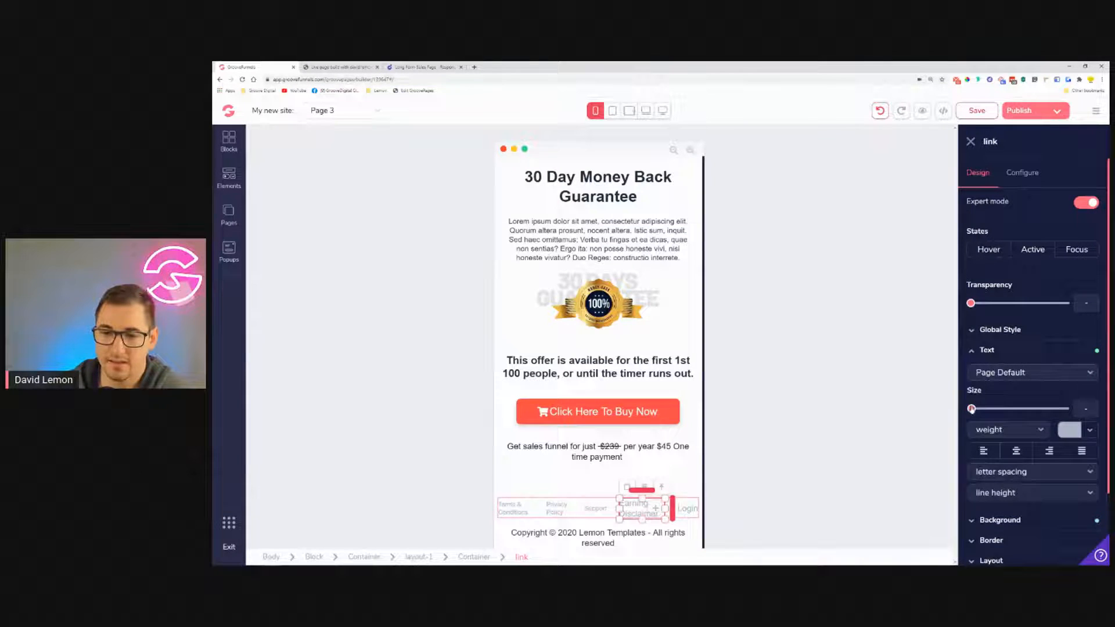
{"action": "left_click", "coordinate": [690, 512]}
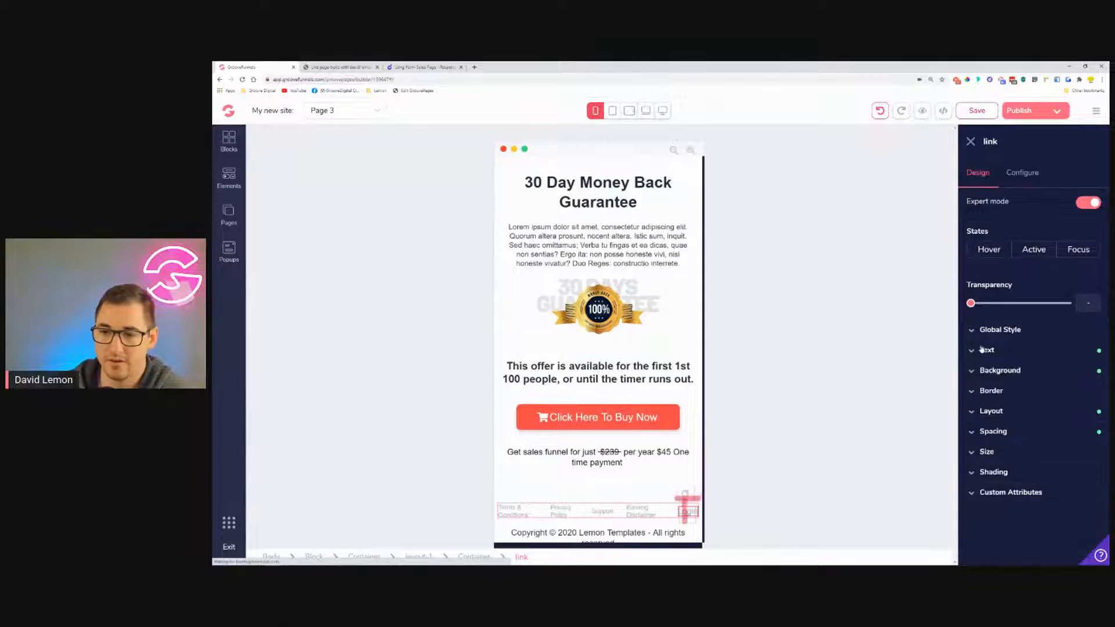
{"action": "left_click", "coordinate": [986, 352]}
{"action": "left_click_drag", "start_coordinate": [976, 410], "coordinate": [980, 409]}
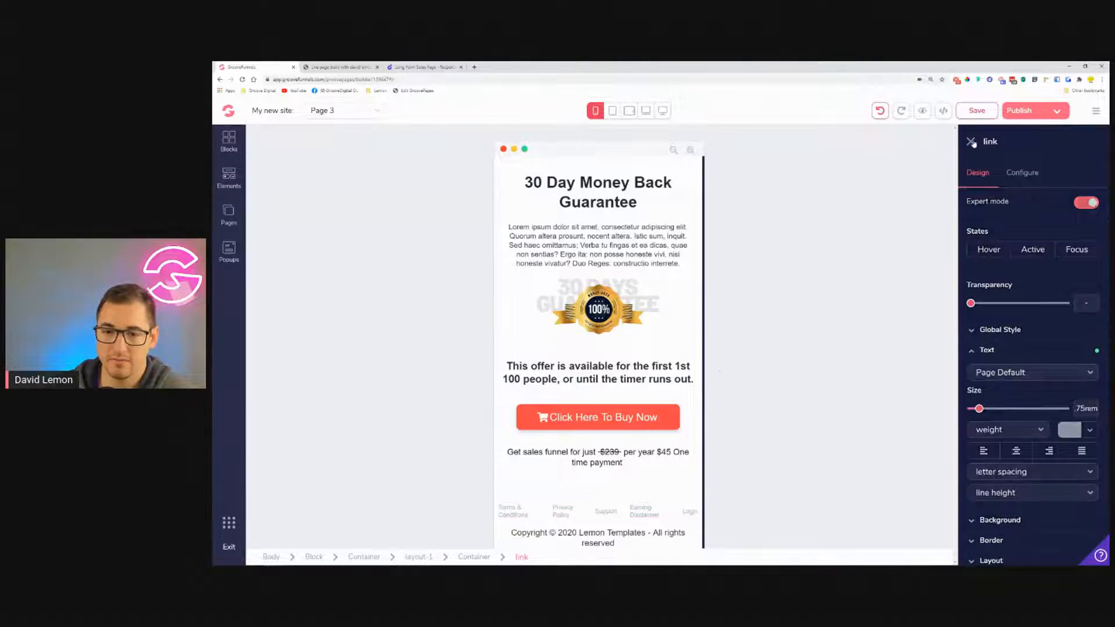
{"action": "left_click", "coordinate": [971, 141]}
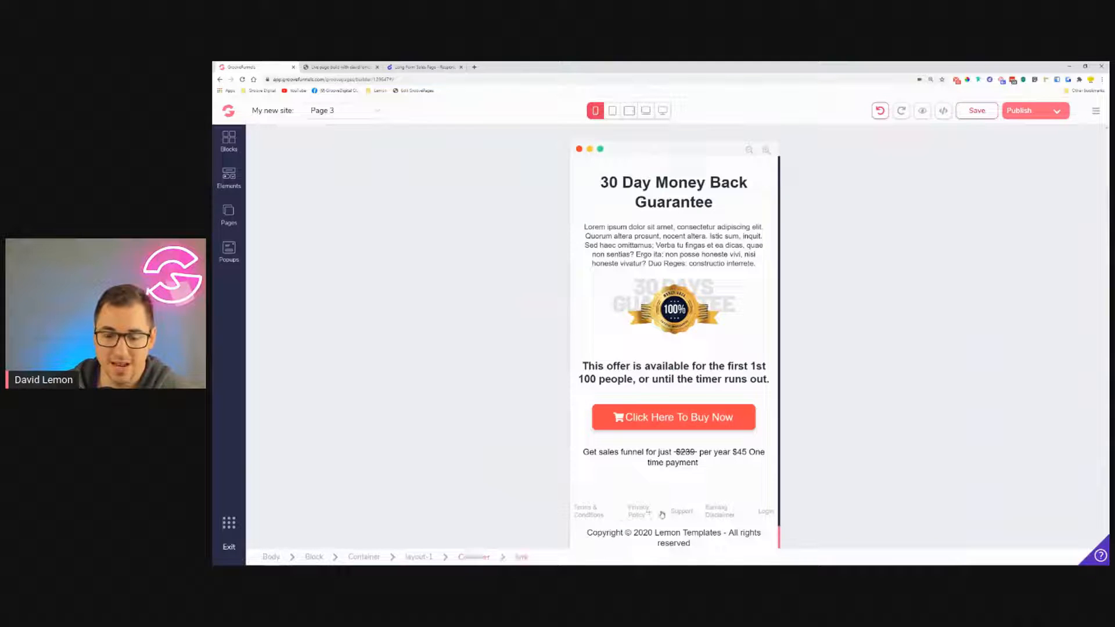
Set the left and right padding of the block holding the footer links to 1rem.
{"action": "left_click", "coordinate": [620, 507]}
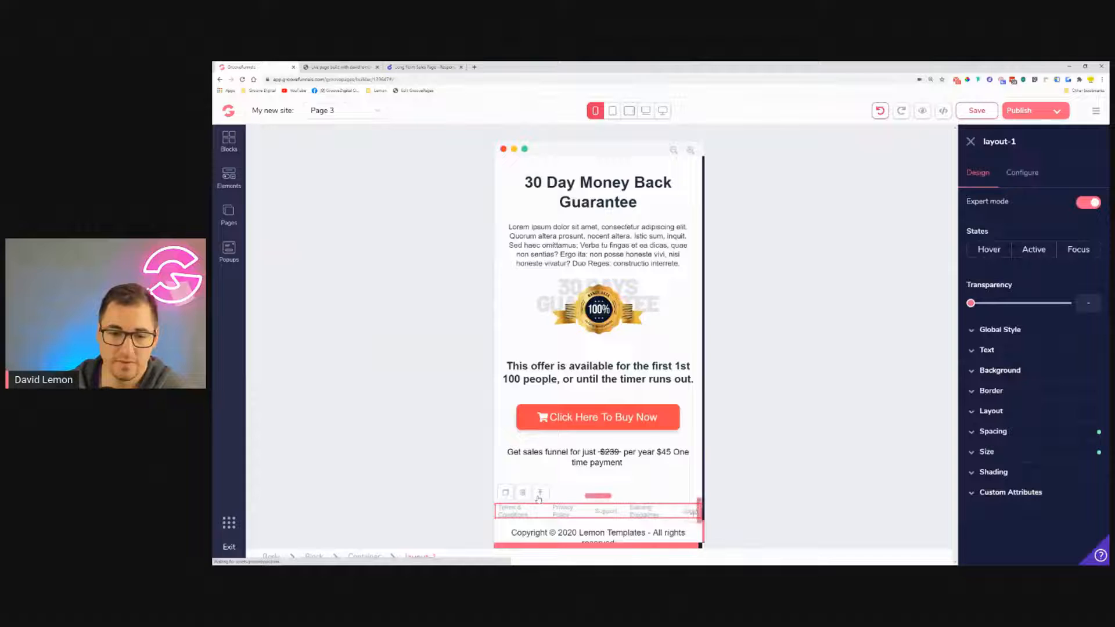
{"action": "left_click", "coordinate": [366, 557]}
{"action": "left_click", "coordinate": [310, 557]}
{"action": "left_click", "coordinate": [1008, 426]}
{"action": "left_click", "coordinate": [1000, 486]}
{"action": "left_click_drag", "start_coordinate": [980, 553], "coordinate": [995, 556]}
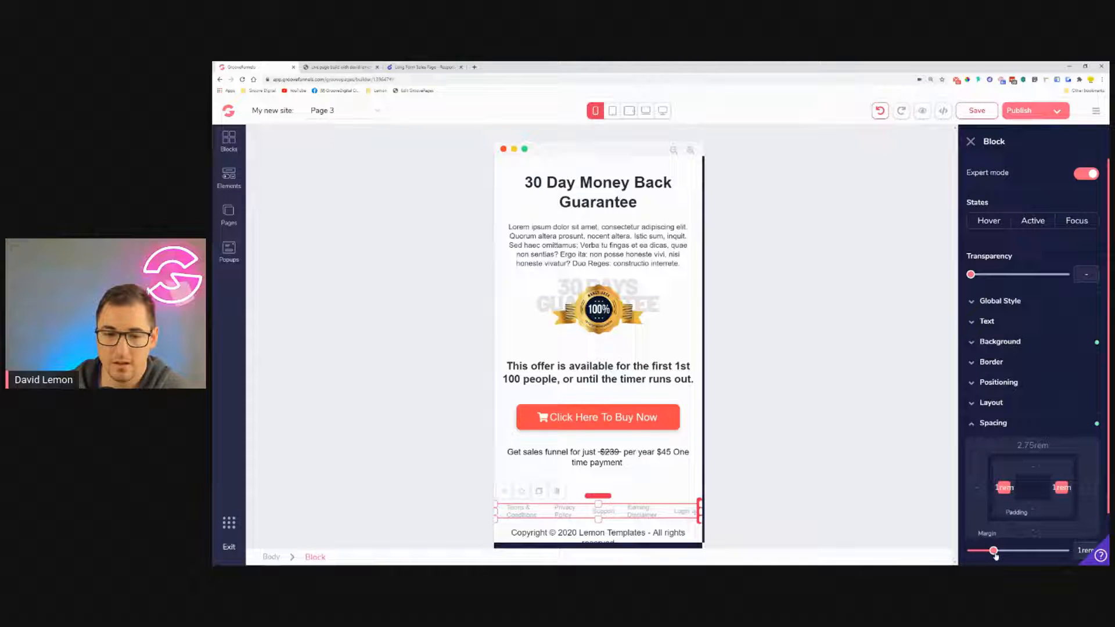
{"action": "left_click", "coordinate": [971, 141]}
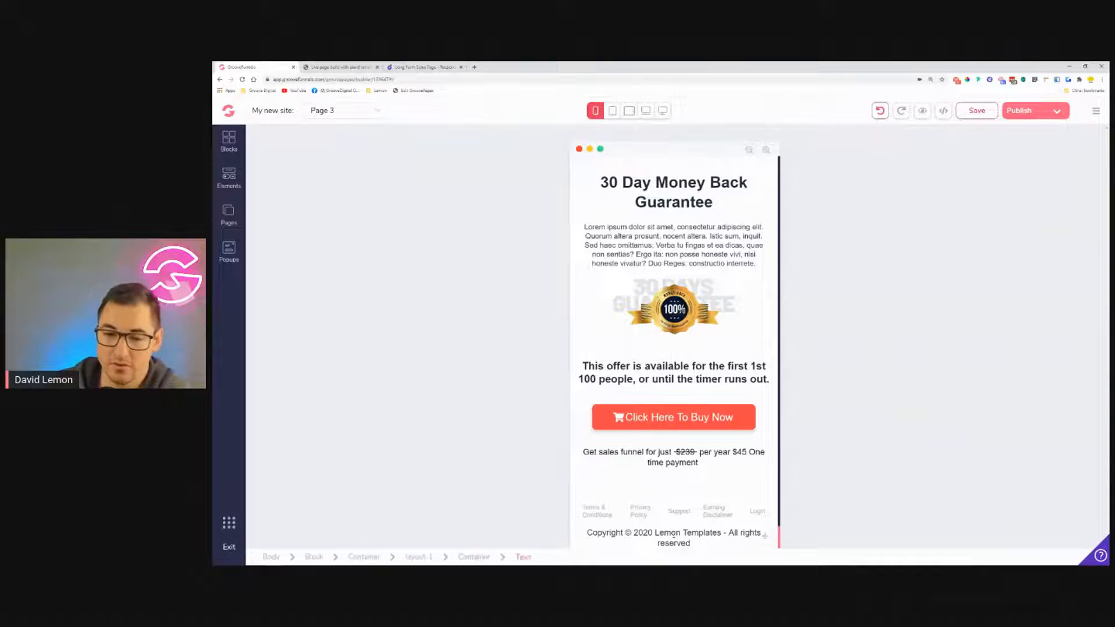
Give the footer's copyright text a top margin of 1.5rem and a bottom margin of 2rem.
{"action": "left_click", "coordinate": [674, 540]}
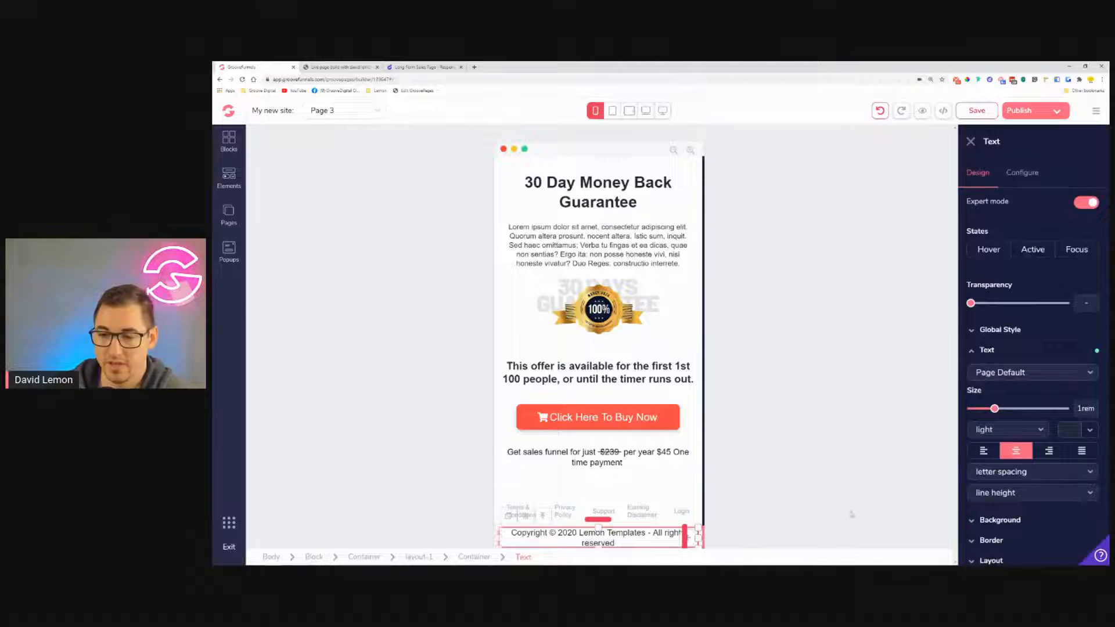
{"action": "left_click", "coordinate": [1010, 512]}
{"action": "scroll", "coordinate": [1023, 517], "scroll_direction": "down", "scroll_amount": 2}
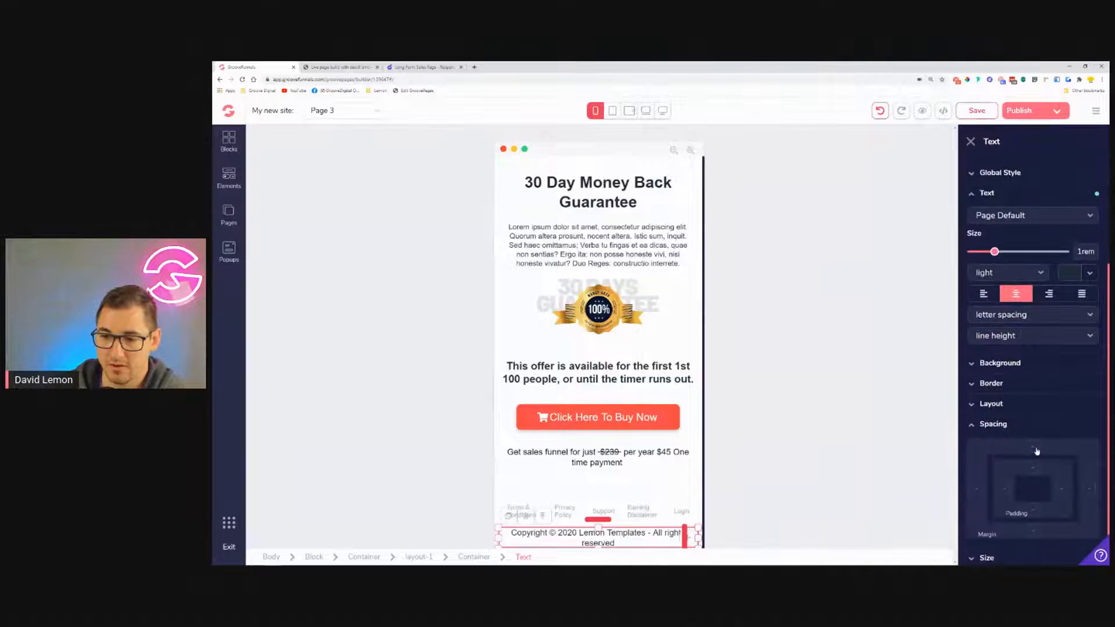
{"action": "left_click_drag", "start_coordinate": [977, 562], "coordinate": [1001, 562]}
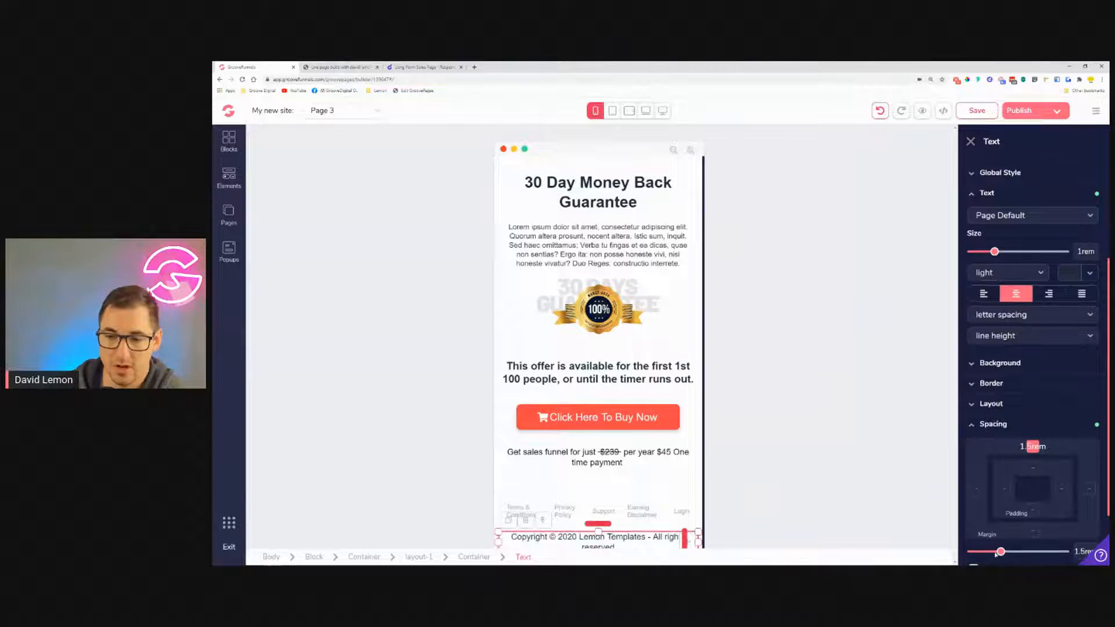
{"action": "left_click", "coordinate": [1033, 531]}
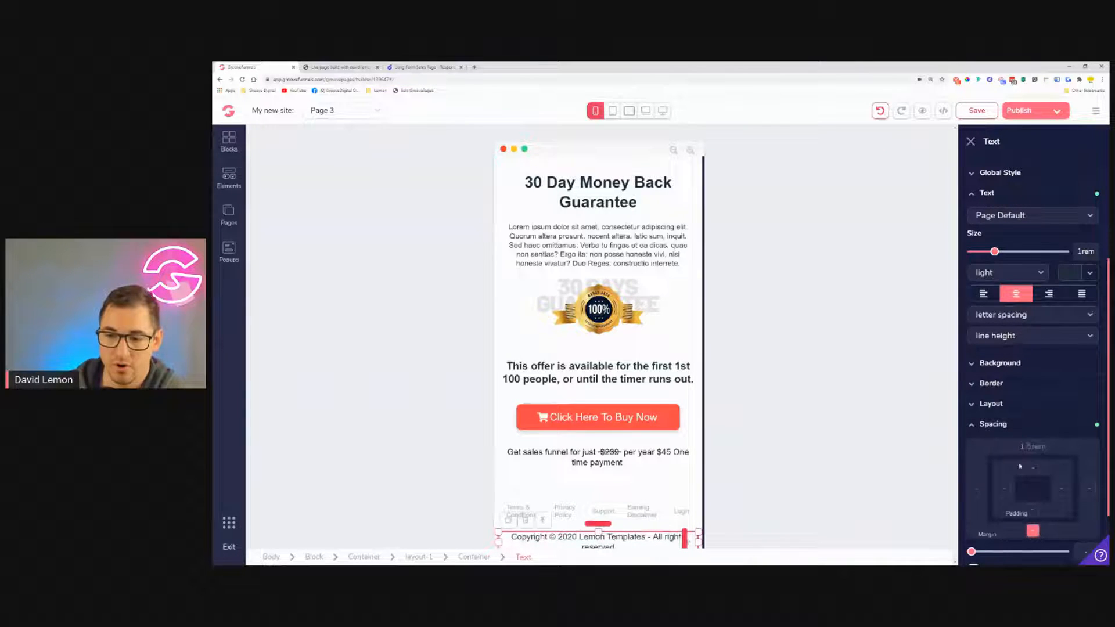
{"action": "left_click_drag", "start_coordinate": [979, 556], "coordinate": [1011, 552]}
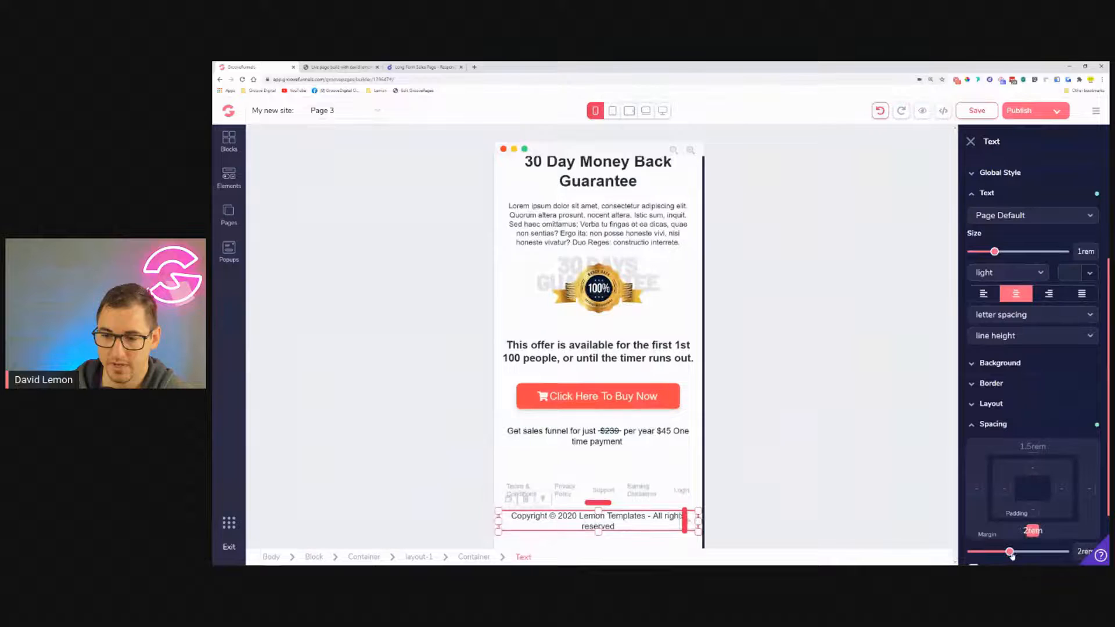
{"action": "scroll", "coordinate": [598, 407], "scroll_direction": "up", "scroll_amount": 10}
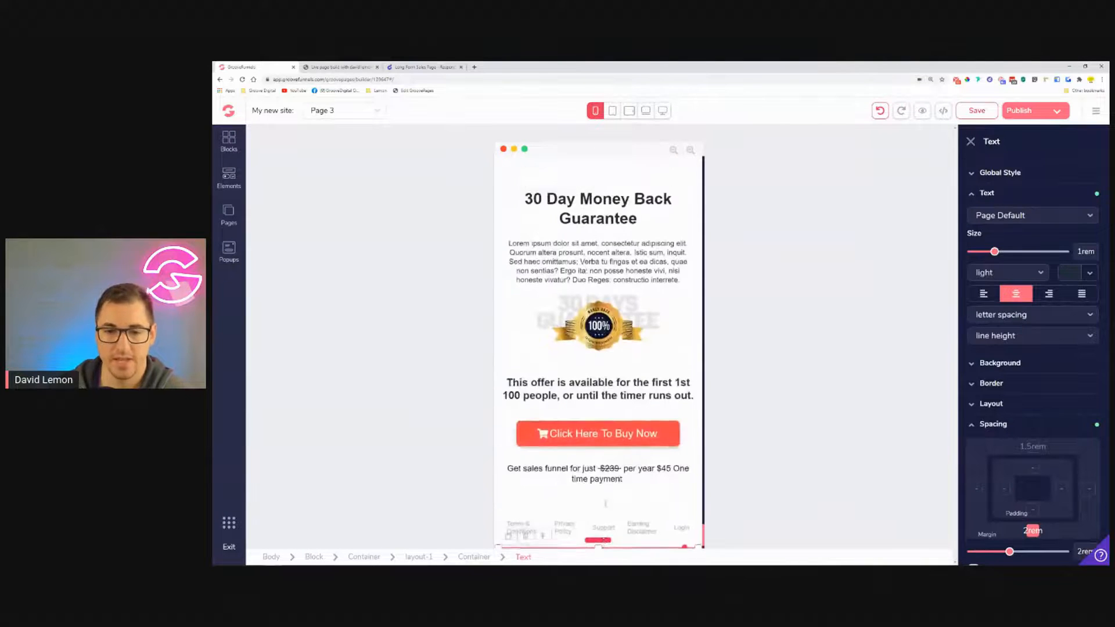
Set the width of the logo above the headline to 25% relative to its parent and save the page.
{"action": "scroll", "coordinate": [604, 504], "scroll_direction": "up", "scroll_amount": 15}
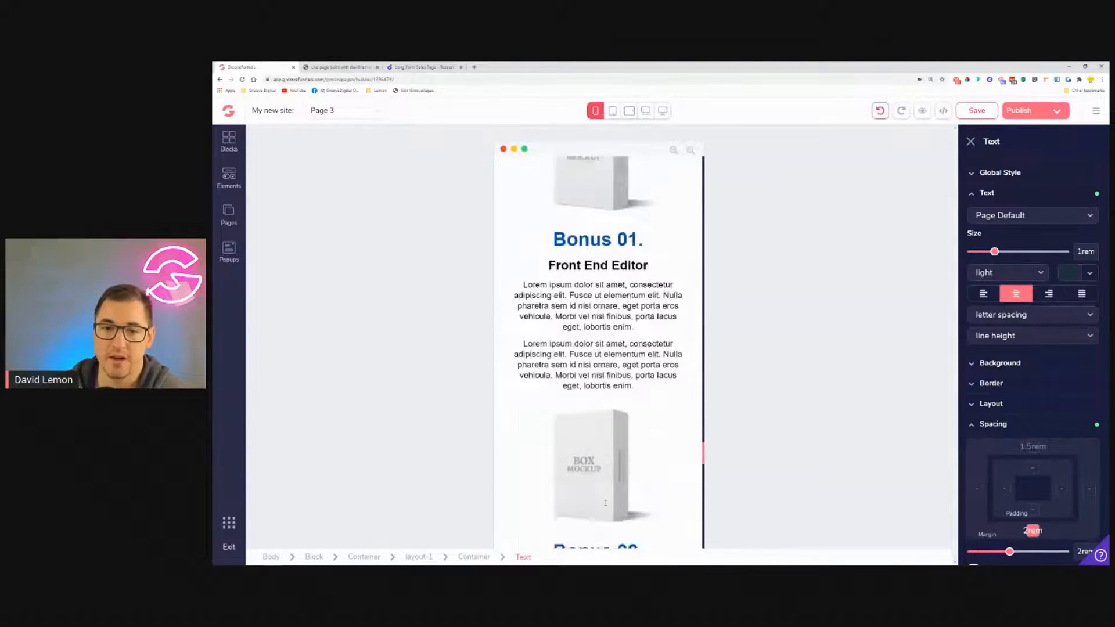
{"action": "scroll", "coordinate": [605, 503], "scroll_direction": "up", "scroll_amount": 15}
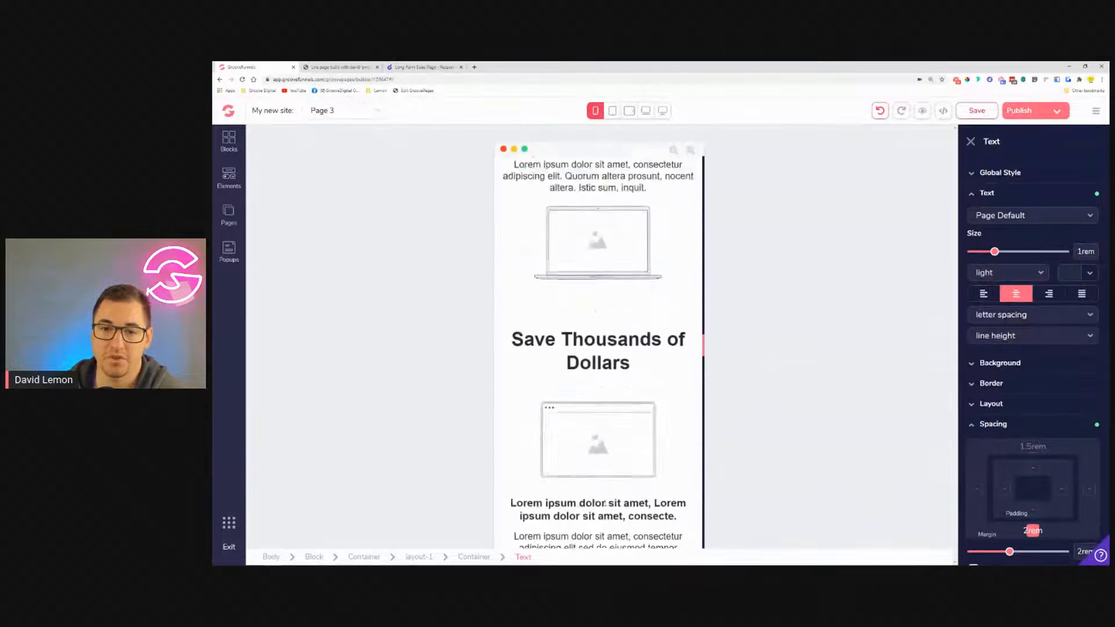
{"action": "scroll", "coordinate": [605, 503], "scroll_direction": "up", "scroll_amount": 15}
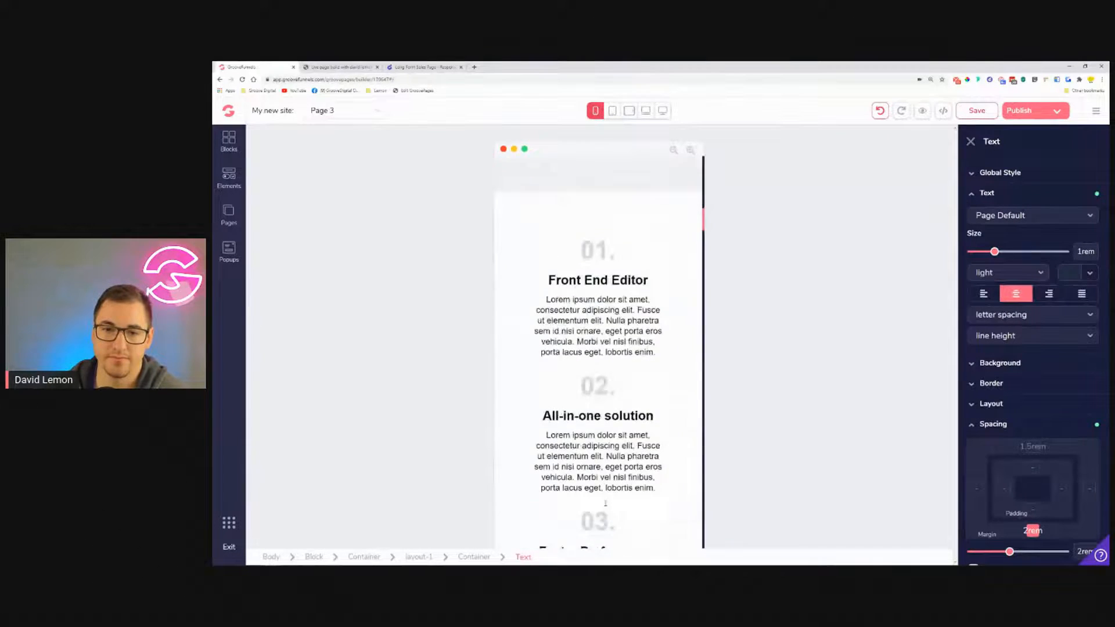
{"action": "scroll", "coordinate": [605, 503], "scroll_direction": "up", "scroll_amount": 10}
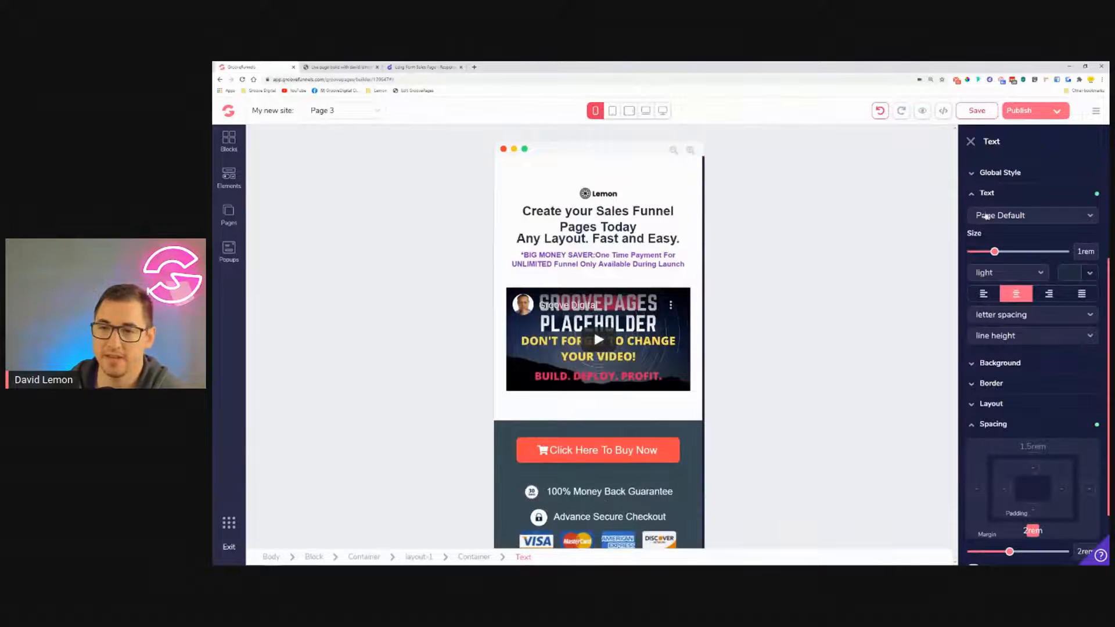
{"action": "left_click", "coordinate": [587, 193]}
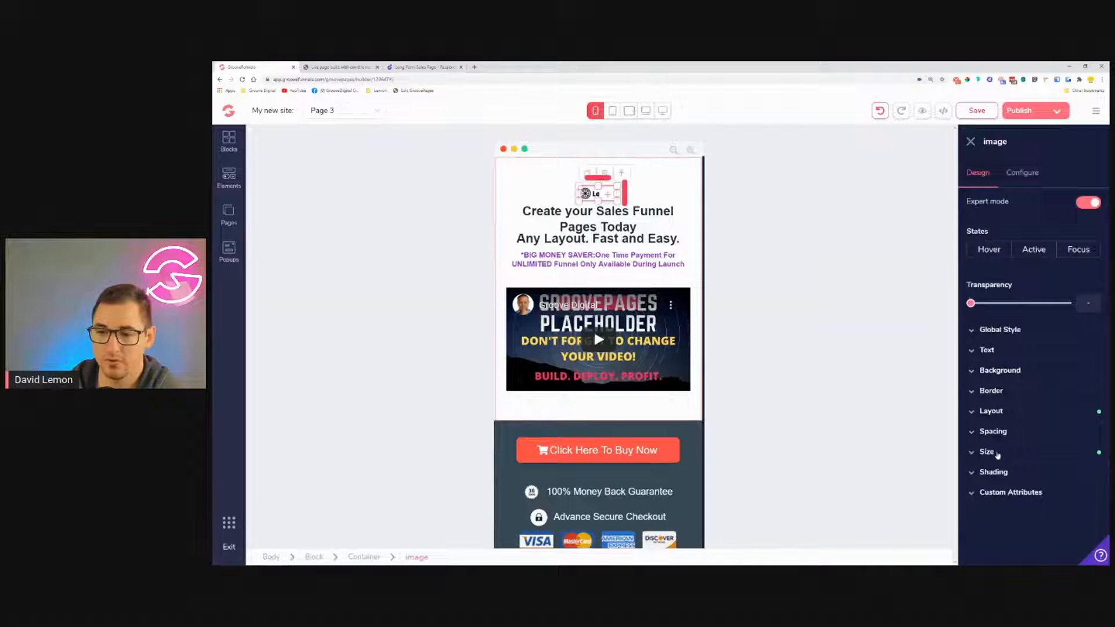
{"action": "left_click", "coordinate": [1010, 452]}
{"action": "left_click", "coordinate": [994, 521]}
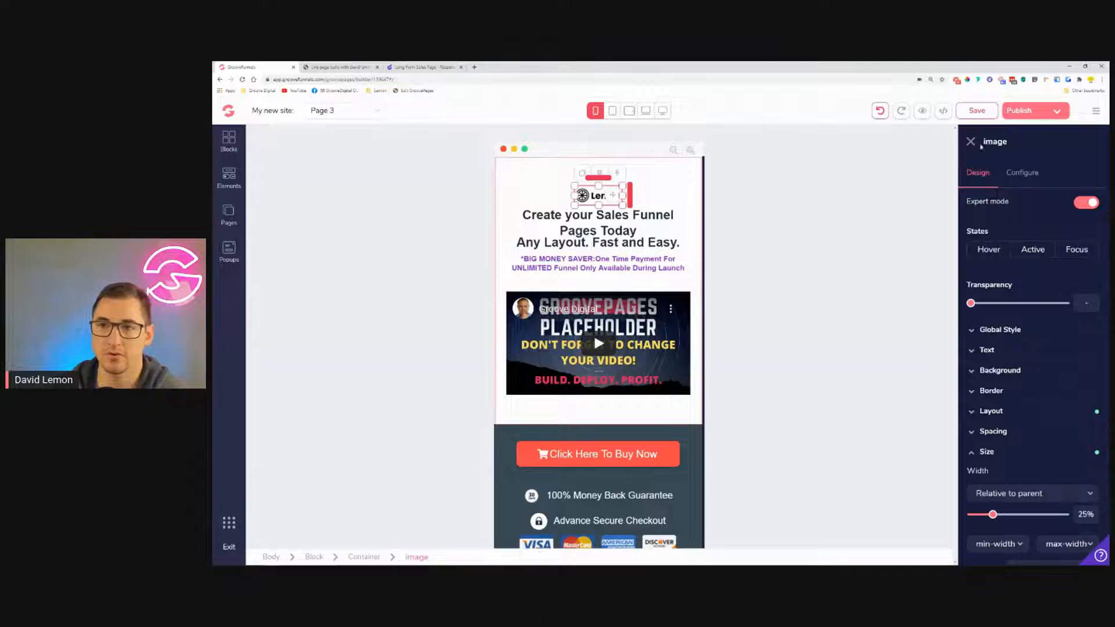
{"action": "left_click", "coordinate": [977, 110]}
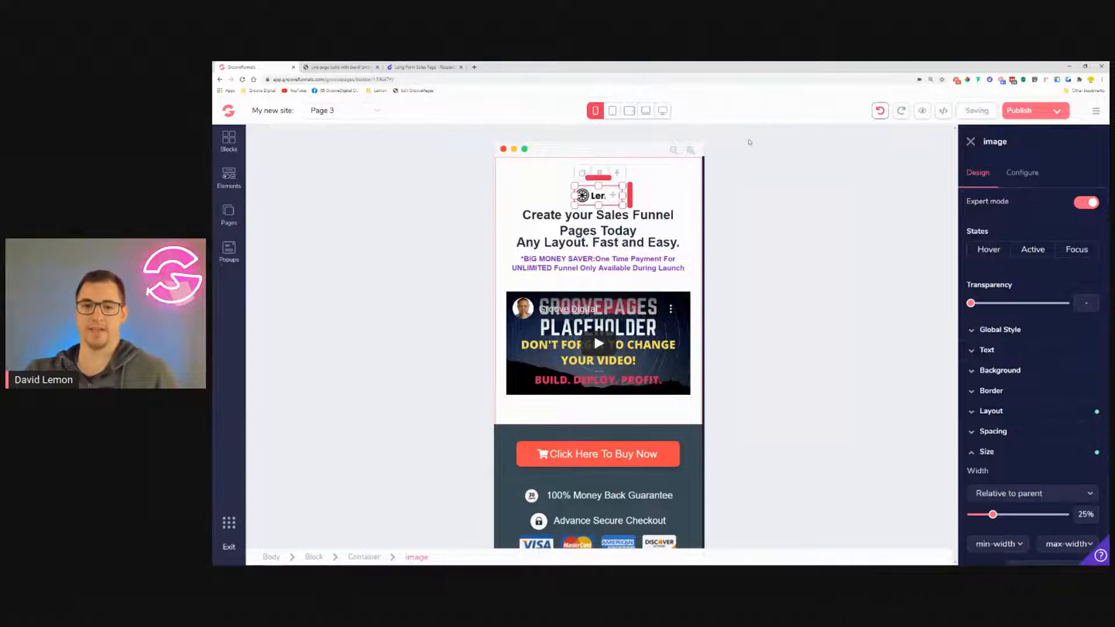
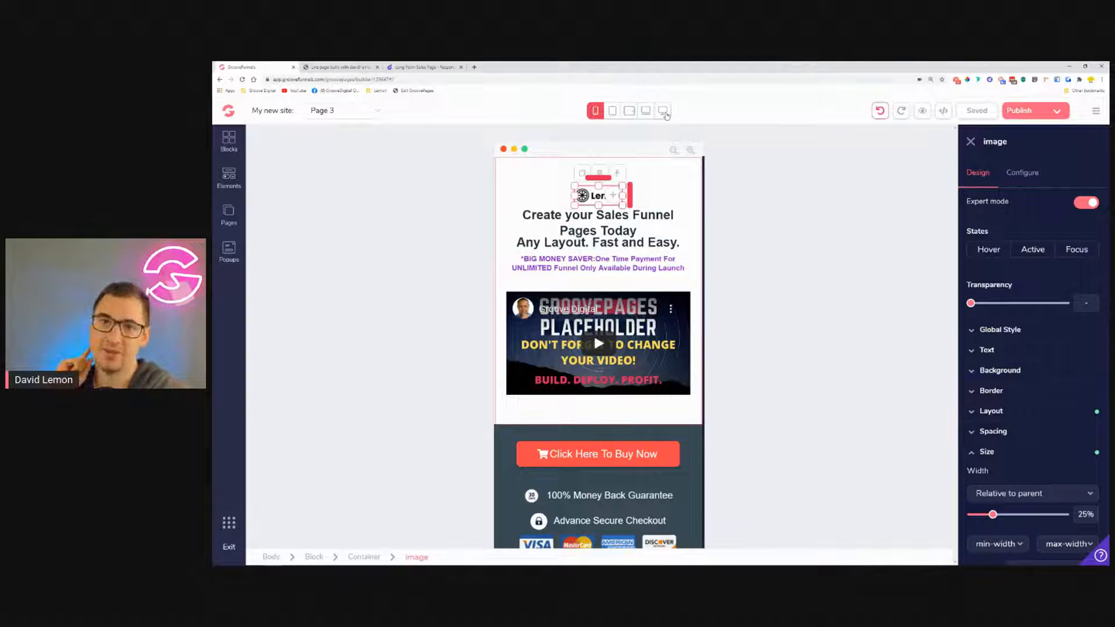
In the landscape tablet layout, set the premade template section's small upper-right image to 100% width relative to its parent and check the larger layouts.
{"action": "left_click", "coordinate": [664, 112]}
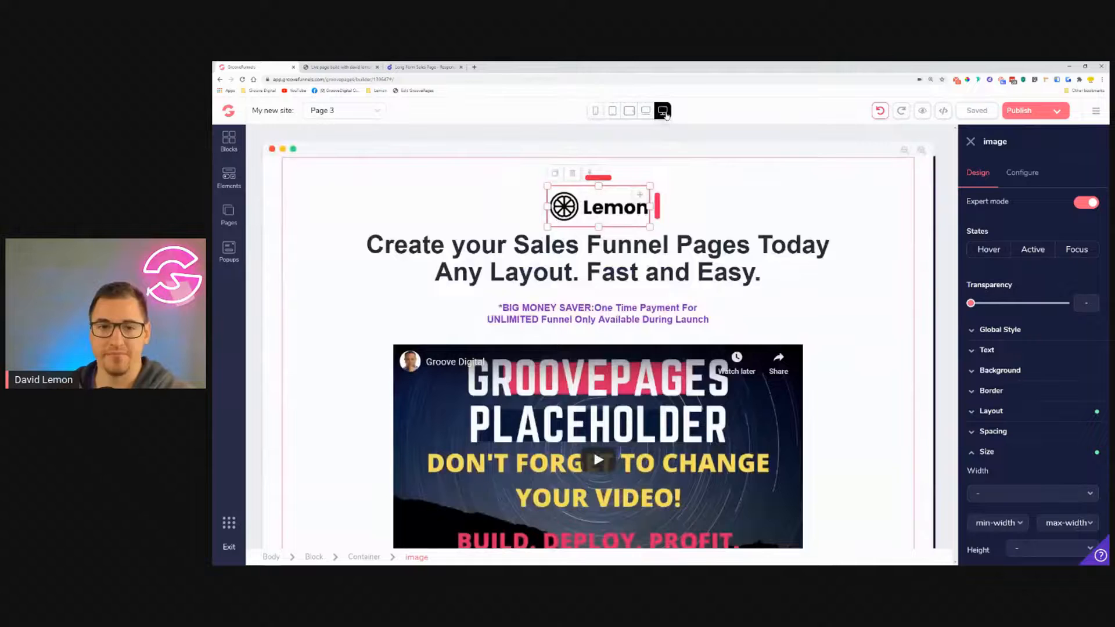
{"action": "scroll", "coordinate": [819, 199], "scroll_direction": "down", "scroll_amount": 6}
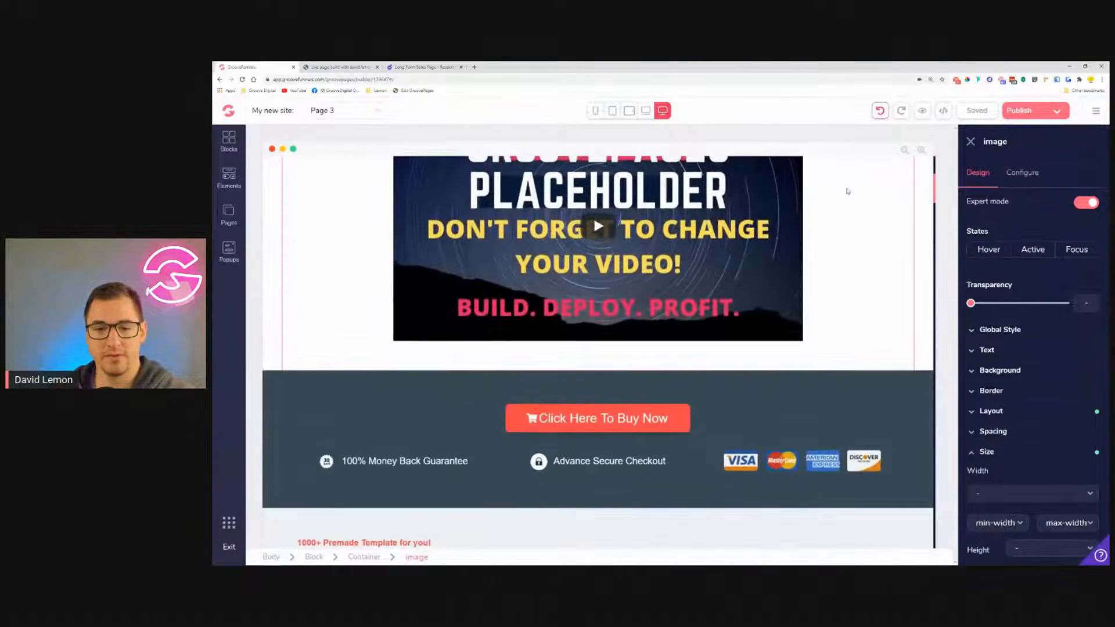
{"action": "scroll", "coordinate": [848, 188], "scroll_direction": "down", "scroll_amount": 4}
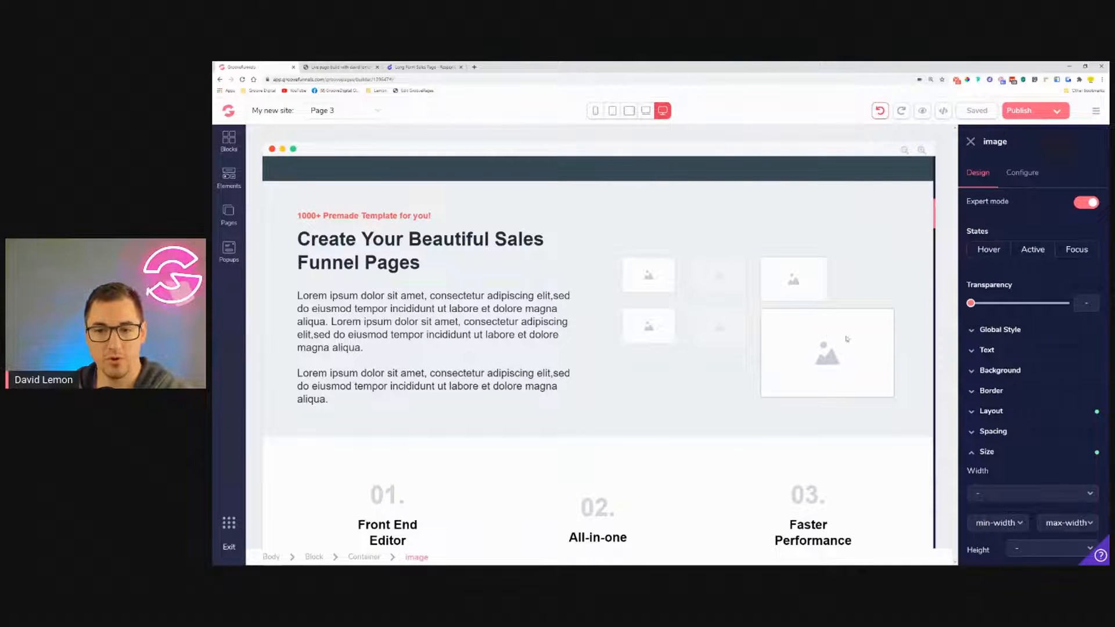
{"action": "left_click", "coordinate": [814, 292]}
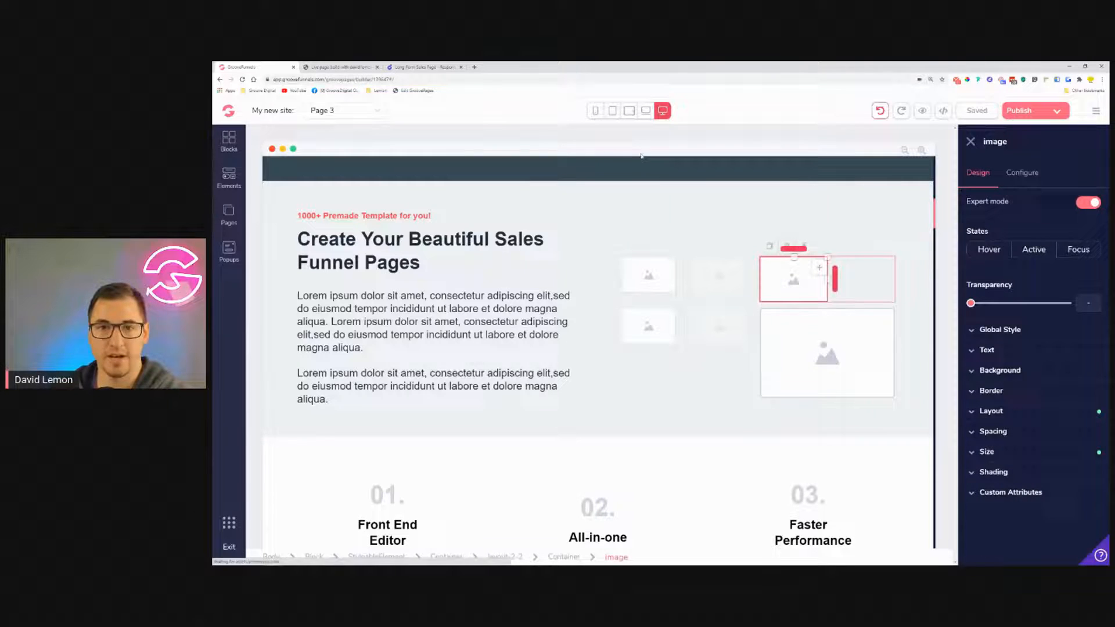
{"action": "left_click", "coordinate": [629, 111]}
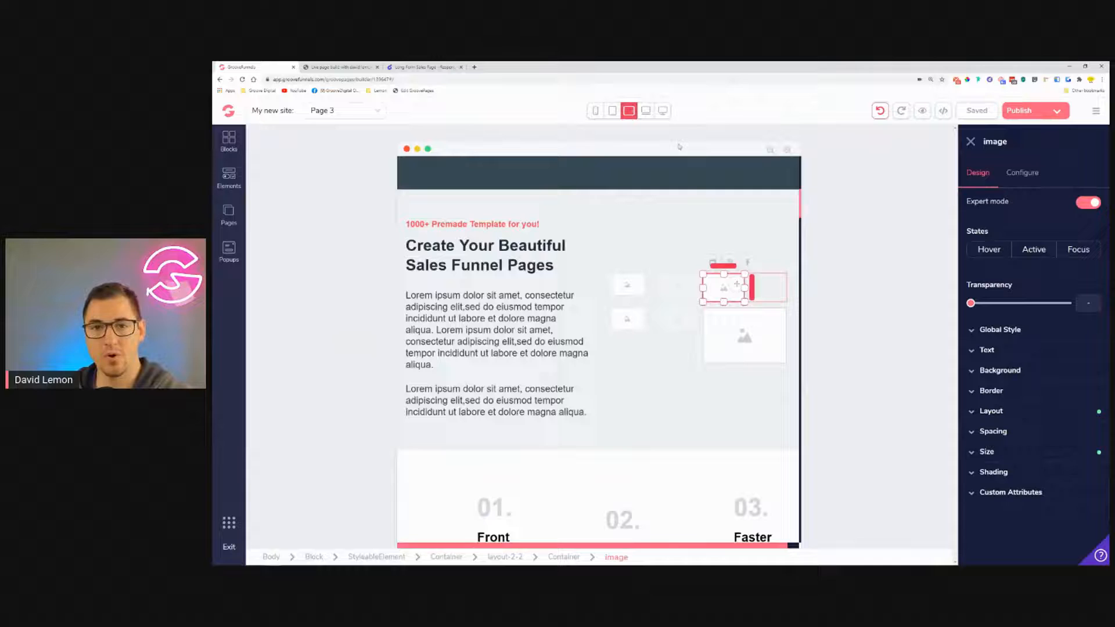
{"action": "left_click", "coordinate": [613, 112]}
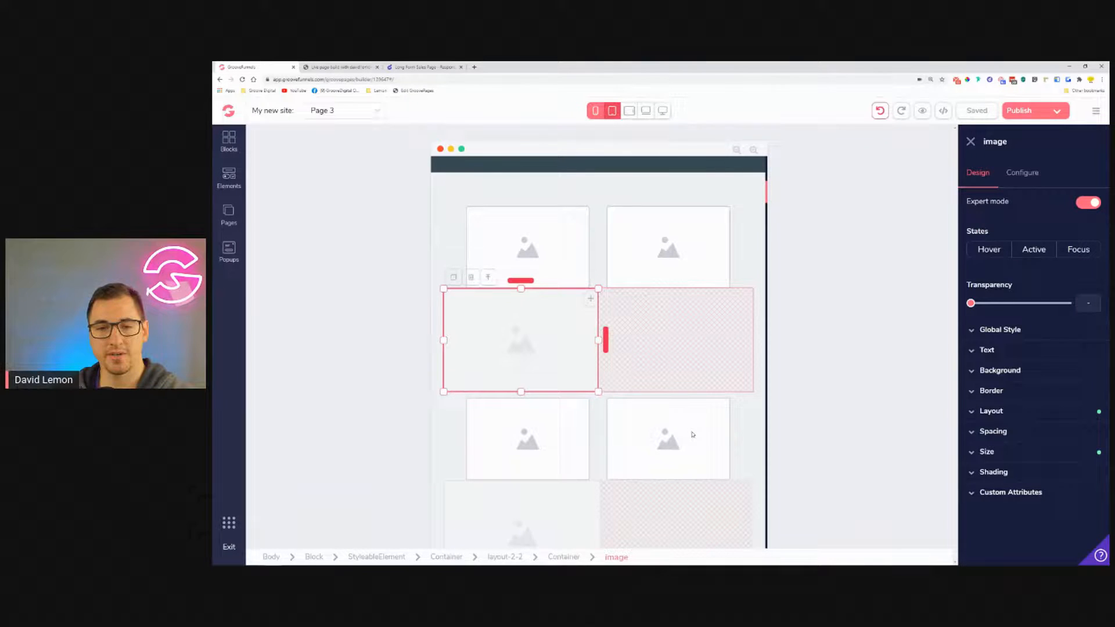
{"action": "left_click", "coordinate": [627, 118]}
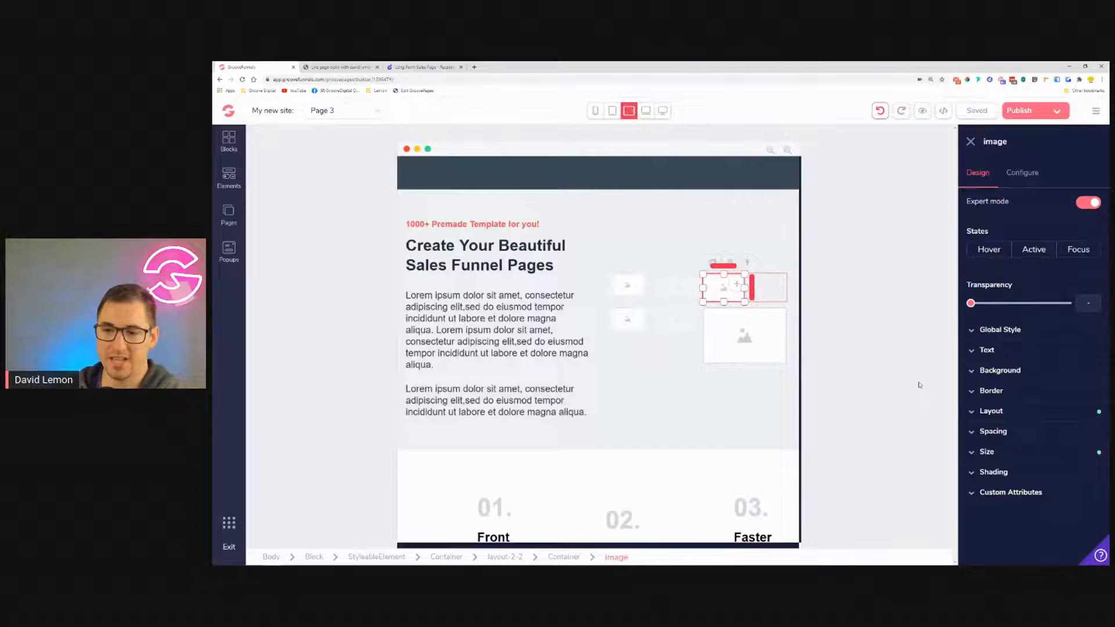
{"action": "left_click", "coordinate": [1018, 452]}
{"action": "left_click_drag", "start_coordinate": [1016, 513], "coordinate": [1064, 514]}
{"action": "left_click", "coordinate": [646, 111]}
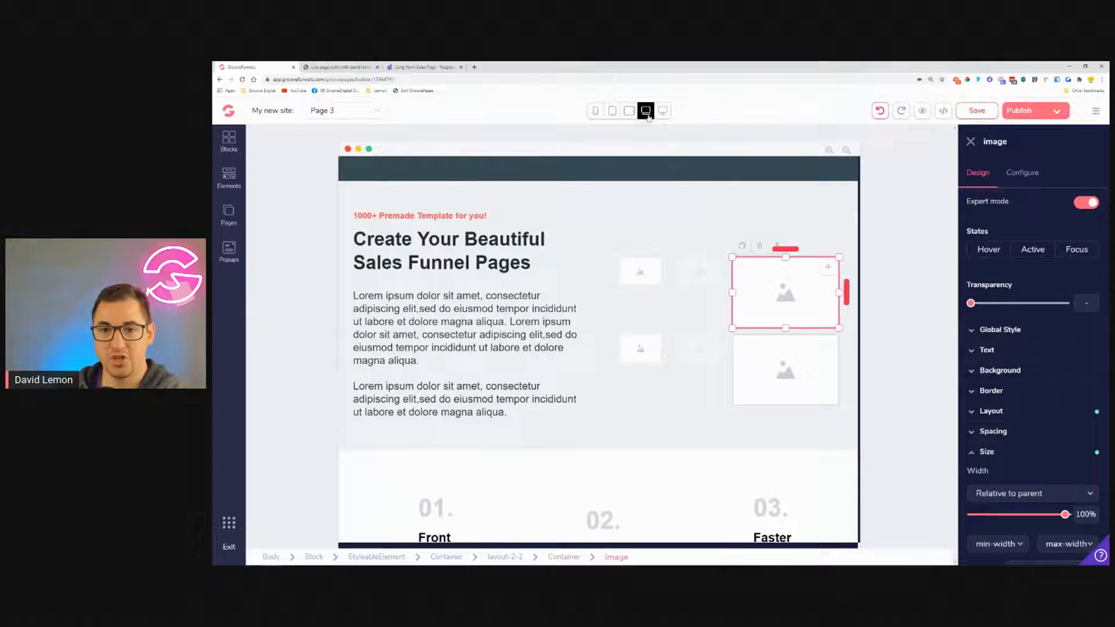
{"action": "left_click", "coordinate": [664, 112]}
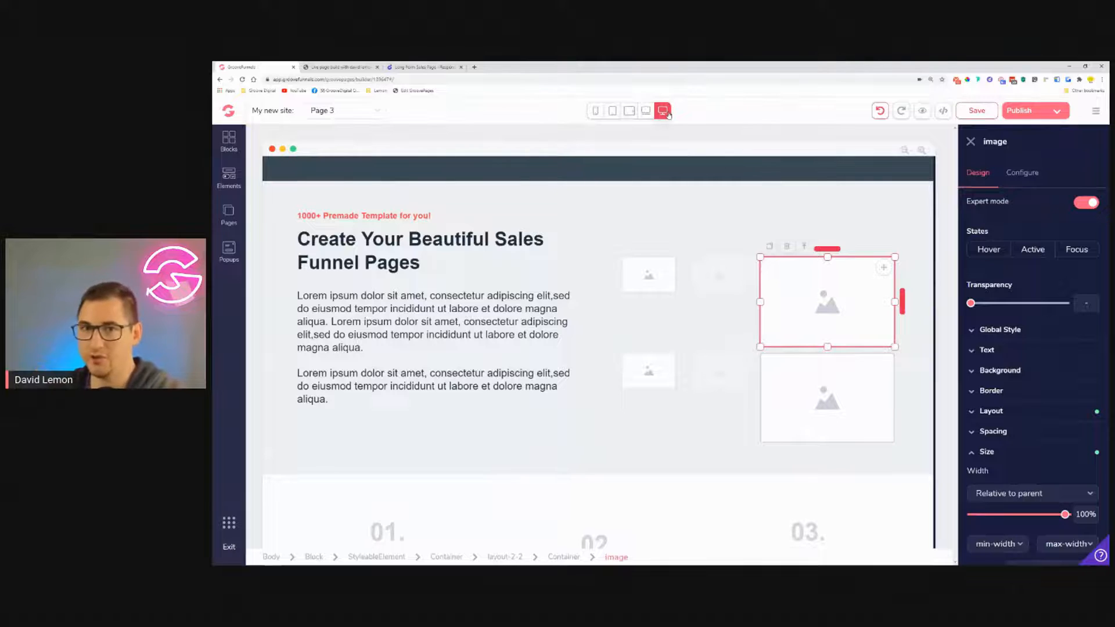
In the landscape tablet layout, set both small left-hand images of the premade template section to 100% width relative to their parent.
{"action": "left_click", "coordinate": [629, 111]}
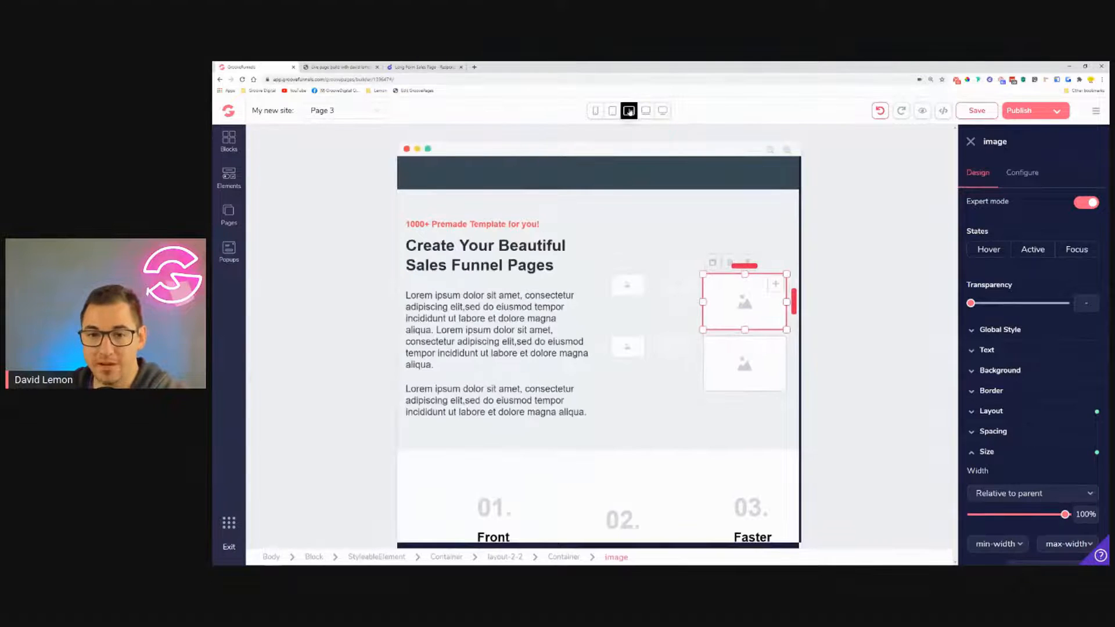
{"action": "left_click", "coordinate": [625, 291]}
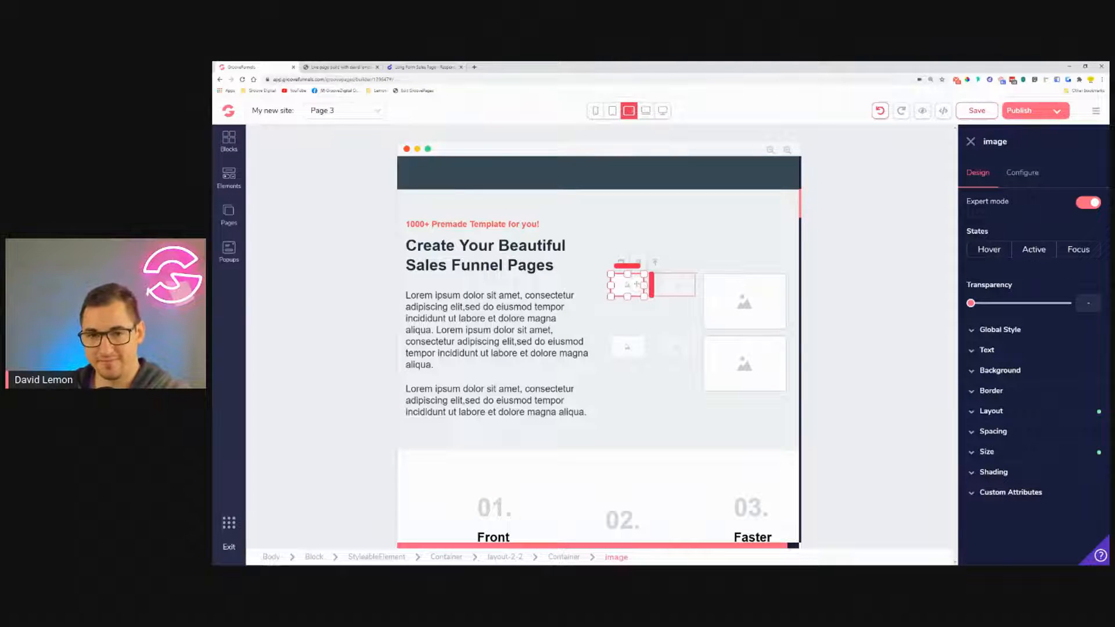
{"action": "left_click", "coordinate": [1044, 456]}
{"action": "left_click_drag", "start_coordinate": [1014, 515], "coordinate": [1068, 517]}
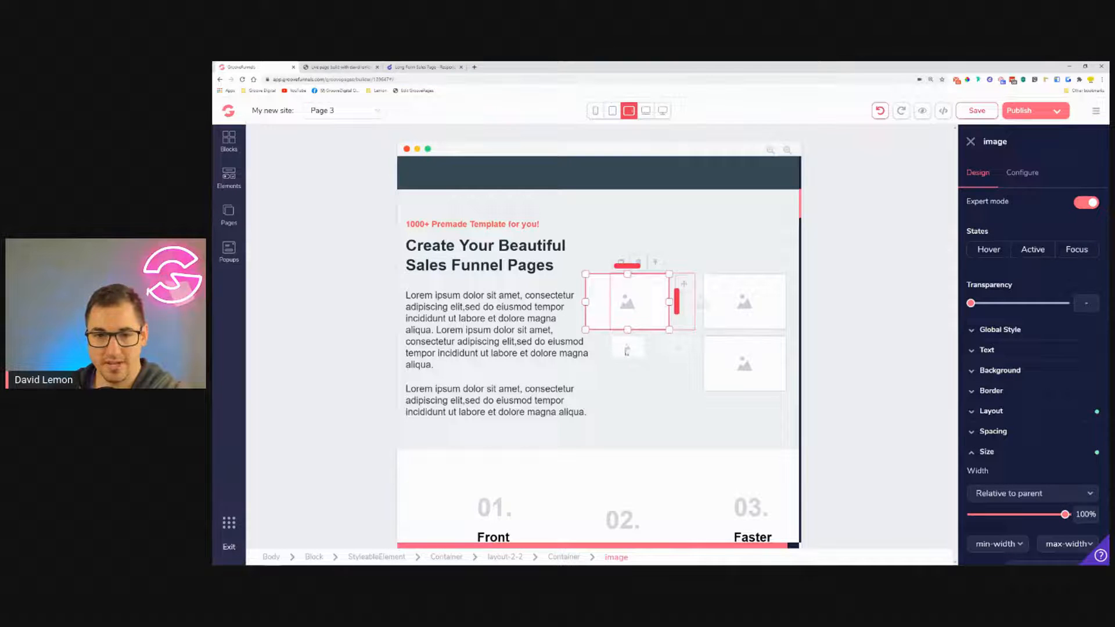
{"action": "left_click", "coordinate": [627, 350]}
{"action": "left_click", "coordinate": [1016, 454]}
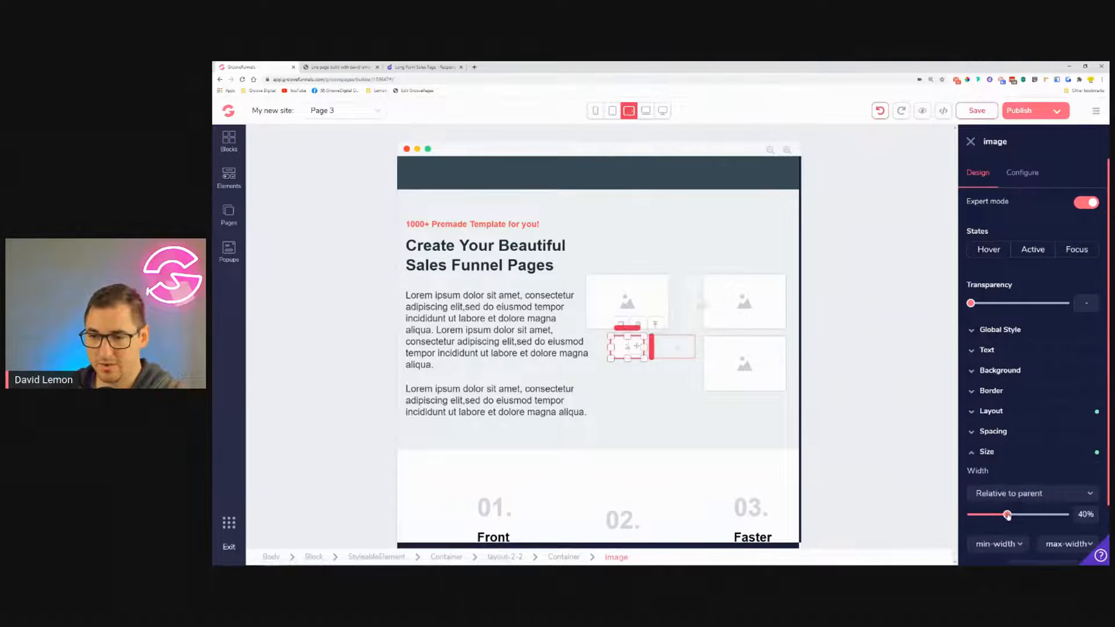
{"action": "left_click_drag", "start_coordinate": [1008, 516], "coordinate": [1065, 514]}
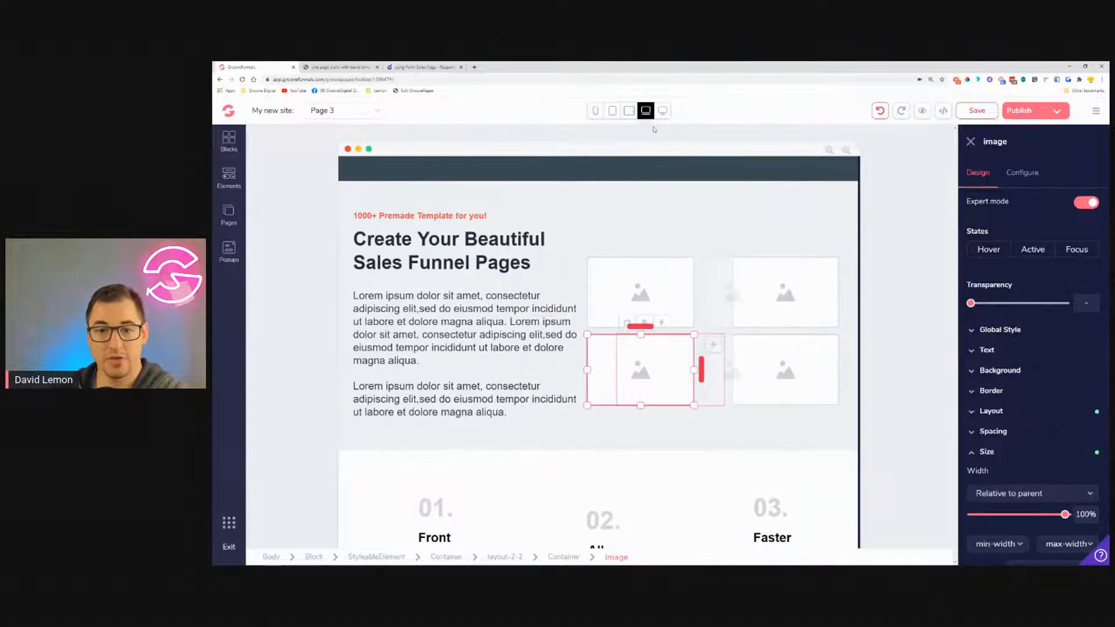
Compare how the three numbered feature columns wrap in the desktop, laptop, landscape tablet and portrait tablet layouts.
{"action": "left_click", "coordinate": [663, 112]}
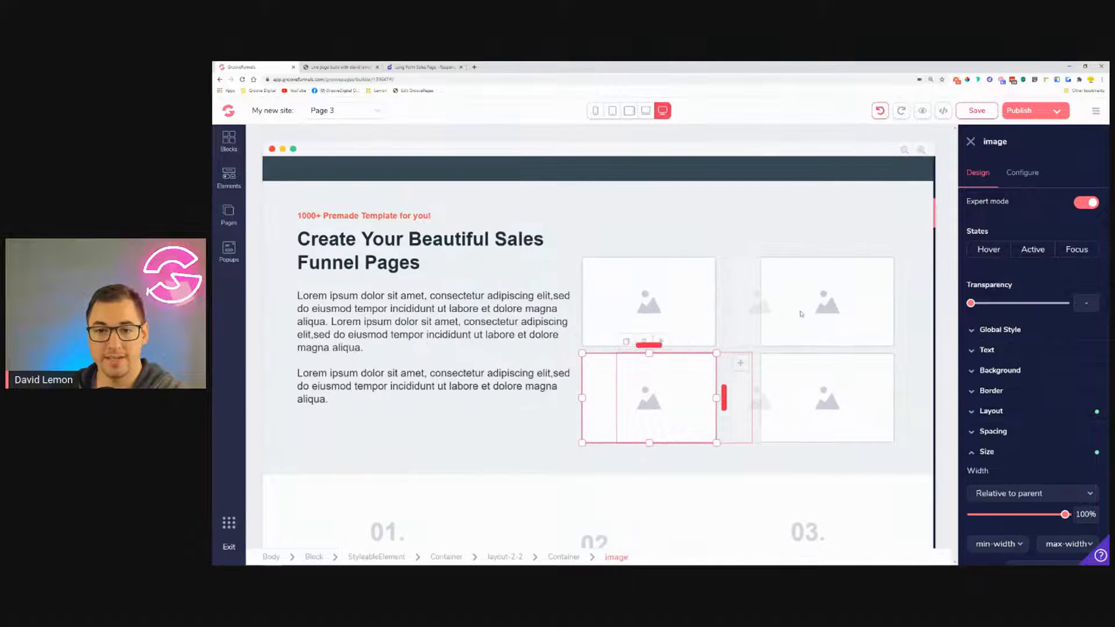
{"action": "scroll", "coordinate": [677, 251], "scroll_direction": "down", "scroll_amount": 5}
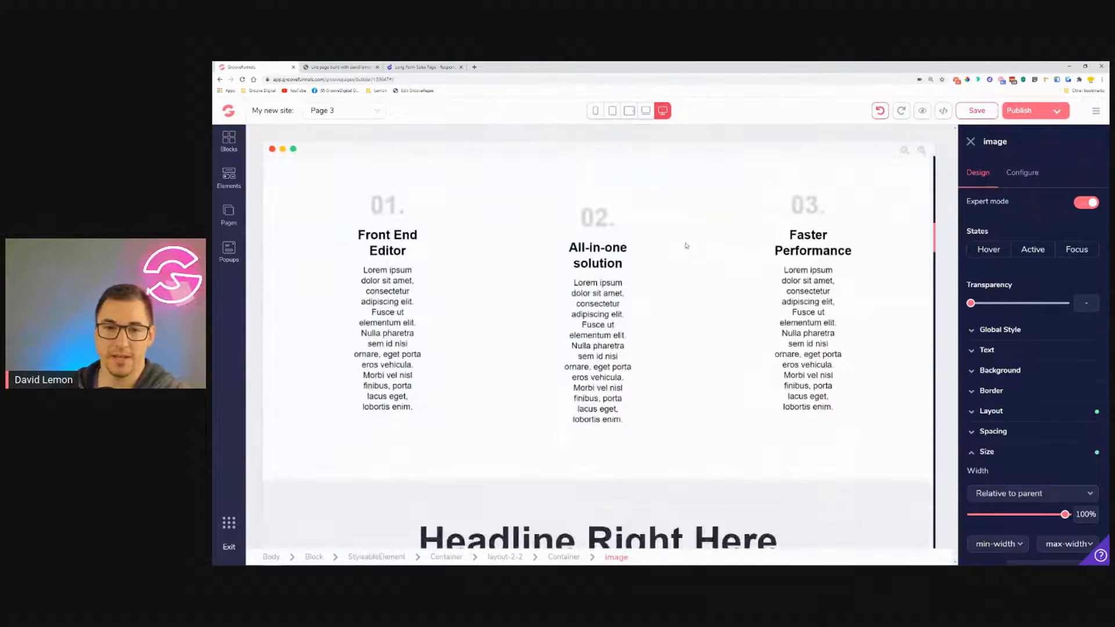
{"action": "scroll", "coordinate": [677, 248], "scroll_direction": "up", "scroll_amount": 5}
{"action": "scroll", "coordinate": [679, 232], "scroll_direction": "down", "scroll_amount": 5}
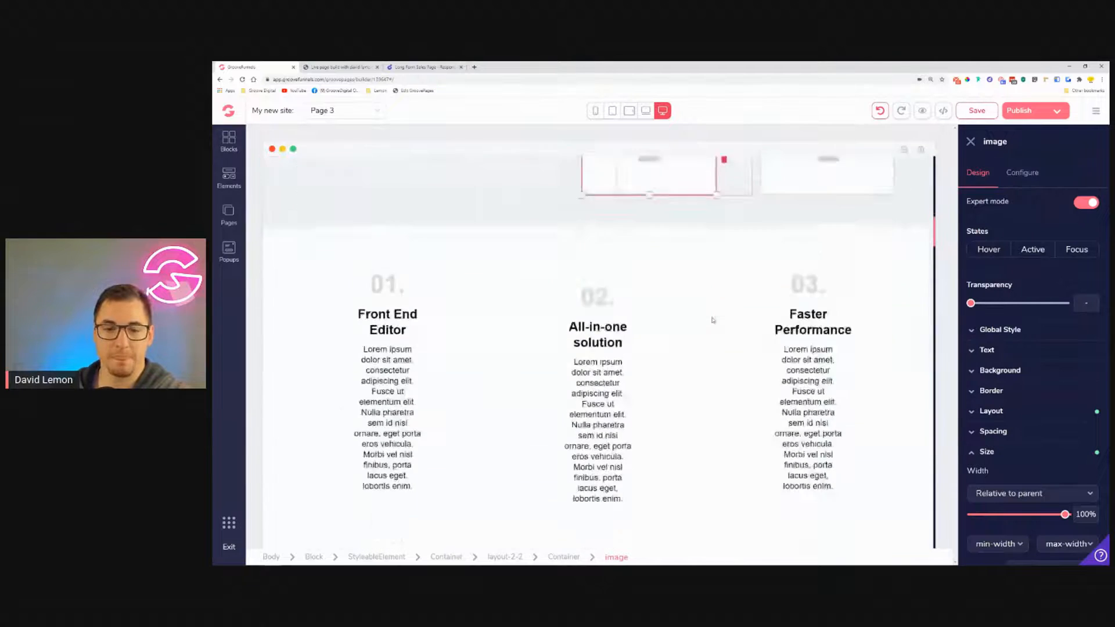
{"action": "left_click", "coordinate": [613, 110]}
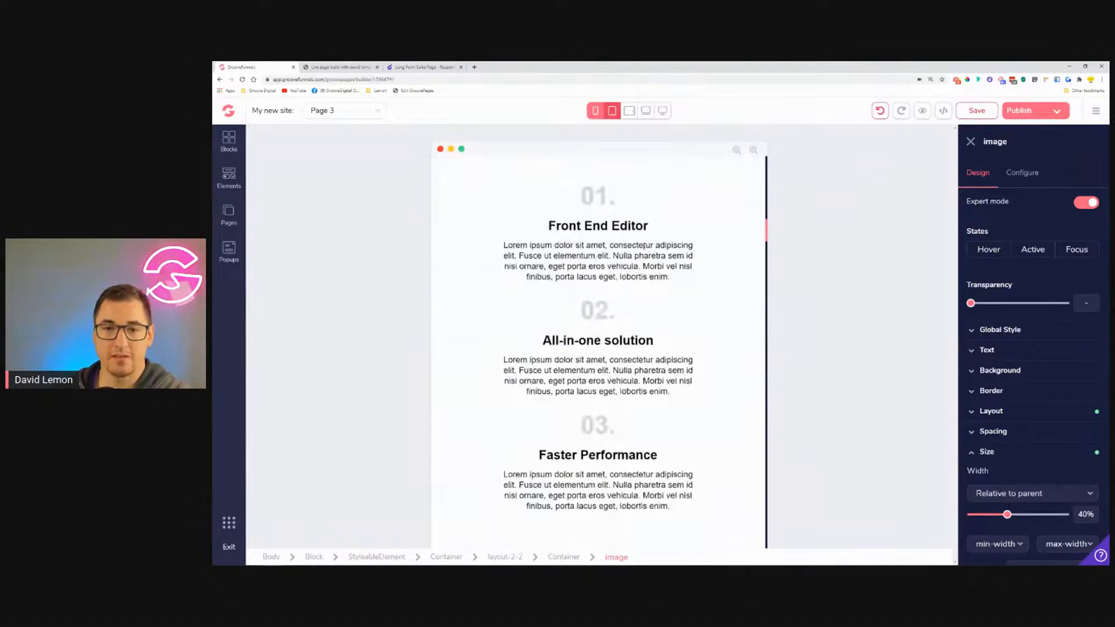
{"action": "left_click", "coordinate": [630, 110]}
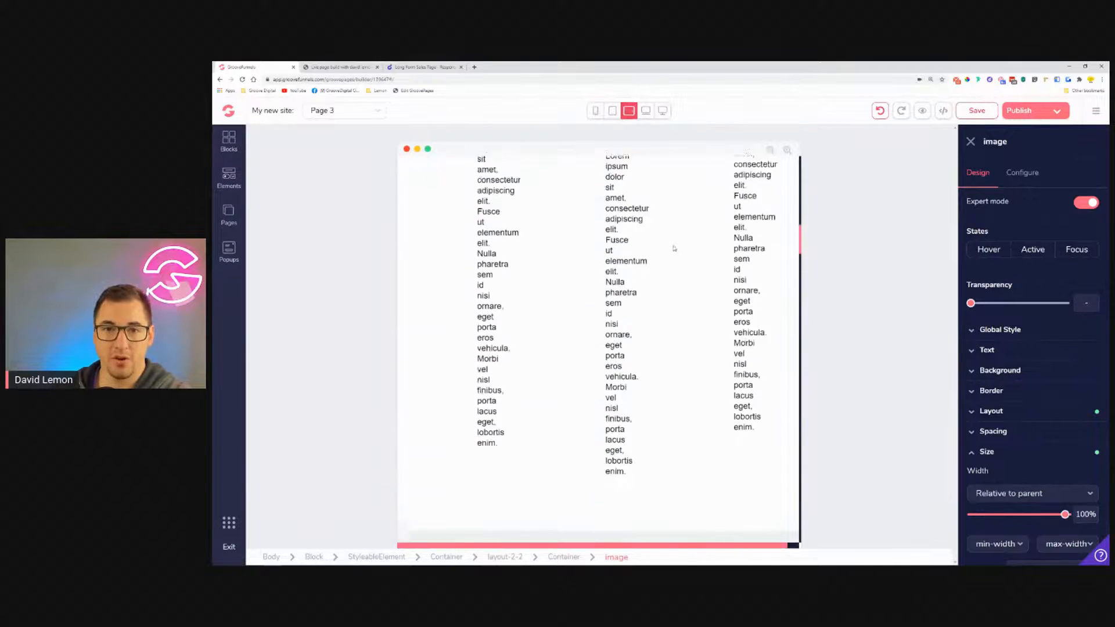
{"action": "scroll", "coordinate": [535, 235], "scroll_direction": "up", "scroll_amount": 2}
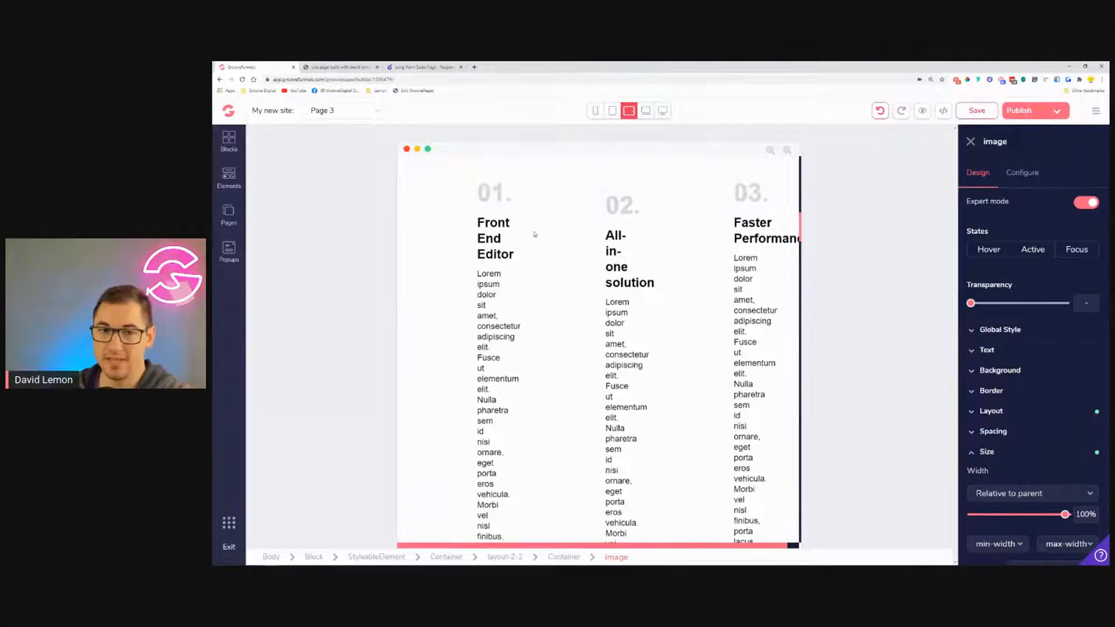
{"action": "left_click", "coordinate": [545, 261]}
{"action": "left_click", "coordinate": [663, 111]}
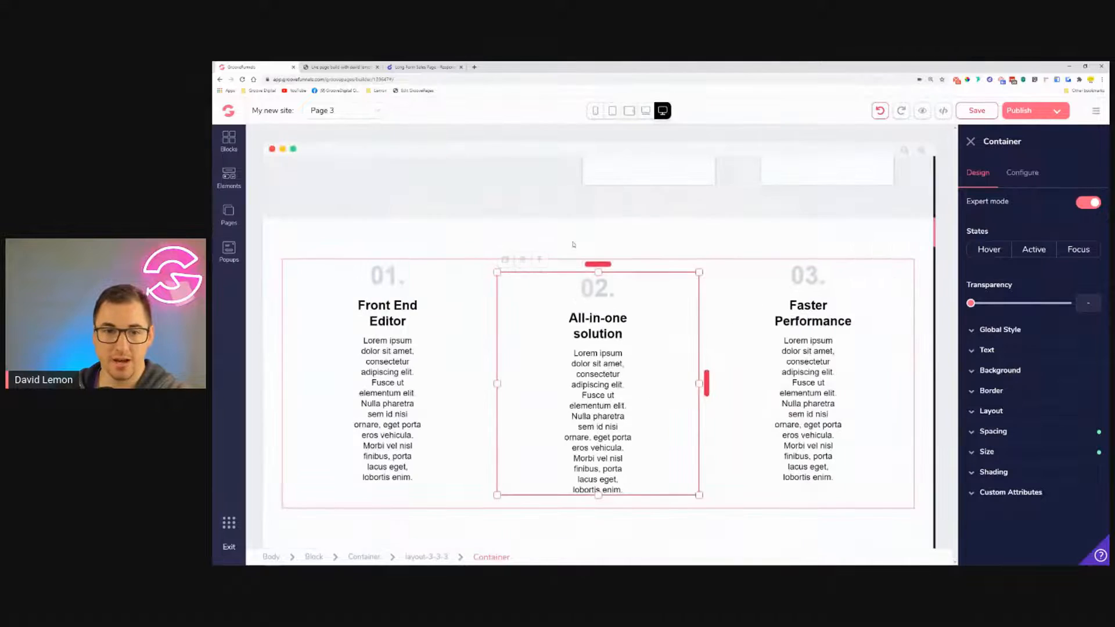
{"action": "left_click", "coordinate": [645, 112]}
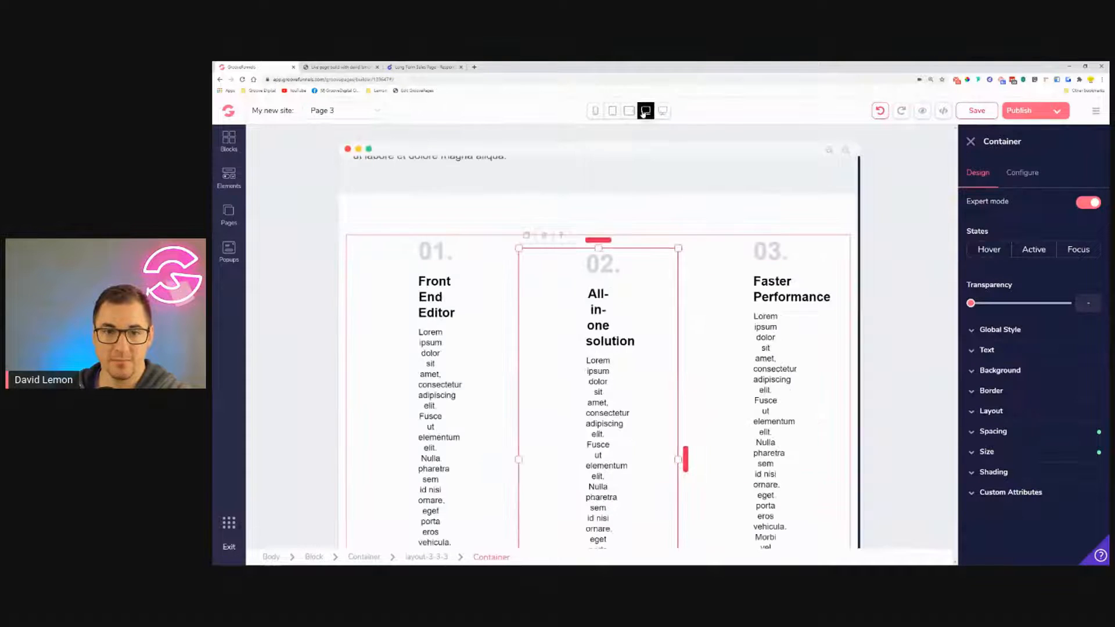
{"action": "left_click", "coordinate": [630, 111]}
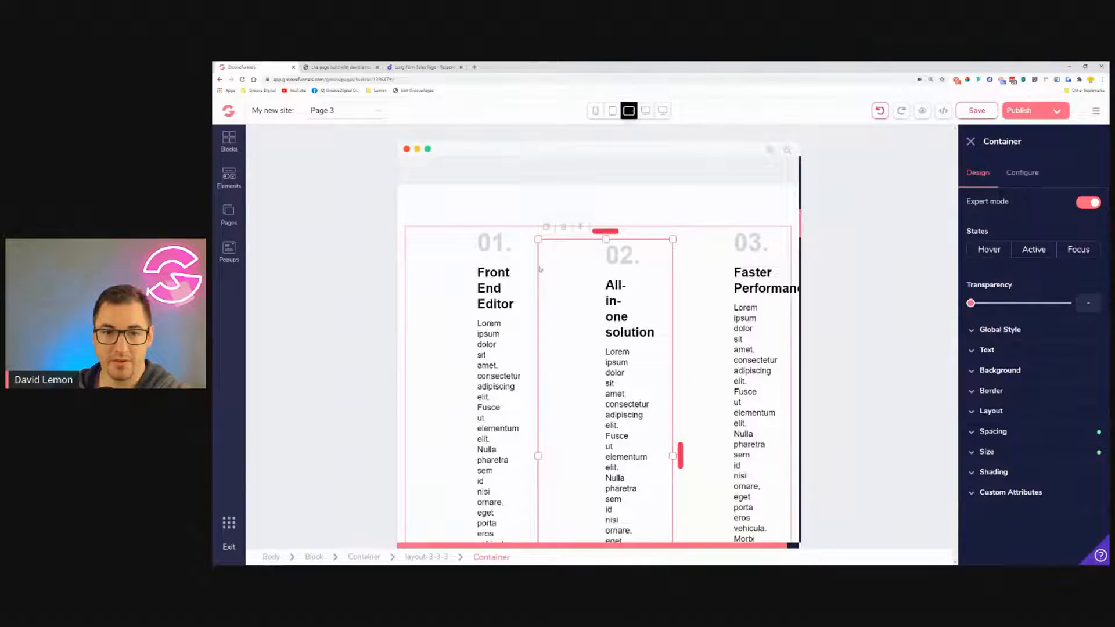
Set the left and right padding of the Front End Editor column to 0 in the landscape tablet layout and check the larger layouts.
{"action": "left_click", "coordinate": [440, 274]}
{"action": "left_click", "coordinate": [994, 431]}
{"action": "left_click", "coordinate": [1003, 497]}
{"action": "left_click", "coordinate": [1061, 496]}
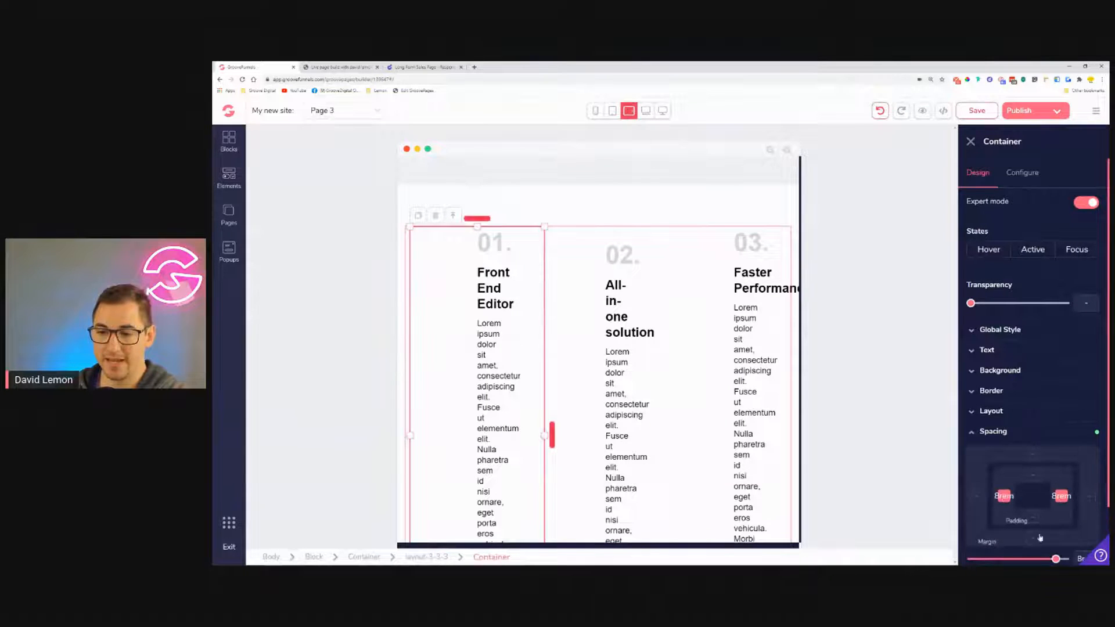
{"action": "scroll", "coordinate": [1041, 538], "scroll_direction": "down", "scroll_amount": 2}
{"action": "left_click_drag", "start_coordinate": [1056, 491], "coordinate": [975, 491]}
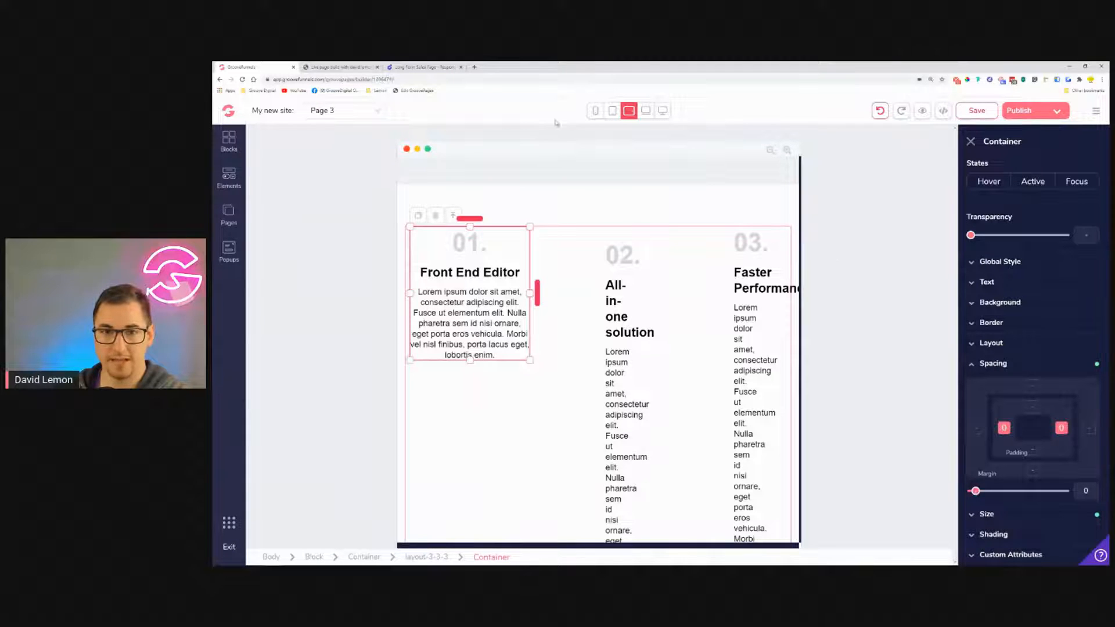
{"action": "left_click", "coordinate": [645, 113]}
{"action": "left_click", "coordinate": [666, 114]}
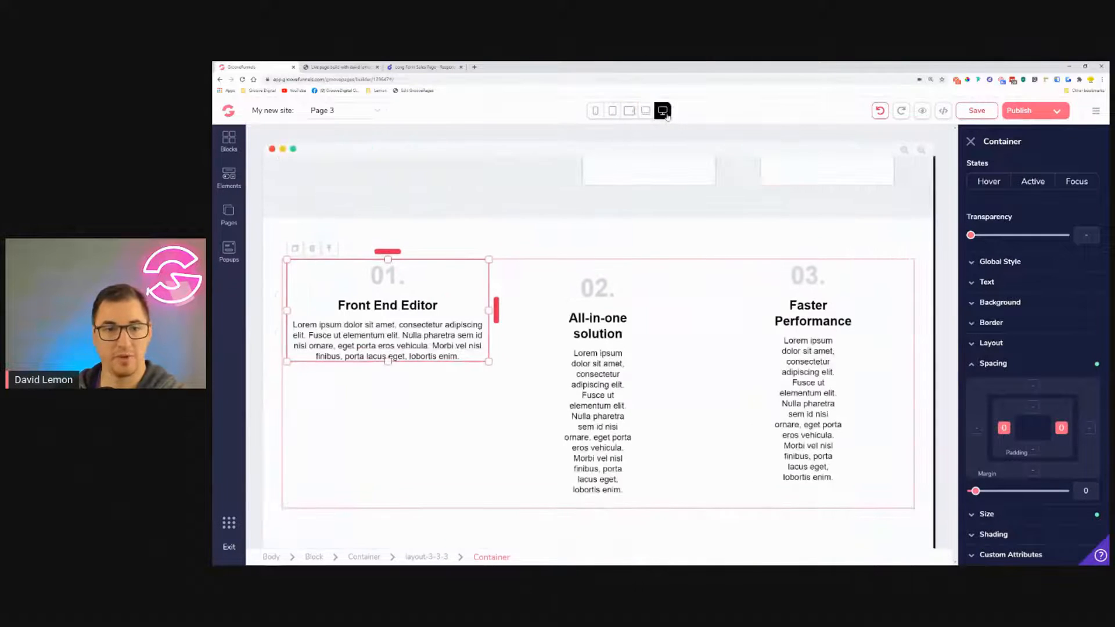
{"action": "left_click", "coordinate": [629, 112]}
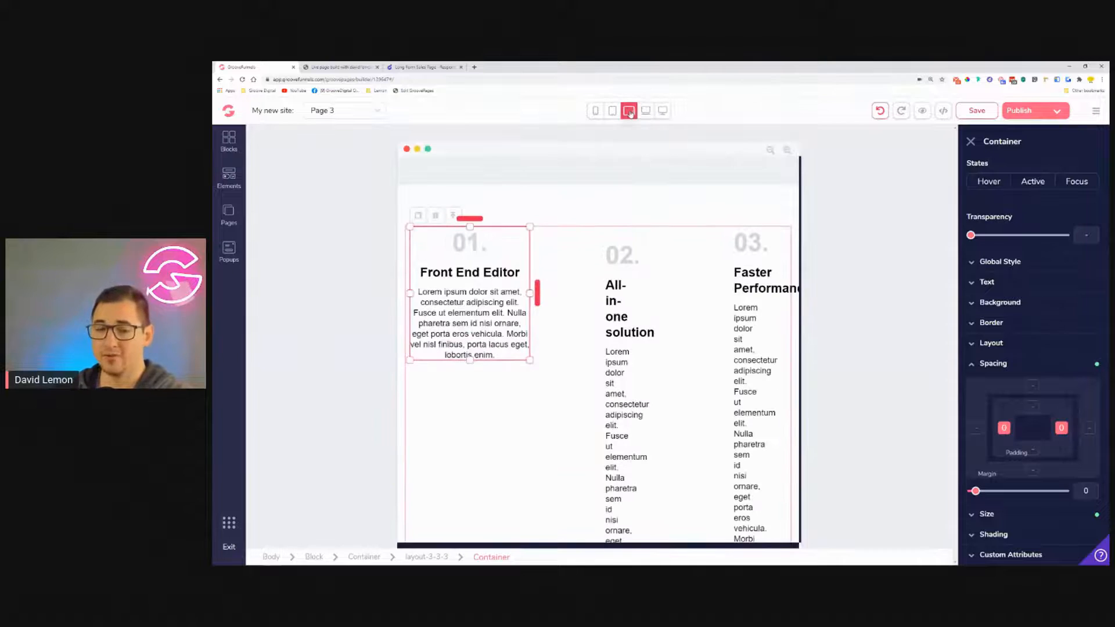
Set the left and right padding of the All-in-one solution column to 0 in the landscape tablet layout.
{"action": "left_click", "coordinate": [603, 262]}
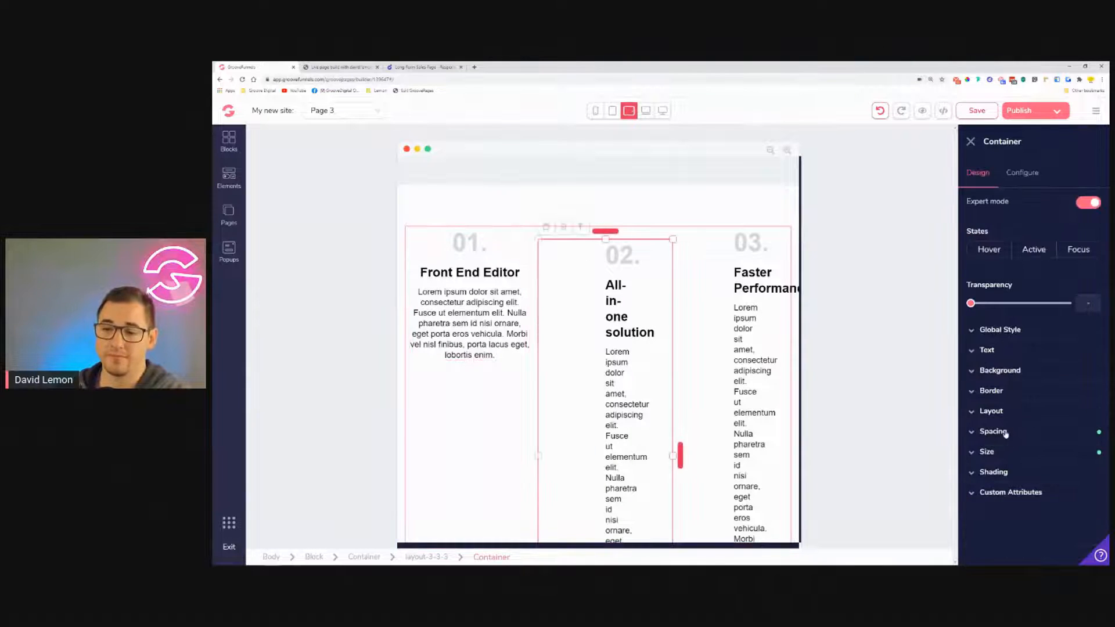
{"action": "scroll", "coordinate": [1022, 453], "scroll_direction": "down", "scroll_amount": 1}
{"action": "left_click", "coordinate": [1003, 458]}
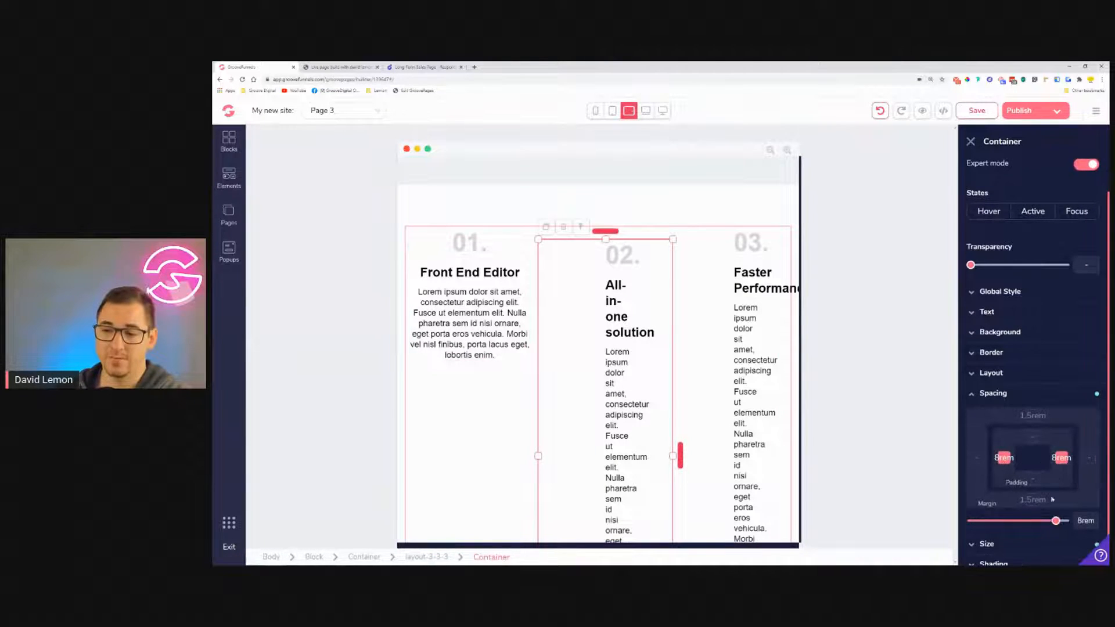
{"action": "left_click_drag", "start_coordinate": [1058, 526], "coordinate": [976, 521]}
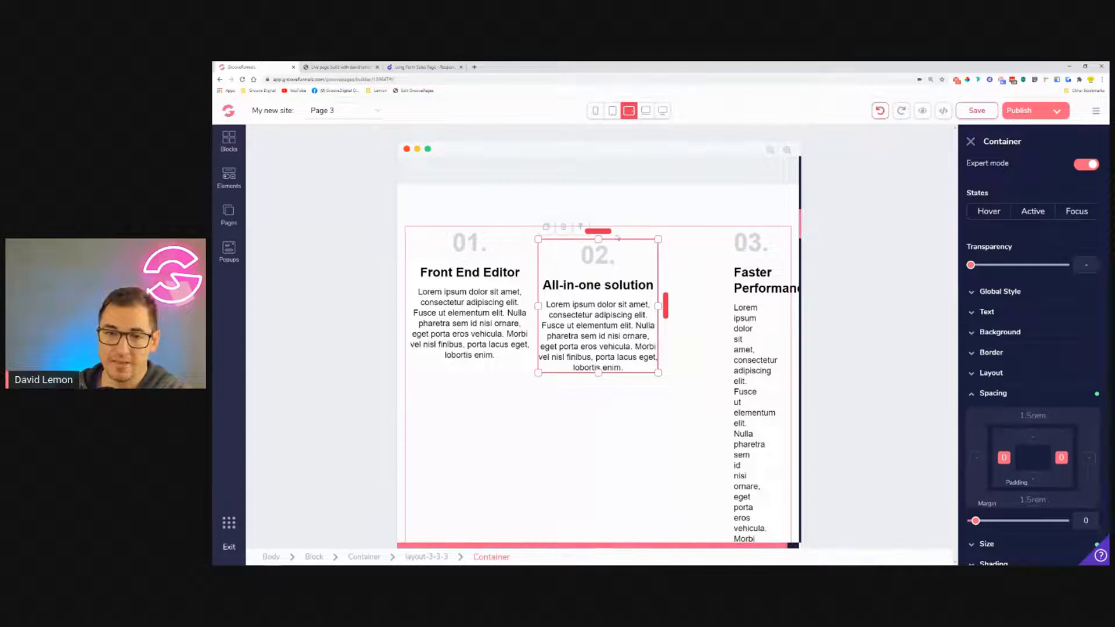
Set the top margin of the All-in-one solution column to 0 in the landscape tablet layout and check the larger layouts.
{"action": "left_click", "coordinate": [581, 212]}
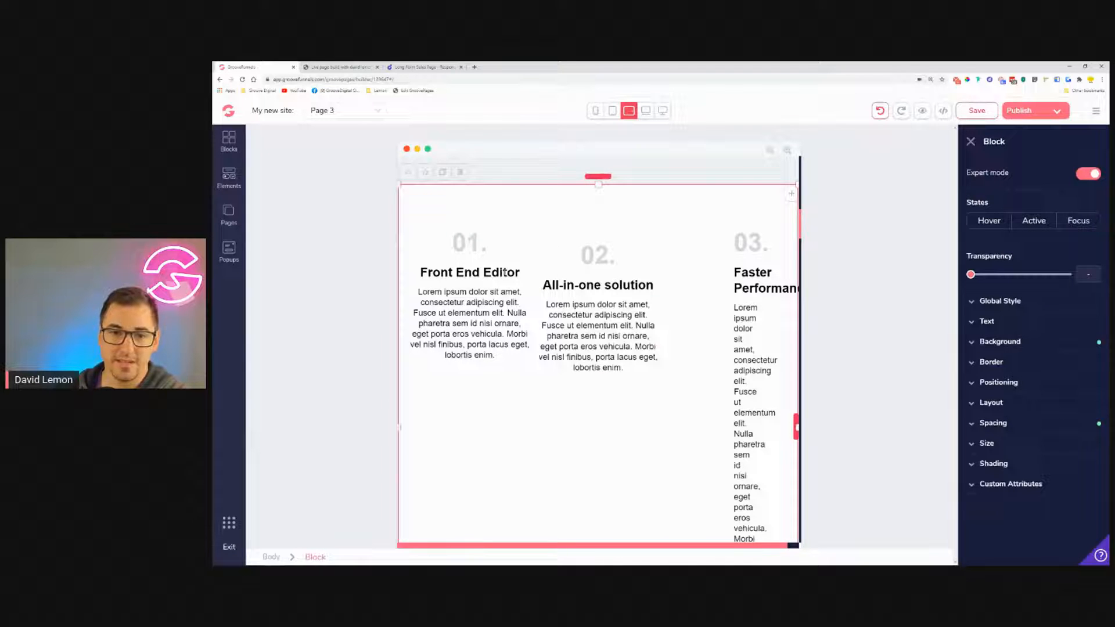
{"action": "left_click", "coordinate": [628, 242]}
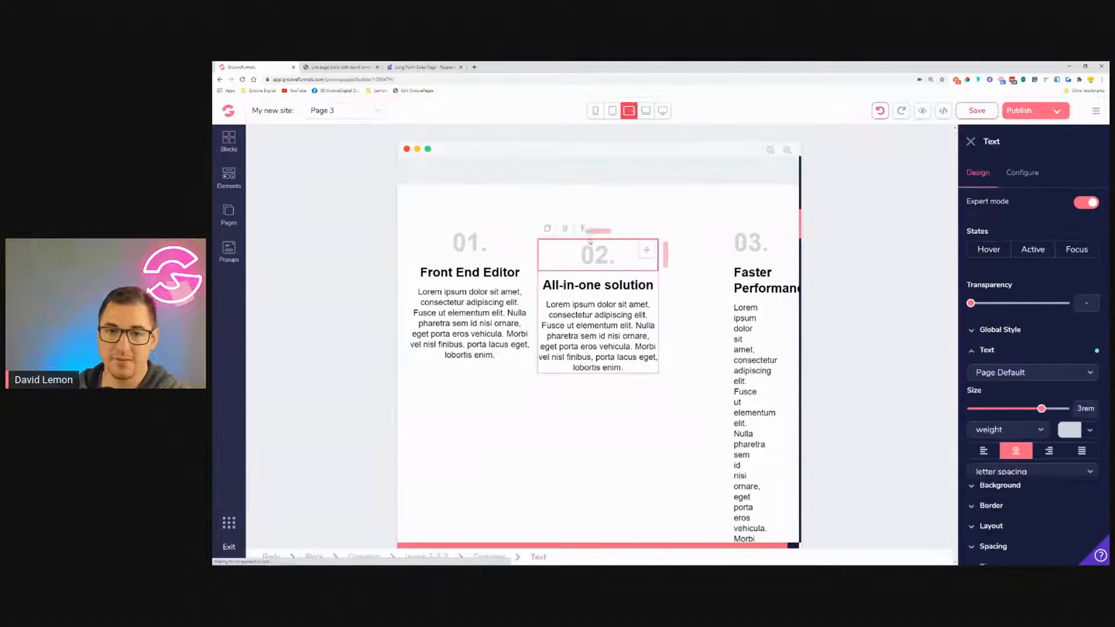
{"action": "left_click", "coordinate": [580, 227]}
{"action": "left_click", "coordinate": [612, 111]}
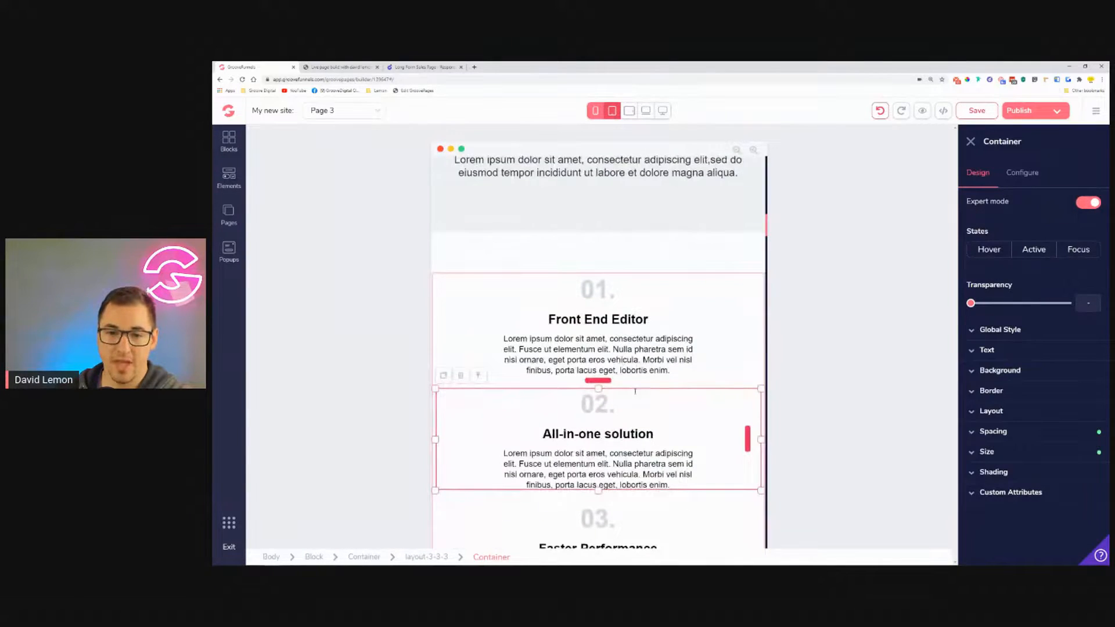
{"action": "left_click", "coordinate": [627, 115]}
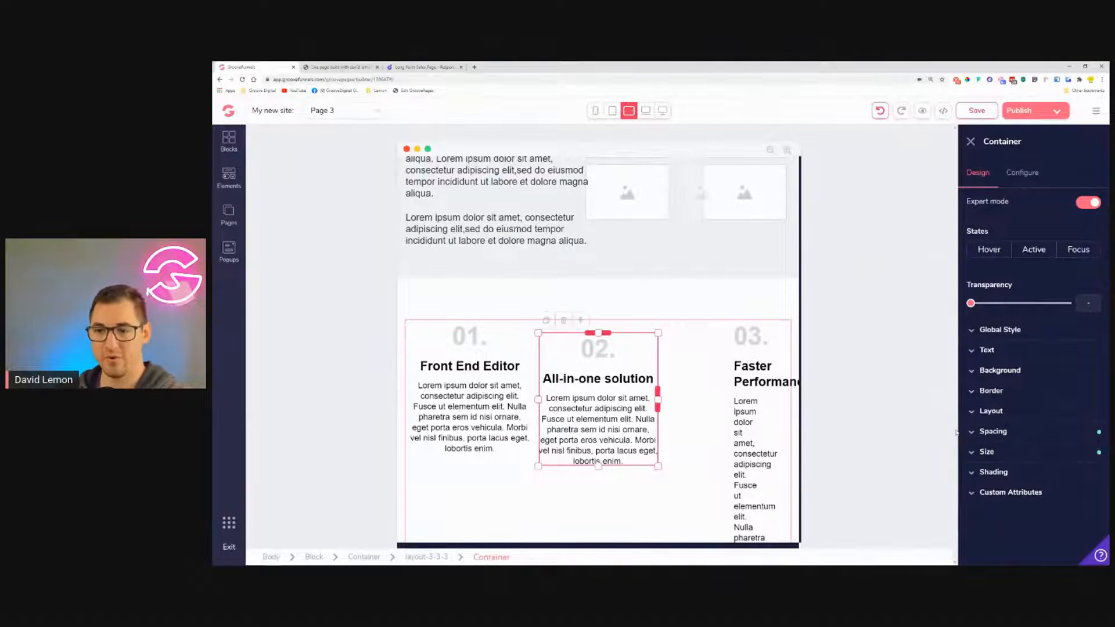
{"action": "left_click", "coordinate": [994, 431]}
{"action": "left_click_drag", "start_coordinate": [1001, 561], "coordinate": [976, 561]}
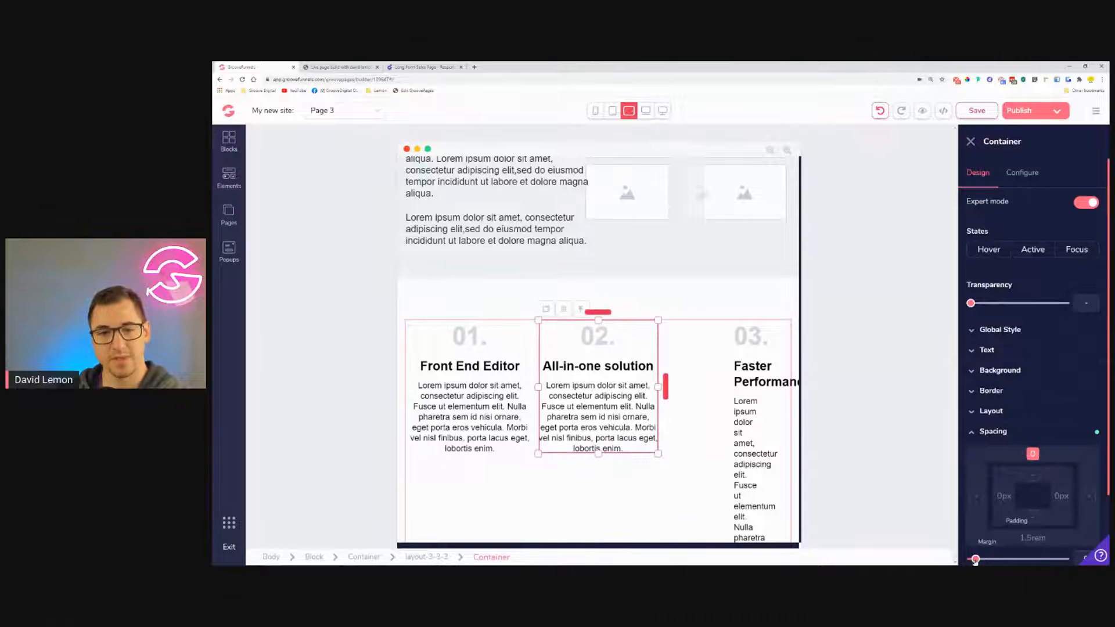
{"action": "left_click", "coordinate": [646, 111]}
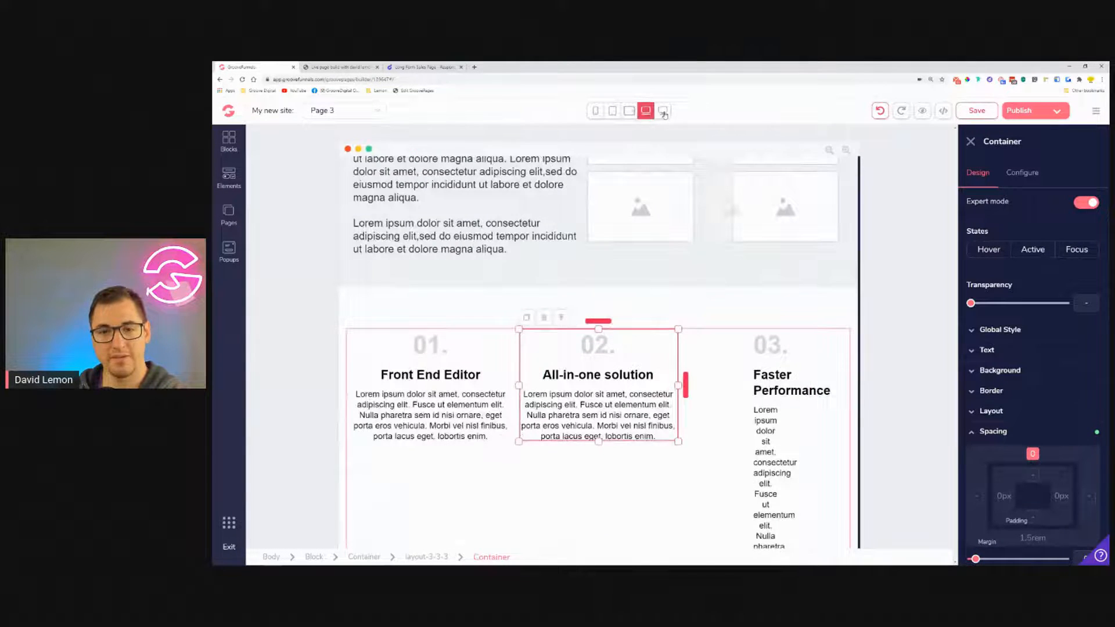
{"action": "left_click", "coordinate": [663, 110]}
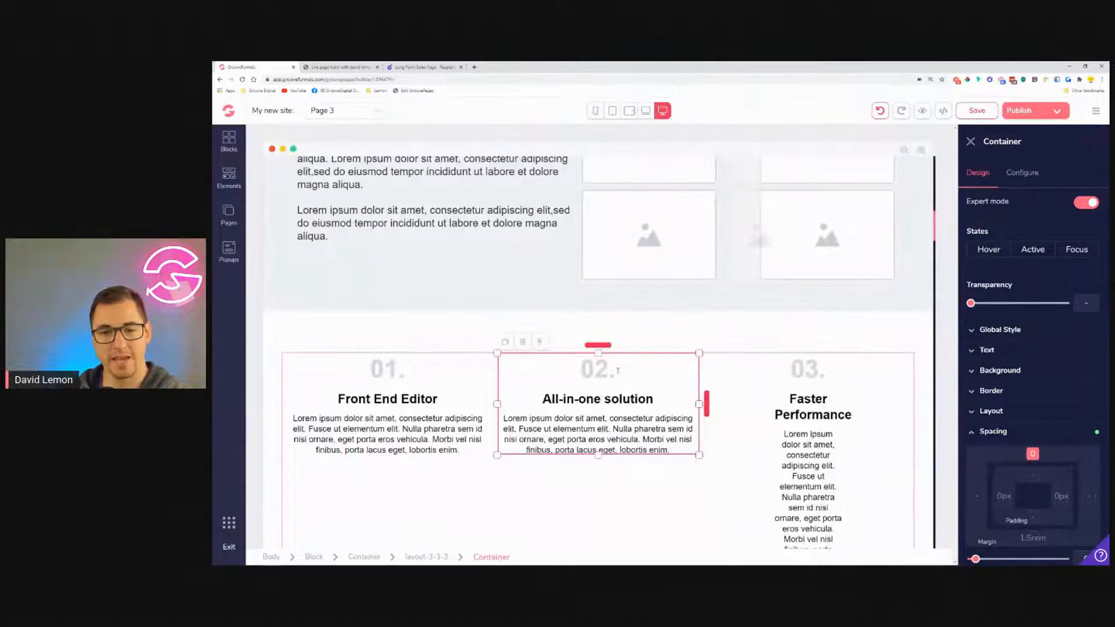
{"action": "left_click", "coordinate": [629, 110]}
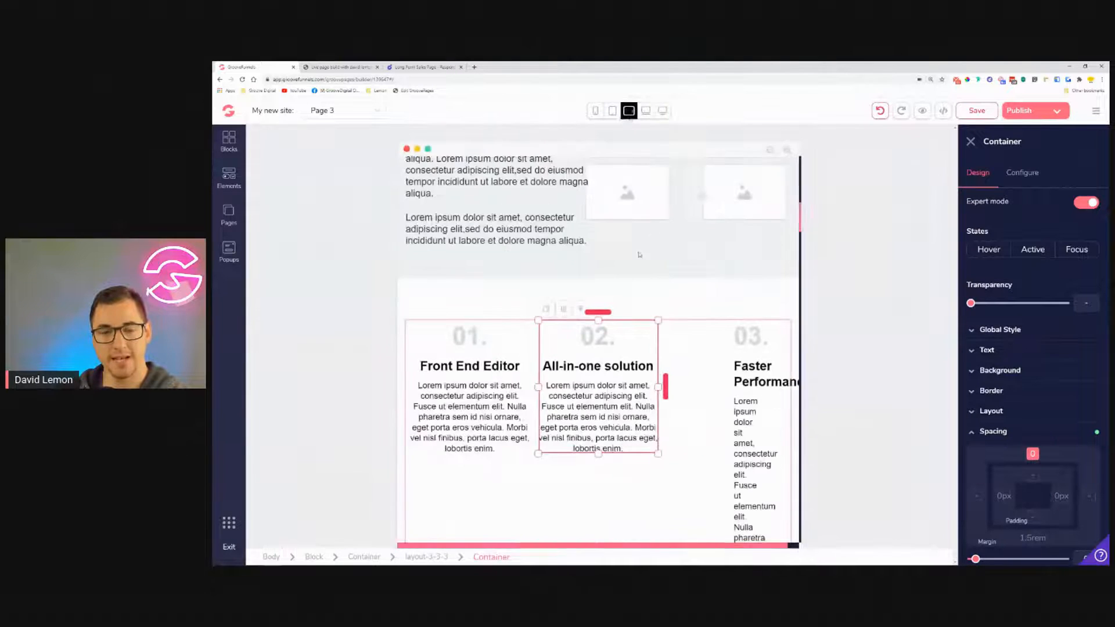
Set the left and right padding of the Faster Performance column to 0 in the landscape tablet layout.
{"action": "left_click", "coordinate": [728, 359]}
{"action": "scroll", "coordinate": [1012, 463], "scroll_direction": "down", "scroll_amount": 1}
{"action": "left_click", "coordinate": [1012, 463]}
{"action": "left_click_drag", "start_coordinate": [1050, 519], "coordinate": [976, 529]}
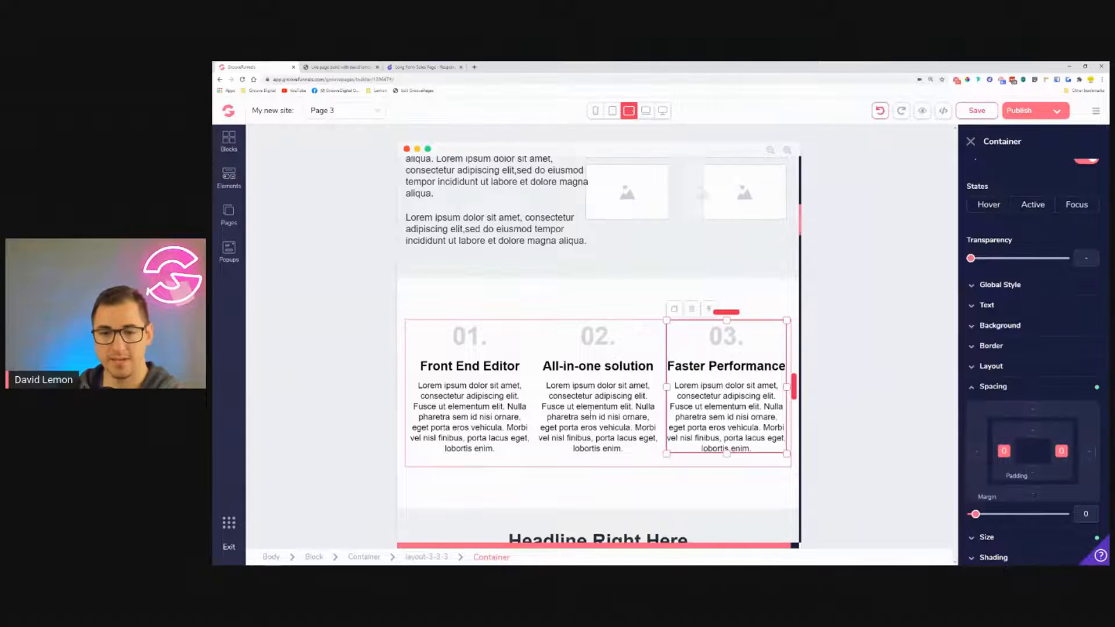
Examine the feature, countdown and box mockup offer sections in the desktop, laptop, landscape tablet and portrait tablet layouts.
{"action": "scroll", "coordinate": [605, 408], "scroll_direction": "down", "scroll_amount": 1}
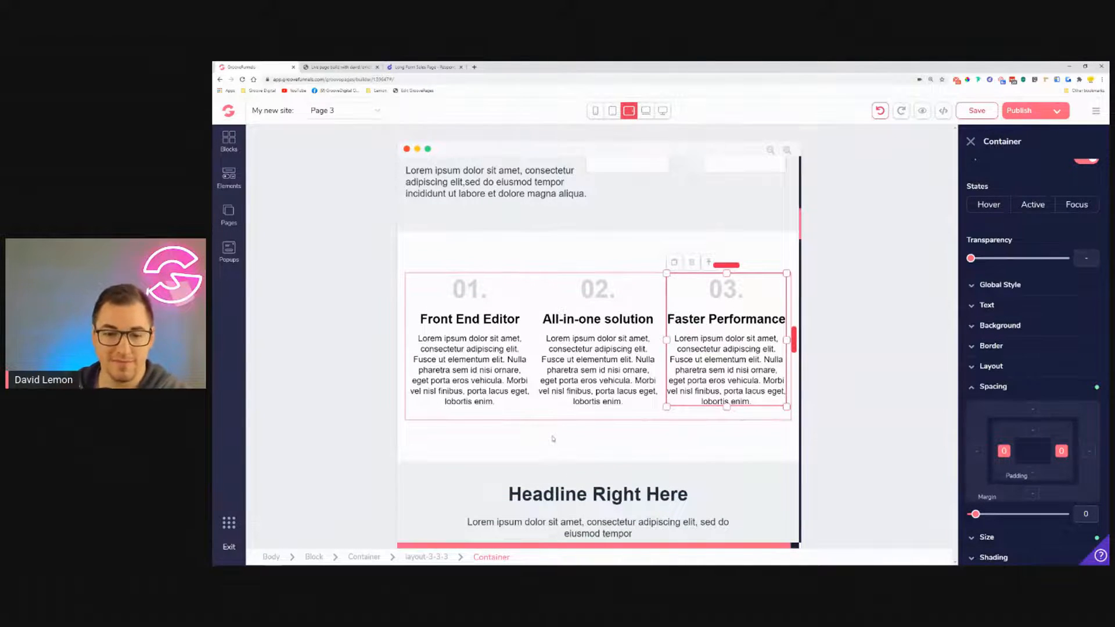
{"action": "scroll", "coordinate": [555, 429], "scroll_direction": "down", "scroll_amount": 5}
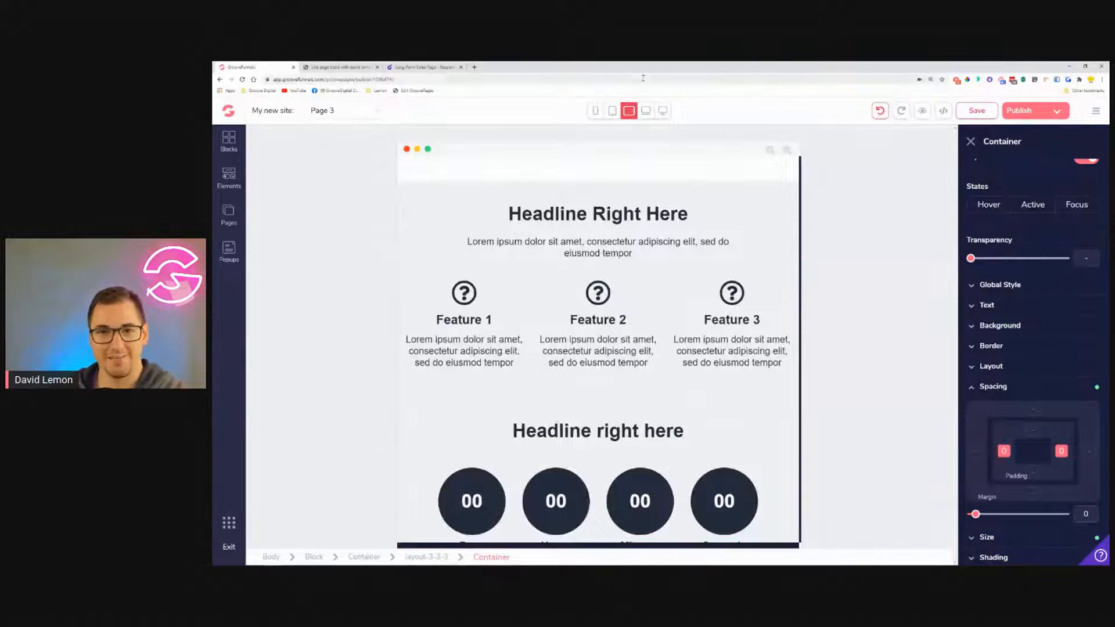
{"action": "left_click", "coordinate": [662, 110]}
{"action": "scroll", "coordinate": [714, 220], "scroll_direction": "down", "scroll_amount": 6}
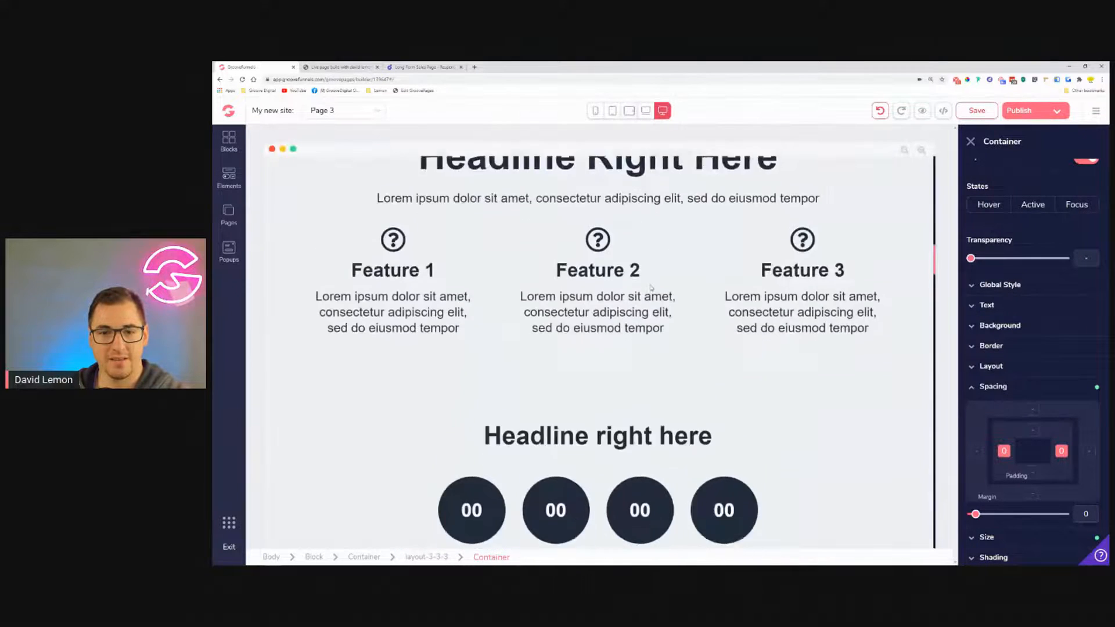
{"action": "scroll", "coordinate": [714, 219], "scroll_direction": "up", "scroll_amount": 1}
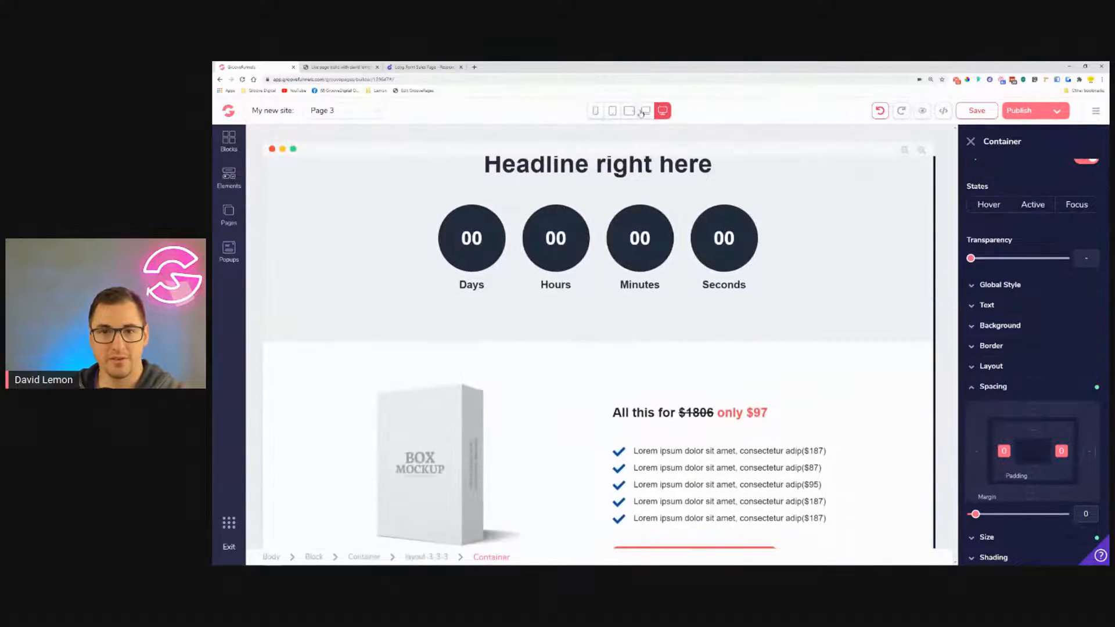
{"action": "left_click", "coordinate": [645, 110]}
{"action": "left_click", "coordinate": [630, 110]}
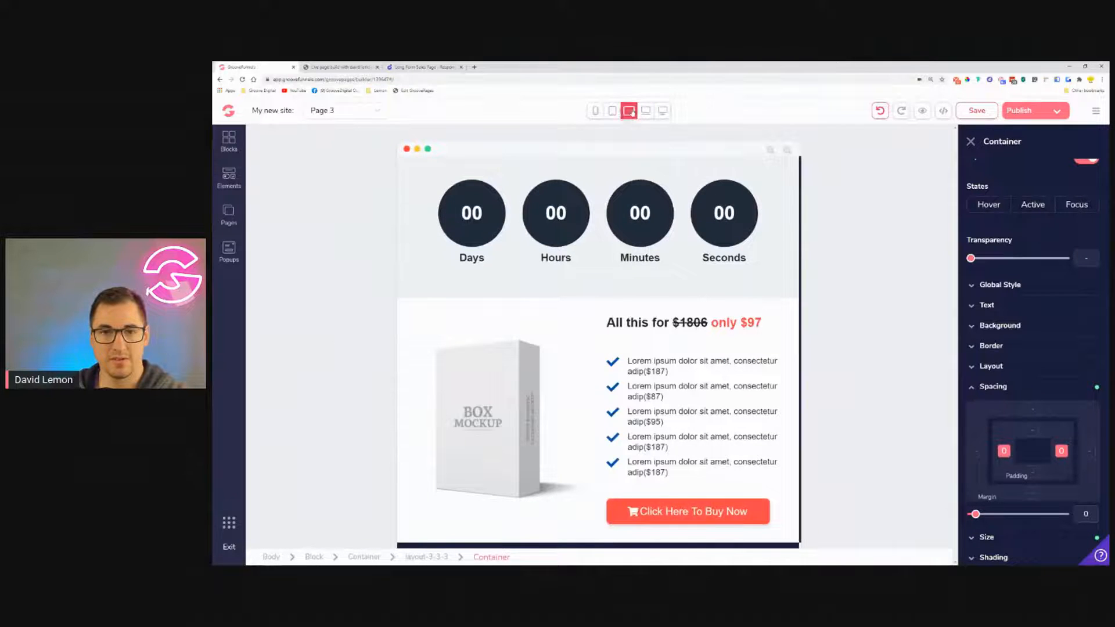
{"action": "left_click", "coordinate": [612, 110]}
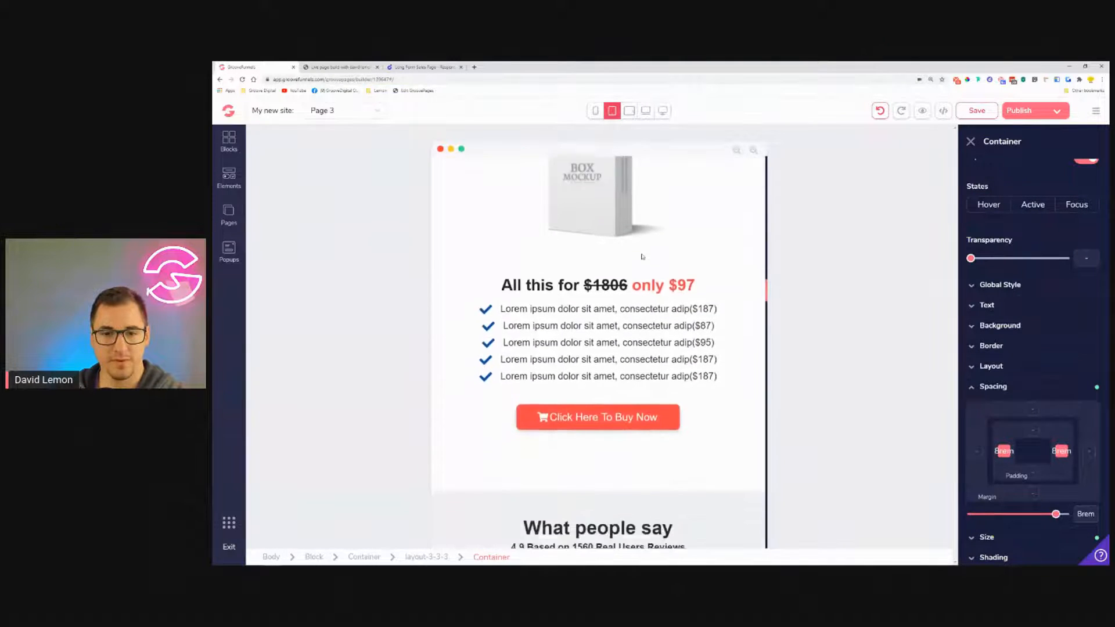
{"action": "left_click", "coordinate": [663, 110]}
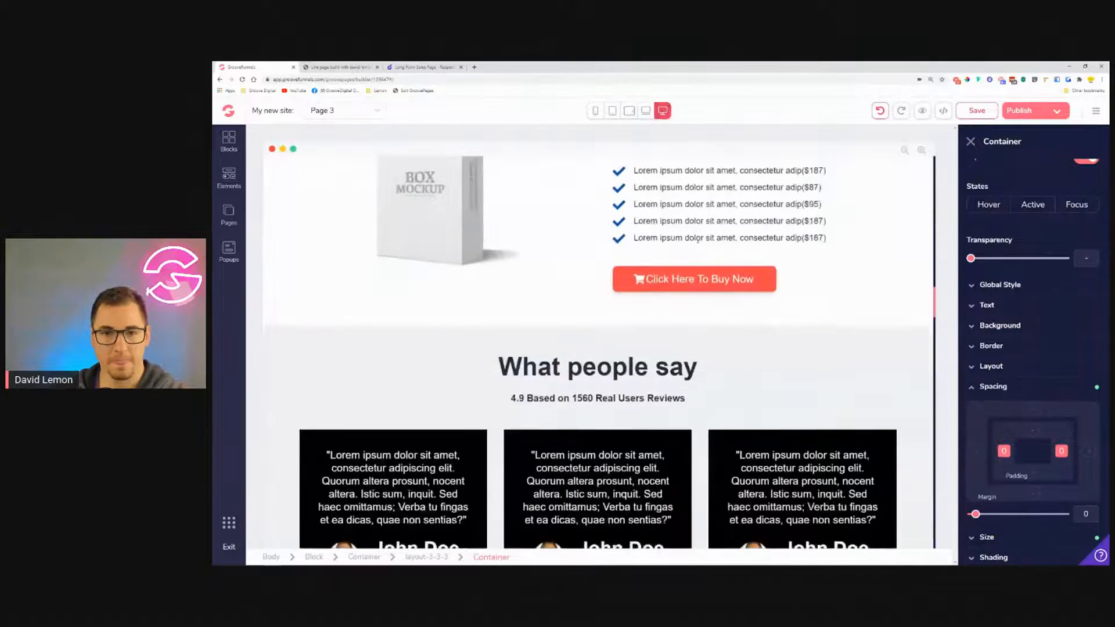
In the desktop layout, set the top padding of the offer text container beside the box mockup to 2.5rem.
{"action": "scroll", "coordinate": [705, 259], "scroll_direction": "up", "scroll_amount": 2}
{"action": "scroll", "coordinate": [705, 261], "scroll_direction": "up", "scroll_amount": 2}
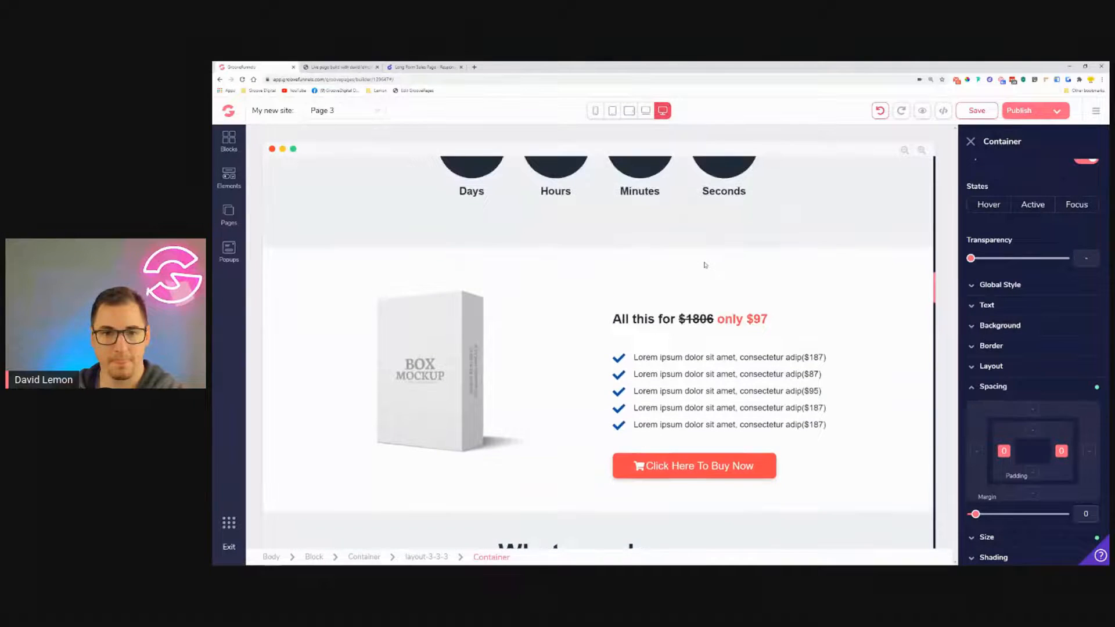
{"action": "left_click", "coordinate": [693, 301]}
{"action": "left_click", "coordinate": [704, 314]}
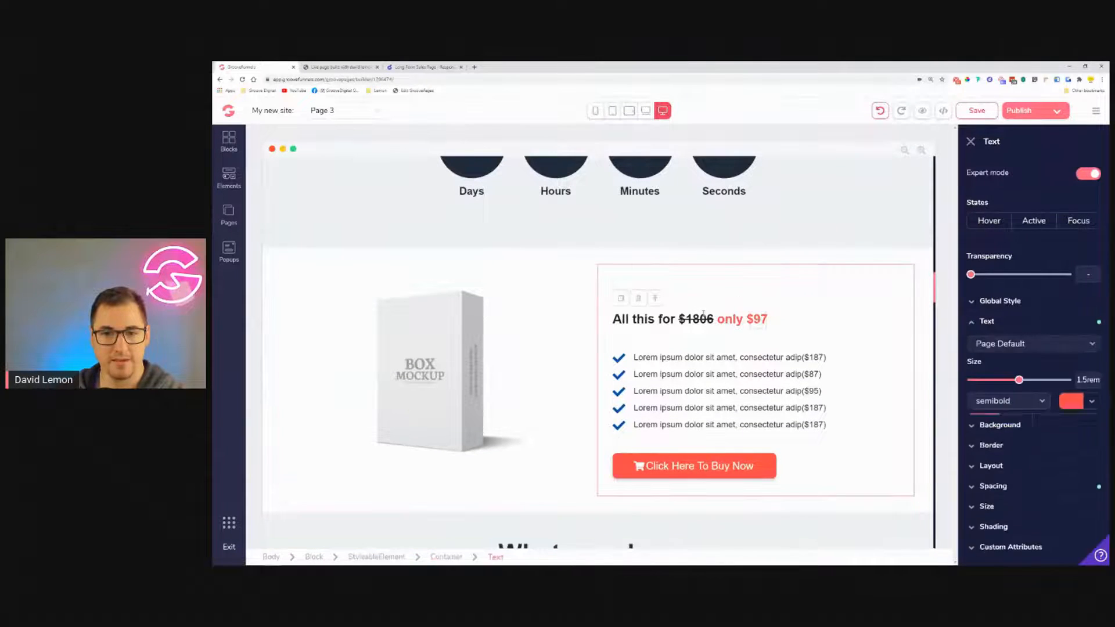
{"action": "left_click", "coordinate": [695, 306]}
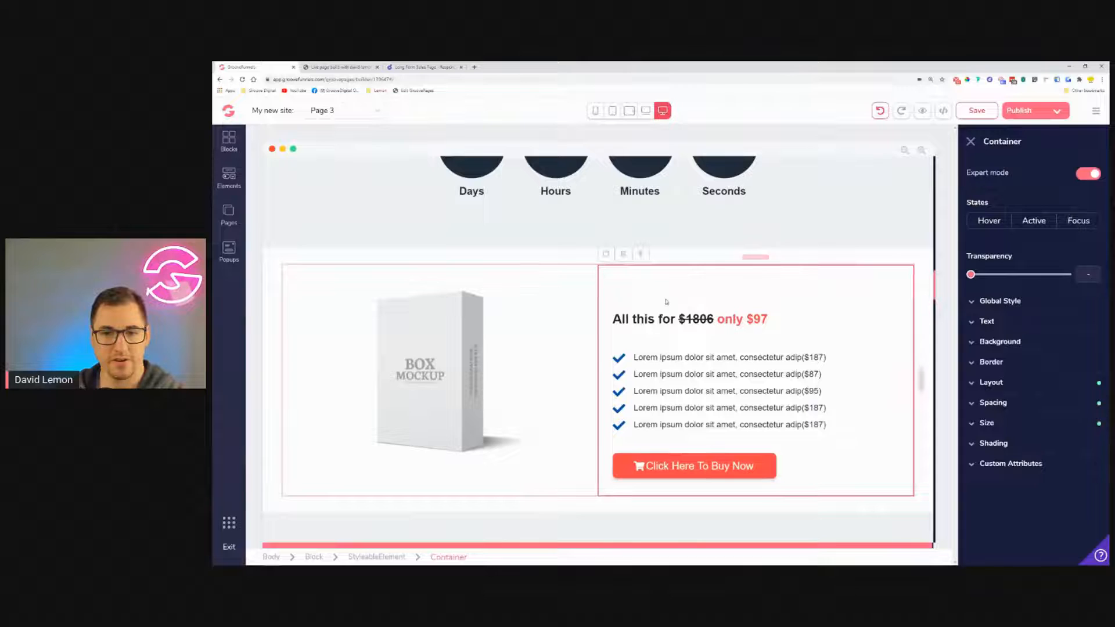
{"action": "left_click", "coordinate": [1013, 409]}
{"action": "left_click", "coordinate": [1034, 447]}
{"action": "left_click_drag", "start_coordinate": [1047, 531], "coordinate": [1021, 531]}
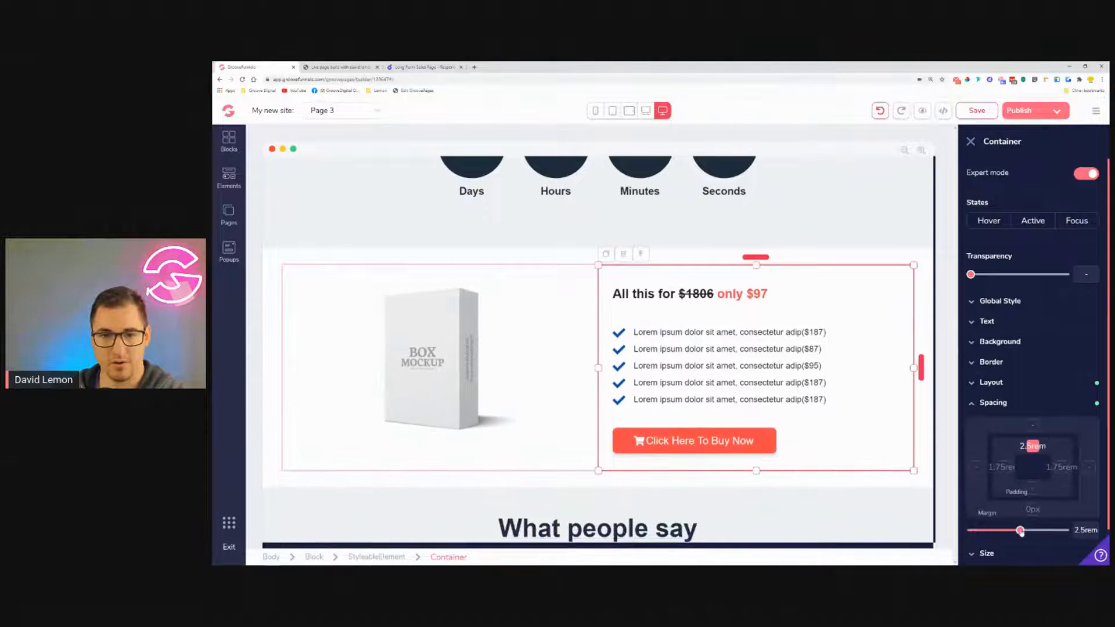
Try a 33.33333% width relative to the parent on the box mockup image and return its width to auto.
{"action": "left_click", "coordinate": [456, 369]}
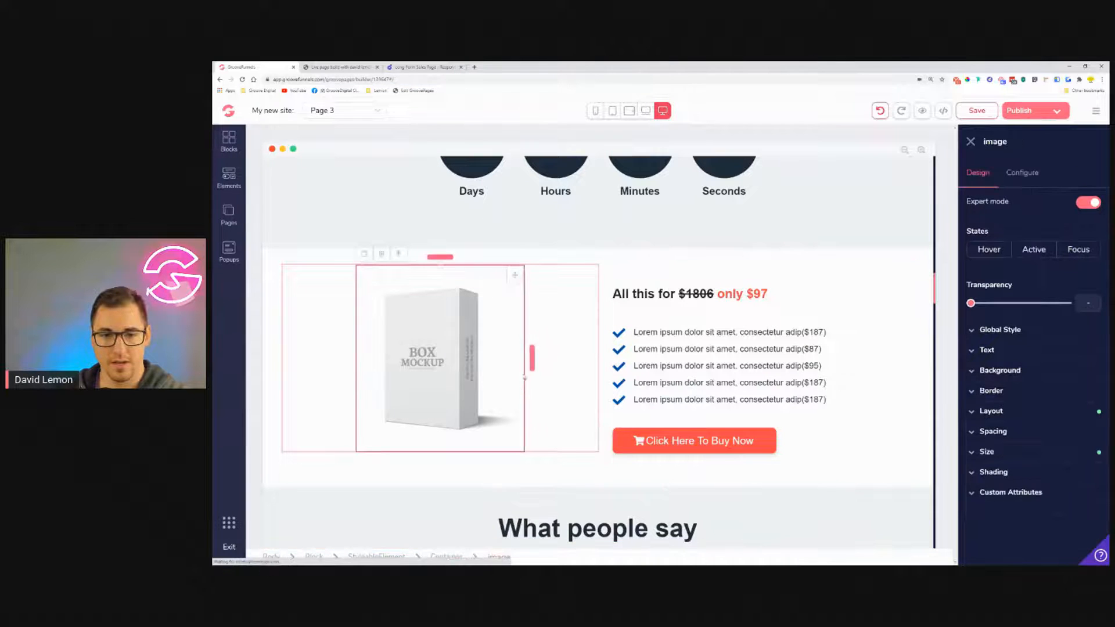
{"action": "left_click", "coordinate": [1011, 452]}
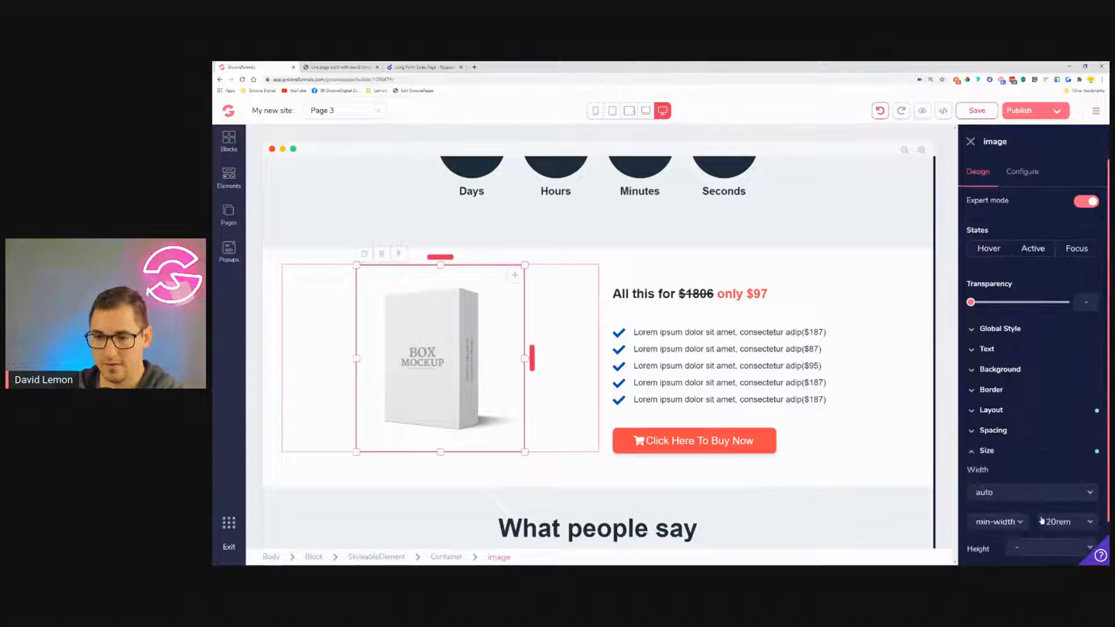
{"action": "scroll", "coordinate": [1044, 523], "scroll_direction": "down", "scroll_amount": 1}
{"action": "left_click", "coordinate": [1072, 474]}
{"action": "left_click", "coordinate": [1016, 459]}
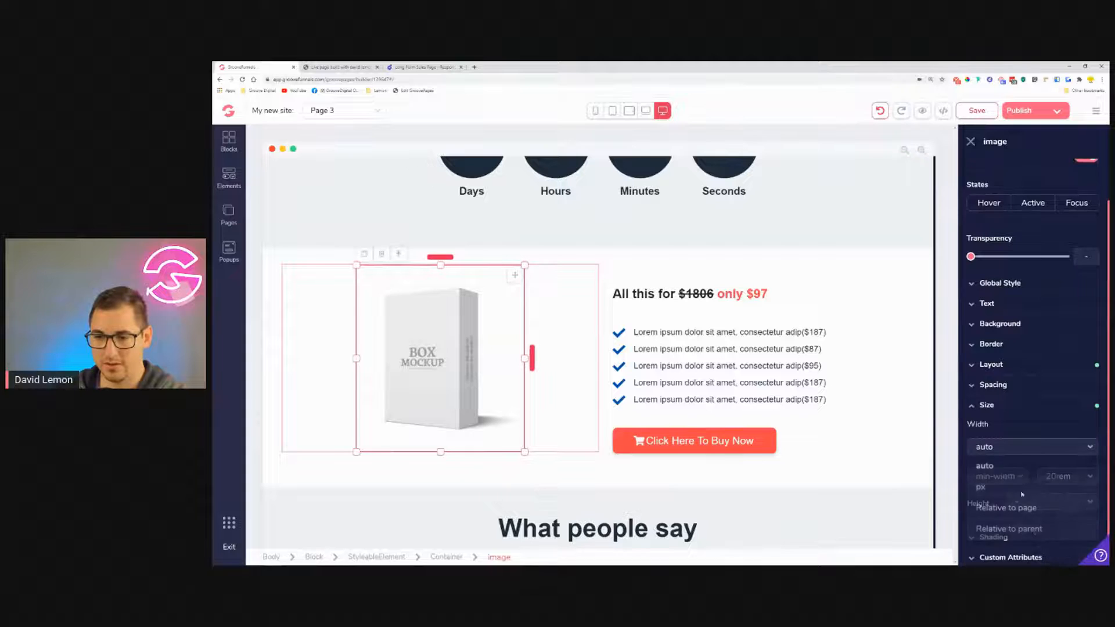
{"action": "left_click", "coordinate": [1014, 529]}
{"action": "left_click_drag", "start_coordinate": [971, 469], "coordinate": [999, 474]}
{"action": "left_click", "coordinate": [1058, 498]}
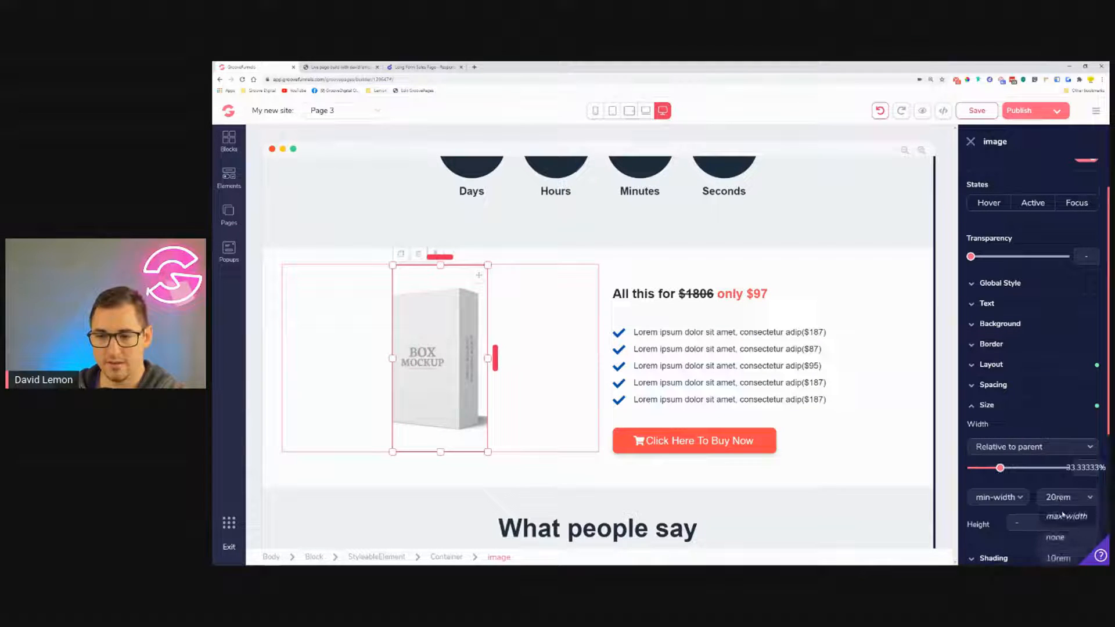
{"action": "left_click", "coordinate": [1067, 507]}
{"action": "left_click", "coordinate": [1023, 449]}
{"action": "left_click", "coordinate": [1003, 467]}
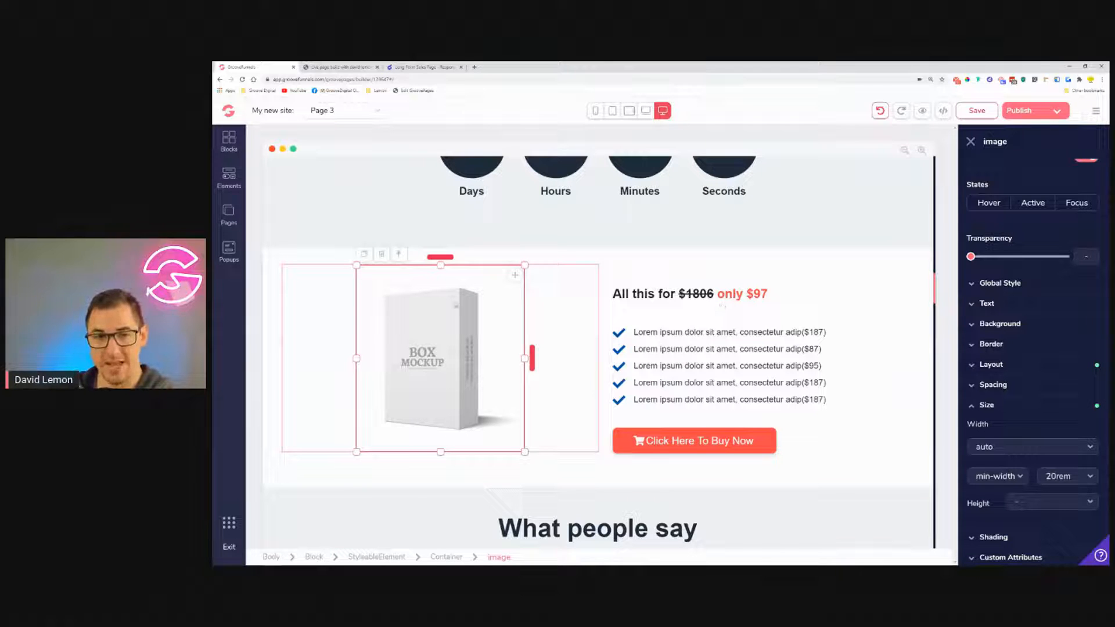
Try a 40% width on the box mockup's container, return it to 50% and check the landscape tablet layout.
{"action": "left_click", "coordinate": [562, 280]}
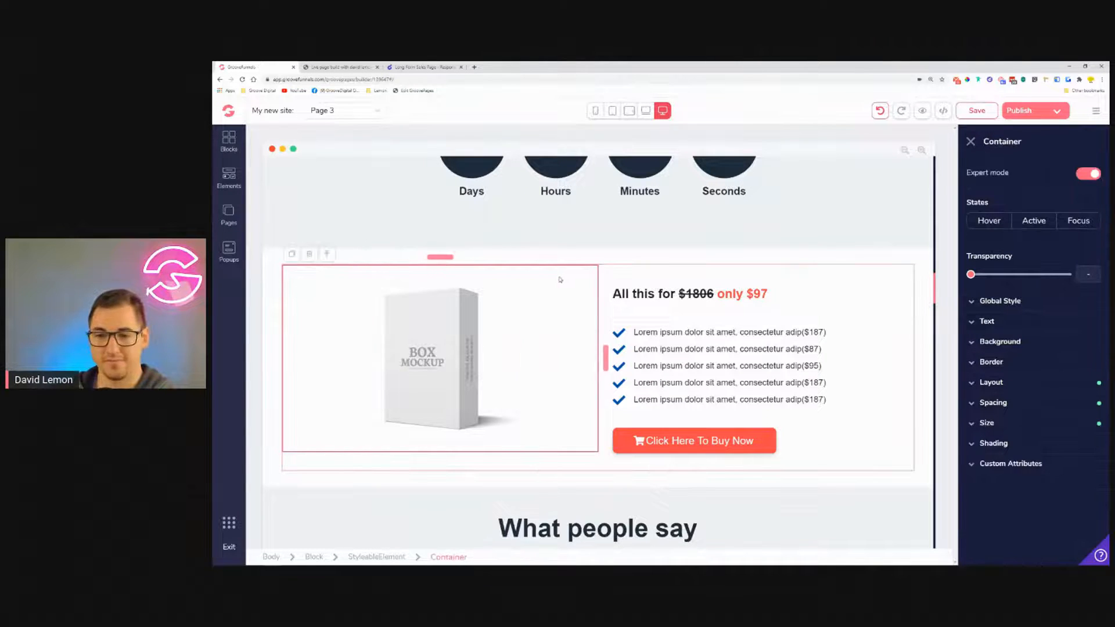
{"action": "left_click", "coordinate": [1026, 401]}
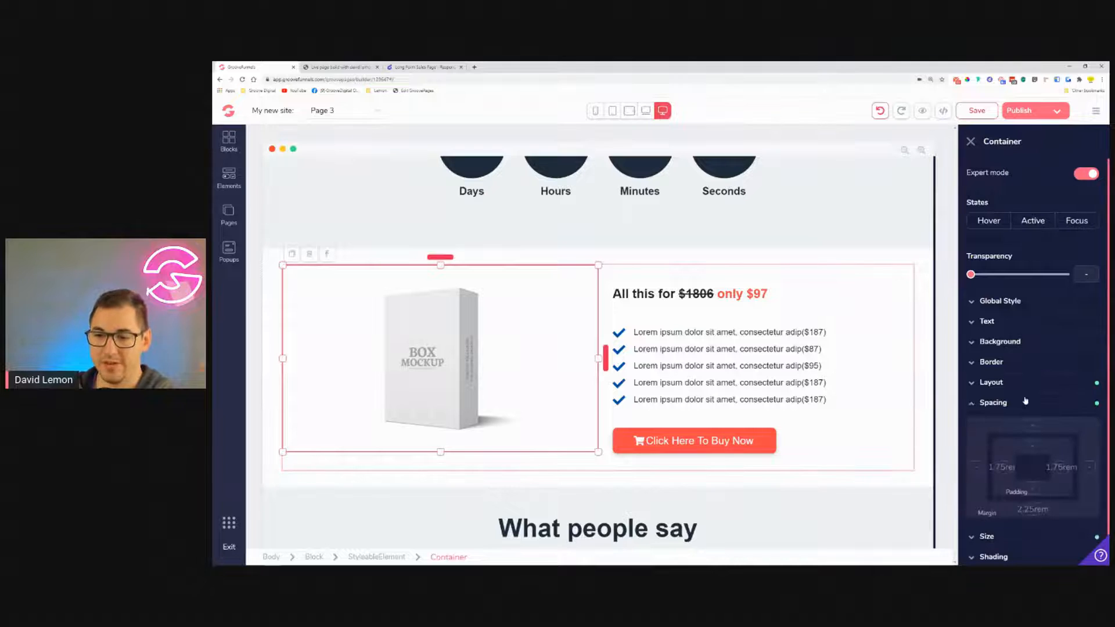
{"action": "left_click", "coordinate": [1026, 401]}
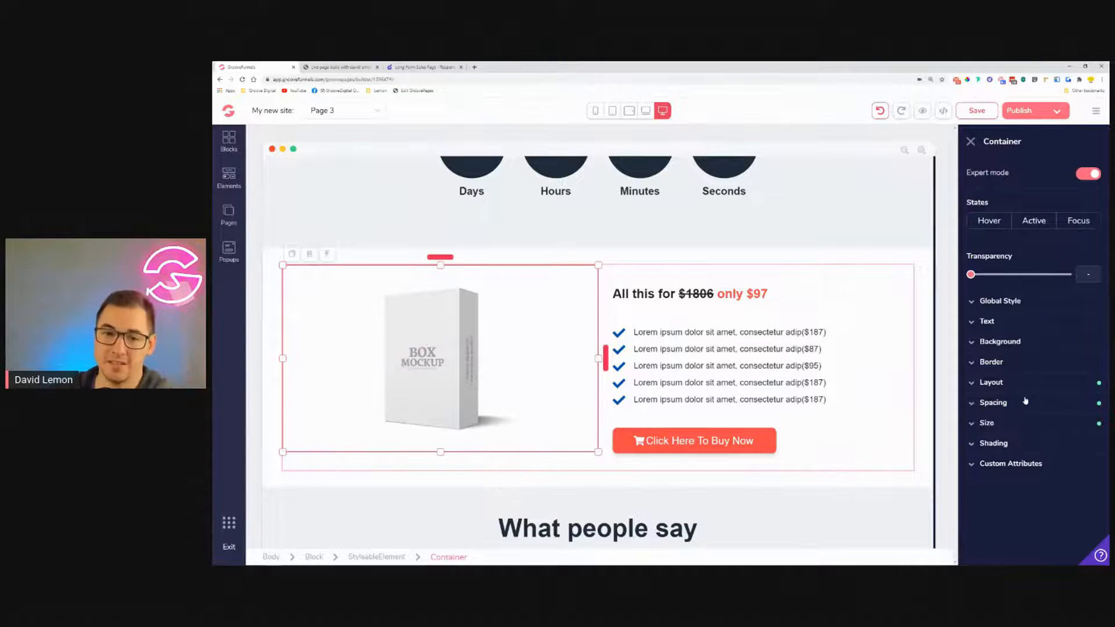
{"action": "left_click", "coordinate": [1026, 425]}
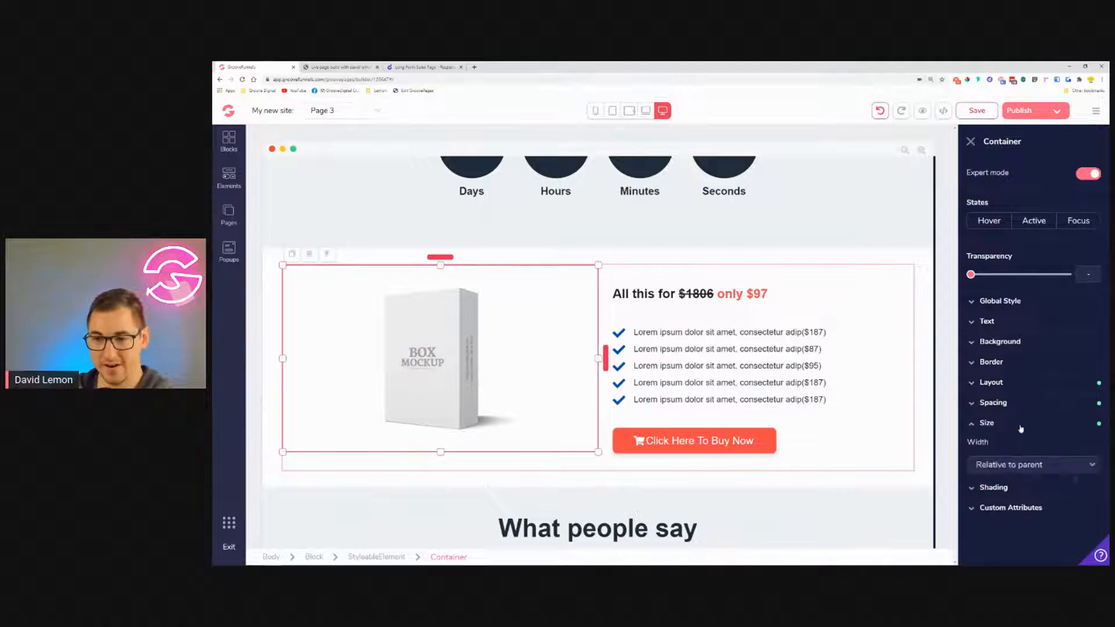
{"action": "mouse_move", "coordinate": [1017, 490]}
{"action": "left_mouse_down"}
{"action": "mouse_move", "coordinate": [1026, 492]}
{"action": "mouse_move", "coordinate": [1008, 492]}
{"action": "left_mouse_up"}
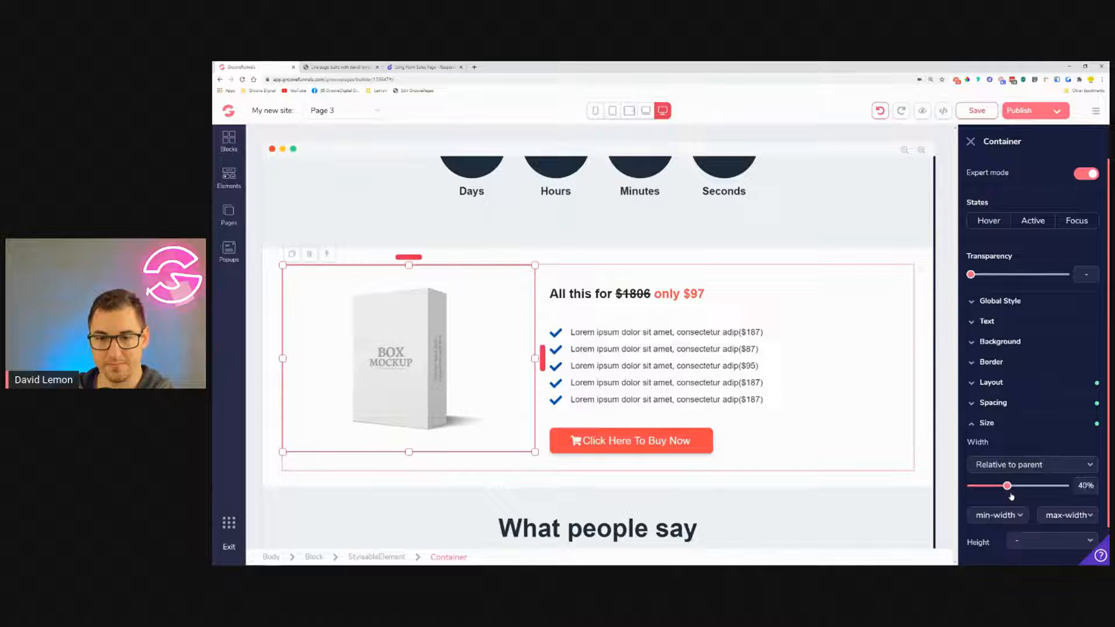
{"action": "left_click", "coordinate": [1014, 492]}
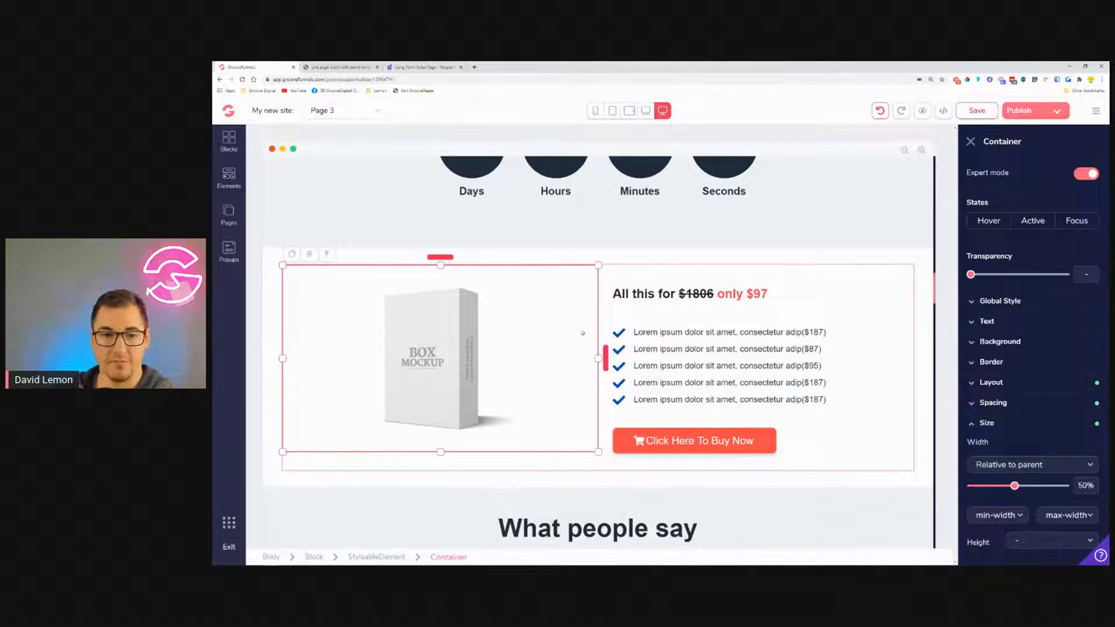
{"action": "left_click", "coordinate": [632, 110]}
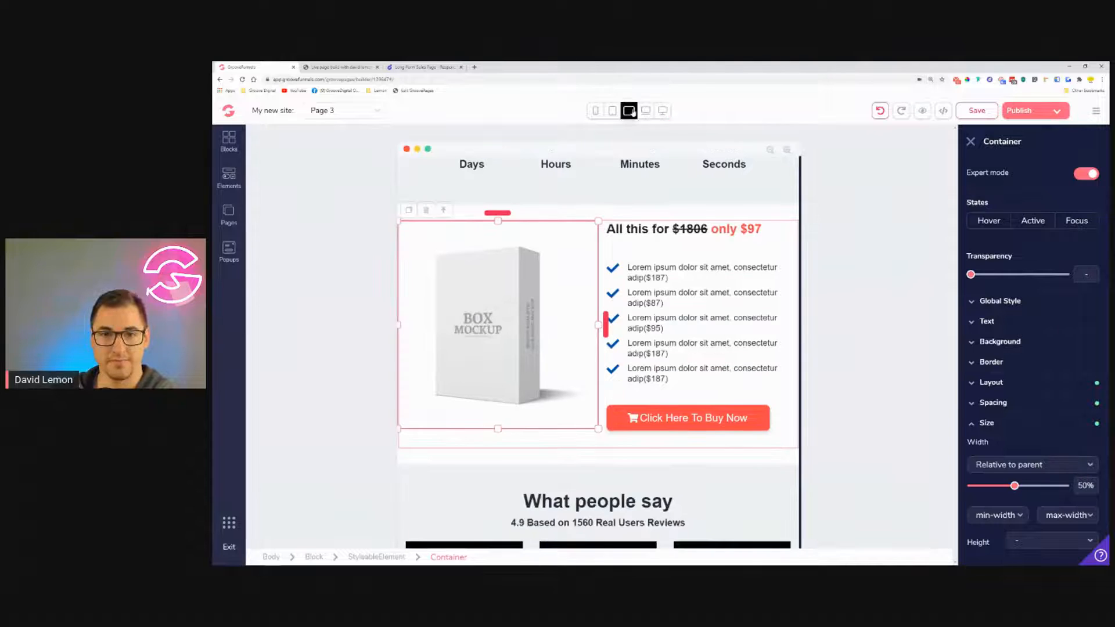
Examine the box mockup offer and customer testimonial sections in the laptop, desktop, landscape tablet and portrait tablet layouts.
{"action": "left_click", "coordinate": [646, 112]}
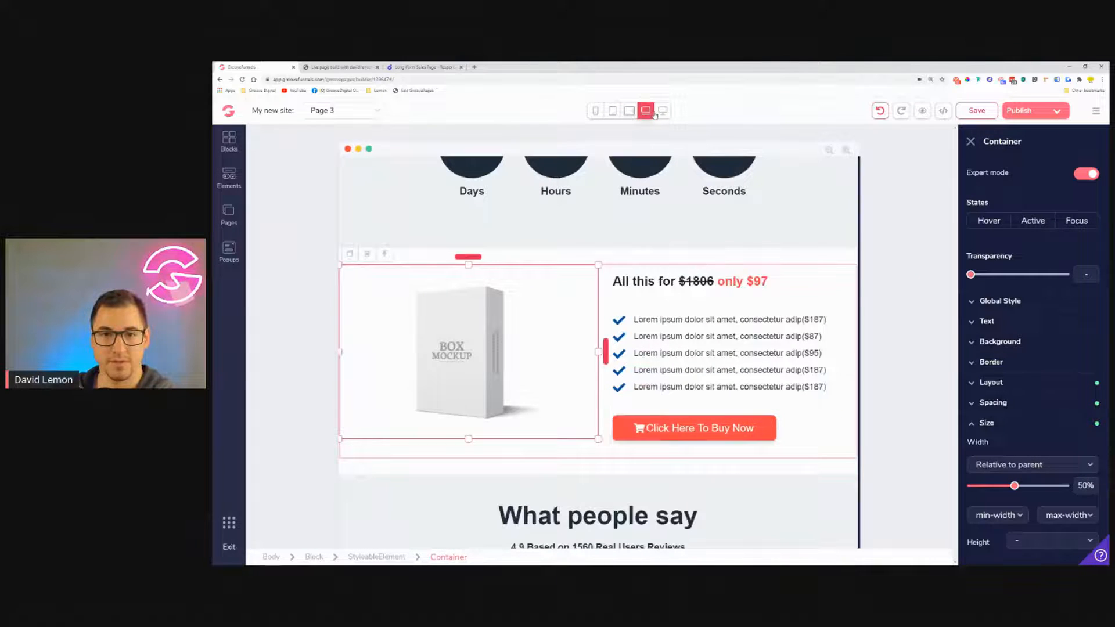
{"action": "left_click", "coordinate": [663, 112]}
{"action": "scroll", "coordinate": [656, 129], "scroll_direction": "down", "scroll_amount": 6}
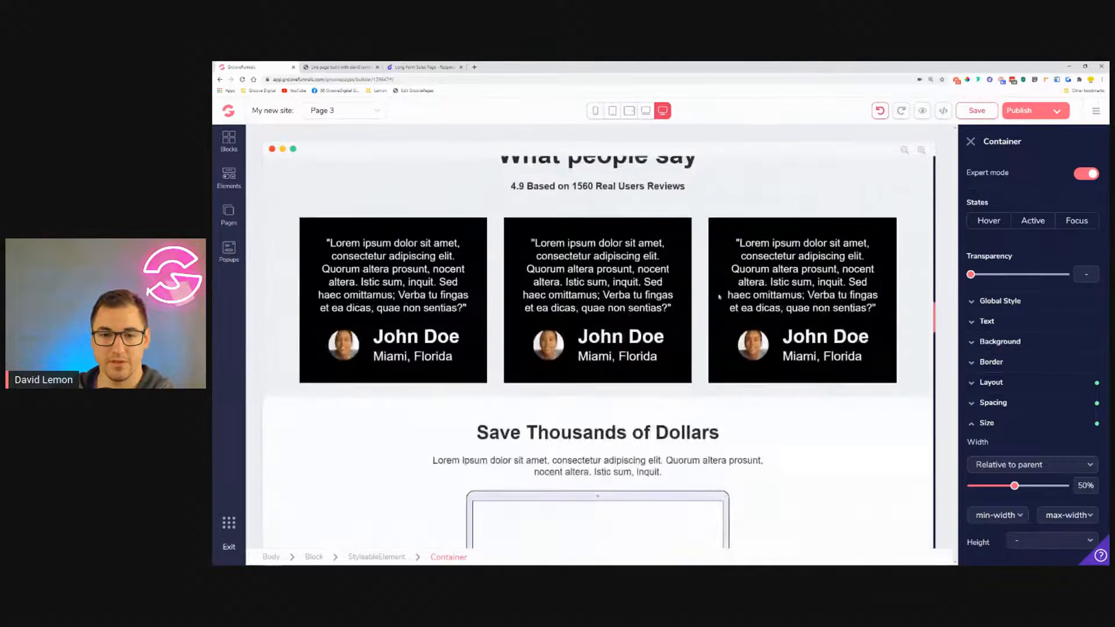
{"action": "left_click", "coordinate": [648, 112]}
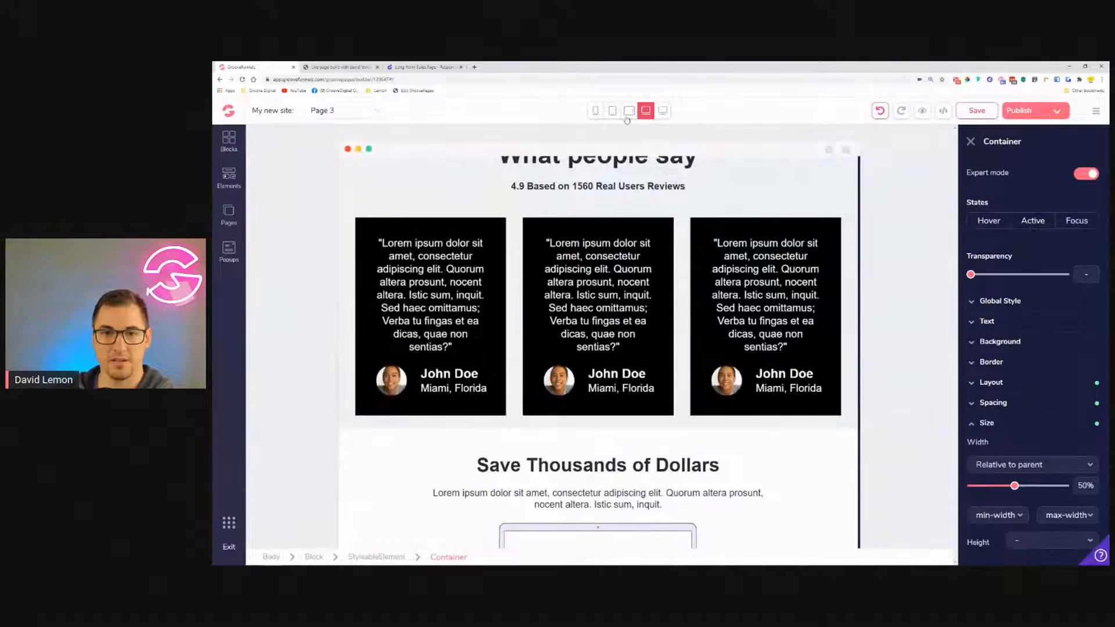
{"action": "left_click", "coordinate": [627, 114]}
{"action": "left_click", "coordinate": [596, 111]}
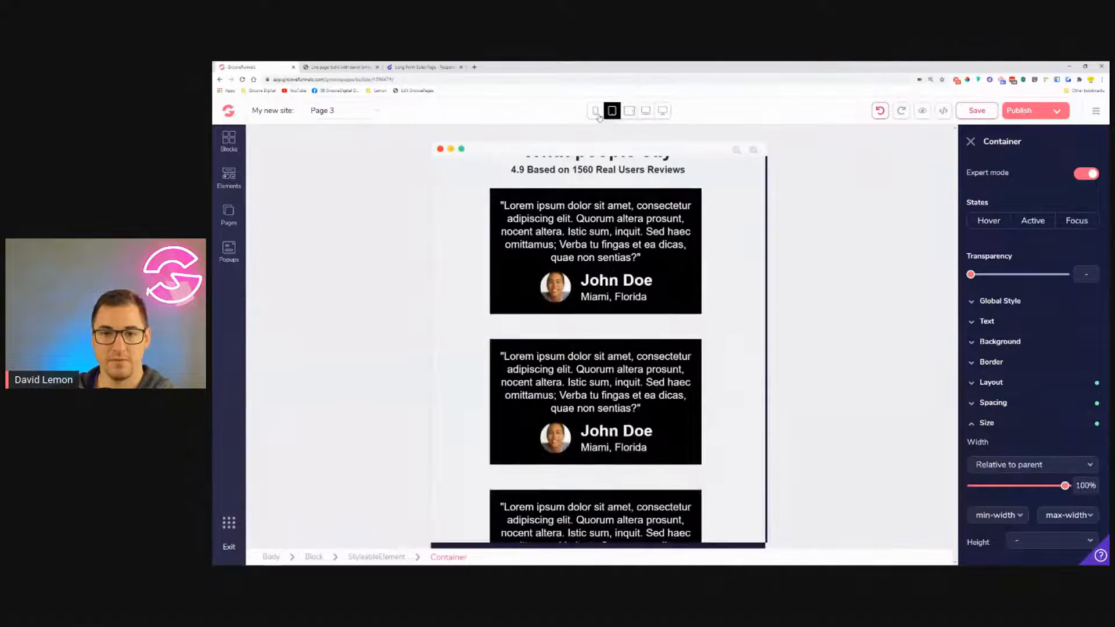
{"action": "left_click", "coordinate": [629, 112]}
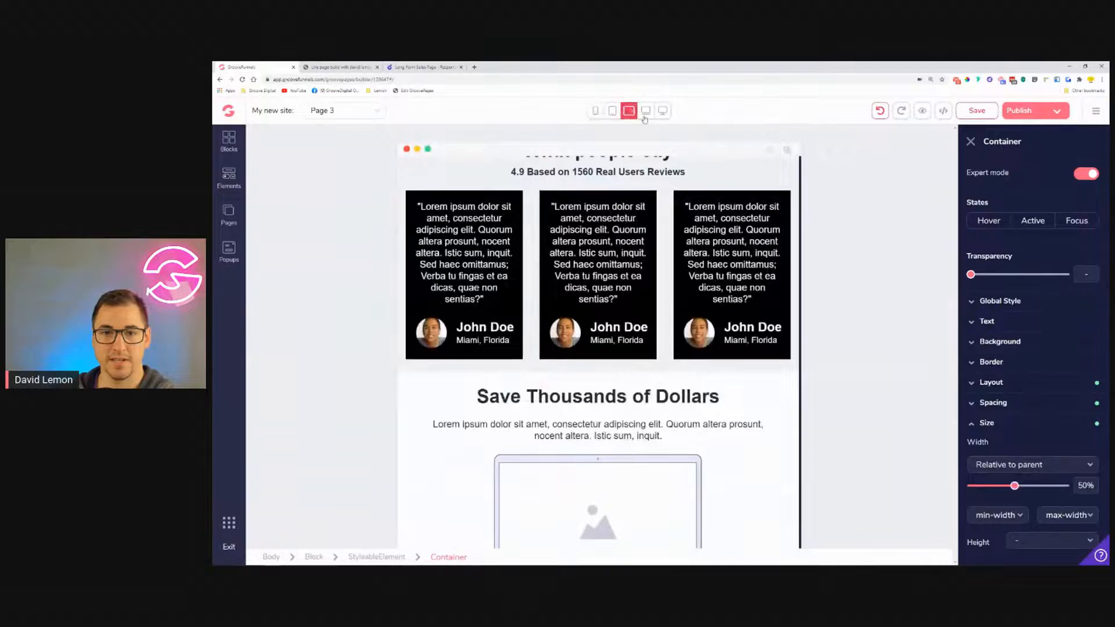
{"action": "left_click", "coordinate": [646, 111]}
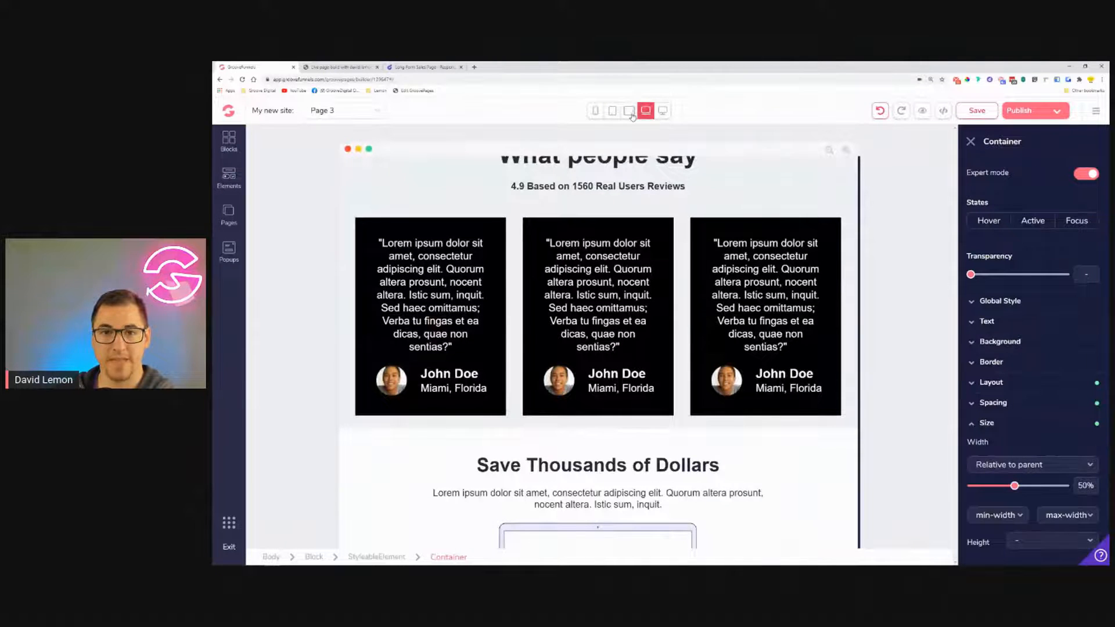
{"action": "left_click", "coordinate": [630, 113]}
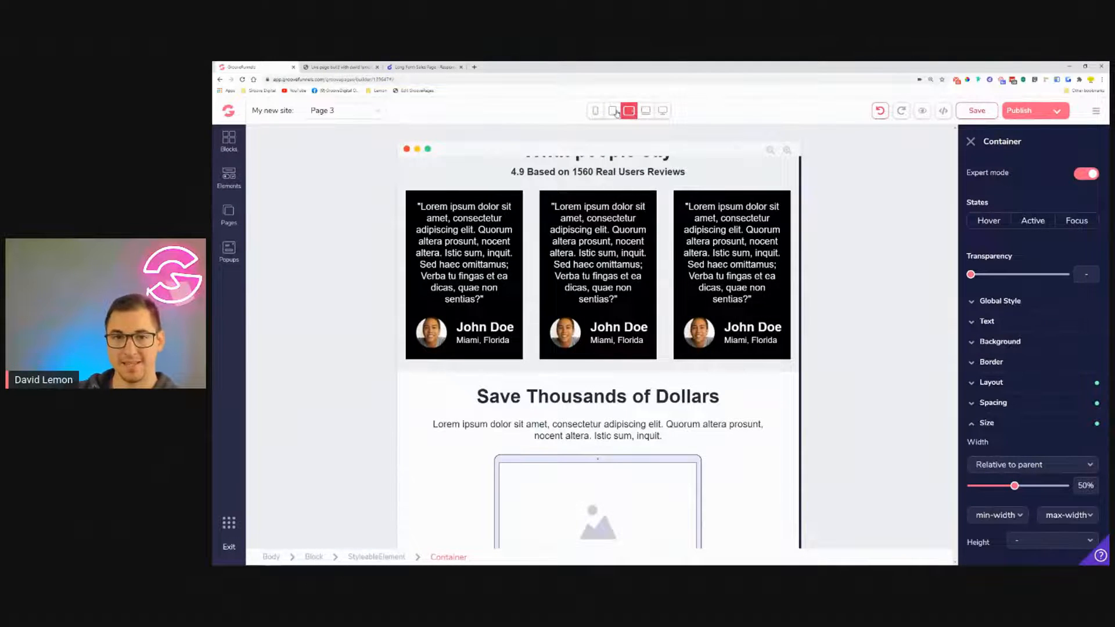
{"action": "left_click", "coordinate": [612, 111]}
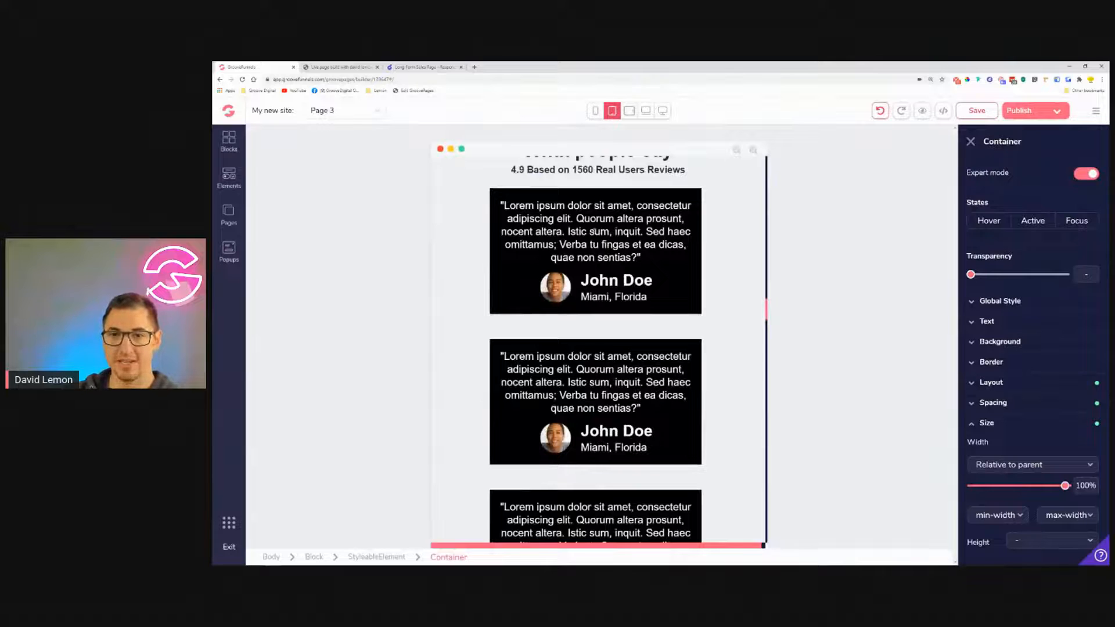
In the landscape tablet layout, left-align the three testimonial quotes and check them in the laptop and desktop layouts.
{"action": "left_click", "coordinate": [629, 111]}
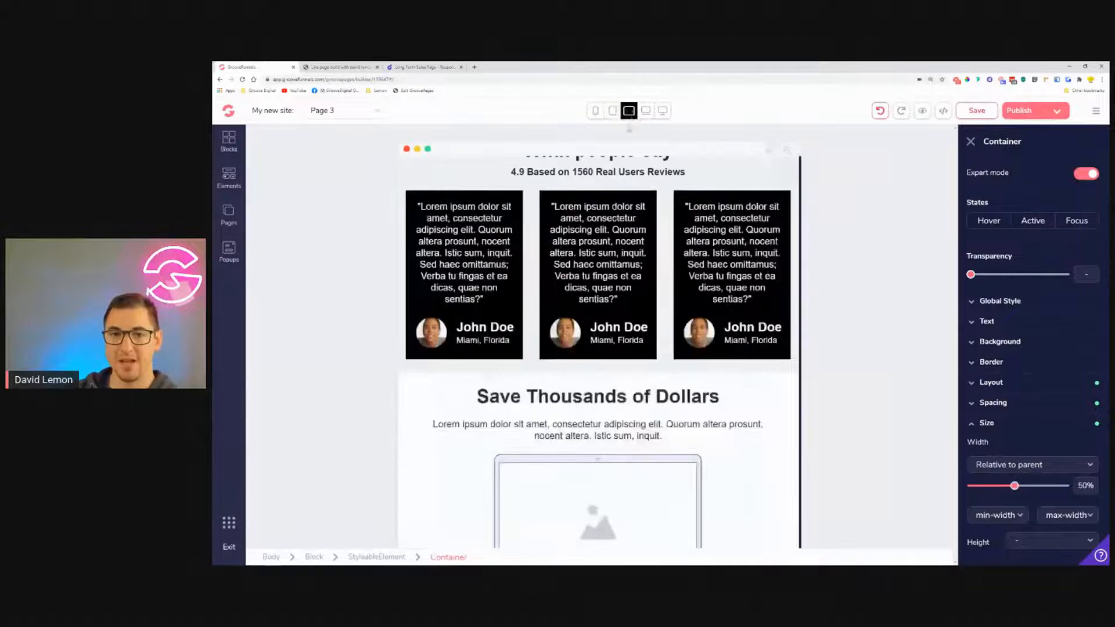
{"action": "left_click", "coordinate": [493, 235]}
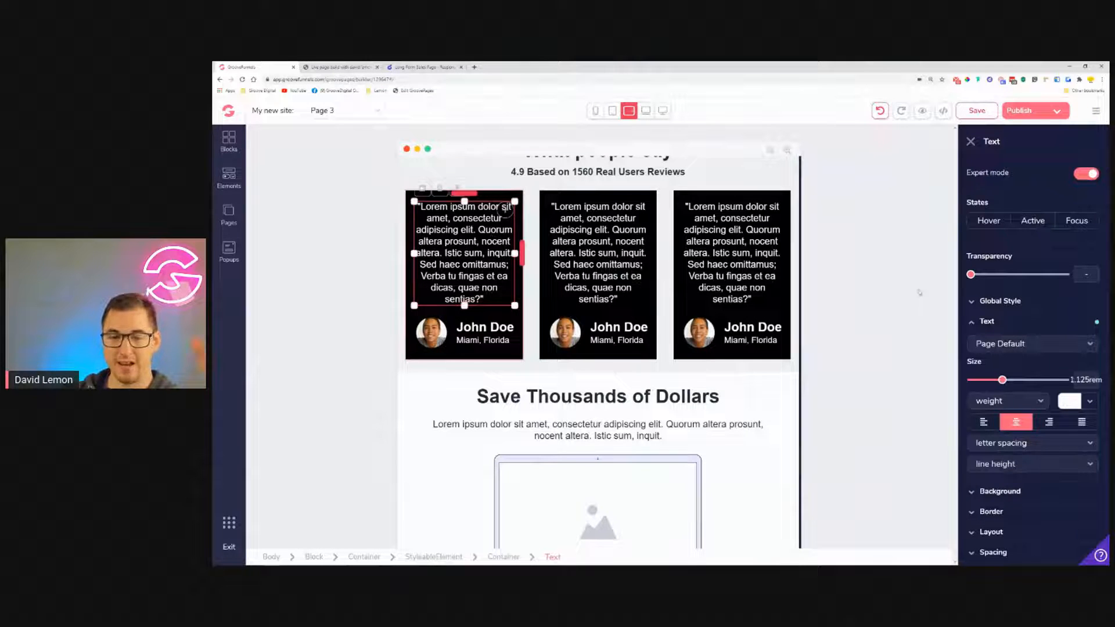
{"action": "left_click", "coordinate": [984, 424]}
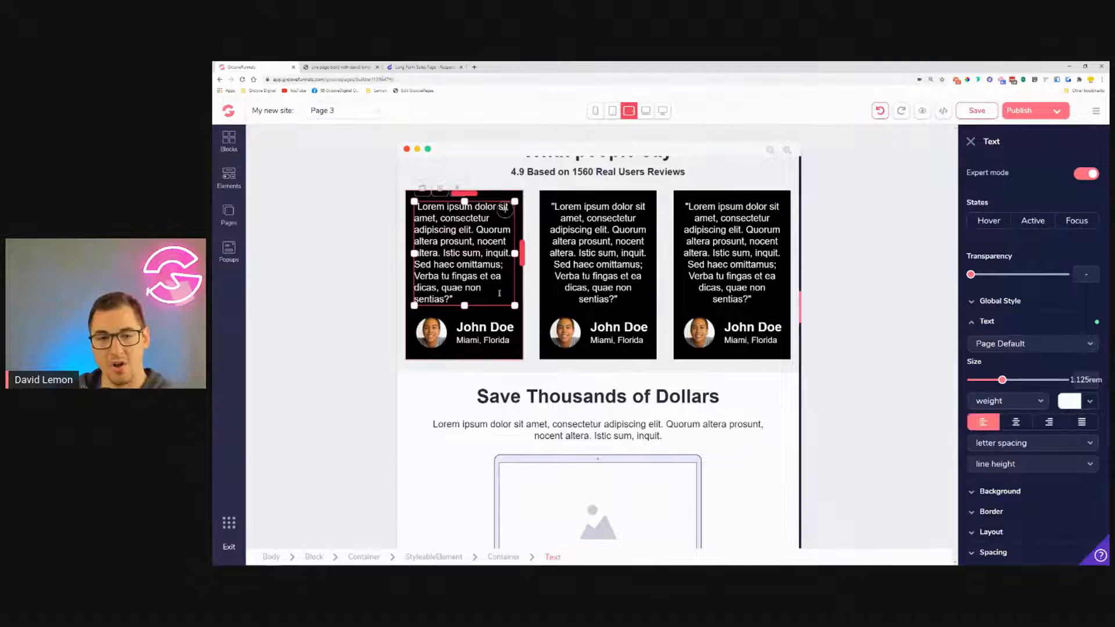
{"action": "left_click", "coordinate": [588, 288]}
{"action": "left_click", "coordinate": [986, 423]}
{"action": "left_click", "coordinate": [700, 277]}
{"action": "left_click", "coordinate": [992, 426]}
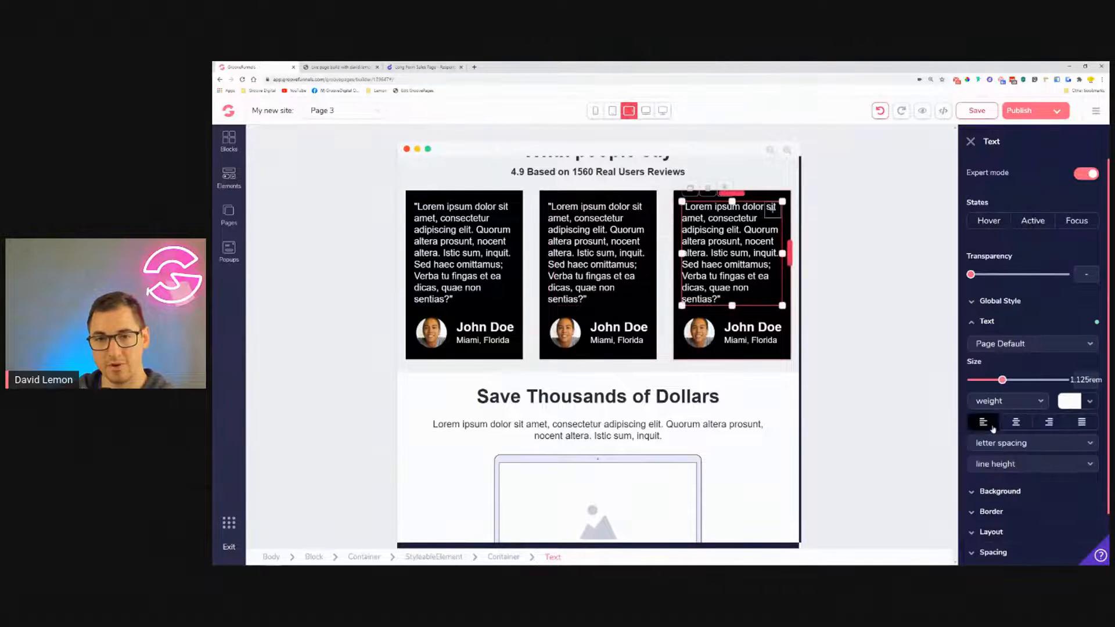
{"action": "left_click", "coordinate": [646, 111]}
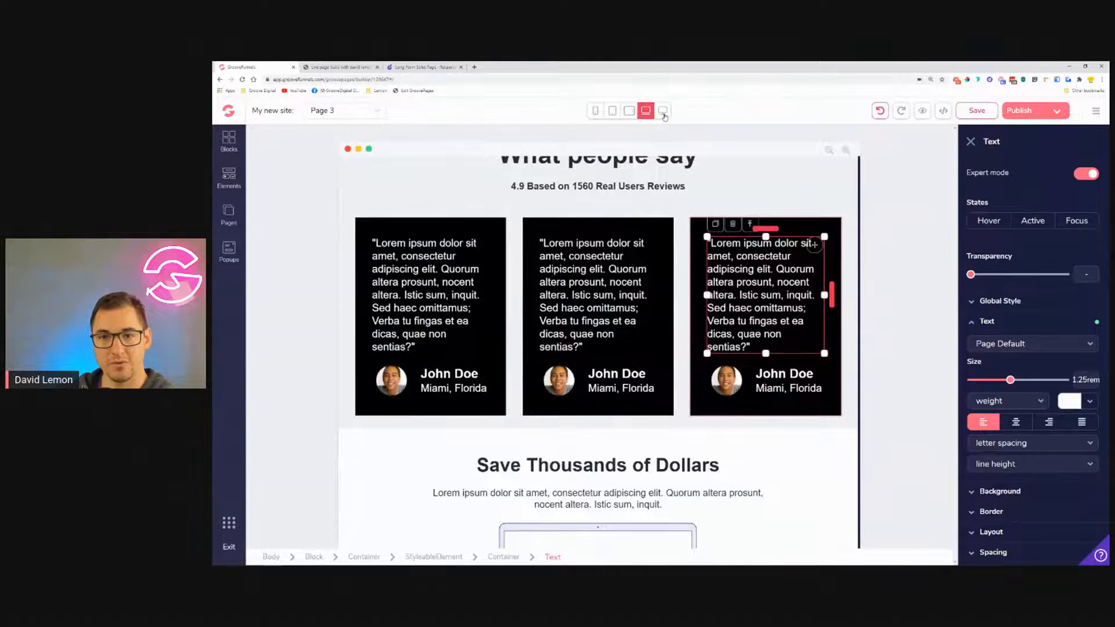
{"action": "left_click", "coordinate": [664, 113]}
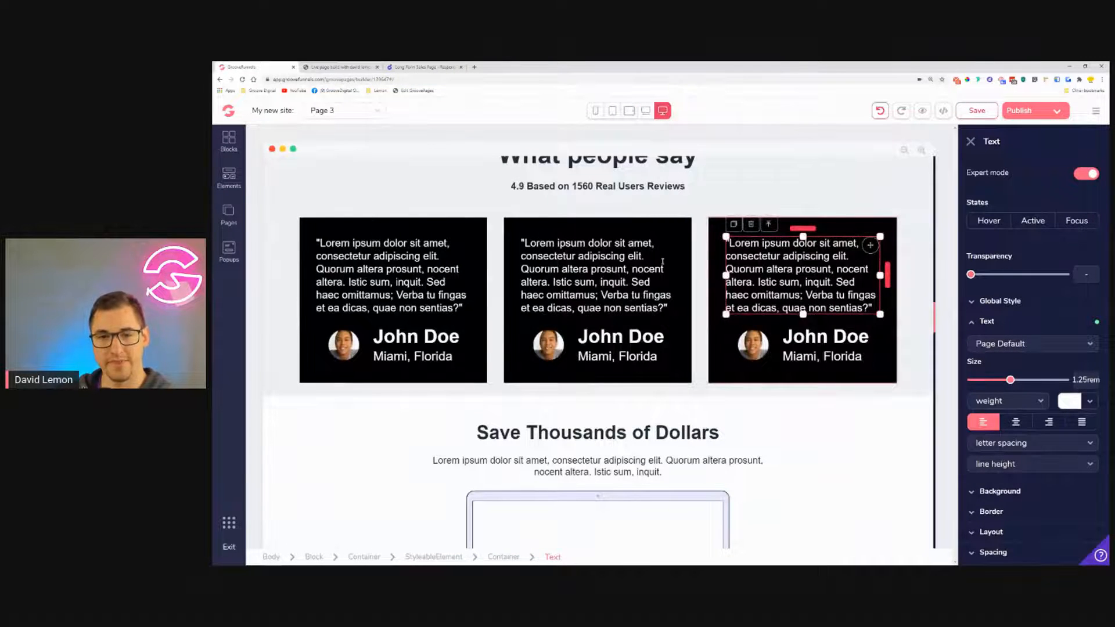
In the desktop layout, set the top padding of the browser mockup under the second Save Thousands of Dollars heading to 0.
{"action": "scroll", "coordinate": [674, 267], "scroll_direction": "down", "scroll_amount": 4}
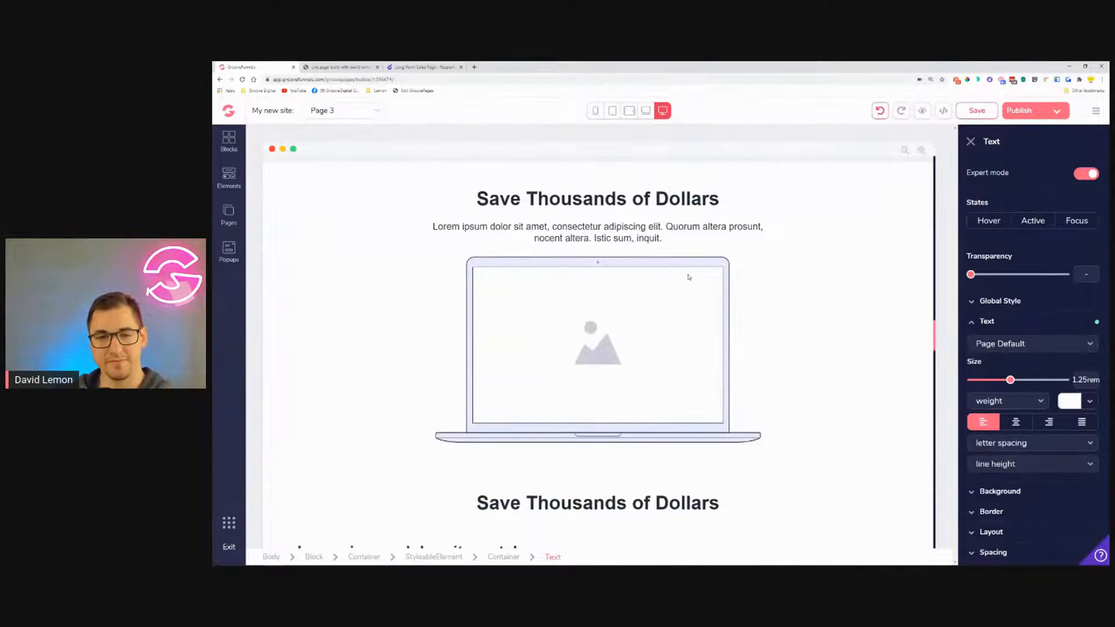
{"action": "scroll", "coordinate": [685, 242], "scroll_direction": "down", "scroll_amount": 5}
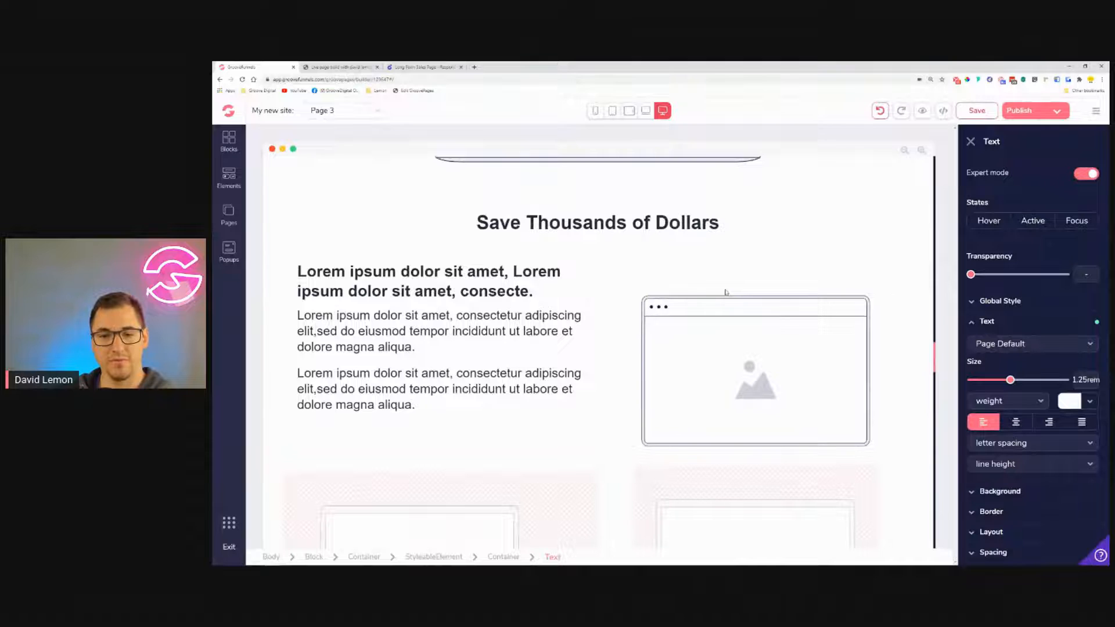
{"action": "left_click", "coordinate": [726, 292]}
{"action": "left_click", "coordinate": [1010, 436]}
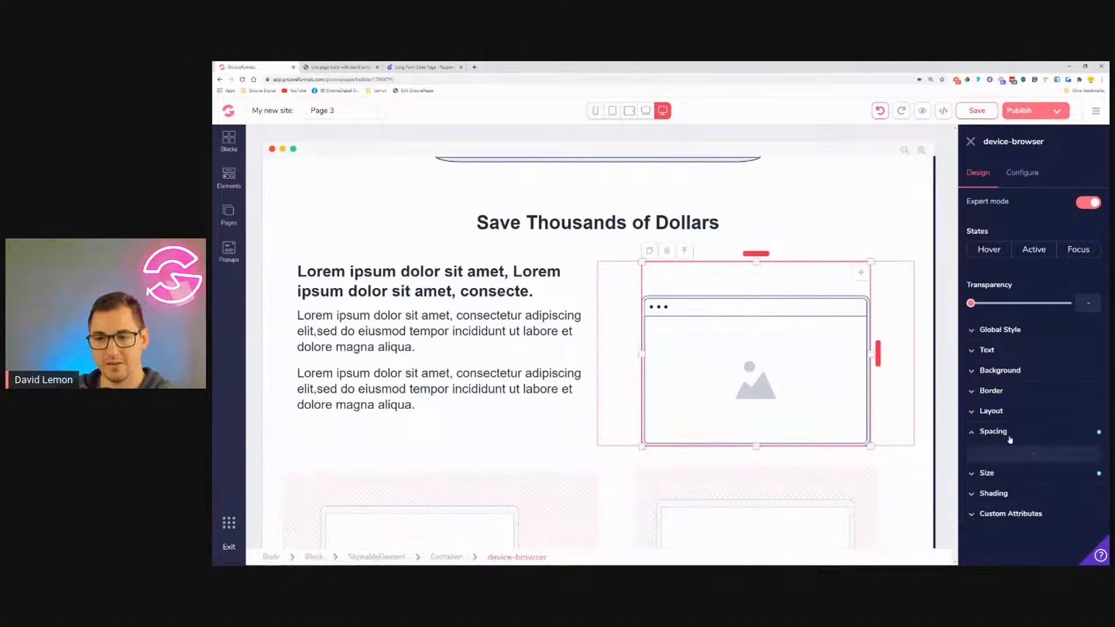
{"action": "left_click_drag", "start_coordinate": [1034, 559], "coordinate": [978, 562]}
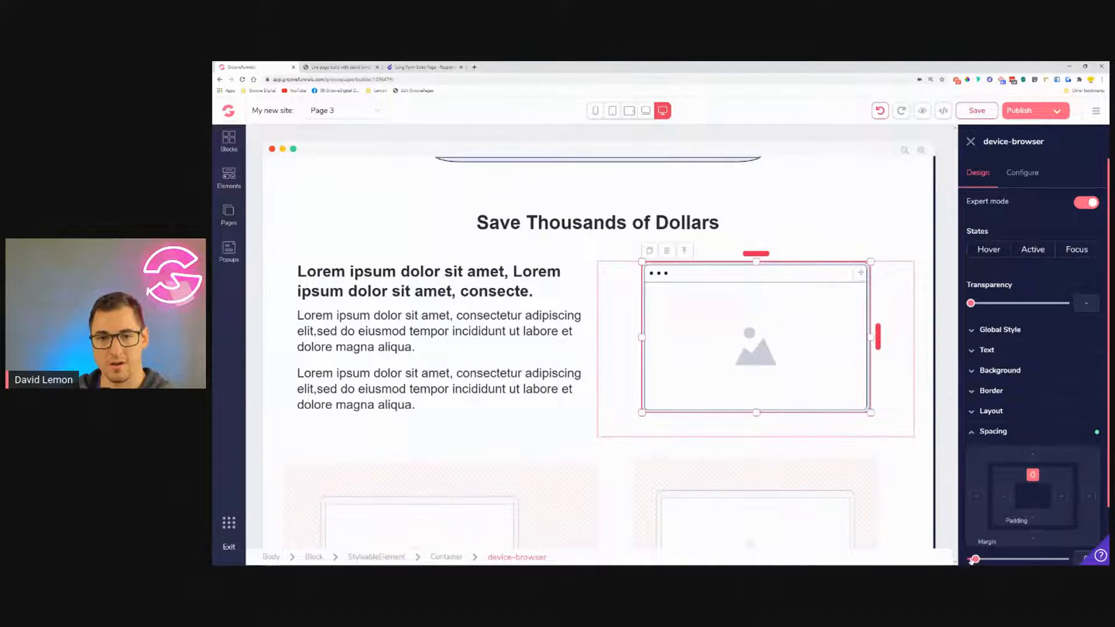
In the landscape tablet layout, set the same browser mockup's top padding to 2.5rem.
{"action": "left_click", "coordinate": [629, 110]}
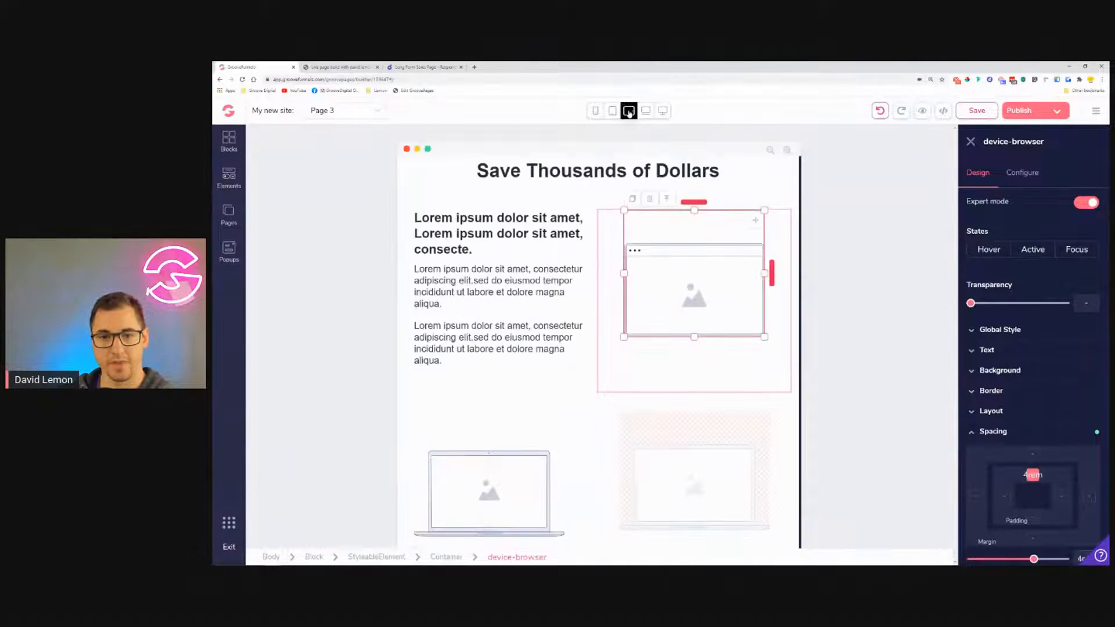
{"action": "left_click", "coordinate": [650, 111]}
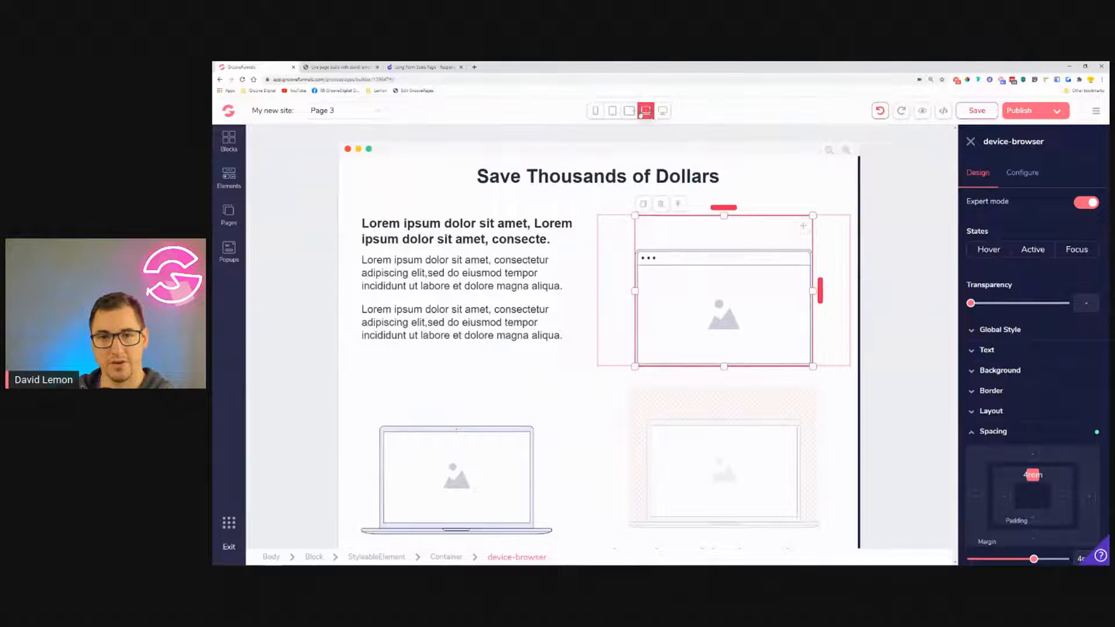
{"action": "left_click", "coordinate": [634, 113]}
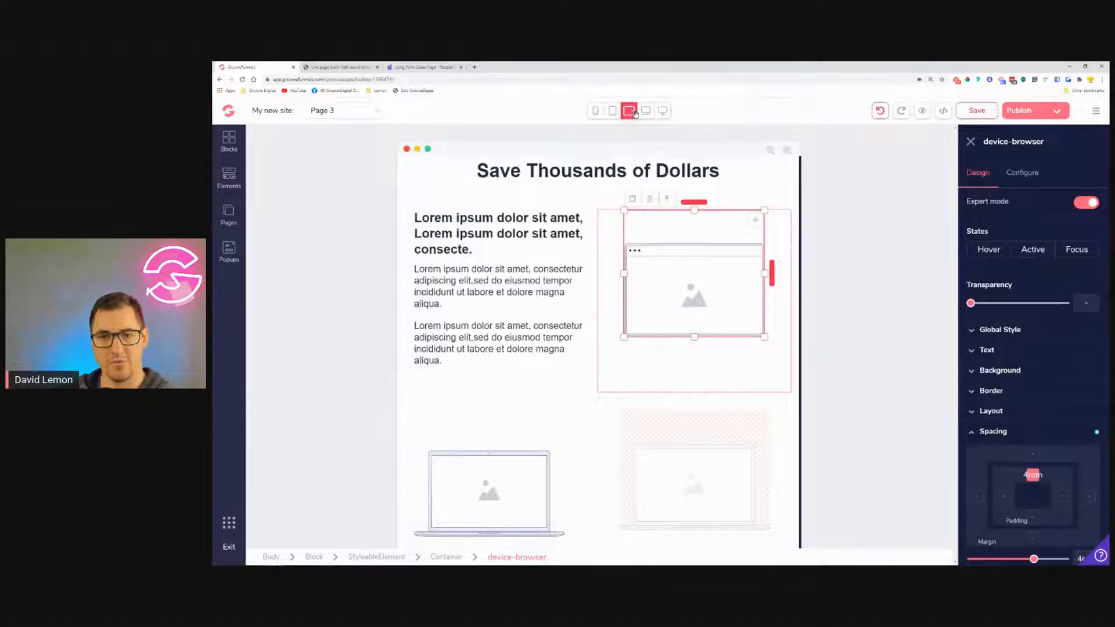
{"action": "mouse_move", "coordinate": [1035, 561]}
{"action": "left_mouse_down"}
{"action": "mouse_move", "coordinate": [971, 561]}
{"action": "mouse_move", "coordinate": [1020, 559]}
{"action": "left_mouse_up"}
In the laptop layout, set the browser mockup's top padding to 0.
{"action": "left_click", "coordinate": [646, 111]}
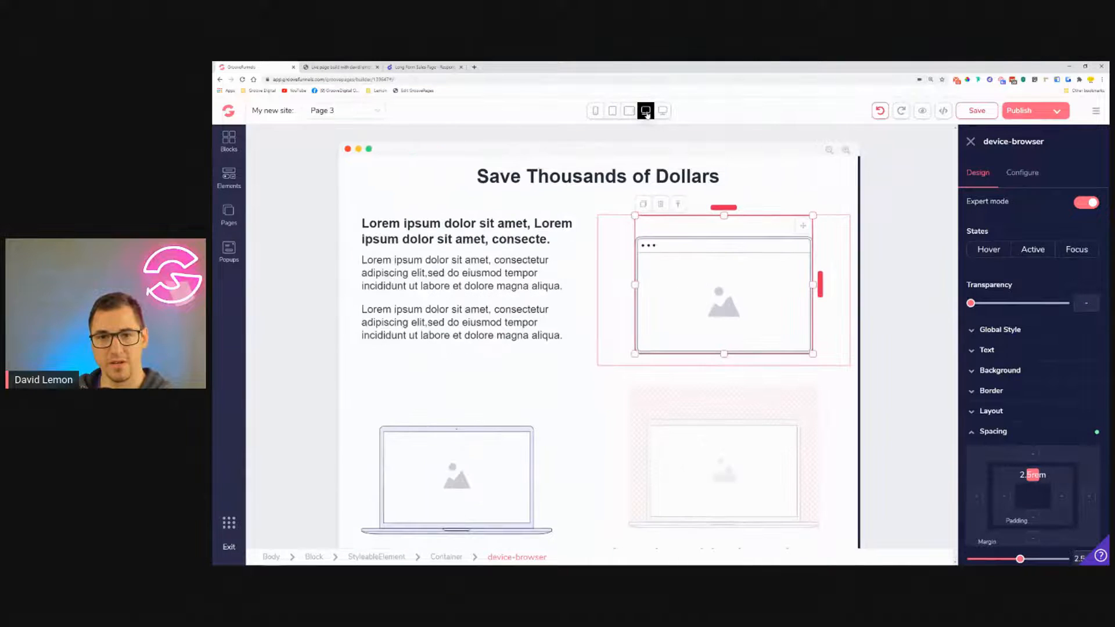
{"action": "left_click_drag", "start_coordinate": [1021, 559], "coordinate": [971, 559]}
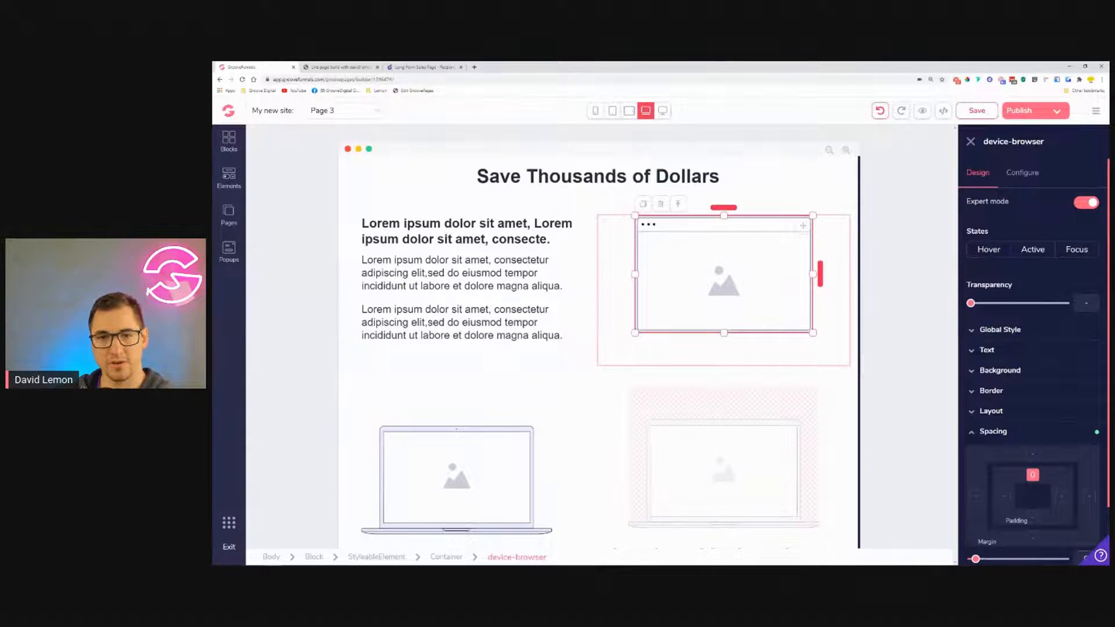
{"action": "mouse_move", "coordinate": [964, 547]}
{"action": "left_mouse_down"}
{"action": "mouse_move", "coordinate": [984, 546]}
{"action": "mouse_move", "coordinate": [975, 546]}
{"action": "left_mouse_up"}
Check the laptop mockup row in the laptop and landscape tablet layouts and save the page.
{"action": "scroll", "coordinate": [605, 303], "scroll_direction": "down", "scroll_amount": 5}
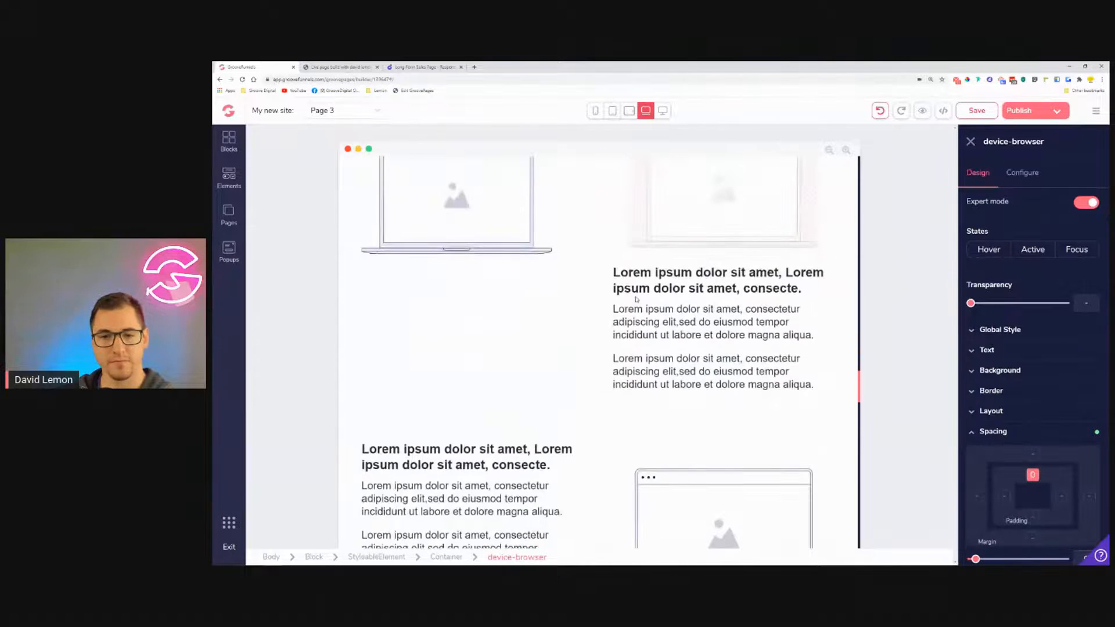
{"action": "scroll", "coordinate": [637, 299], "scroll_direction": "up", "scroll_amount": 2}
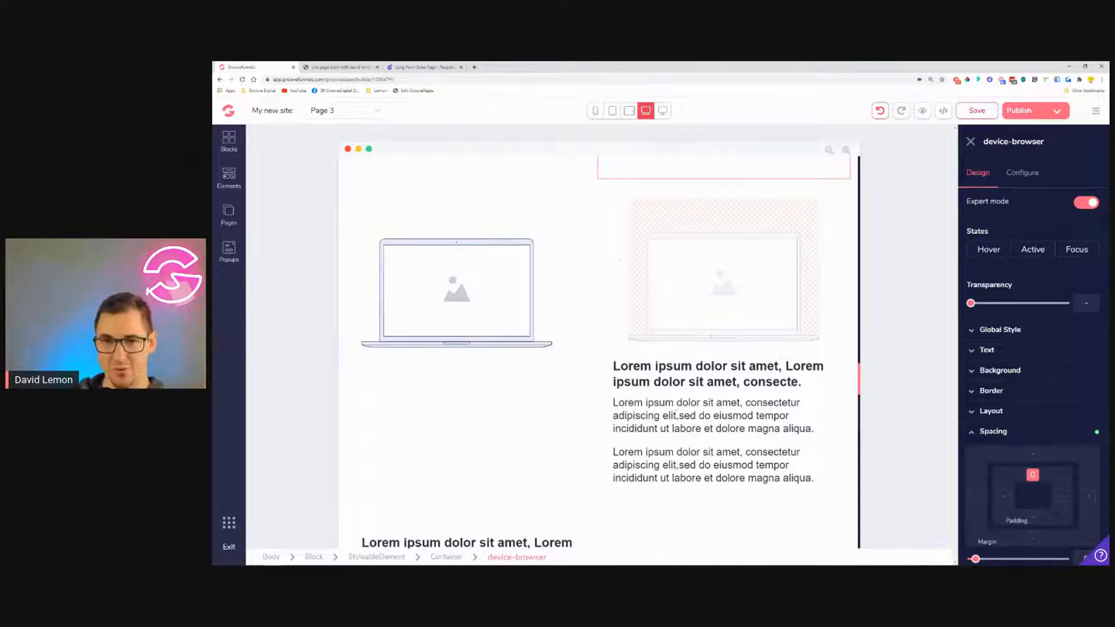
{"action": "left_click", "coordinate": [631, 110]}
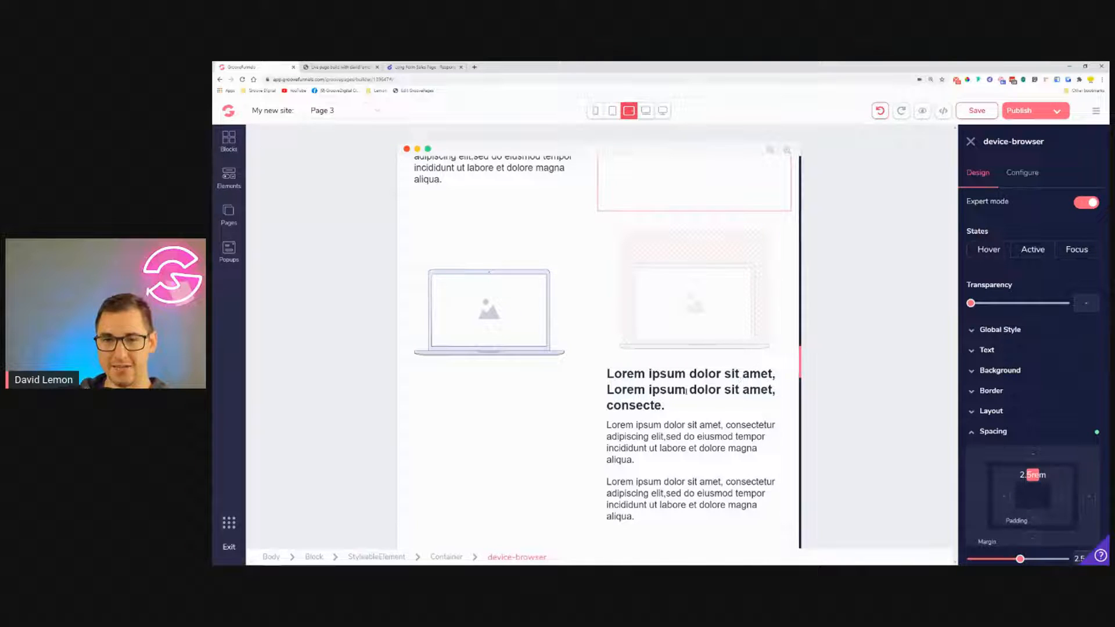
{"action": "left_click", "coordinate": [976, 112]}
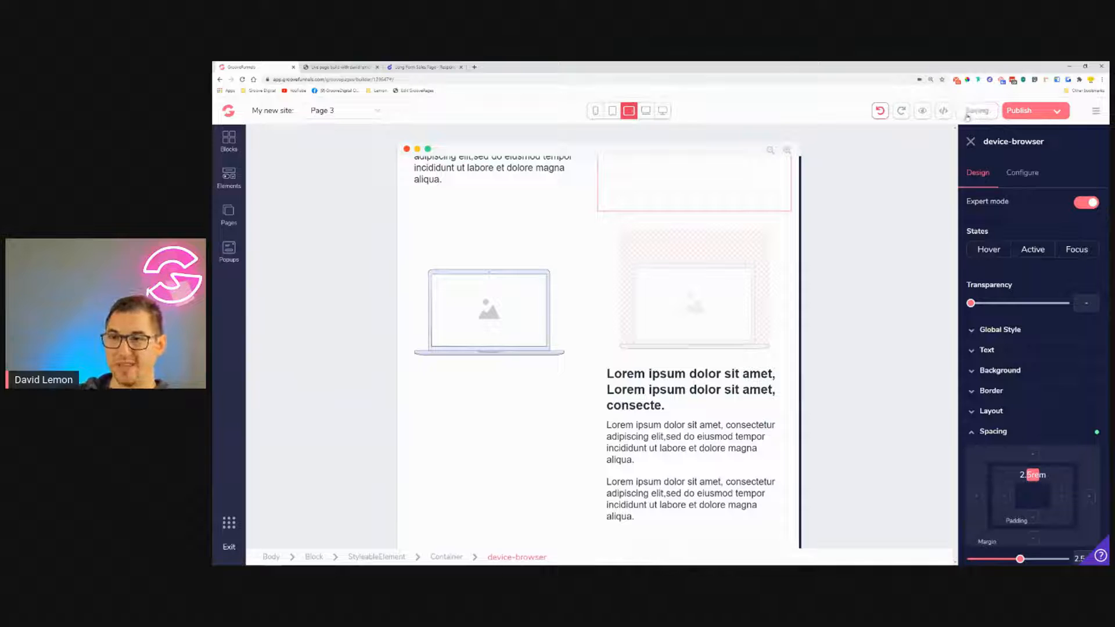
In the desktop layout, clear the transparency of the left column's laptop mockup container and remove its red crosshatch background image.
{"action": "left_click", "coordinate": [664, 112]}
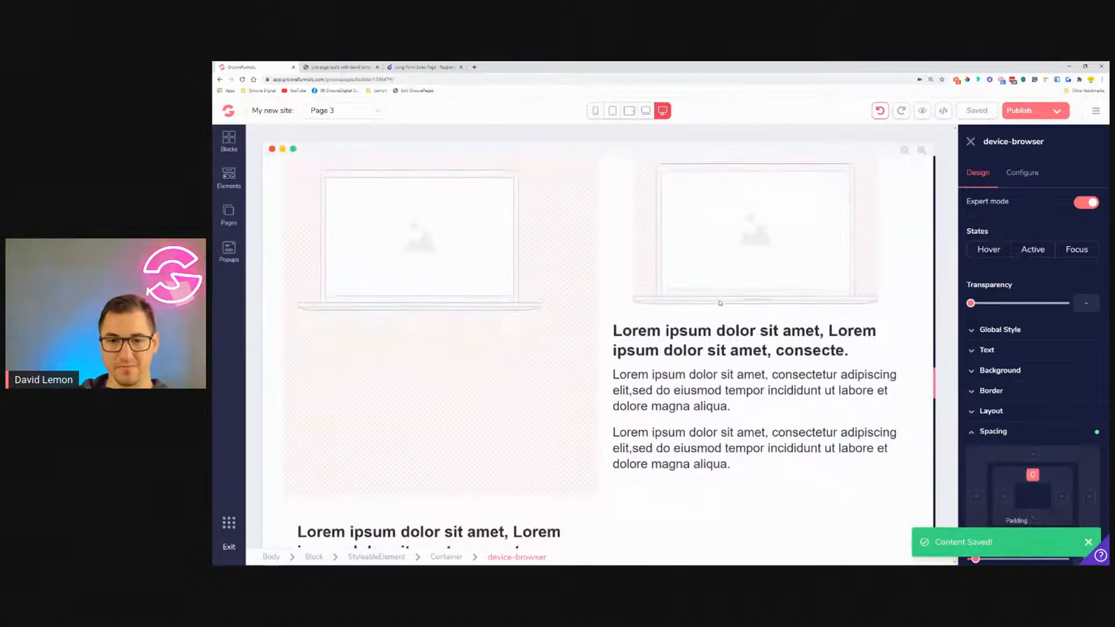
{"action": "scroll", "coordinate": [725, 294], "scroll_direction": "down", "scroll_amount": 2}
{"action": "scroll", "coordinate": [725, 291], "scroll_direction": "up", "scroll_amount": 3}
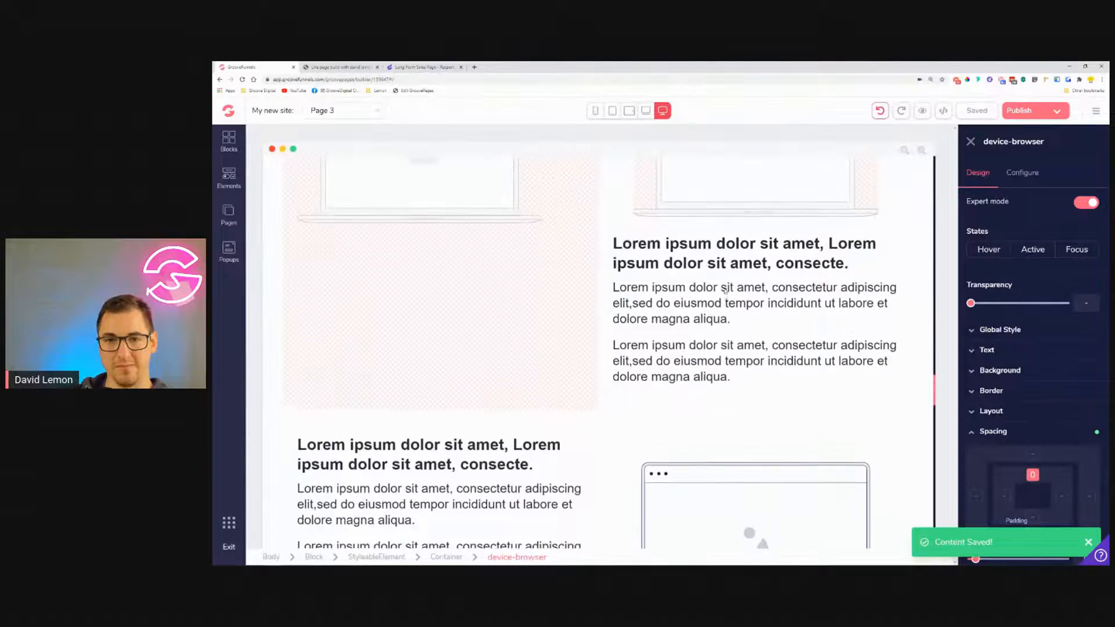
{"action": "left_click", "coordinate": [562, 209]}
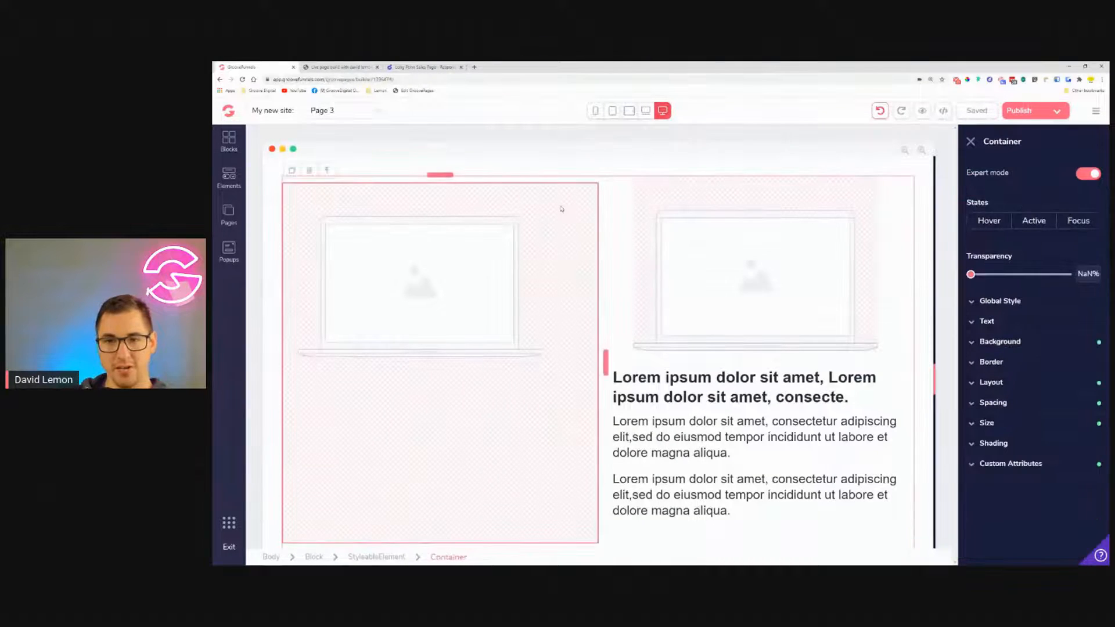
{"action": "left_click", "coordinate": [1029, 382]}
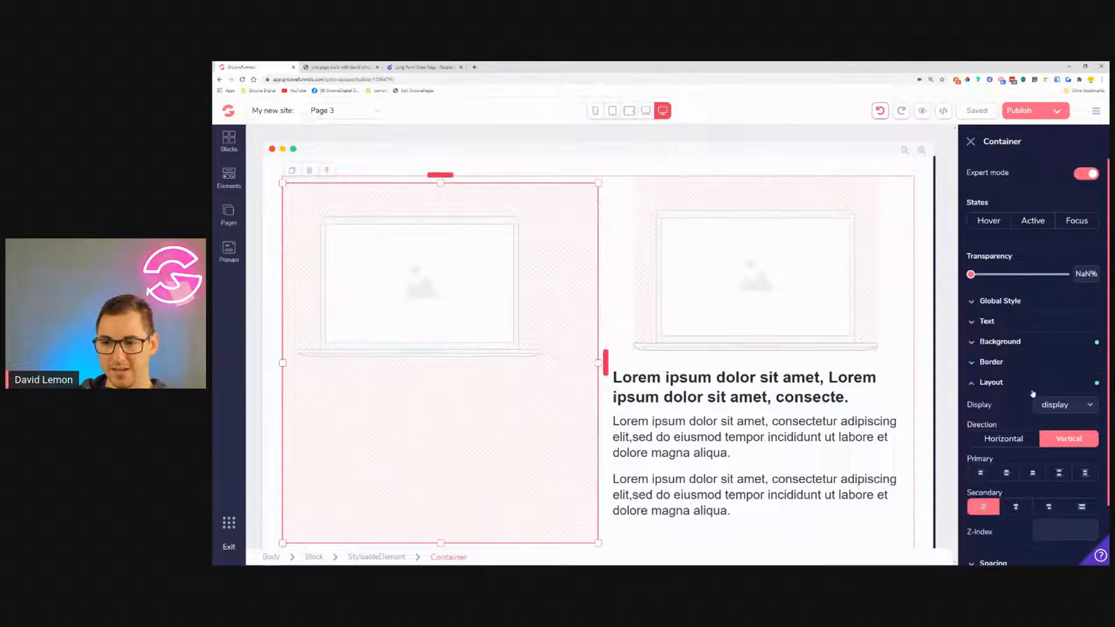
{"action": "left_click", "coordinate": [977, 281]}
{"action": "mouse_move", "coordinate": [976, 281]}
{"action": "left_mouse_down"}
{"action": "mouse_move", "coordinate": [1016, 283]}
{"action": "mouse_move", "coordinate": [974, 275]}
{"action": "left_mouse_up"}
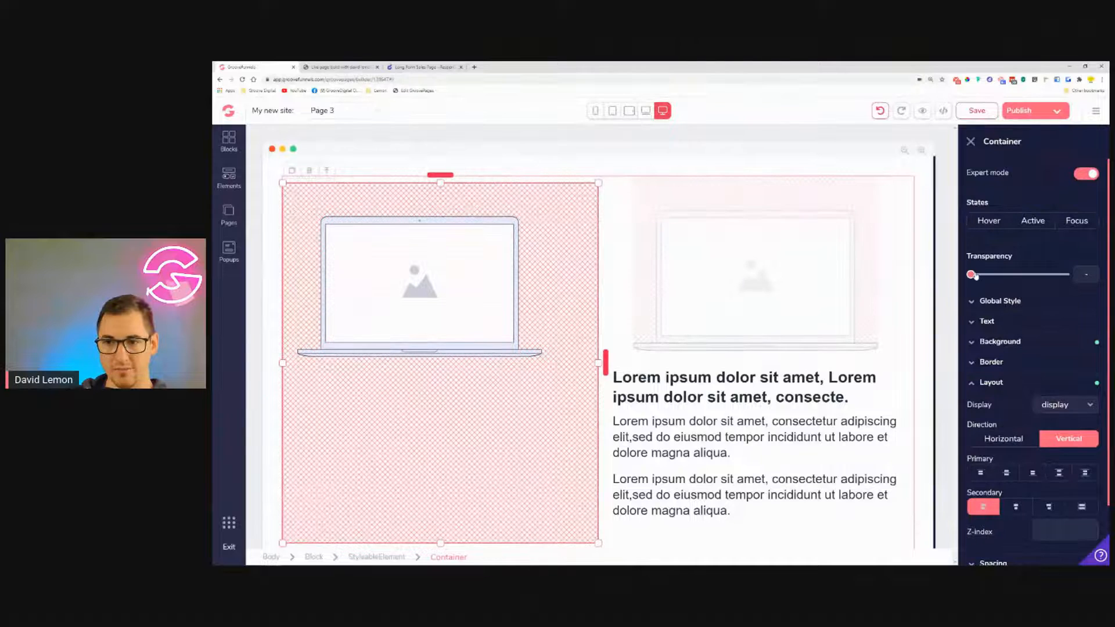
{"action": "left_click", "coordinate": [1005, 342]}
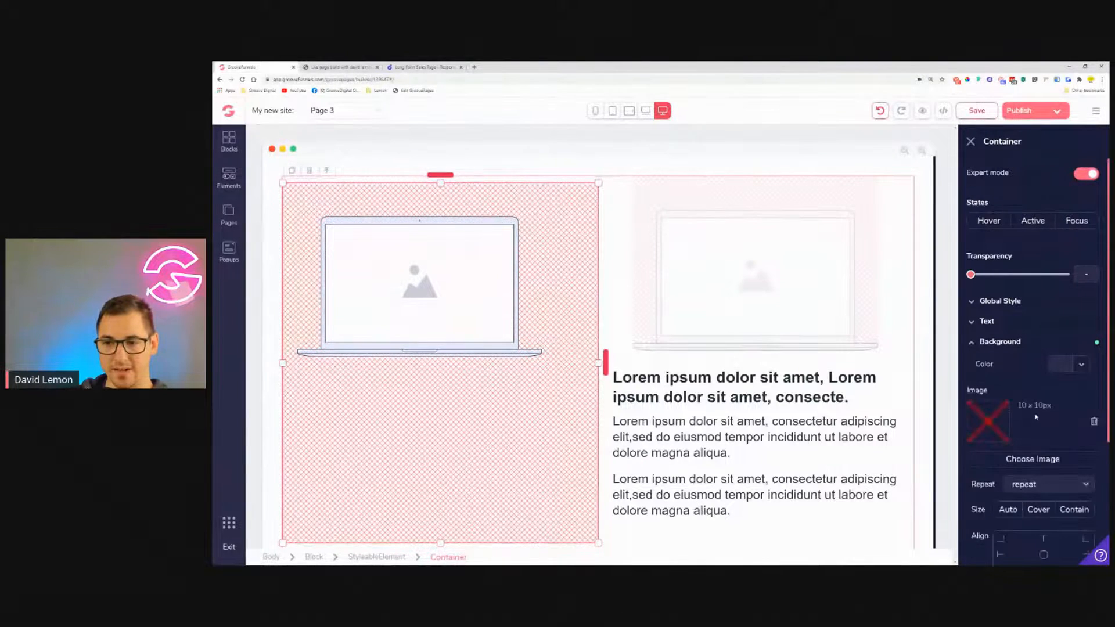
{"action": "left_click", "coordinate": [1095, 421]}
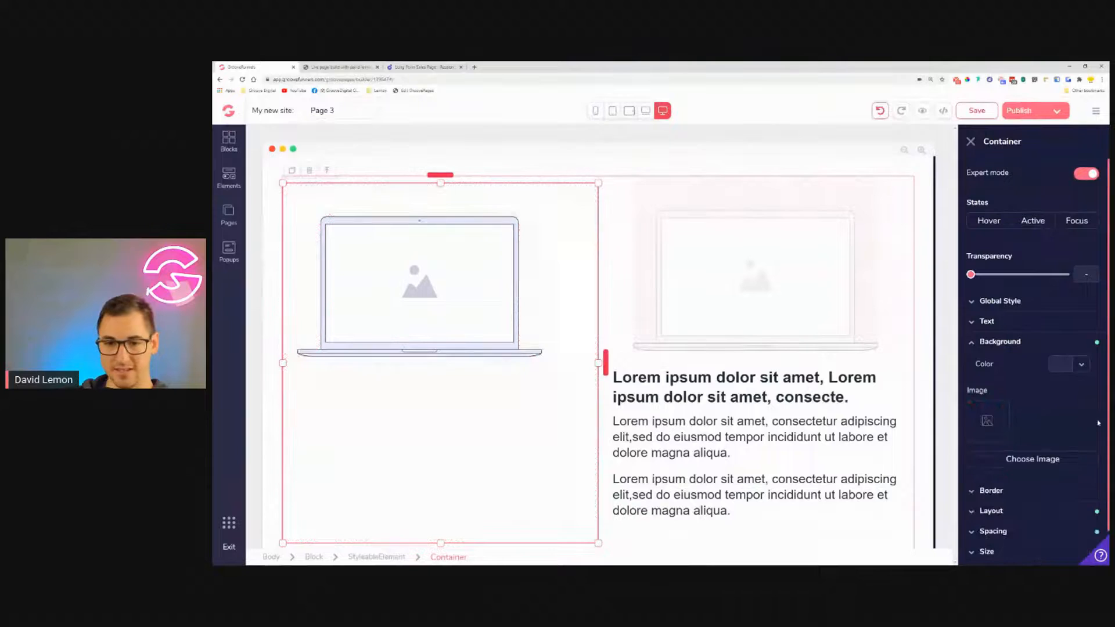
Examine the laptop mockup row in the laptop layout and the page's sections in the landscape tablet layout.
{"action": "left_click", "coordinate": [646, 111]}
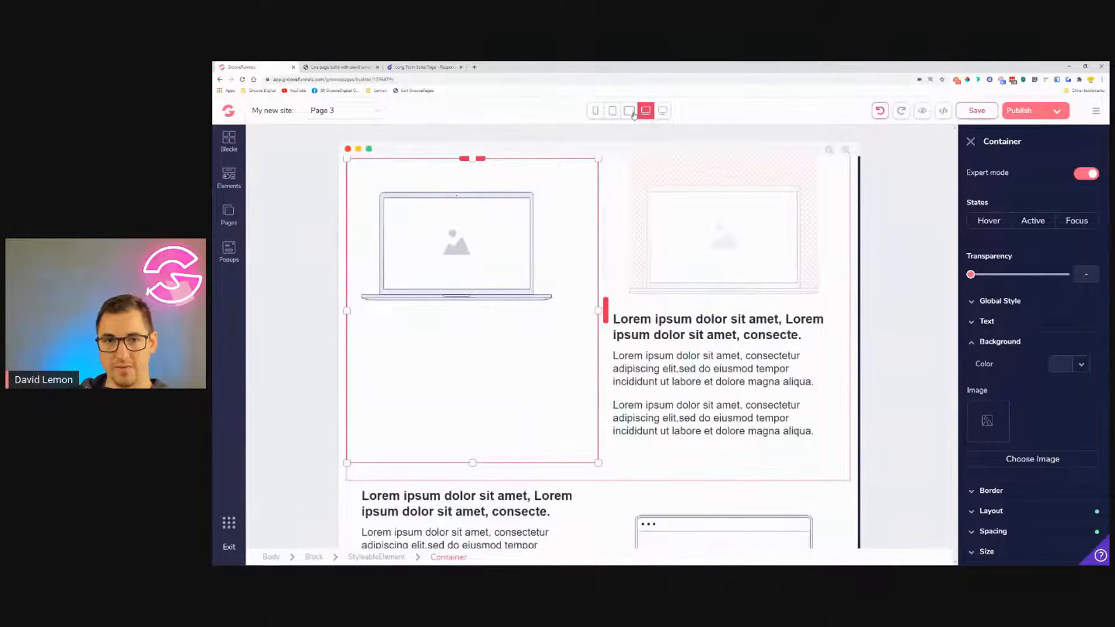
{"action": "left_click", "coordinate": [629, 111]}
{"action": "scroll", "coordinate": [674, 303], "scroll_direction": "down", "scroll_amount": 15}
{"action": "scroll", "coordinate": [675, 308], "scroll_direction": "up", "scroll_amount": 8}
{"action": "scroll", "coordinate": [676, 307], "scroll_direction": "up", "scroll_amount": 20}
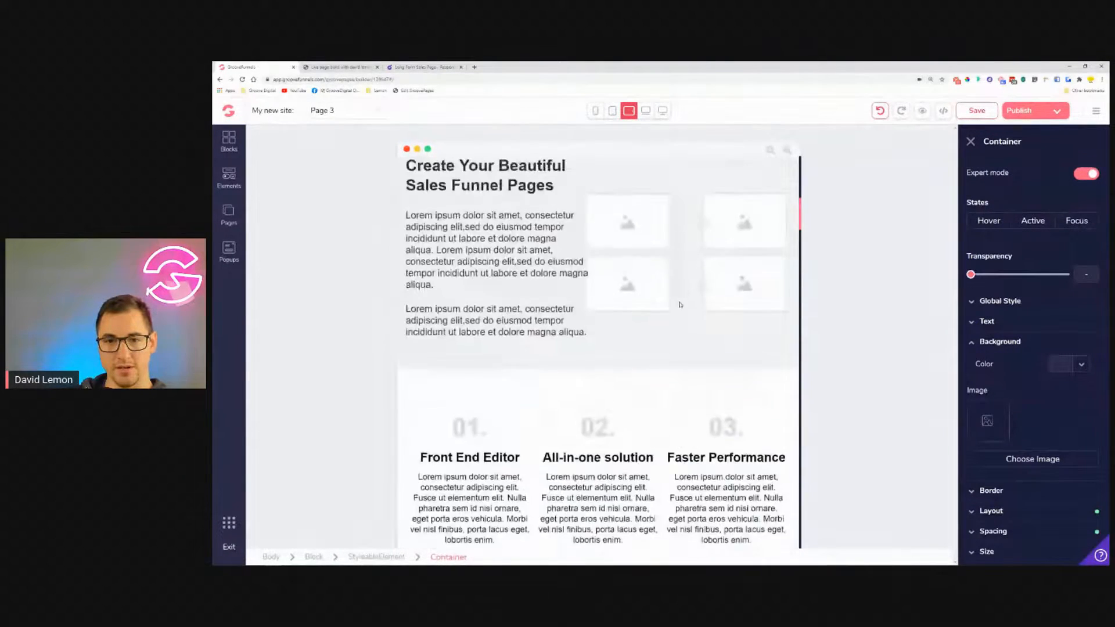
{"action": "scroll", "coordinate": [680, 304], "scroll_direction": "up", "scroll_amount": 5}
{"action": "scroll", "coordinate": [680, 303], "scroll_direction": "down", "scroll_amount": 3}
{"action": "scroll", "coordinate": [697, 316], "scroll_direction": "down", "scroll_amount": 5}
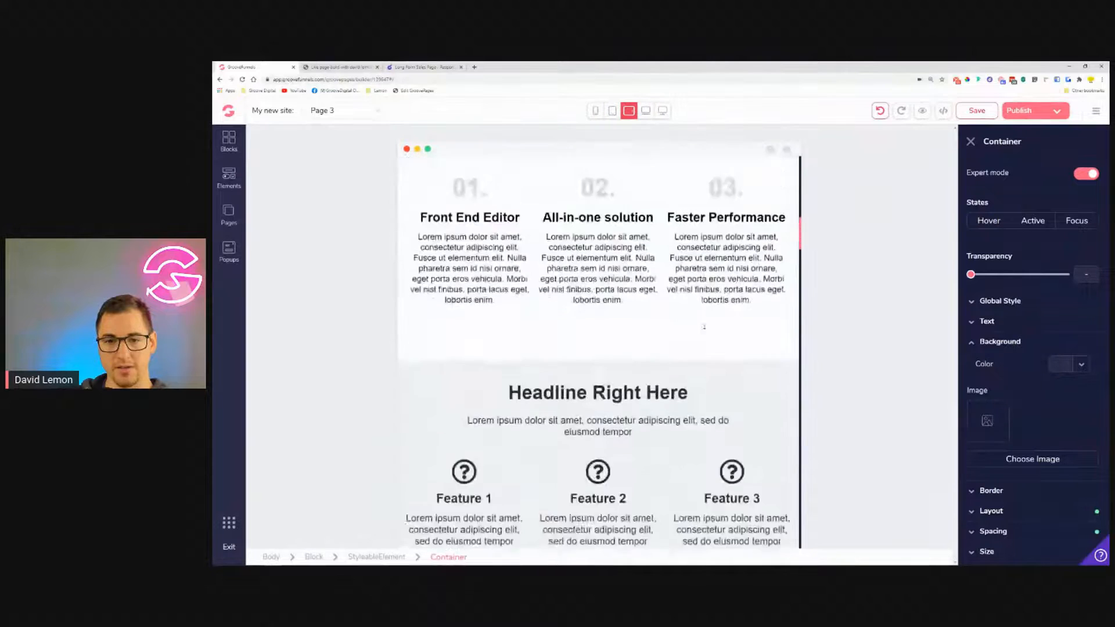
{"action": "scroll", "coordinate": [704, 327], "scroll_direction": "down", "scroll_amount": 15}
{"action": "scroll", "coordinate": [704, 326], "scroll_direction": "down", "scroll_amount": 3}
{"action": "scroll", "coordinate": [716, 270], "scroll_direction": "up", "scroll_amount": 4}
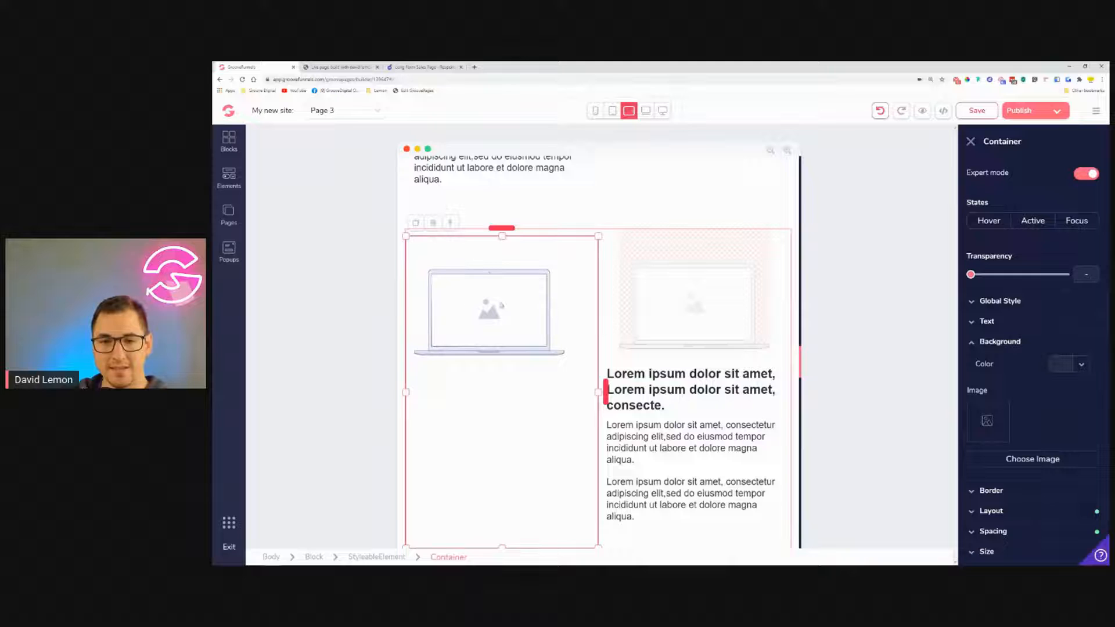
In the landscape tablet layout, open the layout settings of the left column's laptop mockup container.
{"action": "left_click", "coordinate": [1003, 348]}
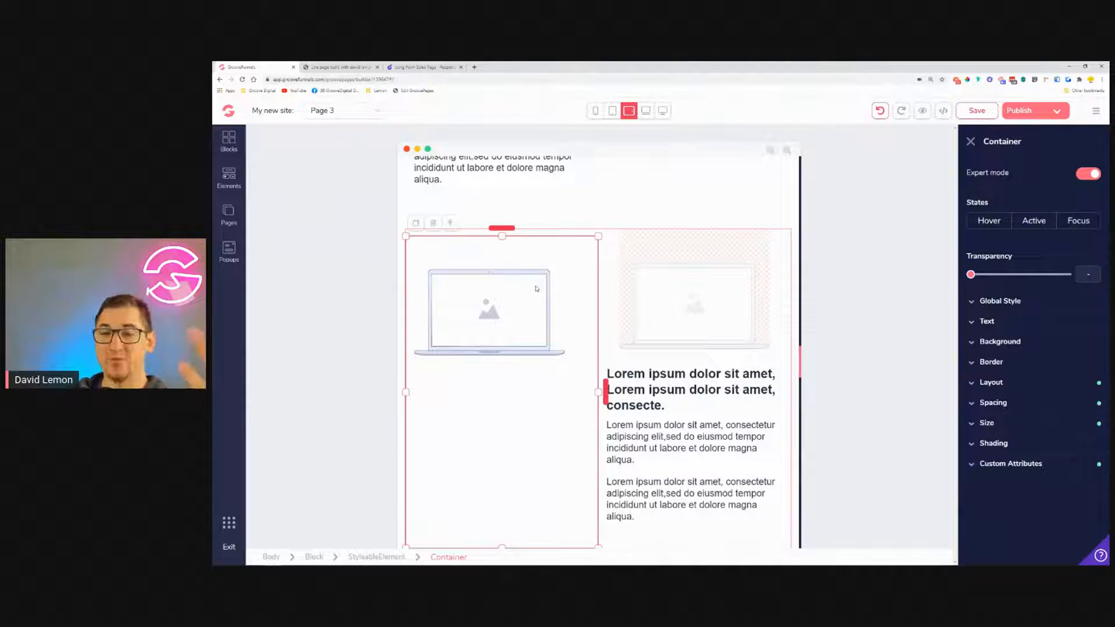
{"action": "left_click", "coordinate": [991, 382]}
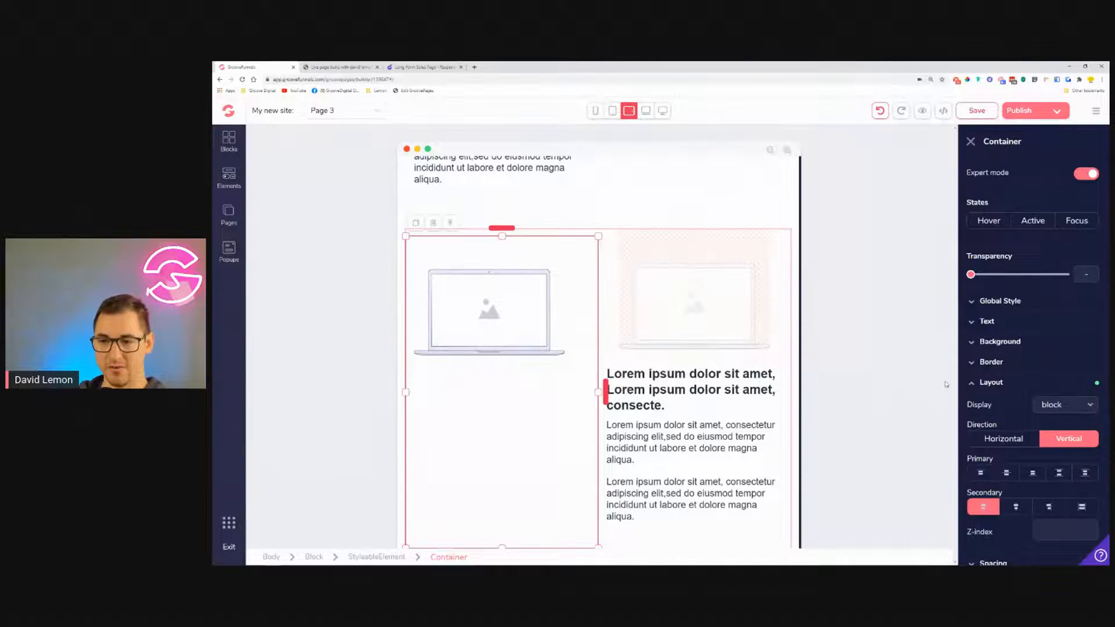
In the laptop view, set the top padding of the browser mockup above the Save Thousands of Dollars heading to 0.75rem.
{"action": "left_click", "coordinate": [1037, 383]}
{"action": "scroll", "coordinate": [560, 246], "scroll_direction": "down", "scroll_amount": 2}
{"action": "scroll", "coordinate": [560, 246], "scroll_direction": "down", "scroll_amount": 4}
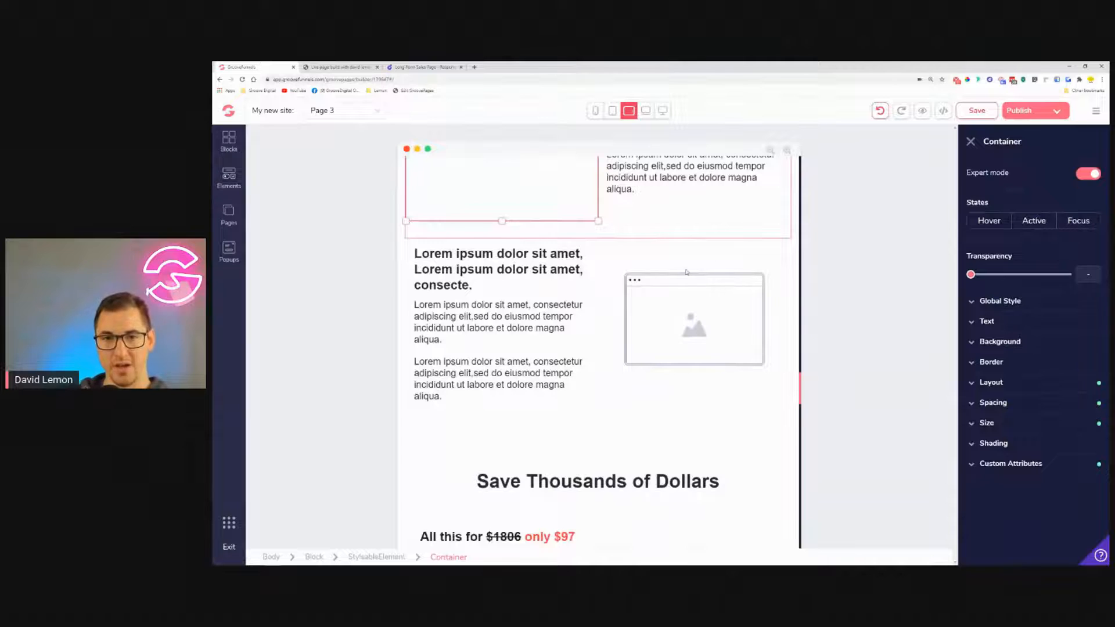
{"action": "left_click", "coordinate": [686, 273]}
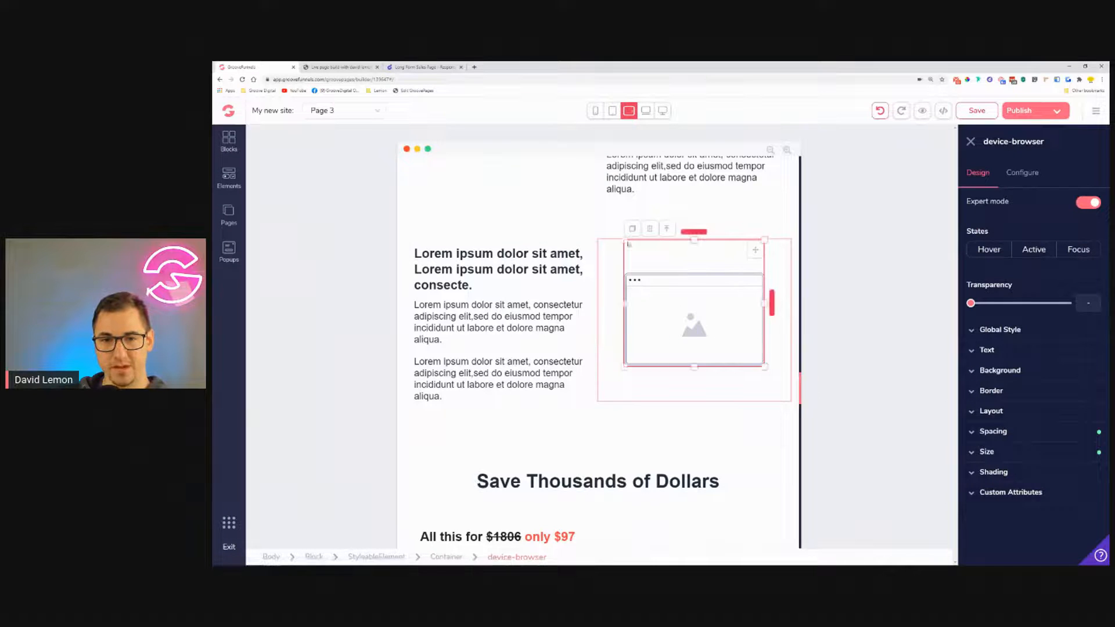
{"action": "left_click", "coordinate": [646, 111]}
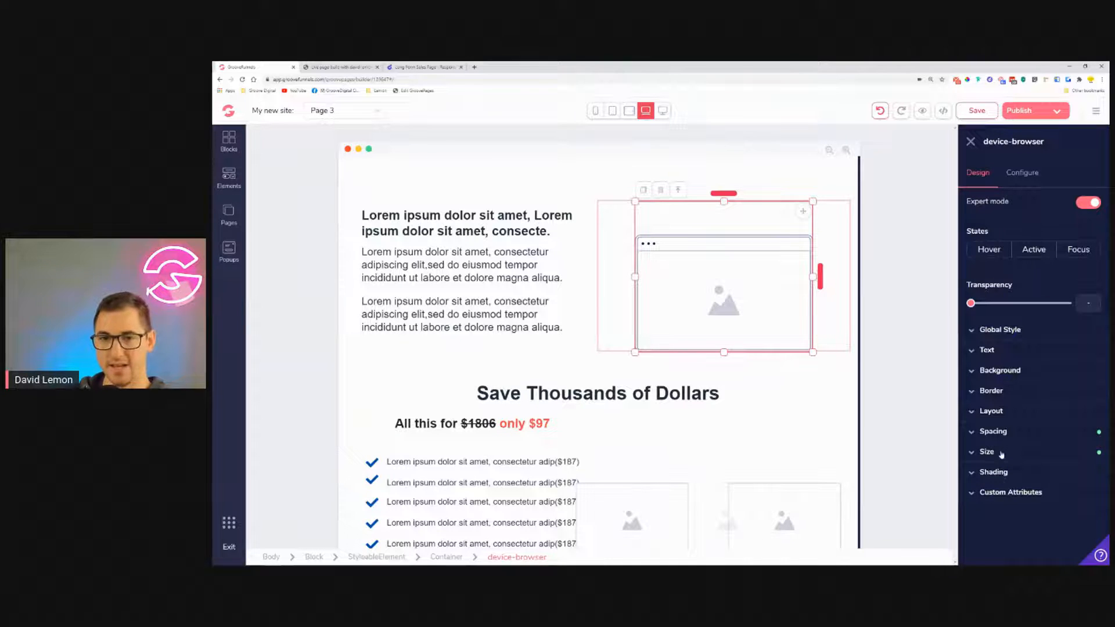
{"action": "left_click", "coordinate": [663, 110]}
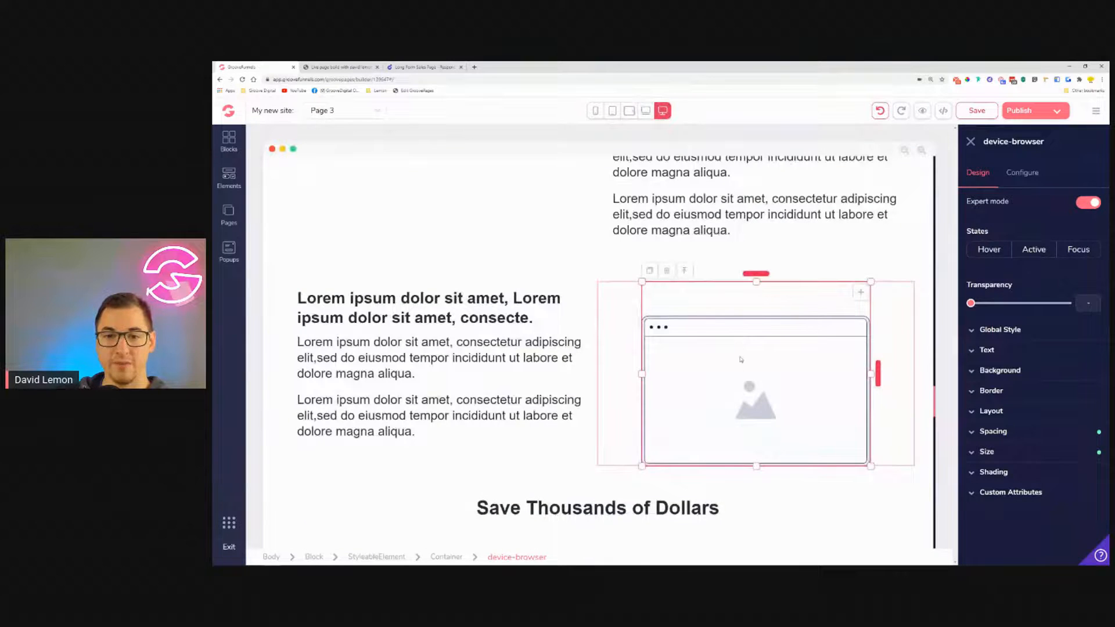
{"action": "left_click", "coordinate": [646, 111]}
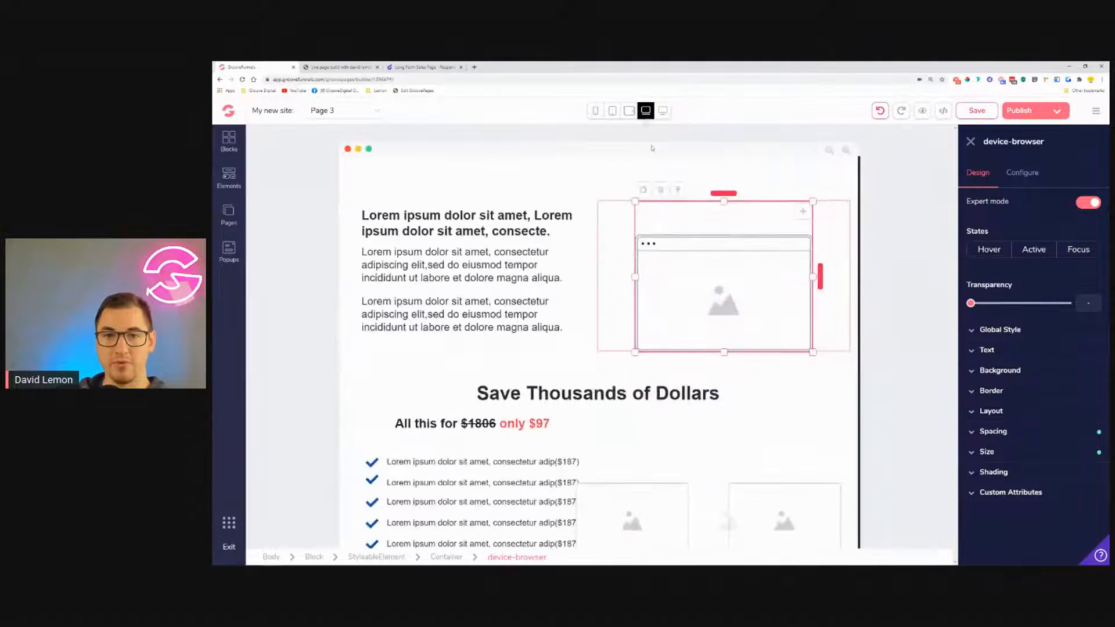
{"action": "left_click", "coordinate": [1008, 456]}
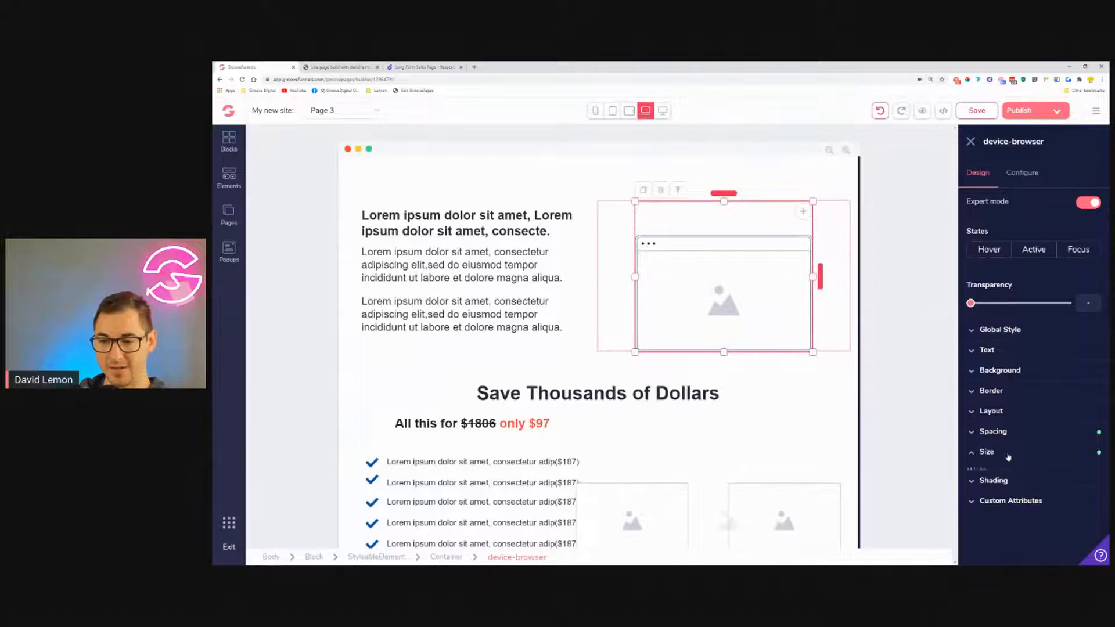
{"action": "left_click", "coordinate": [1012, 436]}
{"action": "left_click", "coordinate": [1032, 476]}
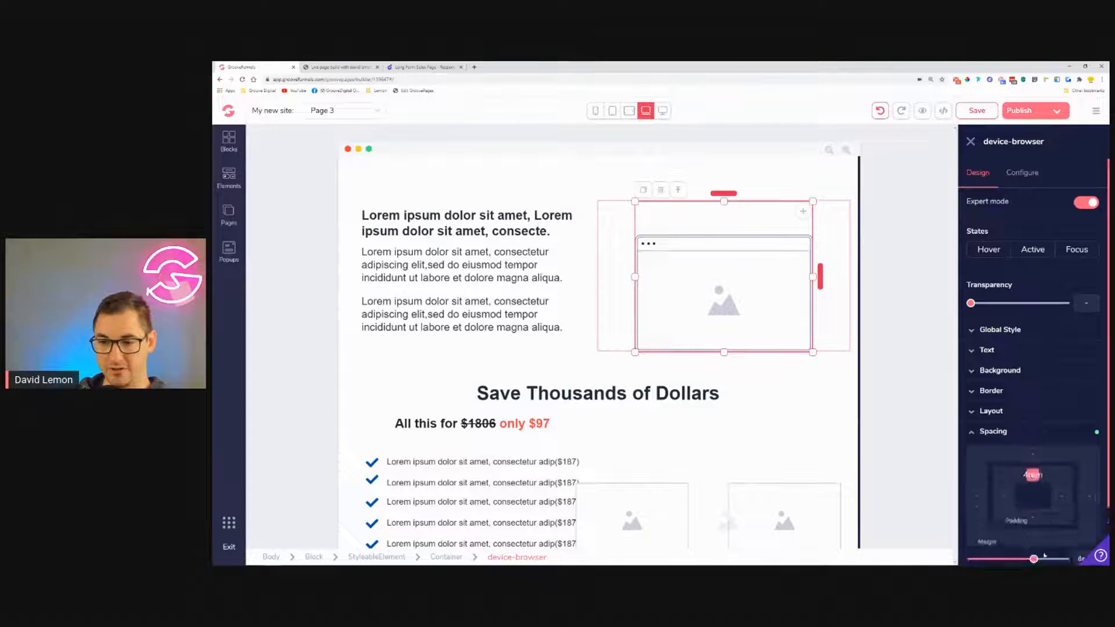
{"action": "left_click_drag", "start_coordinate": [1034, 560], "coordinate": [989, 559]}
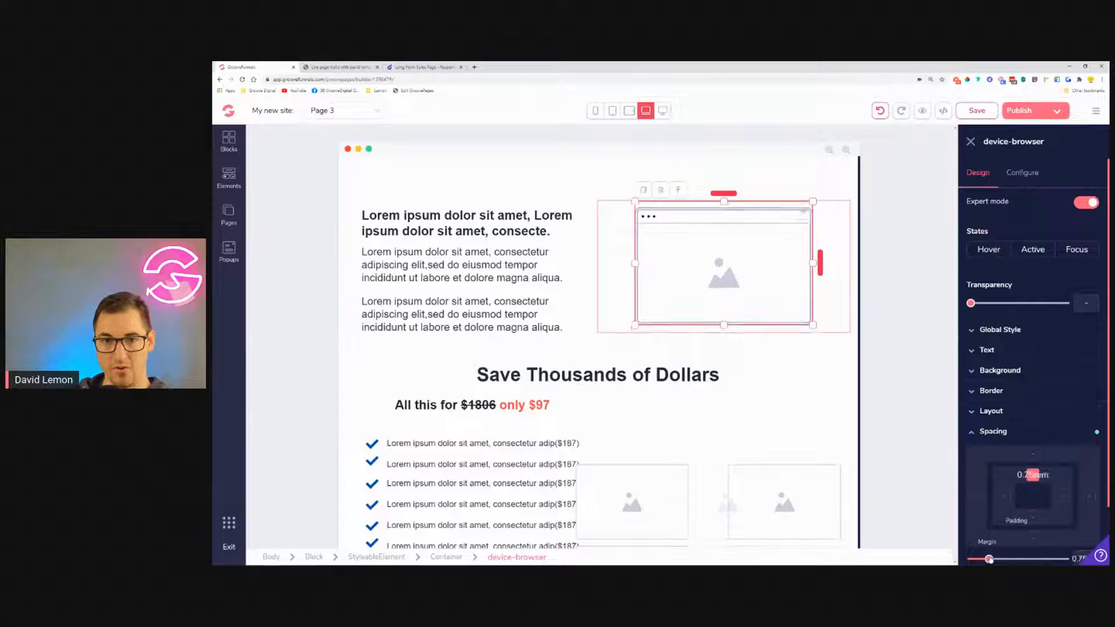
Check the browser mockup and the Save Thousands of Dollars section below it in the desktop view.
{"action": "left_click", "coordinate": [664, 111]}
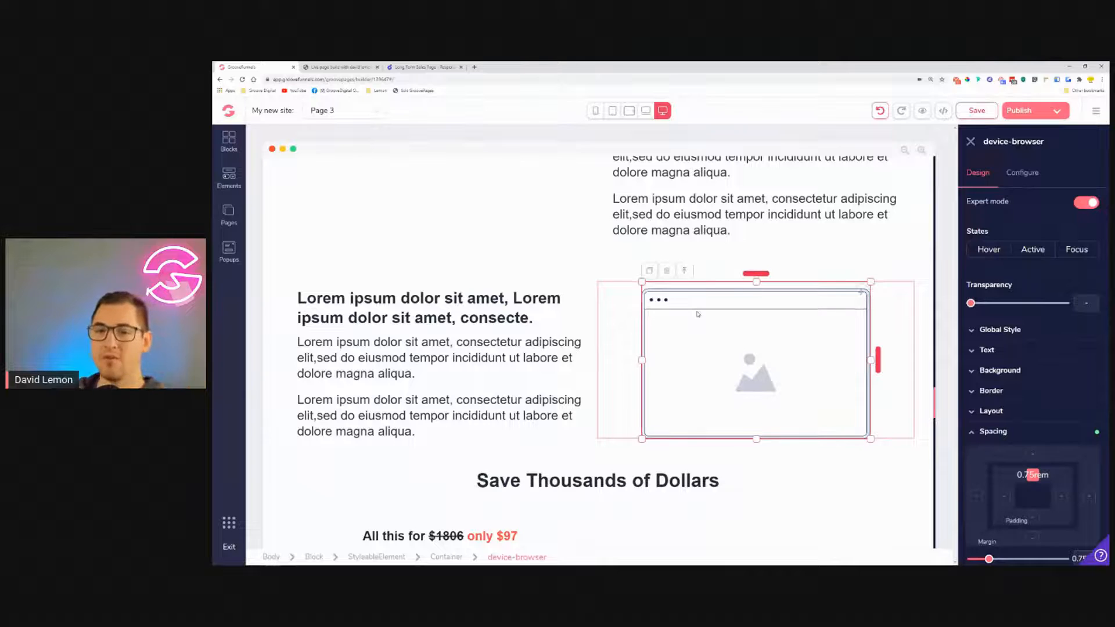
{"action": "scroll", "coordinate": [575, 299], "scroll_direction": "down", "scroll_amount": 4}
{"action": "scroll", "coordinate": [579, 311], "scroll_direction": "down", "scroll_amount": 2}
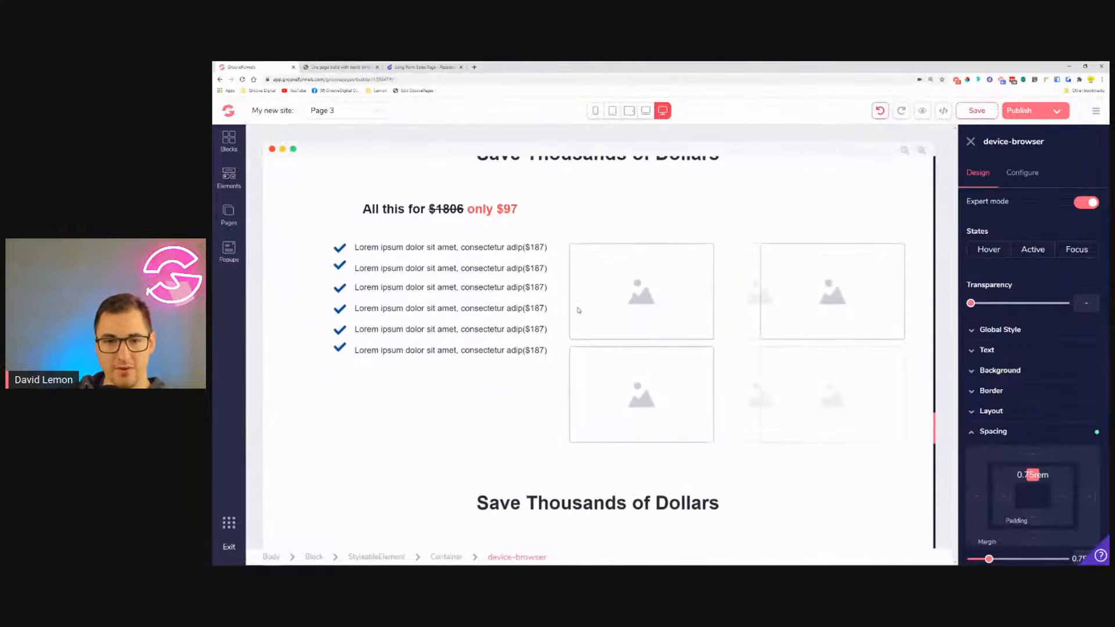
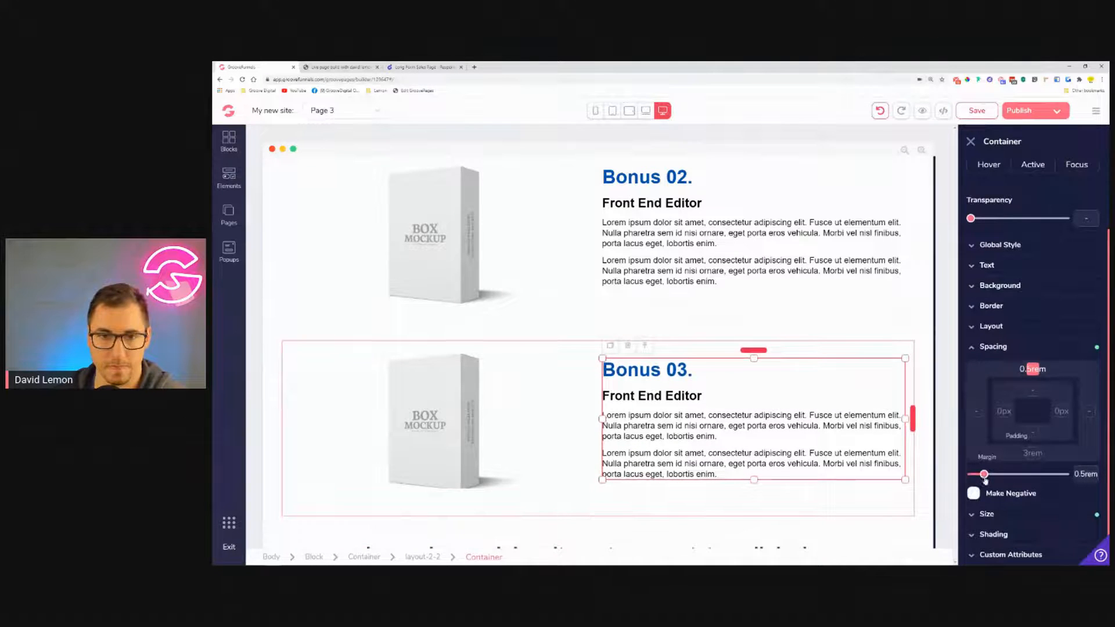
Examine the alignment of the box images and text in the Bonus 02 and Bonus 03 rows and the sections below.
{"action": "scroll", "coordinate": [760, 366], "scroll_direction": "down", "scroll_amount": 3}
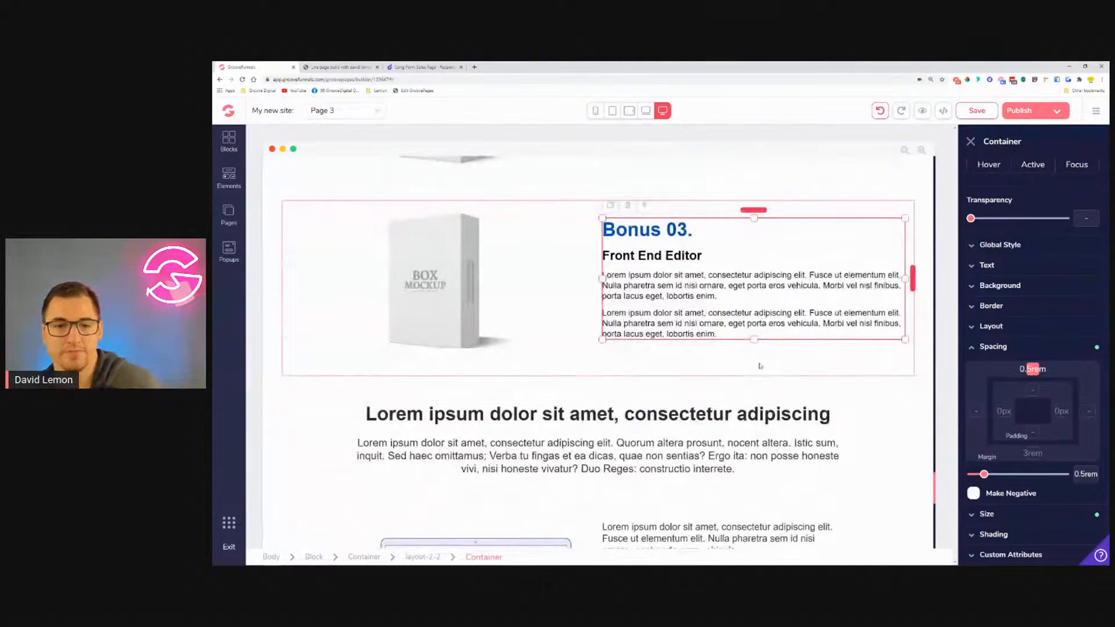
{"action": "left_click", "coordinate": [523, 225]}
{"action": "scroll", "coordinate": [560, 289], "scroll_direction": "down", "scroll_amount": 2}
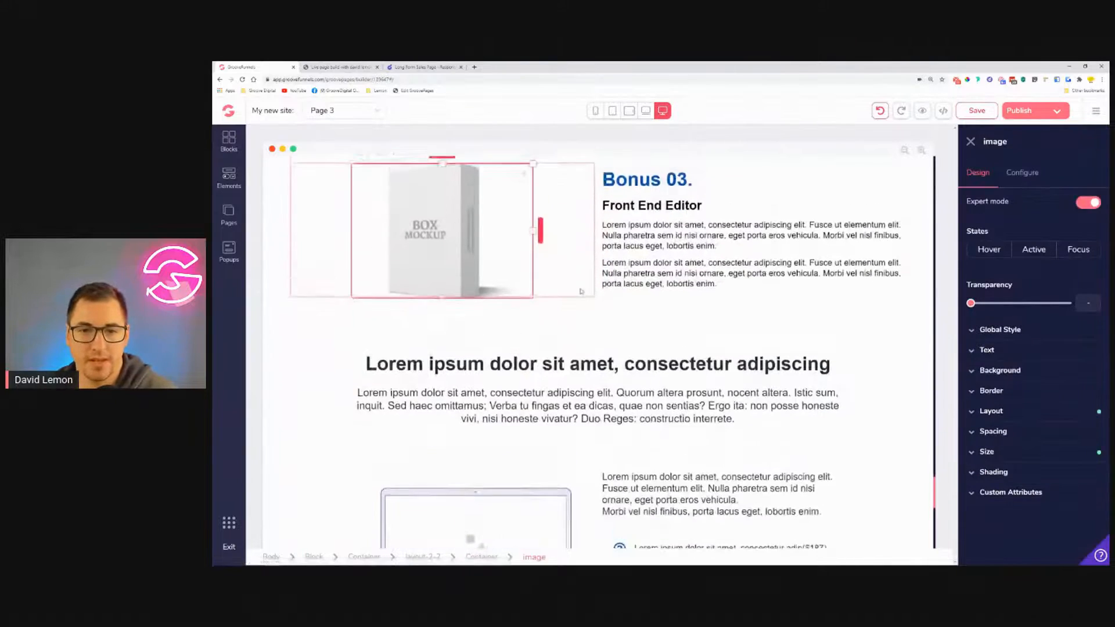
{"action": "scroll", "coordinate": [604, 285], "scroll_direction": "up", "scroll_amount": 1}
{"action": "left_click", "coordinate": [651, 281]}
{"action": "scroll", "coordinate": [523, 291], "scroll_direction": "up", "scroll_amount": 3}
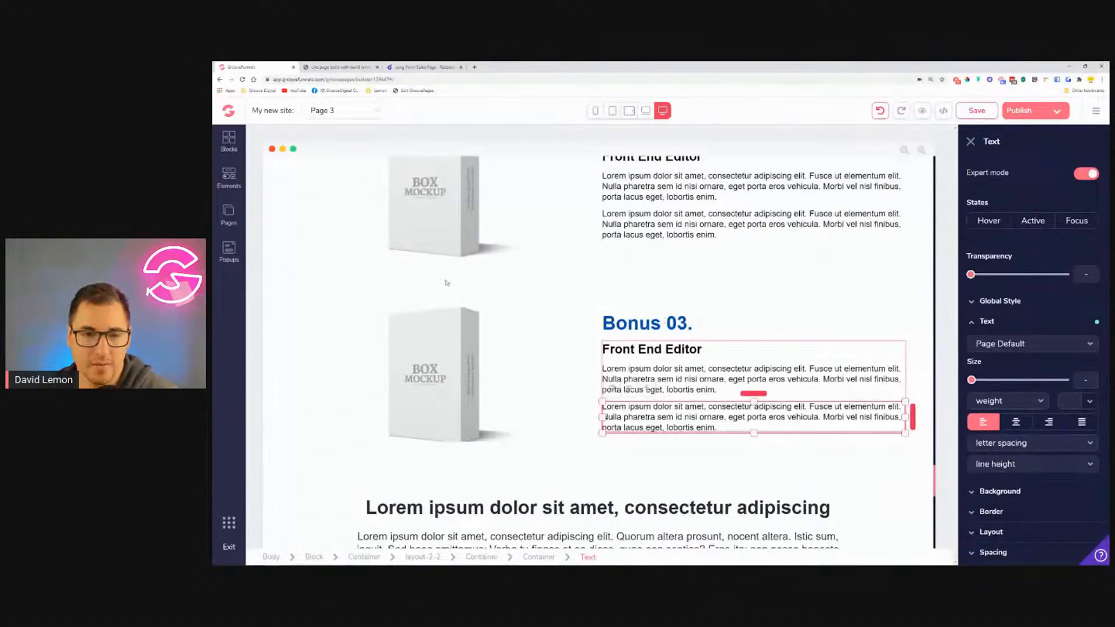
{"action": "scroll", "coordinate": [470, 246], "scroll_direction": "up", "scroll_amount": 2}
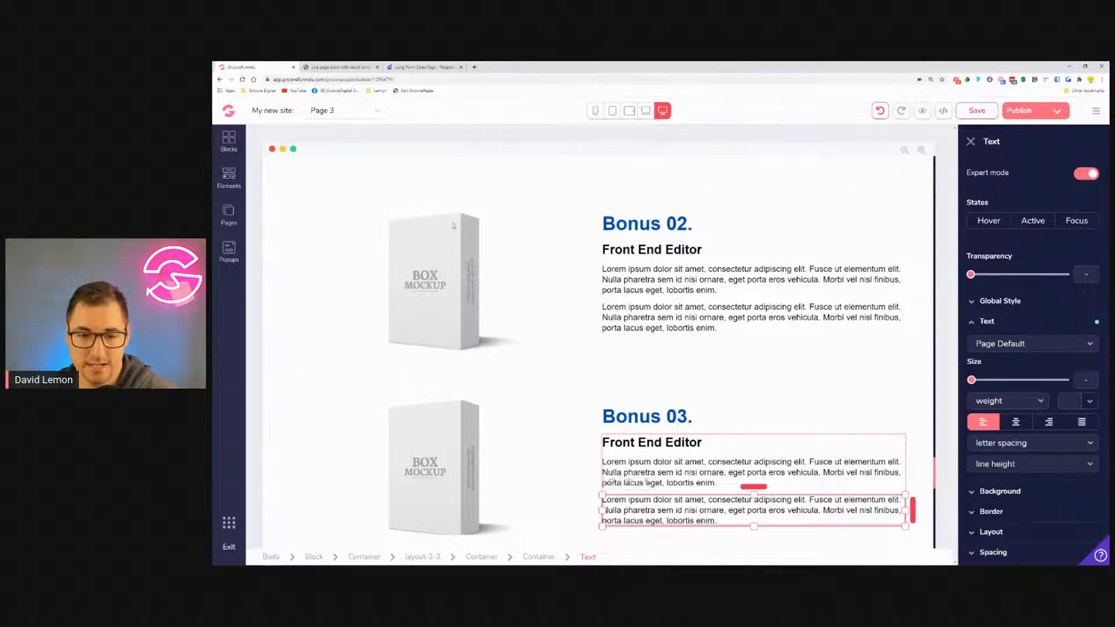
{"action": "scroll", "coordinate": [466, 457], "scroll_direction": "down", "scroll_amount": 1}
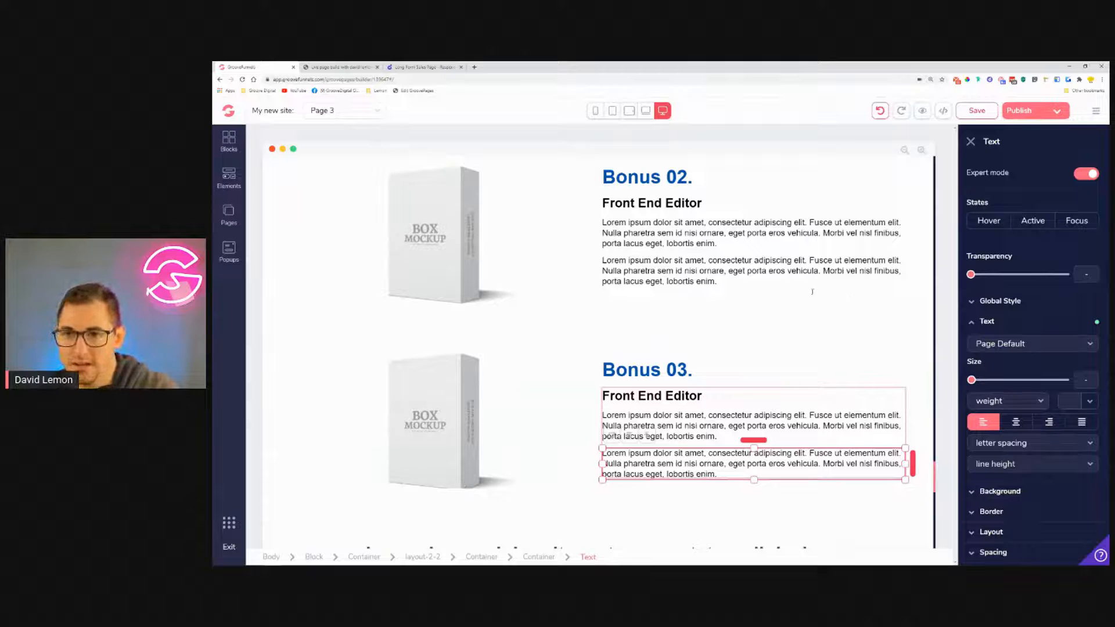
{"action": "key", "text": "ctrl+plus"}
{"action": "scroll", "coordinate": [461, 541], "scroll_direction": "down", "scroll_amount": 15}
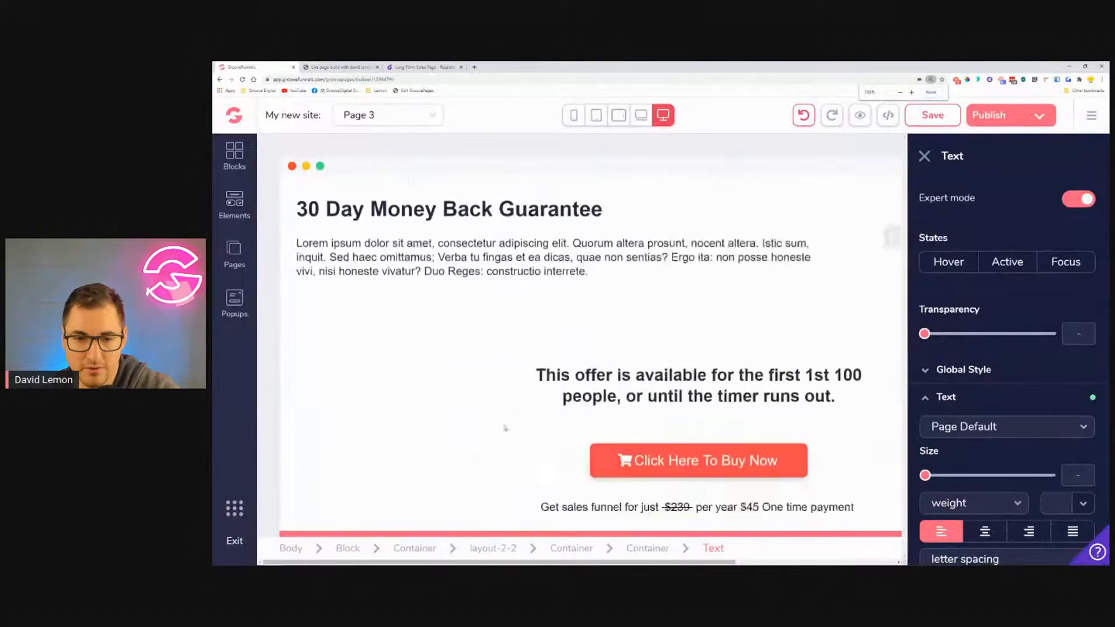
{"action": "scroll", "coordinate": [502, 419], "scroll_direction": "up", "scroll_amount": 15}
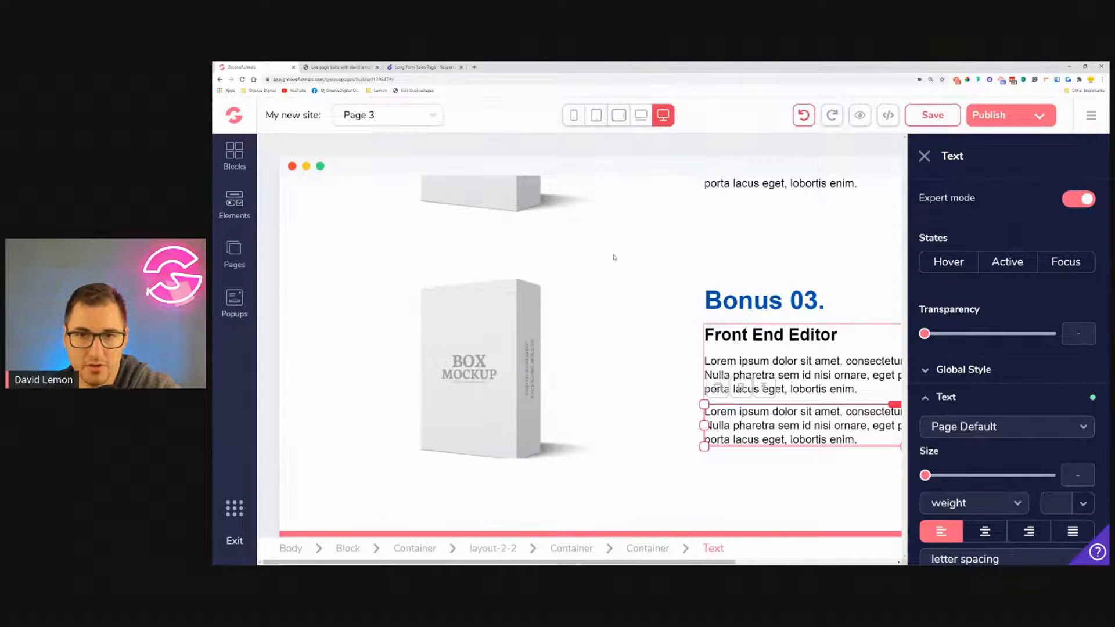
{"action": "key", "text": "ctrl+minus"}
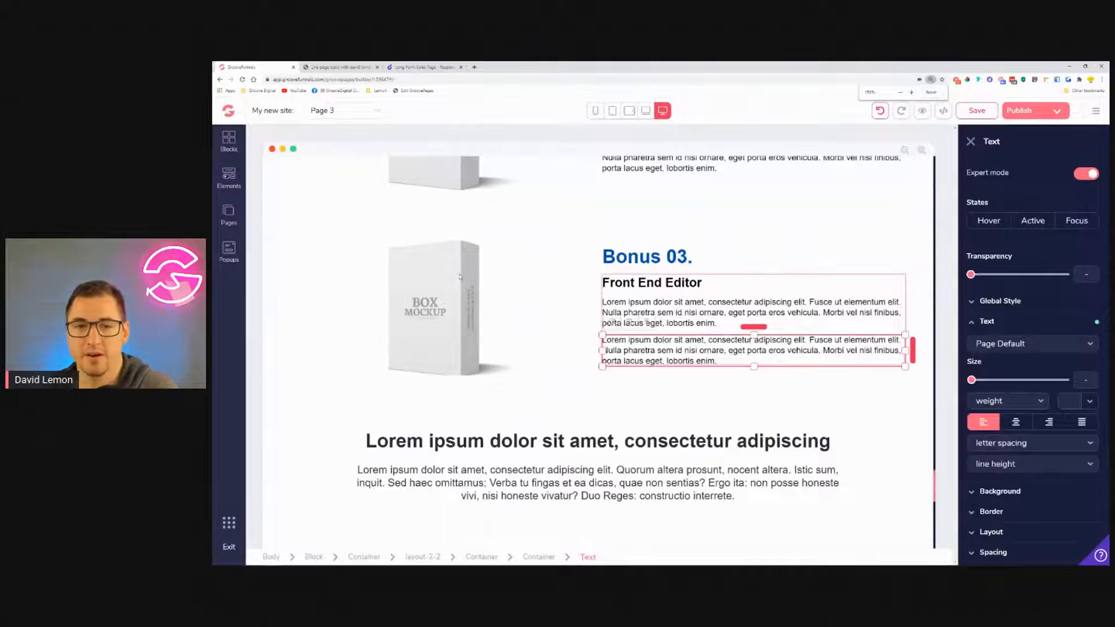
Set the height of the Bonus 03 box image to auto.
{"action": "left_click", "coordinate": [459, 276]}
{"action": "left_click", "coordinate": [1060, 454]}
{"action": "scroll", "coordinate": [1060, 459], "scroll_direction": "down", "scroll_amount": 2}
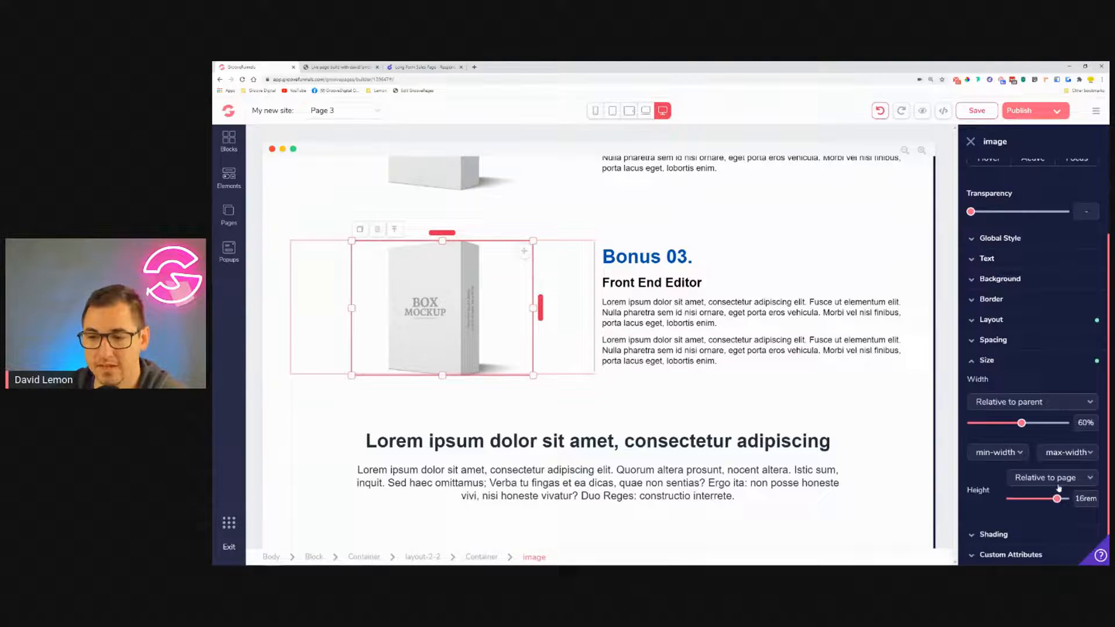
{"action": "left_click", "coordinate": [1061, 478]}
{"action": "left_click", "coordinate": [1025, 517]}
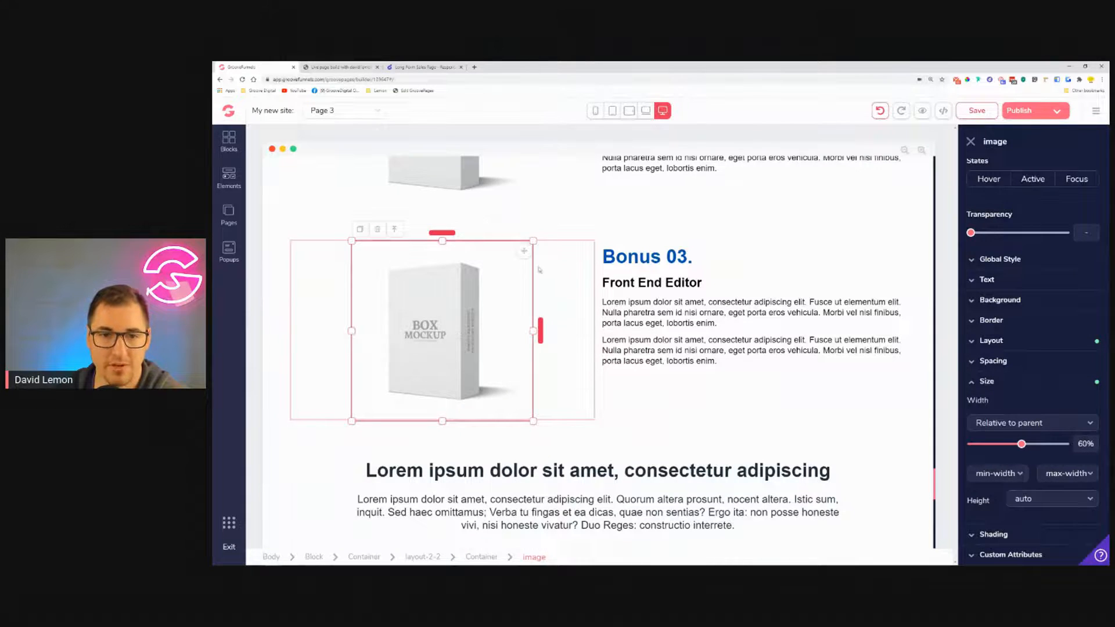
Compare the Bonus 02 and Bonus 01 box images with the resized Bonus 03 image.
{"action": "scroll", "coordinate": [539, 270], "scroll_direction": "up", "scroll_amount": 2}
{"action": "left_click", "coordinate": [513, 242]}
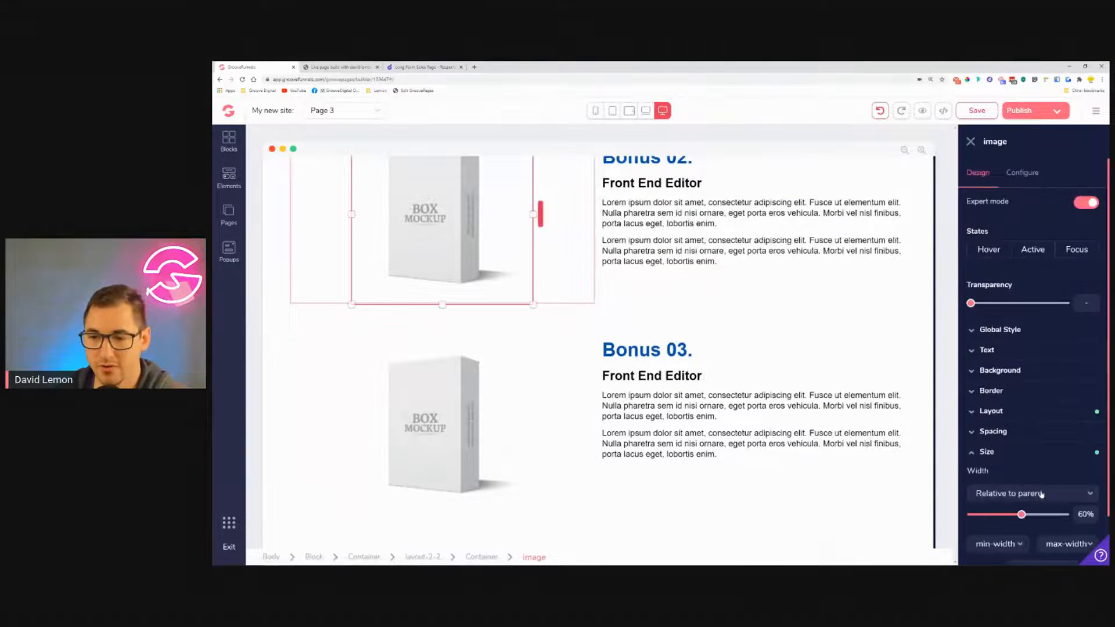
{"action": "scroll", "coordinate": [1041, 494], "scroll_direction": "down", "scroll_amount": 2}
{"action": "scroll", "coordinate": [530, 336], "scroll_direction": "up", "scroll_amount": 6}
{"action": "left_click", "coordinate": [520, 323]}
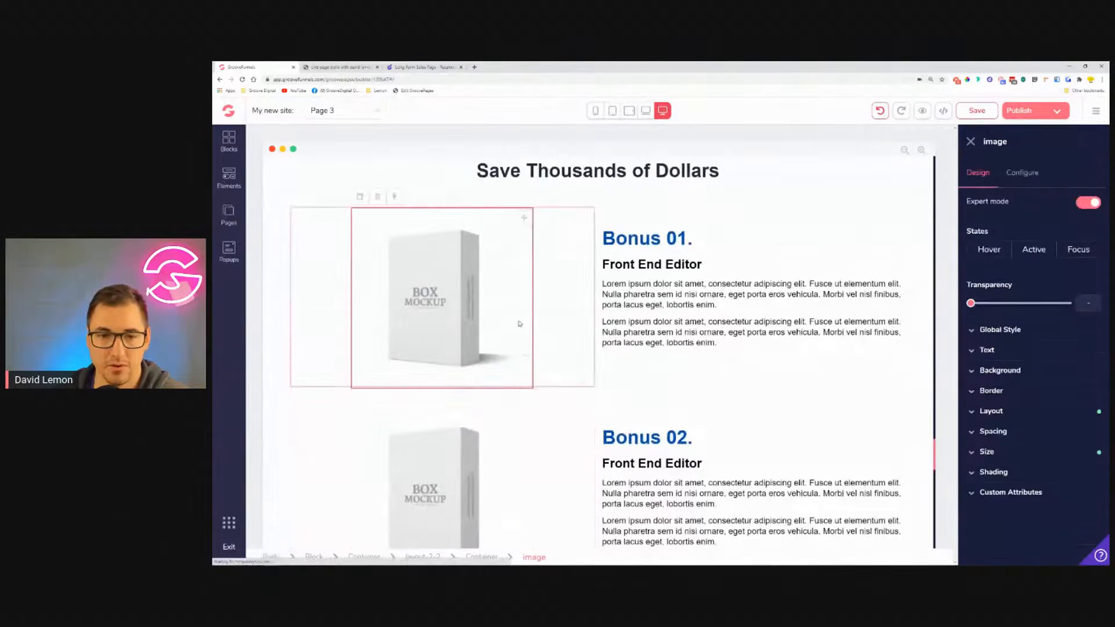
{"action": "scroll", "coordinate": [513, 431], "scroll_direction": "down", "scroll_amount": 8}
{"action": "scroll", "coordinate": [576, 393], "scroll_direction": "up", "scroll_amount": 3}
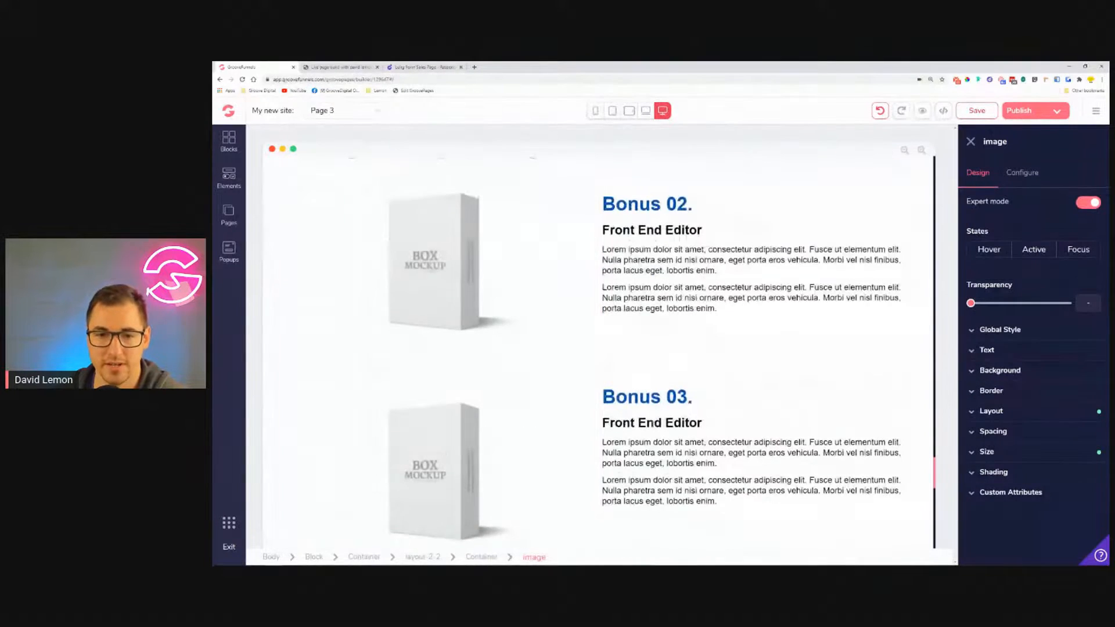
Set the top margin of the Bonus 03 text container to 3rem.
{"action": "scroll", "coordinate": [677, 403], "scroll_direction": "down", "scroll_amount": 3}
{"action": "left_click", "coordinate": [725, 277]}
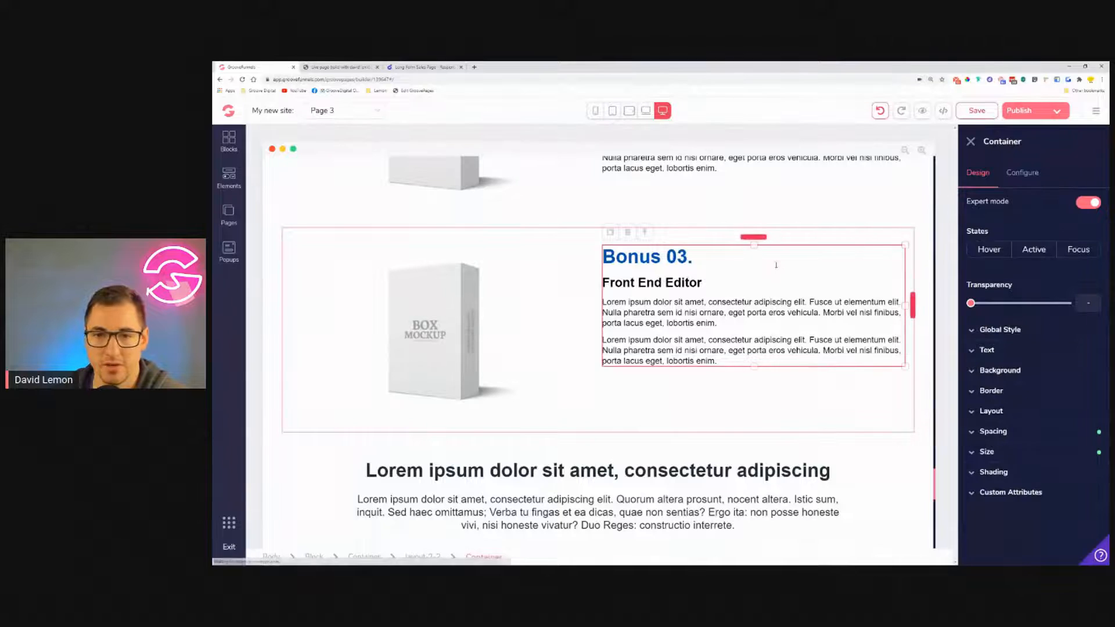
{"action": "left_click", "coordinate": [1031, 435]}
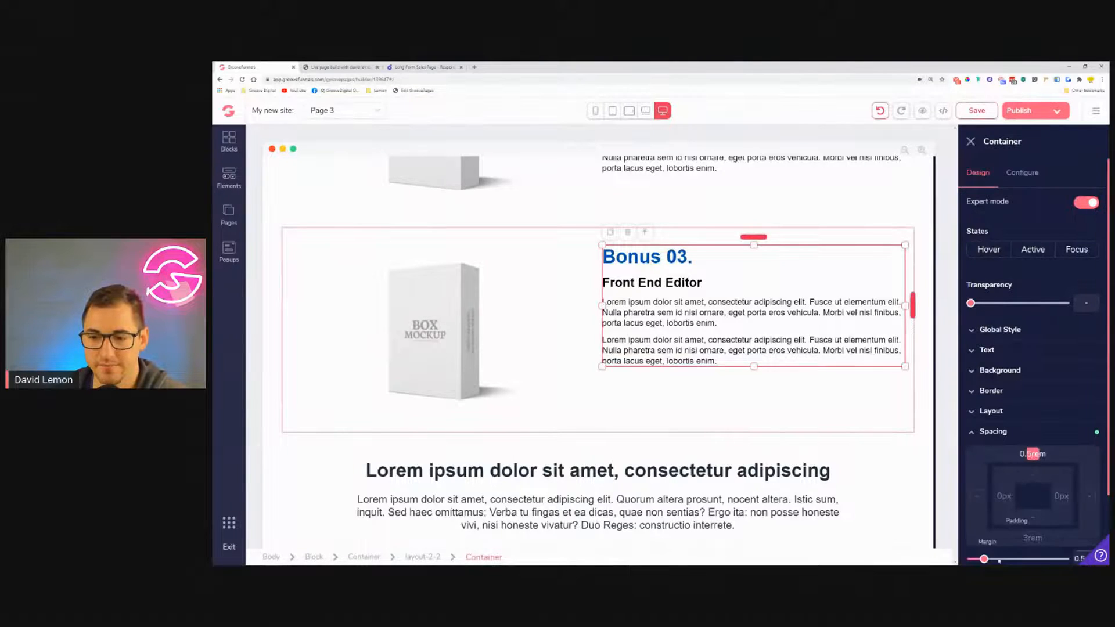
{"action": "left_click_drag", "start_coordinate": [984, 560], "coordinate": [1022, 560]}
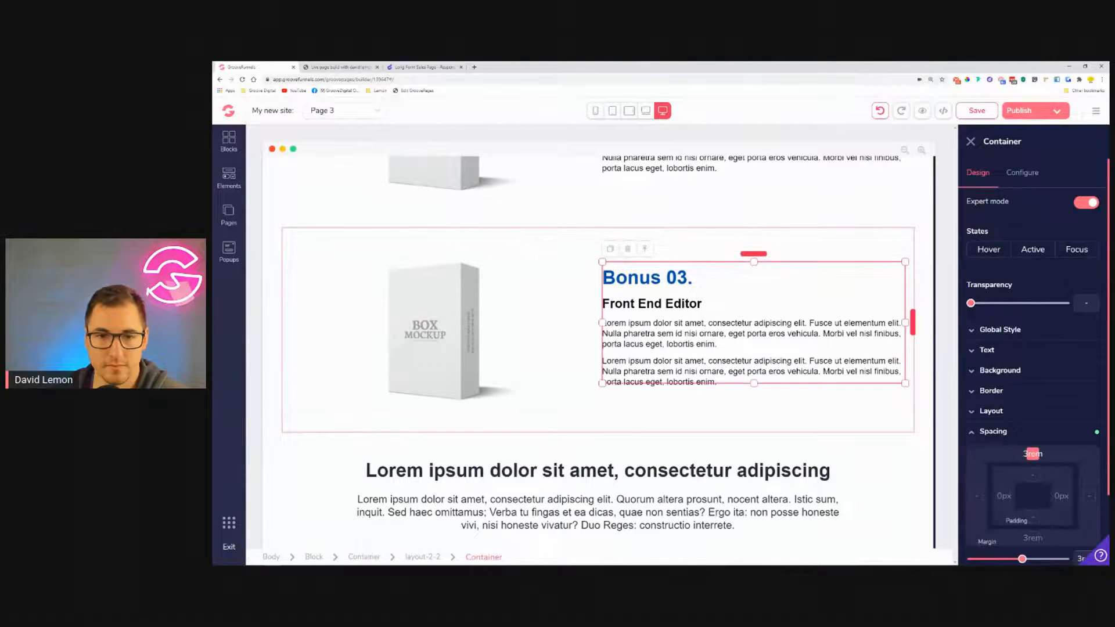
{"action": "left_click", "coordinate": [560, 378]}
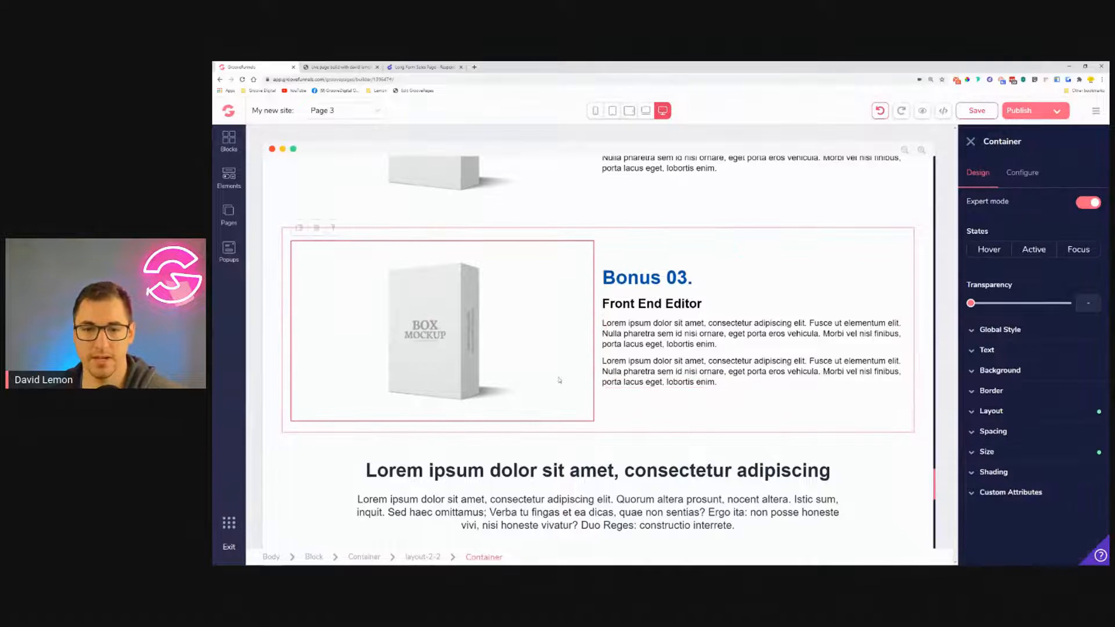
Examine the laptop mockup section below the bonuses in the desktop, laptop and landscape tablet views.
{"action": "scroll", "coordinate": [598, 381], "scroll_direction": "down", "scroll_amount": 2}
{"action": "scroll", "coordinate": [599, 380], "scroll_direction": "down", "scroll_amount": 2}
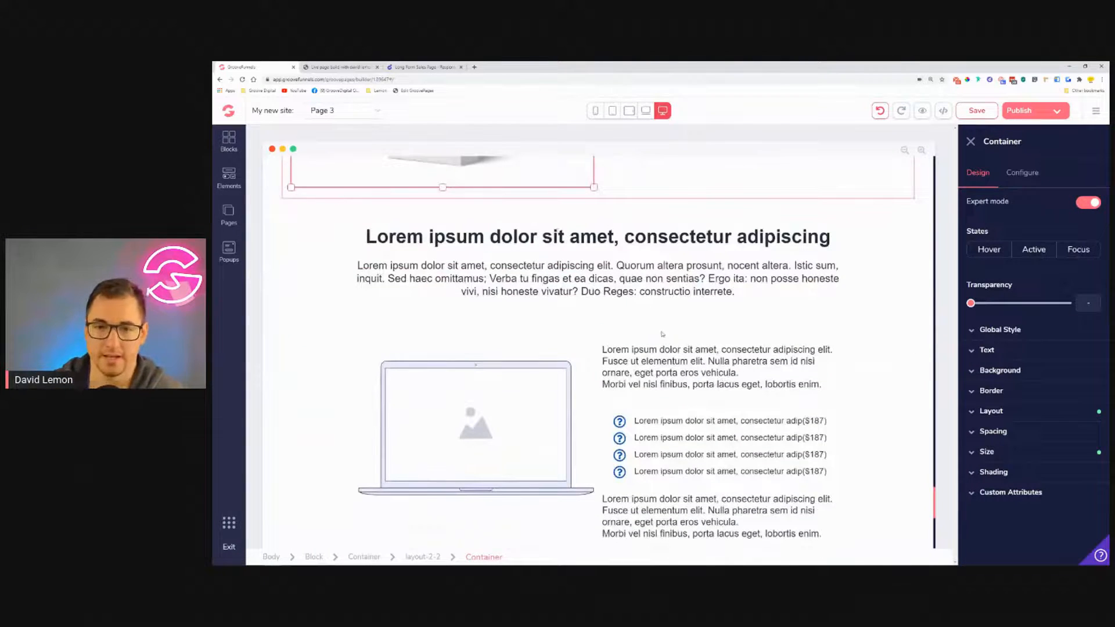
{"action": "scroll", "coordinate": [668, 332], "scroll_direction": "down", "scroll_amount": 1}
{"action": "scroll", "coordinate": [686, 265], "scroll_direction": "down", "scroll_amount": 1}
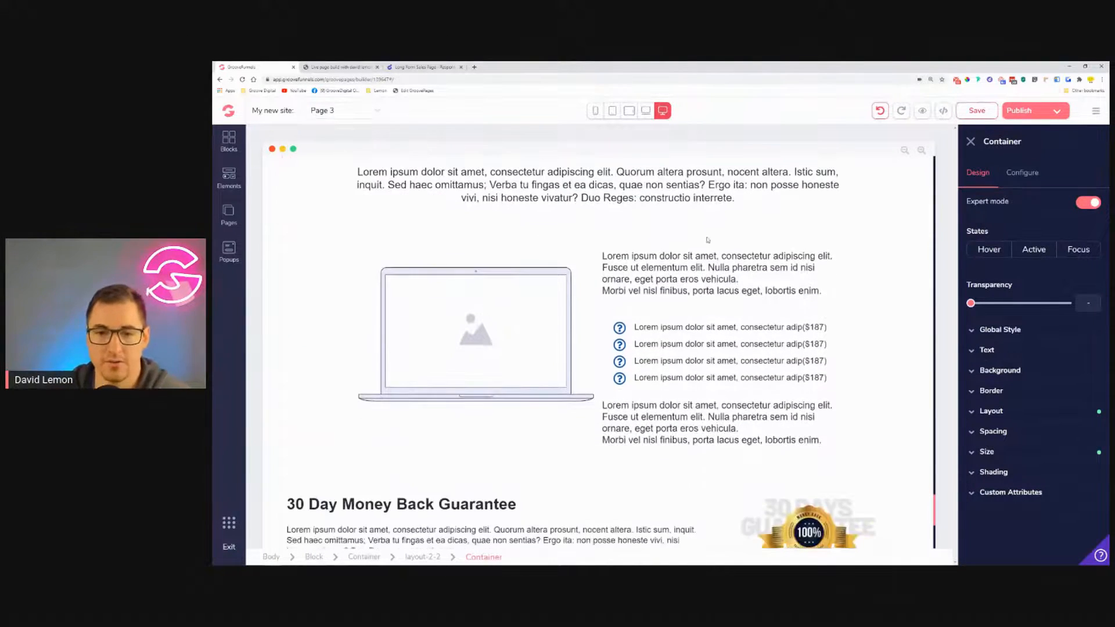
{"action": "left_click", "coordinate": [647, 111]}
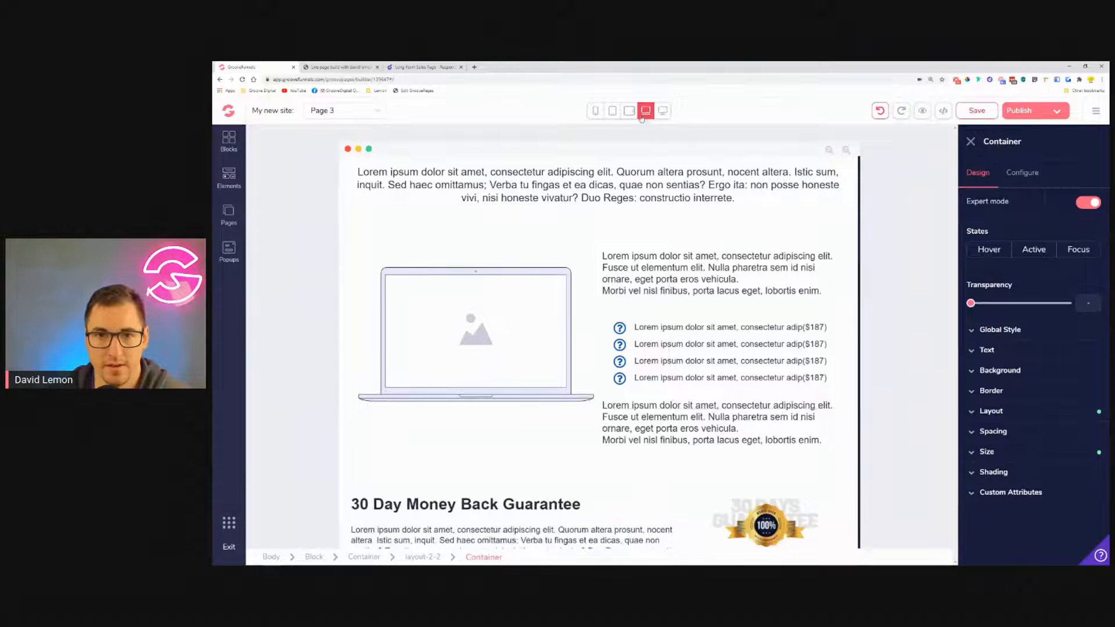
{"action": "left_click", "coordinate": [629, 110]}
{"action": "scroll", "coordinate": [642, 221], "scroll_direction": "up", "scroll_amount": 2}
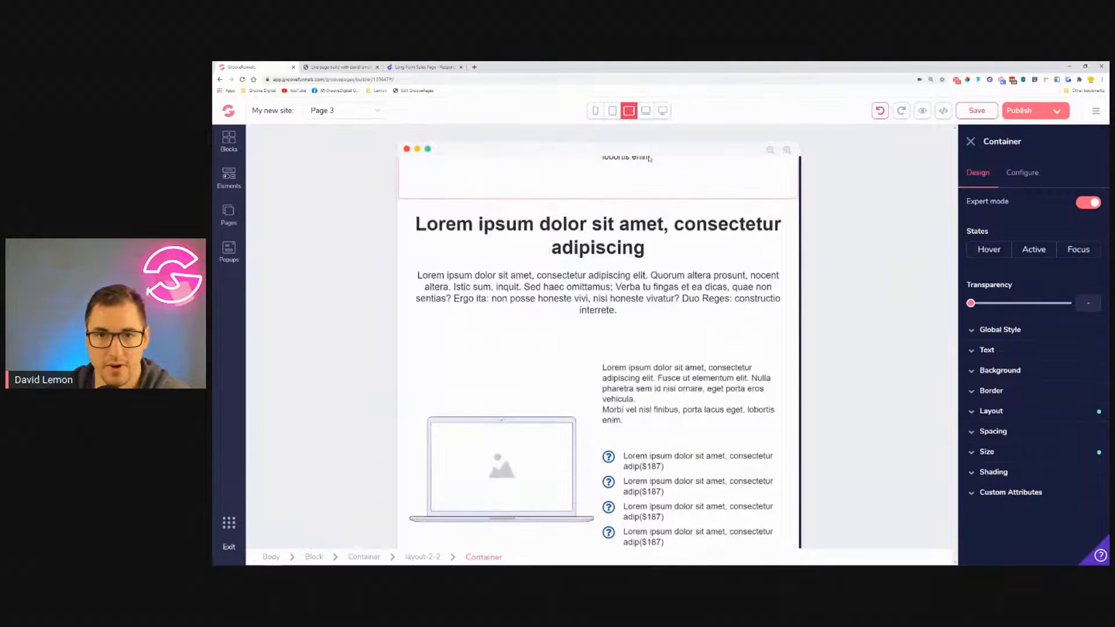
{"action": "scroll", "coordinate": [649, 158], "scroll_direction": "down", "scroll_amount": 2}
Compare the 30 Day Money Back Guarantee section in the desktop, laptop and landscape tablet views.
{"action": "left_click", "coordinate": [663, 111]}
{"action": "scroll", "coordinate": [663, 283], "scroll_direction": "down", "scroll_amount": 3}
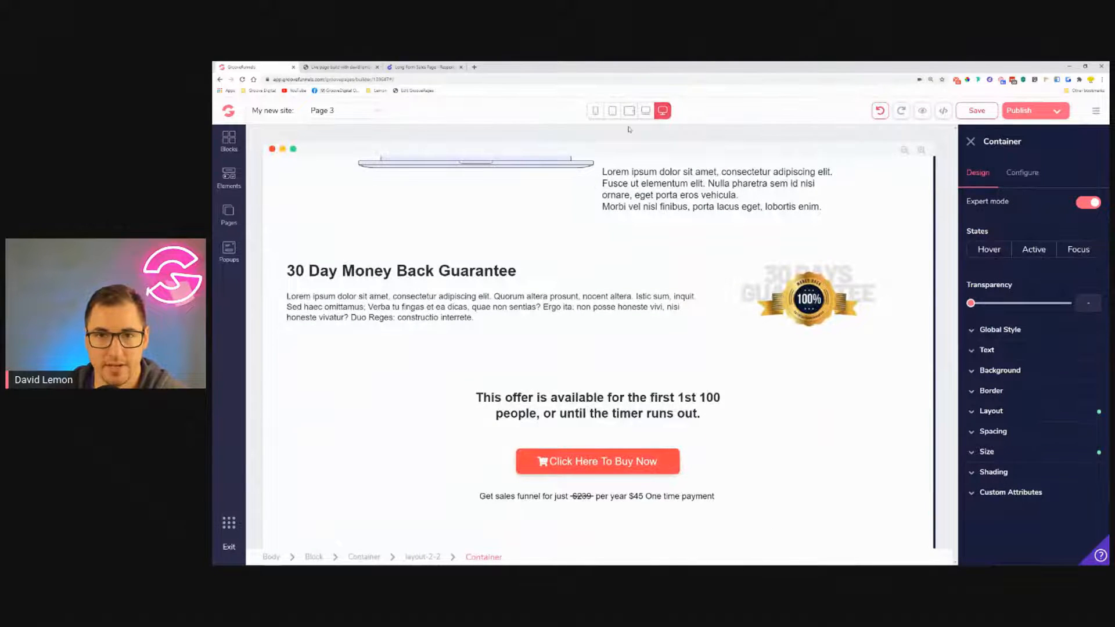
{"action": "left_click", "coordinate": [646, 110]}
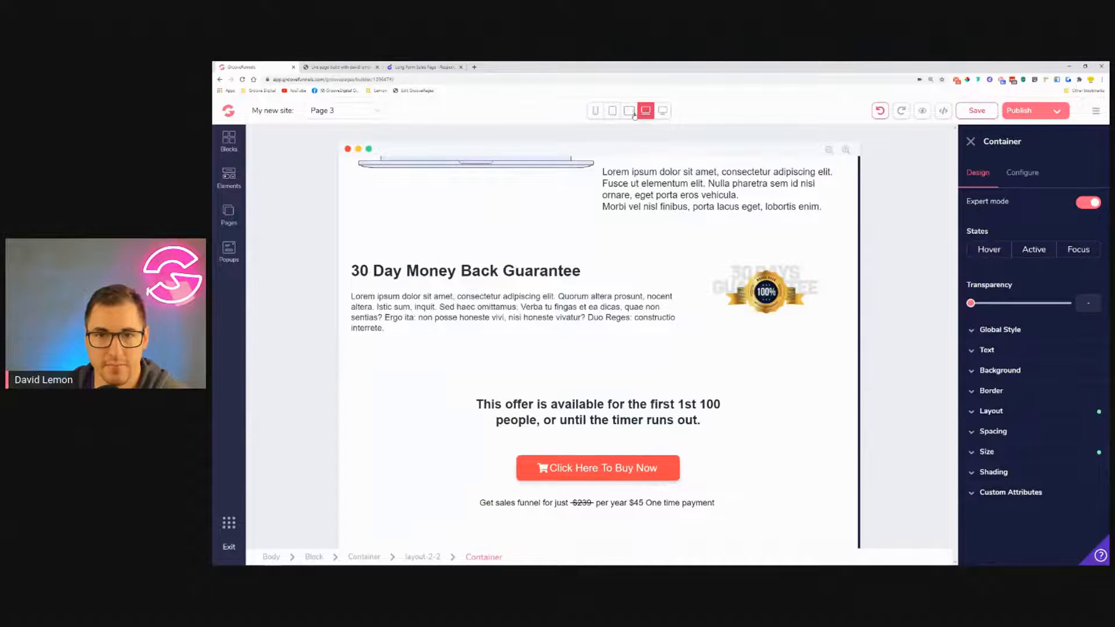
{"action": "left_click", "coordinate": [629, 111]}
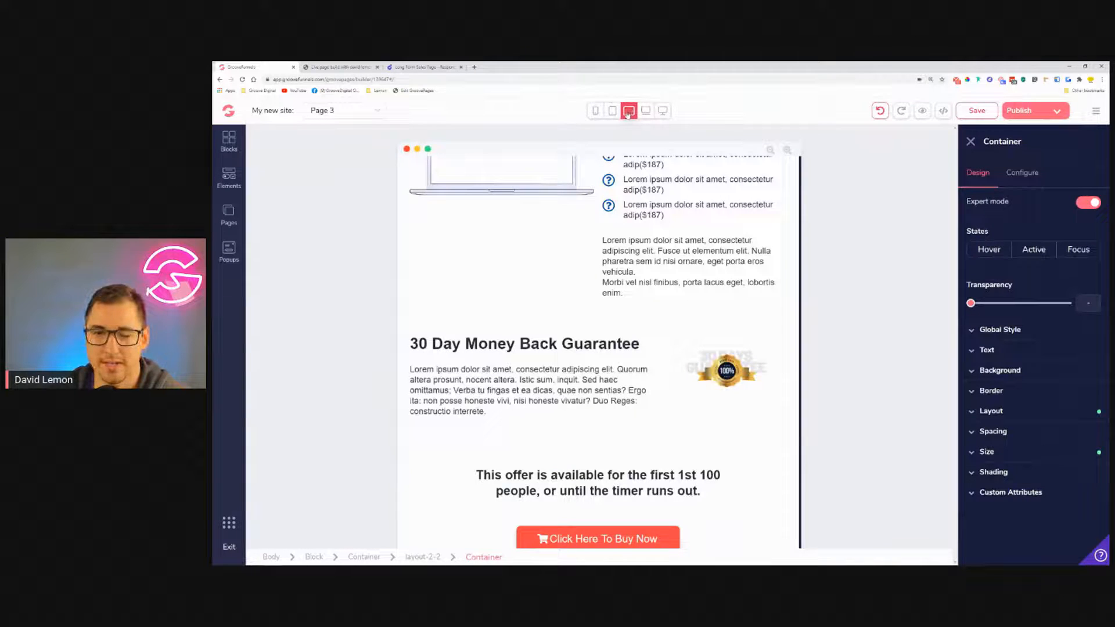
Set the 30 Day Money Back Guarantee badge image's width to 100% relative to its parent in the landscape tablet view.
{"action": "left_click", "coordinate": [721, 365]}
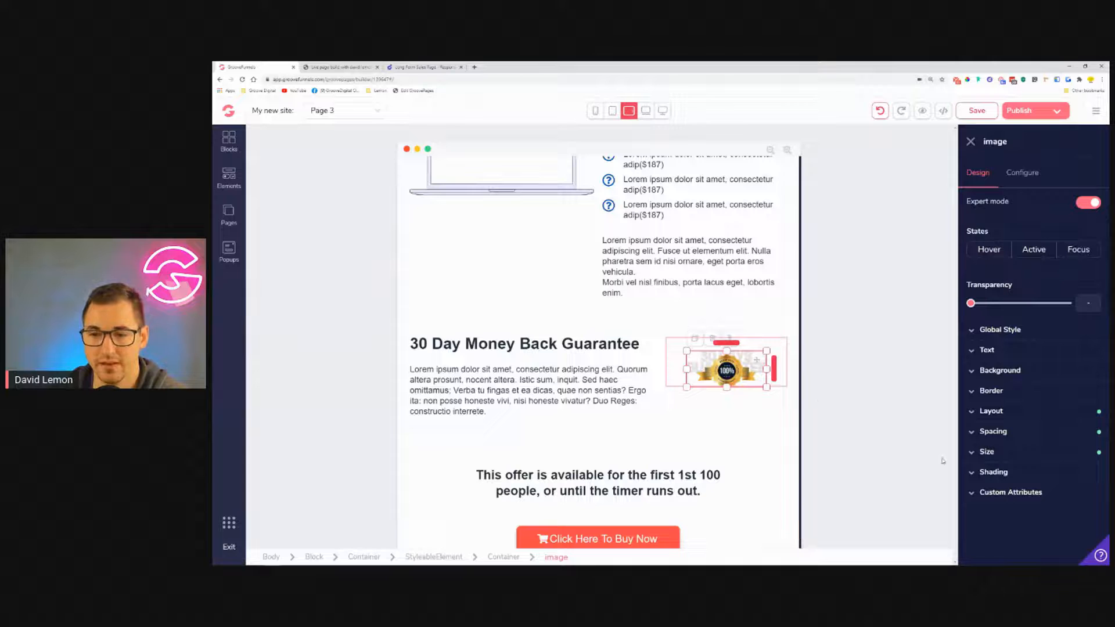
{"action": "left_click", "coordinate": [1030, 456]}
{"action": "scroll", "coordinate": [1031, 447], "scroll_direction": "down", "scroll_amount": 1}
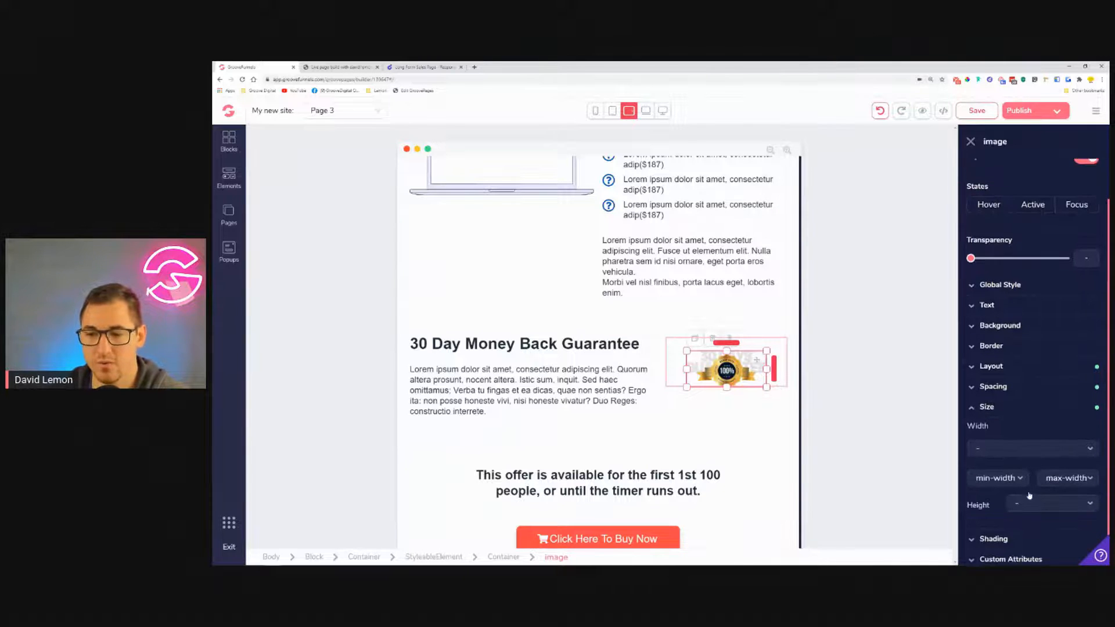
{"action": "left_click", "coordinate": [1030, 445]}
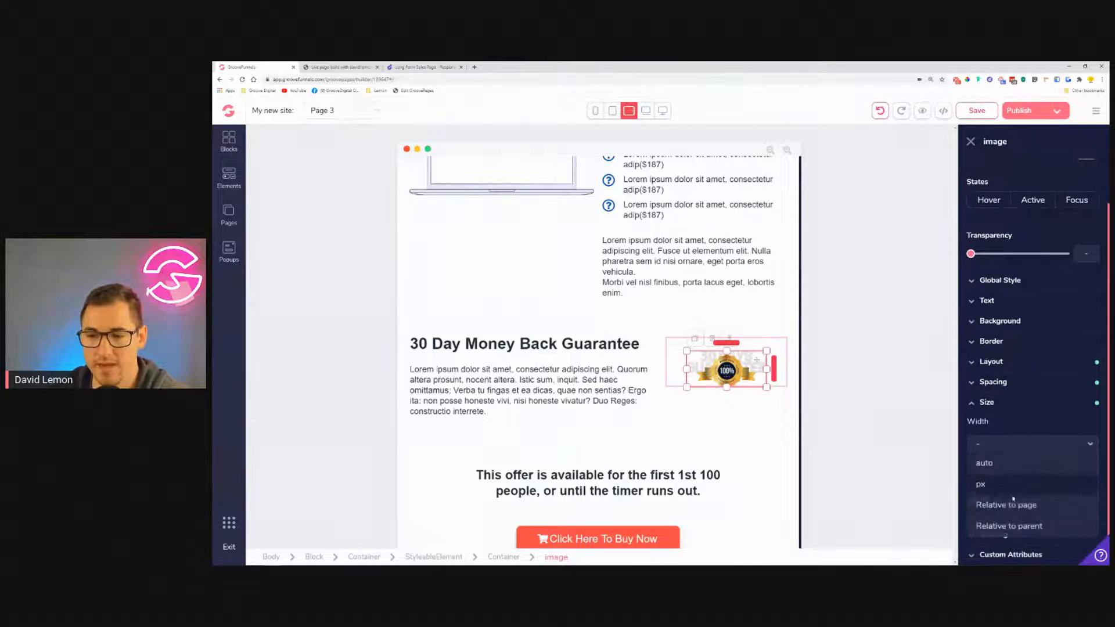
{"action": "left_click", "coordinate": [995, 524]}
{"action": "left_click_drag", "start_coordinate": [986, 471], "coordinate": [1080, 493]}
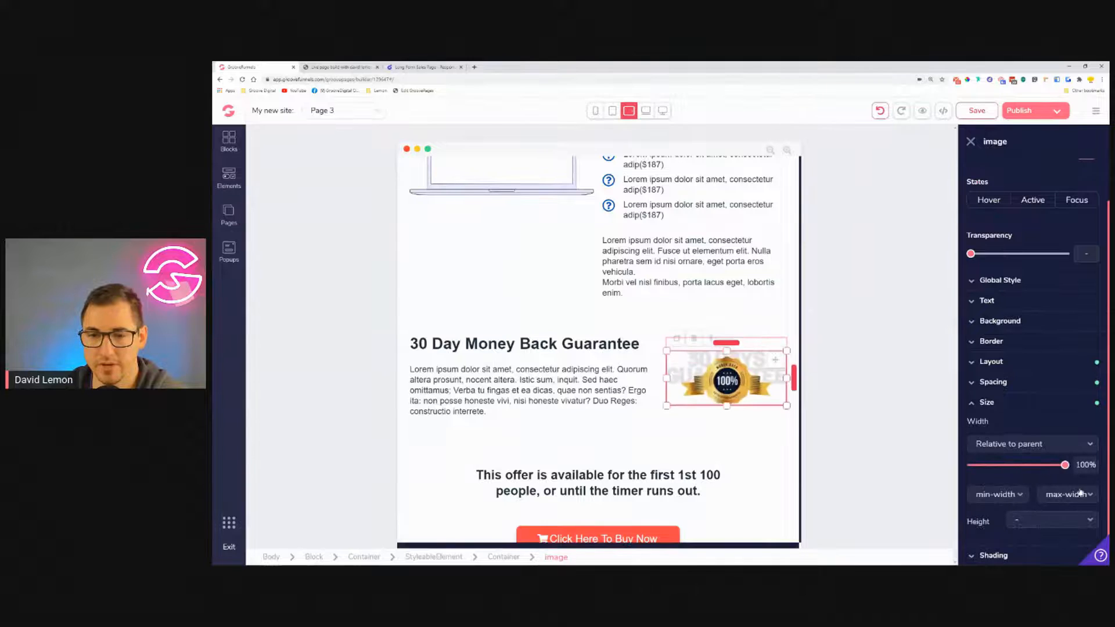
Check the guarantee badge in the laptop view and reduce its width to 83.33333% of its parent in the desktop view.
{"action": "left_click", "coordinate": [649, 116]}
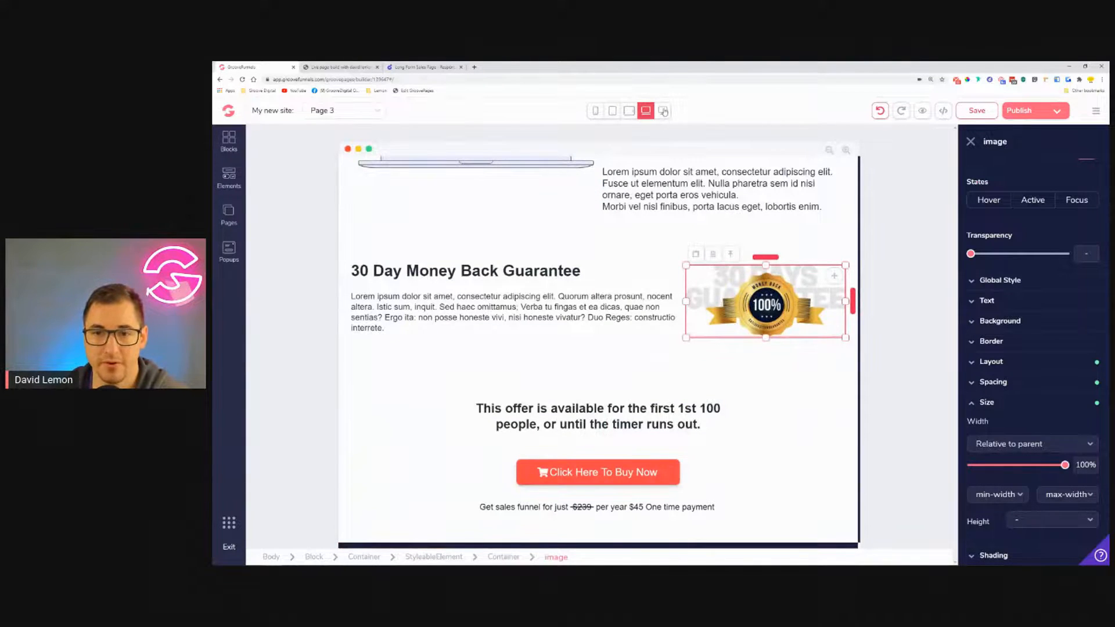
{"action": "left_click", "coordinate": [663, 111]}
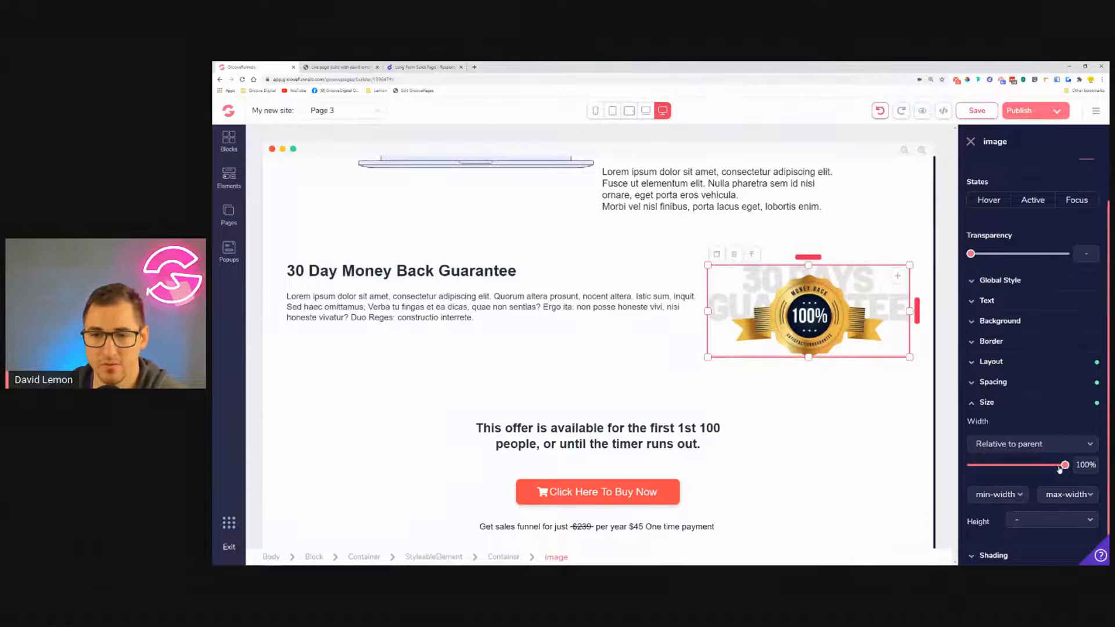
{"action": "left_click_drag", "start_coordinate": [1060, 470], "coordinate": [1053, 469]}
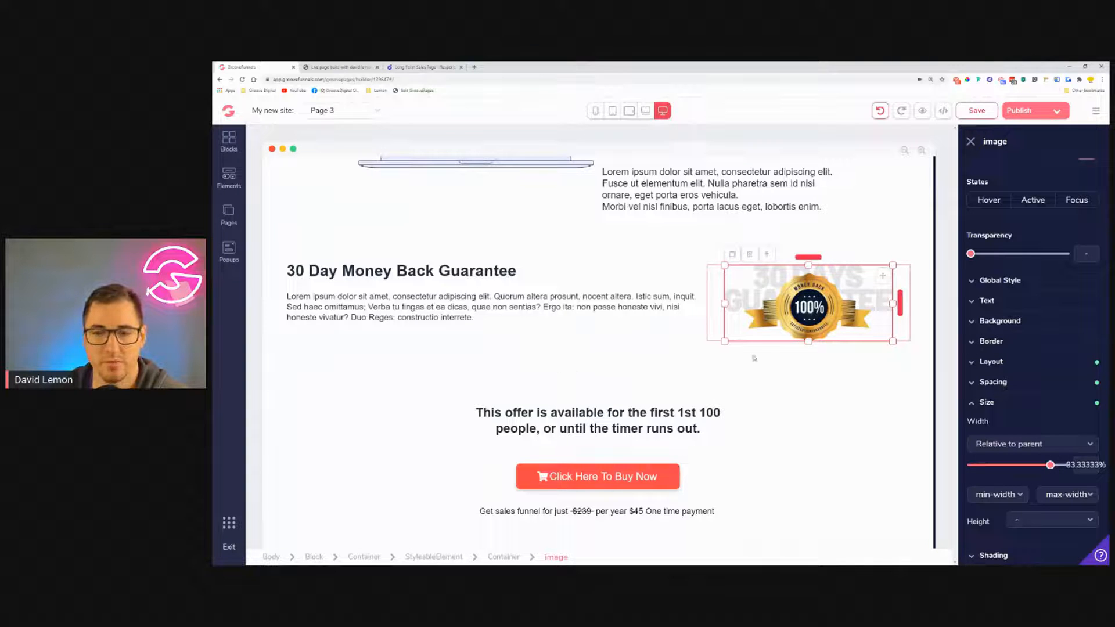
{"action": "scroll", "coordinate": [681, 339], "scroll_direction": "down", "scroll_amount": 1}
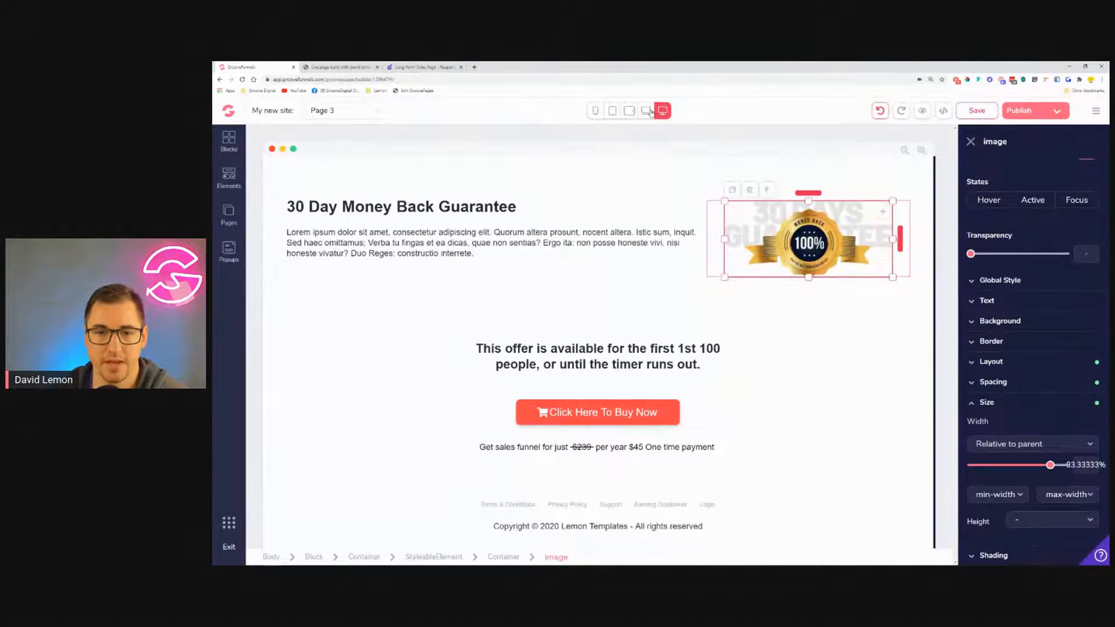
Set the max-width of the "This offer is available" headline to 40rem in the landscape tablet view and check it in the larger views.
{"action": "left_click", "coordinate": [629, 111]}
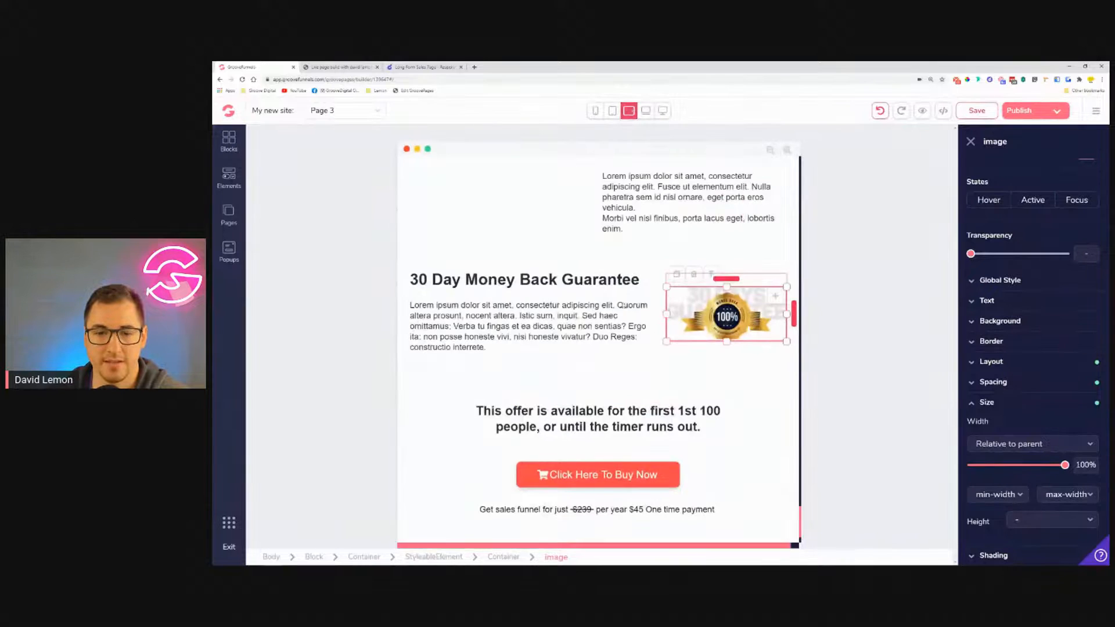
{"action": "left_click", "coordinate": [621, 427]}
{"action": "scroll", "coordinate": [1019, 512], "scroll_direction": "down", "scroll_amount": 1}
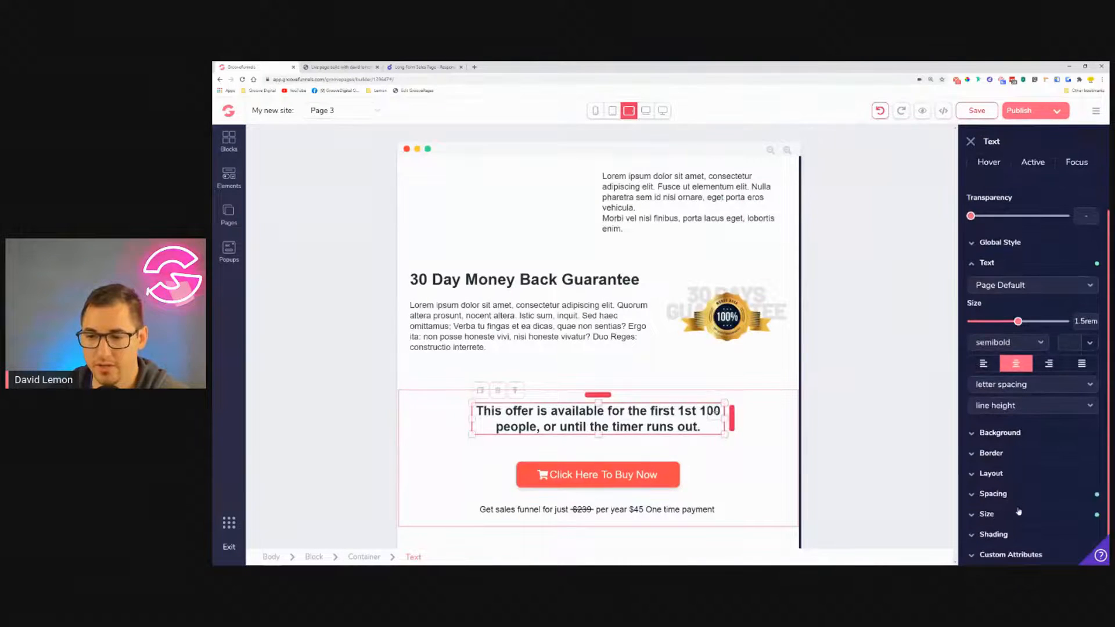
{"action": "scroll", "coordinate": [1019, 512], "scroll_direction": "down", "scroll_amount": 2}
{"action": "left_click", "coordinate": [1061, 501]}
{"action": "scroll", "coordinate": [1060, 465], "scroll_direction": "down", "scroll_amount": 3}
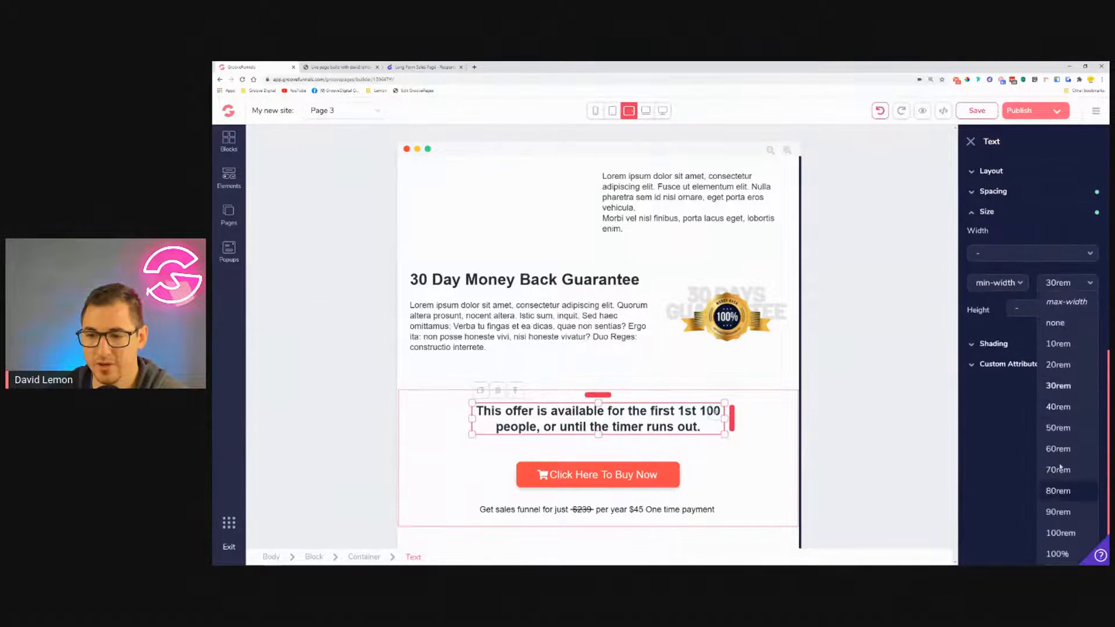
{"action": "left_click", "coordinate": [1074, 407]}
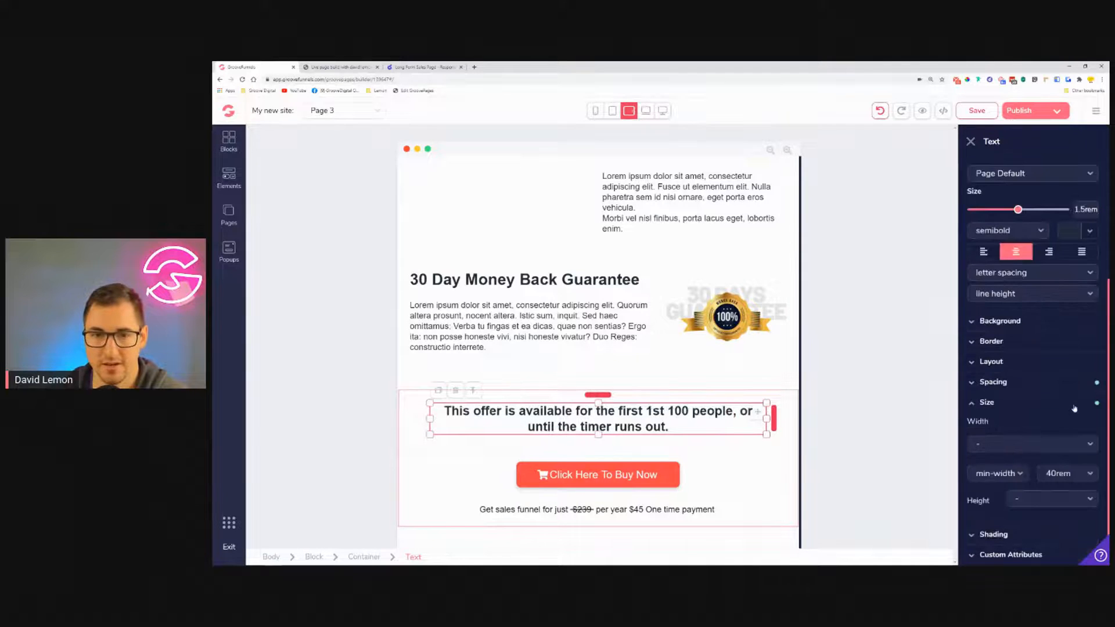
{"action": "left_click", "coordinate": [646, 111]}
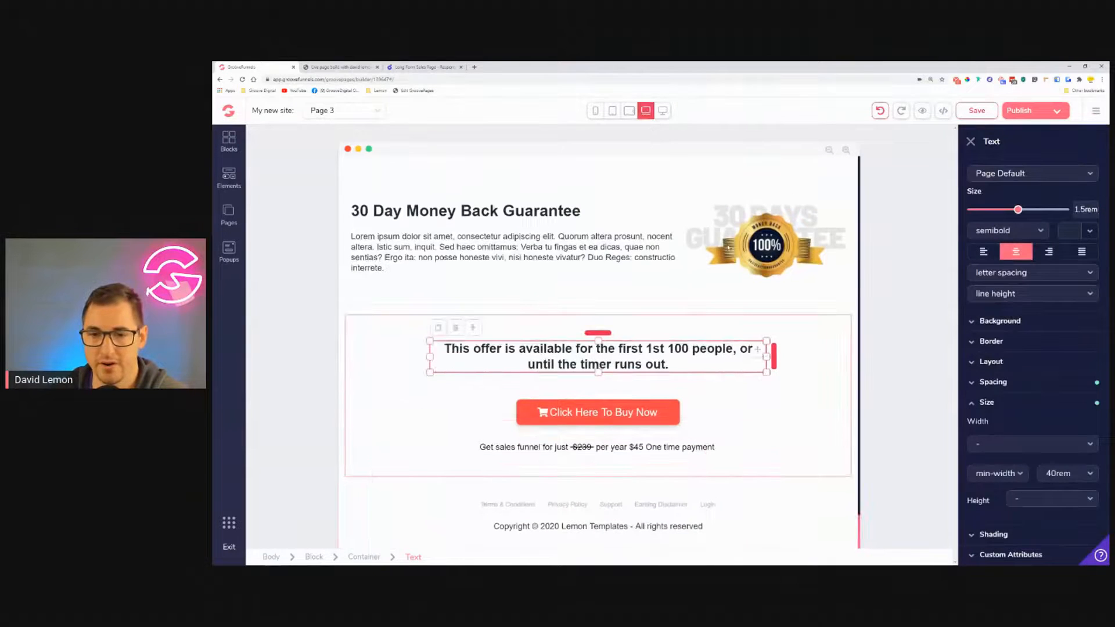
{"action": "left_click", "coordinate": [663, 111]}
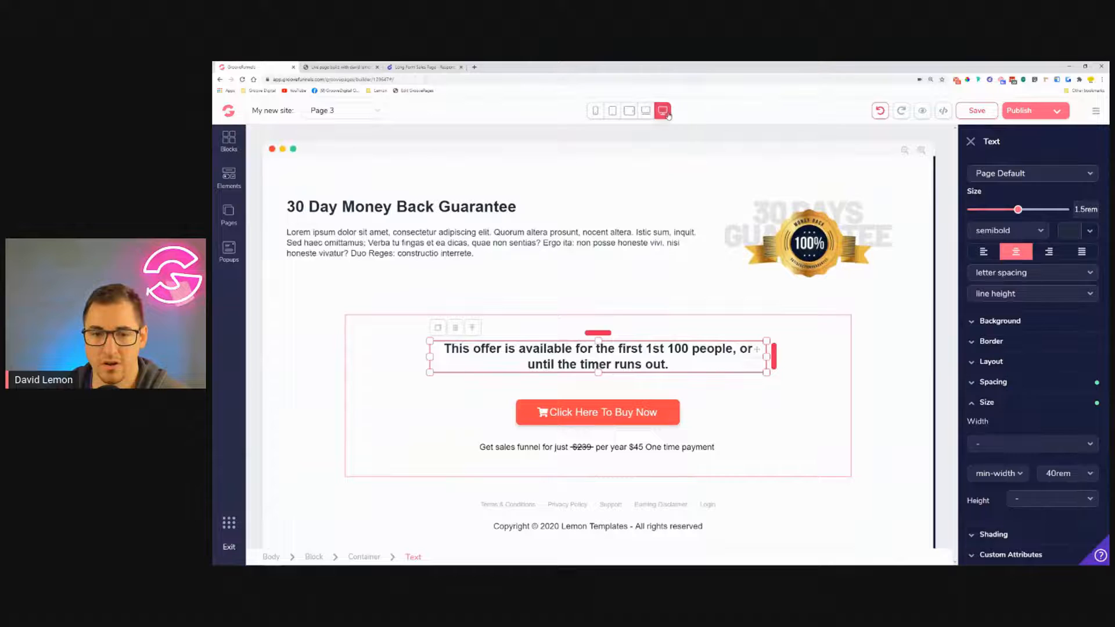
Set the text size of the Terms & Conditions and Privacy Policy footer links to .875rem in the landscape tablet view.
{"action": "left_click", "coordinate": [629, 110]}
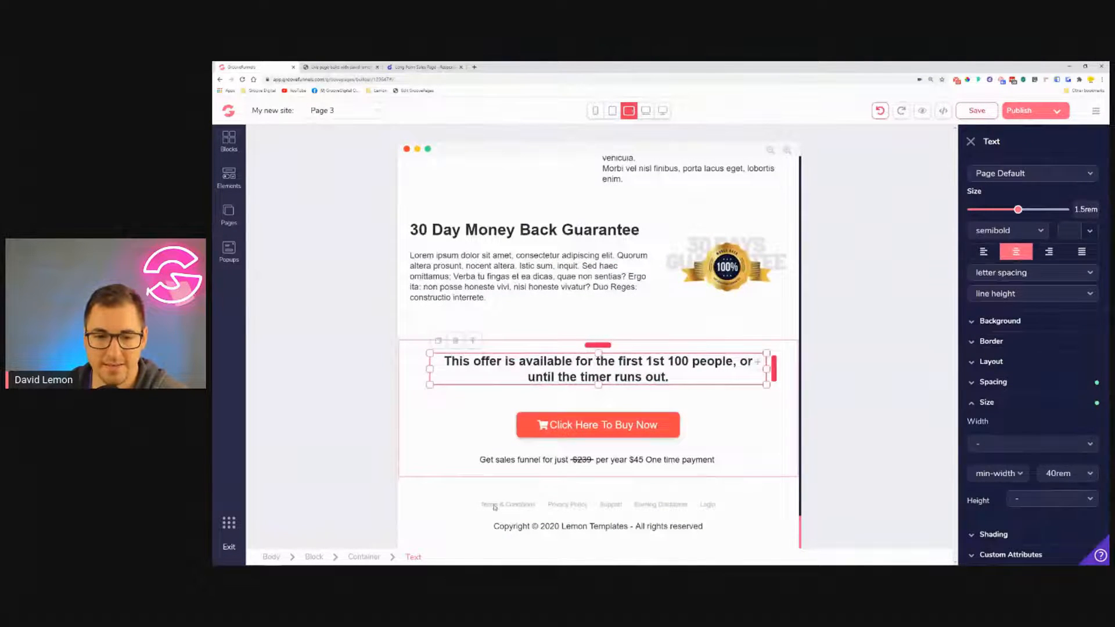
{"action": "left_click", "coordinate": [494, 507]}
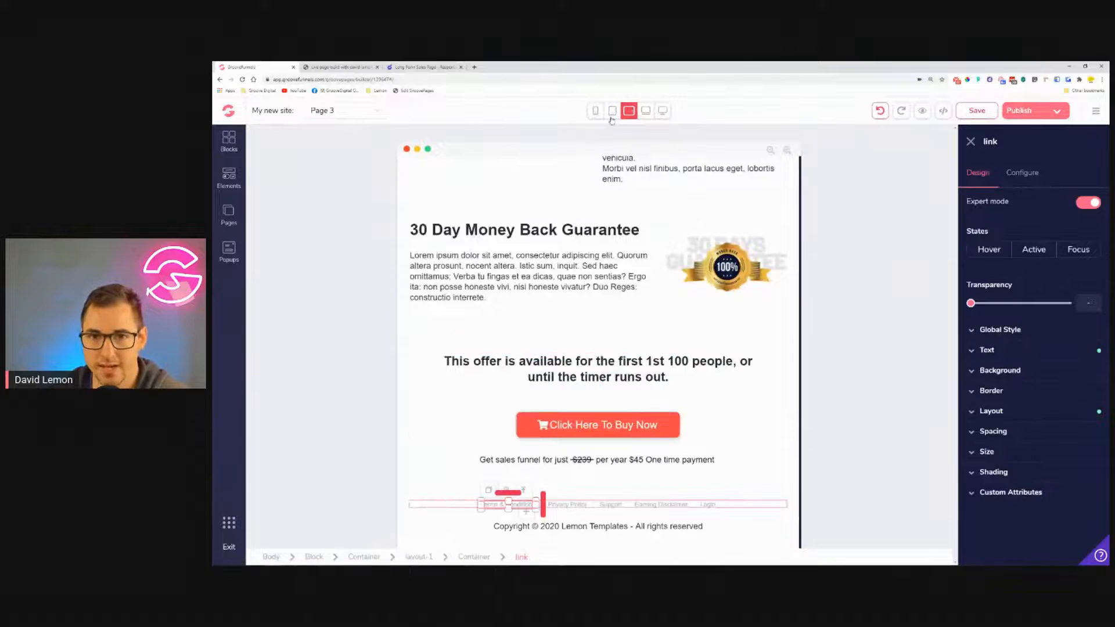
{"action": "left_click", "coordinate": [1004, 353]}
{"action": "left_click_drag", "start_coordinate": [981, 414], "coordinate": [989, 412]}
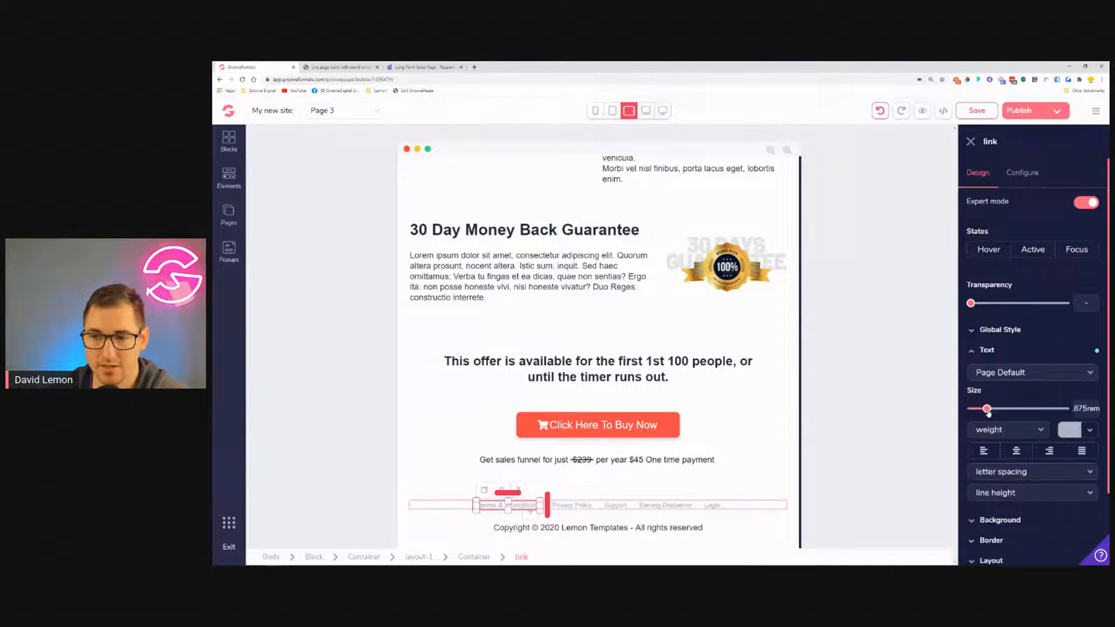
{"action": "left_click", "coordinate": [571, 505]}
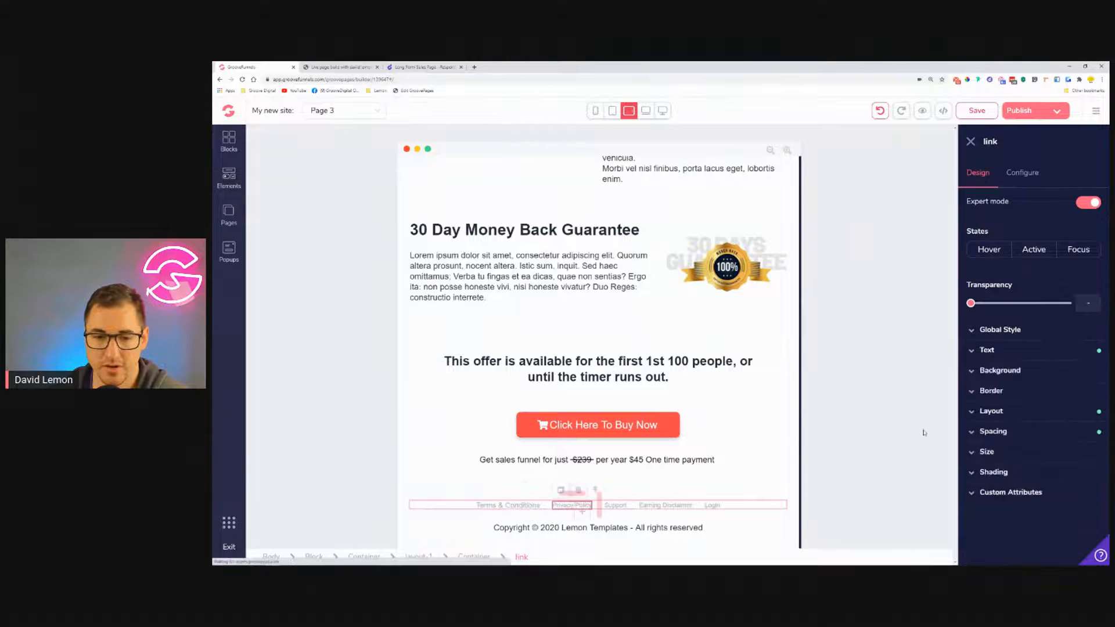
{"action": "left_click", "coordinate": [988, 349]}
{"action": "left_click_drag", "start_coordinate": [969, 409], "coordinate": [991, 414]}
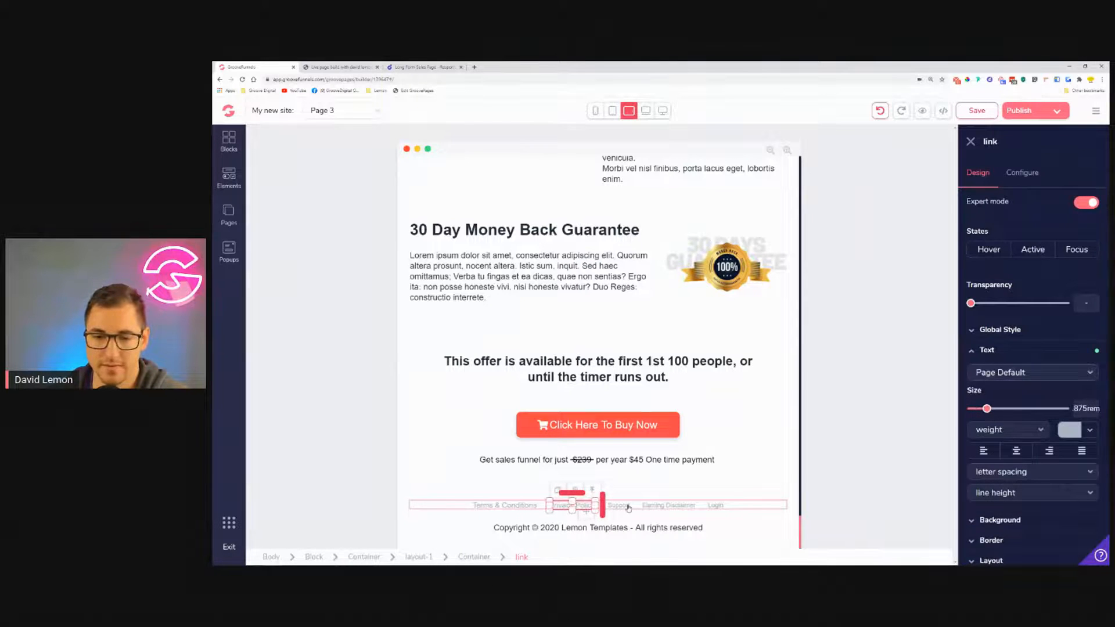
Set the text size of the Support and Earning Disclaimer footer links to .875rem.
{"action": "left_click", "coordinate": [1002, 351]}
{"action": "left_click_drag", "start_coordinate": [971, 409], "coordinate": [990, 414]}
{"action": "left_click", "coordinate": [671, 505]}
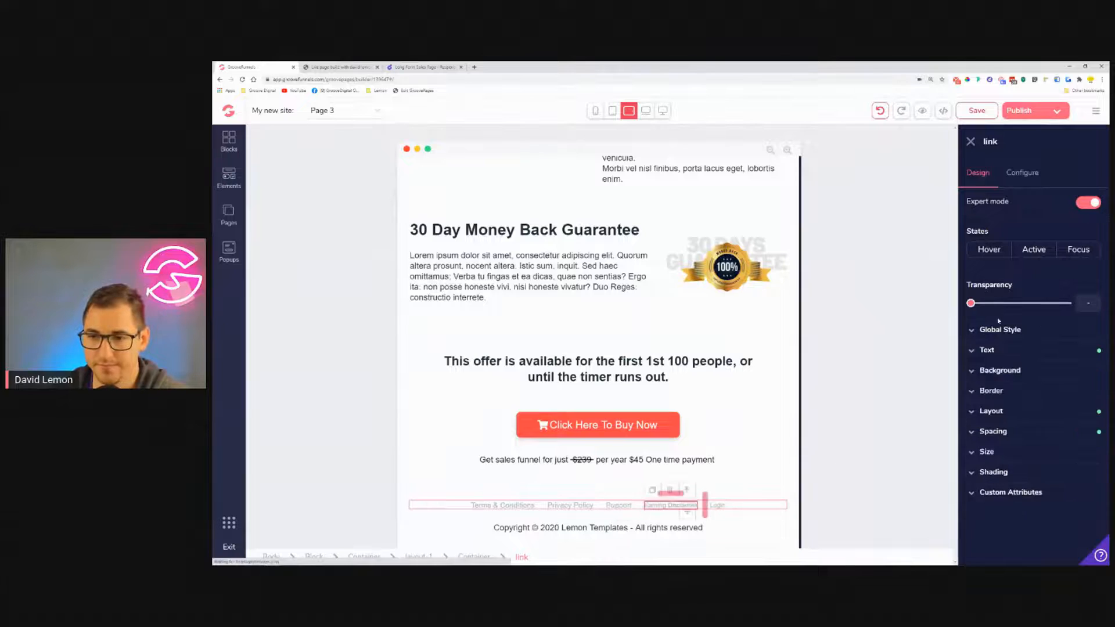
{"action": "left_click", "coordinate": [988, 350]}
{"action": "left_click_drag", "start_coordinate": [971, 409], "coordinate": [988, 410]}
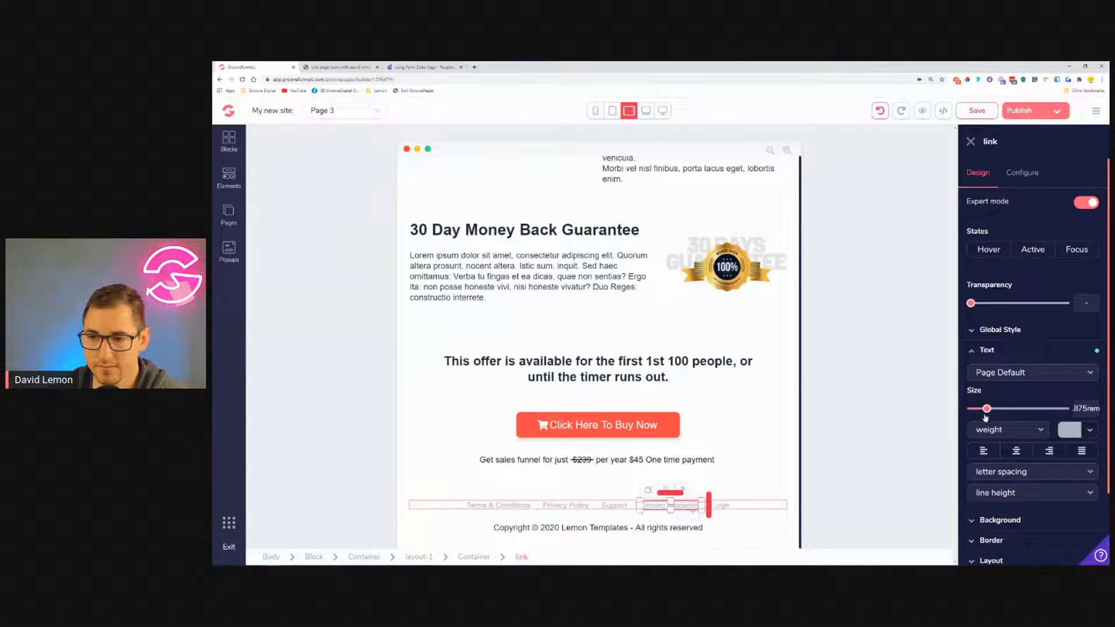
Set the Login footer link's text size to .875rem and check the footer in the laptop and desktop views.
{"action": "left_click", "coordinate": [725, 506]}
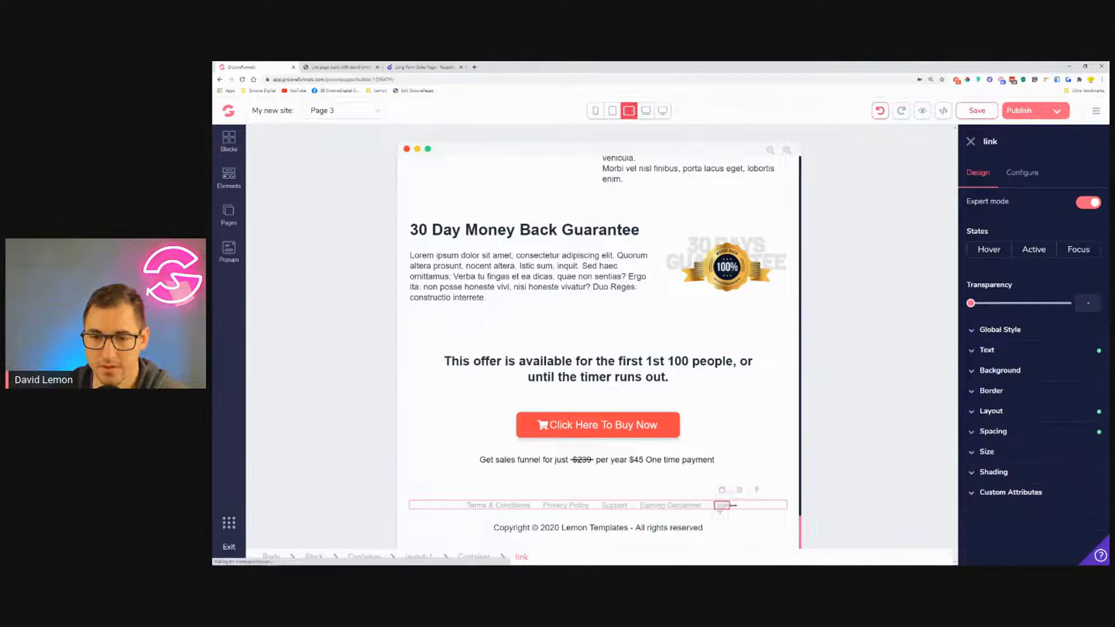
{"action": "left_click", "coordinate": [988, 351]}
{"action": "left_click_drag", "start_coordinate": [977, 412], "coordinate": [987, 410]}
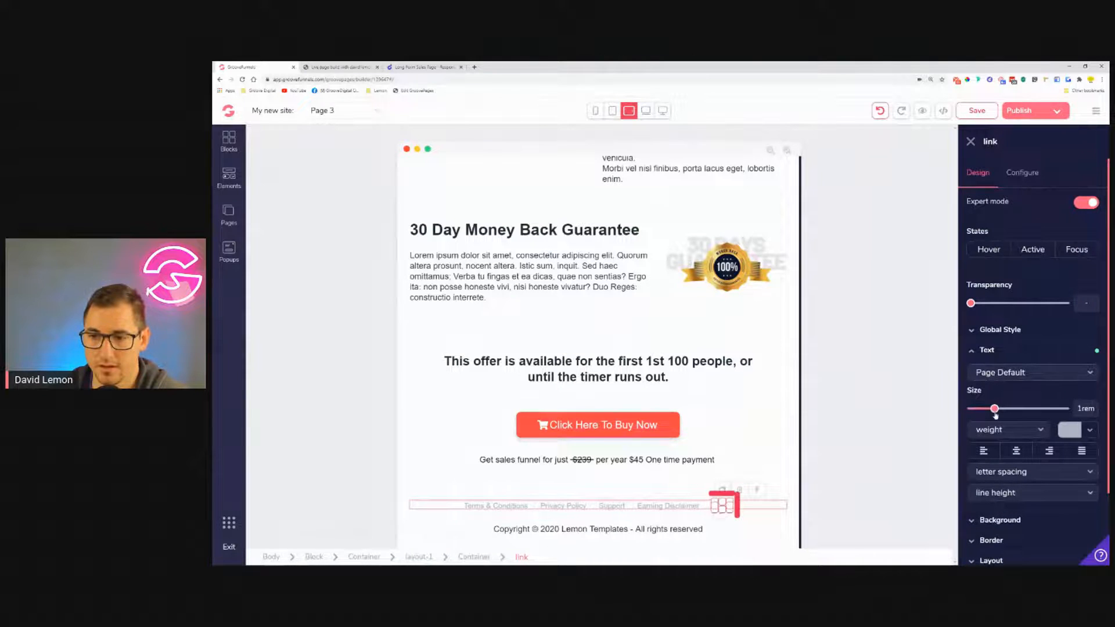
{"action": "left_click", "coordinate": [646, 111]}
{"action": "left_click", "coordinate": [663, 111]}
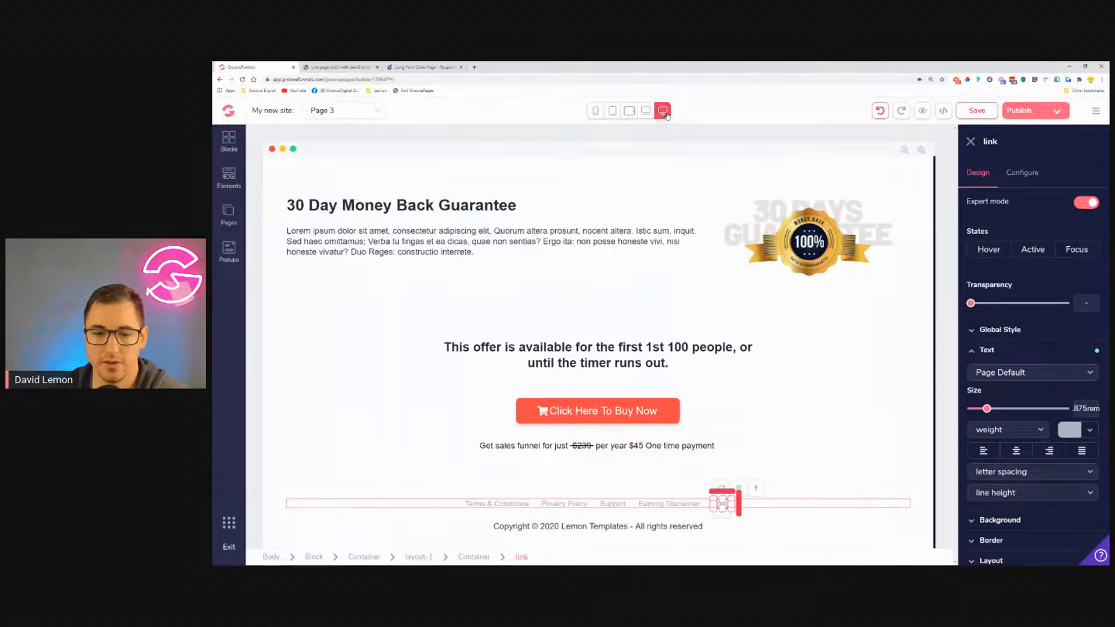
Save the sales page.
{"action": "left_click", "coordinate": [825, 423]}
{"action": "scroll", "coordinate": [806, 414], "scroll_direction": "up", "scroll_amount": 15}
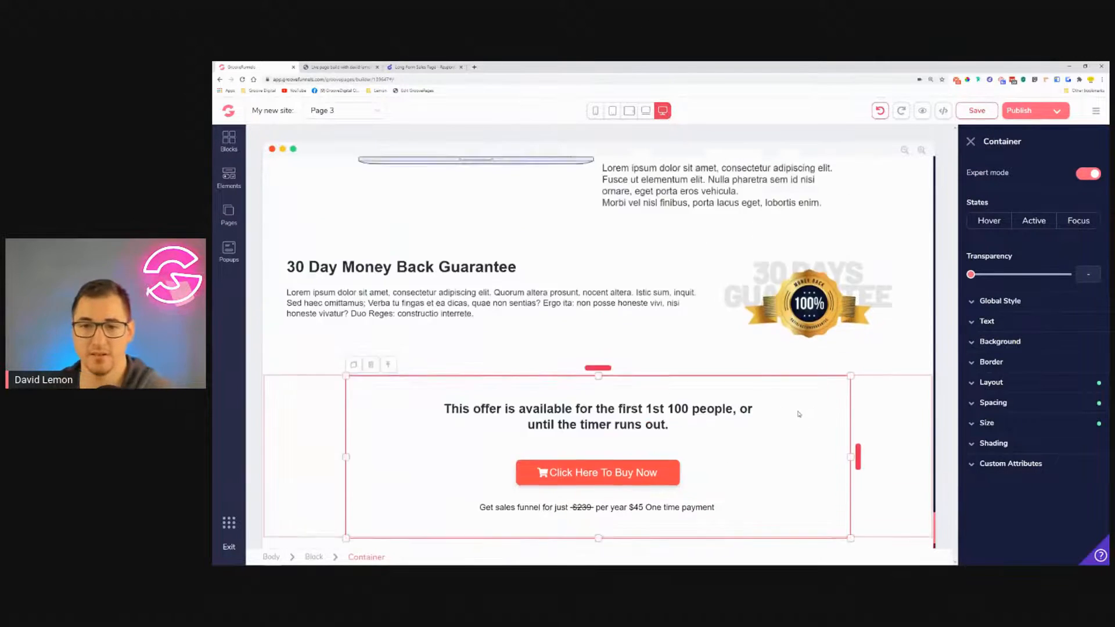
{"action": "left_click", "coordinate": [984, 116]}
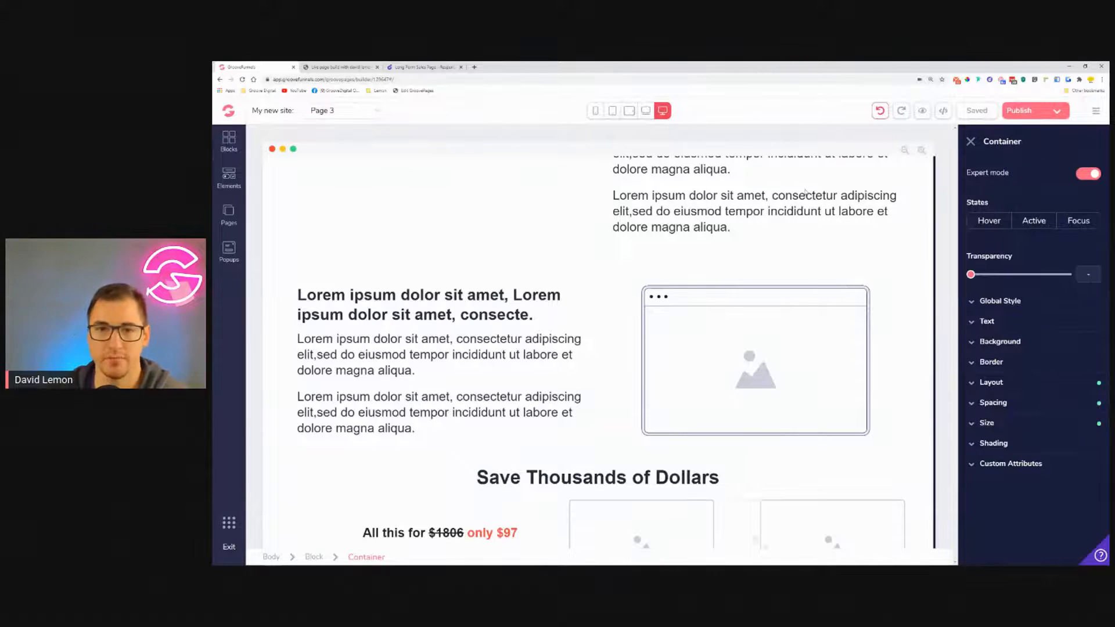
Open the page preview and examine the sections from the header down to the Save Thousands of Dollars image grid.
{"action": "scroll", "coordinate": [567, 305], "scroll_direction": "down", "scroll_amount": 4}
{"action": "scroll", "coordinate": [568, 304], "scroll_direction": "down", "scroll_amount": 5}
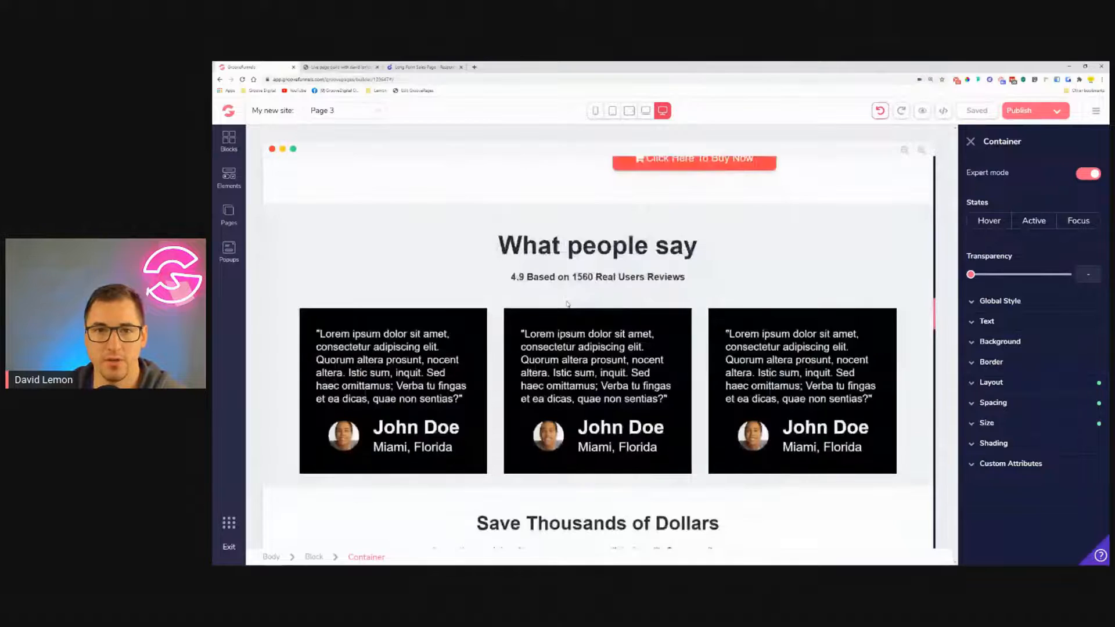
{"action": "scroll", "coordinate": [567, 305], "scroll_direction": "up", "scroll_amount": 3}
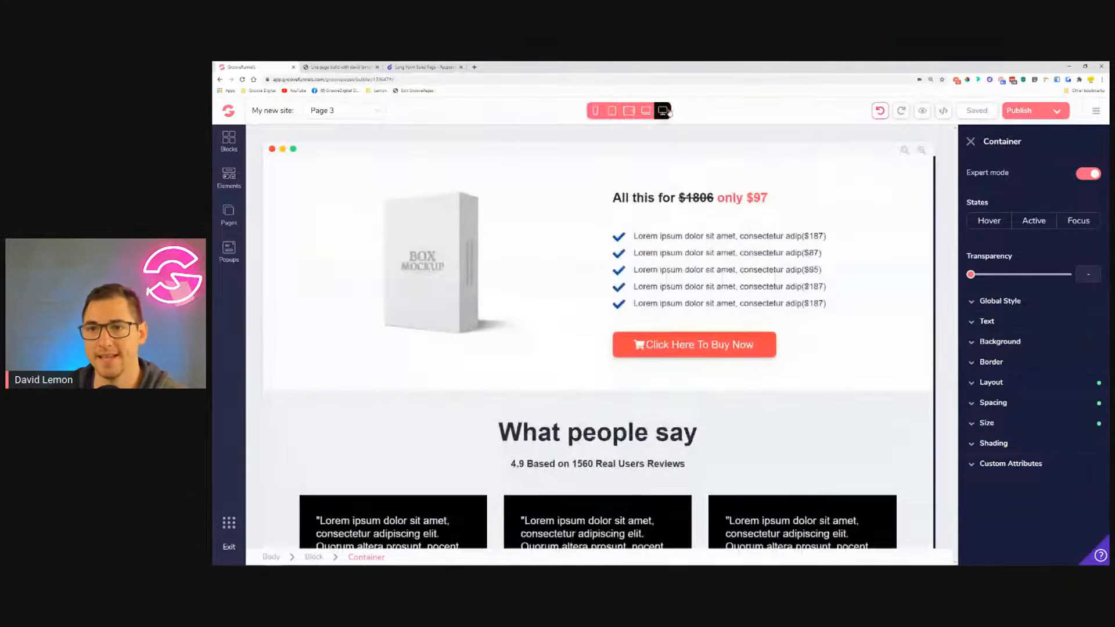
{"action": "left_click", "coordinate": [927, 114]}
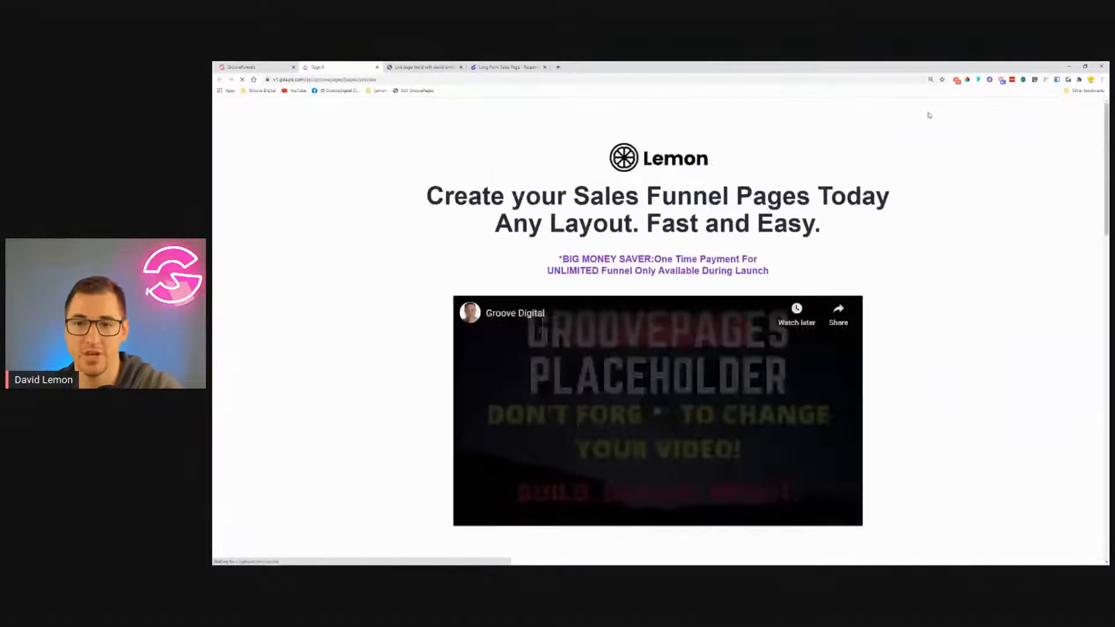
{"action": "scroll", "coordinate": [983, 149], "scroll_direction": "down", "scroll_amount": 10}
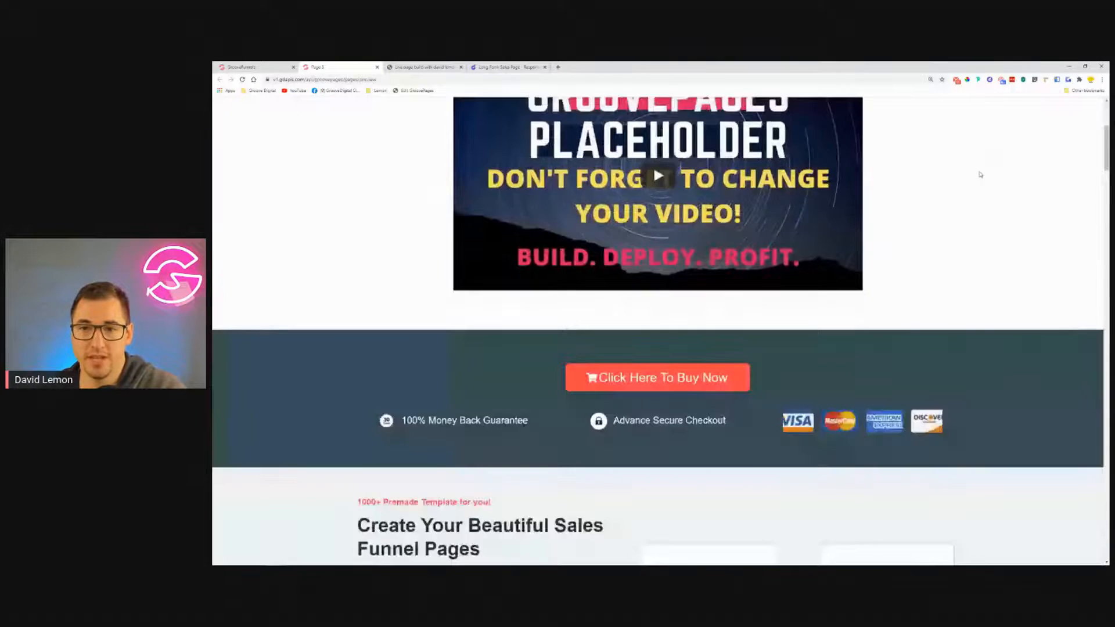
{"action": "scroll", "coordinate": [1011, 194], "scroll_direction": "down", "scroll_amount": 1}
{"action": "scroll", "coordinate": [1016, 202], "scroll_direction": "up", "scroll_amount": 2}
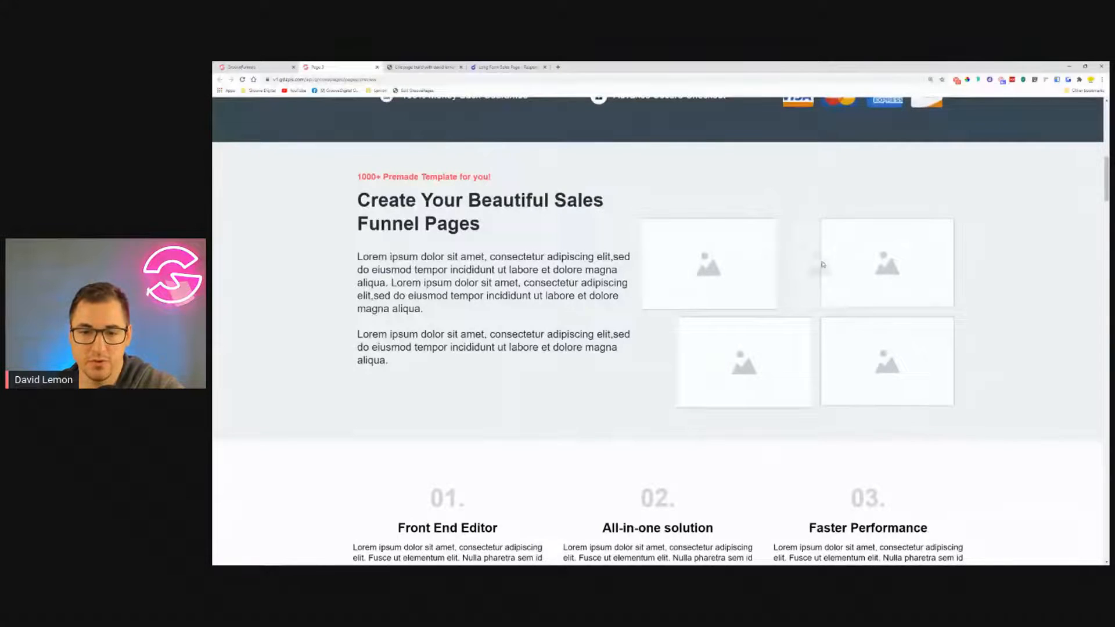
{"action": "scroll", "coordinate": [822, 264], "scroll_direction": "down", "scroll_amount": 10}
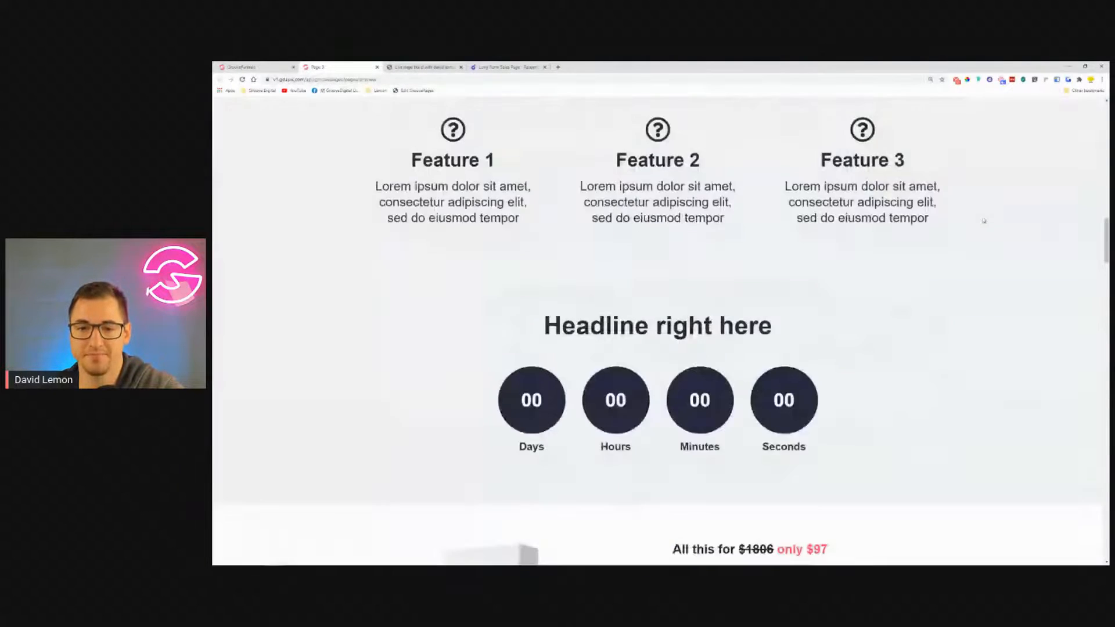
{"action": "scroll", "coordinate": [984, 221], "scroll_direction": "down", "scroll_amount": 6}
{"action": "scroll", "coordinate": [983, 211], "scroll_direction": "down", "scroll_amount": 11}
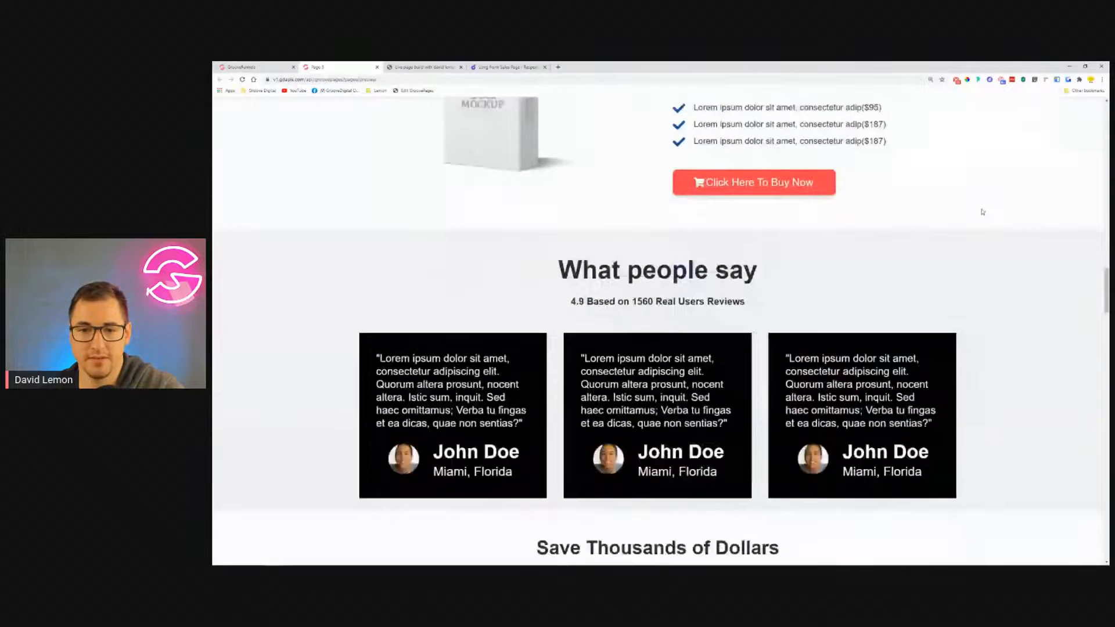
{"action": "scroll", "coordinate": [983, 212], "scroll_direction": "down", "scroll_amount": 11}
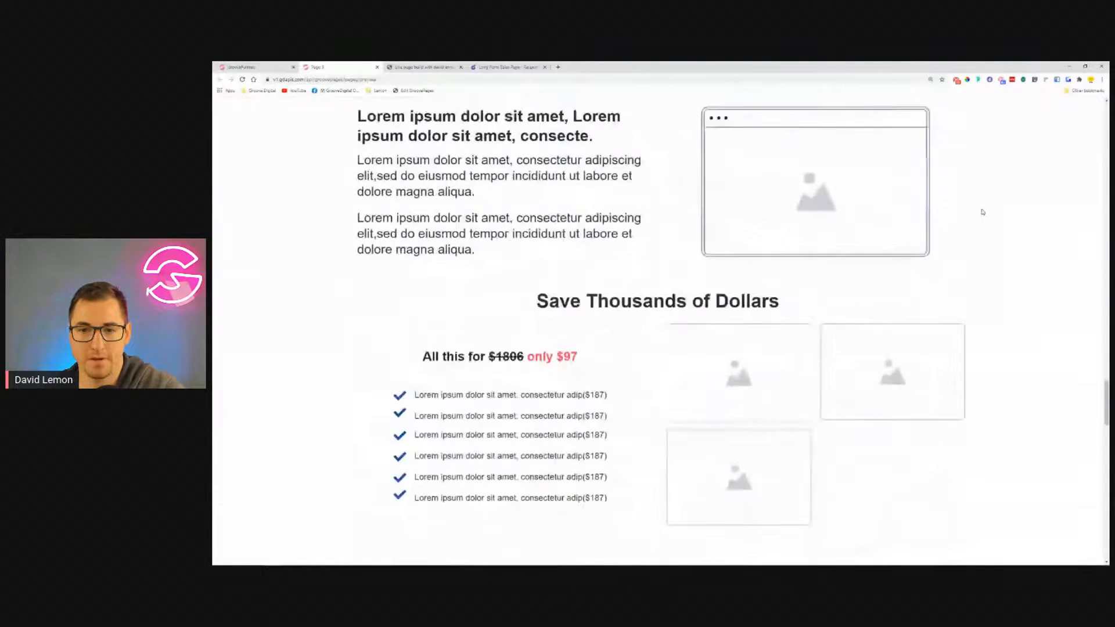
{"action": "scroll", "coordinate": [983, 212], "scroll_direction": "down", "scroll_amount": 1}
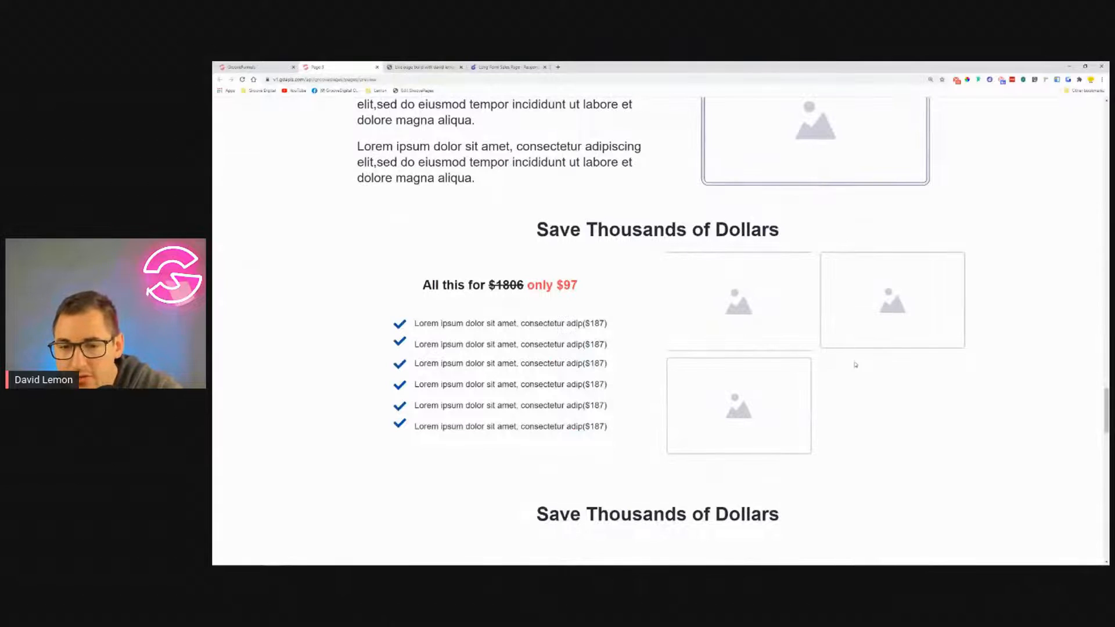
Examine the full-width preview from the Save Thousands of Dollars image grid to the money-back guarantee, and again up to the header.
{"action": "scroll", "coordinate": [839, 360], "scroll_direction": "down", "scroll_amount": 3}
{"action": "scroll", "coordinate": [838, 349], "scroll_direction": "up", "scroll_amount": 2}
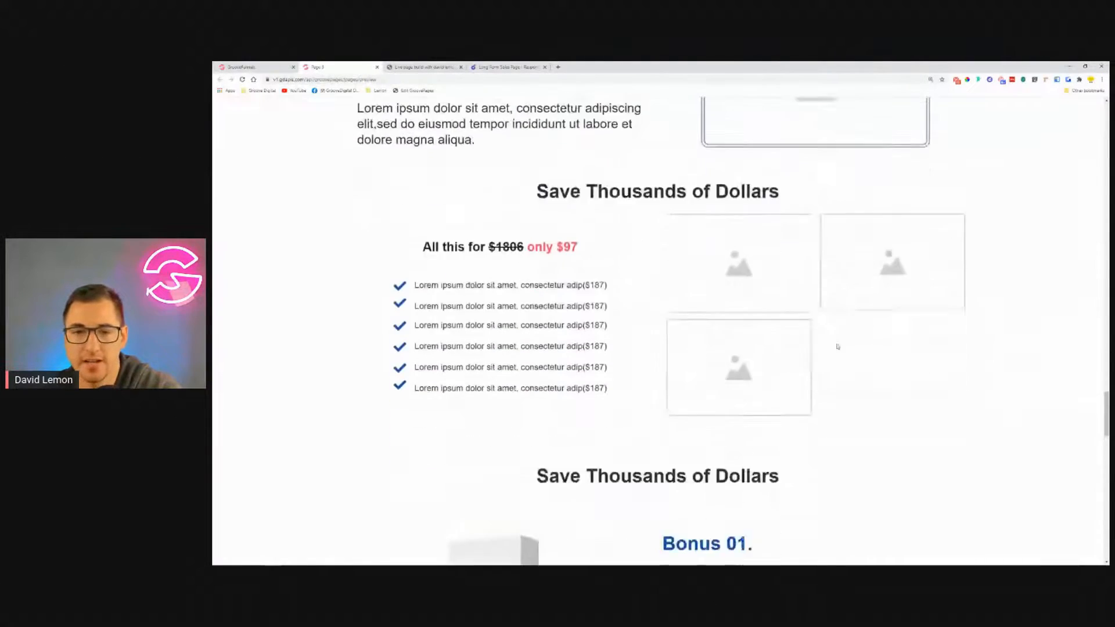
{"action": "scroll", "coordinate": [949, 224], "scroll_direction": "down", "scroll_amount": 19}
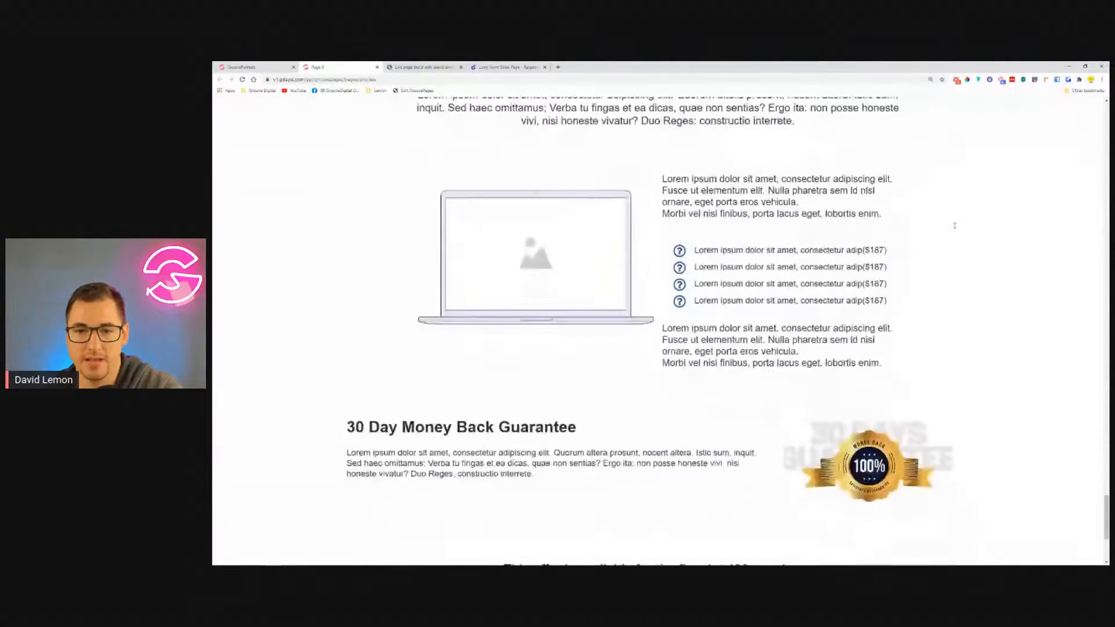
{"action": "scroll", "coordinate": [954, 225], "scroll_direction": "down", "scroll_amount": 3}
{"action": "scroll", "coordinate": [955, 231], "scroll_direction": "up", "scroll_amount": 20}
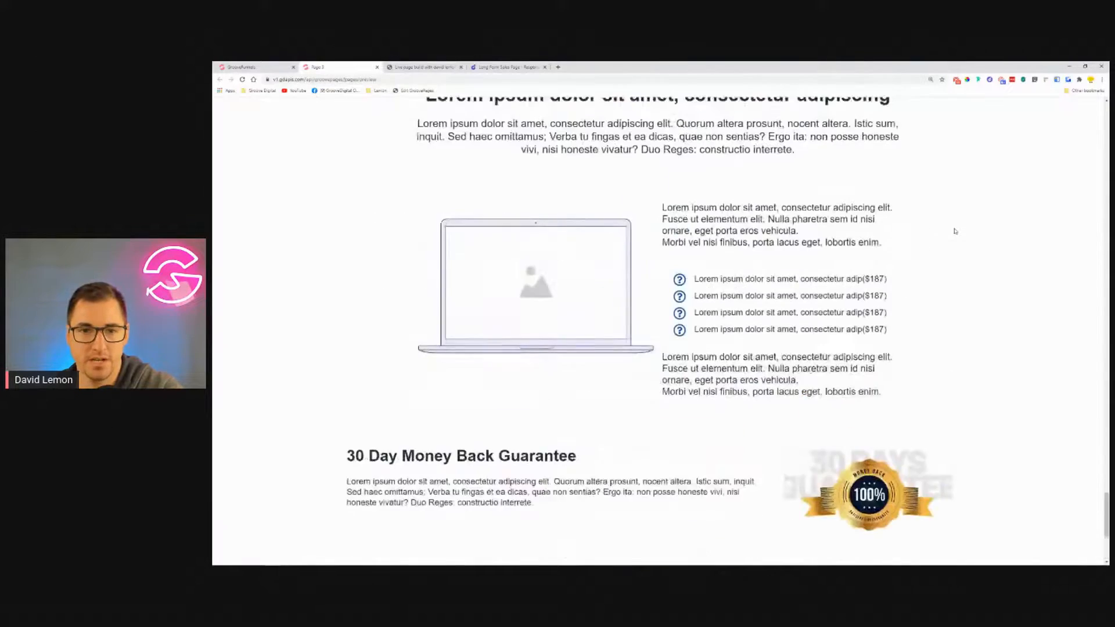
{"action": "scroll", "coordinate": [956, 250], "scroll_direction": "up", "scroll_amount": 20}
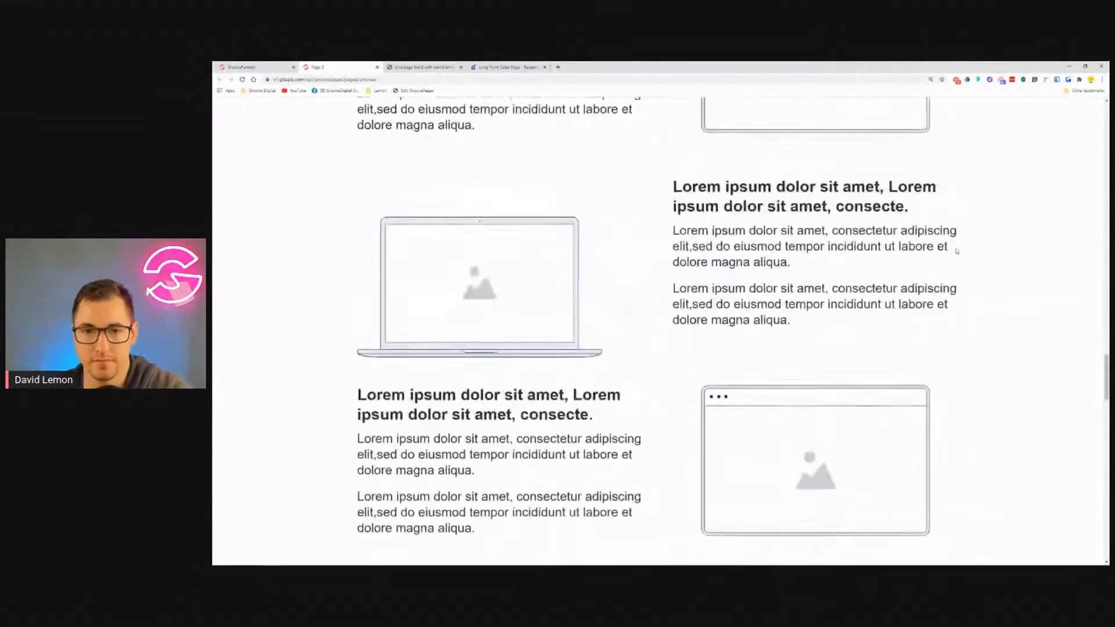
{"action": "scroll", "coordinate": [949, 243], "scroll_direction": "up", "scroll_amount": 20}
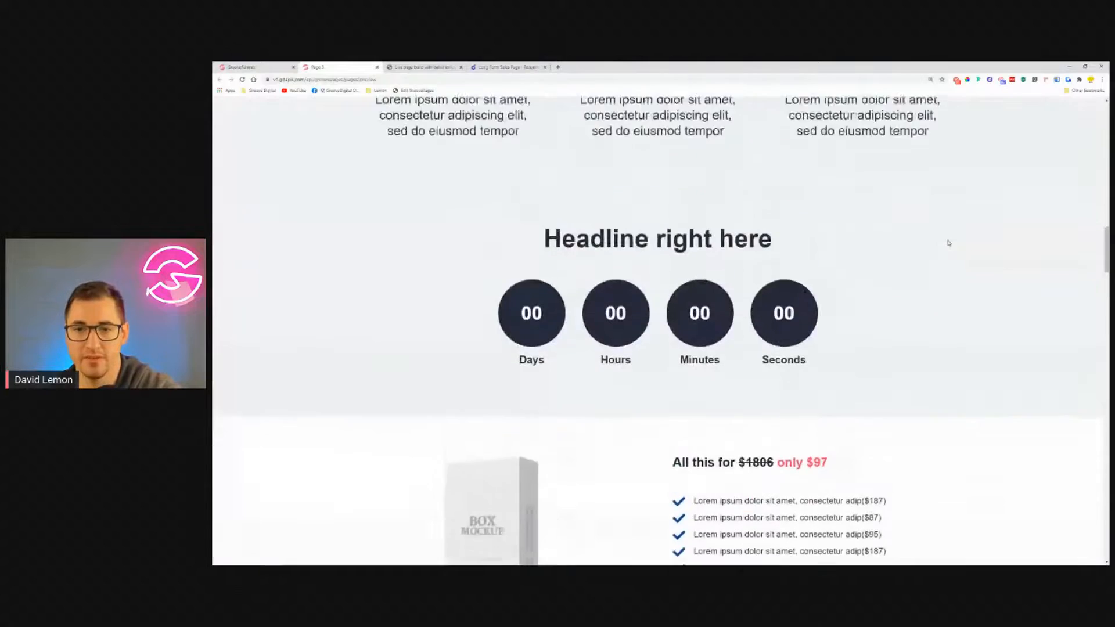
{"action": "scroll", "coordinate": [949, 241], "scroll_direction": "up", "scroll_amount": 7}
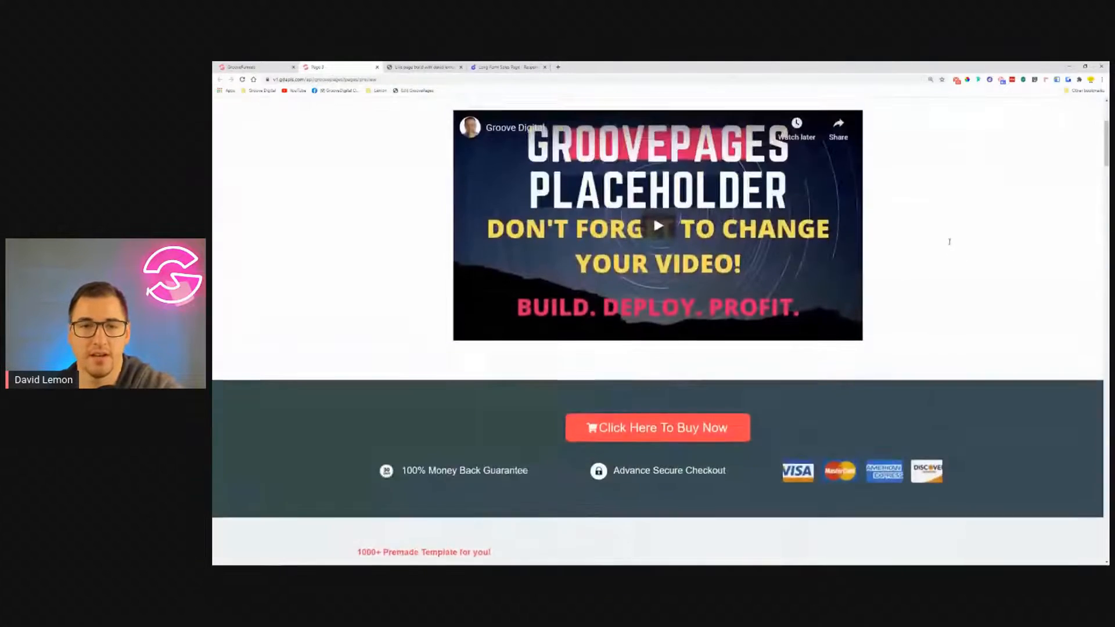
{"action": "scroll", "coordinate": [1049, 201], "scroll_direction": "down", "scroll_amount": 3}
{"action": "scroll", "coordinate": [1049, 201], "scroll_direction": "up", "scroll_amount": 3}
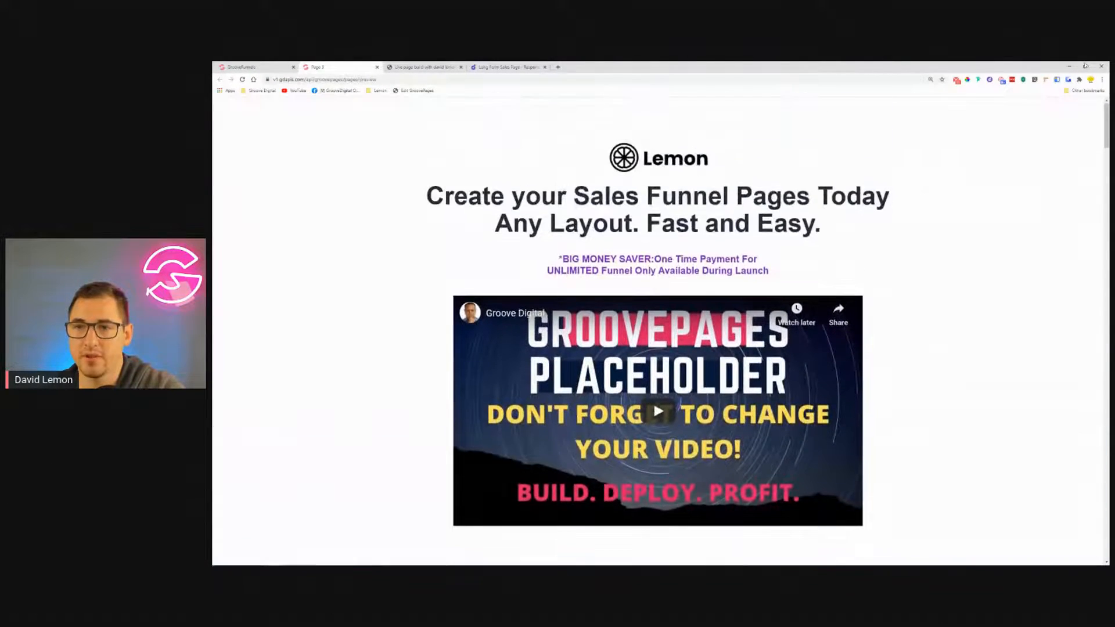
Un-maximize the preview's browser window, narrow it to about two thirds of the screen width and stretch it to nearly full screen height.
{"action": "left_click", "coordinate": [1085, 66]}
{"action": "left_click_drag", "start_coordinate": [828, 232], "coordinate": [1084, 232]}
{"action": "left_click_drag", "start_coordinate": [1027, 235], "coordinate": [984, 239]}
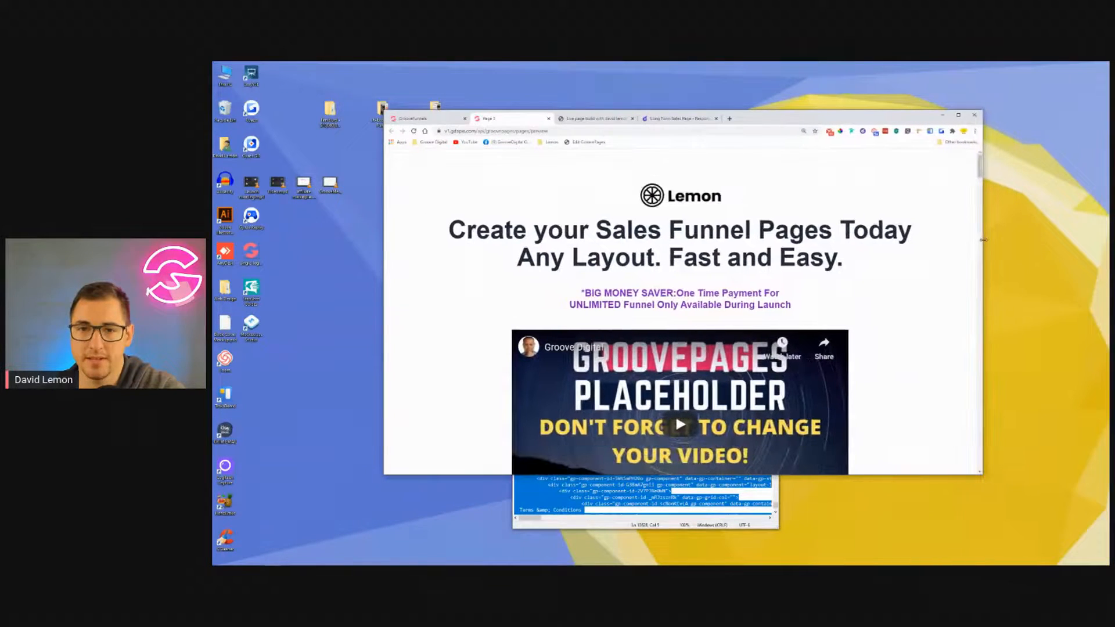
{"action": "scroll", "coordinate": [848, 260], "scroll_direction": "down", "scroll_amount": 1}
{"action": "left_click_drag", "start_coordinate": [863, 110], "coordinate": [864, 62]}
{"action": "left_click_drag", "start_coordinate": [928, 475], "coordinate": [928, 552]}
Examine the narrowed page layout from the header video through the payment icons, features, reviews and bonuses to the footer.
{"action": "scroll", "coordinate": [911, 188], "scroll_direction": "down", "scroll_amount": 2}
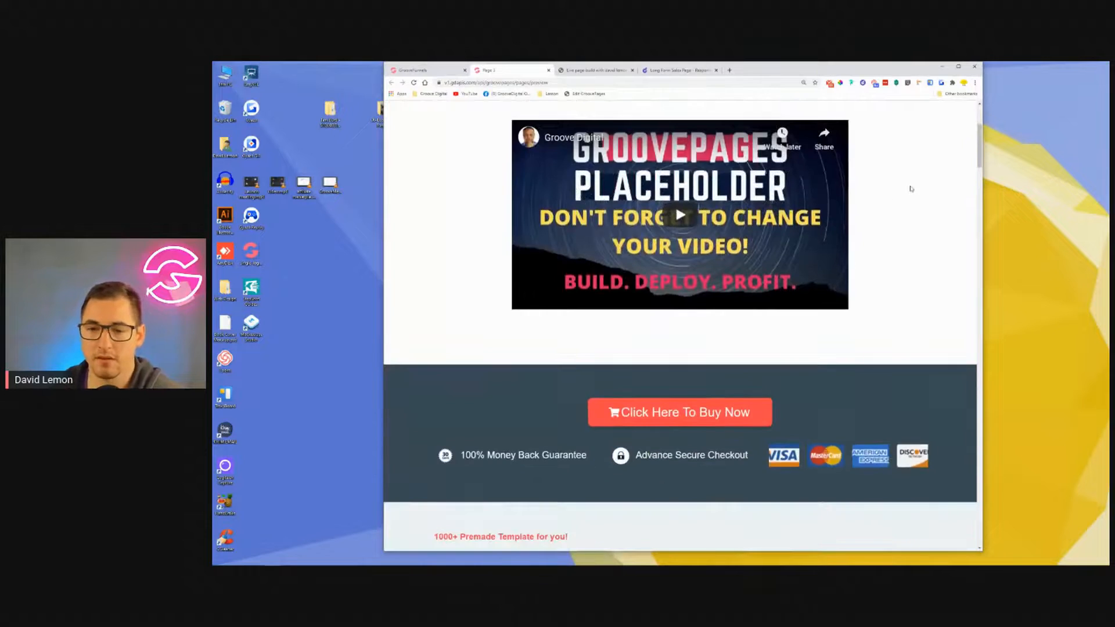
{"action": "scroll", "coordinate": [911, 189], "scroll_direction": "down", "scroll_amount": 2}
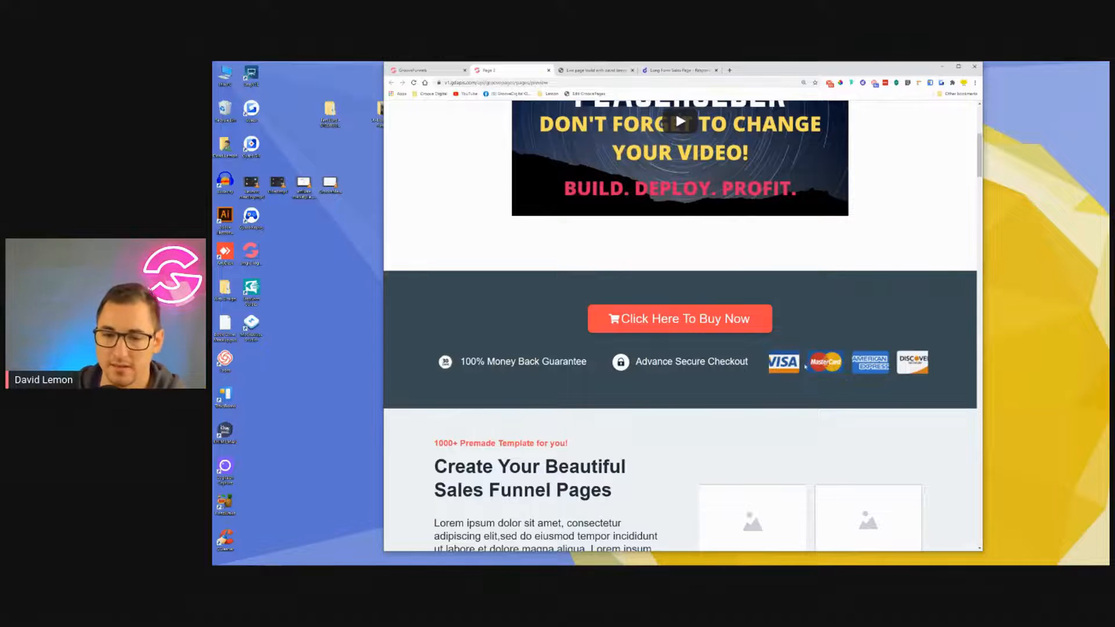
{"action": "scroll", "coordinate": [807, 368], "scroll_direction": "down", "scroll_amount": 3}
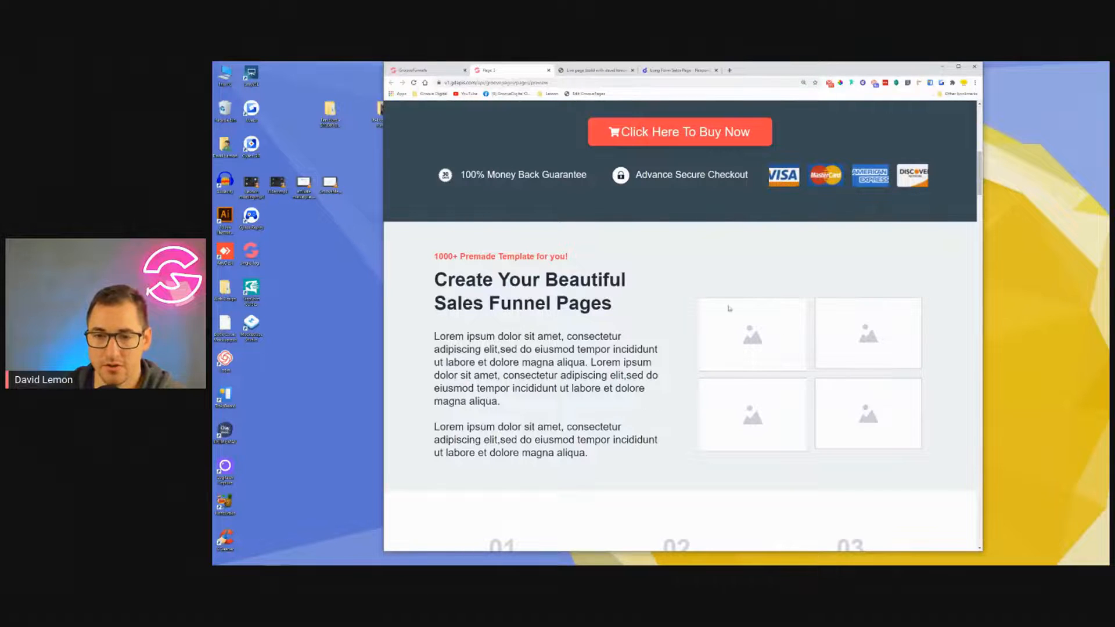
{"action": "scroll", "coordinate": [757, 432], "scroll_direction": "down", "scroll_amount": 6}
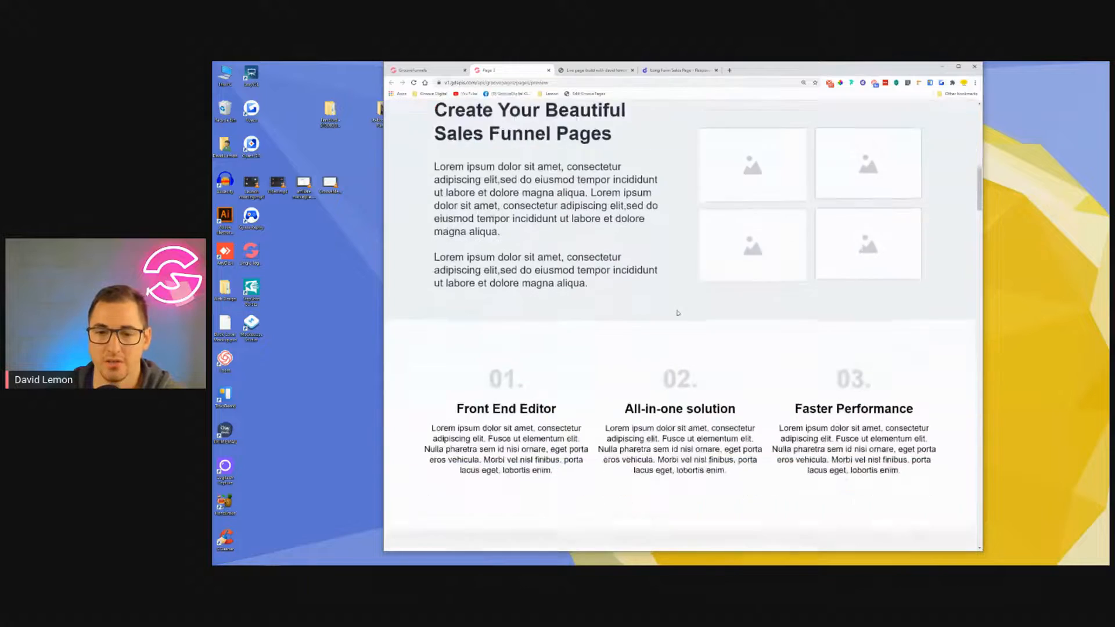
{"action": "scroll", "coordinate": [674, 323], "scroll_direction": "down", "scroll_amount": 8}
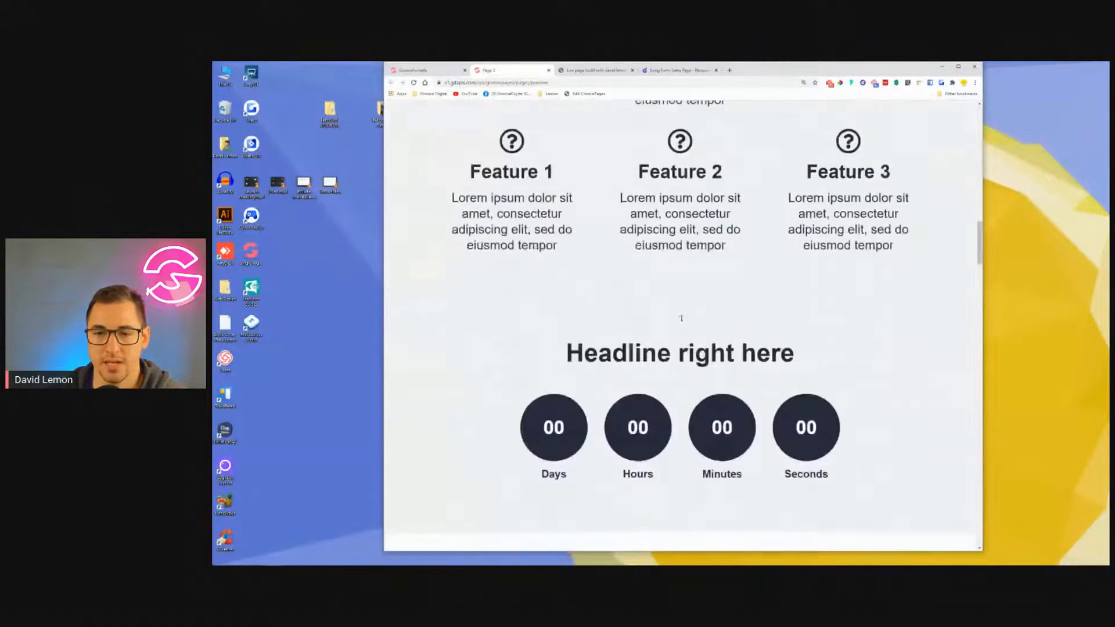
{"action": "scroll", "coordinate": [682, 317], "scroll_direction": "down", "scroll_amount": 10}
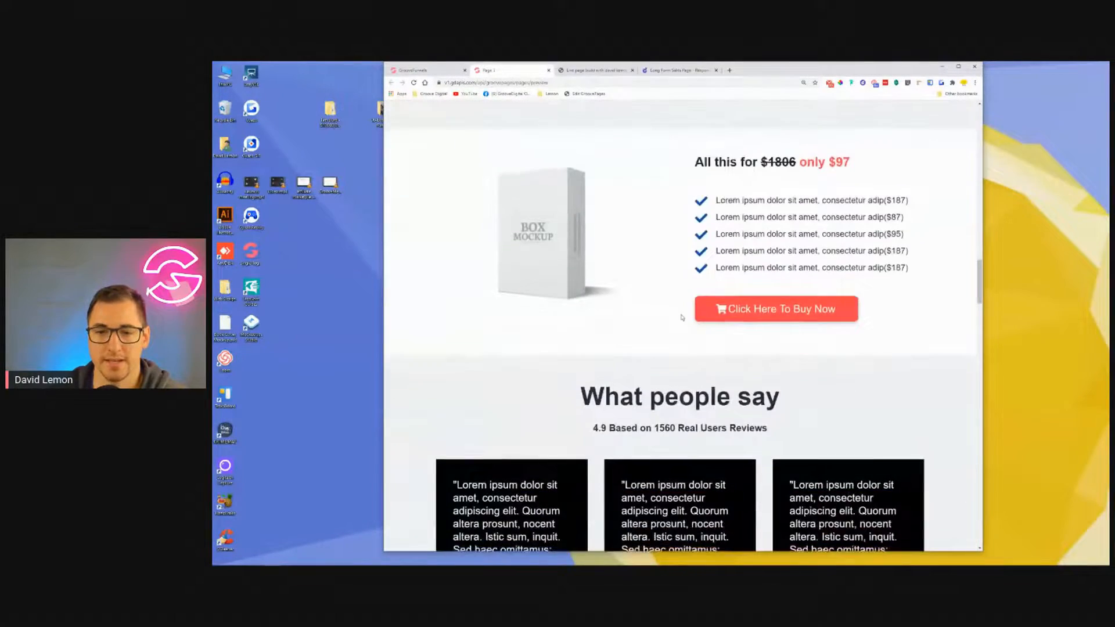
{"action": "scroll", "coordinate": [682, 318], "scroll_direction": "down", "scroll_amount": 10}
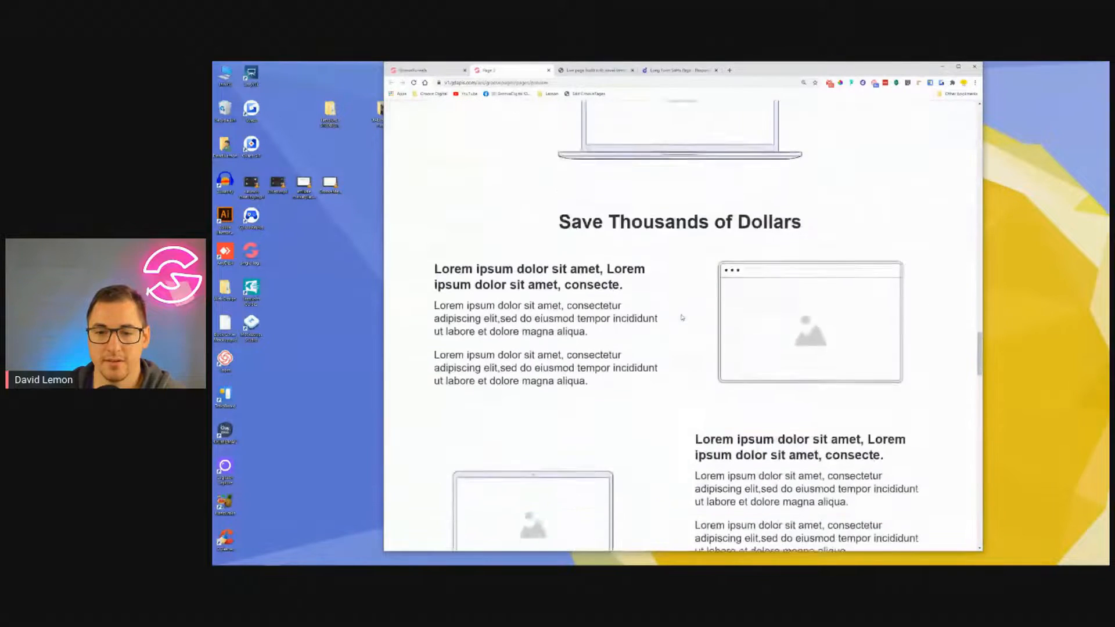
{"action": "scroll", "coordinate": [683, 318], "scroll_direction": "down", "scroll_amount": 1}
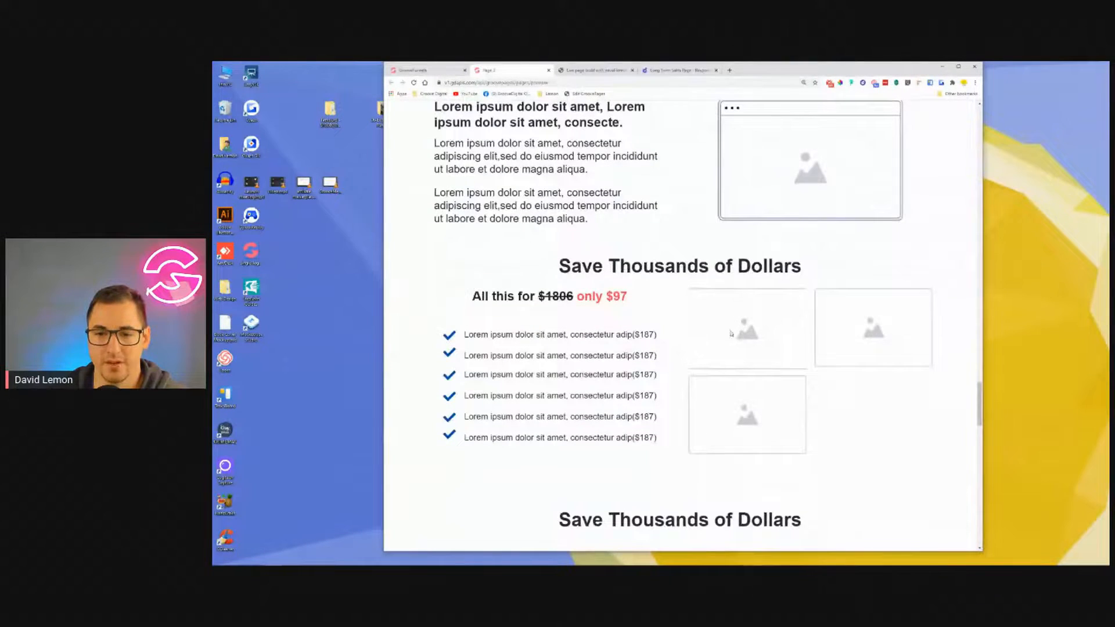
{"action": "scroll", "coordinate": [865, 422], "scroll_direction": "down", "scroll_amount": 2}
{"action": "scroll", "coordinate": [603, 278], "scroll_direction": "down", "scroll_amount": 1}
{"action": "scroll", "coordinate": [603, 276], "scroll_direction": "down", "scroll_amount": 10}
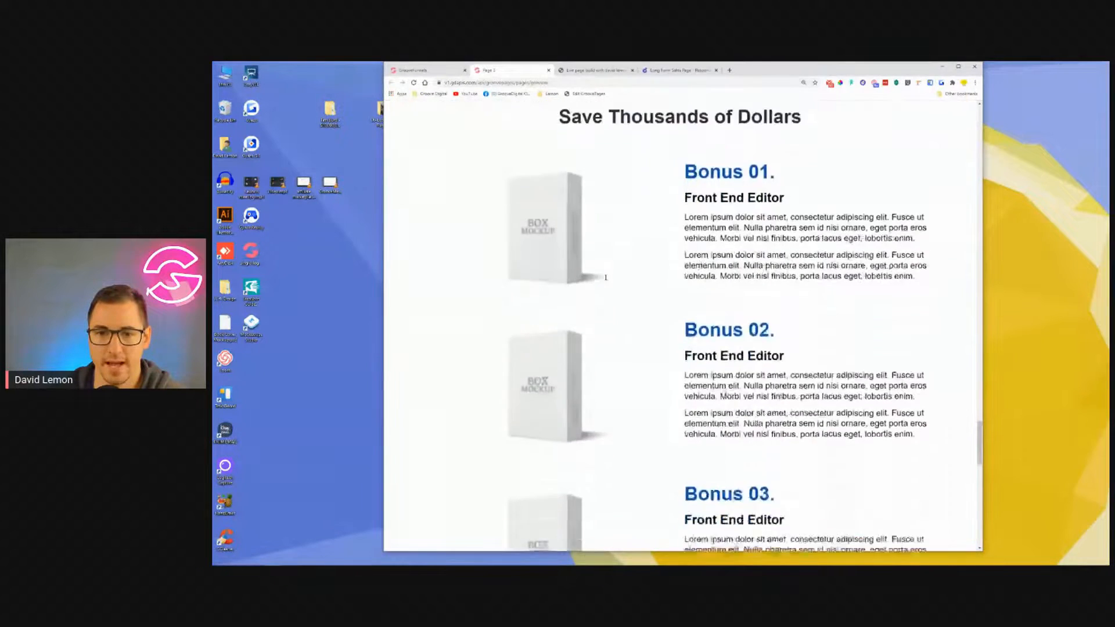
{"action": "scroll", "coordinate": [606, 278], "scroll_direction": "down", "scroll_amount": 7}
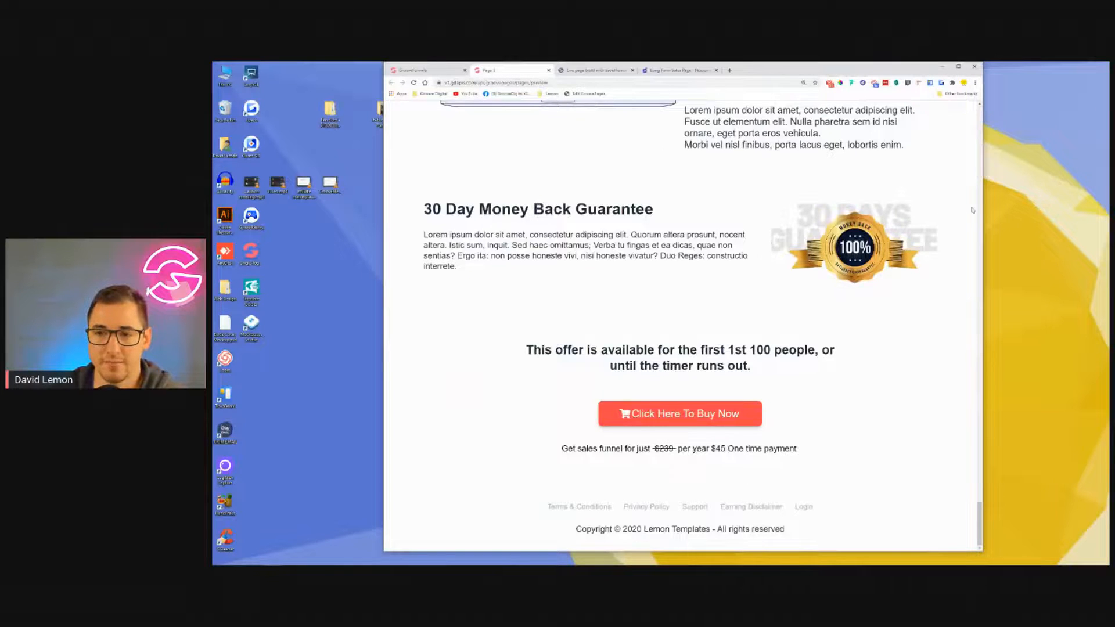
Narrow the browser window further and examine the page layout from the footer up to the header.
{"action": "left_click_drag", "start_coordinate": [981, 219], "coordinate": [892, 222]}
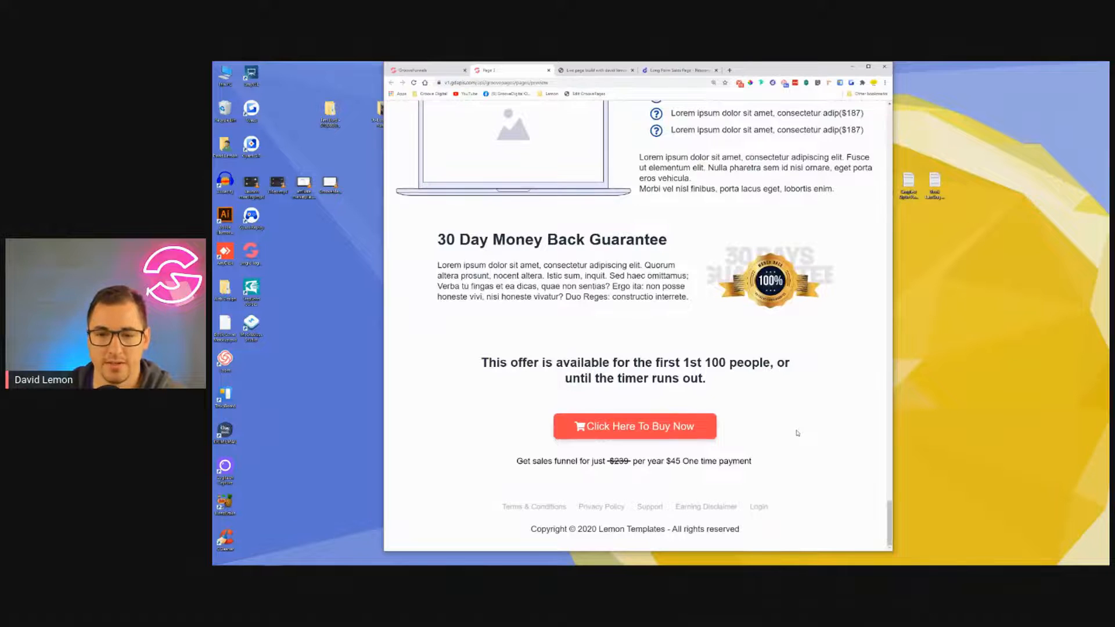
{"action": "scroll", "coordinate": [798, 433], "scroll_direction": "up", "scroll_amount": 2}
{"action": "scroll", "coordinate": [793, 430], "scroll_direction": "up", "scroll_amount": 10}
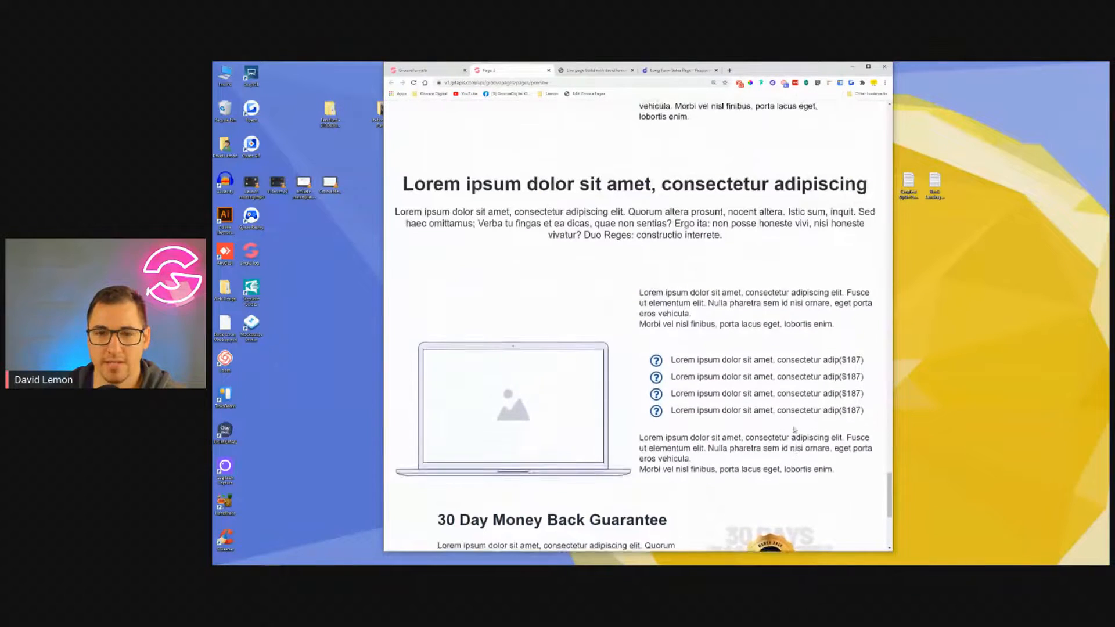
{"action": "scroll", "coordinate": [794, 429], "scroll_direction": "up", "scroll_amount": 11}
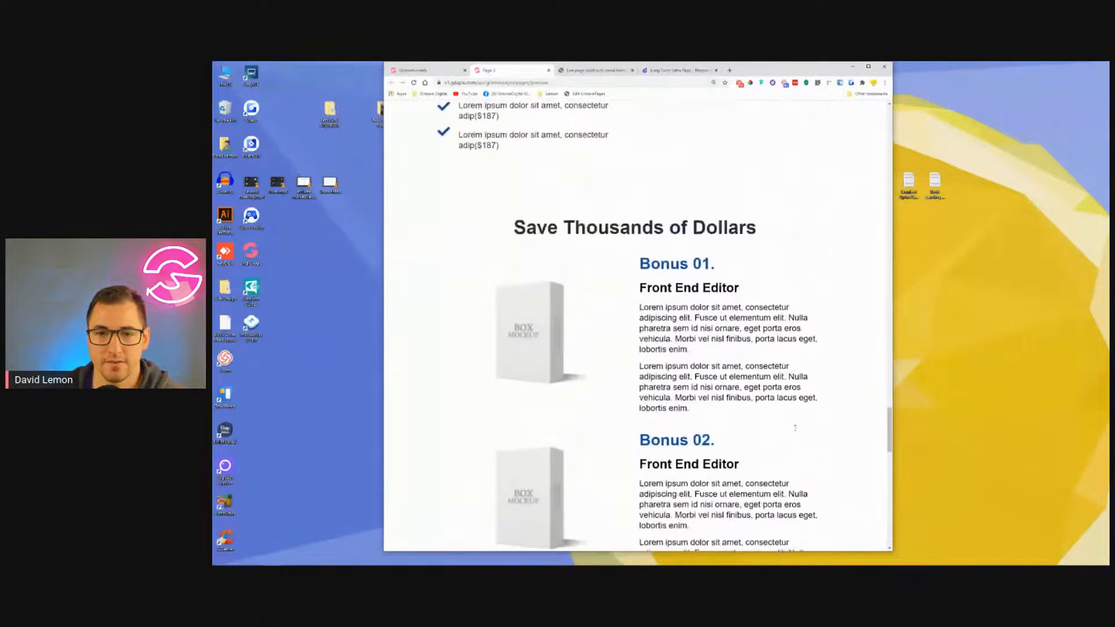
{"action": "scroll", "coordinate": [778, 411], "scroll_direction": "up", "scroll_amount": 1}
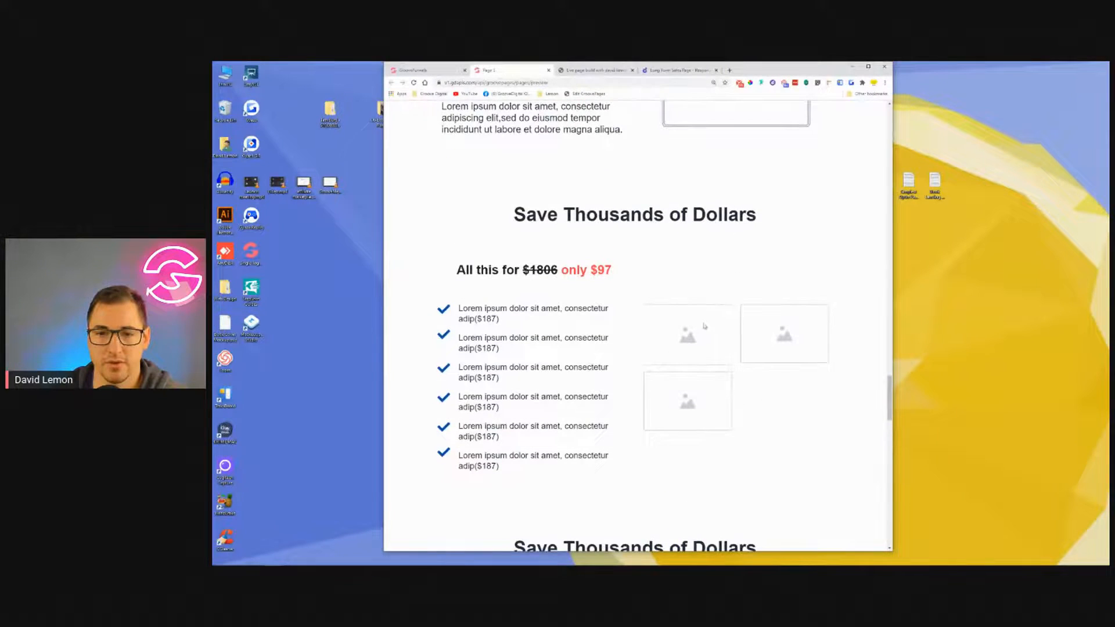
{"action": "scroll", "coordinate": [840, 401], "scroll_direction": "up", "scroll_amount": 10}
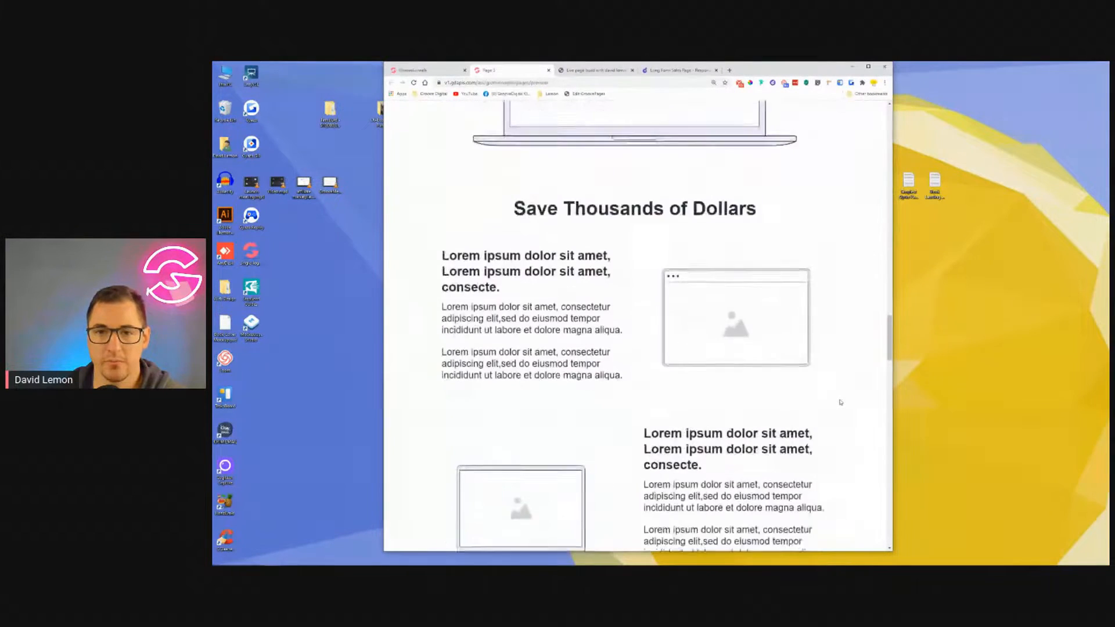
{"action": "scroll", "coordinate": [840, 402], "scroll_direction": "up", "scroll_amount": 12}
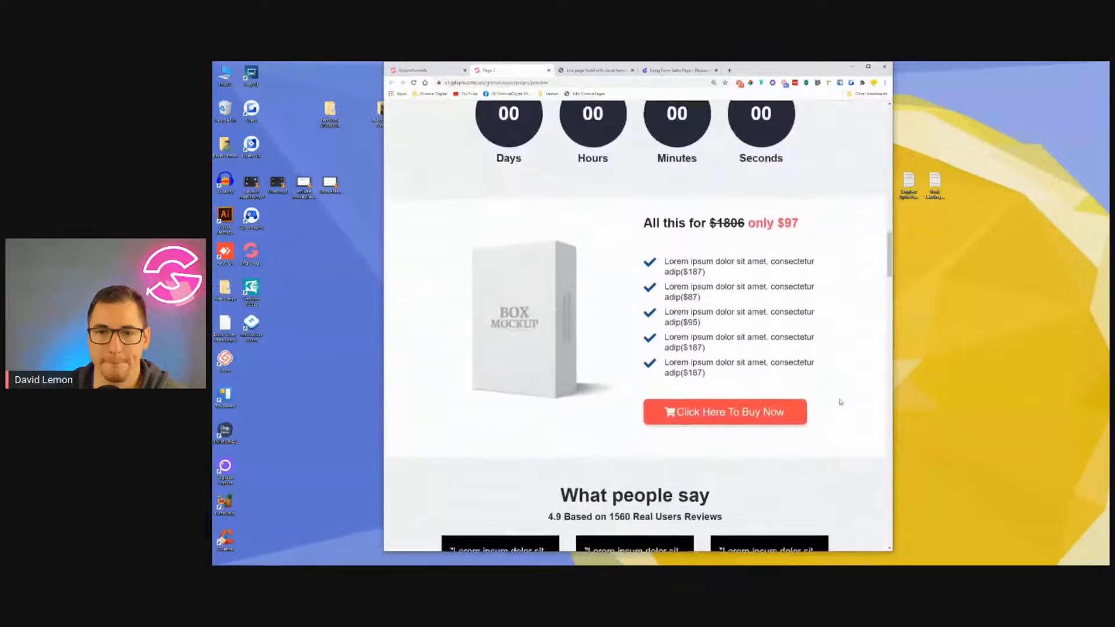
{"action": "scroll", "coordinate": [840, 402], "scroll_direction": "up", "scroll_amount": 12}
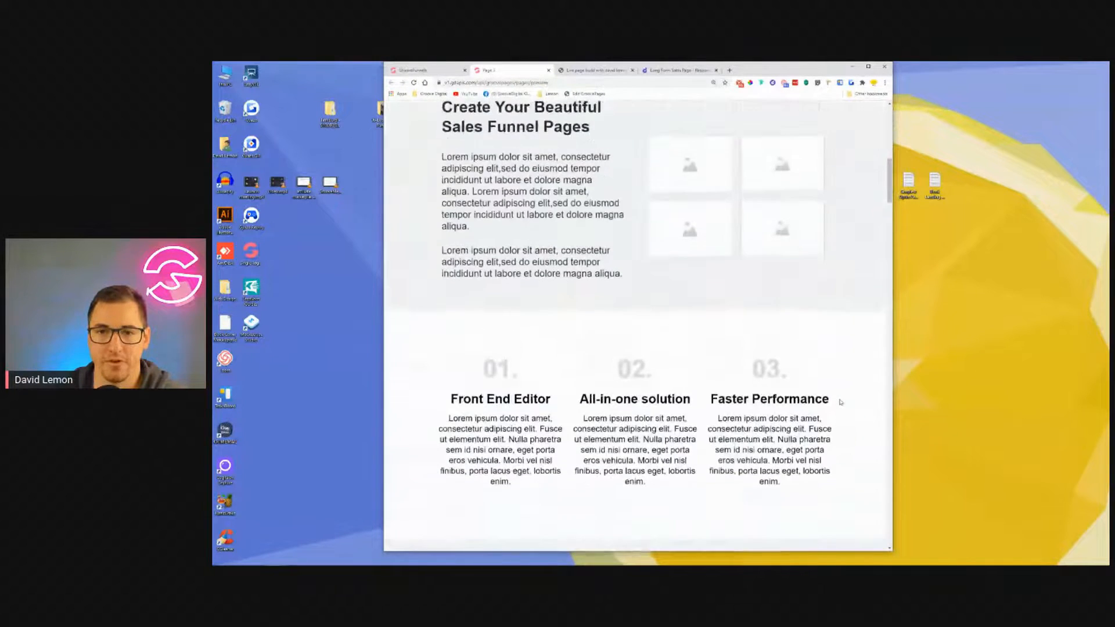
{"action": "scroll", "coordinate": [840, 402], "scroll_direction": "up", "scroll_amount": 2}
{"action": "scroll", "coordinate": [837, 400], "scroll_direction": "up", "scroll_amount": 3}
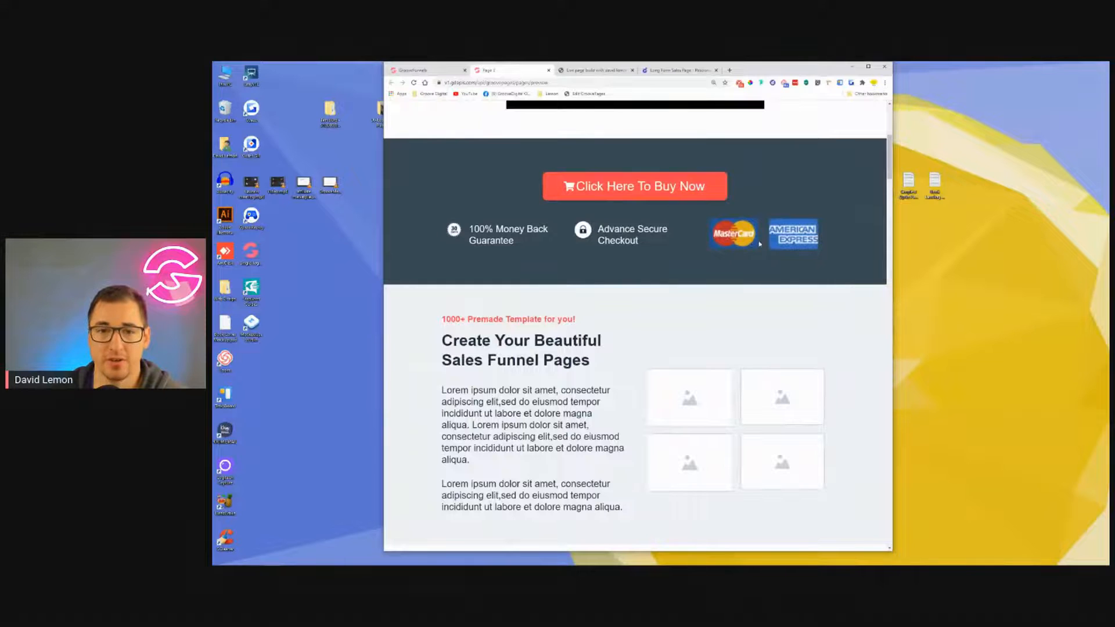
{"action": "scroll", "coordinate": [827, 363], "scroll_direction": "up", "scroll_amount": 2}
{"action": "scroll", "coordinate": [809, 385], "scroll_direction": "up", "scroll_amount": 4}
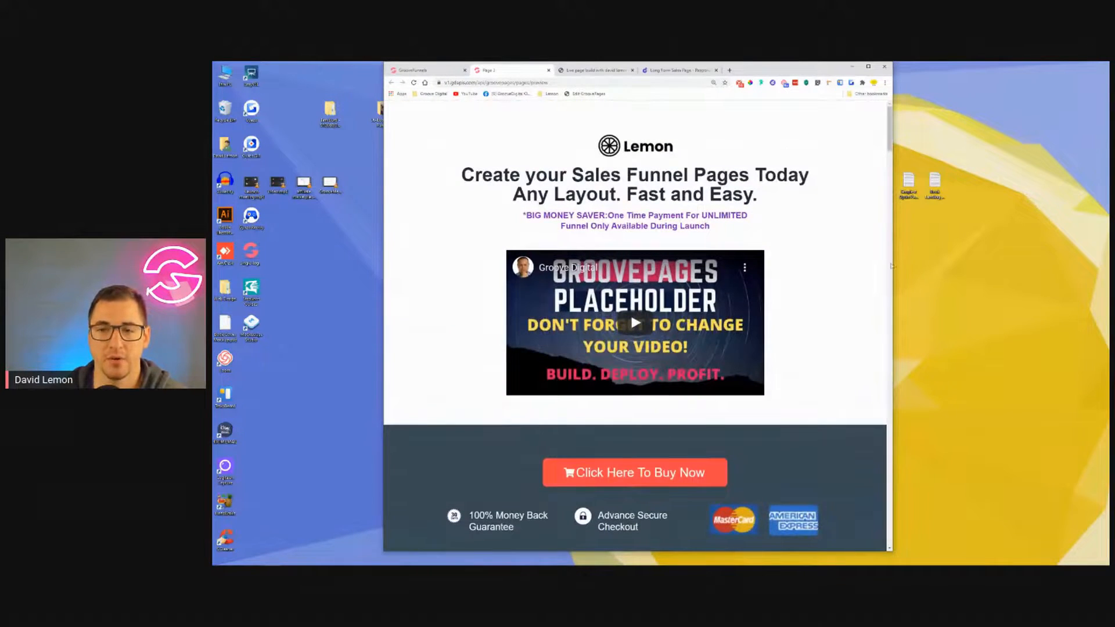
Narrow the preview's browser window to tablet width and examine the layout from the header through features and countdown to the What people say section.
{"action": "left_click_drag", "start_coordinate": [892, 266], "coordinate": [780, 272]}
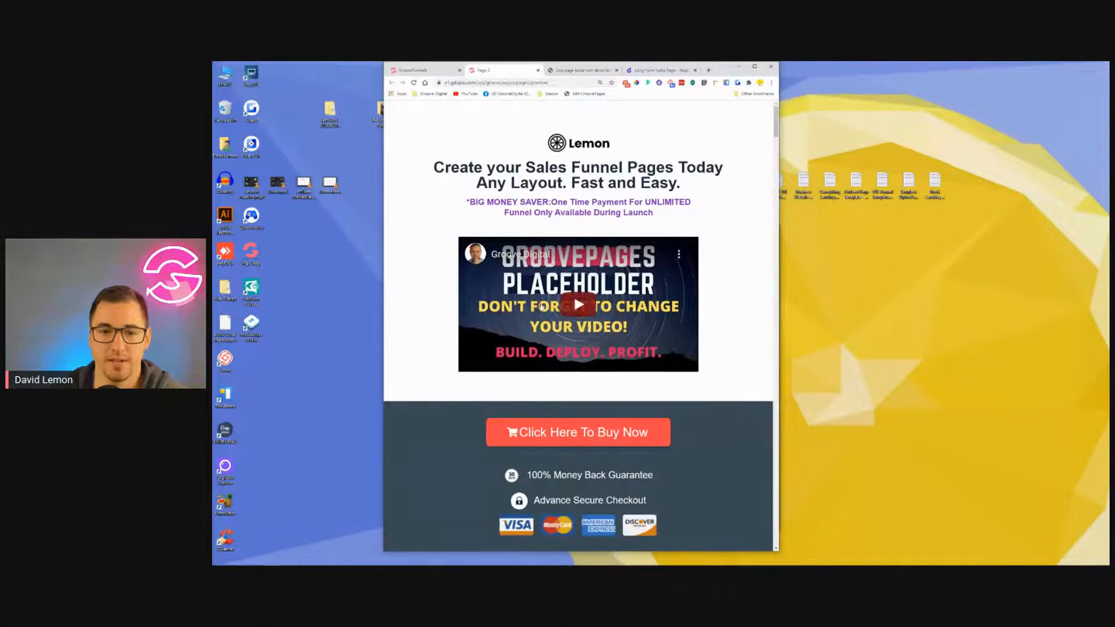
{"action": "scroll", "coordinate": [466, 282], "scroll_direction": "down", "scroll_amount": 6}
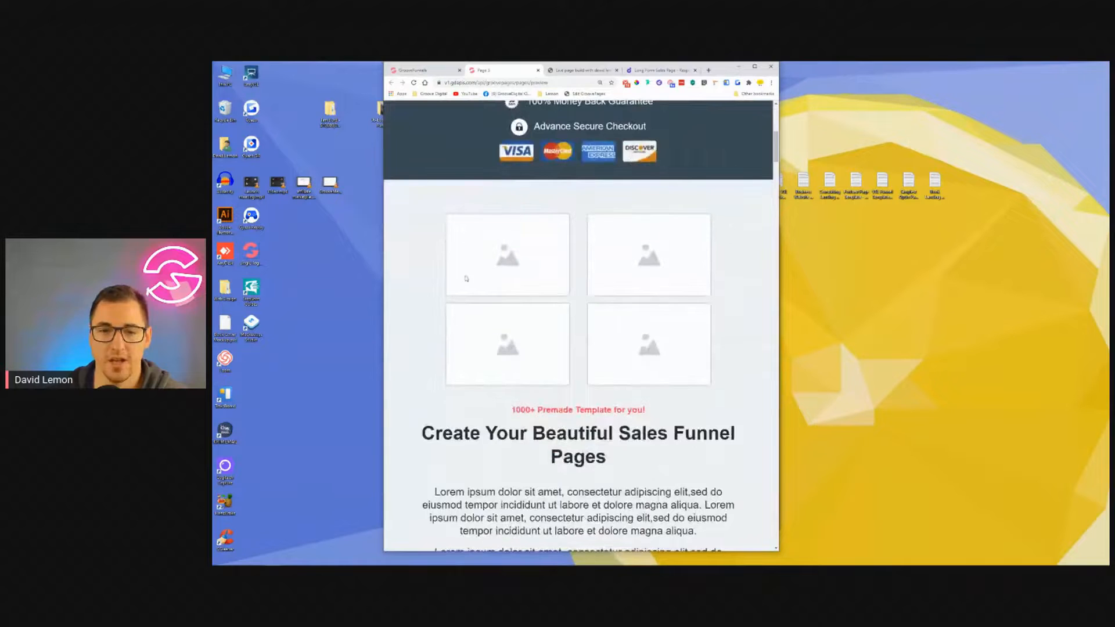
{"action": "scroll", "coordinate": [576, 241], "scroll_direction": "down", "scroll_amount": 8}
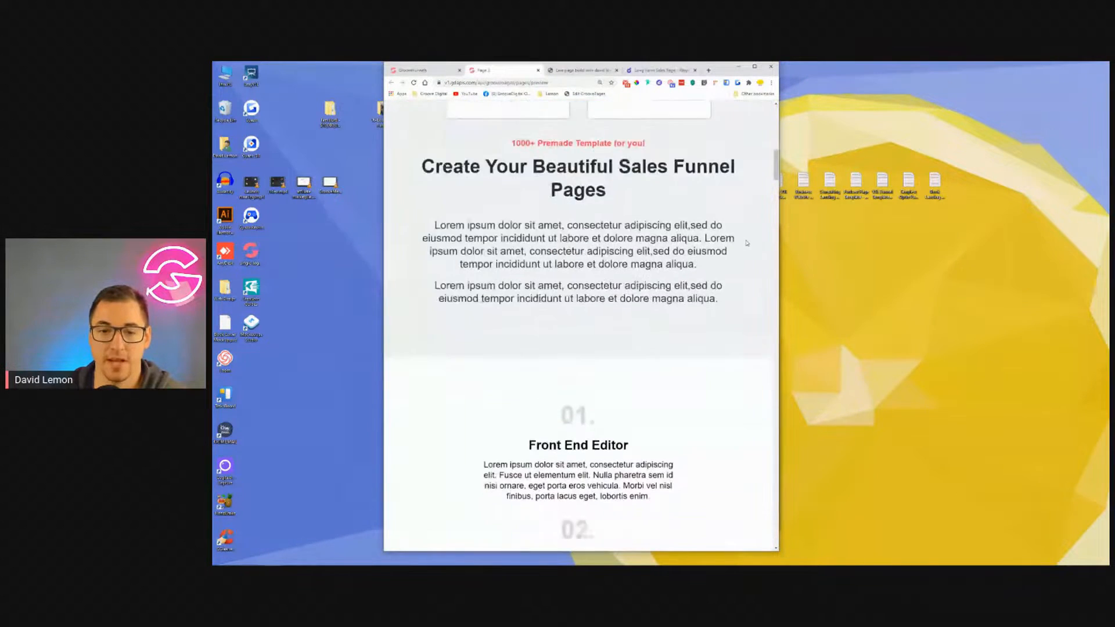
{"action": "scroll", "coordinate": [596, 208], "scroll_direction": "down", "scroll_amount": 9}
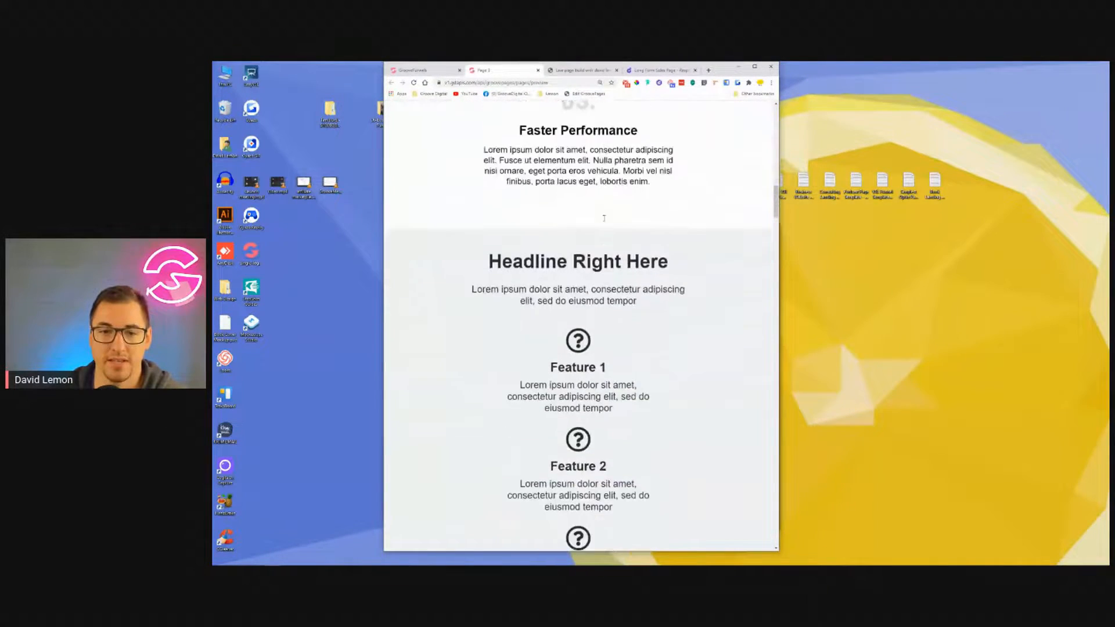
{"action": "scroll", "coordinate": [489, 153], "scroll_direction": "down", "scroll_amount": 7}
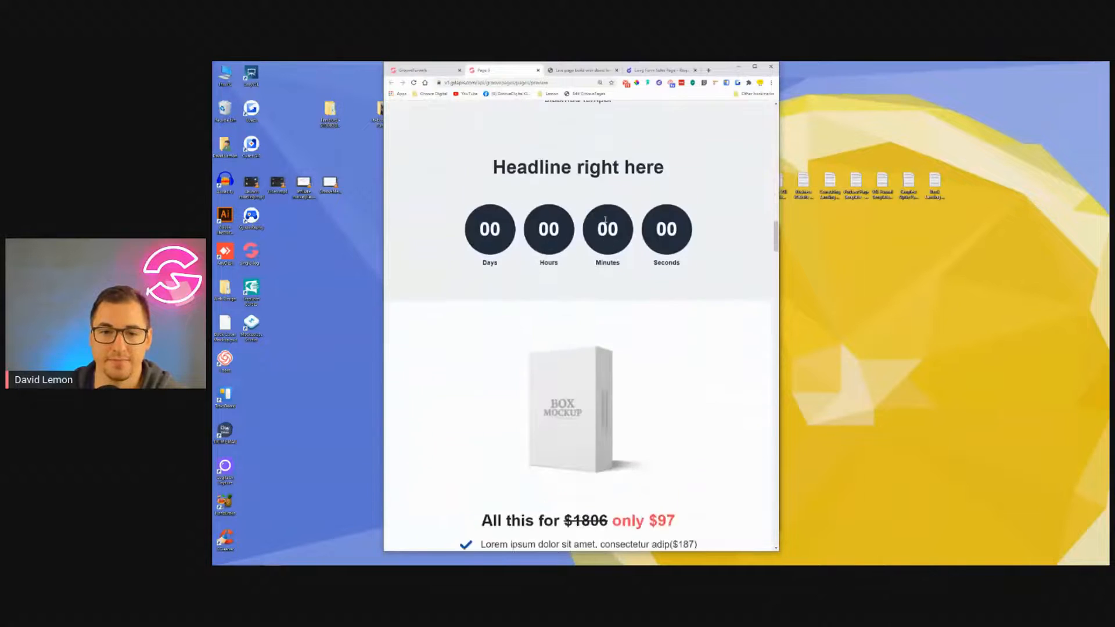
{"action": "scroll", "coordinate": [684, 185], "scroll_direction": "down", "scroll_amount": 2}
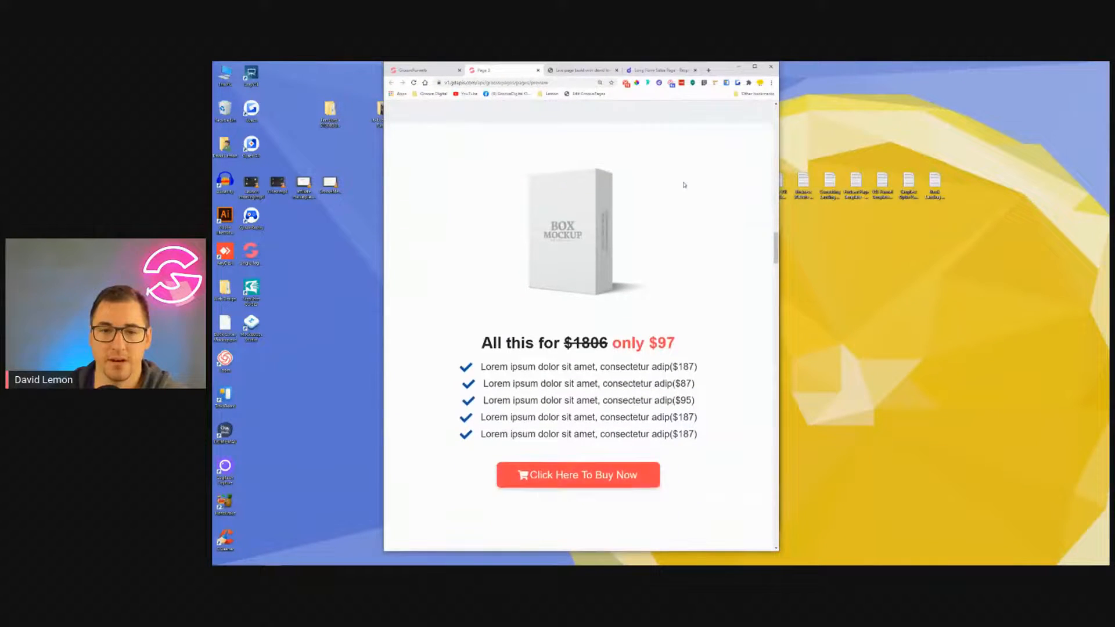
{"action": "scroll", "coordinate": [684, 185], "scroll_direction": "down", "scroll_amount": 1}
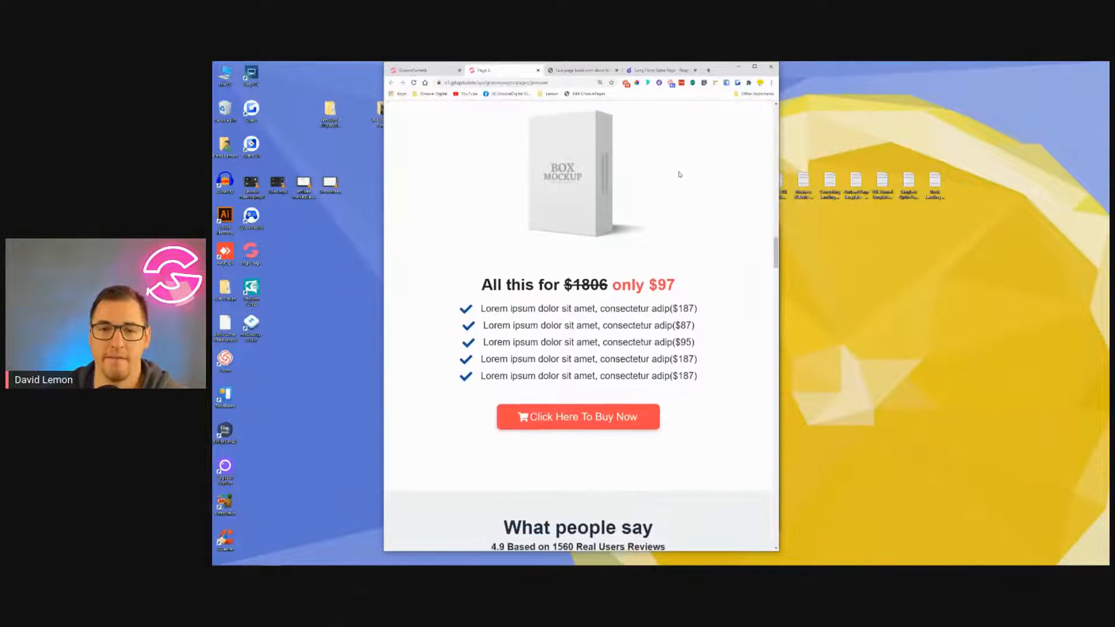
{"action": "scroll", "coordinate": [745, 279], "scroll_direction": "down", "scroll_amount": 2}
{"action": "scroll", "coordinate": [610, 158], "scroll_direction": "up", "scroll_amount": 2}
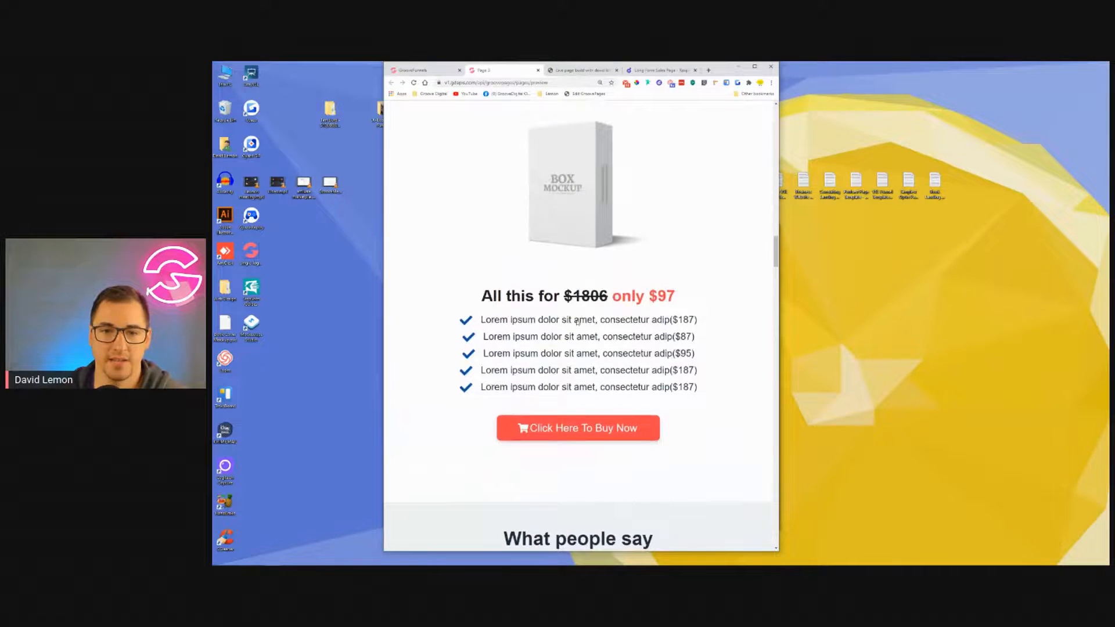
{"action": "scroll", "coordinate": [577, 323], "scroll_direction": "down", "scroll_amount": 7}
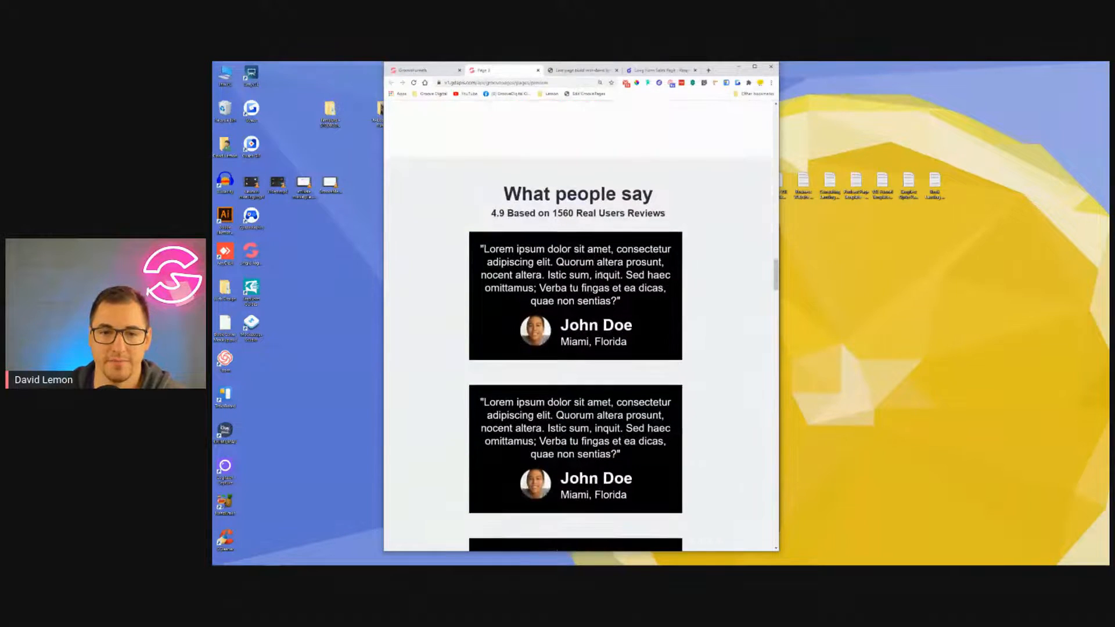
Examine the tablet-width layout from the reviews through the Save Thousands of Dollars sections, bonuses and money-back guarantee to the footer.
{"action": "scroll", "coordinate": [598, 275], "scroll_direction": "down", "scroll_amount": 10}
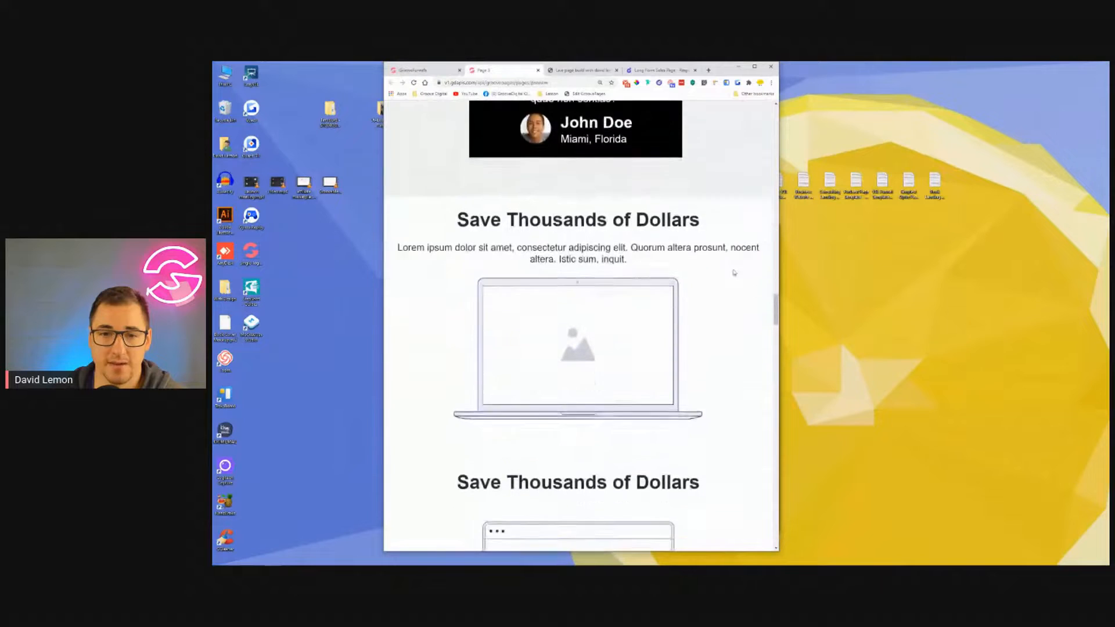
{"action": "scroll", "coordinate": [734, 273], "scroll_direction": "down", "scroll_amount": 5}
{"action": "scroll", "coordinate": [702, 201], "scroll_direction": "down", "scroll_amount": 8}
{"action": "scroll", "coordinate": [701, 207], "scroll_direction": "down", "scroll_amount": 10}
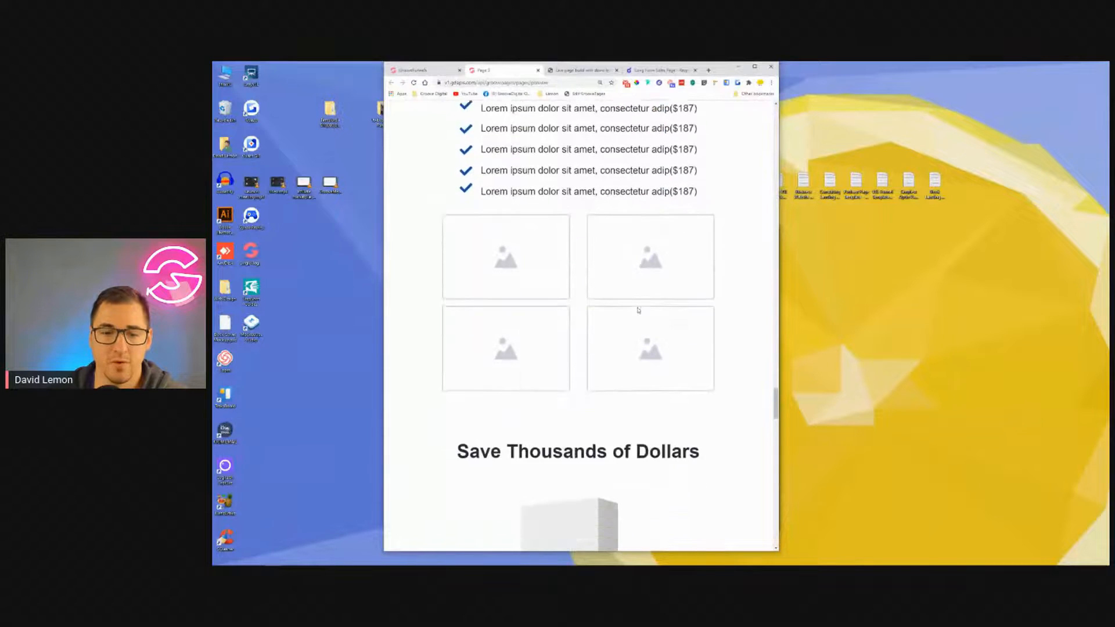
{"action": "scroll", "coordinate": [637, 310], "scroll_direction": "down", "scroll_amount": 8}
{"action": "scroll", "coordinate": [661, 251], "scroll_direction": "down", "scroll_amount": 15}
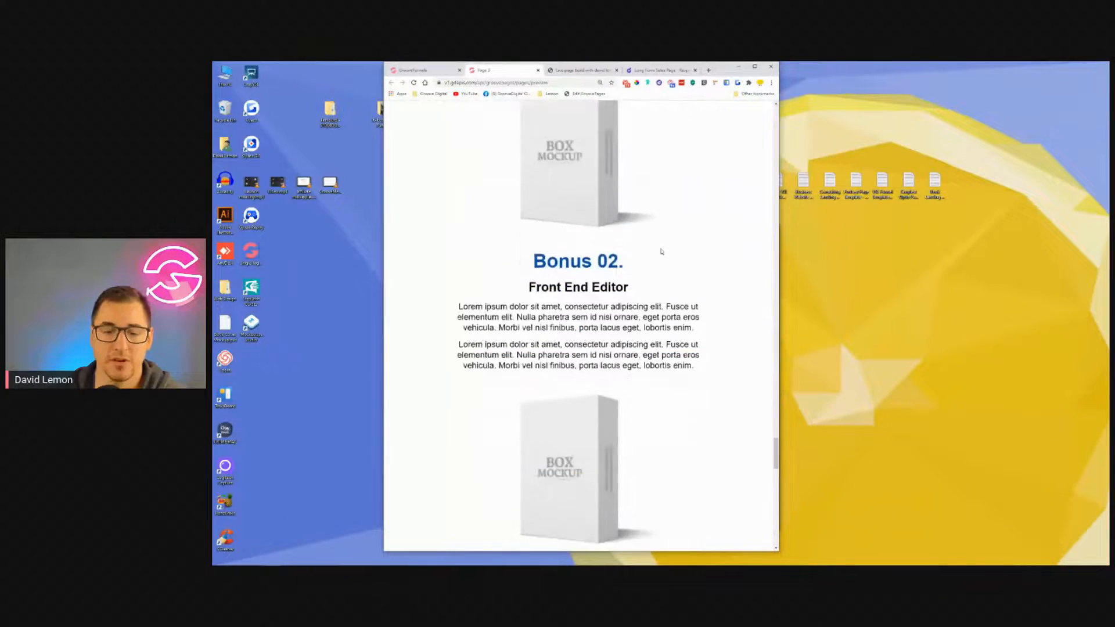
{"action": "scroll", "coordinate": [660, 283], "scroll_direction": "down", "scroll_amount": 10}
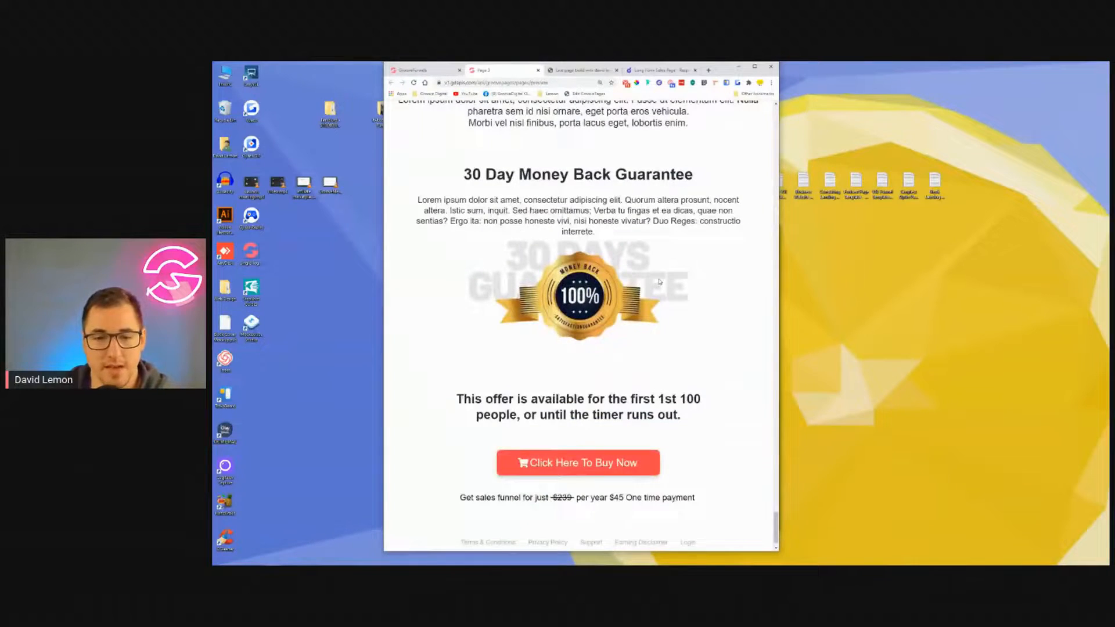
{"action": "scroll", "coordinate": [660, 282], "scroll_direction": "down", "scroll_amount": 1}
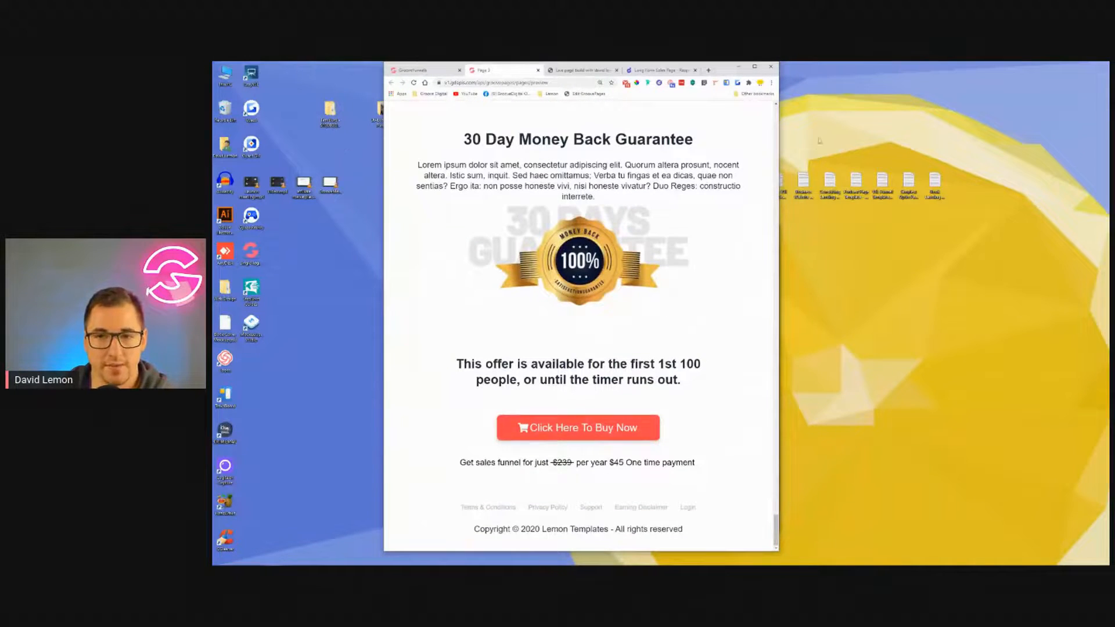
Narrow the browser window to phone width and examine the page layout from the footer up to the header video.
{"action": "left_click_drag", "start_coordinate": [780, 185], "coordinate": [596, 223]}
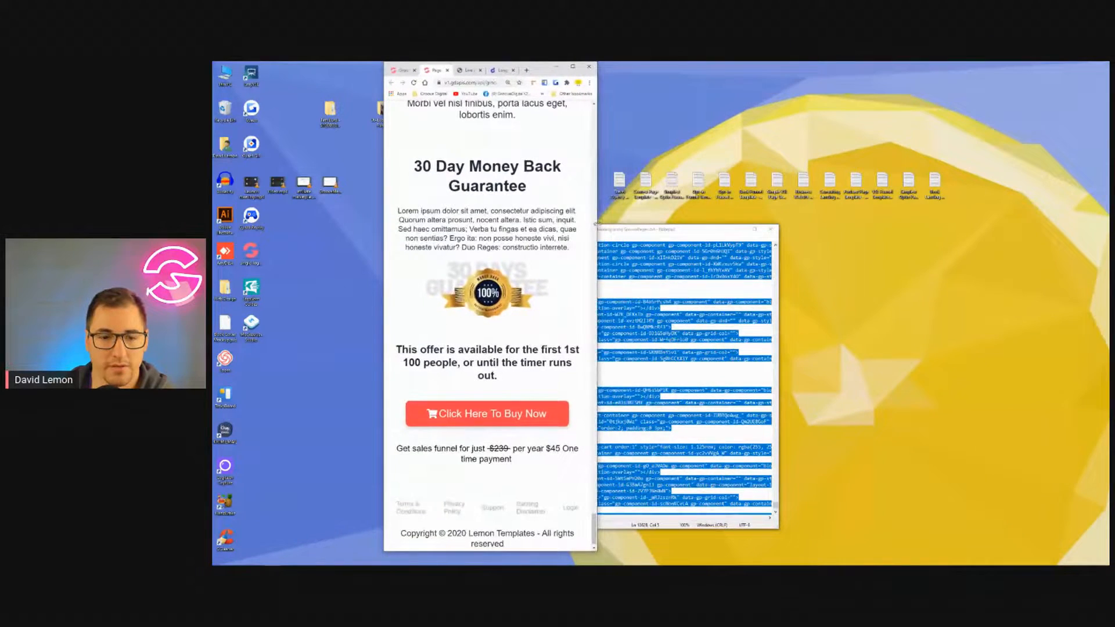
{"action": "scroll", "coordinate": [571, 401], "scroll_direction": "down", "scroll_amount": 1}
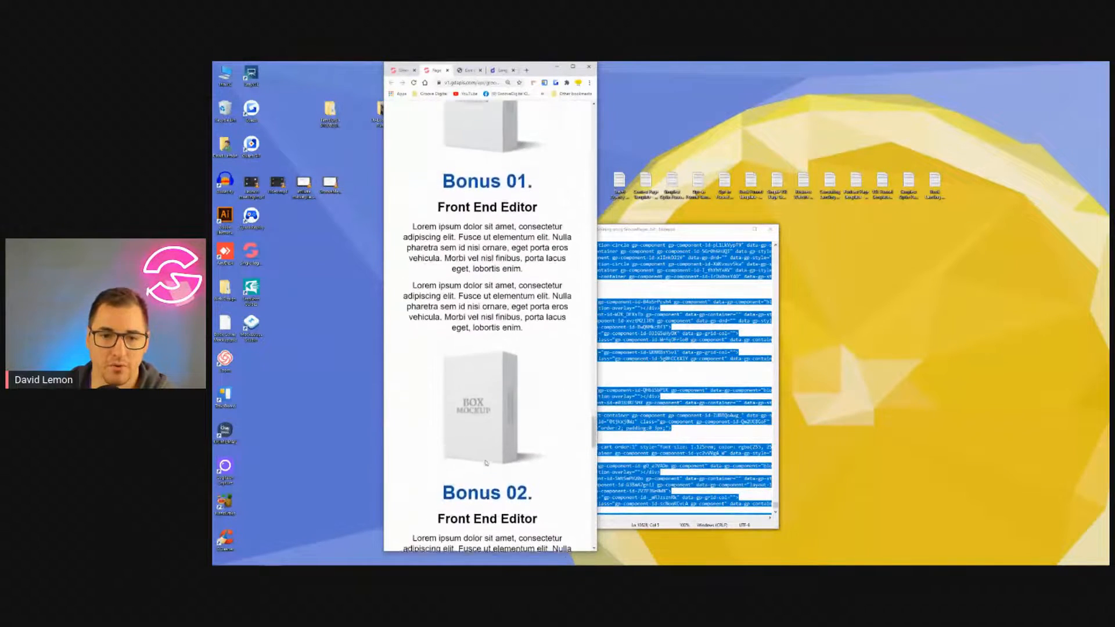
{"action": "scroll", "coordinate": [486, 466], "scroll_direction": "up", "scroll_amount": 7}
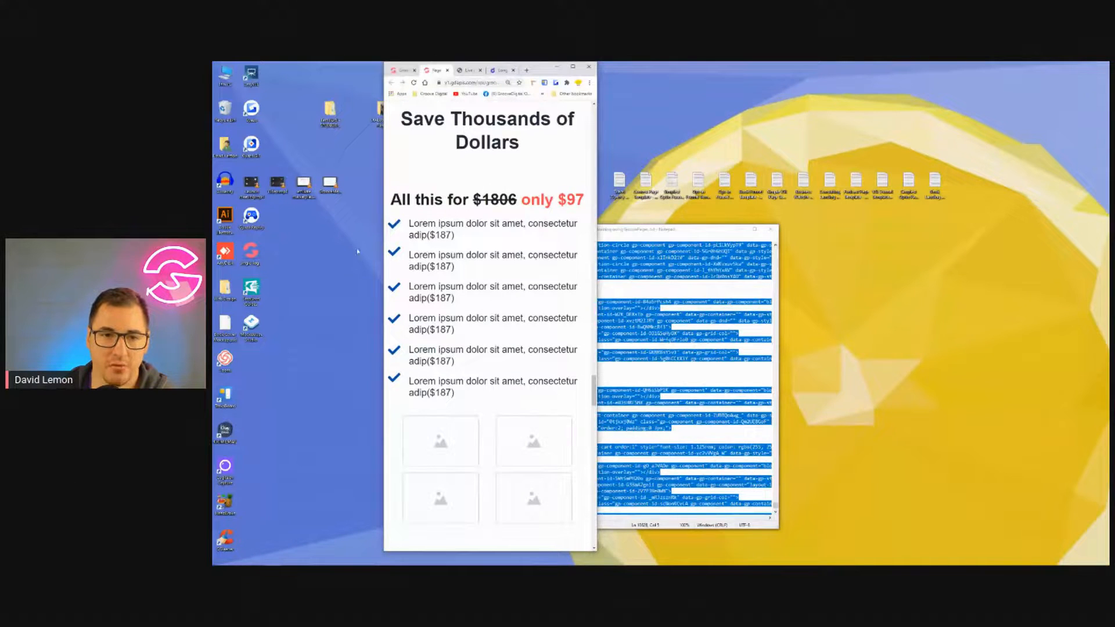
{"action": "scroll", "coordinate": [570, 372], "scroll_direction": "up", "scroll_amount": 10}
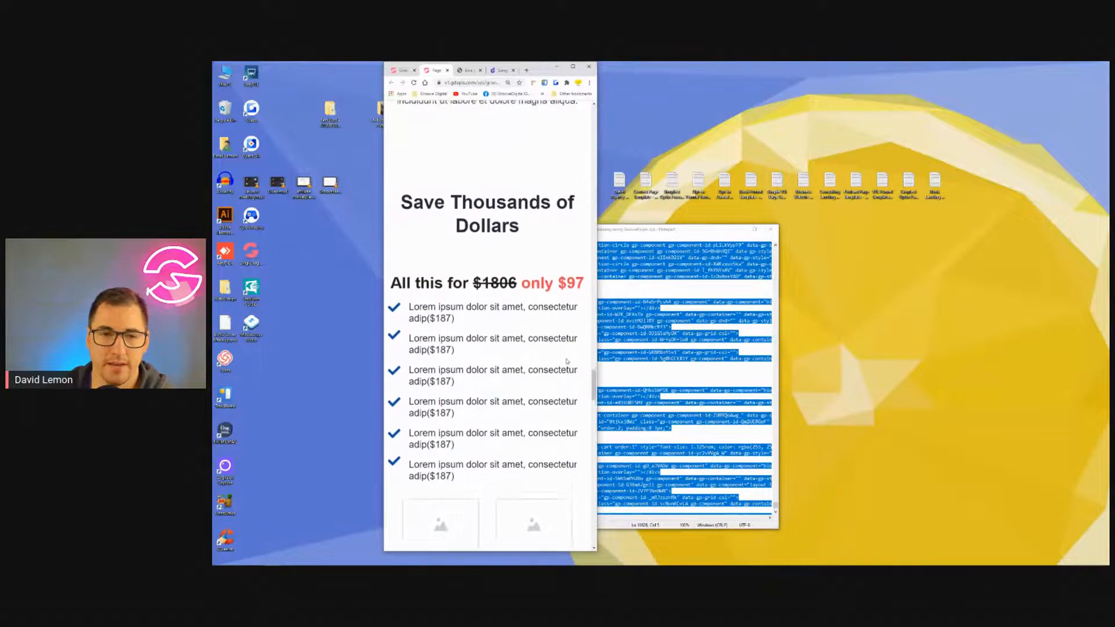
{"action": "scroll", "coordinate": [569, 374], "scroll_direction": "up", "scroll_amount": 10}
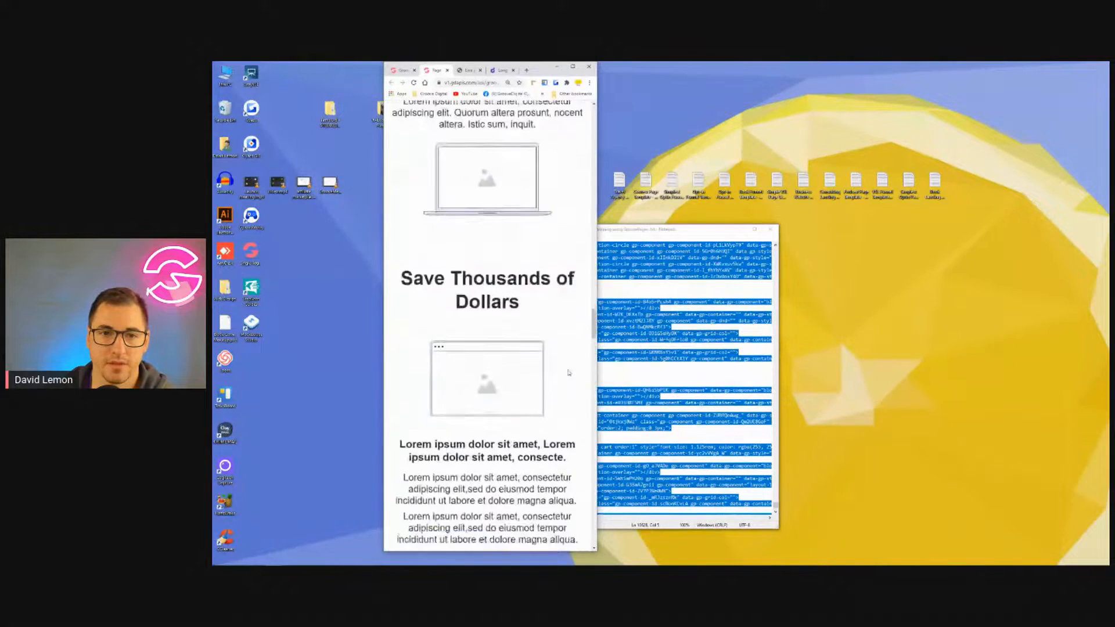
{"action": "scroll", "coordinate": [569, 373], "scroll_direction": "up", "scroll_amount": 15}
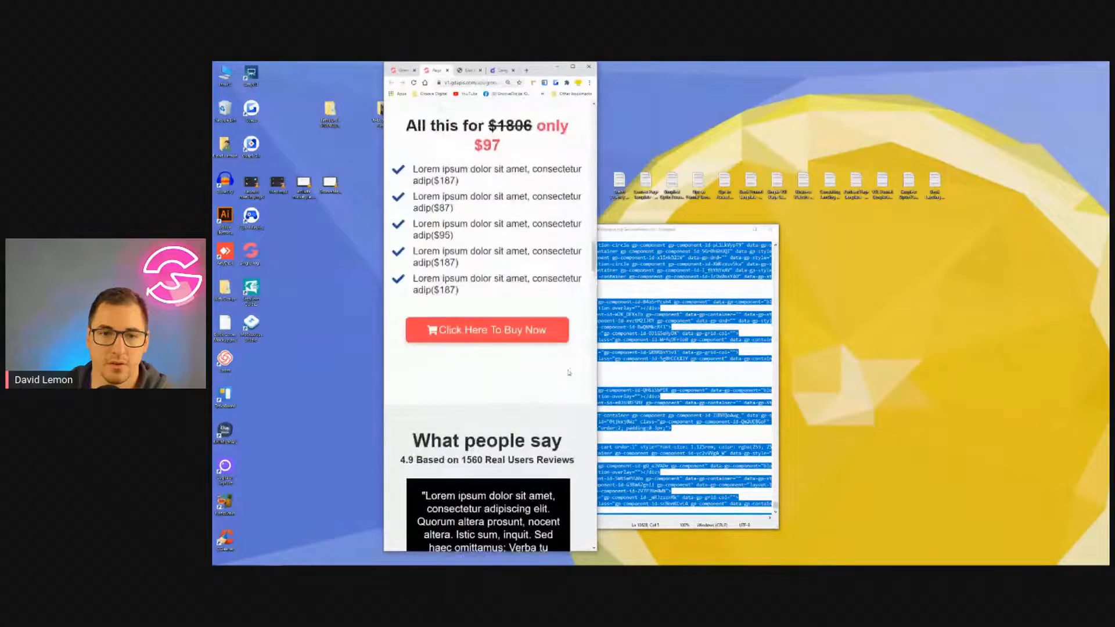
{"action": "scroll", "coordinate": [569, 373], "scroll_direction": "up", "scroll_amount": 10}
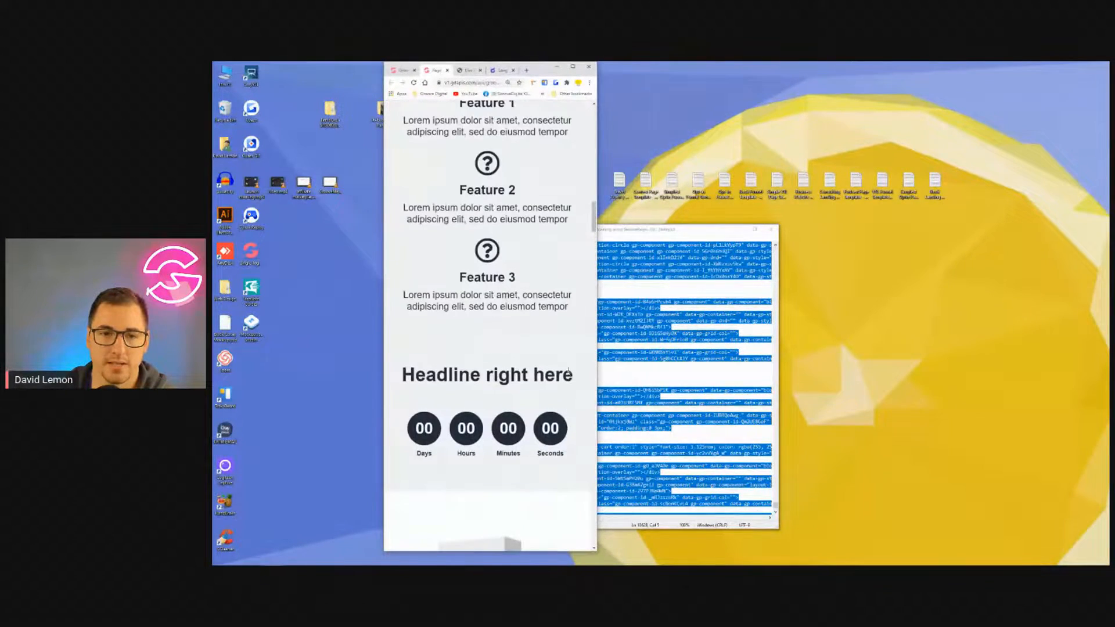
{"action": "scroll", "coordinate": [559, 397], "scroll_direction": "up", "scroll_amount": 12}
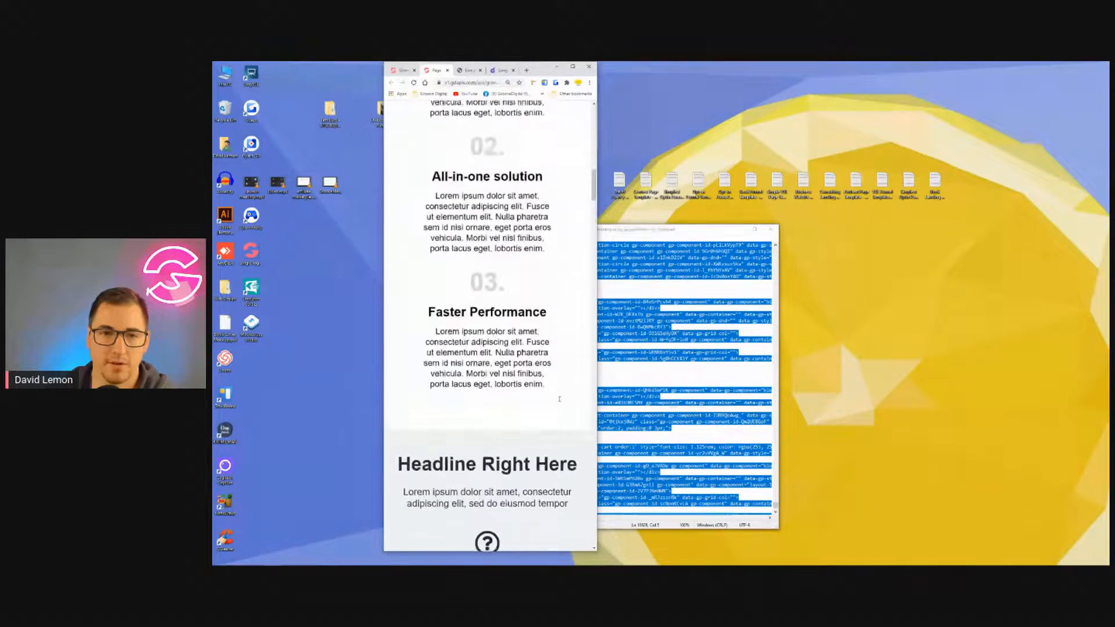
{"action": "scroll", "coordinate": [560, 399], "scroll_direction": "up", "scroll_amount": 5}
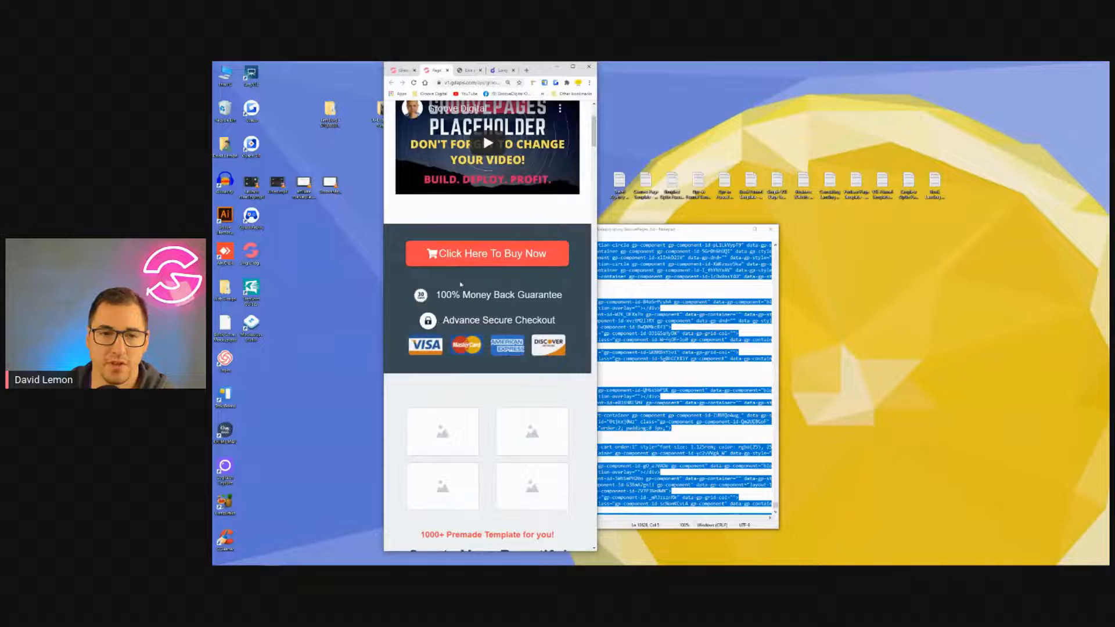
{"action": "scroll", "coordinate": [483, 132], "scroll_direction": "up", "scroll_amount": 3}
Maximize the browser window and return to the top of Page 3 in the page editor.
{"action": "left_click", "coordinate": [576, 68]}
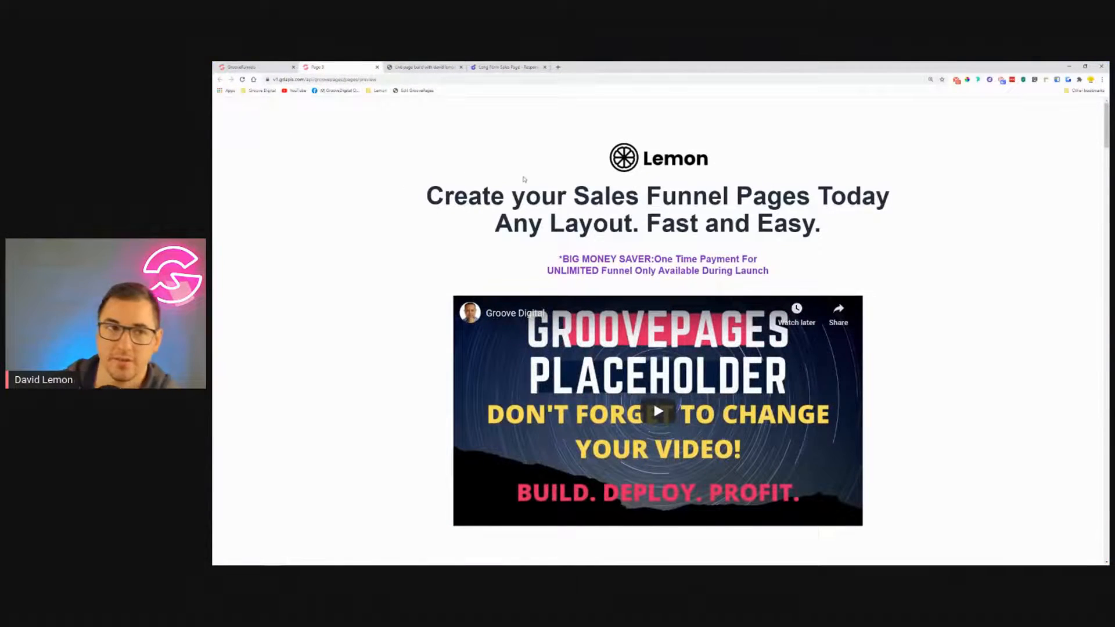
{"action": "left_click", "coordinate": [291, 64]}
{"action": "scroll", "coordinate": [680, 285], "scroll_direction": "up", "scroll_amount": 10}
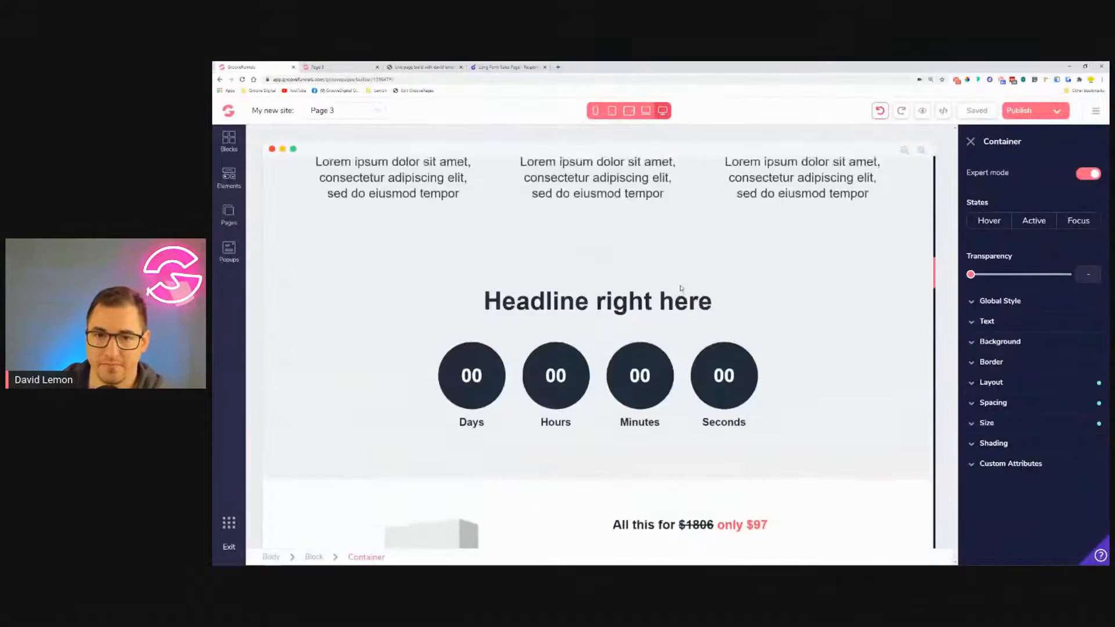
{"action": "scroll", "coordinate": [680, 285], "scroll_direction": "up", "scroll_amount": 5}
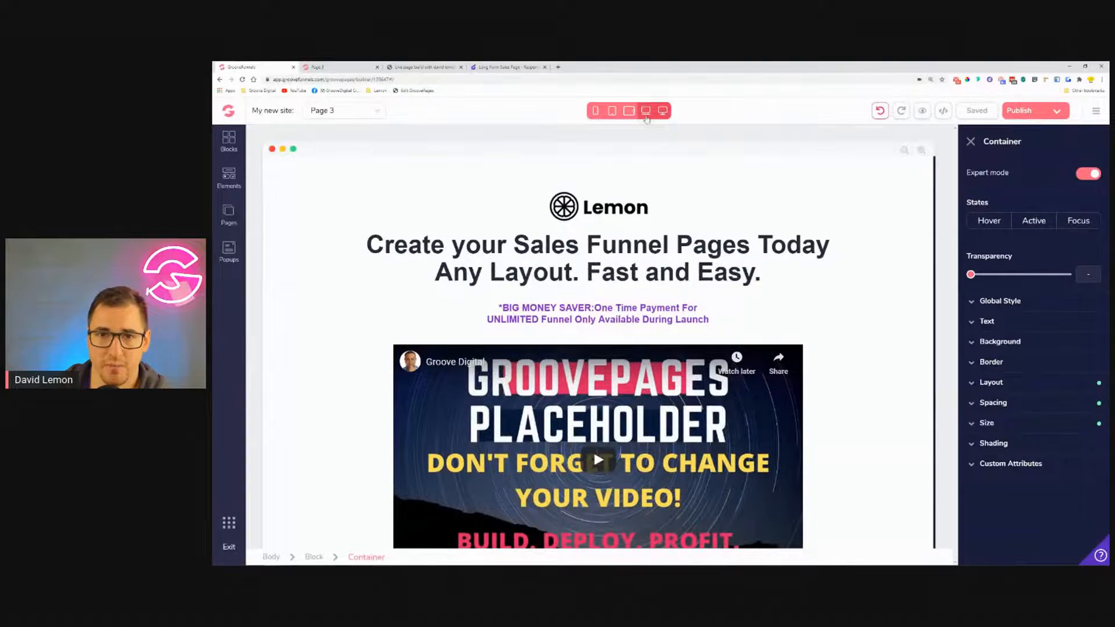
Select the payment icons image in the landscape tablet view and compare its size in the laptop and desktop views.
{"action": "left_click", "coordinate": [622, 114]}
{"action": "scroll", "coordinate": [720, 337], "scroll_direction": "down", "scroll_amount": 5}
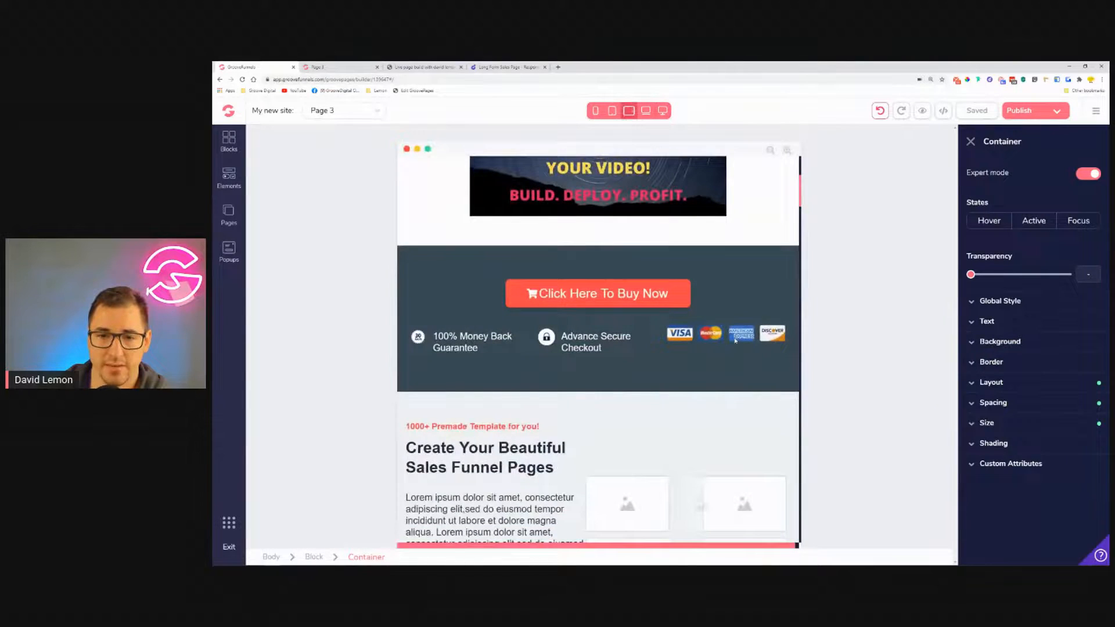
{"action": "left_click", "coordinate": [736, 340]}
{"action": "left_click", "coordinate": [646, 111]}
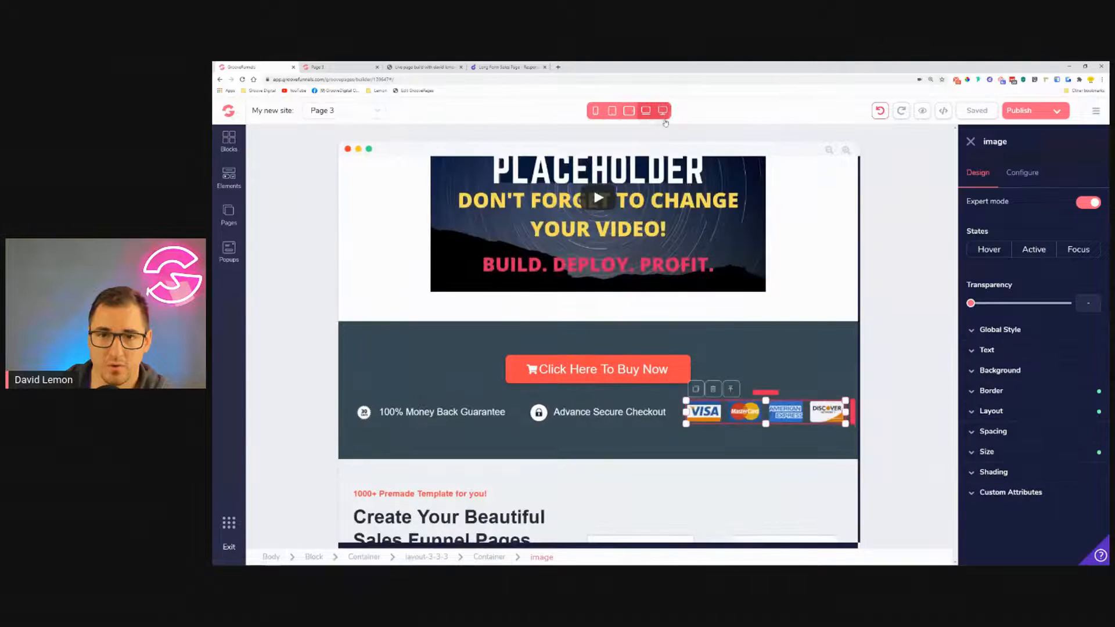
{"action": "left_click", "coordinate": [663, 115]}
{"action": "left_click", "coordinate": [629, 111]}
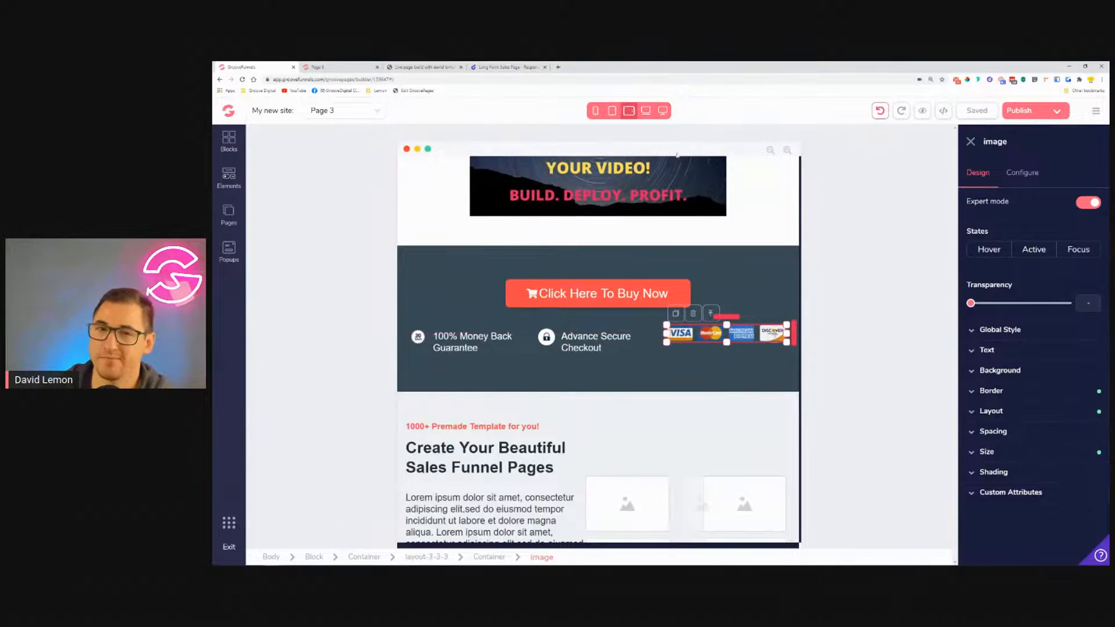
Set the payment icons image's width to auto and clear its maximum width and height in the landscape tablet view.
{"action": "left_click", "coordinate": [1005, 452]}
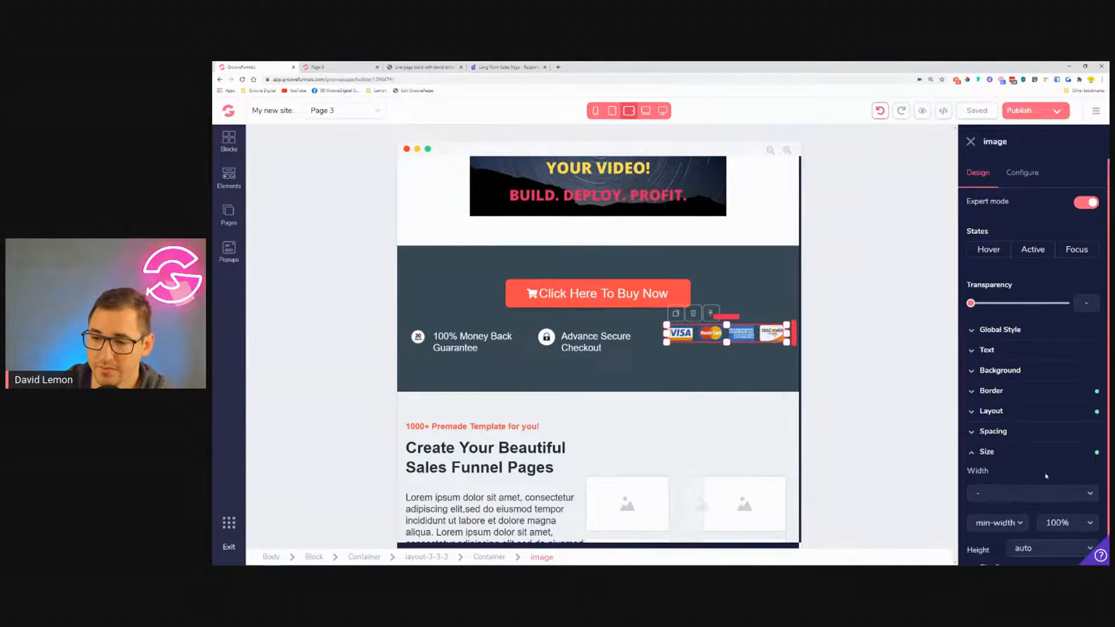
{"action": "left_click", "coordinate": [1063, 523]}
{"action": "scroll", "coordinate": [1034, 442], "scroll_direction": "down", "scroll_amount": 2}
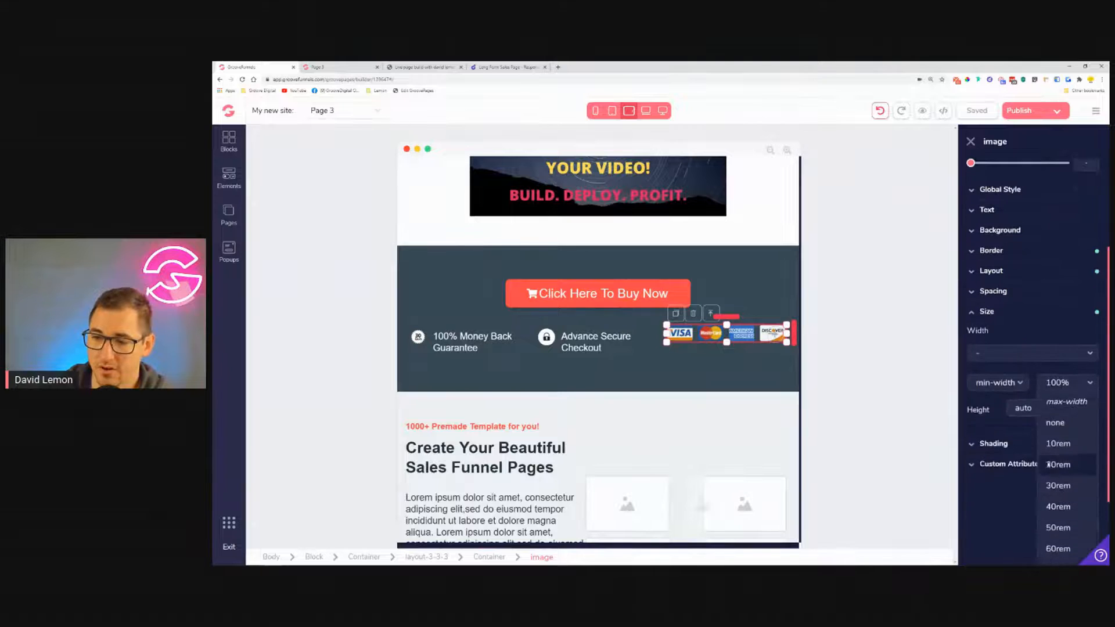
{"action": "left_click", "coordinate": [1027, 358]}
{"action": "scroll", "coordinate": [1024, 381], "scroll_direction": "up", "scroll_amount": 2}
{"action": "left_click", "coordinate": [1024, 382]}
{"action": "left_click", "coordinate": [1014, 386]}
{"action": "left_click", "coordinate": [986, 460]}
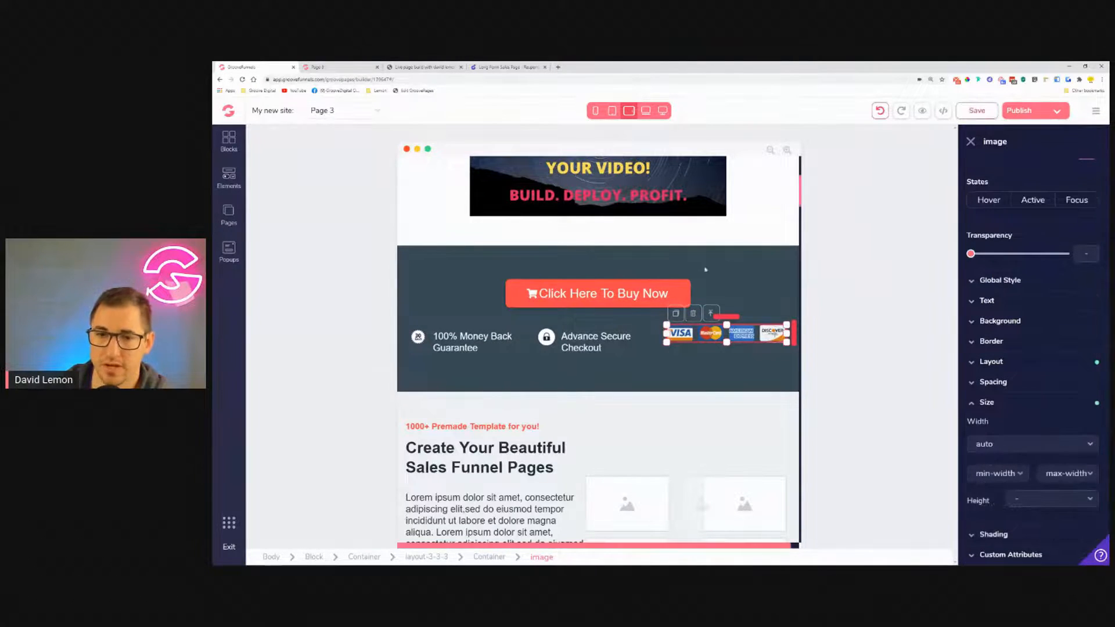
Check the payment icons in the laptop and desktop views, then replace the old page preview with a newly opened one.
{"action": "left_click", "coordinate": [646, 110]}
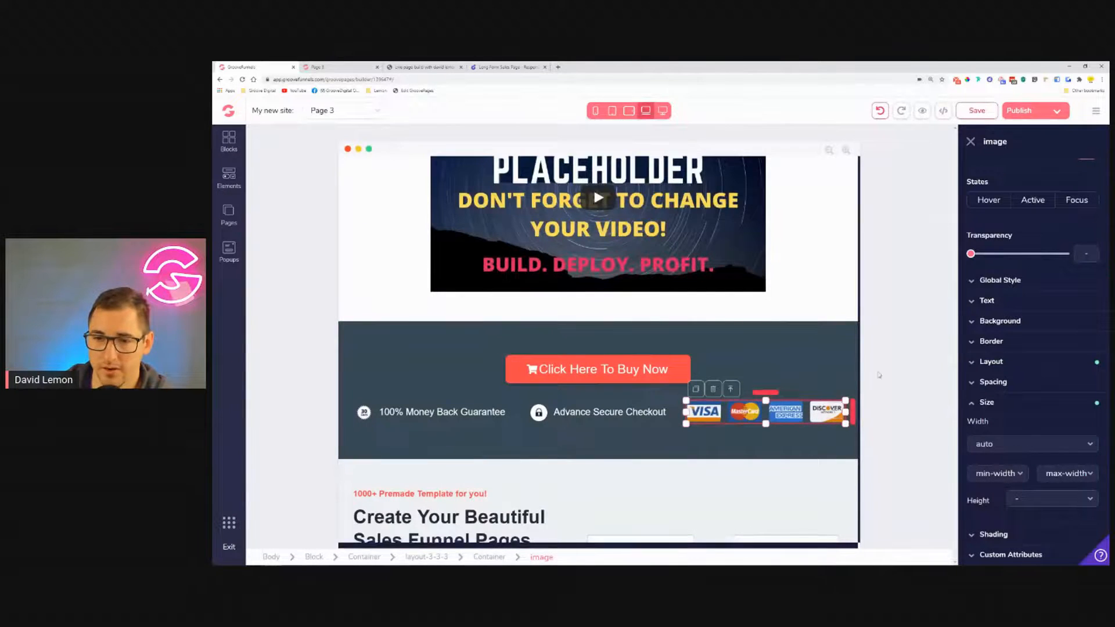
{"action": "left_click", "coordinate": [663, 110]}
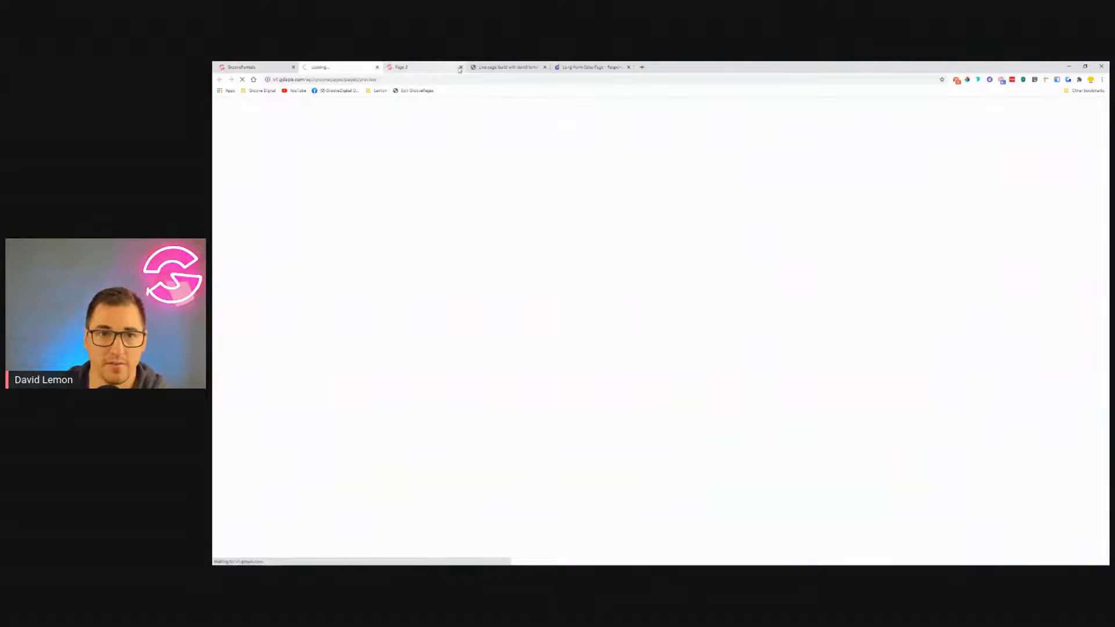
{"action": "left_click", "coordinate": [460, 67]}
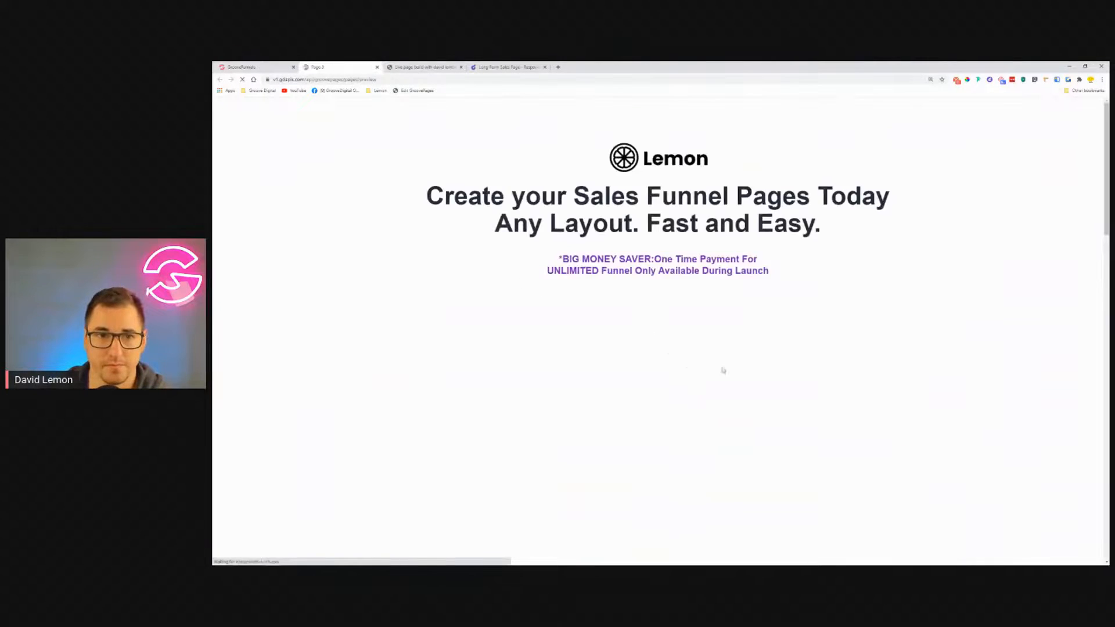
Check the payment icons in the page preview, close it, and compare them in the laptop, landscape tablet and desktop editor views.
{"action": "scroll", "coordinate": [1050, 325], "scroll_direction": "down", "scroll_amount": 5}
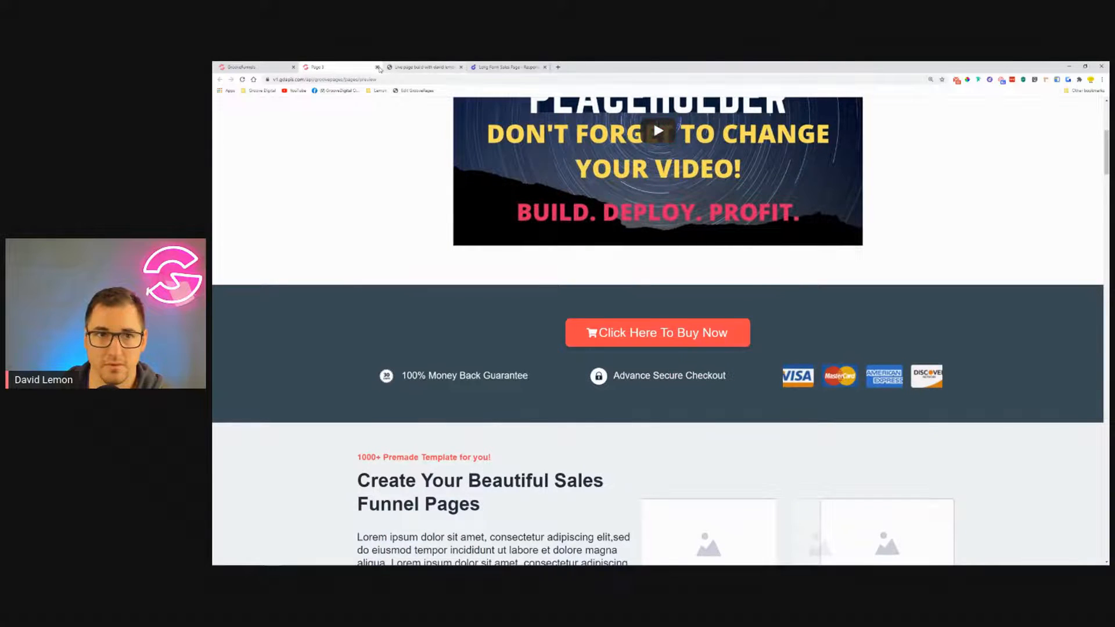
{"action": "left_click", "coordinate": [378, 68]}
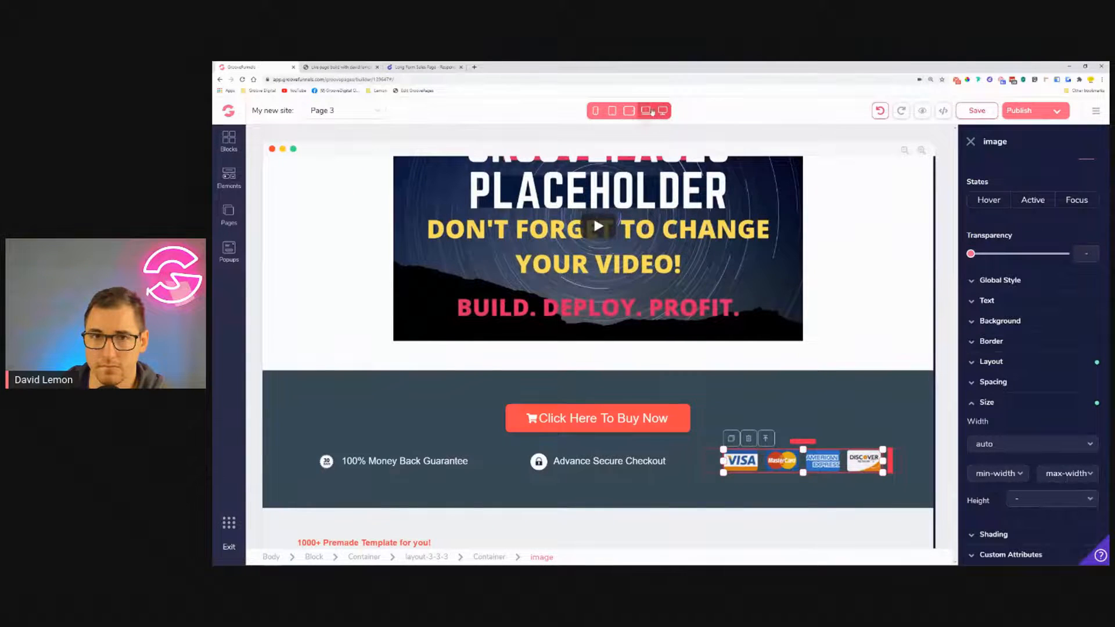
{"action": "left_click", "coordinate": [645, 111]}
{"action": "left_click", "coordinate": [629, 111]}
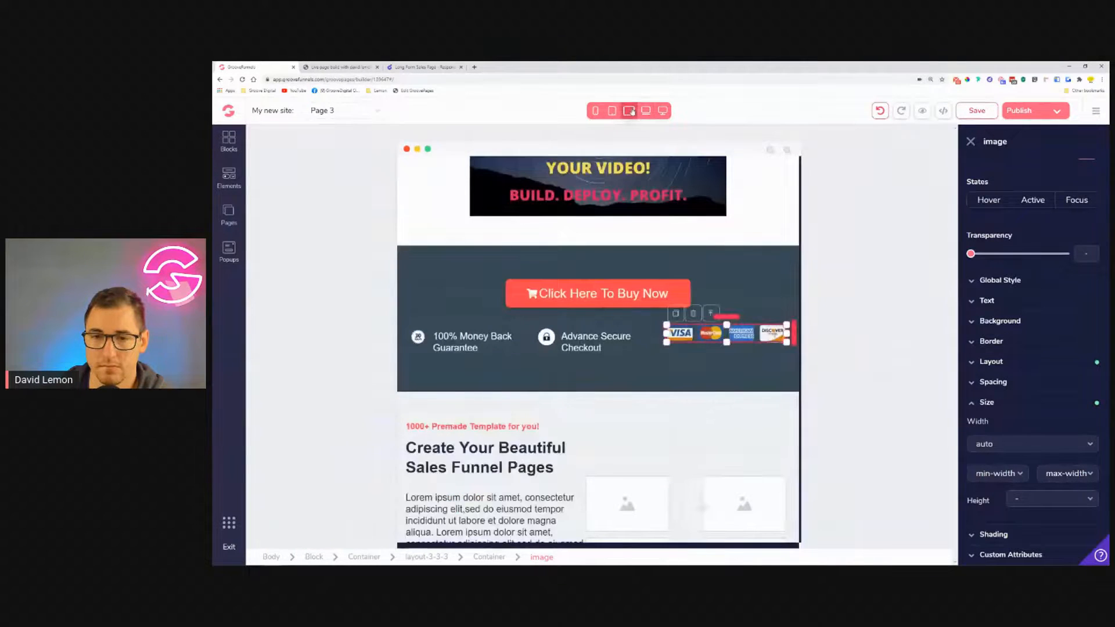
{"action": "left_click", "coordinate": [663, 111]}
Set the payment icons image's width and height to auto in the desktop view and save the page.
{"action": "left_click", "coordinate": [1046, 446]}
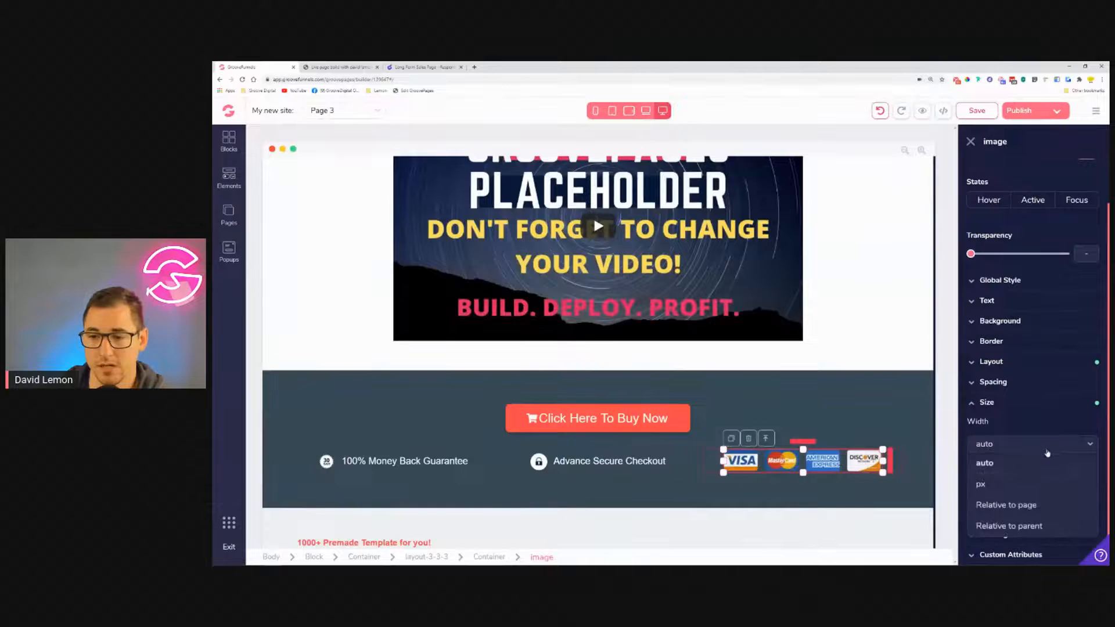
{"action": "left_click", "coordinate": [1047, 470]}
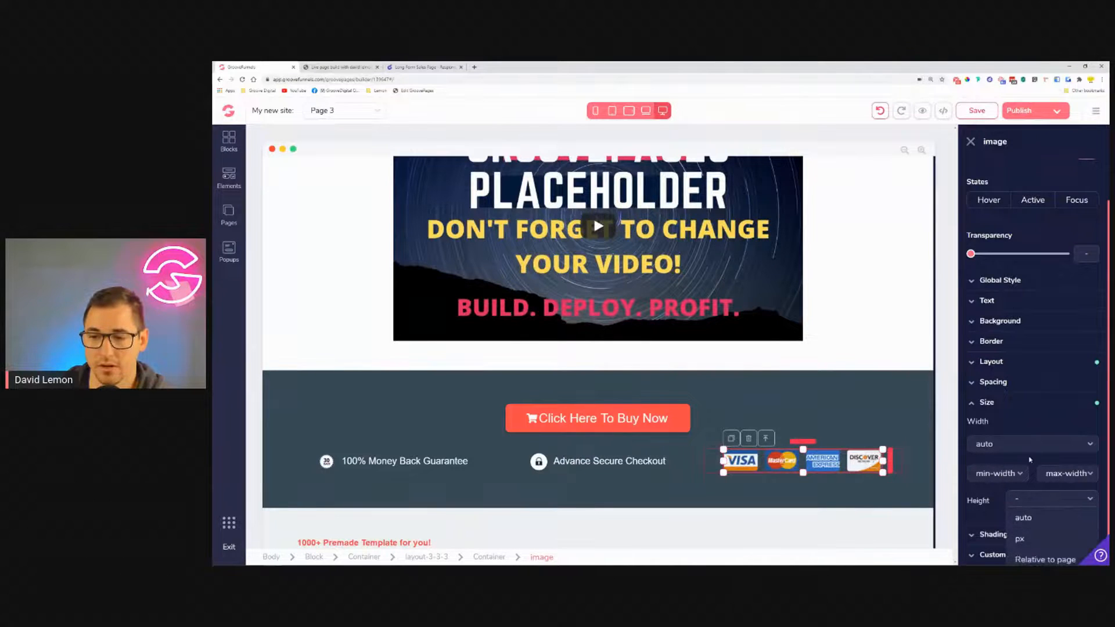
{"action": "left_click", "coordinate": [1026, 445]}
{"action": "left_click", "coordinate": [1028, 464]}
{"action": "left_click", "coordinate": [1052, 499]}
{"action": "left_click", "coordinate": [974, 112]}
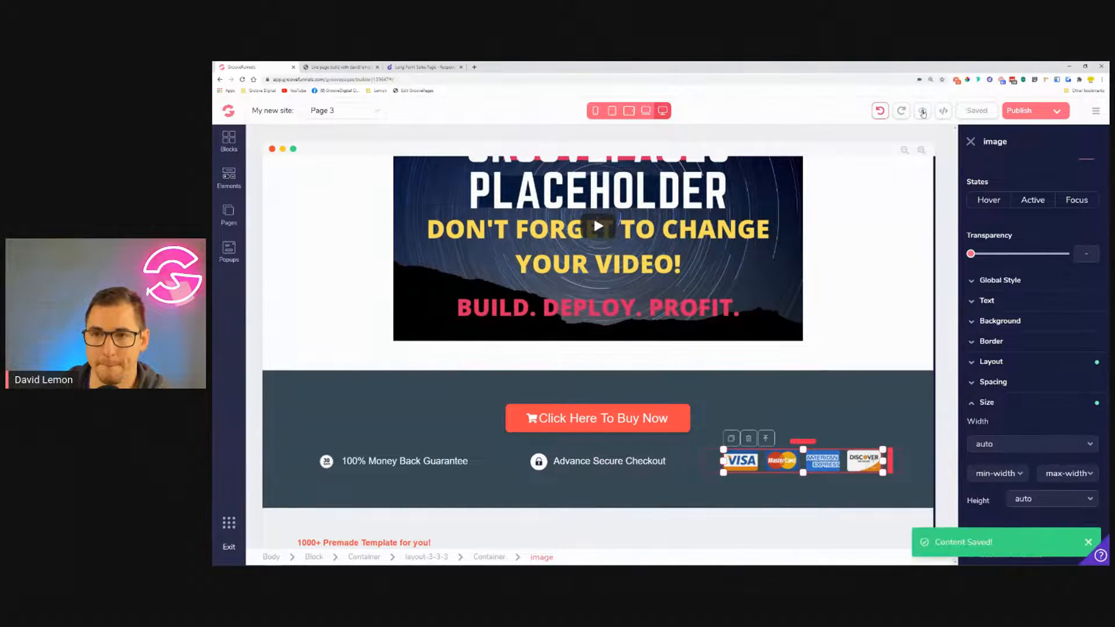
Open a new page preview and check the payment icons at narrow and wide browser window sizes.
{"action": "left_click", "coordinate": [924, 112]}
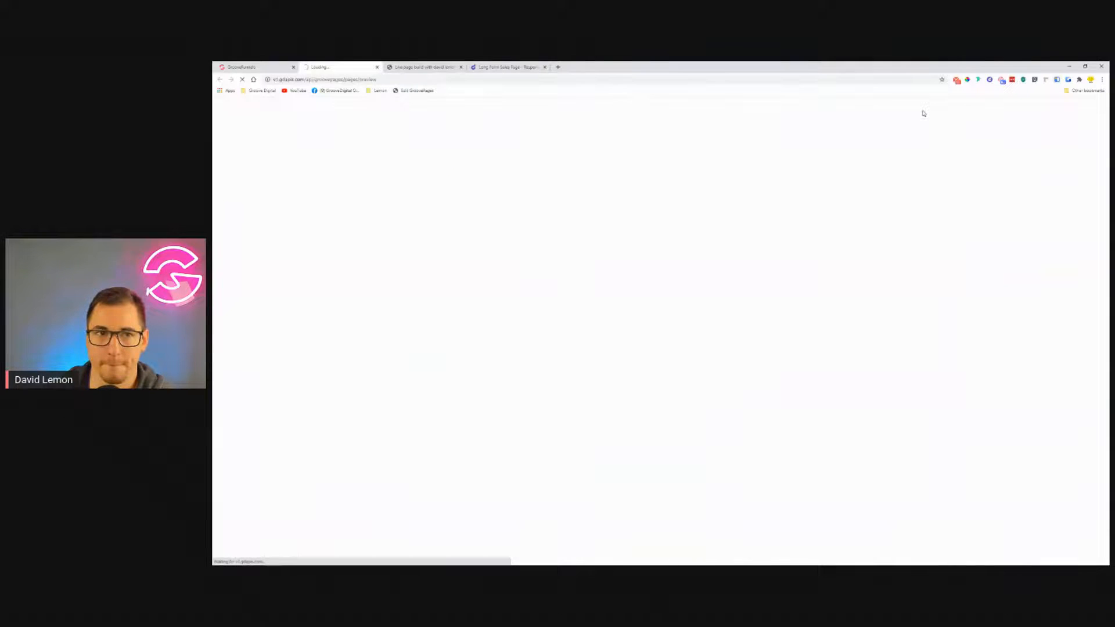
{"action": "scroll", "coordinate": [945, 158], "scroll_direction": "down", "scroll_amount": 5}
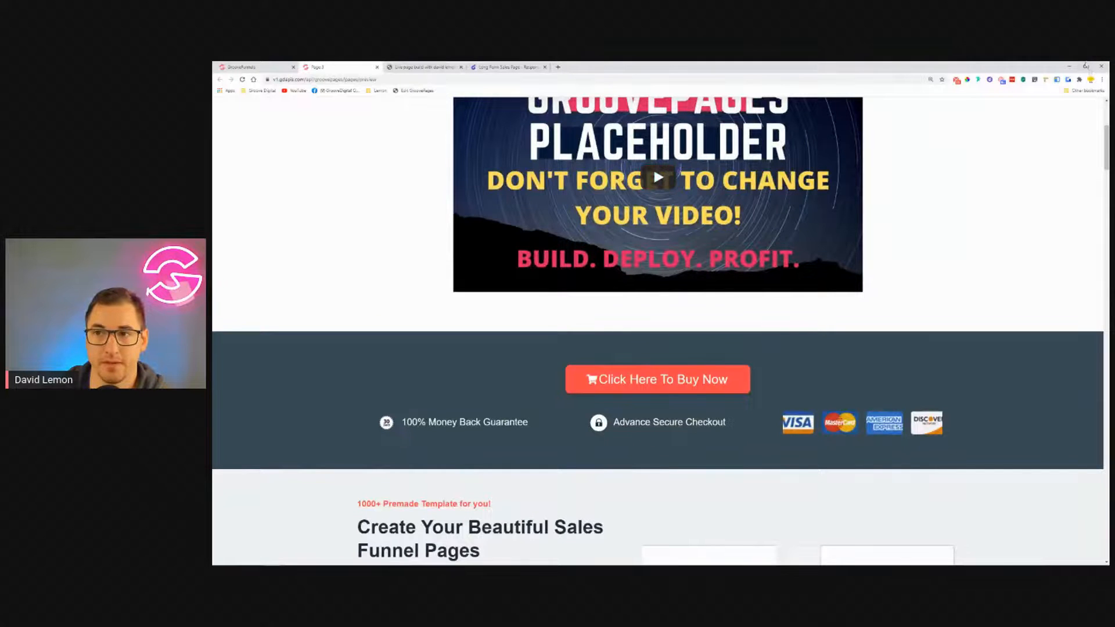
{"action": "left_click", "coordinate": [1085, 67]}
{"action": "scroll", "coordinate": [589, 288], "scroll_direction": "down", "scroll_amount": 5}
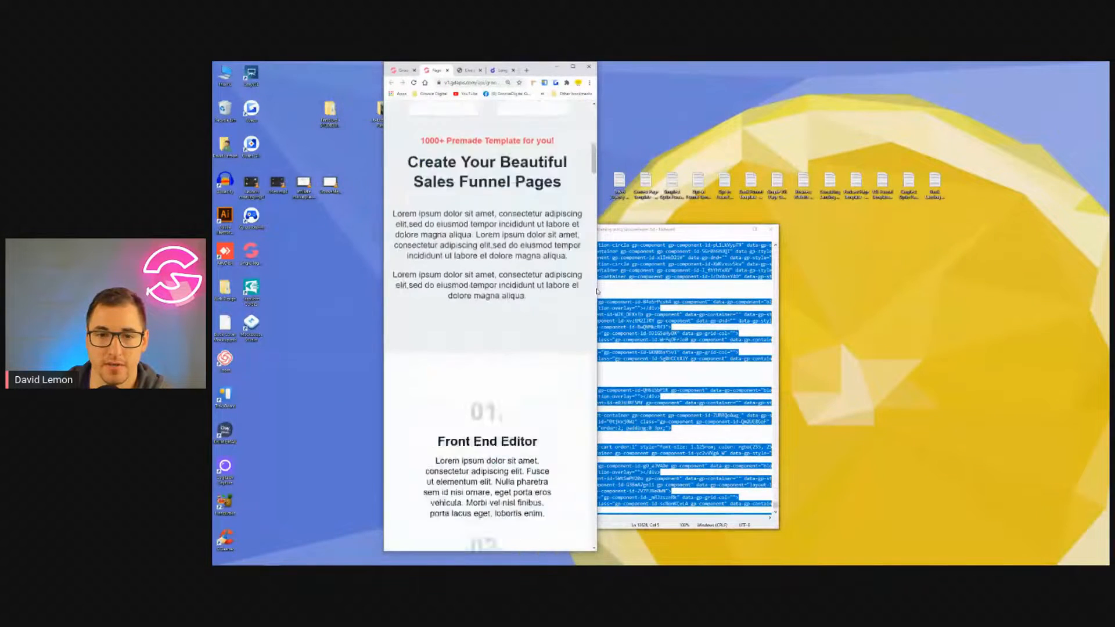
{"action": "scroll", "coordinate": [590, 287], "scroll_direction": "up", "scroll_amount": 6}
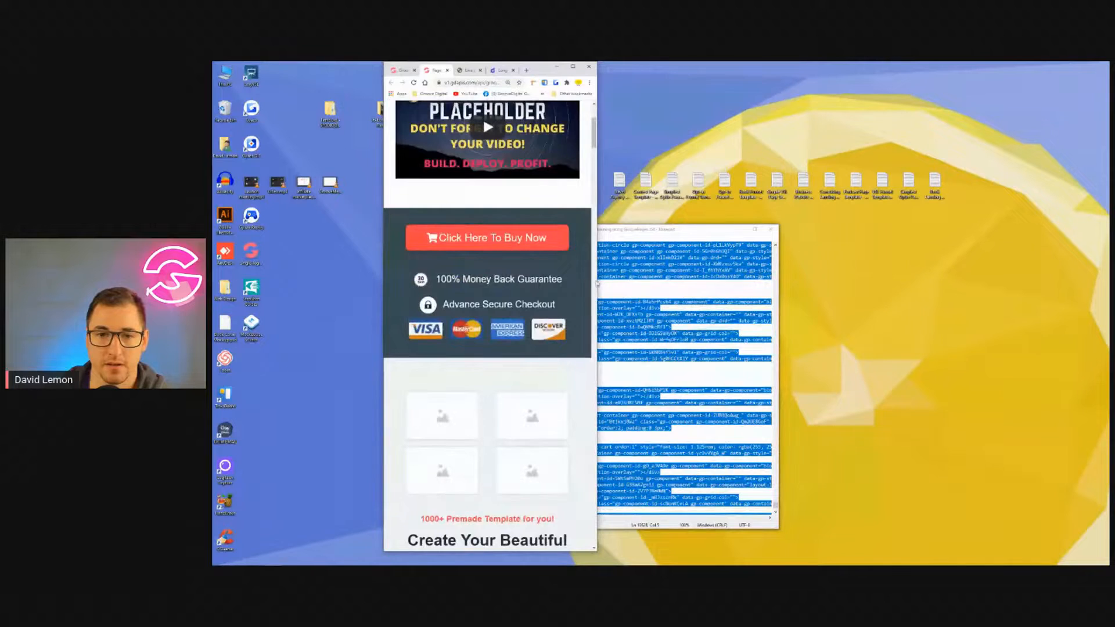
{"action": "left_click_drag", "start_coordinate": [597, 284], "coordinate": [1018, 317]}
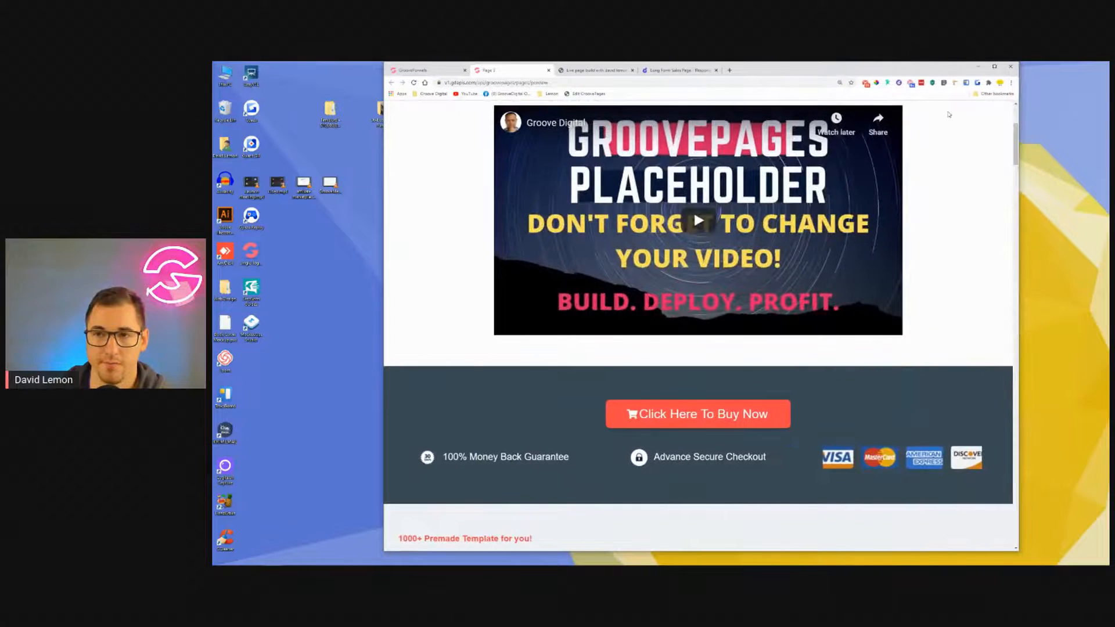
{"action": "left_click", "coordinate": [994, 67]}
Return to the editor, set the width and height of the payment icons' parent container to auto, and save the page.
{"action": "left_click", "coordinate": [250, 67]}
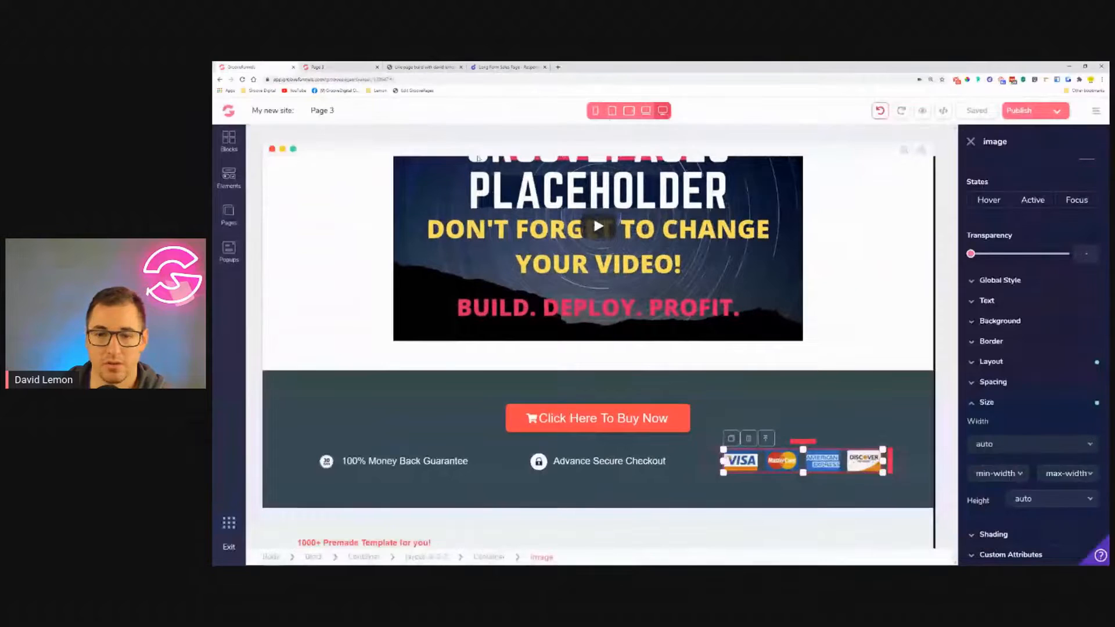
{"action": "left_click", "coordinate": [767, 438]}
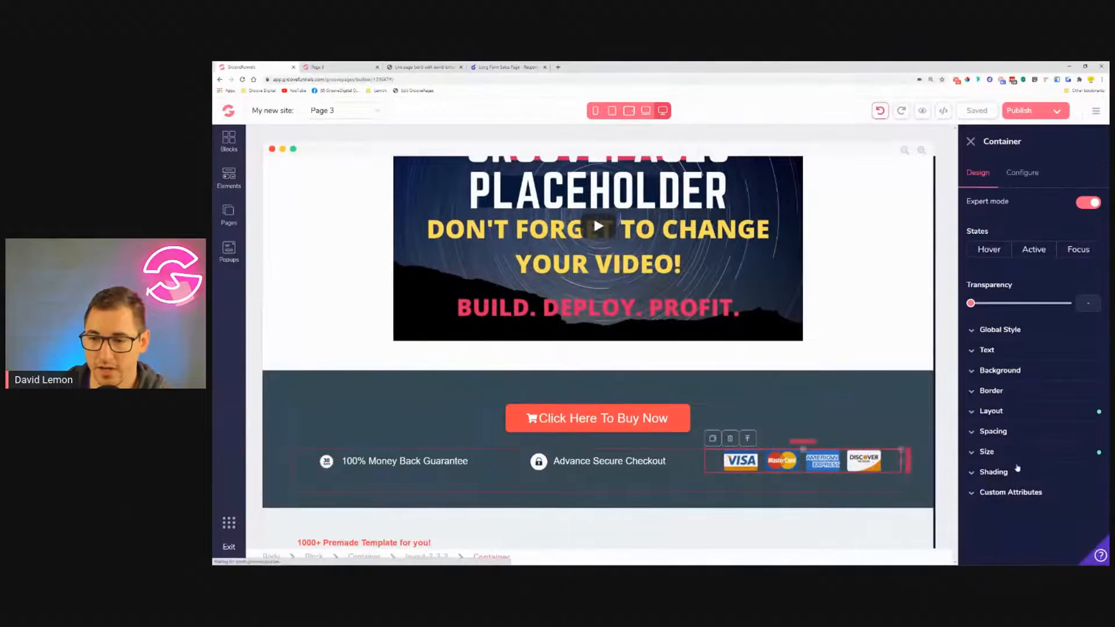
{"action": "scroll", "coordinate": [1049, 497], "scroll_direction": "down", "scroll_amount": 2}
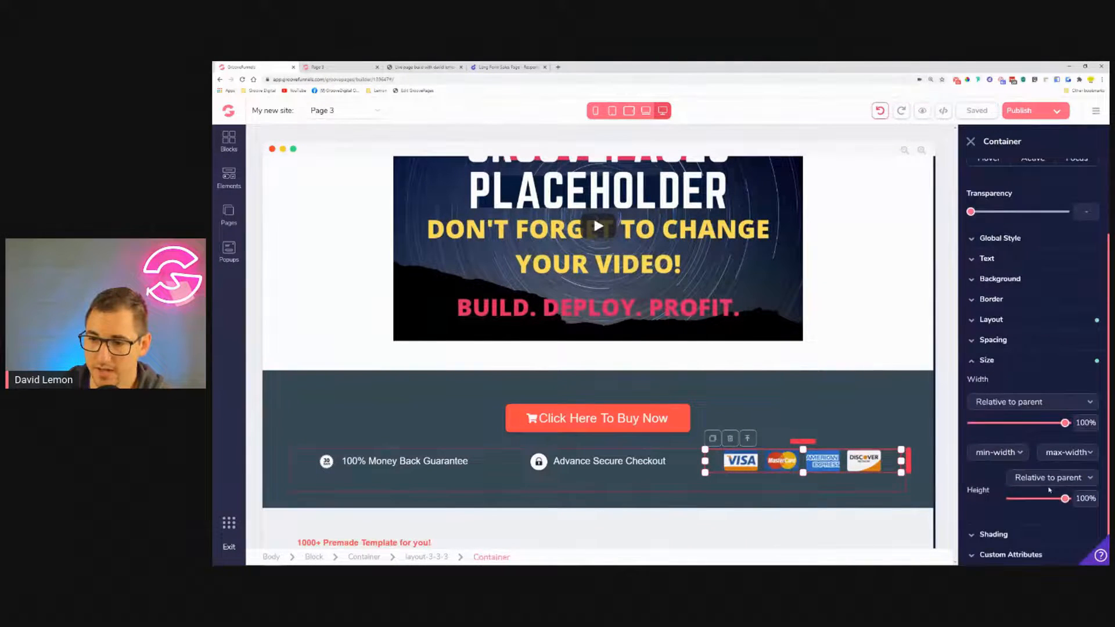
{"action": "left_click", "coordinate": [1047, 481]}
{"action": "left_click", "coordinate": [1039, 497]}
{"action": "left_click", "coordinate": [1039, 428]}
{"action": "left_click", "coordinate": [1041, 441]}
{"action": "left_click", "coordinate": [972, 112]}
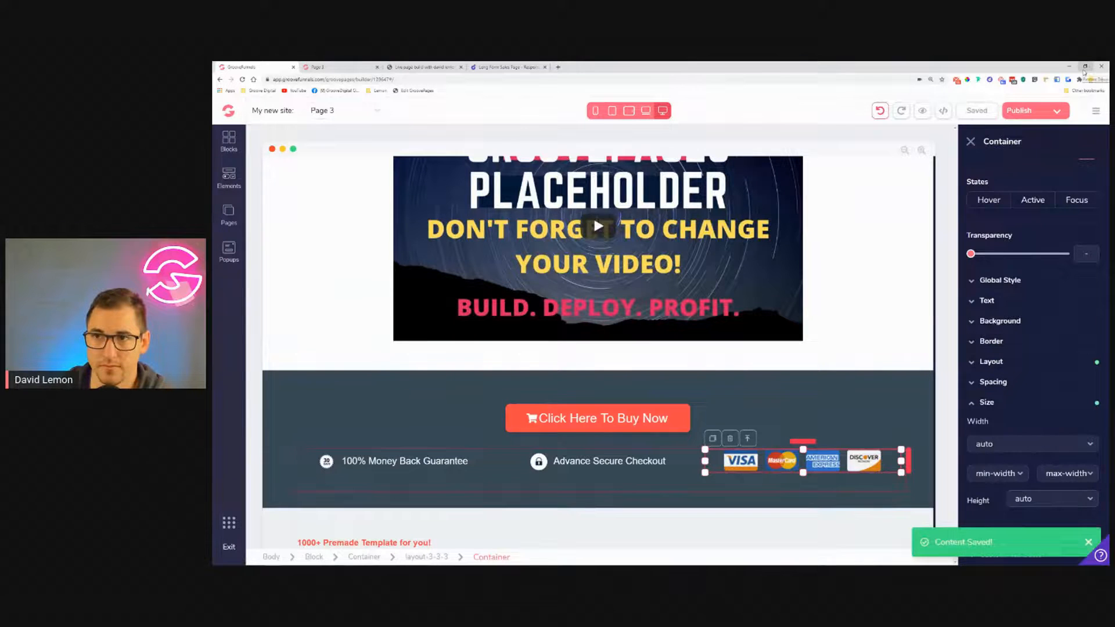
Replace the old preview with a newly opened one and check the payment icons while narrowing and widening the browser window.
{"action": "left_click", "coordinate": [1084, 67]}
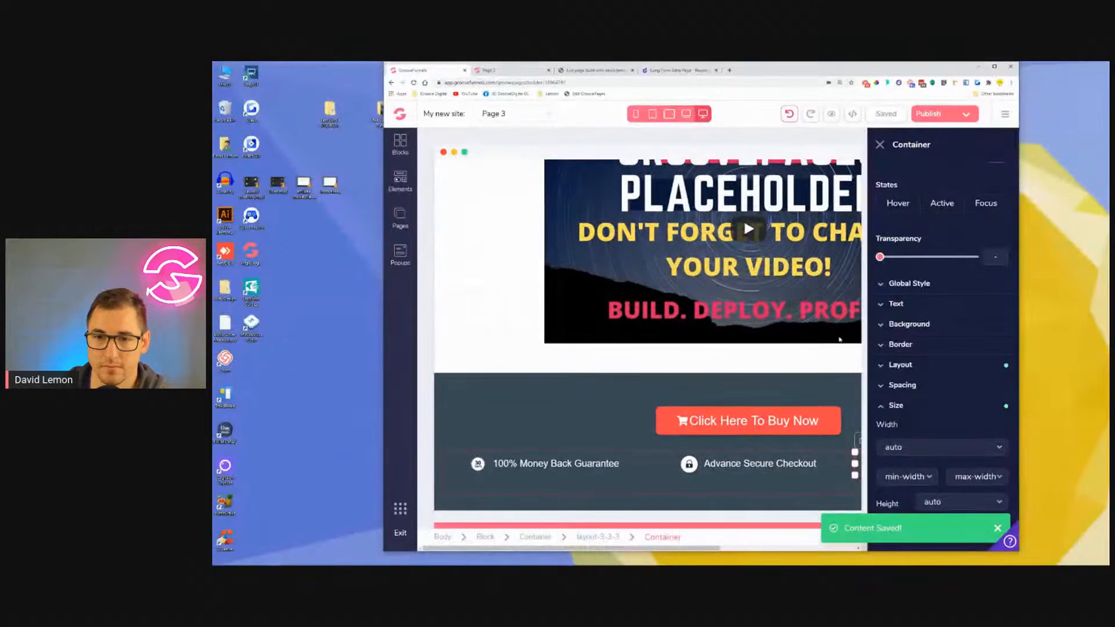
{"action": "left_click", "coordinate": [1001, 73]}
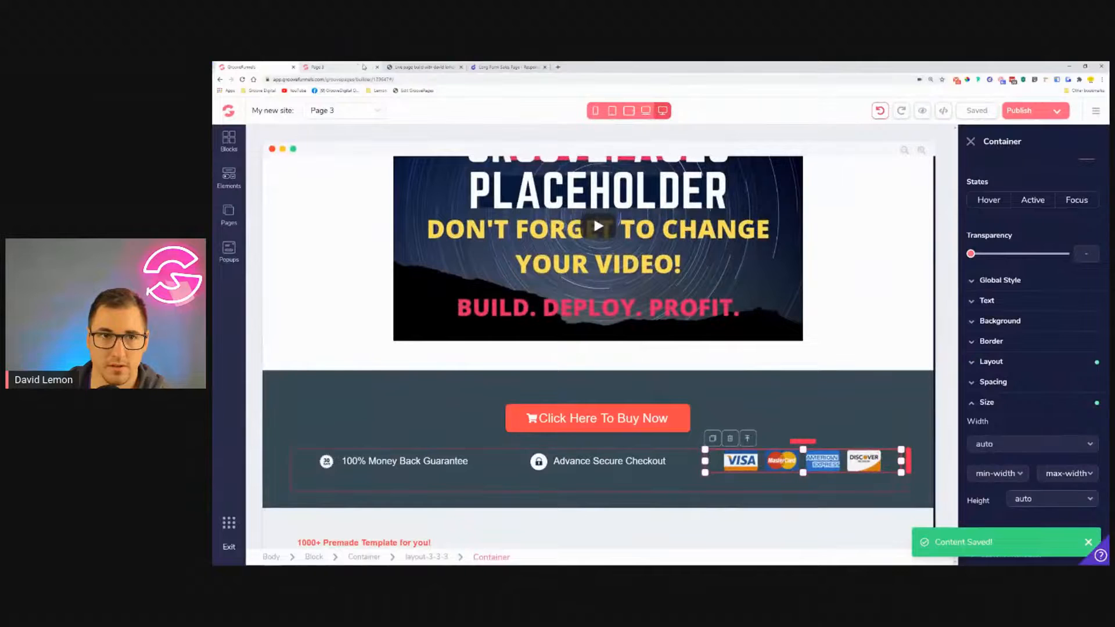
{"action": "left_click", "coordinate": [377, 67]}
{"action": "left_click", "coordinate": [925, 113]}
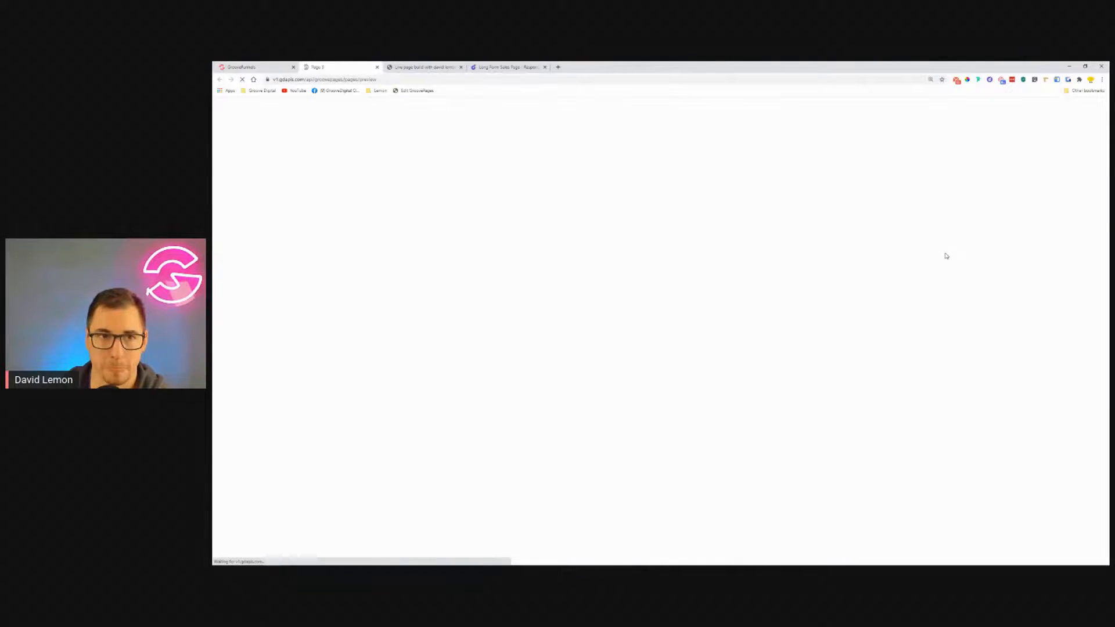
{"action": "scroll", "coordinate": [946, 253], "scroll_direction": "down", "scroll_amount": 4}
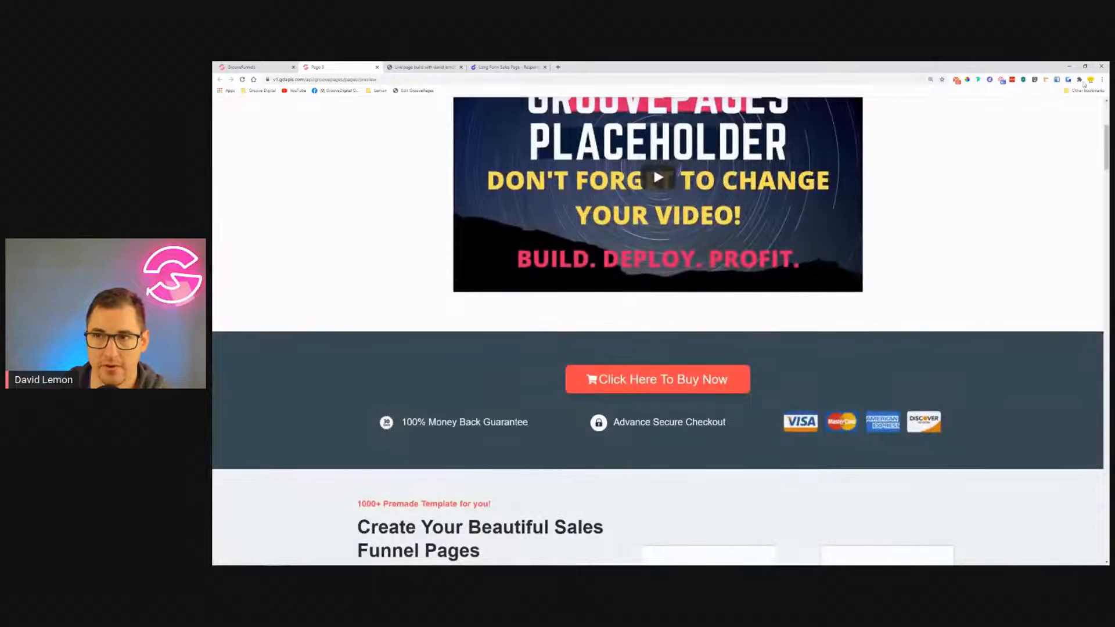
{"action": "left_click", "coordinate": [1085, 67]}
{"action": "left_click_drag", "start_coordinate": [1019, 290], "coordinate": [535, 323]}
{"action": "left_click_drag", "start_coordinate": [559, 250], "coordinate": [971, 116]}
{"action": "left_click", "coordinate": [947, 68]}
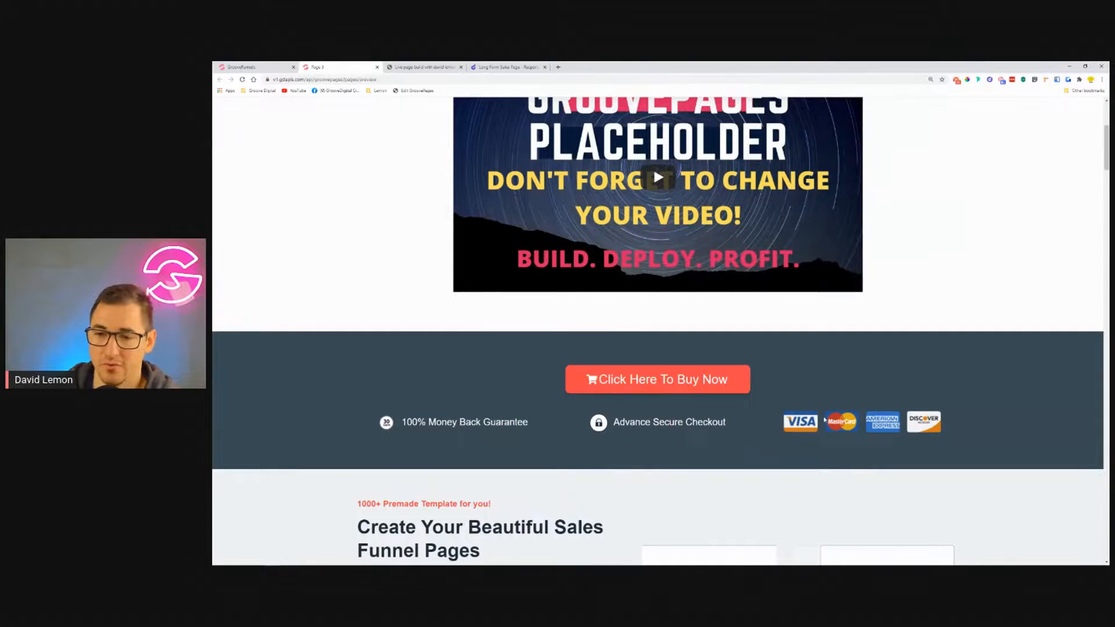
Try display none on the faded placeholder image in the upper row in the landscape tablet view, check the desktop view, and undo the change.
{"action": "scroll", "coordinate": [825, 420], "scroll_direction": "down", "scroll_amount": 5}
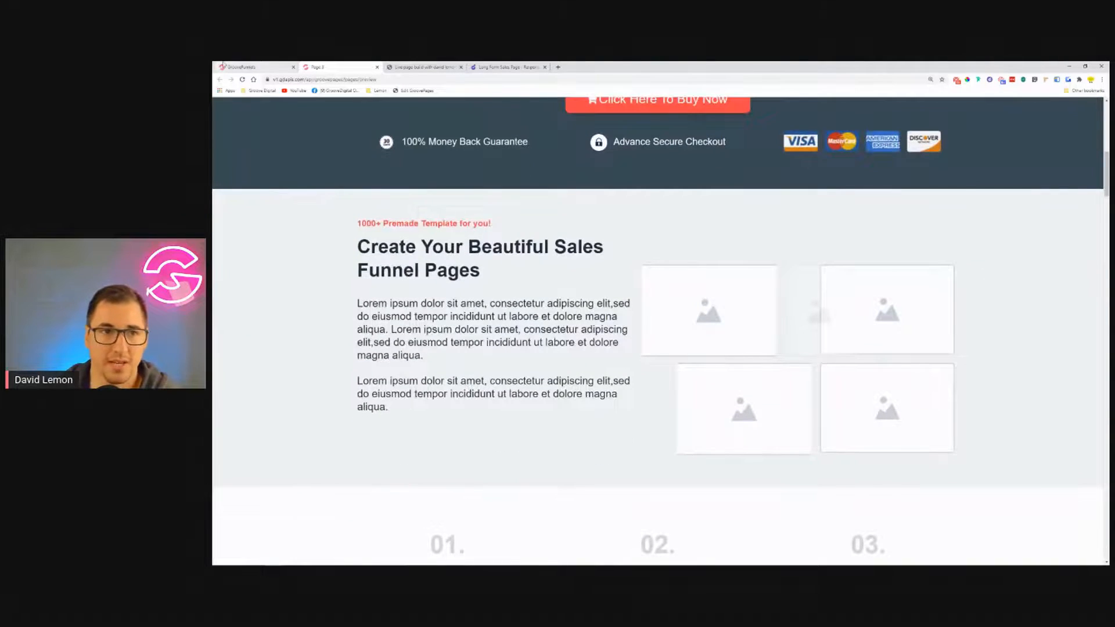
{"action": "left_click", "coordinate": [248, 67]}
{"action": "scroll", "coordinate": [854, 396], "scroll_direction": "down", "scroll_amount": 5}
{"action": "left_click", "coordinate": [758, 349]}
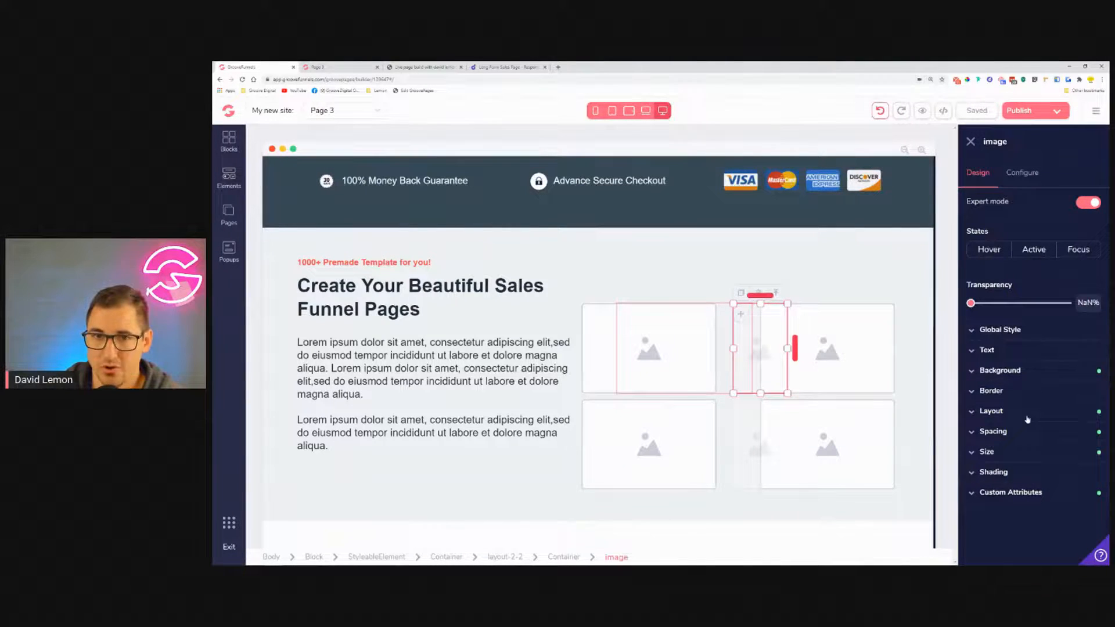
{"action": "left_click", "coordinate": [629, 111]}
{"action": "left_click", "coordinate": [1040, 414]}
{"action": "left_click", "coordinate": [1056, 435]}
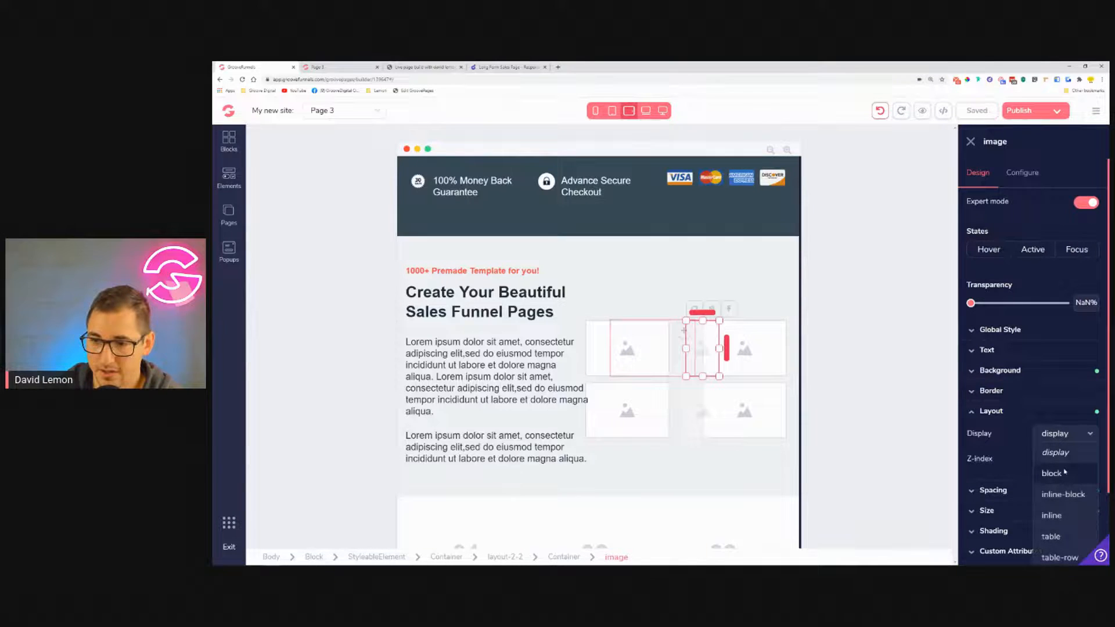
{"action": "scroll", "coordinate": [1069, 499], "scroll_direction": "down", "scroll_amount": 2}
{"action": "left_click", "coordinate": [1052, 512]}
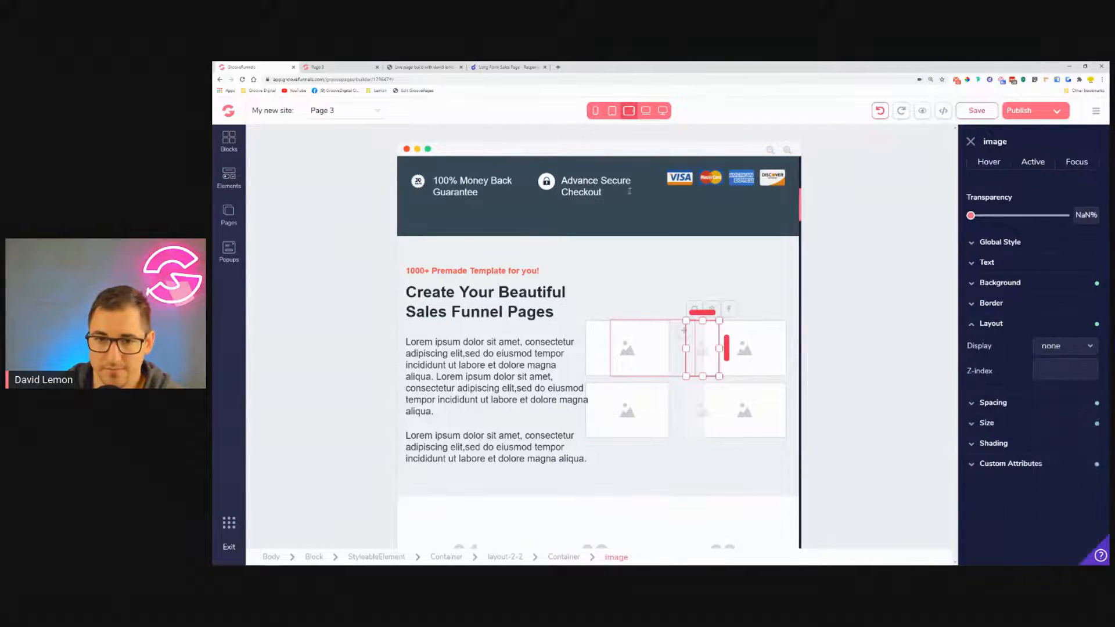
{"action": "left_click", "coordinate": [663, 110]}
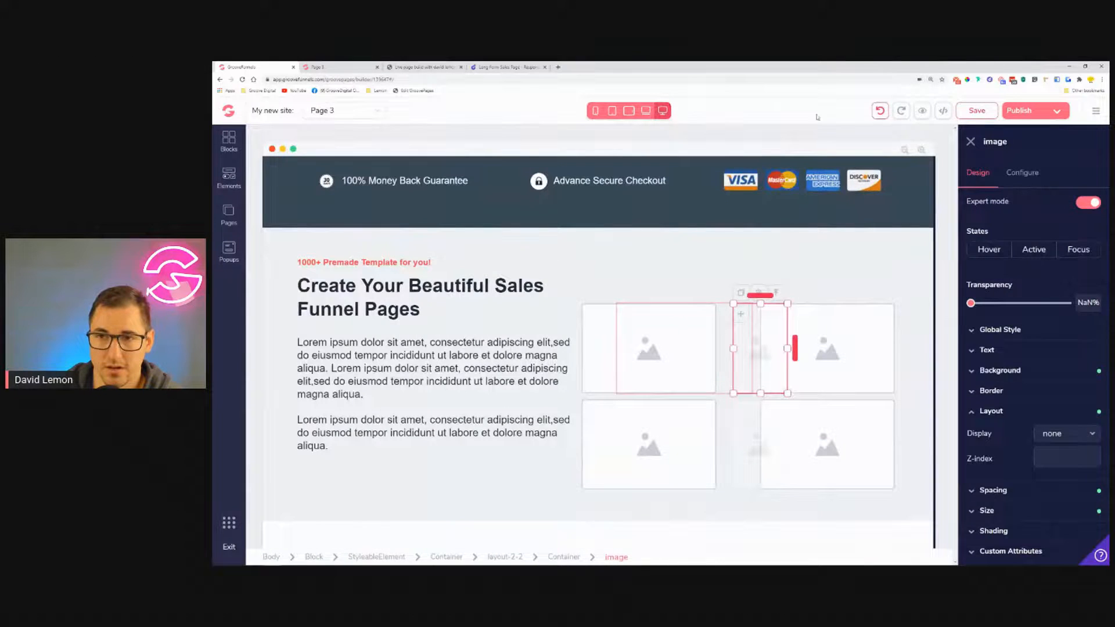
{"action": "left_click", "coordinate": [882, 111]}
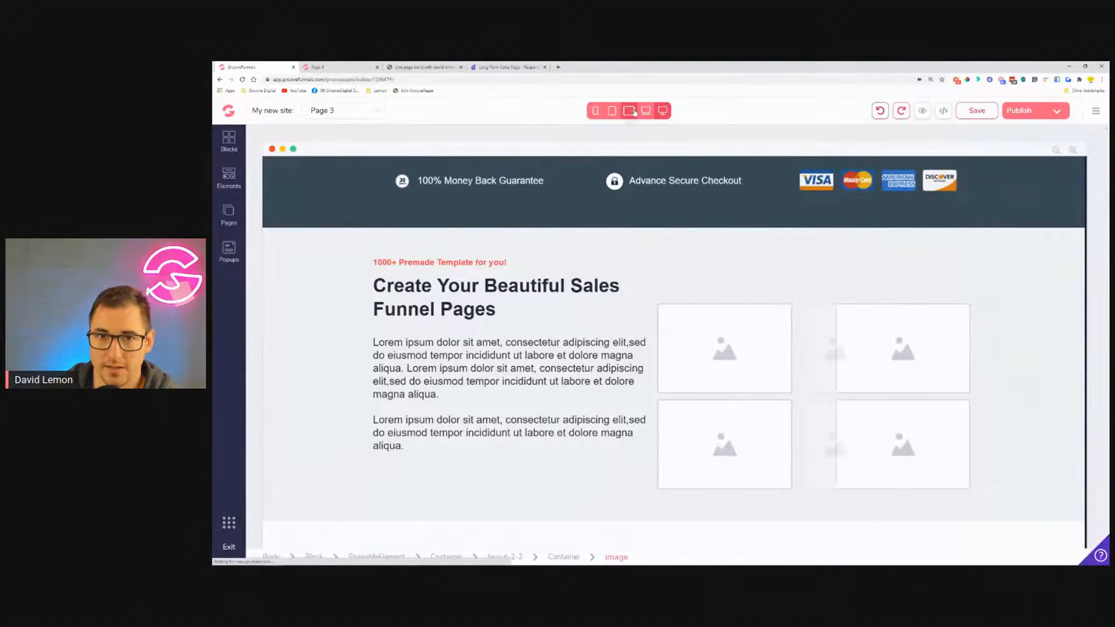
Compare the faded upper-row placeholder image's display setting and arrangement in the landscape and portrait tablet views.
{"action": "left_click", "coordinate": [630, 111]}
{"action": "left_click", "coordinate": [772, 228]}
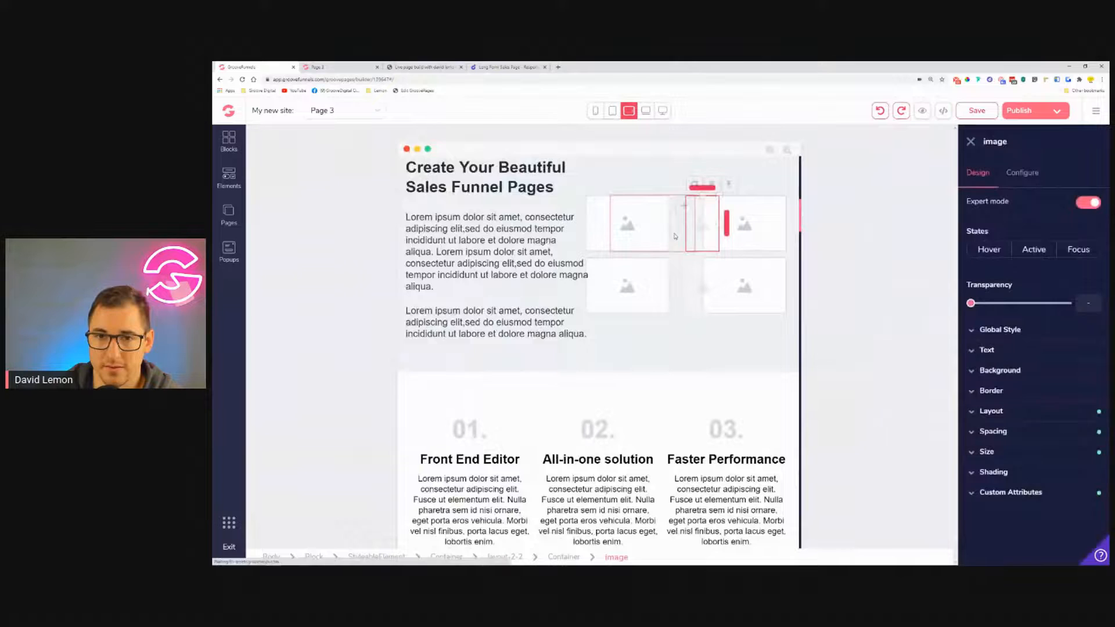
{"action": "left_click", "coordinate": [1010, 410]}
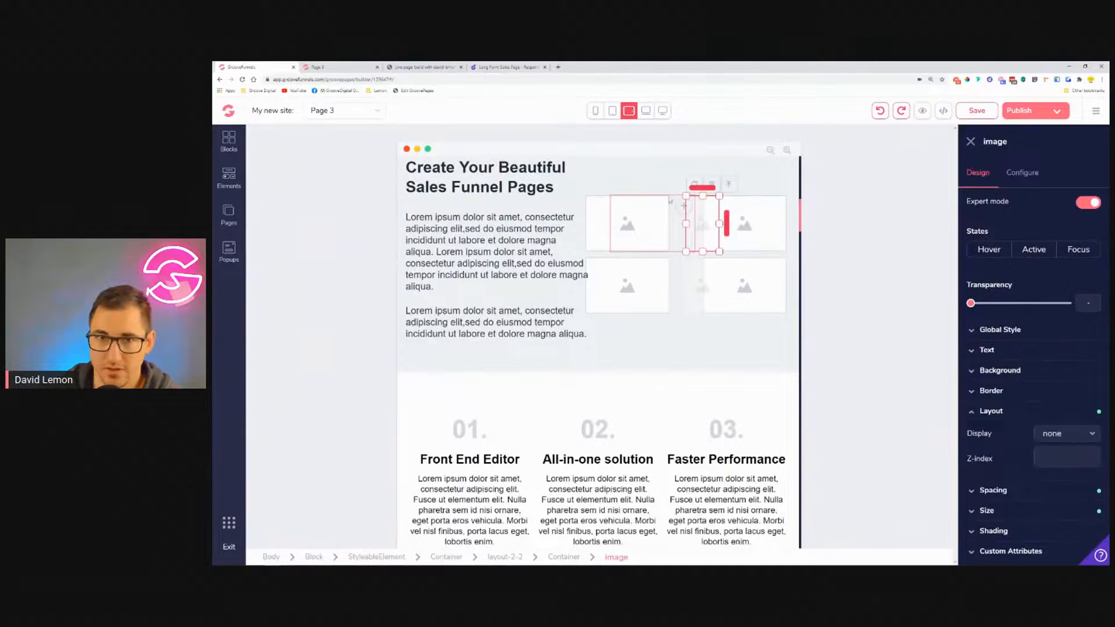
{"action": "left_click", "coordinate": [612, 110]}
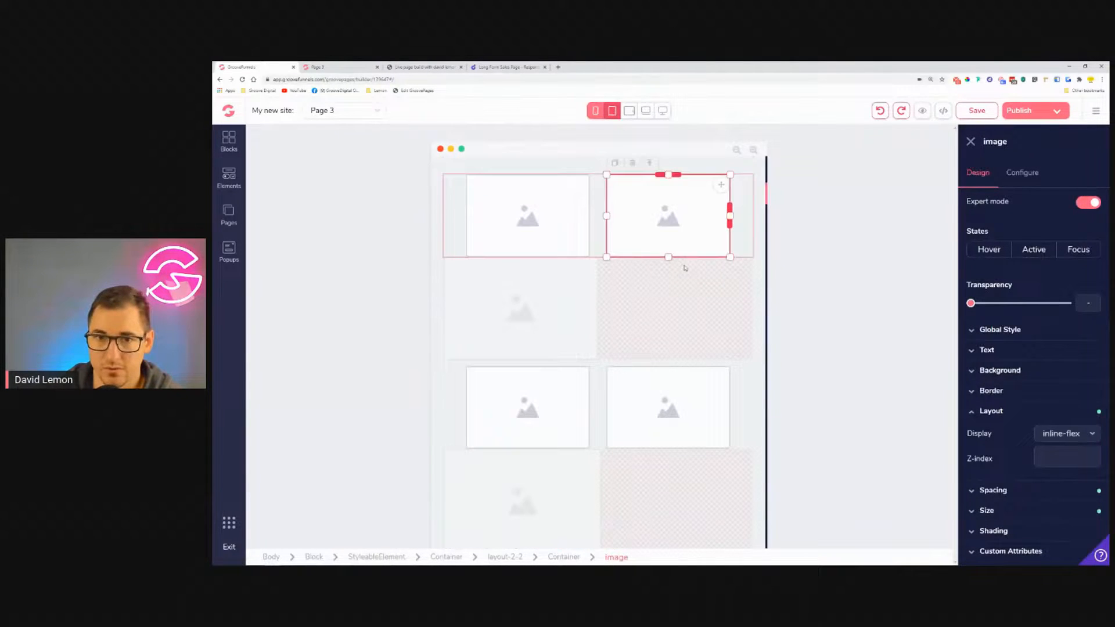
{"action": "scroll", "coordinate": [697, 337], "scroll_direction": "down", "scroll_amount": 1}
{"action": "scroll", "coordinate": [697, 337], "scroll_direction": "up", "scroll_amount": 1}
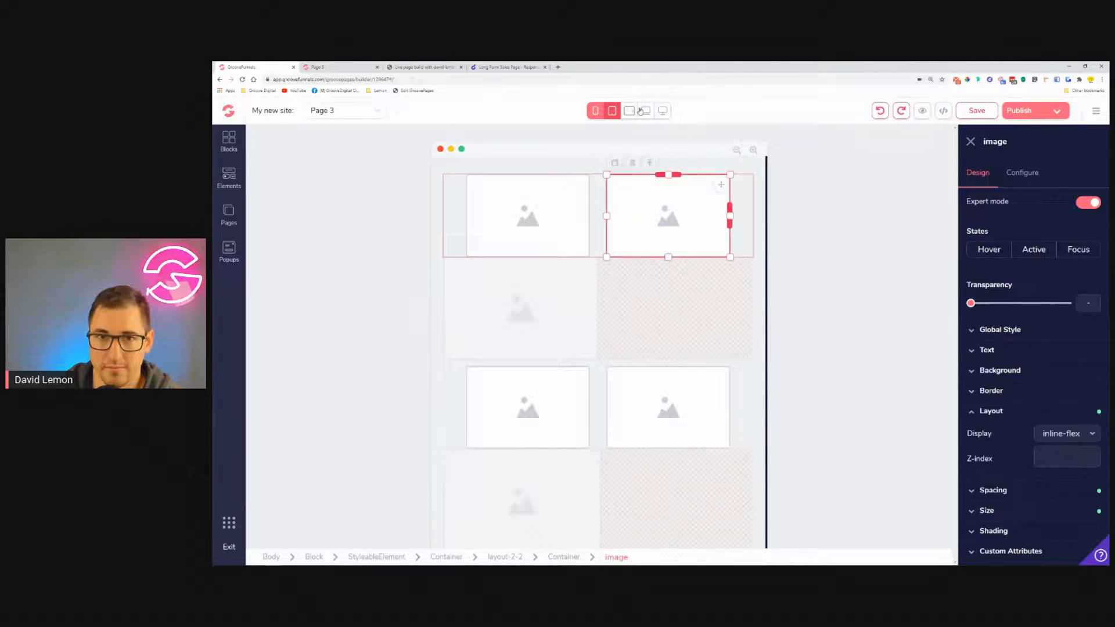
{"action": "left_click", "coordinate": [630, 111]}
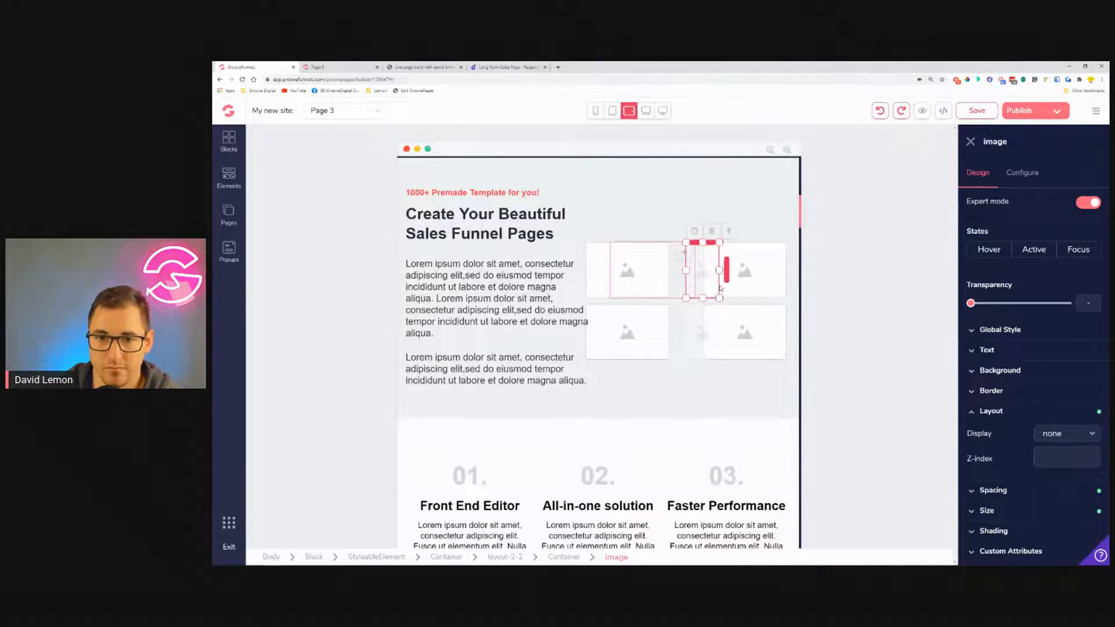
Set the display of the lower placeholder row's layout-2-2 element to none in the landscape tablet view.
{"action": "left_click", "coordinate": [682, 331]}
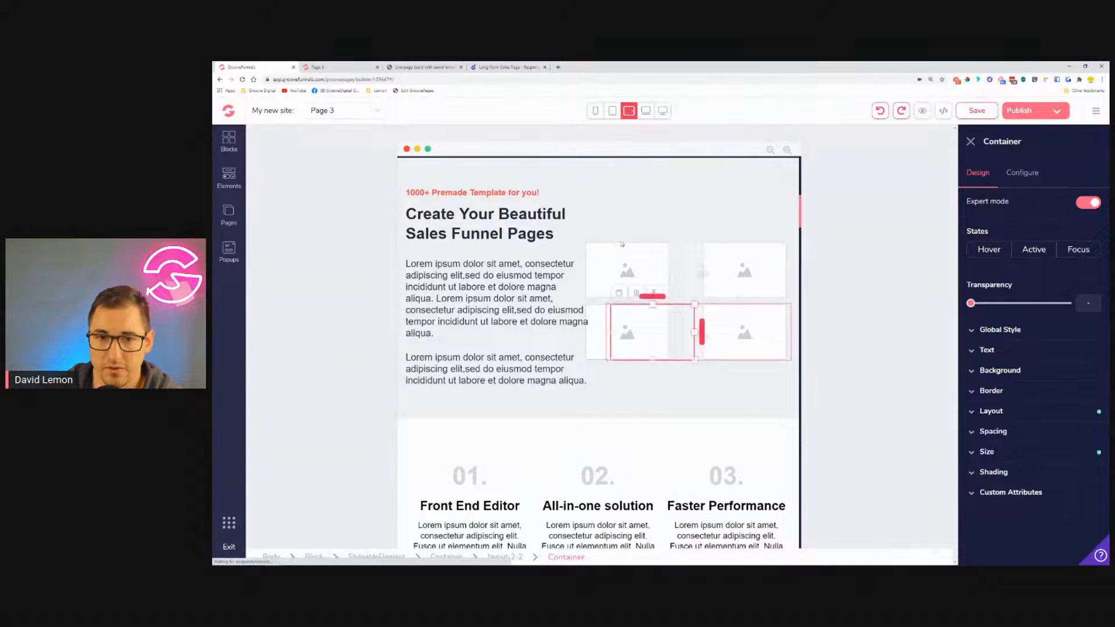
{"action": "left_click", "coordinate": [655, 292]}
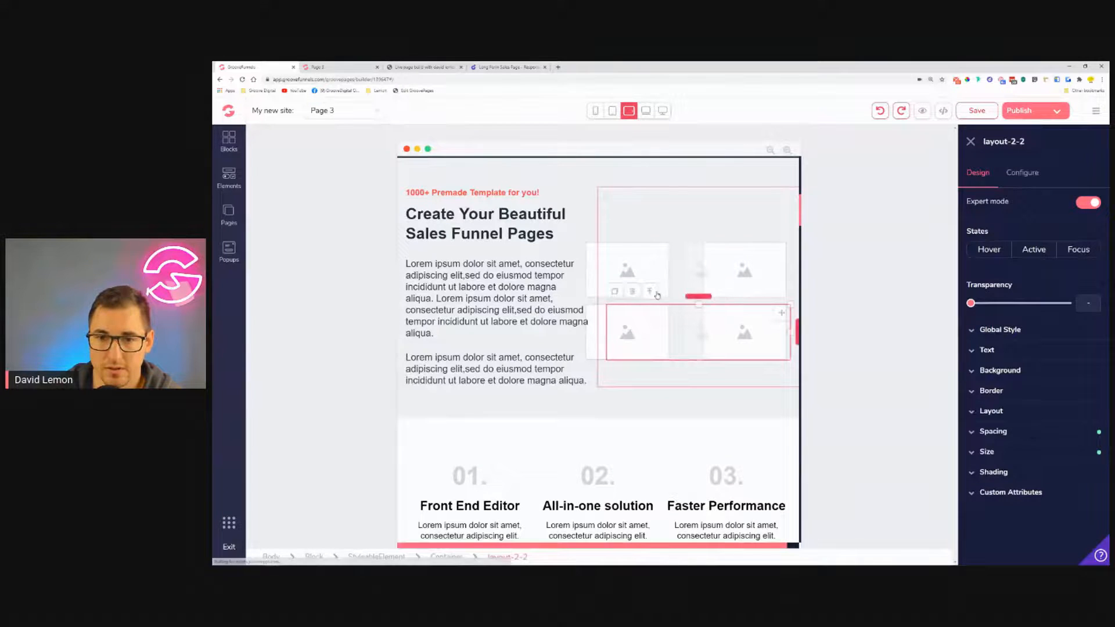
{"action": "left_click", "coordinate": [992, 411]}
{"action": "left_click", "coordinate": [1065, 434]}
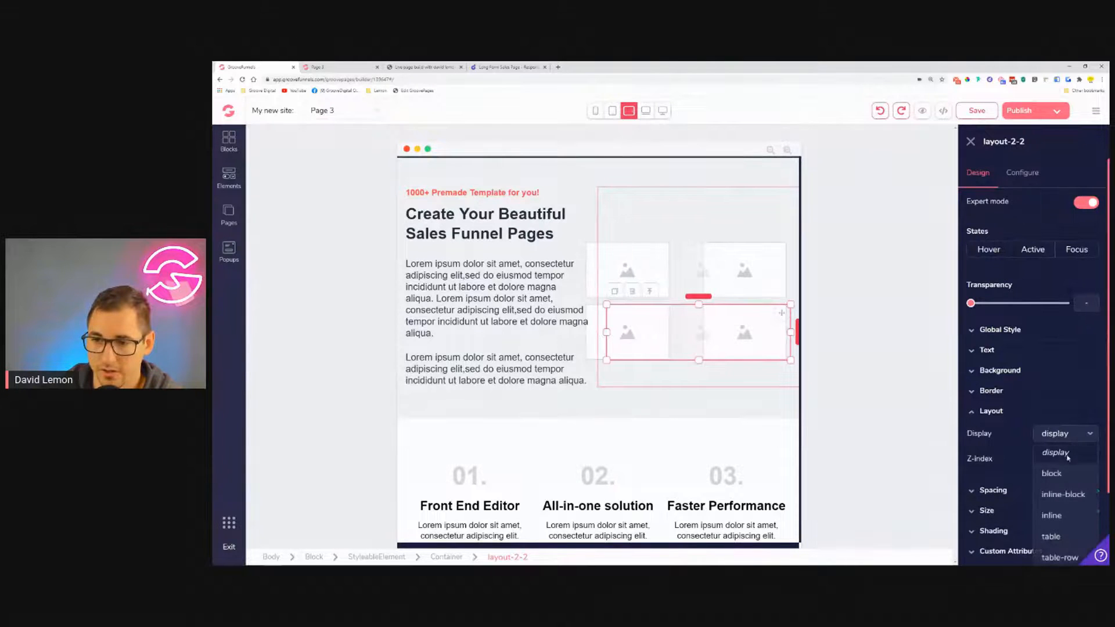
{"action": "scroll", "coordinate": [1069, 500], "scroll_direction": "down", "scroll_amount": 5}
{"action": "left_click", "coordinate": [1064, 555]}
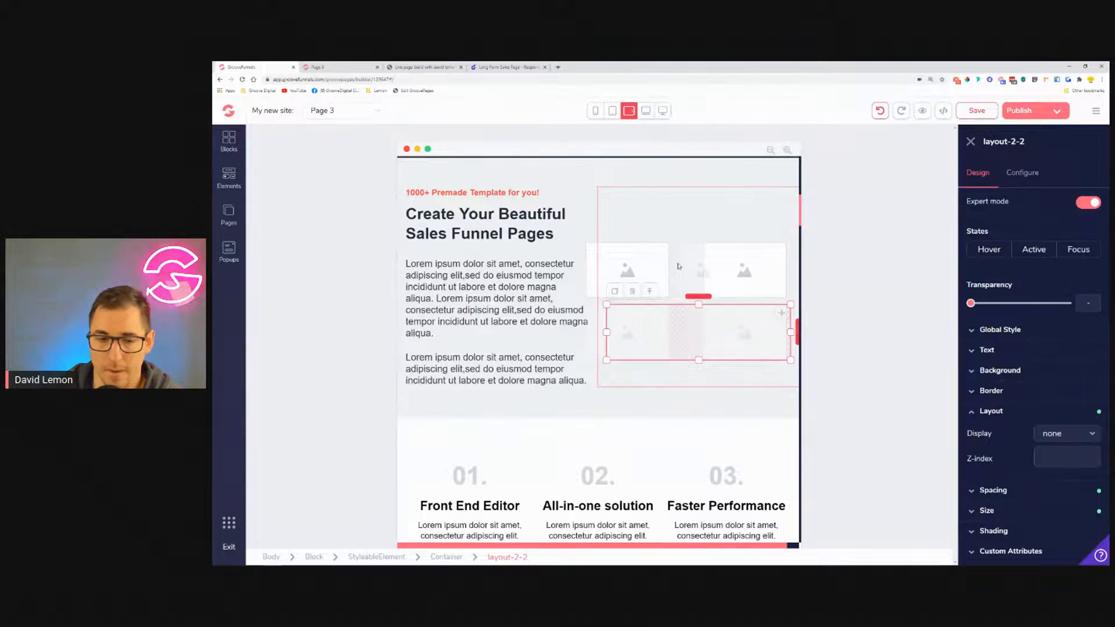
Undo the lower placeholder row's display change and select the row's faded container in the portrait tablet view.
{"action": "left_click", "coordinate": [881, 110]}
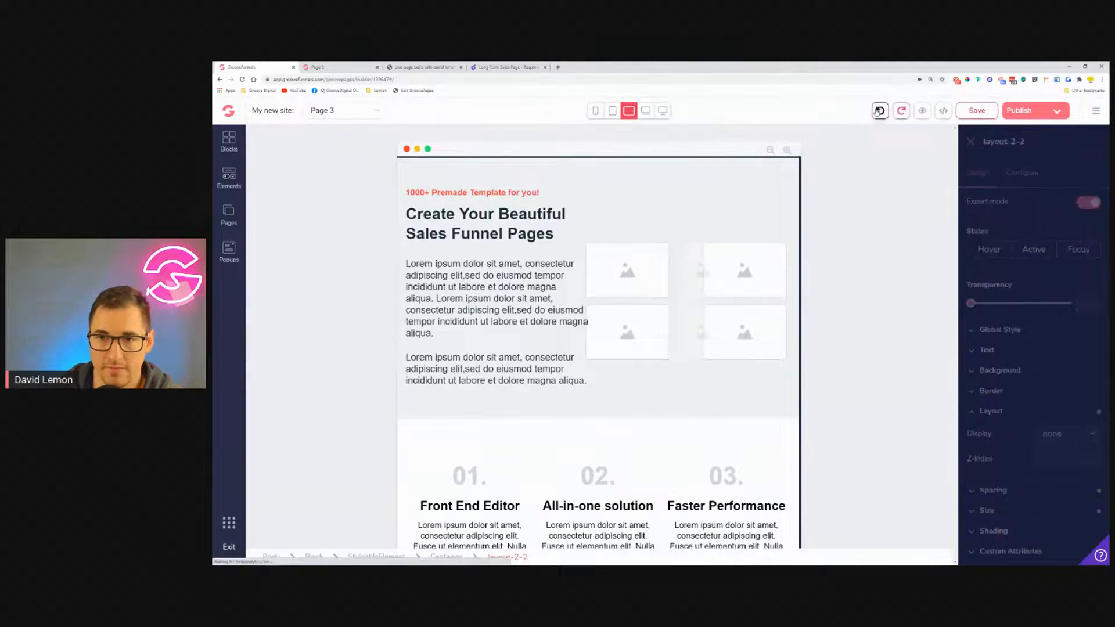
{"action": "left_click", "coordinate": [752, 326]}
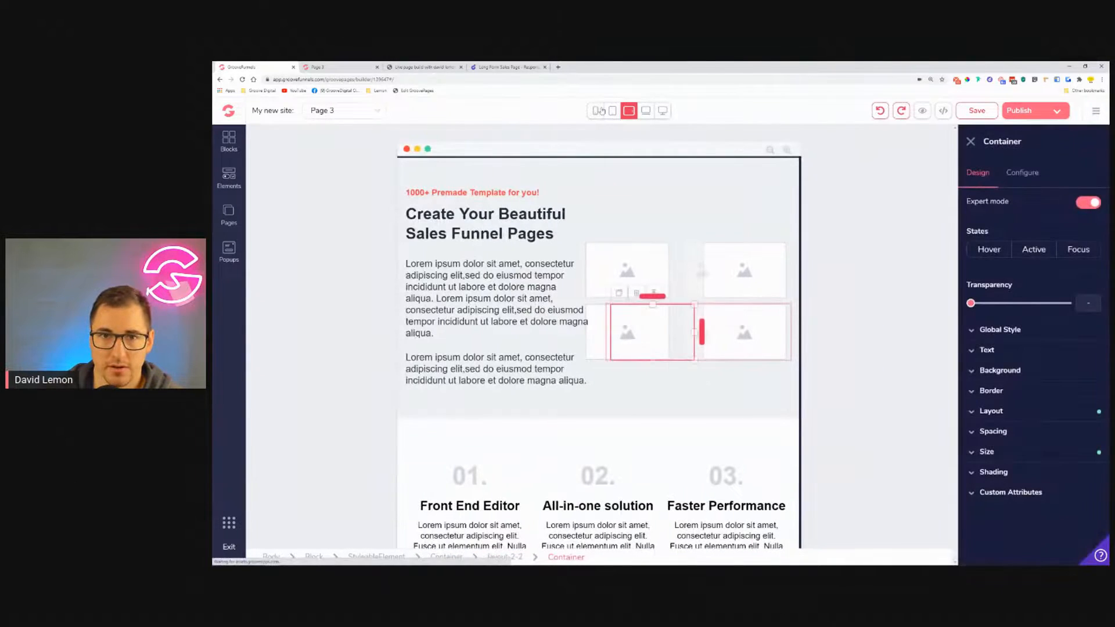
{"action": "left_click", "coordinate": [613, 111]}
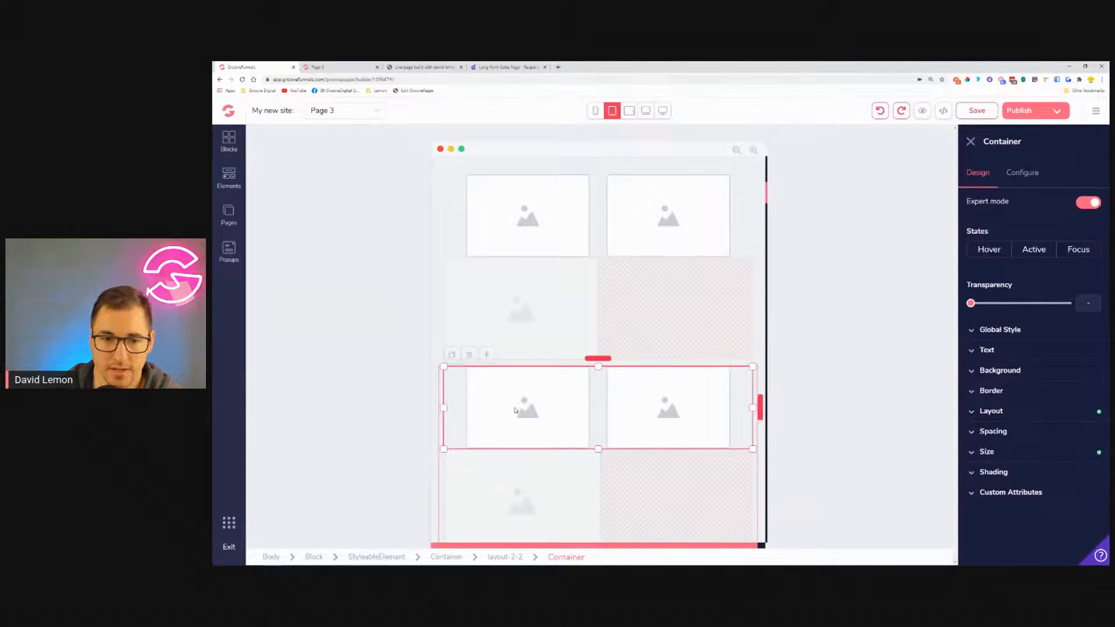
{"action": "scroll", "coordinate": [516, 411], "scroll_direction": "down", "scroll_amount": 2}
{"action": "left_click", "coordinate": [639, 392]}
{"action": "left_click", "coordinate": [486, 348]}
{"action": "left_click", "coordinate": [550, 378]}
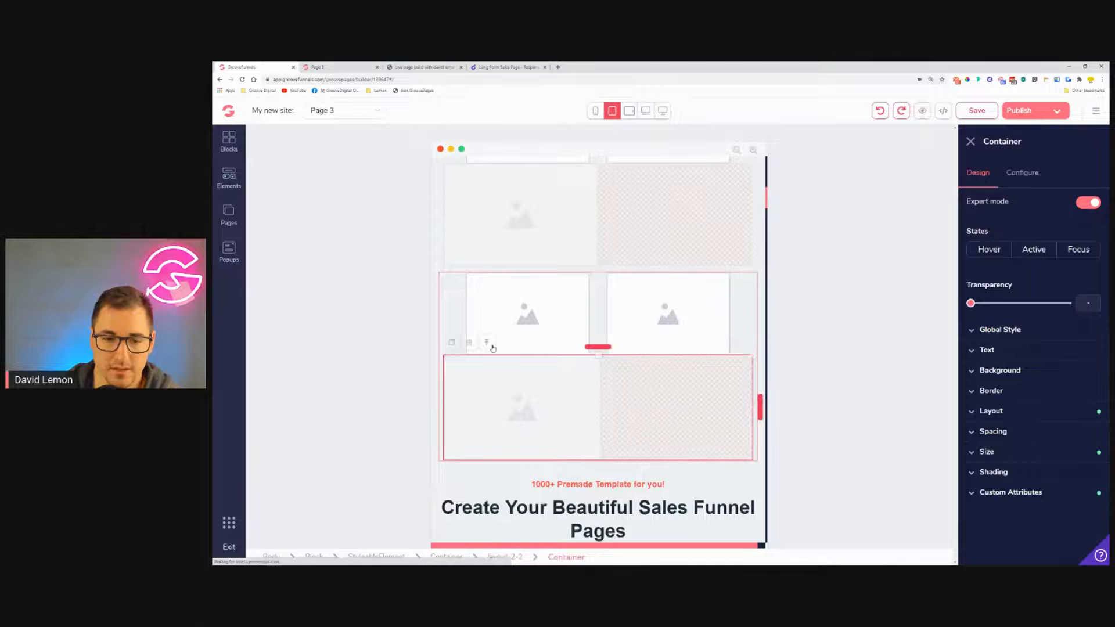
Try display none on the lower row's second container in the landscape tablet view, check the portrait view, and restore its display to block.
{"action": "left_click", "coordinate": [630, 111]}
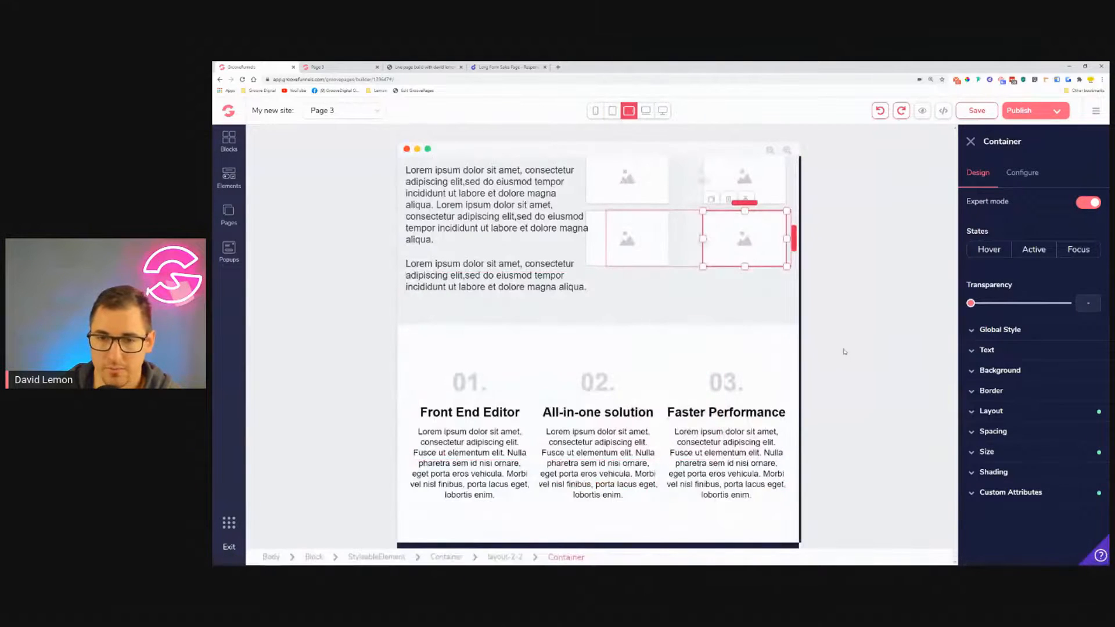
{"action": "left_click", "coordinate": [992, 411]}
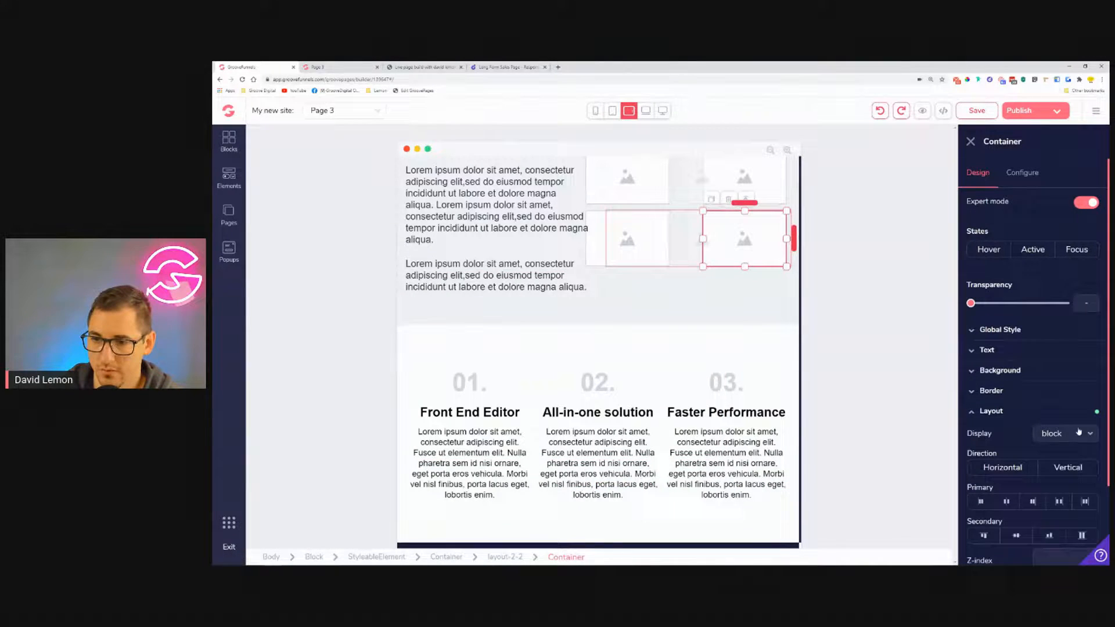
{"action": "left_click", "coordinate": [1055, 431]}
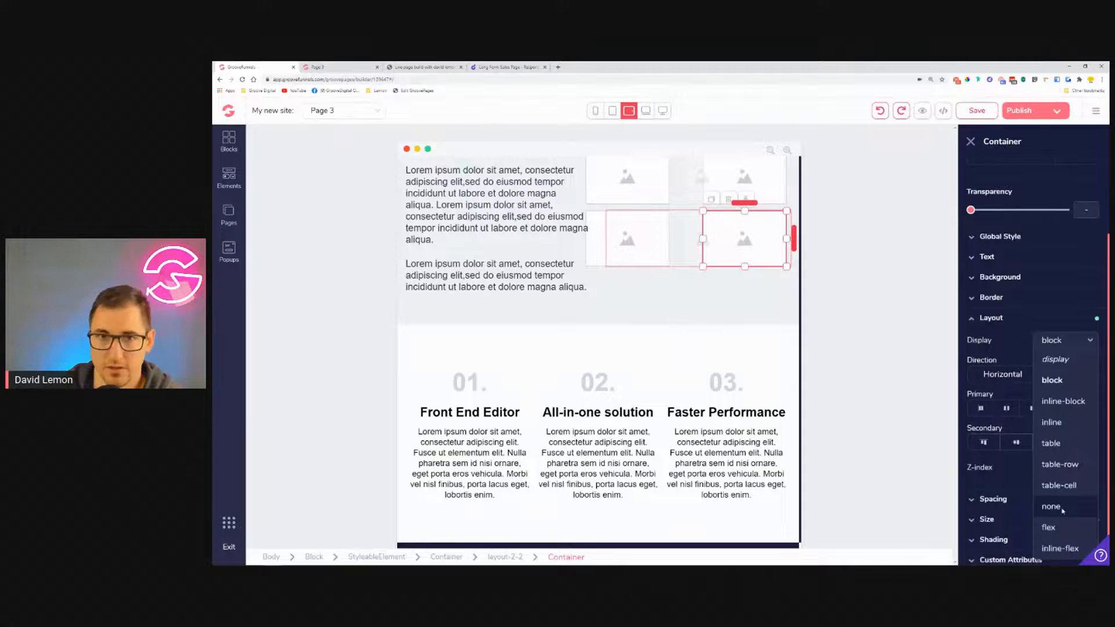
{"action": "left_click", "coordinate": [1062, 510]}
{"action": "scroll", "coordinate": [678, 282], "scroll_direction": "up", "scroll_amount": 2}
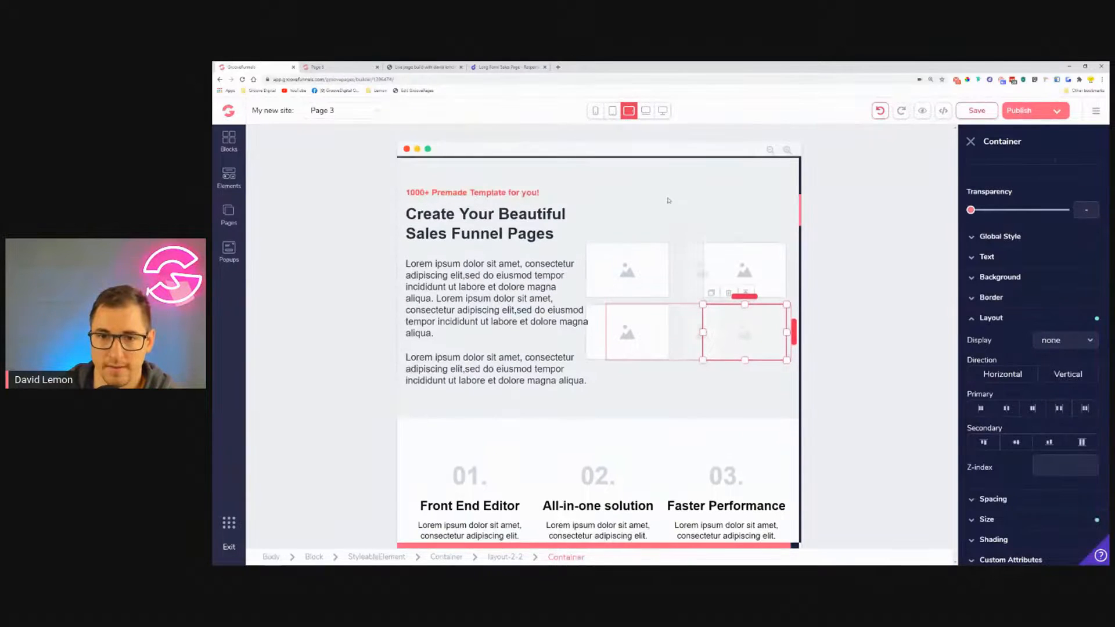
{"action": "left_click", "coordinate": [613, 110]}
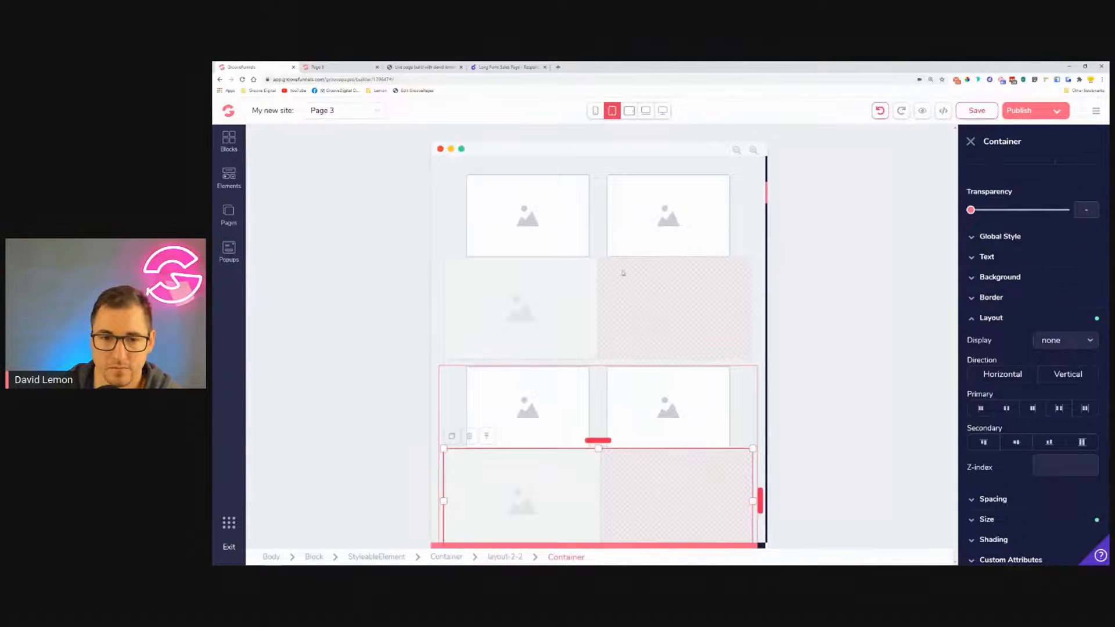
{"action": "scroll", "coordinate": [634, 170], "scroll_direction": "down", "scroll_amount": 3}
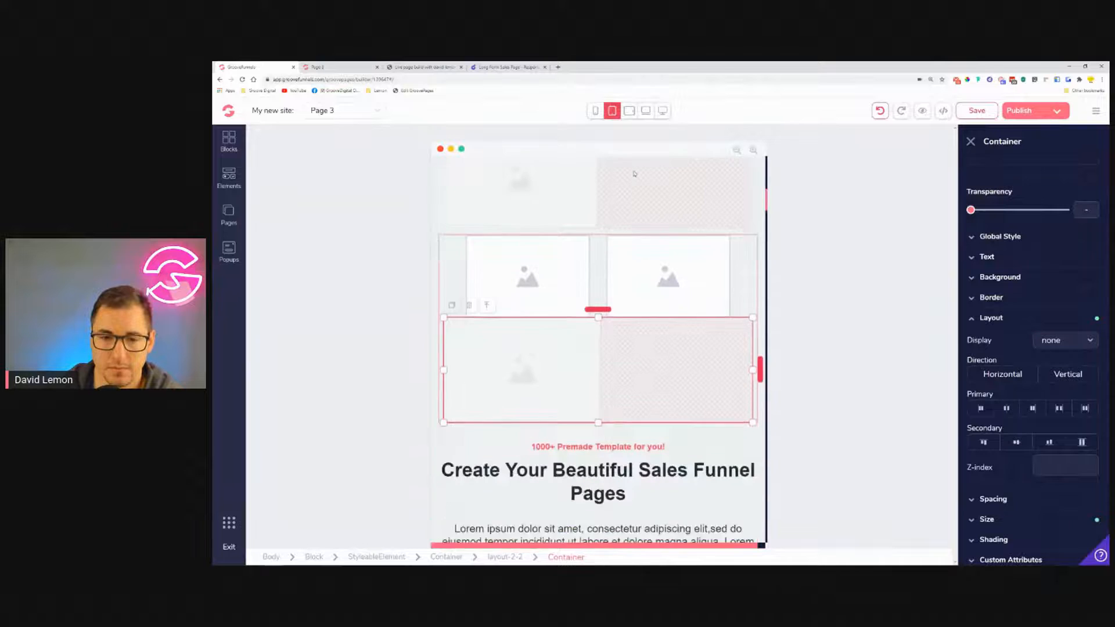
{"action": "scroll", "coordinate": [648, 285], "scroll_direction": "up", "scroll_amount": 3}
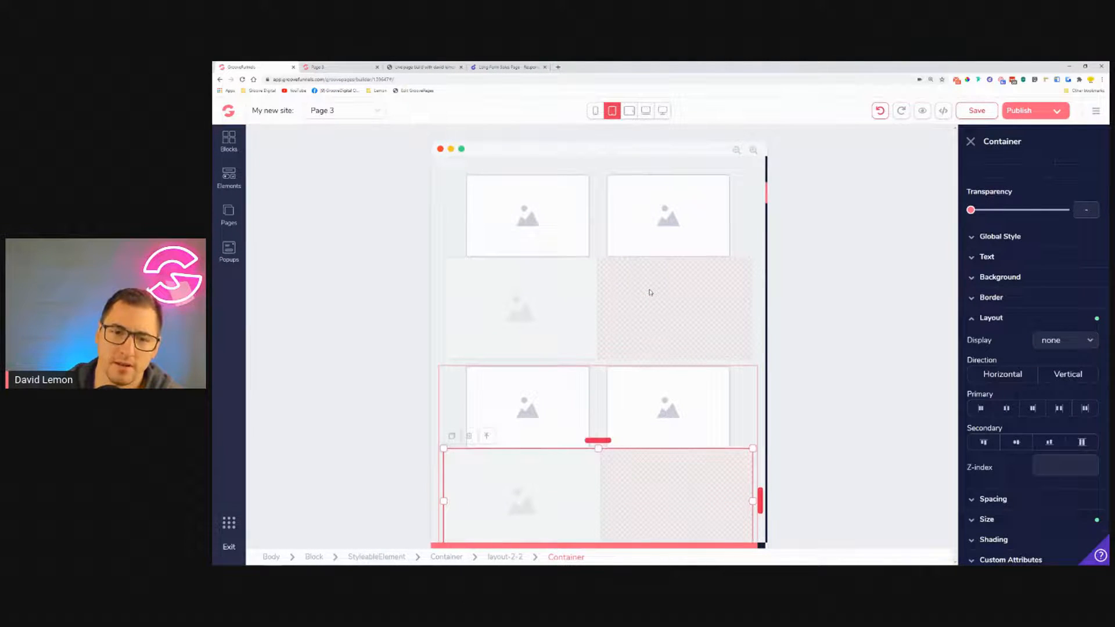
{"action": "left_click", "coordinate": [629, 111]}
{"action": "left_click", "coordinate": [1078, 343]}
{"action": "left_click", "coordinate": [1068, 381]}
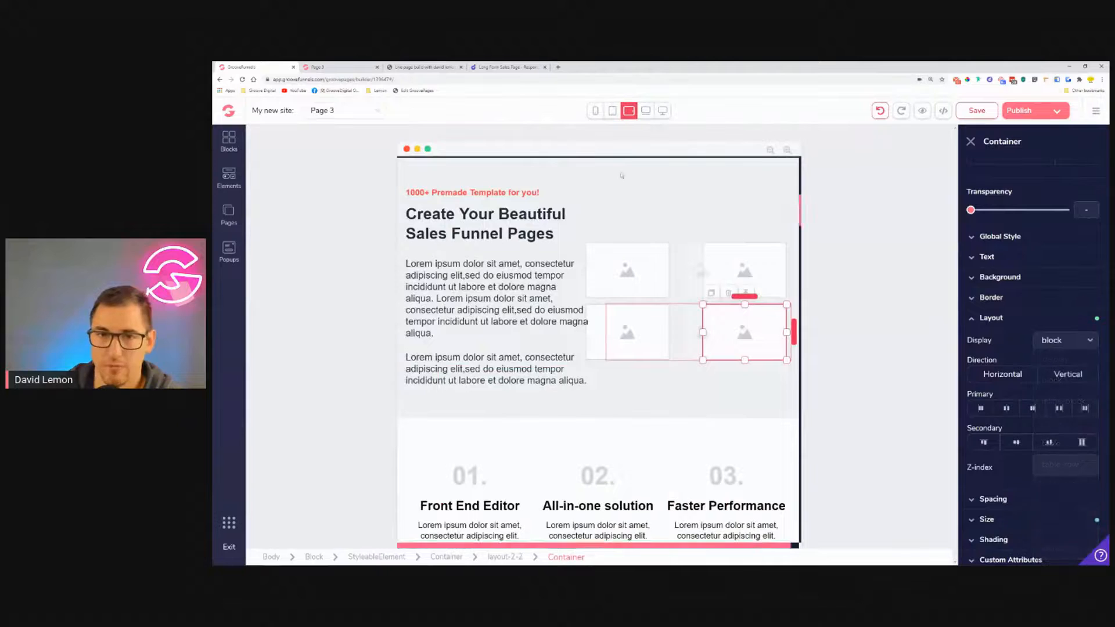
Set the display of the faded image in the lower placeholder row's first container to none in the desktop view.
{"action": "left_click", "coordinate": [613, 110]}
{"action": "left_click", "coordinate": [644, 402]}
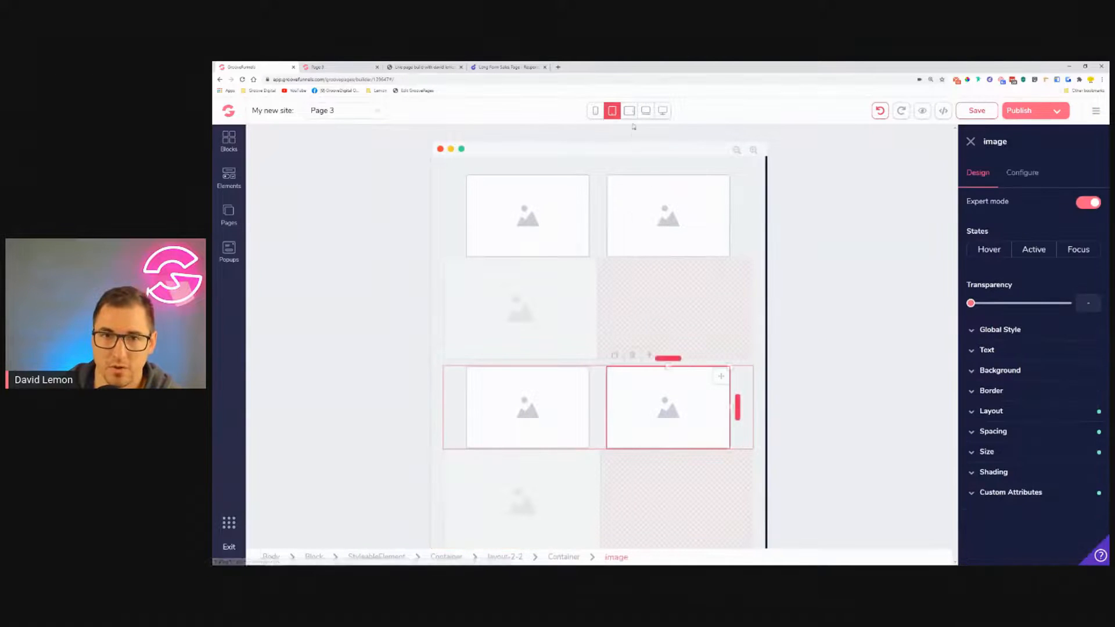
{"action": "left_click", "coordinate": [629, 110]}
{"action": "left_click", "coordinate": [1041, 413]}
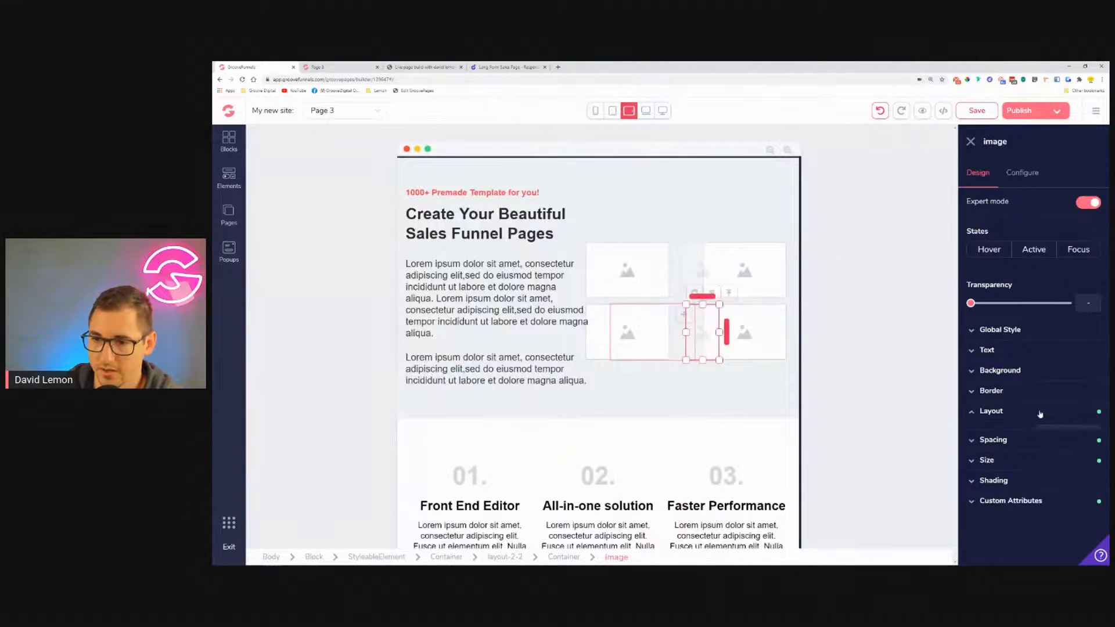
{"action": "left_click", "coordinate": [647, 112]}
{"action": "left_click", "coordinate": [662, 111]}
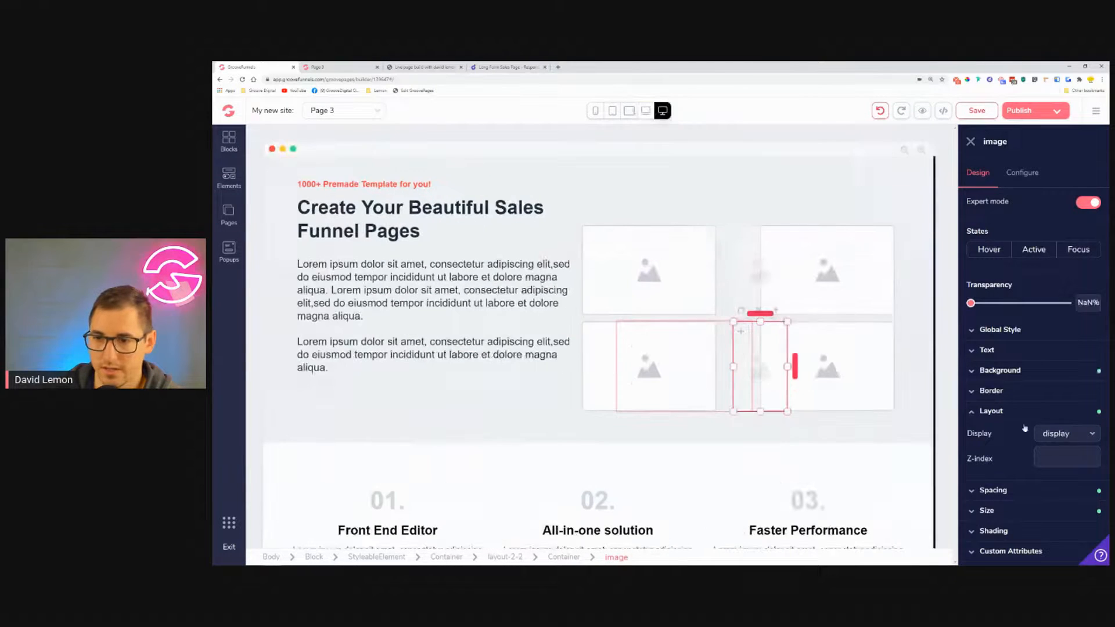
{"action": "left_click", "coordinate": [1075, 438]}
{"action": "scroll", "coordinate": [1068, 499], "scroll_direction": "down", "scroll_amount": 2}
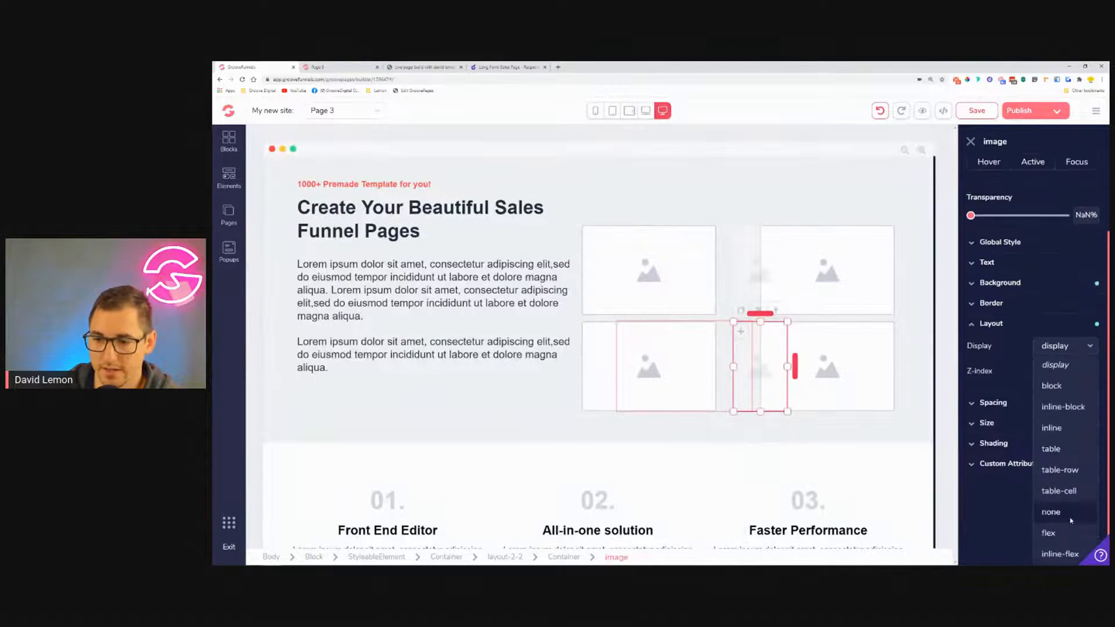
{"action": "left_click", "coordinate": [1068, 516]}
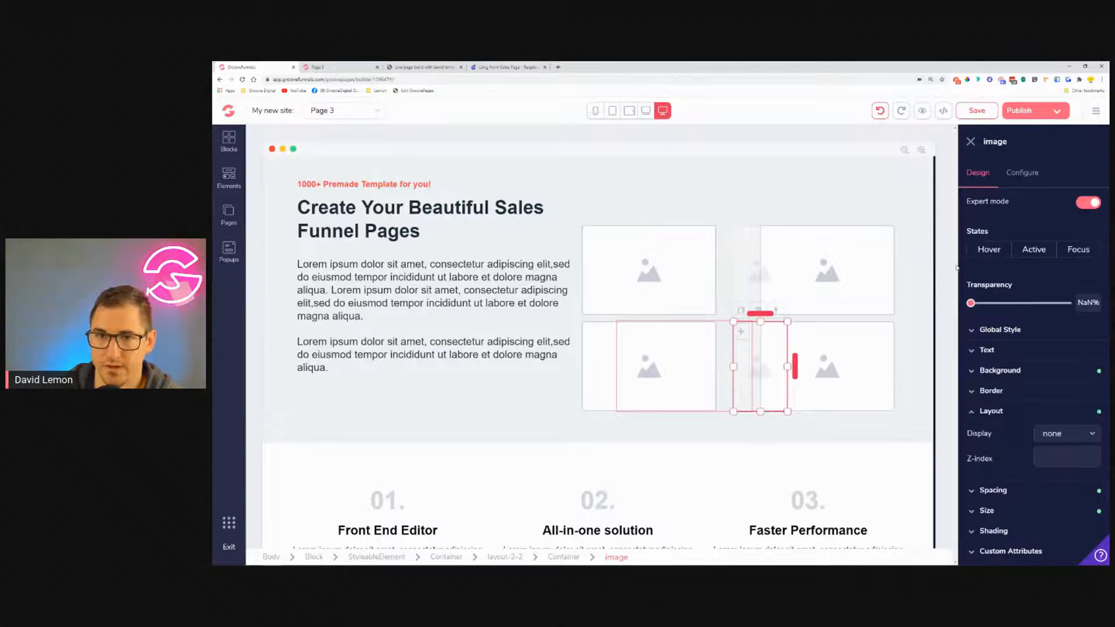
Set the display of the faded image in the upper placeholder row's first container to none in the desktop view and save the page.
{"action": "left_click", "coordinate": [613, 111]}
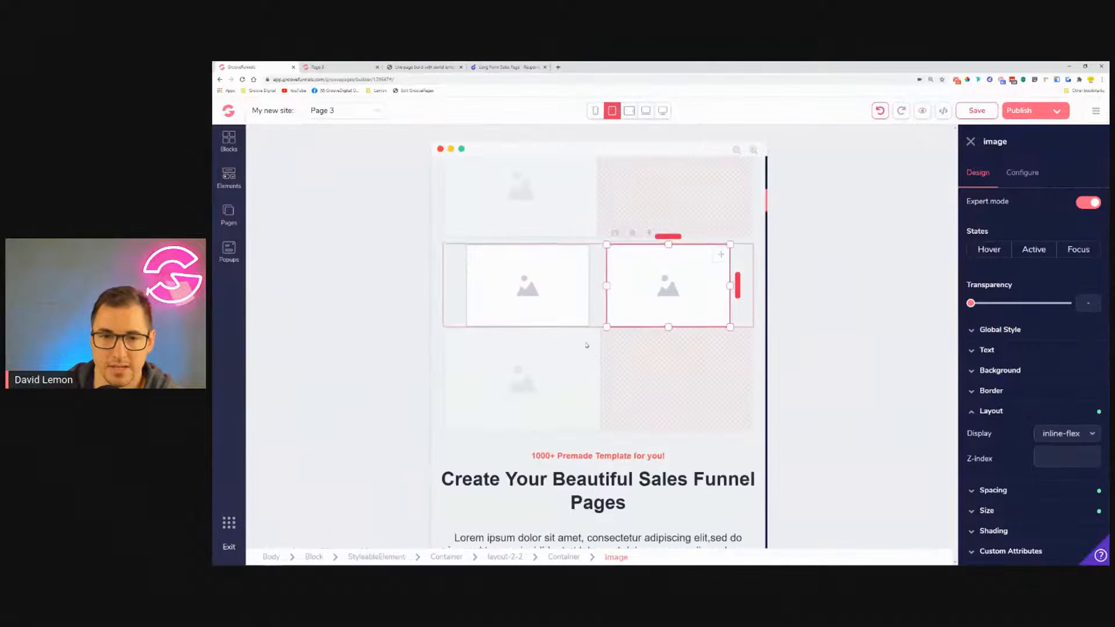
{"action": "left_click", "coordinate": [653, 295]}
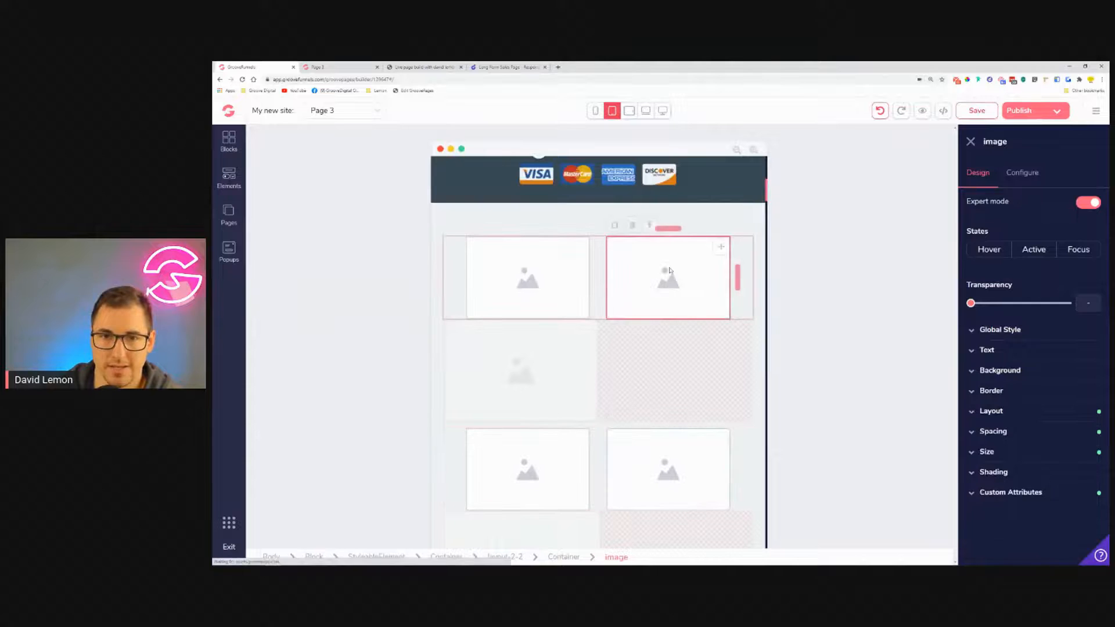
{"action": "left_click", "coordinate": [629, 111]}
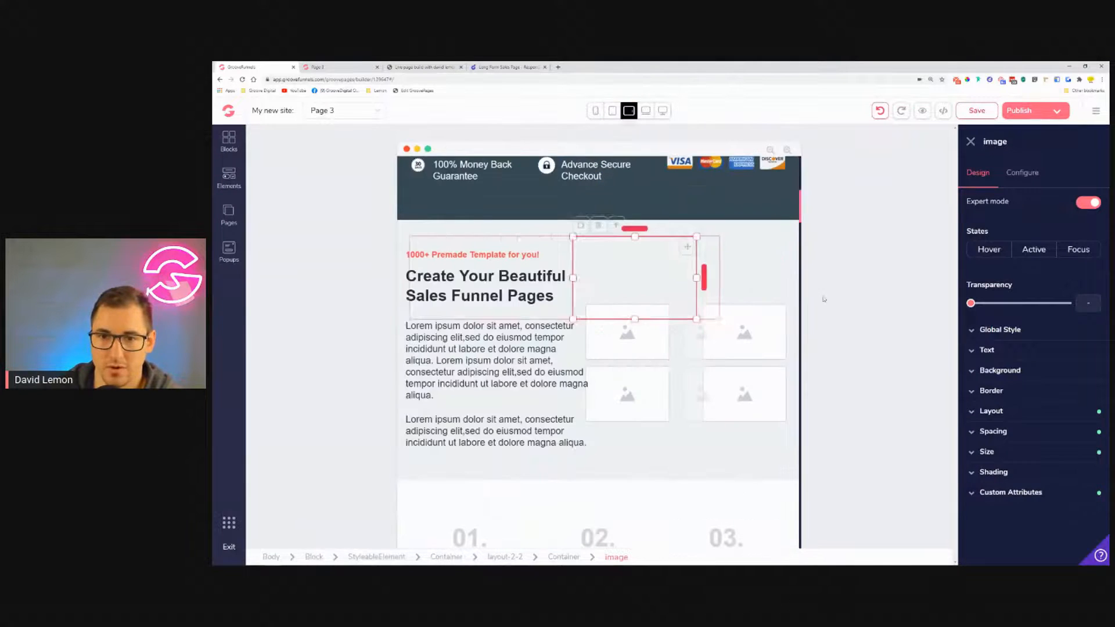
{"action": "left_click", "coordinate": [1021, 412]}
{"action": "left_click", "coordinate": [646, 111]}
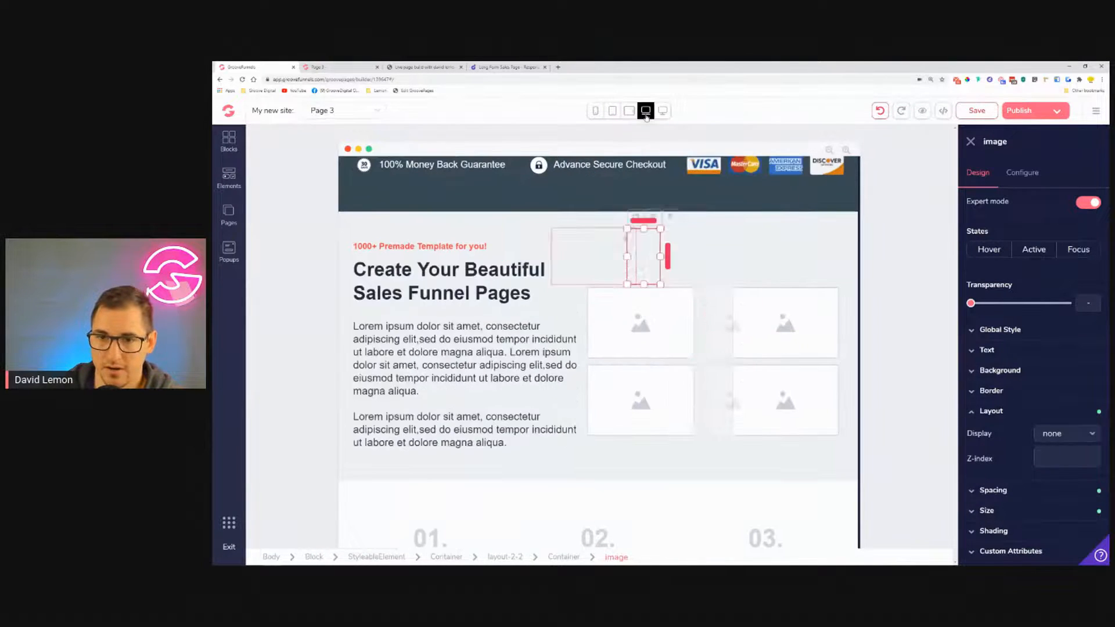
{"action": "left_click", "coordinate": [663, 111]}
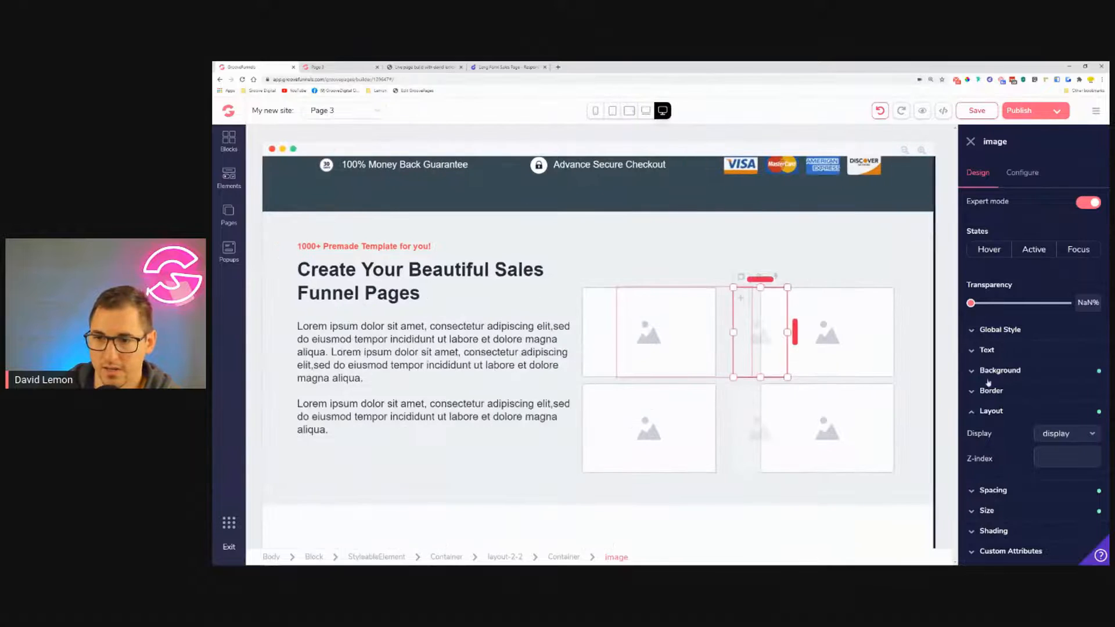
{"action": "left_click", "coordinate": [1056, 434]}
{"action": "scroll", "coordinate": [1068, 522], "scroll_direction": "down", "scroll_amount": 2}
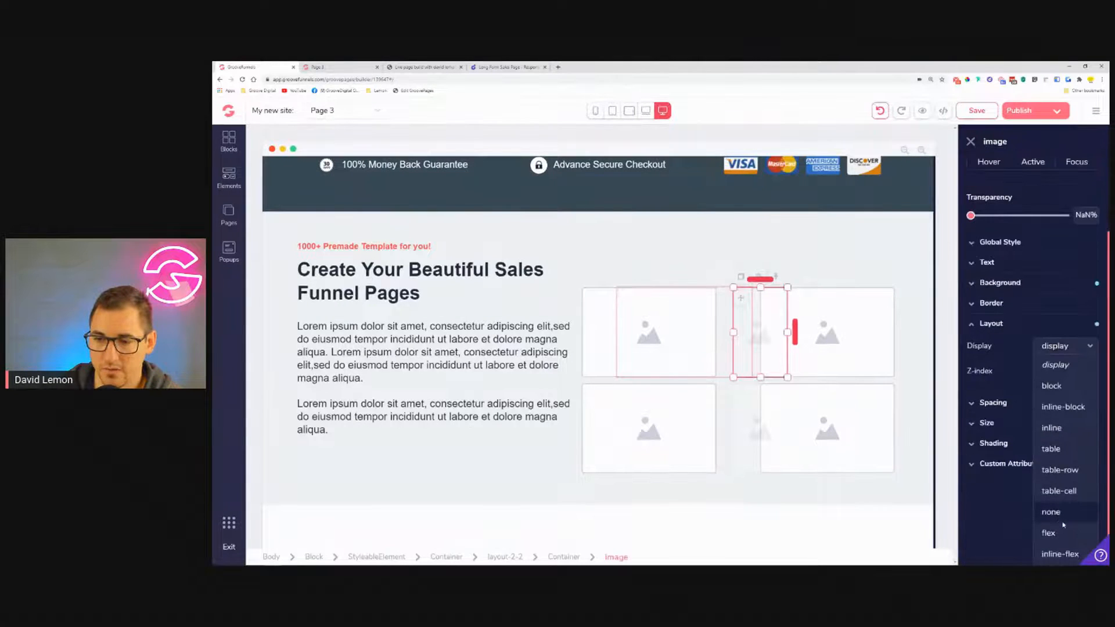
{"action": "left_click", "coordinate": [1059, 517]}
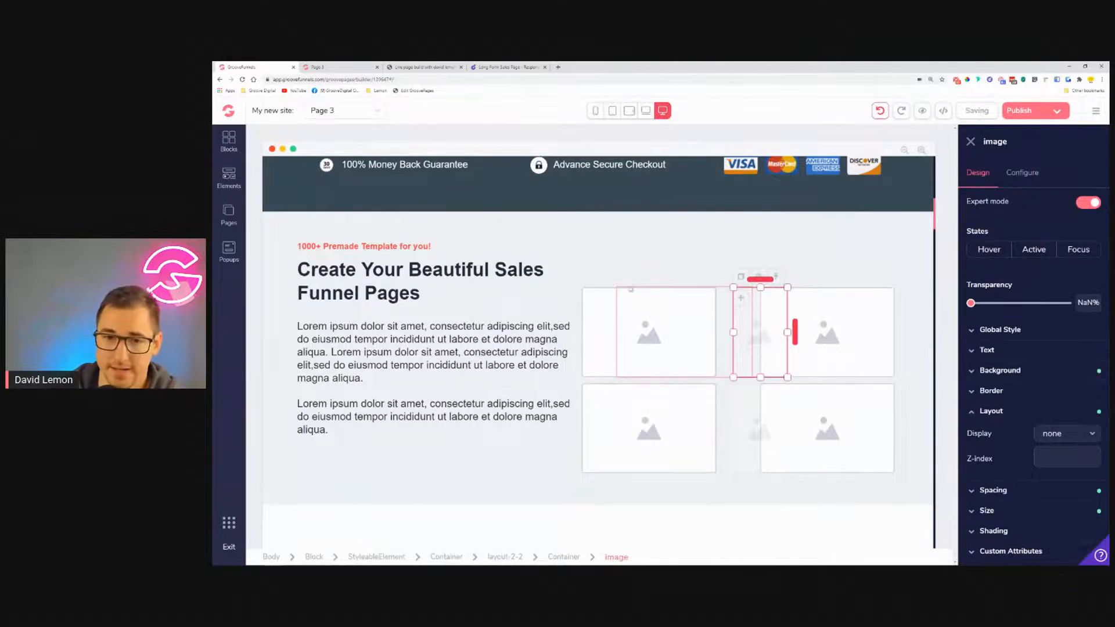
{"action": "left_click", "coordinate": [598, 295]}
{"action": "left_click", "coordinate": [619, 309]}
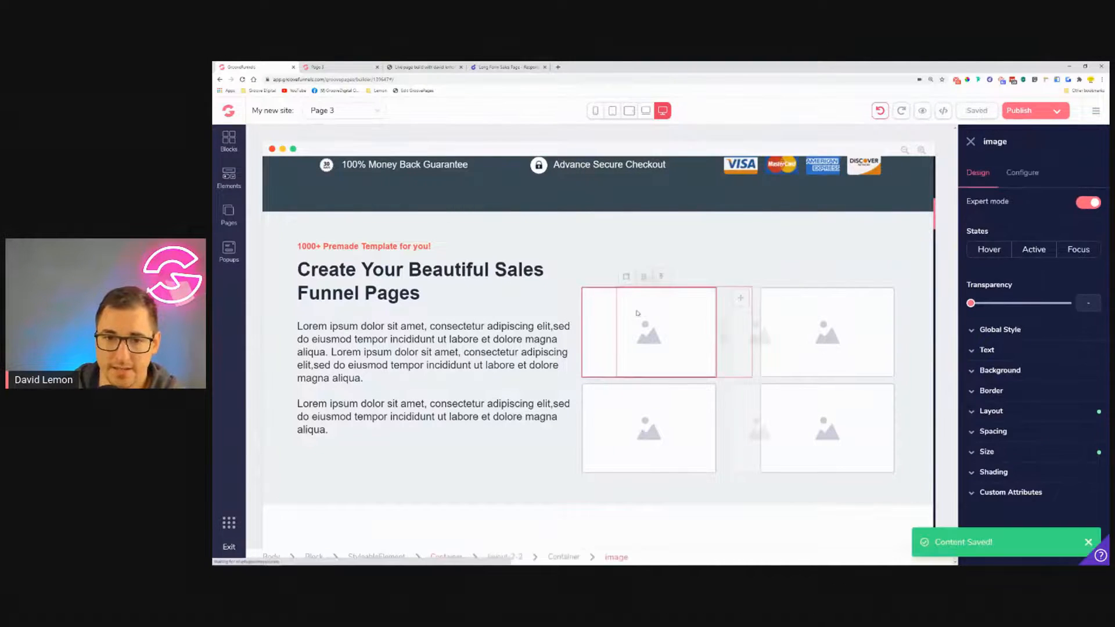
{"action": "left_click", "coordinate": [662, 278]}
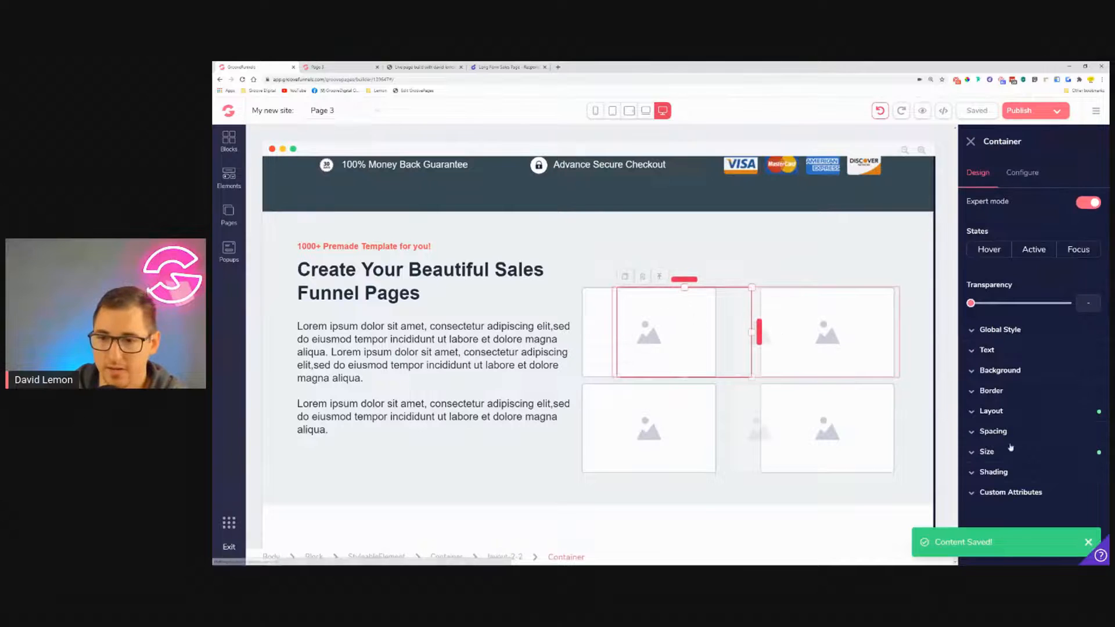
{"action": "left_click", "coordinate": [596, 322]}
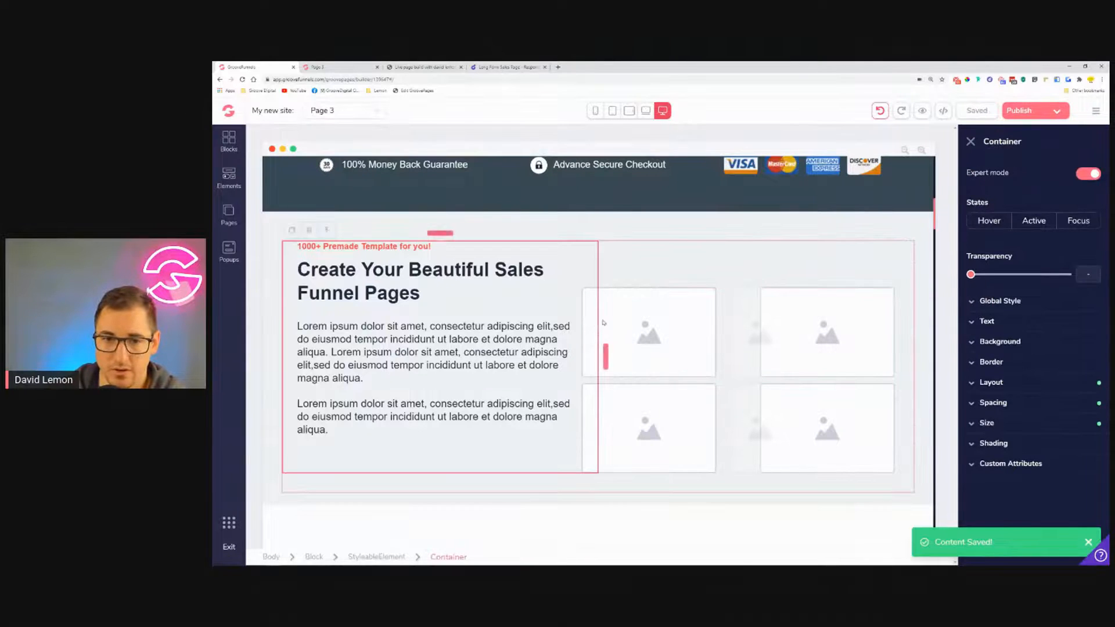
Set the height and width of the upper placeholder row's first container to auto in the mobile view.
{"action": "left_click", "coordinate": [596, 110]}
{"action": "scroll", "coordinate": [543, 231], "scroll_direction": "up", "scroll_amount": 3}
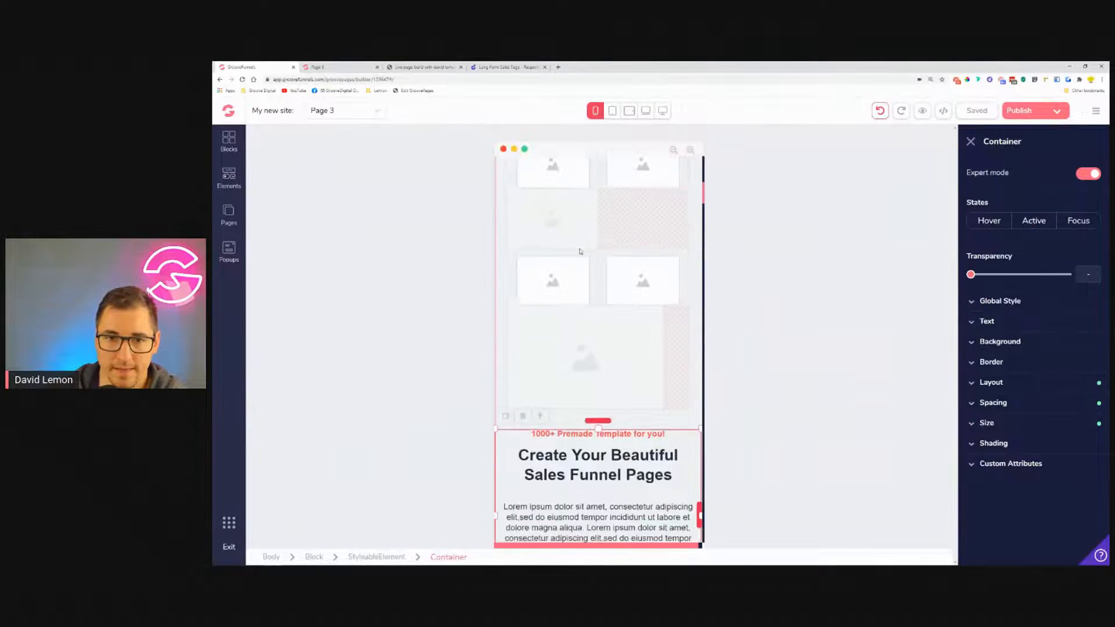
{"action": "left_click", "coordinate": [543, 231]}
{"action": "left_click", "coordinate": [514, 265]}
{"action": "left_click", "coordinate": [1008, 452]}
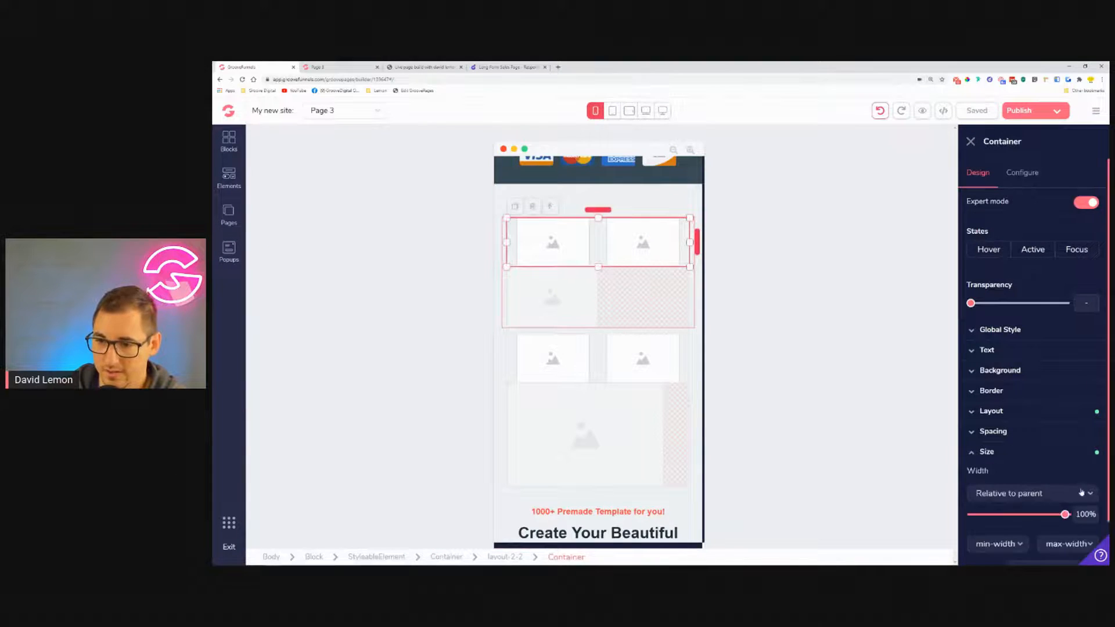
{"action": "scroll", "coordinate": [1005, 498], "scroll_direction": "down", "scroll_amount": 2}
{"action": "left_click", "coordinate": [1049, 477]}
{"action": "left_click", "coordinate": [1023, 515]}
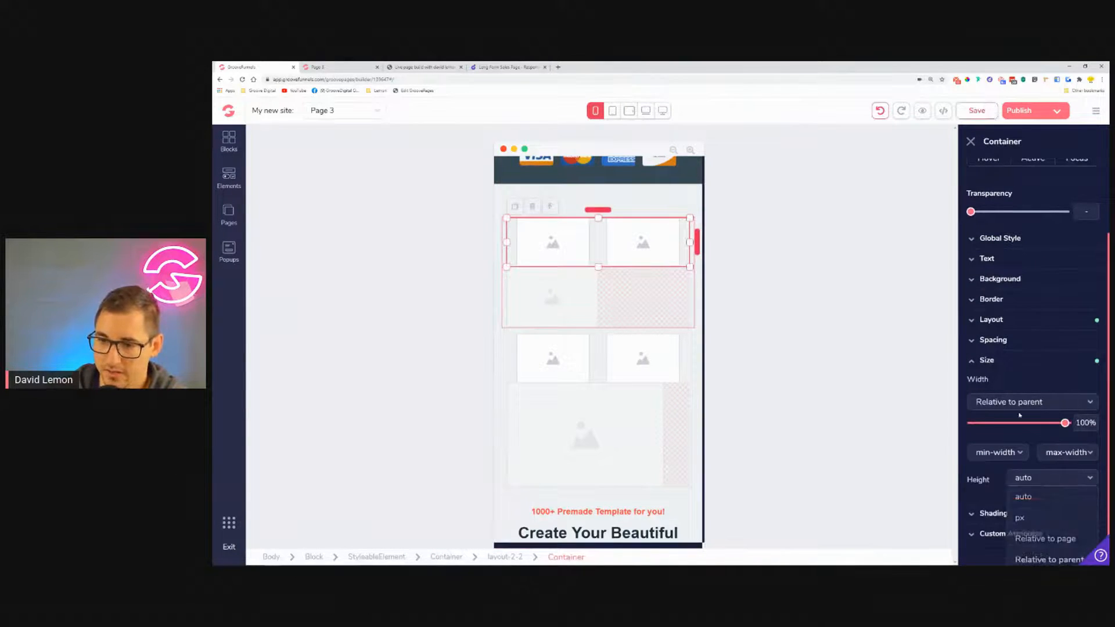
{"action": "left_click", "coordinate": [1027, 429]}
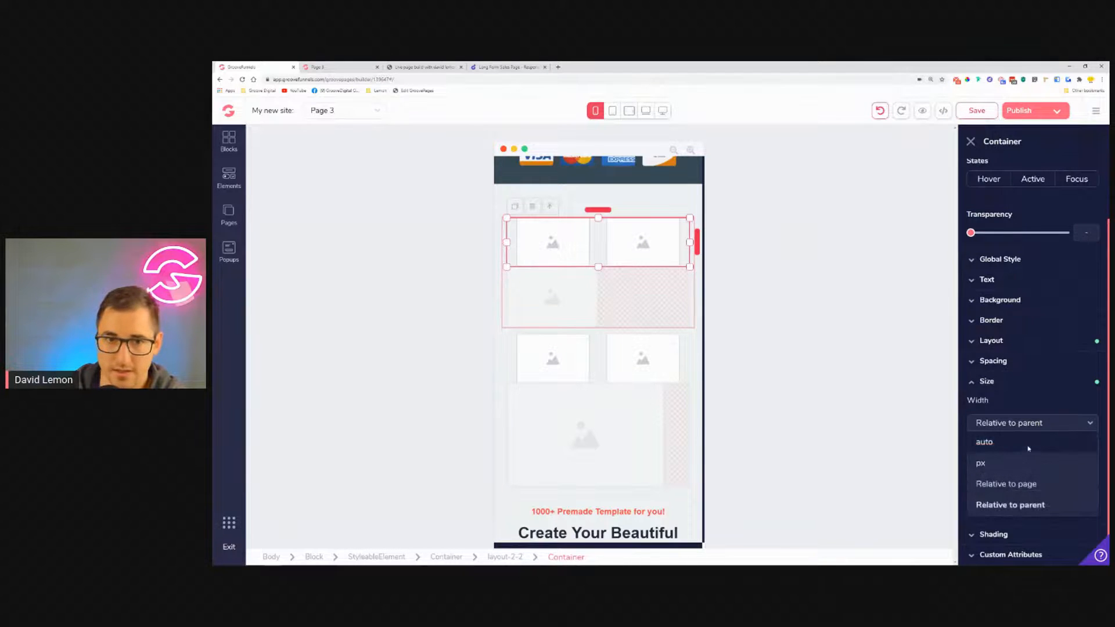
{"action": "left_click", "coordinate": [1031, 441]}
Set the width and height of the lower placeholder row's first container to auto in the mobile view and switch to the portrait tablet view.
{"action": "left_click", "coordinate": [515, 349]}
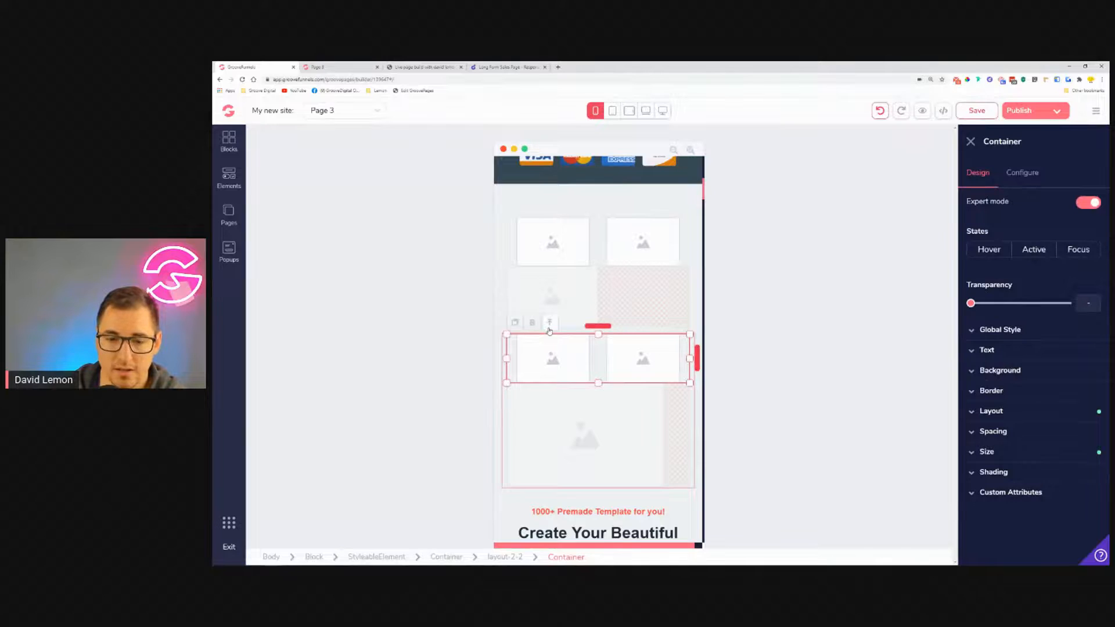
{"action": "left_click", "coordinate": [1027, 456]}
{"action": "left_click", "coordinate": [1035, 491]}
{"action": "left_click", "coordinate": [1035, 514]}
{"action": "scroll", "coordinate": [1029, 486], "scroll_direction": "down", "scroll_amount": 2}
{"action": "left_click", "coordinate": [1030, 478]}
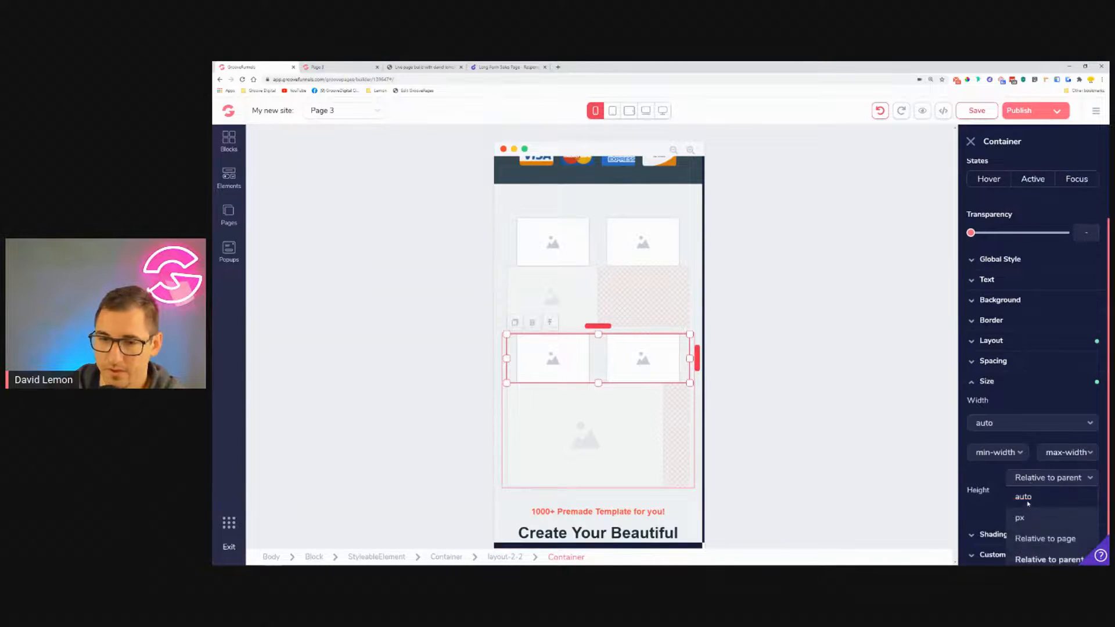
{"action": "left_click", "coordinate": [1028, 507]}
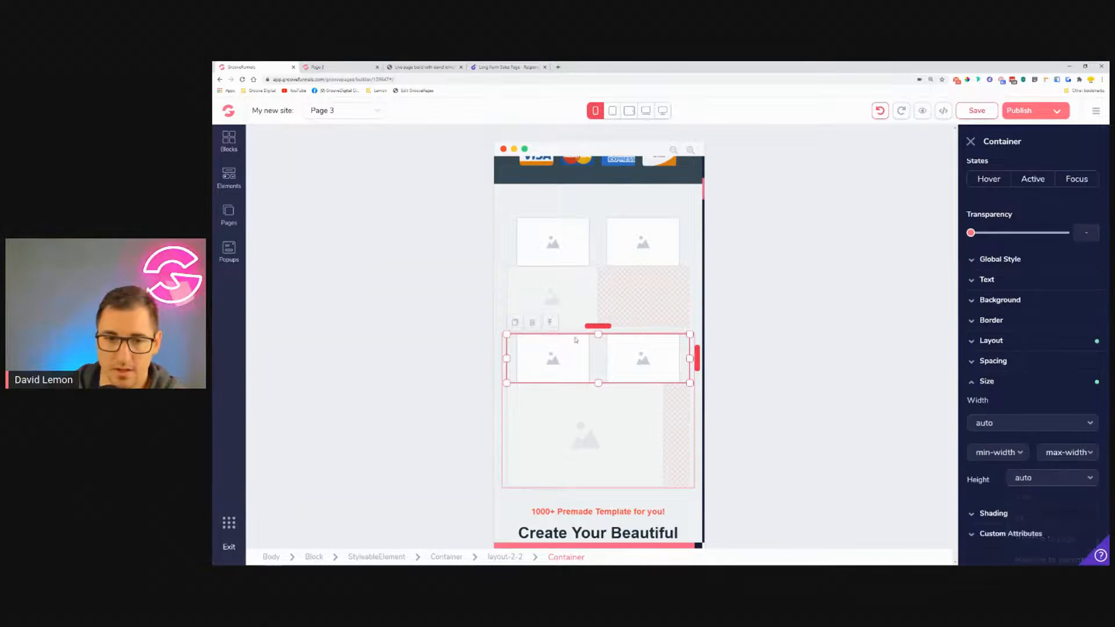
{"action": "left_click", "coordinate": [614, 111]}
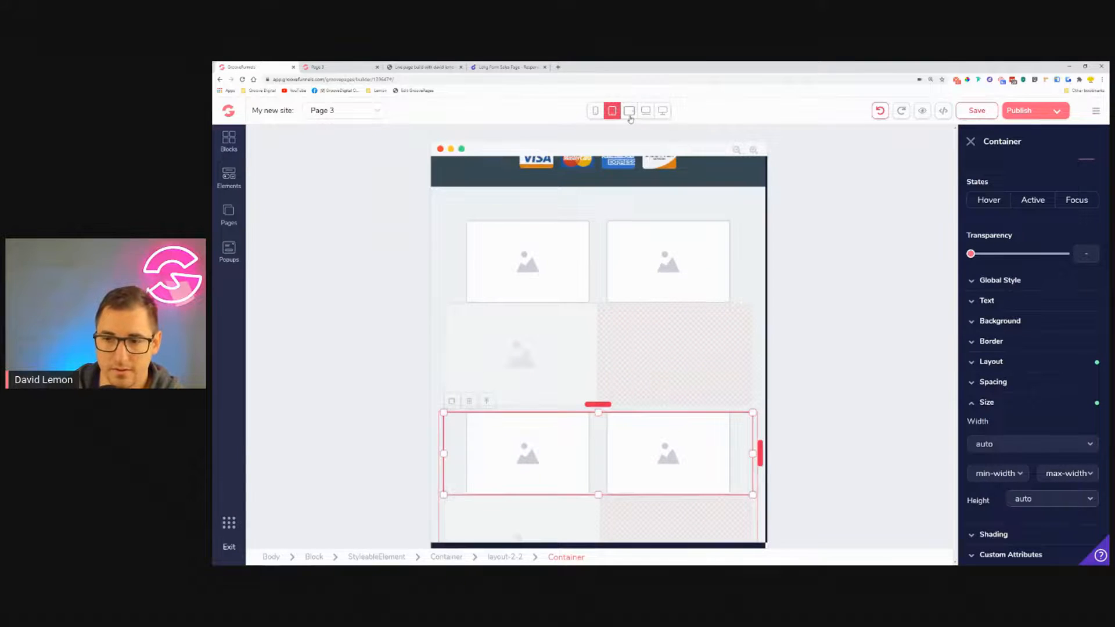
Check the placeholder grid in the landscape tablet and laptop views, save the page and open its preview.
{"action": "left_click", "coordinate": [631, 118]}
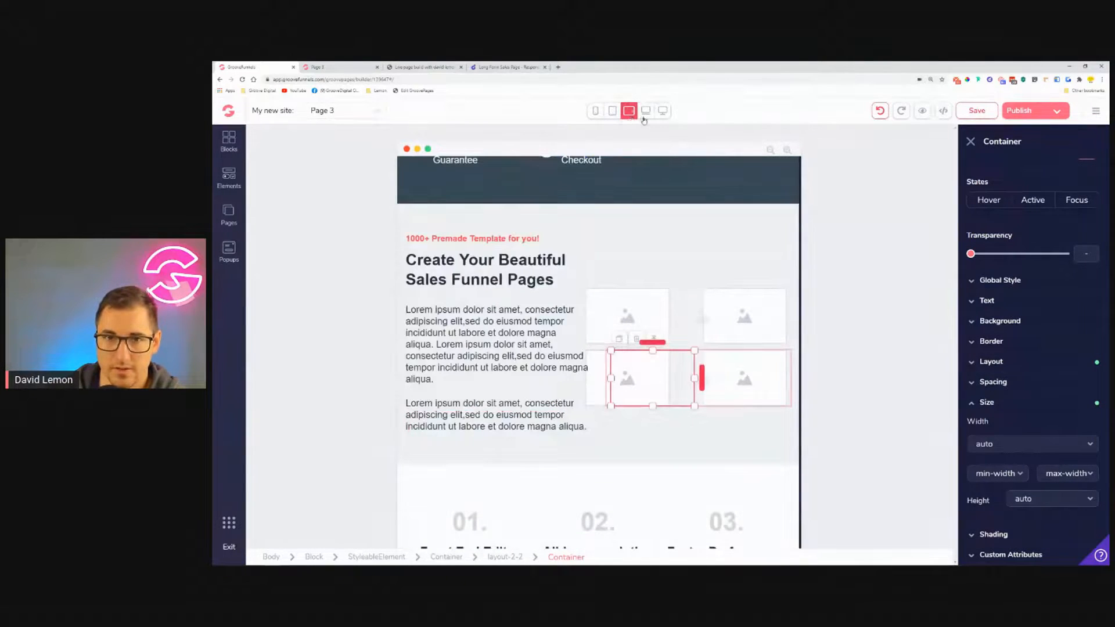
{"action": "left_click", "coordinate": [645, 117]}
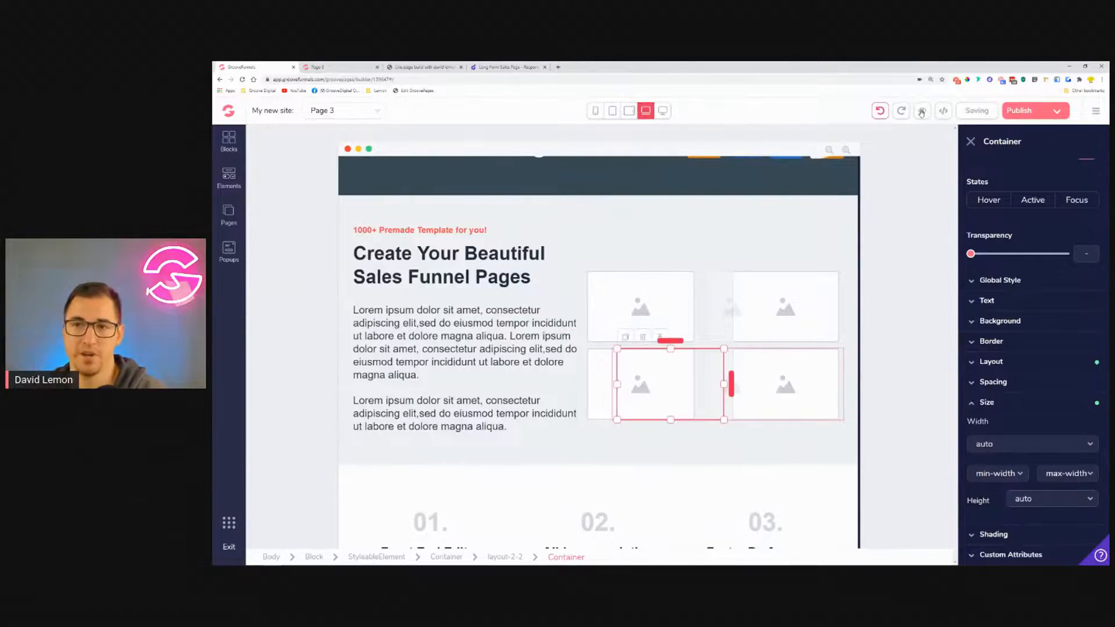
{"action": "left_click", "coordinate": [922, 113]}
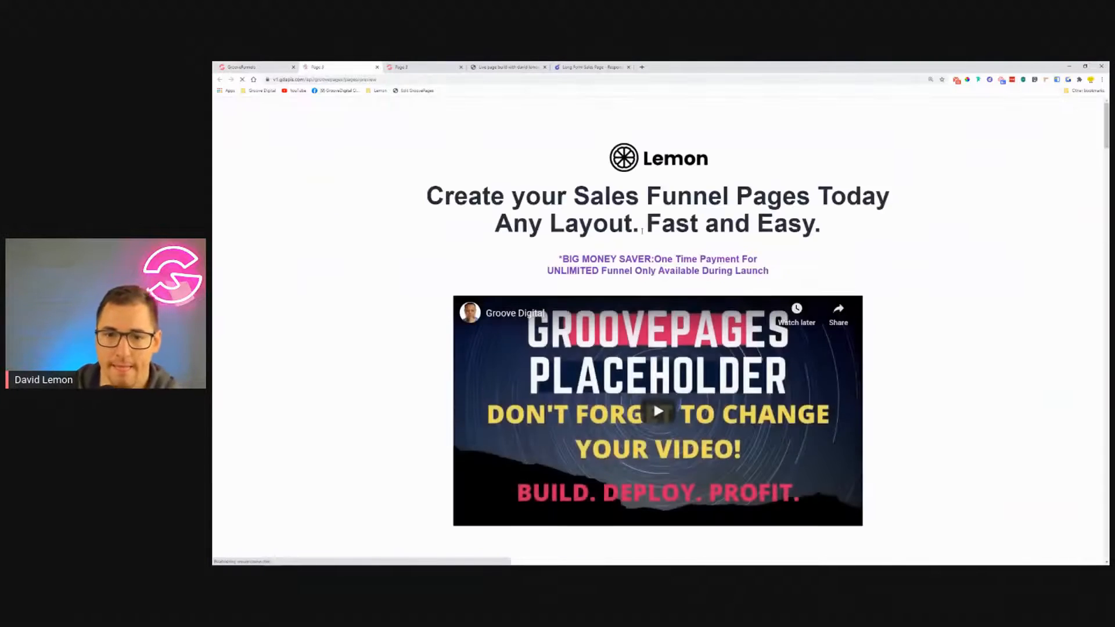
Check the placeholder image grid in the page preview with the browser window full size and narrowed.
{"action": "scroll", "coordinate": [721, 206], "scroll_direction": "down", "scroll_amount": 8}
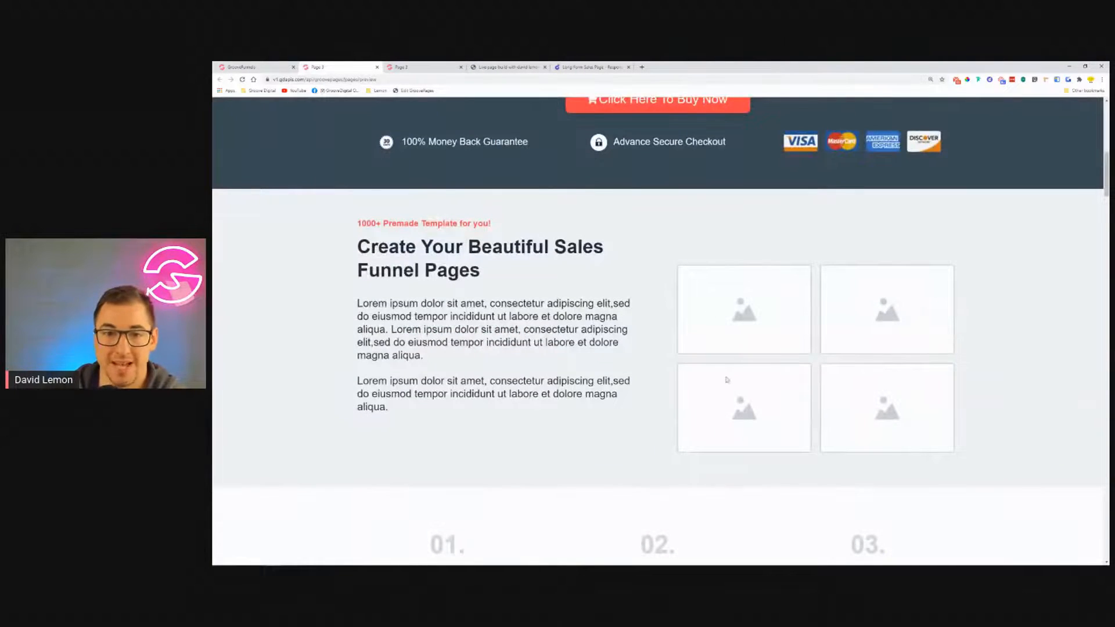
{"action": "left_click", "coordinate": [1091, 66]}
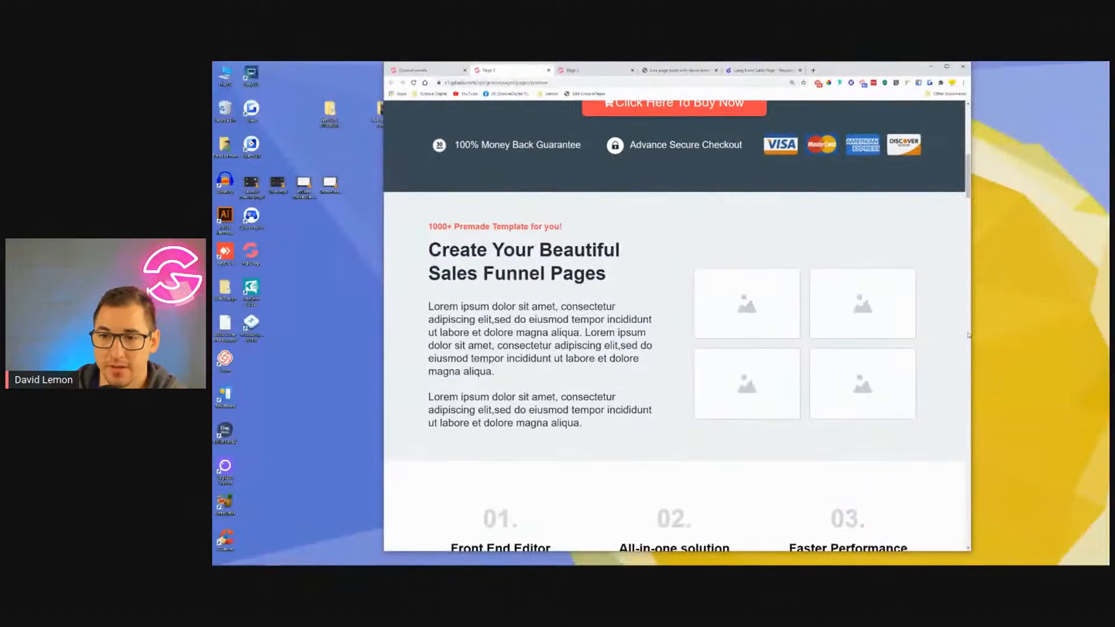
{"action": "left_click_drag", "start_coordinate": [973, 337], "coordinate": [885, 348]}
{"action": "left_click", "coordinate": [872, 68]}
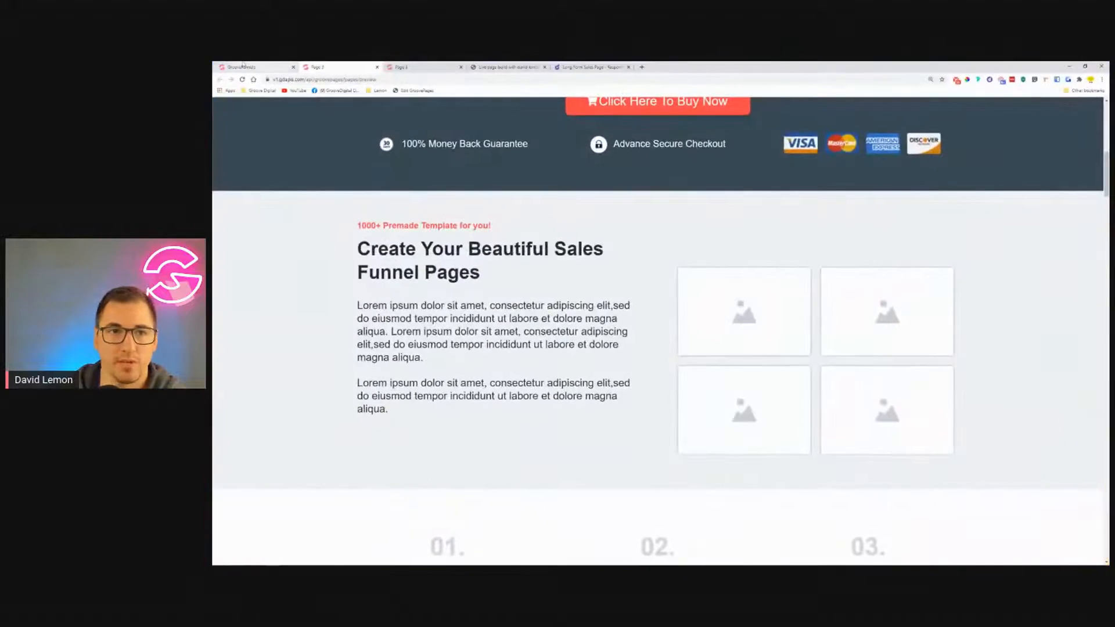
Examine the sections below the first image grid in the laptop view and the preview for layout problems.
{"action": "left_click", "coordinate": [243, 66]}
{"action": "scroll", "coordinate": [736, 339], "scroll_direction": "down", "scroll_amount": 6}
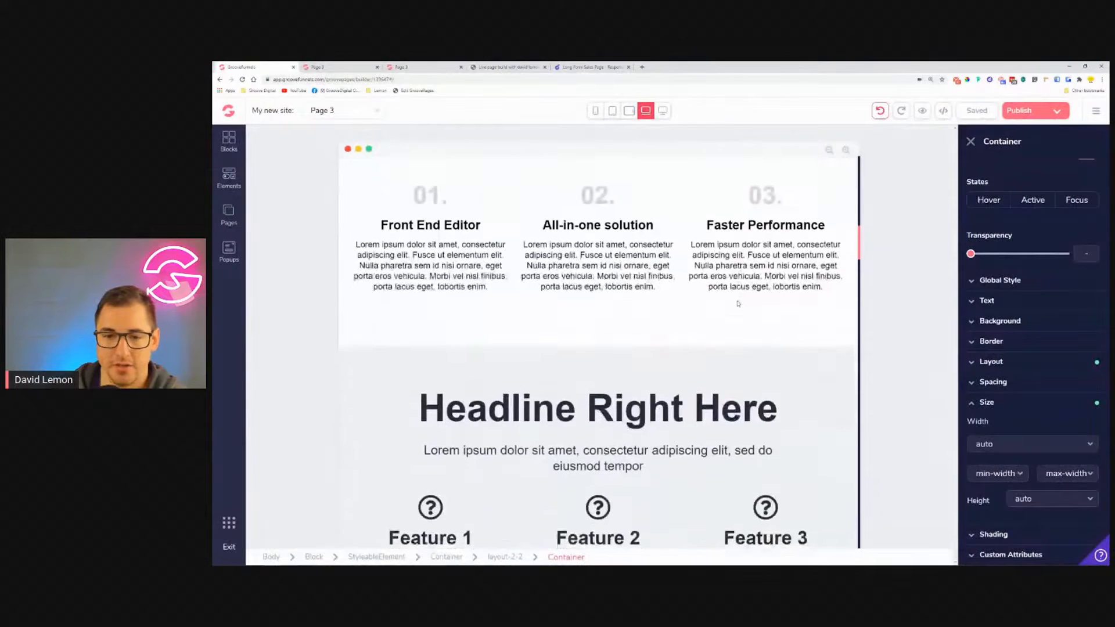
{"action": "scroll", "coordinate": [738, 303], "scroll_direction": "down", "scroll_amount": 8}
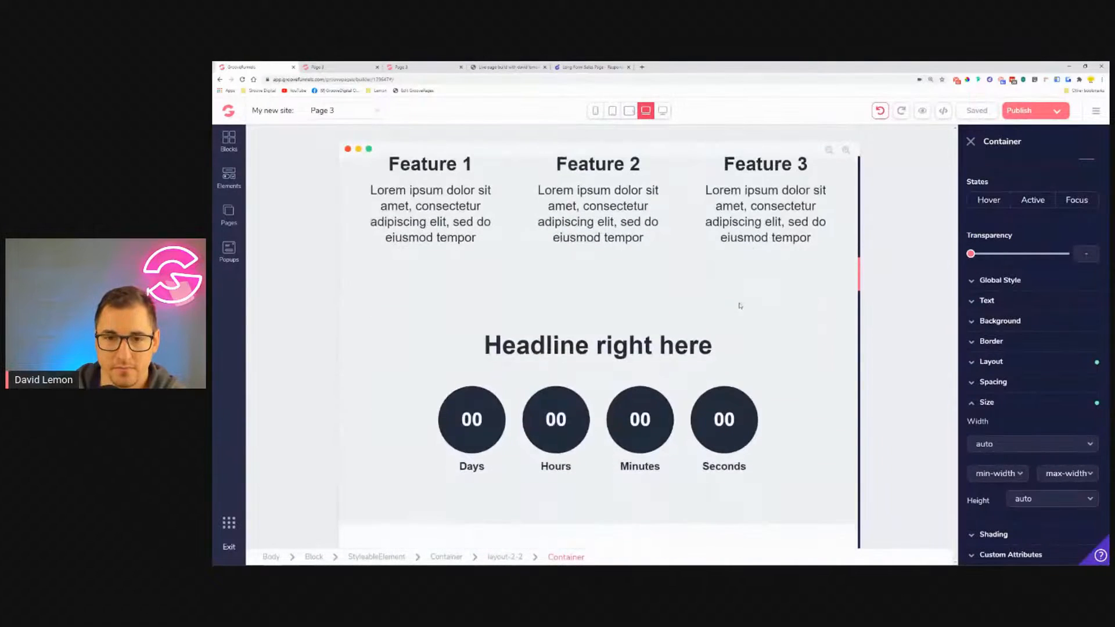
{"action": "scroll", "coordinate": [740, 306], "scroll_direction": "down", "scroll_amount": 8}
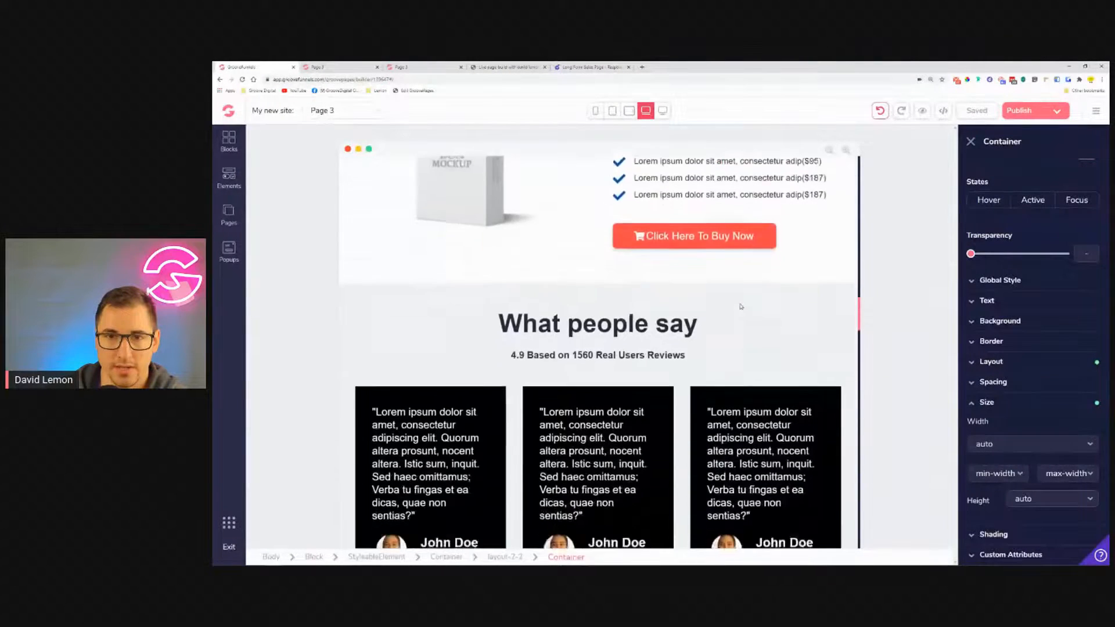
{"action": "scroll", "coordinate": [742, 307], "scroll_direction": "down", "scroll_amount": 8}
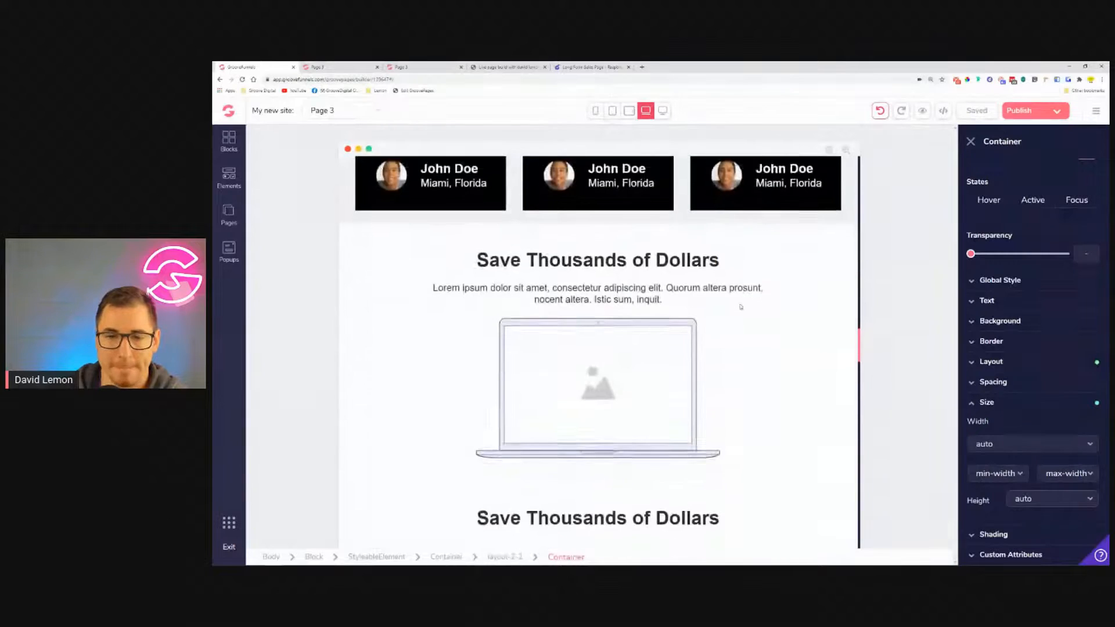
{"action": "scroll", "coordinate": [742, 307], "scroll_direction": "down", "scroll_amount": 8}
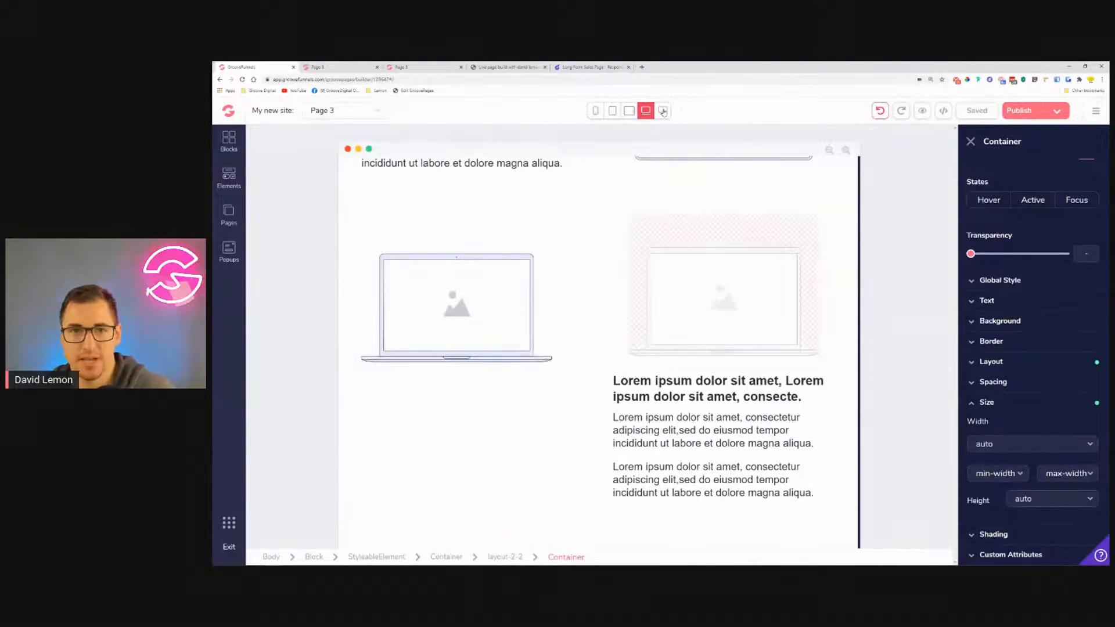
{"action": "left_click", "coordinate": [308, 67]}
{"action": "scroll", "coordinate": [814, 291], "scroll_direction": "down", "scroll_amount": 4}
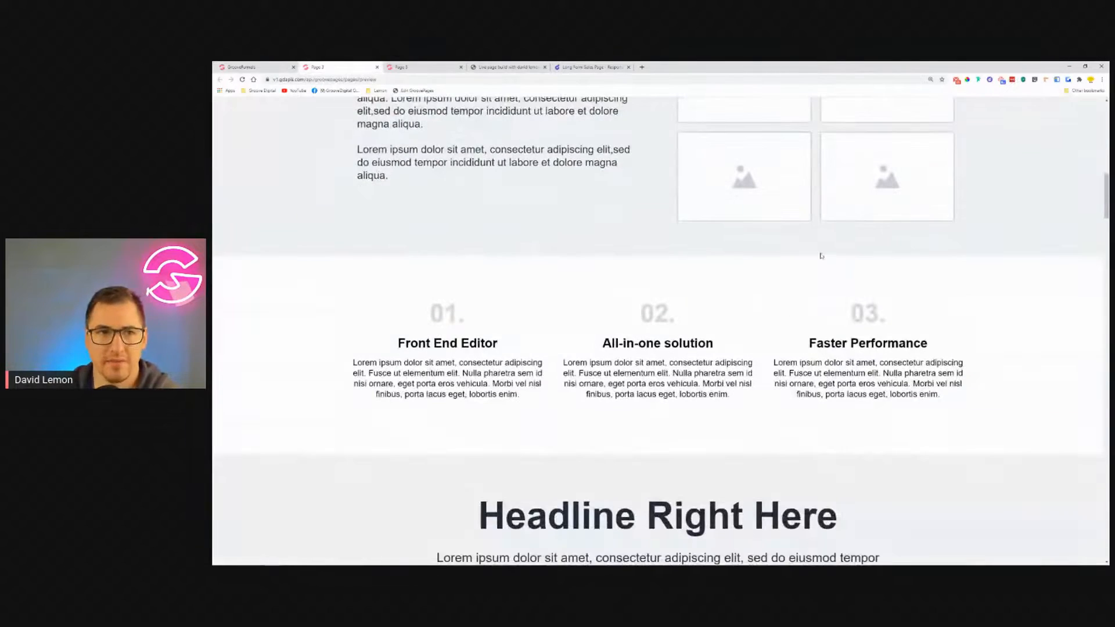
{"action": "scroll", "coordinate": [1023, 279], "scroll_direction": "down", "scroll_amount": 15}
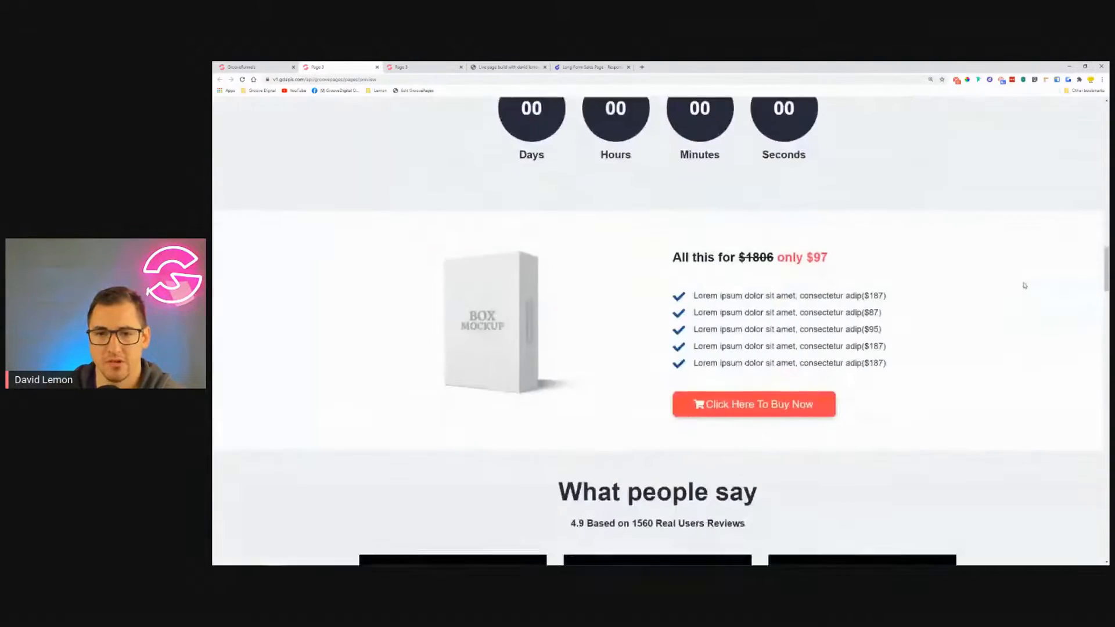
{"action": "scroll", "coordinate": [1024, 286], "scroll_direction": "down", "scroll_amount": 15}
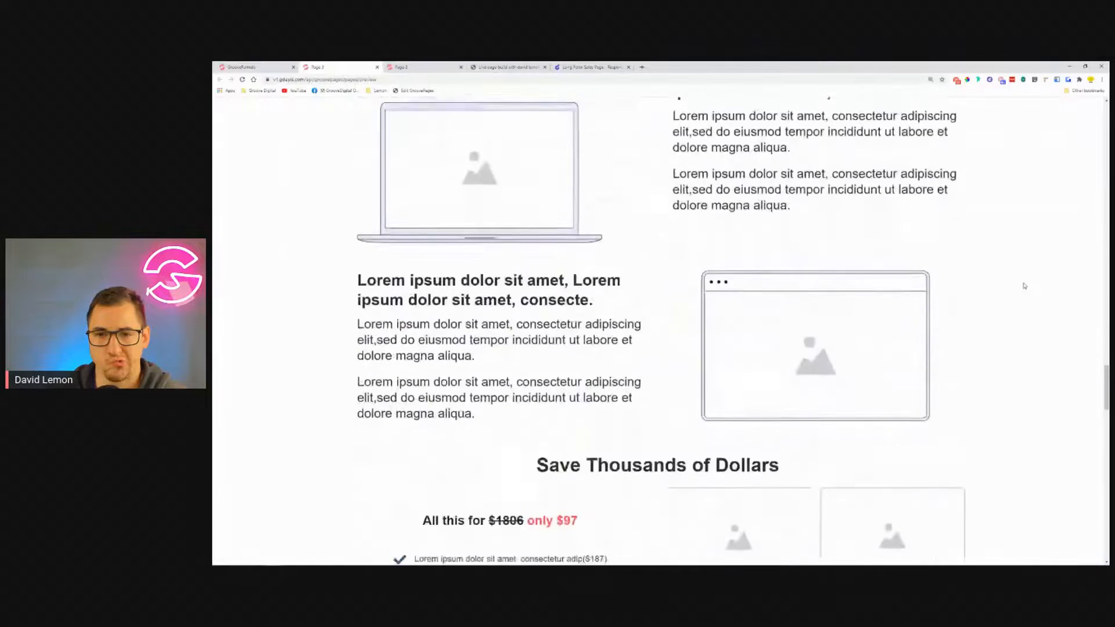
{"action": "scroll", "coordinate": [1024, 286], "scroll_direction": "down", "scroll_amount": 3}
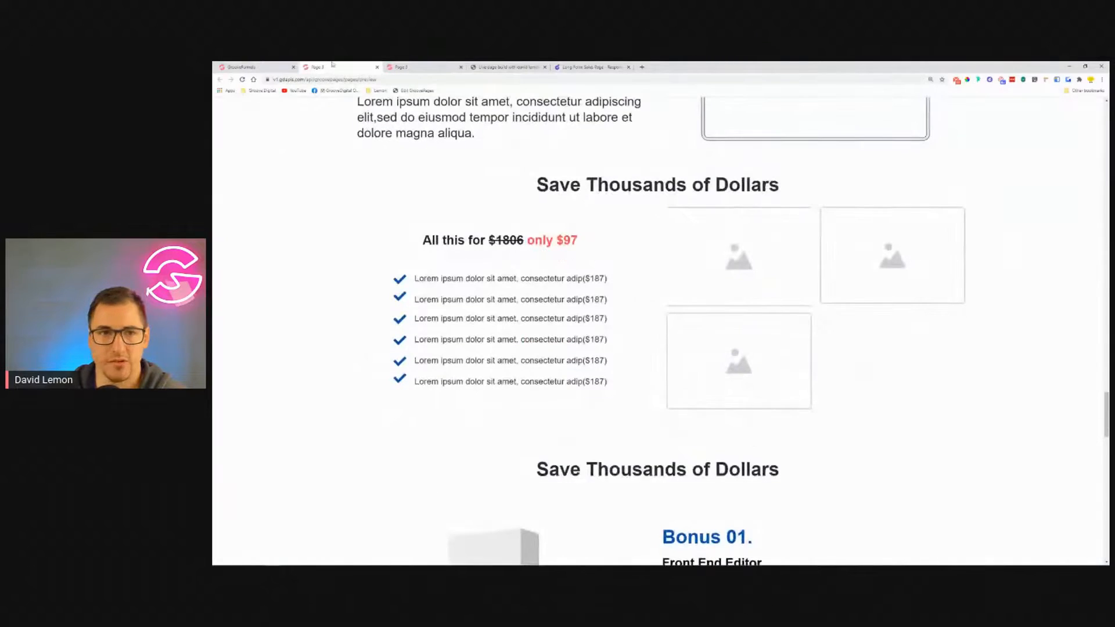
In the portrait tablet view, set the width and height of the upper placeholder row's first container below the checkmark list to auto.
{"action": "left_click", "coordinate": [275, 64]}
{"action": "scroll", "coordinate": [700, 309], "scroll_direction": "down", "scroll_amount": 6}
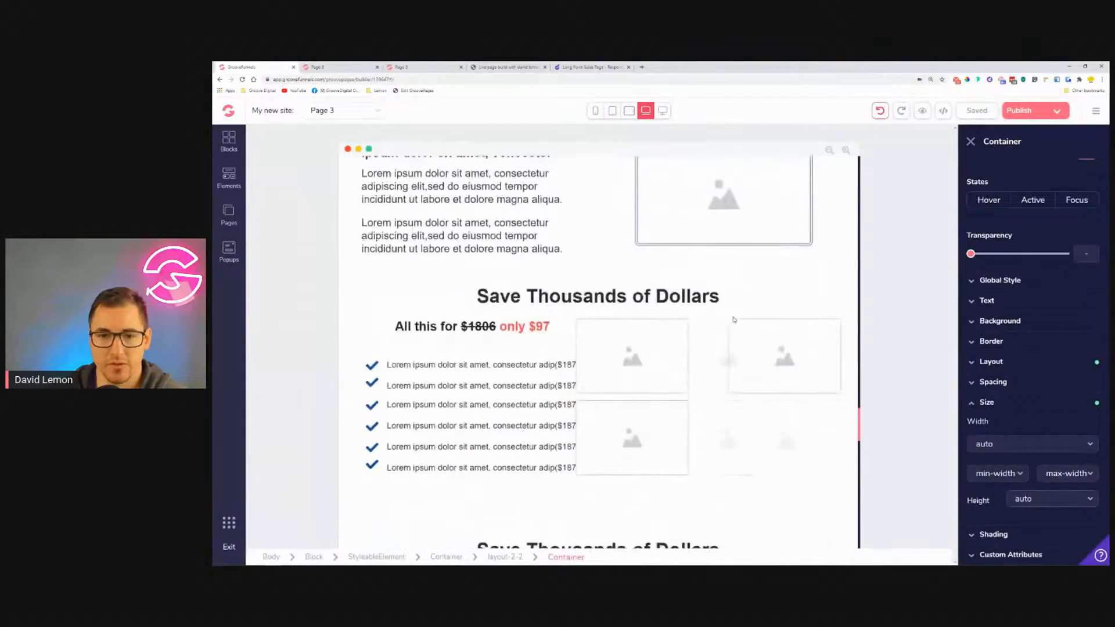
{"action": "left_click", "coordinate": [613, 111]}
{"action": "scroll", "coordinate": [592, 523], "scroll_direction": "down", "scroll_amount": 7}
{"action": "scroll", "coordinate": [623, 268], "scroll_direction": "up", "scroll_amount": 4}
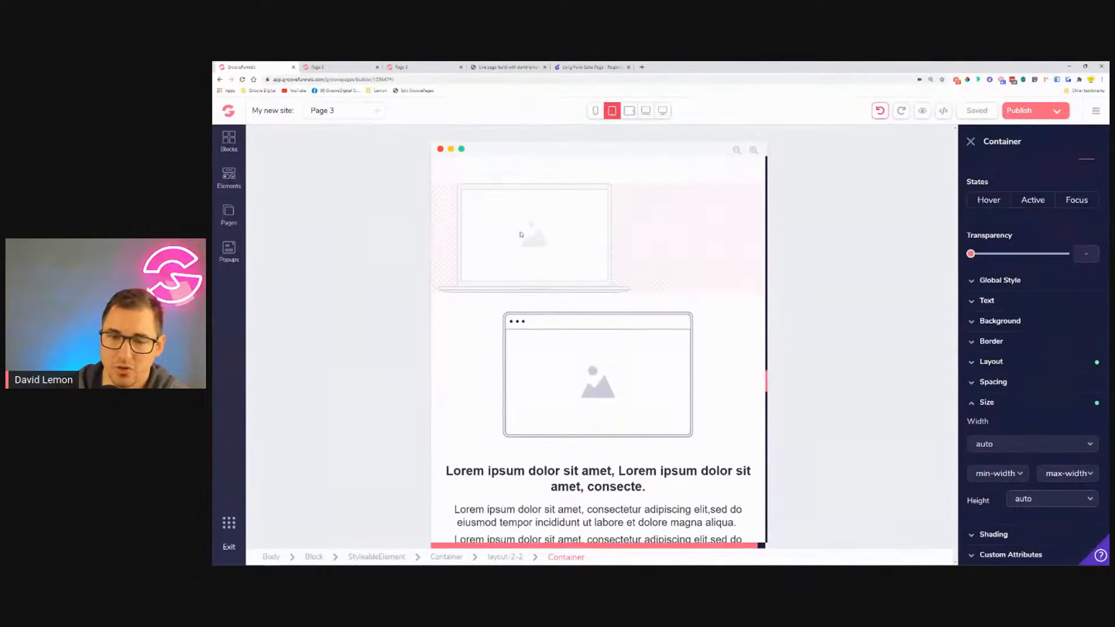
{"action": "scroll", "coordinate": [552, 249], "scroll_direction": "down", "scroll_amount": 10}
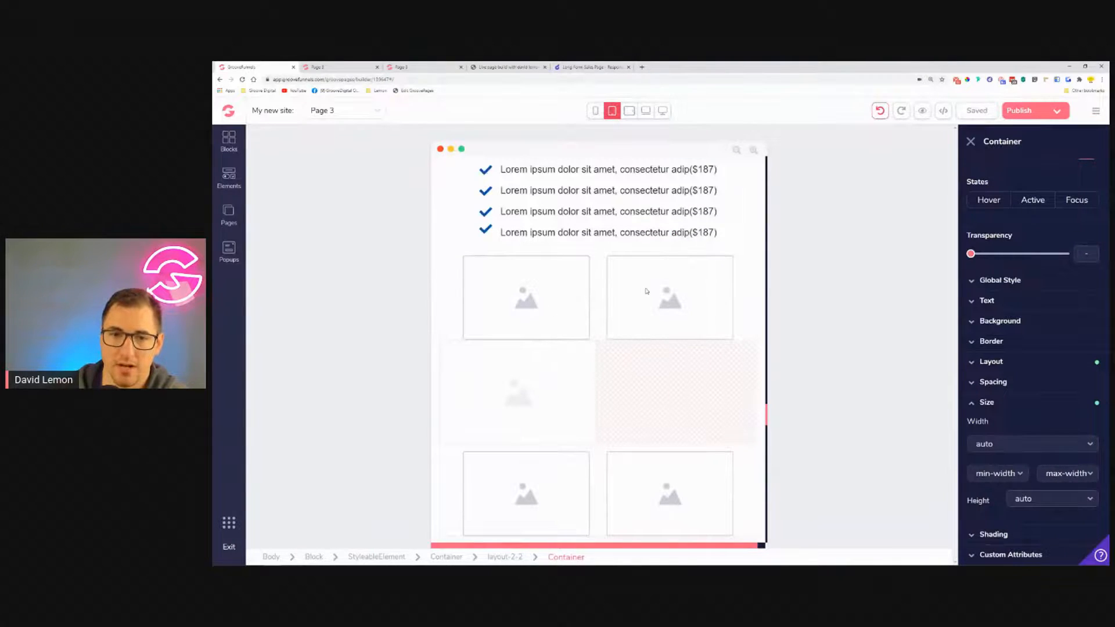
{"action": "left_click", "coordinate": [595, 281]}
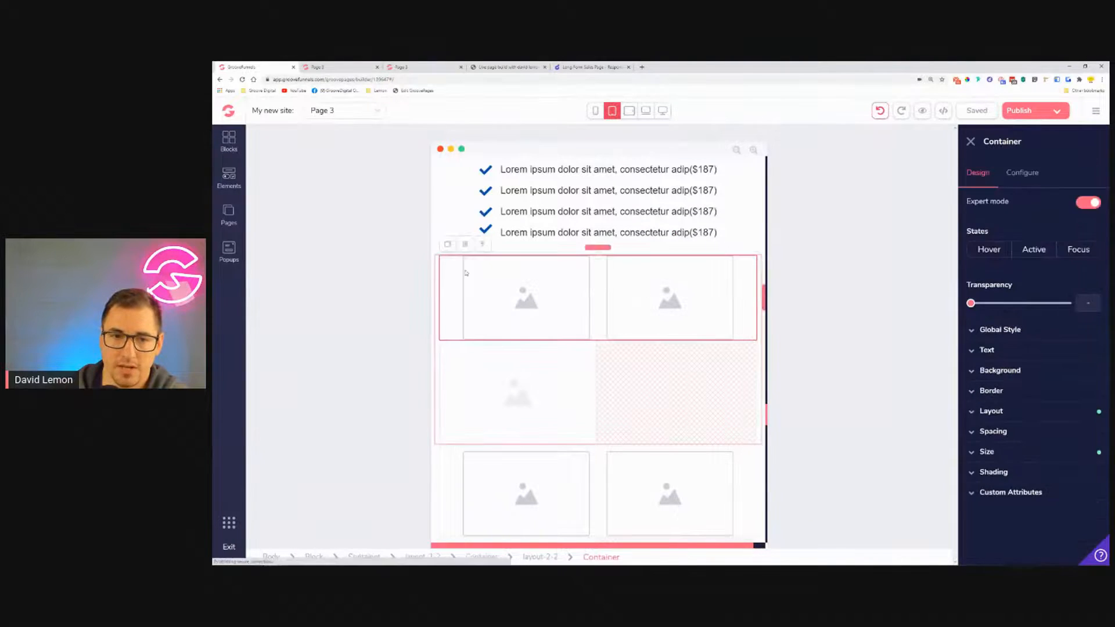
{"action": "left_click", "coordinate": [1049, 493]}
{"action": "left_click", "coordinate": [1040, 510]}
{"action": "scroll", "coordinate": [1039, 468], "scroll_direction": "down", "scroll_amount": 1}
{"action": "left_click", "coordinate": [1025, 499]}
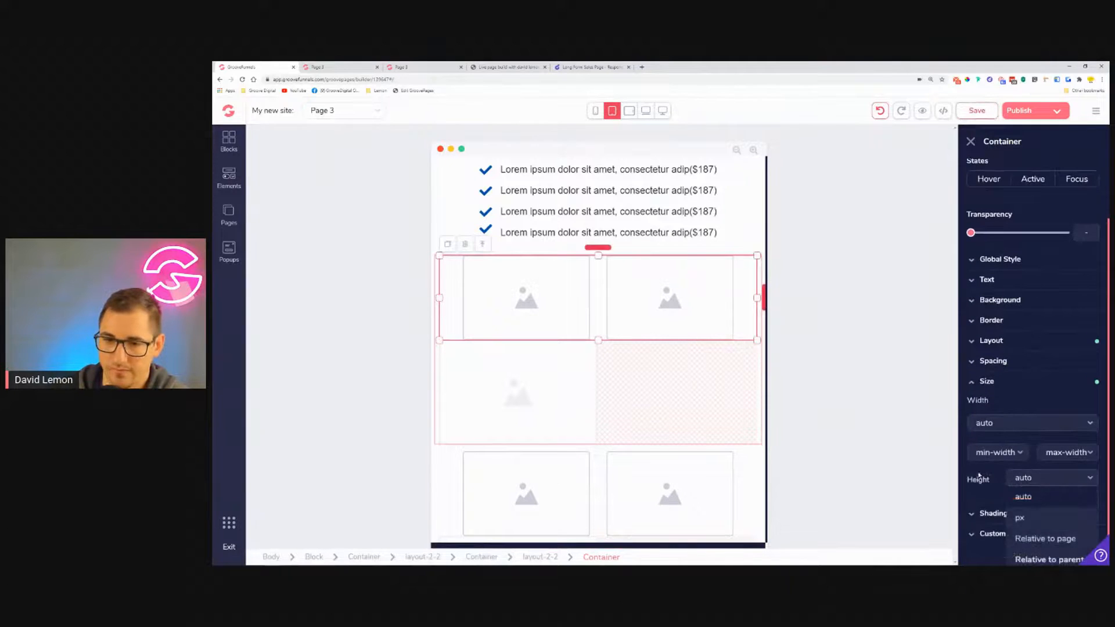
Set the width and height of the first container in that grid's lower placeholder row to auto in the portrait tablet view.
{"action": "scroll", "coordinate": [452, 401], "scroll_direction": "down", "scroll_amount": 2}
{"action": "left_click", "coordinate": [452, 404]}
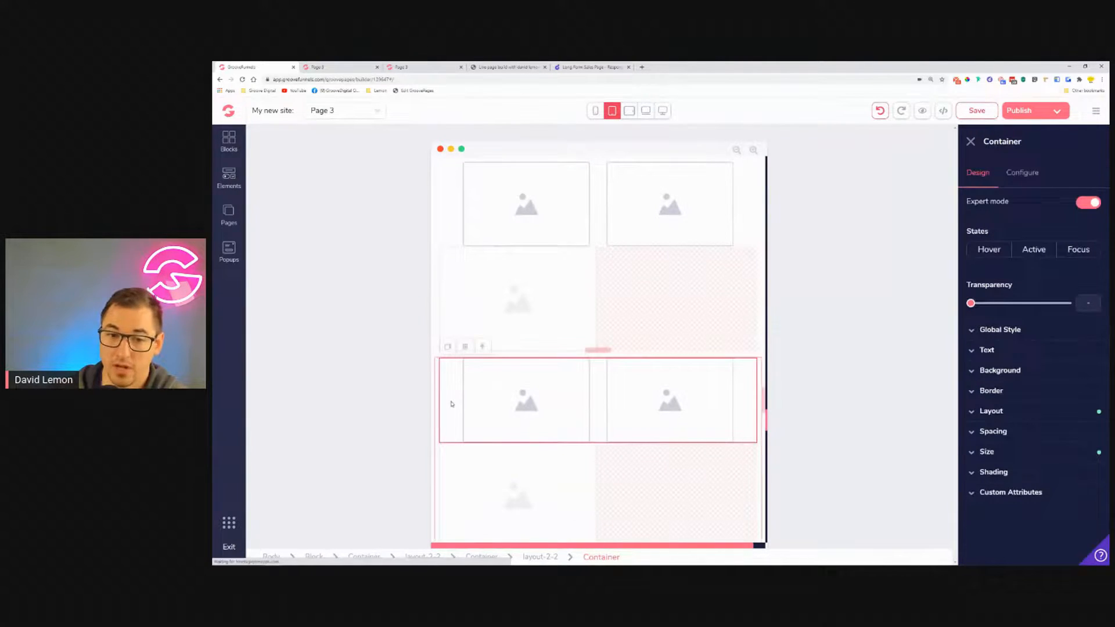
{"action": "left_click", "coordinate": [1040, 451]}
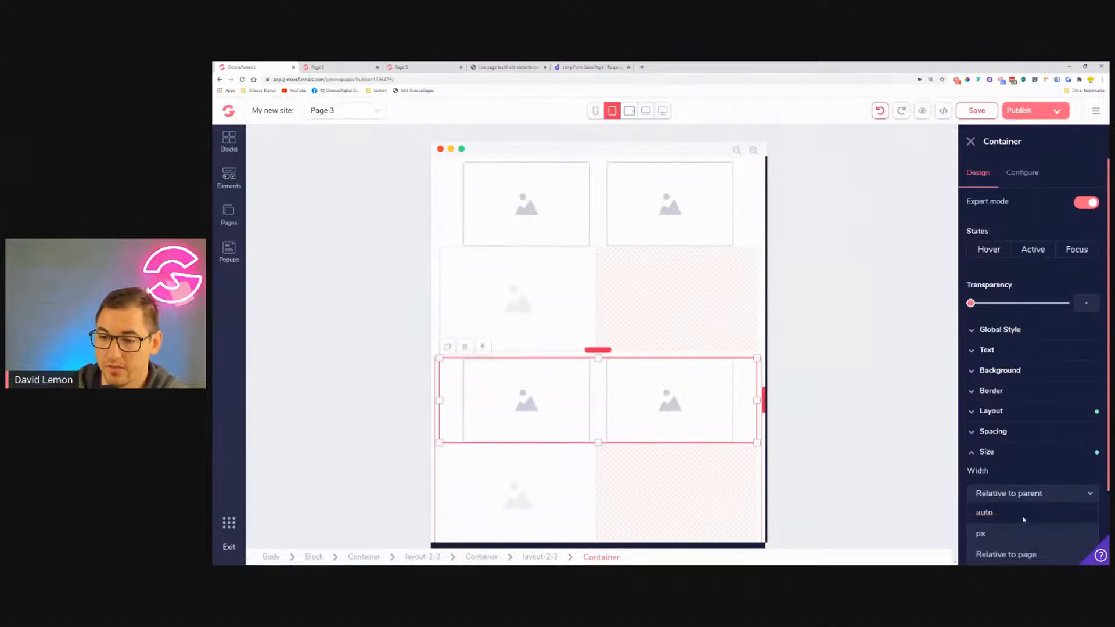
{"action": "left_click", "coordinate": [1027, 514]}
{"action": "scroll", "coordinate": [1035, 495], "scroll_direction": "down", "scroll_amount": 1}
{"action": "left_click", "coordinate": [1027, 498]}
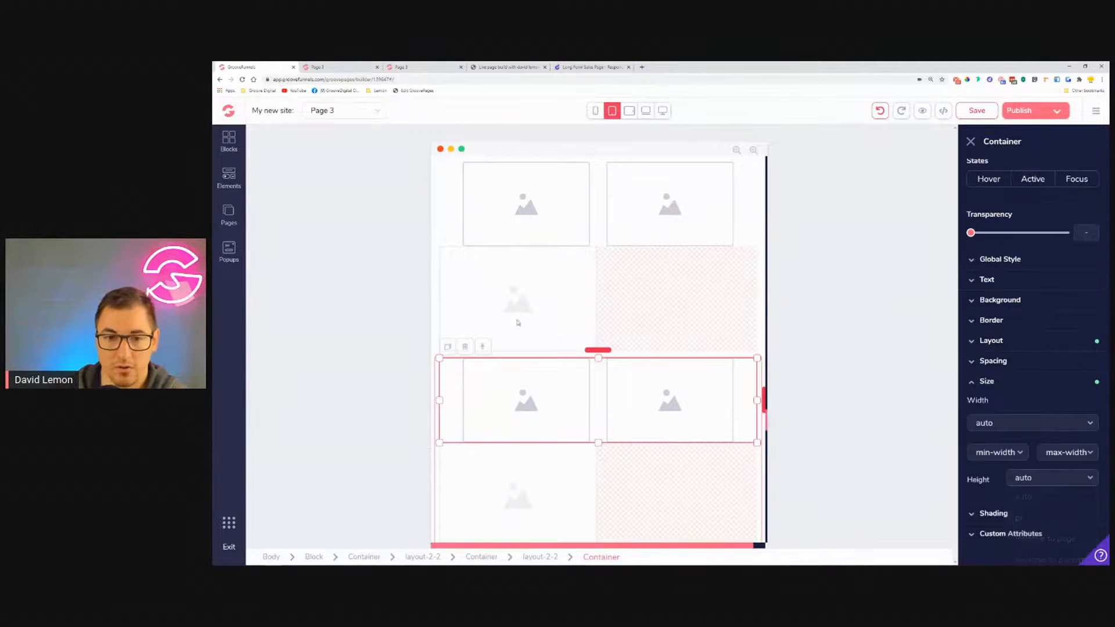
{"action": "left_click", "coordinate": [439, 256]}
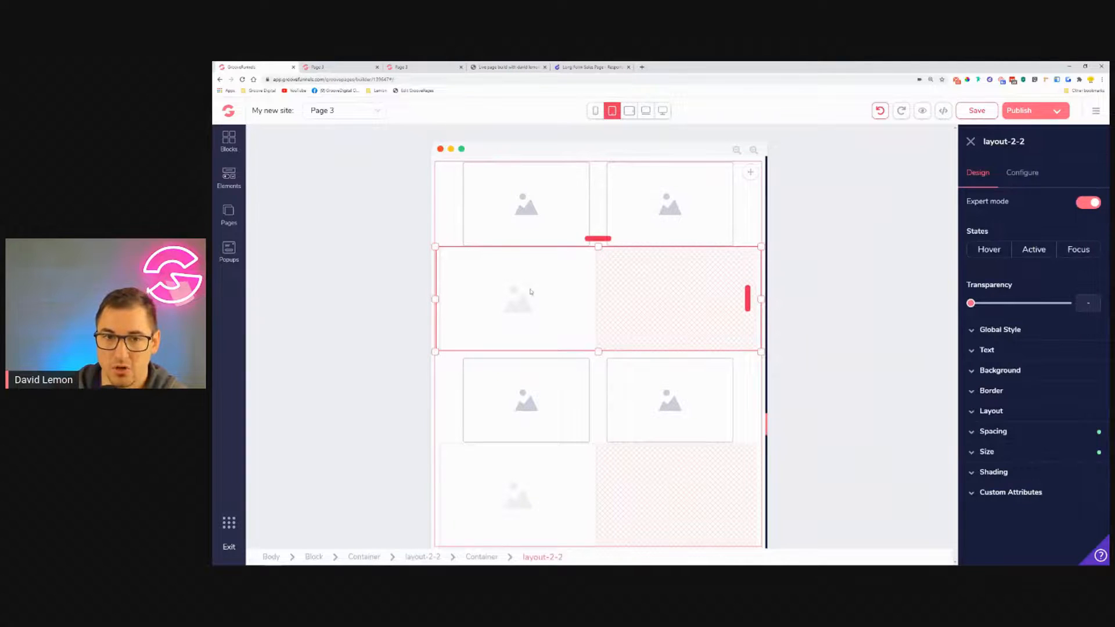
{"action": "left_click", "coordinate": [629, 111]}
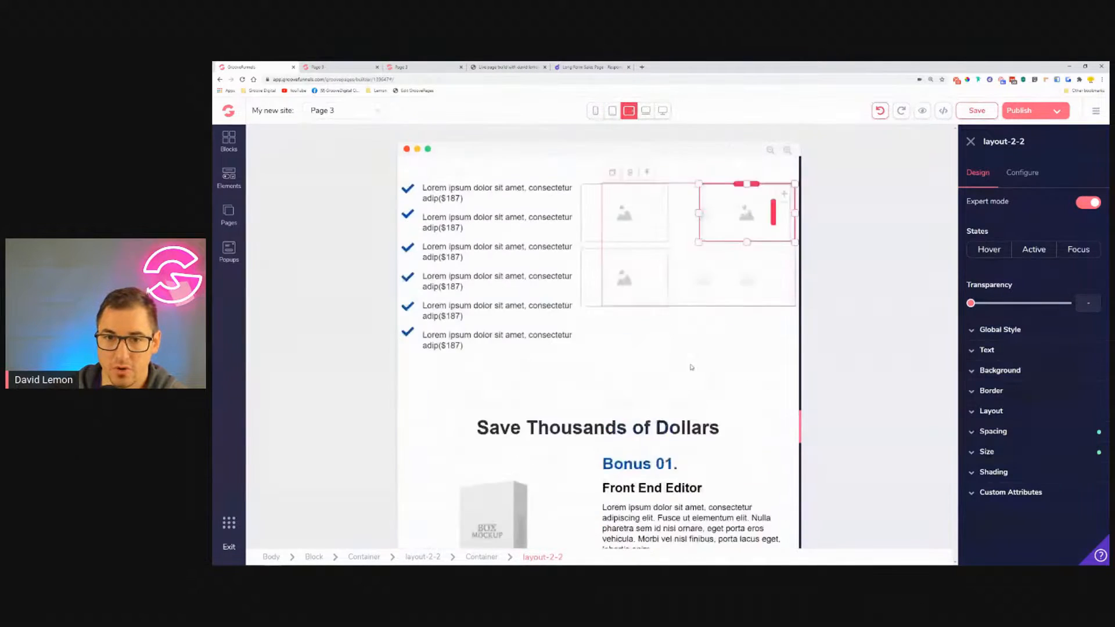
{"action": "left_click", "coordinate": [1010, 414]}
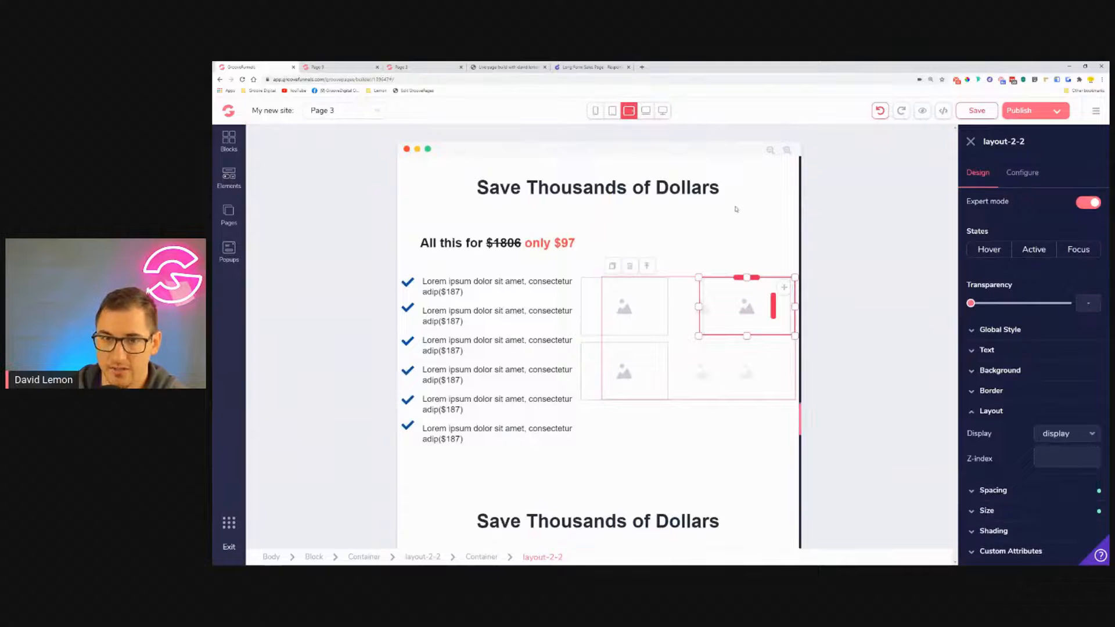
{"action": "left_click", "coordinate": [646, 112]}
{"action": "left_click", "coordinate": [663, 113]}
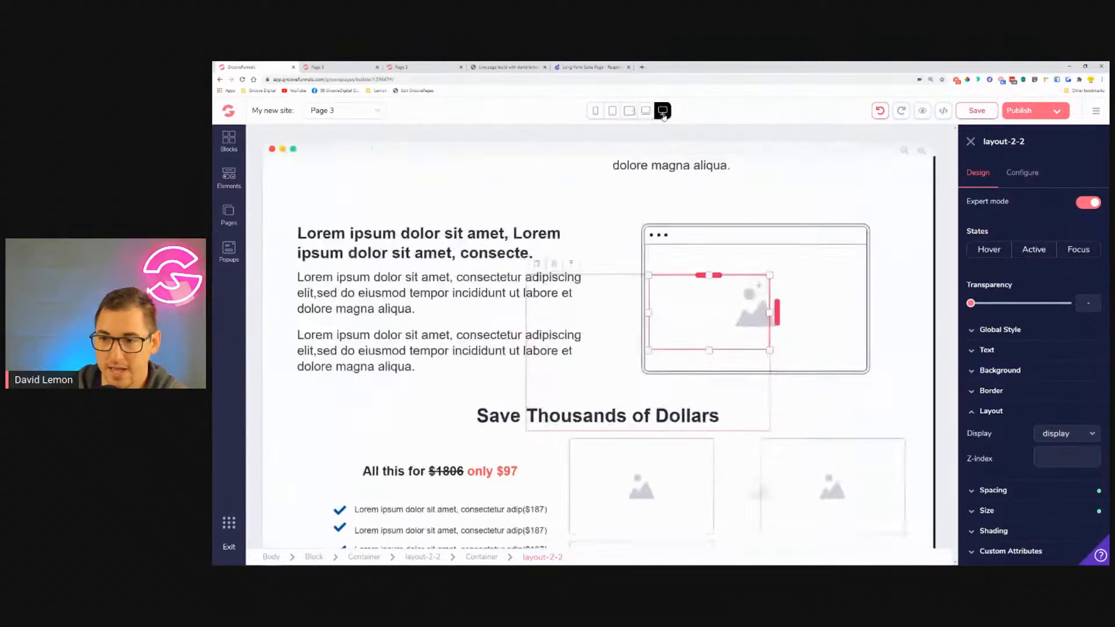
Select the second image in the upper row's first container in the portrait tablet view and set its desktop display to none.
{"action": "left_click", "coordinate": [612, 114]}
{"action": "scroll", "coordinate": [630, 349], "scroll_direction": "down", "scroll_amount": 5}
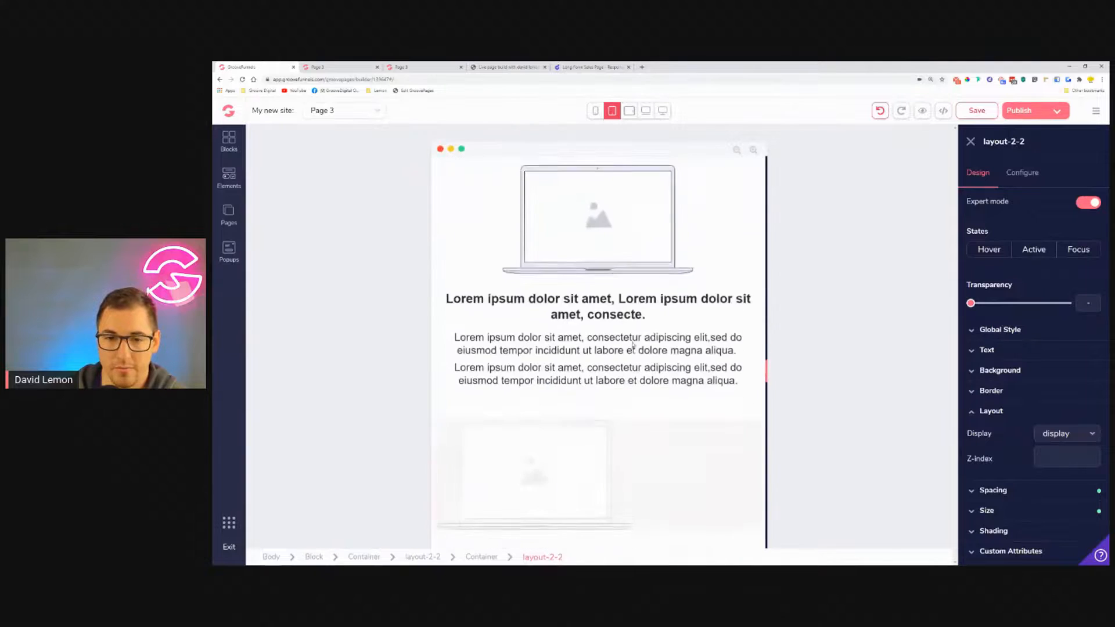
{"action": "scroll", "coordinate": [633, 345], "scroll_direction": "down", "scroll_amount": 6}
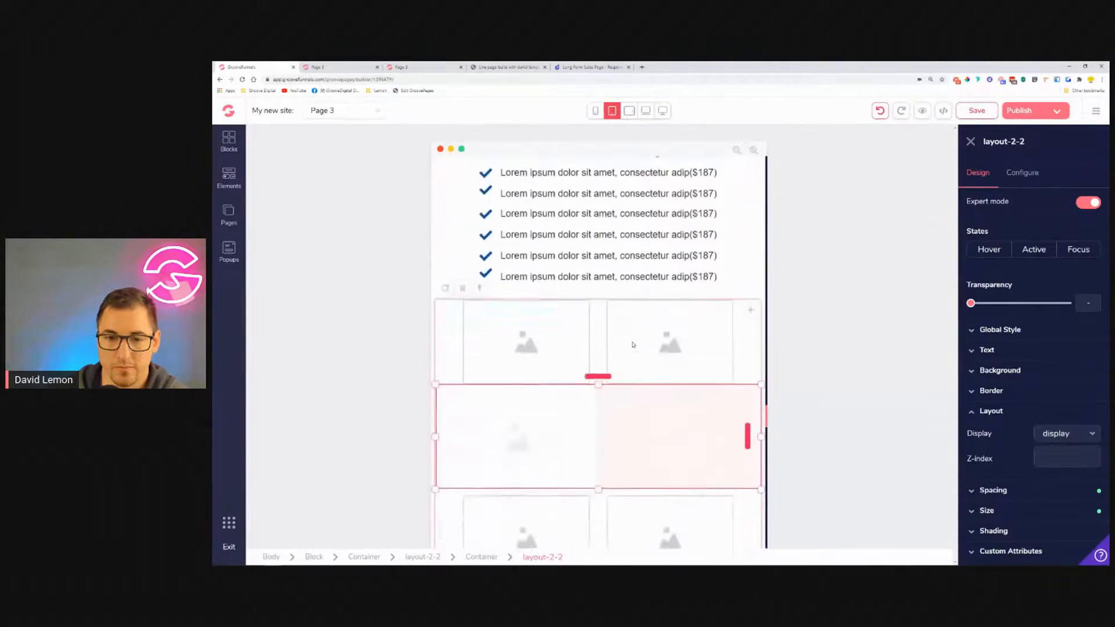
{"action": "left_click", "coordinate": [659, 261]}
{"action": "left_click", "coordinate": [1029, 410]}
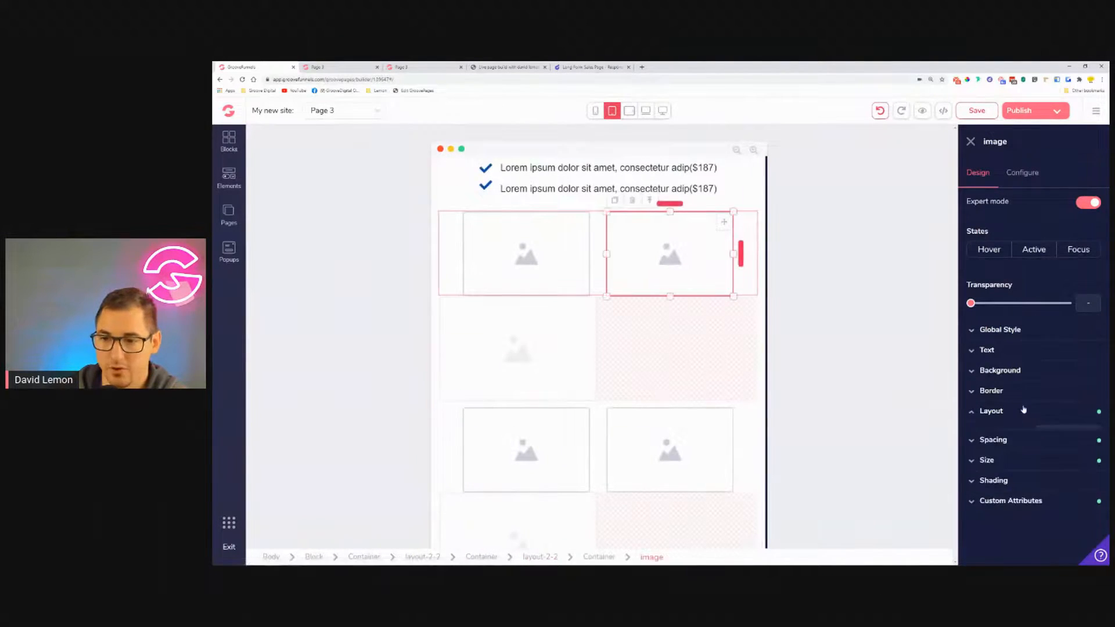
{"action": "left_click", "coordinate": [631, 114]}
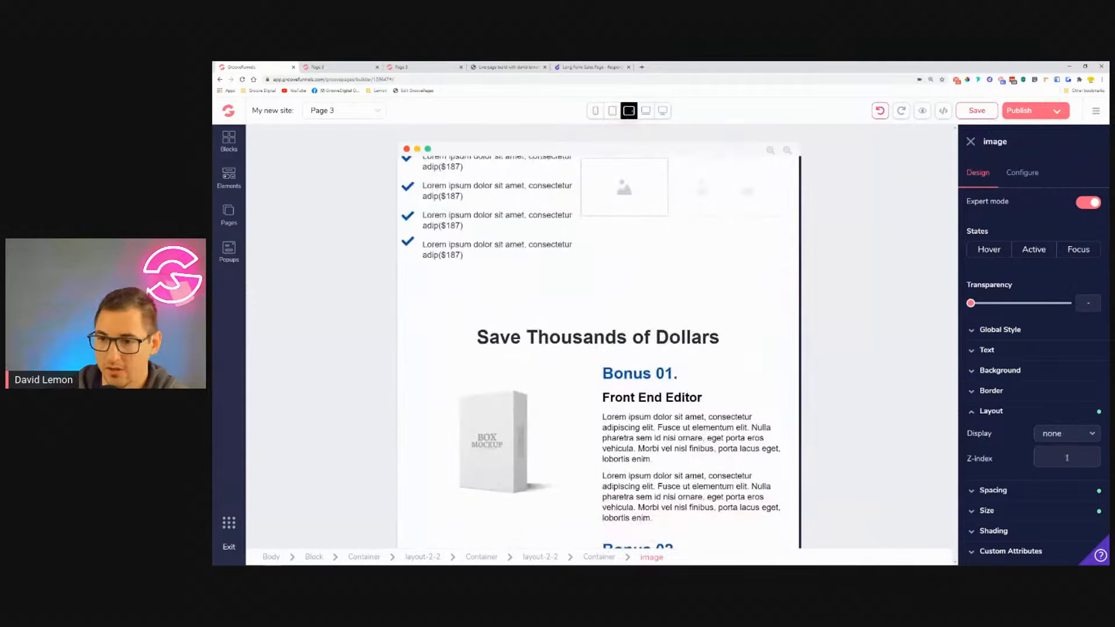
{"action": "left_click", "coordinate": [645, 112]}
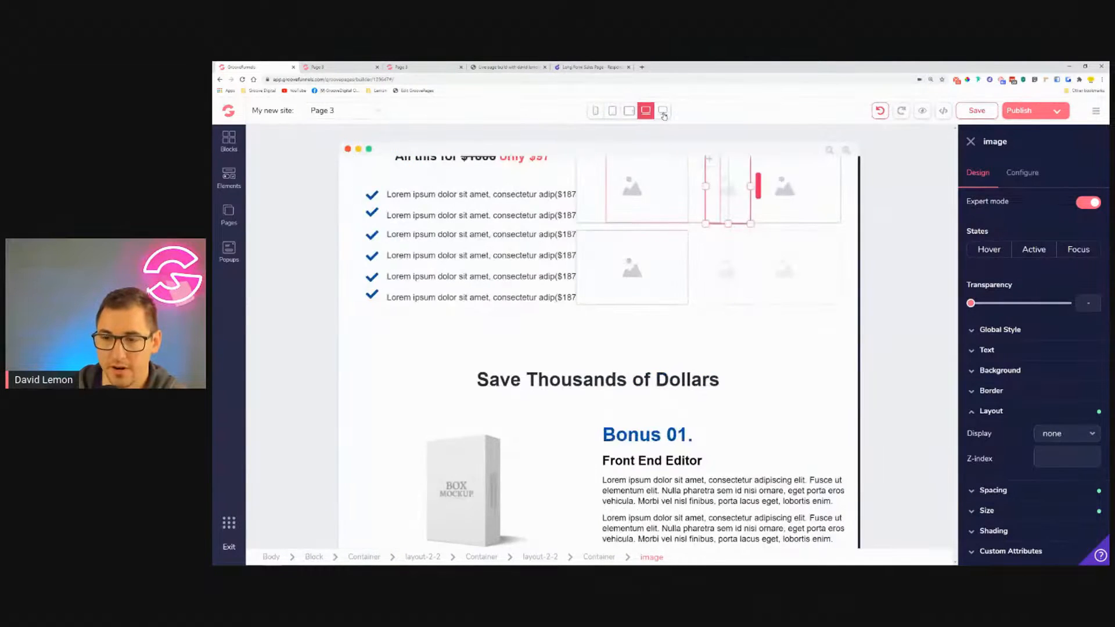
{"action": "left_click", "coordinate": [663, 112]}
{"action": "left_click", "coordinate": [1077, 441]}
{"action": "scroll", "coordinate": [1057, 517], "scroll_direction": "down", "scroll_amount": 3}
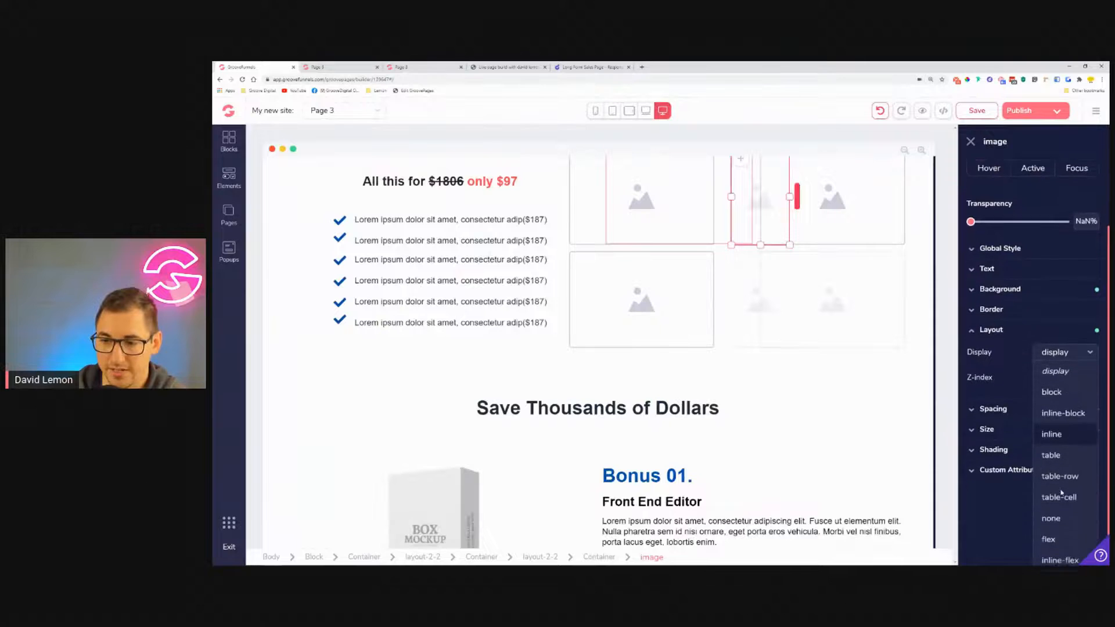
{"action": "left_click", "coordinate": [1060, 554]}
Select the second image in the lower row's first container and check its display setting in the portrait tablet, landscape tablet and laptop views.
{"action": "left_click", "coordinate": [612, 111]}
{"action": "scroll", "coordinate": [640, 378], "scroll_direction": "down", "scroll_amount": 5}
{"action": "scroll", "coordinate": [640, 379], "scroll_direction": "down", "scroll_amount": 10}
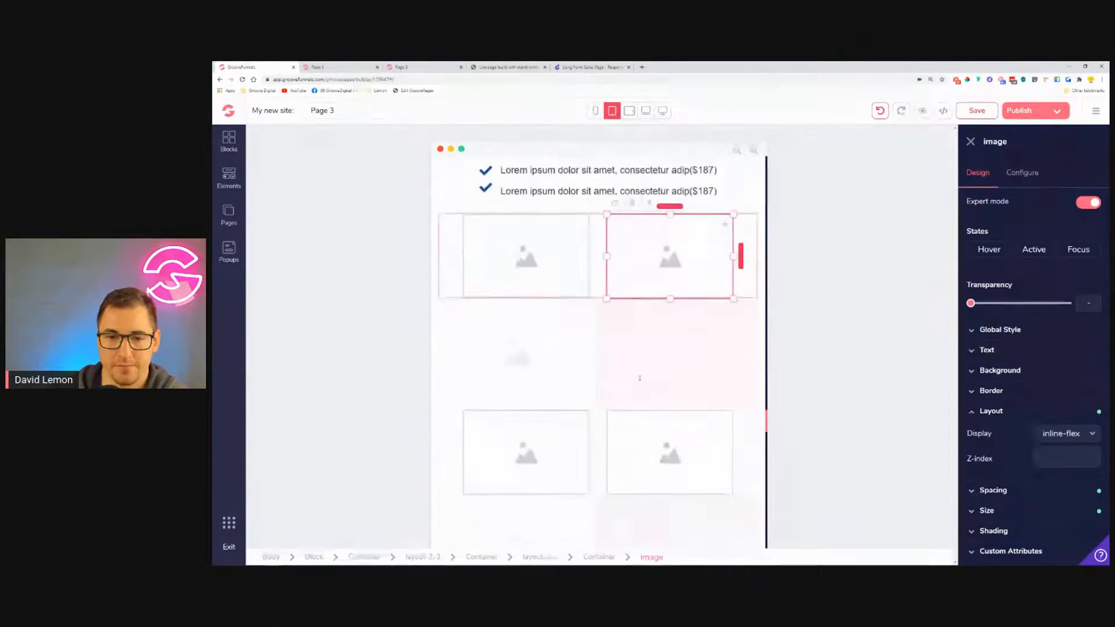
{"action": "left_click", "coordinate": [640, 377]}
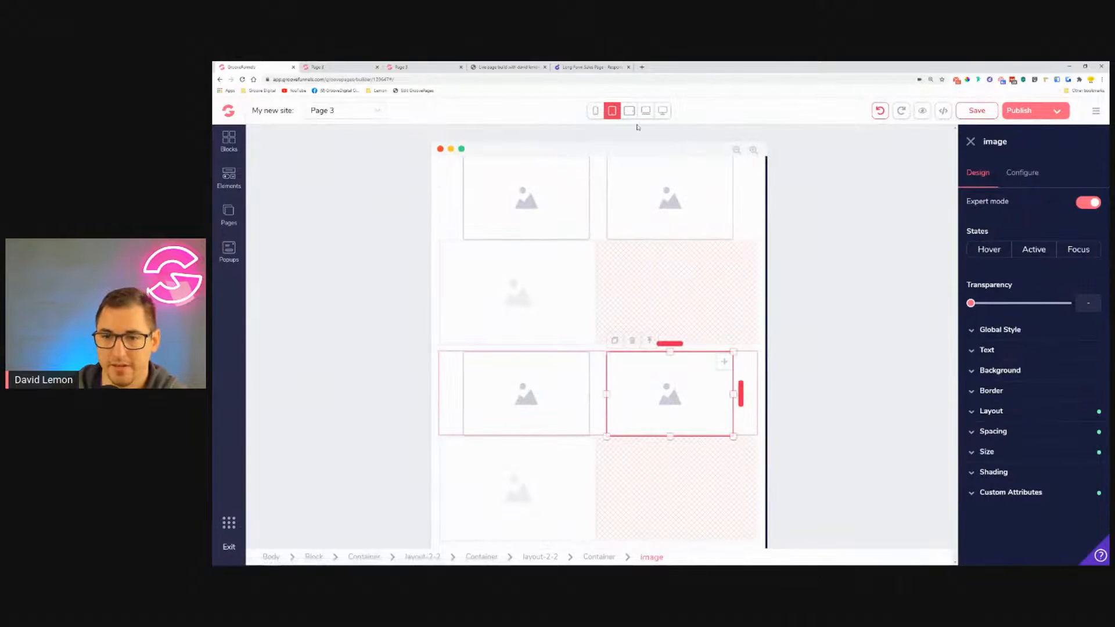
{"action": "left_click", "coordinate": [1005, 411]}
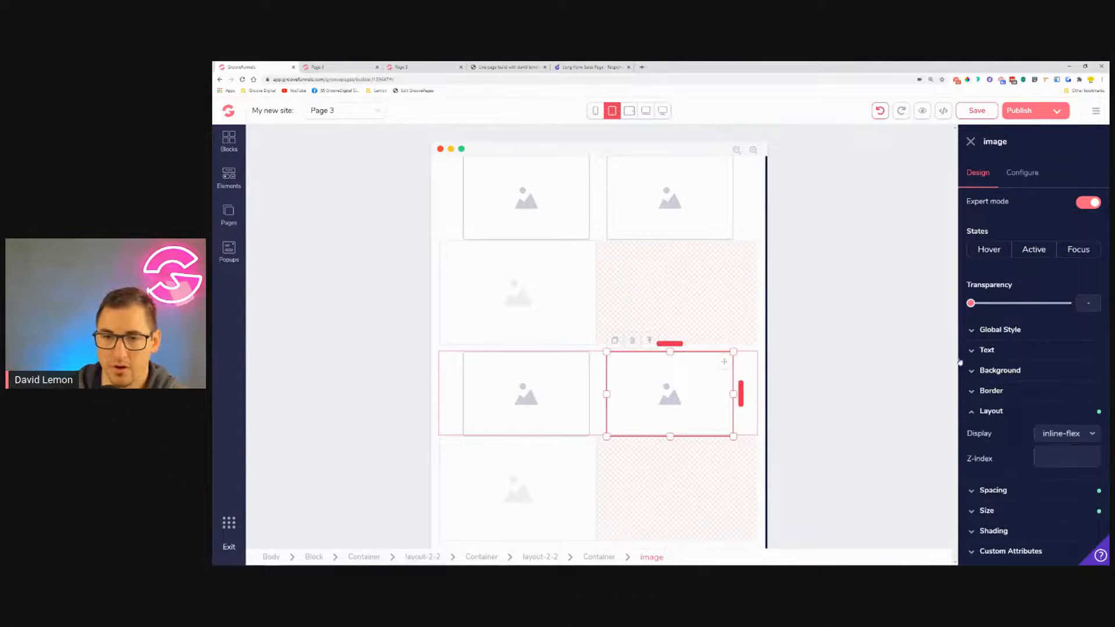
{"action": "left_click", "coordinate": [629, 111]}
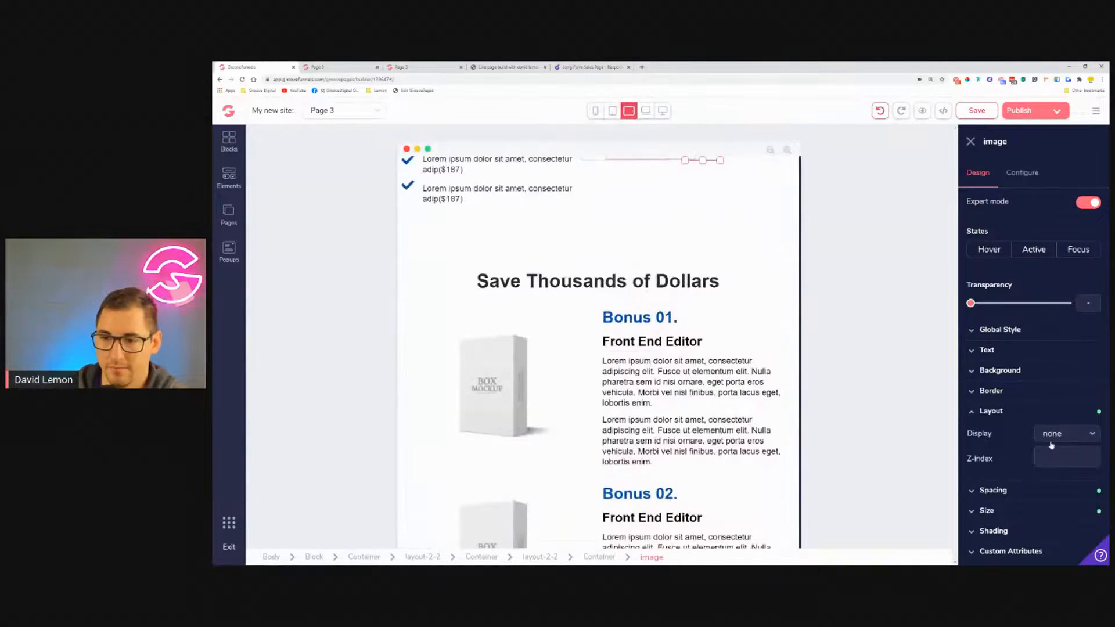
{"action": "left_click", "coordinate": [646, 112]}
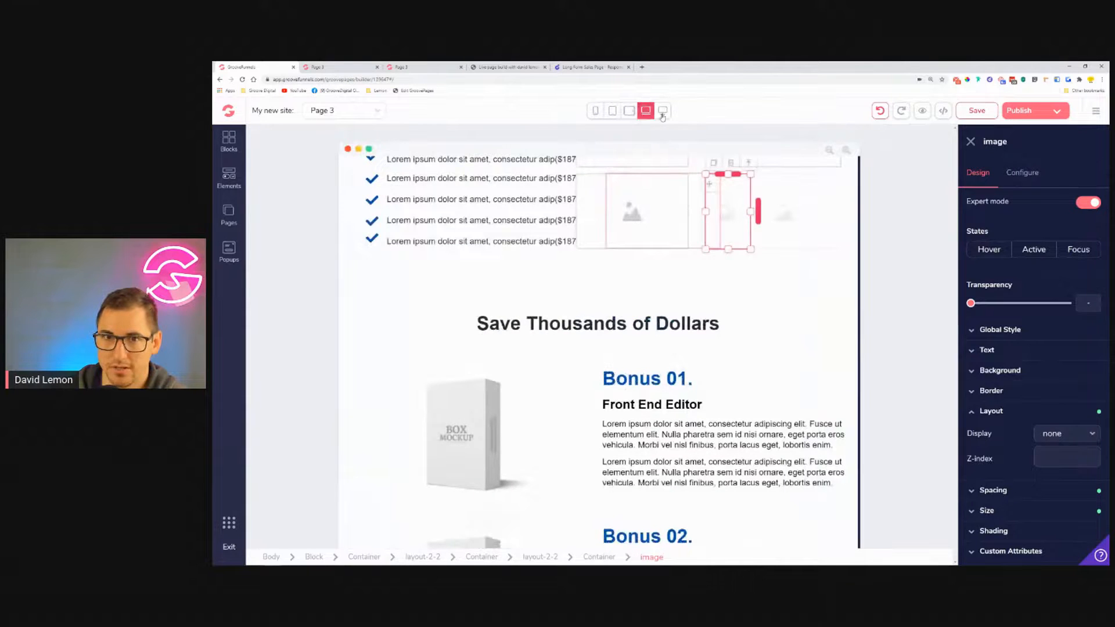
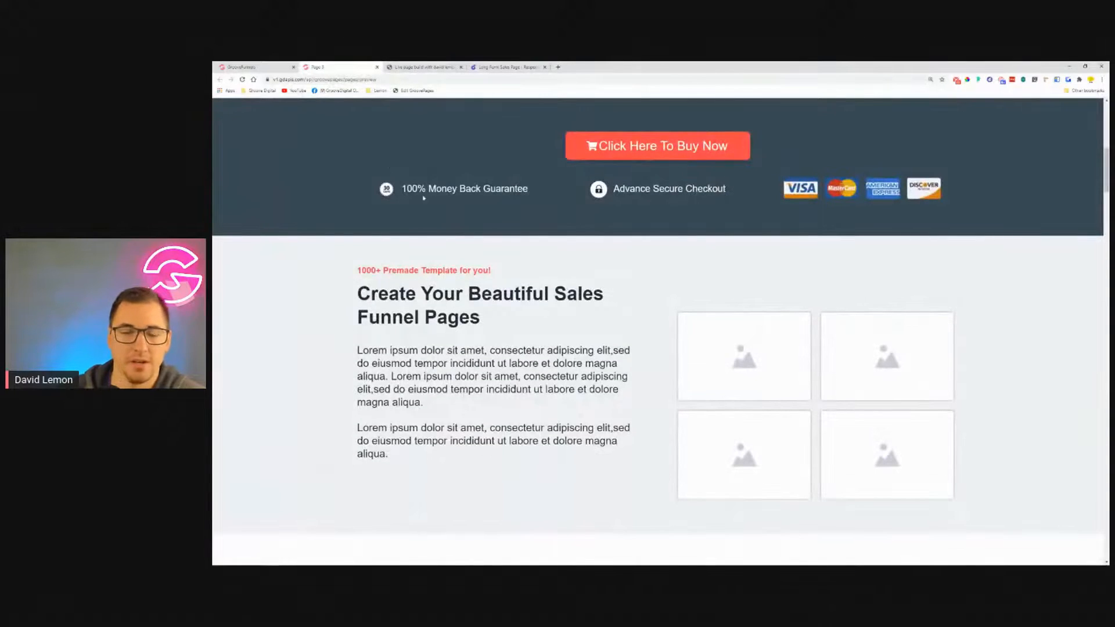
Return to the page builder and examine the page down to the footer in the desktop, laptop and landscape tablet views.
{"action": "left_click", "coordinate": [255, 67]}
{"action": "scroll", "coordinate": [855, 353], "scroll_direction": "down", "scroll_amount": 4}
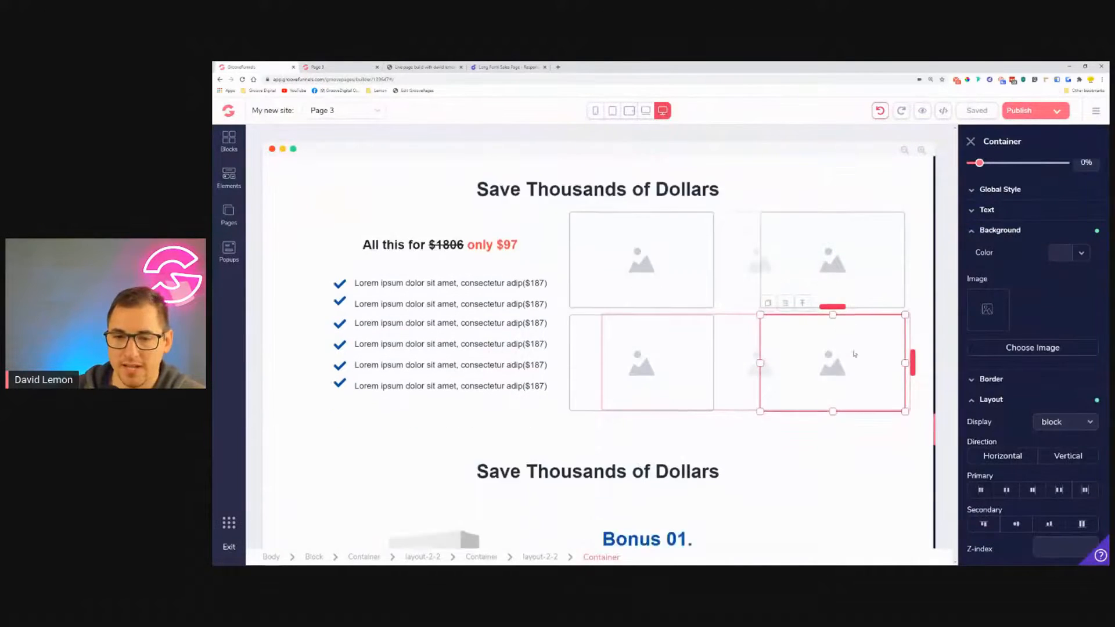
{"action": "scroll", "coordinate": [861, 346], "scroll_direction": "down", "scroll_amount": 10}
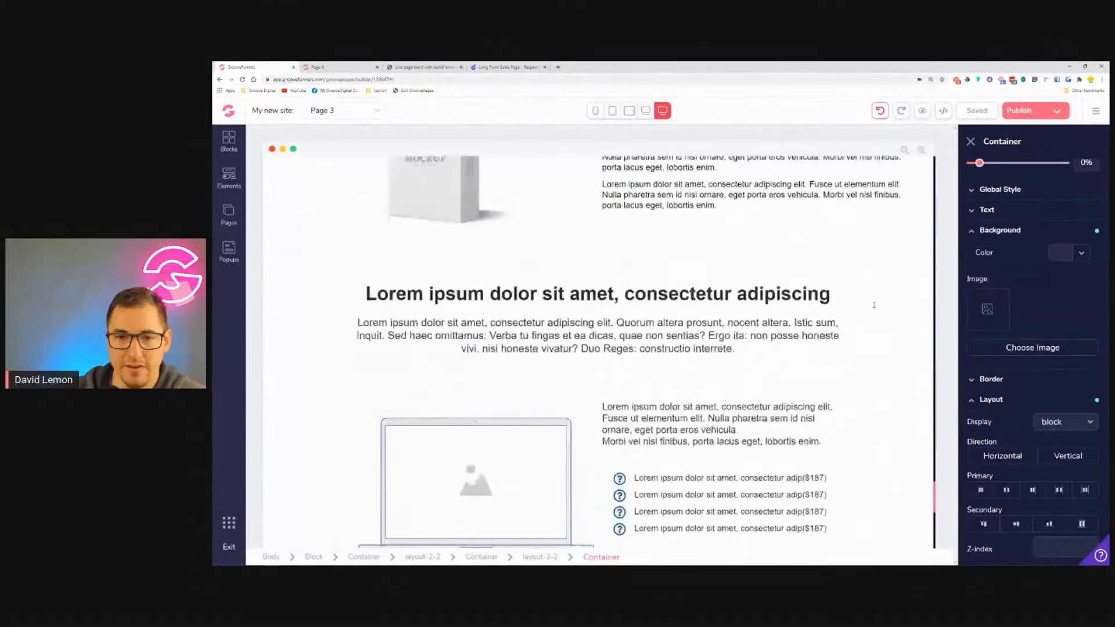
{"action": "scroll", "coordinate": [874, 305], "scroll_direction": "down", "scroll_amount": 5}
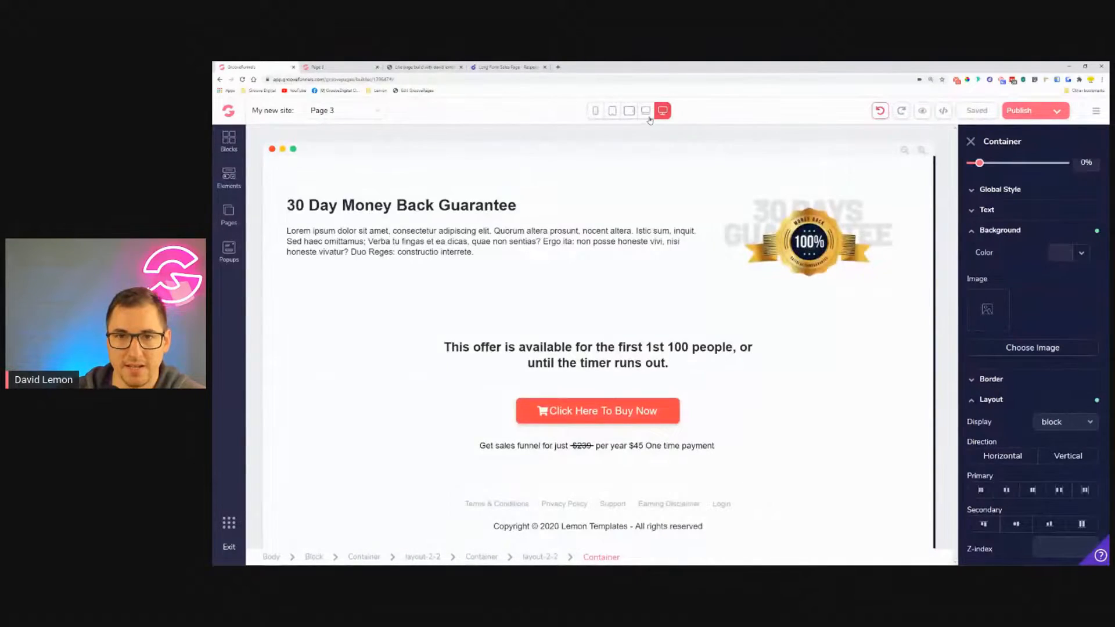
{"action": "left_click", "coordinate": [646, 111]}
{"action": "scroll", "coordinate": [745, 369], "scroll_direction": "up", "scroll_amount": 10}
{"action": "scroll", "coordinate": [744, 370], "scroll_direction": "up", "scroll_amount": 10}
{"action": "scroll", "coordinate": [735, 365], "scroll_direction": "up", "scroll_amount": 10}
{"action": "left_click", "coordinate": [629, 111]}
{"action": "scroll", "coordinate": [646, 319], "scroll_direction": "down", "scroll_amount": 15}
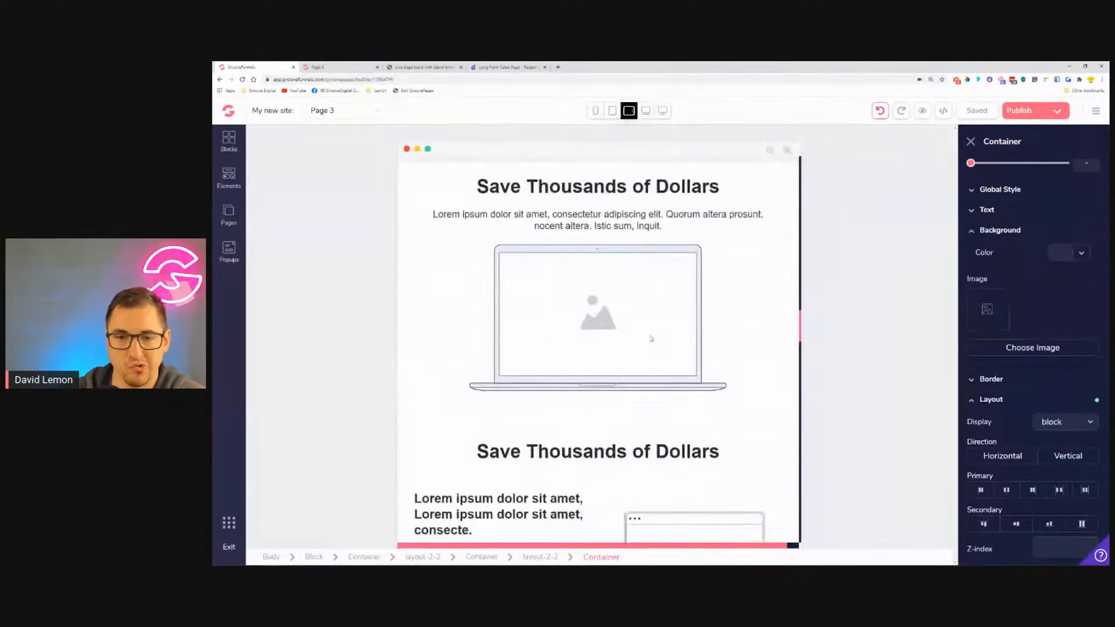
{"action": "scroll", "coordinate": [664, 338], "scroll_direction": "down", "scroll_amount": 15}
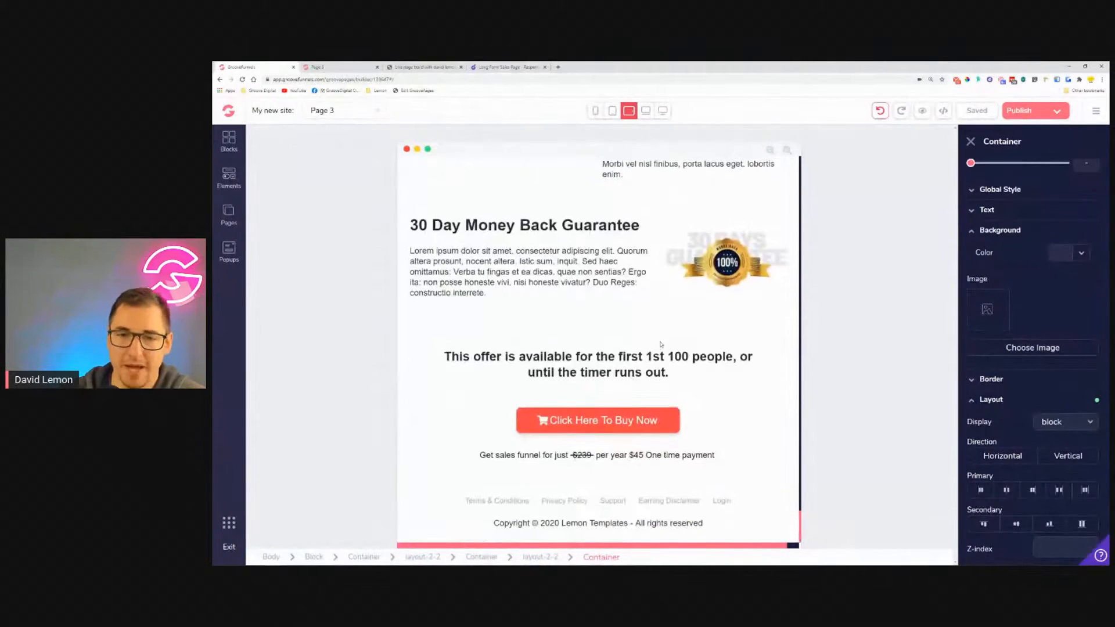
Give the container around the checkmark list and image grid 1rem left and right padding in the landscape tablet view, save, and check other views.
{"action": "scroll", "coordinate": [660, 344], "scroll_direction": "up", "scroll_amount": 20}
{"action": "scroll", "coordinate": [654, 343], "scroll_direction": "down", "scroll_amount": 5}
{"action": "left_click", "coordinate": [560, 354]}
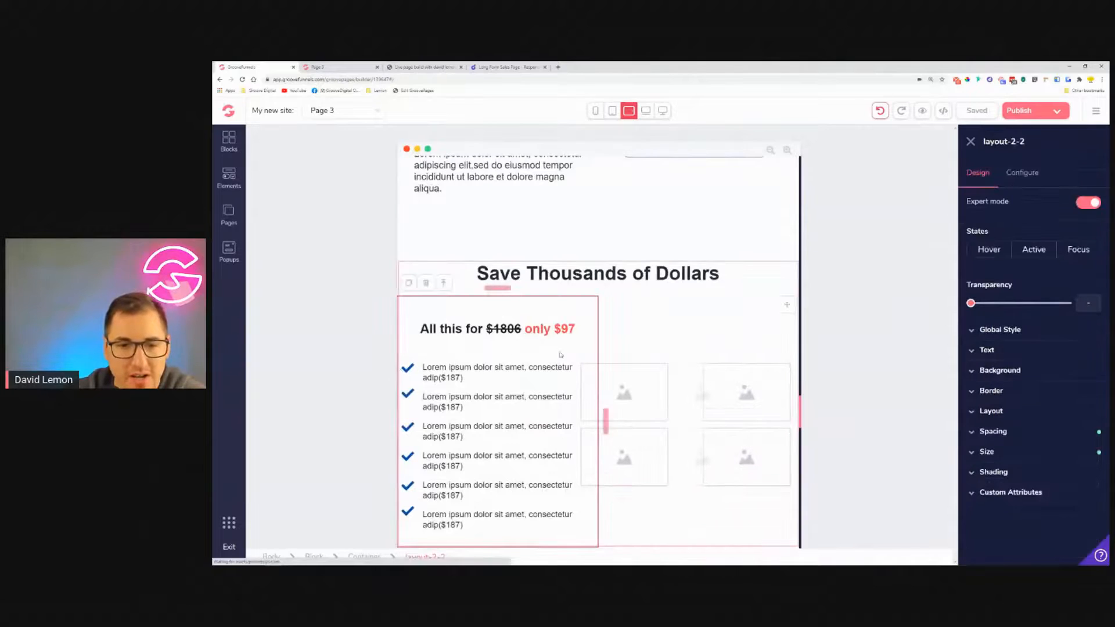
{"action": "left_click", "coordinate": [441, 282]}
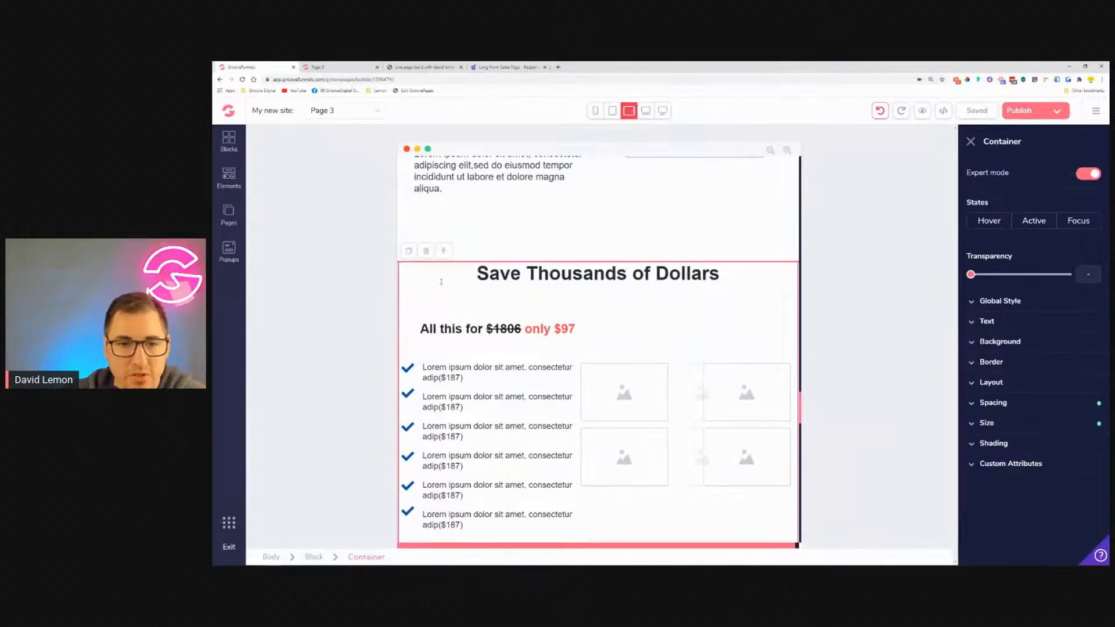
{"action": "left_click", "coordinate": [1034, 404]}
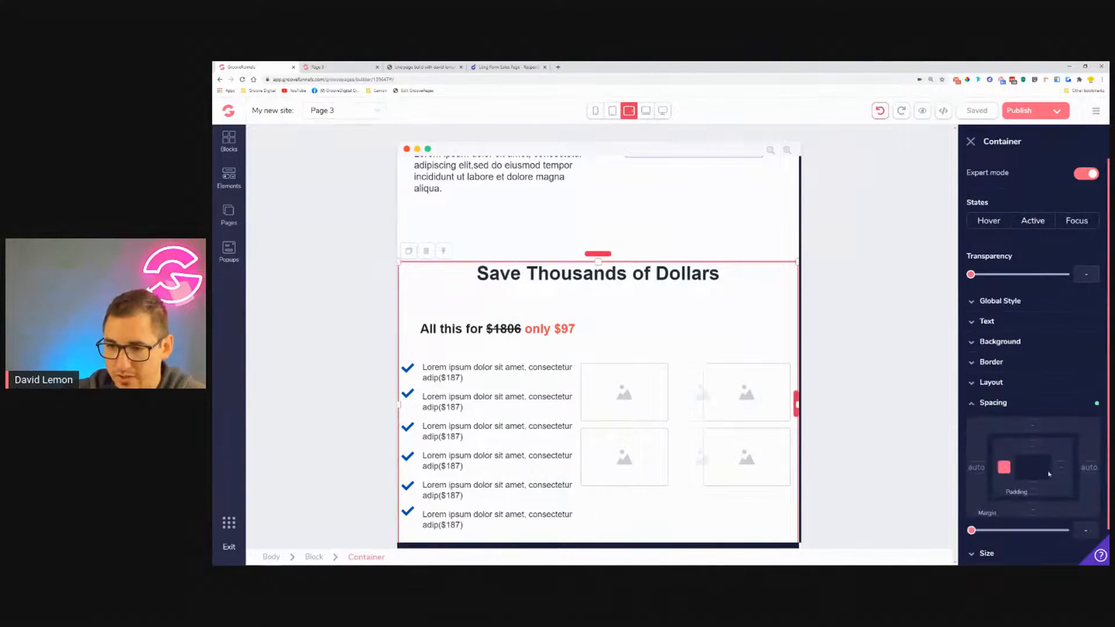
{"action": "left_click_drag", "start_coordinate": [974, 534], "coordinate": [994, 542]}
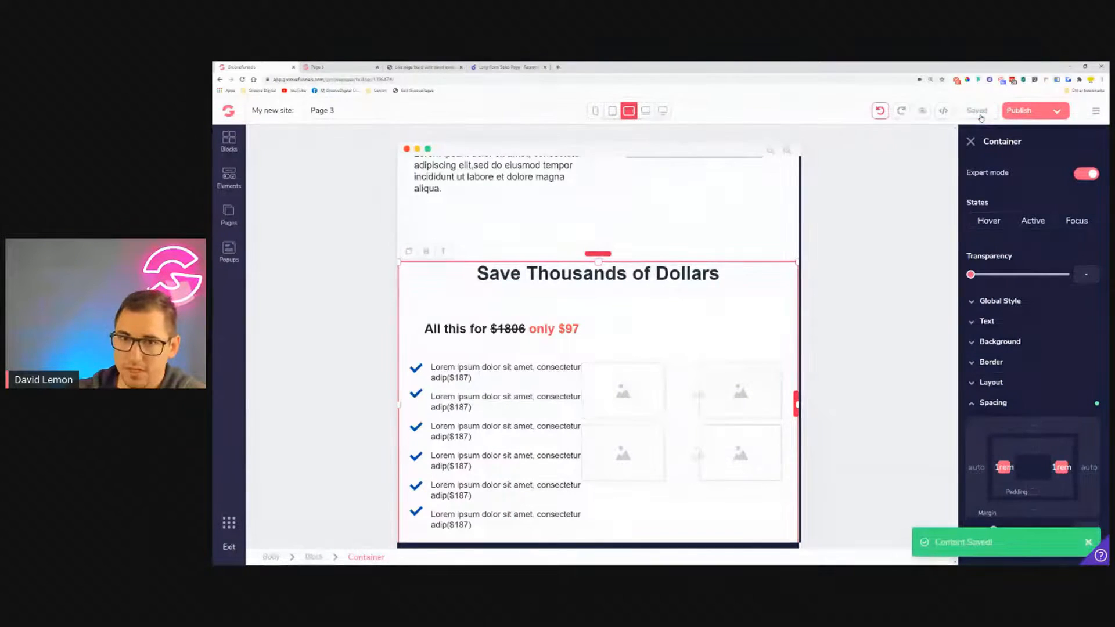
{"action": "left_click", "coordinate": [646, 110]}
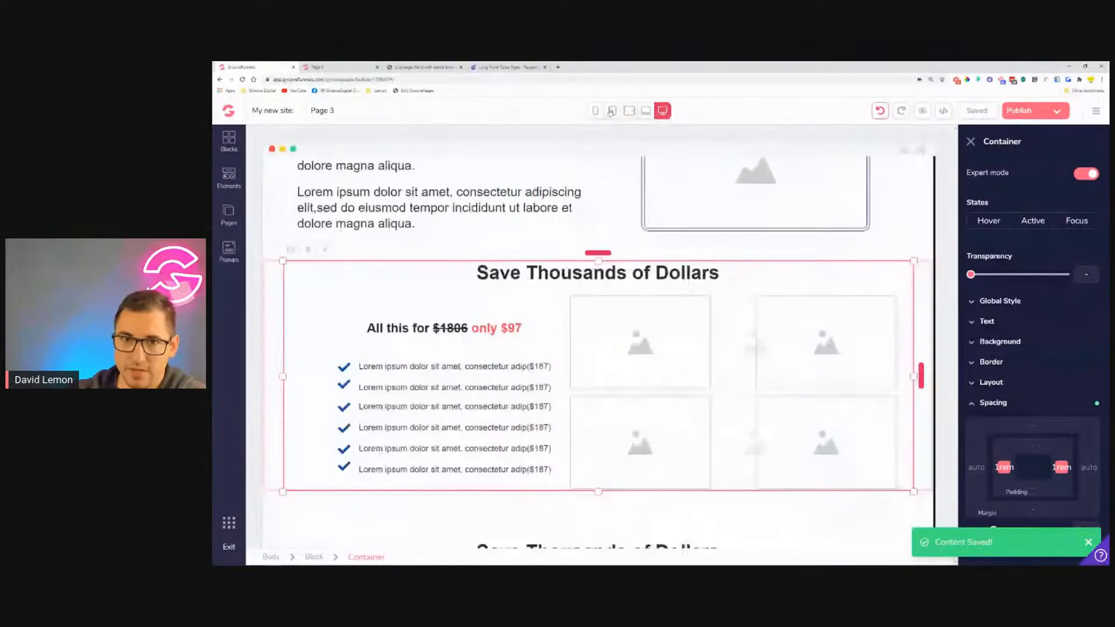
{"action": "left_click", "coordinate": [612, 110]}
{"action": "left_click", "coordinate": [595, 111]}
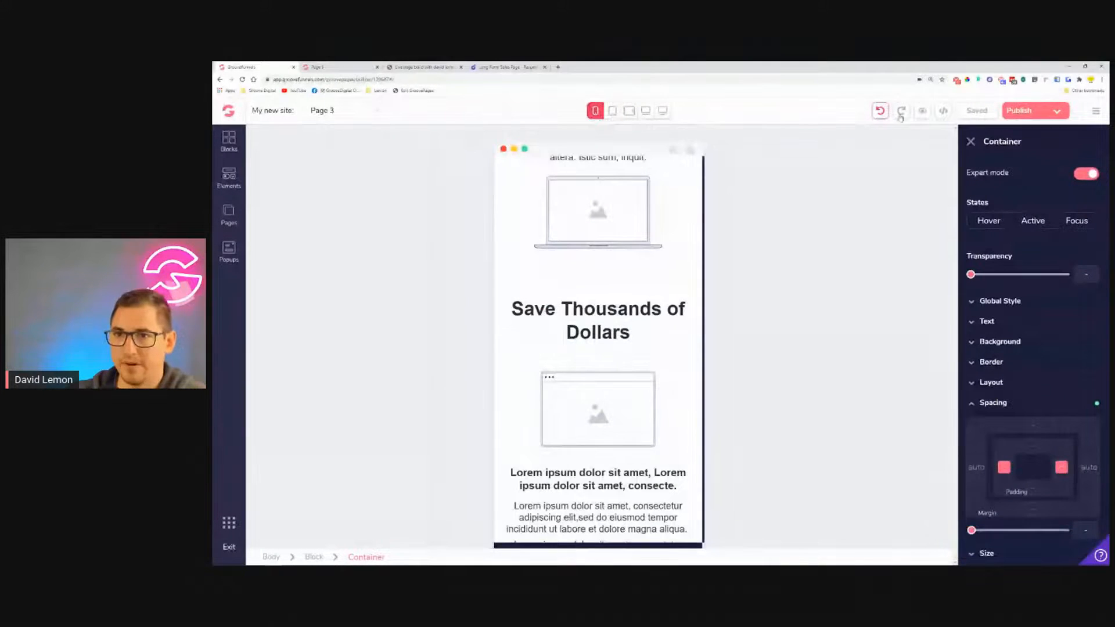
Replace the old preview with a fresh one, examine the whole page, and check the guarantee section in a smaller browser window.
{"action": "left_click", "coordinate": [358, 65]}
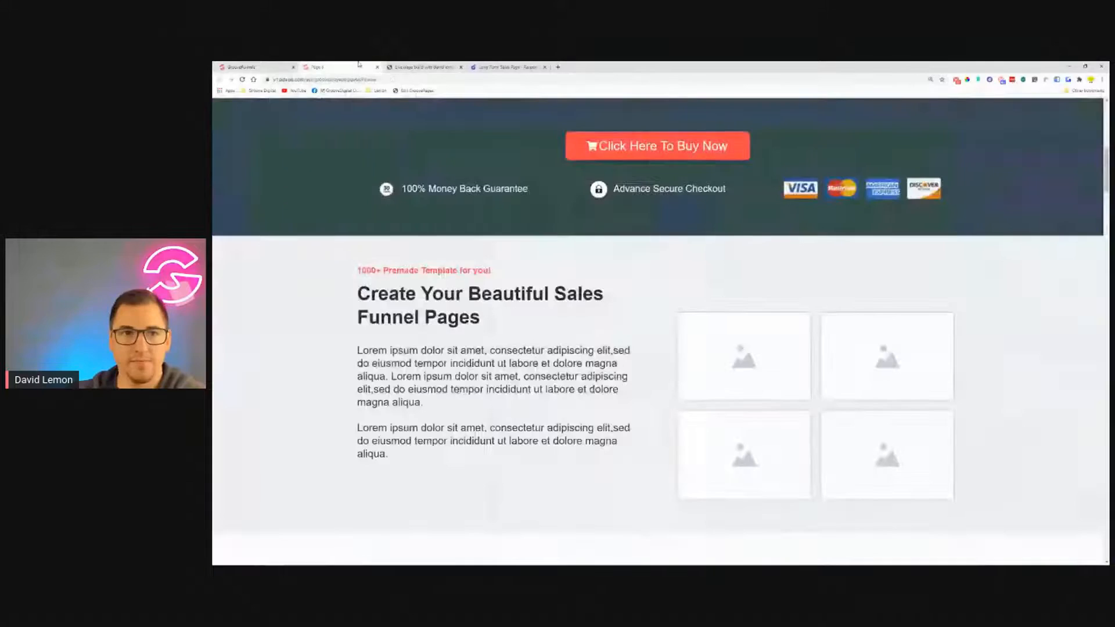
{"action": "left_click", "coordinate": [377, 68]}
{"action": "left_click", "coordinate": [927, 112]}
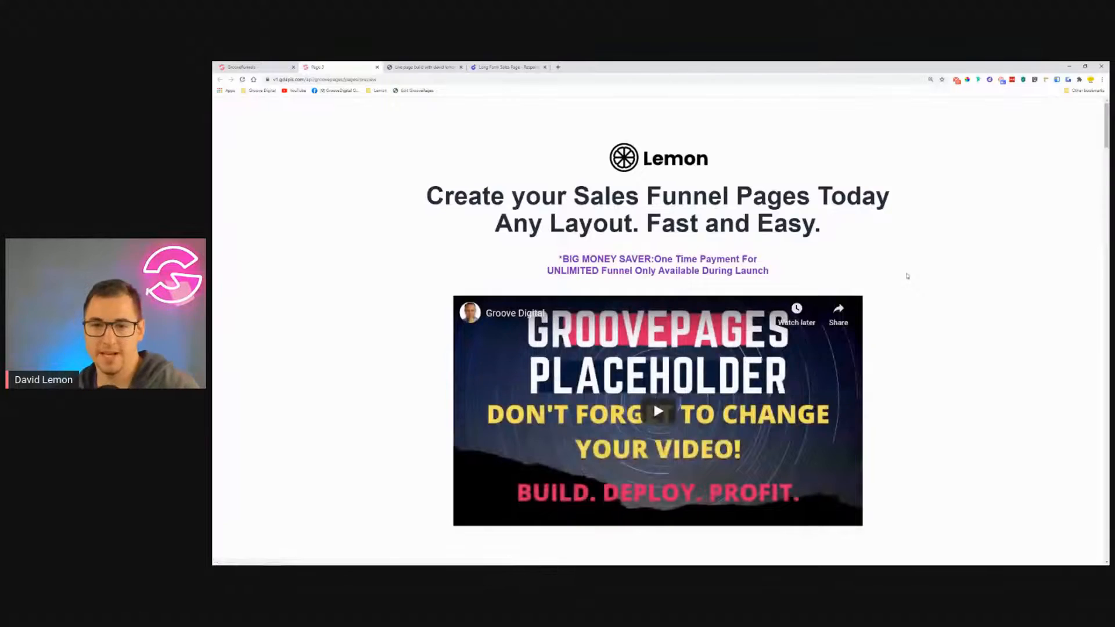
{"action": "scroll", "coordinate": [908, 276], "scroll_direction": "down", "scroll_amount": 10}
{"action": "scroll", "coordinate": [964, 244], "scroll_direction": "down", "scroll_amount": 2}
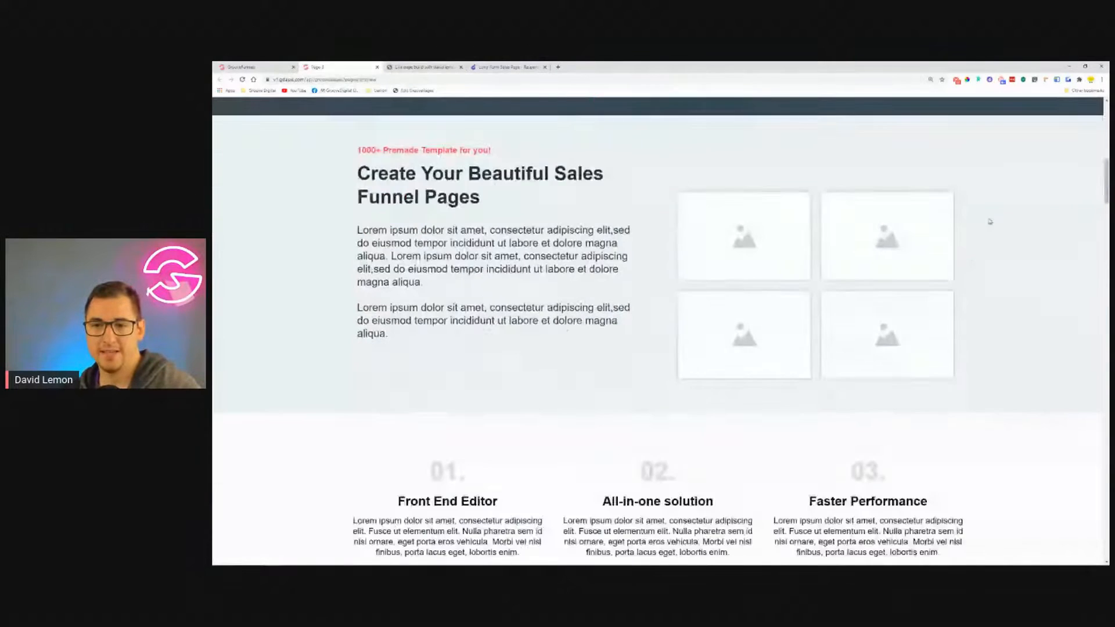
{"action": "scroll", "coordinate": [990, 222], "scroll_direction": "down", "scroll_amount": 15}
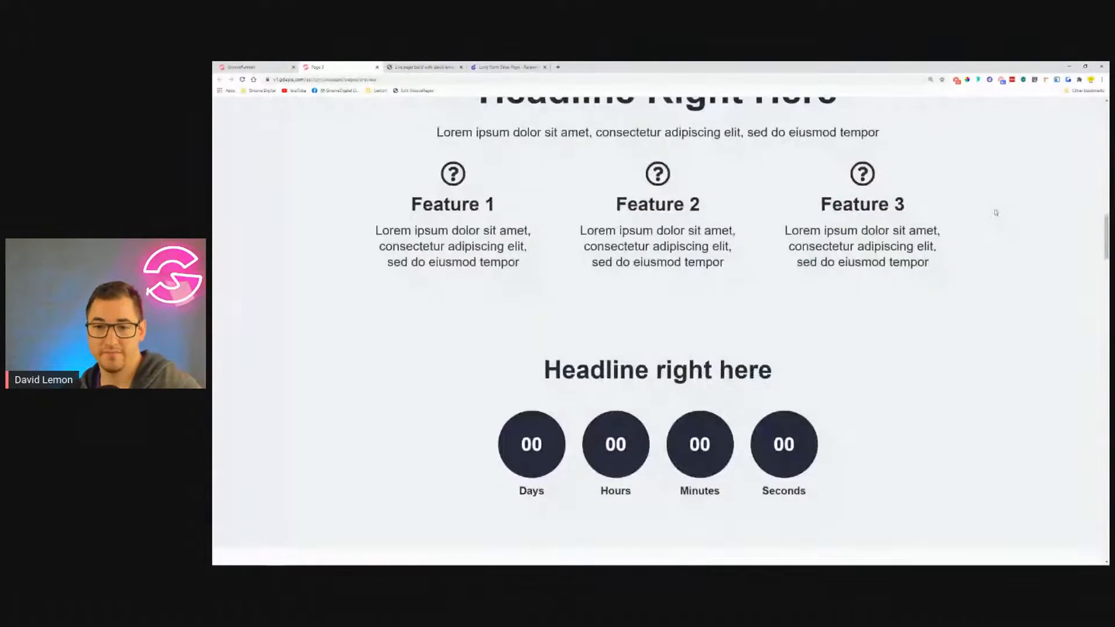
{"action": "scroll", "coordinate": [996, 213], "scroll_direction": "down", "scroll_amount": 15}
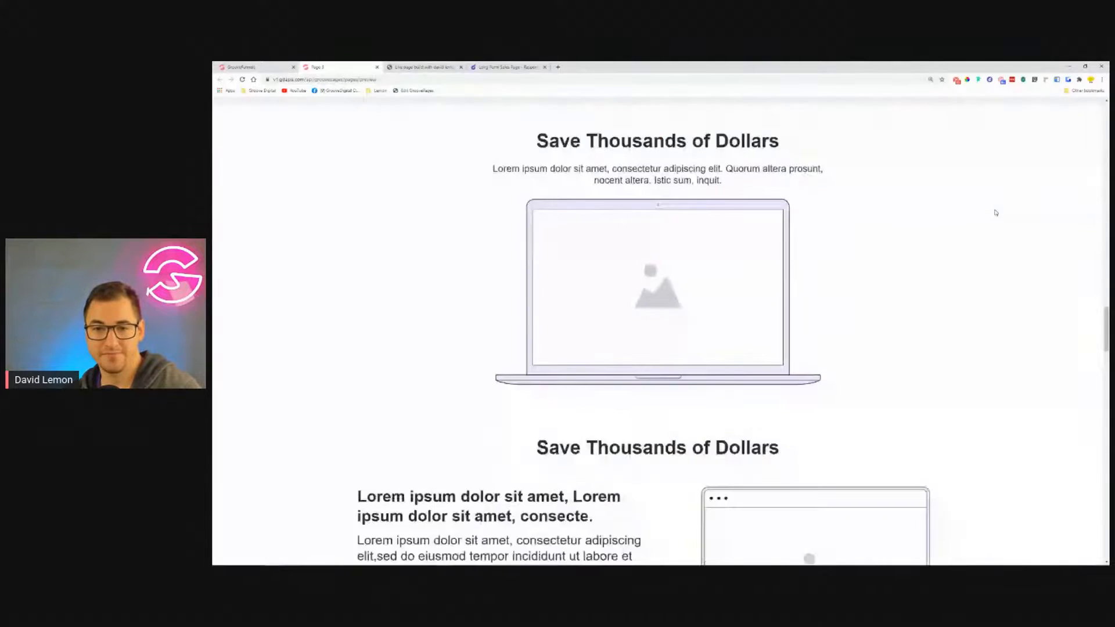
{"action": "scroll", "coordinate": [996, 213], "scroll_direction": "down", "scroll_amount": 15}
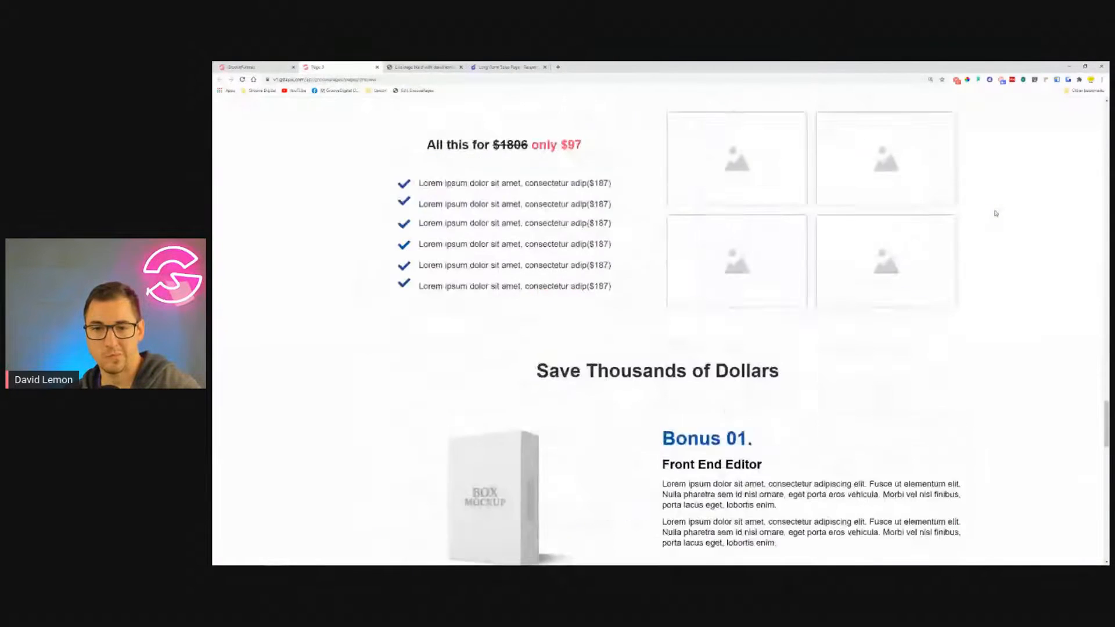
{"action": "scroll", "coordinate": [996, 214], "scroll_direction": "down", "scroll_amount": 15}
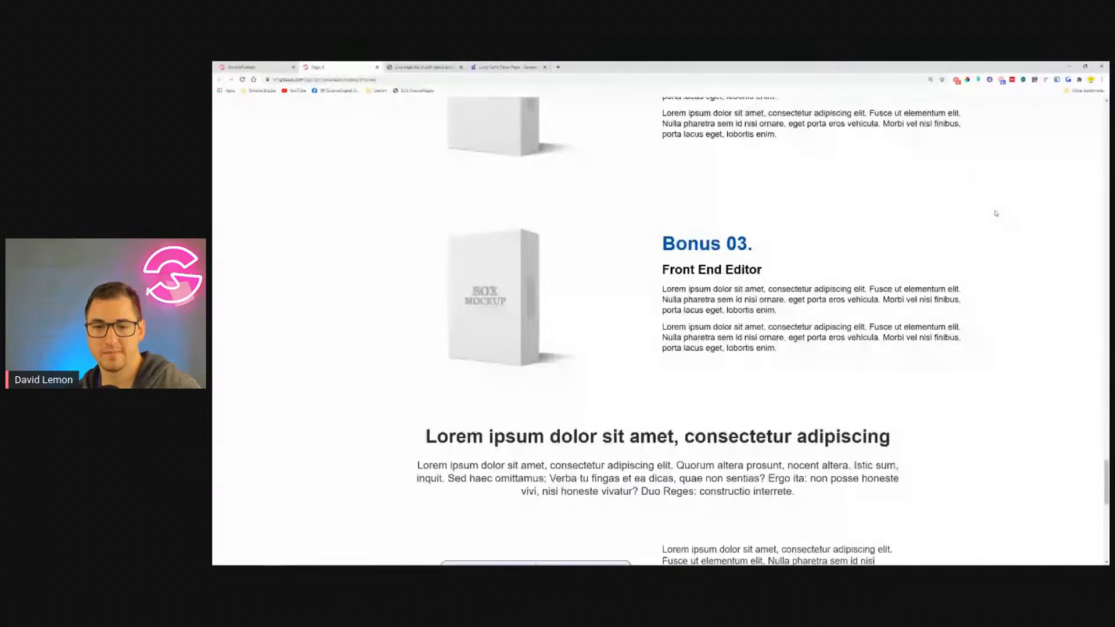
{"action": "scroll", "coordinate": [996, 214], "scroll_direction": "down", "scroll_amount": 5}
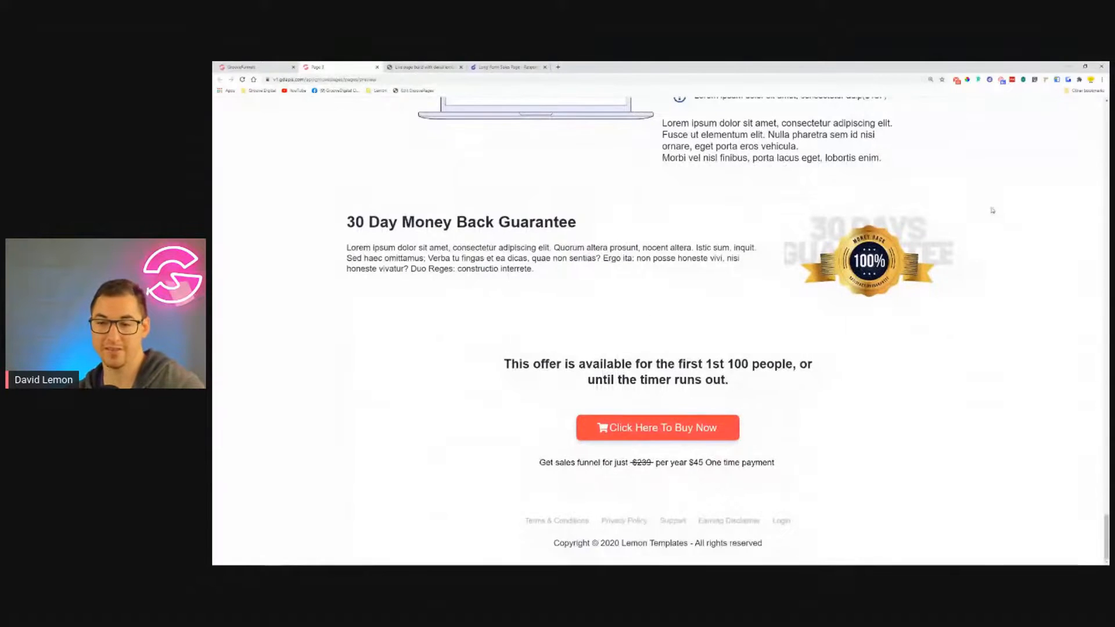
{"action": "left_click", "coordinate": [1084, 66]}
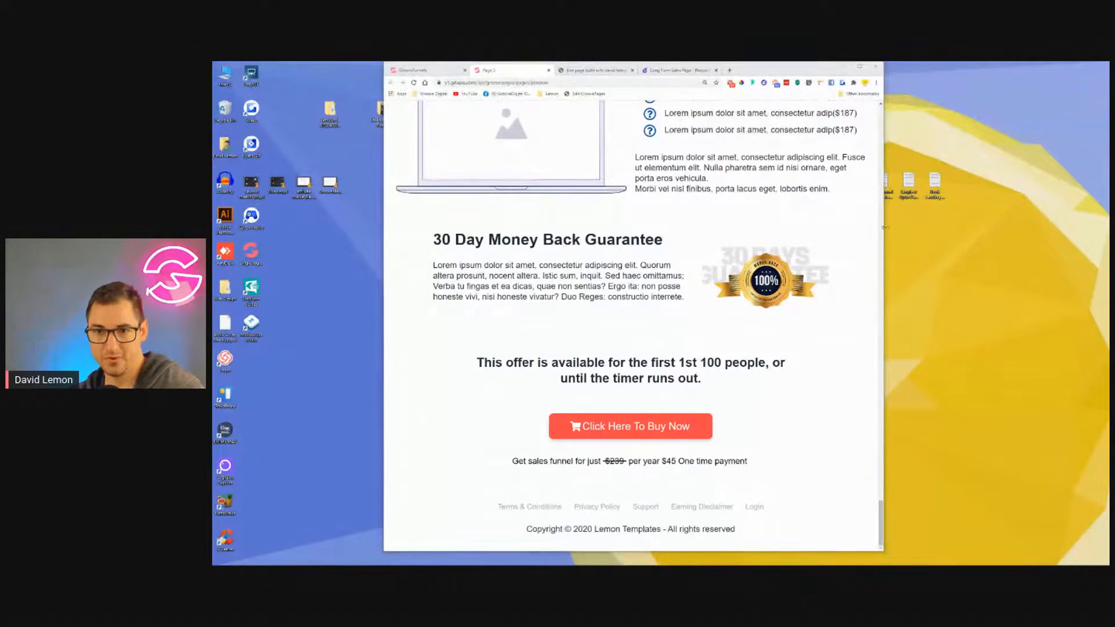
{"action": "left_click_drag", "start_coordinate": [885, 228], "coordinate": [1048, 244]}
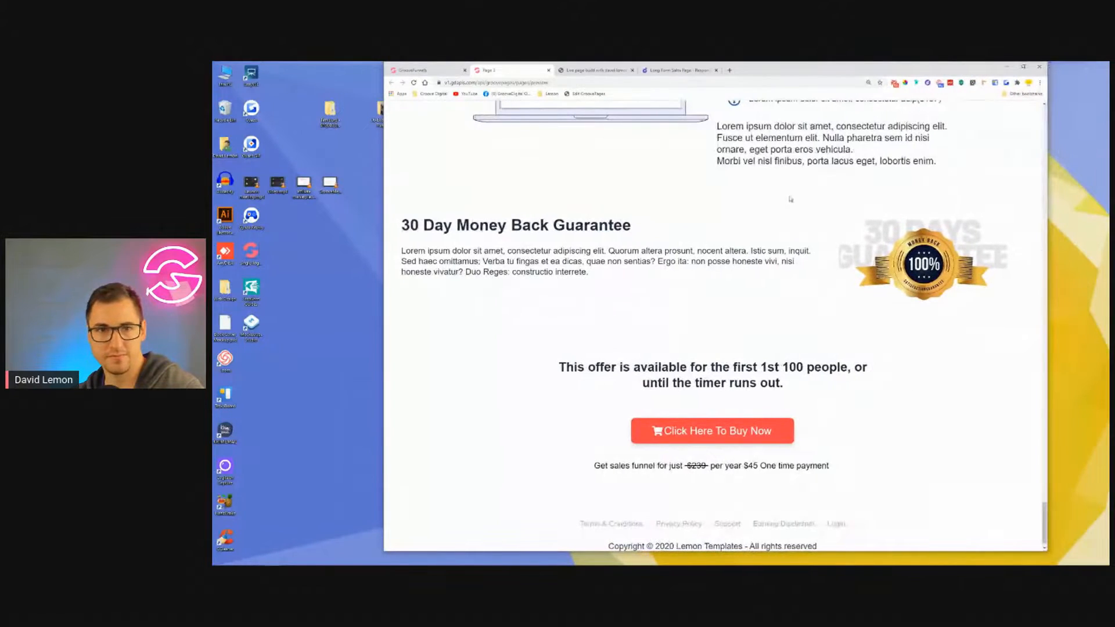
Return to the page builder and set the width and height of the guarantee badge's container to auto in the desktop view.
{"action": "left_click", "coordinate": [404, 69]}
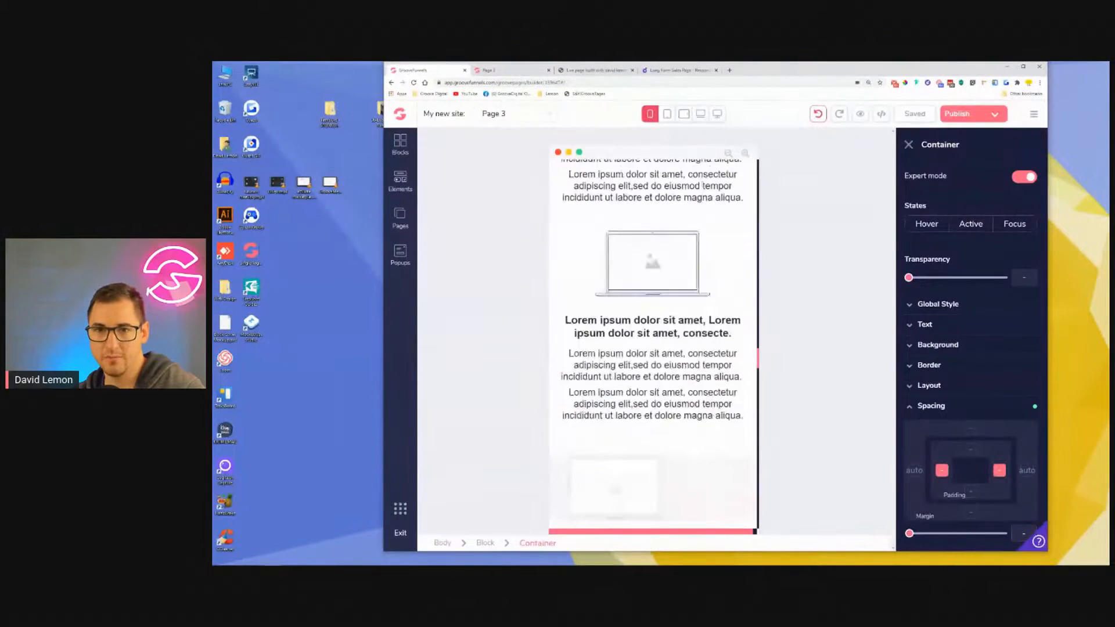
{"action": "left_click", "coordinate": [718, 114]}
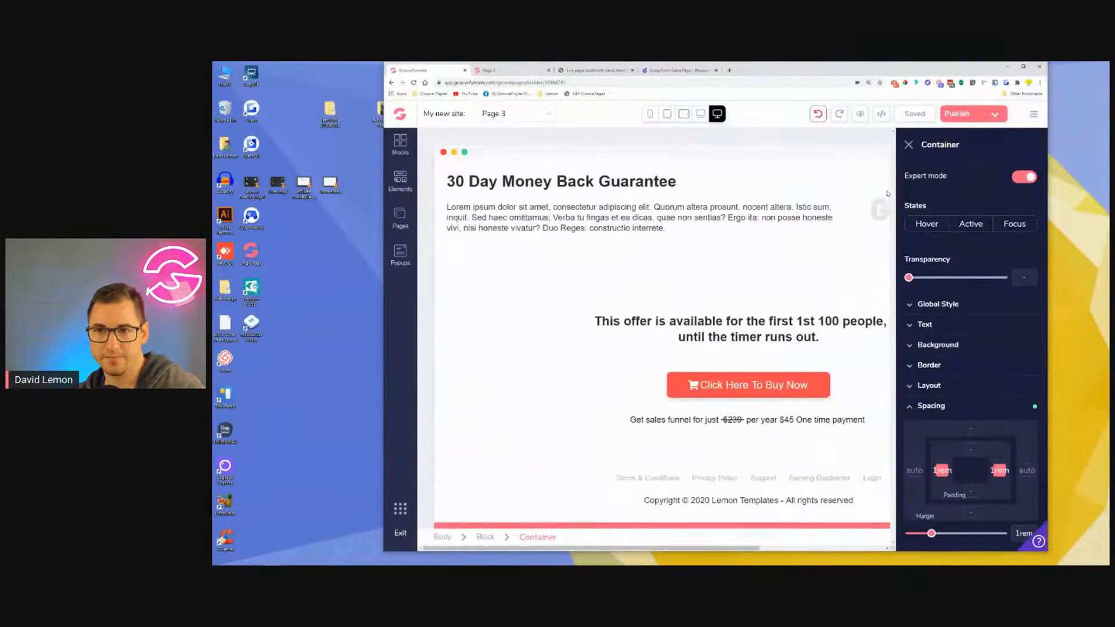
{"action": "left_click", "coordinate": [909, 145]}
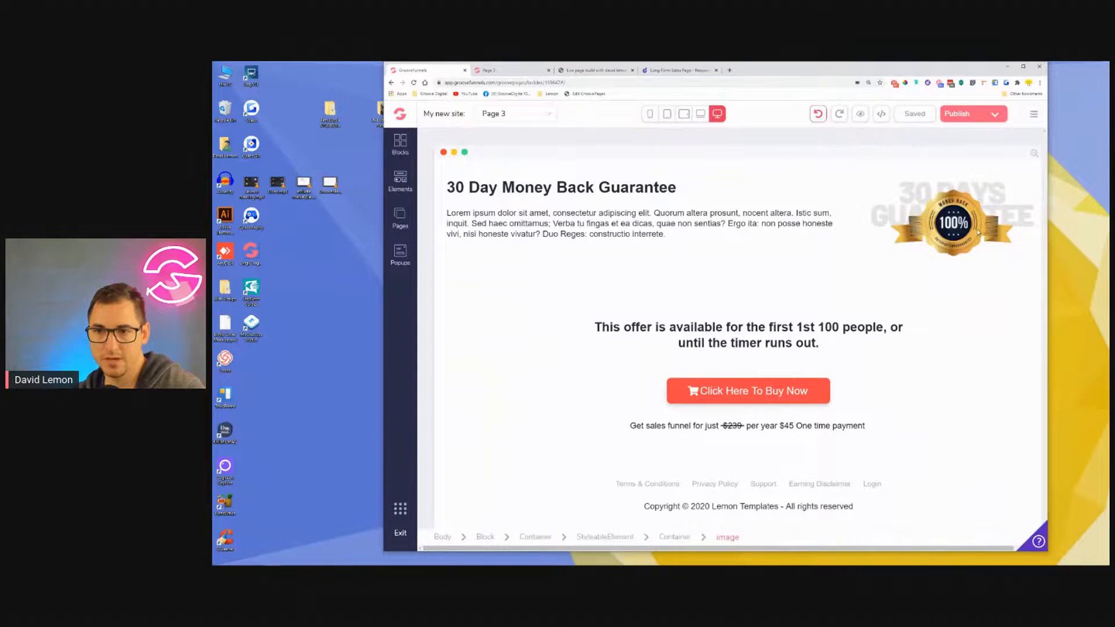
{"action": "left_click", "coordinate": [979, 210]}
{"action": "left_click", "coordinate": [862, 308]}
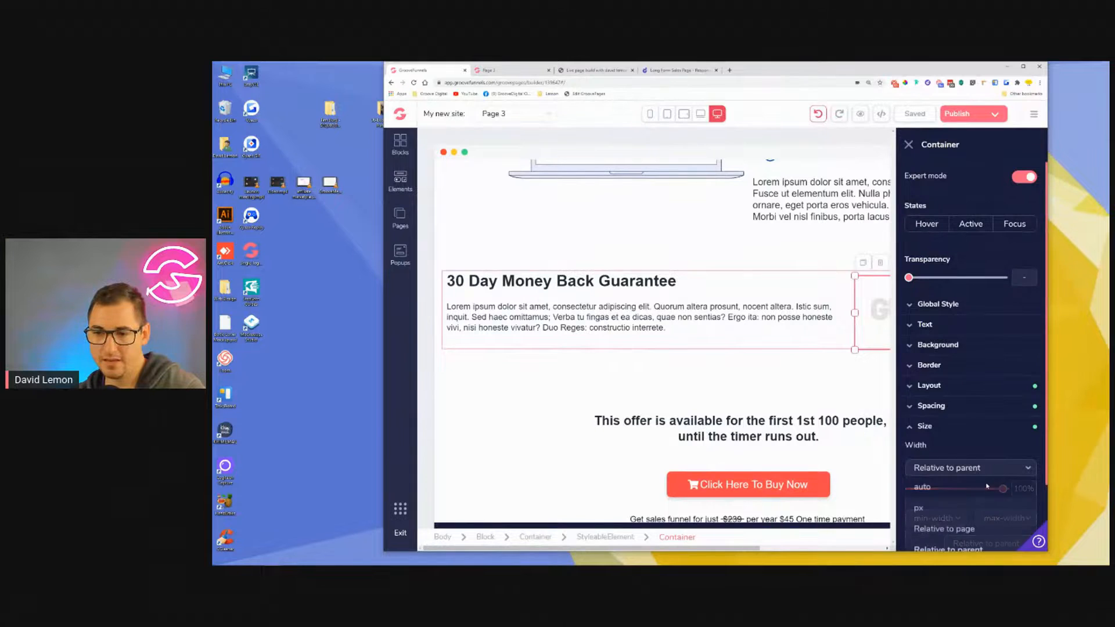
{"action": "left_click", "coordinate": [986, 488]}
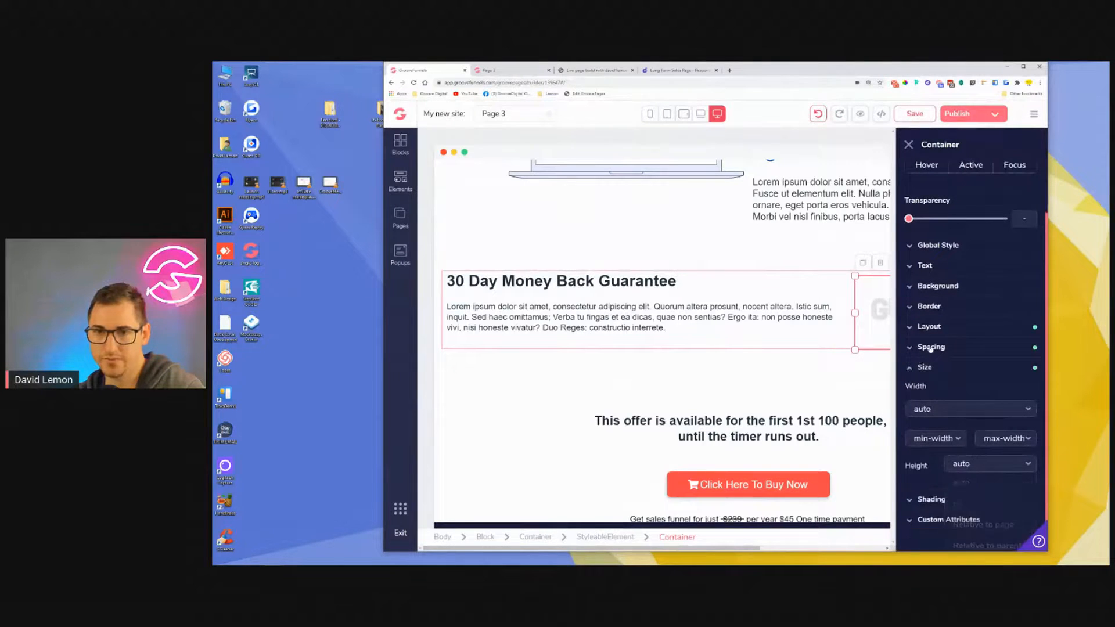
Set the width and height of the guarantee badge's container to auto in the landscape tablet view, then return to the laptop view.
{"action": "left_click", "coordinate": [701, 114]}
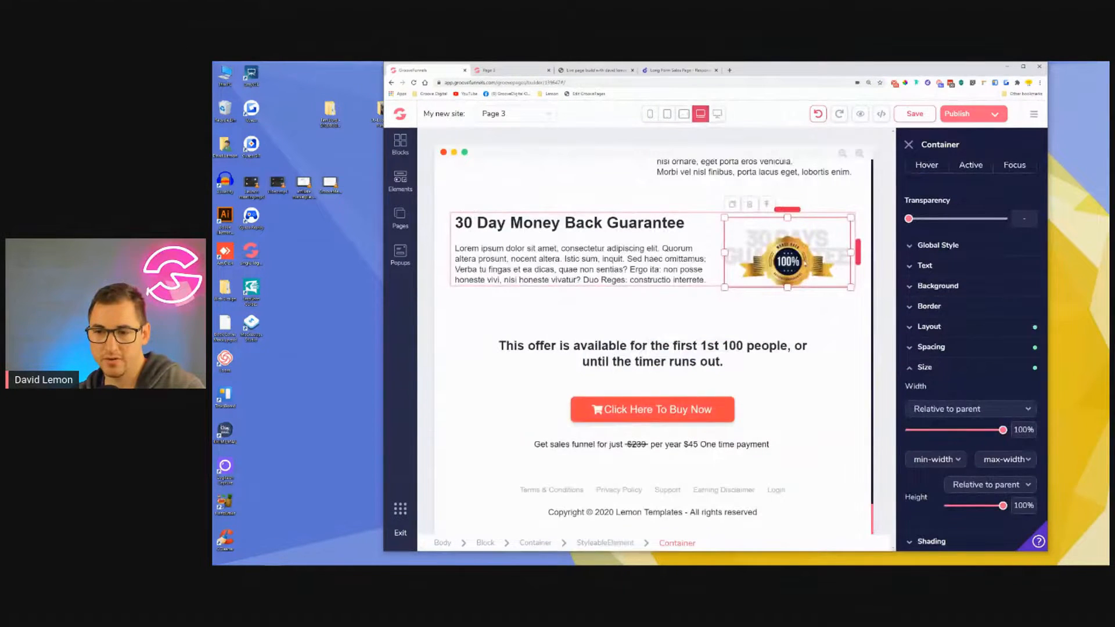
{"action": "left_click", "coordinate": [683, 114]}
{"action": "left_click", "coordinate": [962, 410]}
{"action": "left_click", "coordinate": [955, 430]}
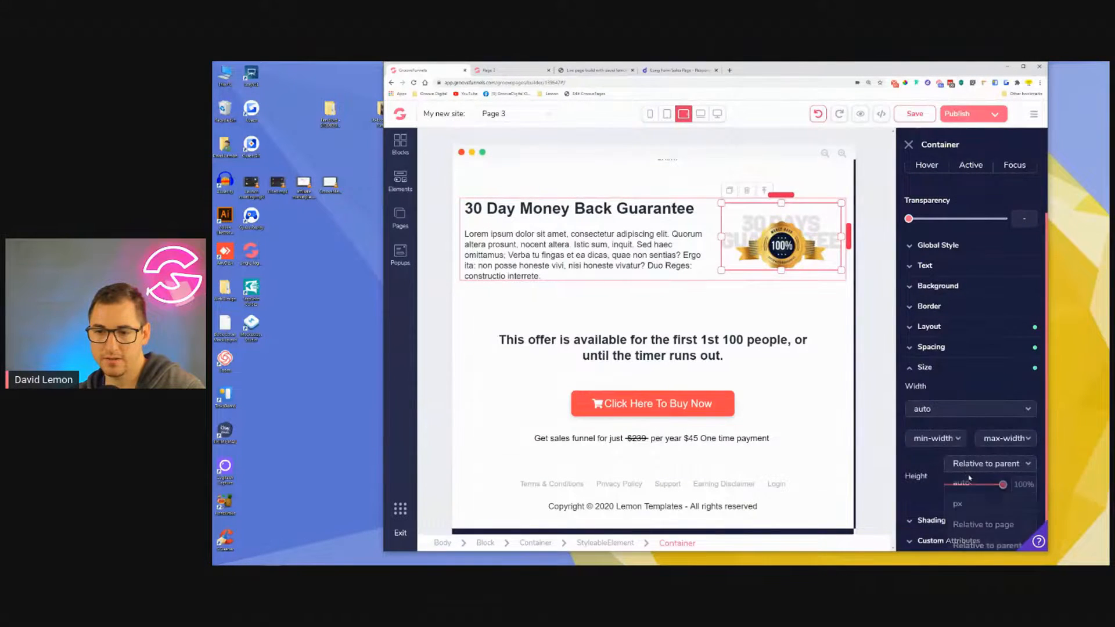
{"action": "left_click", "coordinate": [701, 113]}
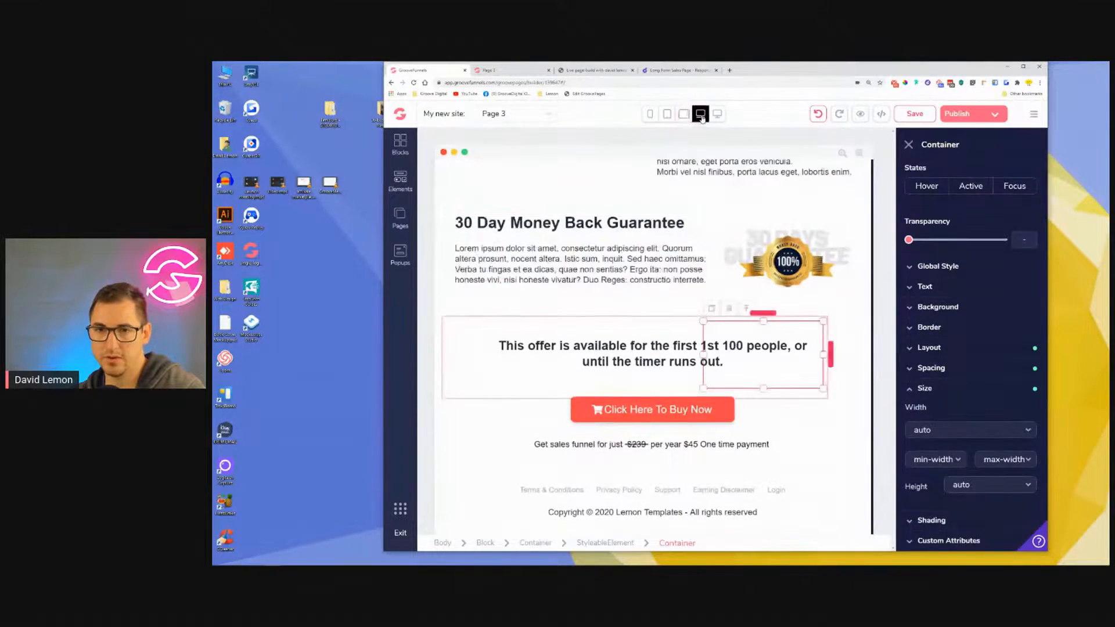
Switch to the desktop view, save the page, and check the guarantee section at the page's end in a fresh preview.
{"action": "left_click", "coordinate": [719, 114]}
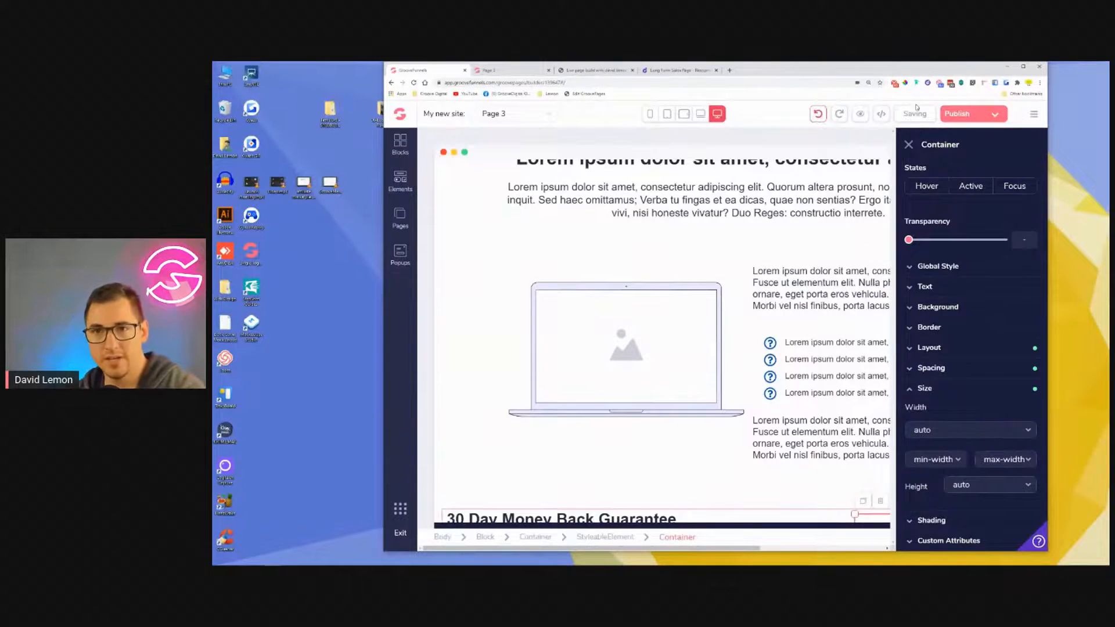
{"action": "left_click", "coordinate": [861, 115]}
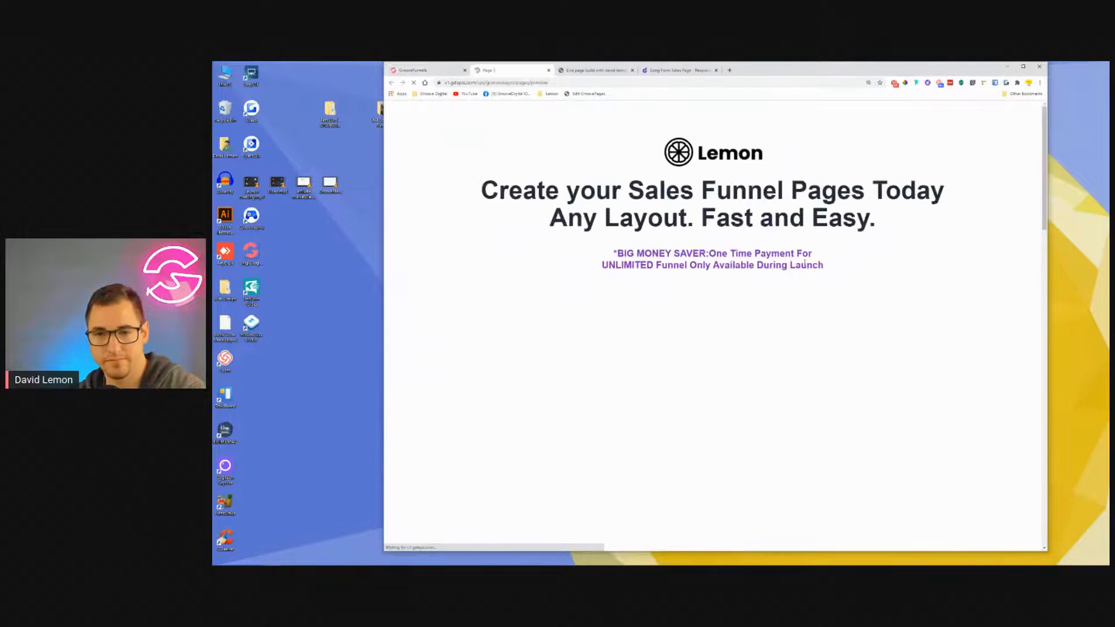
{"action": "scroll", "coordinate": [969, 256], "scroll_direction": "down", "scroll_amount": 2}
{"action": "left_click_drag", "start_coordinate": [1043, 138], "coordinate": [1020, 535]}
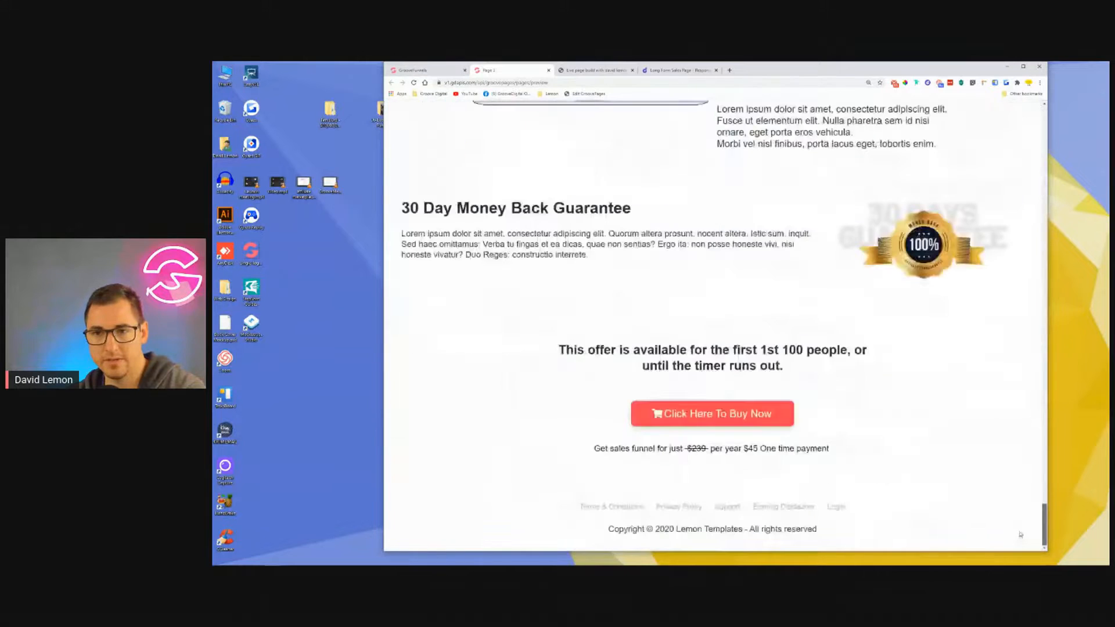
{"action": "scroll", "coordinate": [861, 231], "scroll_direction": "up", "scroll_amount": 3}
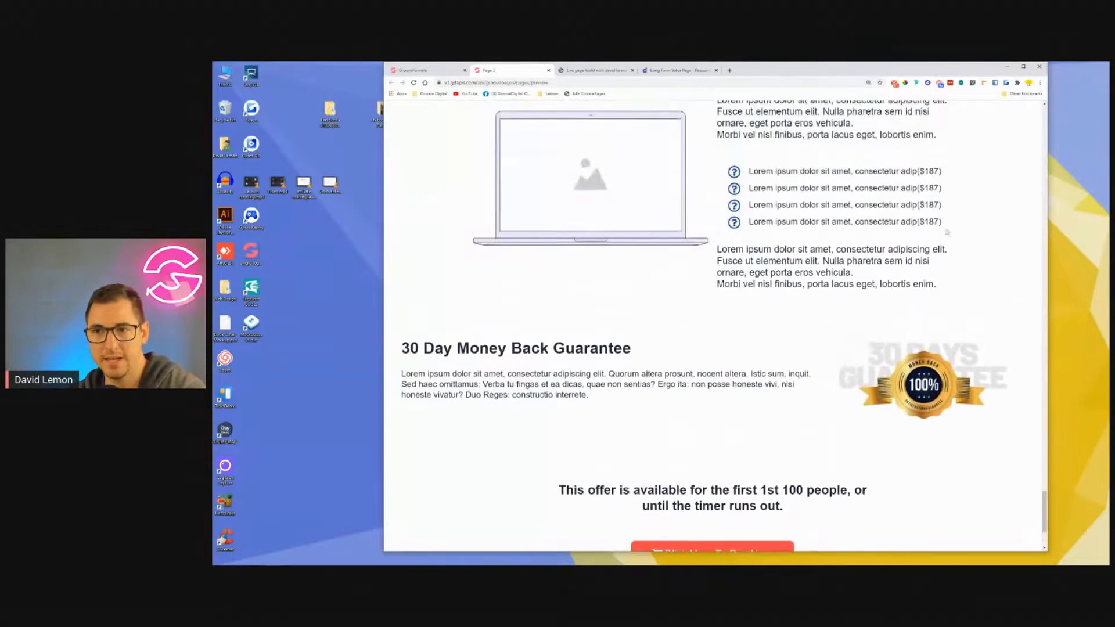
Narrow the preview window slightly and examine the page from the guarantee section back up to the header video.
{"action": "left_click_drag", "start_coordinate": [1048, 237], "coordinate": [950, 249]}
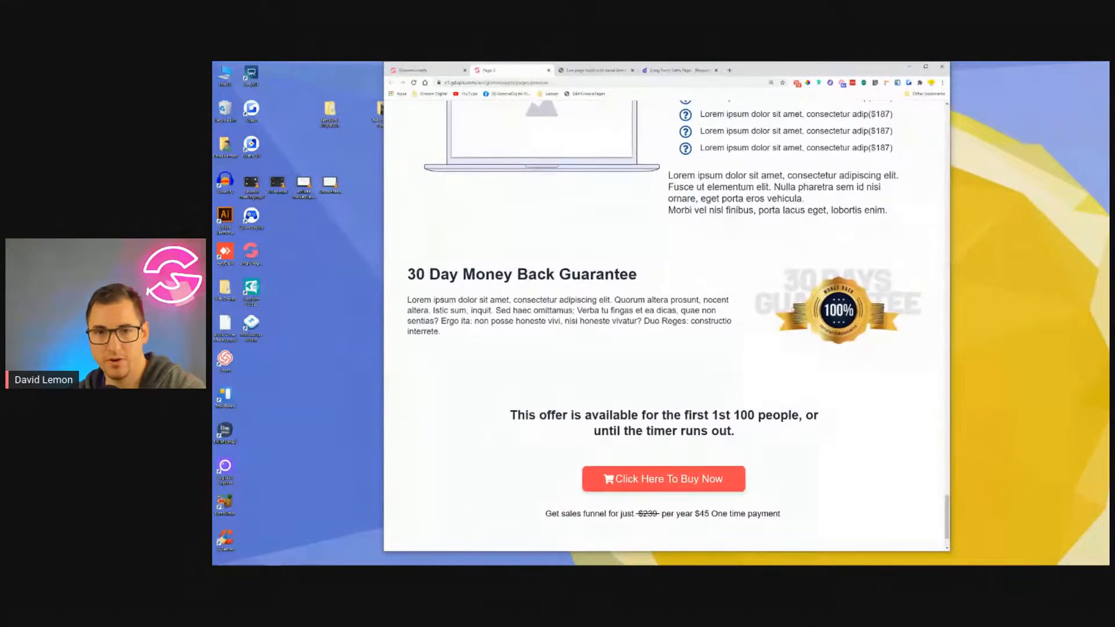
{"action": "scroll", "coordinate": [765, 348], "scroll_direction": "up", "scroll_amount": 10}
{"action": "scroll", "coordinate": [765, 350], "scroll_direction": "up", "scroll_amount": 12}
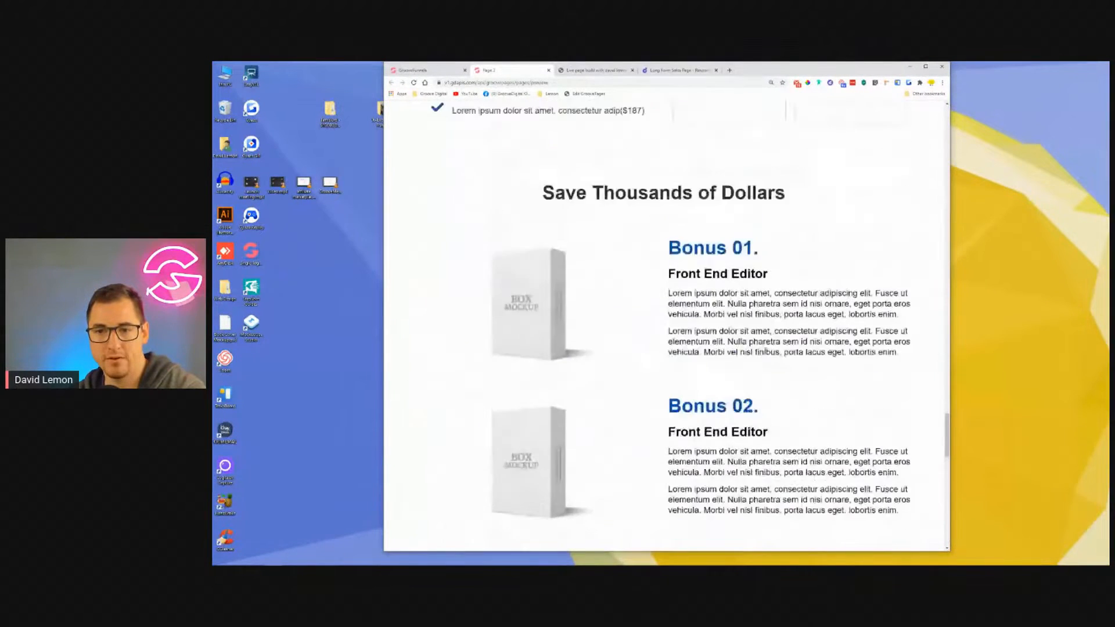
{"action": "scroll", "coordinate": [662, 321], "scroll_direction": "up", "scroll_amount": 10}
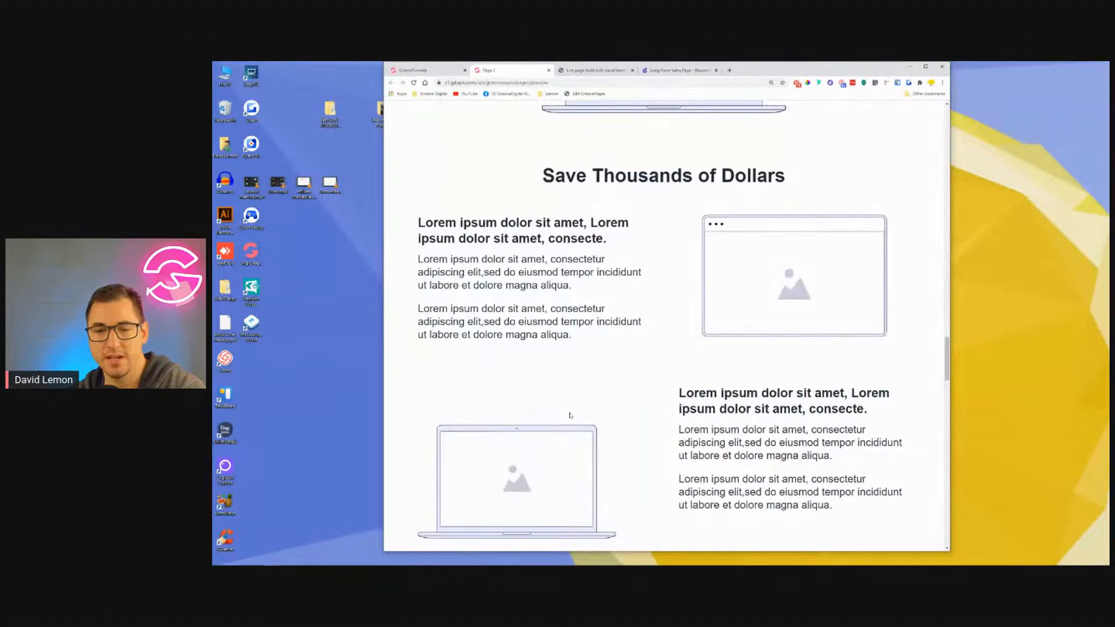
{"action": "scroll", "coordinate": [682, 395], "scroll_direction": "up", "scroll_amount": 12}
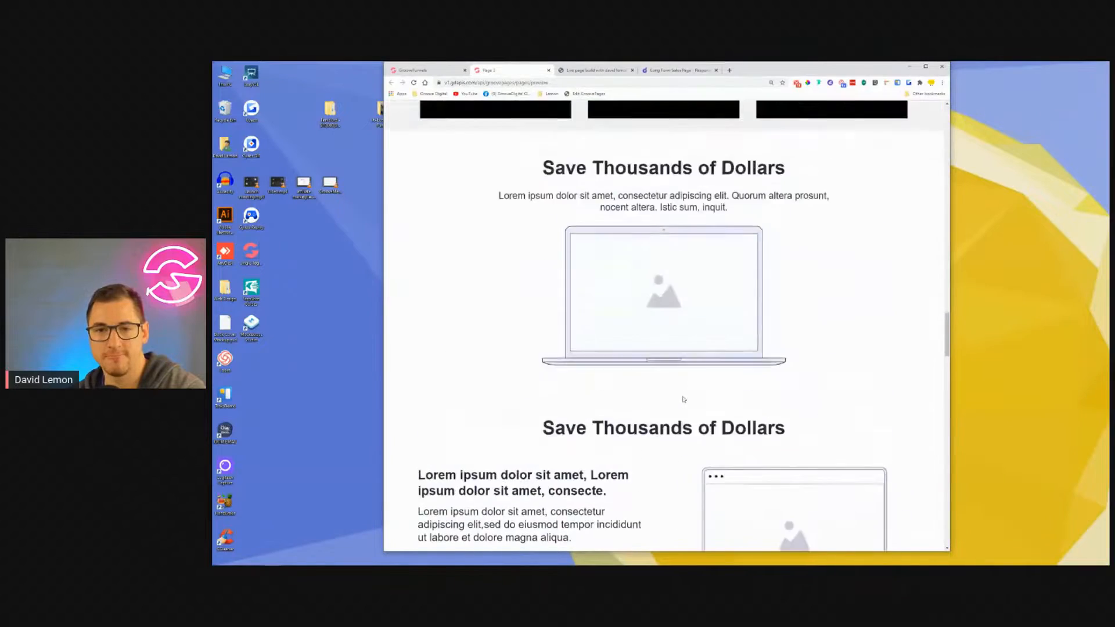
{"action": "scroll", "coordinate": [685, 400], "scroll_direction": "up", "scroll_amount": 12}
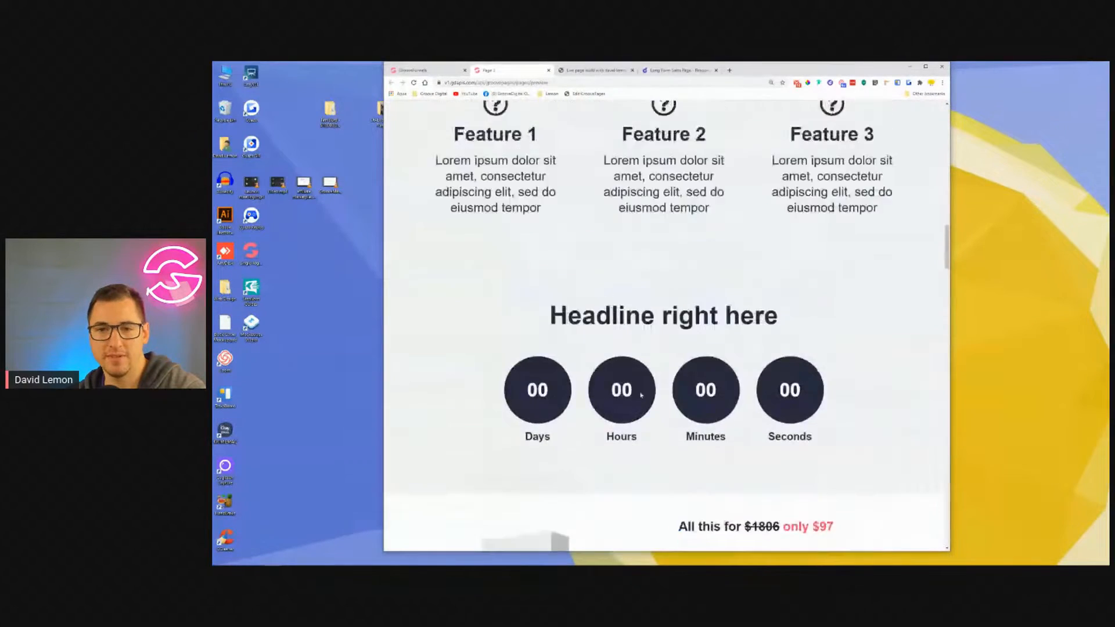
{"action": "scroll", "coordinate": [643, 395], "scroll_direction": "up", "scroll_amount": 12}
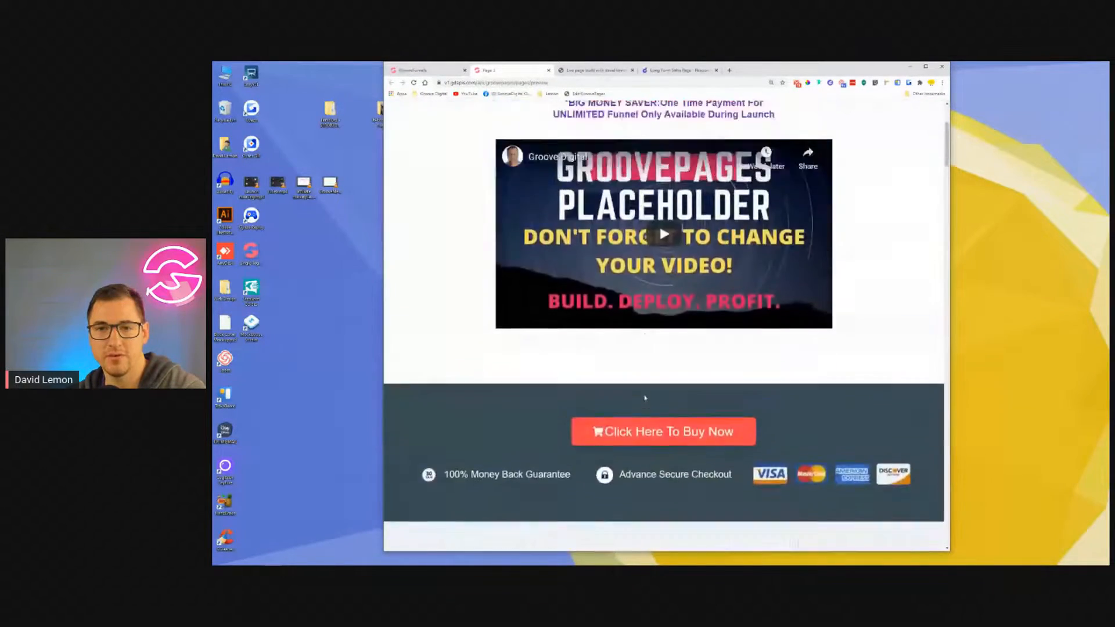
Narrow the preview window to a landscape tablet width and examine every section from the buy-now banner down to the footer.
{"action": "left_click_drag", "start_coordinate": [950, 279], "coordinate": [889, 287]}
{"action": "scroll", "coordinate": [824, 192], "scroll_direction": "down", "scroll_amount": 4}
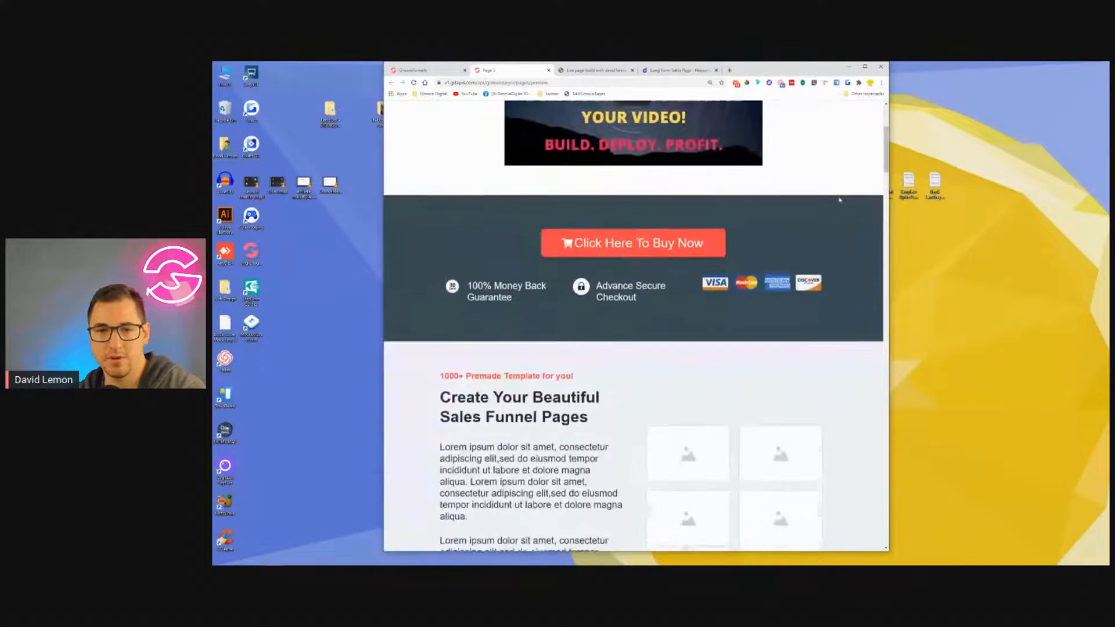
{"action": "scroll", "coordinate": [766, 287], "scroll_direction": "down", "scroll_amount": 6}
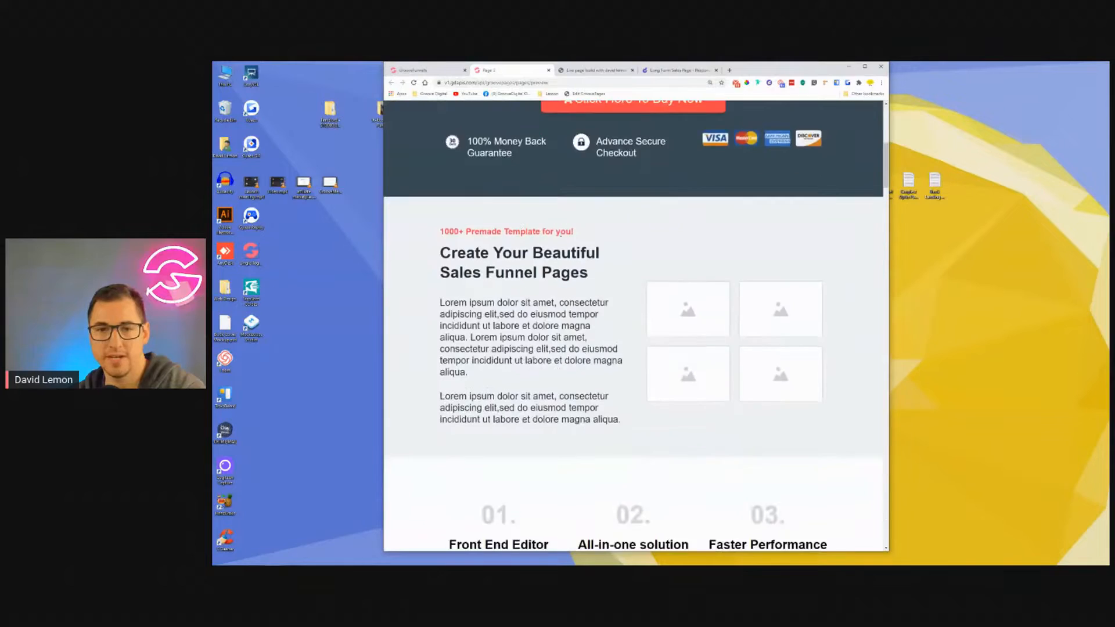
{"action": "scroll", "coordinate": [782, 244], "scroll_direction": "down", "scroll_amount": 3}
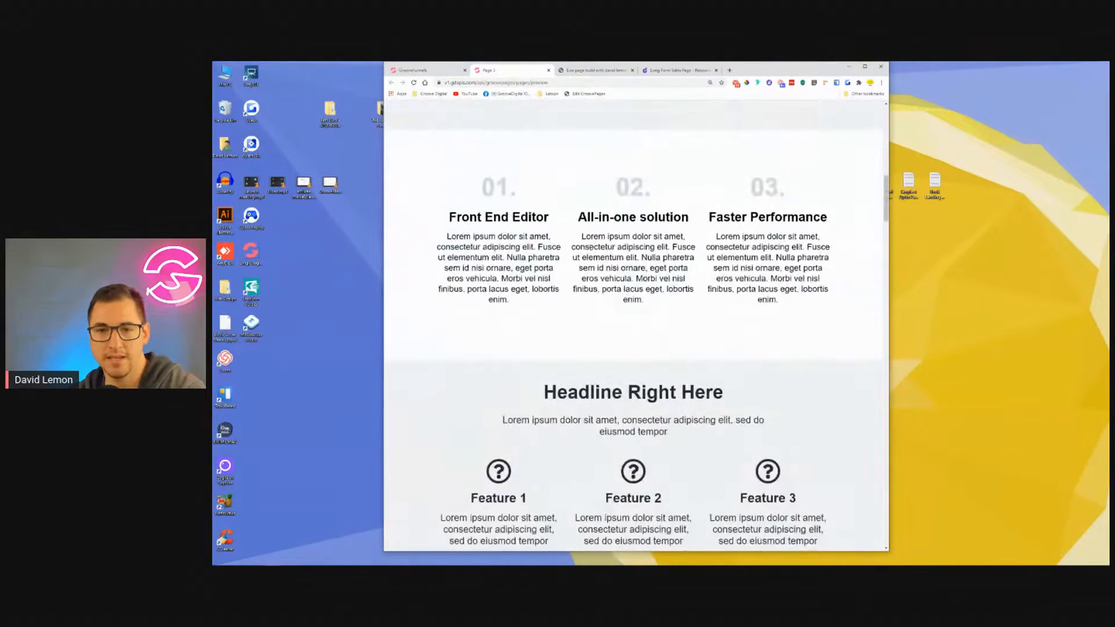
{"action": "scroll", "coordinate": [754, 250], "scroll_direction": "down", "scroll_amount": 15}
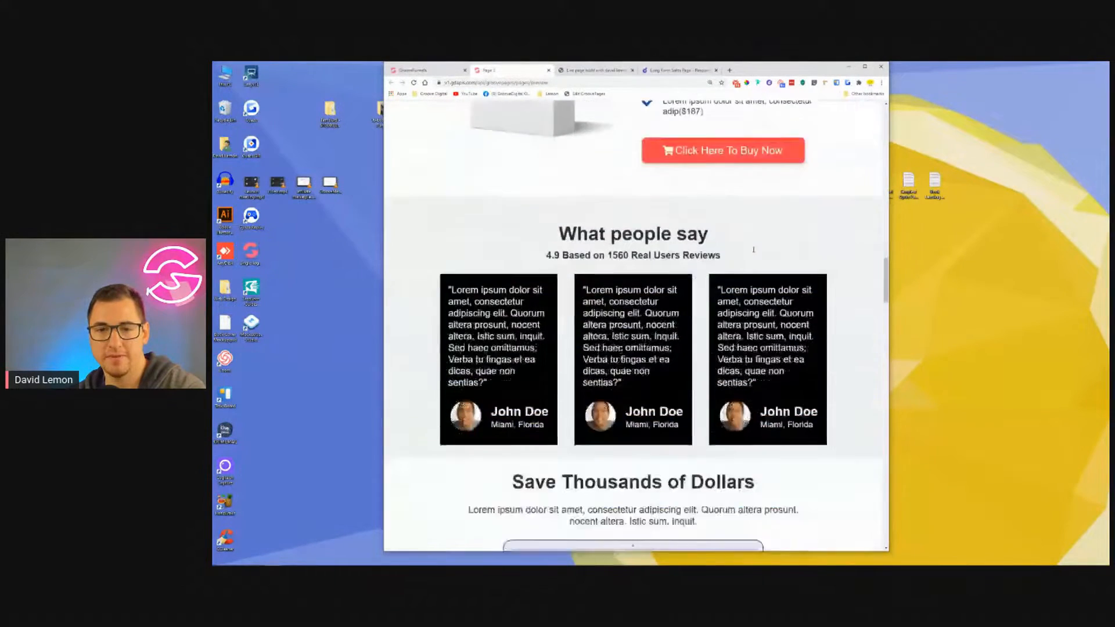
{"action": "scroll", "coordinate": [753, 250], "scroll_direction": "down", "scroll_amount": 6}
{"action": "scroll", "coordinate": [754, 252], "scroll_direction": "down", "scroll_amount": 14}
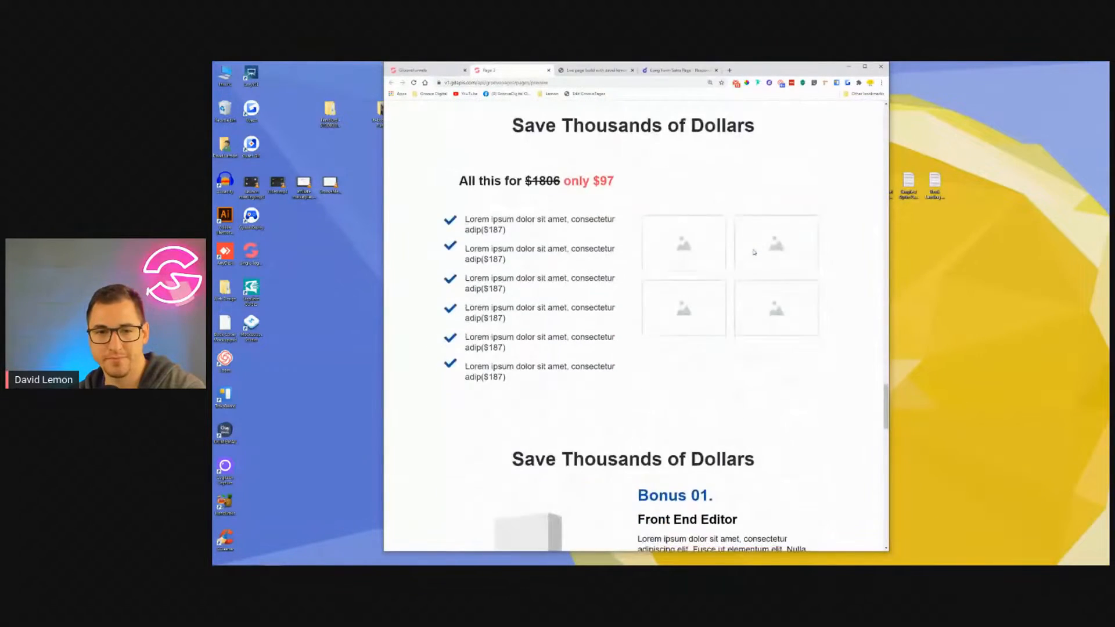
{"action": "scroll", "coordinate": [754, 251], "scroll_direction": "down", "scroll_amount": 14}
{"action": "scroll", "coordinate": [754, 252], "scroll_direction": "down", "scroll_amount": 7}
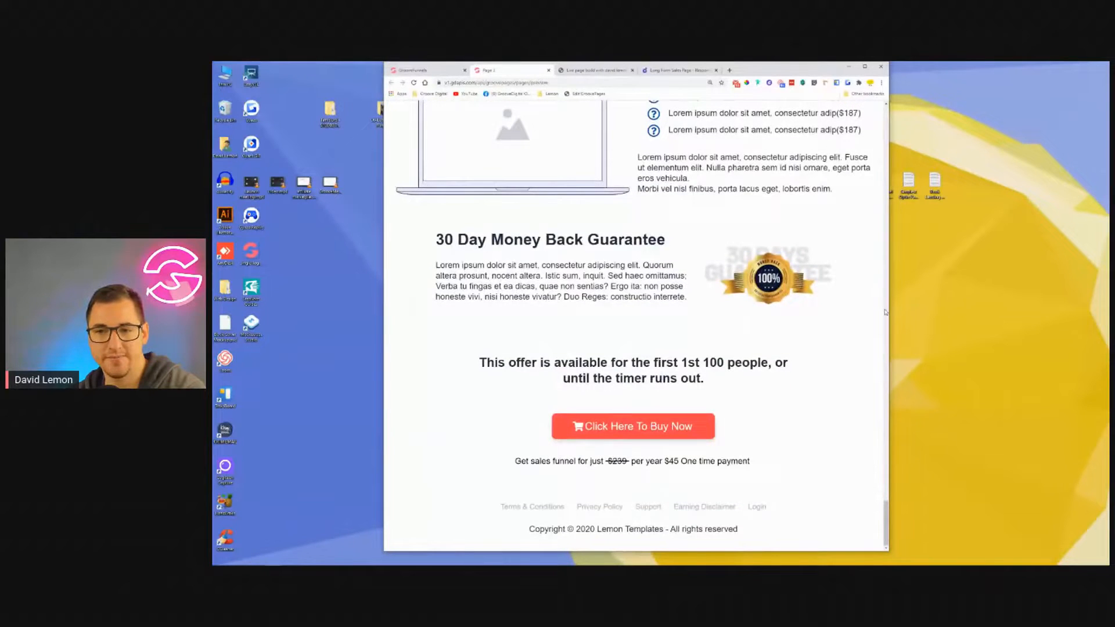
Narrow the preview window until the columns stack and examine the sections from the footer up to the header.
{"action": "left_click_drag", "start_coordinate": [888, 312], "coordinate": [784, 313]}
{"action": "scroll", "coordinate": [690, 266], "scroll_direction": "down", "scroll_amount": 5}
{"action": "scroll", "coordinate": [700, 275], "scroll_direction": "up", "scroll_amount": 15}
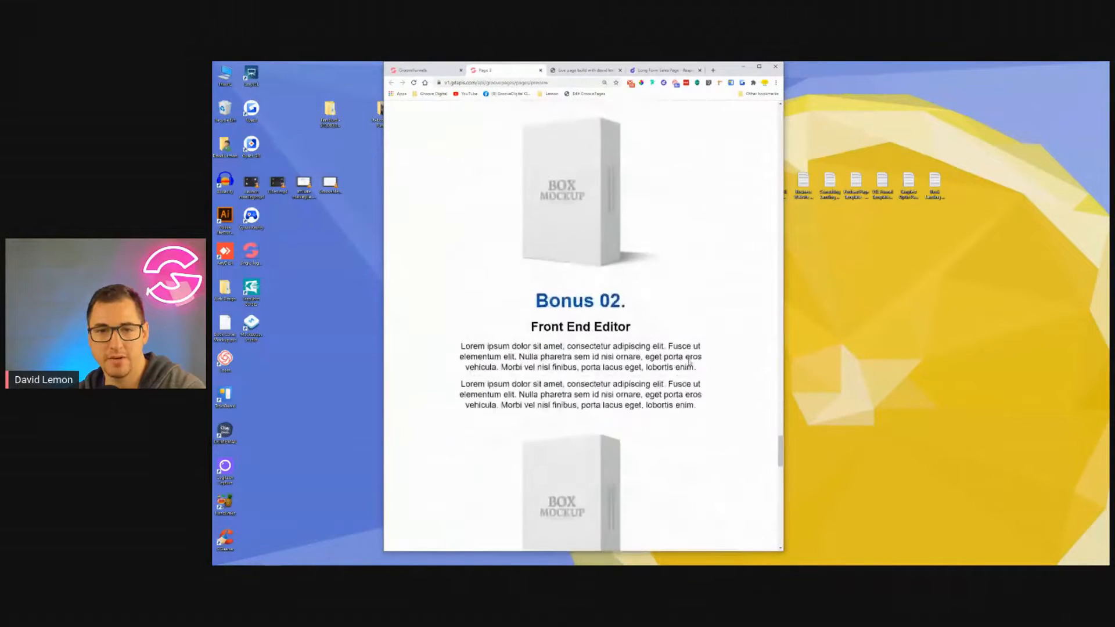
{"action": "scroll", "coordinate": [689, 363], "scroll_direction": "up", "scroll_amount": 15}
{"action": "scroll", "coordinate": [690, 363], "scroll_direction": "up", "scroll_amount": 15}
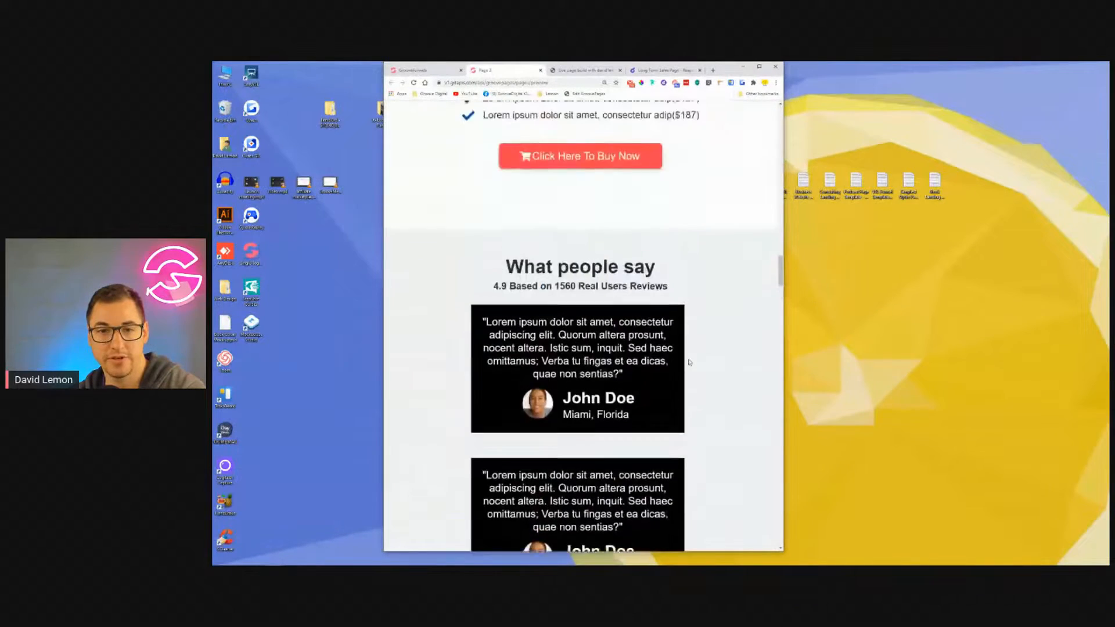
{"action": "scroll", "coordinate": [689, 363], "scroll_direction": "up", "scroll_amount": 15}
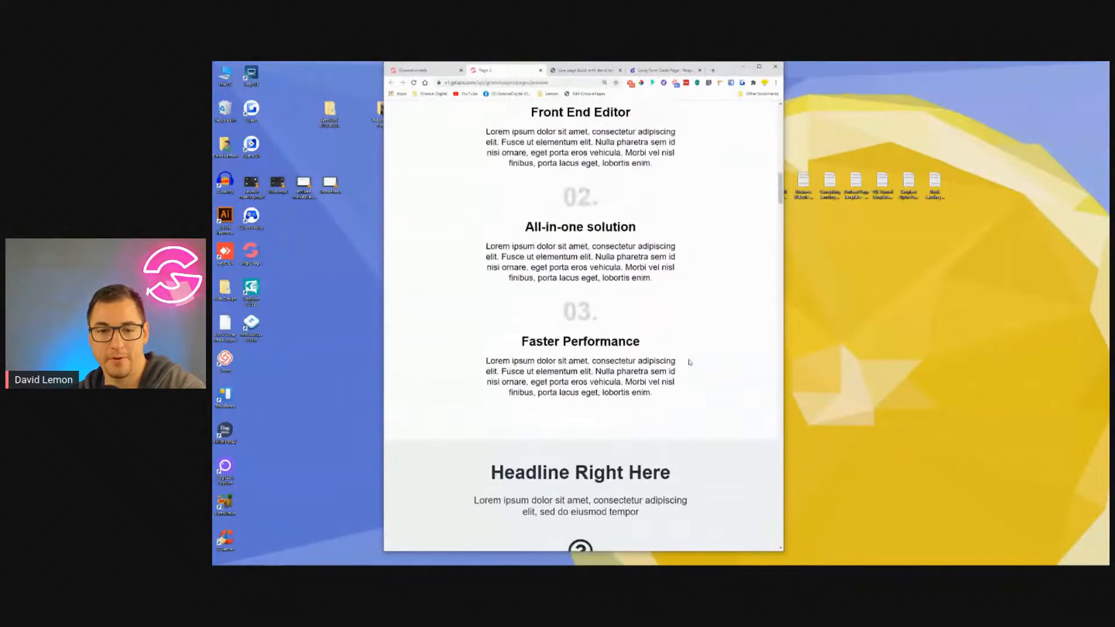
{"action": "scroll", "coordinate": [689, 363], "scroll_direction": "down", "scroll_amount": 5}
{"action": "scroll", "coordinate": [620, 323], "scroll_direction": "up", "scroll_amount": 2}
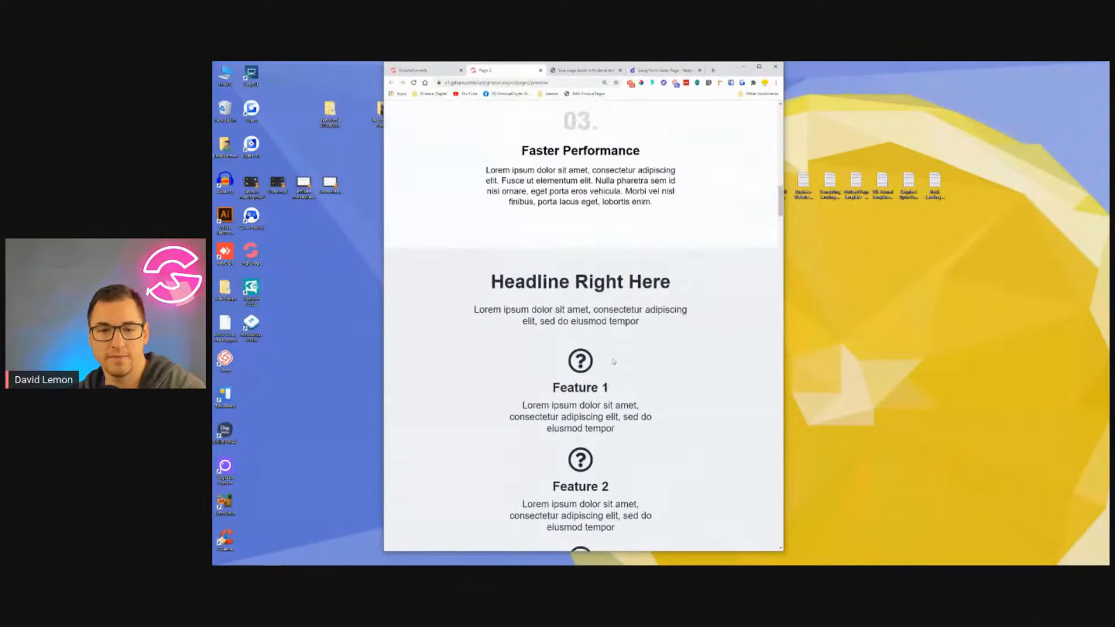
{"action": "scroll", "coordinate": [736, 391], "scroll_direction": "up", "scroll_amount": 12}
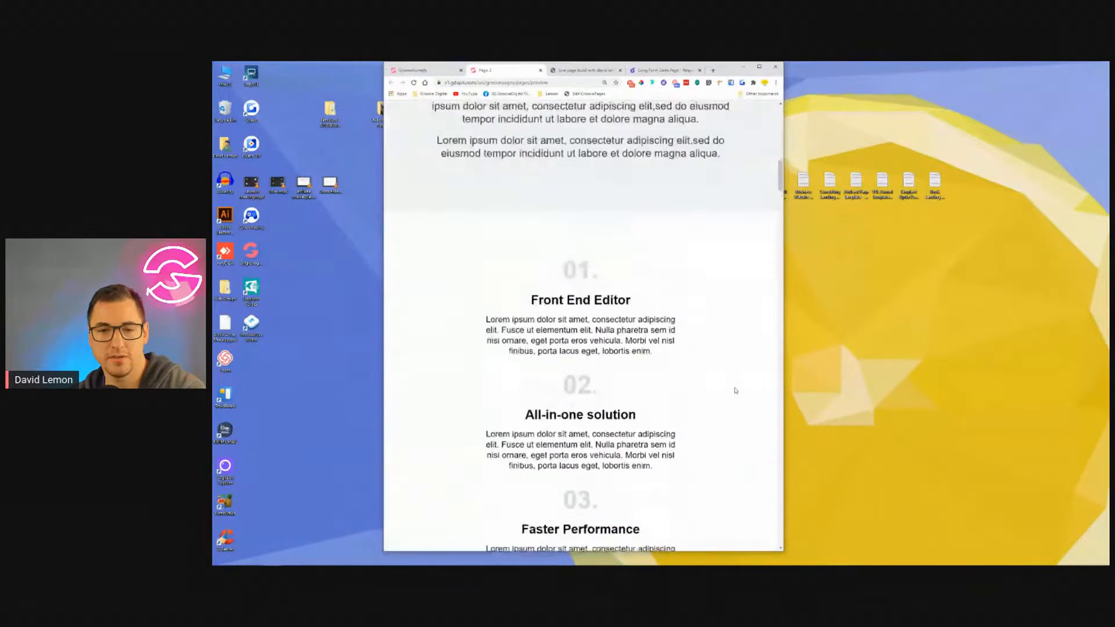
{"action": "scroll", "coordinate": [736, 391], "scroll_direction": "up", "scroll_amount": 5}
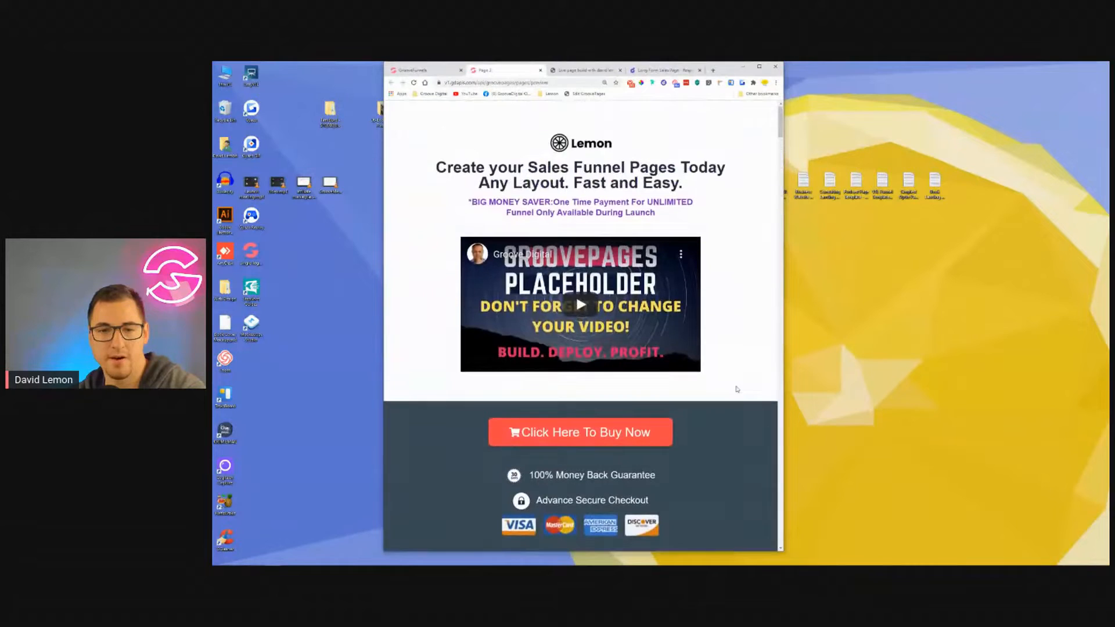
Narrow the preview window to phone width and examine the whole page from the header down to the footer.
{"action": "left_click_drag", "start_coordinate": [785, 361], "coordinate": [627, 383]}
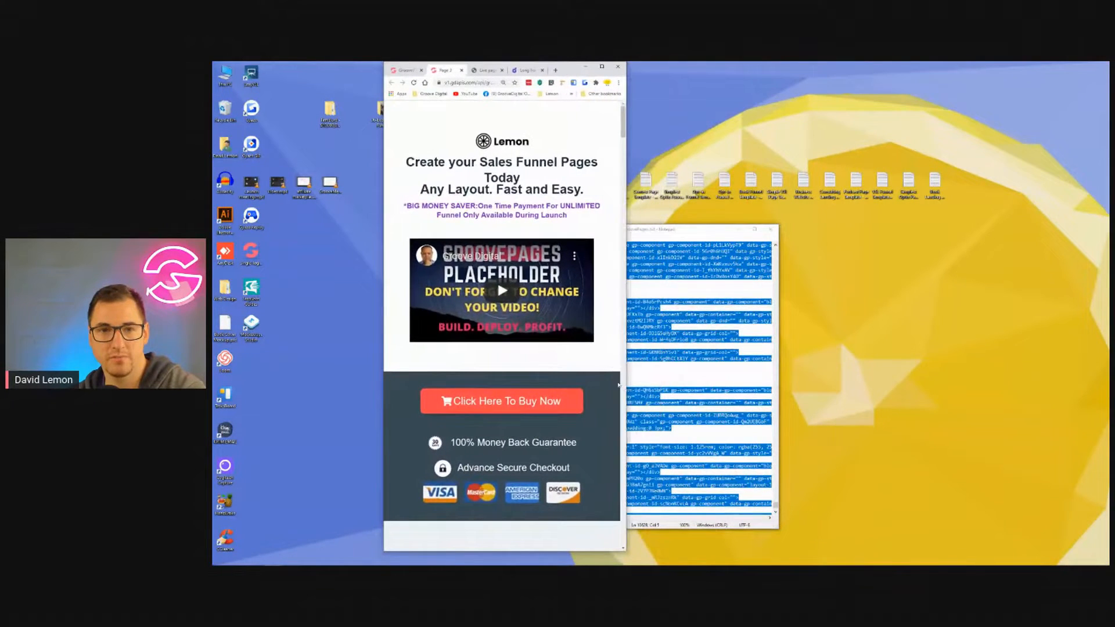
{"action": "scroll", "coordinate": [578, 276], "scroll_direction": "down", "scroll_amount": 5}
{"action": "scroll", "coordinate": [578, 275], "scroll_direction": "down", "scroll_amount": 12}
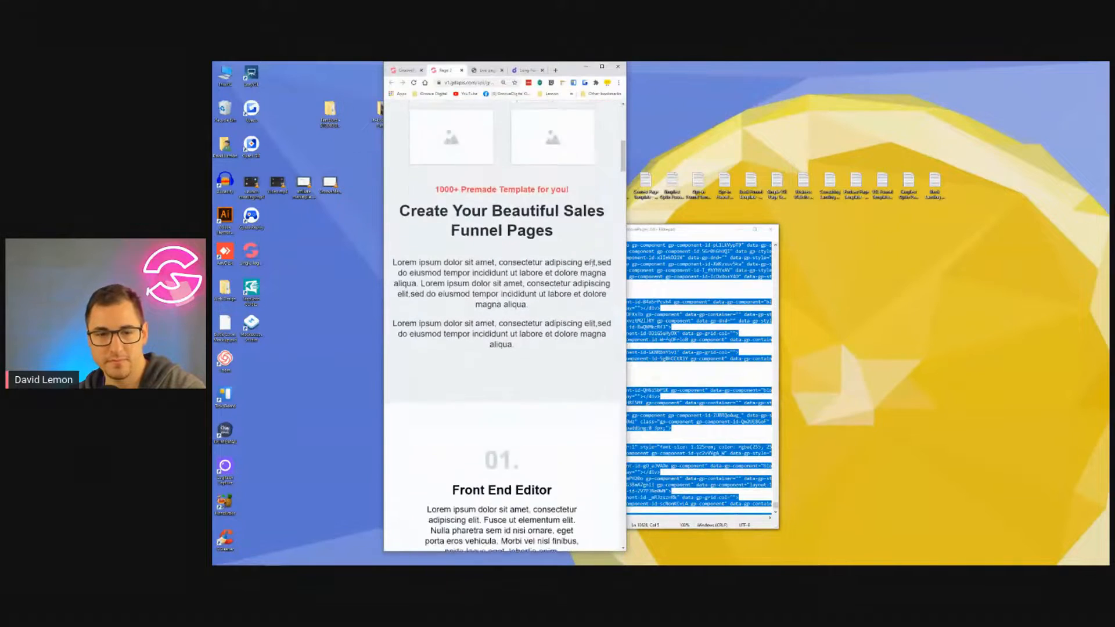
{"action": "scroll", "coordinate": [592, 267], "scroll_direction": "down", "scroll_amount": 15}
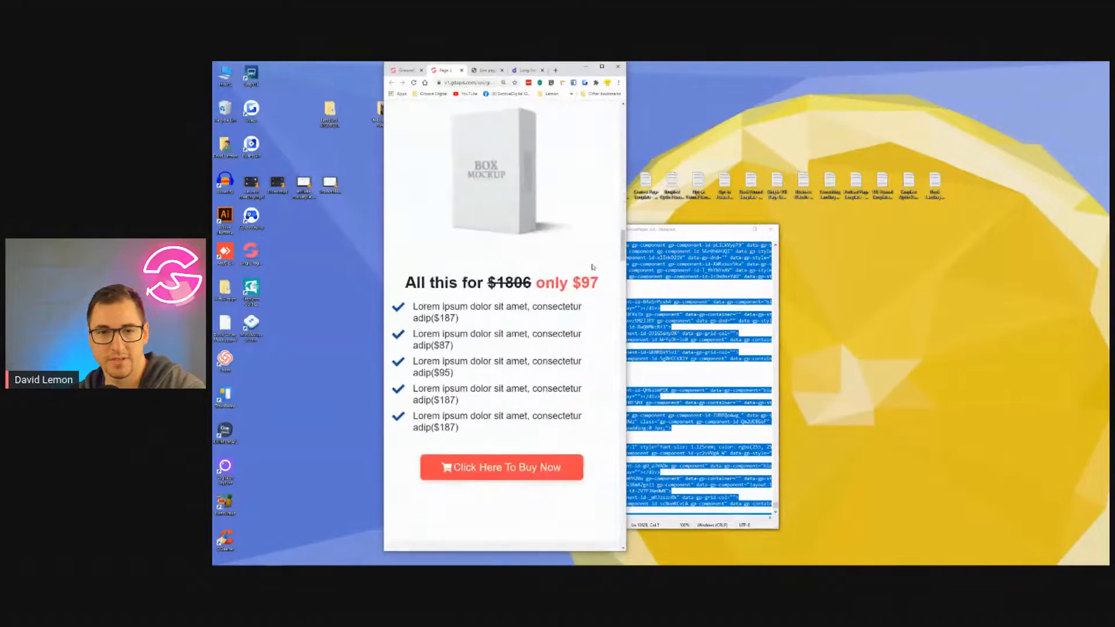
{"action": "scroll", "coordinate": [593, 266], "scroll_direction": "down", "scroll_amount": 12}
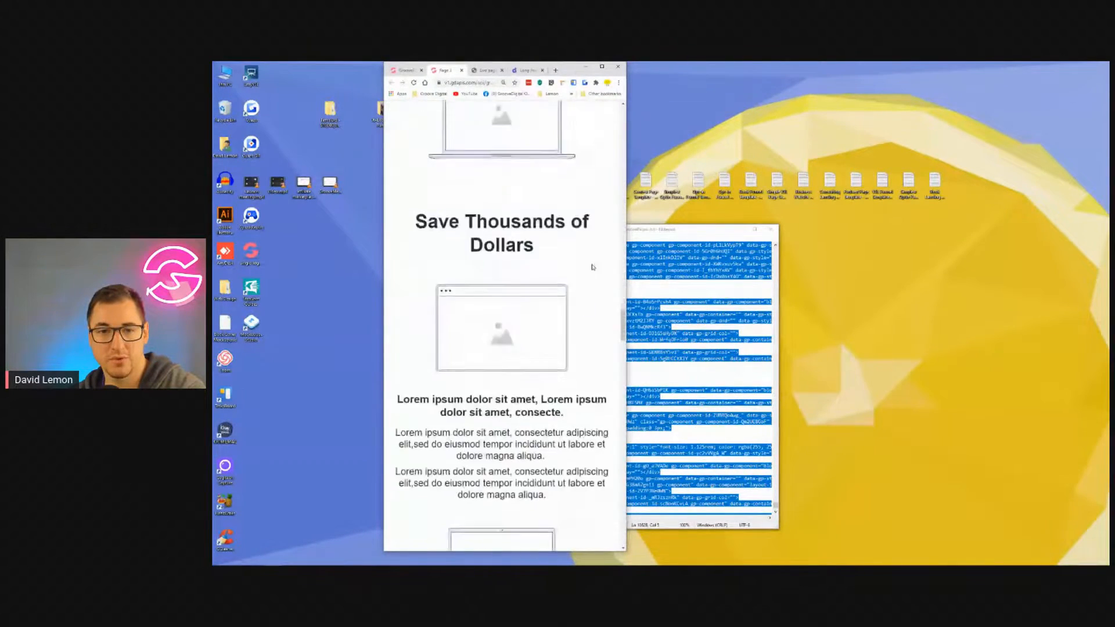
{"action": "scroll", "coordinate": [592, 267], "scroll_direction": "down", "scroll_amount": 15}
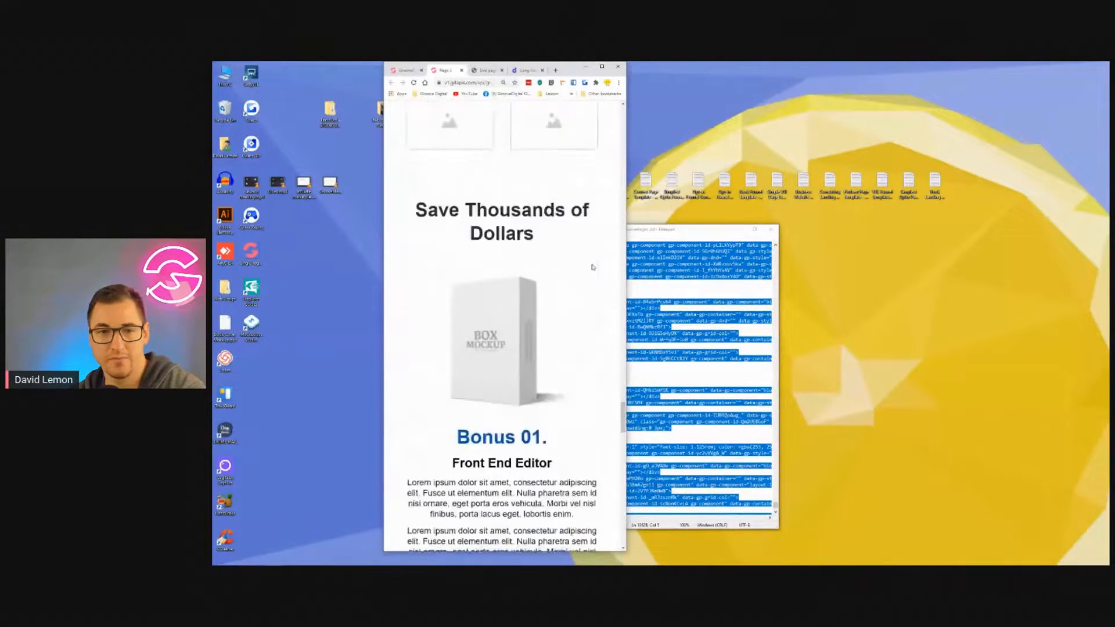
{"action": "scroll", "coordinate": [593, 267], "scroll_direction": "down", "scroll_amount": 10}
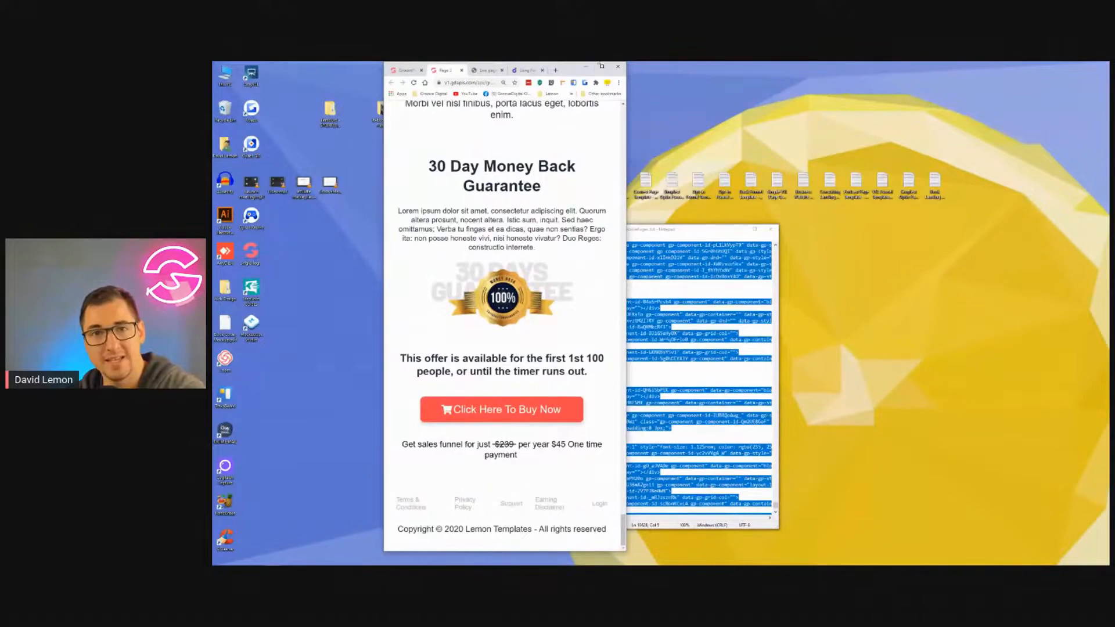
Maximize the preview window and review the full-width page from the footer back up to the header.
{"action": "left_click", "coordinate": [603, 68]}
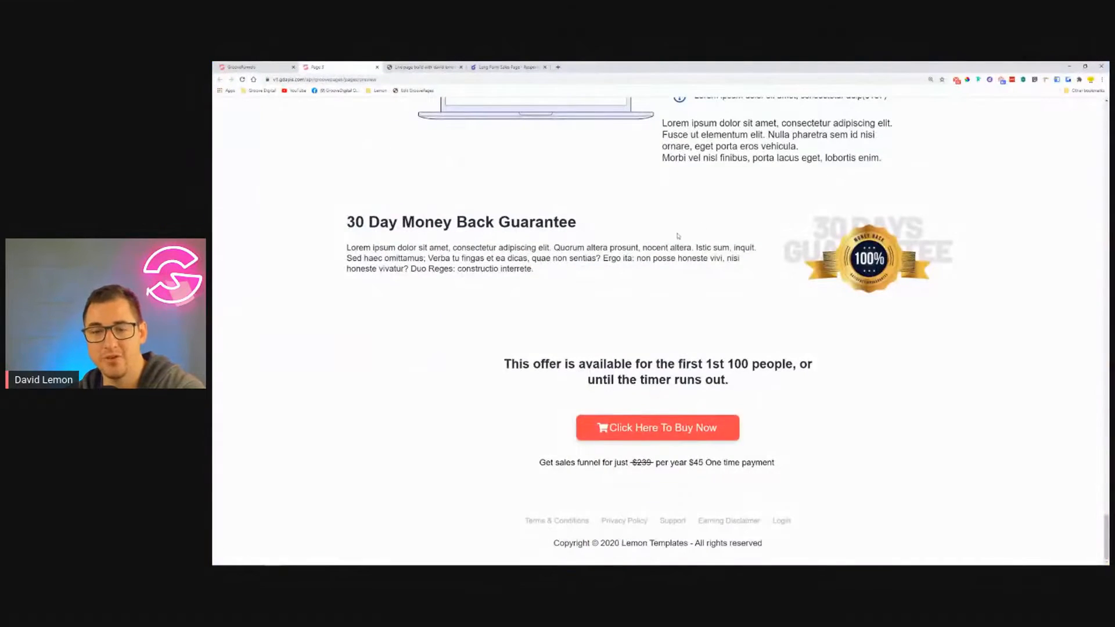
{"action": "scroll", "coordinate": [683, 235], "scroll_direction": "up", "scroll_amount": 15}
{"action": "scroll", "coordinate": [664, 230], "scroll_direction": "up", "scroll_amount": 20}
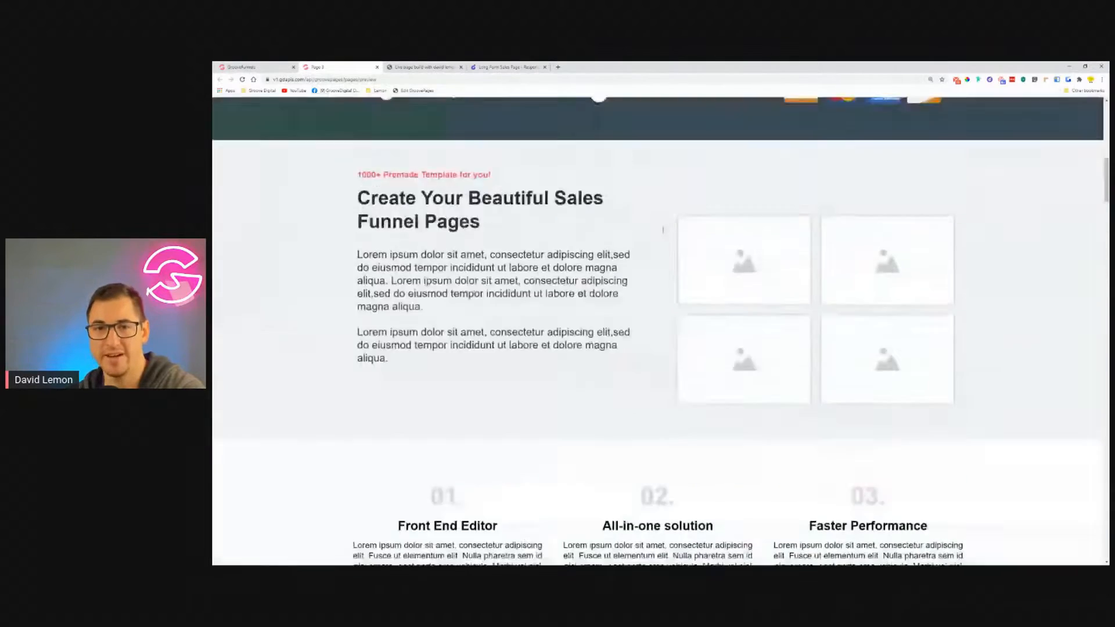
{"action": "scroll", "coordinate": [662, 230], "scroll_direction": "up", "scroll_amount": 10}
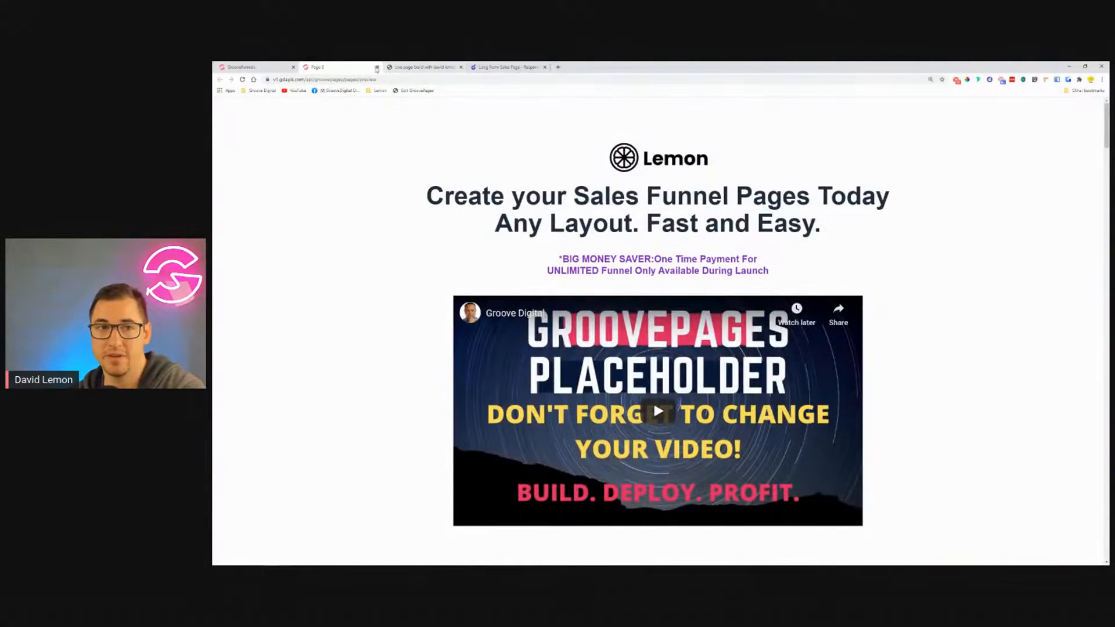
Close the preview and select the first line of the main headline above the video in the page builder.
{"action": "left_click", "coordinate": [376, 67]}
{"action": "scroll", "coordinate": [626, 174], "scroll_direction": "down", "scroll_amount": 10}
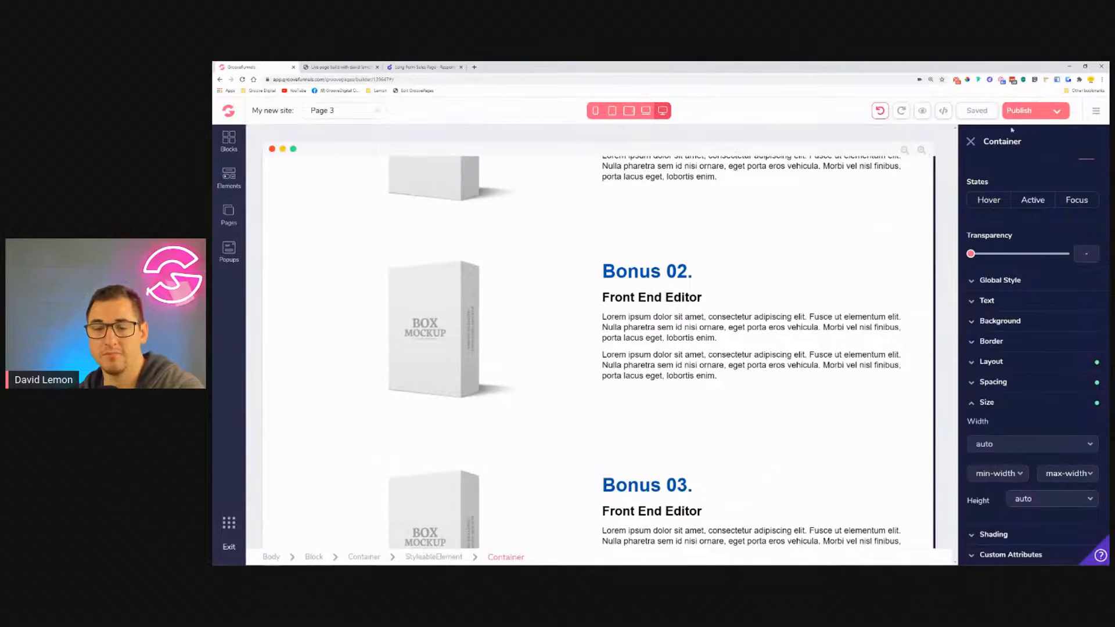
{"action": "scroll", "coordinate": [872, 256], "scroll_direction": "up", "scroll_amount": 15}
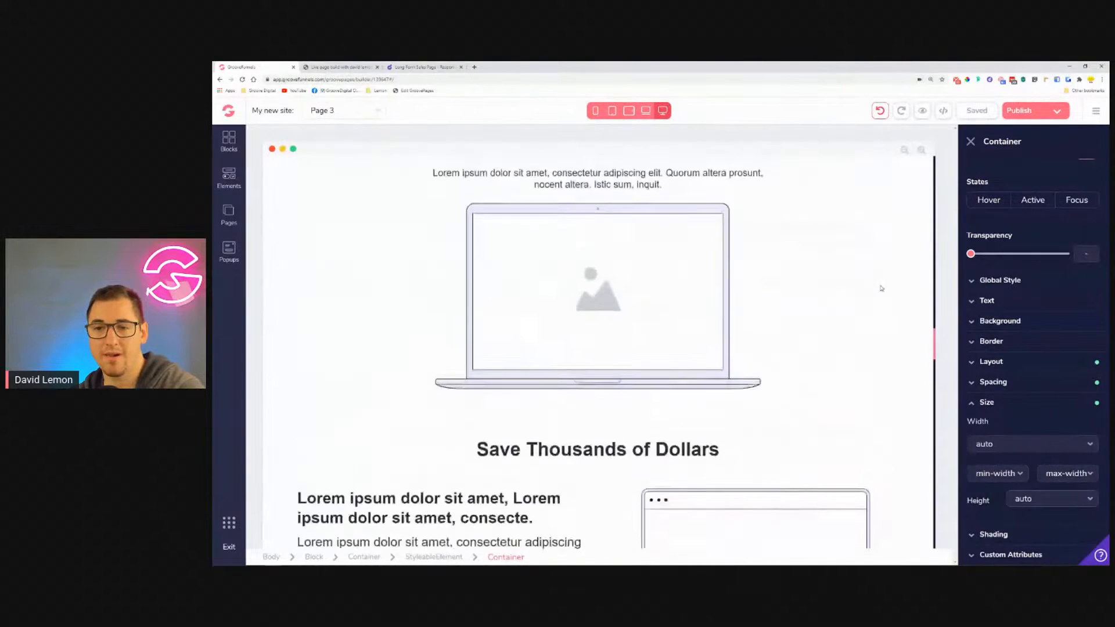
{"action": "scroll", "coordinate": [883, 279], "scroll_direction": "up", "scroll_amount": 15}
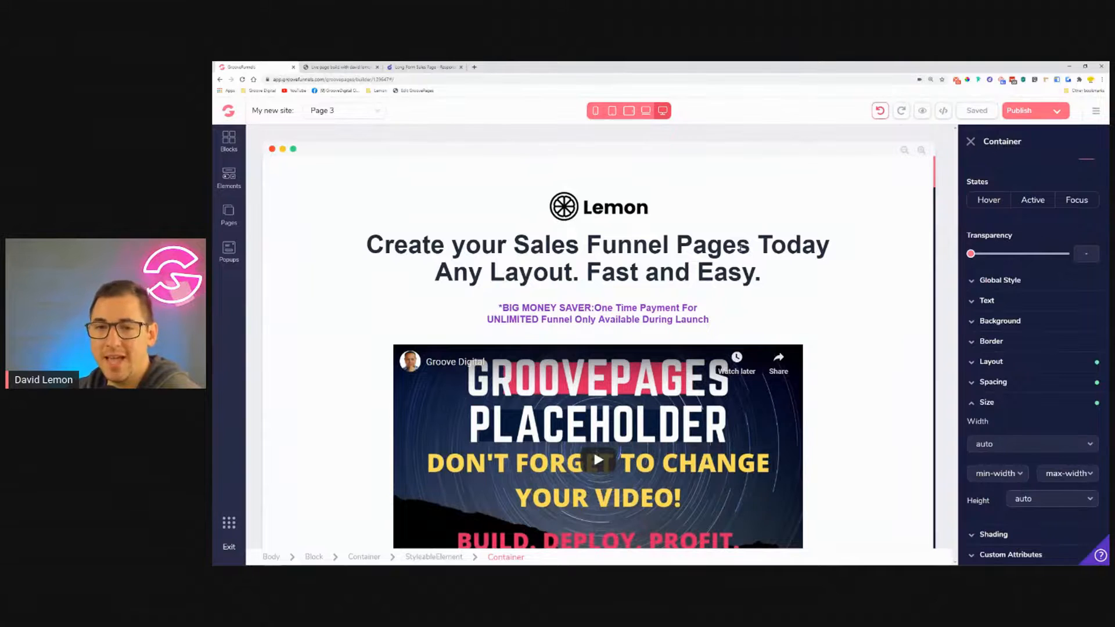
{"action": "left_click", "coordinate": [740, 247]}
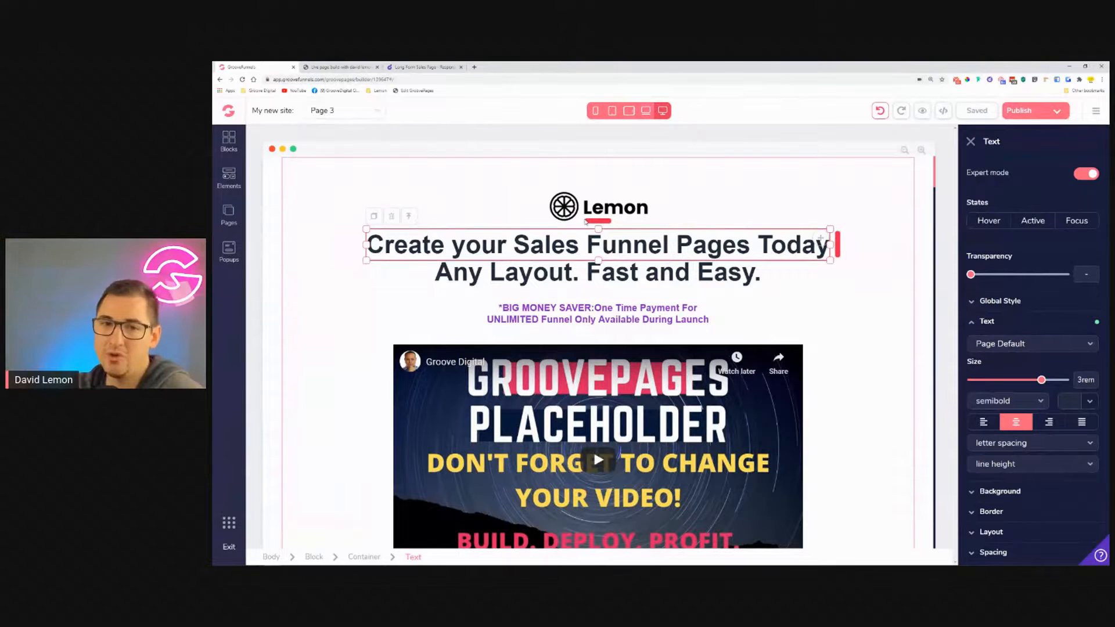
Open the spacing settings of the headline's first line and look over the page from the video to the numbered features.
{"action": "scroll", "coordinate": [1023, 497], "scroll_direction": "down", "scroll_amount": 1}
{"action": "scroll", "coordinate": [1023, 498], "scroll_direction": "down", "scroll_amount": 1}
{"action": "left_click", "coordinate": [1036, 500]}
{"action": "scroll", "coordinate": [1037, 503], "scroll_direction": "down", "scroll_amount": 1}
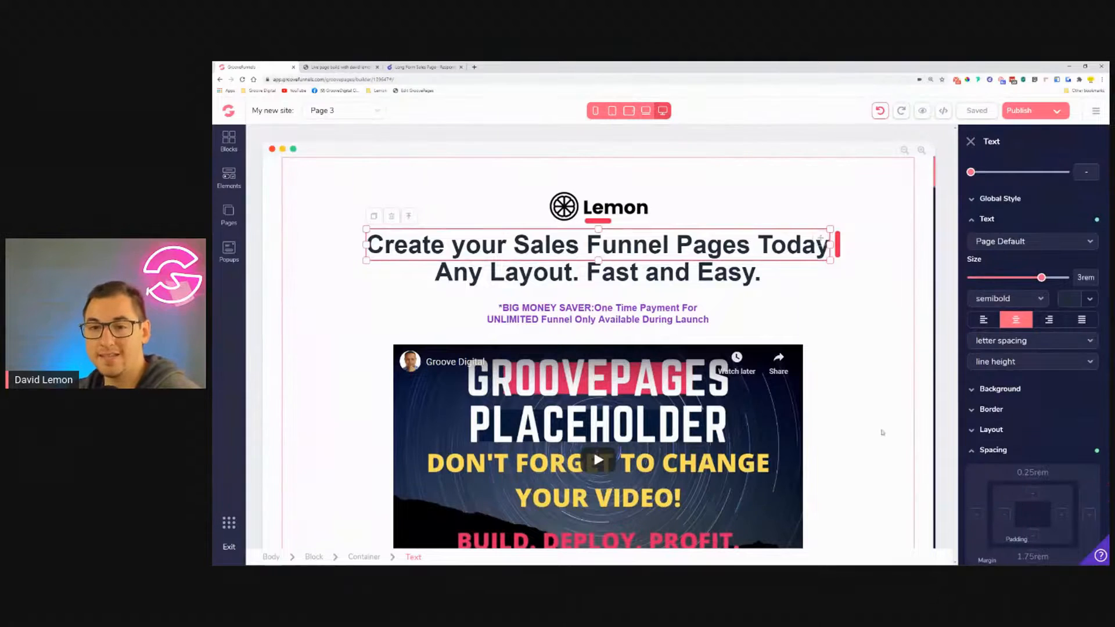
{"action": "scroll", "coordinate": [820, 347], "scroll_direction": "down", "scroll_amount": 1}
{"action": "scroll", "coordinate": [819, 347], "scroll_direction": "down", "scroll_amount": 6}
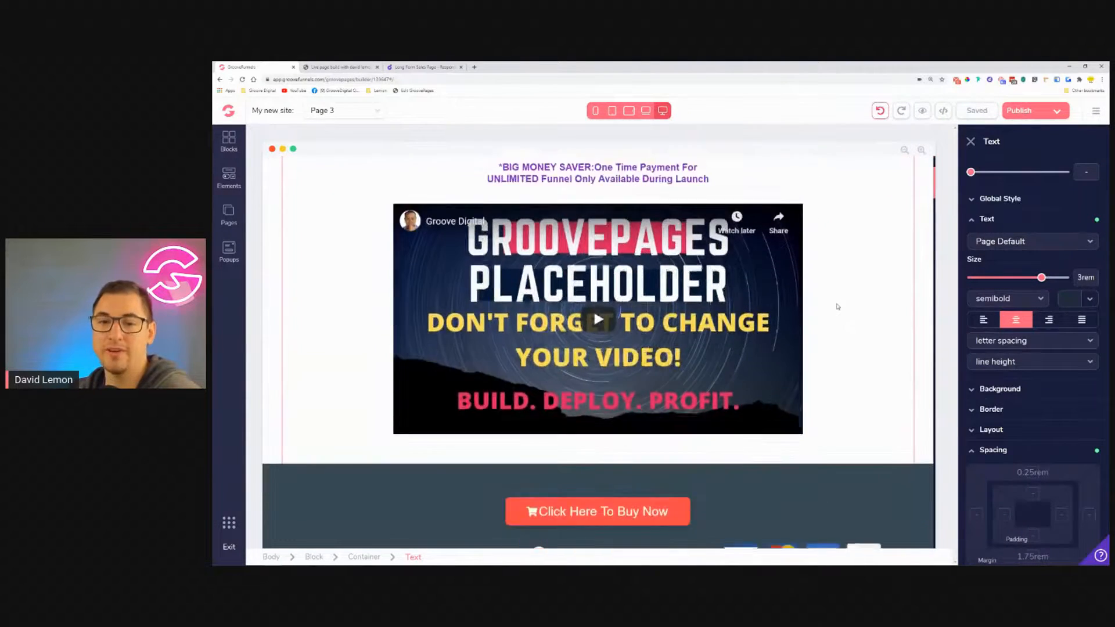
{"action": "scroll", "coordinate": [857, 294], "scroll_direction": "down", "scroll_amount": 3}
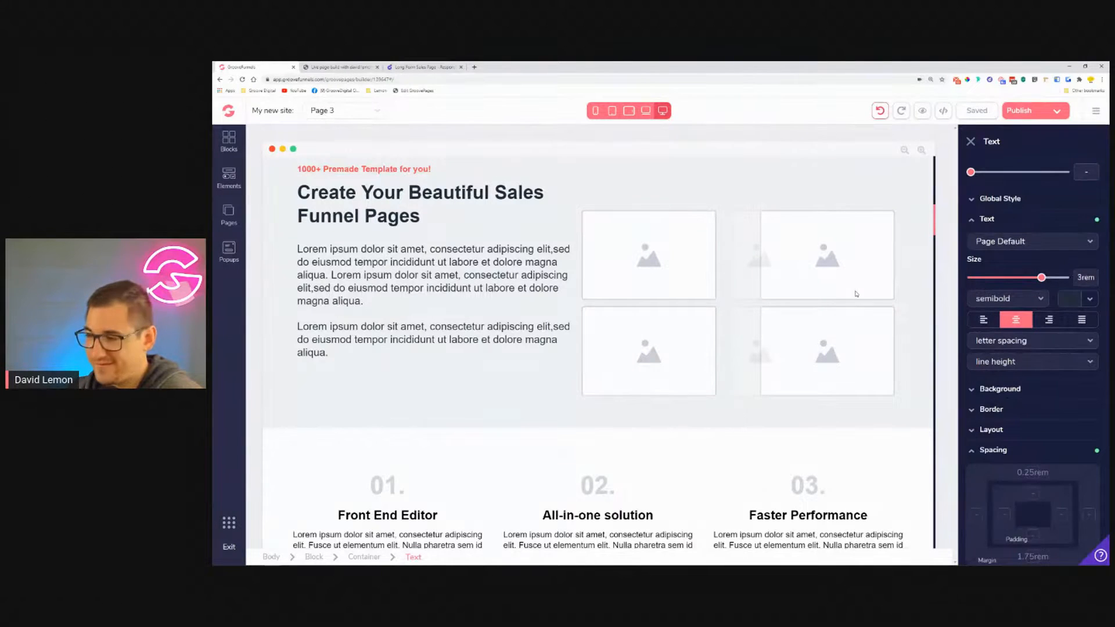
{"action": "scroll", "coordinate": [856, 294], "scroll_direction": "up", "scroll_amount": 10}
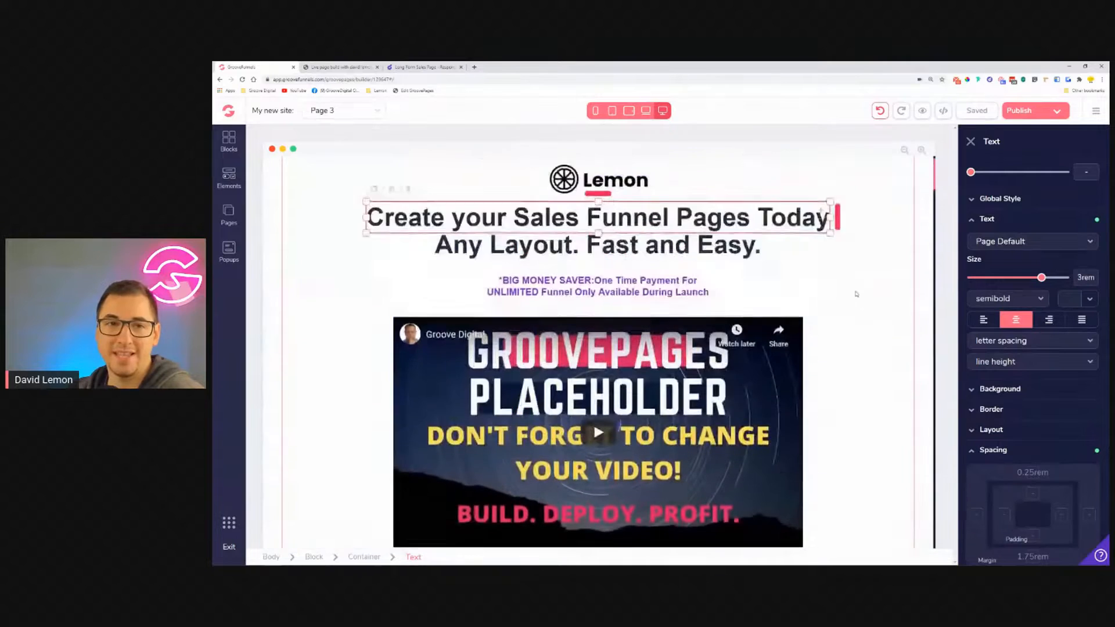
{"action": "left_click", "coordinate": [325, 67]}
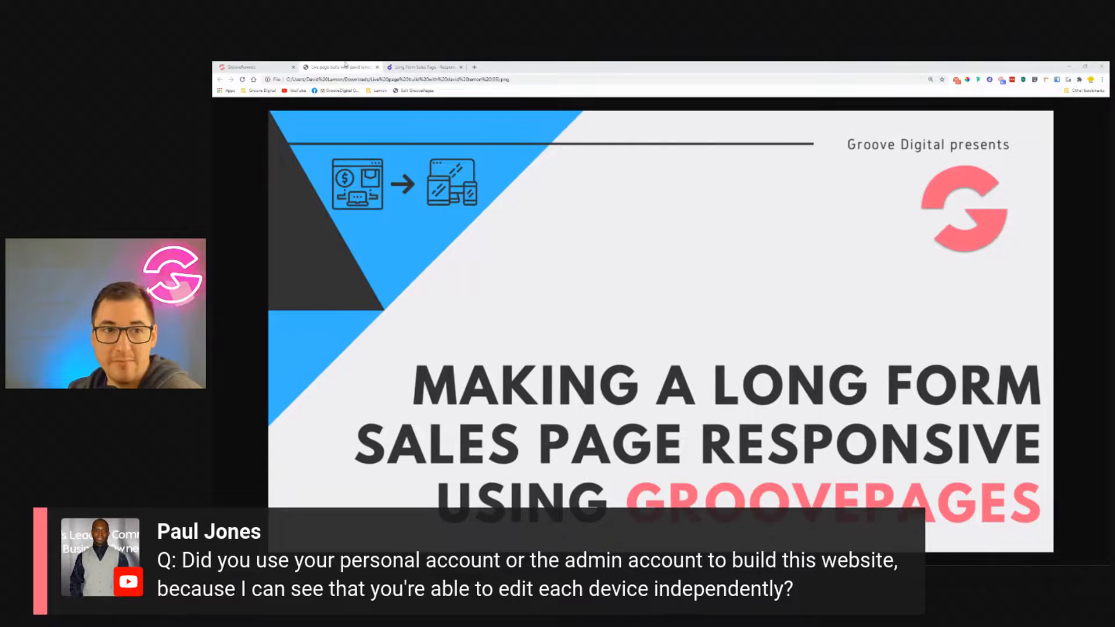
{"action": "left_click", "coordinate": [294, 64]}
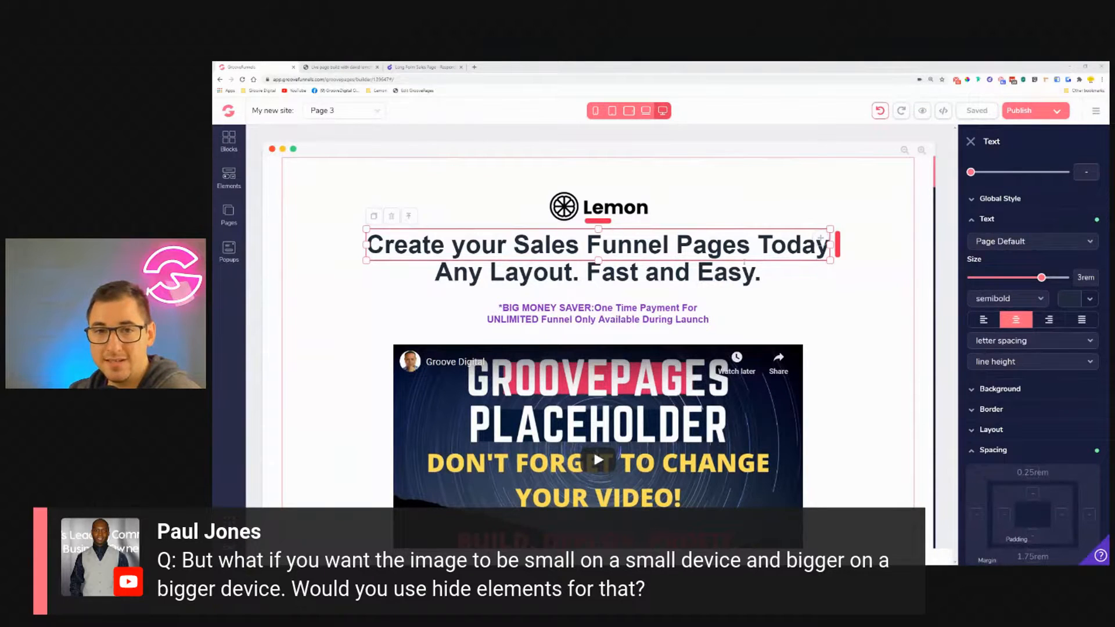
Insert an Image placeholder above the Lemon logo in the header section.
{"action": "left_click", "coordinate": [229, 176]}
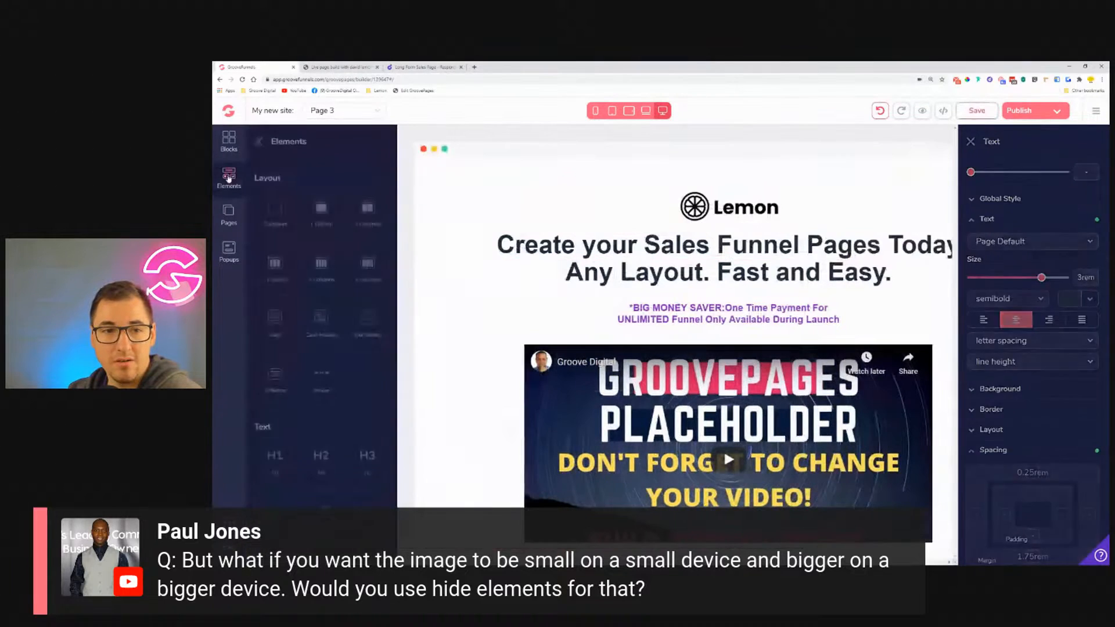
{"action": "scroll", "coordinate": [360, 332], "scroll_direction": "down", "scroll_amount": 5}
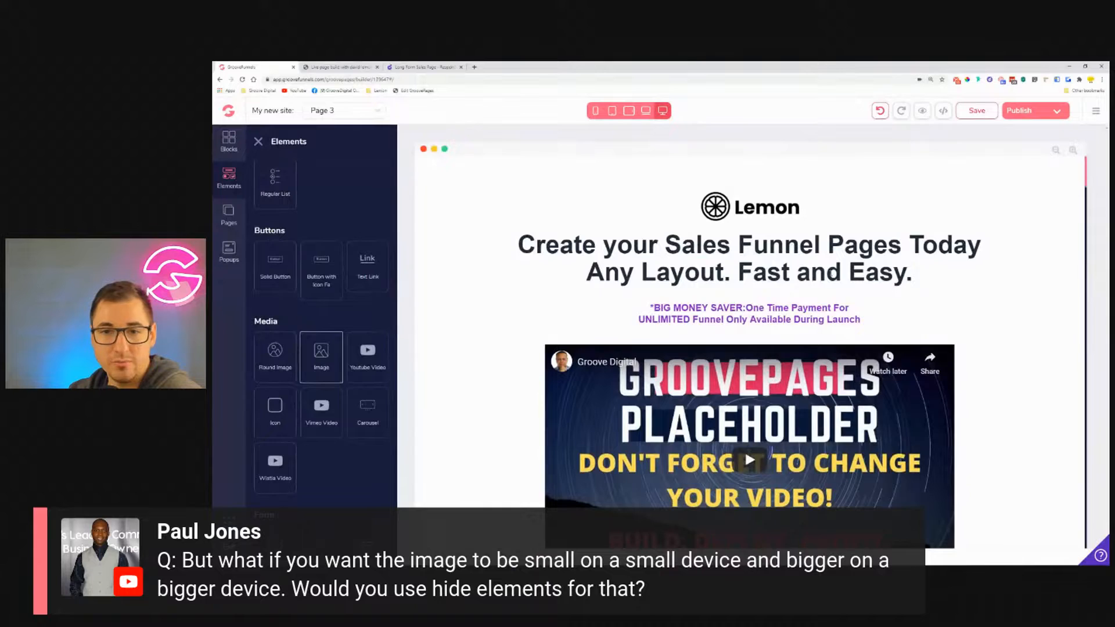
{"action": "left_click_drag", "start_coordinate": [739, 214], "coordinate": [746, 224]}
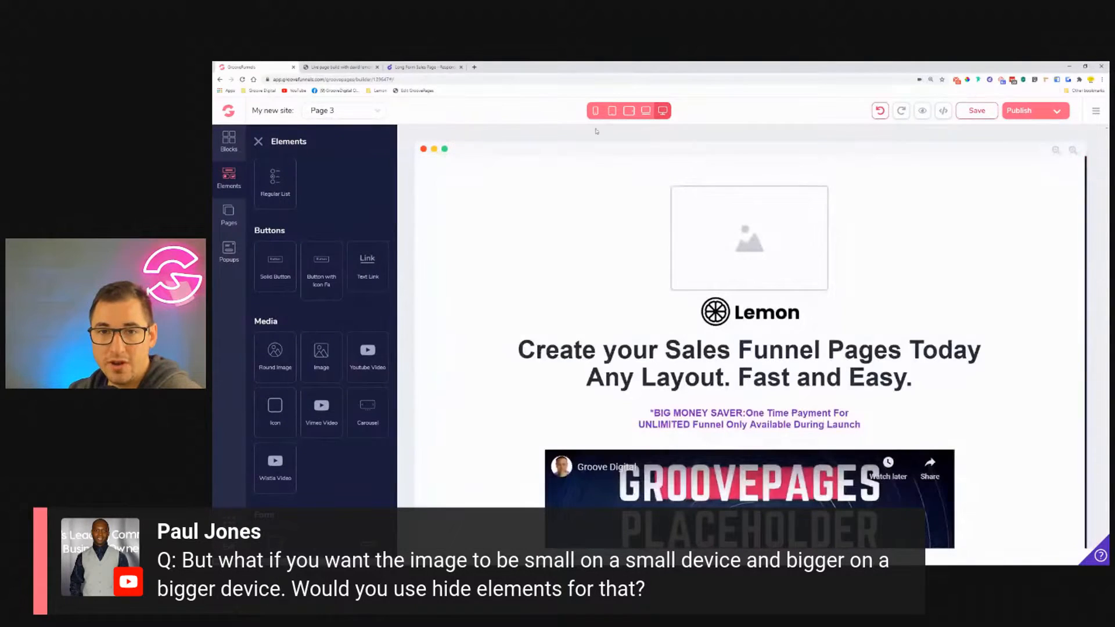
Set the placeholder image's width relative to its parent, 20% in the phone view and about 67% in the portrait tablet view.
{"action": "left_click", "coordinate": [596, 111]}
{"action": "left_click", "coordinate": [648, 192]}
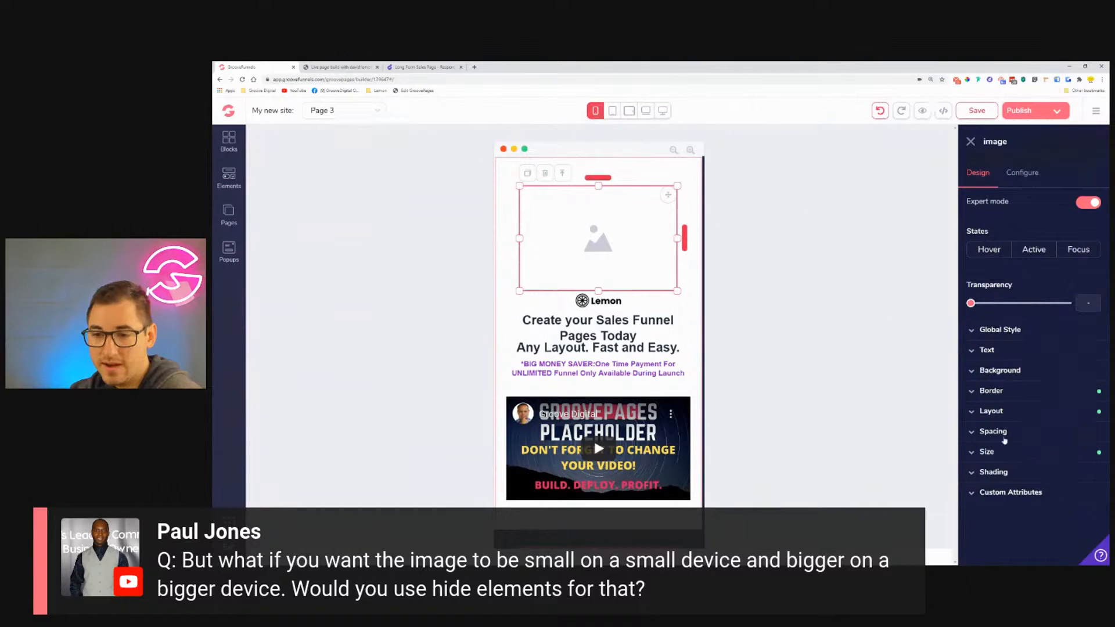
{"action": "left_click", "coordinate": [1013, 456]}
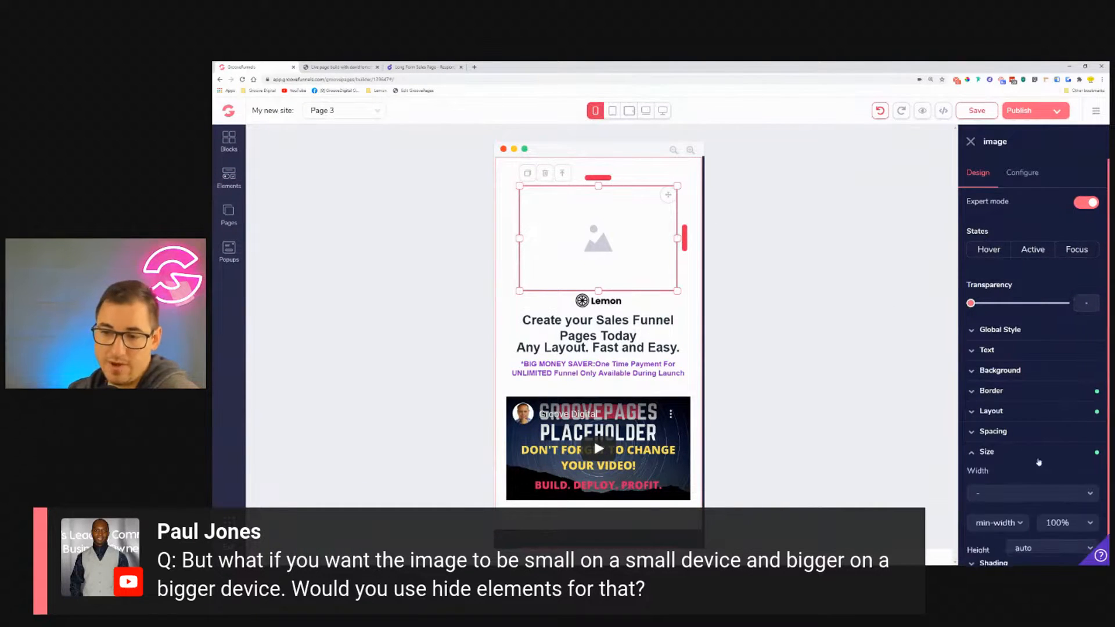
{"action": "left_click", "coordinate": [1068, 494]}
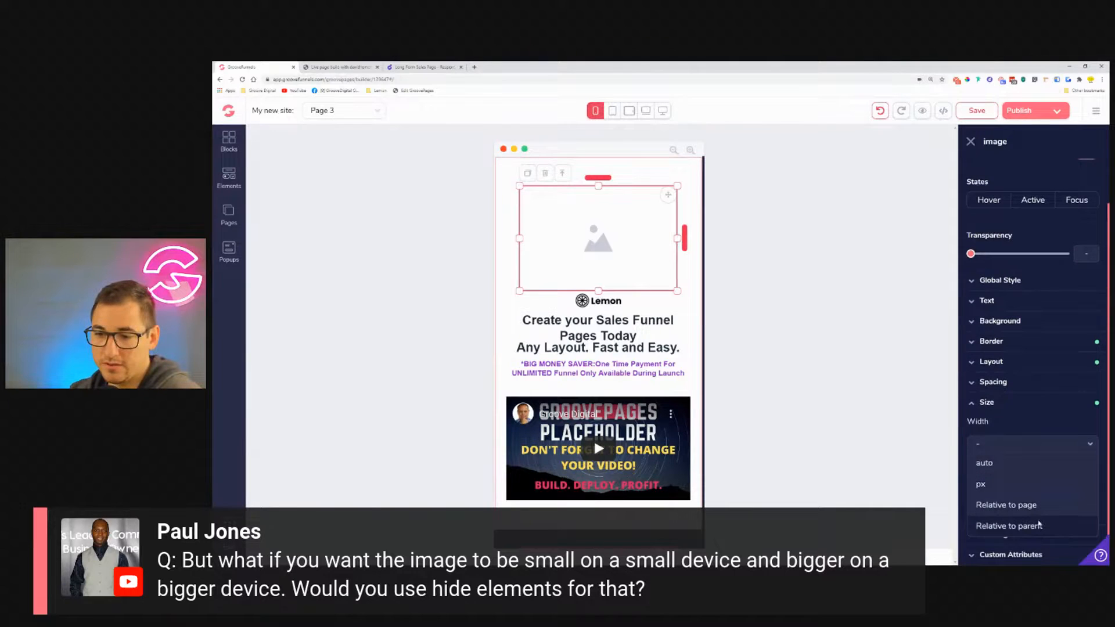
{"action": "left_click", "coordinate": [995, 526]}
{"action": "left_click_drag", "start_coordinate": [980, 468], "coordinate": [986, 465]}
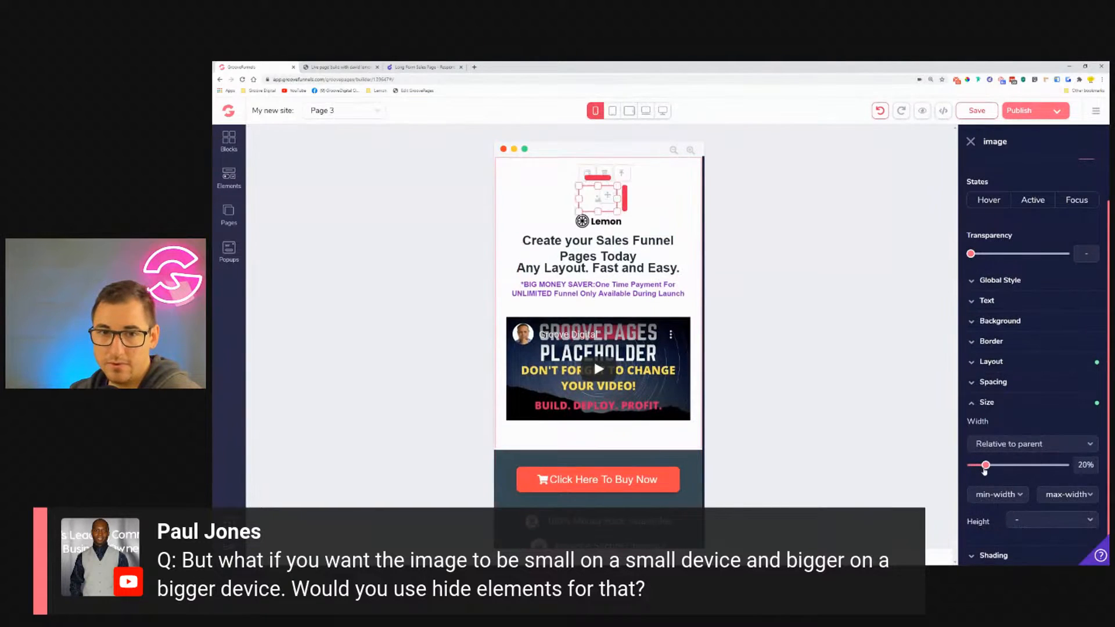
{"action": "left_click", "coordinate": [613, 111]}
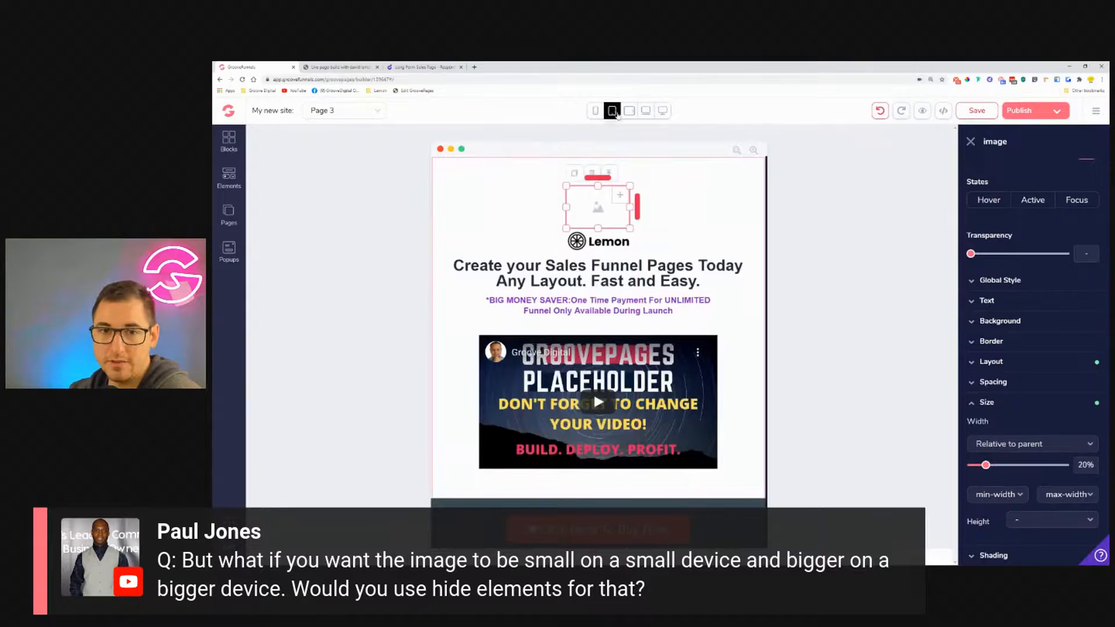
{"action": "left_click_drag", "start_coordinate": [986, 466], "coordinate": [1029, 465]}
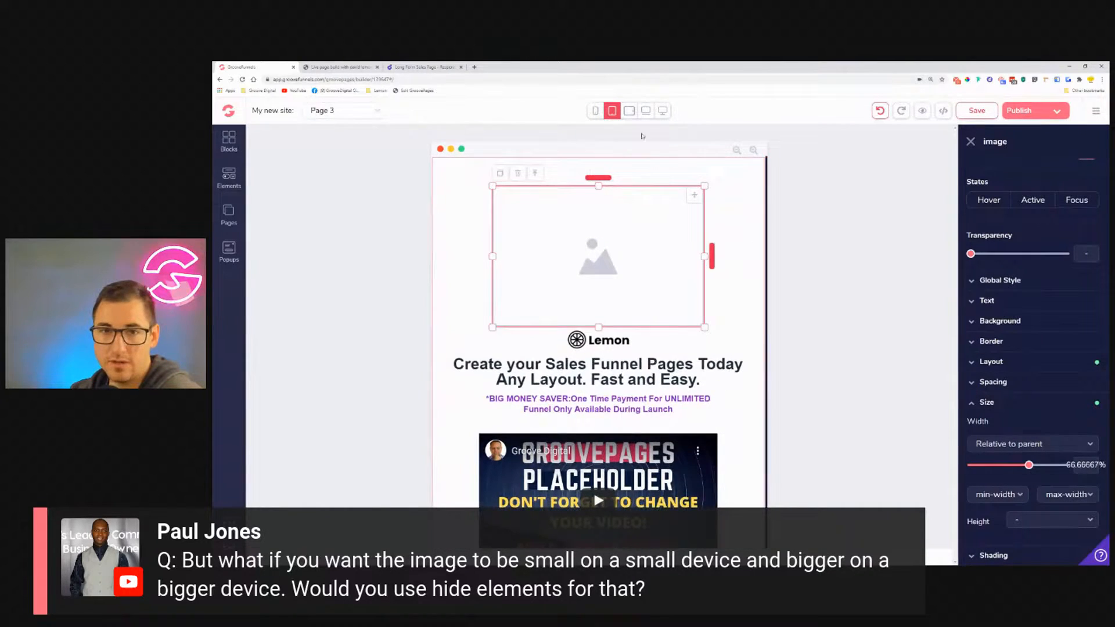
Compare the placeholder image's size across all device views from phone to the largest desktop.
{"action": "left_click", "coordinate": [629, 110]}
{"action": "left_click", "coordinate": [646, 111]}
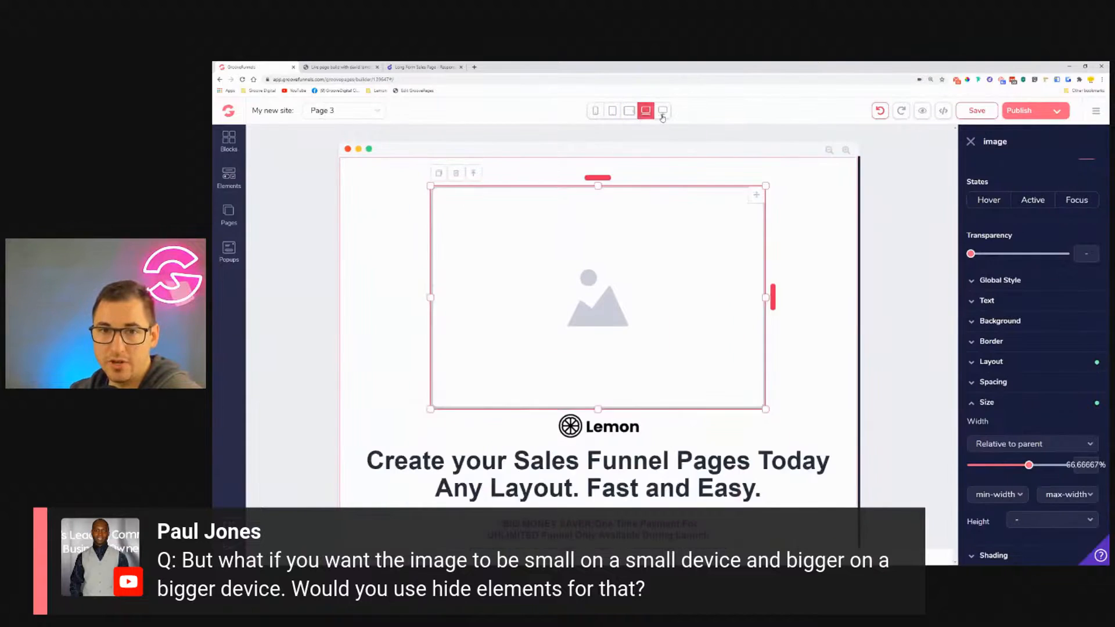
{"action": "left_click", "coordinate": [663, 111]}
{"action": "left_click", "coordinate": [646, 112]}
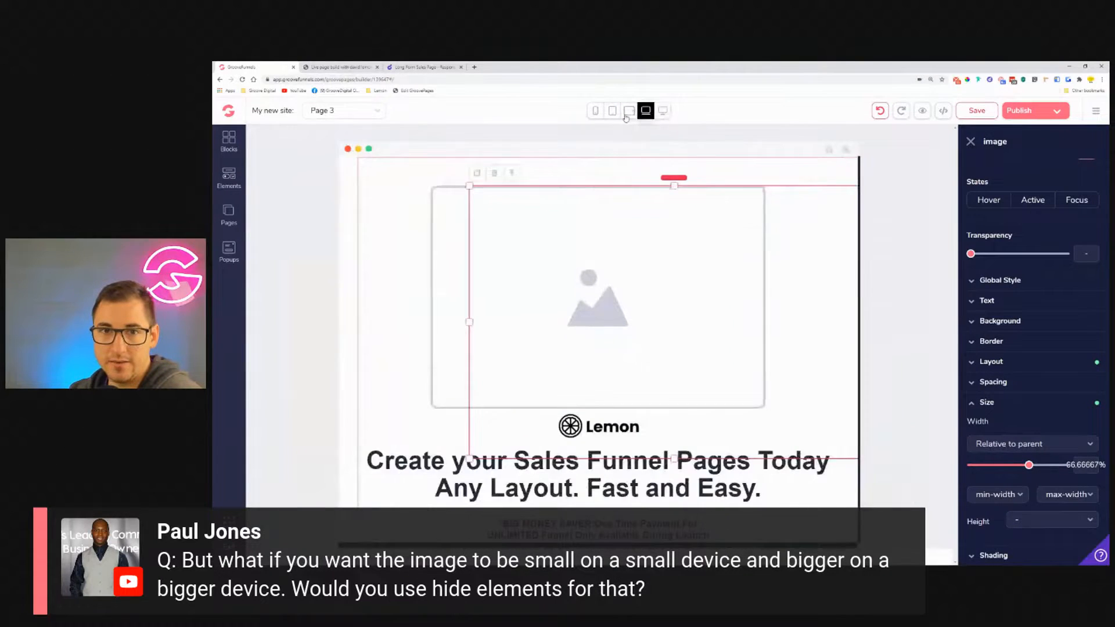
{"action": "left_click", "coordinate": [629, 110]}
{"action": "left_click", "coordinate": [612, 110]}
{"action": "left_click", "coordinate": [595, 110]}
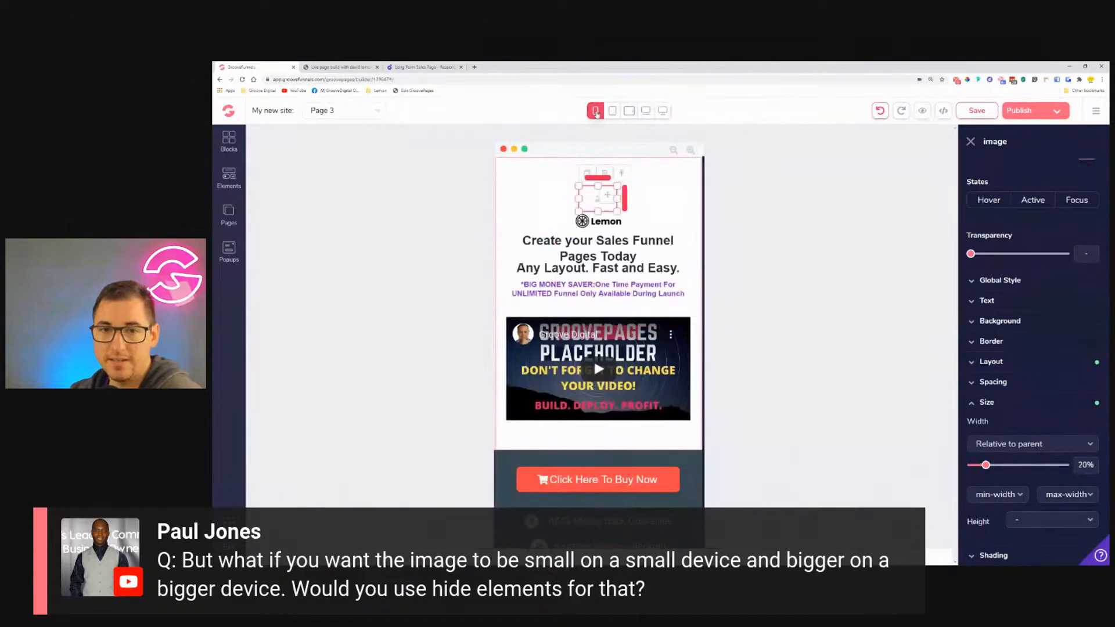
{"action": "left_click", "coordinate": [613, 111]}
{"action": "left_click", "coordinate": [629, 110]}
{"action": "left_click", "coordinate": [646, 110]}
{"action": "left_click", "coordinate": [663, 110]}
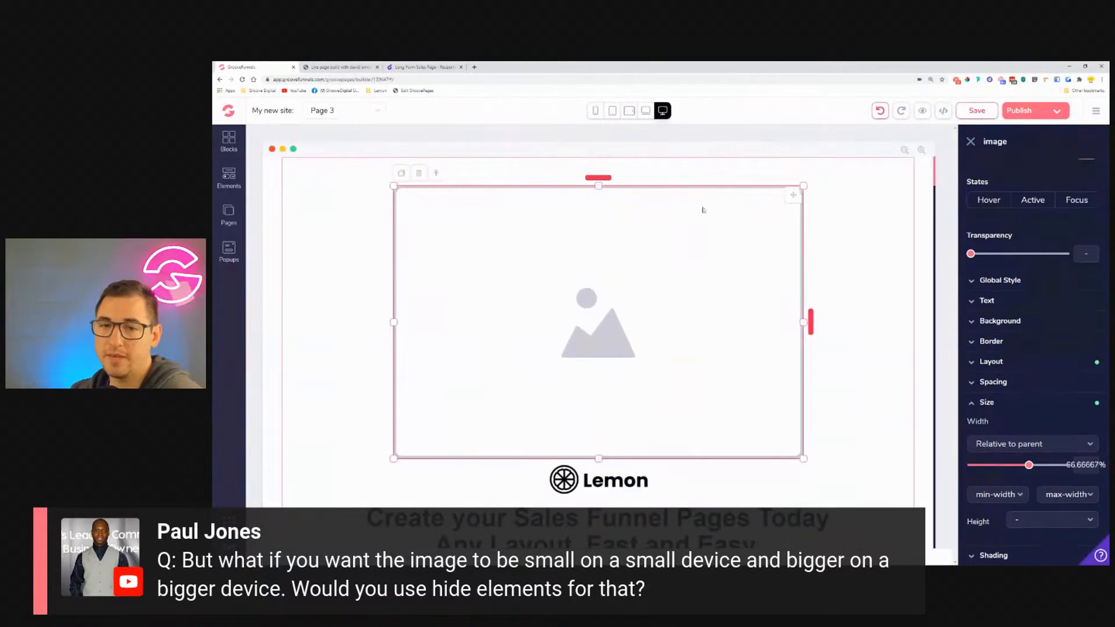
Delete the placeholder image above the Lemon logo and stay in the largest desktop view.
{"action": "left_click", "coordinate": [421, 173]}
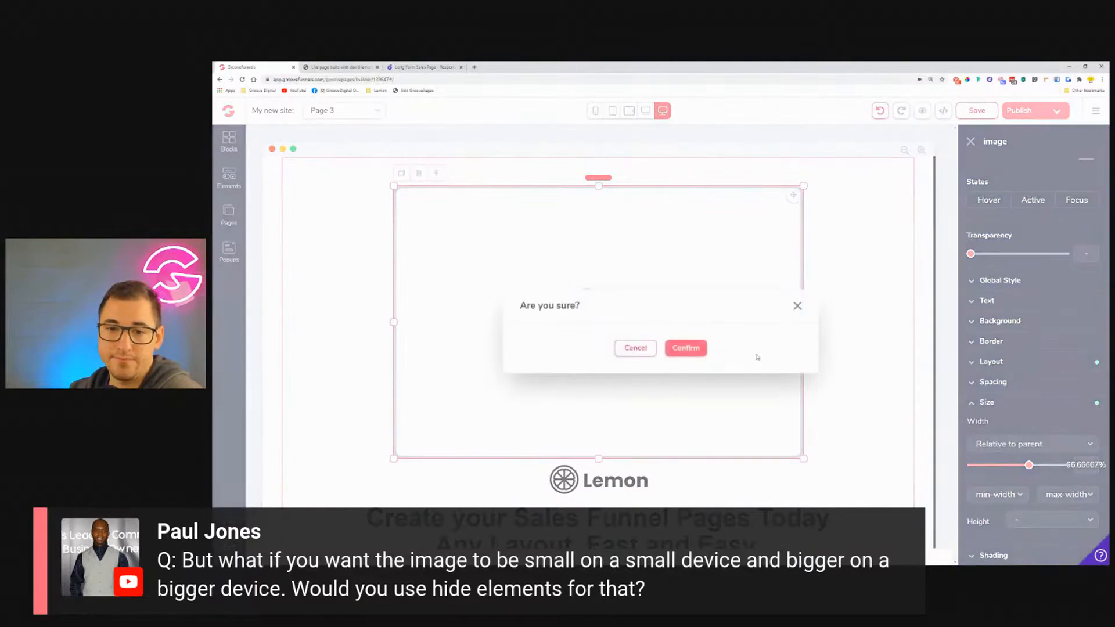
{"action": "left_click", "coordinate": [686, 348]}
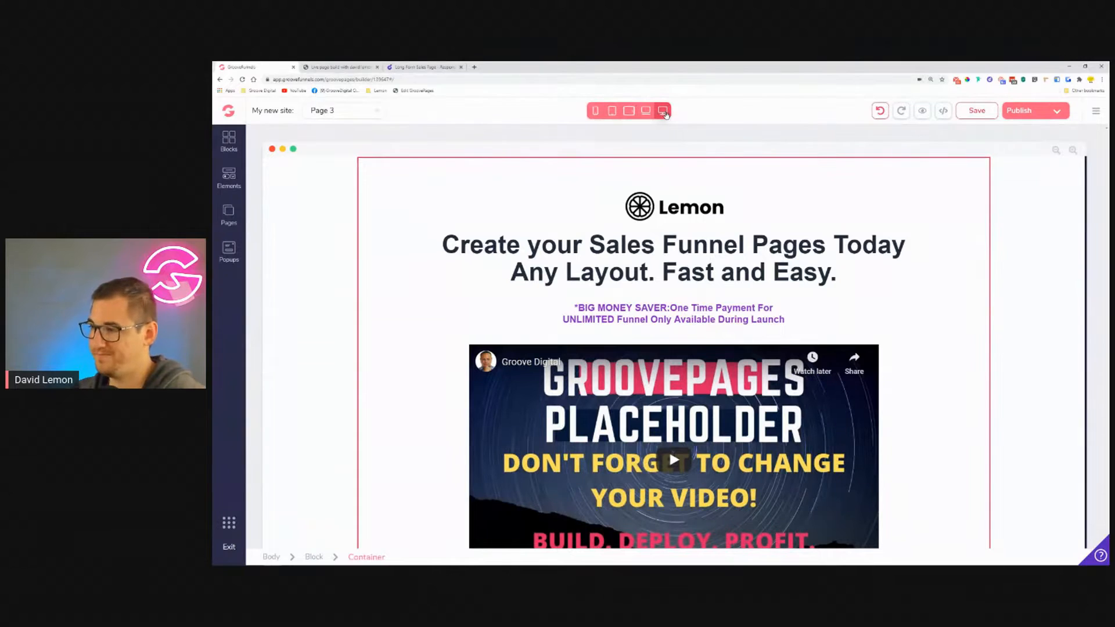
{"action": "left_click", "coordinate": [664, 112]}
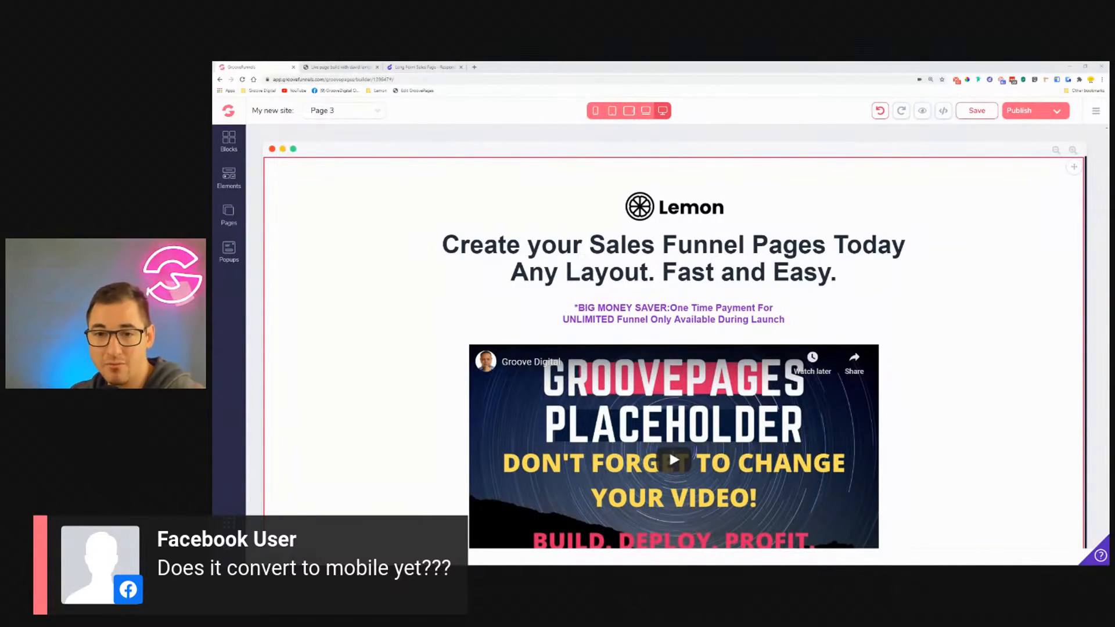
Switch to the phone view and examine the video, payment and premade template sections.
{"action": "scroll", "coordinate": [697, 284], "scroll_direction": "down", "scroll_amount": 4}
{"action": "scroll", "coordinate": [697, 285], "scroll_direction": "up", "scroll_amount": 2}
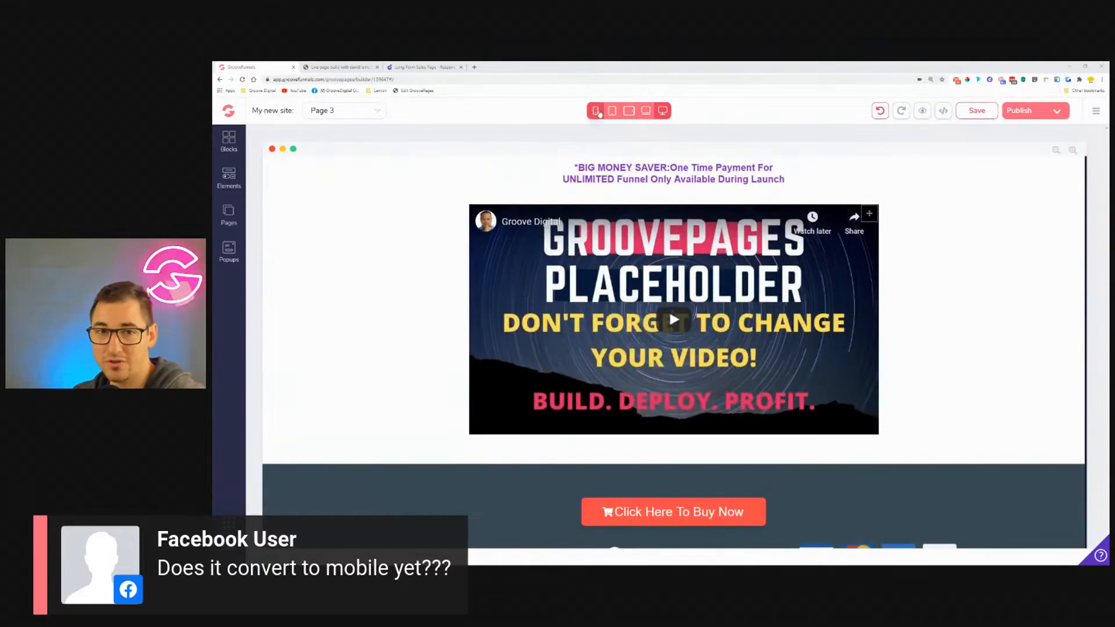
{"action": "left_click", "coordinate": [596, 111]}
{"action": "scroll", "coordinate": [713, 299], "scroll_direction": "up", "scroll_amount": 2}
{"action": "scroll", "coordinate": [713, 299], "scroll_direction": "down", "scroll_amount": 8}
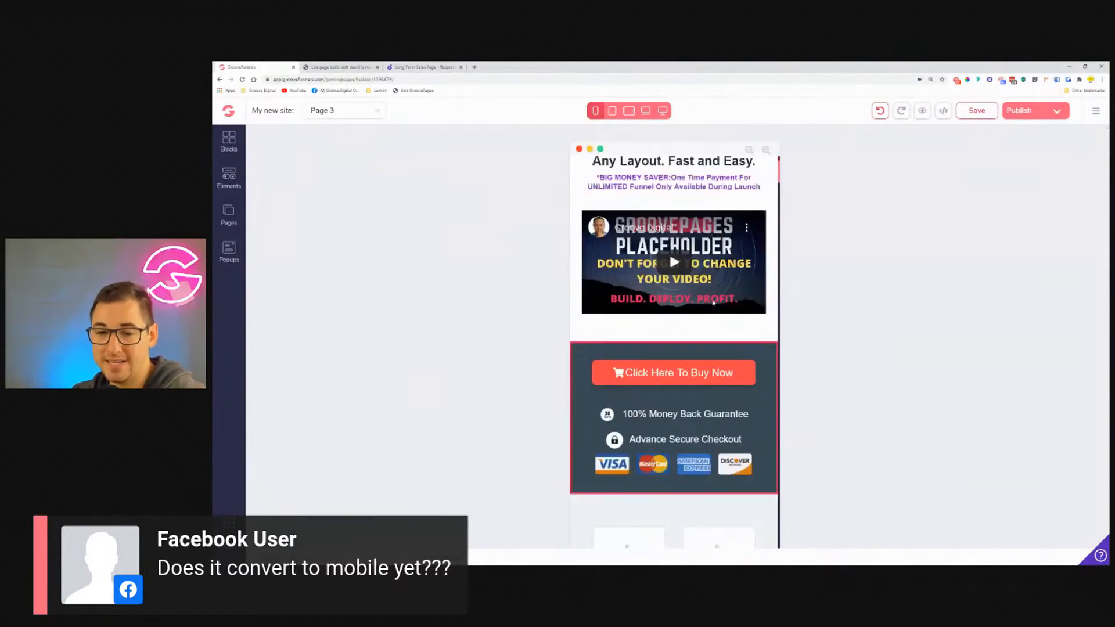
{"action": "scroll", "coordinate": [713, 299], "scroll_direction": "down", "scroll_amount": 1}
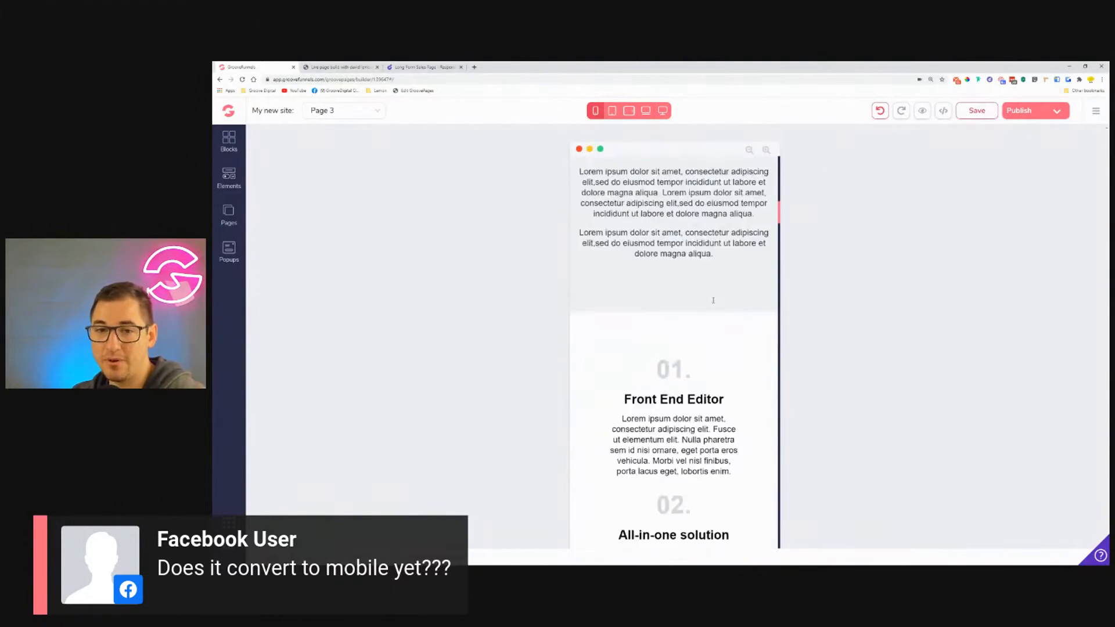
{"action": "scroll", "coordinate": [713, 299], "scroll_direction": "up", "scroll_amount": 5}
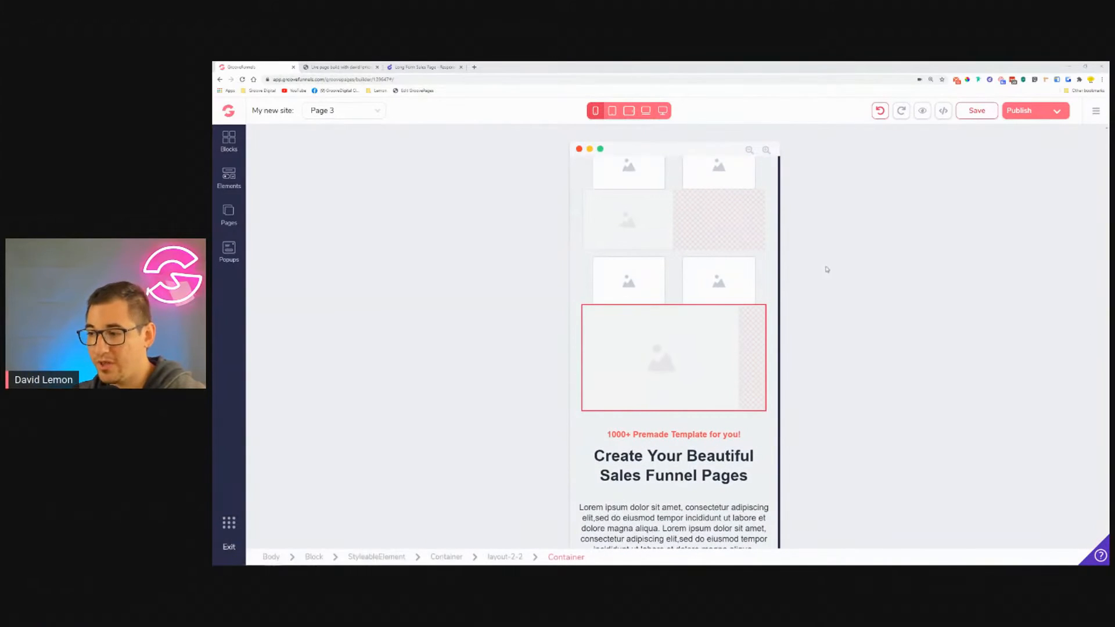
Examine the phone layout from the template section down to the testimonials and return to the largest desktop view at the countdown section.
{"action": "scroll", "coordinate": [737, 299], "scroll_direction": "down", "scroll_amount": 5}
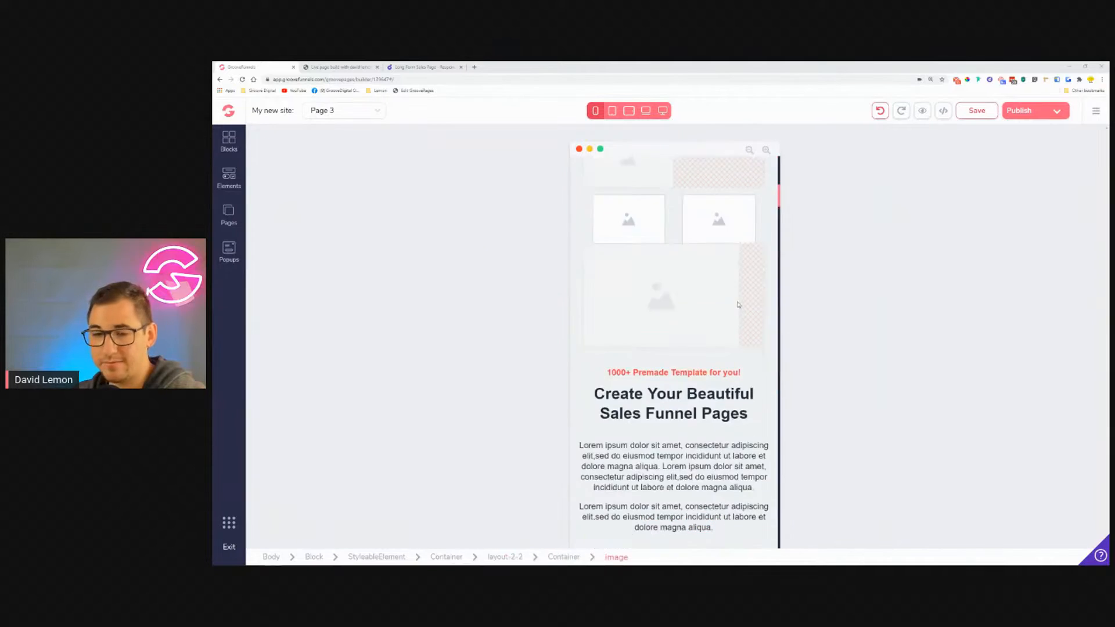
{"action": "scroll", "coordinate": [736, 299], "scroll_direction": "down", "scroll_amount": 2}
{"action": "scroll", "coordinate": [738, 300], "scroll_direction": "down", "scroll_amount": 3}
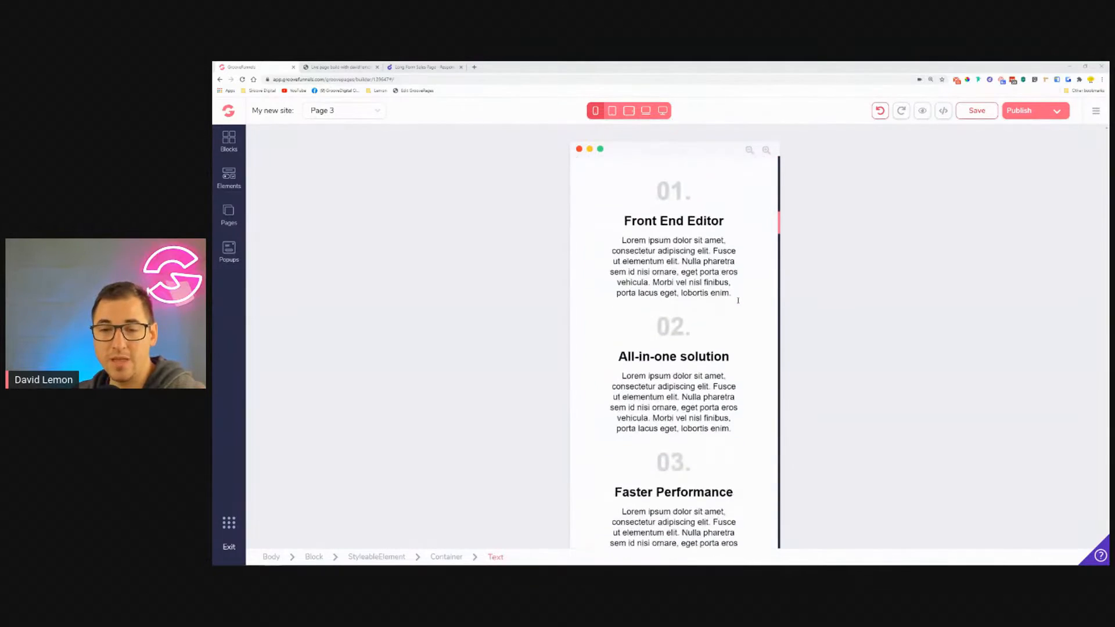
{"action": "scroll", "coordinate": [738, 300], "scroll_direction": "down", "scroll_amount": 1}
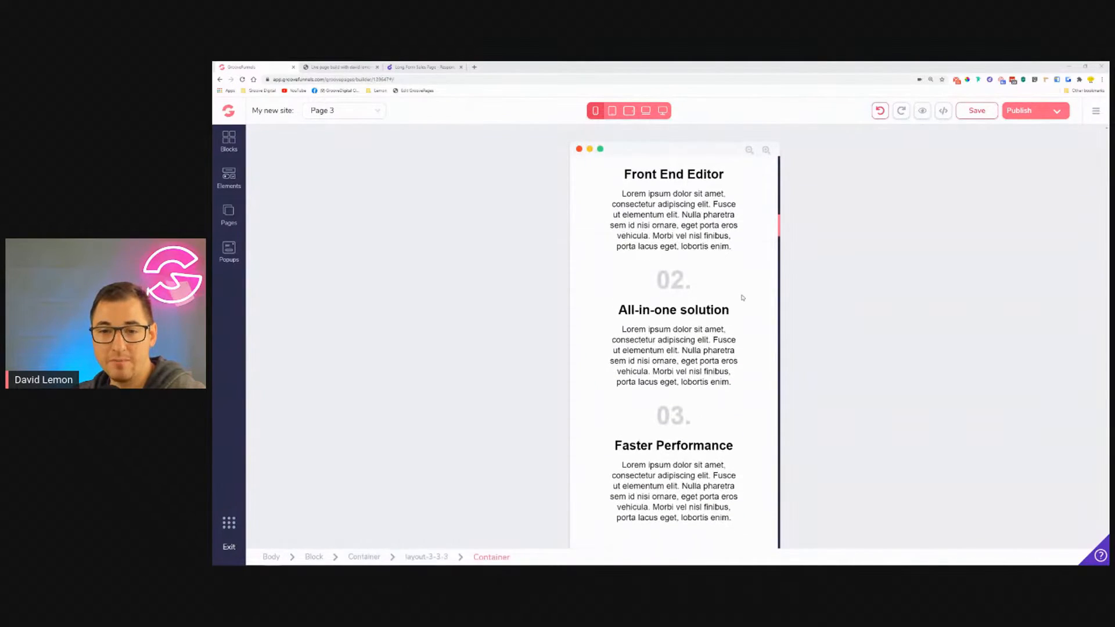
{"action": "scroll", "coordinate": [740, 299], "scroll_direction": "down", "scroll_amount": 3}
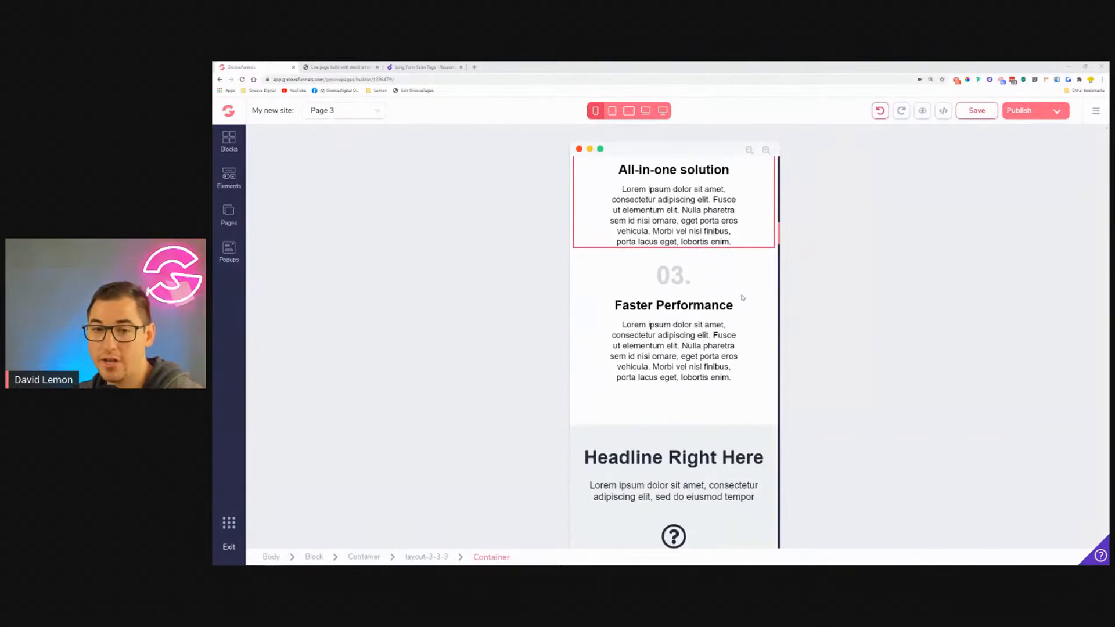
{"action": "scroll", "coordinate": [741, 298], "scroll_direction": "down", "scroll_amount": 9}
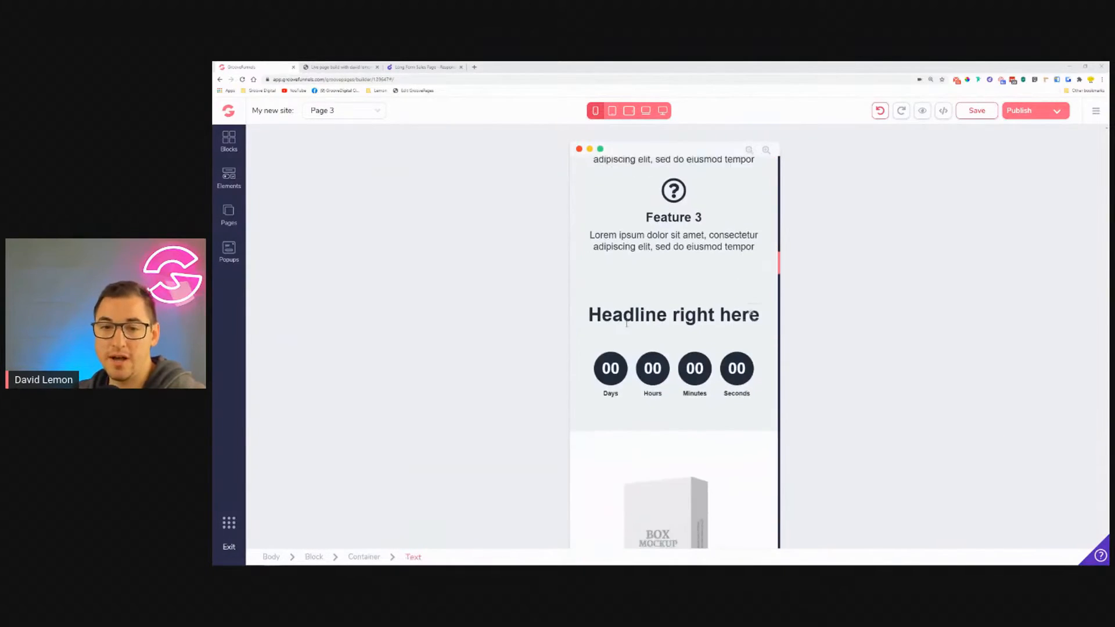
{"action": "scroll", "coordinate": [627, 325], "scroll_direction": "down", "scroll_amount": 6}
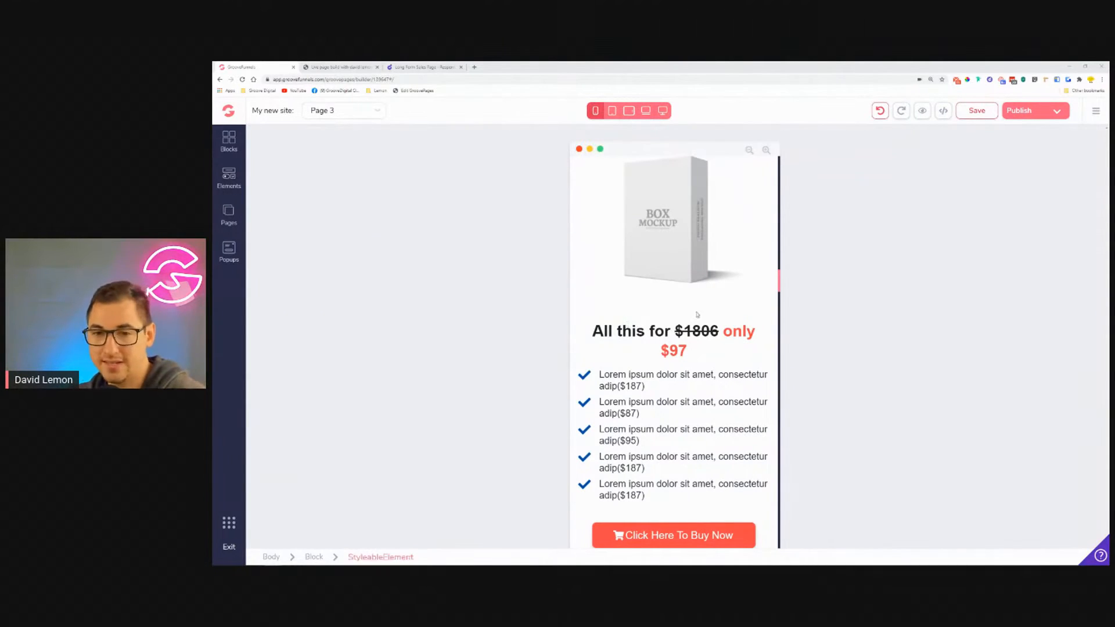
{"action": "scroll", "coordinate": [612, 362], "scroll_direction": "down", "scroll_amount": 4}
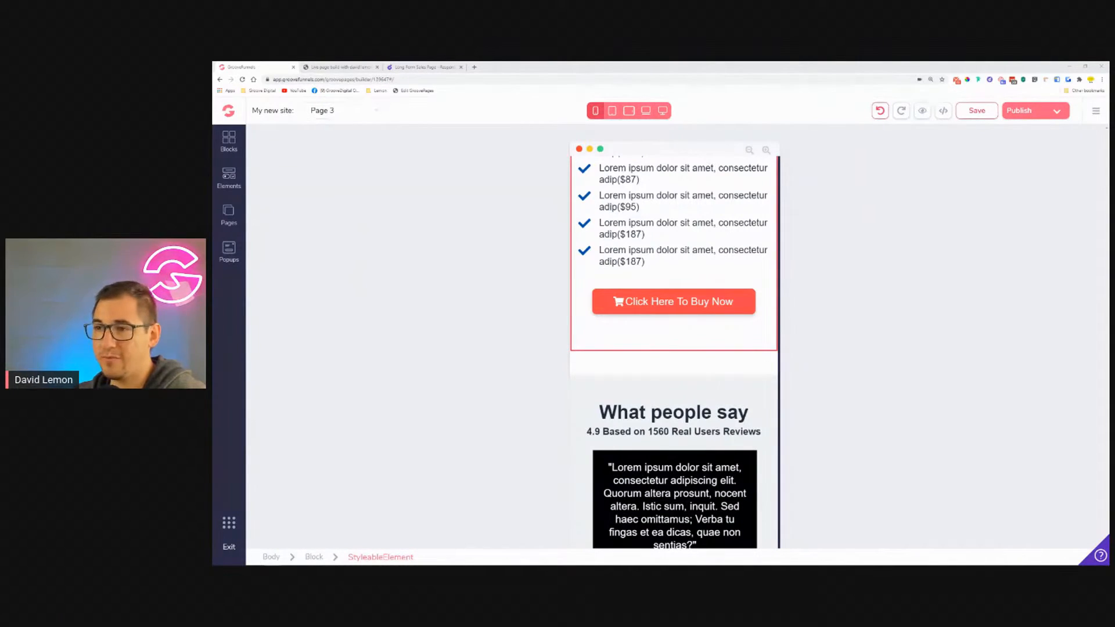
{"action": "scroll", "coordinate": [774, 255], "scroll_direction": "up", "scroll_amount": 10}
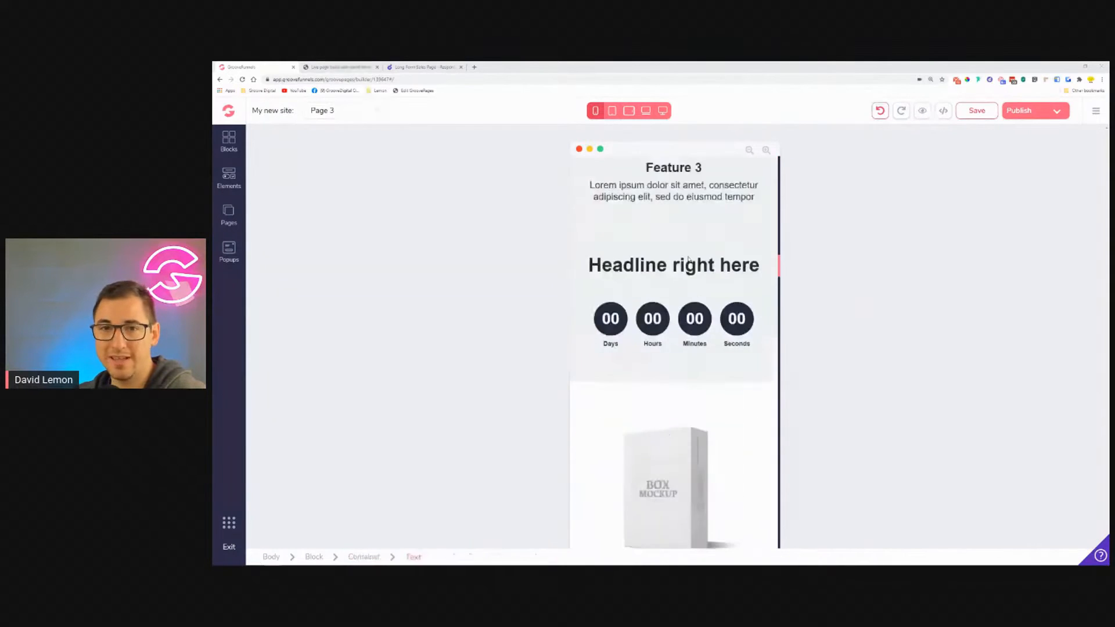
{"action": "left_click", "coordinate": [663, 114]}
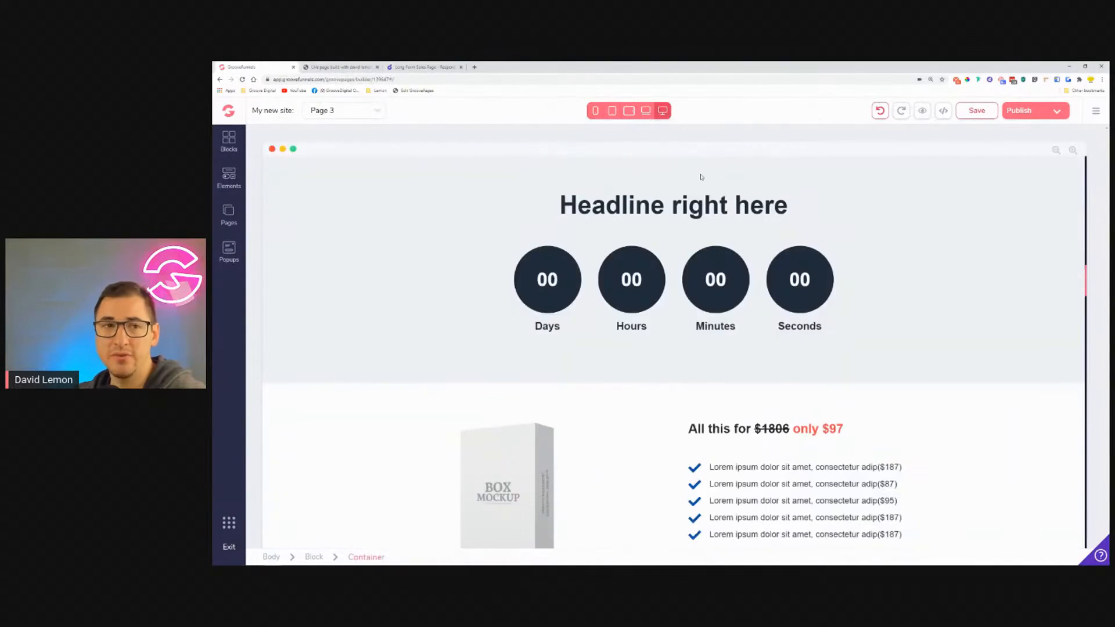